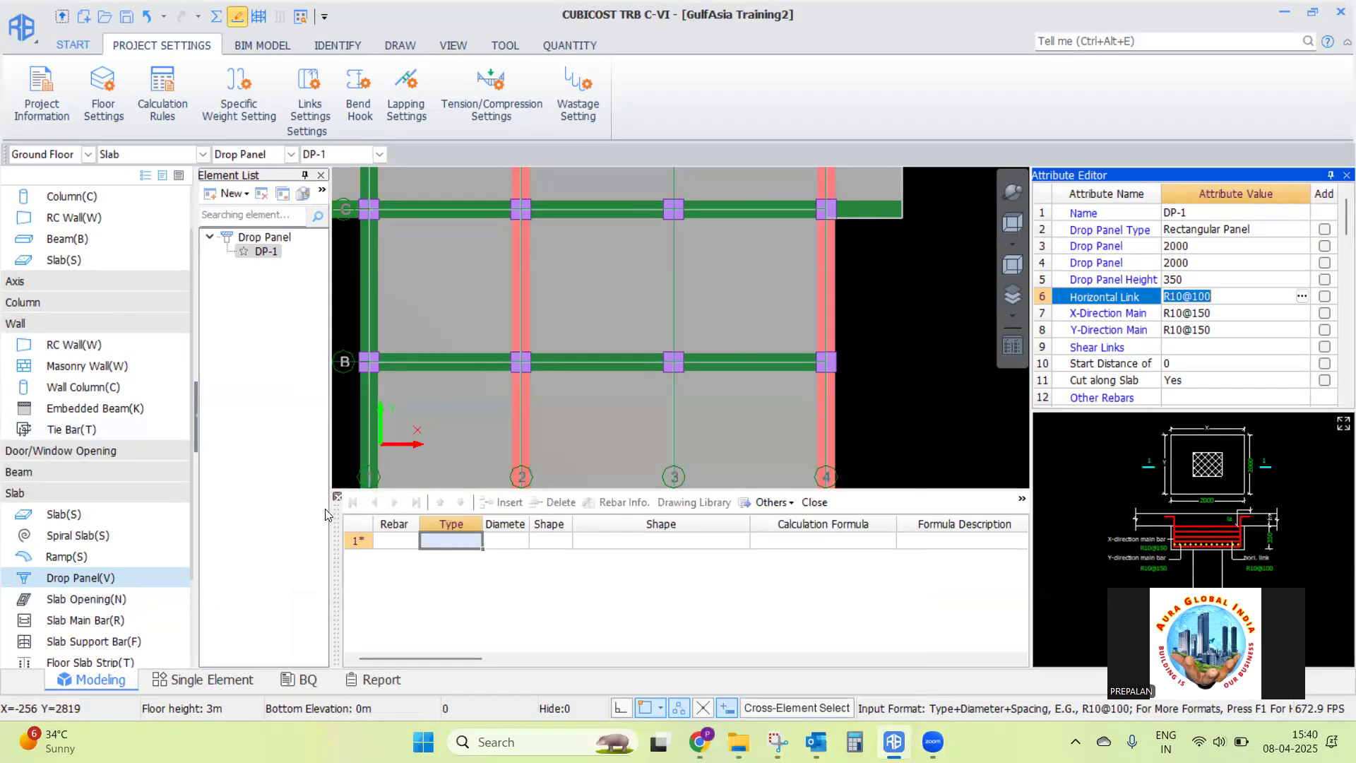
Check the attributes of the slab opening element and return to the drop panel element
click(77, 600)
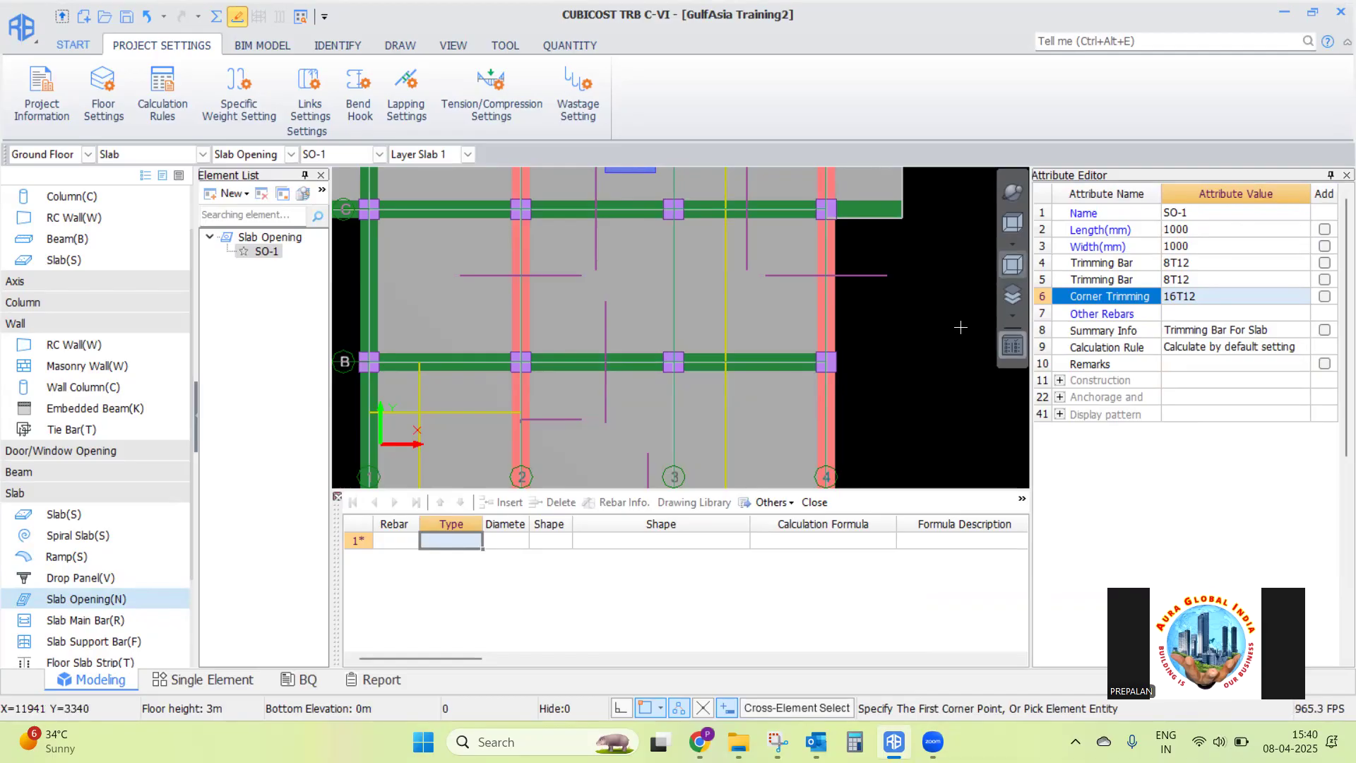
click(387, 47)
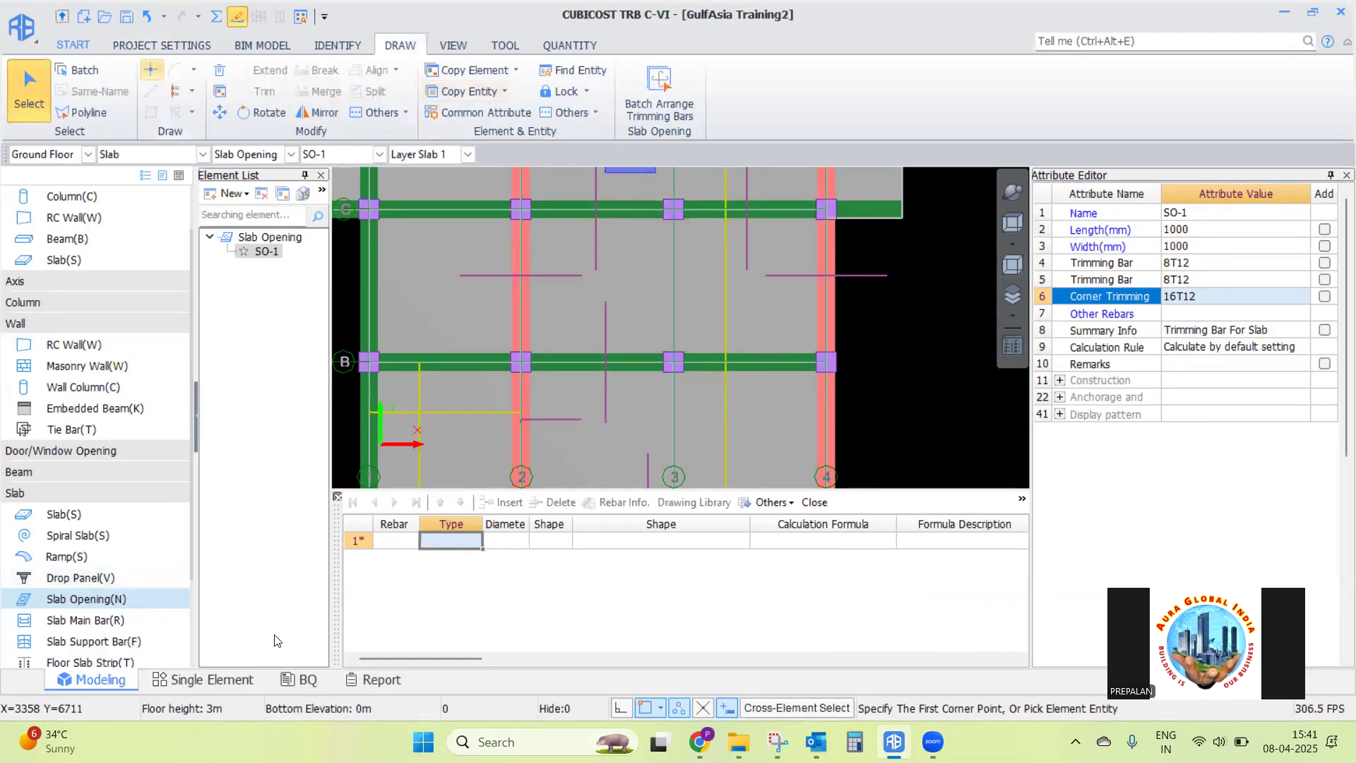
click(80, 578)
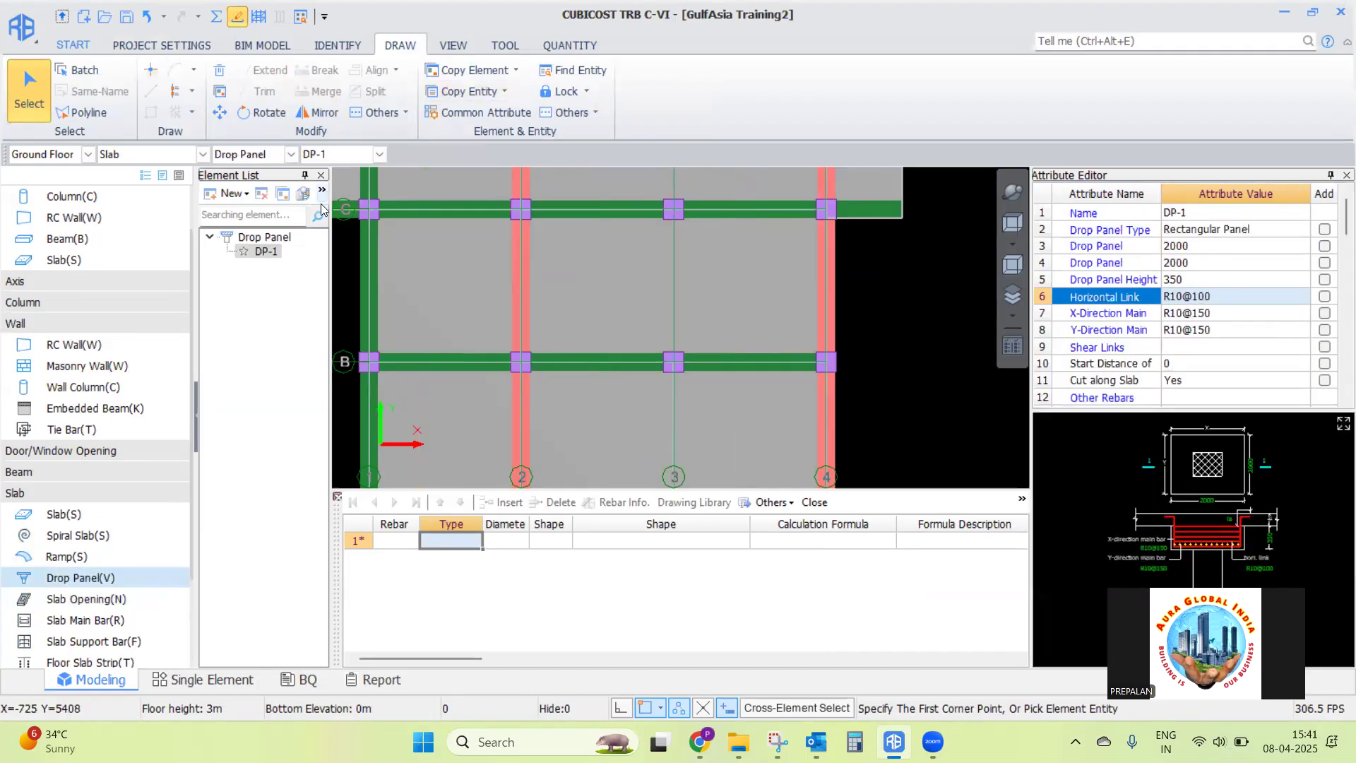
Examine drop panel DP-1's parametric drawing, including its horizontal link and main bars, in an enlarged view
click(1242, 302)
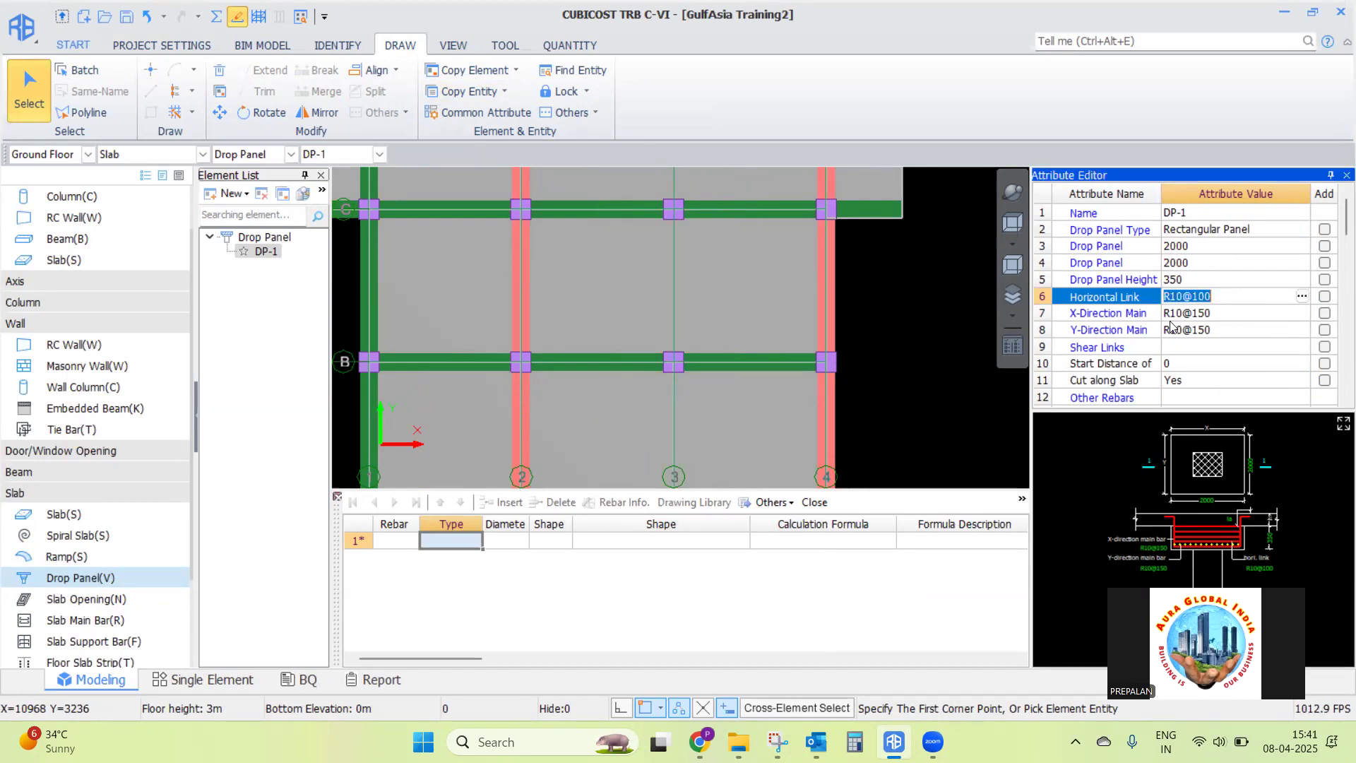
click(1344, 423)
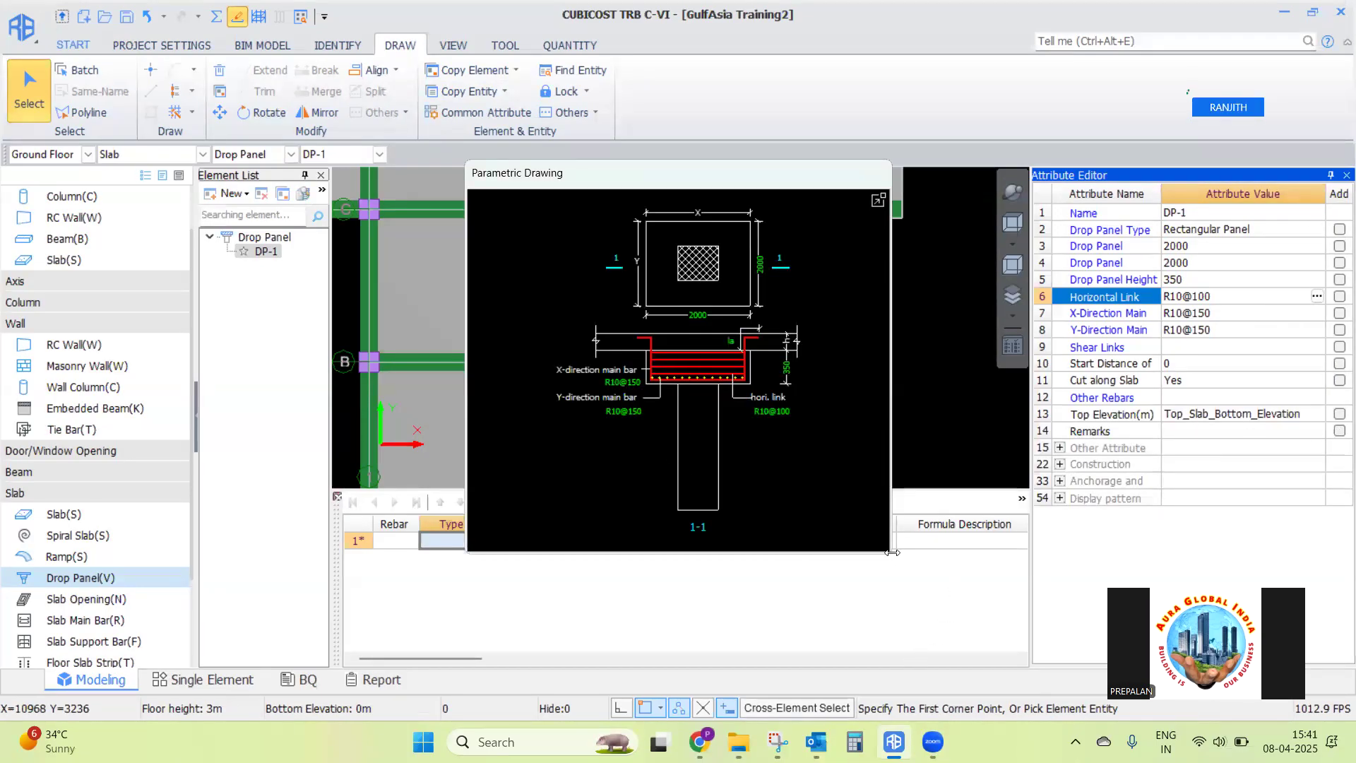
drag(891, 556, 1064, 682)
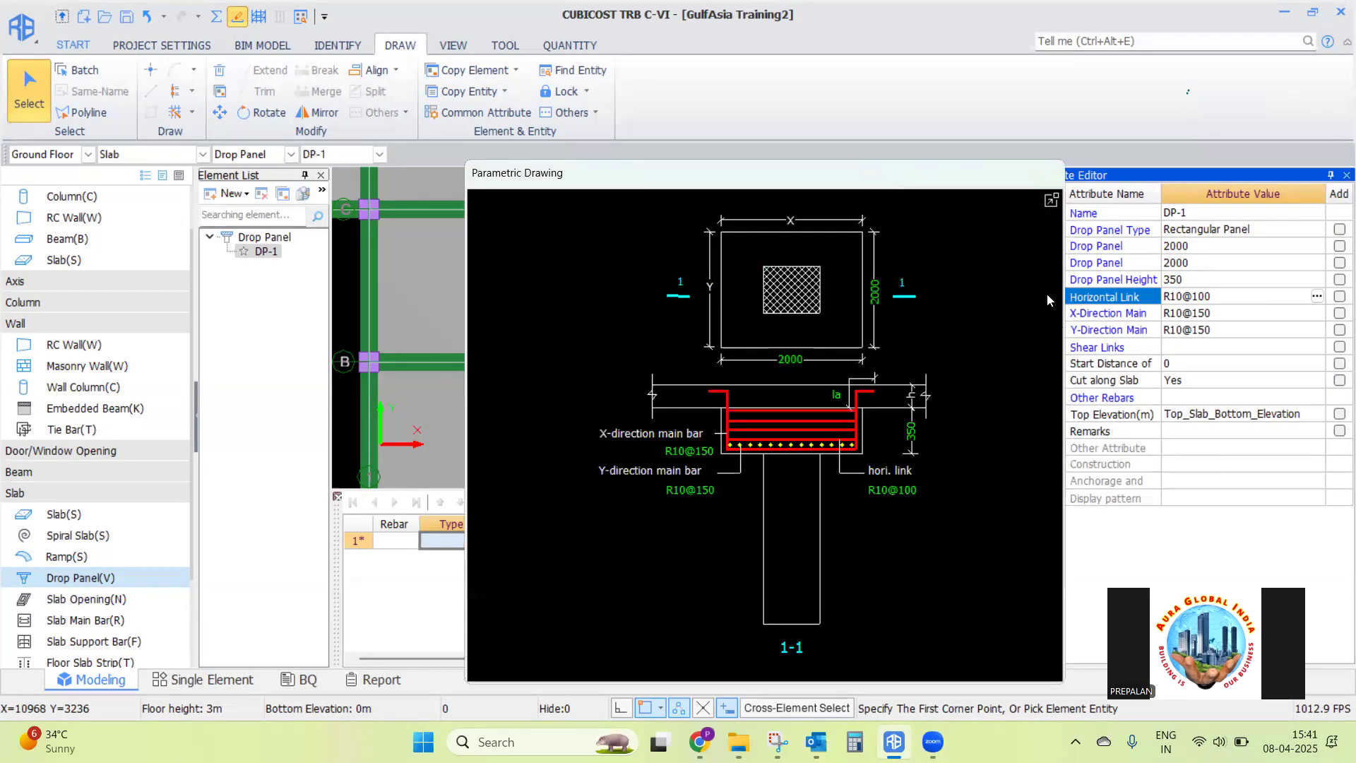
click(1051, 202)
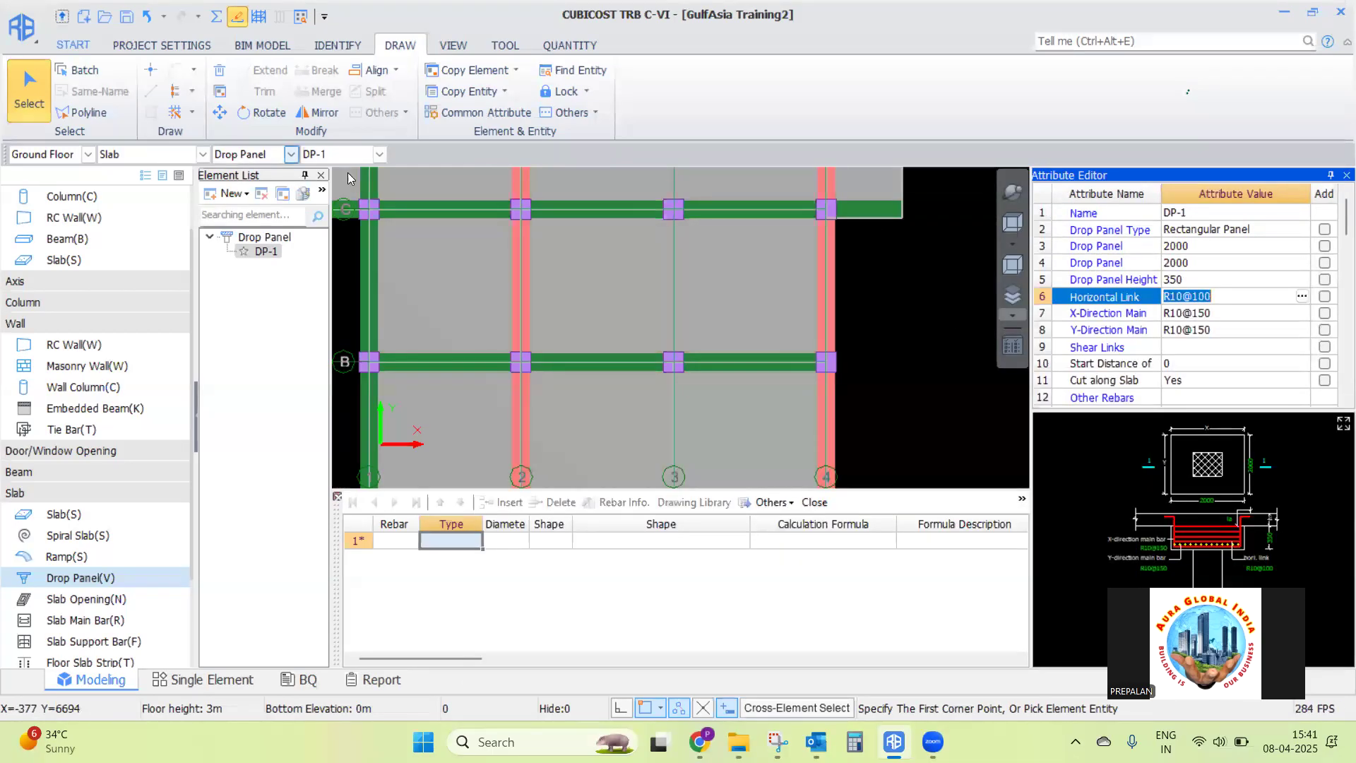
Place drop panel DP-1 on the columns at grid intersections C/2 and B/2
click(151, 69)
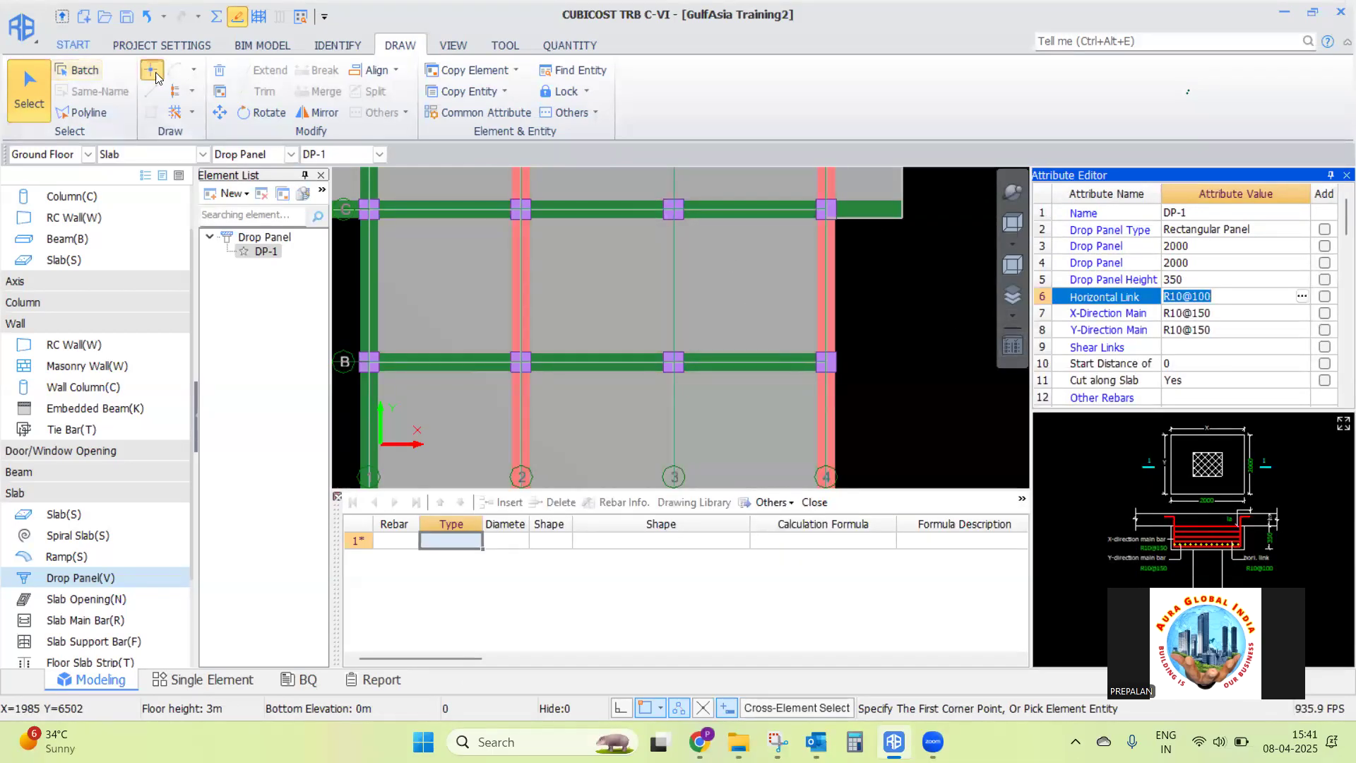
scroll(532, 364, up, 3)
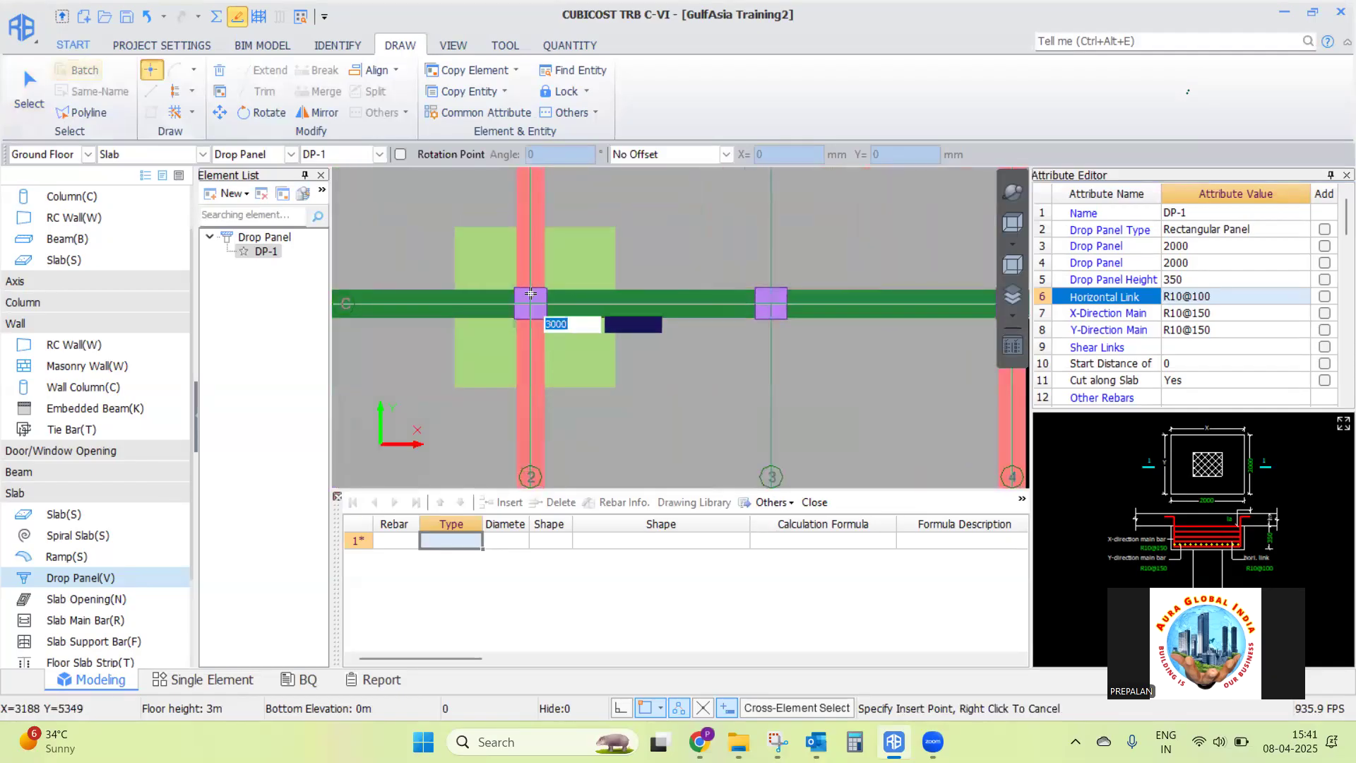
scroll(569, 311, down, 4)
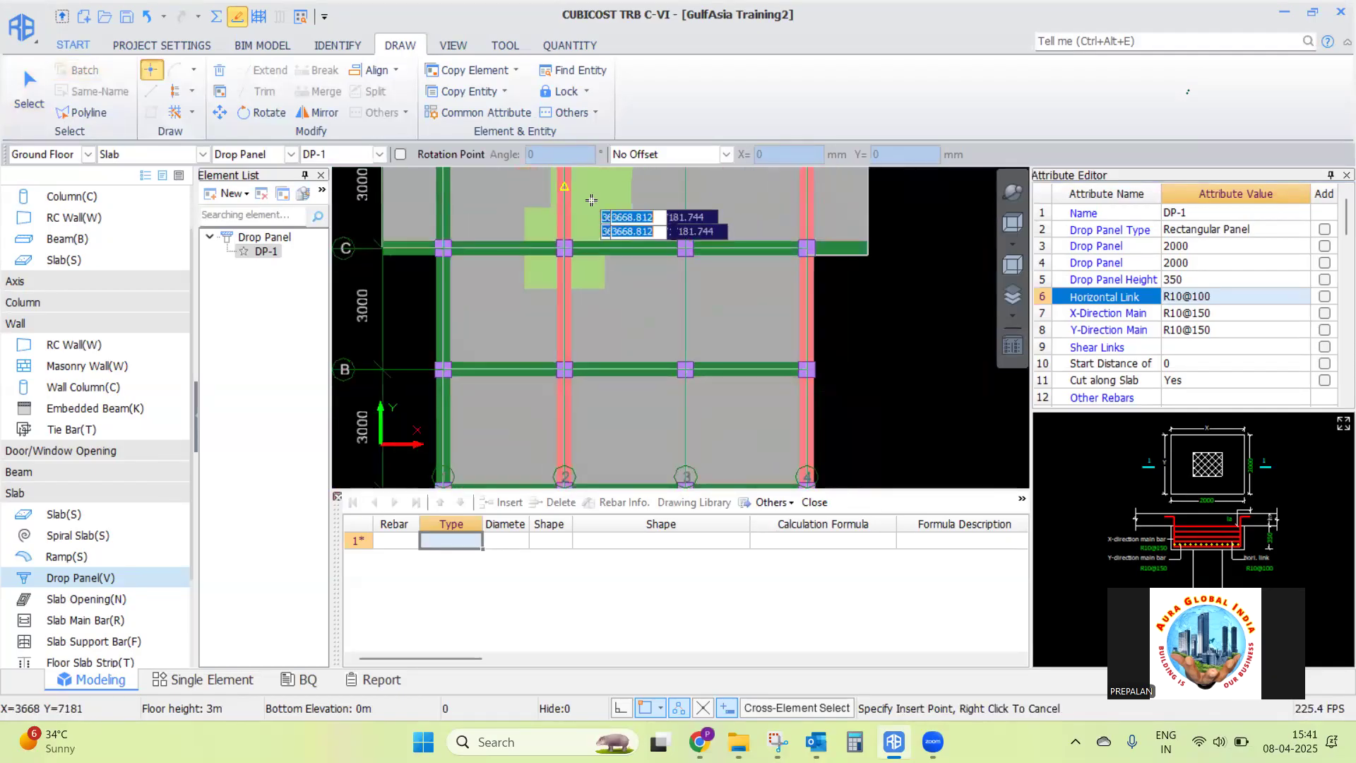
scroll(574, 316, up, 4)
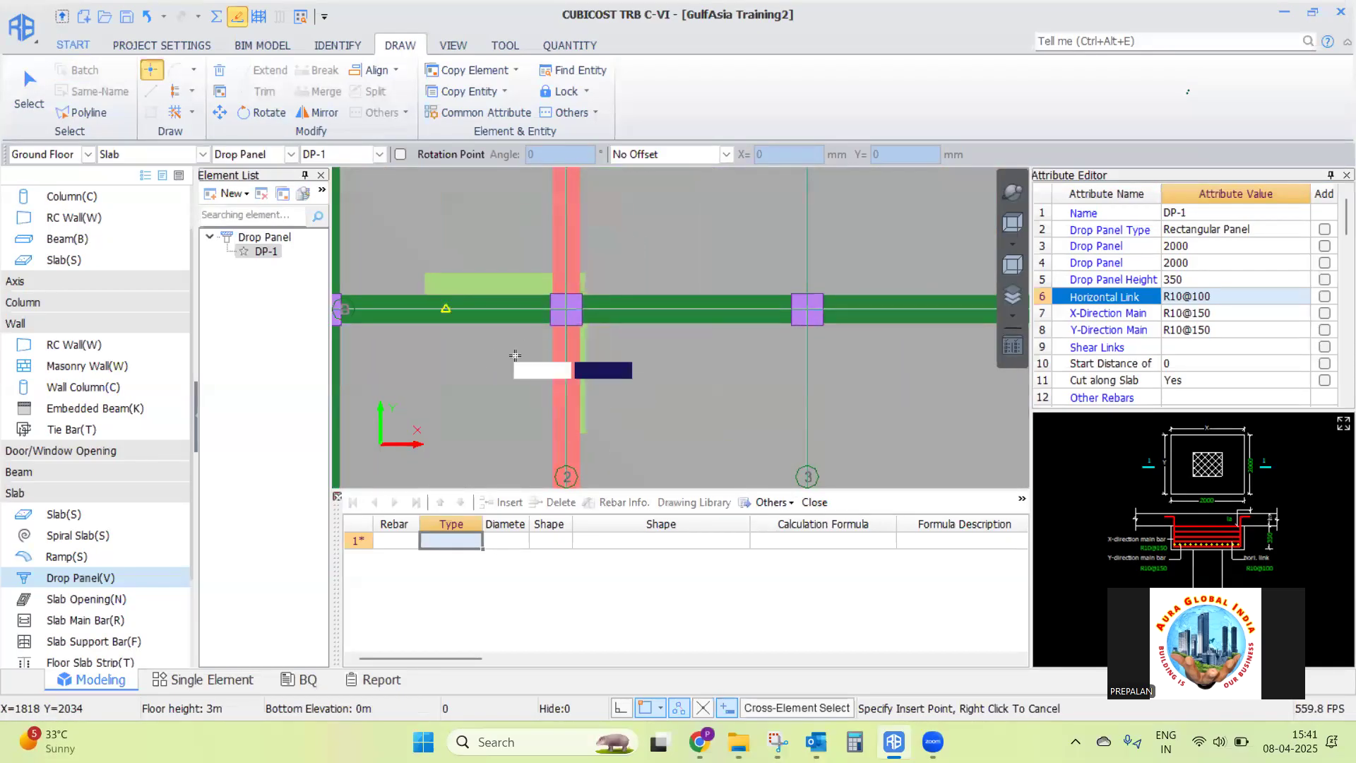
click(566, 309)
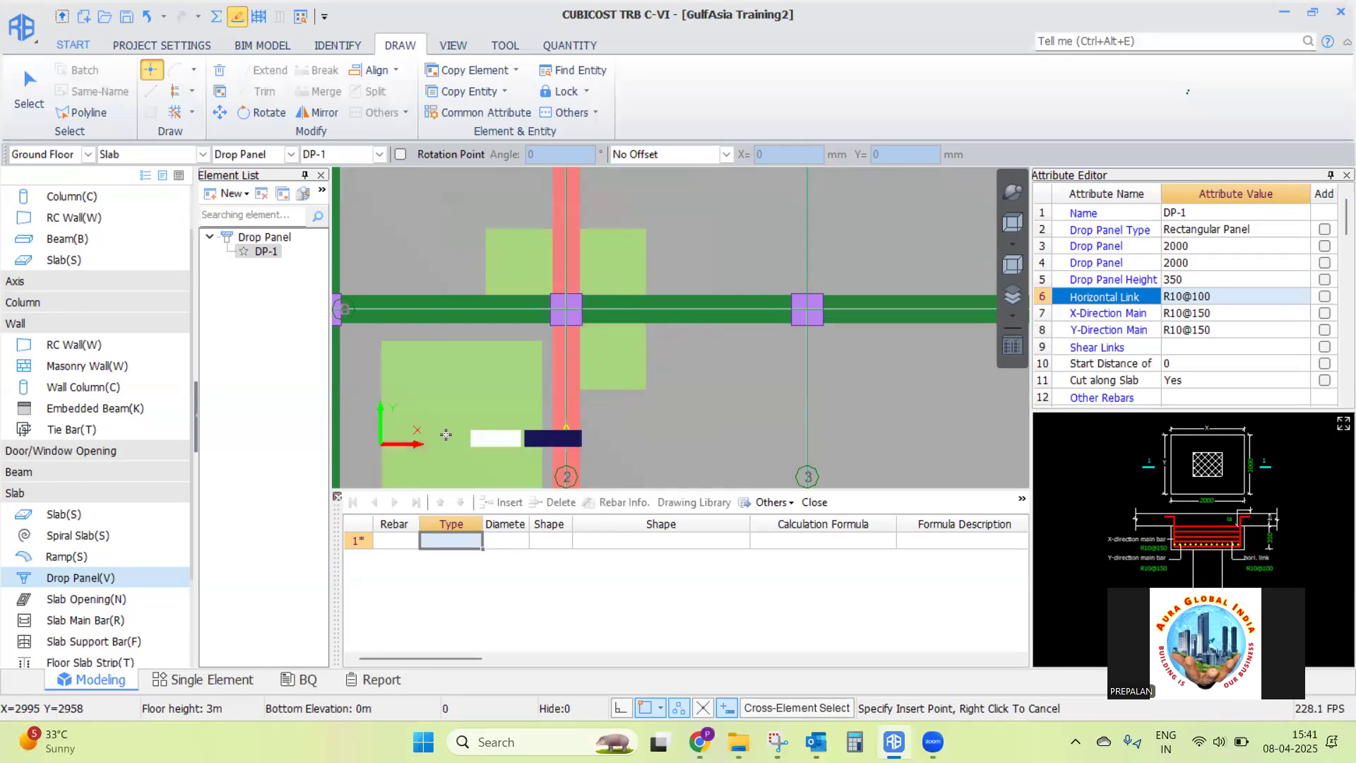
scroll(471, 313, down, 2)
scroll(471, 313, down, 2)
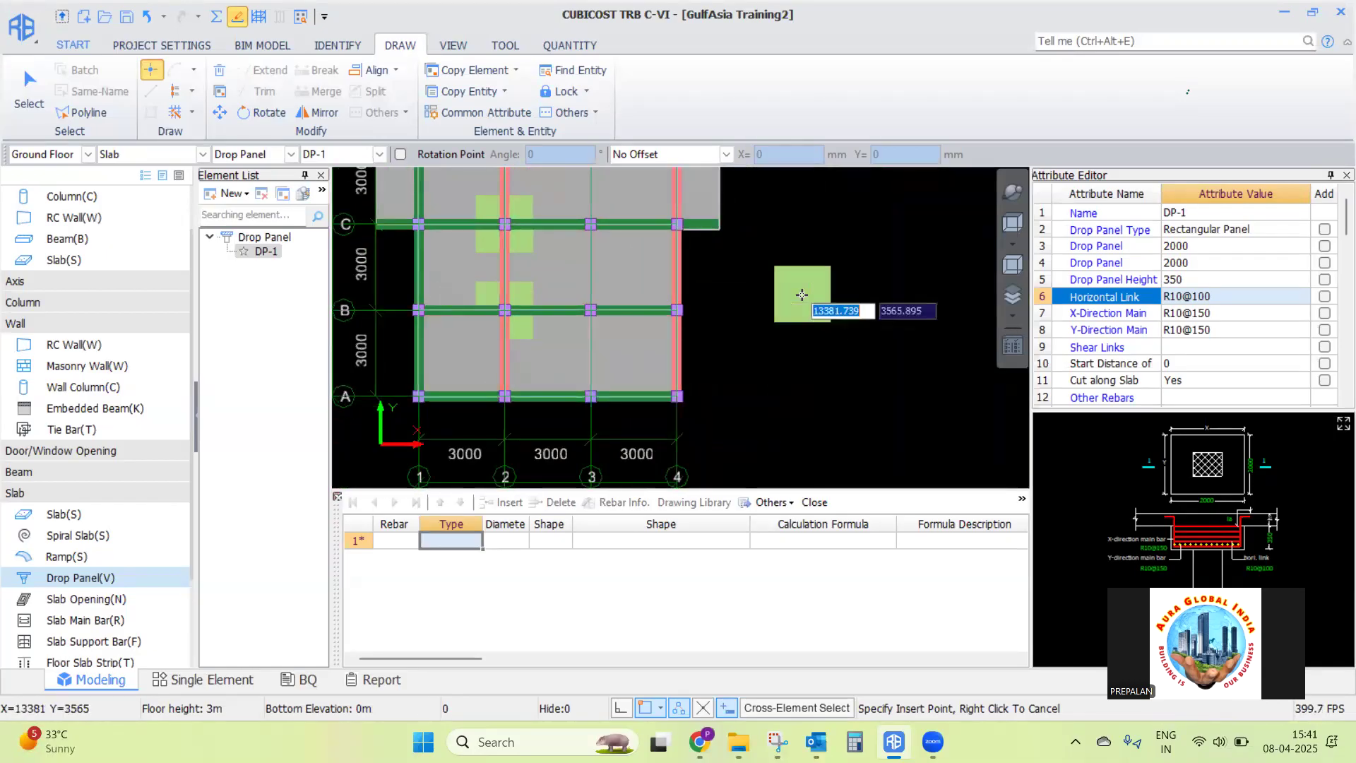
Examine the placed drop panels under the slab in 3D and return to the plan view
mouse_move(624, 384)
mouse_down()
mouse_move(618, 313)
mouse_move(545, 367)
mouse_move(516, 342)
mouse_move(663, 317)
mouse_move(646, 381)
mouse_up()
scroll(507, 404, up, 4)
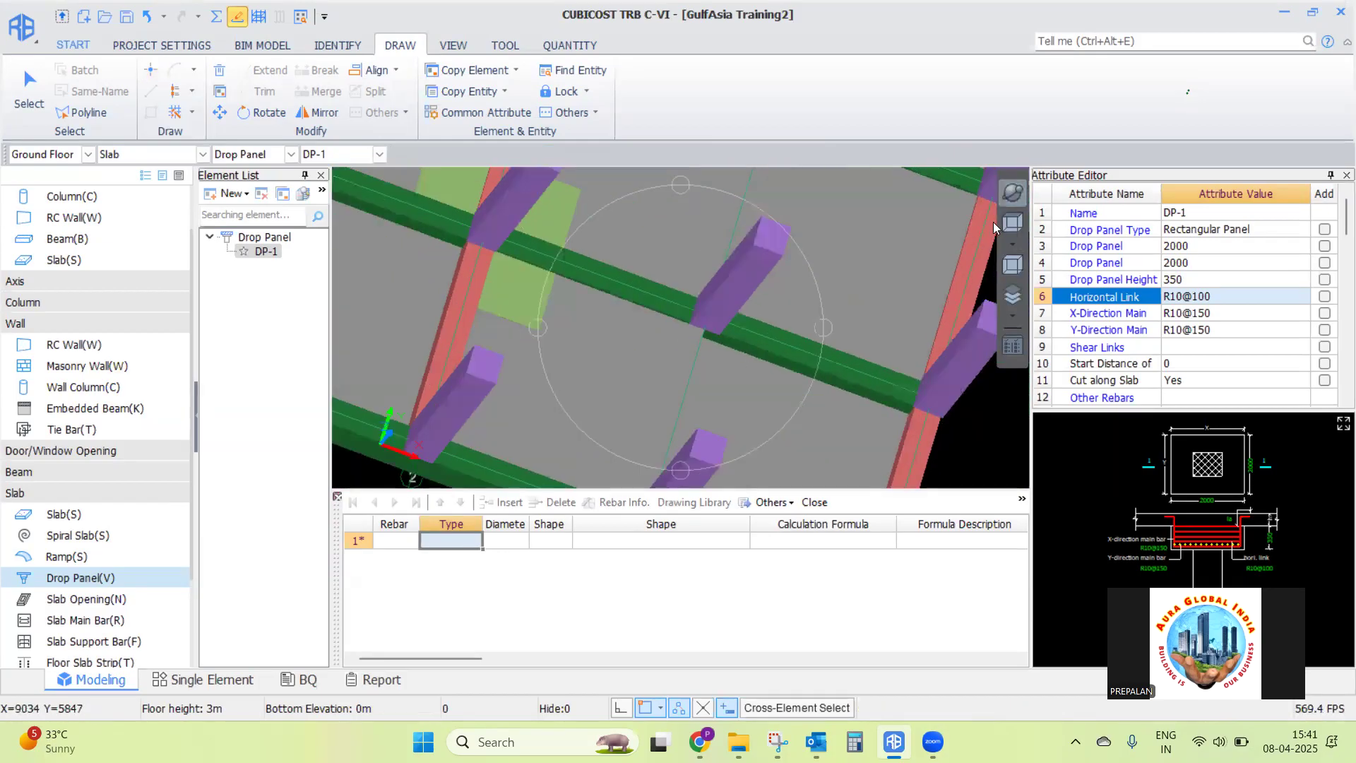
click(1013, 222)
scroll(566, 316, down, 2)
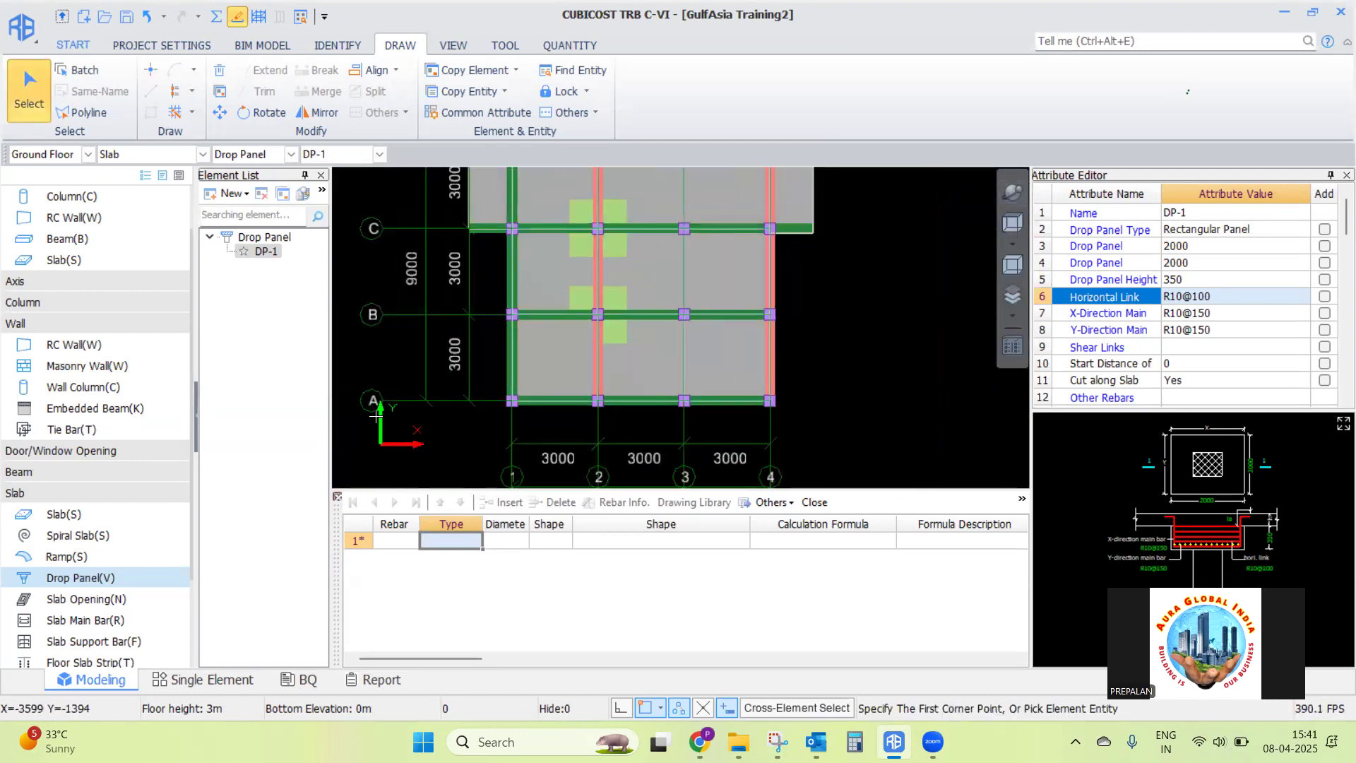
scroll(472, 304, down, 1)
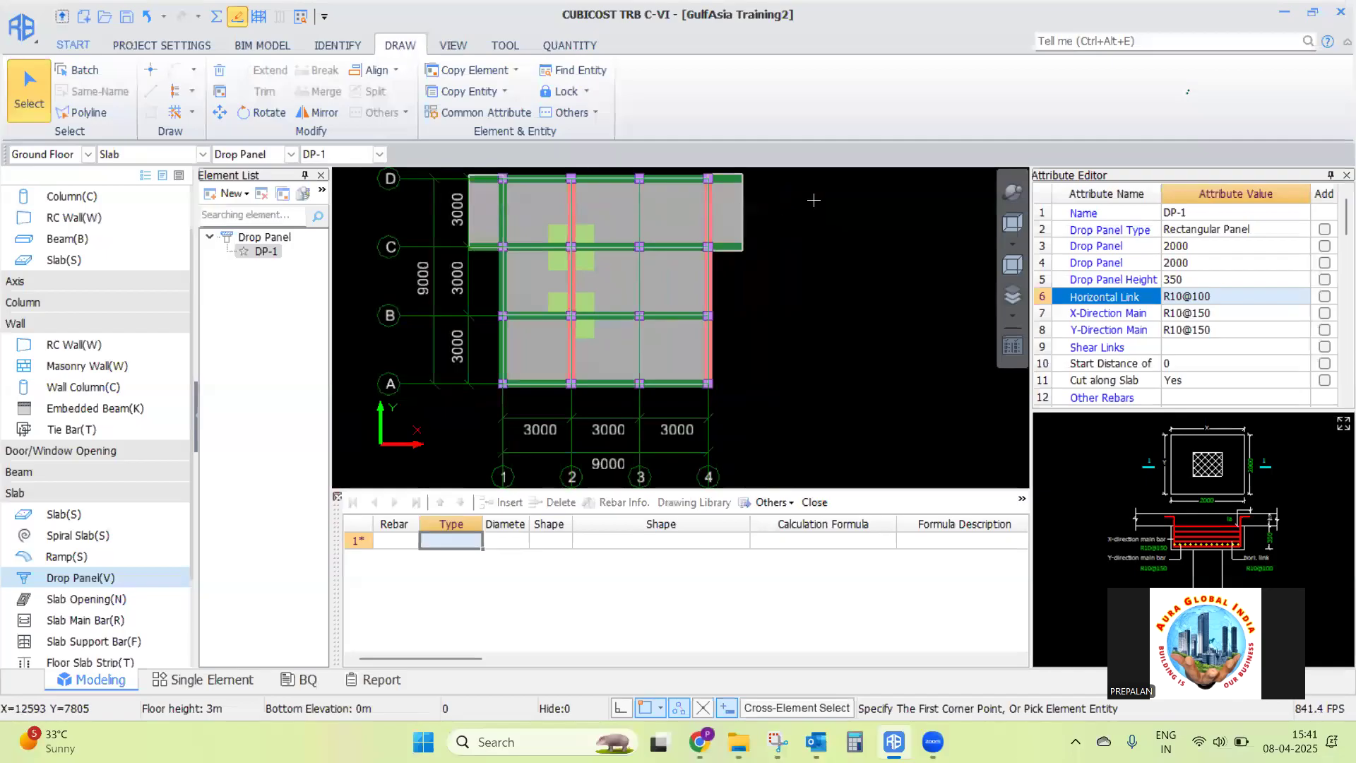
scroll(783, 447, down, 1)
scroll(725, 201, up, 2)
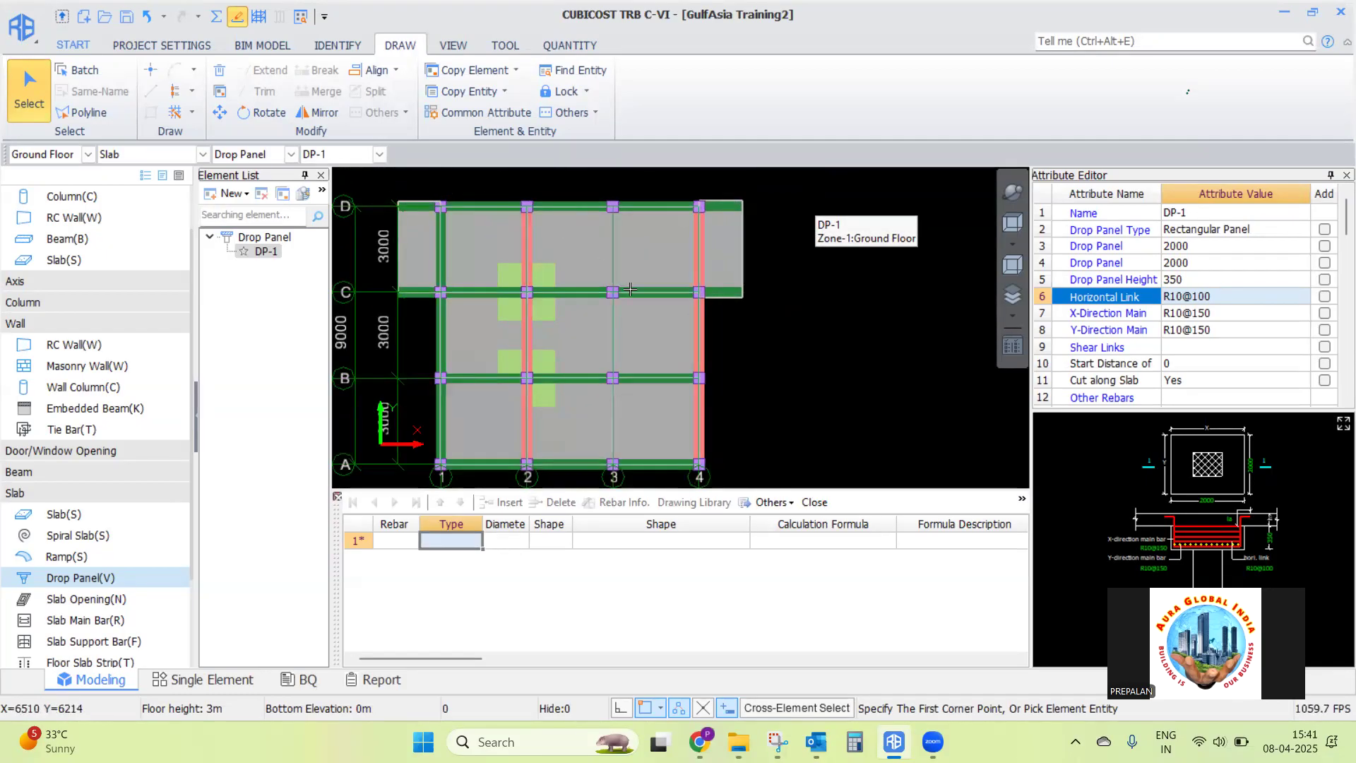
Place another DP-1 drop panel on the column at grid intersection B/3
click(151, 70)
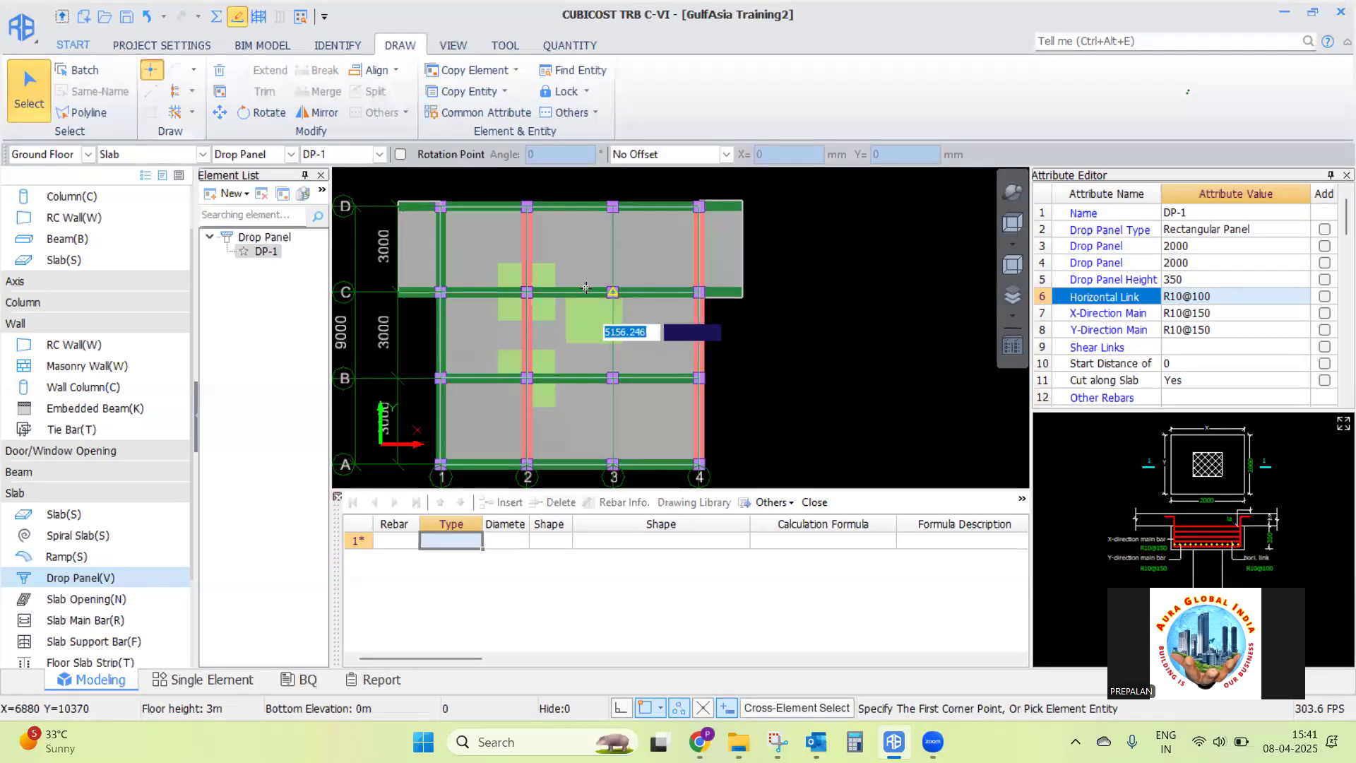
scroll(622, 325, up, 4)
scroll(661, 392, down, 3)
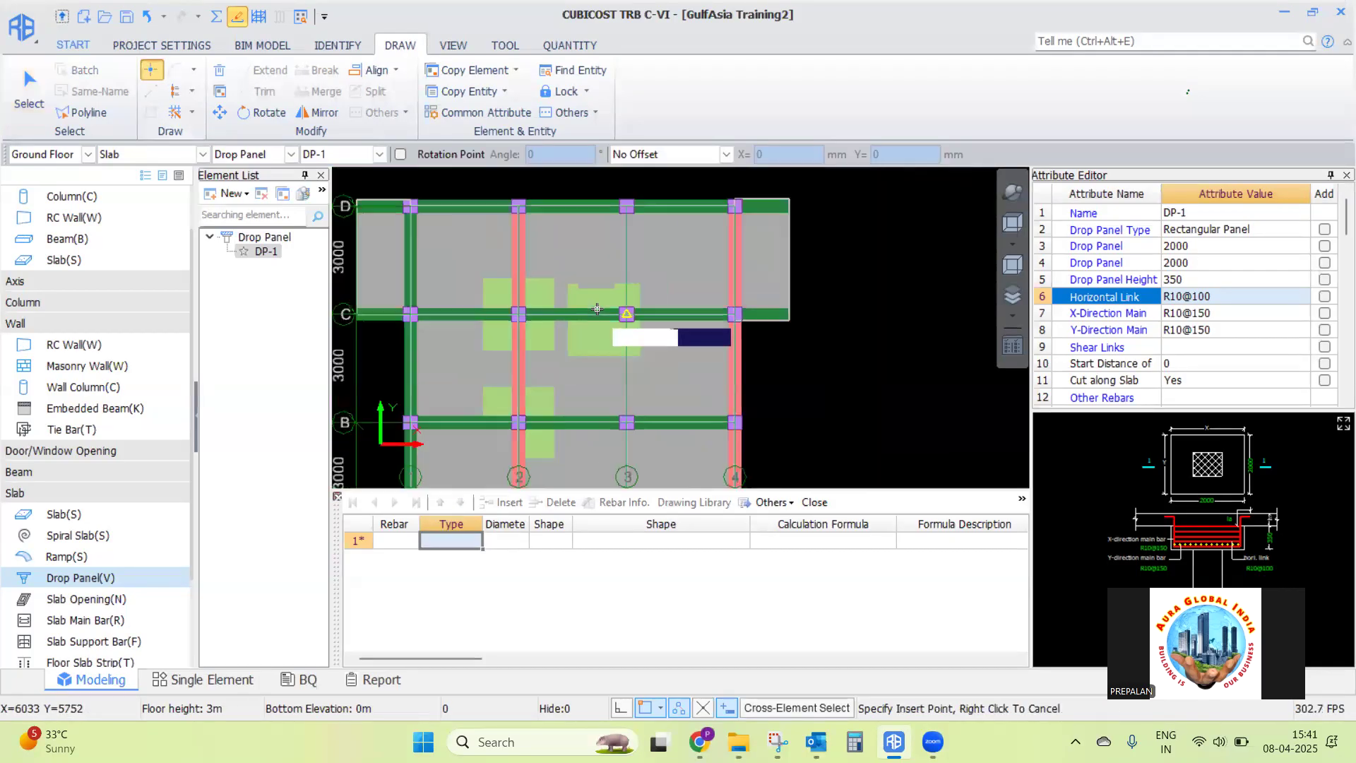
scroll(631, 408, up, 2)
click(631, 409)
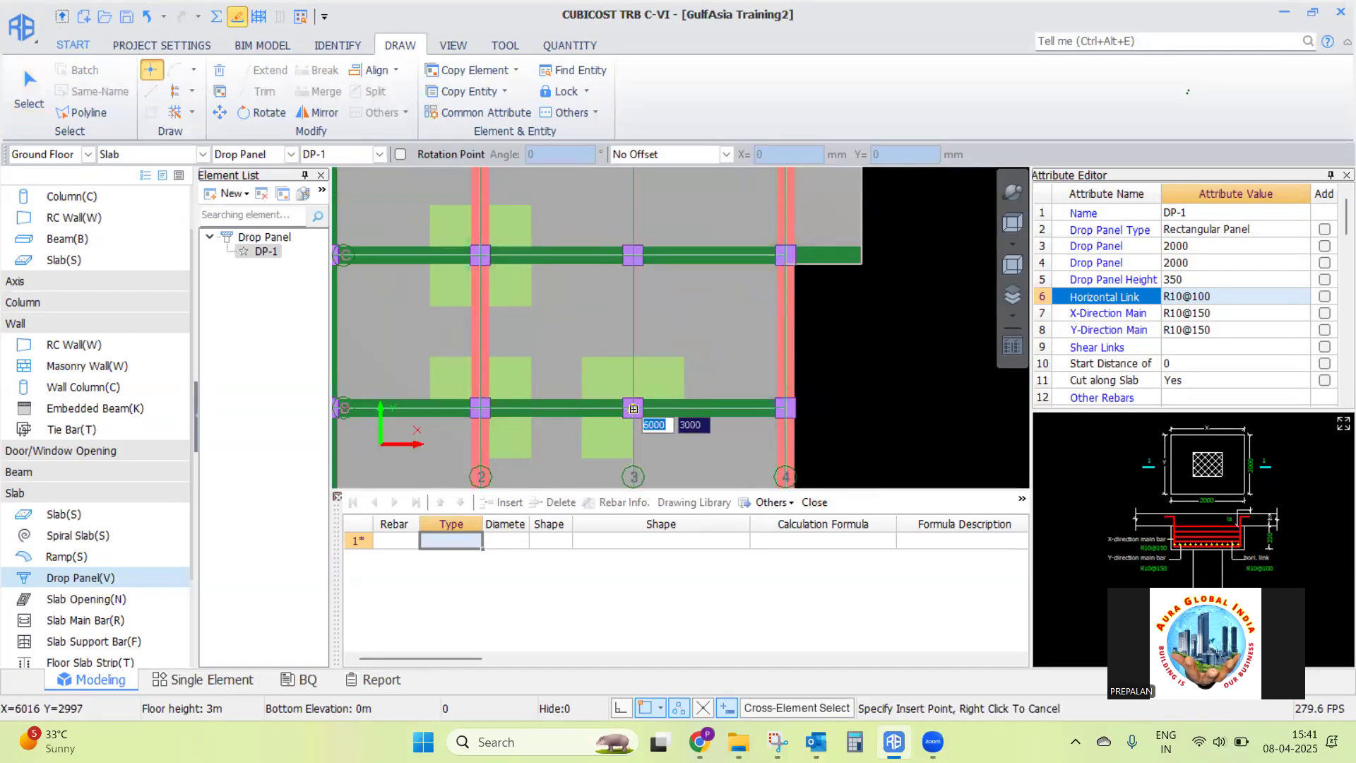
scroll(813, 374, down, 2)
right_click(835, 366)
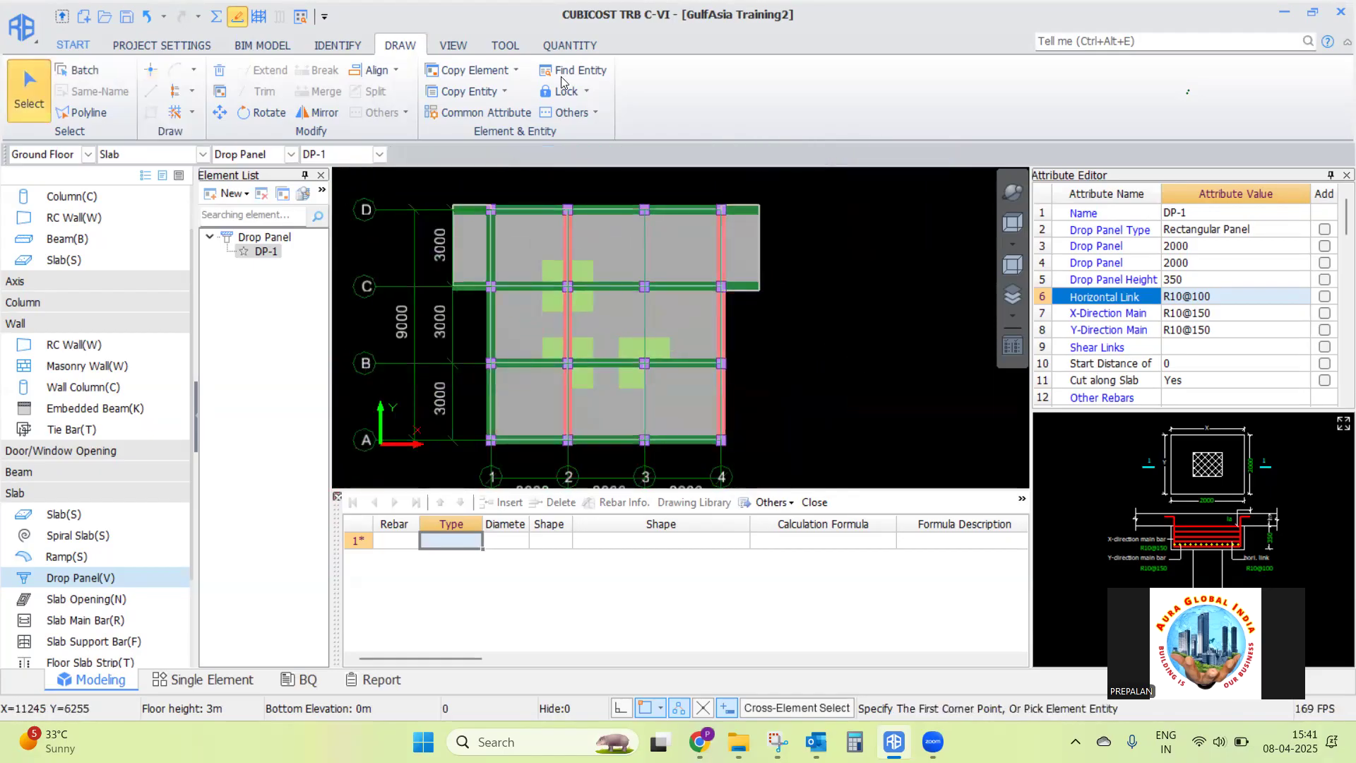
Calculate the modeling rebar for the Ground Floor with identical rebar summed
click(219, 23)
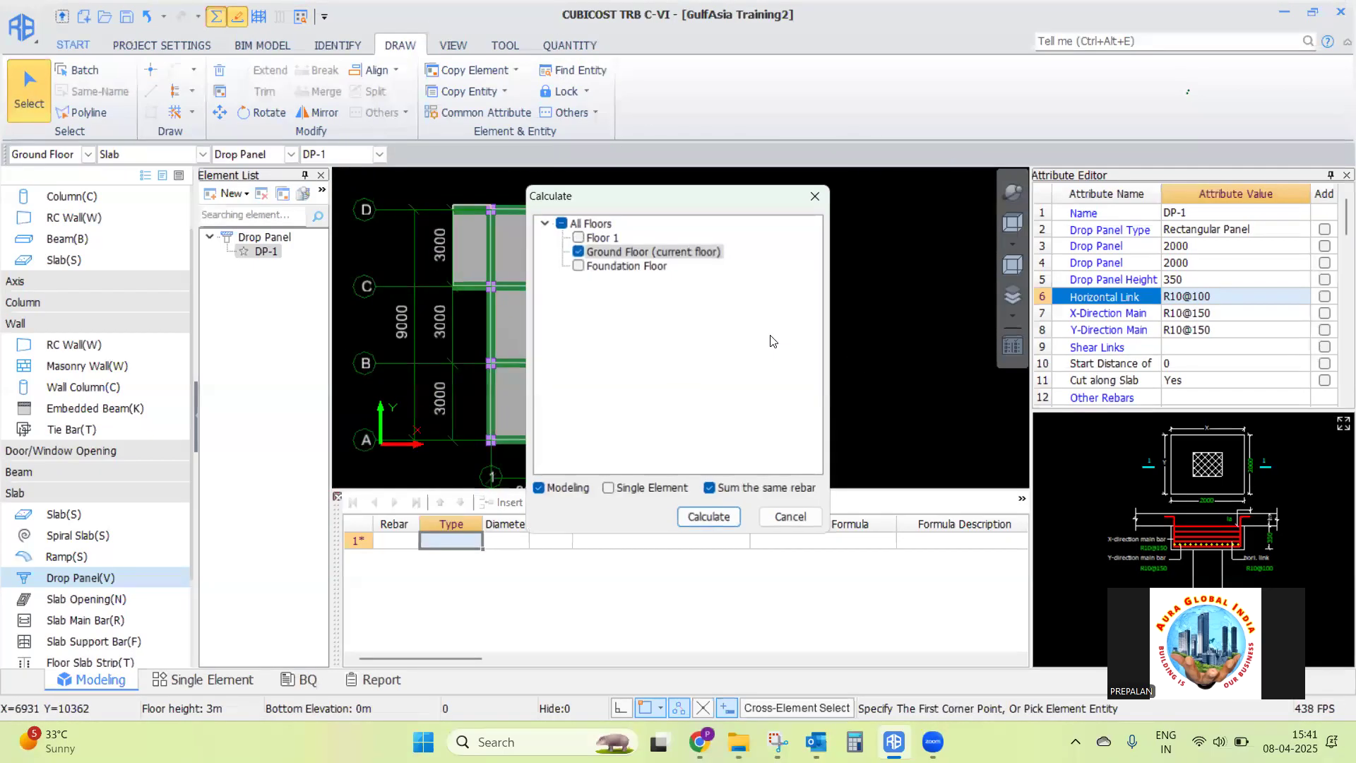
click(721, 521)
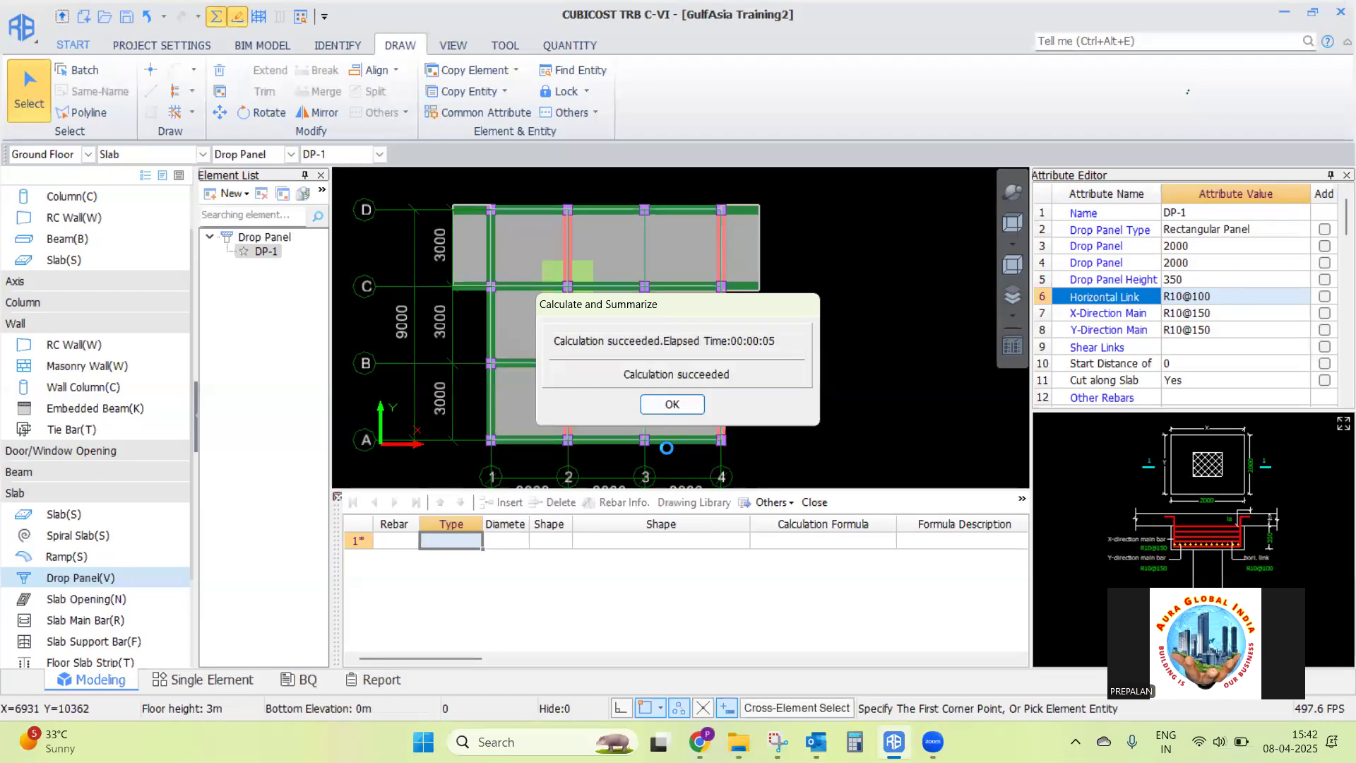
click(672, 404)
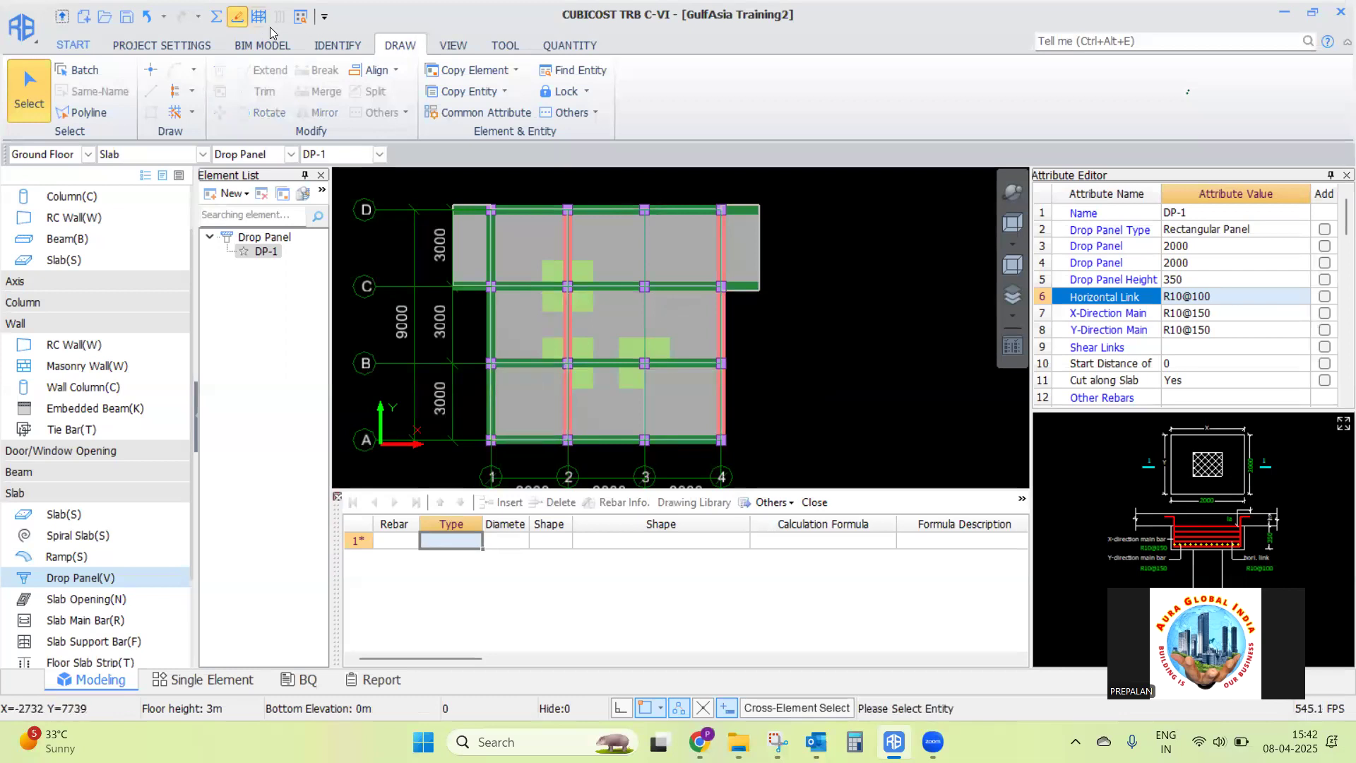
Examine the calculated rebar and formulas of the drop panel at C/2 in 3D and return to plan view
click(237, 17)
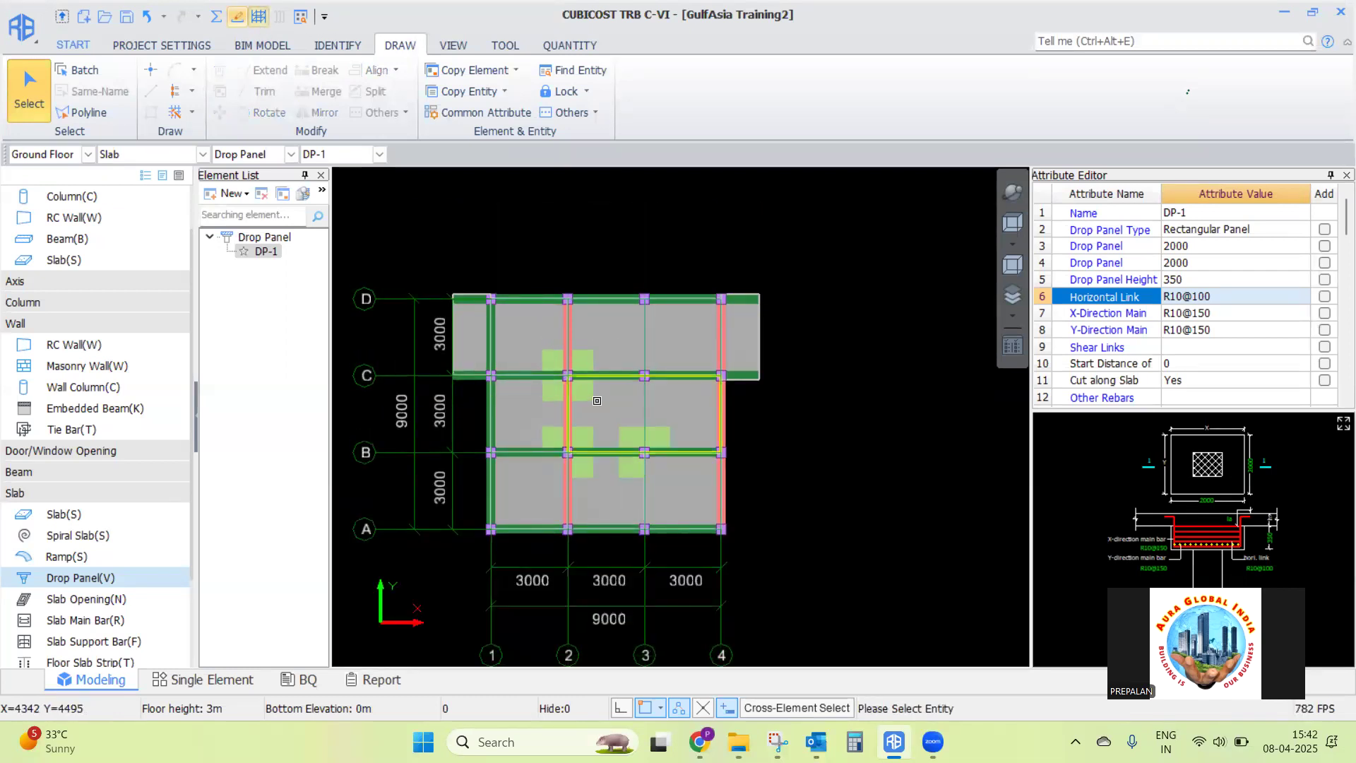
click(587, 389)
shift+middle_drag(587, 389, 774, 518)
click(236, 16)
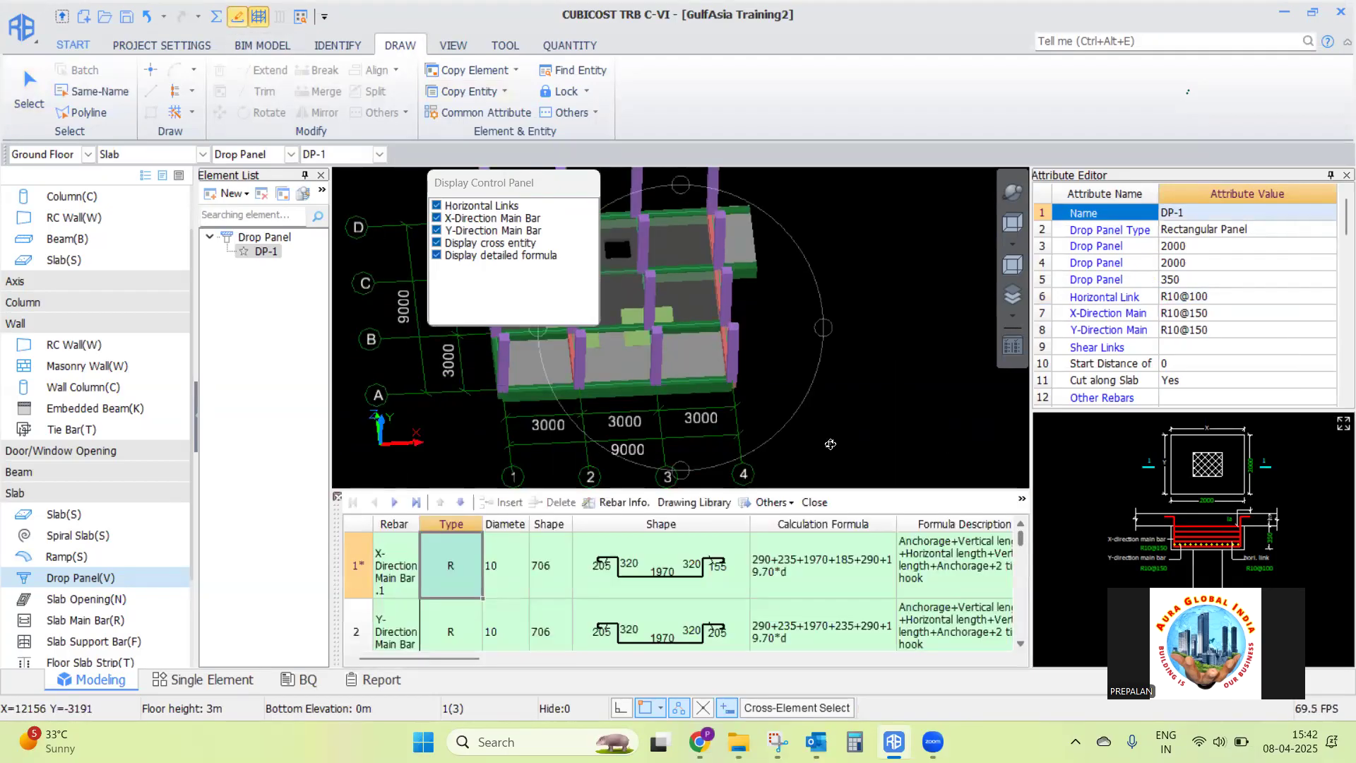
click(1012, 227)
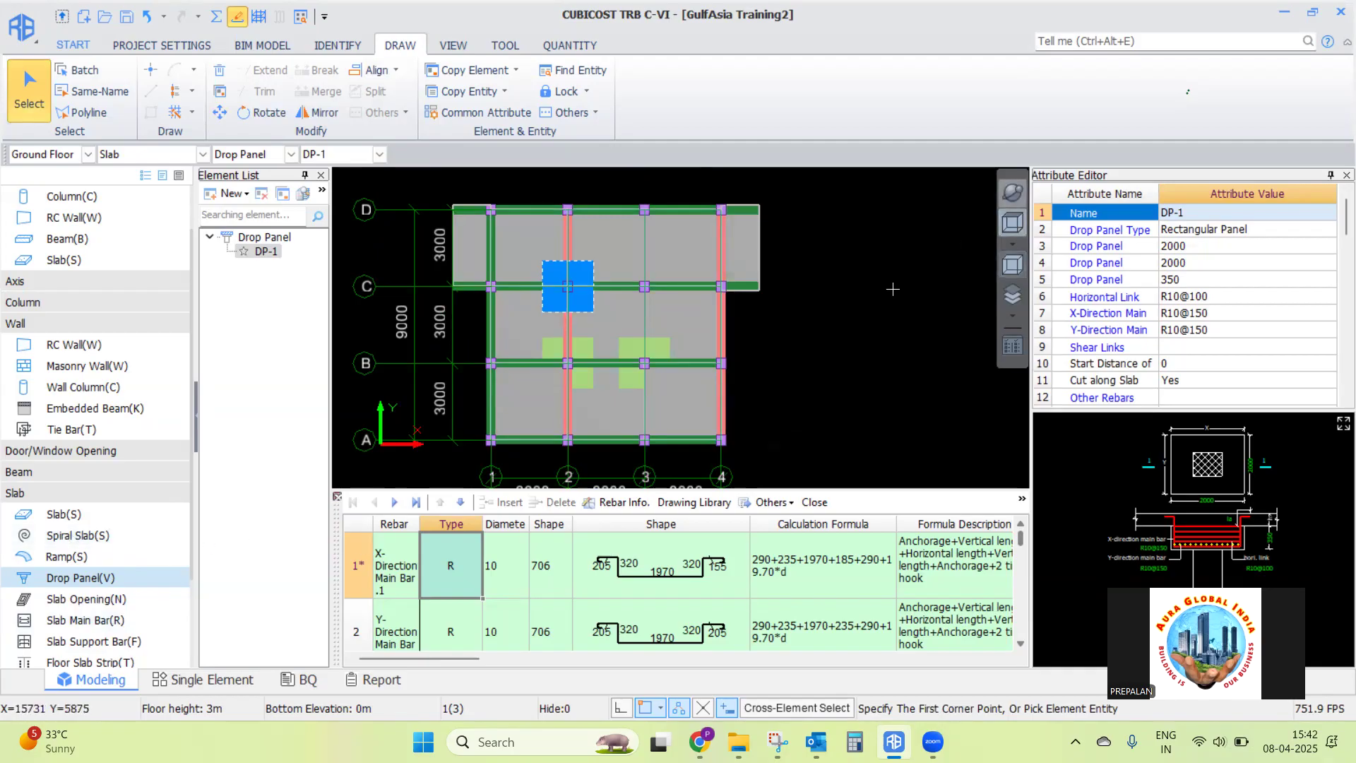
right_click(830, 296)
click(837, 309)
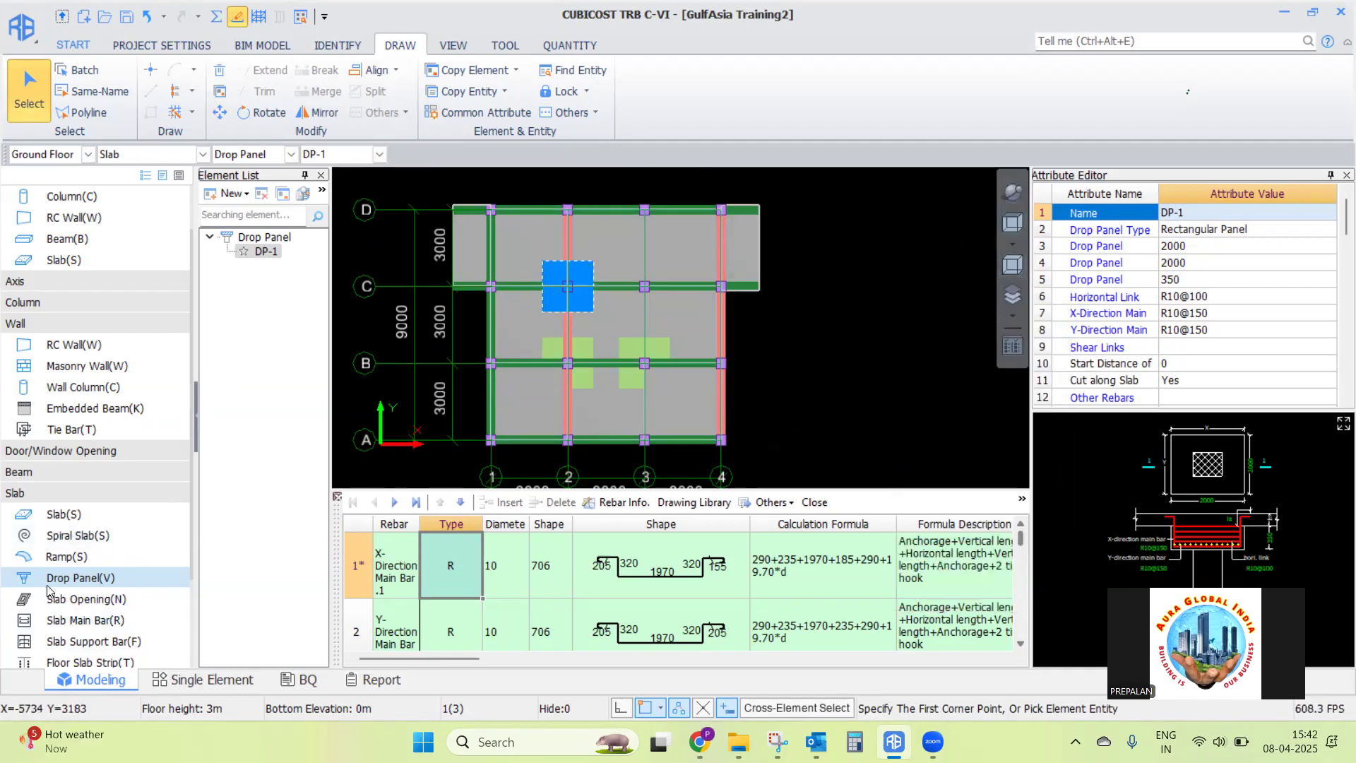
Create a new spiral slab element on the Ground Floor
click(78, 535)
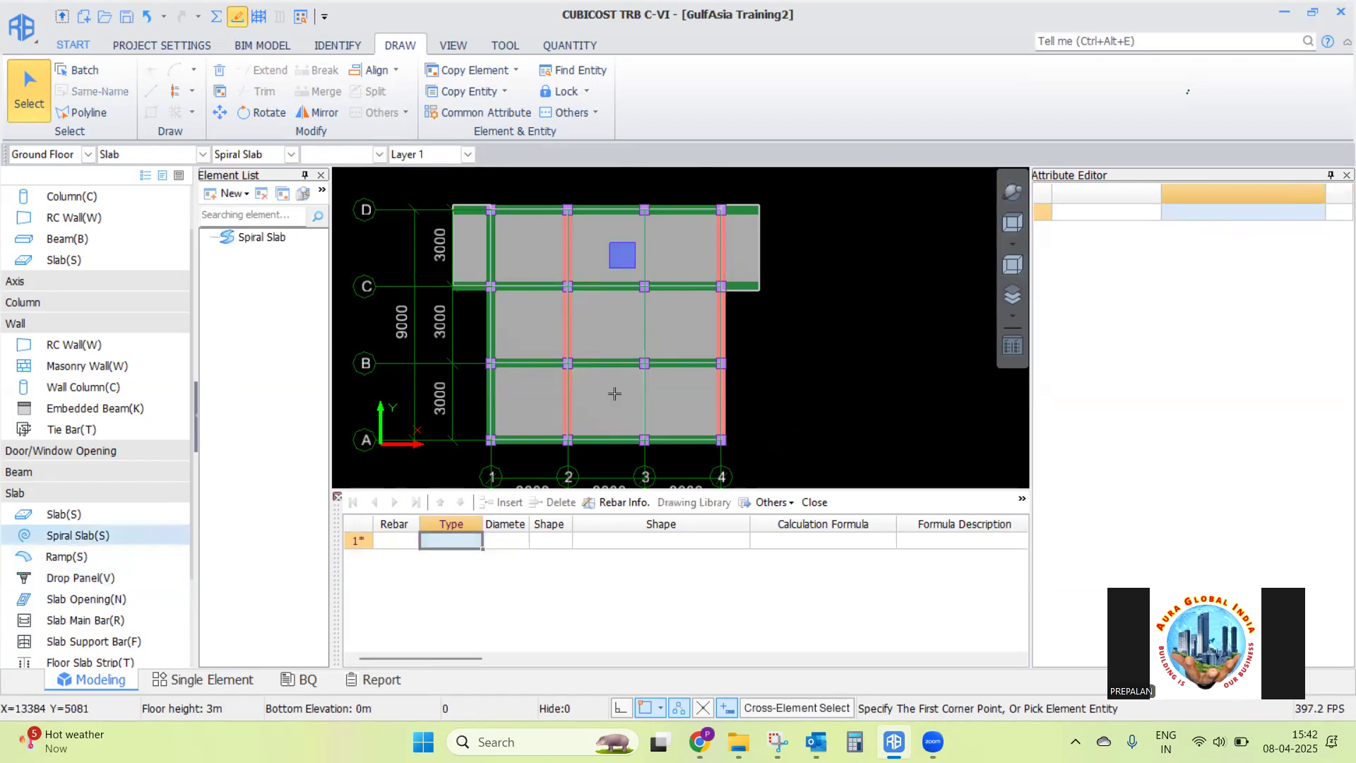
click(232, 193)
click(232, 218)
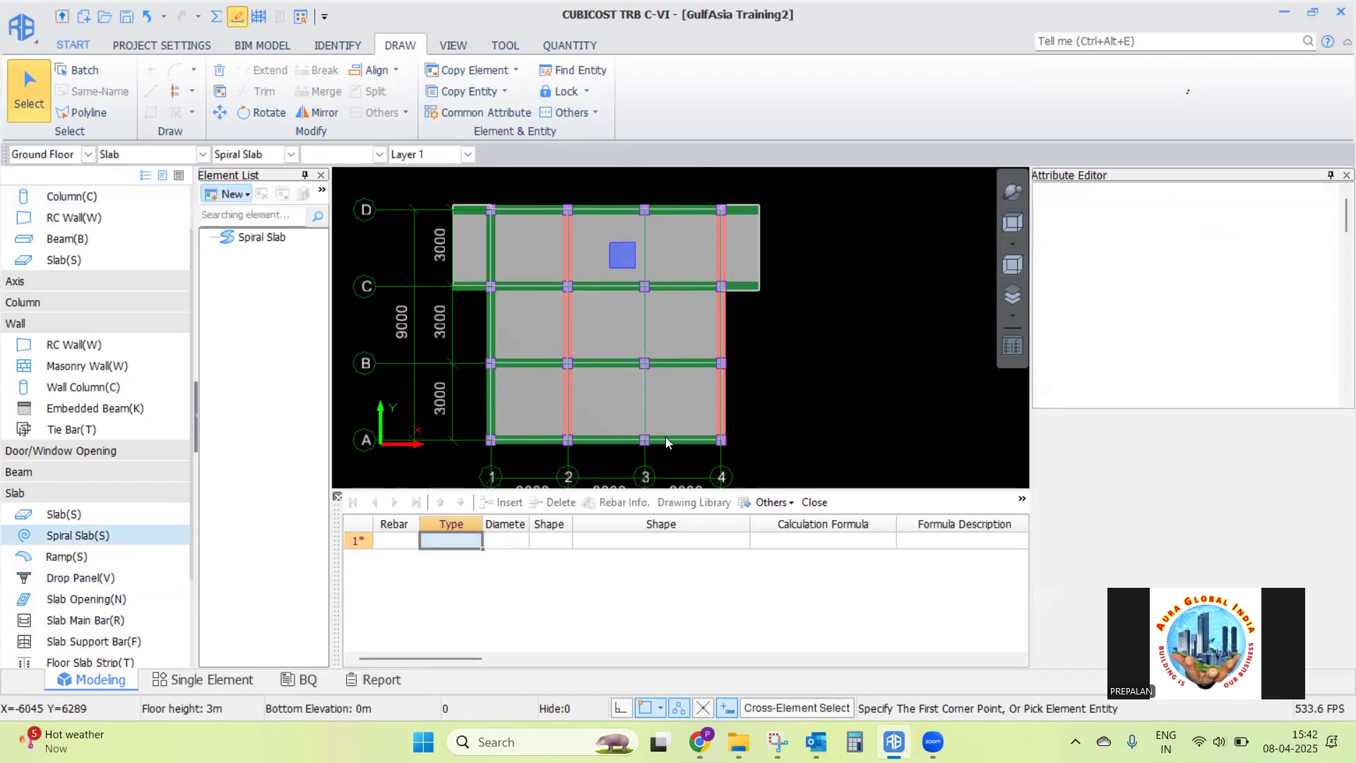
Place the spiral slab outside the building beyond grid line 4, near grid lines A and B
scroll(753, 357, down, 2)
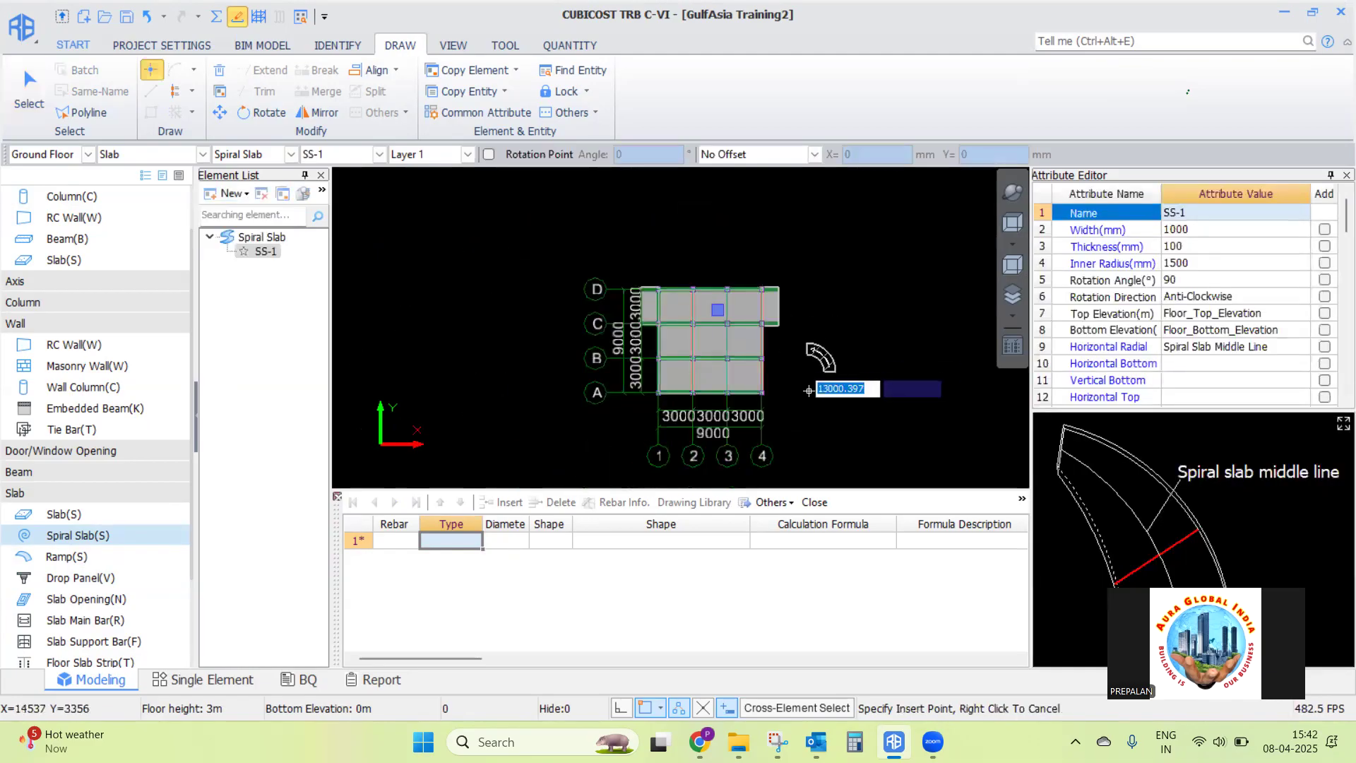
scroll(742, 353, up, 4)
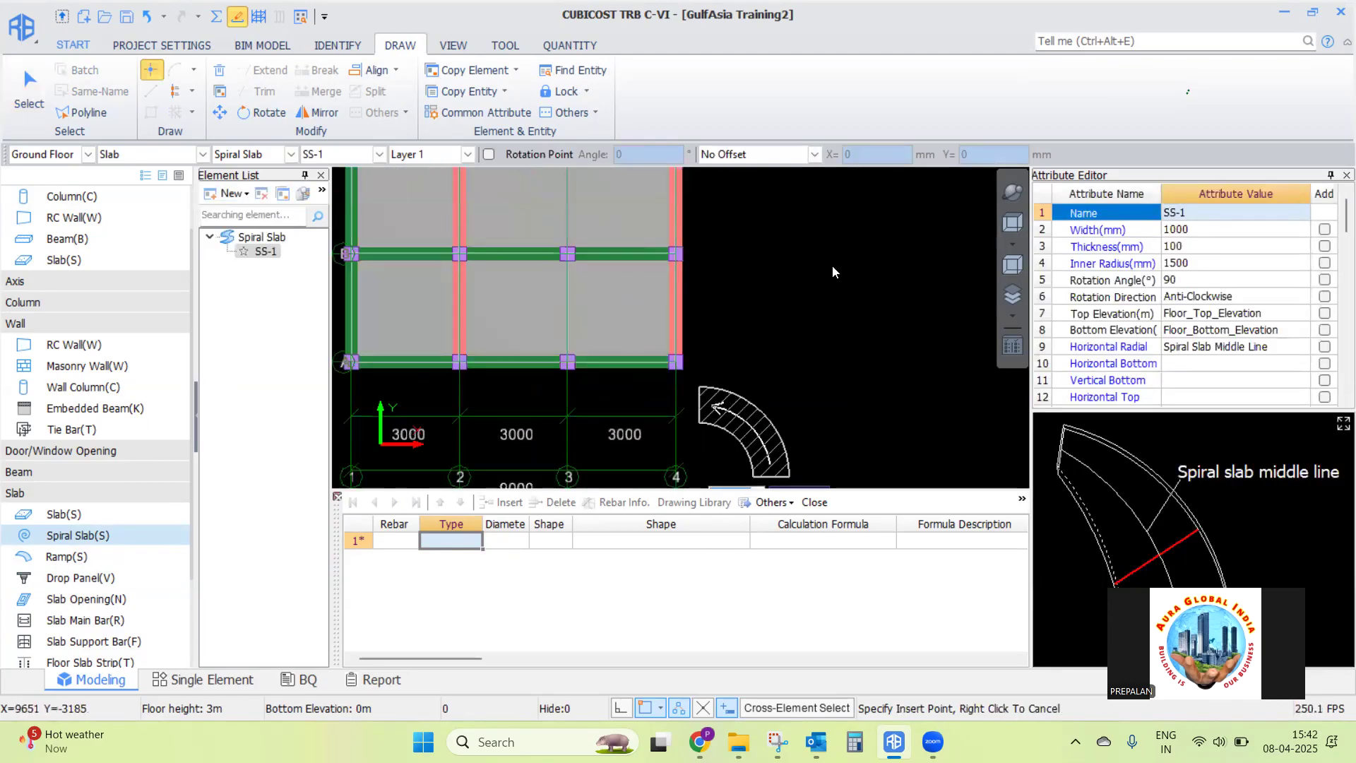
click(778, 302)
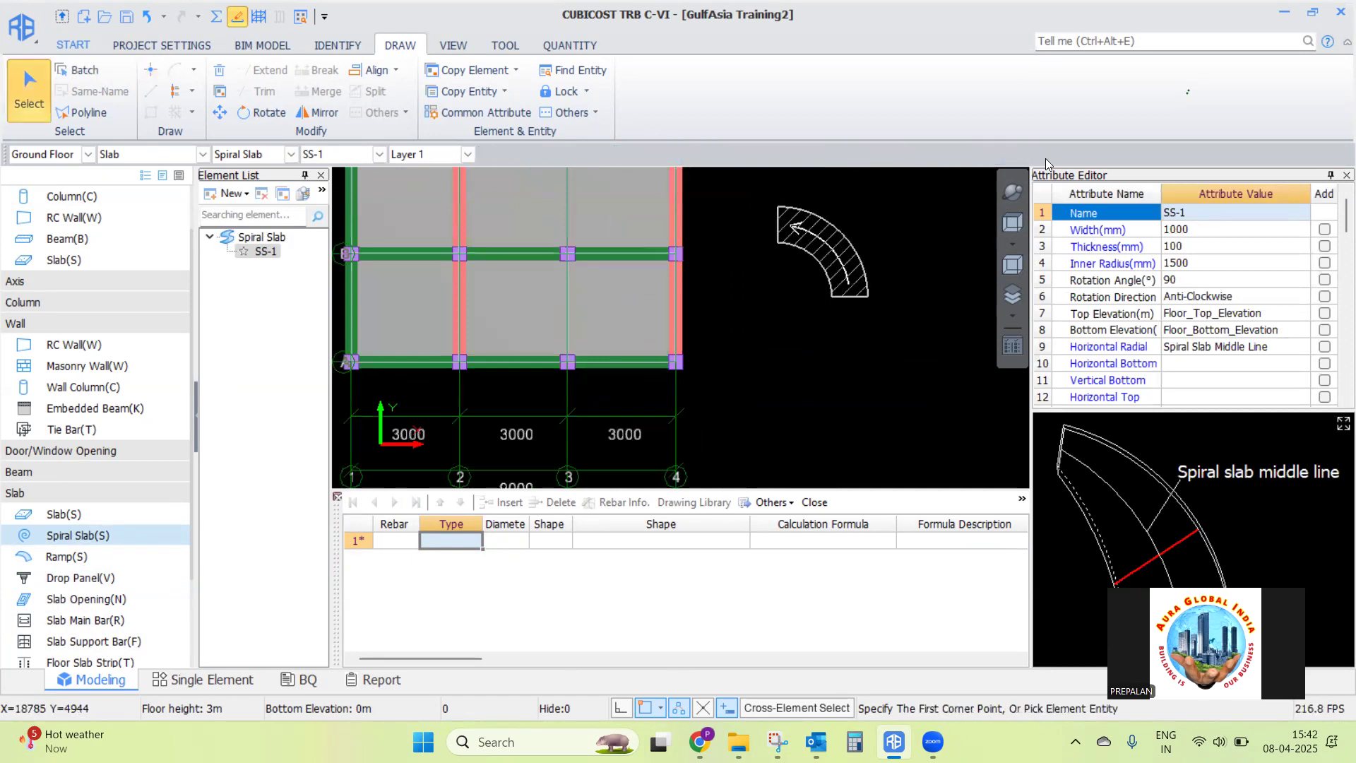
right_click(782, 373)
Set the placed spiral slab's thickness to 200 mm and rotation angle to 360°, and check its shape in 3D
shift+middle_drag(783, 373, 865, 430)
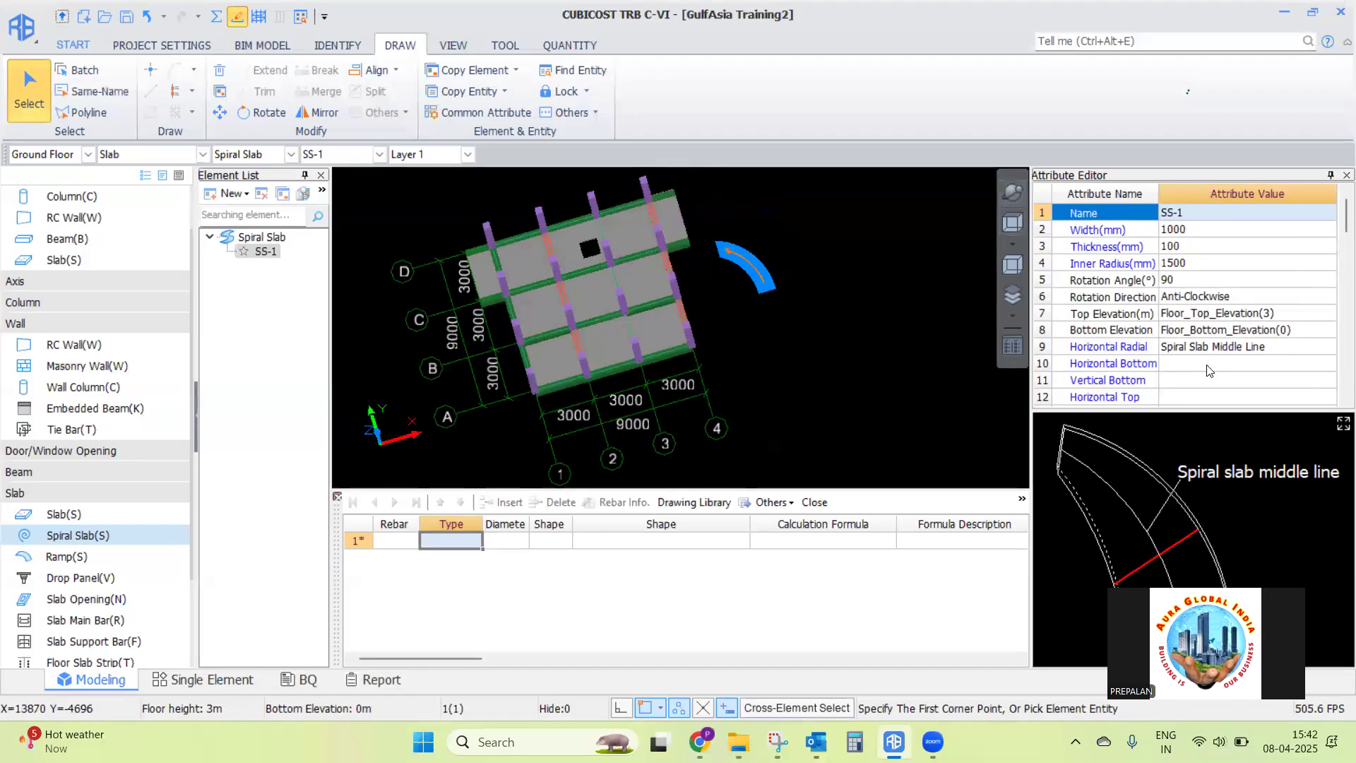
click(1193, 247)
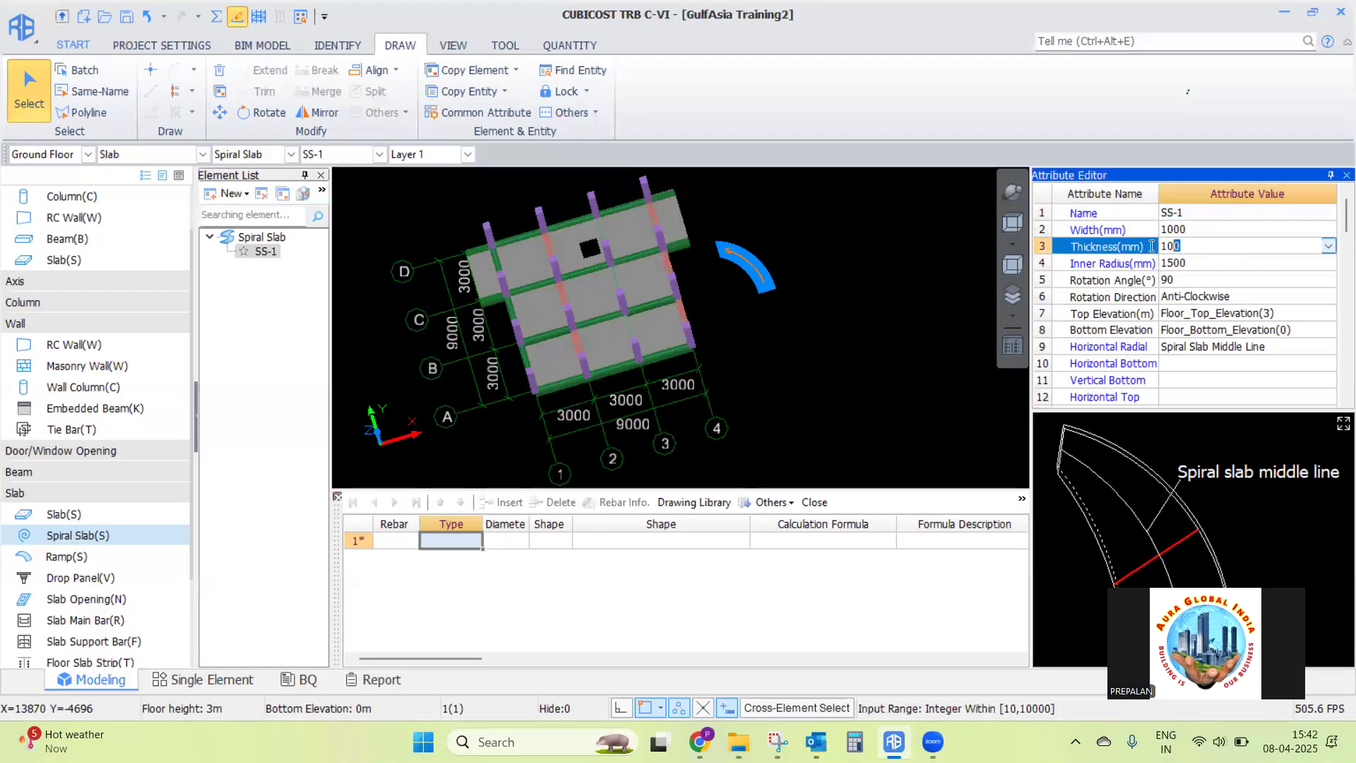
text(2)
key(Return)
click(1187, 280)
text(360)
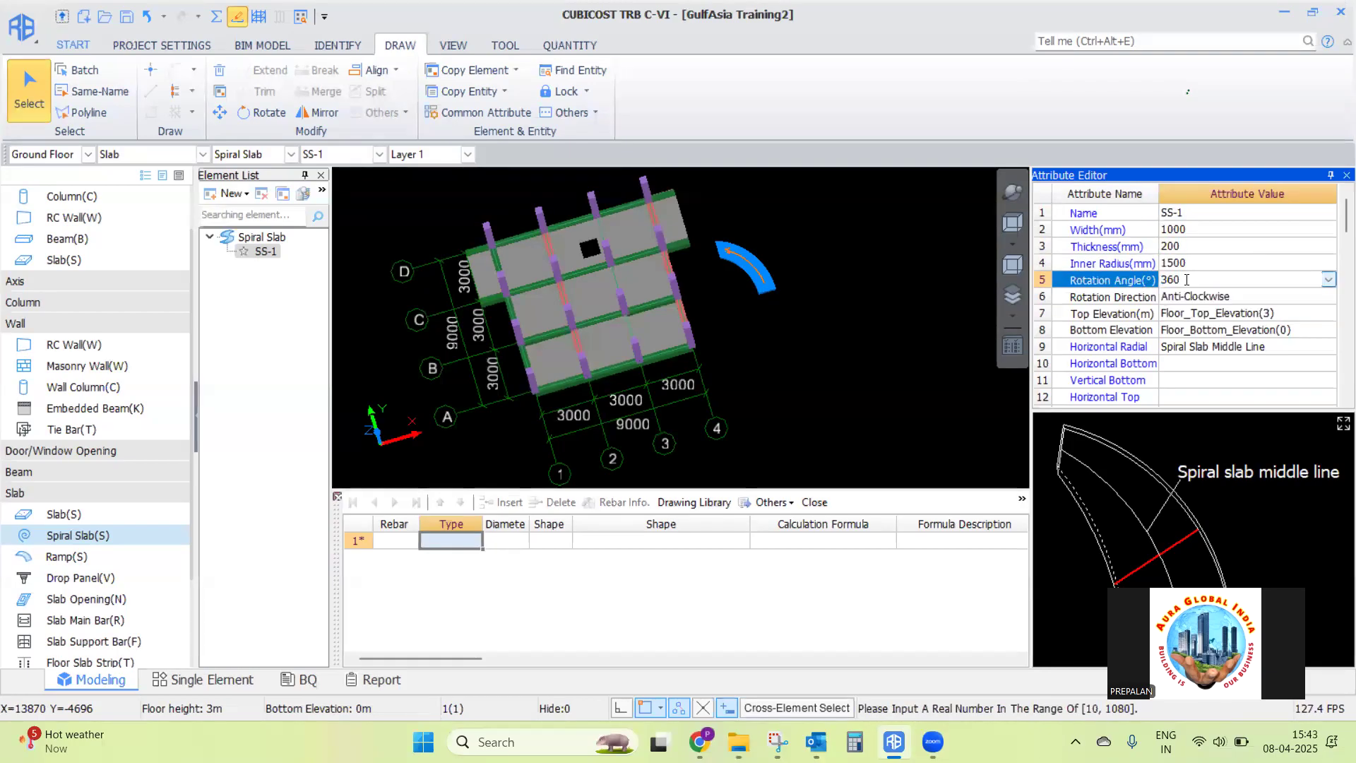
key(Return)
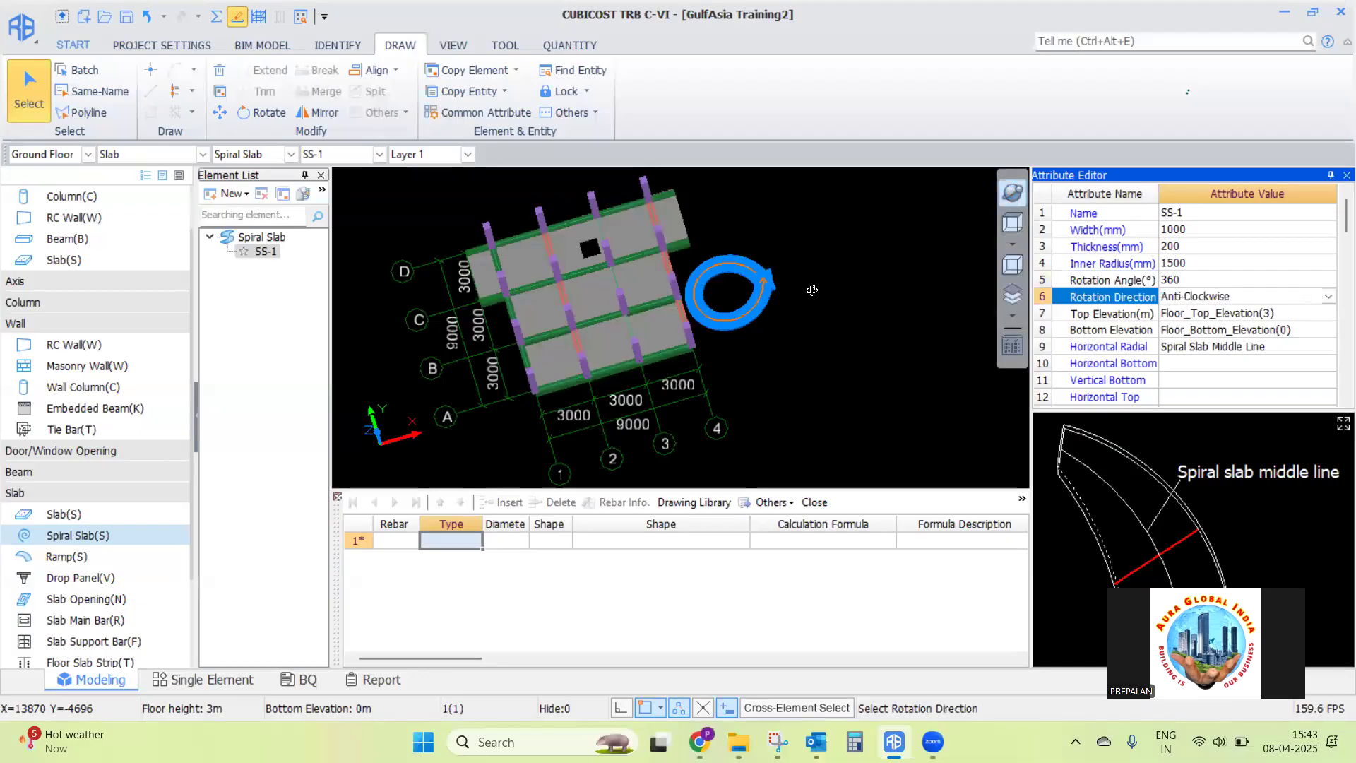
click(1014, 192)
drag(820, 304, 747, 330)
scroll(750, 327, up, 3)
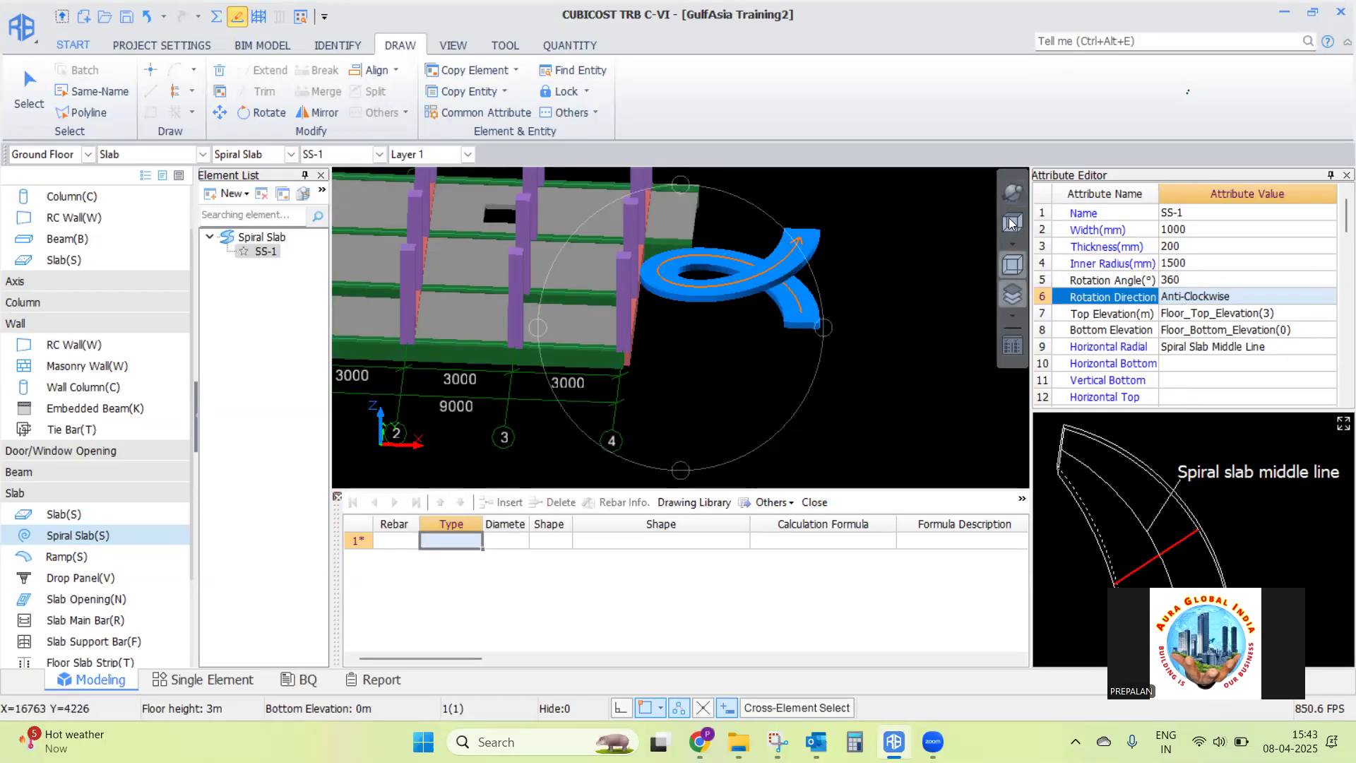
click(956, 327)
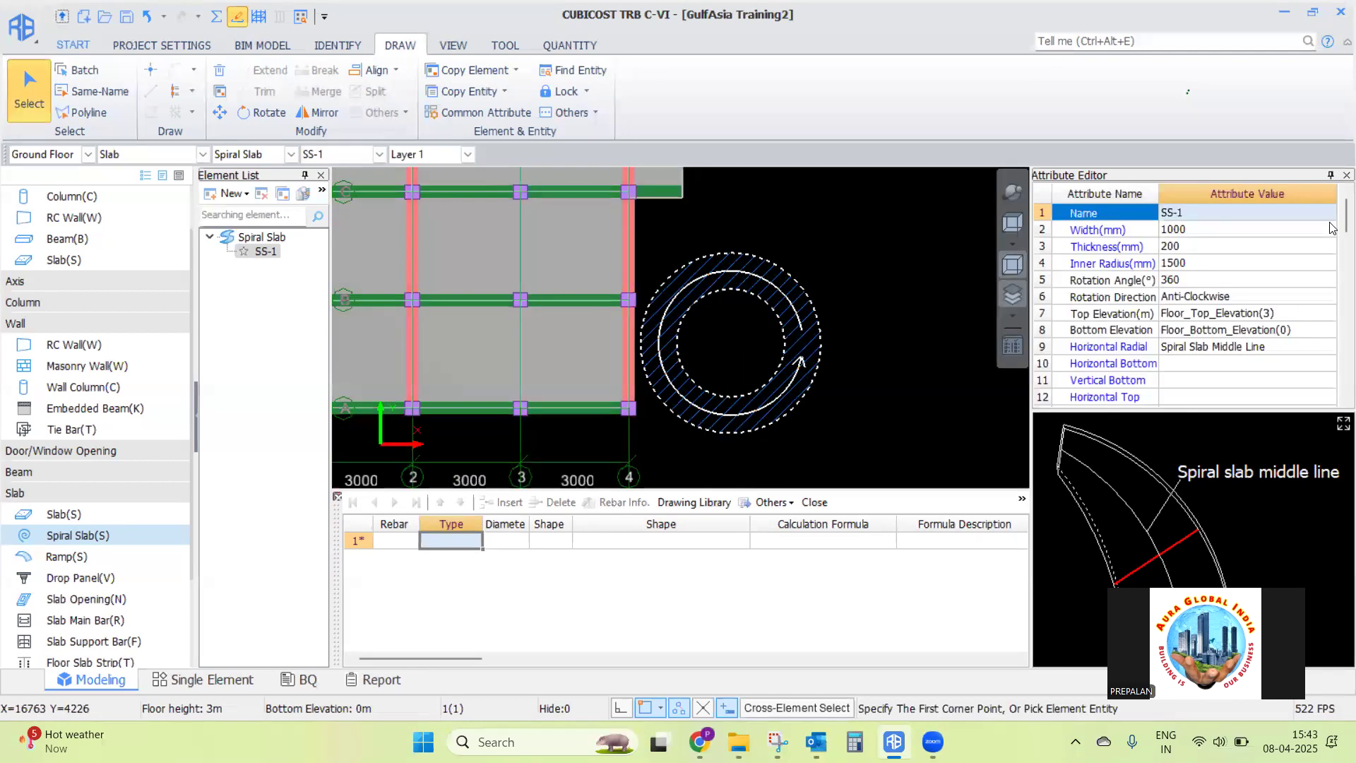
Set the spiral slab's horizontal bottom bar to T20@200 and its vertical bottom bar to T16@150
drag(1345, 221, 1337, 293)
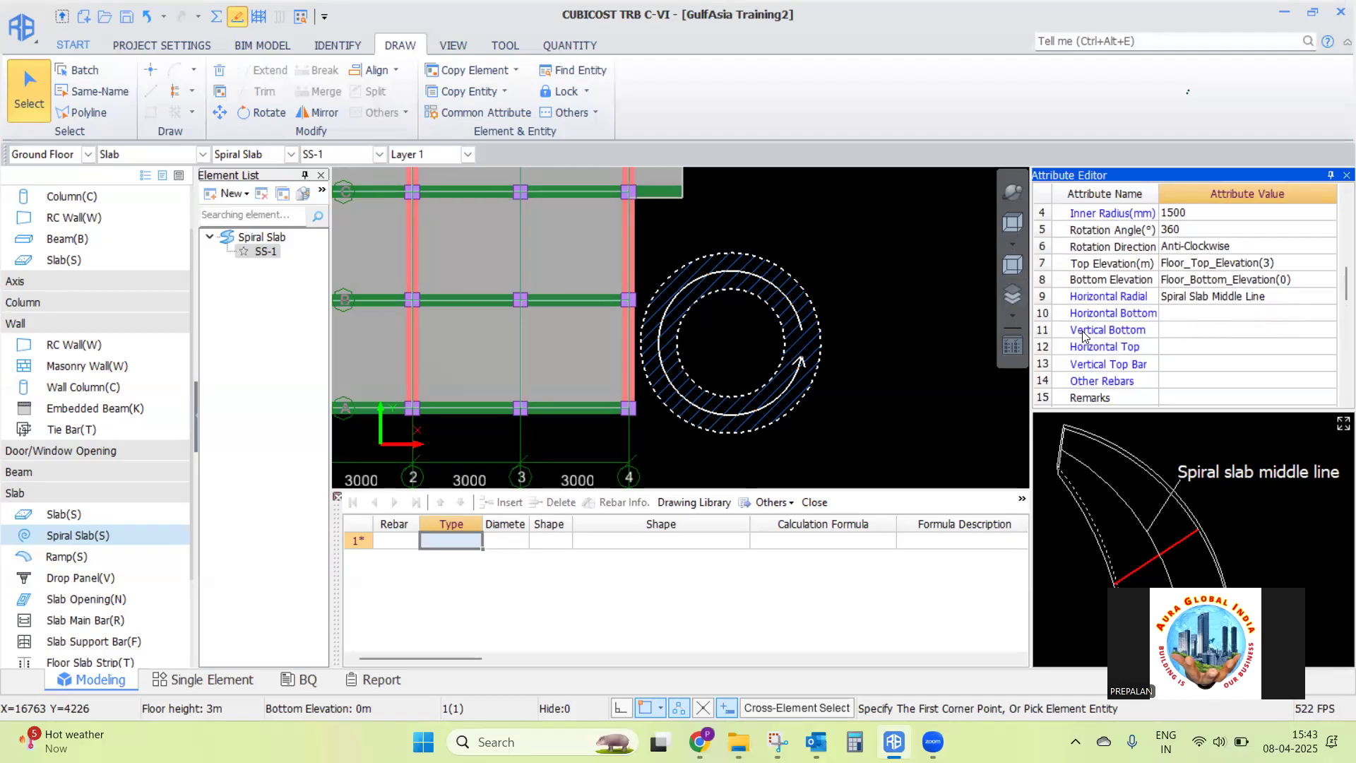
click(1171, 315)
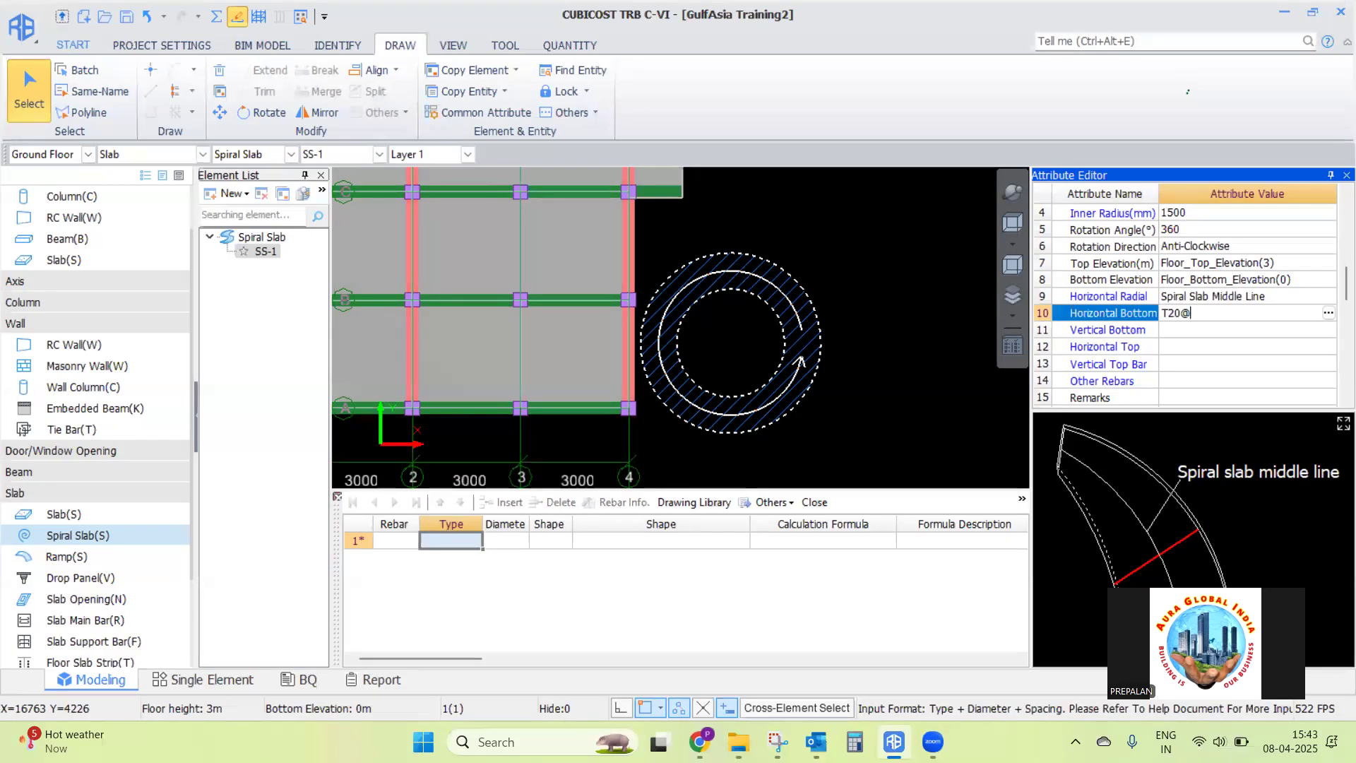
click(1247, 330)
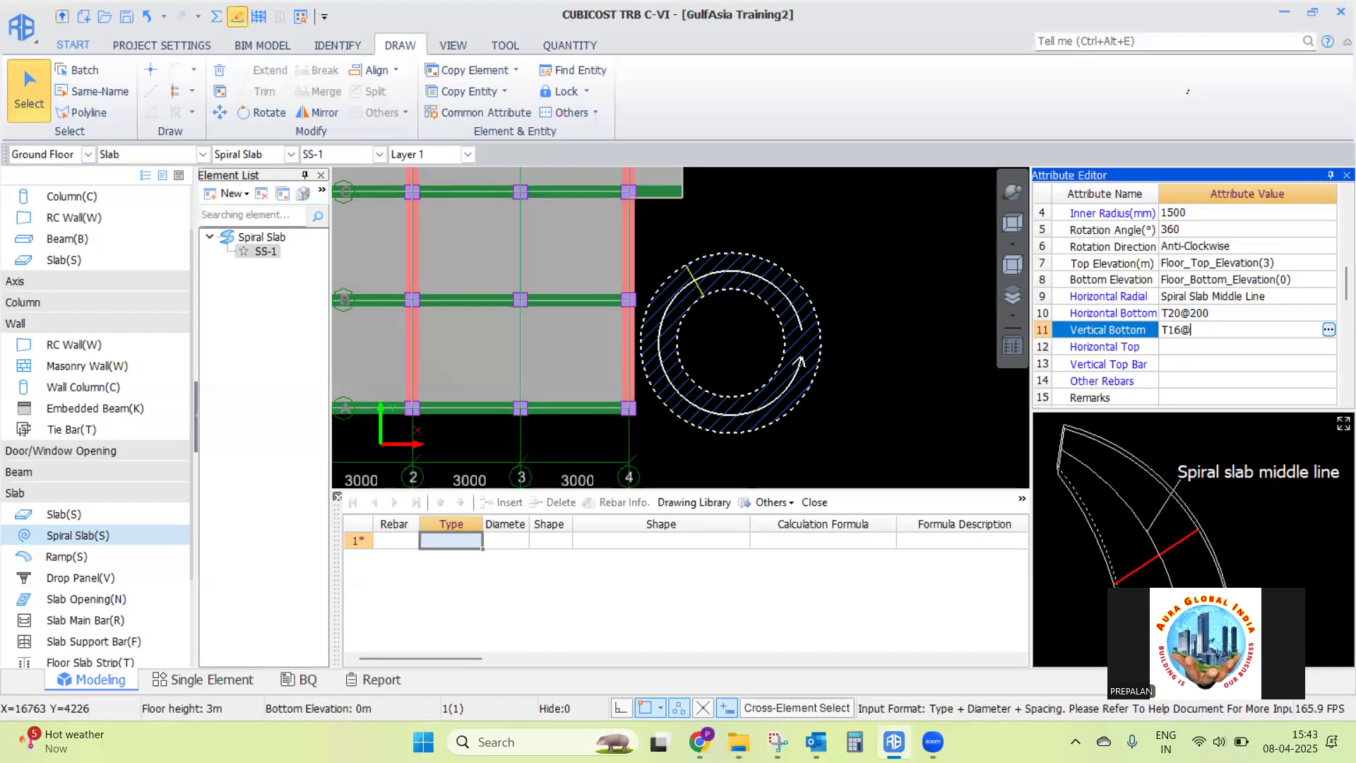
key(Return)
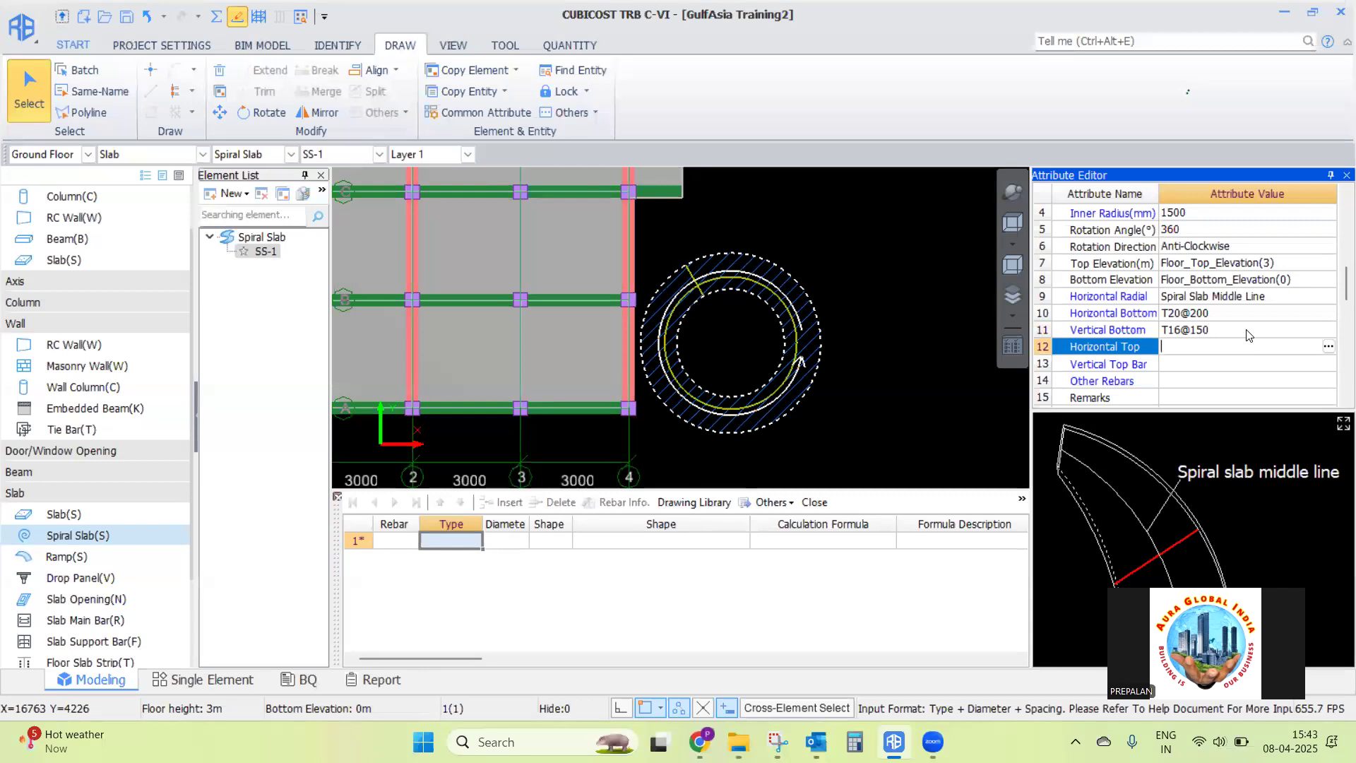
click(1228, 317)
key(ctrl+c)
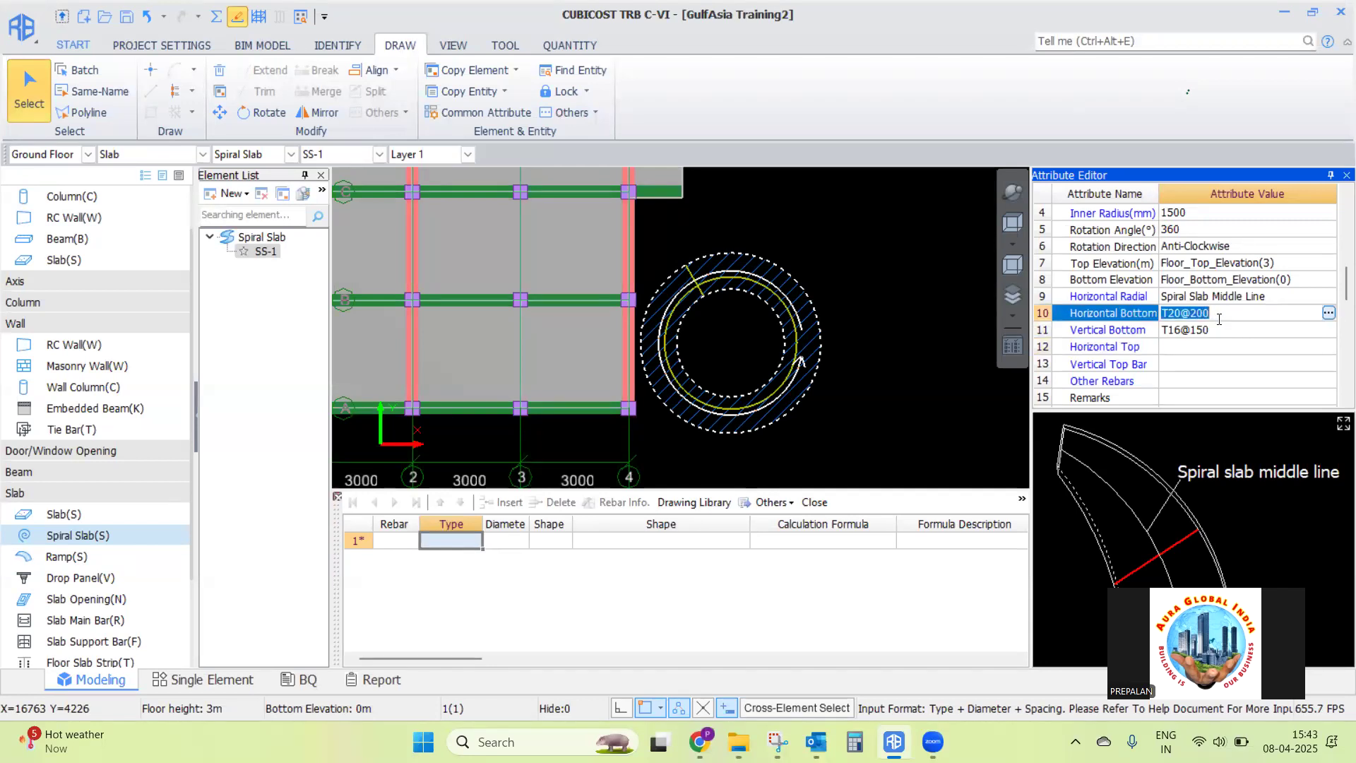
click(1188, 348)
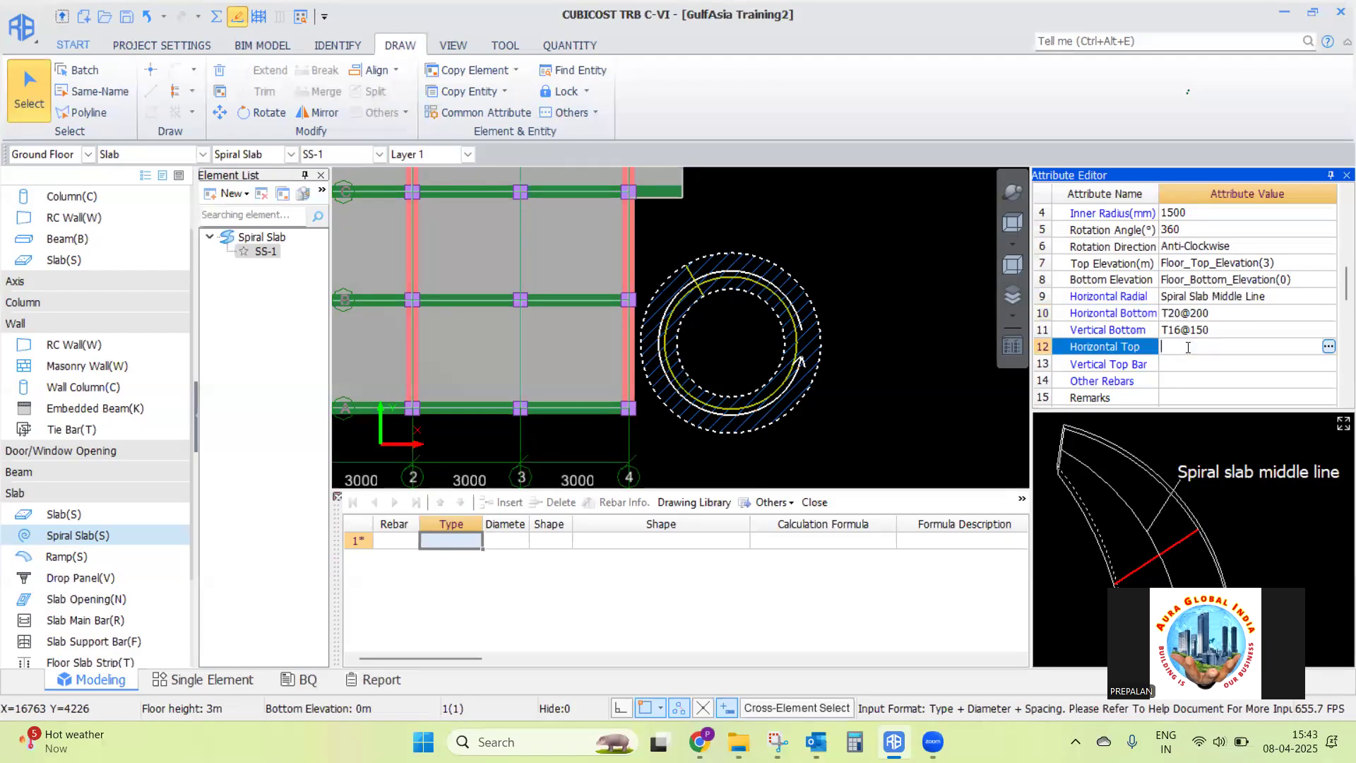
key(ctrl+v)
click(1219, 327)
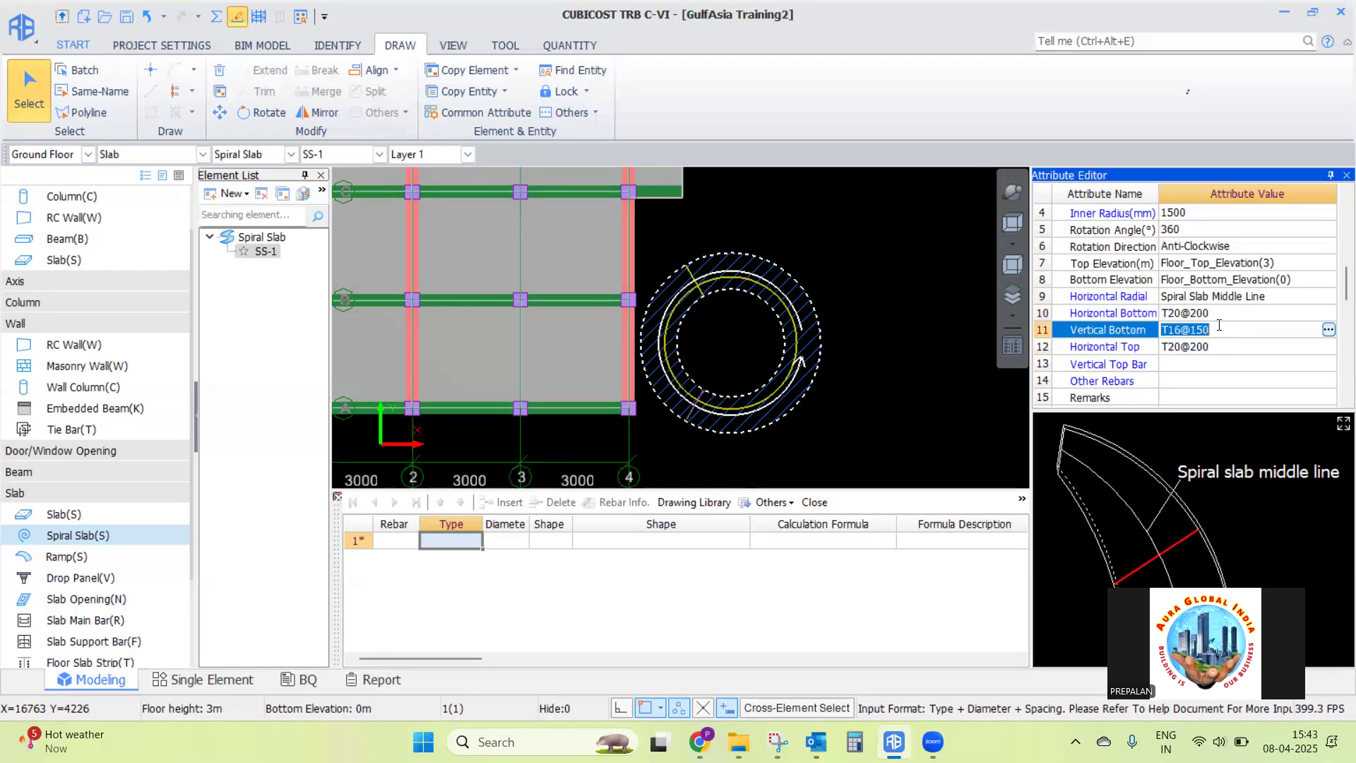
key(ctrl+v)
key(ctrl+z)
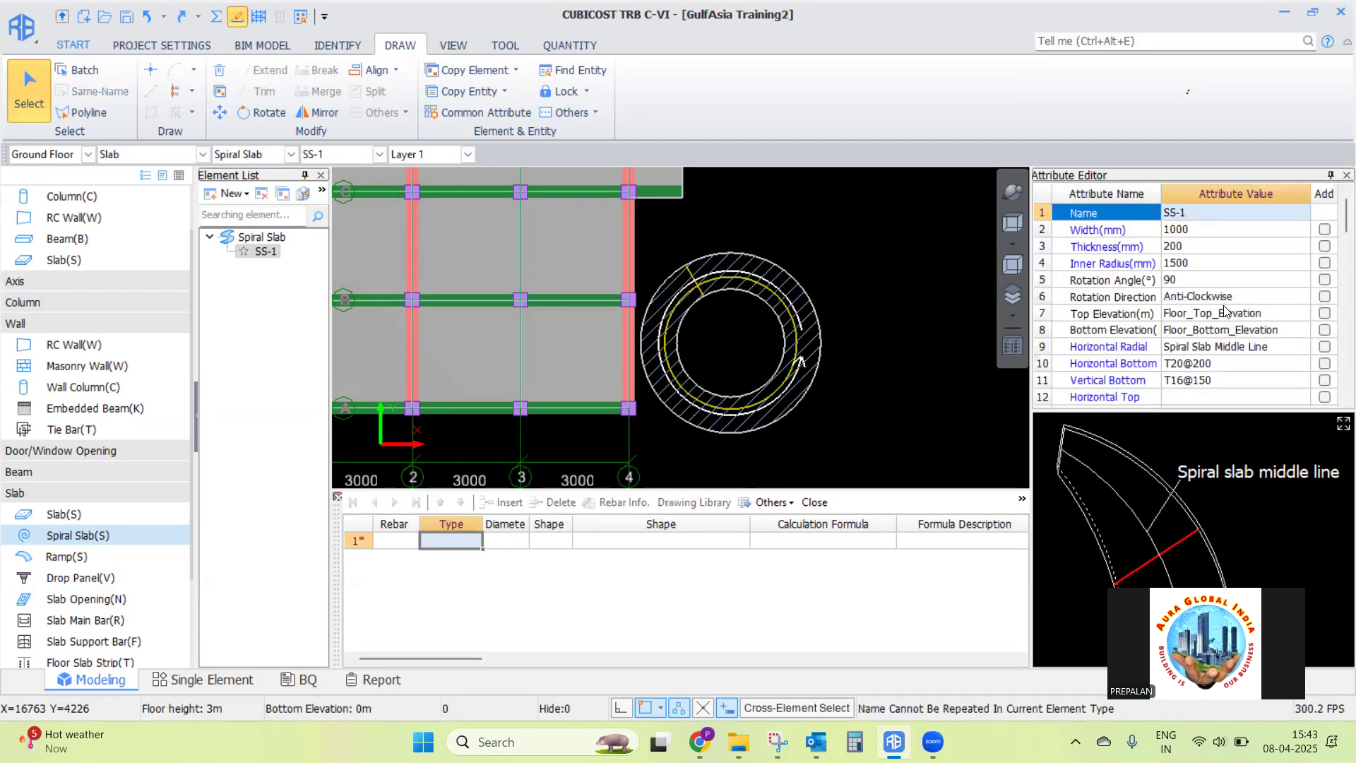
Copy the horizontal bottom bar value T20@200 of spiral slab SS-1 to its horizontal top bar
drag(1335, 217, 1335, 322)
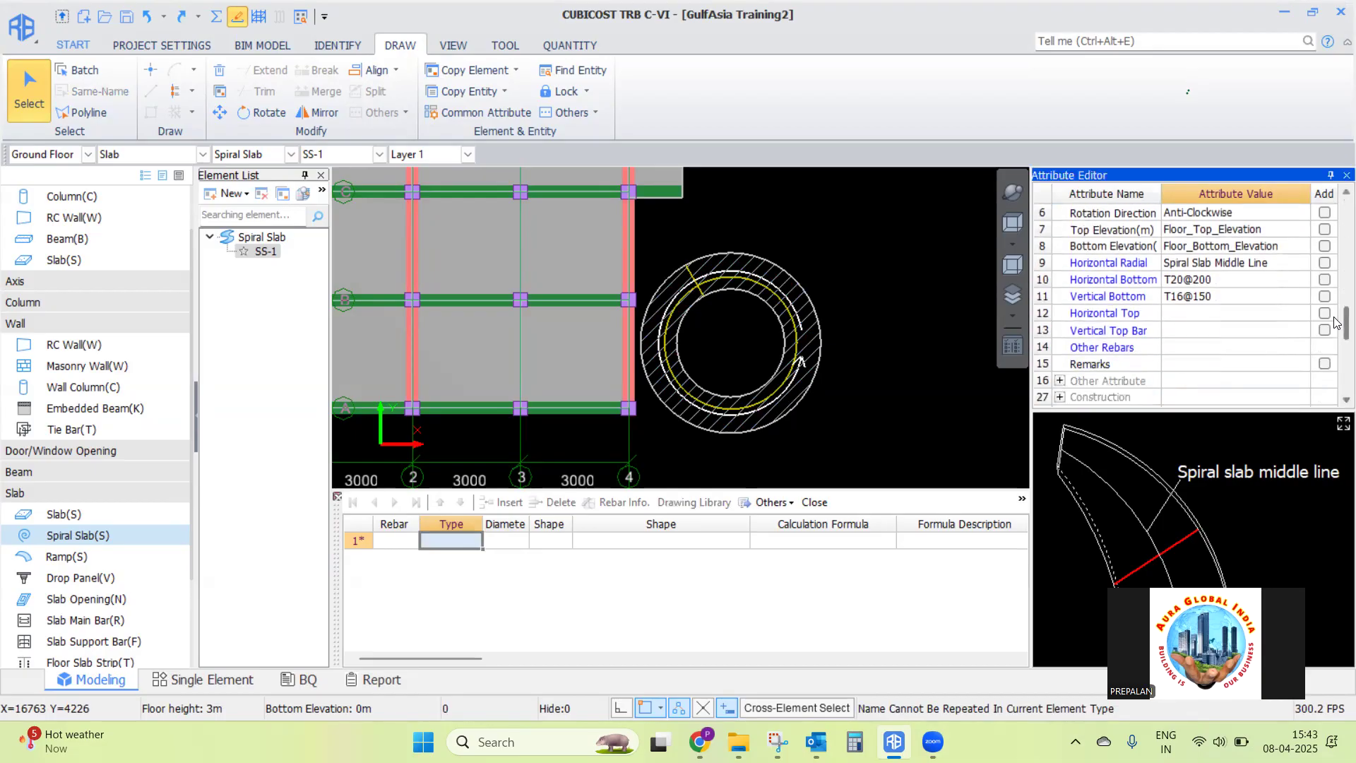
double_click(1224, 279)
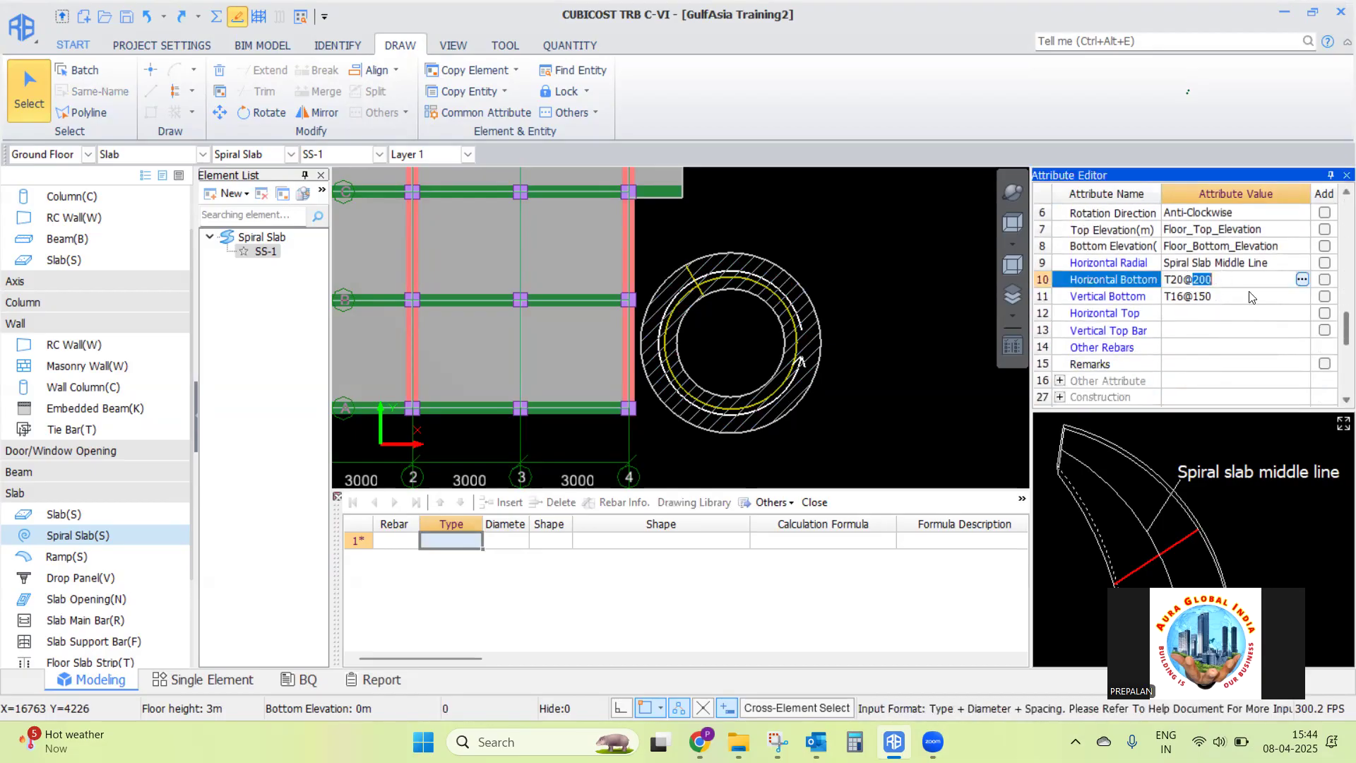
key(Return)
key(Return)
click(1231, 282)
key(ctrl+c)
click(1182, 315)
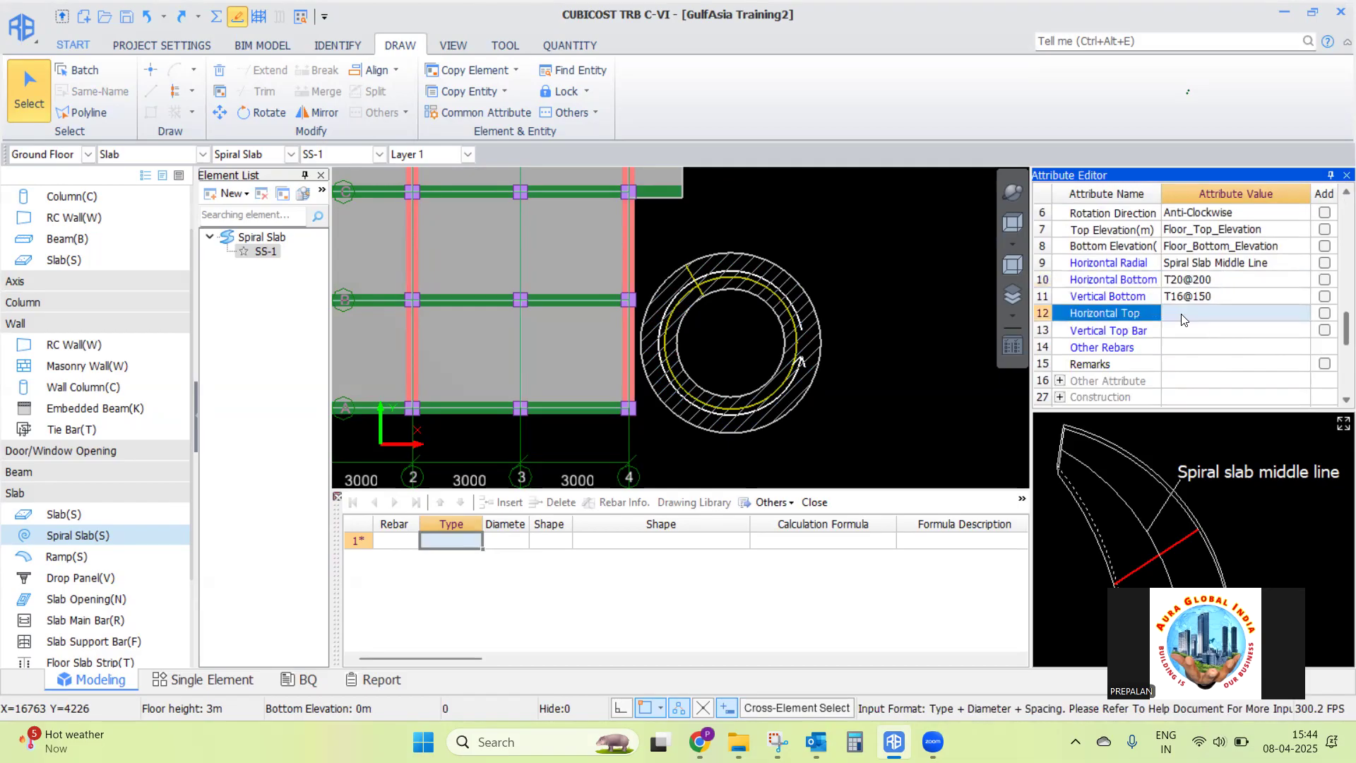
key(ctrl+v)
Copy the vertical bottom bar value T16@150 of spiral slab SS-1 to its vertical top bar
click(1221, 296)
key(ctrl+c)
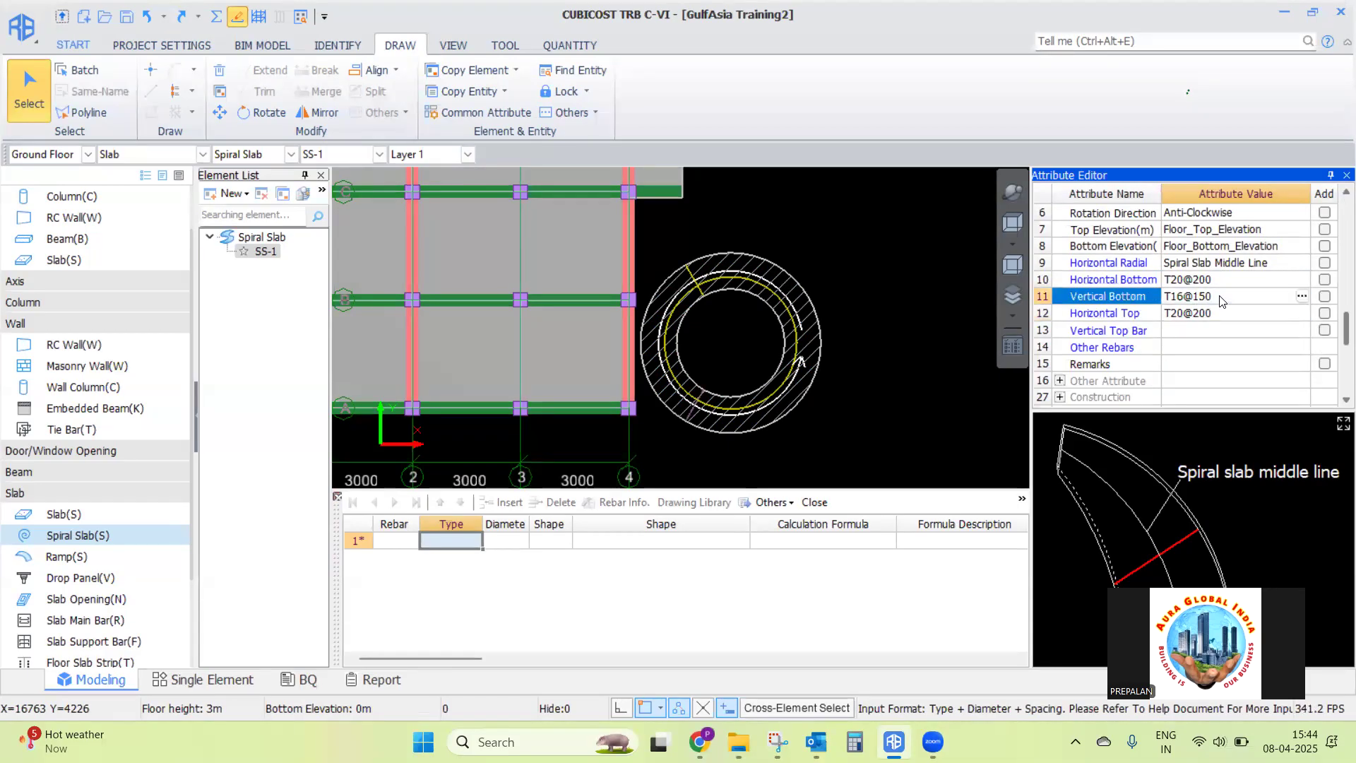
click(1195, 336)
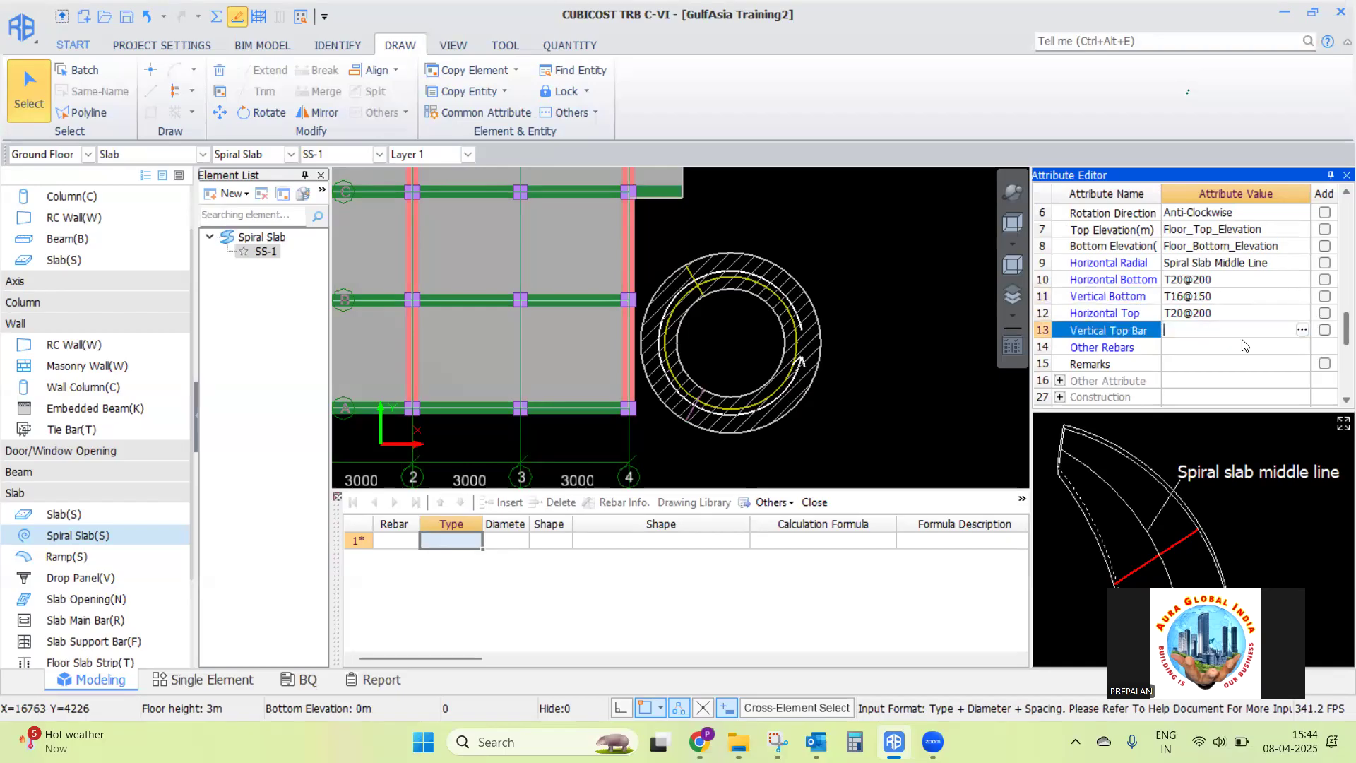
key(ctrl+v)
click(1226, 302)
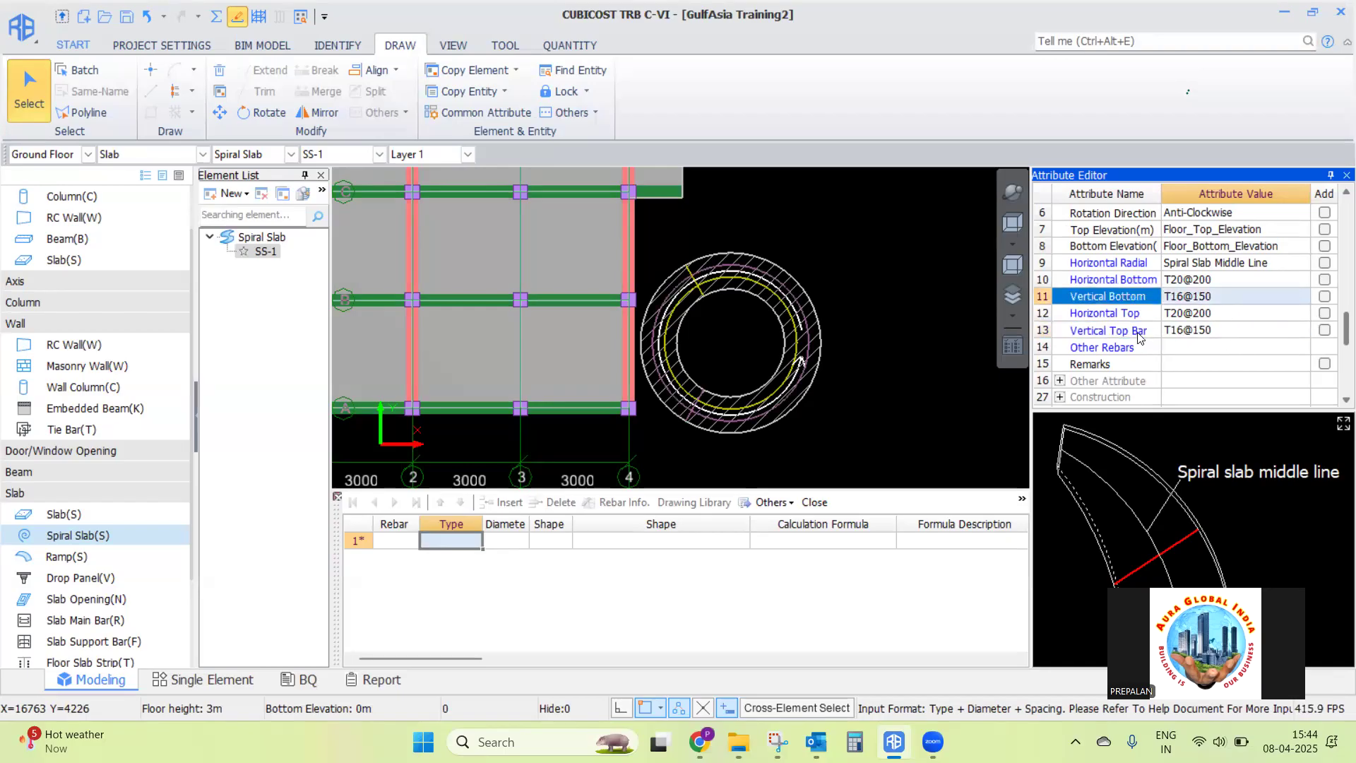
scroll(1139, 339, down, 1)
scroll(1335, 305, up, 3)
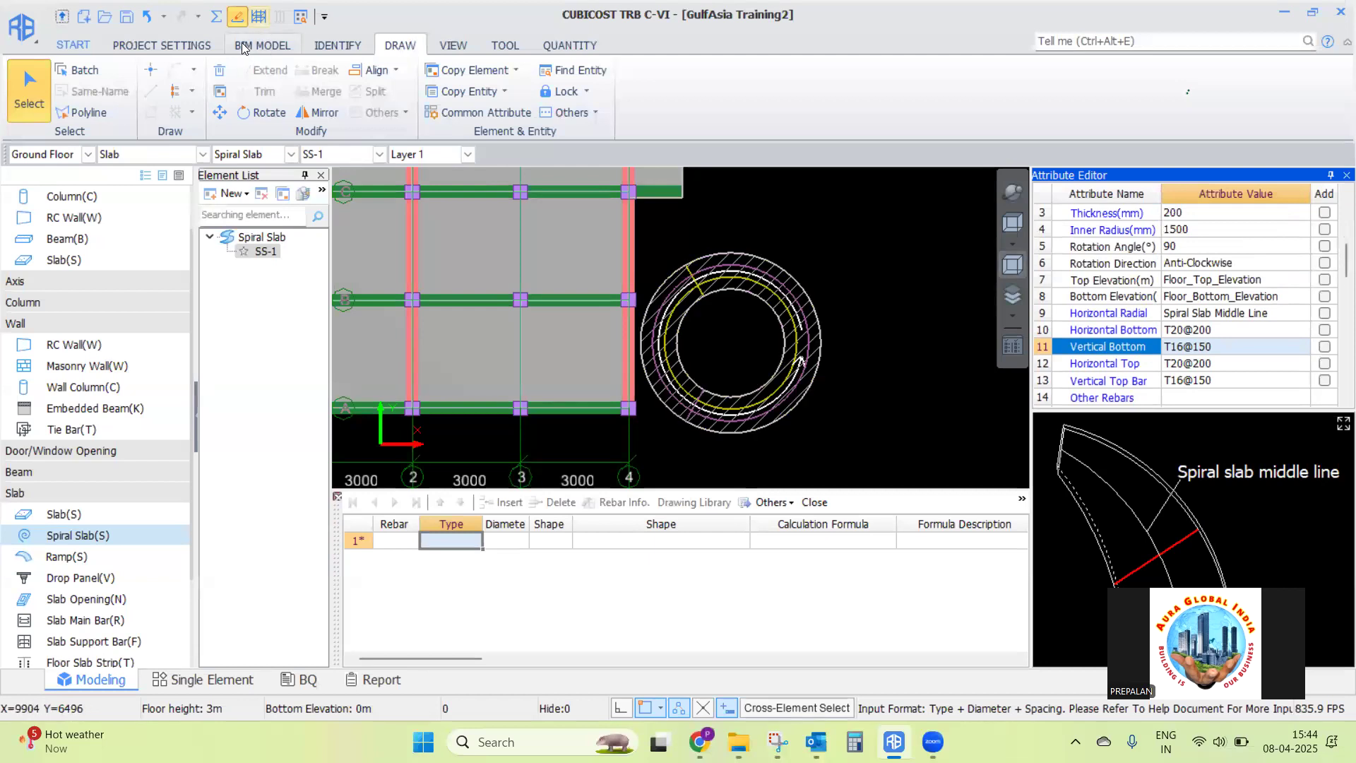
Calculate the Ground Floor modeling rebar again with the same rebar summed
key(F9)
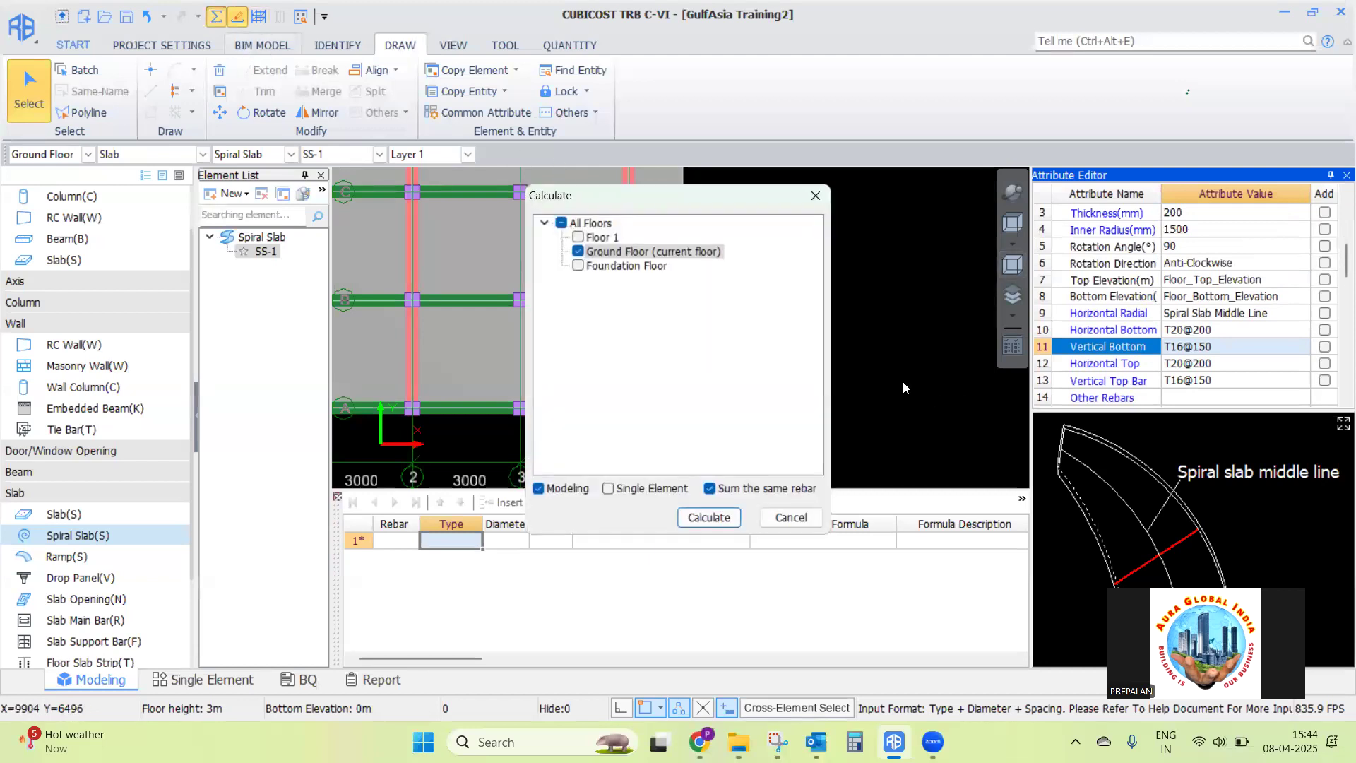
click(708, 519)
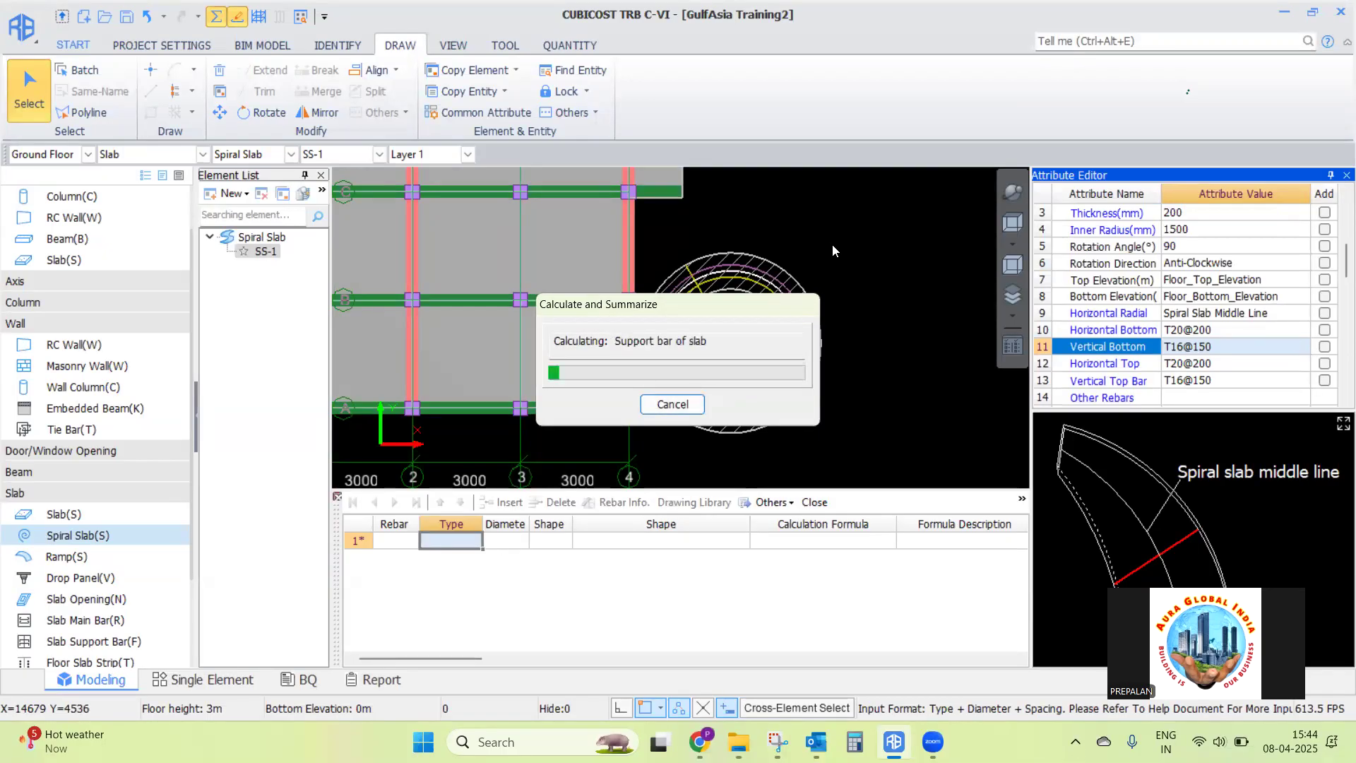
click(688, 407)
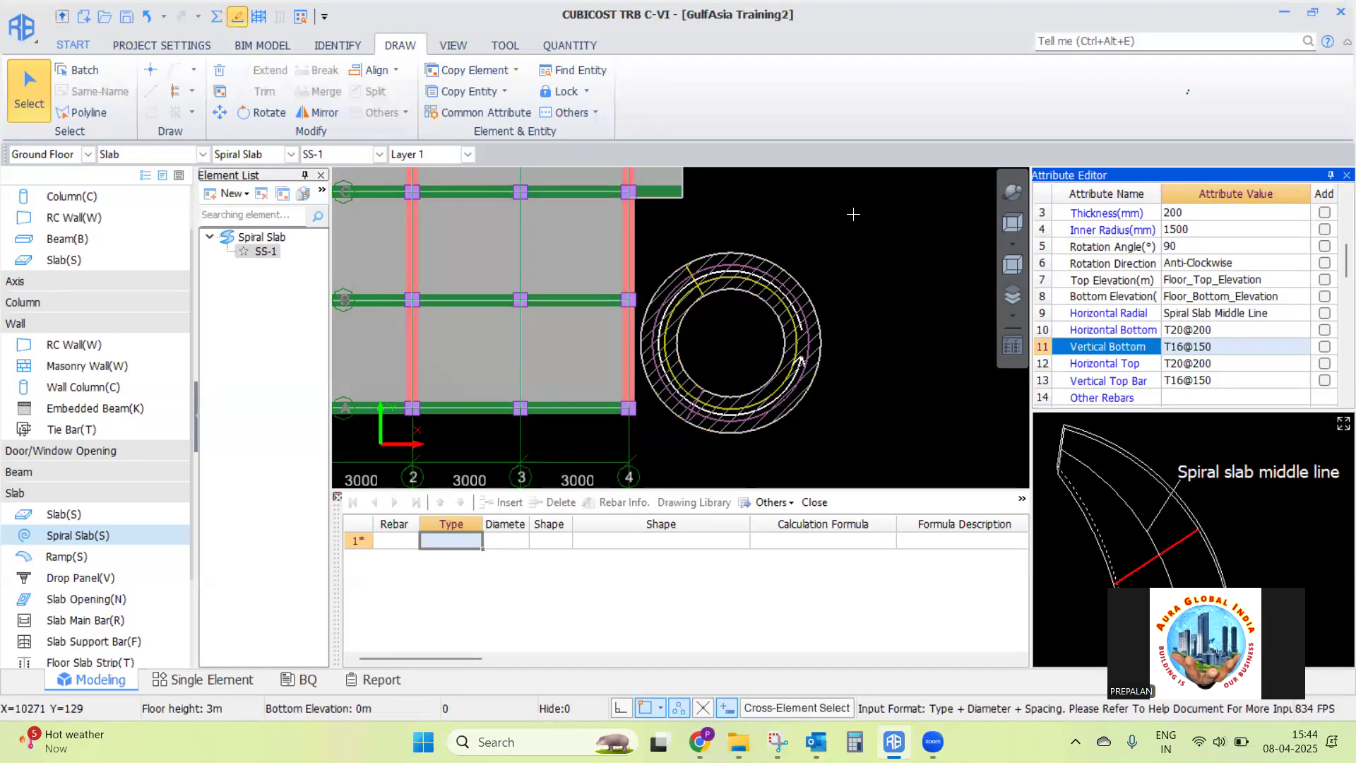
Display the spiral slab's calculated rebar and examine the bar layout and formulas in 3D
click(259, 17)
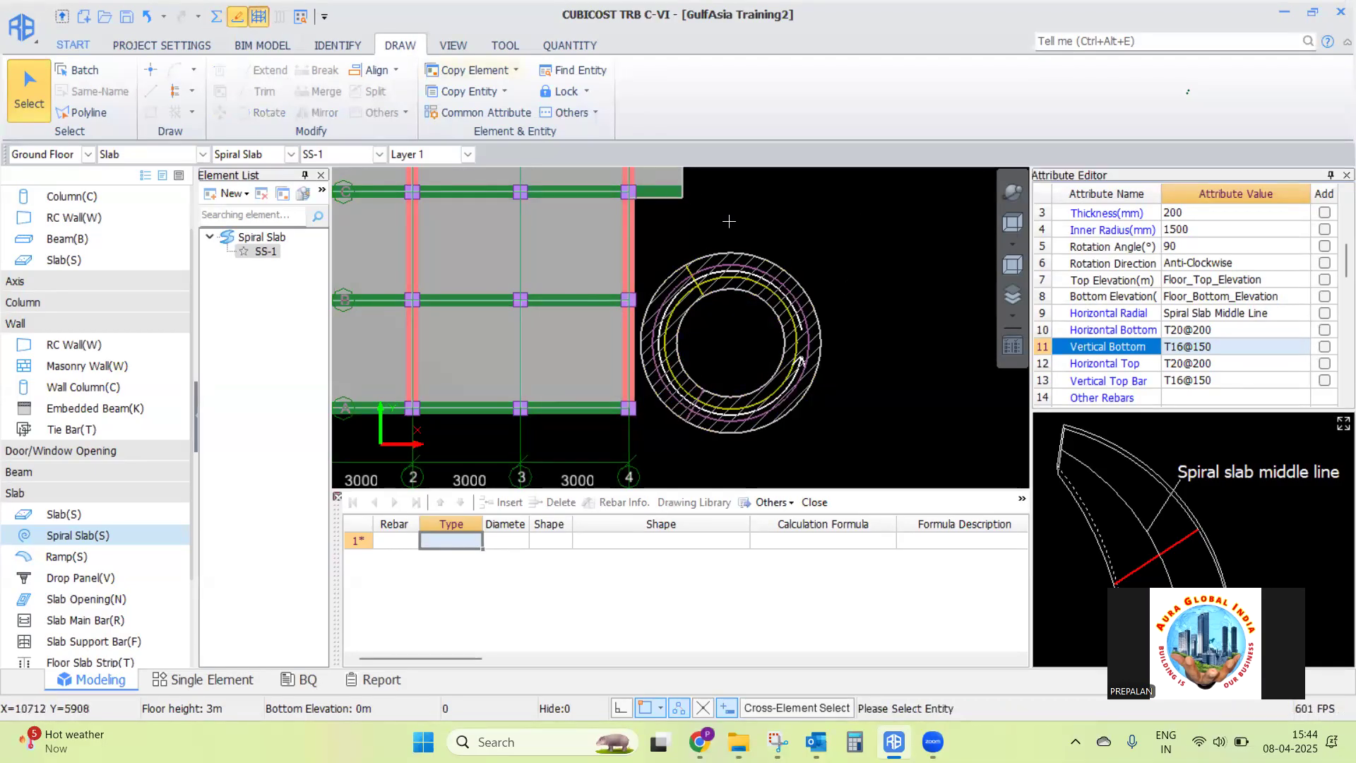
click(808, 218)
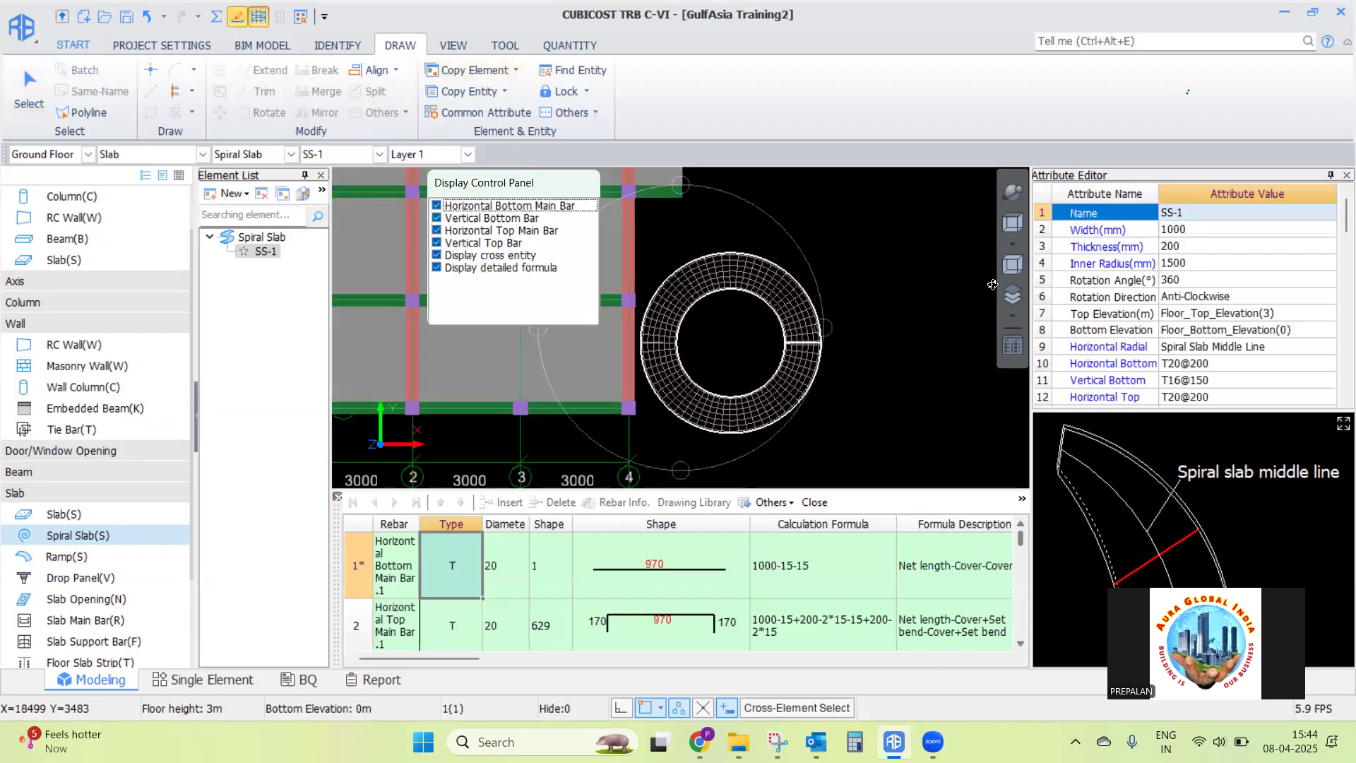
click(1013, 192)
drag(655, 353, 644, 374)
scroll(714, 252, up, 8)
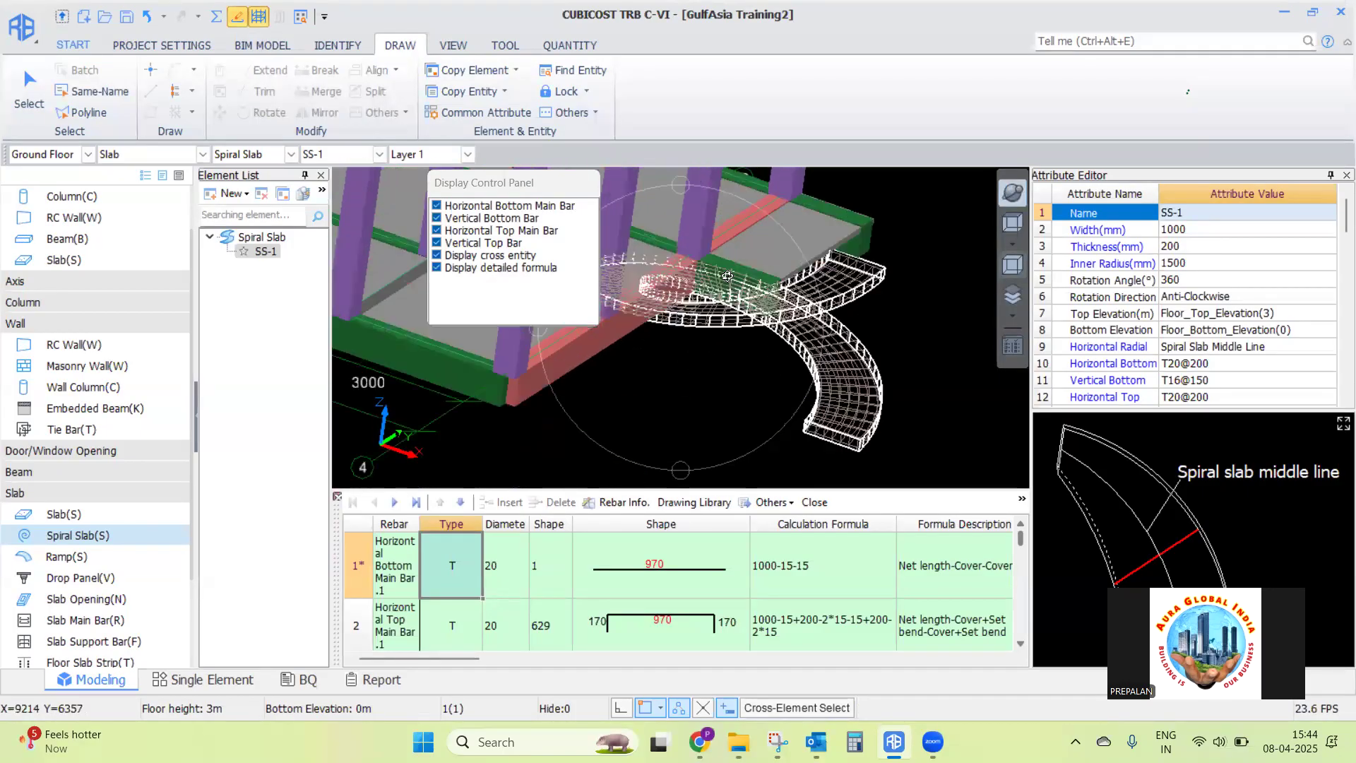
scroll(714, 252, down, 6)
drag(713, 252, 749, 258)
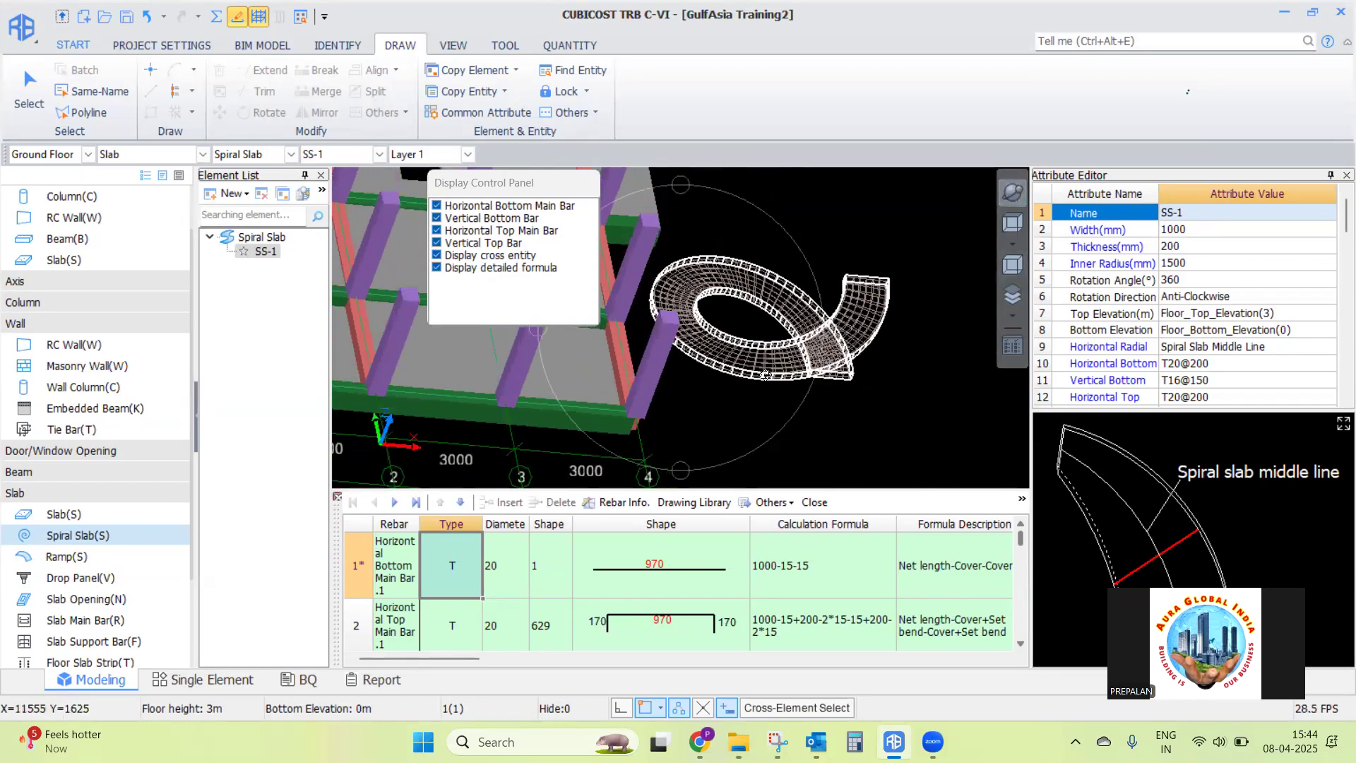
Review the Other Rebars editor for the spiral slab and close it without adding a bar
drag(1335, 228, 1335, 329)
click(1204, 365)
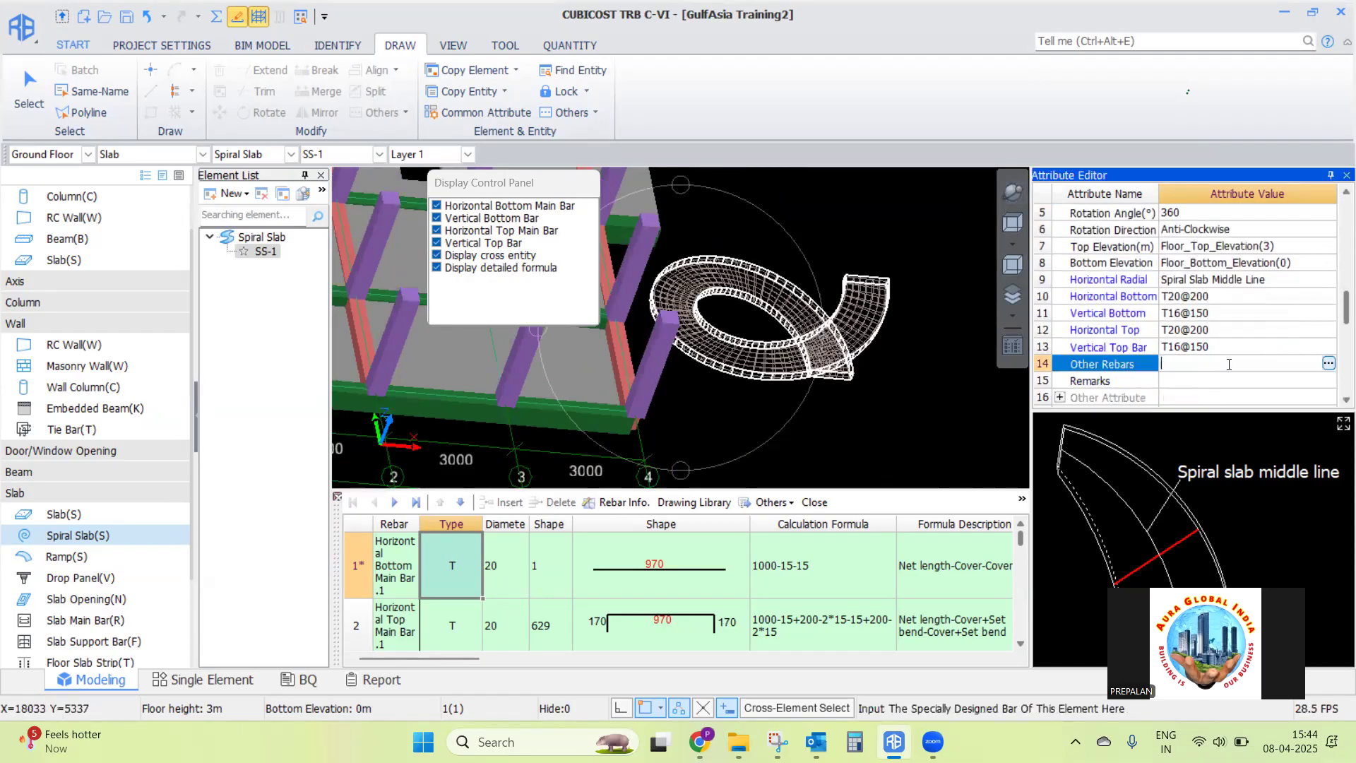
click(1329, 365)
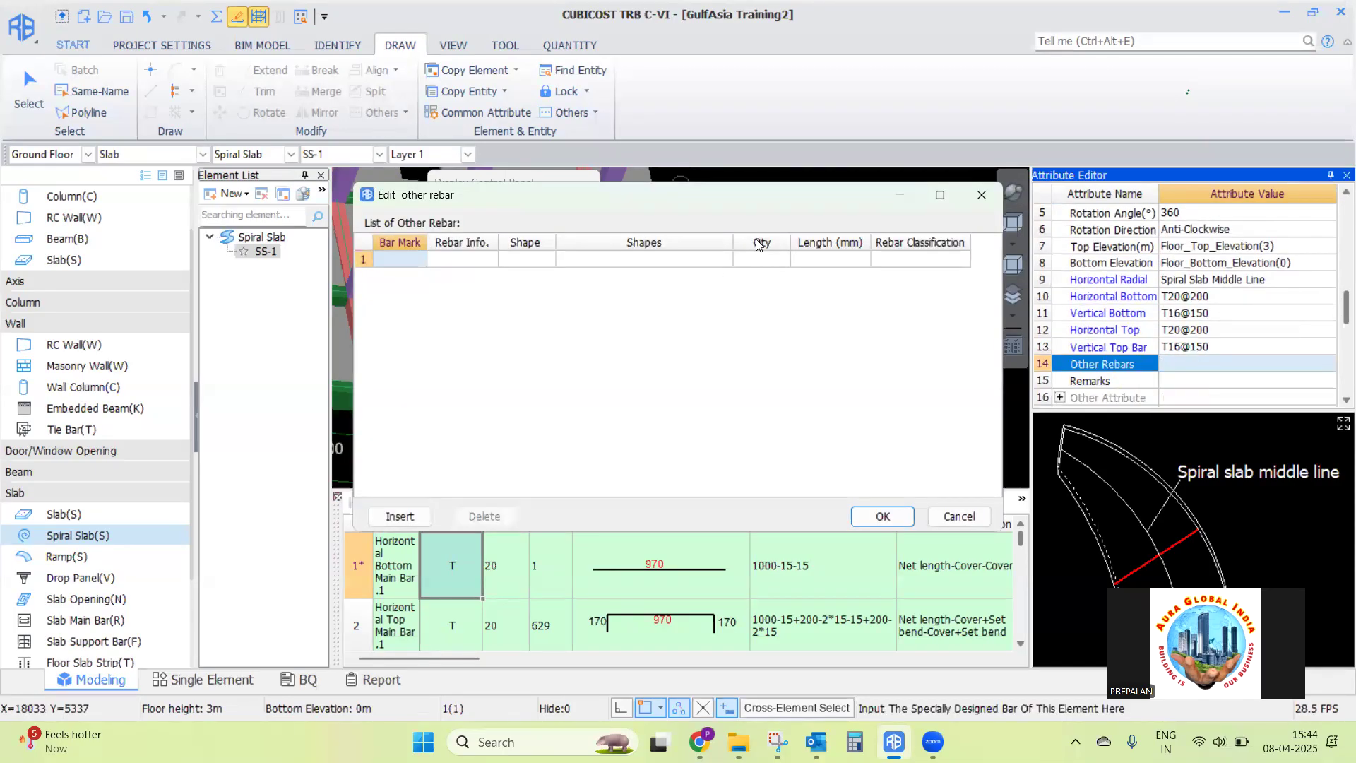
click(391, 260)
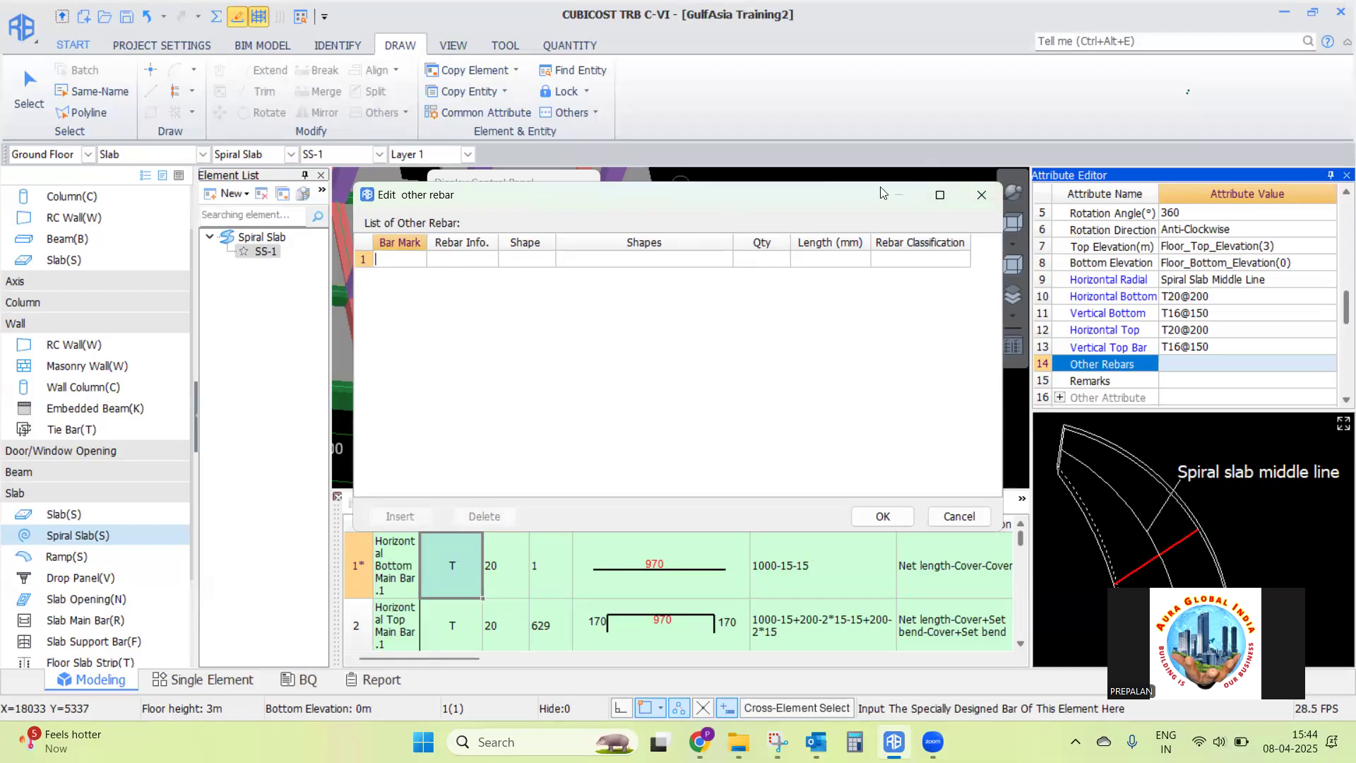
click(981, 197)
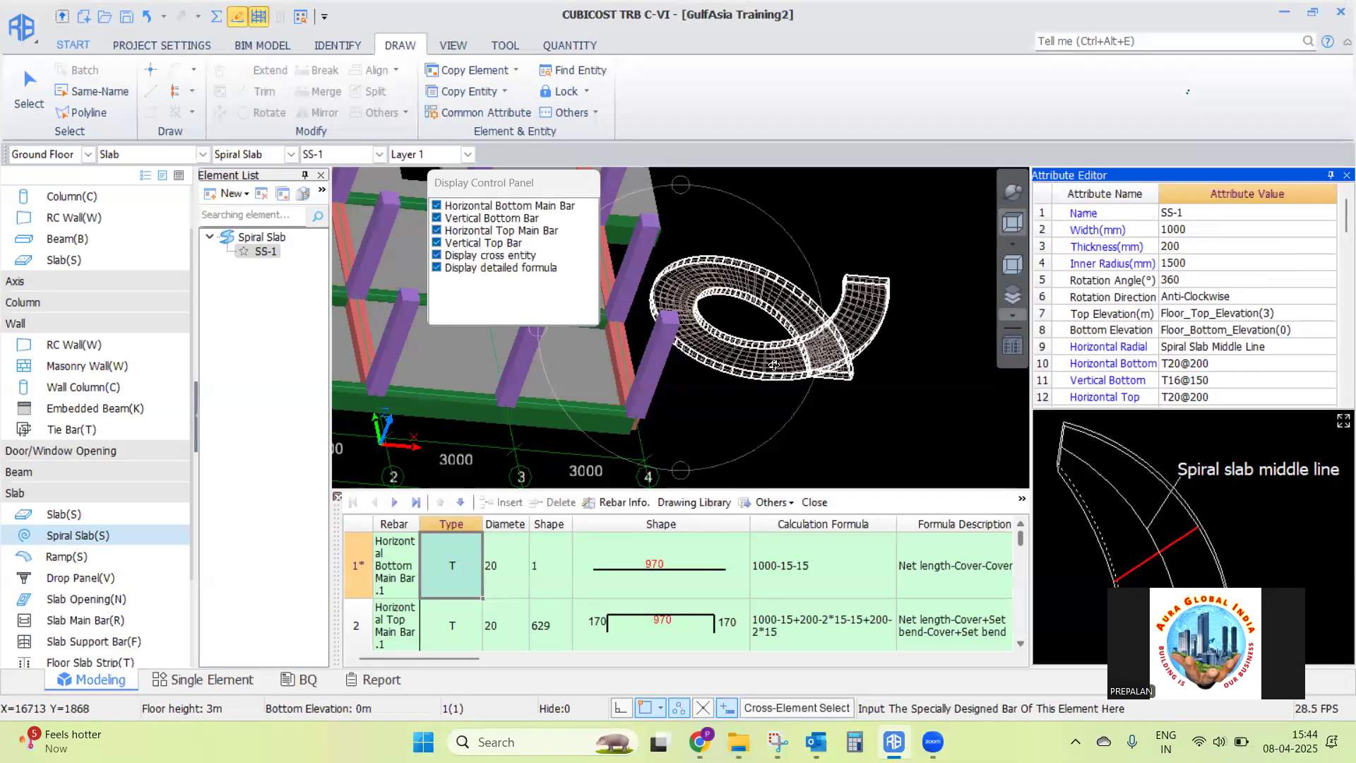
Check the spiral slab's rebar from another 3D angle and return to the plan view
drag(747, 413, 661, 381)
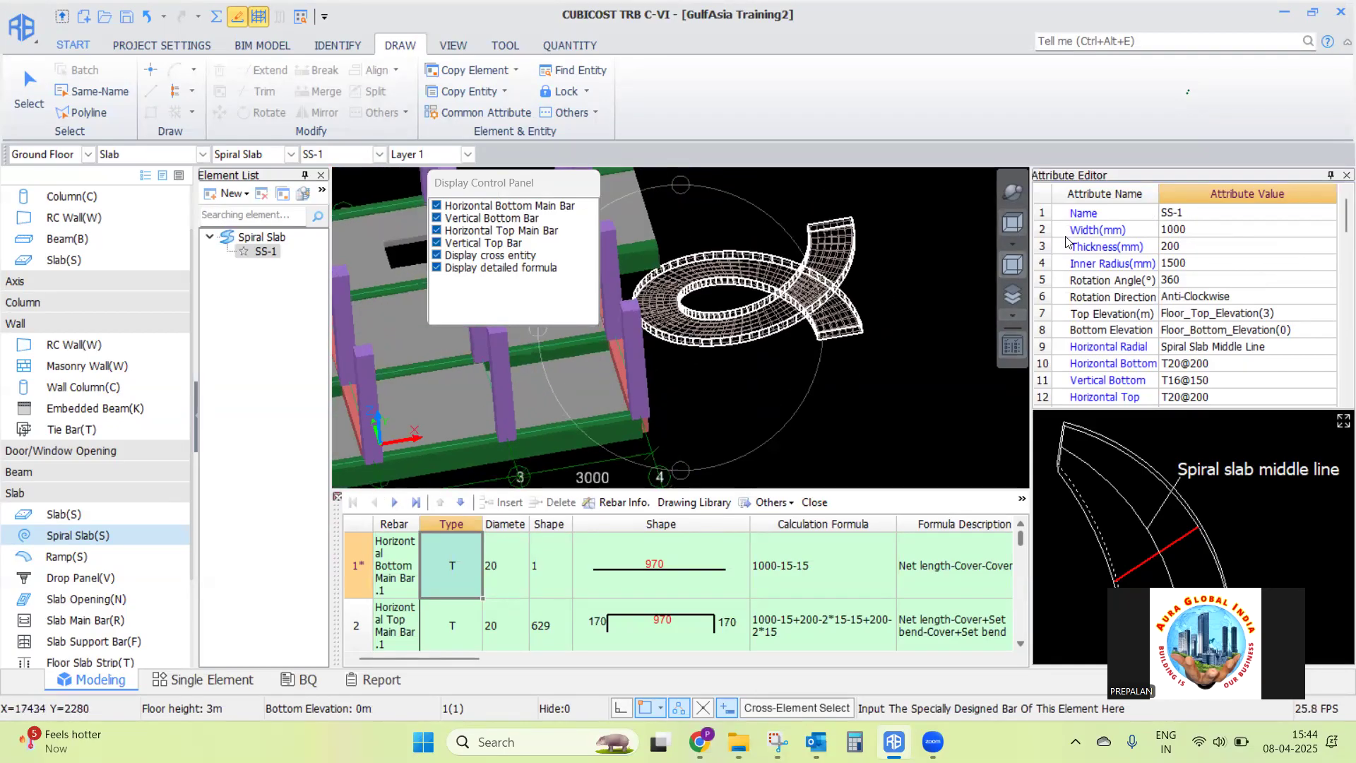
click(1014, 224)
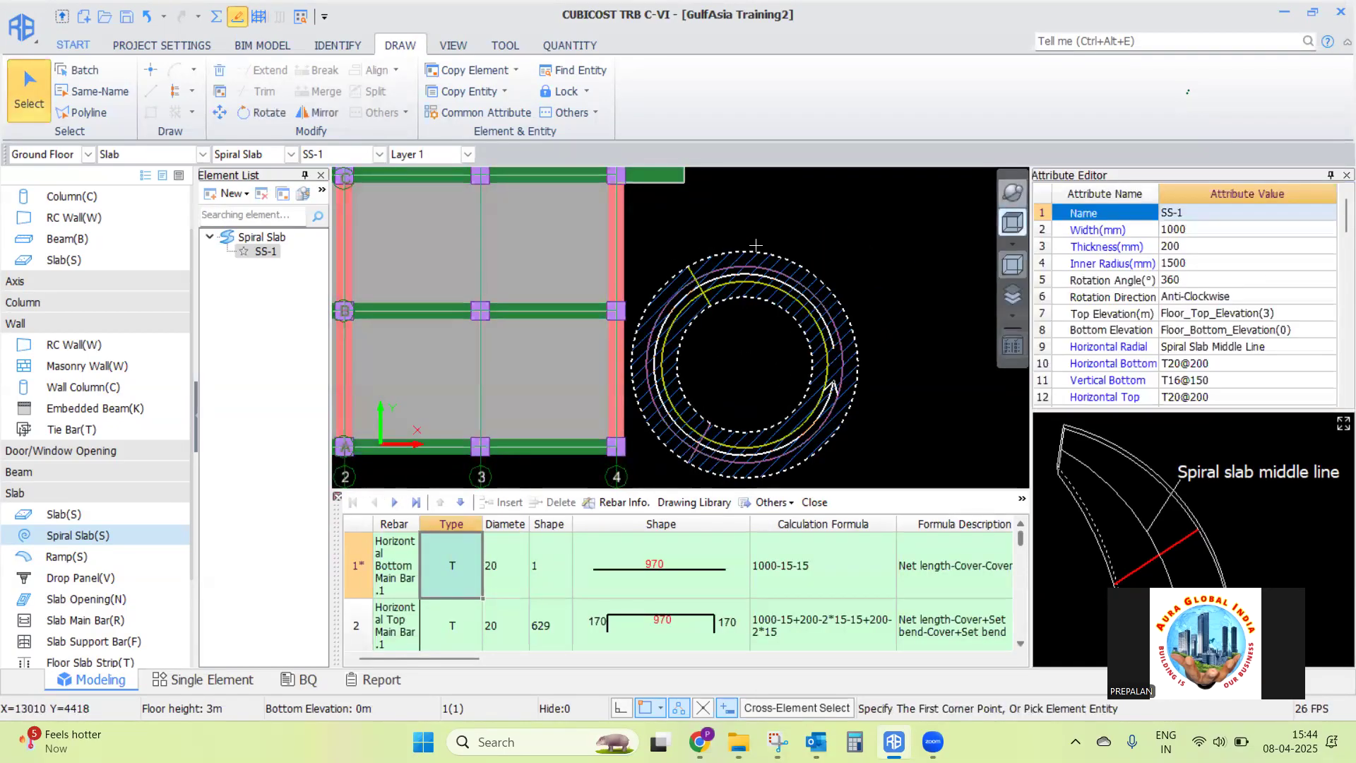
scroll(755, 245, down, 2)
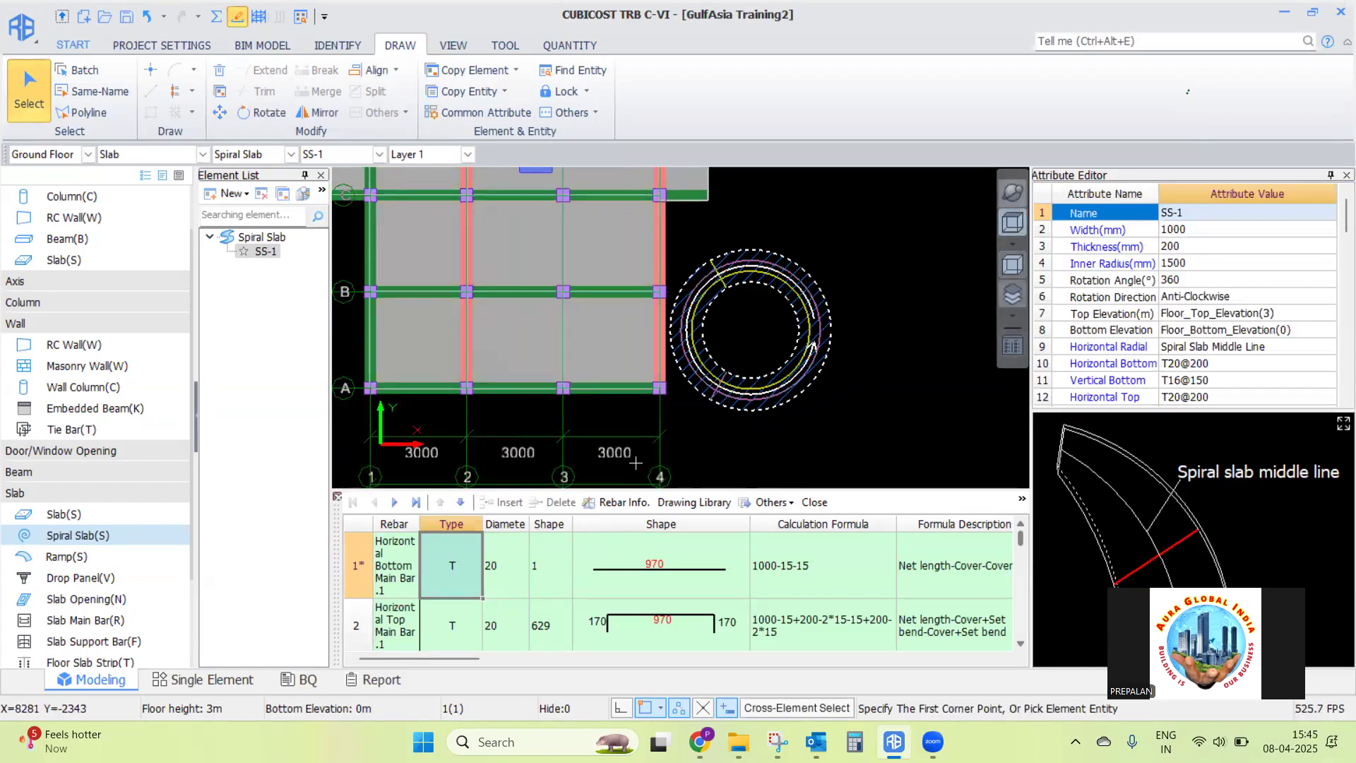
Move the spiral slab farther away from the building, clear of the axis 4 edge
scroll(845, 335, down, 2)
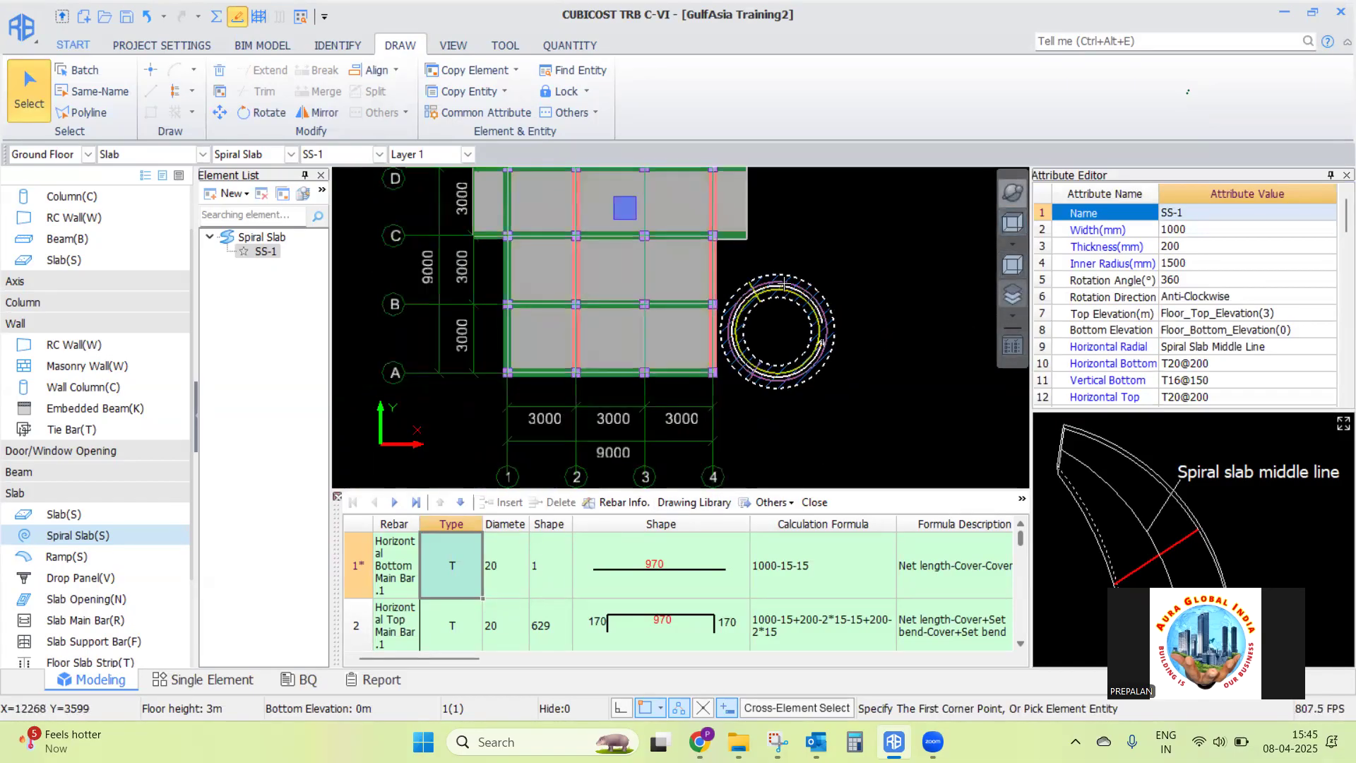
click(219, 113)
click(763, 289)
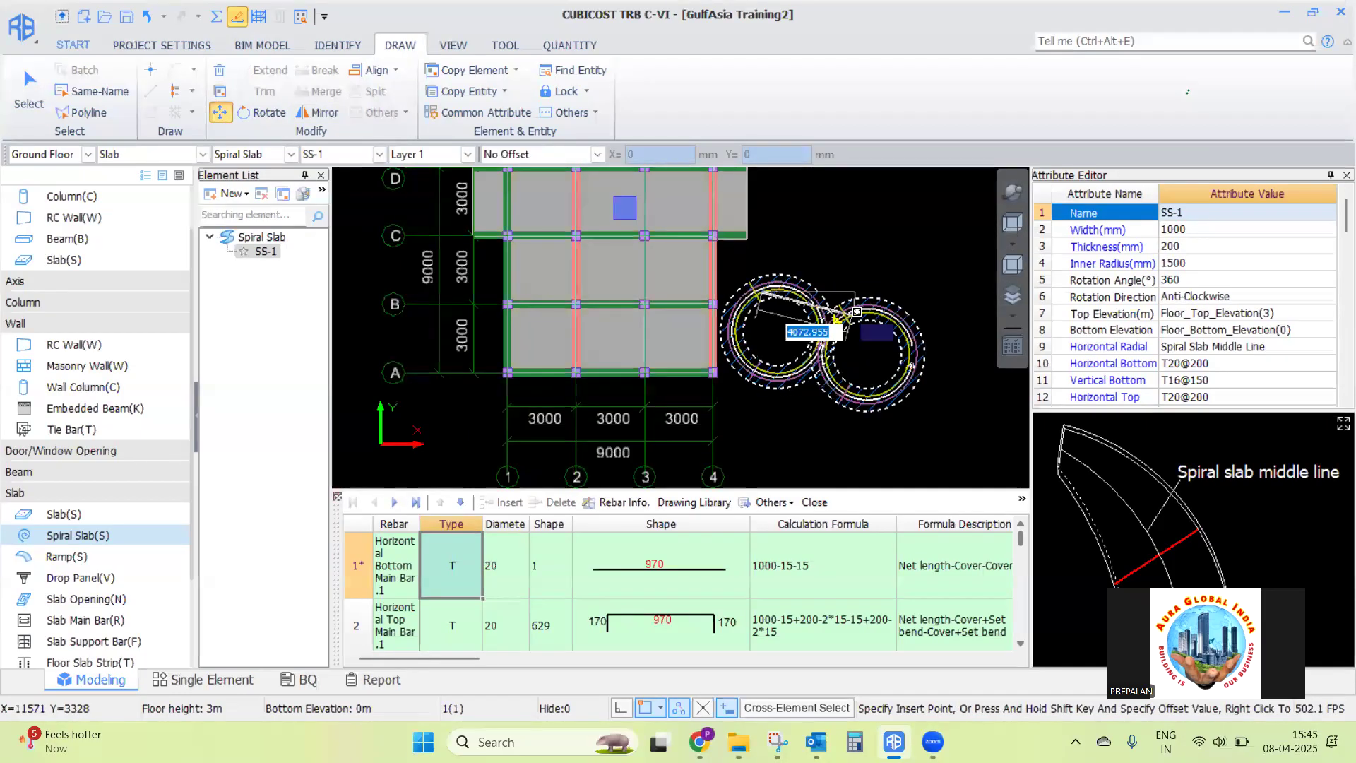
click(868, 257)
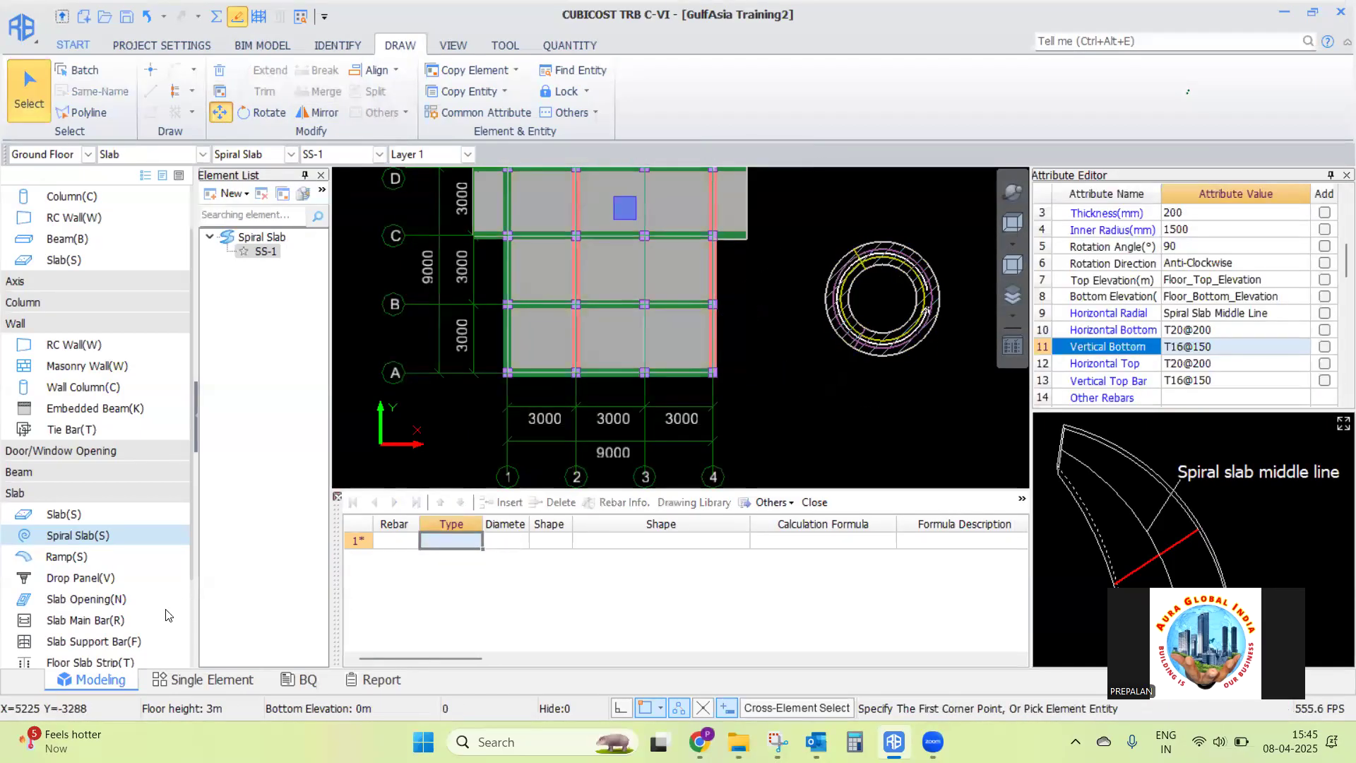
Create a new ramp element in the Slab category
click(71, 557)
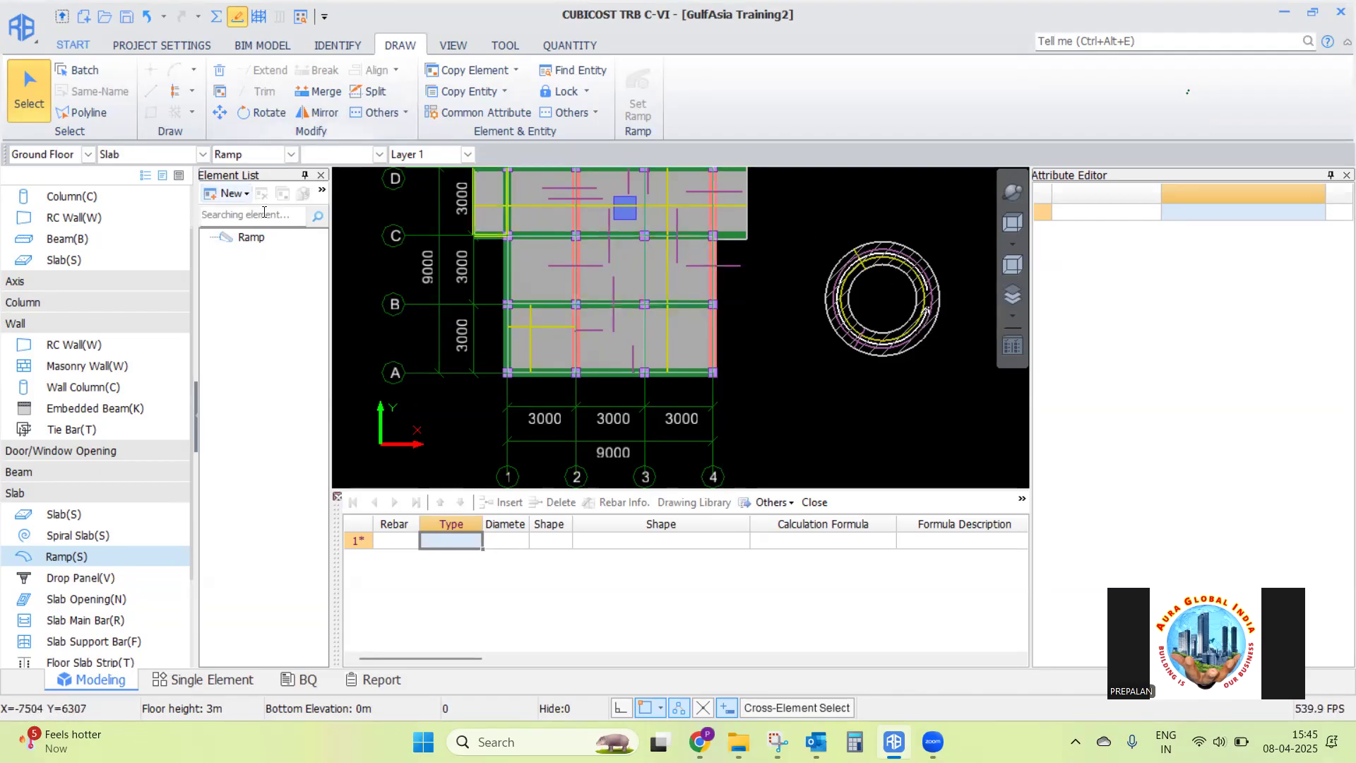
click(241, 196)
click(237, 214)
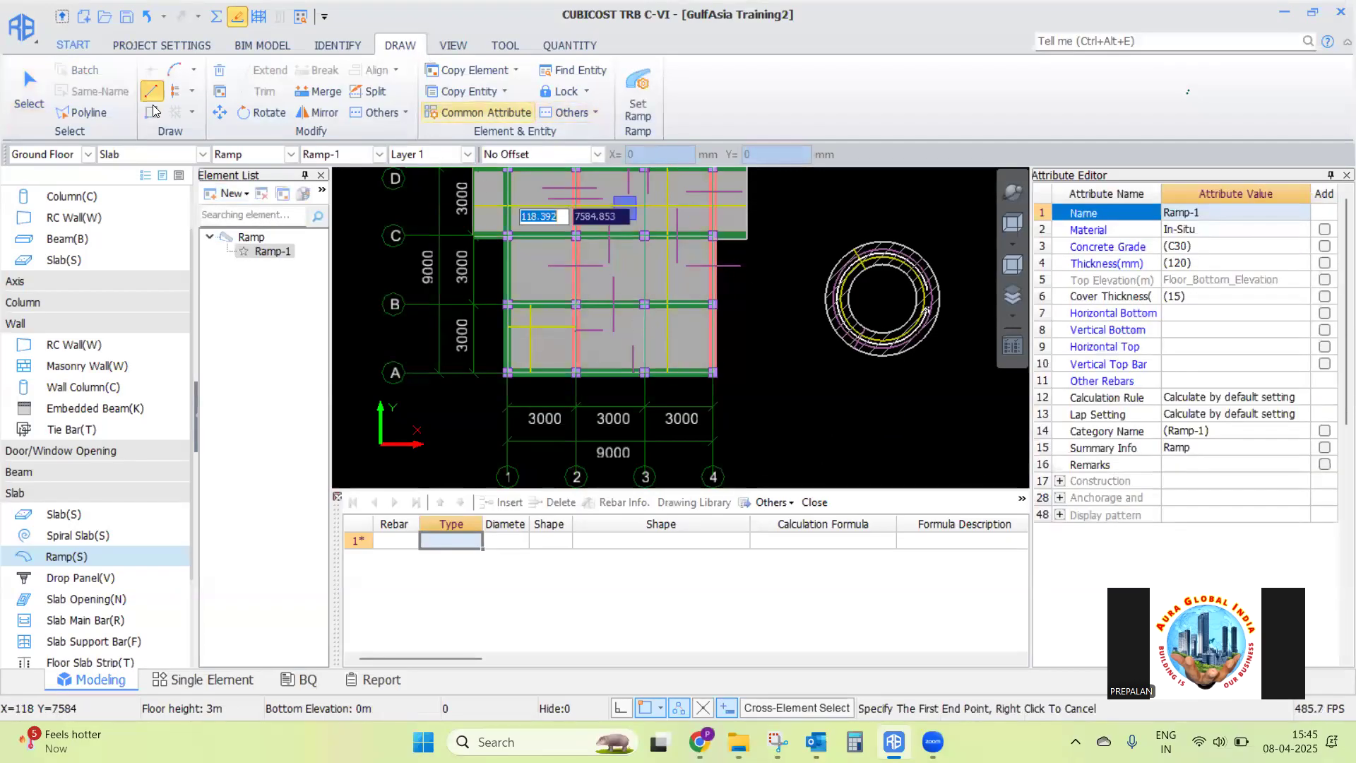
Draw a rectangular ramp along axis 4, from the outer corner of column A-4 to the overhanging slab's outer corner at axis C
scroll(717, 240, up, 5)
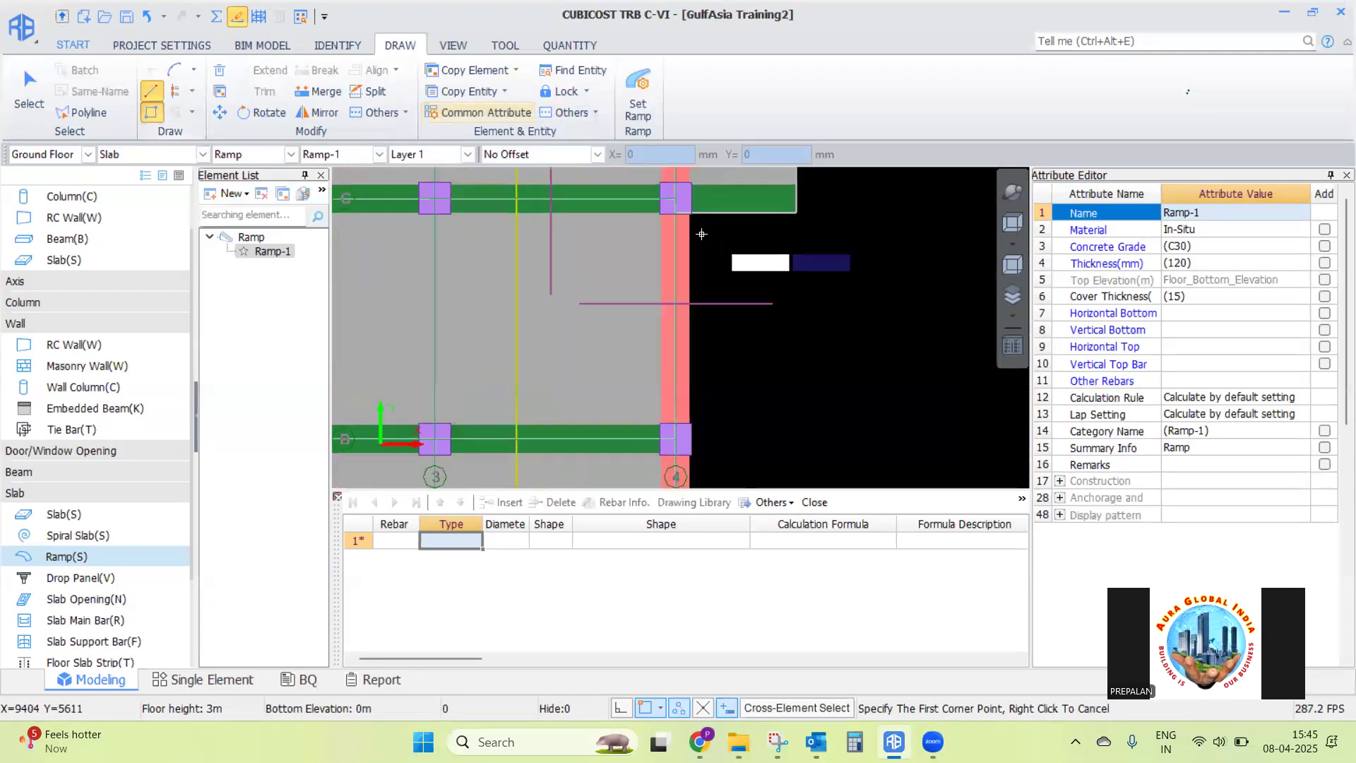
scroll(724, 212, down, 5)
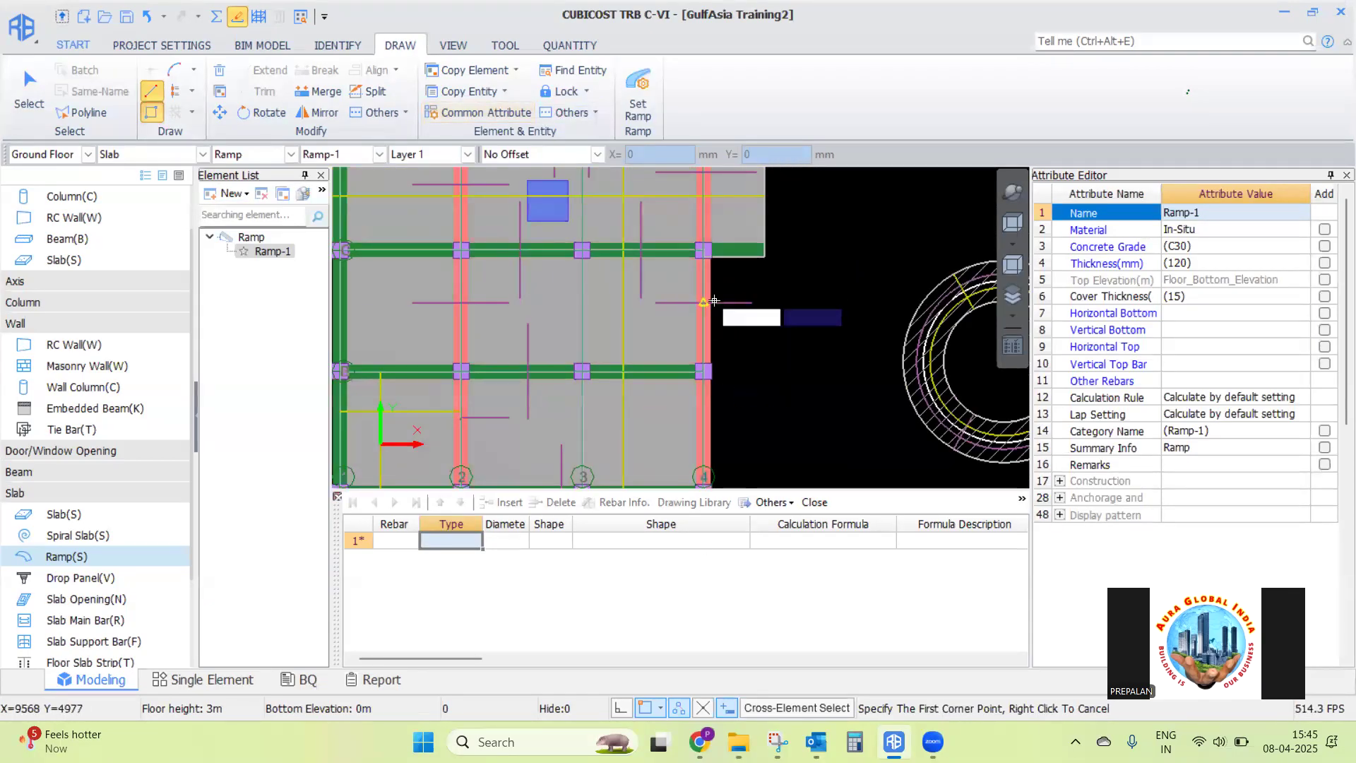
scroll(713, 404, up, 3)
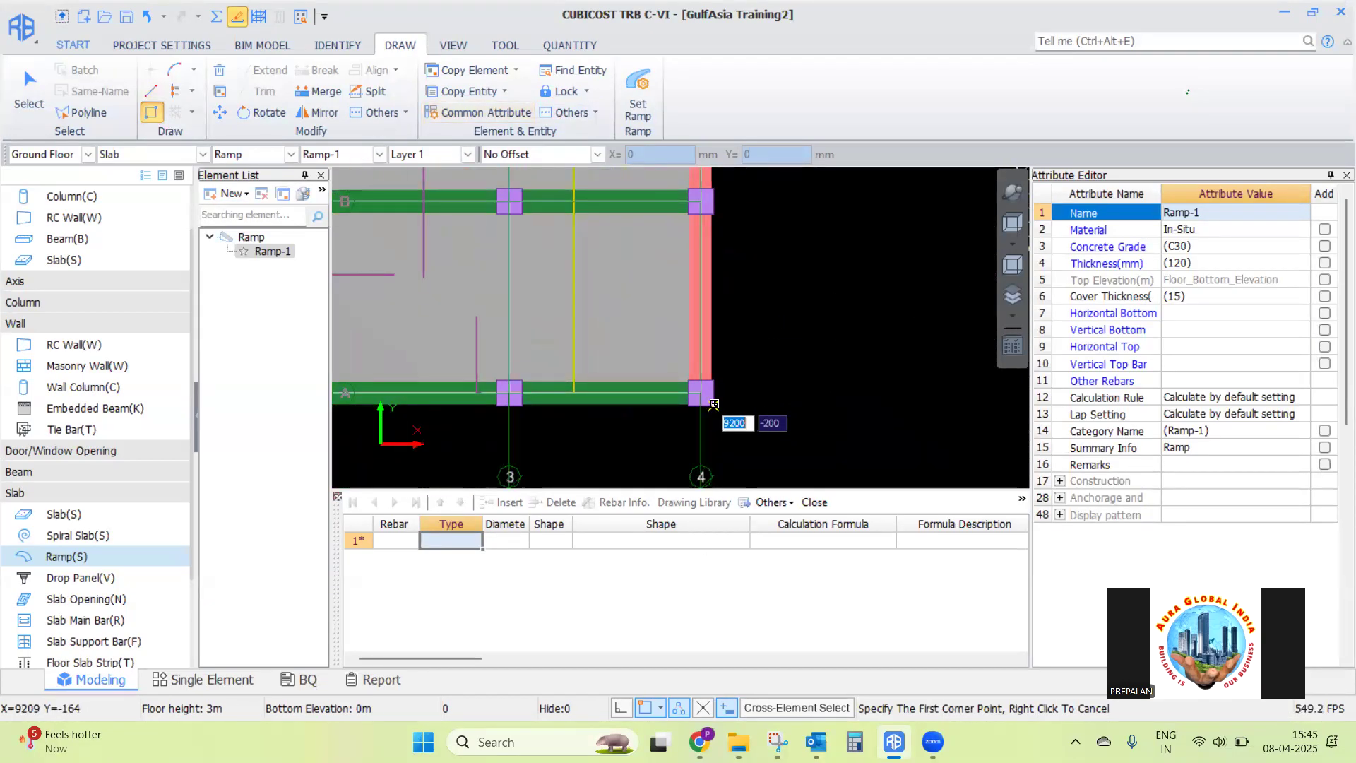
click(713, 404)
scroll(809, 322, down, 3)
scroll(778, 266, up, 5)
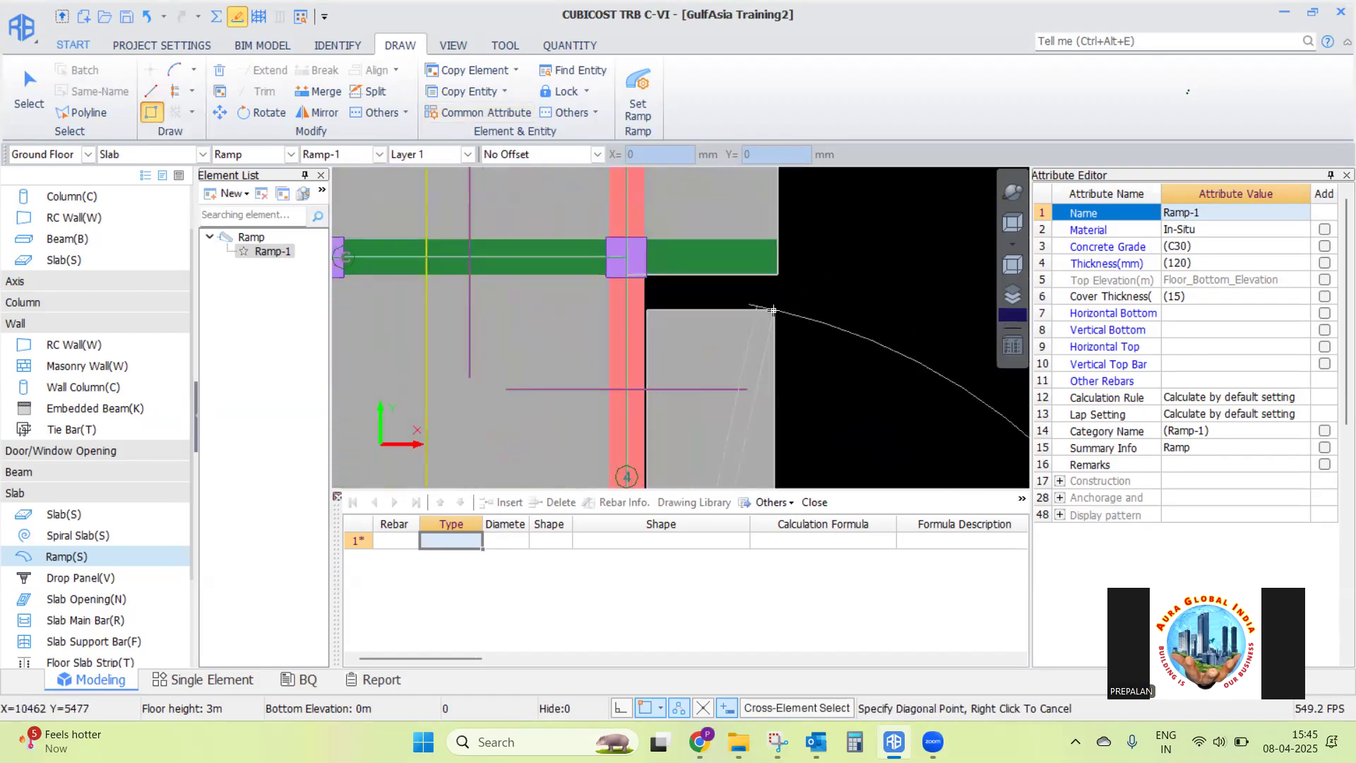
click(778, 266)
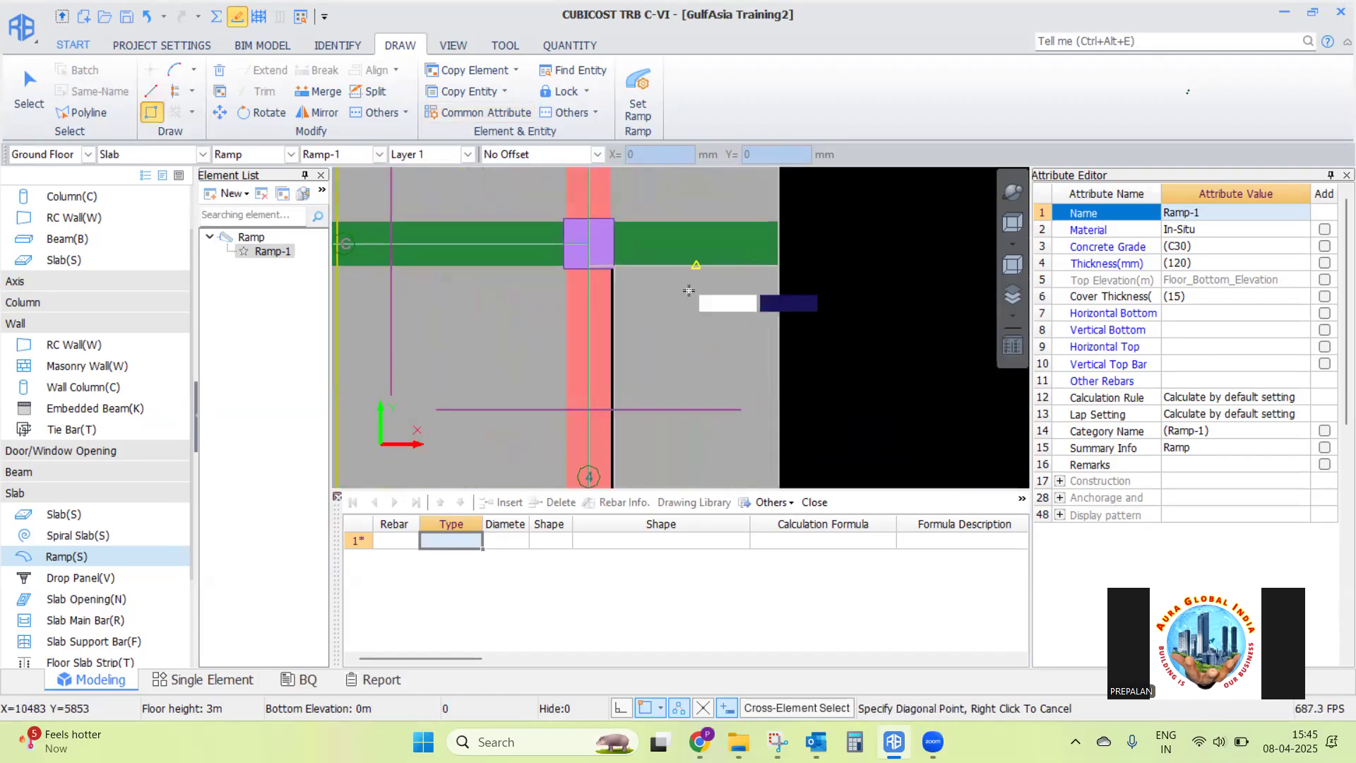
right_click(785, 247)
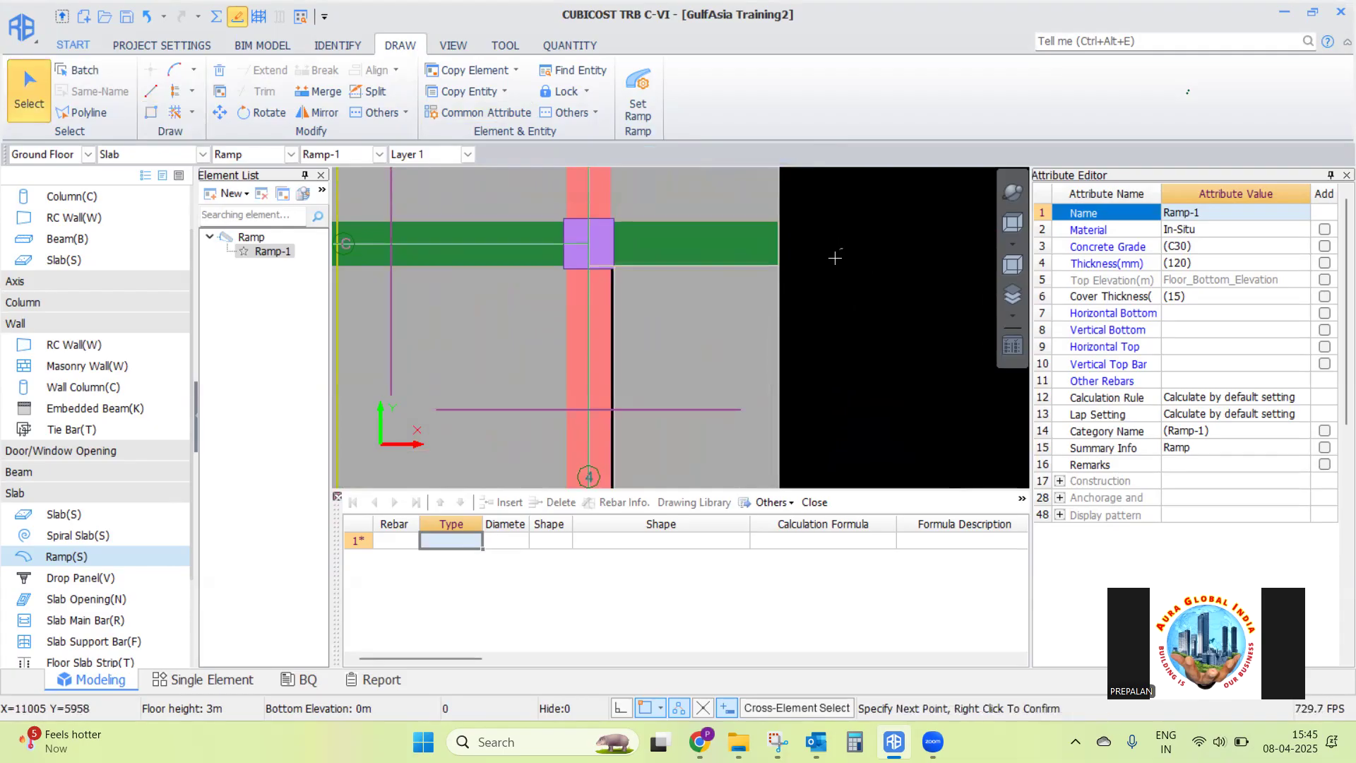
scroll(820, 317, down, 5)
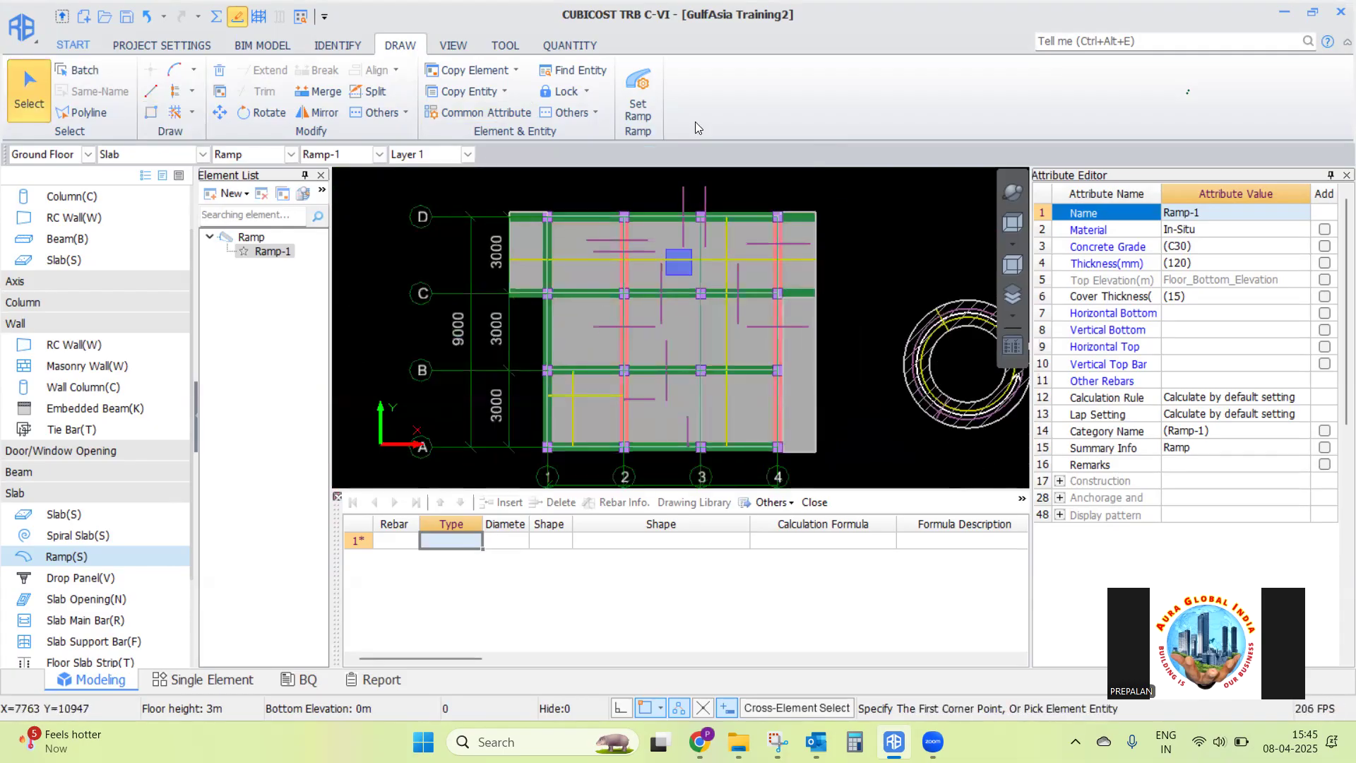
Set the ramp's slope path from the midpoint of its axis A edge to the midpoint of its axis C edge
click(638, 100)
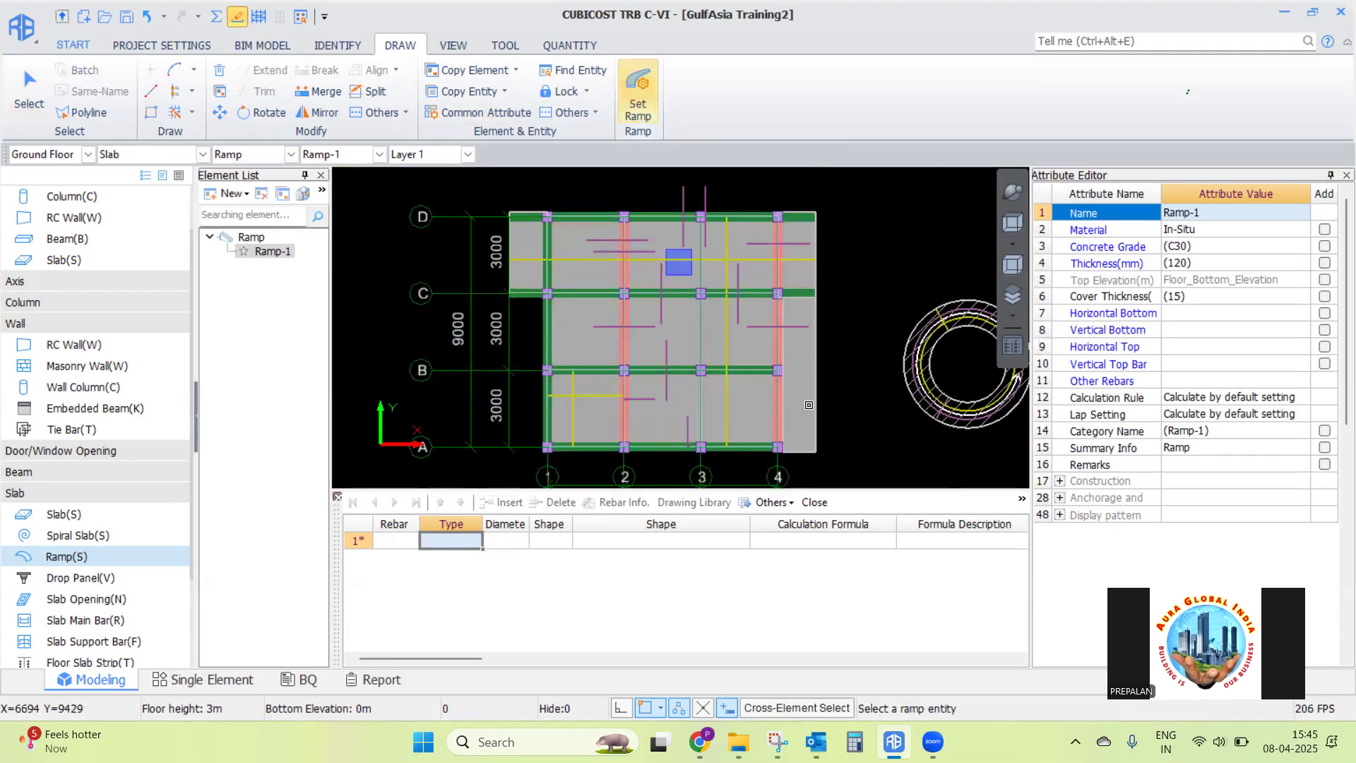
click(800, 367)
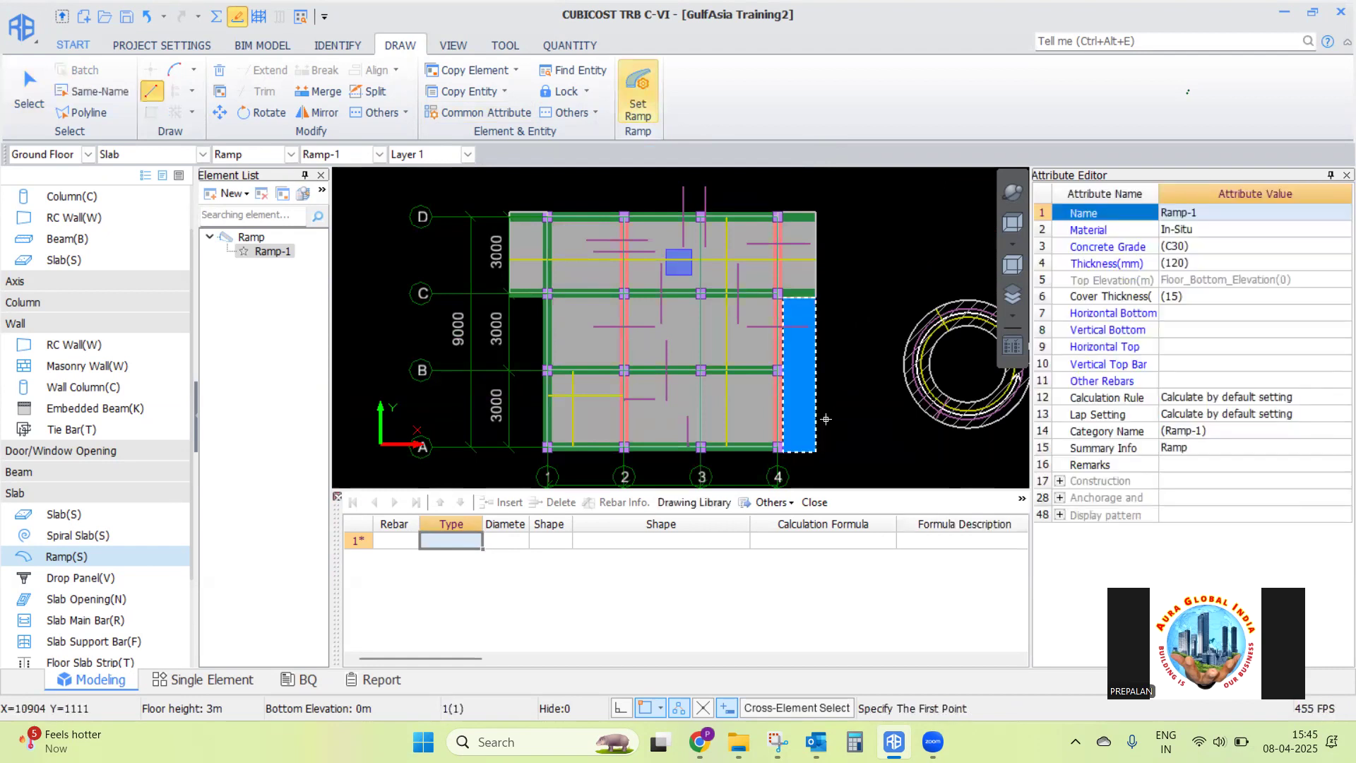
scroll(826, 419, up, 4)
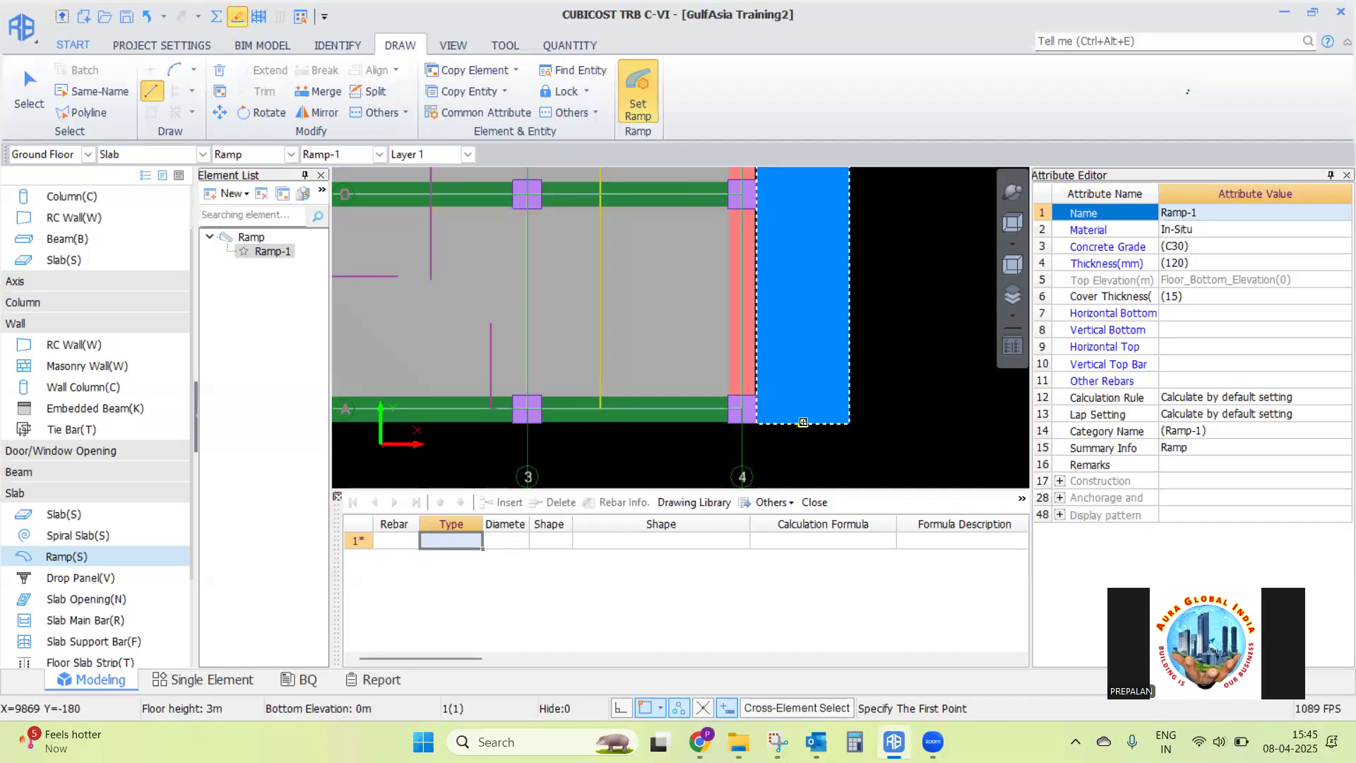
click(803, 422)
scroll(777, 297, down, 5)
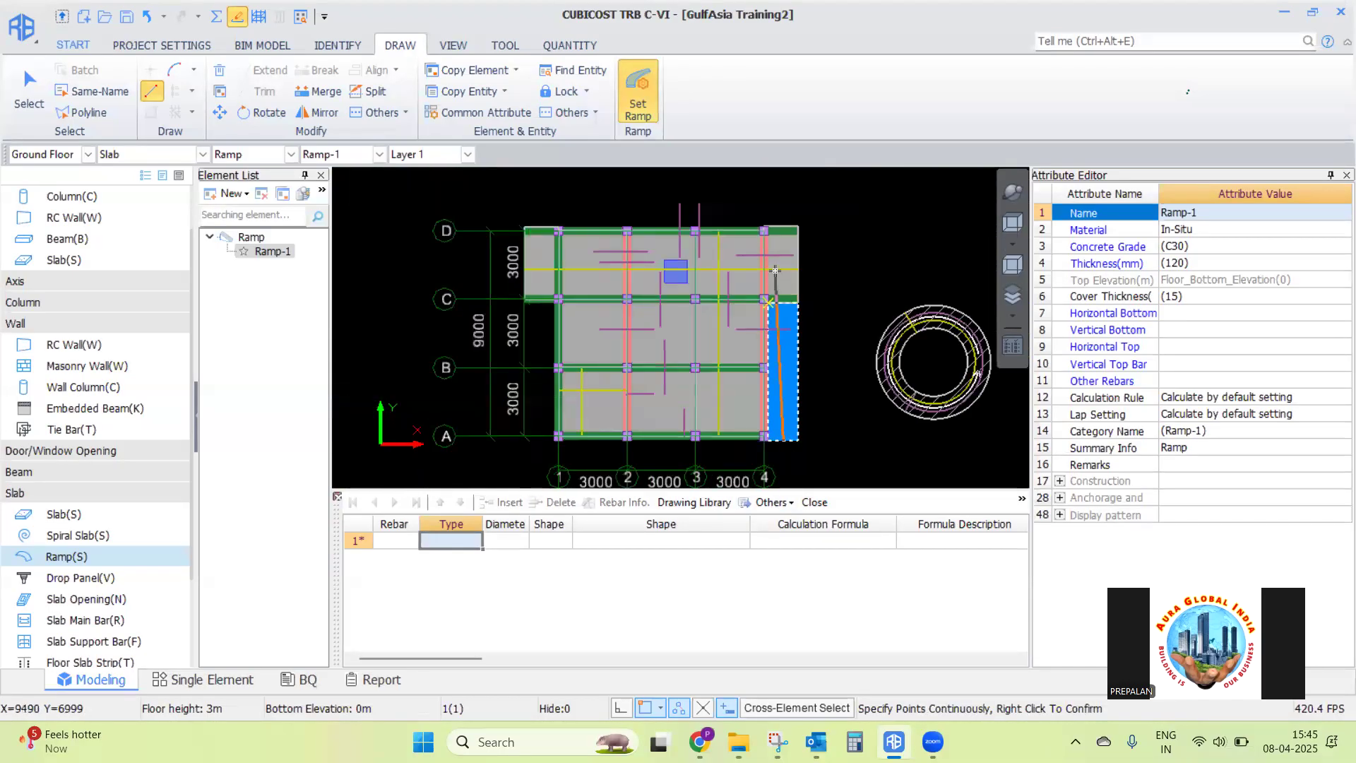
scroll(777, 275, up, 3)
click(783, 321)
right_click(783, 321)
scroll(865, 419, down, 3)
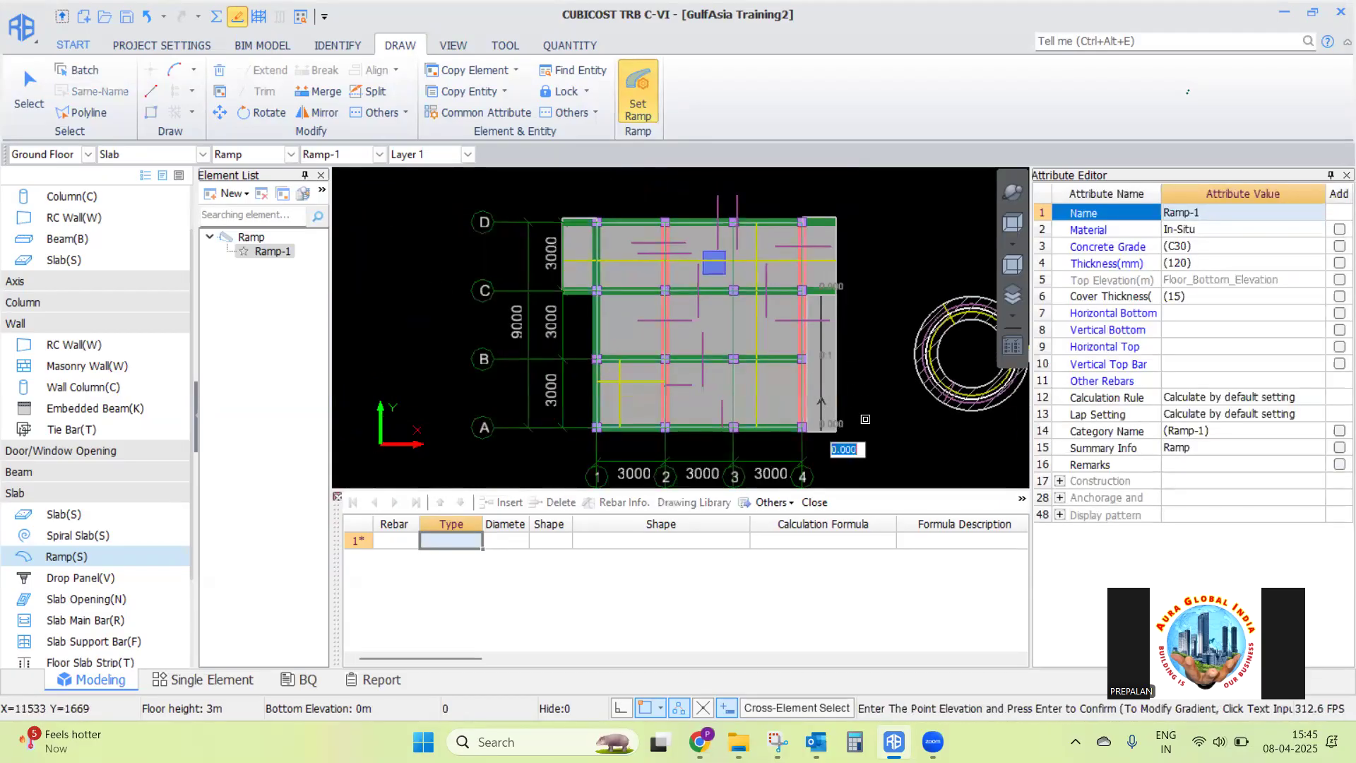
Set the ramp's gradient to 1:6
scroll(869, 445, up, 2)
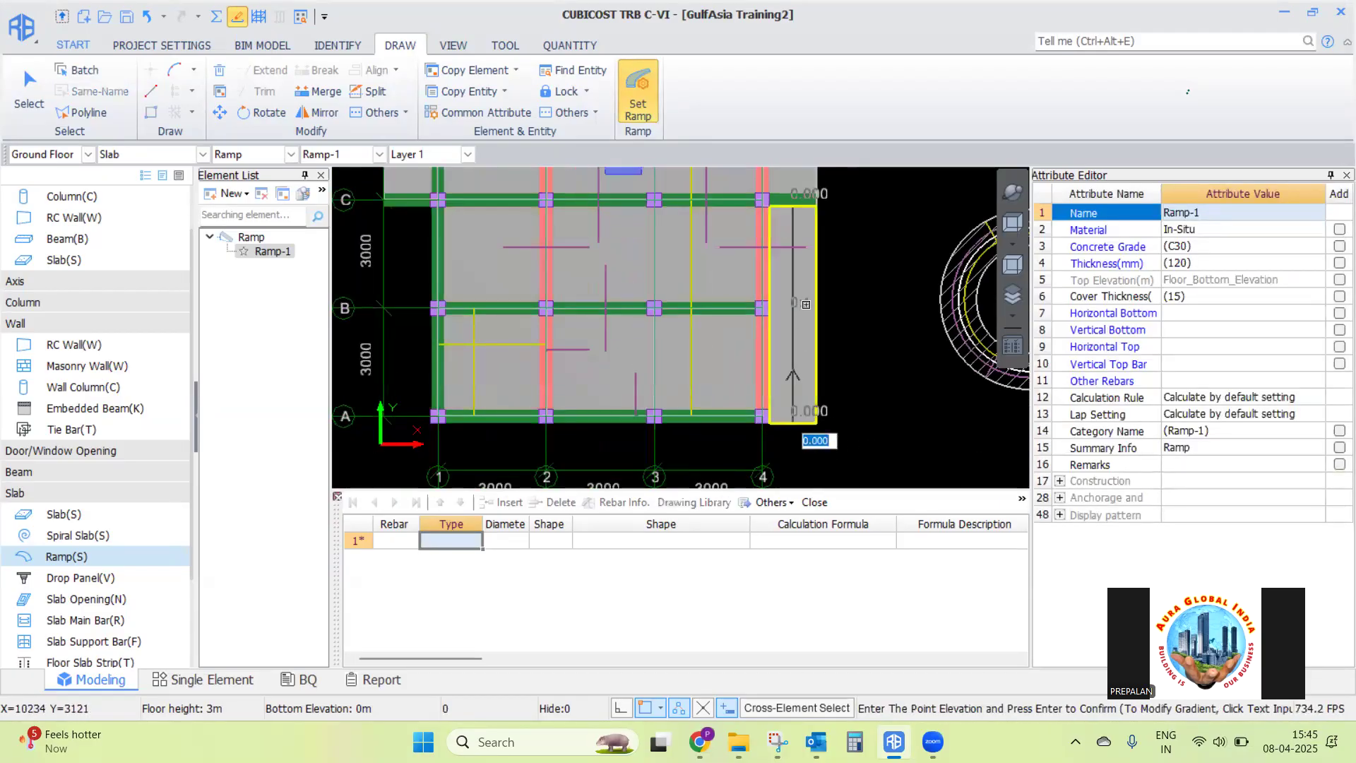
click(803, 301)
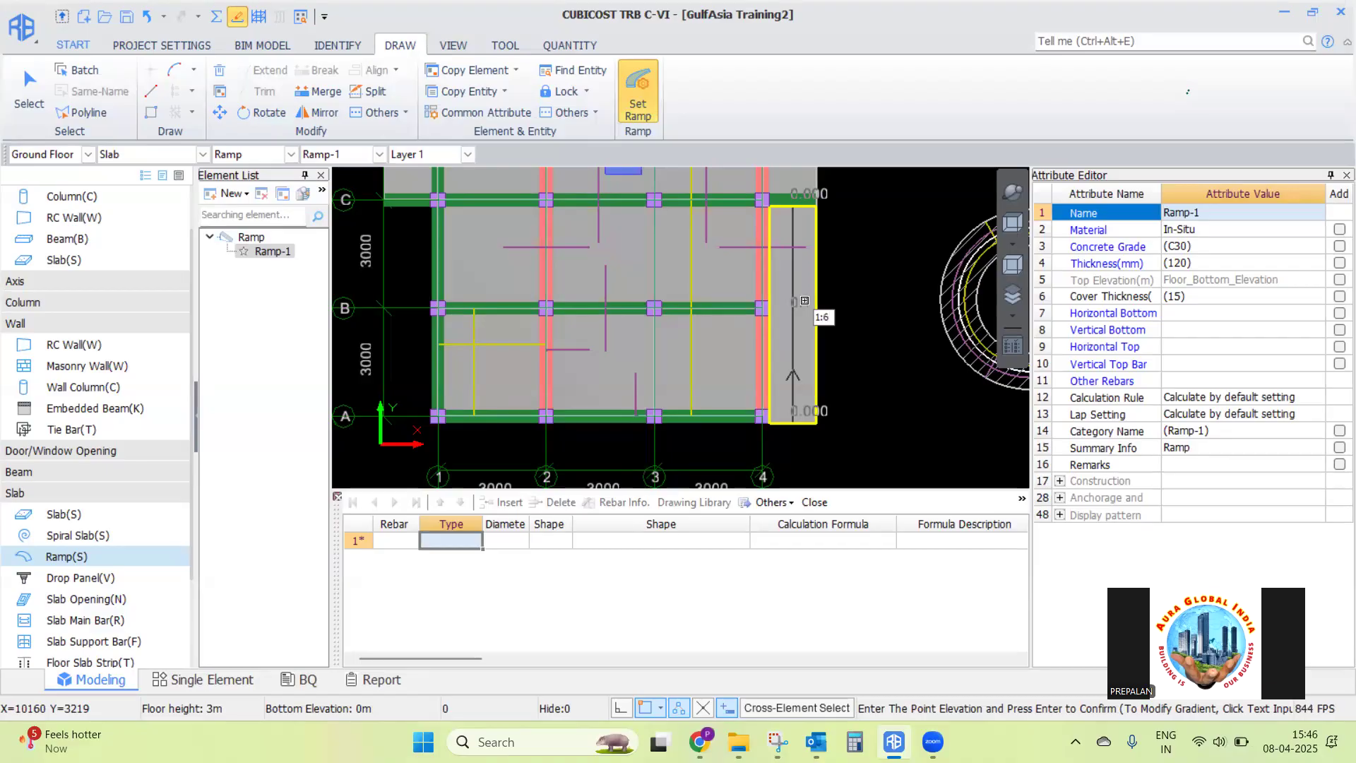
text(1:6)
key(Return)
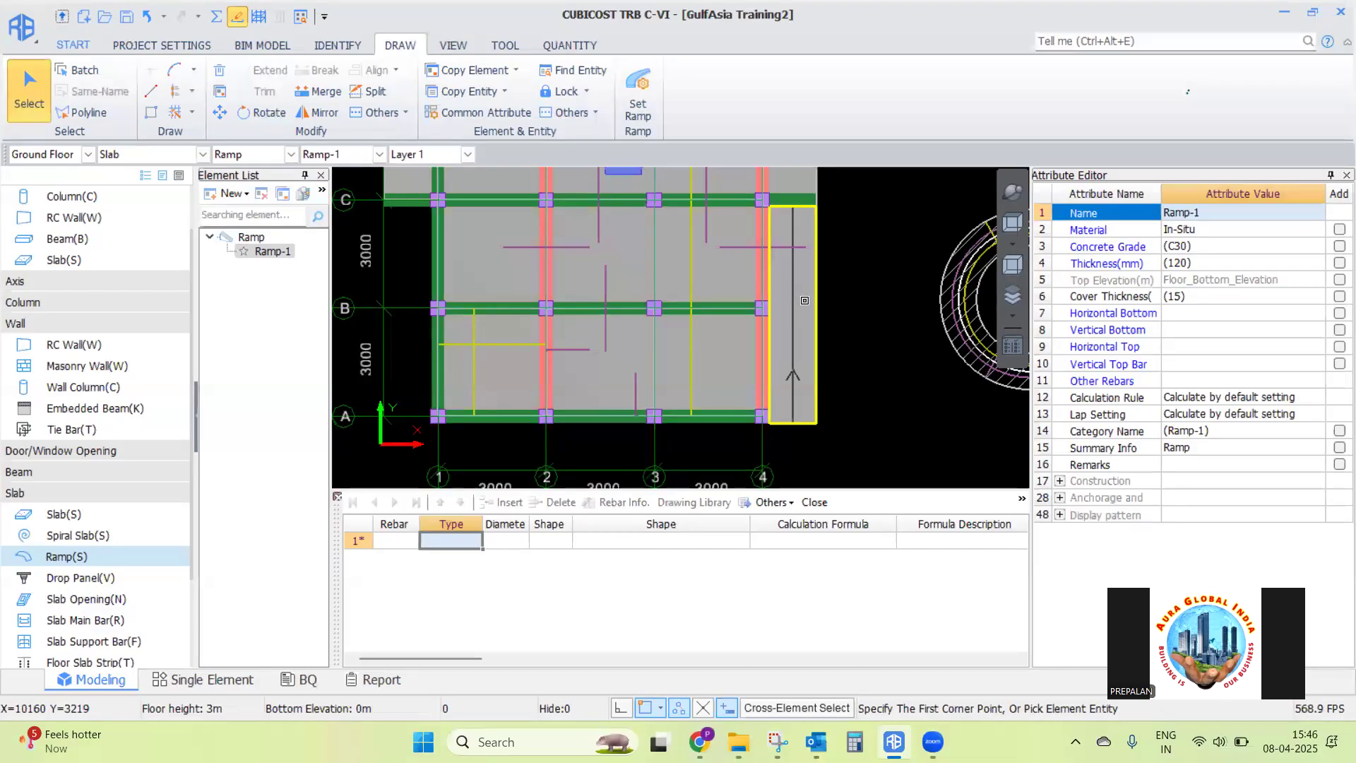
Check the sloped ramp against the building in 3D and return to the plan view
click(1013, 192)
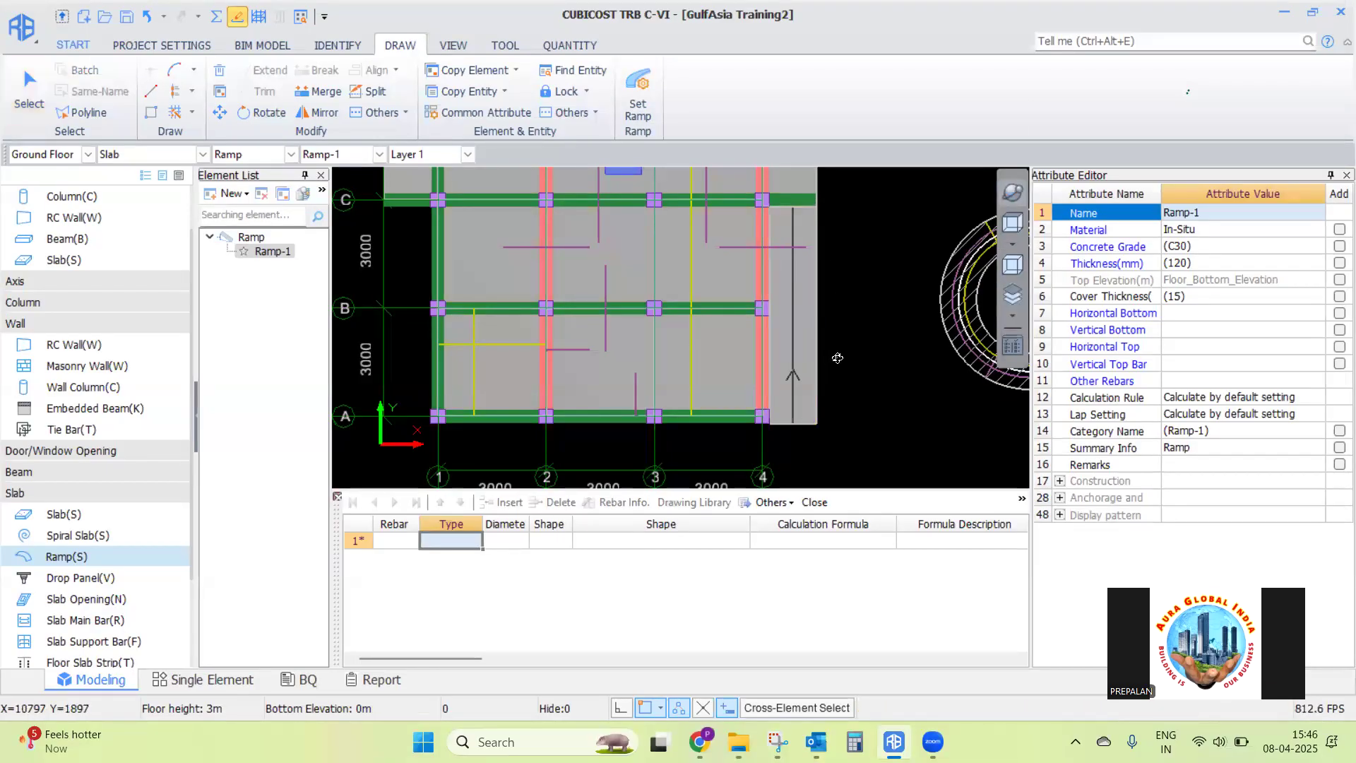
drag(792, 360, 746, 295)
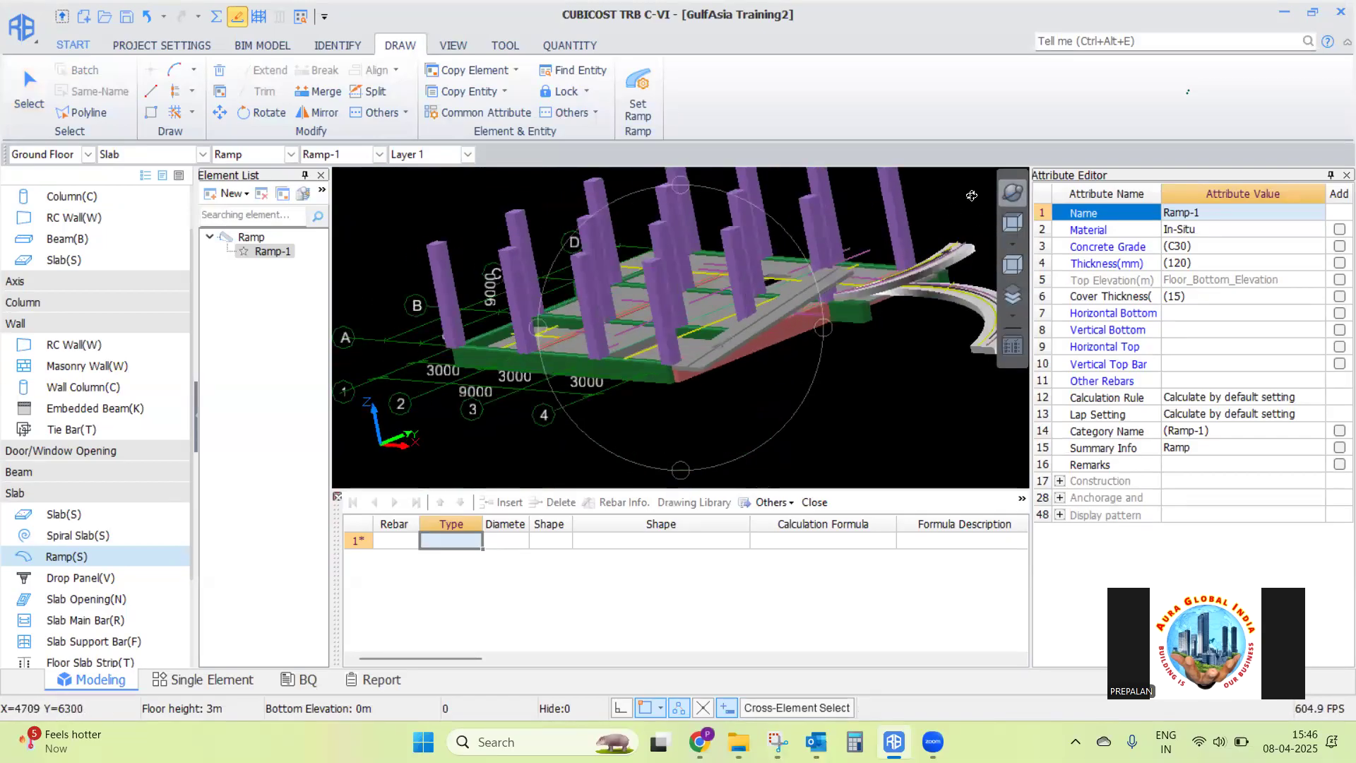
click(1013, 222)
right_click(961, 283)
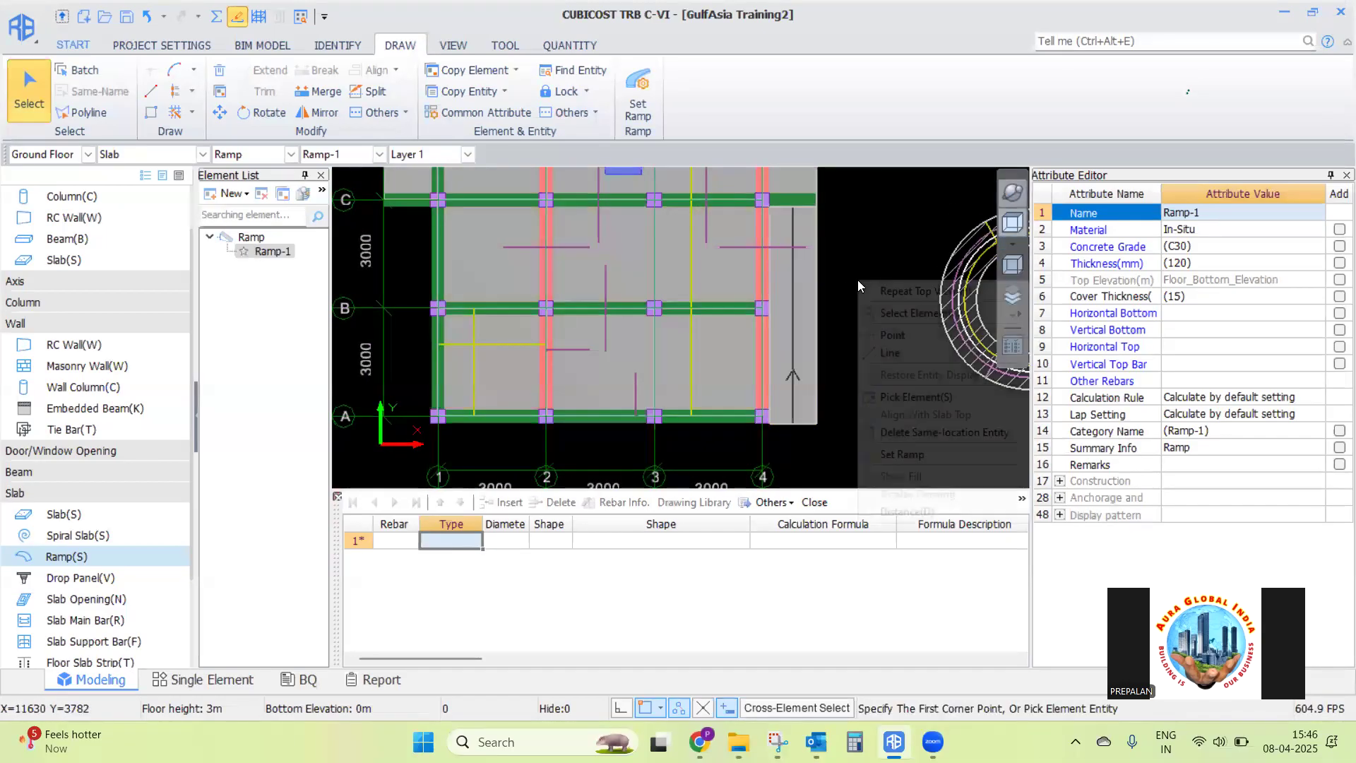
Set the ramp's horizontal bottom and top bars to T16@150 and its vertical bottom and top bars to T10@150
click(1177, 315)
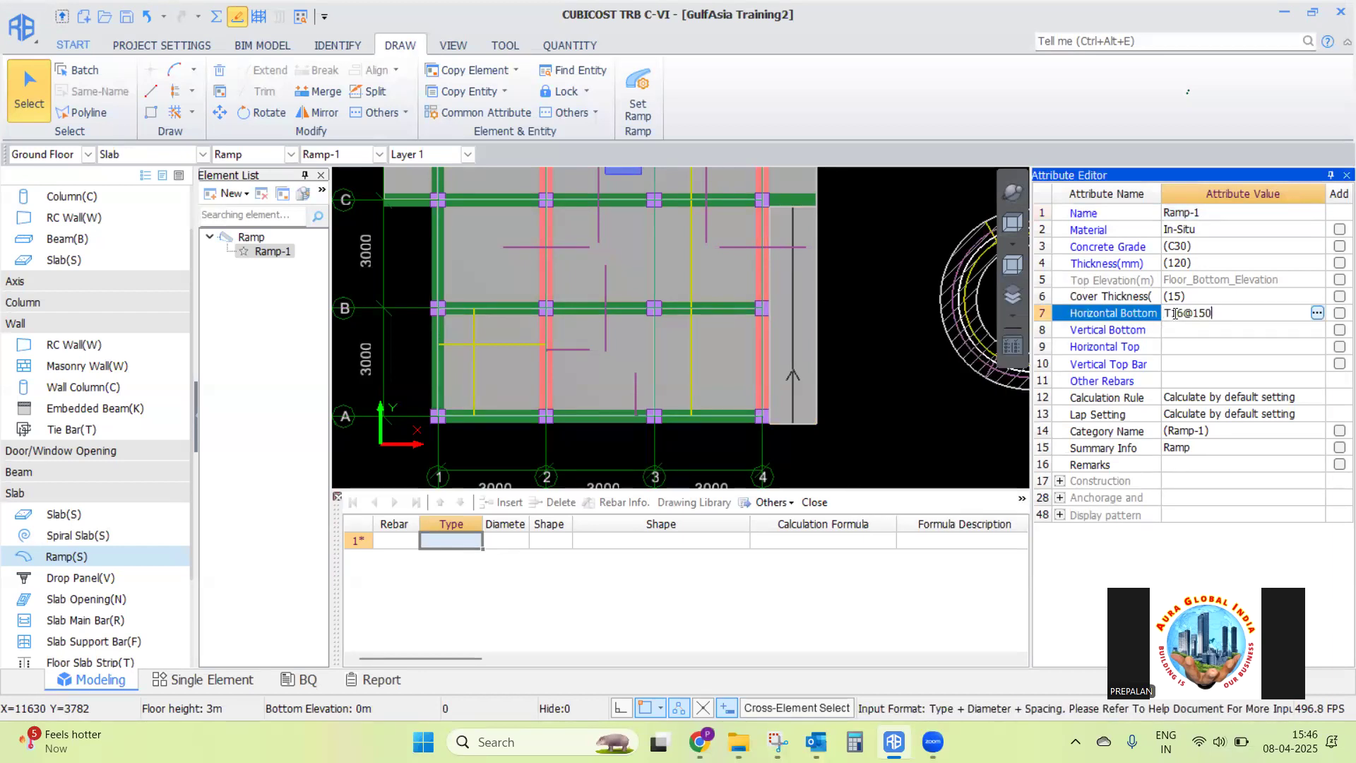
click(1186, 349)
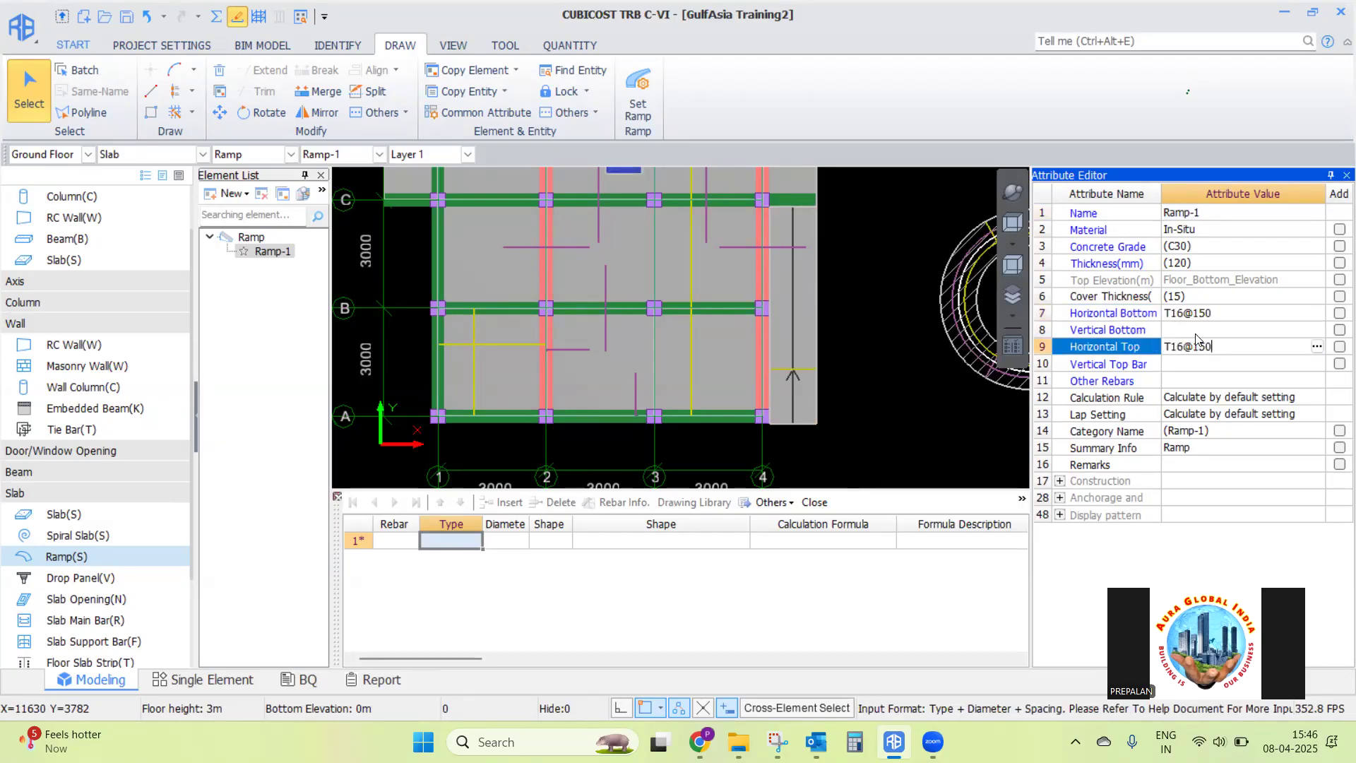
click(1194, 330)
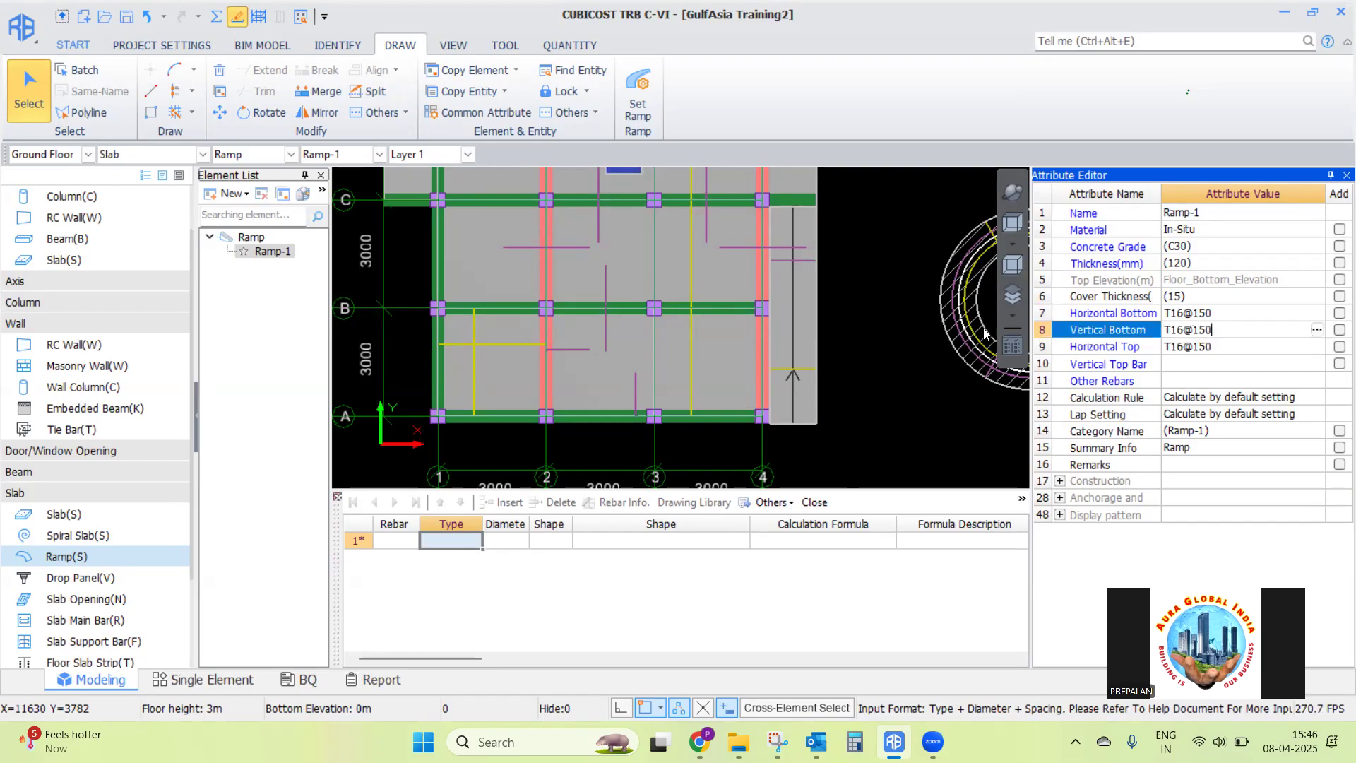
drag(1173, 331, 1179, 332)
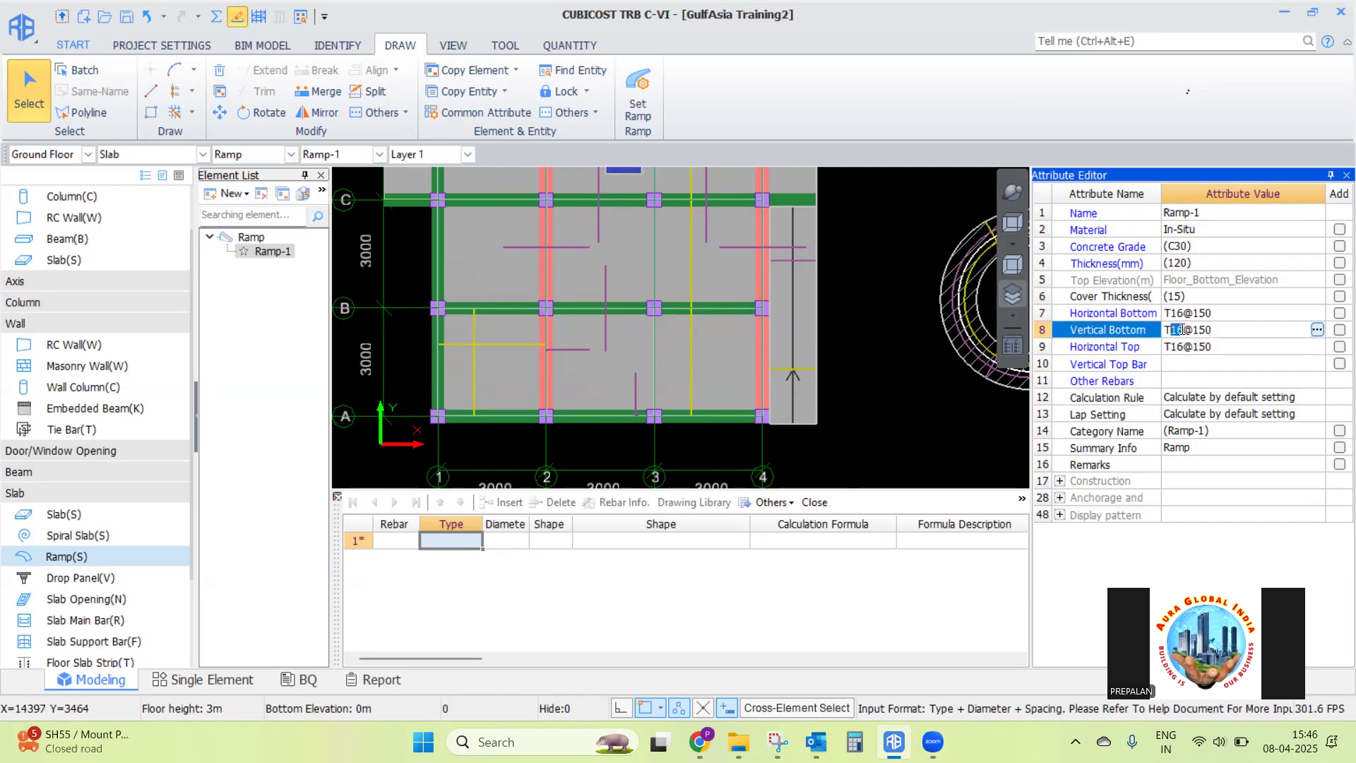
key(Return)
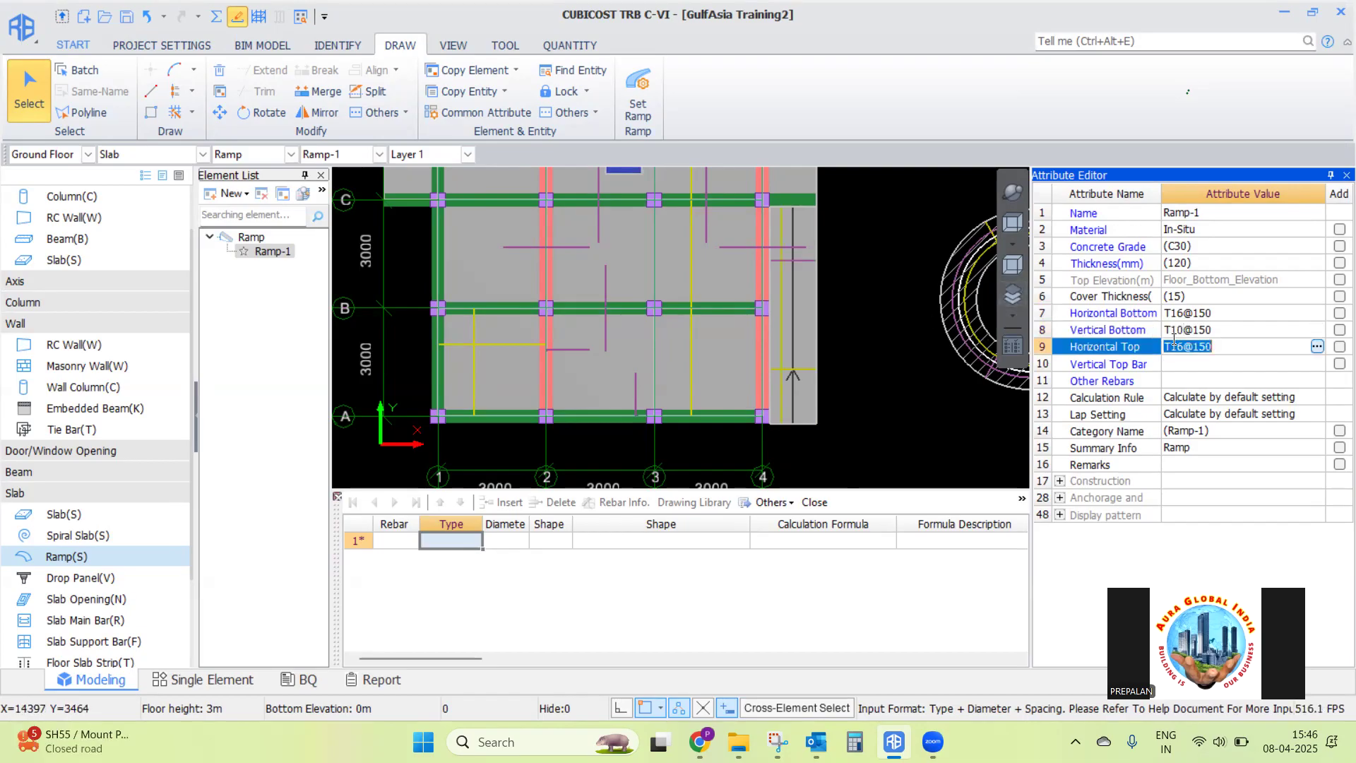
click(1187, 364)
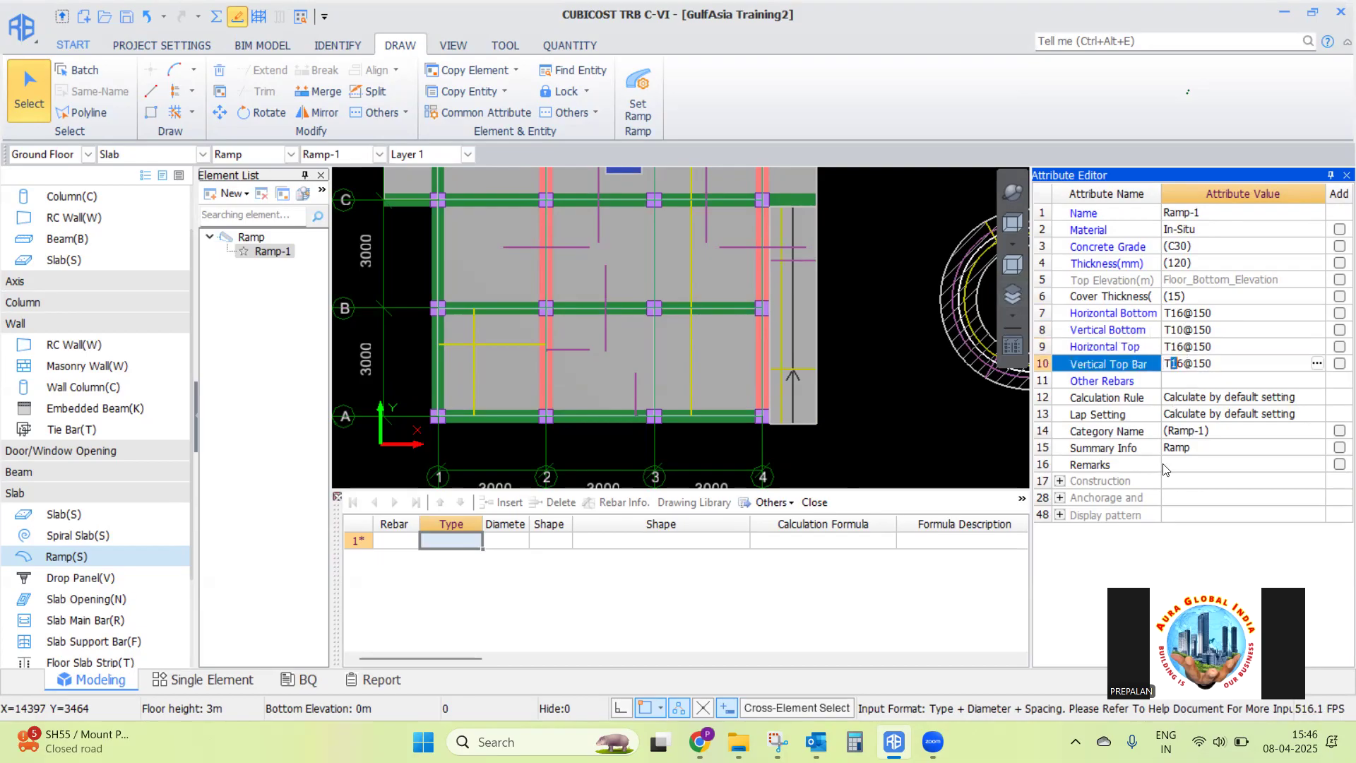
text(10)
click(1247, 315)
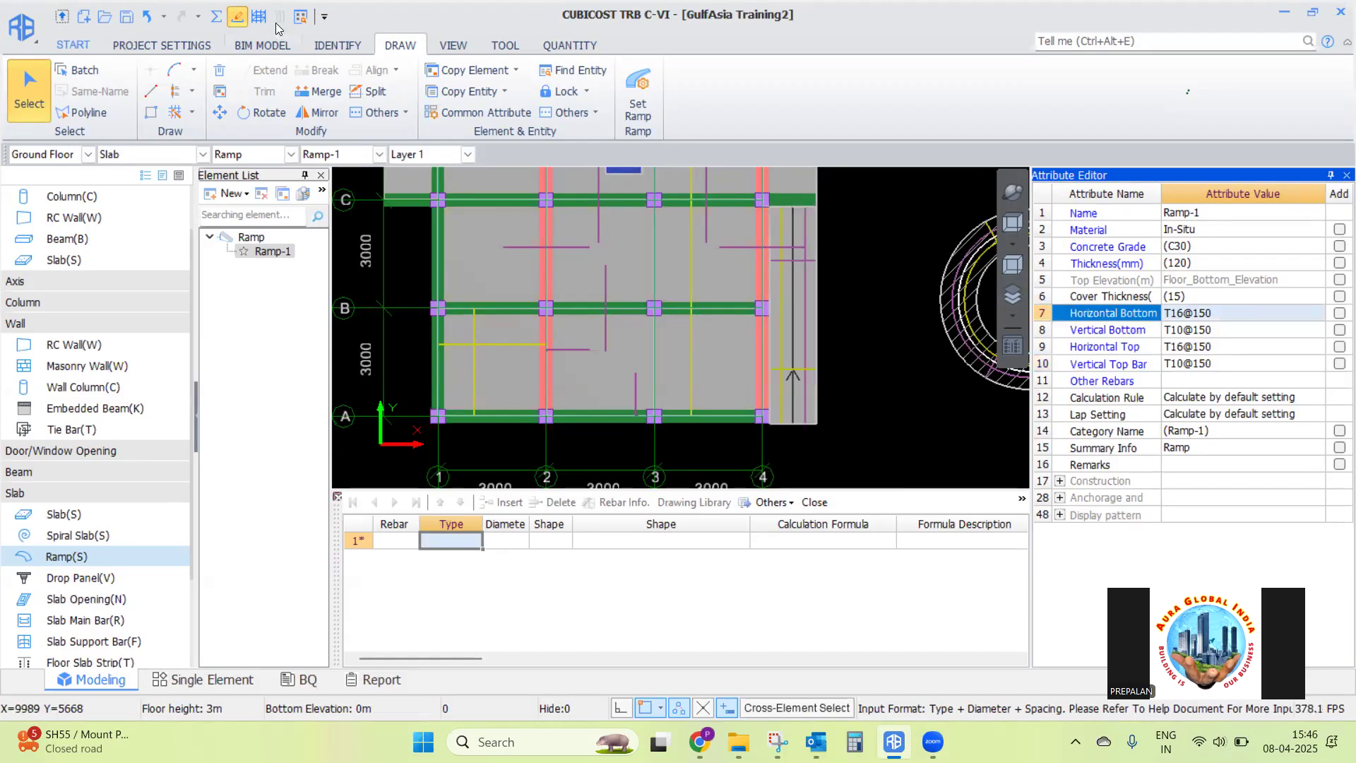
Calculate the modeling rebar for the Ground Floor with the same rebar summed, including the new ramp
key(F9)
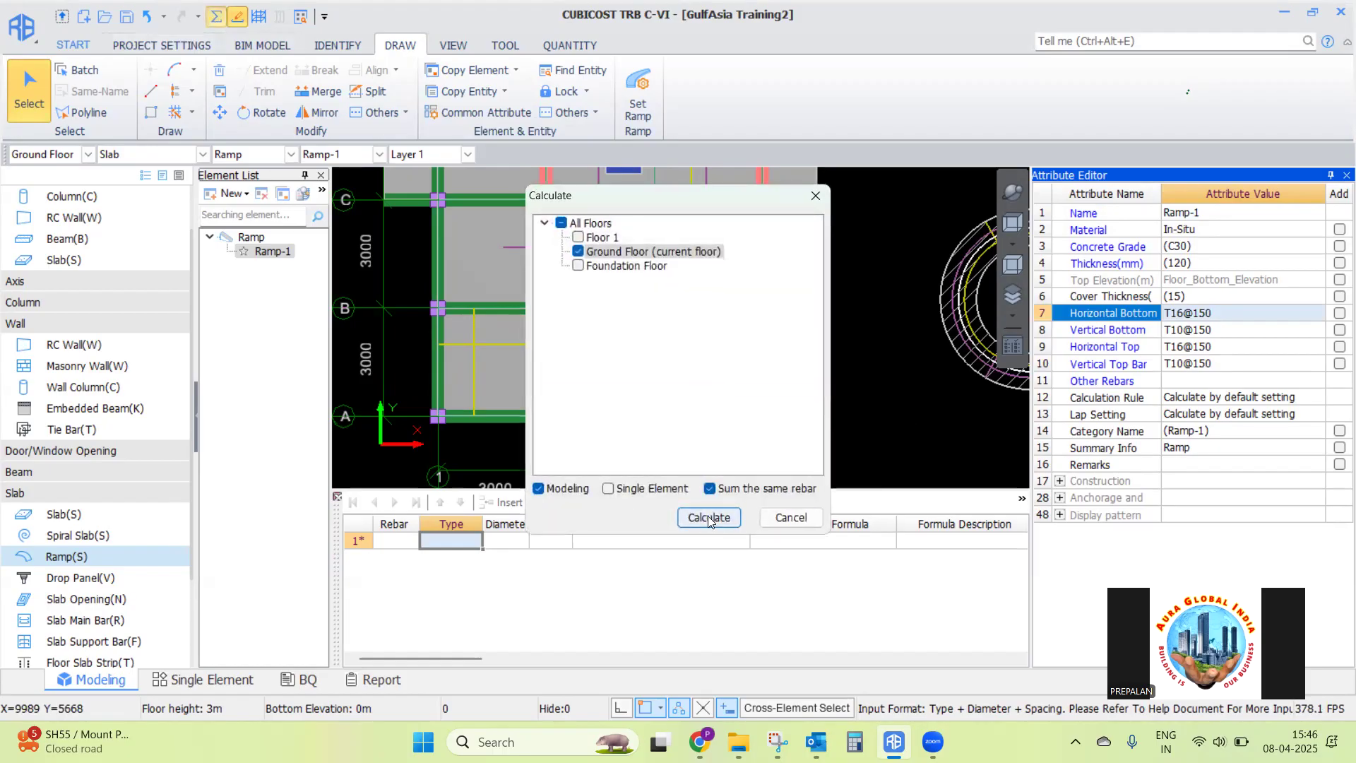
click(710, 522)
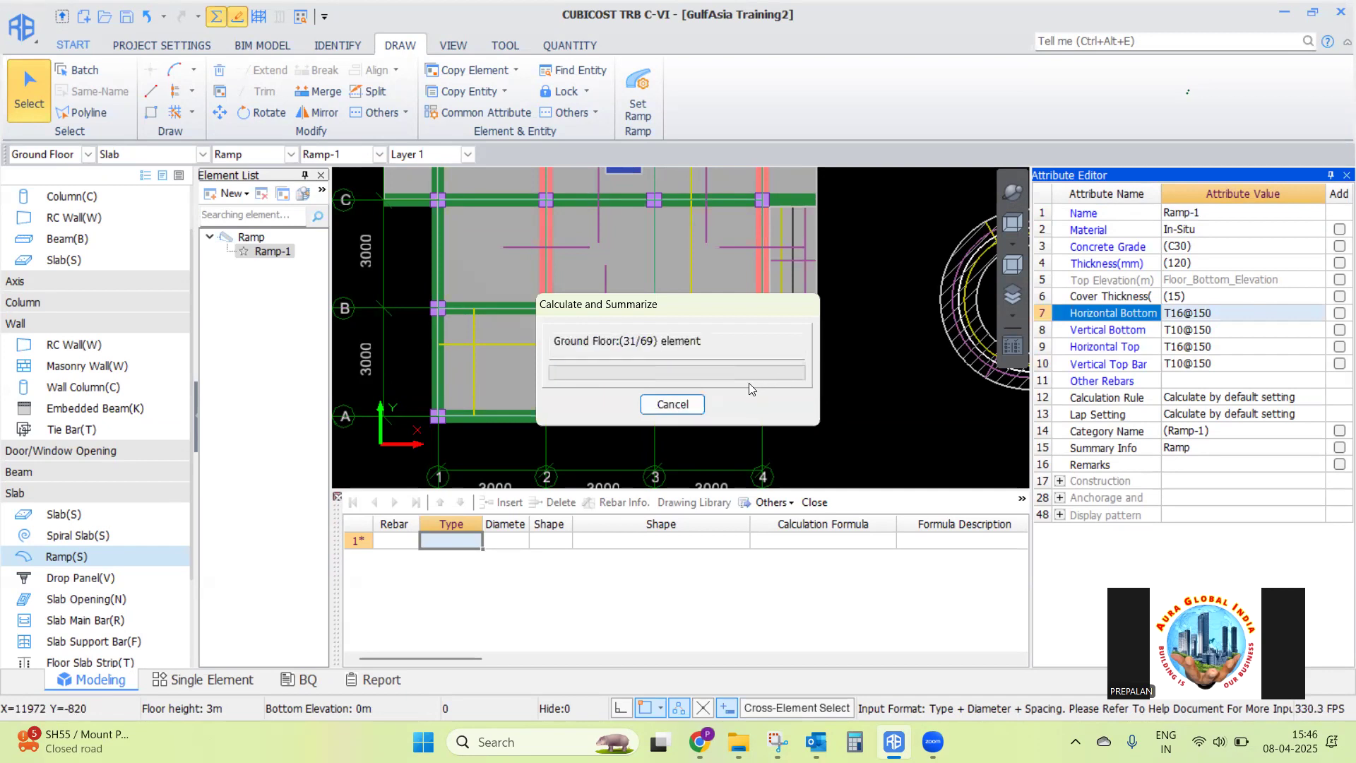
key(Return)
Display the ramp's calculated rebar and examine its bar layout in 3D
click(806, 286)
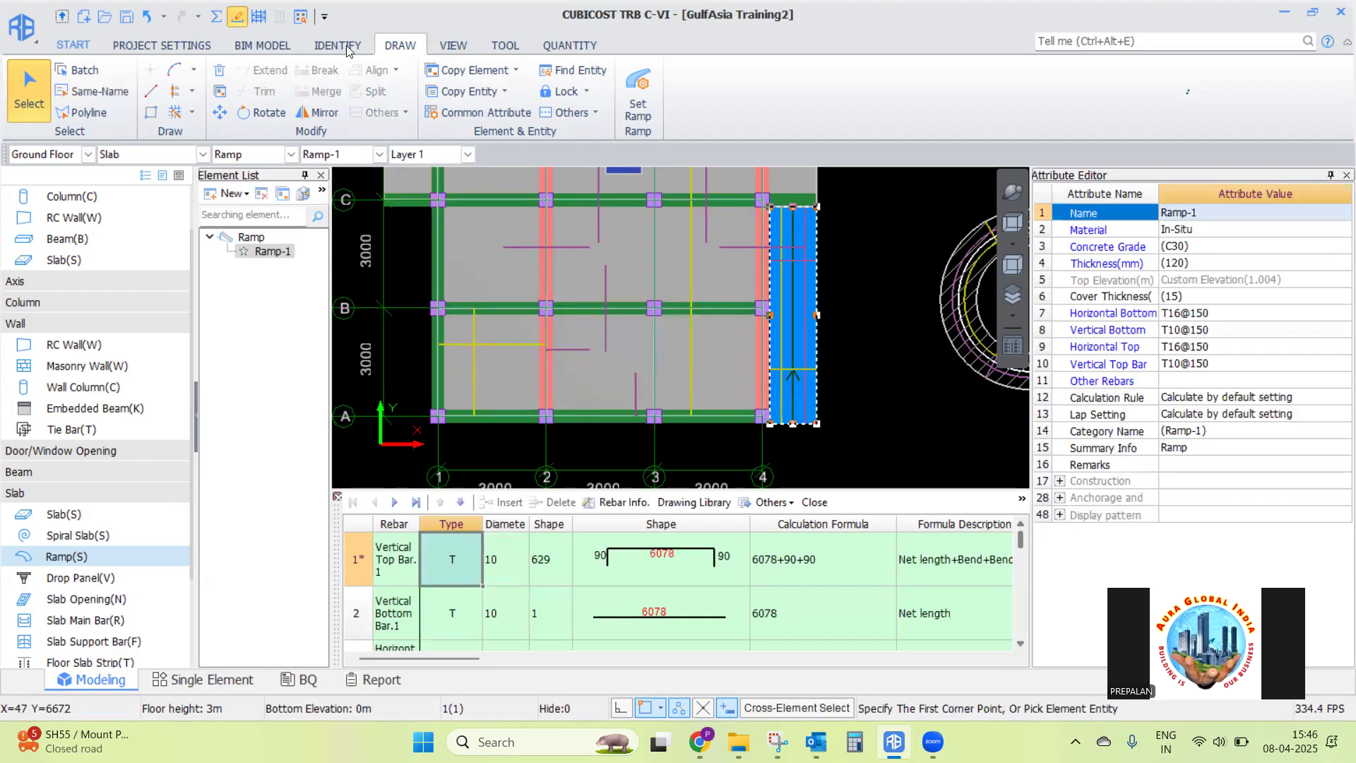
click(258, 17)
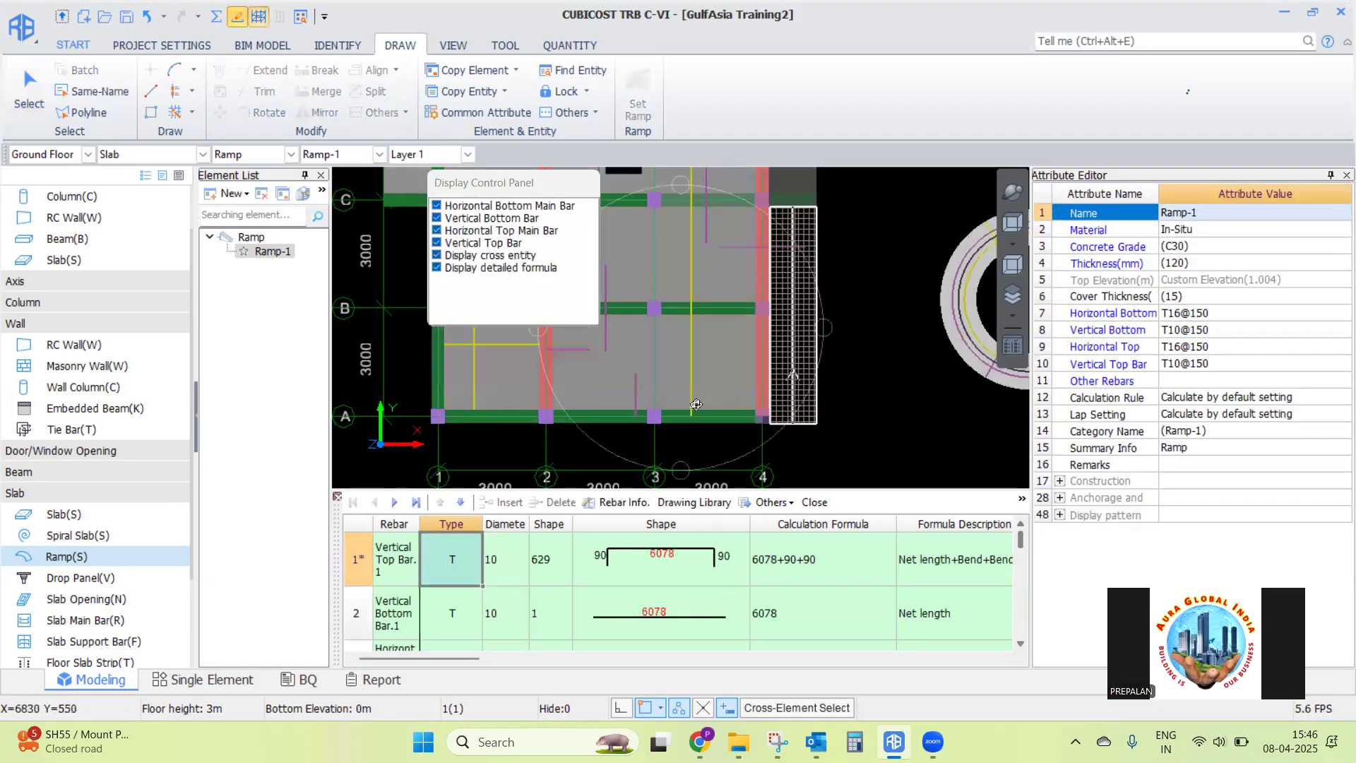
drag(715, 347, 713, 345)
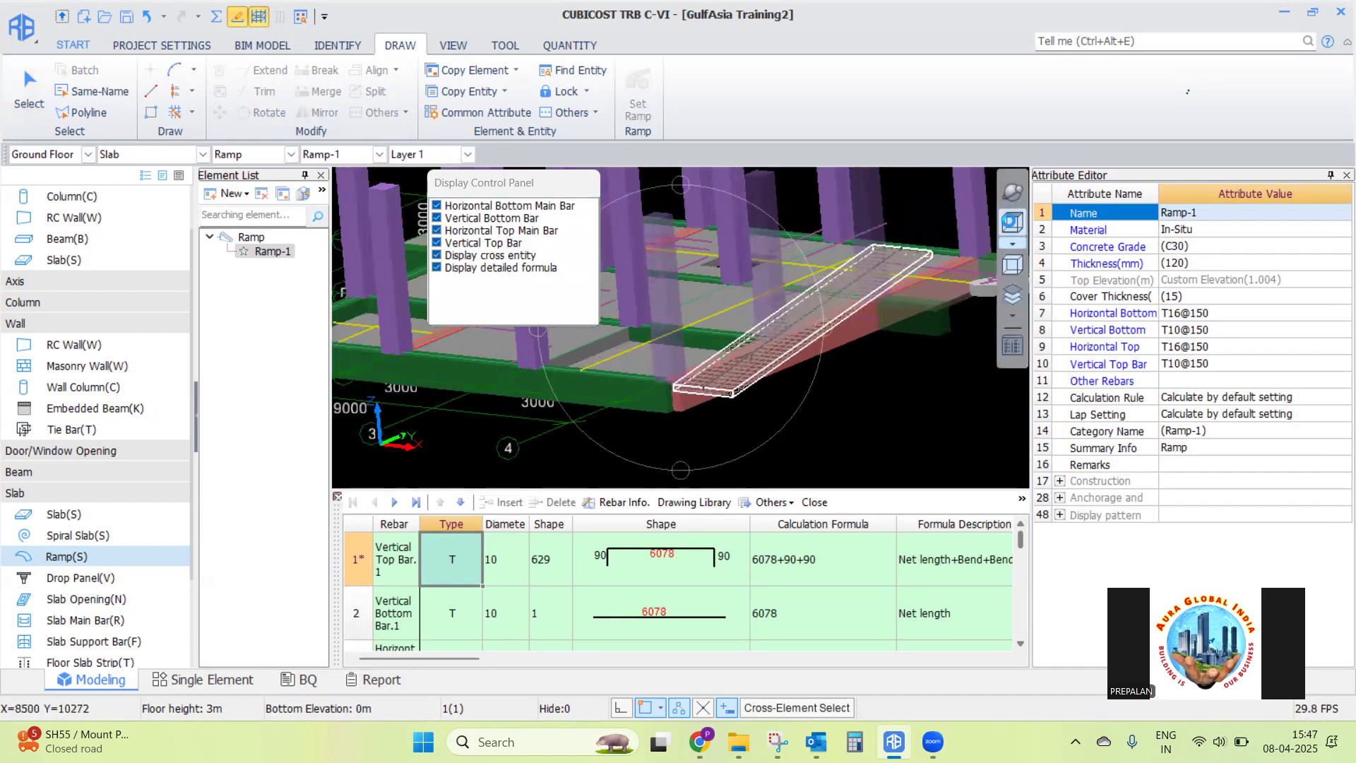
Leave the 3D rebar view and return to the plan view of the Ground Floor around the ramp
click(1013, 223)
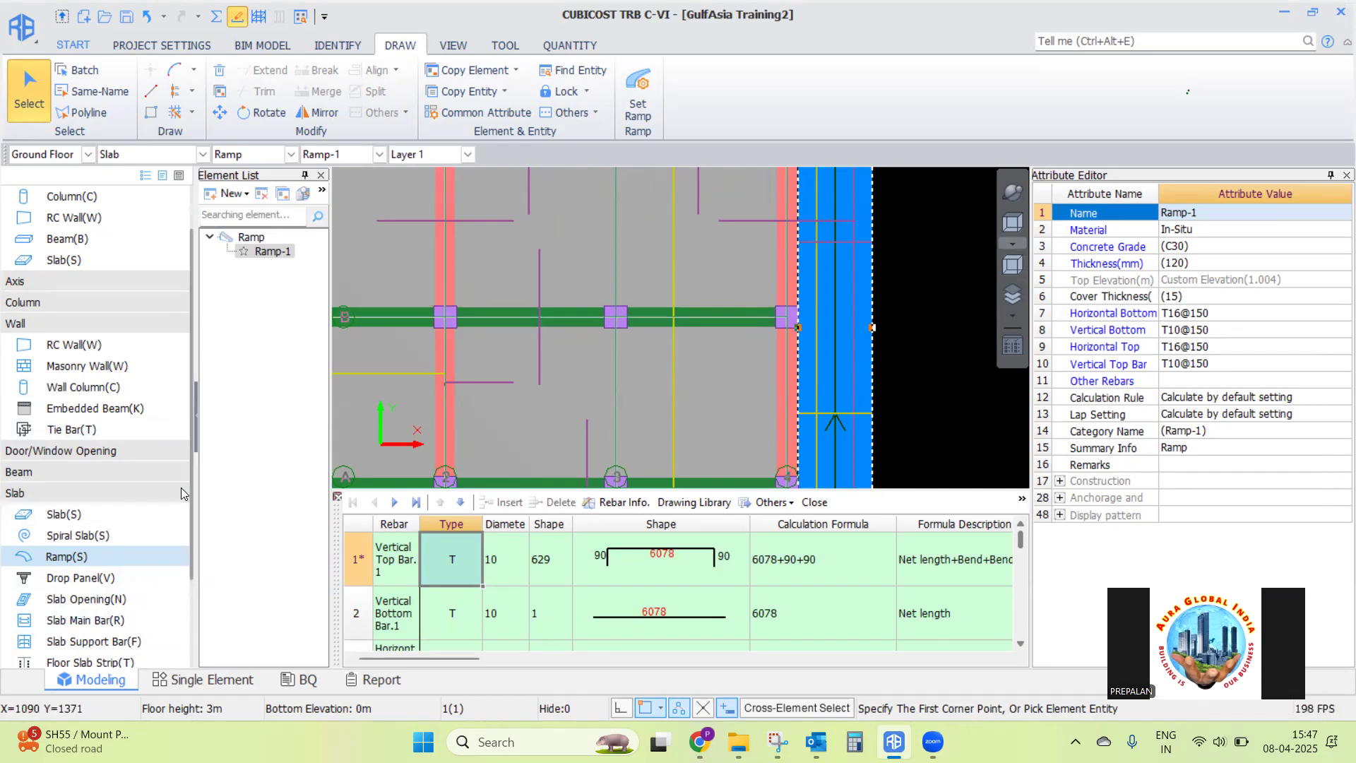
click(919, 268)
scroll(936, 288, down, 3)
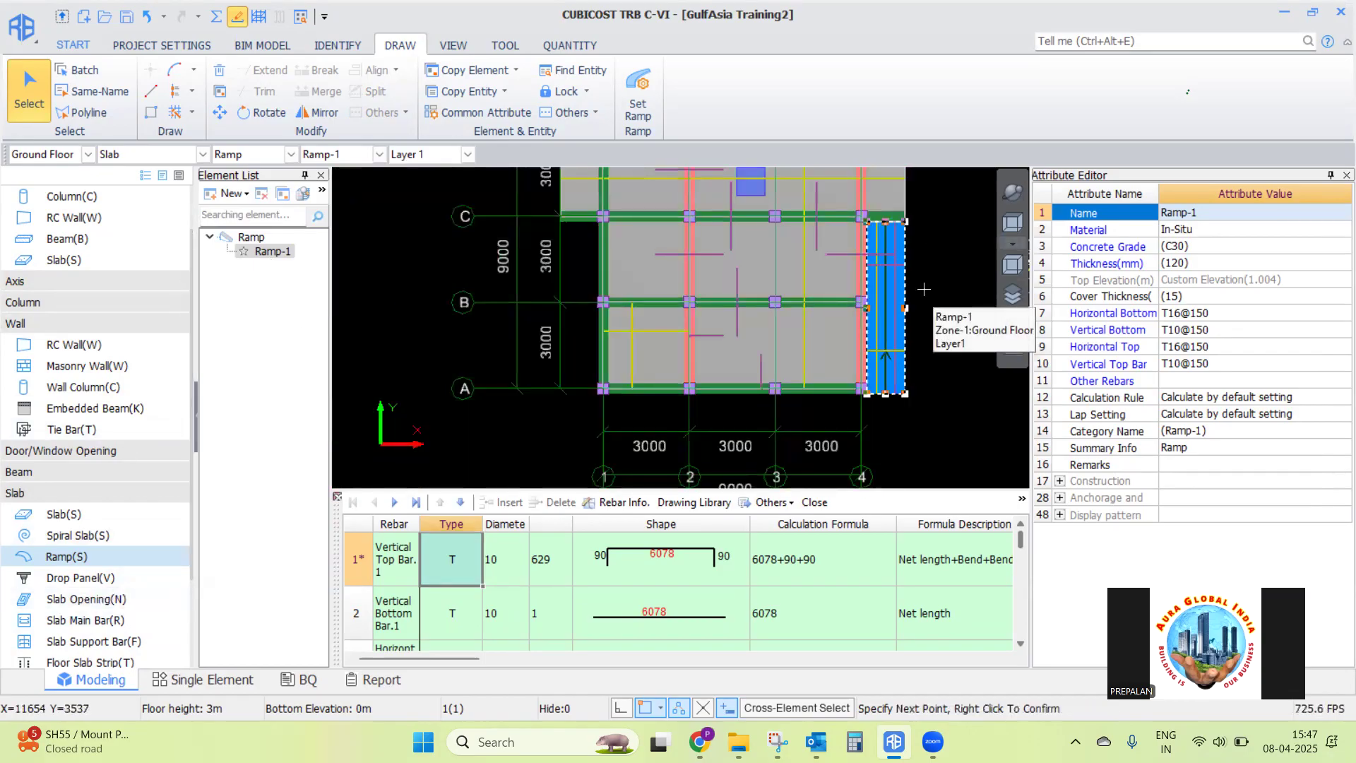
click(926, 289)
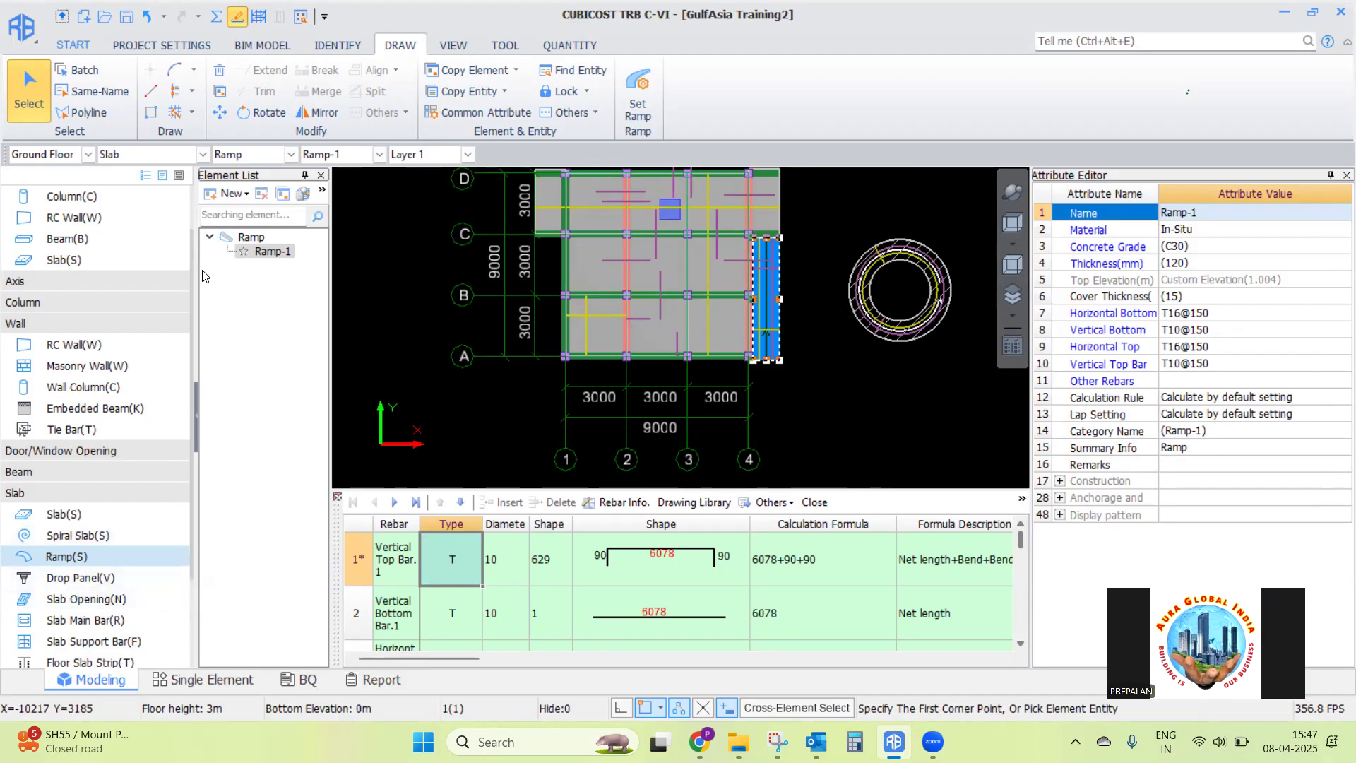
Create a new slab opening with a length of 750 mm and a width of 750 mm
click(80, 599)
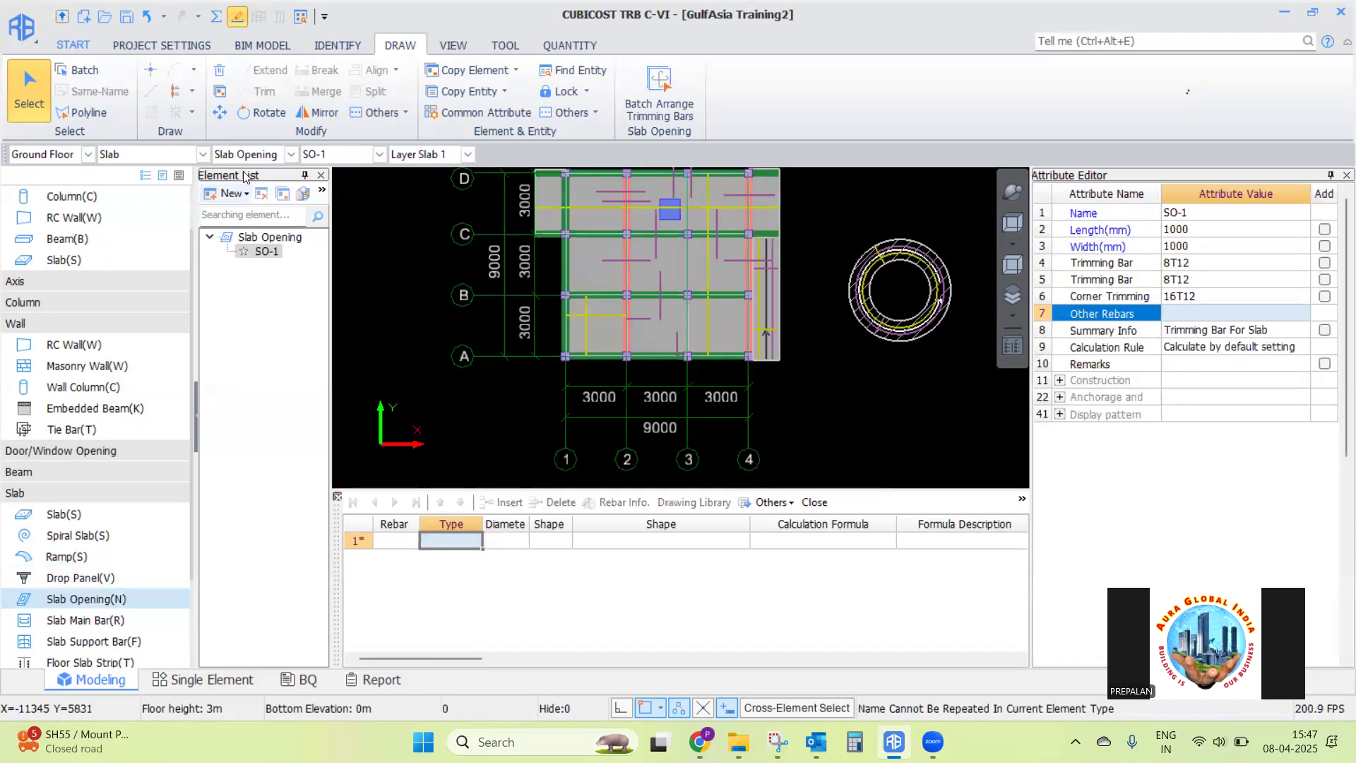
click(237, 195)
click(244, 213)
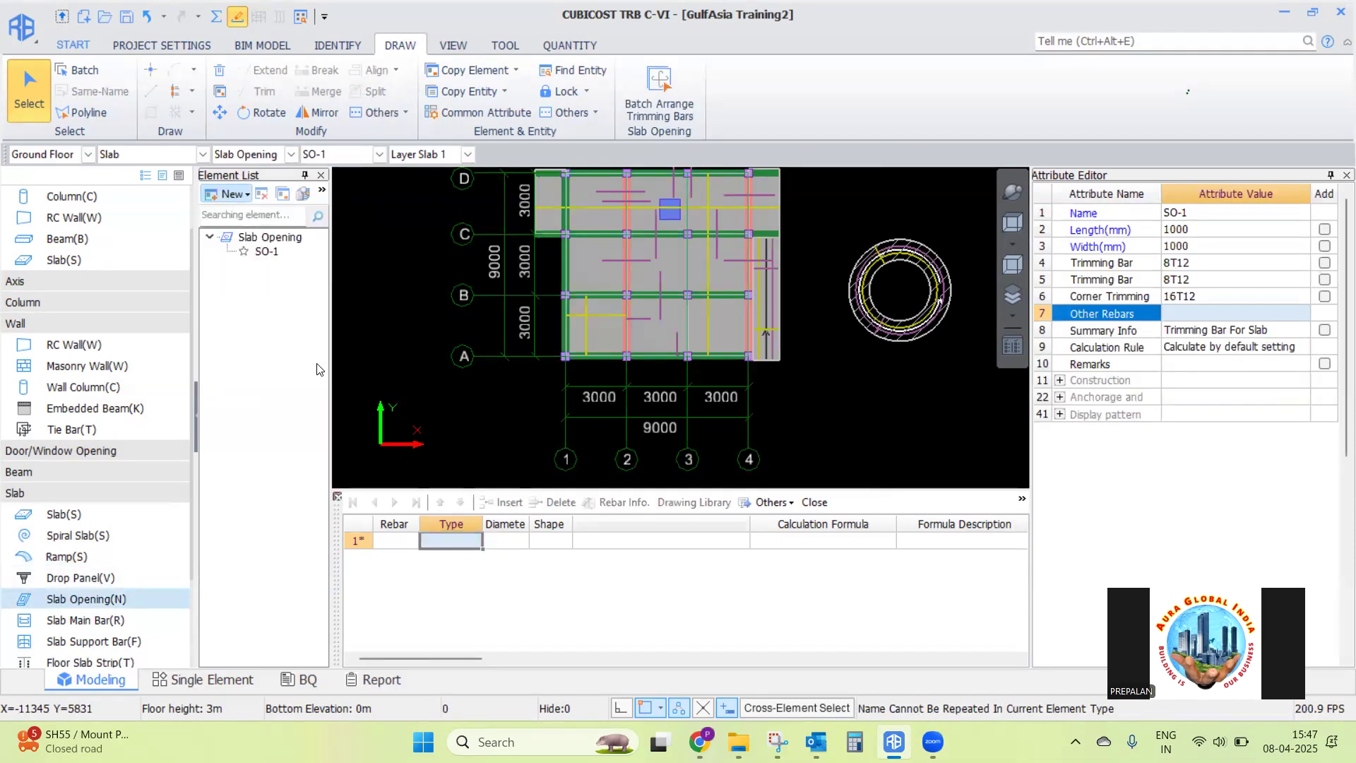
click(1201, 233)
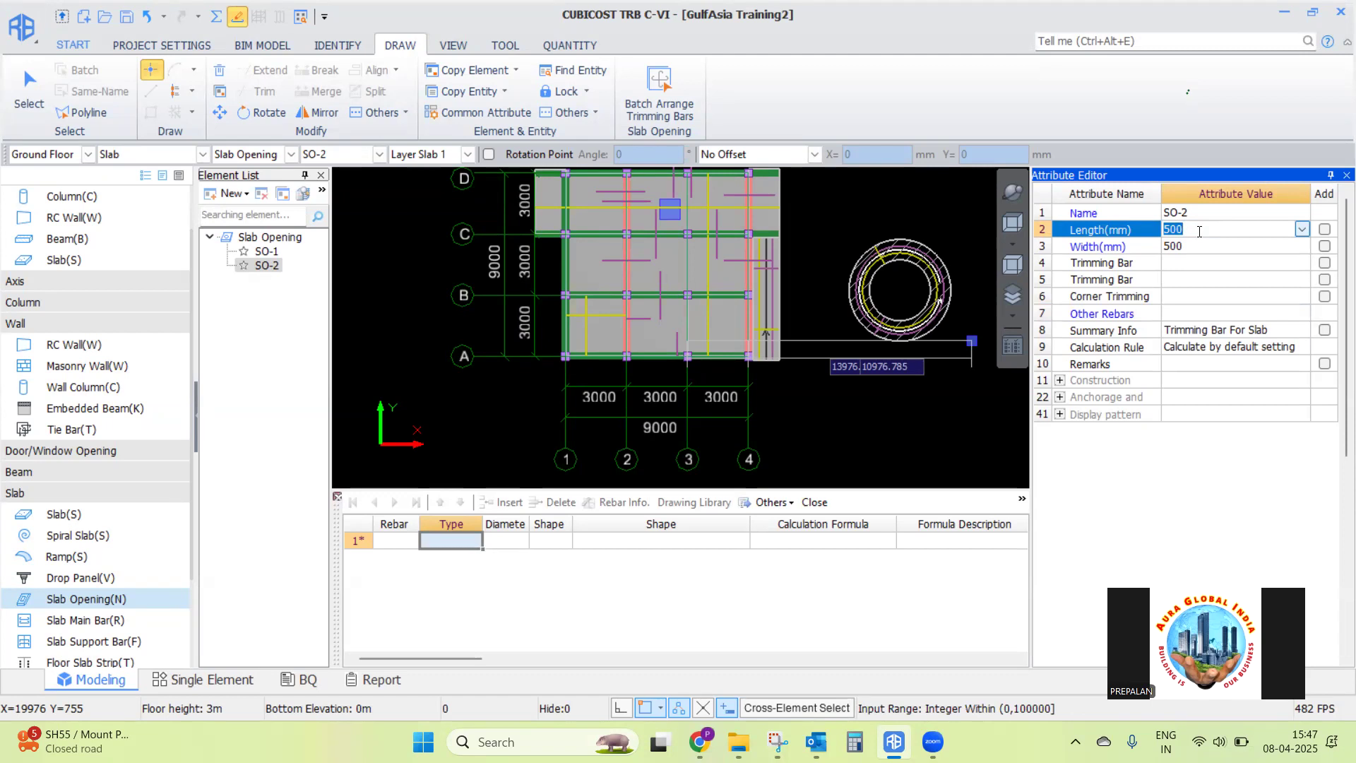
key(Return)
text(7)
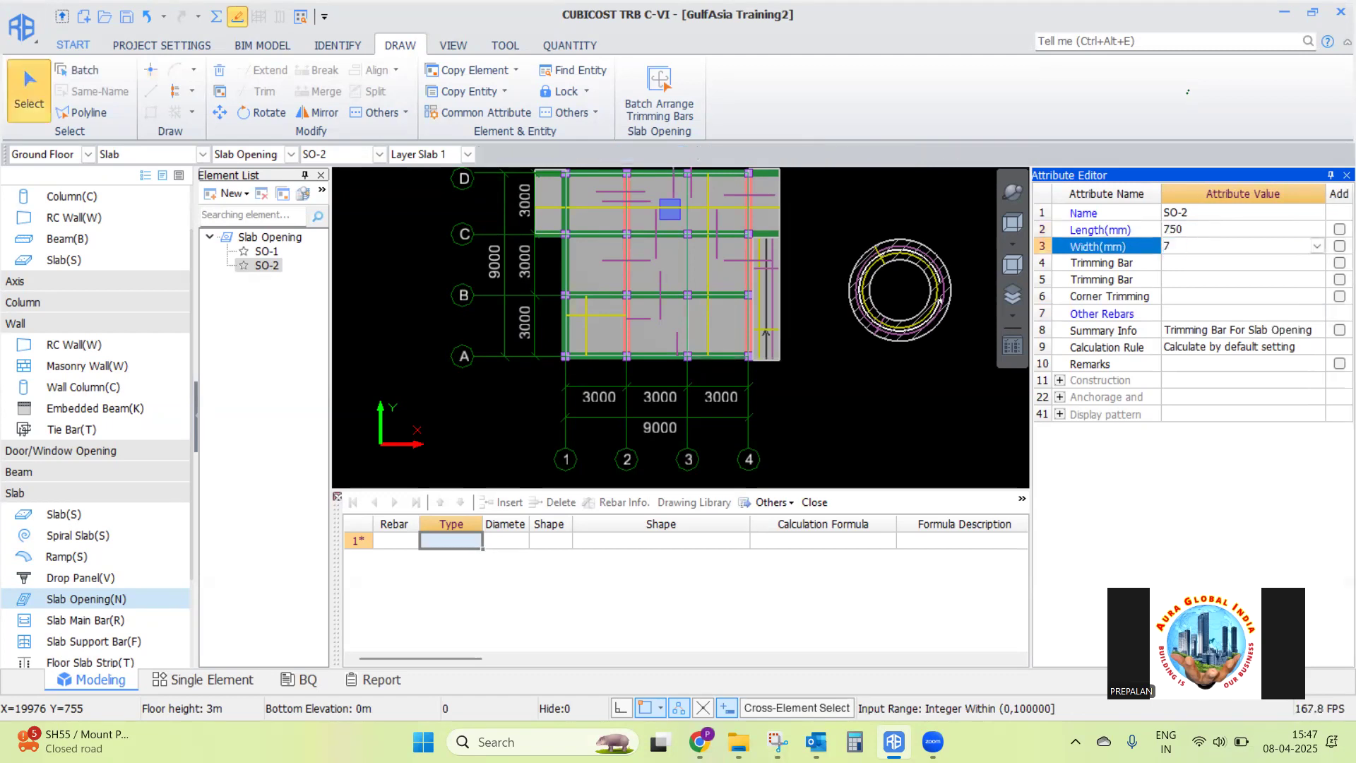
key(Return)
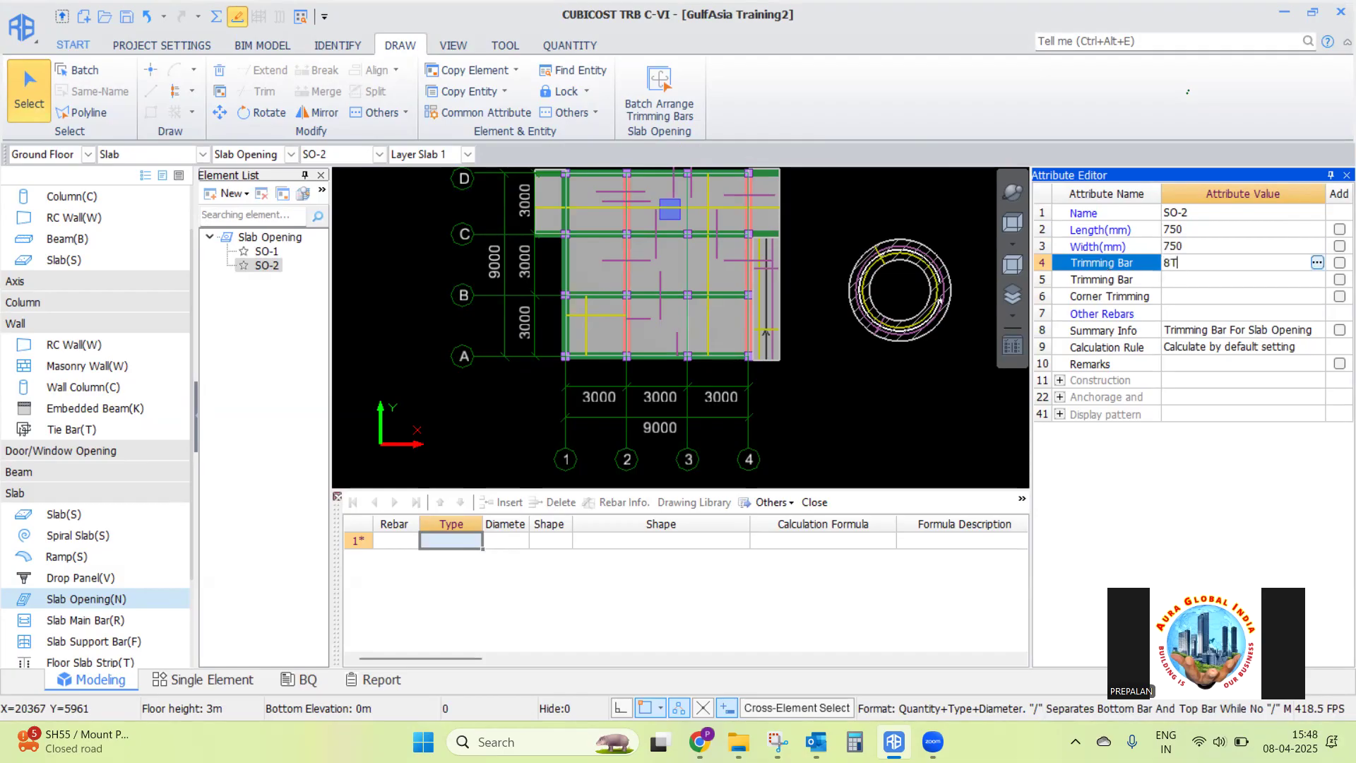
Set both trimming bars of the new slab opening to 8T12 and its corner trimming bar to 16T12
key(Return)
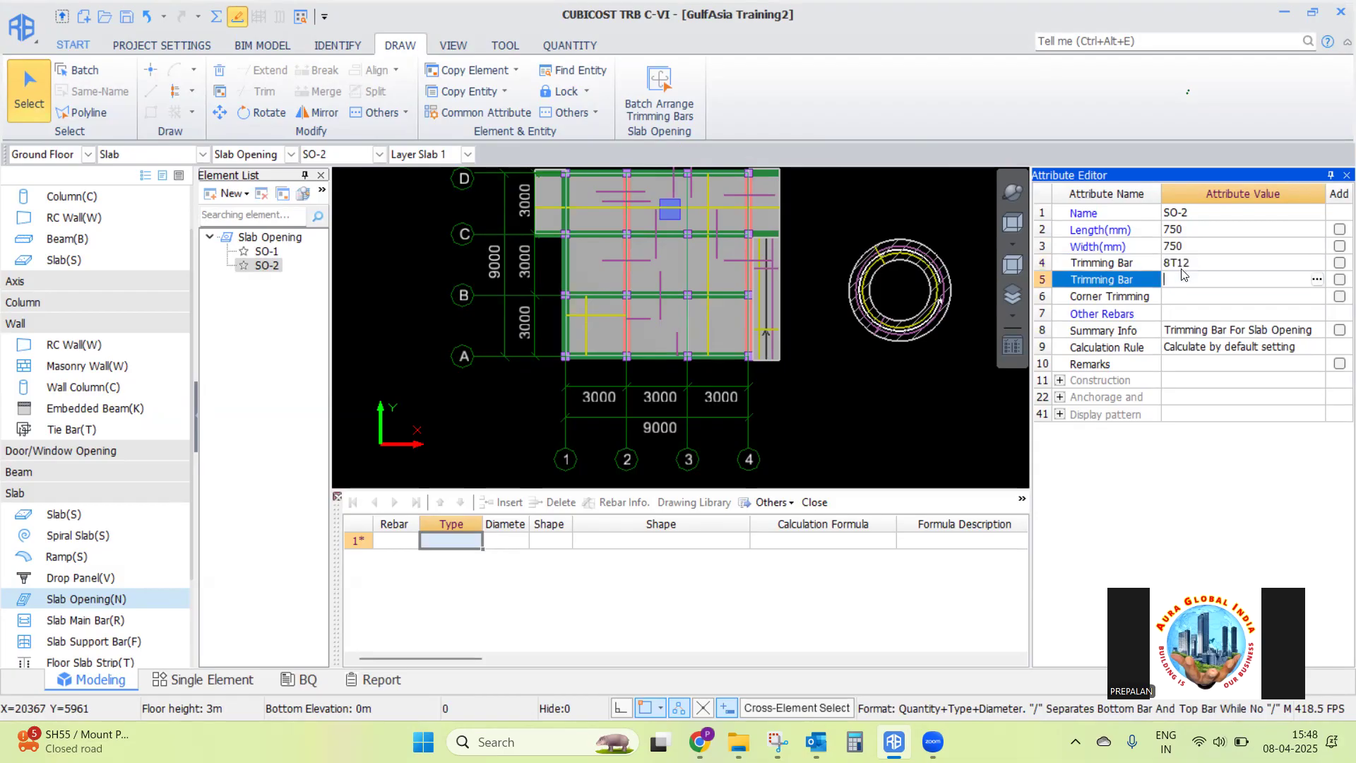
click(1197, 265)
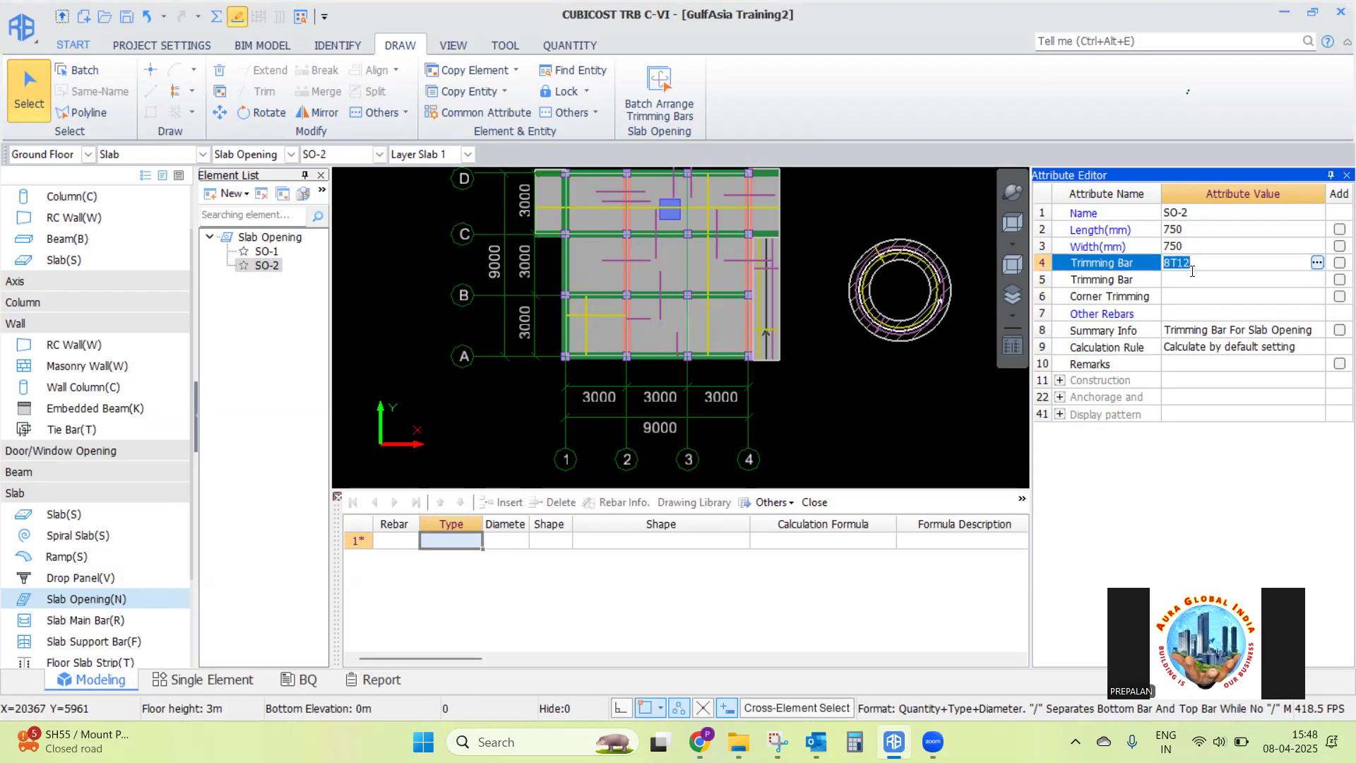
key(ctrl+c)
click(1193, 280)
key(ctrl+v)
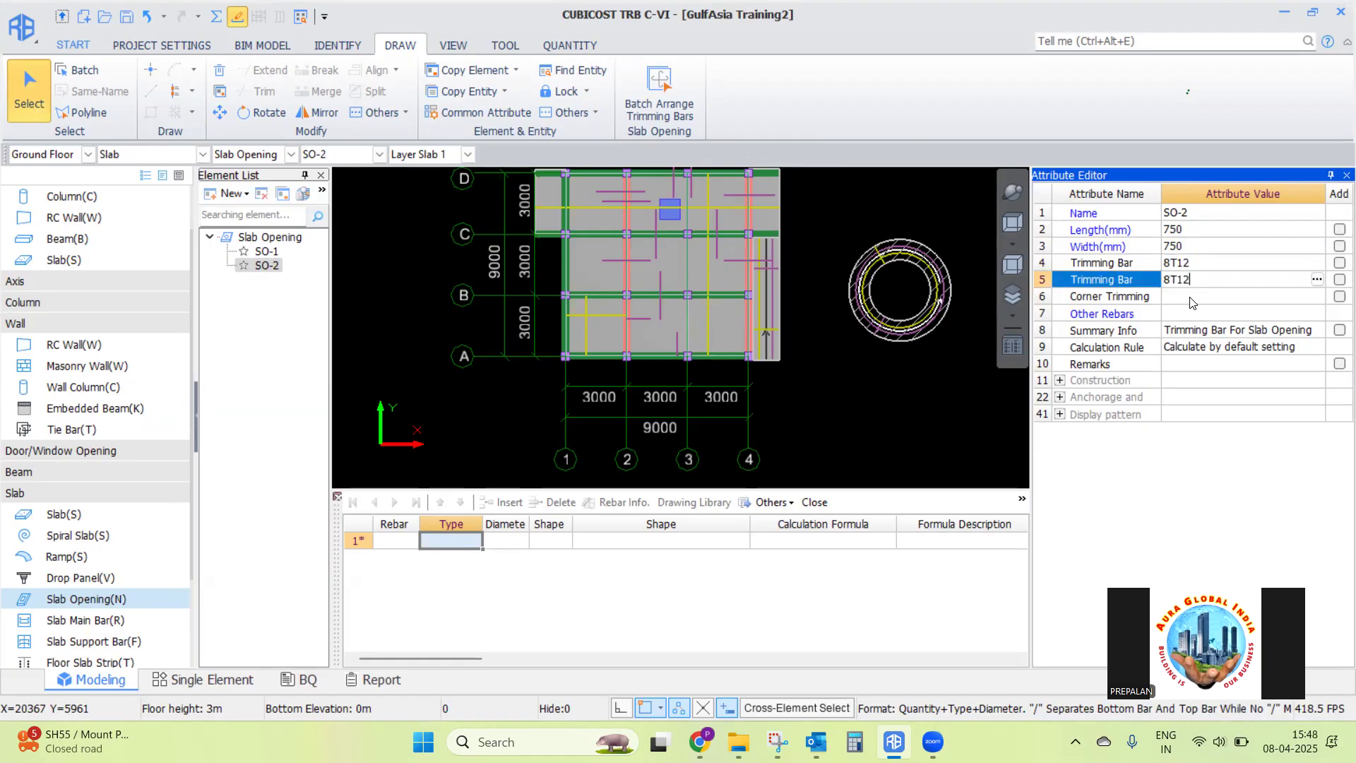
click(1191, 297)
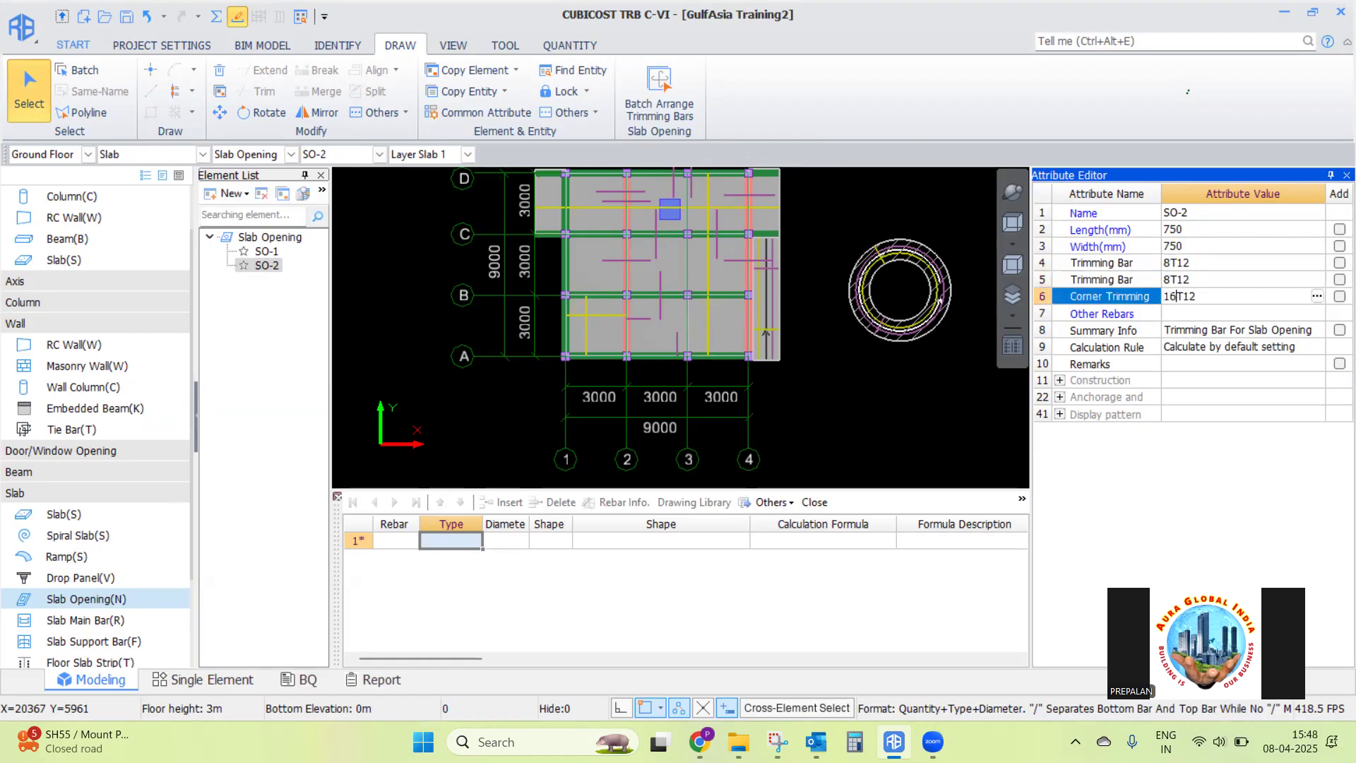
click(1158, 313)
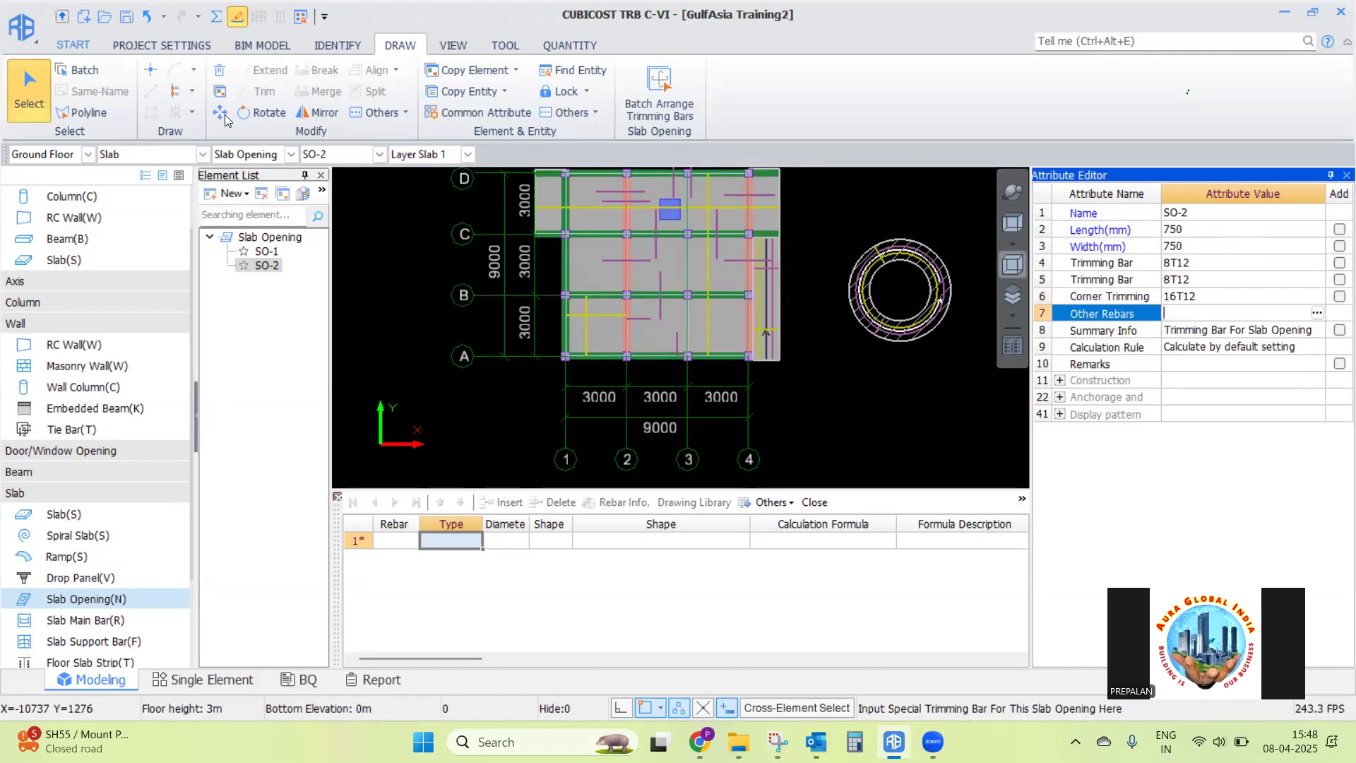
Place the new slab opening in the bay between grids 2 and 3 and grids A and B
click(151, 71)
scroll(672, 344, up, 3)
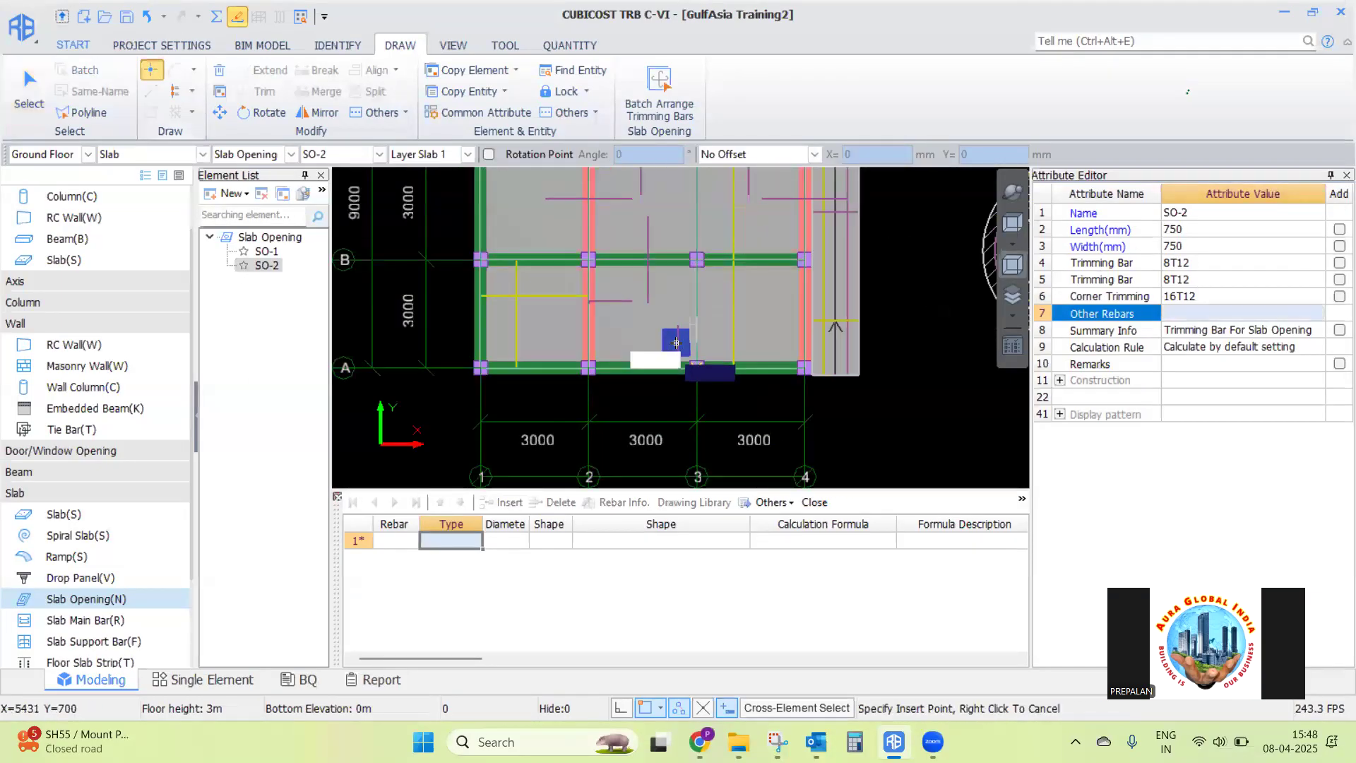
click(629, 328)
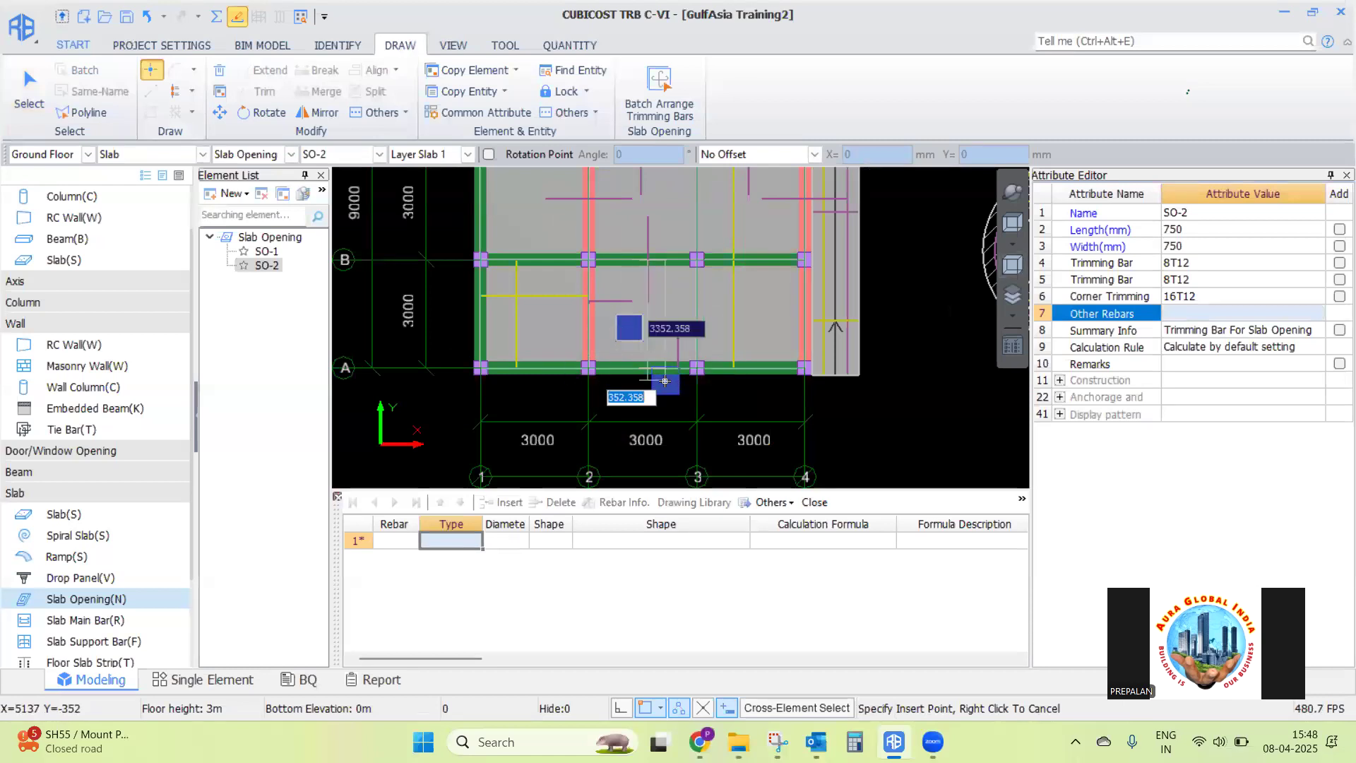
right_click(678, 320)
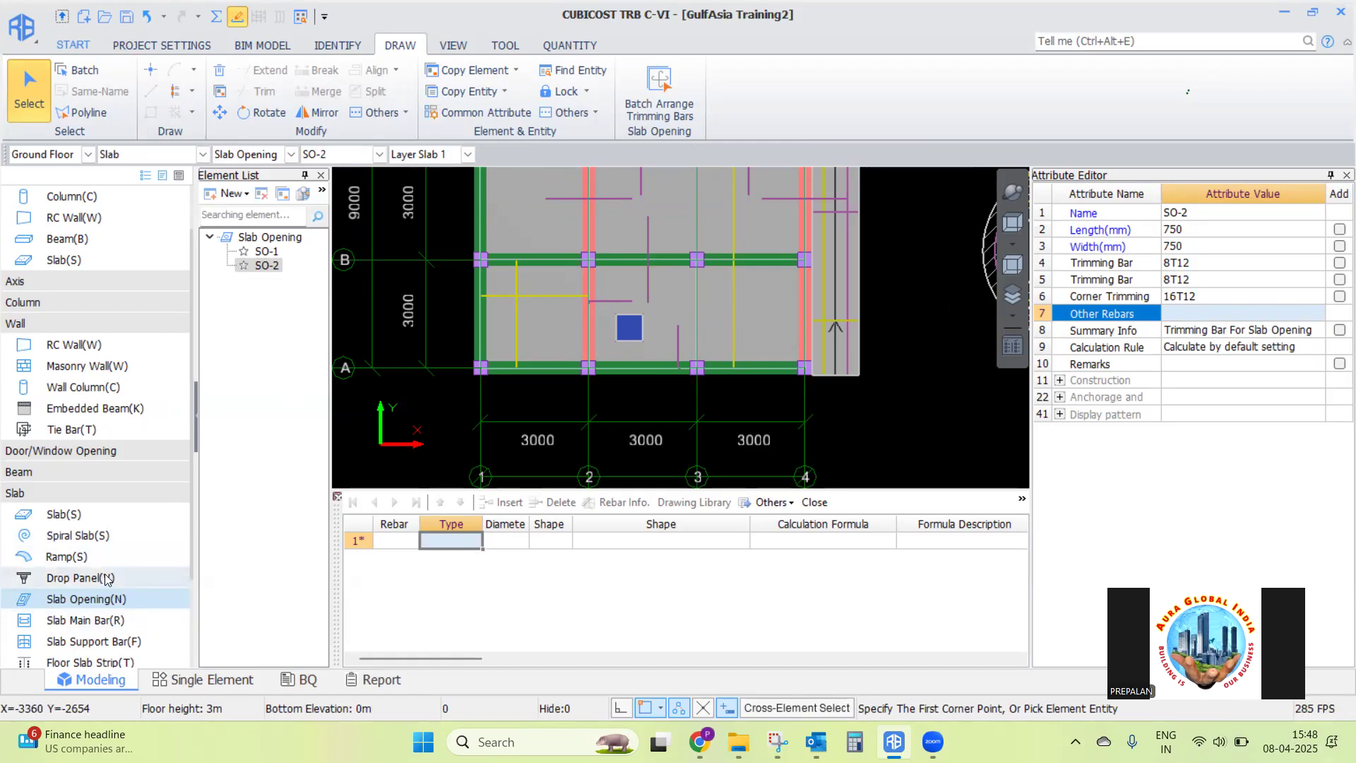
Create a new drop panel from the Rectangular Panel parametric drawing
click(103, 578)
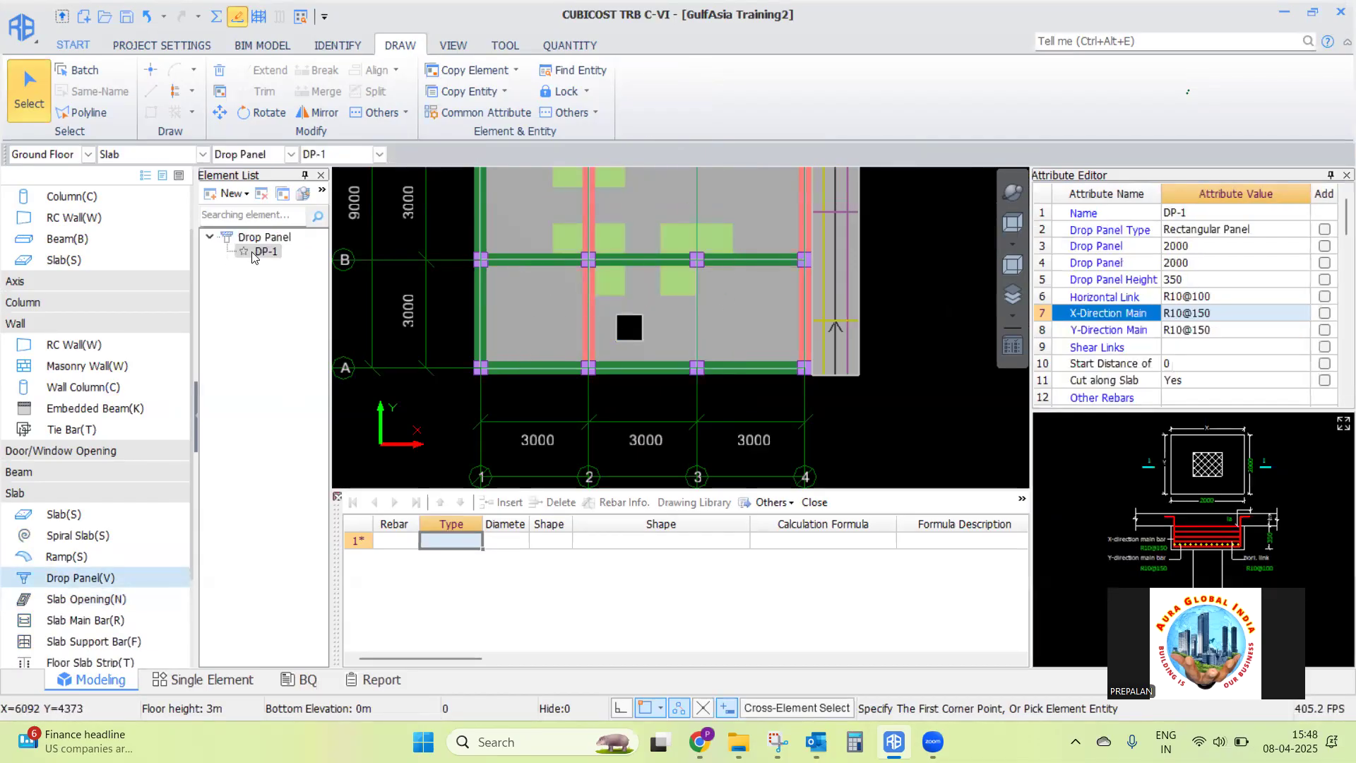
click(239, 195)
click(247, 222)
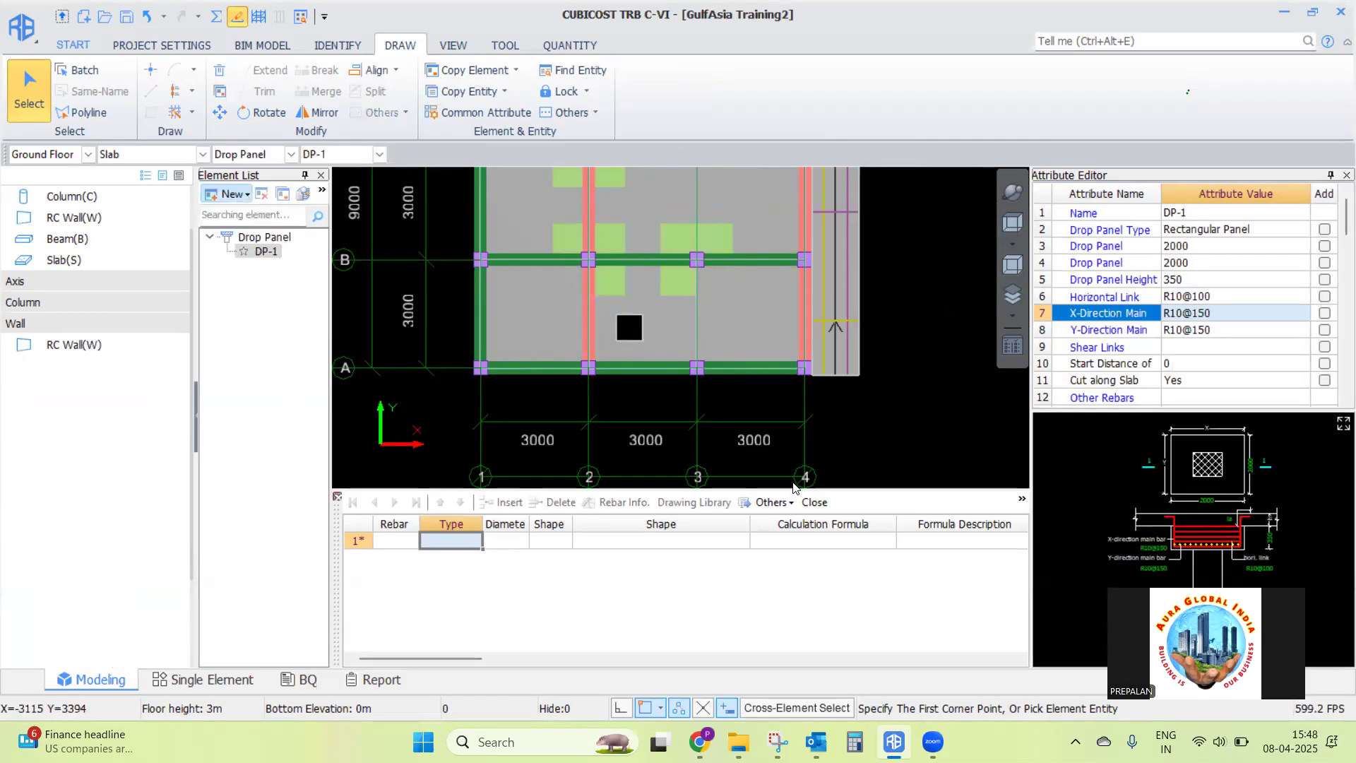
click(671, 215)
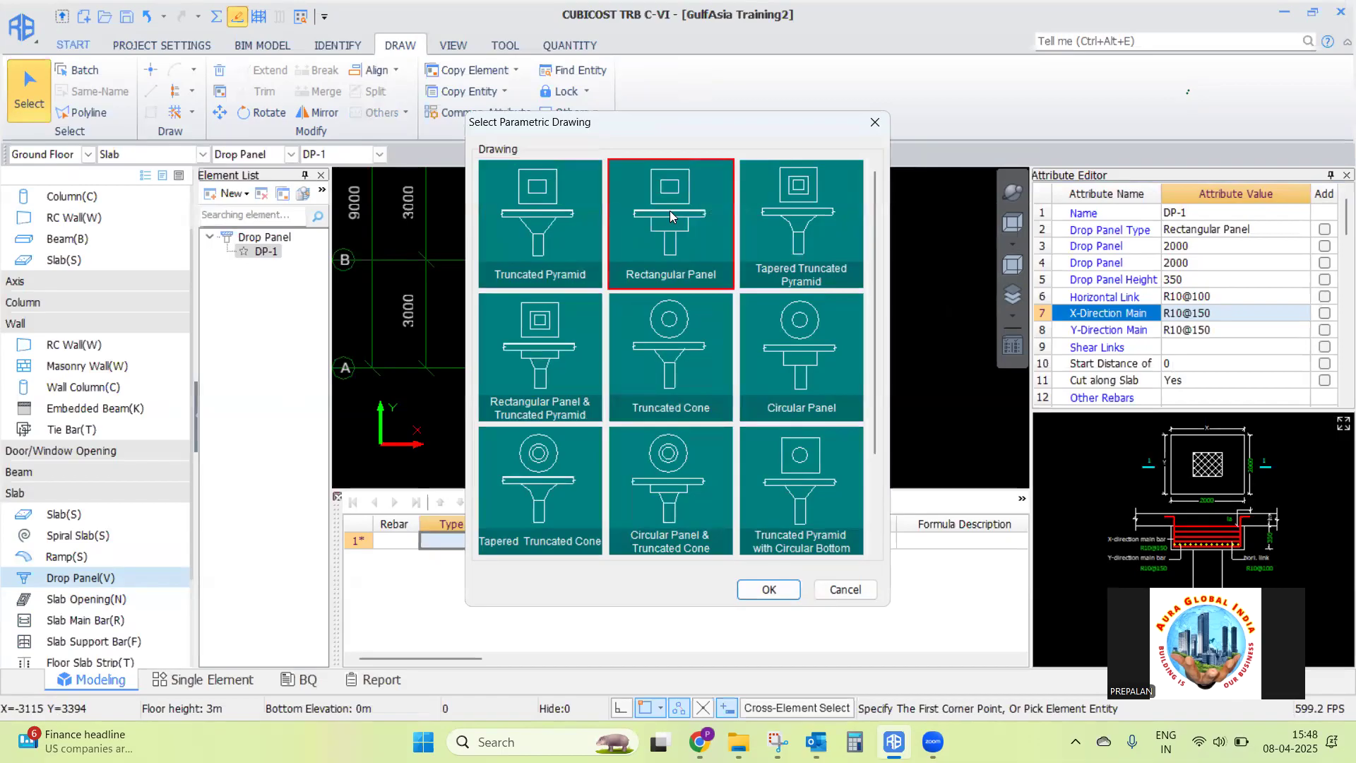
click(769, 589)
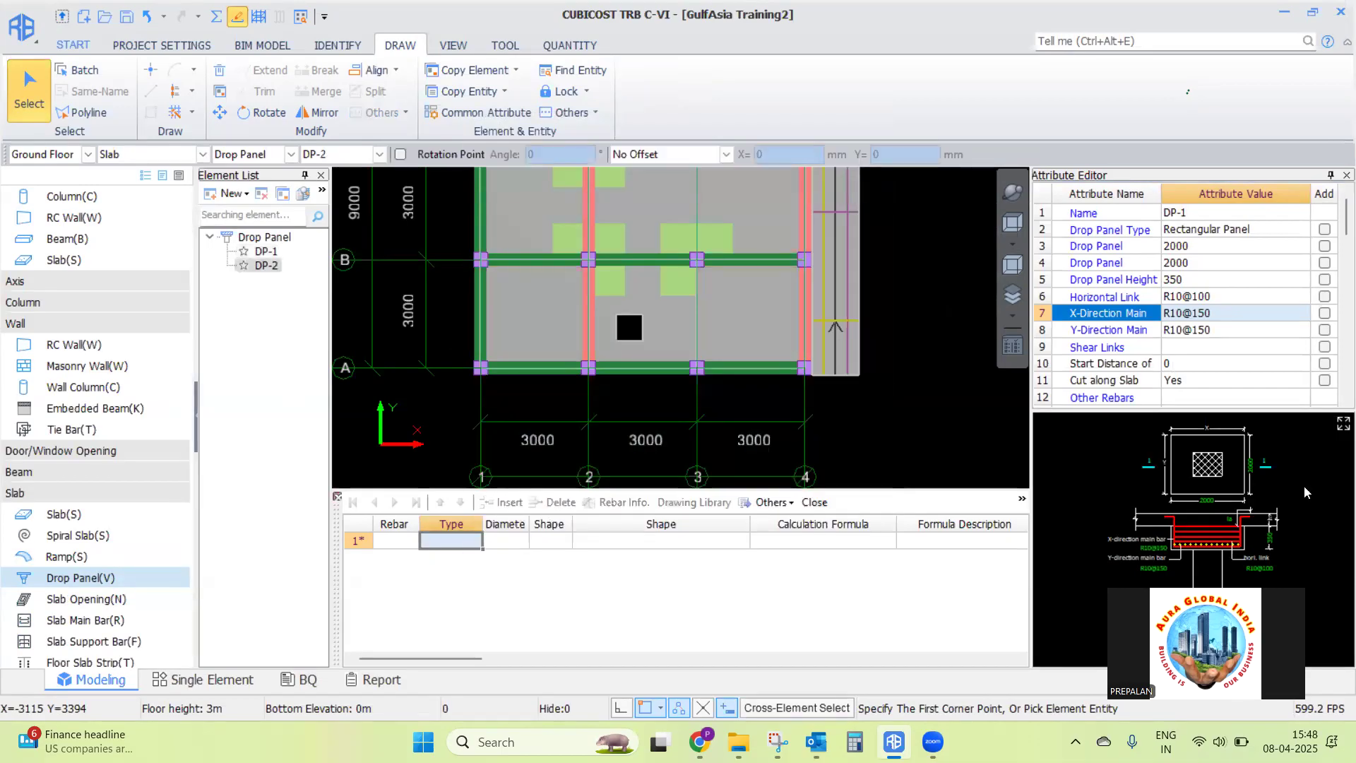
With the parametric drawing enlarged, set the drop panel's horizontal link to T10@100 and its X- and Y-direction main bars to T10@150
click(1341, 423)
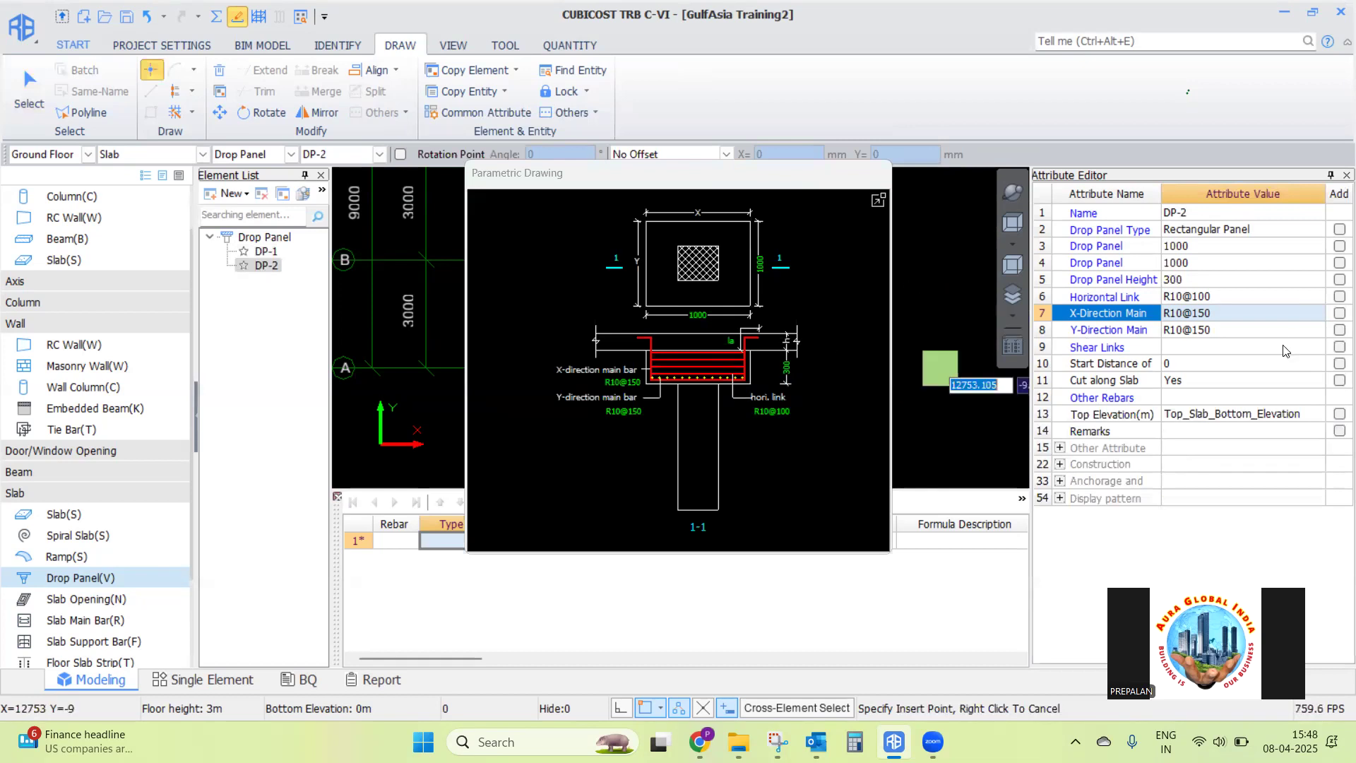
double_click(1226, 293)
click(1171, 296)
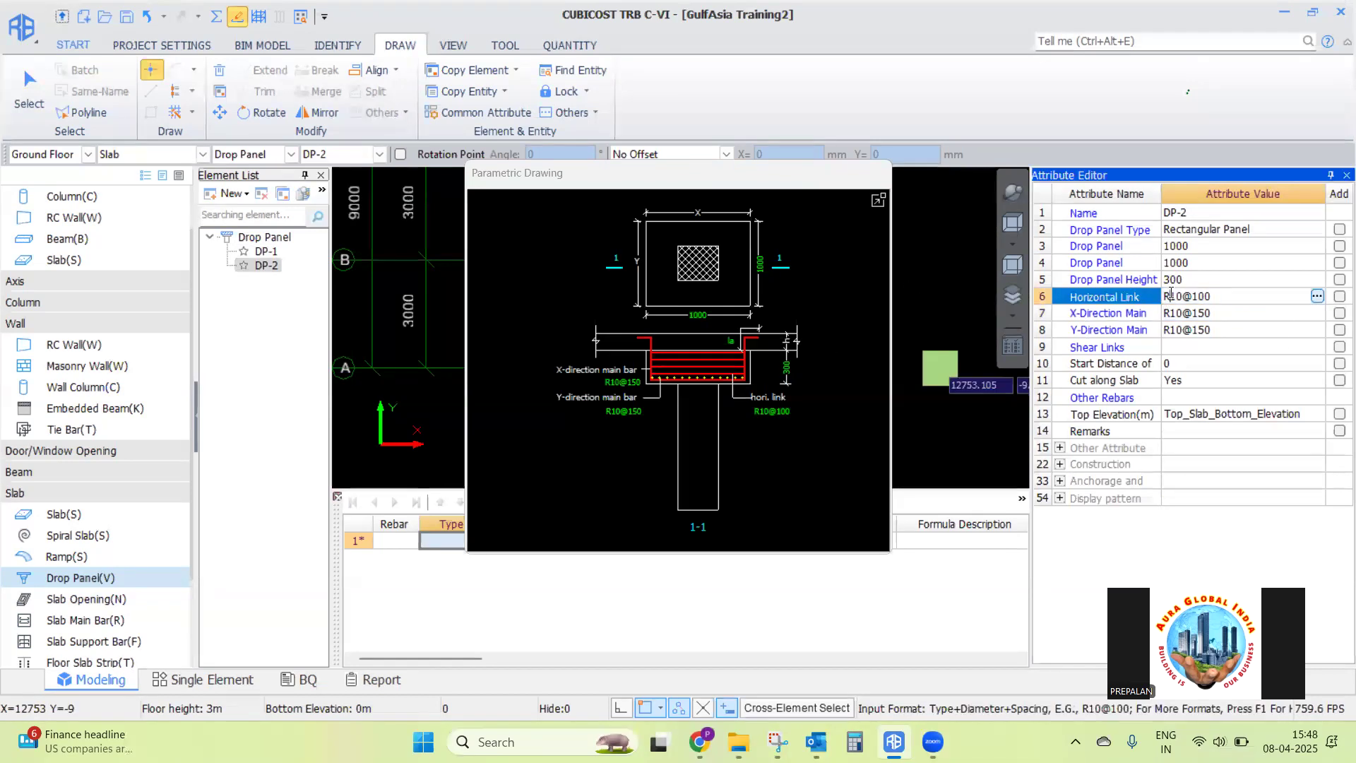
text(T)
click(1169, 315)
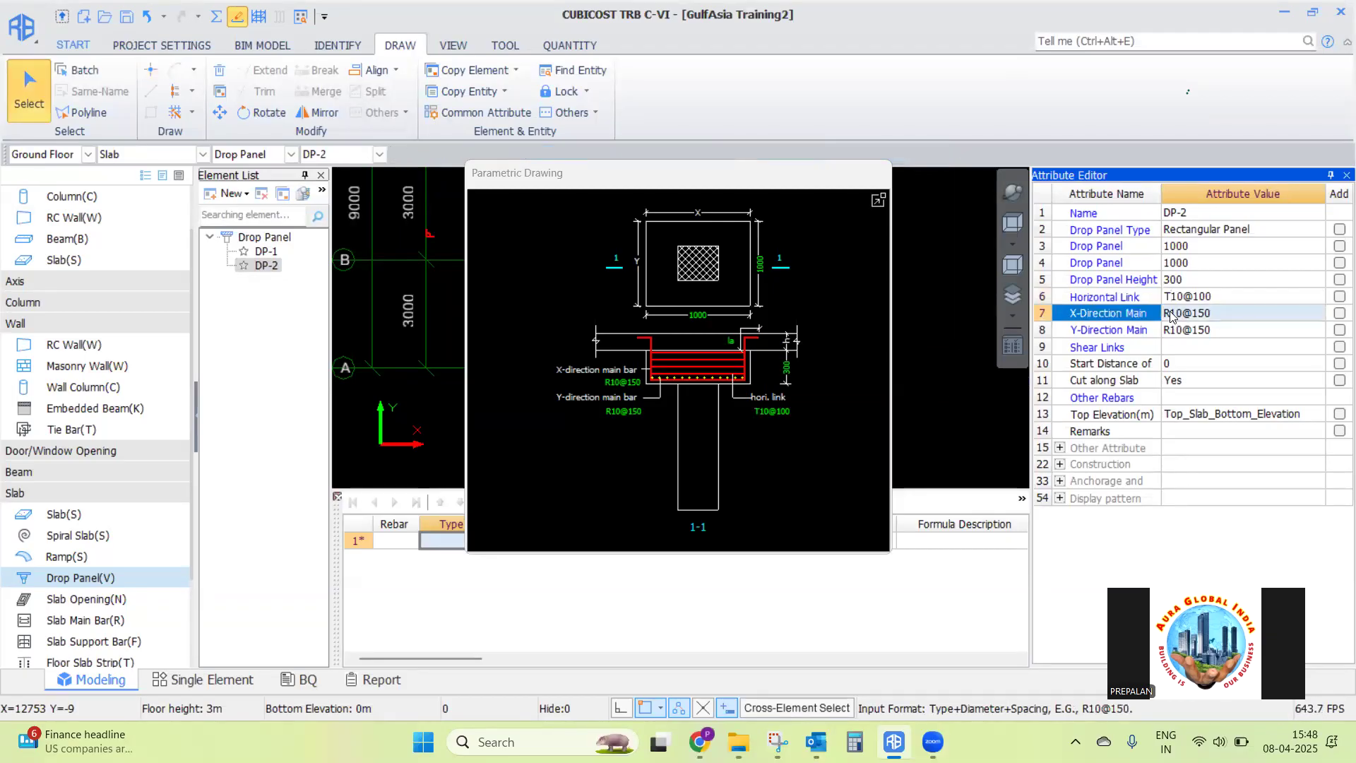
drag(1170, 315, 1152, 315)
text(T)
click(1173, 333)
click(1172, 334)
drag(1170, 330, 1153, 330)
text(T)
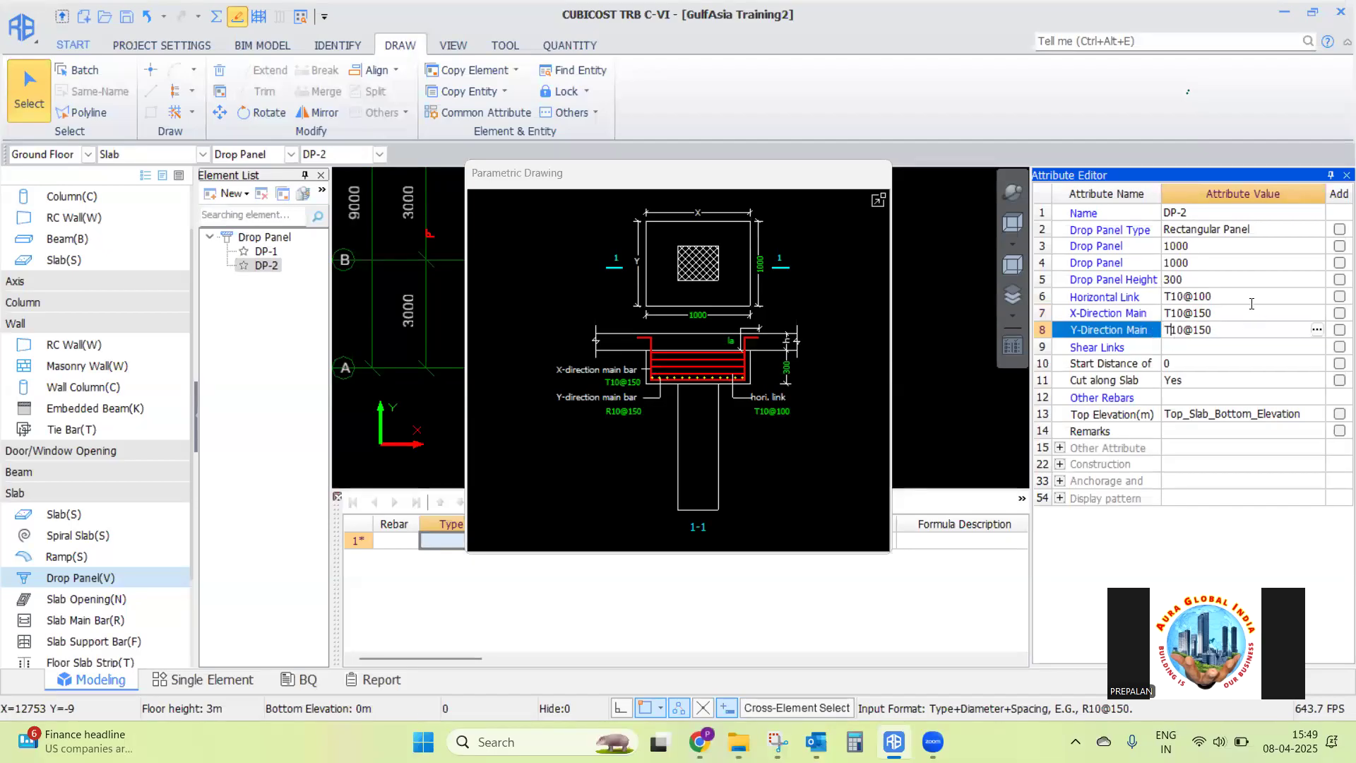
click(1252, 303)
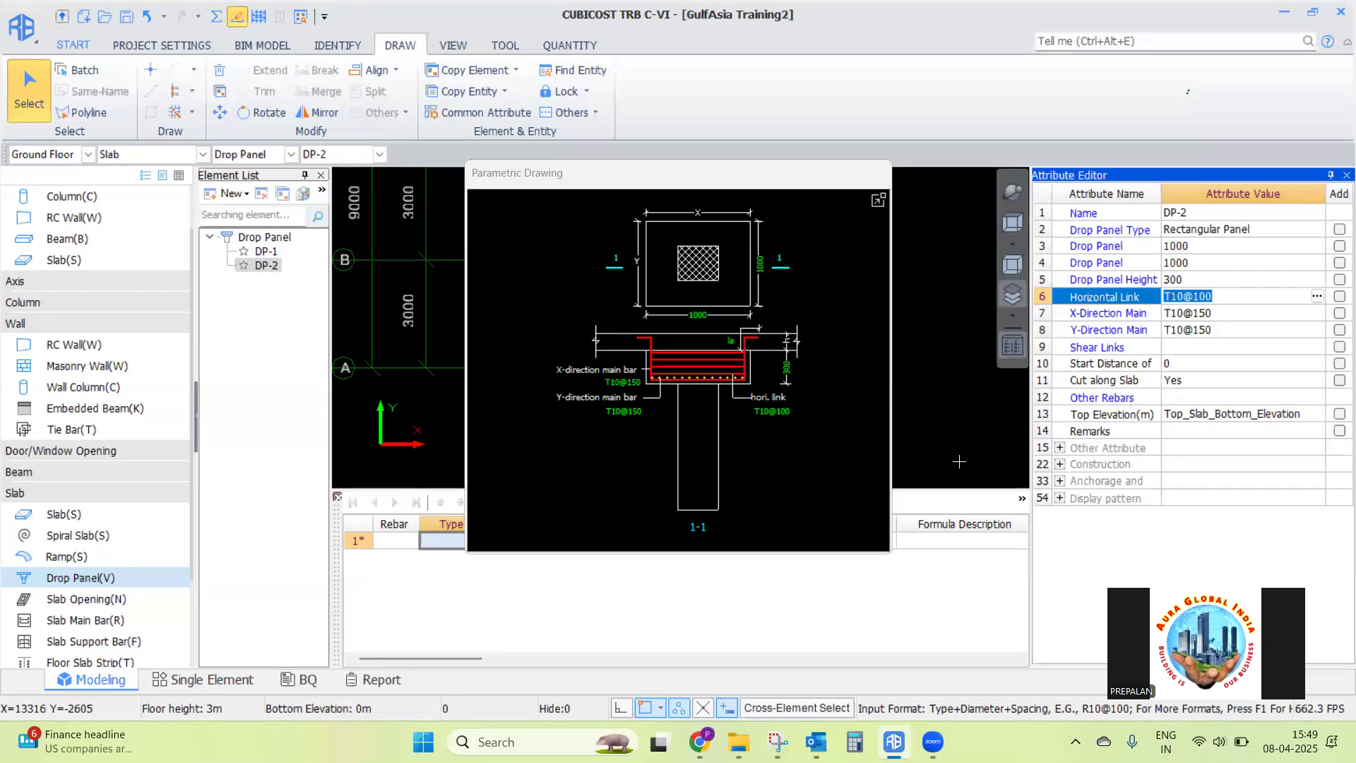
click(878, 200)
Place the new drop panel at the column on the intersection of grids D and 3
scroll(1281, 218, up, 4)
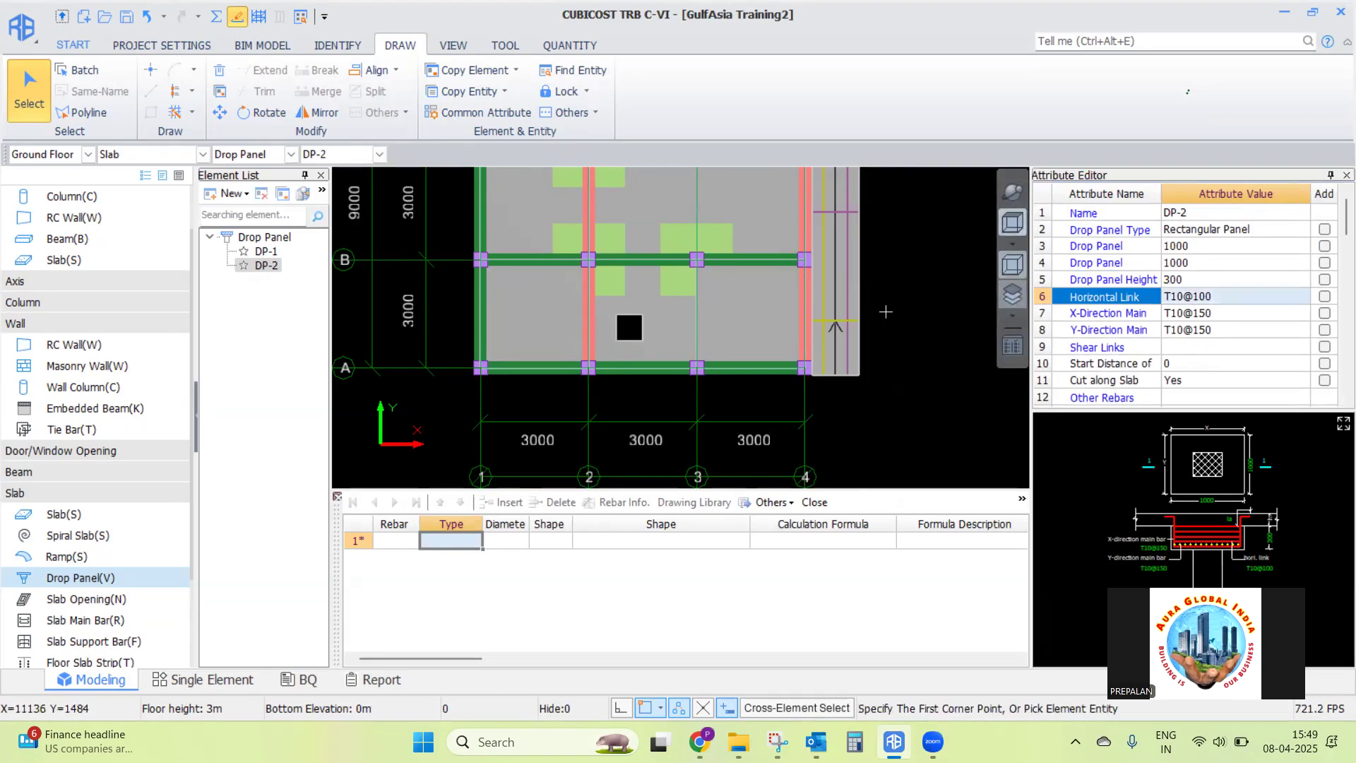
scroll(886, 311, down, 3)
scroll(782, 219, up, 3)
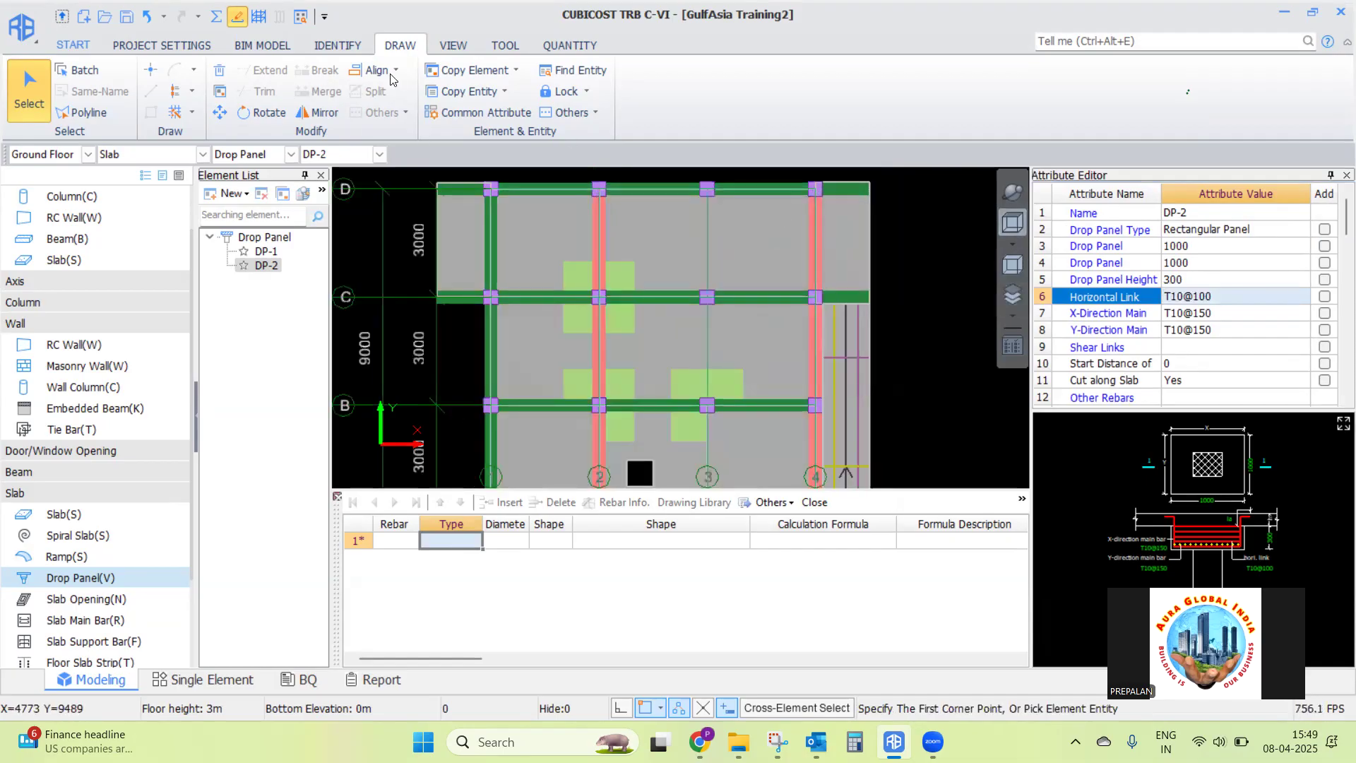
click(151, 70)
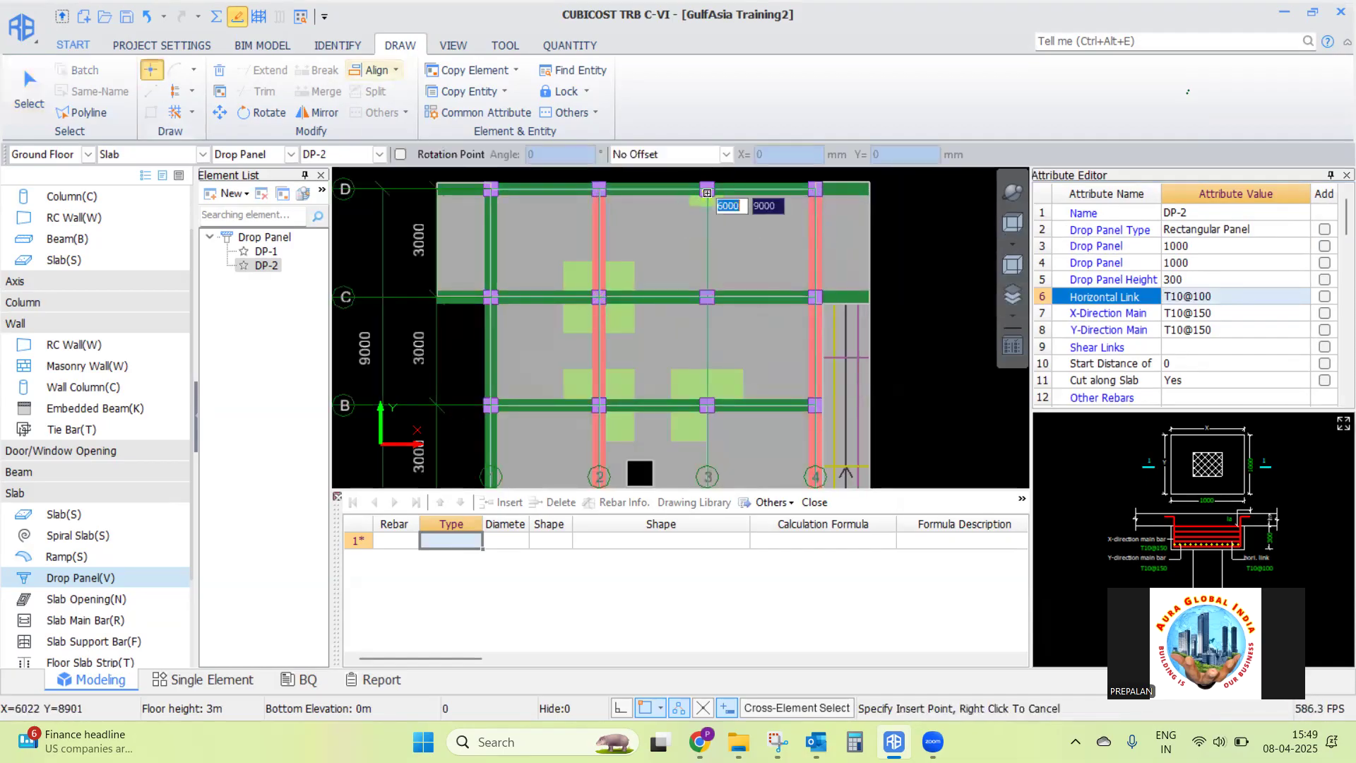
click(707, 189)
right_click(705, 257)
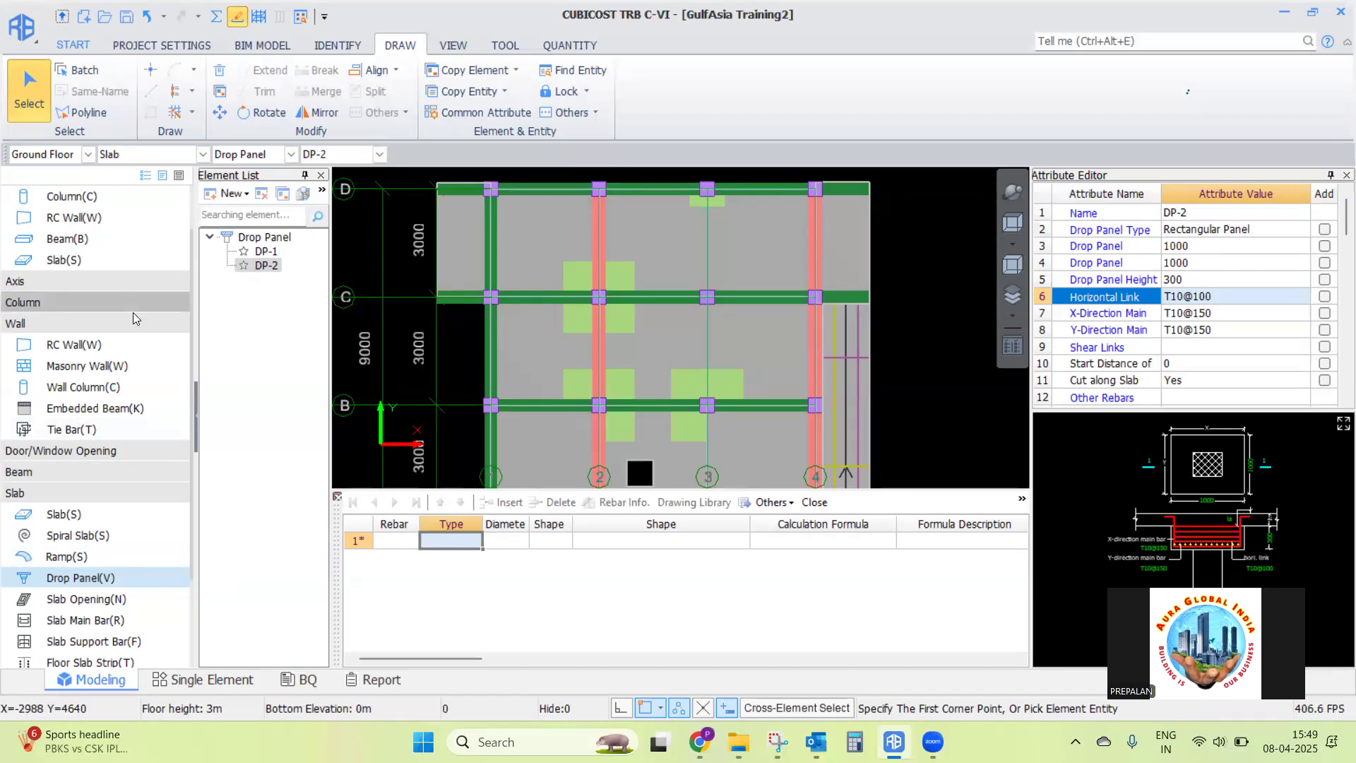
Create a second spiral slab and set its rotation angle to 275°
click(93, 538)
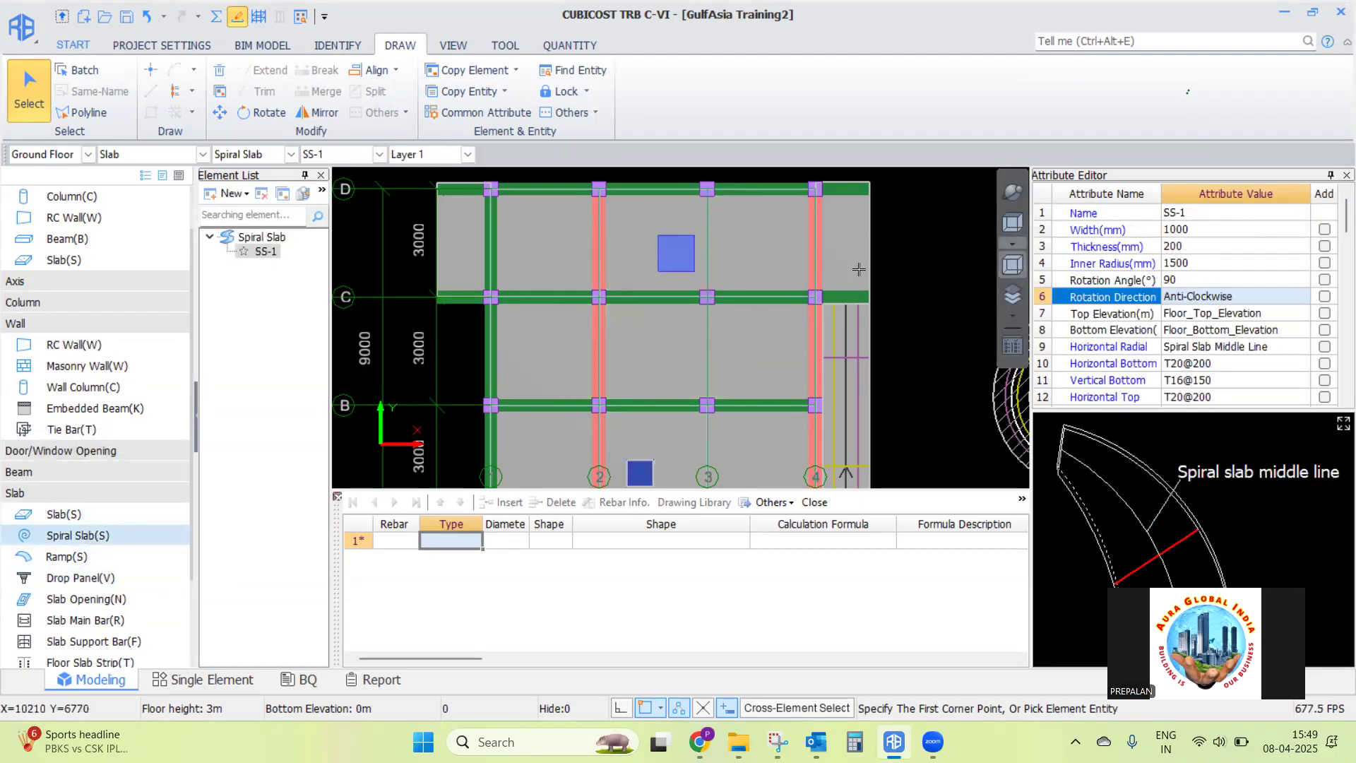
scroll(944, 269, down, 5)
scroll(944, 293, up, 2)
scroll(707, 297, up, 3)
scroll(657, 282, down, 3)
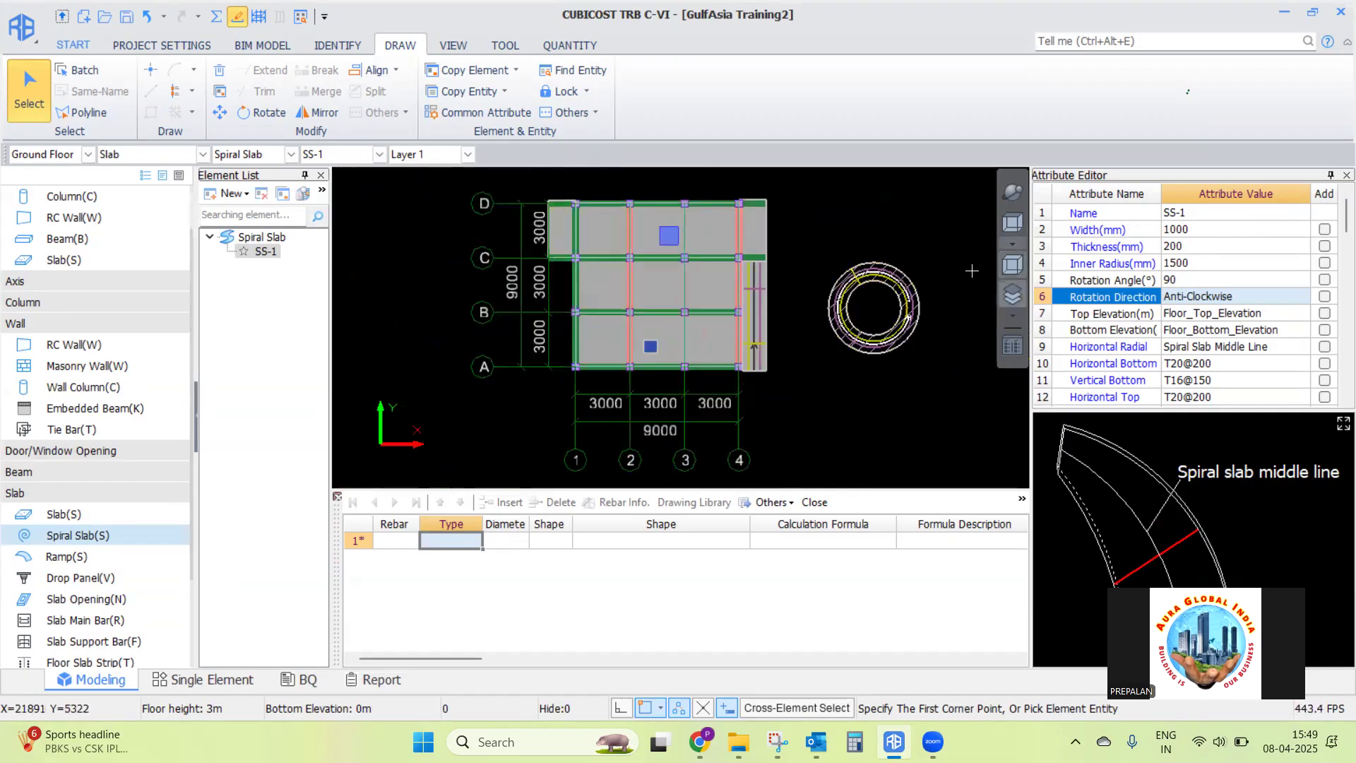
click(237, 192)
click(251, 212)
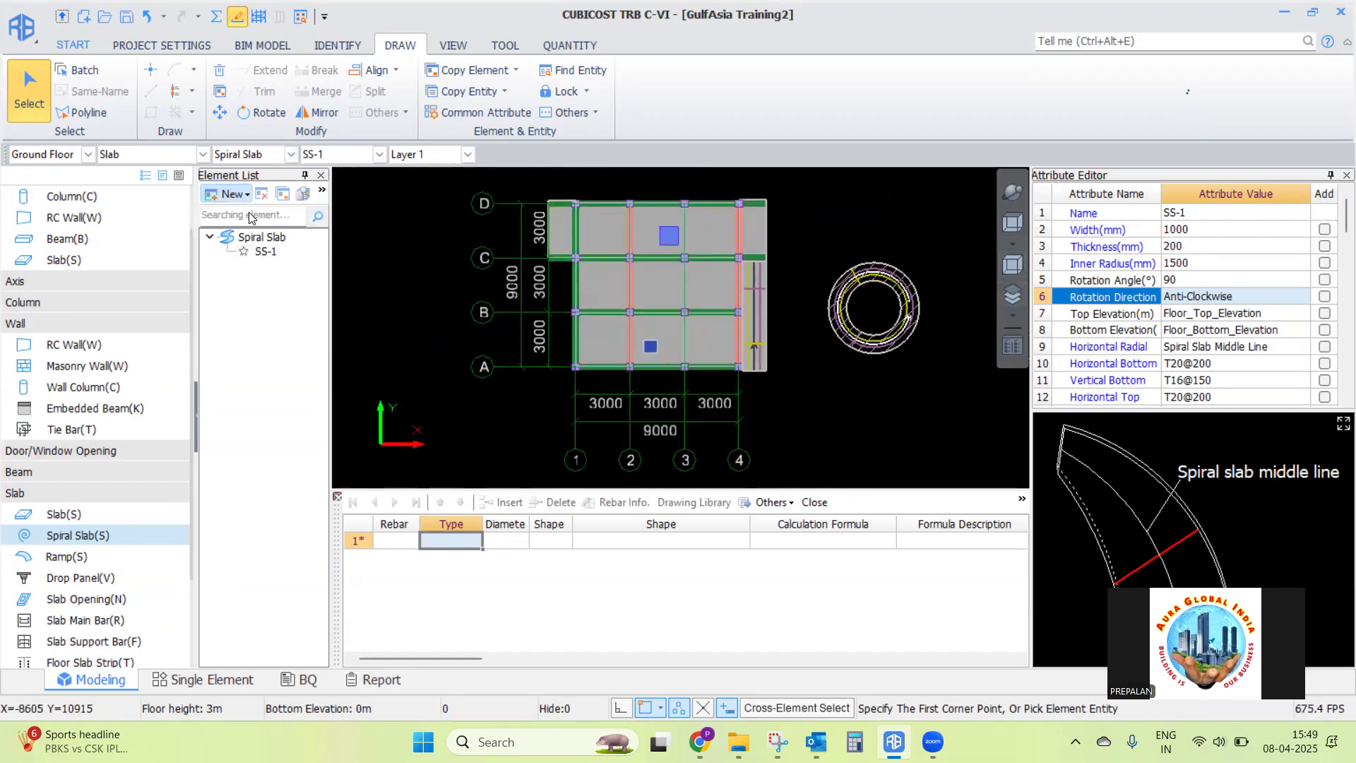
click(1209, 279)
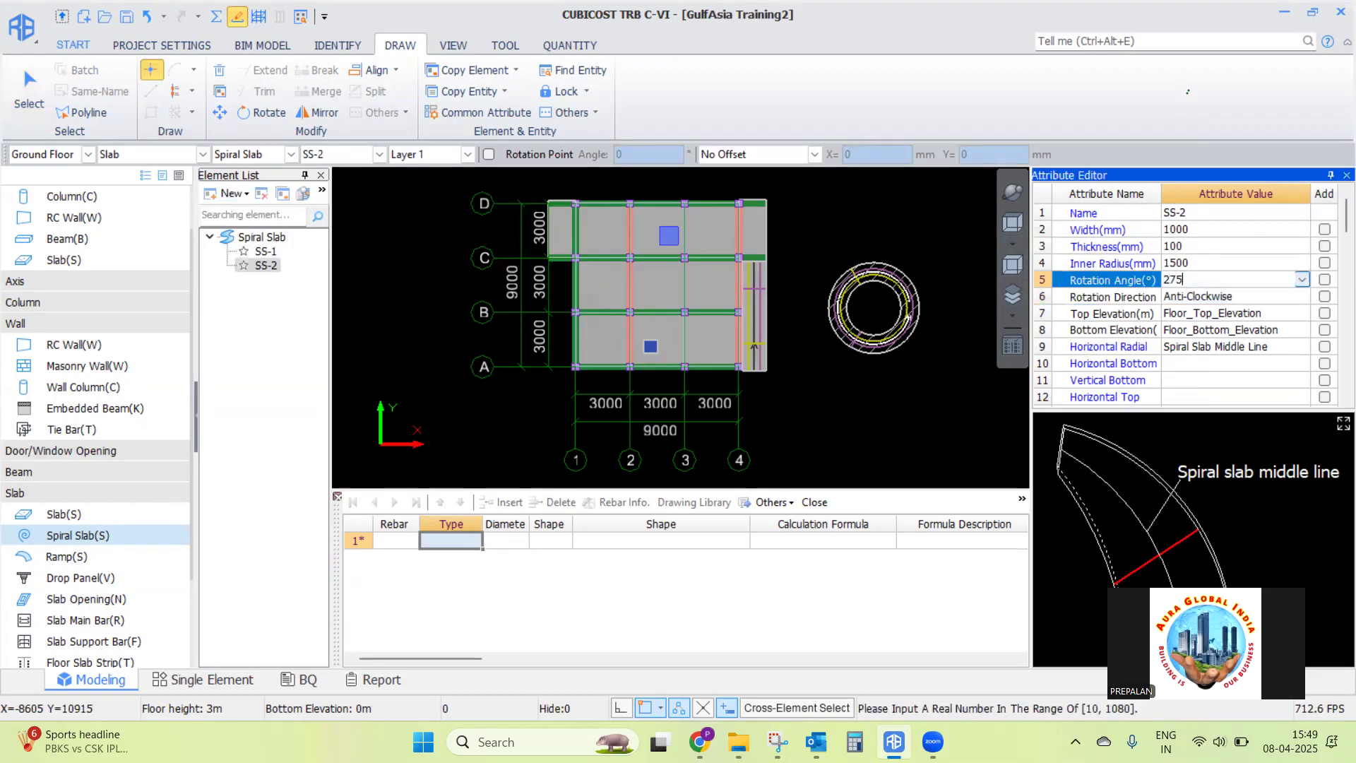
key(Return)
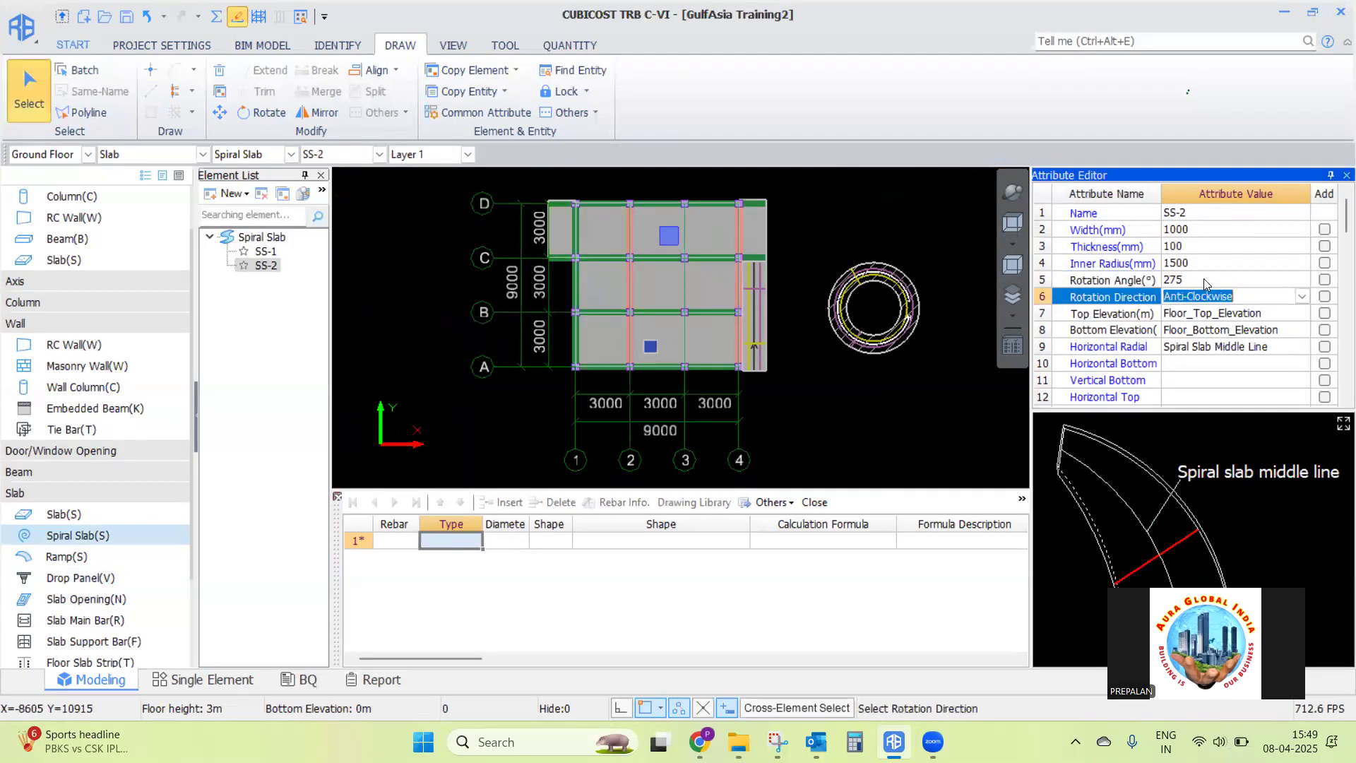
Set the horizontal bottom bar of spiral slab SS-2 to T12@150
click(1191, 367)
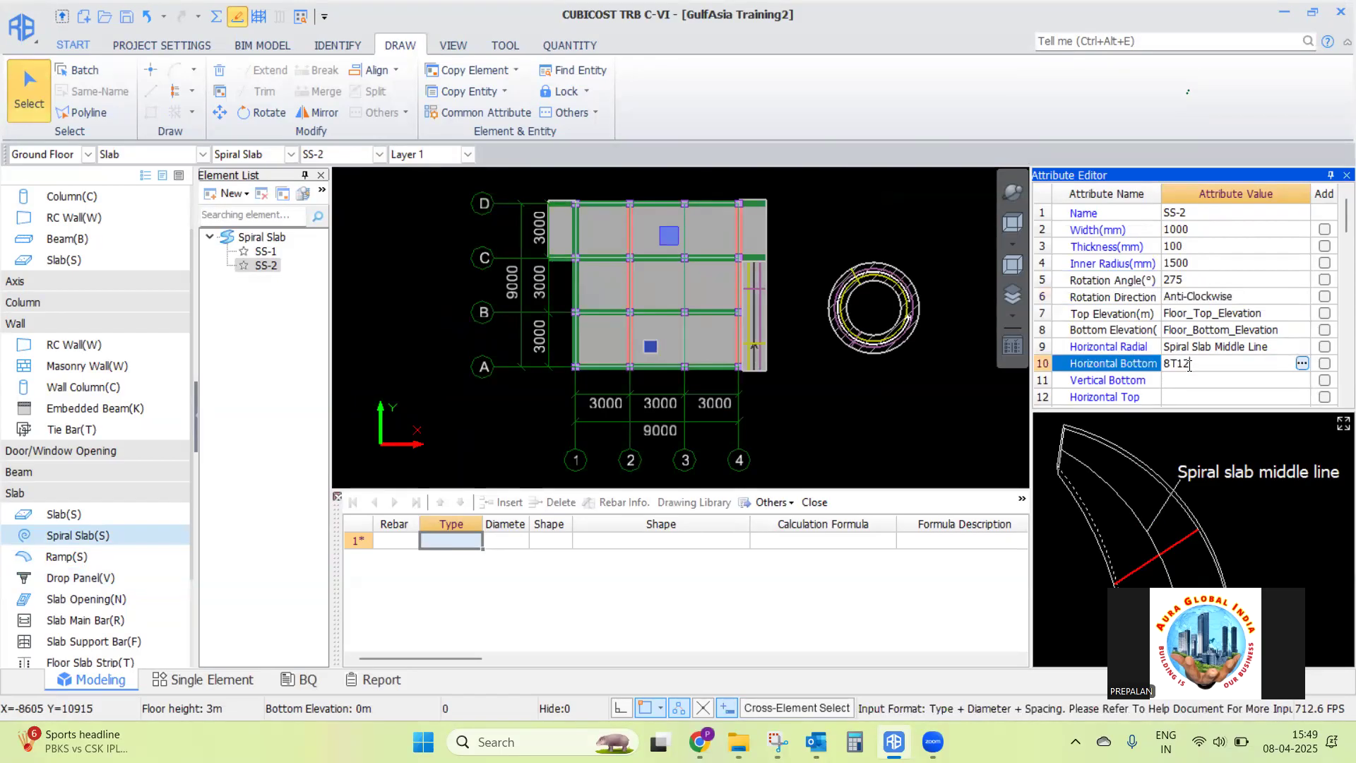
click(1096, 366)
text(T)
key(Return)
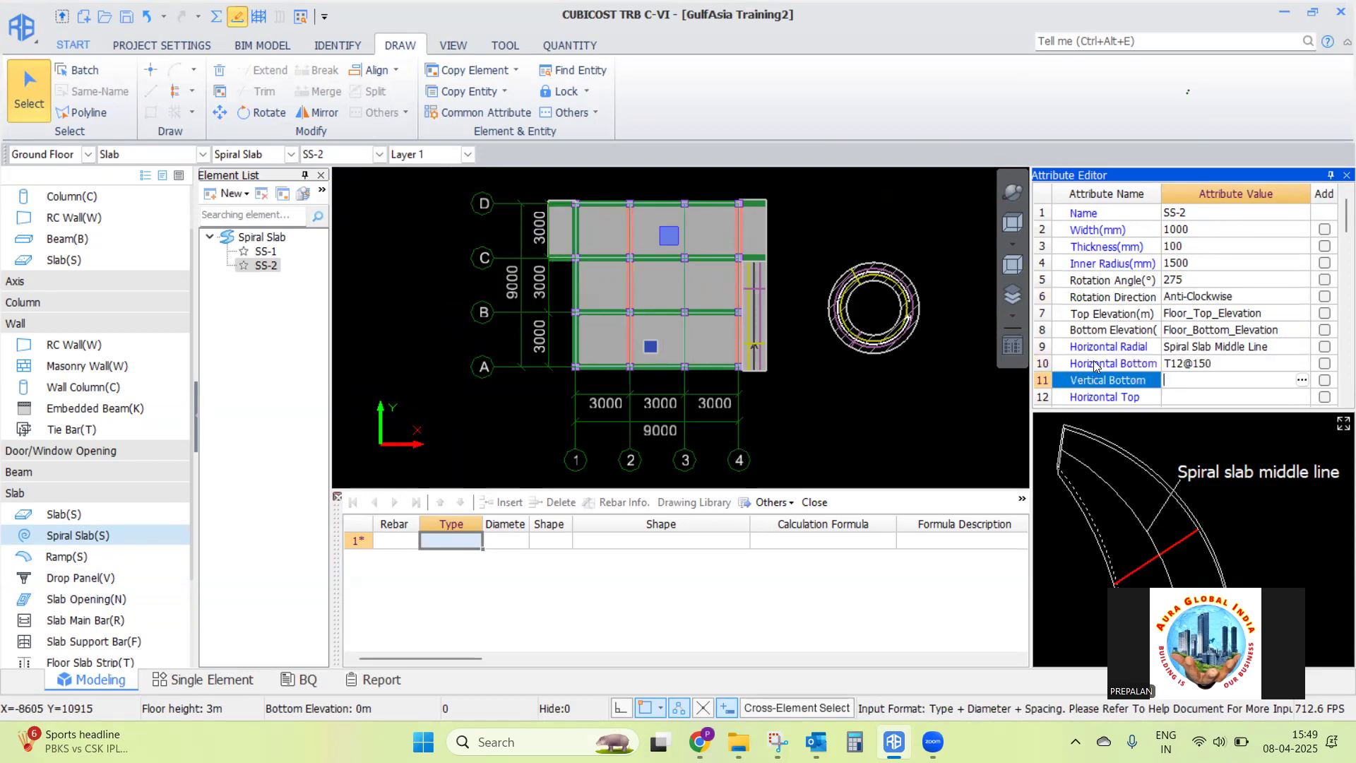
Copy the T12@150 rebar value to SS-2's vertical bottom, horizontal top and vertical top bars
click(1229, 366)
key(ctrl+c)
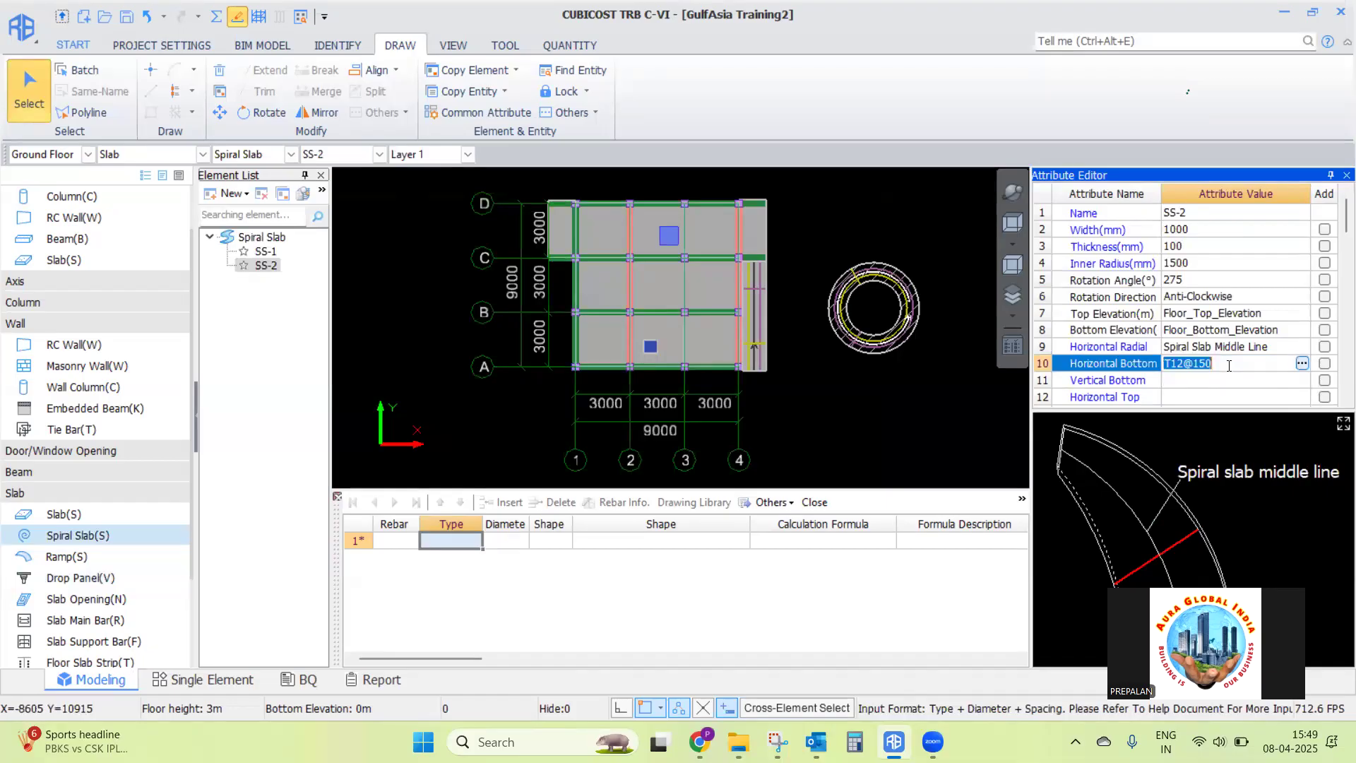
click(1224, 374)
key(ctrl+v)
key(Return)
key(ctrl+v)
scroll(1209, 317, down, 2)
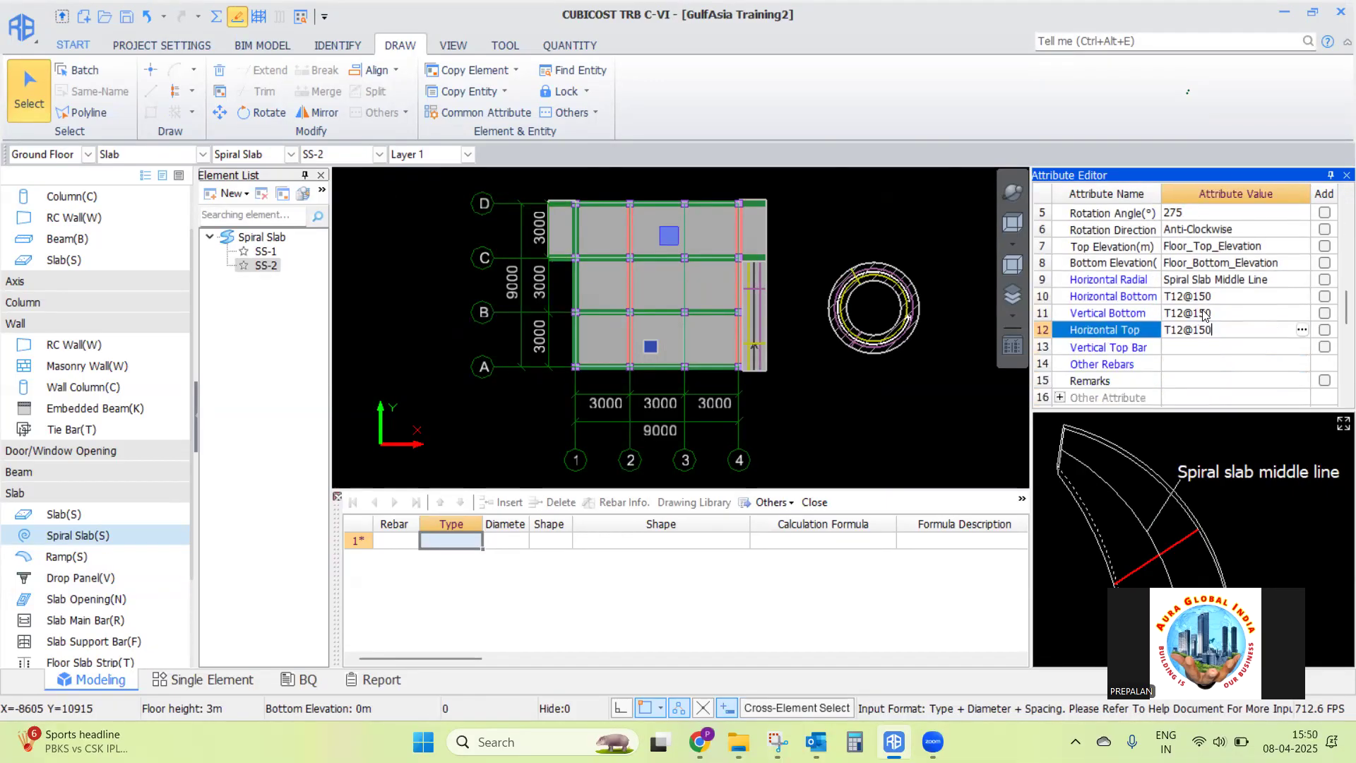
click(1196, 349)
key(ctrl+v)
key(Return)
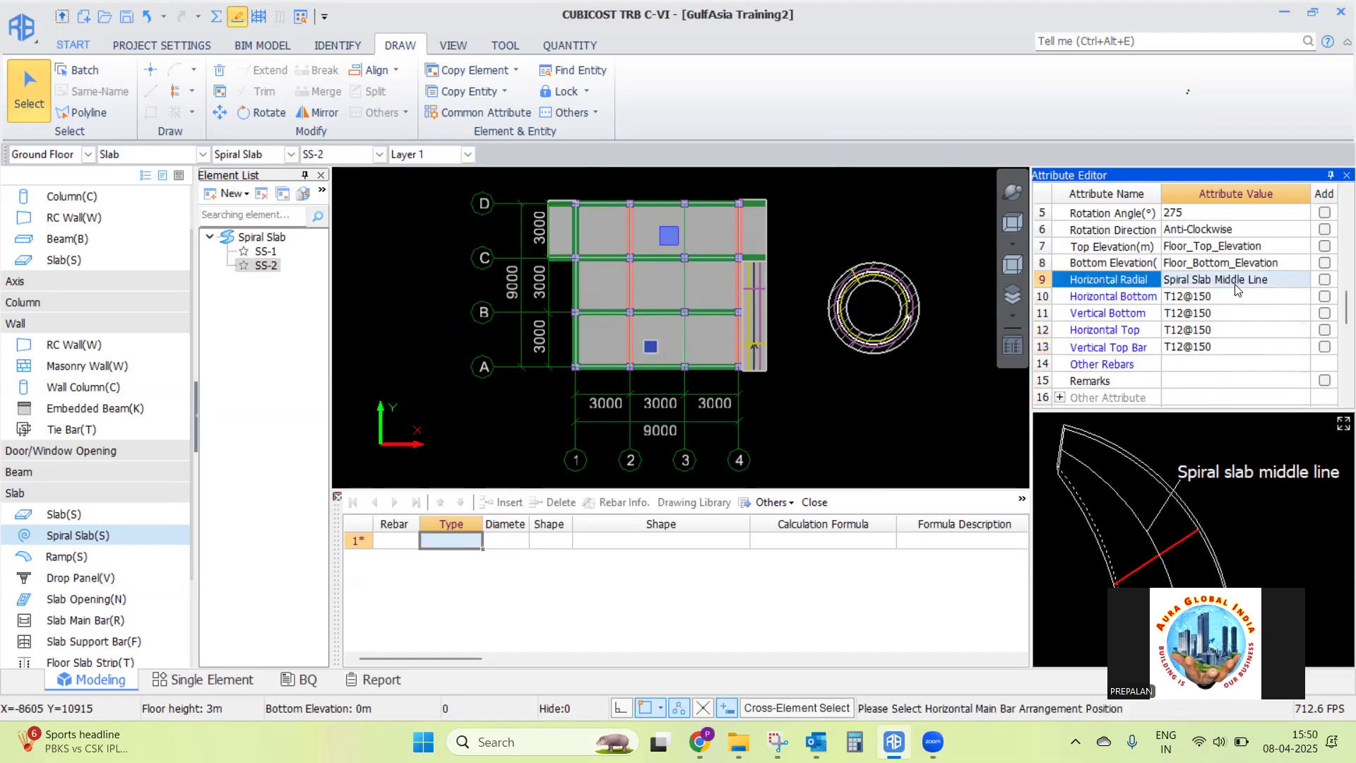
Place spiral slab SS-2 just outside the building corner at the intersection of grids A and 1 and check it in 3D
click(151, 69)
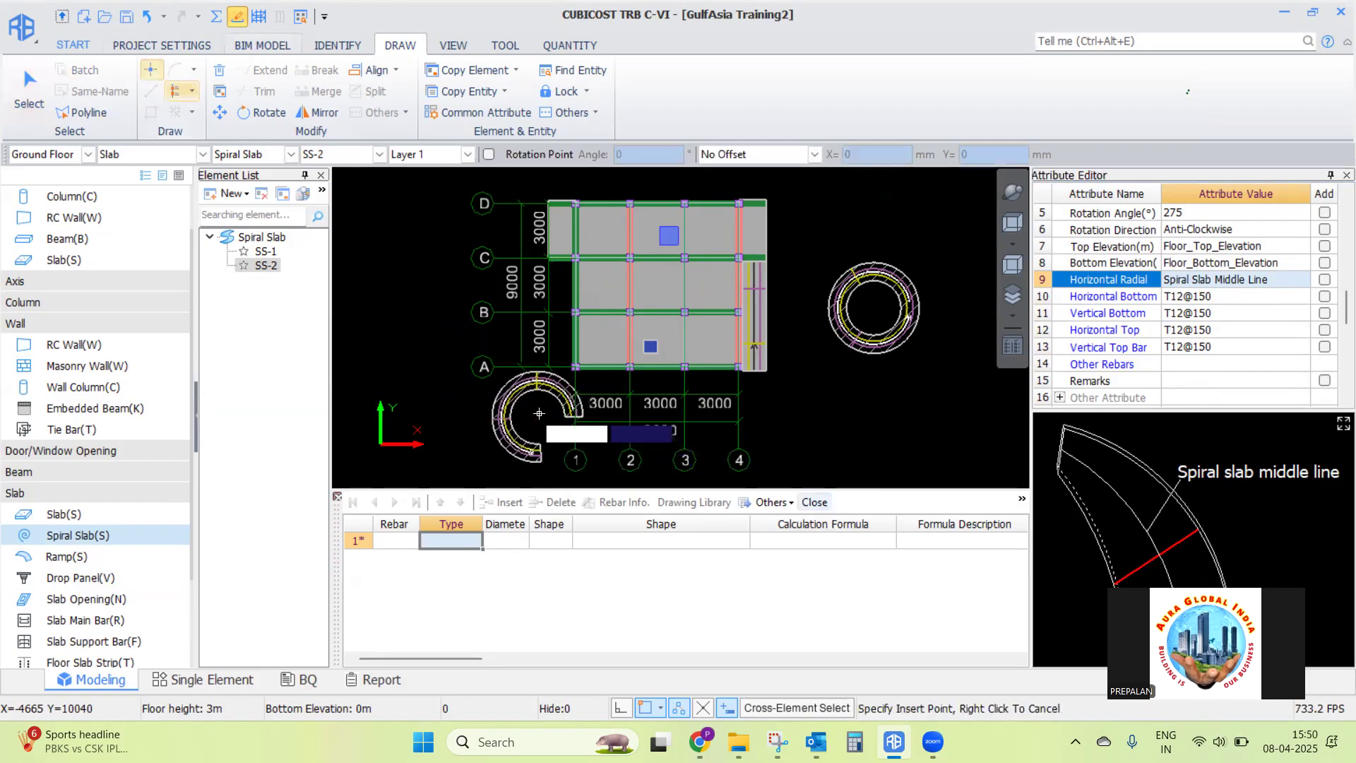
click(533, 390)
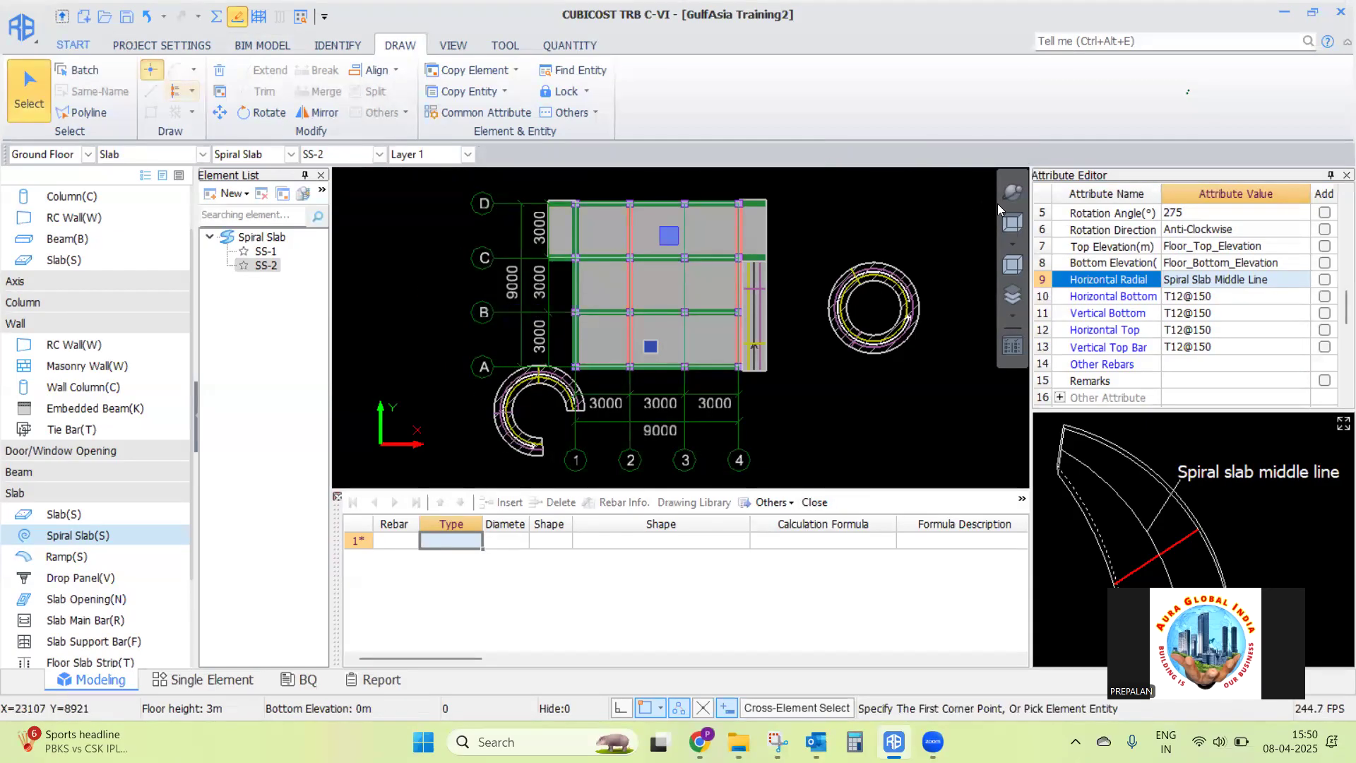
right_click(643, 403)
click(1013, 192)
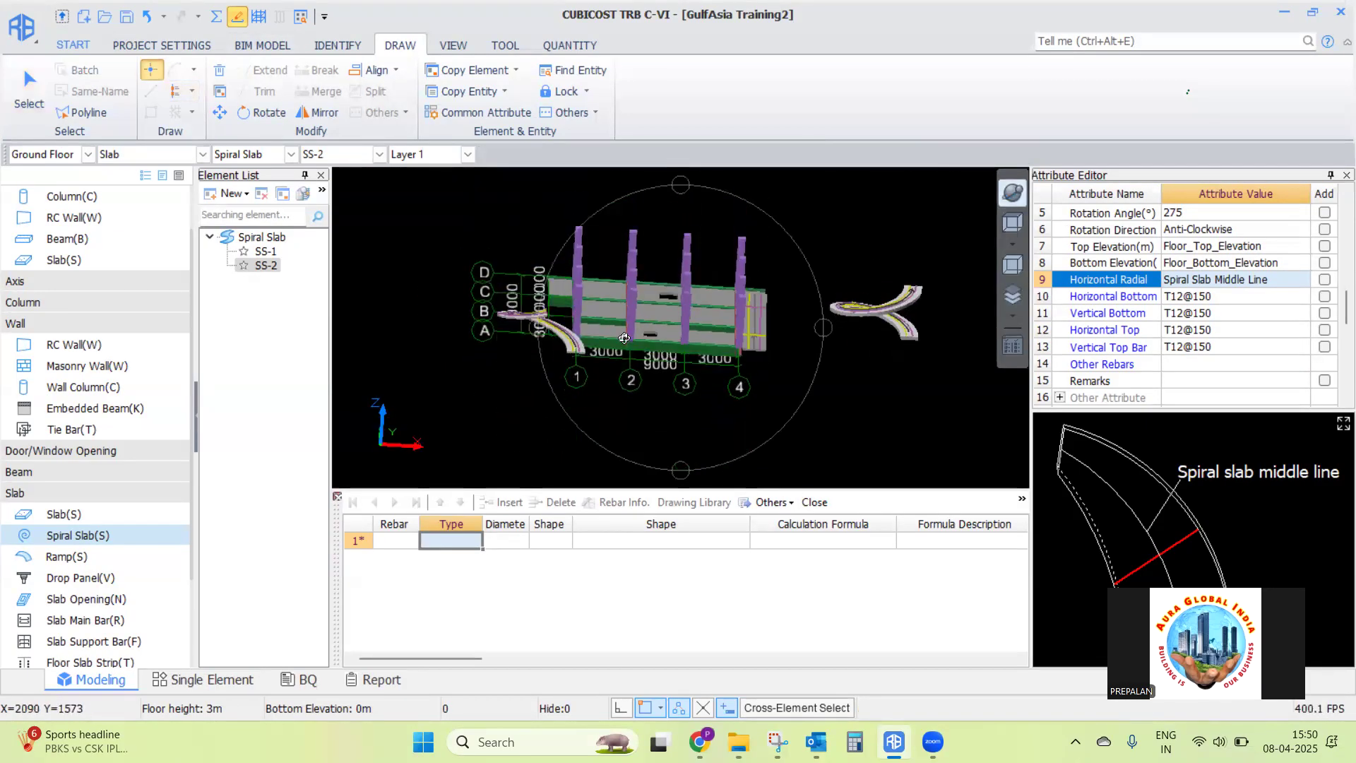
click(1013, 222)
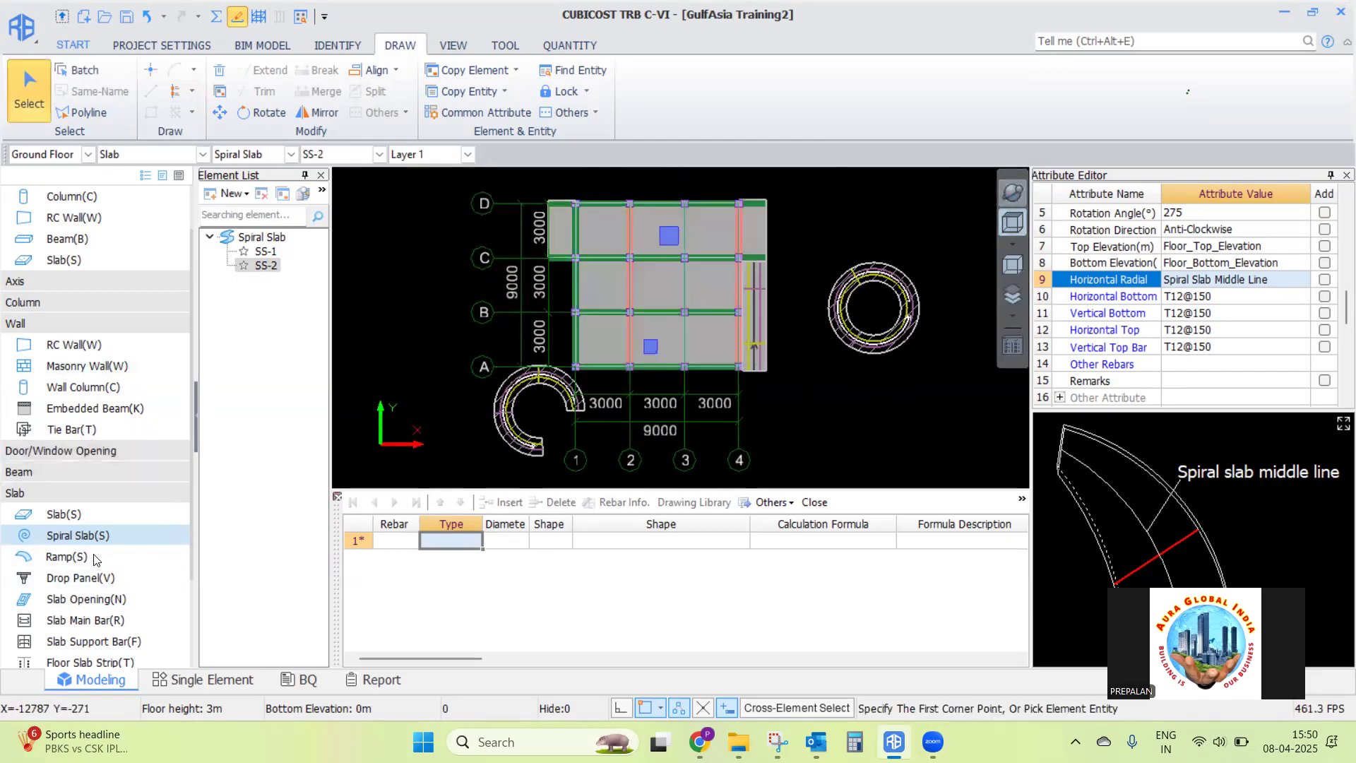
click(62, 559)
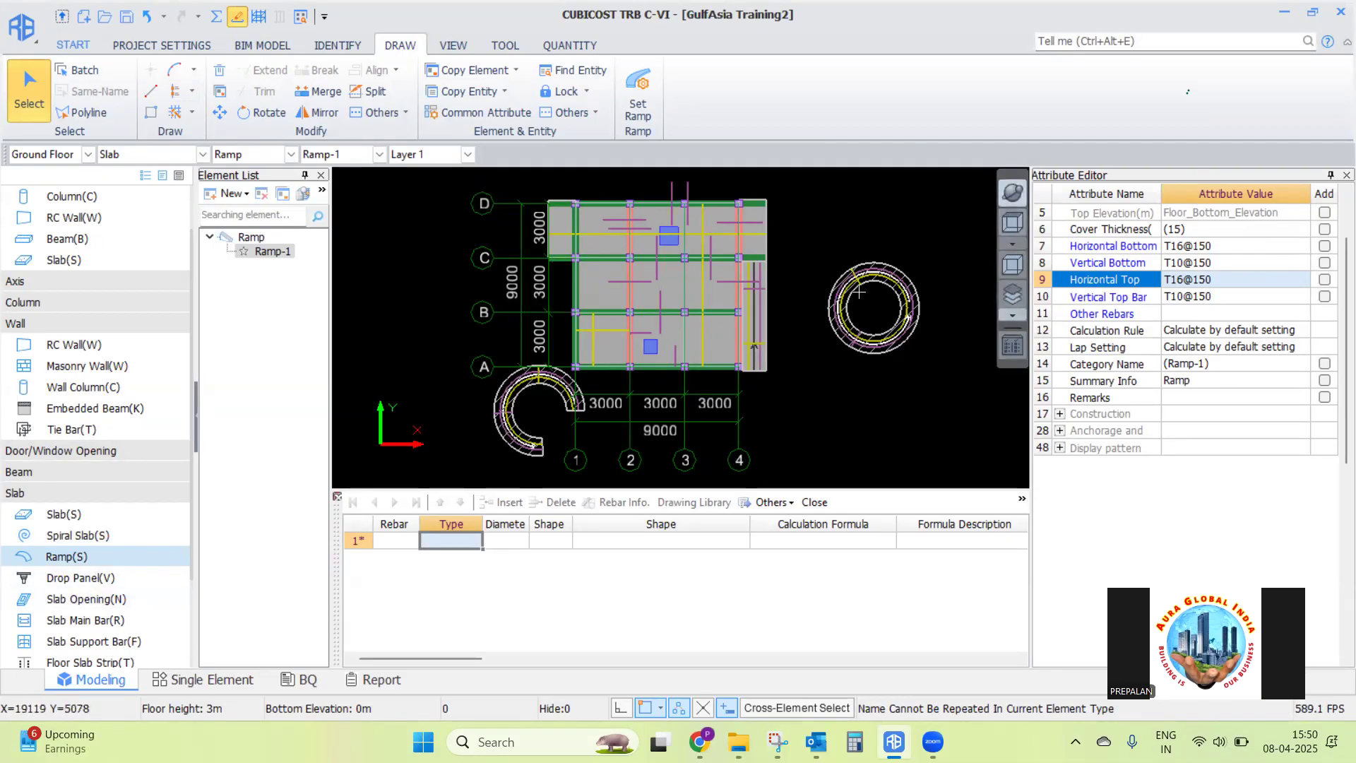
scroll(820, 240, down, 3)
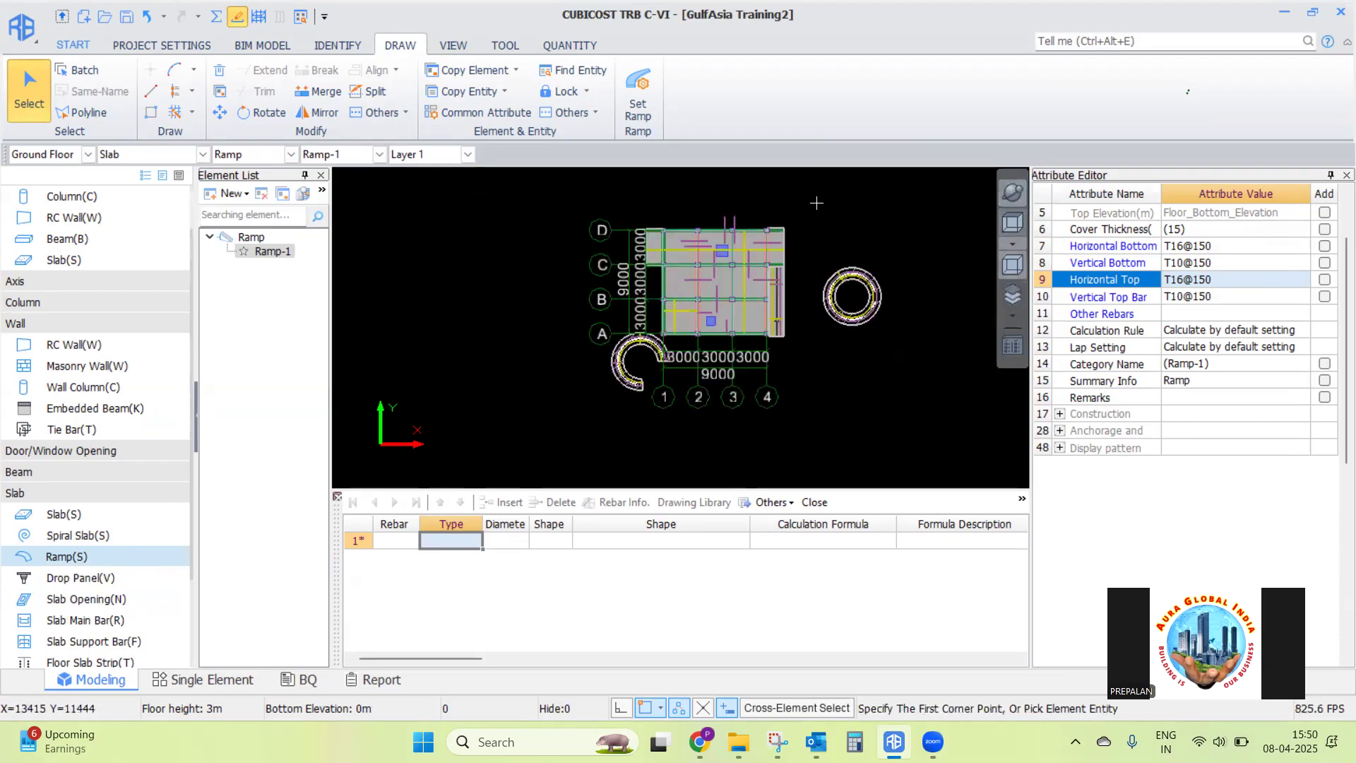
scroll(815, 203, up, 4)
scroll(639, 203, down, 3)
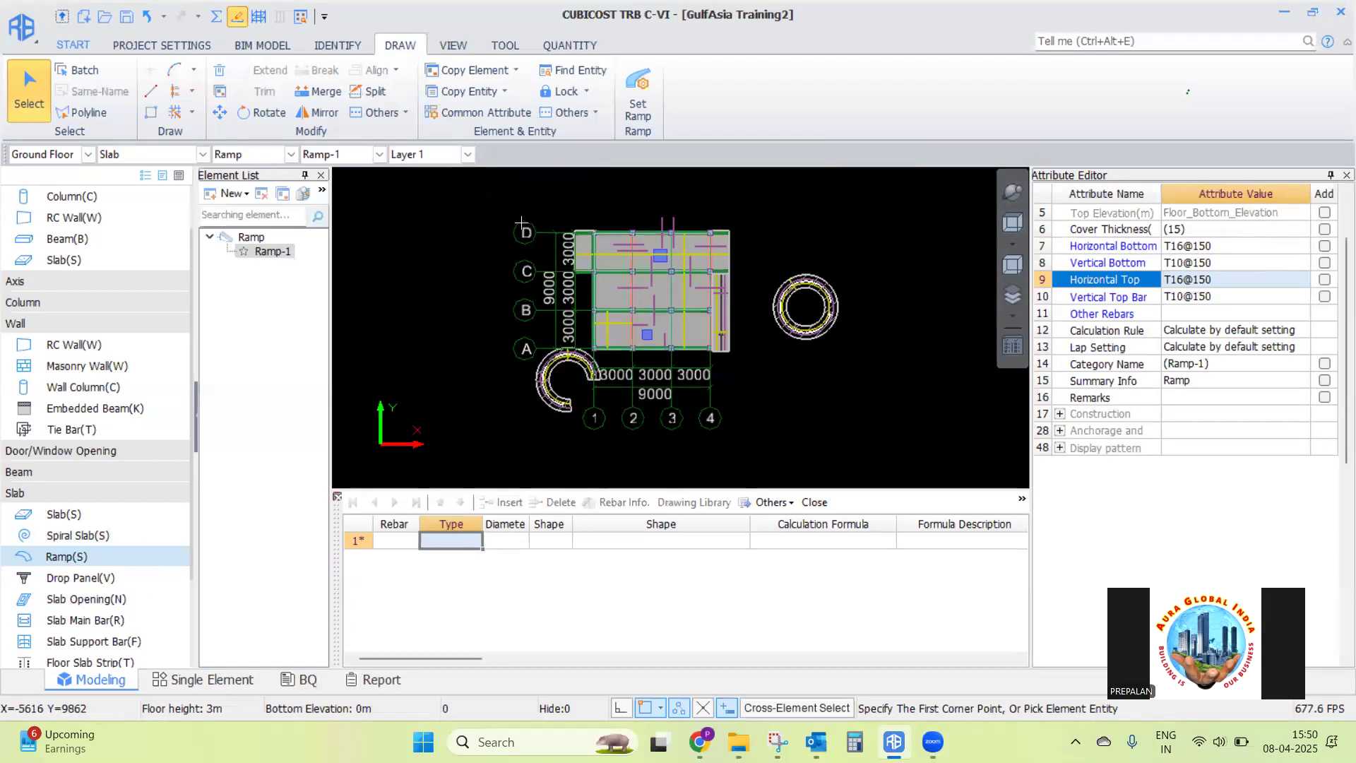
scroll(522, 224, up, 1)
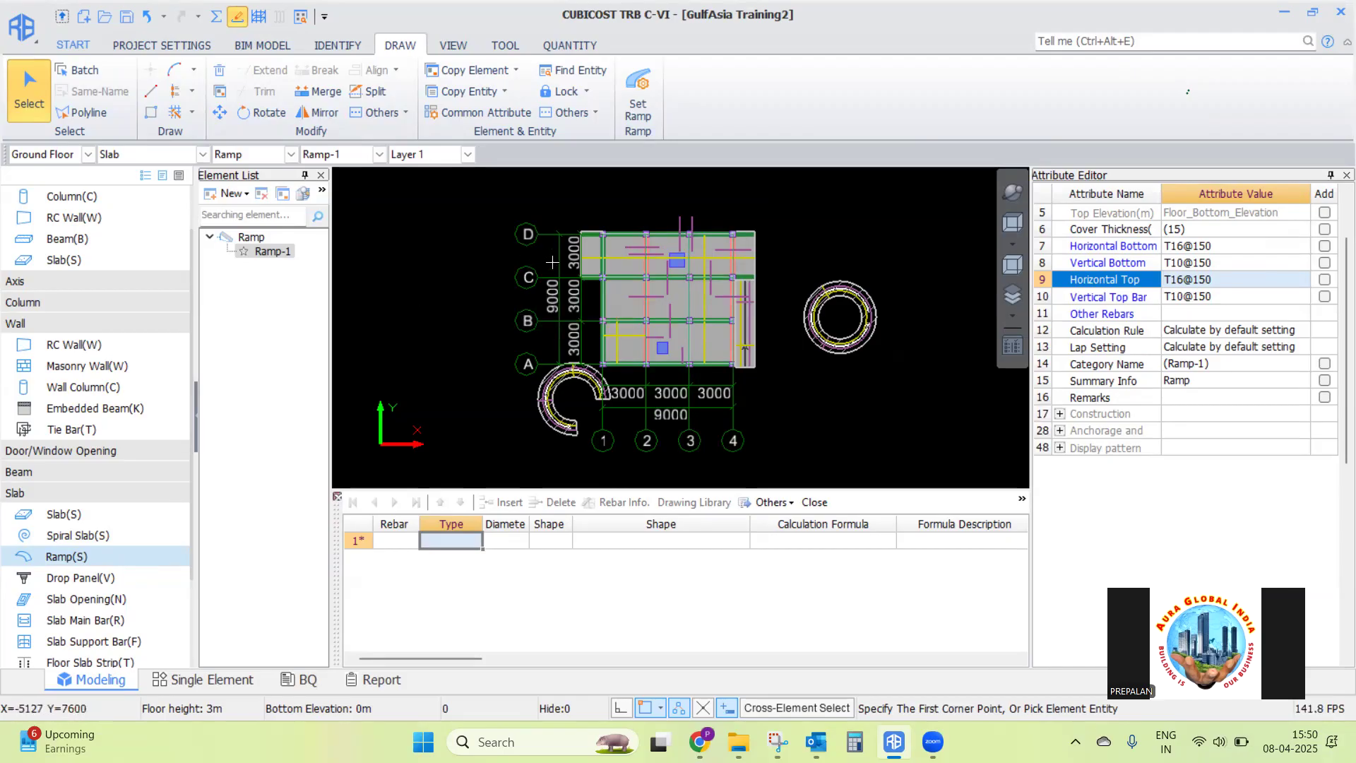
click(583, 235)
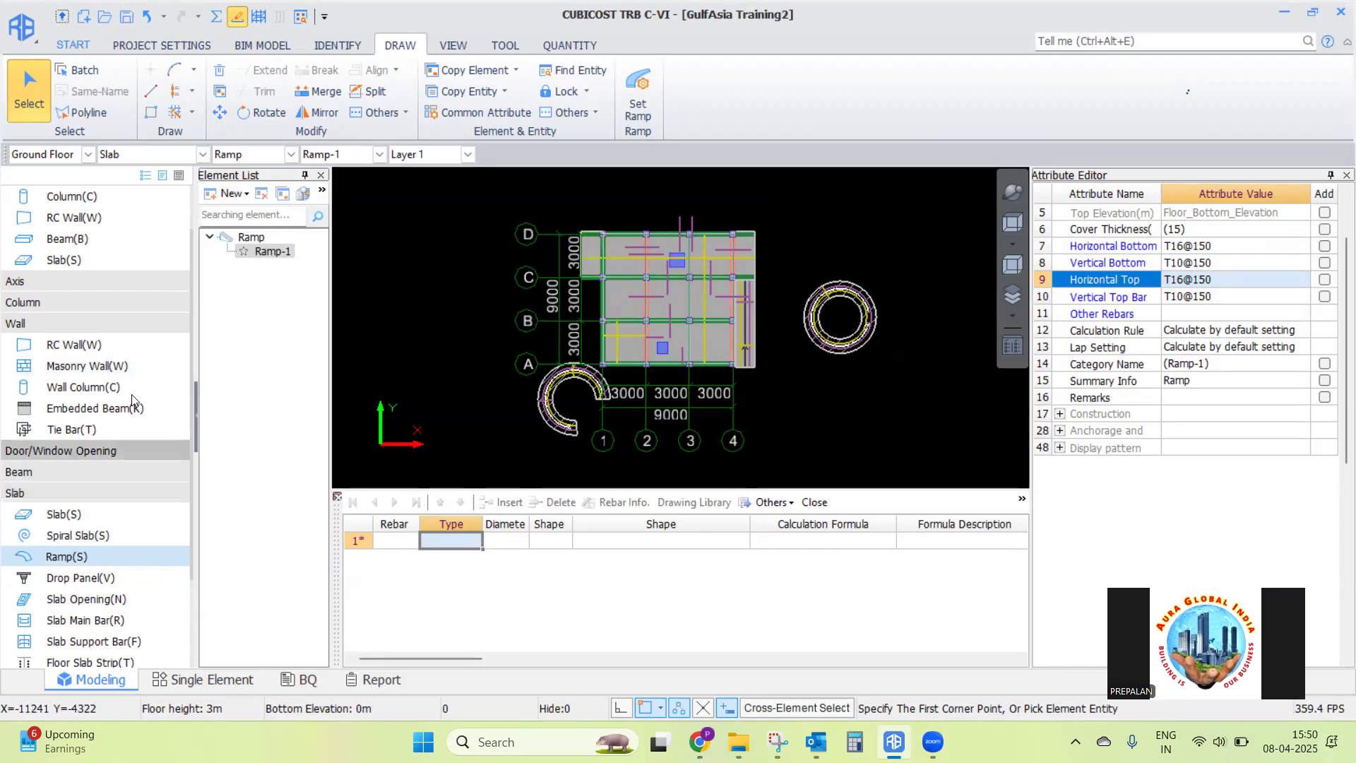
Switch to the Masonry Wall element type and make Floor 1 the working floor
click(71, 368)
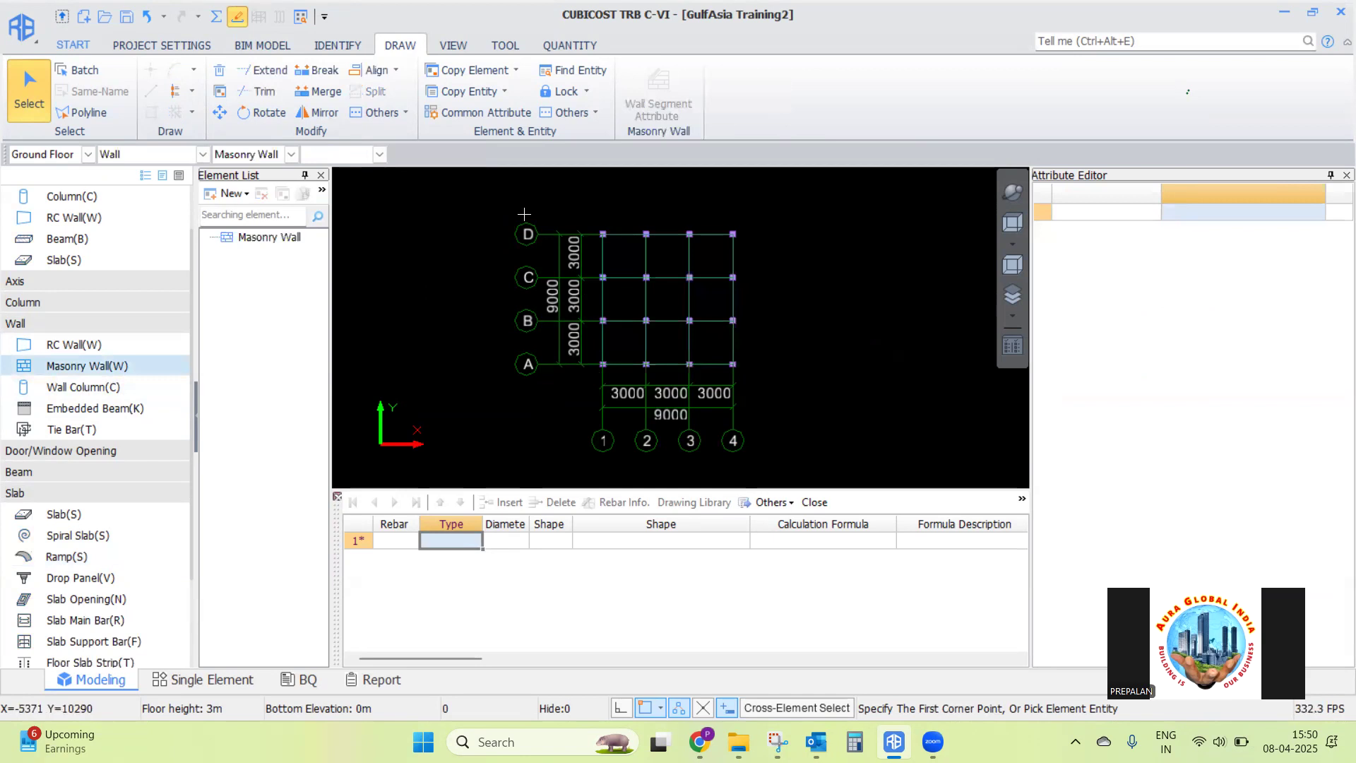
click(87, 154)
click(32, 174)
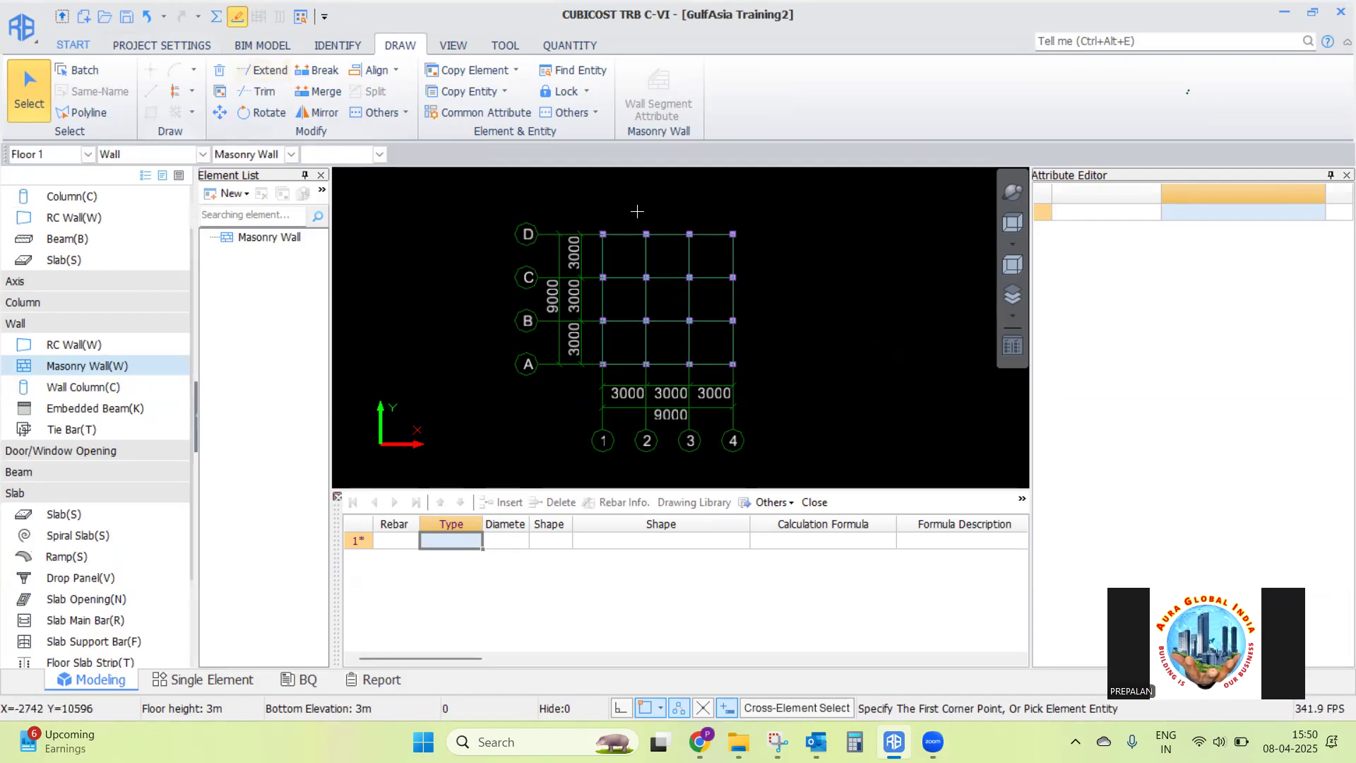
Delete all the columns along grid C on Floor 1
scroll(647, 226, up, 4)
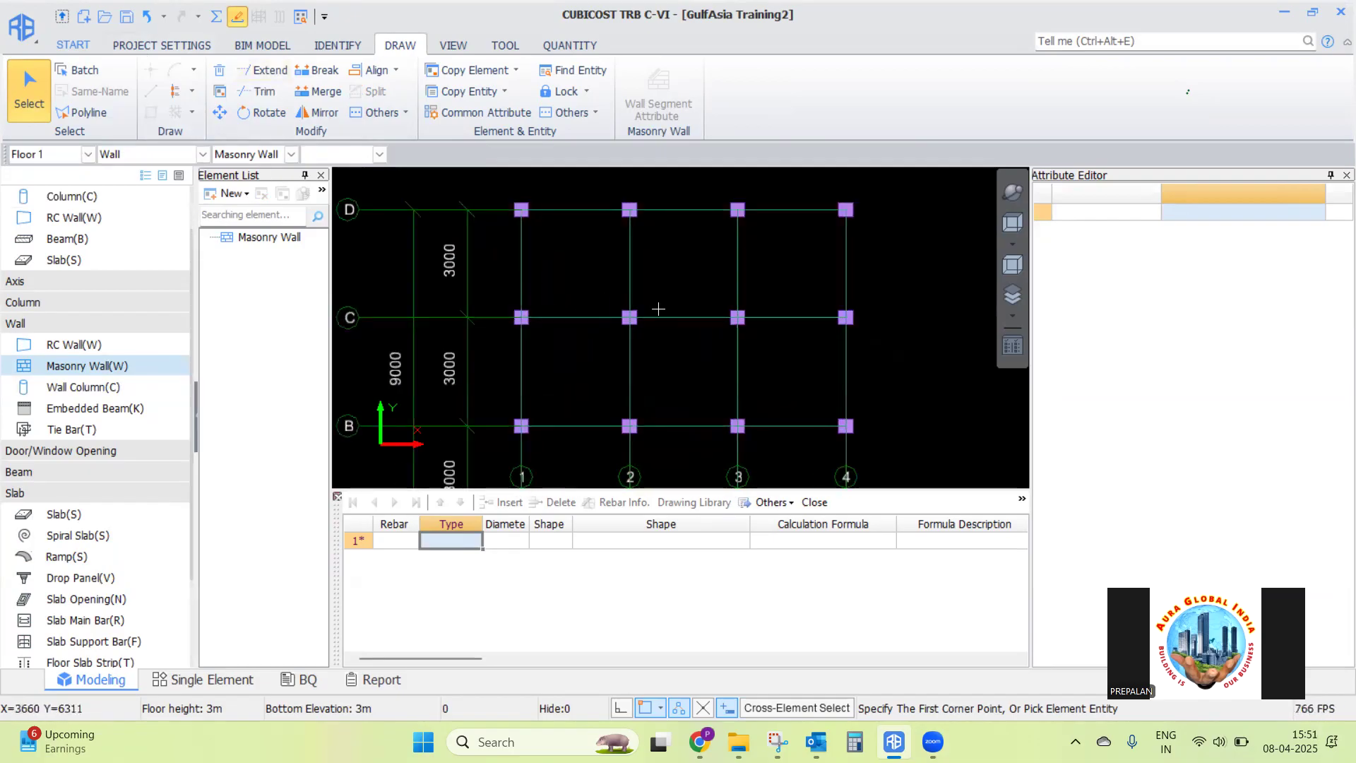
click(482, 283)
click(914, 372)
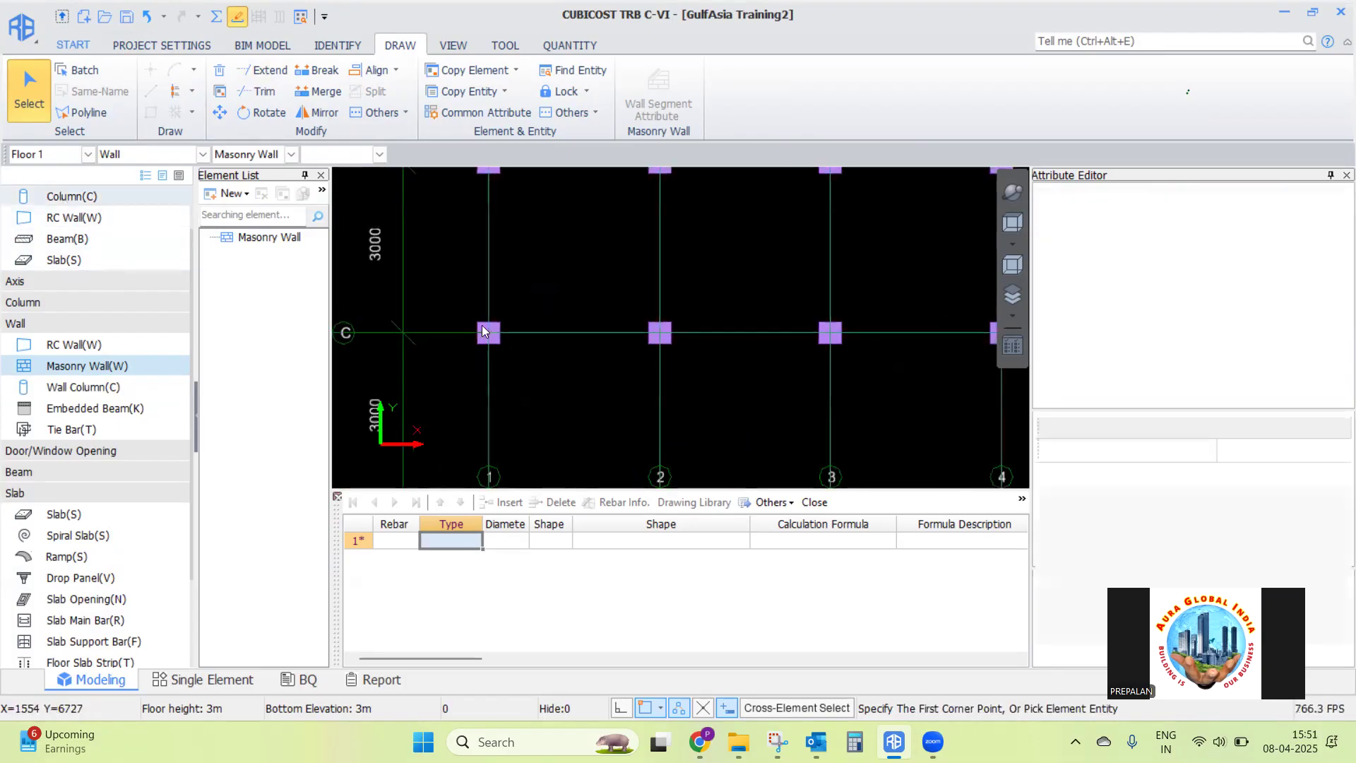
key(c)
scroll(515, 277, down, 3)
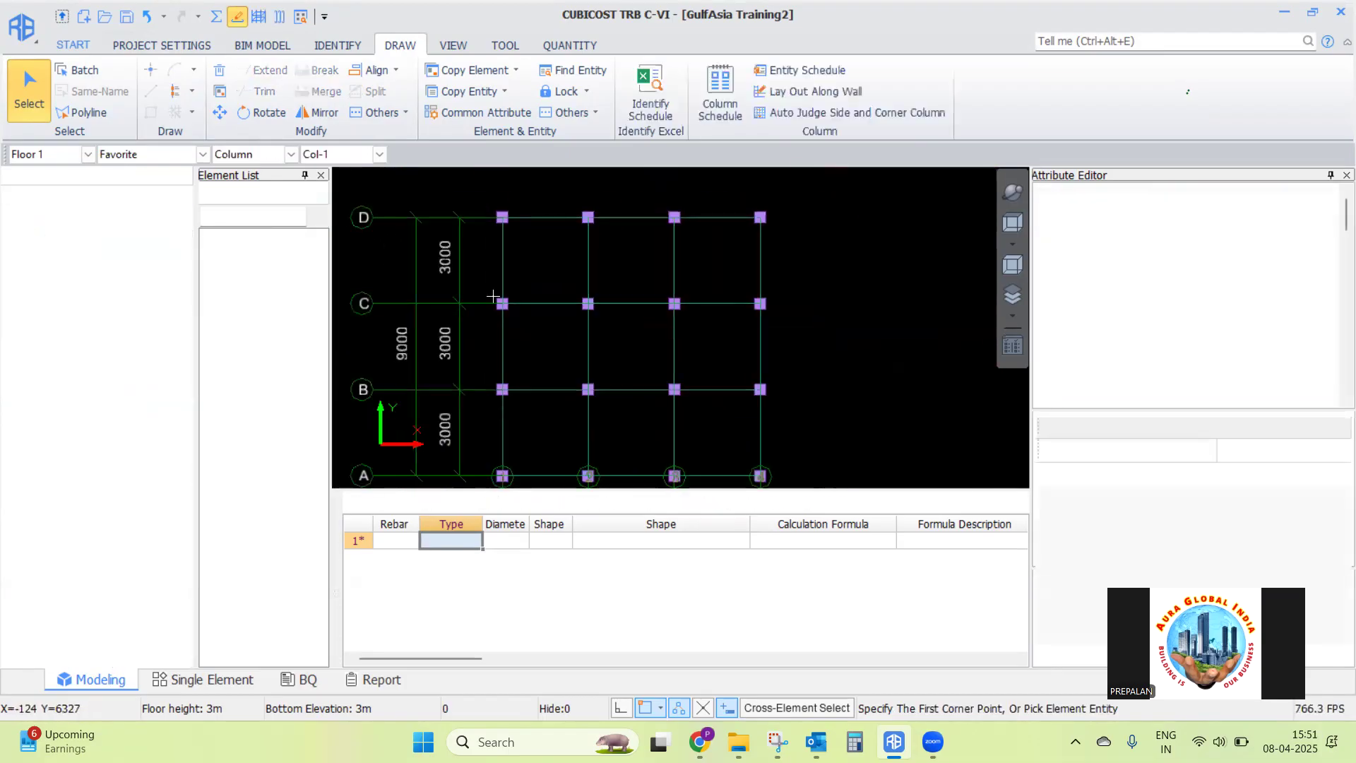
click(482, 285)
click(782, 331)
key(Delete)
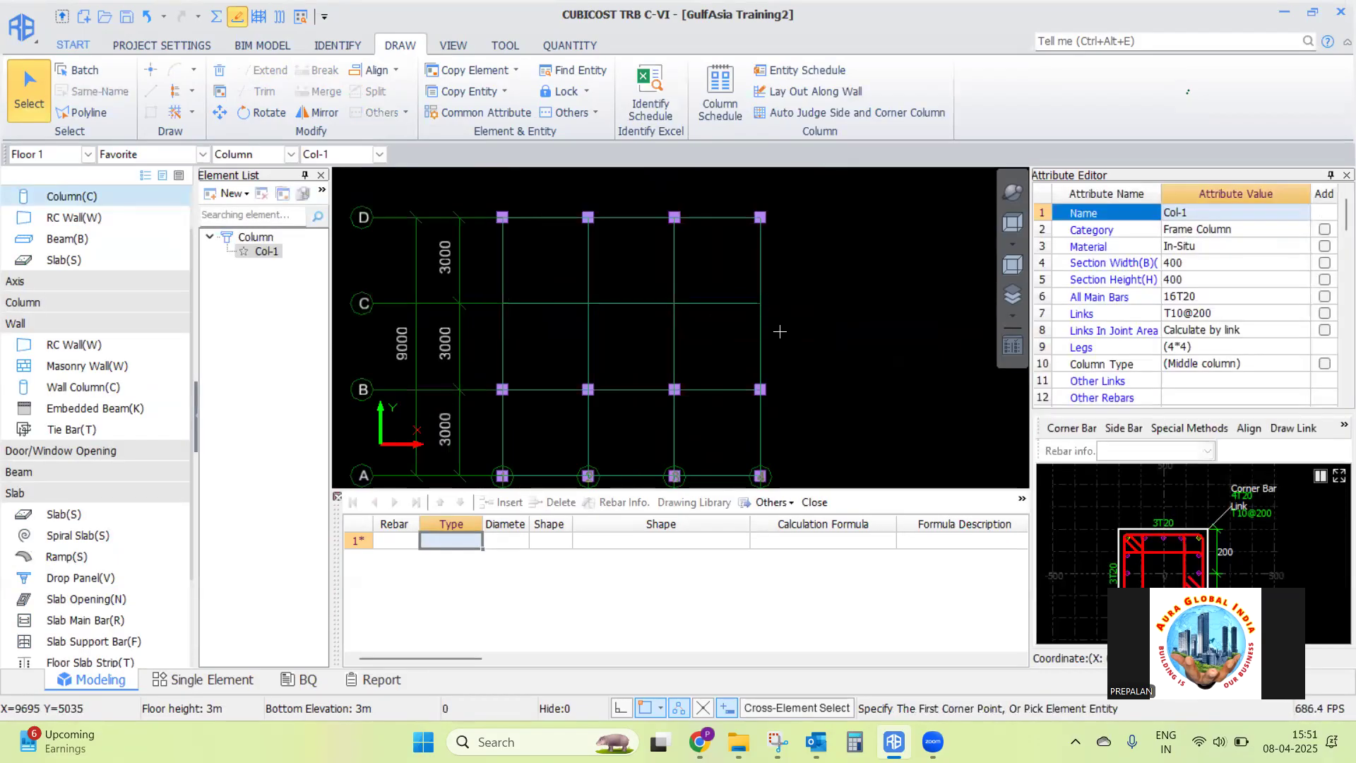
Delete the two columns on grid 2 at its intersections with grids D and B
scroll(699, 183, down, 2)
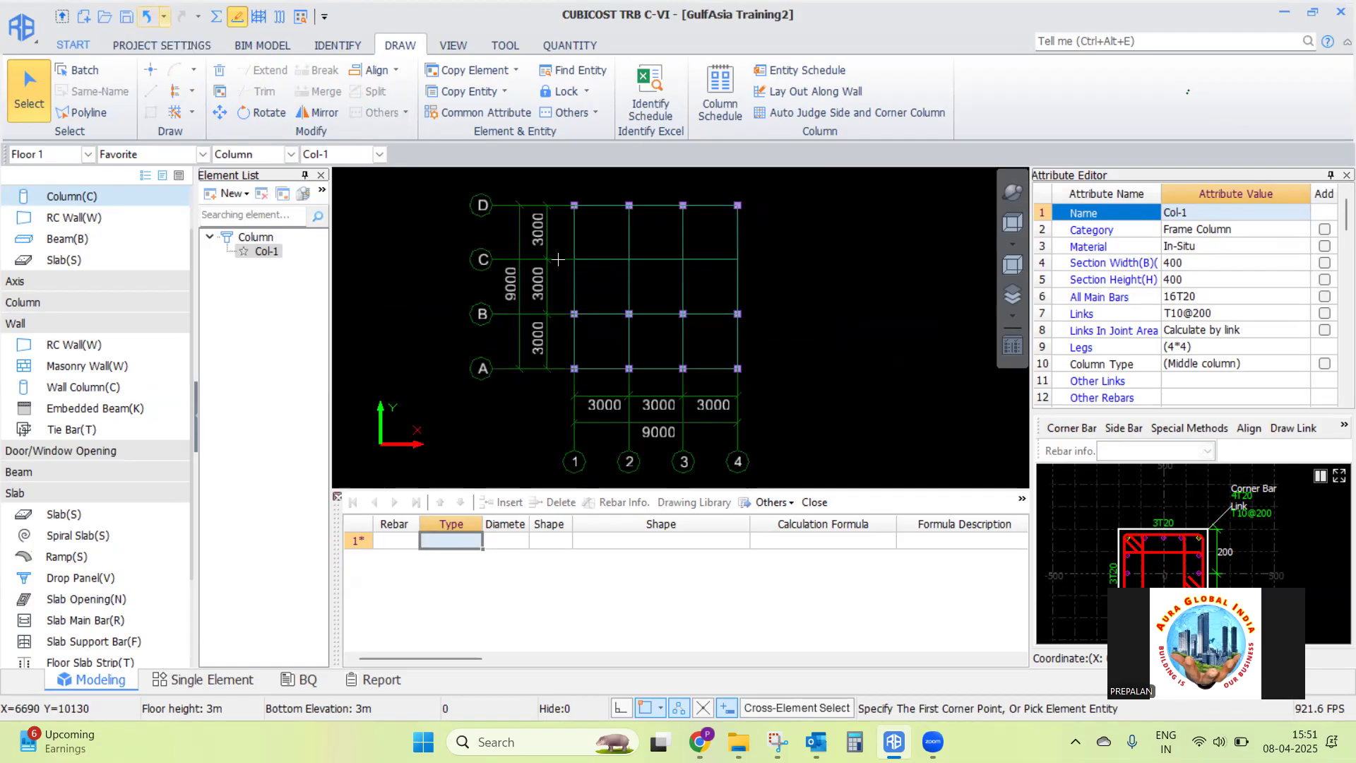
click(619, 187)
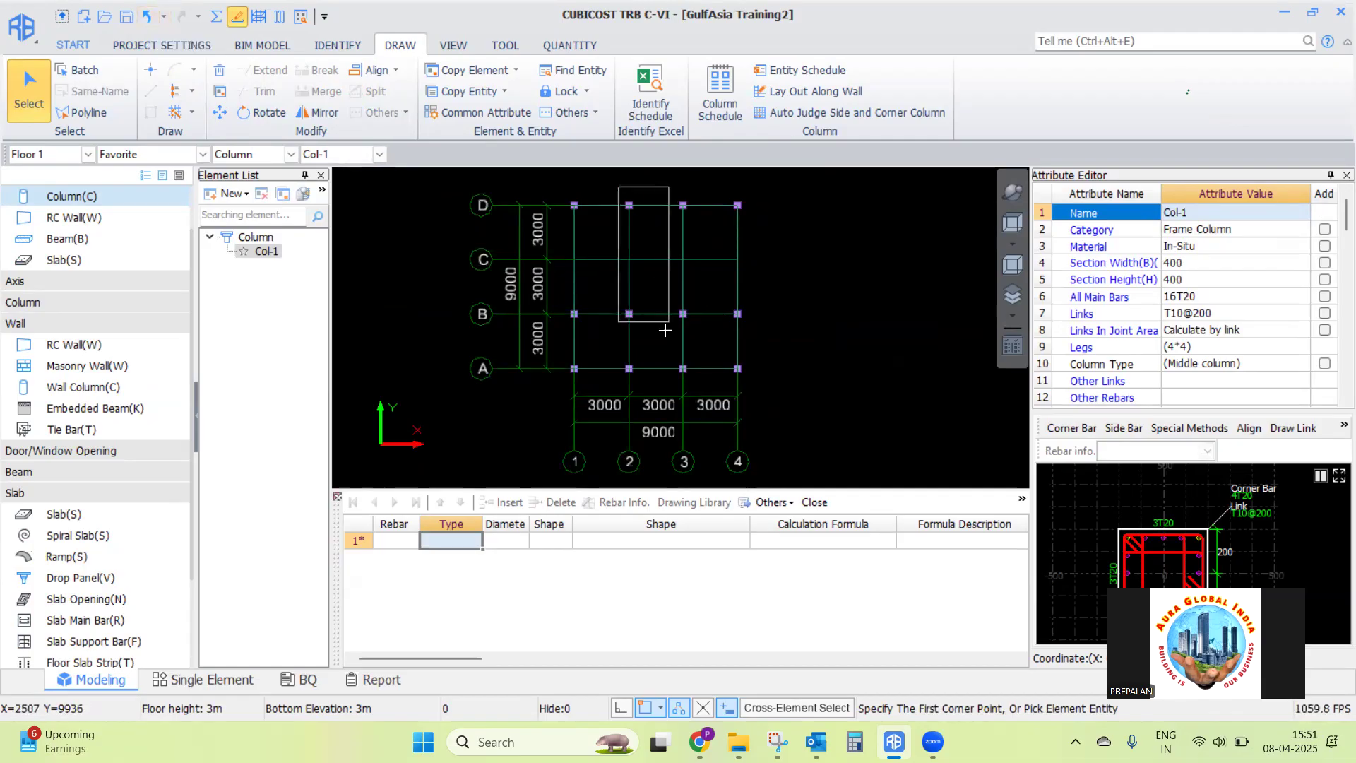
click(645, 329)
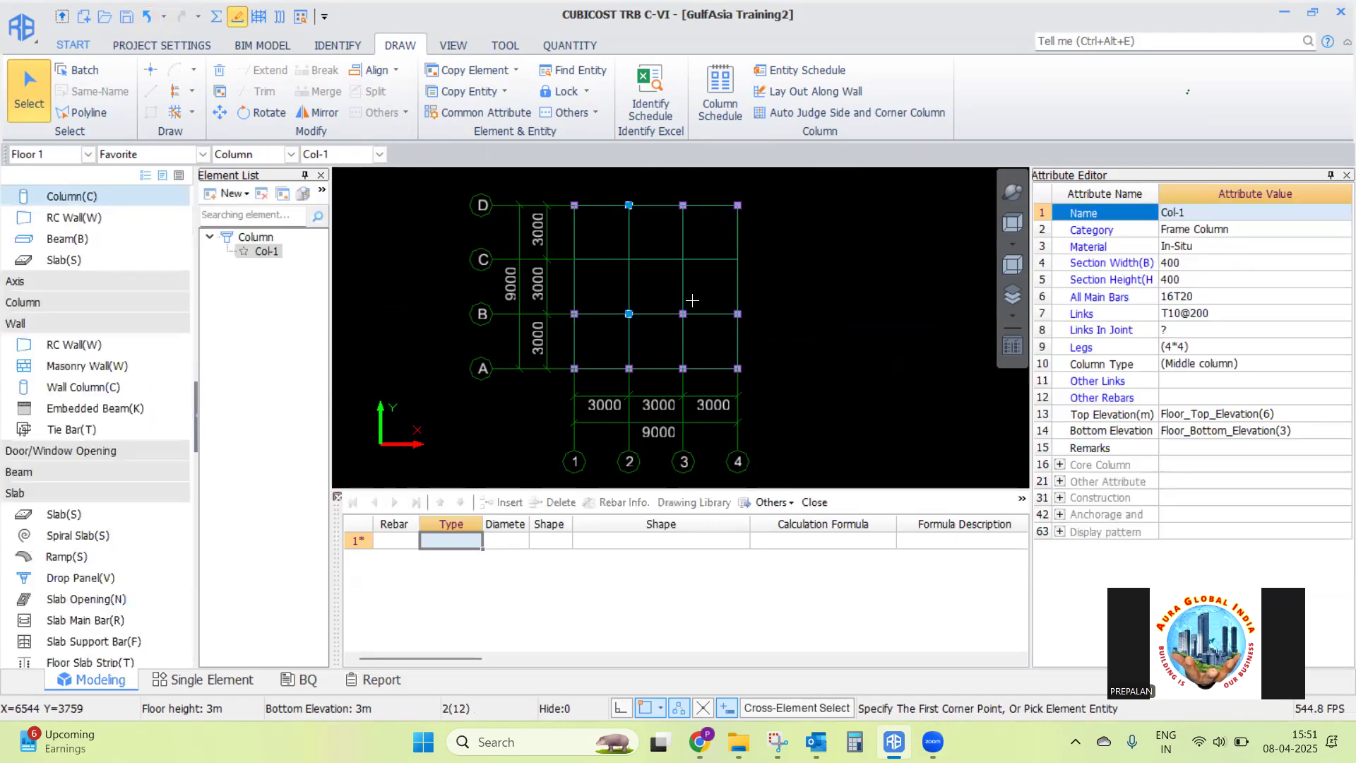
Create a new masonry wall element for Floor 1
click(92, 365)
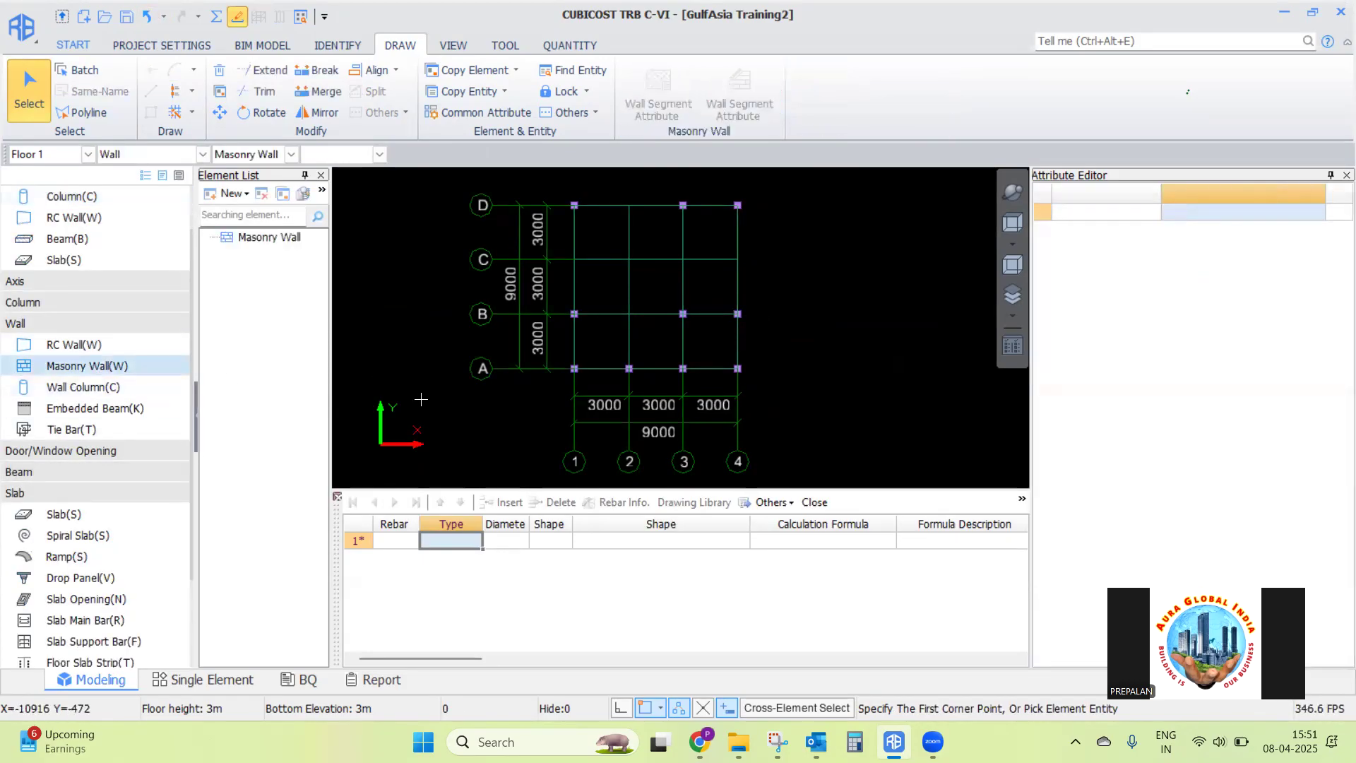
click(241, 194)
click(260, 221)
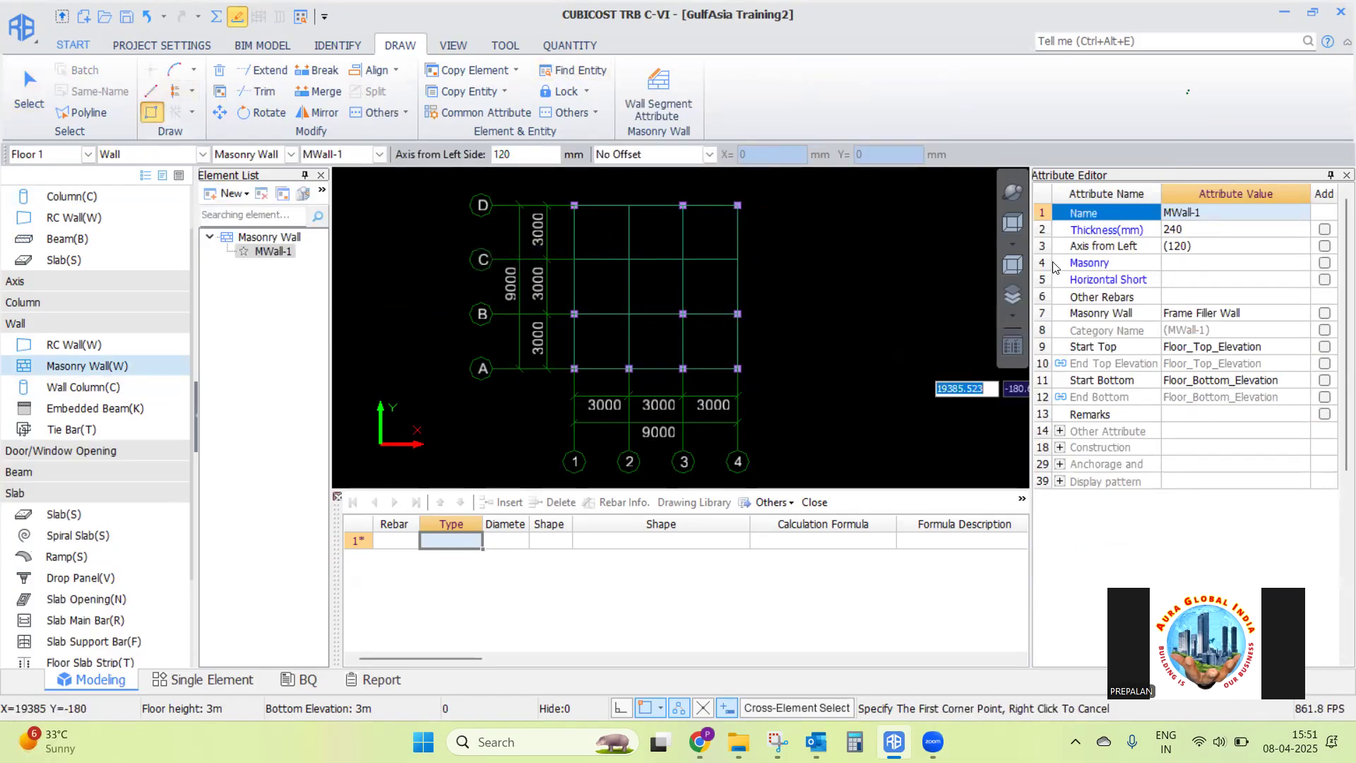
Set the masonry wall's continuous bar to 2T12@500 and its horizontal short bar to T8@200
drag(1163, 193, 1190, 194)
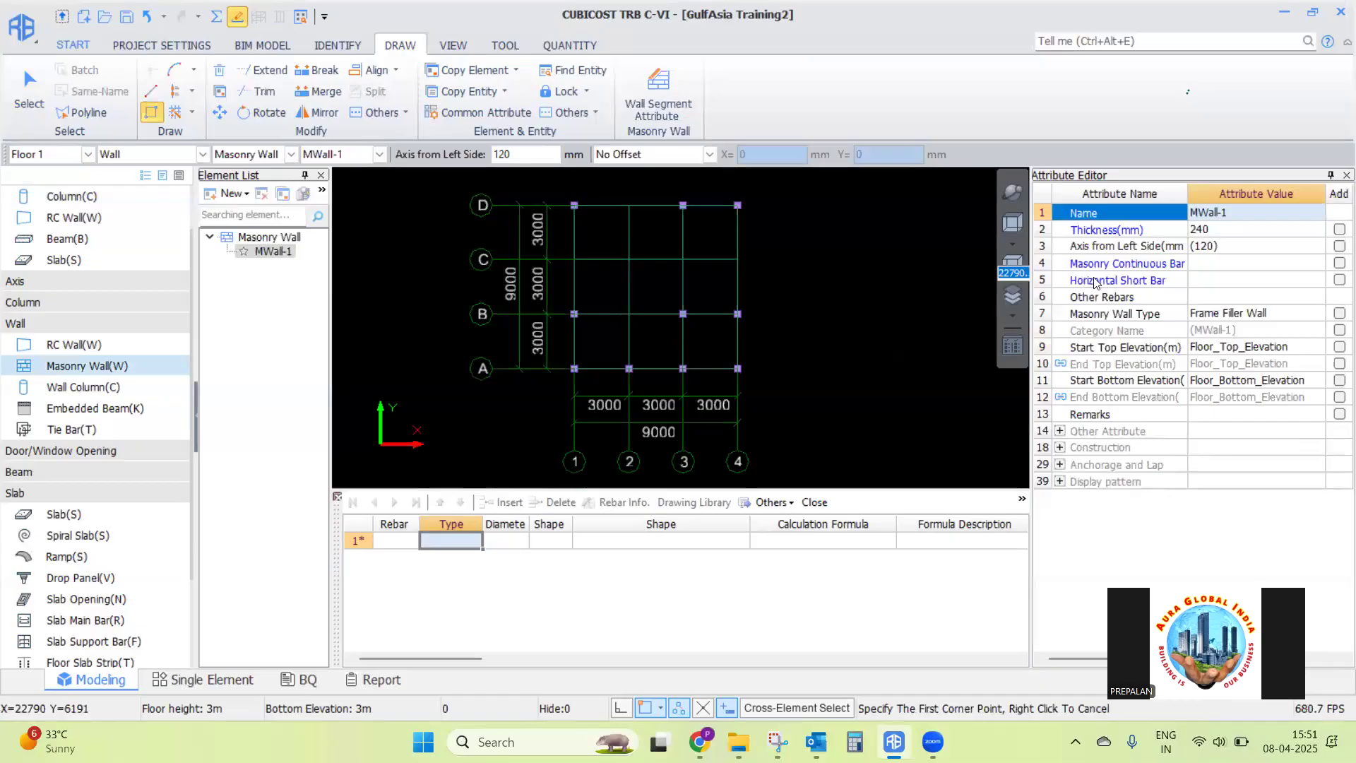
click(1238, 264)
click(1317, 263)
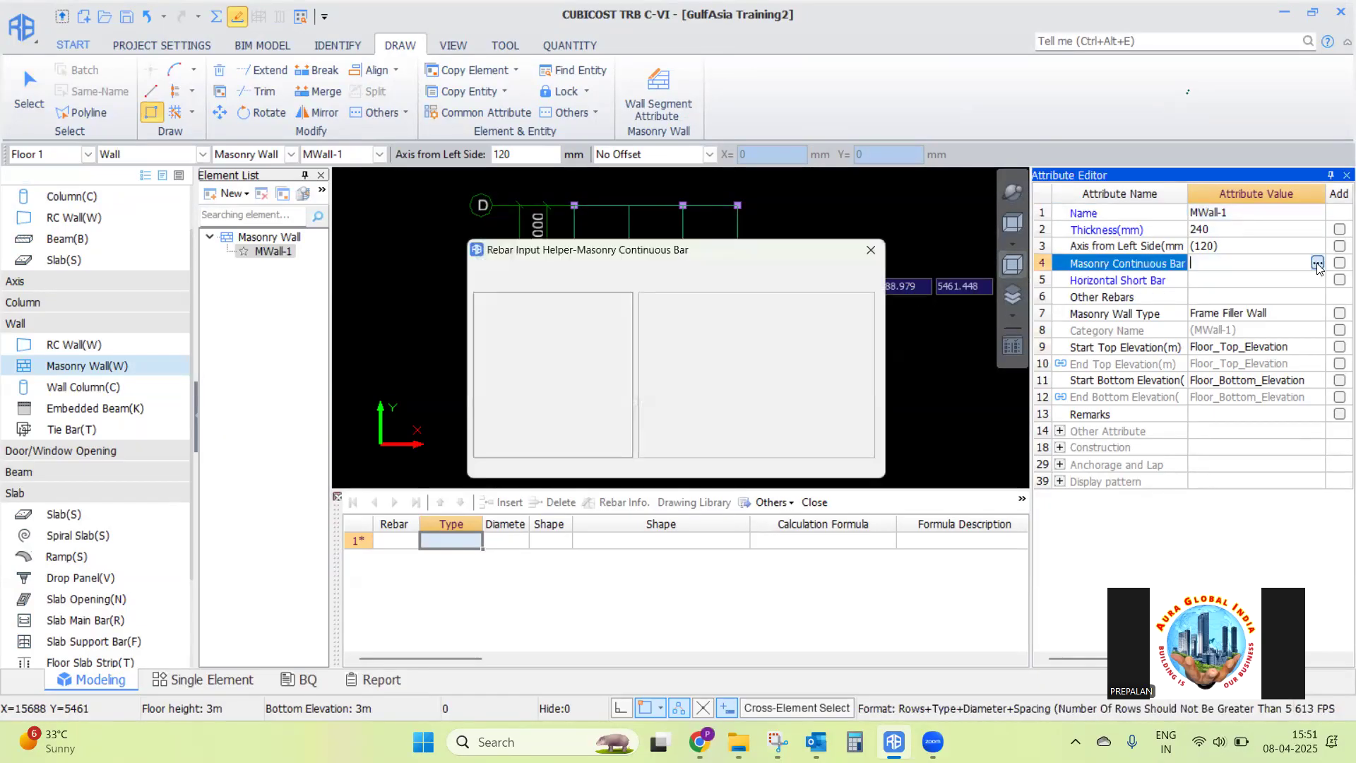
click(879, 248)
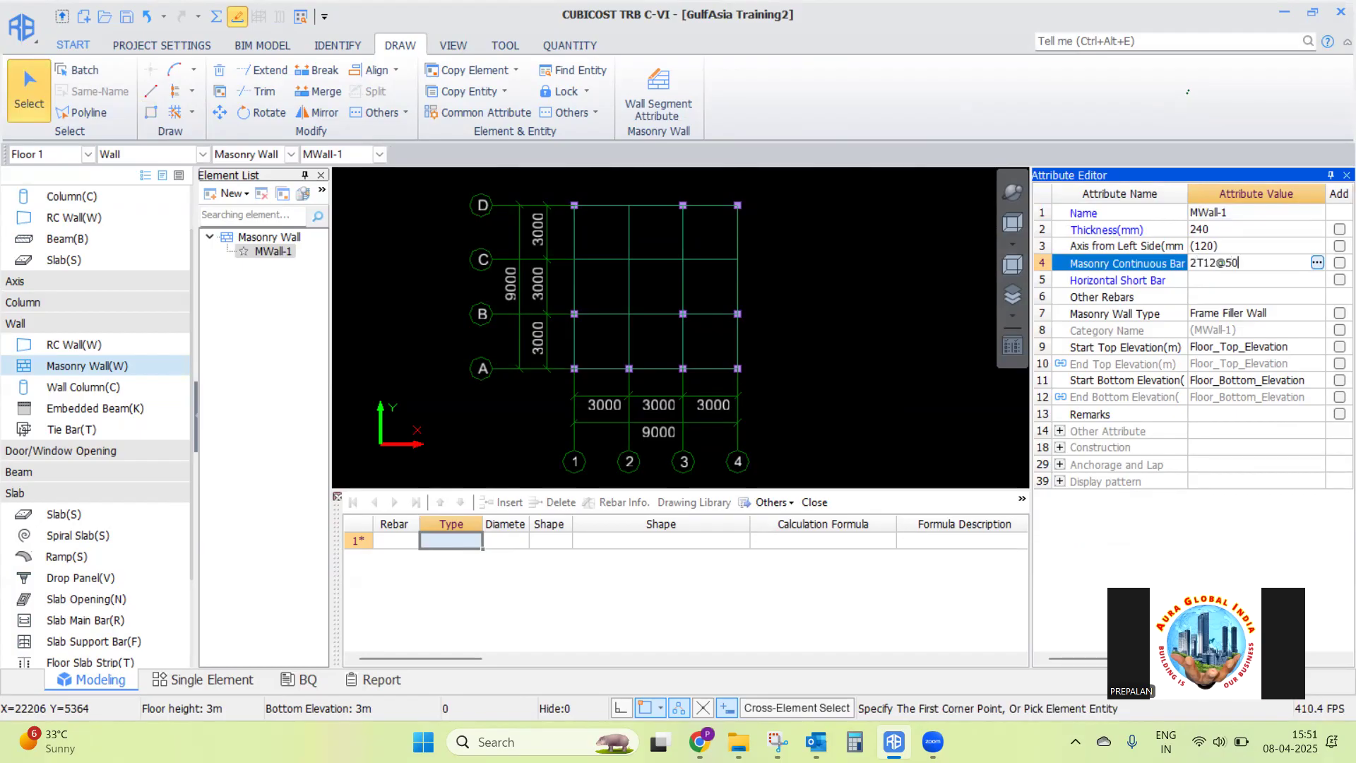
key(Return)
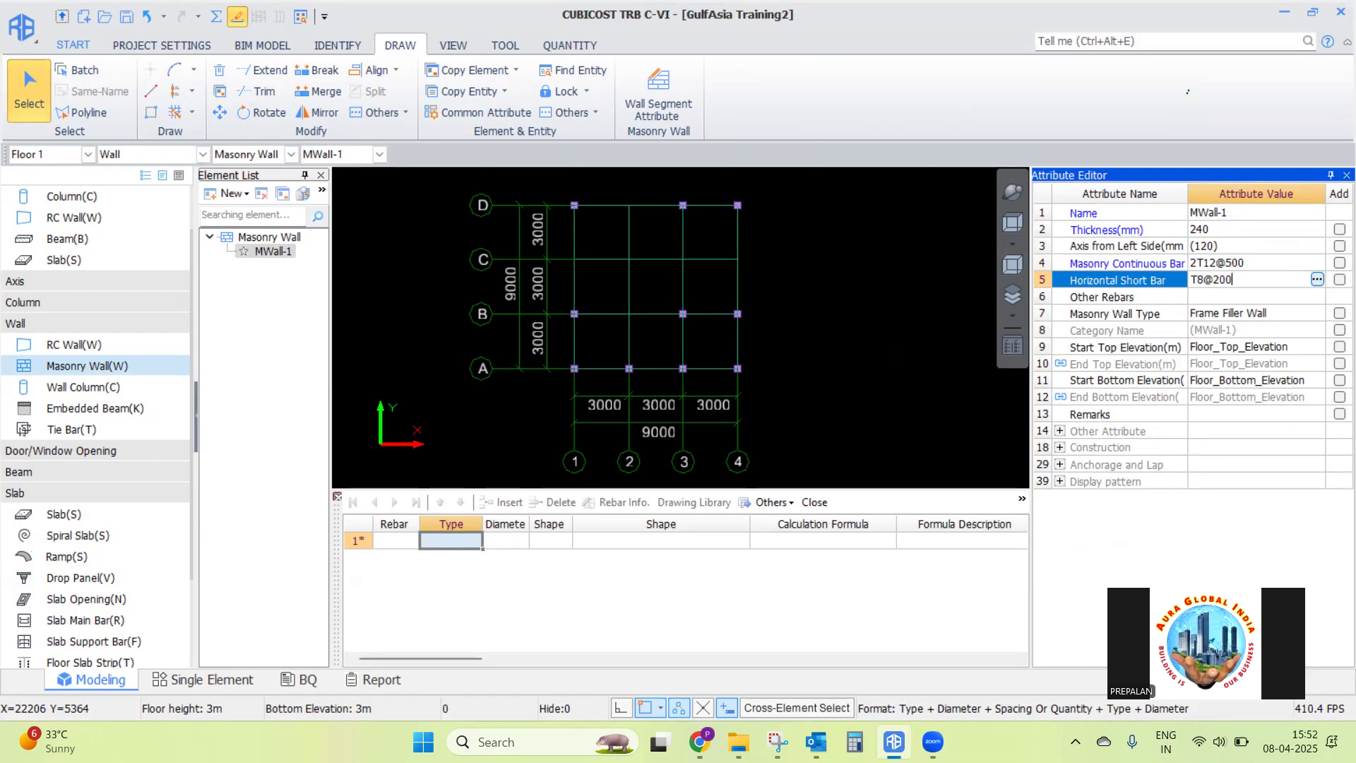
key(Return)
Draw a rectangle of MWall-1 masonry walls from the column at grids D and 1 to the column at grids B and 4
click(151, 113)
scroll(578, 204, up, 3)
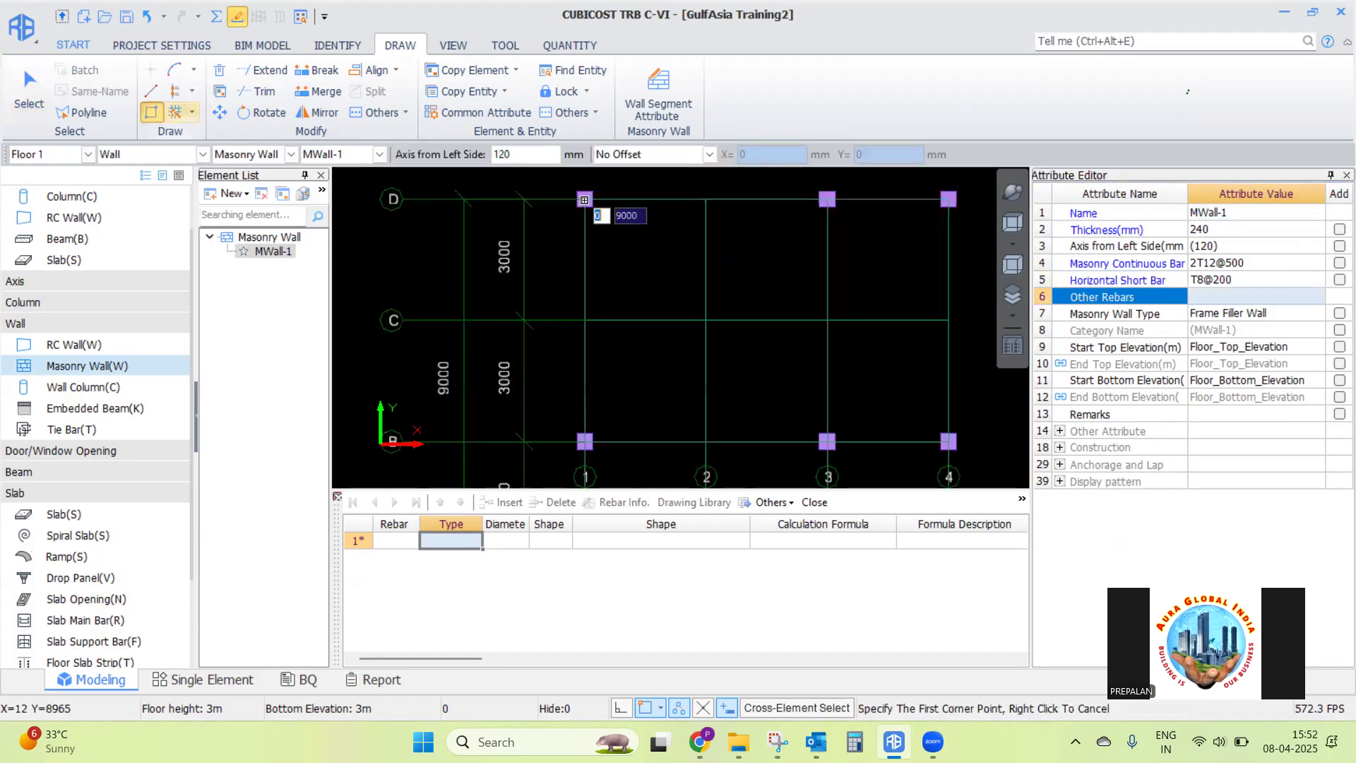
click(585, 200)
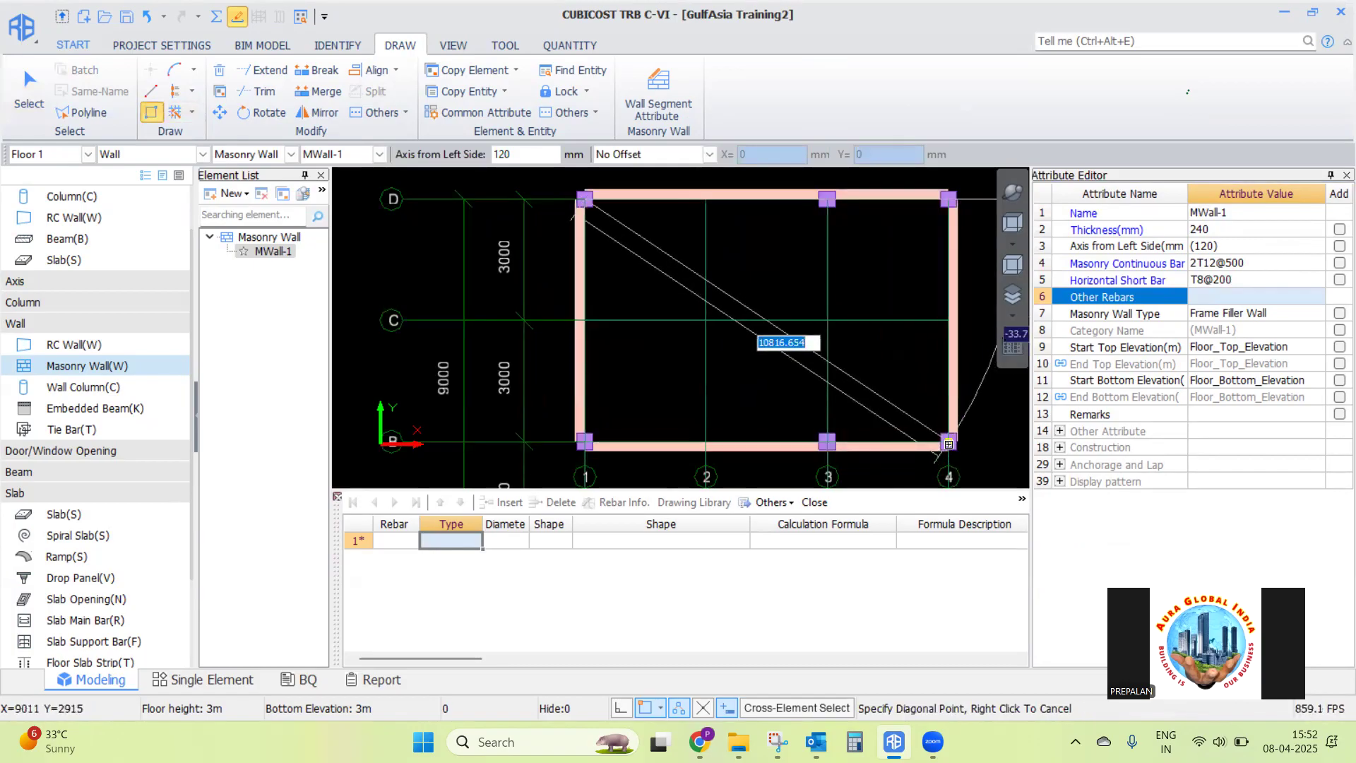
click(949, 444)
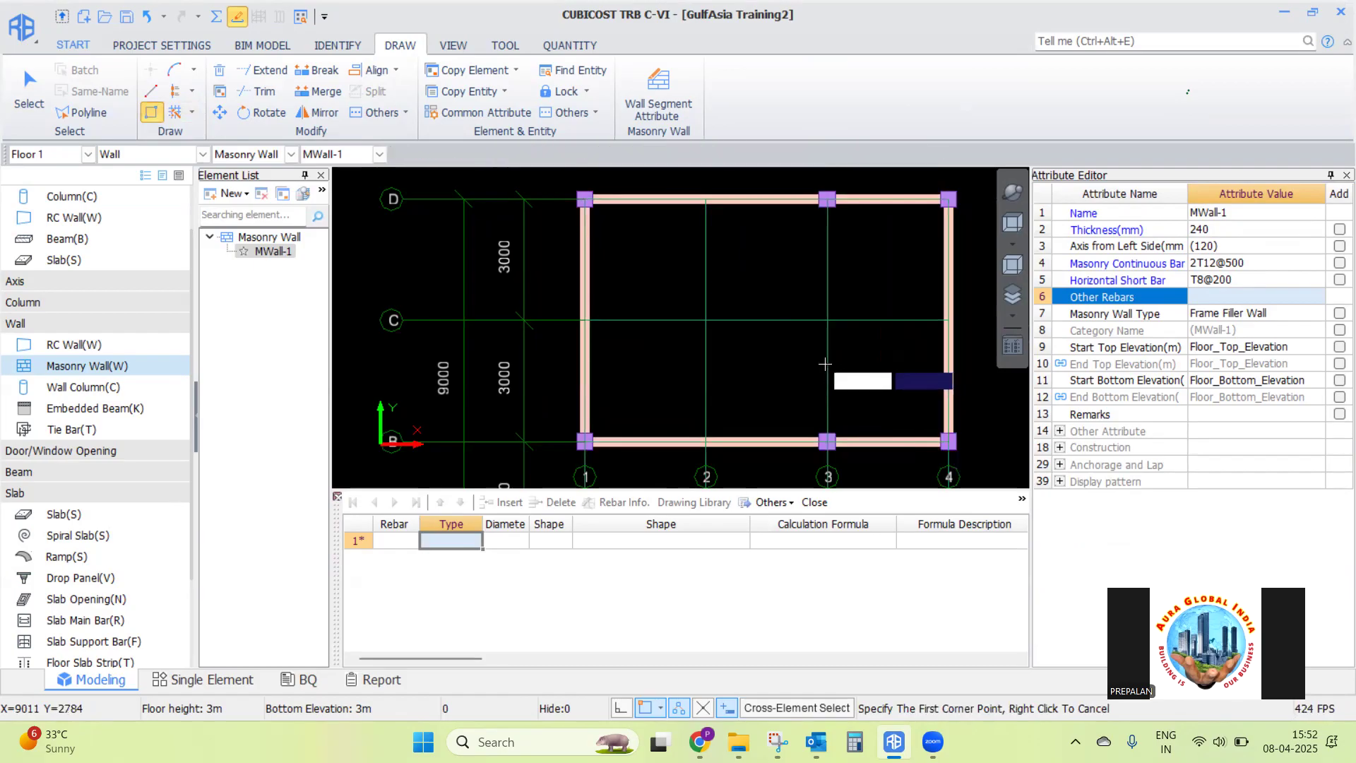
right_click(883, 395)
scroll(867, 237, down, 5)
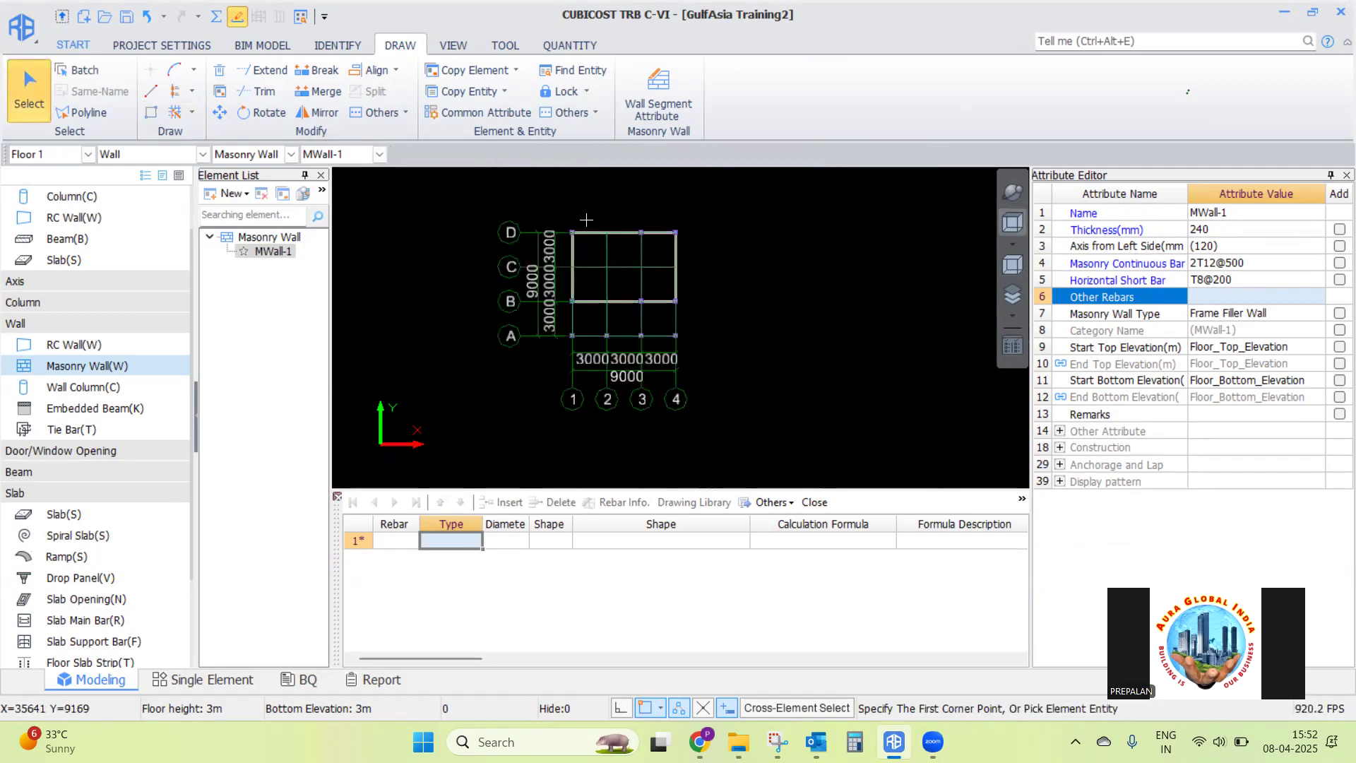
scroll(585, 224, up, 5)
middle_drag(703, 353, 748, 207)
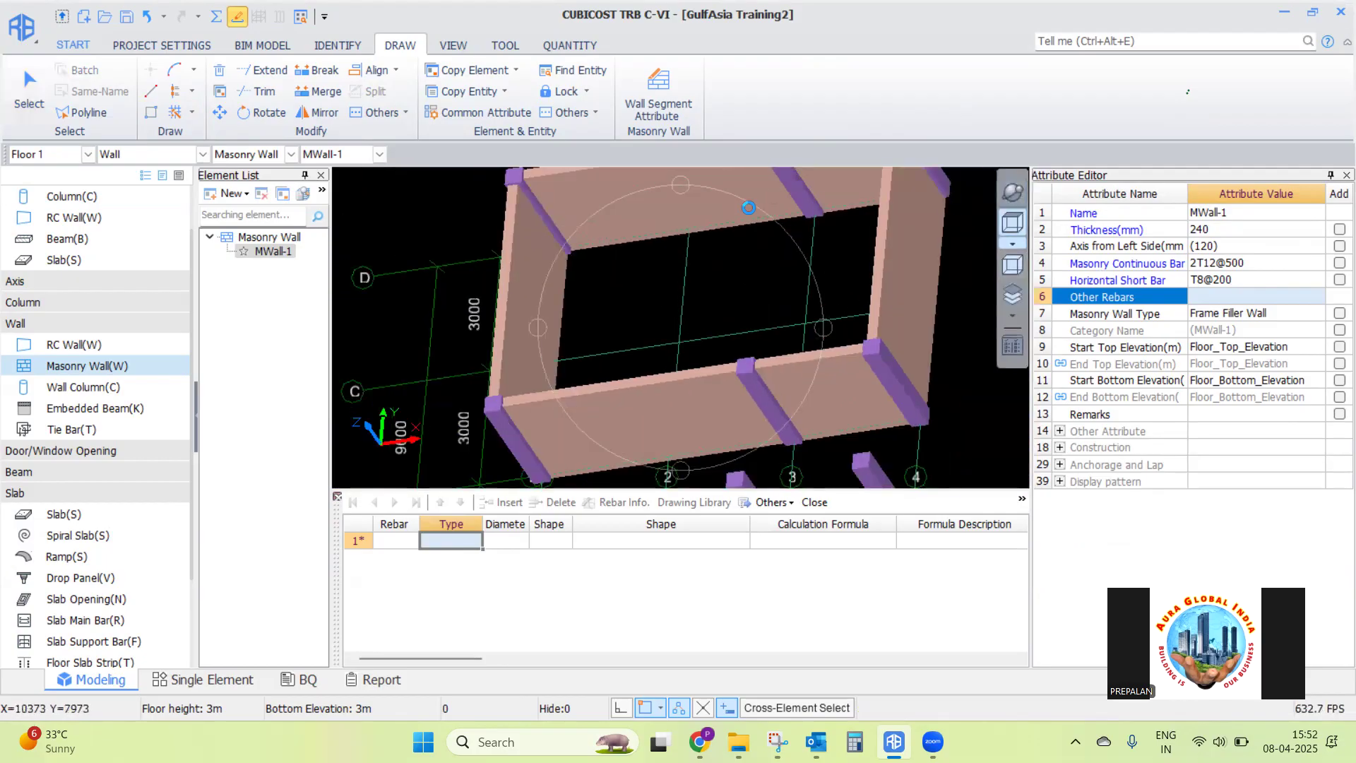
key(ctrl+Return)
scroll(559, 237, down, 2)
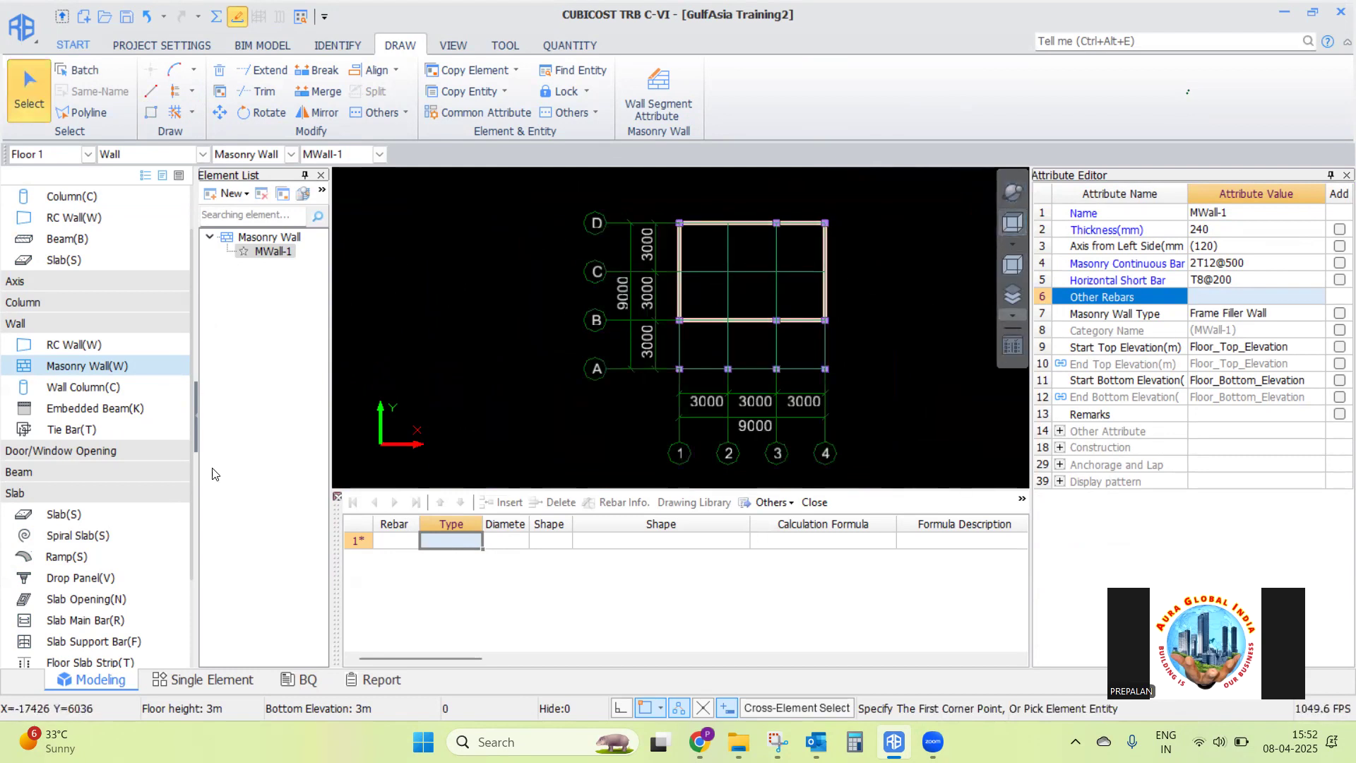
Switch to the tie bar element type on Floor 1 and decline saving the current project
click(41, 450)
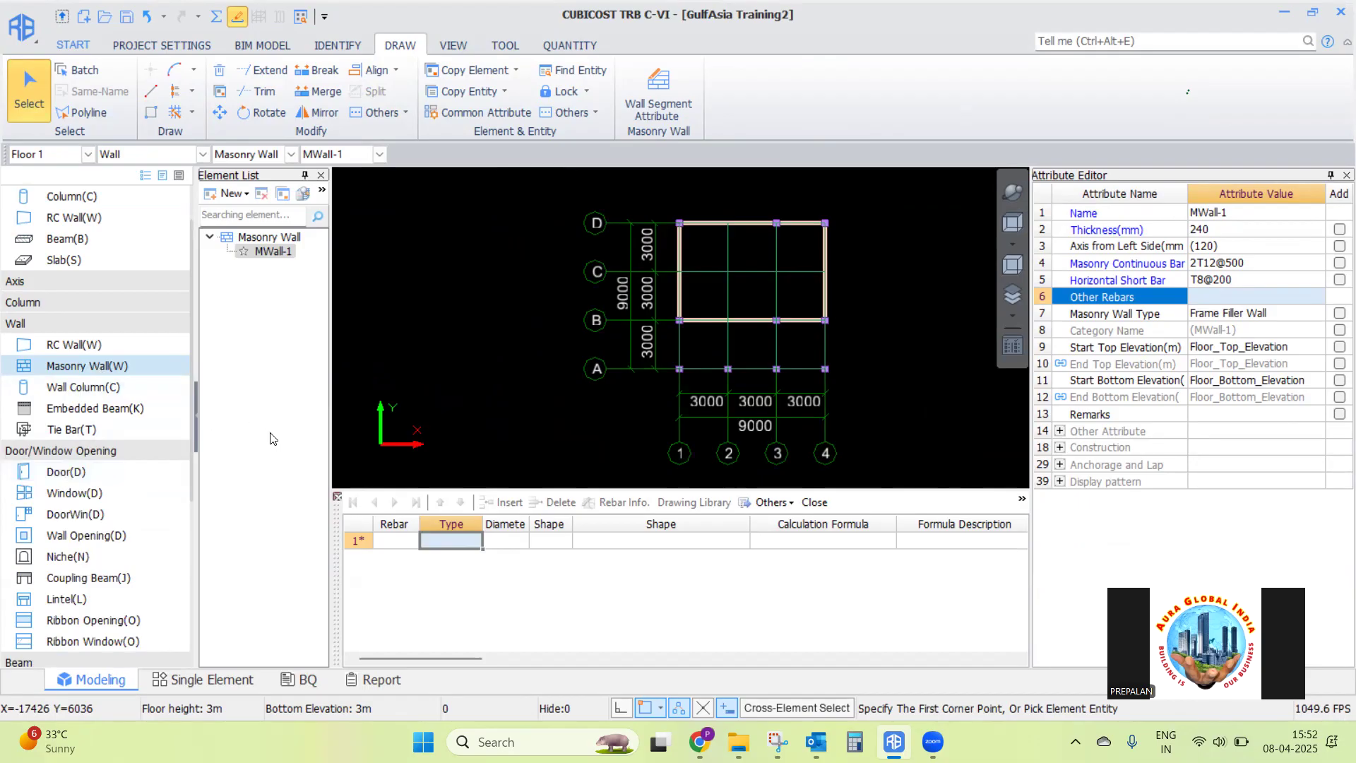
click(109, 428)
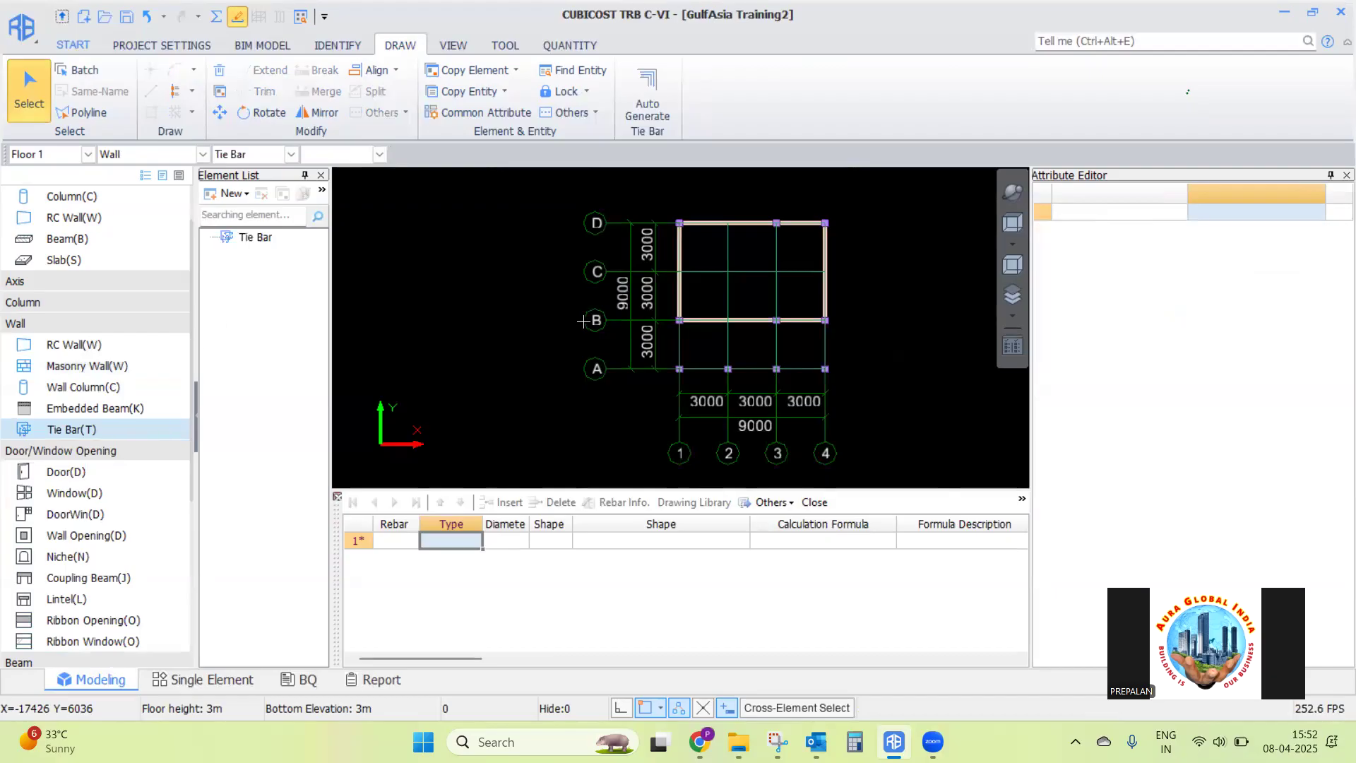
click(242, 196)
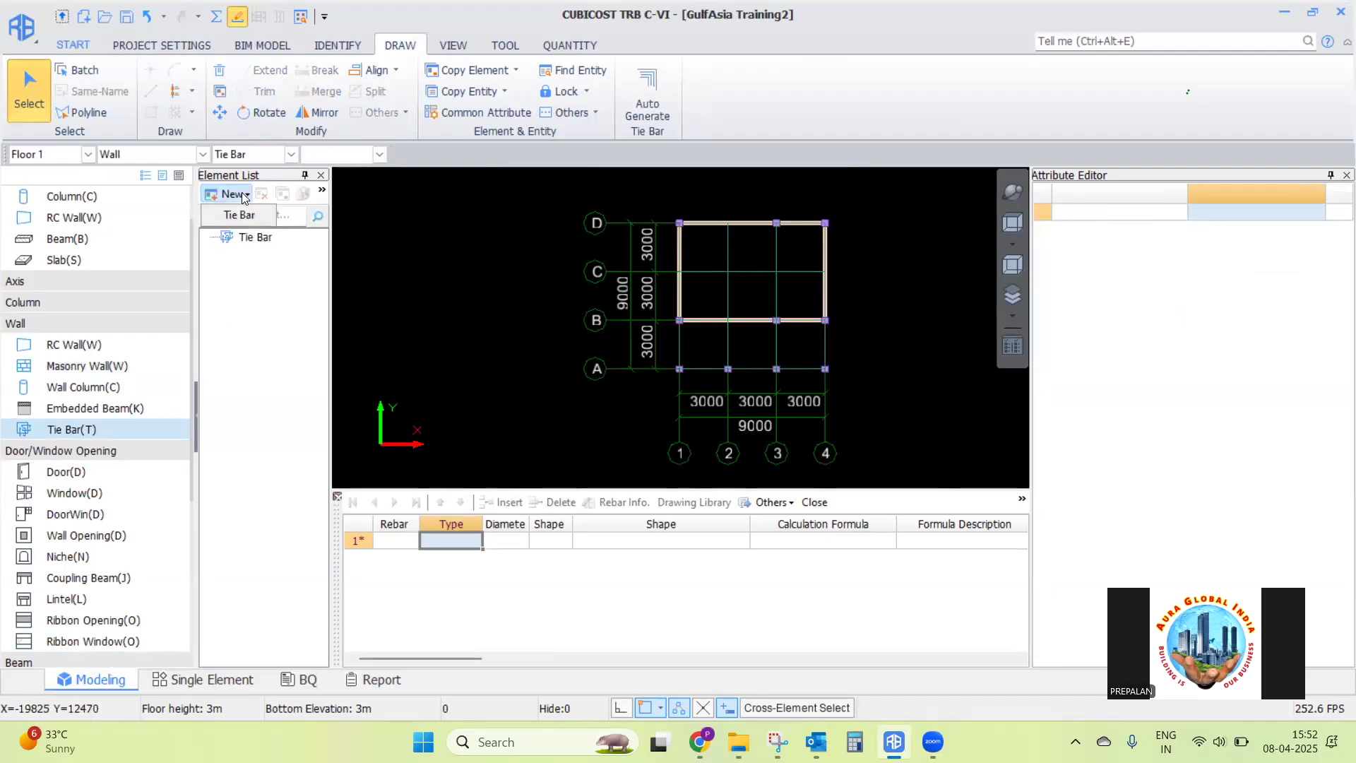
click(231, 212)
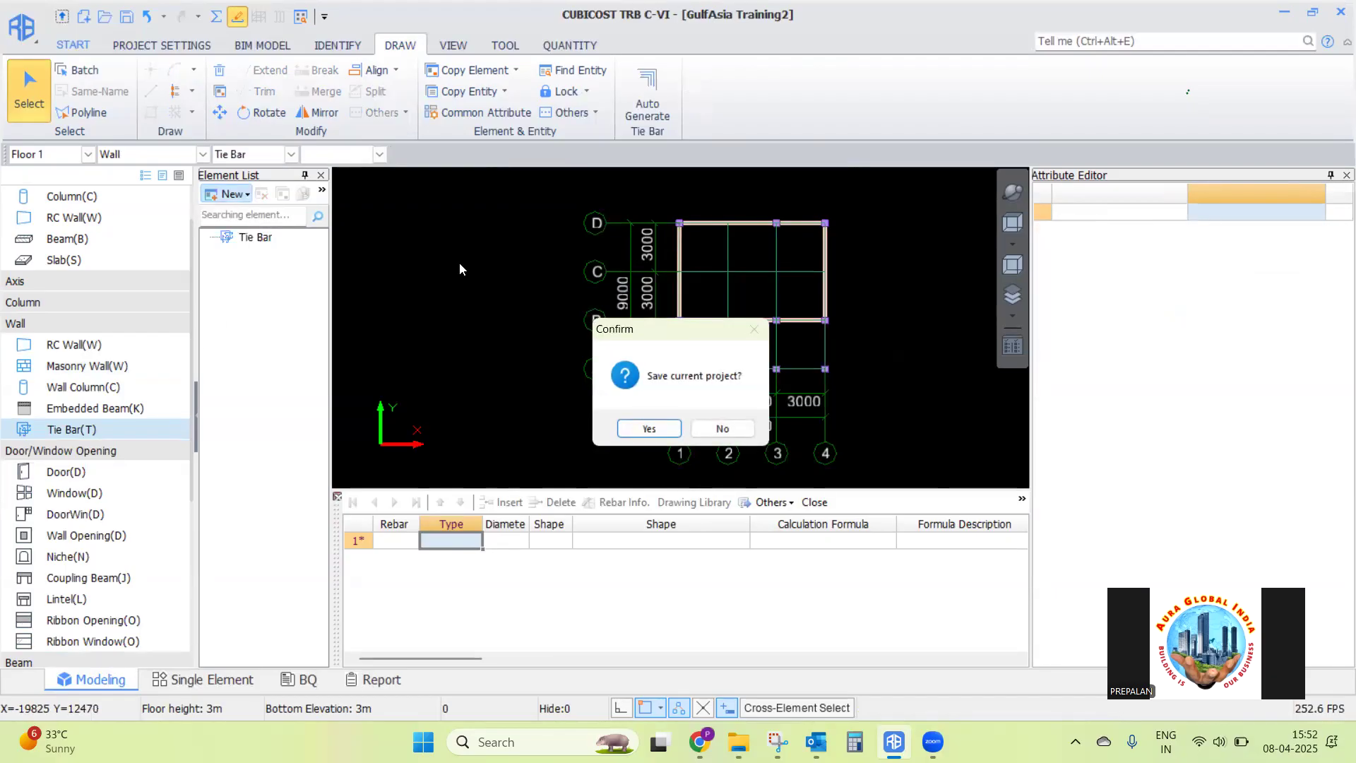
click(722, 428)
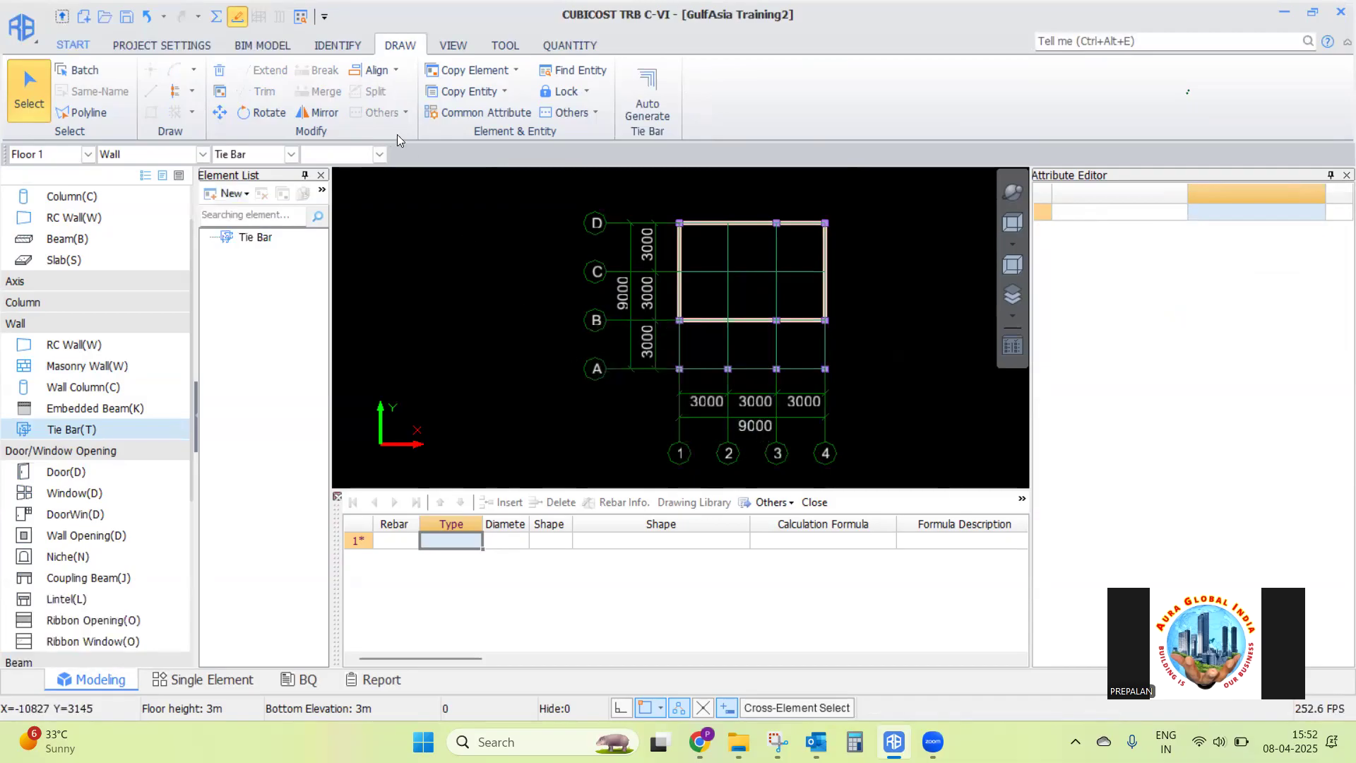
Auto-generate masonry tie bars with the default joint modes for the columns around the walls between grids B and D
click(647, 85)
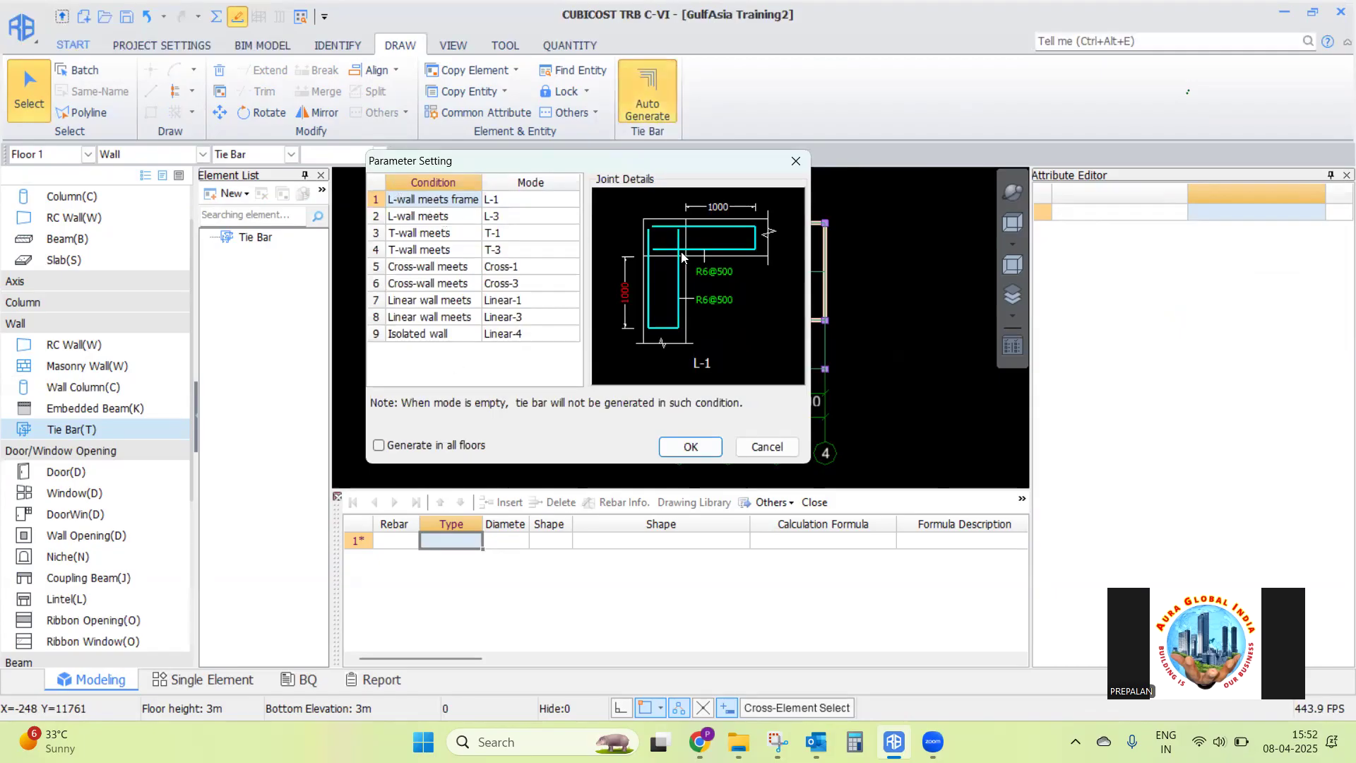
click(691, 448)
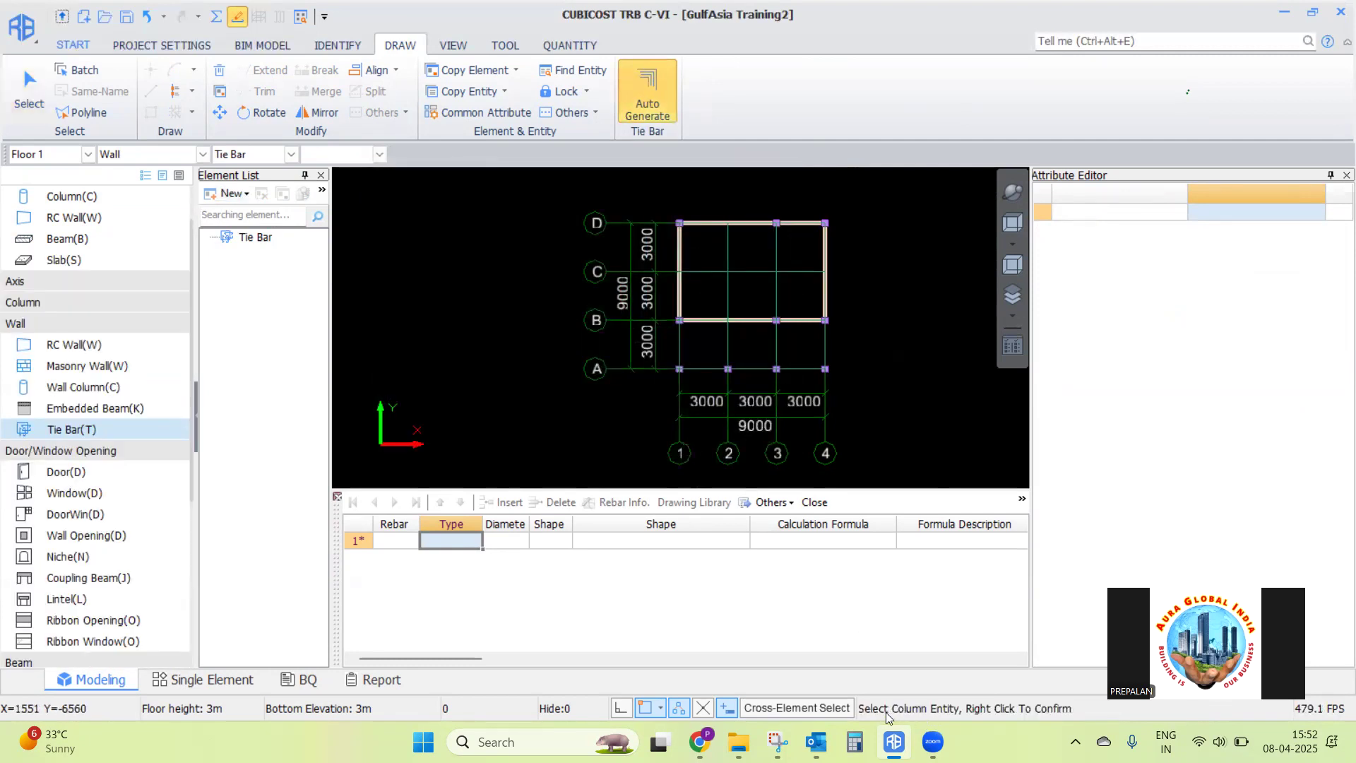
drag(651, 189, 888, 348)
right_click(934, 227)
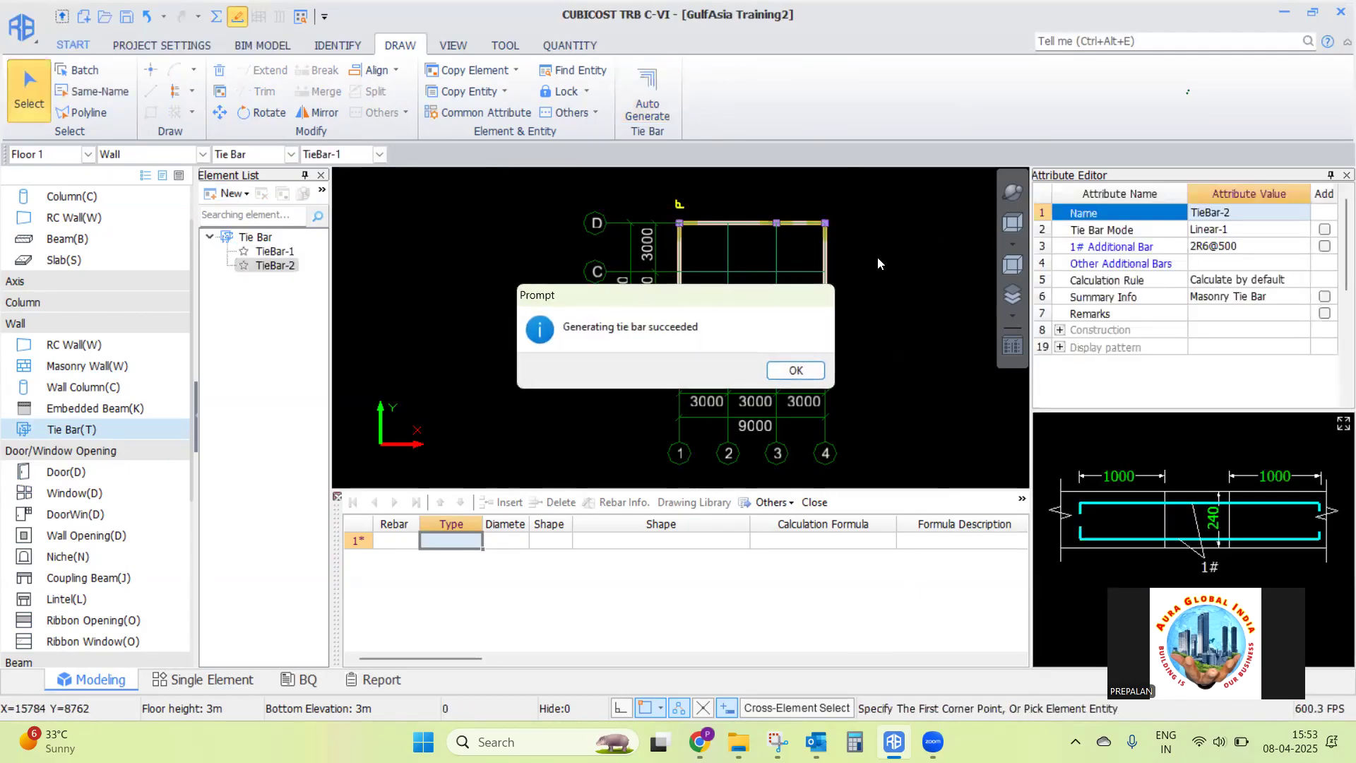
click(796, 370)
Examine the tie bars generated at the wall-to-column joints in plan and in 3D
scroll(823, 219, up, 3)
scroll(799, 219, up, 1)
scroll(799, 219, down, 2)
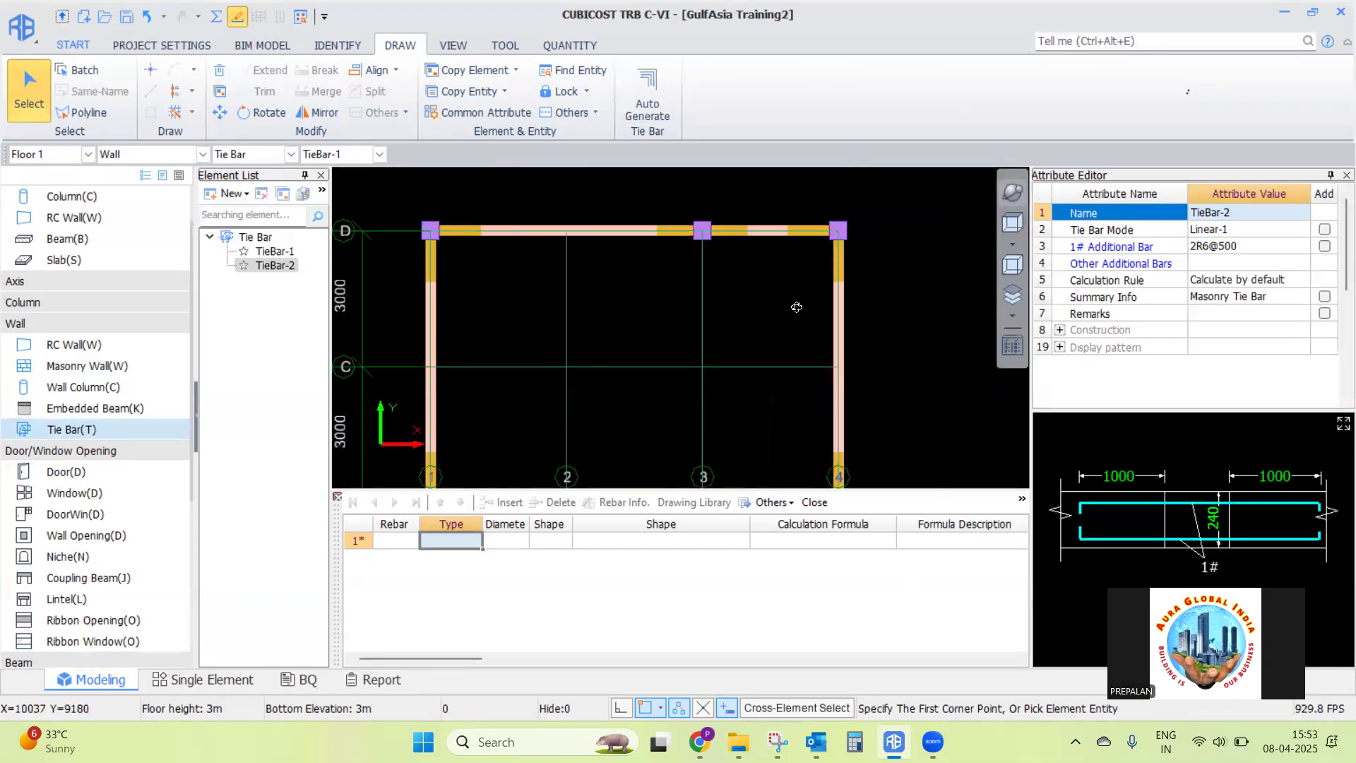
click(1012, 198)
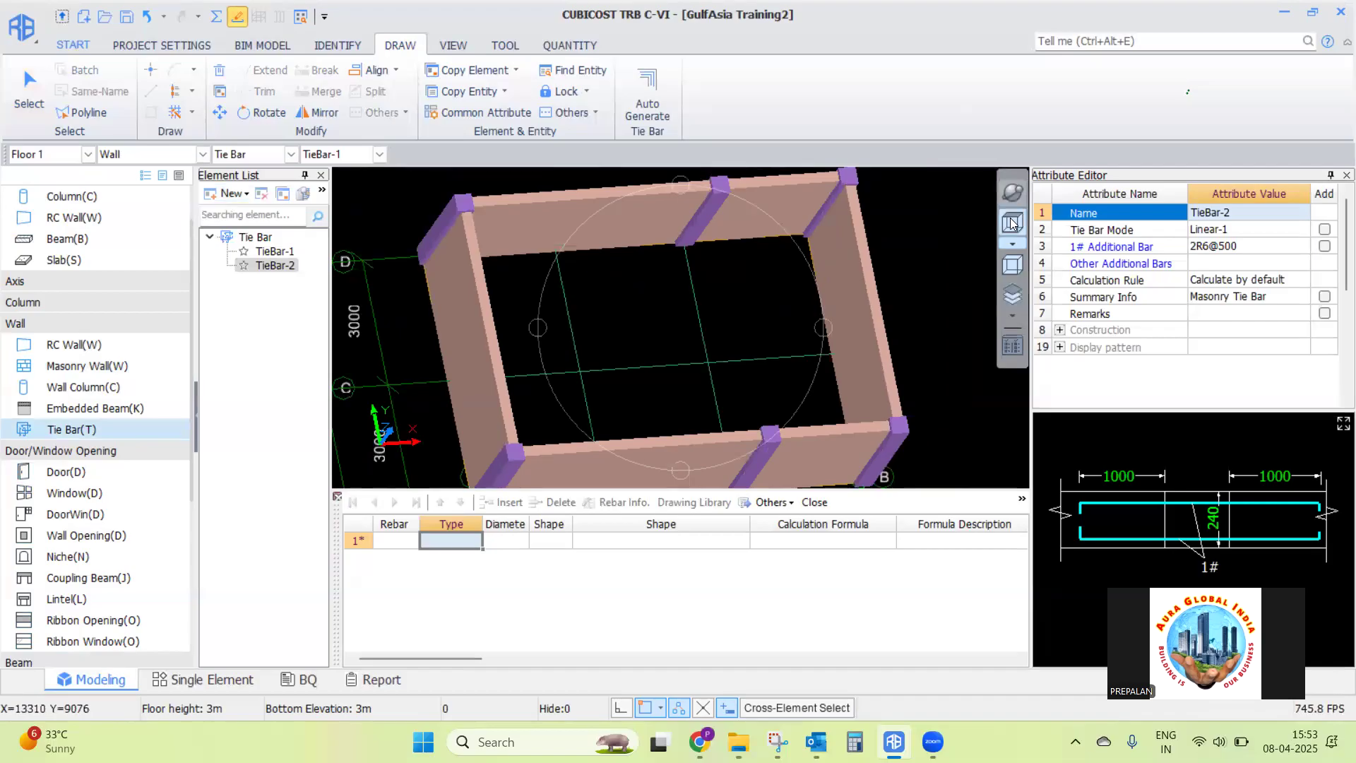
click(1013, 222)
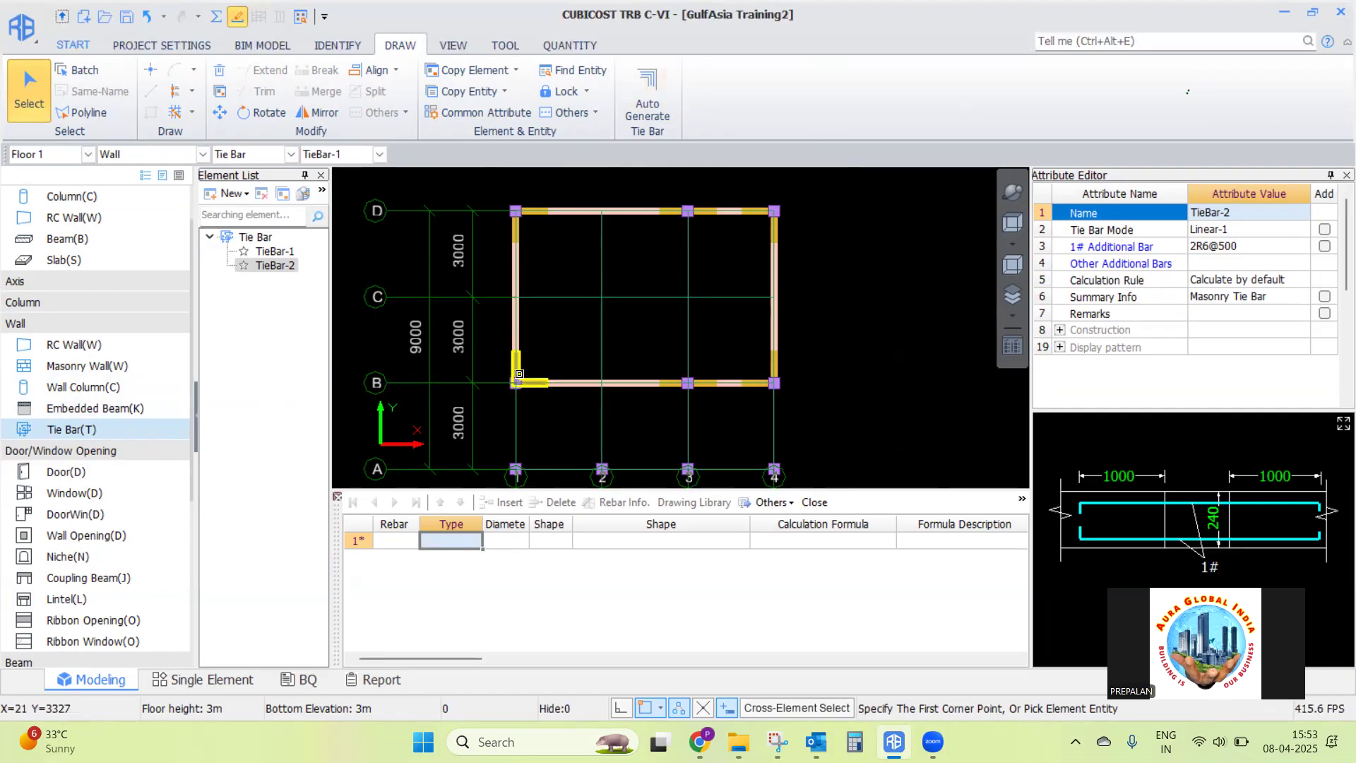
right_click(863, 249)
click(829, 250)
scroll(814, 262, down, 1)
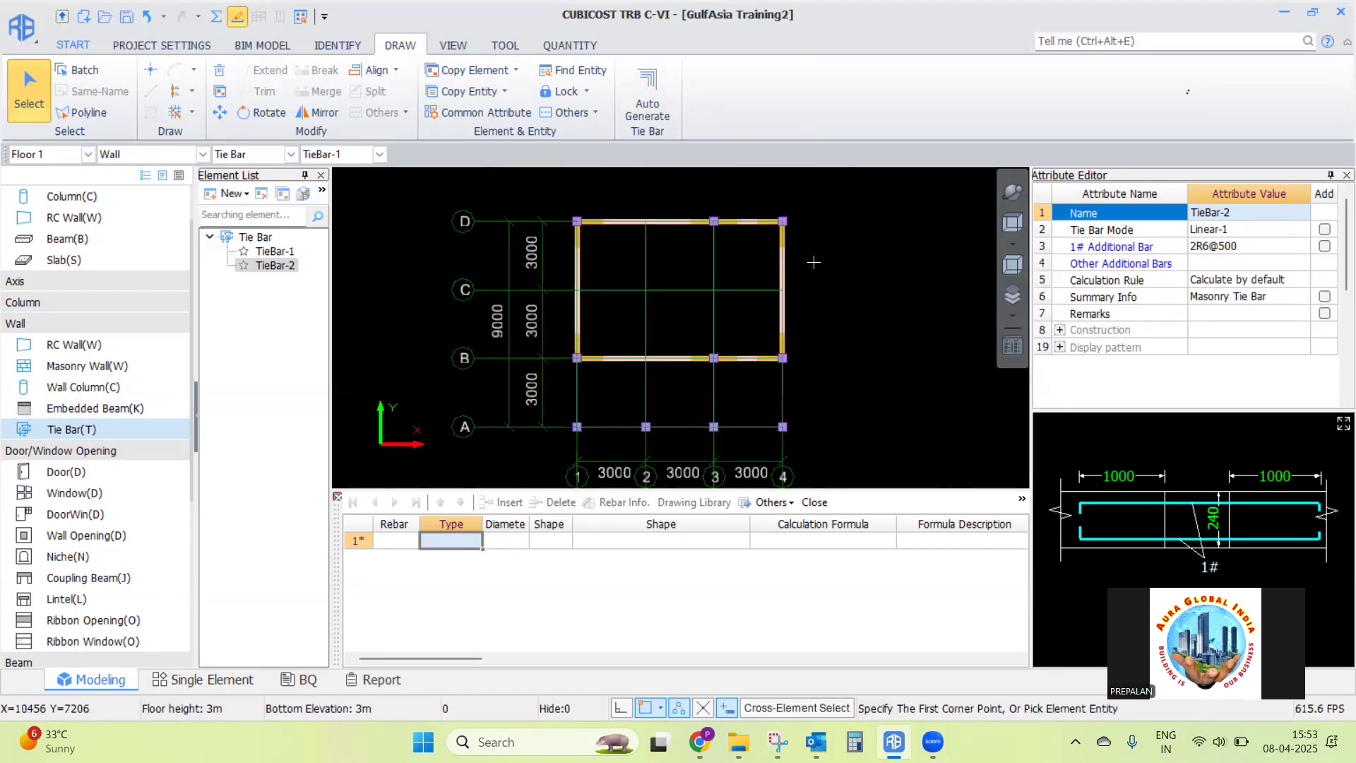
scroll(814, 262, down, 2)
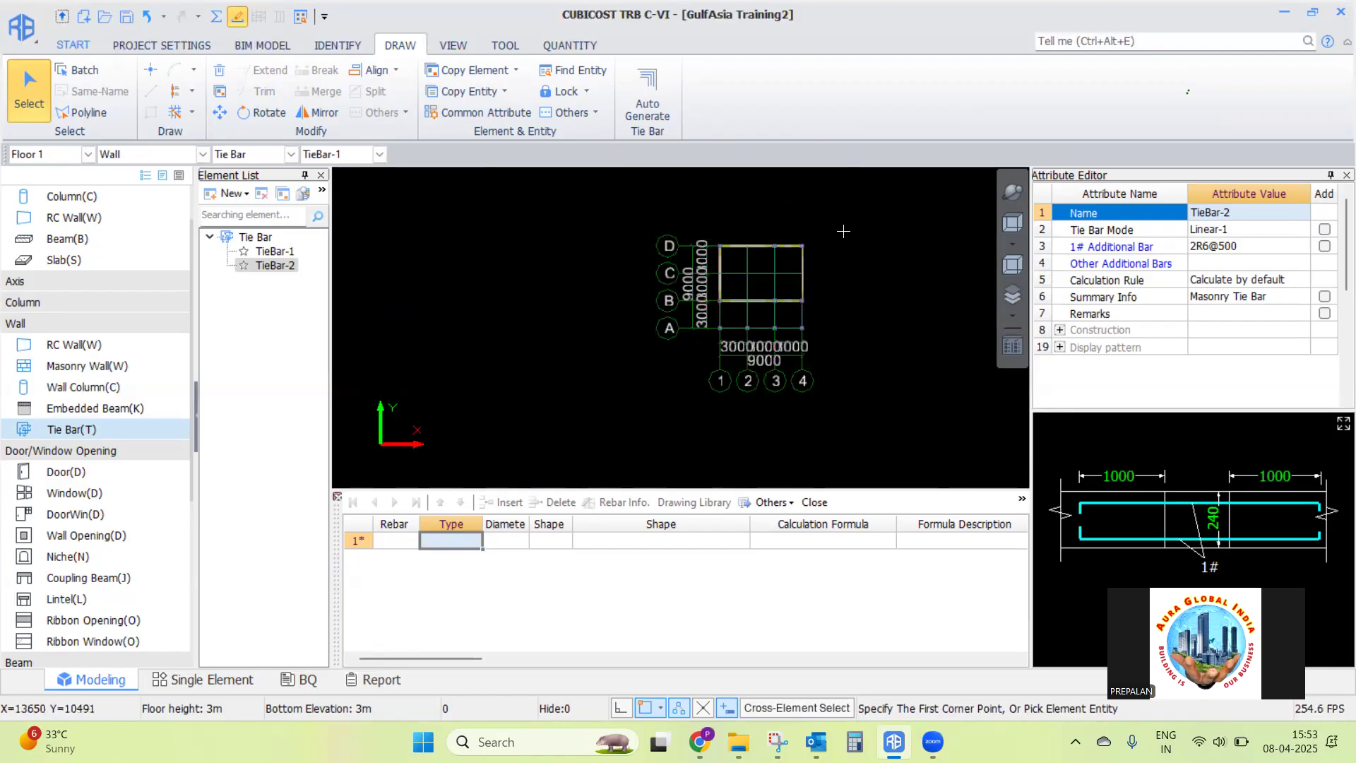
scroll(843, 231, up, 2)
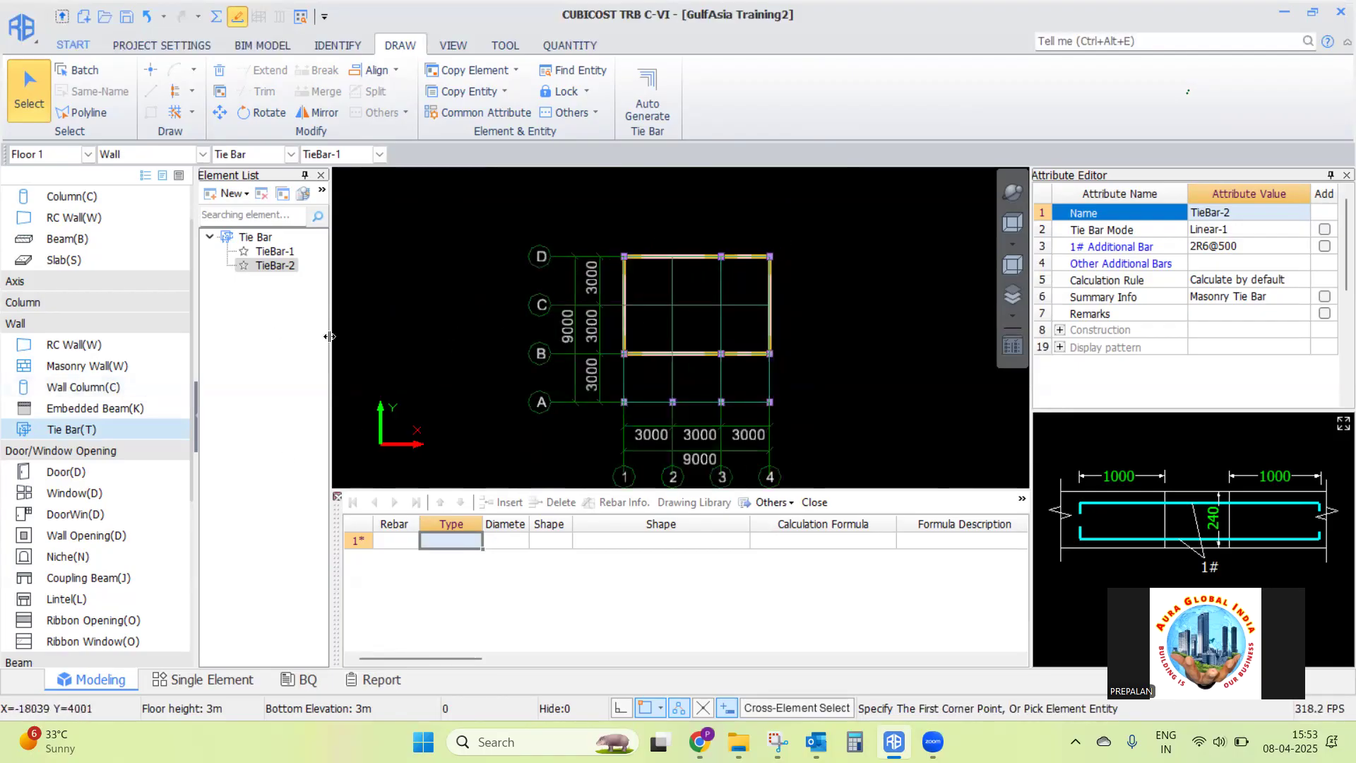
drag(382, 344, 384, 344)
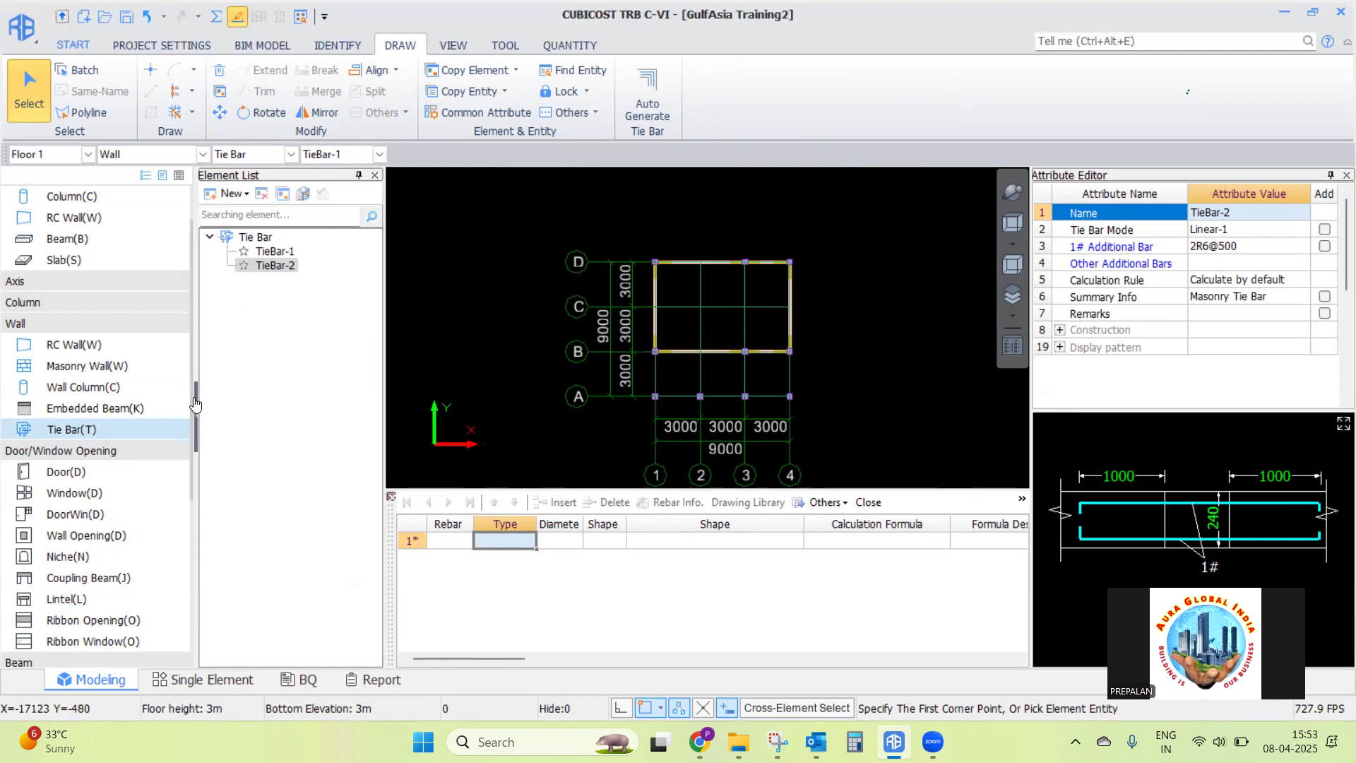
drag(194, 397, 183, 527)
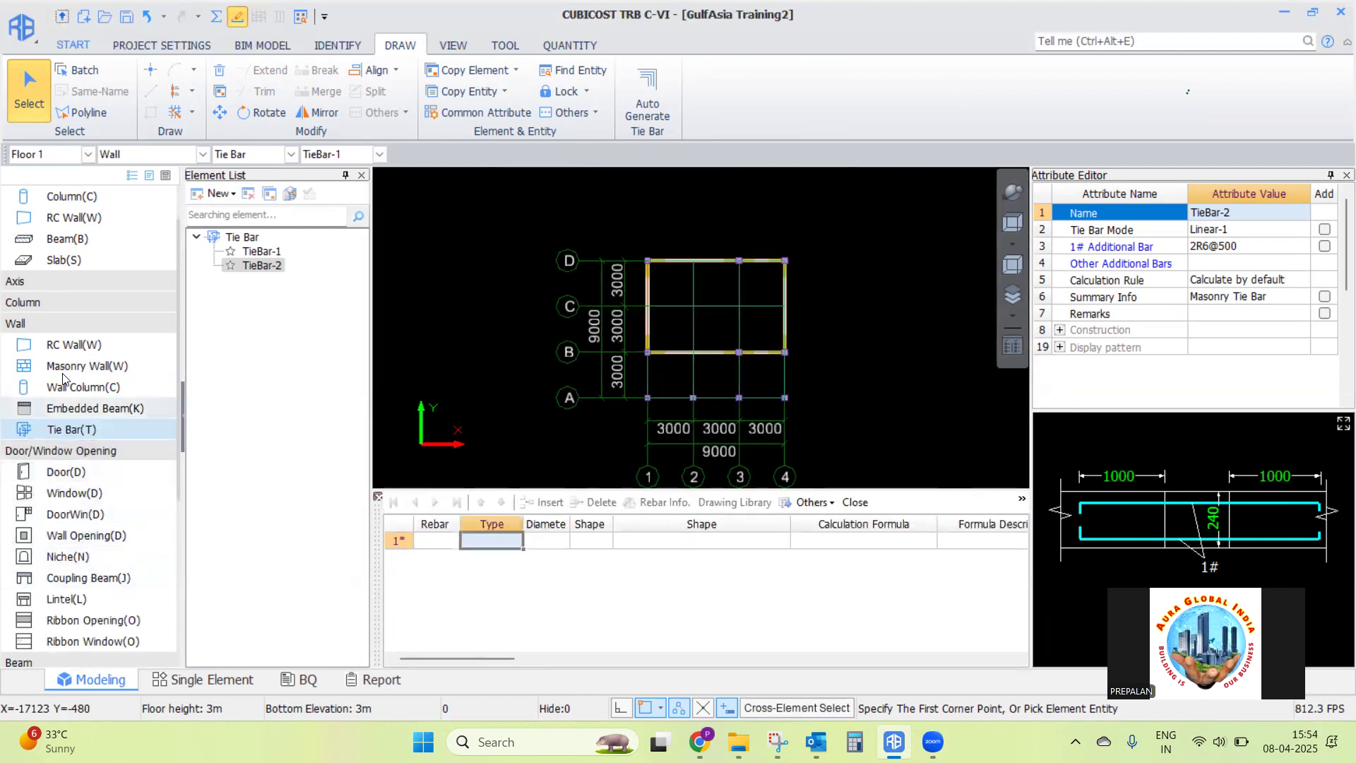
click(67, 346)
scroll(85, 438, down, 5)
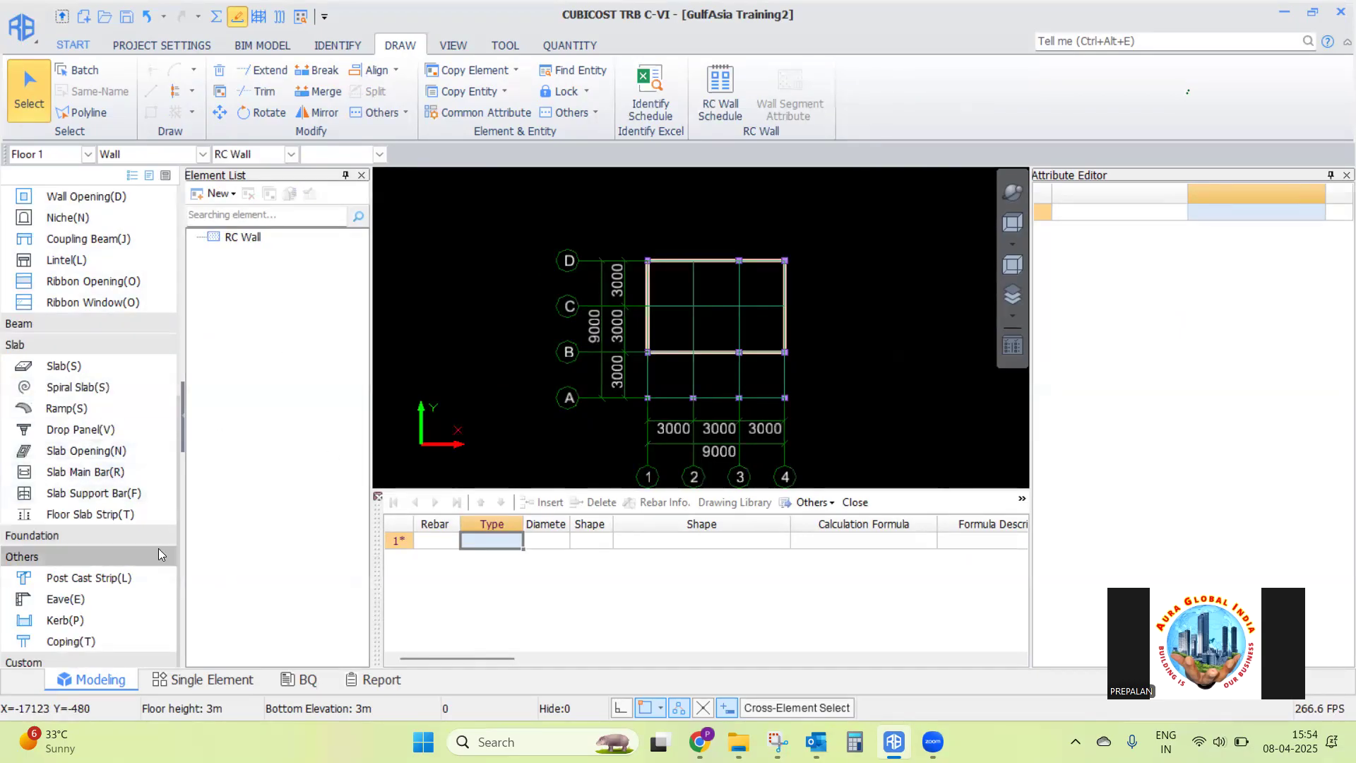
Add a new stair element to the Stair group on Floor 1 in the Single Element workspace
click(190, 681)
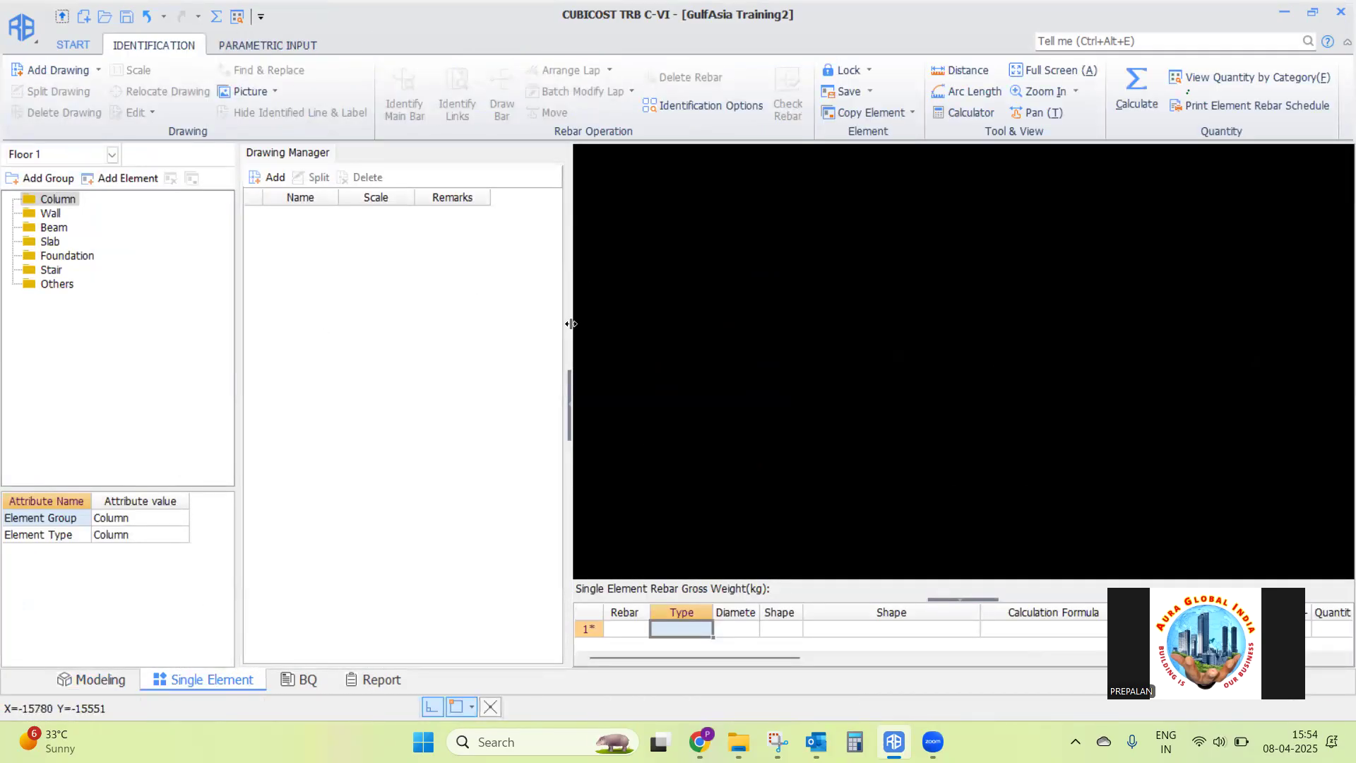
mouse_move(569, 264)
mouse_down()
mouse_move(506, 264)
mouse_move(468, 281)
mouse_up()
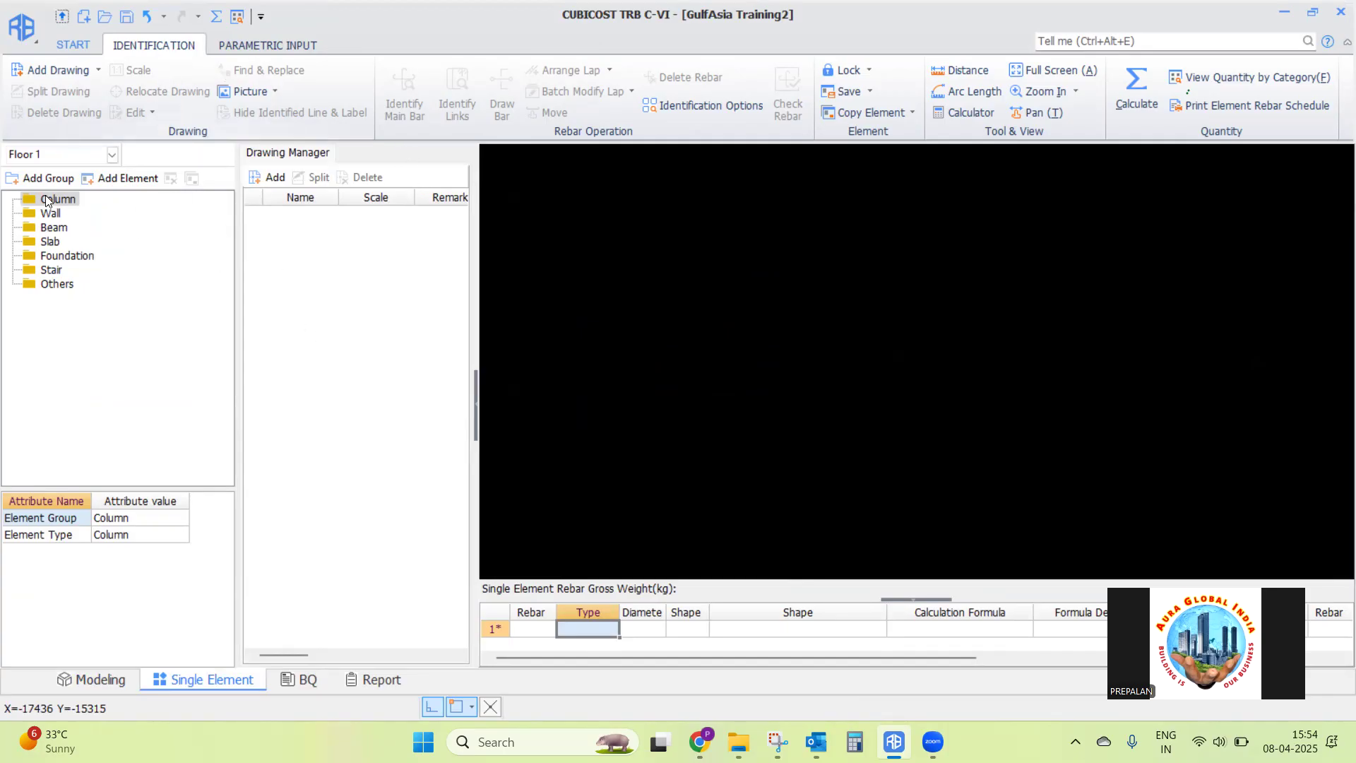
click(61, 272)
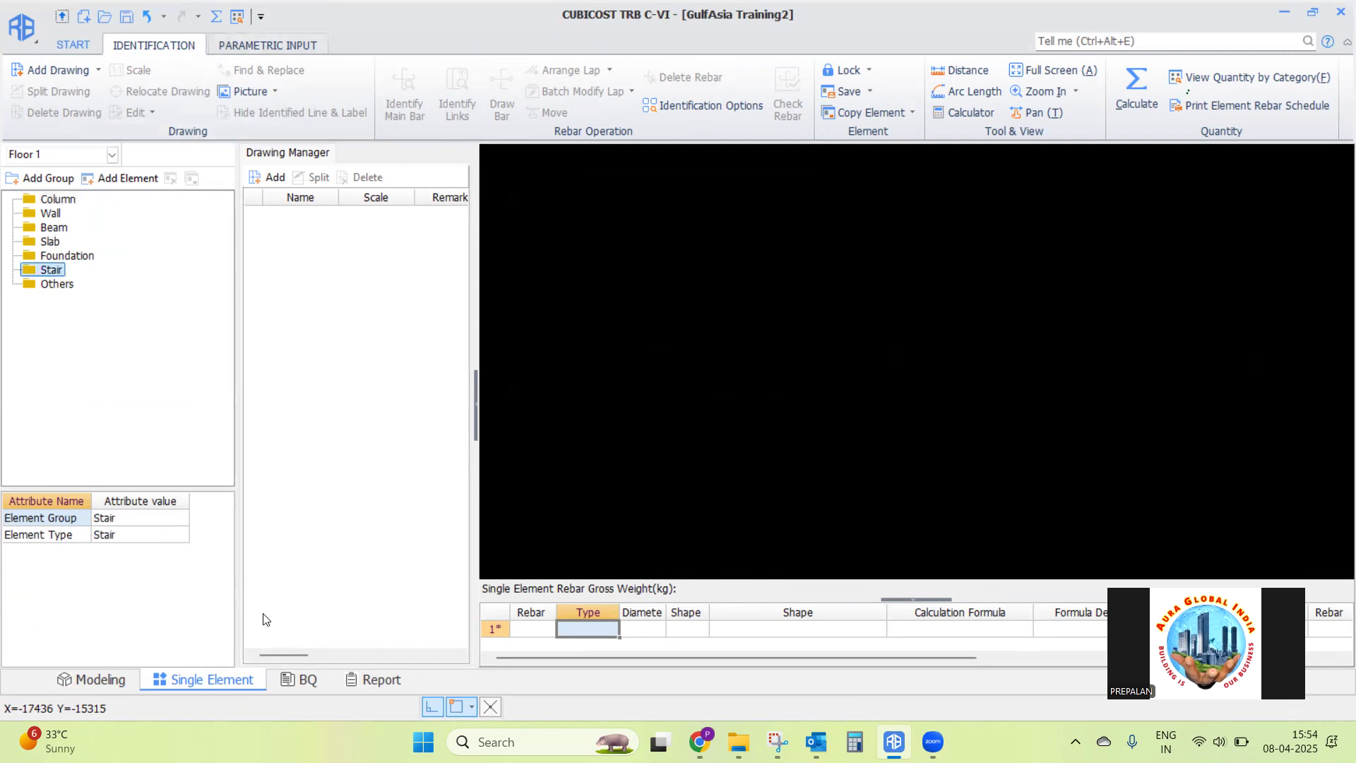
click(120, 180)
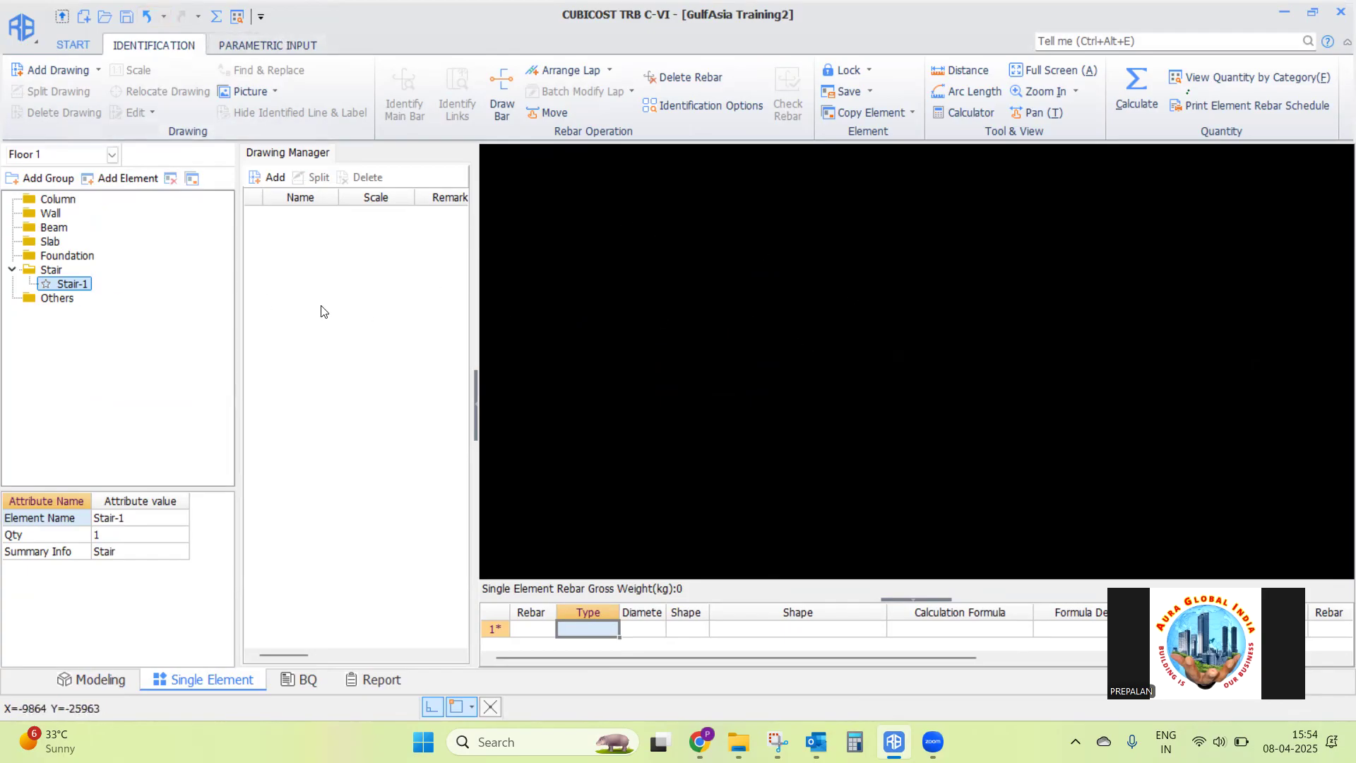
Browse the parametric Stair A-E drawings starting from AT-stair and choose the ET(4)-Stair drawing for the new stair
click(38, 73)
click(280, 47)
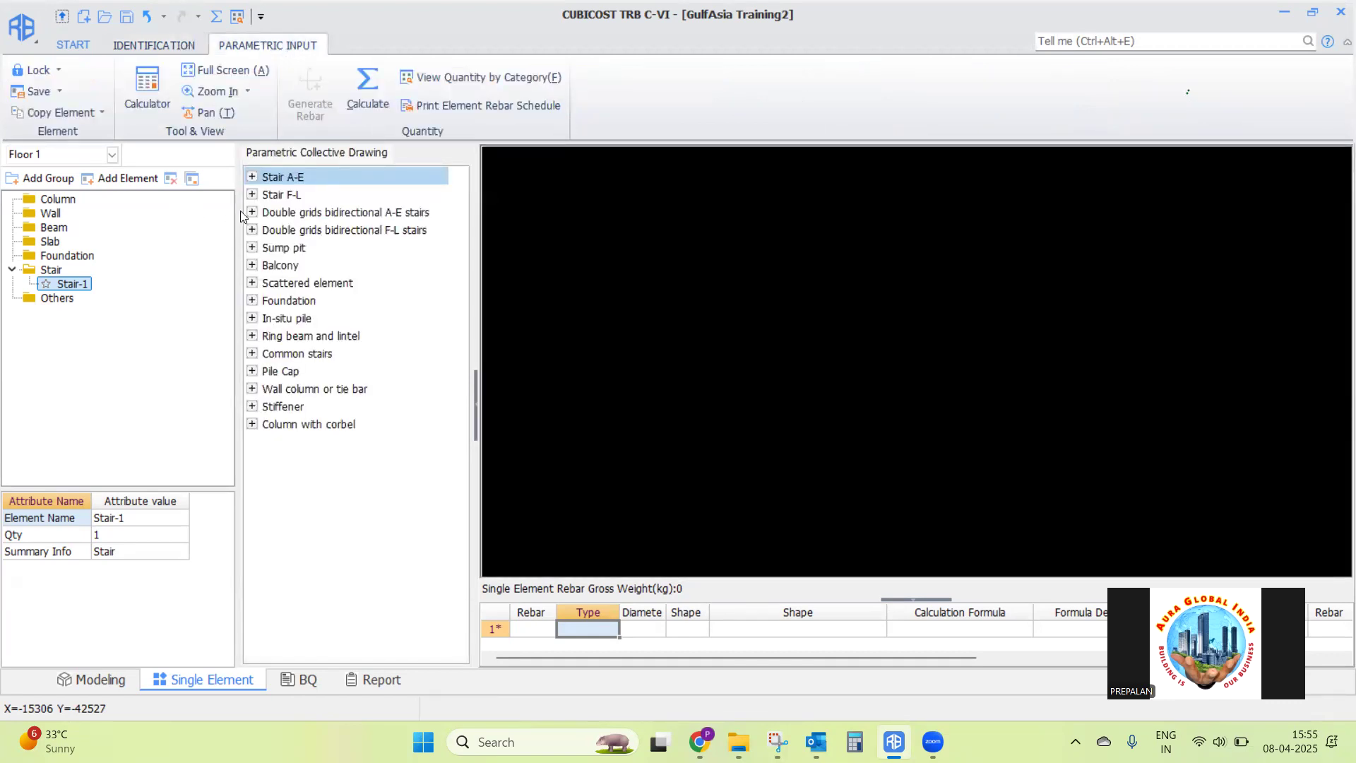
click(256, 176)
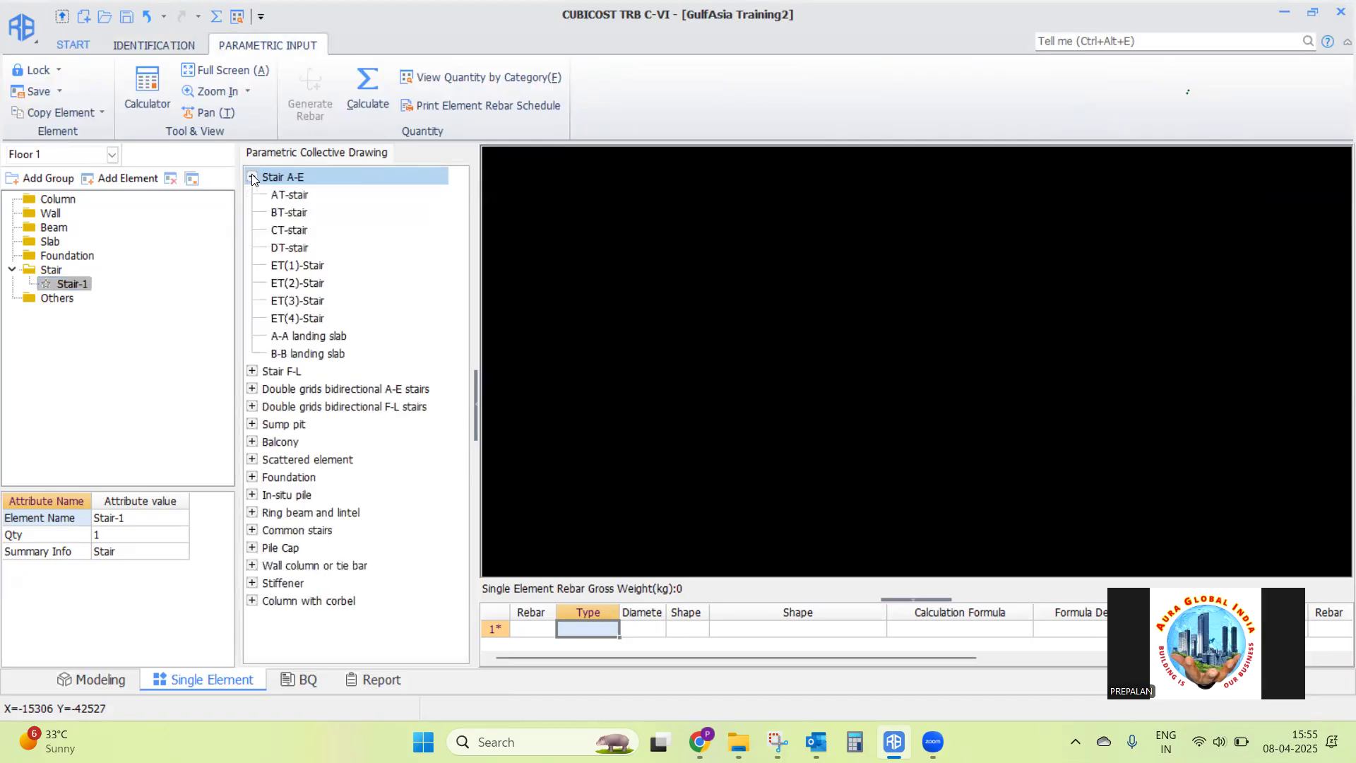
click(294, 197)
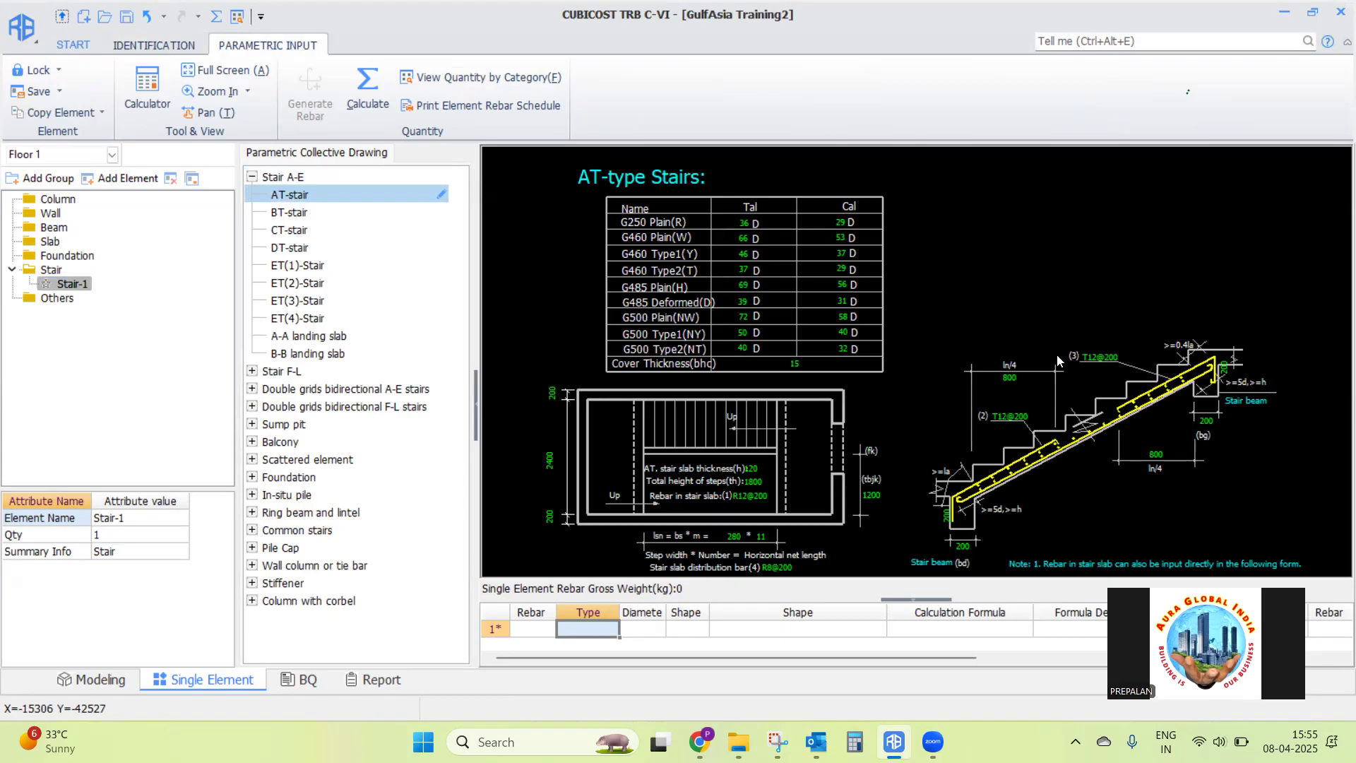
click(304, 214)
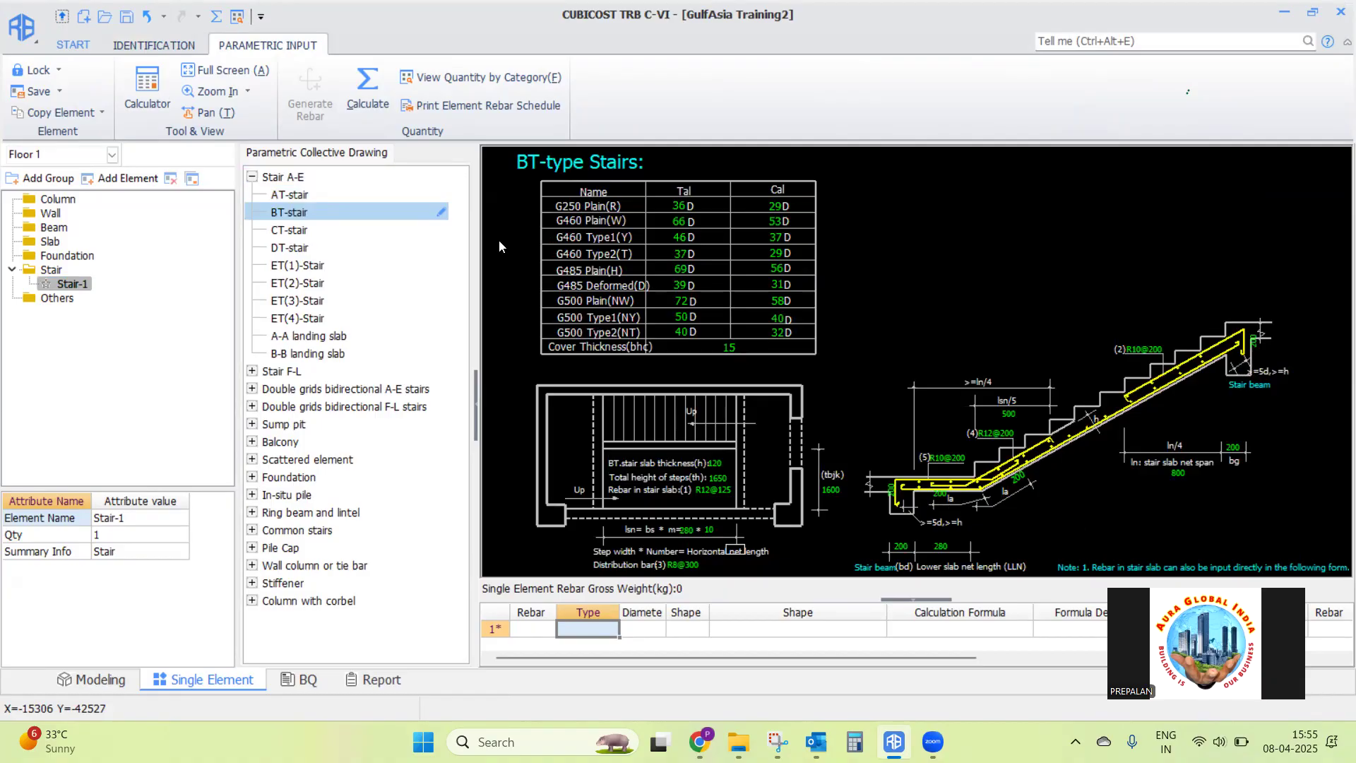
click(290, 230)
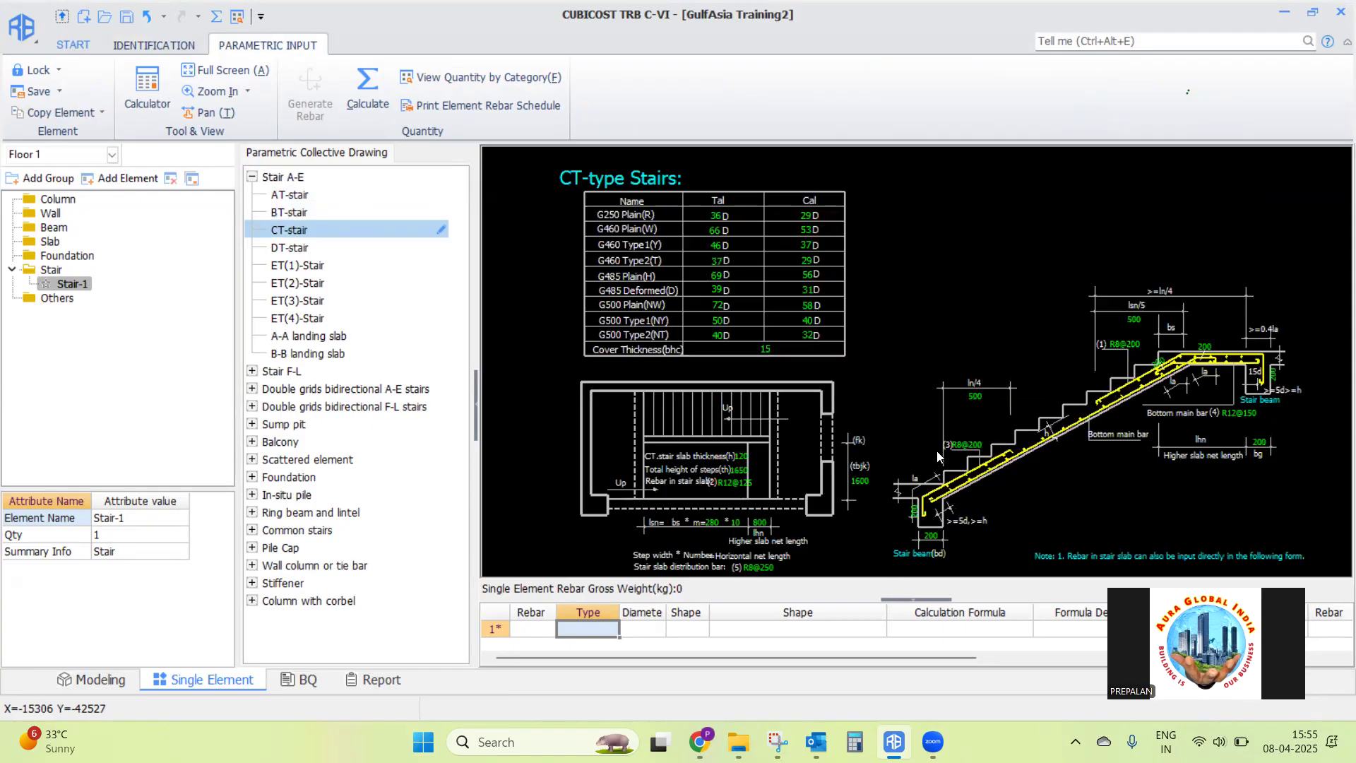
click(306, 249)
click(306, 267)
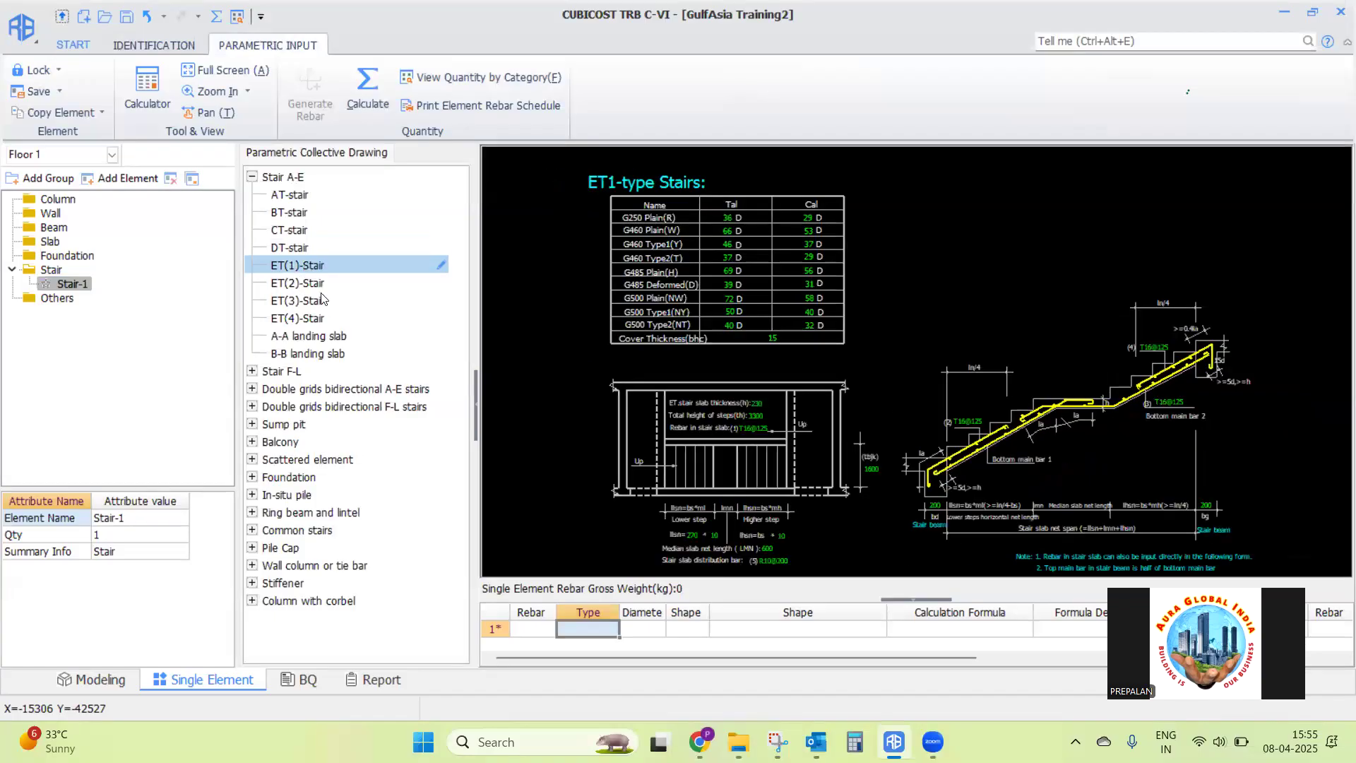
click(304, 284)
click(305, 302)
click(304, 322)
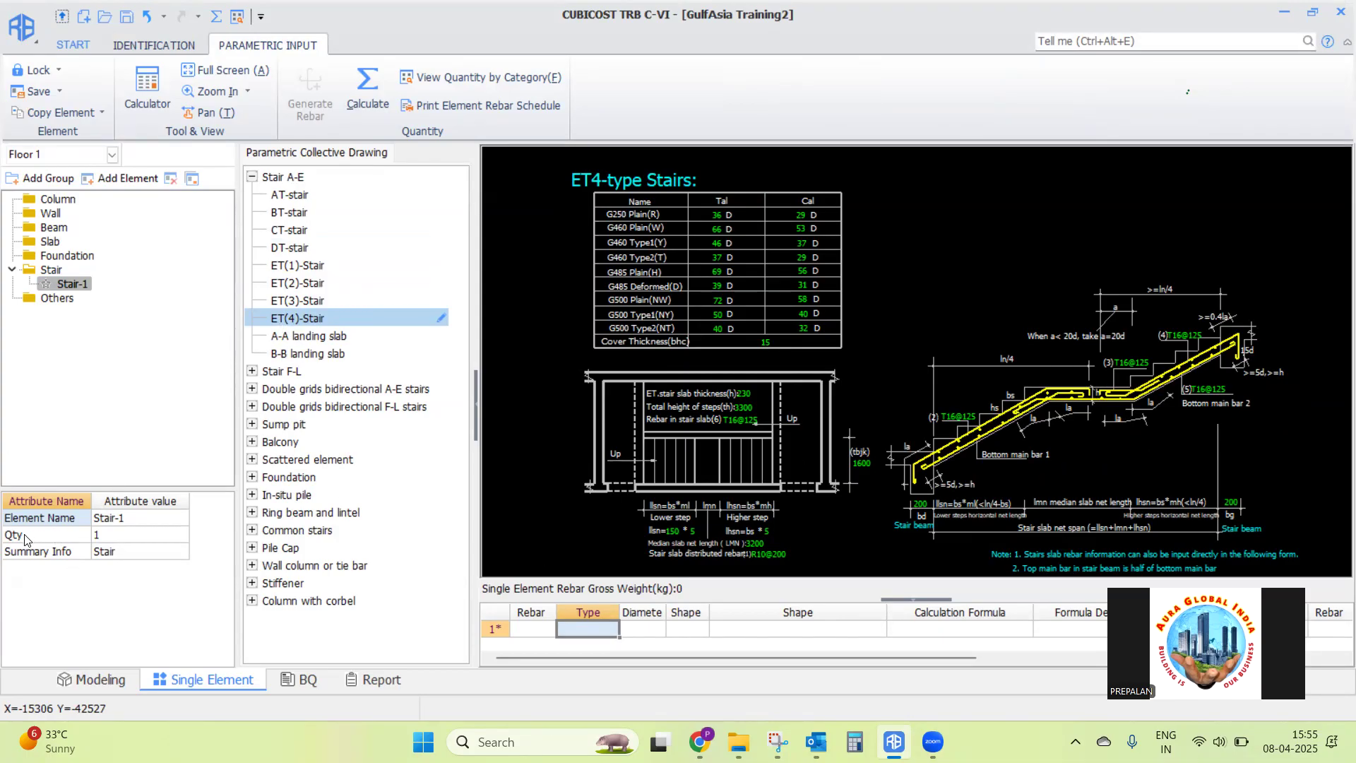
Try a quantity of 3 for Stair-1, and return the quantity to 1
click(111, 538)
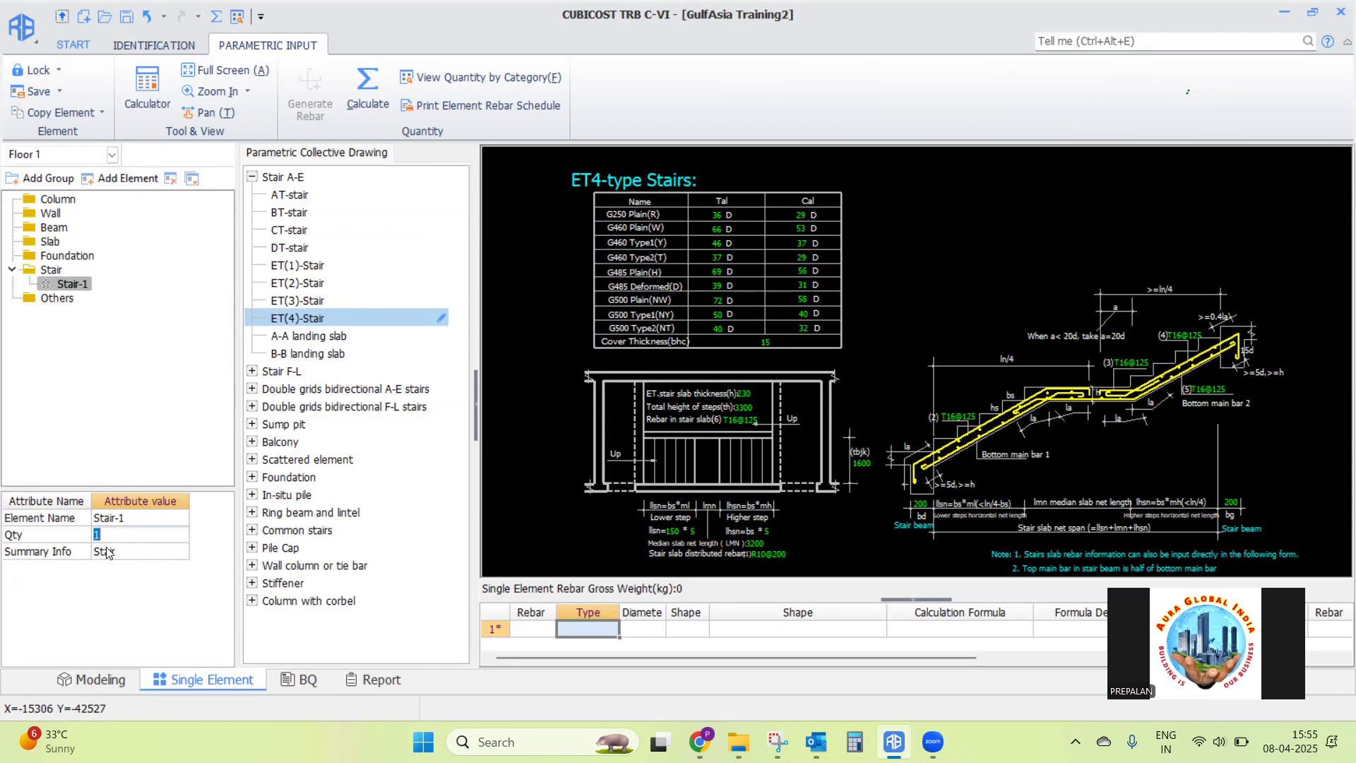
text(2)
key(BackSpace)
text(3)
click(110, 533)
text(1)
click(131, 552)
Inspect the ET(4) stair section's rebar labels and choose the ET(4)-Stair drawing again for Stair-1
scroll(1147, 373, up, 5)
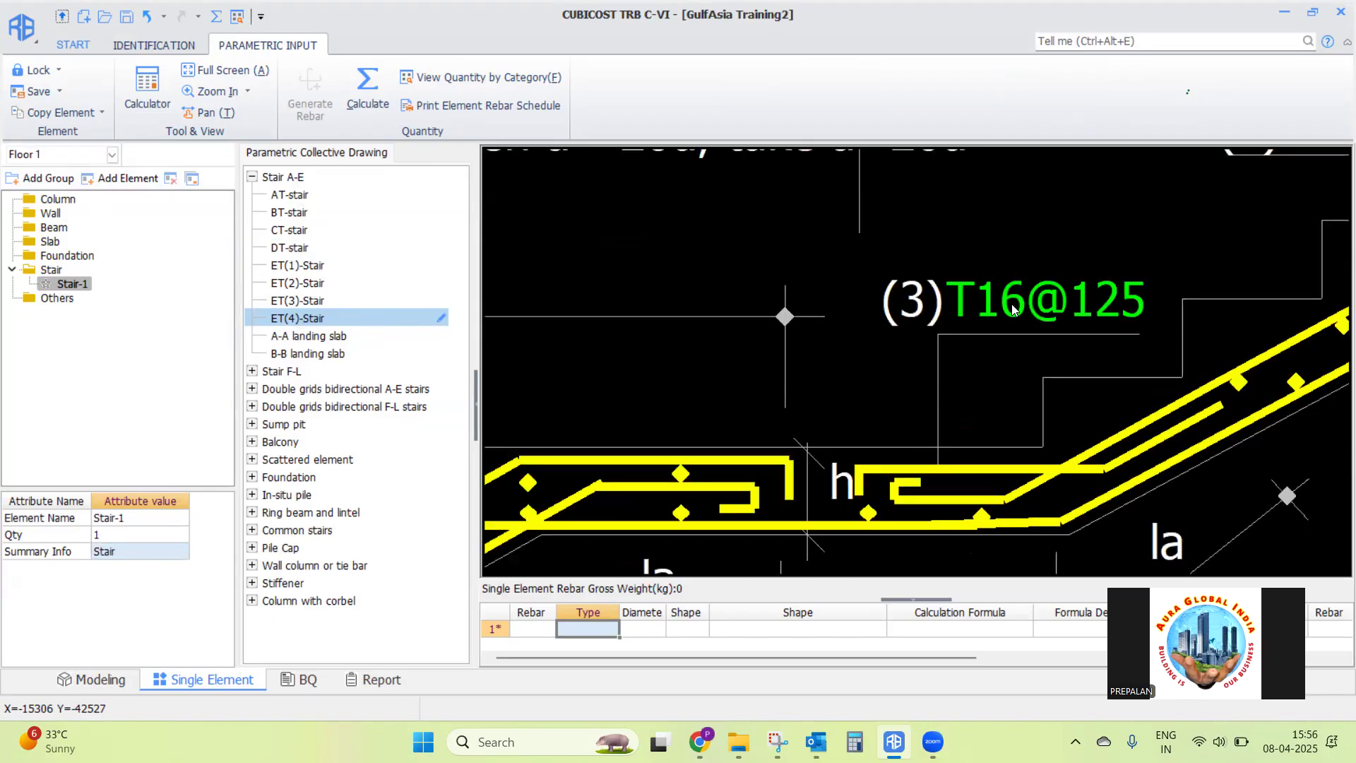
scroll(980, 305, down, 8)
scroll(946, 302, up, 6)
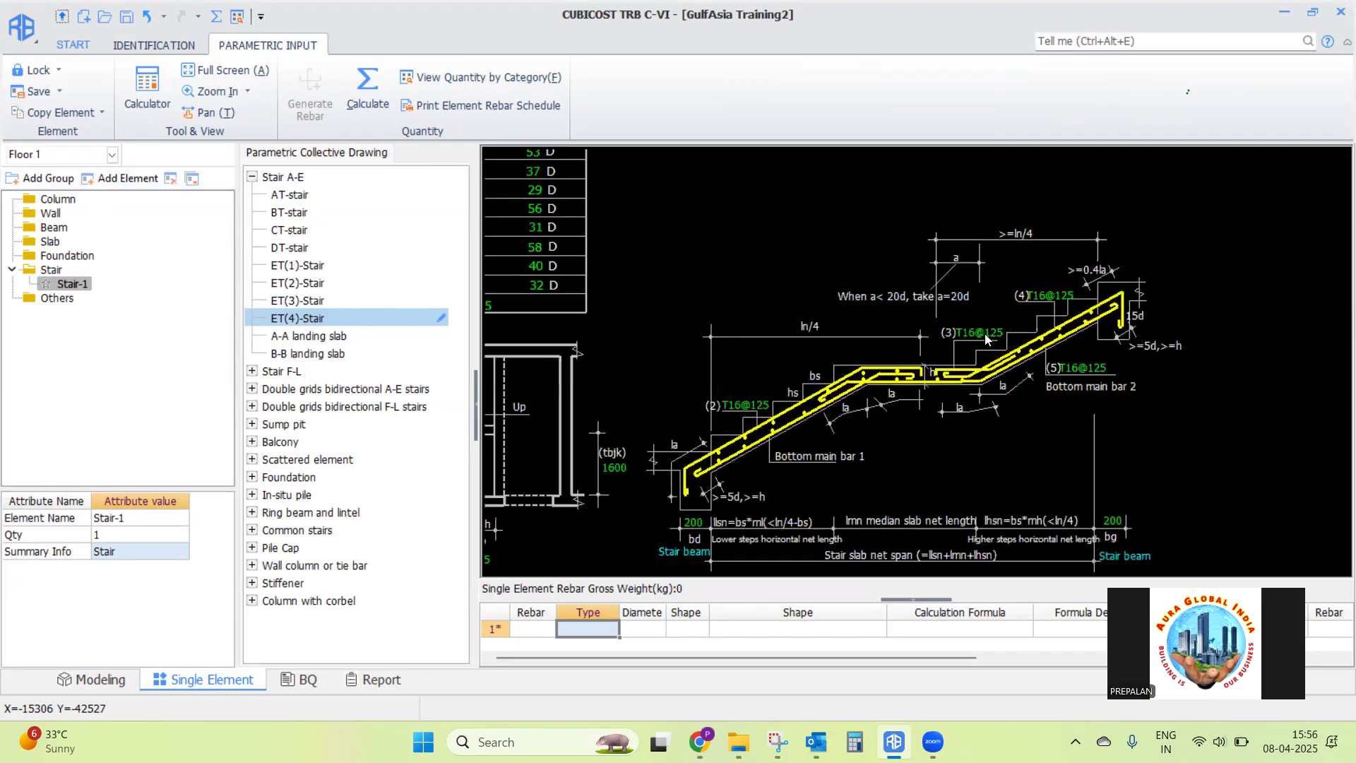
scroll(1035, 345, down, 3)
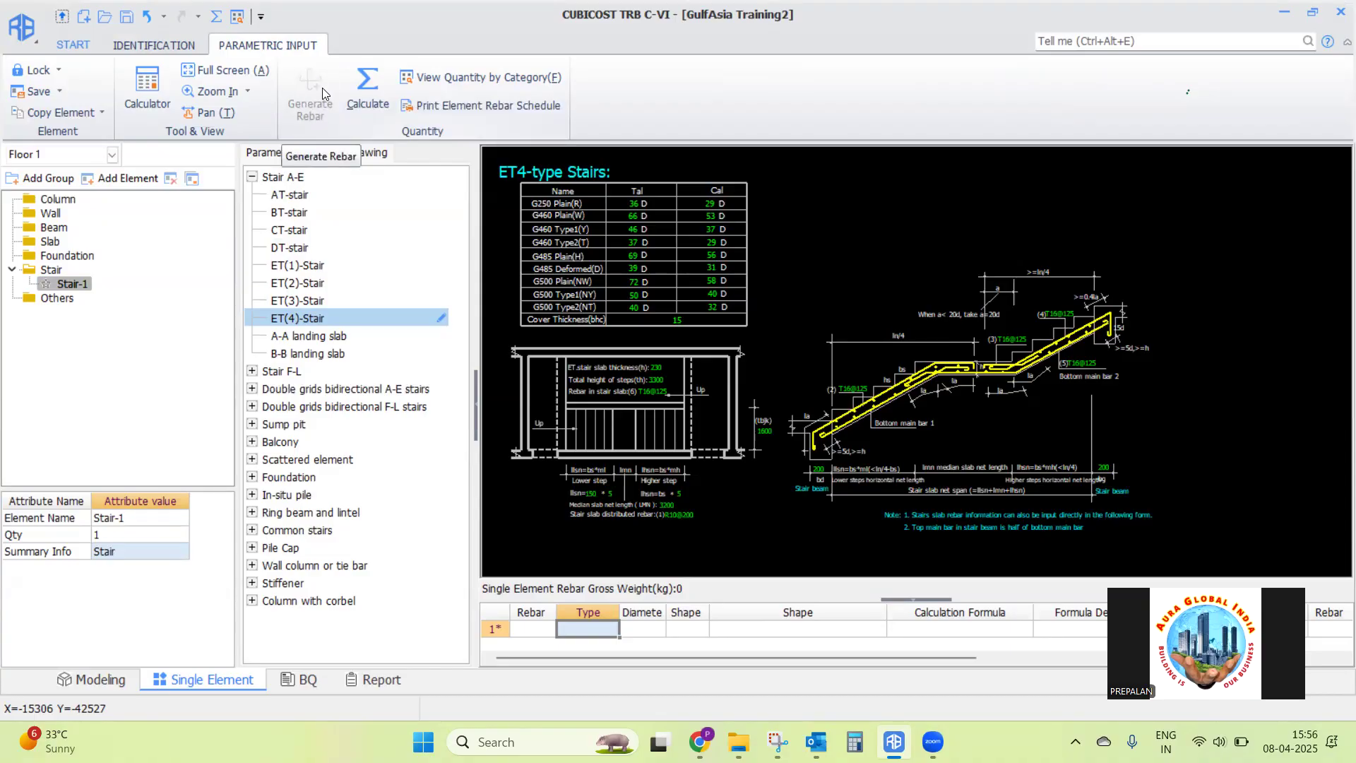
click(308, 318)
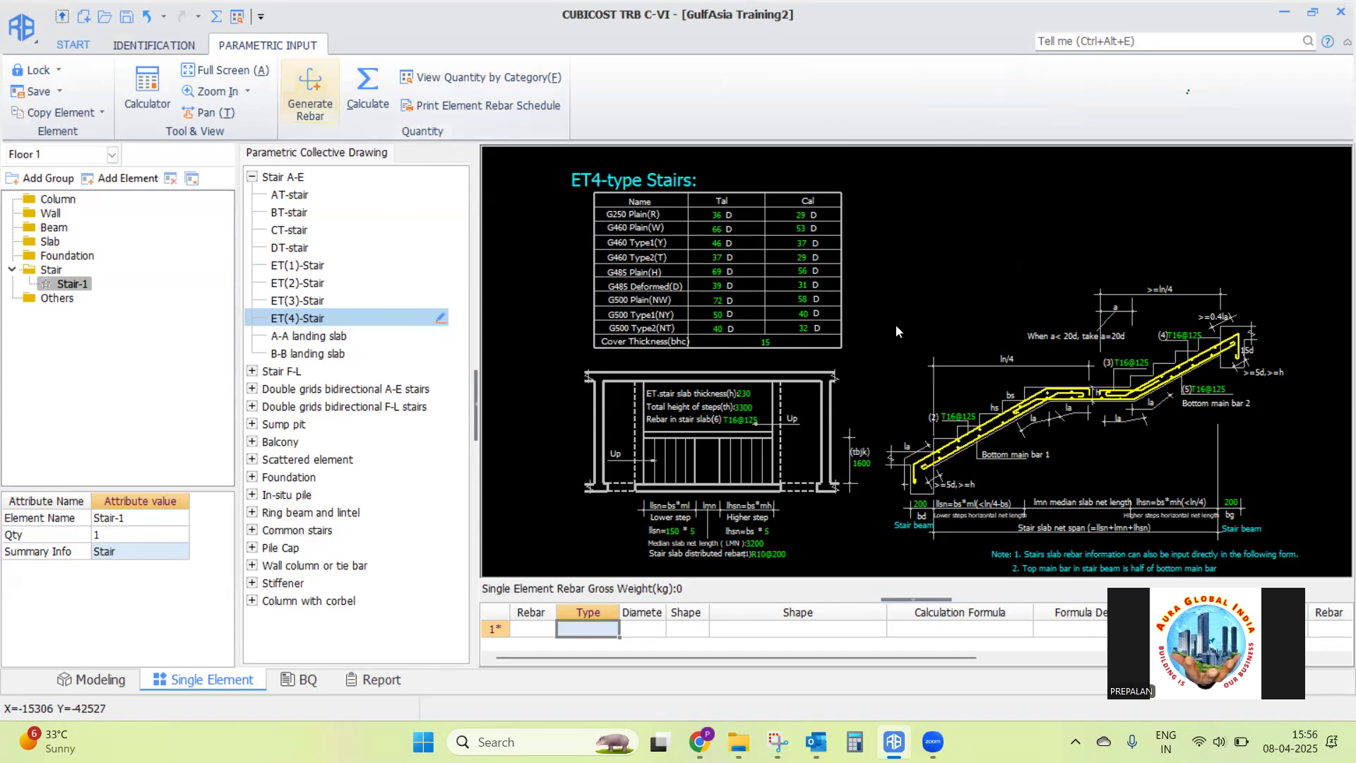
Set rebar (2) on the lower flight of the ET(4) stair section to T20@125
scroll(992, 453, up, 3)
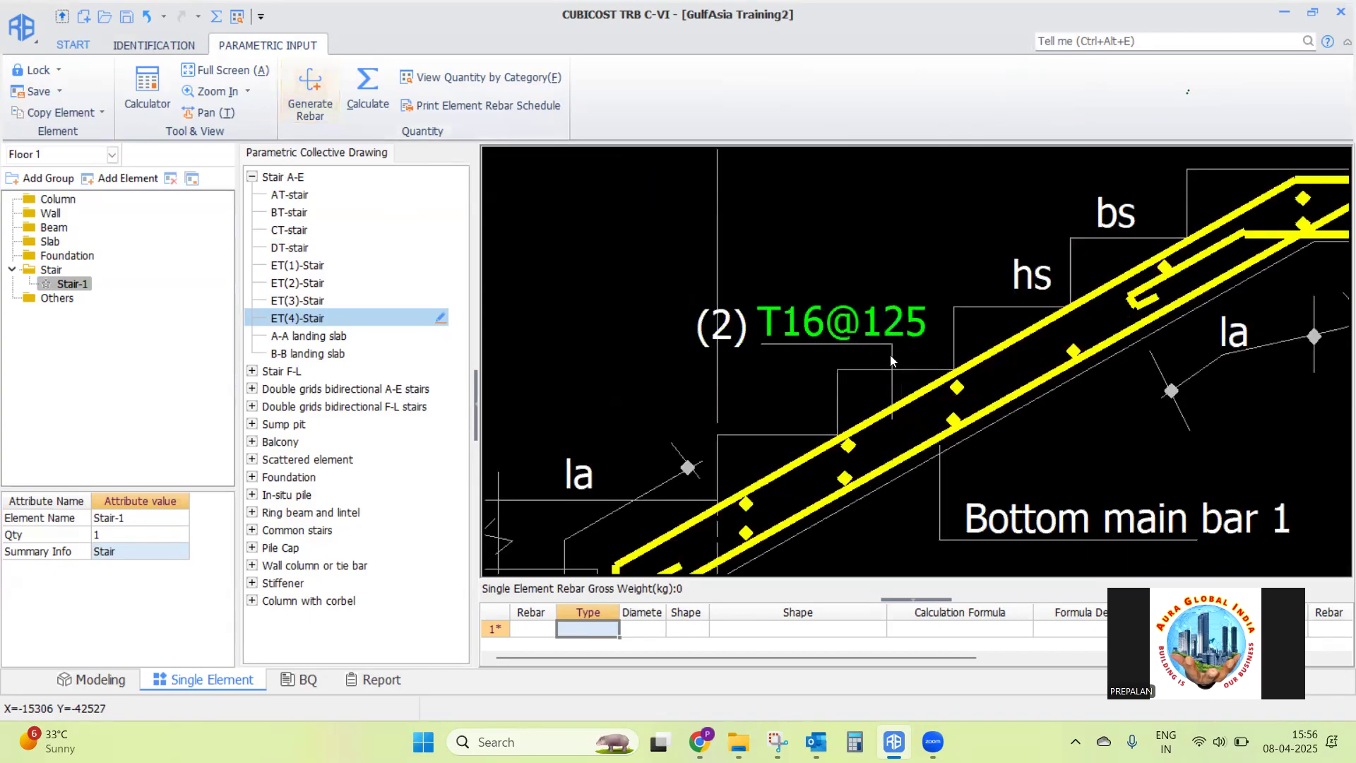
double_click(823, 323)
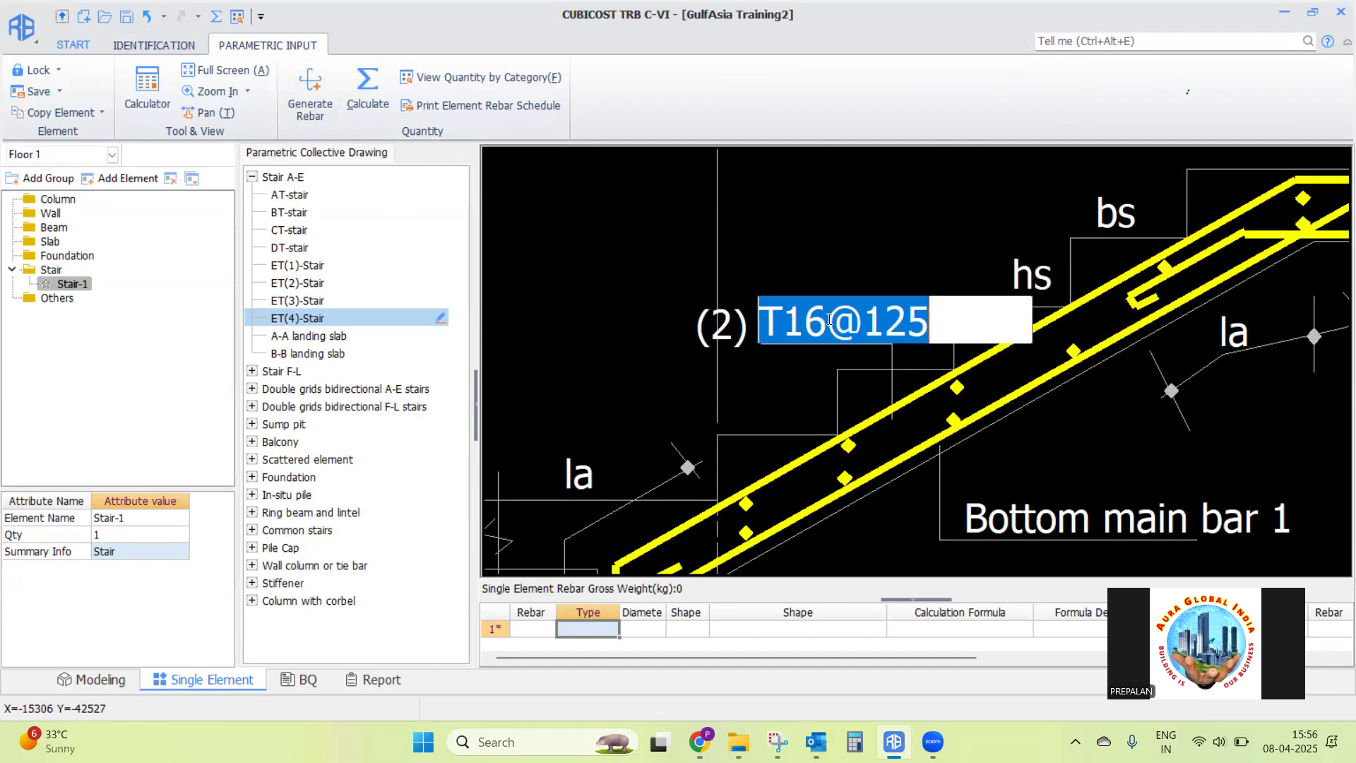
drag(828, 324, 791, 323)
text(20)
key(Return)
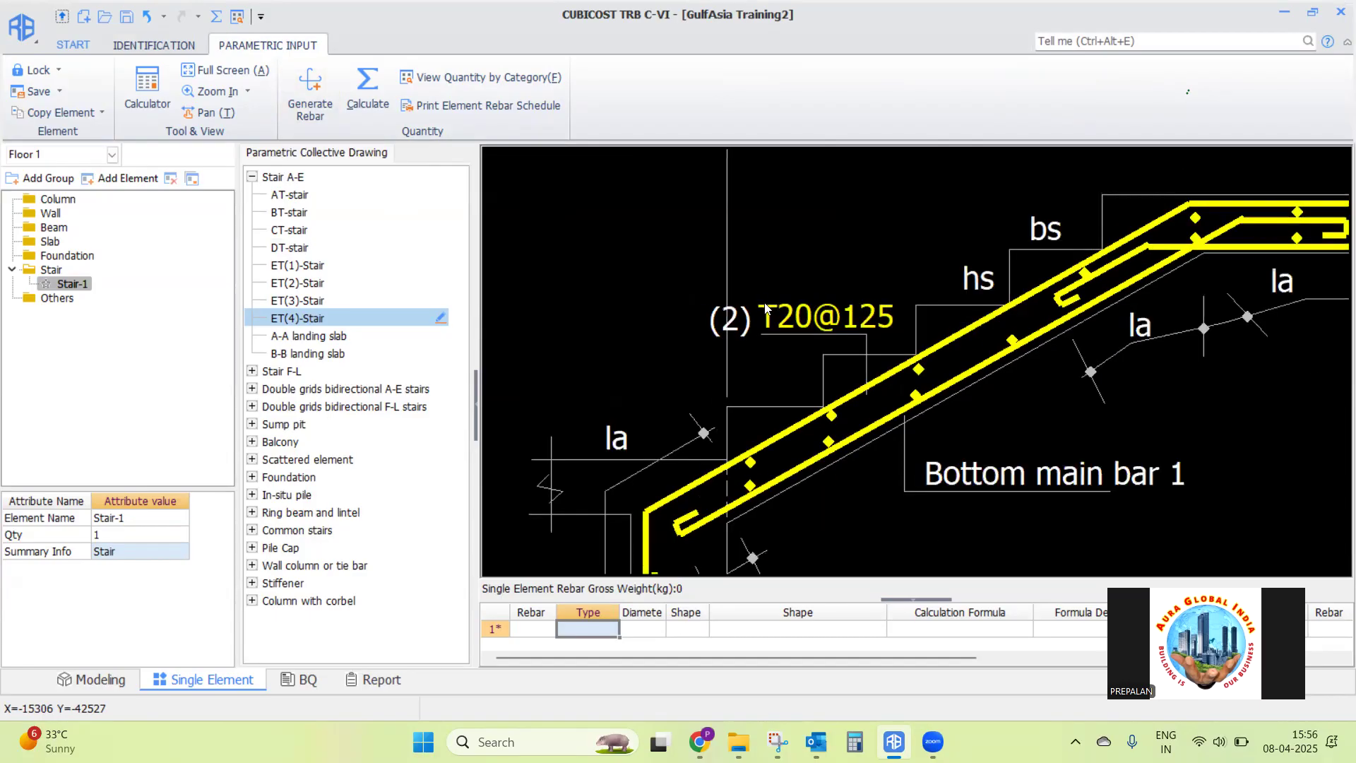
scroll(629, 296, down, 3)
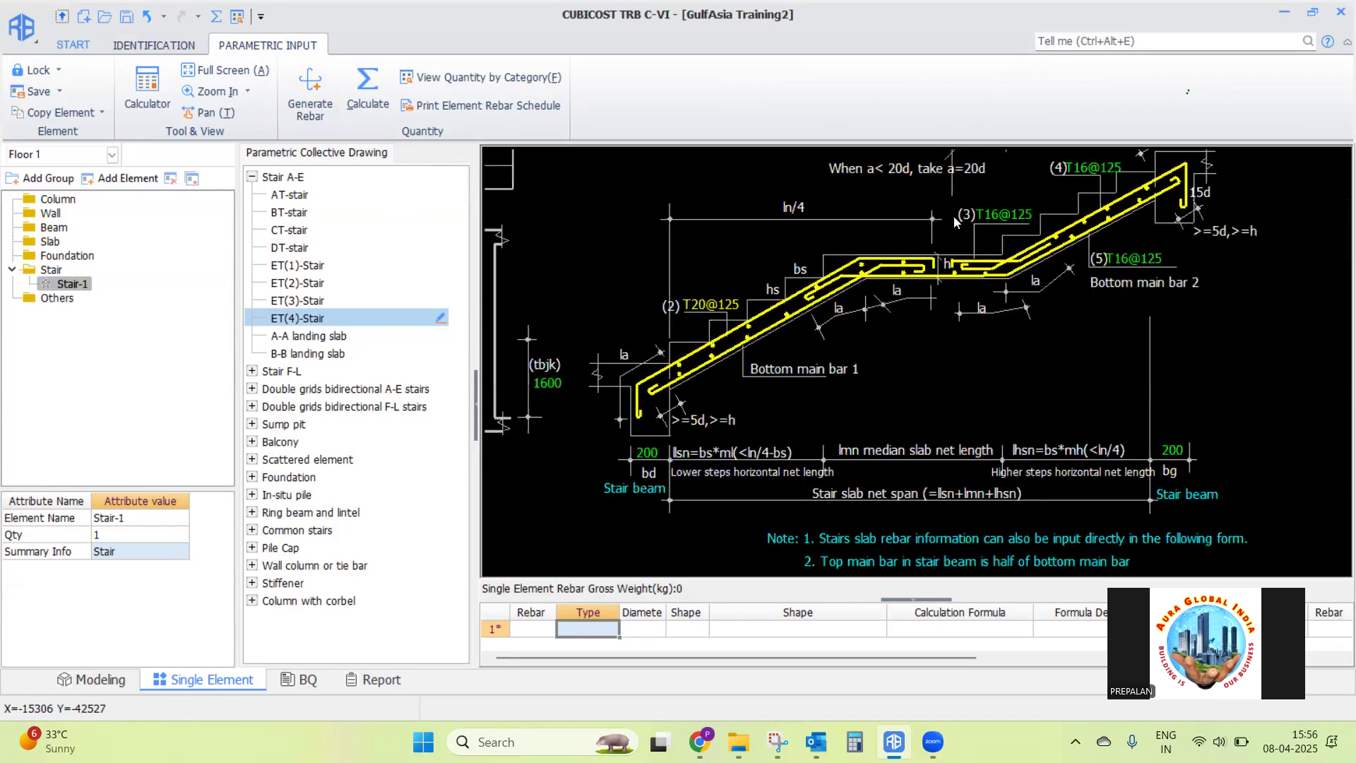
Set rebars (3), (4) and (5) in the stair section to T20@125, matching rebar (2)
click(718, 303)
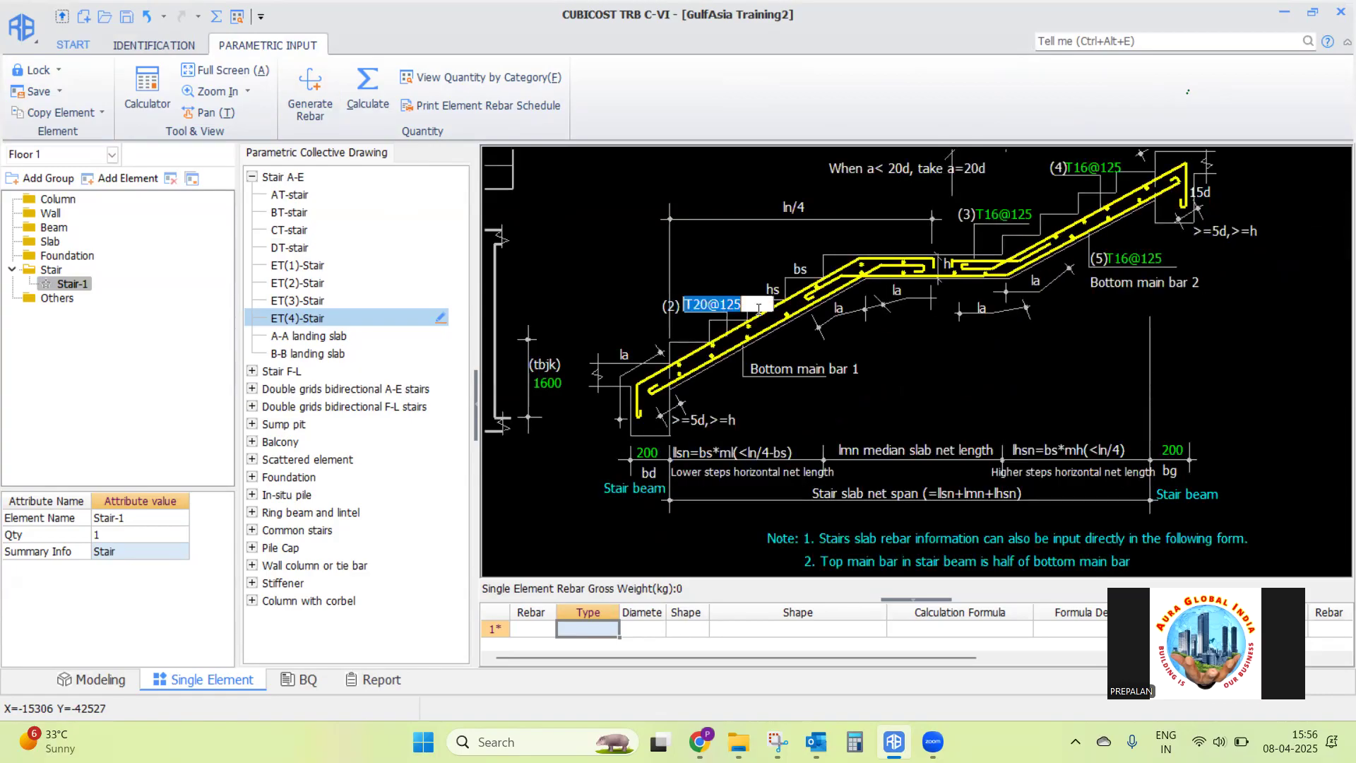
click(982, 214)
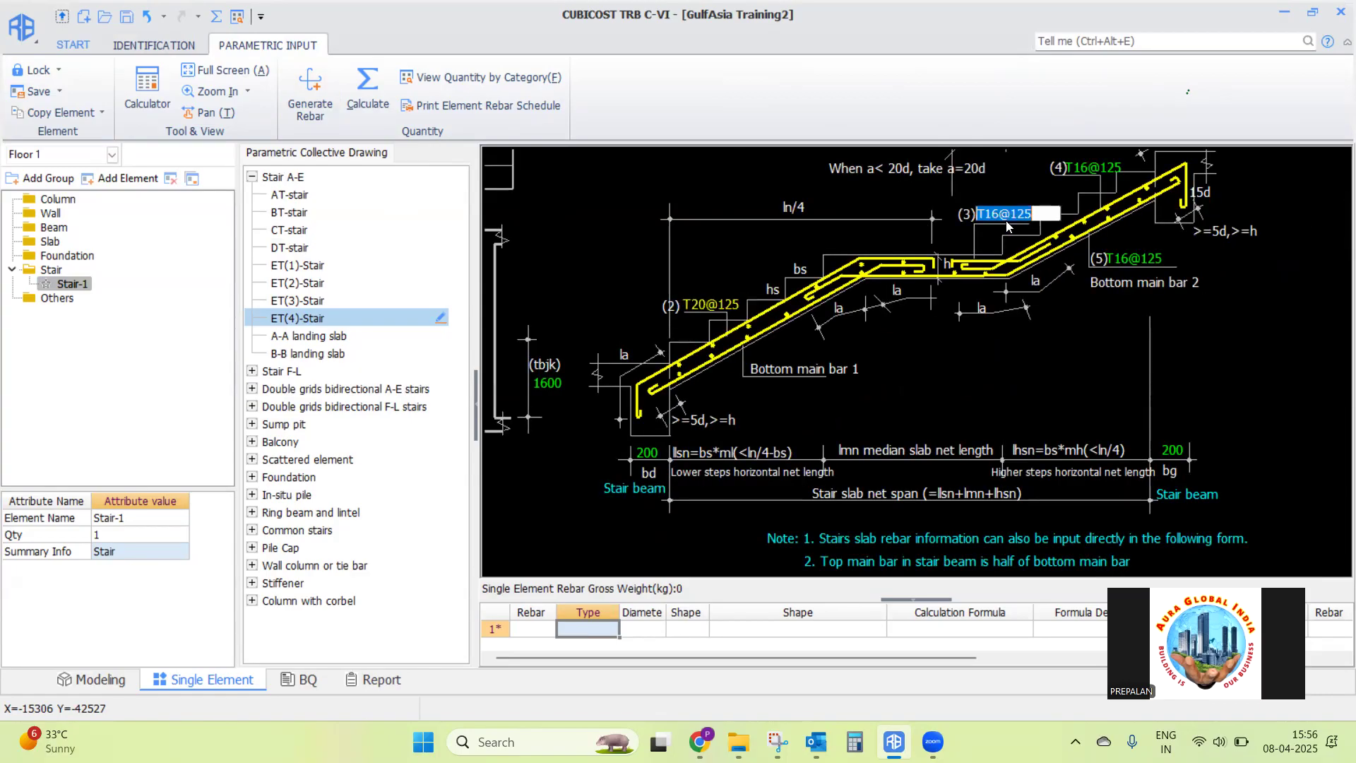
text(T20@125)
key(Return)
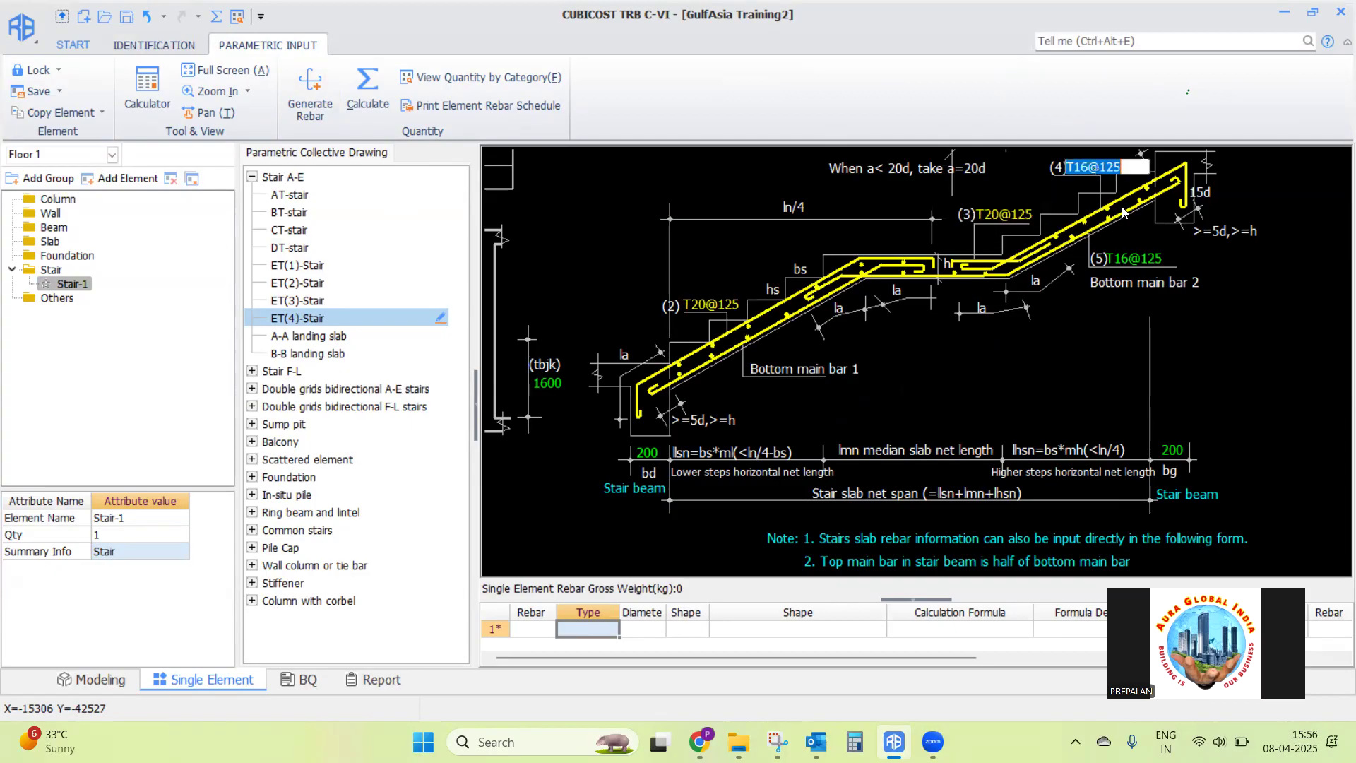
text(T20@125)
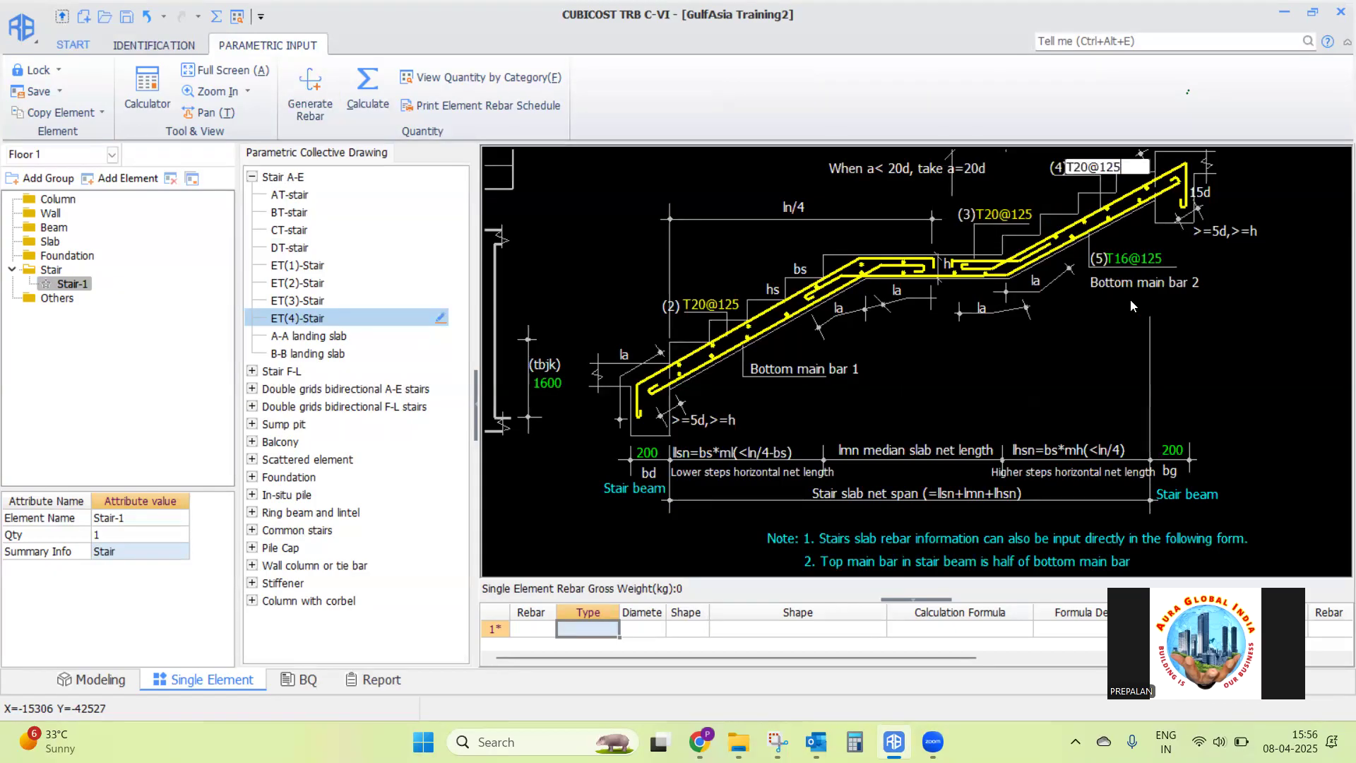
click(1134, 262)
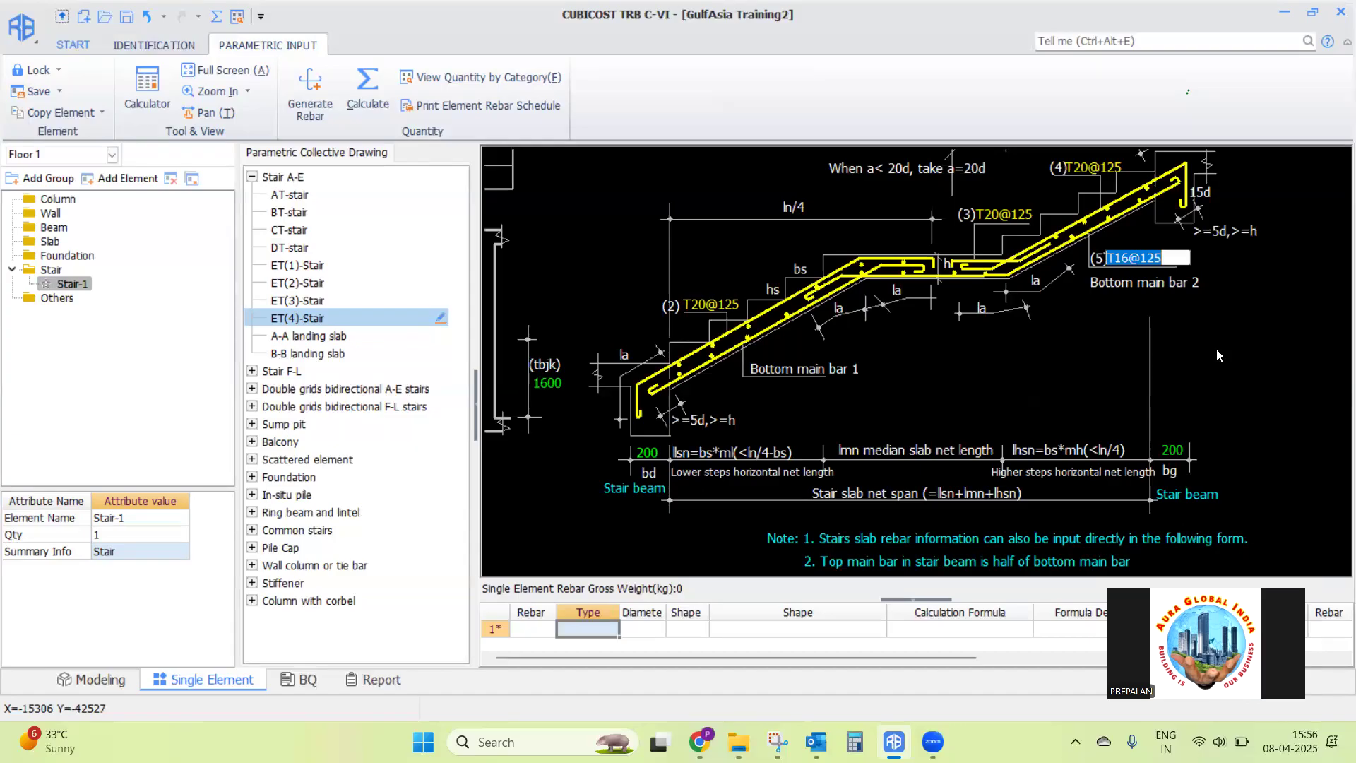
text(T20@125)
key(Return)
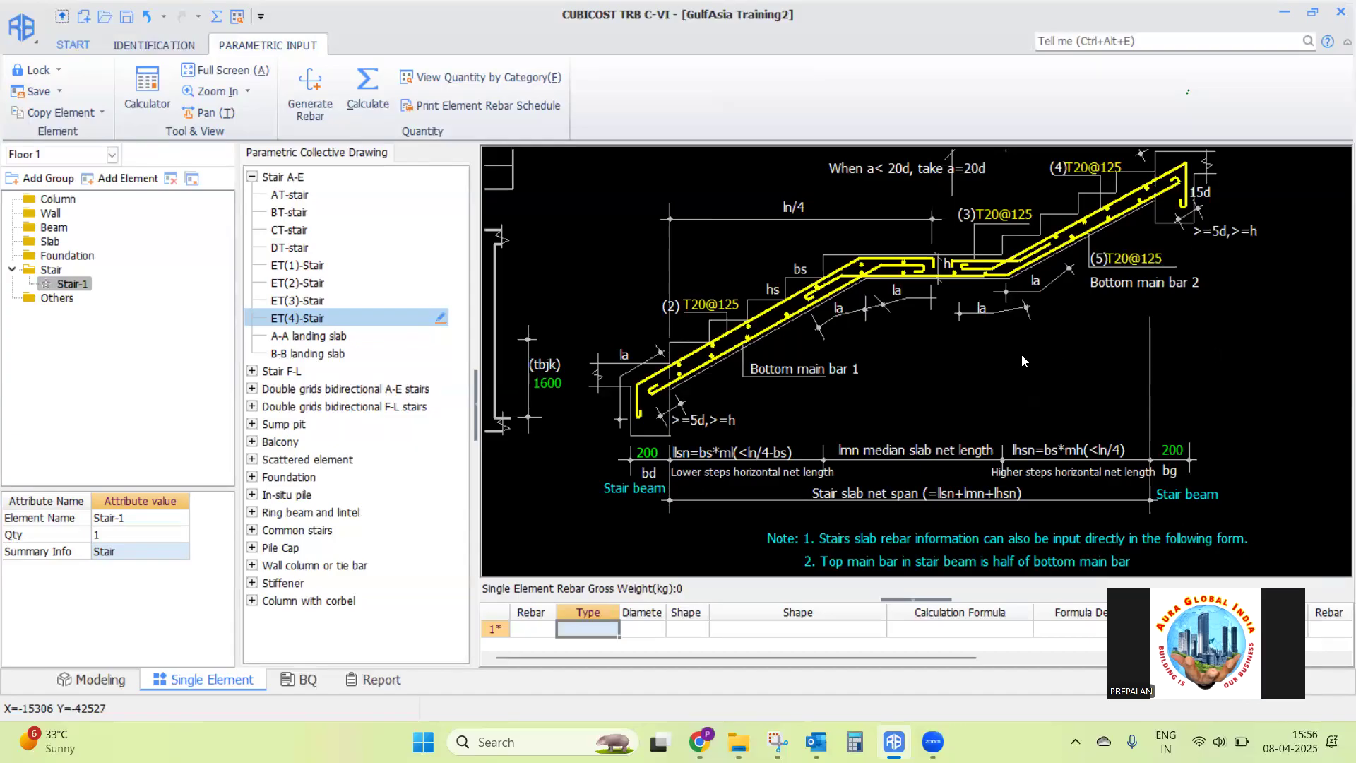
Generate the rebar for Stair-1 and enlarge the rebar table to review all its bars
scroll(735, 380, down, 3)
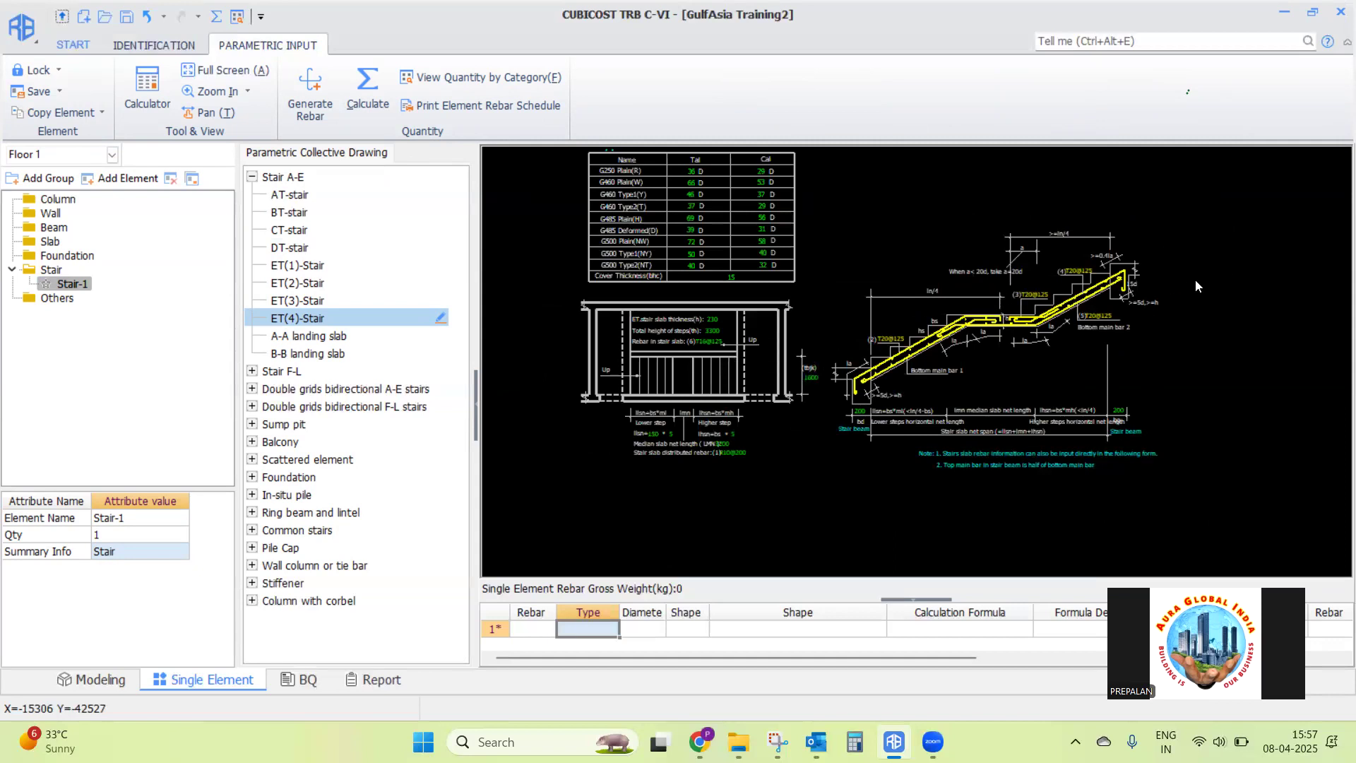
click(306, 94)
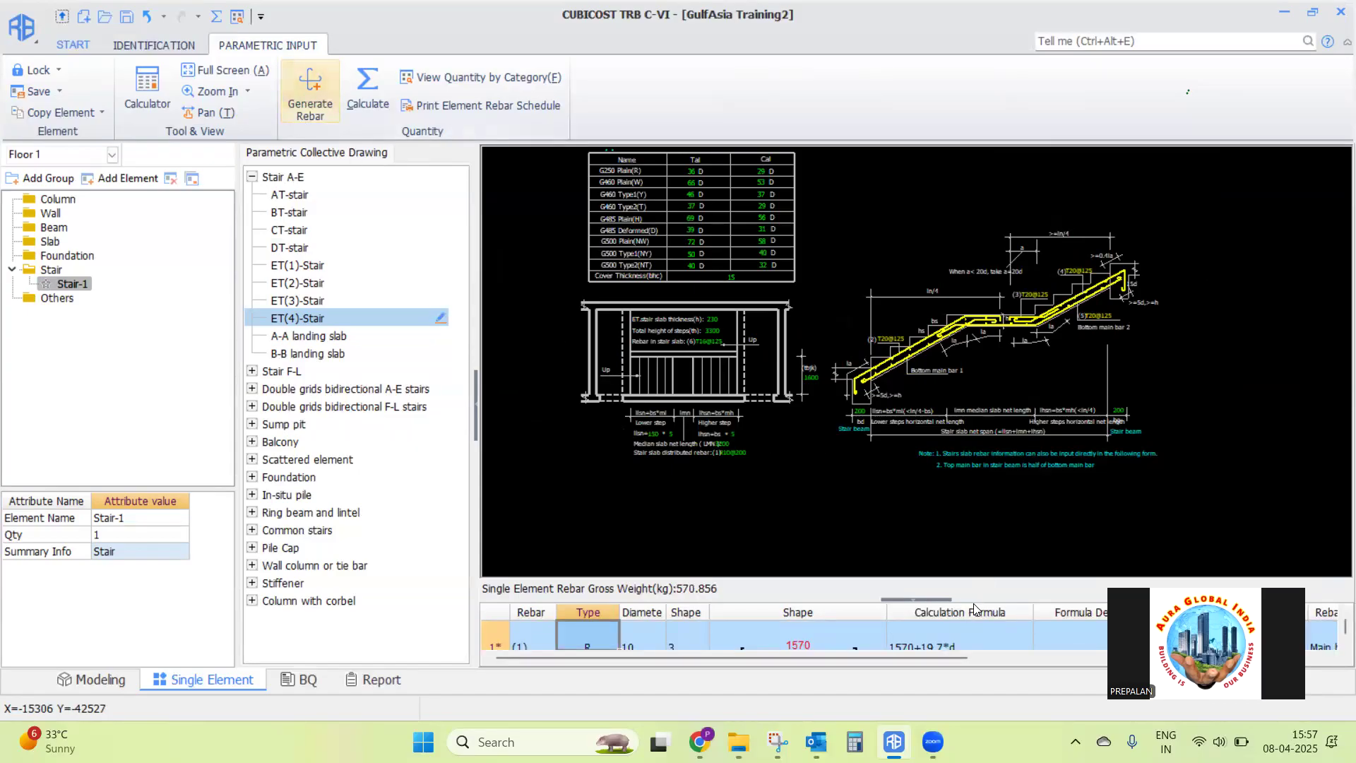
drag(982, 599, 989, 374)
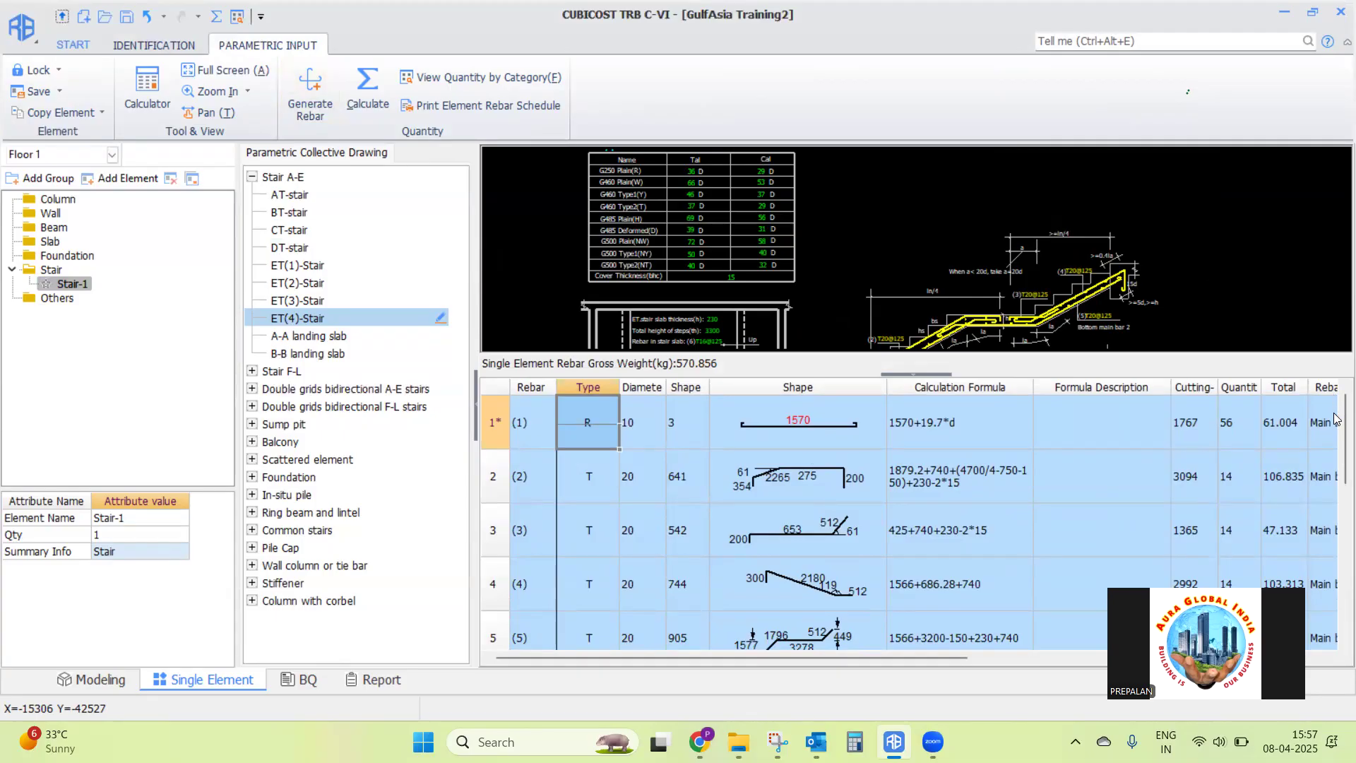
scroll(1334, 418, down, 2)
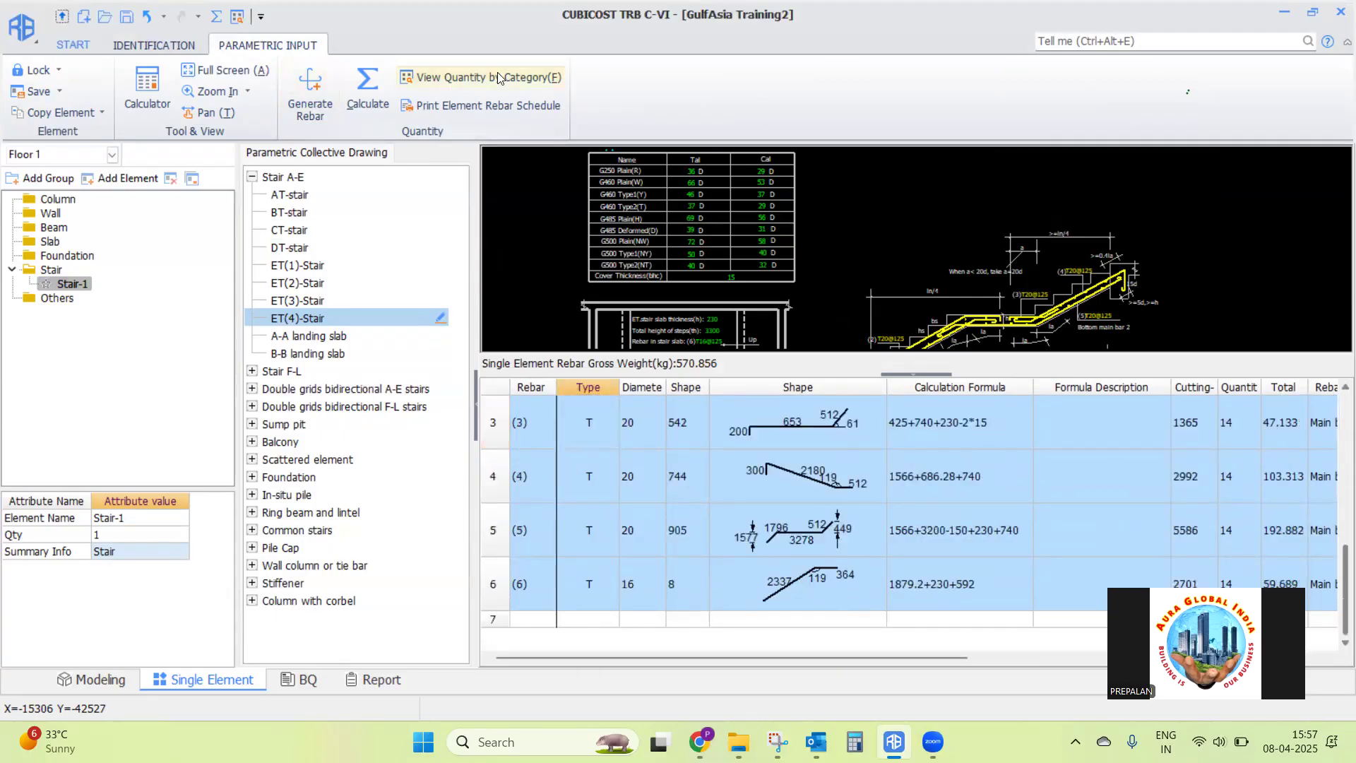
Calculate the Single Element rebar quantities for Floor 1 with the same rebar summed
click(367, 87)
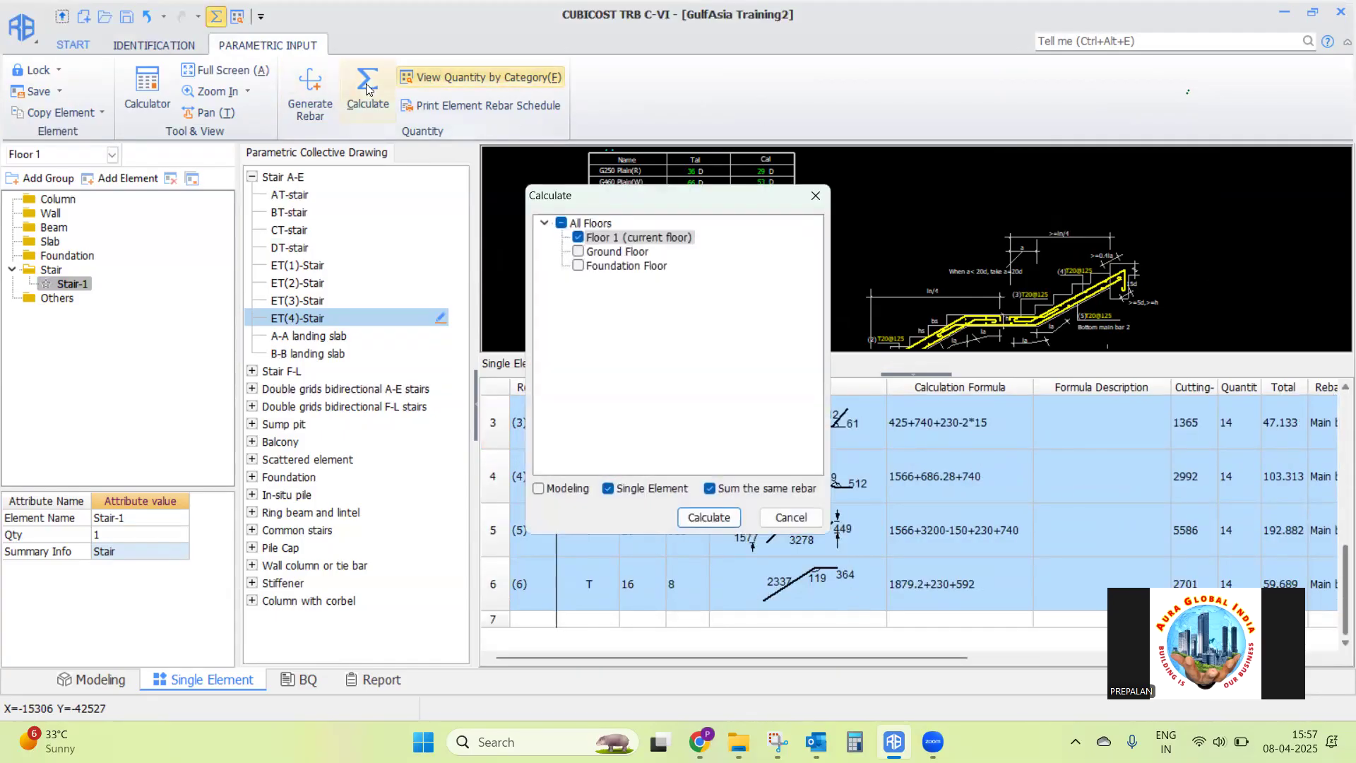
click(707, 515)
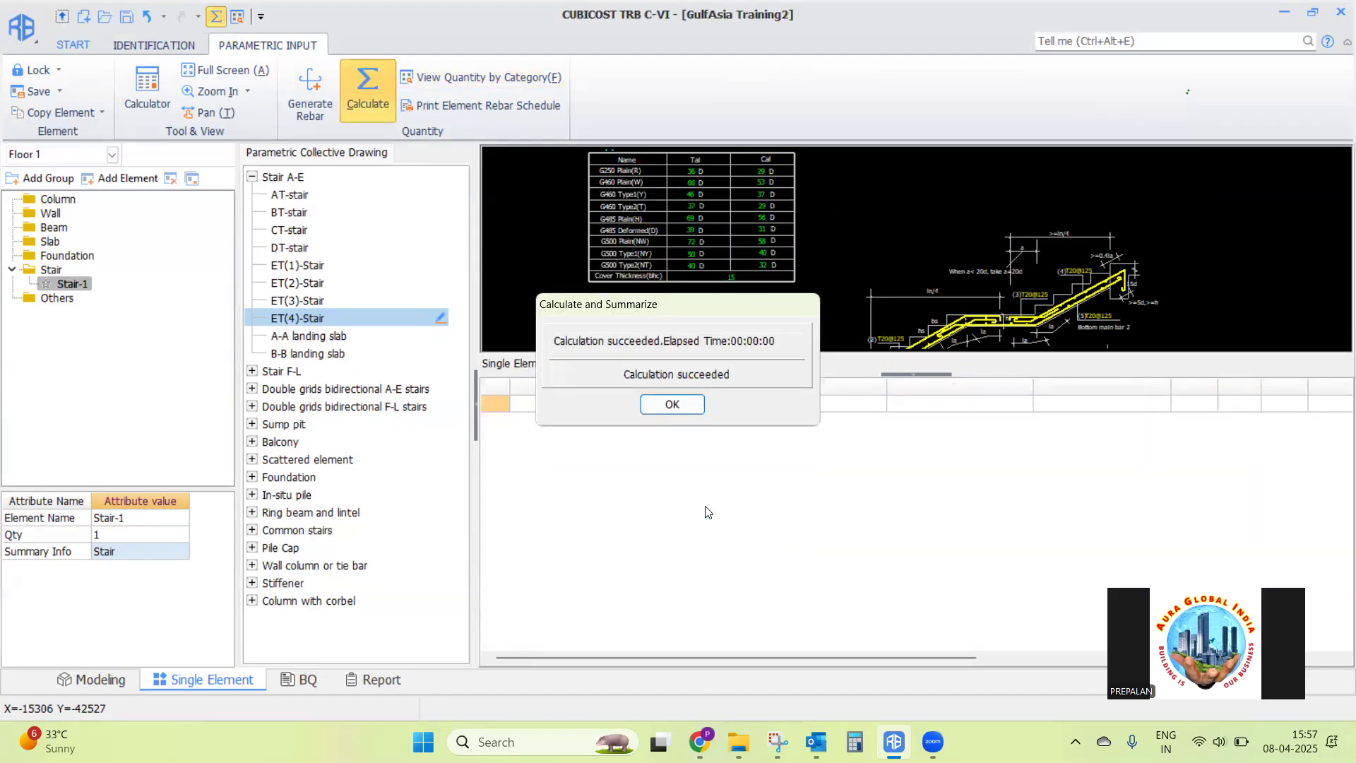
click(674, 403)
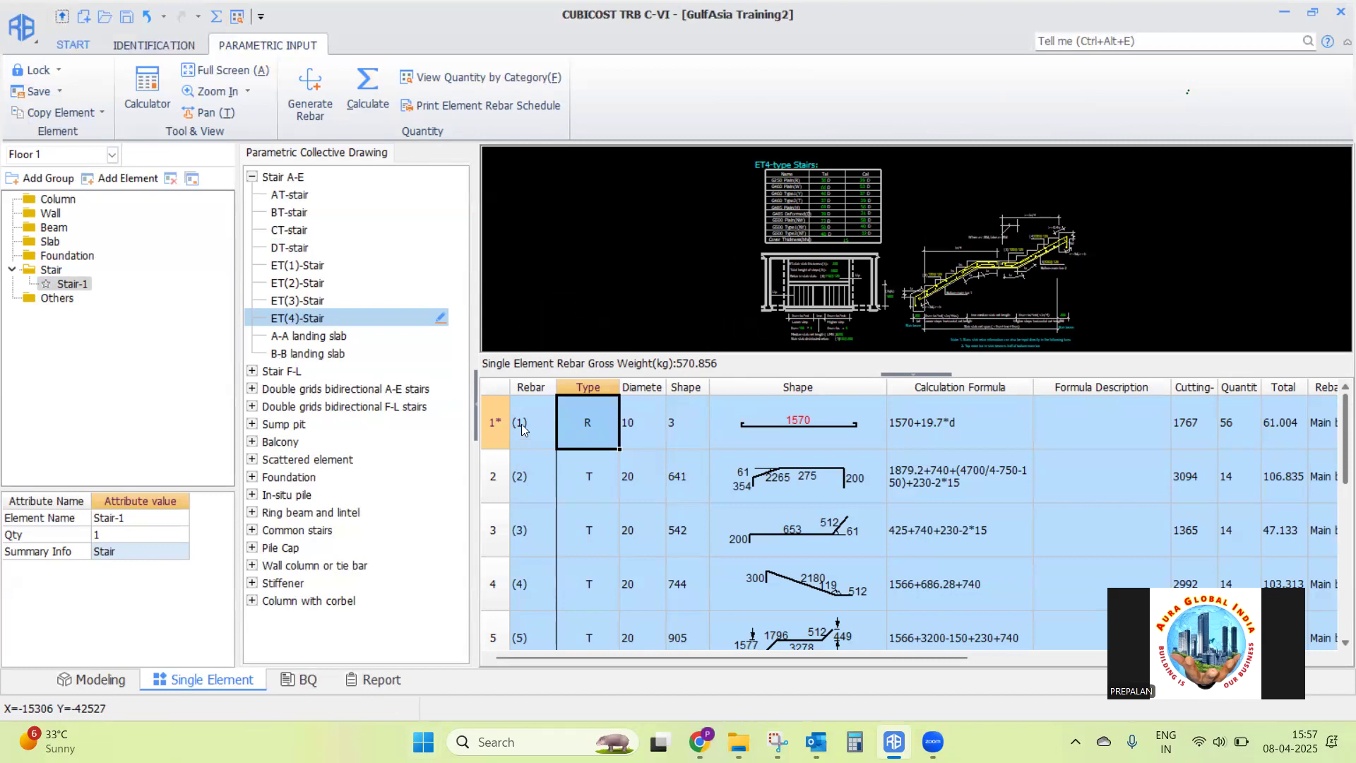
Open the reports with the range limited to Floor 1 single elements, excluding the Ground Floor modeling elements
click(385, 682)
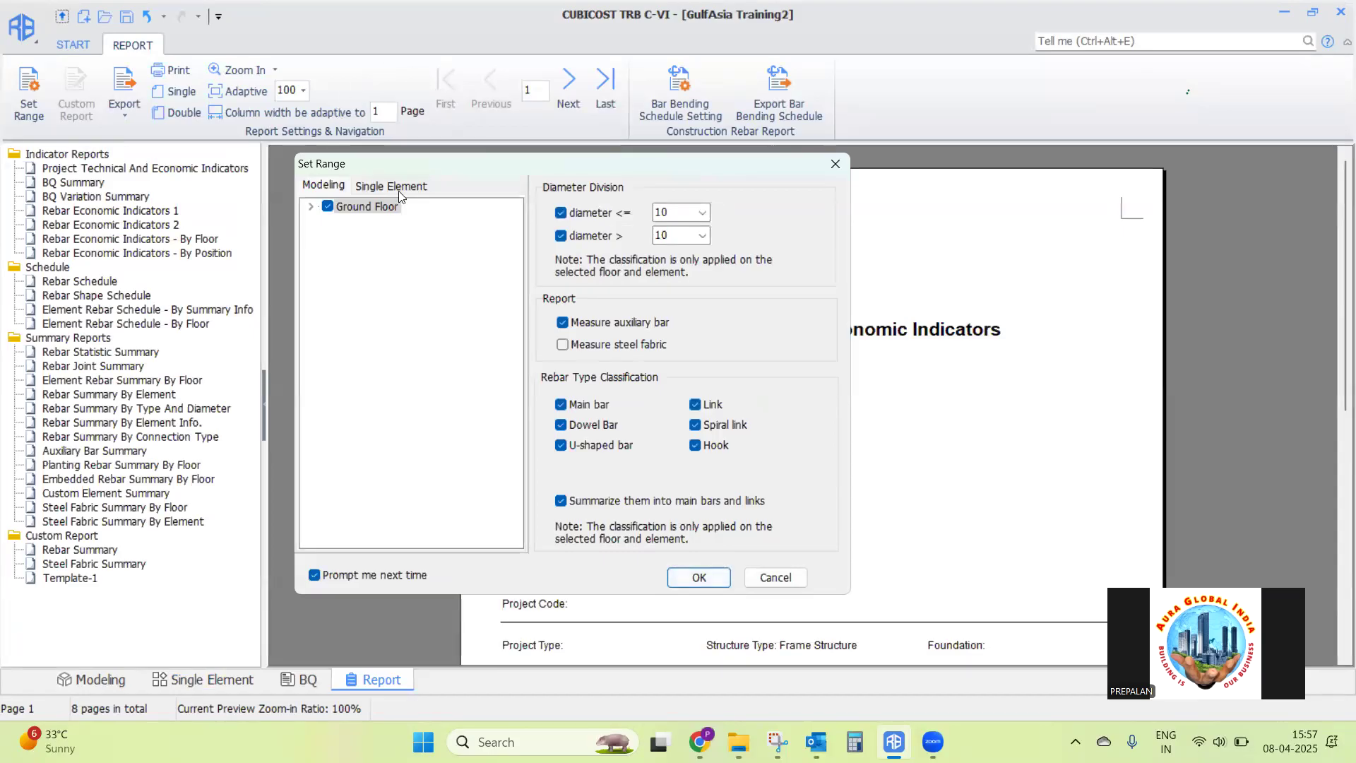
click(327, 207)
click(380, 187)
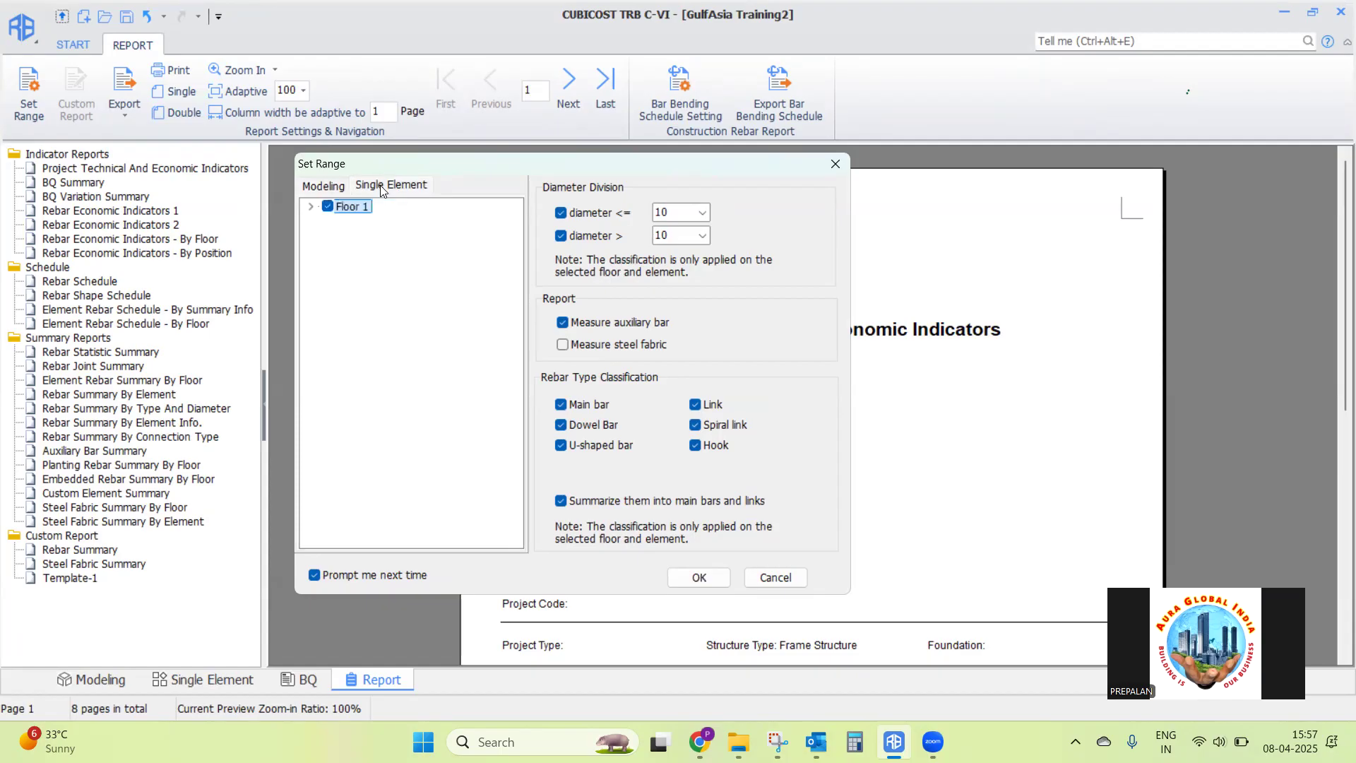
click(311, 207)
click(699, 578)
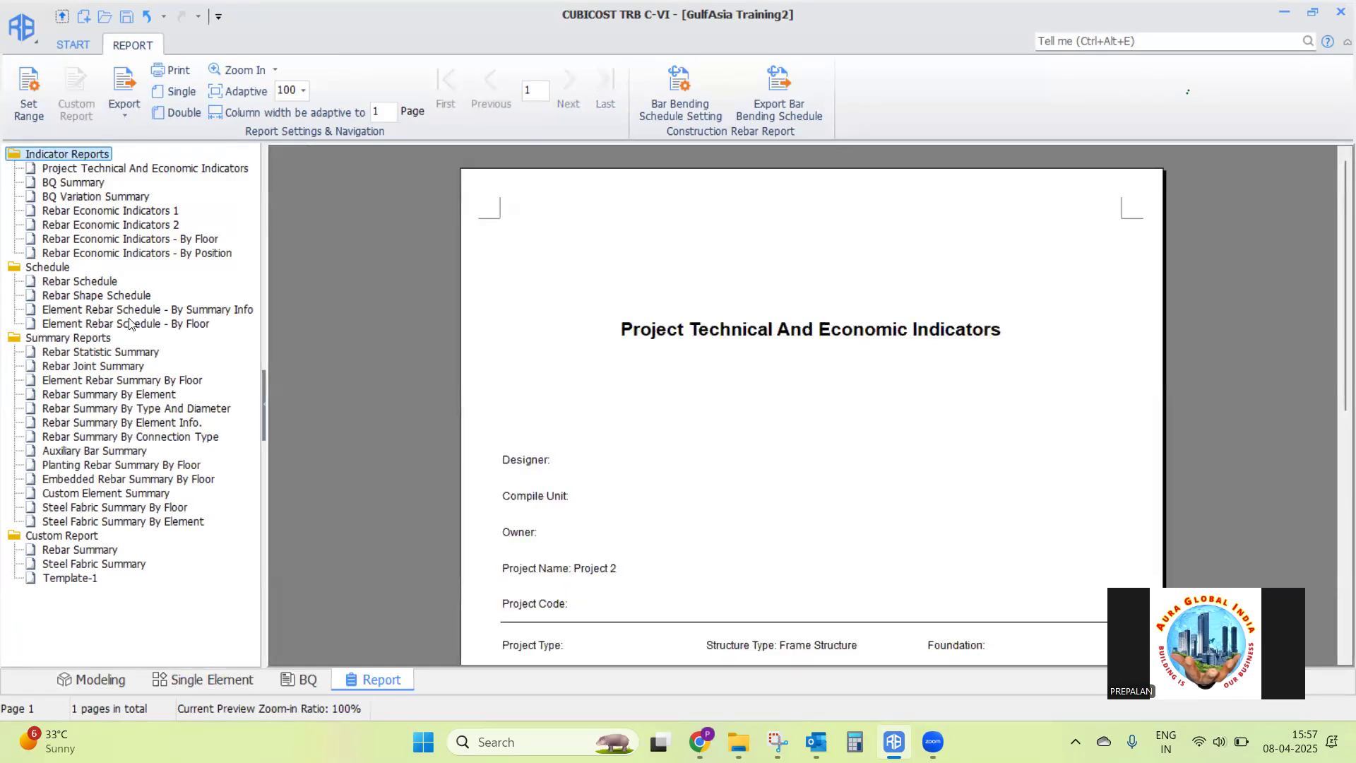
Review Stair-1 in the Rebar Schedule and the custom Rebar Summary report, including the report's total column
click(90, 281)
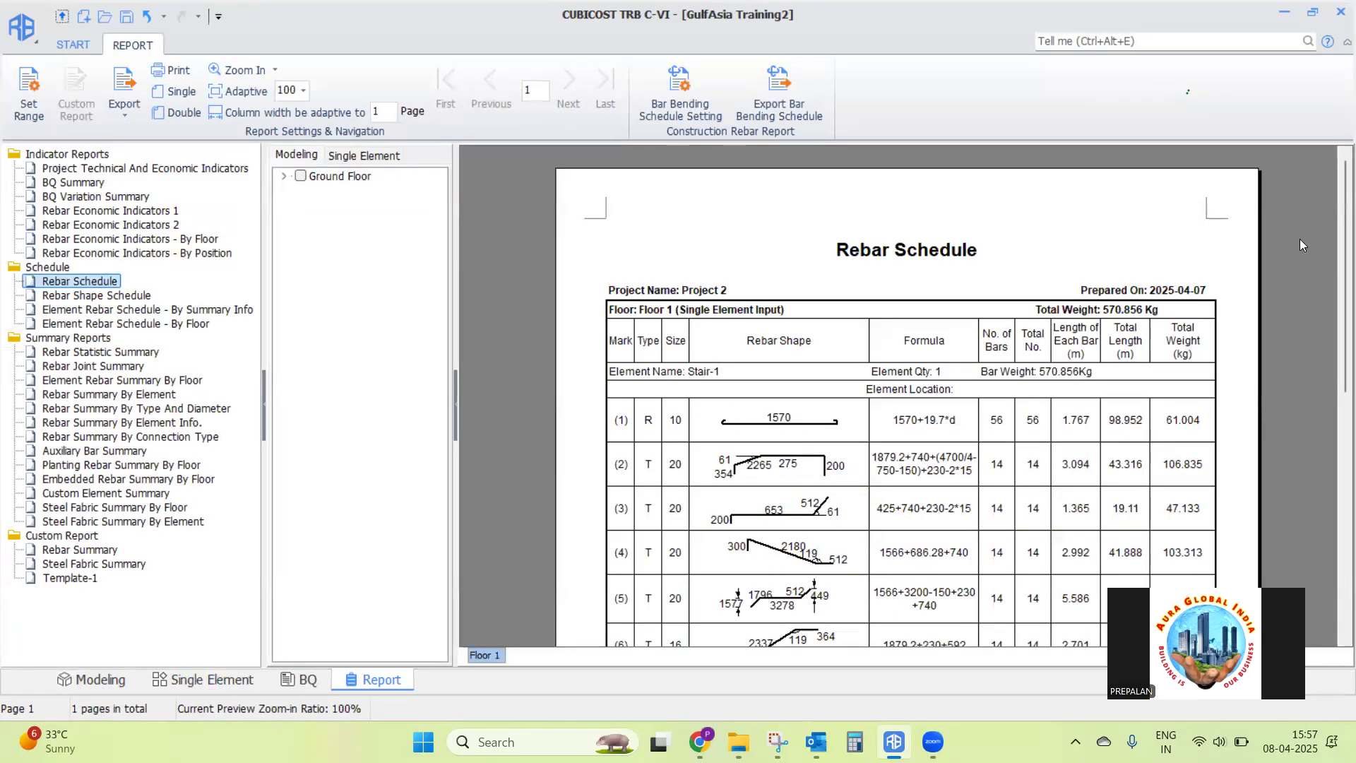
drag(1346, 321, 1346, 526)
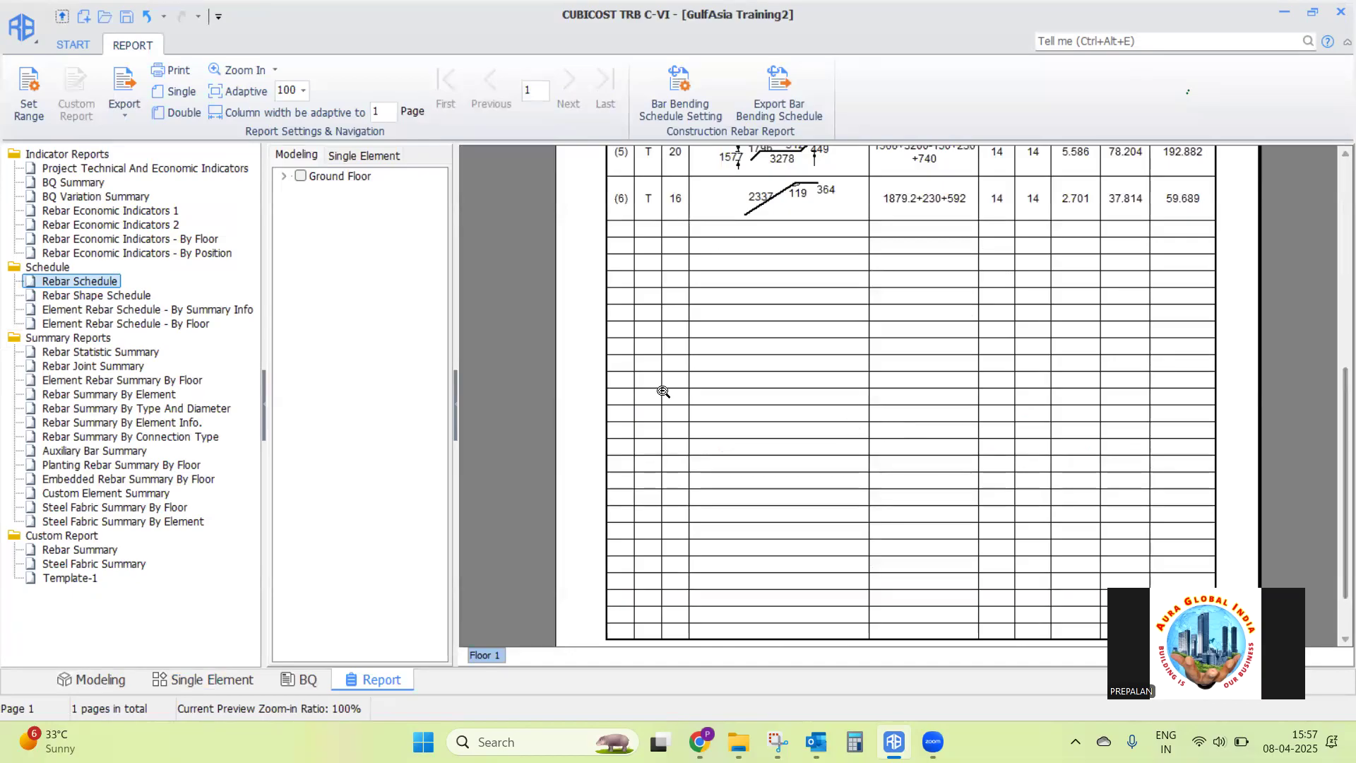
drag(1345, 417, 1346, 212)
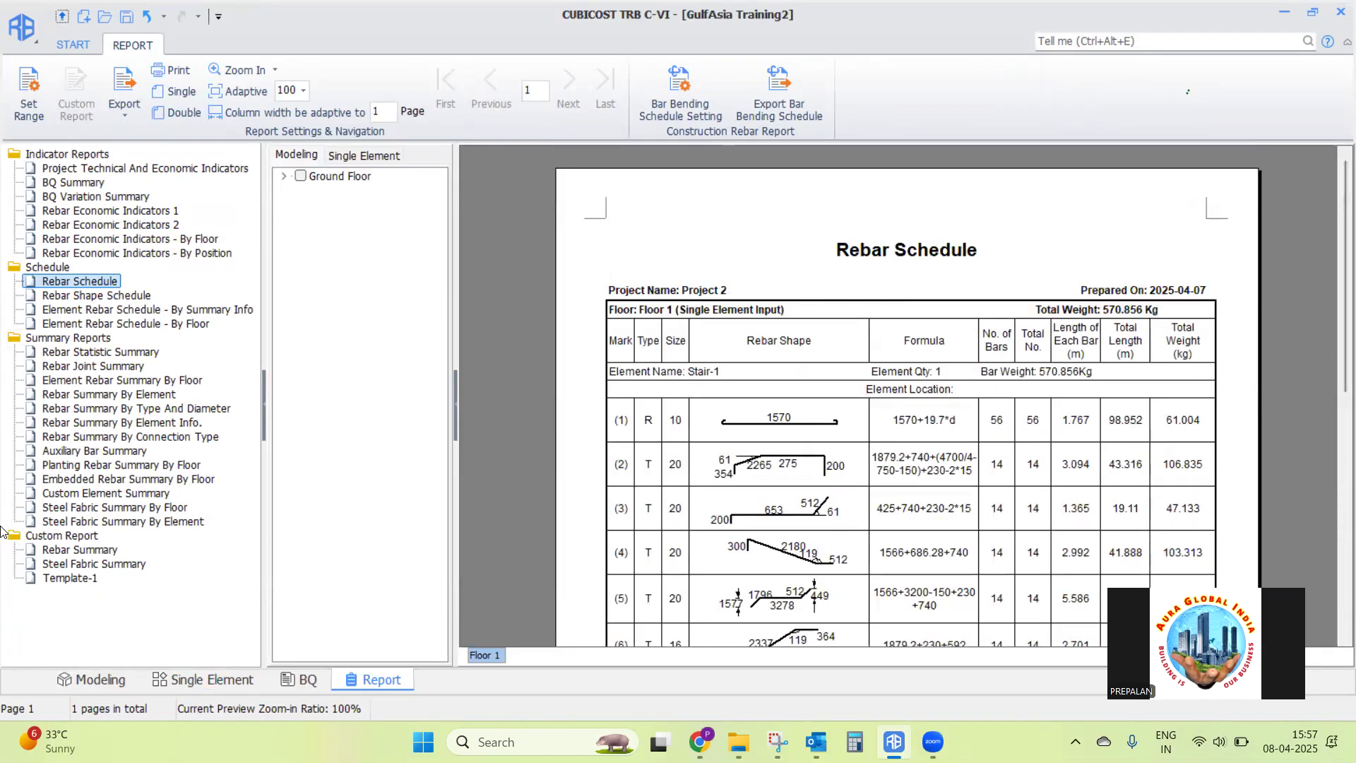
click(80, 551)
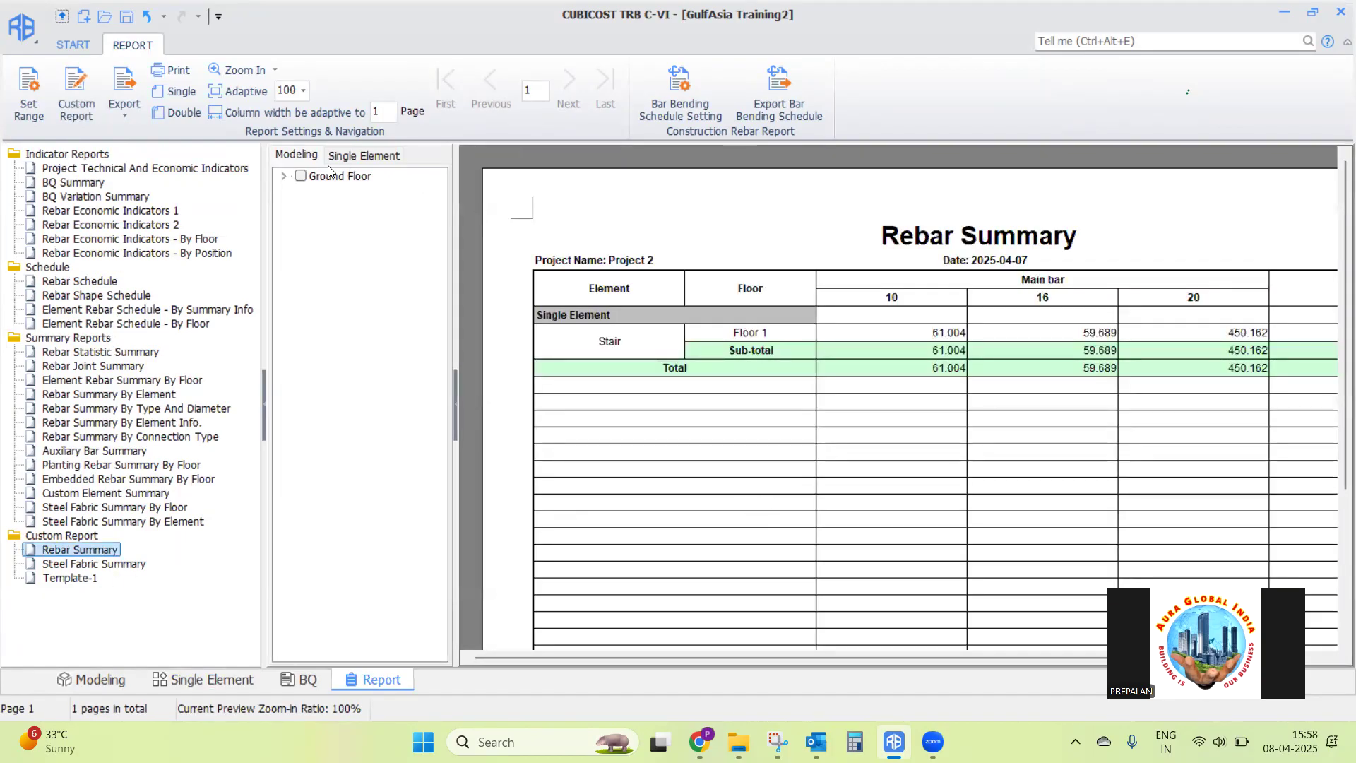
click(353, 154)
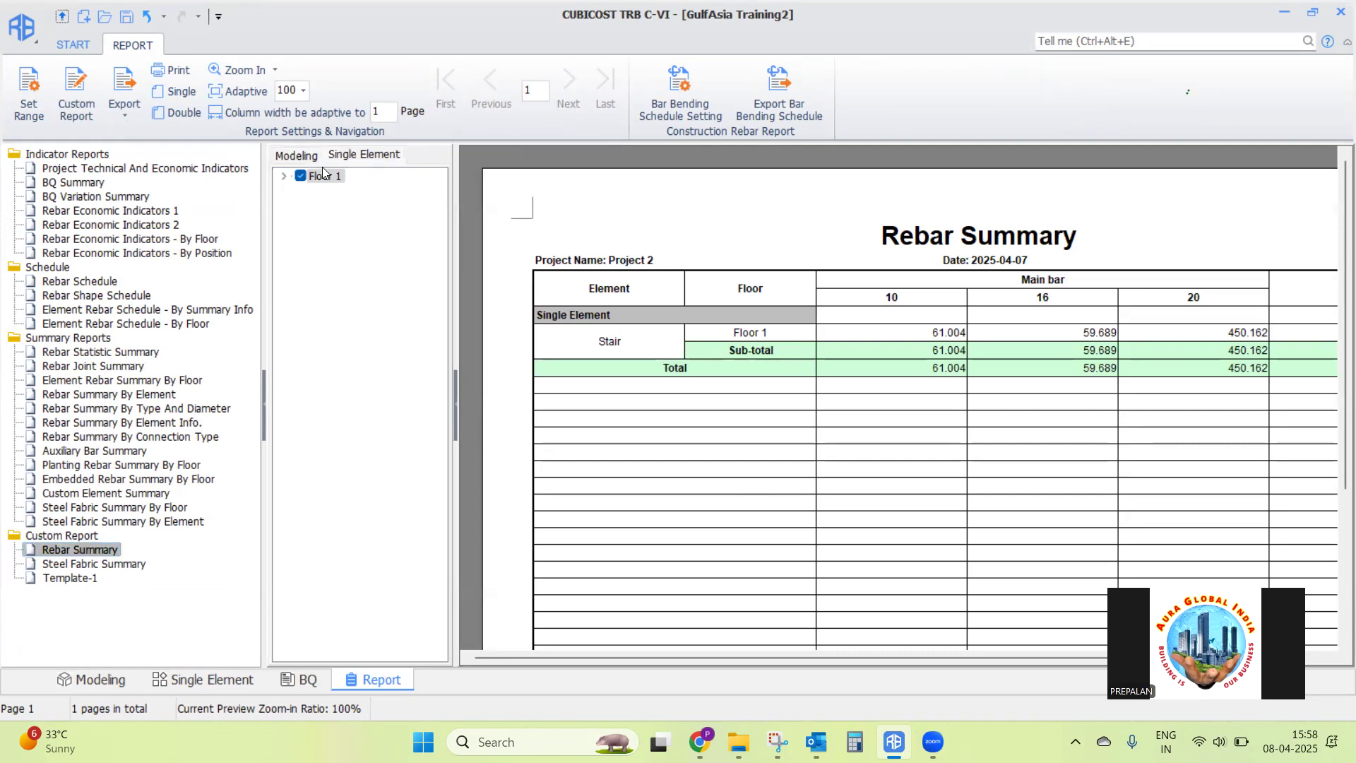
drag(769, 656, 986, 654)
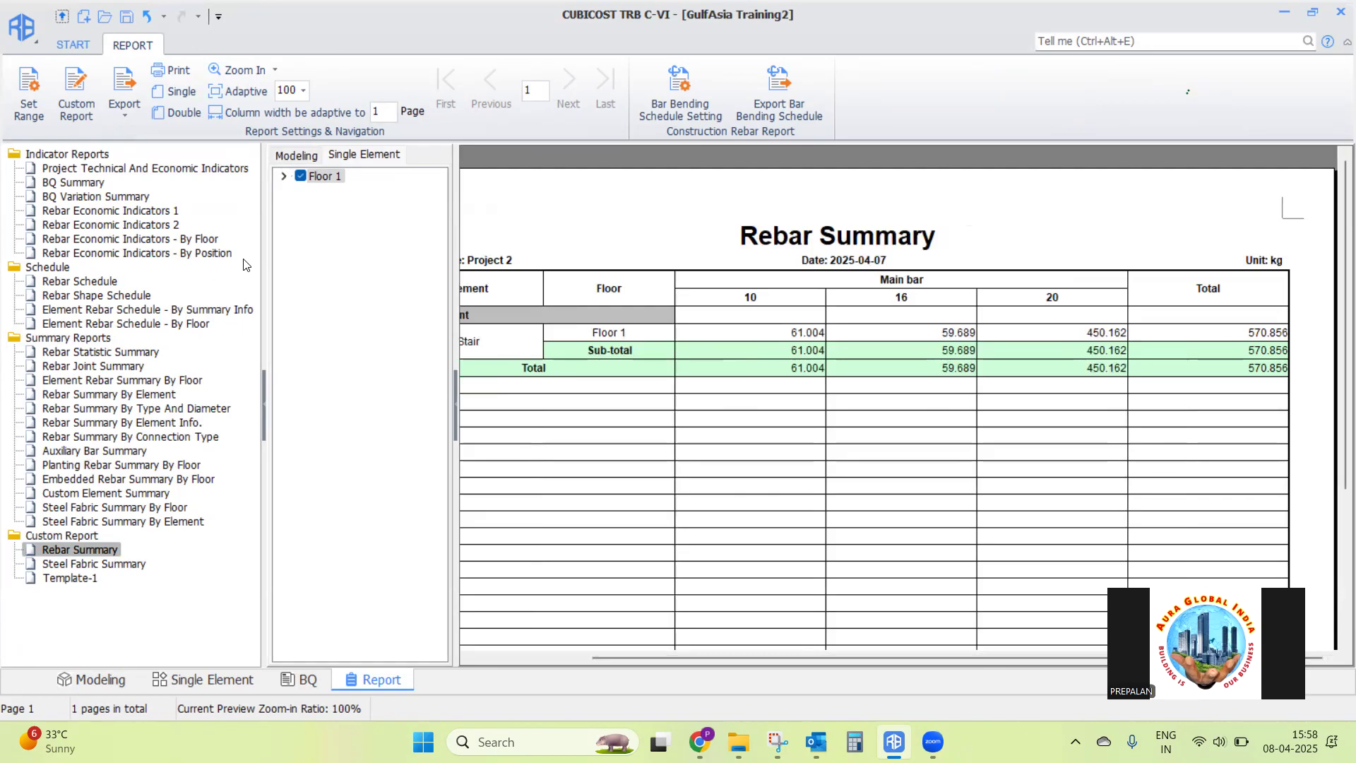
Check the Slab group in Single Element, then return to the Modeling workspace with an enlarged drawing area
click(198, 681)
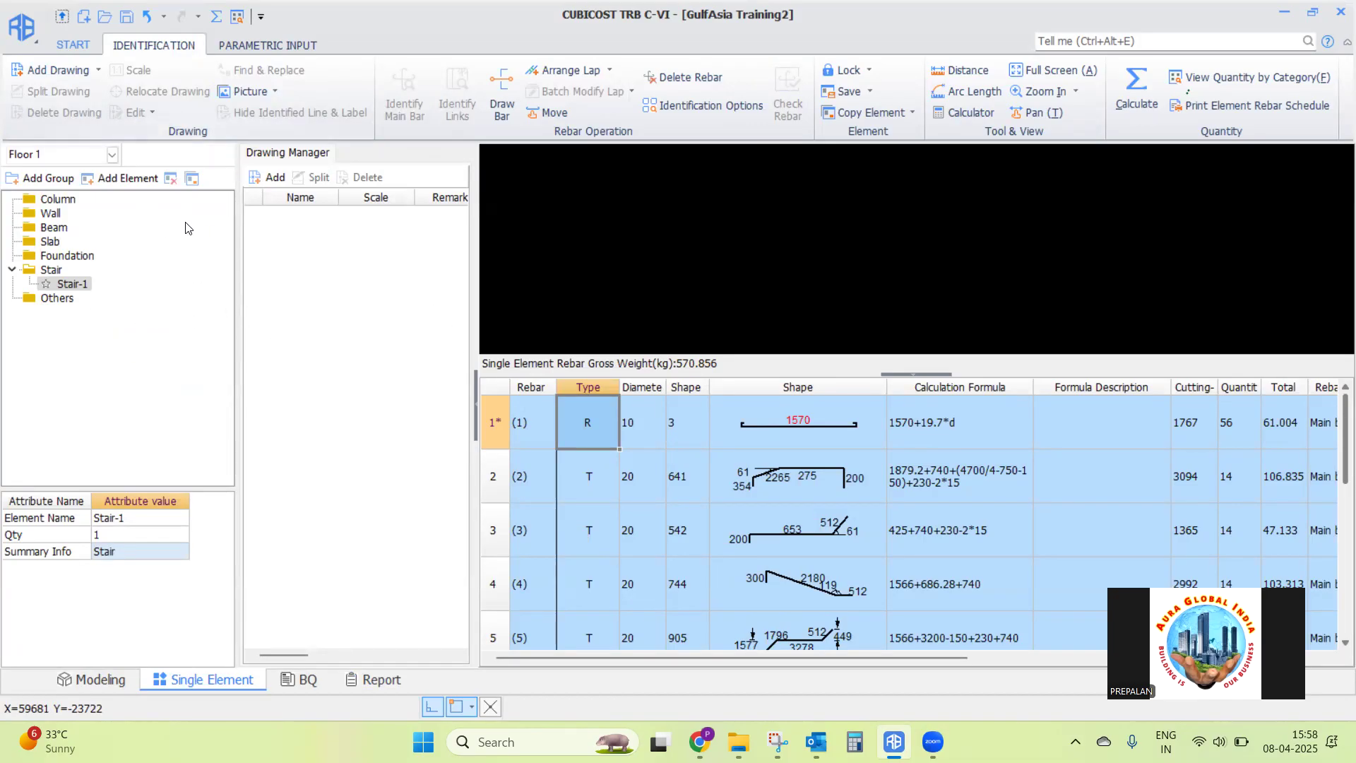
click(50, 242)
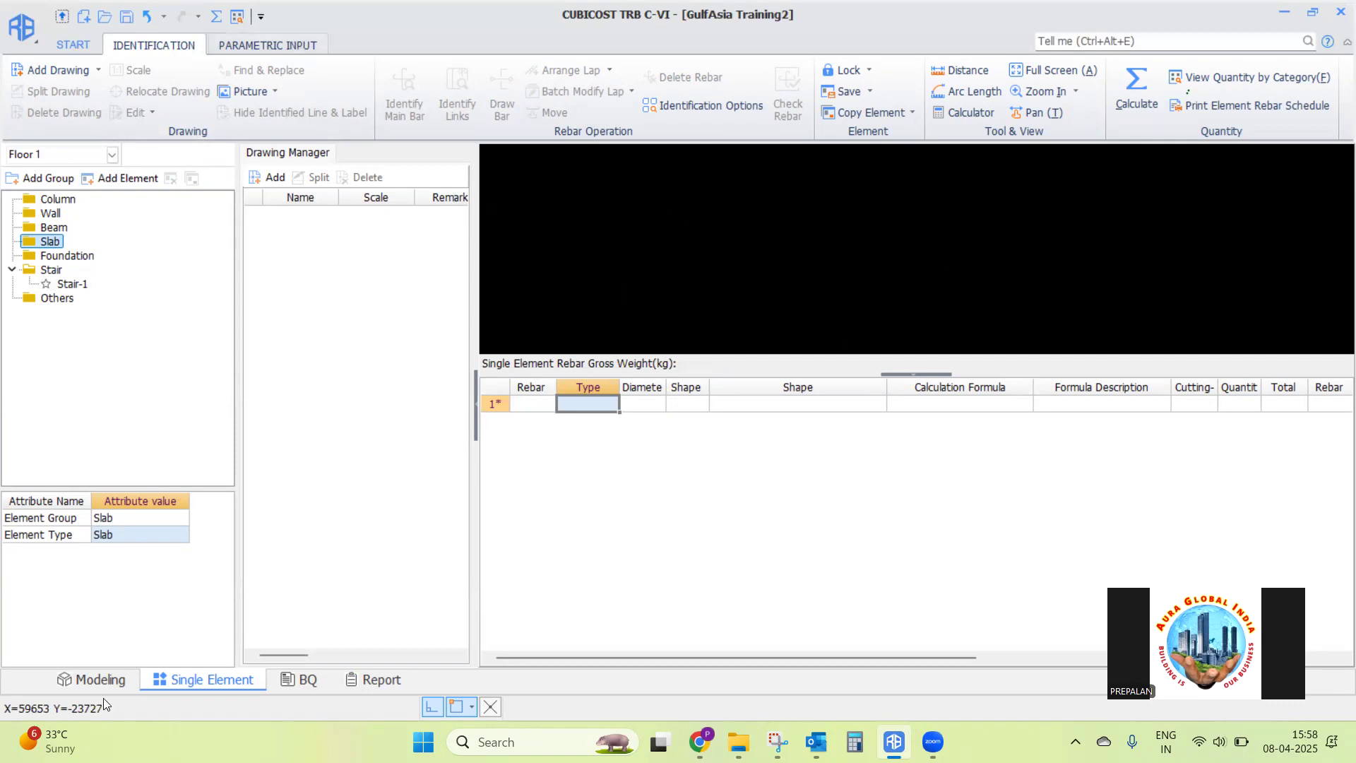
click(96, 678)
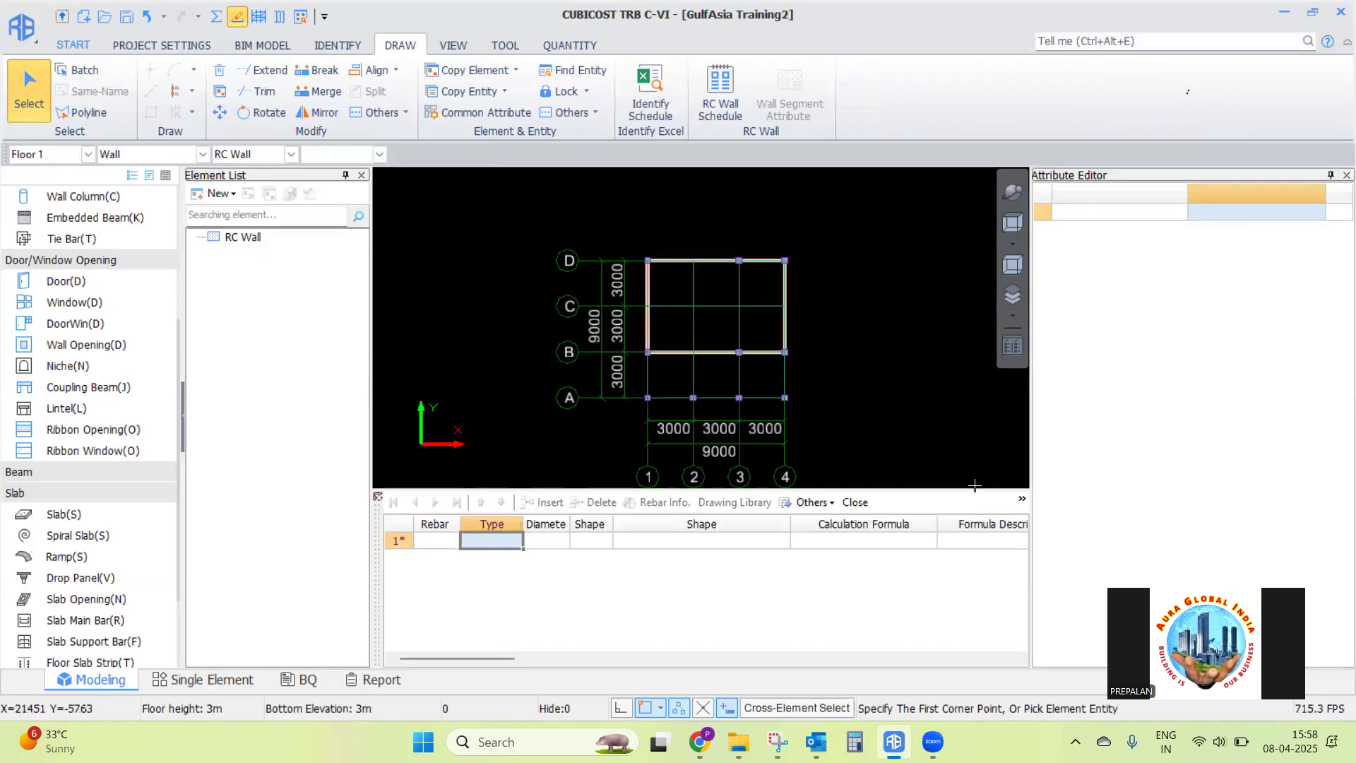
drag(975, 489, 975, 571)
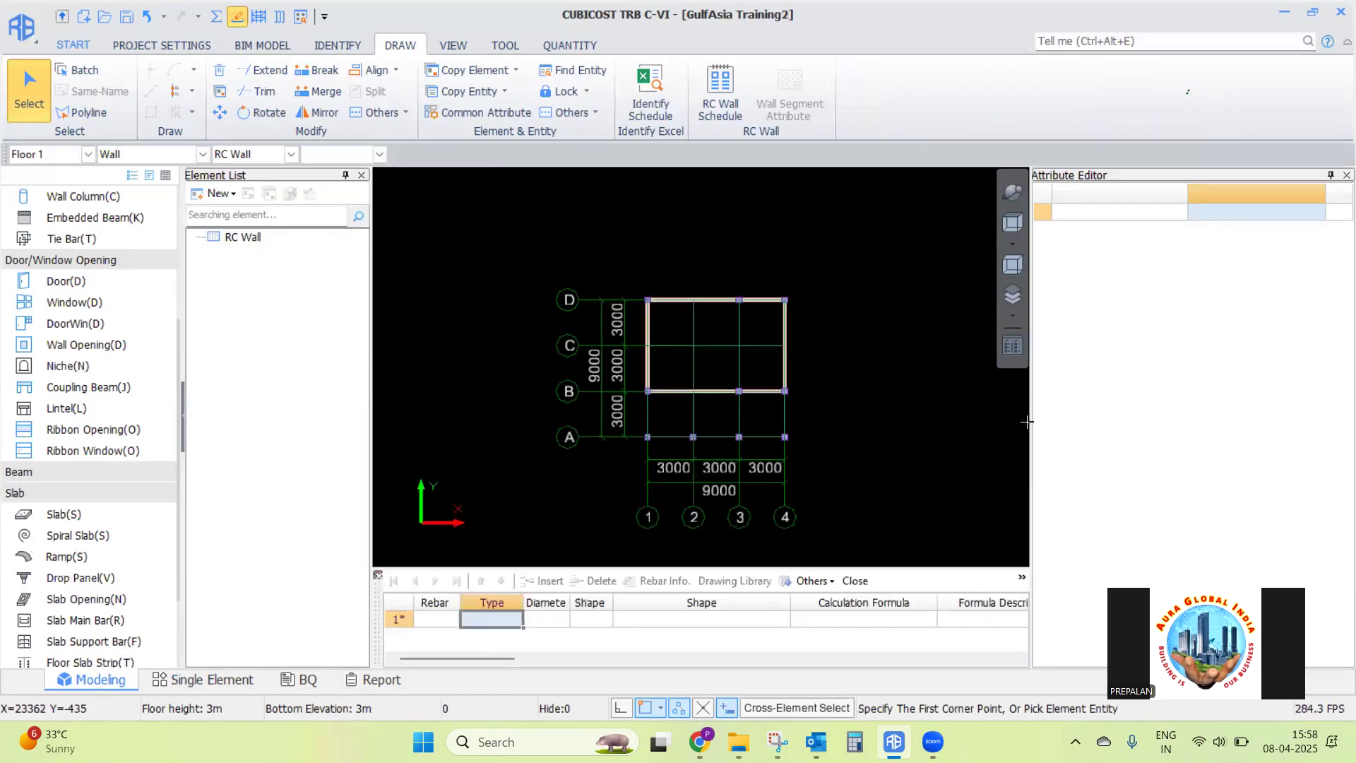
drag(1030, 415, 1119, 416)
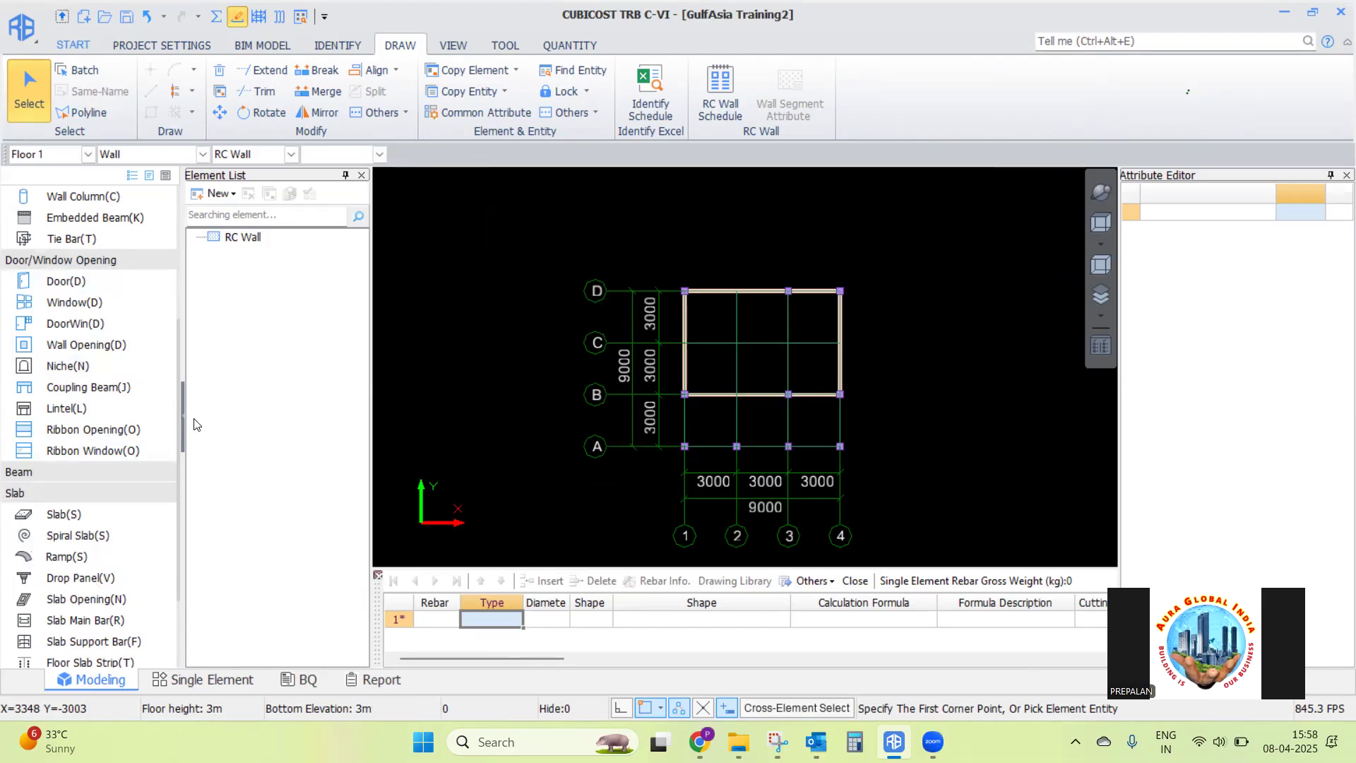
Add a new pile element to the Foundation category on Floor 1 and leave the placement command without inserting it
click(77, 558)
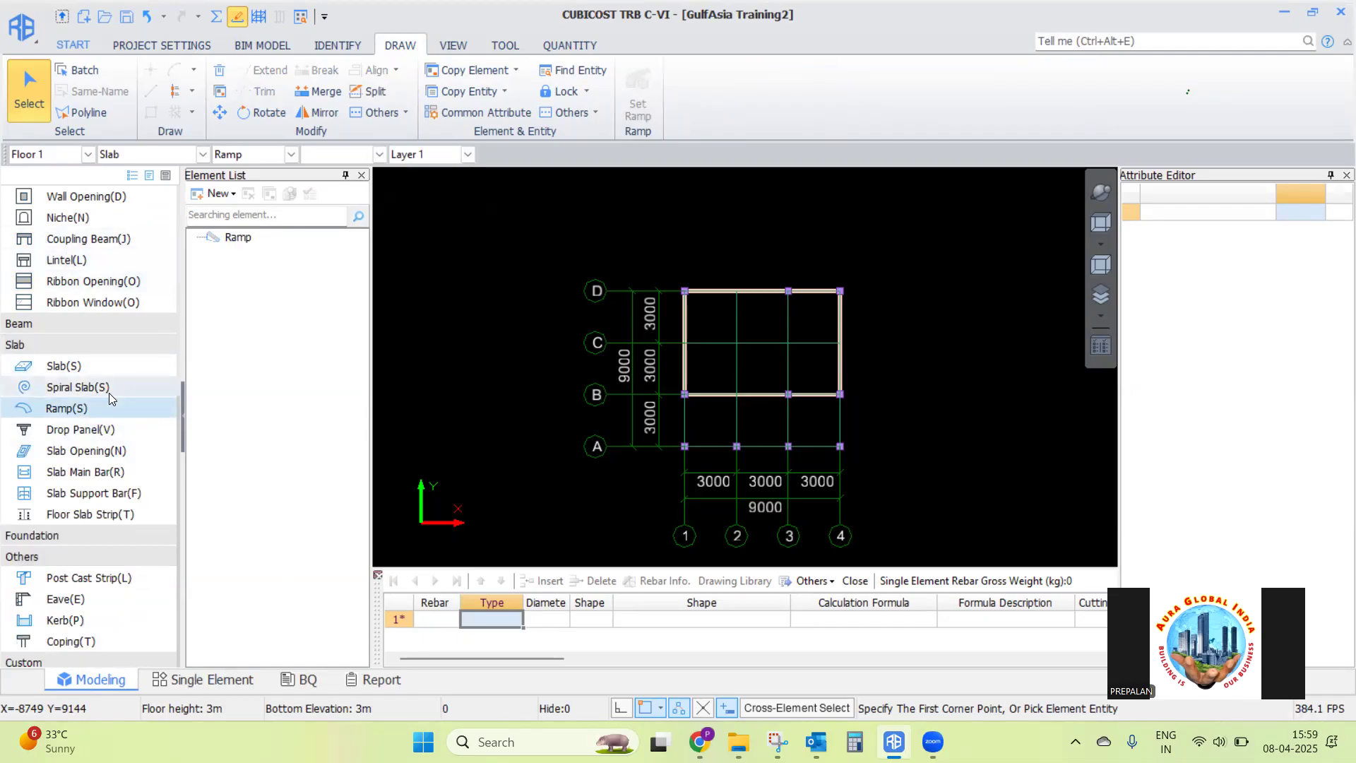
scroll(106, 382, up, 5)
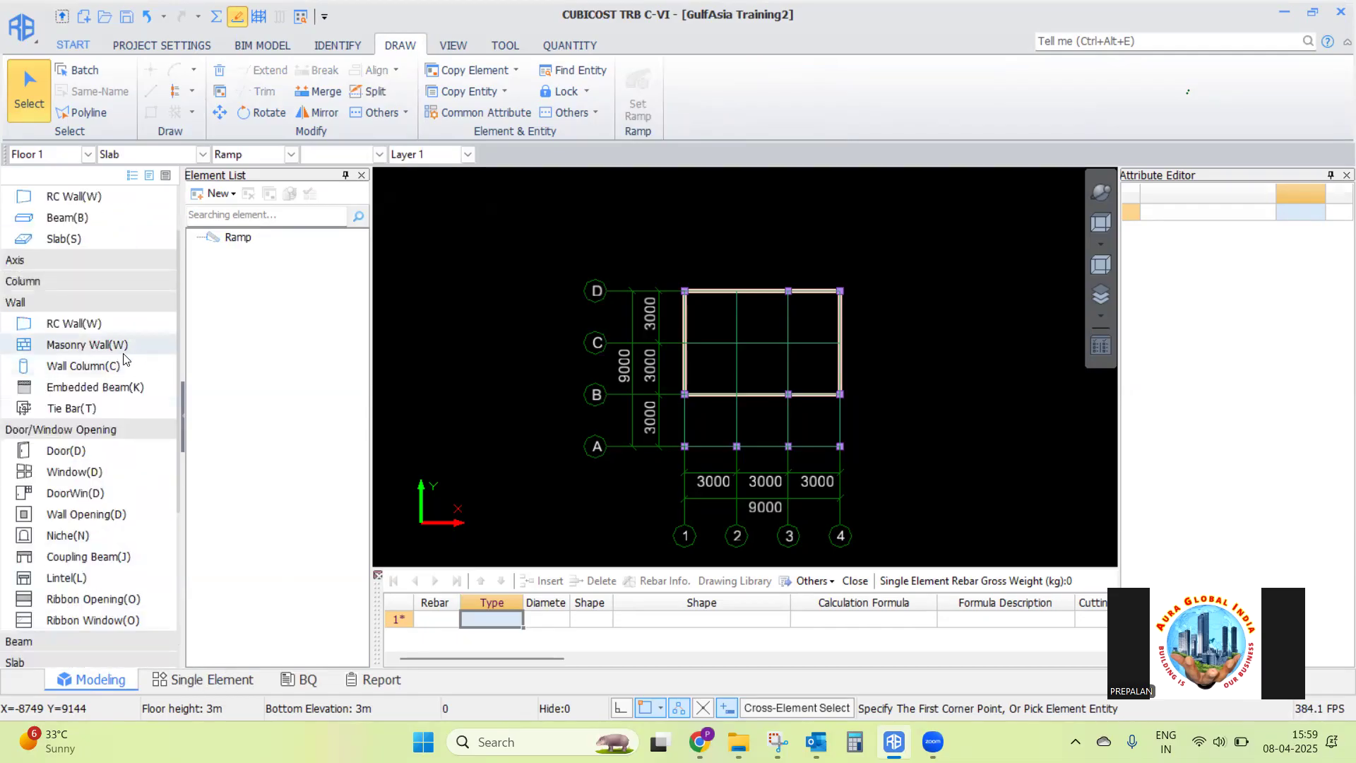
scroll(120, 382, down, 5)
scroll(65, 536, down, 2)
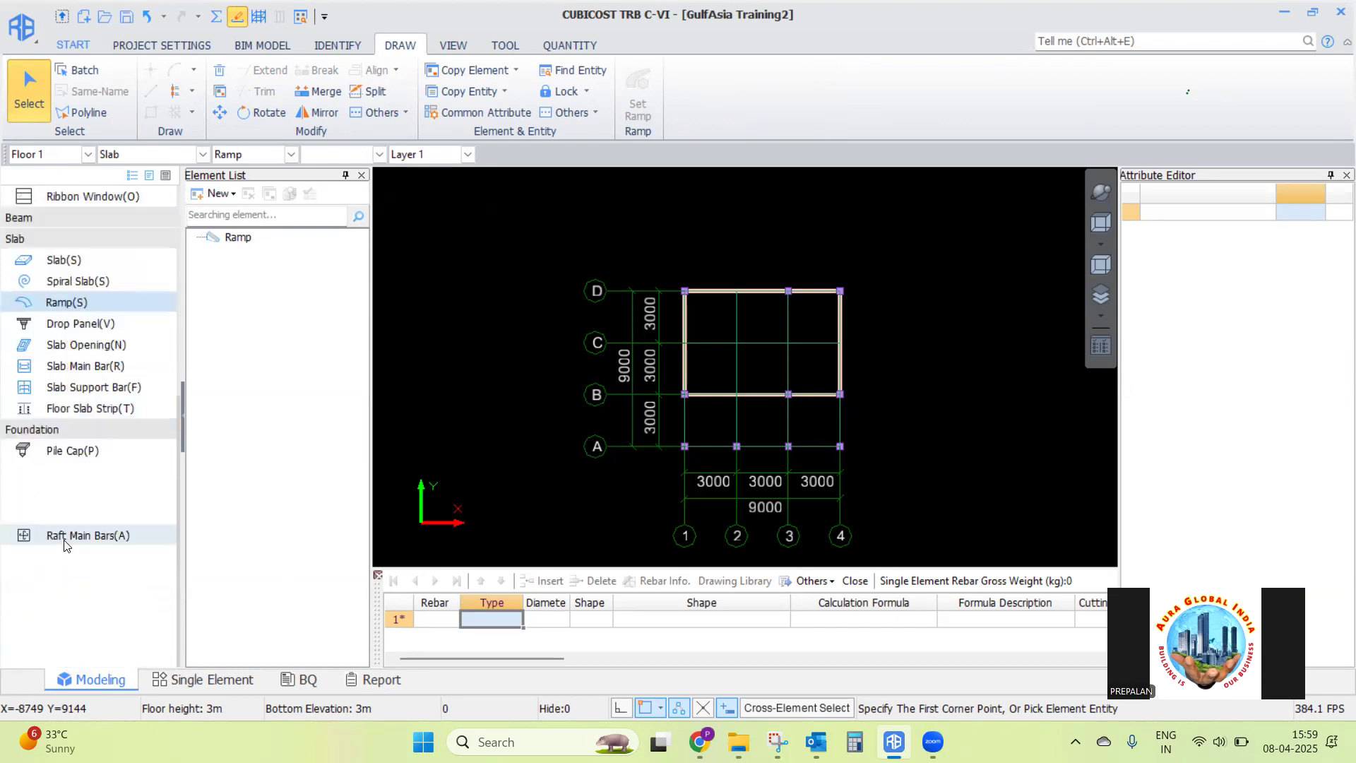
click(62, 471)
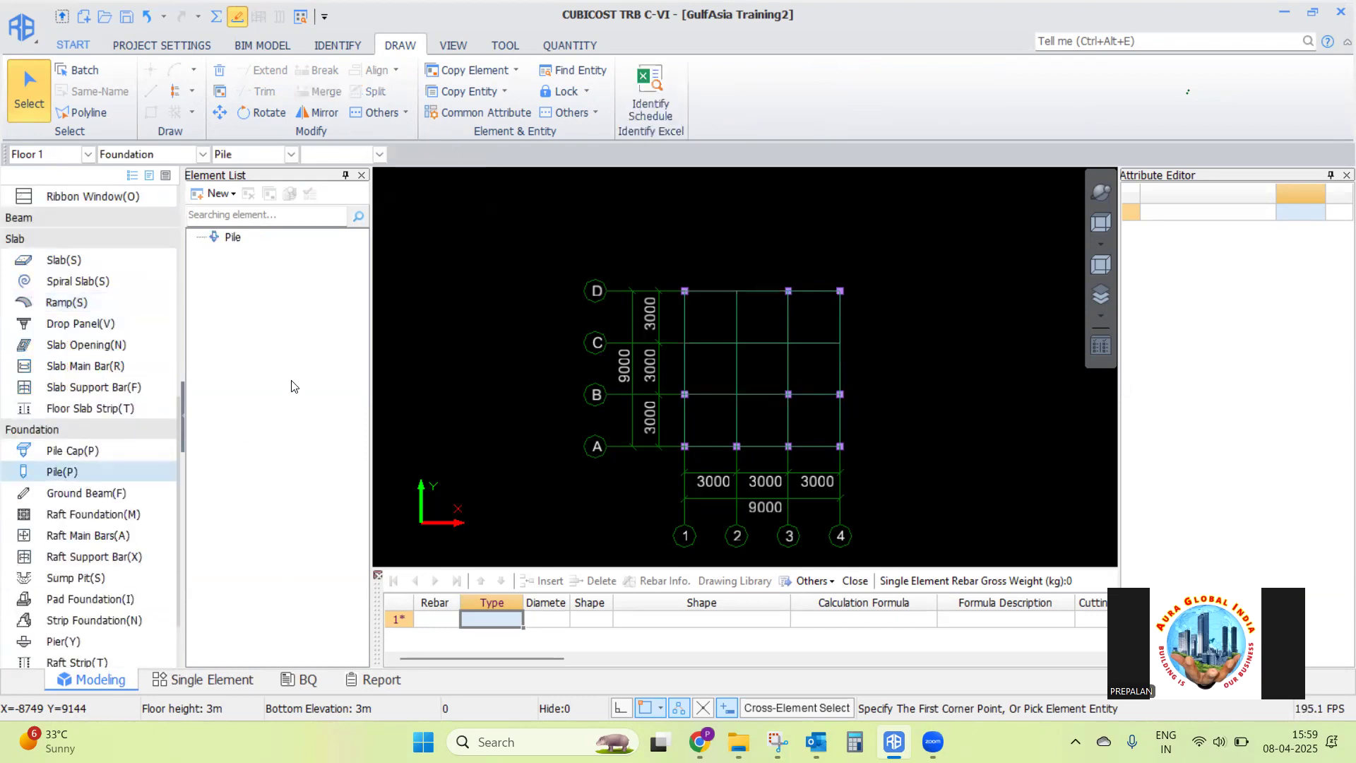
click(219, 194)
click(233, 213)
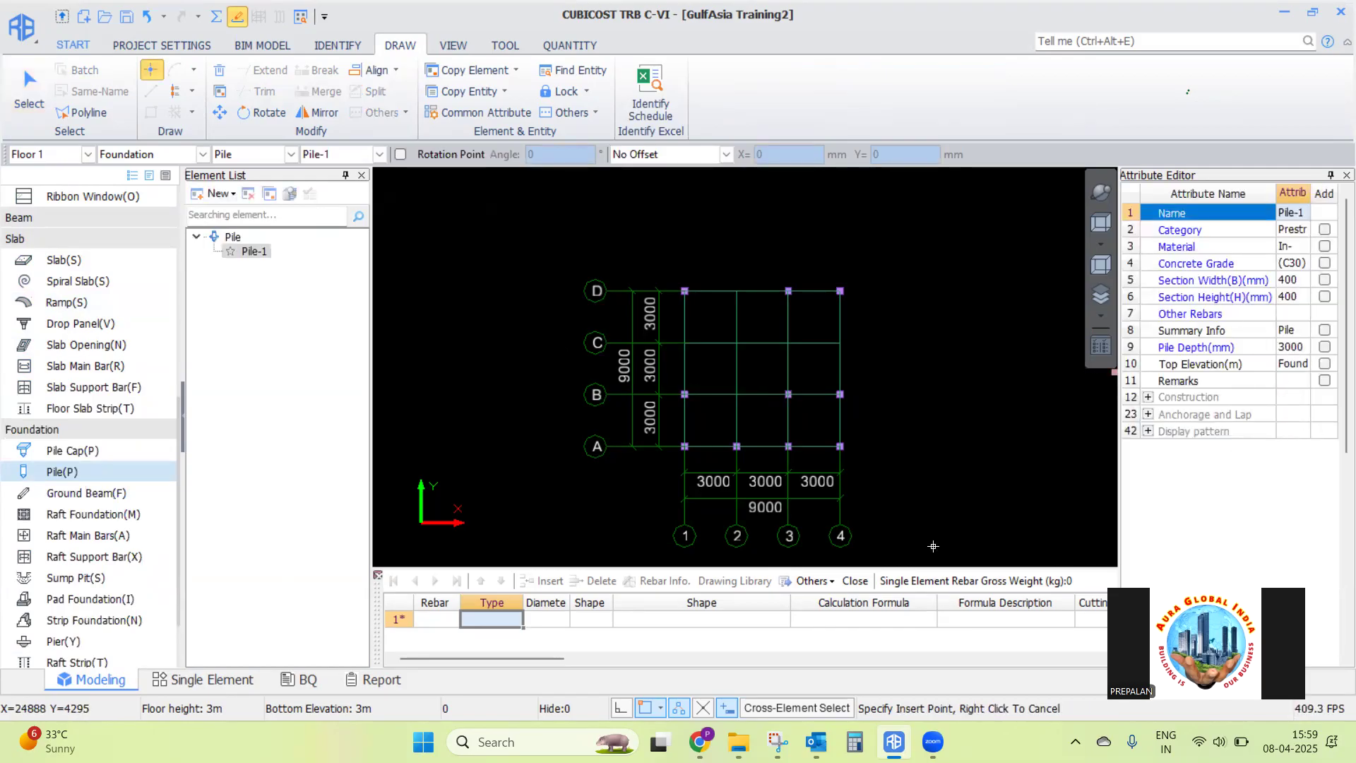
right_click(513, 347)
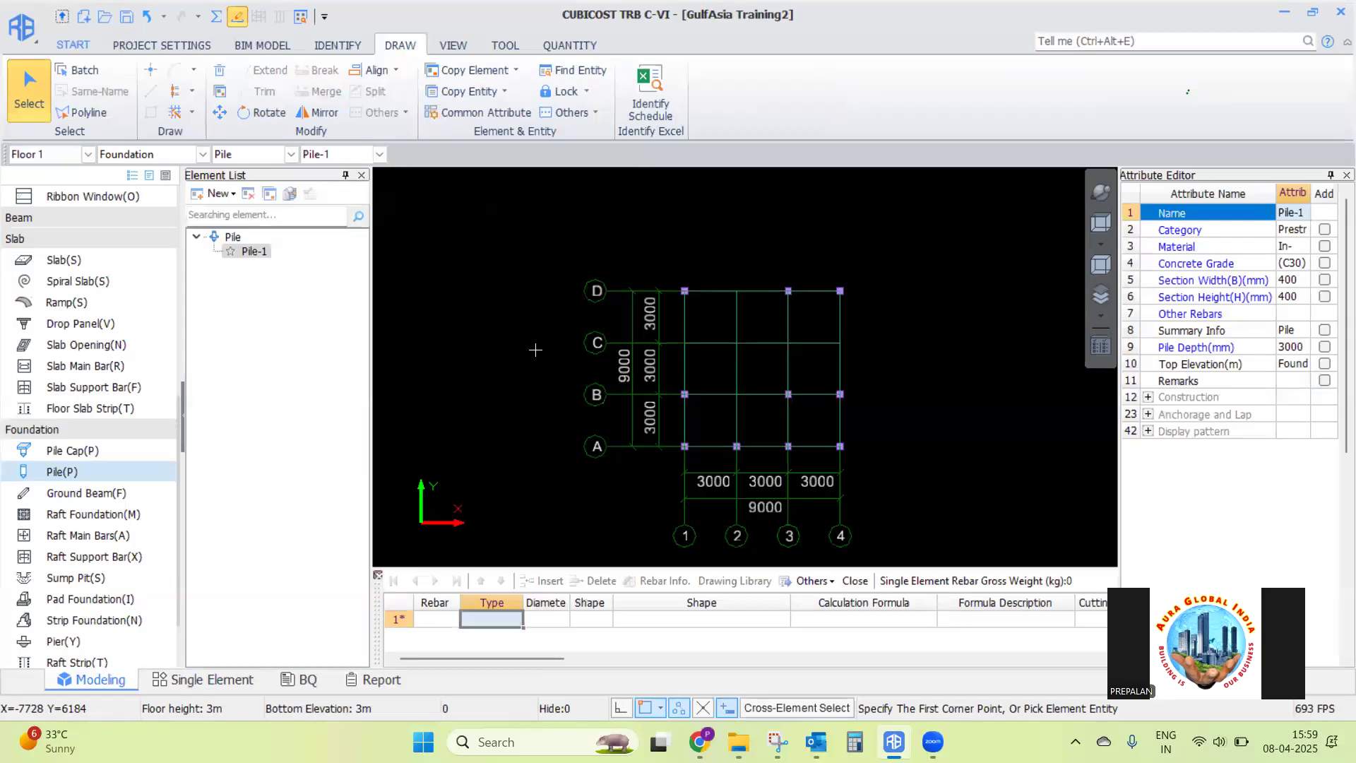
Add another stair element to the Stair group in Single Element and open its element name for editing
click(211, 679)
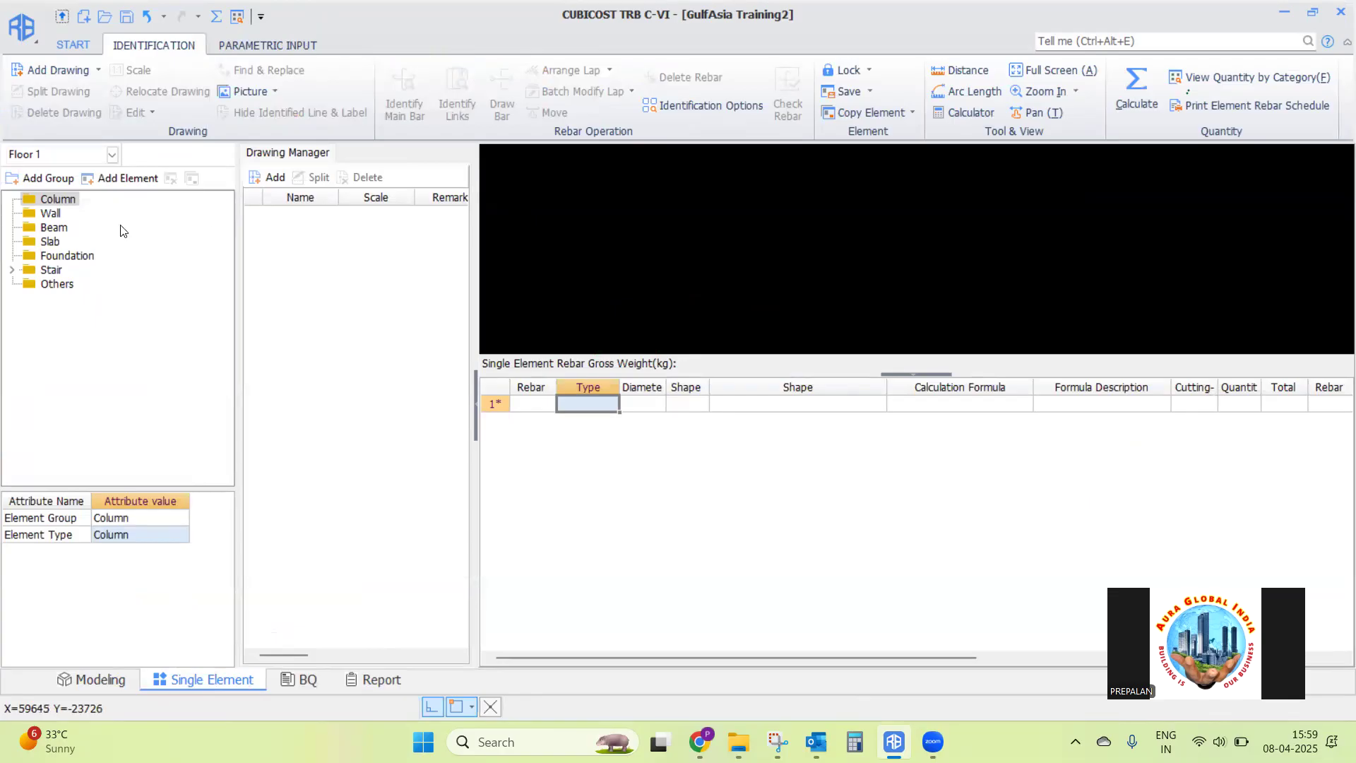
click(12, 270)
click(47, 270)
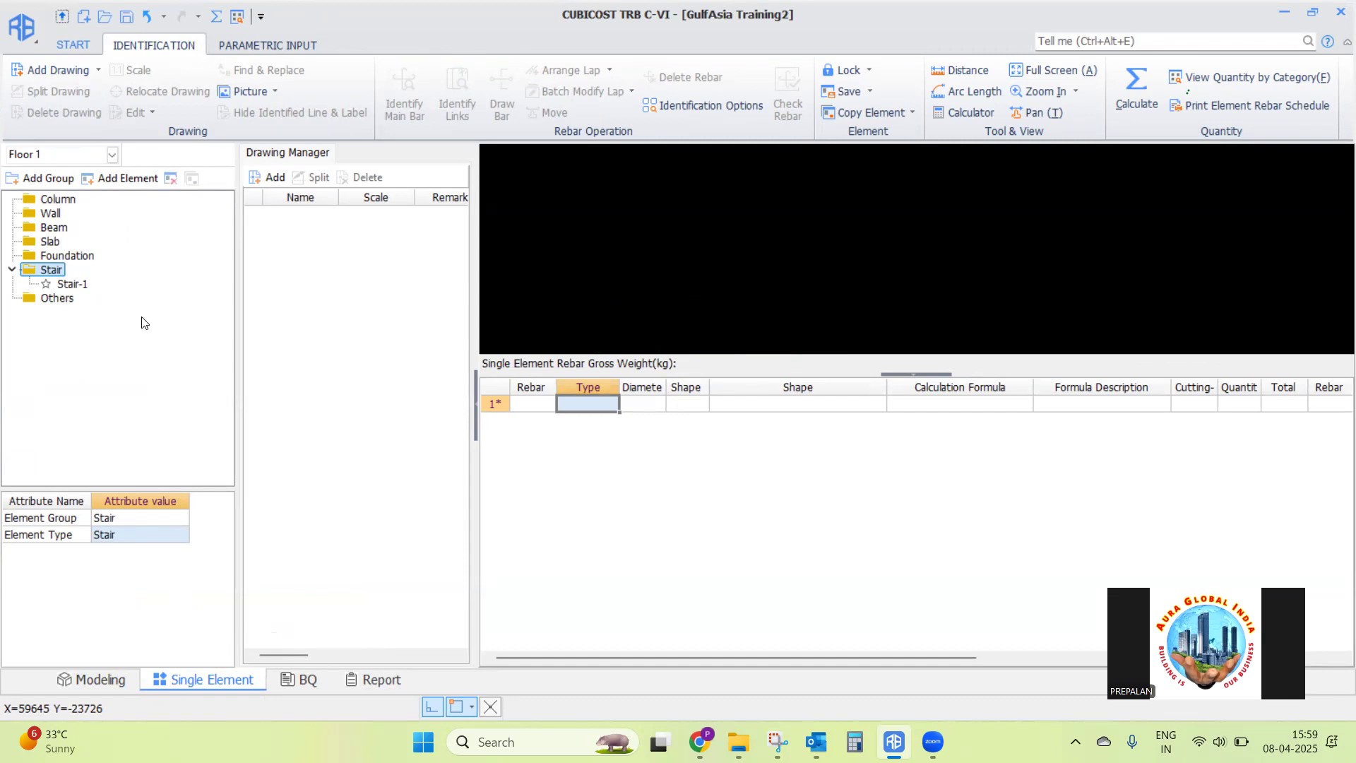
click(124, 178)
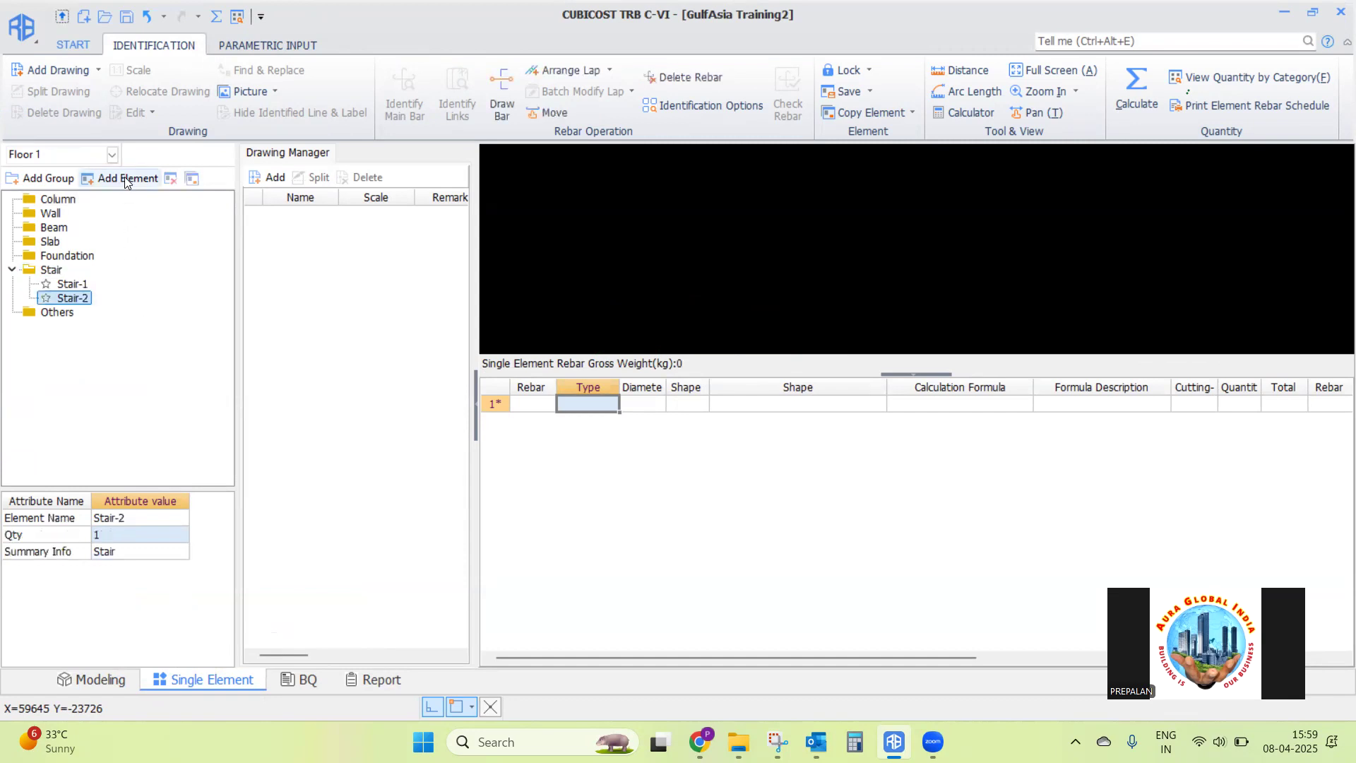
click(141, 520)
click(144, 519)
drag(144, 516, 56, 514)
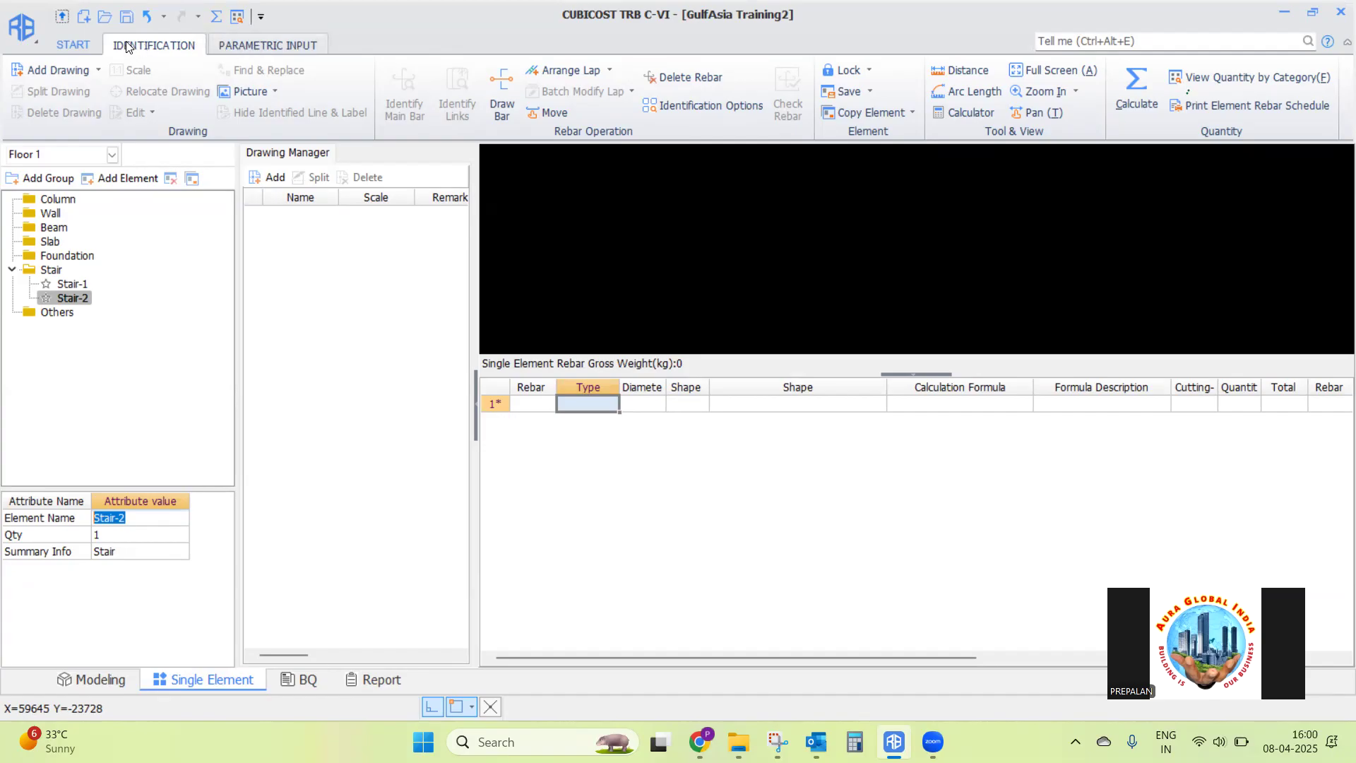
Preview the AT-stair parametric drawing from the Stair A-E set in an enlarged drawing area
click(258, 49)
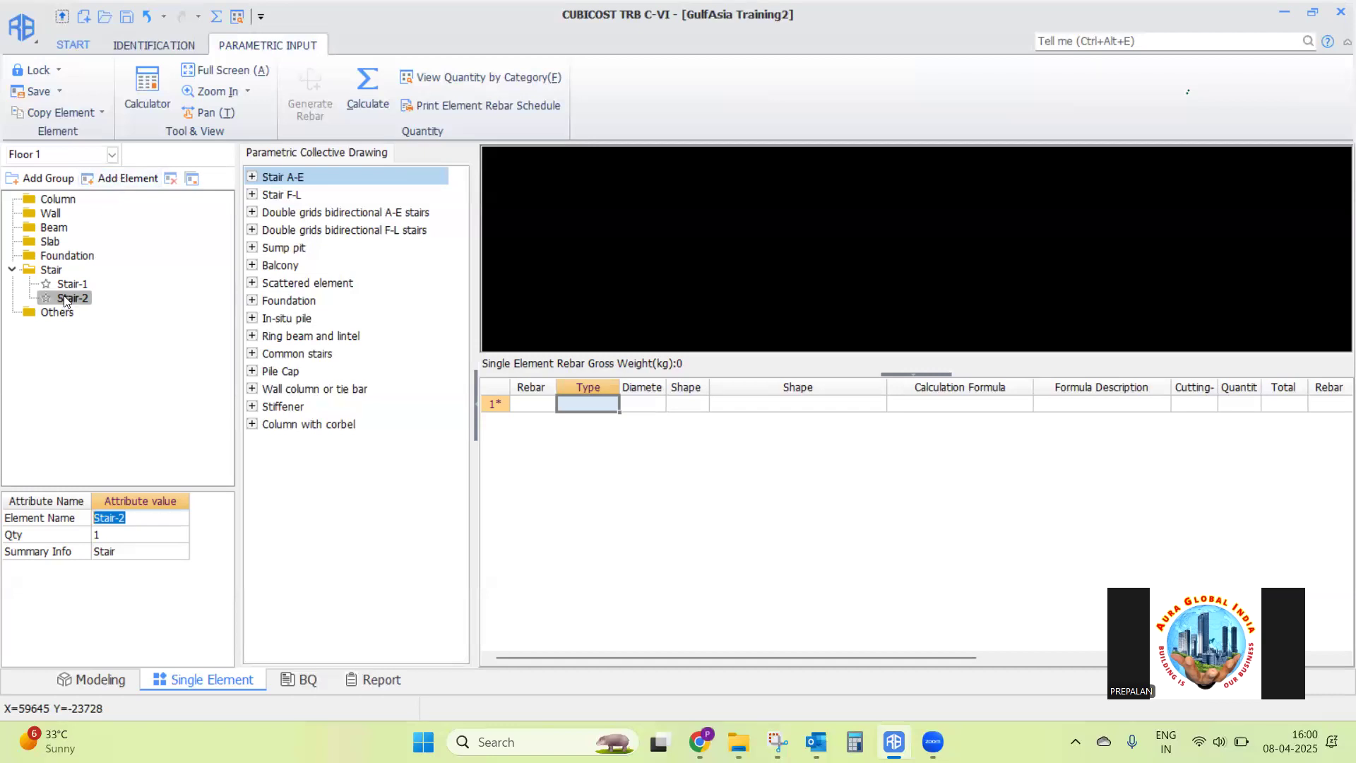
click(252, 177)
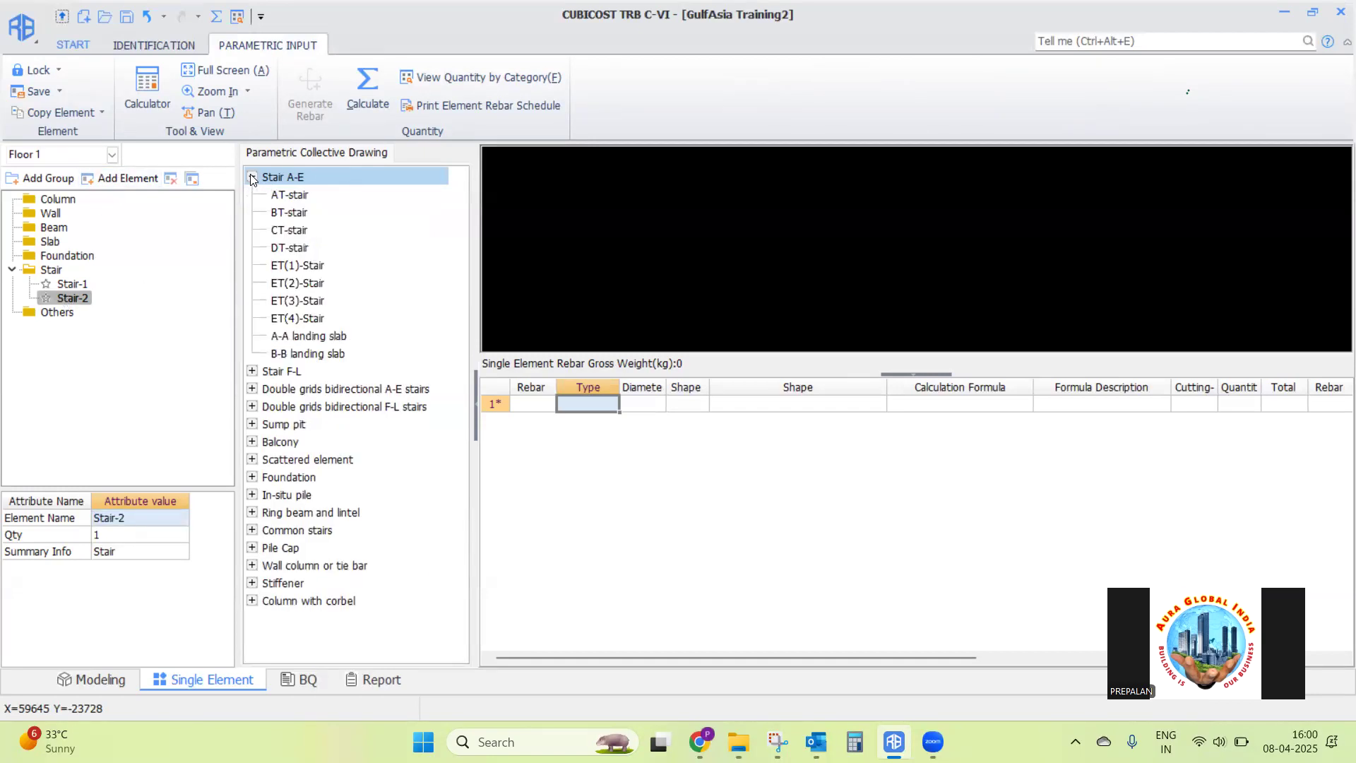
click(277, 198)
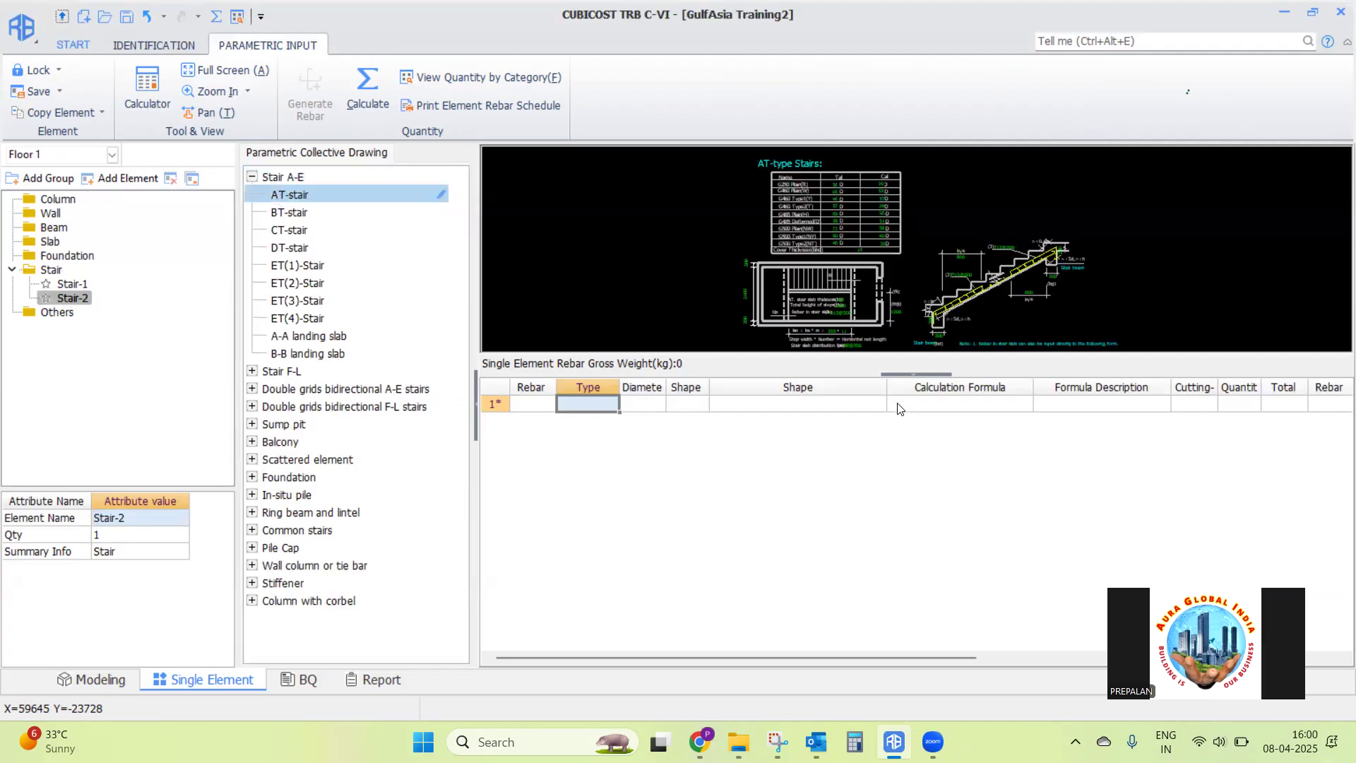
drag(947, 375, 954, 516)
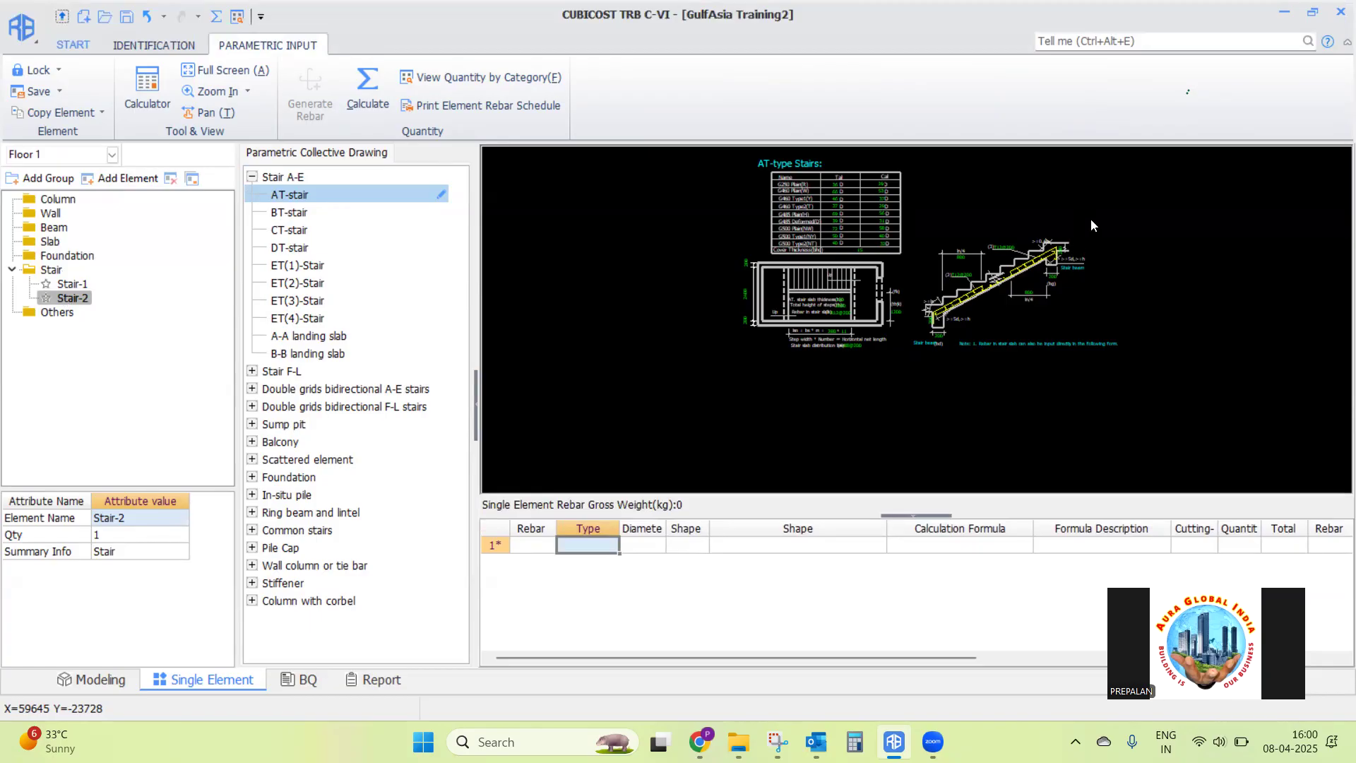
scroll(1092, 225, up, 3)
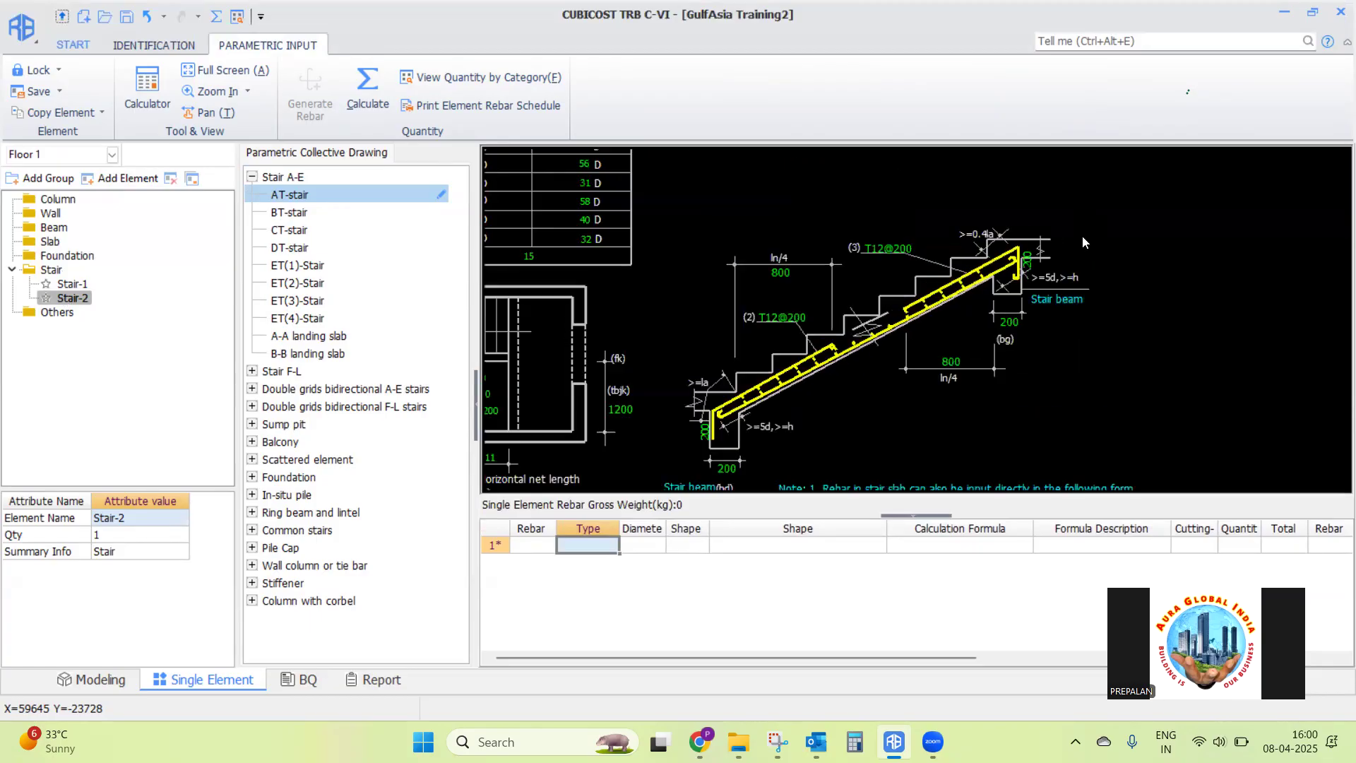
Compare the BT-stair, CT-stair, Stair Type FT(A-A) and FT(B-B) parametric drawings
click(298, 214)
click(296, 233)
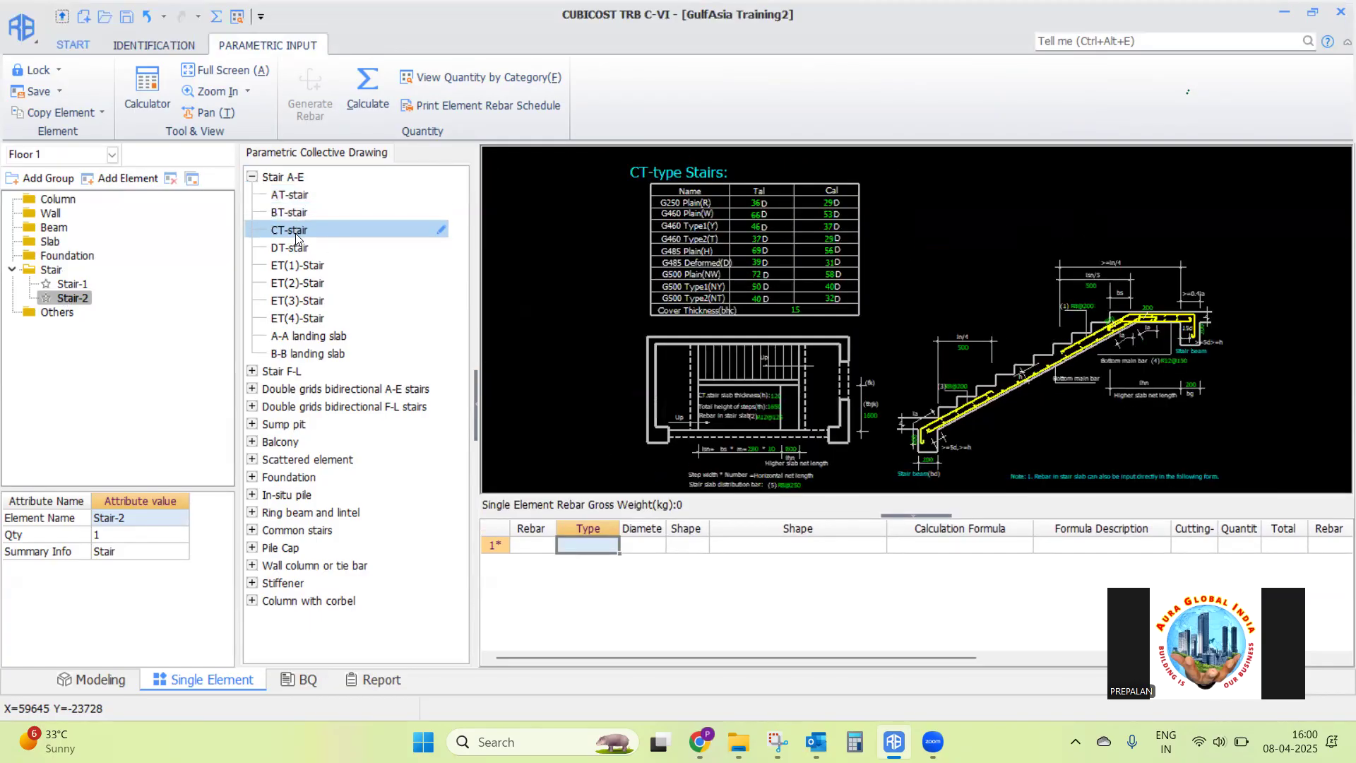
click(252, 371)
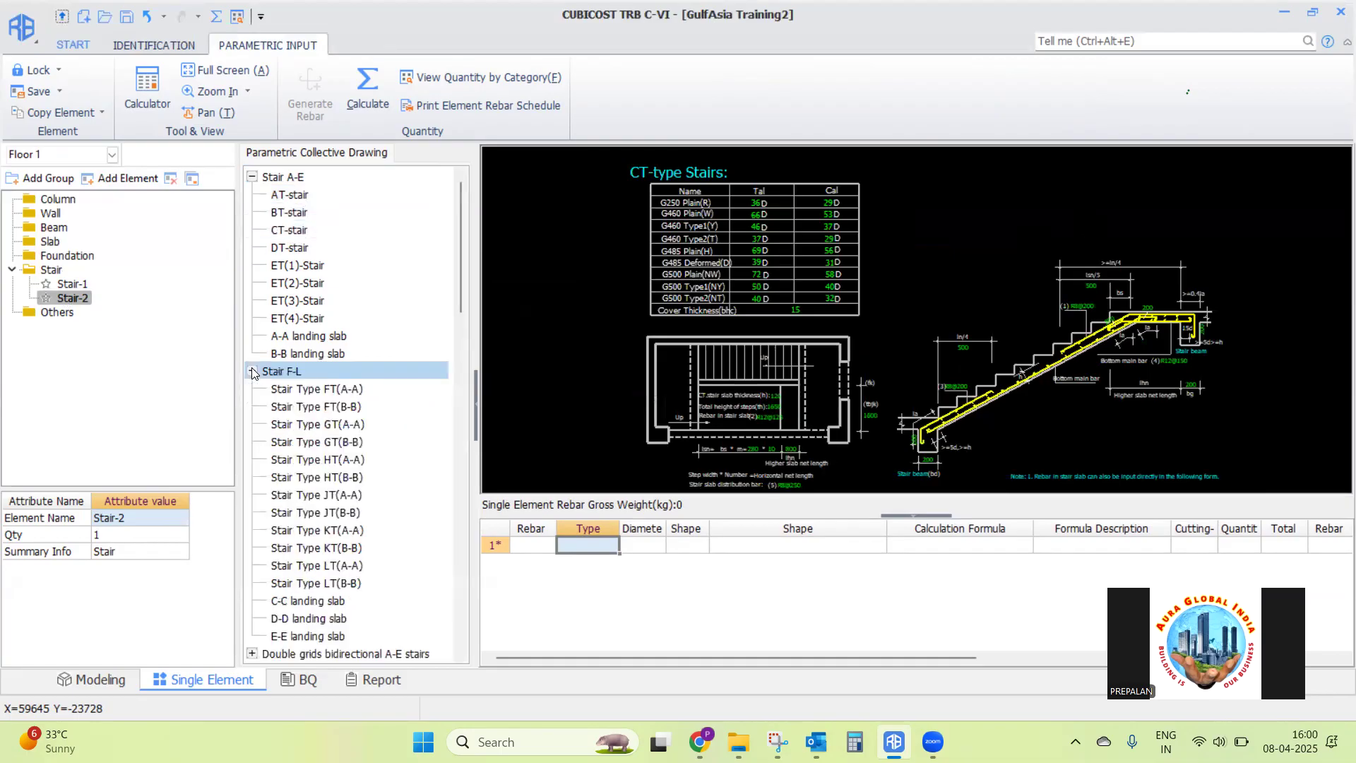
click(317, 391)
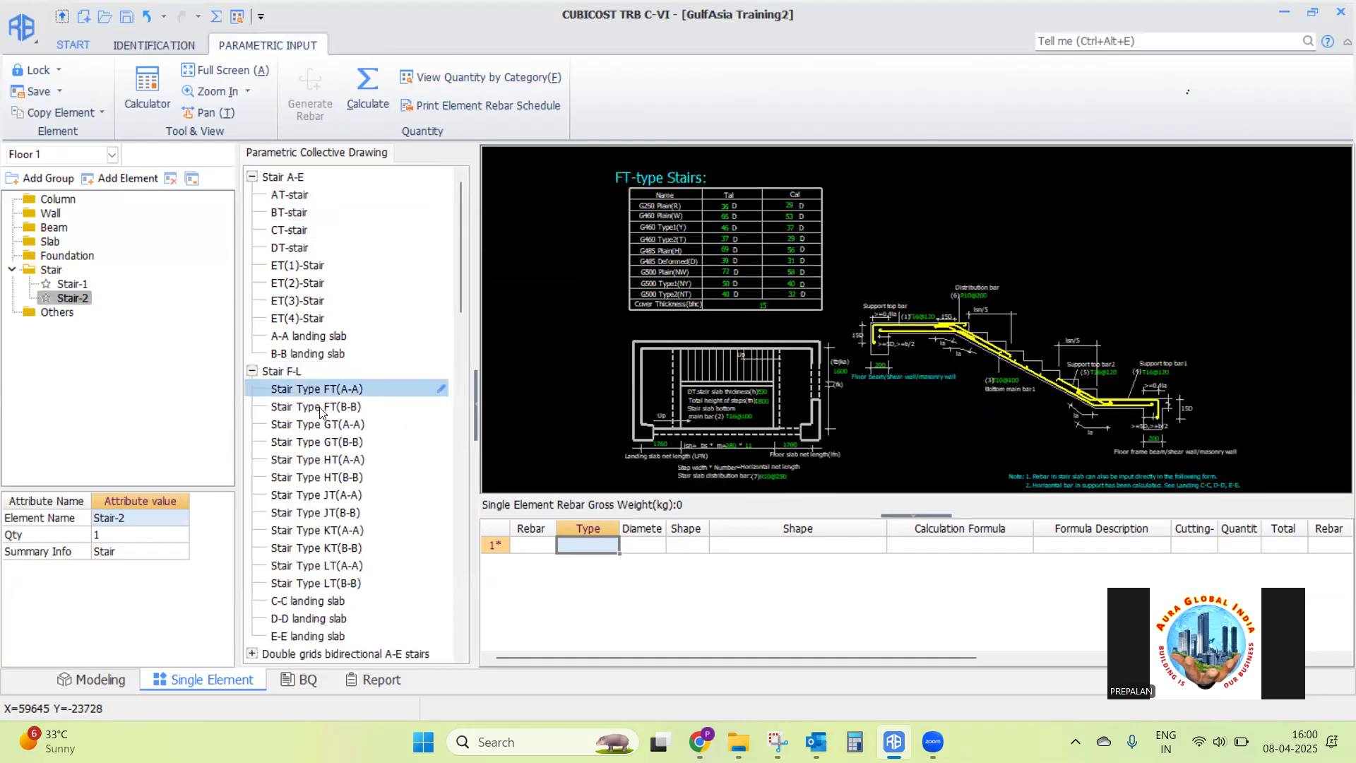
click(322, 408)
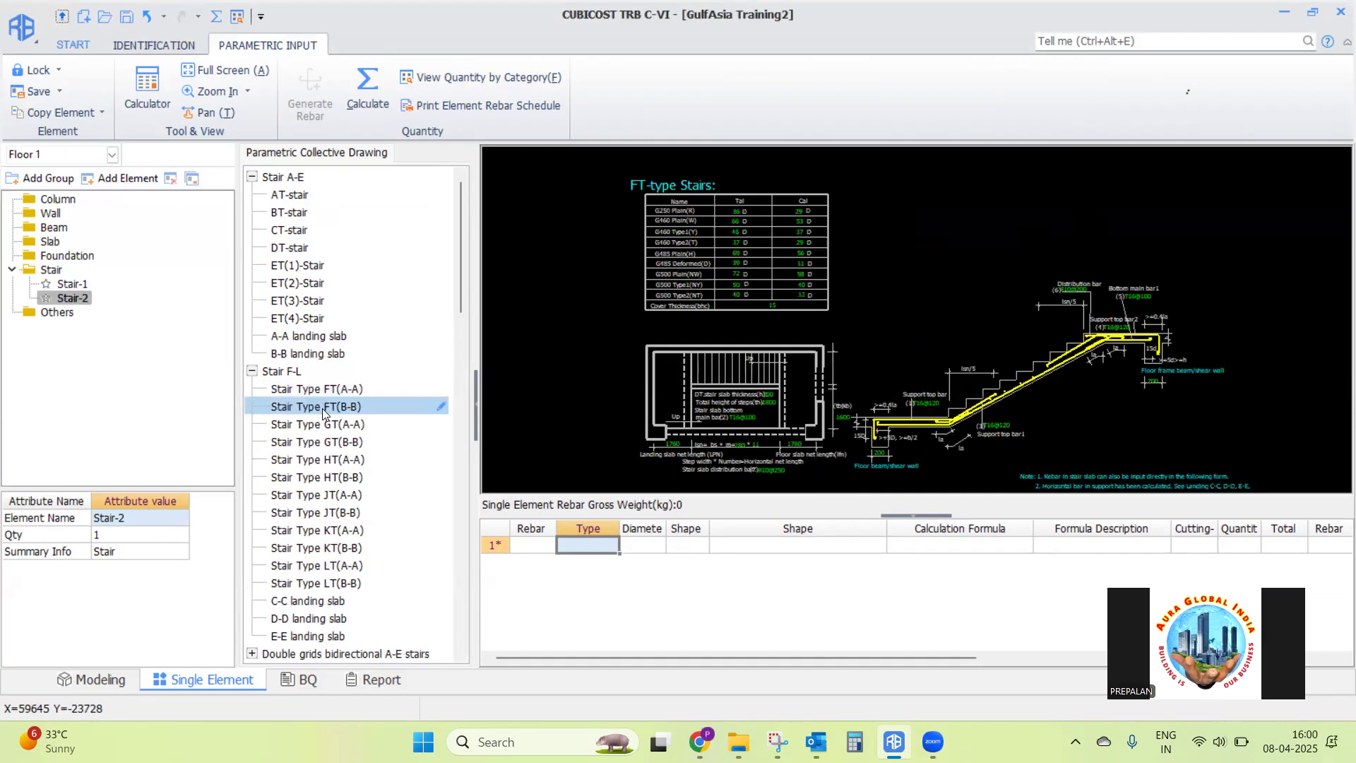
Assign the Stair Type GT(A-A) parametric drawing to the new stair element and inspect its section's support top bar
click(321, 425)
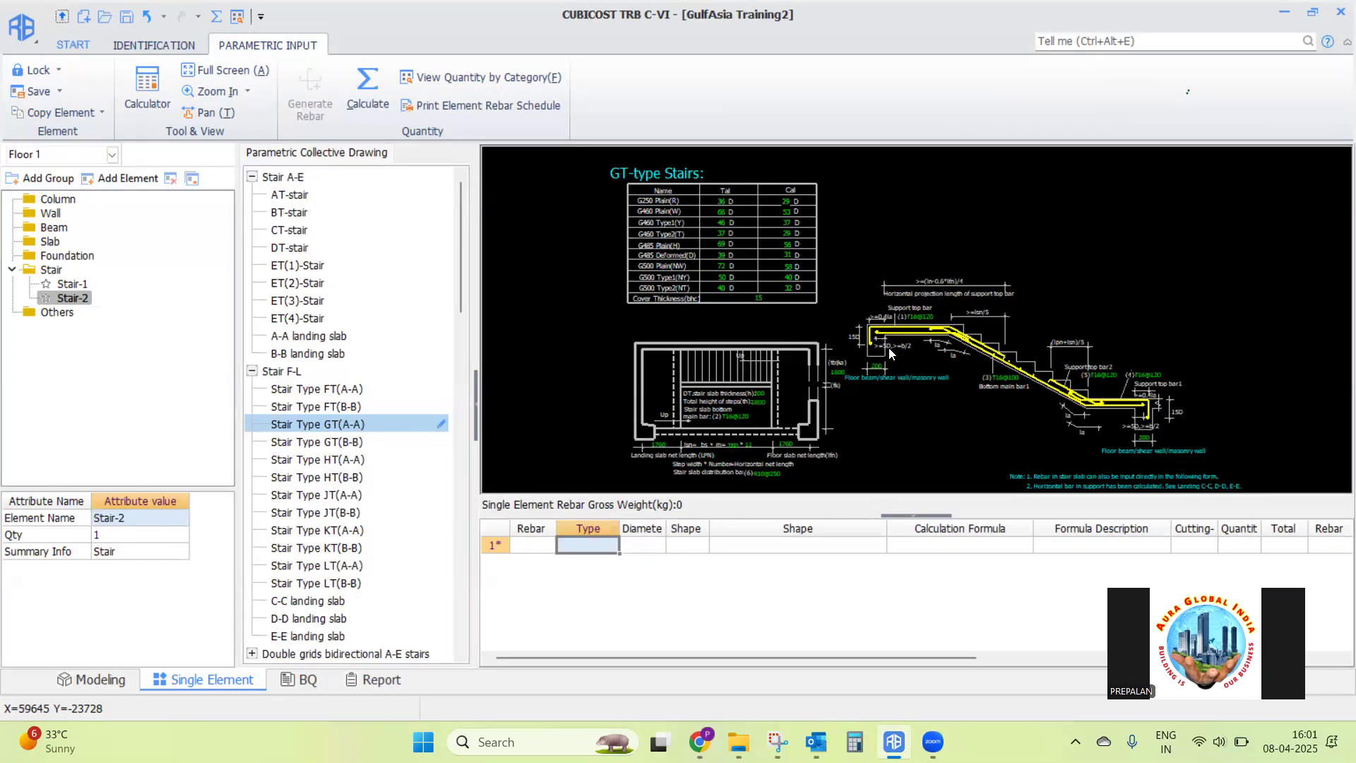
scroll(1014, 403, up, 4)
scroll(1010, 418, down, 2)
scroll(948, 394, up, 2)
scroll(948, 394, down, 4)
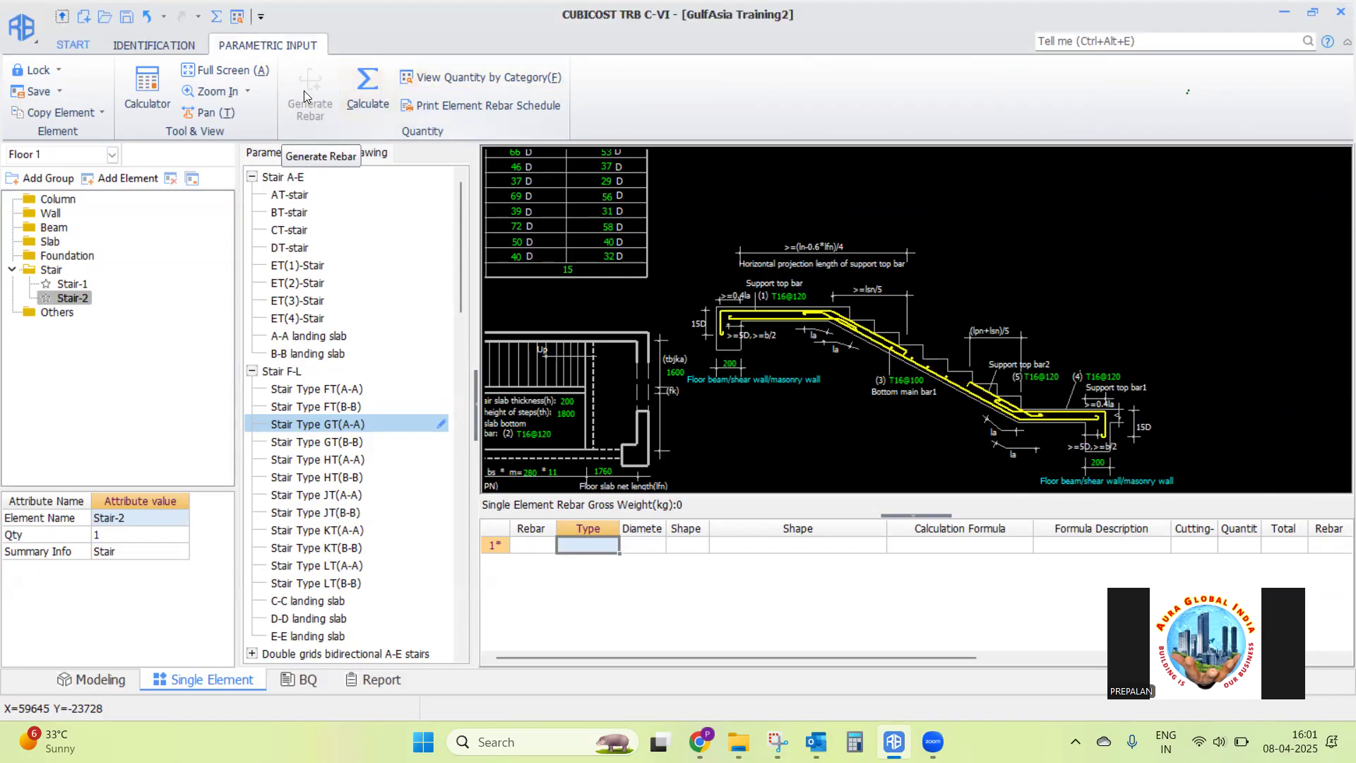
click(316, 426)
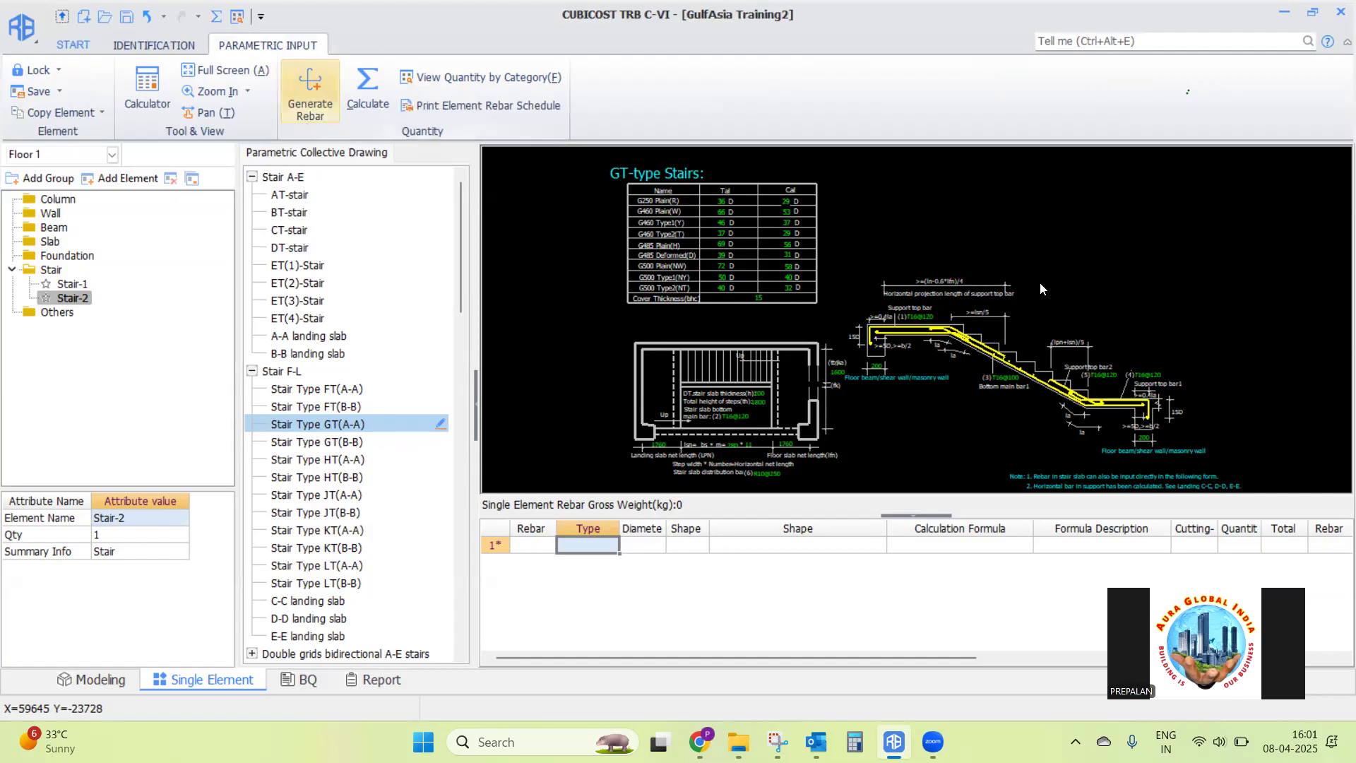
scroll(936, 350, up, 5)
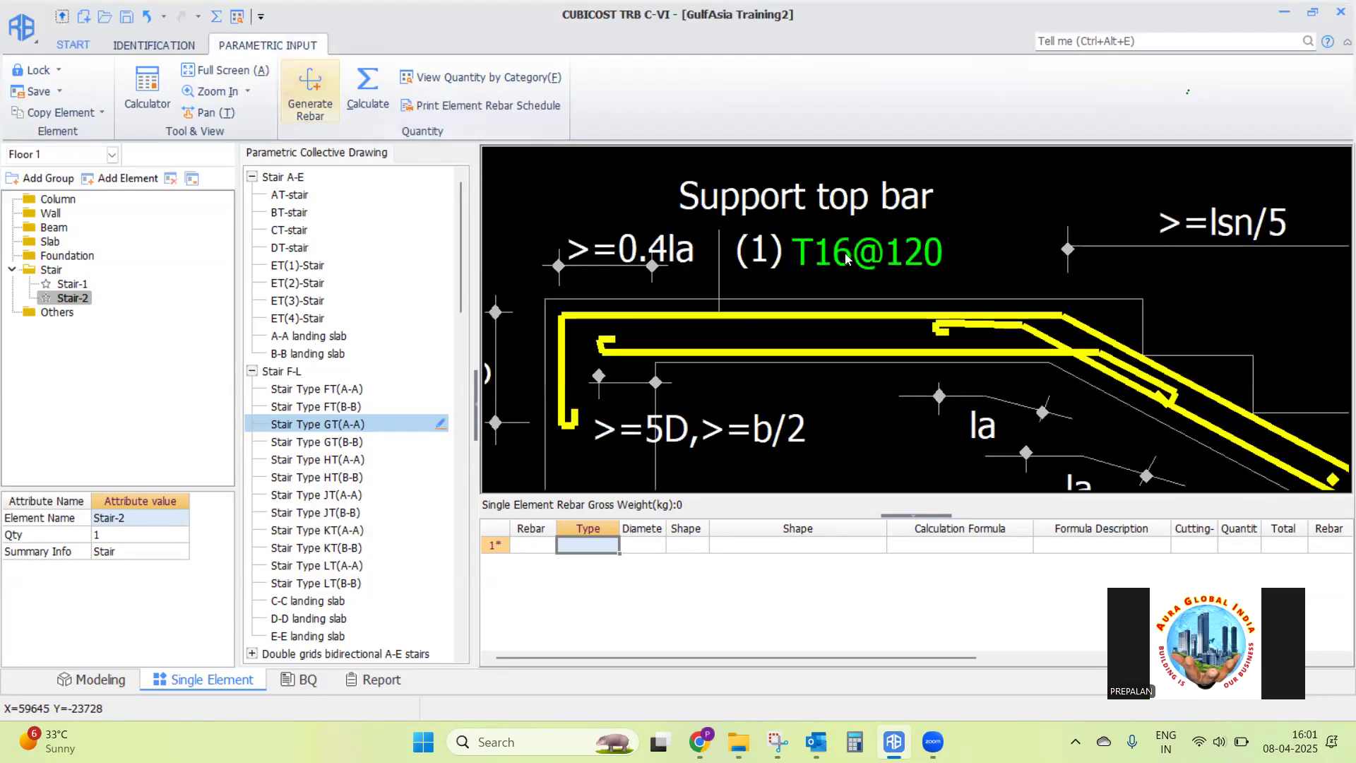
scroll(765, 227, down, 5)
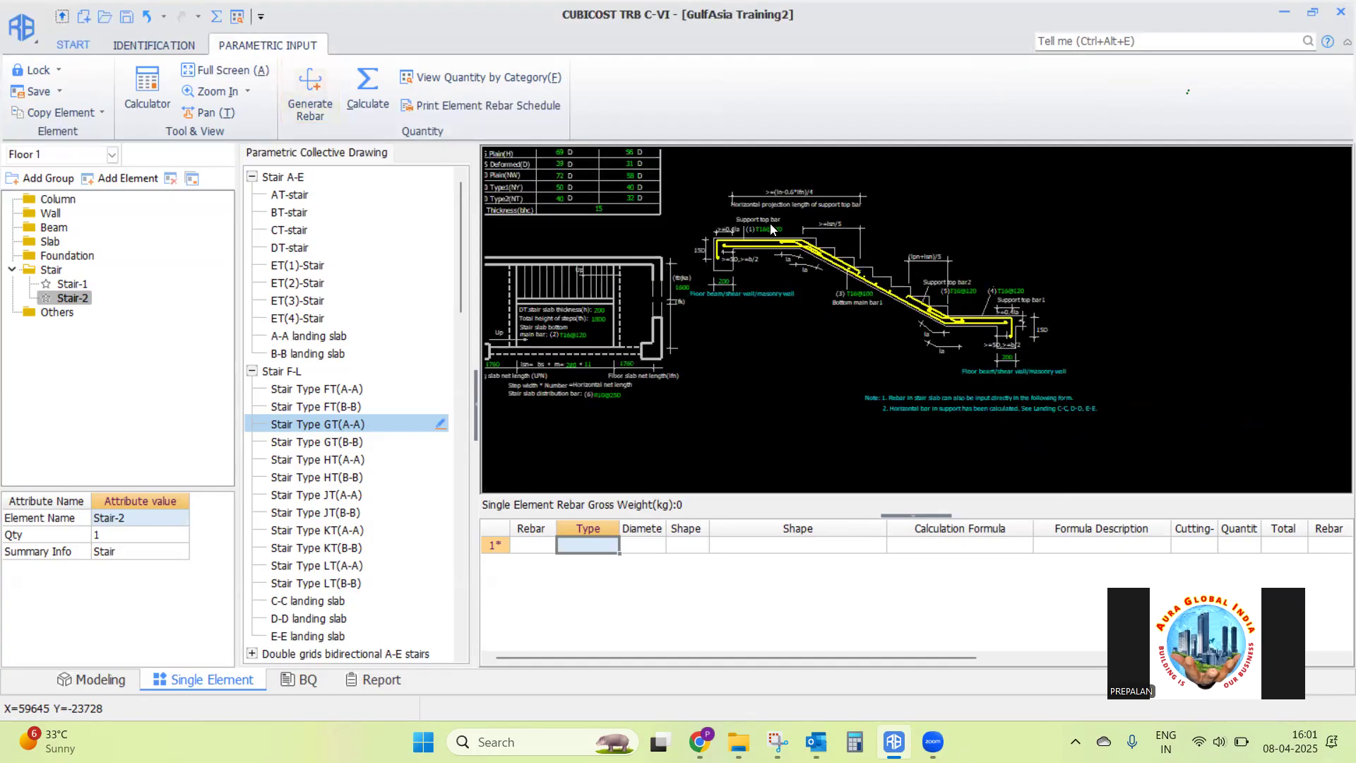
Check the editable support bar, bottom main bar and beam width values in the GT-type stair section
click(770, 230)
scroll(725, 300, up, 2)
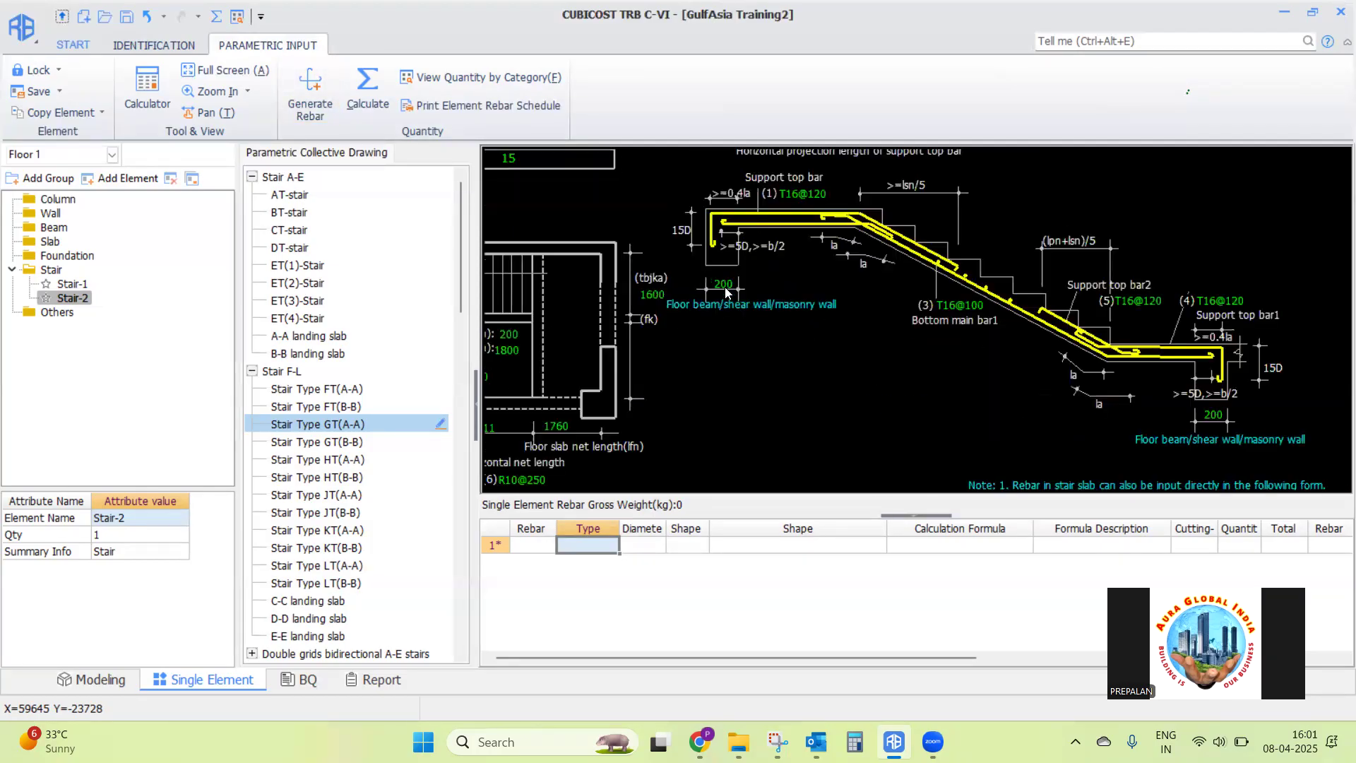
click(725, 284)
click(1137, 302)
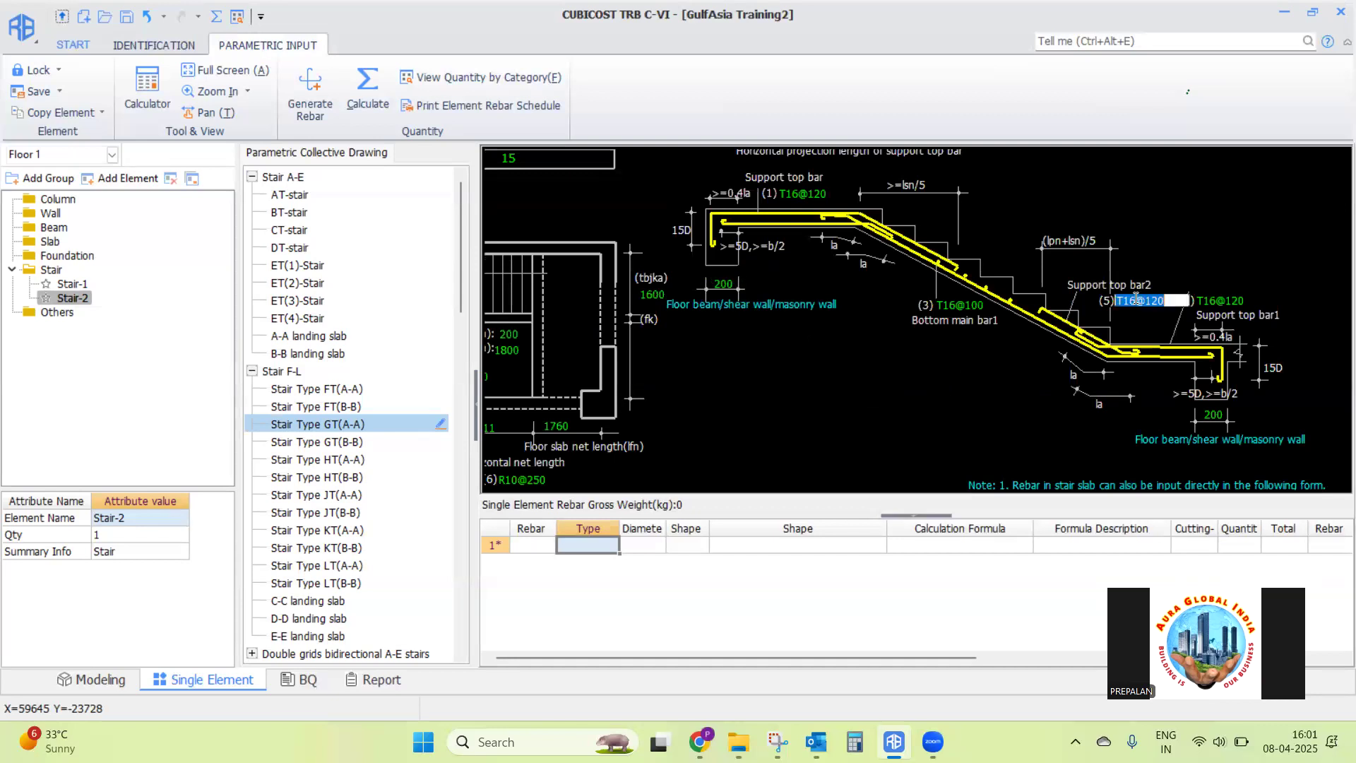
click(960, 305)
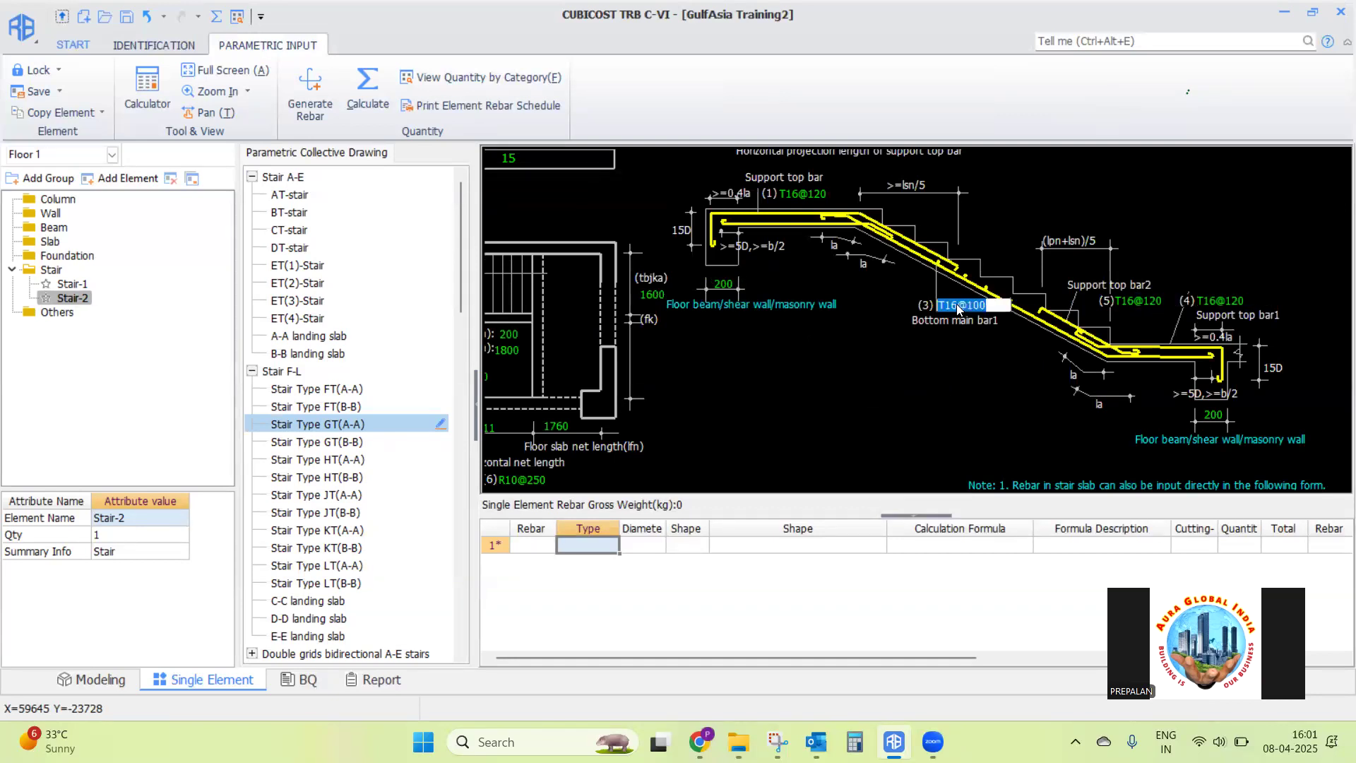
click(893, 353)
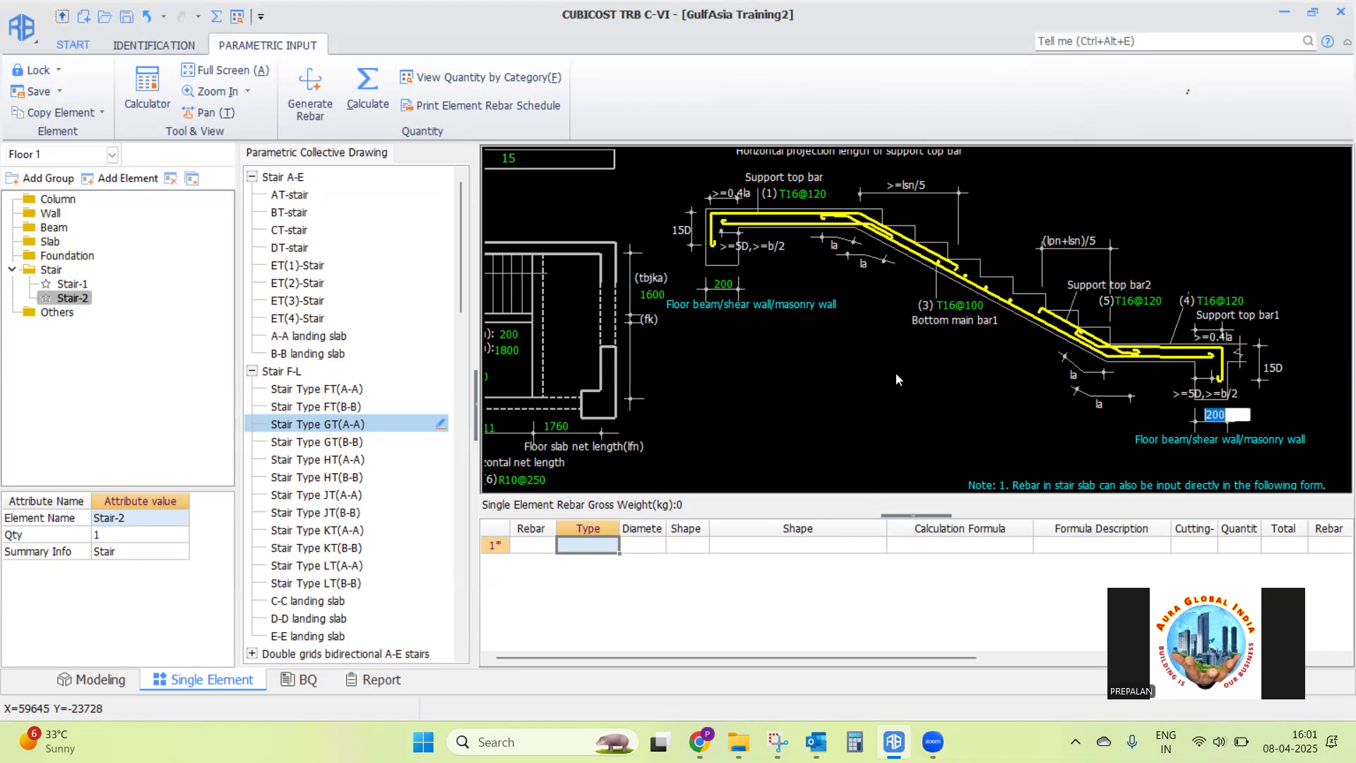
Examine the slab thickness, total step height, step width and number, and bar values in the GT-type stair plan
scroll(833, 300, down, 3)
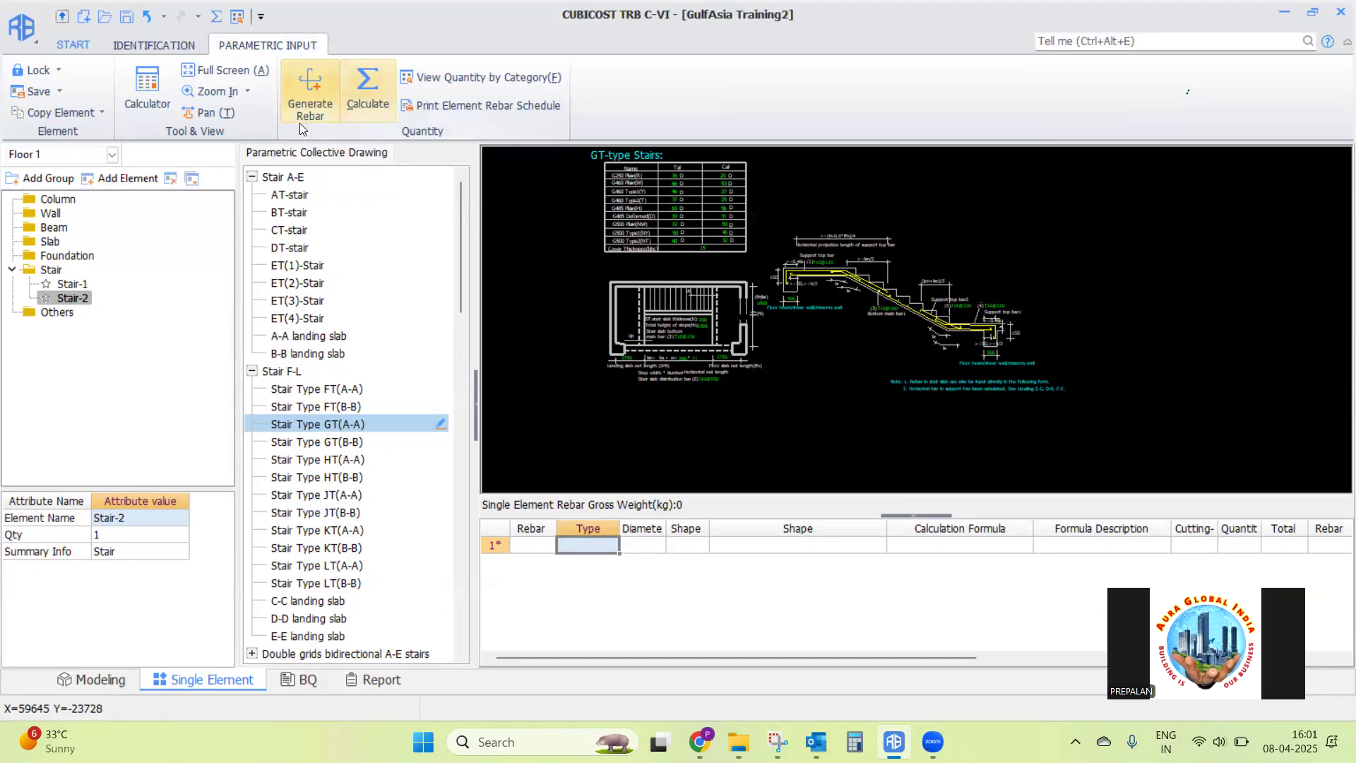
scroll(671, 321, up, 5)
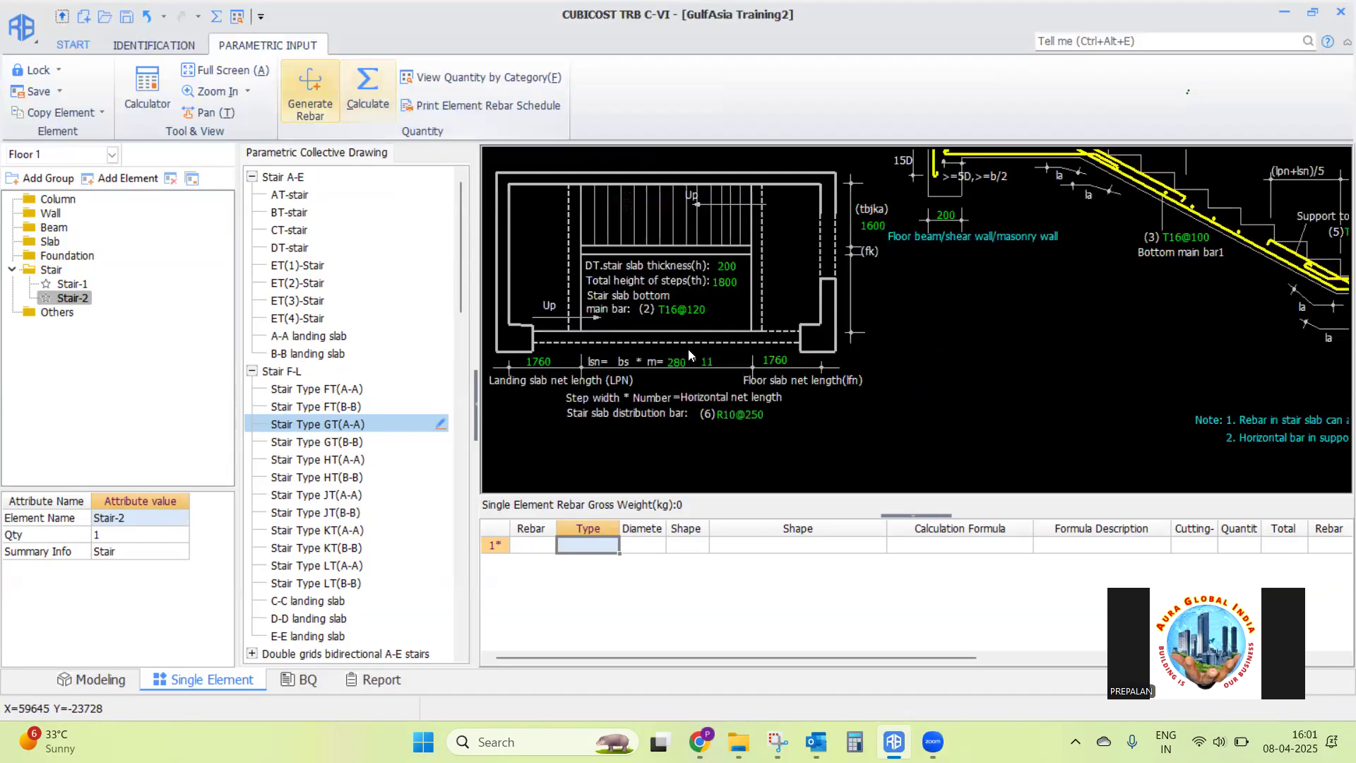
scroll(729, 420, down, 2)
scroll(729, 420, up, 3)
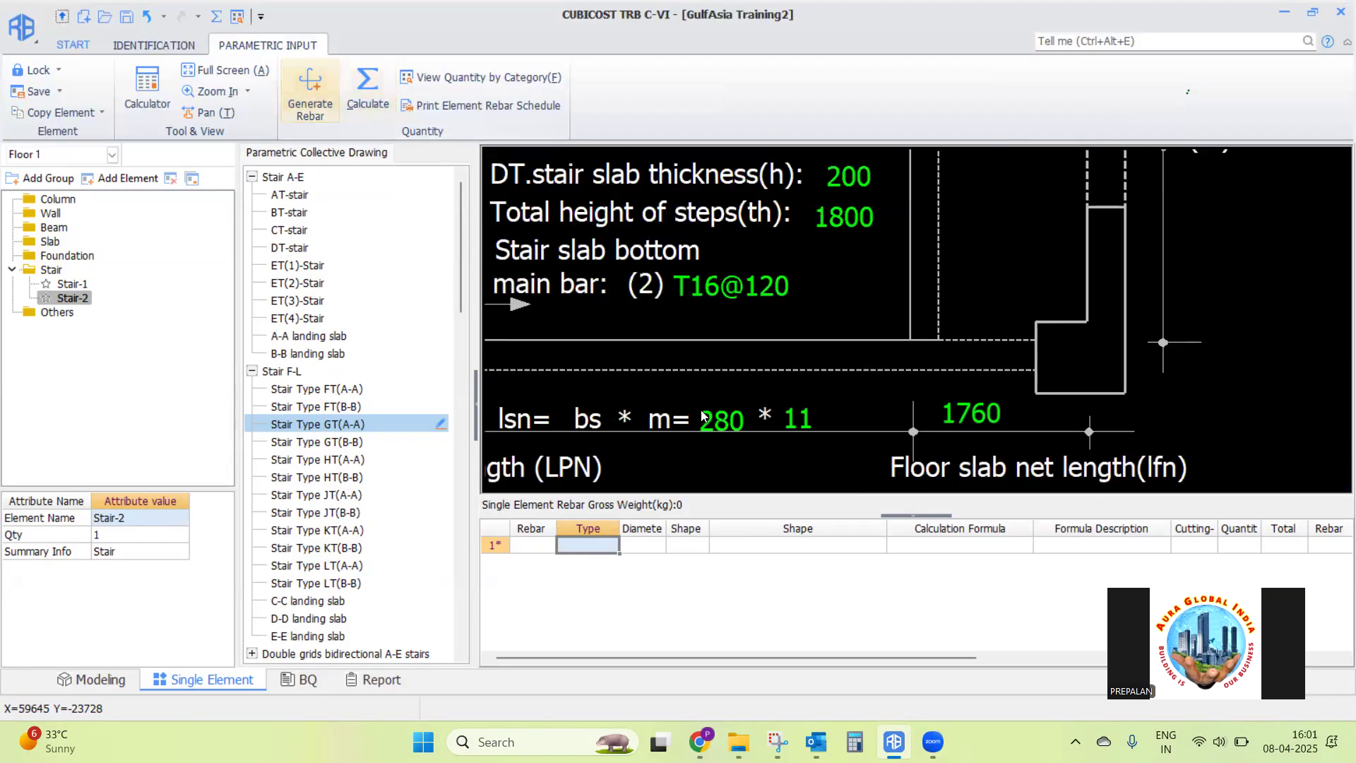
scroll(725, 417, down, 2)
scroll(724, 417, down, 5)
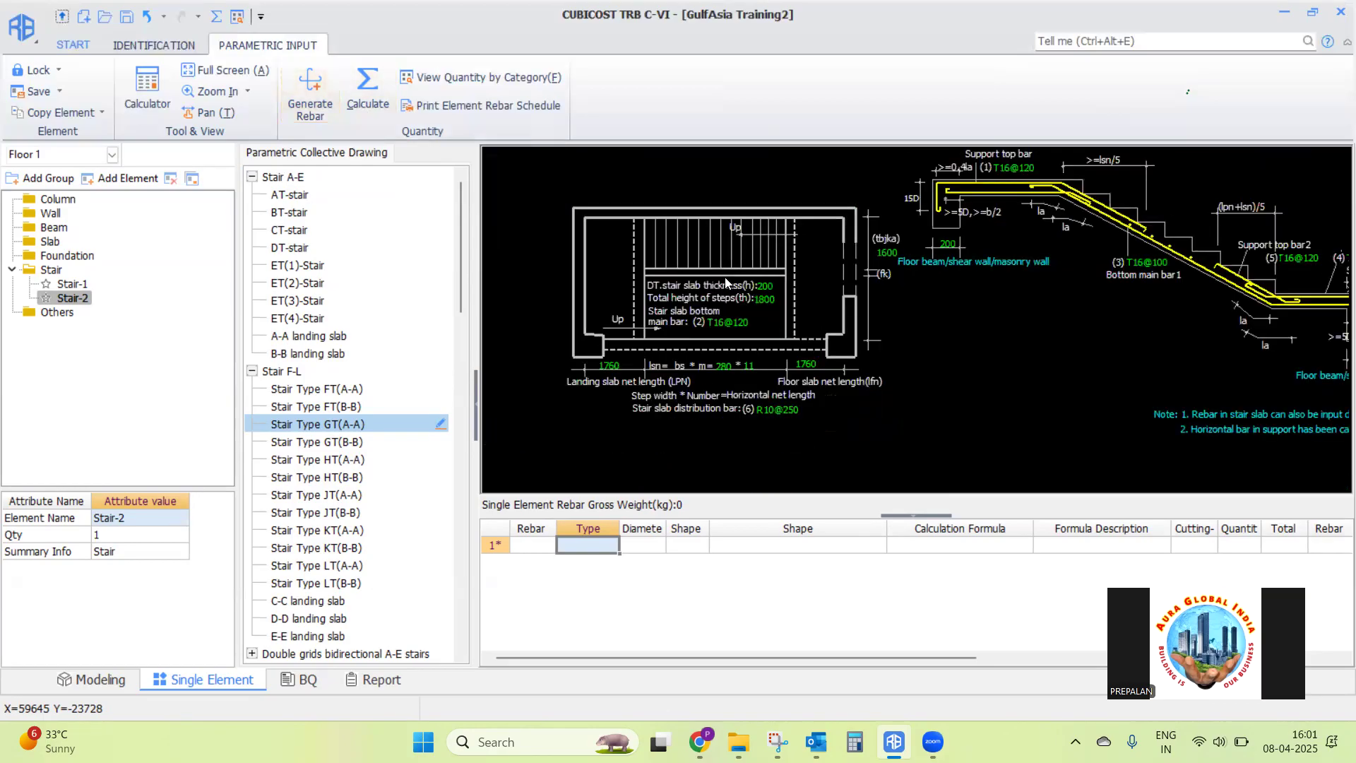
Generate the GT(A-A) stair's rebar and calculate the Floor 1 Single Element quantities with the same rebar summed
click(304, 94)
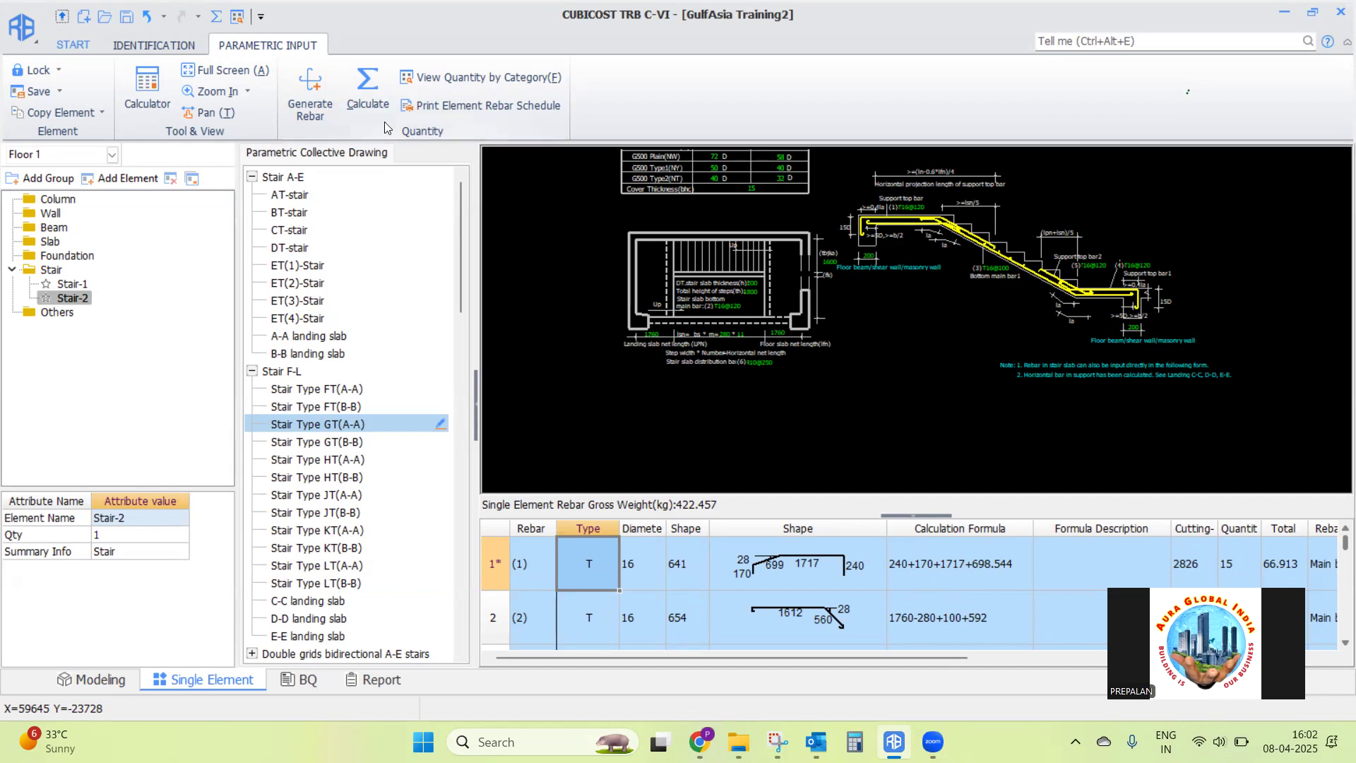
click(362, 83)
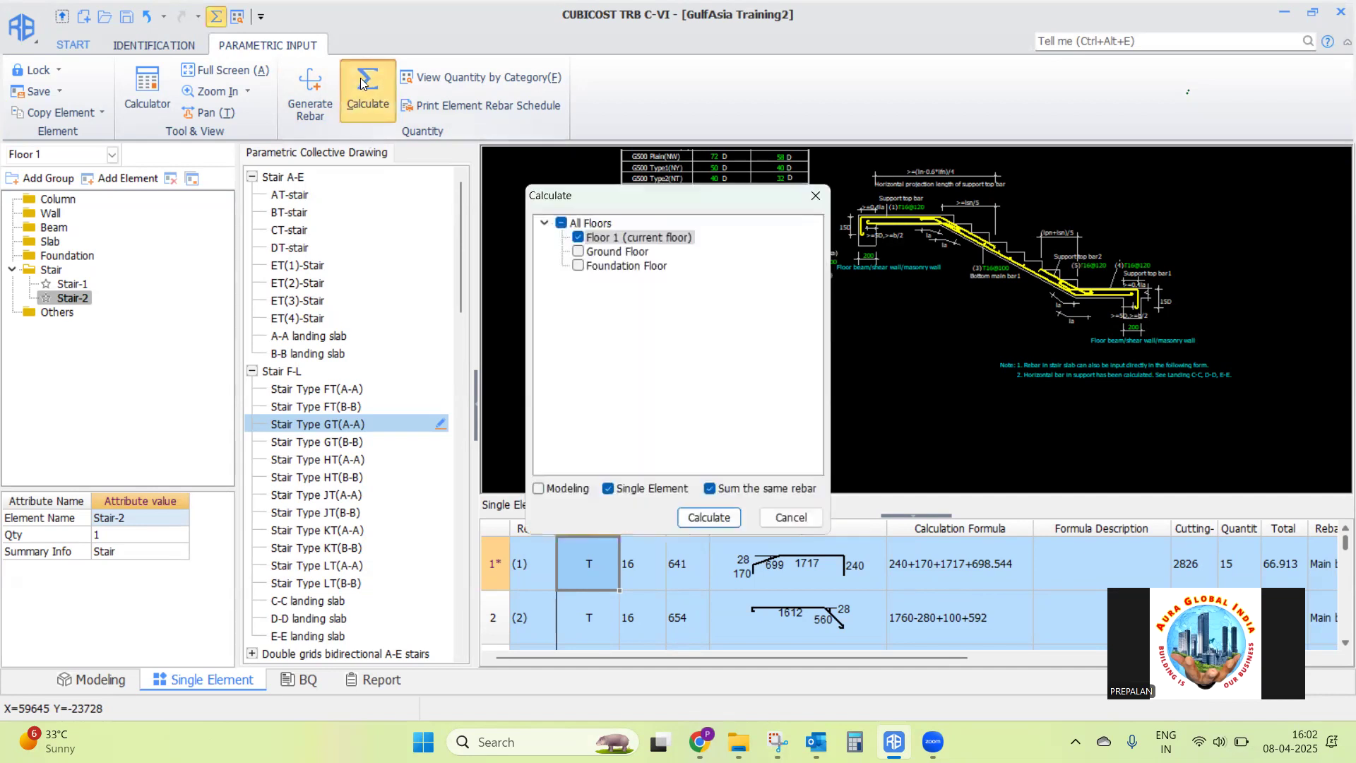
click(715, 517)
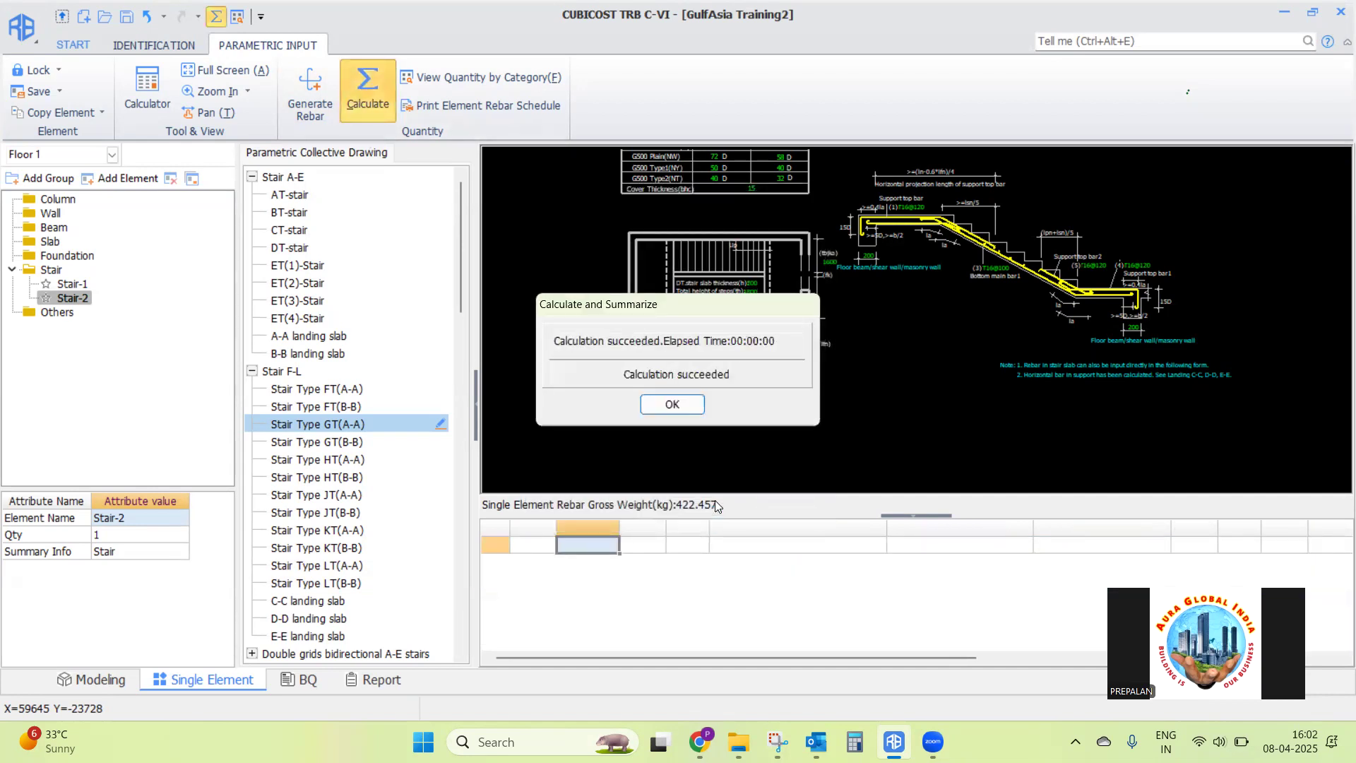
Close the finished calculation summary and regenerate the GT(A-A) stair's rebar
click(669, 407)
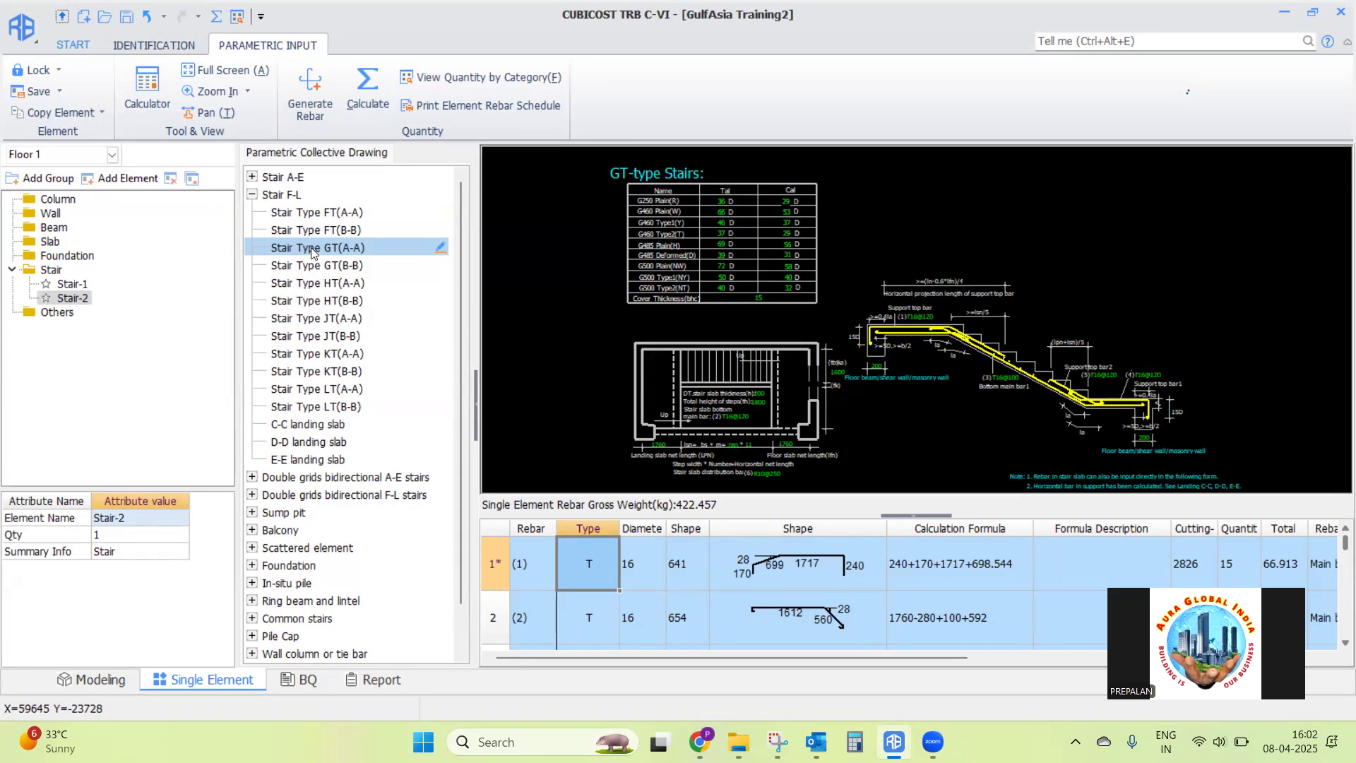
click(318, 106)
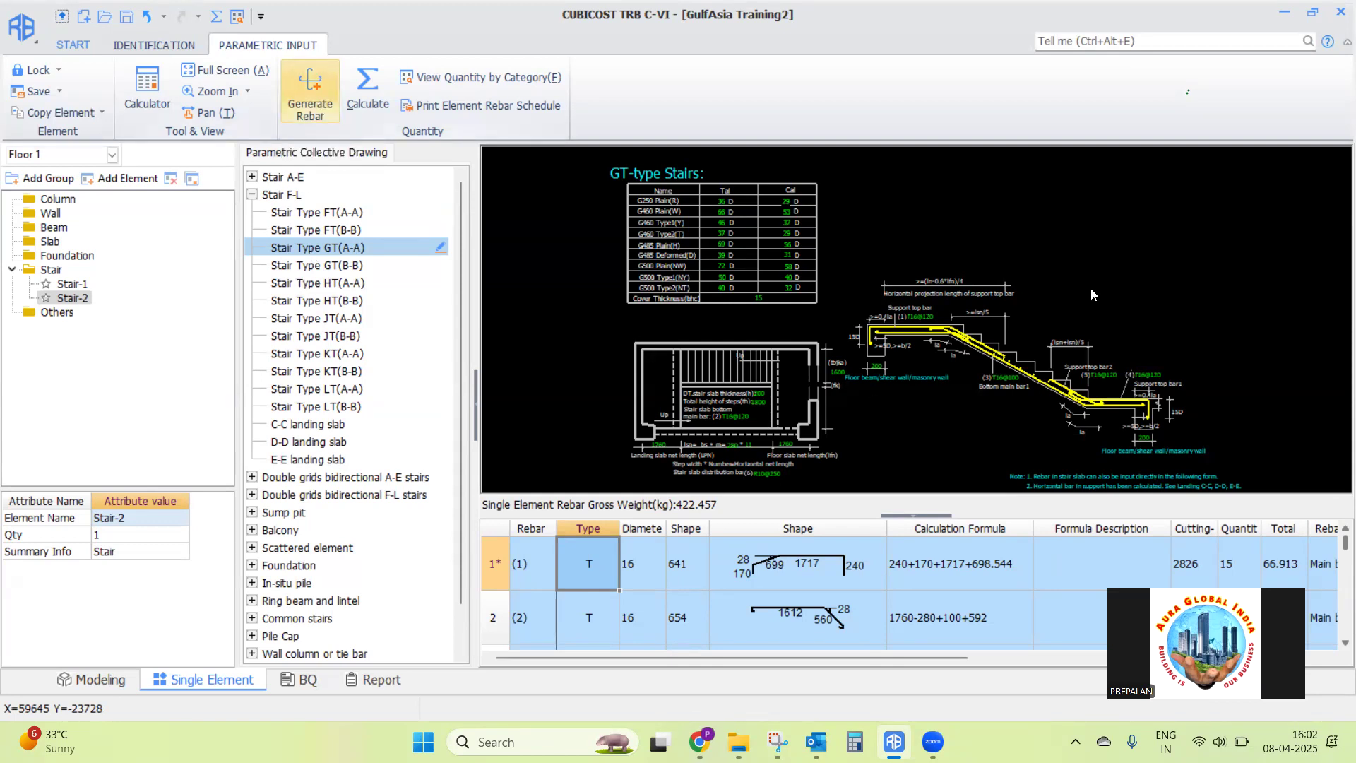
Examine the support top bars, bottom main bar and beam widths in the GT-type stair section
scroll(1140, 337, up, 5)
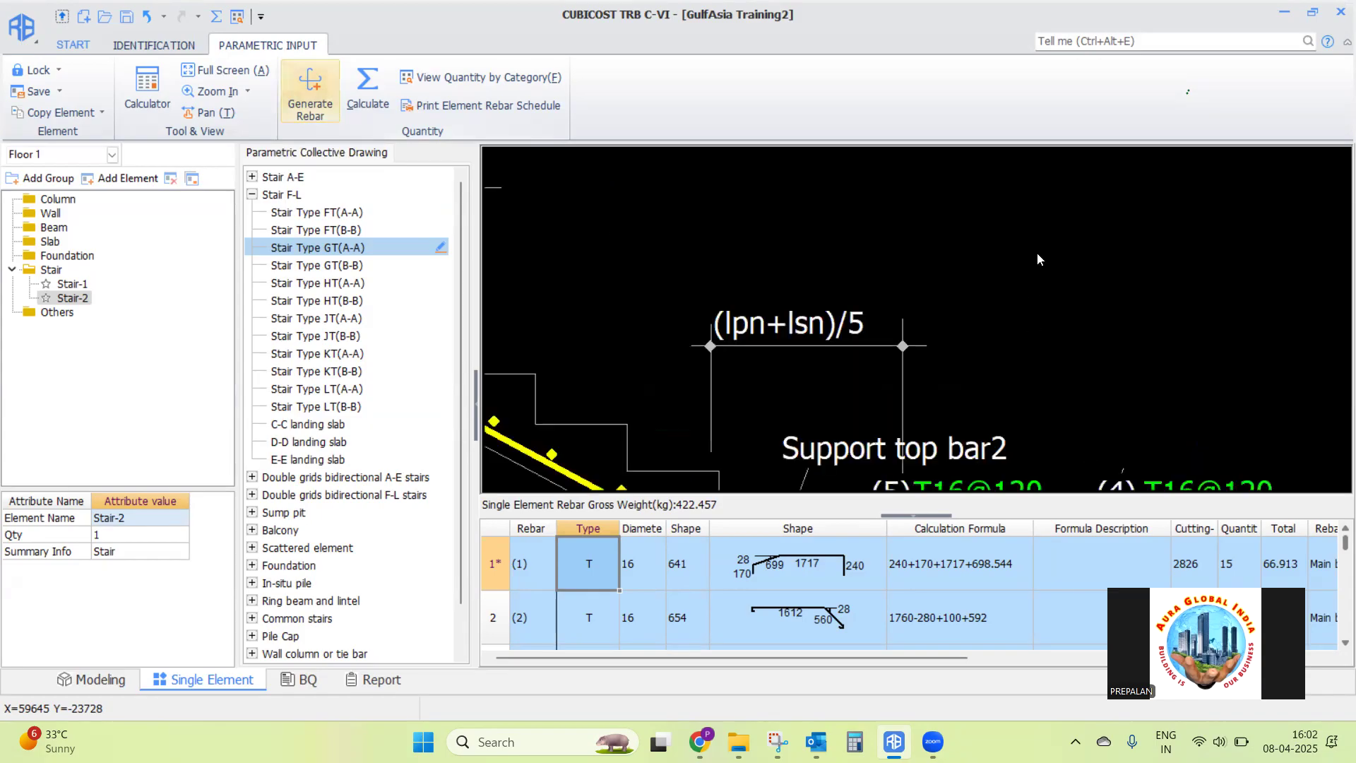
scroll(1040, 341, down, 5)
scroll(1024, 338, up, 4)
scroll(1023, 340, down, 2)
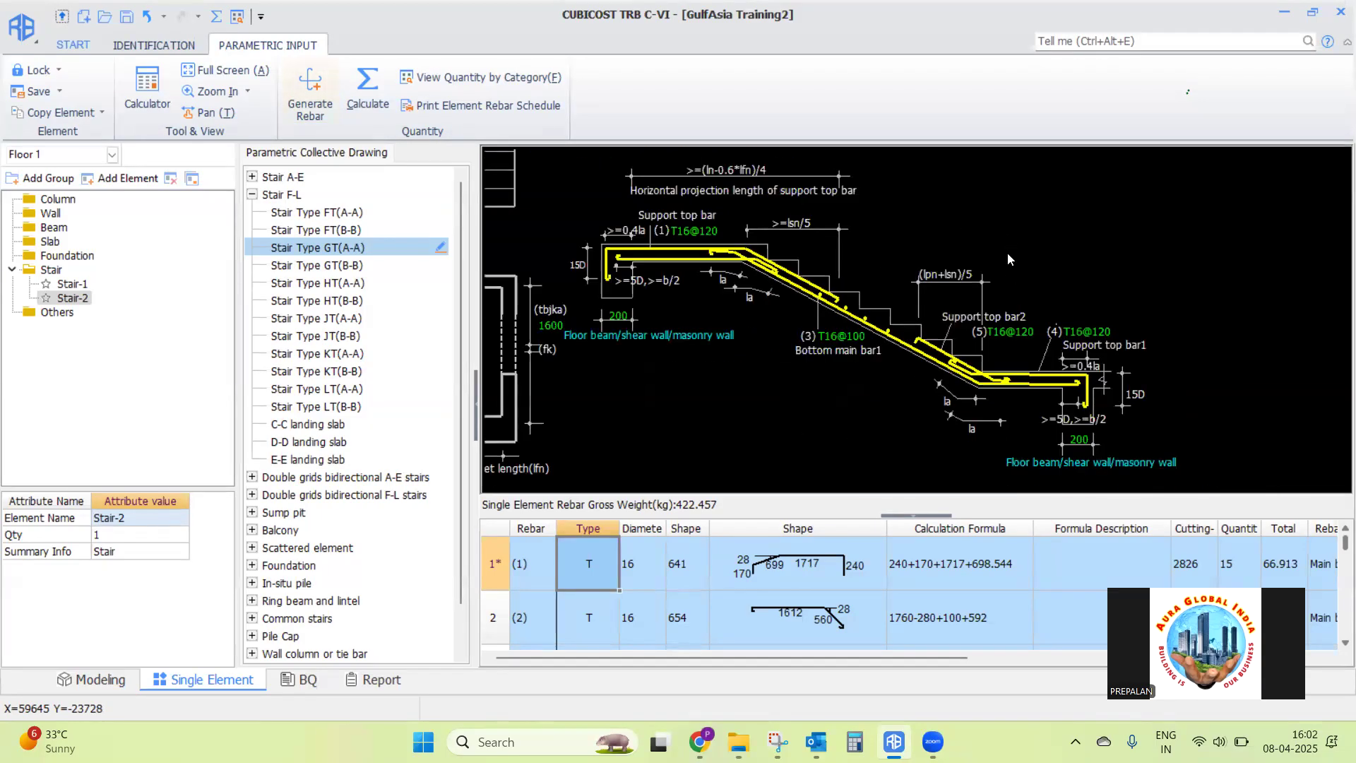
scroll(1008, 261, down, 3)
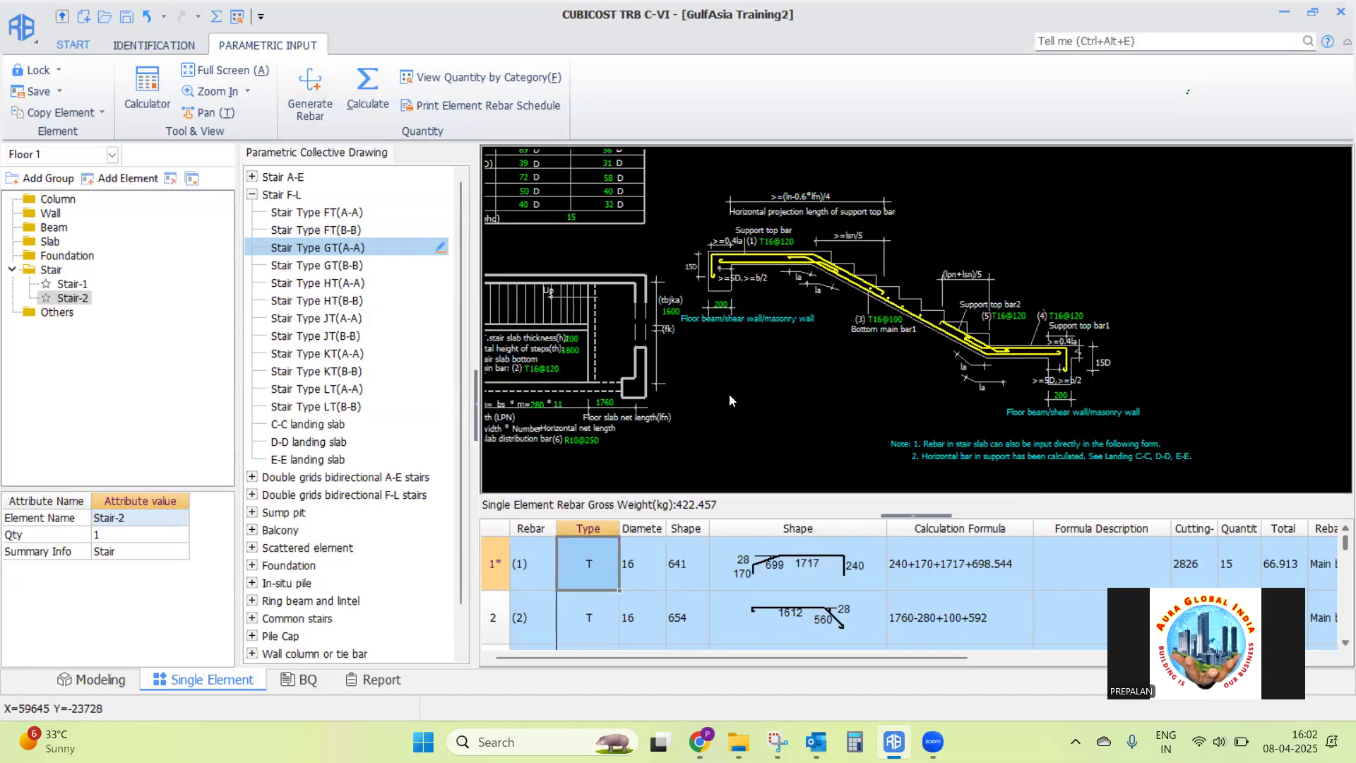
scroll(776, 363, down, 2)
scroll(785, 342, up, 5)
scroll(815, 290, down, 3)
scroll(772, 316, up, 4)
scroll(857, 330, down, 2)
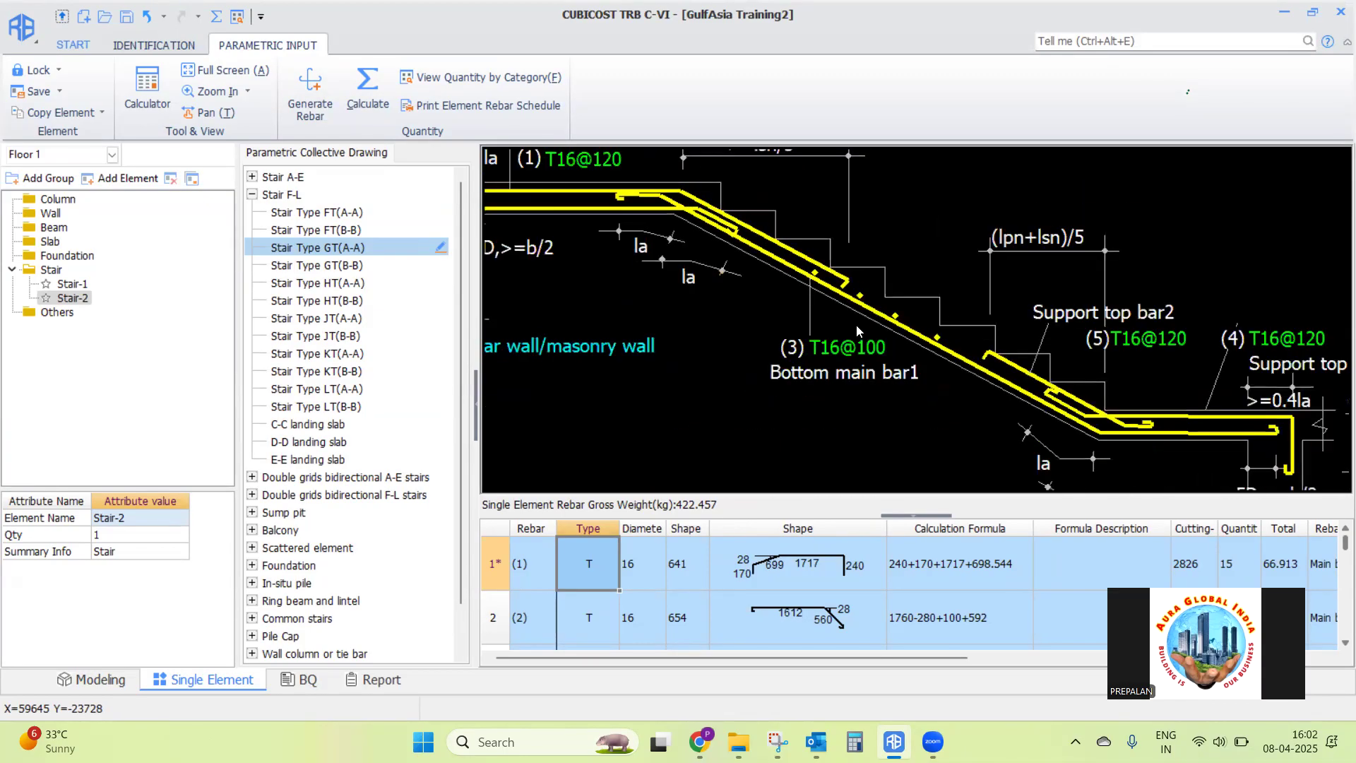
scroll(888, 318, down, 3)
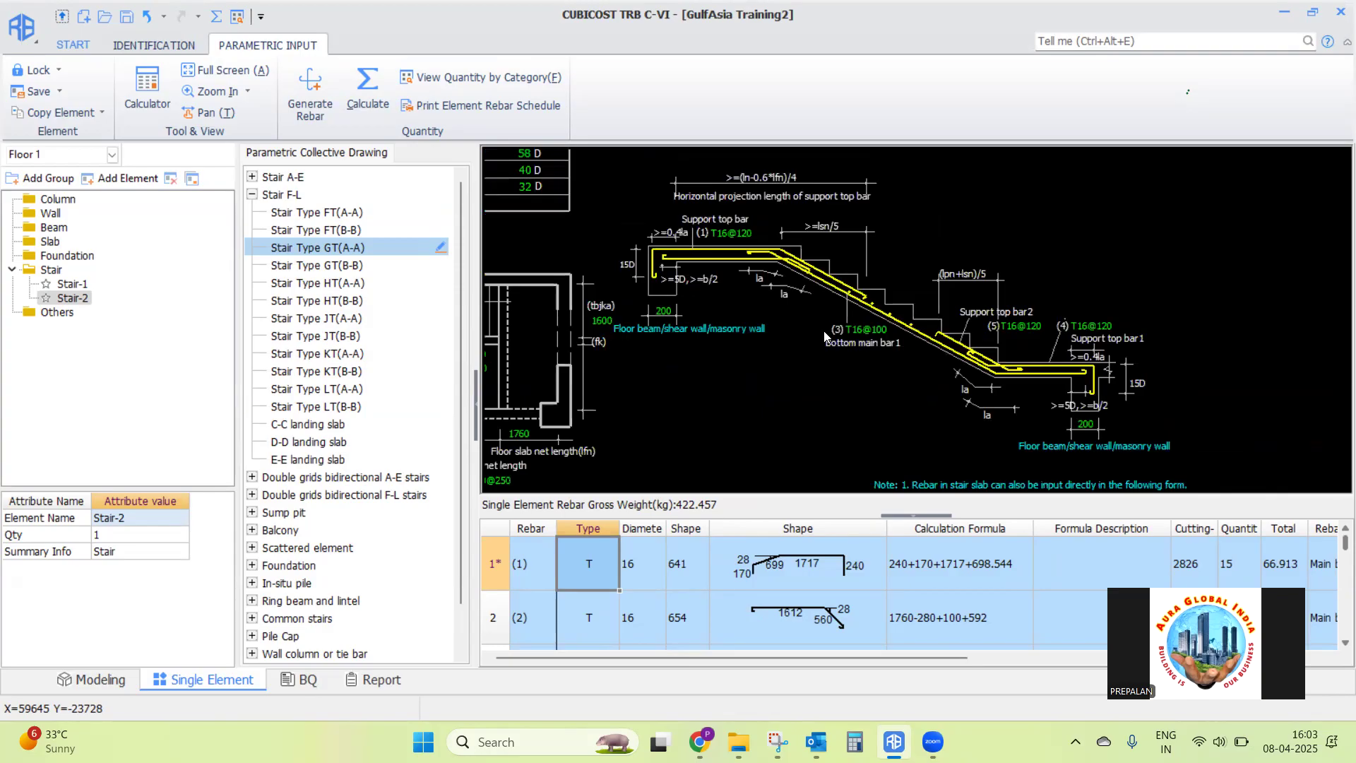
Add a Foundation single element named Pile Rebars with a quantity of 45
click(64, 255)
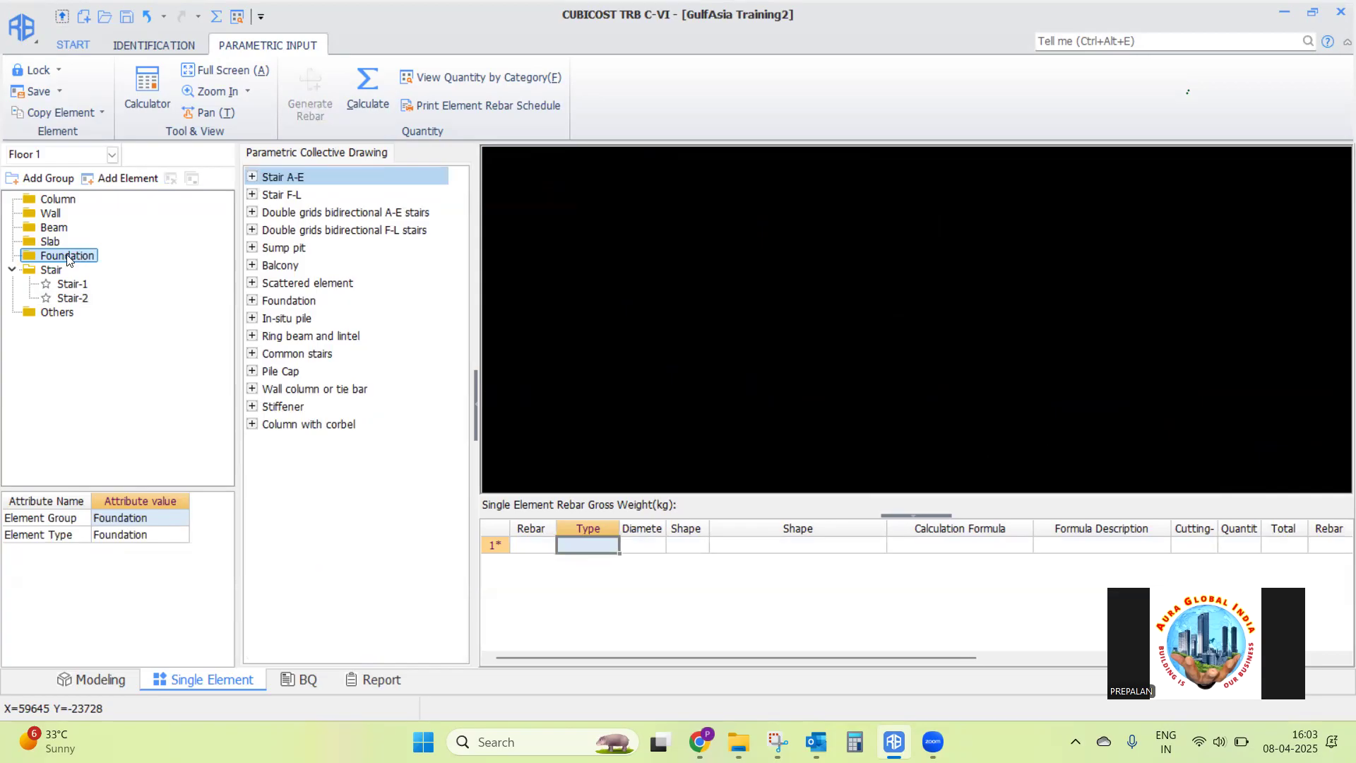
click(138, 178)
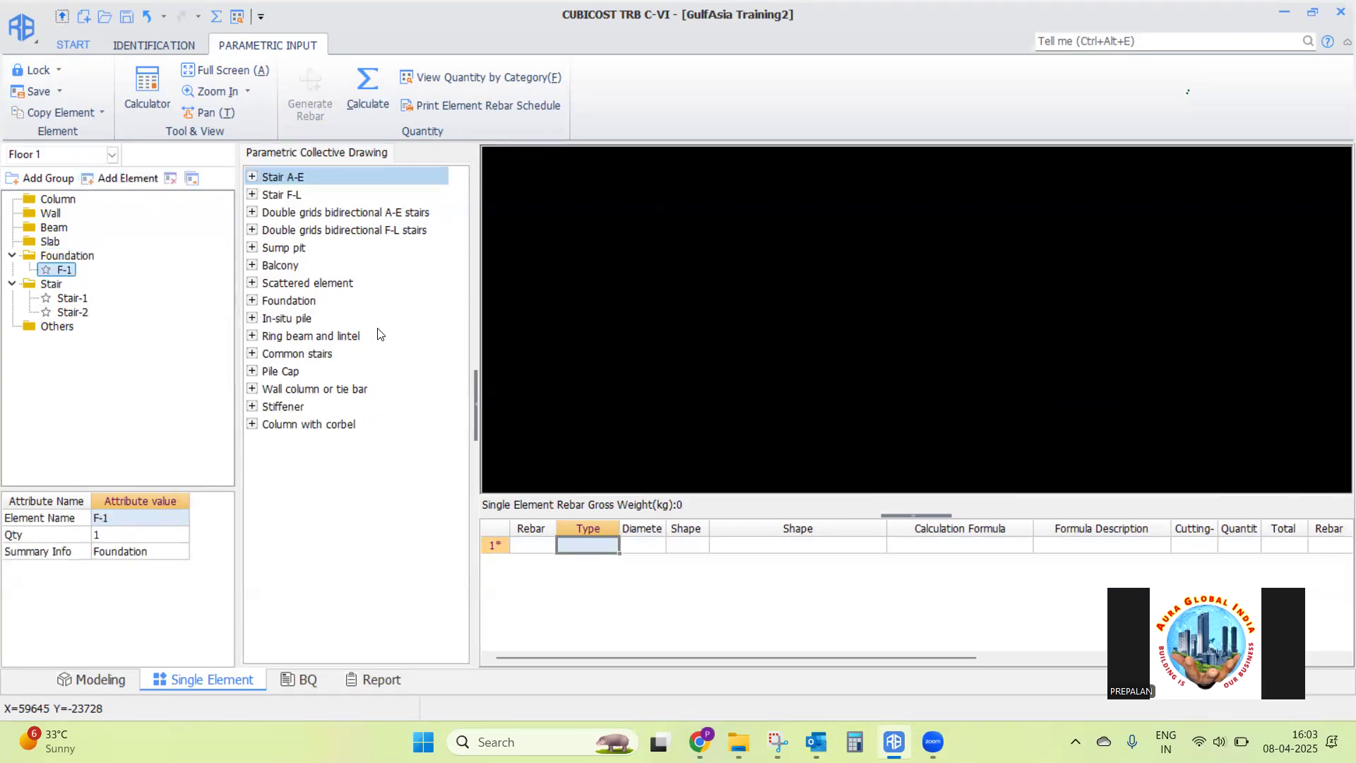
click(134, 518)
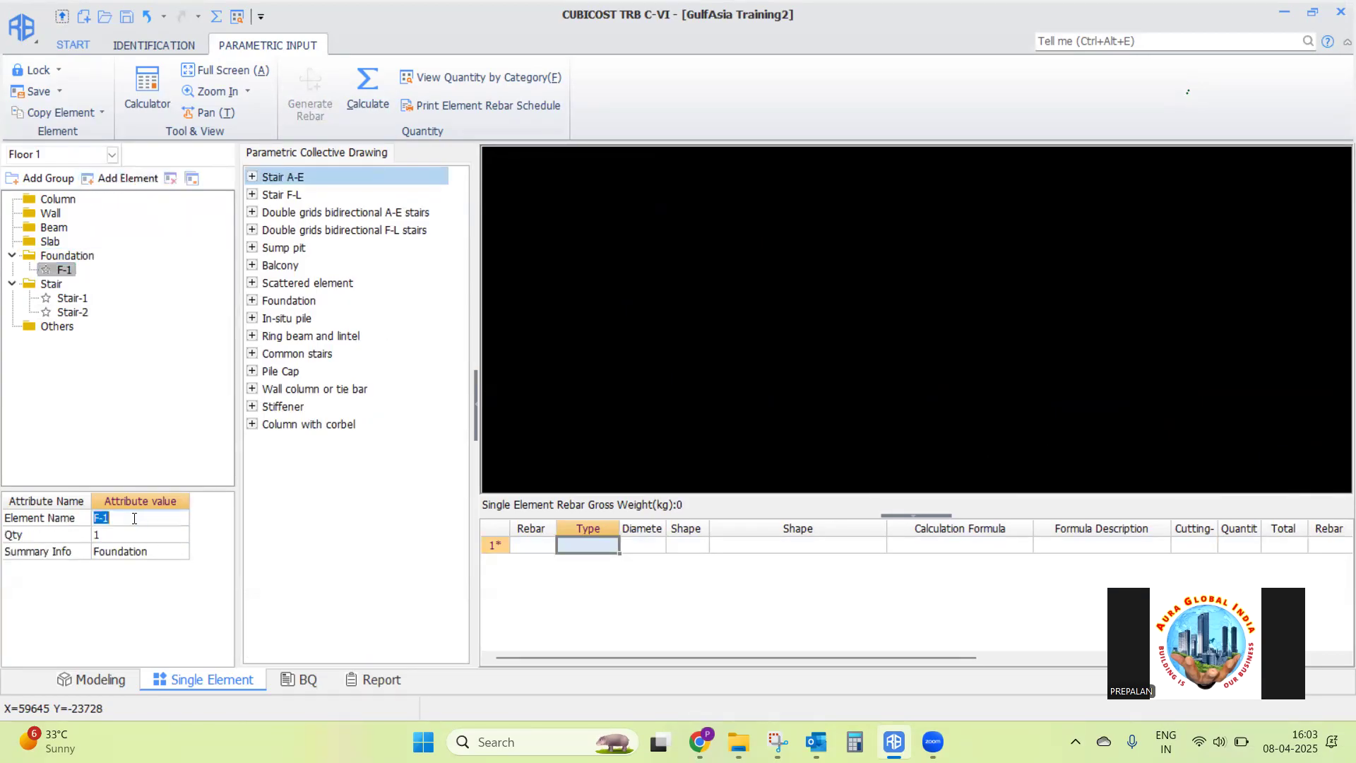
text(Pile Rebars)
click(110, 537)
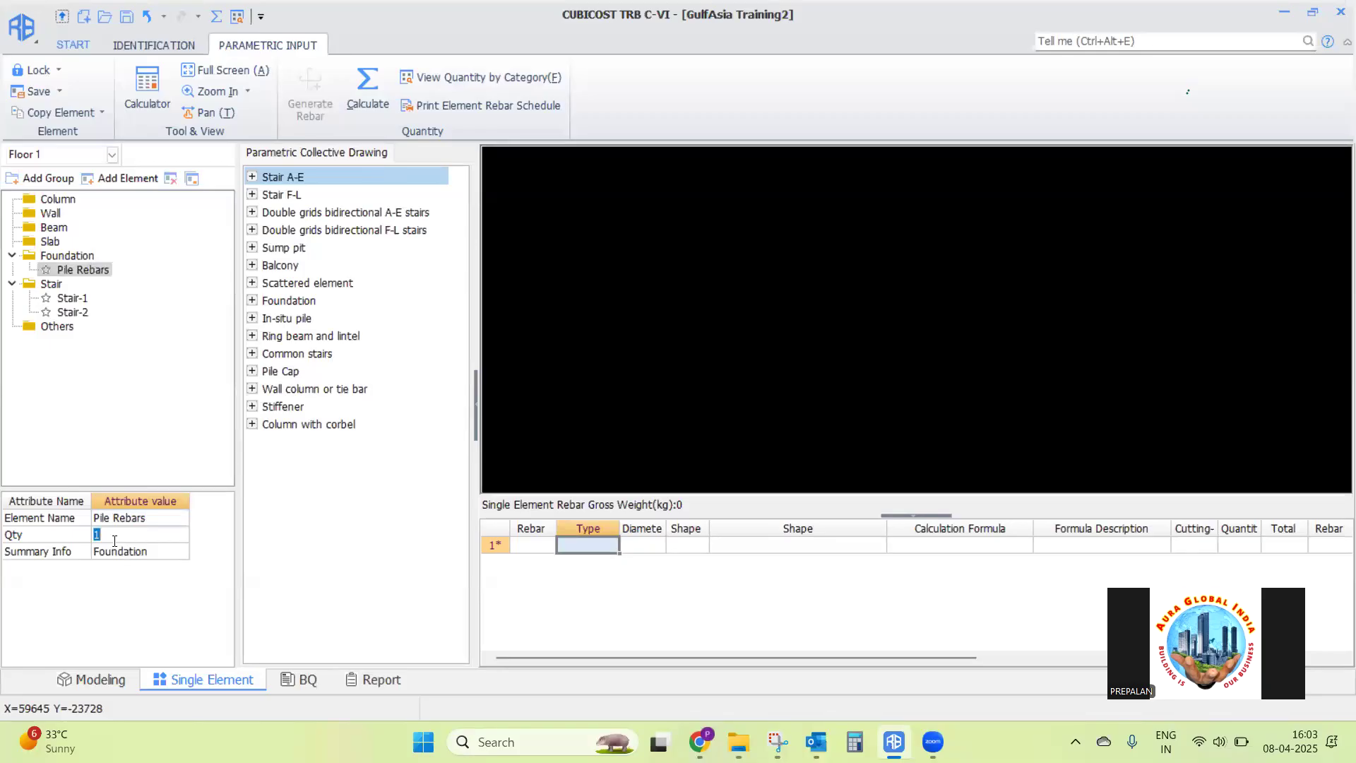
text(45)
key(Tab)
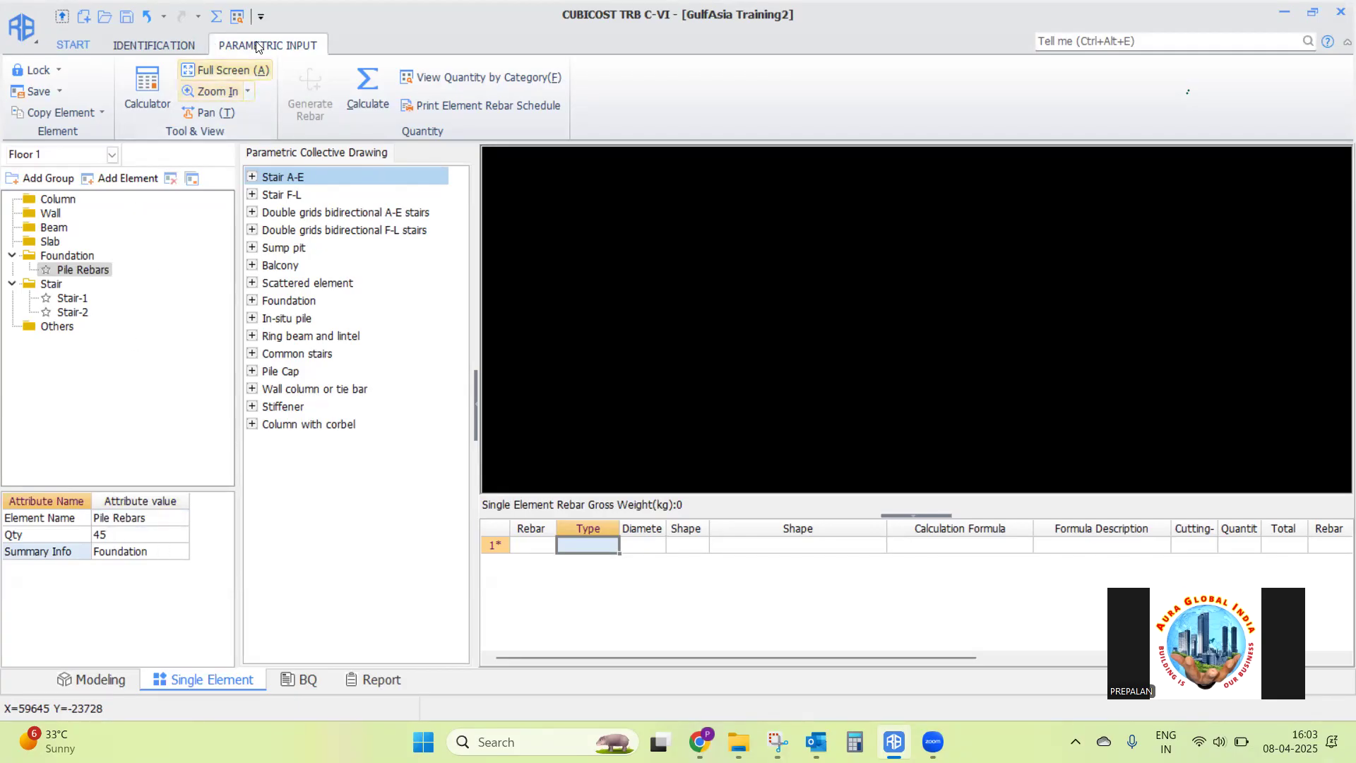
Assign the in-situ Pile (Densified/Non-densified) parametric drawing to the Pile Rebars element, after previewing the bored concrete pile
click(251, 300)
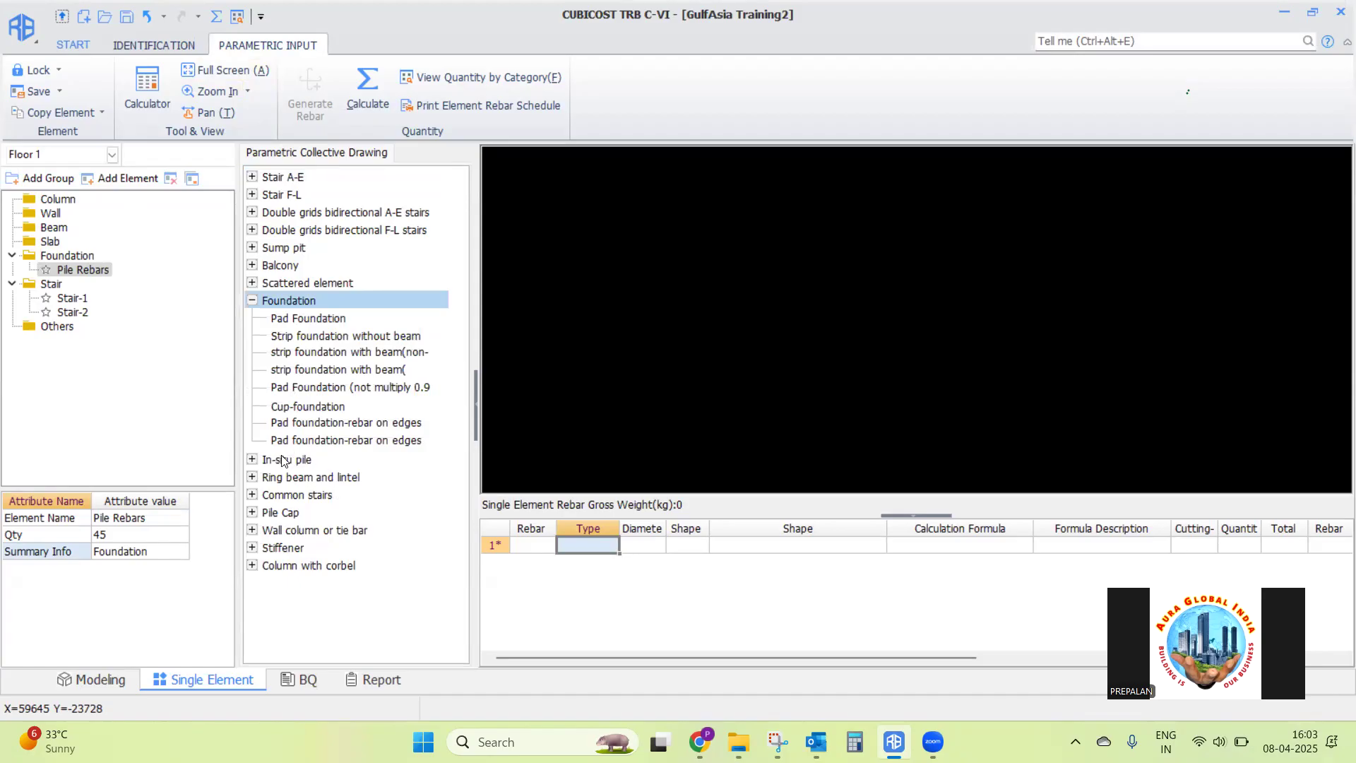
click(253, 460)
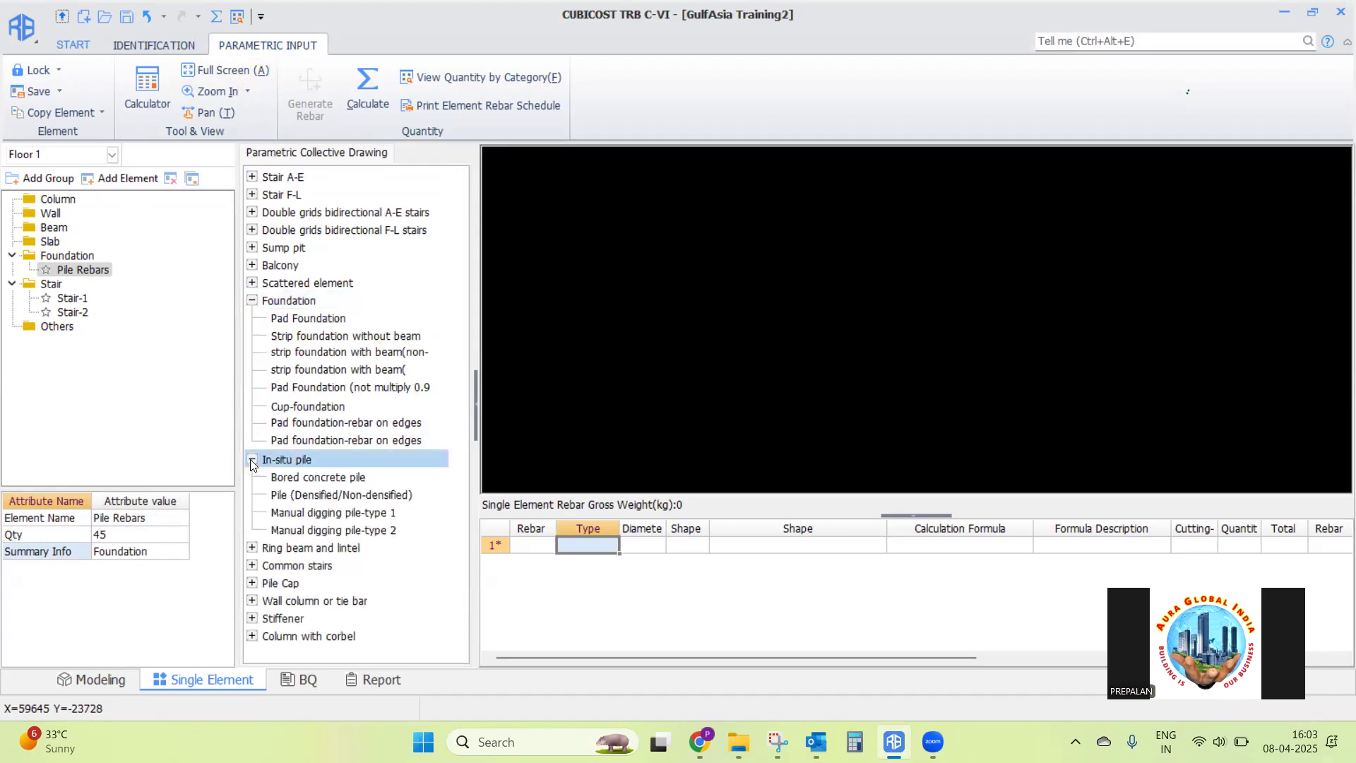
click(311, 478)
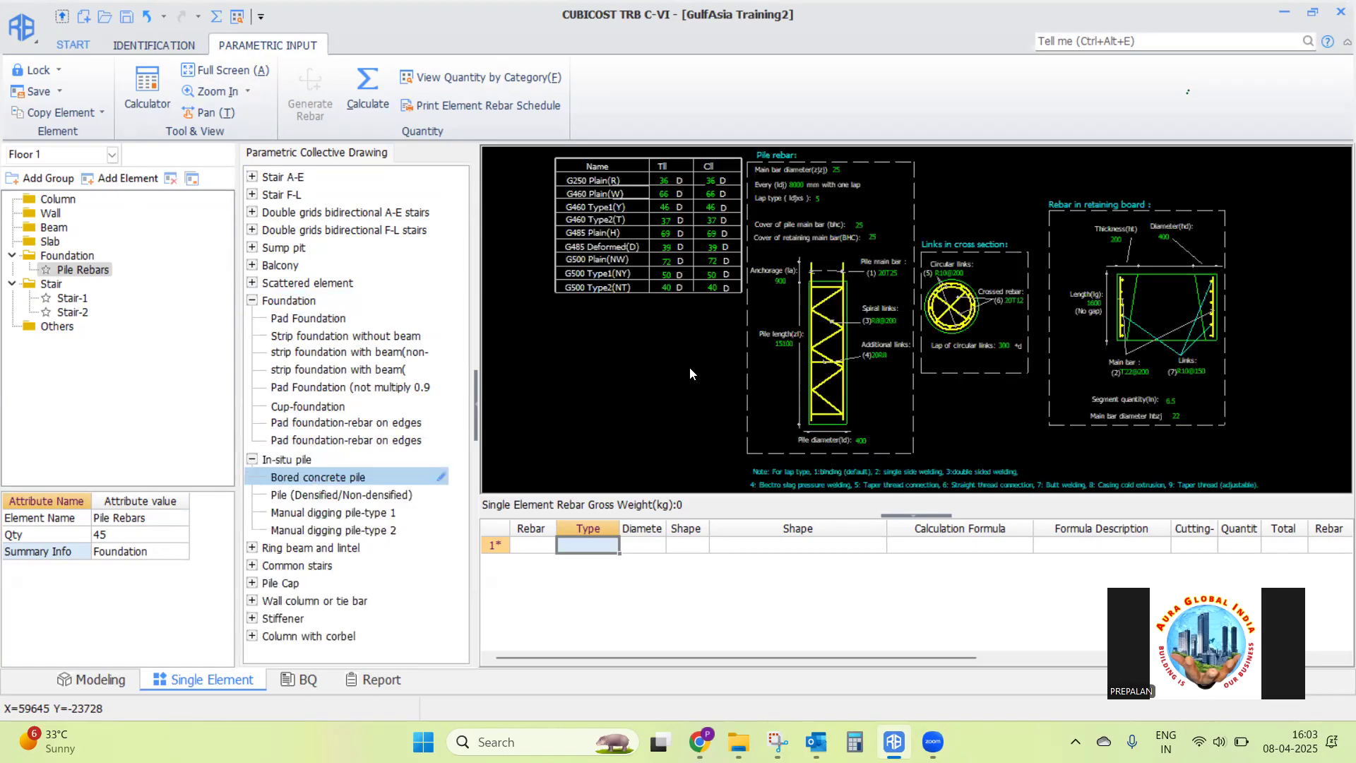
click(356, 496)
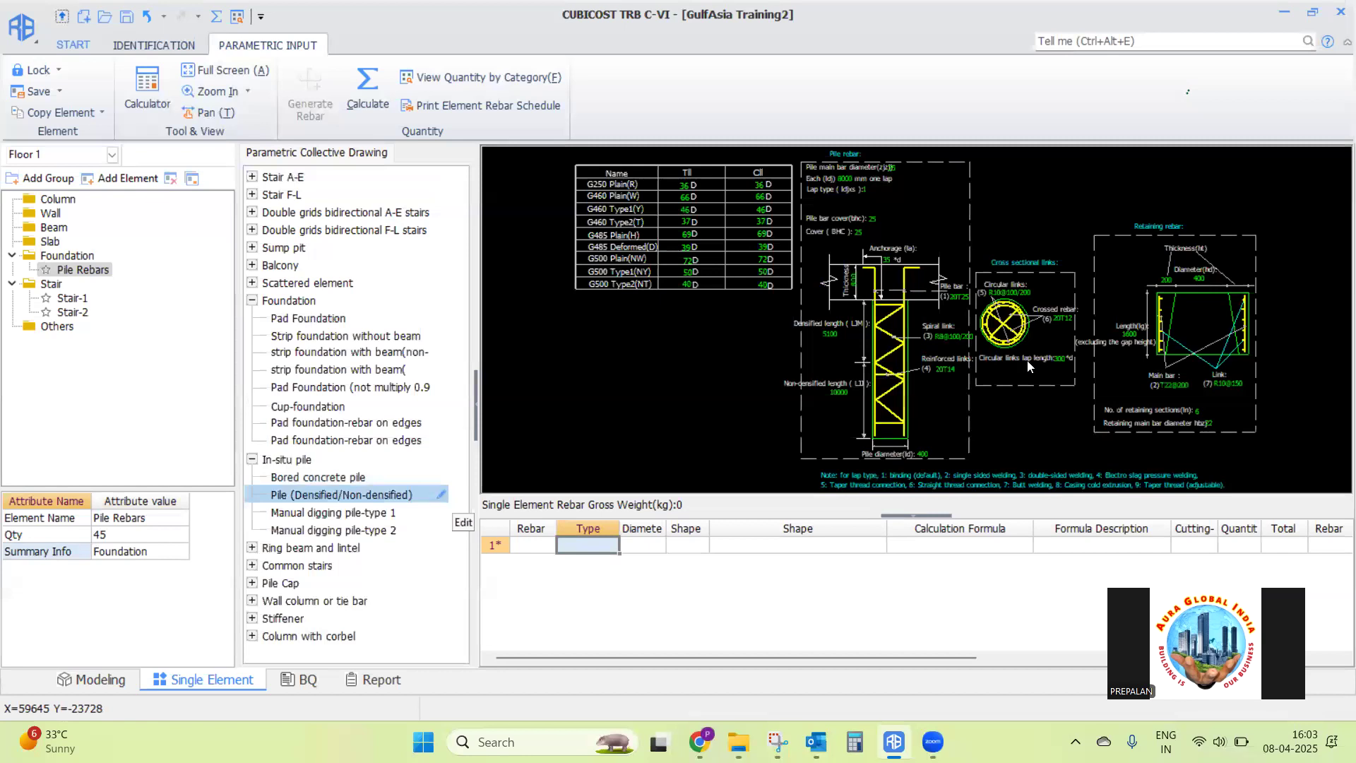
click(351, 499)
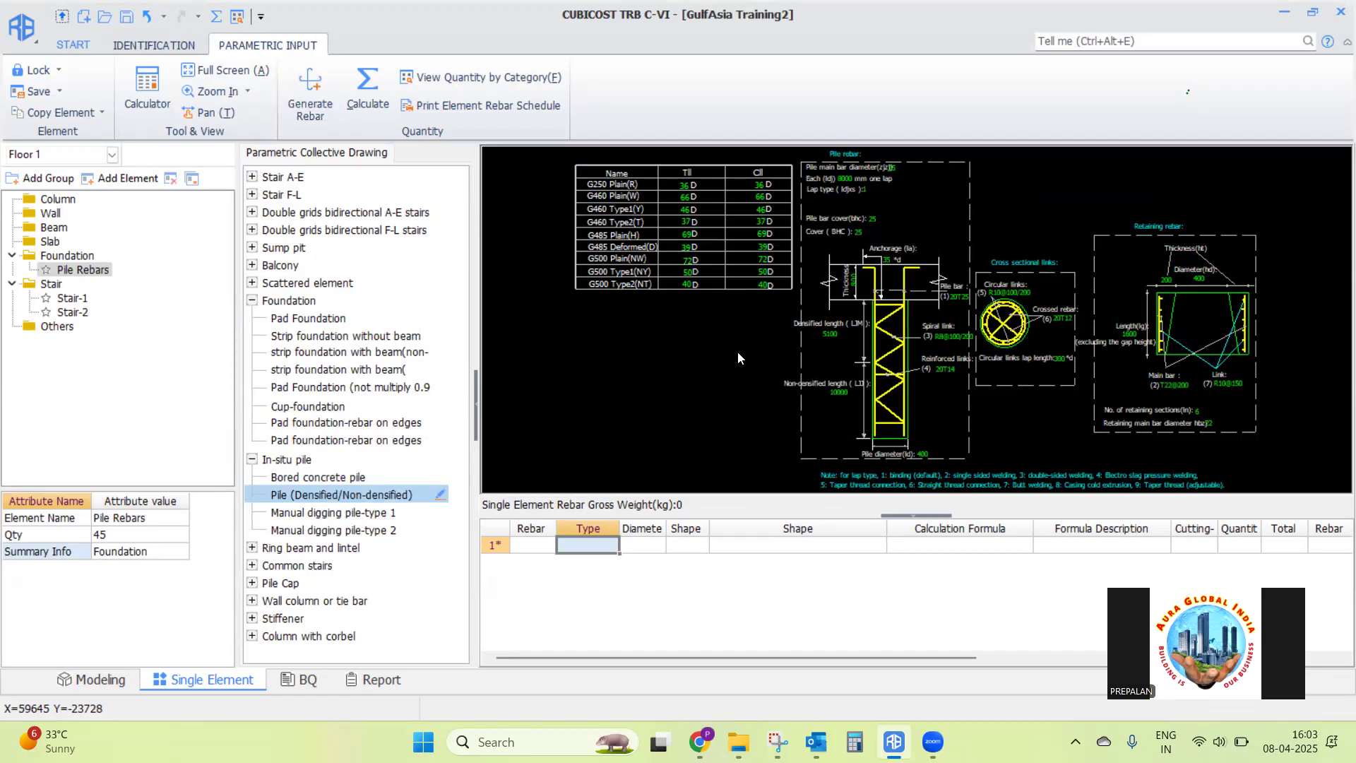
Check the editable densified length, link and retaining main bar values in the pile drawing
scroll(944, 331, up, 5)
double_click(1112, 294)
scroll(864, 314, down, 1)
click(519, 295)
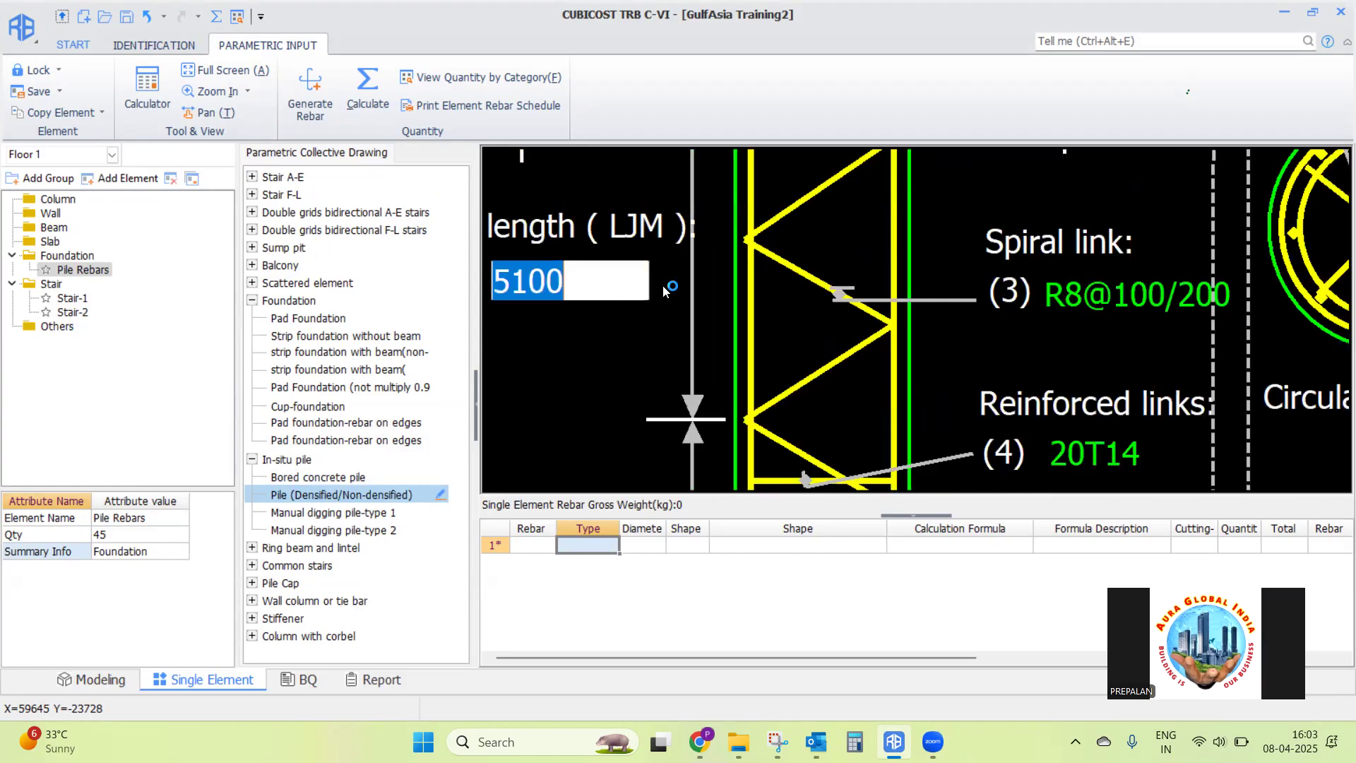
scroll(676, 287, down, 4)
double_click(982, 199)
scroll(1119, 276, down, 3)
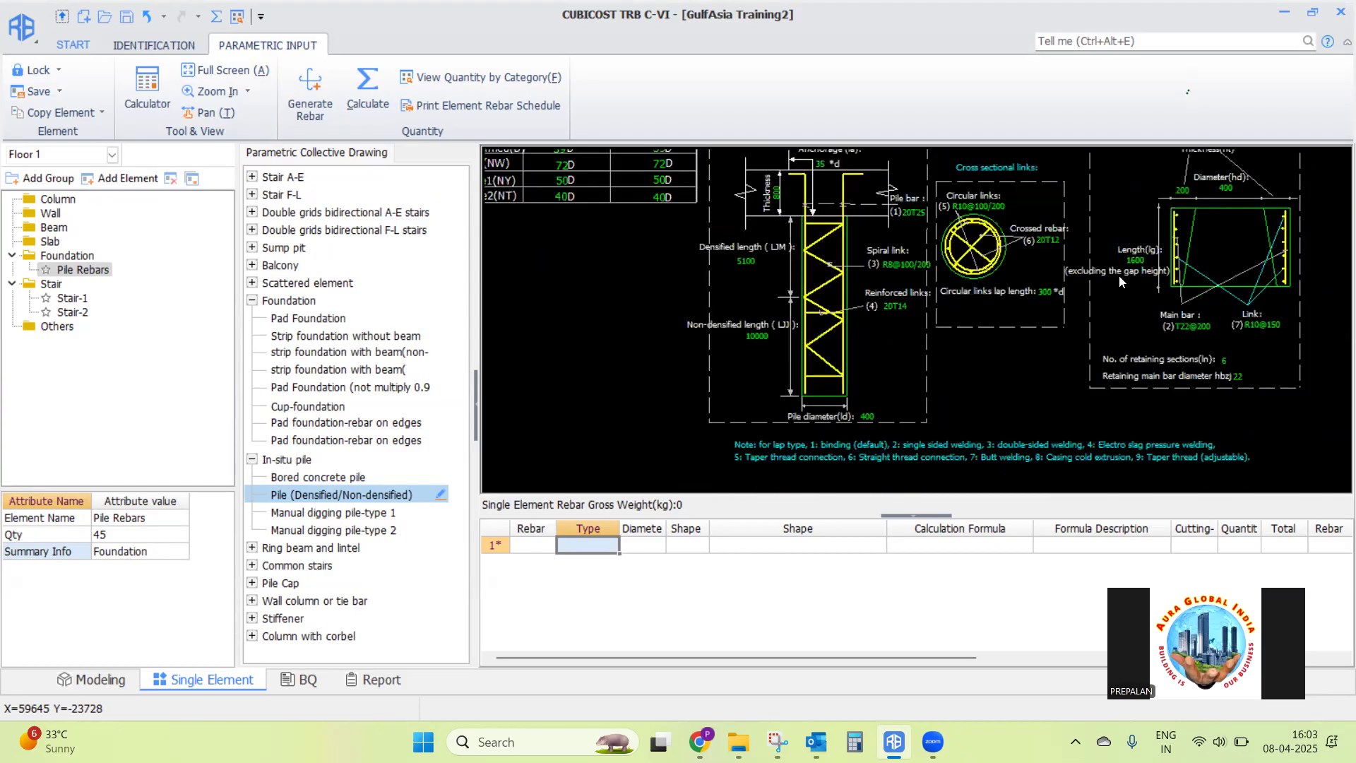
double_click(1193, 326)
Generate the pile's rebar and calculate the Floor 1 Single Element quantities with the same rebar summed
click(306, 95)
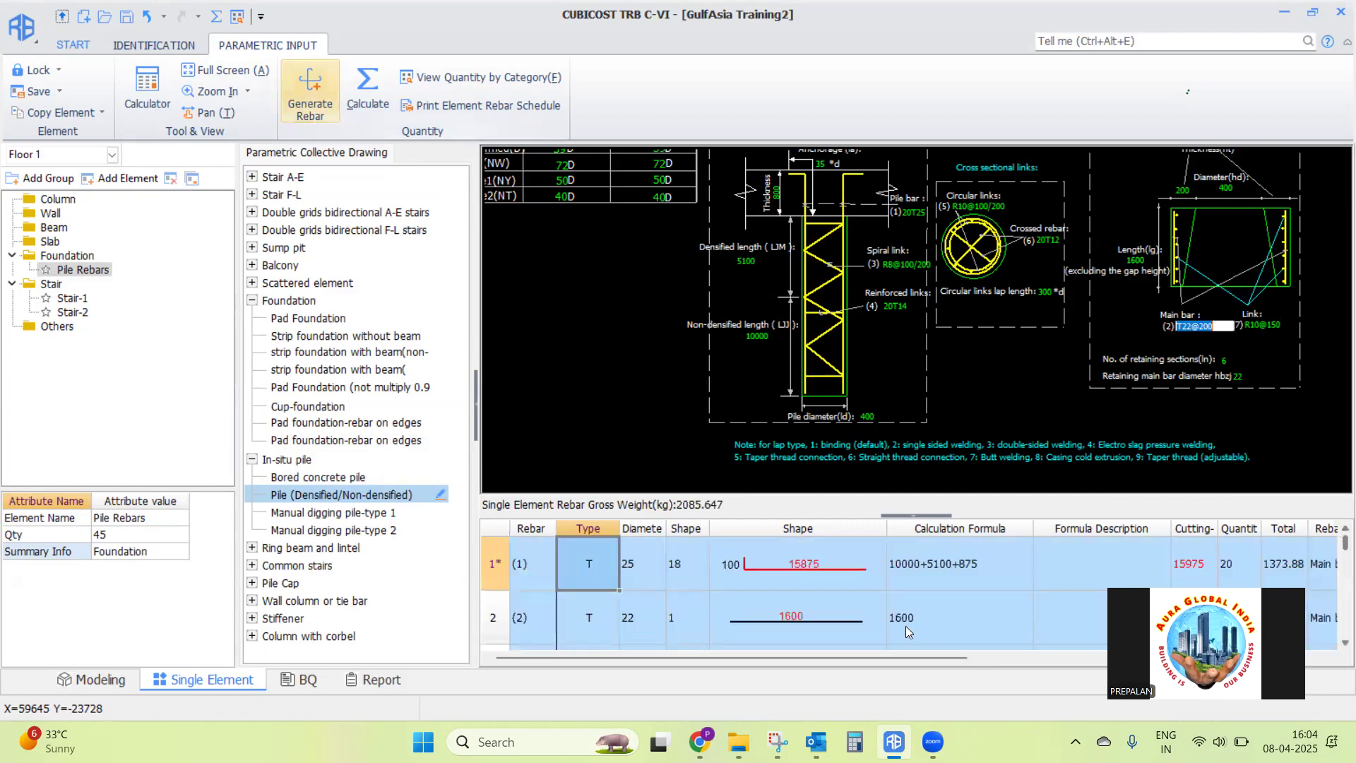
click(385, 92)
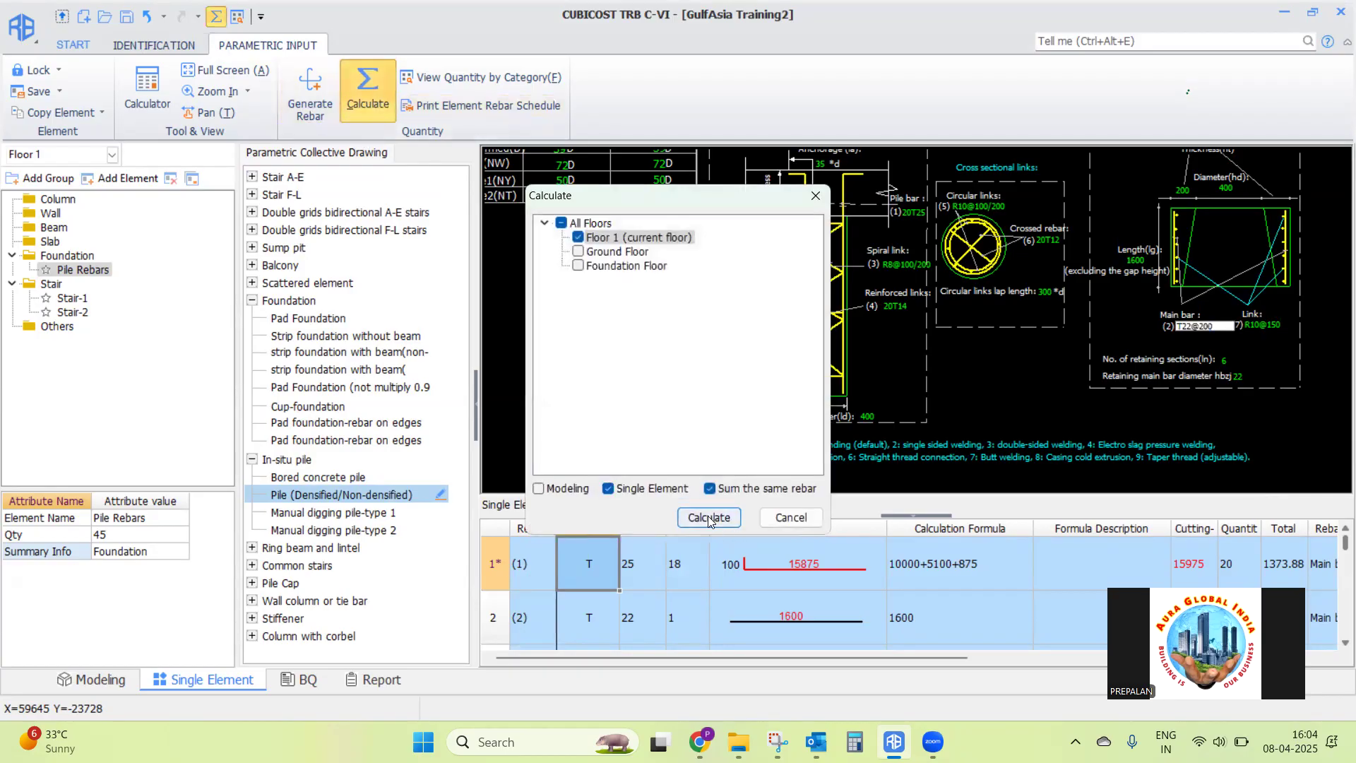
click(709, 517)
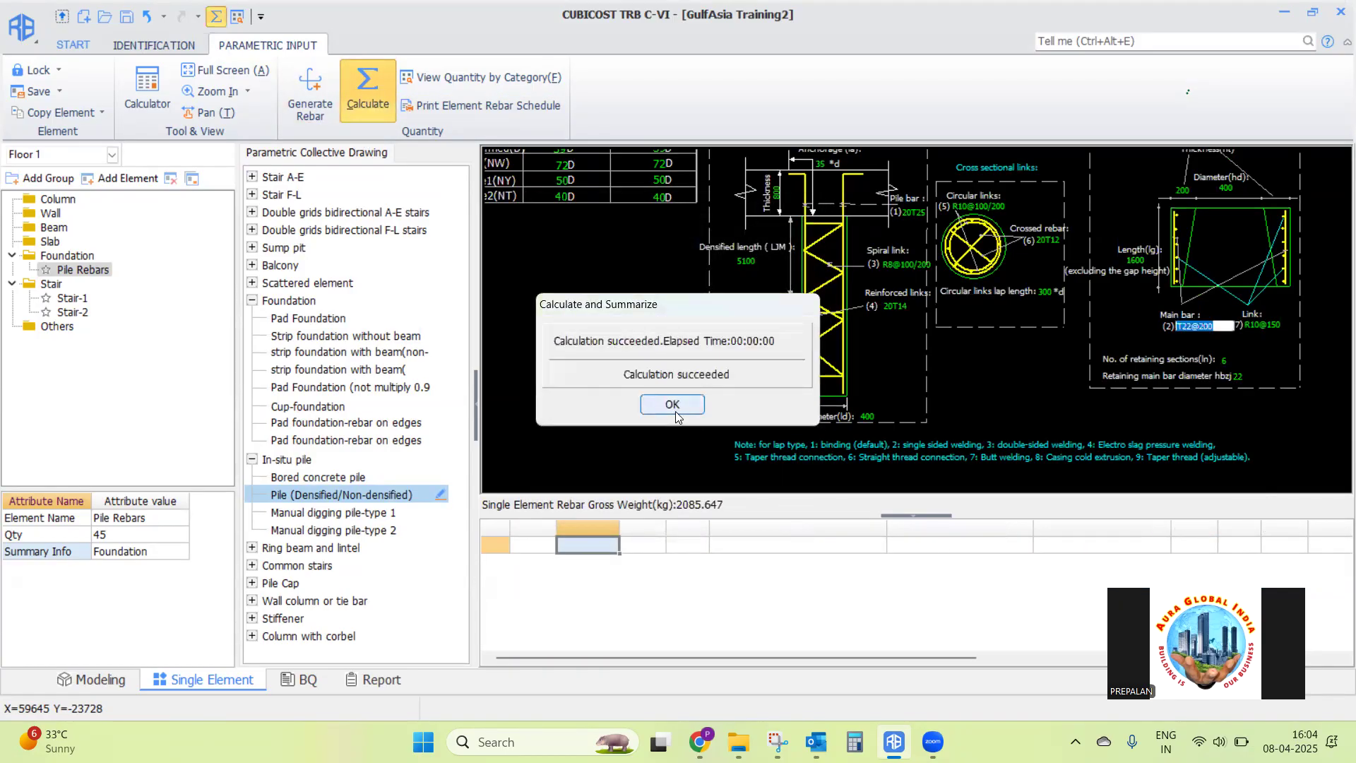
click(673, 406)
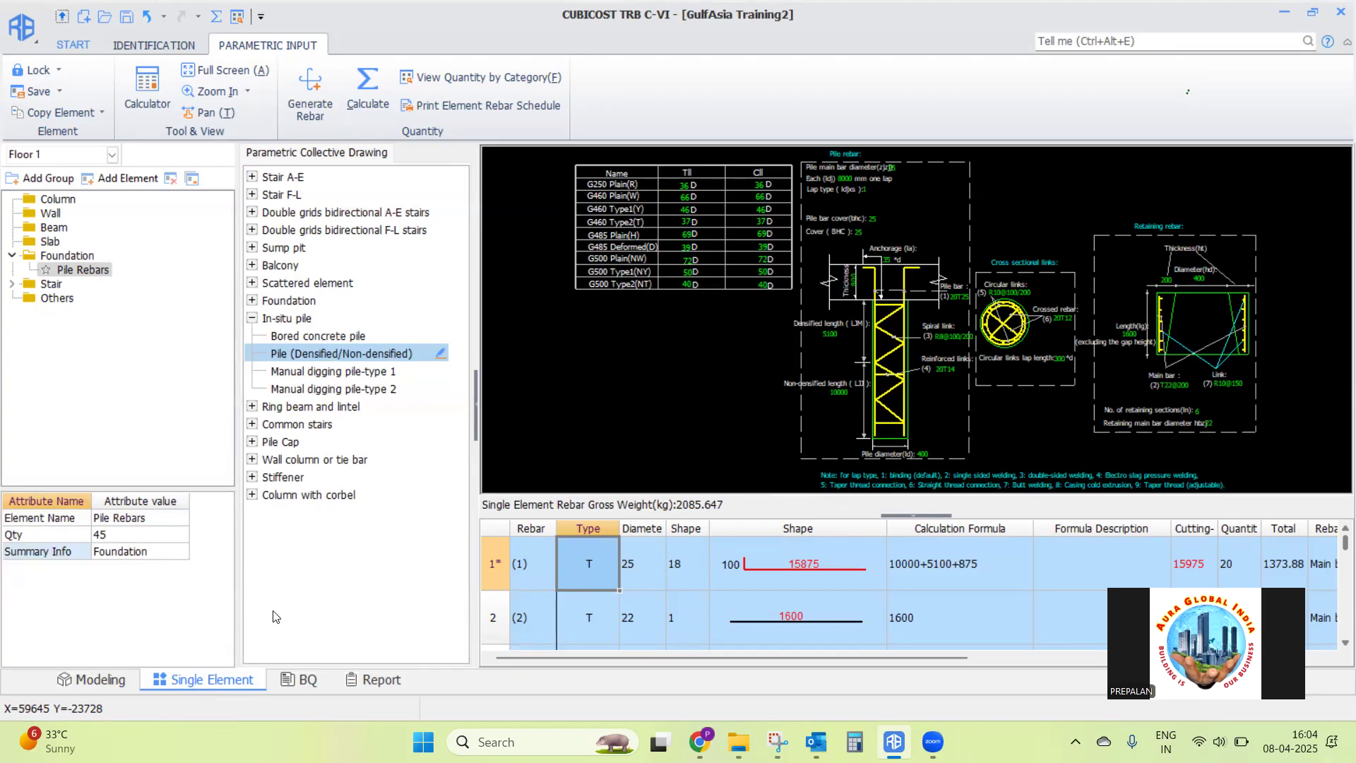
Preview the scattered element drawings Bay window, Eave (Canopy) Joint 1 and Eave (Canopy) Joint 2 for the Slab group
click(50, 243)
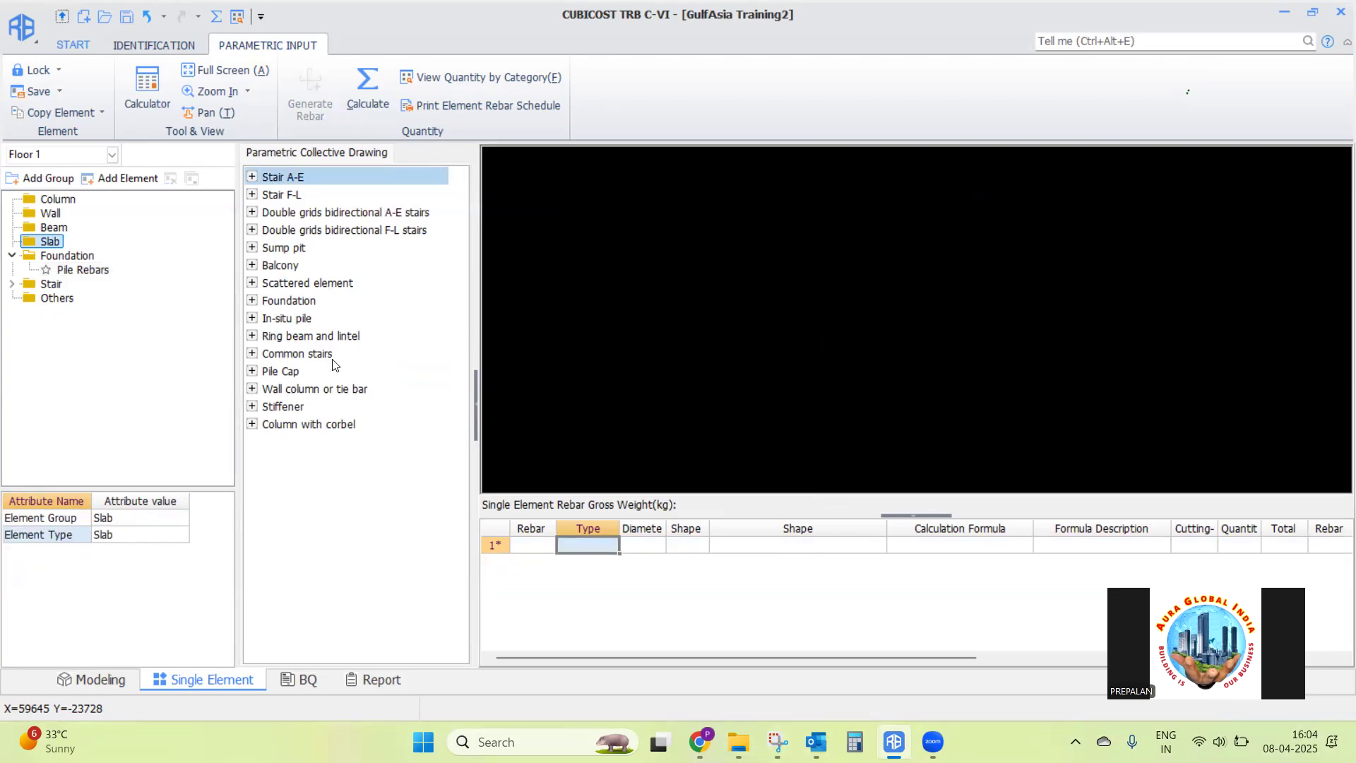
click(252, 282)
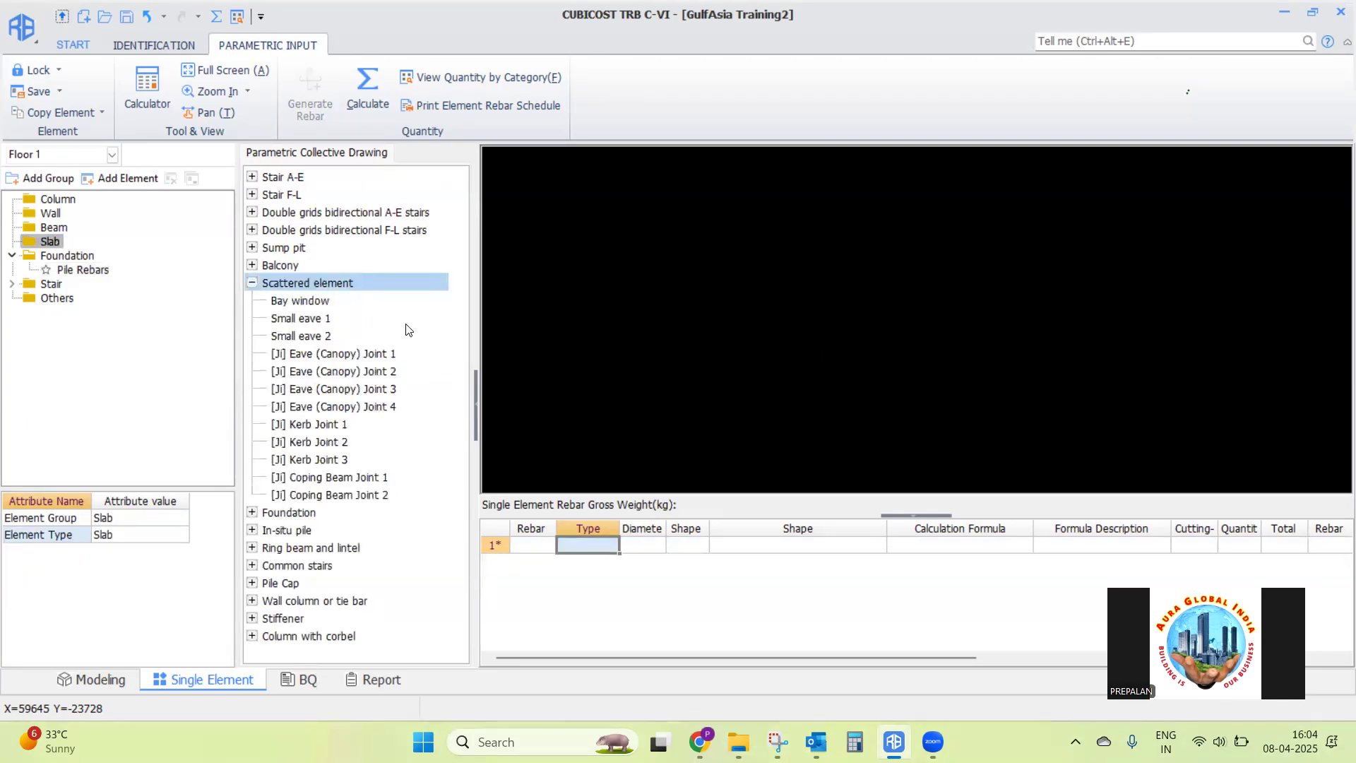
click(301, 306)
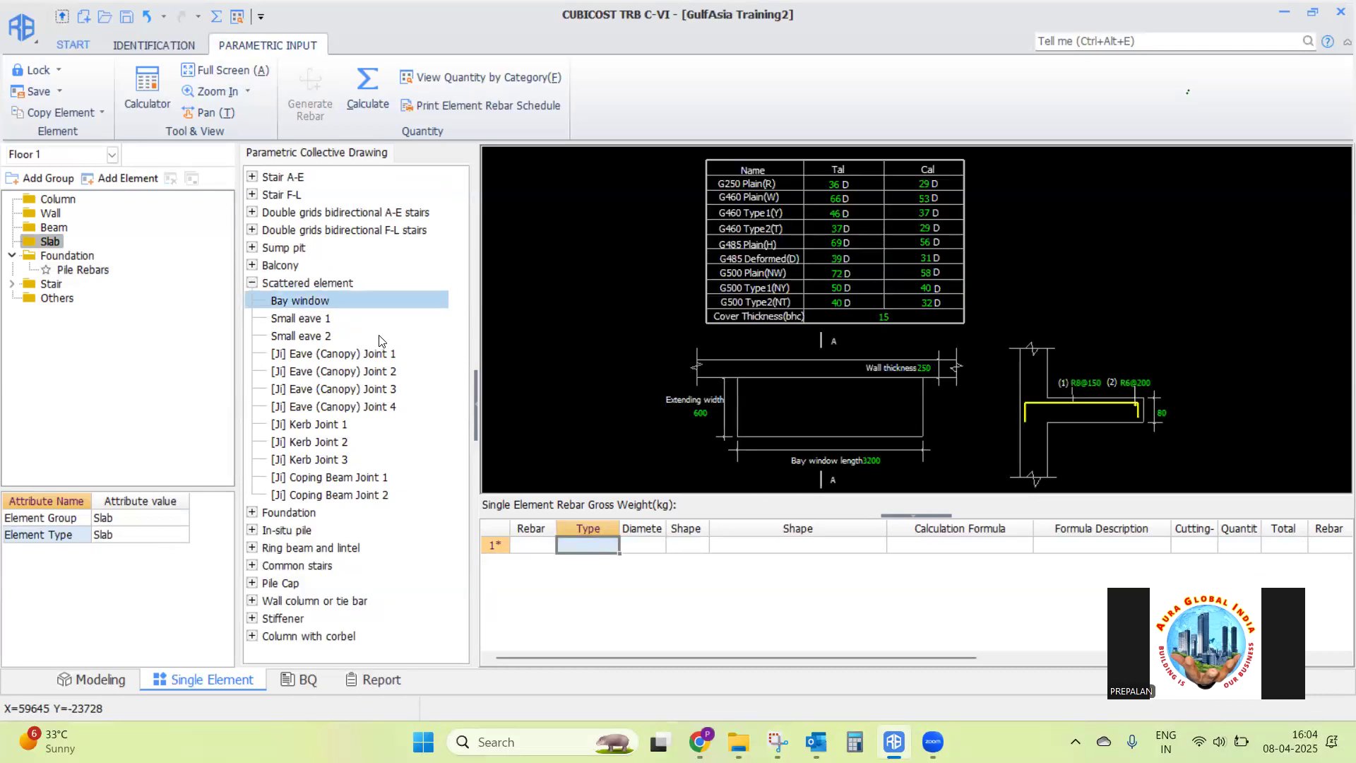
click(323, 355)
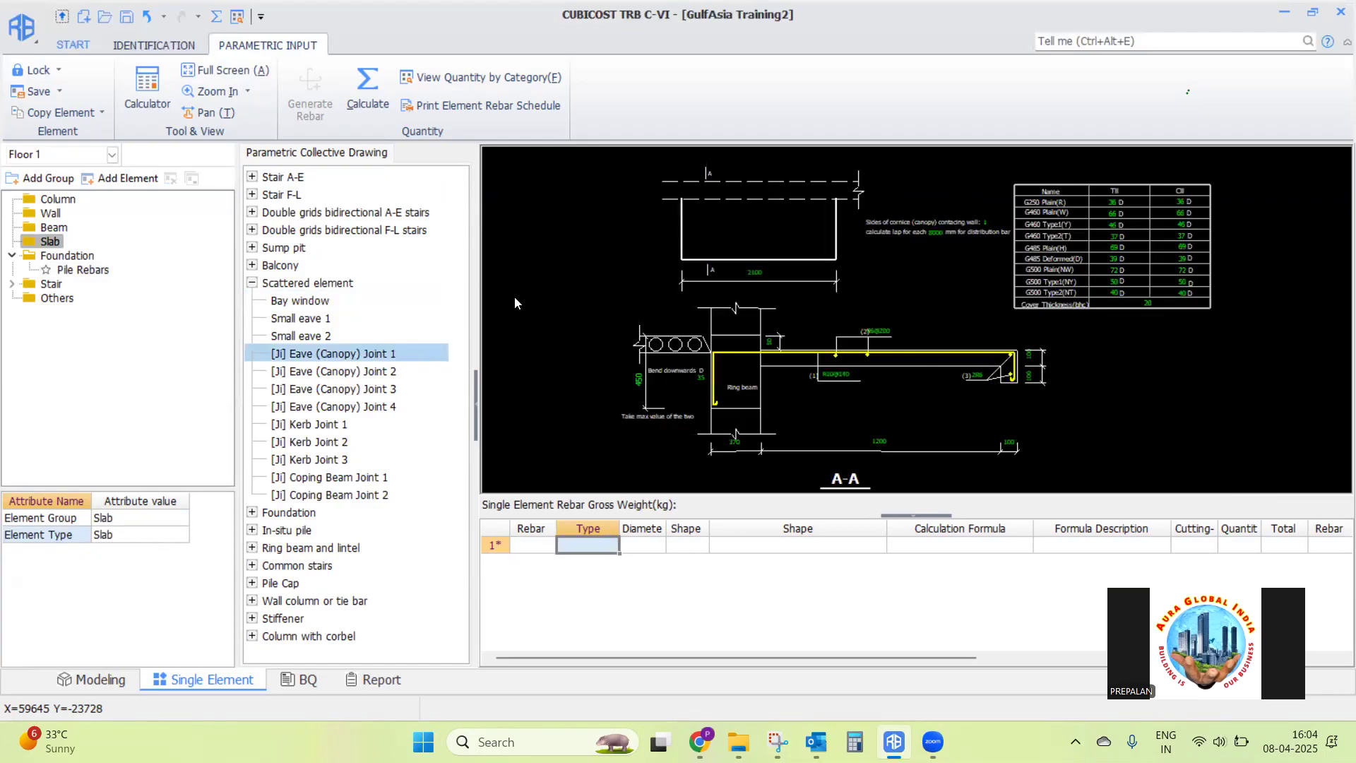
click(333, 370)
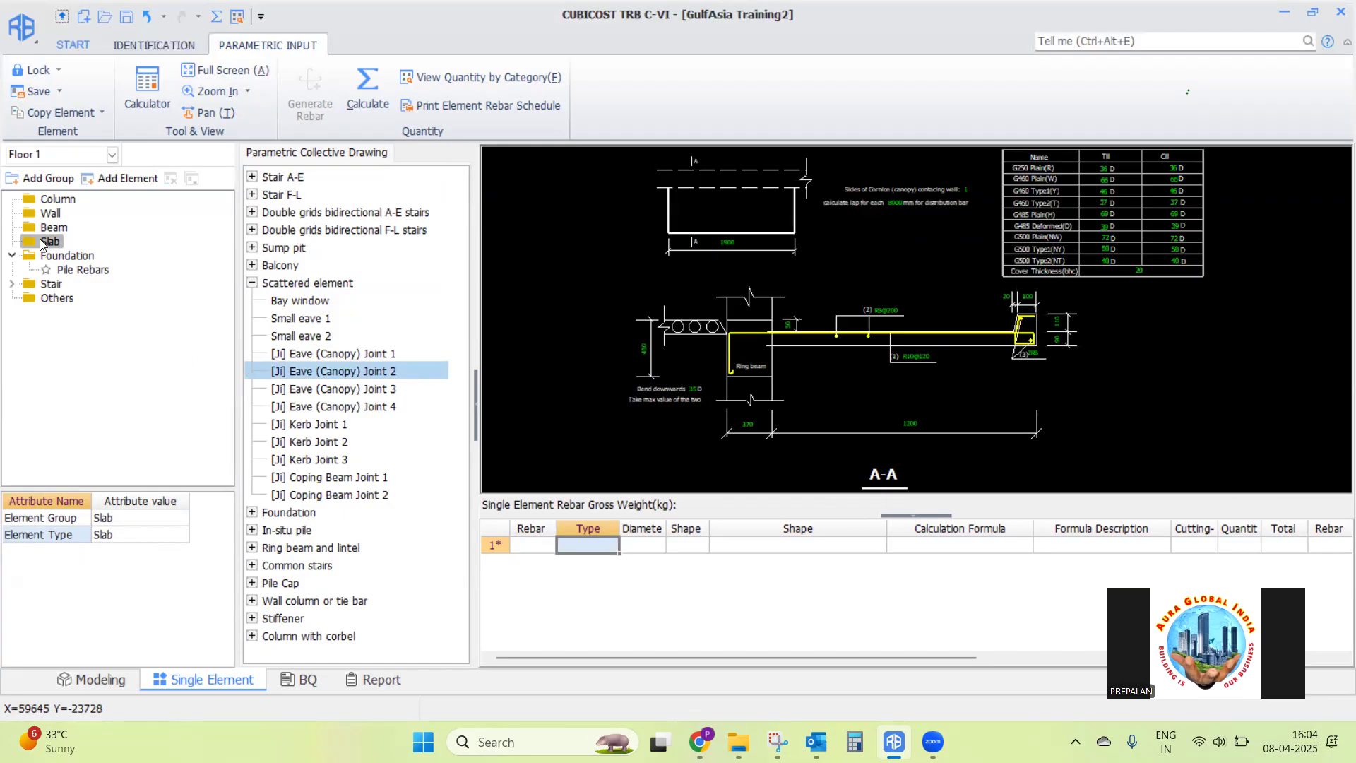
Add a Slab single element named Sun shade
click(118, 179)
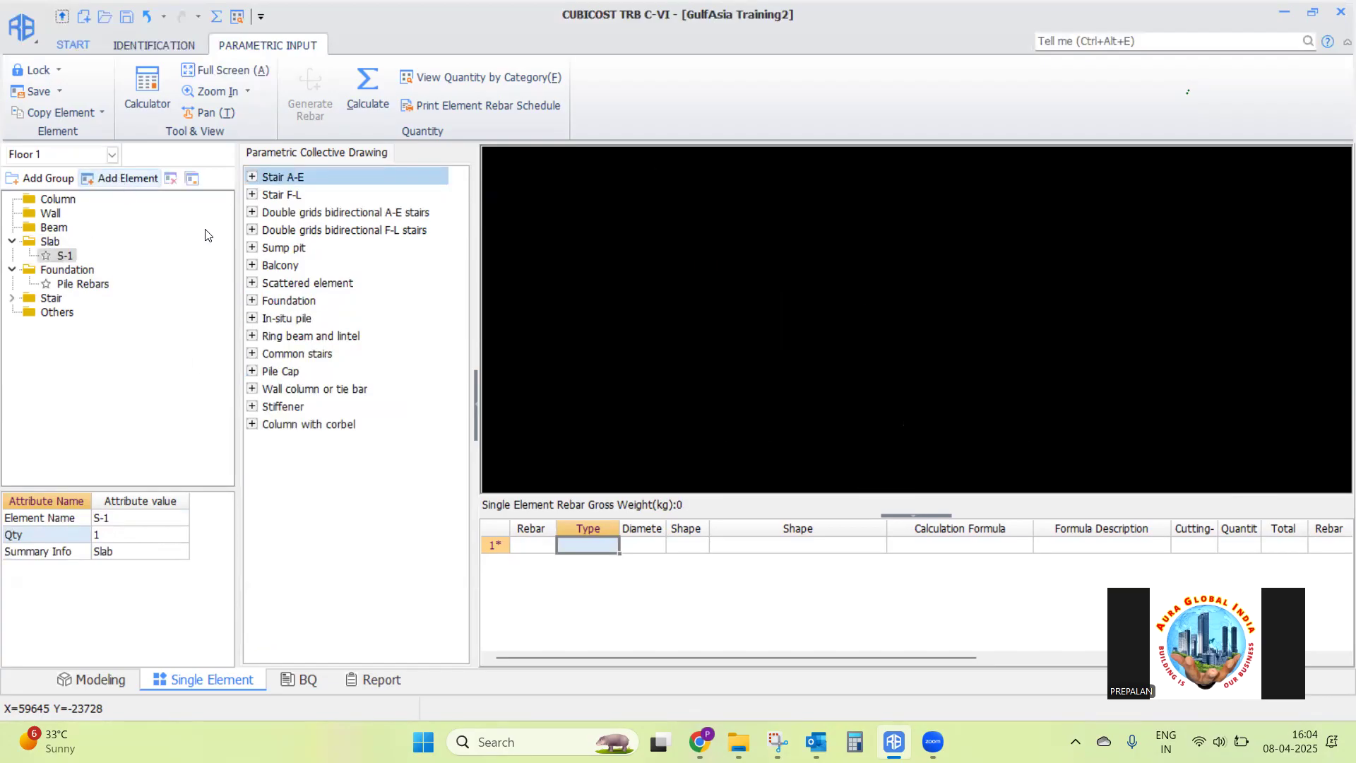
double_click(132, 519)
click(46, 518)
text(Sun shade)
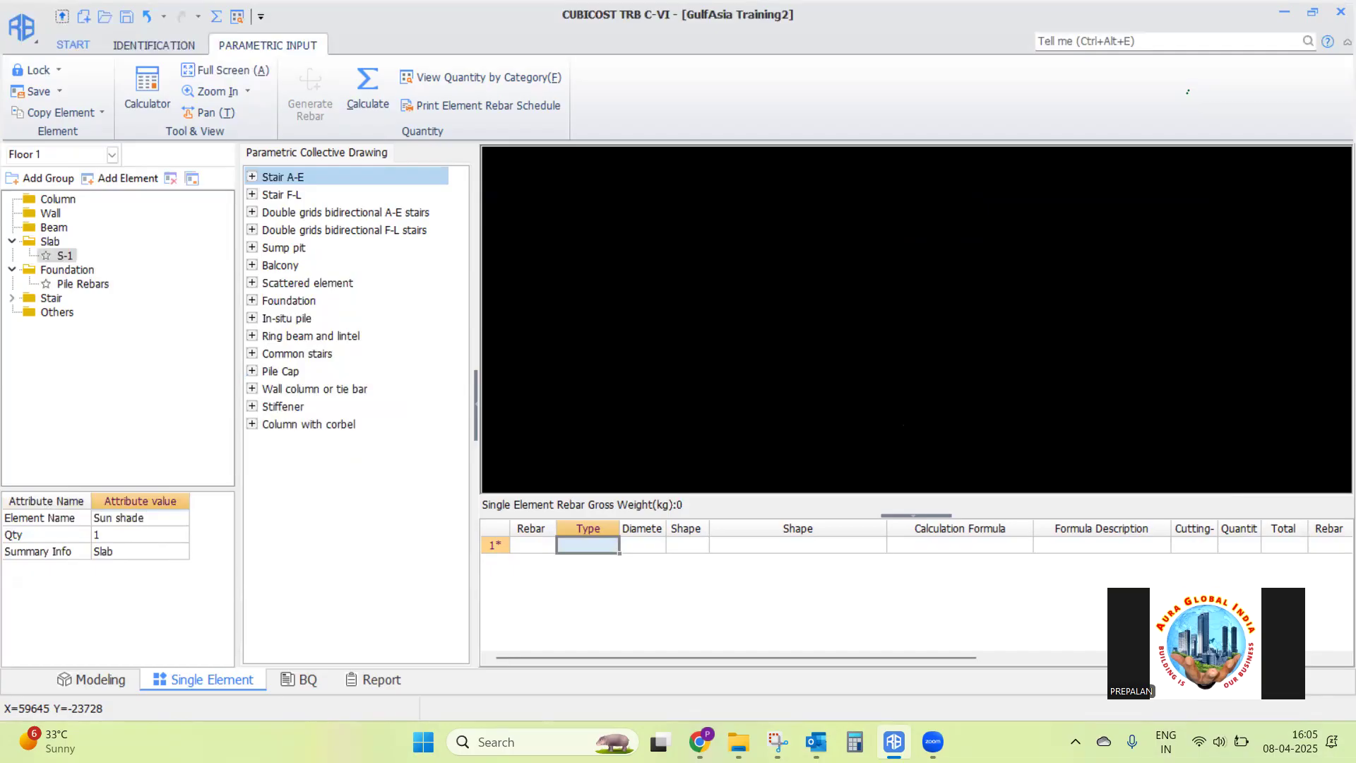
key(Return)
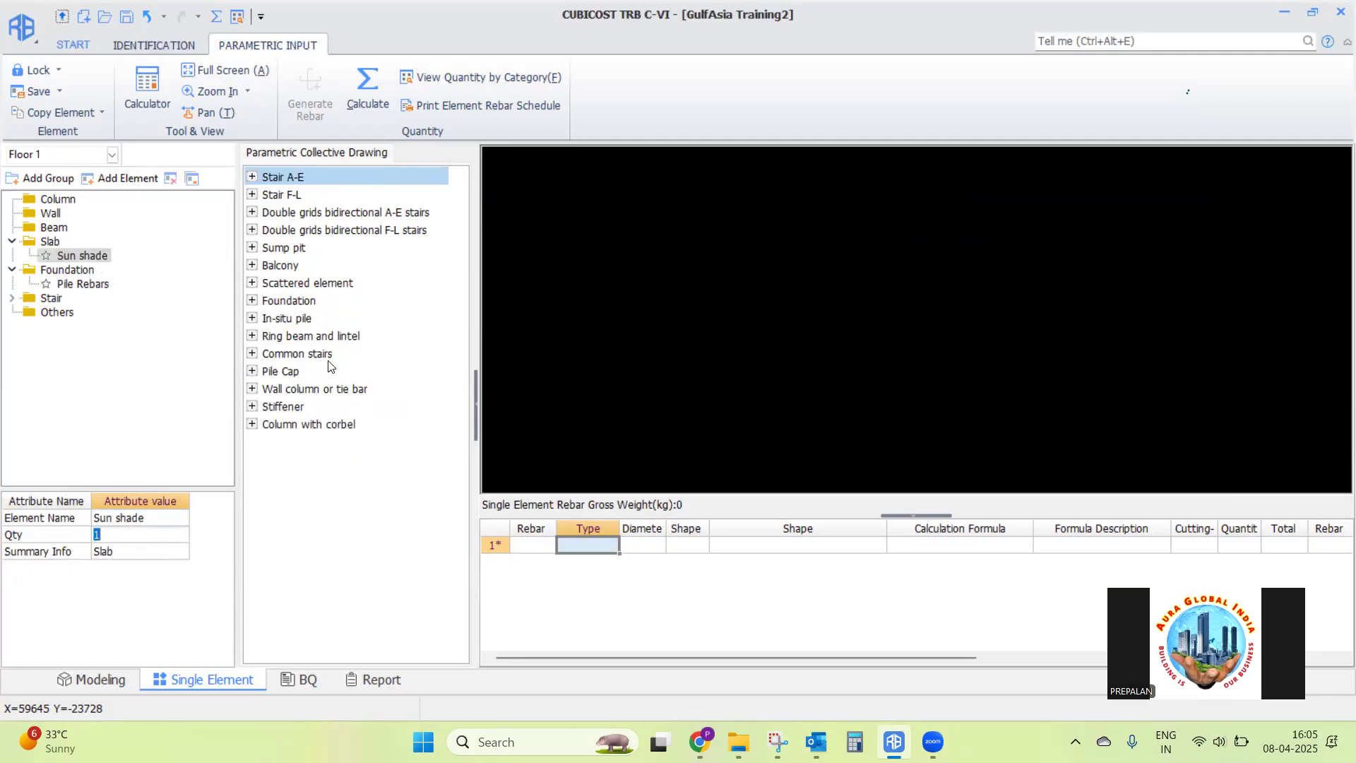
Assign the scattered element drawing [Ji] Eave (Canopy) Joint 2 to the Sun shade element and inspect its distribution bar
click(253, 283)
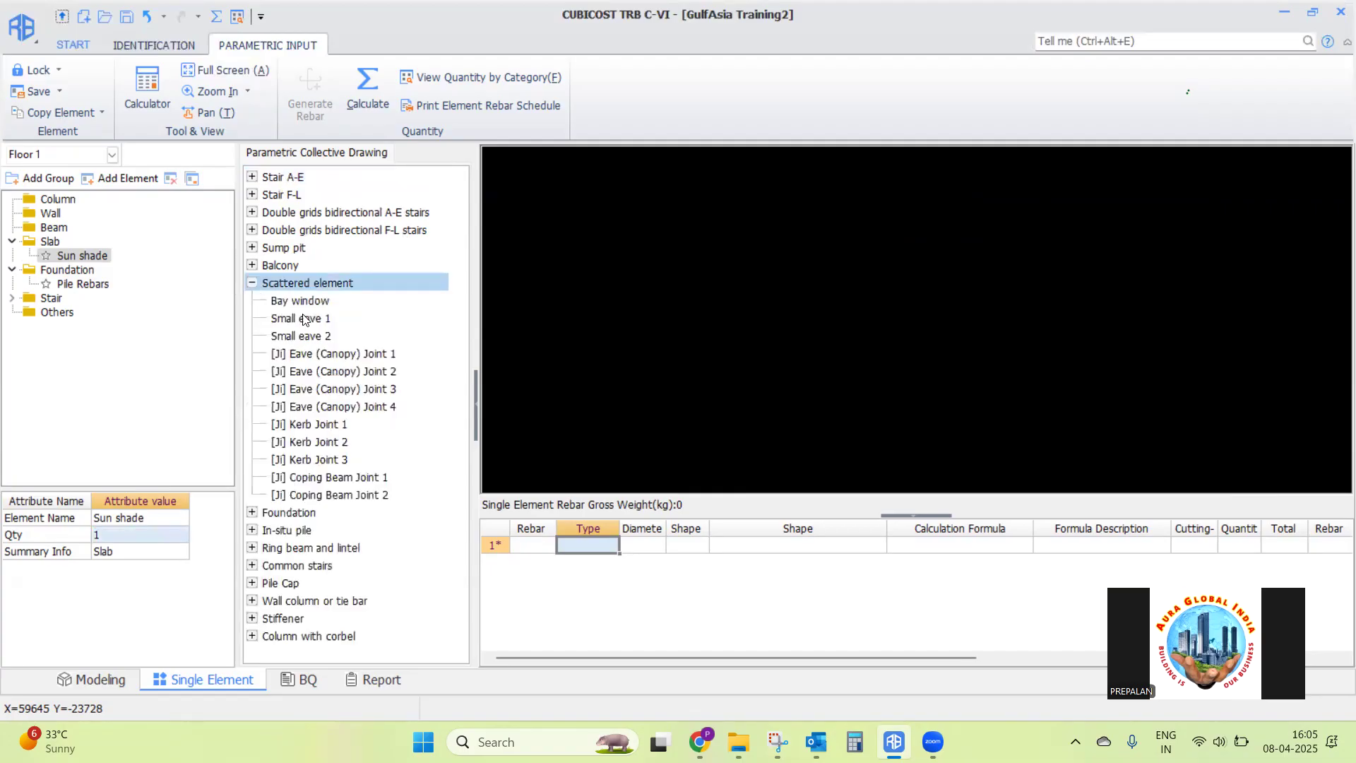
click(338, 355)
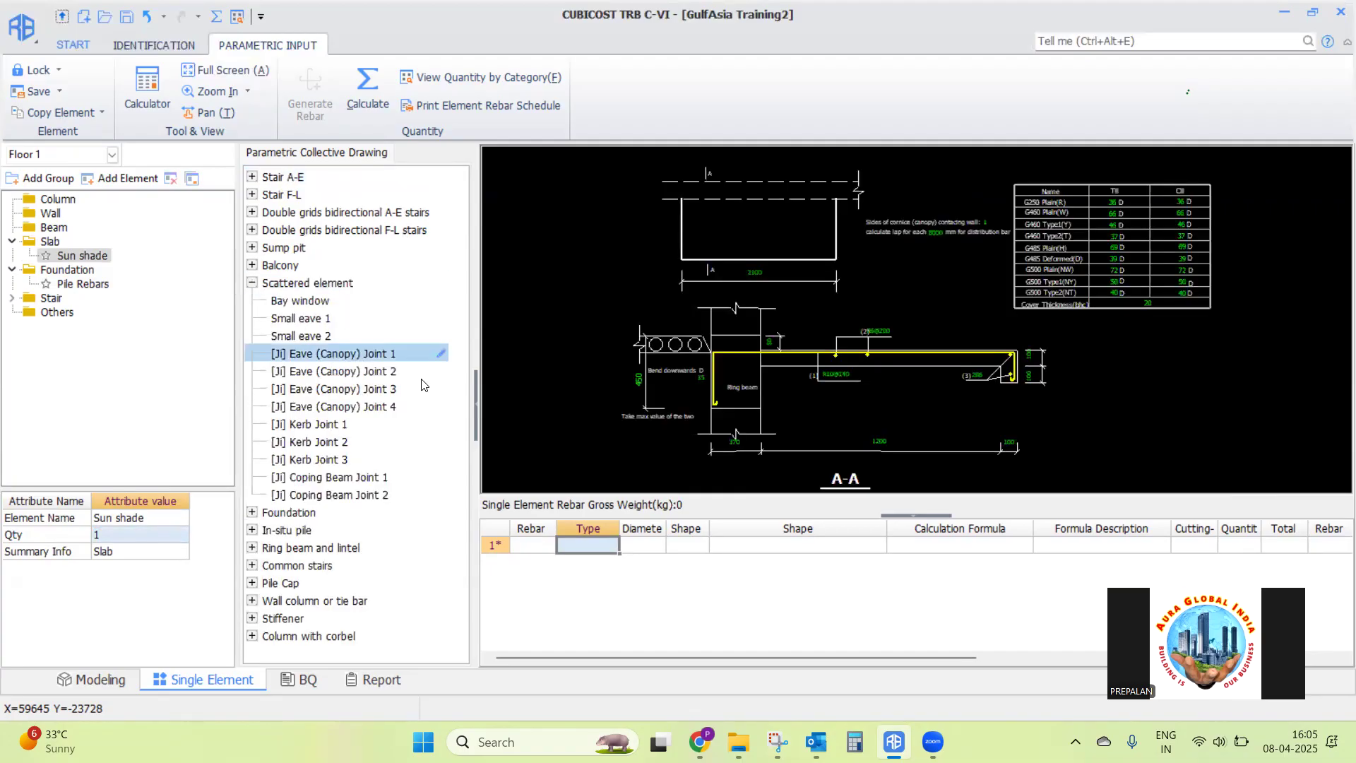
click(336, 371)
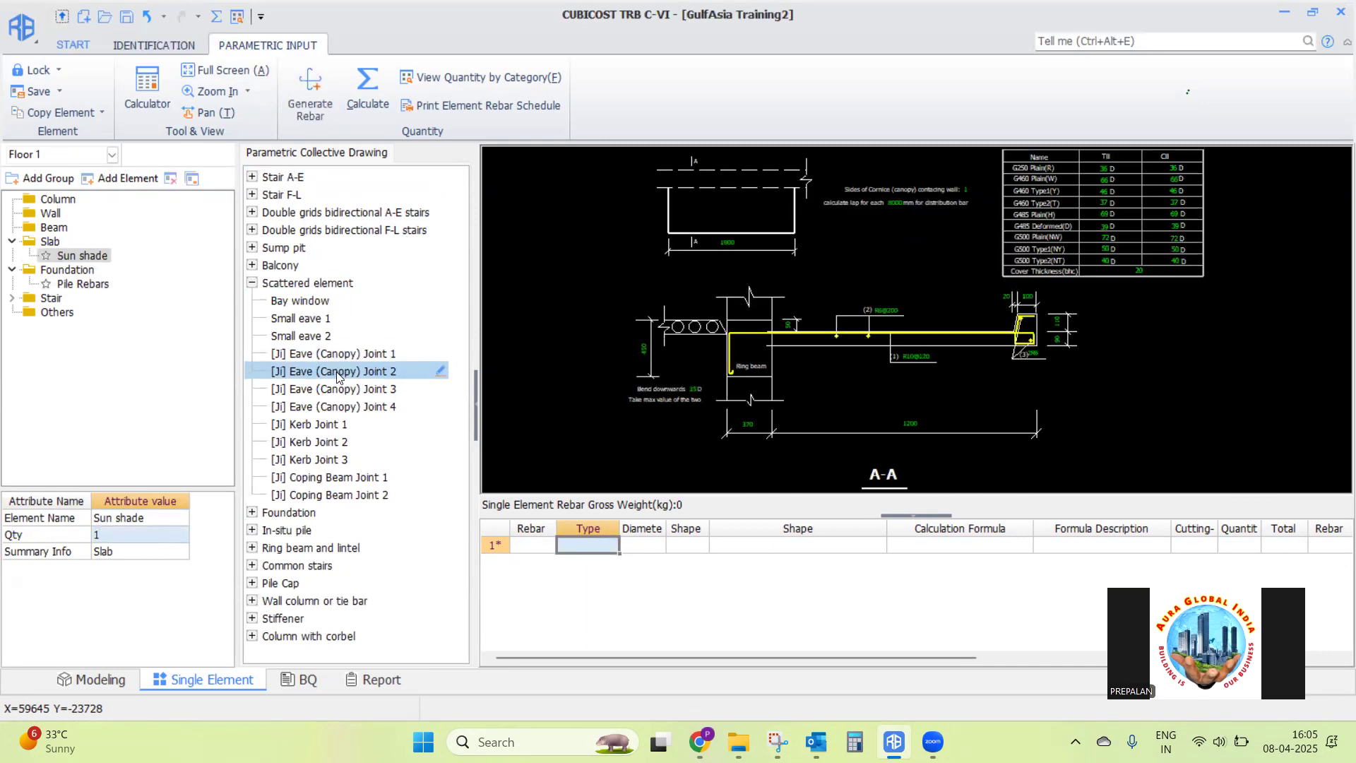
scroll(879, 293, up, 5)
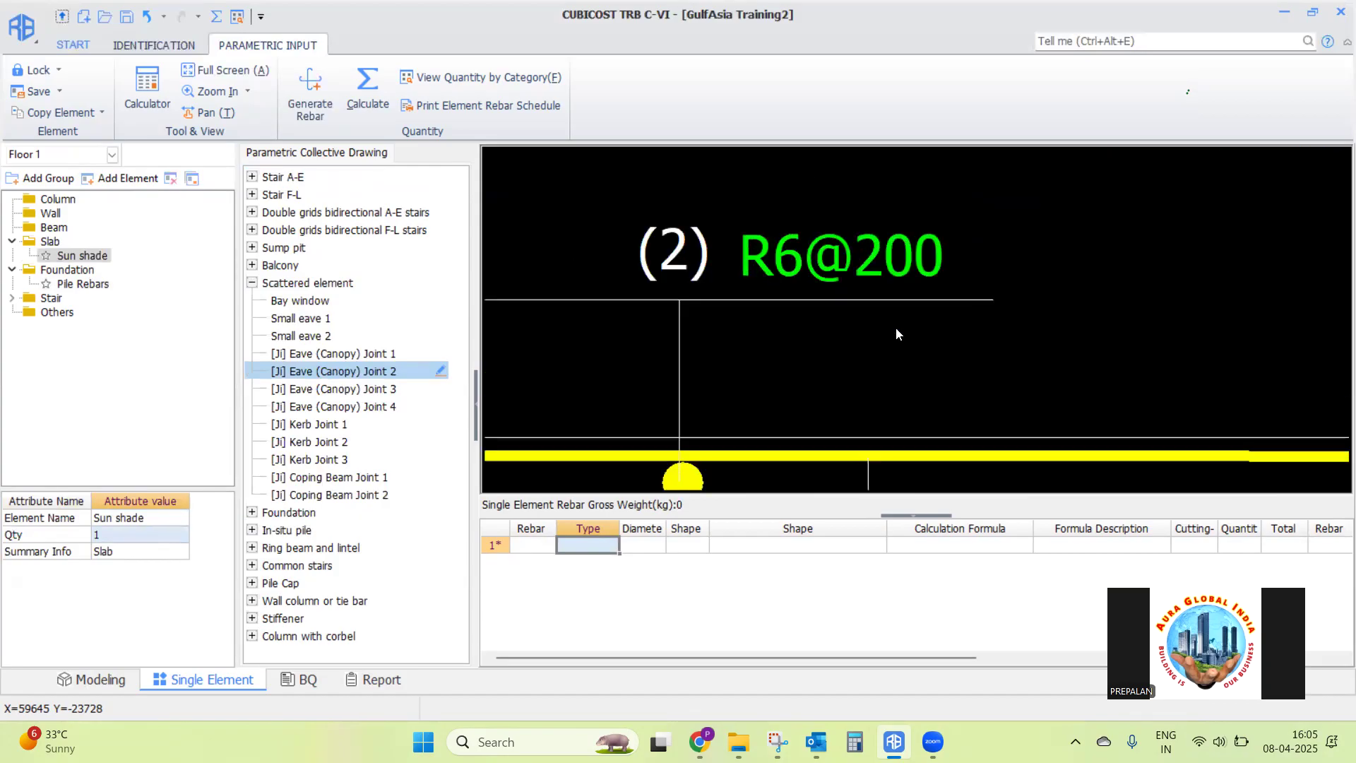
Generate the Sun shade's rebar and calculate the Floor 1 Single Element quantities with the same rebar summed
scroll(896, 328, down, 2)
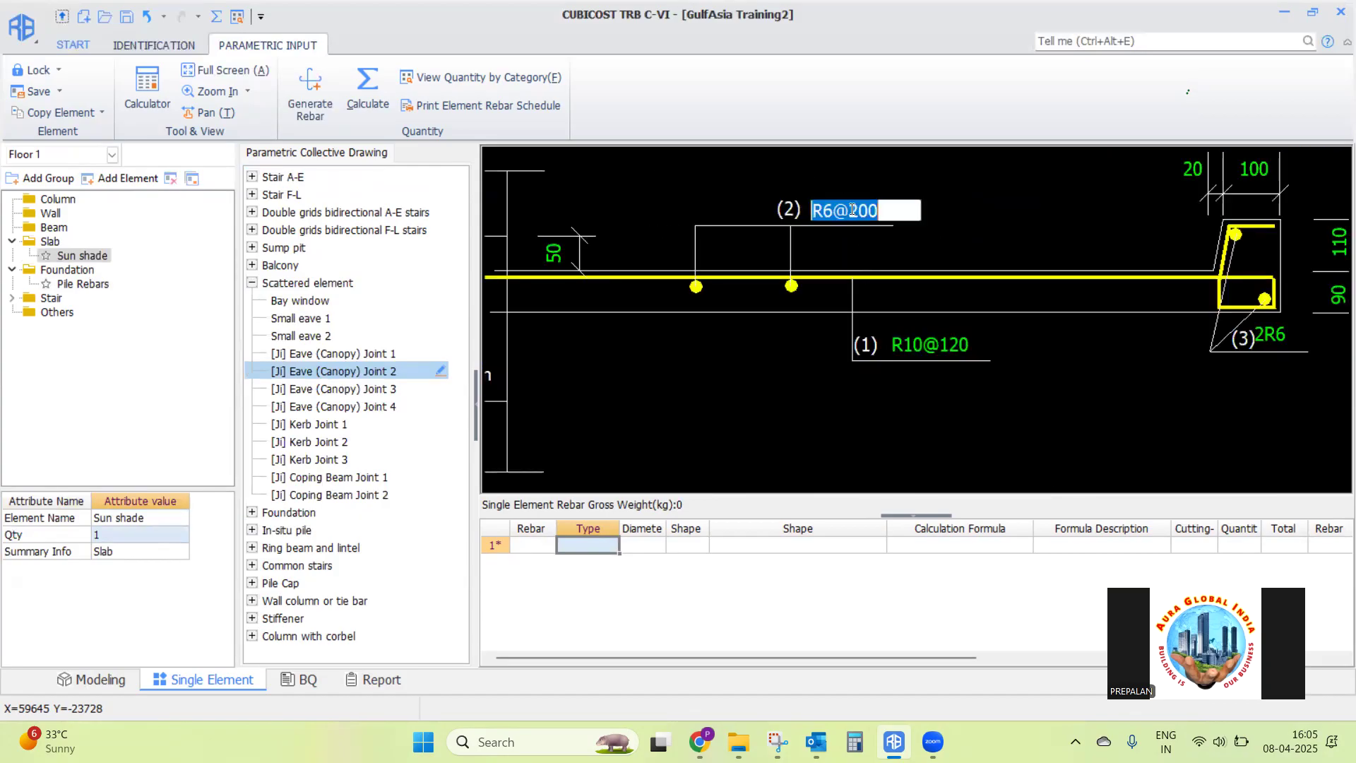
scroll(1028, 333, down, 3)
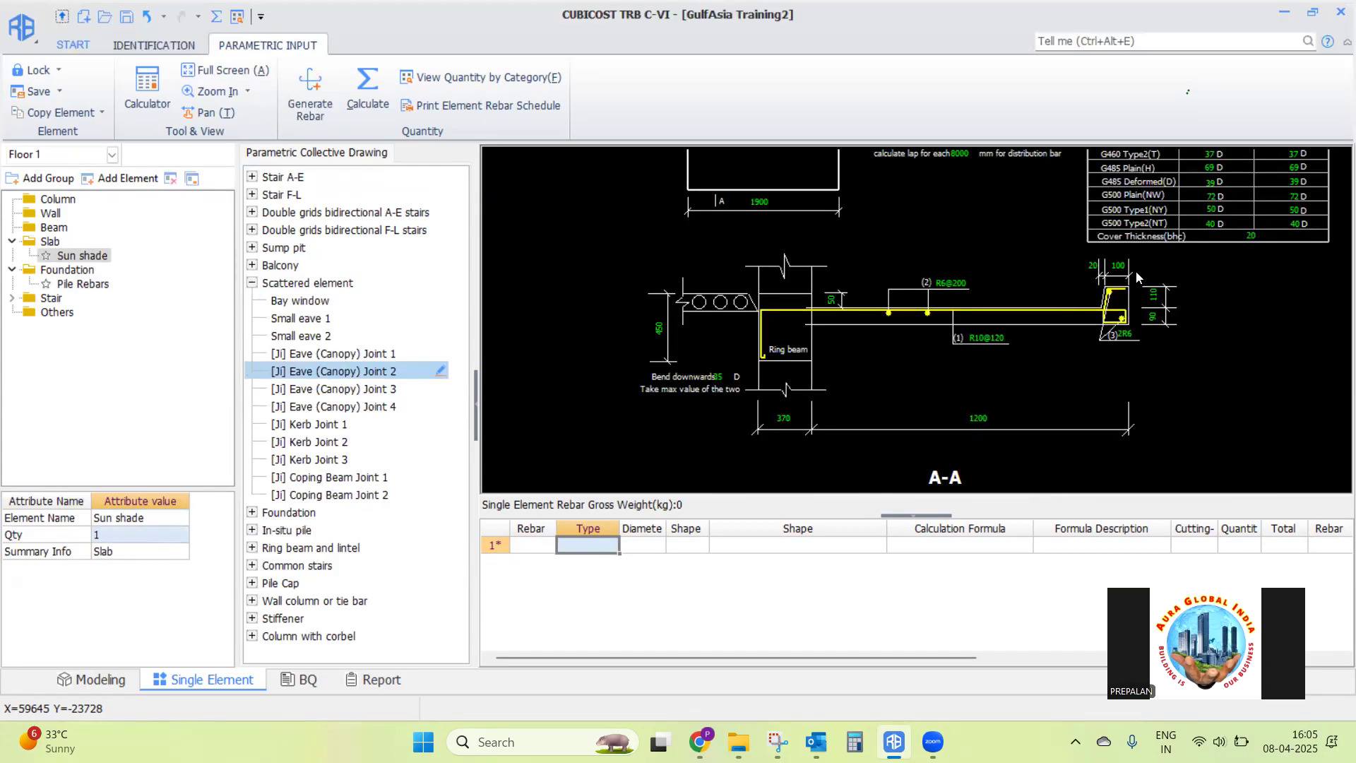
click(1153, 297)
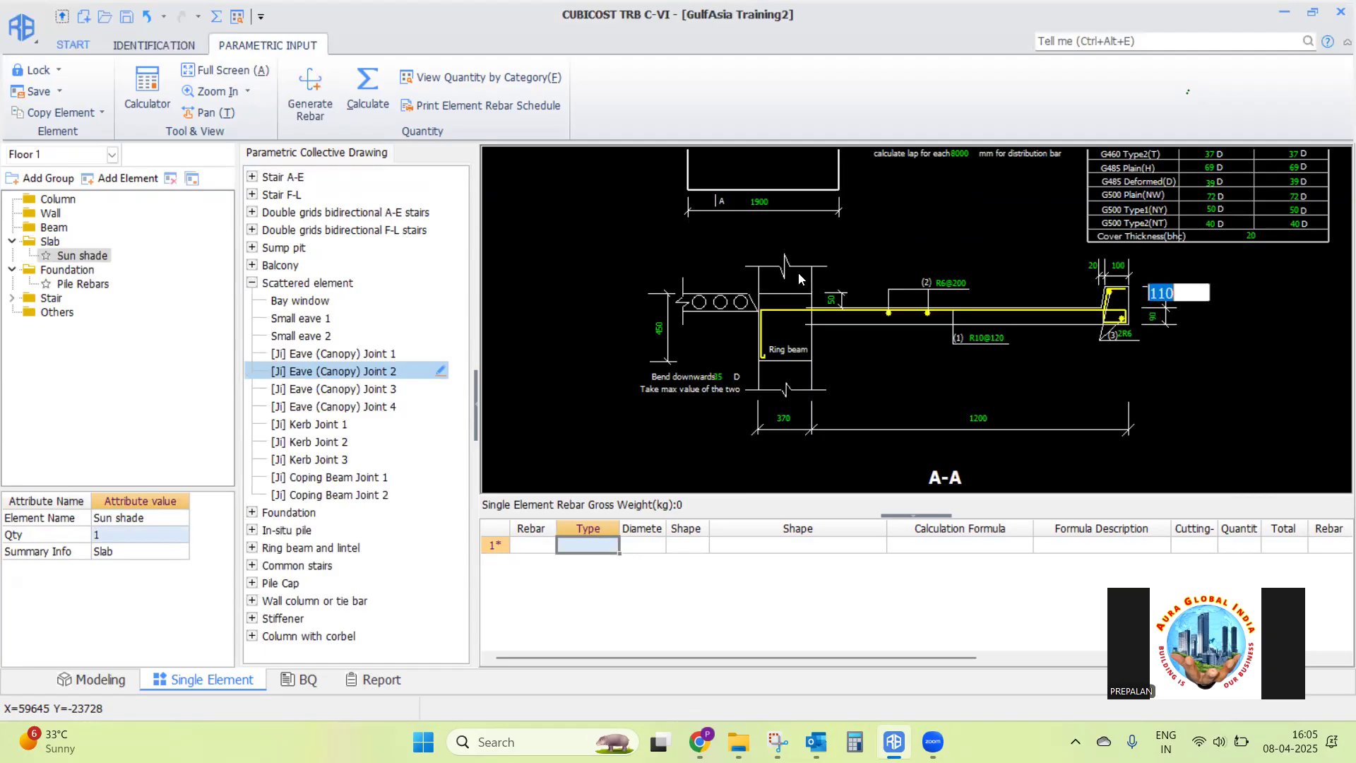
scroll(585, 252, down, 1)
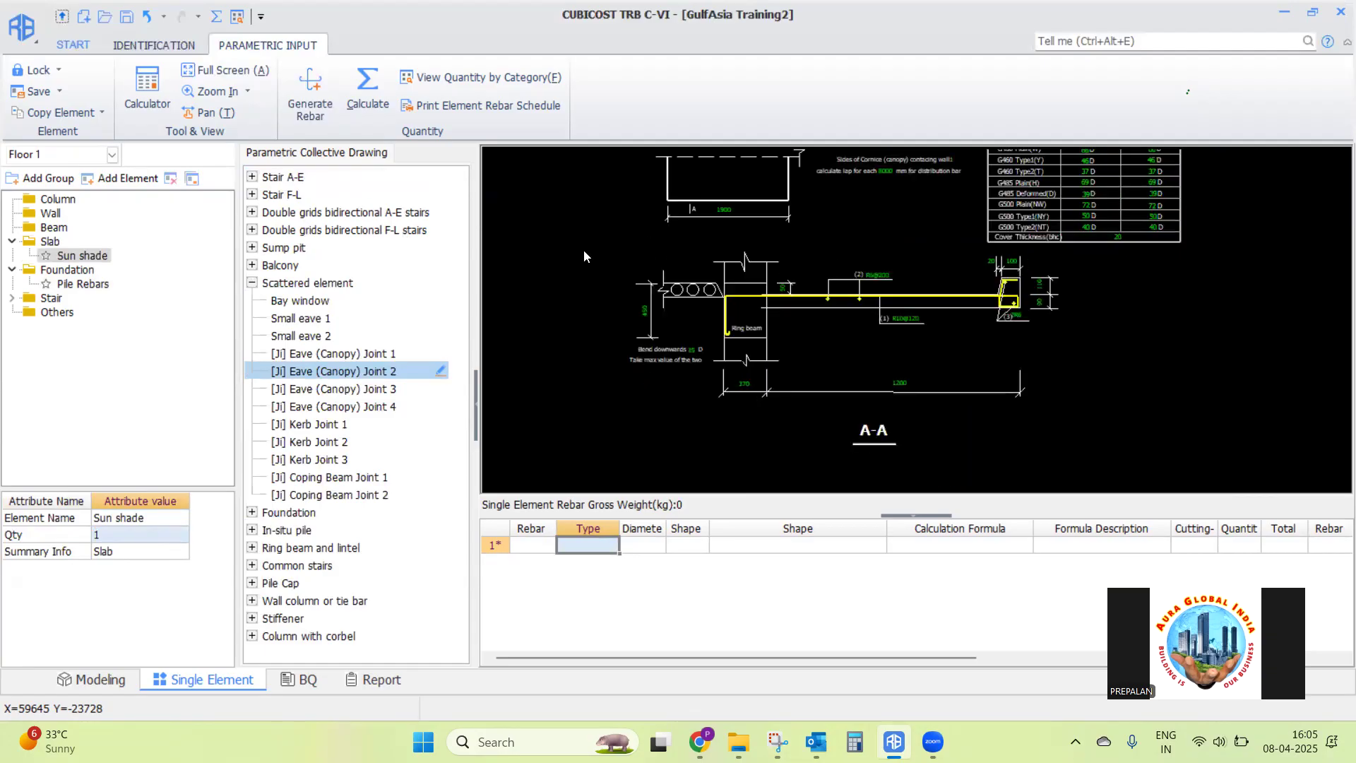
click(311, 92)
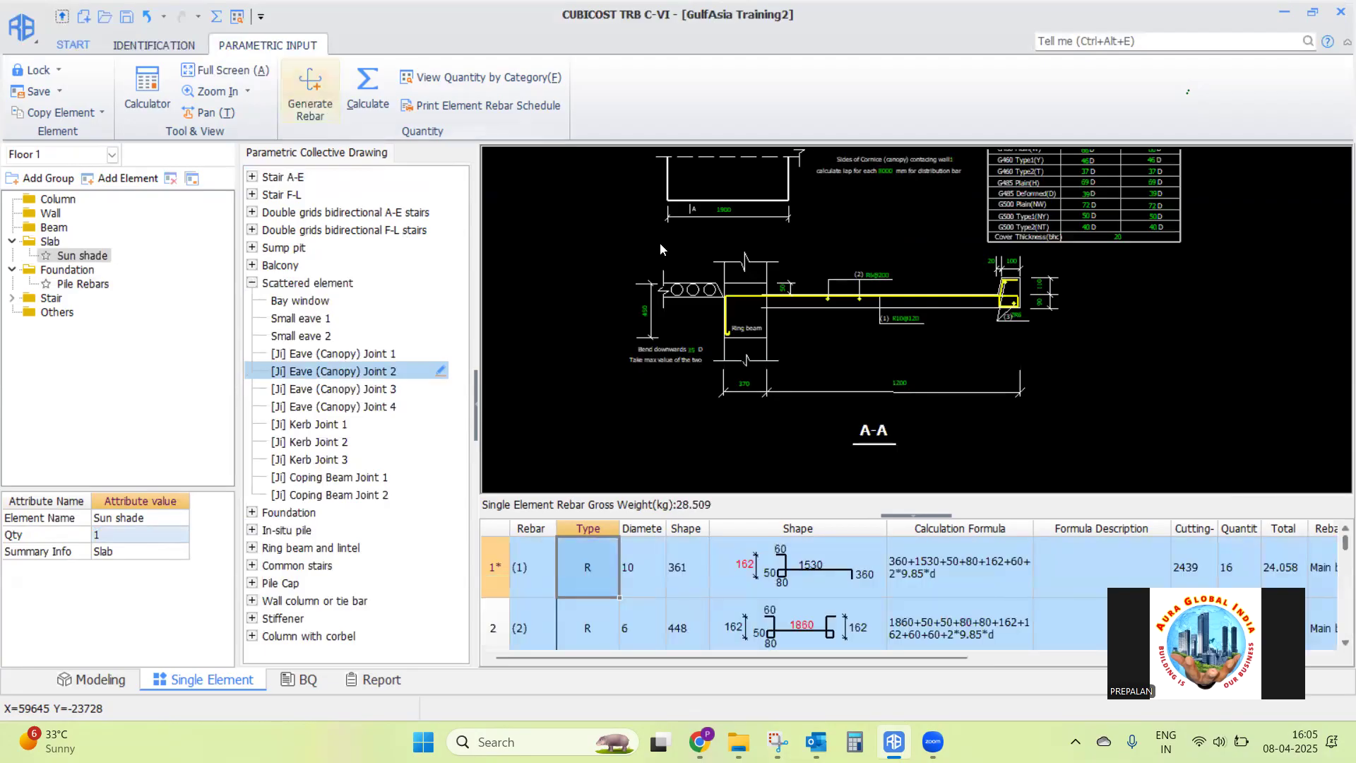
click(369, 92)
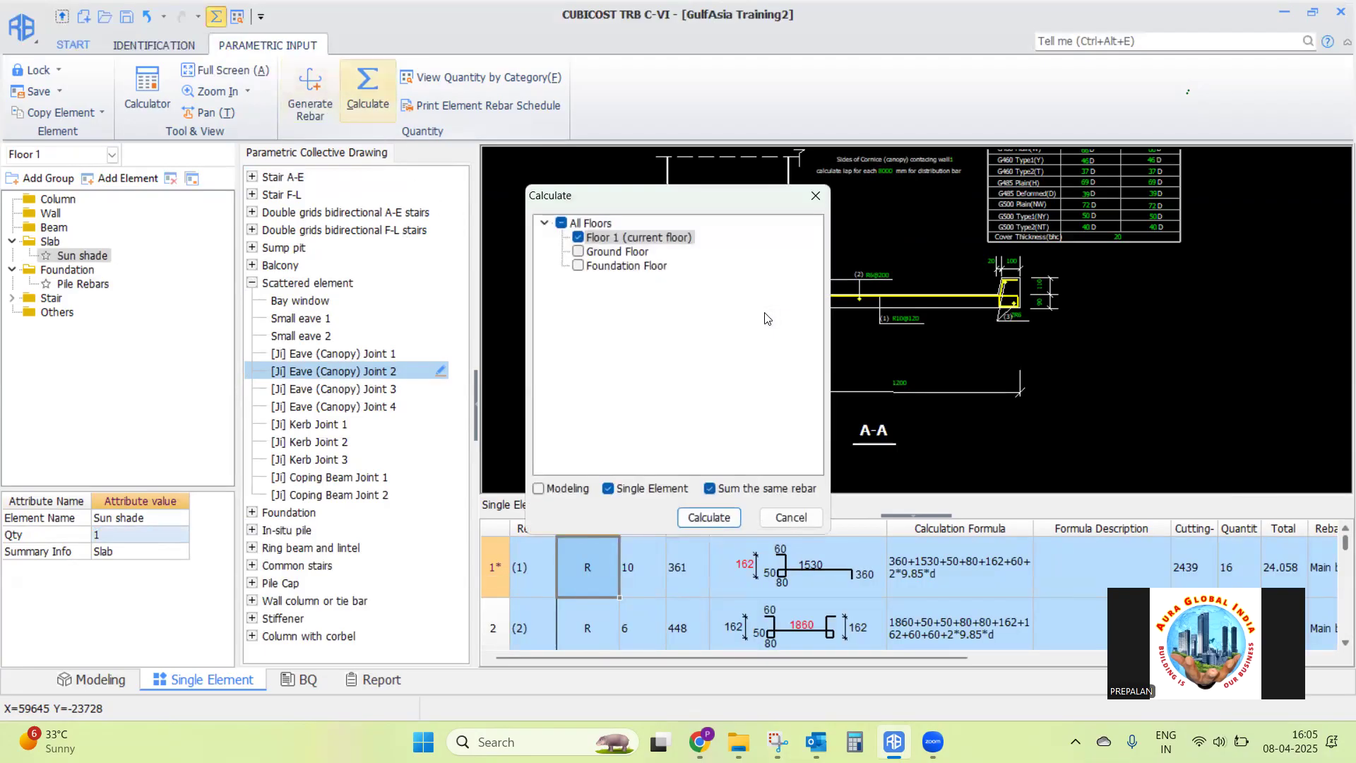
click(724, 516)
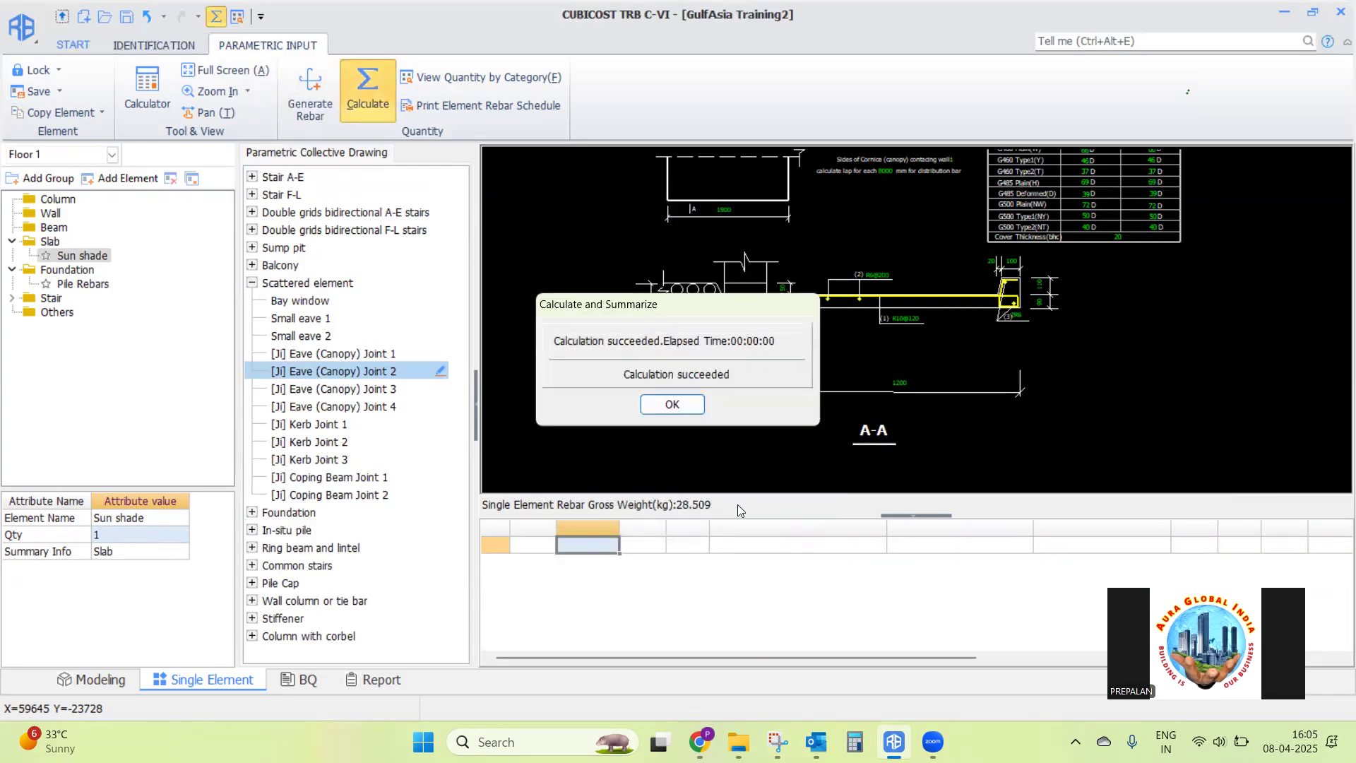
click(683, 407)
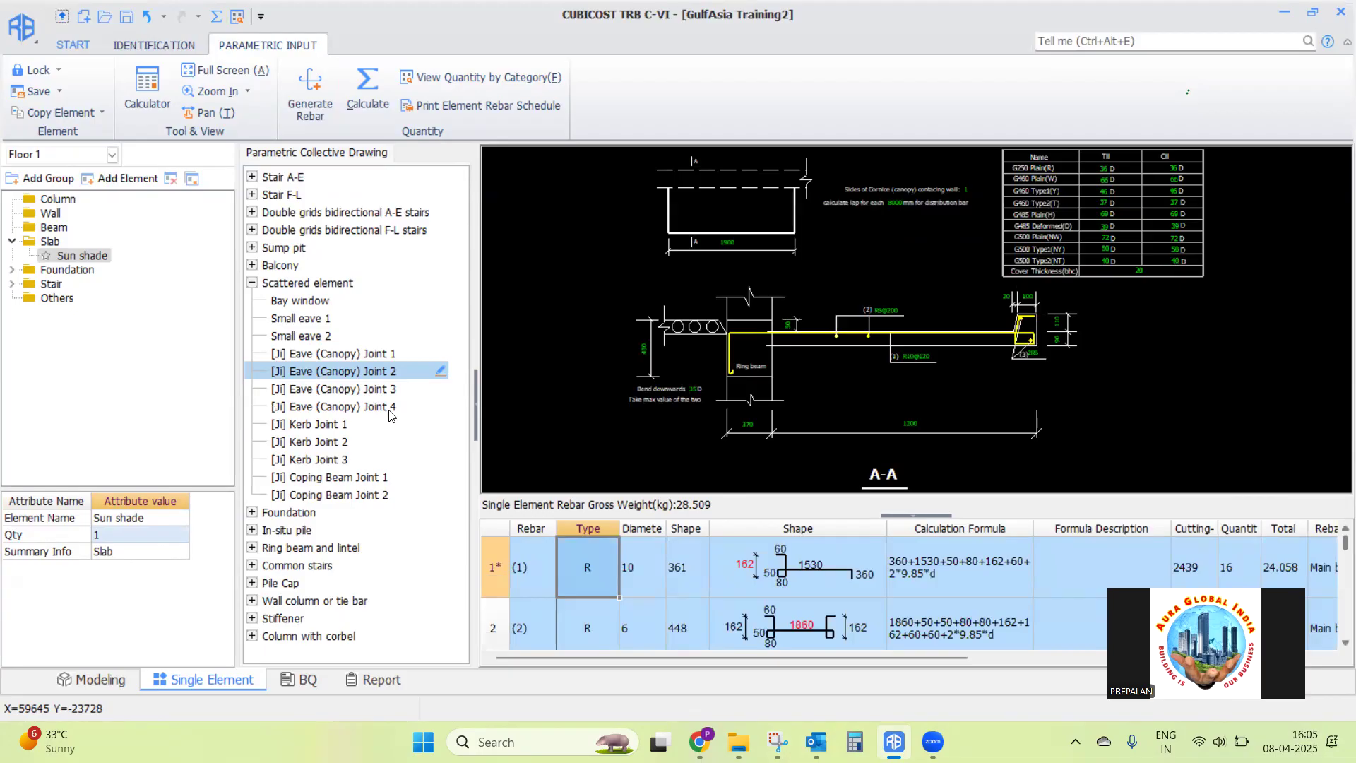
Browse the Sump pit and Balcony parametric drawings, previewing A-Balcony and B-Balcony
click(253, 248)
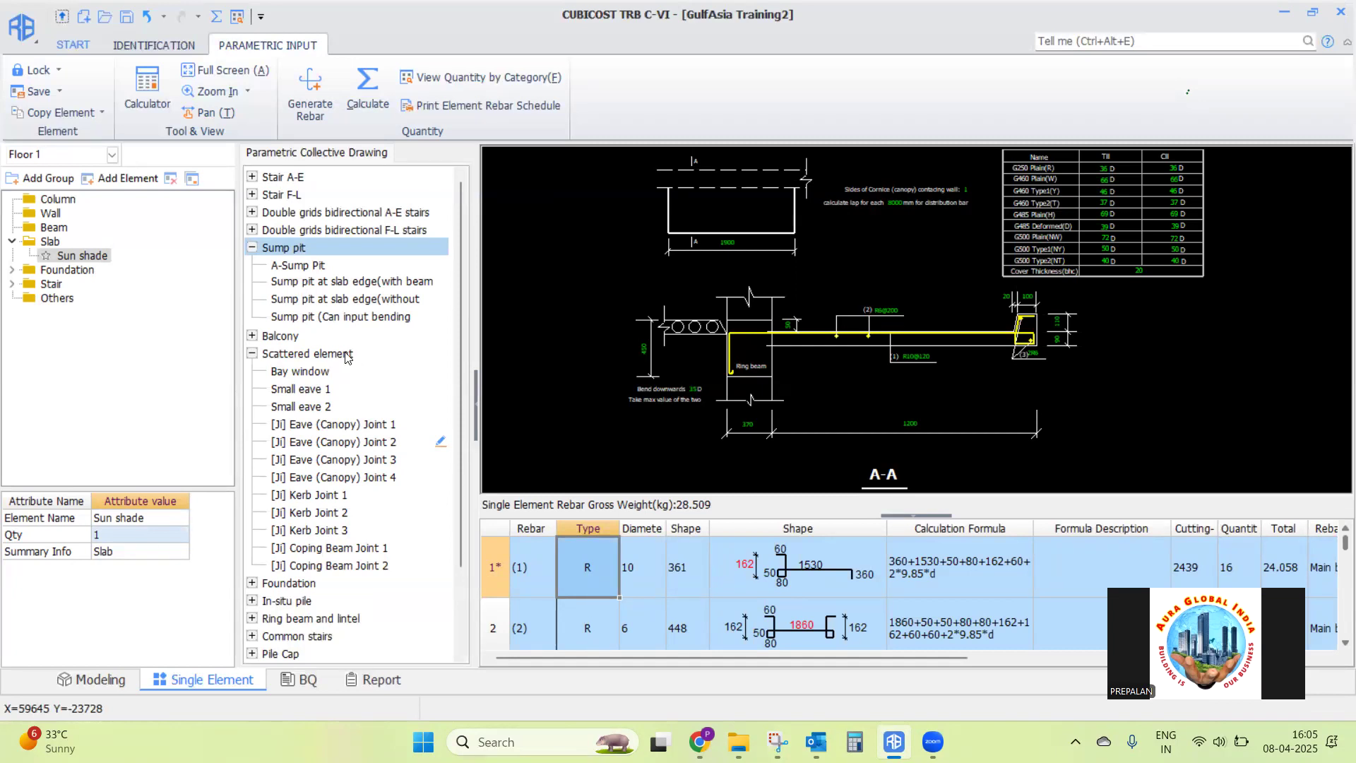
click(252, 337)
click(310, 363)
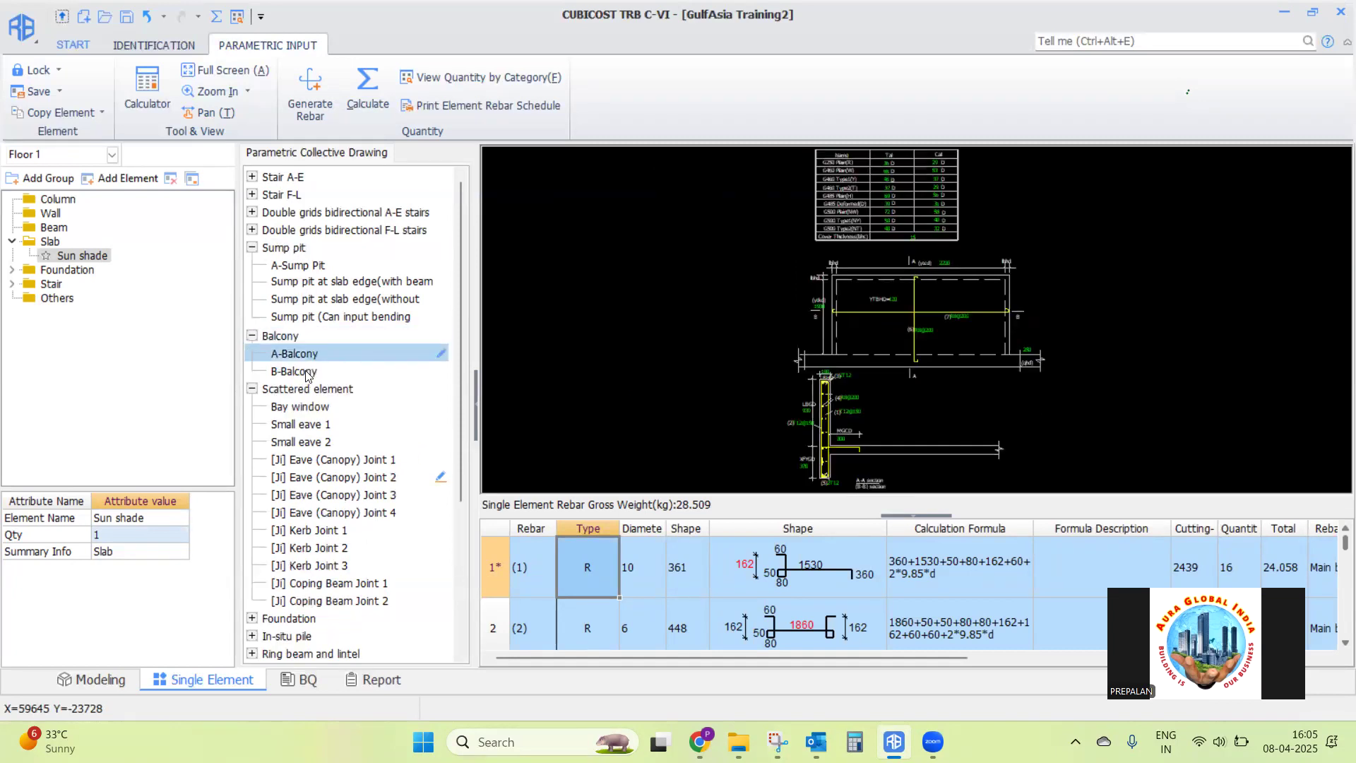
click(308, 374)
scroll(349, 436, down, 2)
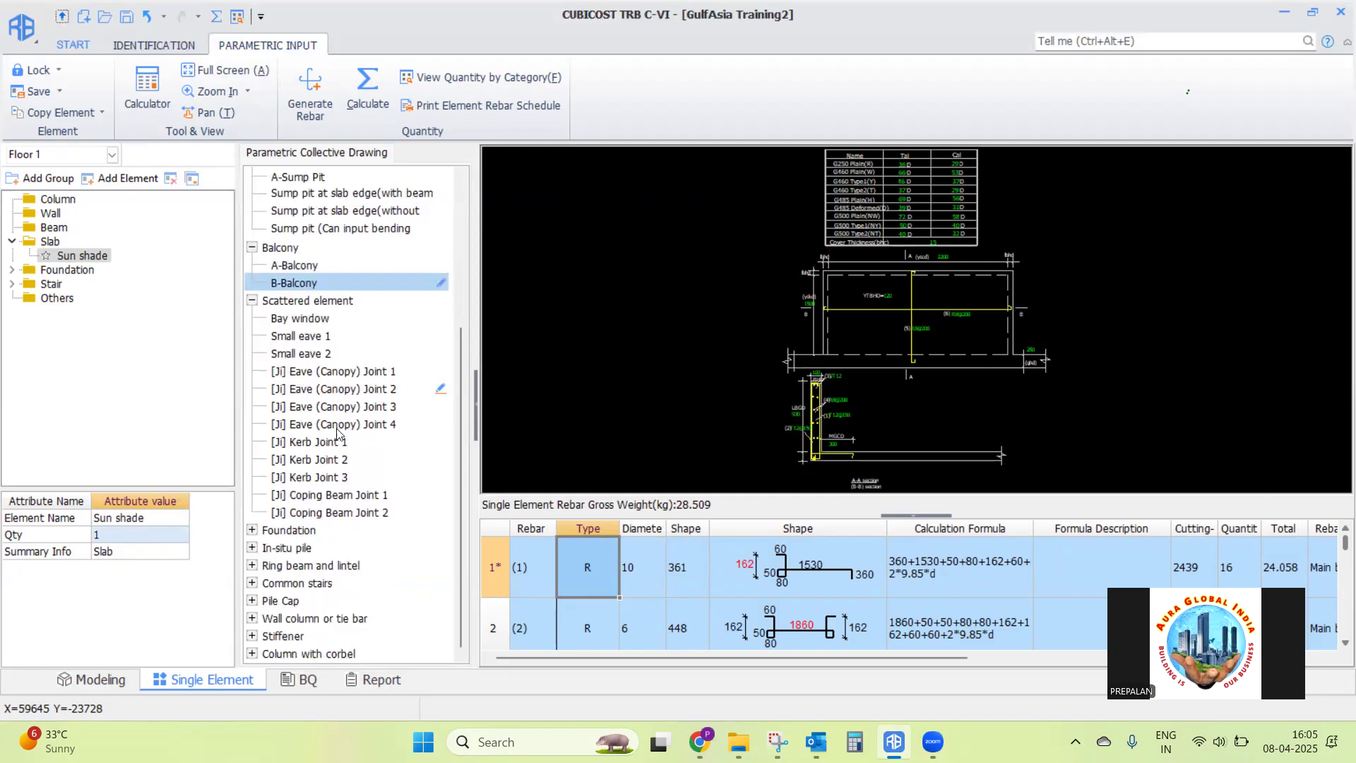
Preview the Foundation drawings for Pad Foundation, Strip foundation without beam and the non-extension strip foundation with beam
click(253, 531)
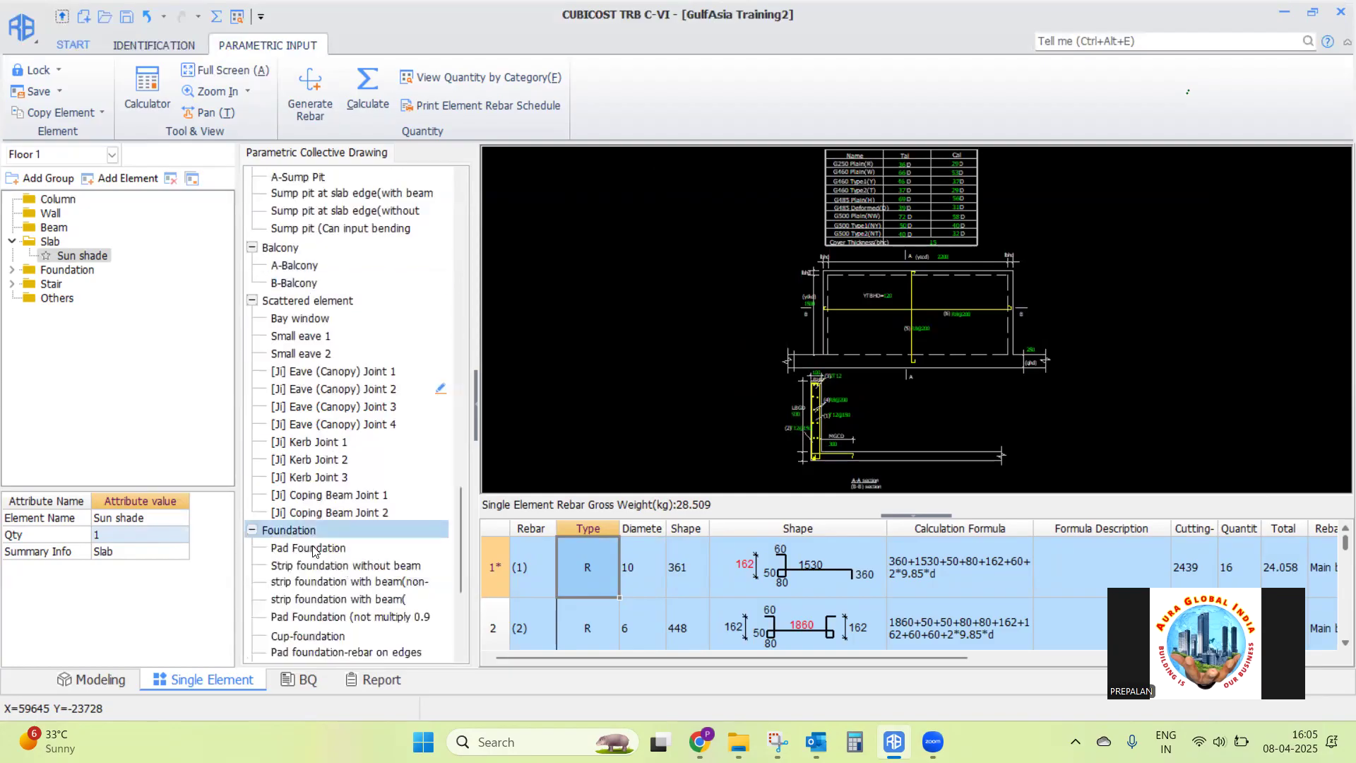
click(324, 550)
scroll(321, 456, down, 2)
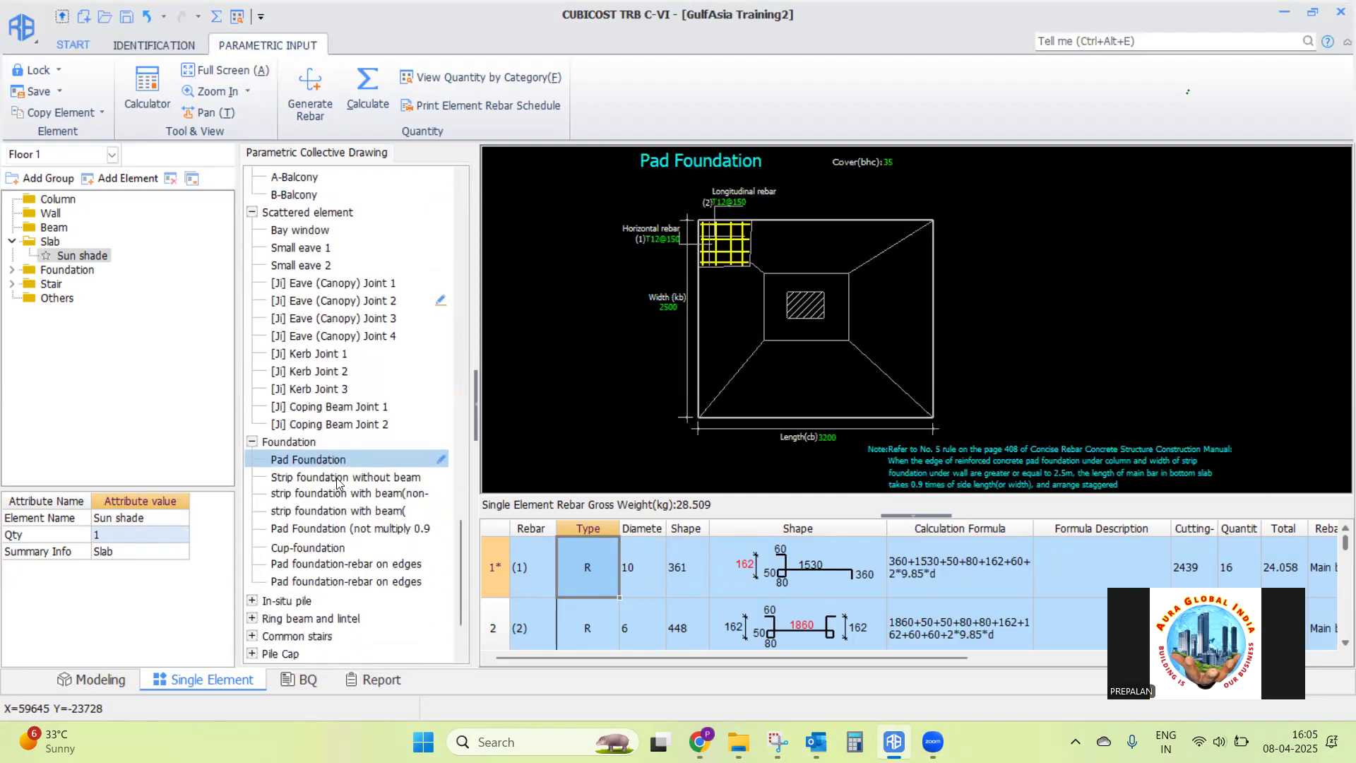
click(337, 479)
click(322, 495)
scroll(337, 480, down, 1)
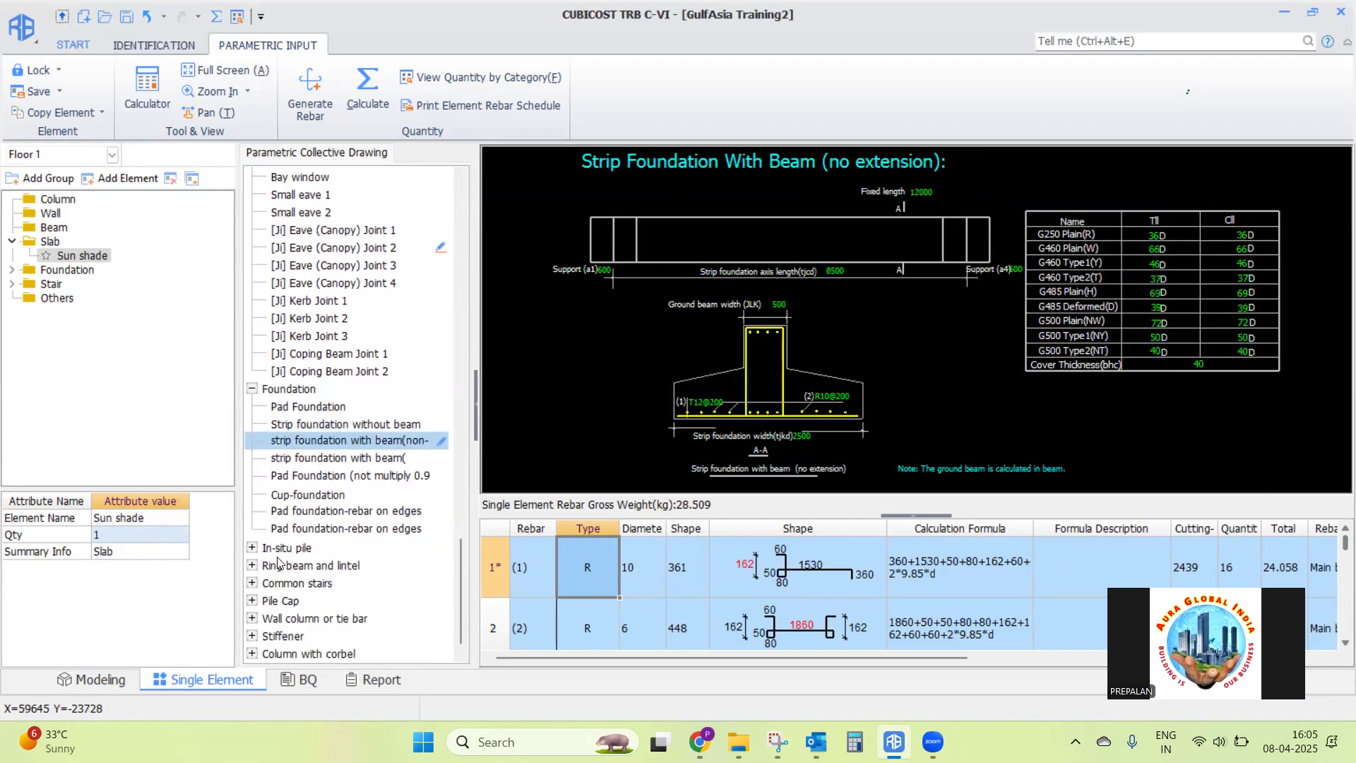
Browse the drawing types listed under In-situ pile and Ring beam and lintel
click(253, 549)
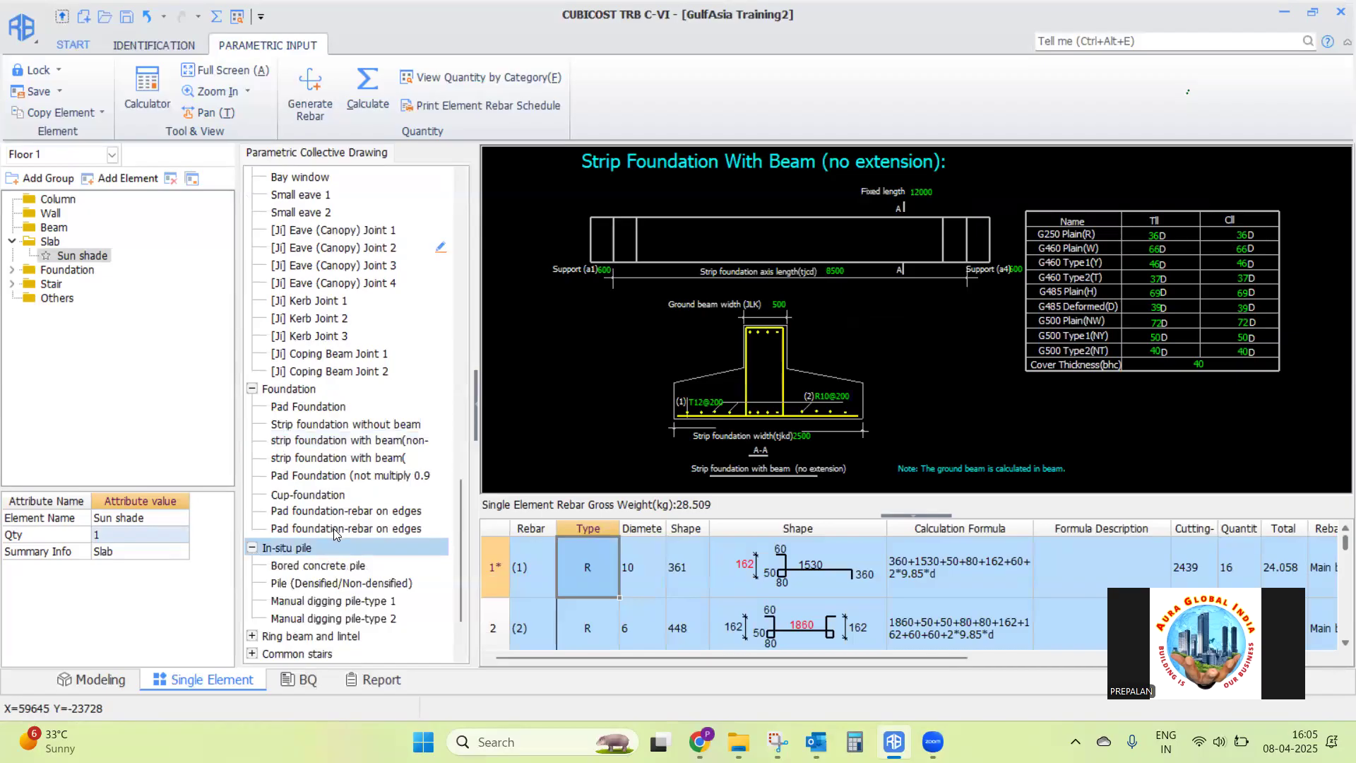
scroll(344, 424, down, 1)
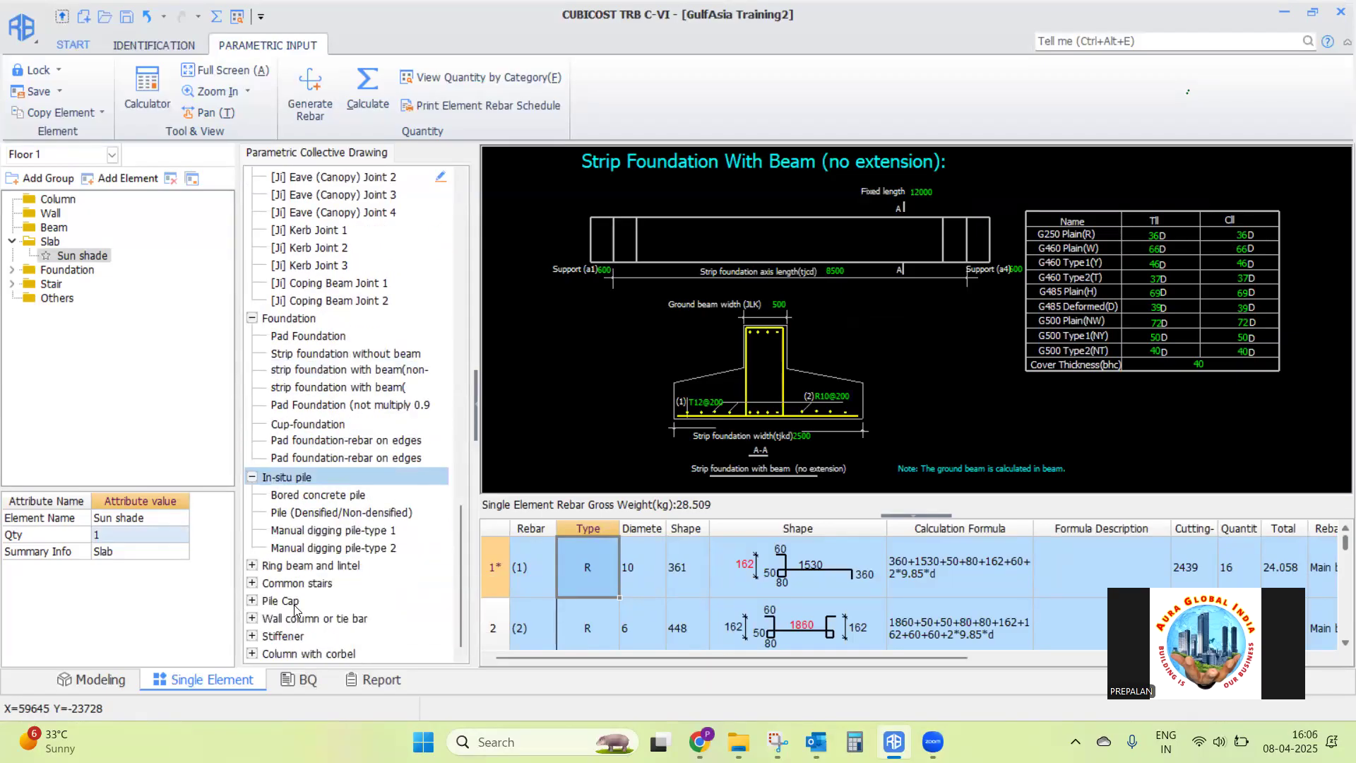
click(252, 566)
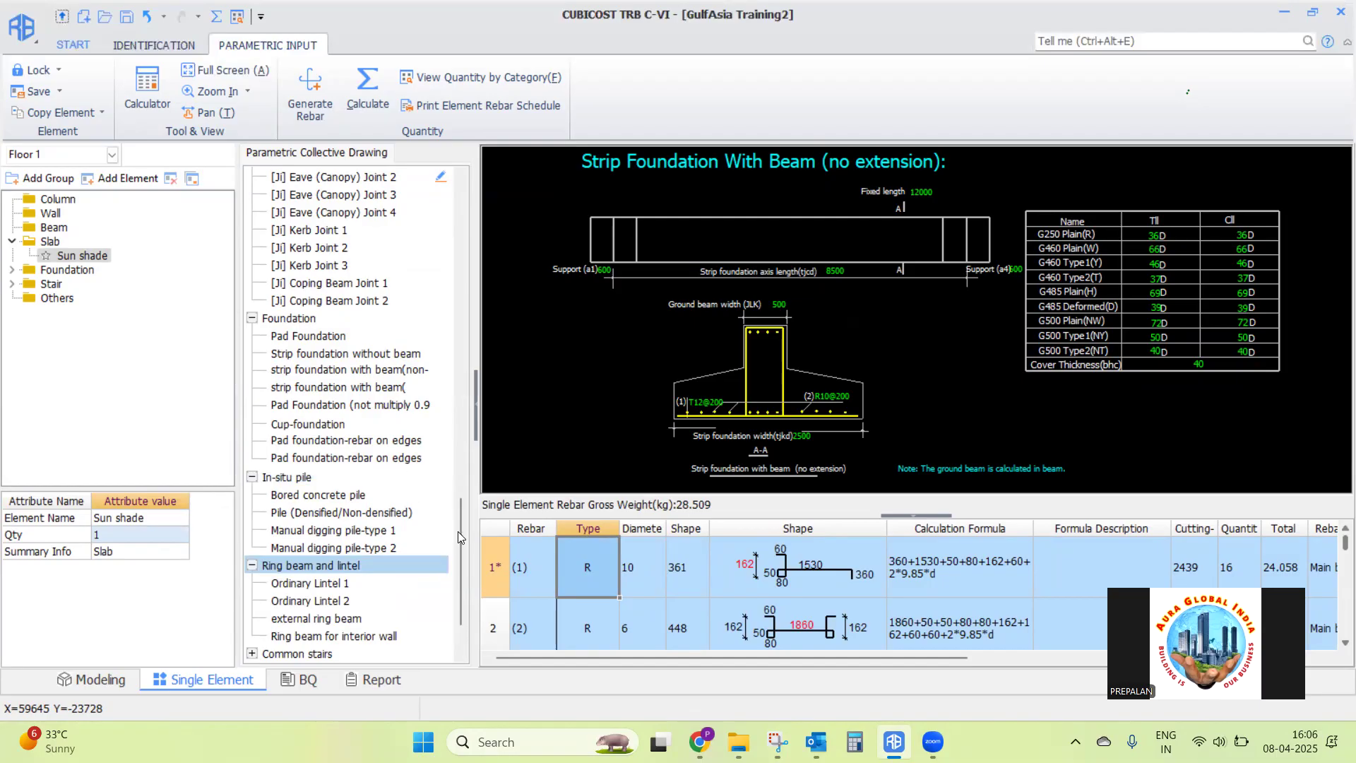
drag(460, 538, 461, 654)
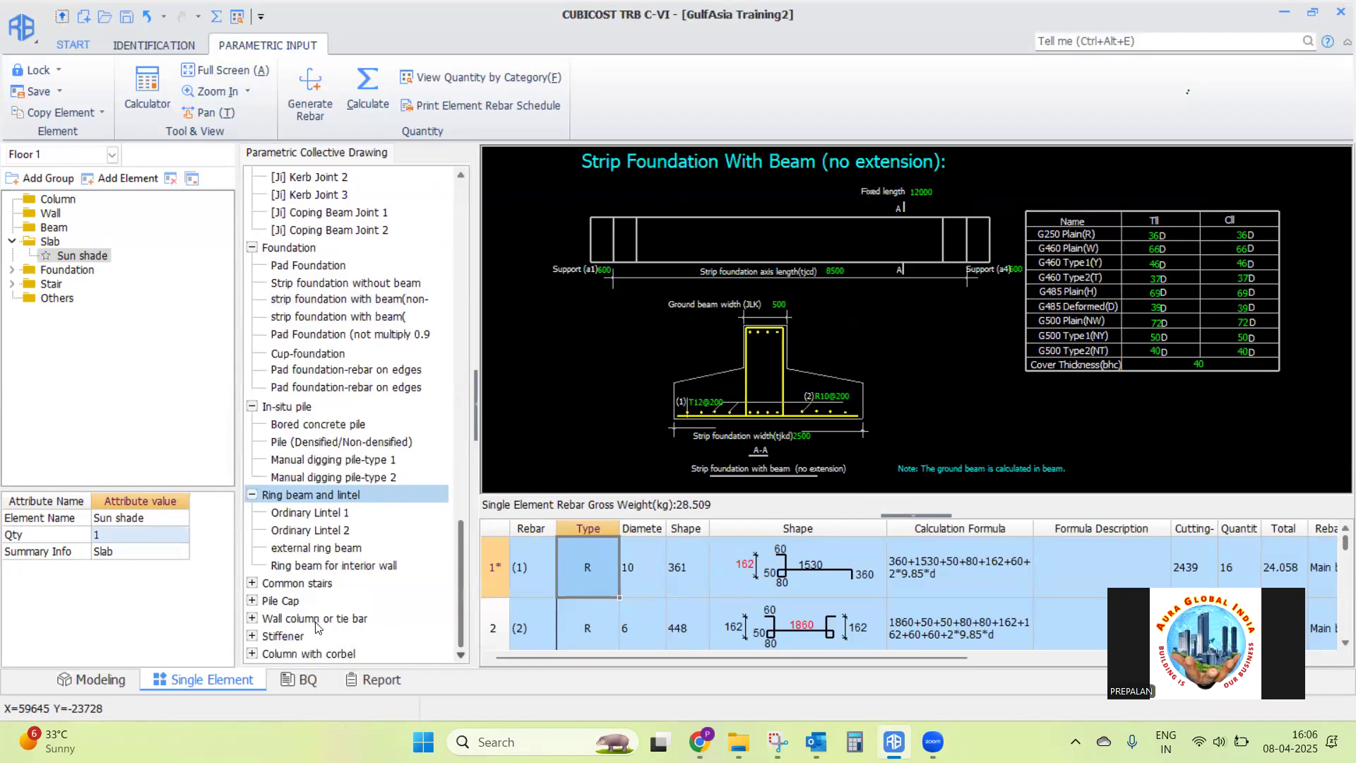
Preview the first three Hook Between Column and Wall drawings under Wall column or tie bar
click(253, 619)
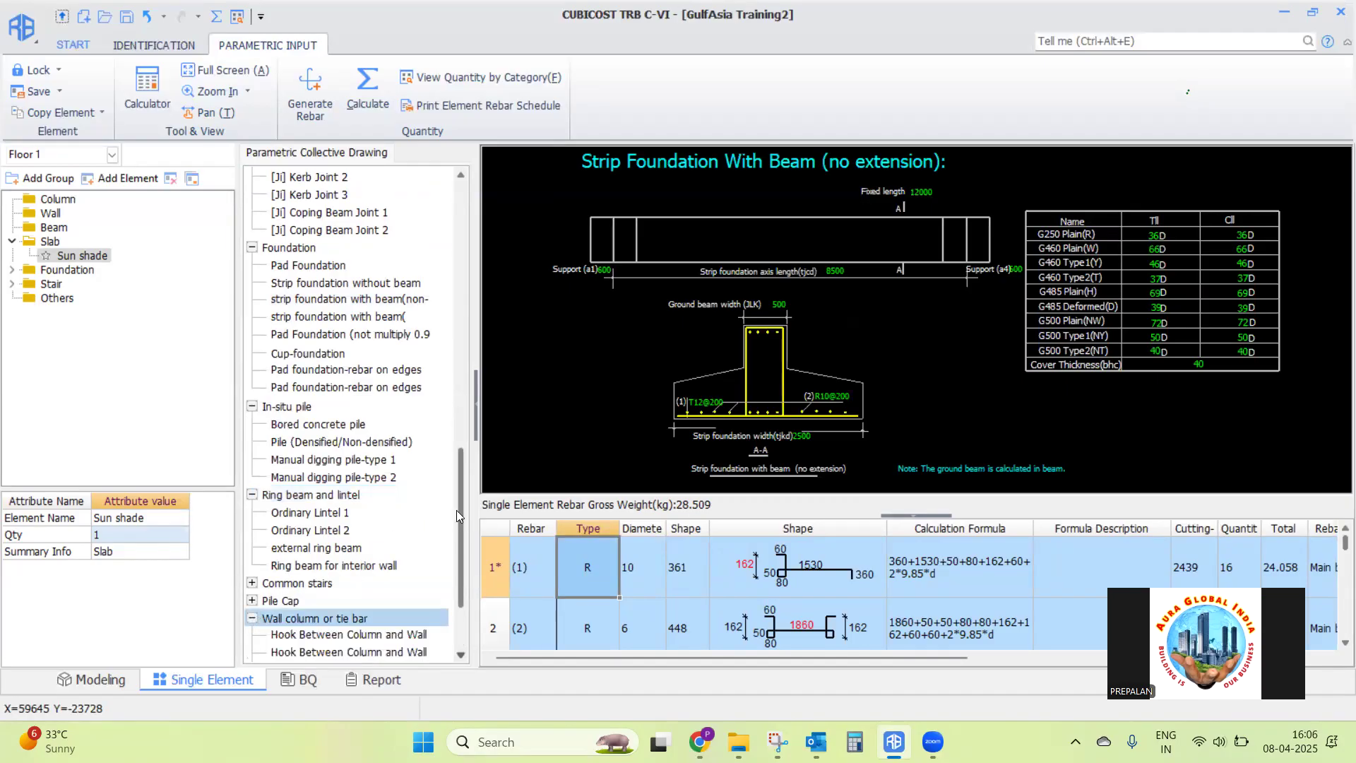
drag(460, 514, 481, 710)
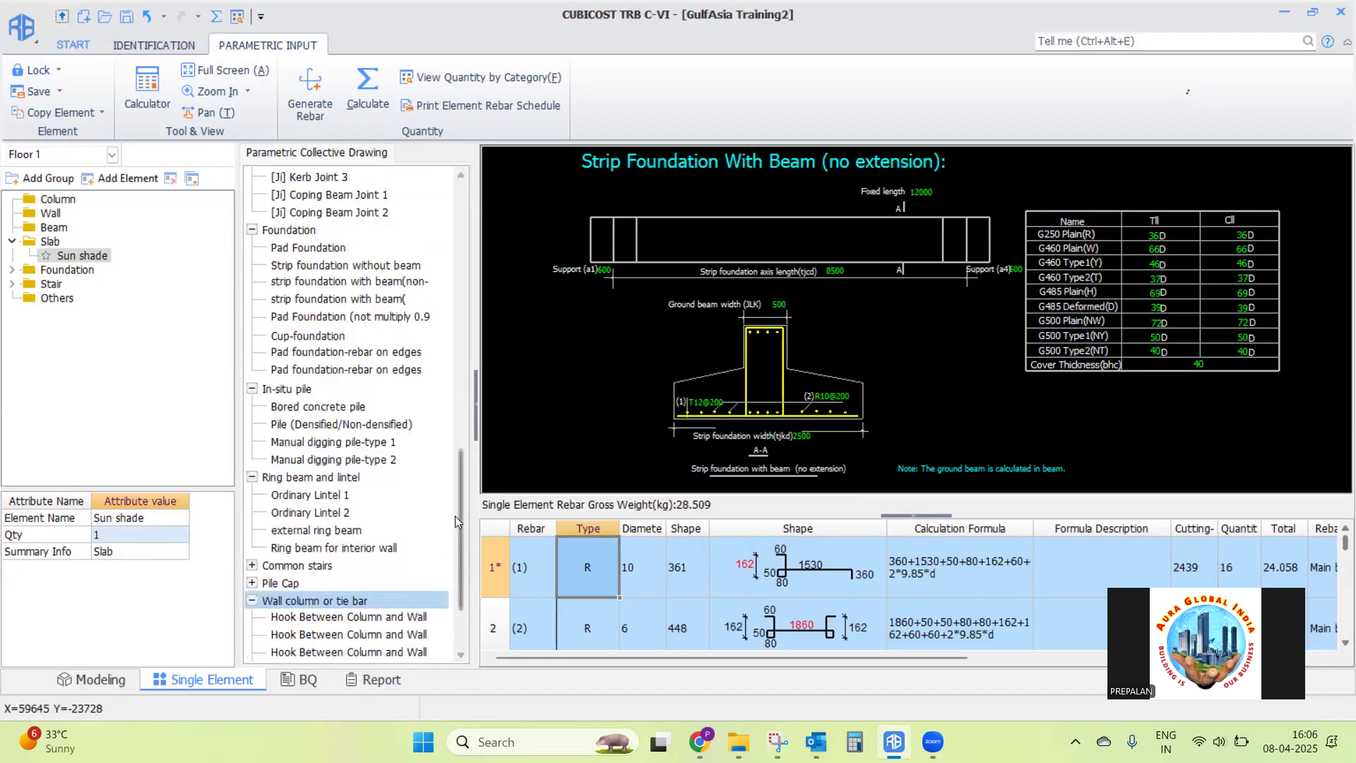
drag(458, 516, 466, 601)
click(346, 476)
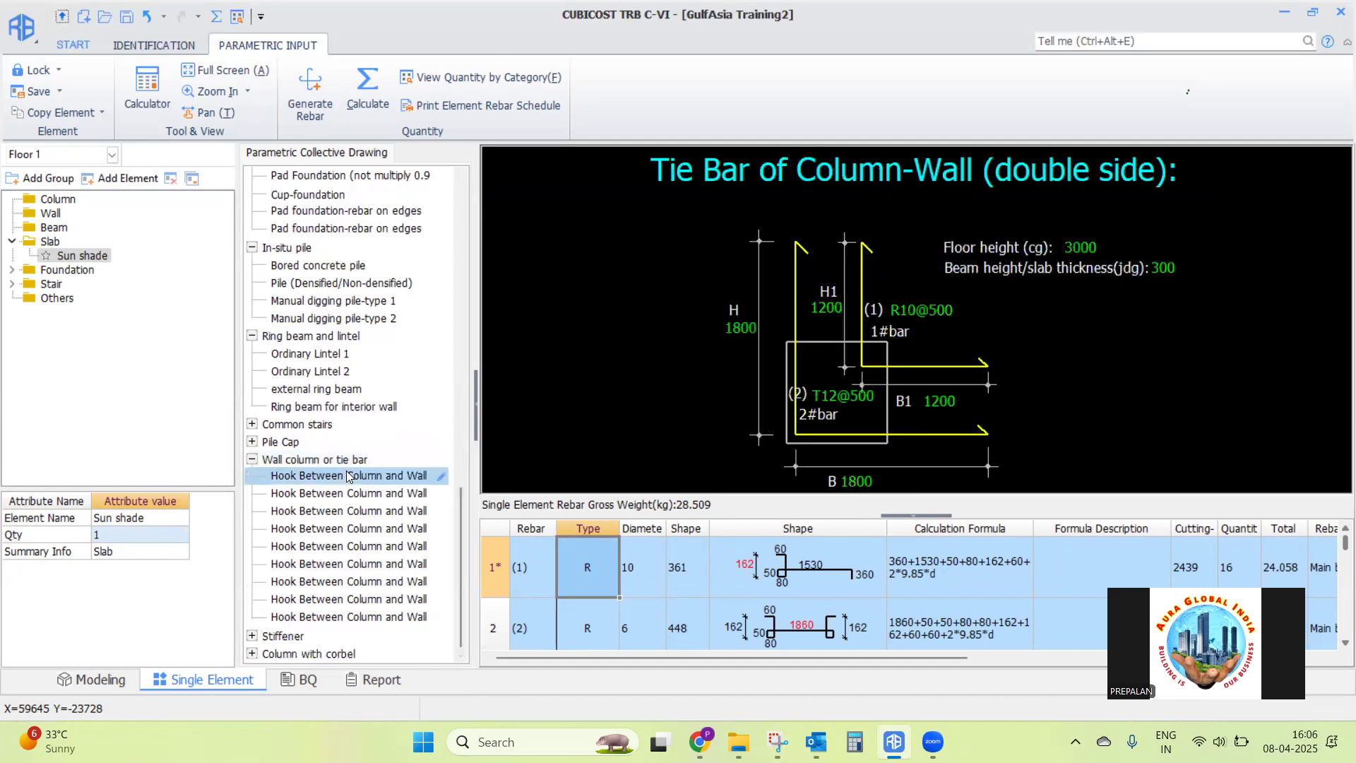
click(332, 493)
click(330, 511)
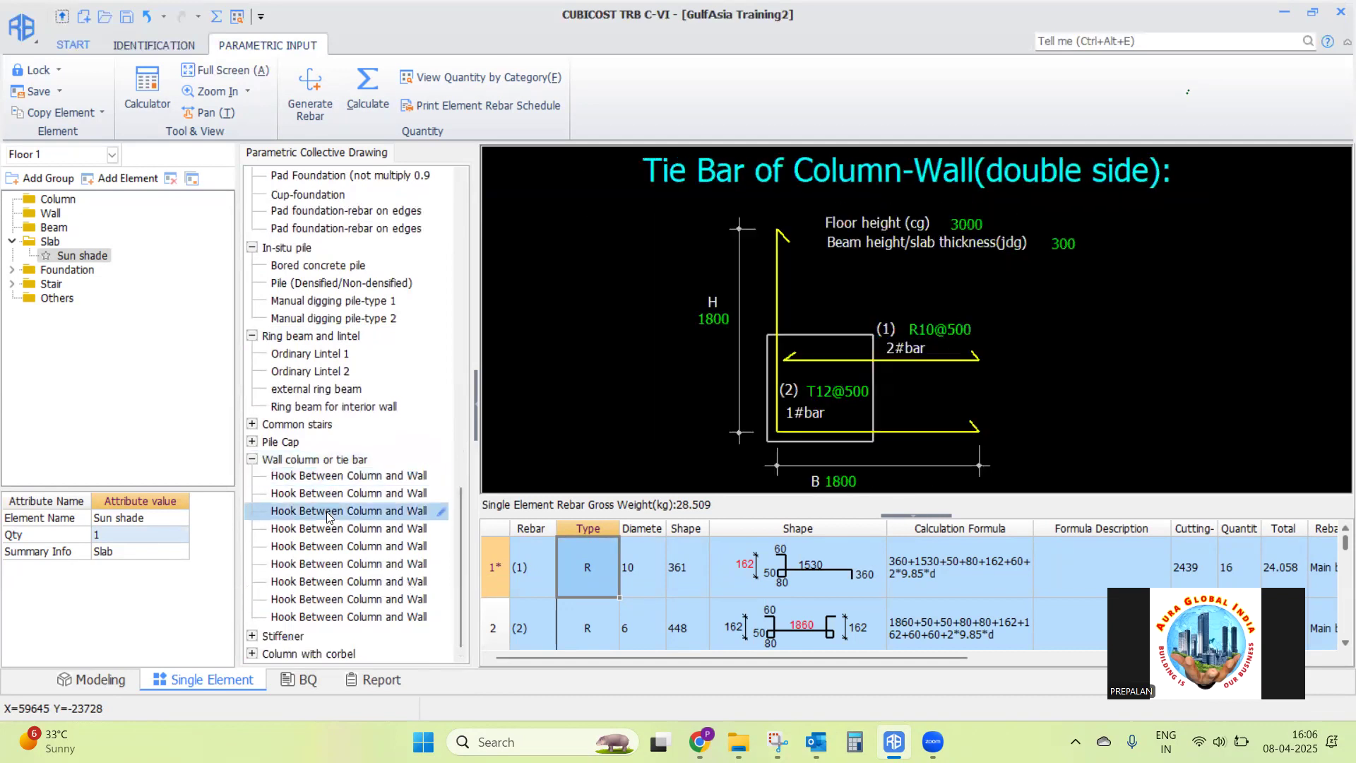
Preview the Stiffener in foundation floor and Stiffener in Middle Floor drawings
click(252, 637)
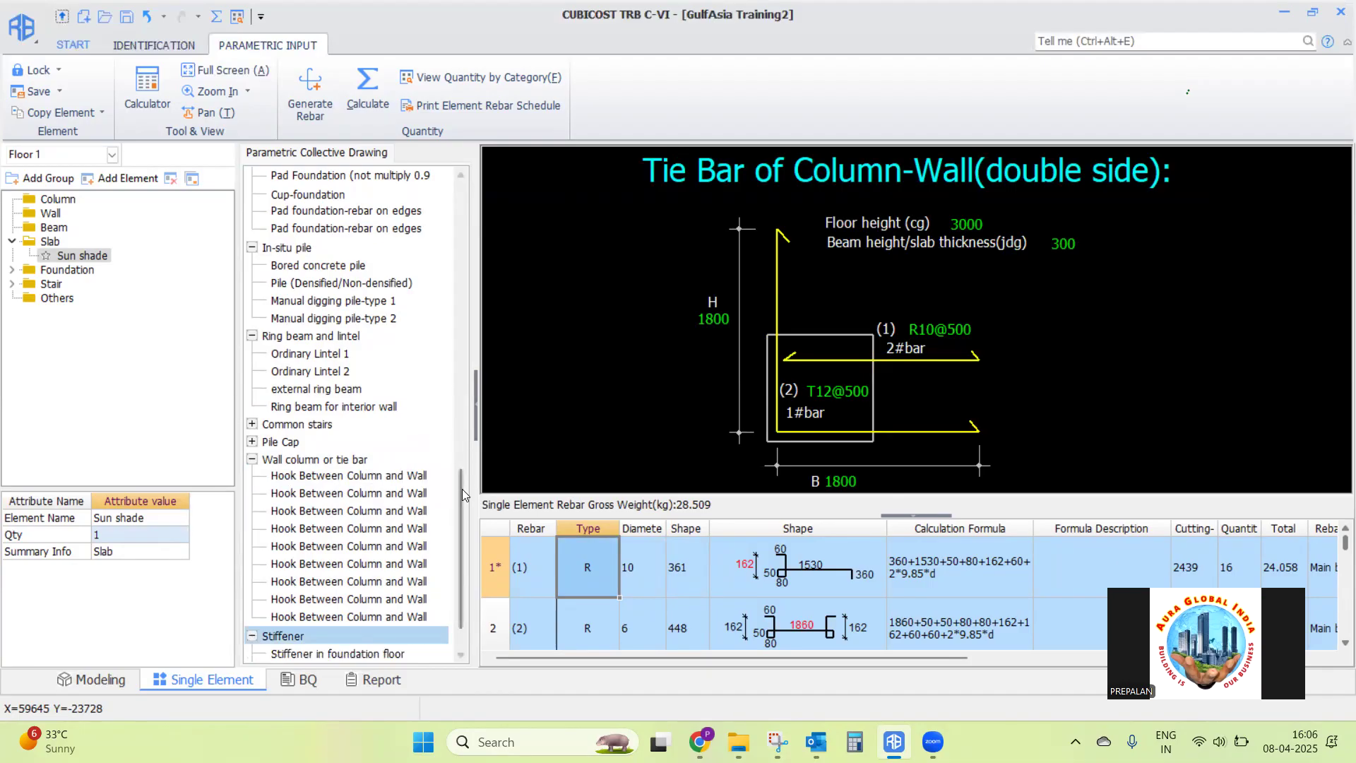
drag(459, 498, 460, 515)
click(337, 585)
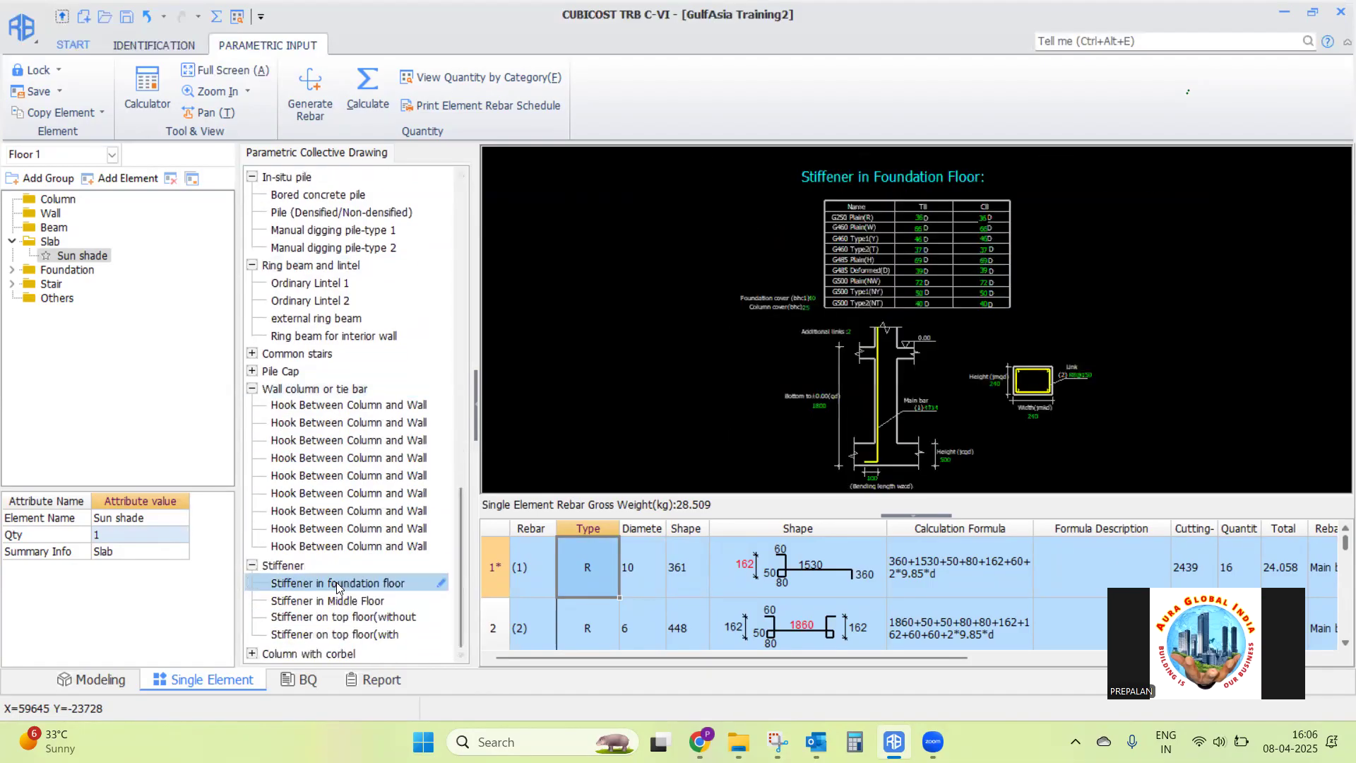
click(338, 602)
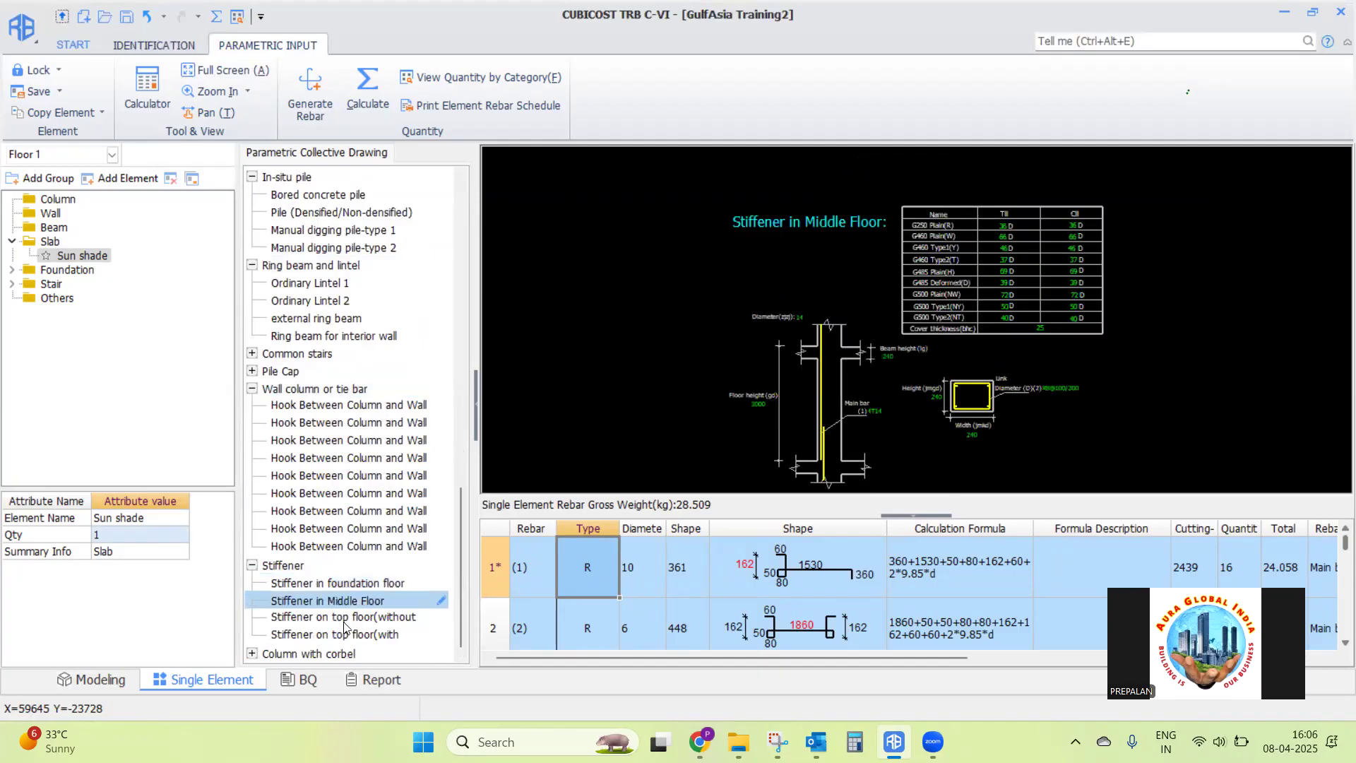
Preview the Double sides and Single Side 1 drawings under Column with corbel and review the remaining drawing list
click(254, 655)
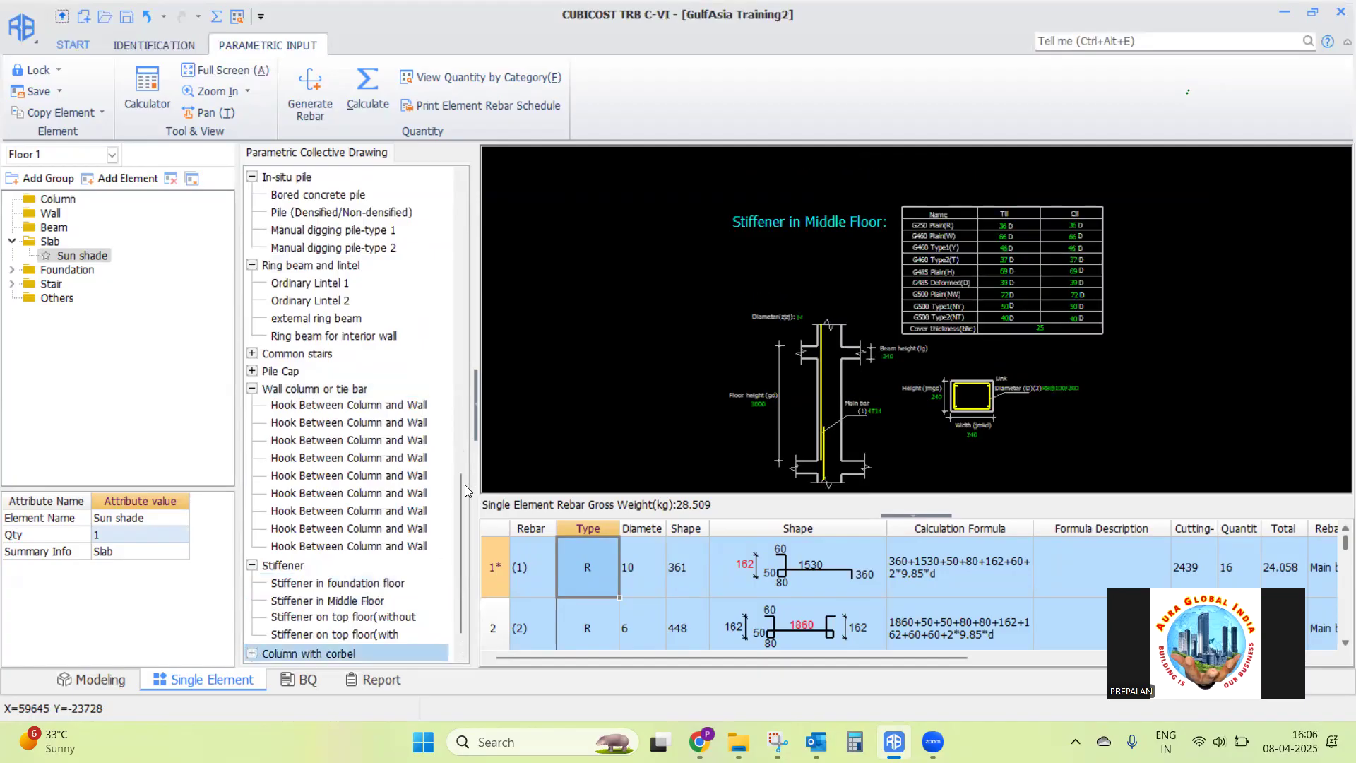
scroll(455, 608, down, 1)
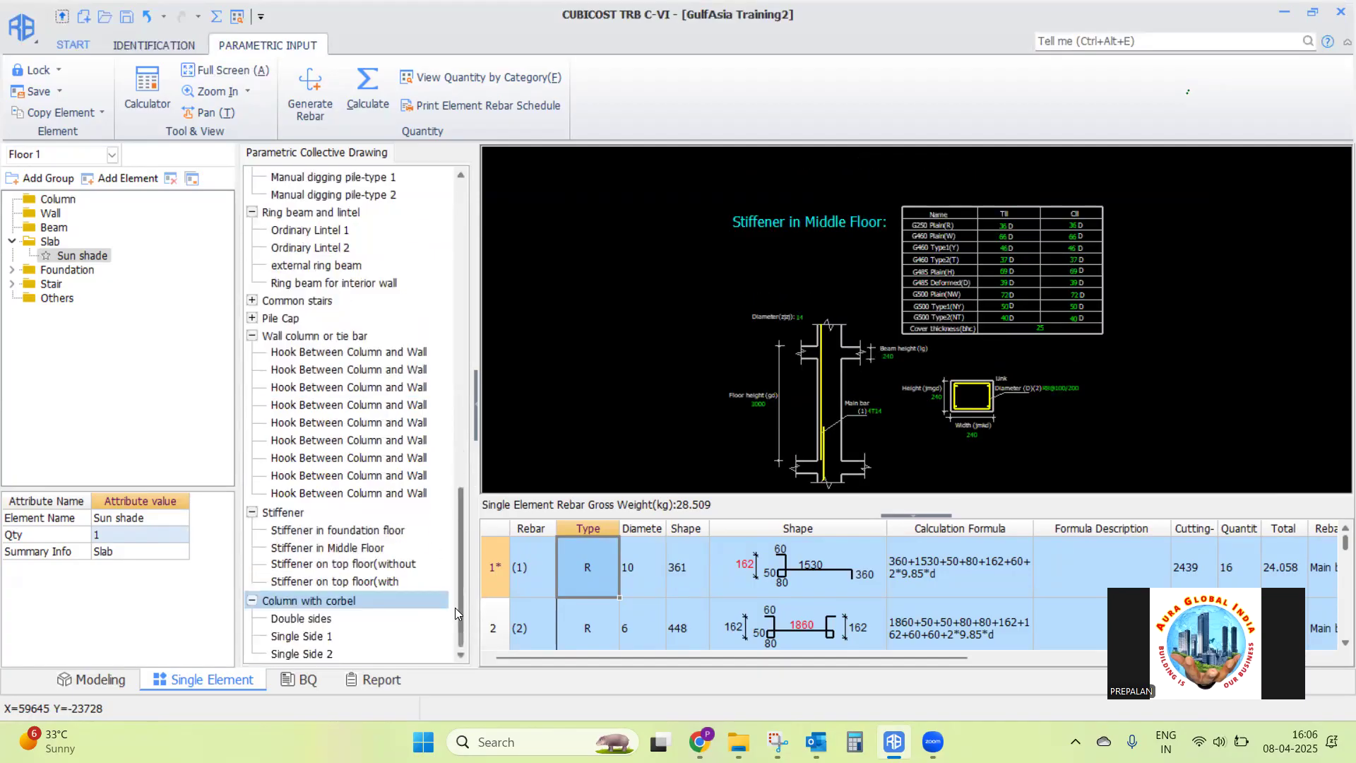
click(307, 621)
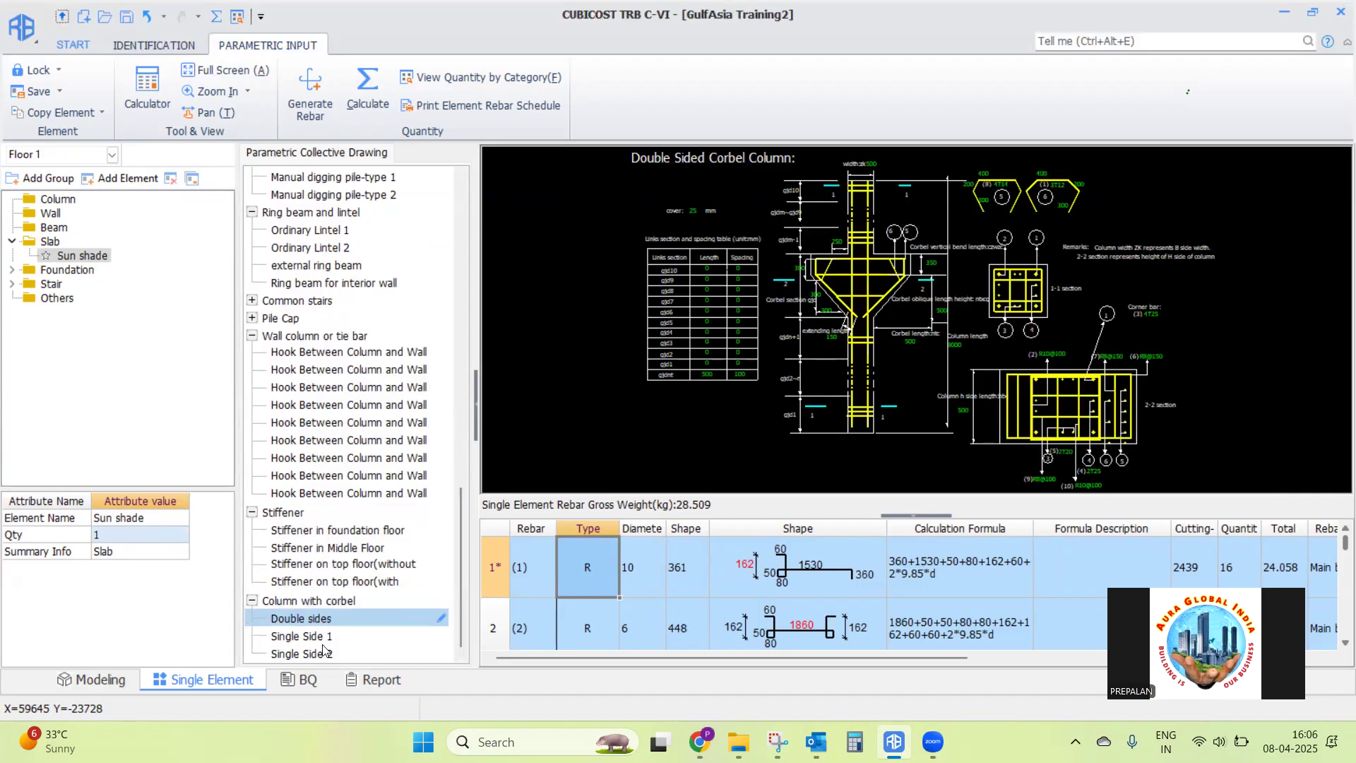
click(321, 639)
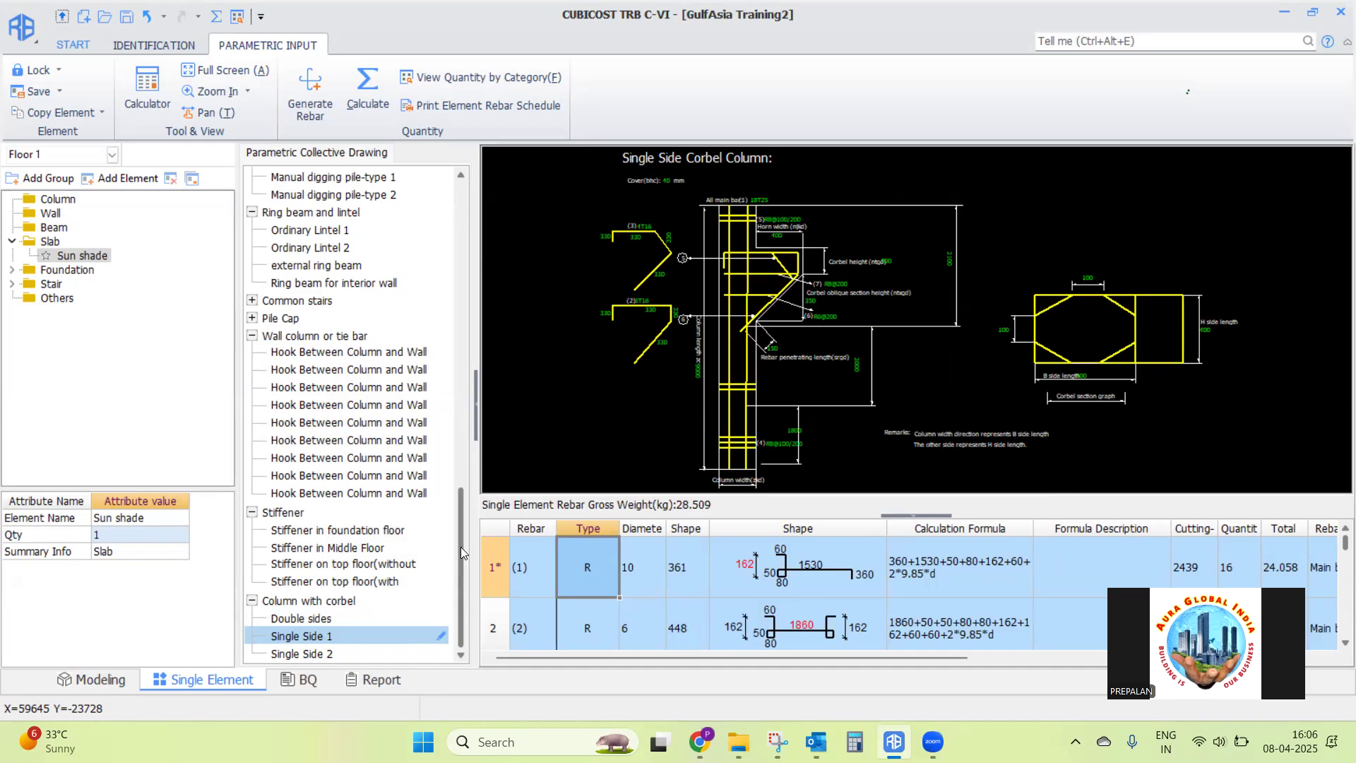
mouse_move(461, 548)
mouse_down()
mouse_move(458, 435)
mouse_move(460, 548)
mouse_up()
scroll(416, 559, up, 11)
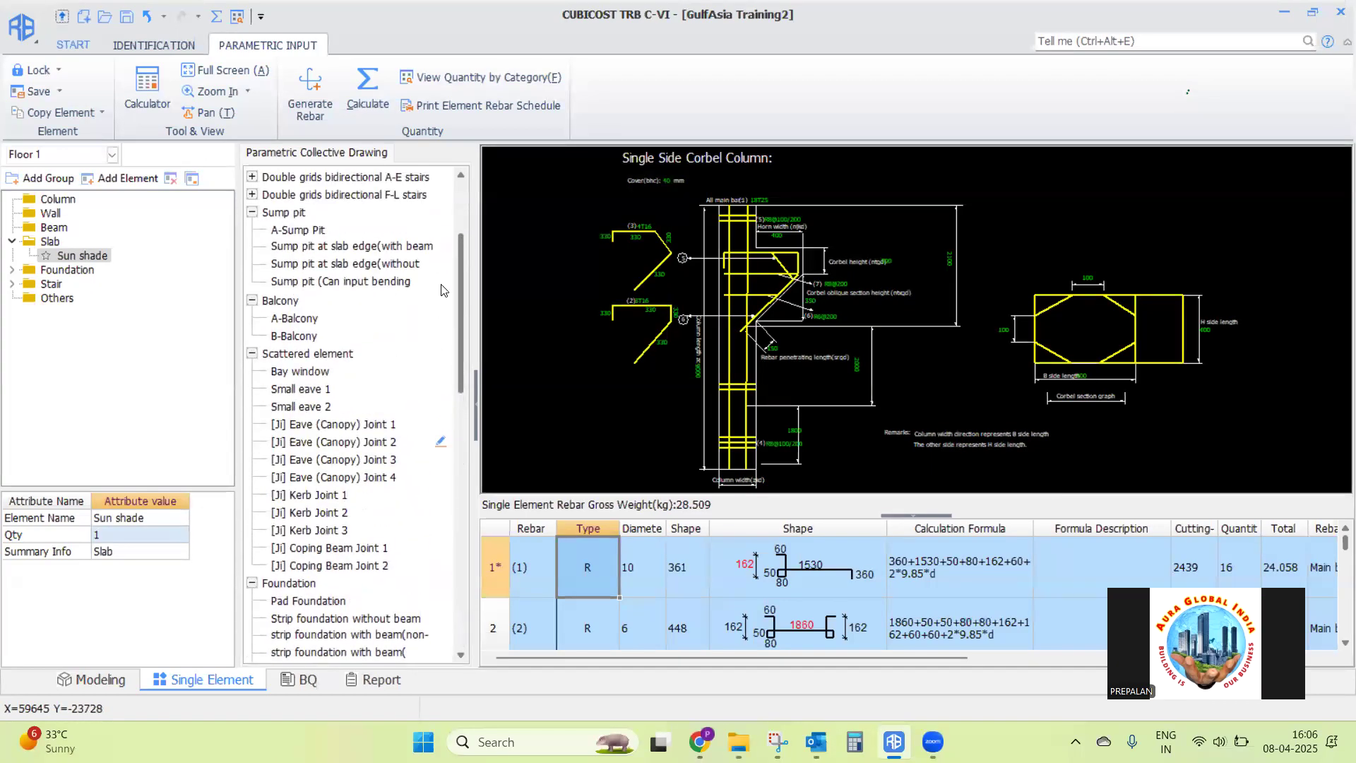
scroll(454, 452, down, 4)
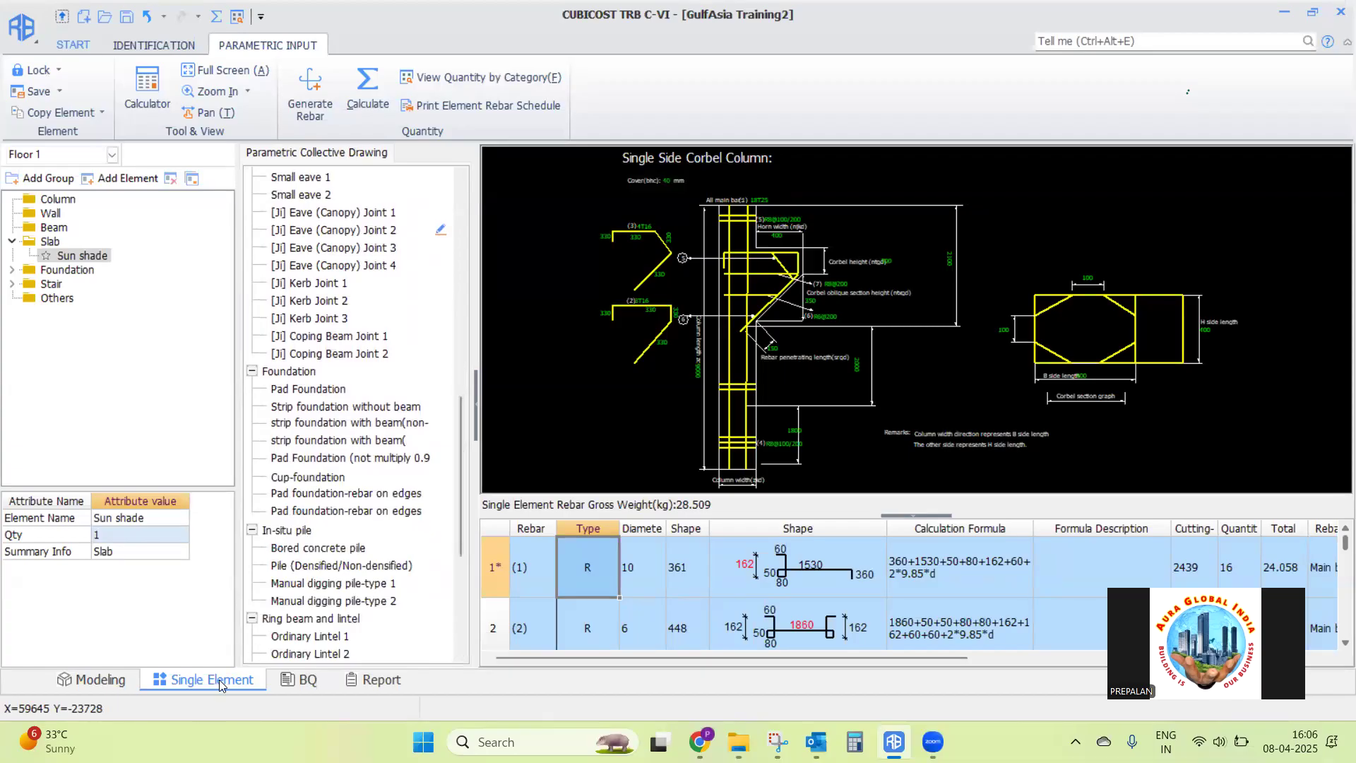
Recalculate the Single Element quantities for Floor 1, keeping the same rebar summed
click(367, 89)
click(216, 17)
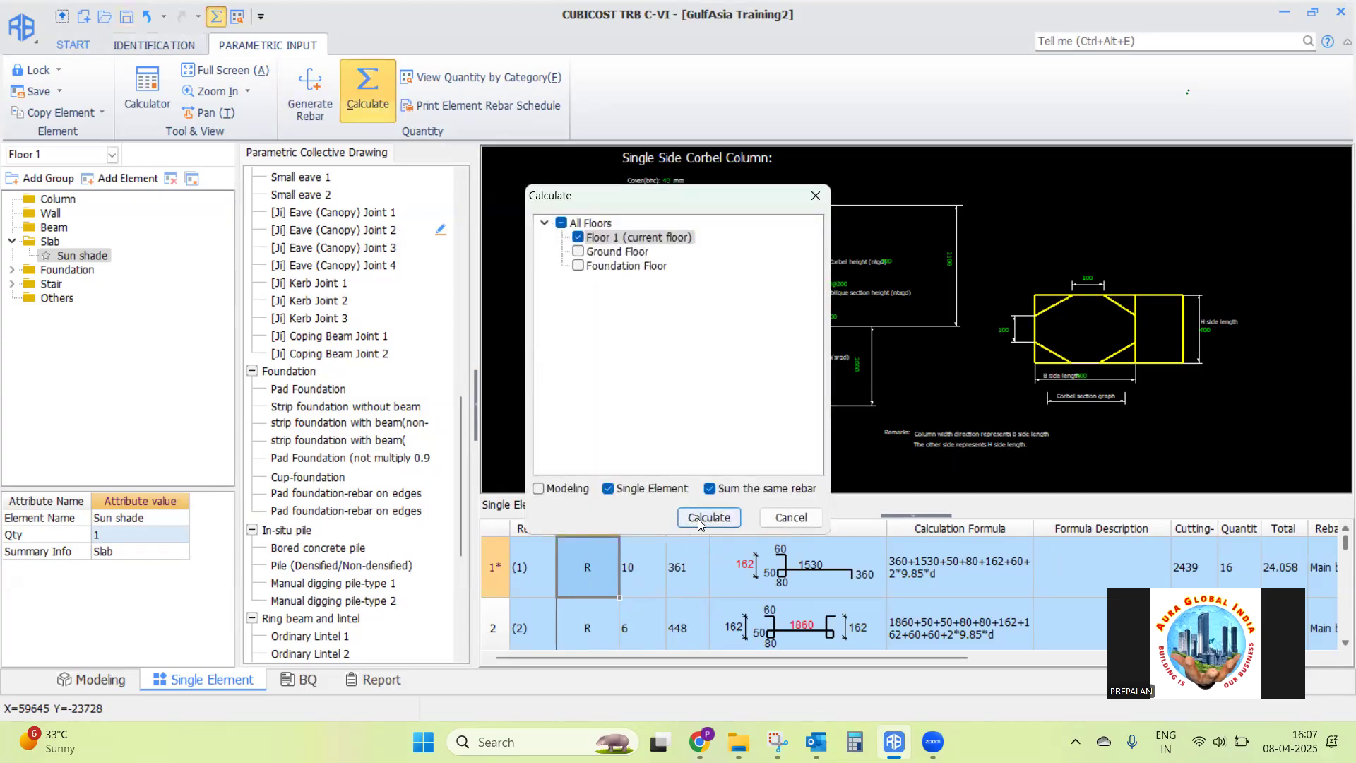
click(709, 518)
click(669, 403)
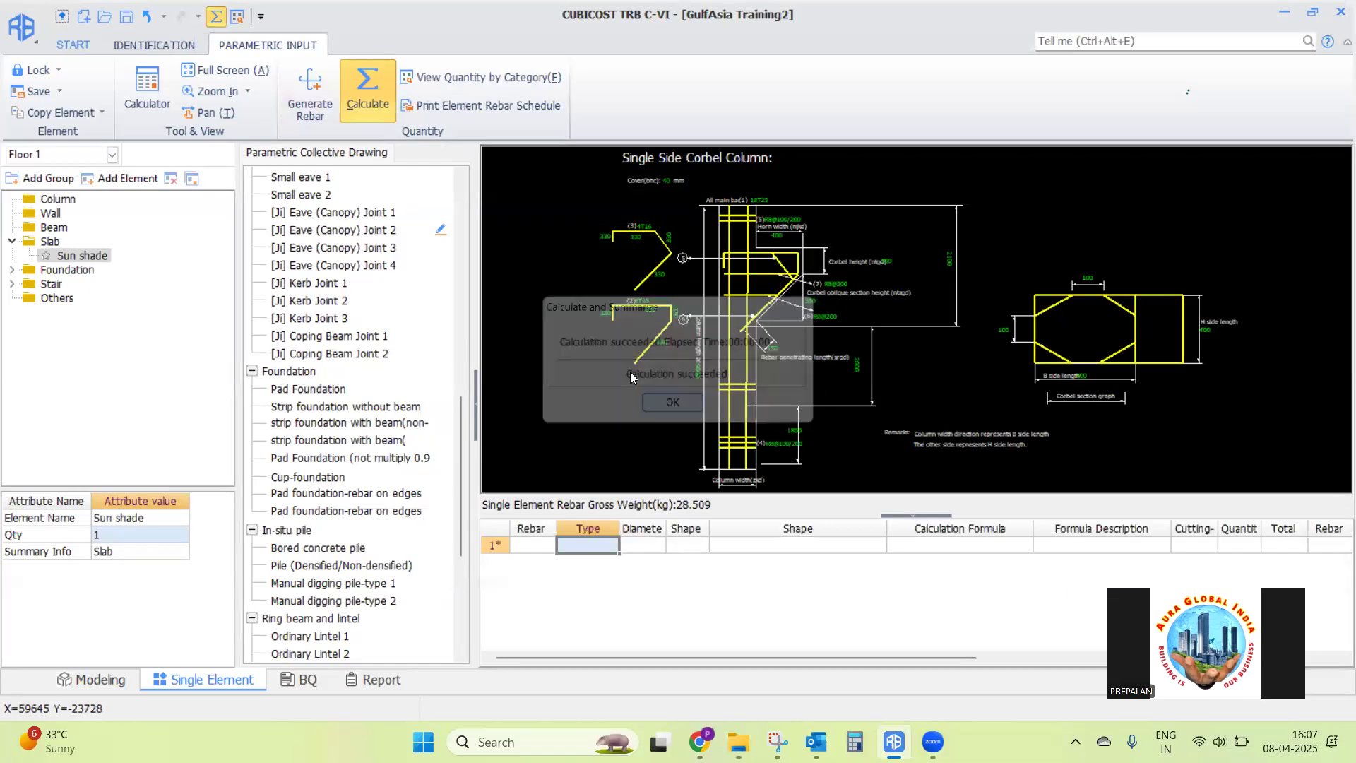
Add a new bill to the project's BQ
click(308, 680)
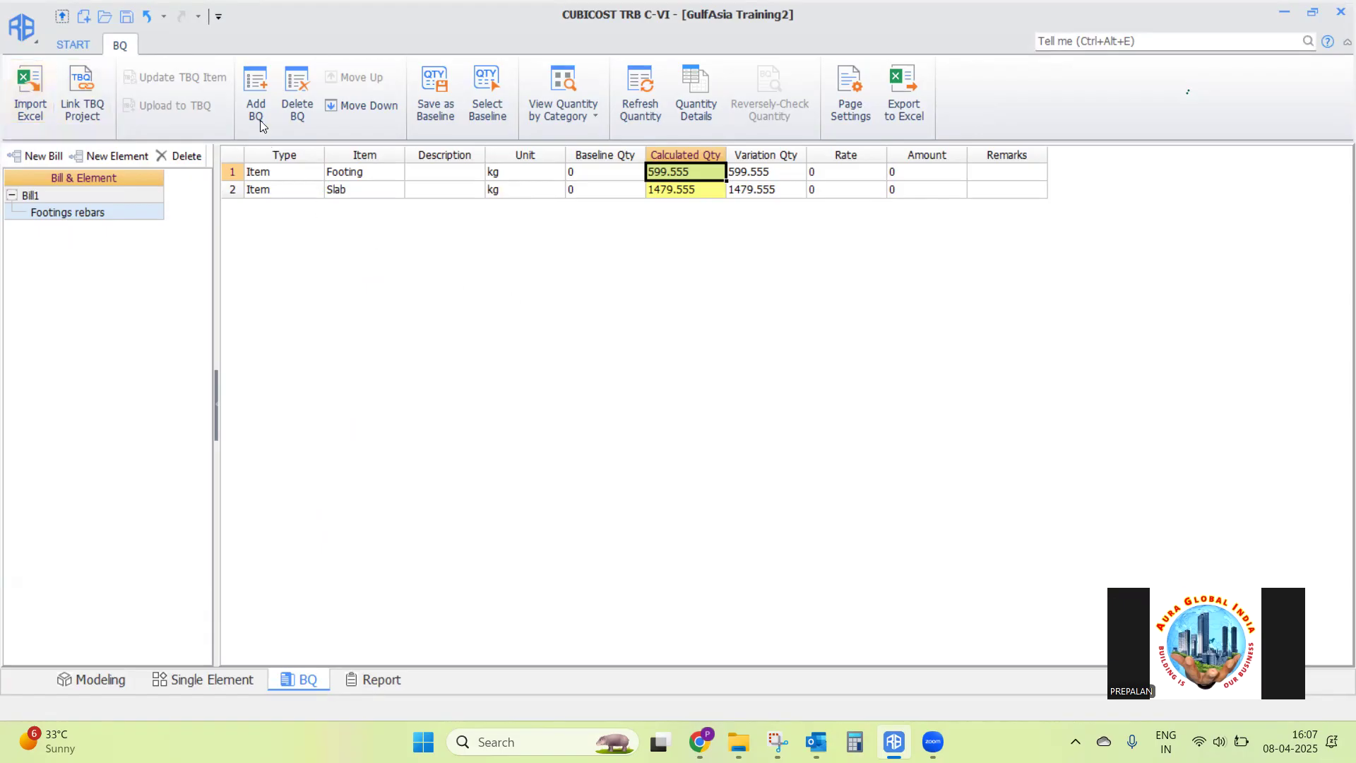
click(43, 158)
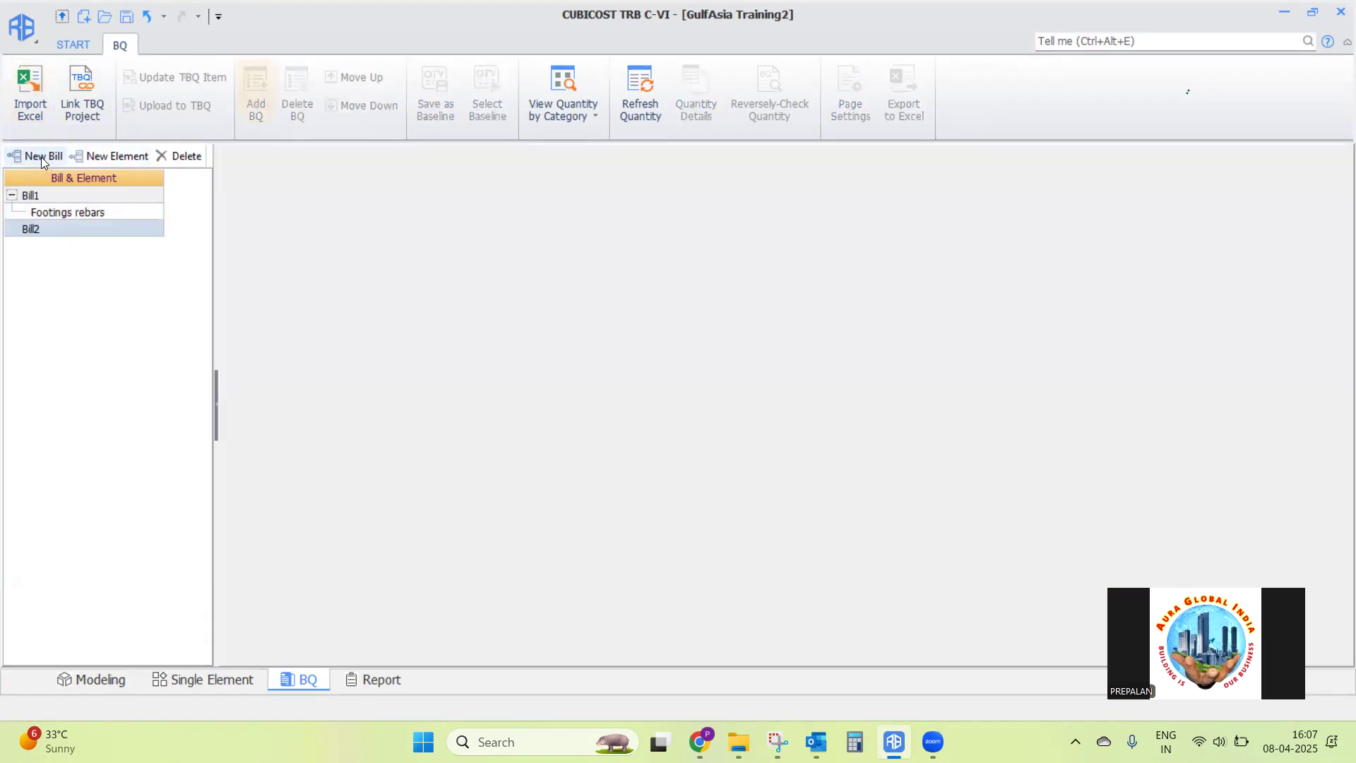
Create a new element under Bill2 and add a BQ item row to it
click(110, 159)
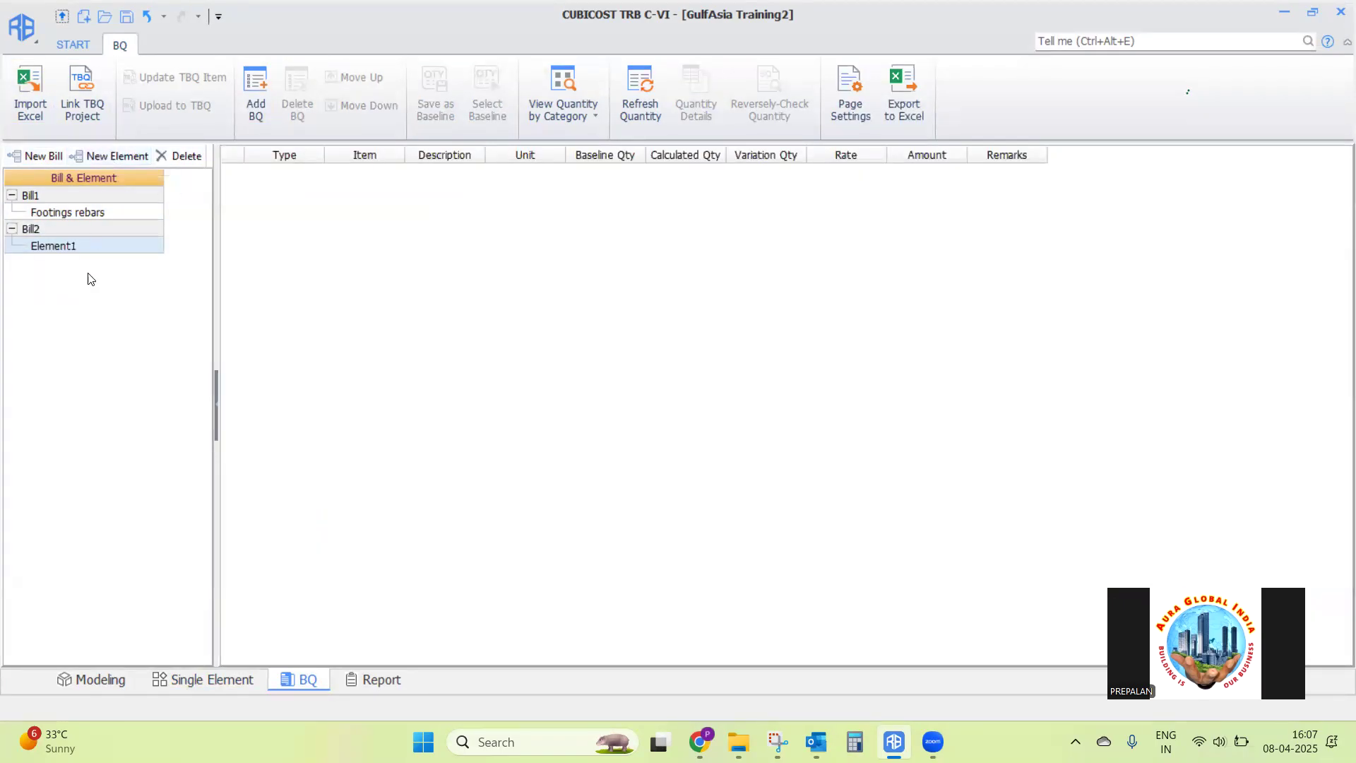
click(85, 246)
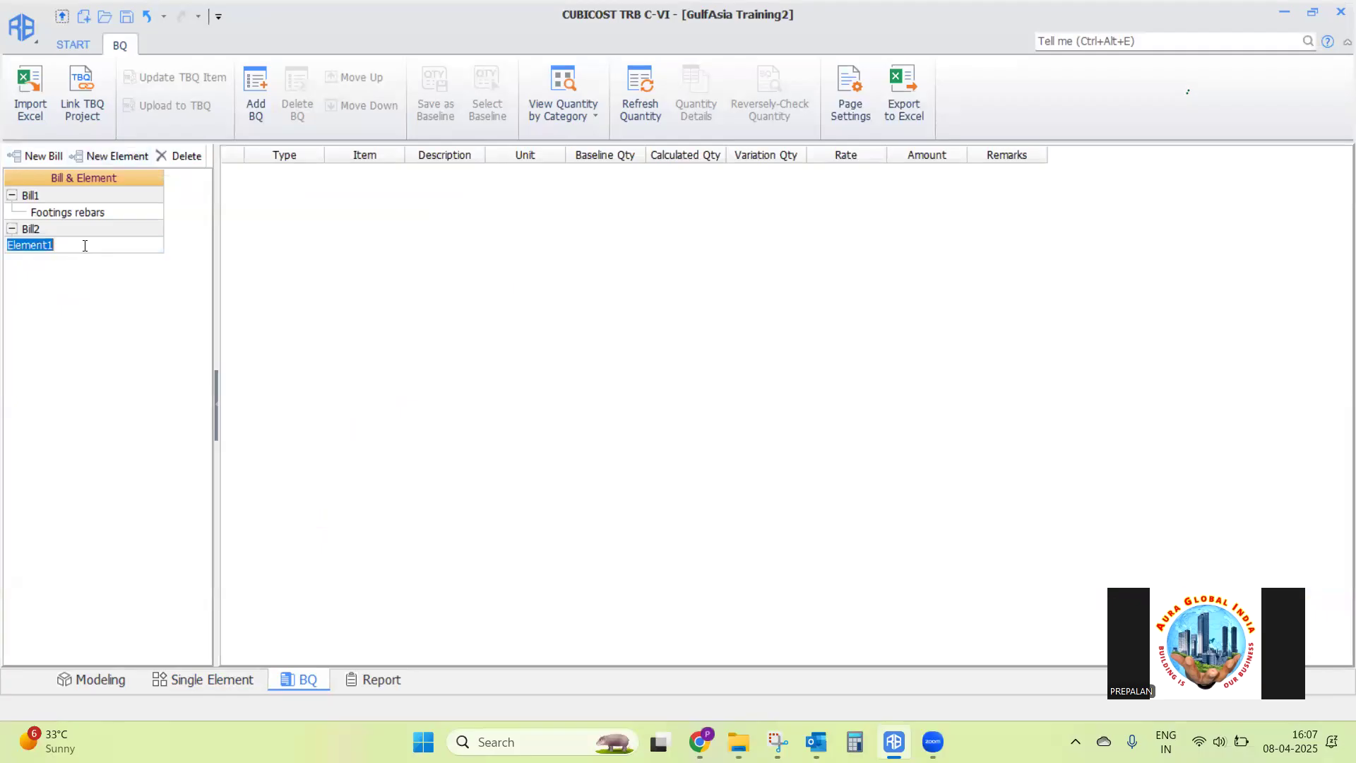
click(253, 83)
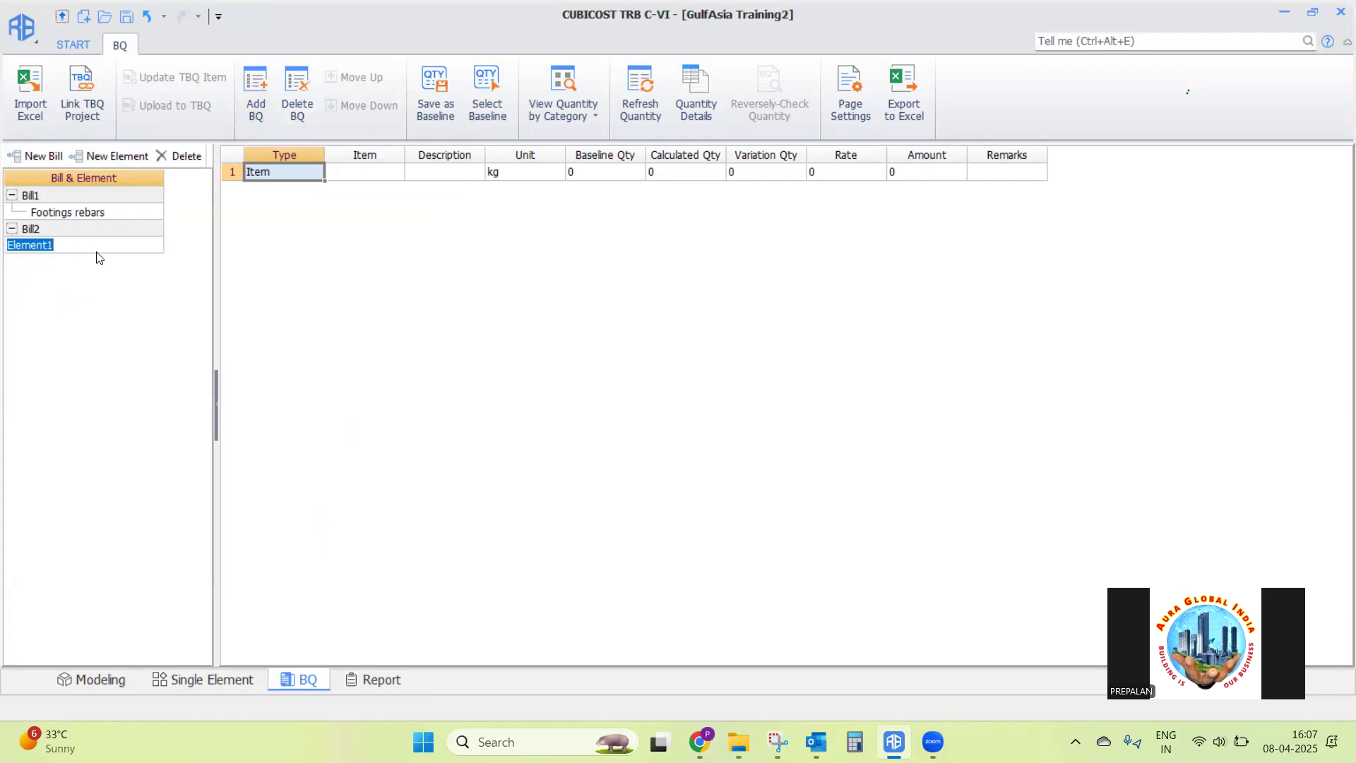
click(254, 95)
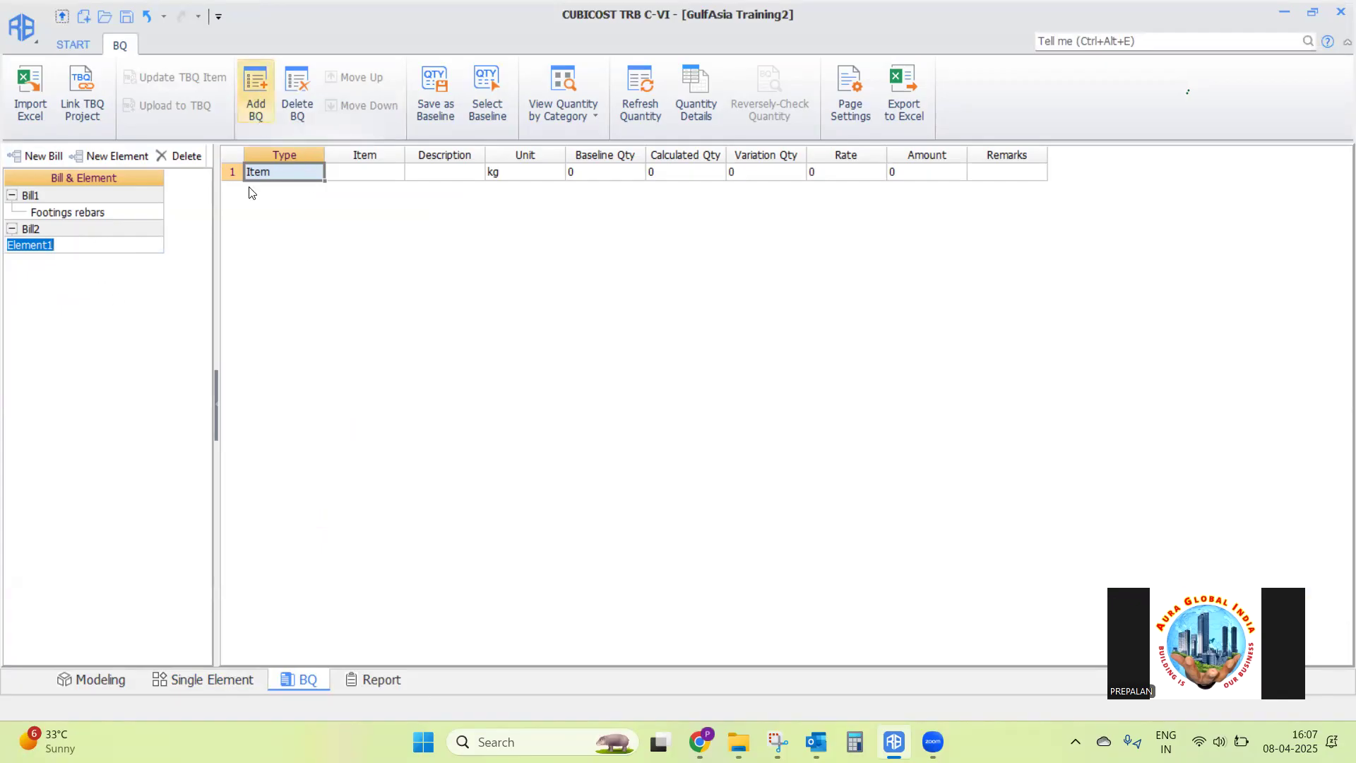
click(385, 173)
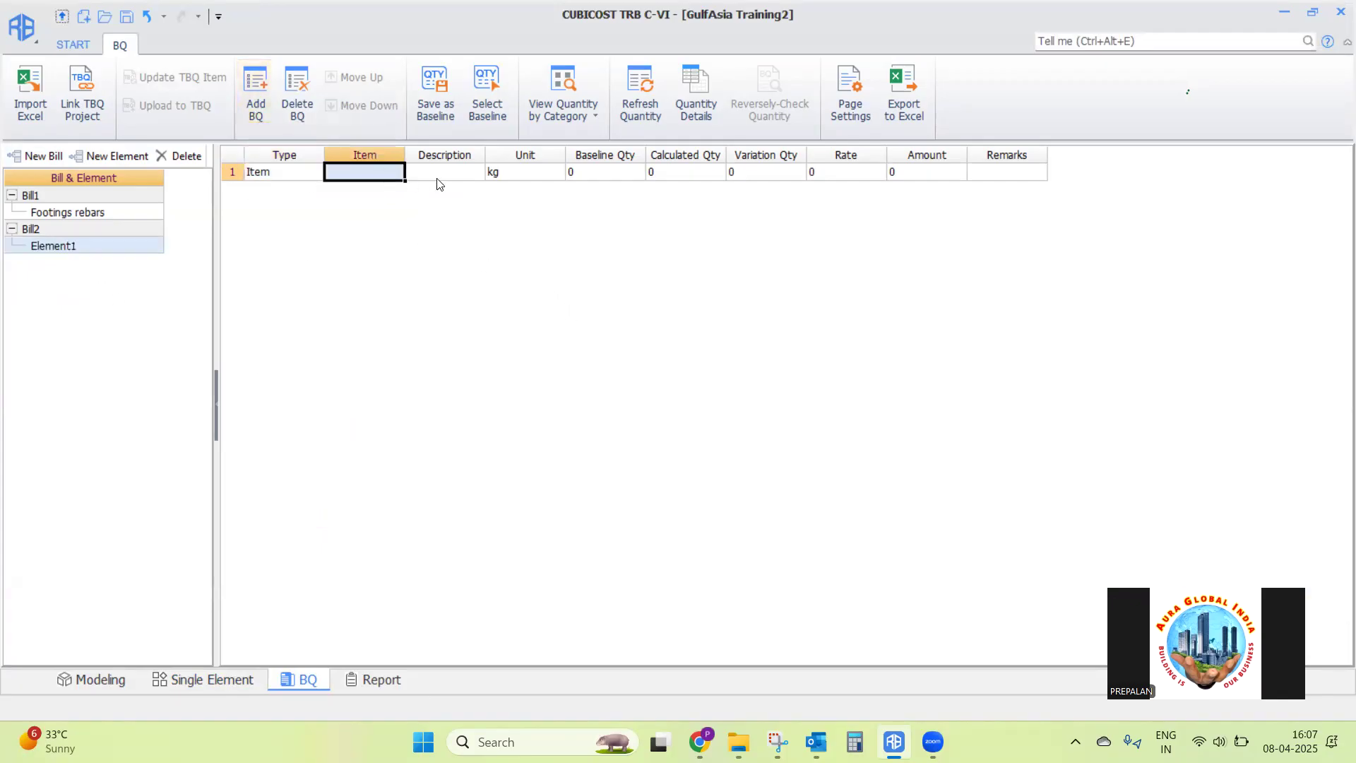
click(374, 181)
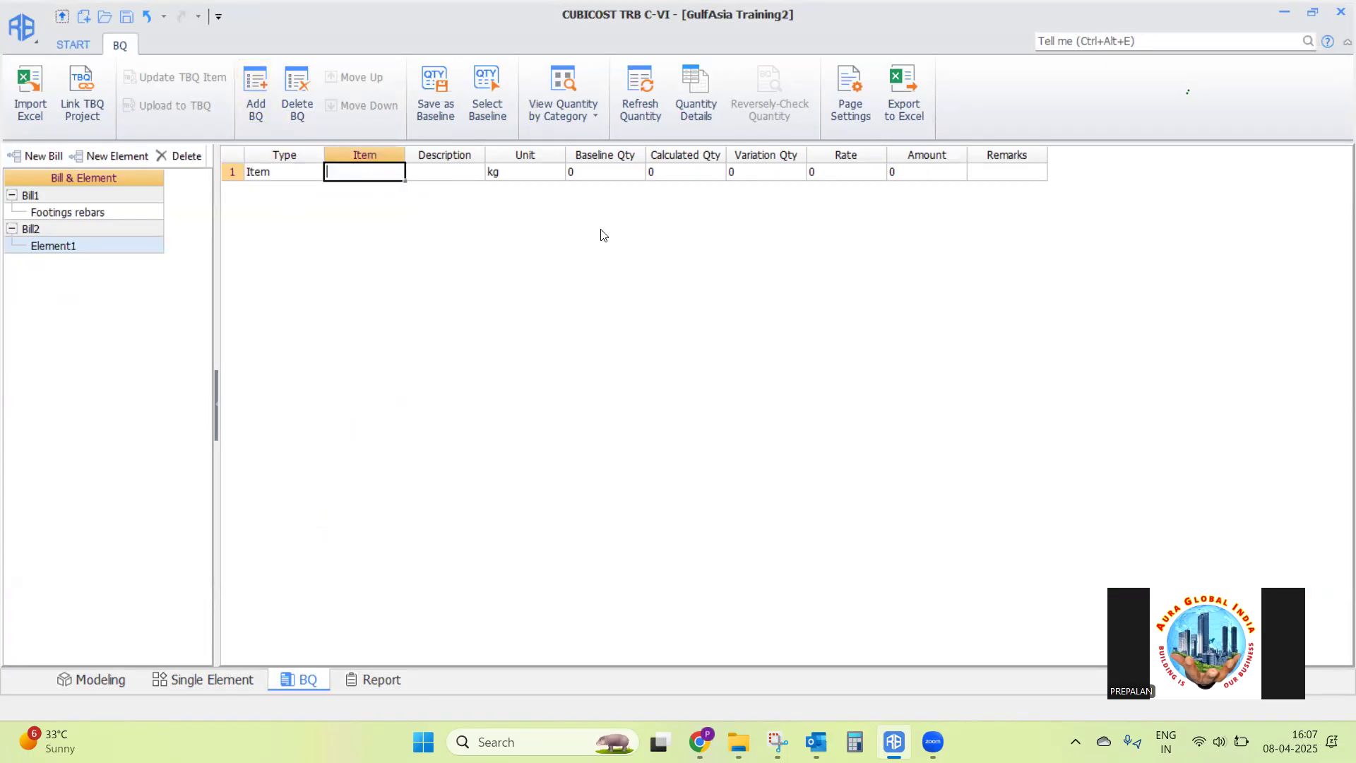
View the Single Element quantities by category for only the Floor 1 Stair, without saving the project
click(682, 177)
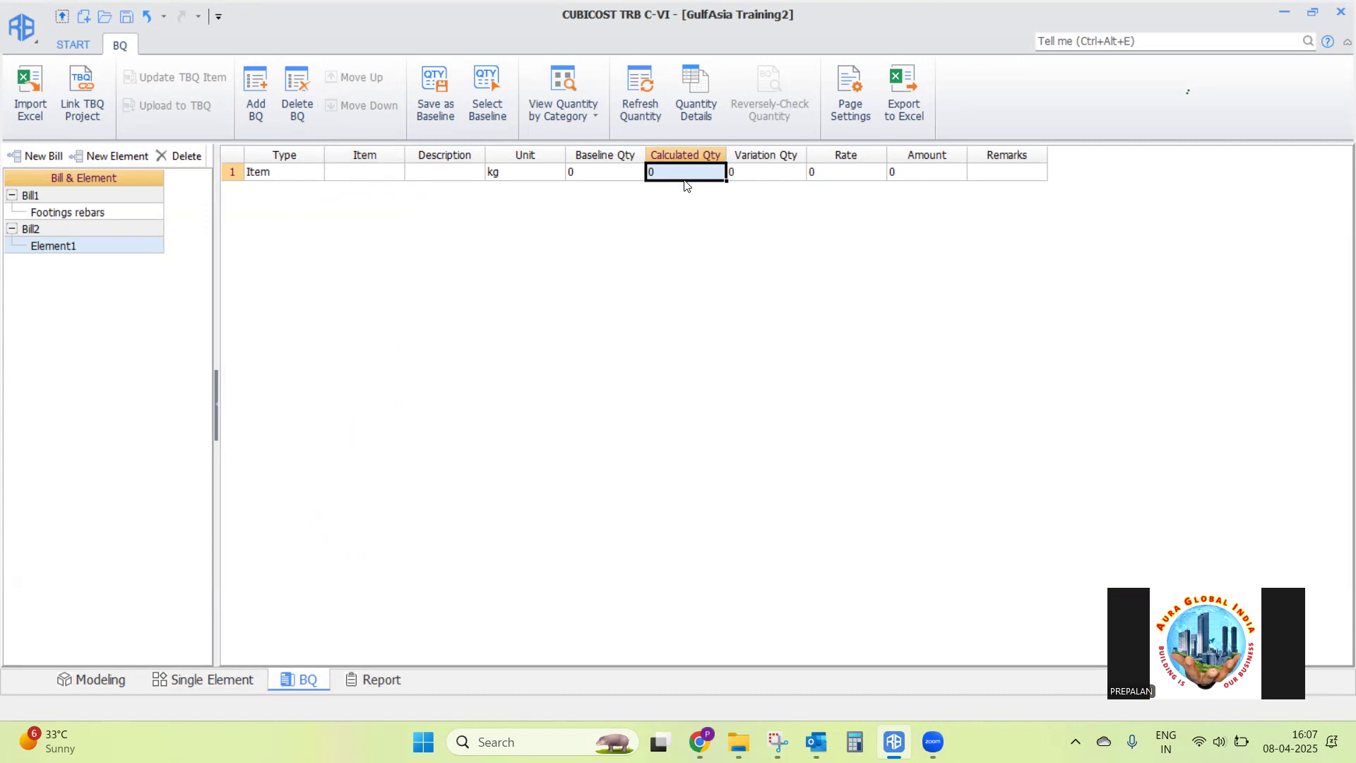
click(597, 117)
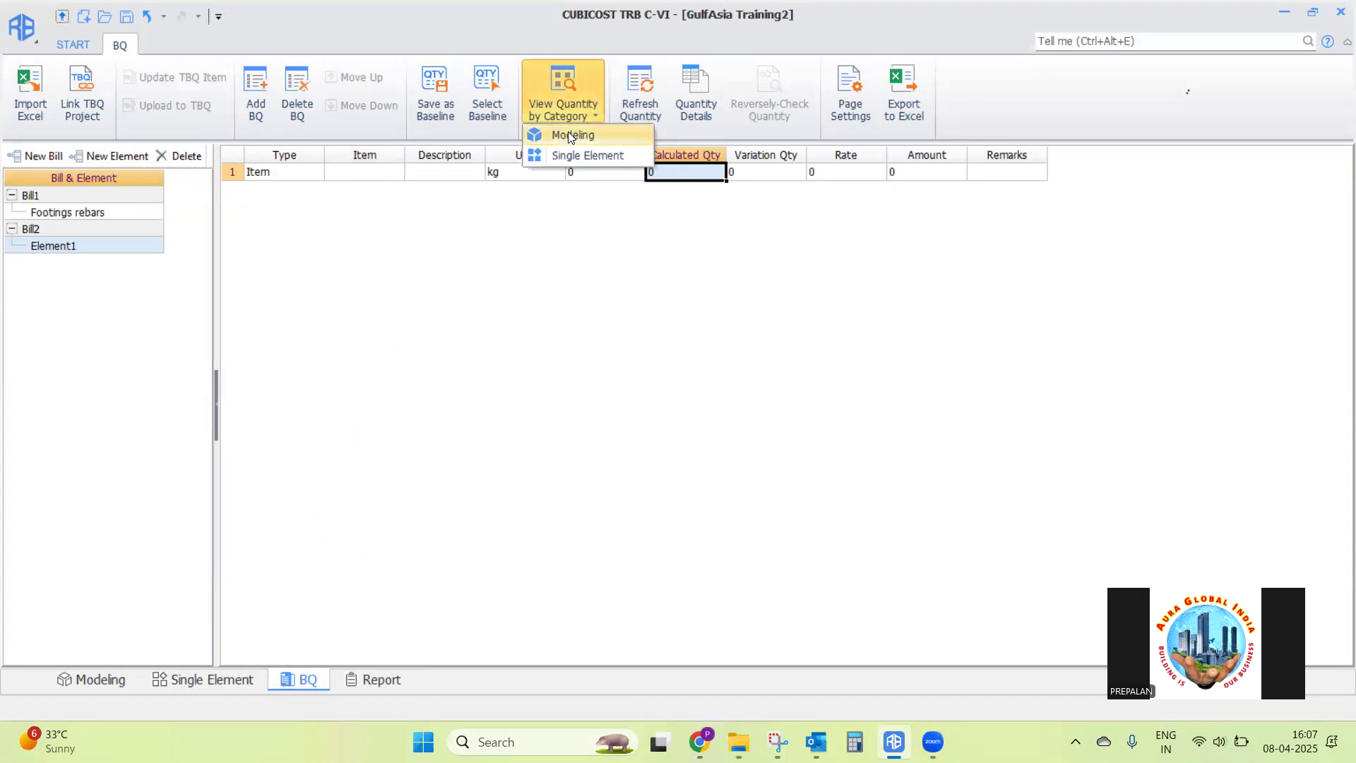
click(583, 156)
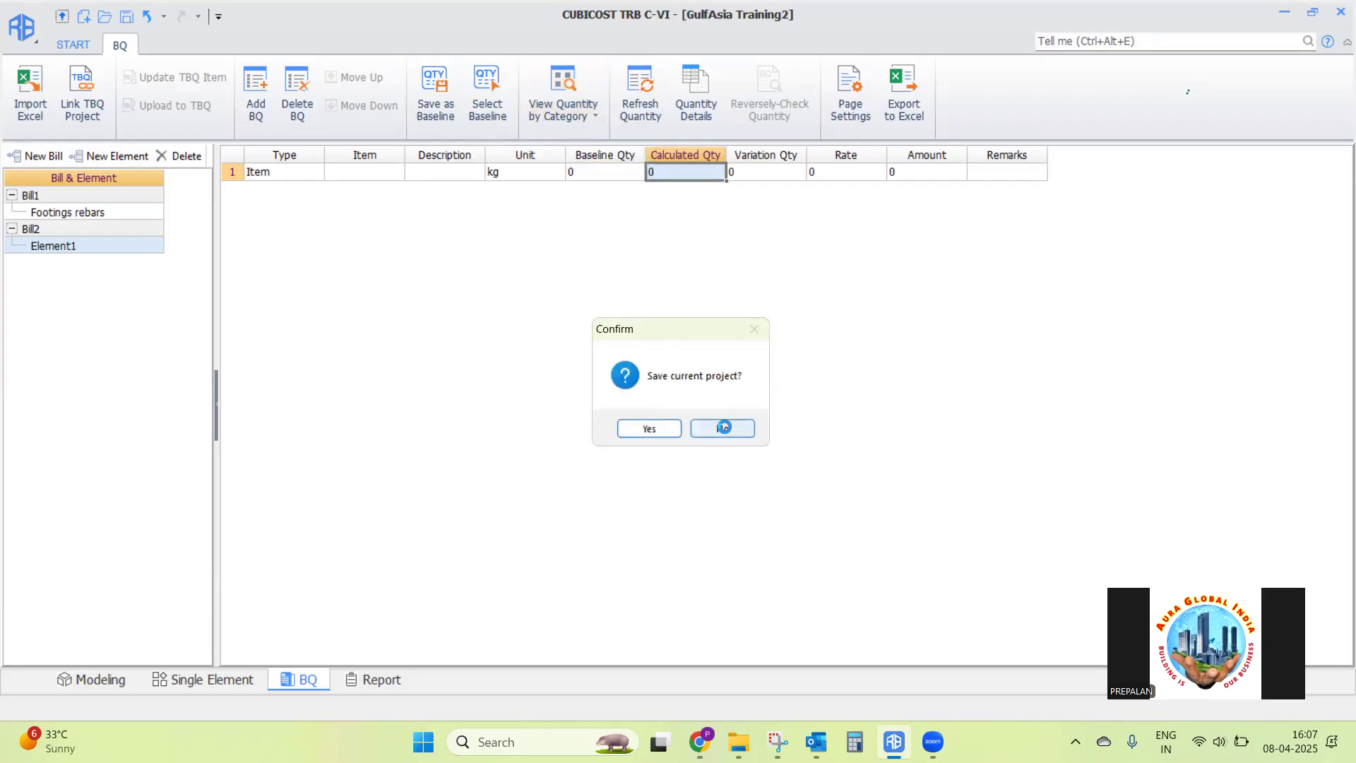
click(721, 426)
click(597, 118)
click(589, 154)
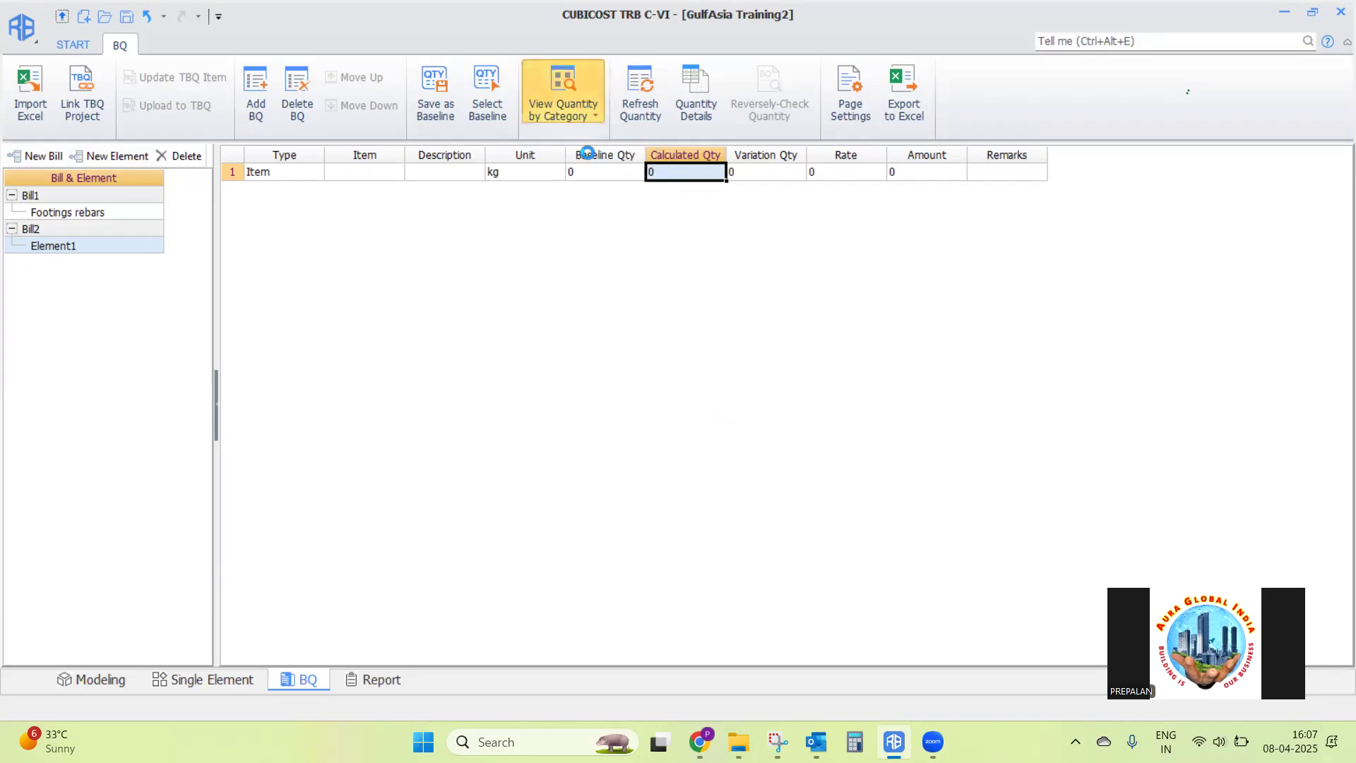
click(487, 262)
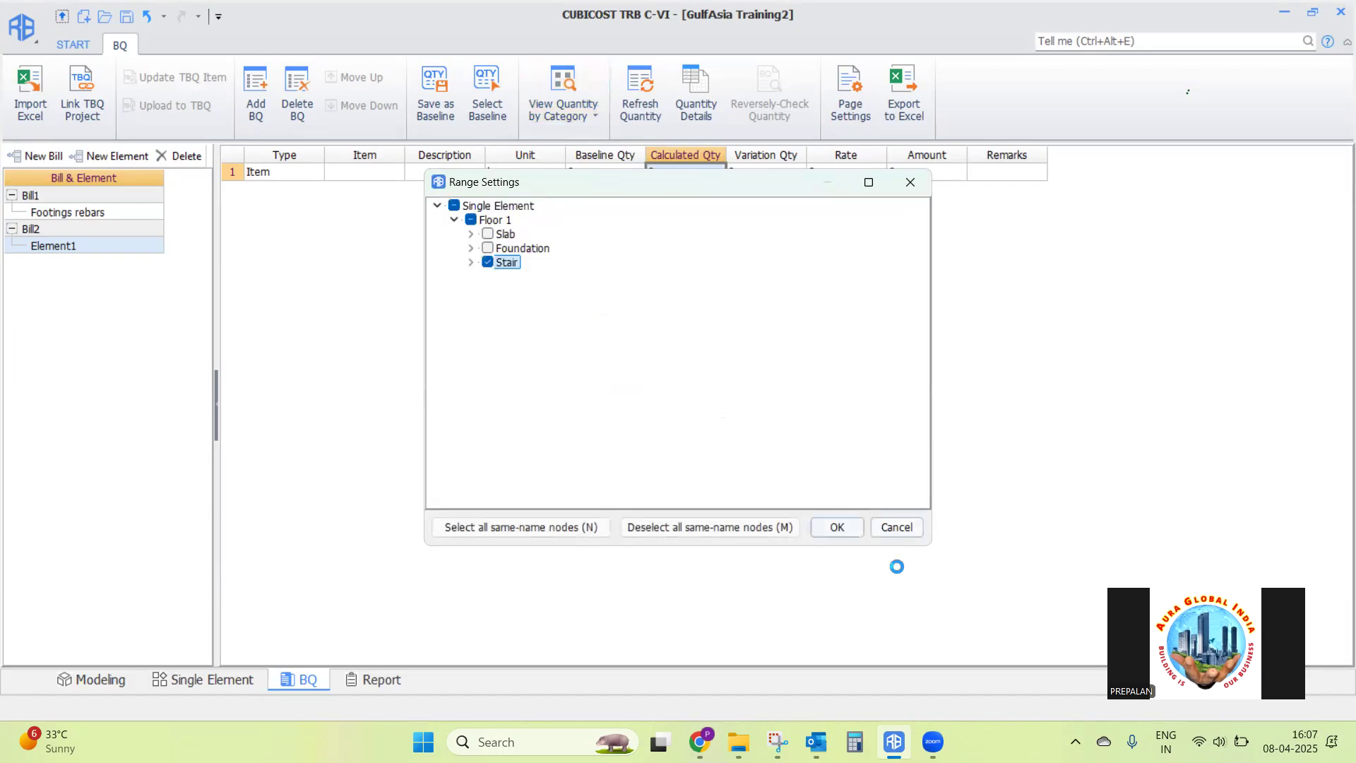
click(837, 527)
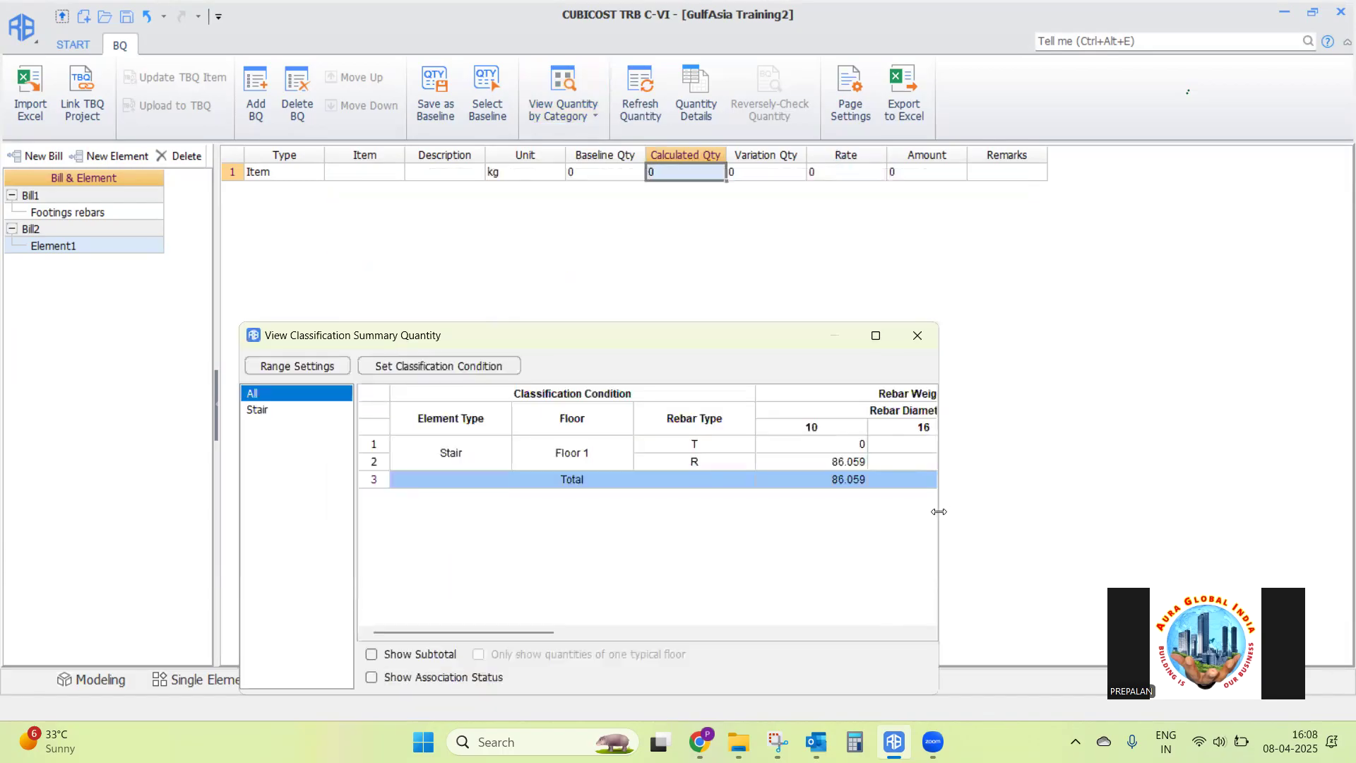
Name the BQ item Stair rebars and link the stair's total rebar weight from the classification summary as its calculated quantity
click(372, 173)
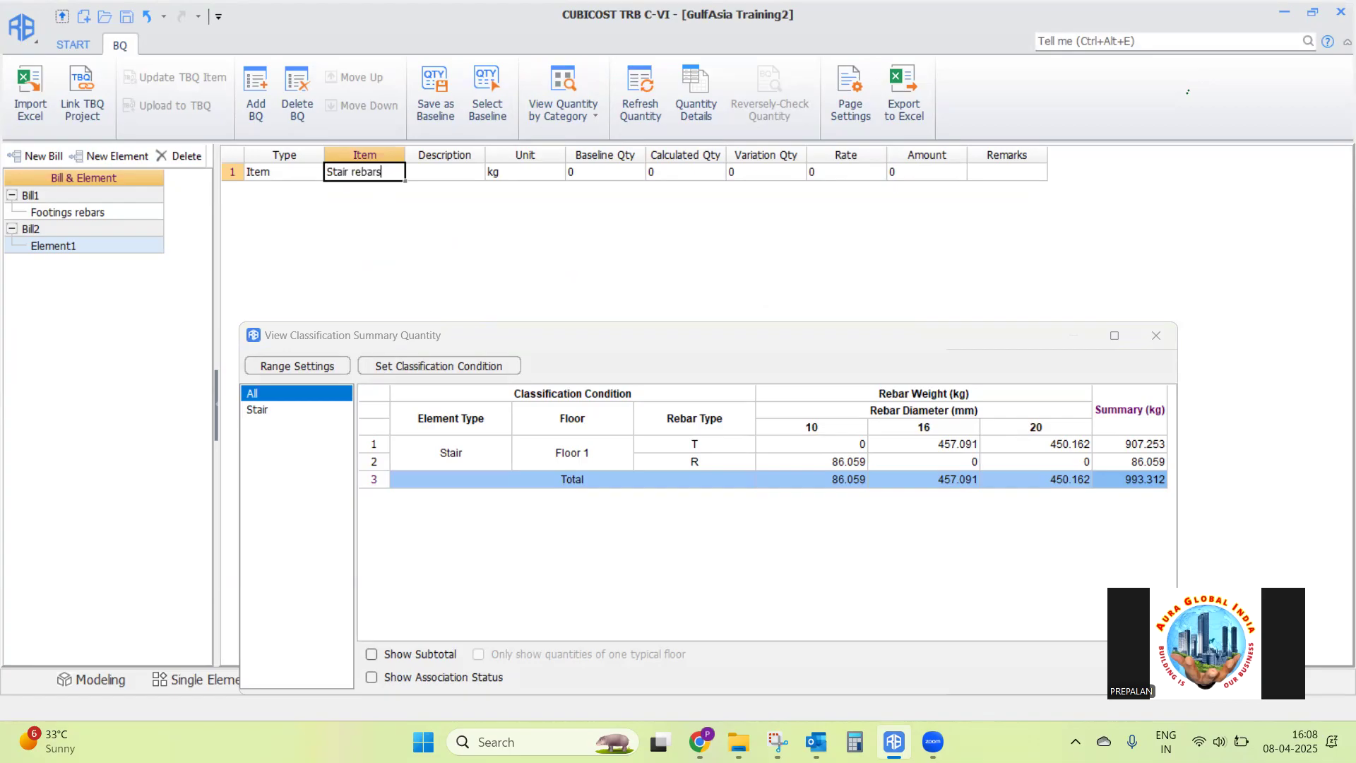
click(682, 174)
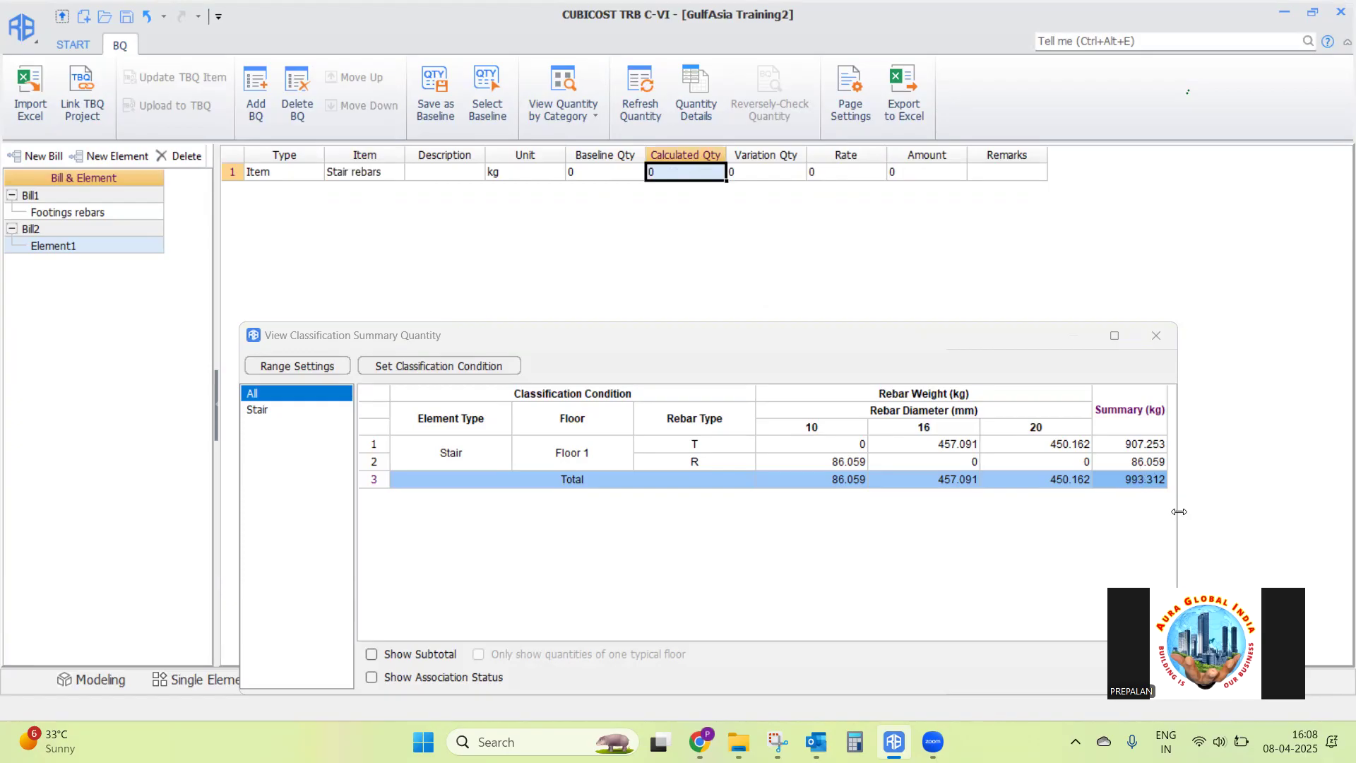
drag(1139, 480, 682, 174)
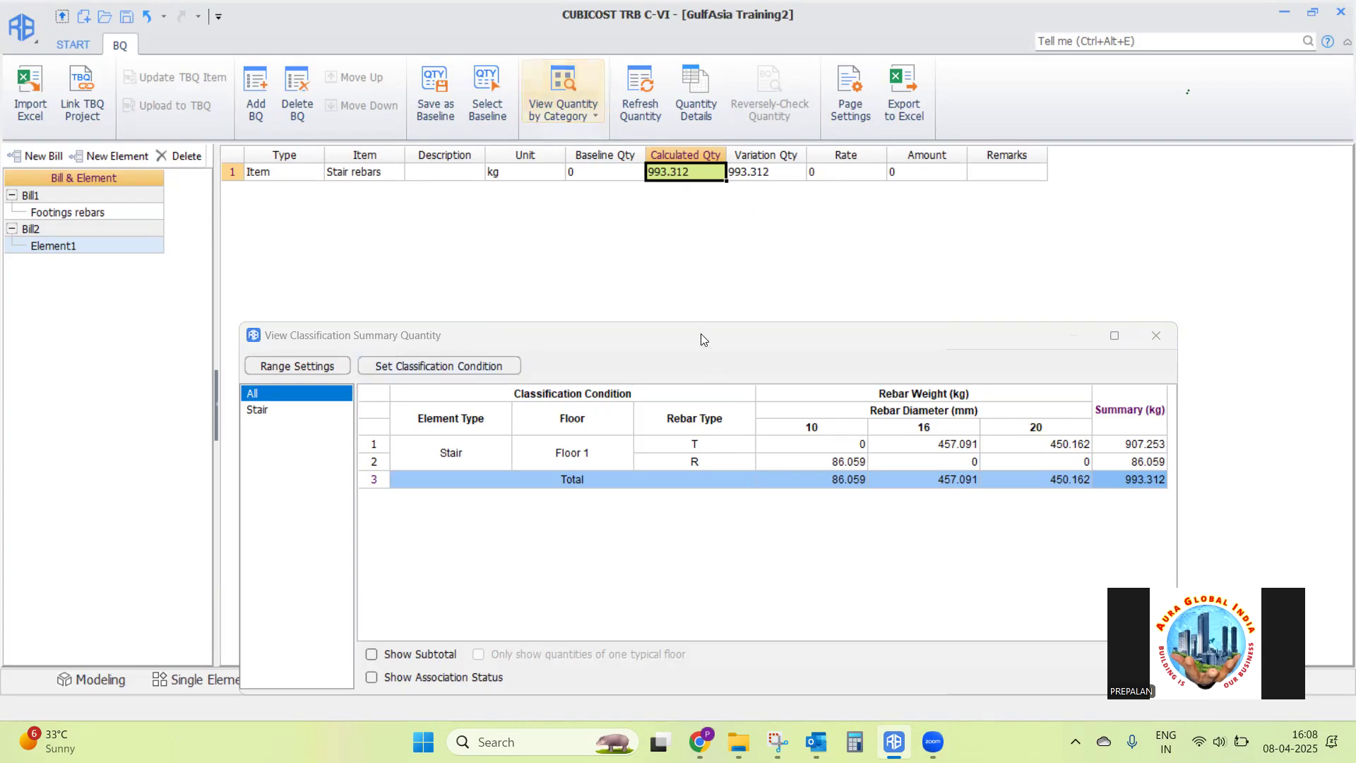
drag(691, 338, 646, 241)
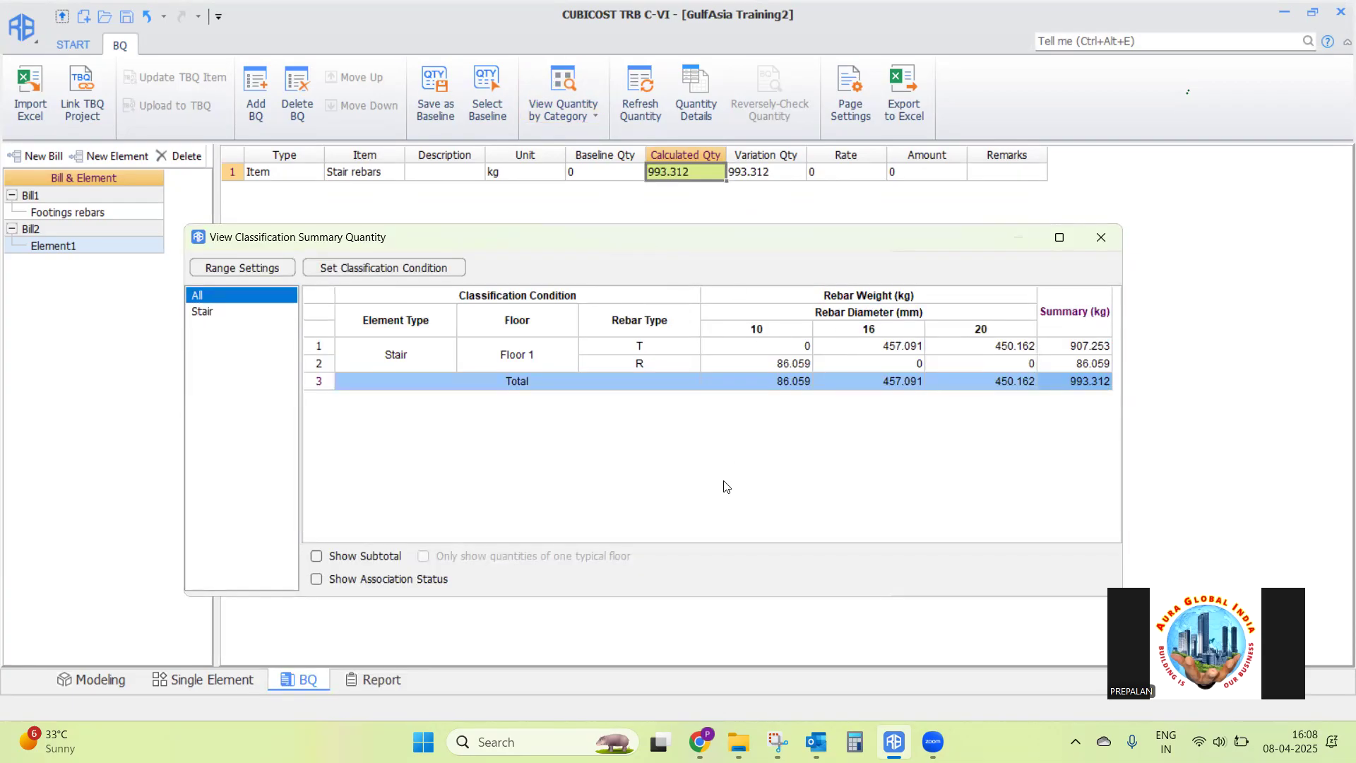
drag(657, 245, 740, 325)
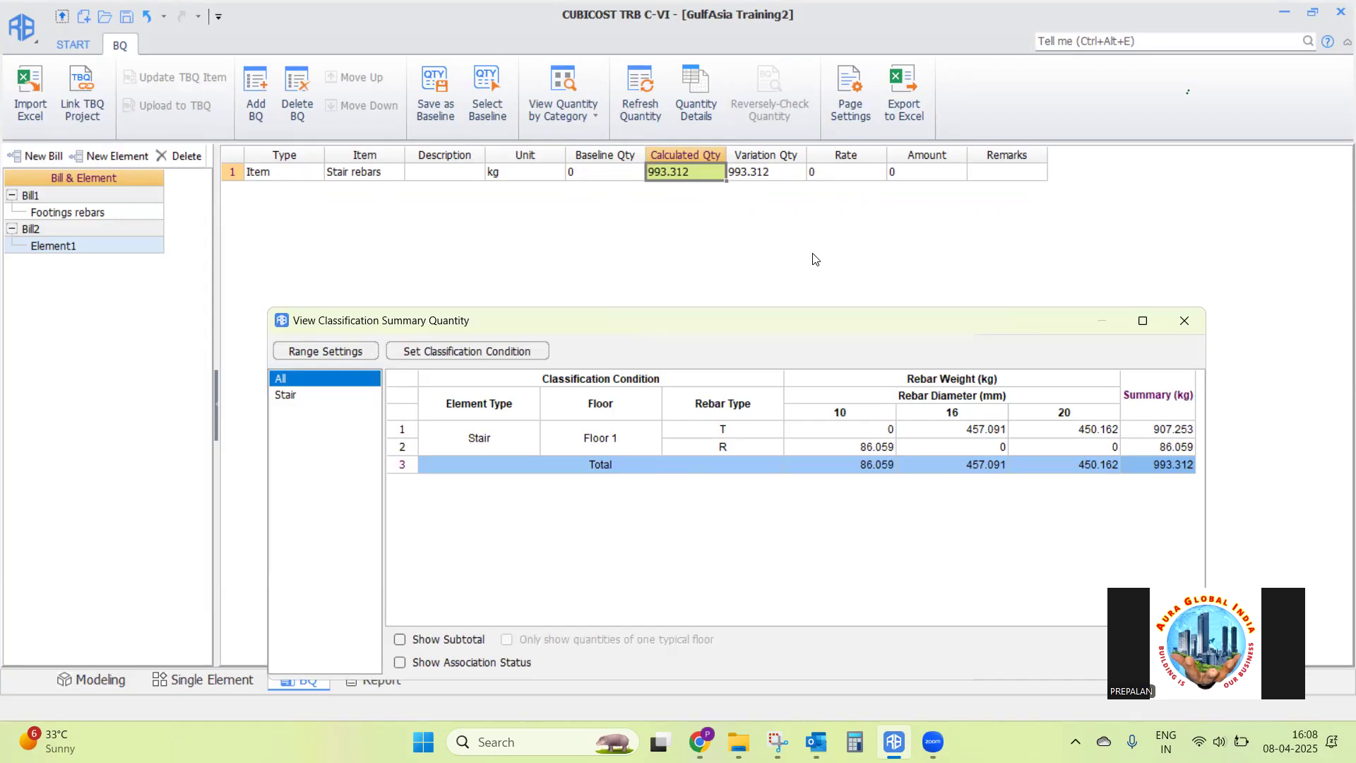
drag(878, 312, 860, 239)
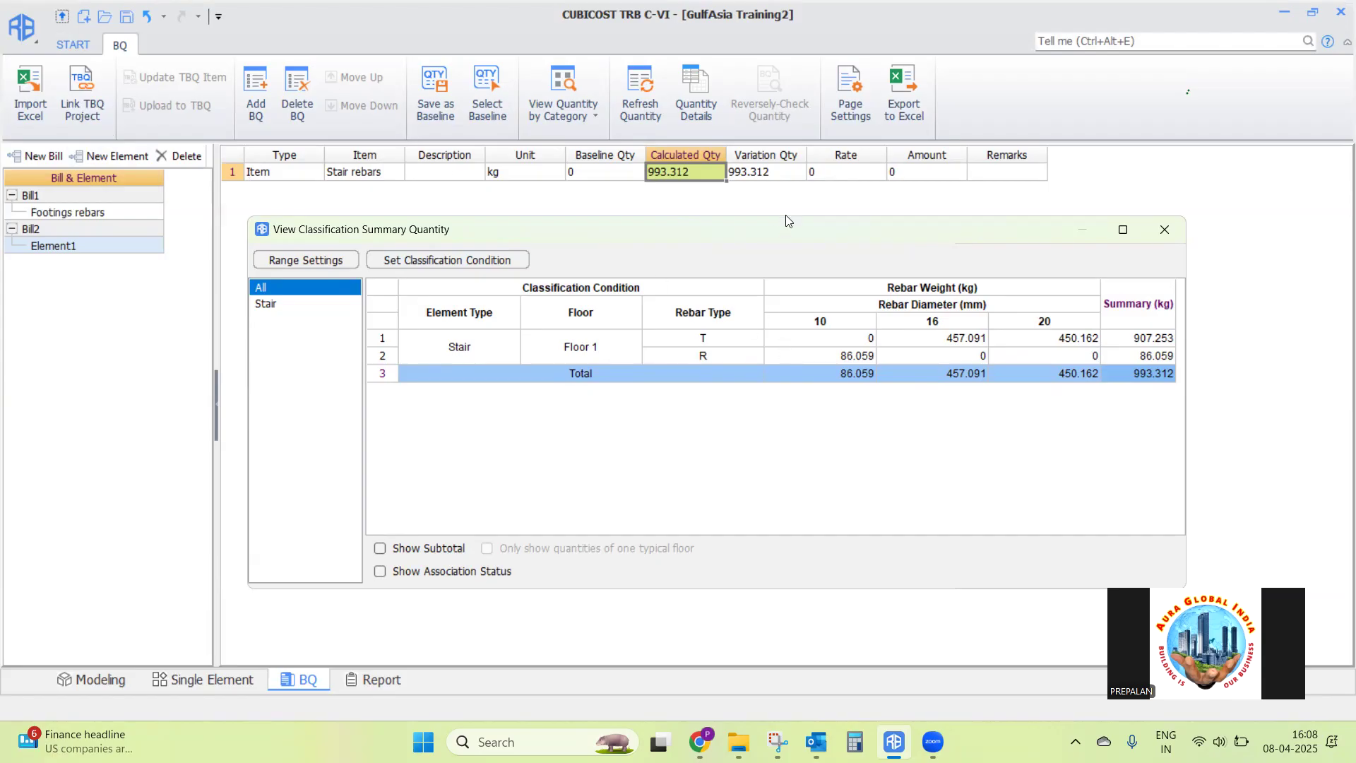
Close the classification summary quantity view, look at the Report and Single Element pages, and return to Modeling
drag(778, 233, 770, 228)
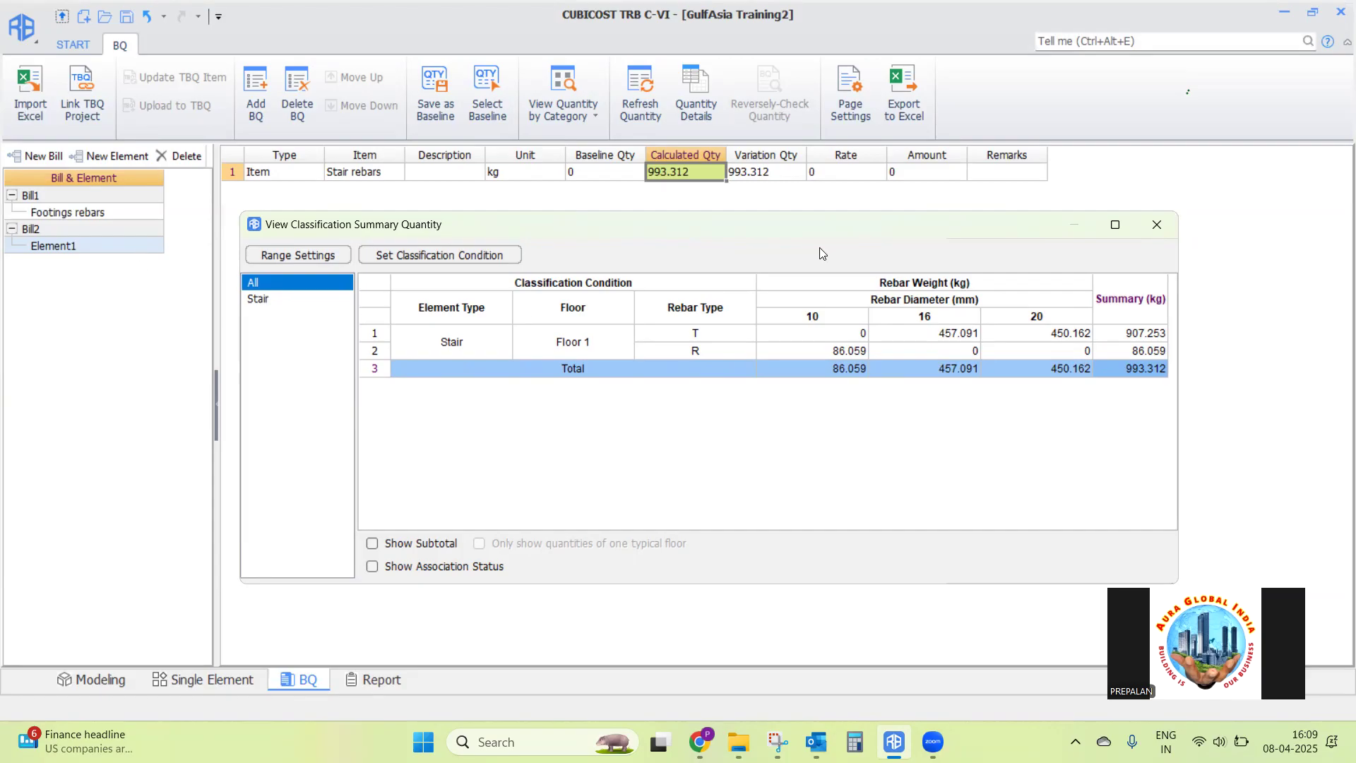
click(1158, 225)
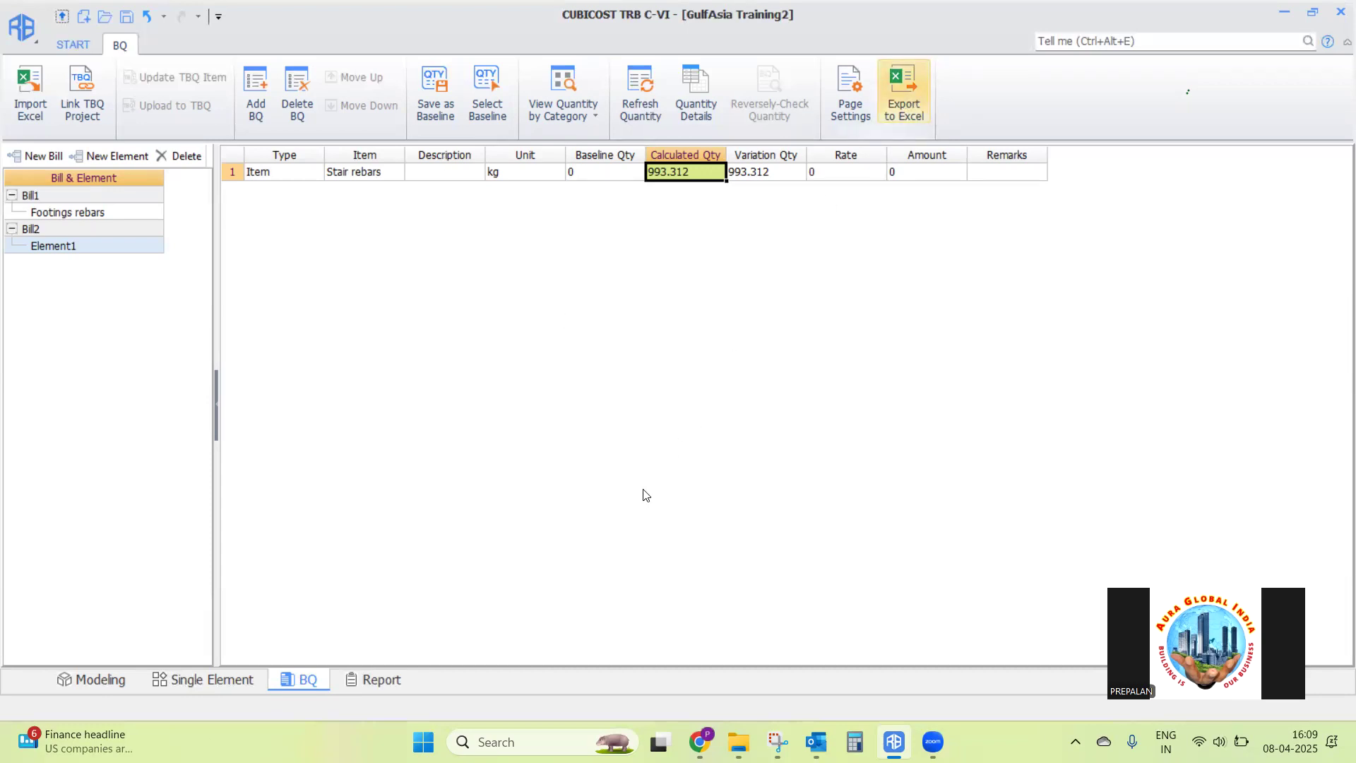
click(380, 685)
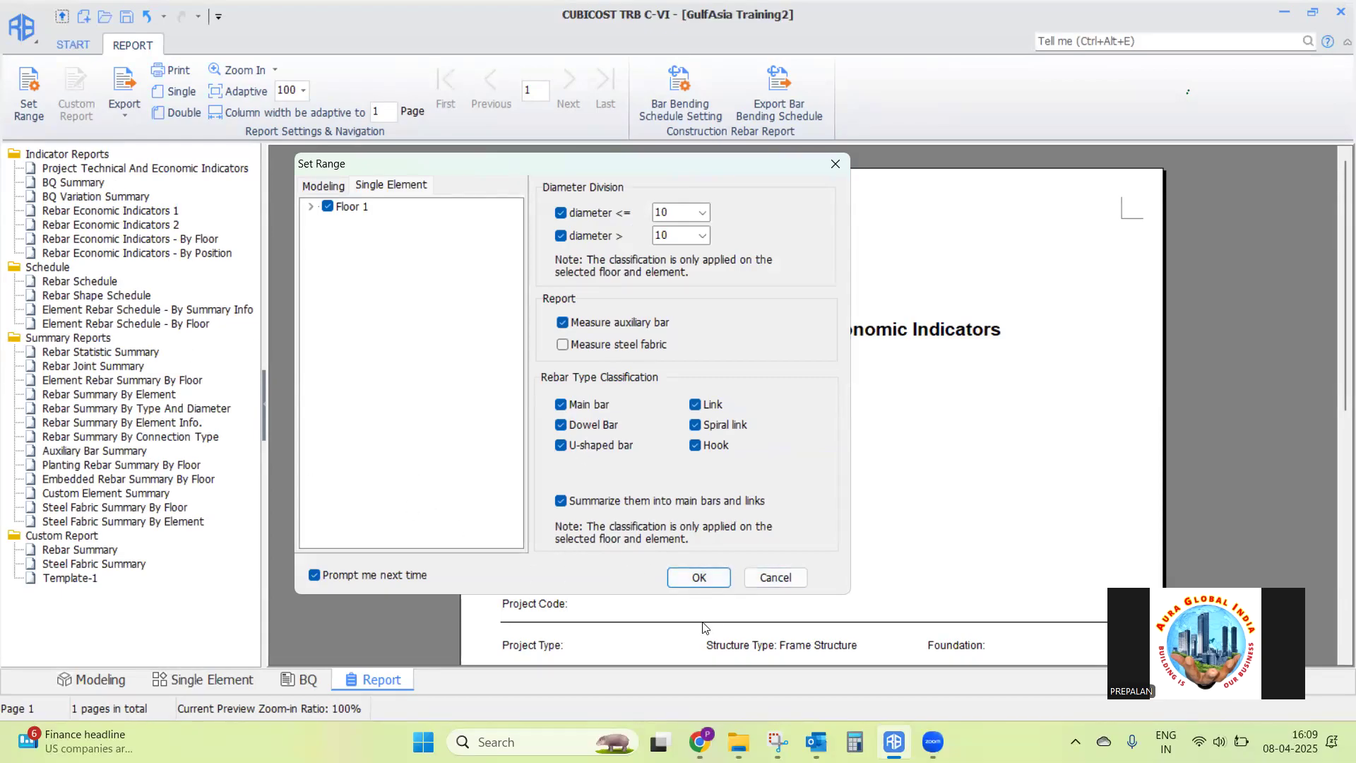
click(776, 578)
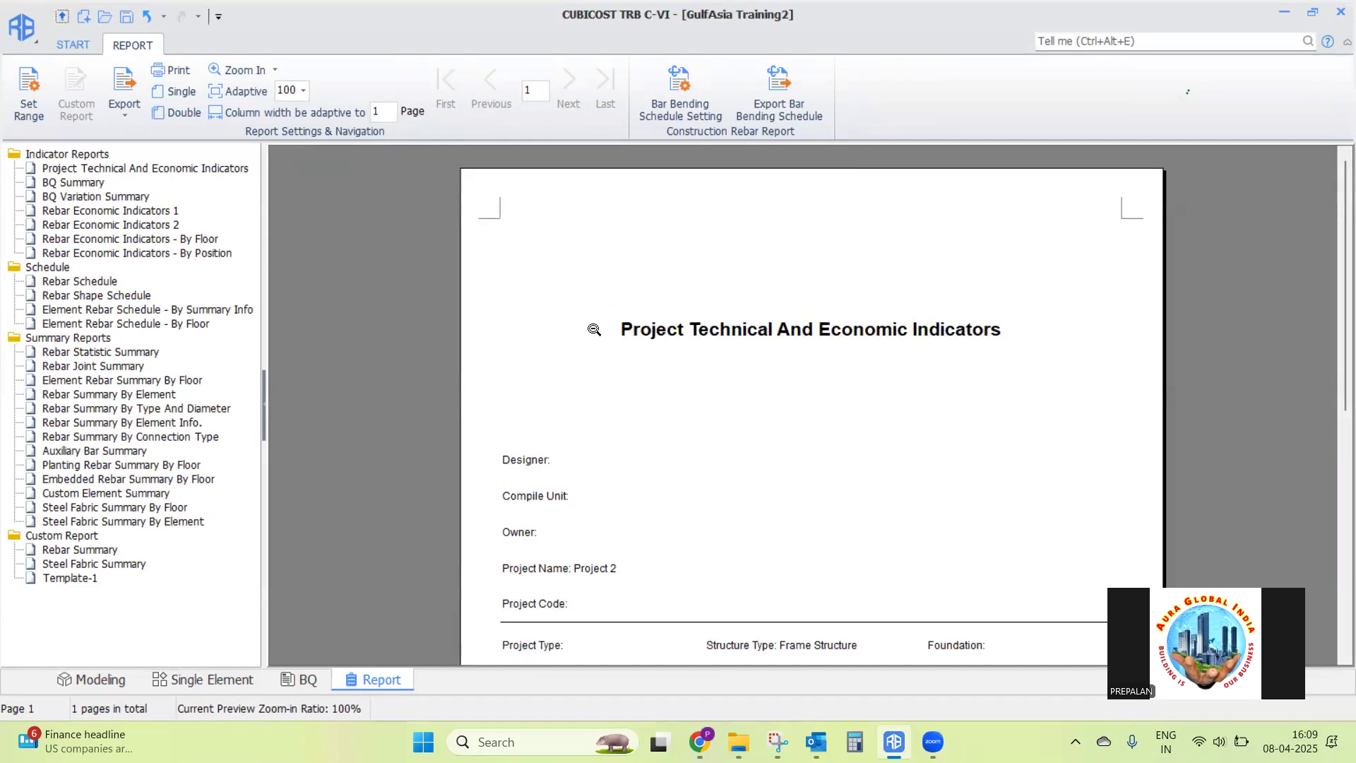
click(207, 681)
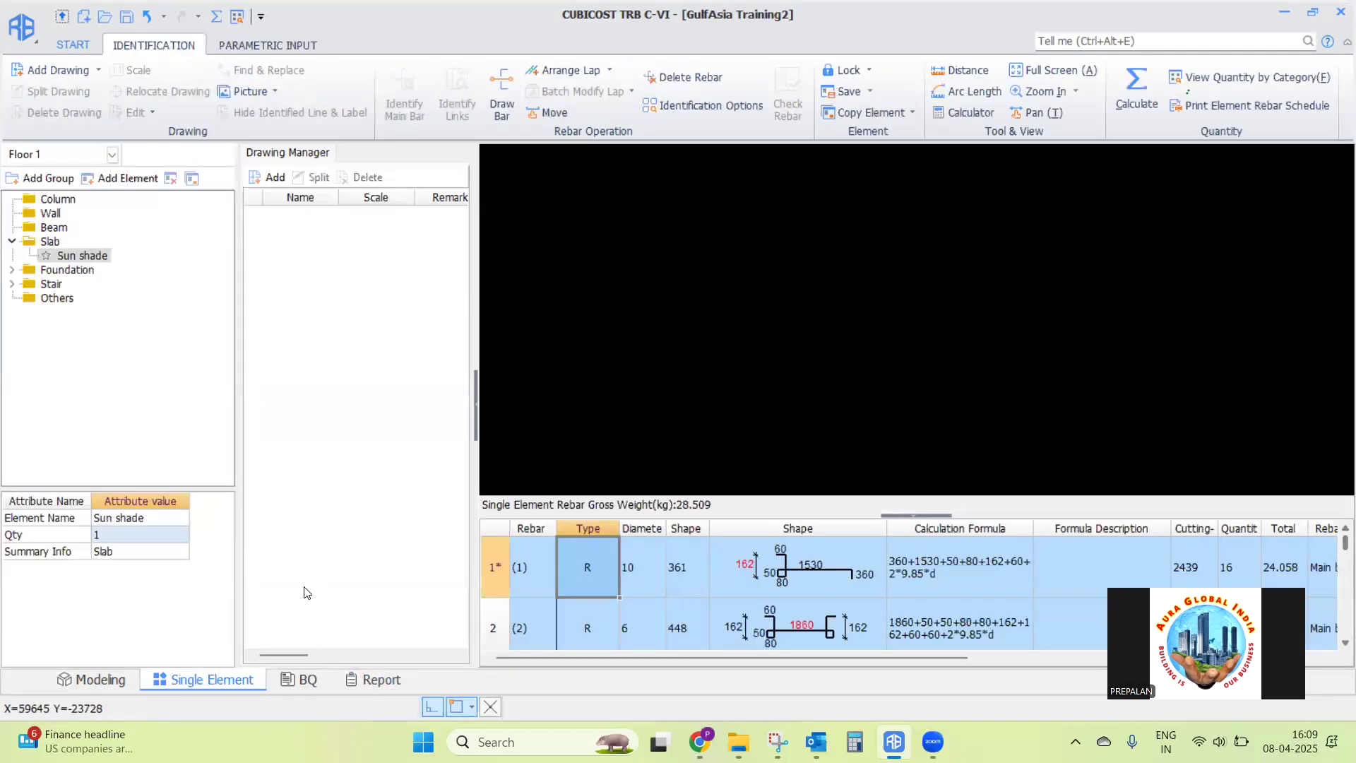
click(89, 683)
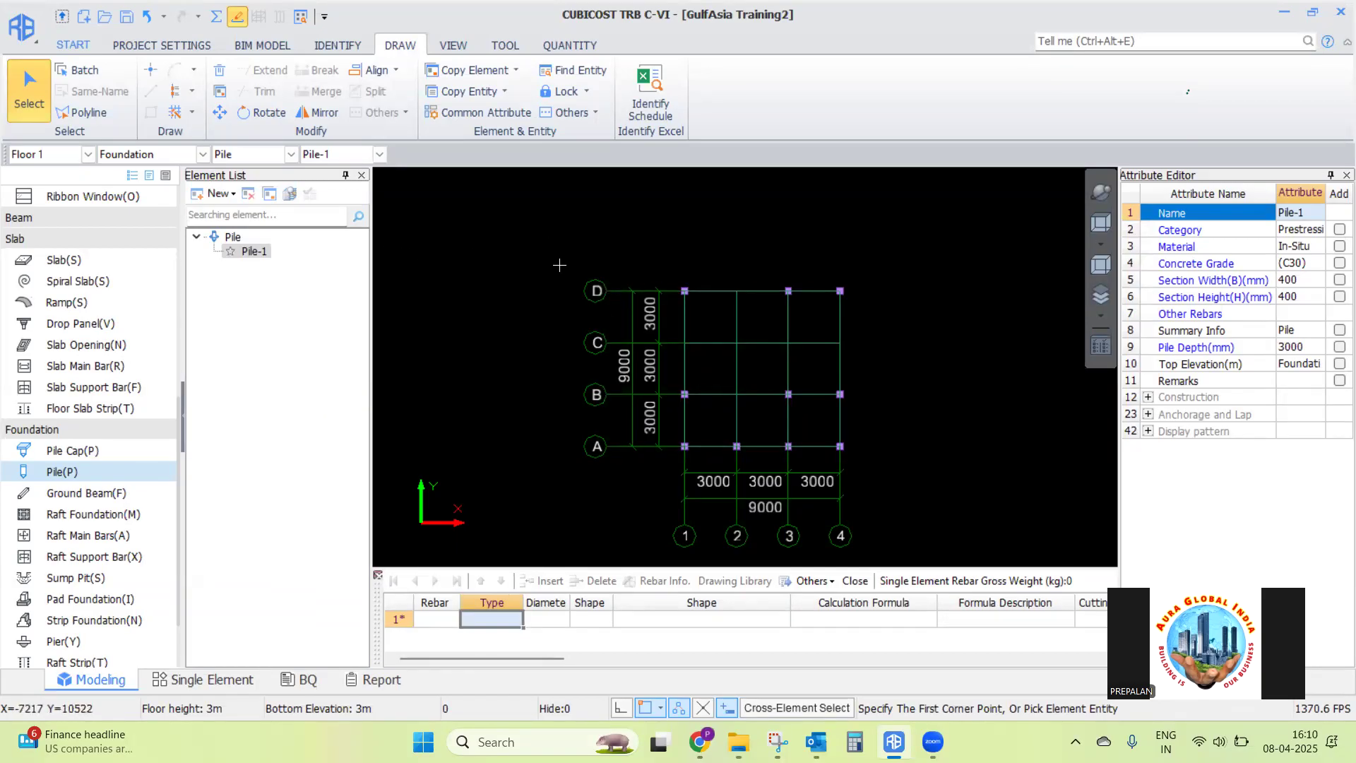
scroll(558, 261, down, 2)
click(561, 237)
click(482, 263)
scroll(482, 239, down, 2)
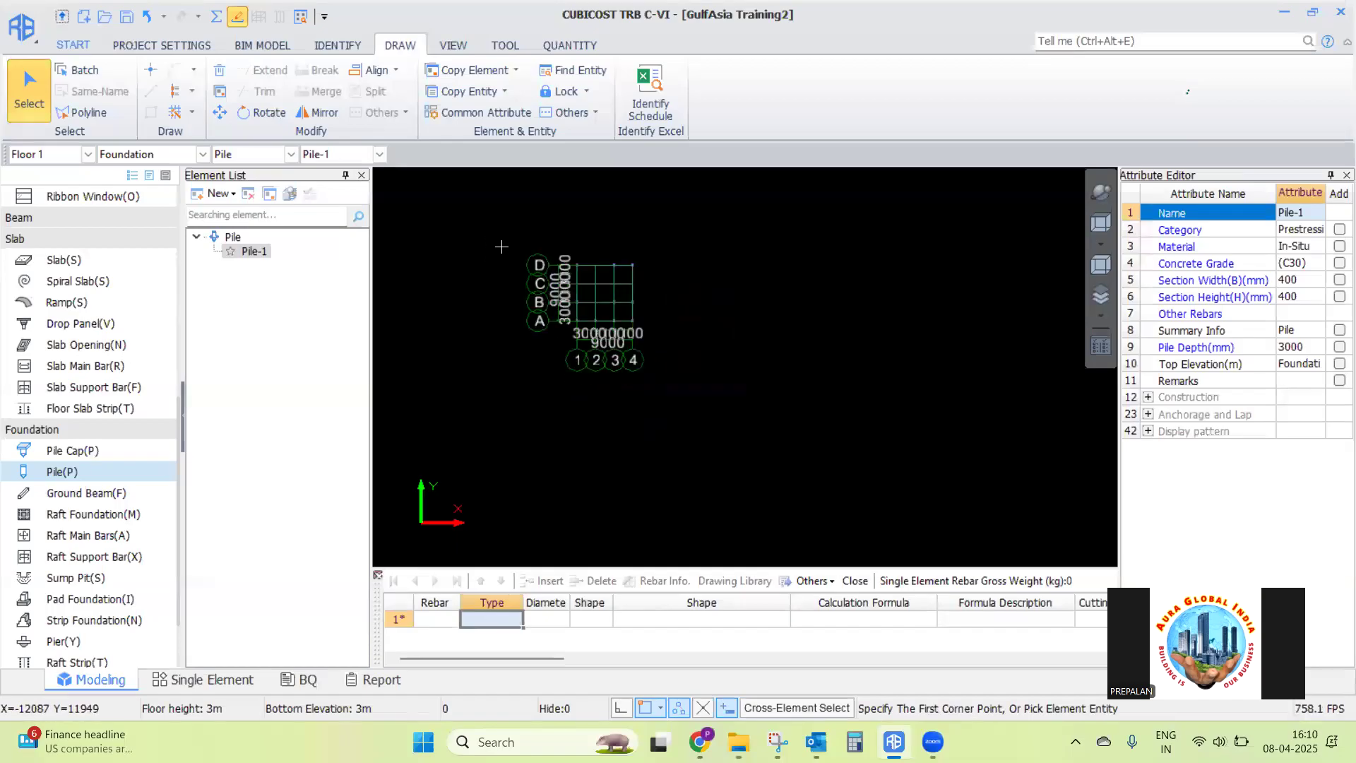
scroll(482, 240, up, 2)
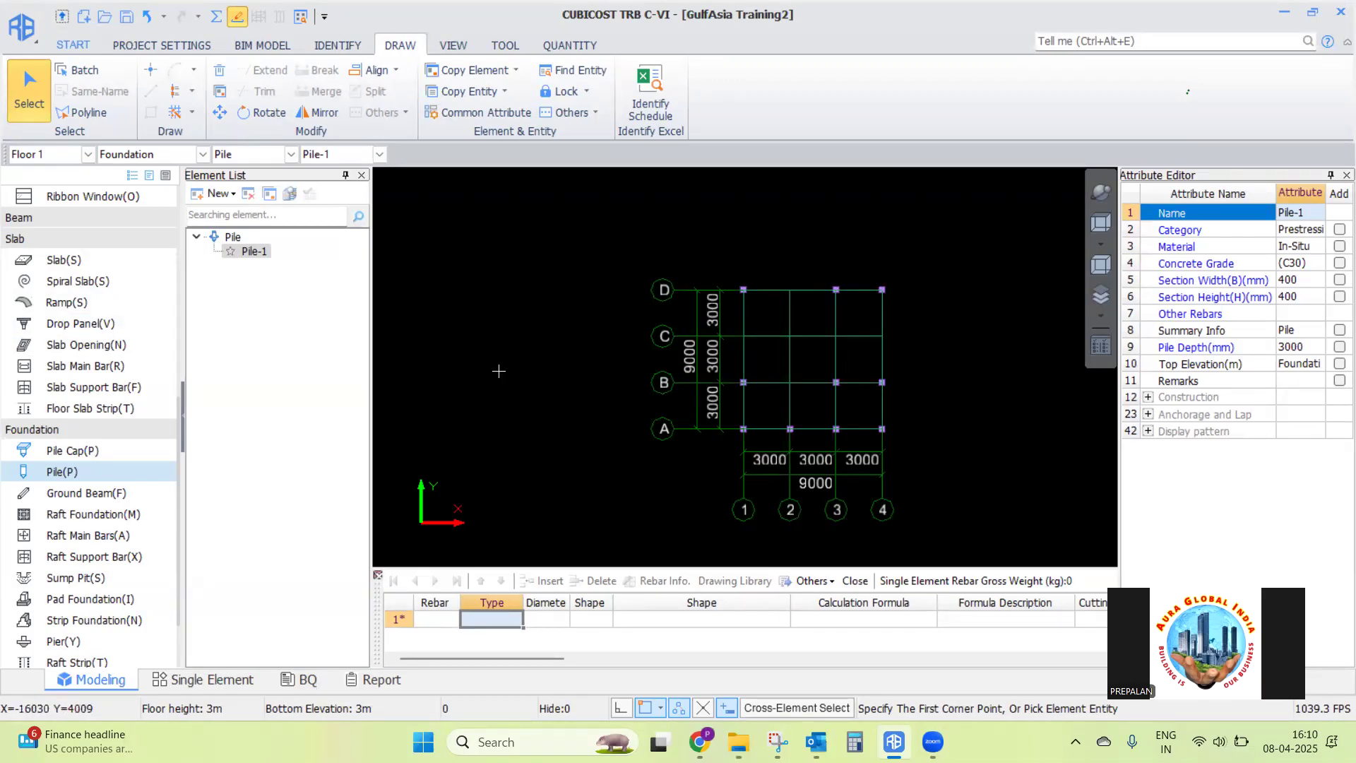
scroll(500, 355, down, 1)
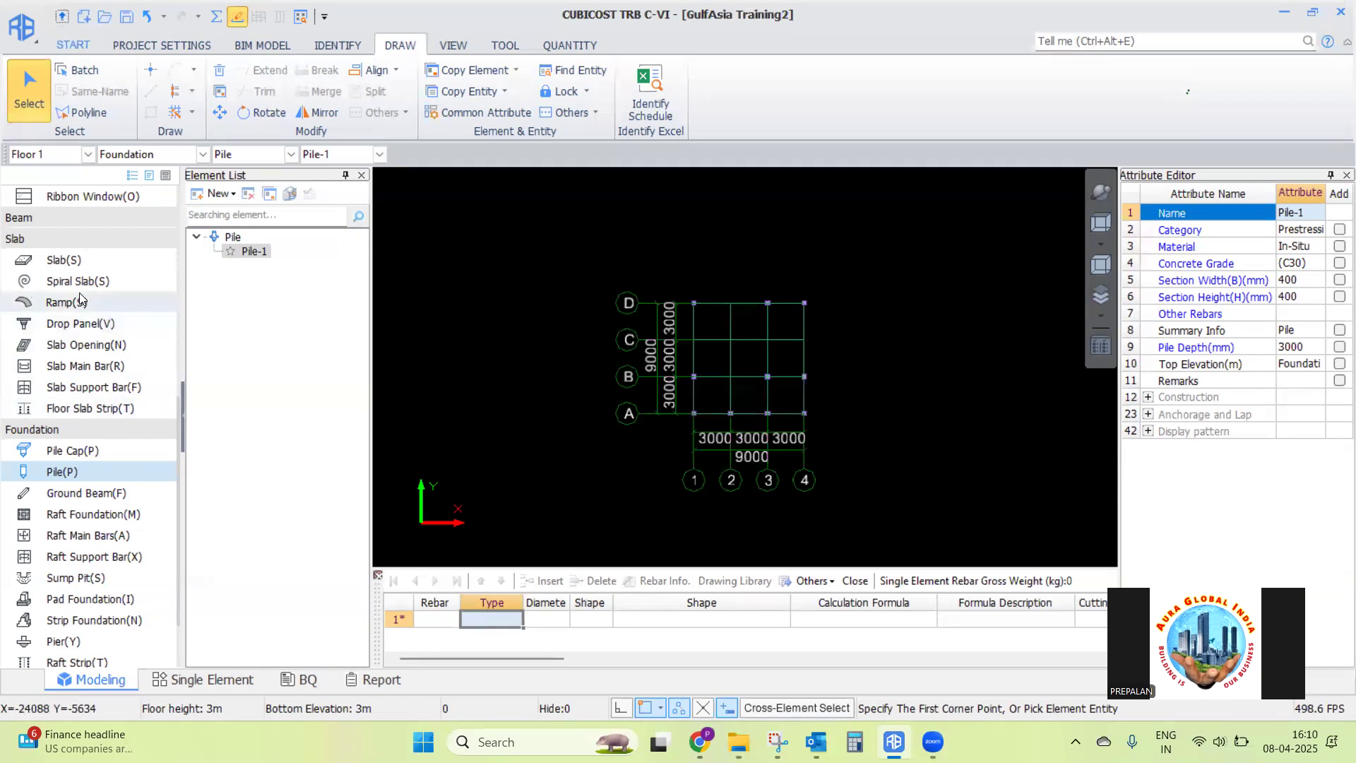
click(69, 263)
scroll(91, 353, up, 6)
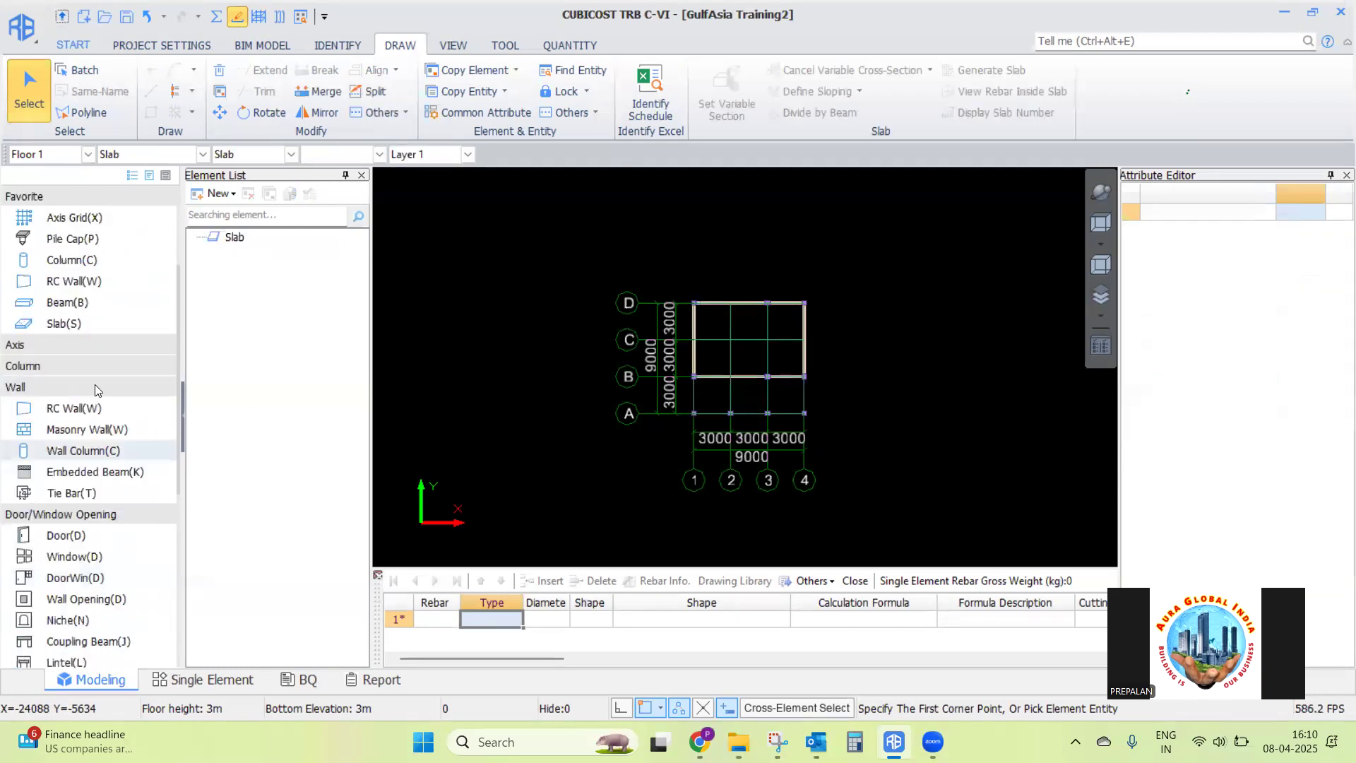
click(24, 366)
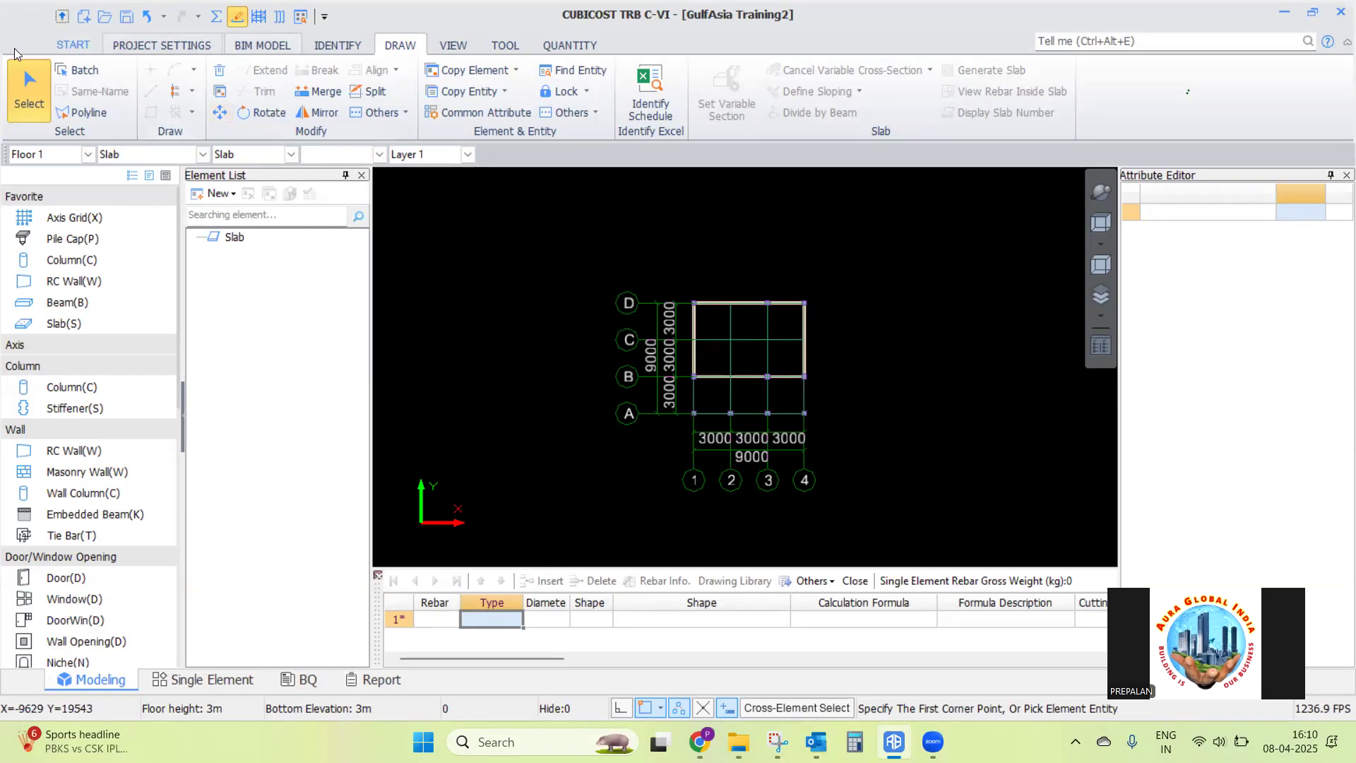
Save the current project and create a new one named Project 1 with the British Standard calculation rule, dismissing the E-Learning pop-up
click(34, 28)
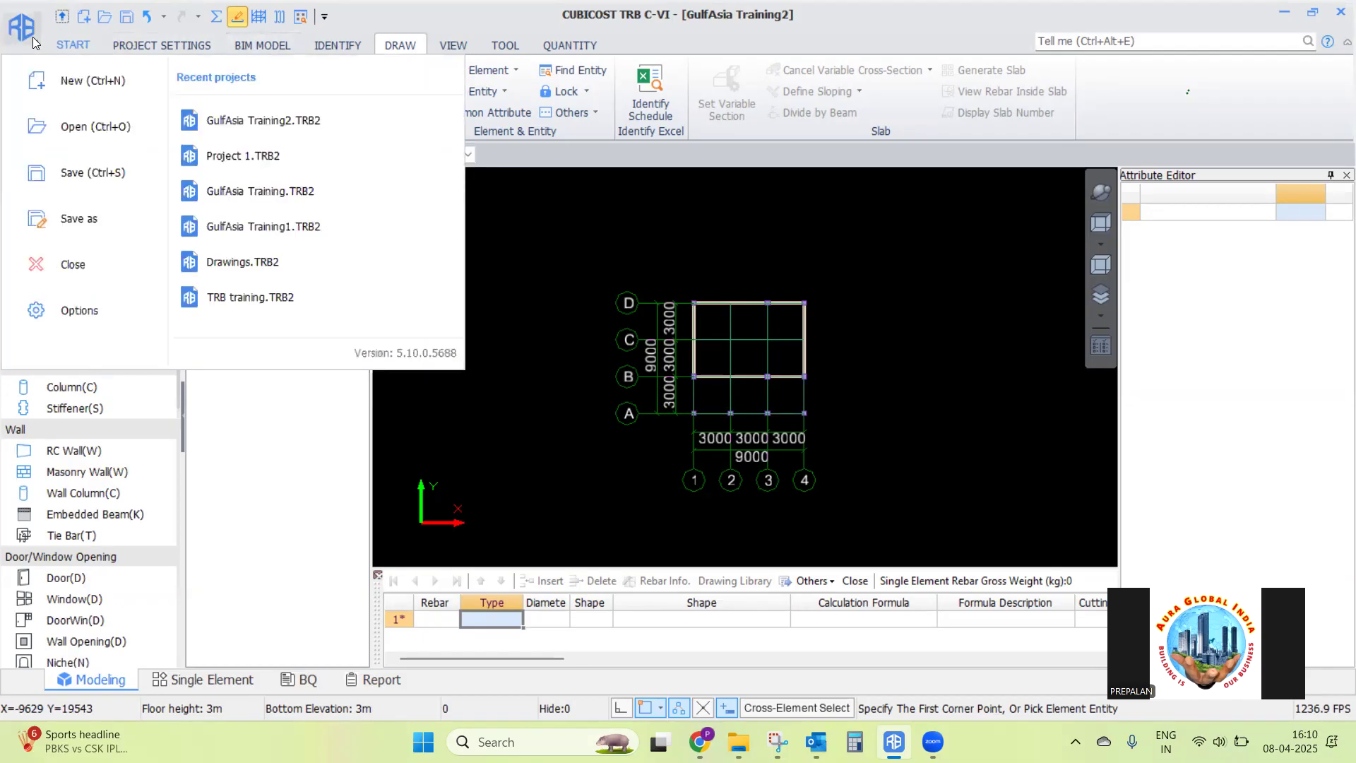
click(68, 79)
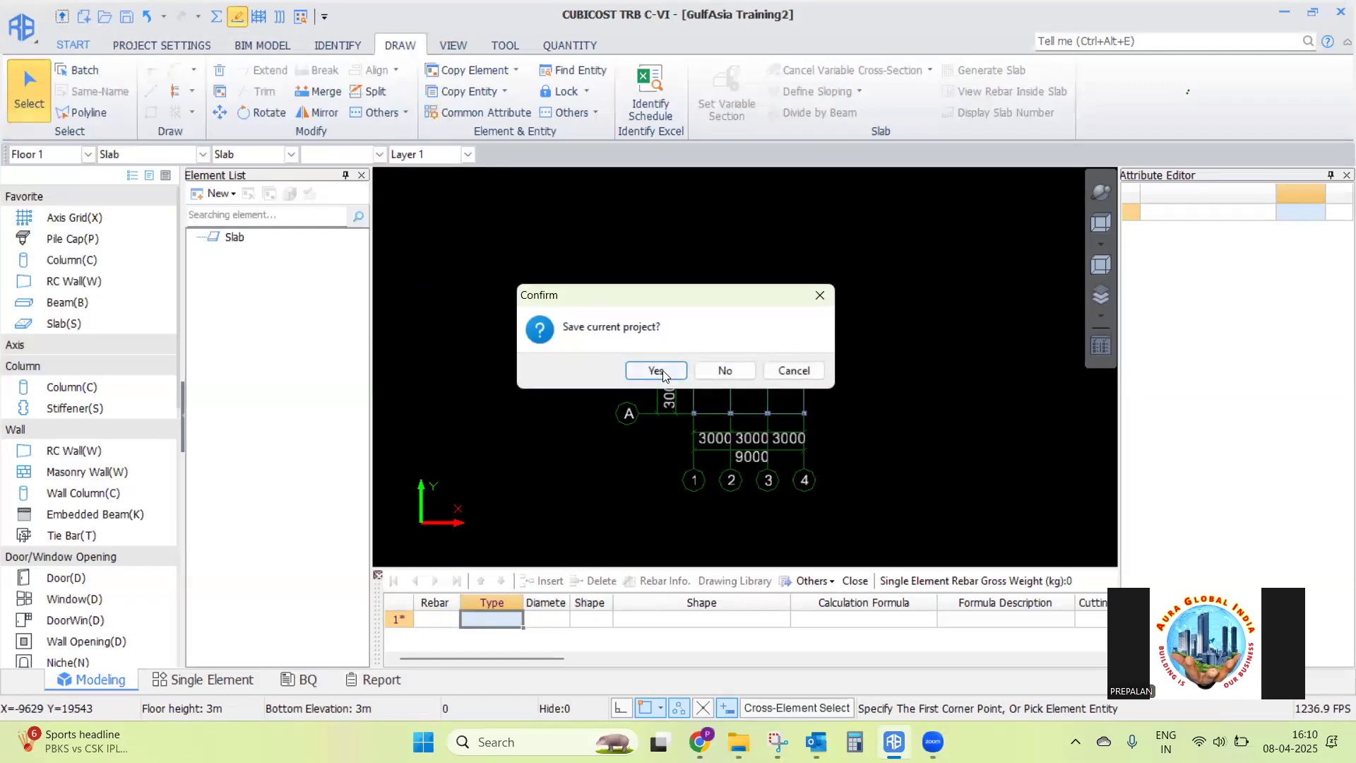
click(654, 367)
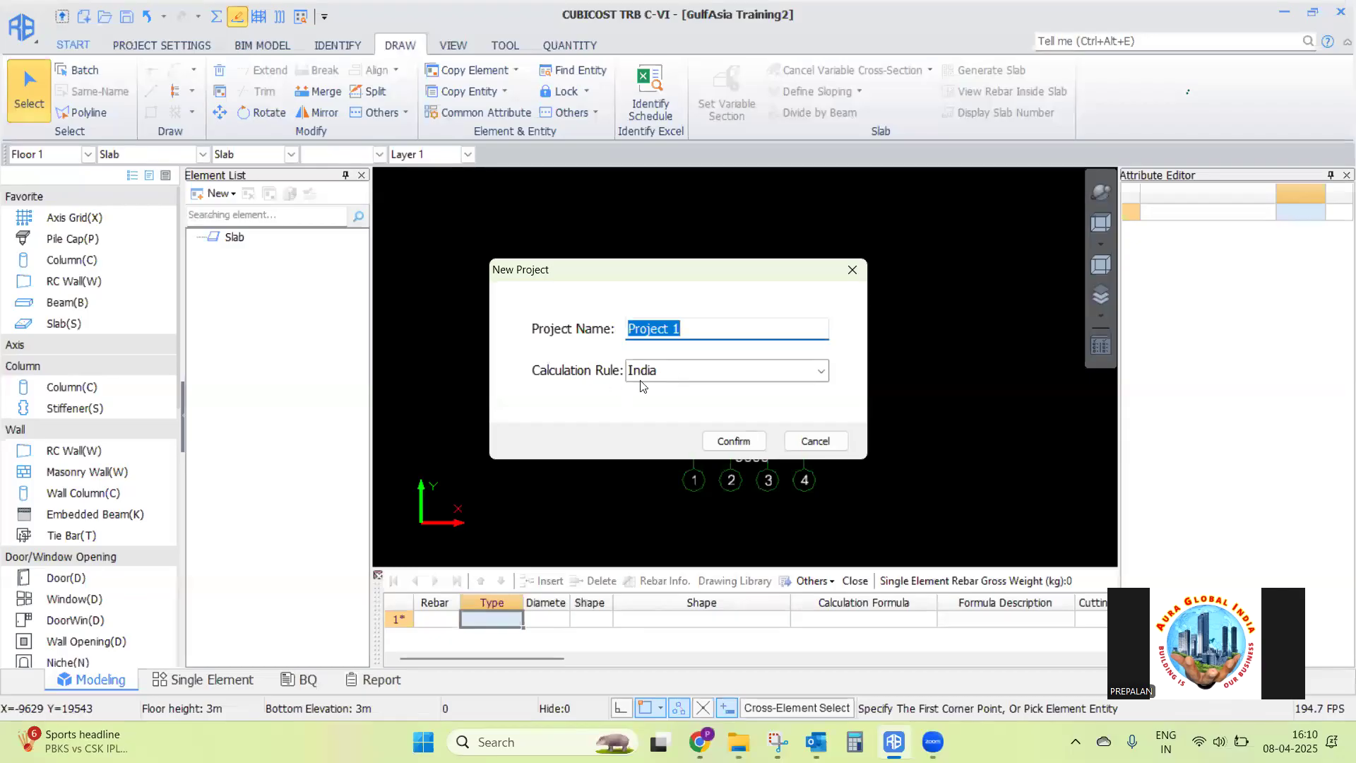
click(692, 366)
click(689, 406)
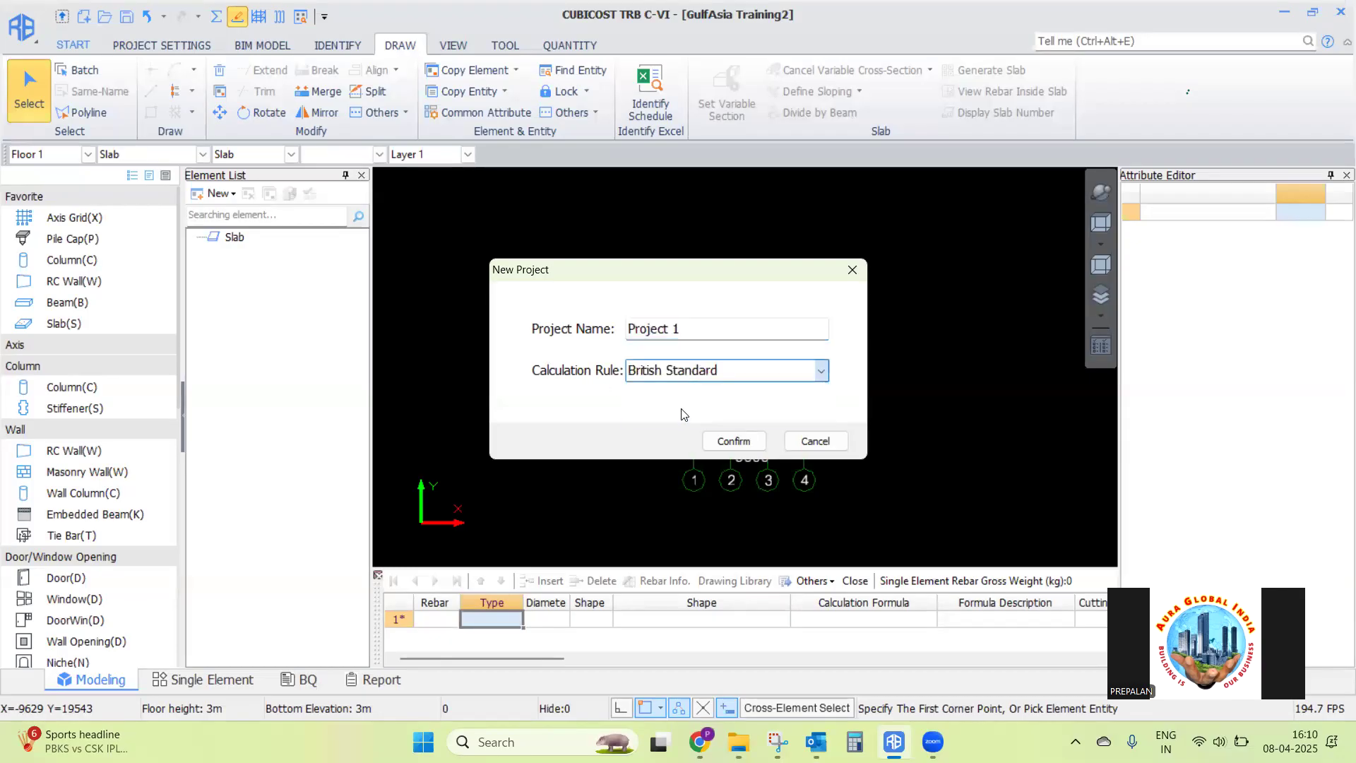
click(732, 442)
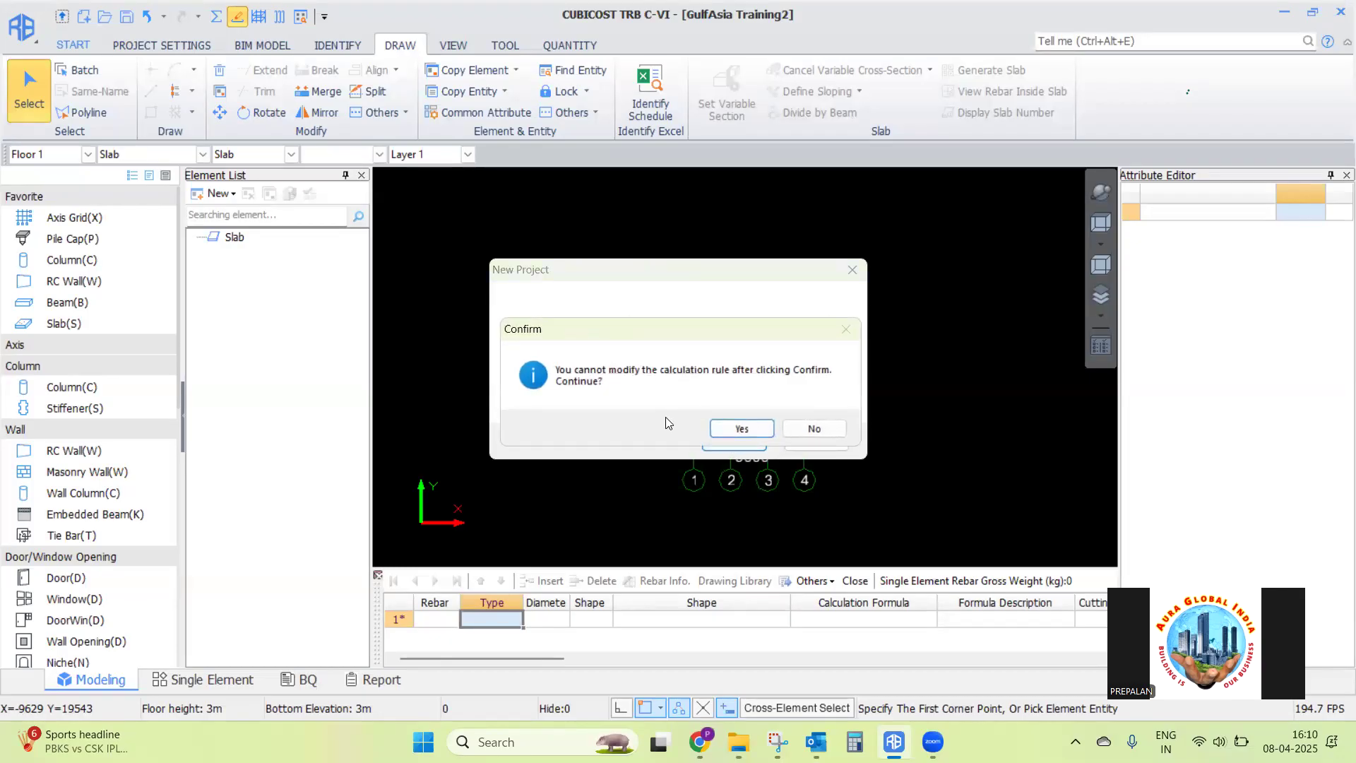
click(743, 429)
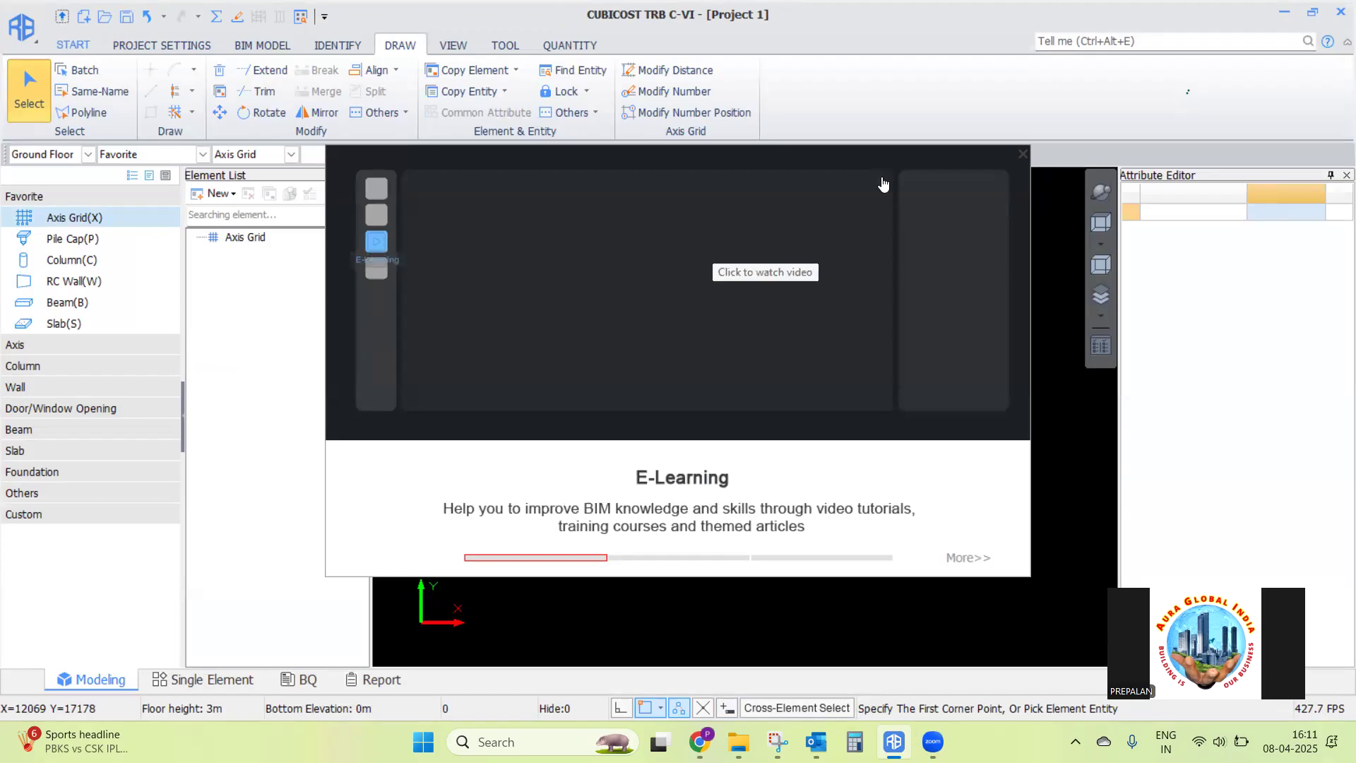
key(Escape)
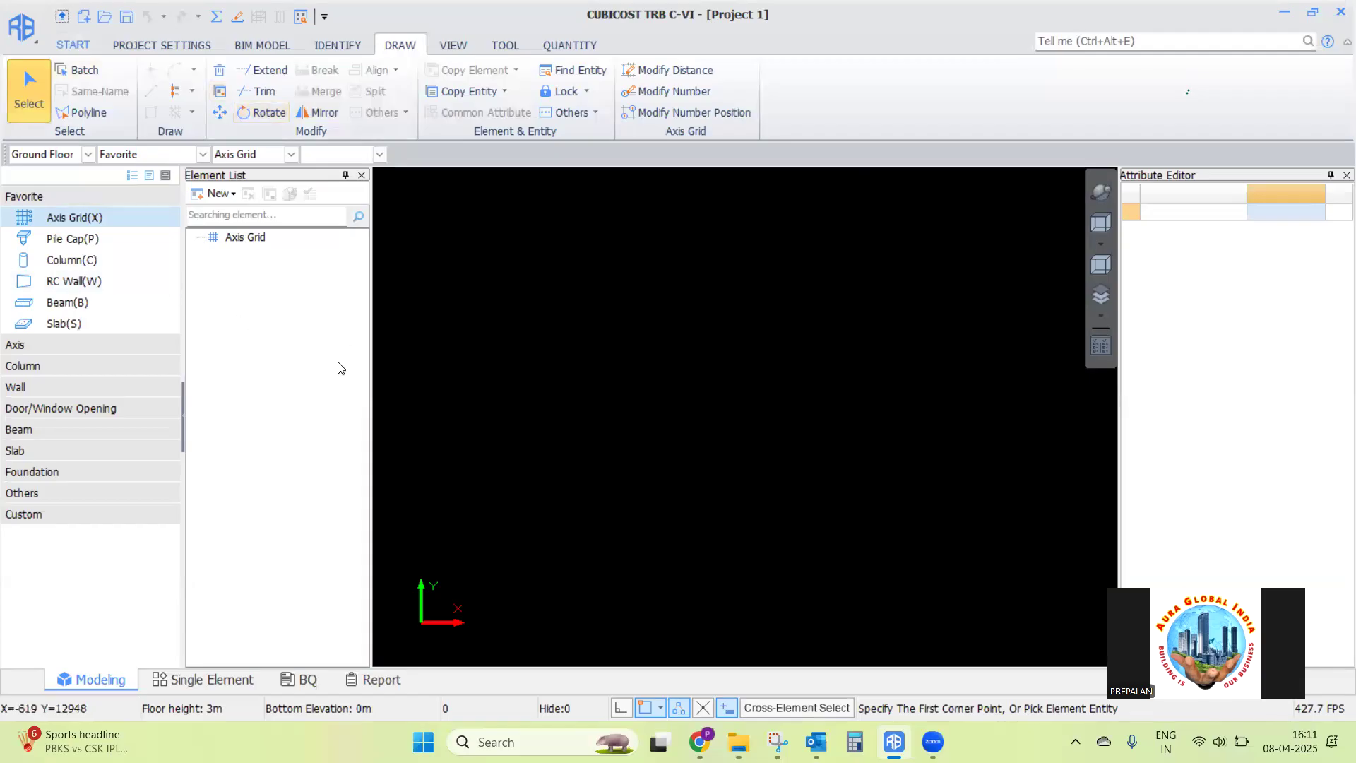
Insert two floors above Floor 1 in the project's floor settings
click(201, 50)
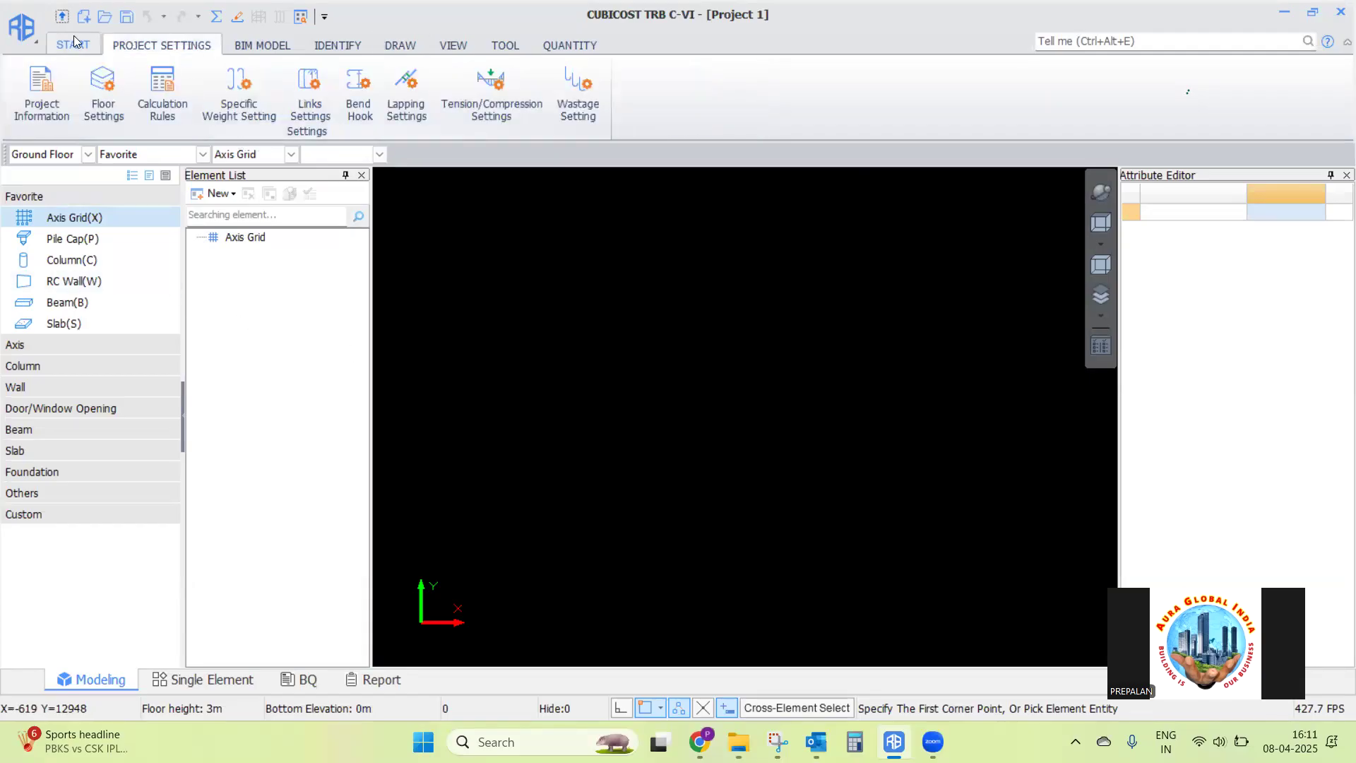
click(105, 102)
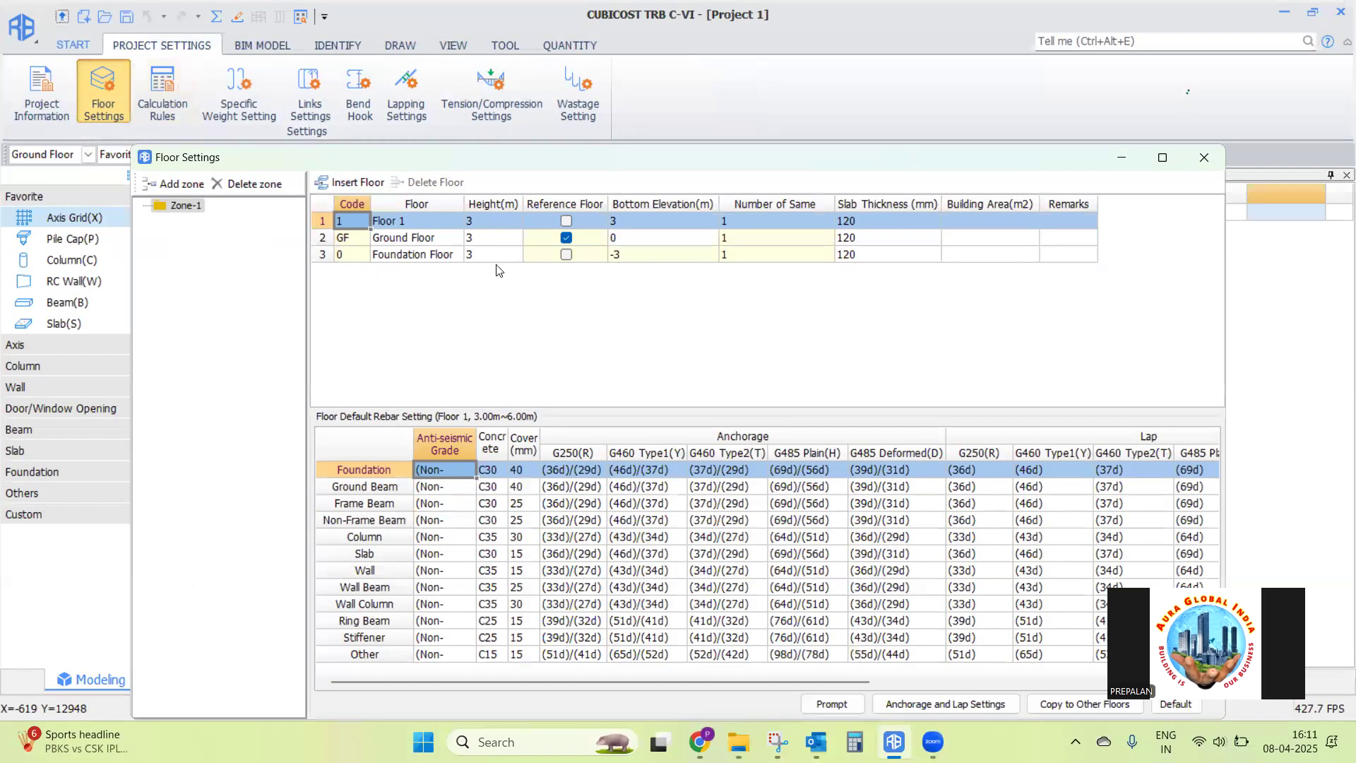
click(419, 257)
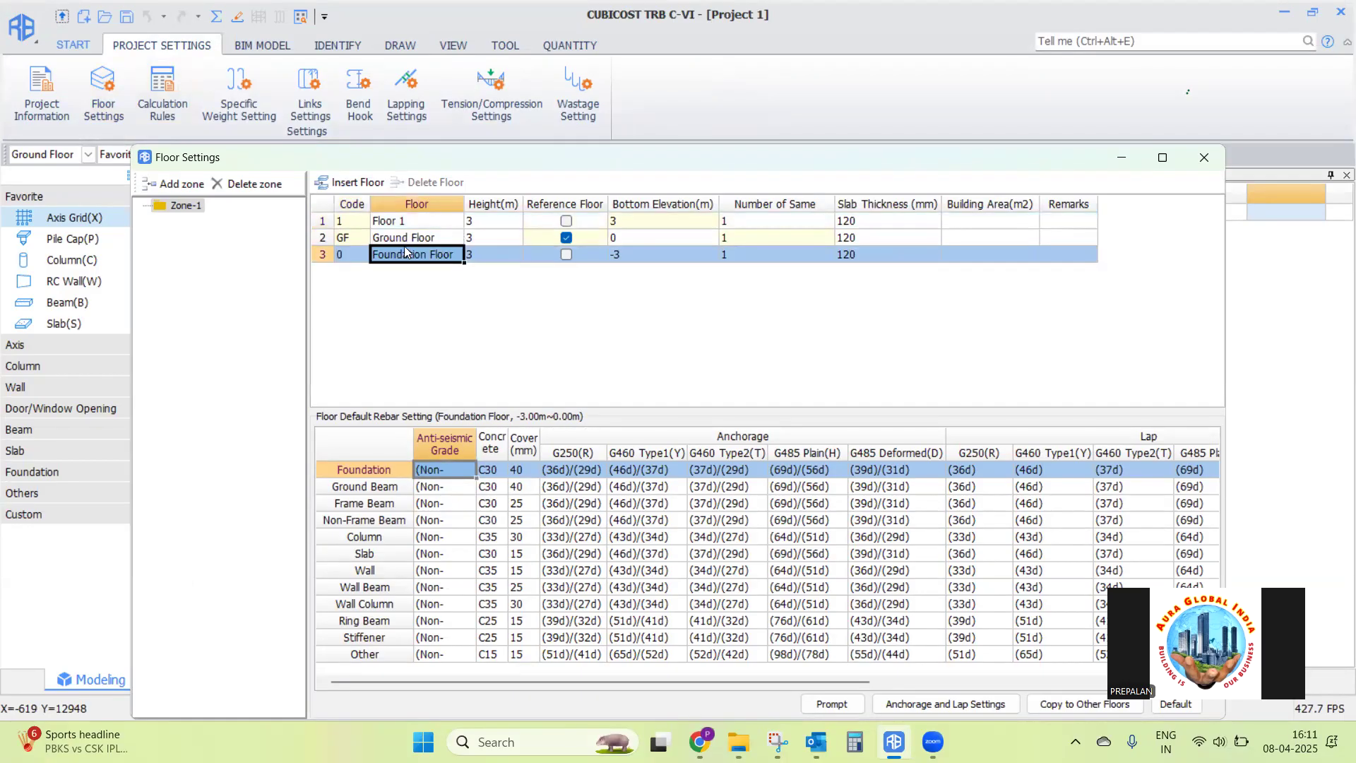
click(400, 221)
click(356, 184)
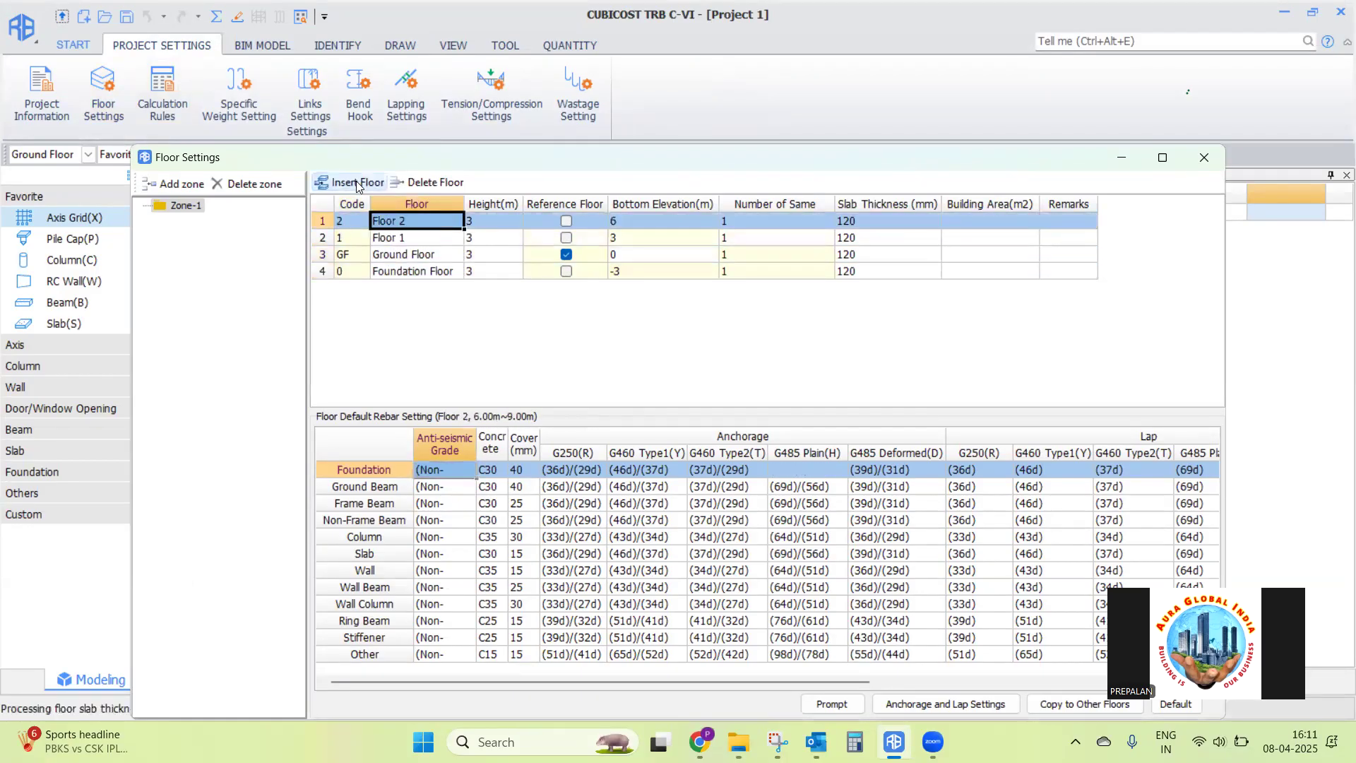
click(356, 184)
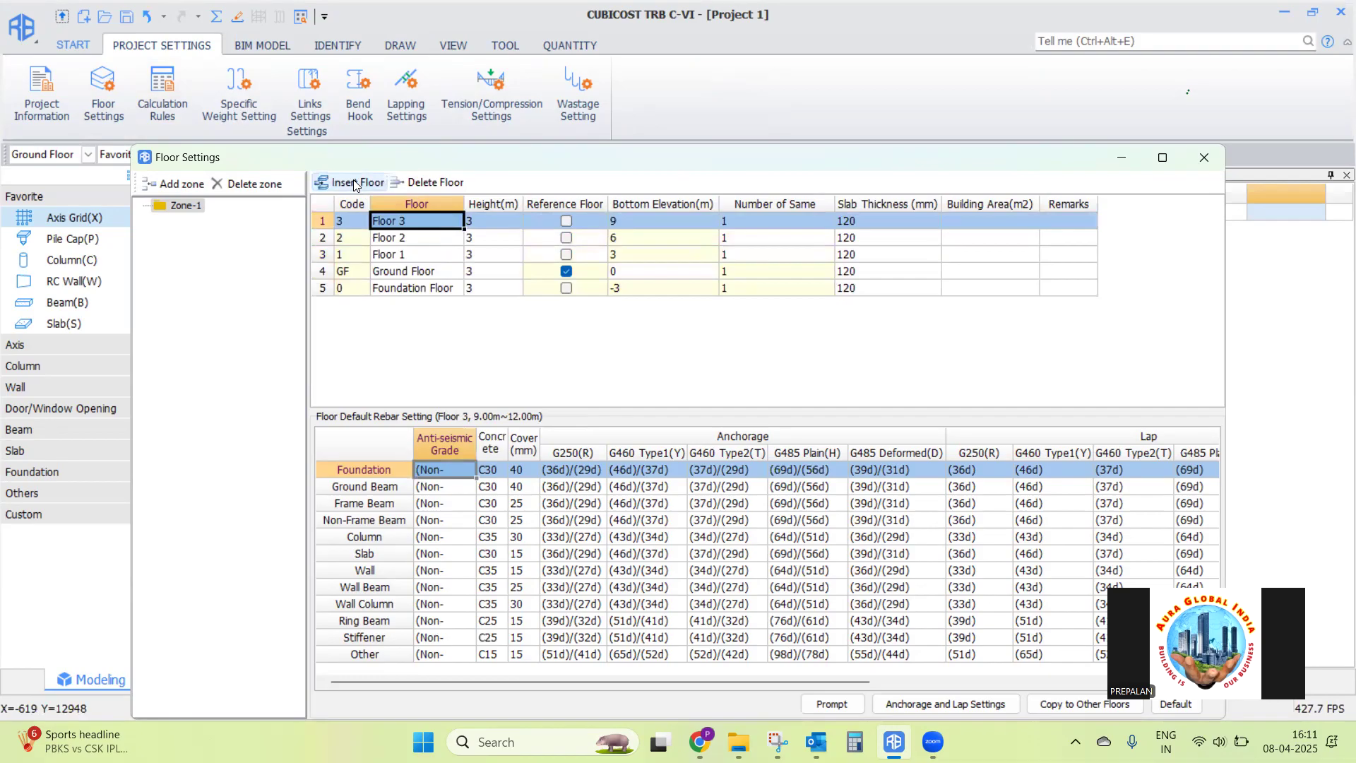
Set the number of same floors for Floor 3 to 5 and close the floor settings
click(497, 257)
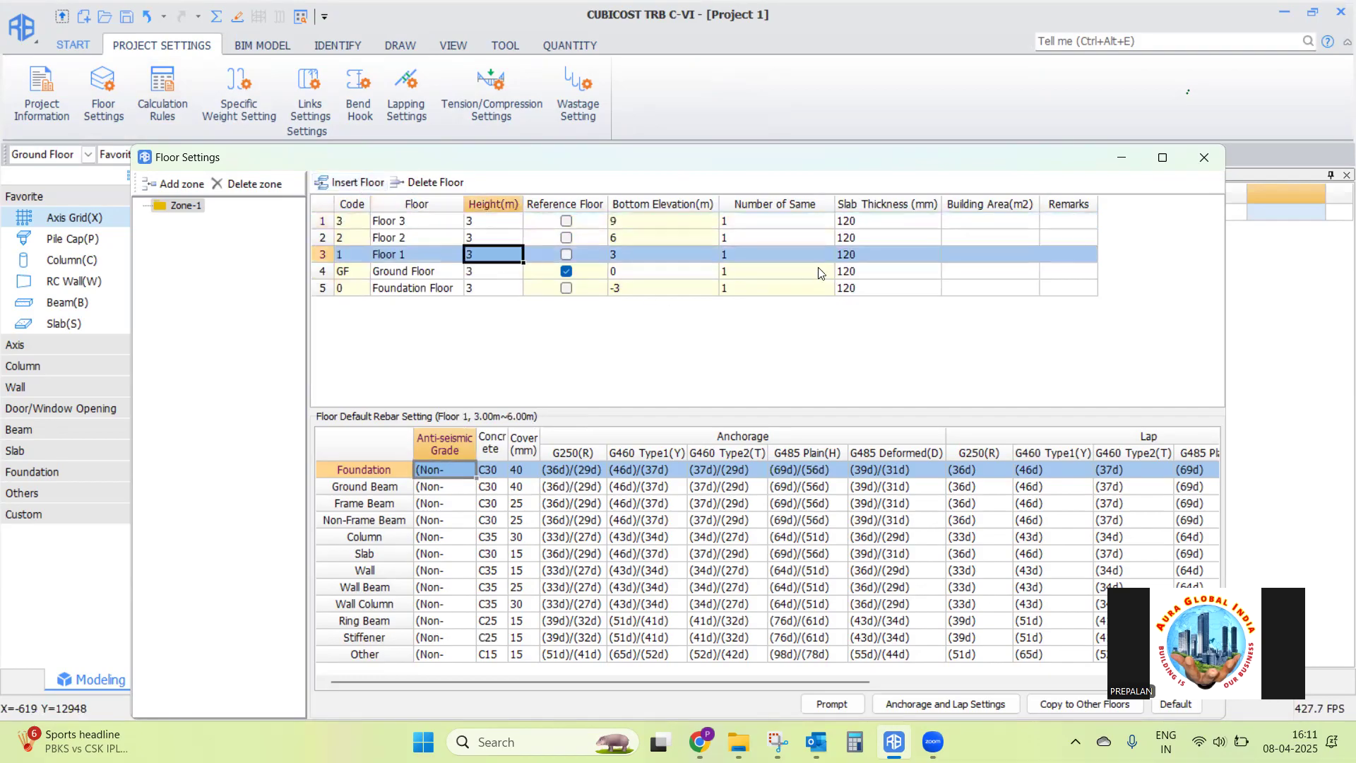
double_click(745, 237)
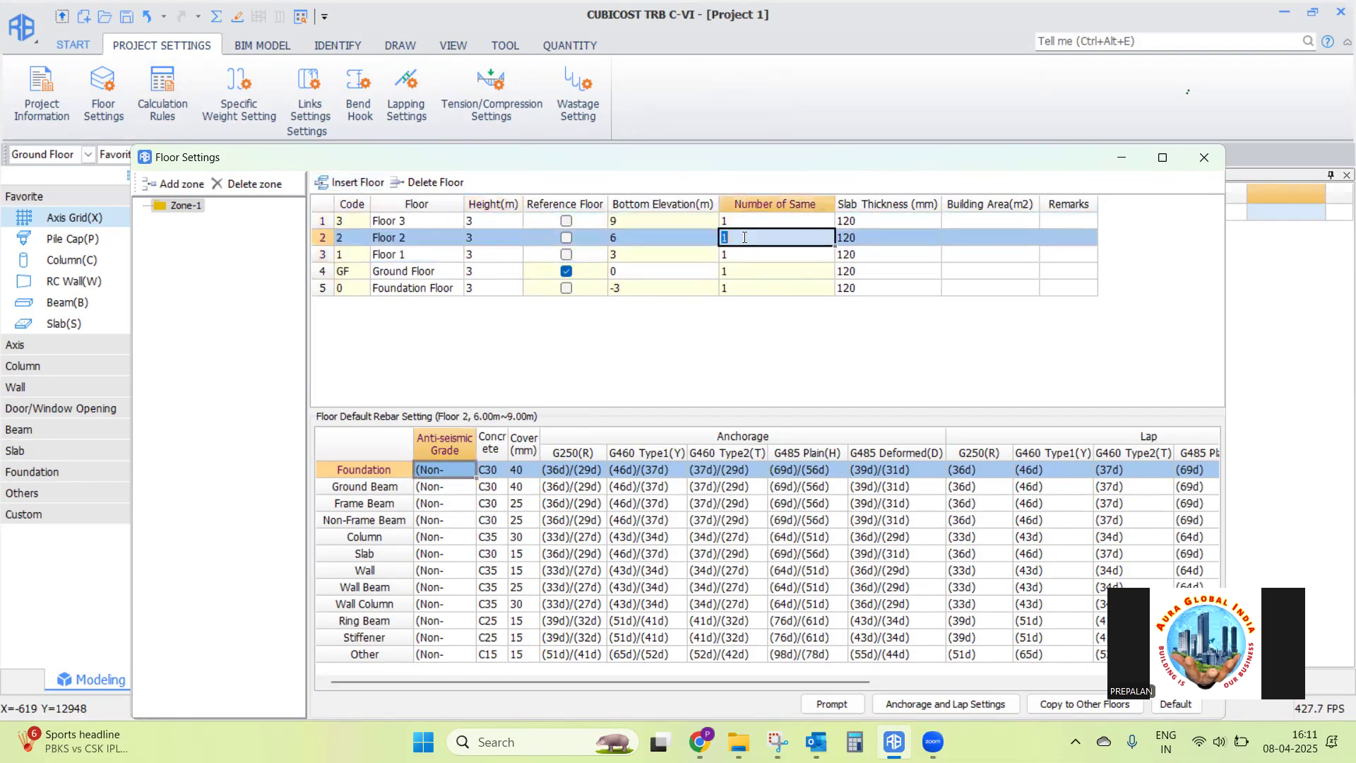
click(744, 220)
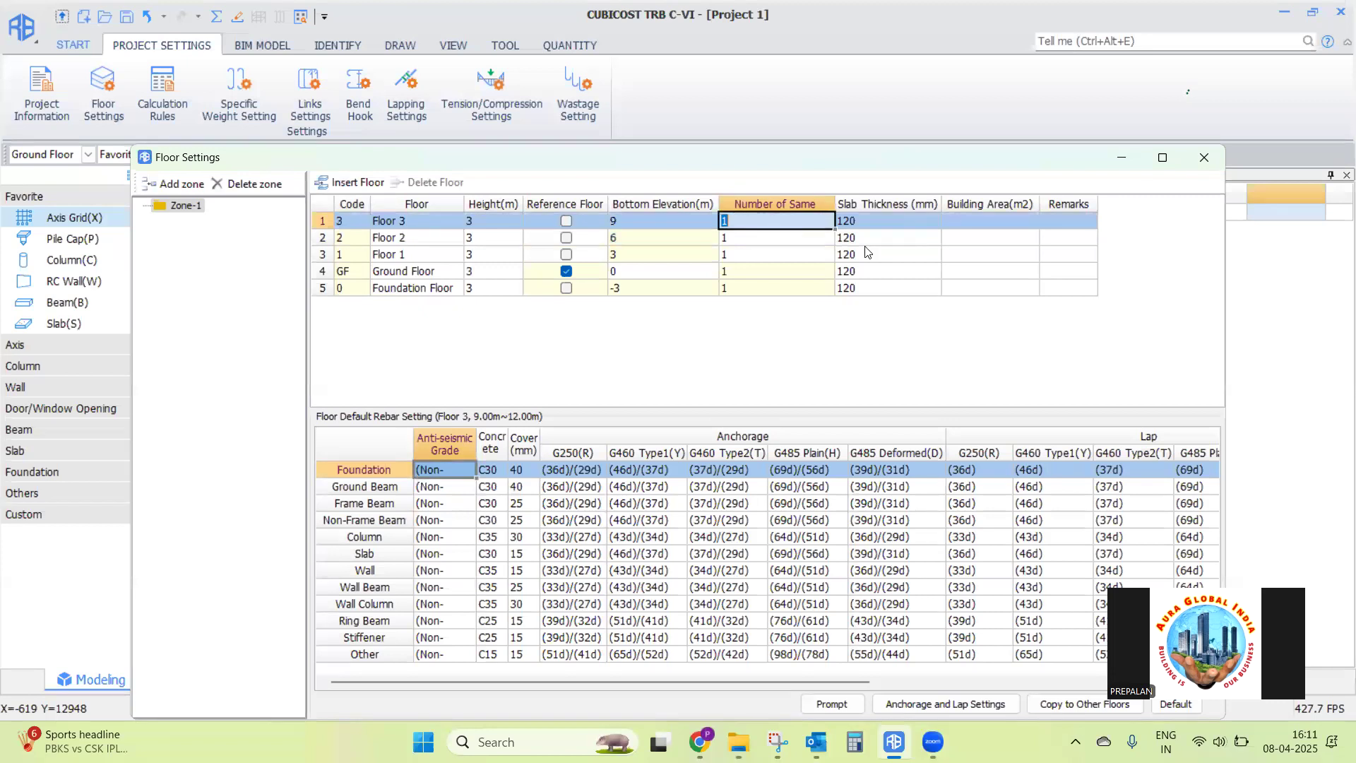
text(5)
key(Tab)
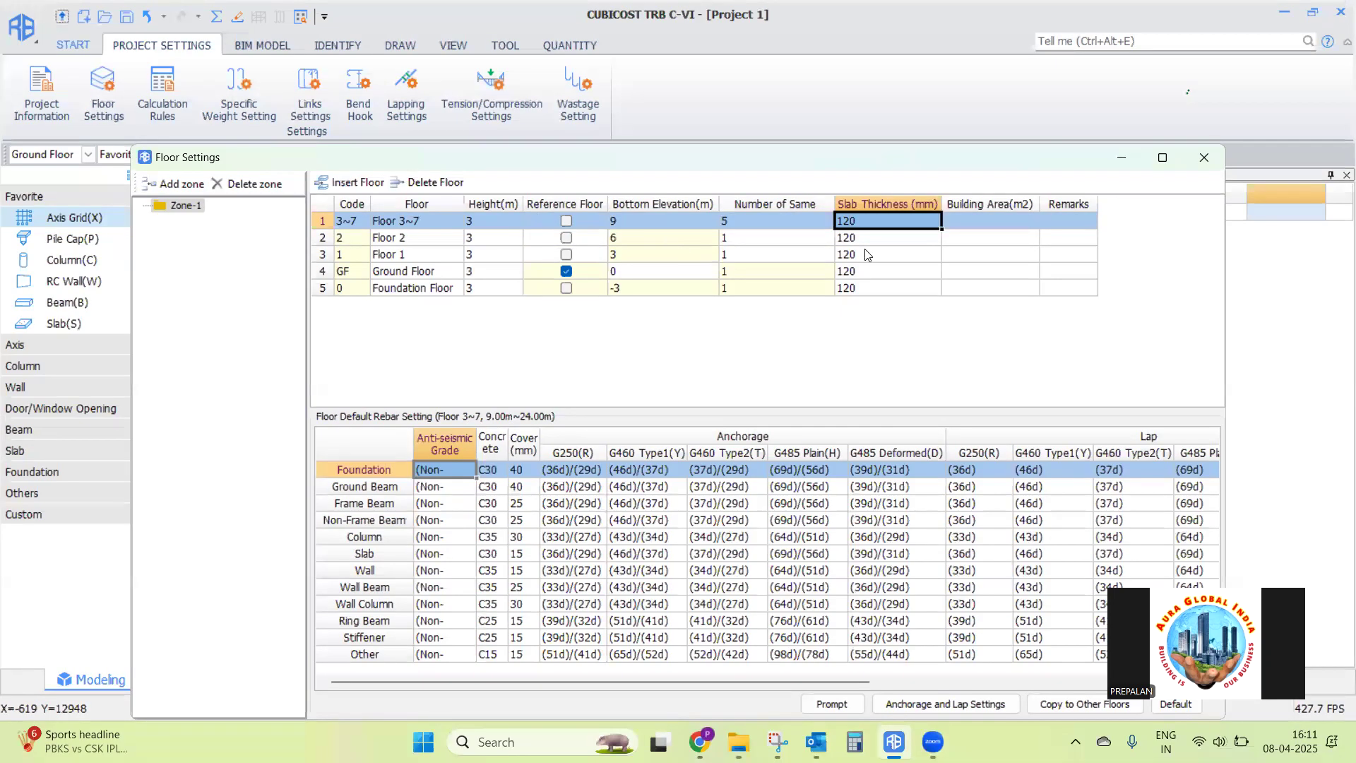
click(1204, 157)
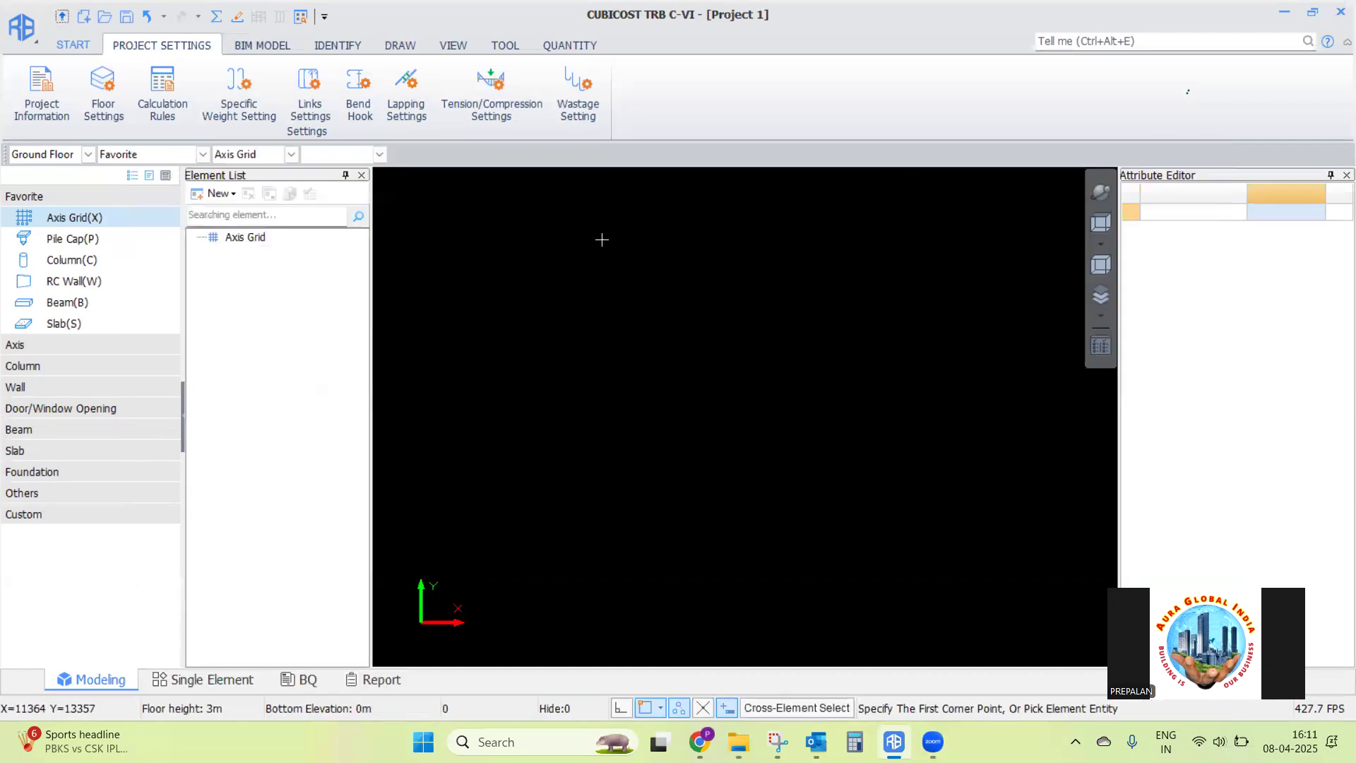
Switch the working floor to Foundation Floor in preparation for drawing identification
click(338, 47)
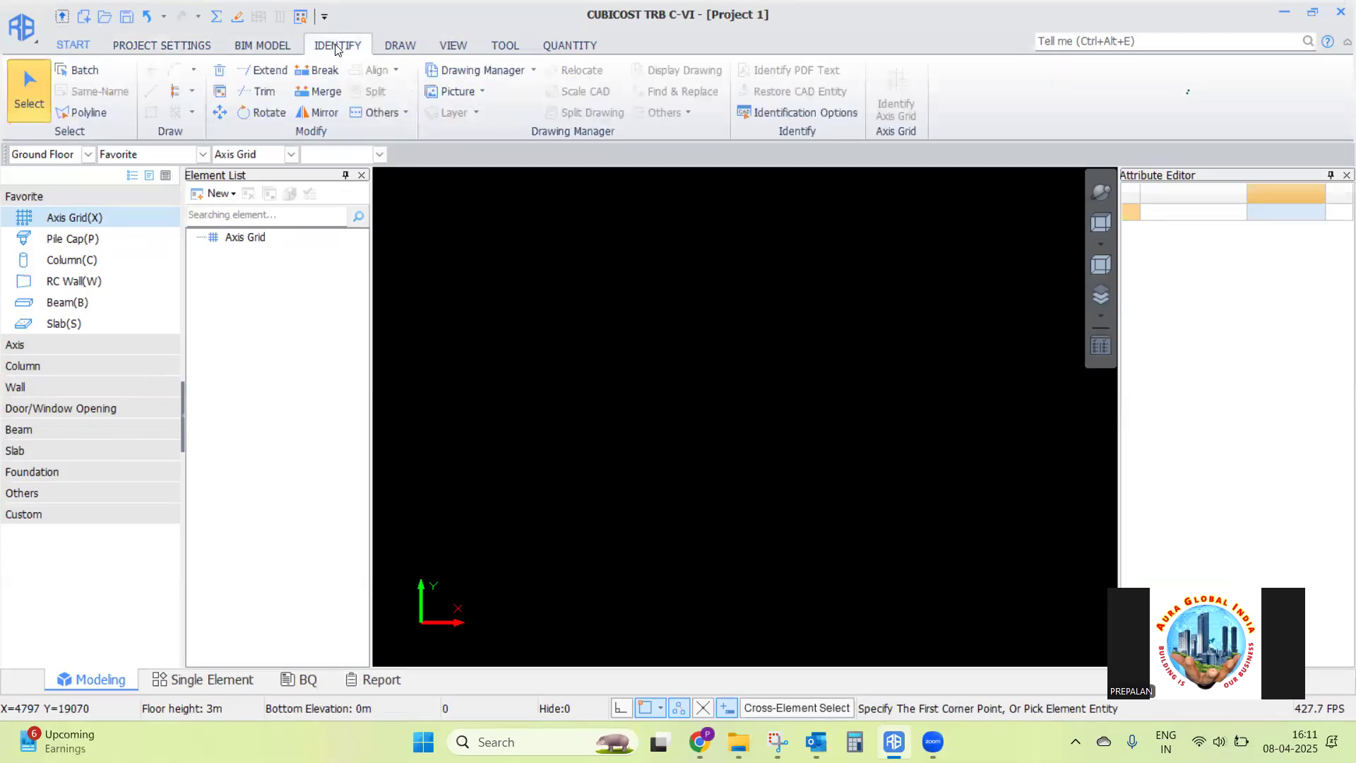
click(88, 154)
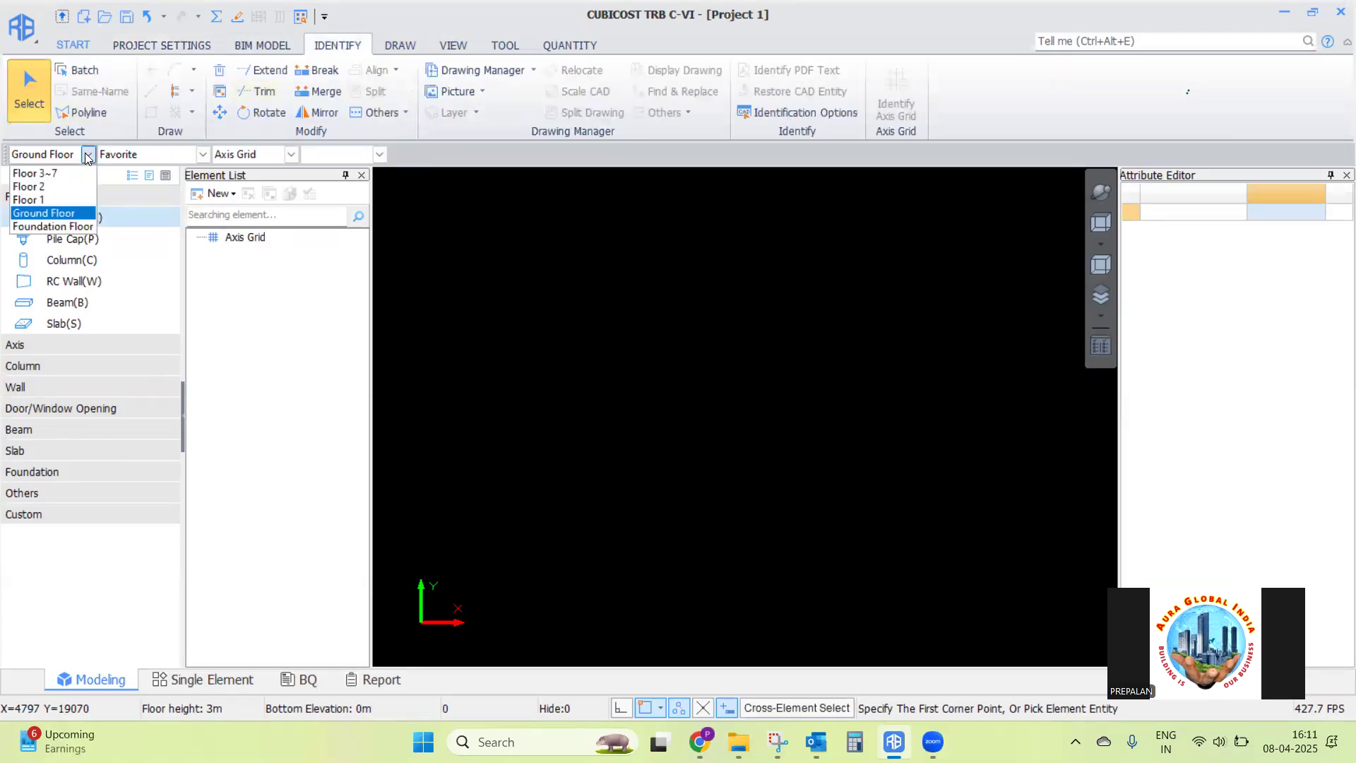
click(68, 227)
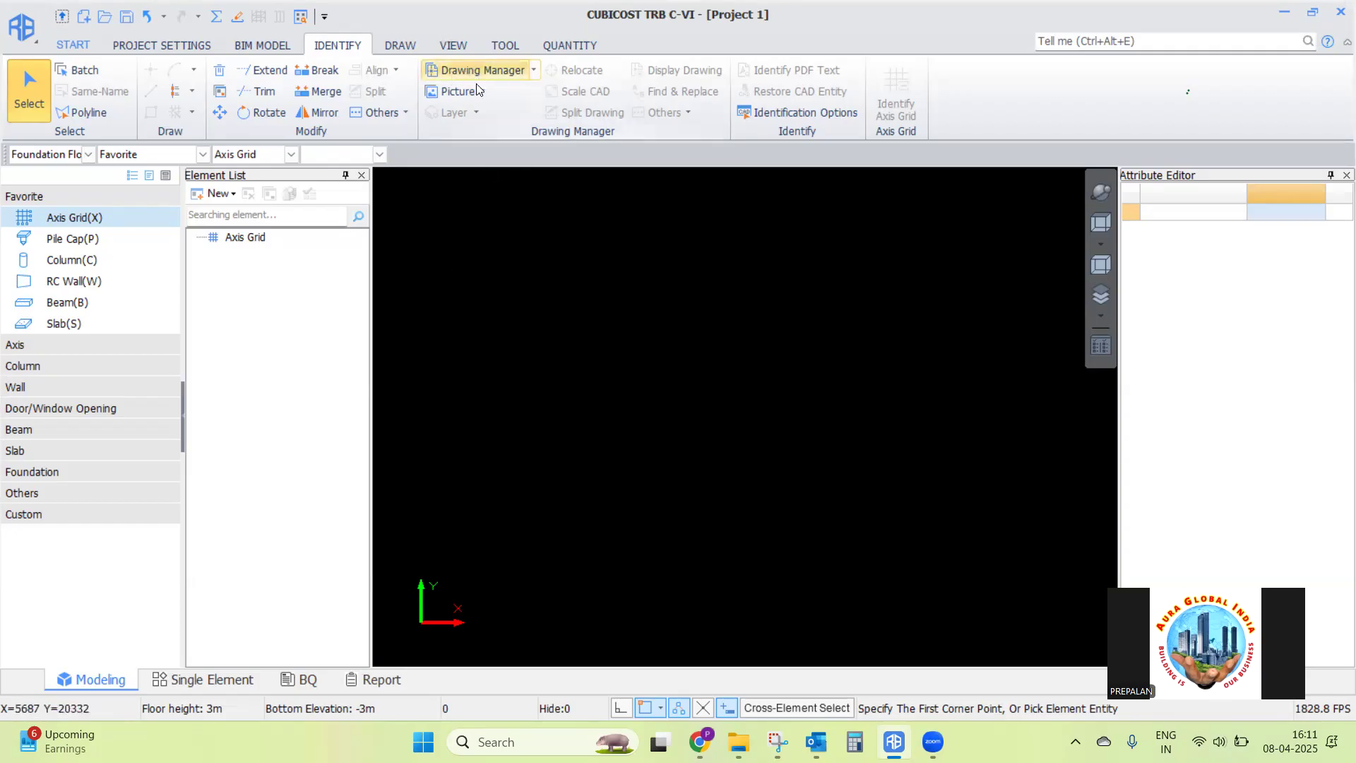
Add the TRB Training DWG file from the India Training > TRB folder to the drawing file list
click(466, 67)
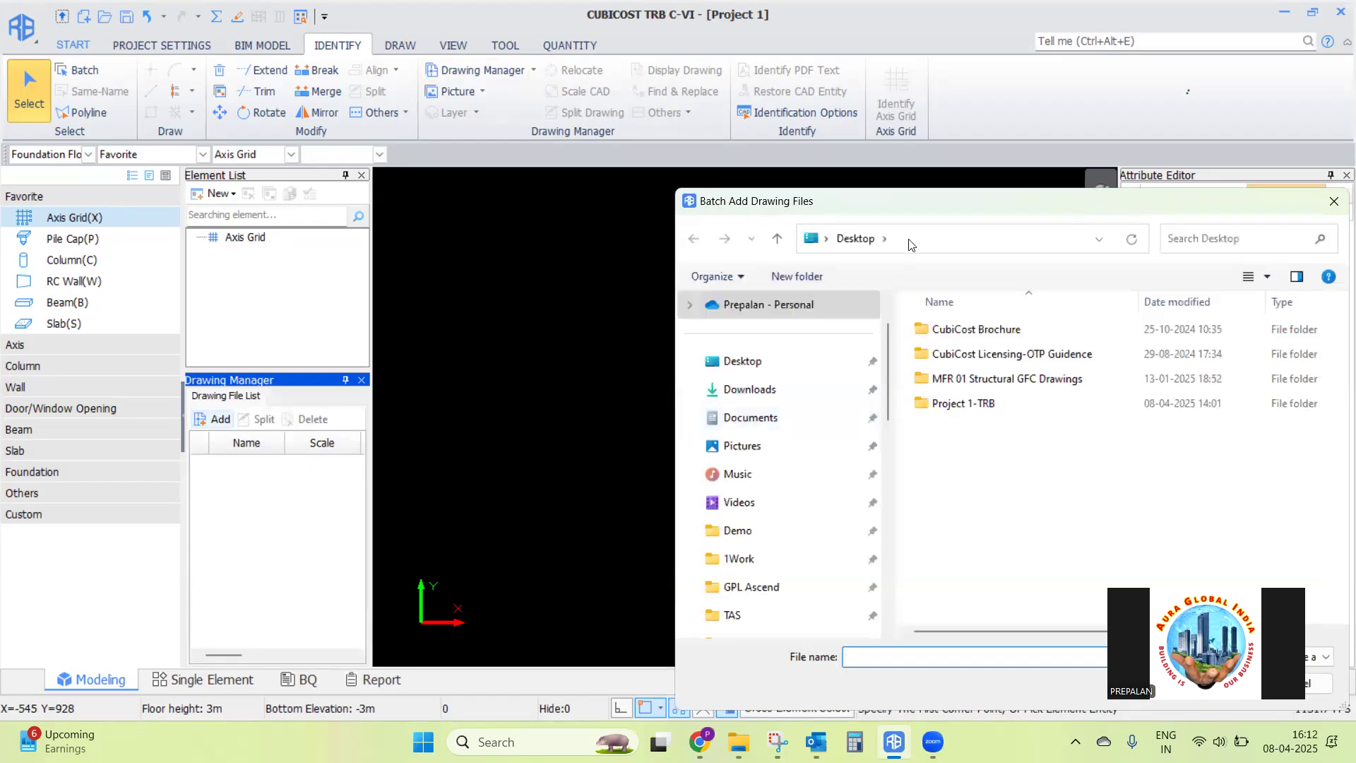
drag(912, 209, 591, 105)
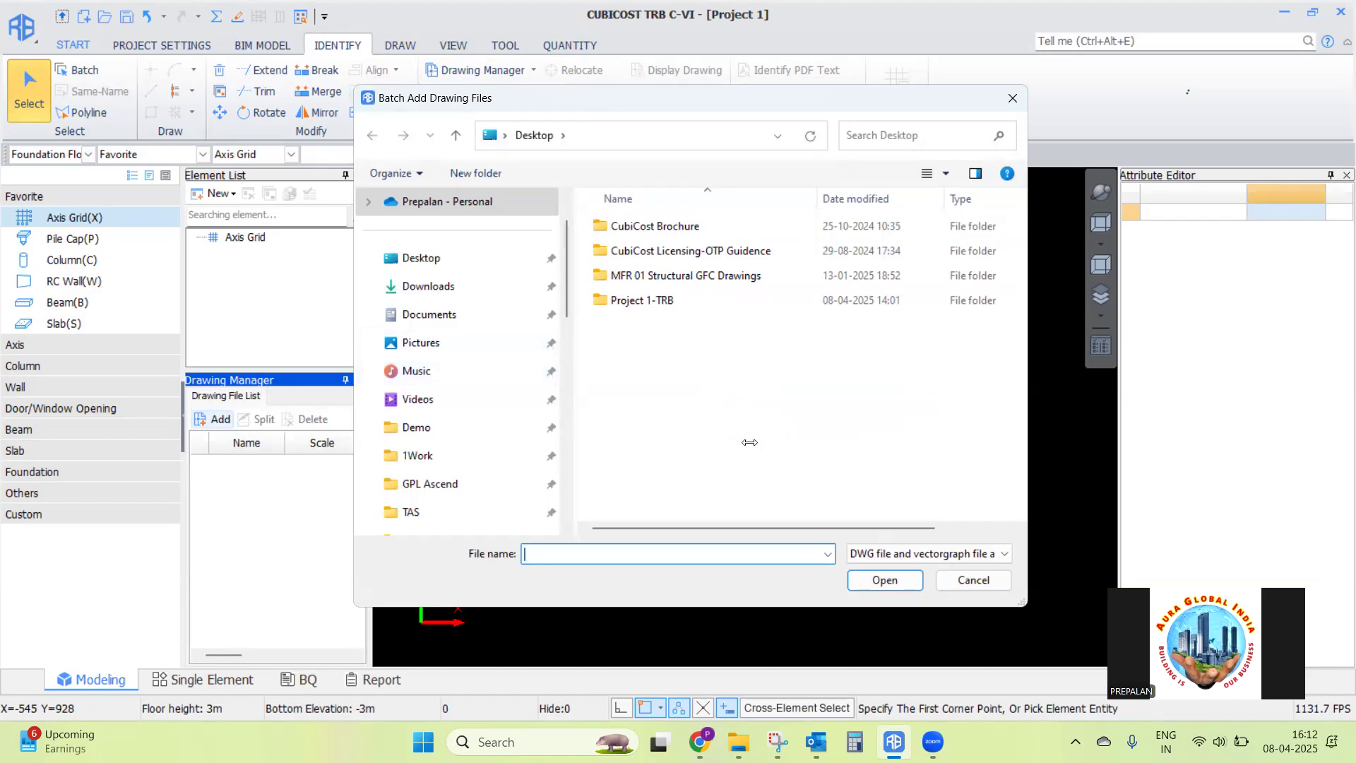
scroll(580, 388, down, 4)
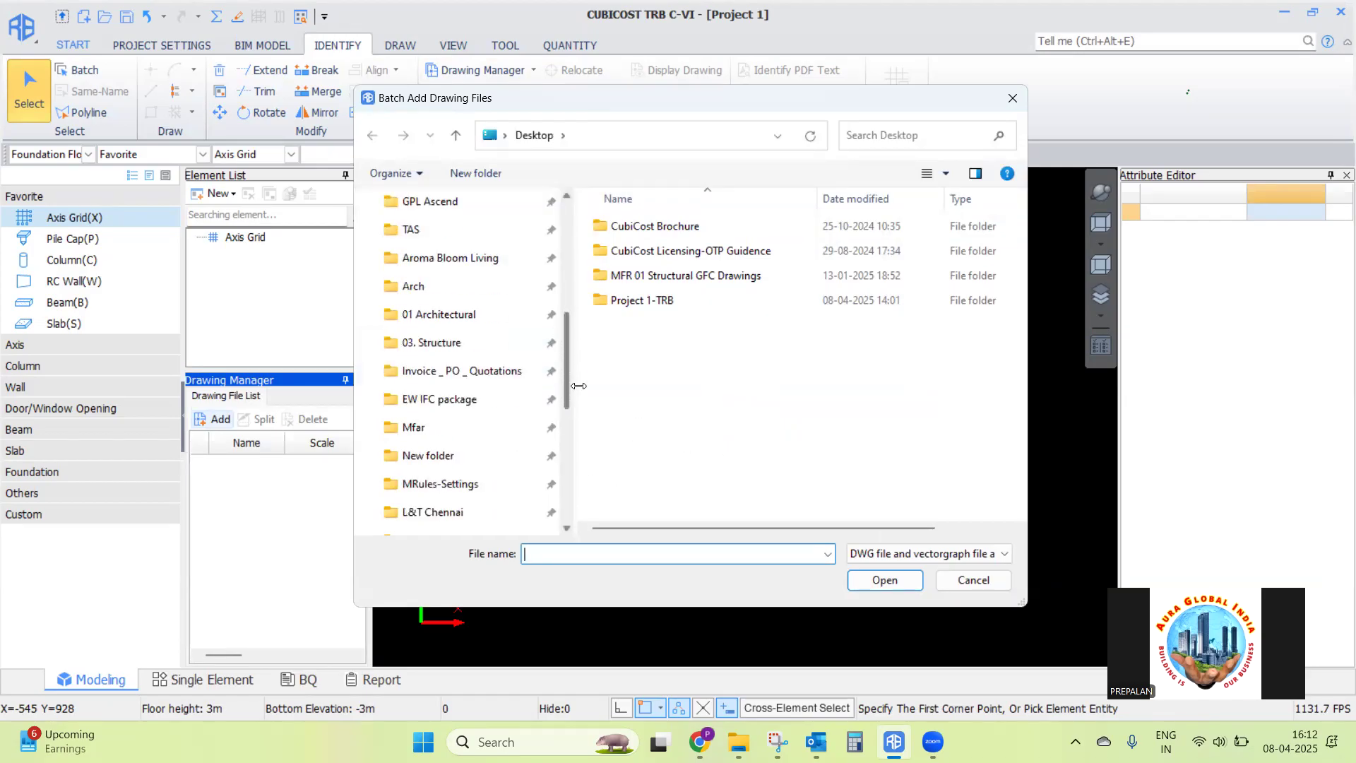
scroll(580, 387, down, 5)
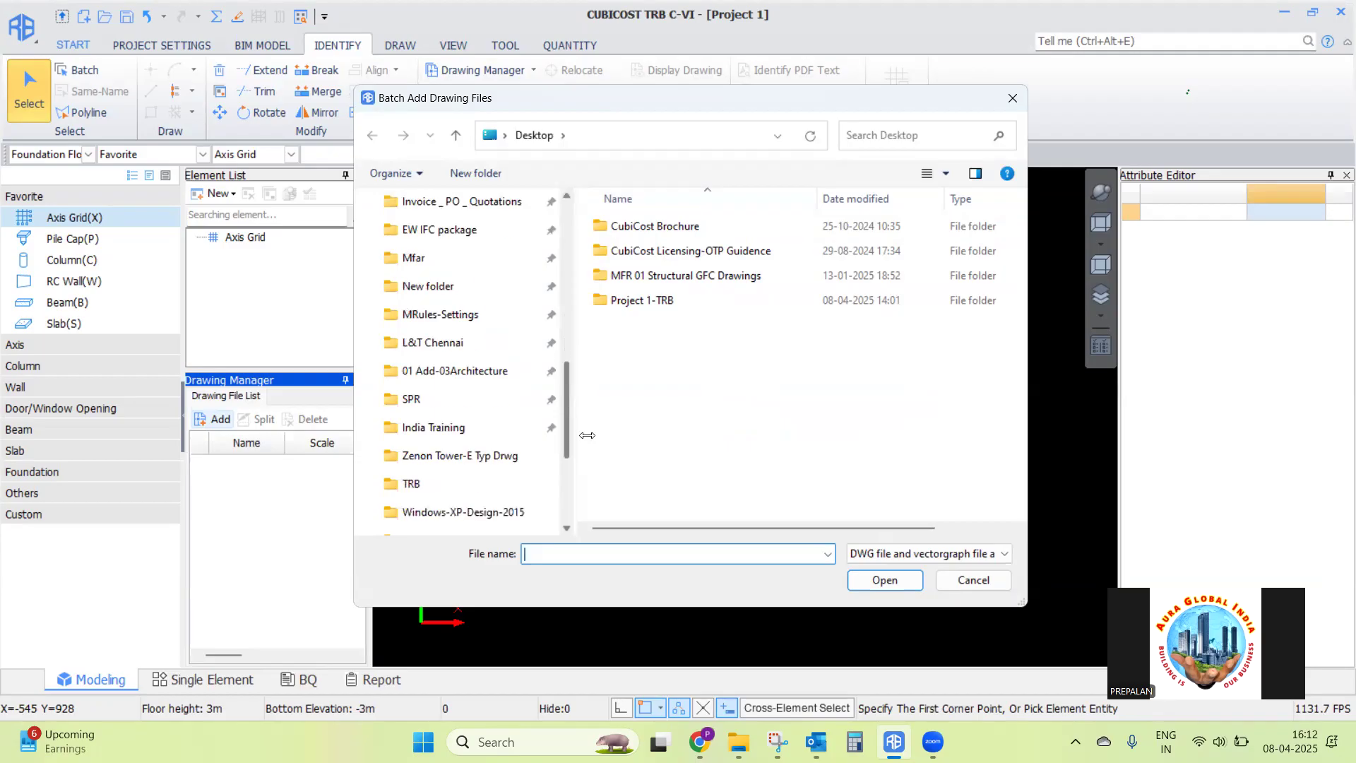
scroll(588, 436, down, 1)
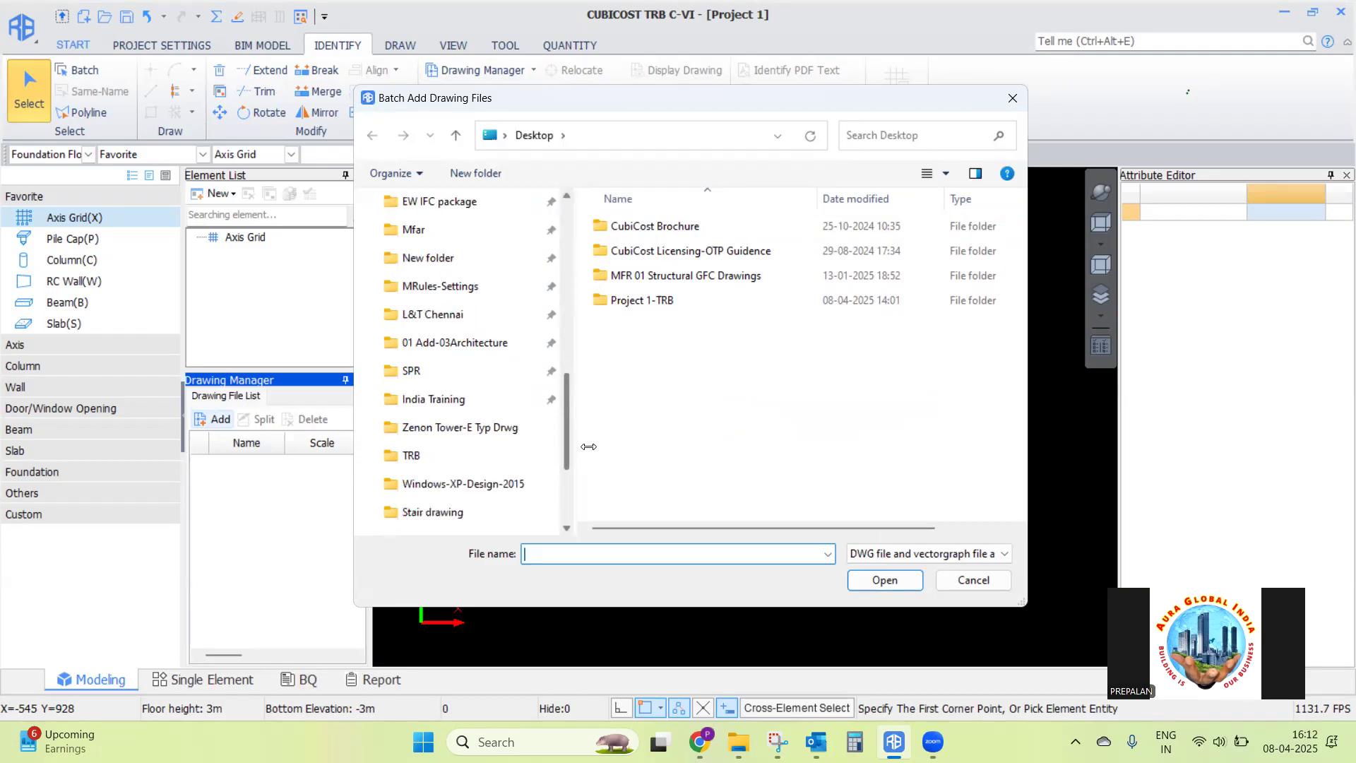
click(445, 399)
scroll(678, 446, down, 2)
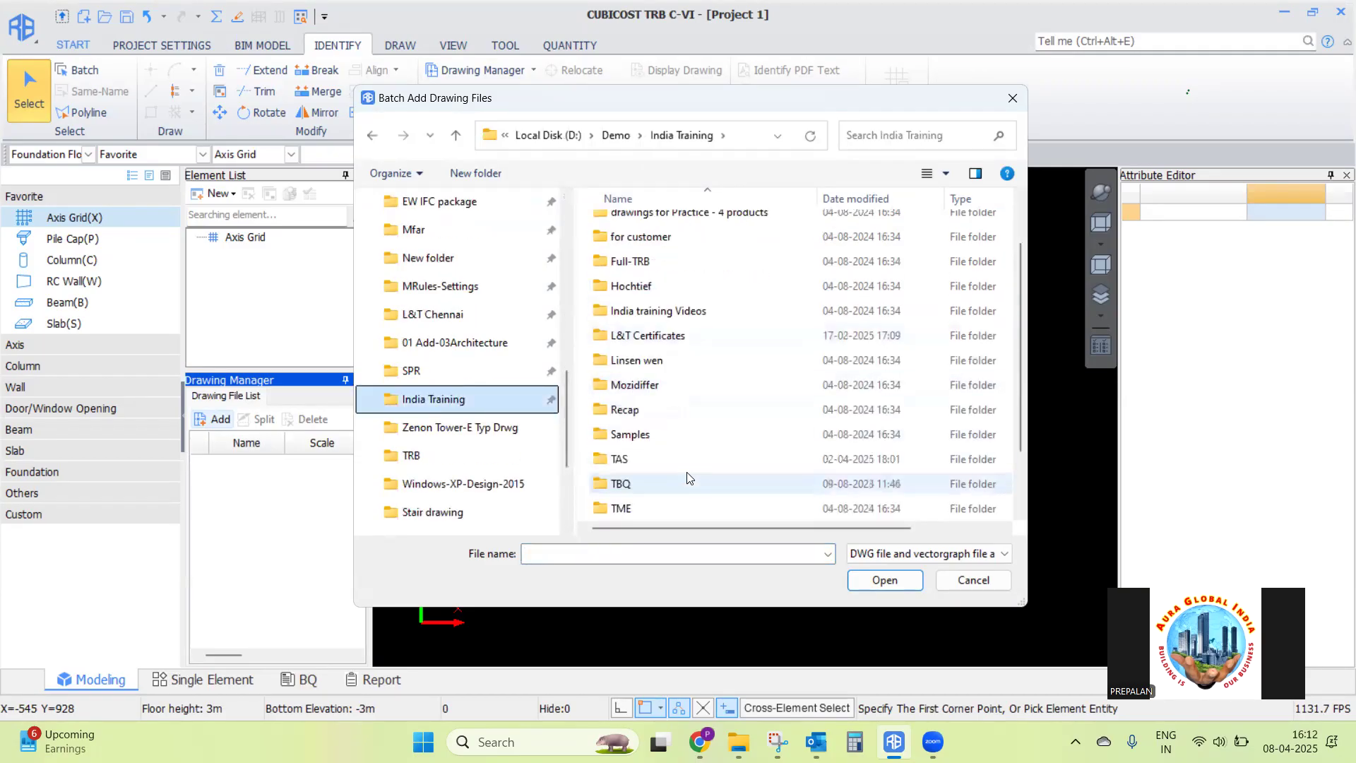
double_click(615, 460)
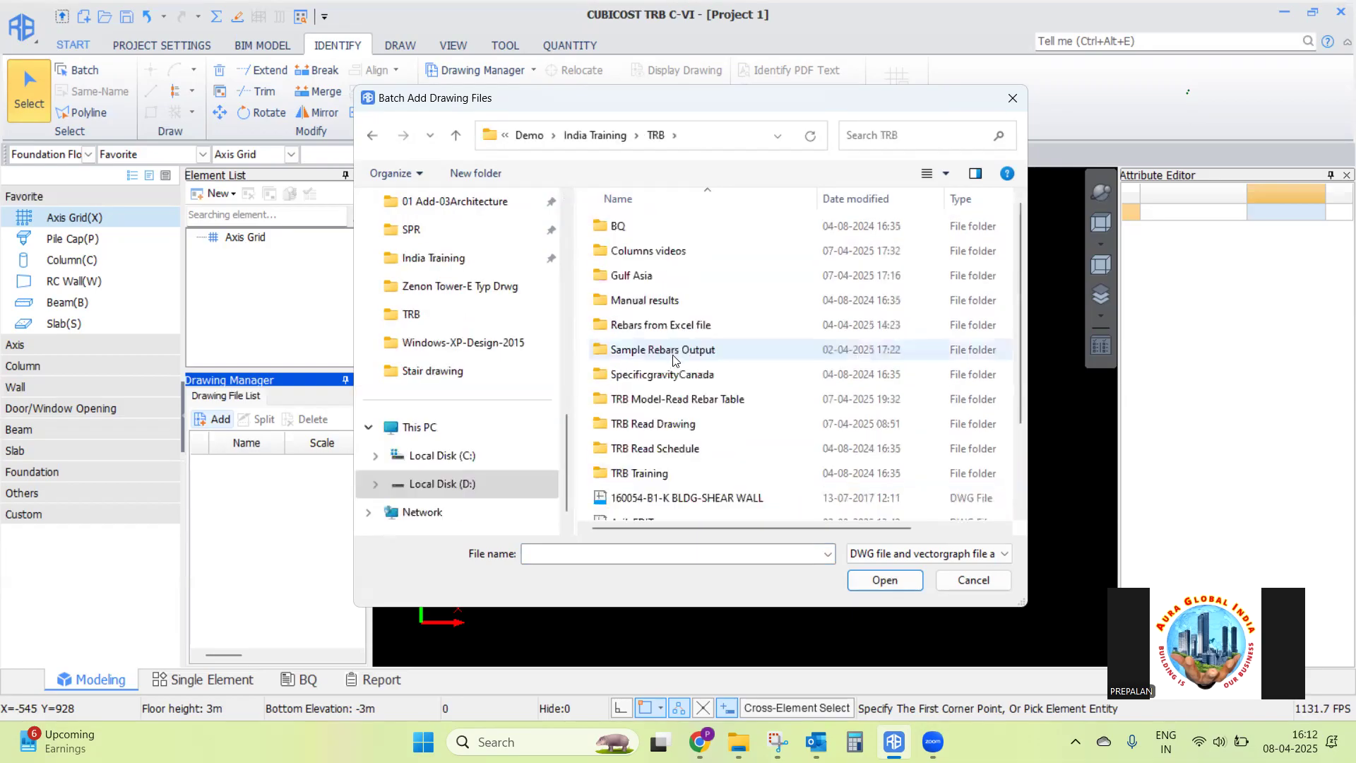
scroll(682, 357, down, 2)
click(678, 492)
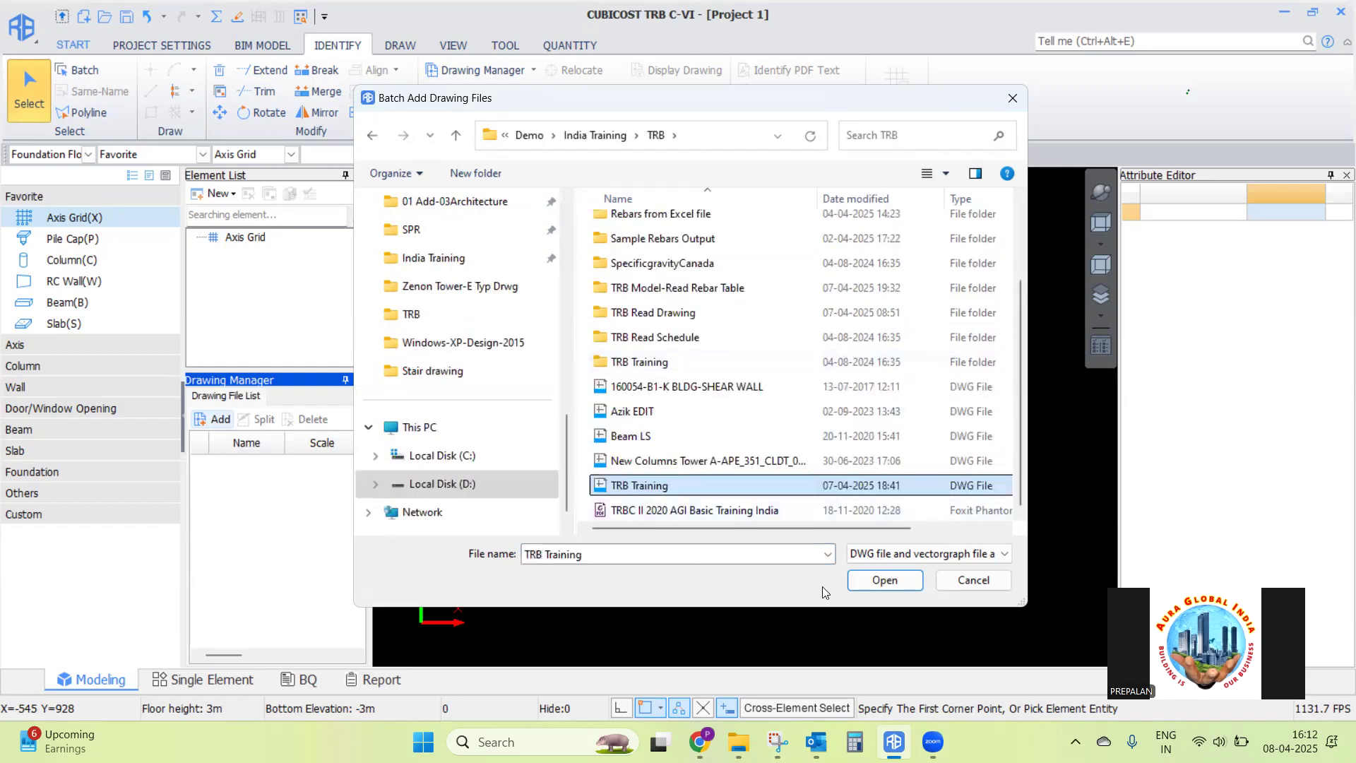
click(867, 581)
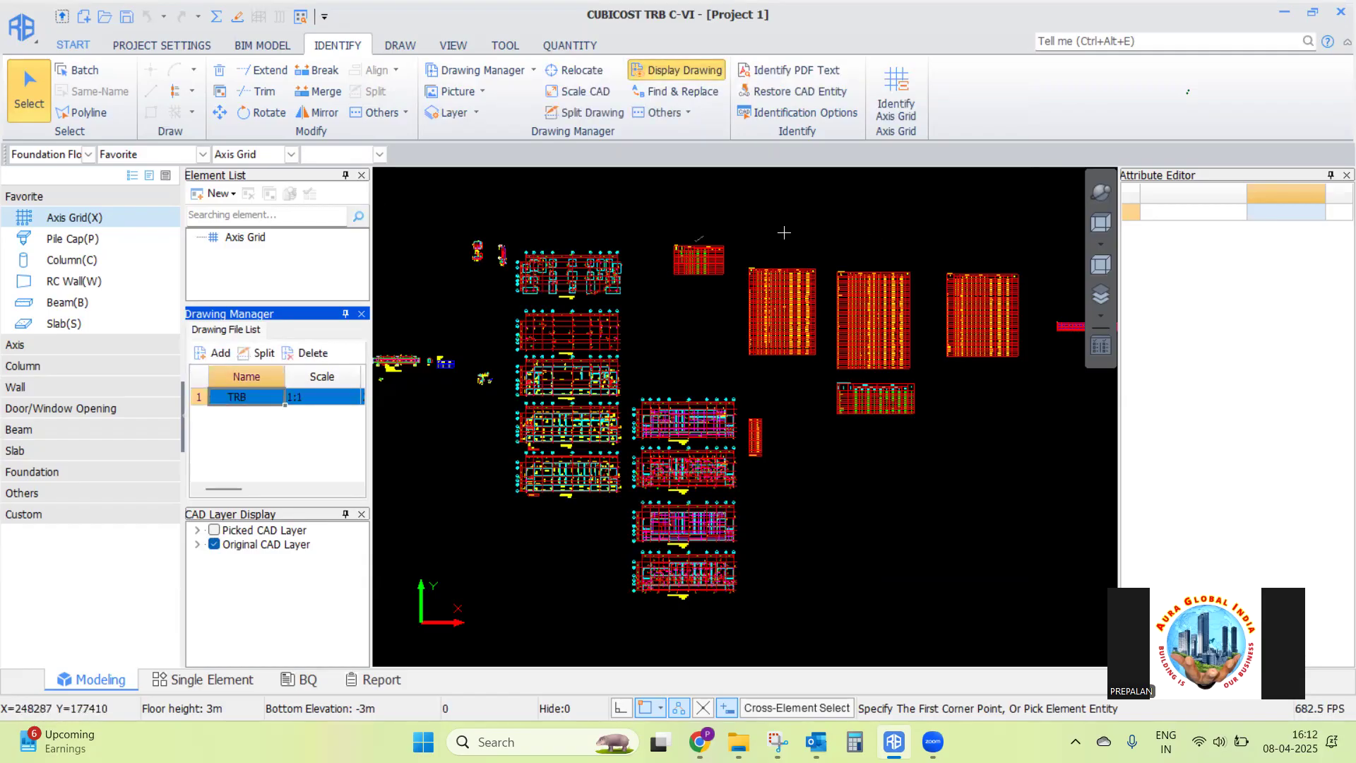
click(805, 203)
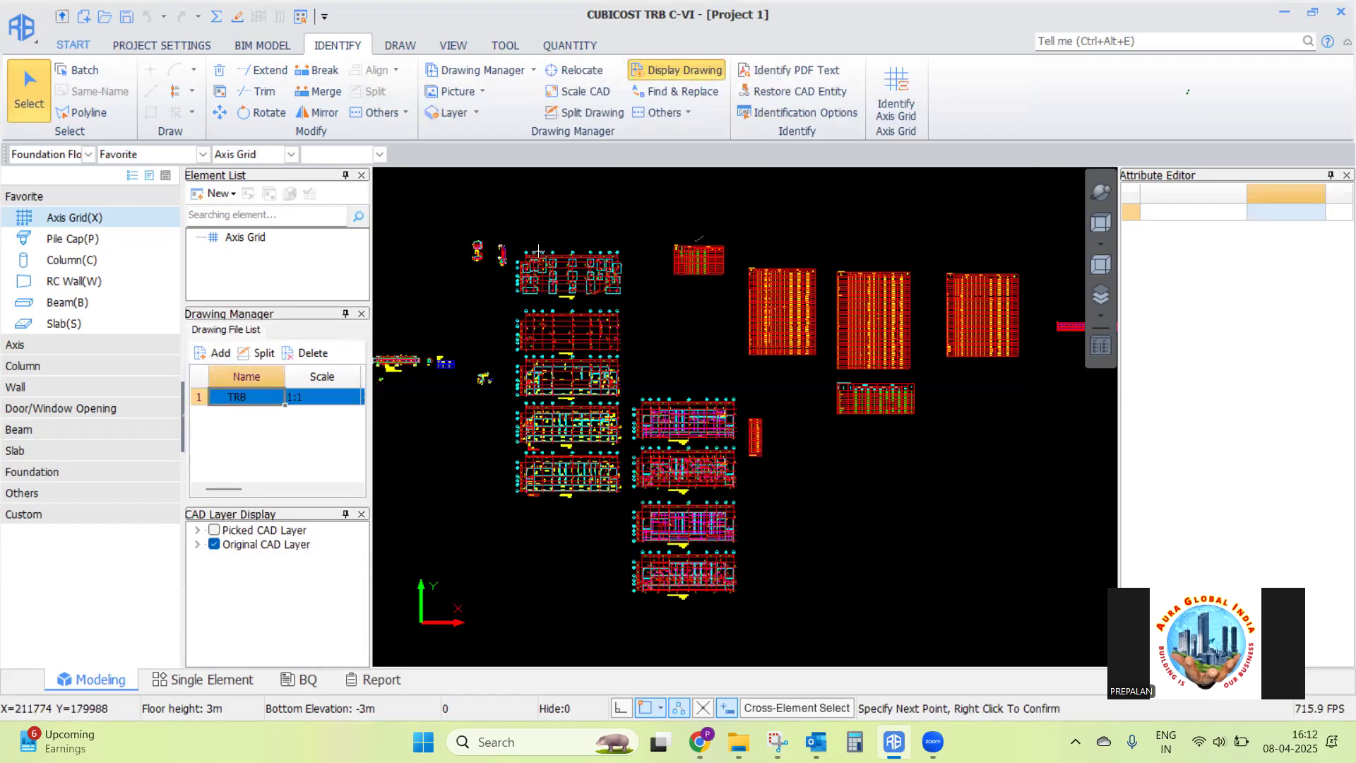
Examine the imported layout plans and their titles, from the foundation and floor beam layouts to the first floor slab bottom reinforcement
scroll(539, 251, up, 6)
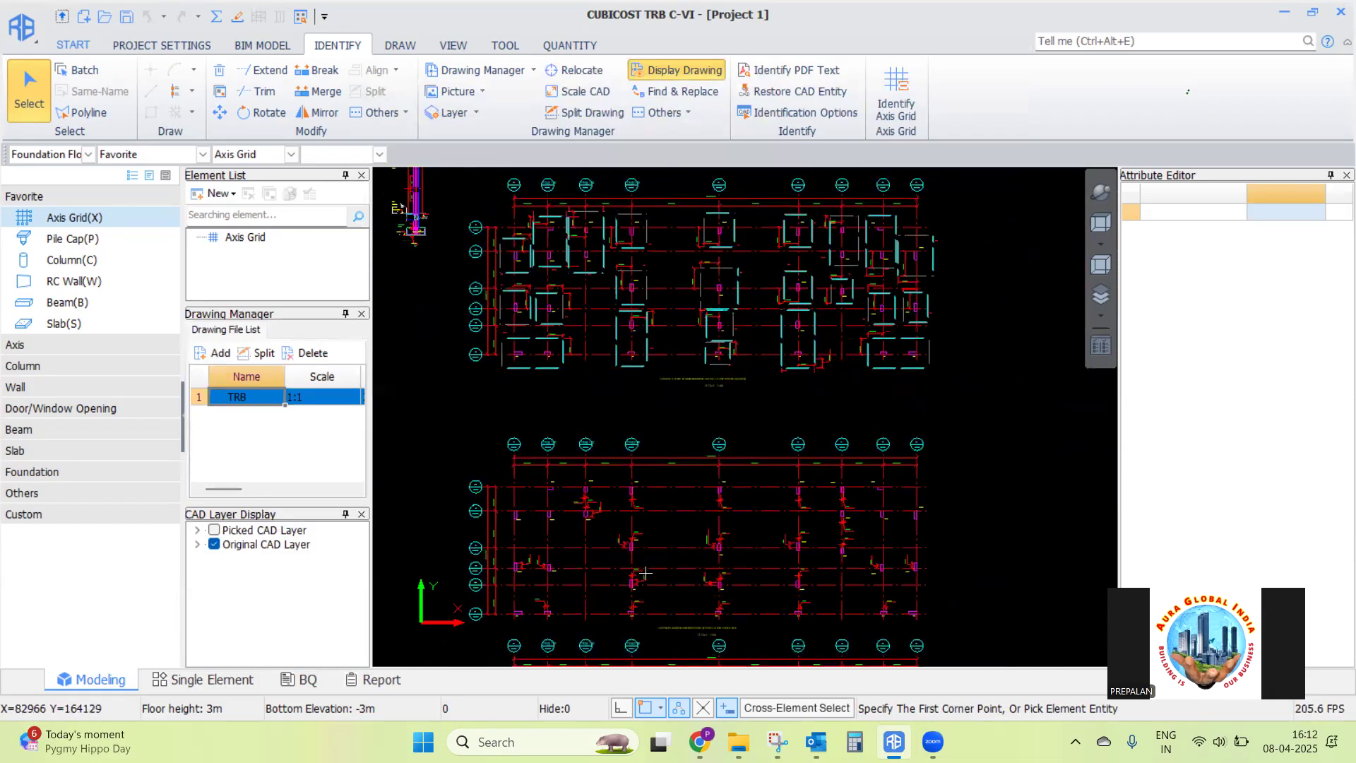
scroll(646, 573, down, 3)
scroll(696, 543, up, 5)
scroll(718, 385, down, 5)
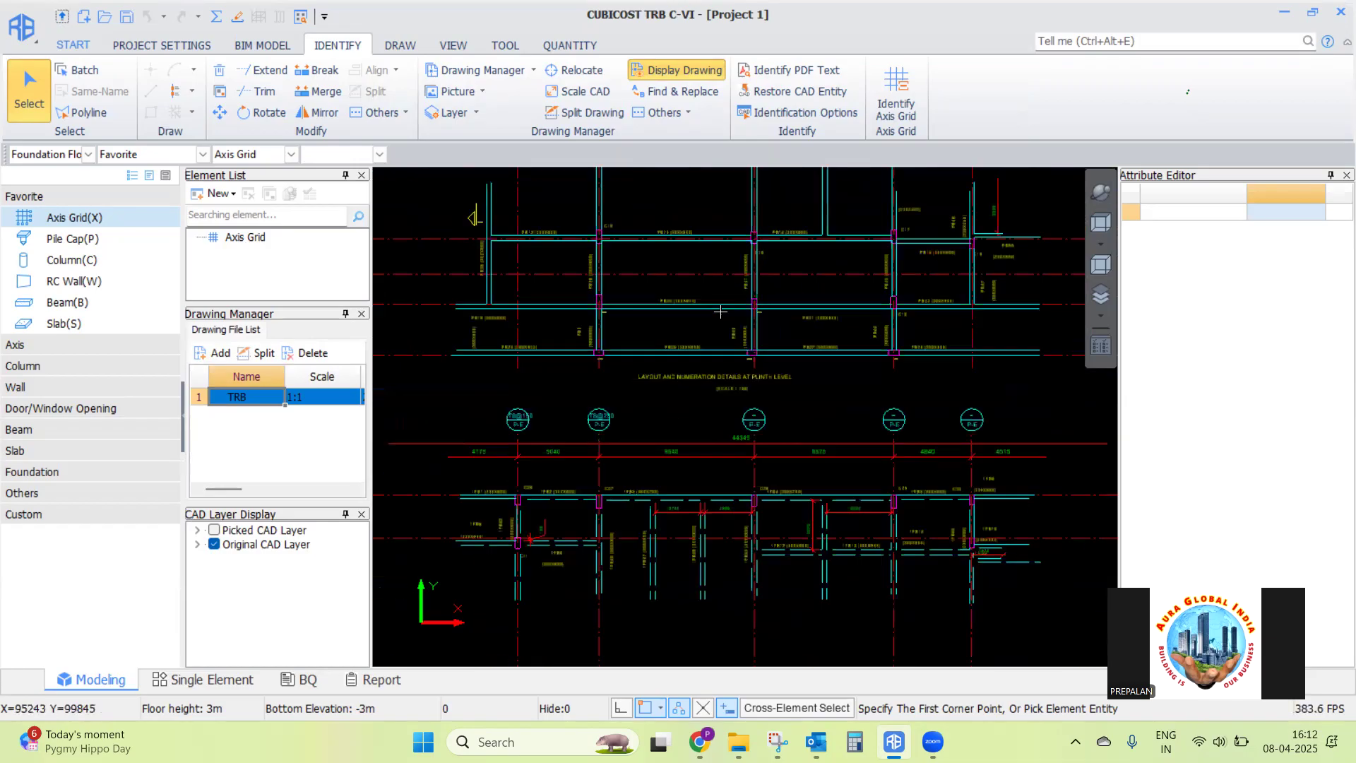
scroll(704, 454, up, 5)
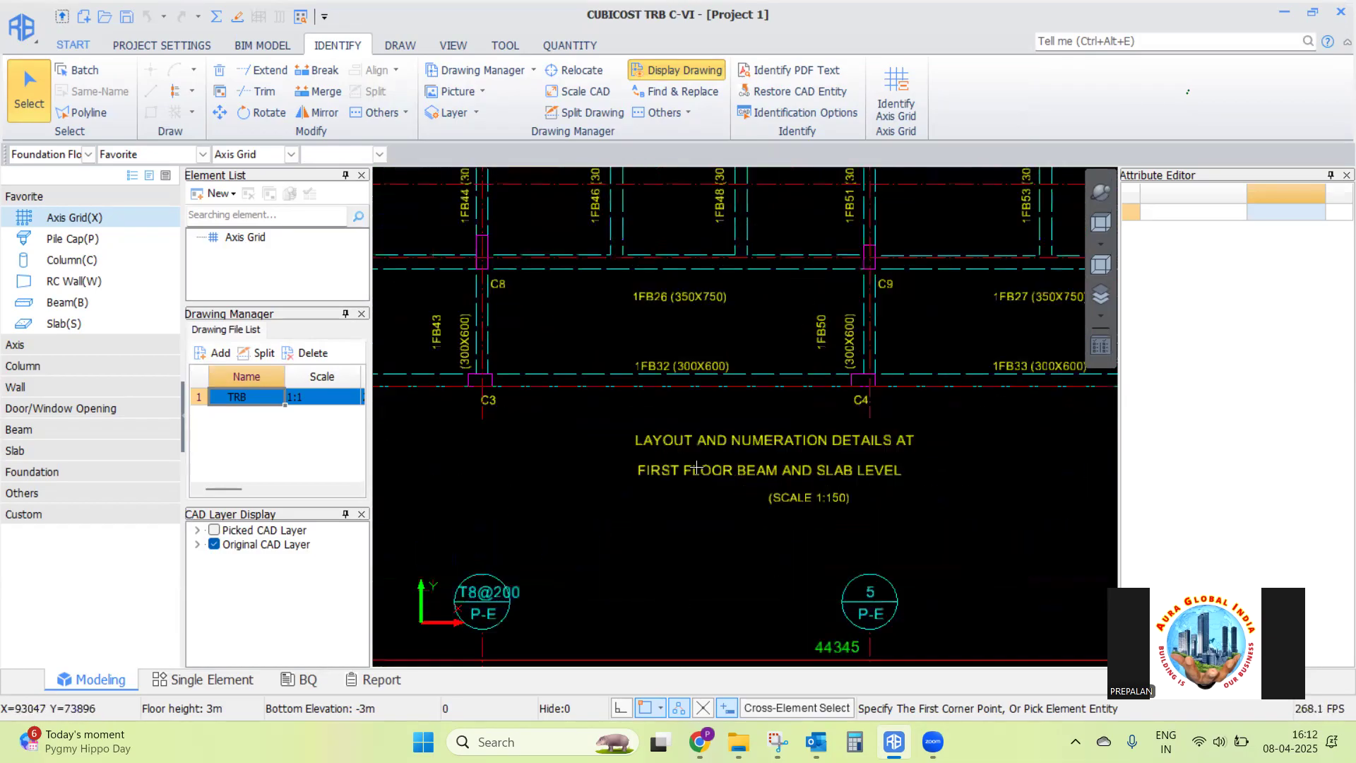
scroll(749, 310, down, 2)
scroll(749, 311, down, 3)
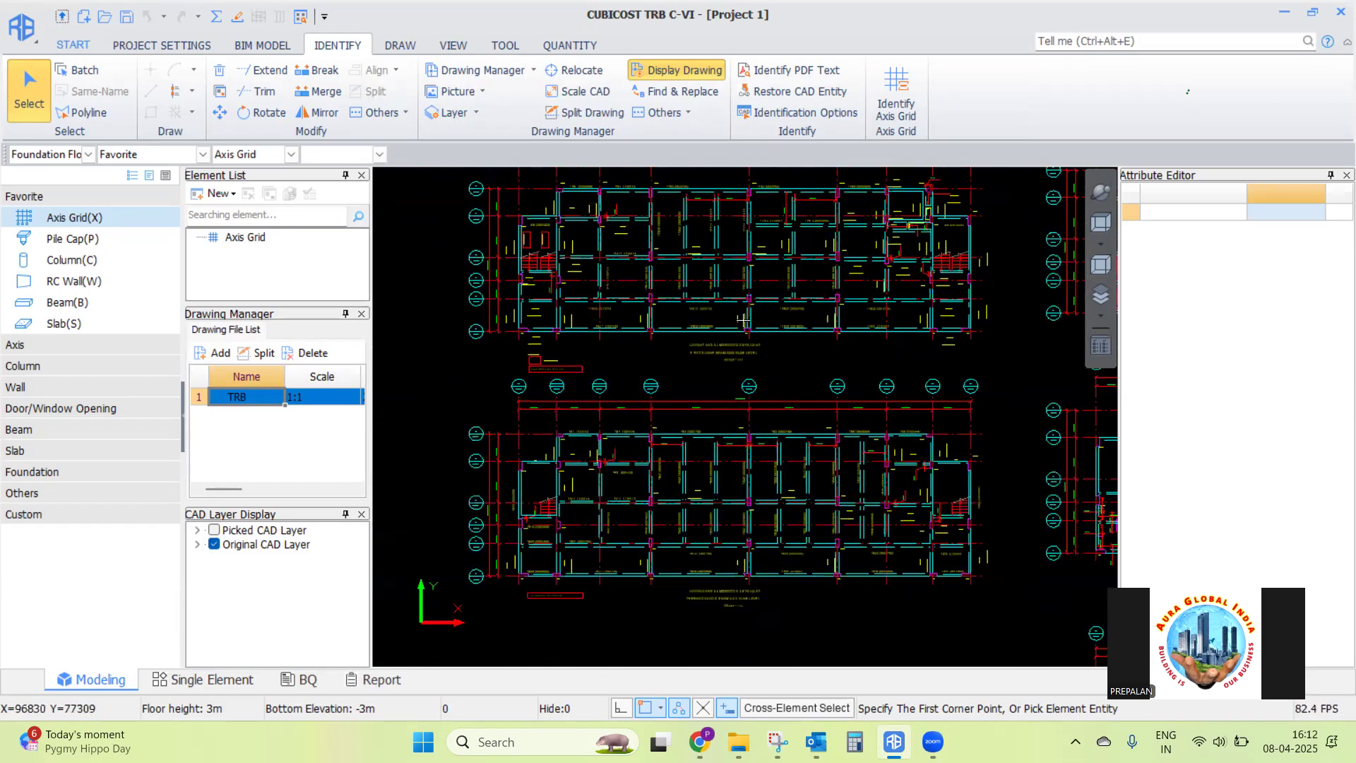
scroll(732, 618, up, 5)
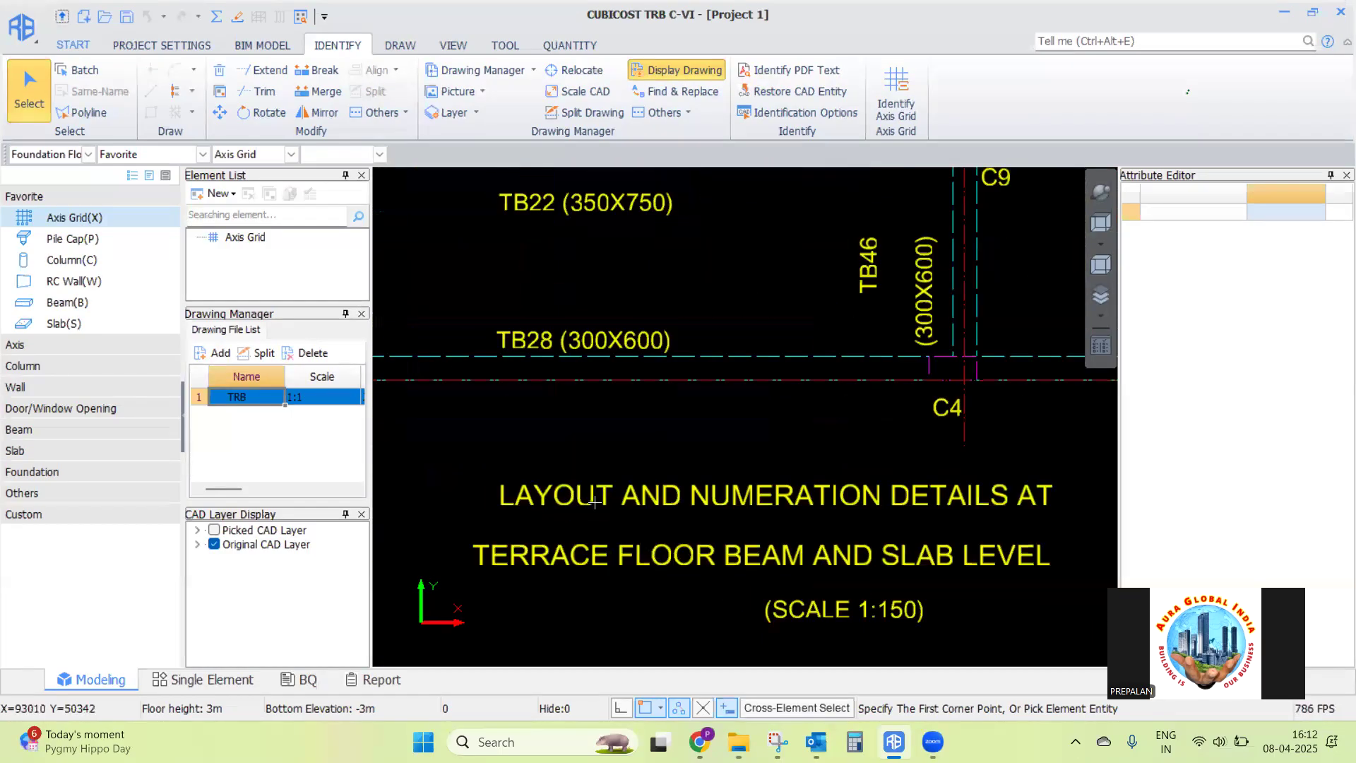
scroll(595, 503, down, 2)
scroll(594, 503, down, 5)
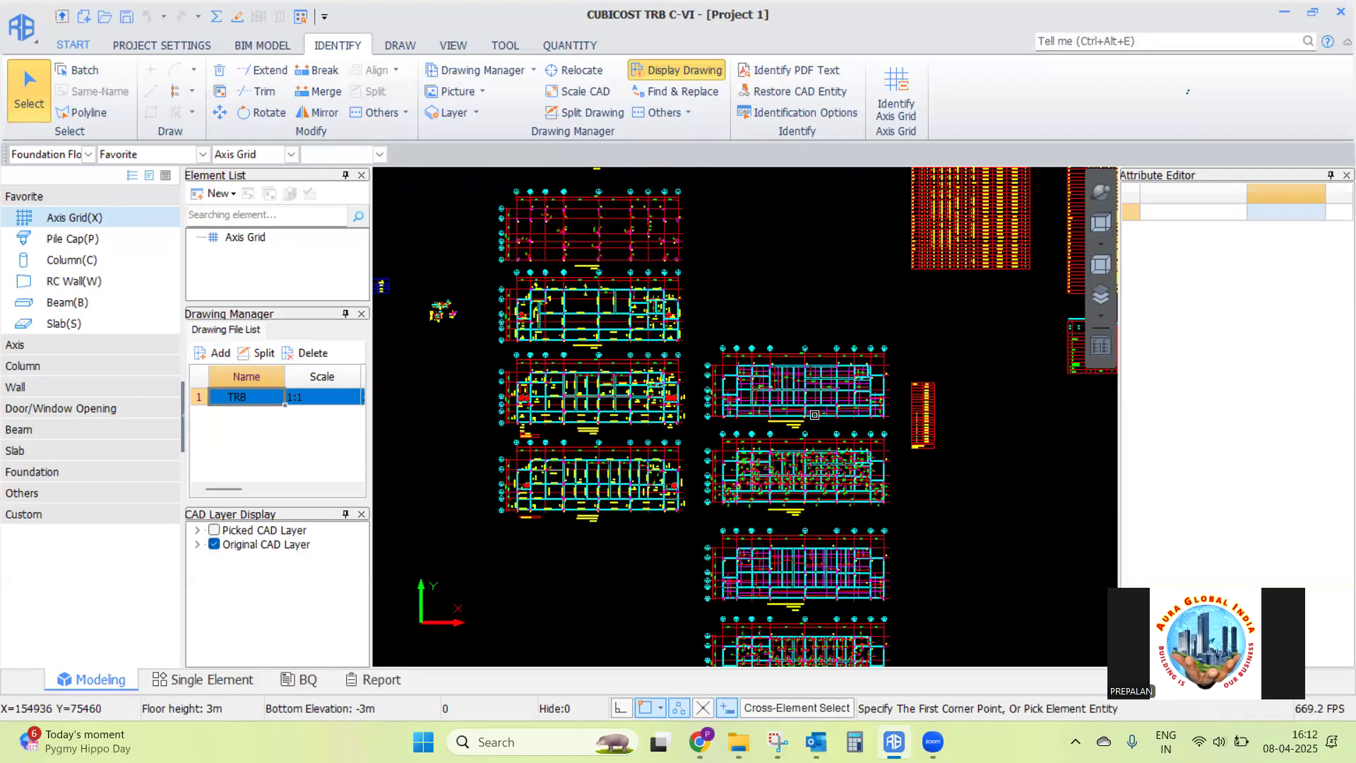
scroll(814, 415, up, 6)
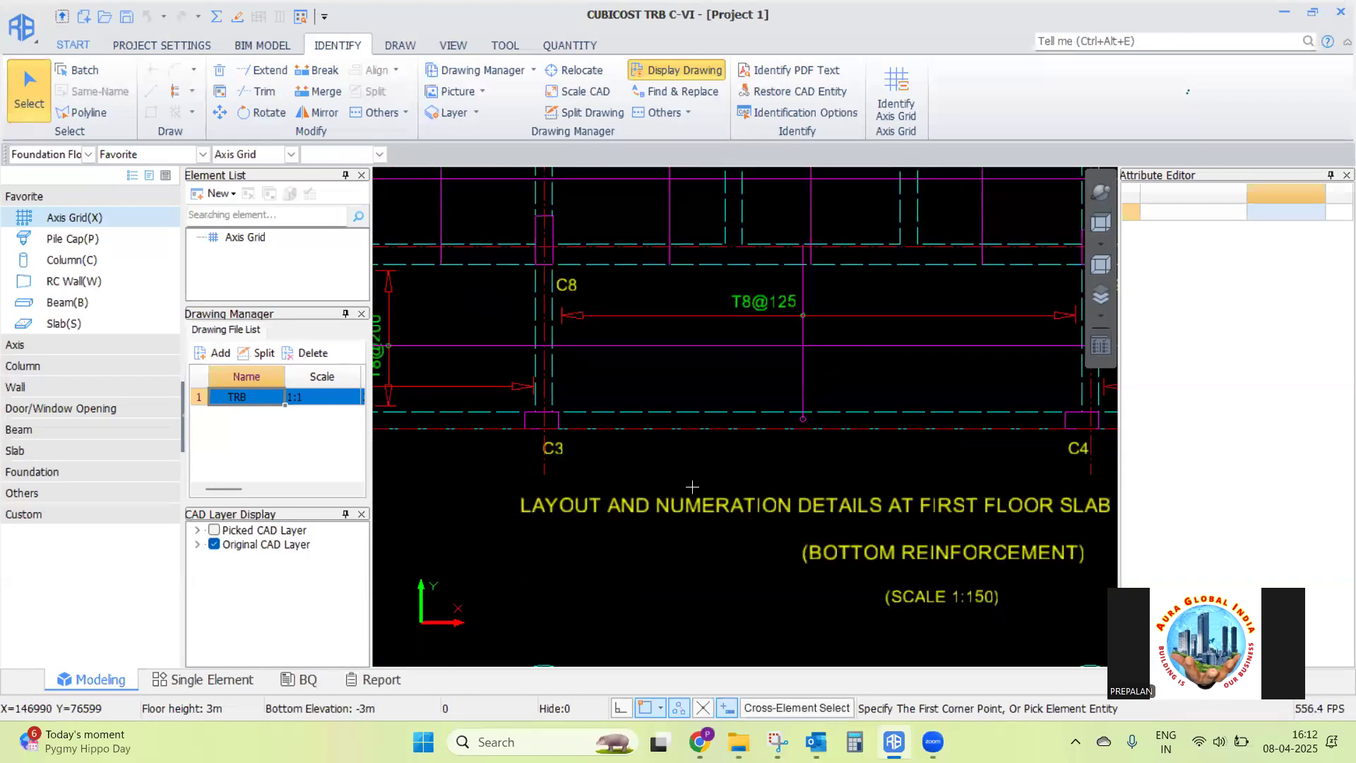
scroll(697, 463, down, 4)
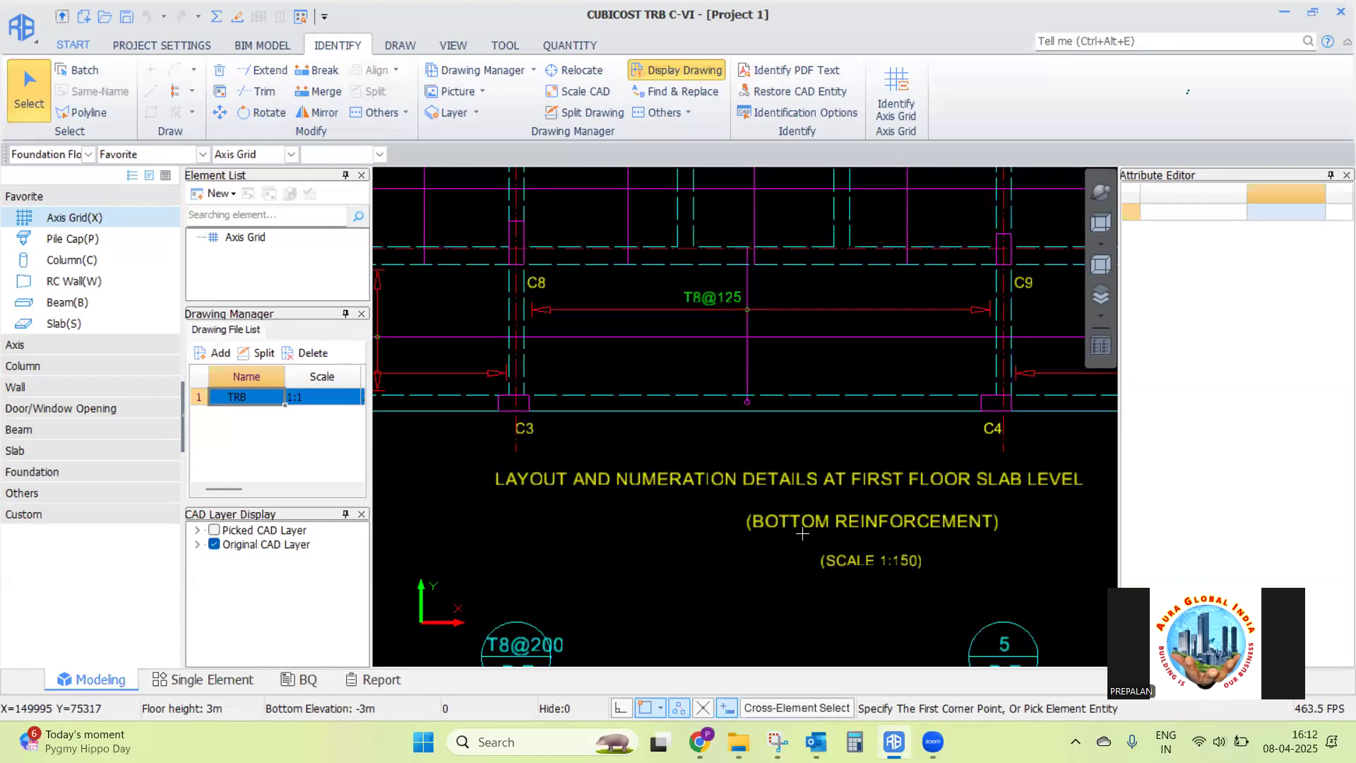
scroll(758, 430, down, 5)
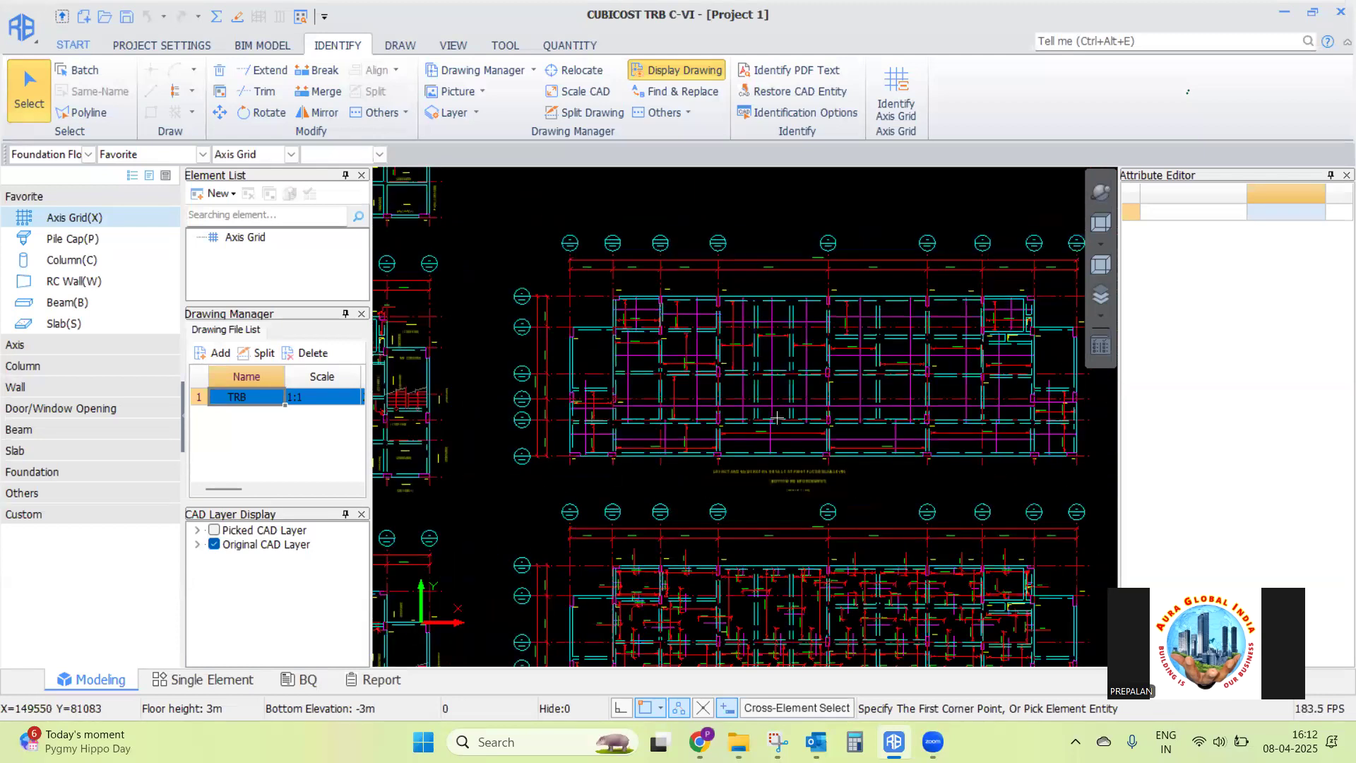
scroll(639, 394, down, 2)
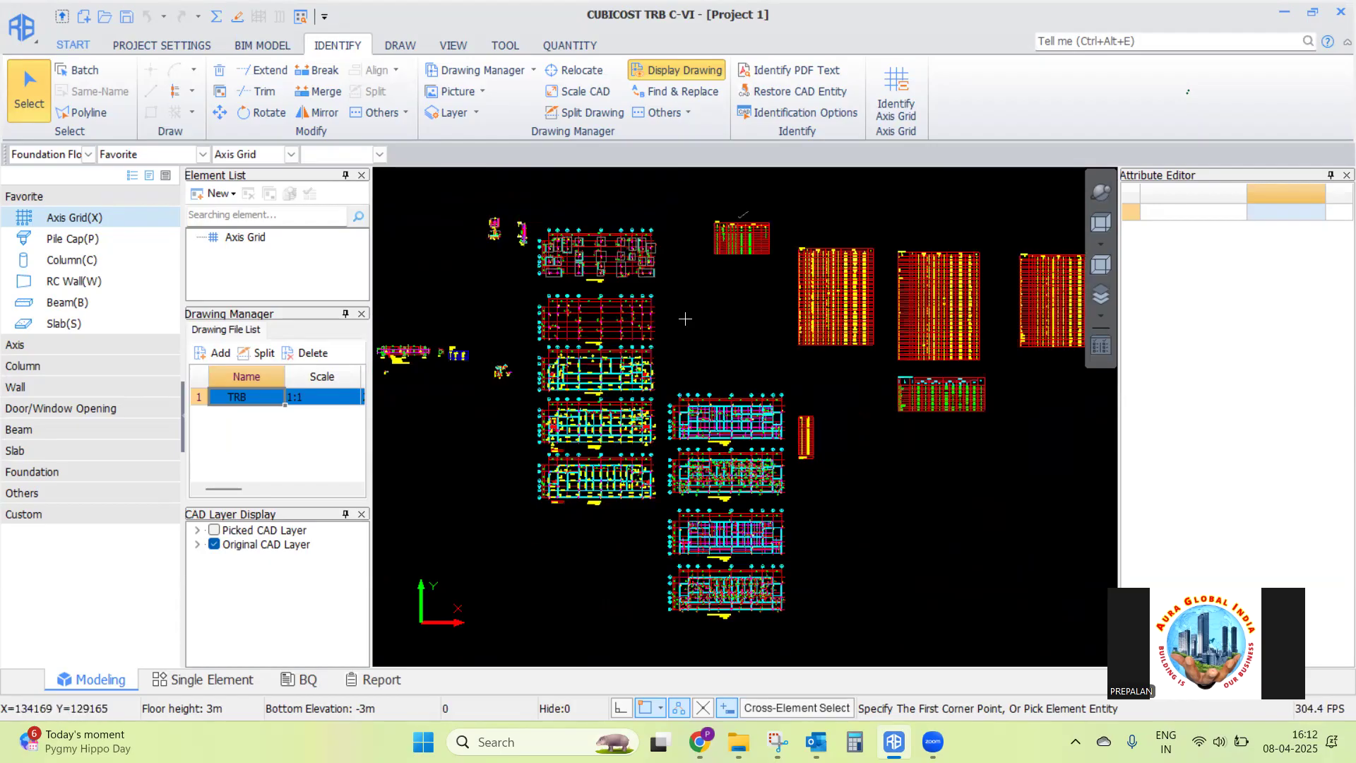
Examine the footing schedule and the plinth beam RC schedule in the imported drawing
scroll(770, 215, up, 6)
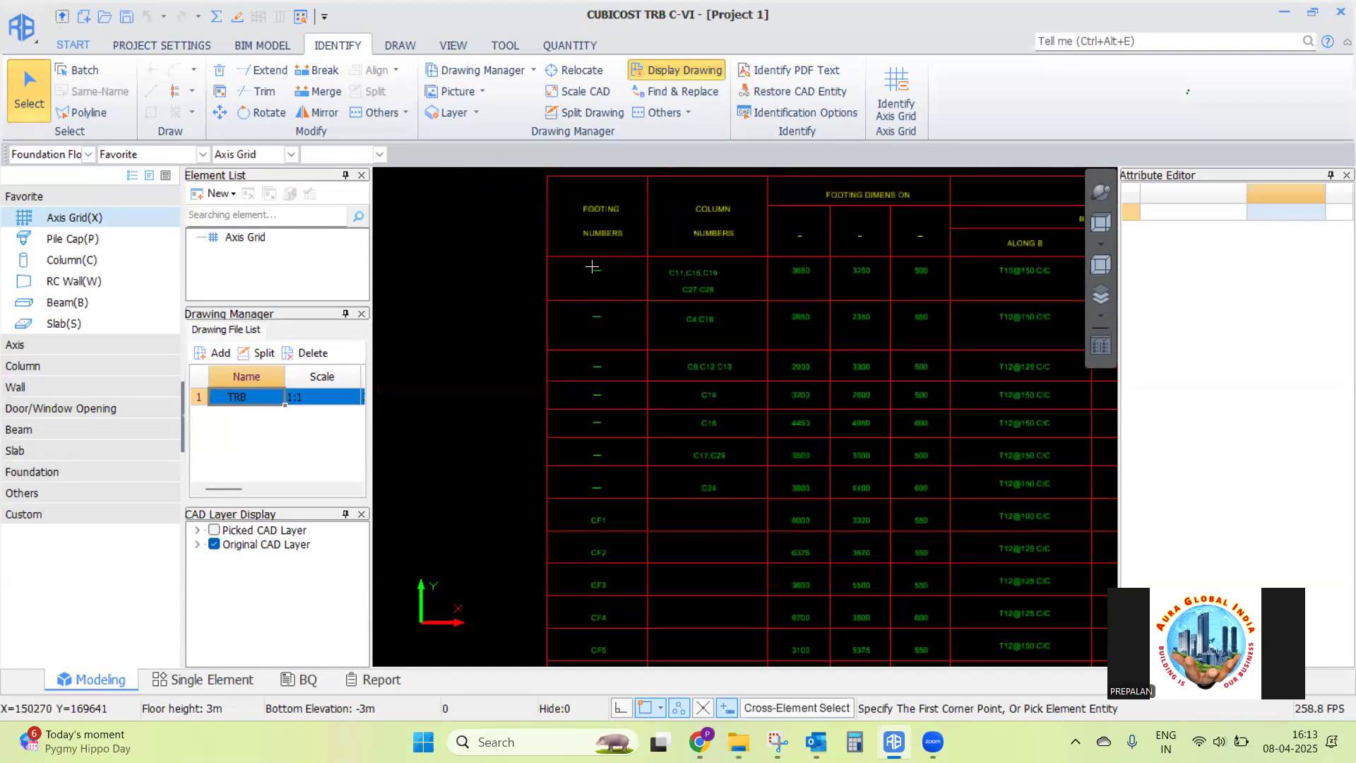
scroll(815, 366, up, 3)
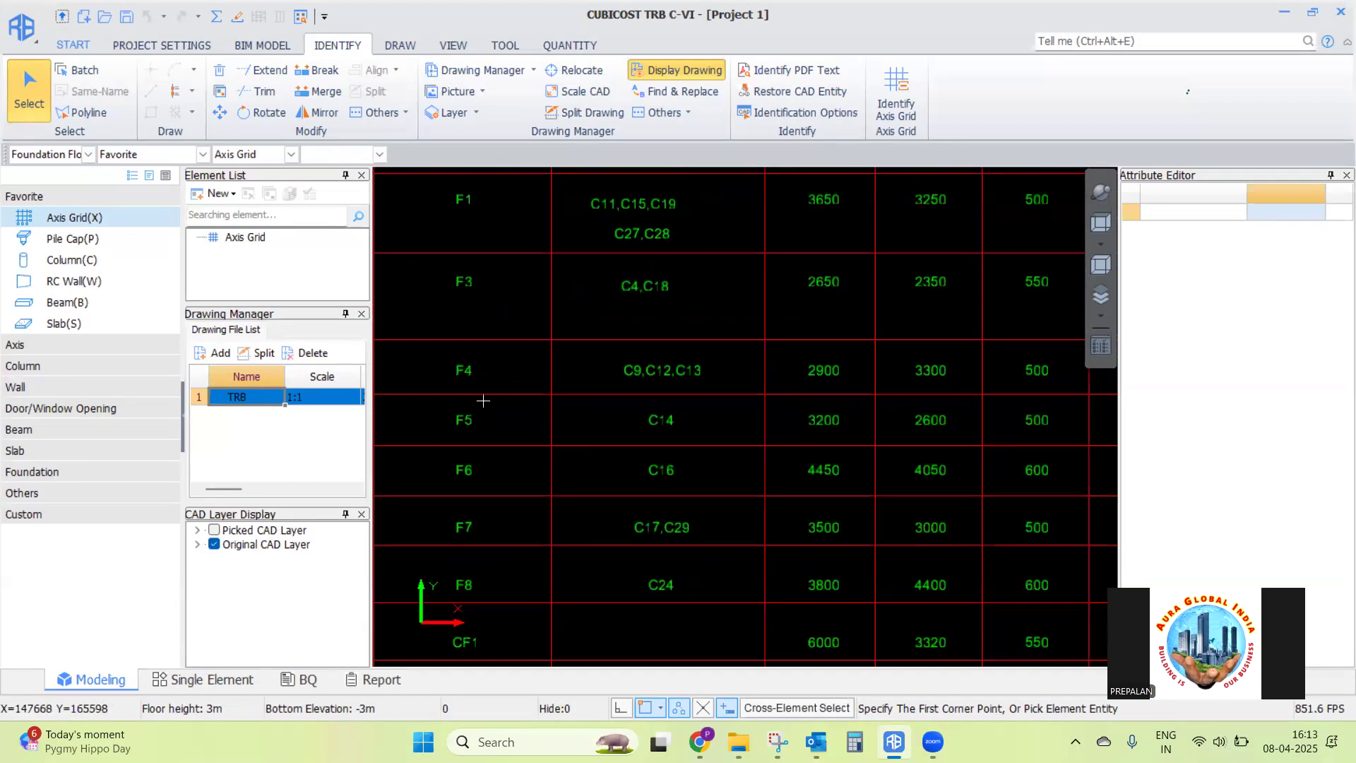
scroll(459, 328, up, 2)
scroll(495, 325, down, 5)
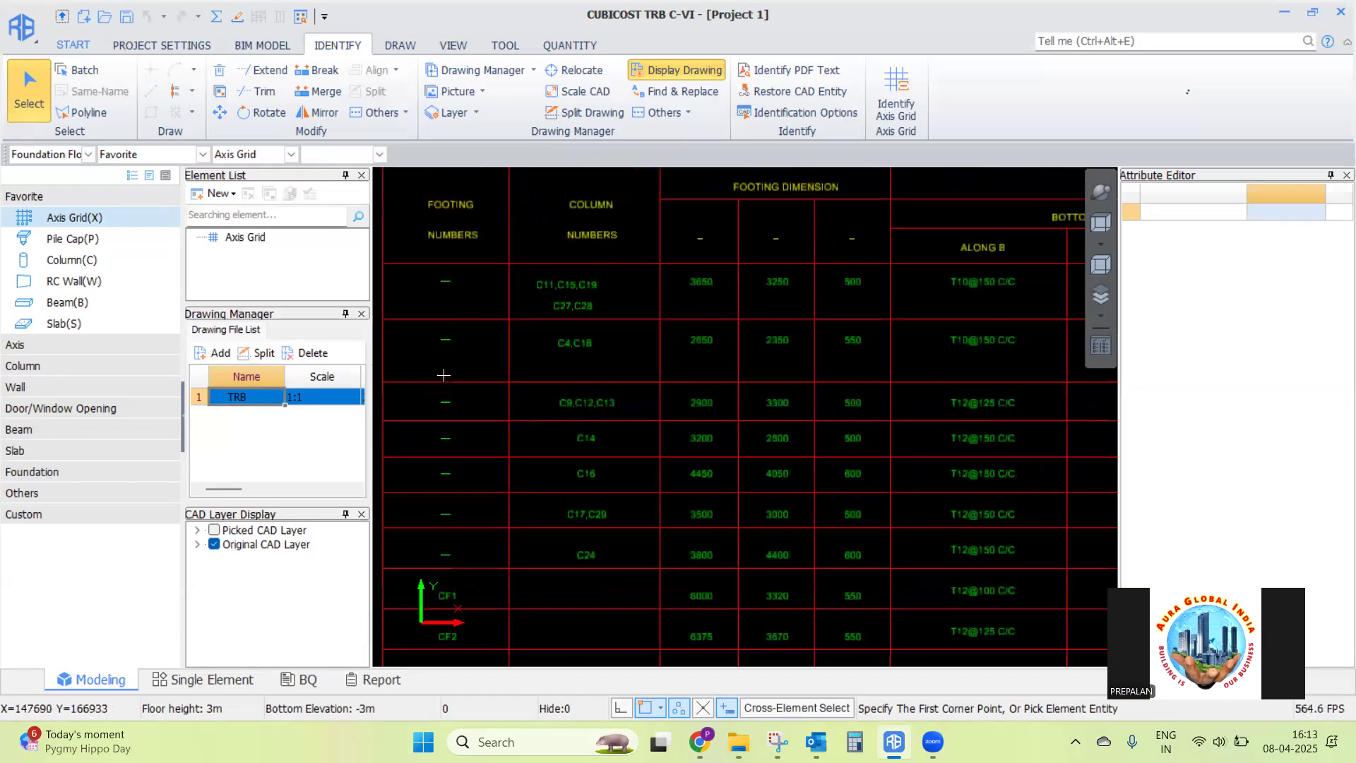
scroll(672, 313, up, 3)
scroll(737, 360, down, 7)
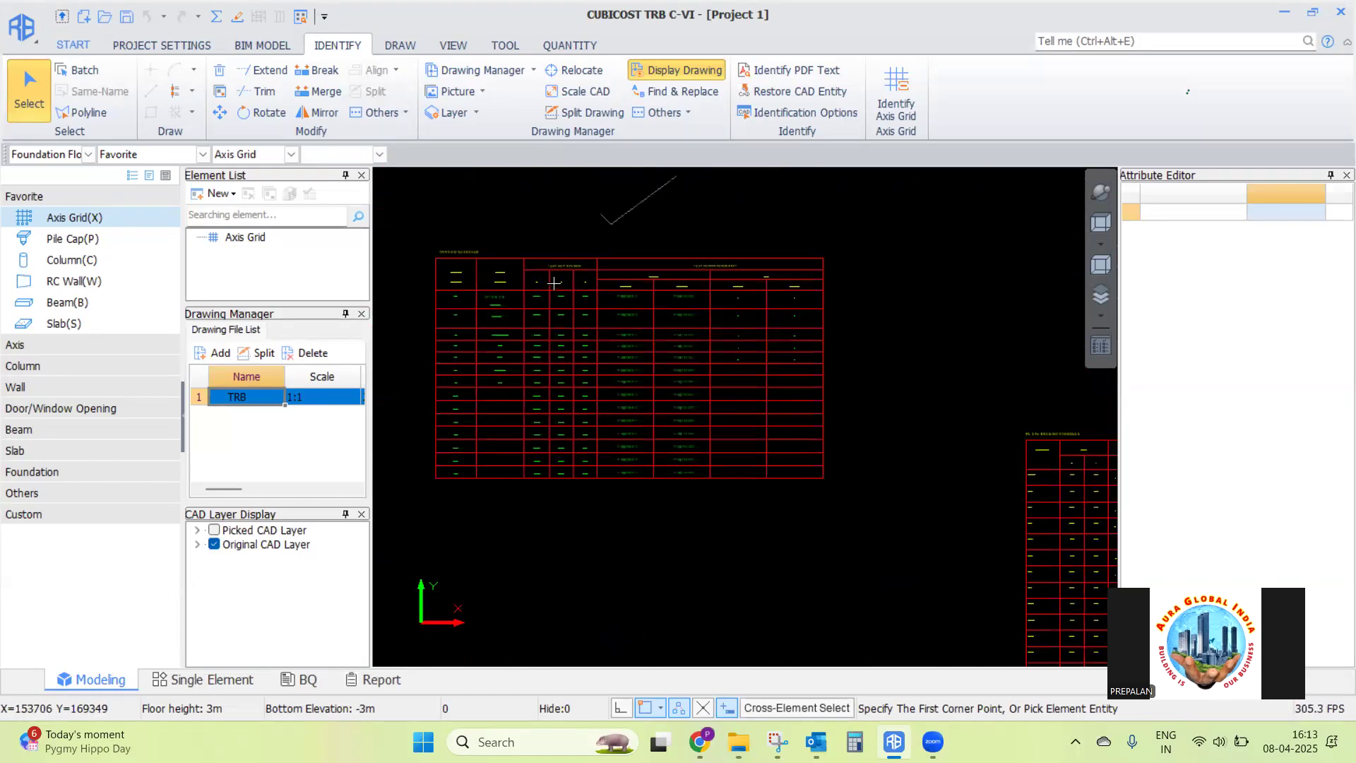
scroll(471, 260, up, 6)
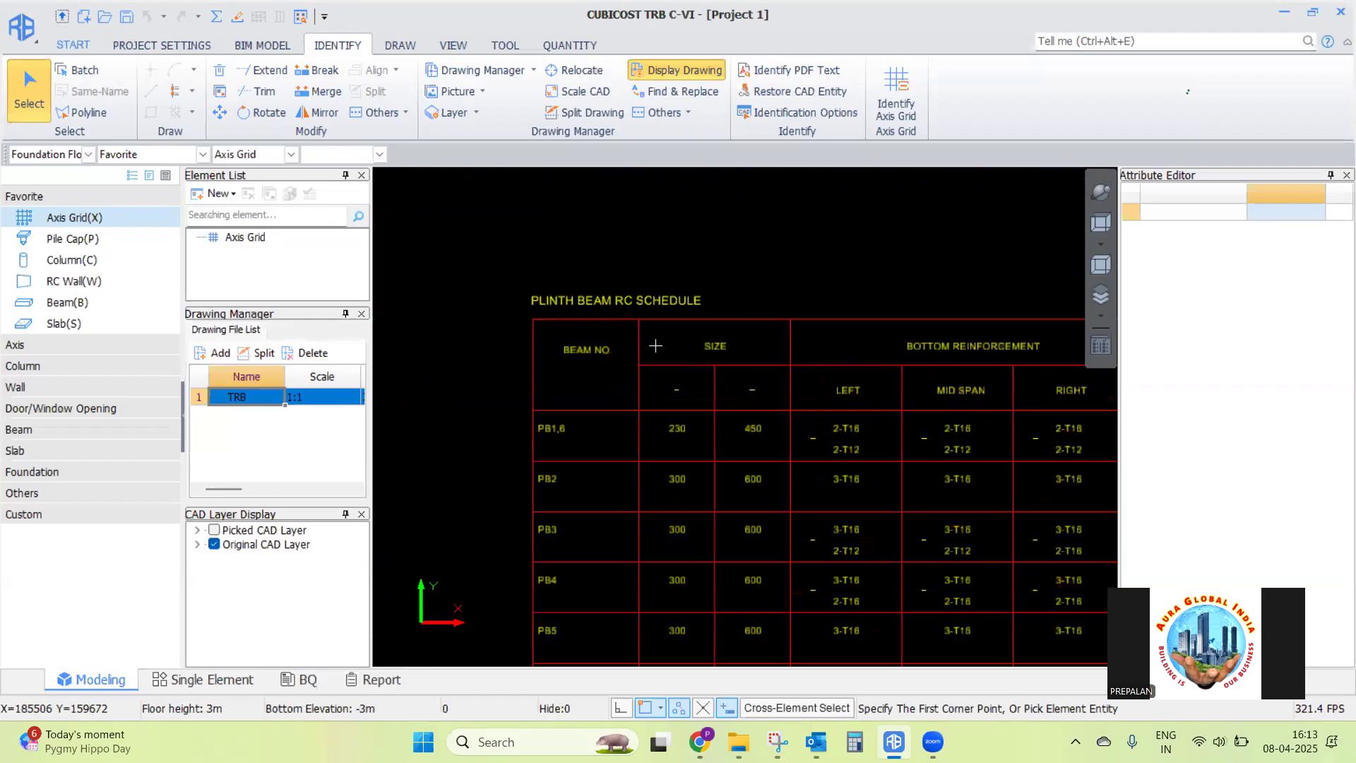
scroll(470, 260, down, 2)
scroll(820, 368, up, 3)
scroll(654, 339, down, 3)
scroll(654, 339, down, 3)
scroll(671, 353, up, 2)
scroll(688, 368, down, 3)
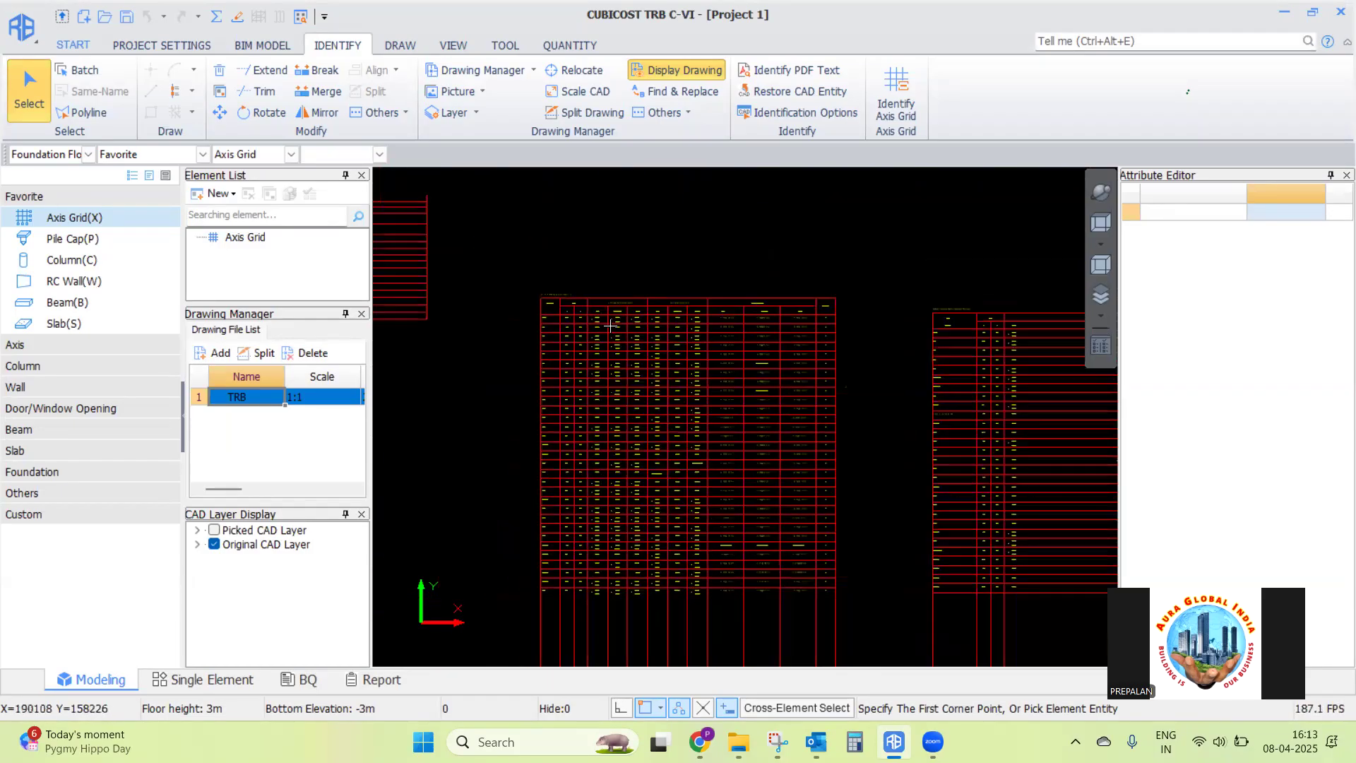
scroll(593, 318, down, 3)
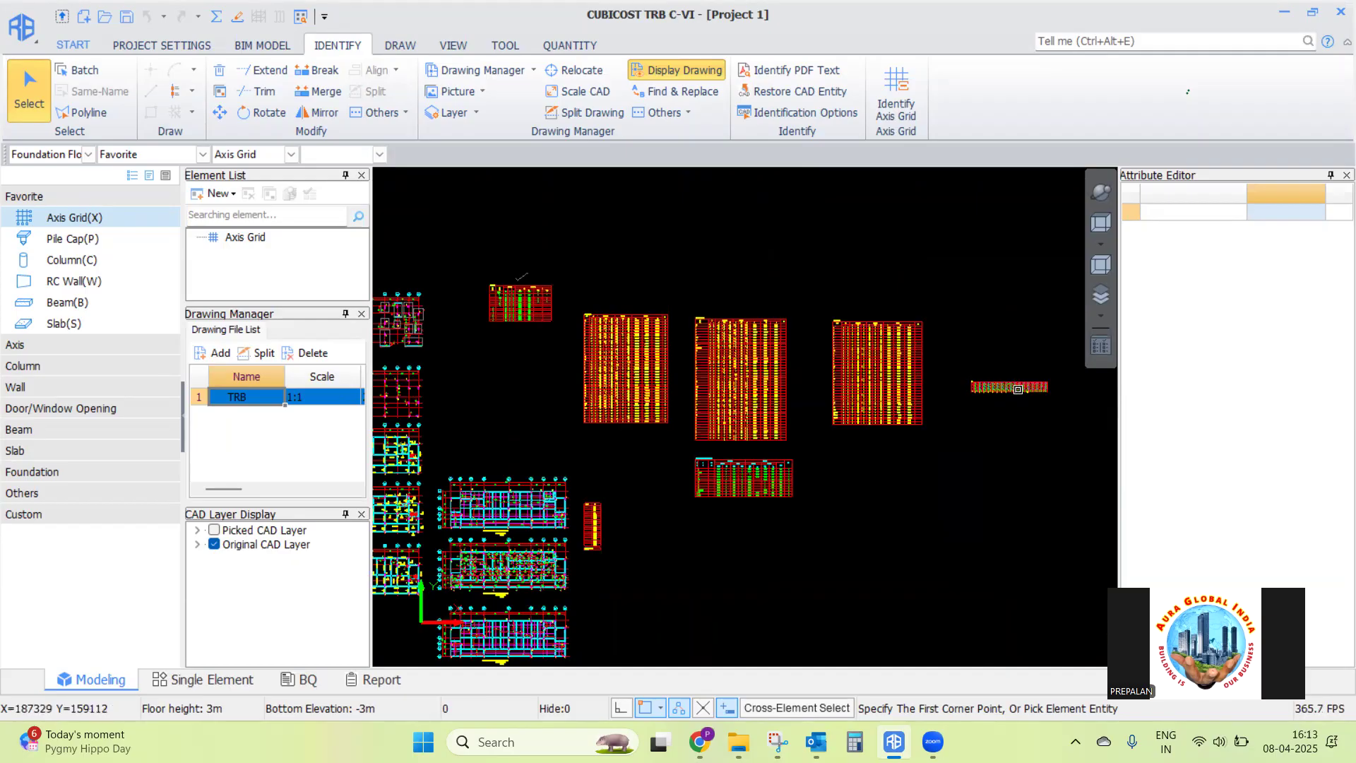
Examine the column schedule's section details, link spacings and column numbers for each floor range
scroll(1018, 389, up, 5)
scroll(597, 465, up, 5)
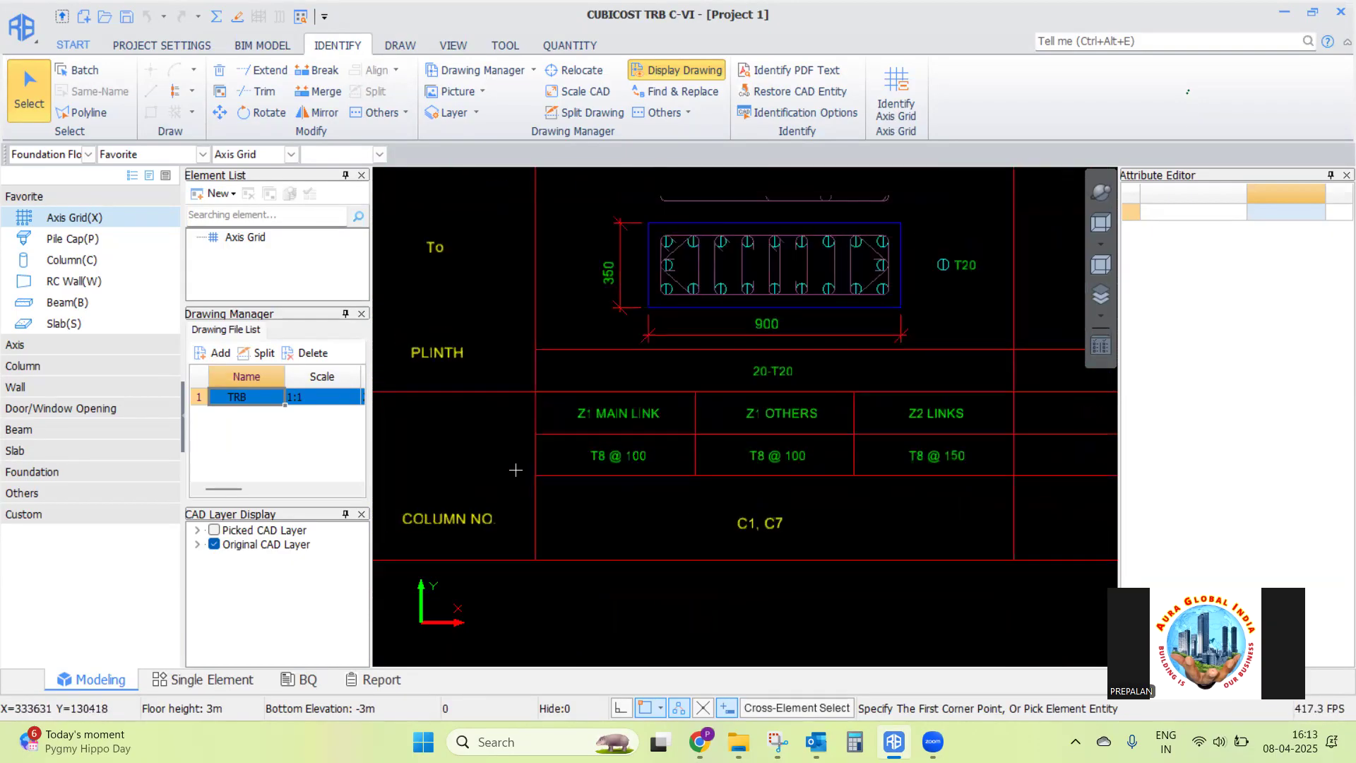
scroll(516, 469, down, 3)
scroll(578, 359, up, 1)
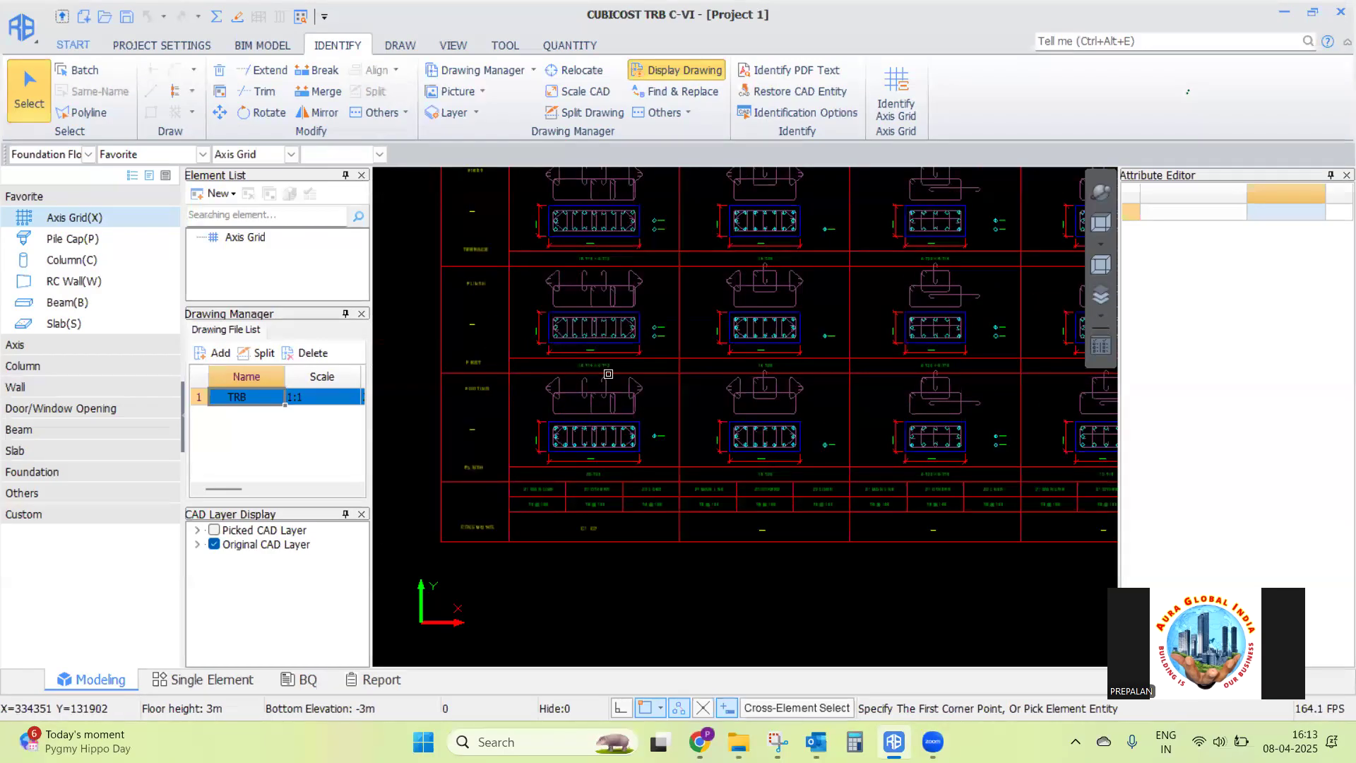
scroll(575, 389, down, 1)
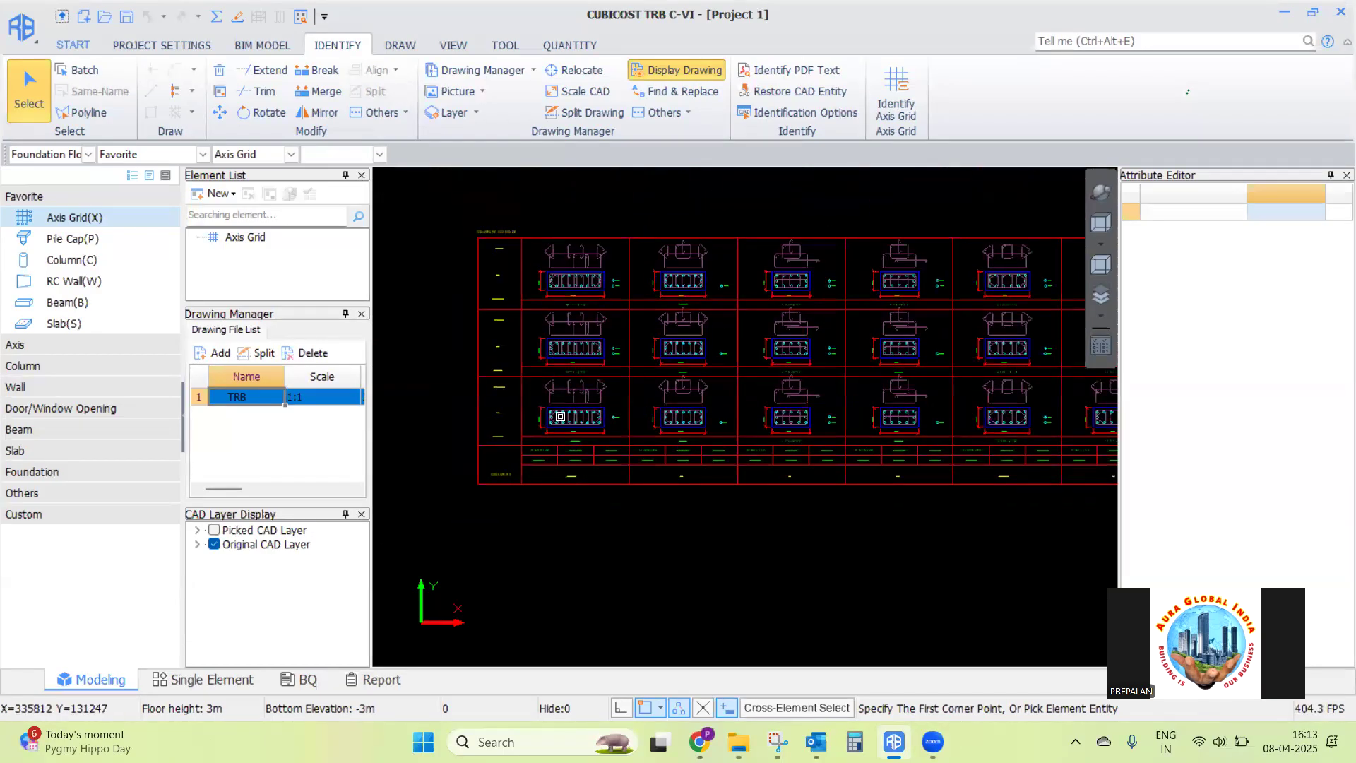
scroll(558, 420, up, 1)
scroll(555, 424, up, 2)
scroll(548, 432, down, 2)
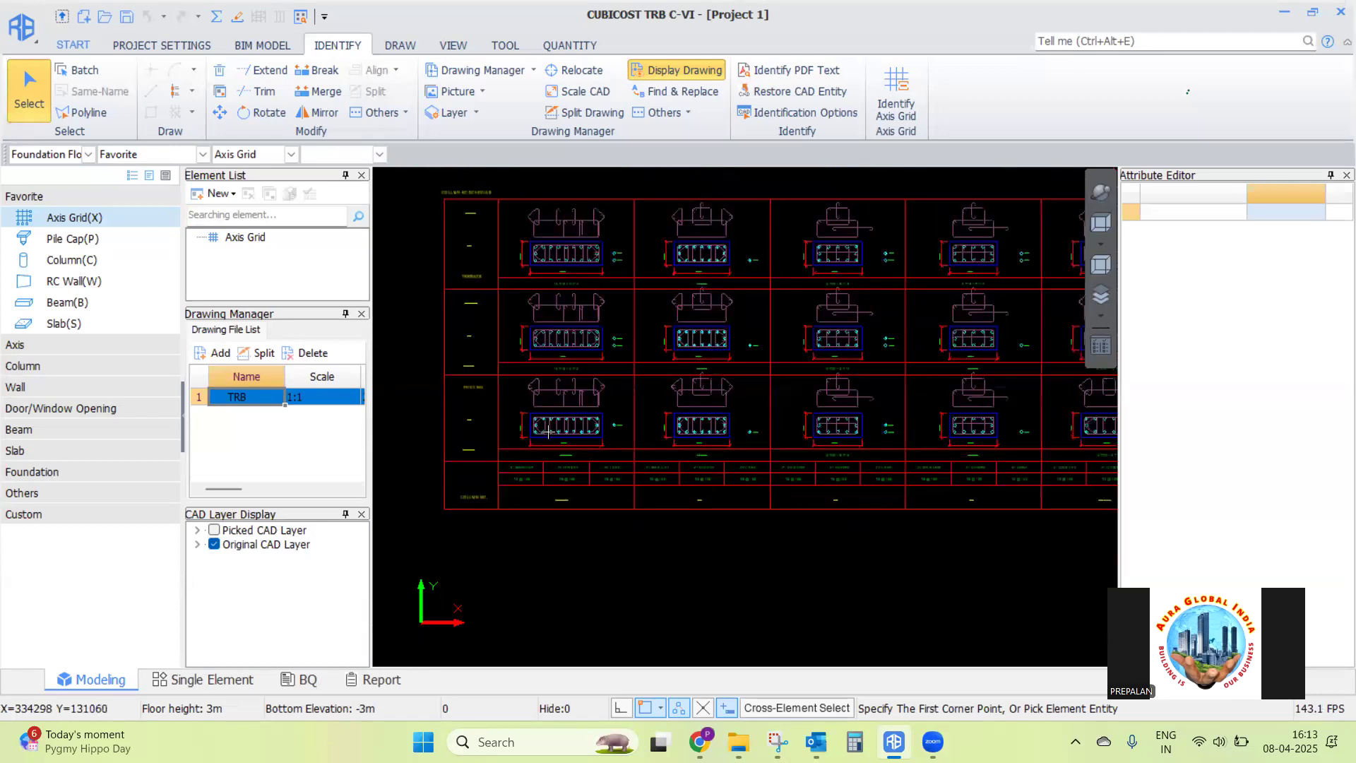
scroll(520, 395, up, 1)
scroll(541, 525, up, 3)
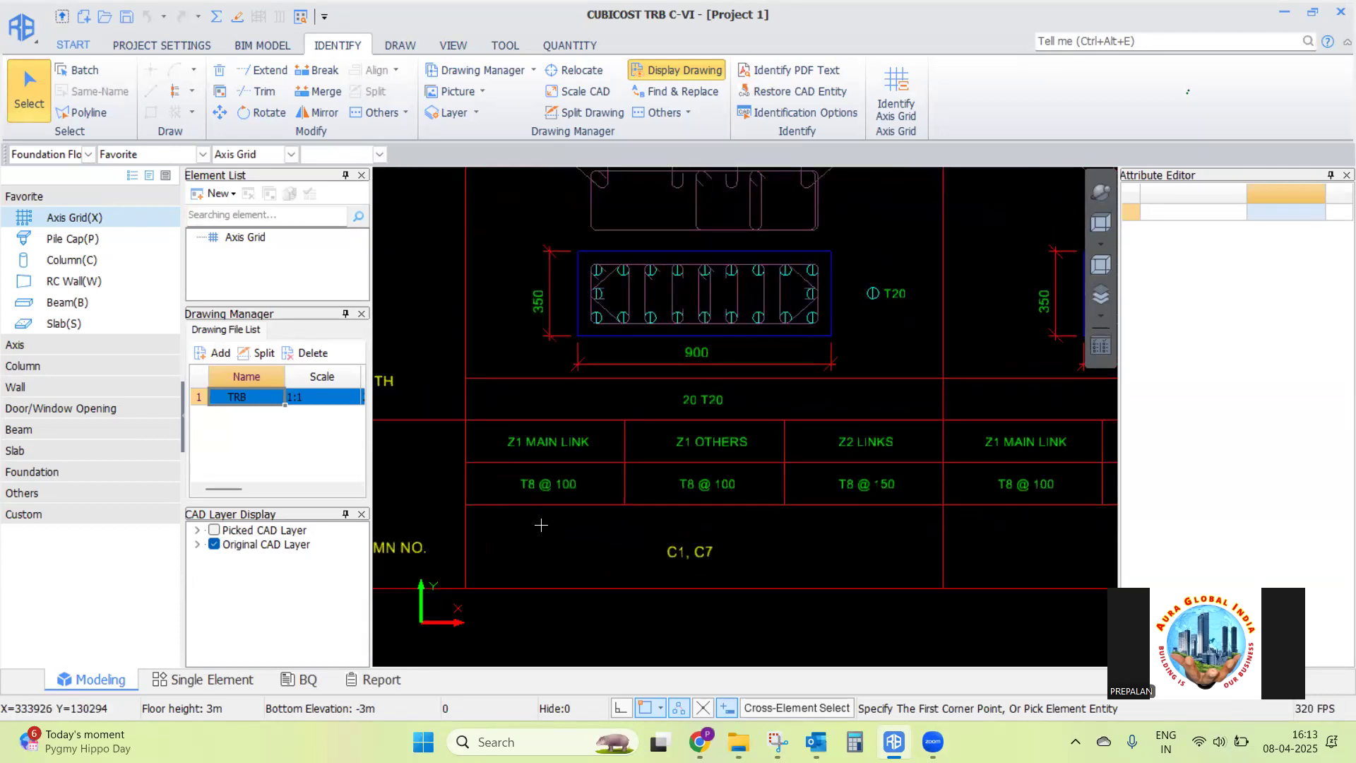
scroll(544, 525, down, 2)
scroll(542, 522, down, 3)
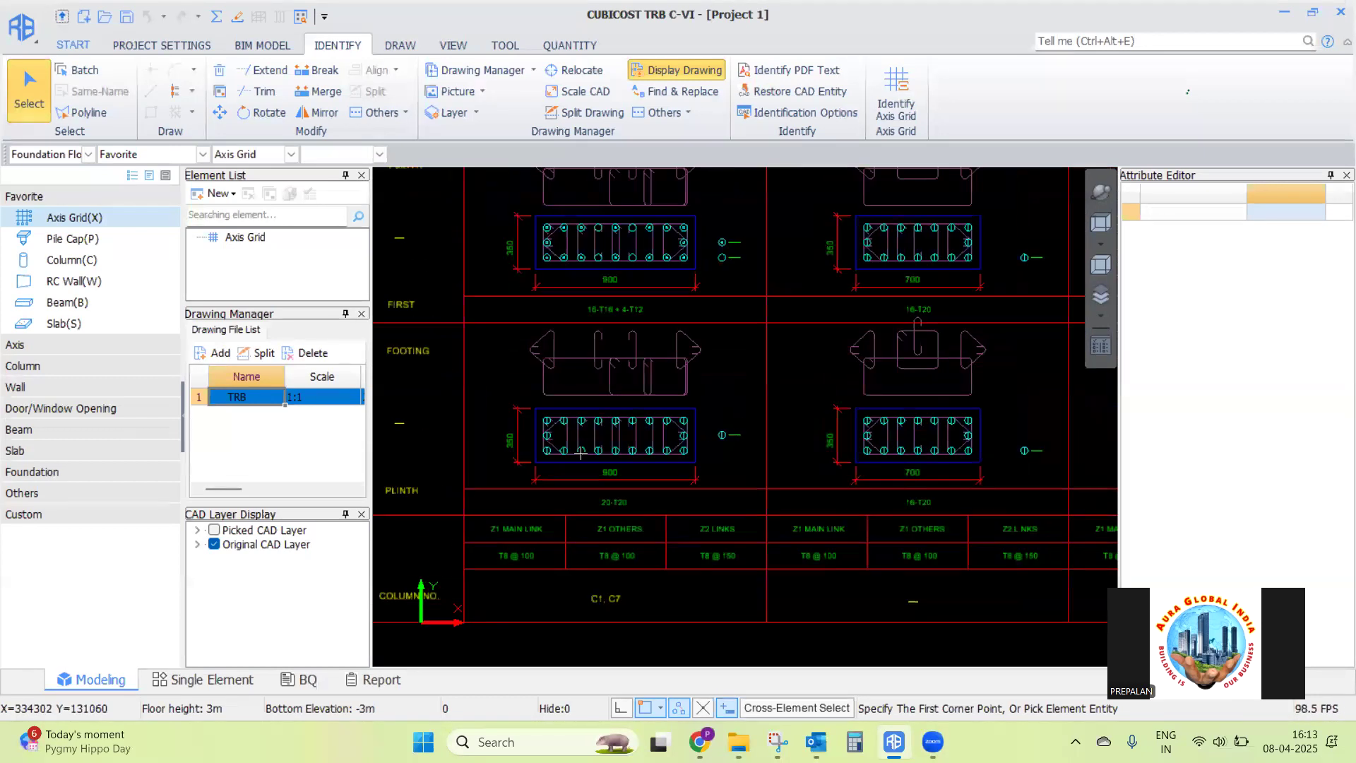
scroll(718, 452, up, 3)
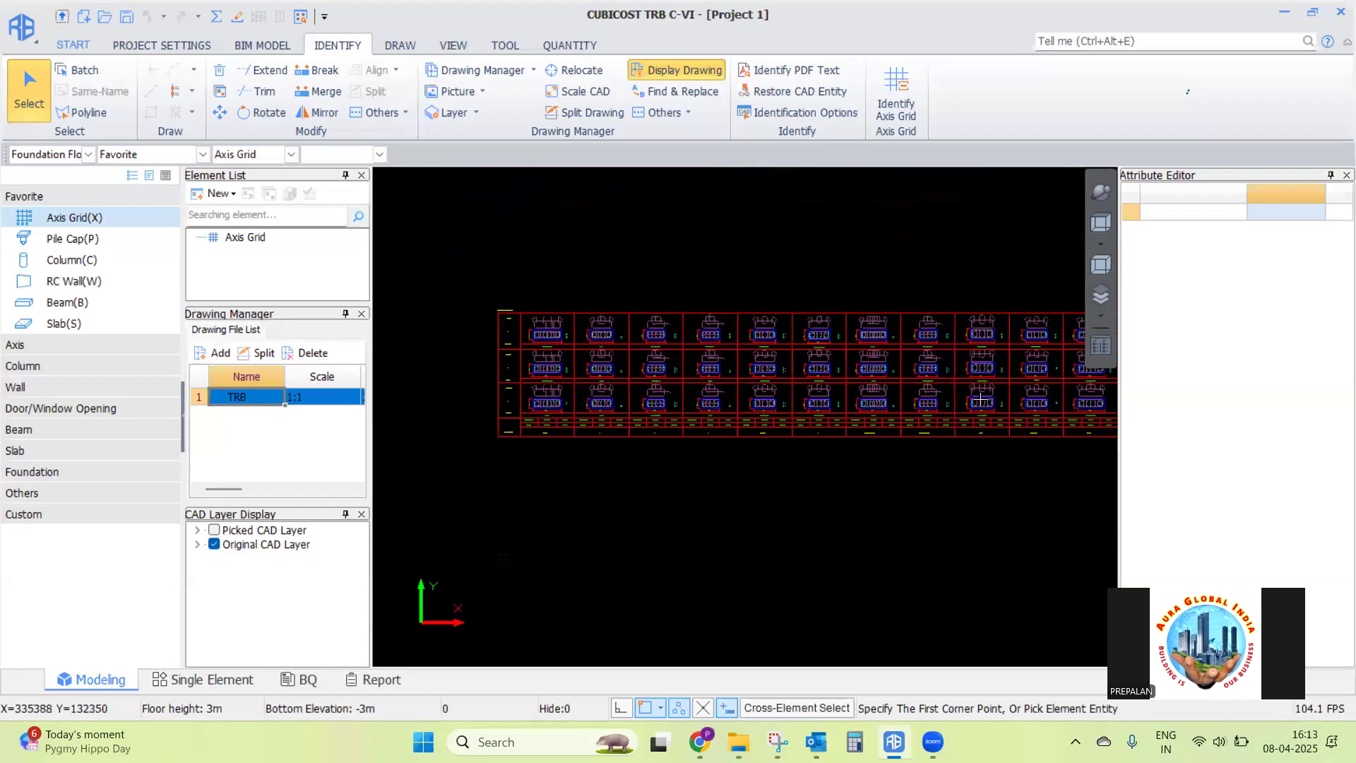
scroll(787, 353, down, 4)
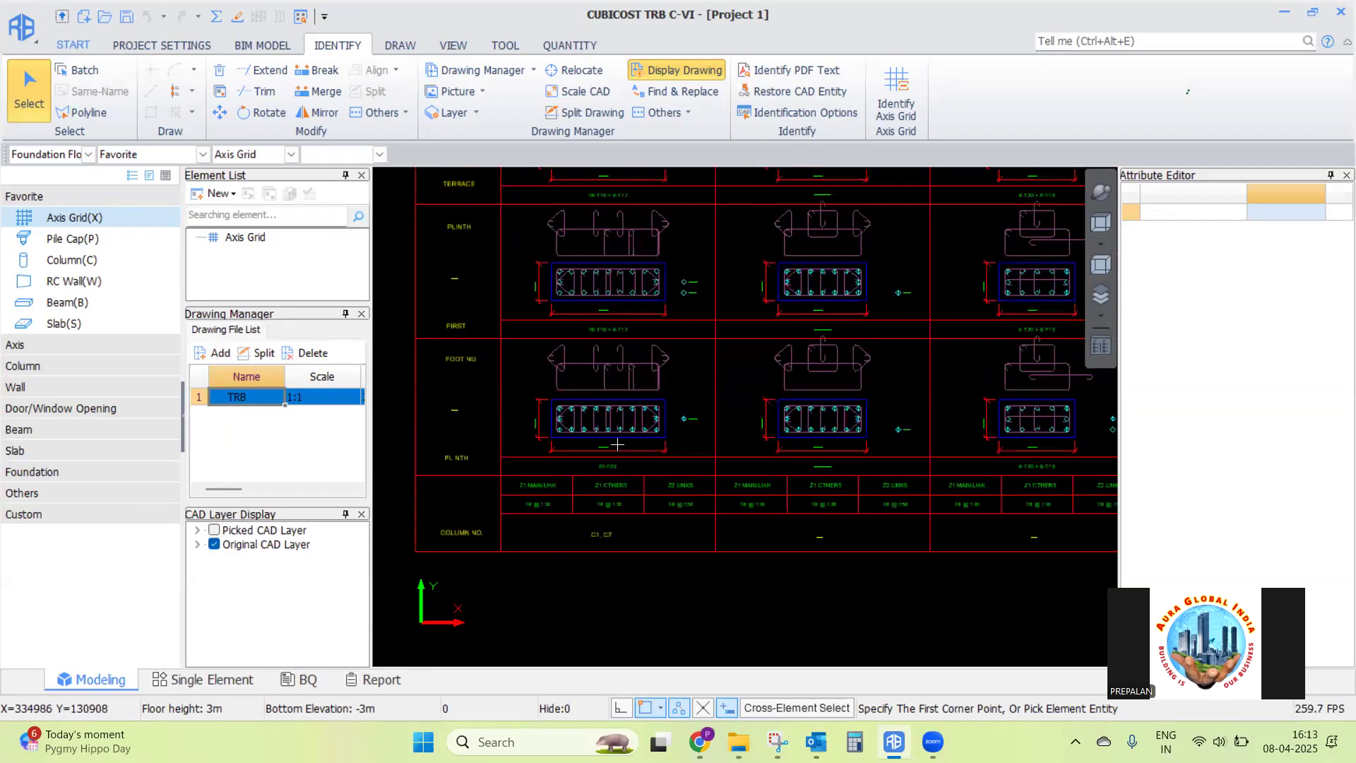
Examine the footings and grid dimensions in the foundation layout plan
scroll(788, 353, down, 4)
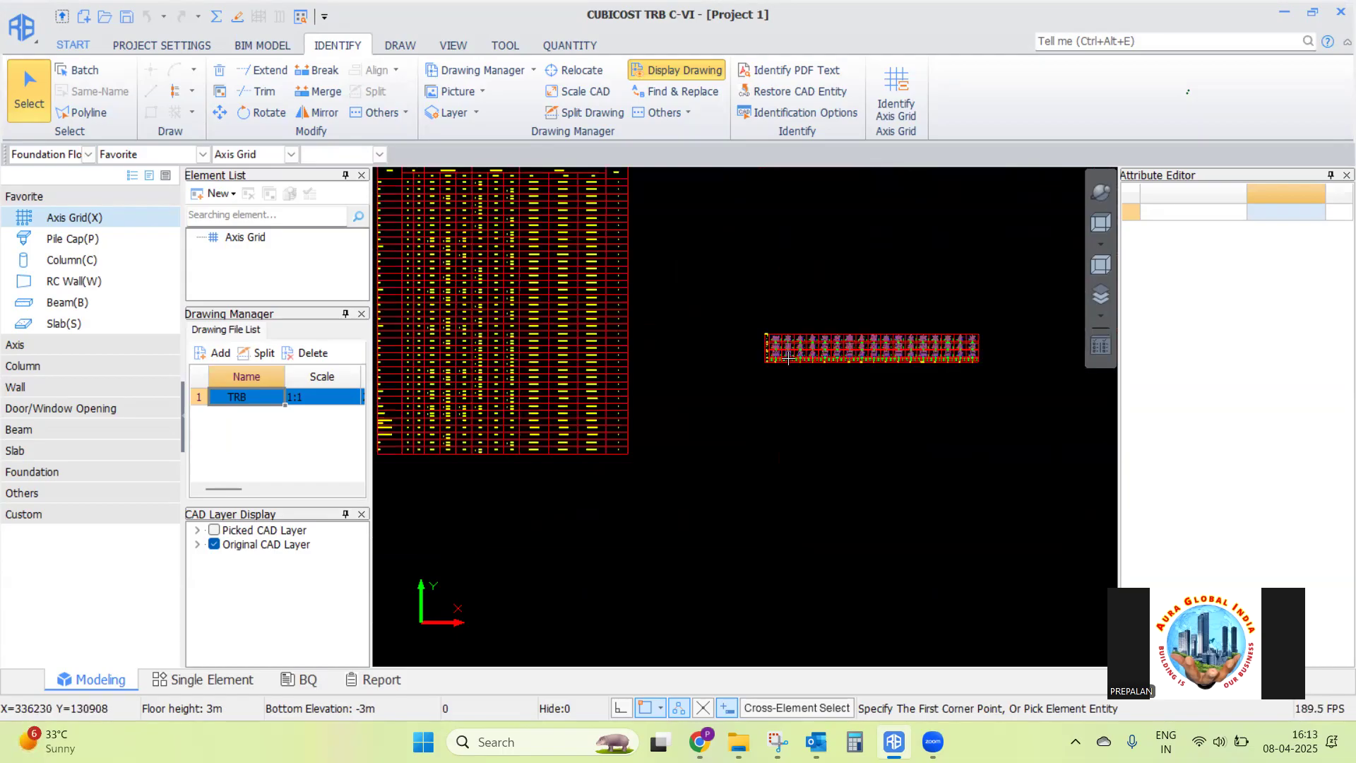
scroll(640, 420, up, 2)
scroll(640, 420, up, 5)
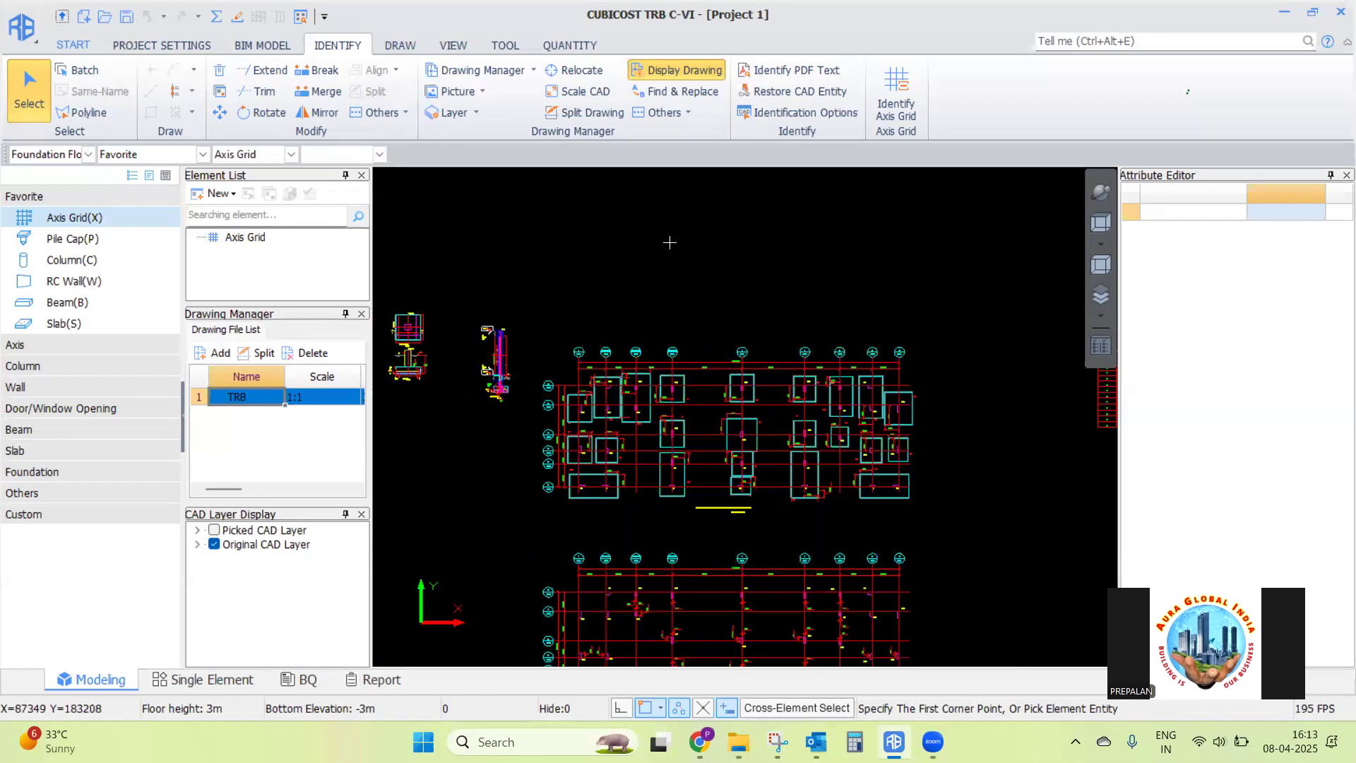
scroll(594, 318, up, 5)
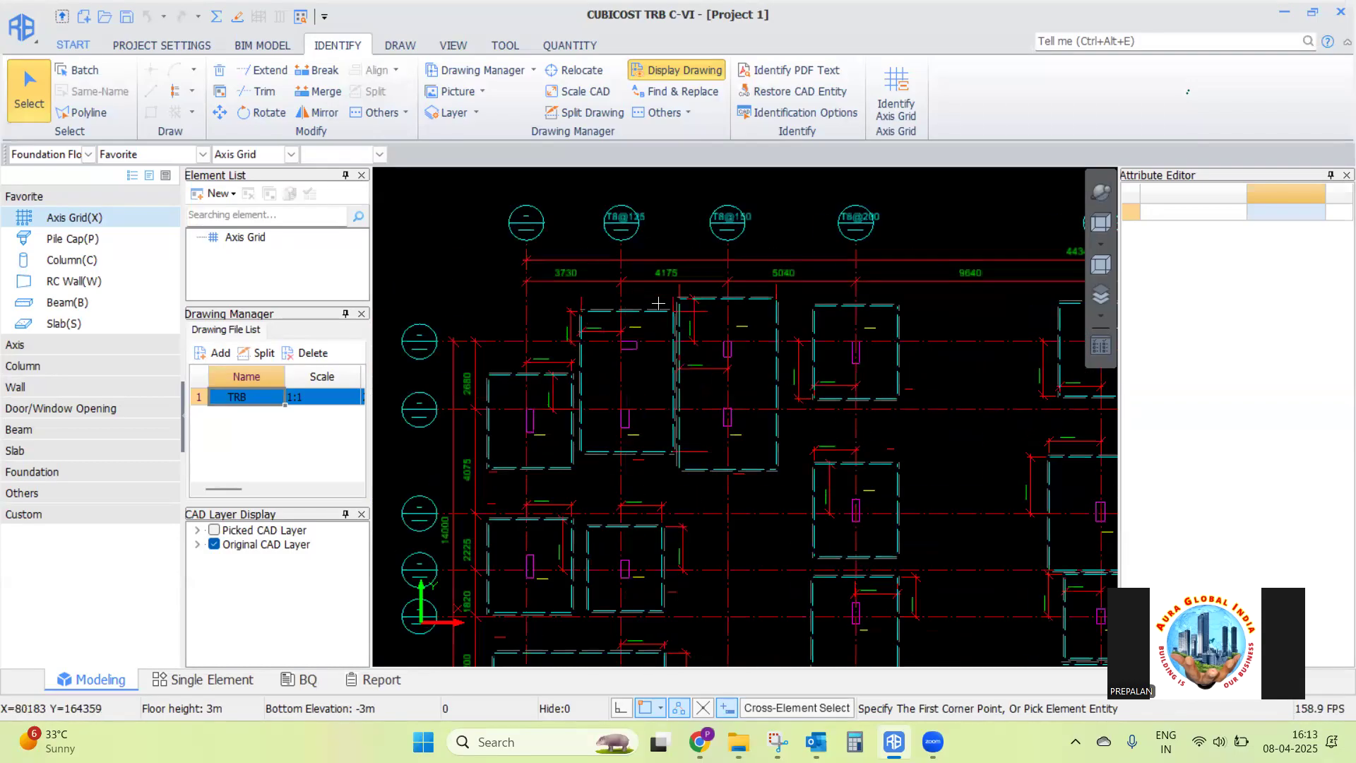
scroll(564, 269, up, 2)
scroll(594, 287, down, 7)
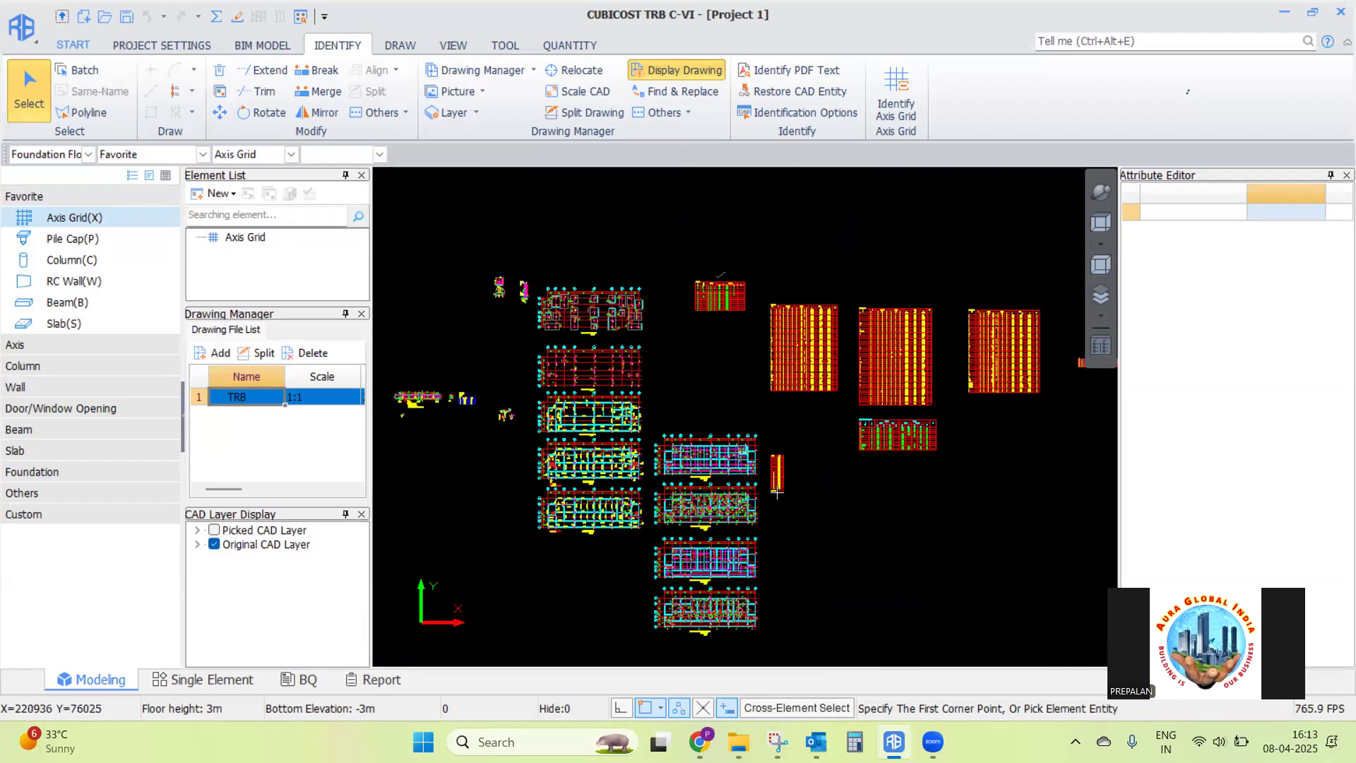
Examine the reinforcement schedule beside the slab layouts, matching each reference number to its bar diameter and spacing
scroll(778, 488, up, 3)
scroll(764, 450, up, 5)
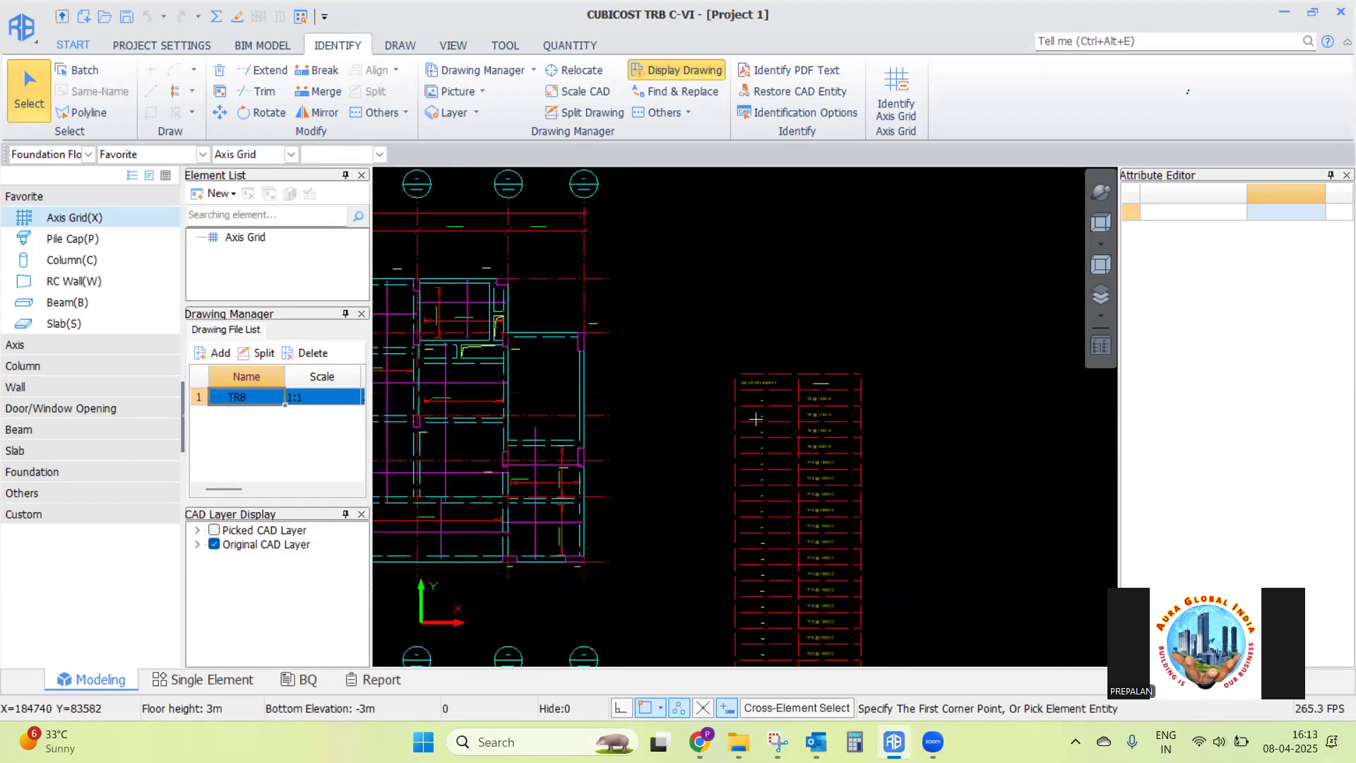
scroll(668, 289, down, 2)
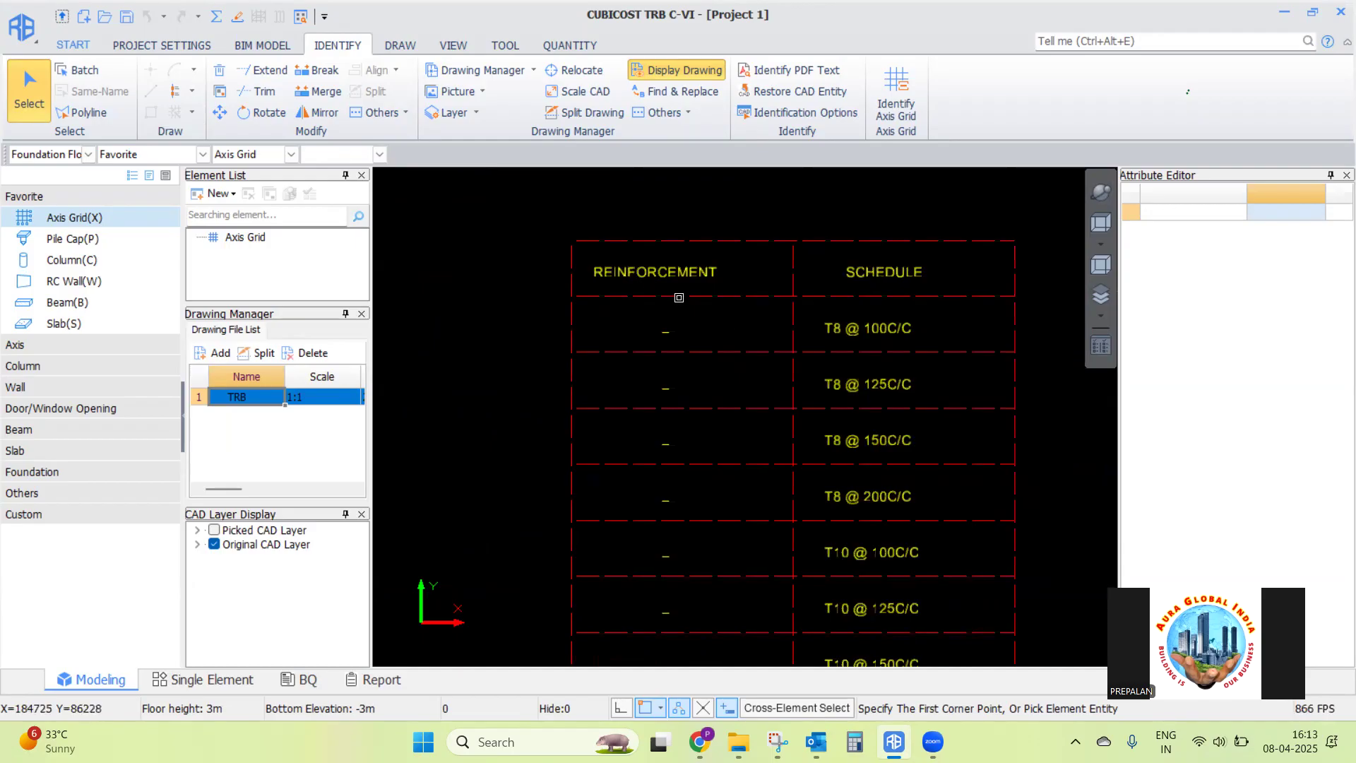
scroll(664, 283, up, 2)
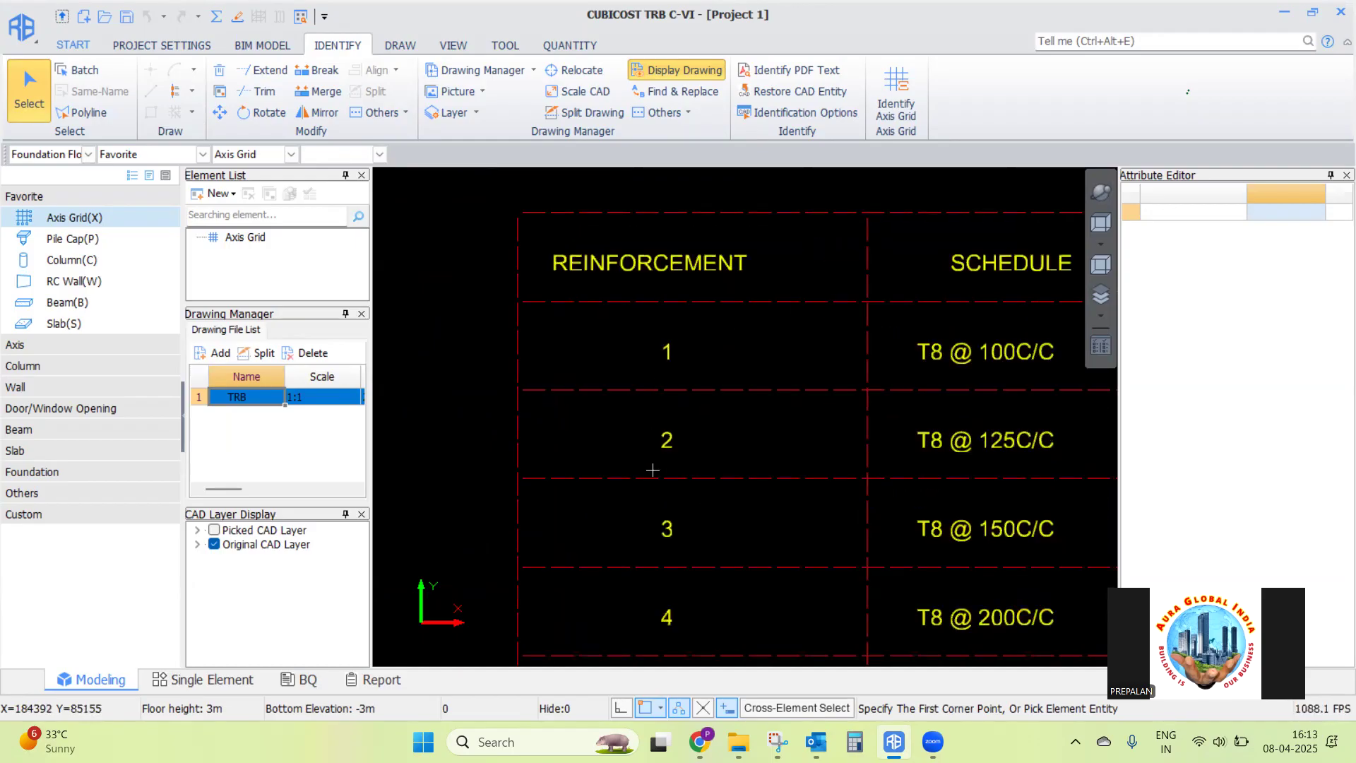
scroll(678, 445, down, 3)
scroll(605, 378, up, 2)
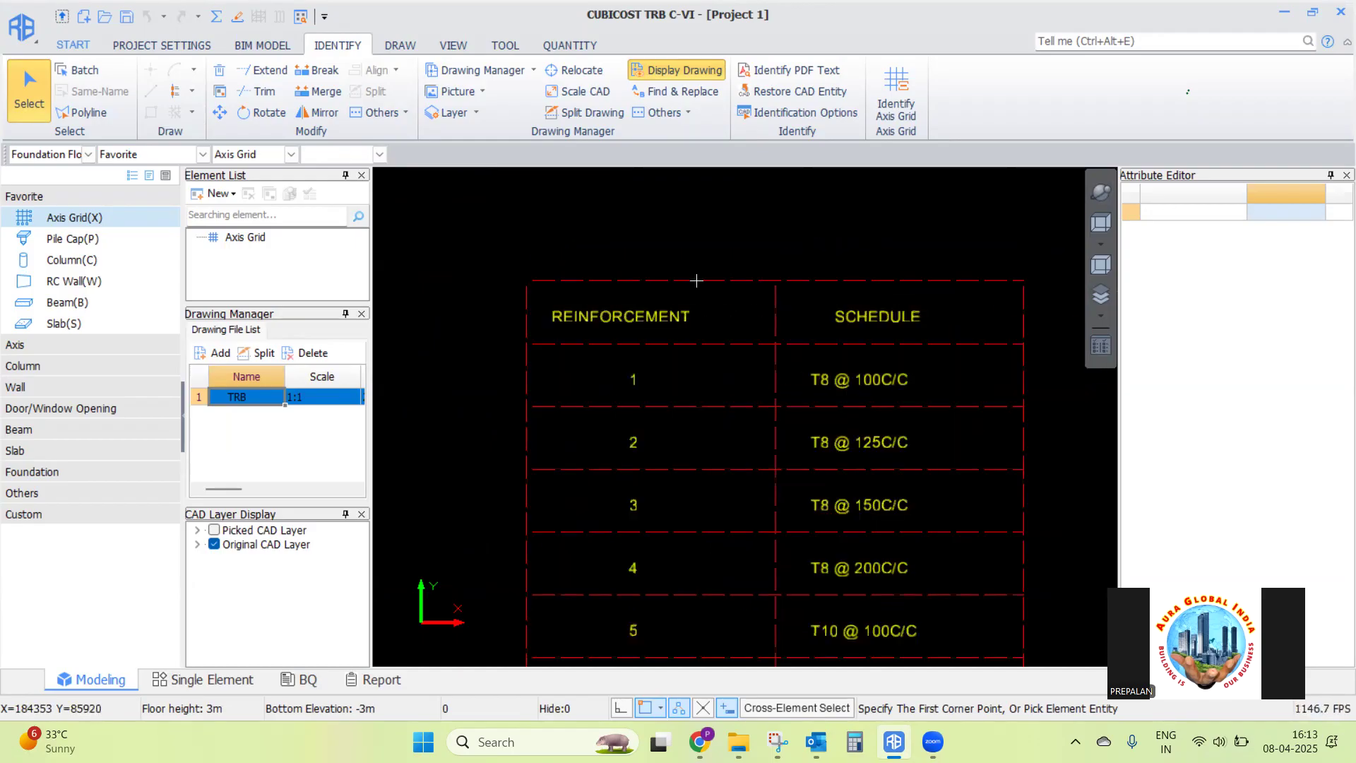
scroll(733, 382, up, 1)
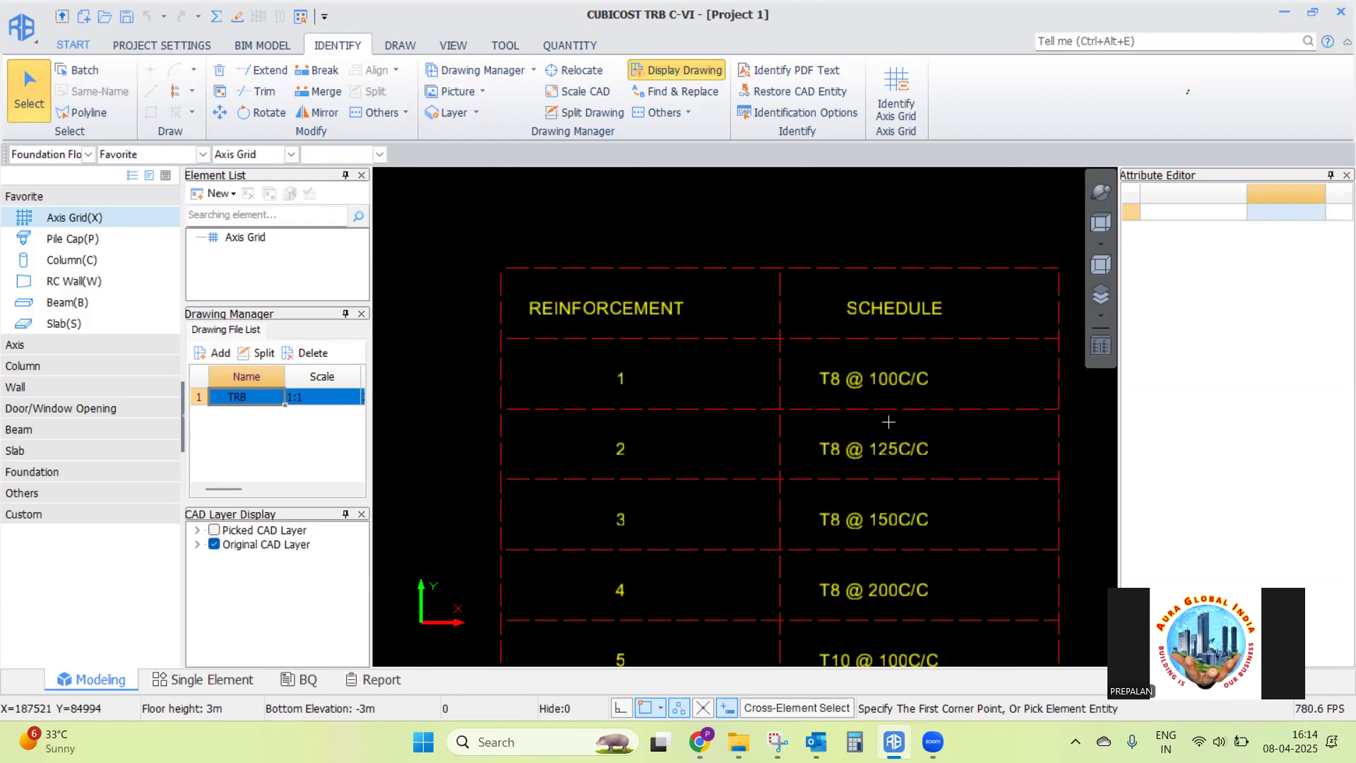
scroll(889, 422, down, 5)
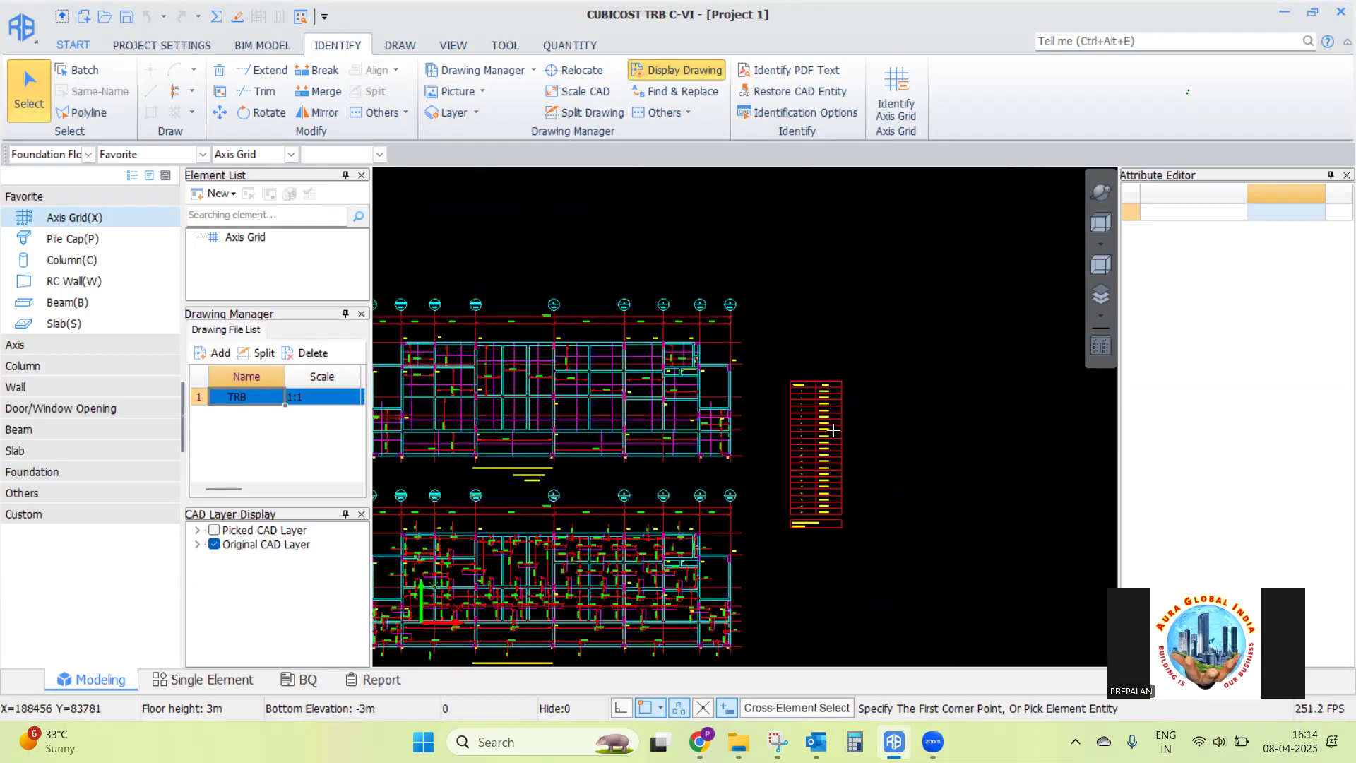
scroll(827, 426, up, 5)
scroll(827, 426, up, 4)
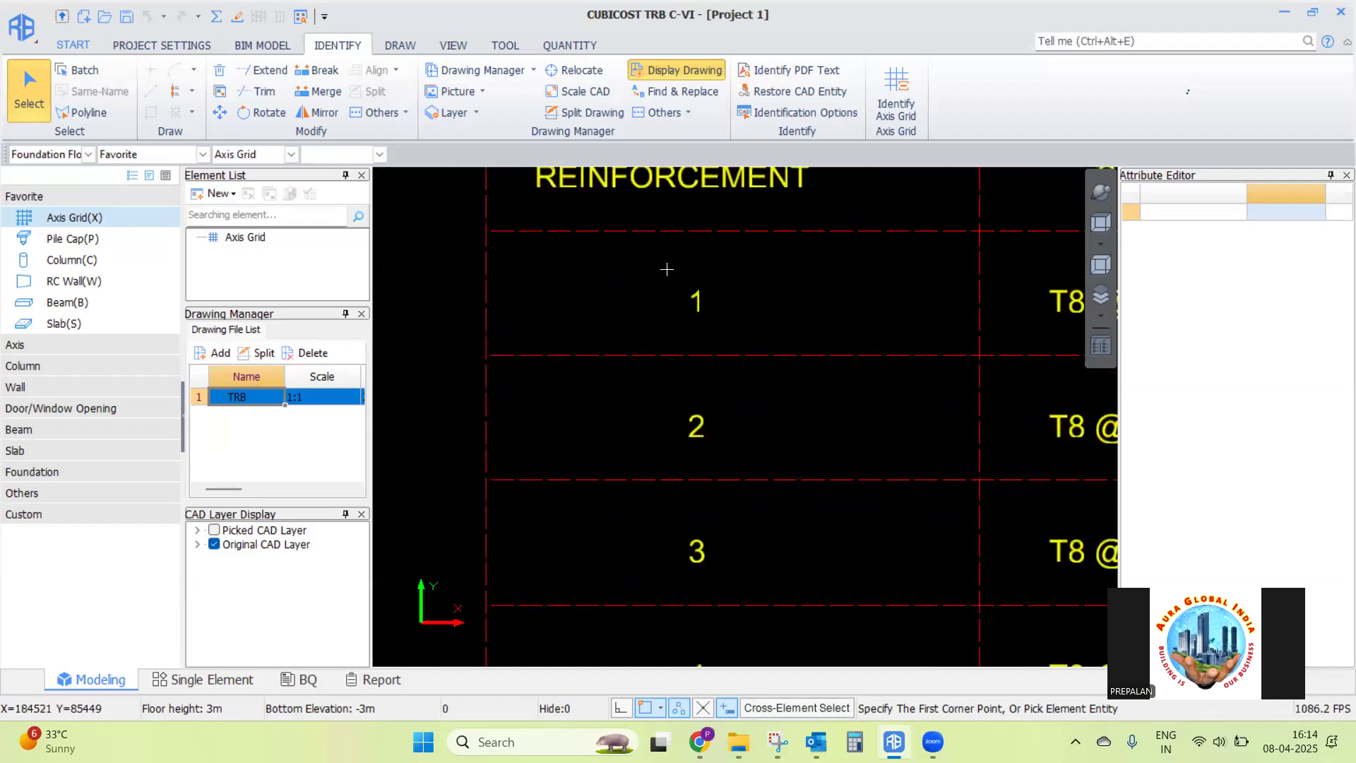
scroll(720, 273, down, 4)
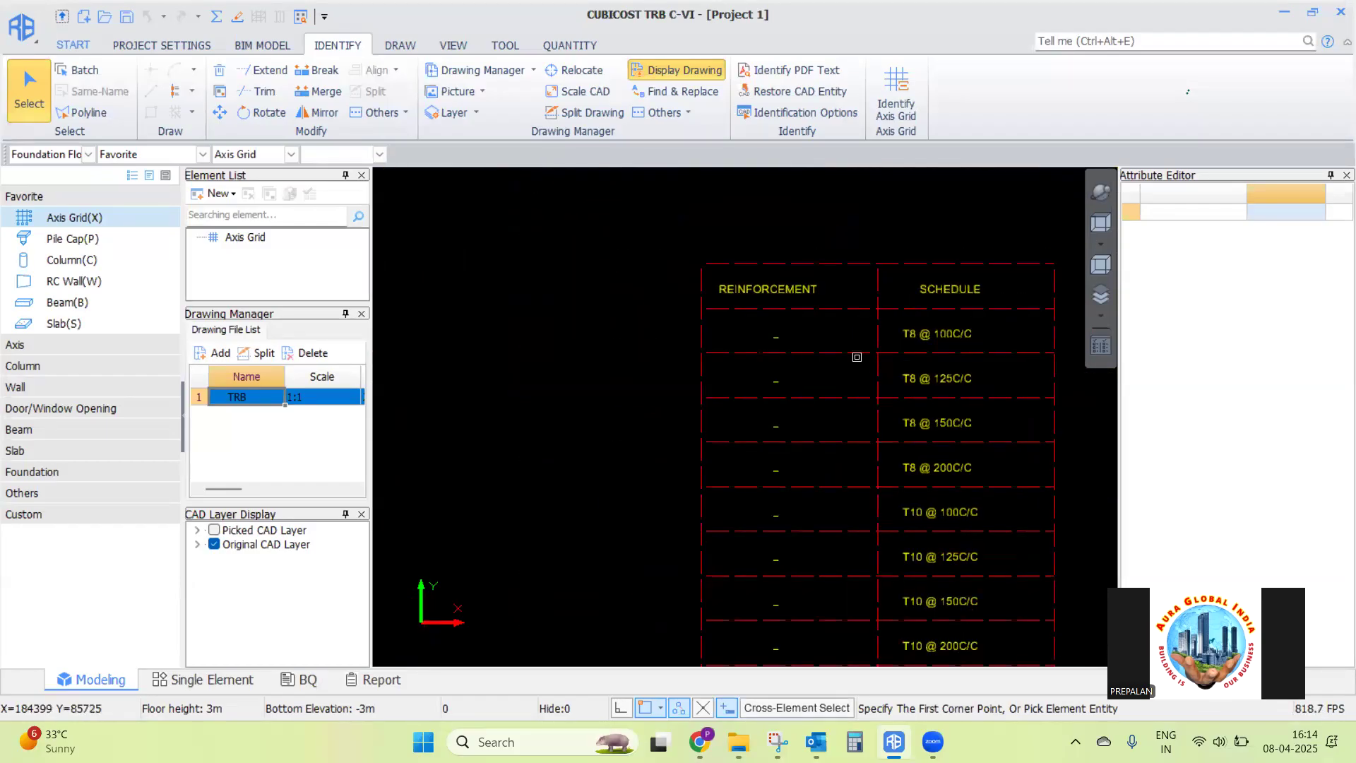
scroll(857, 357, down, 6)
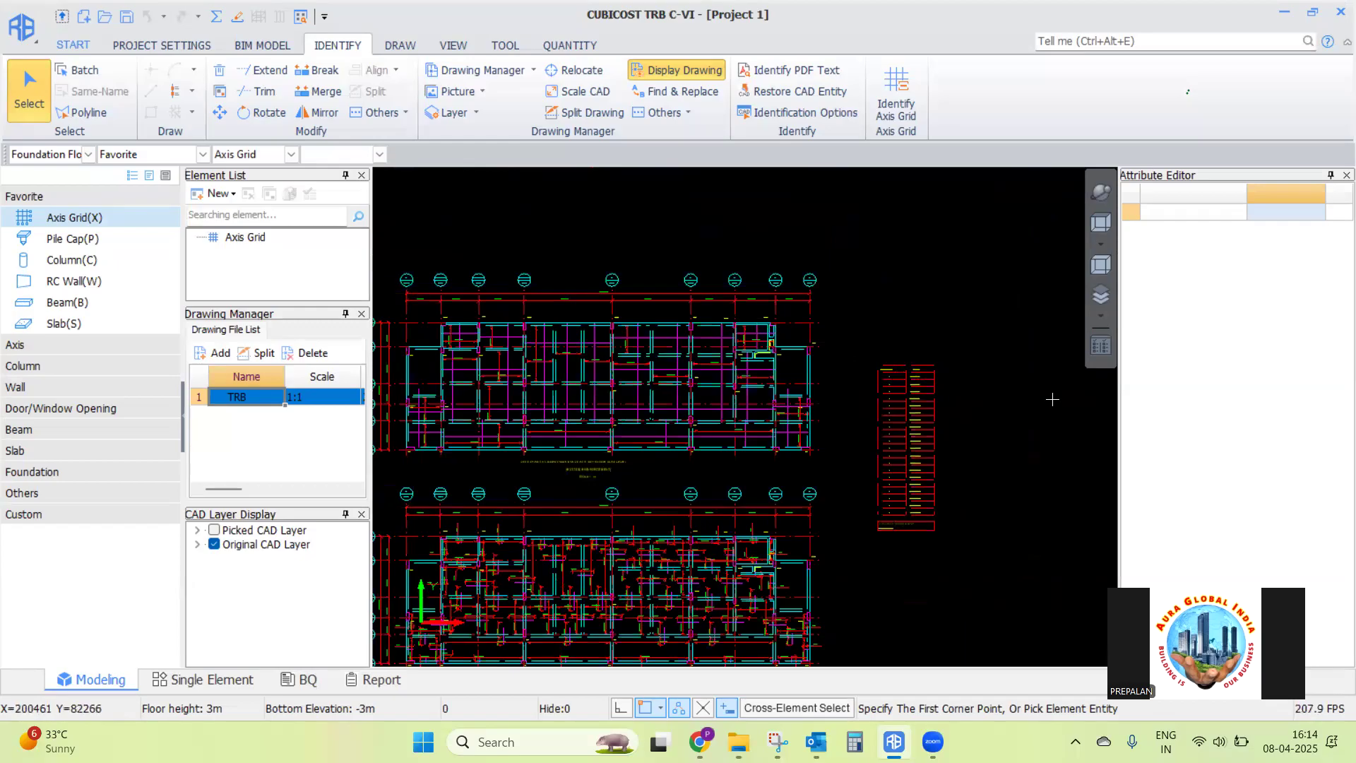
Examine the bar callouts in both directions for the panel between C25, C26, C20 and C21 on the first floor slab bottom reinforcement layout
scroll(693, 284, up, 4)
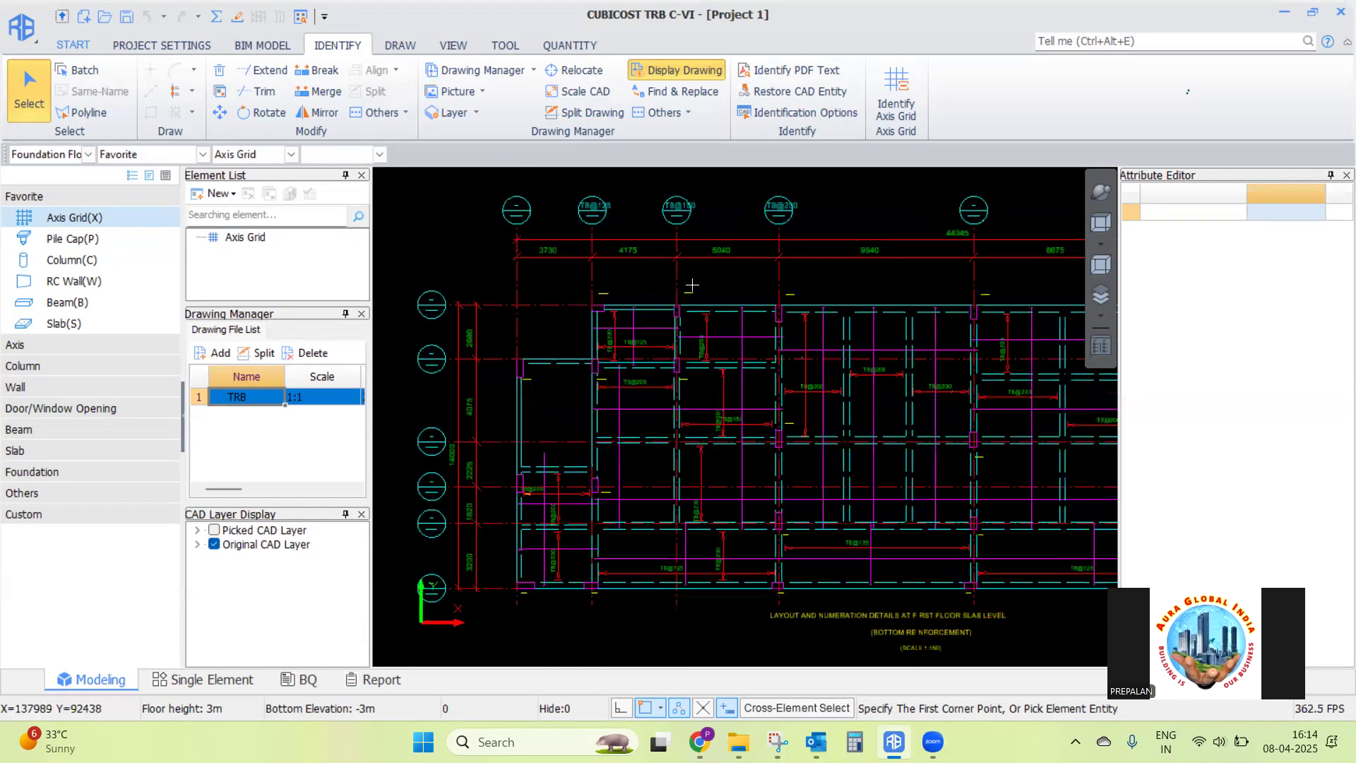
scroll(693, 285, up, 3)
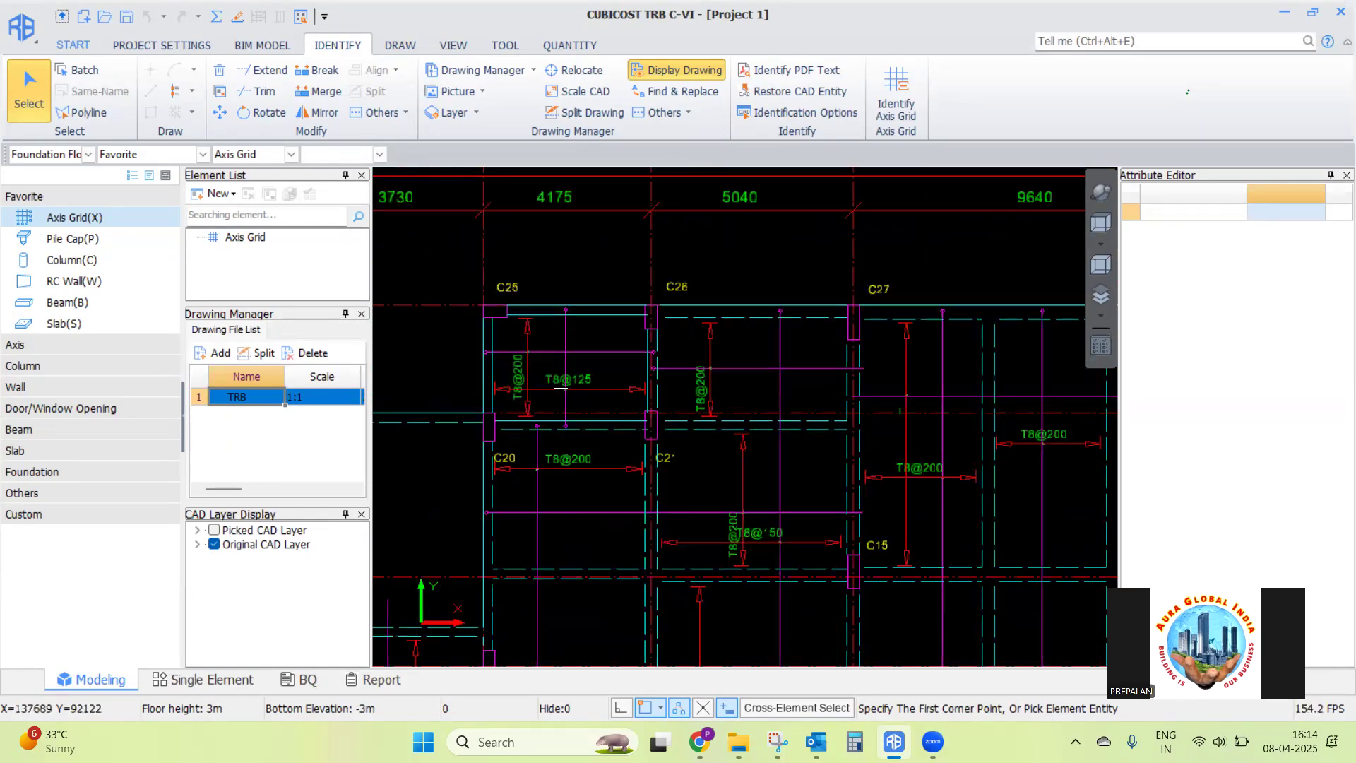
scroll(562, 388, up, 3)
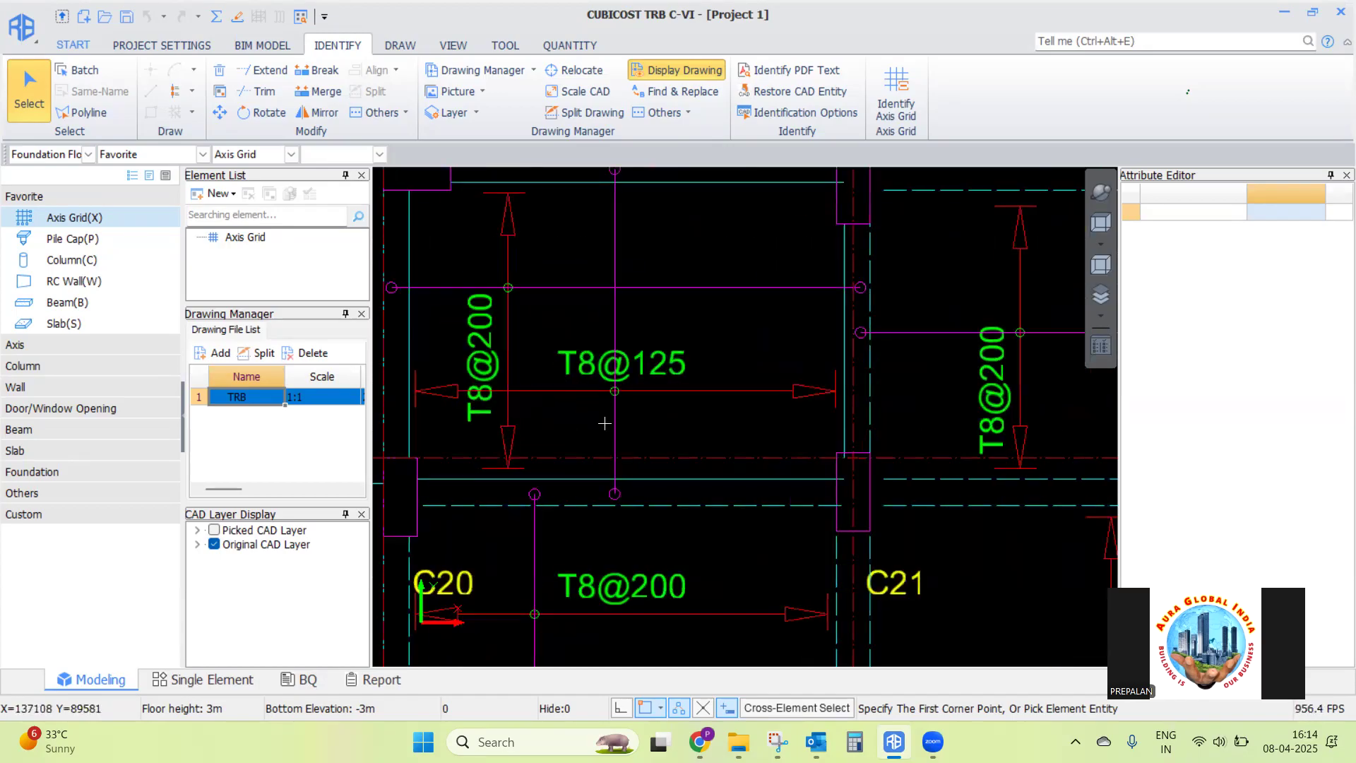
scroll(581, 378, up, 1)
scroll(588, 326, down, 1)
scroll(588, 325, up, 1)
scroll(626, 399, down, 2)
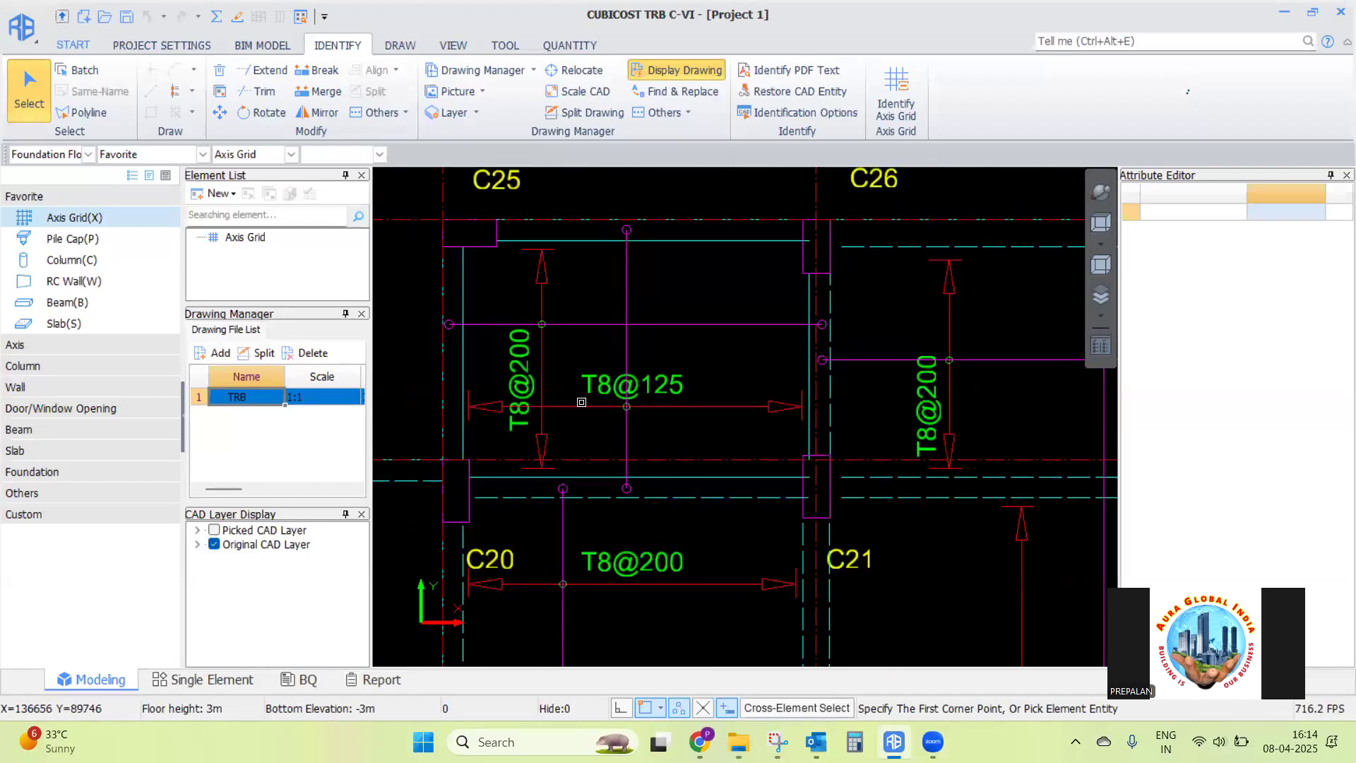
scroll(583, 401, down, 2)
scroll(568, 391, down, 2)
scroll(568, 391, up, 5)
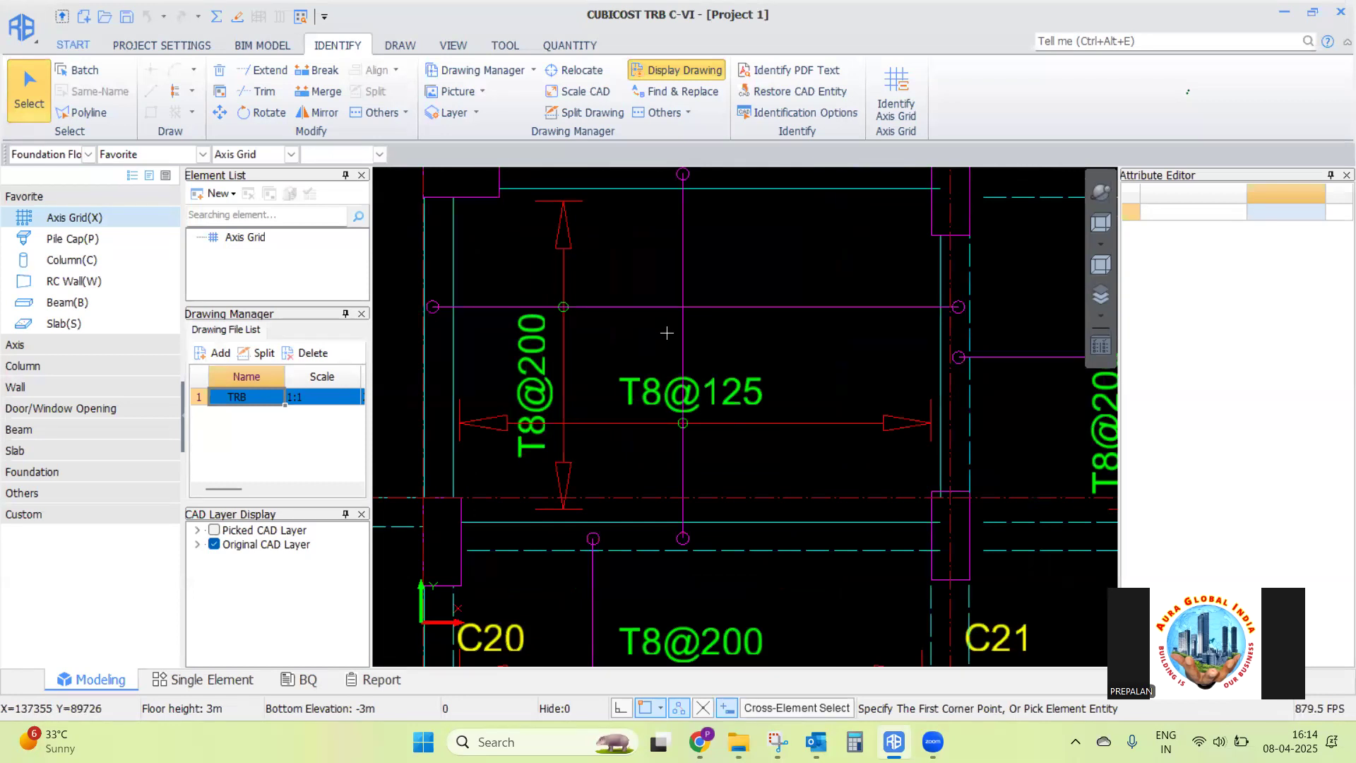
scroll(593, 422, down, 1)
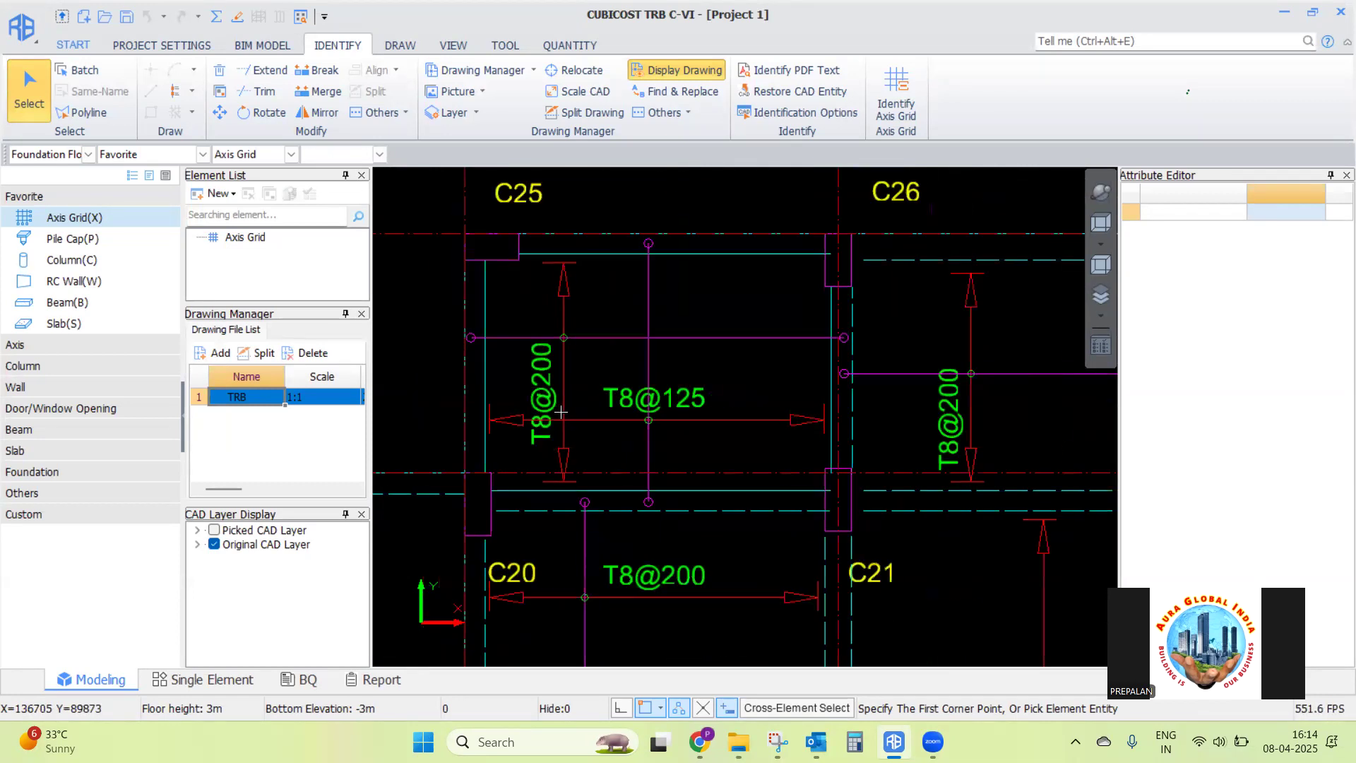
scroll(657, 413, down, 2)
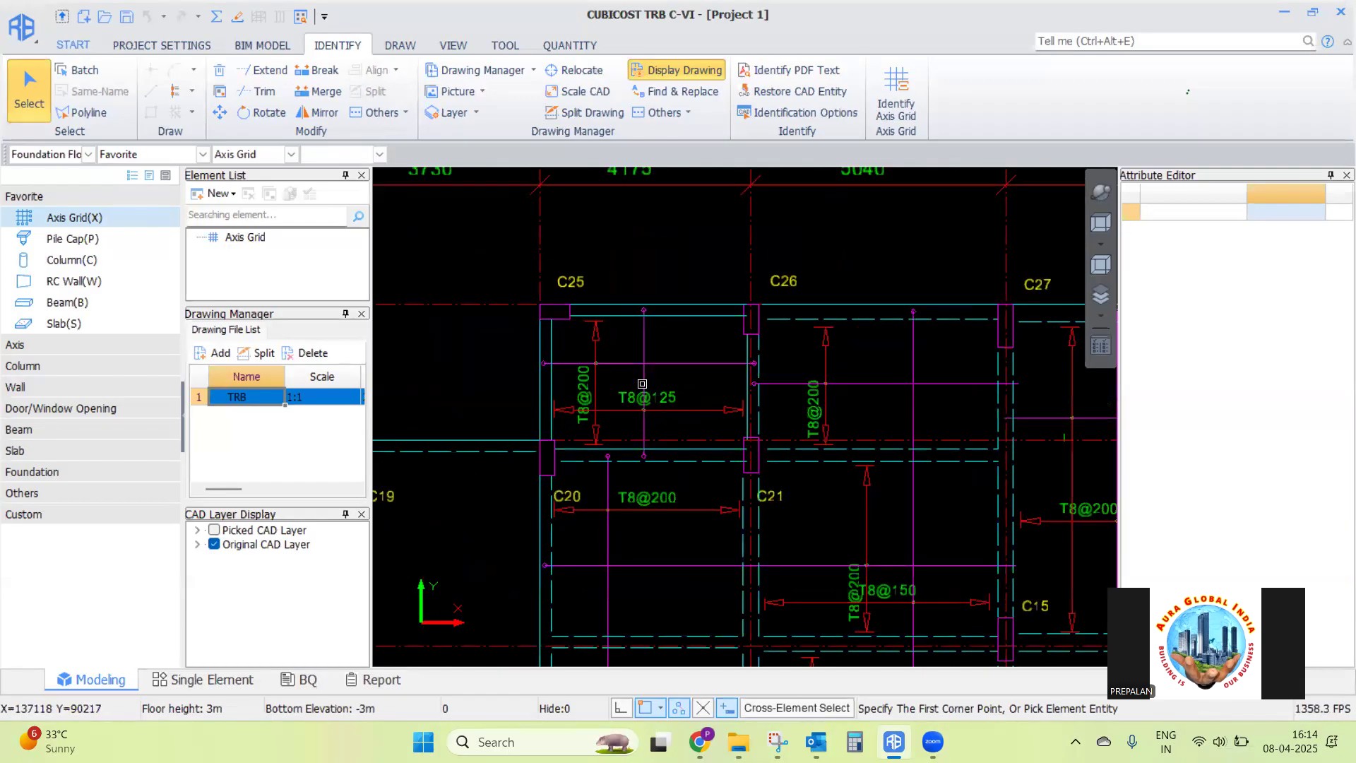
Examine the bottom bar extents and spacing callouts across the neighbouring first floor slab panels around C20, C21, C27 and C15
scroll(653, 392, down, 4)
scroll(762, 488, down, 1)
scroll(575, 369, down, 2)
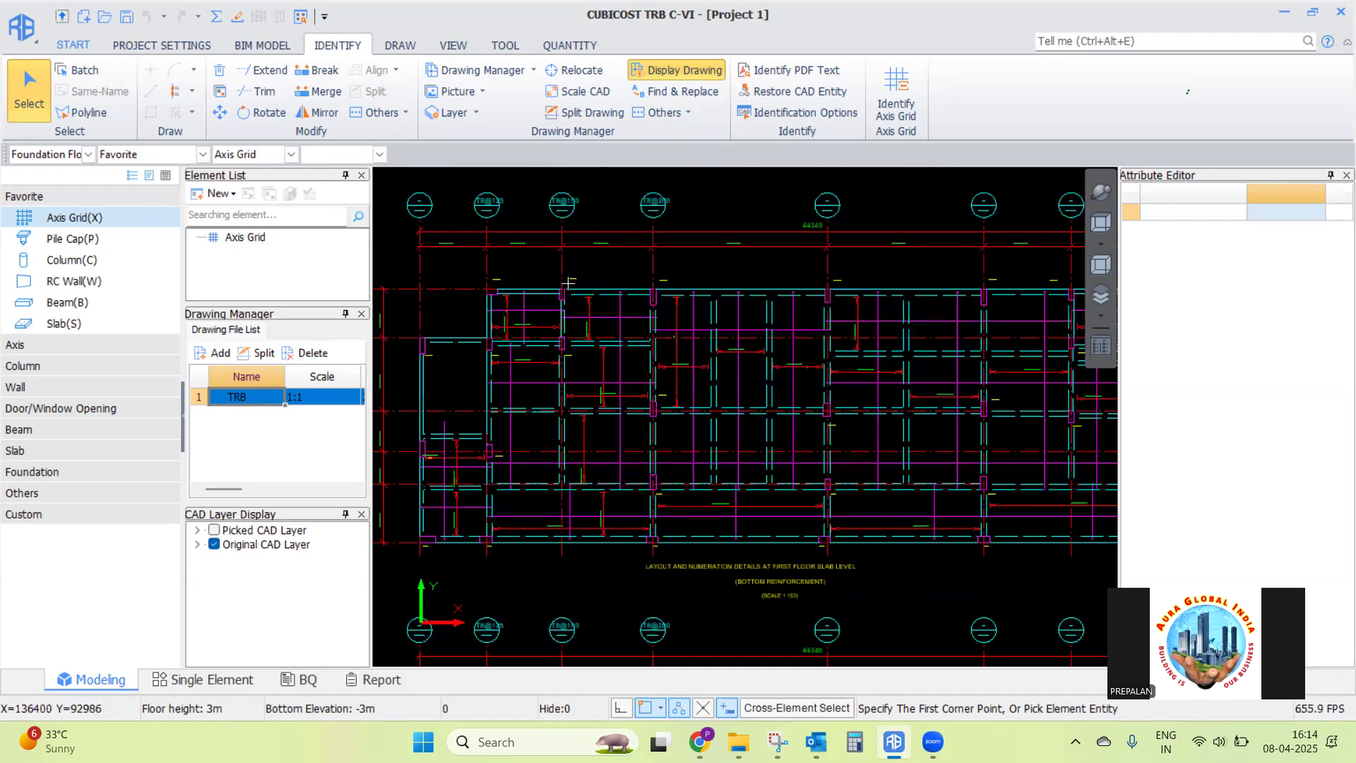
scroll(463, 291, up, 3)
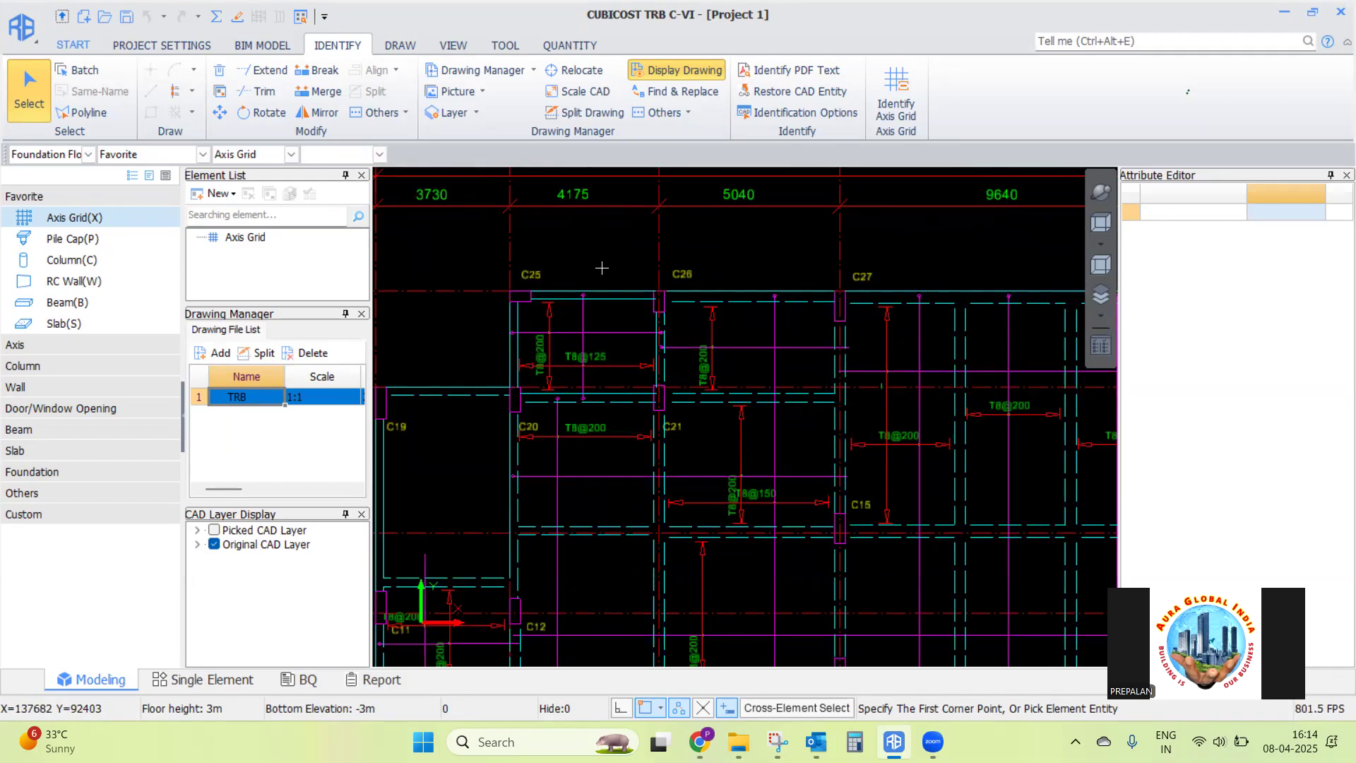
scroll(576, 339, up, 3)
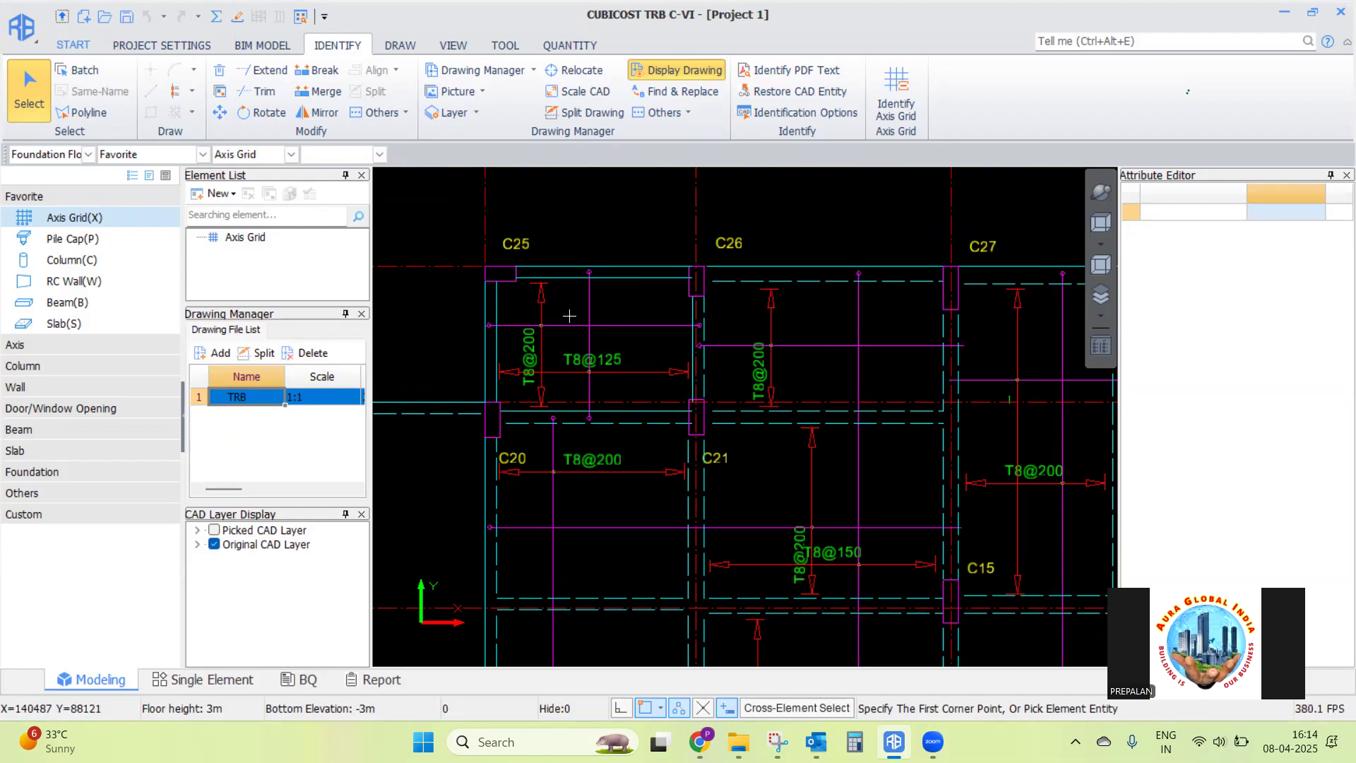
scroll(569, 316, down, 1)
scroll(650, 350, down, 2)
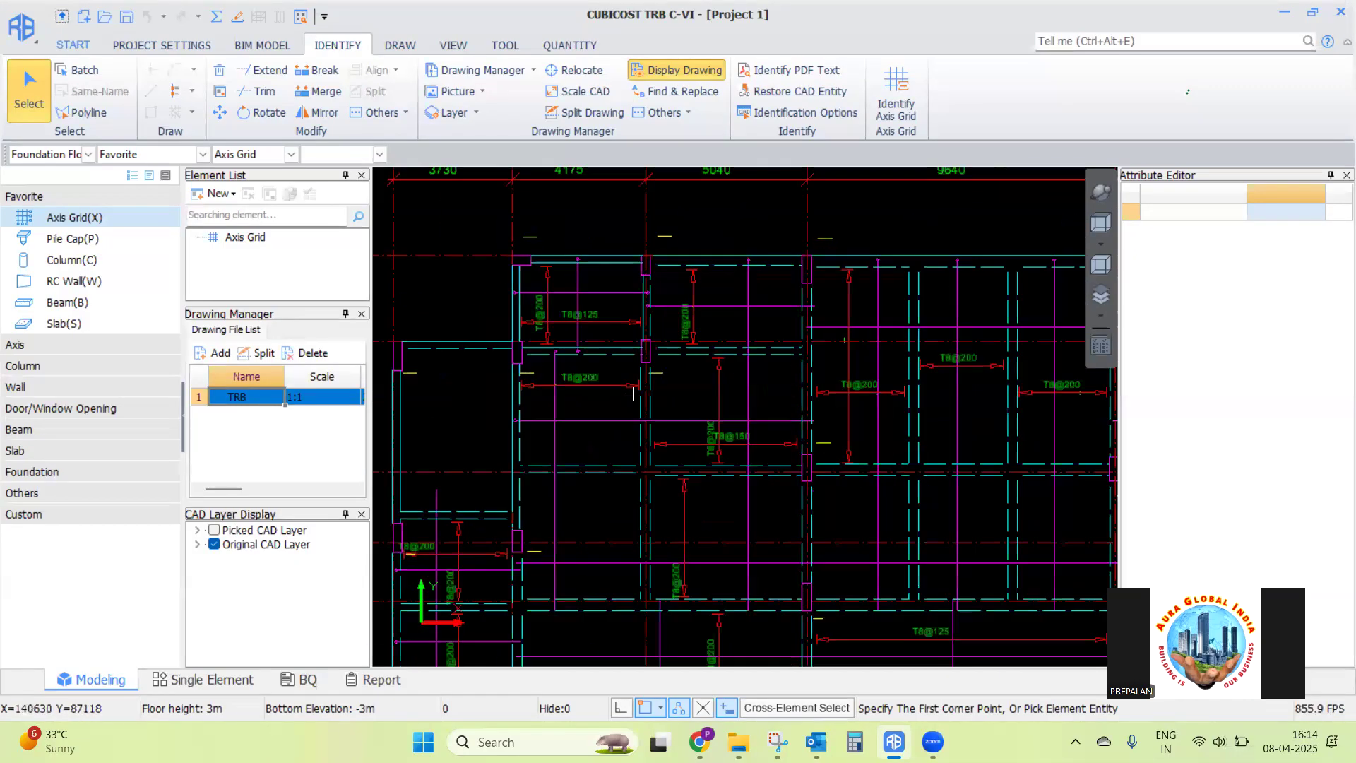
scroll(621, 435, up, 2)
scroll(570, 375, down, 1)
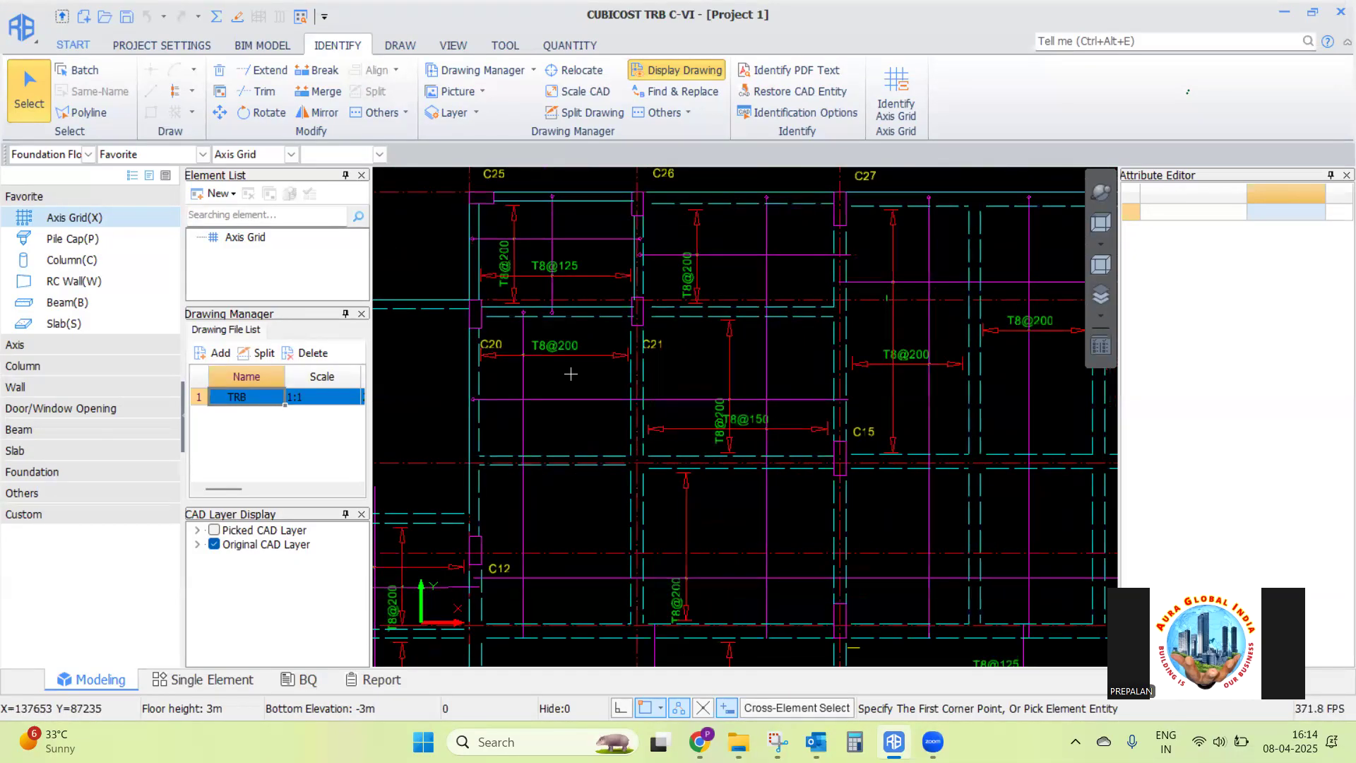
scroll(612, 291, down, 2)
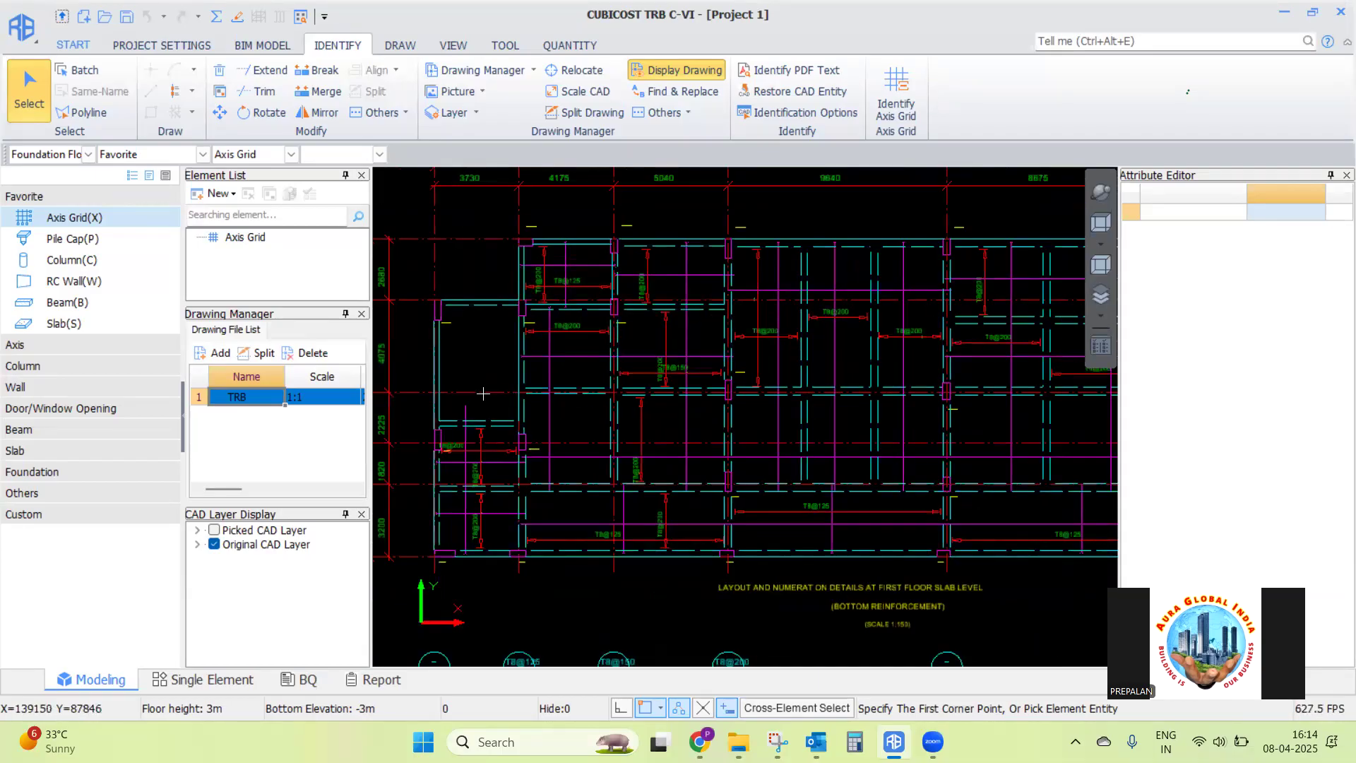
Compare the first floor slab bottom reinforcement layout with the adjacent reinforcement schedule and review the arrangement of the whole drawing set
scroll(438, 313, down, 1)
scroll(594, 315, down, 4)
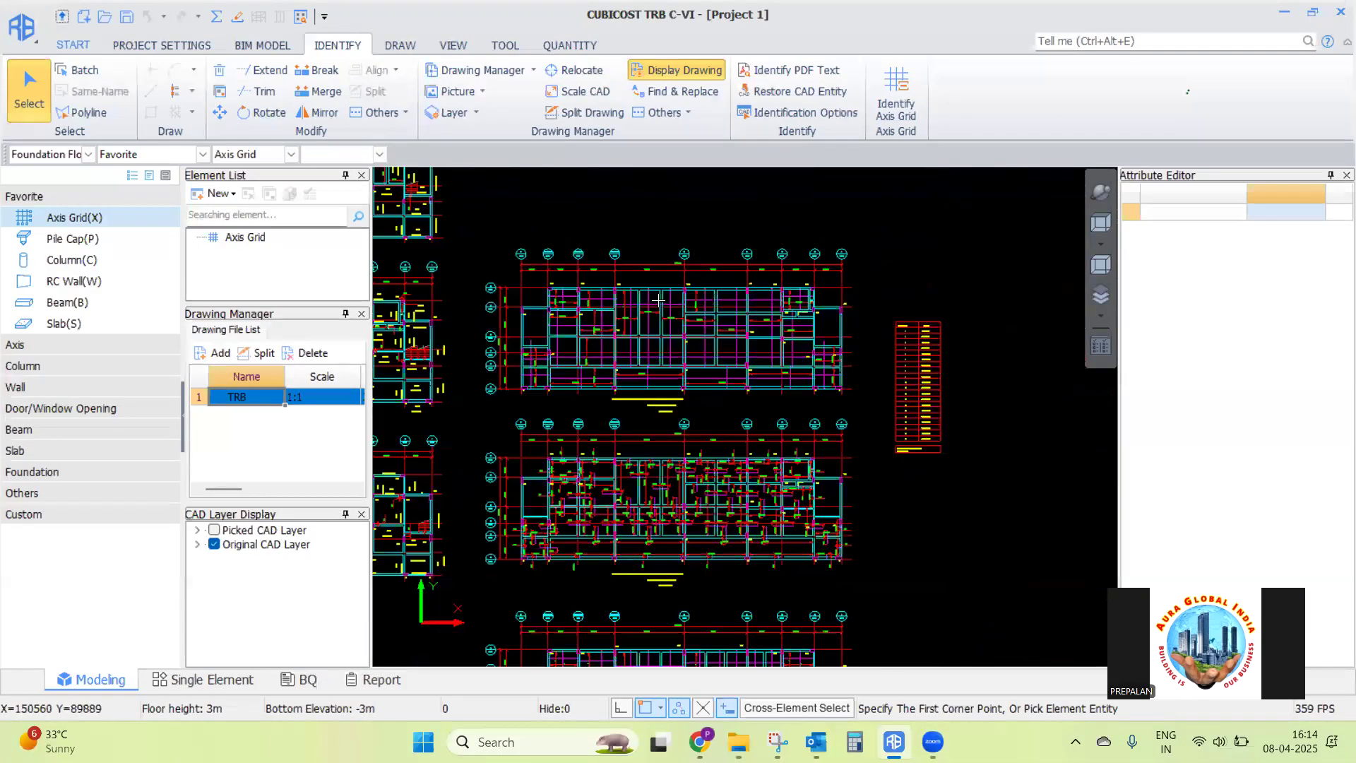
scroll(595, 311, up, 5)
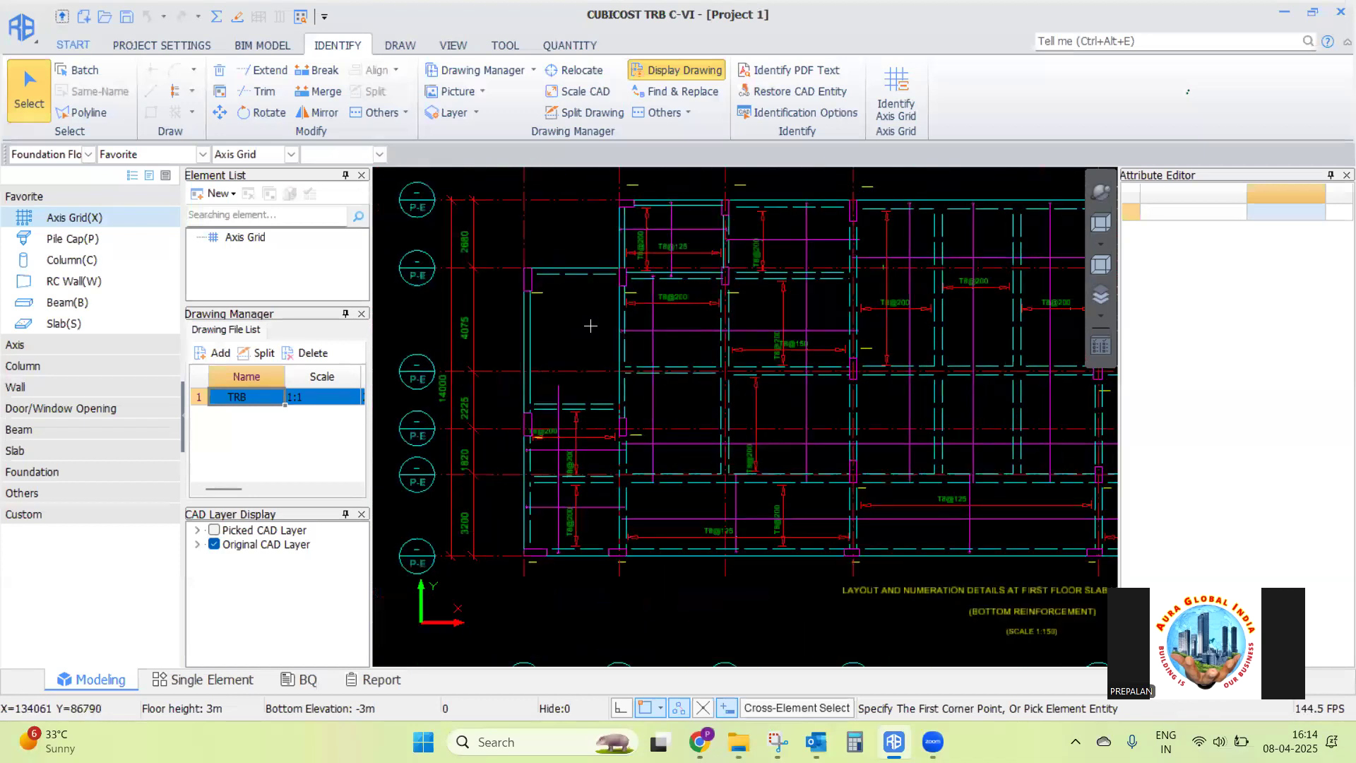
scroll(504, 380, down, 5)
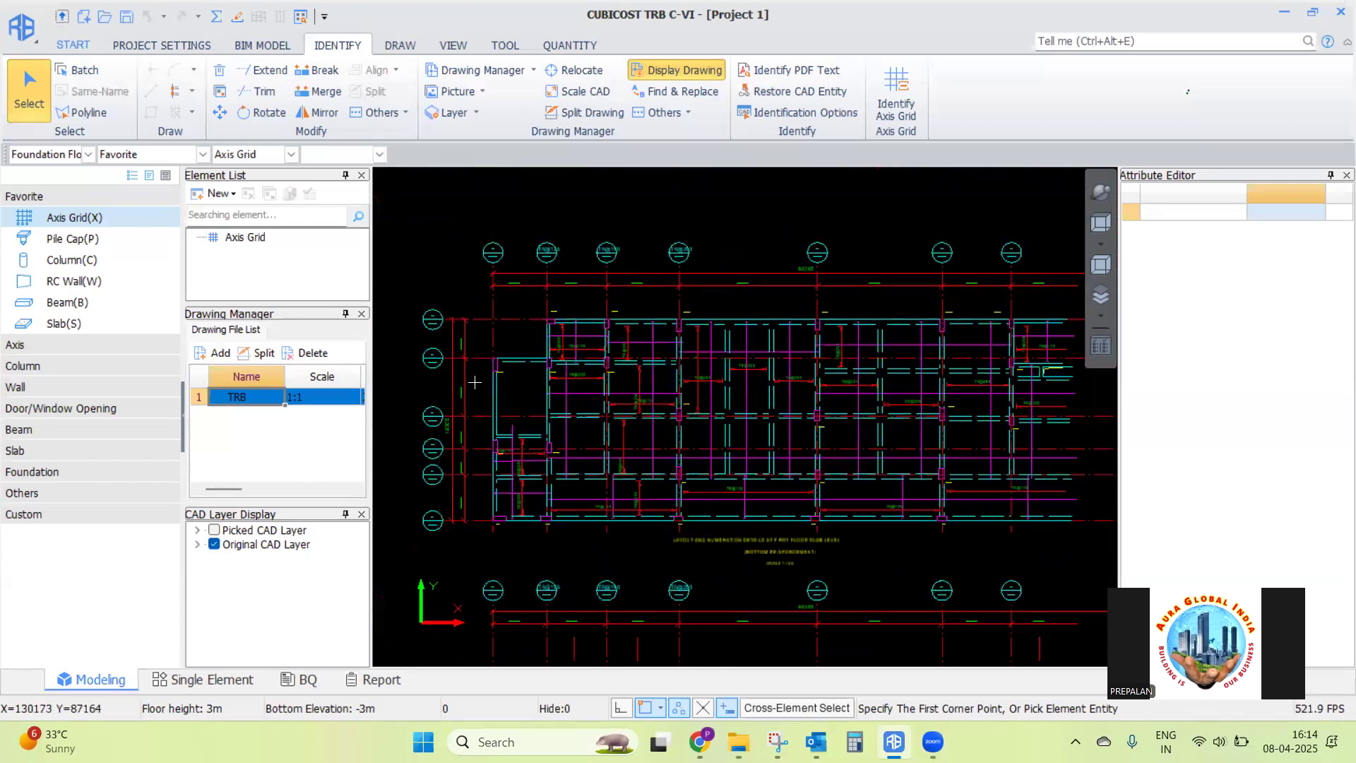
scroll(789, 398, up, 2)
scroll(907, 396, down, 2)
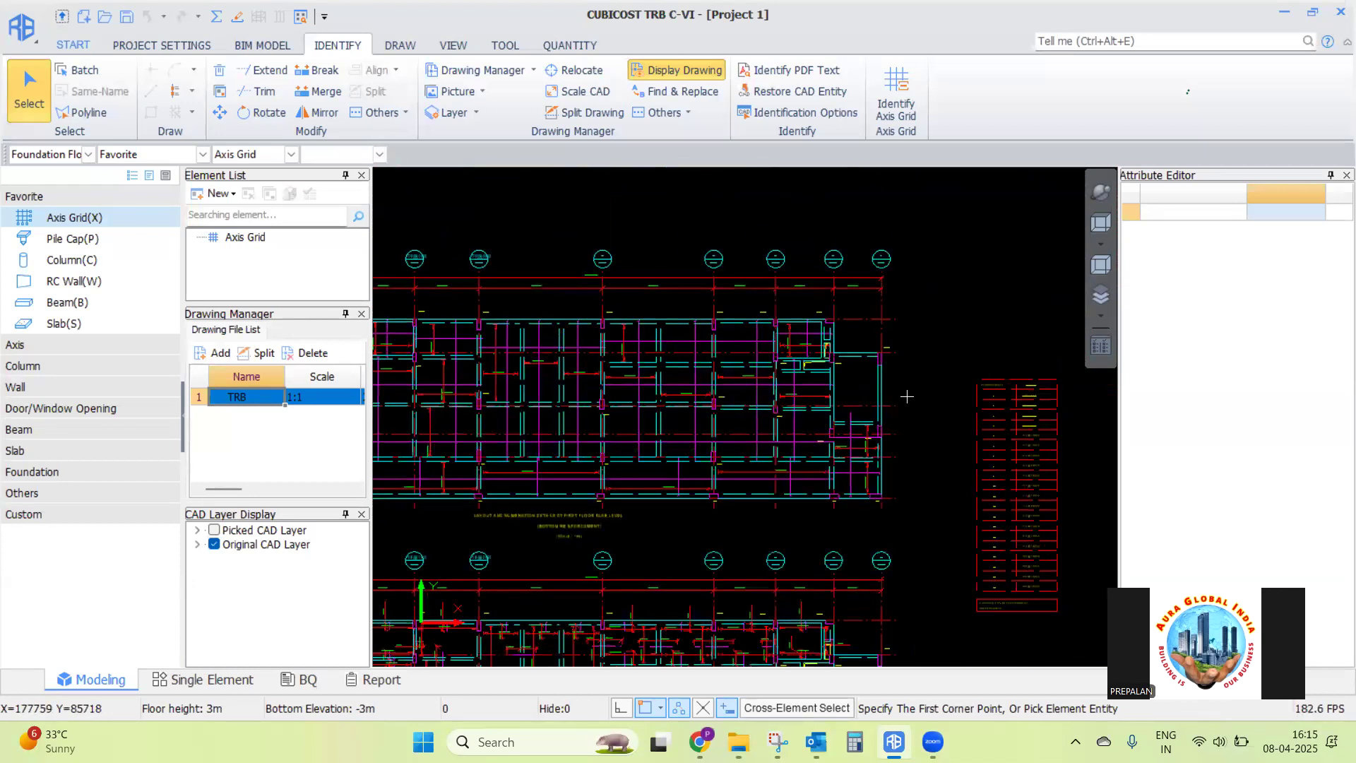
scroll(532, 369, up, 5)
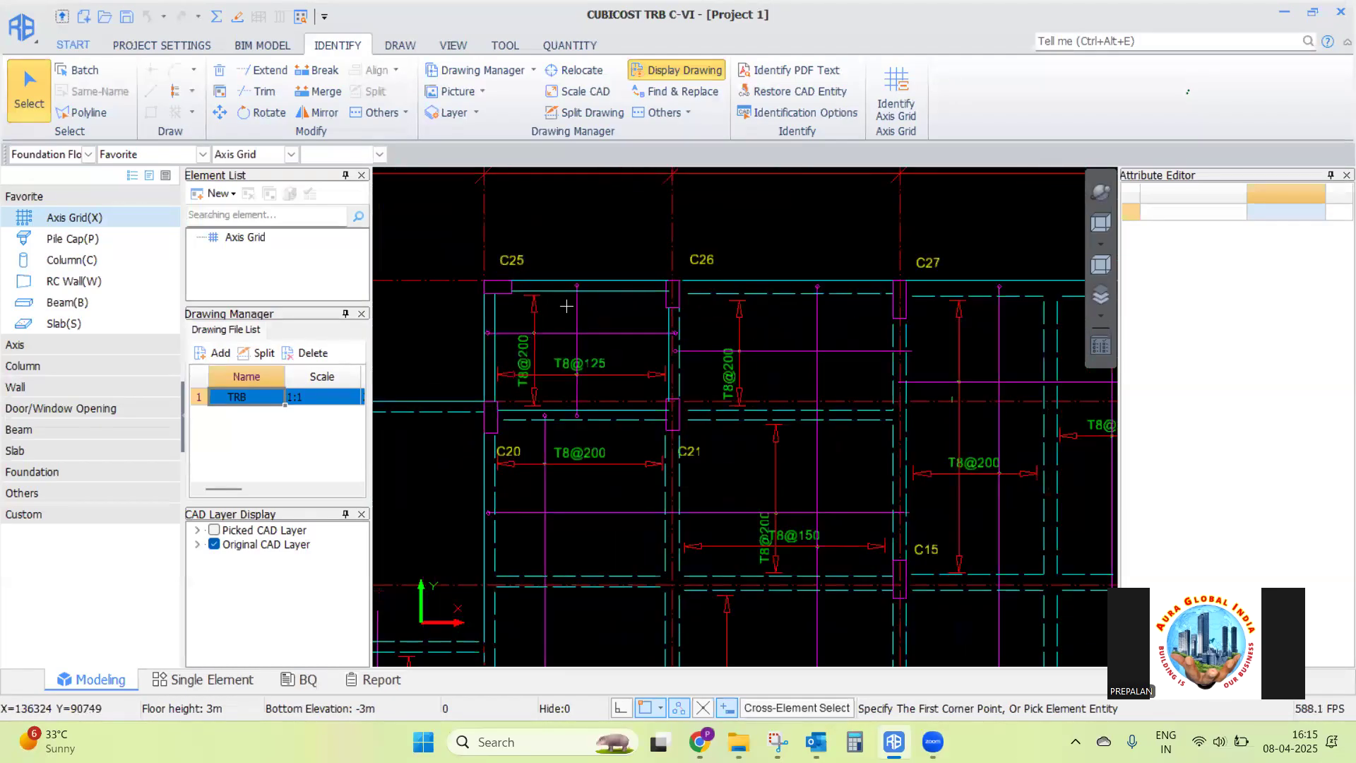
scroll(950, 347, down, 4)
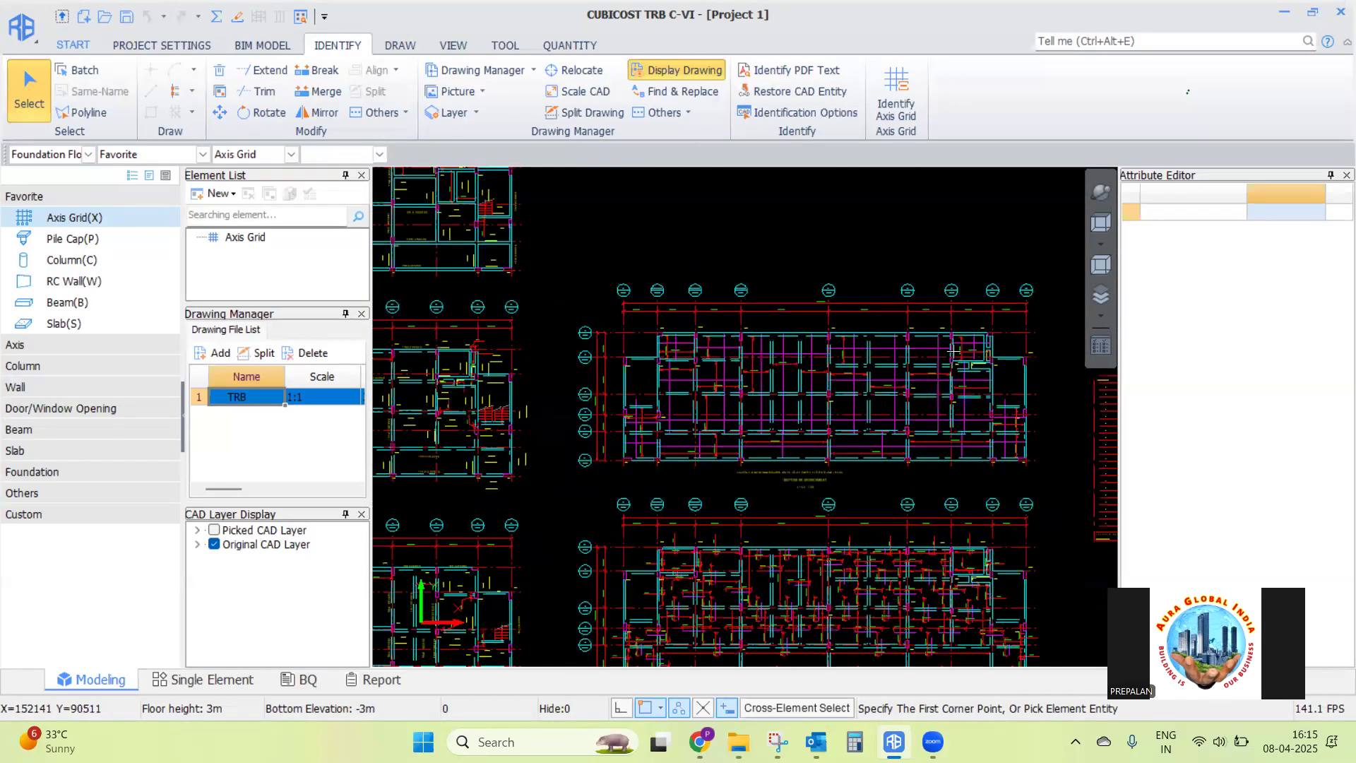
scroll(979, 345, up, 2)
scroll(961, 357, down, 4)
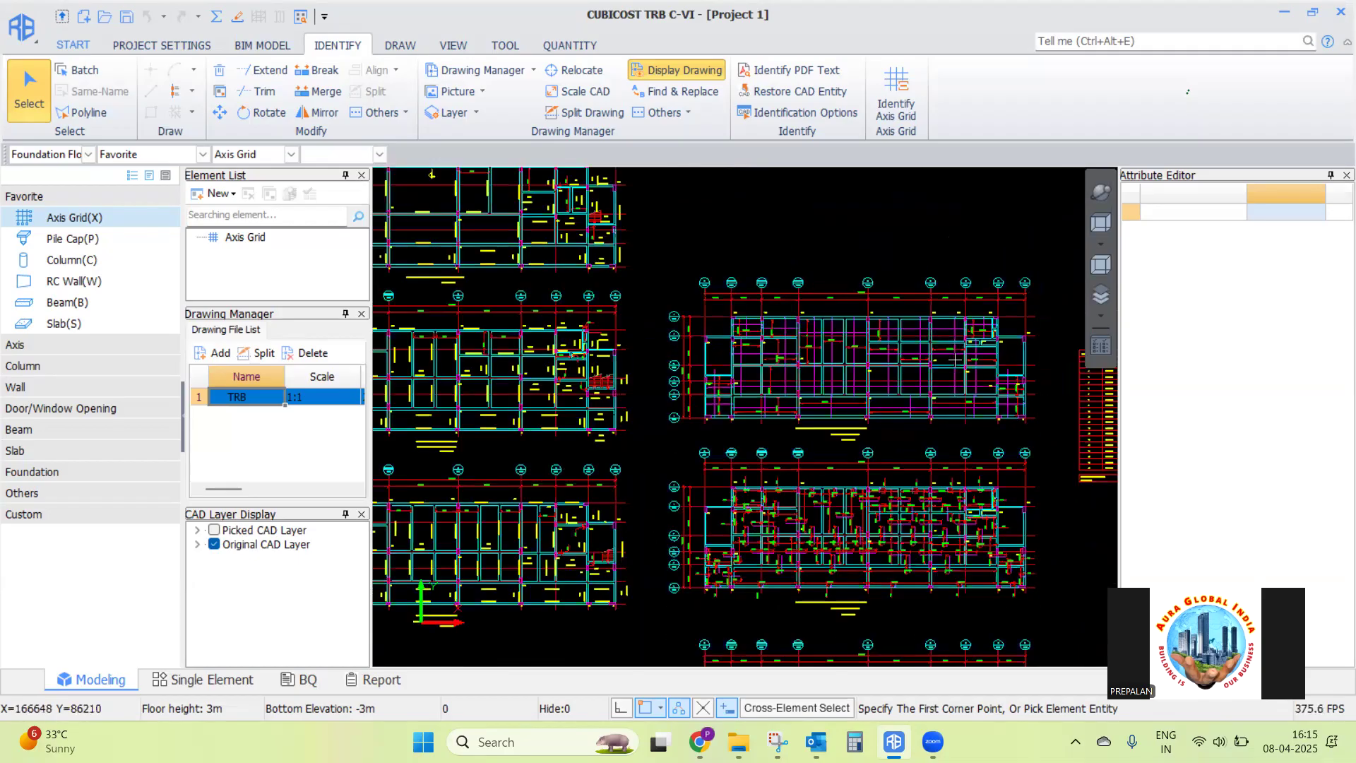
scroll(831, 332, down, 4)
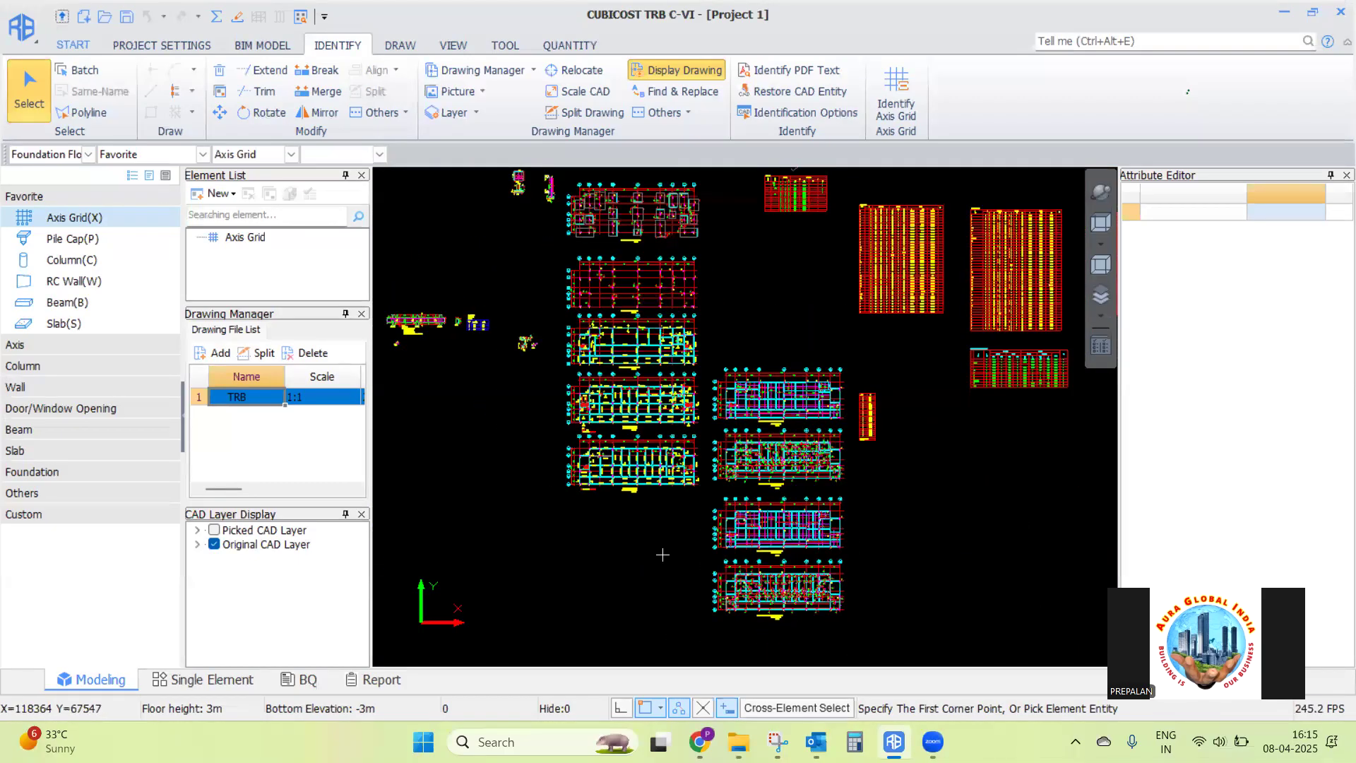
scroll(626, 277, up, 1)
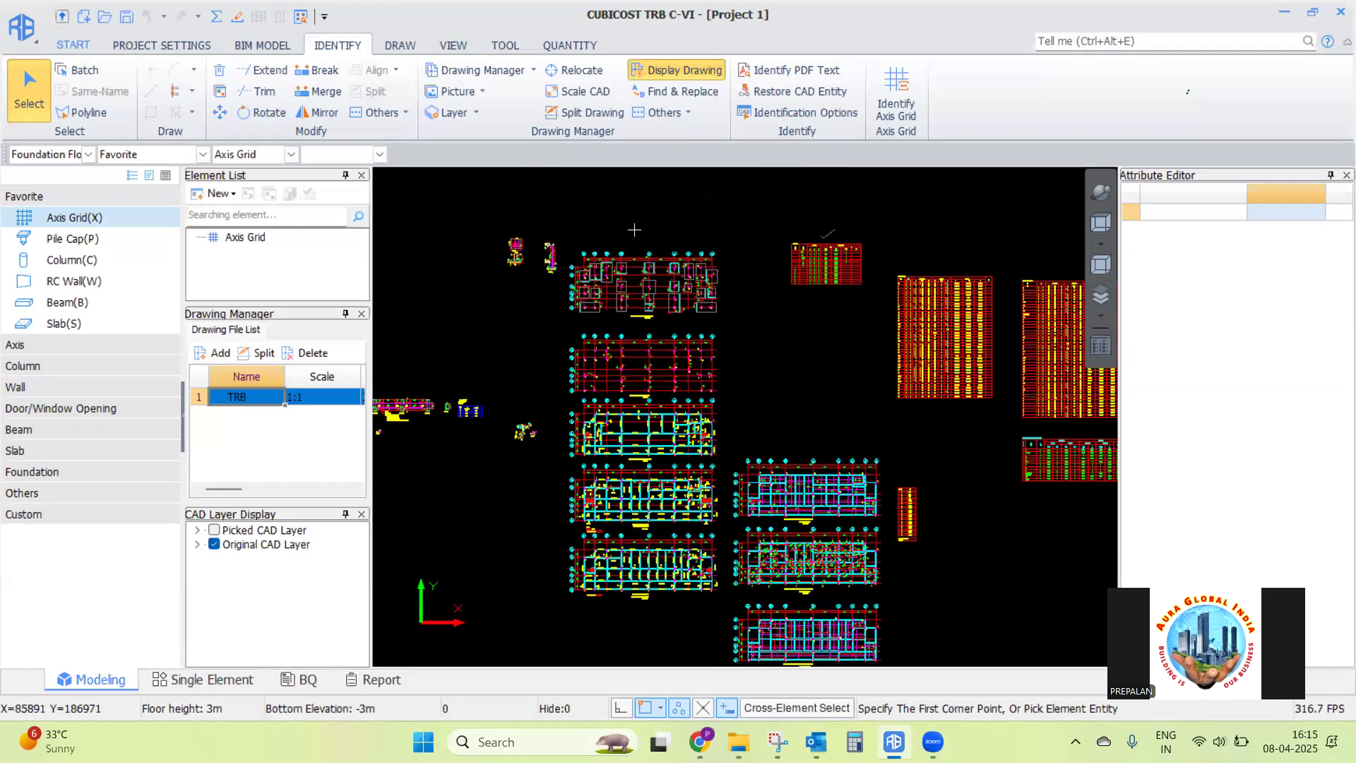
Examine the foundation layout plan and compare its gridlines with the slab reinforcement layouts elsewhere in the drawing set
scroll(635, 229, up, 1)
scroll(555, 242, up, 1)
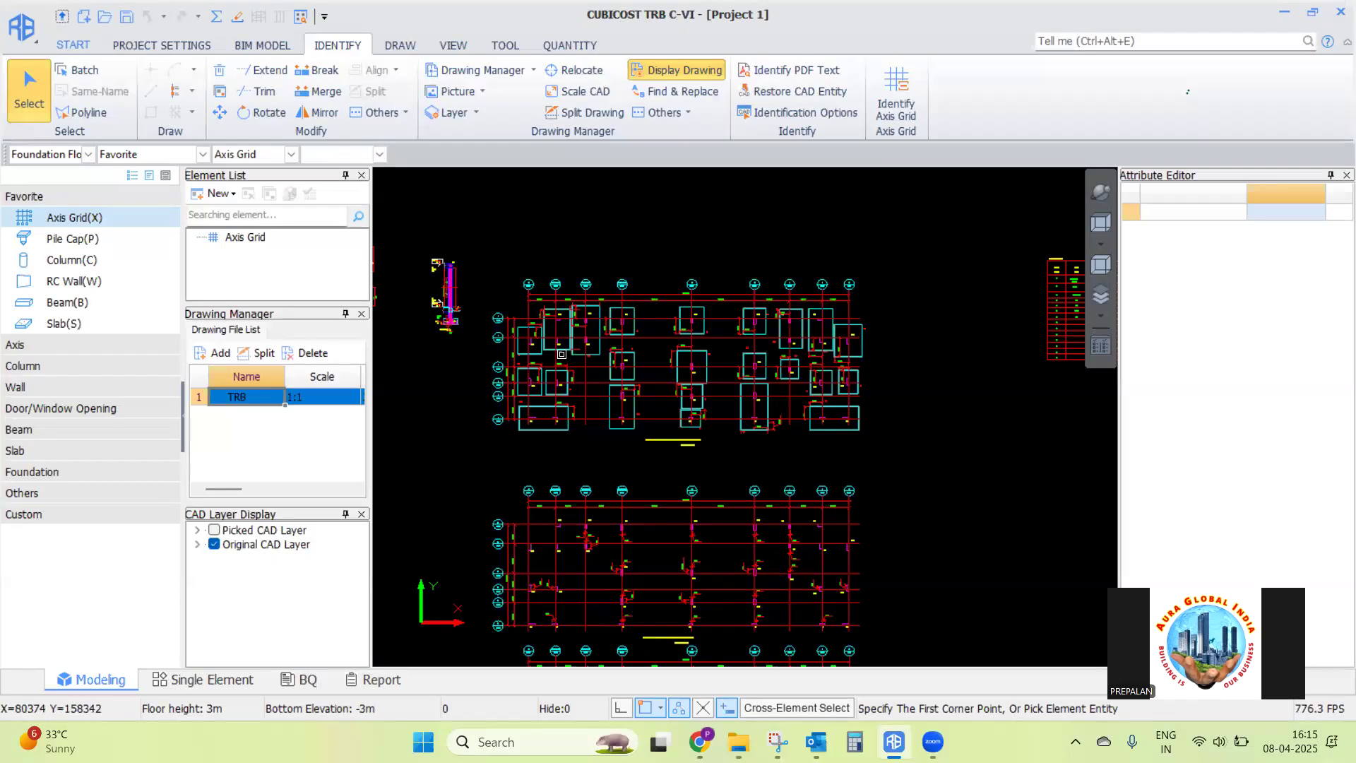
scroll(531, 254, up, 1)
scroll(532, 254, up, 3)
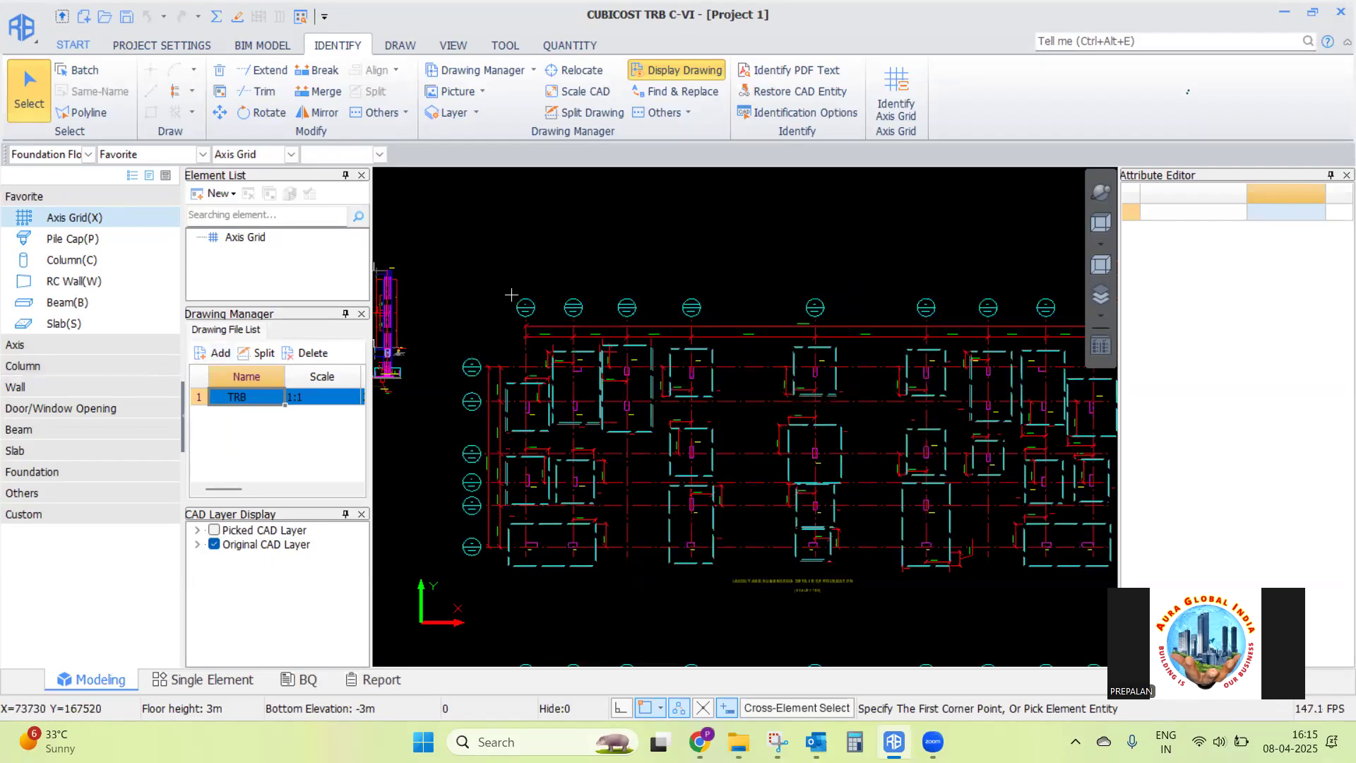
scroll(517, 283, down, 5)
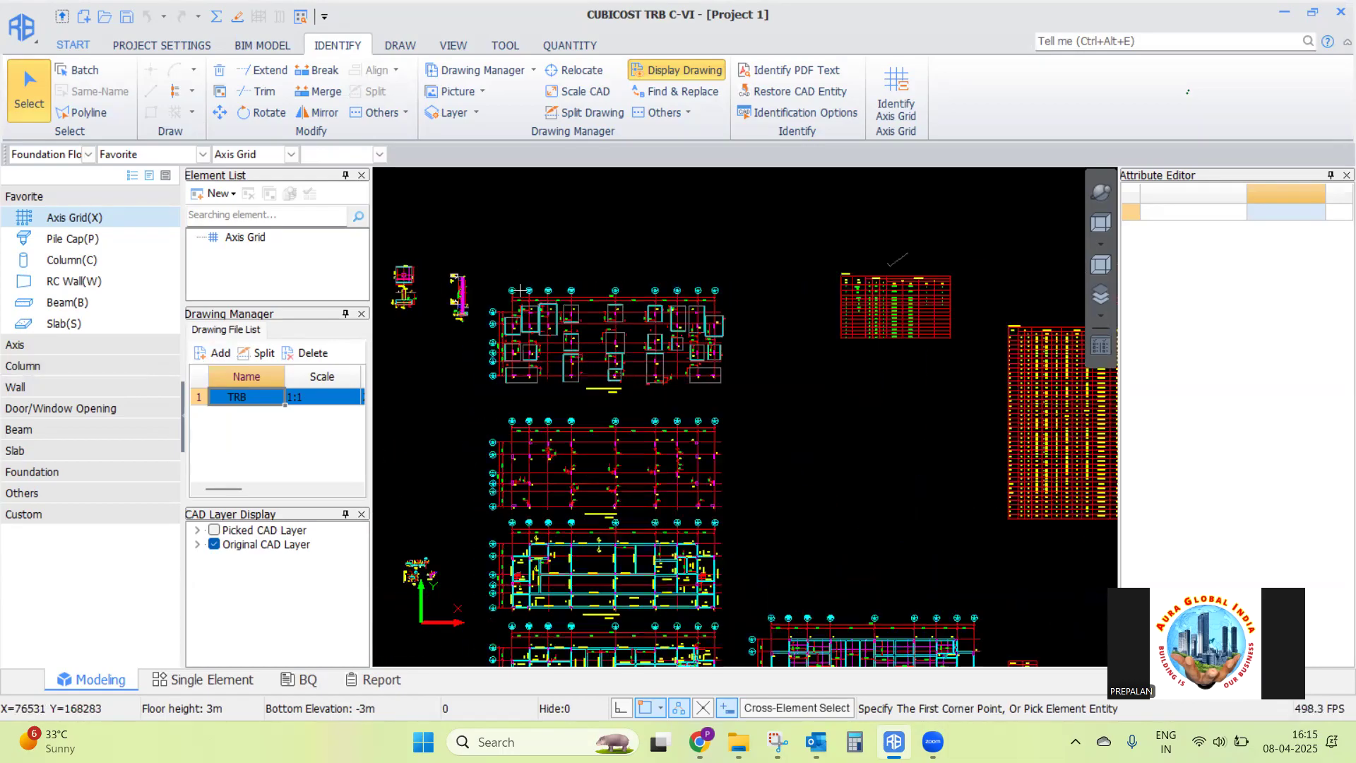
scroll(779, 283, down, 2)
scroll(819, 570, up, 2)
scroll(819, 569, up, 6)
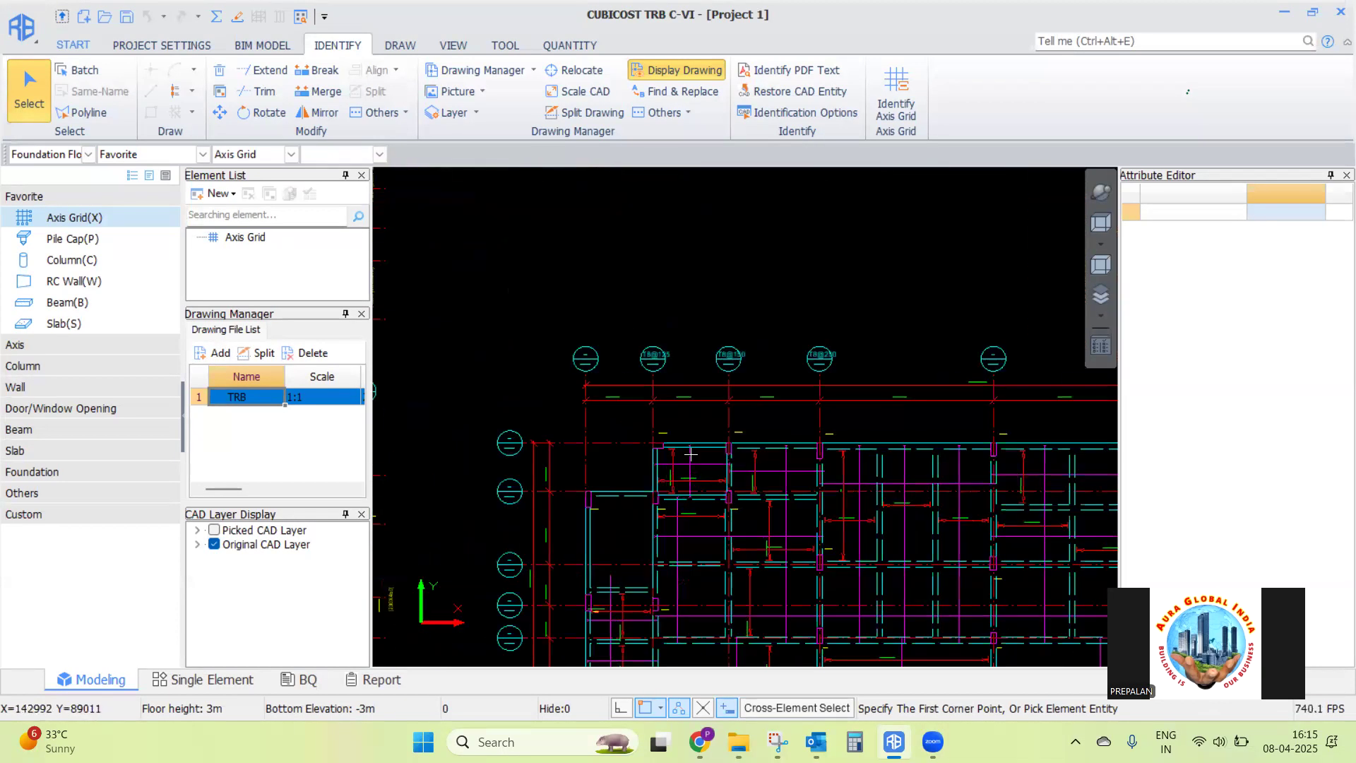
scroll(951, 494, down, 6)
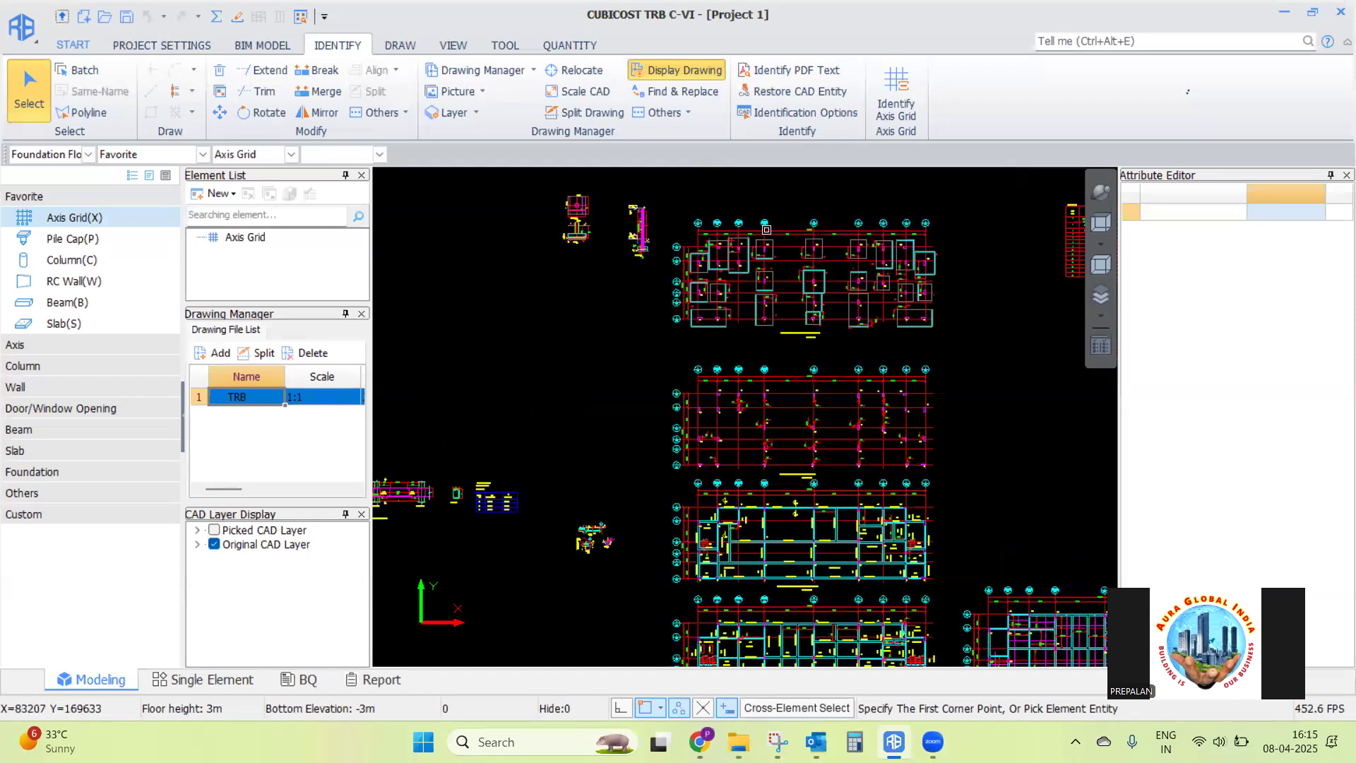
Examine the grid bubble labels and bay dimensions along the upper edge of the foundation layout plan
scroll(748, 249, up, 7)
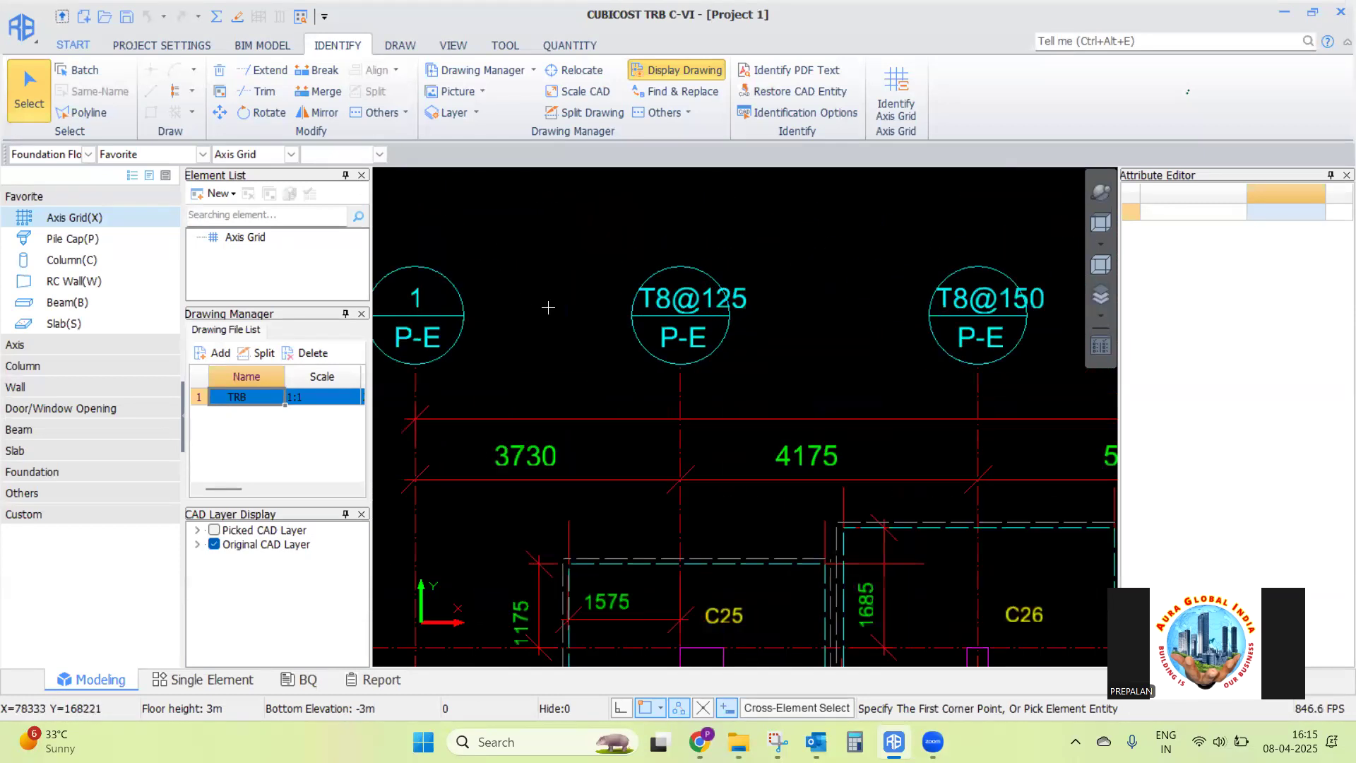
scroll(700, 296, up, 2)
scroll(696, 303, down, 3)
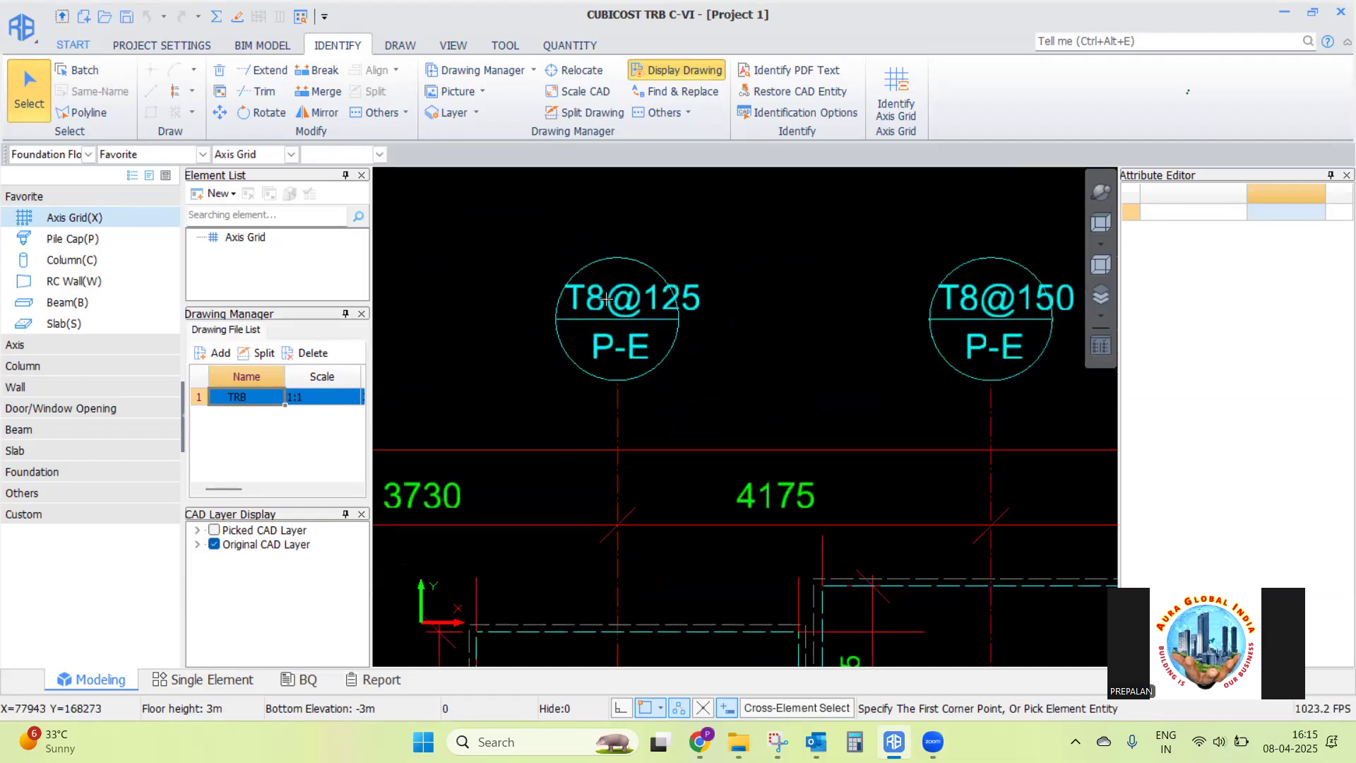
scroll(692, 304, down, 4)
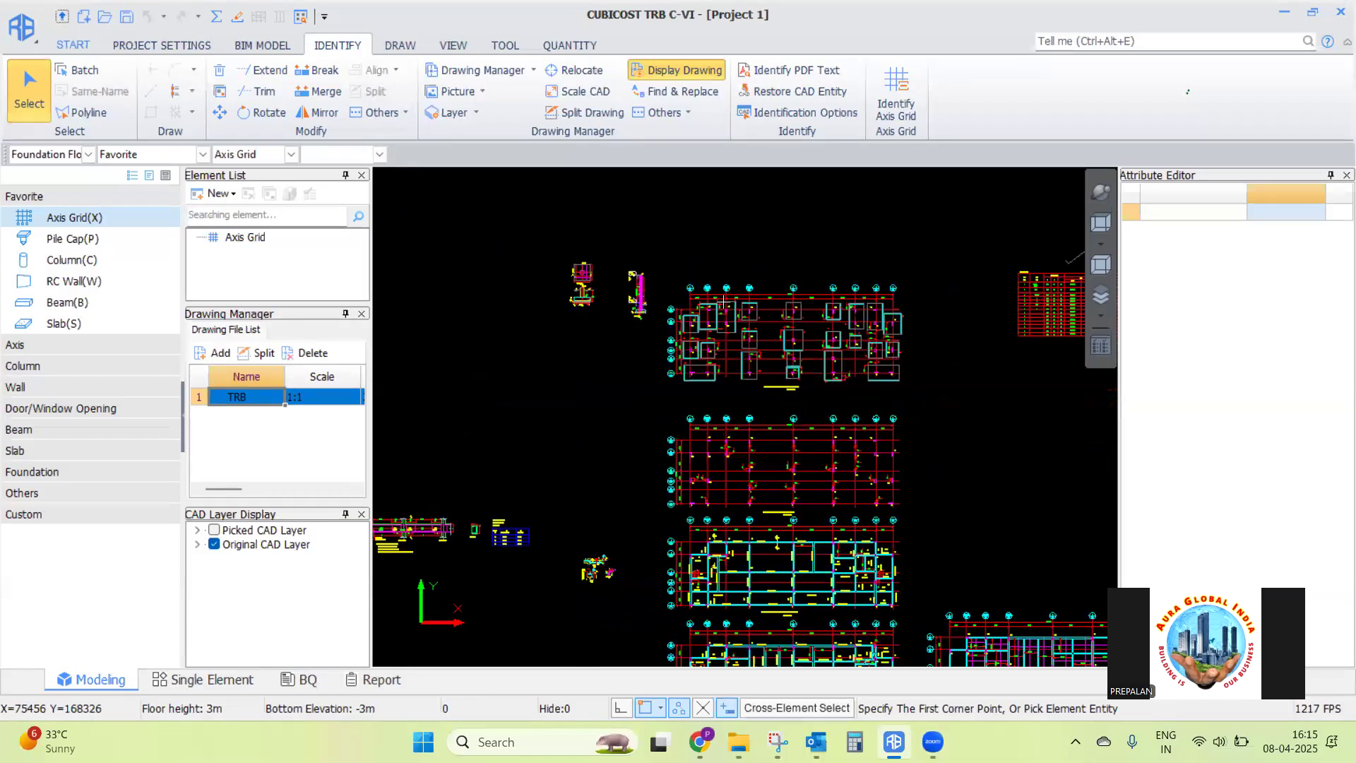
scroll(777, 396, up, 3)
scroll(707, 318, down, 4)
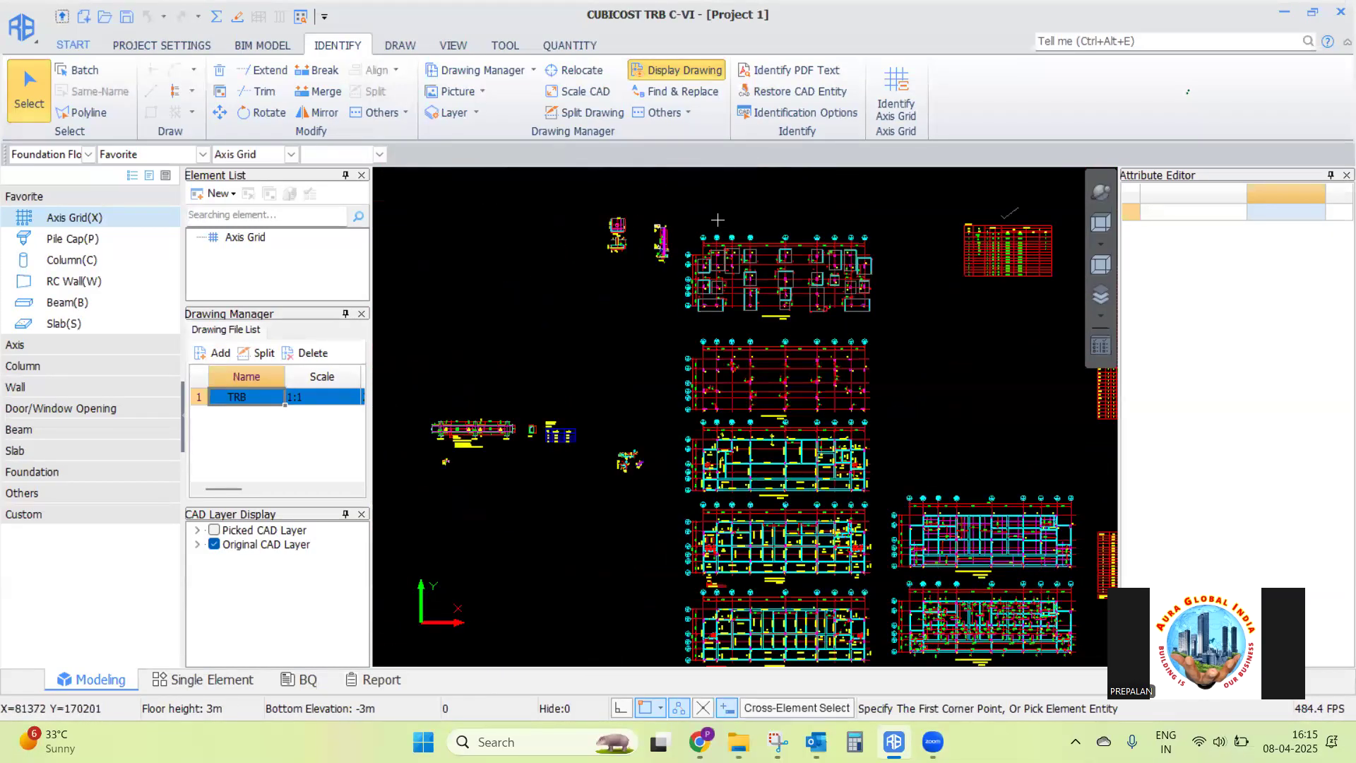
scroll(678, 267, up, 3)
scroll(569, 267, down, 3)
middle_drag(821, 205, 843, 260)
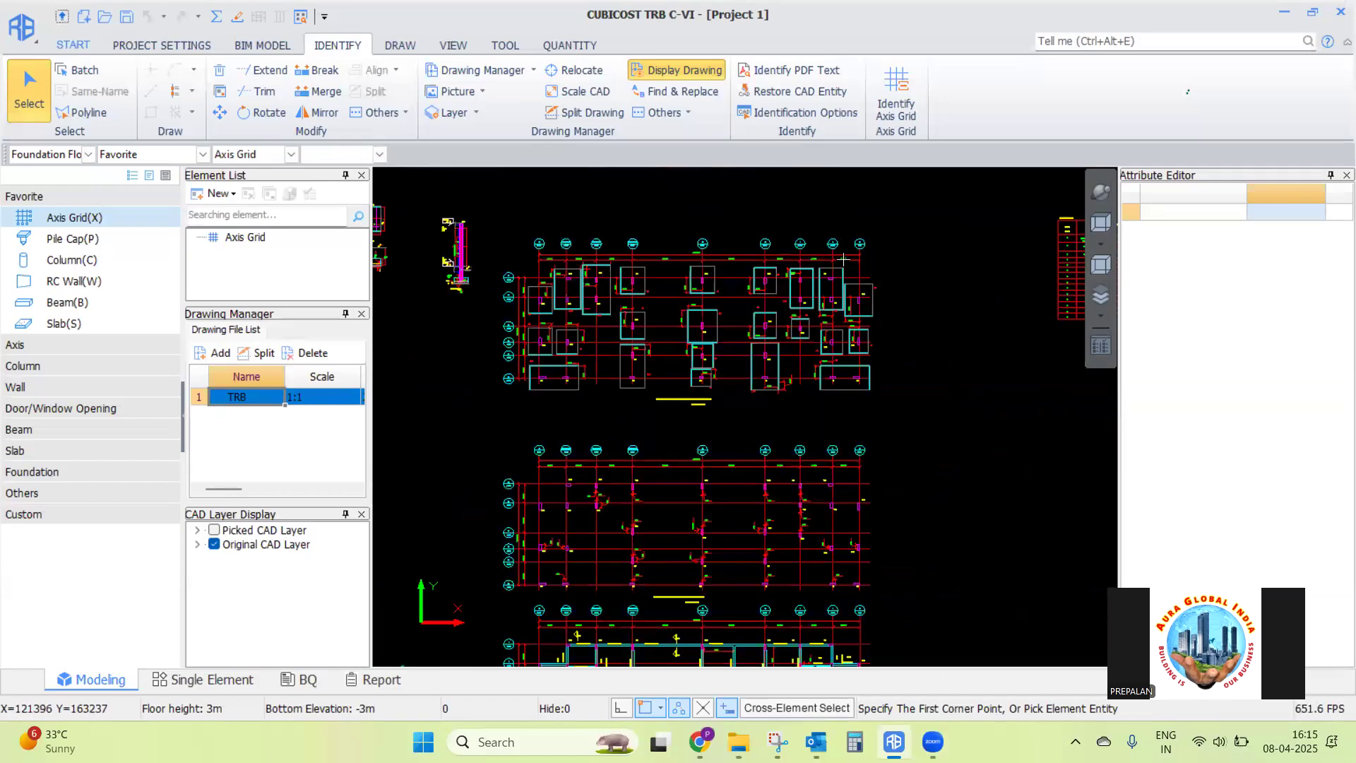
Measure the distance between the first two vertical gridlines on the dimension line above the foundation layout plan
scroll(535, 227, up, 2)
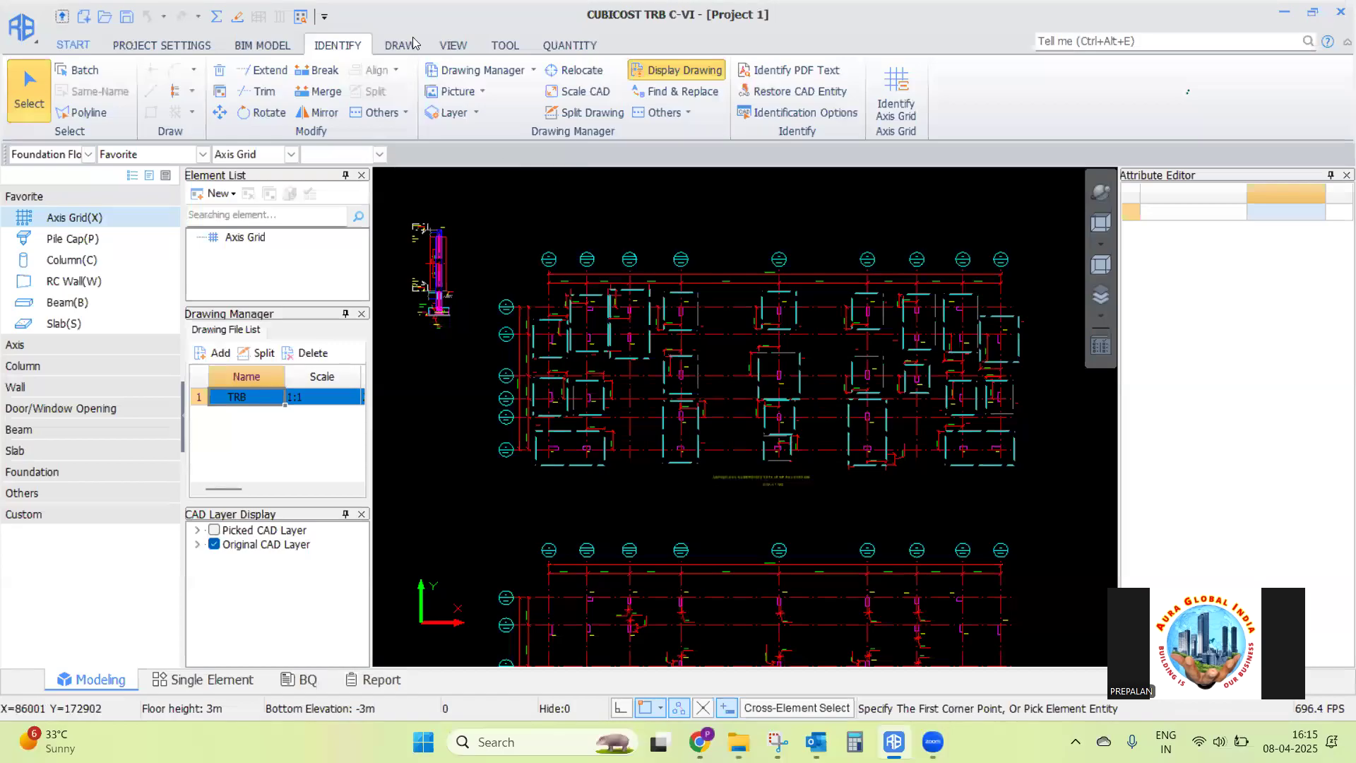
click(506, 46)
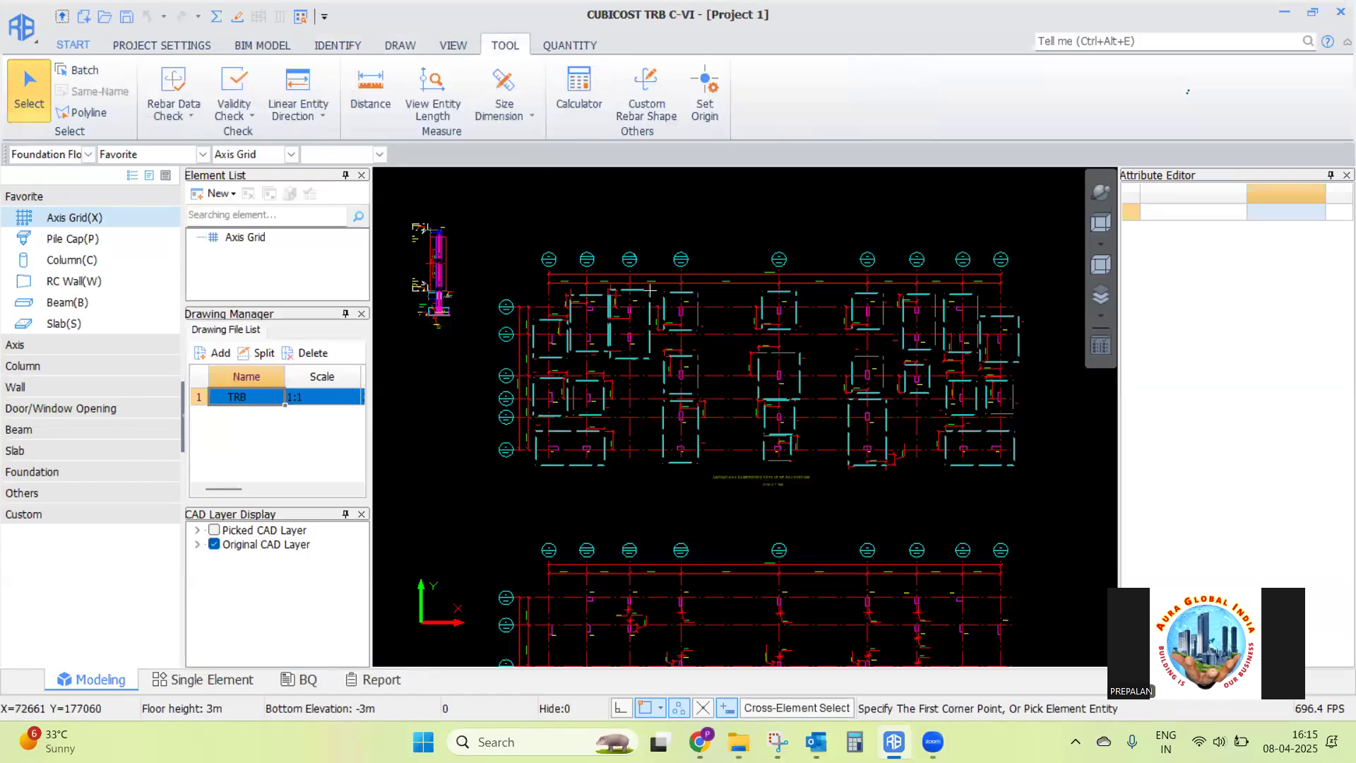
click(371, 90)
scroll(544, 295, up, 2)
scroll(544, 294, up, 3)
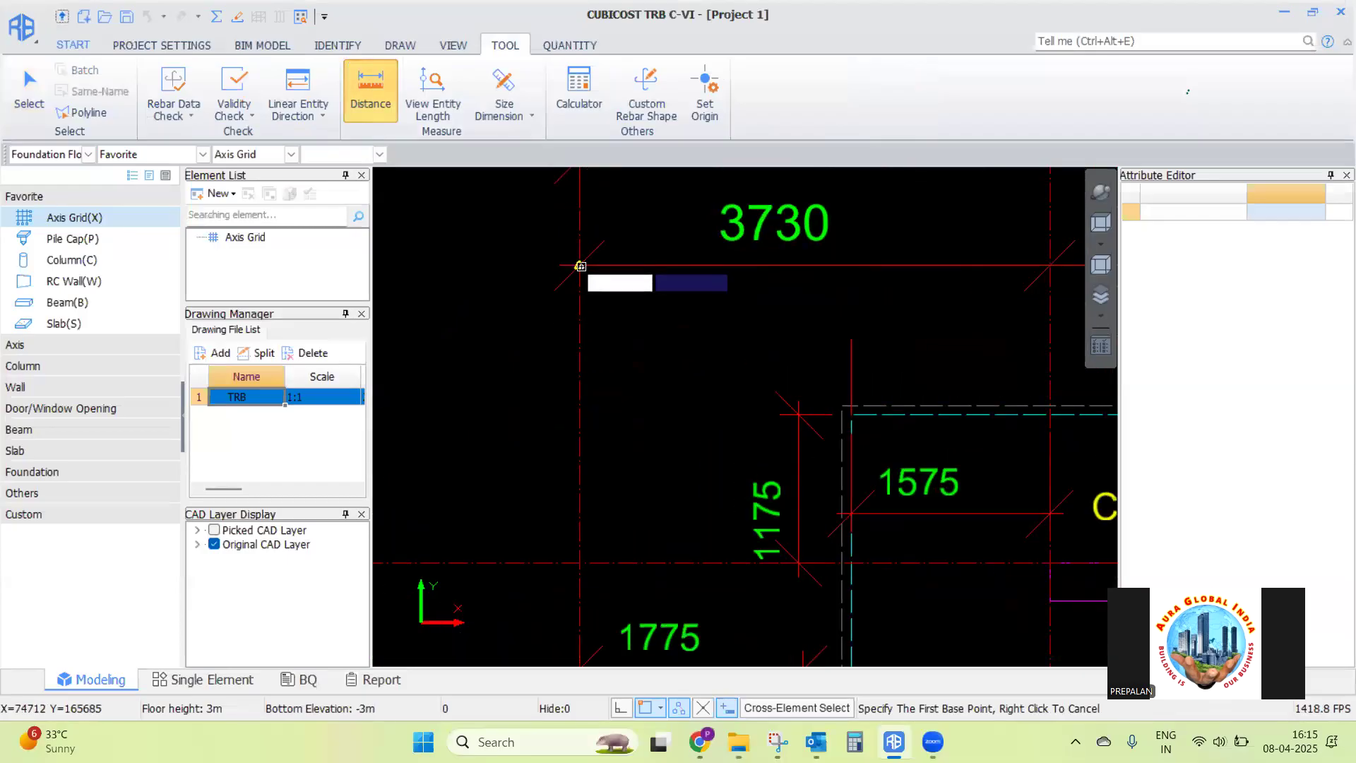
click(581, 266)
scroll(790, 323, down, 1)
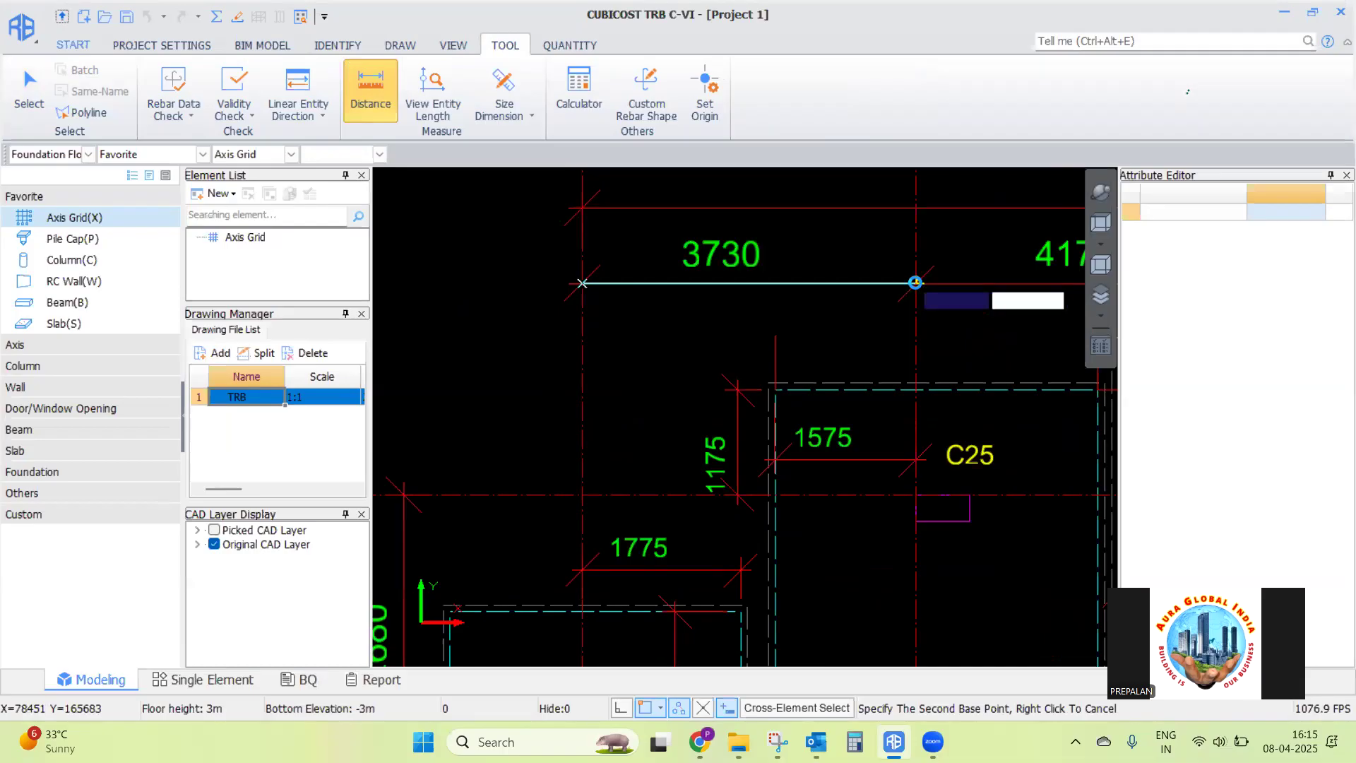
click(915, 283)
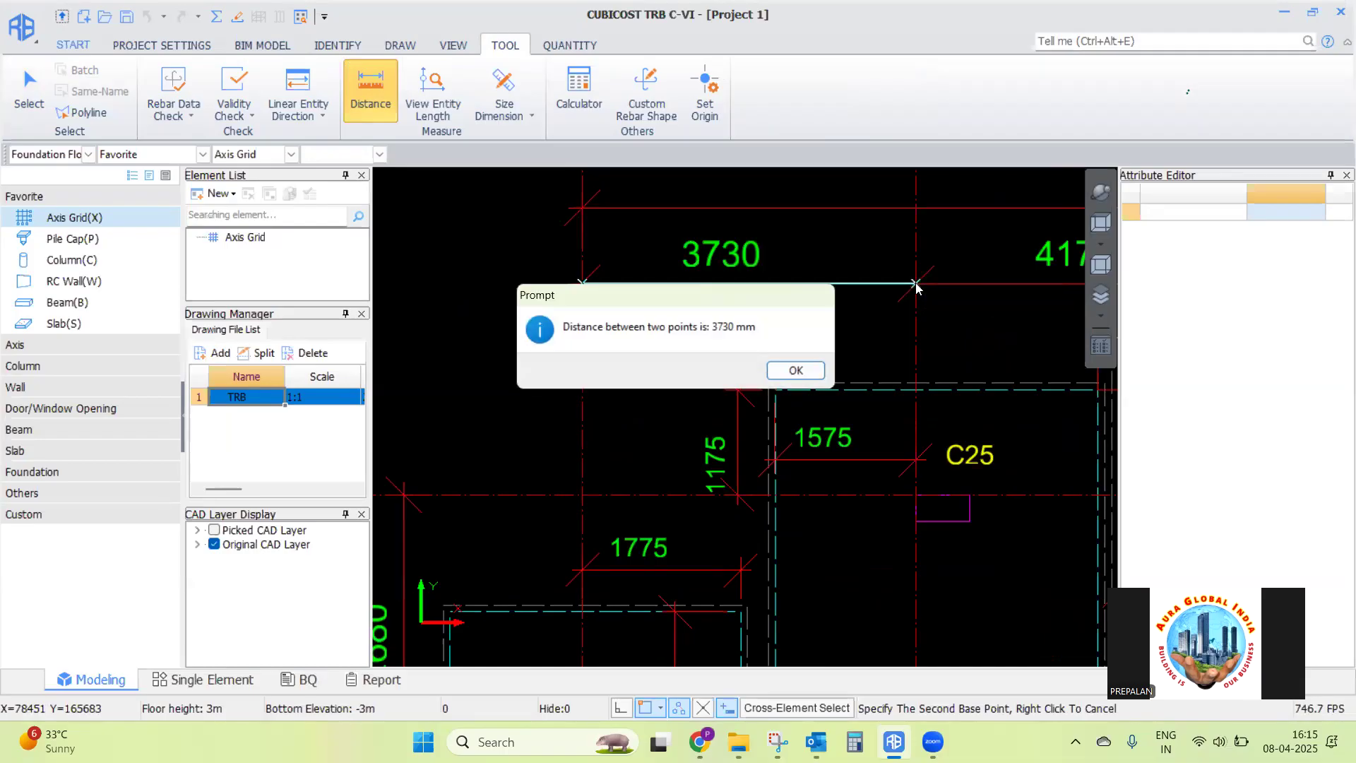
click(797, 371)
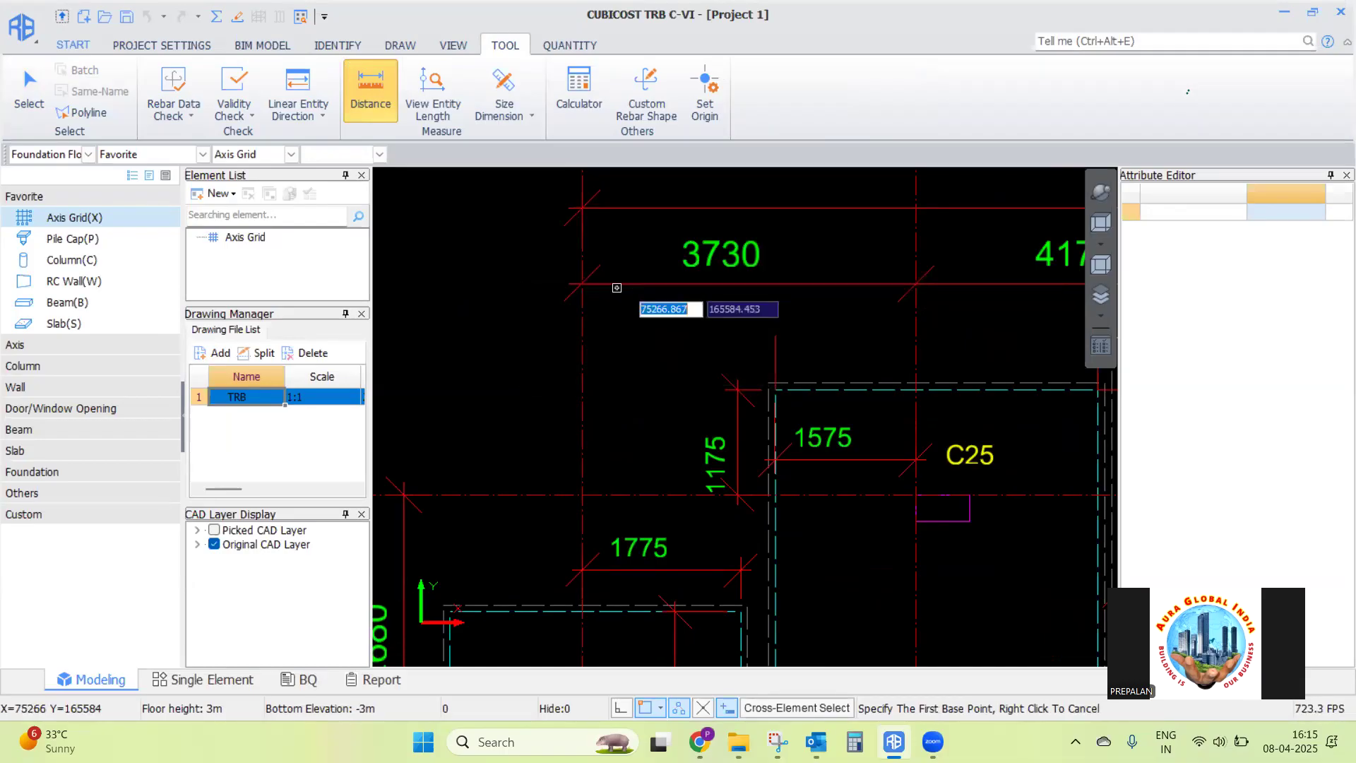
right_click(505, 247)
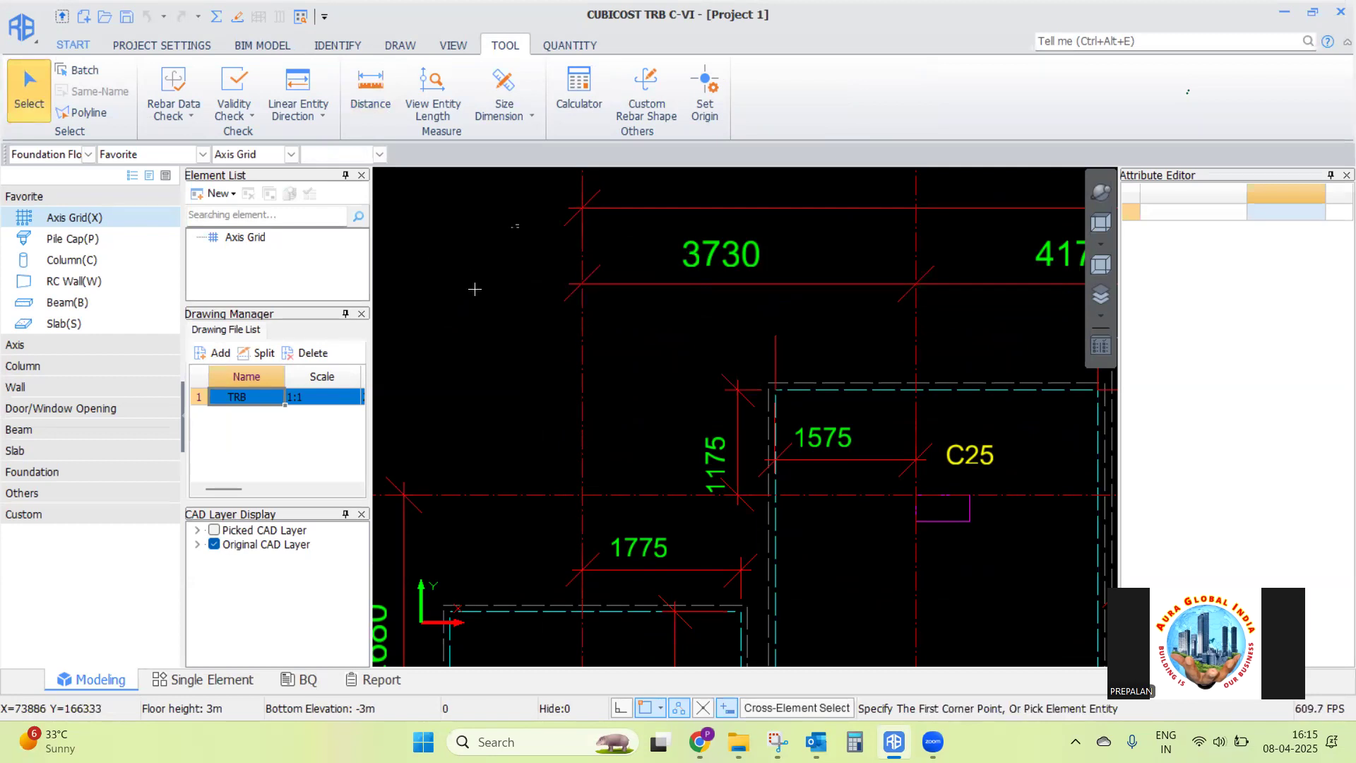
scroll(487, 279, down, 5)
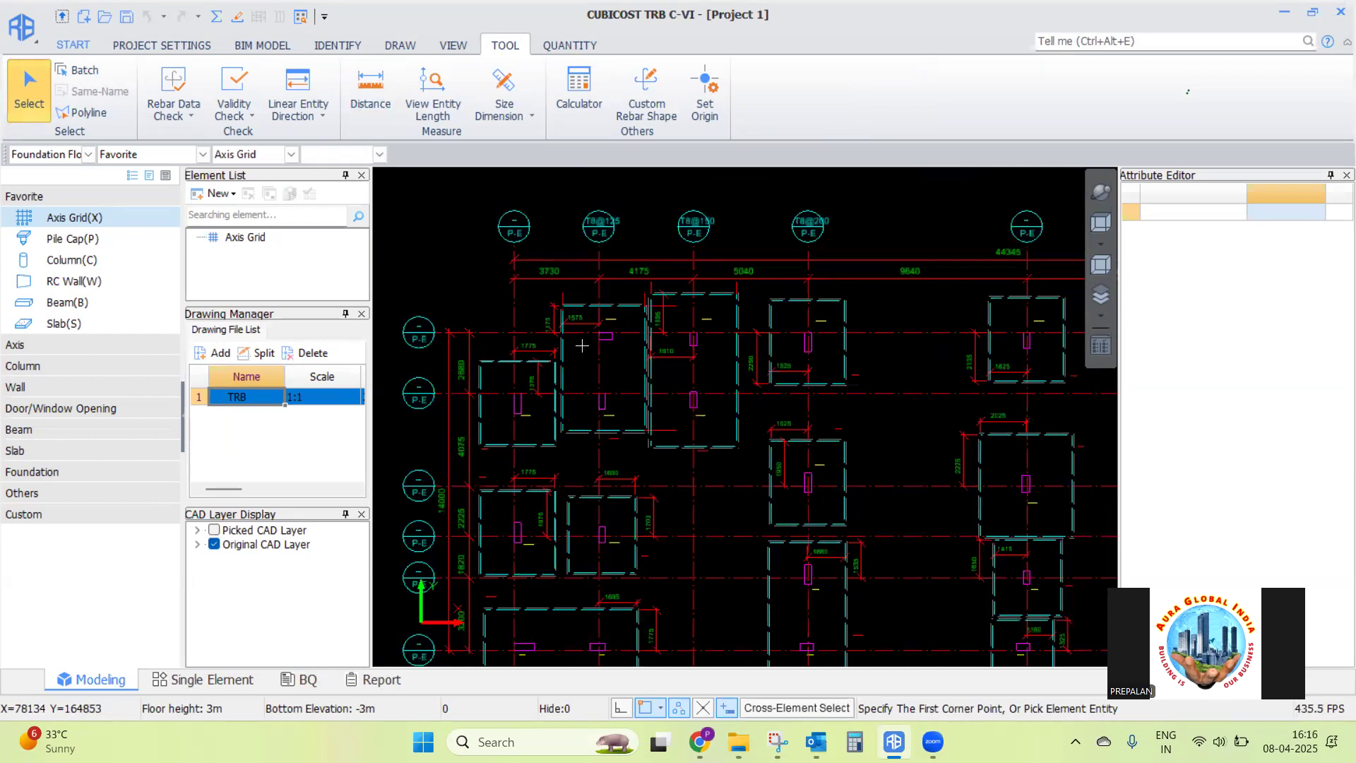
scroll(579, 304, down, 1)
scroll(577, 253, down, 1)
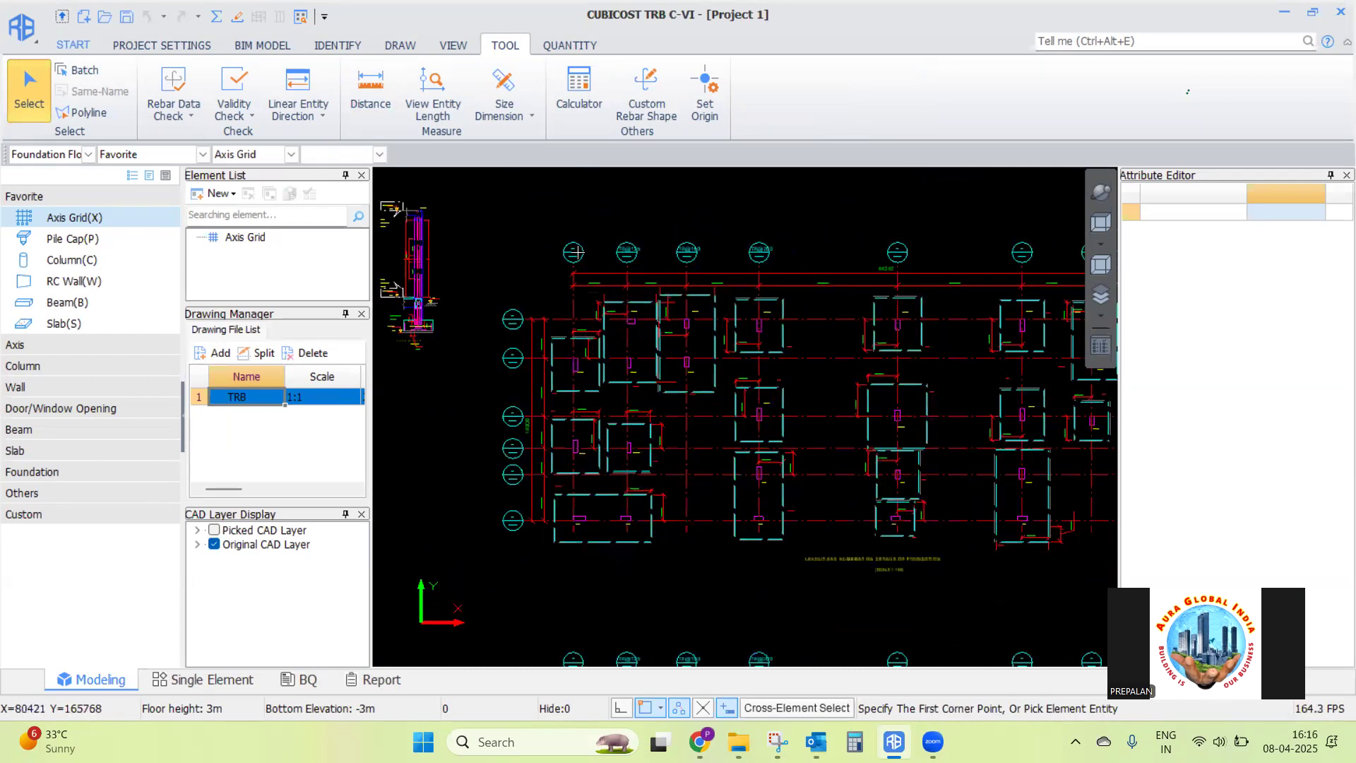
click(335, 43)
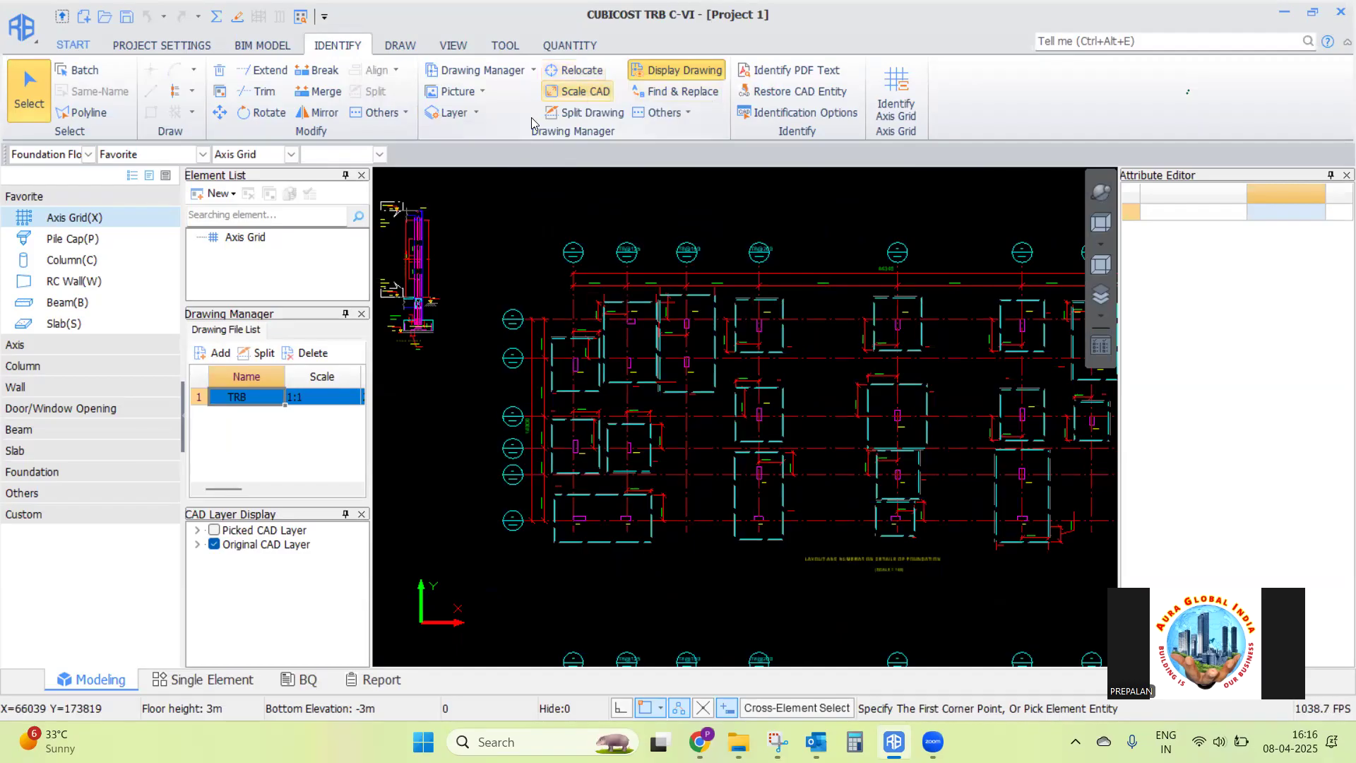
click(570, 93)
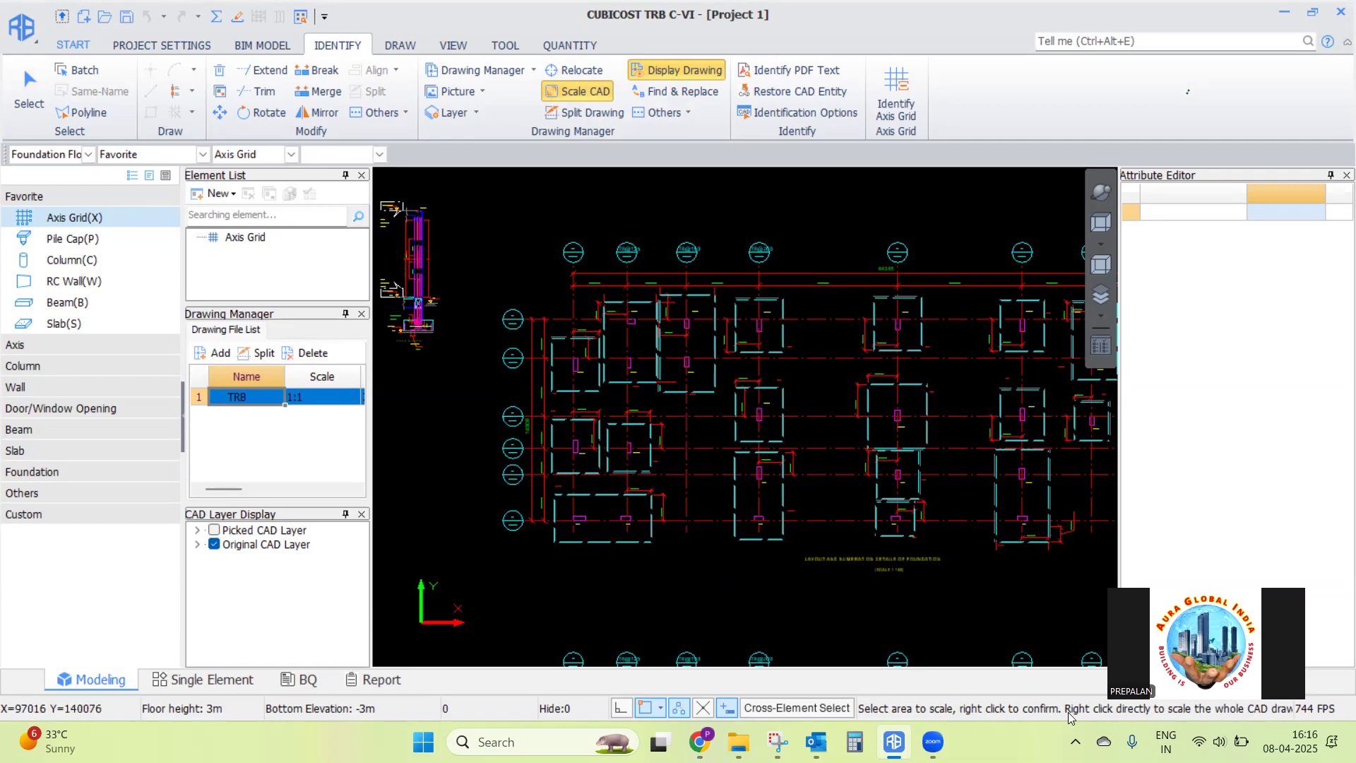
right_click(507, 233)
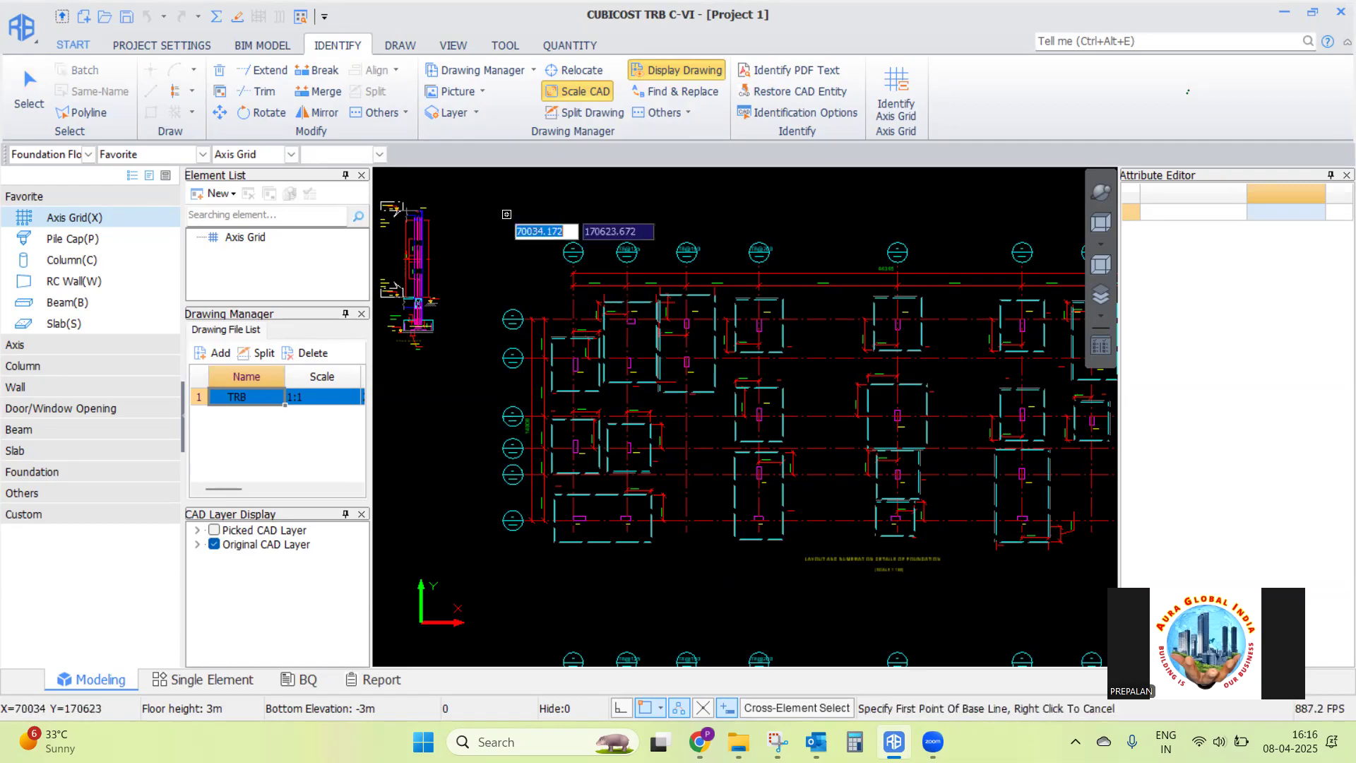
right_click(493, 265)
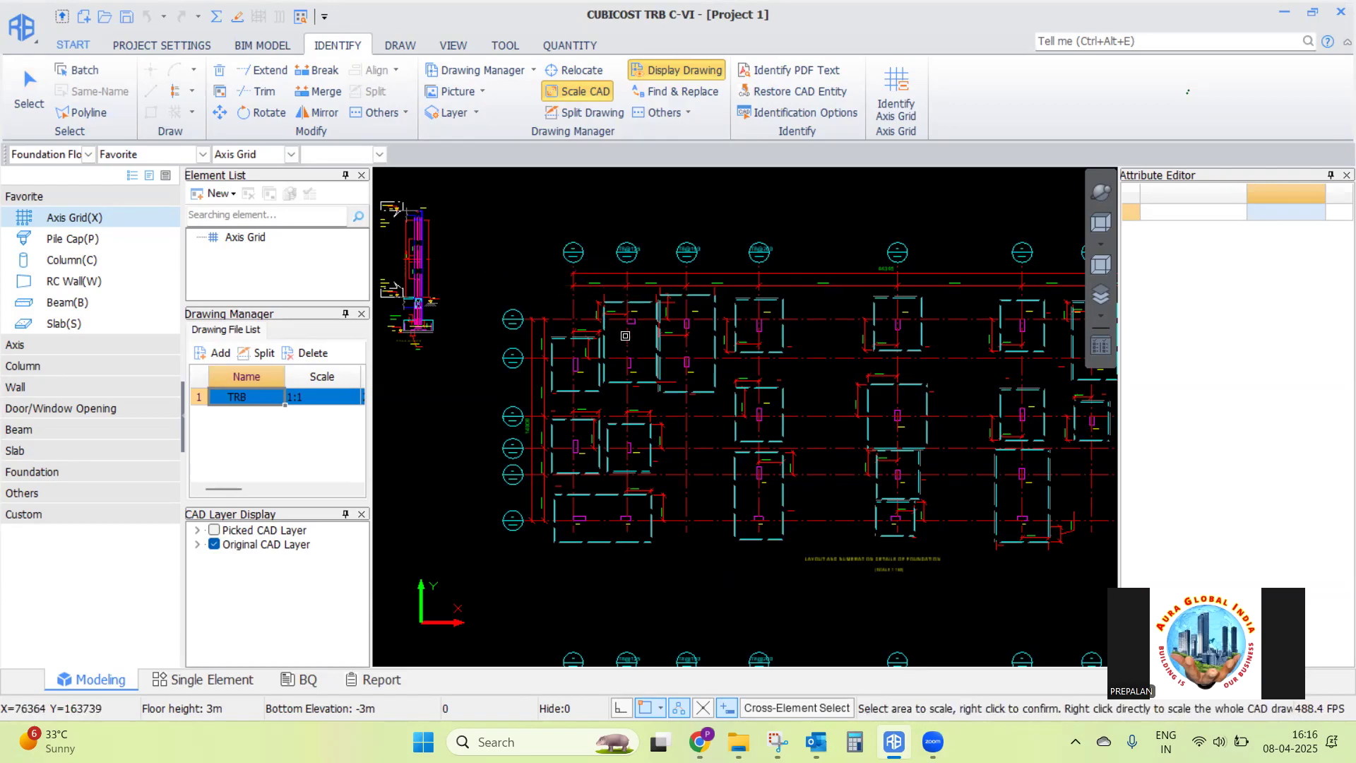
right_click(524, 258)
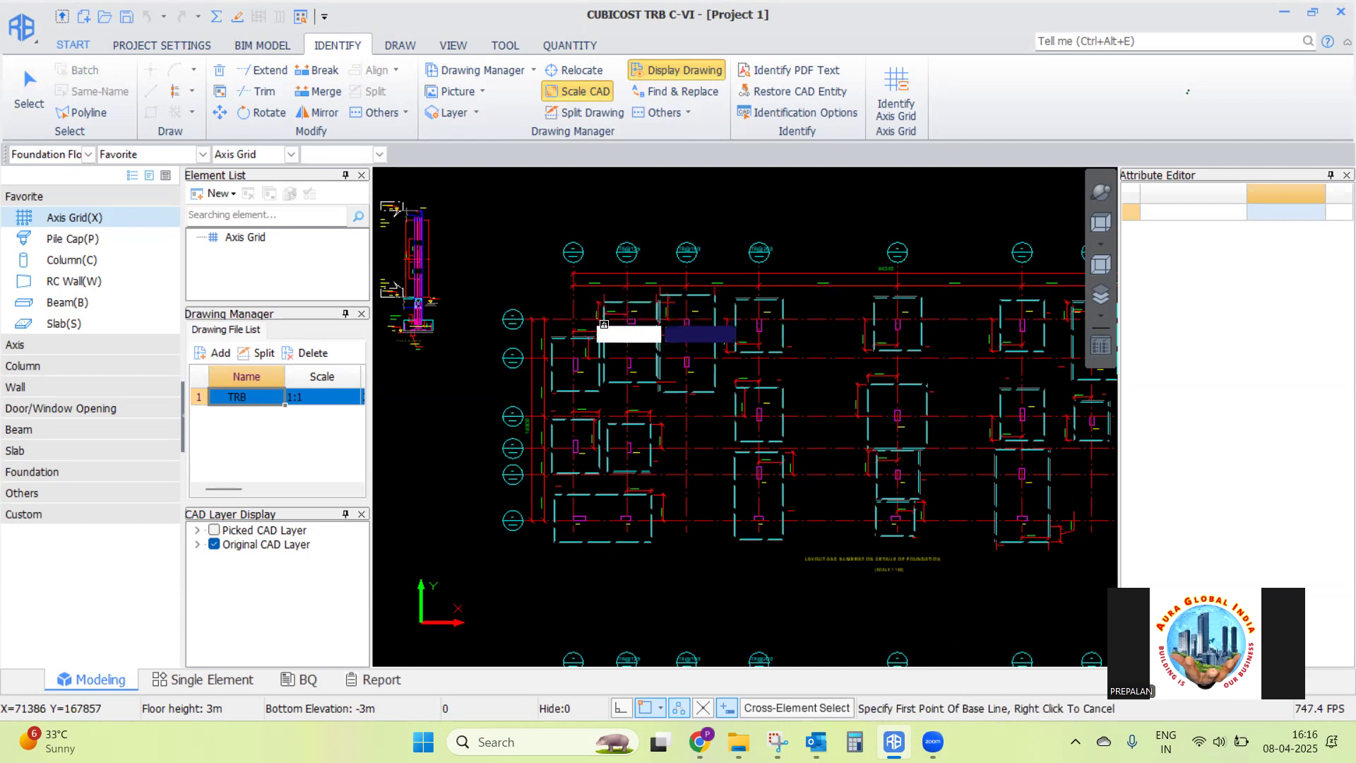
scroll(597, 257, up, 4)
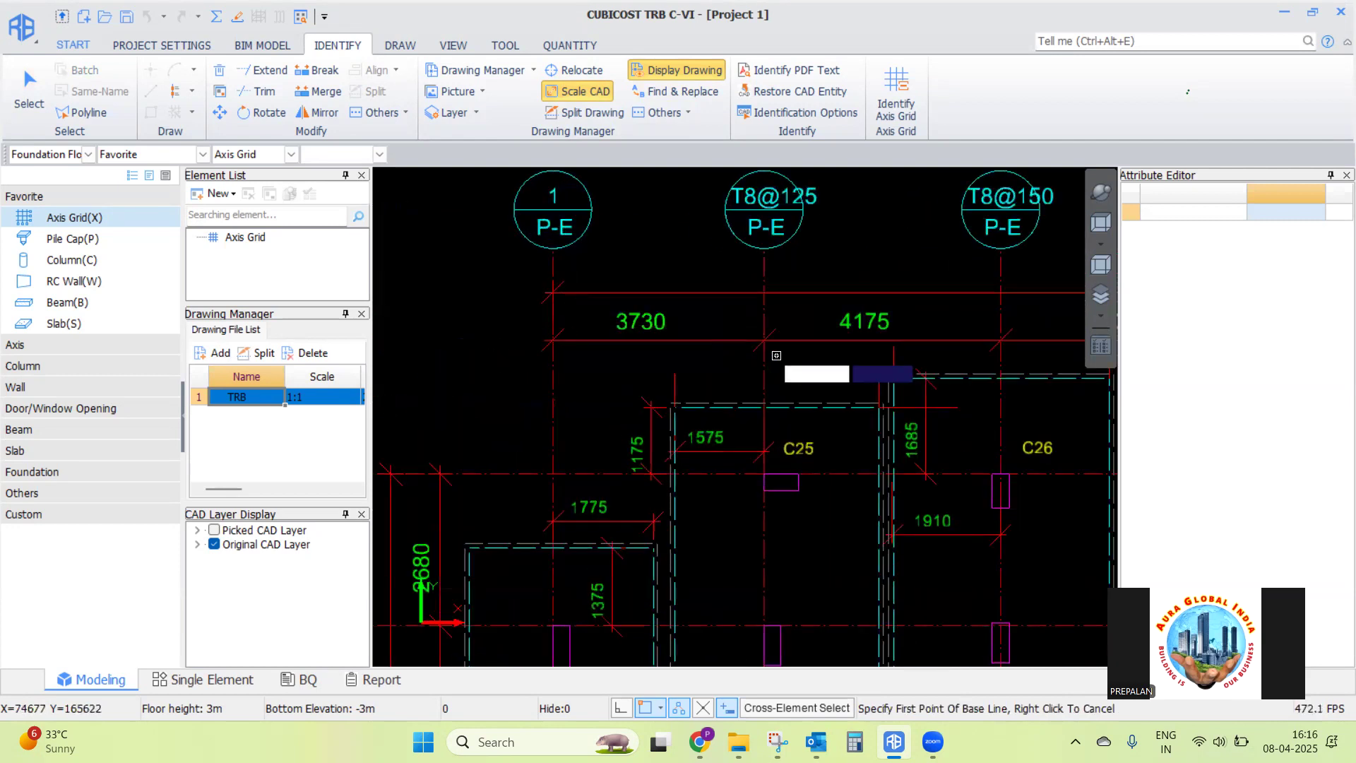
scroll(565, 255, down, 2)
scroll(628, 310, up, 2)
scroll(628, 310, up, 2)
right_click(586, 283)
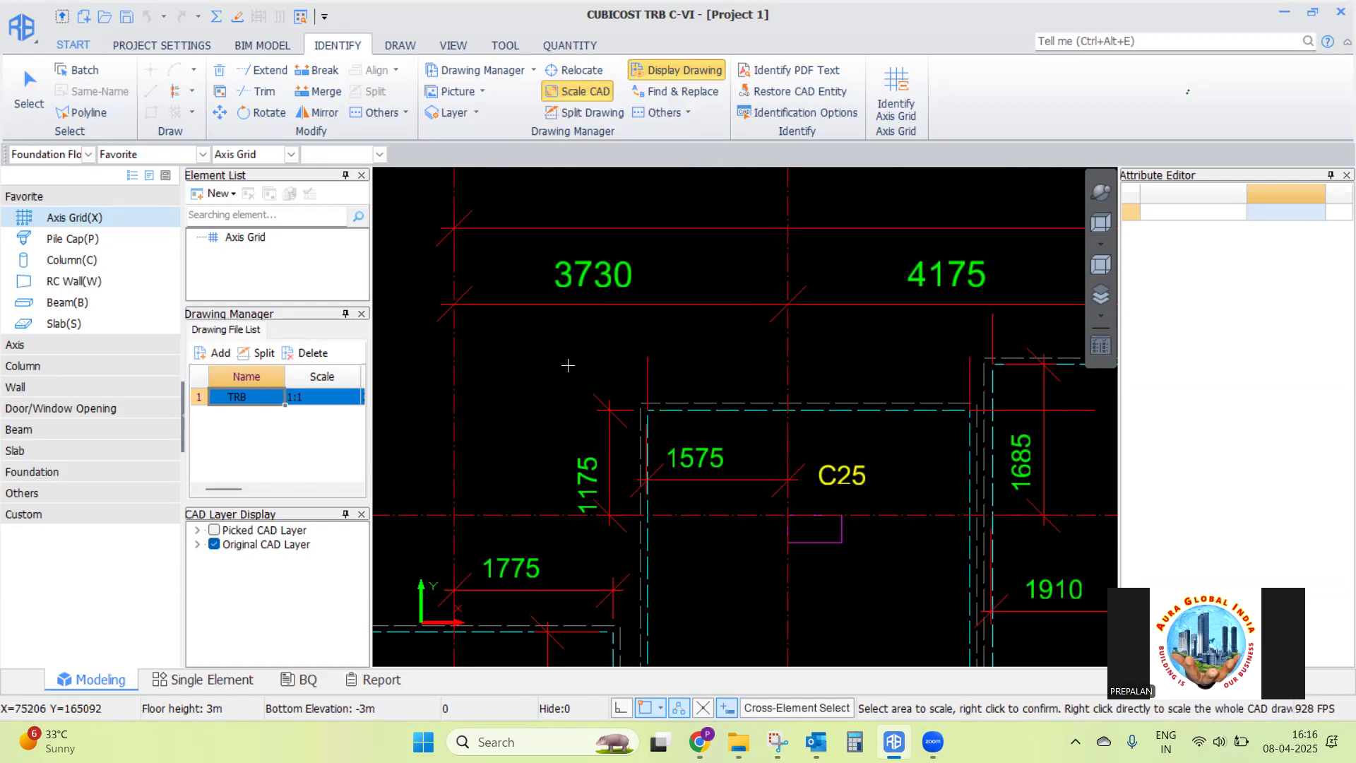
Split the foundation layout plan out of the TRB drawing as a separate drawing named "Footing Layout"
scroll(533, 282, down, 5)
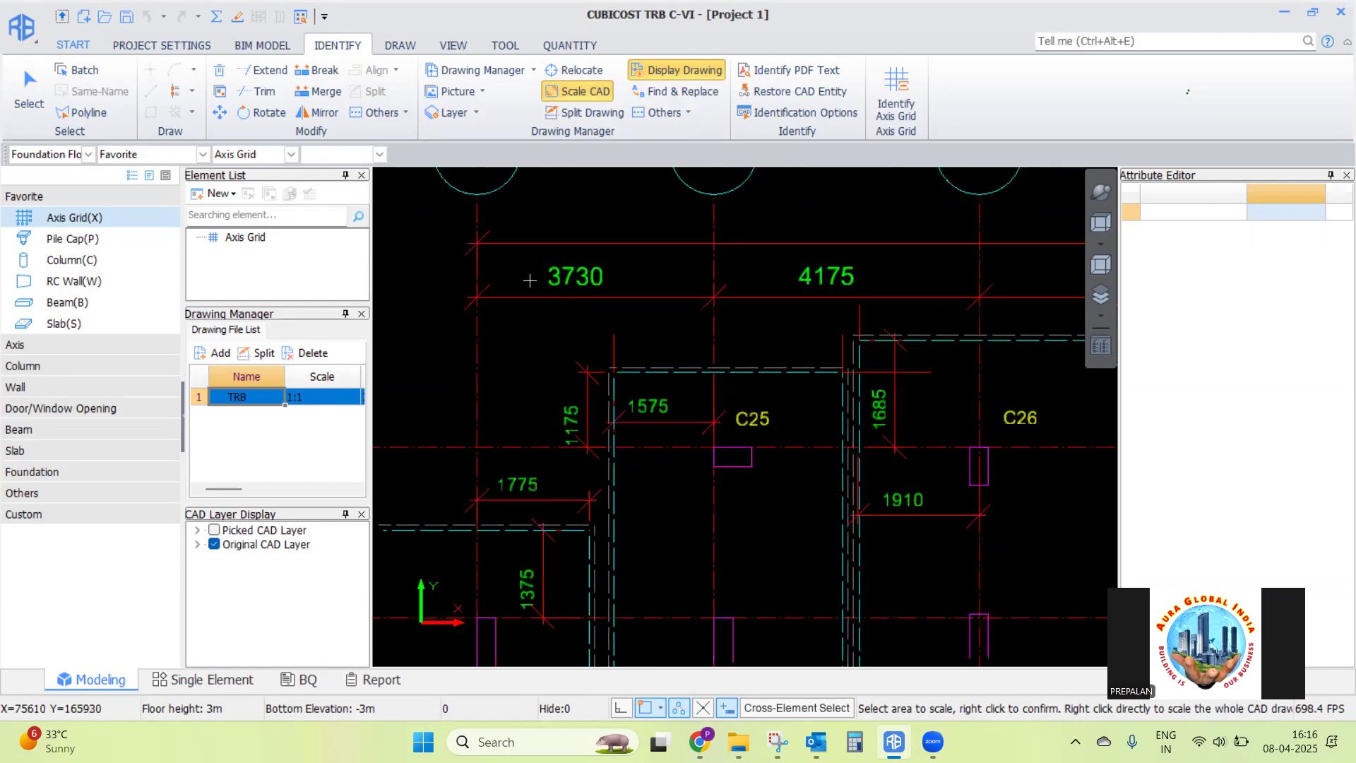
scroll(496, 284, down, 3)
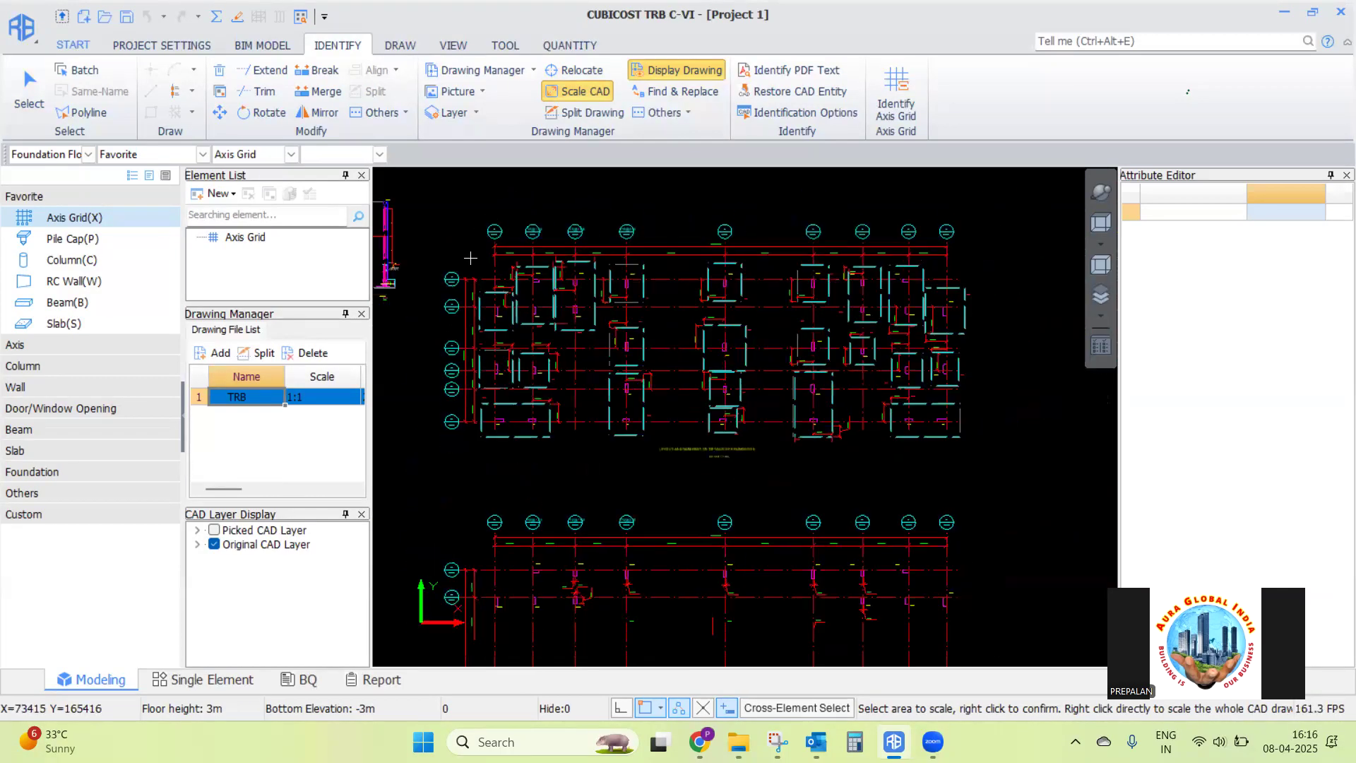
scroll(639, 295, up, 2)
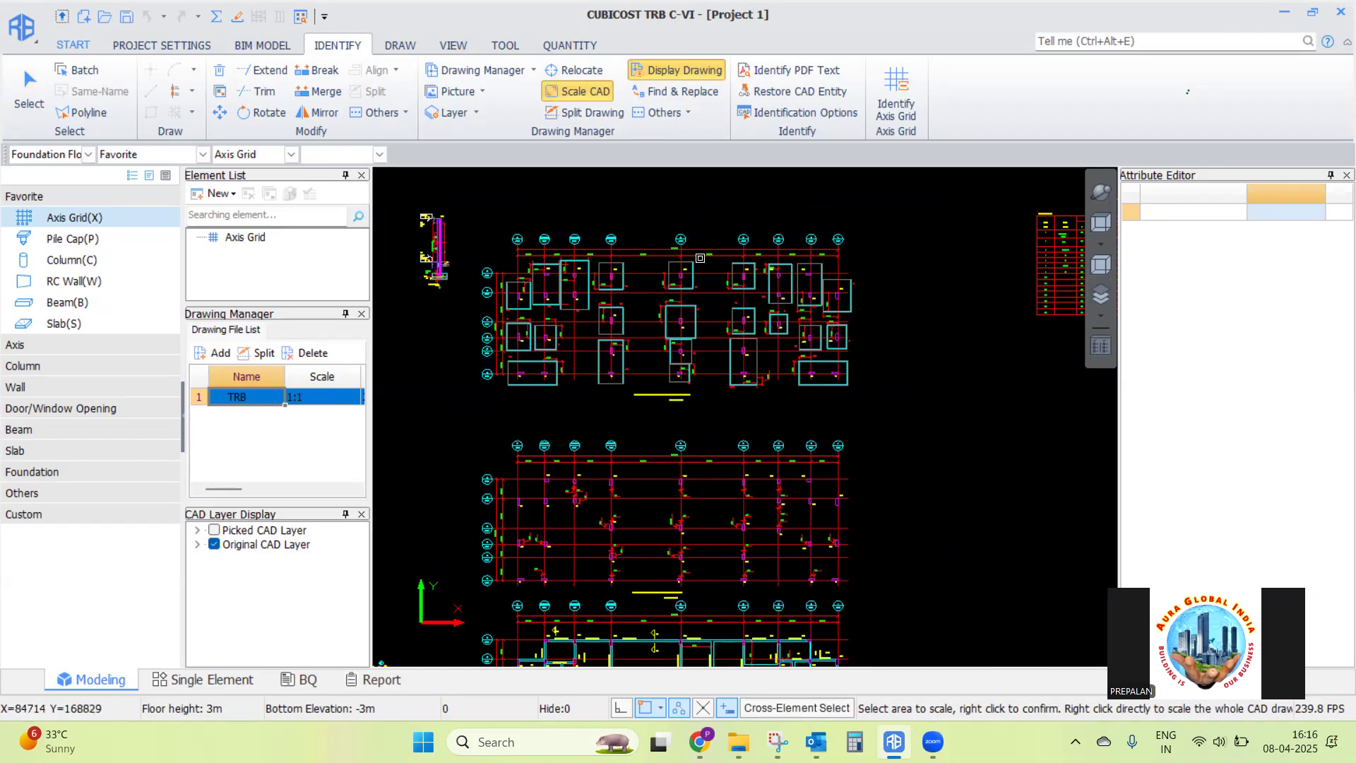
scroll(638, 388, down, 2)
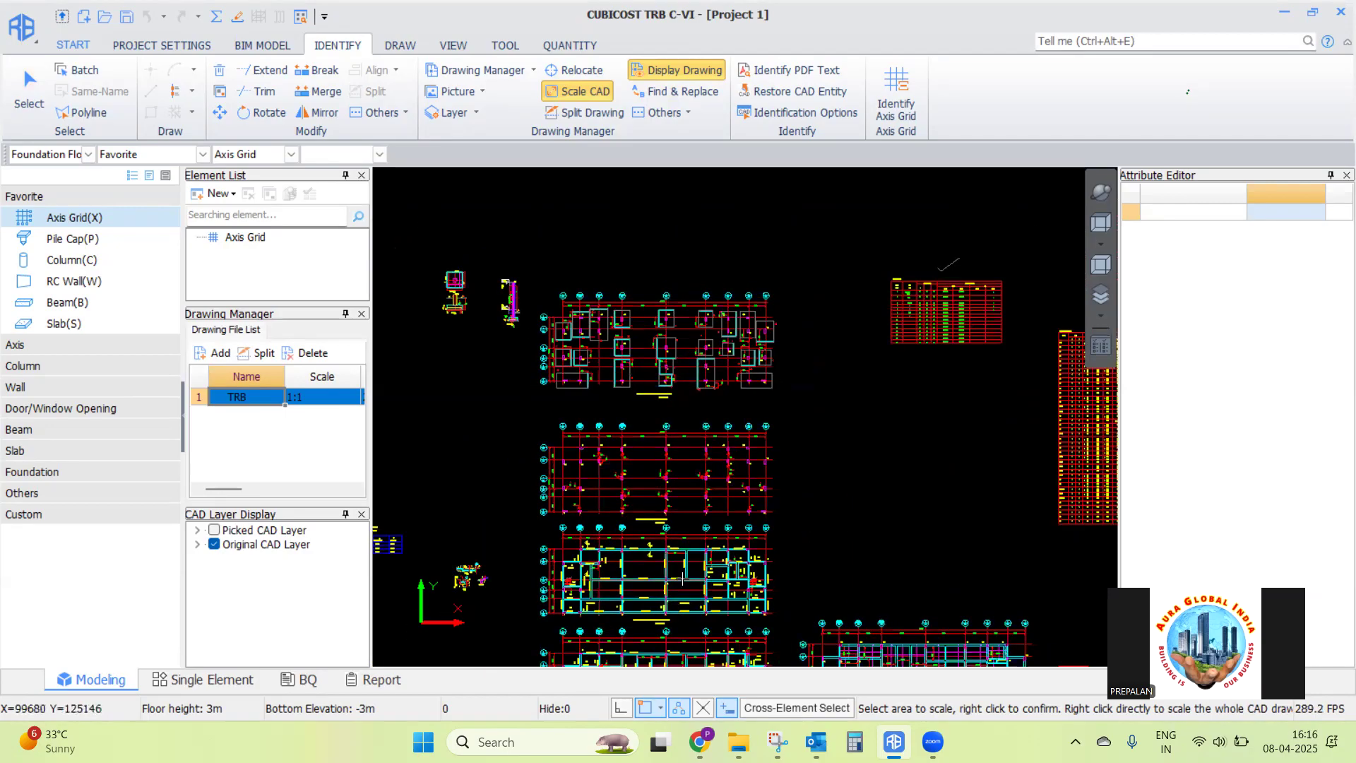
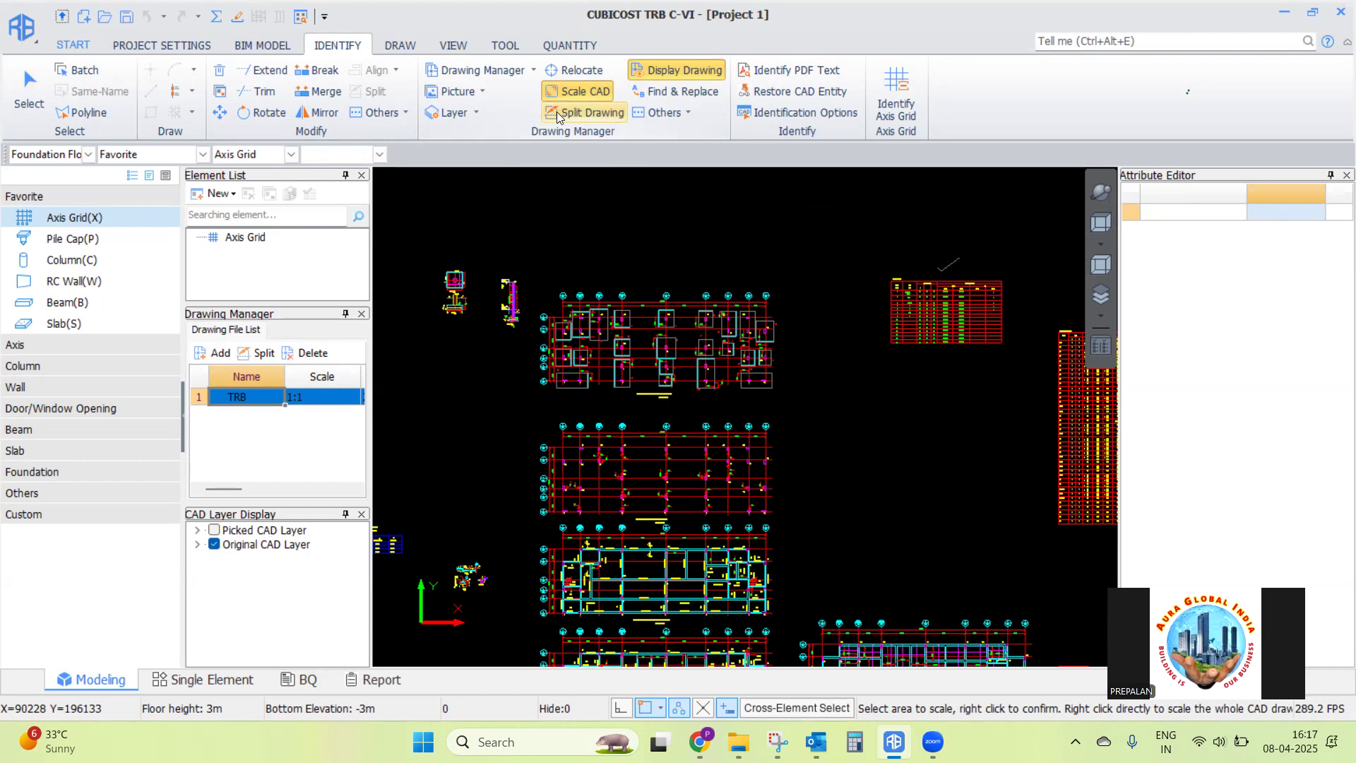
click(575, 116)
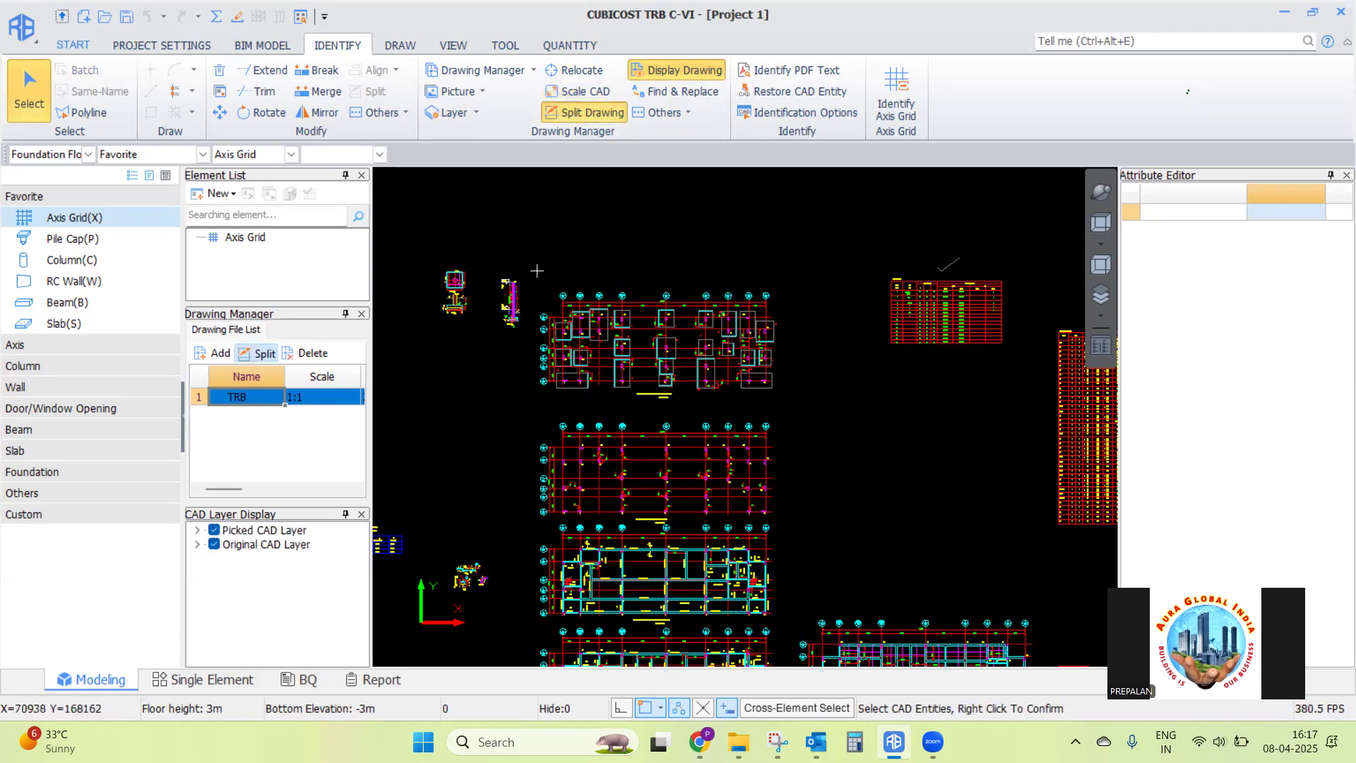
drag(530, 272, 791, 413)
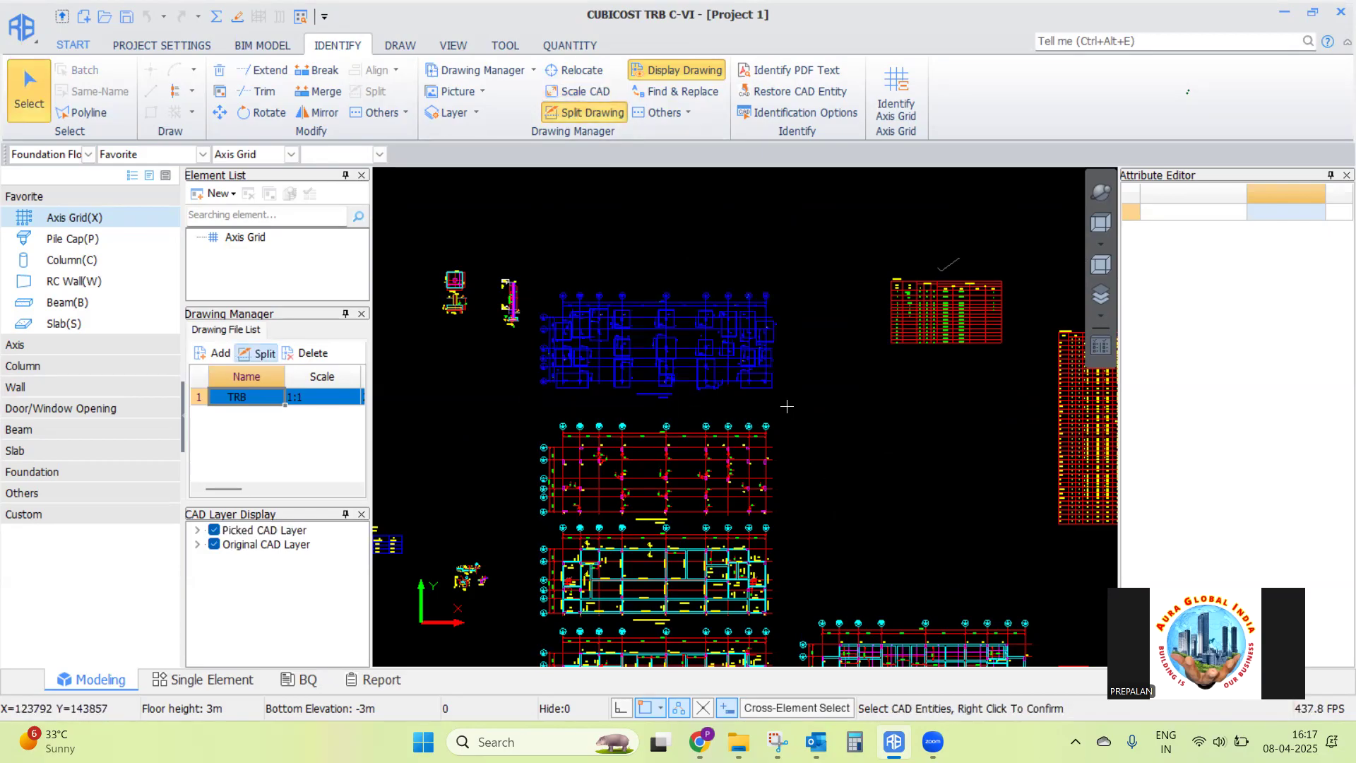
right_click(715, 253)
click(623, 345)
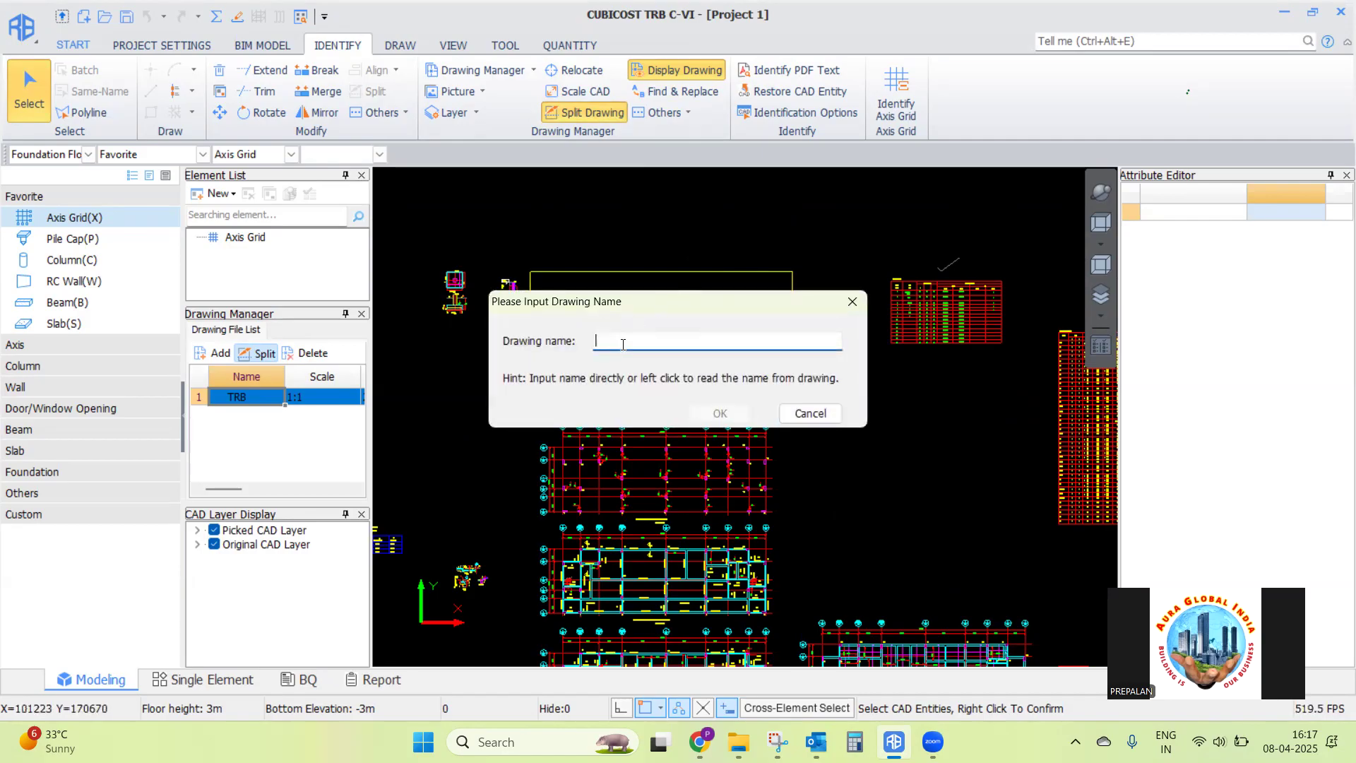
text(Footing Layout)
click(719, 414)
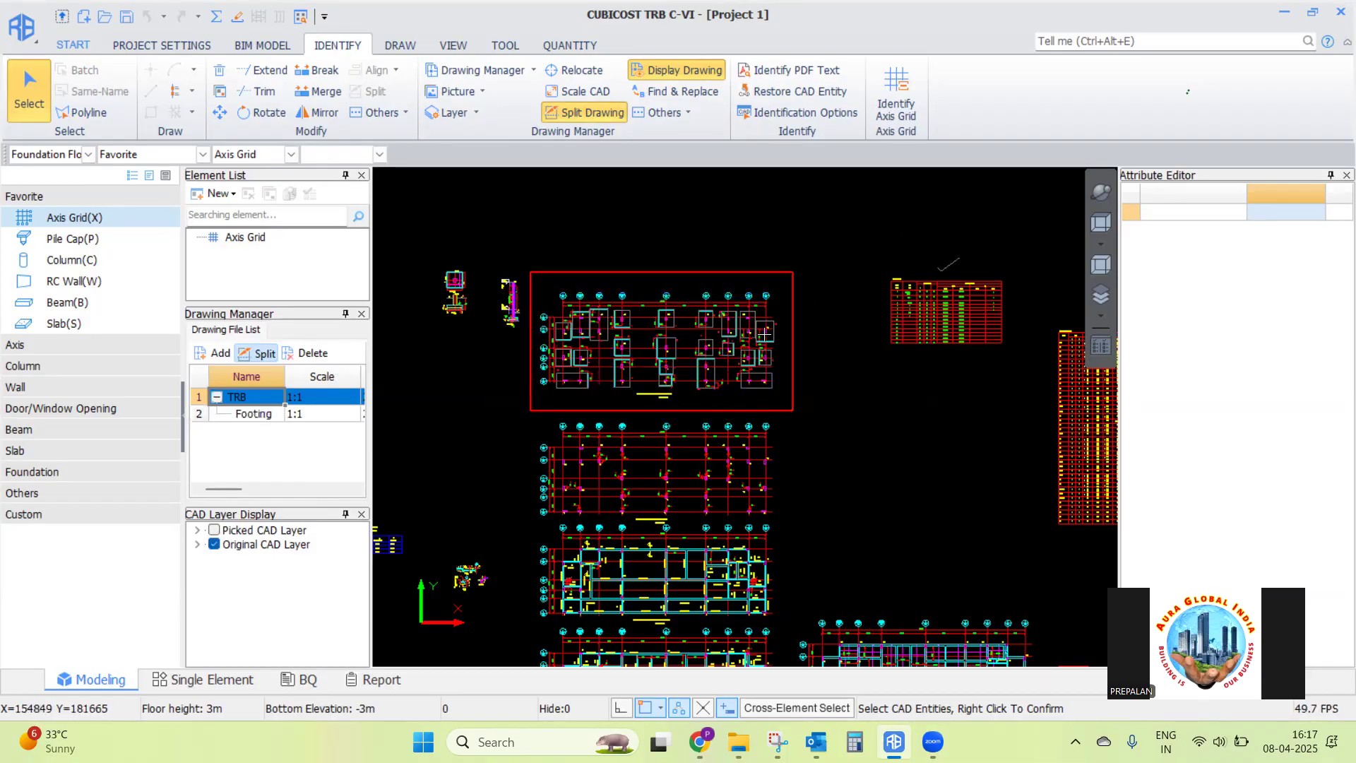
Split the small footing schedule beside the foundation layout plan out of the TRB drawing as "Footing Rebar table"
scroll(919, 304, up, 5)
scroll(614, 318, down, 3)
click(546, 262)
click(807, 425)
right_click(848, 276)
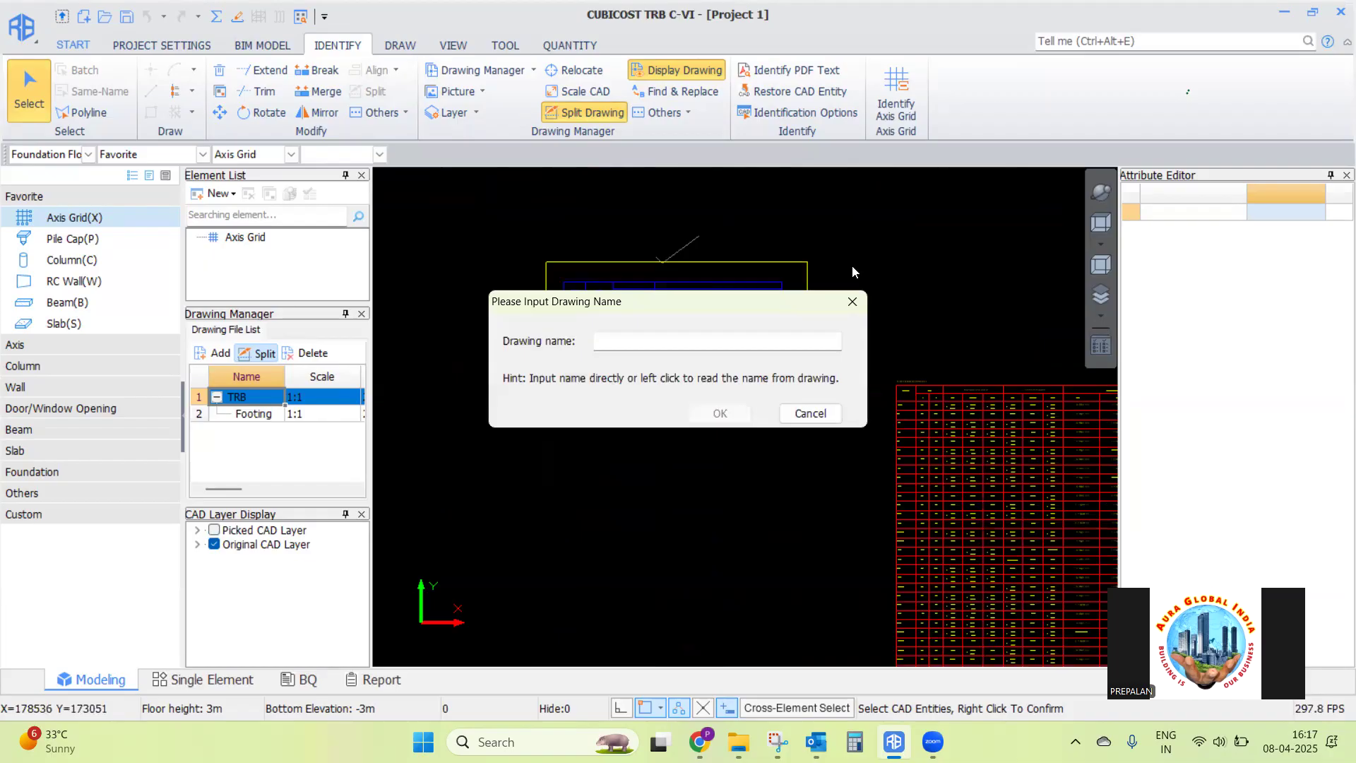
text(Footing Rebar table)
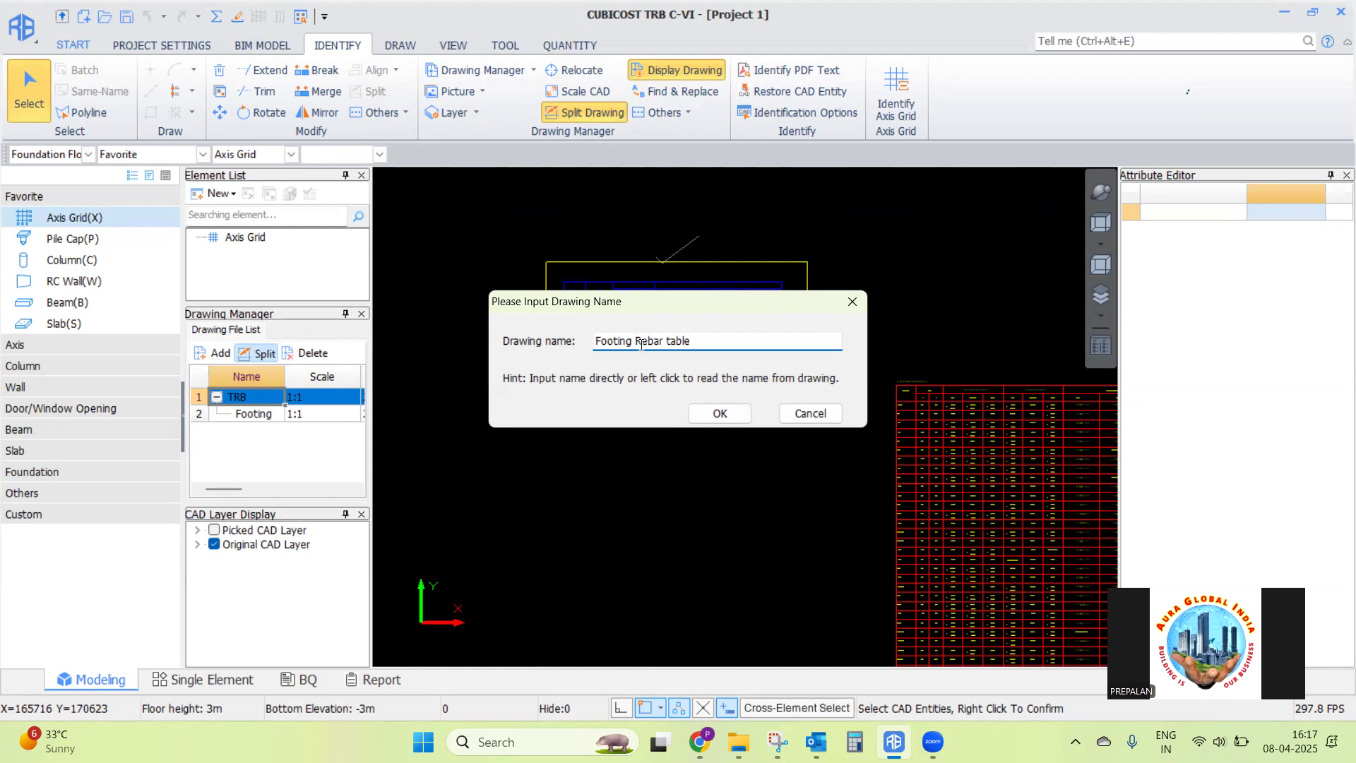
click(720, 413)
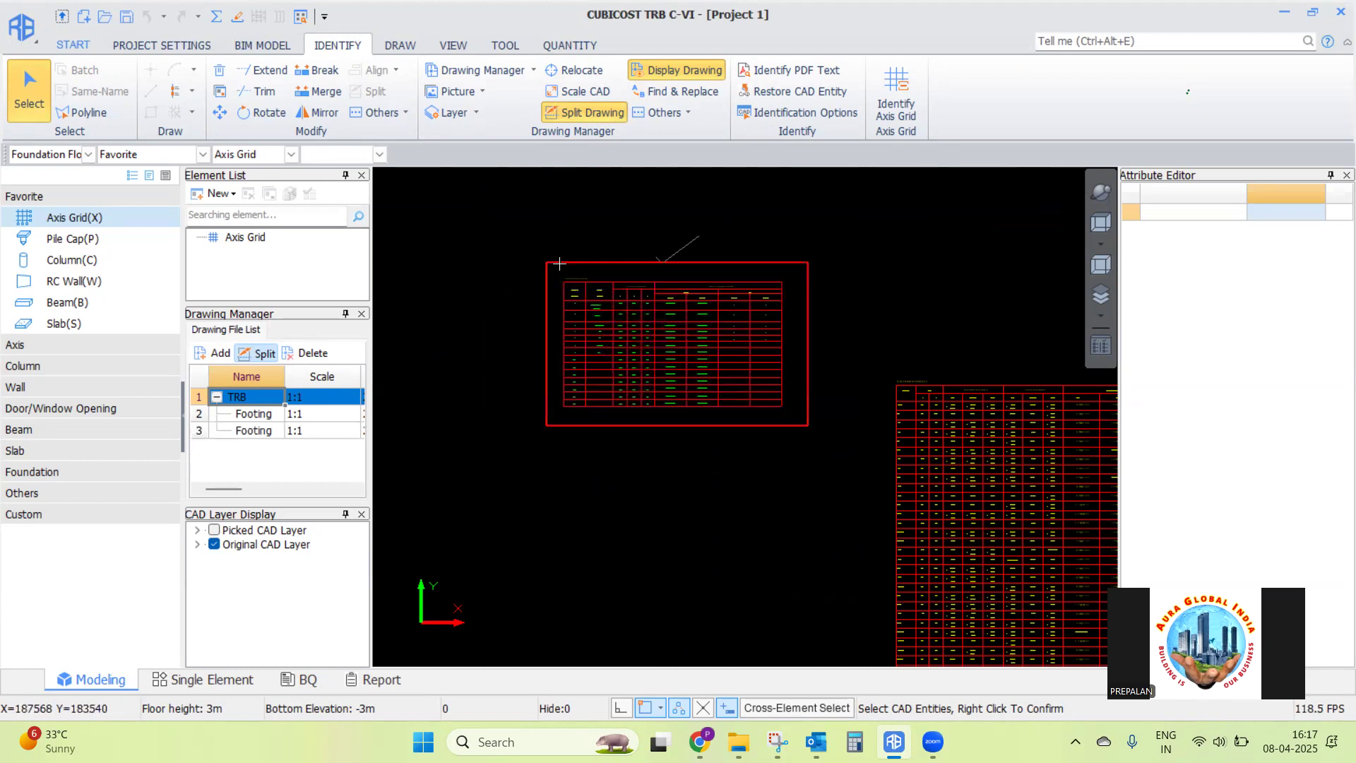
Split the first large beam schedule beside the footing schedule into a separate drawing named "PB Rebar Table"
scroll(560, 264, down, 2)
click(735, 323)
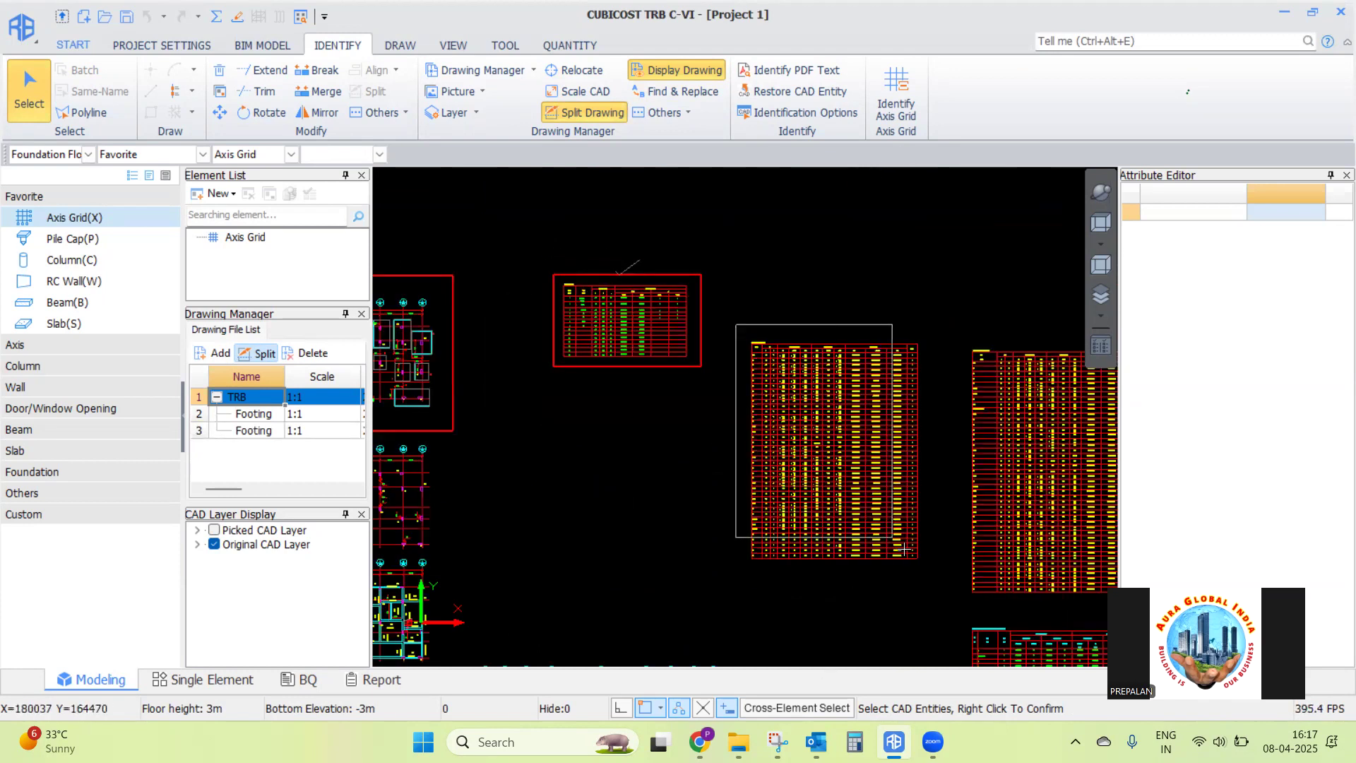
right_click(835, 284)
text(PB Rebar)
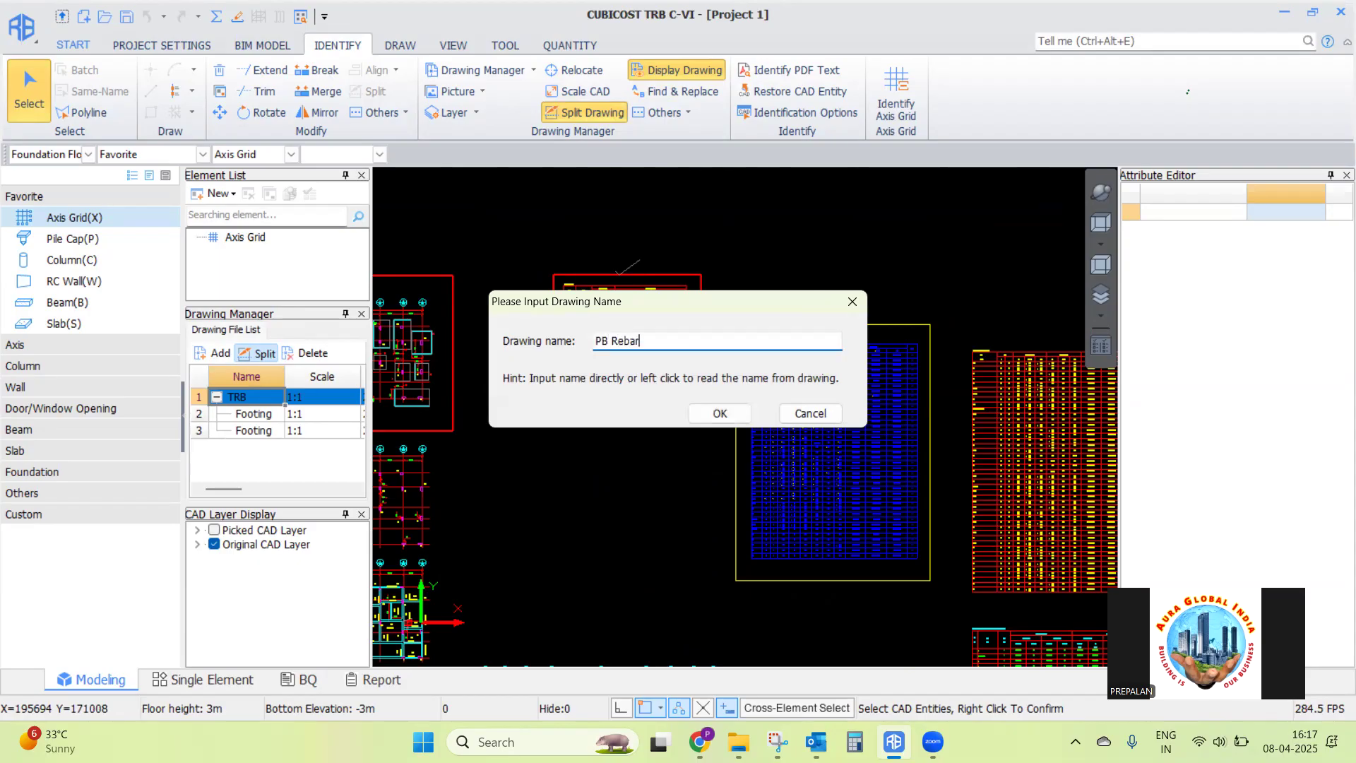
text( Table)
click(713, 412)
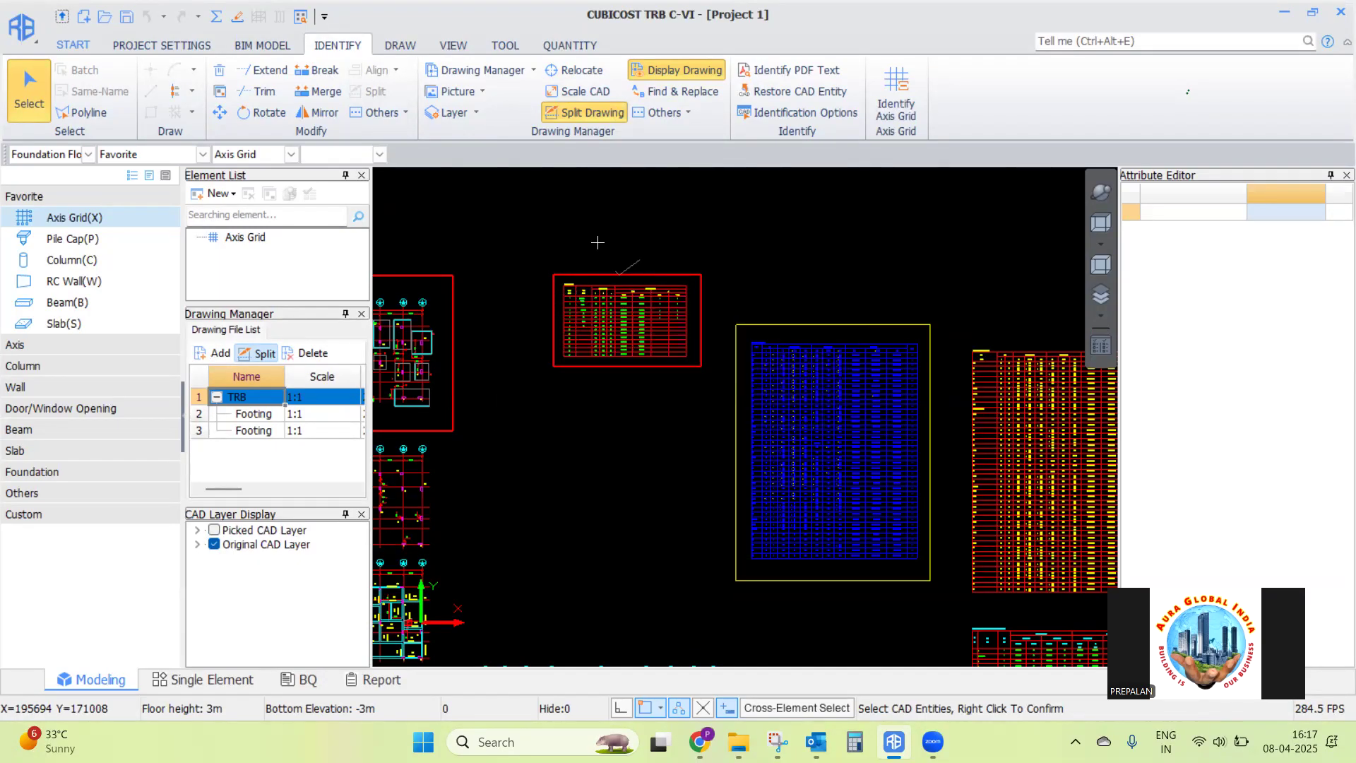
Split the second large beam schedule, next to the PB rebar table, into a separate drawing named "FF Rebar Table"
scroll(731, 311, up, 3)
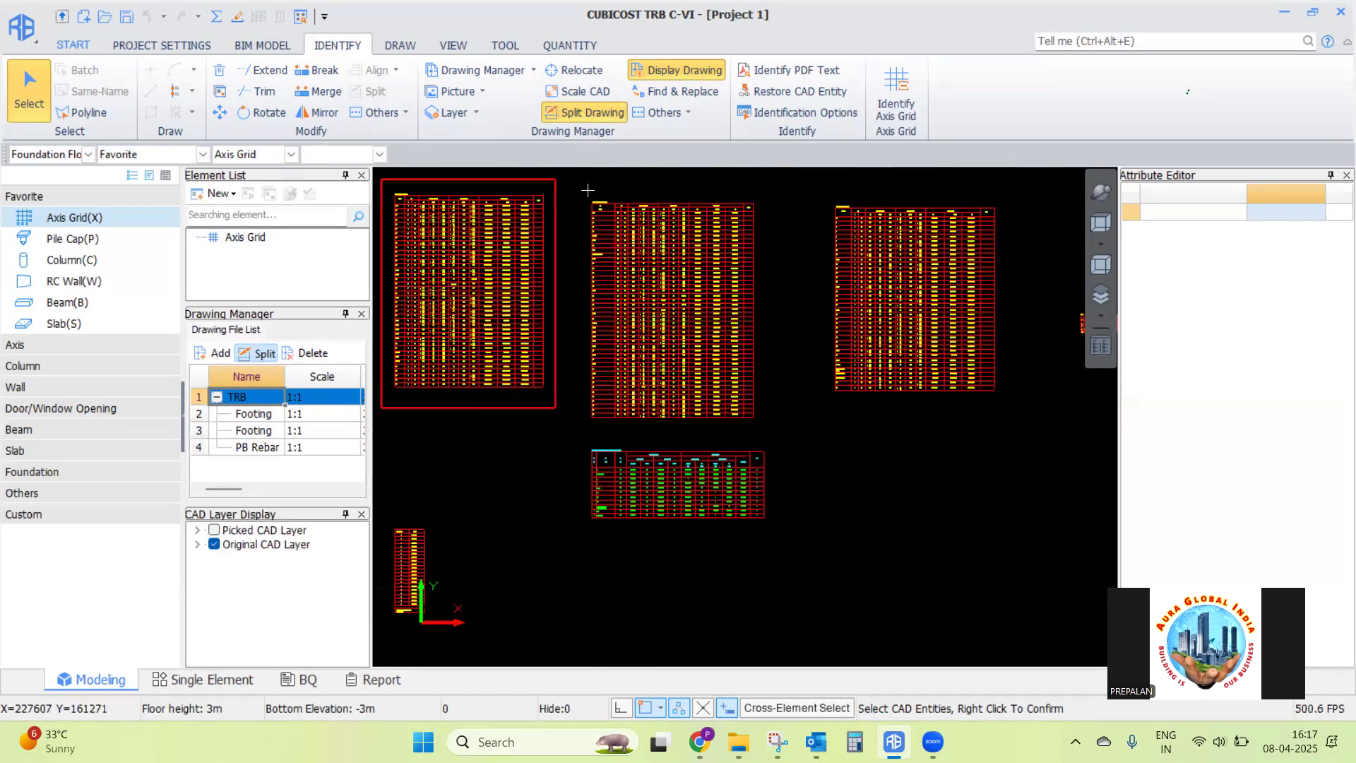
drag(717, 348, 753, 424)
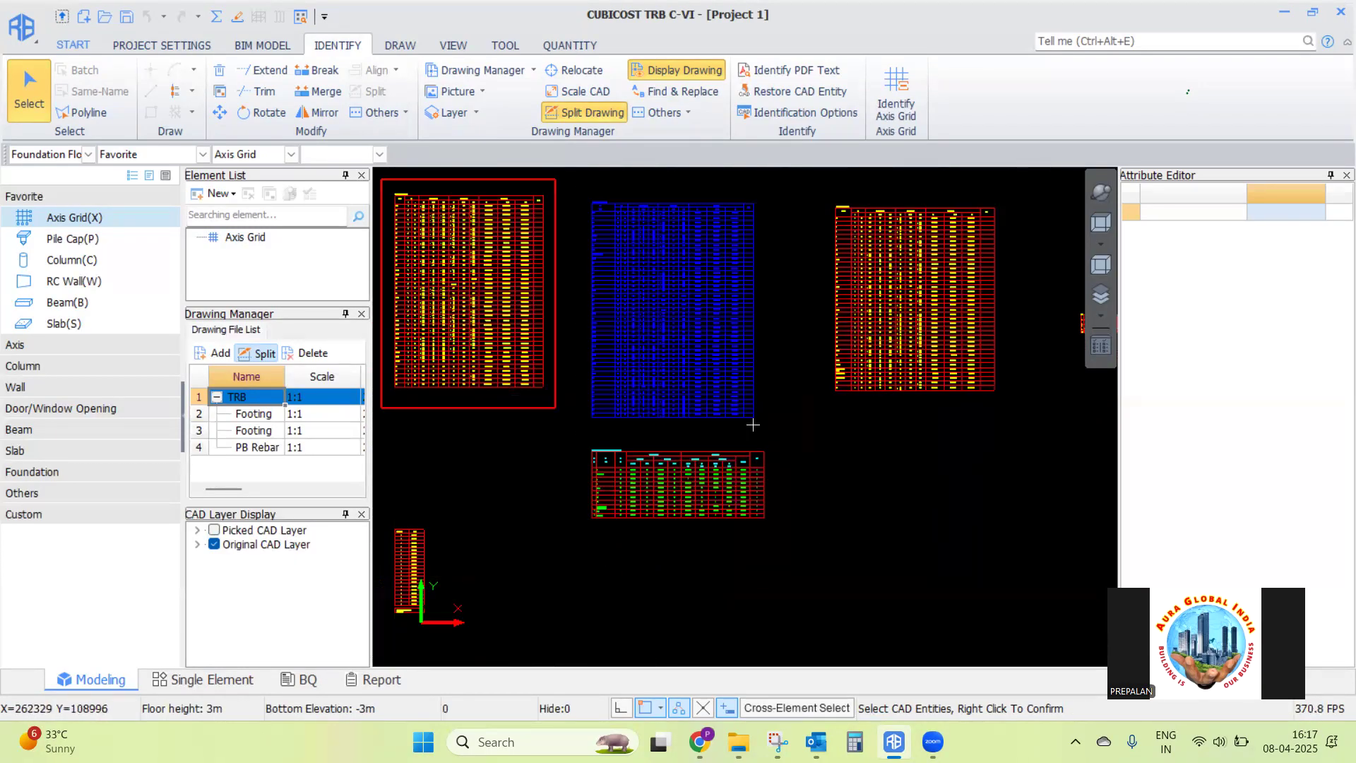
right_click(776, 379)
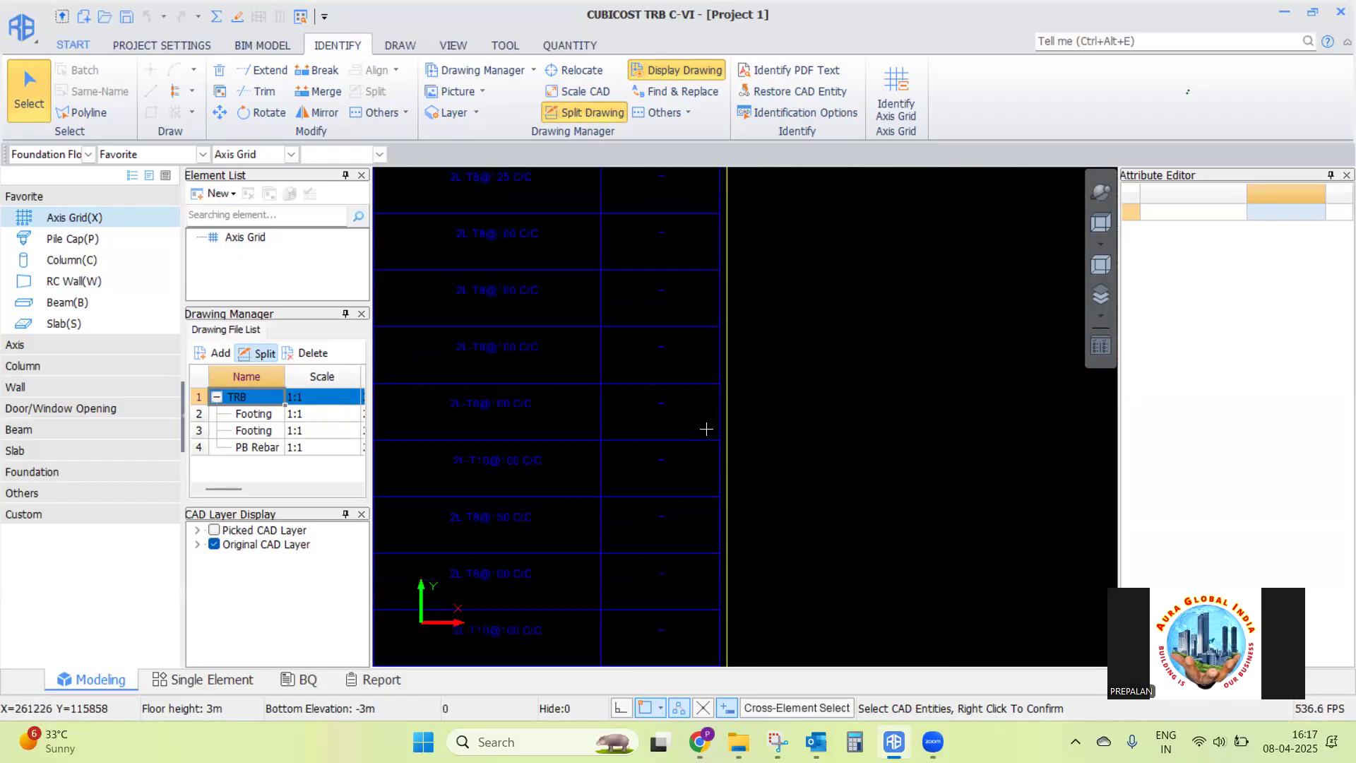
click(680, 344)
text(FF Rebar Table)
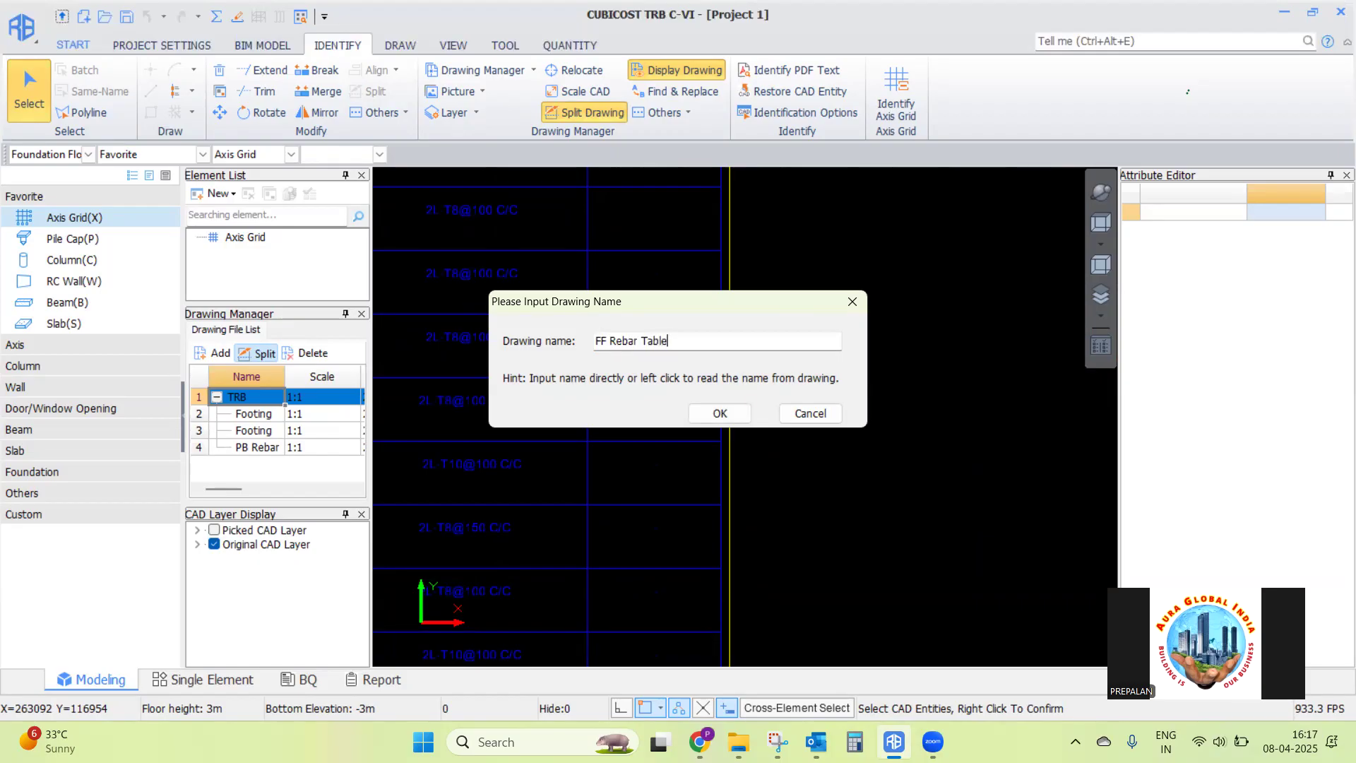
click(721, 415)
Split the long, narrow column schedule at the far end of the tables into a separate drawing named "Column Rebar table"
scroll(825, 307, down, 6)
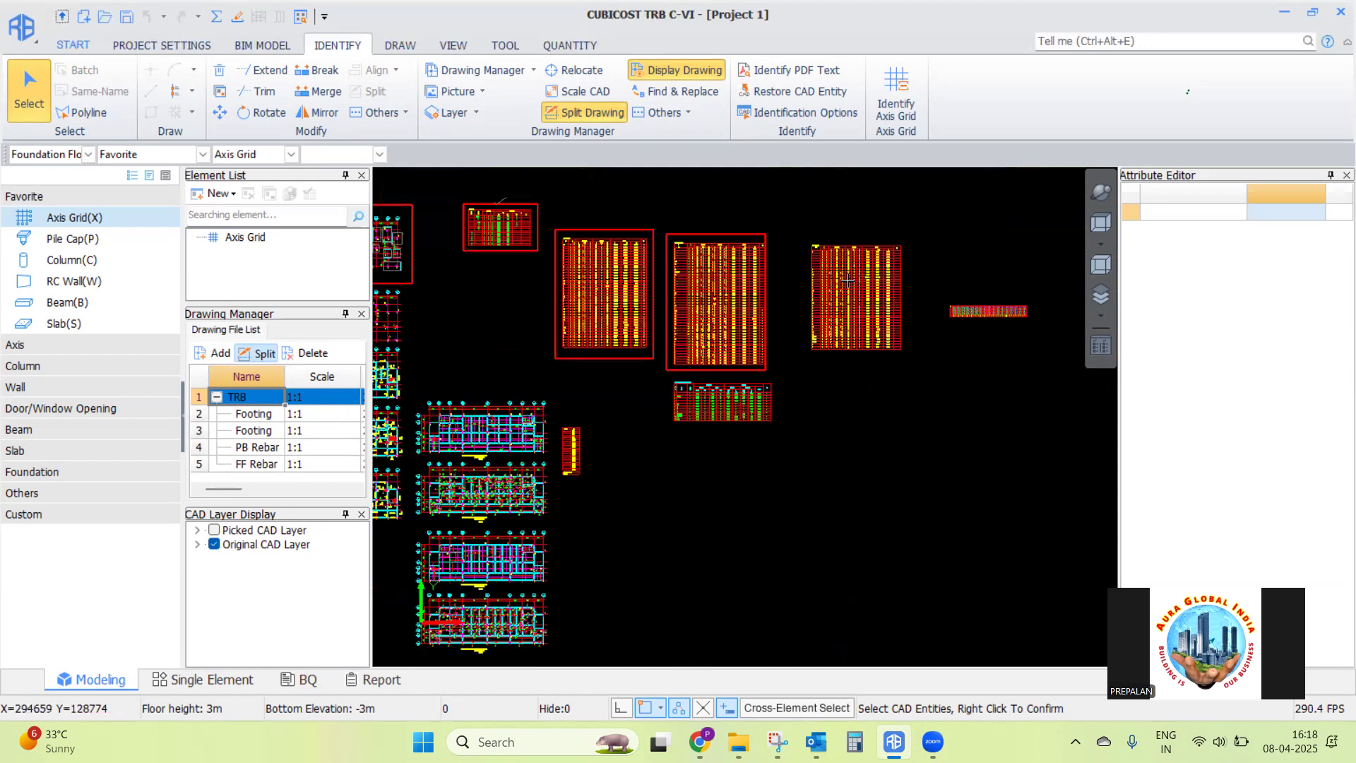
scroll(848, 280, up, 2)
scroll(883, 272, down, 2)
scroll(806, 345, up, 1)
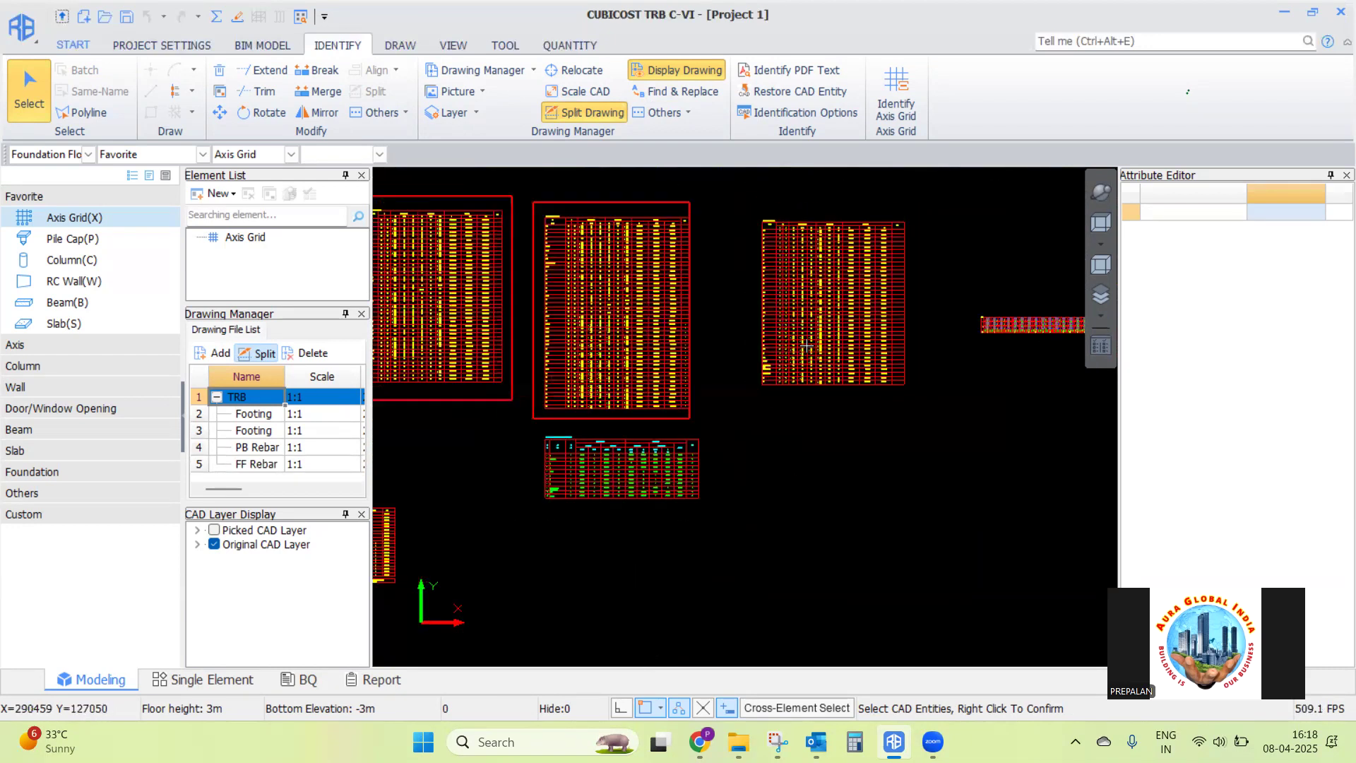
scroll(806, 345, down, 1)
scroll(1011, 329, up, 5)
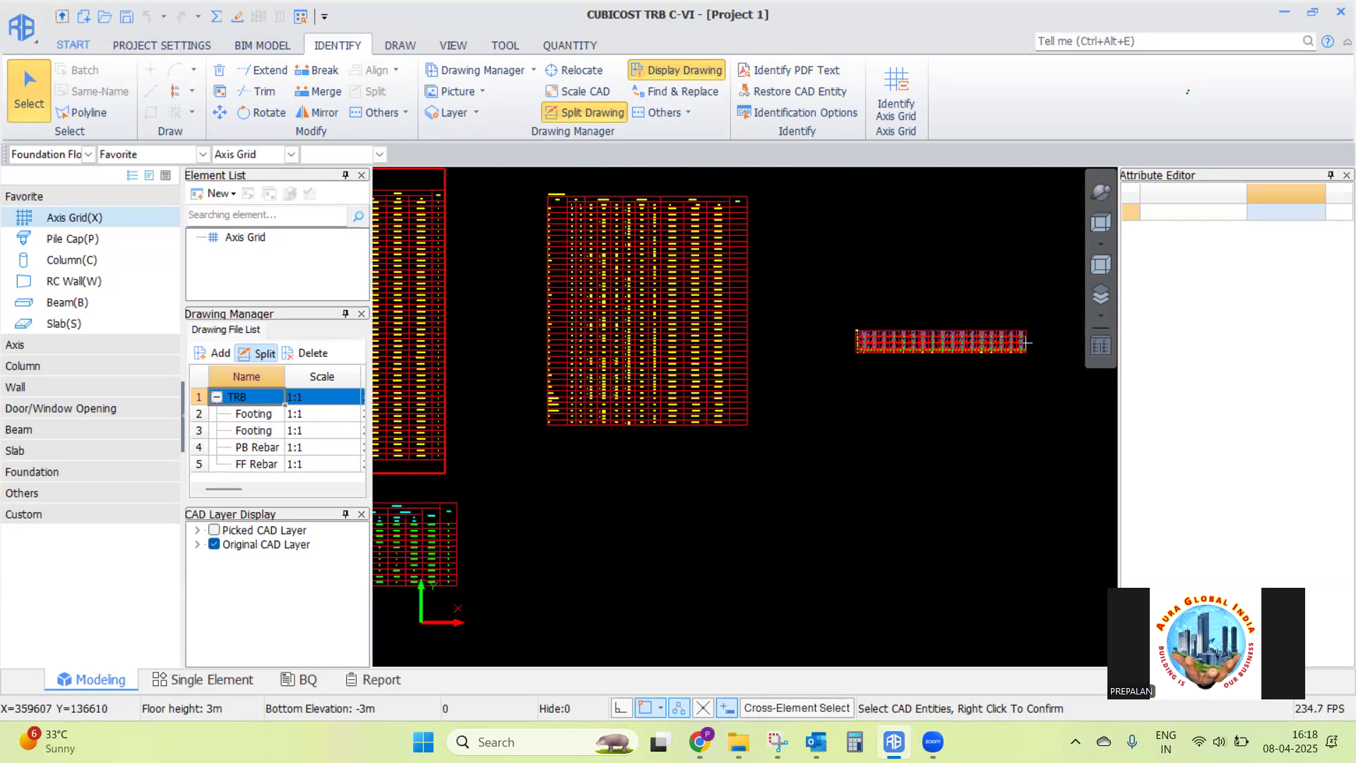
drag(811, 411, 1042, 393)
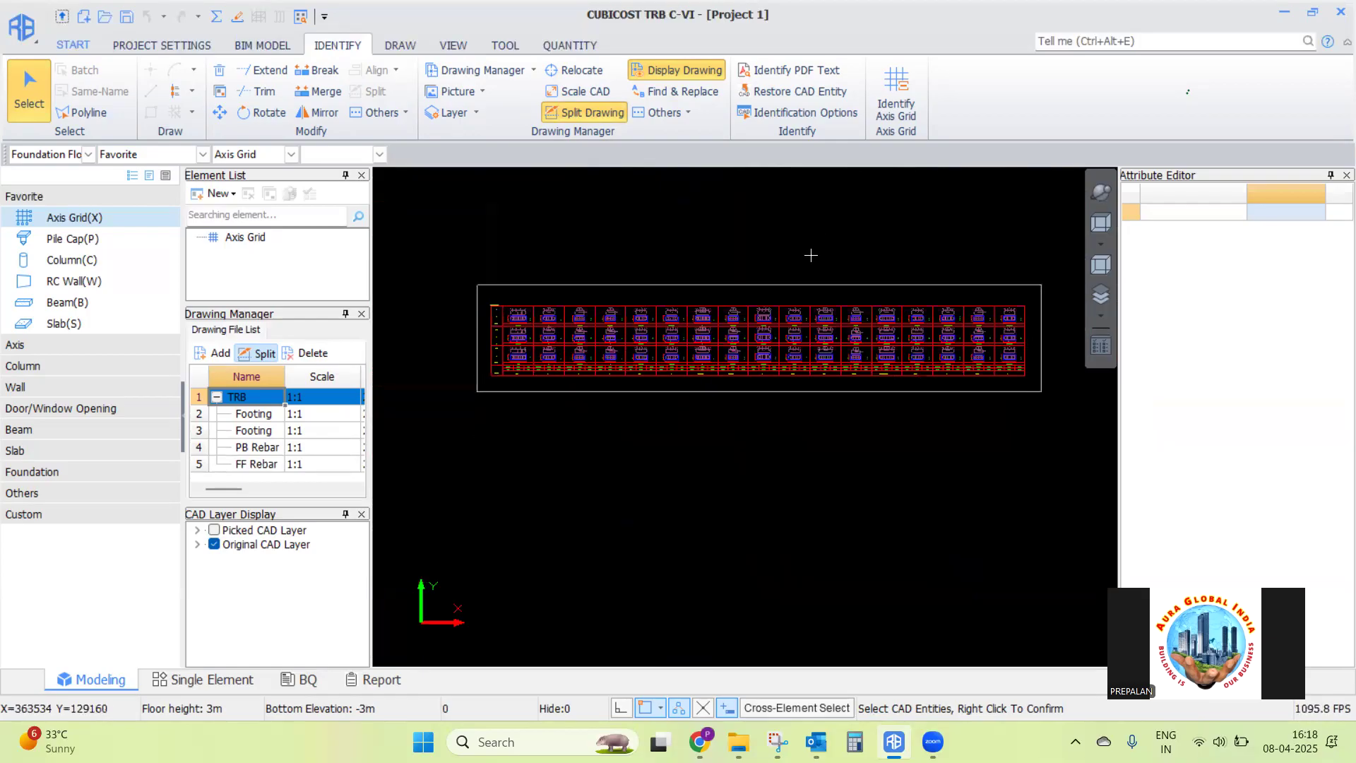
right_click(739, 248)
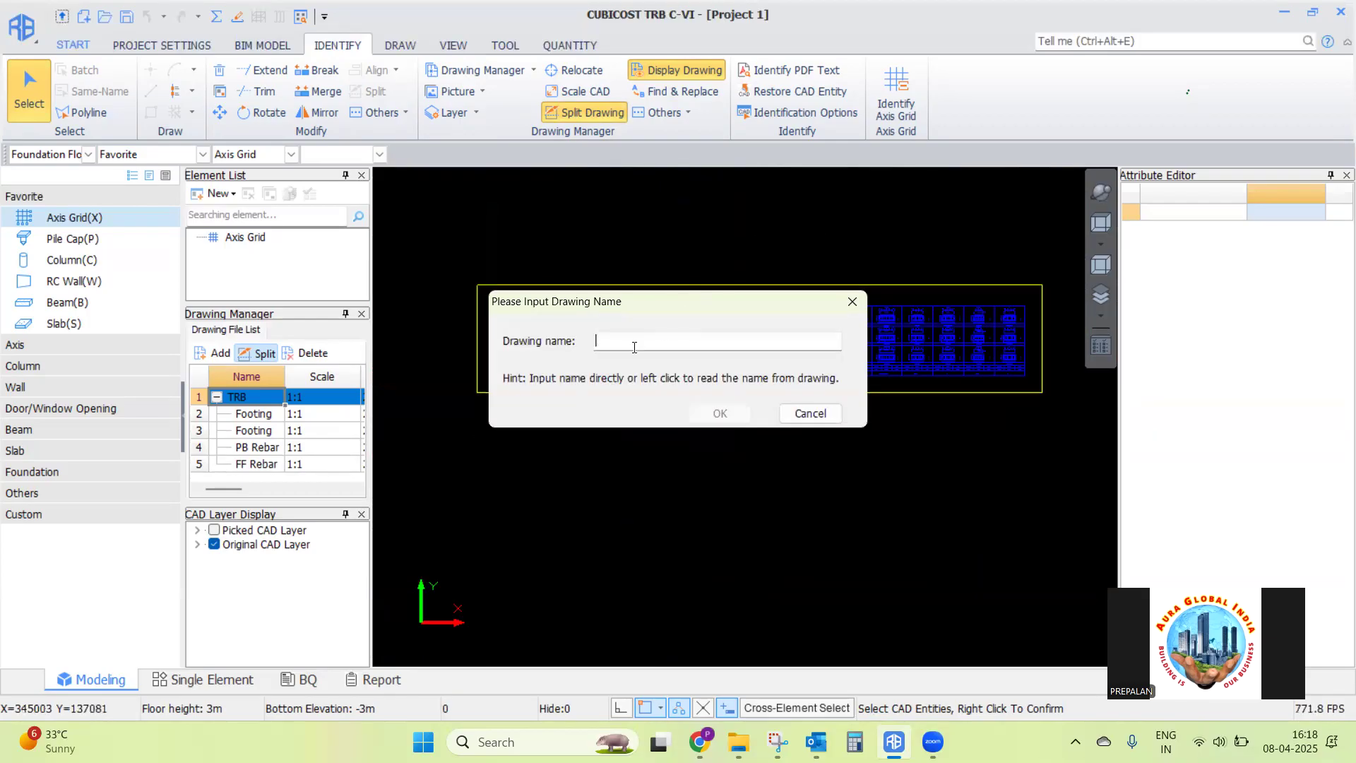
text(Column Rebar table)
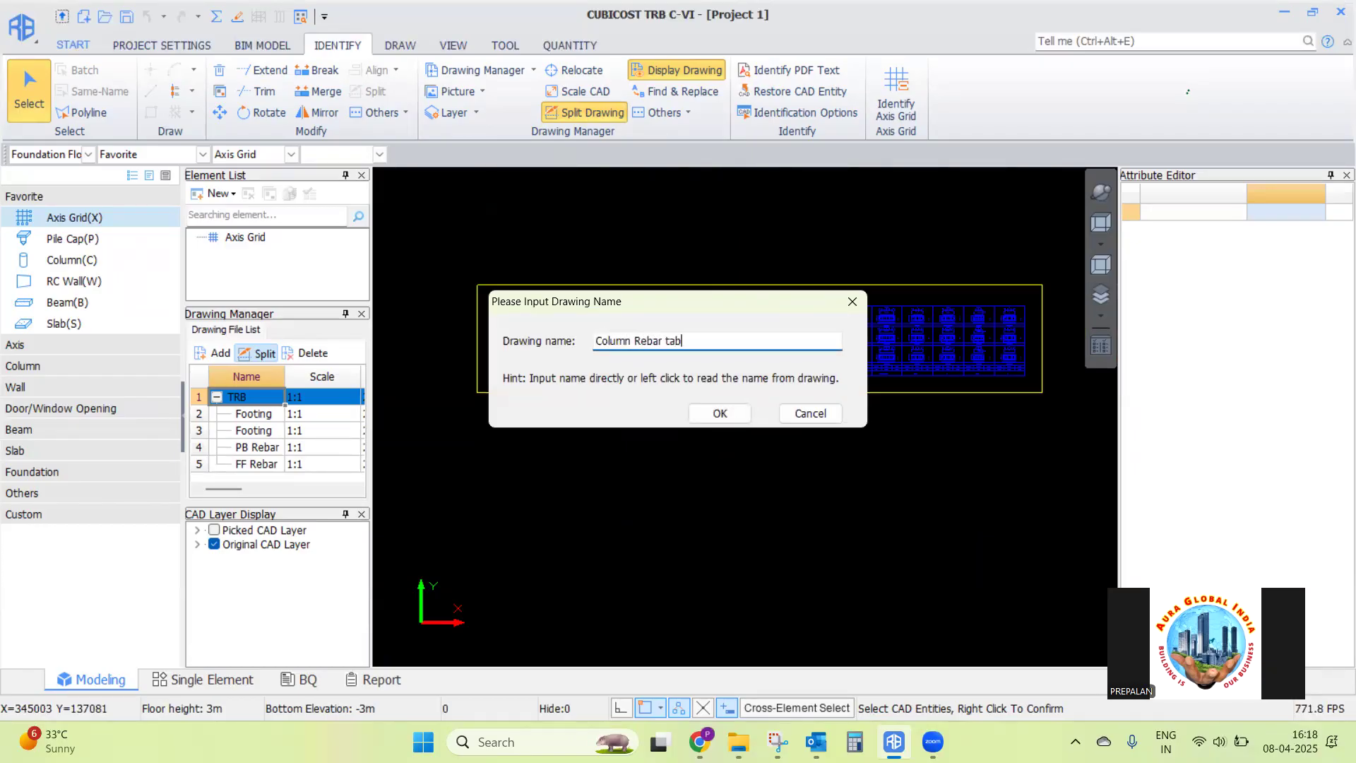
click(720, 413)
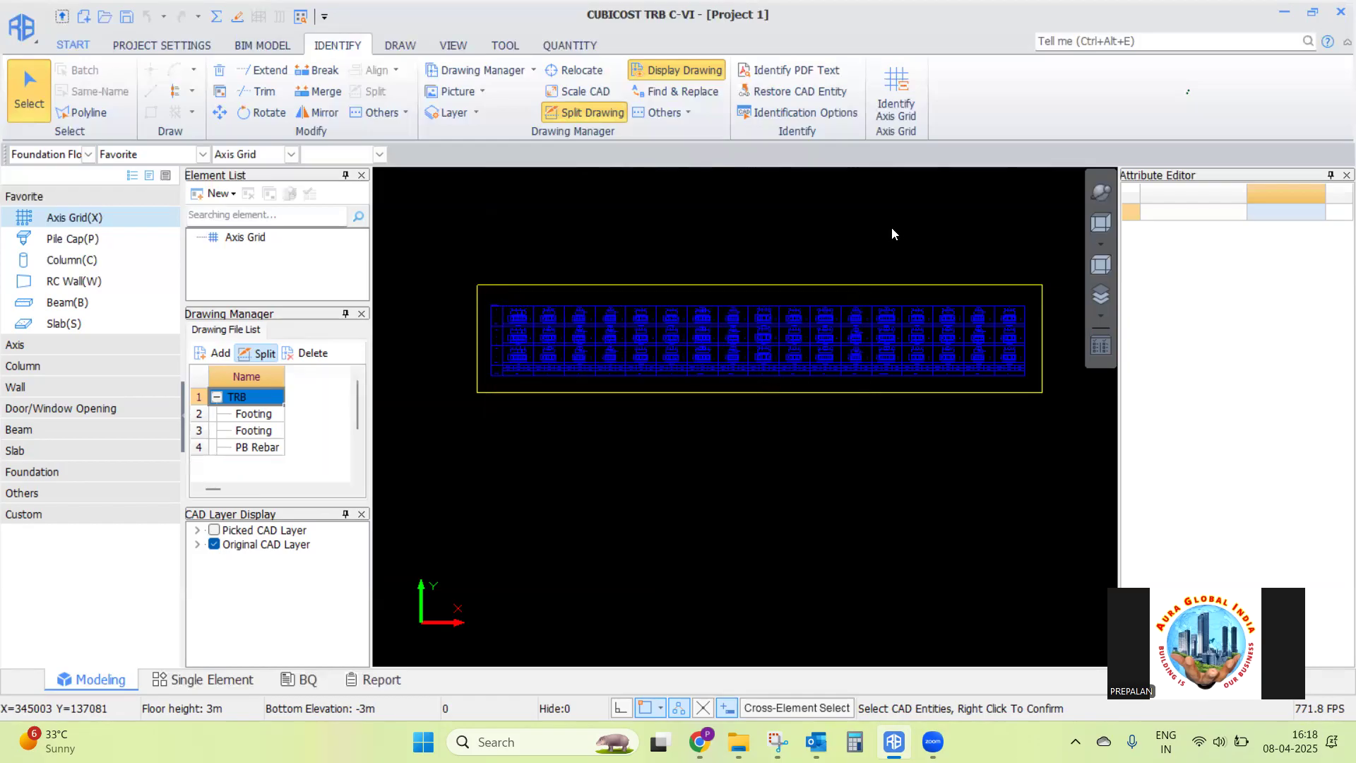
Split the beam plan directly below the column layout out of the TRB drawing as a separate drawing named "PB Layout"
scroll(709, 250, down, 5)
click(725, 248)
scroll(714, 238, down, 2)
click(739, 190)
scroll(914, 299, down, 3)
scroll(656, 350, up, 5)
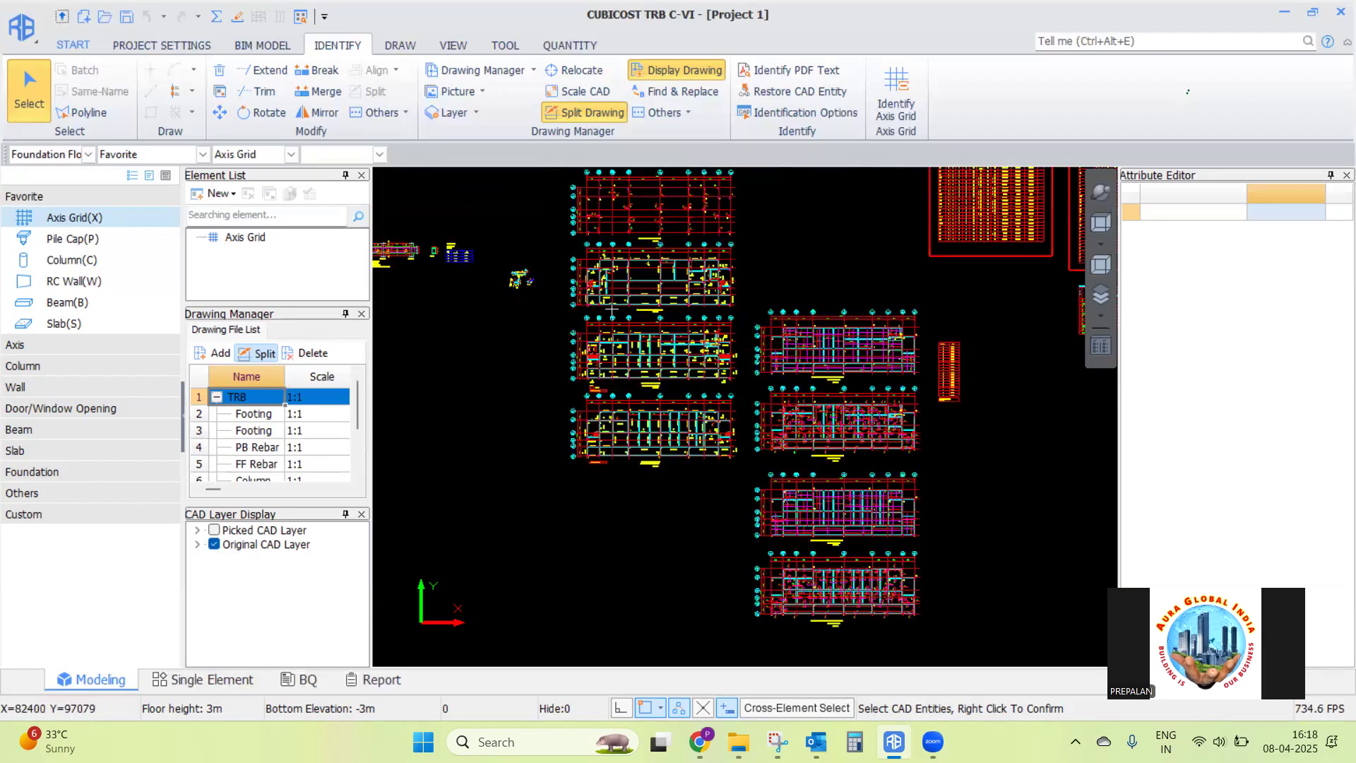
scroll(656, 351, down, 3)
scroll(654, 337, up, 2)
scroll(651, 324, down, 1)
scroll(651, 325, up, 2)
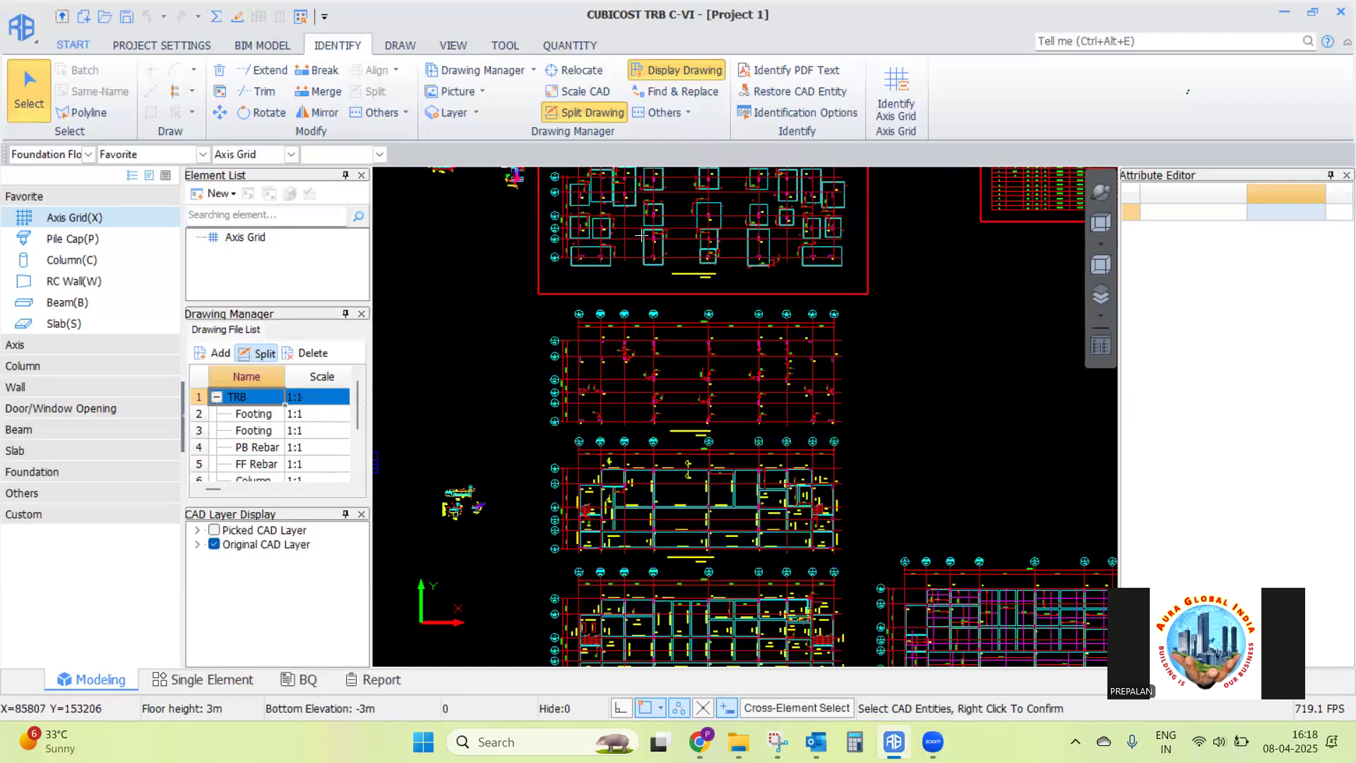
scroll(700, 554, up, 1)
scroll(707, 558, down, 2)
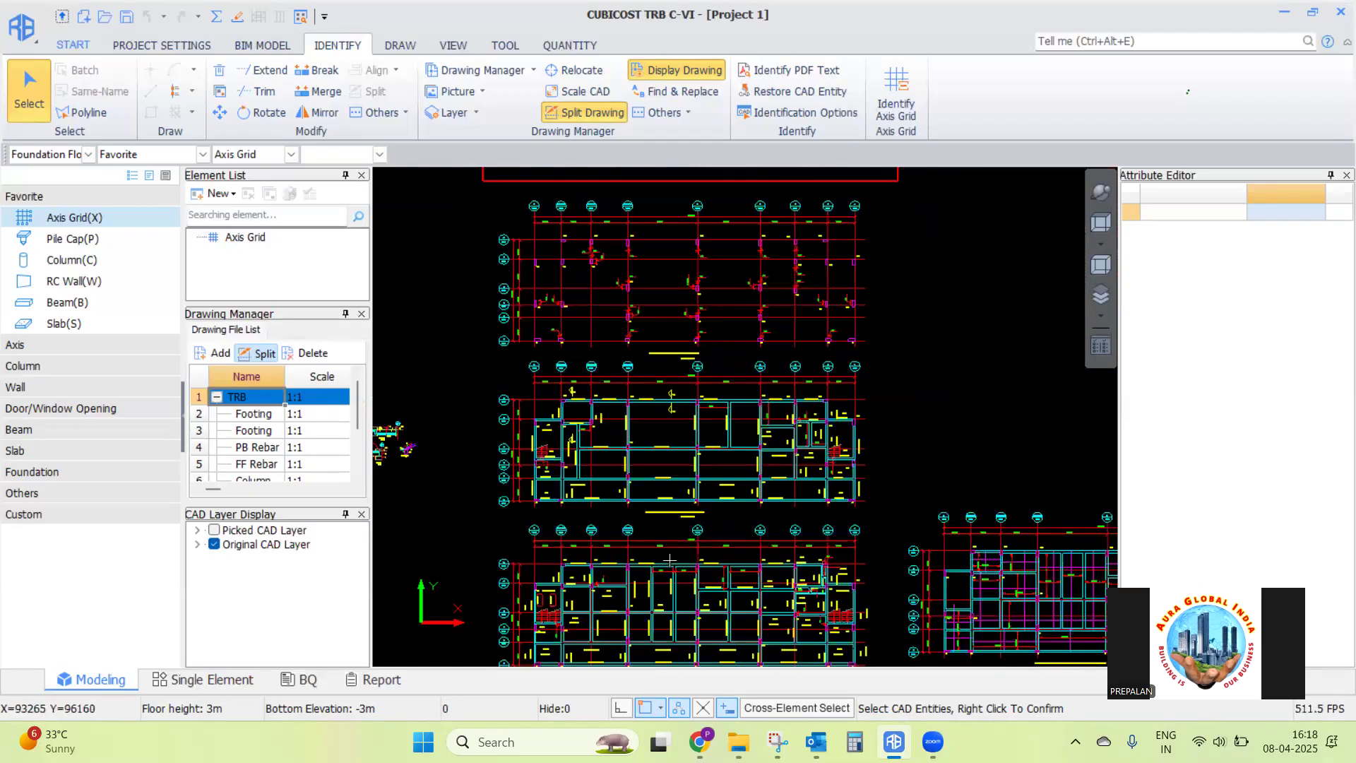
mouse_move(475, 358)
mouse_down()
mouse_move(765, 483)
mouse_move(868, 544)
mouse_move(874, 526)
mouse_up()
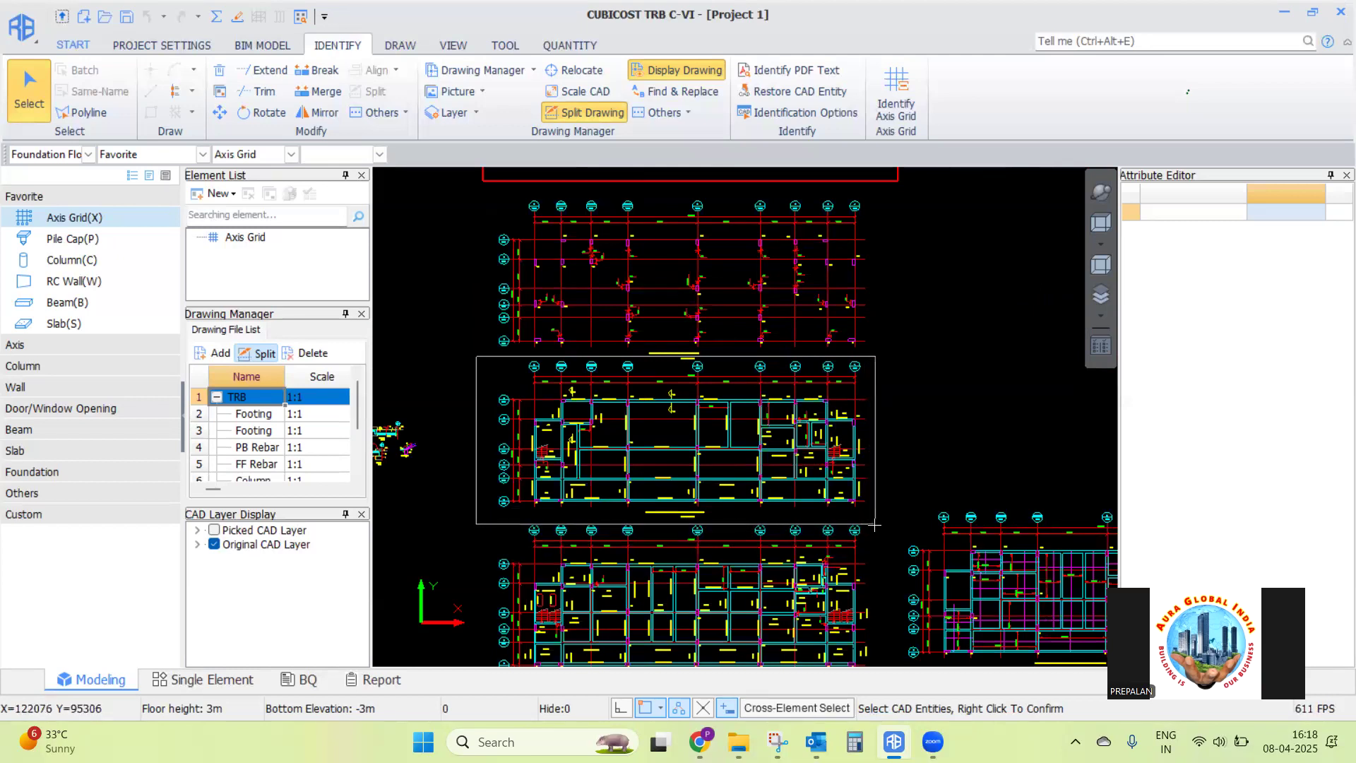
right_click(886, 407)
click(632, 345)
text(PB Layout)
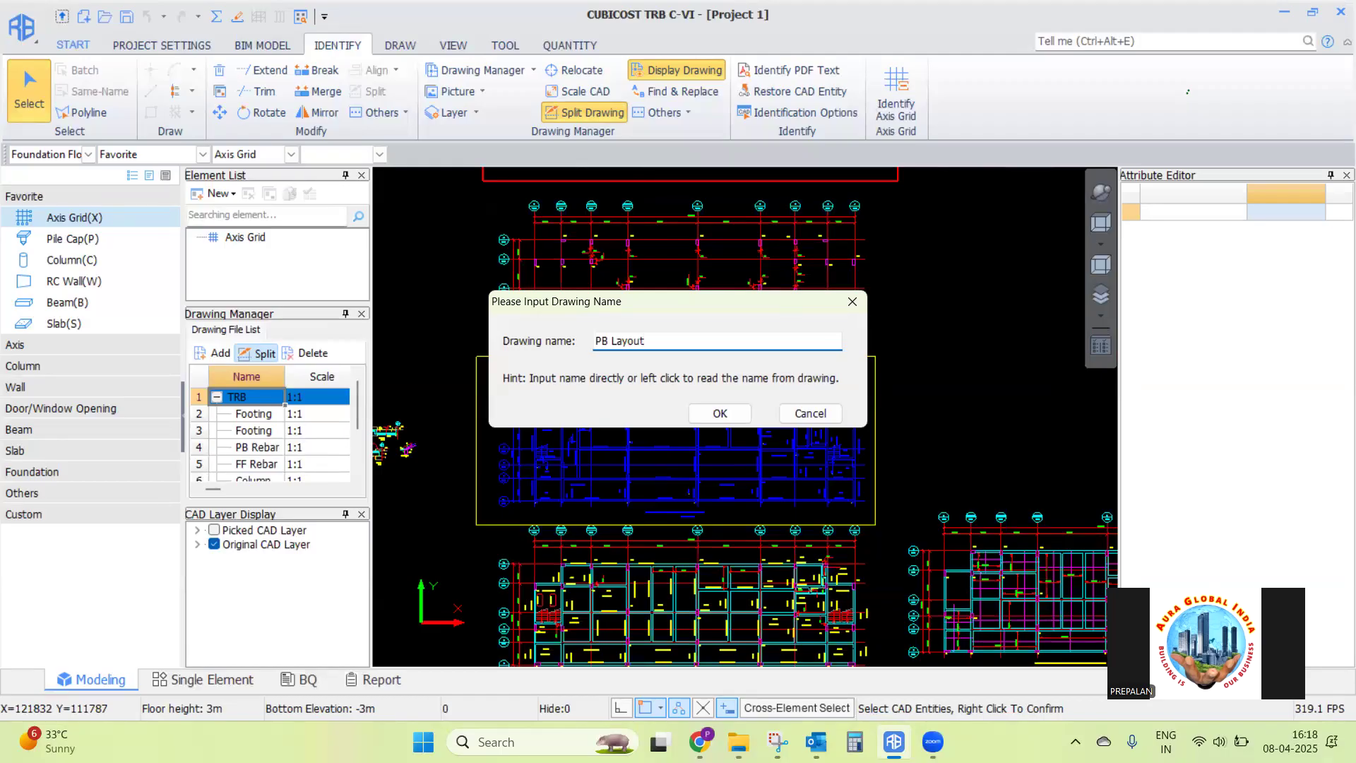
click(735, 414)
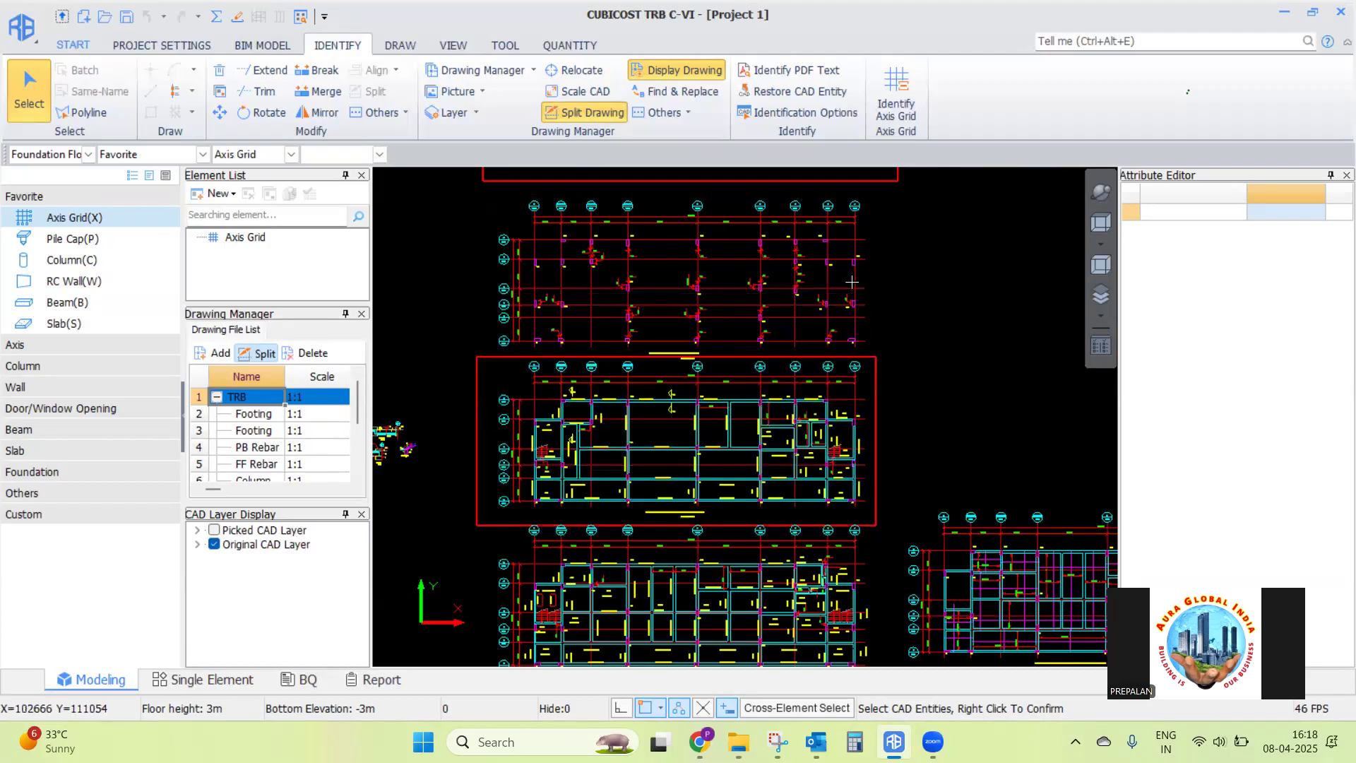
Split the framing plan directly below the PB layout, including its notes, into a separate drawing named "FF Layout"
scroll(879, 274, down, 5)
scroll(1042, 380, up, 3)
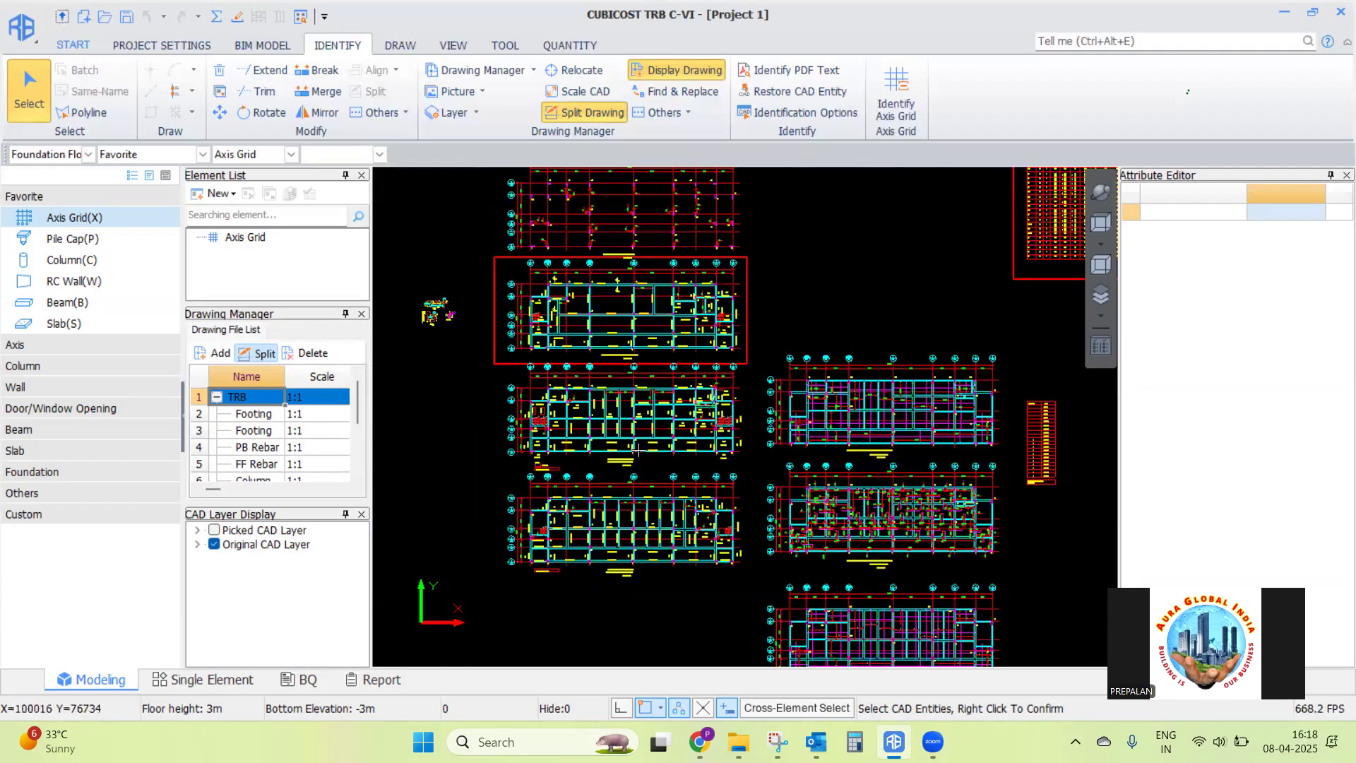
scroll(608, 434, up, 3)
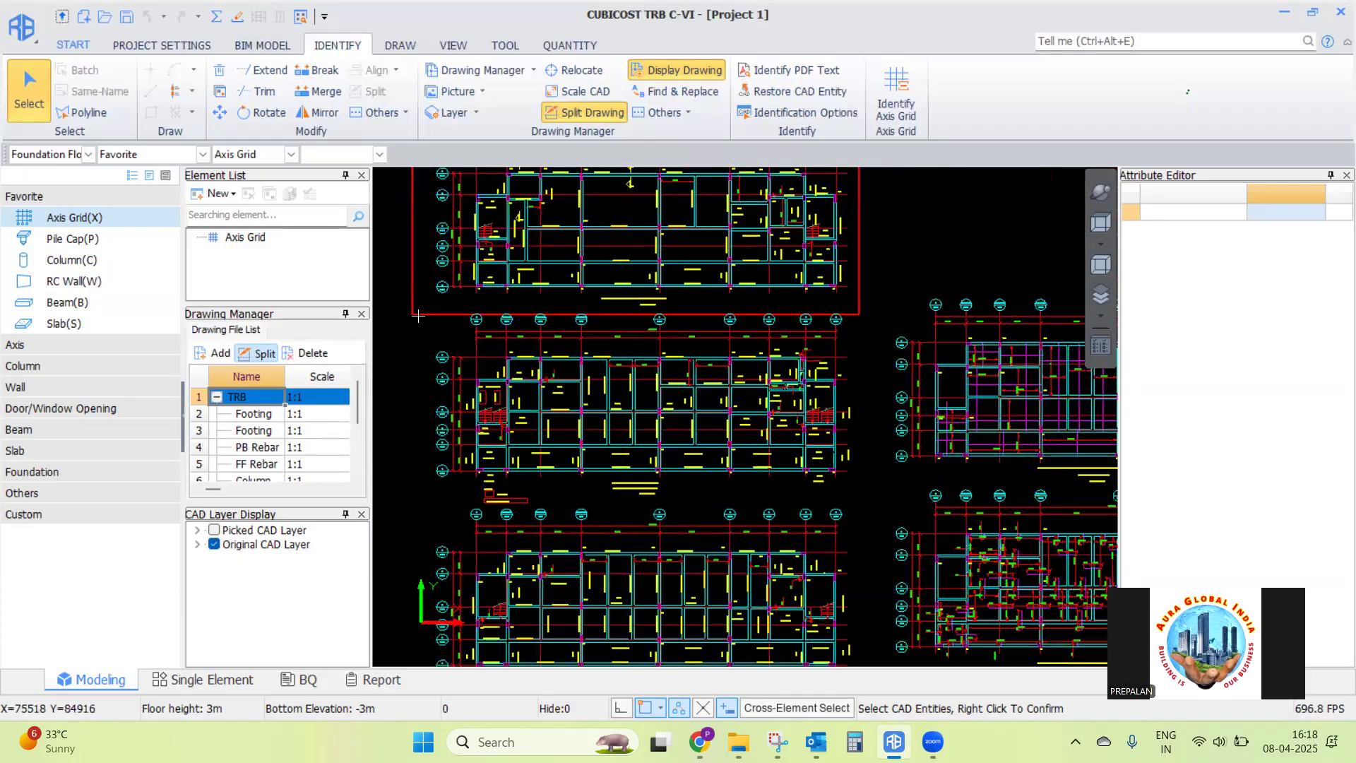
click(392, 303)
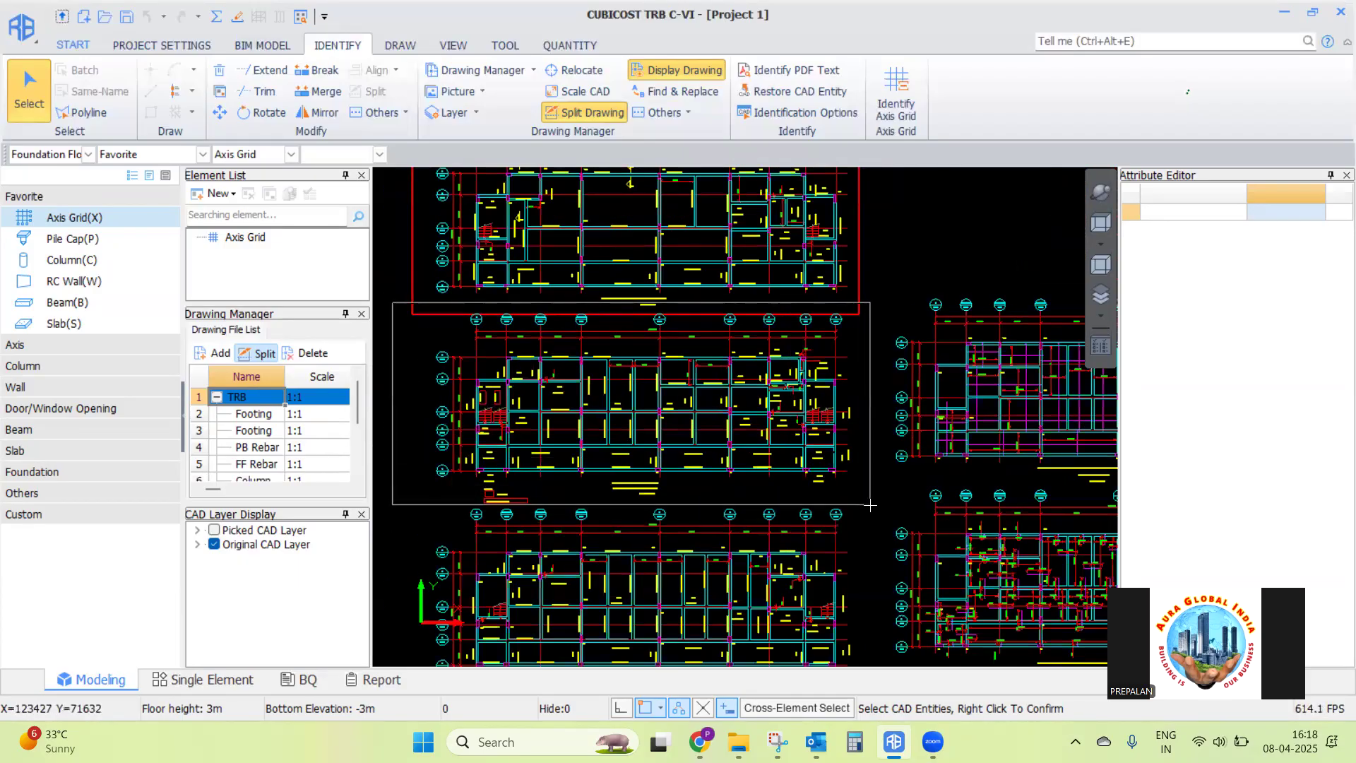
click(874, 508)
right_click(878, 412)
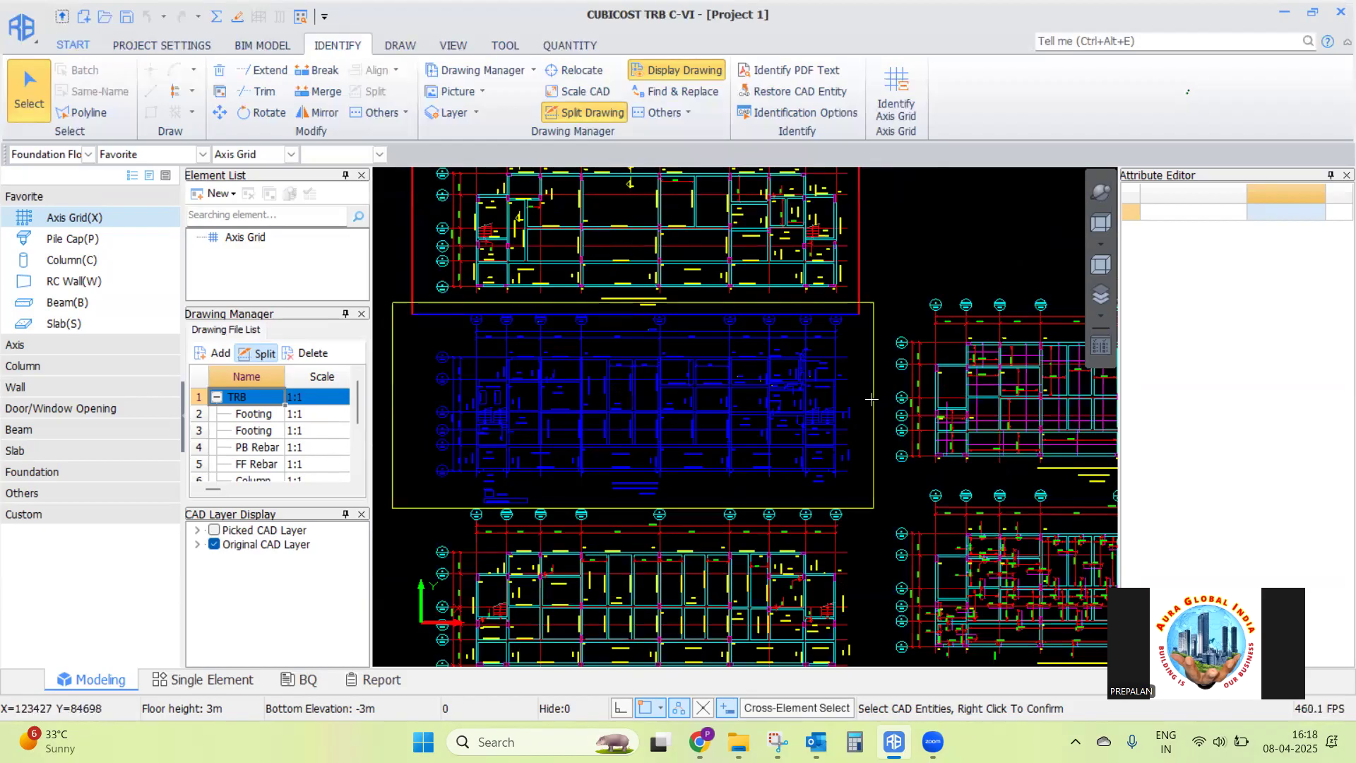
click(637, 345)
text(FF Layout)
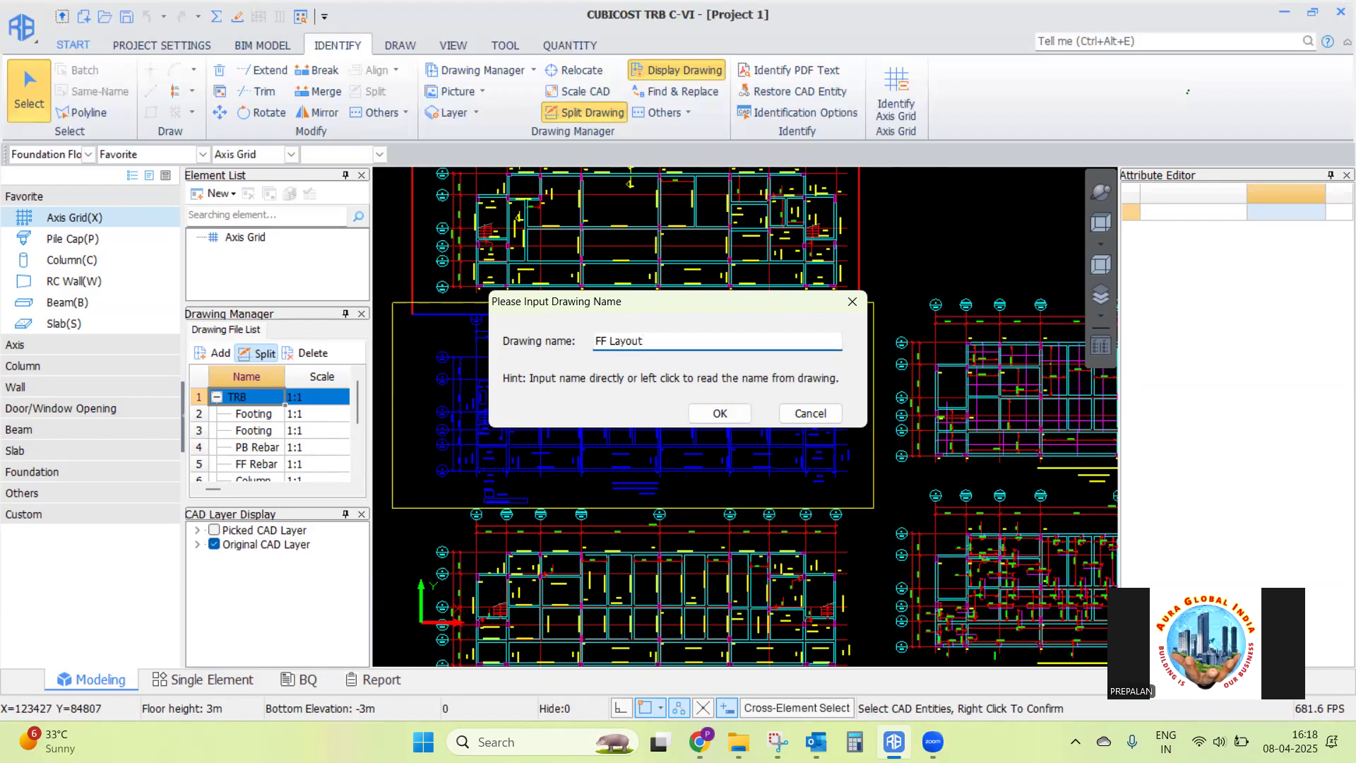
click(730, 412)
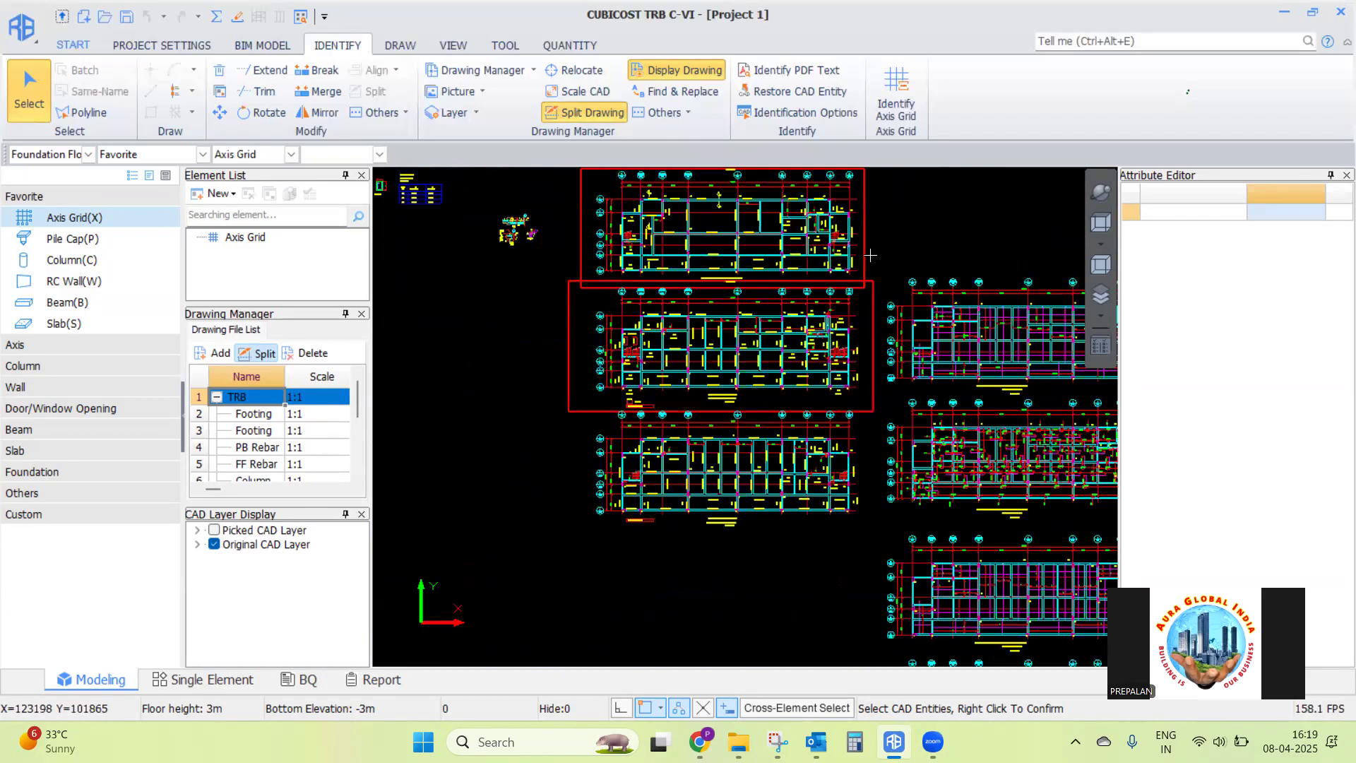
Split the uppermost slab reinforcement plan beside the framing plans into a separate drawing named "FF Bottom Rebars"
scroll(839, 255, down, 4)
scroll(839, 260, up, 3)
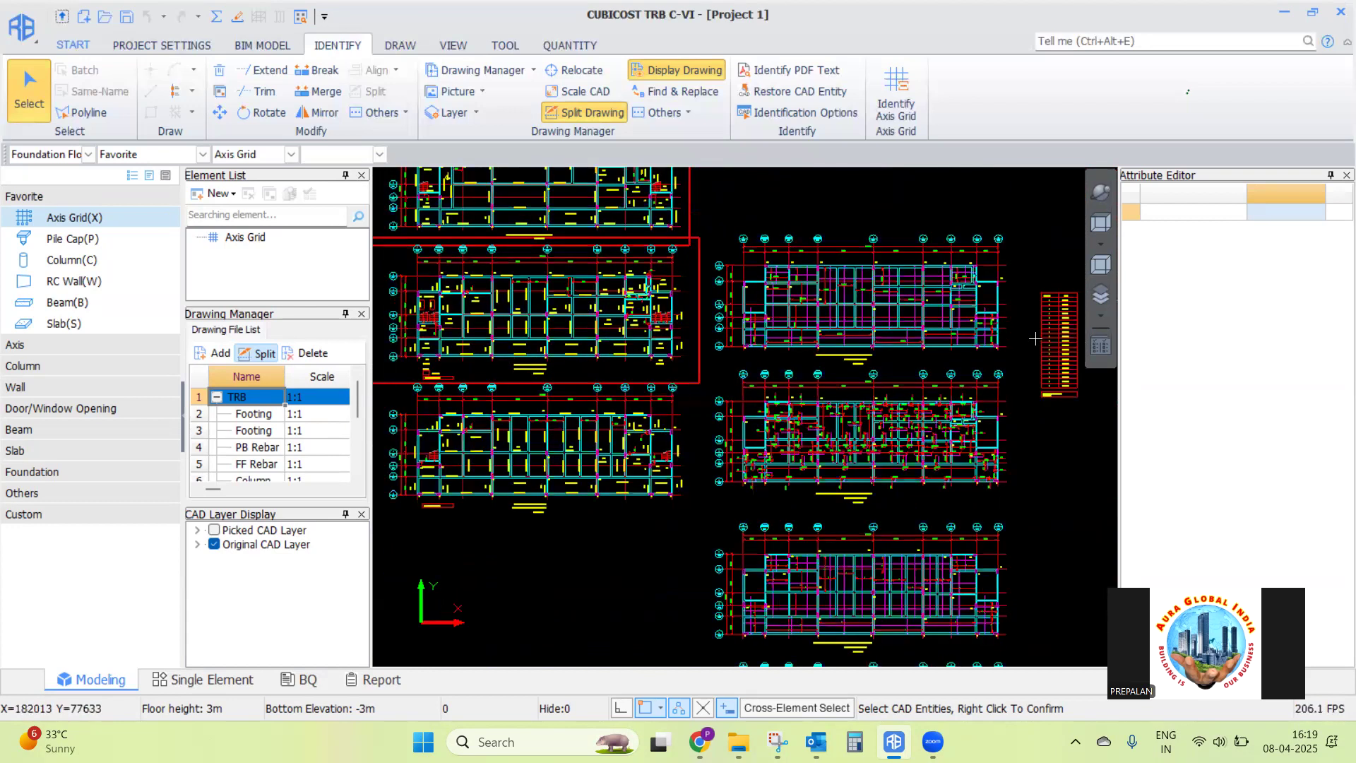
scroll(978, 328, up, 2)
scroll(890, 370, down, 1)
mouse_move(637, 211)
mouse_down()
mouse_move(867, 363)
mouse_move(936, 387)
mouse_move(984, 375)
mouse_up()
right_click(832, 189)
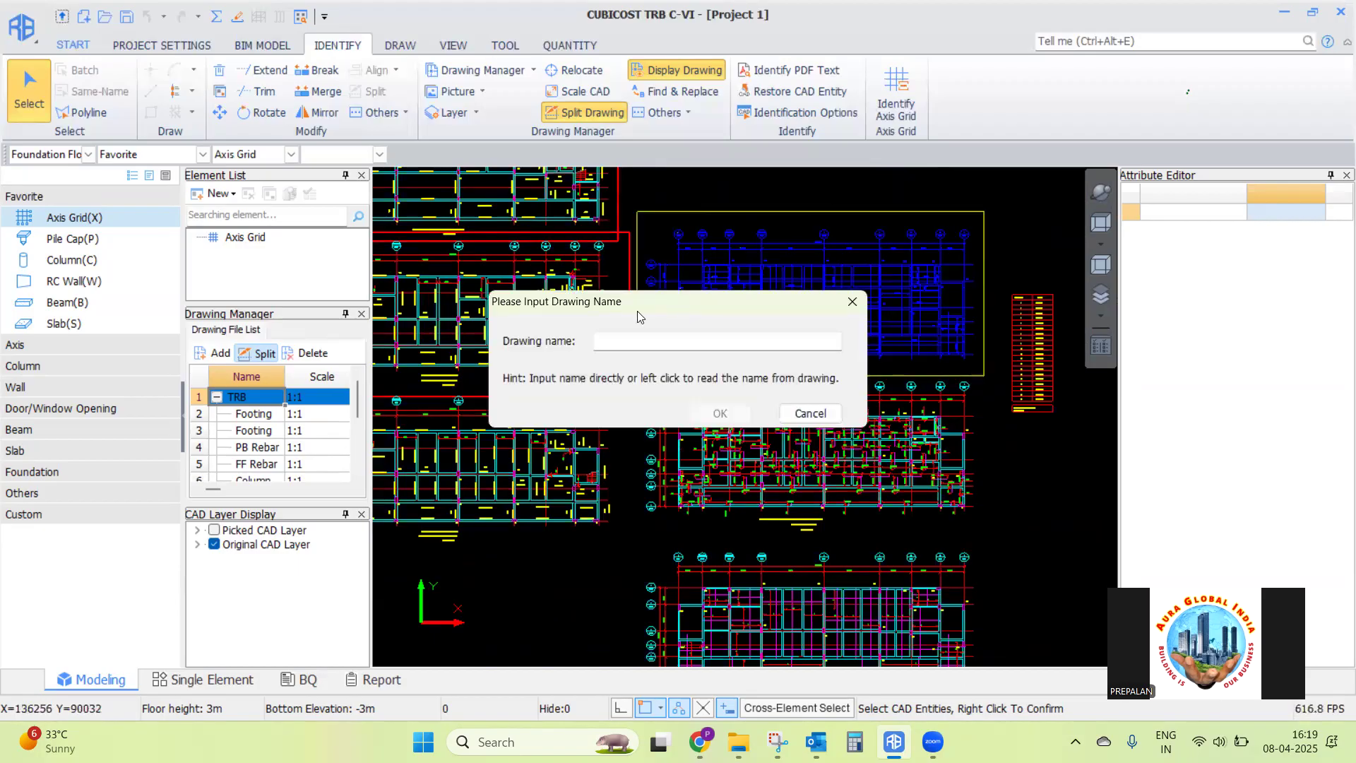
click(613, 339)
text(FF )
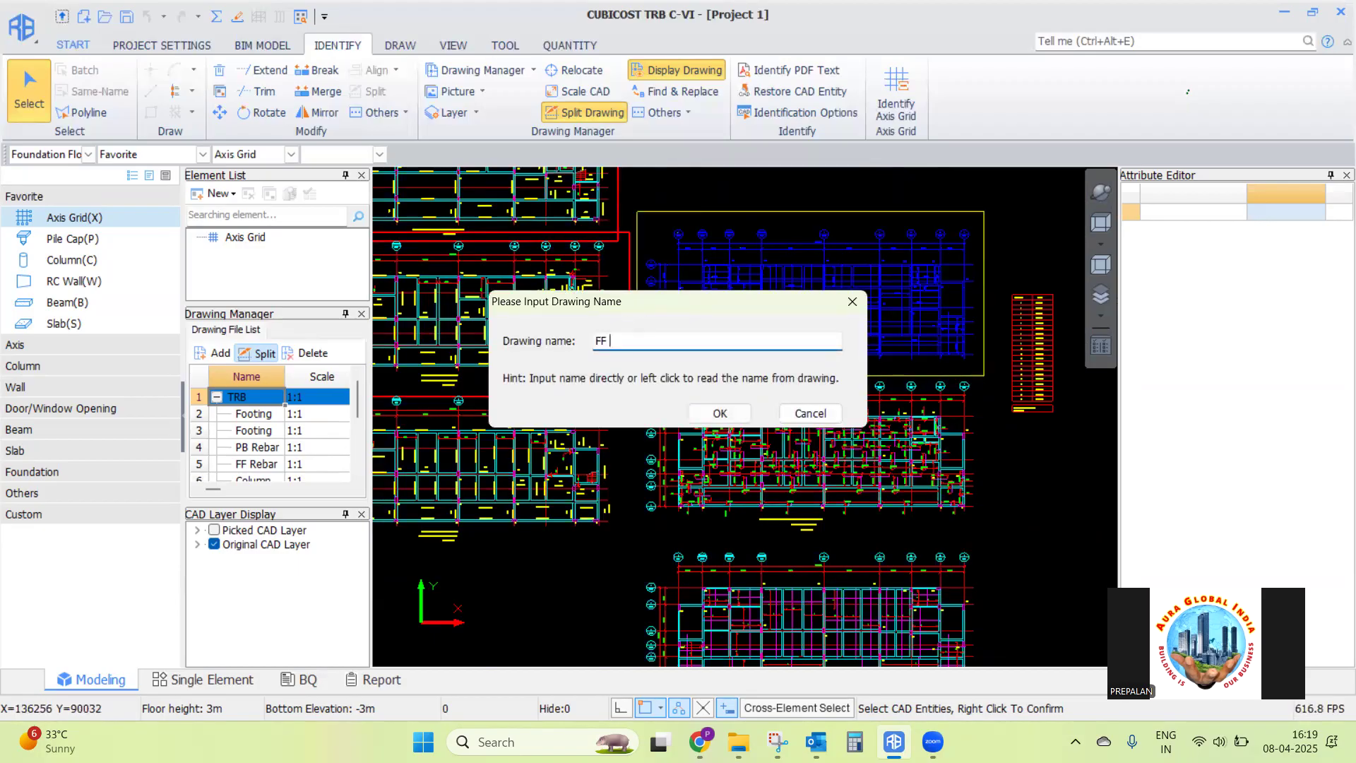
text(Bottom Rebars)
click(720, 413)
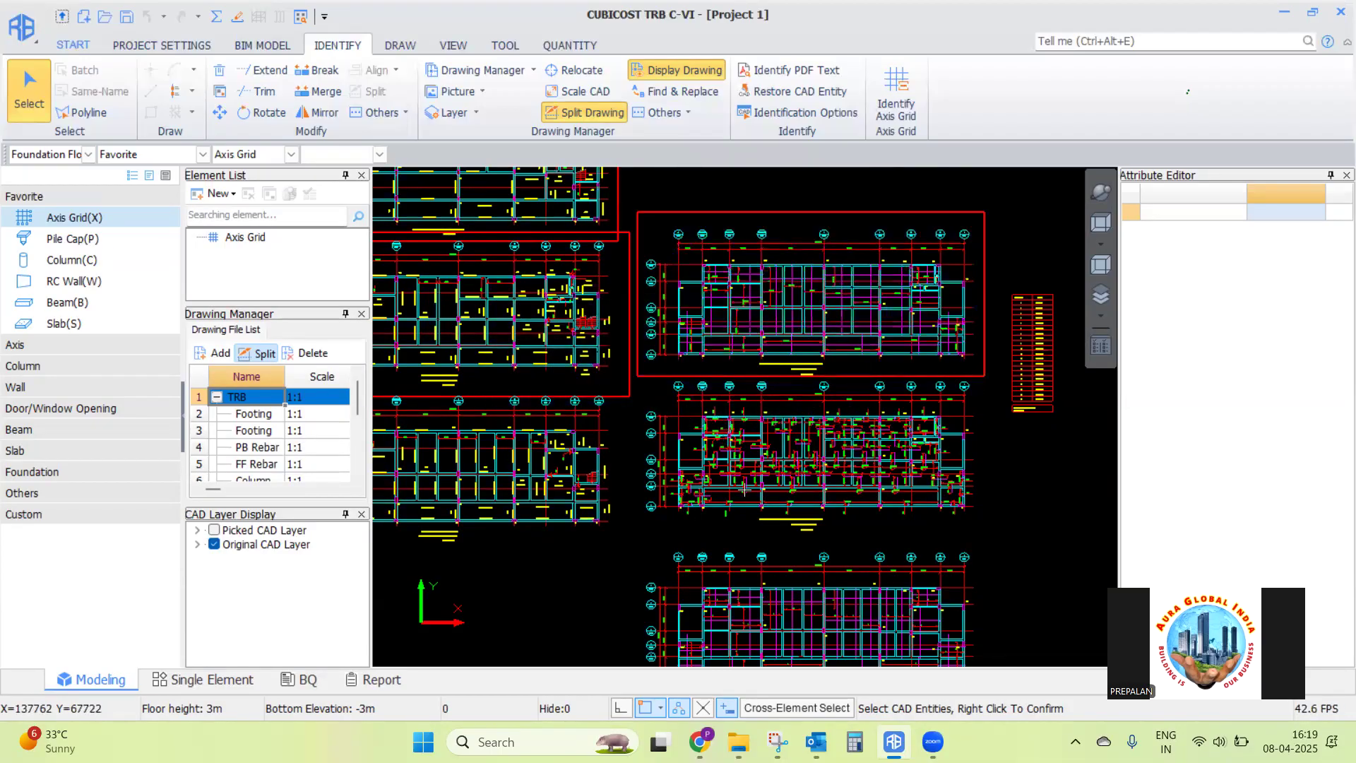
Split the slab reinforcement plan directly below the FF bottom rebar plan into a separate drawing named "FF Top Rebar"
mouse_move(635, 382)
mouse_down()
mouse_move(996, 566)
mouse_move(988, 539)
mouse_up()
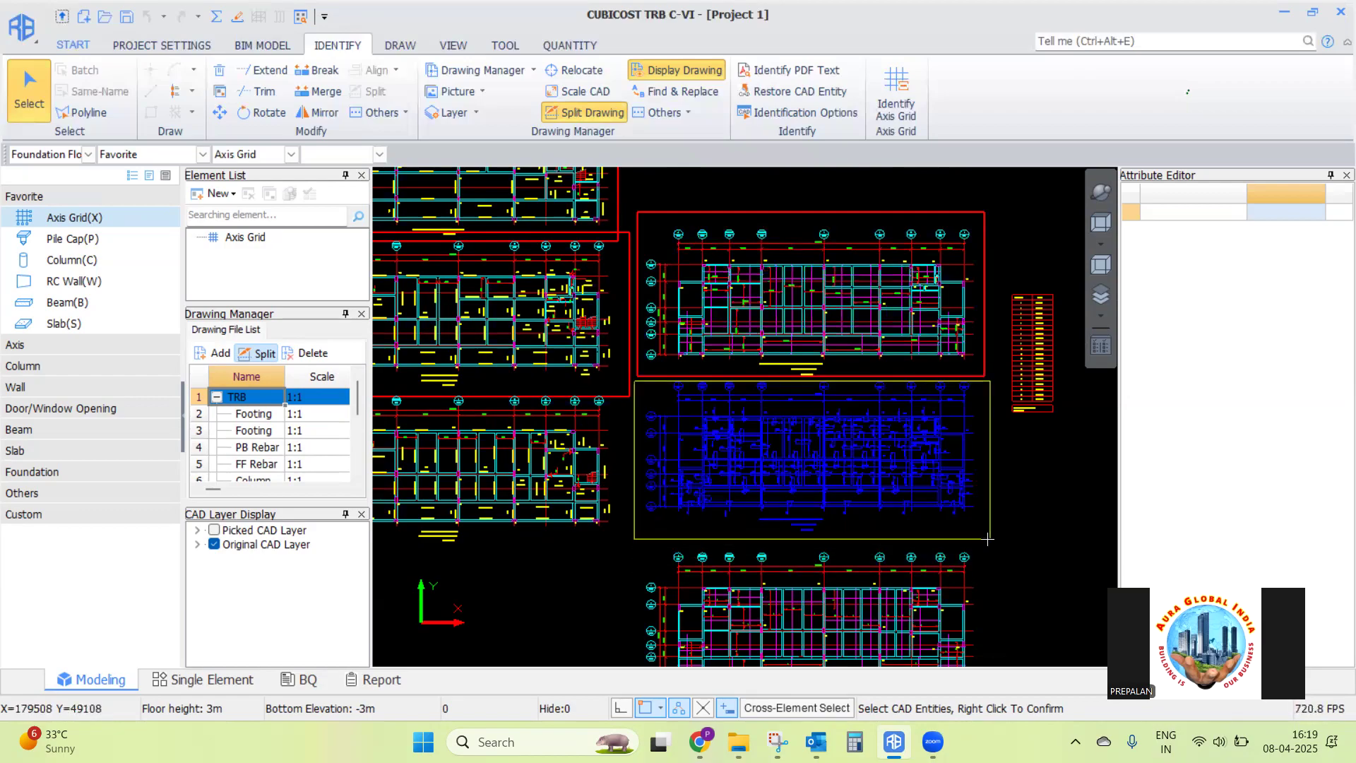
right_click(969, 443)
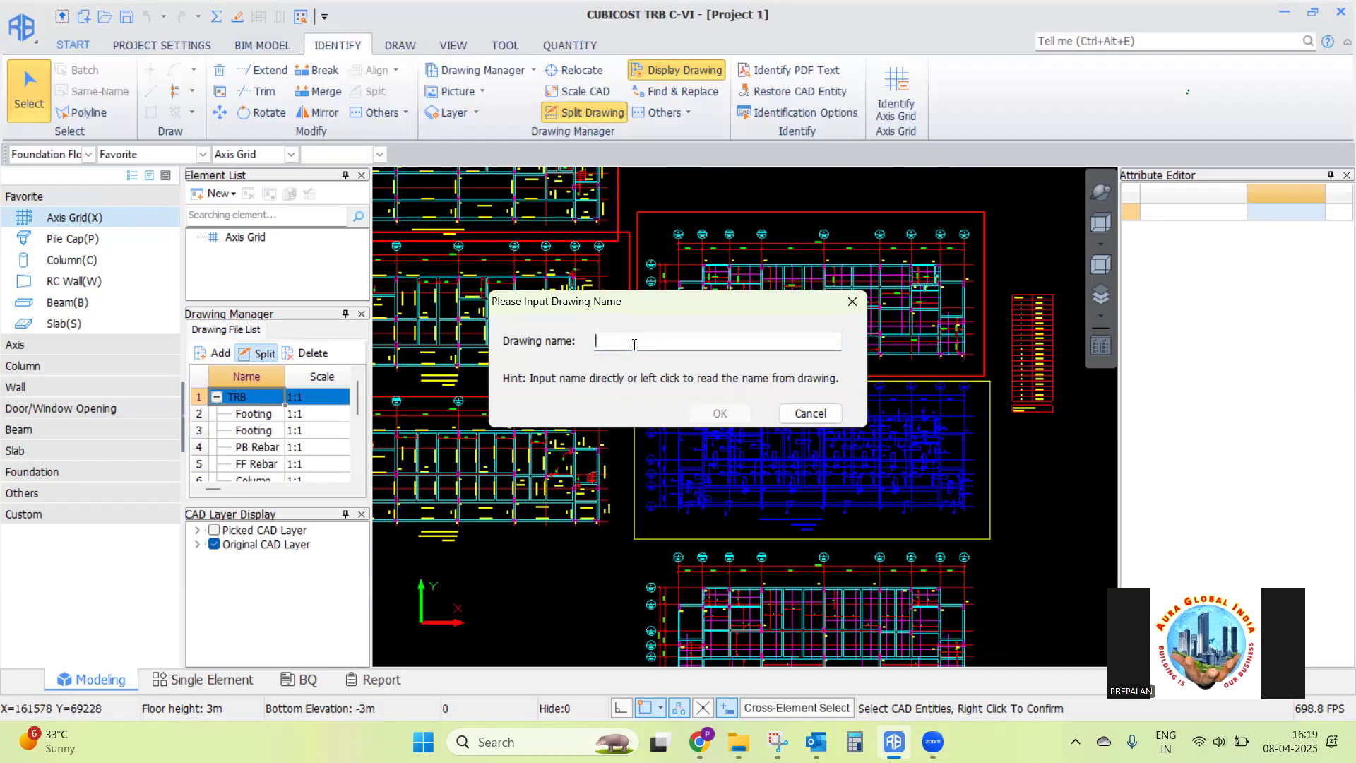
text(FF Top Rebar)
click(722, 411)
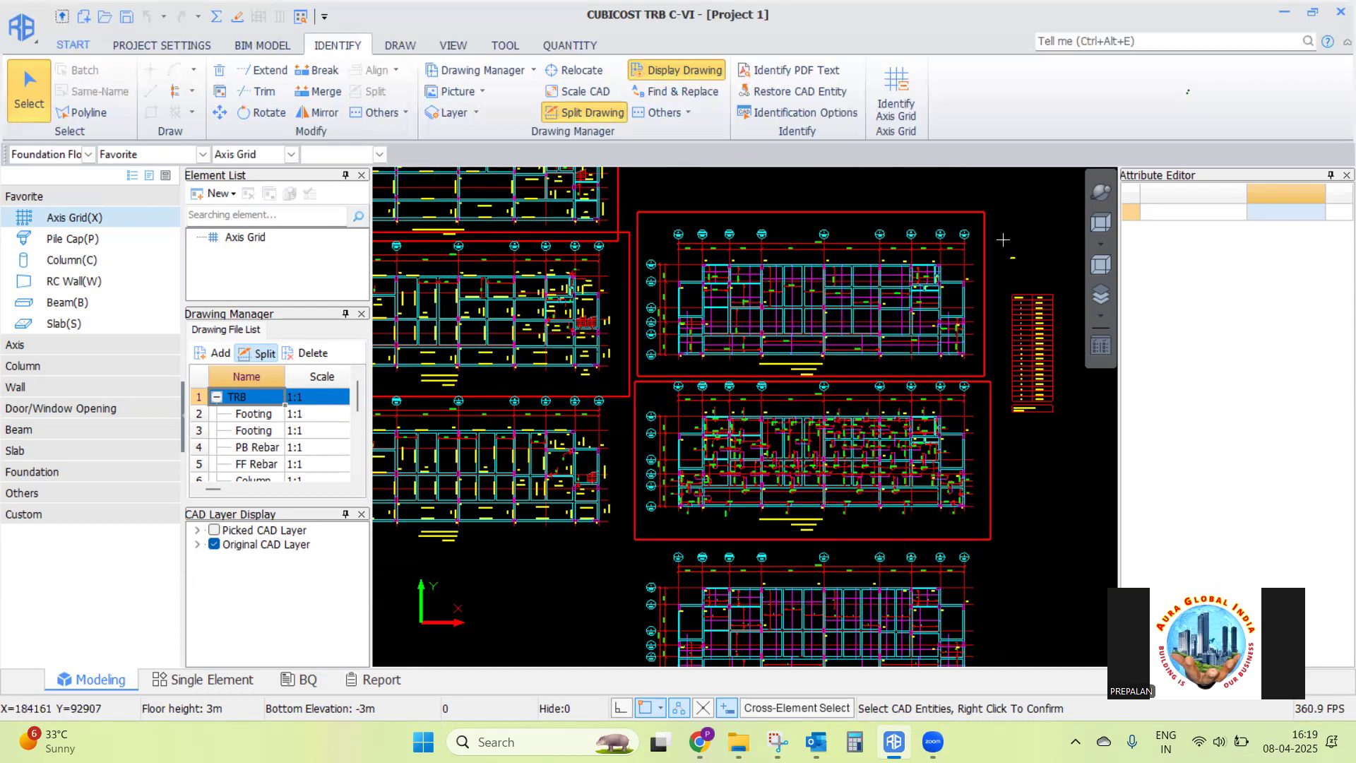
Widen the drawing file list and look through the drawings split from TRB
scroll(997, 240, down, 4)
middle_drag(863, 277, 857, 375)
scroll(874, 233, up, 1)
scroll(874, 234, up, 1)
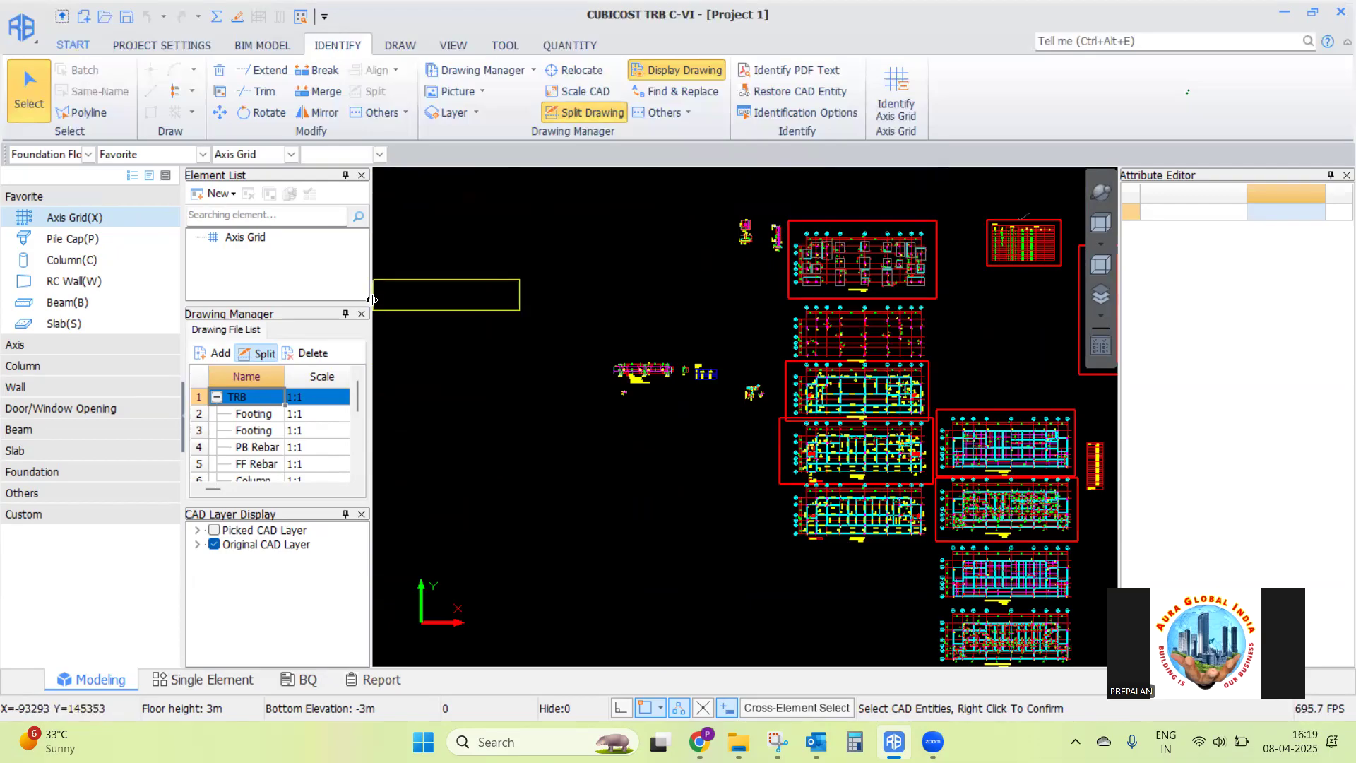
drag(372, 299, 532, 311)
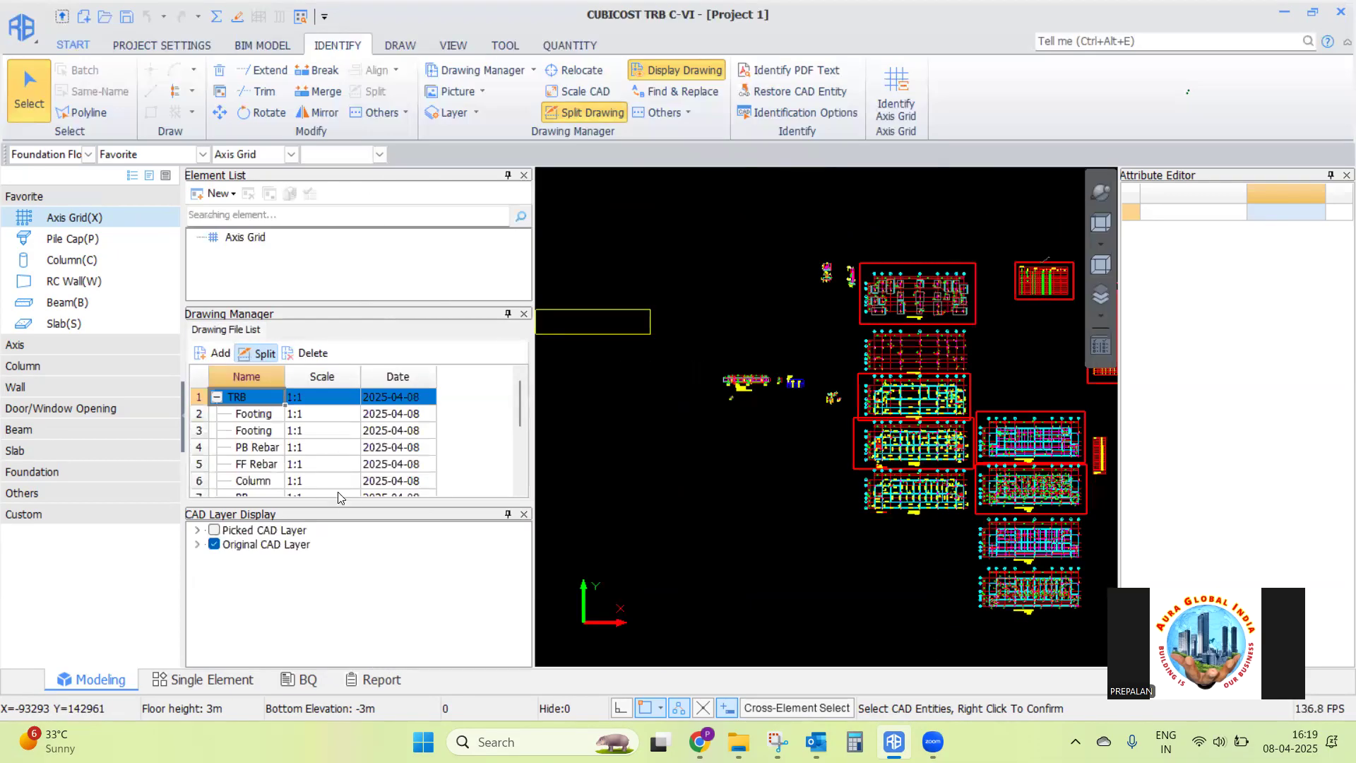
scroll(517, 414, down, 2)
scroll(524, 410, up, 2)
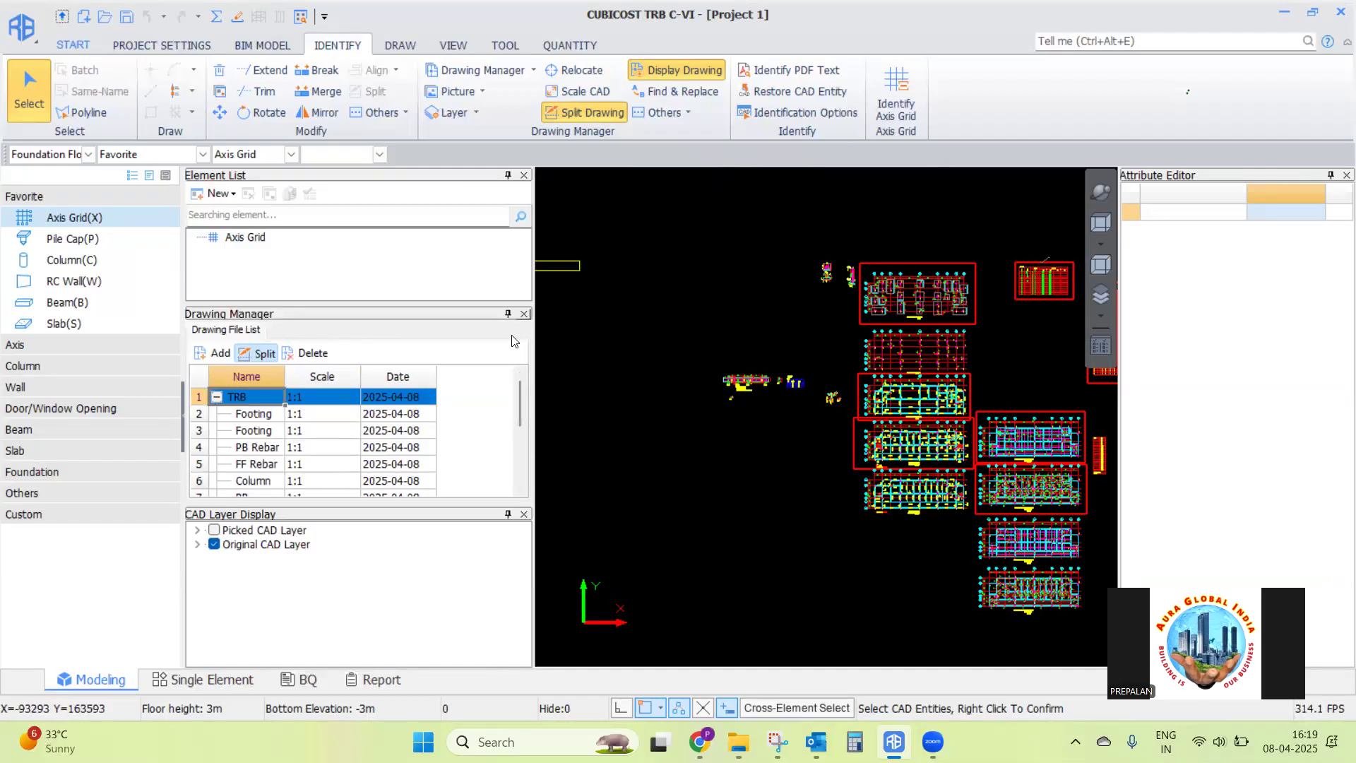
Keep Foundation Floor as the current floor and make Pad Foundation the active element type
click(87, 154)
click(86, 156)
click(86, 156)
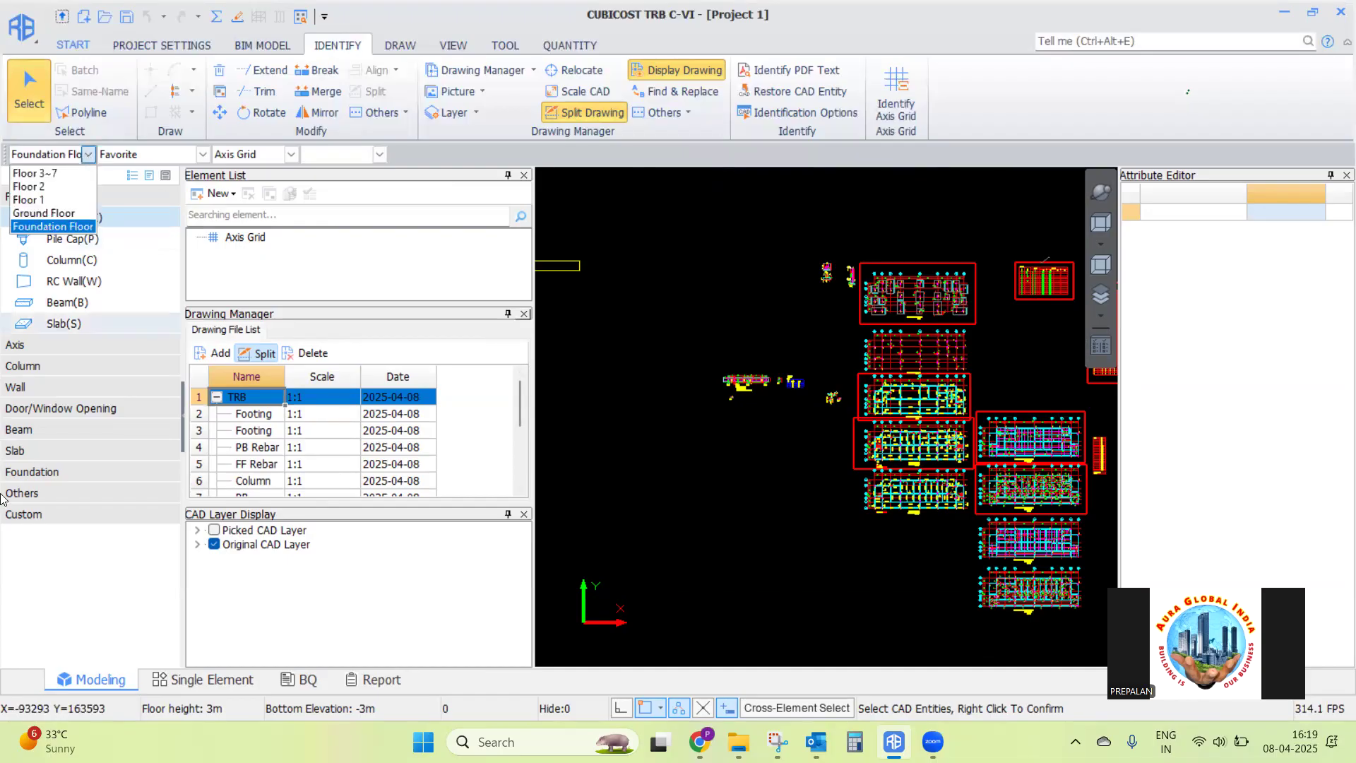
click(32, 472)
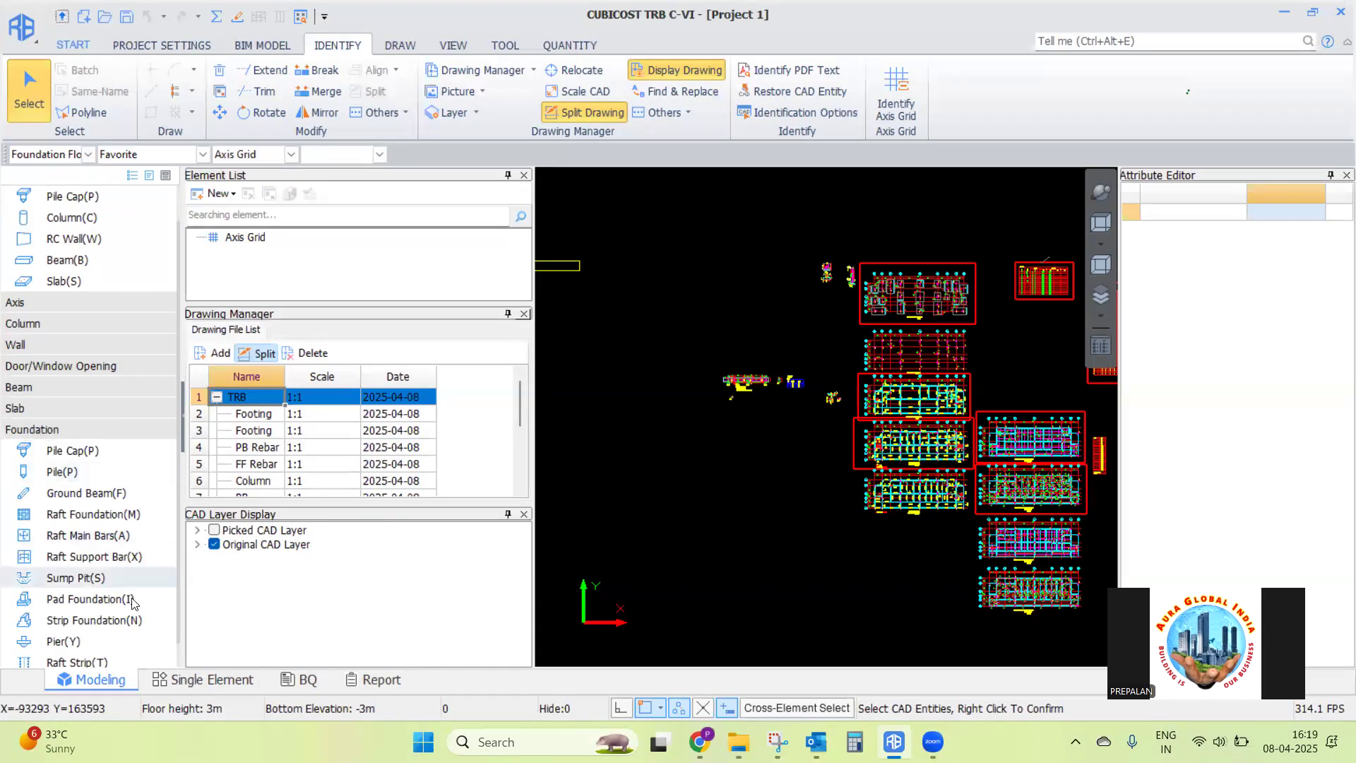
click(159, 610)
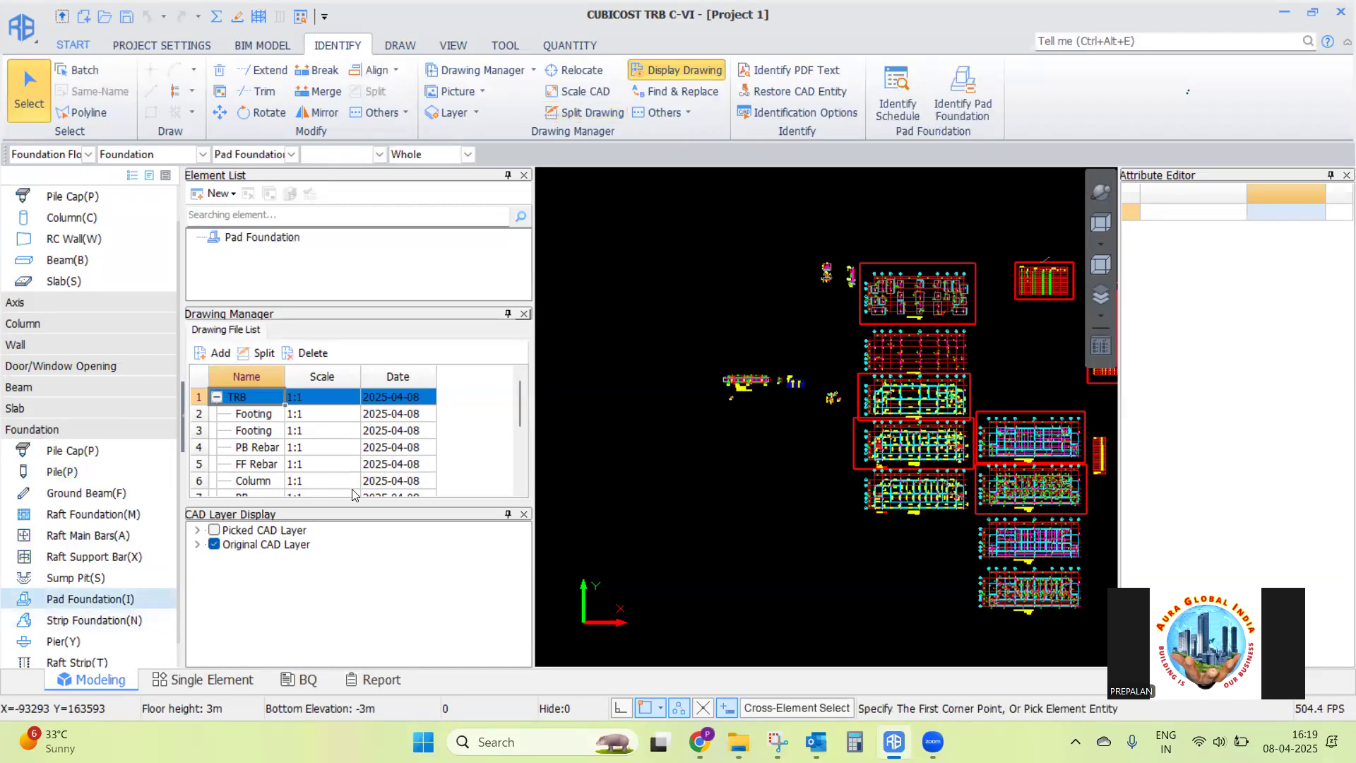
Open the second Footing drawing, which holds the footing schedule, and narrow the drawing list to enlarge the drawing area
click(252, 431)
double_click(252, 431)
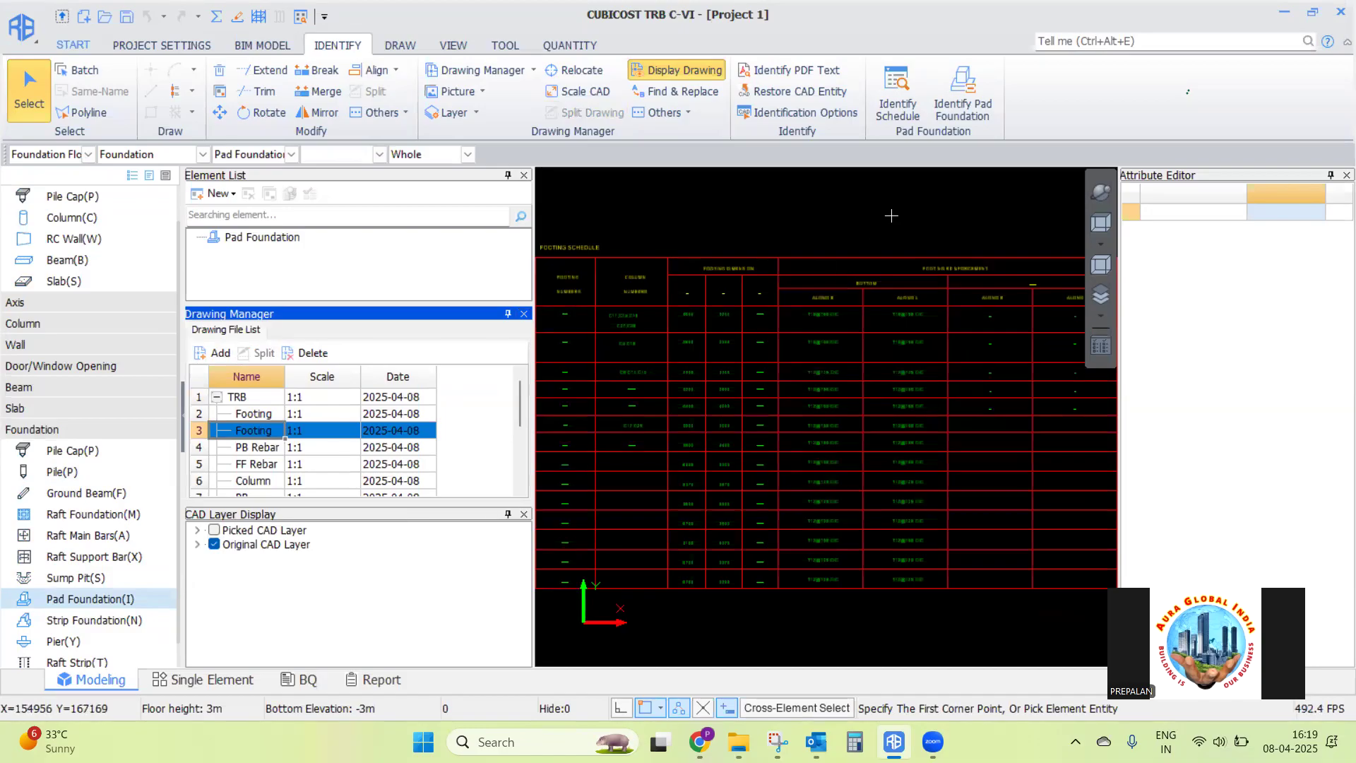
scroll(823, 233, down, 2)
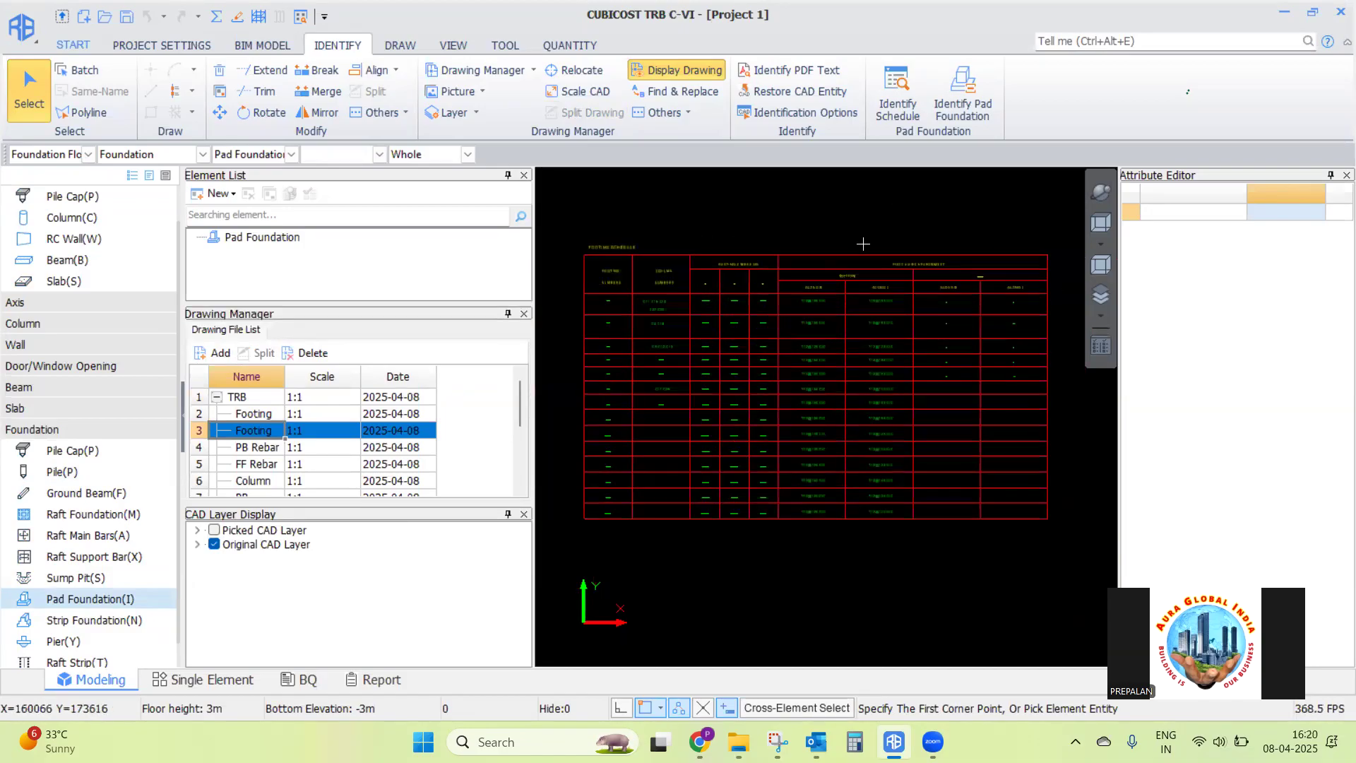
drag(535, 265, 422, 265)
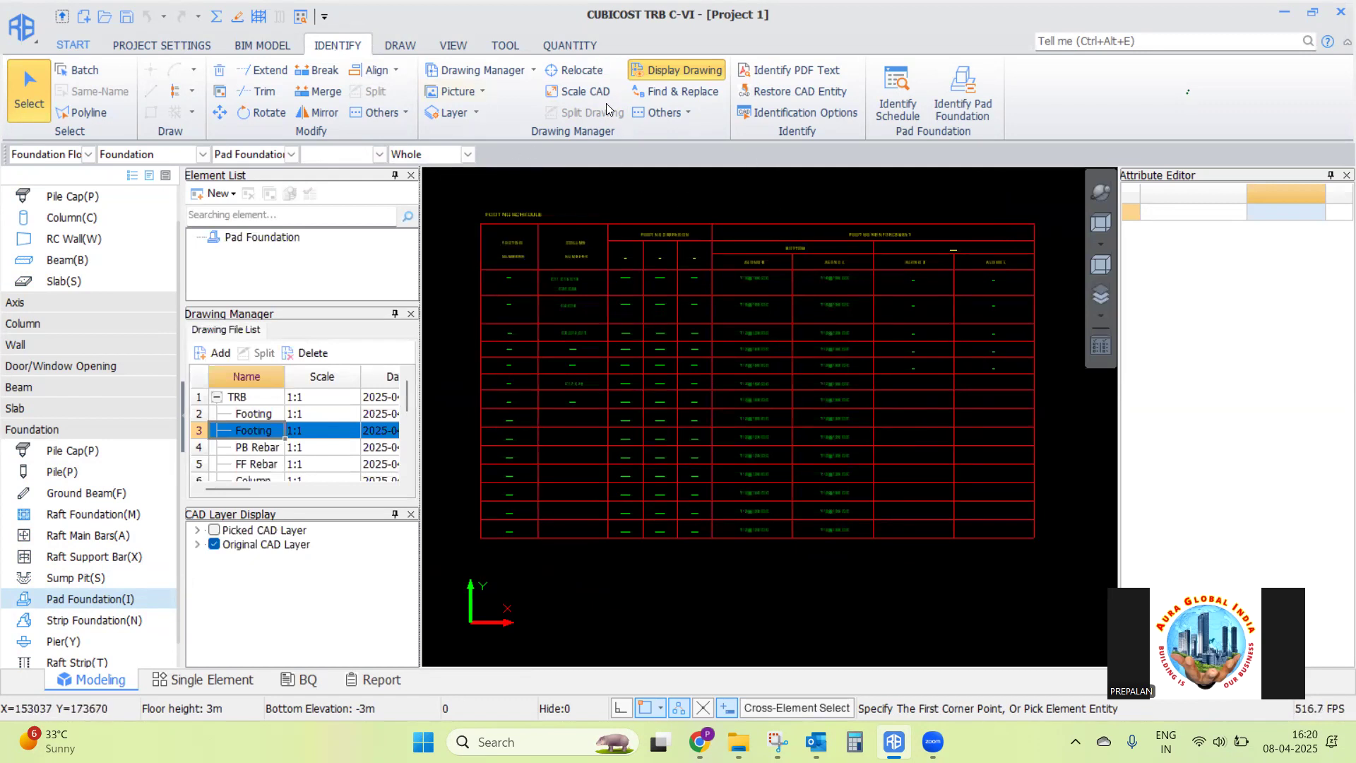
Run Identify Schedule on the entire footing schedule table, including its title
click(901, 108)
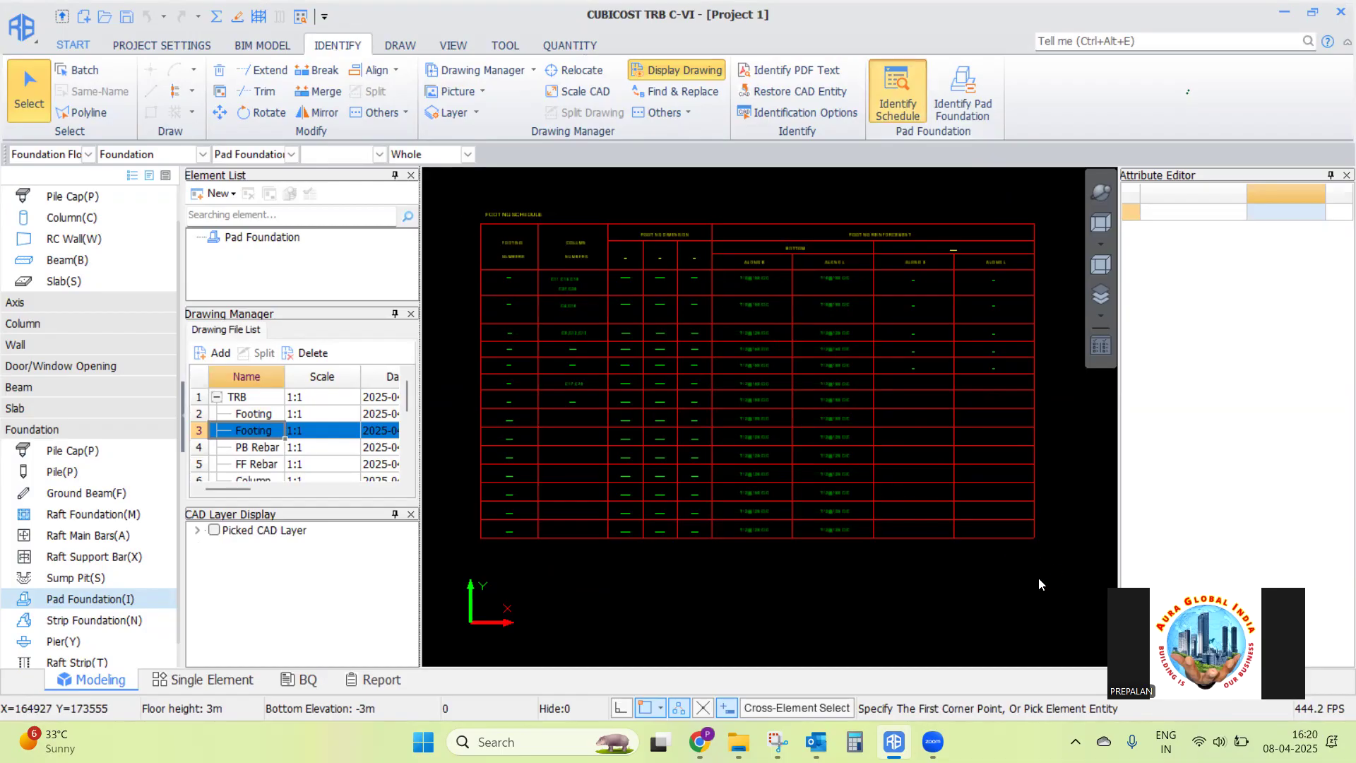
drag(1061, 562, 461, 202)
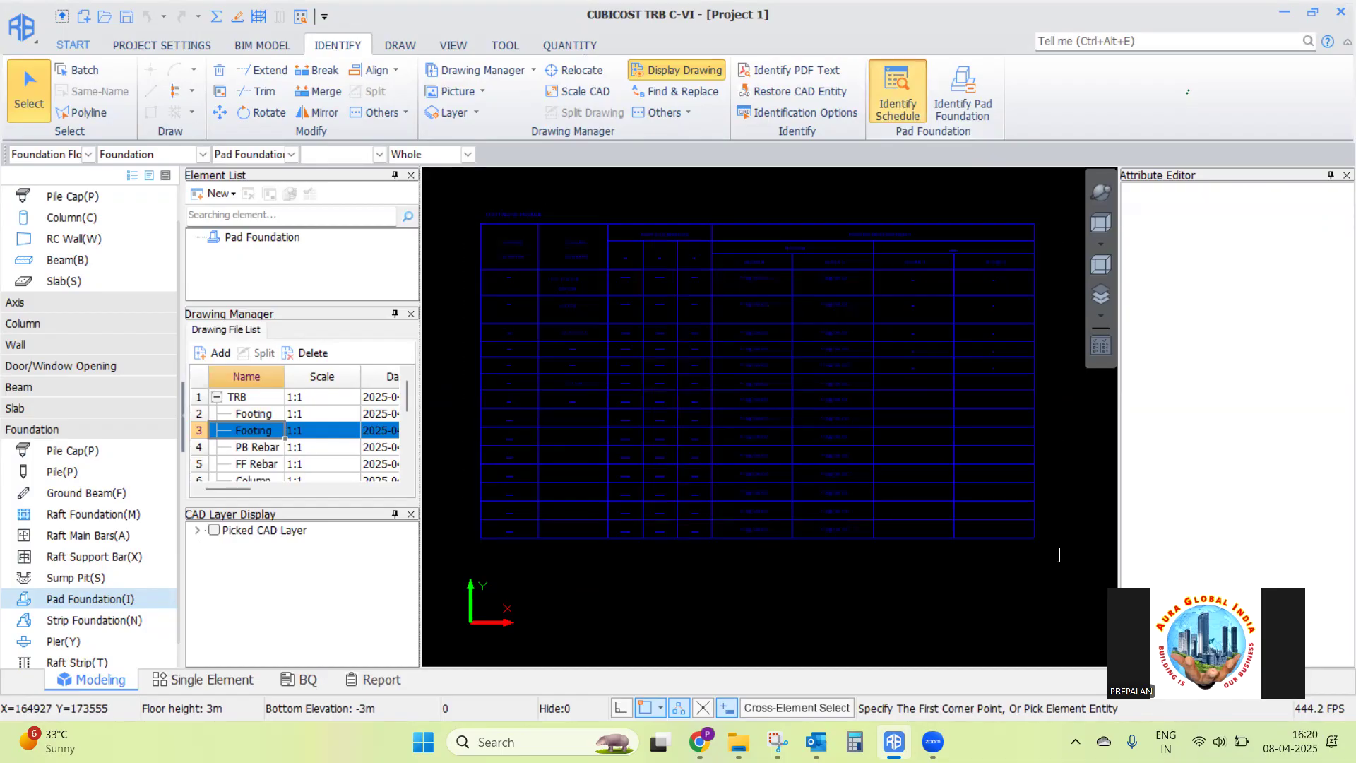
right_click(912, 481)
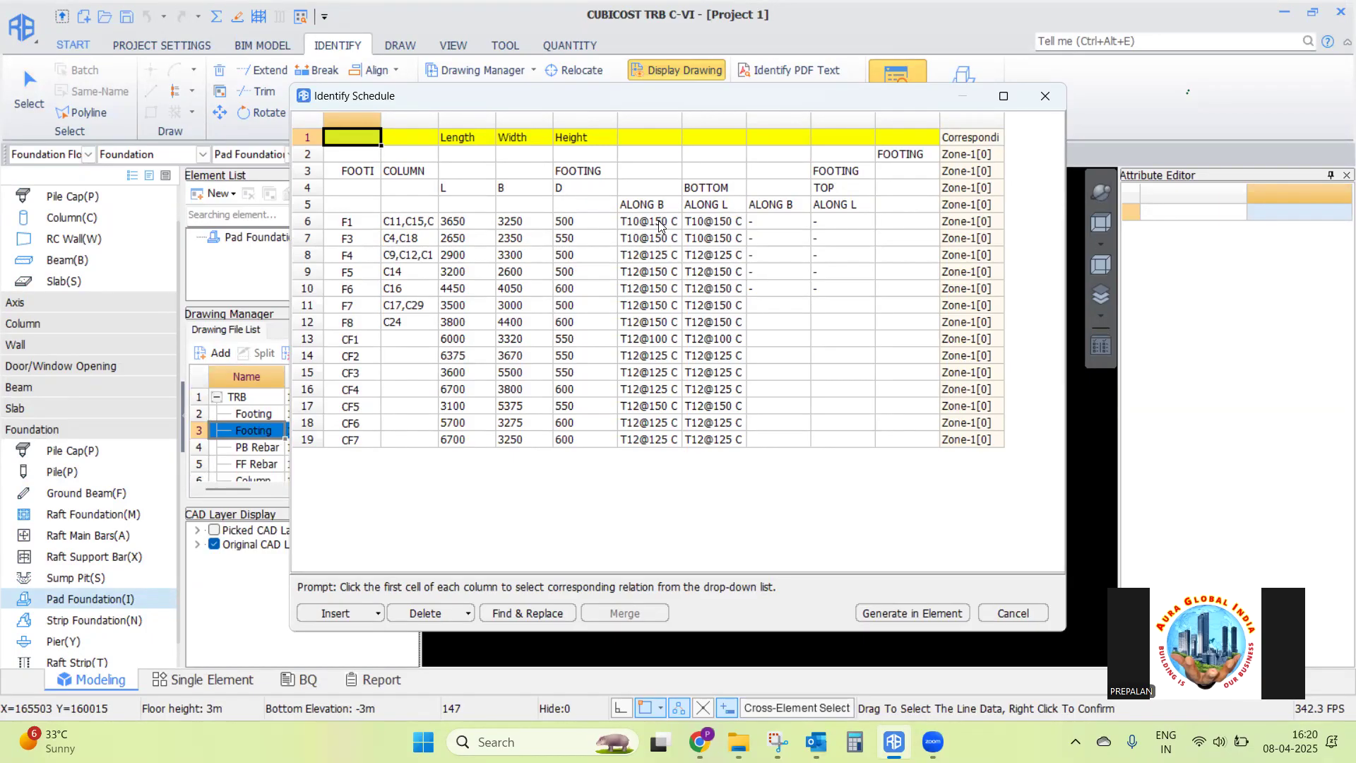
Assign Name to the schedule column with the footing marks and check the Width and Height column assignments
click(355, 144)
click(355, 141)
click(354, 160)
click(521, 141)
click(578, 141)
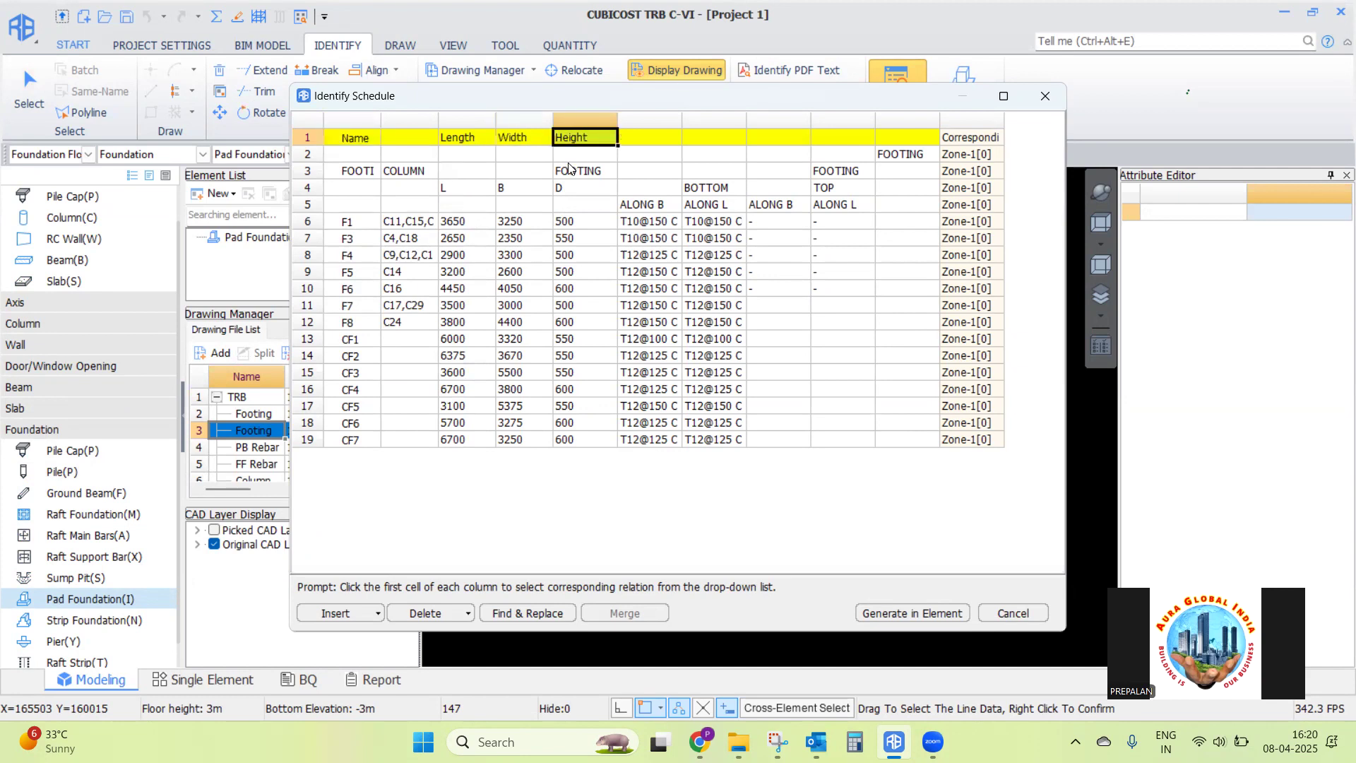
Map the bottom ALONG B column to Bottom Bar - Parallel with Width and the bottom ALONG L column to Bottom Bar - Parallel with Length
click(674, 139)
click(675, 139)
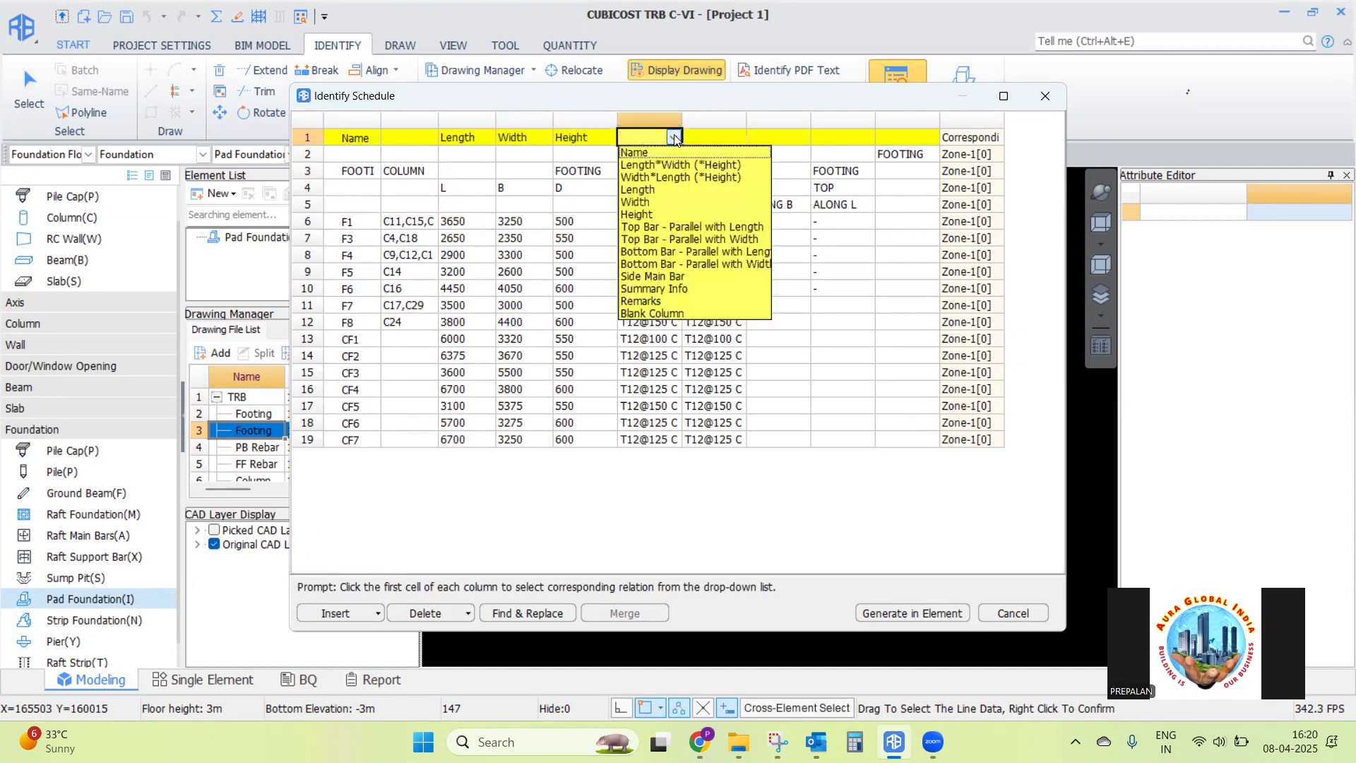
click(660, 266)
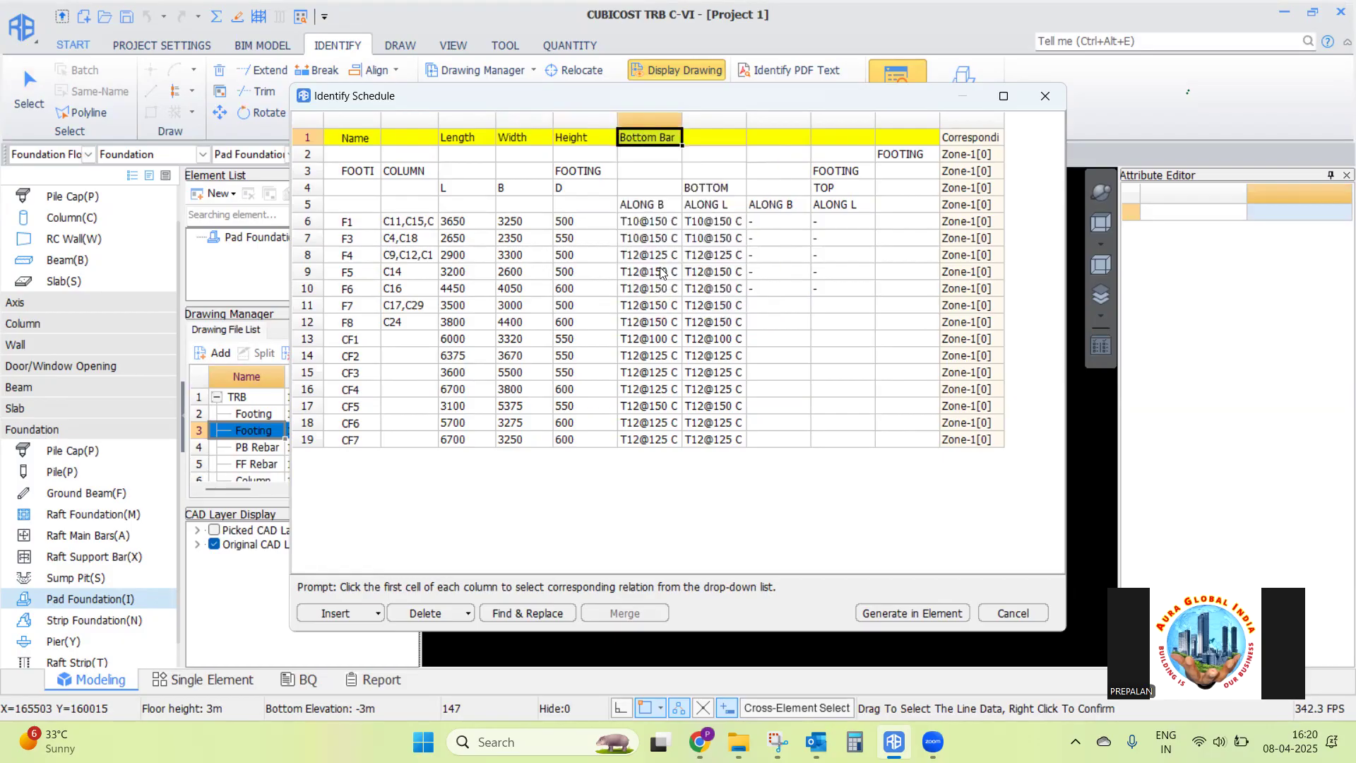
click(710, 138)
click(739, 139)
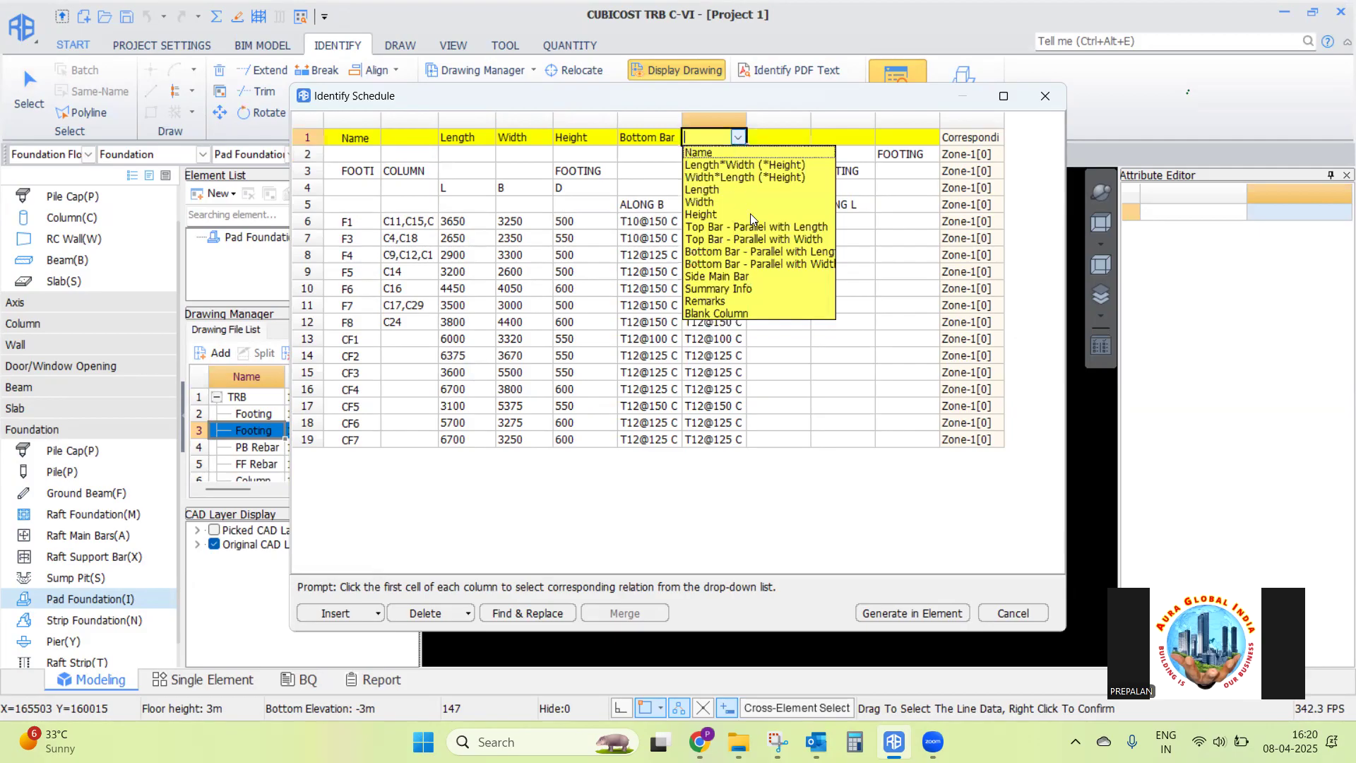
click(751, 253)
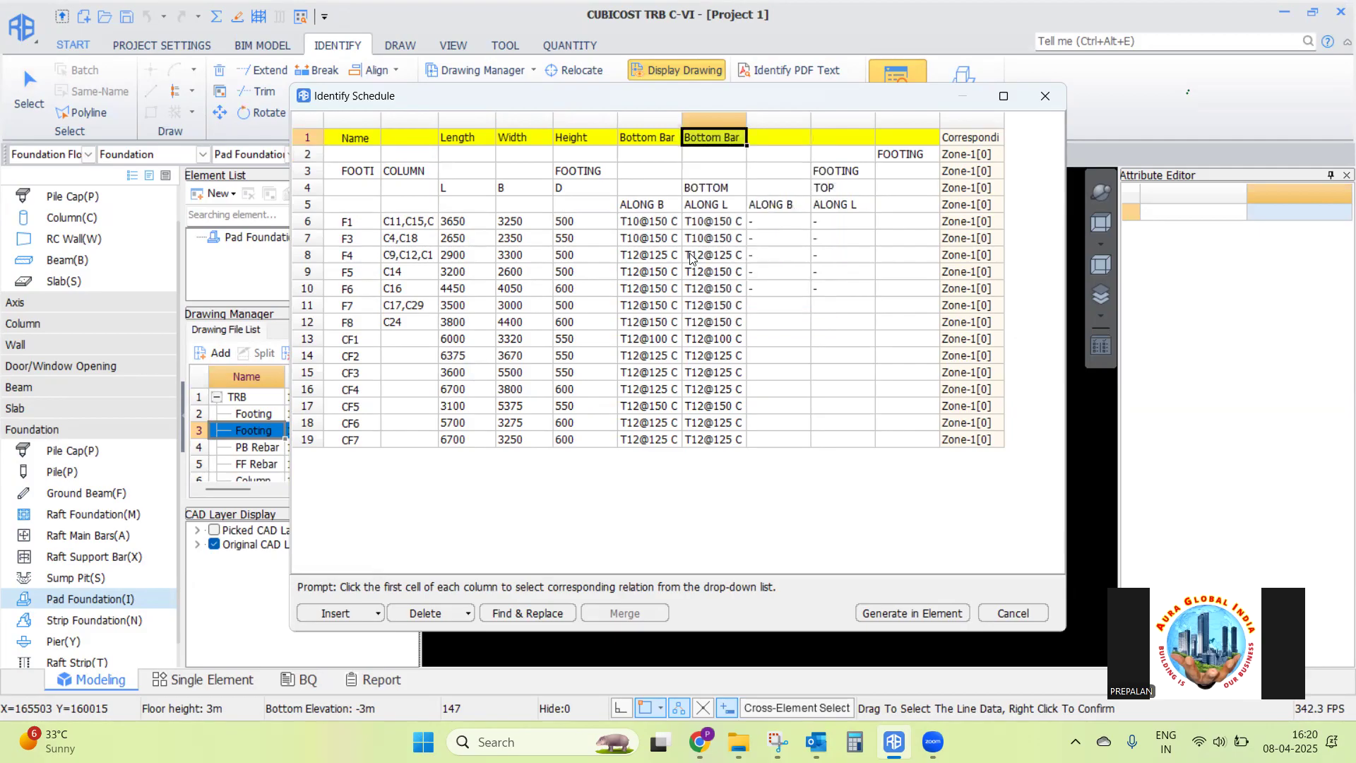
click(777, 138)
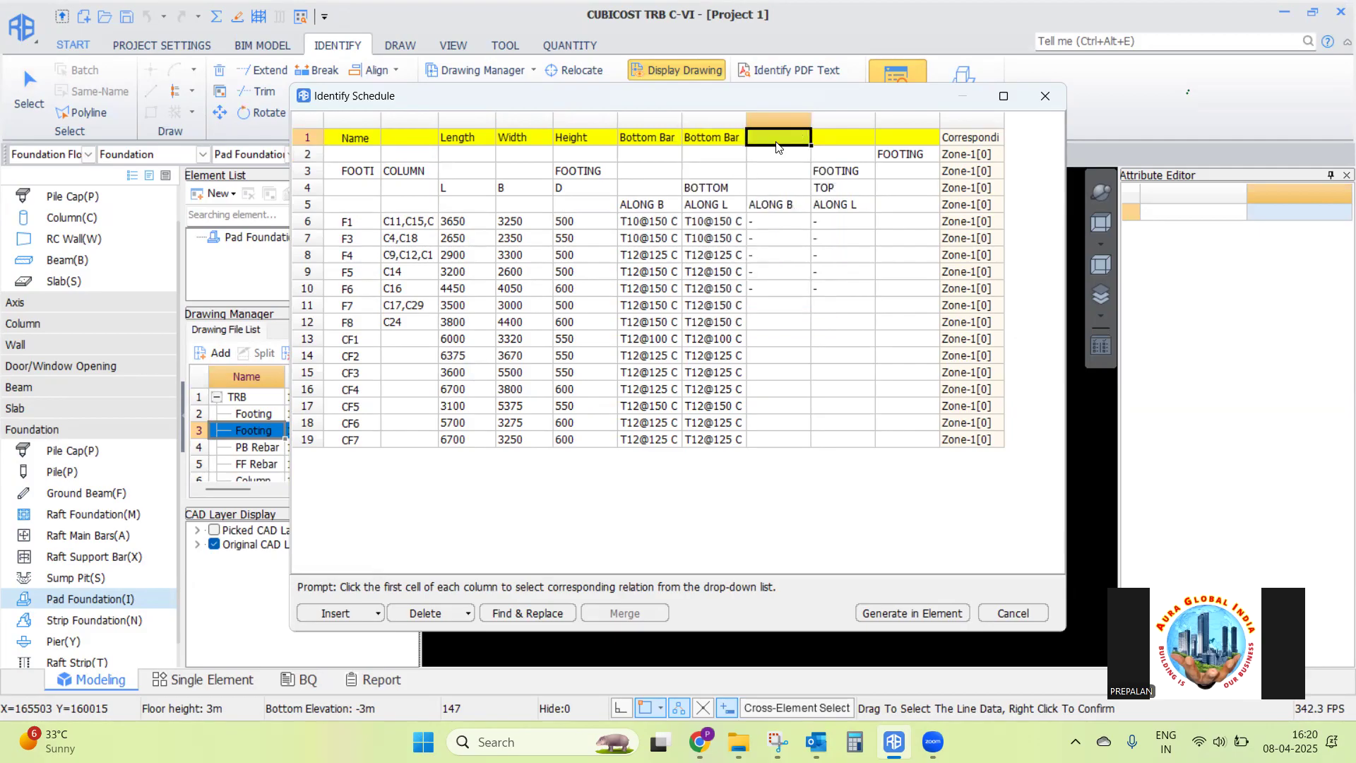
click(804, 138)
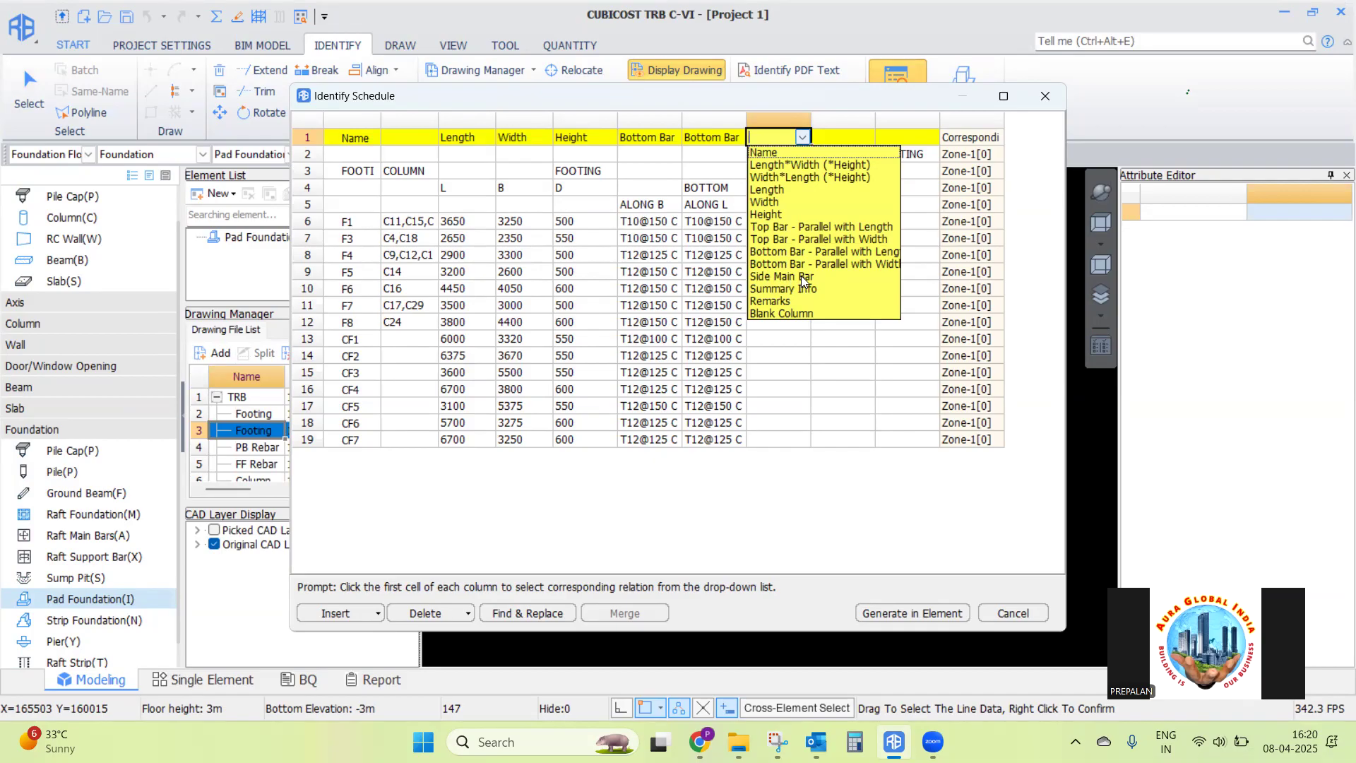
Delete header rows 2 to 5 above footing F1 from the identified schedule
click(360, 162)
click(353, 207)
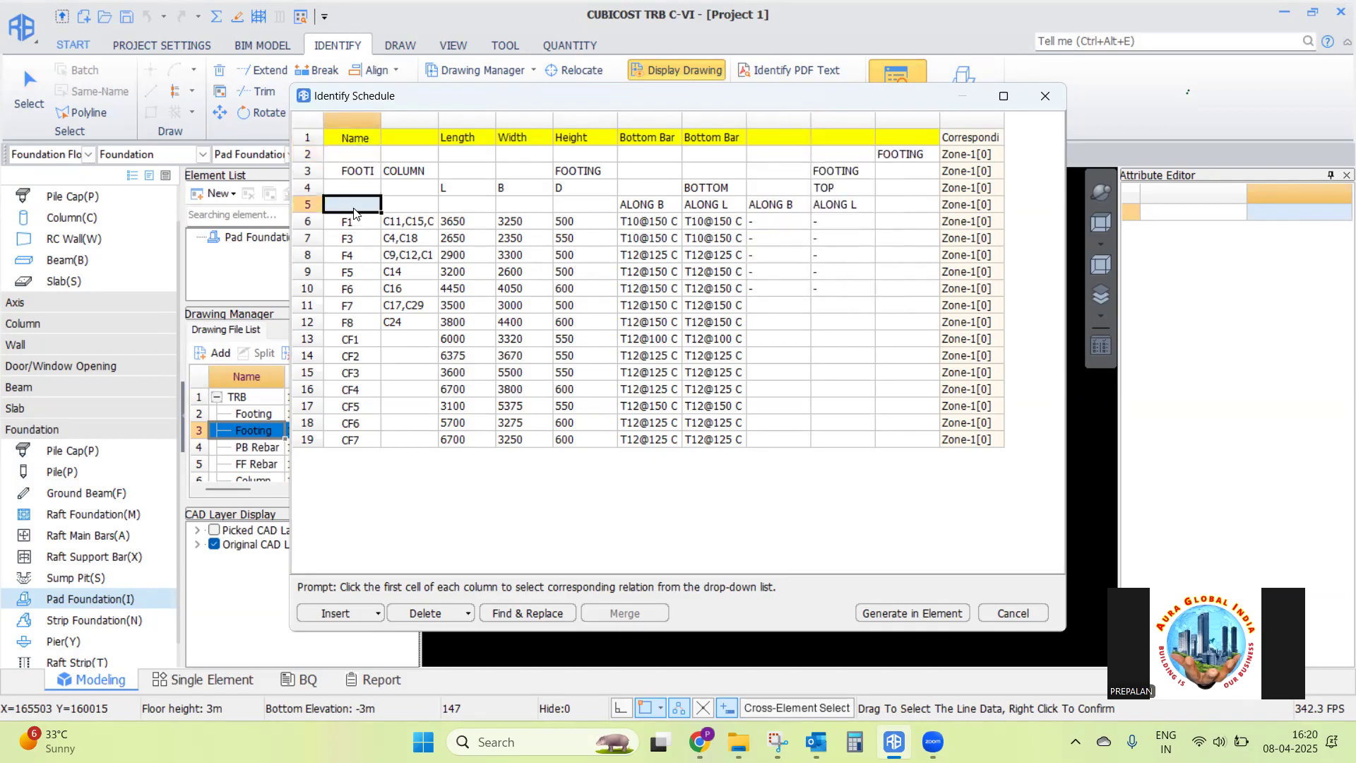
drag(359, 160, 361, 205)
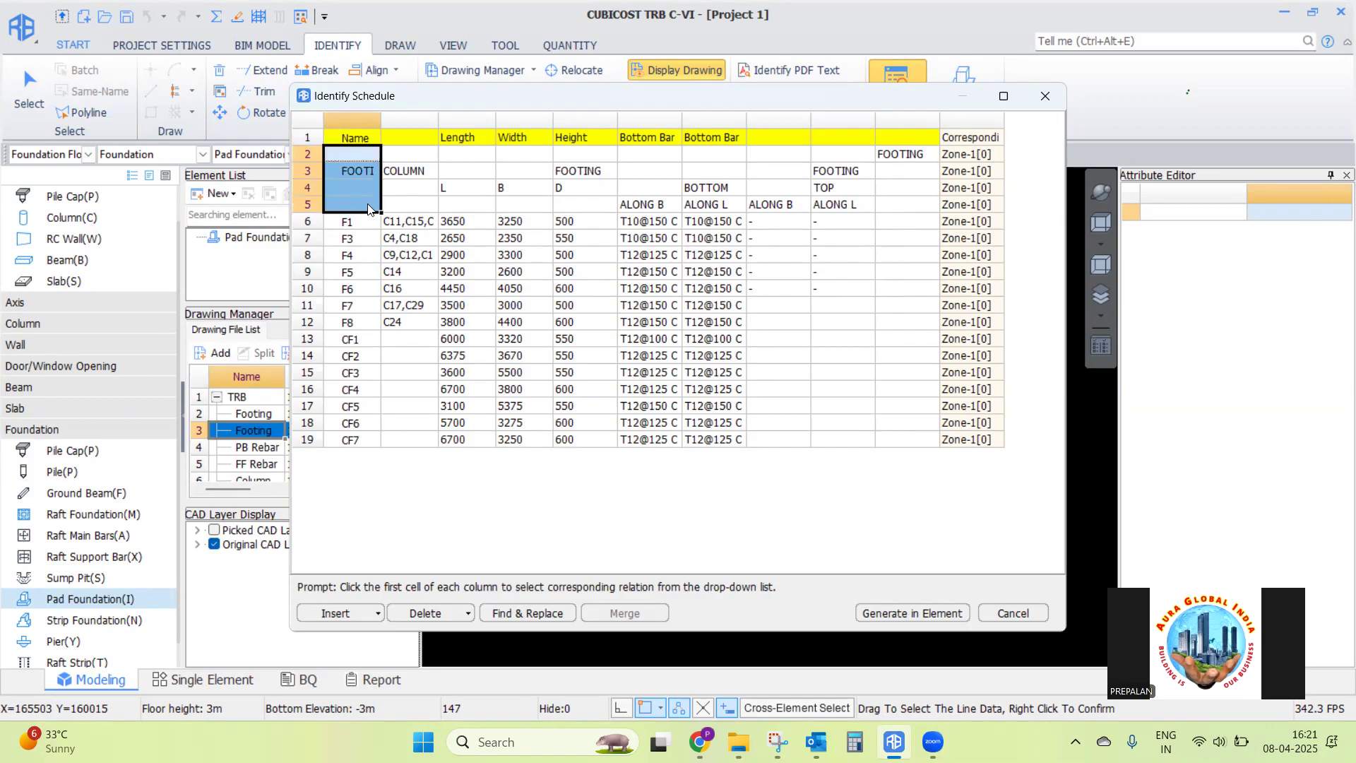
right_click(357, 162)
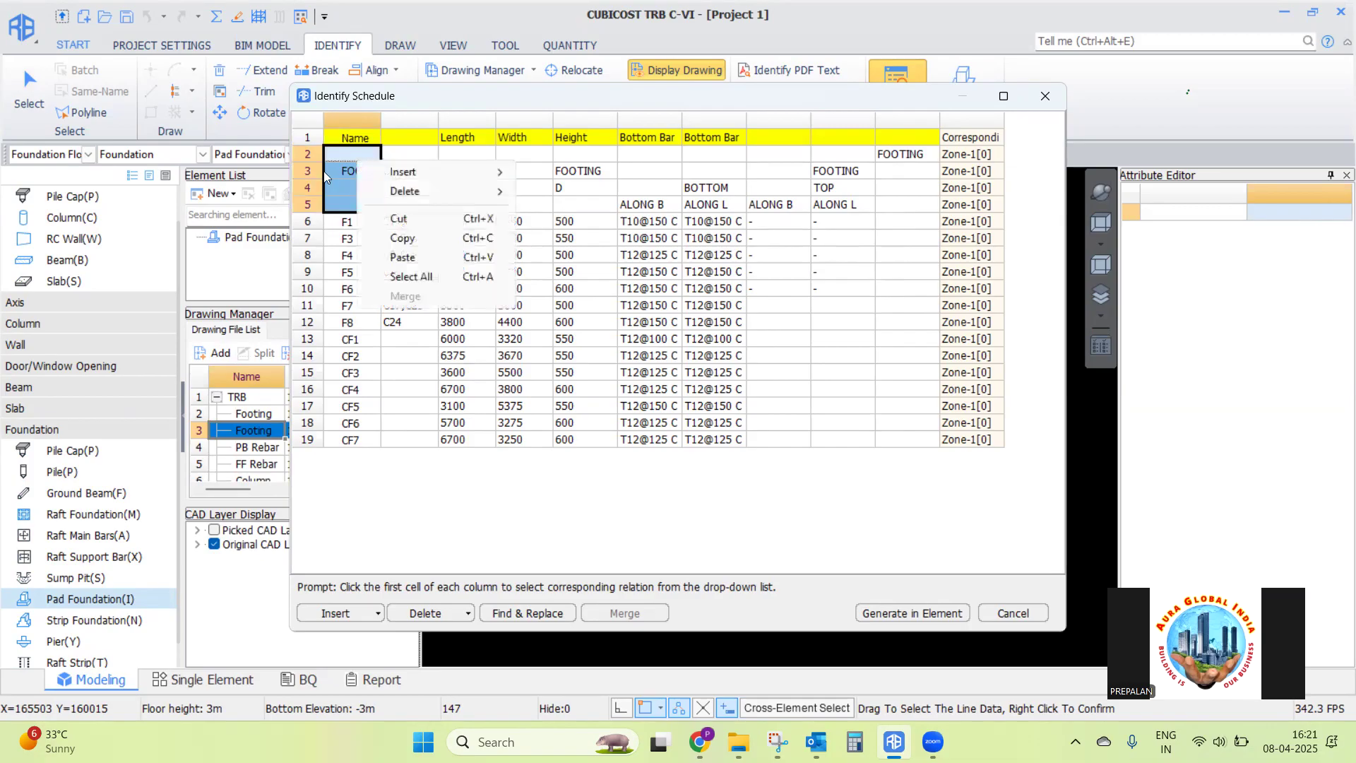
mouse_move(424, 191)
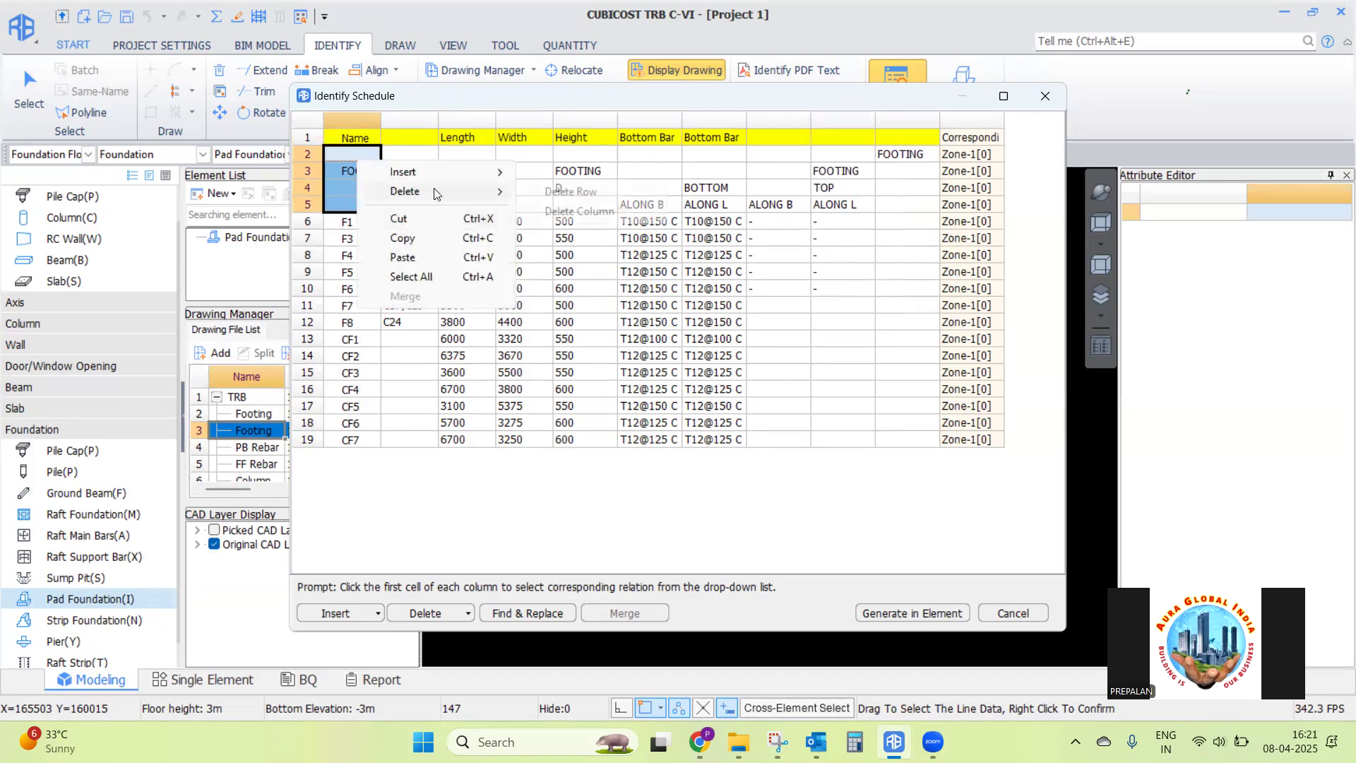
click(565, 192)
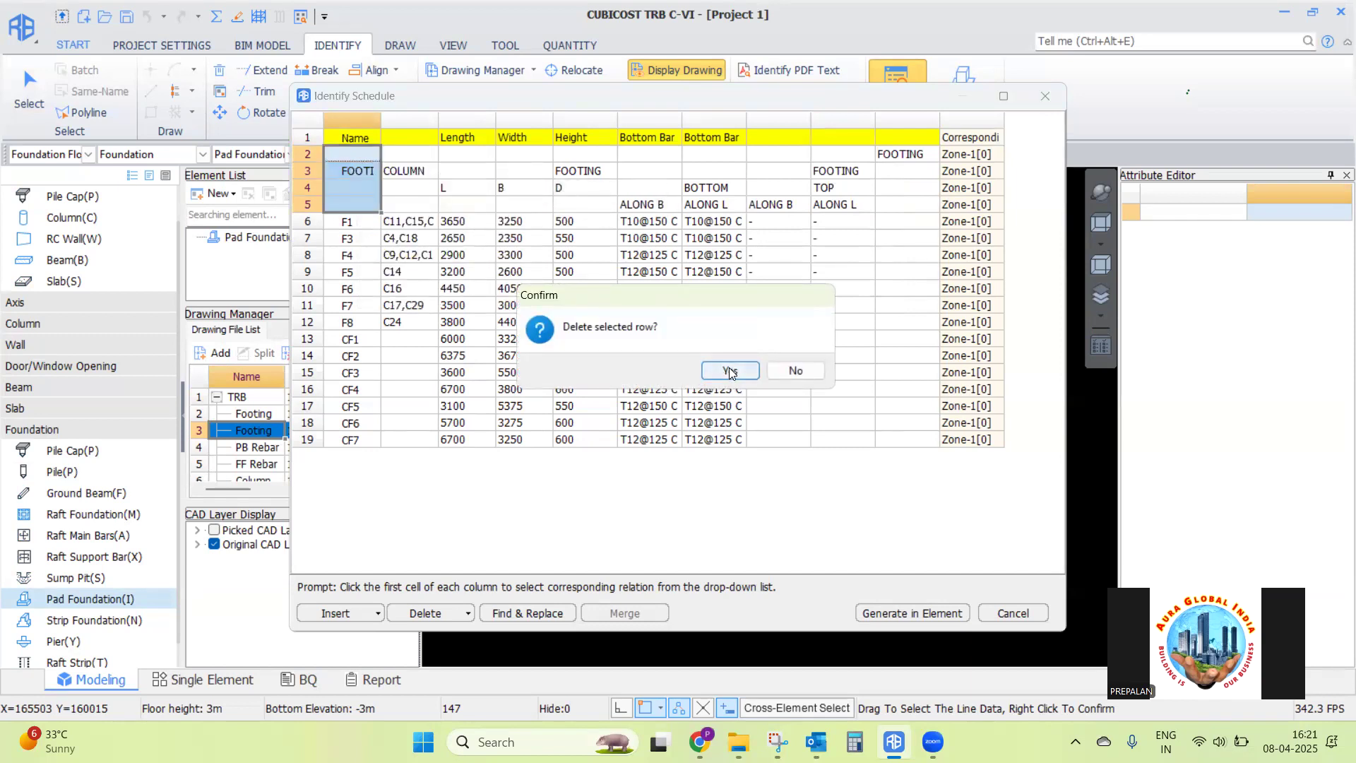
click(729, 371)
Delete the unassigned column with the column numbers between Name and Length
click(410, 138)
right_click(412, 138)
mouse_move(467, 166)
click(622, 186)
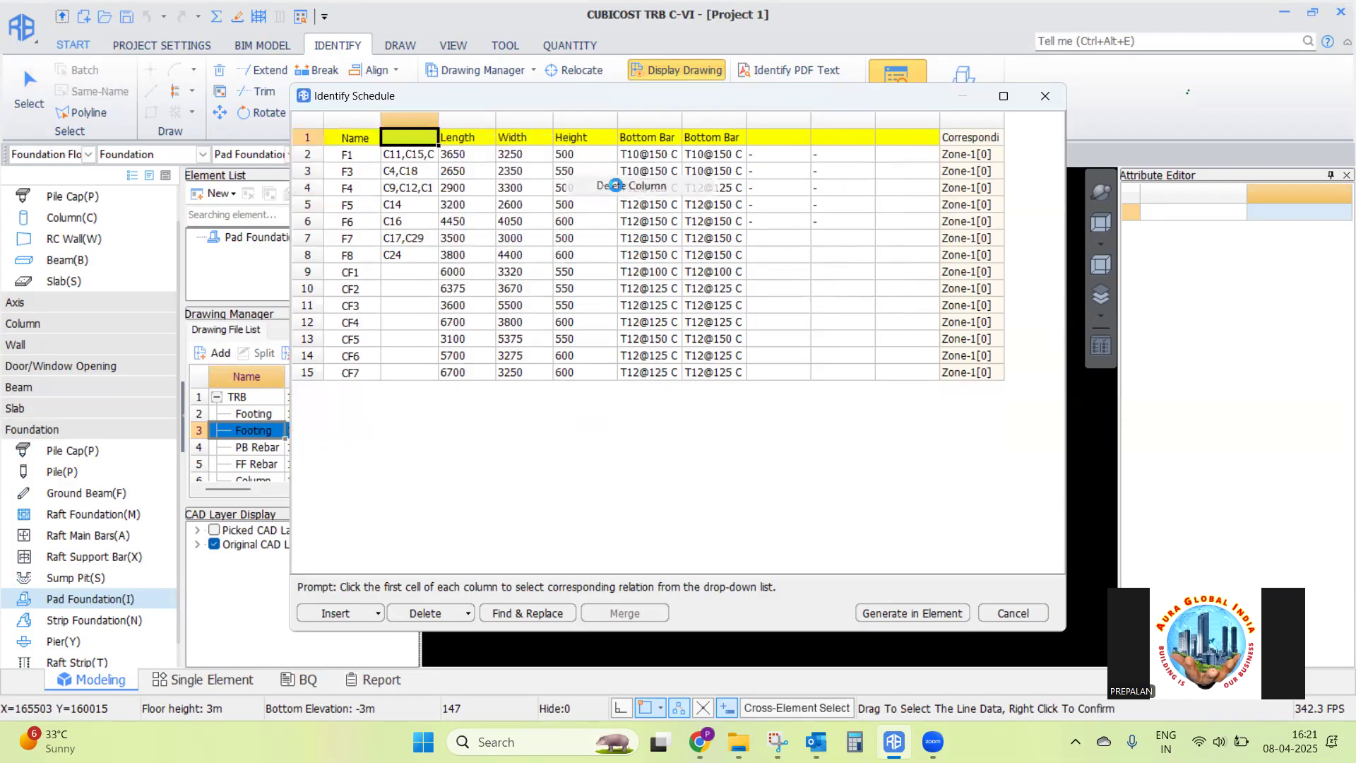
click(730, 371)
Delete the three unassigned columns after the two Bottom Bar columns
drag(701, 142, 822, 149)
right_click(833, 138)
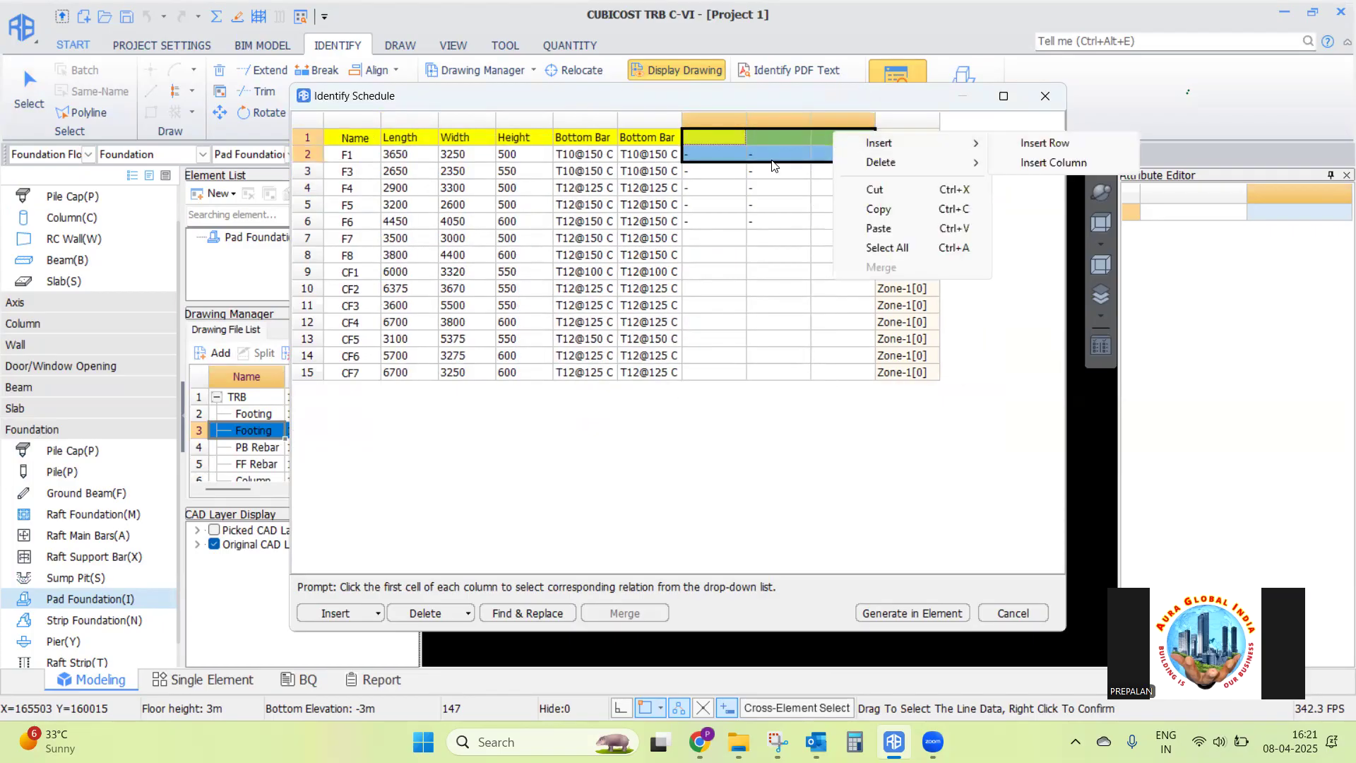
mouse_move(891, 163)
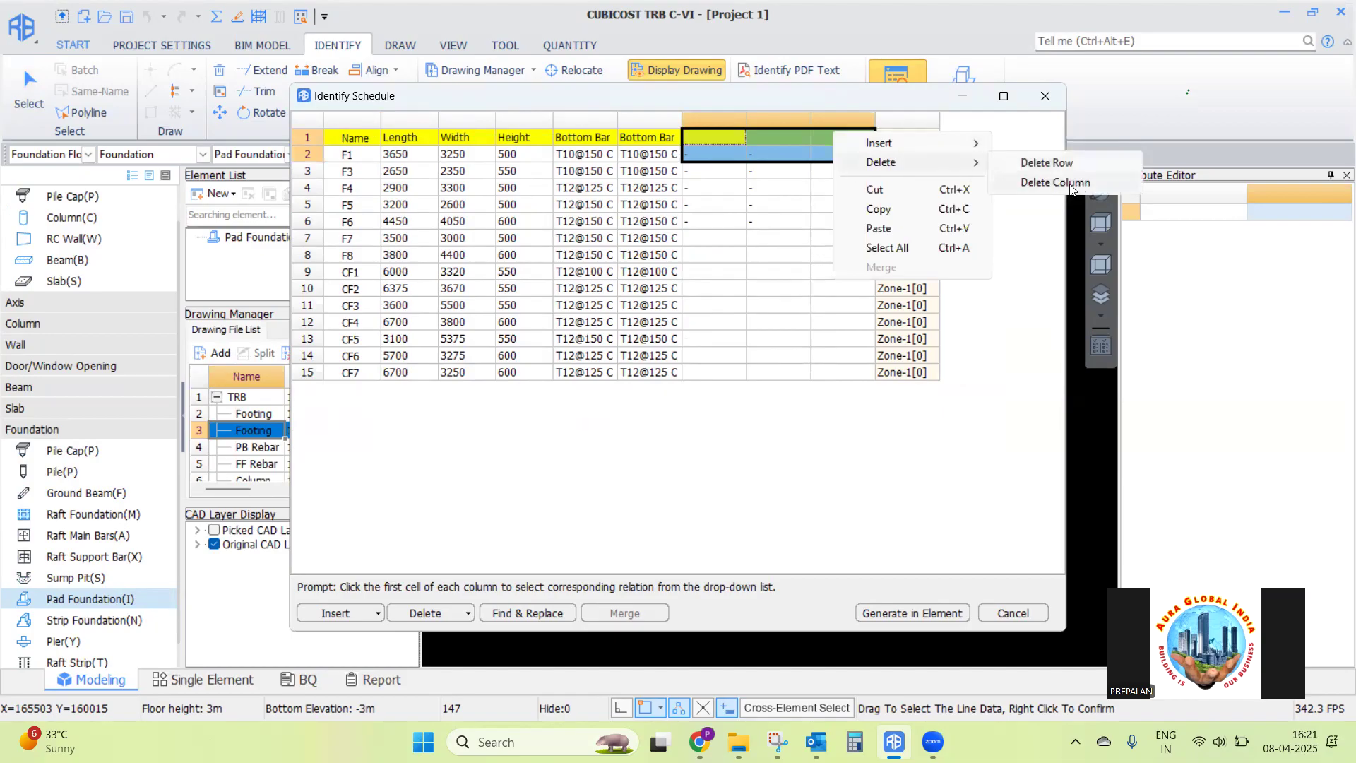
click(1071, 185)
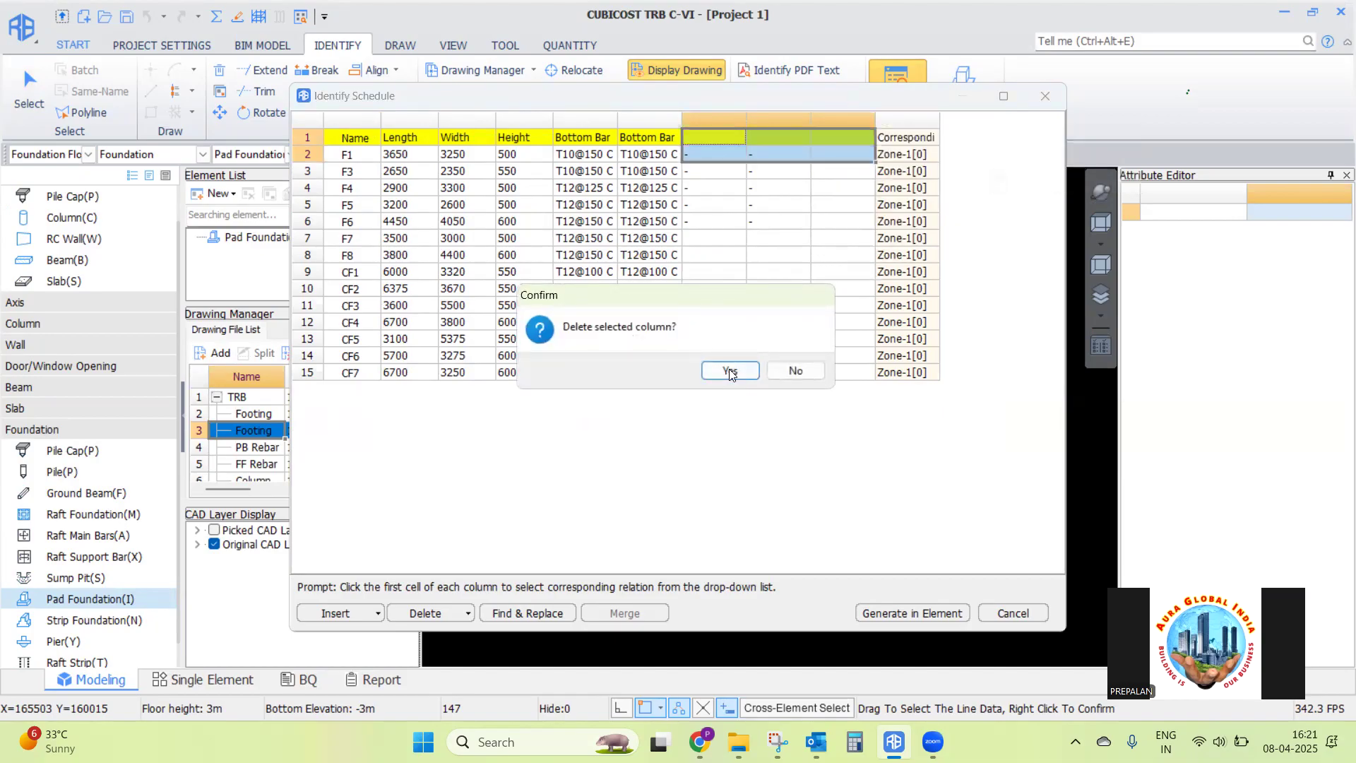
click(730, 371)
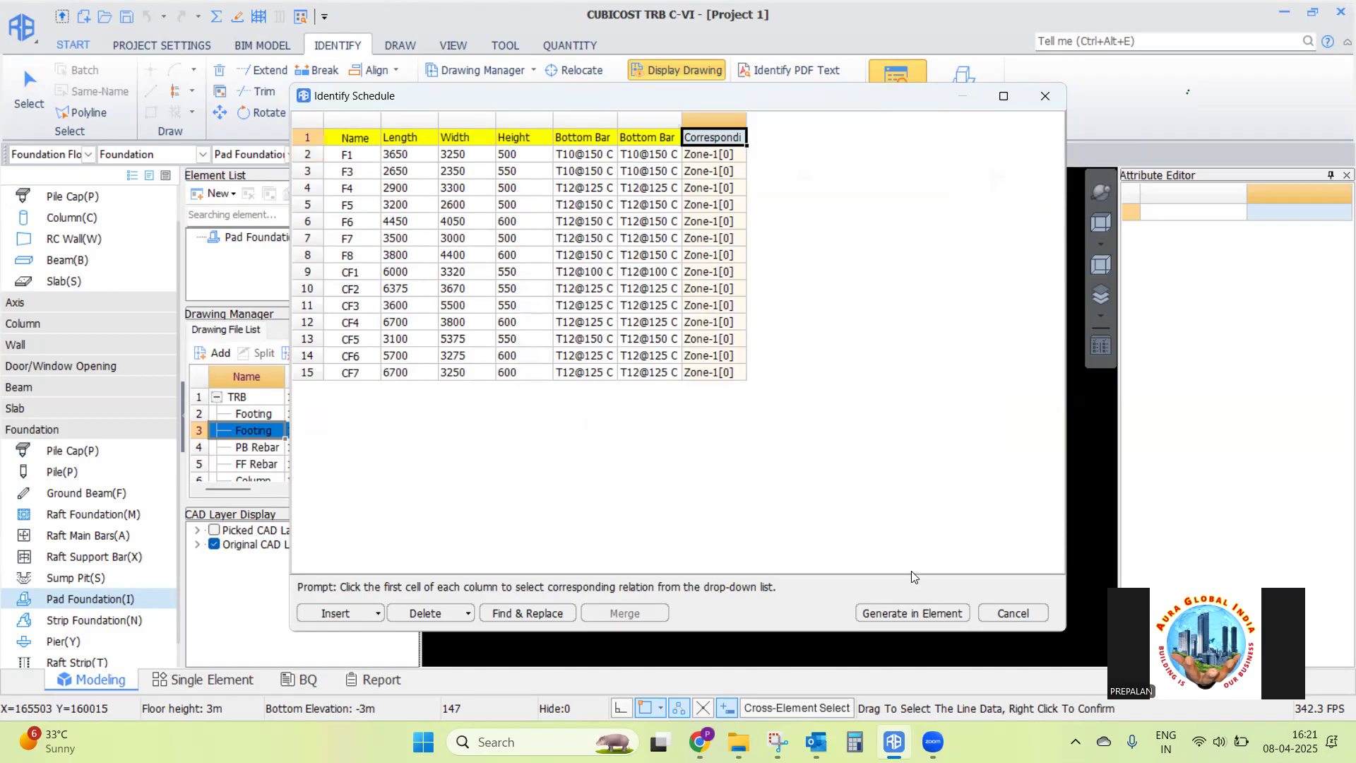
Try to generate the pad foundation elements from the cleaned-up schedule
click(898, 615)
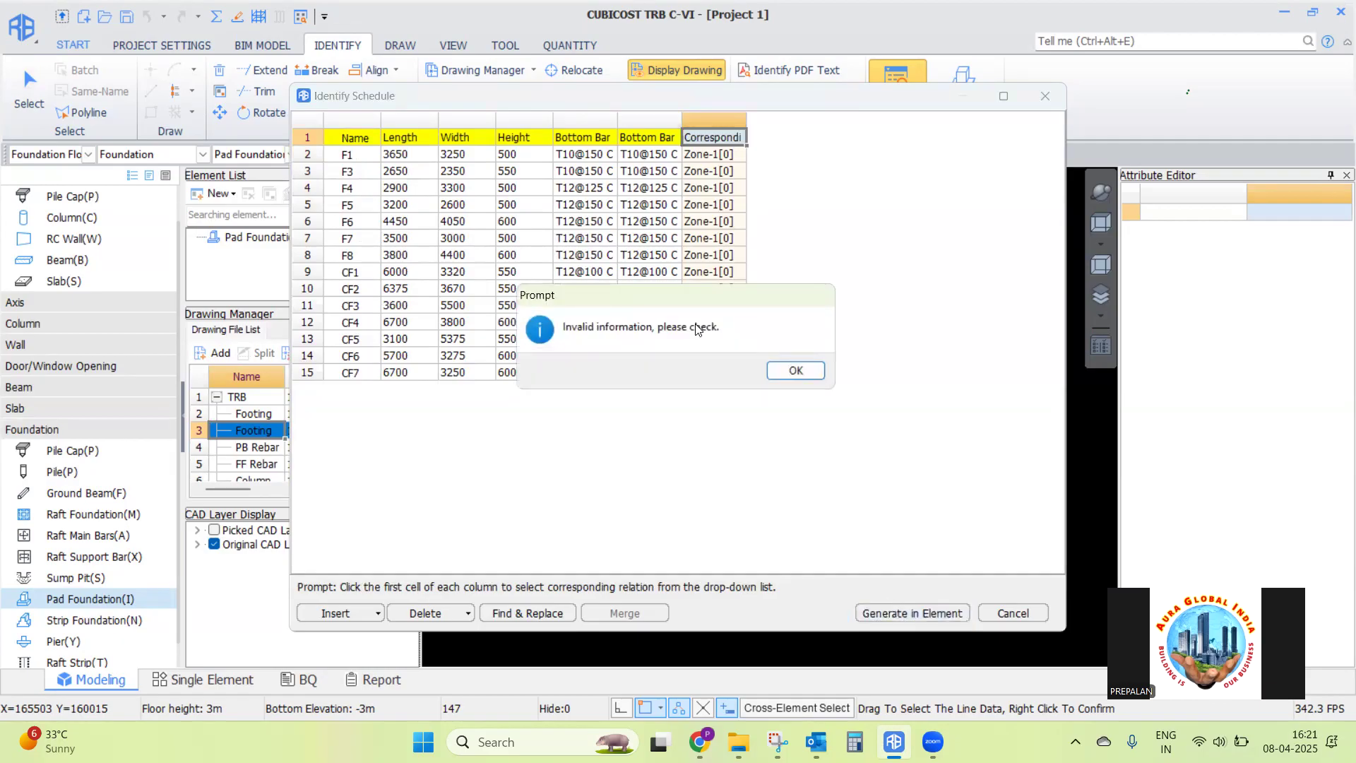
click(796, 372)
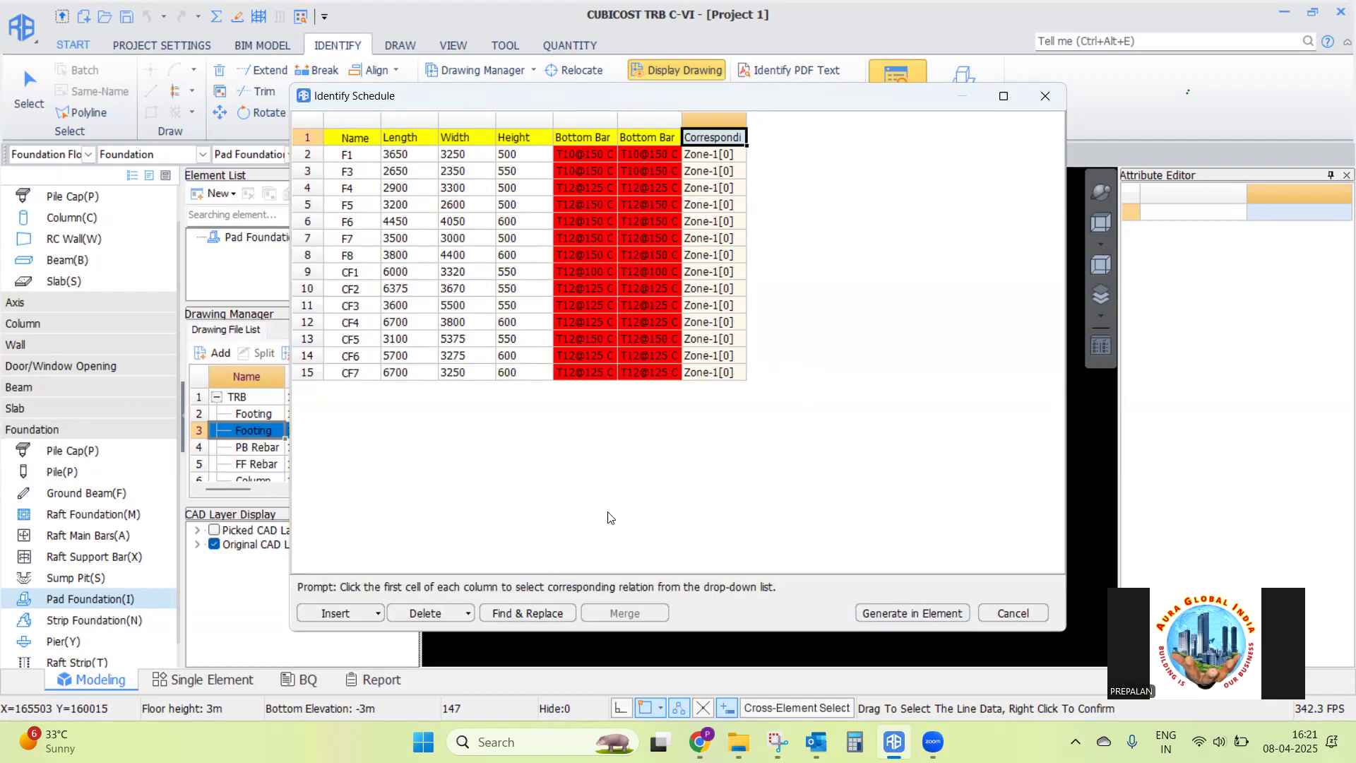
Replace every "C/C" in the identified schedule with nothing and generate the pad foundation elements
click(516, 613)
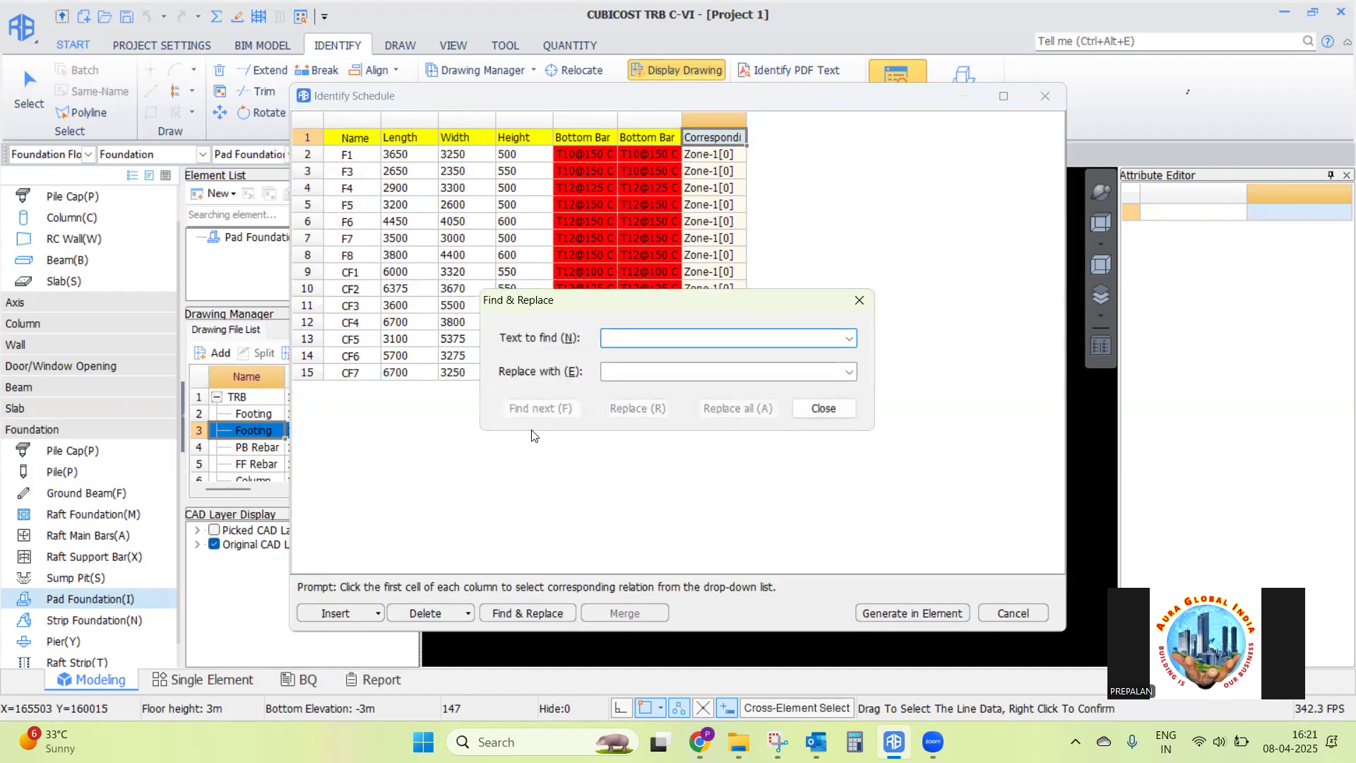
text(C/C)
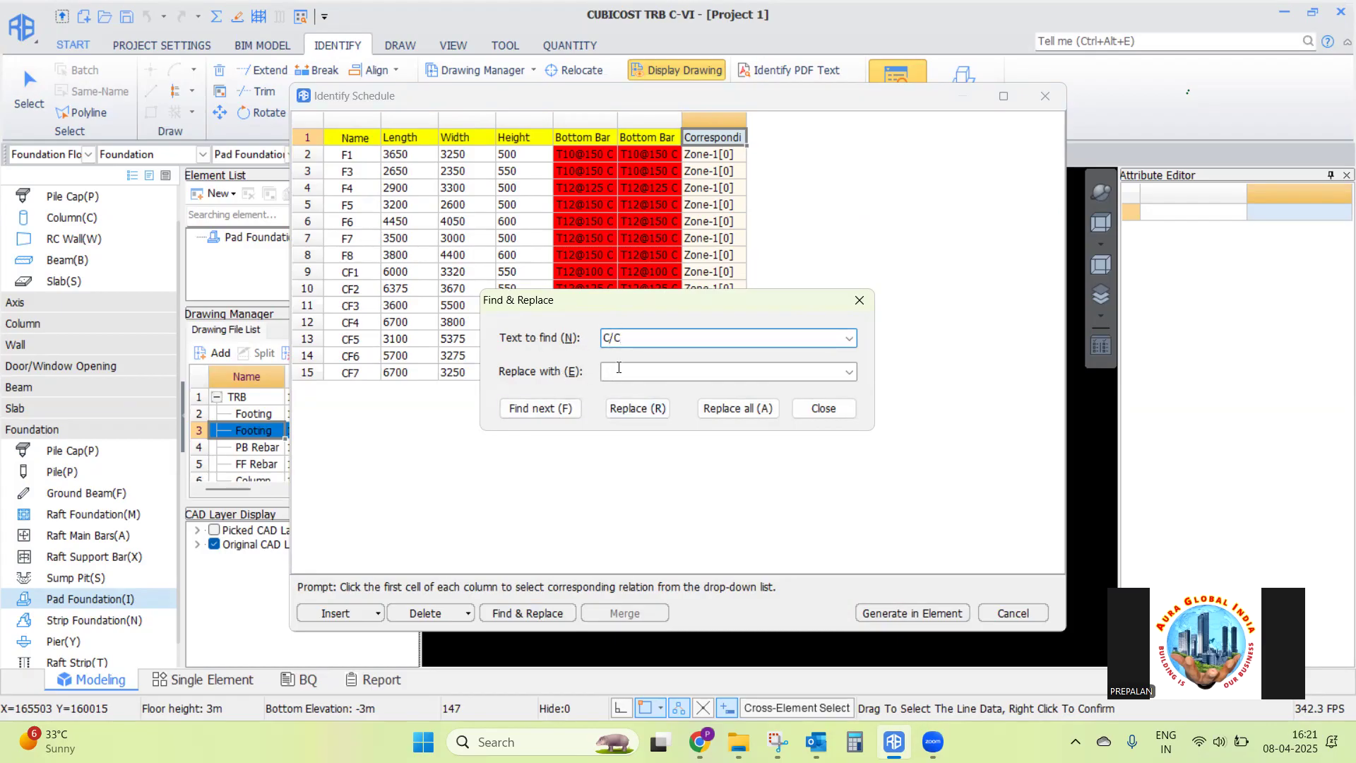
click(739, 409)
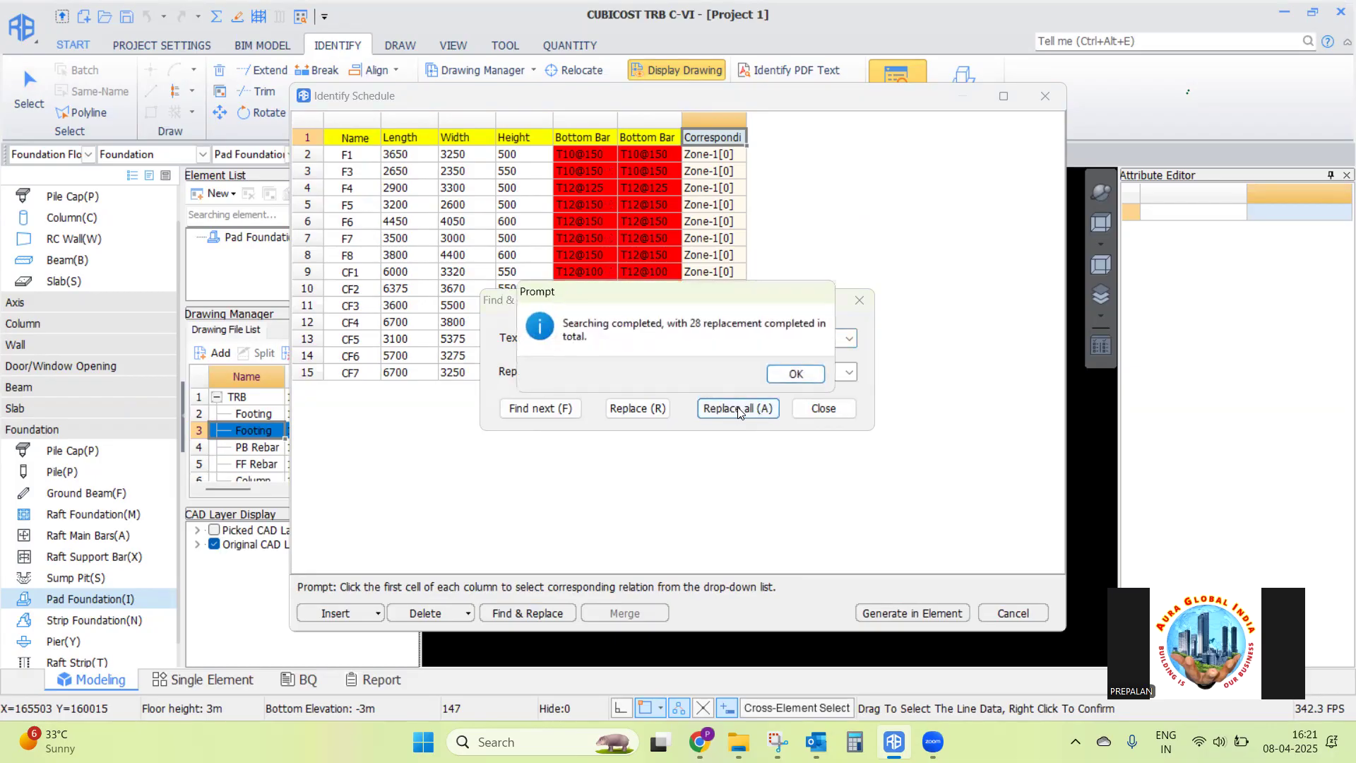
click(791, 373)
click(823, 409)
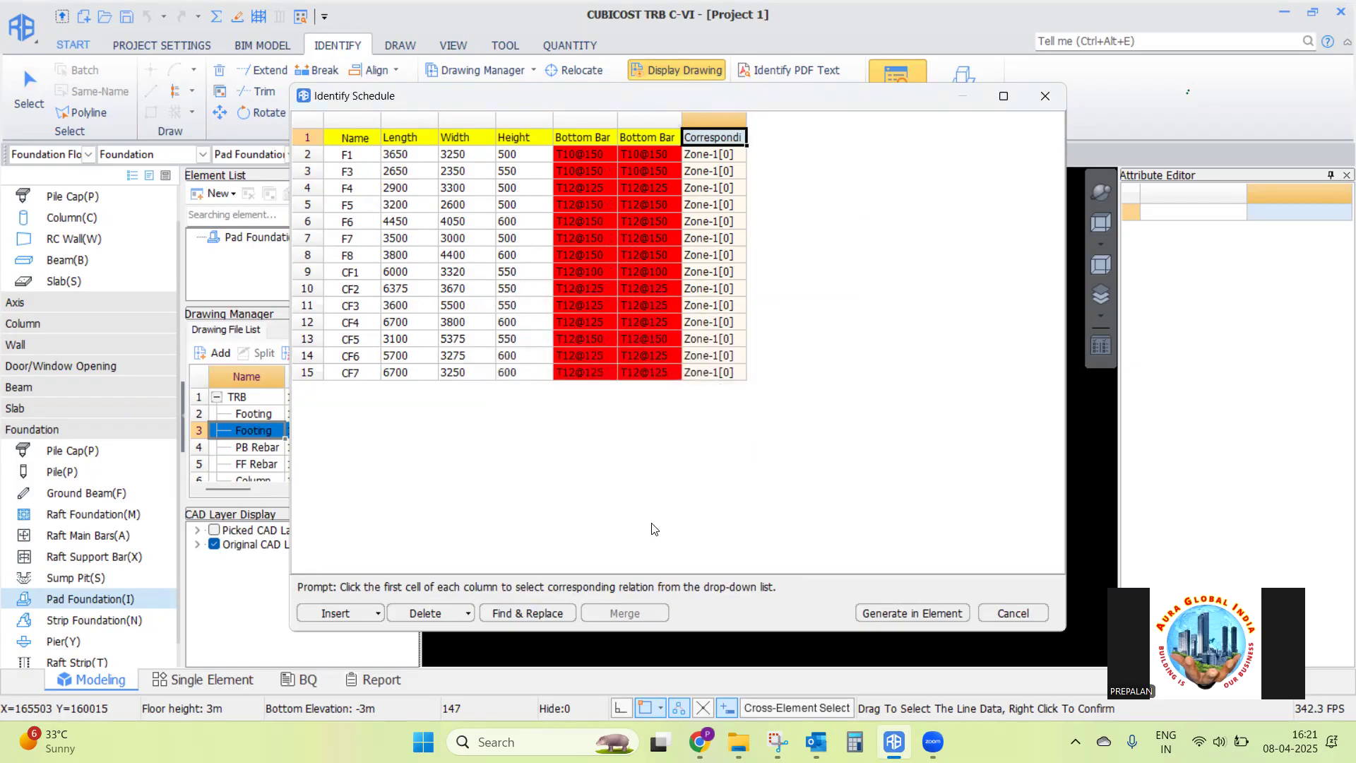
click(893, 613)
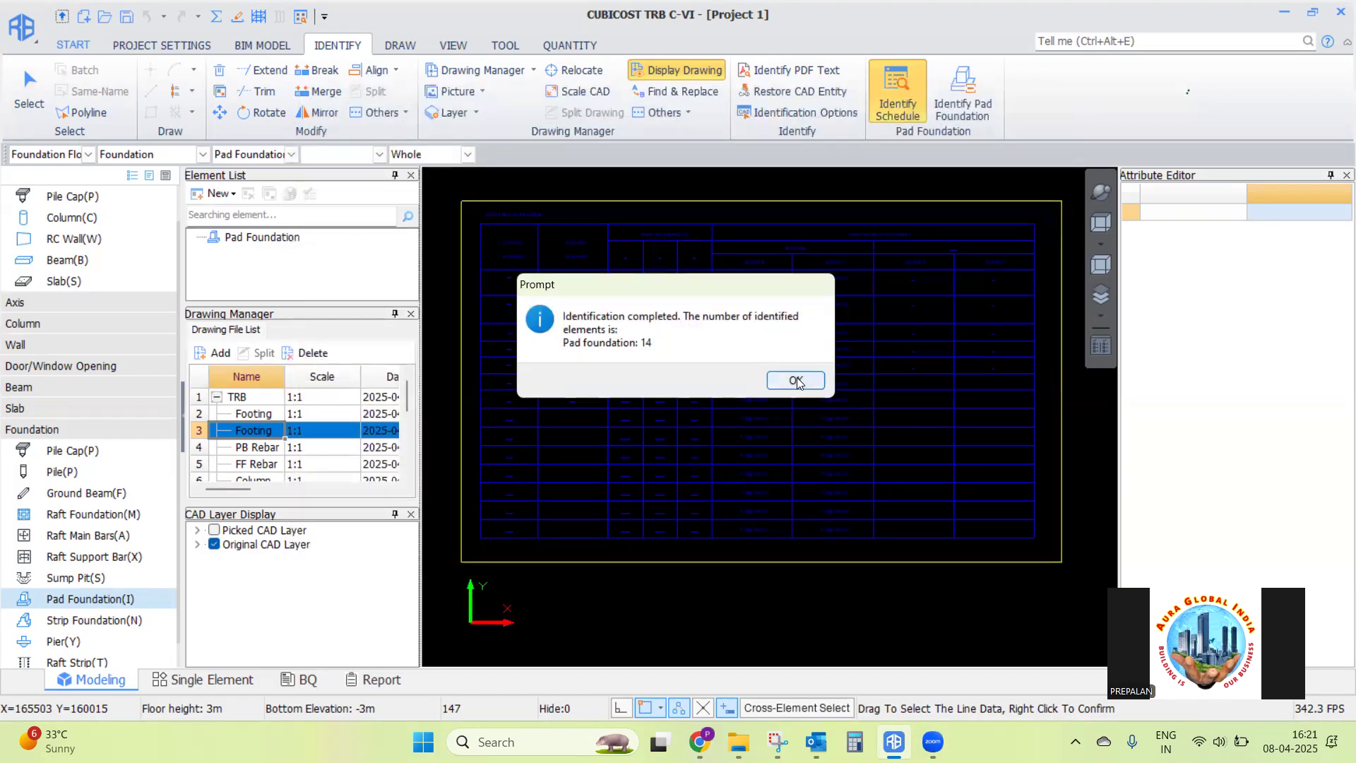
click(796, 381)
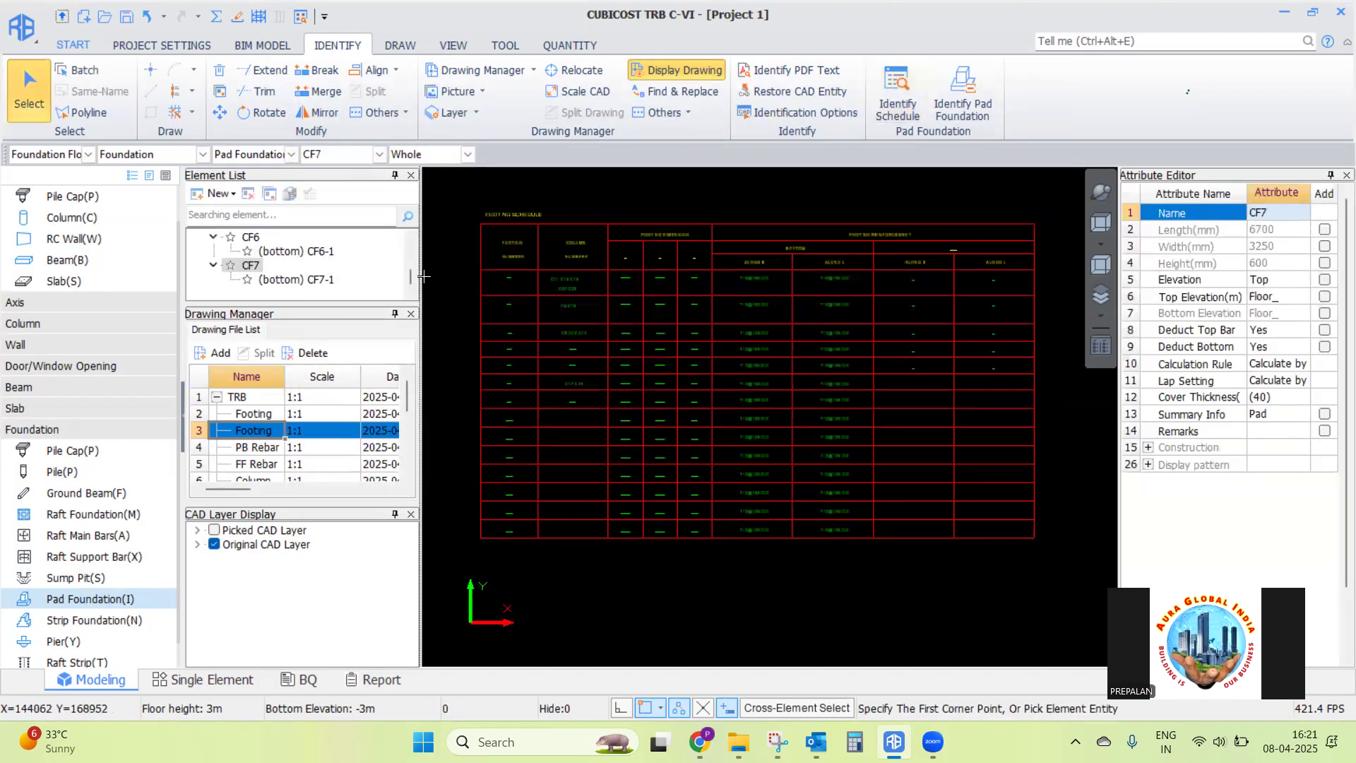
Enlarge the element list and look through the generated pad foundations and their bottom units
drag(423, 276, 524, 301)
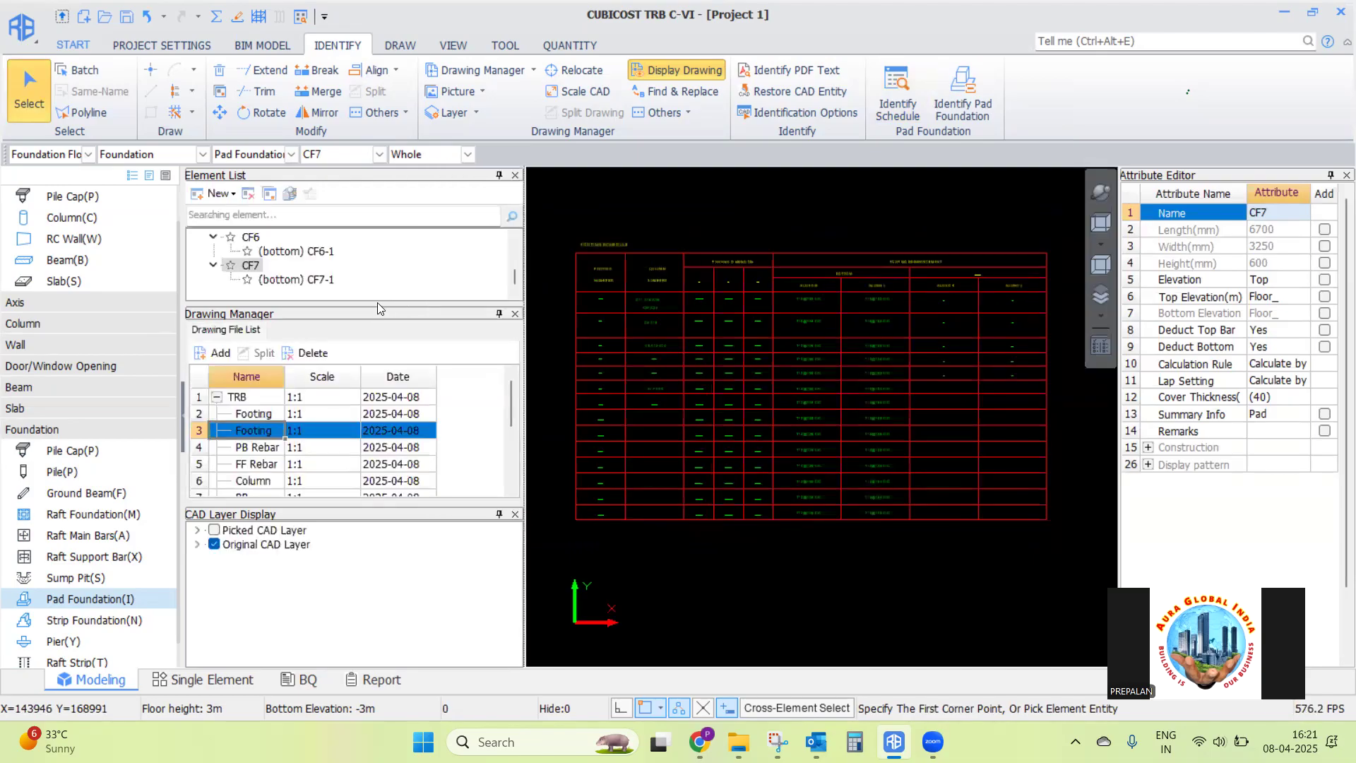
drag(377, 305, 368, 438)
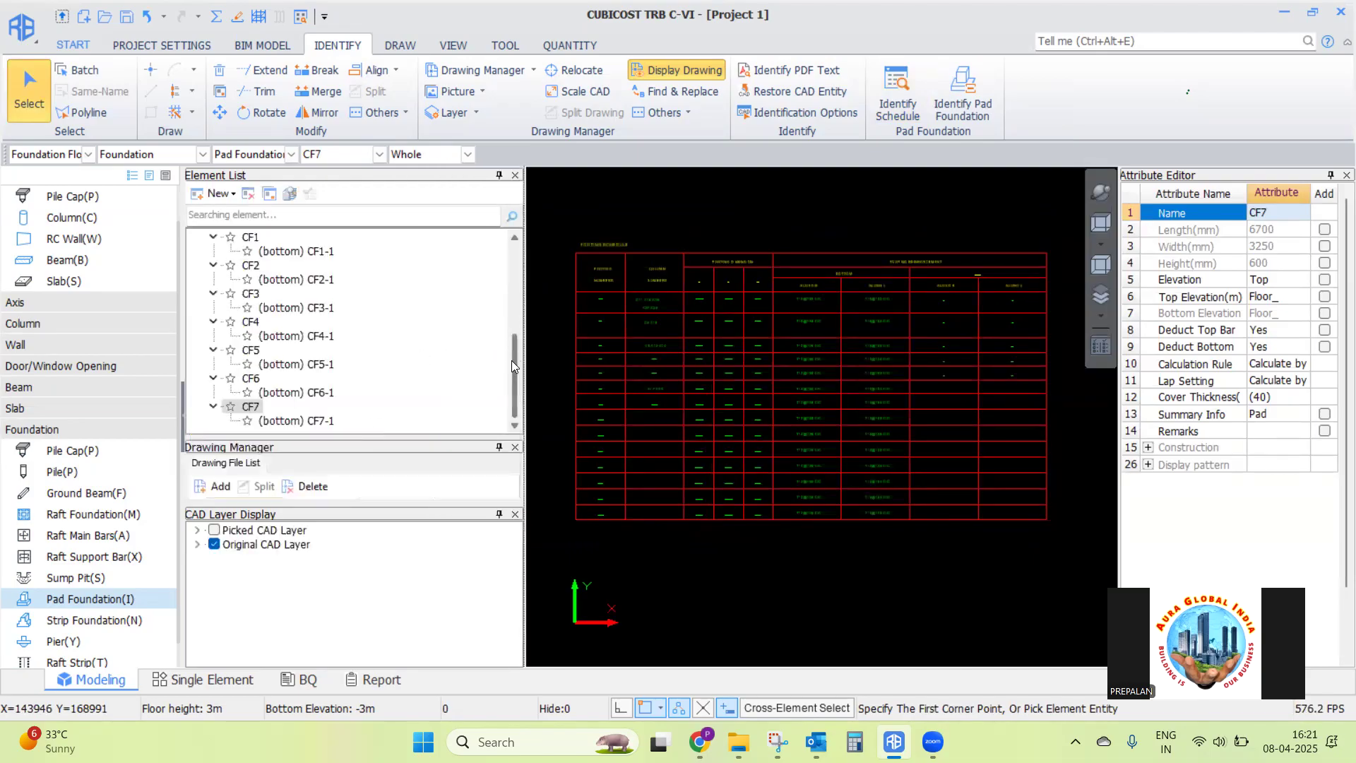
drag(511, 364, 530, 247)
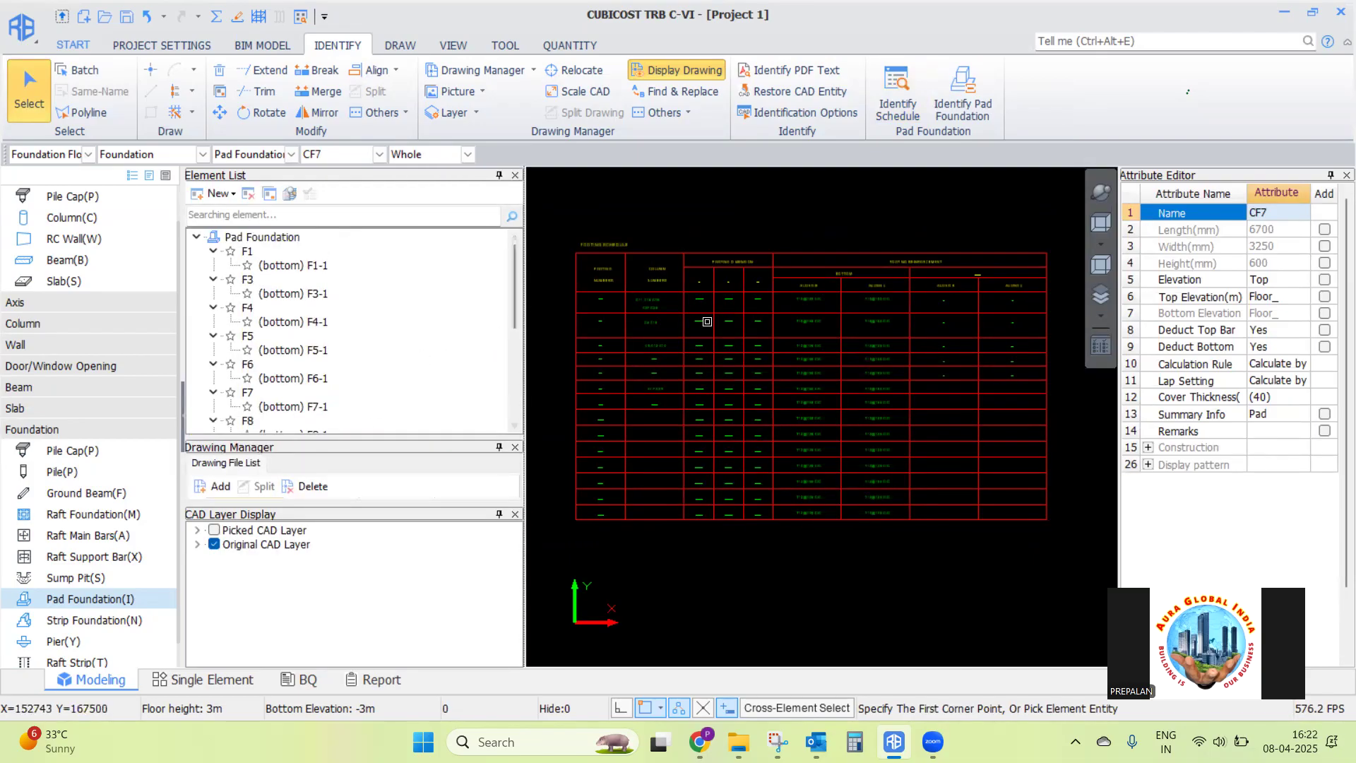
scroll(549, 315, down, 2)
mouse_move(515, 295)
mouse_down()
mouse_move(518, 395)
mouse_move(510, 271)
mouse_up()
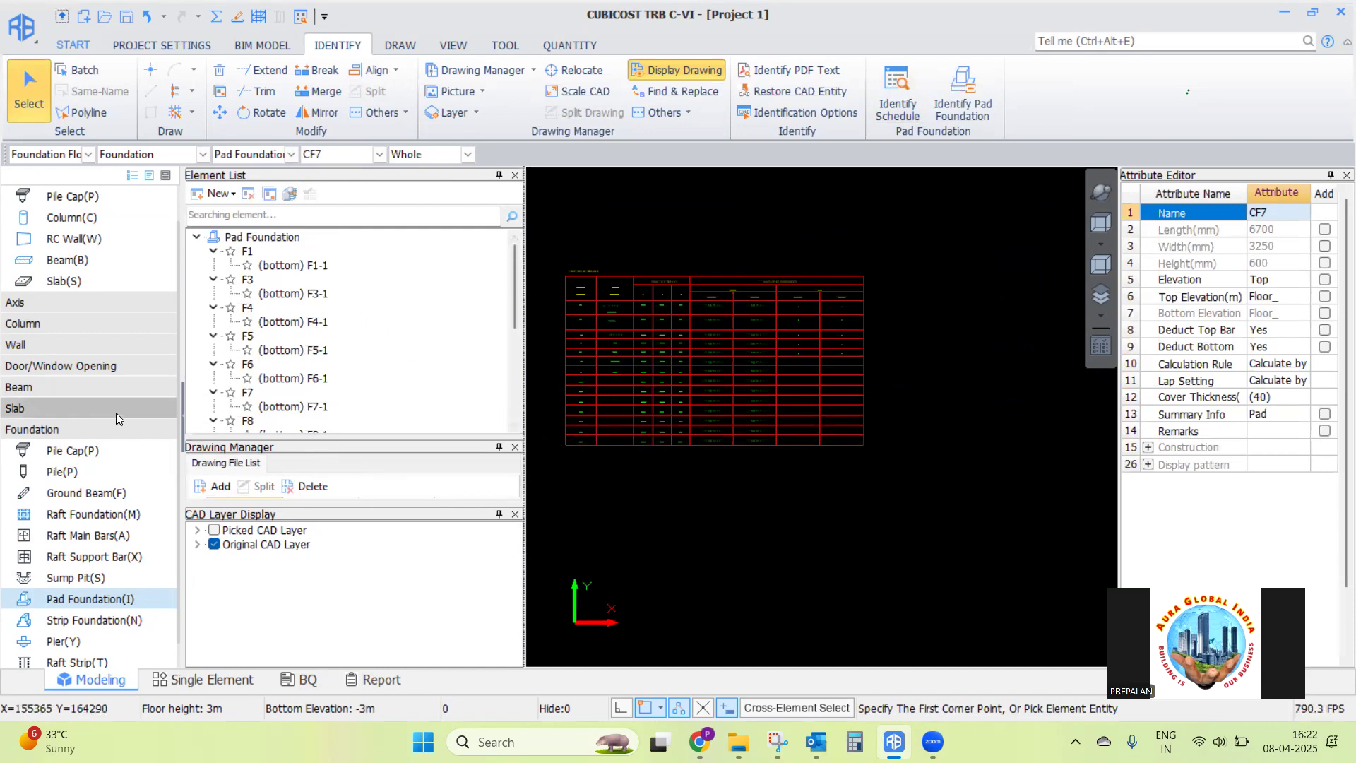
Turn on the Picked CAD Layer display and resize the docked panels so the drawing file list shows its entries
click(1102, 265)
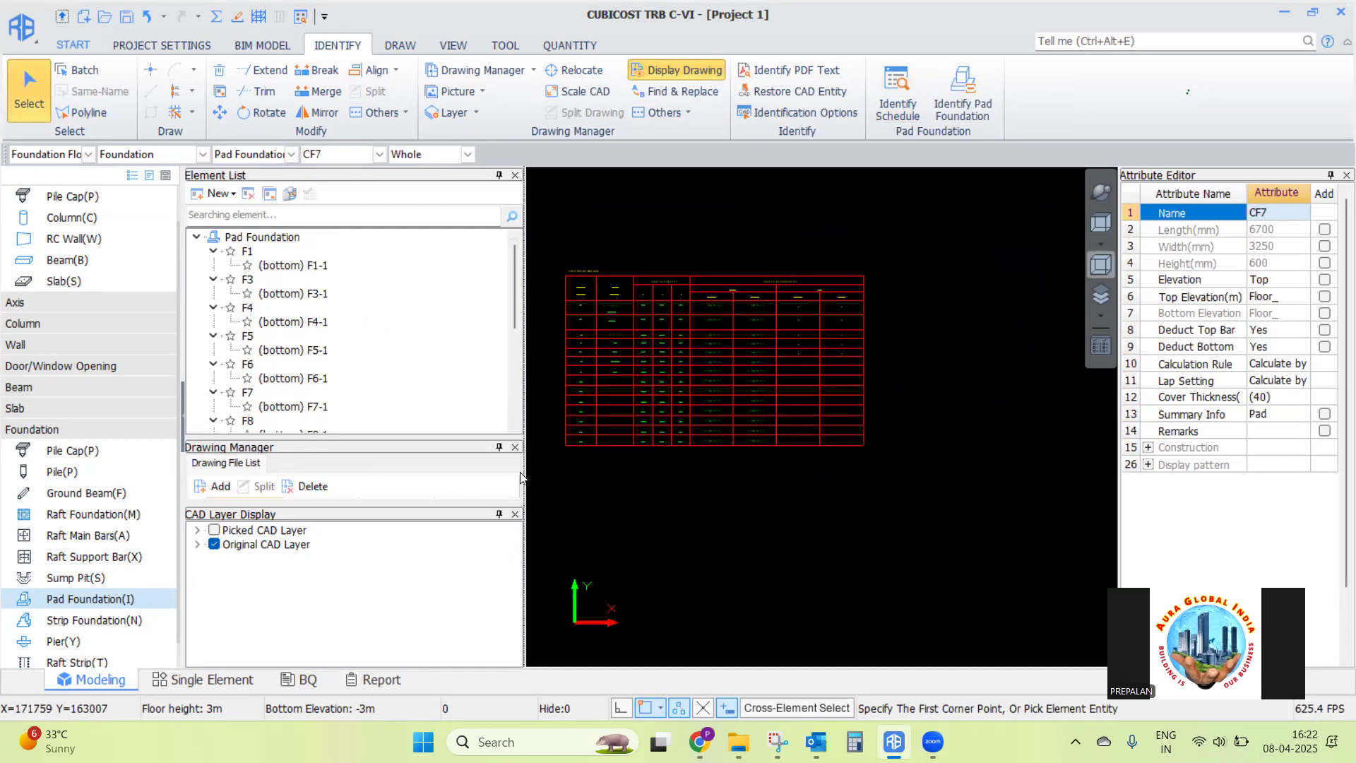
click(215, 532)
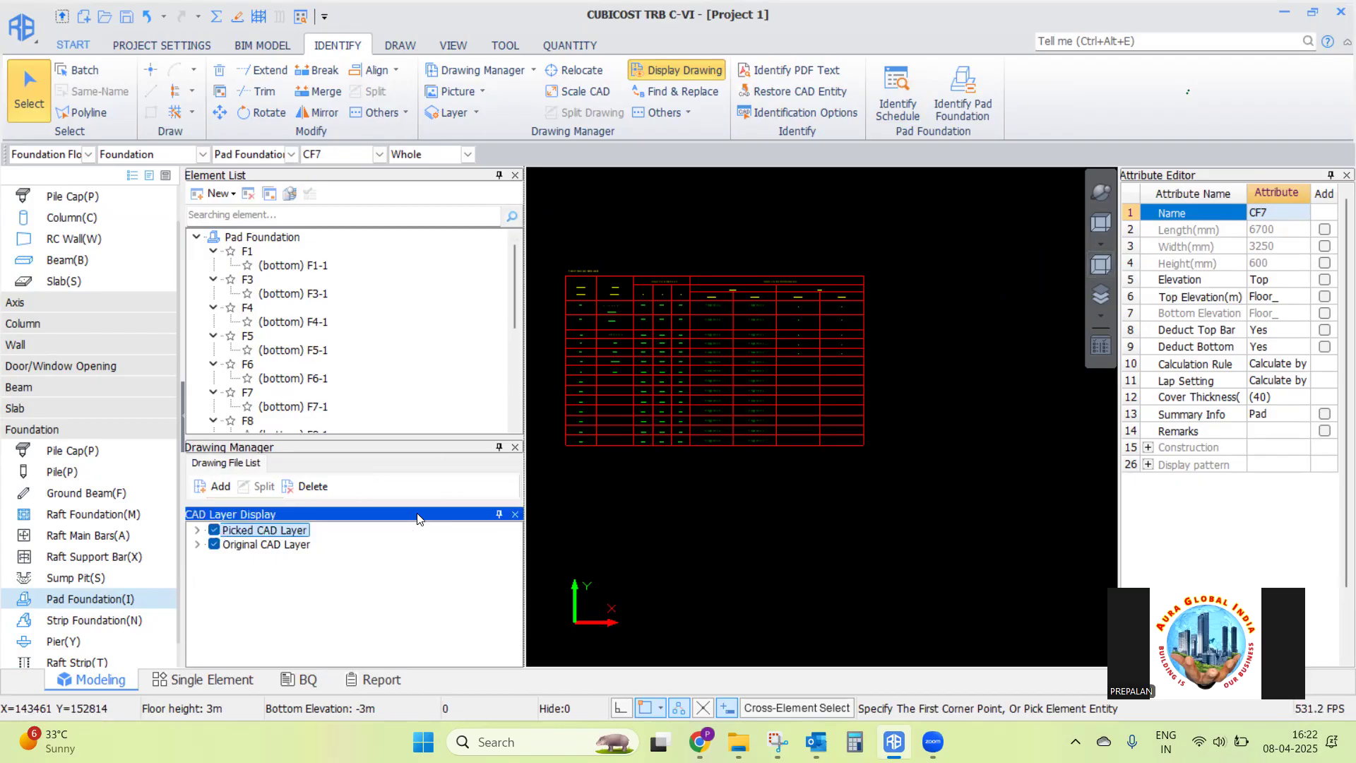
drag(418, 502, 423, 588)
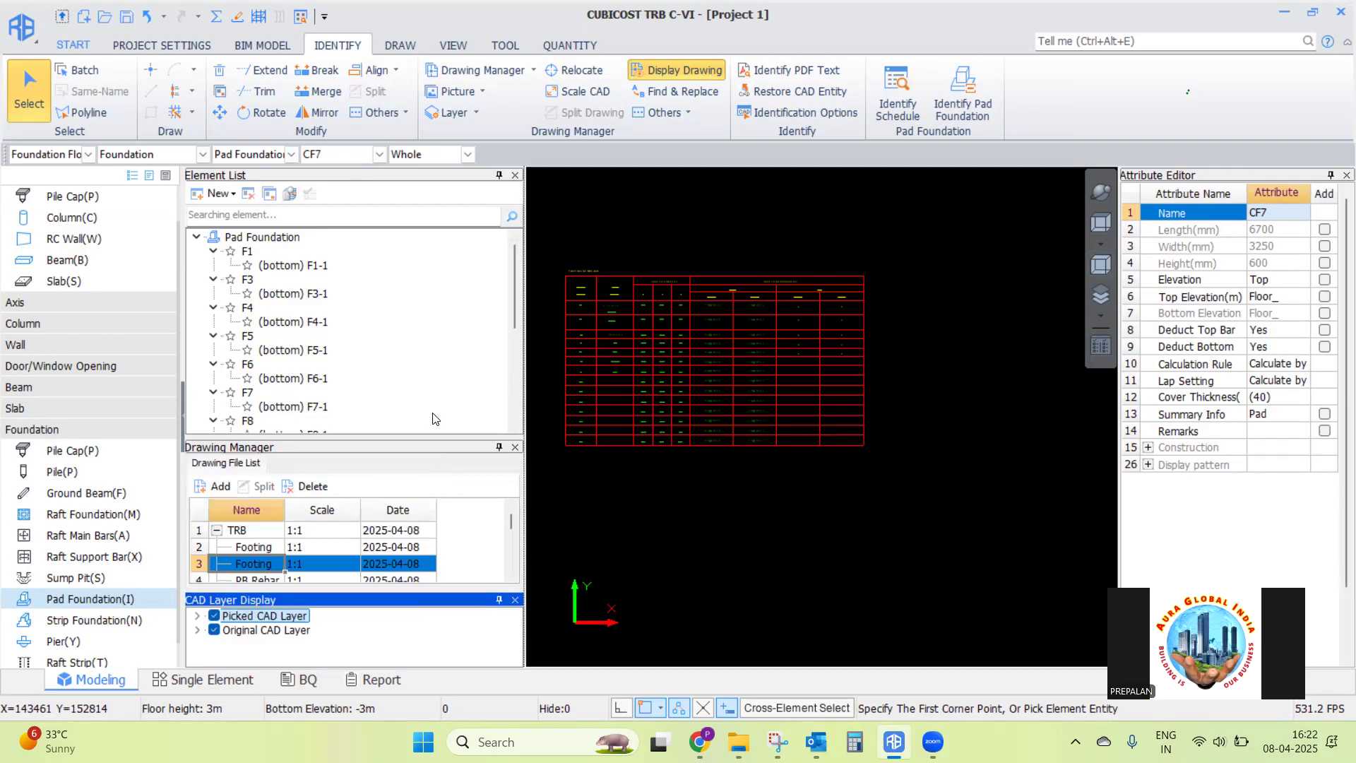
drag(421, 447, 440, 374)
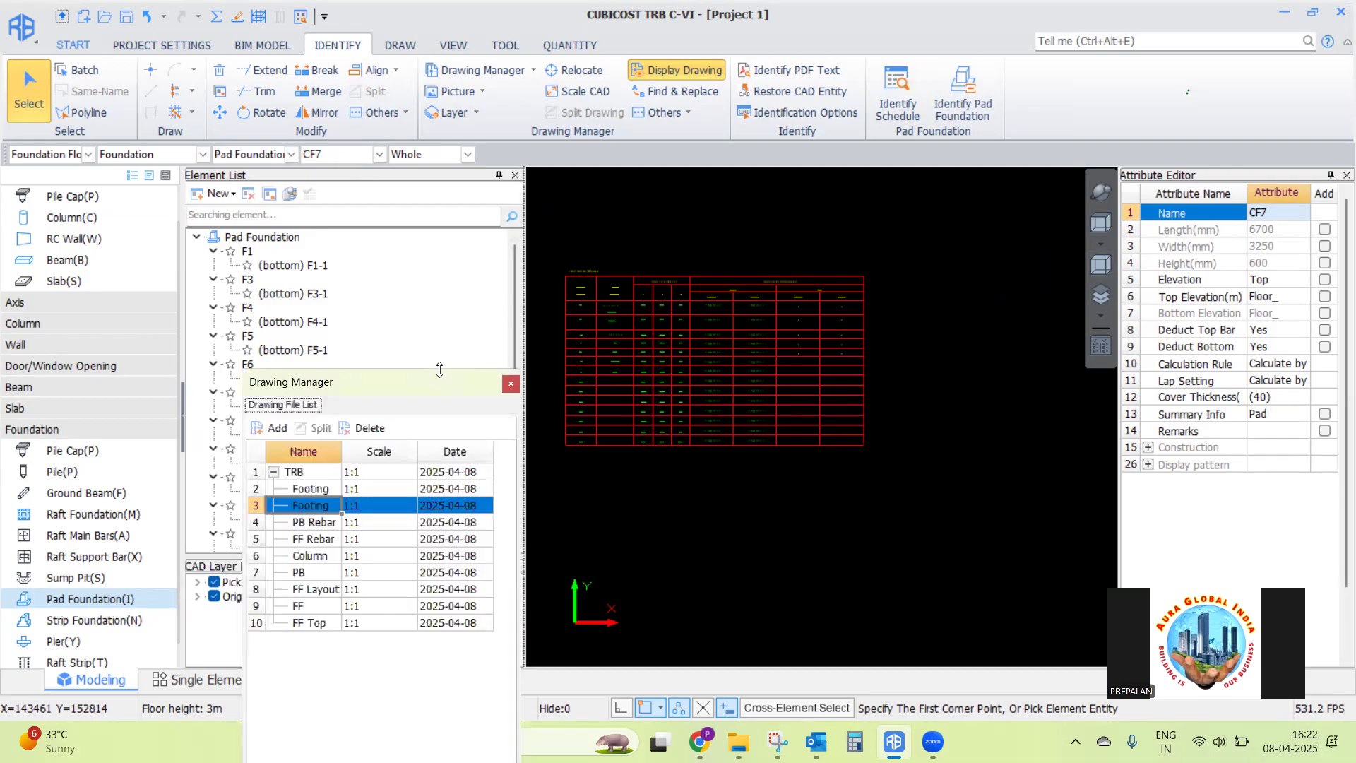
double_click(433, 388)
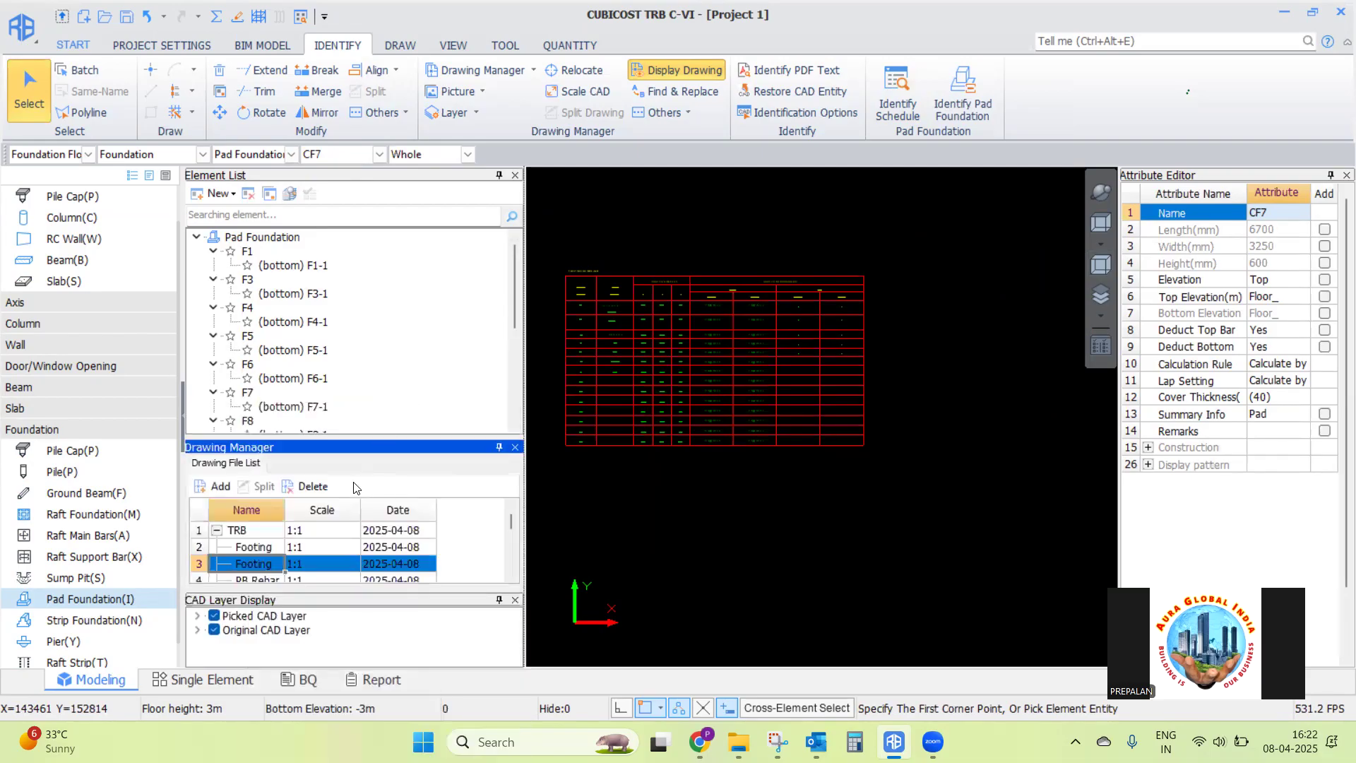
Open the first Footing drawing, the foundation layout, and inspect its footings and grid lines
double_click(256, 548)
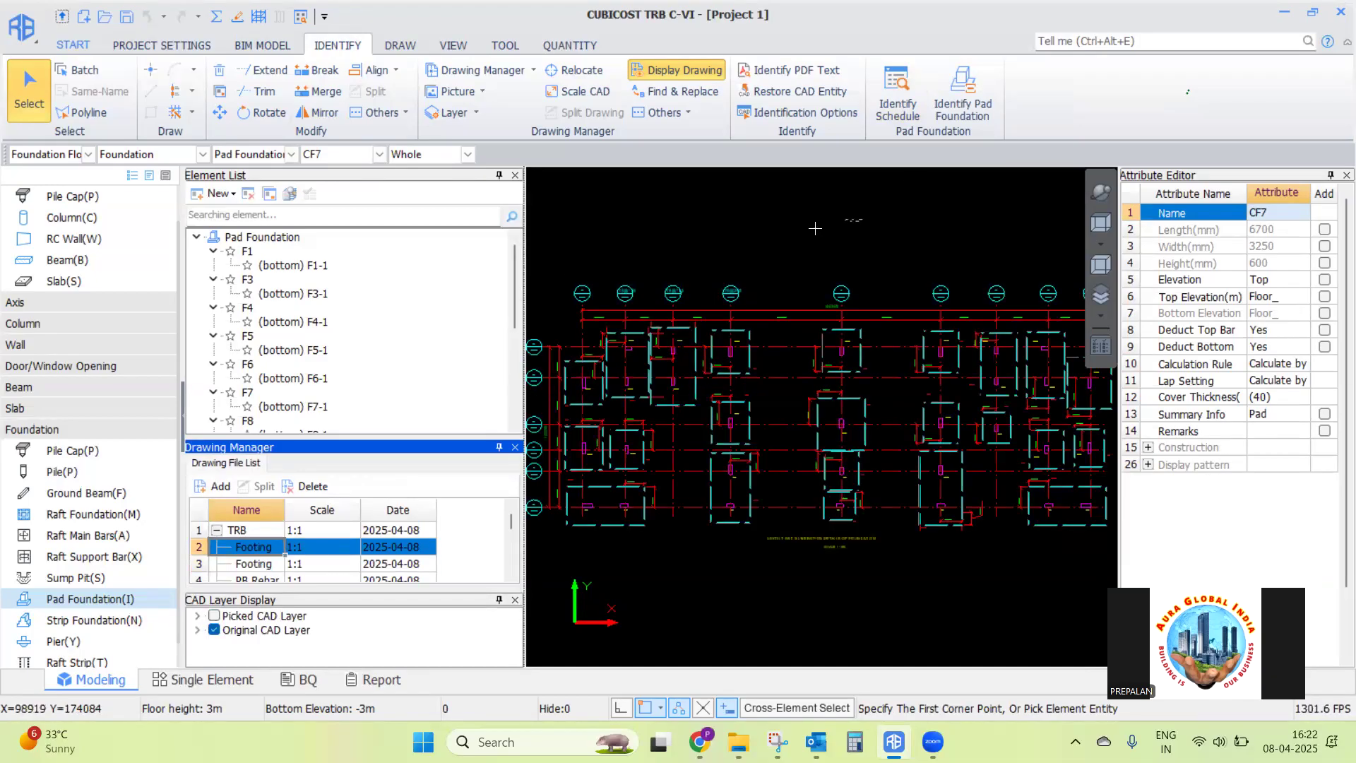
scroll(806, 245, down, 2)
scroll(710, 361, up, 3)
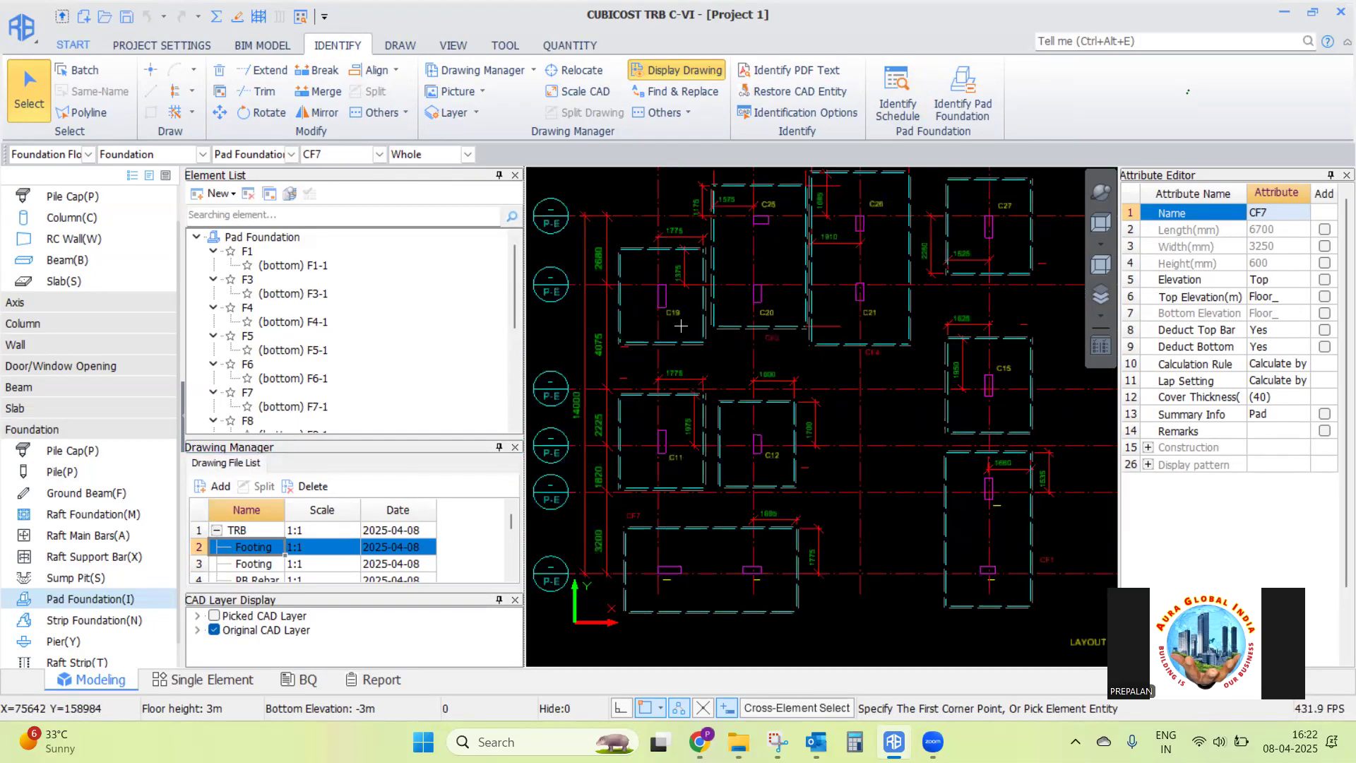
scroll(710, 361, up, 4)
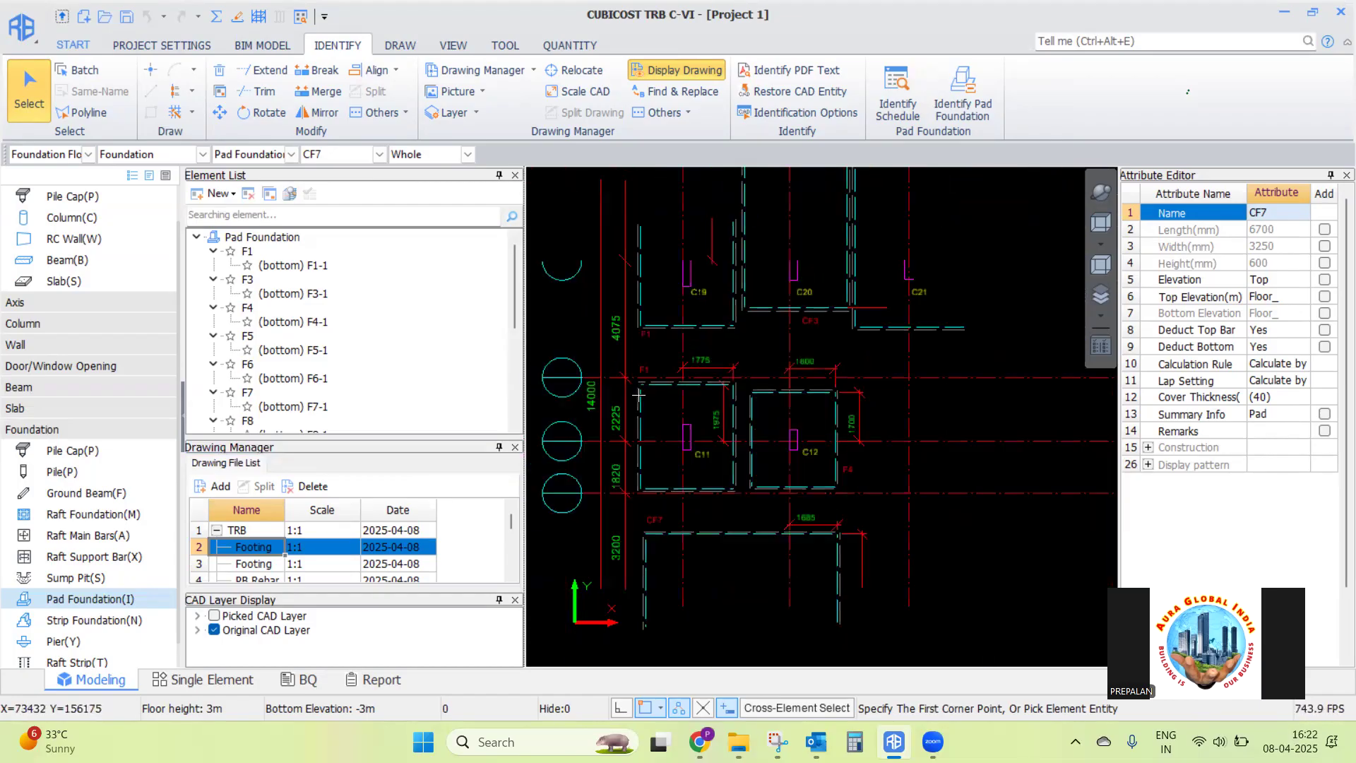
scroll(556, 381, down, 4)
scroll(640, 260, up, 2)
scroll(640, 260, down, 2)
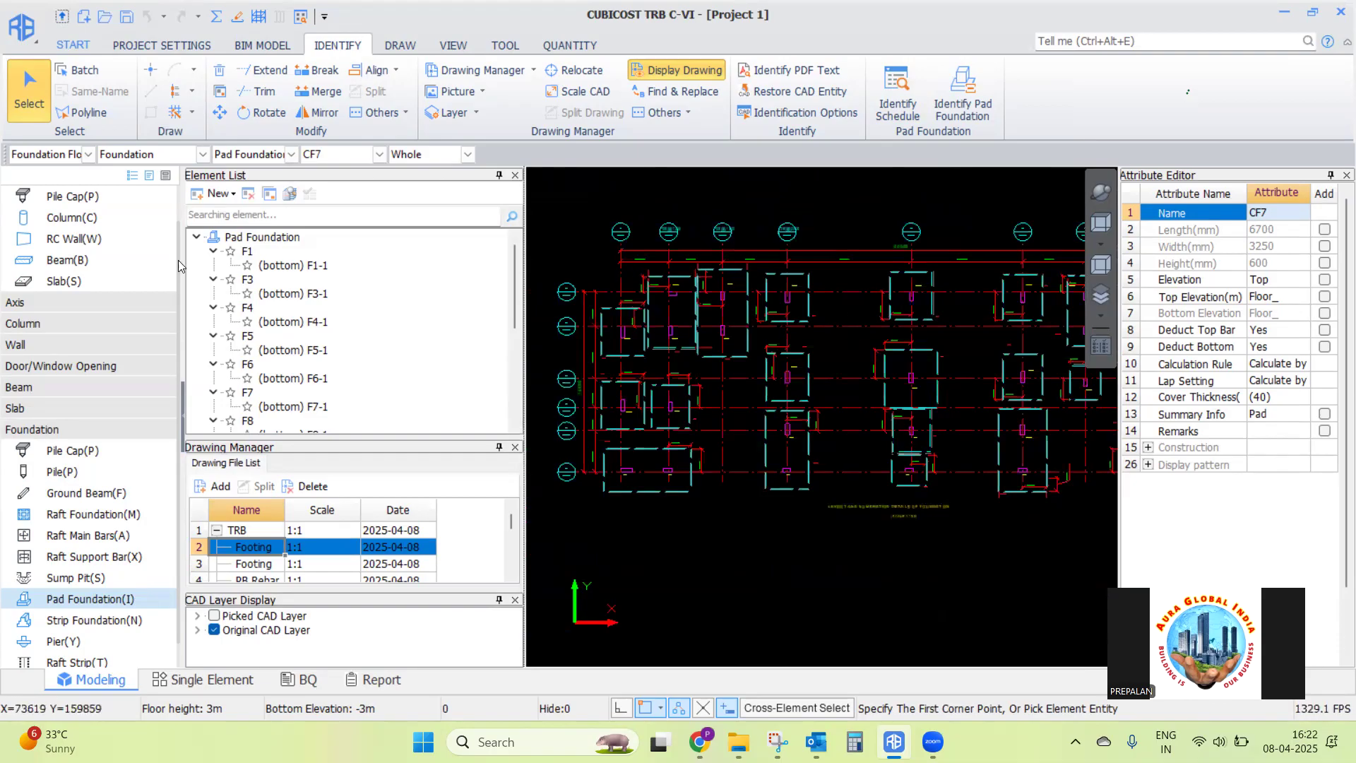
Start identifying the axis grid and pick the layout's grid lines by layer as the sidelines
click(35, 302)
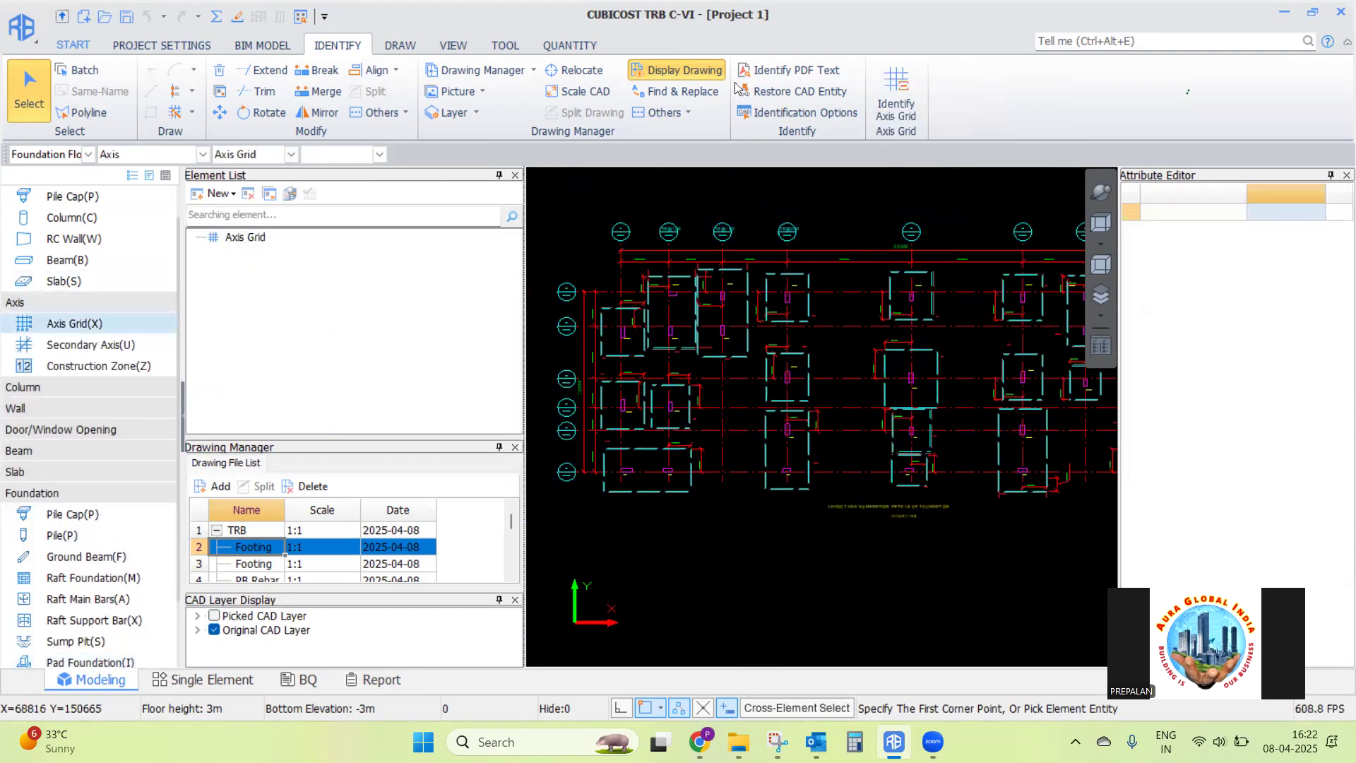
click(896, 92)
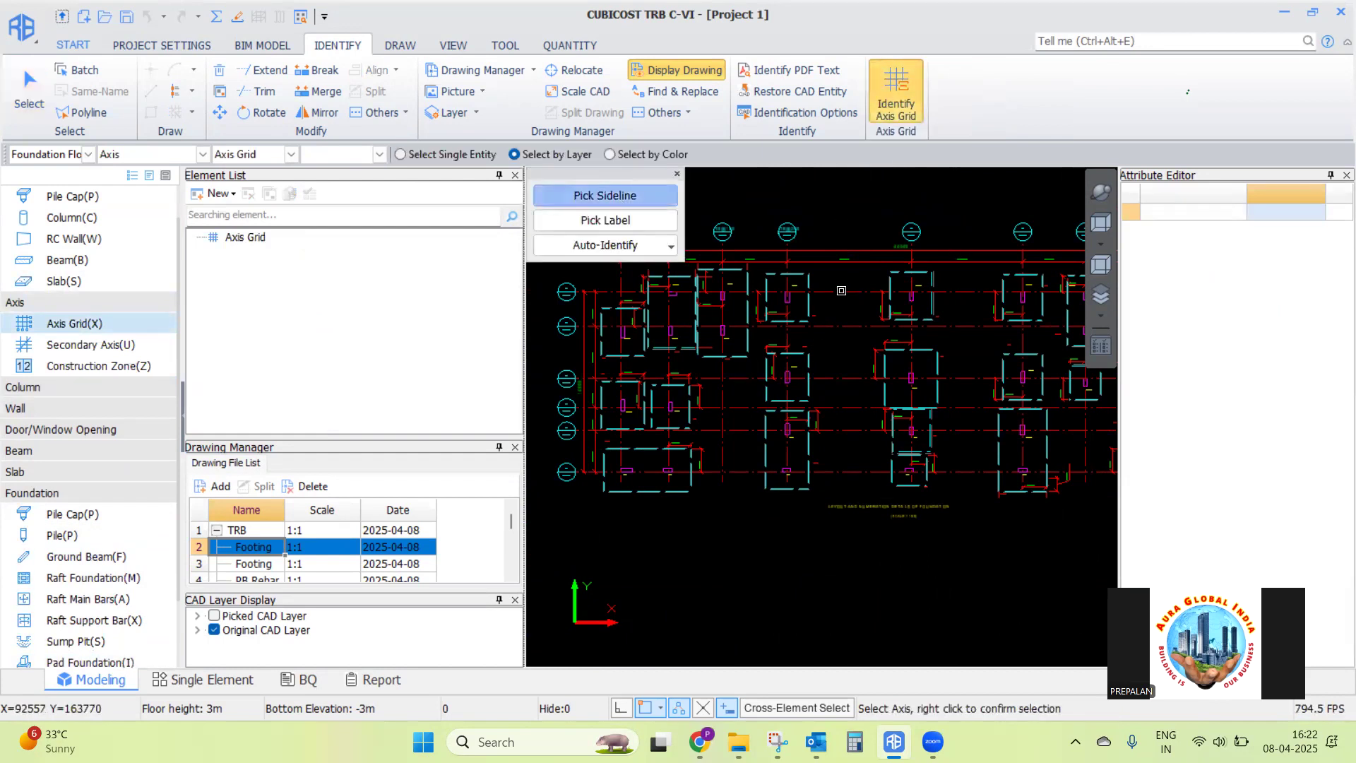
scroll(837, 297, up, 4)
click(827, 342)
right_click(853, 375)
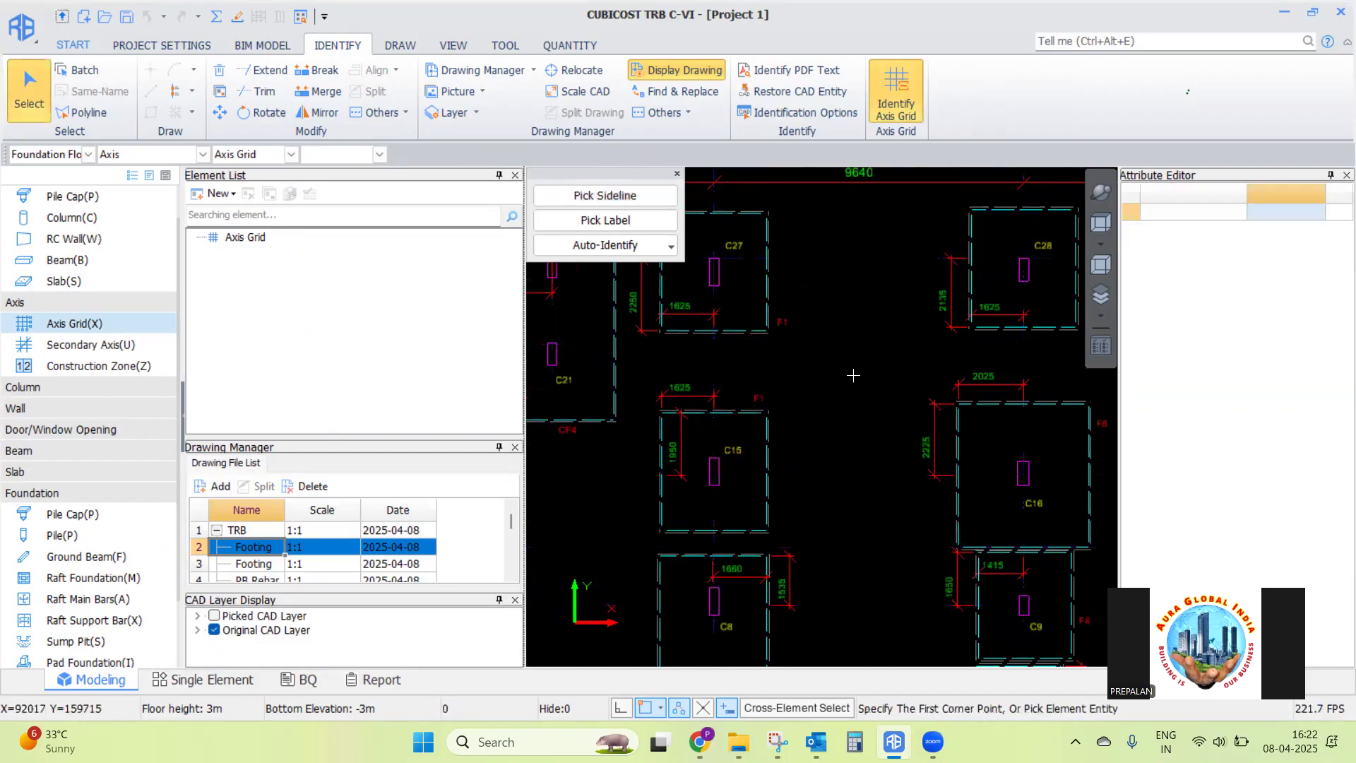
Pick the grid bubbles above the layout by layer as axis labels
click(643, 224)
scroll(761, 292, down, 3)
scroll(763, 292, up, 5)
scroll(954, 283, up, 2)
scroll(981, 289, down, 2)
click(803, 286)
right_click(824, 223)
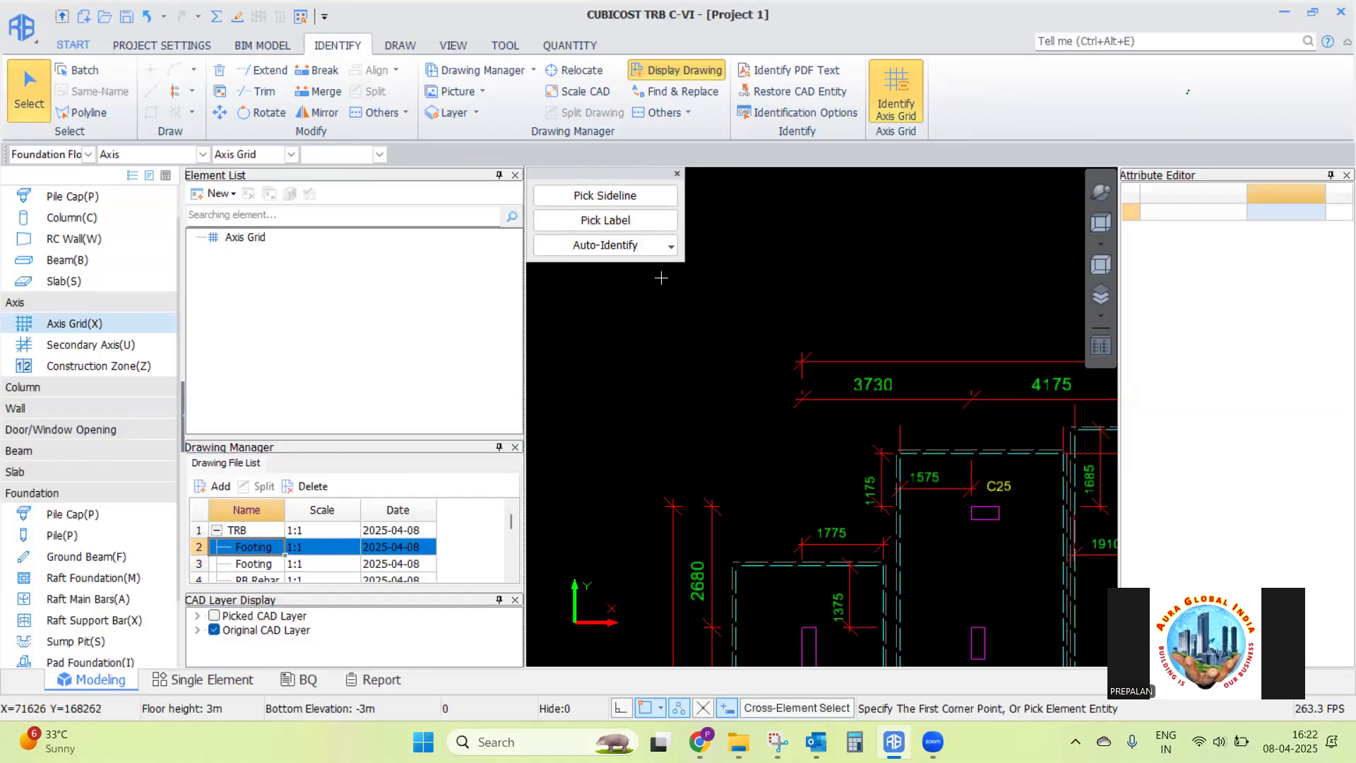
Add the overall and bay dimensions along the grid to the axis labels by layer and auto-identify the axis grid
click(632, 222)
click(879, 382)
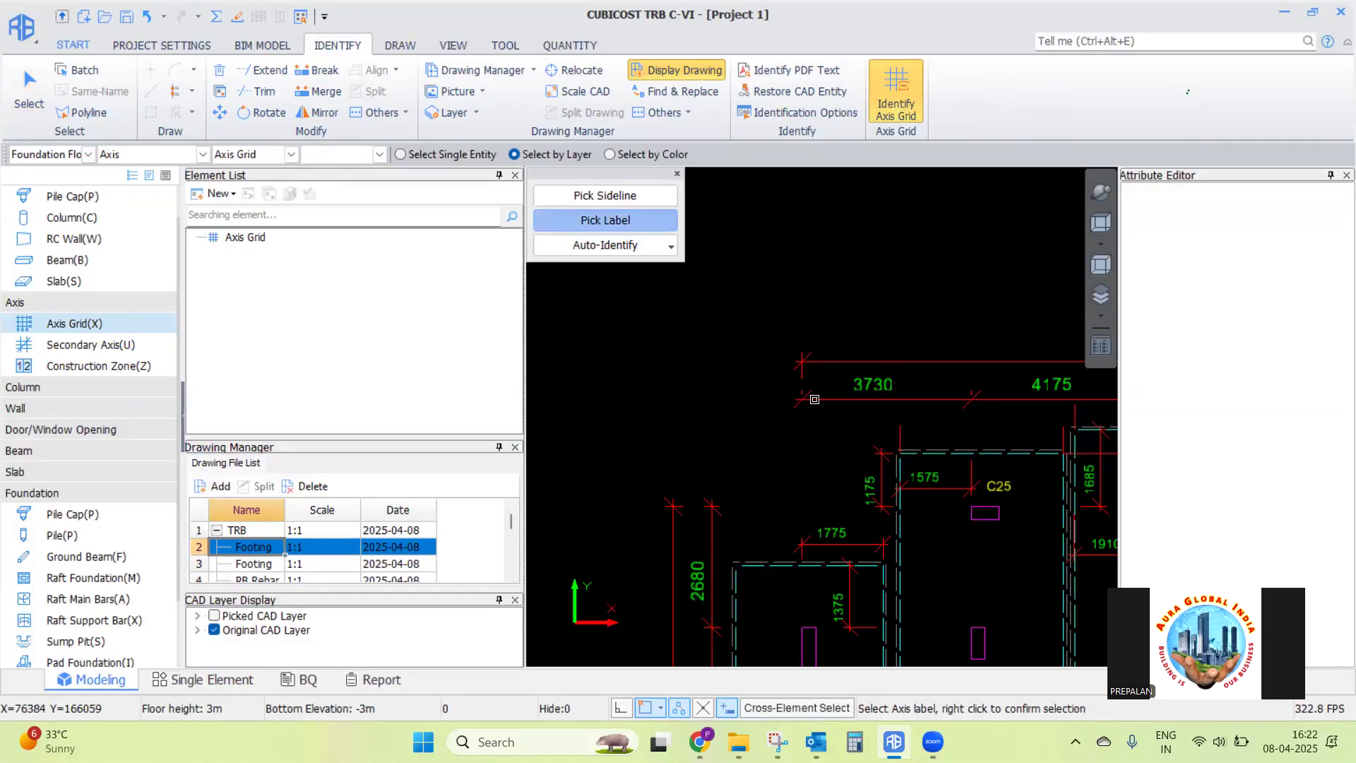
right_click(876, 385)
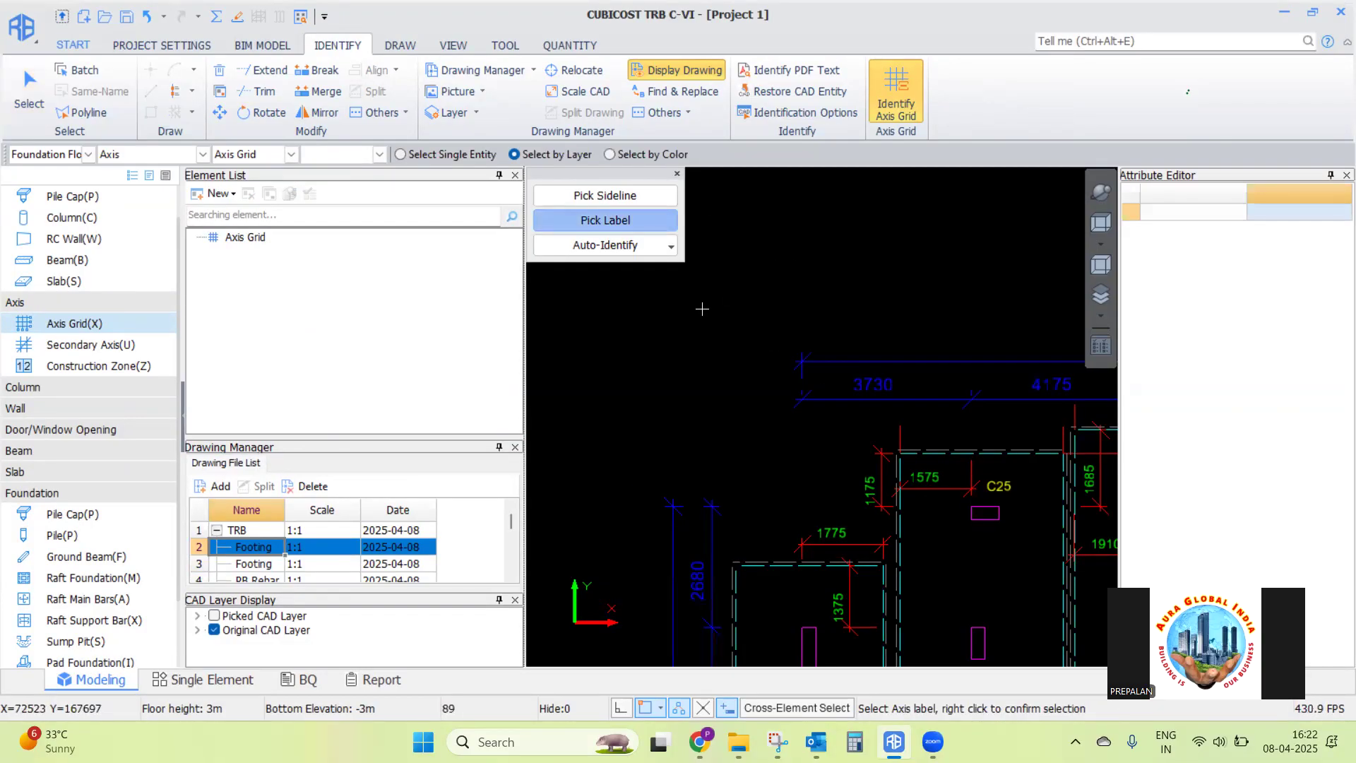
click(670, 247)
click(635, 269)
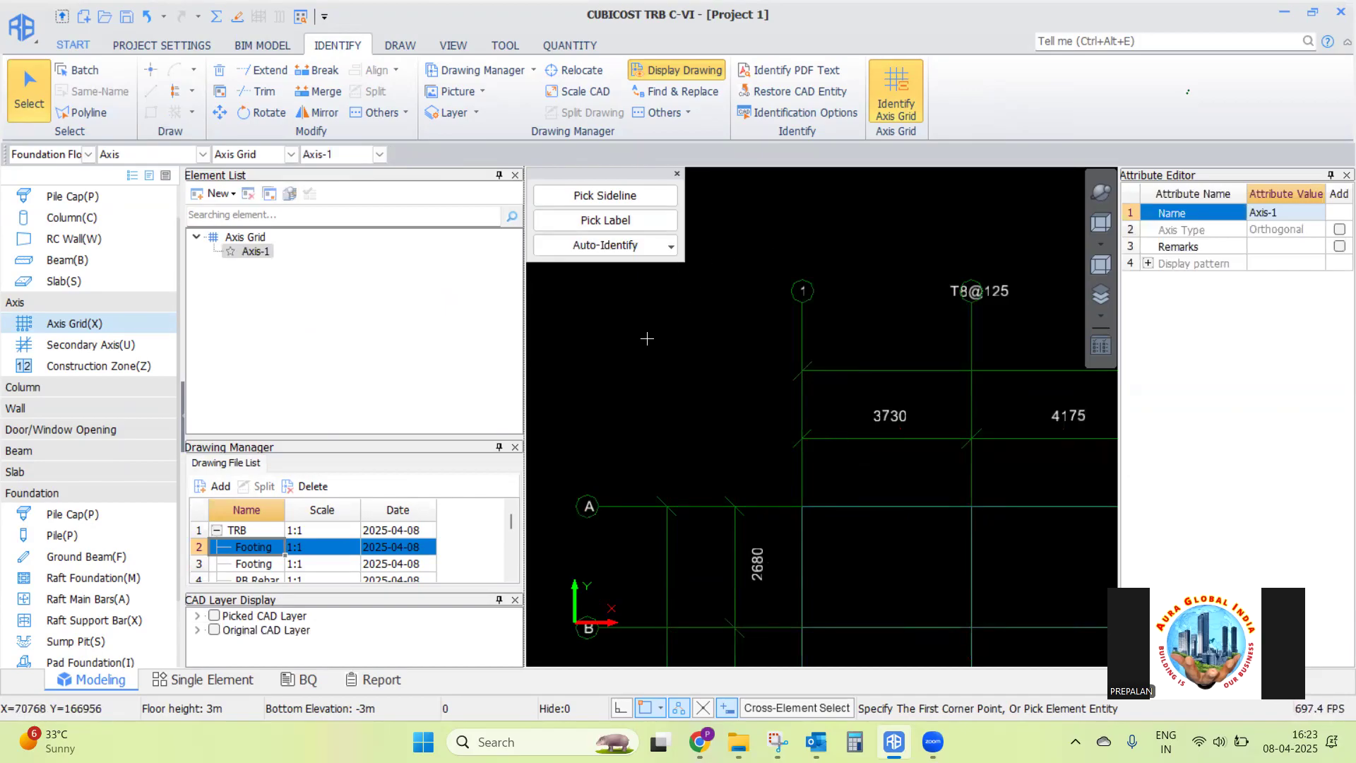
Renumber the second and third vertical axes of the identified grid as 2 and 3
scroll(632, 330, down, 5)
scroll(681, 297, up, 2)
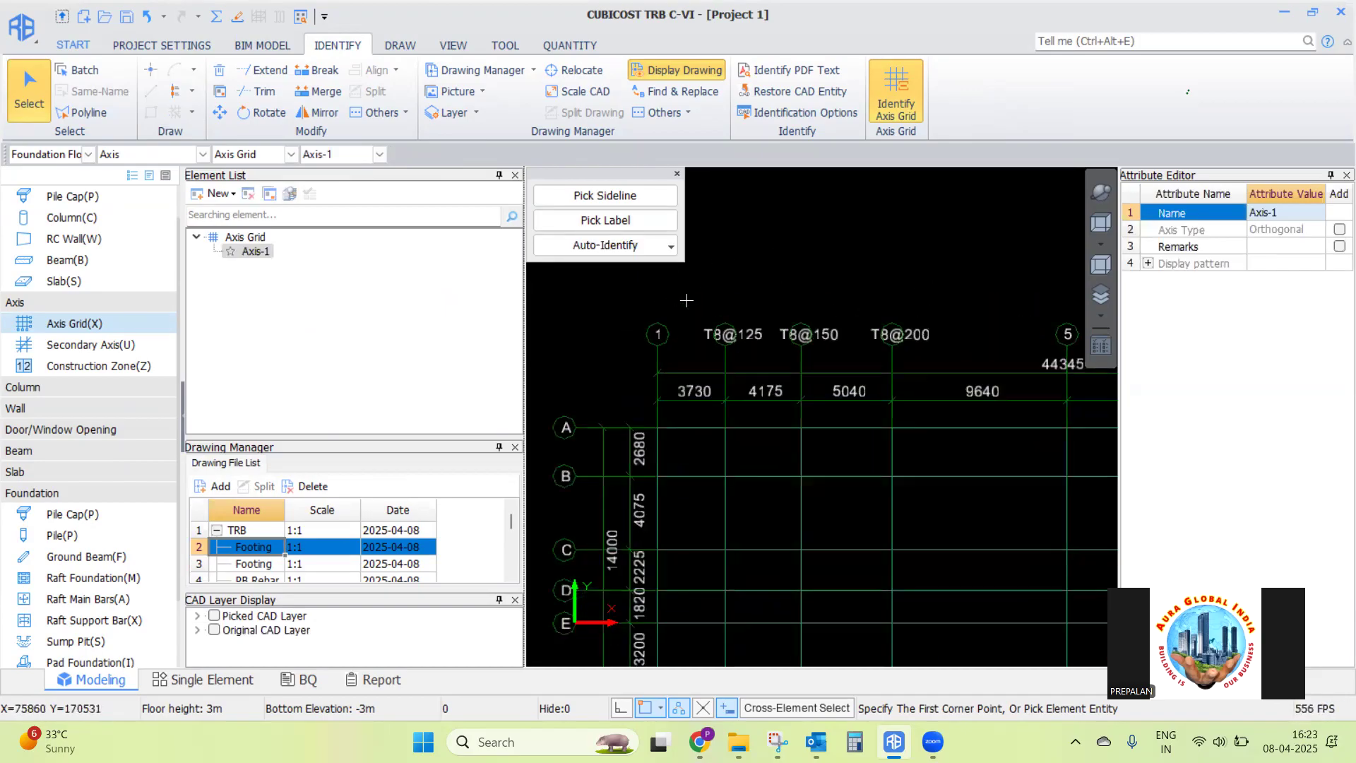
scroll(666, 329, down, 2)
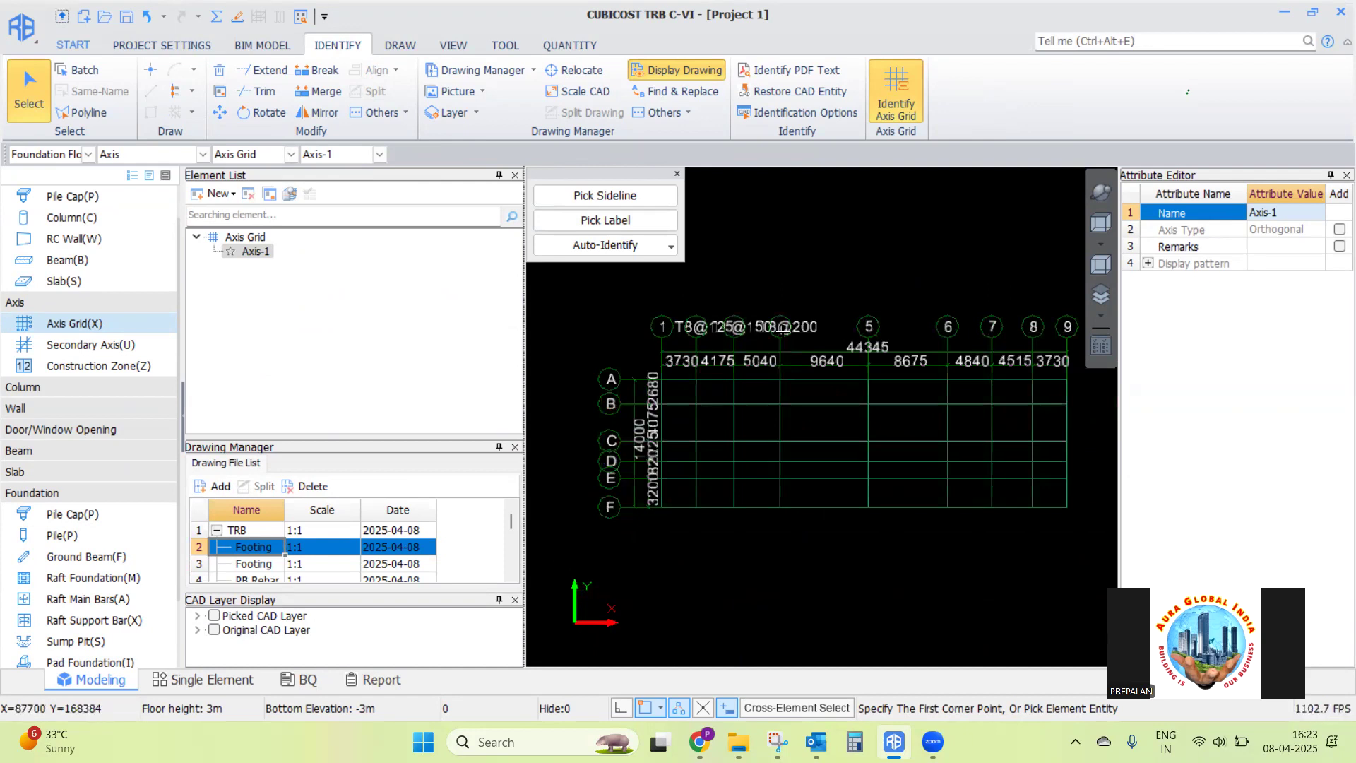
scroll(739, 324, up, 2)
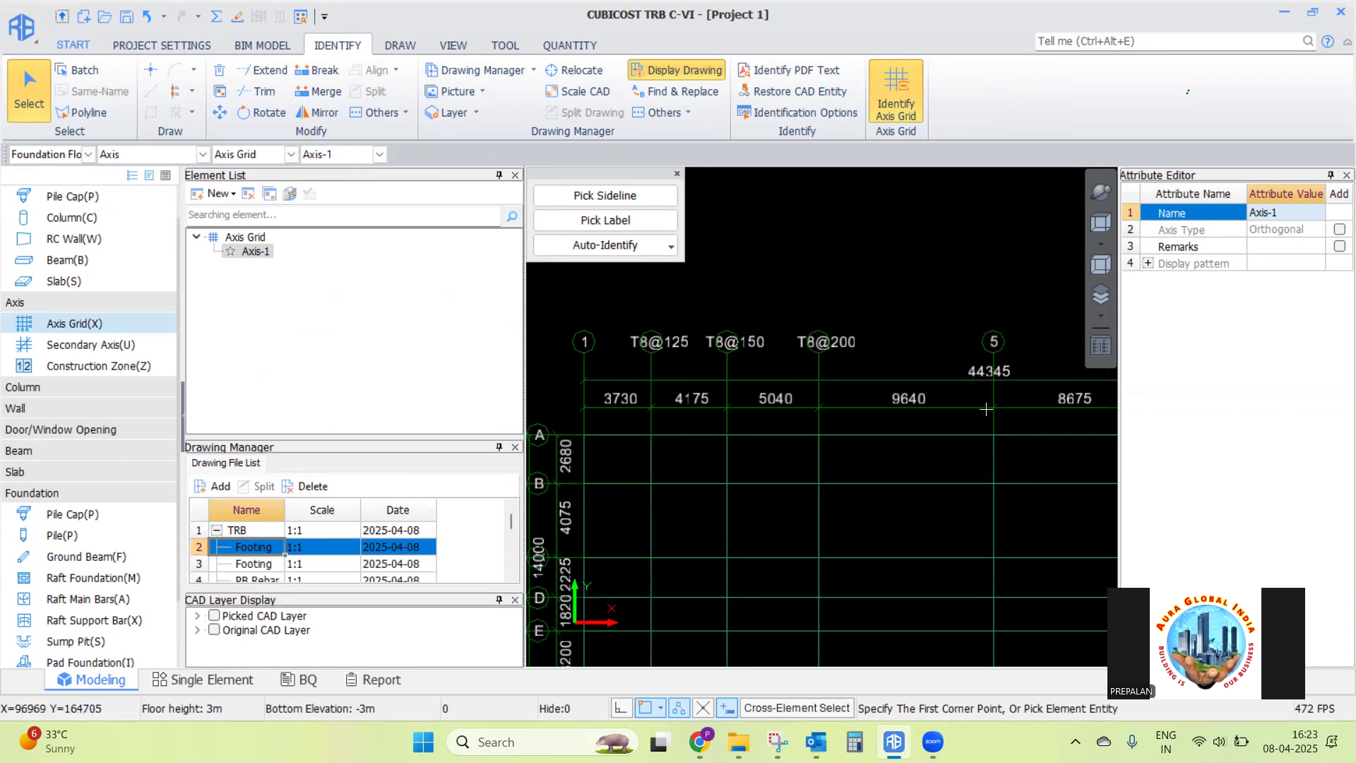
click(395, 44)
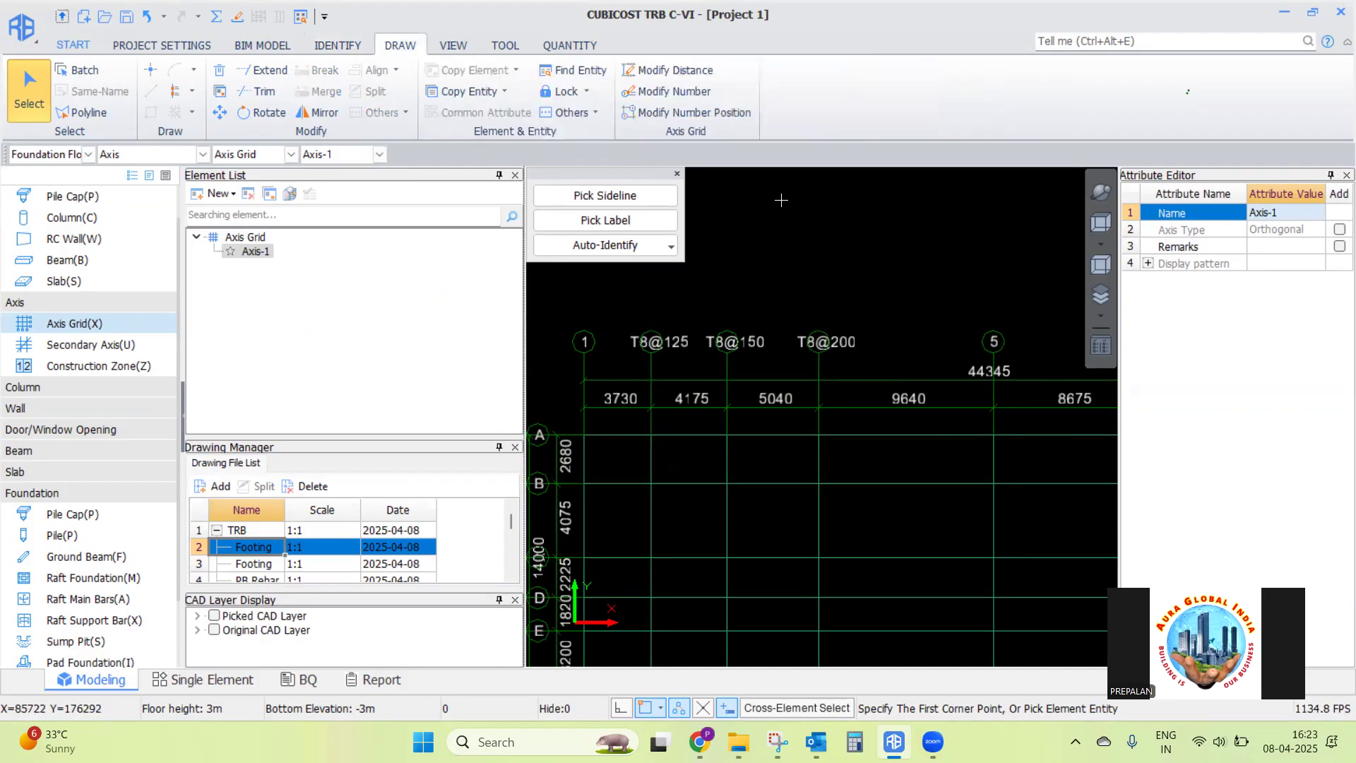
click(681, 92)
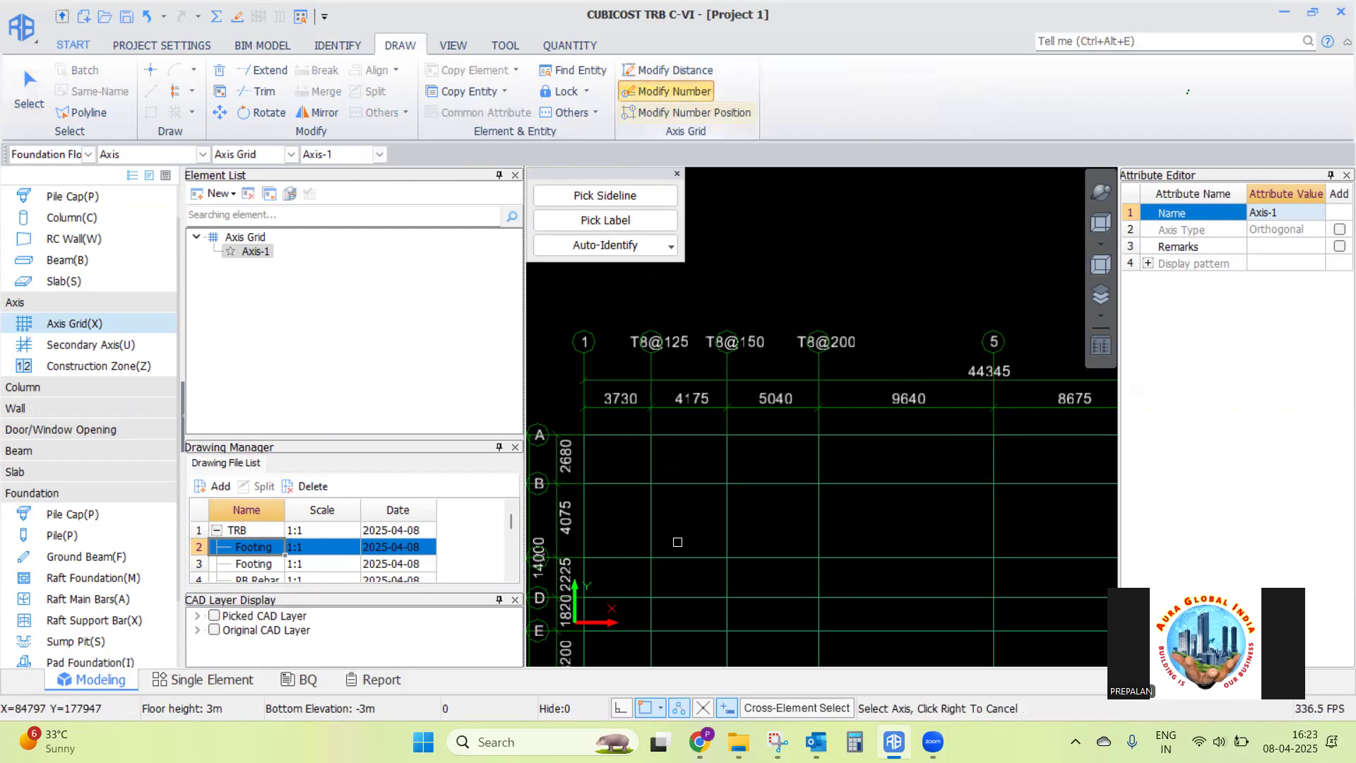
click(651, 530)
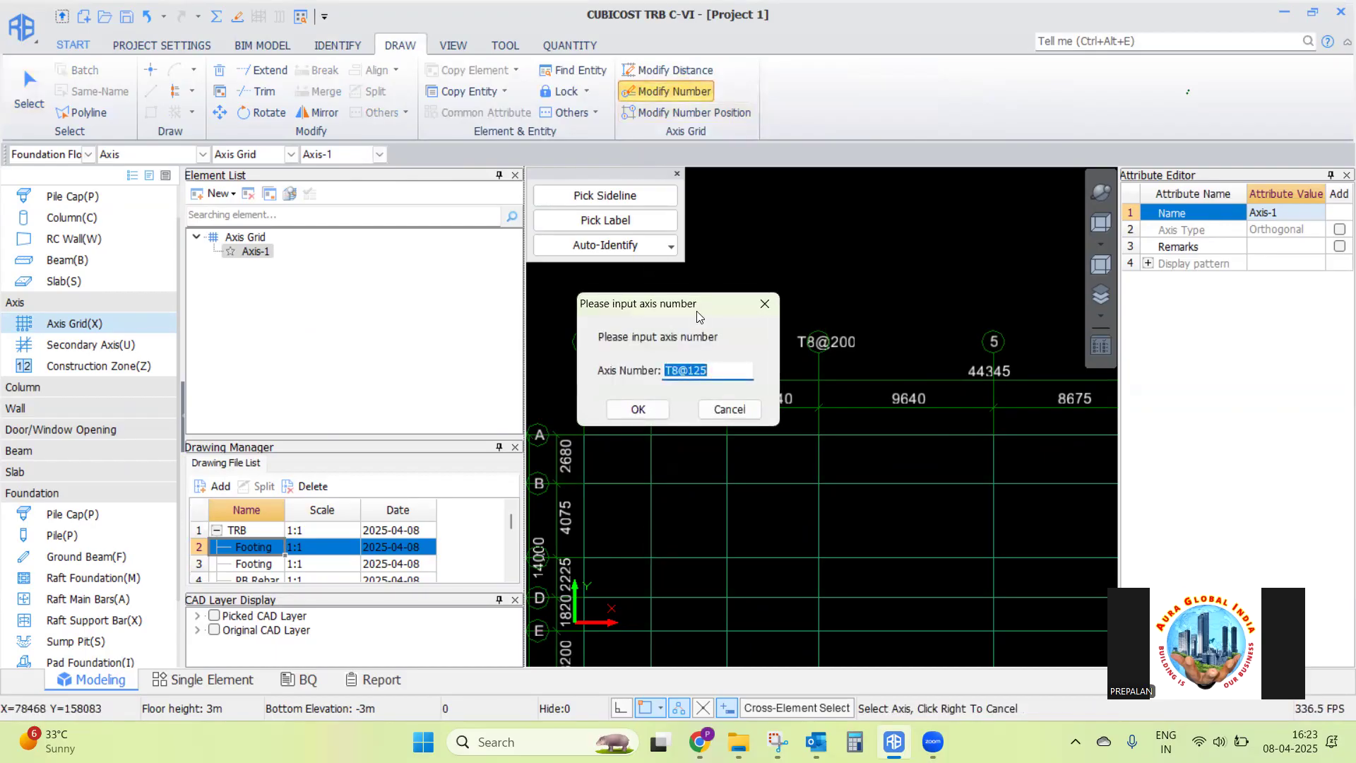
text(2)
click(638, 409)
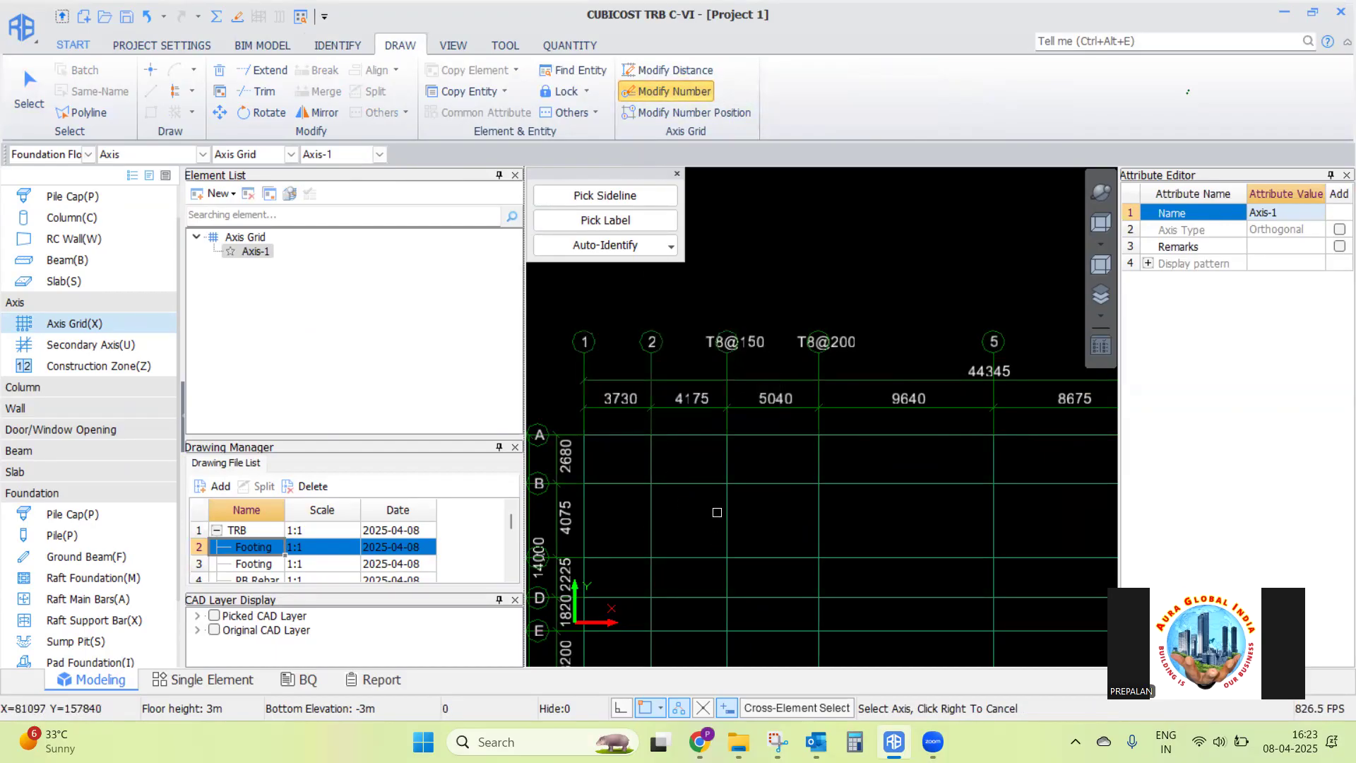
click(727, 511)
text(3)
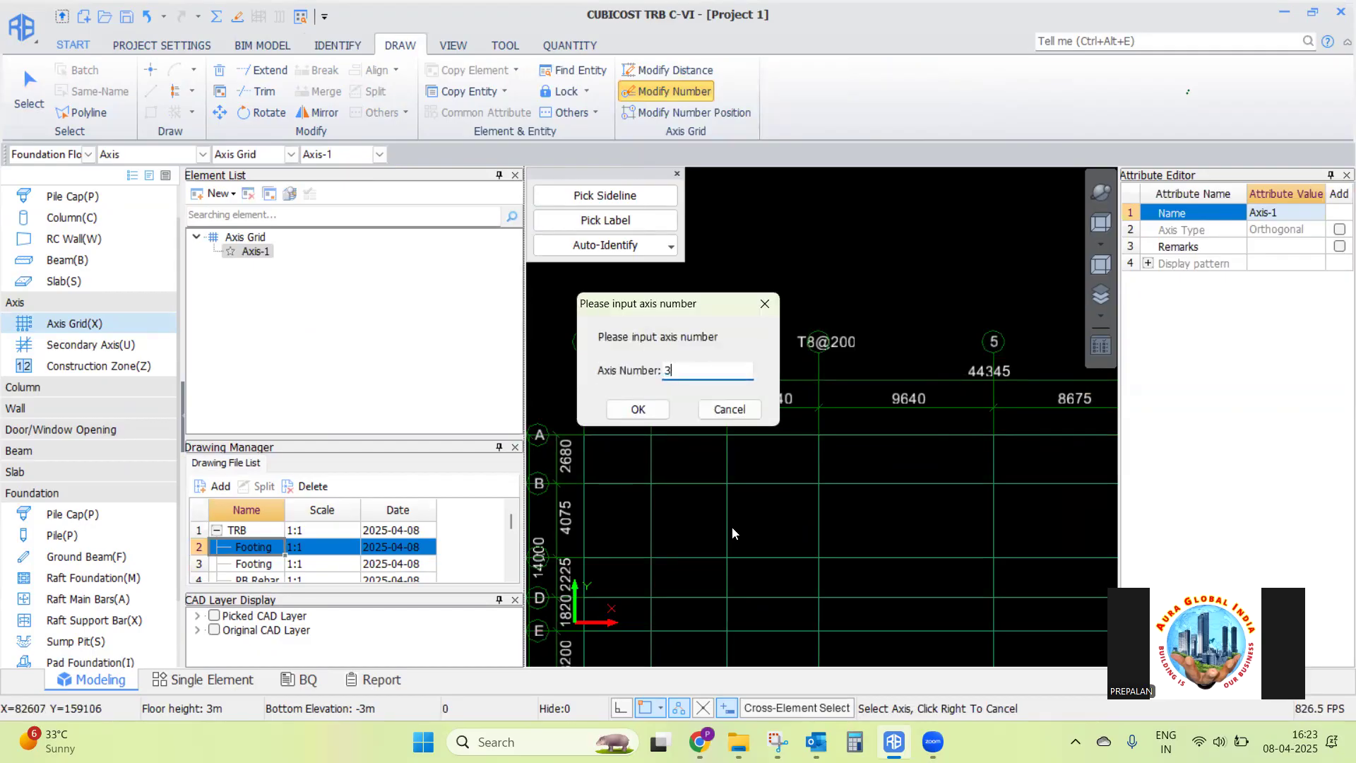
click(638, 409)
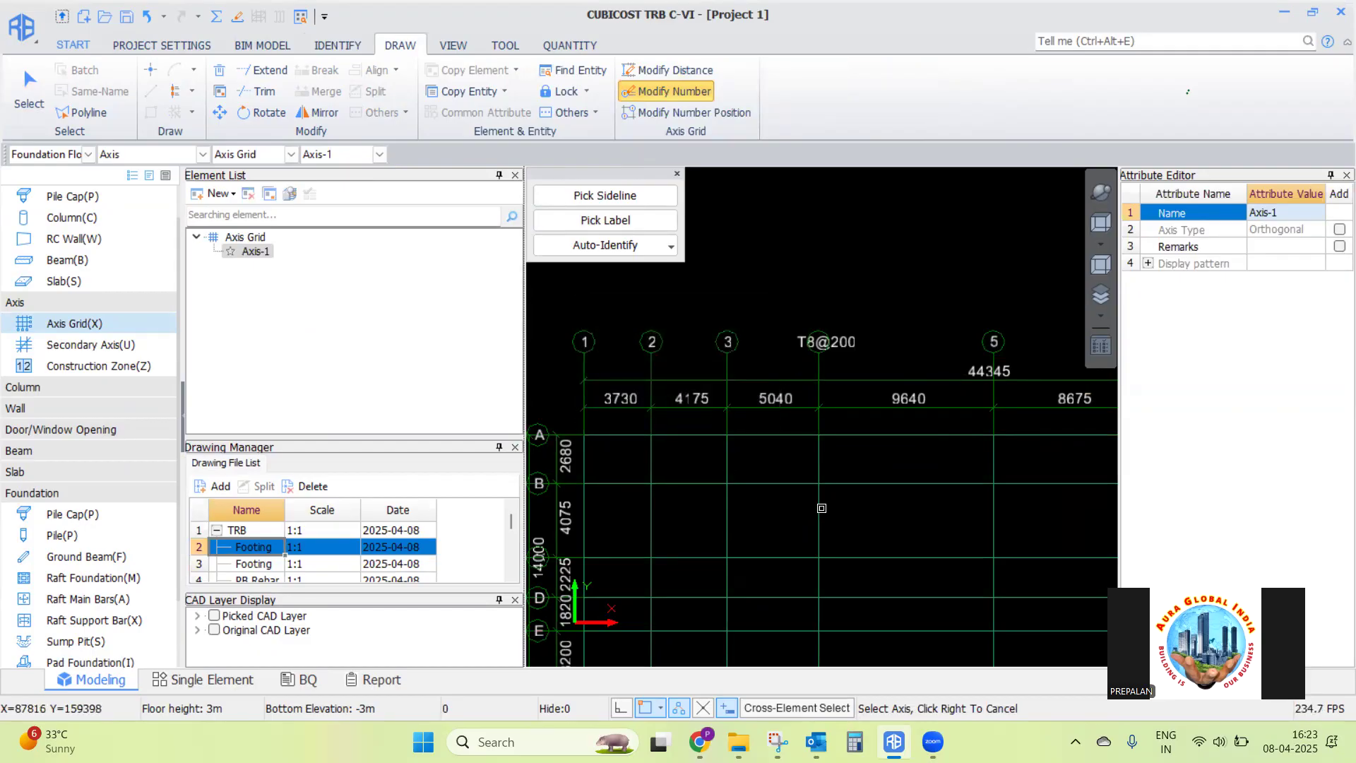
Renumber the fourth vertical axis of the identified grid as 4
click(819, 507)
text(4)
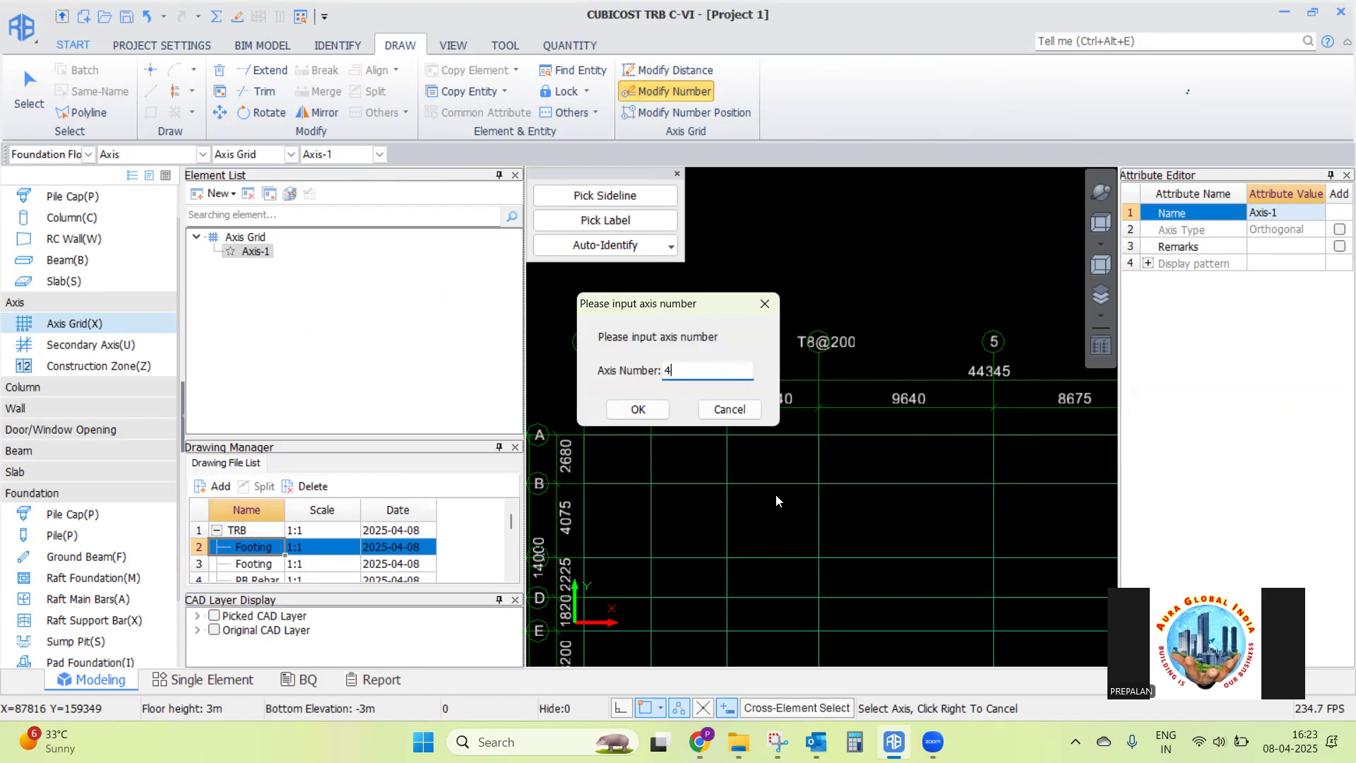
click(638, 409)
scroll(884, 288, down, 2)
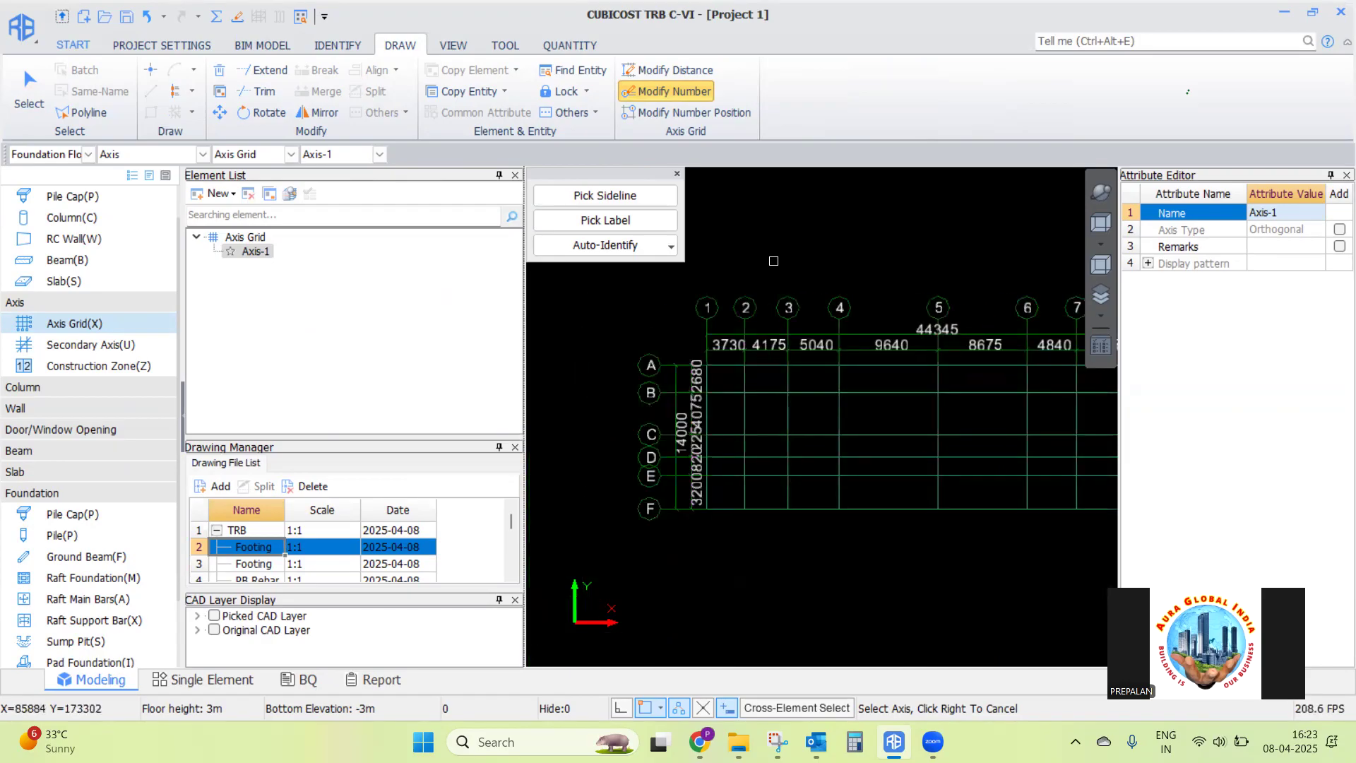
Show the picked and original CAD layers again and start identifying pad foundations on the footing layout
click(214, 630)
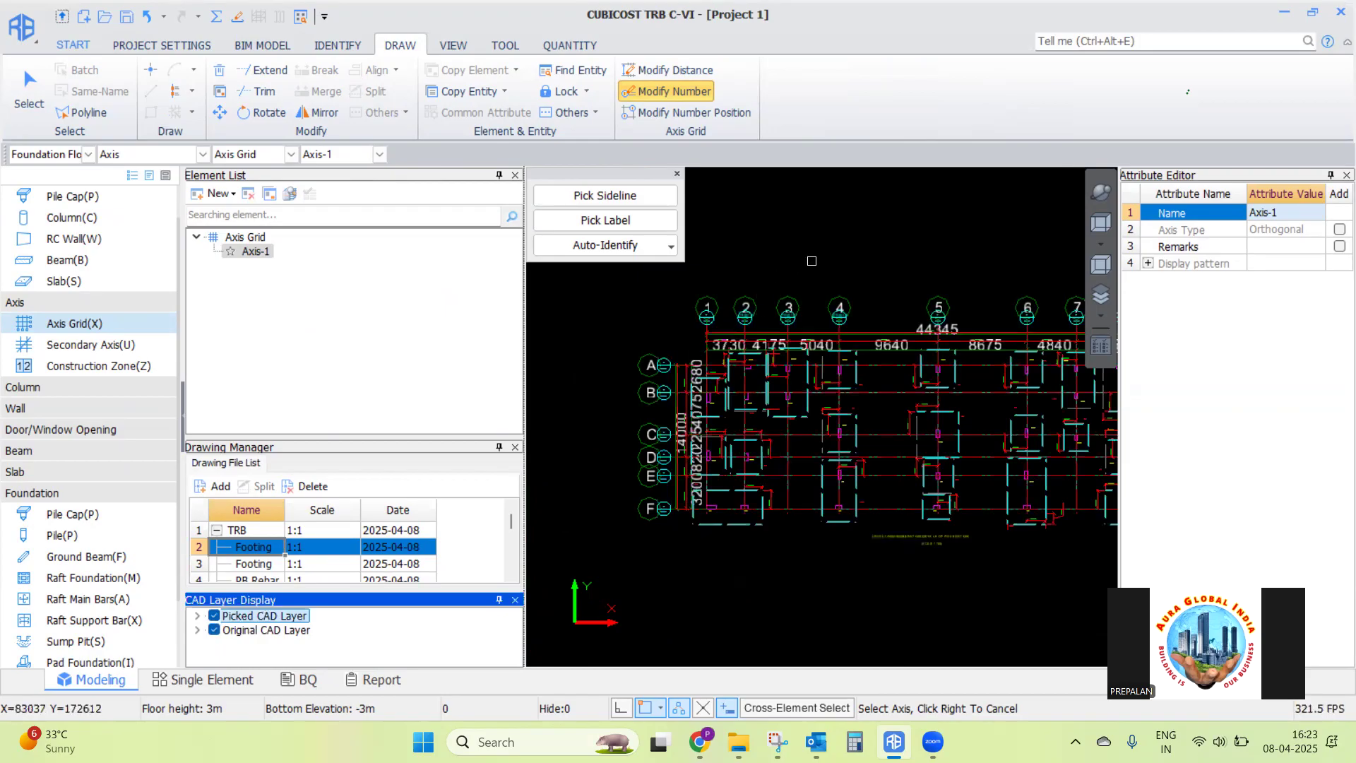
scroll(764, 350, up, 5)
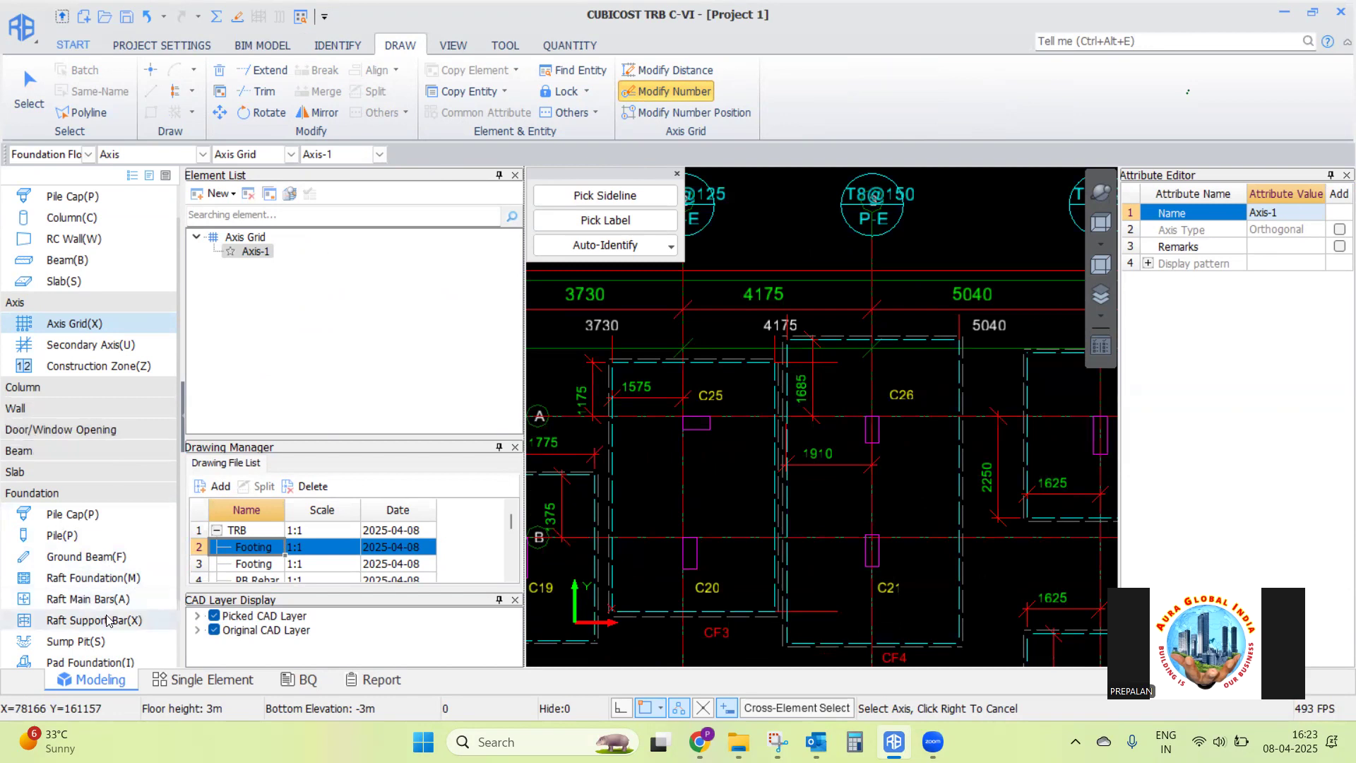
click(82, 661)
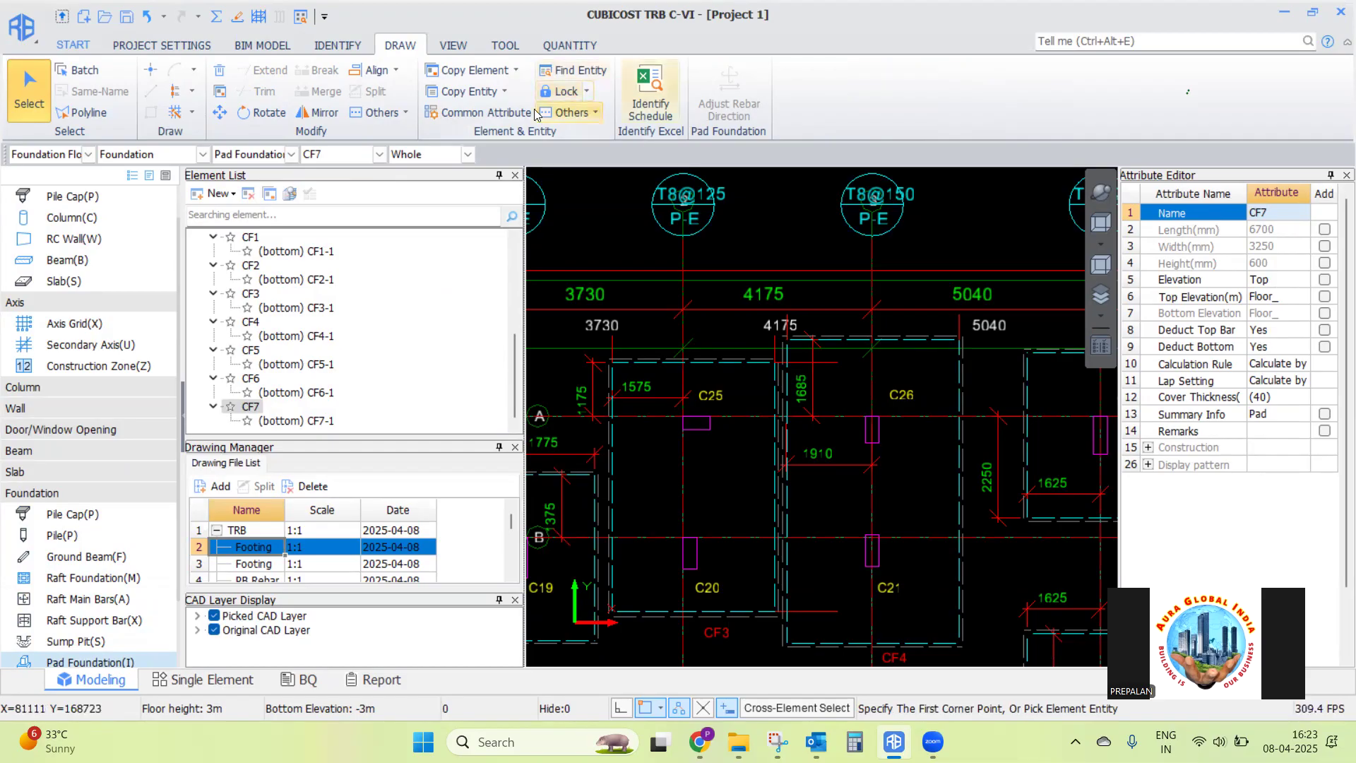
click(337, 48)
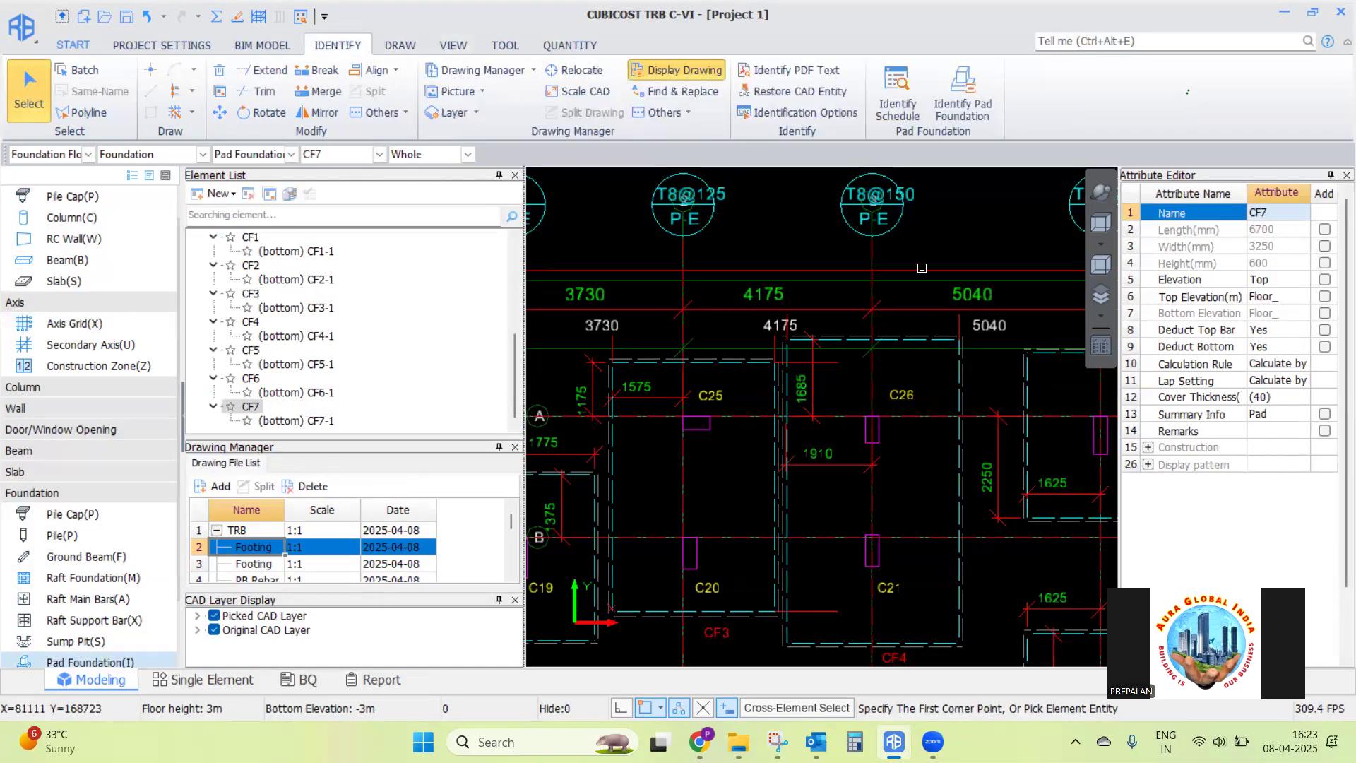
click(961, 100)
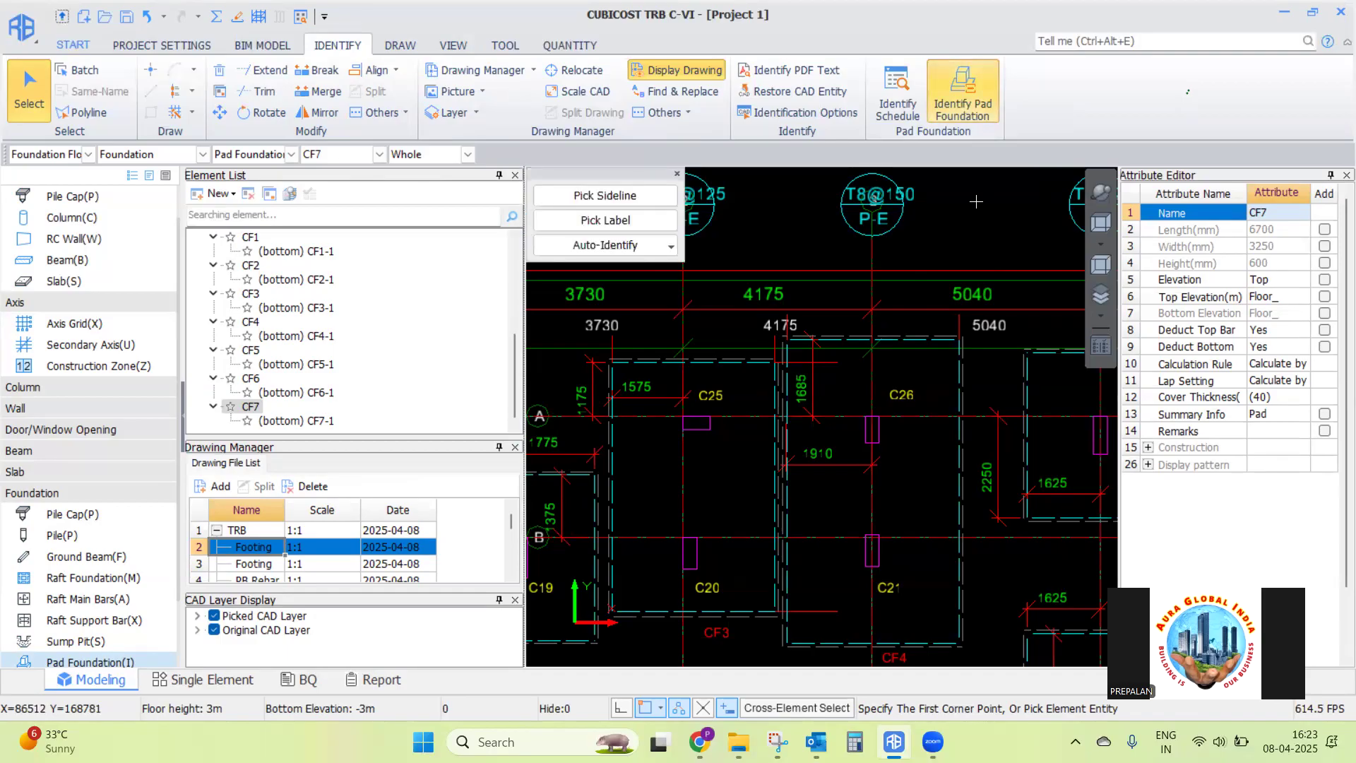
scroll(857, 485, down, 6)
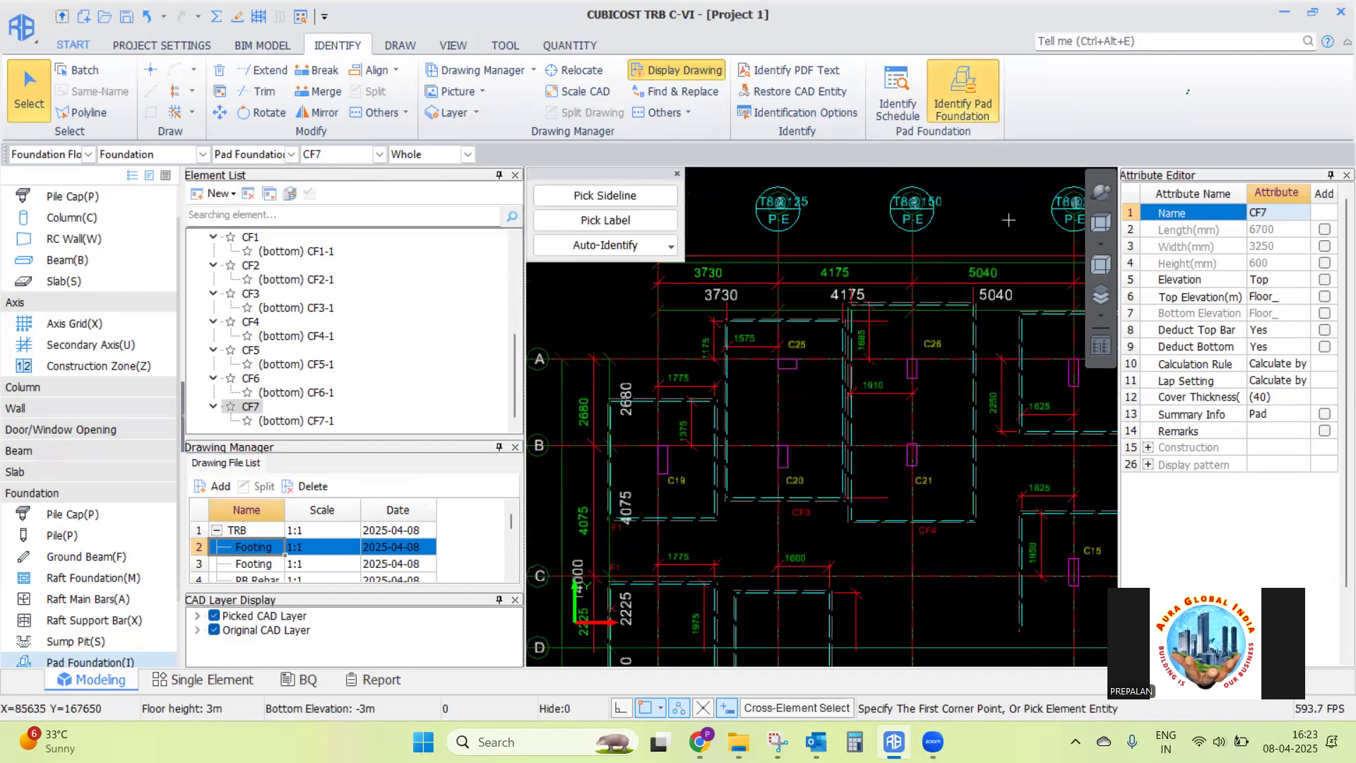
scroll(891, 495, up, 6)
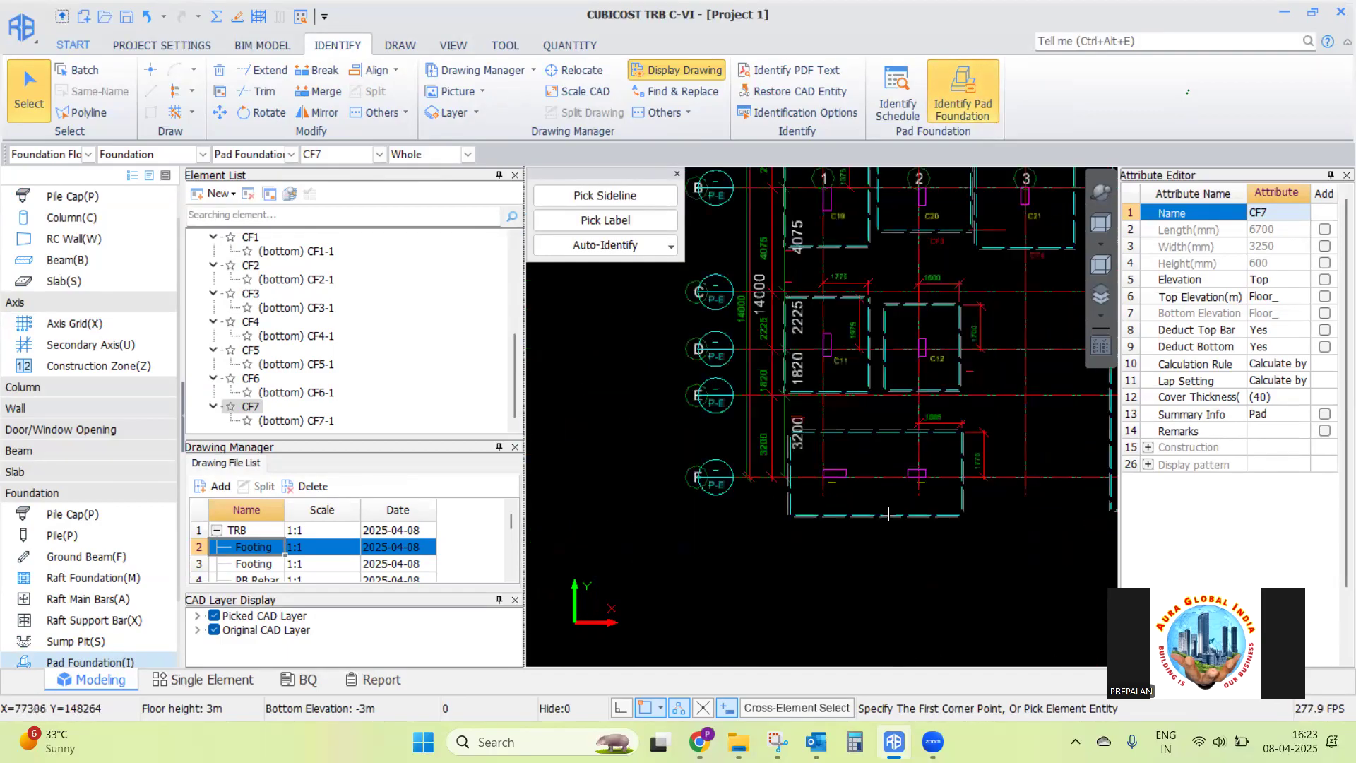
scroll(730, 446, down, 1)
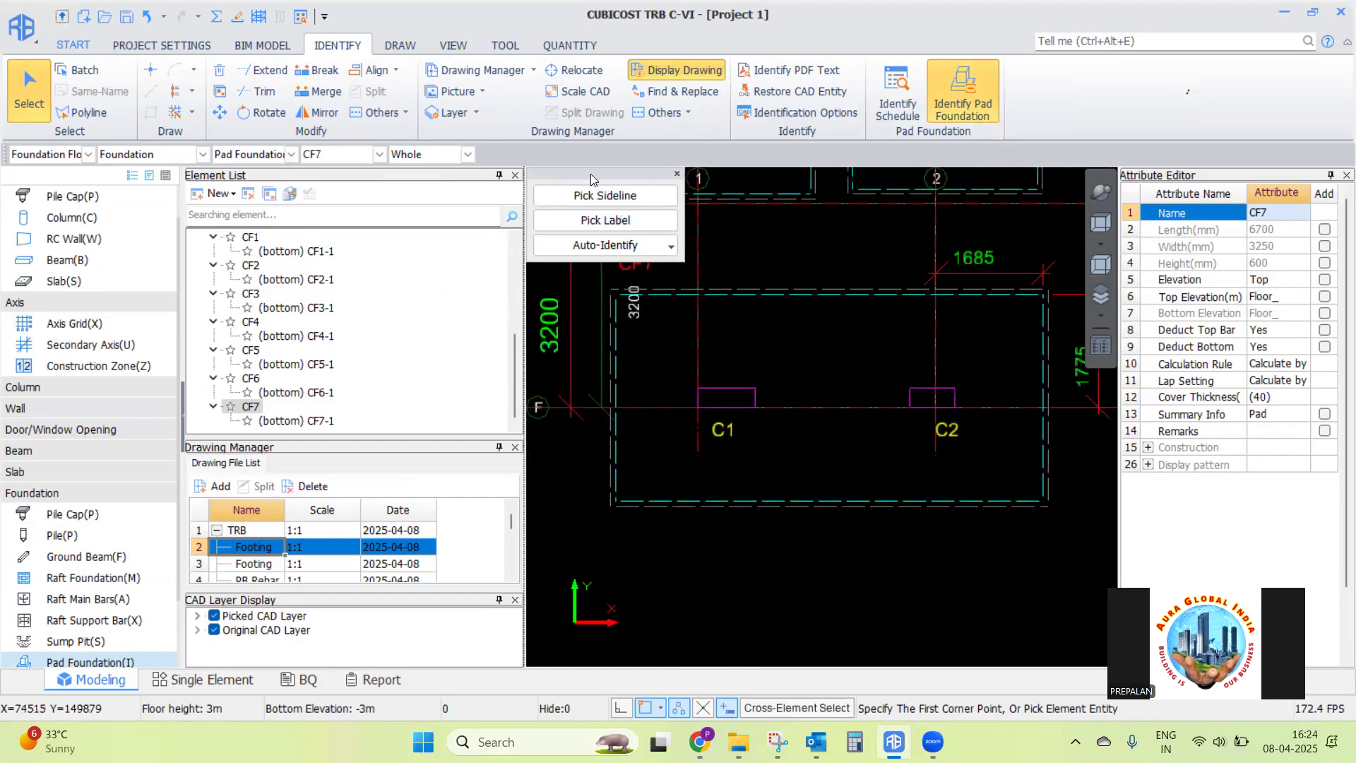
Pick the inner cyan dashed outline of the footing around C1 and C2 by layer as the pad foundation sideline
click(590, 201)
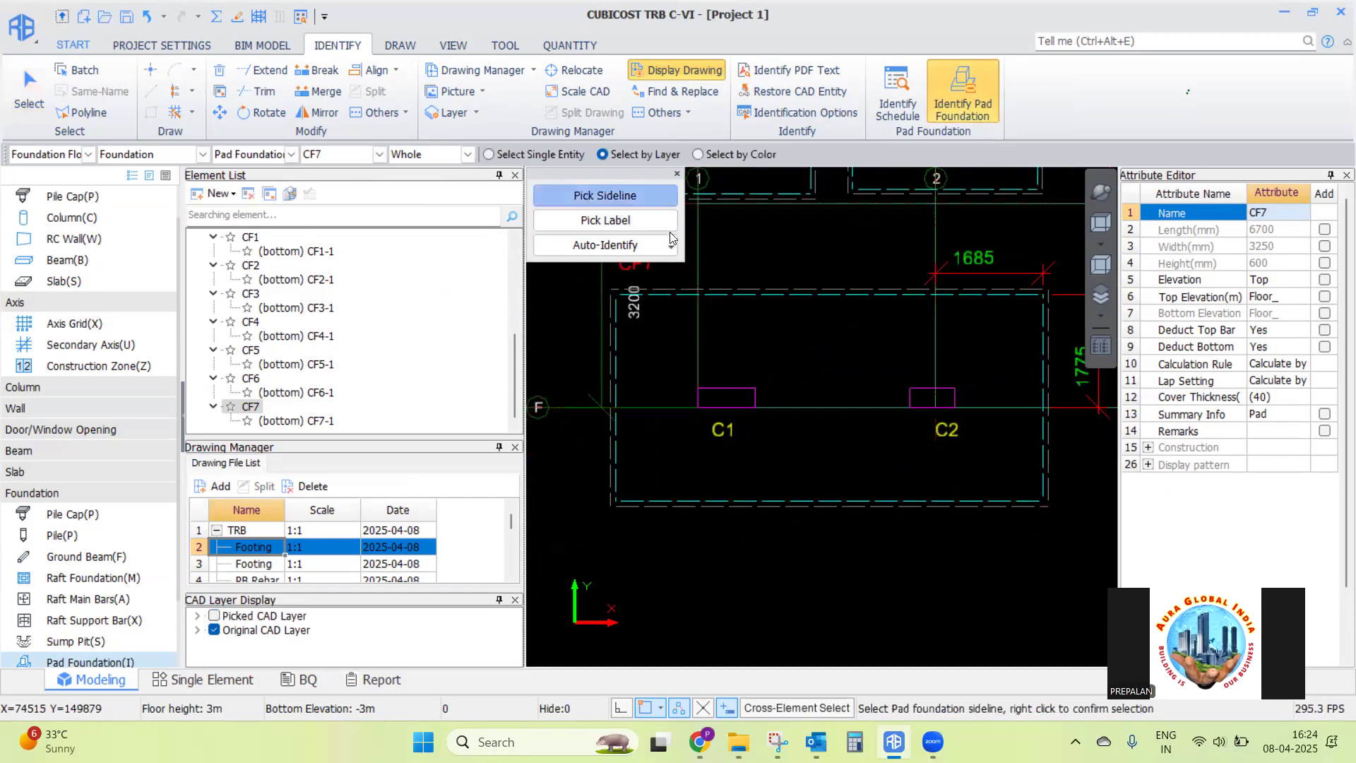
scroll(801, 524, up, 1)
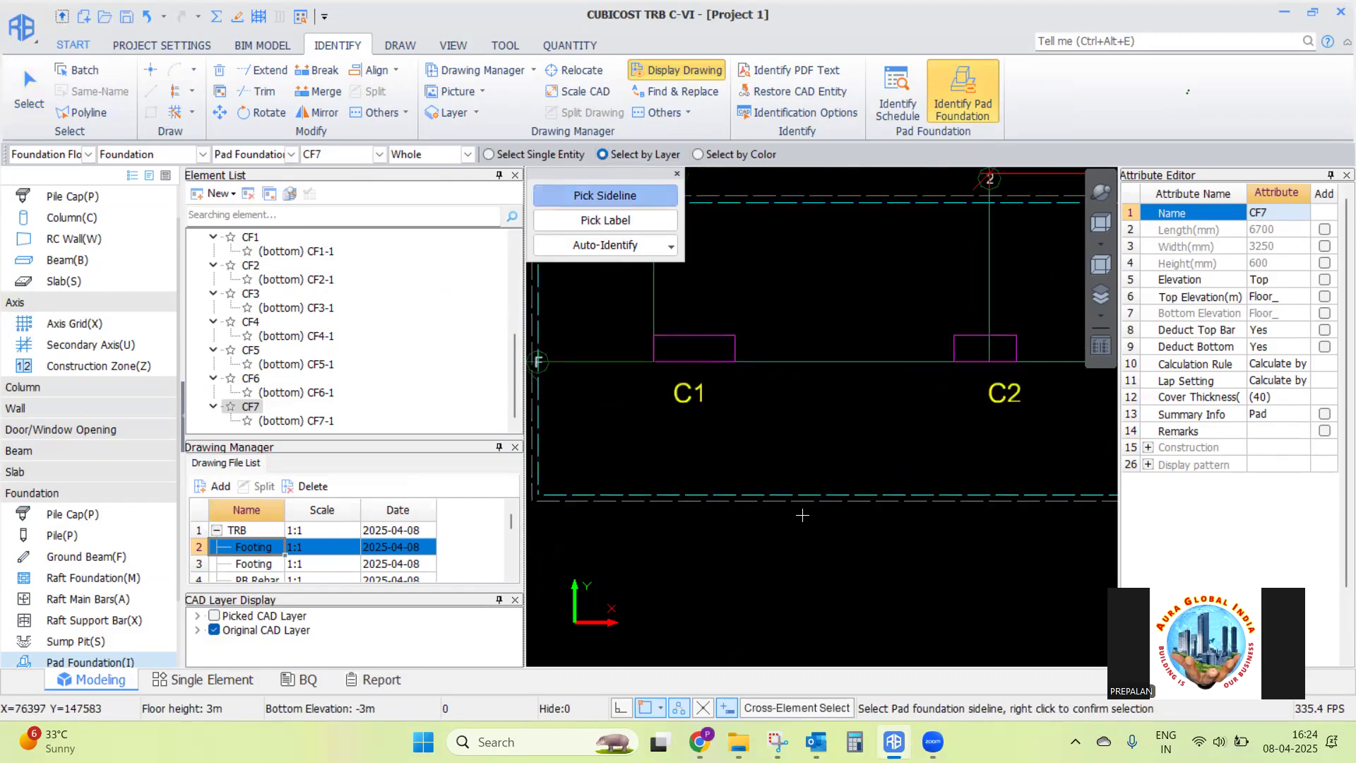
click(807, 494)
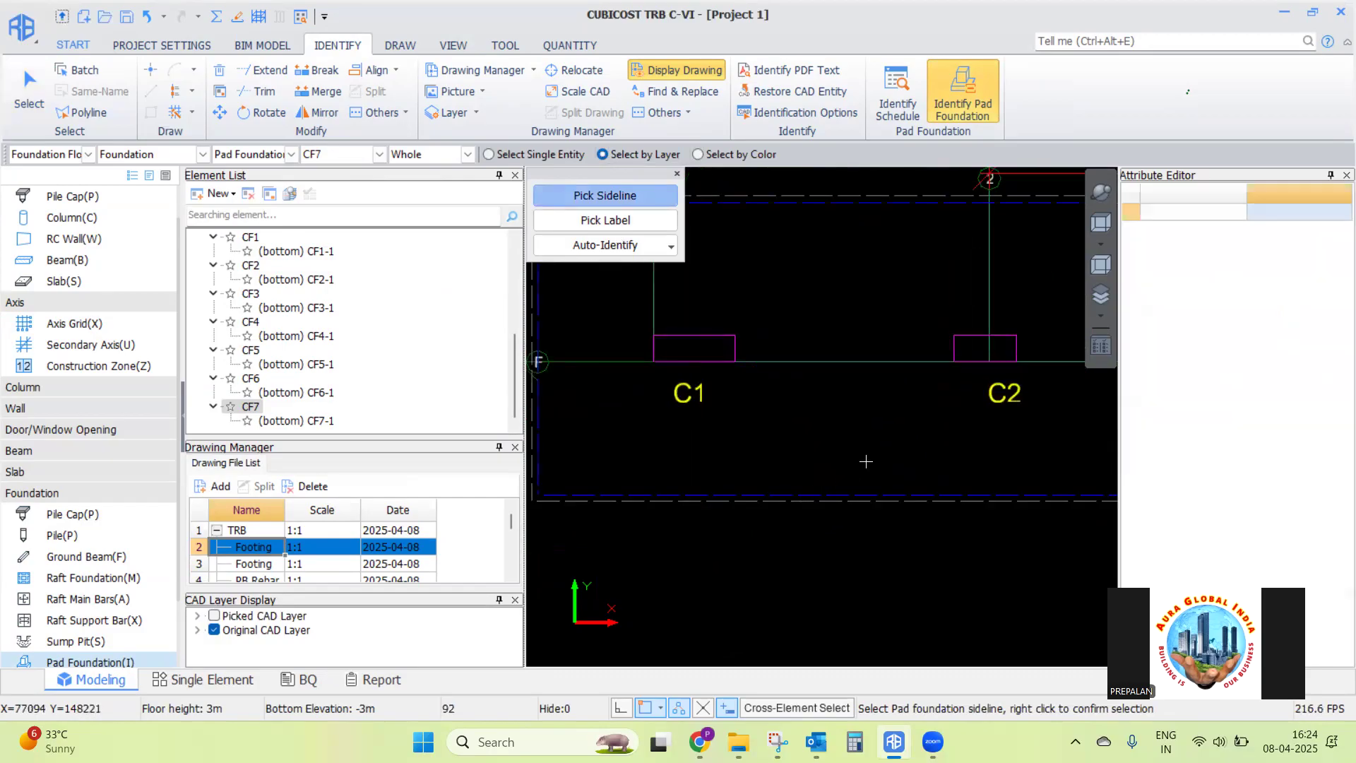
right_click(791, 425)
click(664, 219)
scroll(830, 420, down, 4)
scroll(729, 432, up, 4)
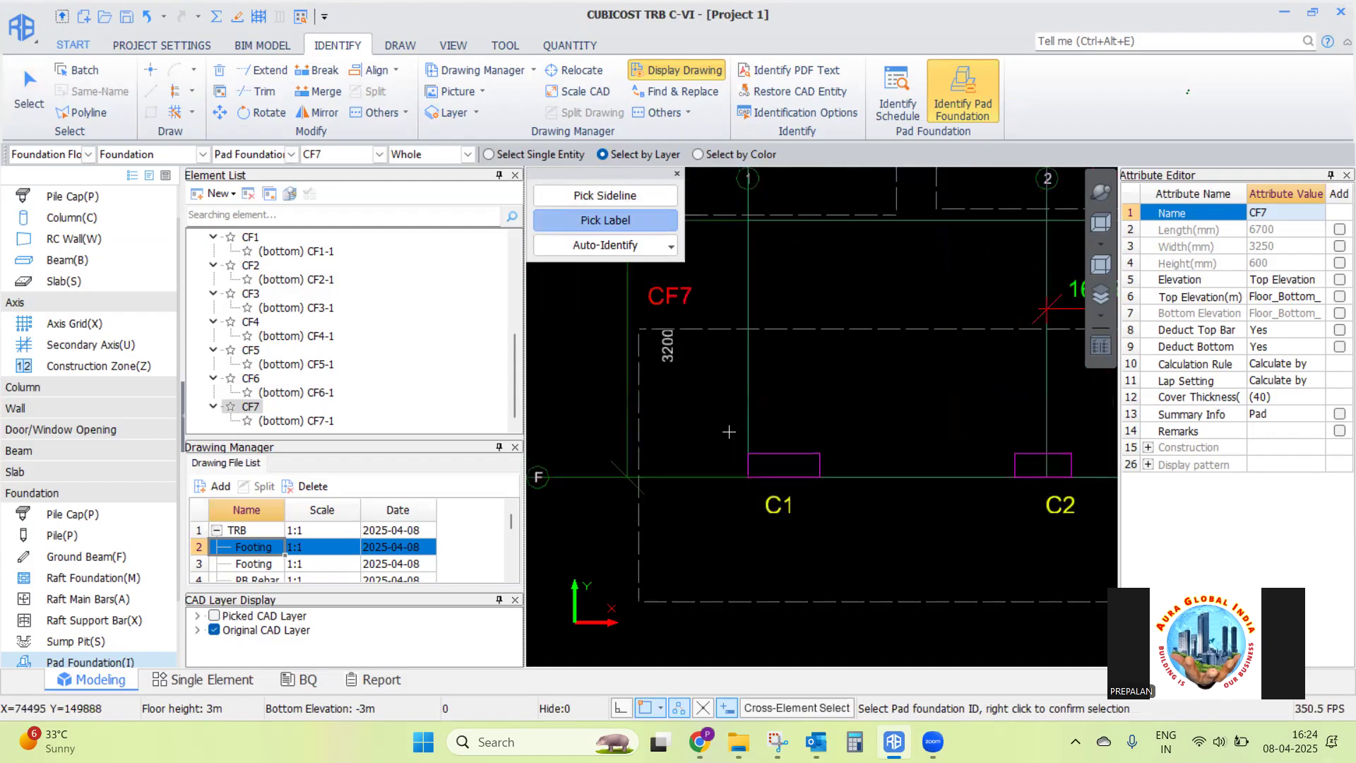
click(669, 284)
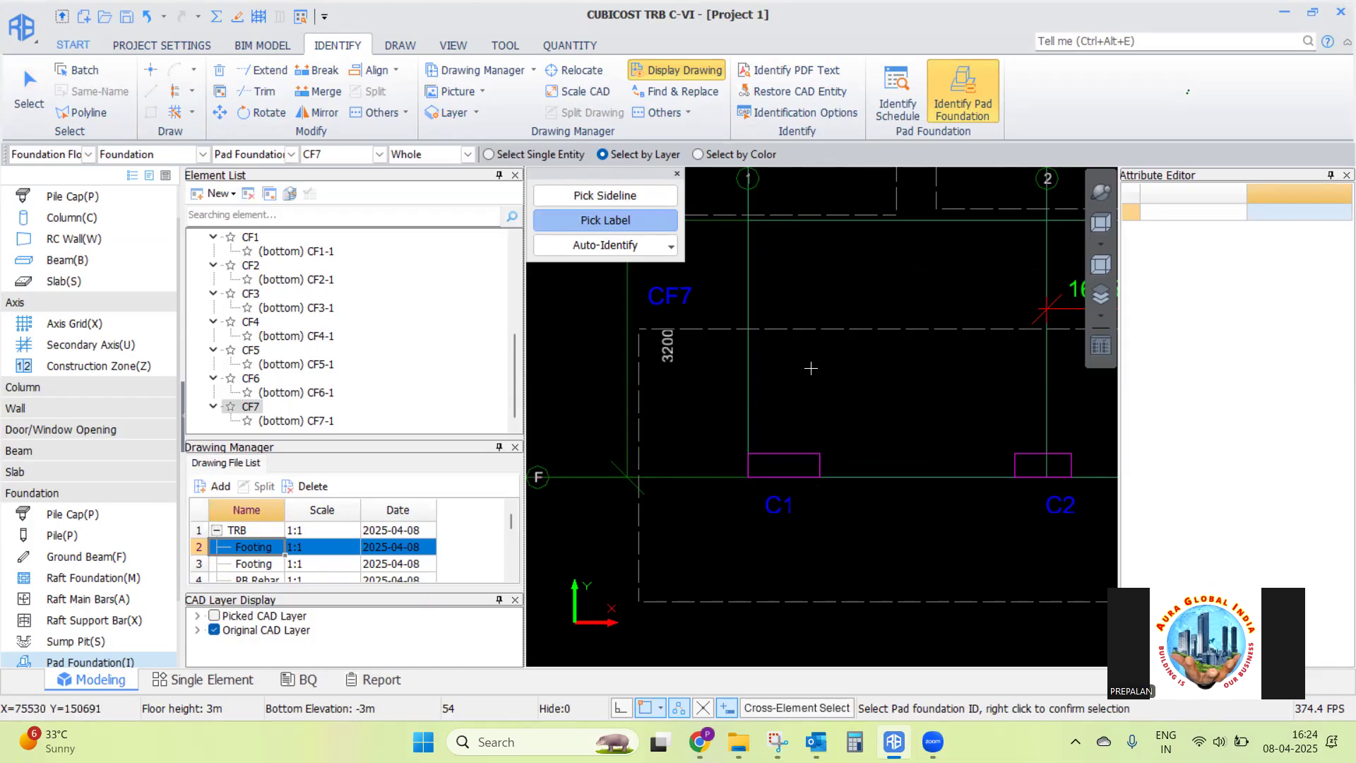
right_click(820, 379)
right_click(818, 379)
click(795, 379)
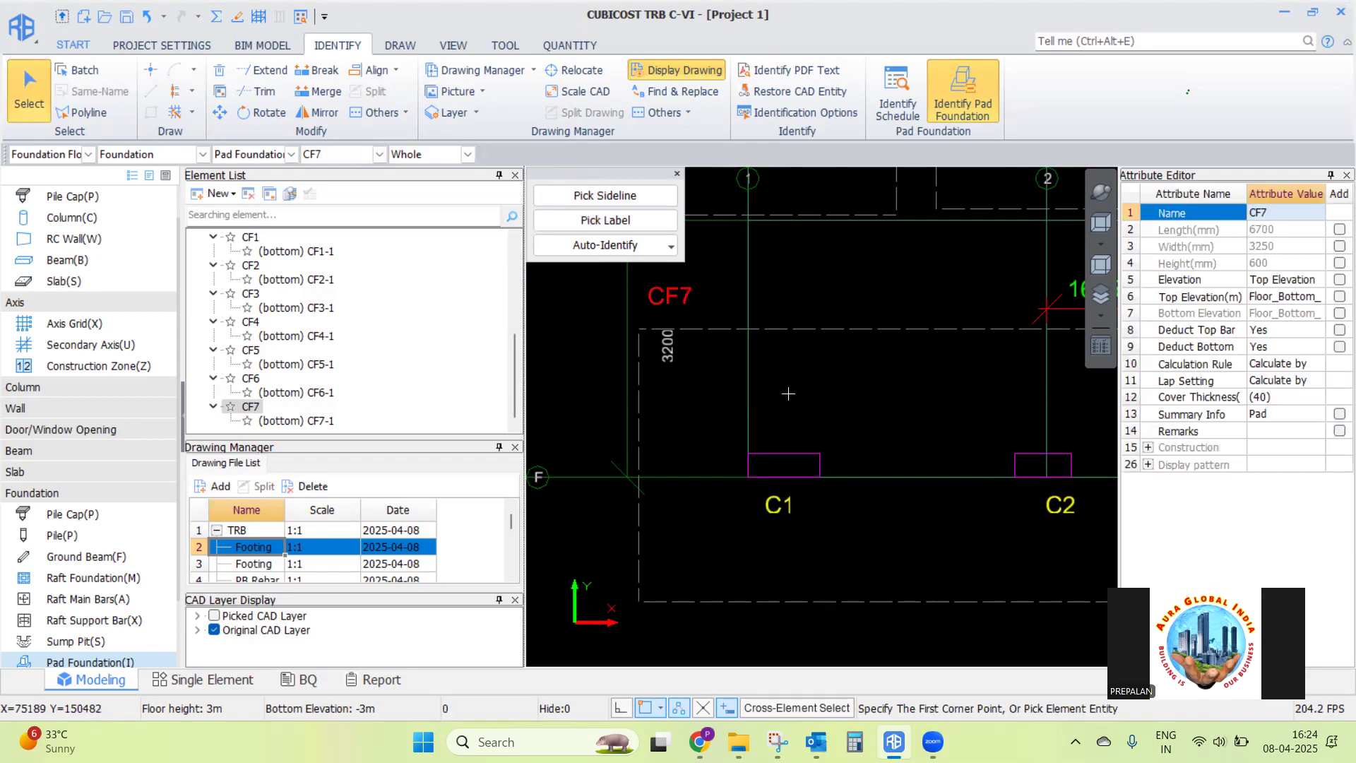
Pick the red CF7 footing label by color as the pad foundation label
click(603, 221)
click(698, 154)
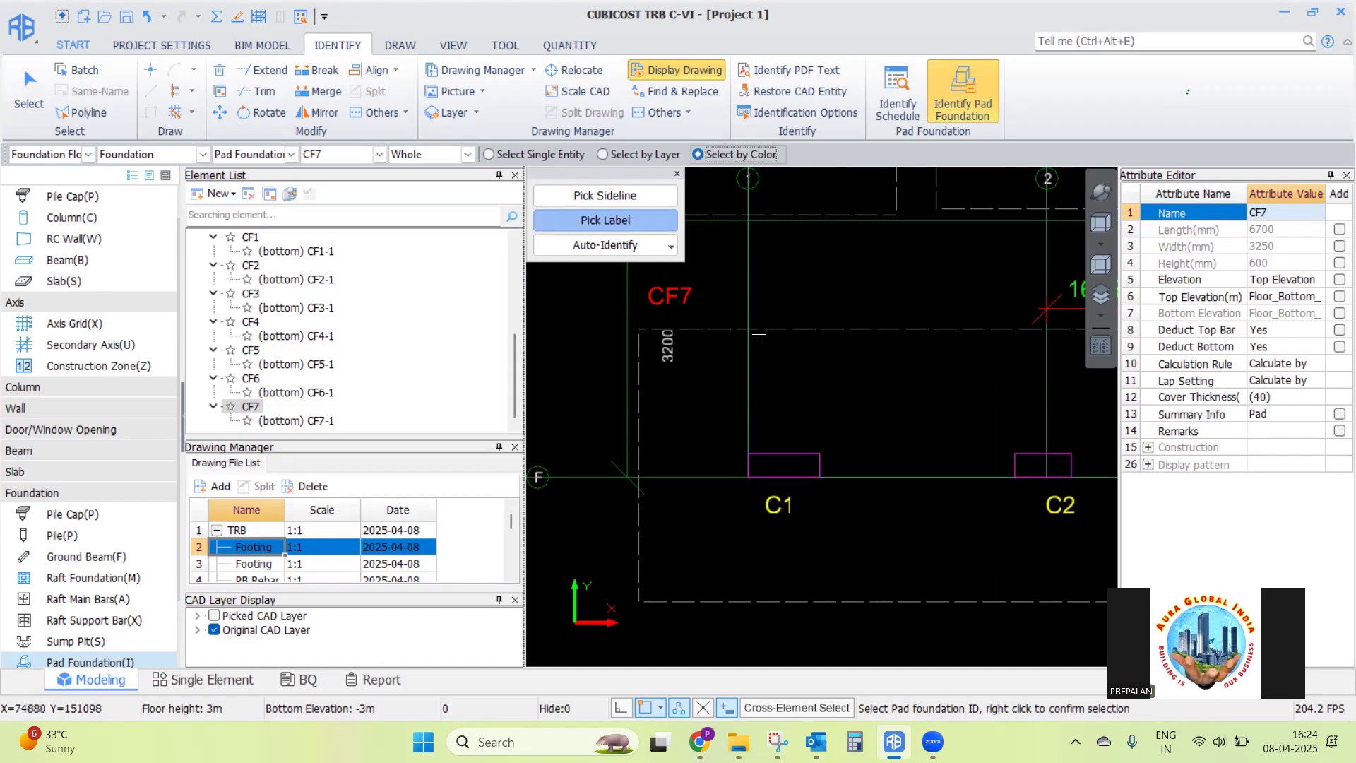
click(668, 294)
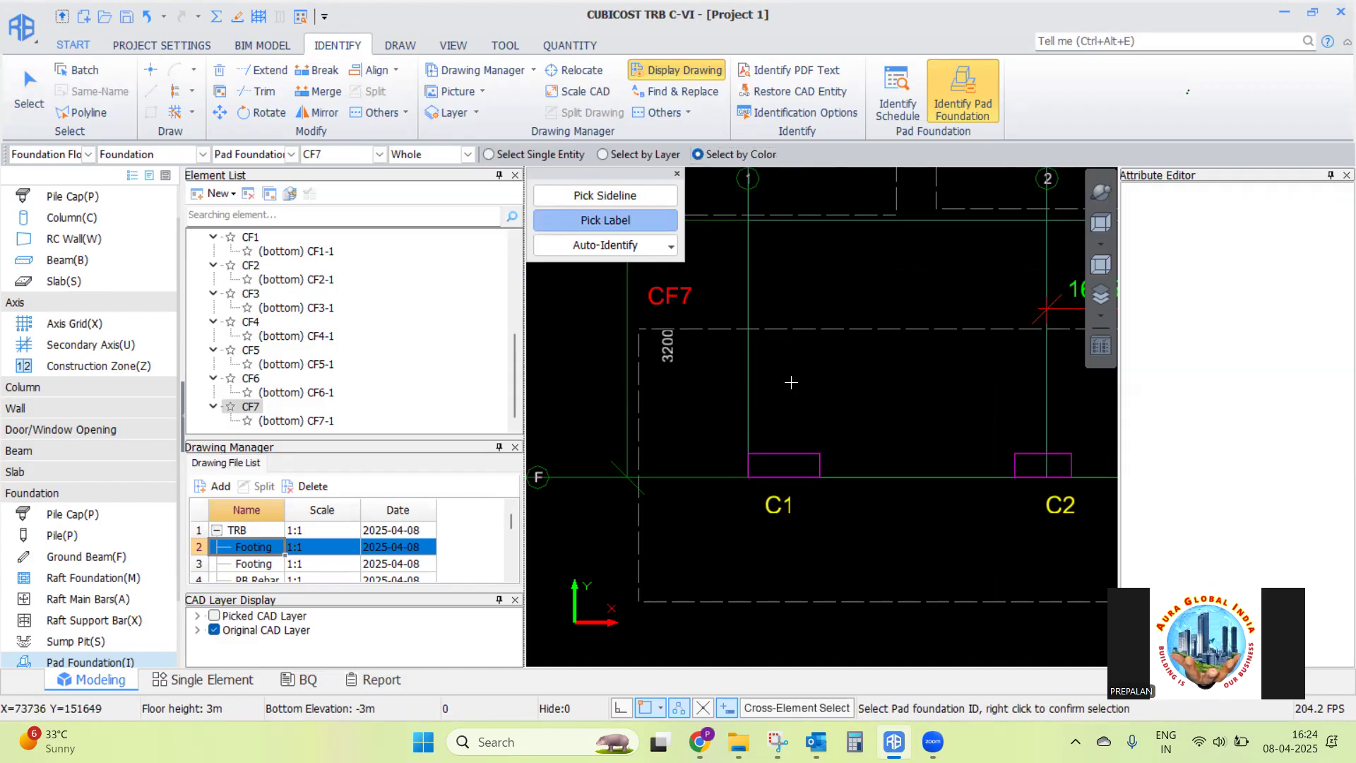
right_click(818, 297)
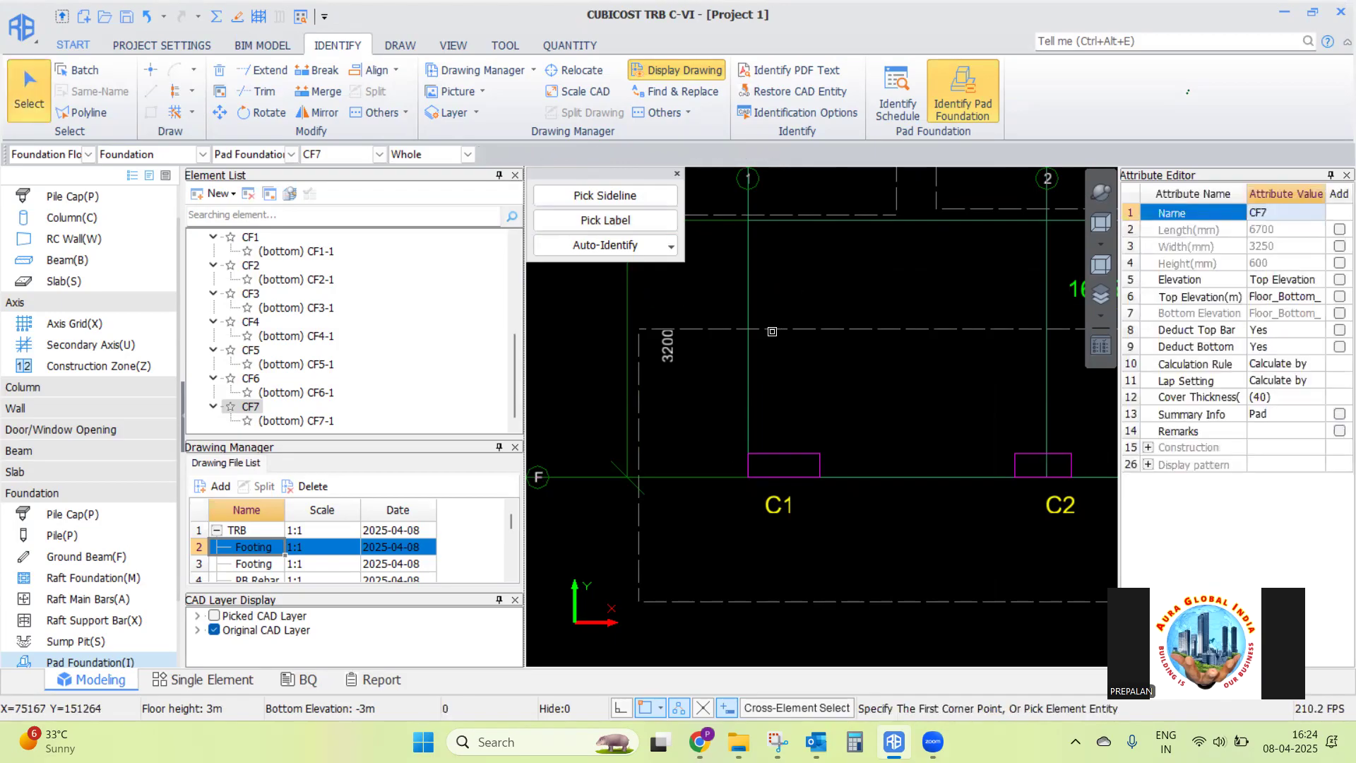
Isolate the picked CAD layer to check the picked footing outlines and labels, and review the CAD identification options
click(214, 631)
click(214, 616)
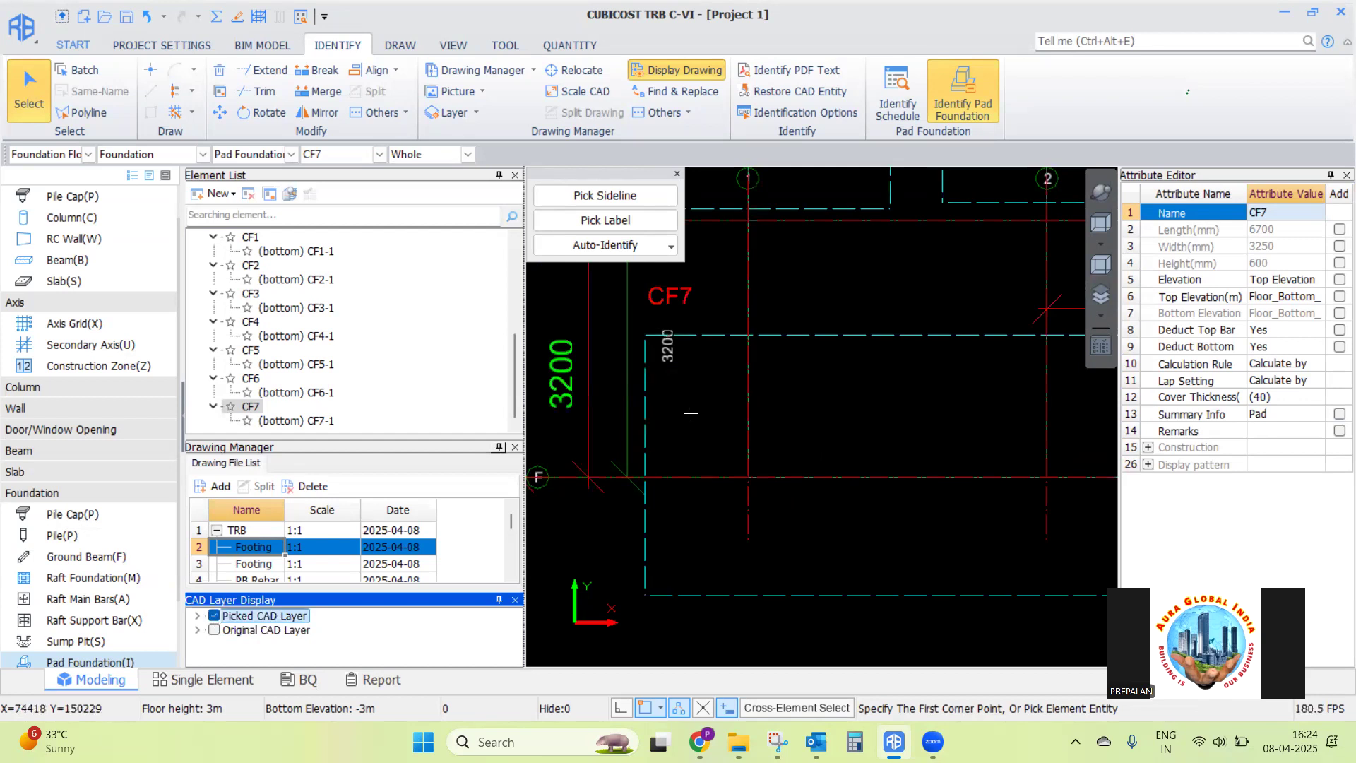
scroll(747, 424, down, 8)
scroll(747, 428, up, 3)
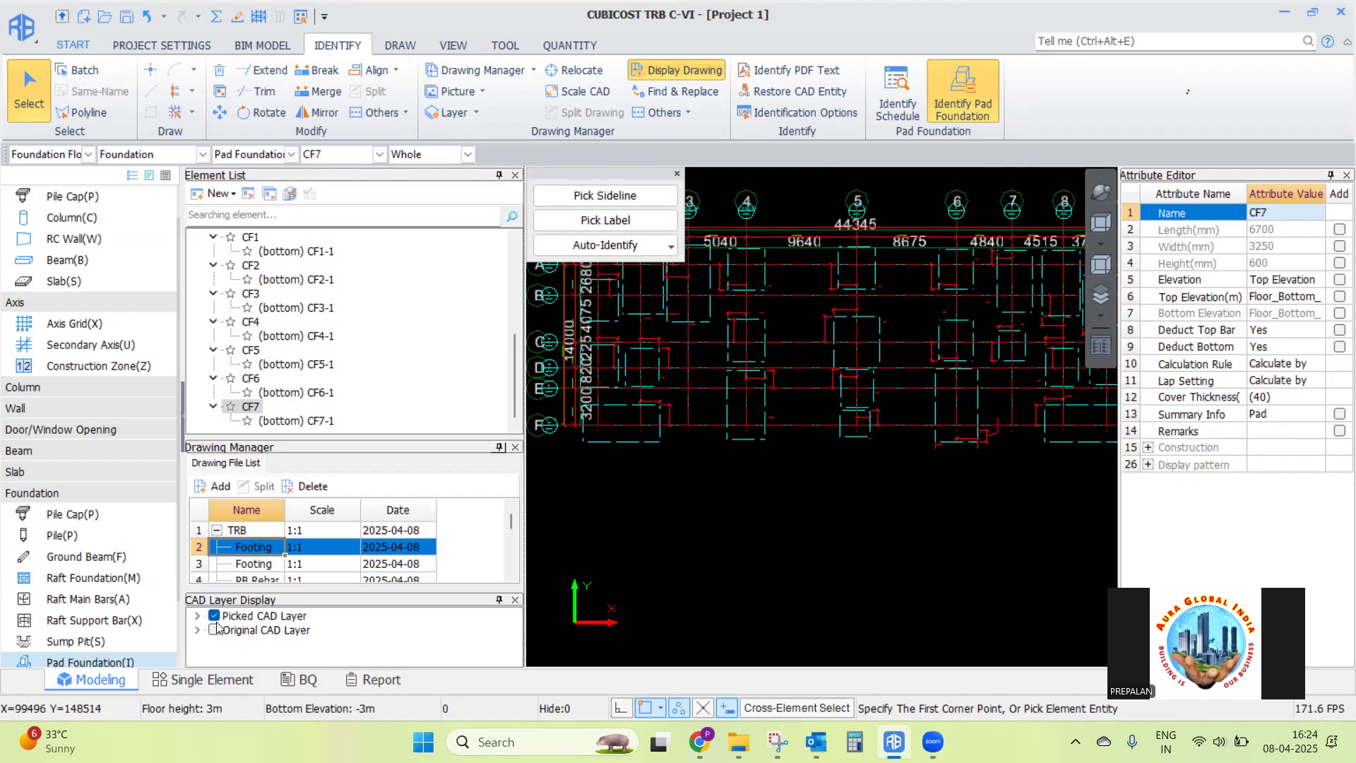
scroll(655, 361, up, 5)
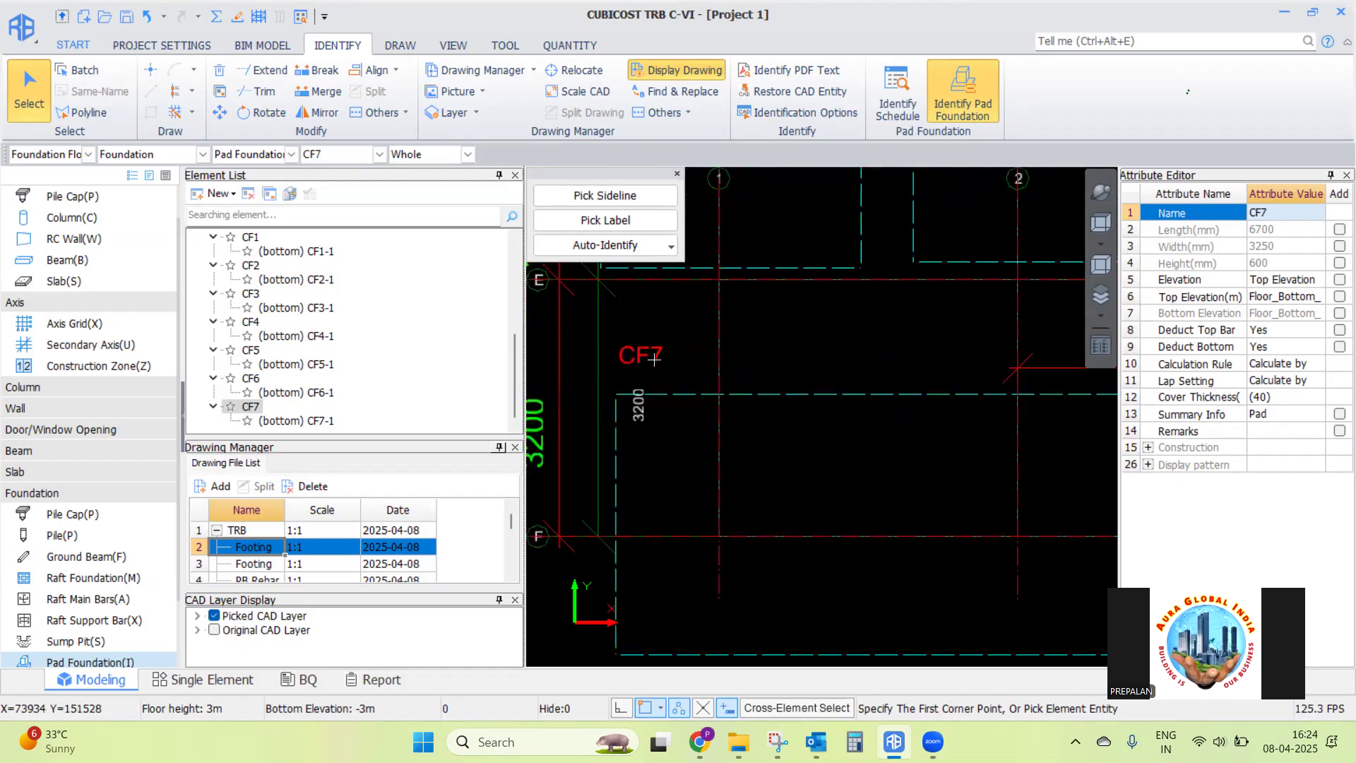
scroll(655, 360, down, 3)
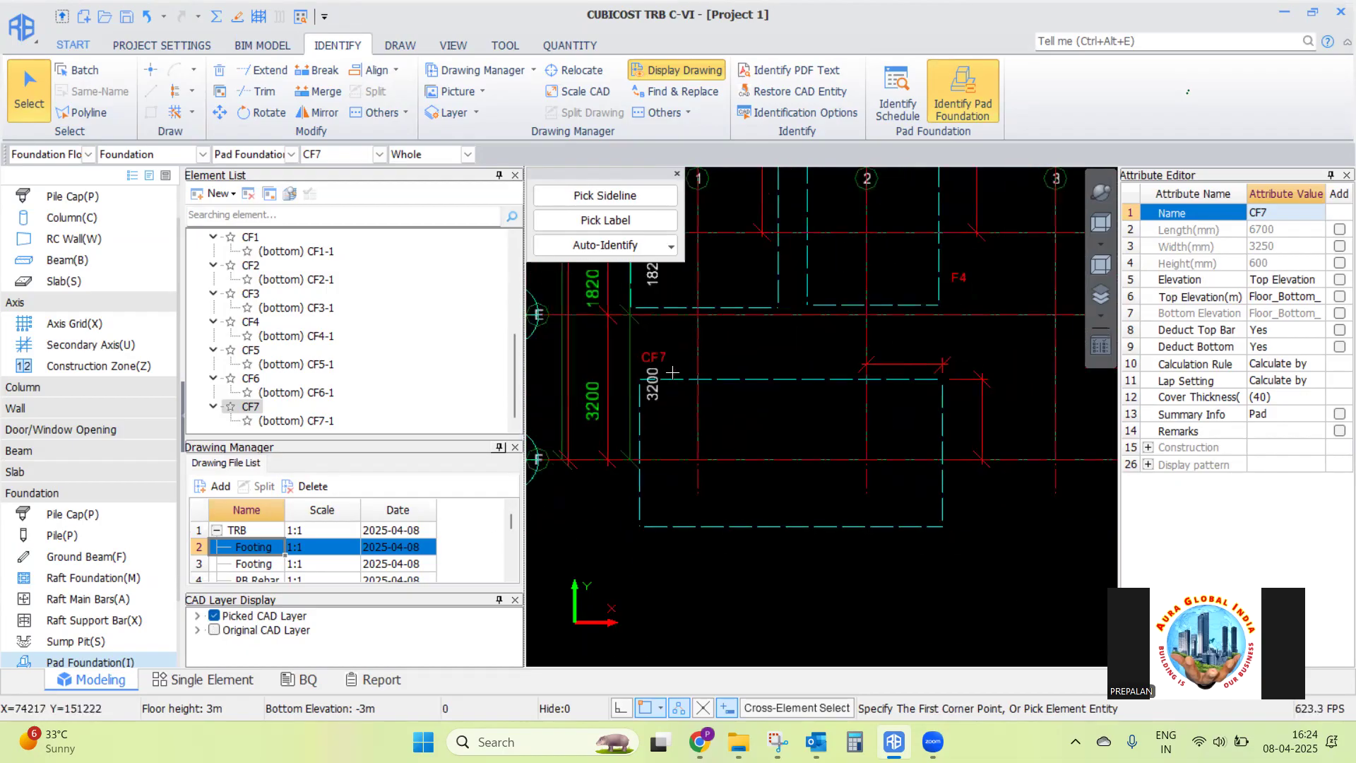
click(214, 631)
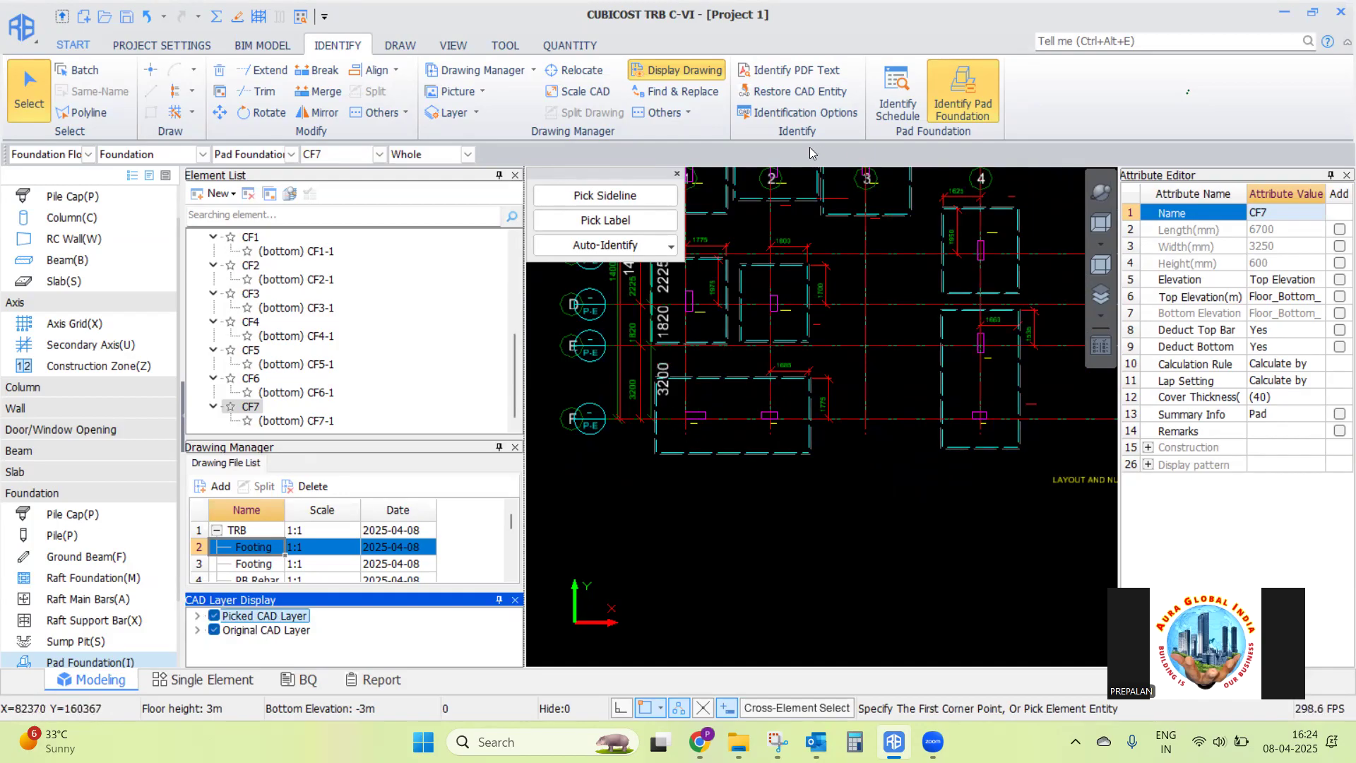
click(767, 115)
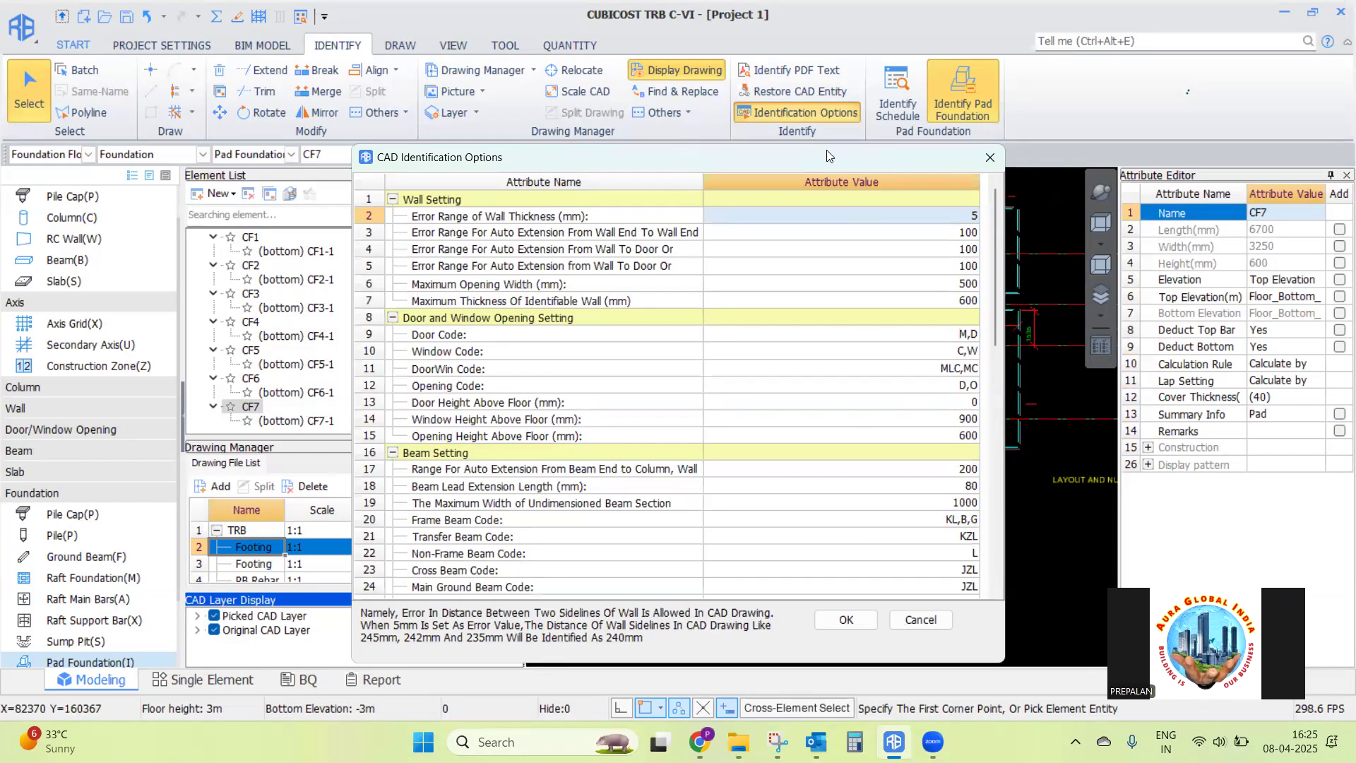
click(921, 620)
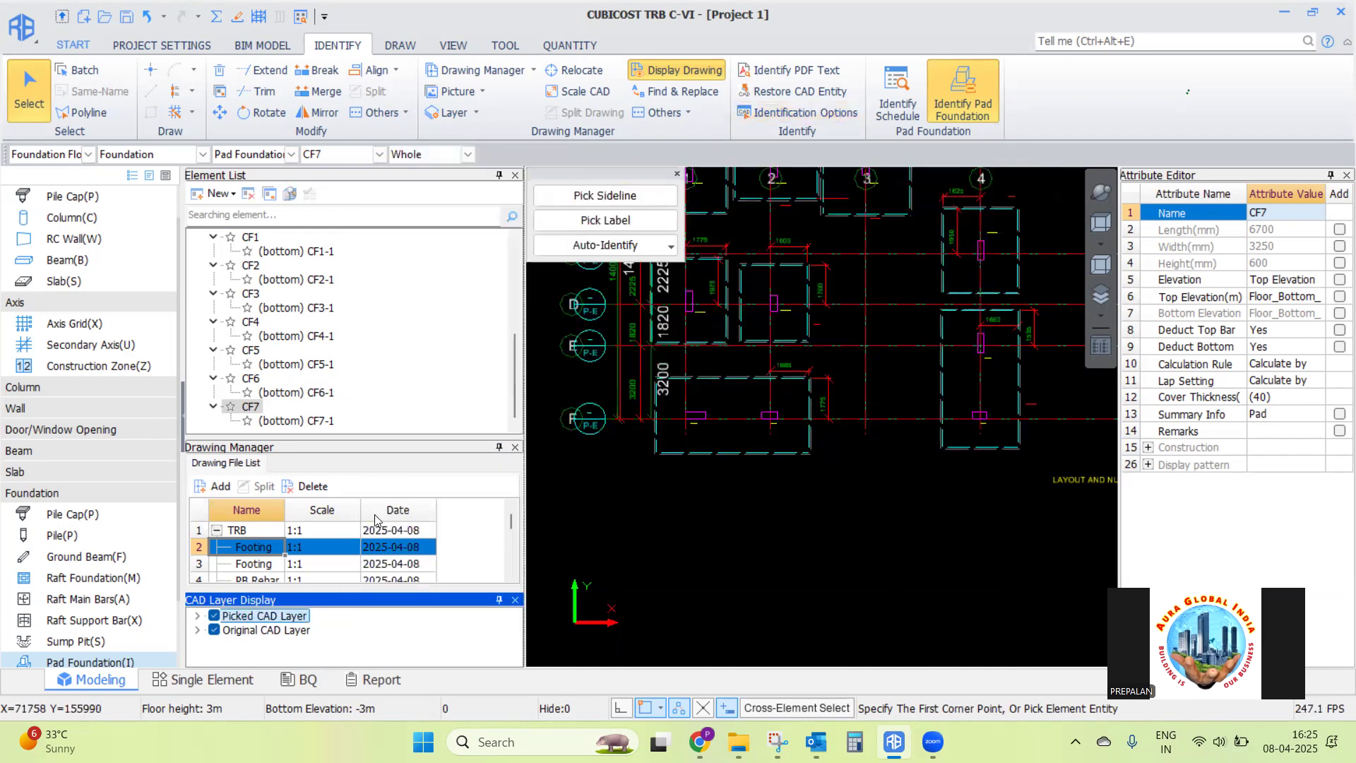
Try to restore the wrongly picked red dimension lines around footing F4 by color with Restore CAD Entity
click(213, 632)
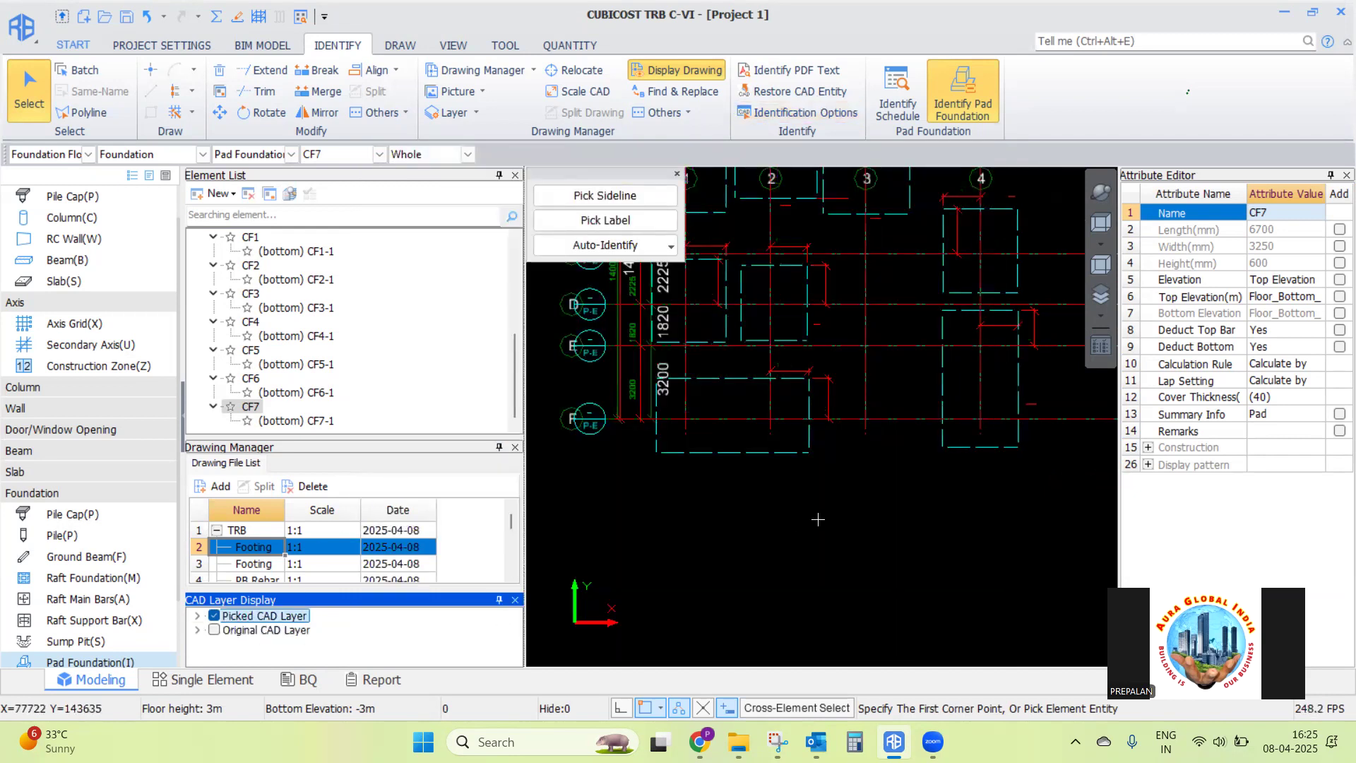
scroll(803, 368, up, 5)
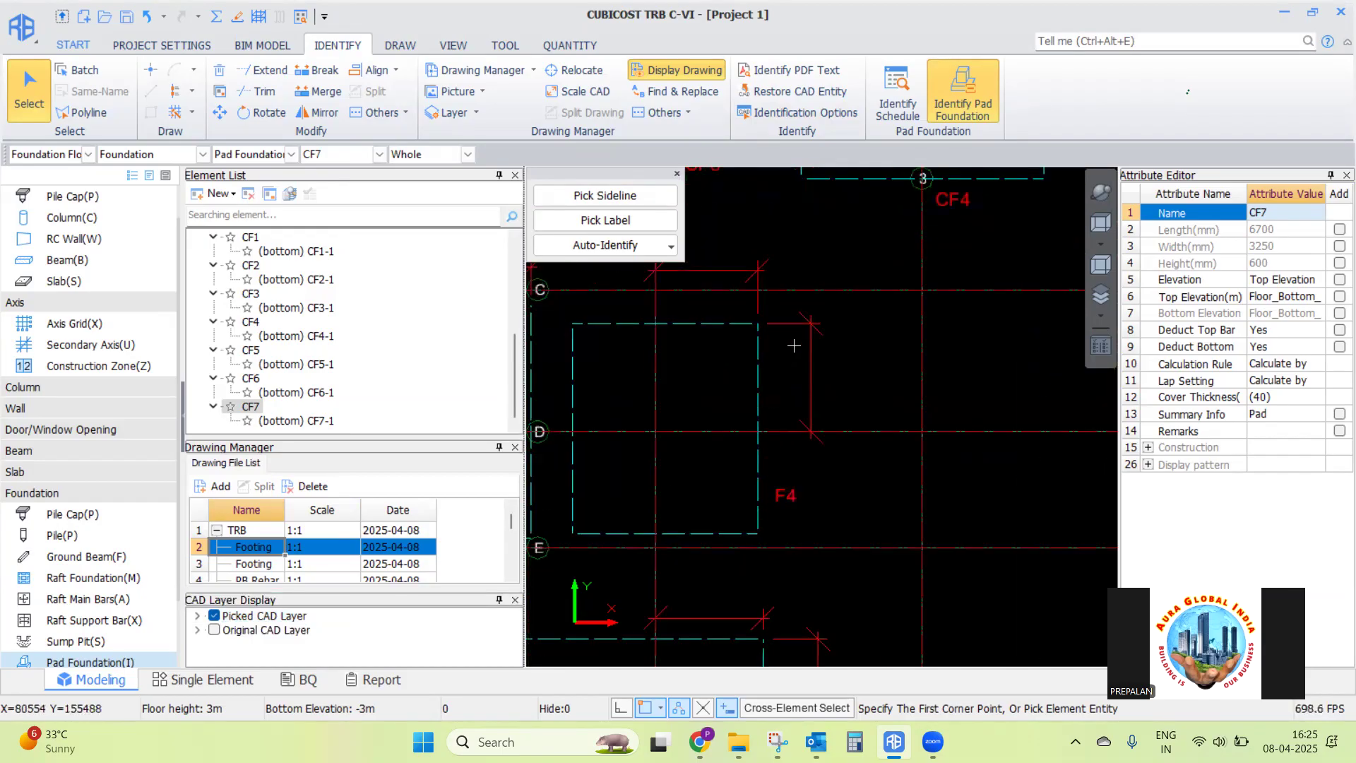
scroll(794, 353, up, 1)
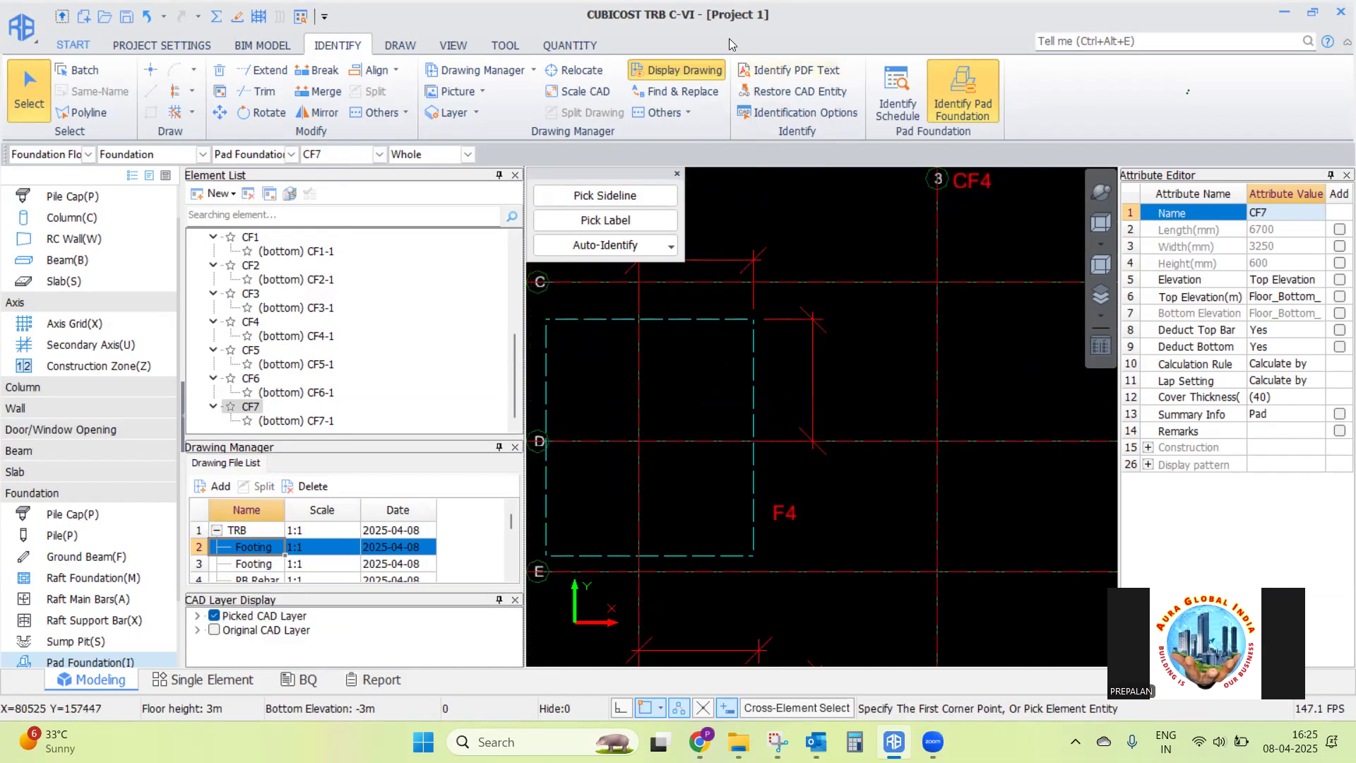
click(778, 93)
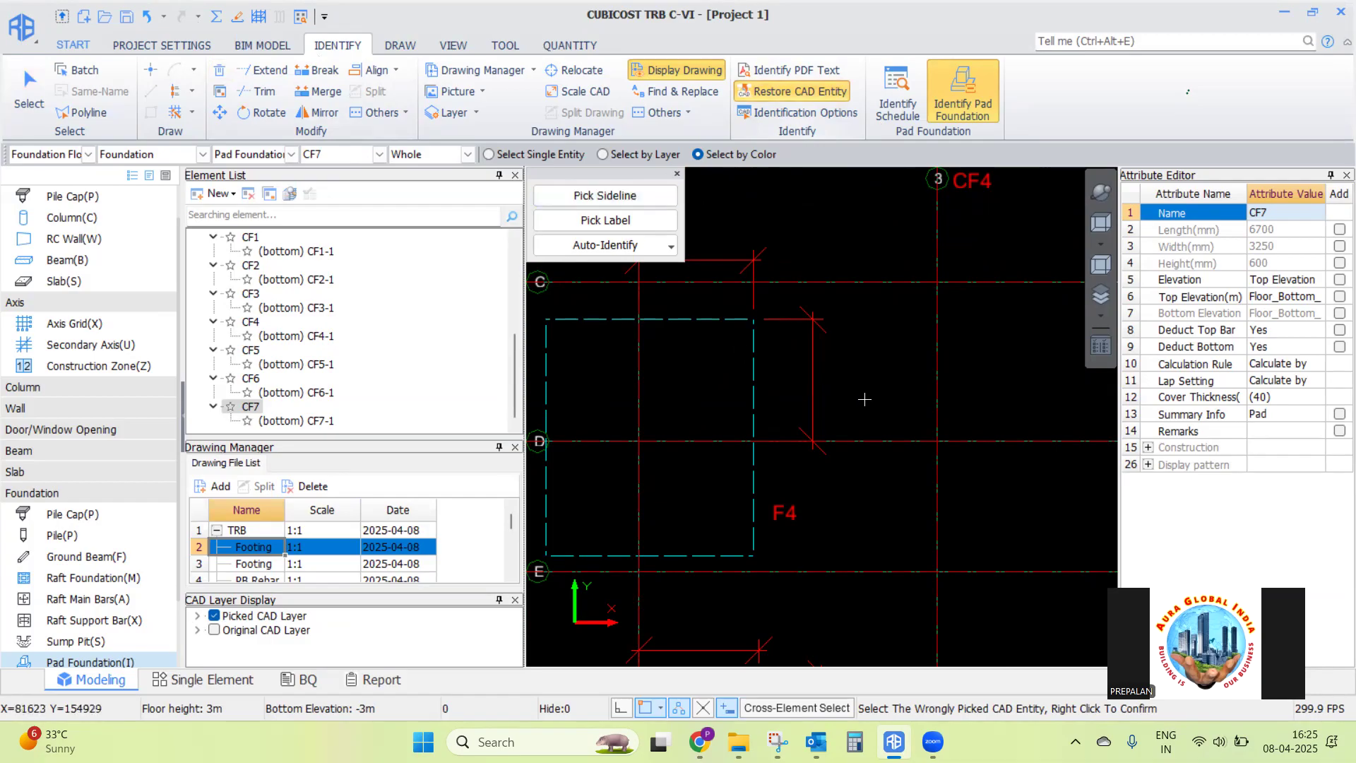
click(803, 308)
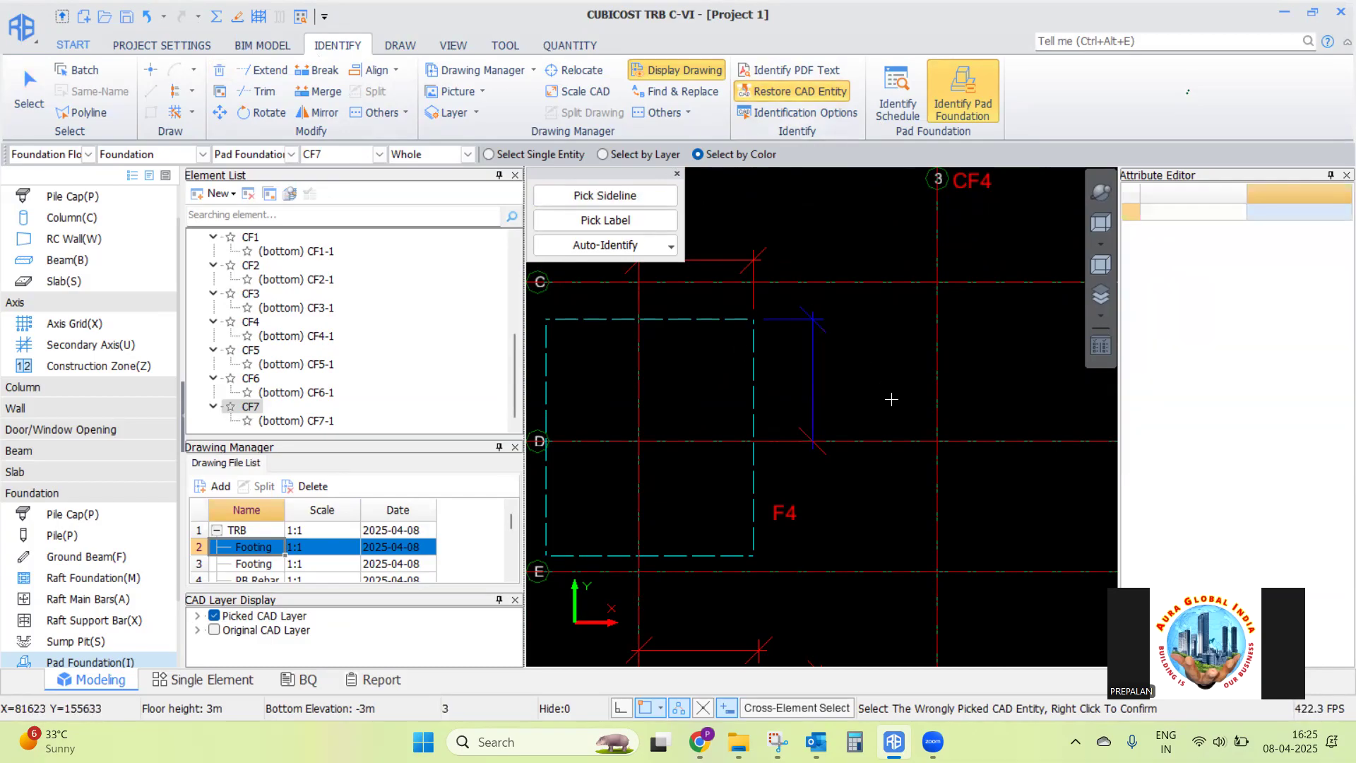
right_click(851, 380)
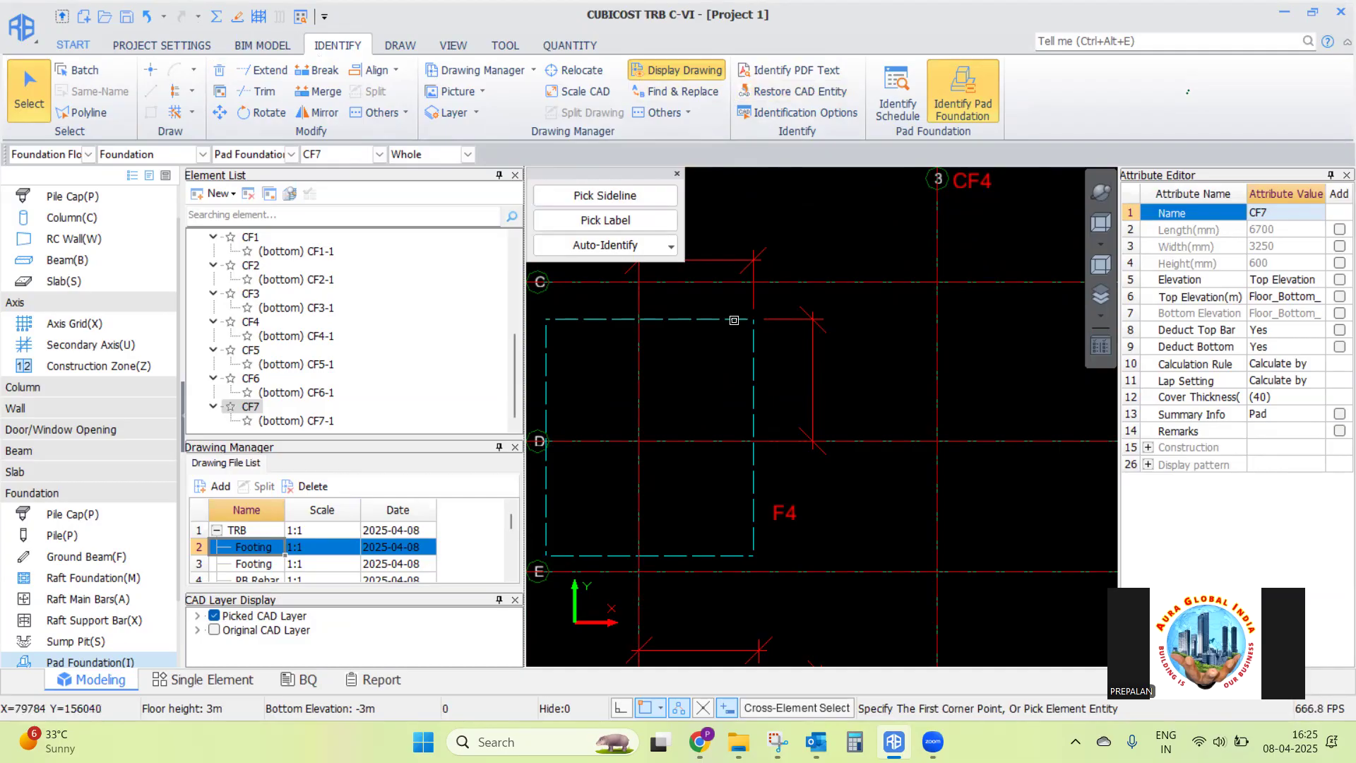
right_click(748, 210)
click(717, 212)
right_click(720, 200)
Show the original CAD layer again and auto-identify the pad foundations
click(213, 630)
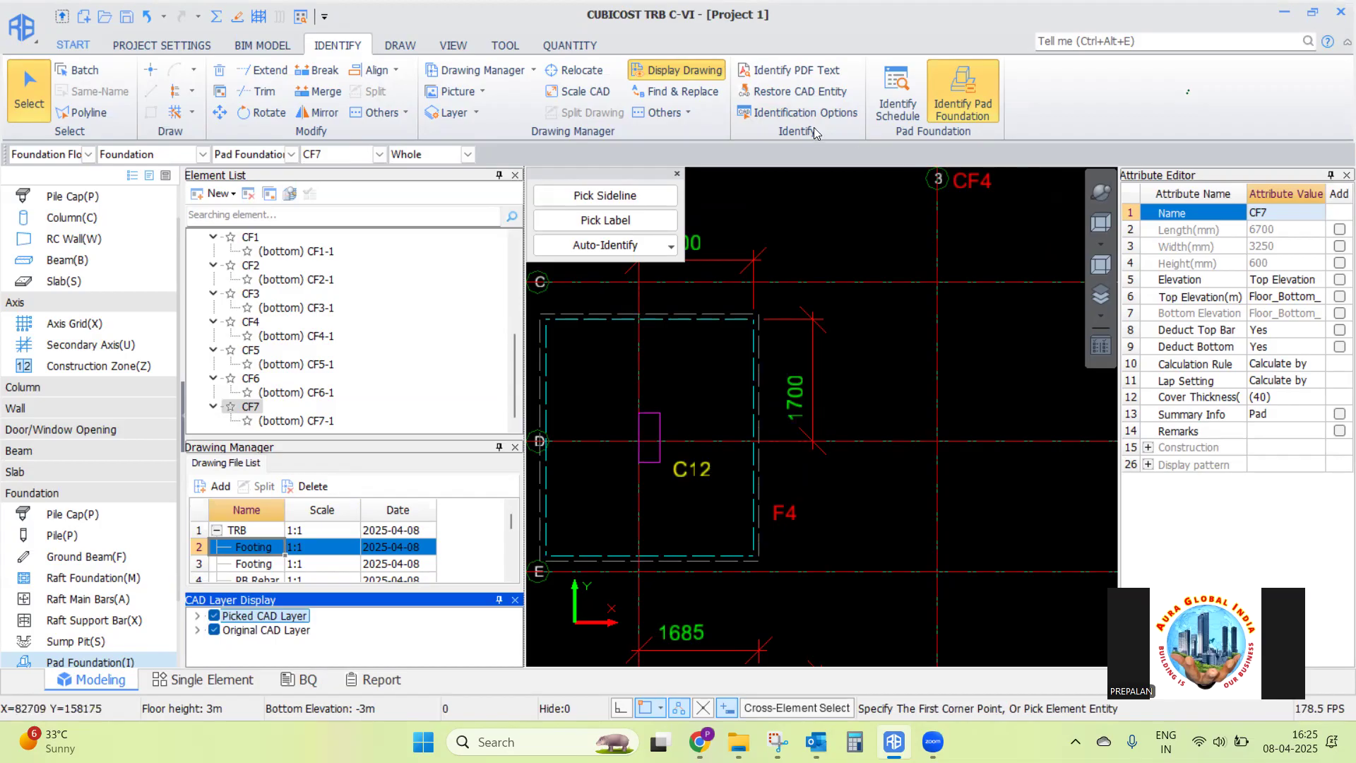
click(671, 247)
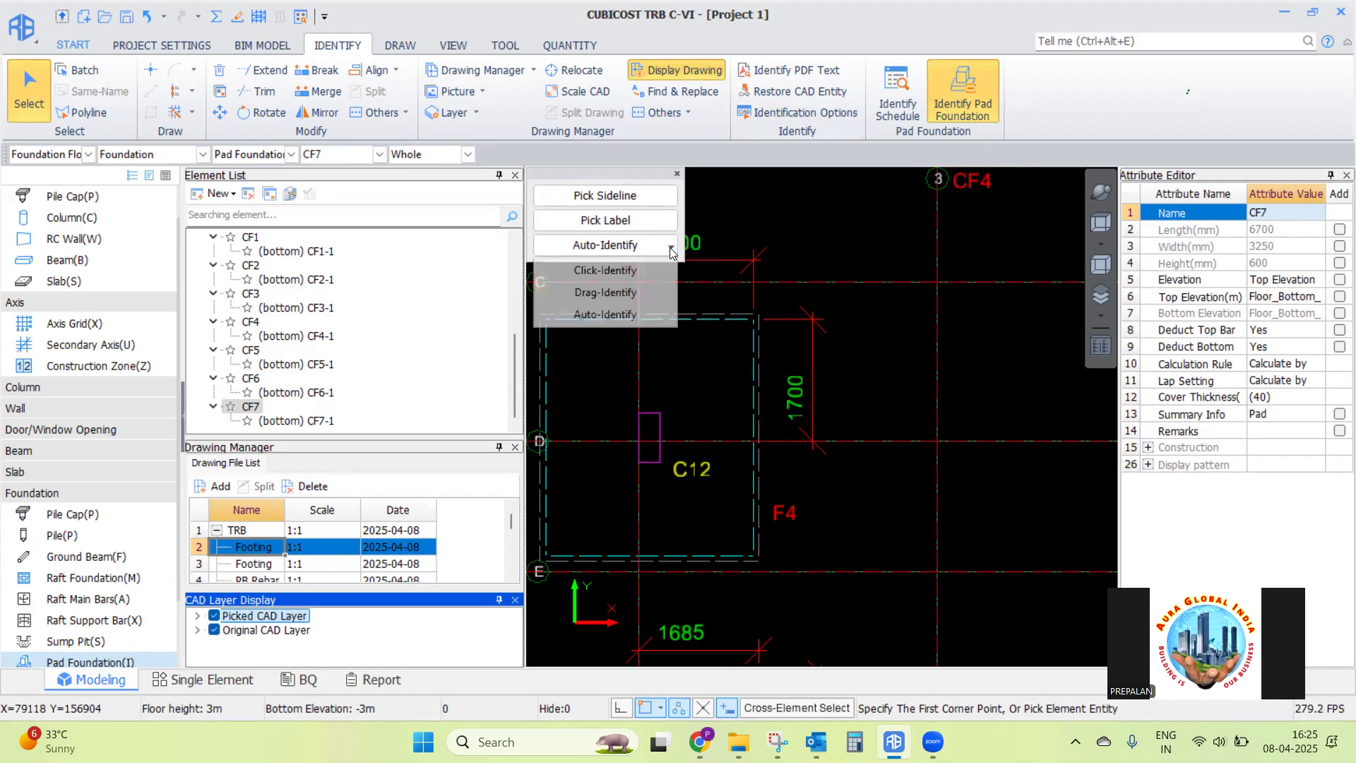
click(605, 315)
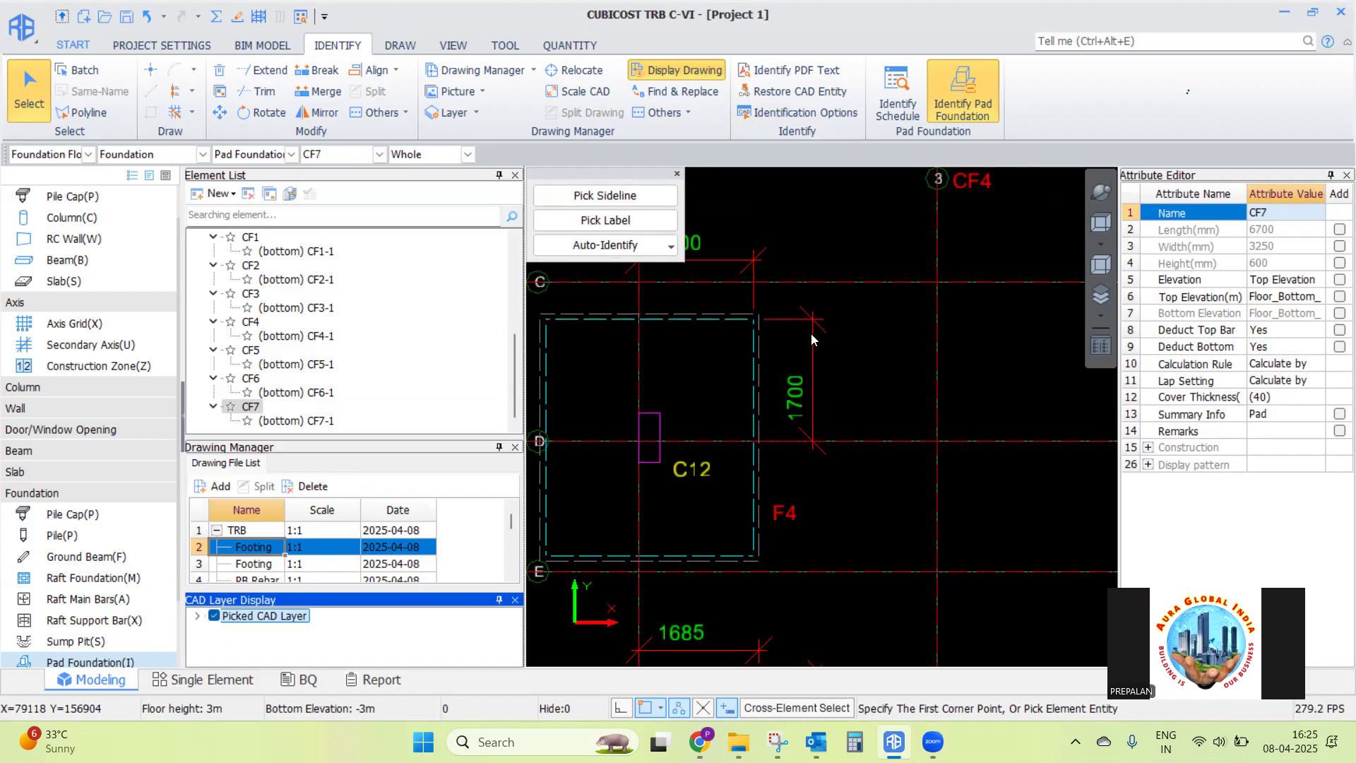
Complete the automatic identification of the pad foundations on the footing layout and dismiss the result message
right_click(716, 297)
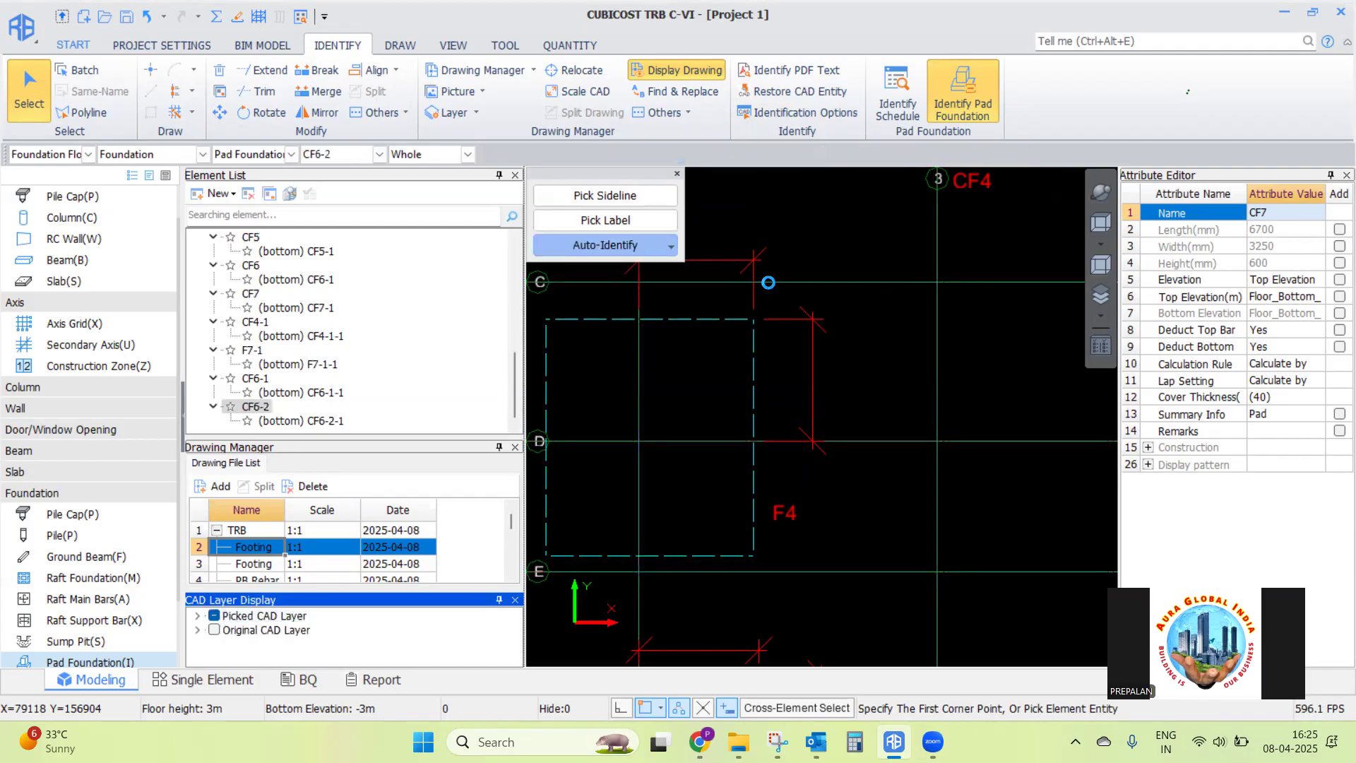
click(802, 378)
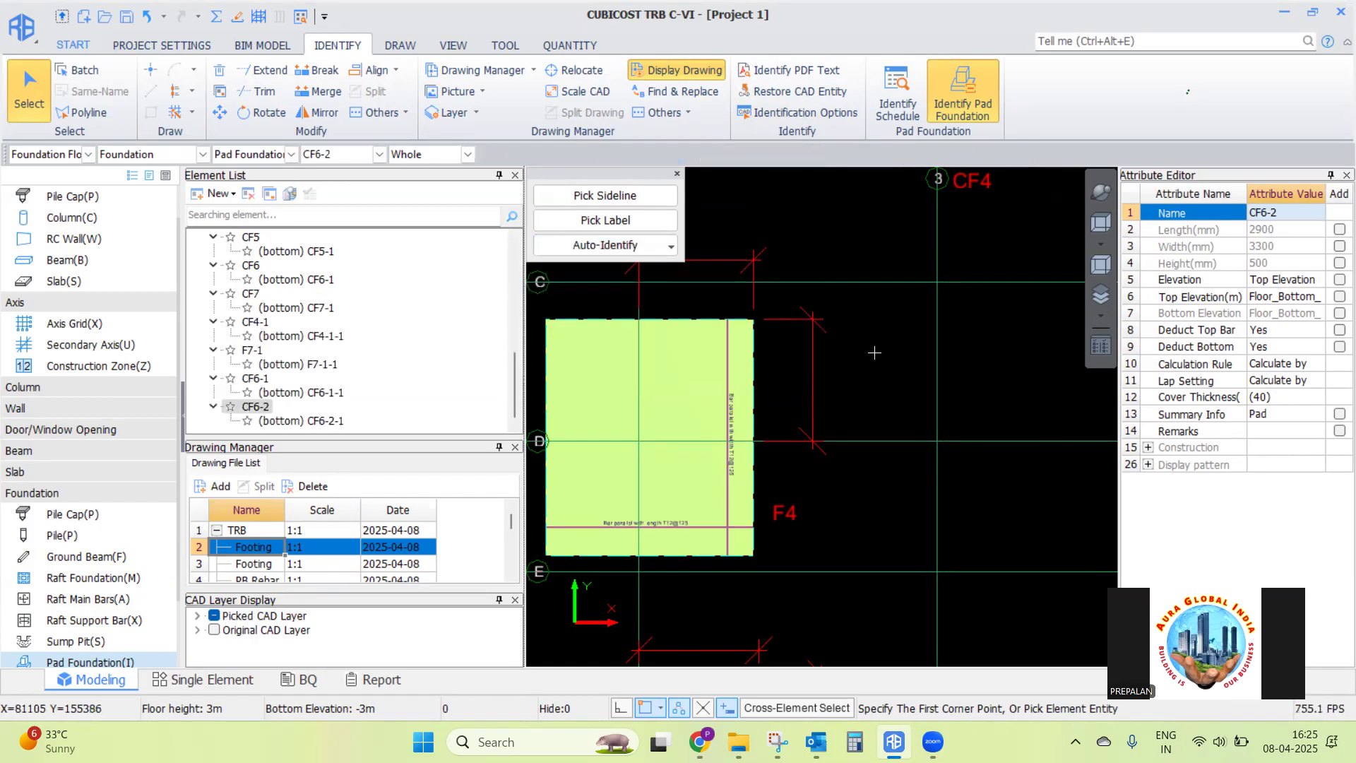
scroll(795, 378, down, 5)
scroll(795, 378, down, 2)
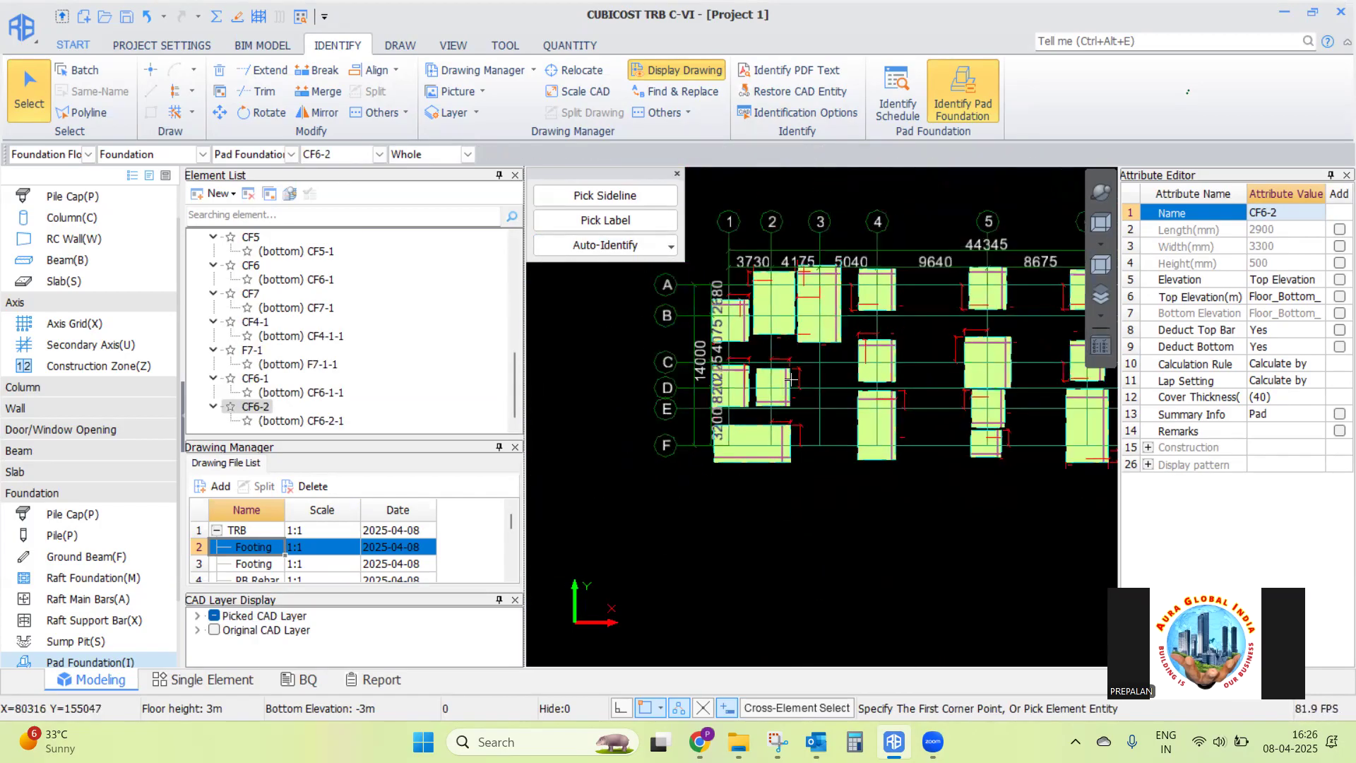
Examine the identified pad foundations across grids 1 to 9 and compare their element names with the CAD labels
scroll(785, 467, up, 3)
scroll(785, 466, down, 3)
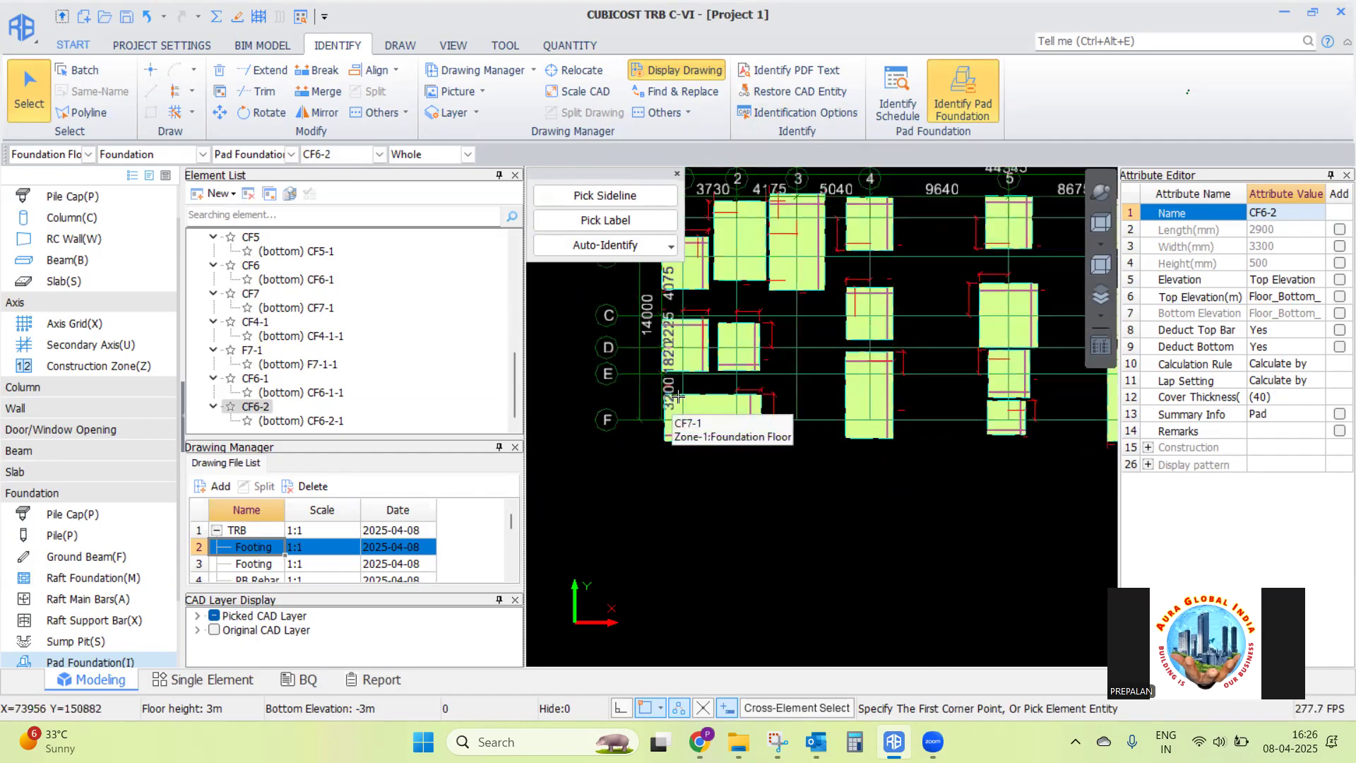
scroll(1055, 304, up, 4)
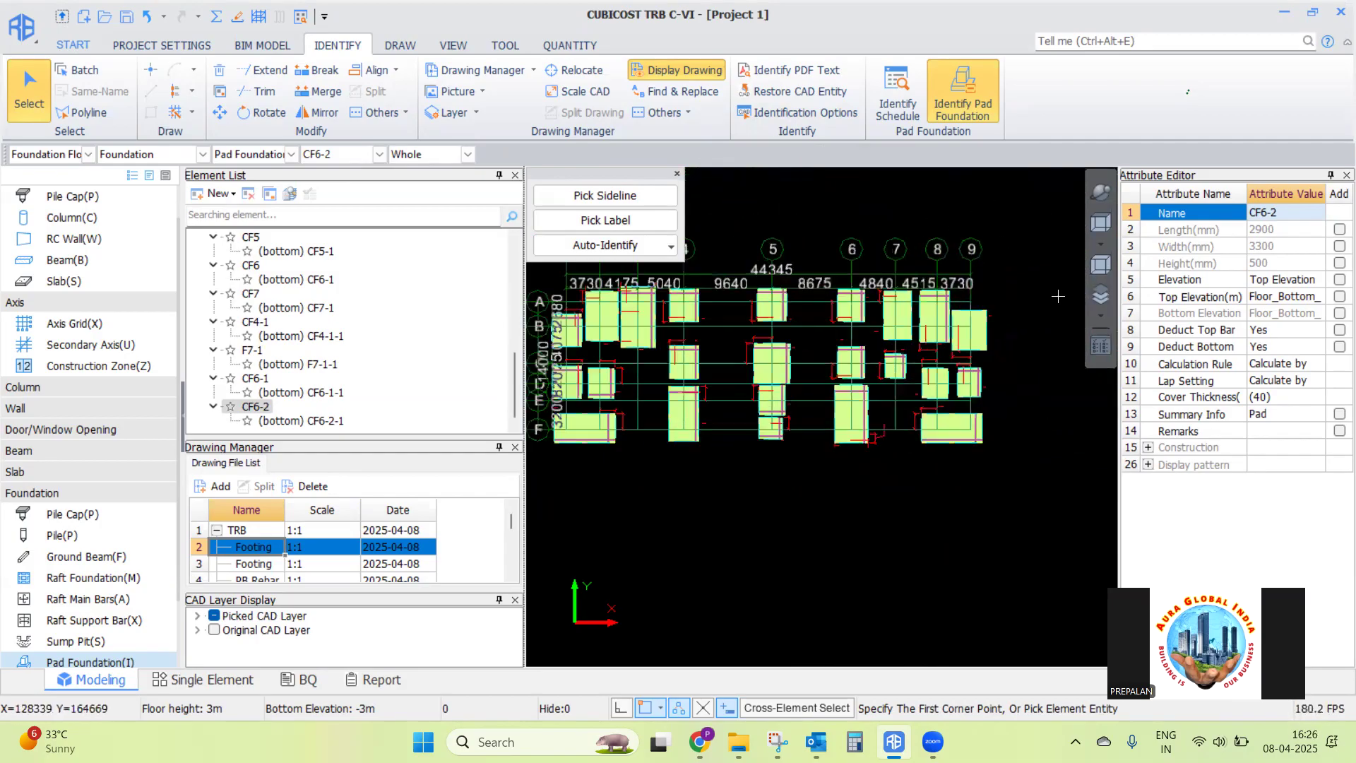
scroll(1056, 305, down, 1)
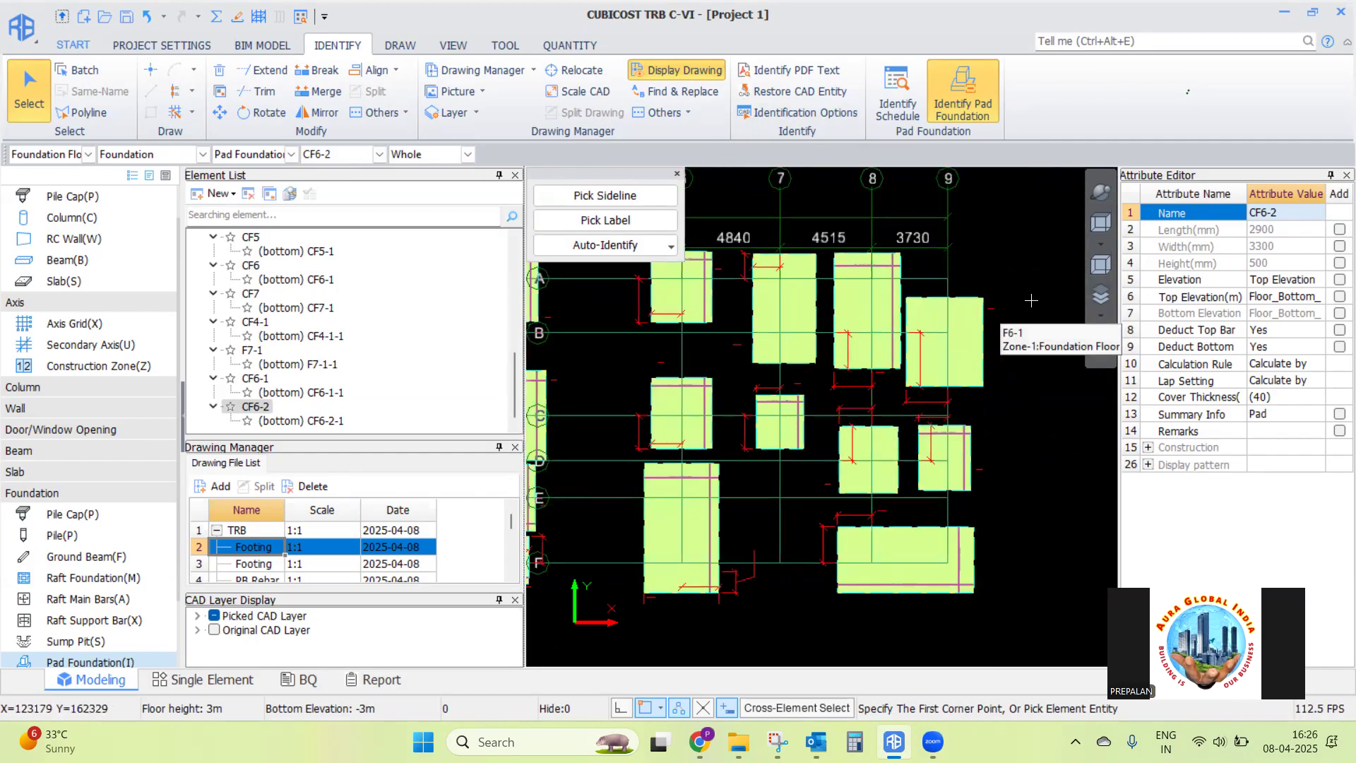
scroll(1032, 300, down, 2)
scroll(898, 488, up, 3)
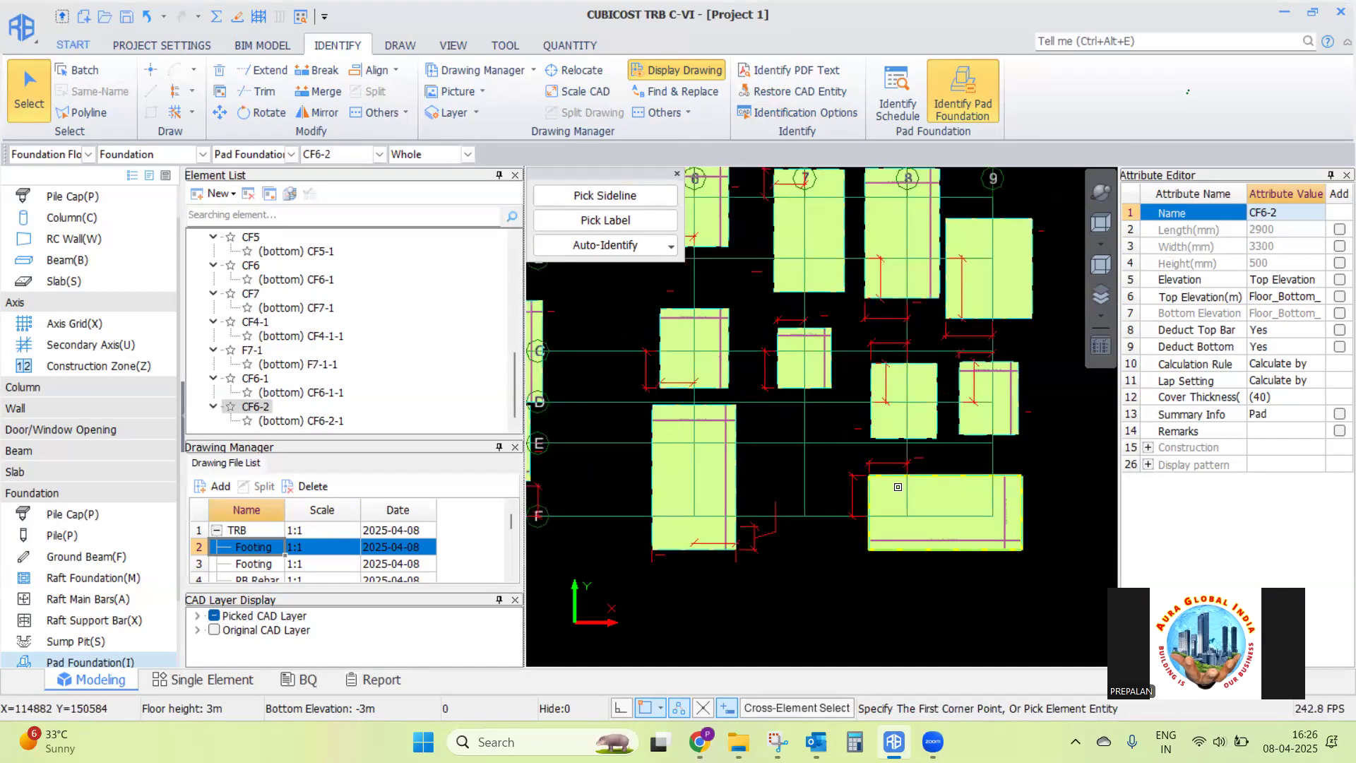
scroll(898, 491, down, 2)
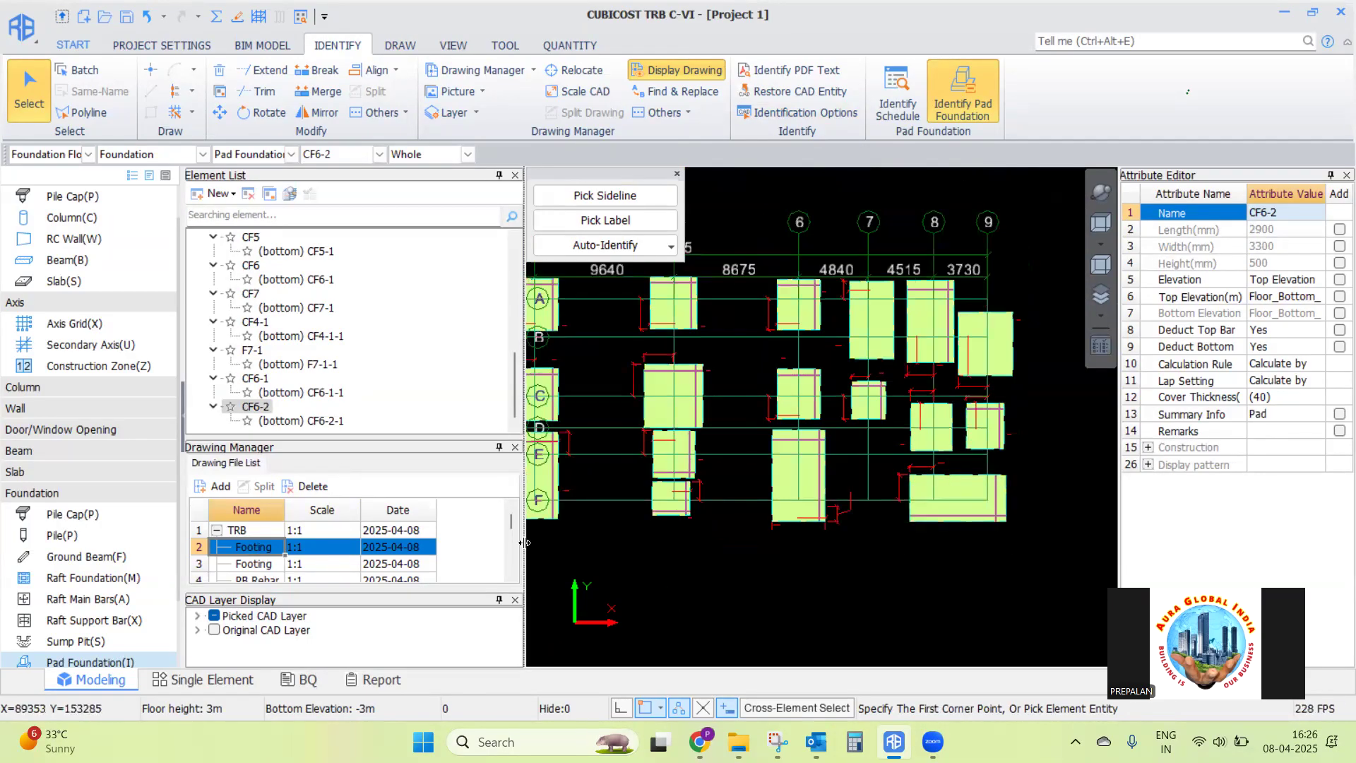
click(723, 427)
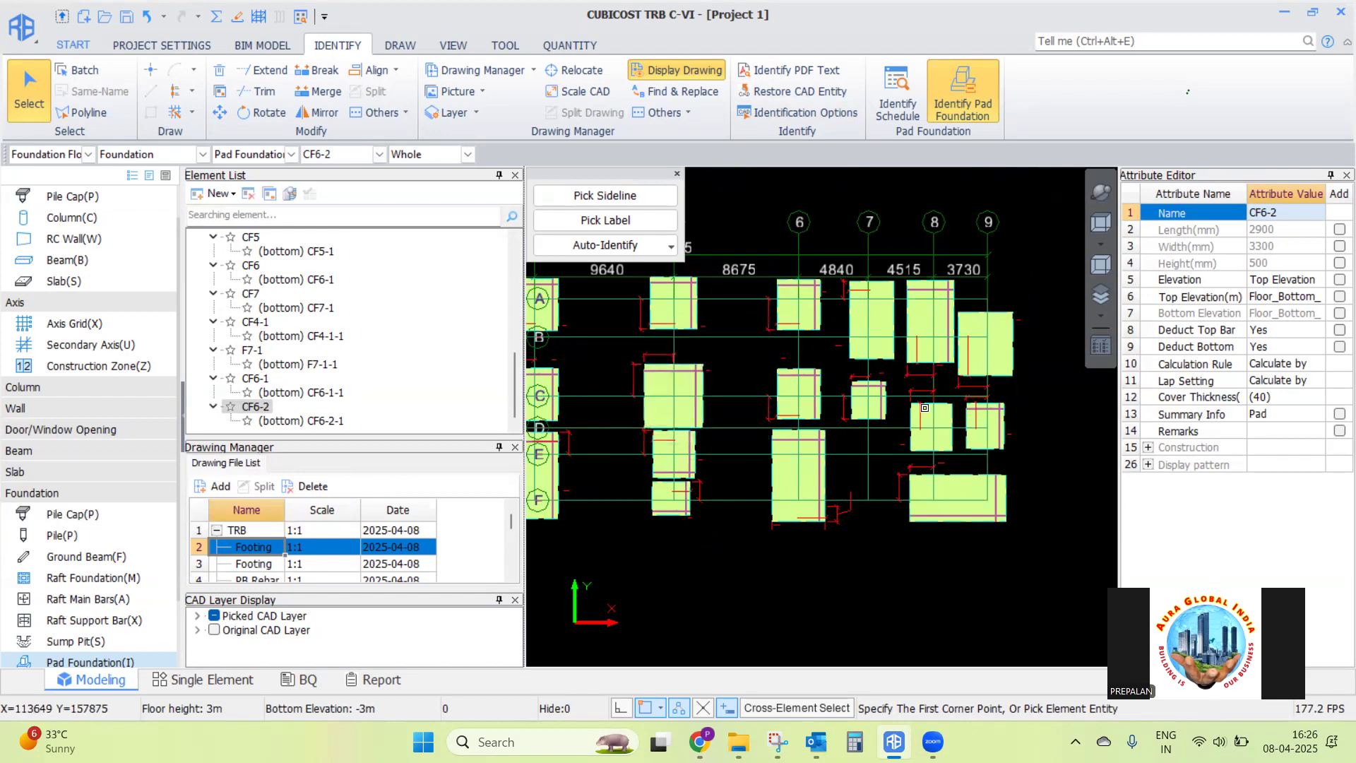
scroll(925, 408, down, 3)
scroll(675, 360, up, 7)
scroll(741, 343, down, 3)
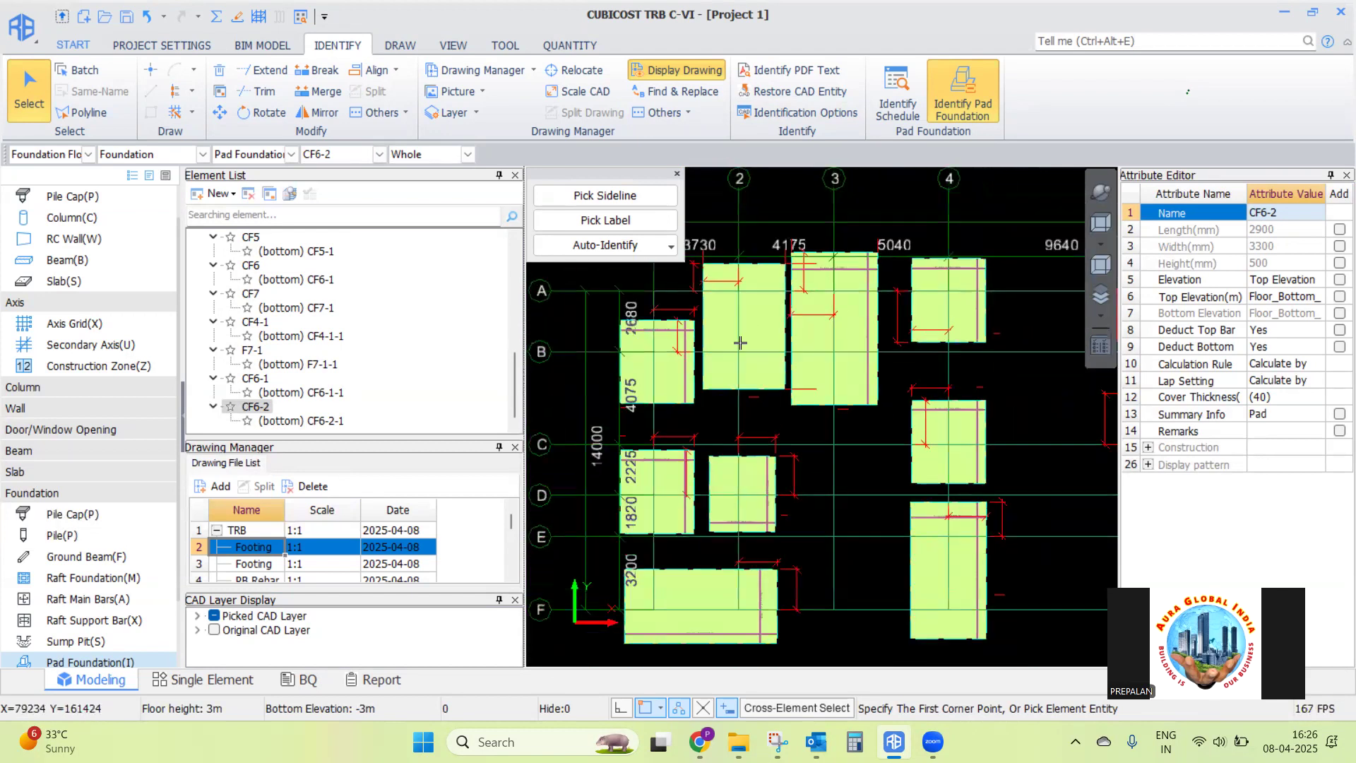
scroll(740, 342, up, 2)
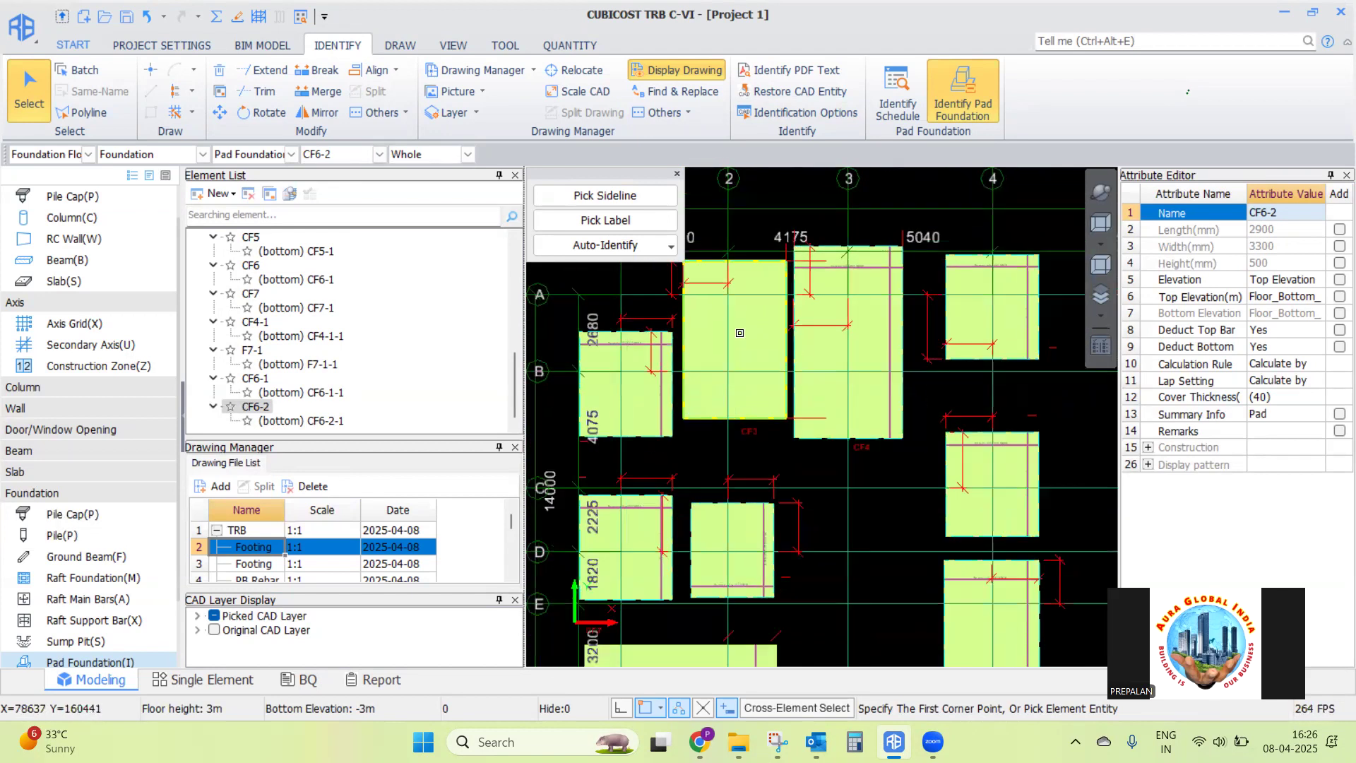
scroll(740, 333, down, 2)
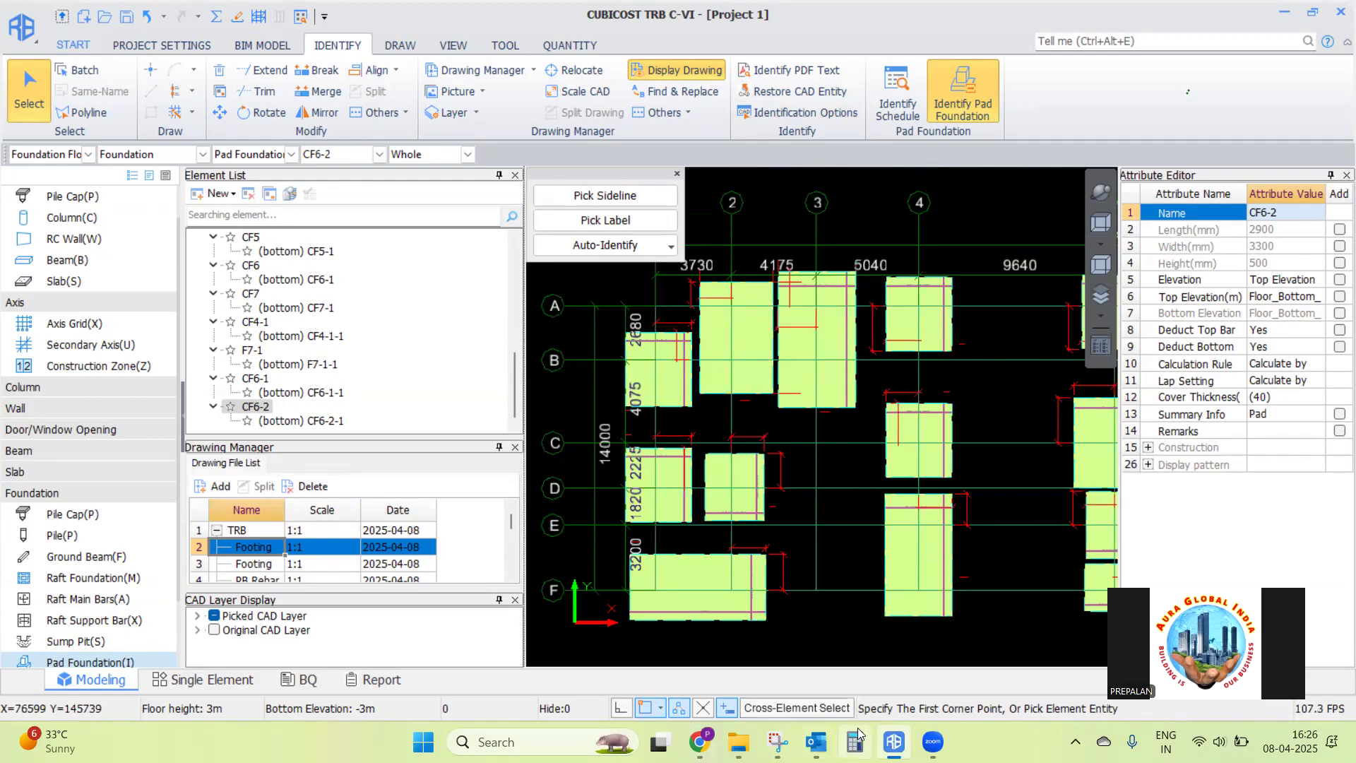
Show the original CAD layer together with the picked CAD layer around the CF3 footing on axis 2
click(213, 629)
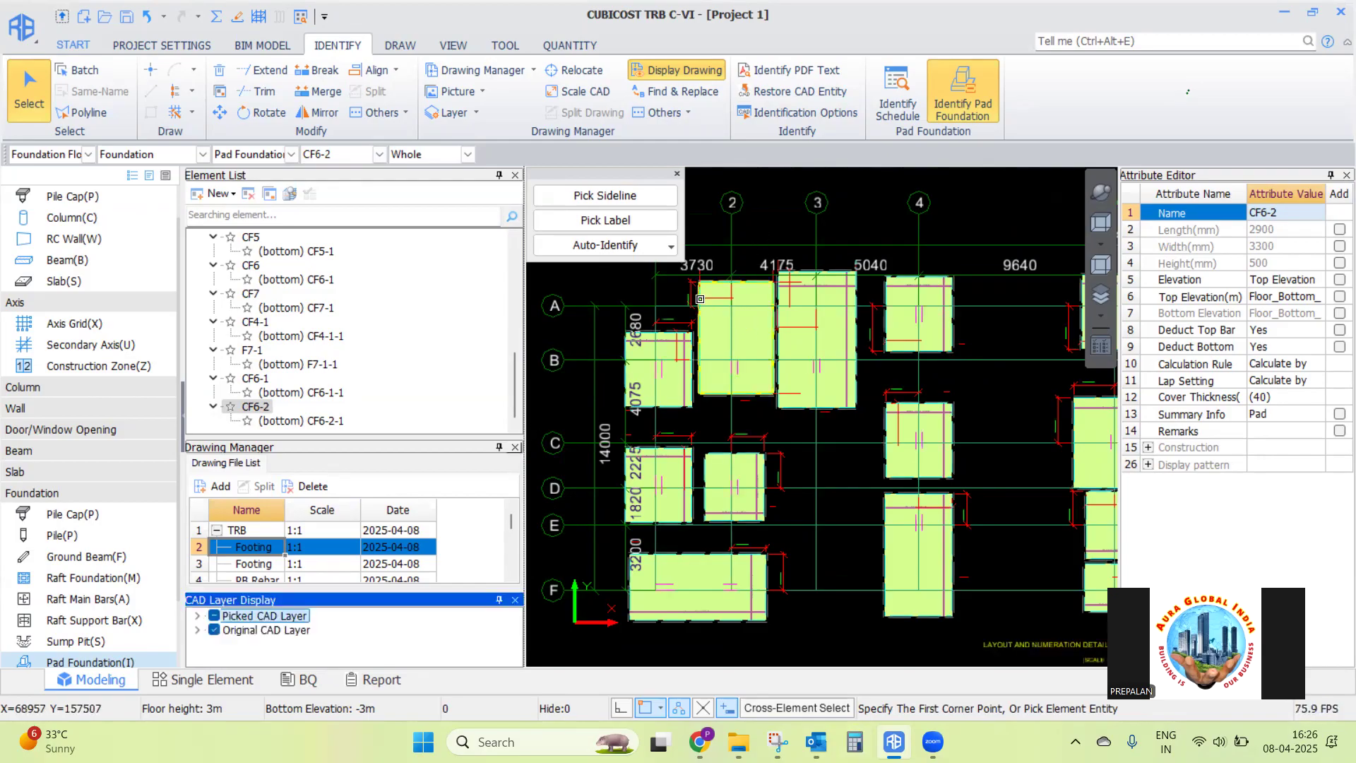
scroll(632, 287, up, 2)
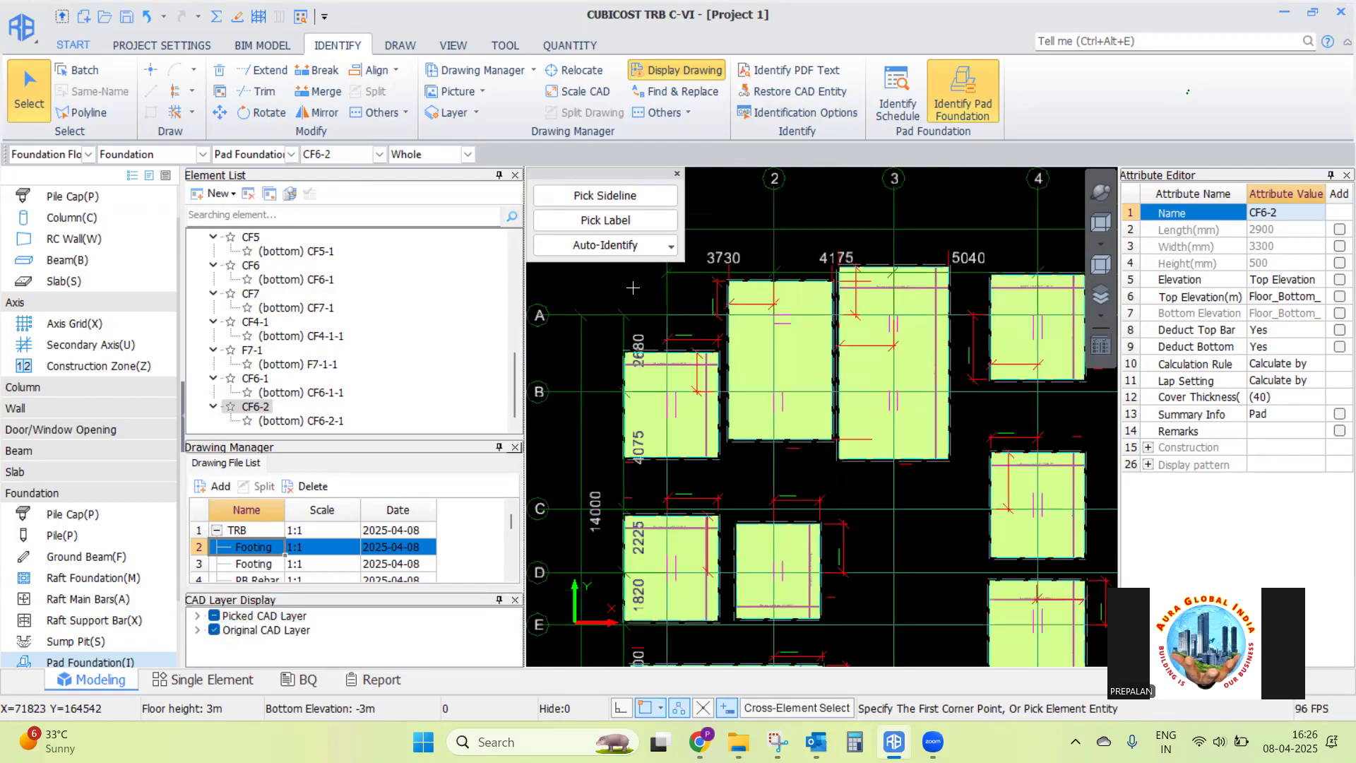
scroll(696, 319, up, 3)
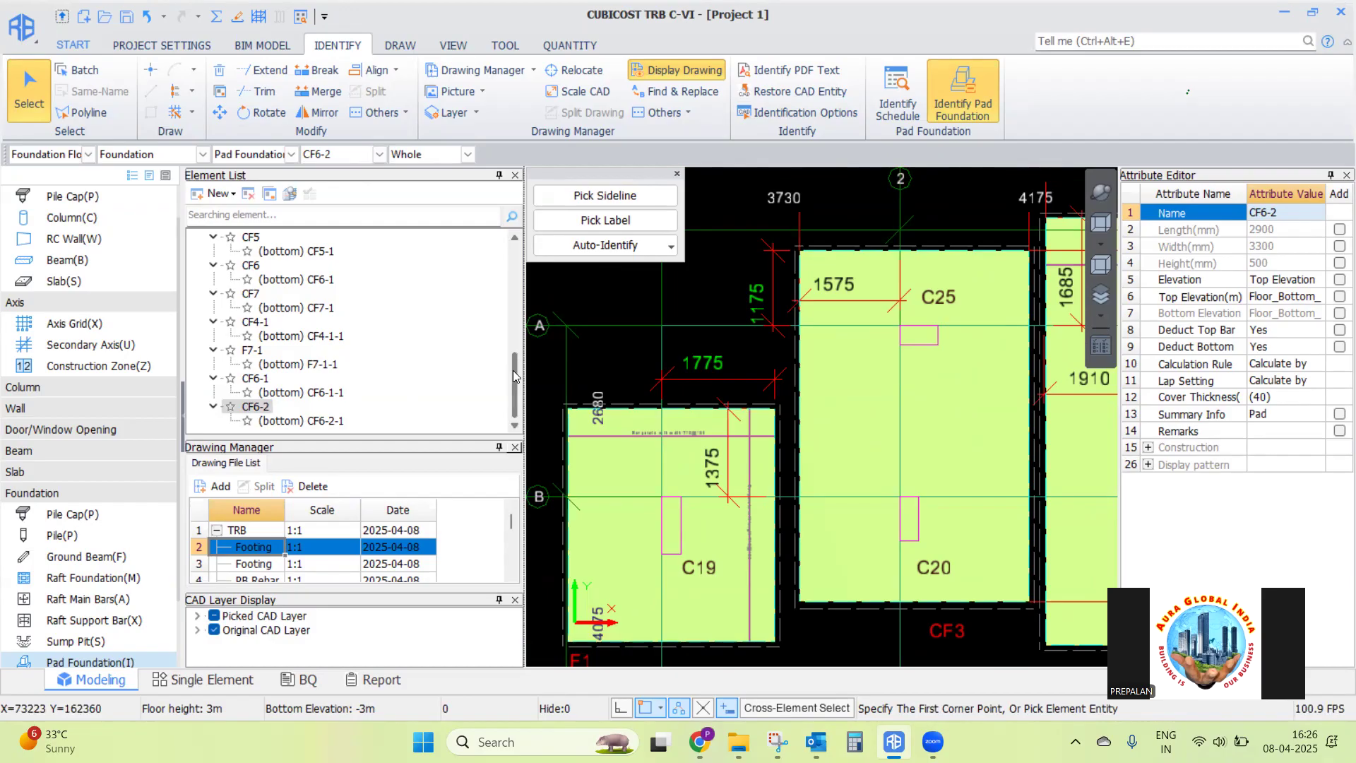
Select the bottom unit CF3-1 in the element list and check its section size and rebar attributes
drag(515, 399, 517, 343)
click(274, 349)
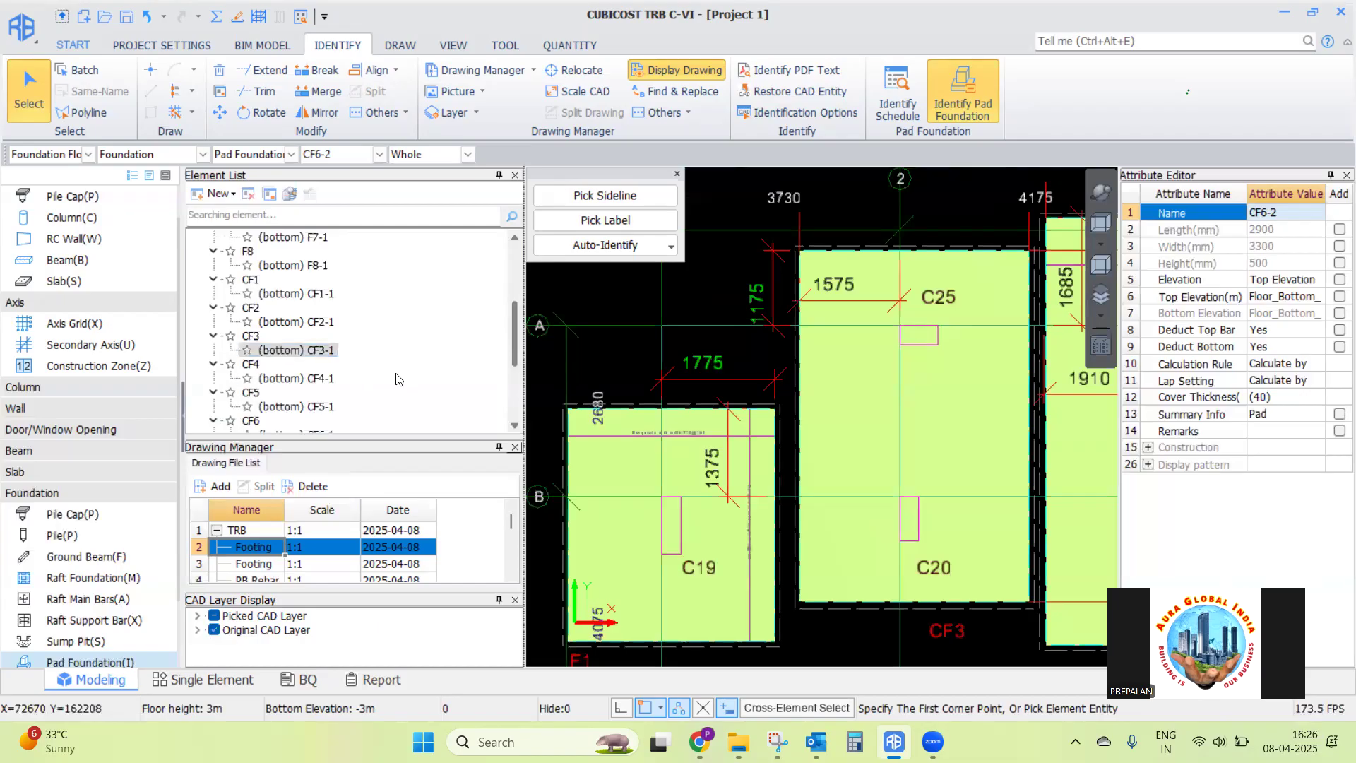
drag(1249, 408, 1254, 476)
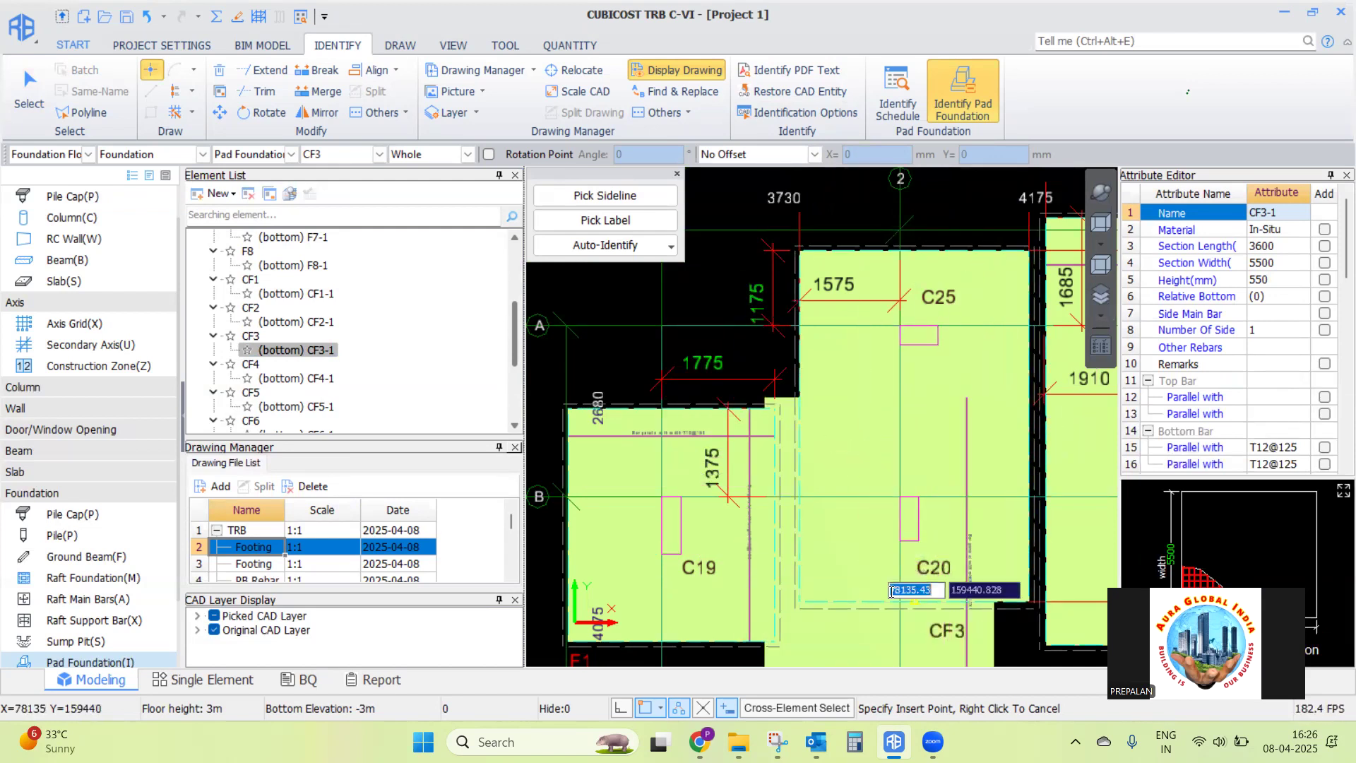
scroll(892, 592, down, 5)
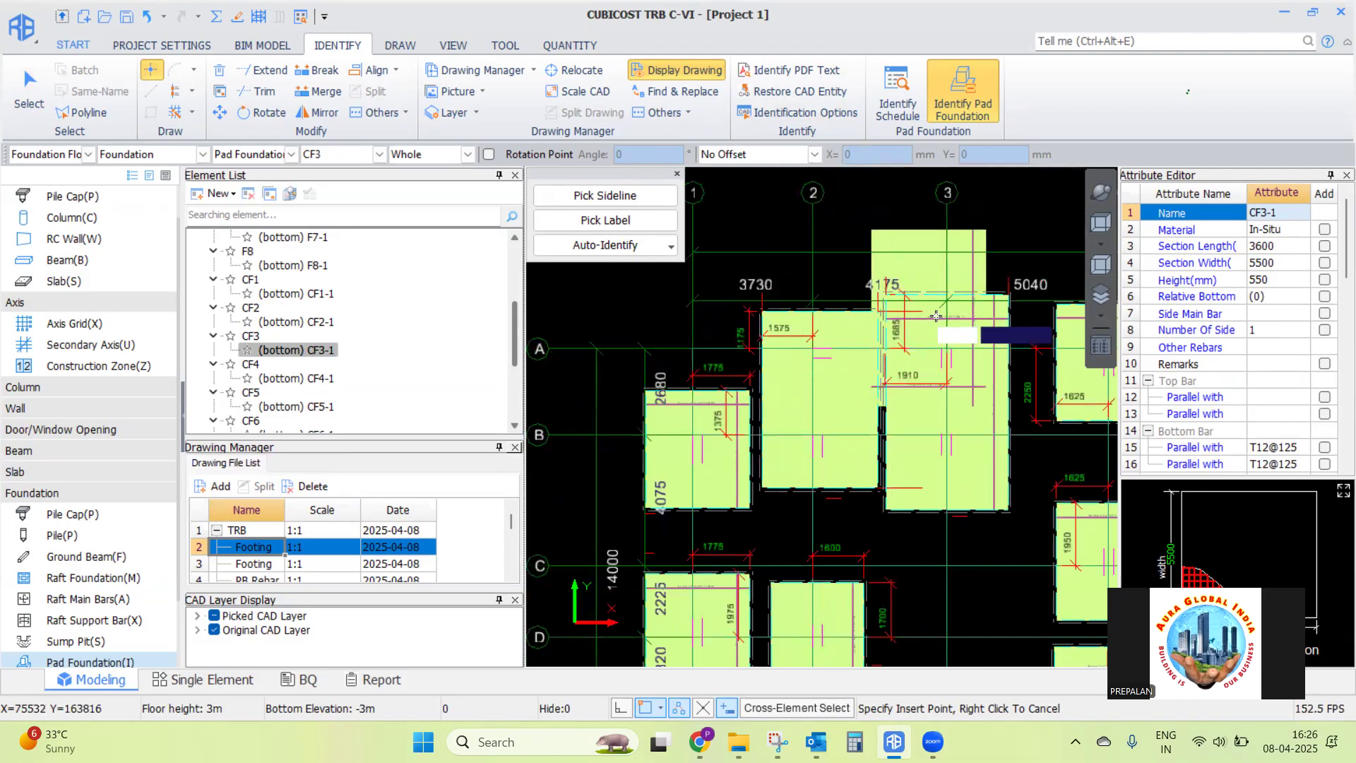
scroll(848, 318, down, 2)
right_click(604, 385)
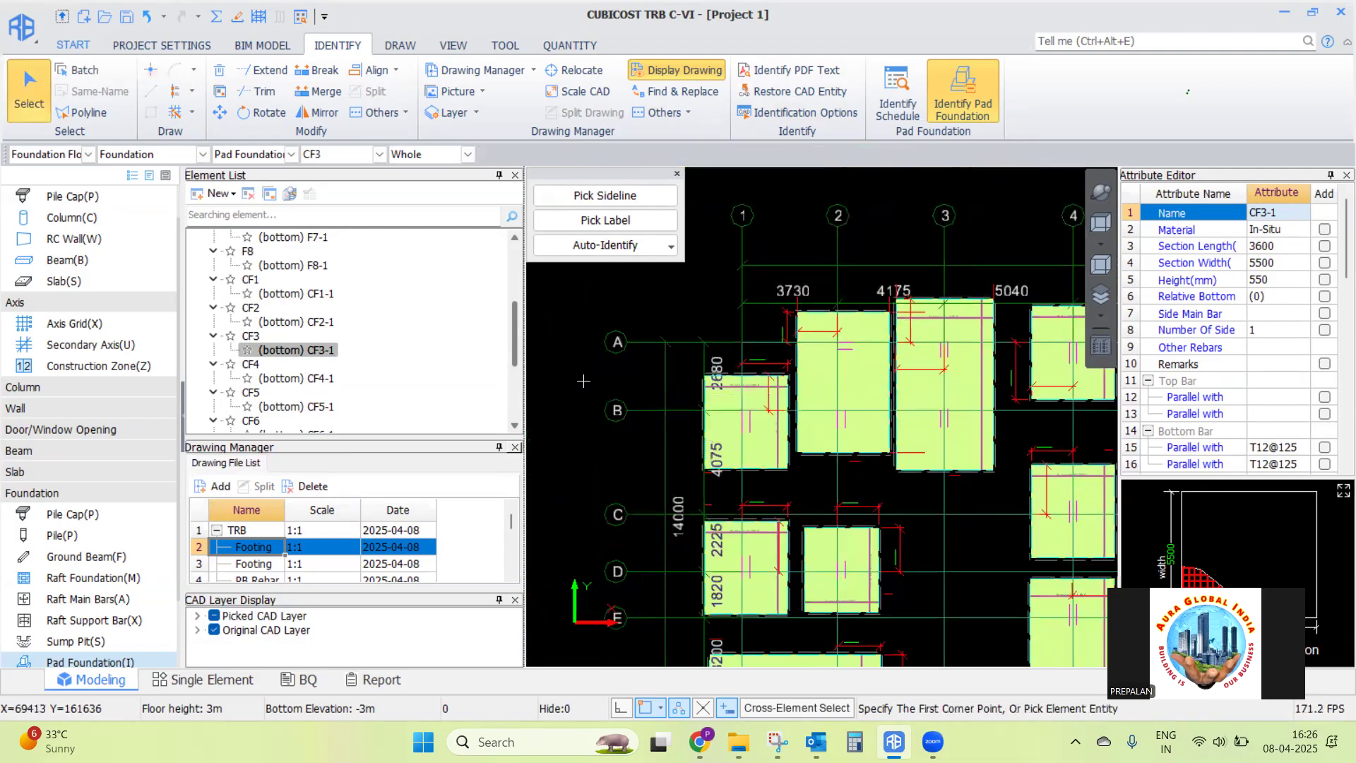
Delete the pad foundation wrongly identified as CF4-1 from the CF3 outline on axis 2
click(850, 396)
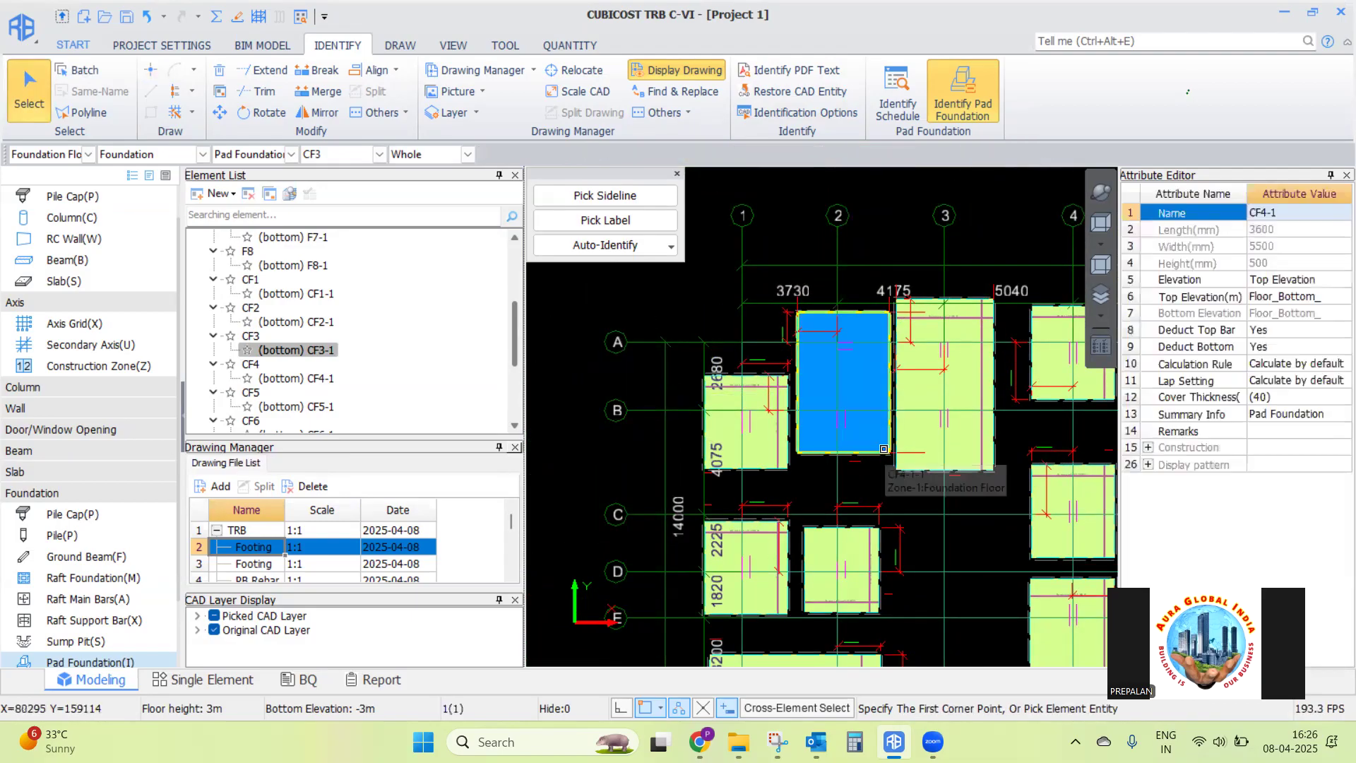
scroll(840, 371, up, 3)
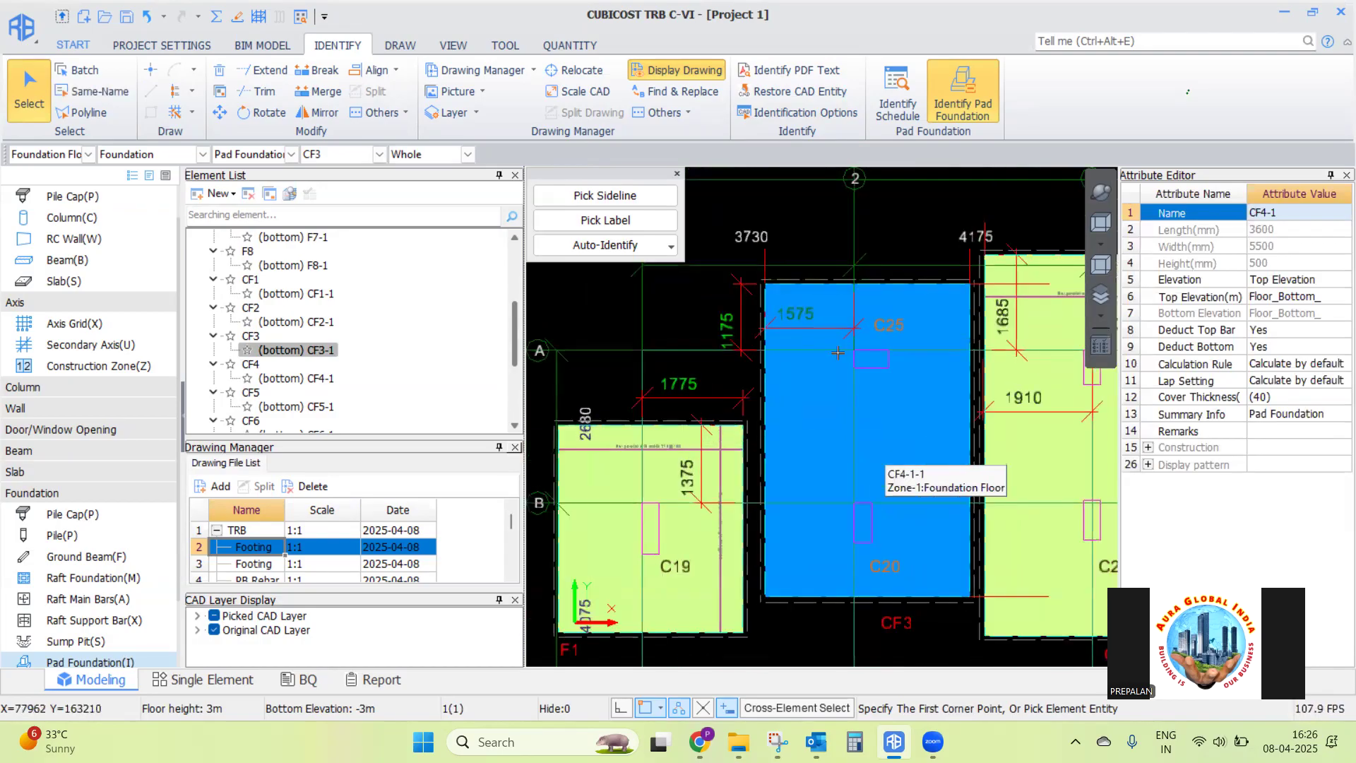
key(Escape)
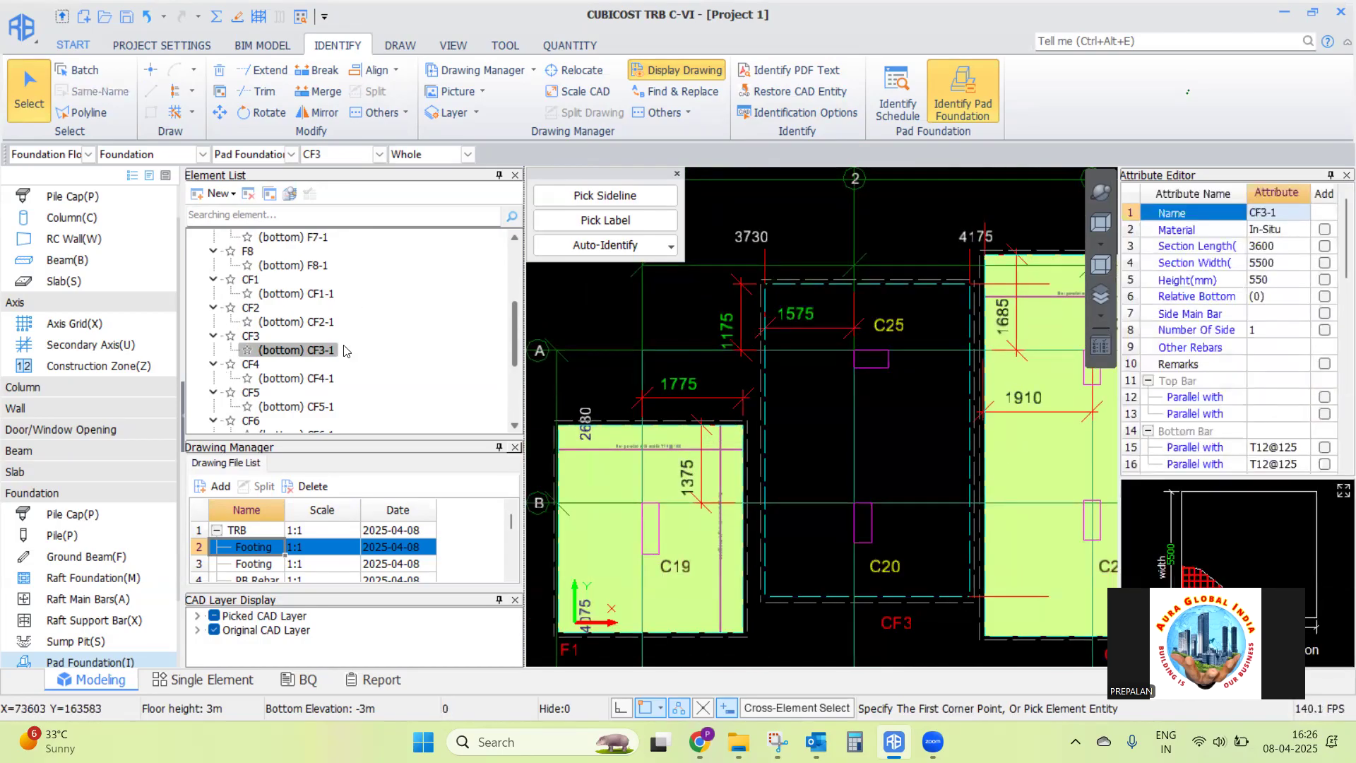
Place a CF3 pad foundation by point in the CF3 outline on axis 2, switching the insertion point to align its upper-left corner
click(153, 73)
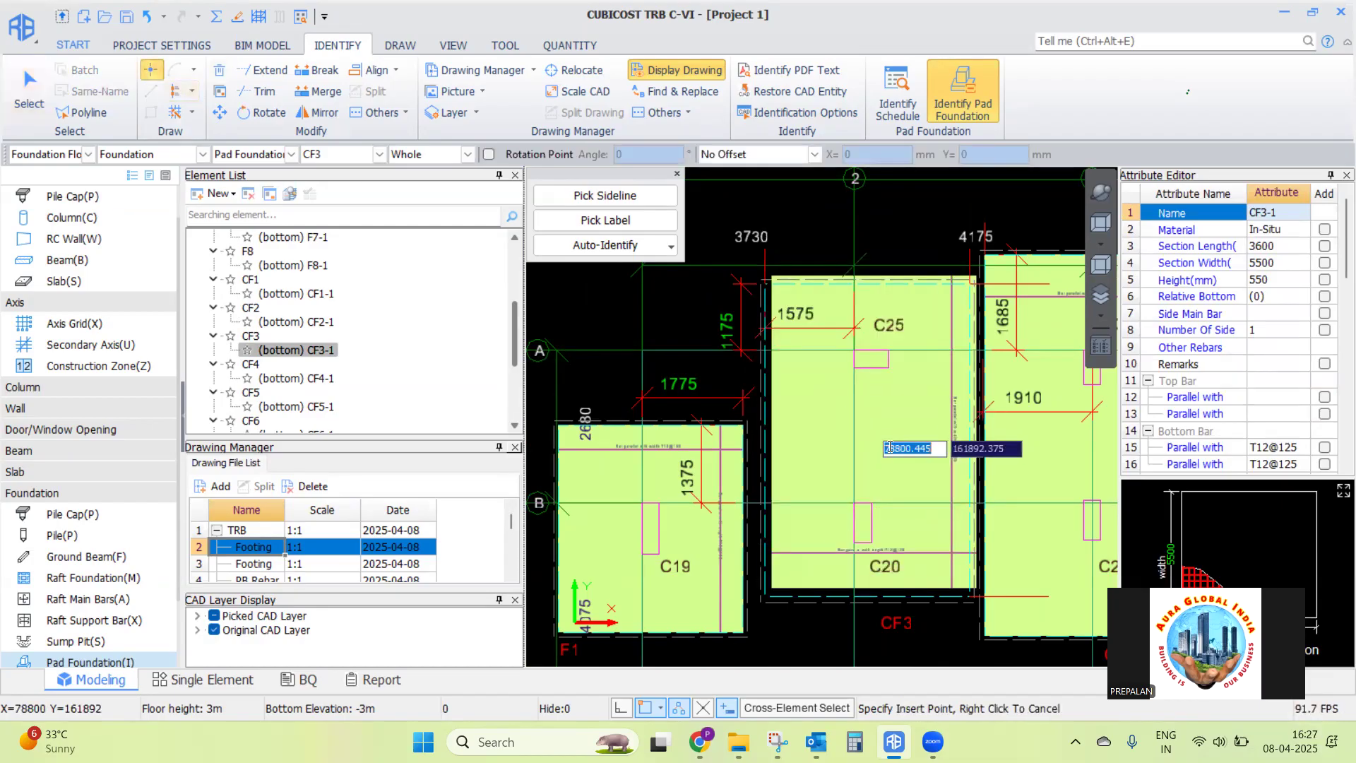
key(F4)
key(F4)
key(F4)
key(F4)
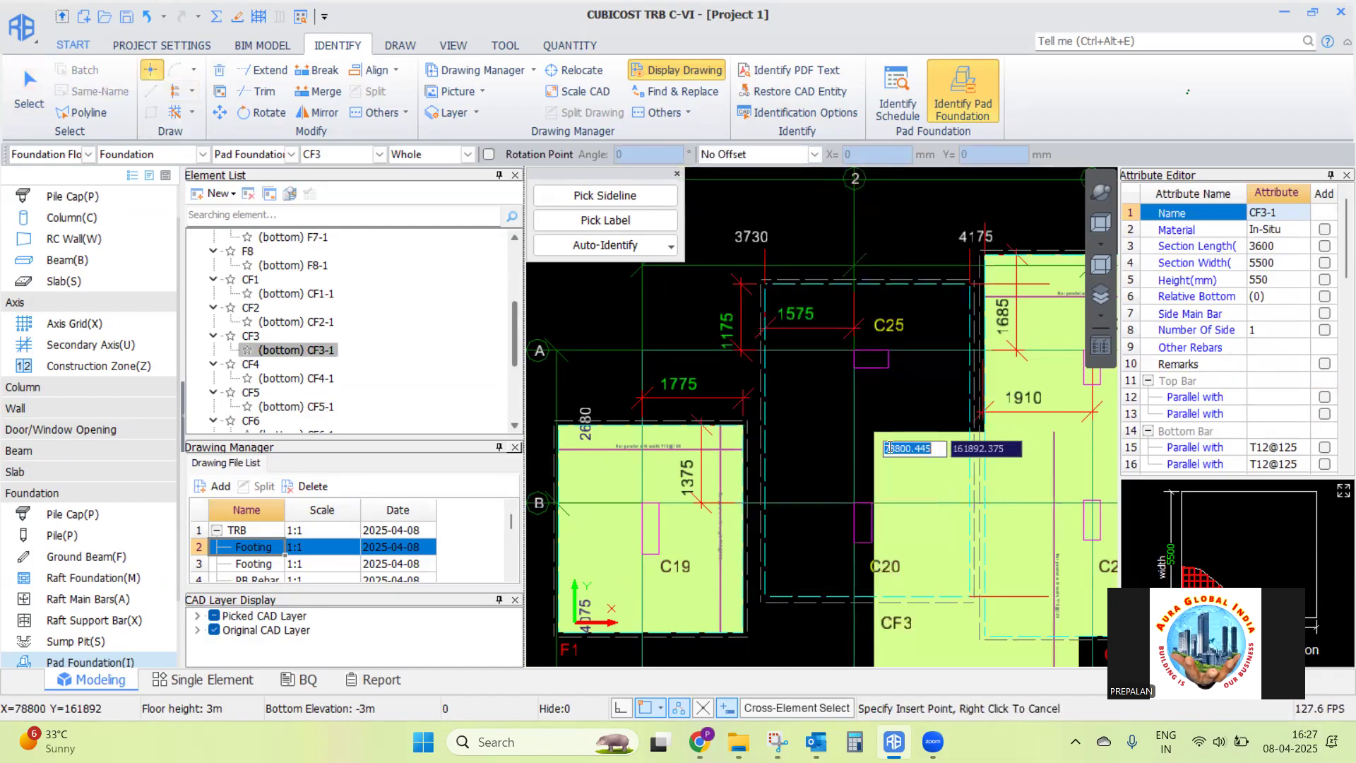
key(F4)
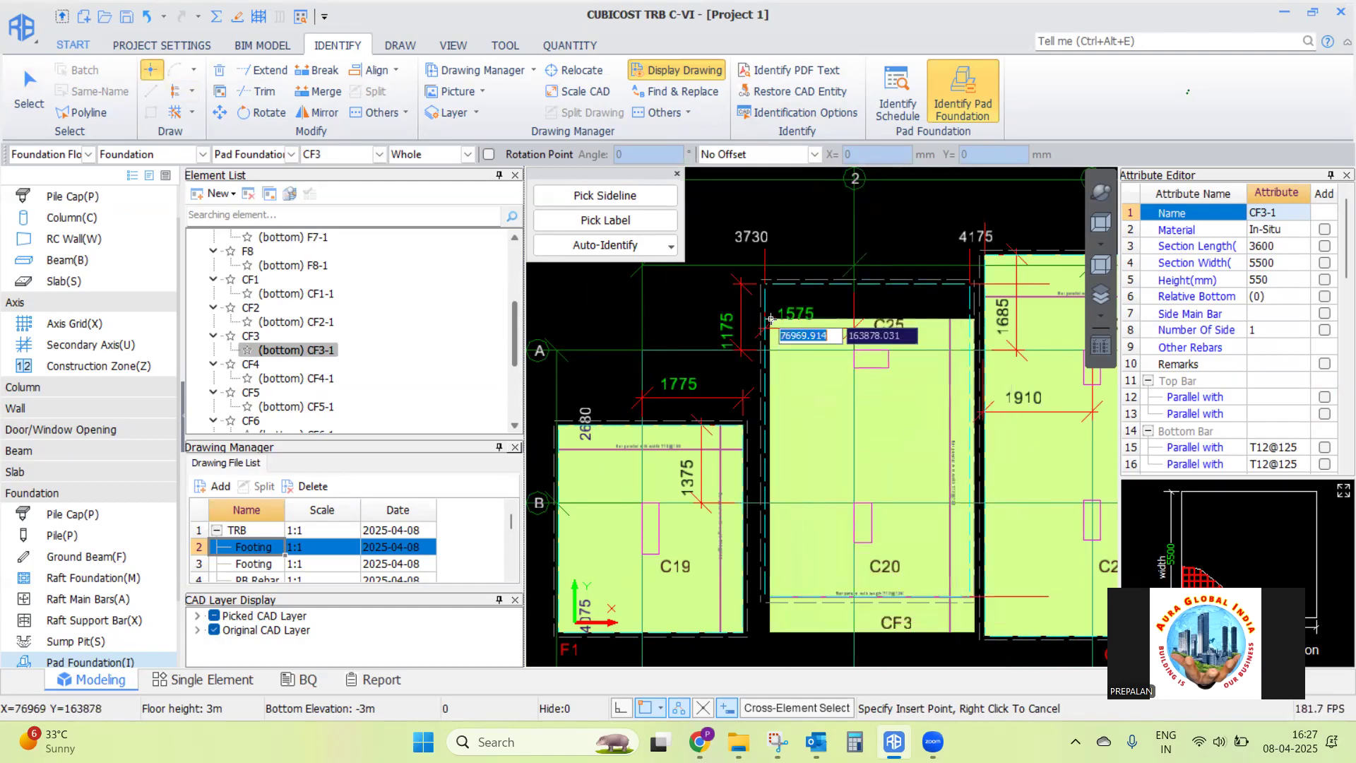
scroll(770, 318, up, 3)
scroll(768, 290, up, 2)
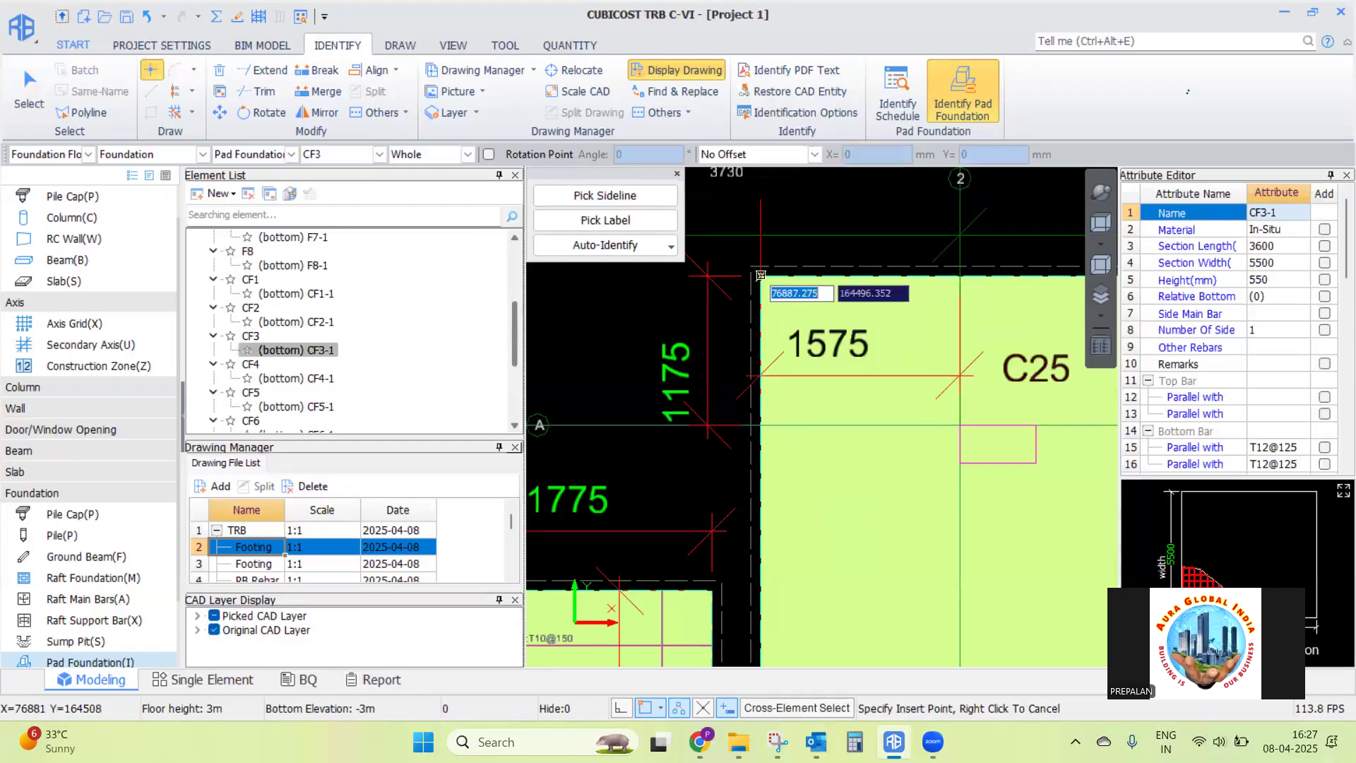
right_click(657, 322)
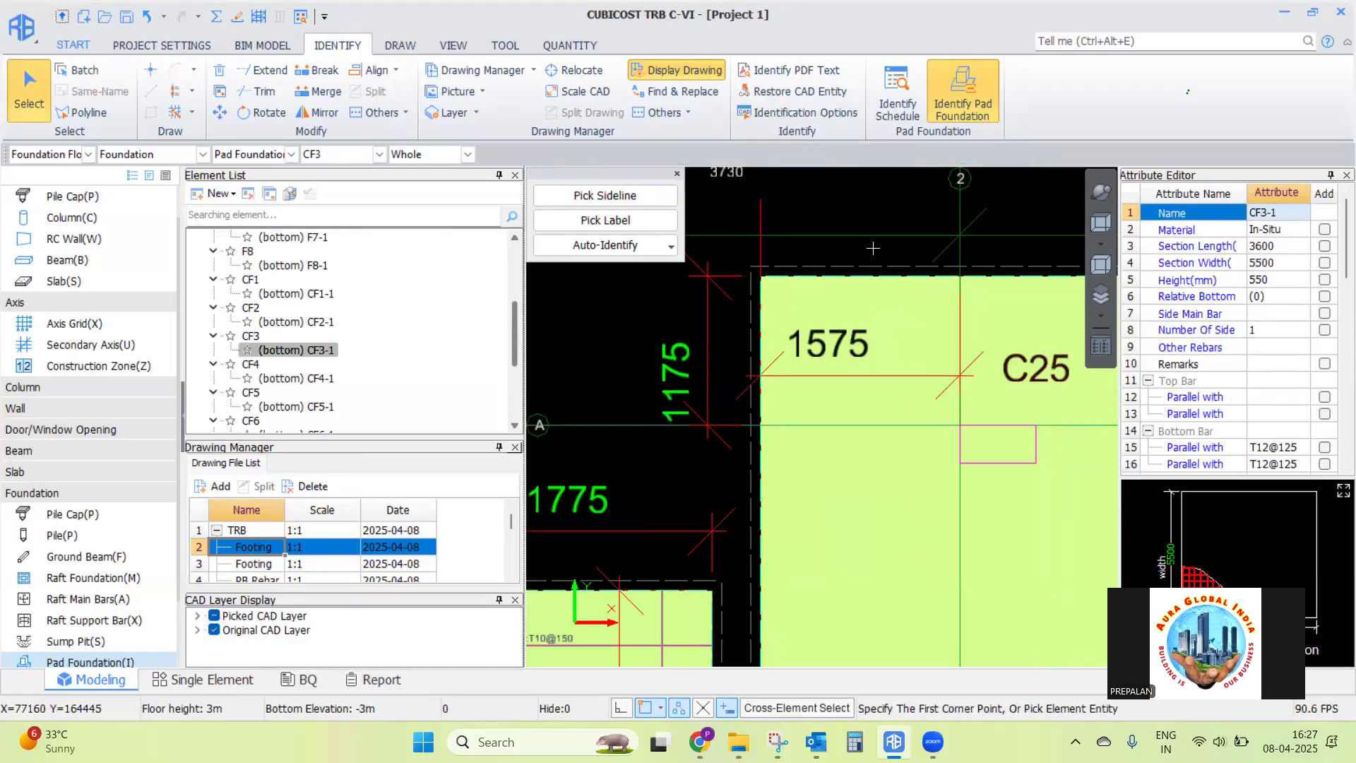
Select the bottom unit CF5-1 and delete the pad foundation wrongly identified as F7-1 from the CF5 outline on axis 7
scroll(727, 245, down, 1)
scroll(699, 318, down, 5)
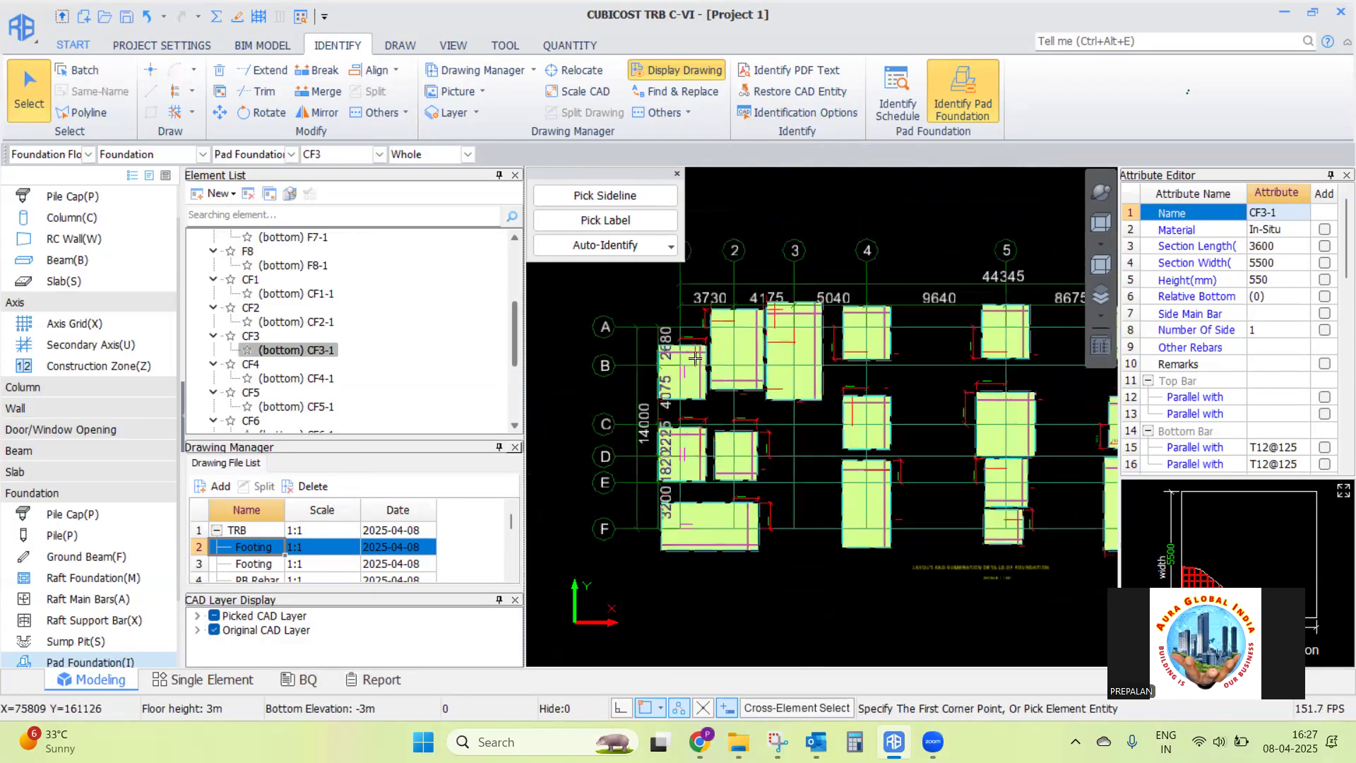
scroll(1000, 344, up, 5)
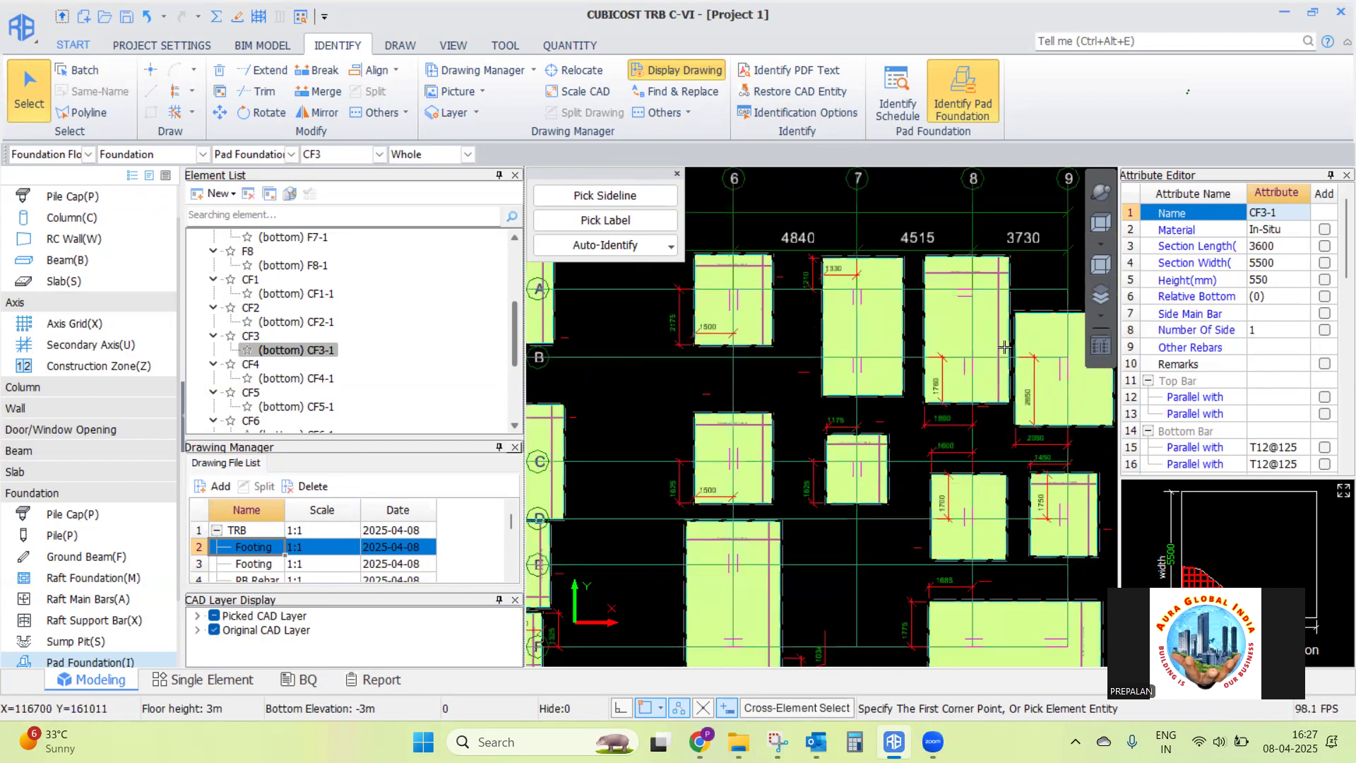
scroll(864, 331, up, 2)
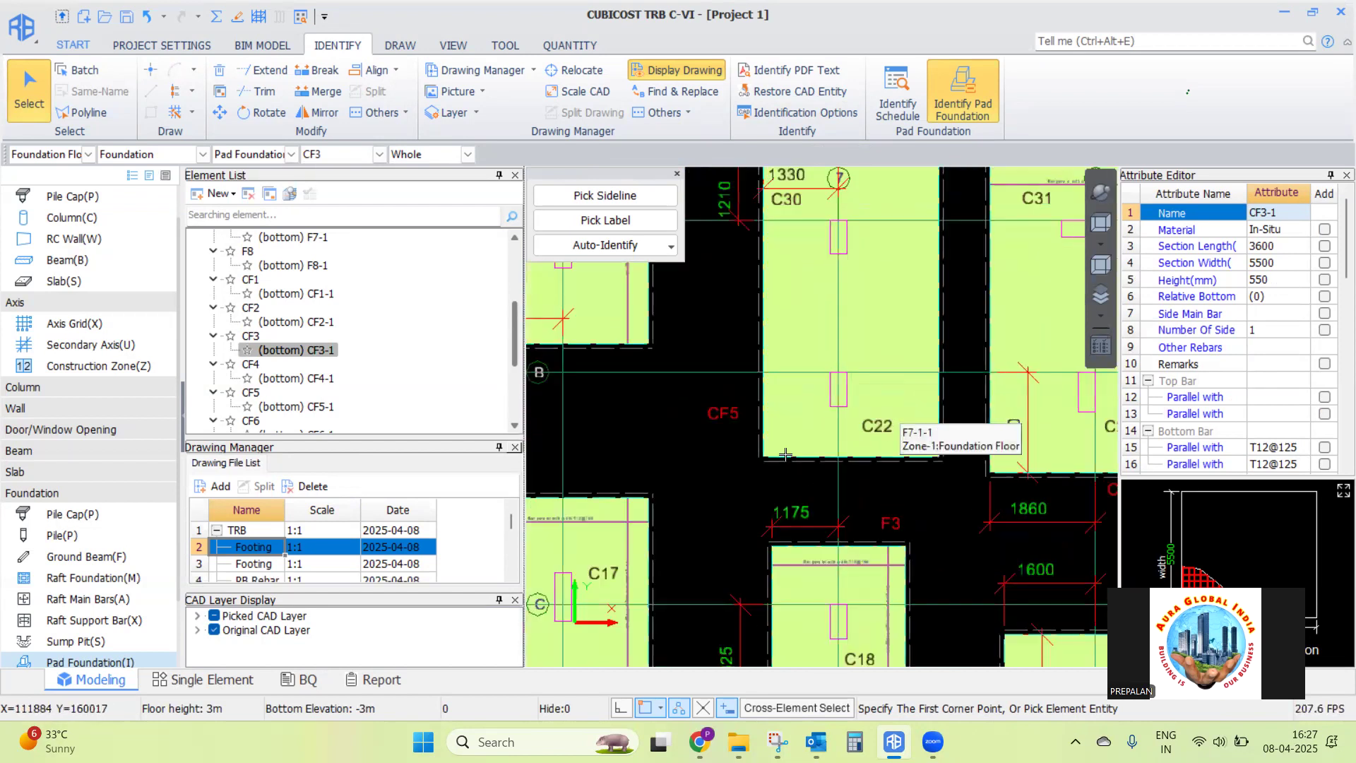
scroll(710, 423, up, 1)
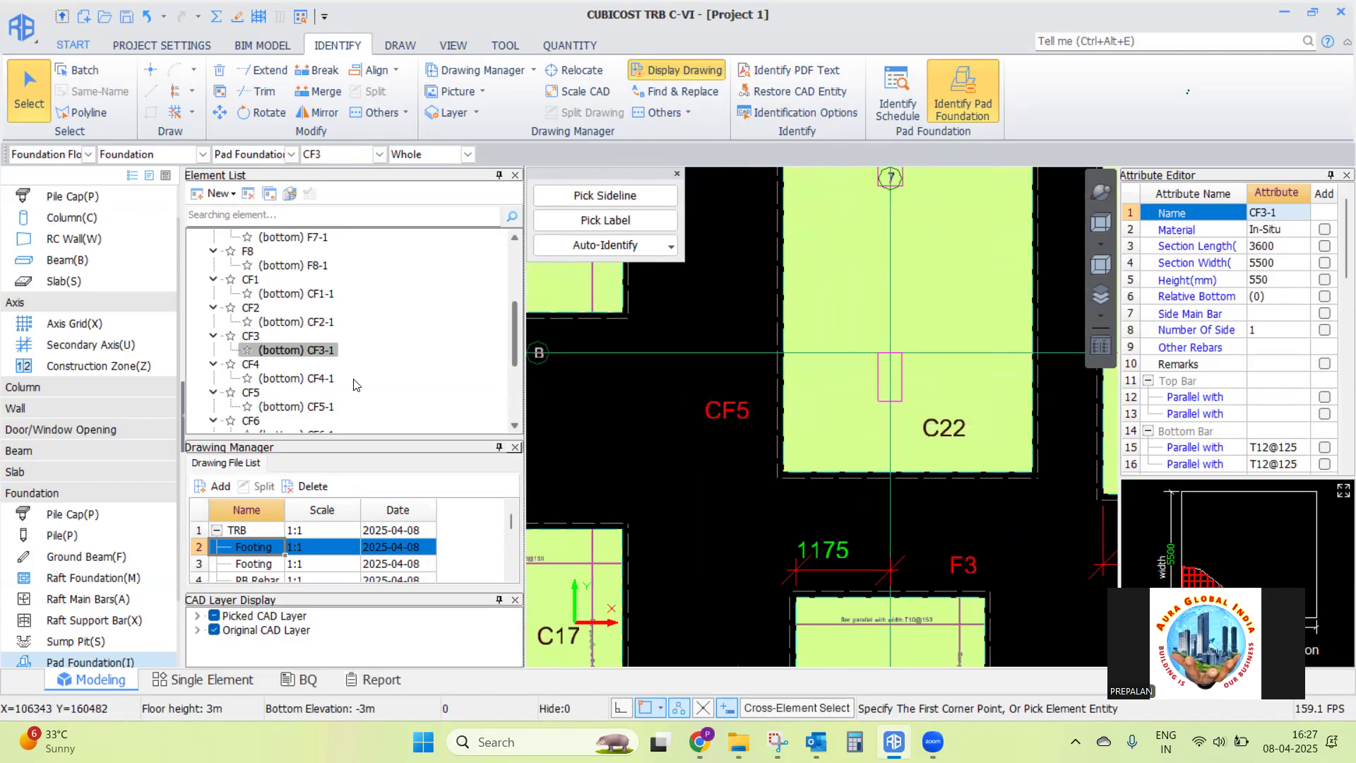
click(278, 408)
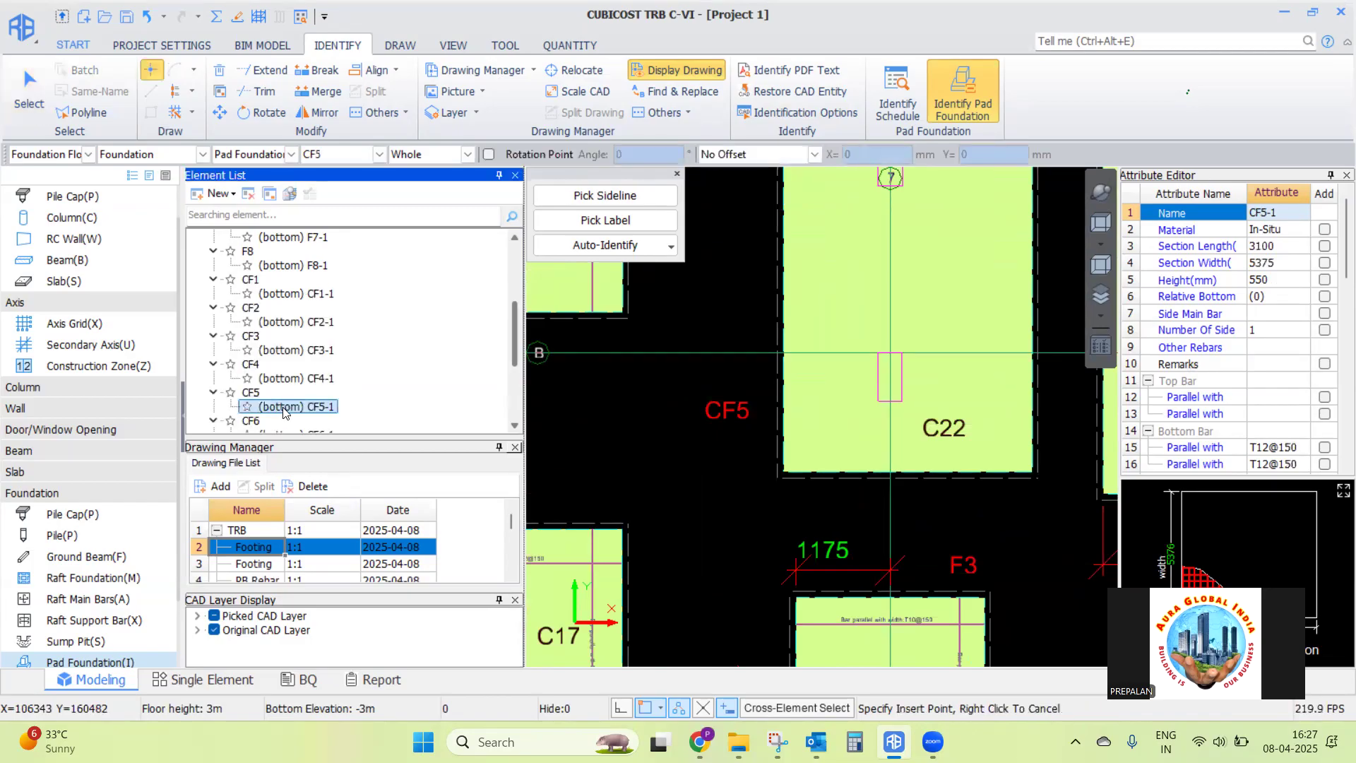
scroll(764, 333, down, 4)
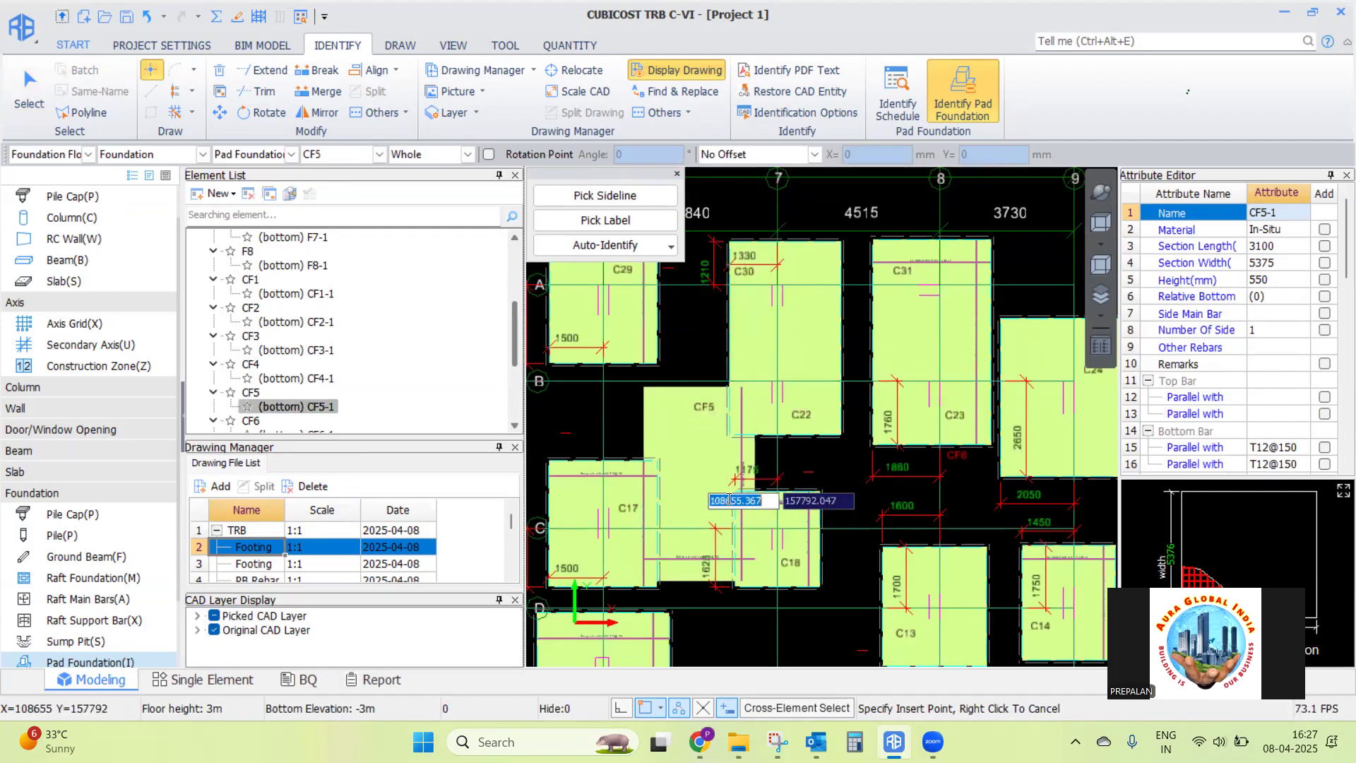
right_click(706, 480)
click(801, 340)
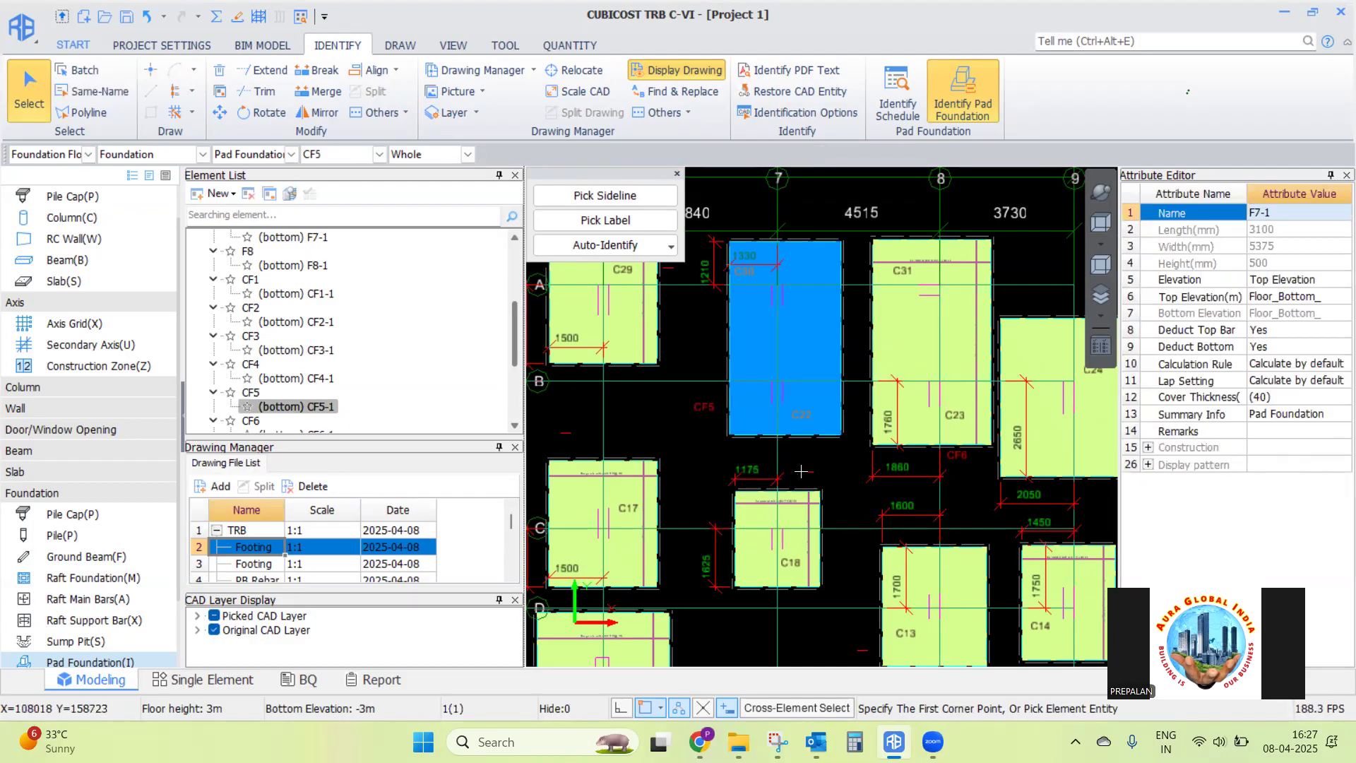
key(Escape)
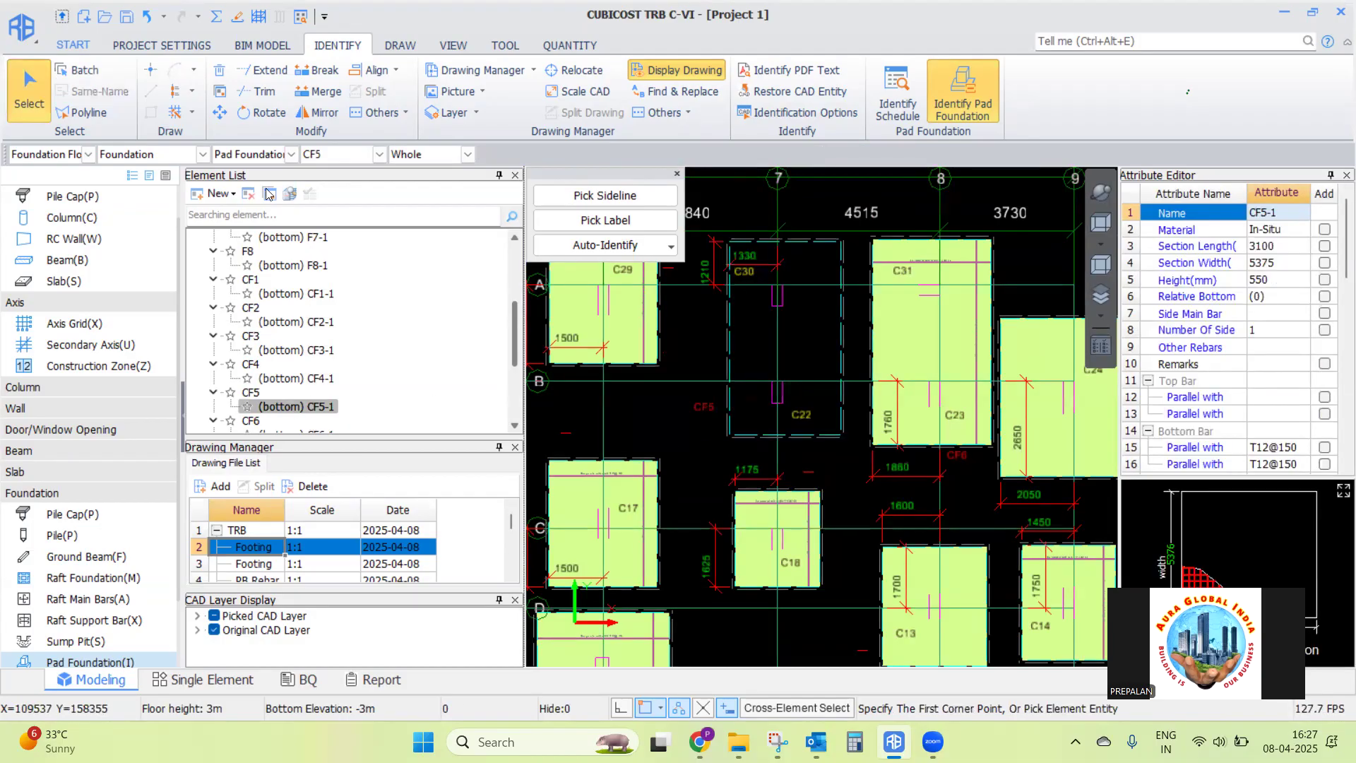
Place a CF5 pad foundation by point in the CF5 outline on axis 7, aligned to the outline's lower-left corner
click(153, 72)
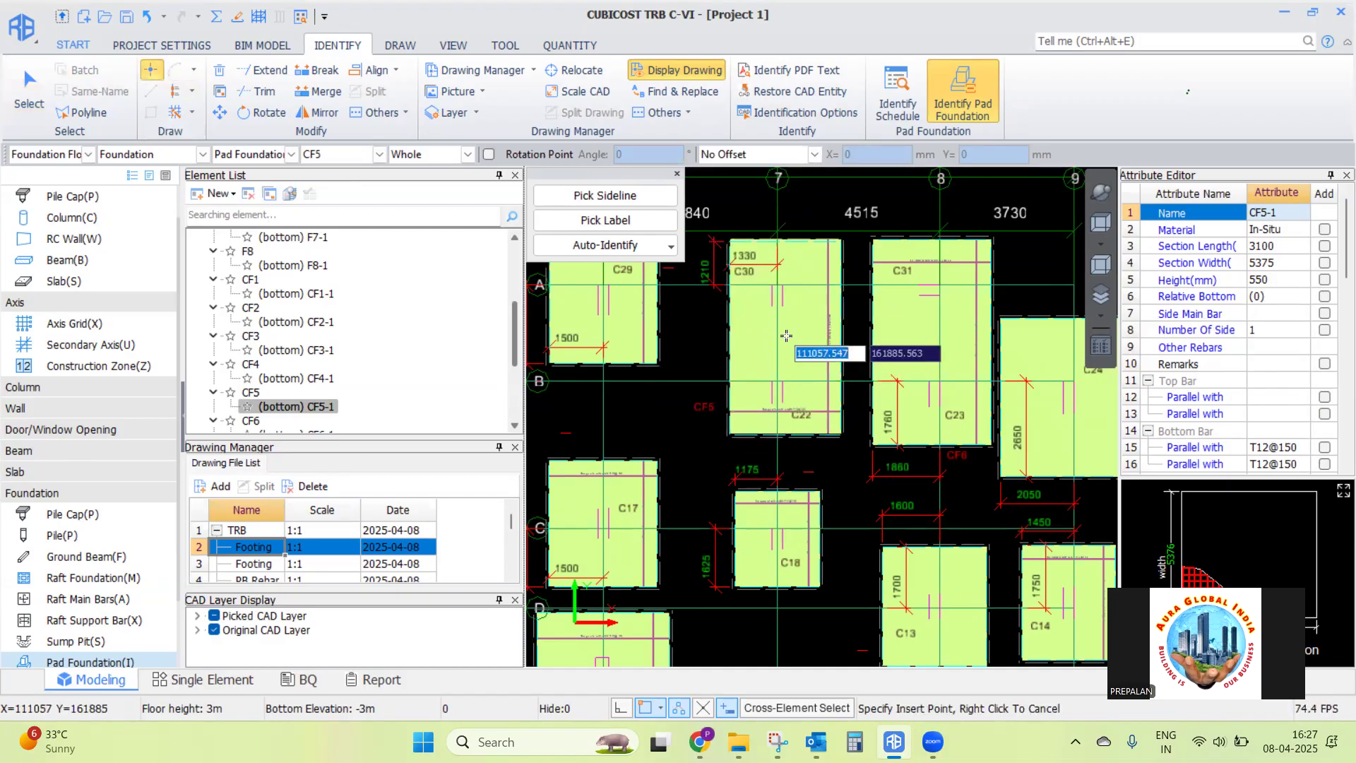
scroll(734, 427, up, 5)
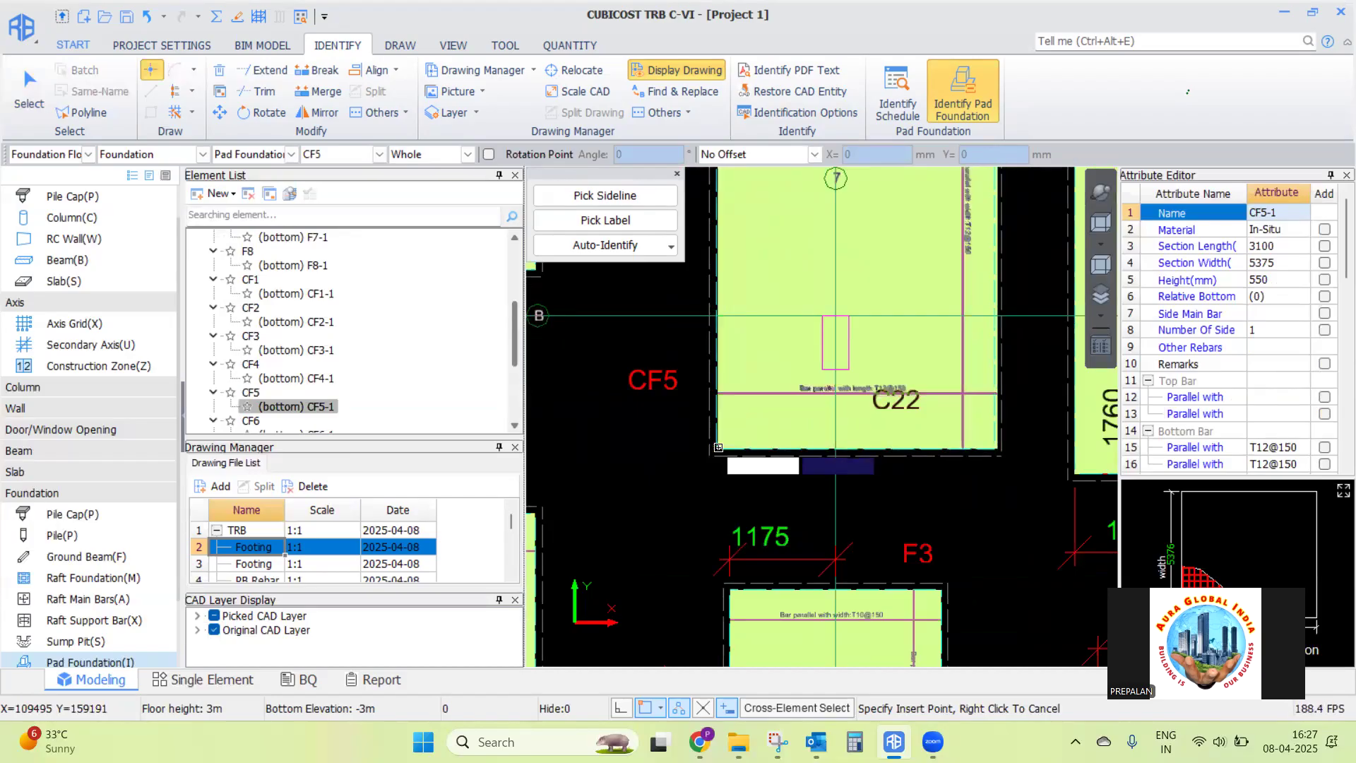
right_click(672, 430)
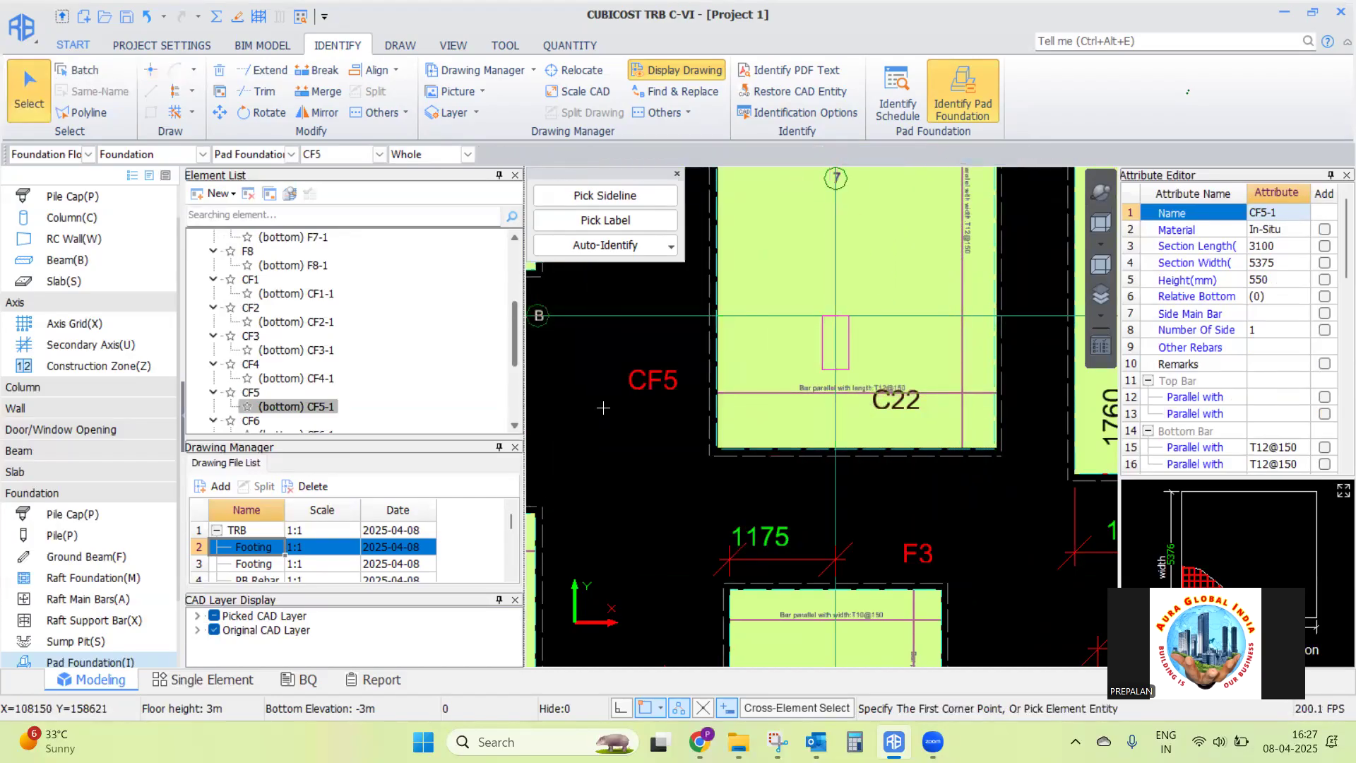
Select the bottom unit F4-1 and delete the wrongly identified pad foundation from the F4 outline on axis 8
scroll(672, 430, down, 5)
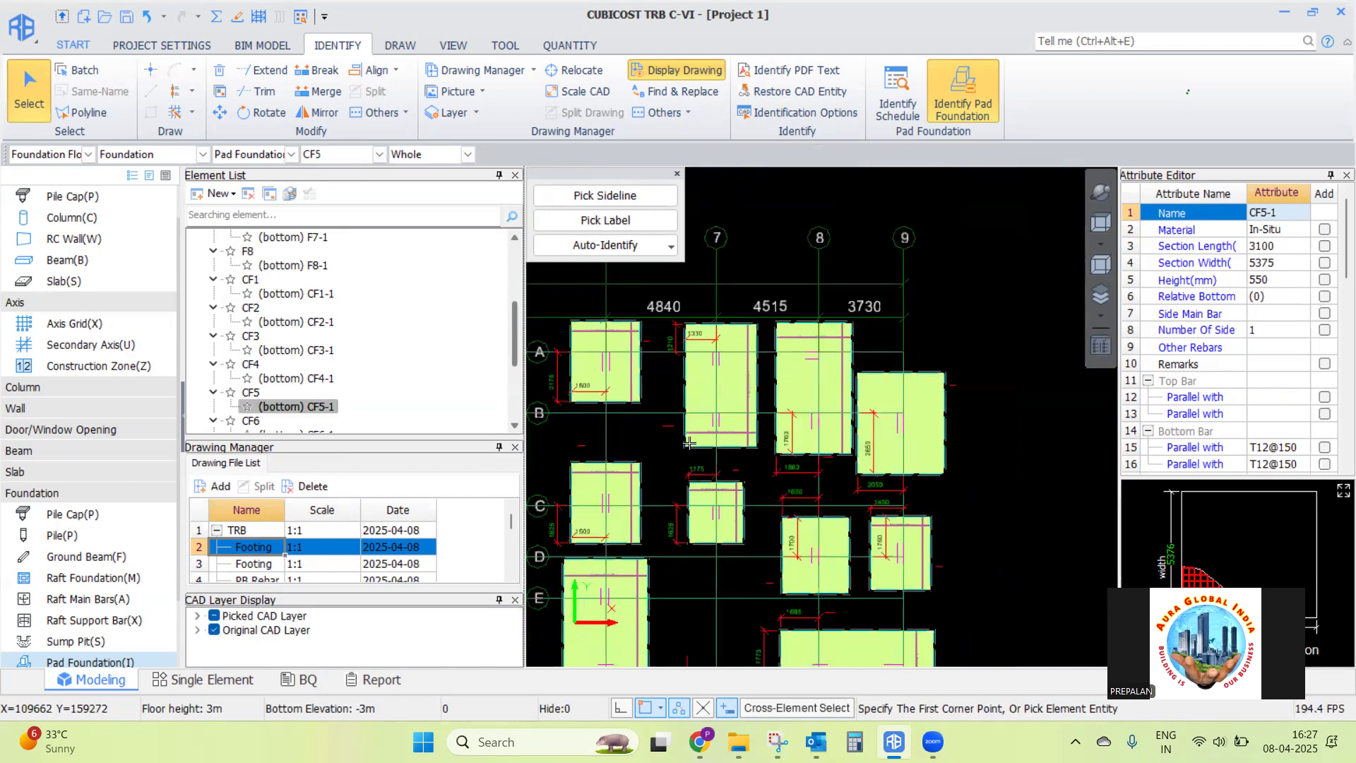
scroll(763, 380, up, 3)
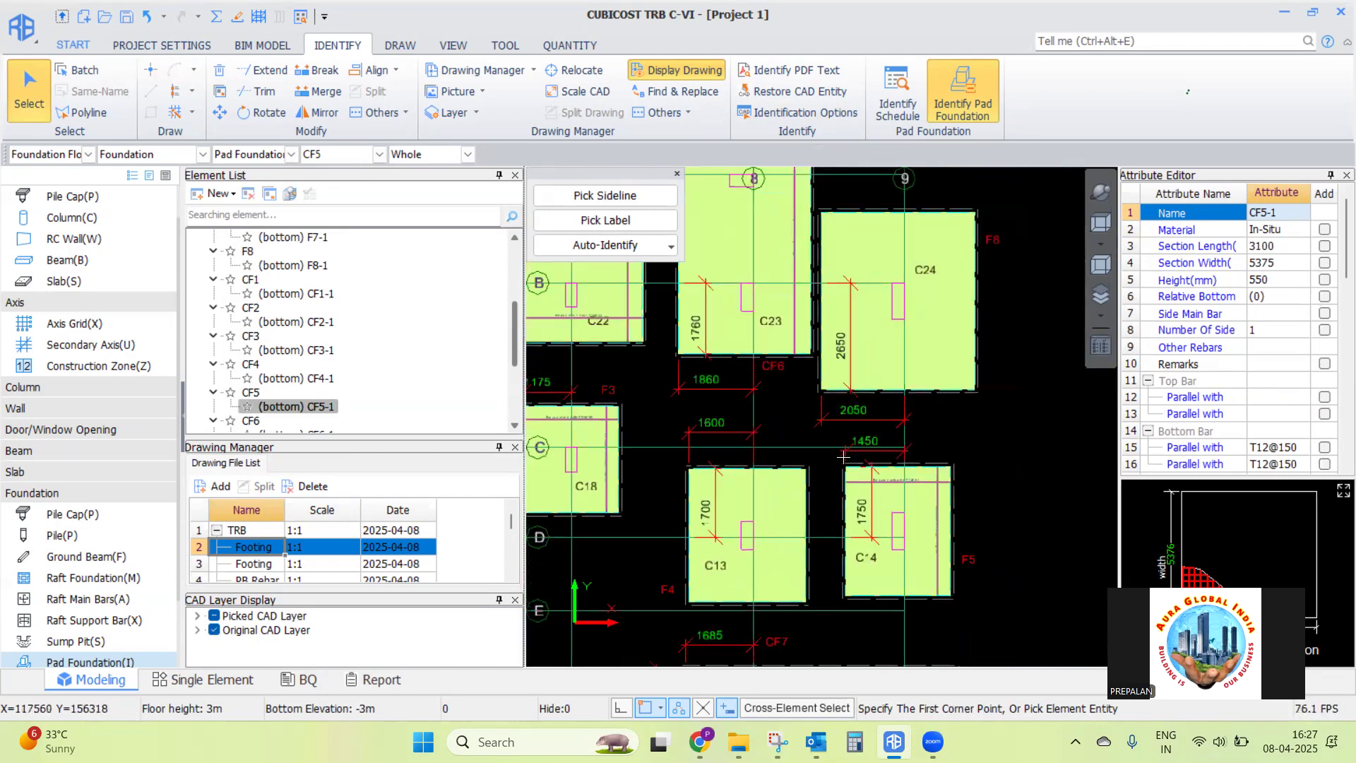
scroll(843, 459, up, 2)
scroll(676, 635, up, 1)
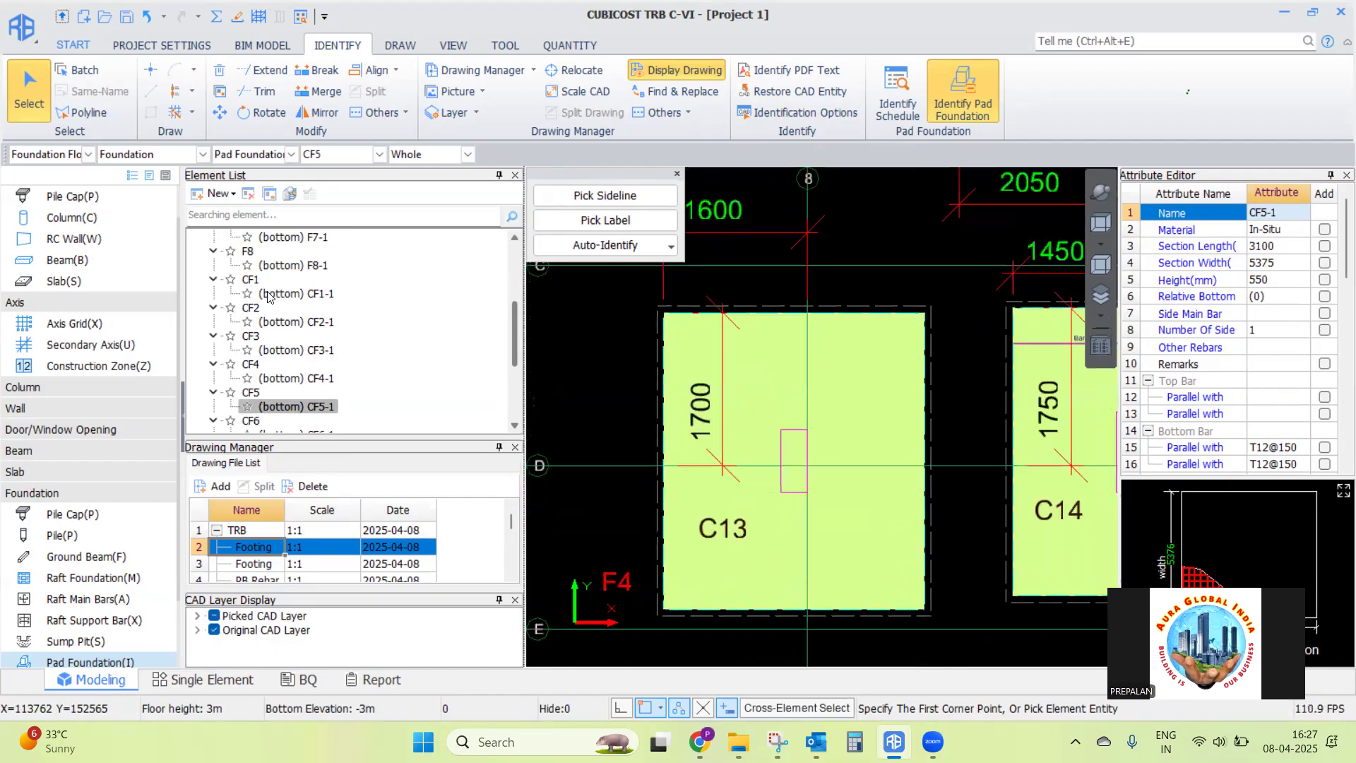
drag(513, 337, 511, 267)
click(293, 322)
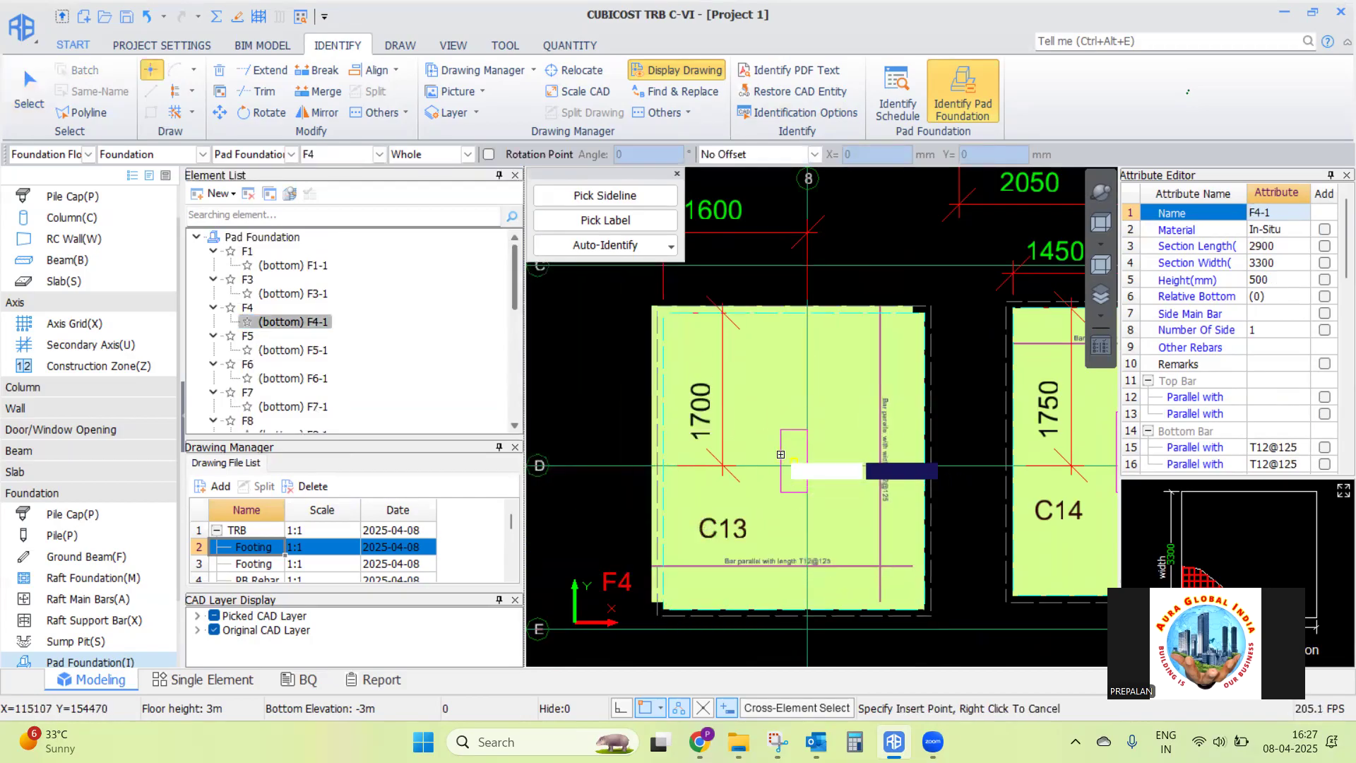
right_click(837, 436)
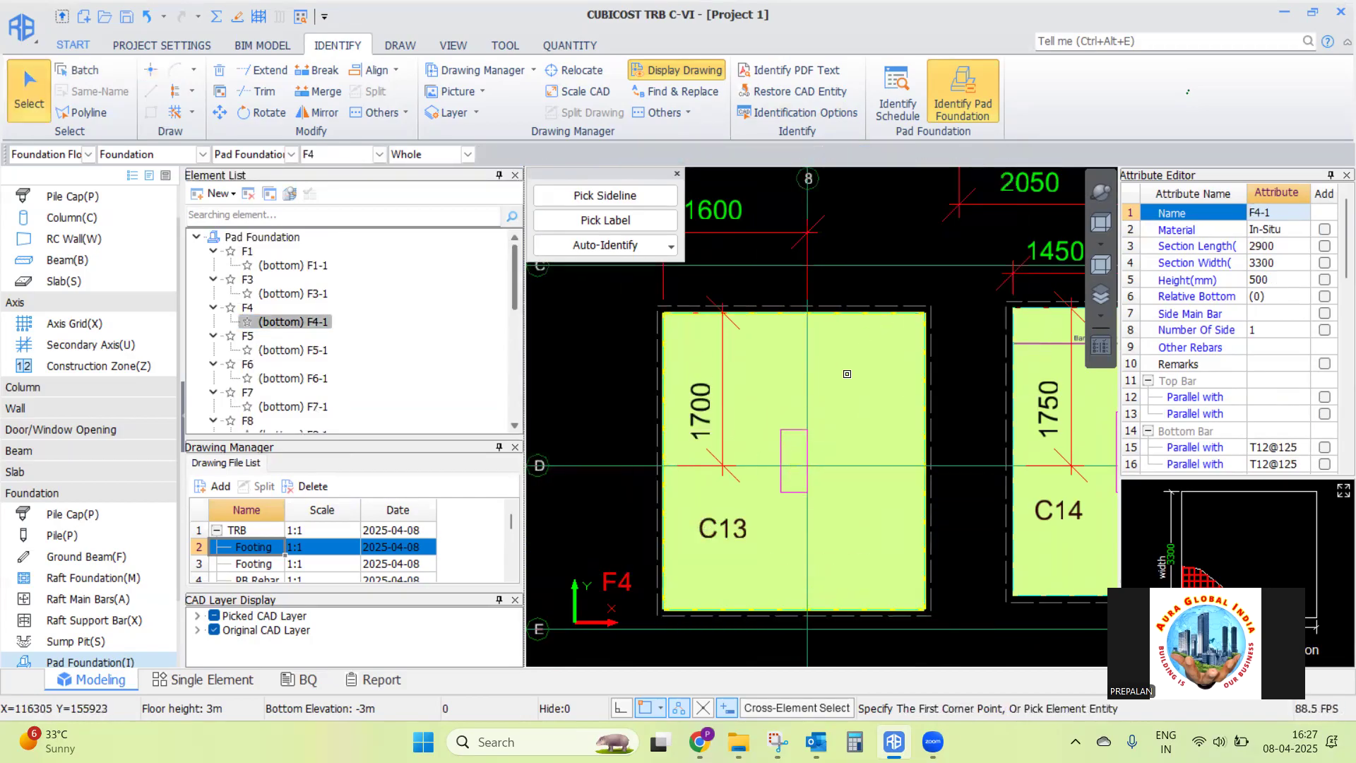
click(857, 378)
key(Escape)
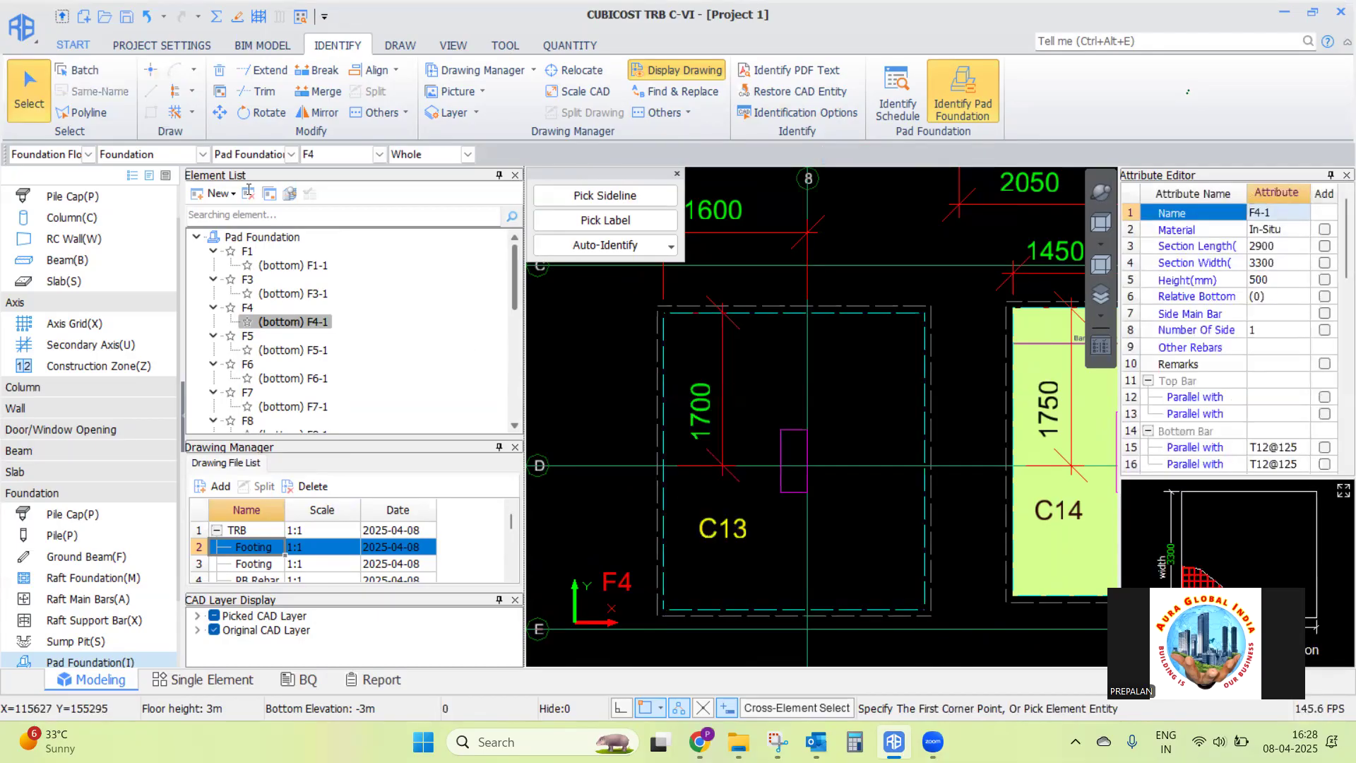
Place an F4 pad foundation by point in the F4 outline on axis 8, aligned to the outline's lower-left corner
click(150, 70)
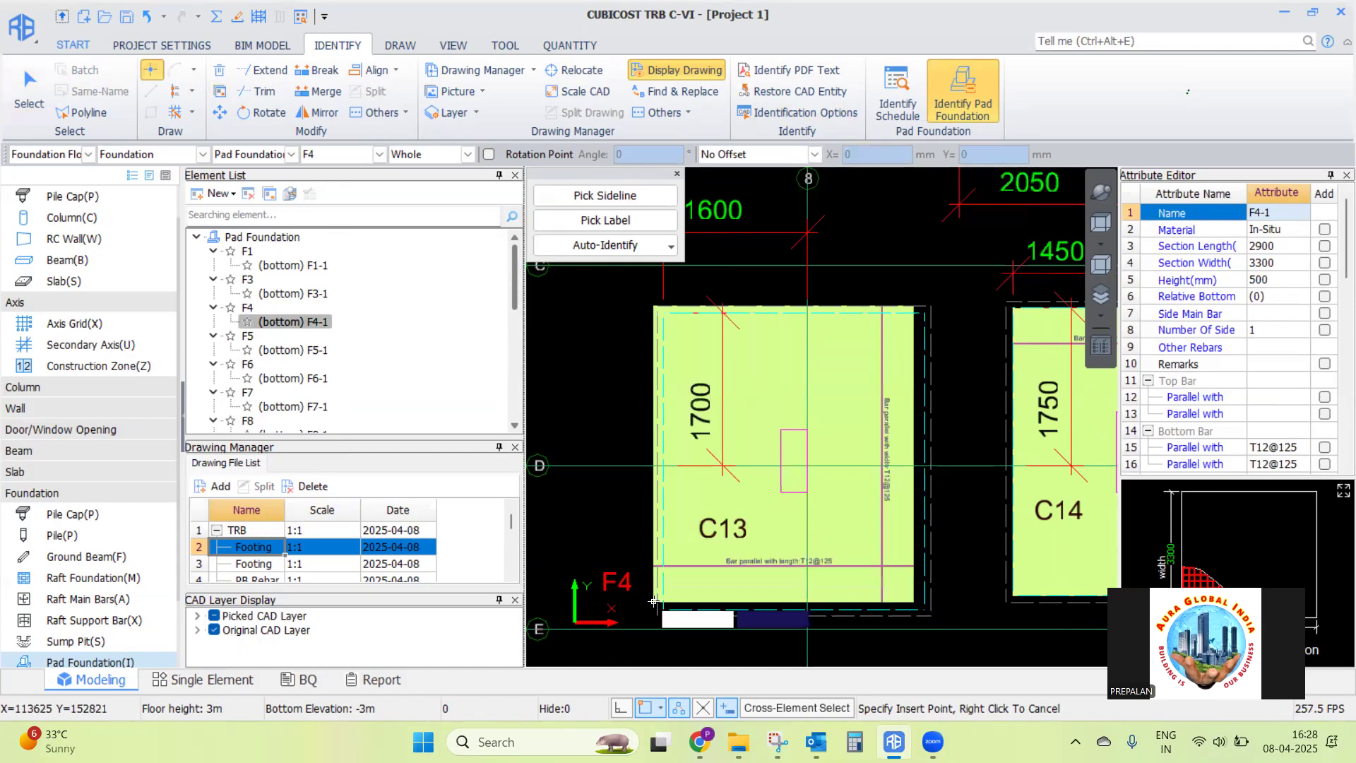
click(662, 609)
right_click(592, 559)
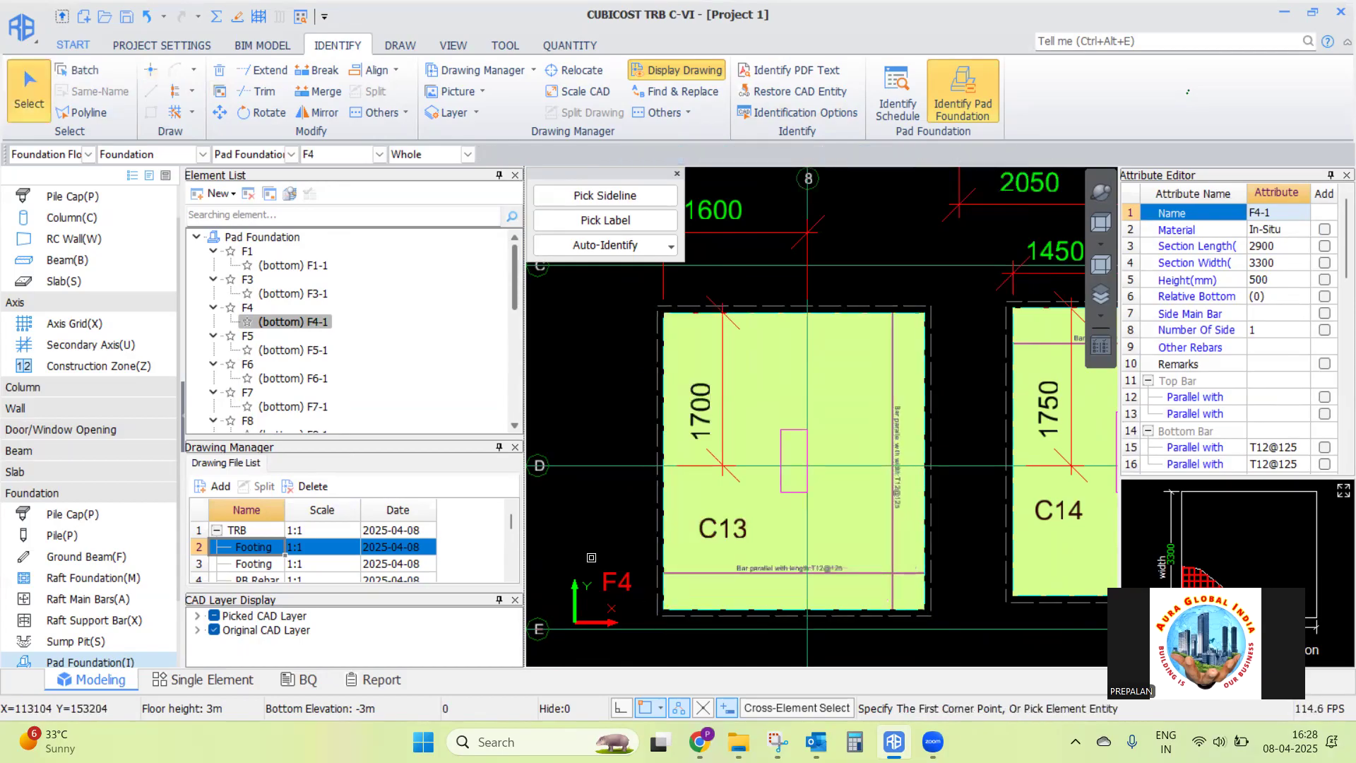
Delete the wrongly identified pad foundation from the F8 outline at column C24 on axis 9
scroll(607, 443, down, 5)
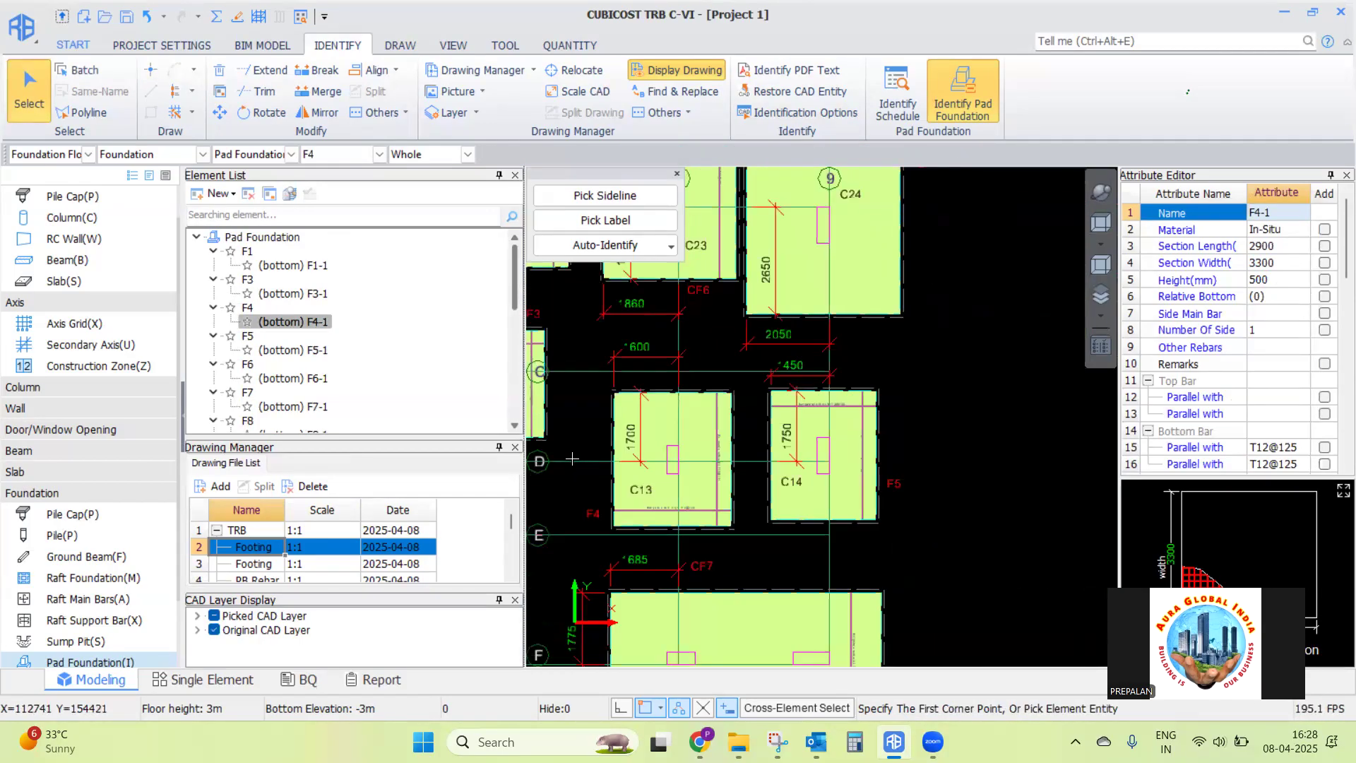
scroll(745, 284, up, 3)
scroll(745, 284, up, 2)
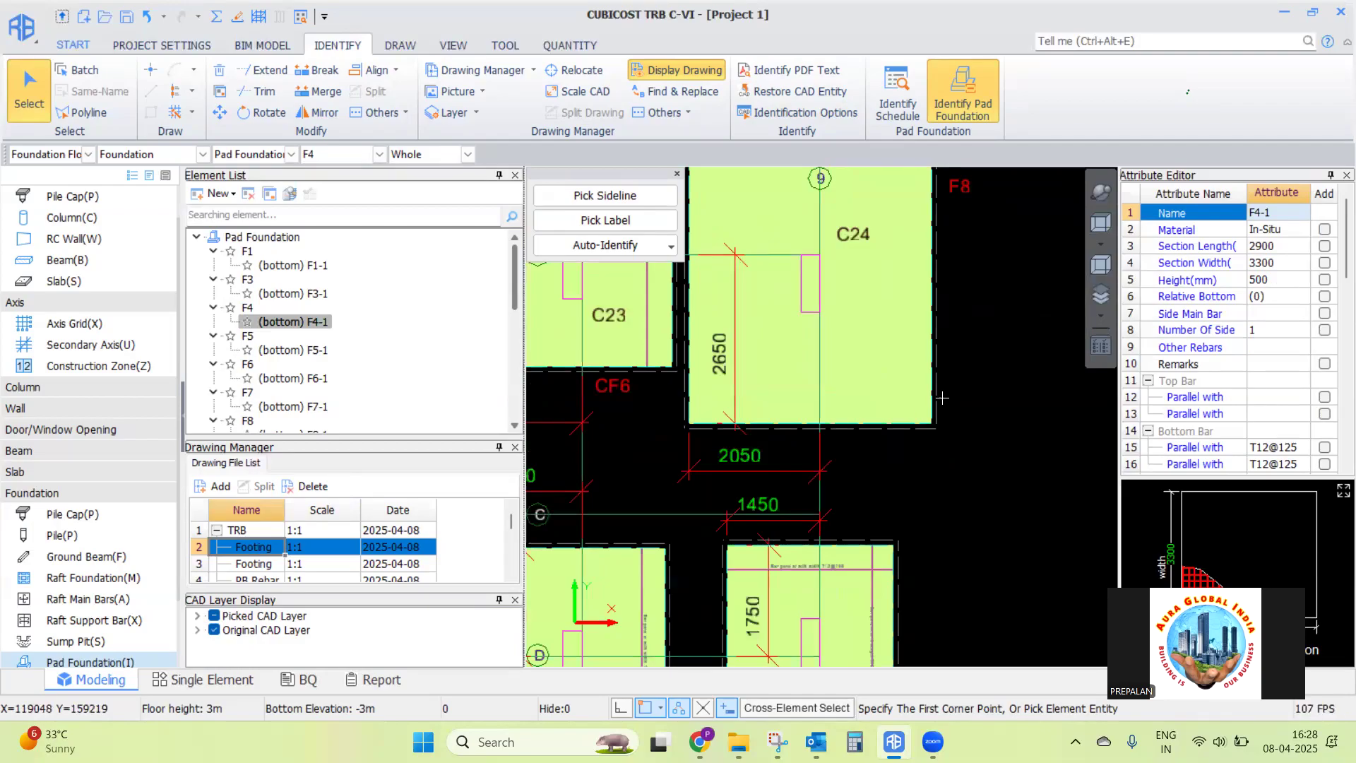
click(888, 349)
key(Escape)
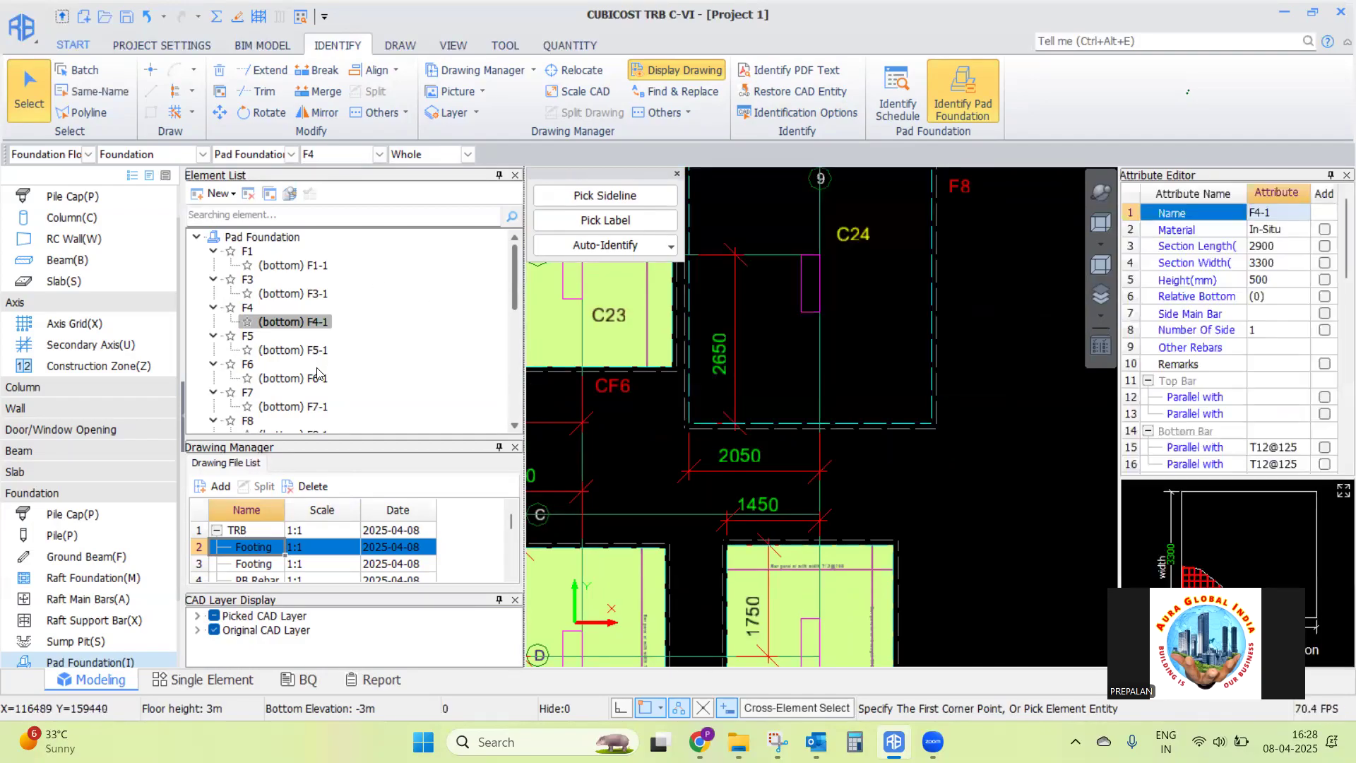
Place the bottom unit F8-1 as a pad foundation in the F8 outline on axis 9, aligned to its lower-left corner
double_click(259, 431)
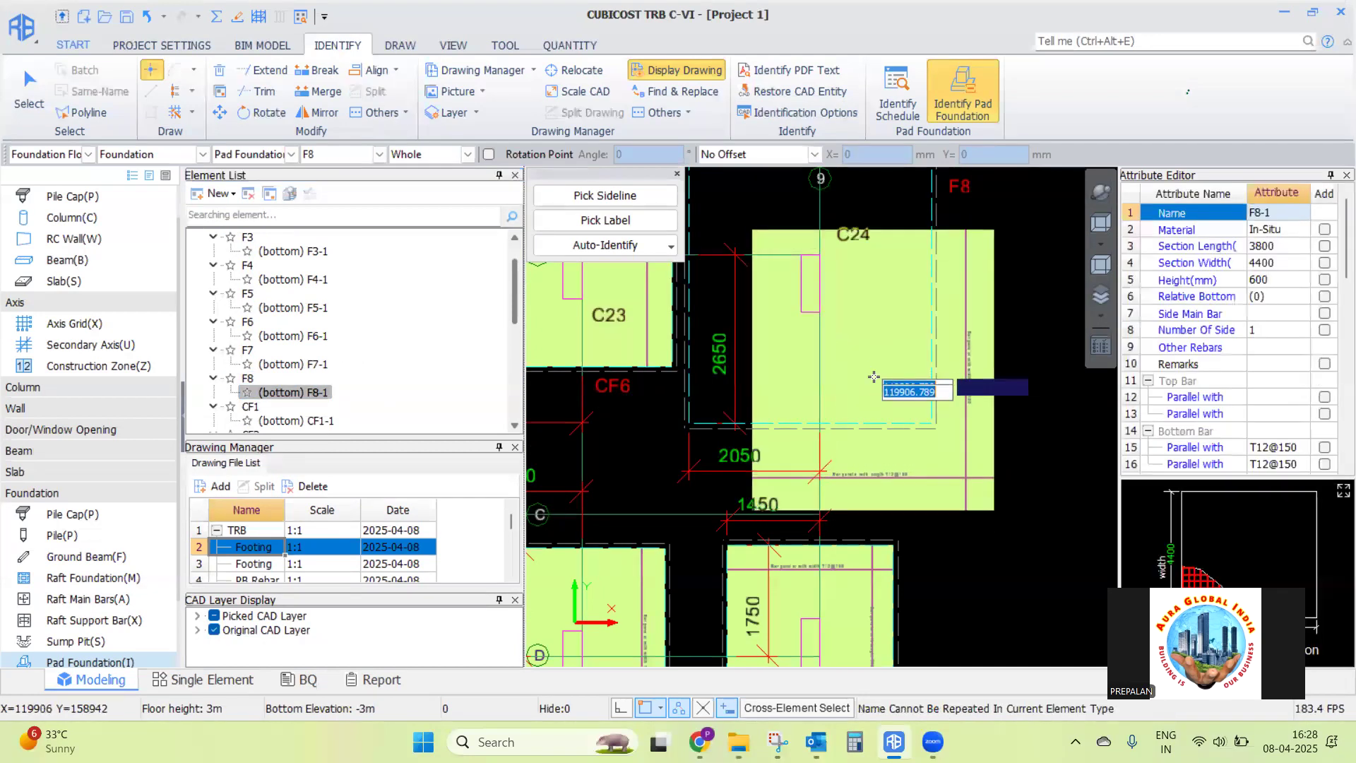
scroll(870, 376, down, 2)
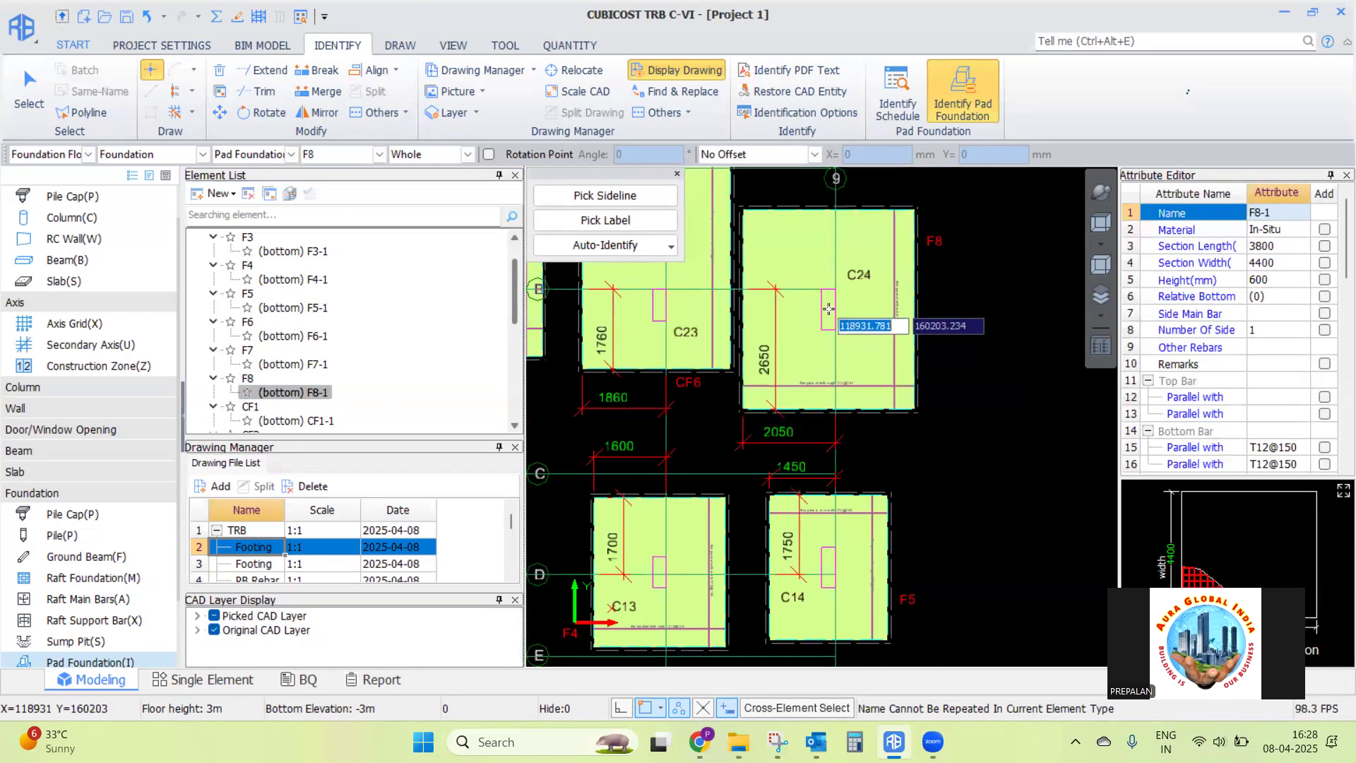
key(Tab)
key(super)
key(super)
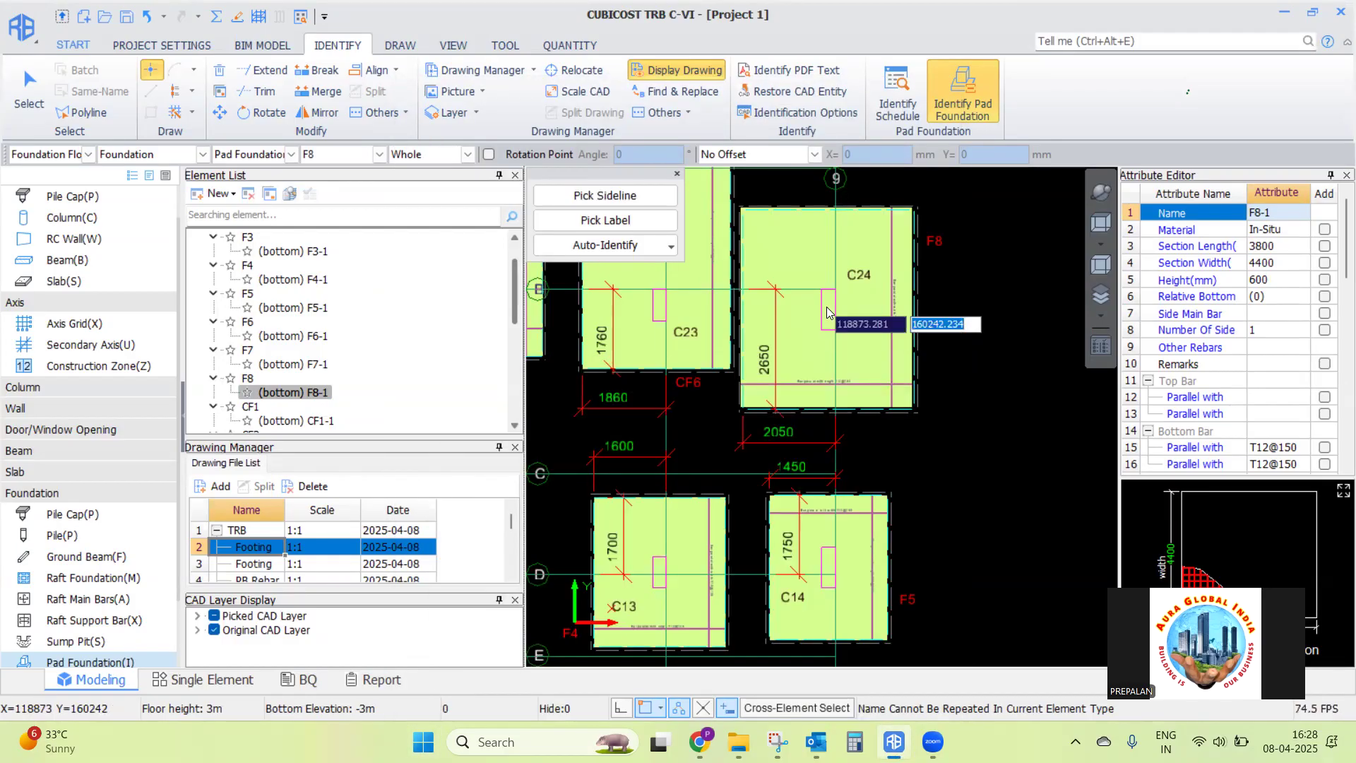
scroll(743, 409, up, 2)
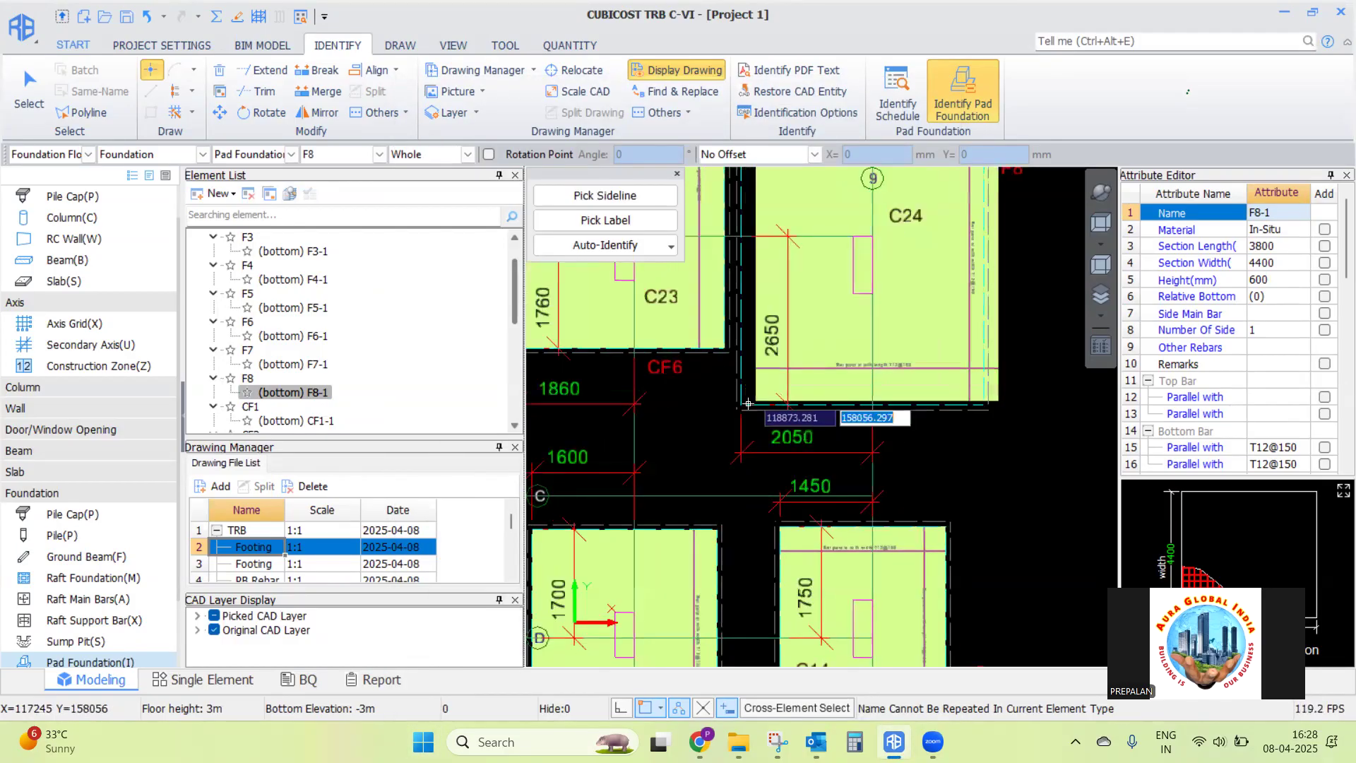
key(Escape)
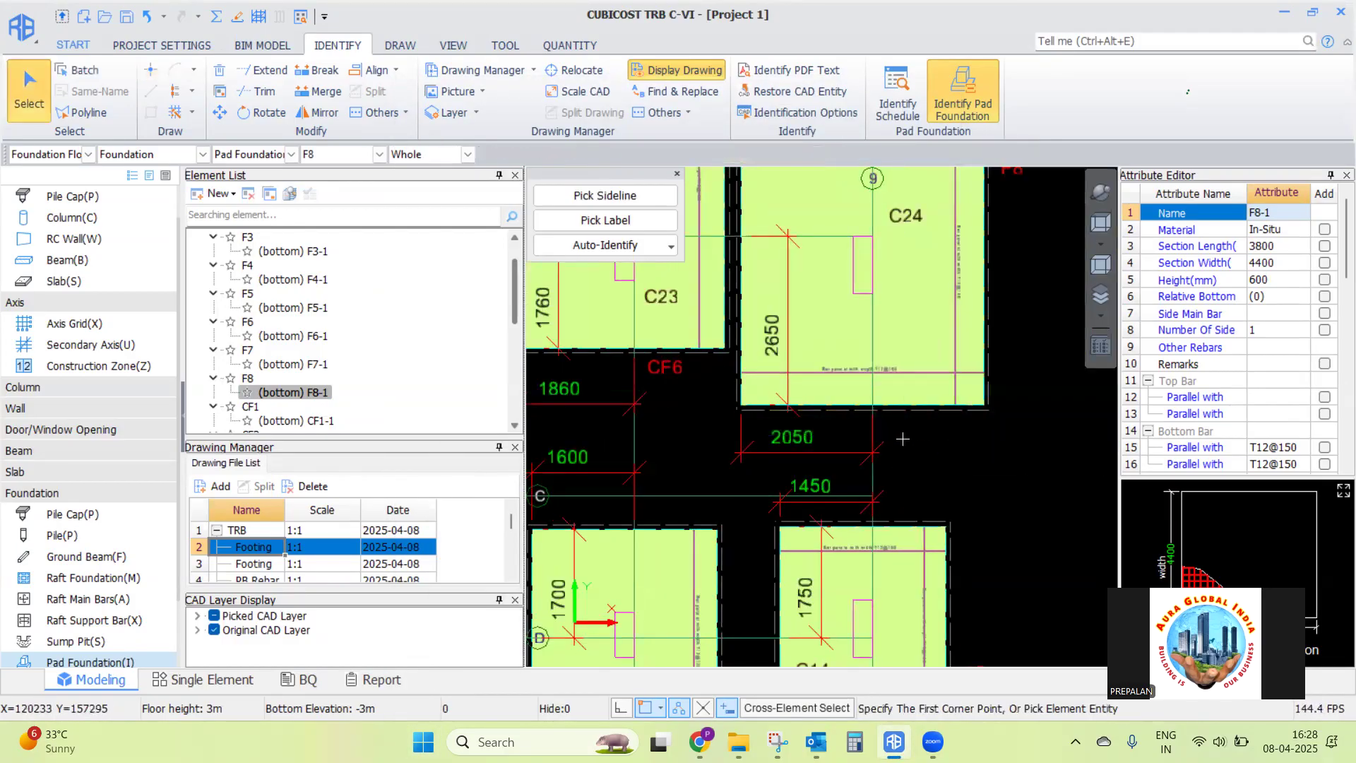
Calculate the rebar quantities for the Foundation Floor with Modeling and Sum the same rebar enabled
scroll(958, 464, down, 5)
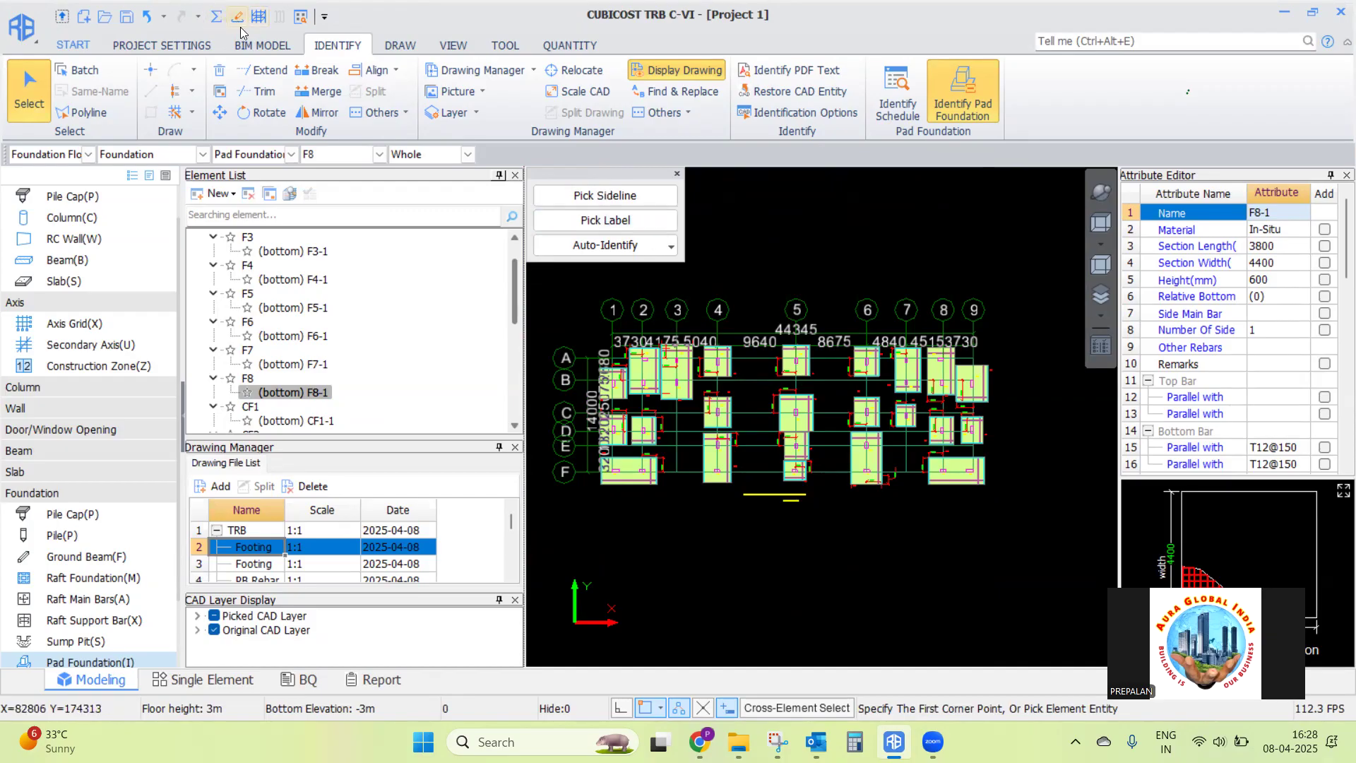
click(215, 18)
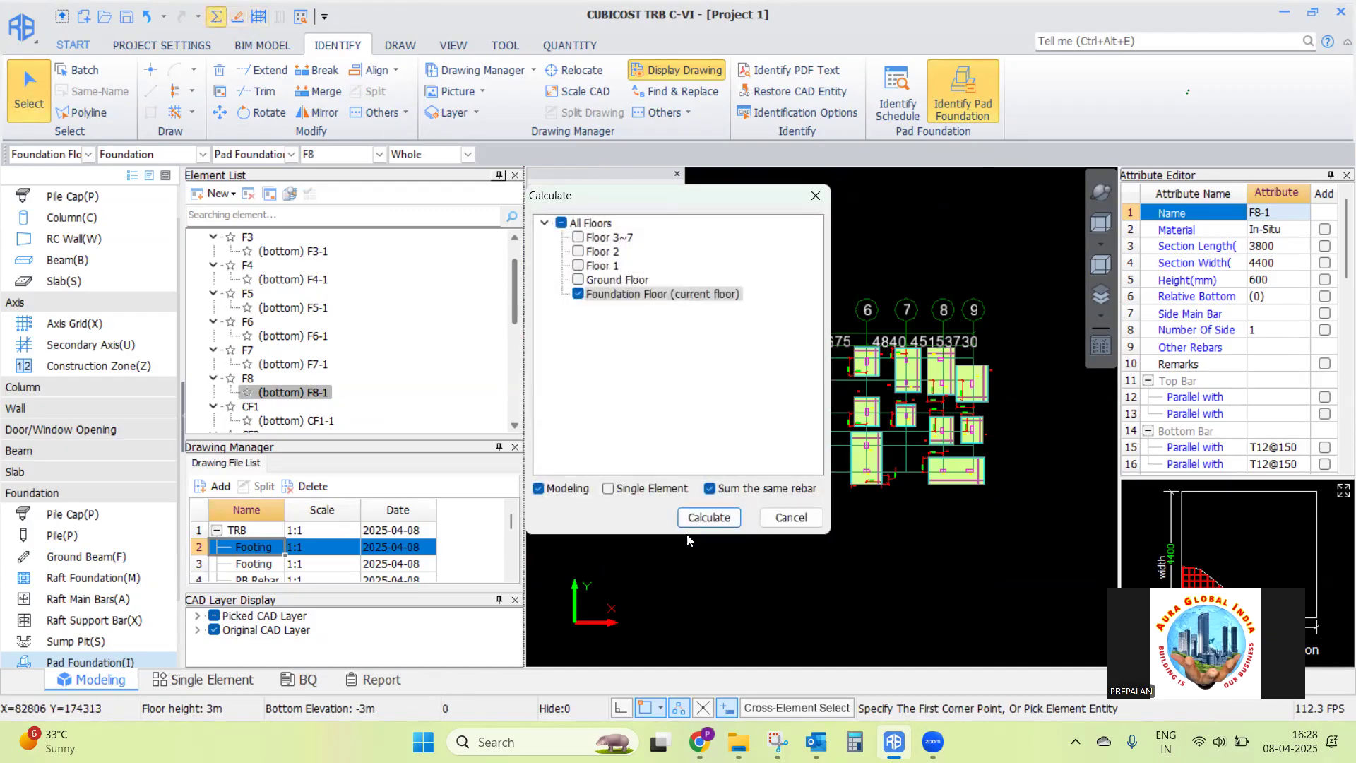
click(706, 517)
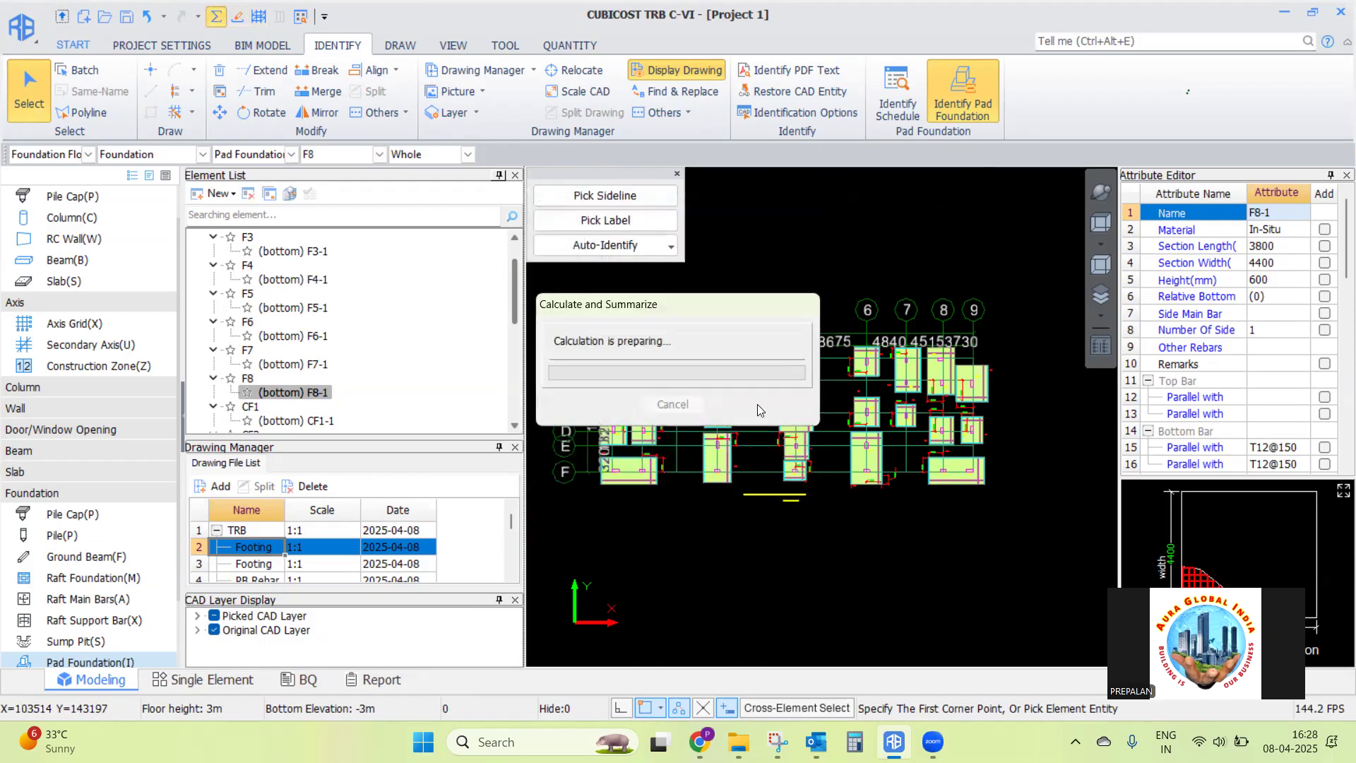
click(673, 404)
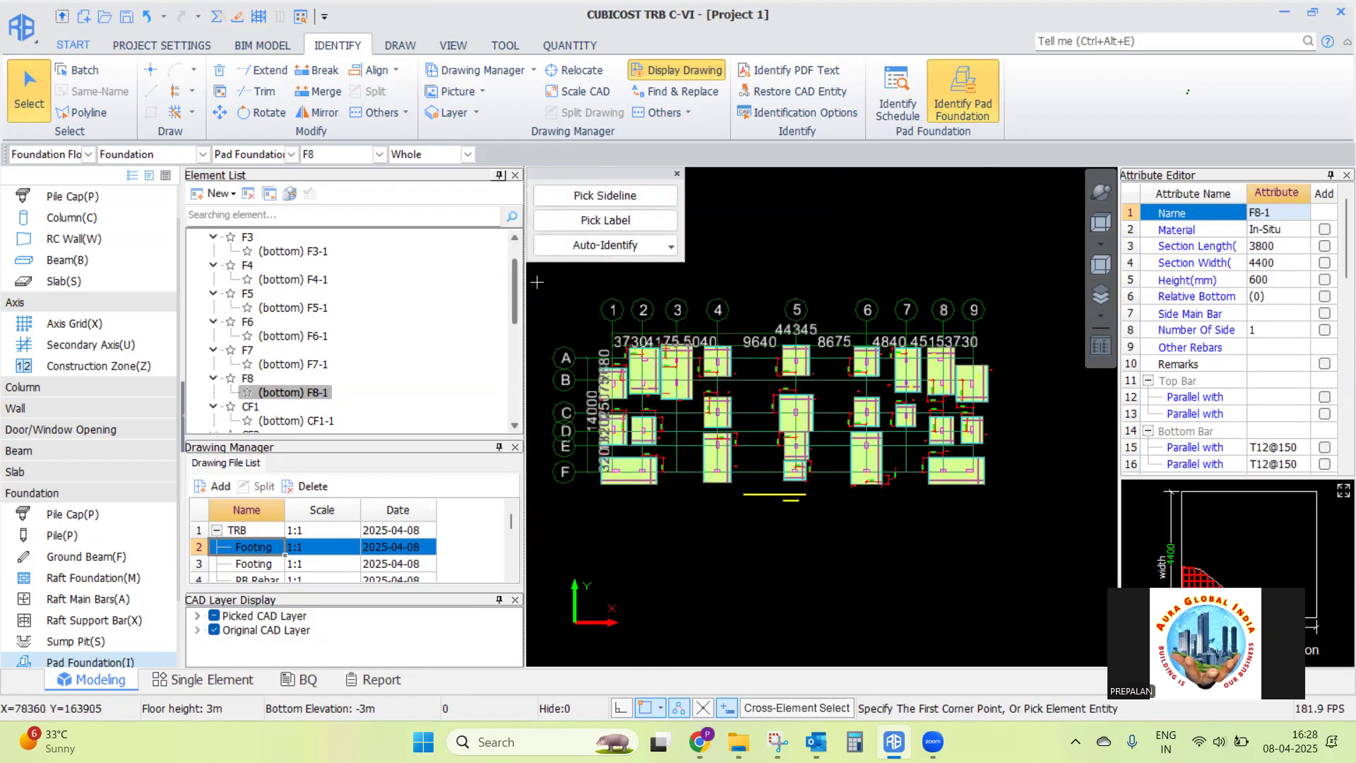
Display the 3D rebar of all pad foundations, examine the bottom bars from several angles, and return to the plan view
drag(537, 282, 1083, 574)
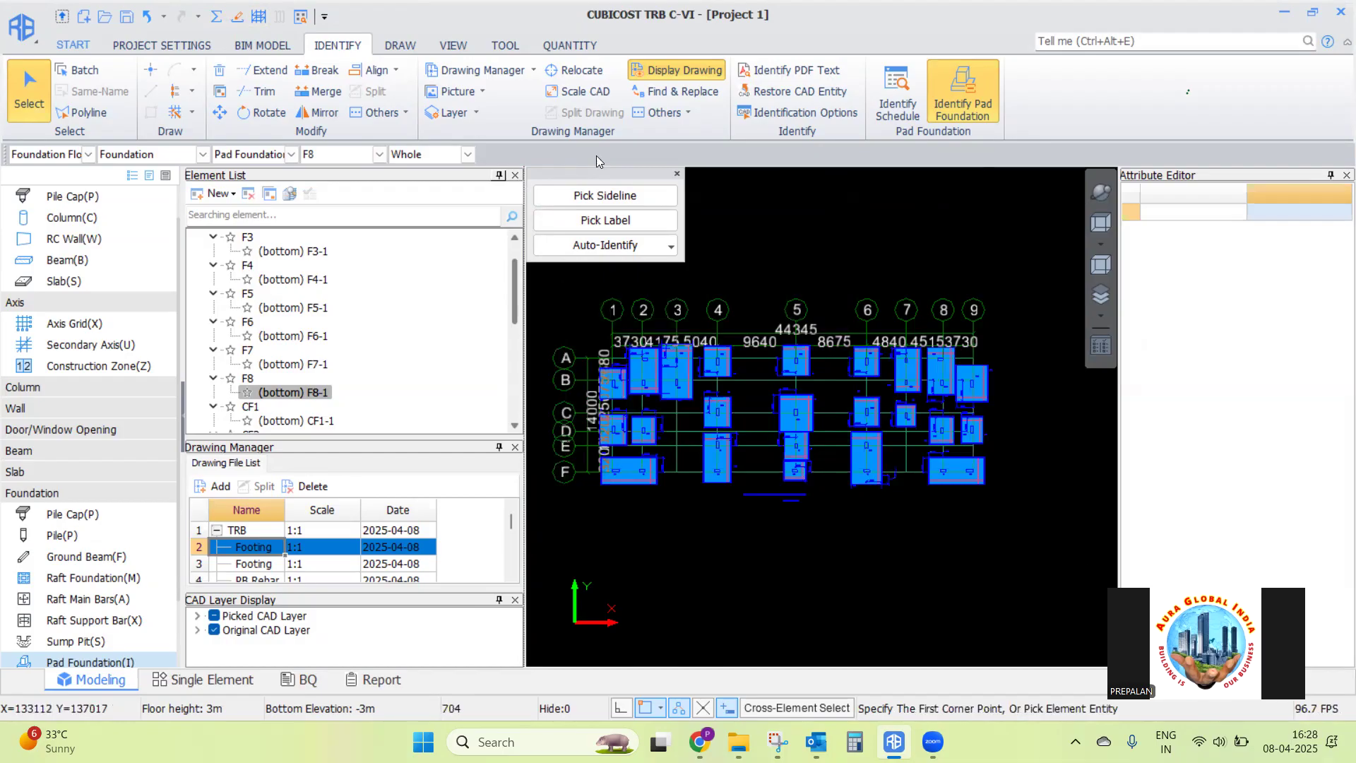
click(259, 16)
ctrl+drag(775, 409, 708, 463)
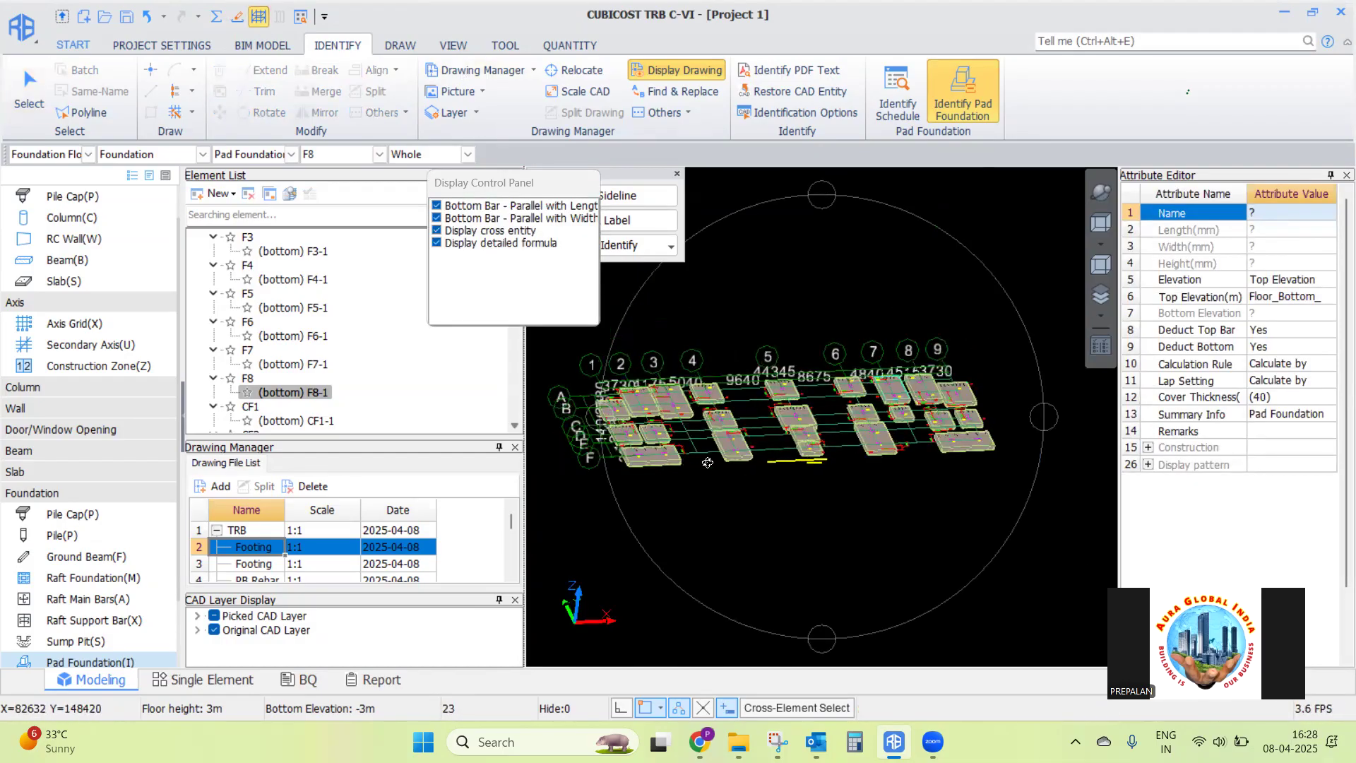
scroll(708, 462, up, 6)
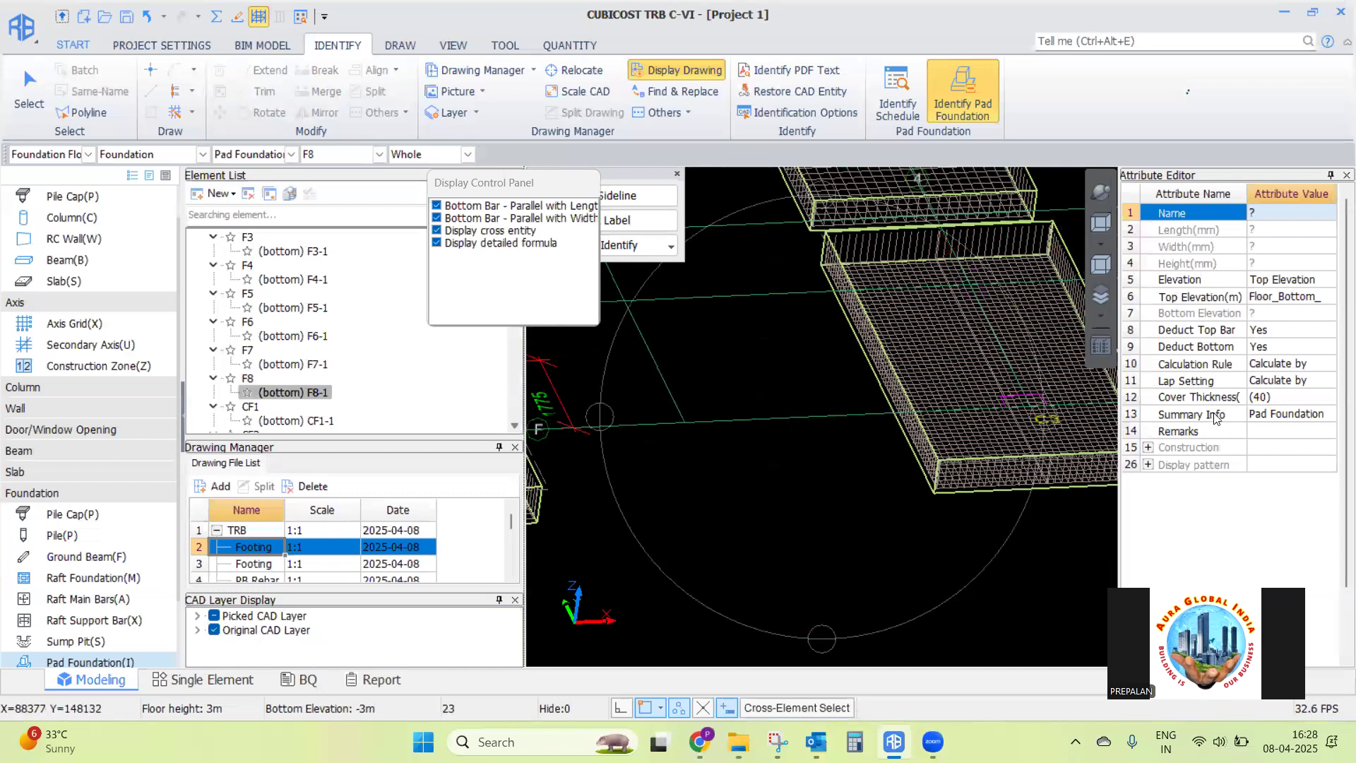
scroll(866, 536, down, 2)
drag(866, 536, 859, 510)
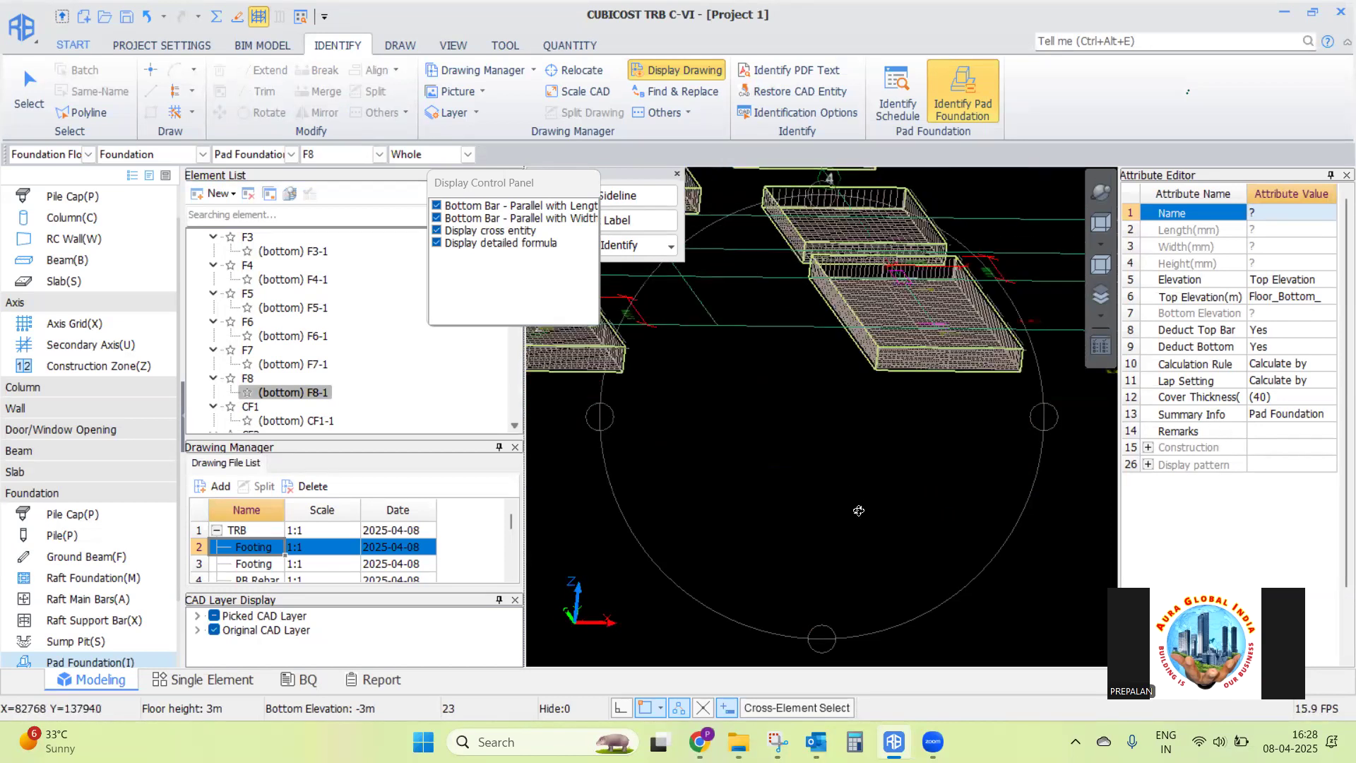
scroll(859, 510, down, 6)
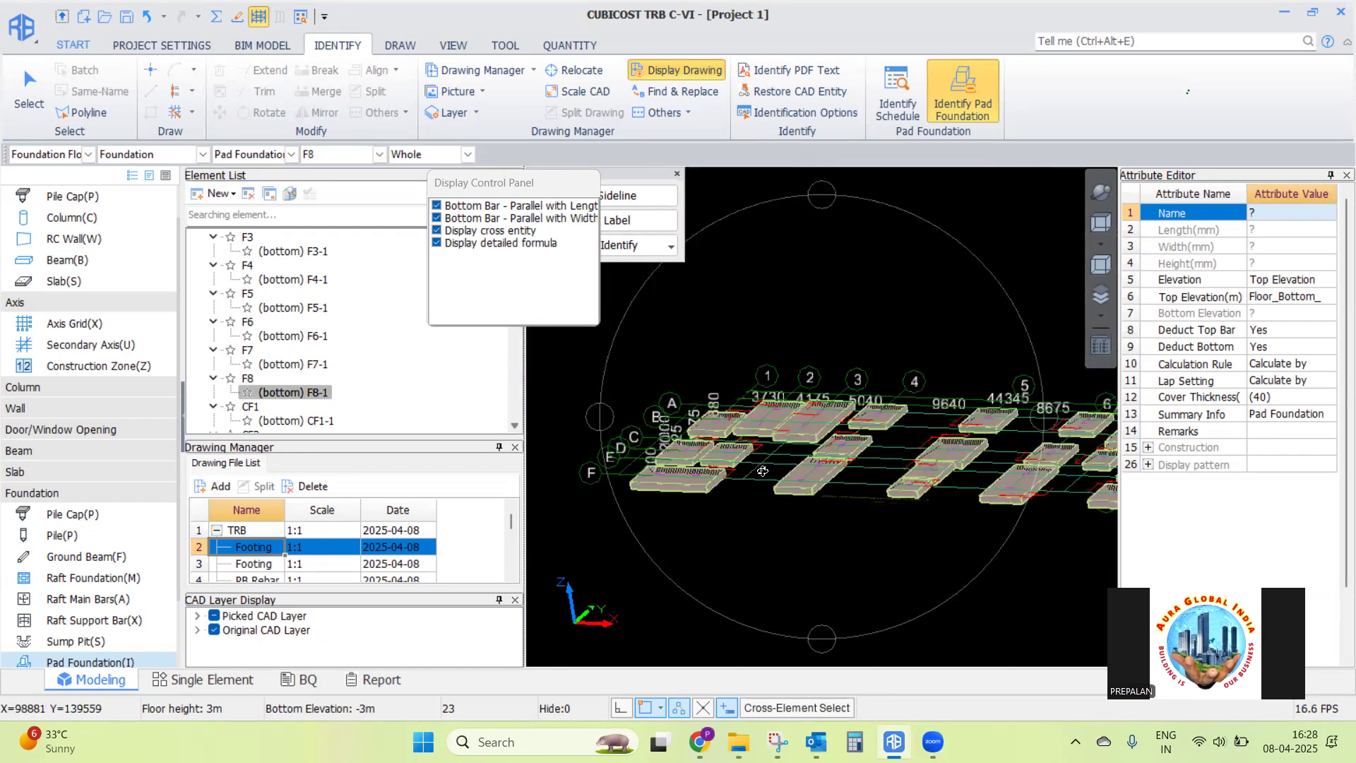
drag(763, 471, 851, 476)
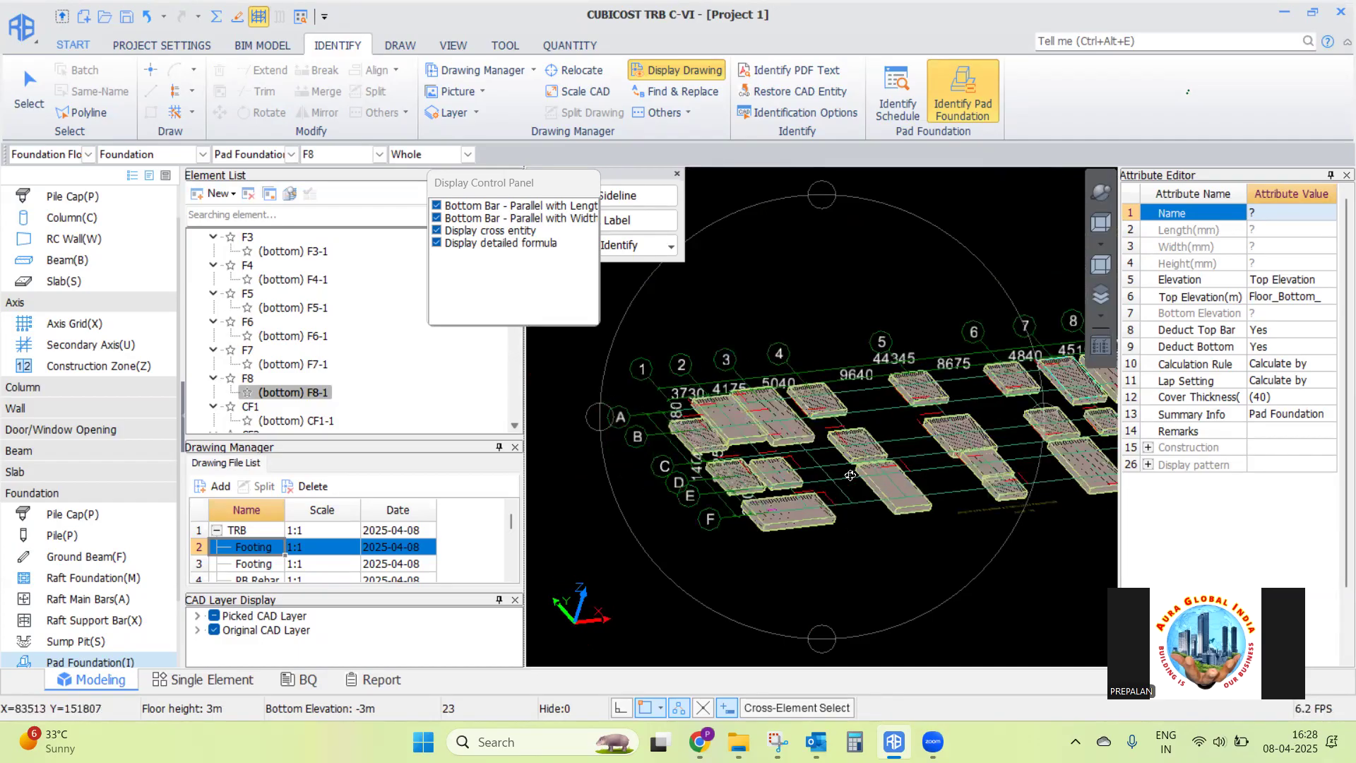
scroll(851, 475, up, 5)
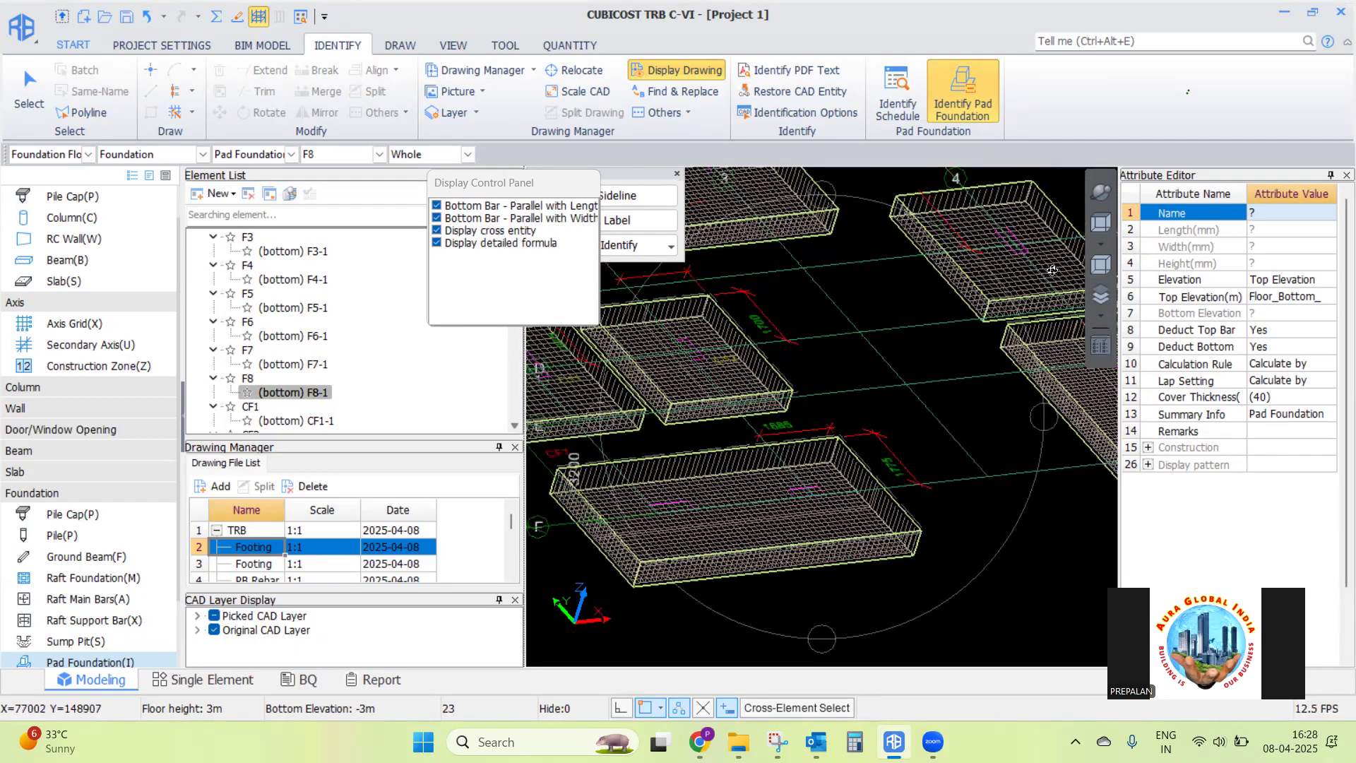
click(1100, 222)
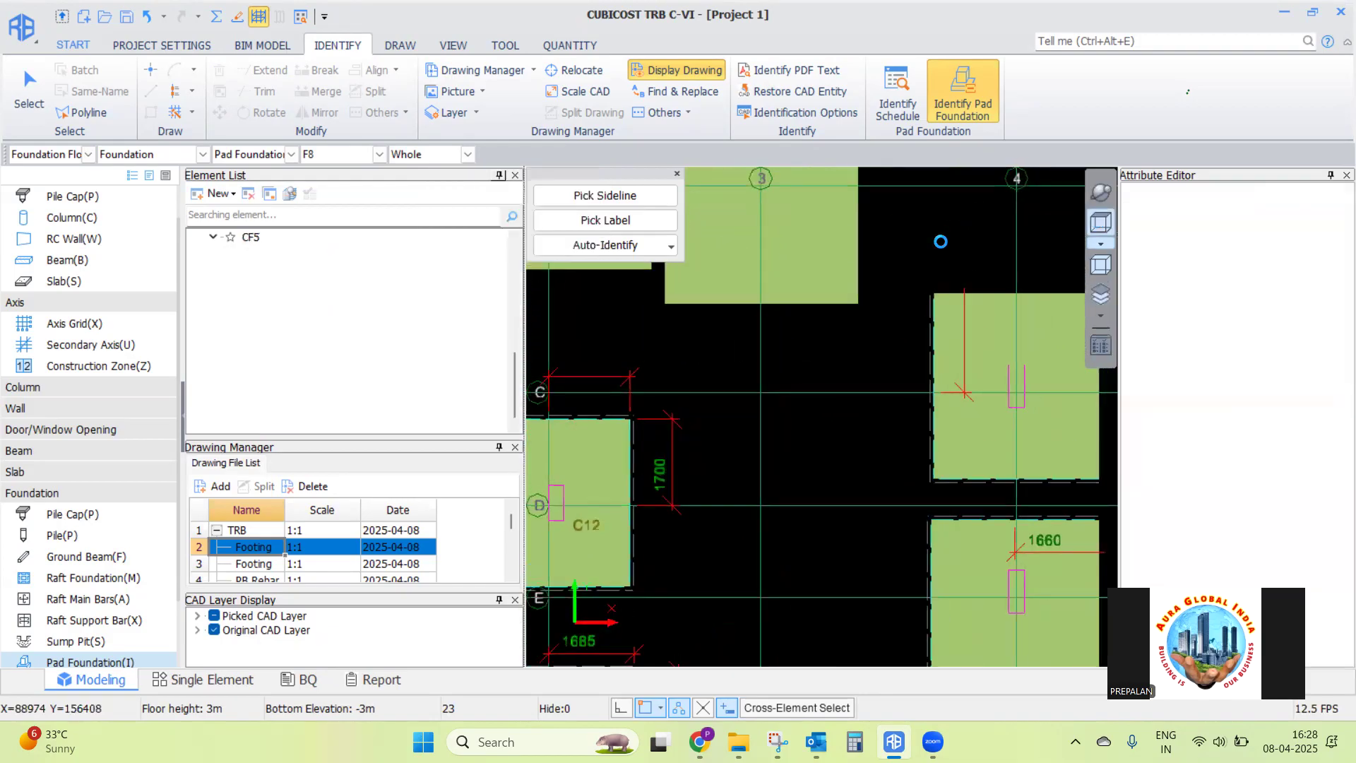
key(ctrl+a)
scroll(842, 344, down, 5)
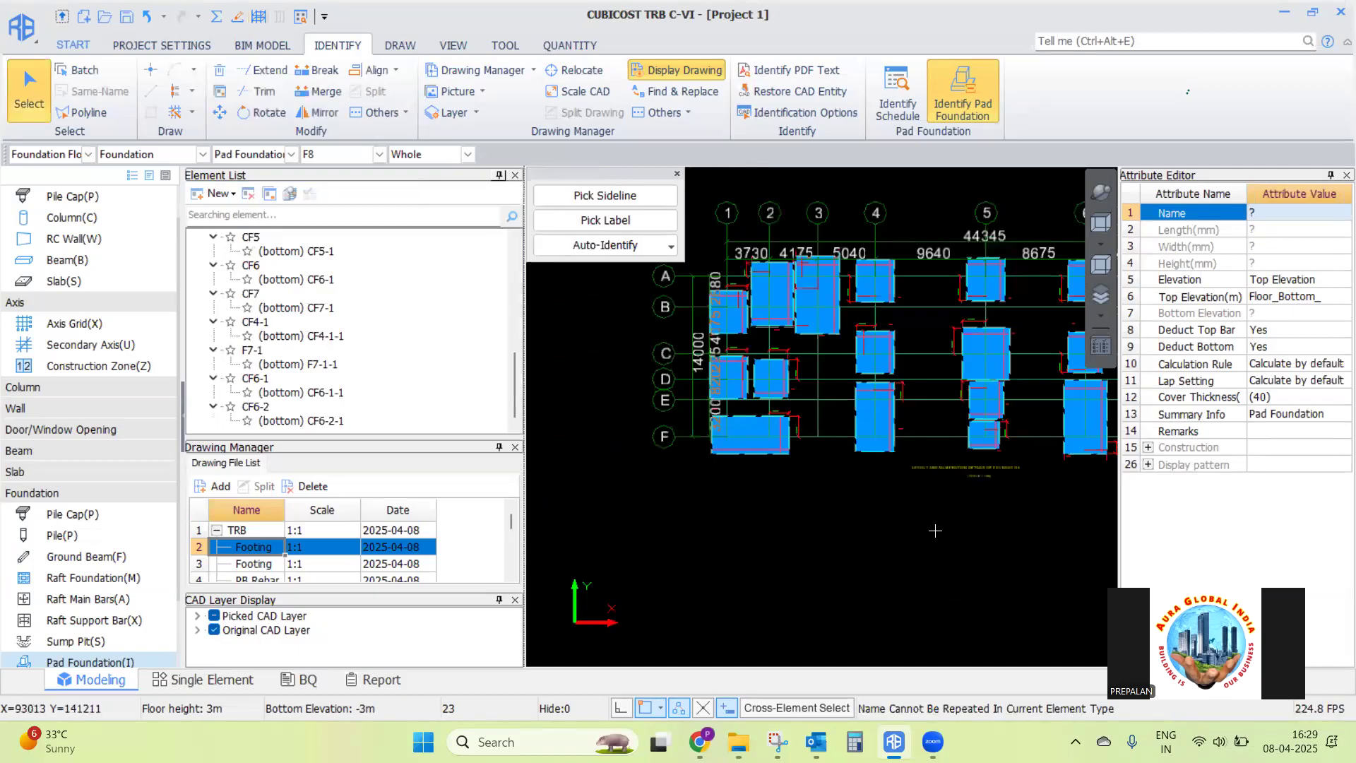
right_click(892, 523)
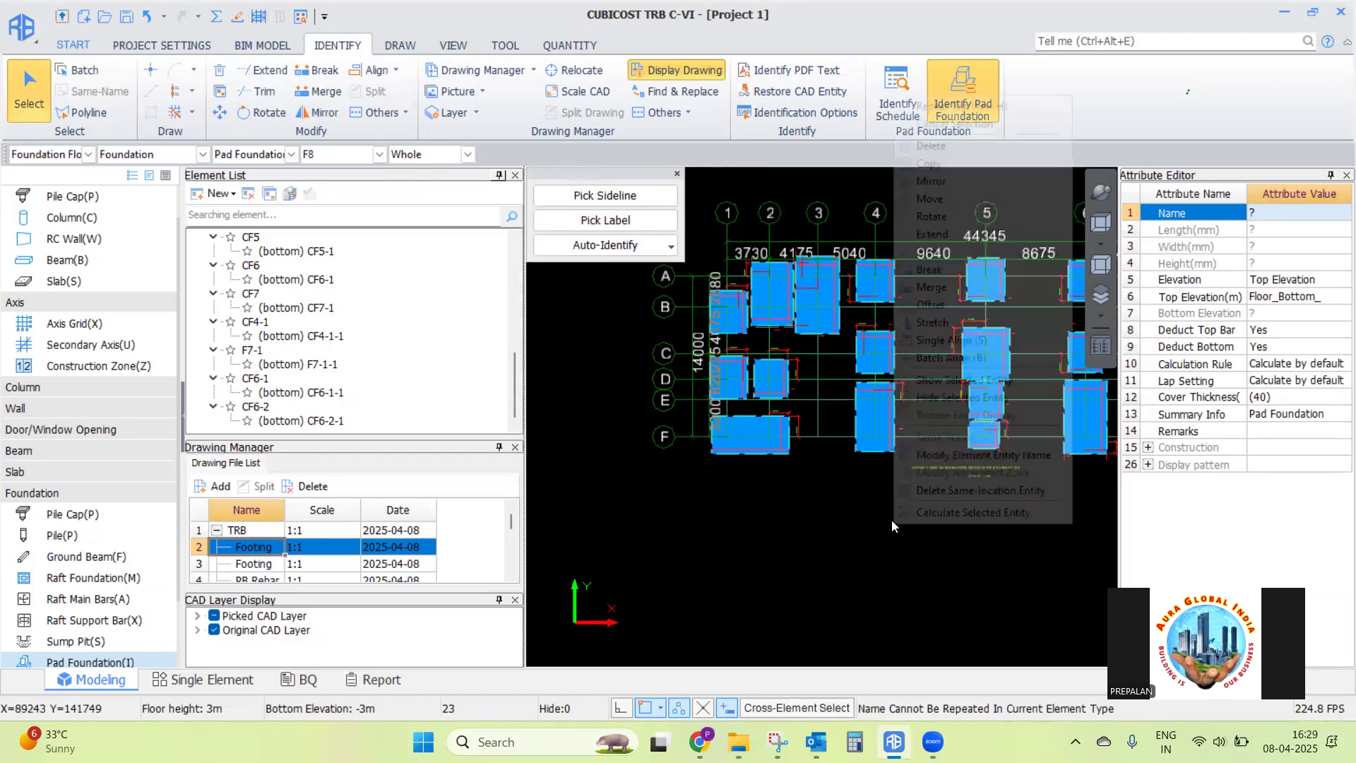
click(806, 525)
right_click(778, 528)
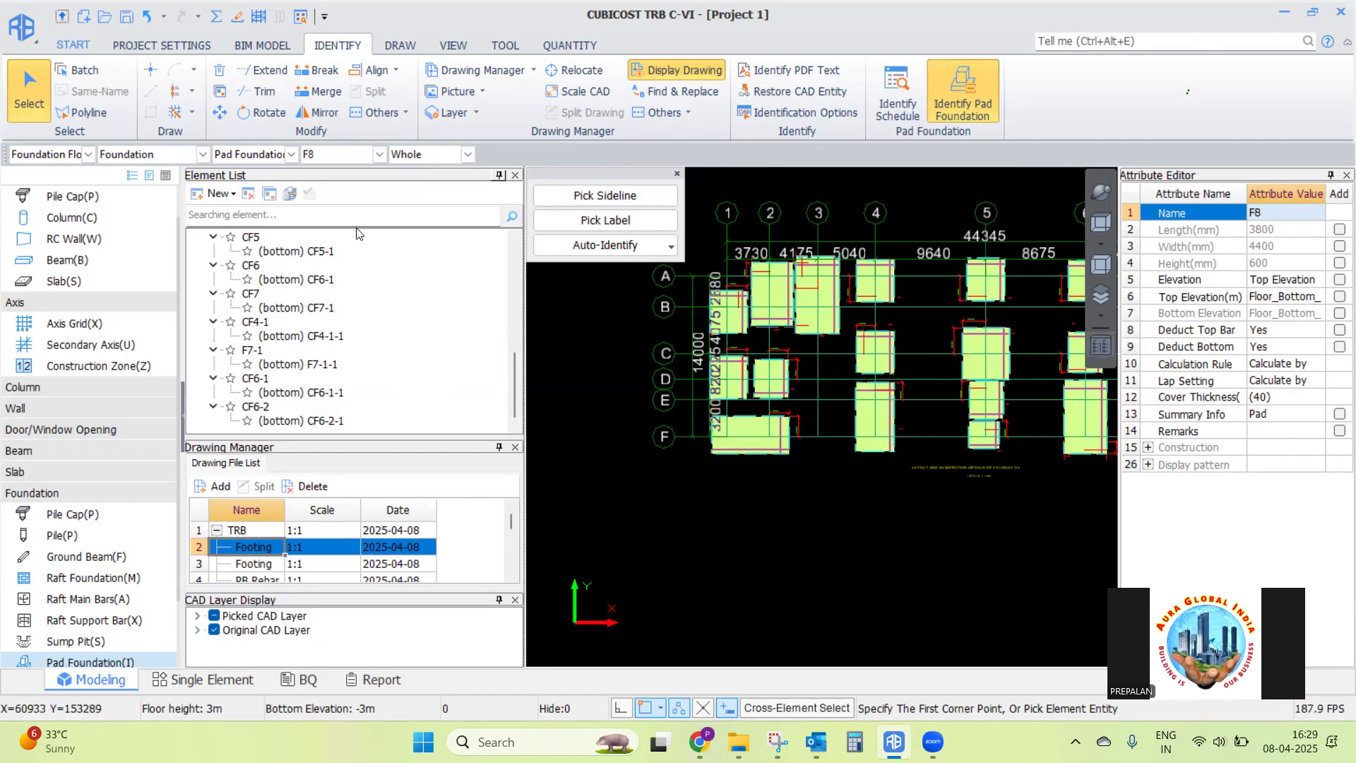
click(251, 49)
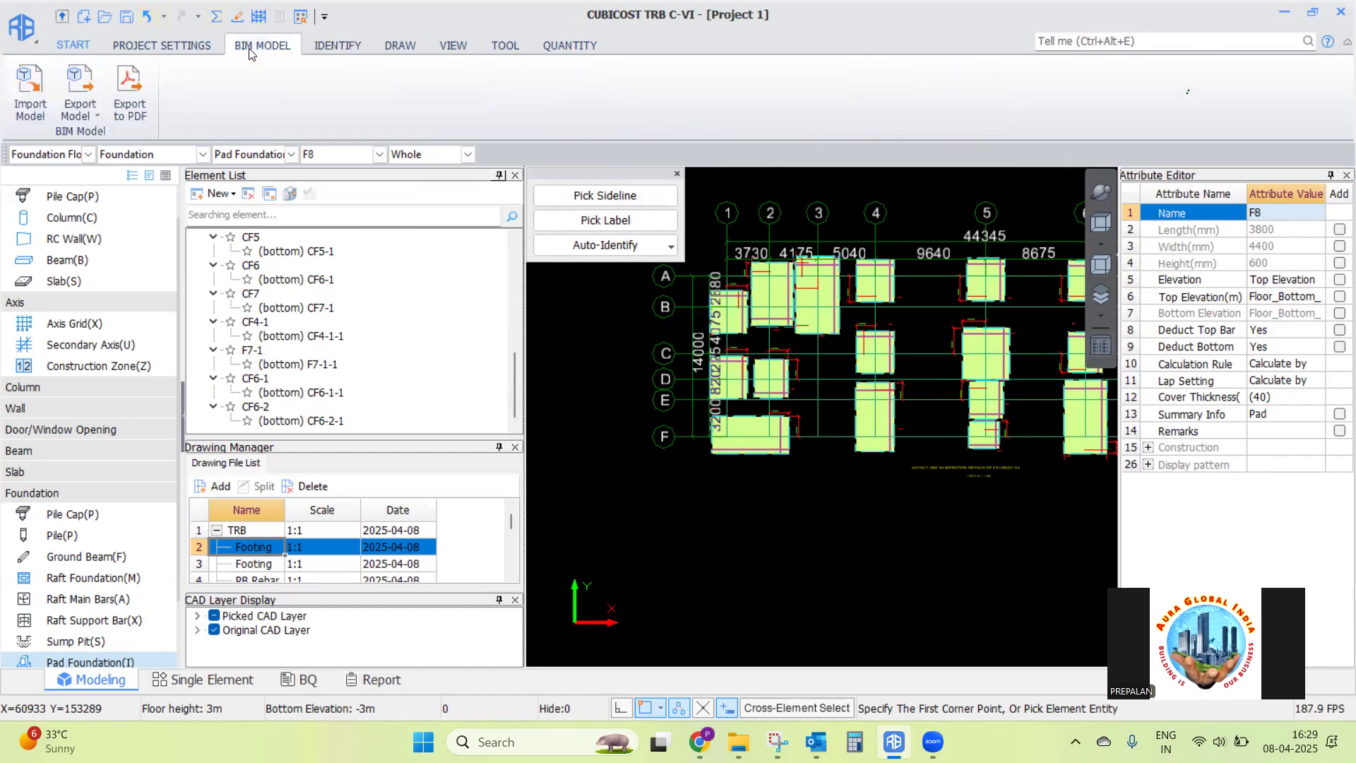
Check which model file types can be imported, and close the model import without choosing a file
click(29, 113)
click(969, 358)
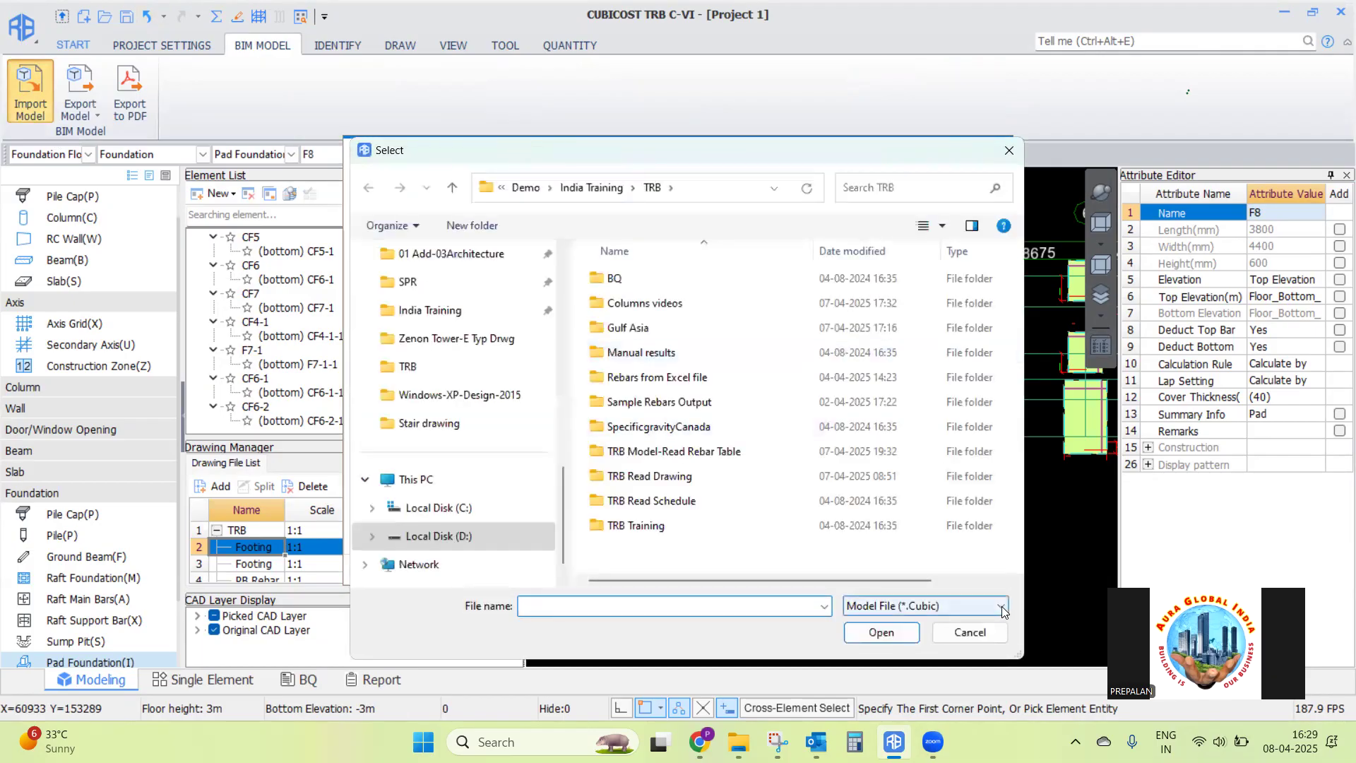
click(1002, 606)
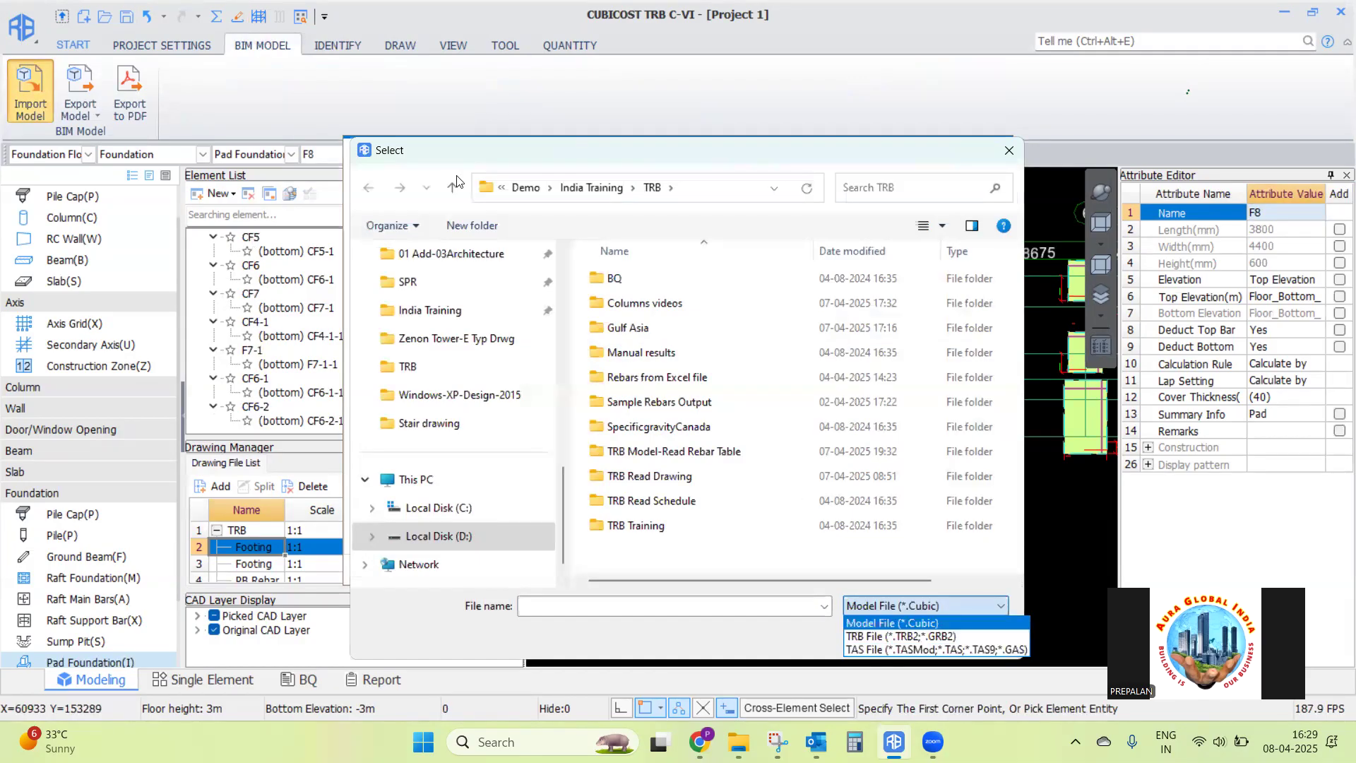
click(1010, 154)
click(1010, 151)
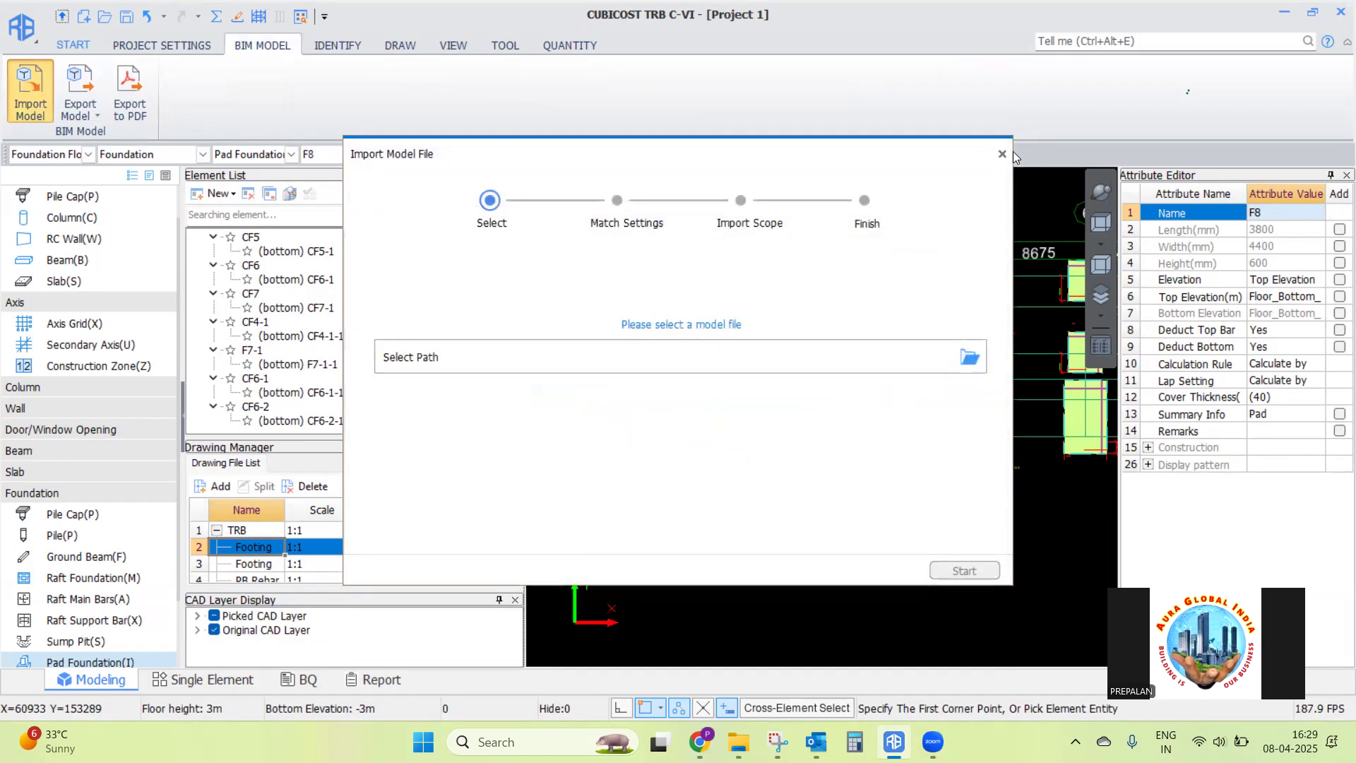
click(1006, 150)
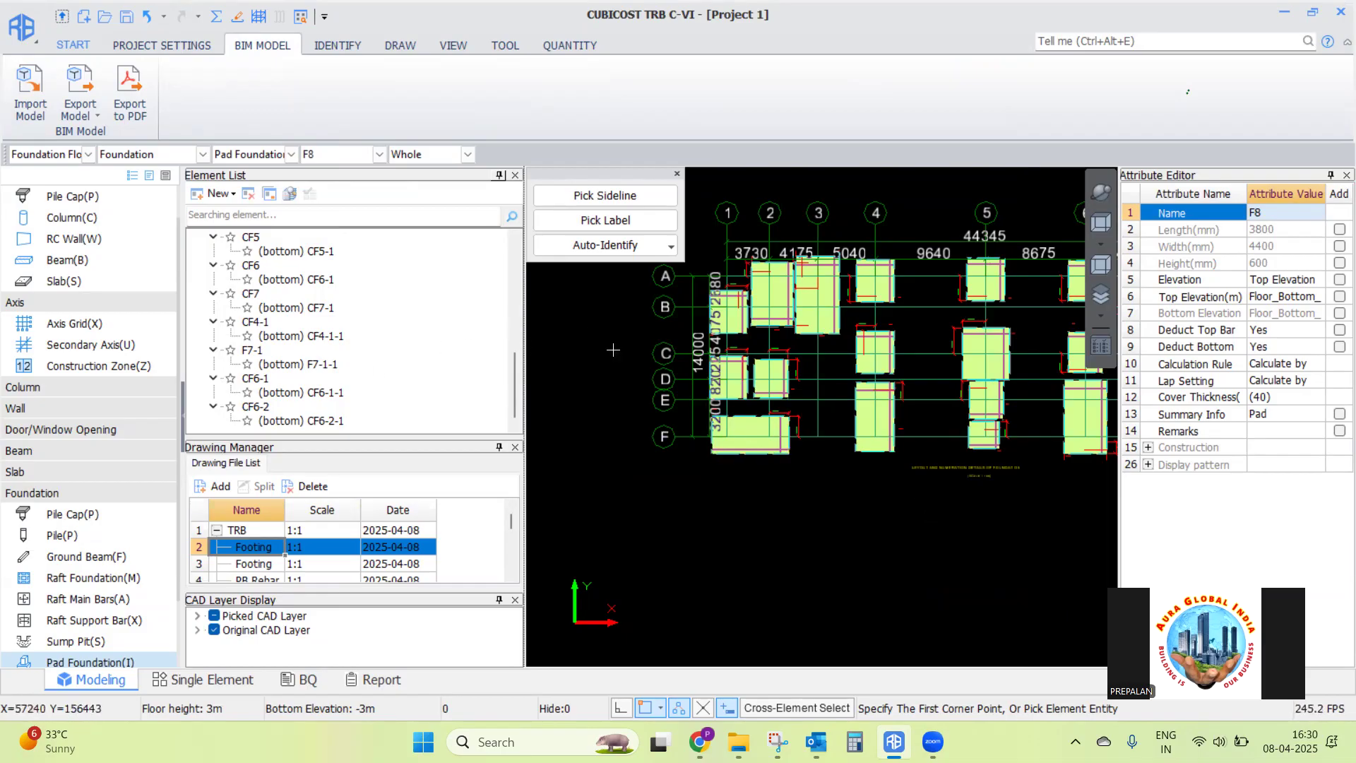
Narrow the Element List to enlarge the drawing area and show the whole foundation plan from axis 1 to 9
scroll(631, 359, down, 2)
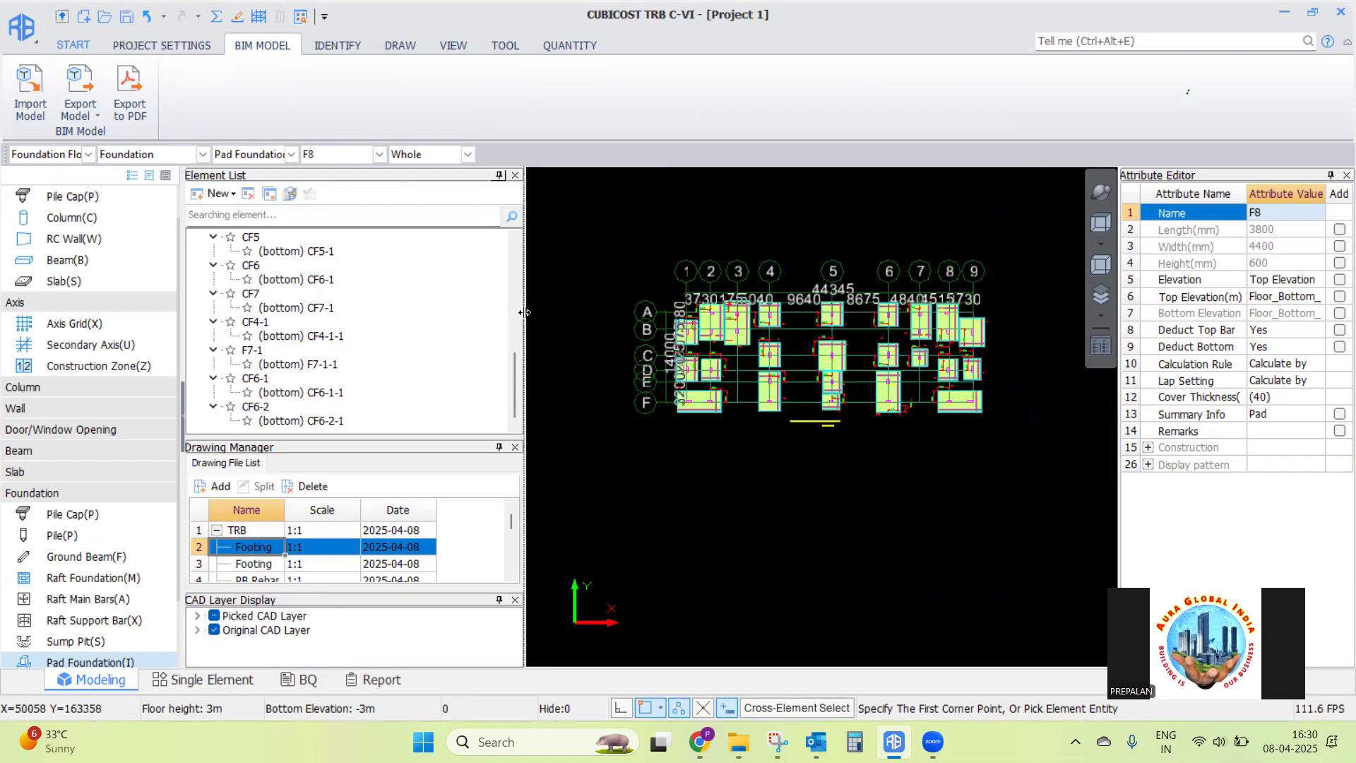
drag(497, 311, 437, 310)
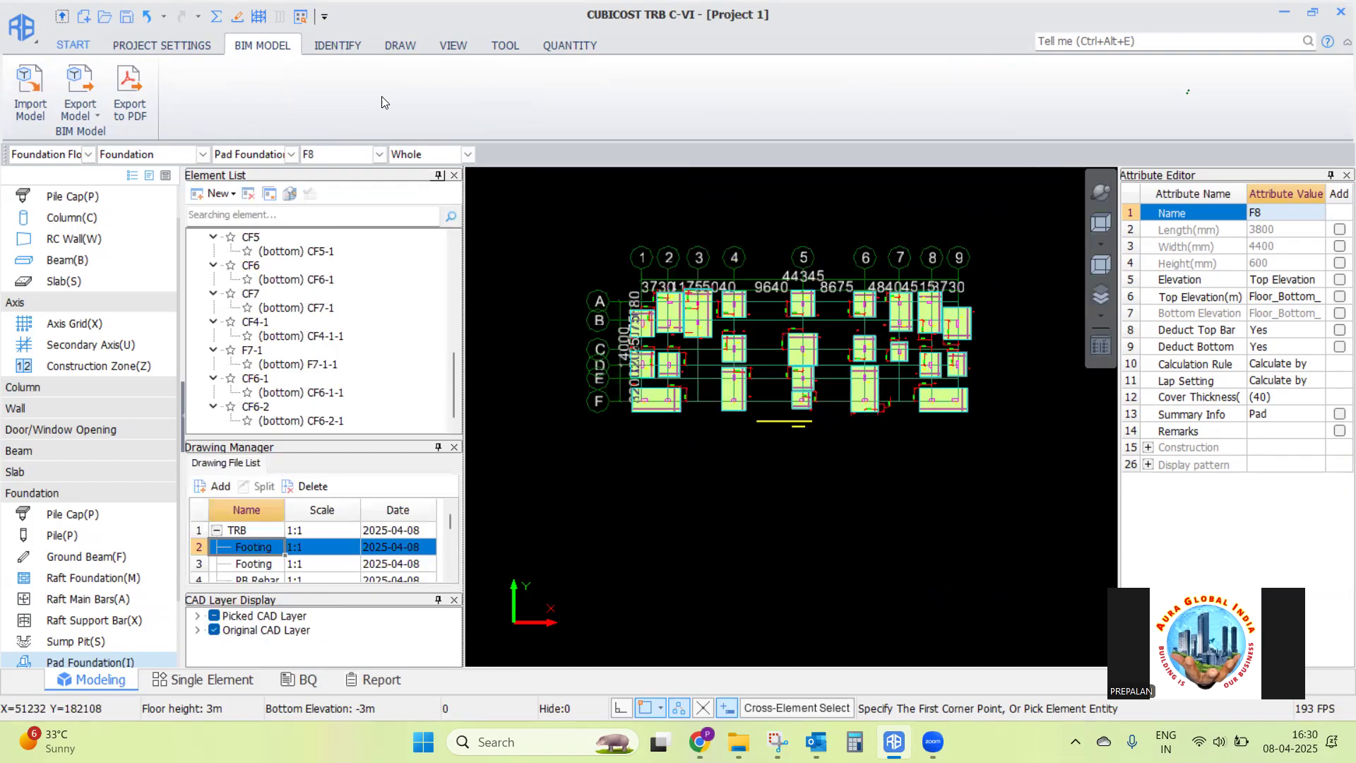
click(334, 44)
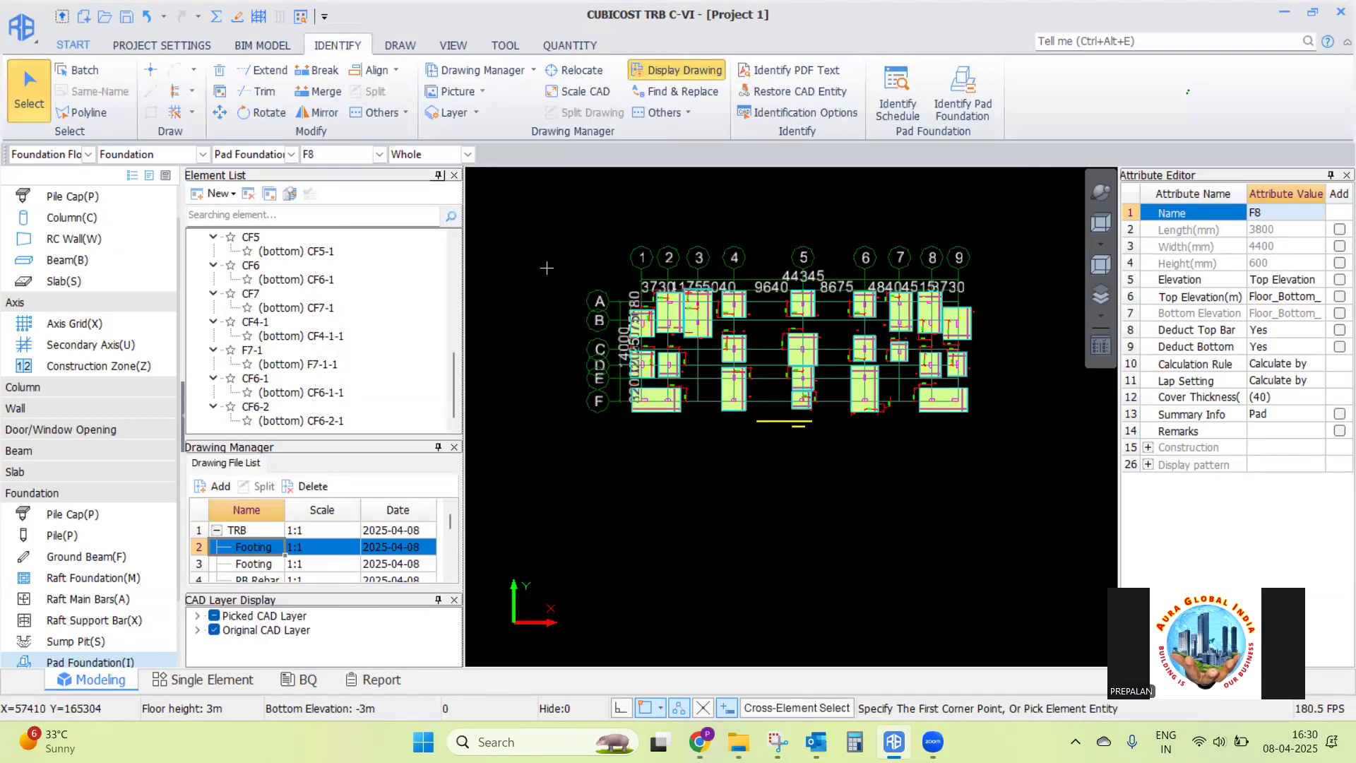
scroll(636, 237, up, 3)
scroll(638, 245, down, 3)
scroll(736, 253, up, 2)
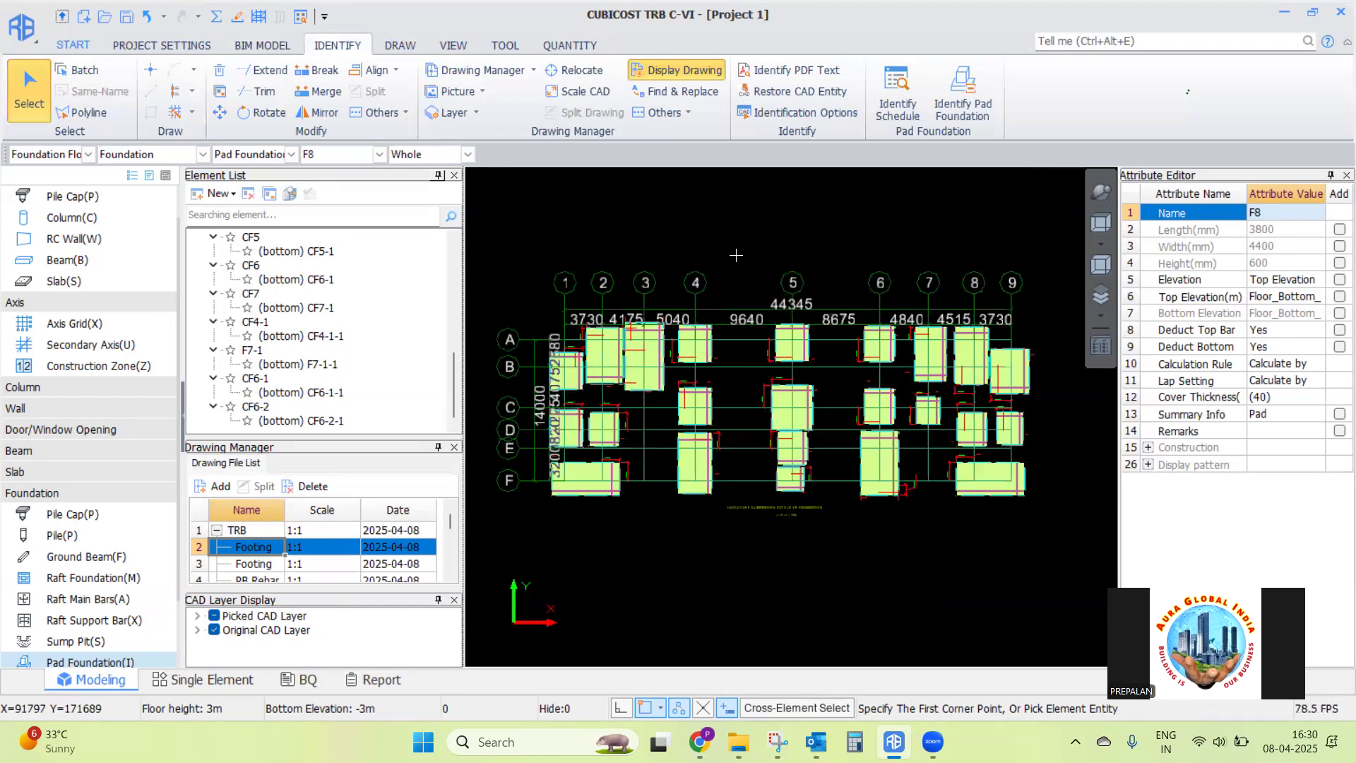
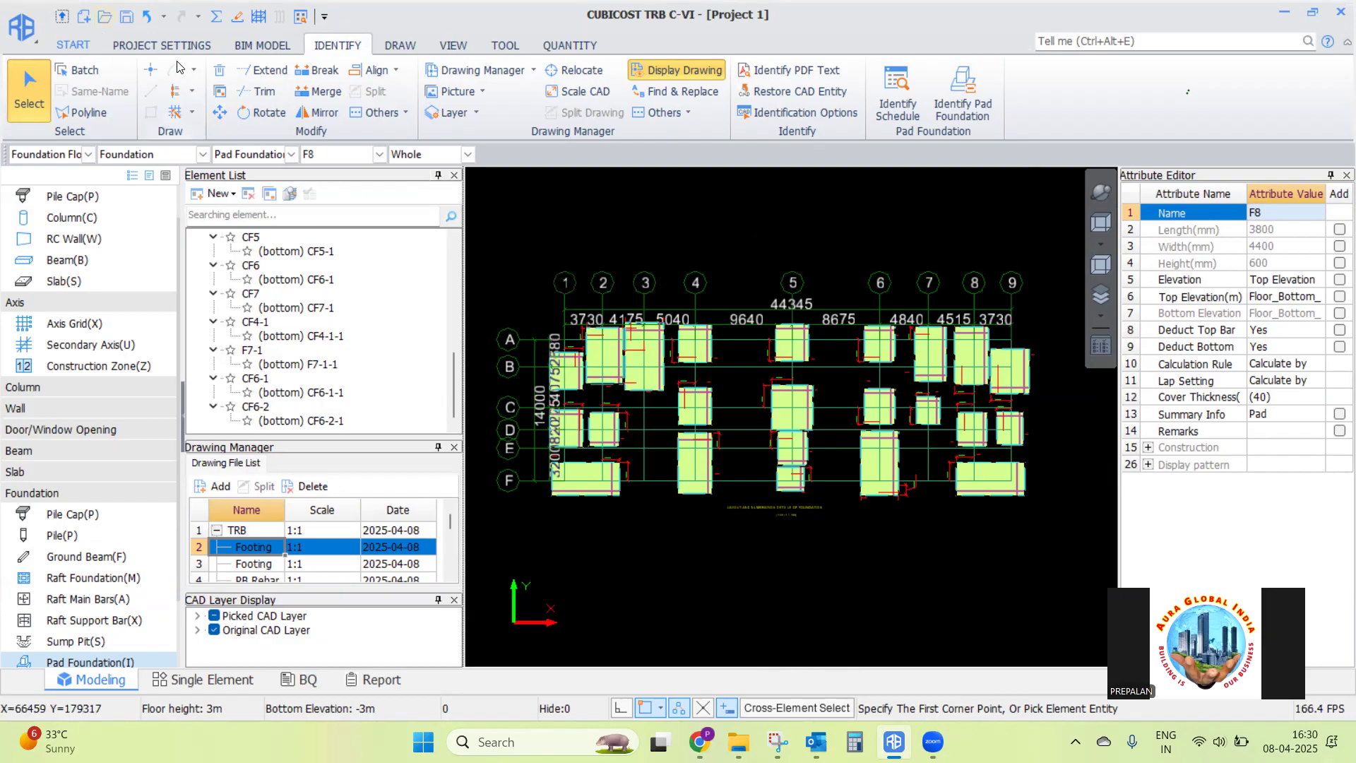
Review the floor settings of Zone-1 and close them without changes
click(150, 47)
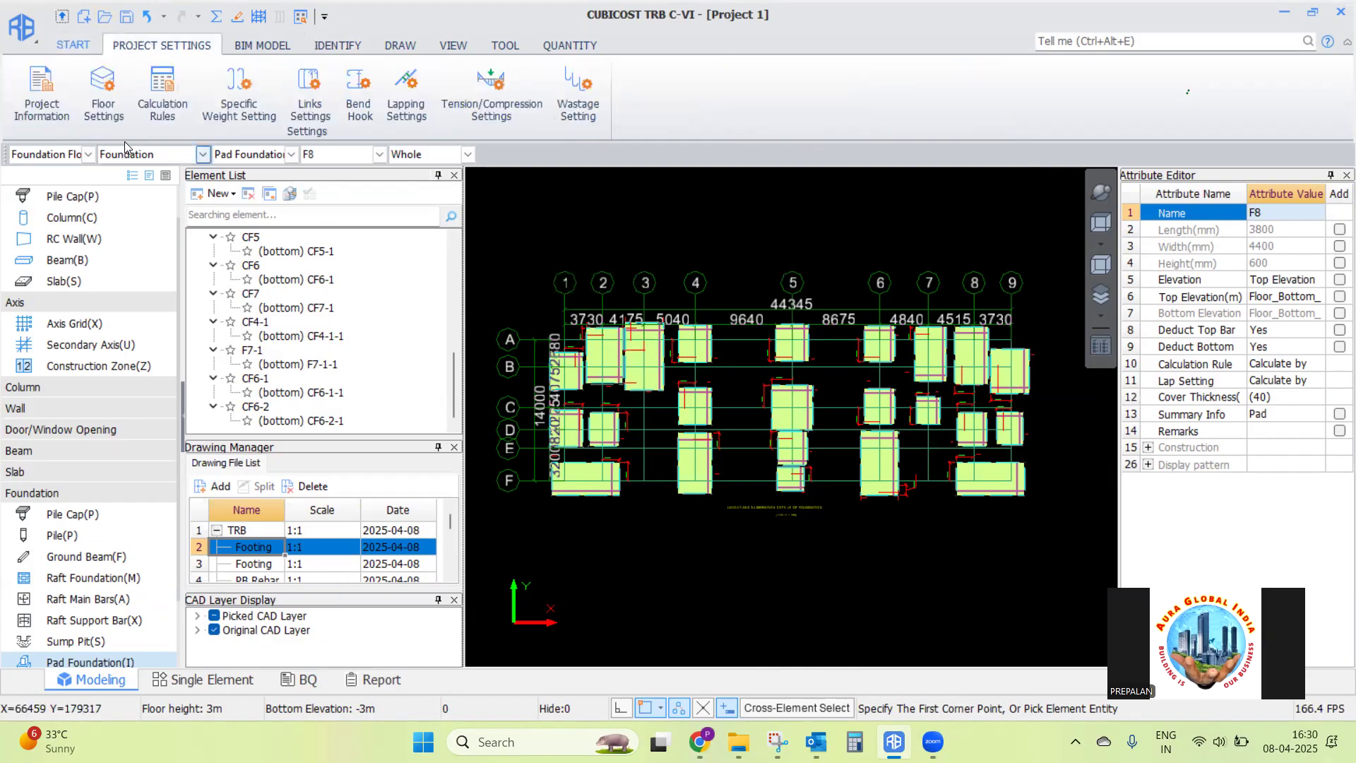
click(101, 109)
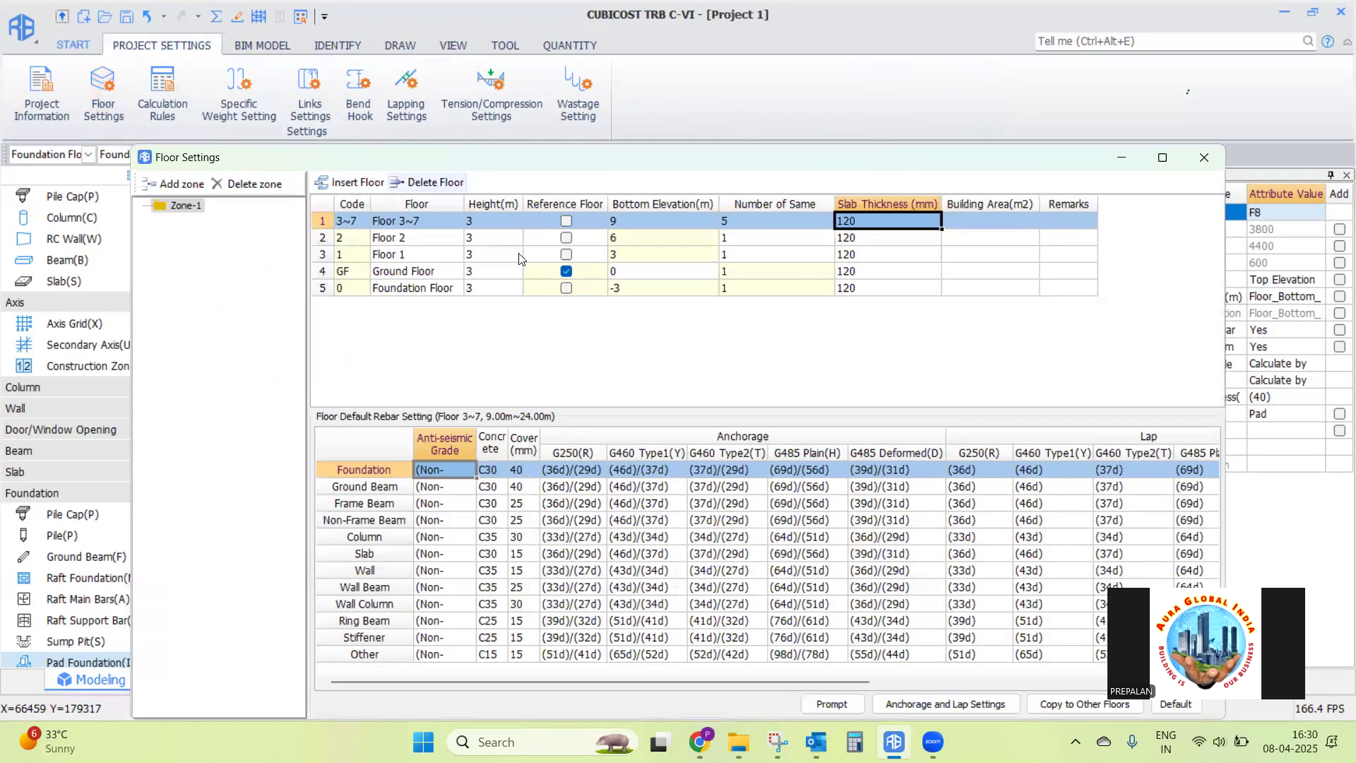
click(1204, 158)
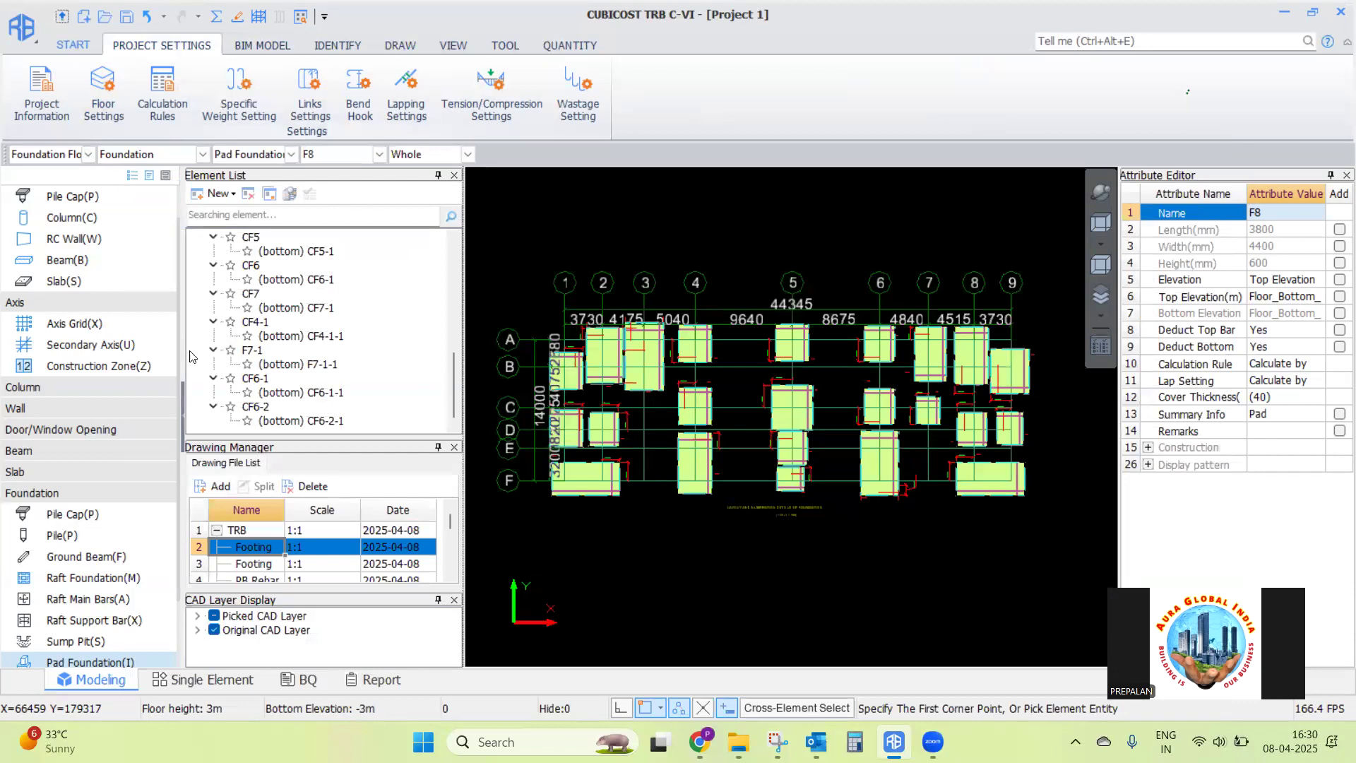
Choose Foundation Floor as the active floor and hide the Drawing Manager
click(335, 44)
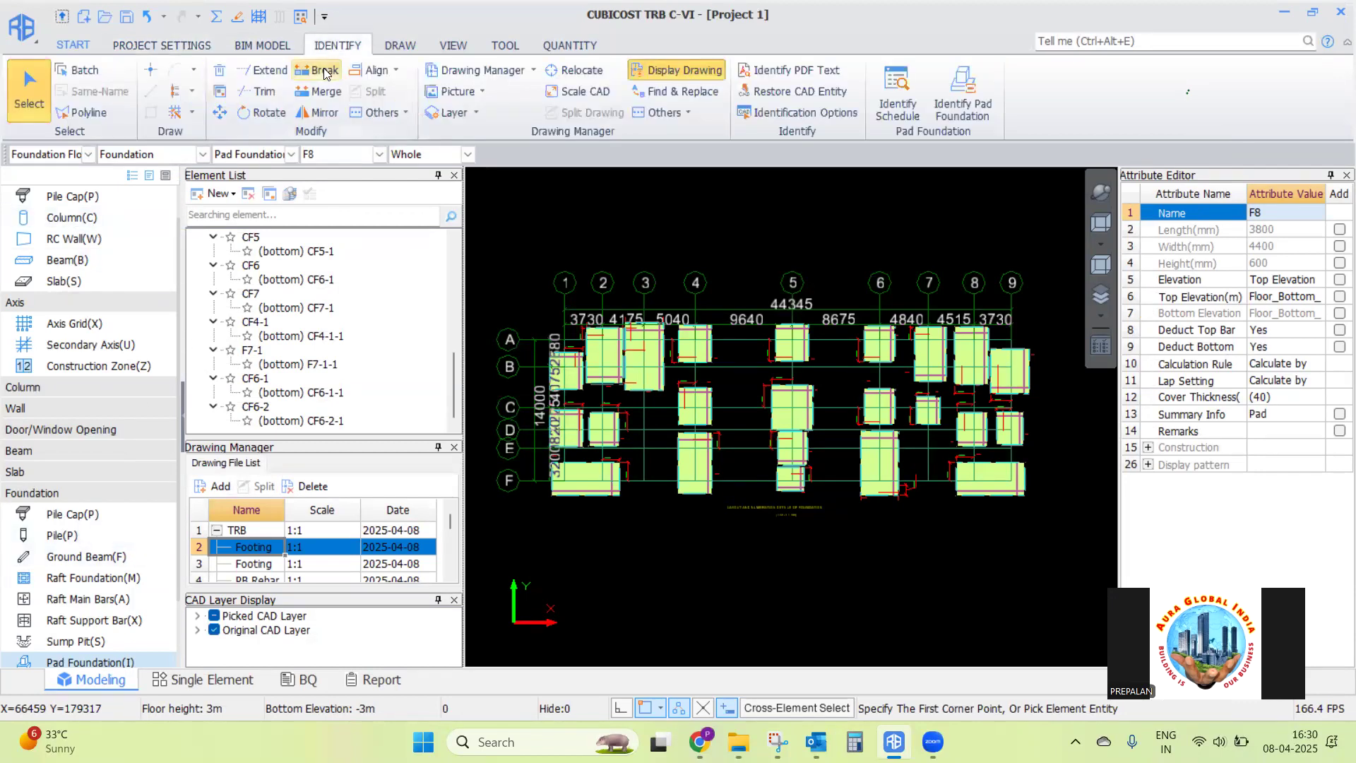
click(88, 155)
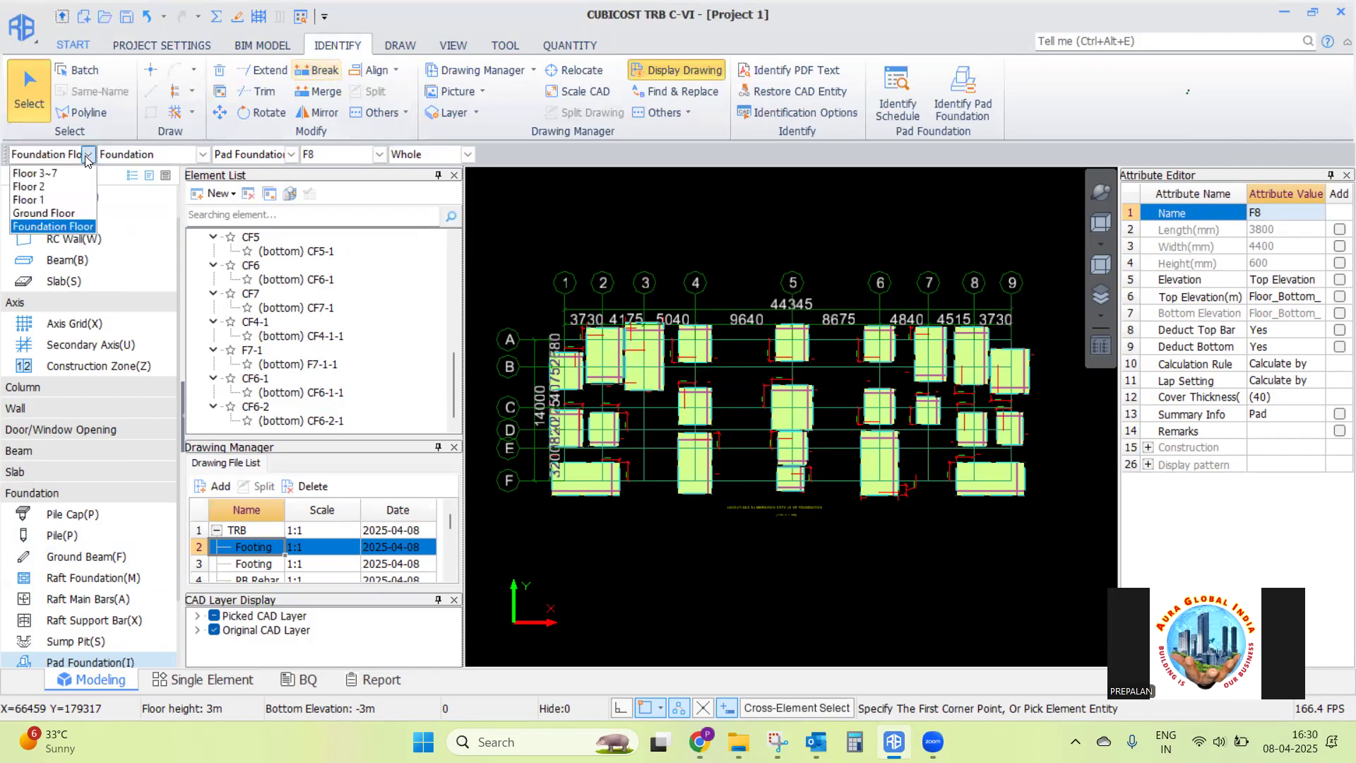
click(51, 227)
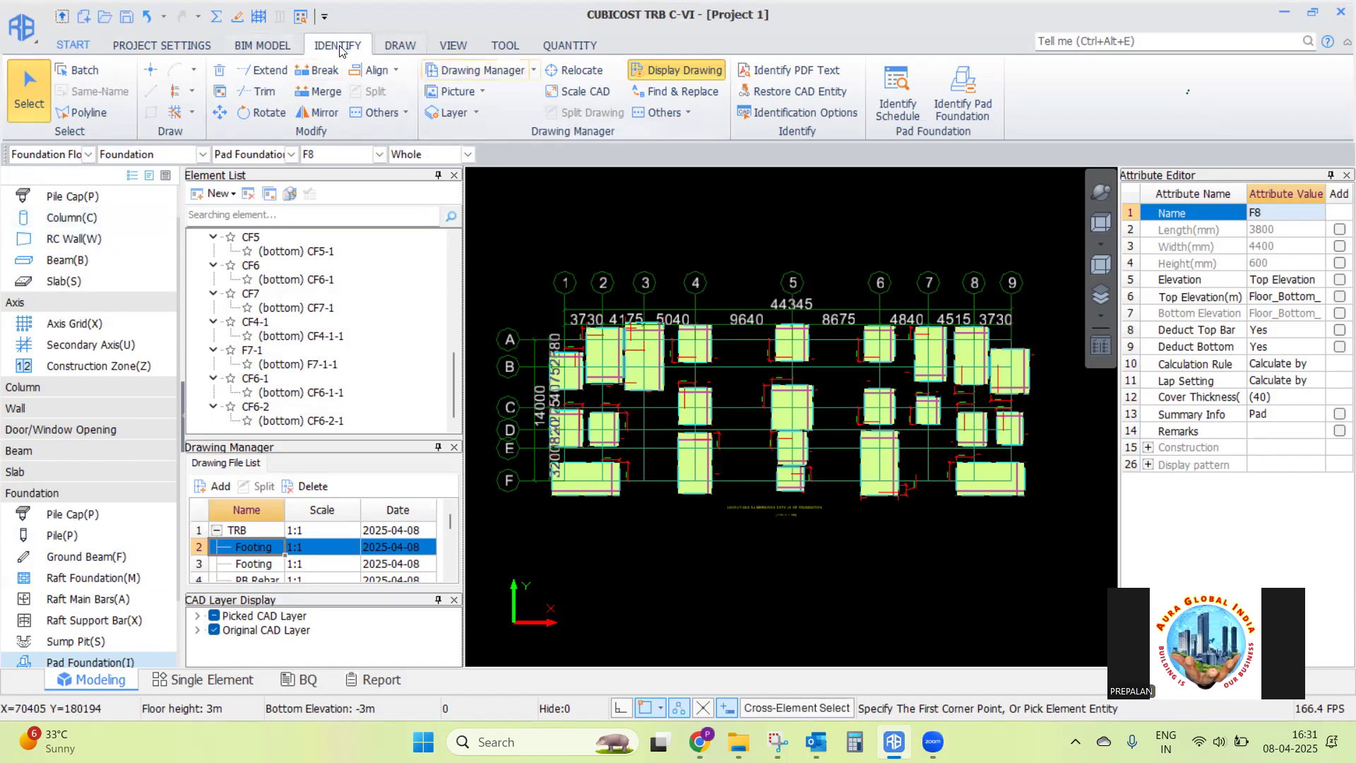
click(474, 73)
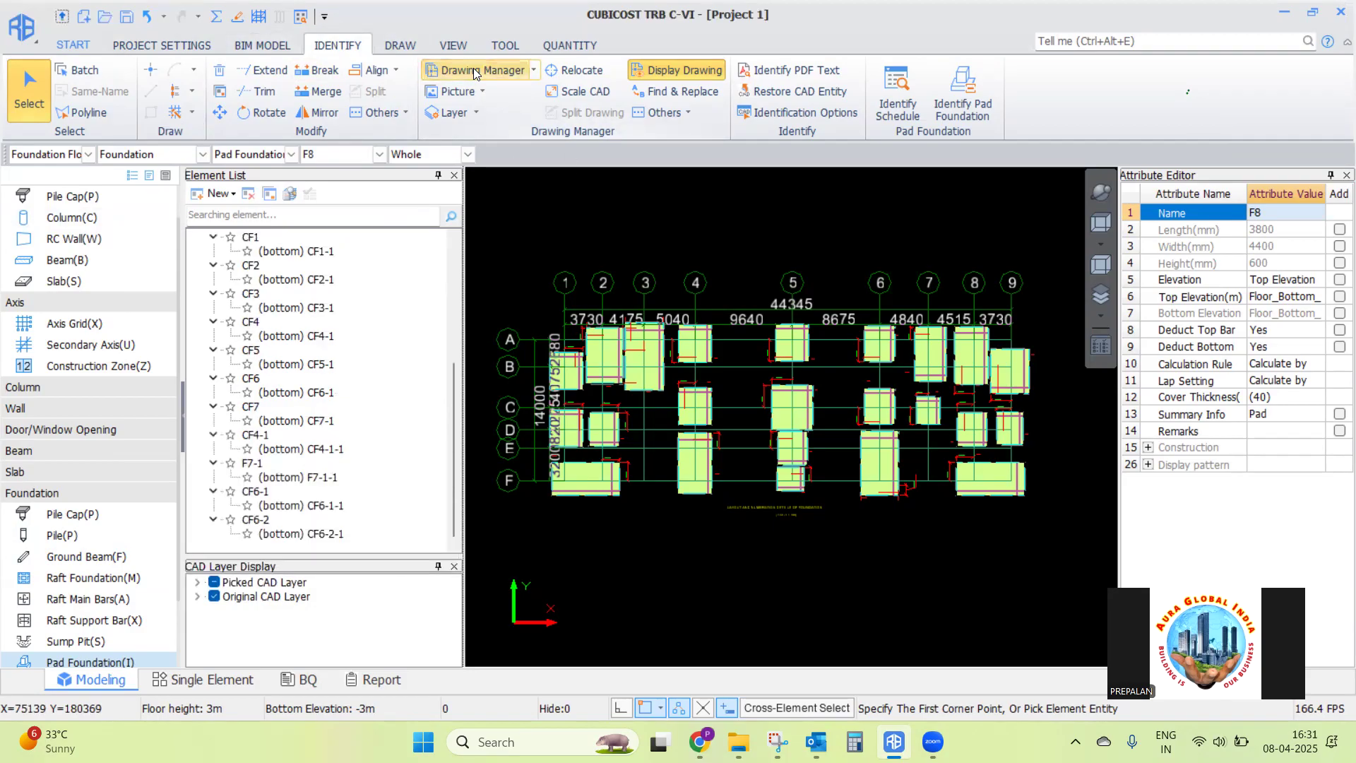
Show the drawing file list and browse the TRB folder for drawing files to add, closing the file browser without adding any
click(475, 73)
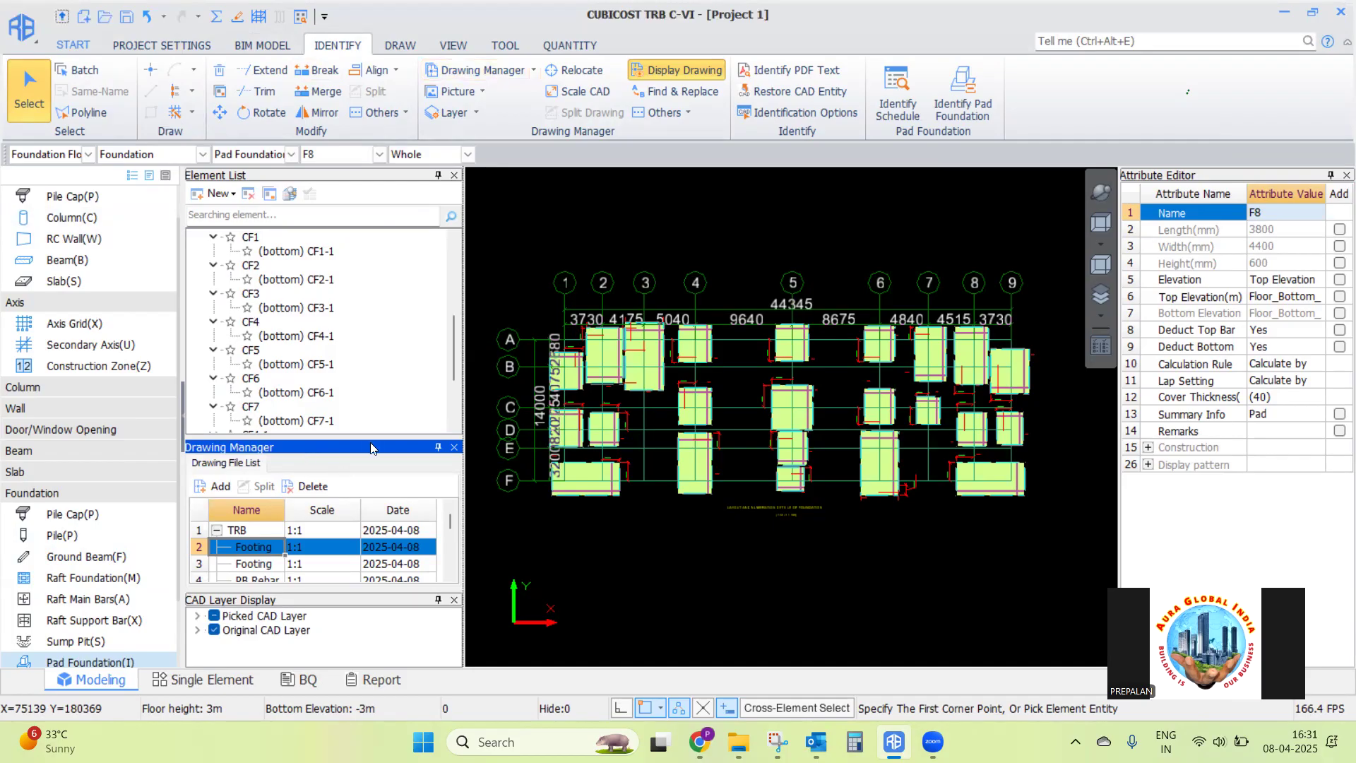
click(216, 487)
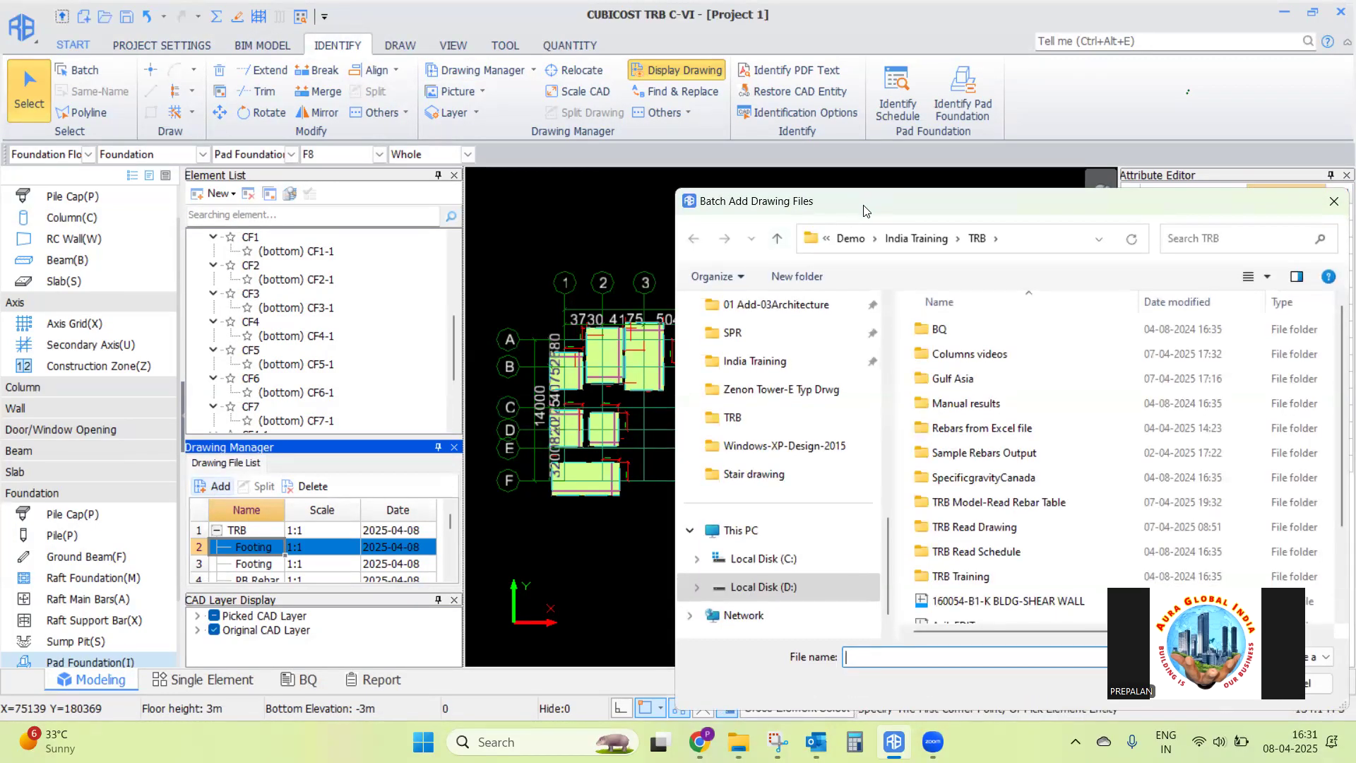
scroll(847, 423, down, 2)
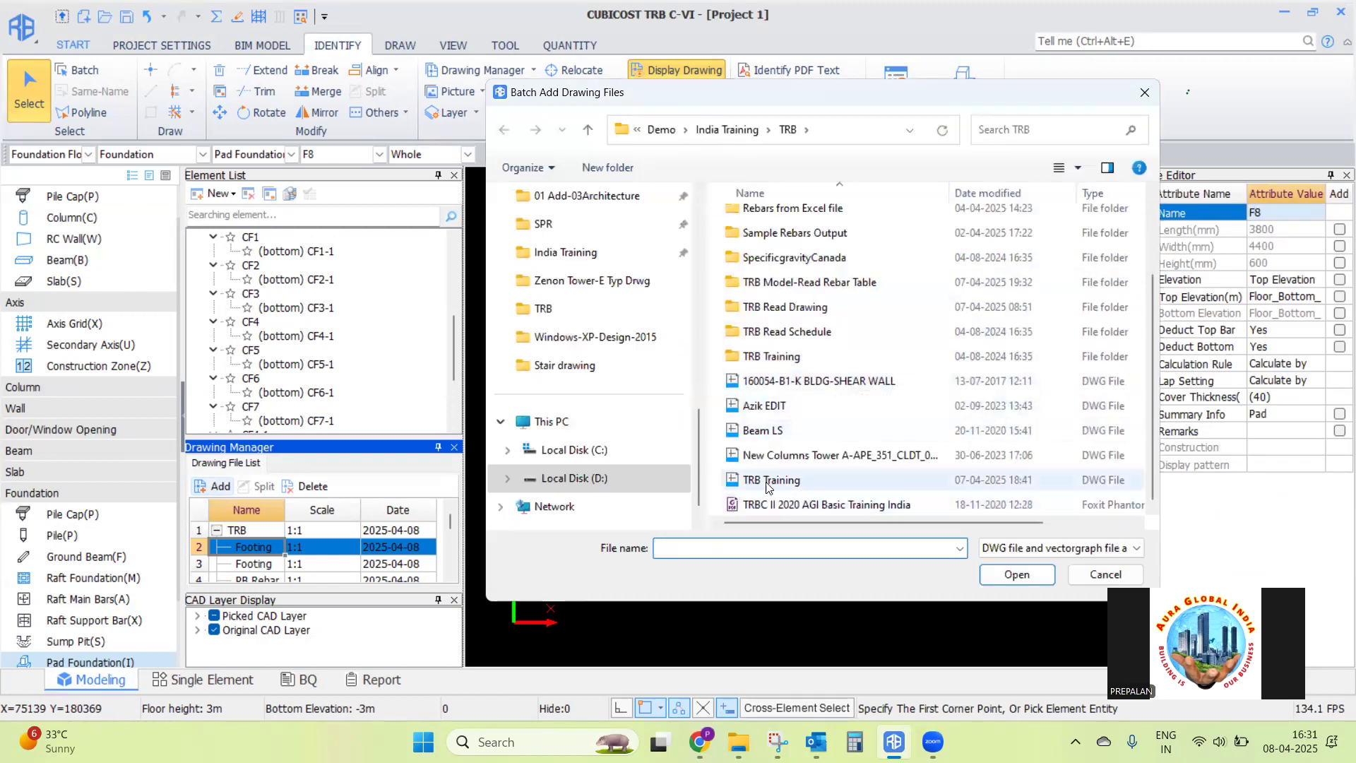
click(1106, 574)
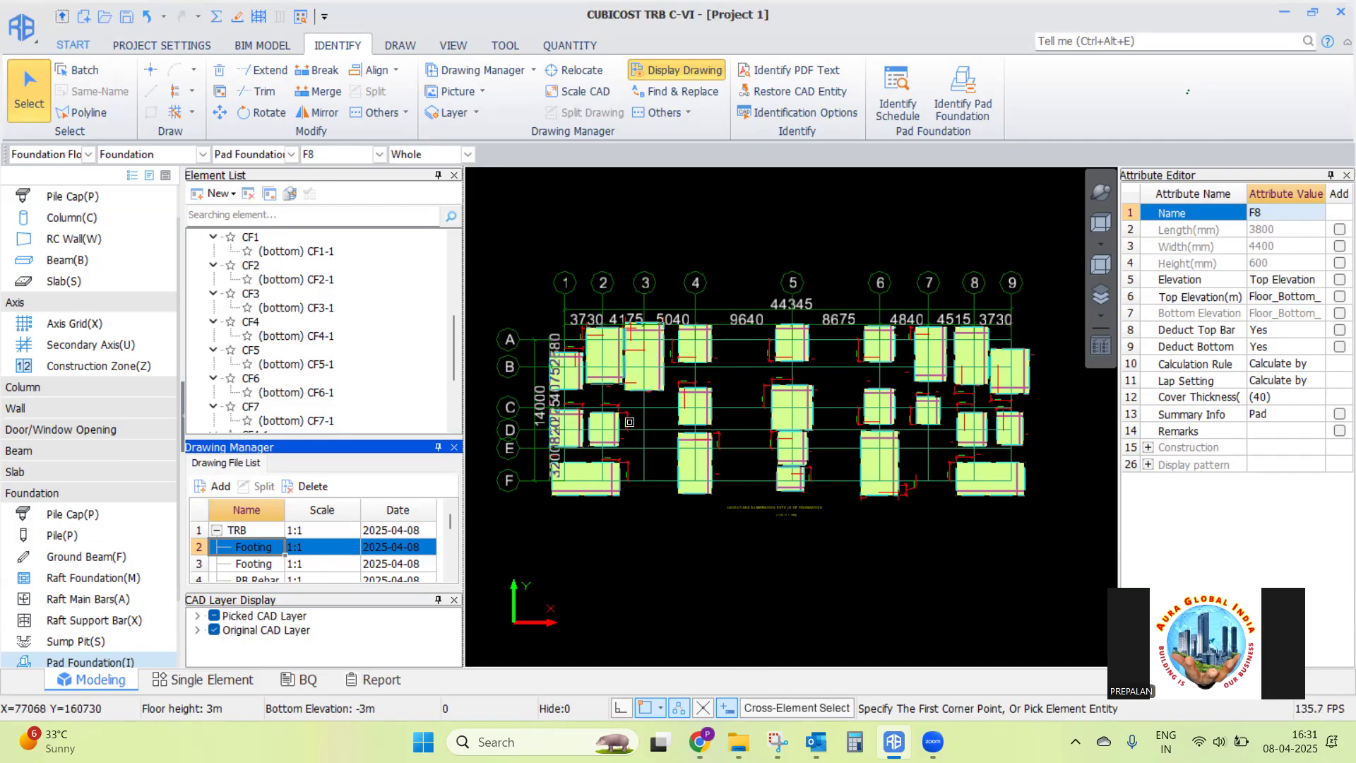
click(694, 406)
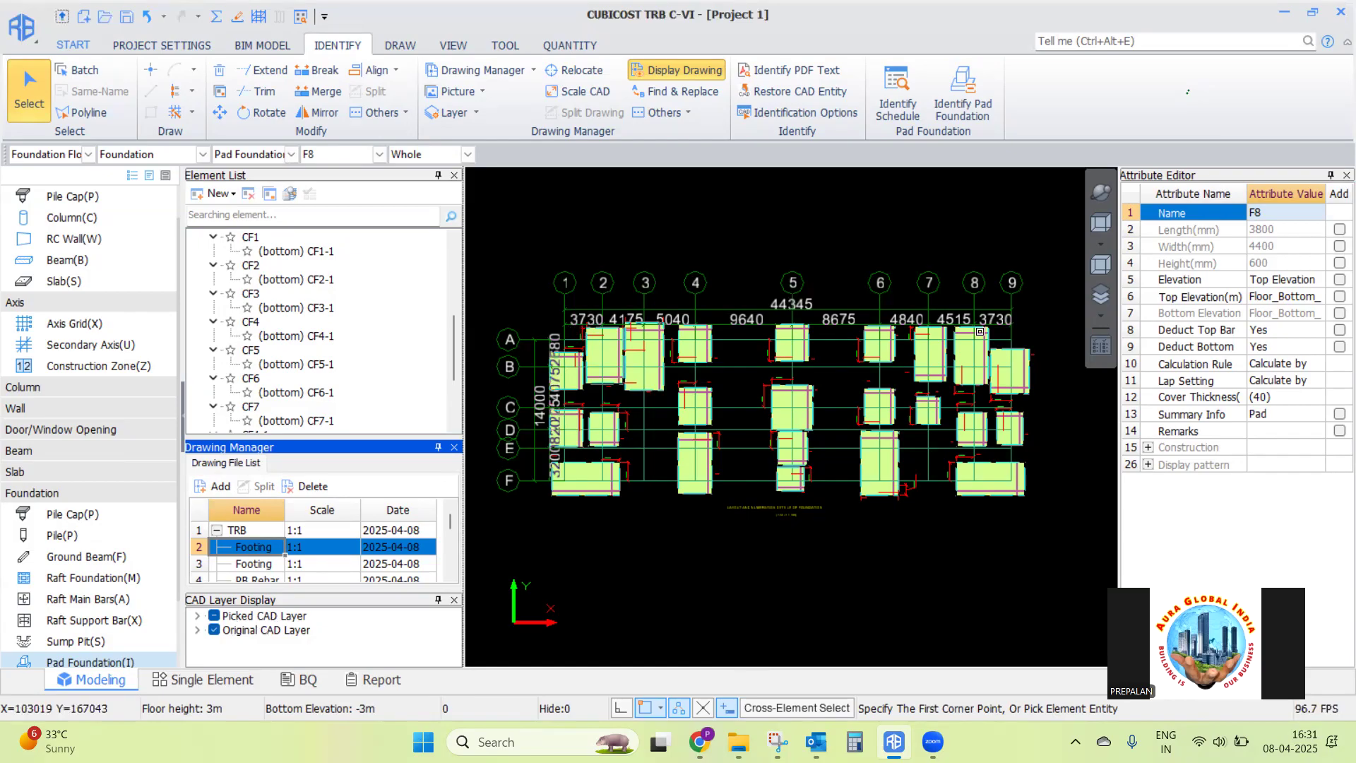
Hide all element entities through the element entity display settings
click(1101, 345)
click(512, 248)
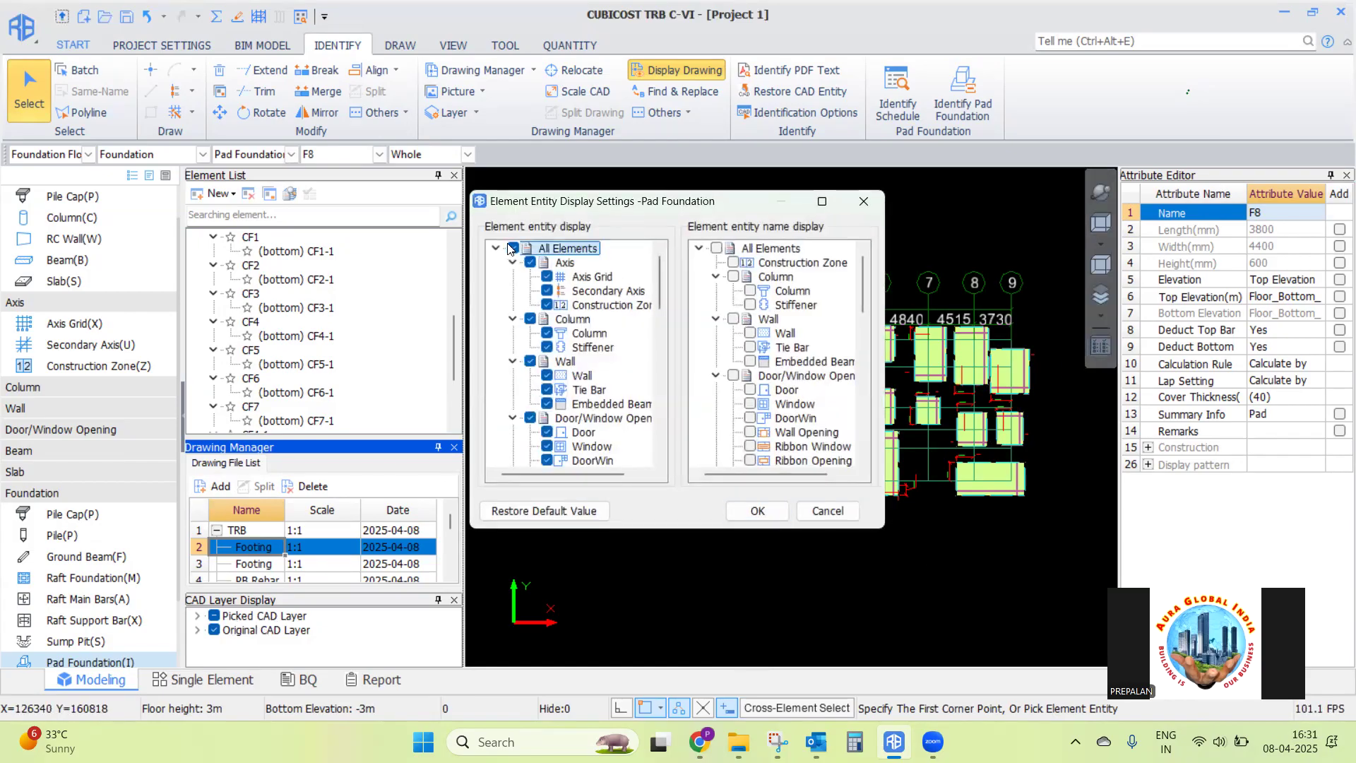
click(754, 511)
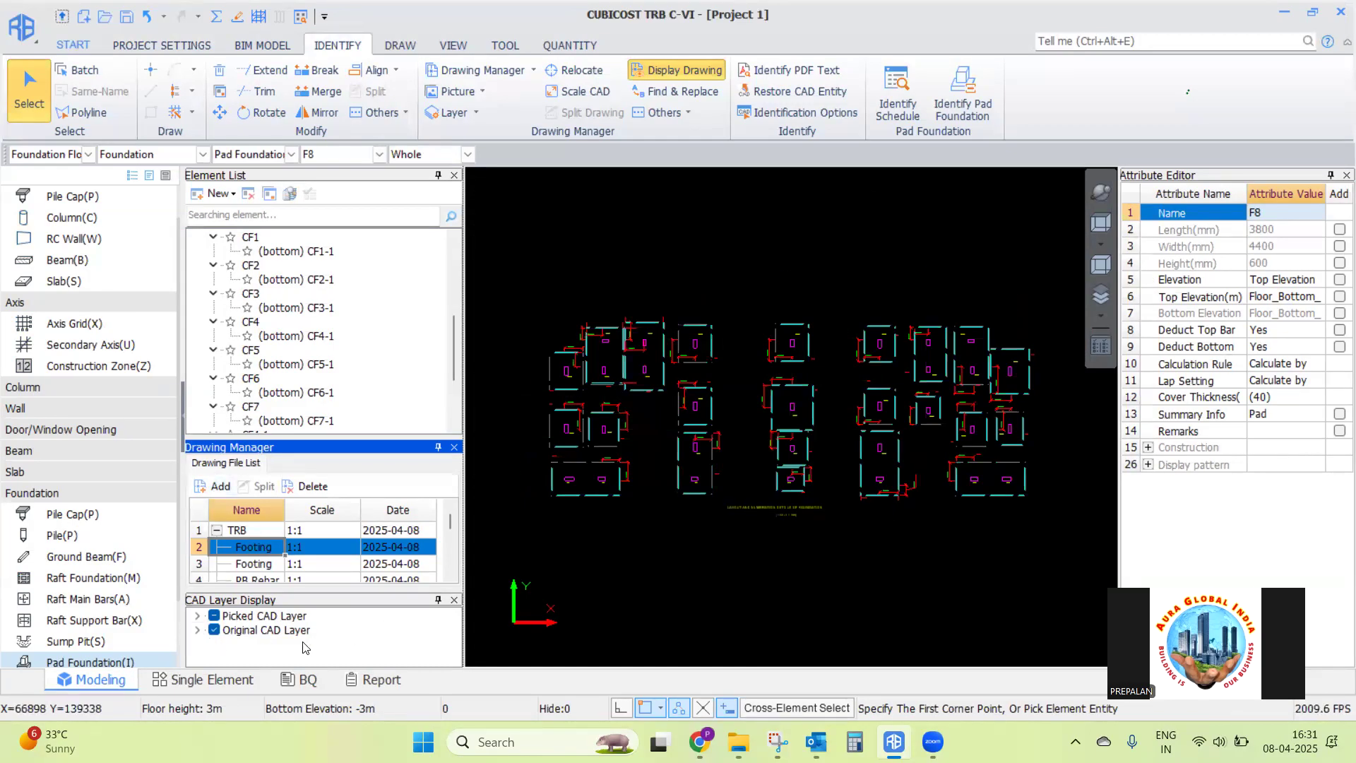
Hide the original and picked CAD layers and show both again
click(214, 631)
click(215, 616)
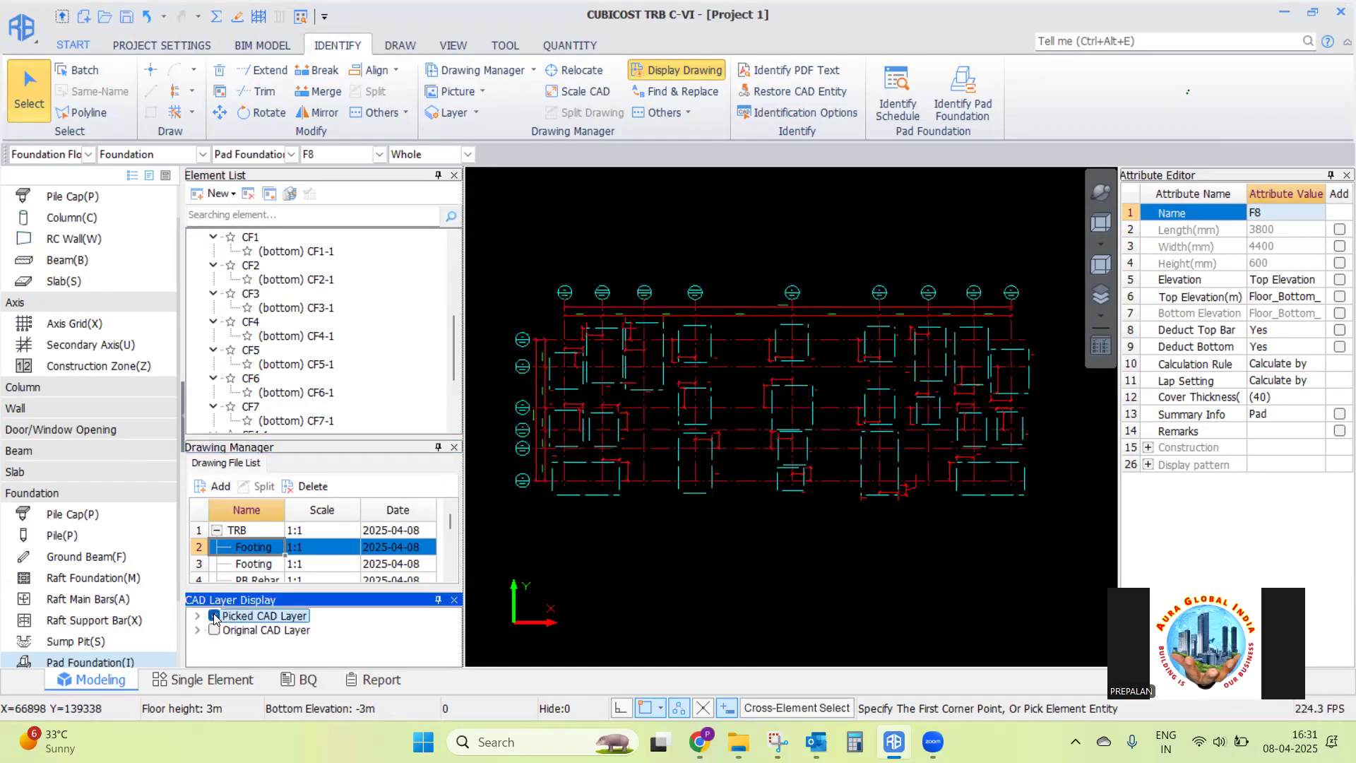
click(215, 616)
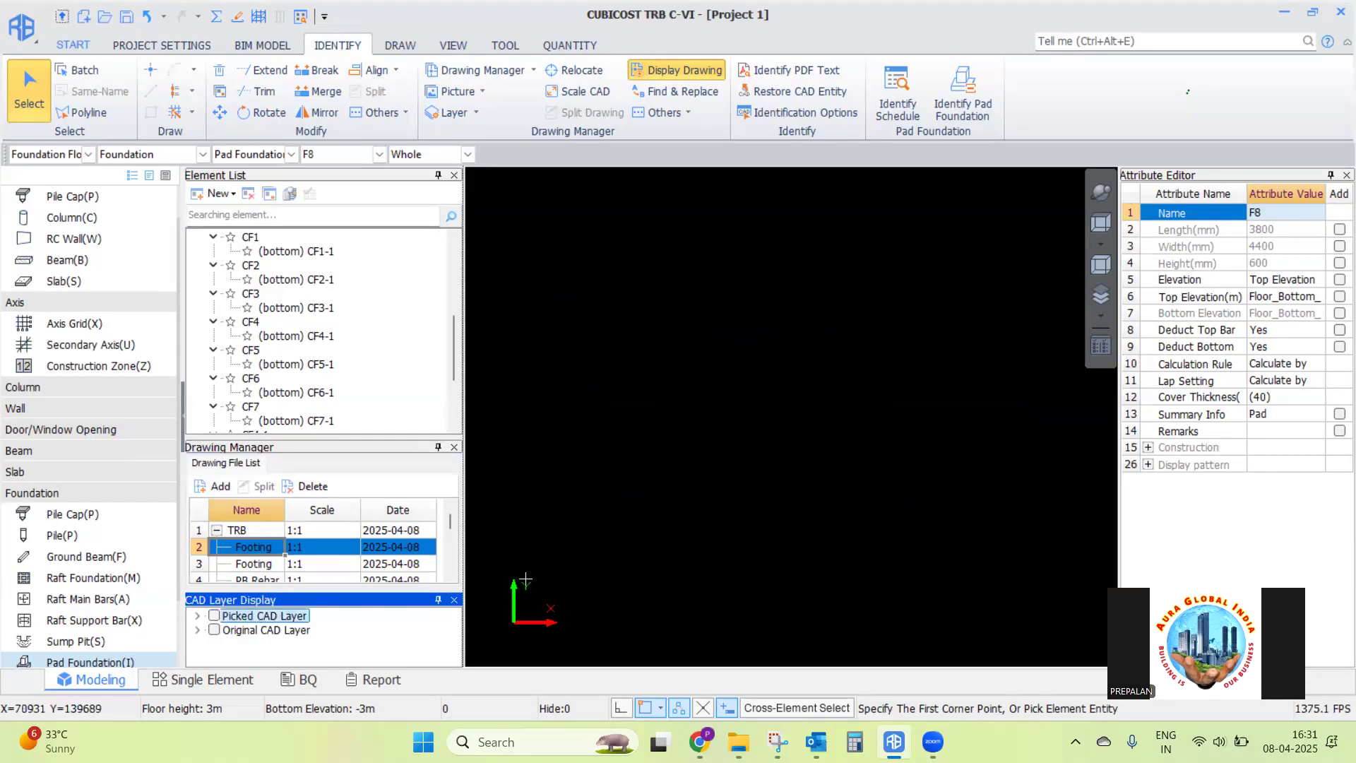
click(214, 630)
click(215, 618)
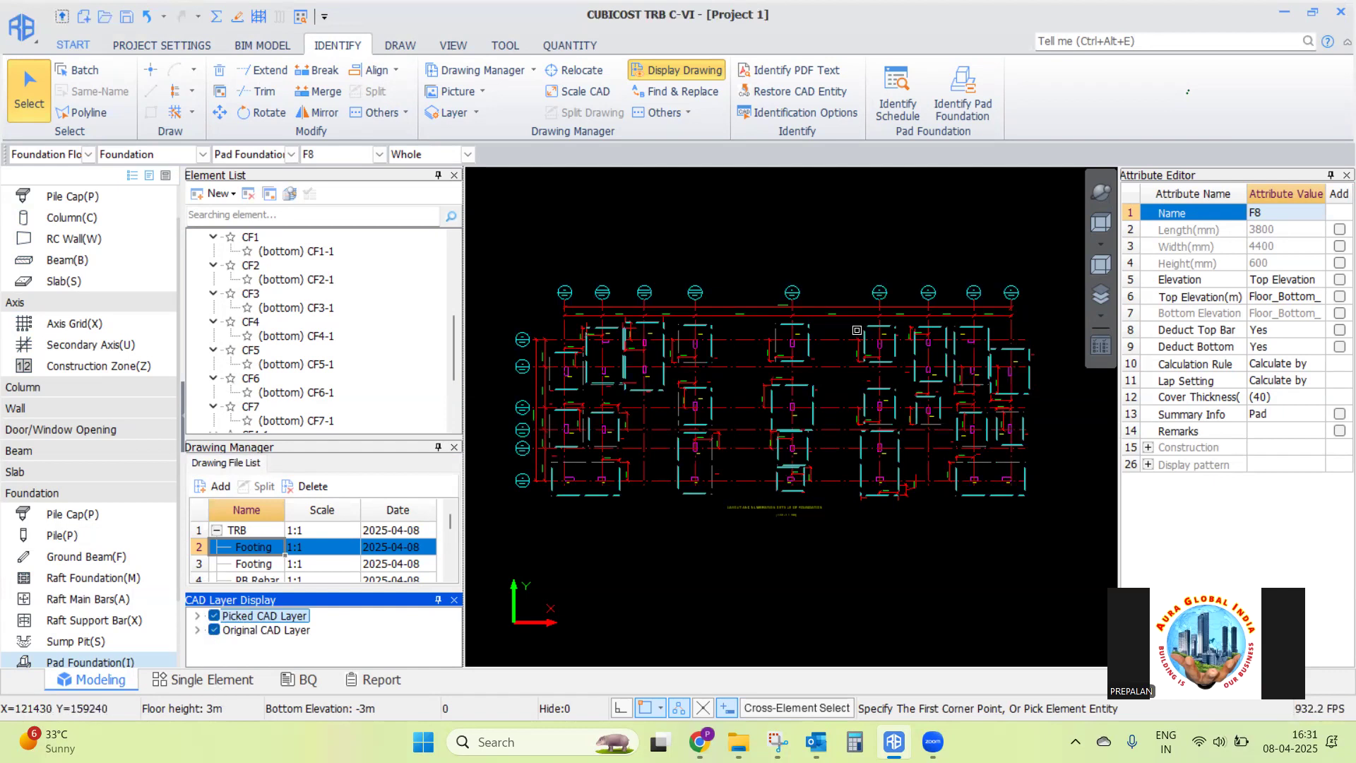
Restore the display of all element entities in the element entity display settings
click(1101, 347)
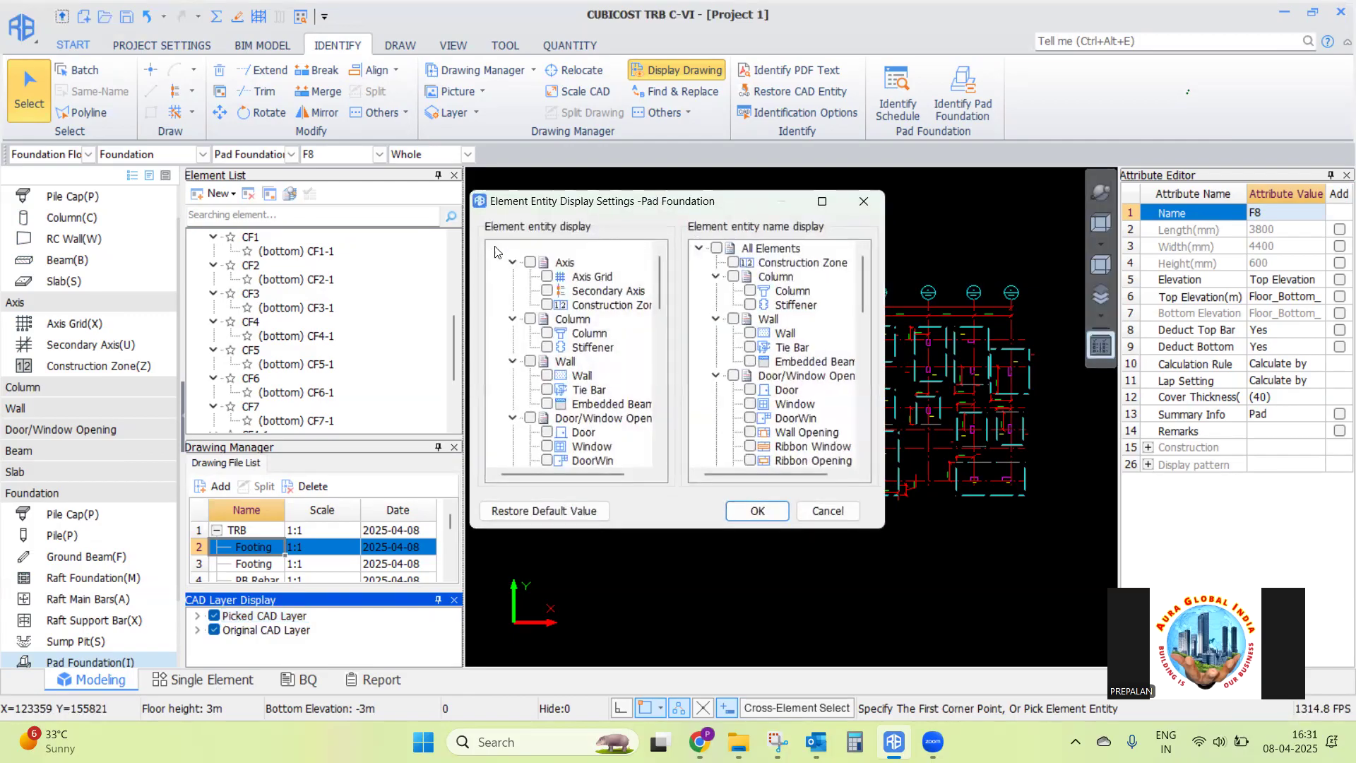
click(757, 512)
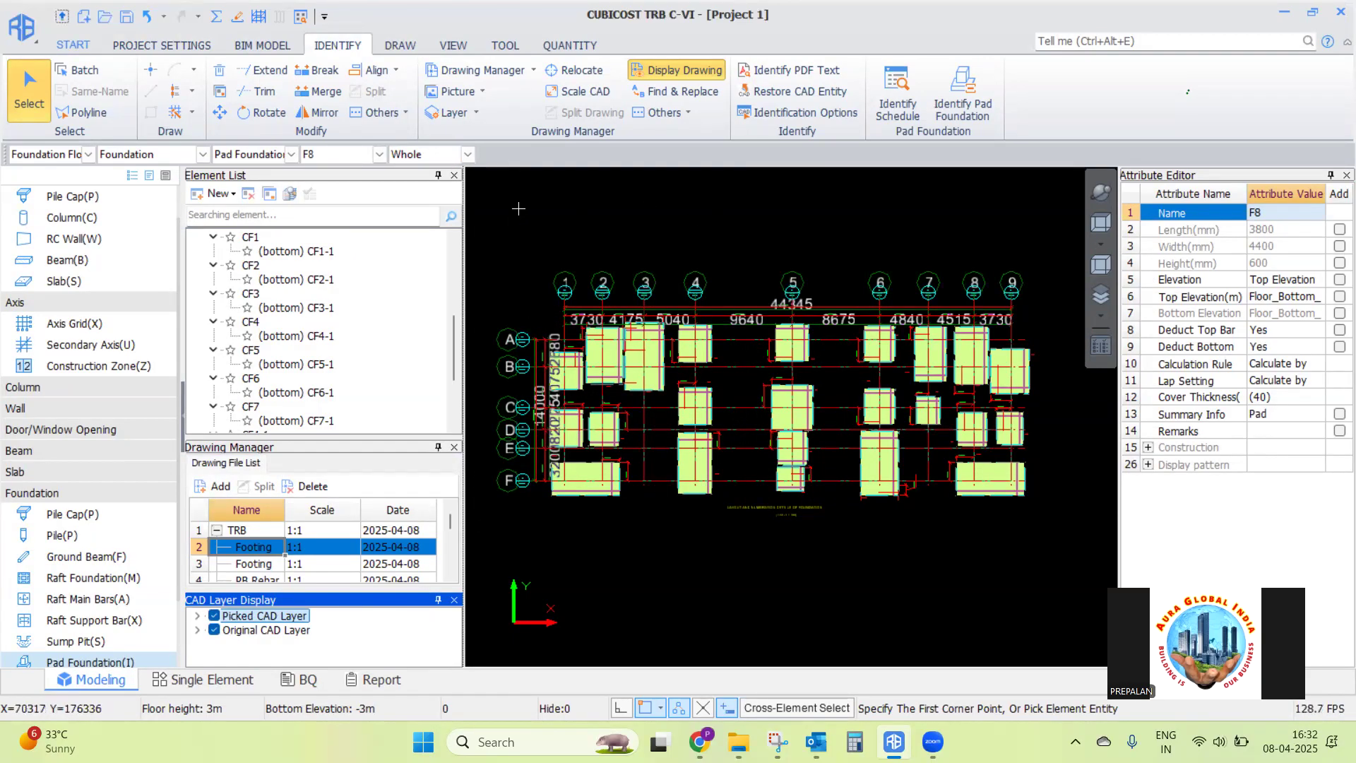
Batch-select the F1 and CF1 pad foundations on the Foundation Floor
click(84, 74)
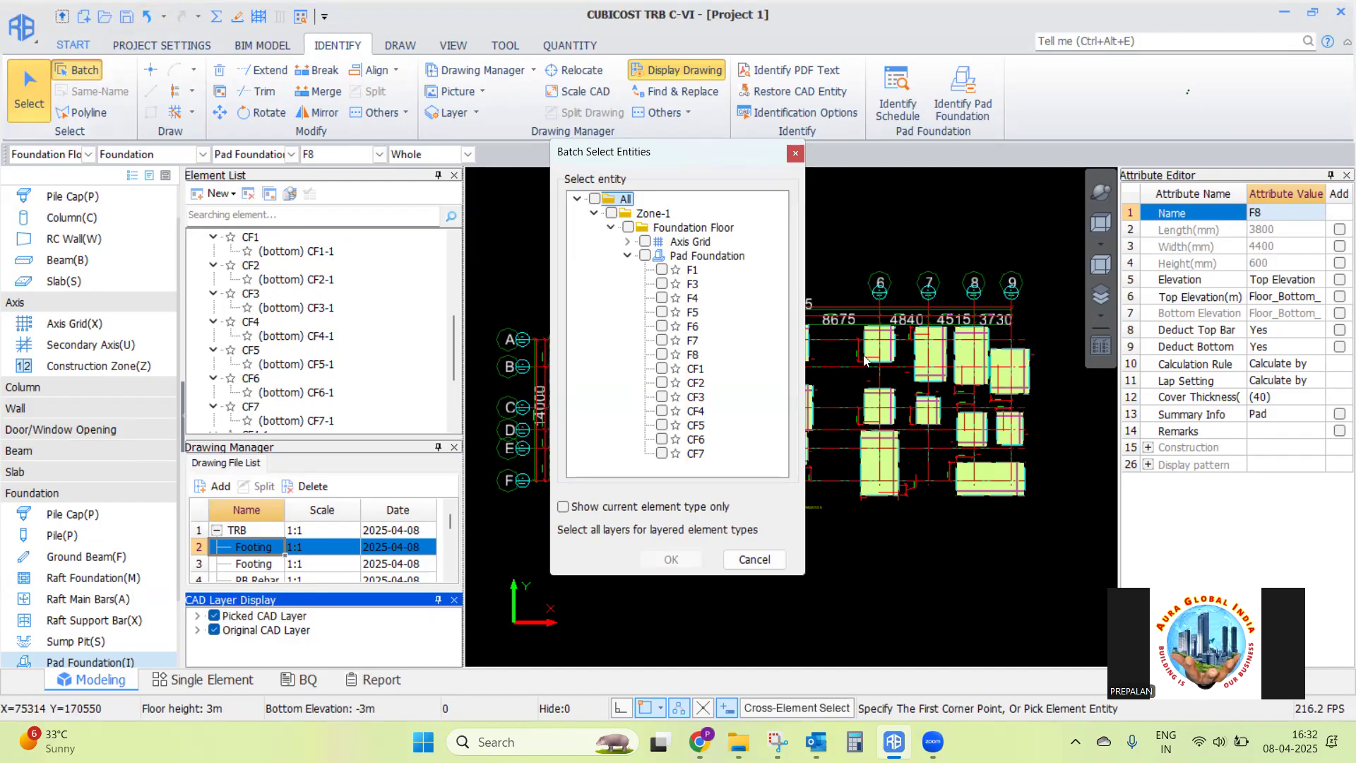
click(662, 270)
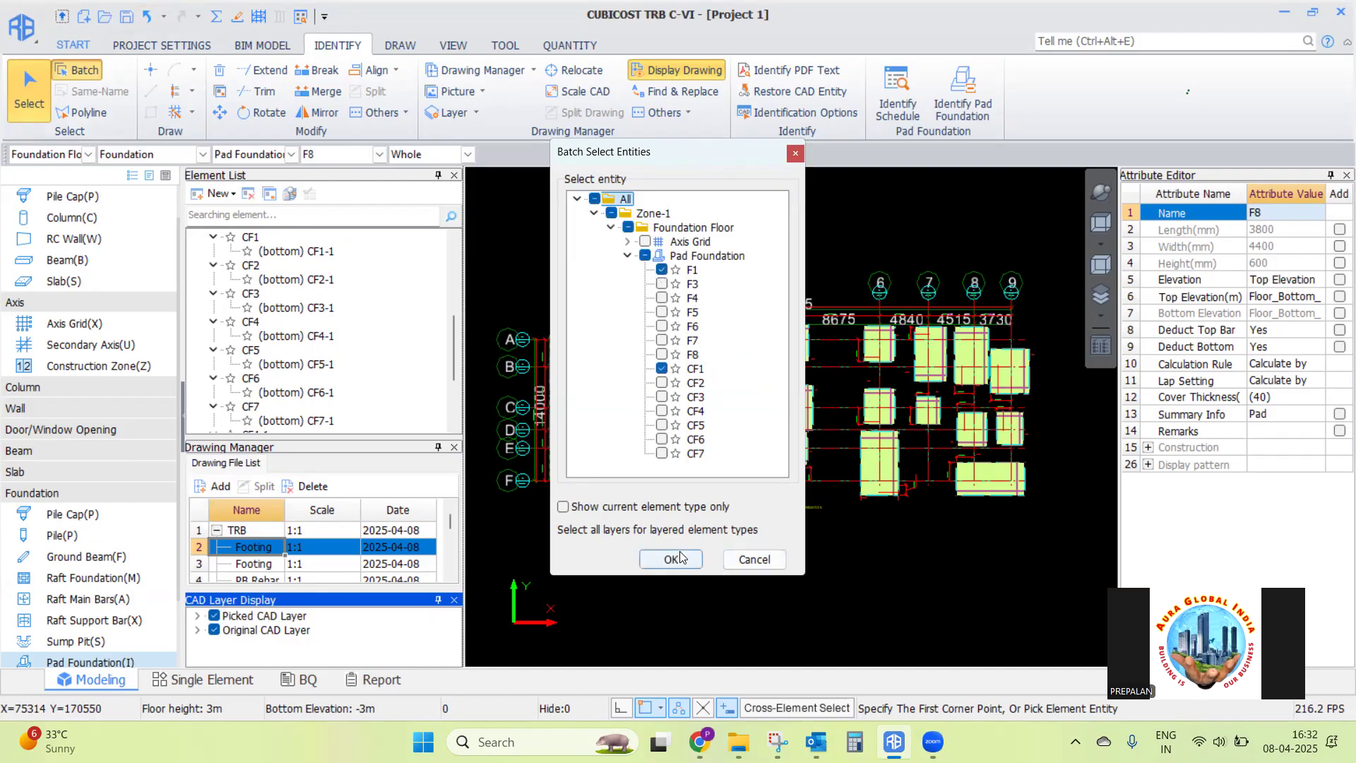
click(675, 558)
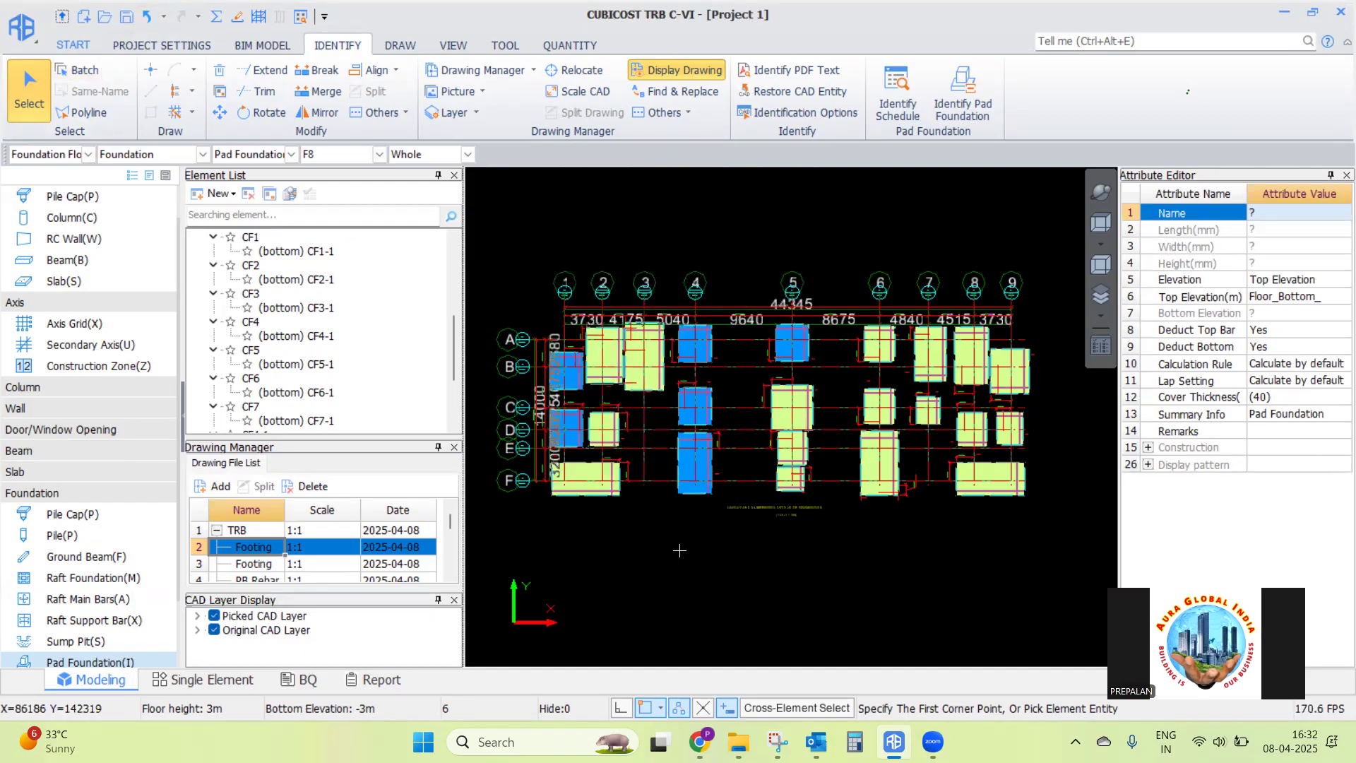
View the selected pad foundations in 3D, return to the plan view and clear the selection
click(1101, 192)
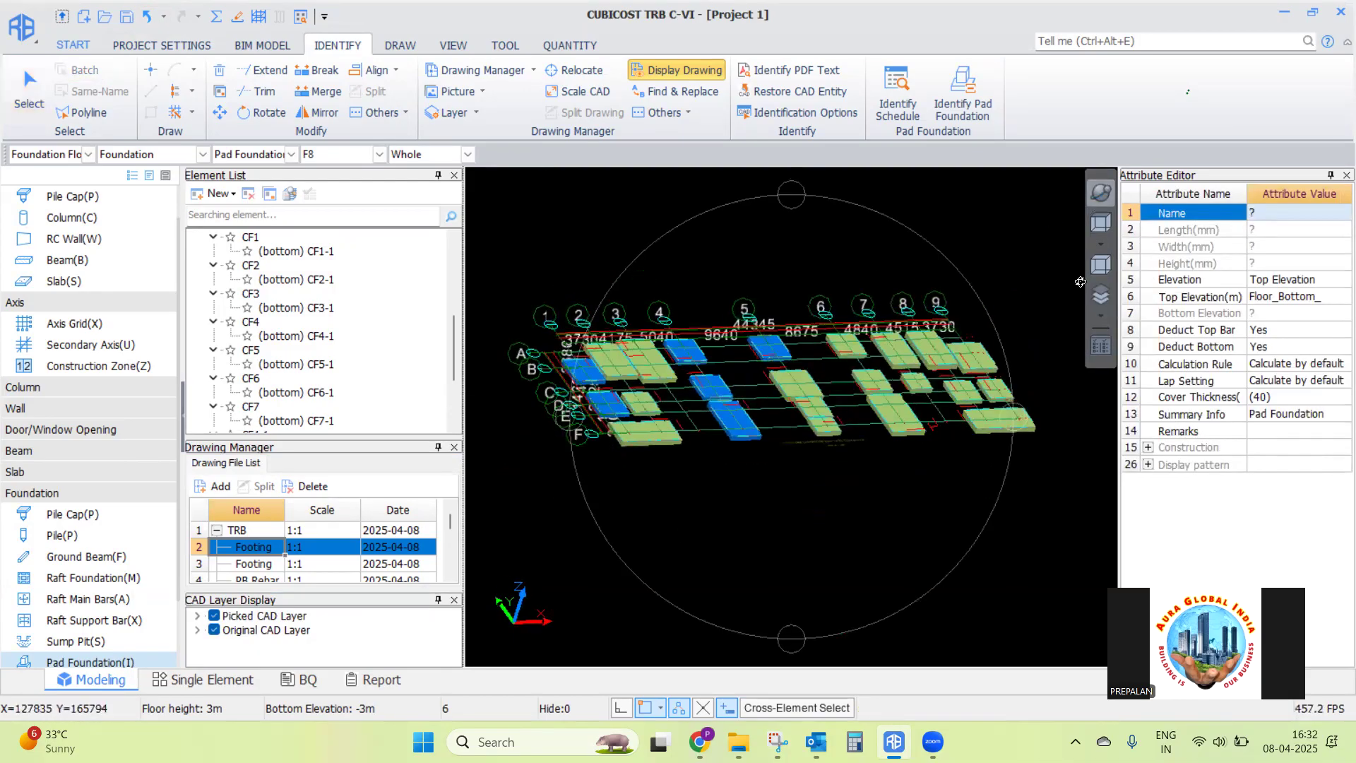
click(1100, 222)
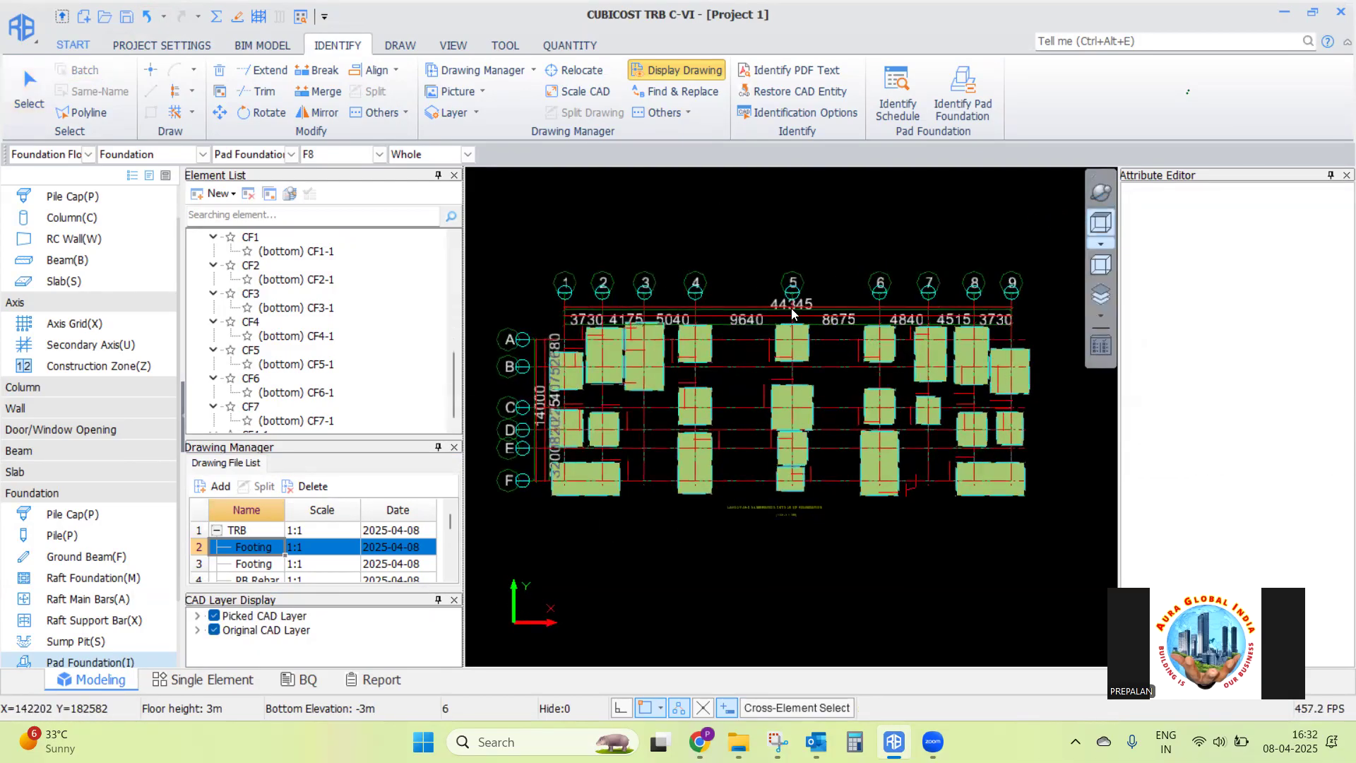
right_click(698, 215)
click(649, 207)
click(612, 229)
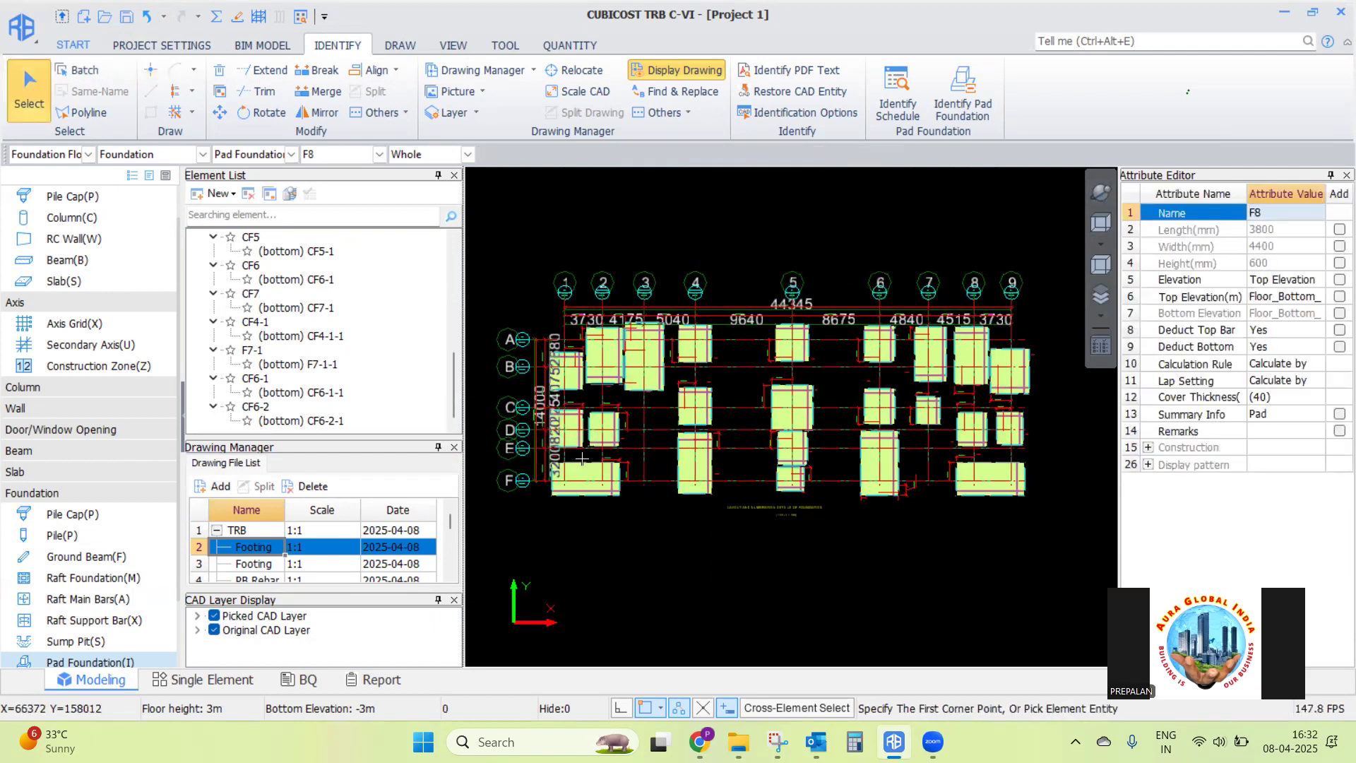
Load the complete TRB drawing and examine the grid and footing dimensions around axes 1 to 3
double_click(237, 534)
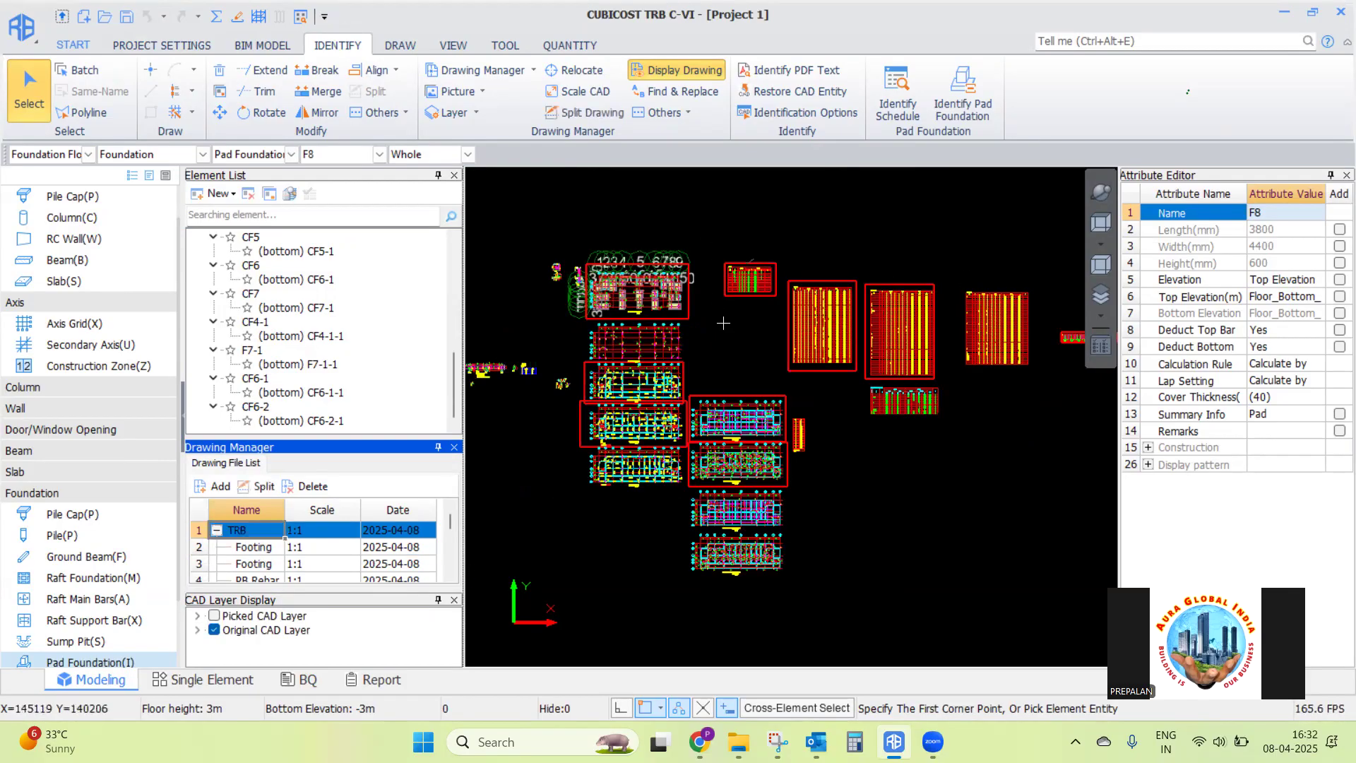
click(506, 46)
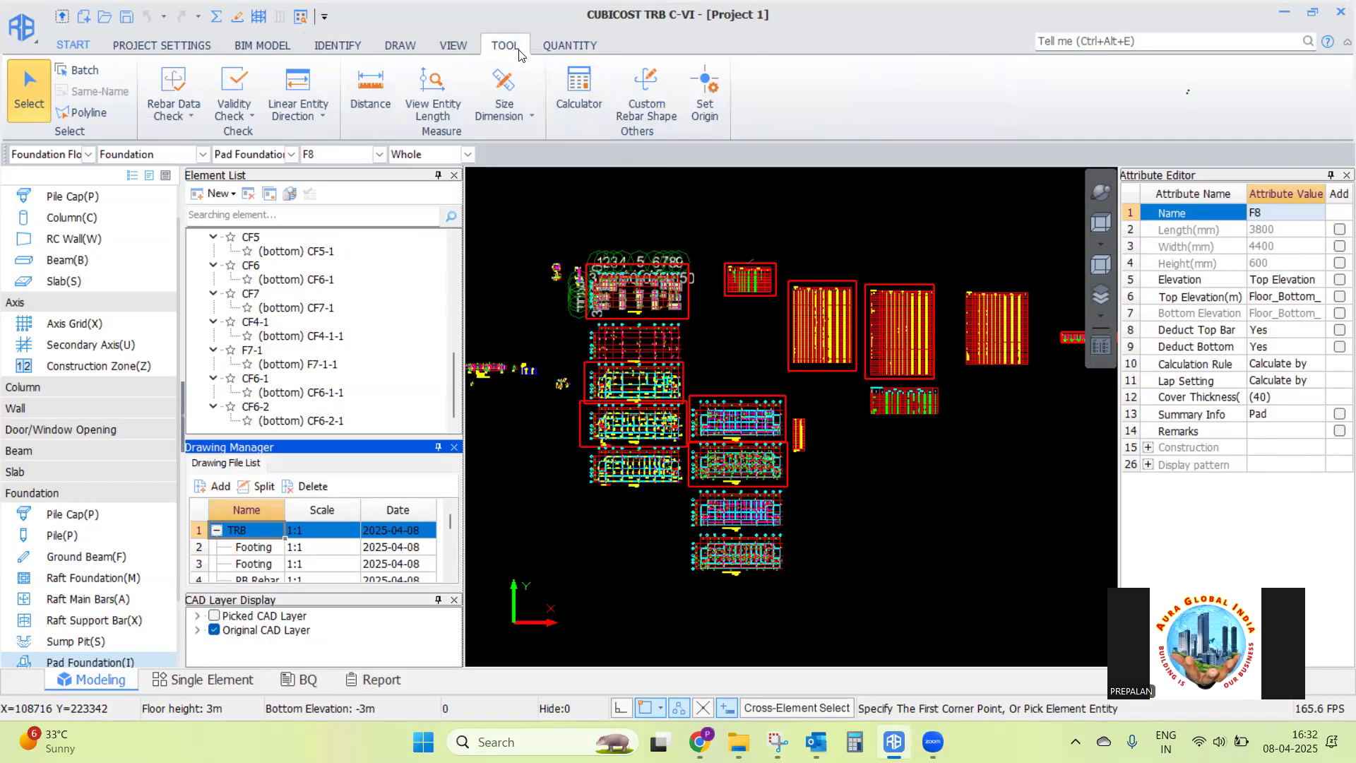
click(367, 92)
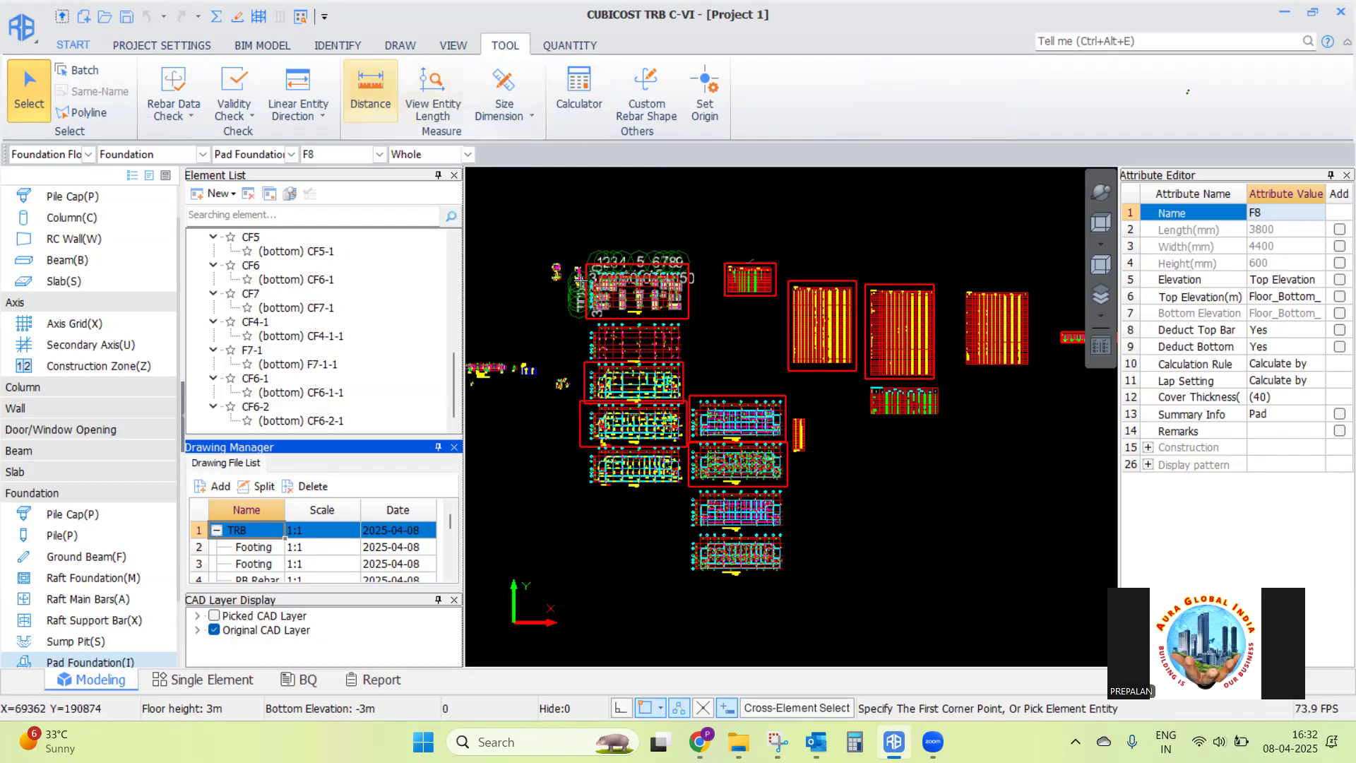
scroll(585, 268, up, 4)
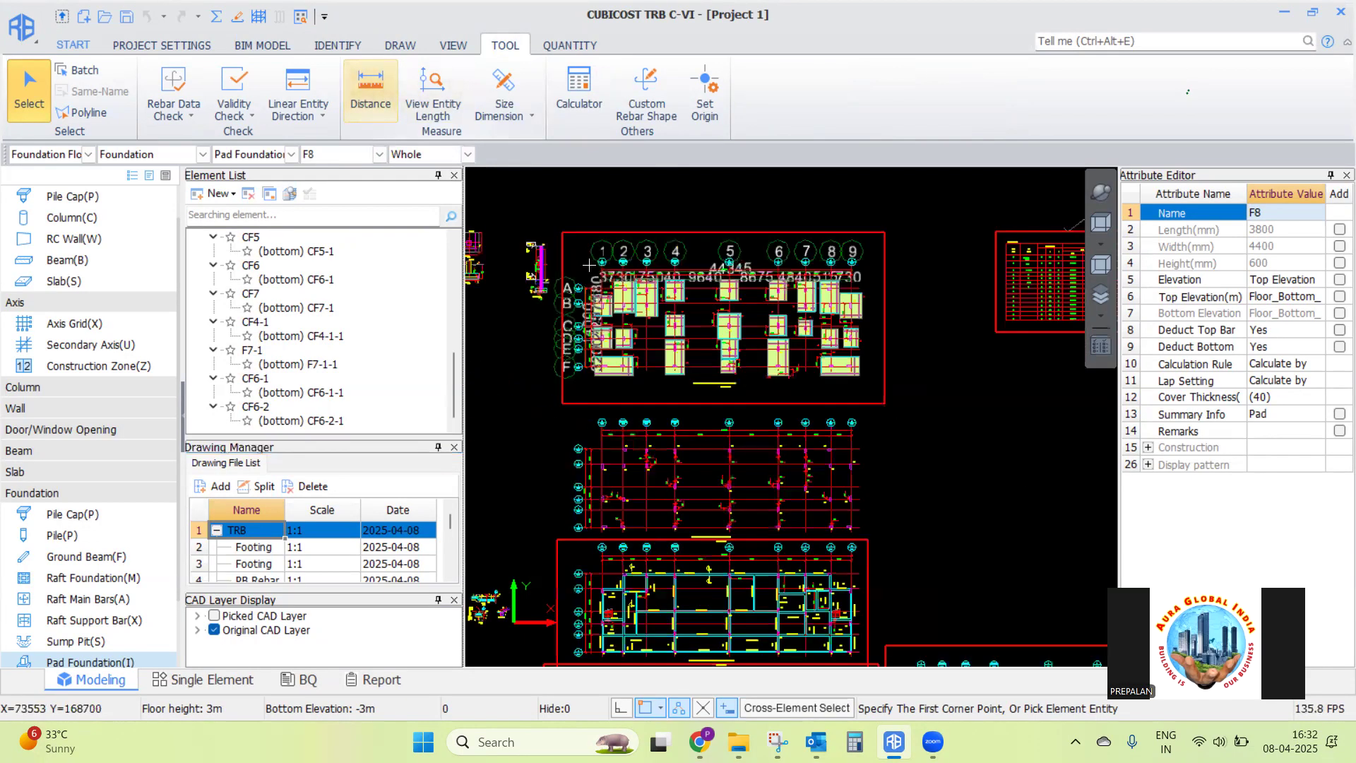
scroll(588, 265, up, 6)
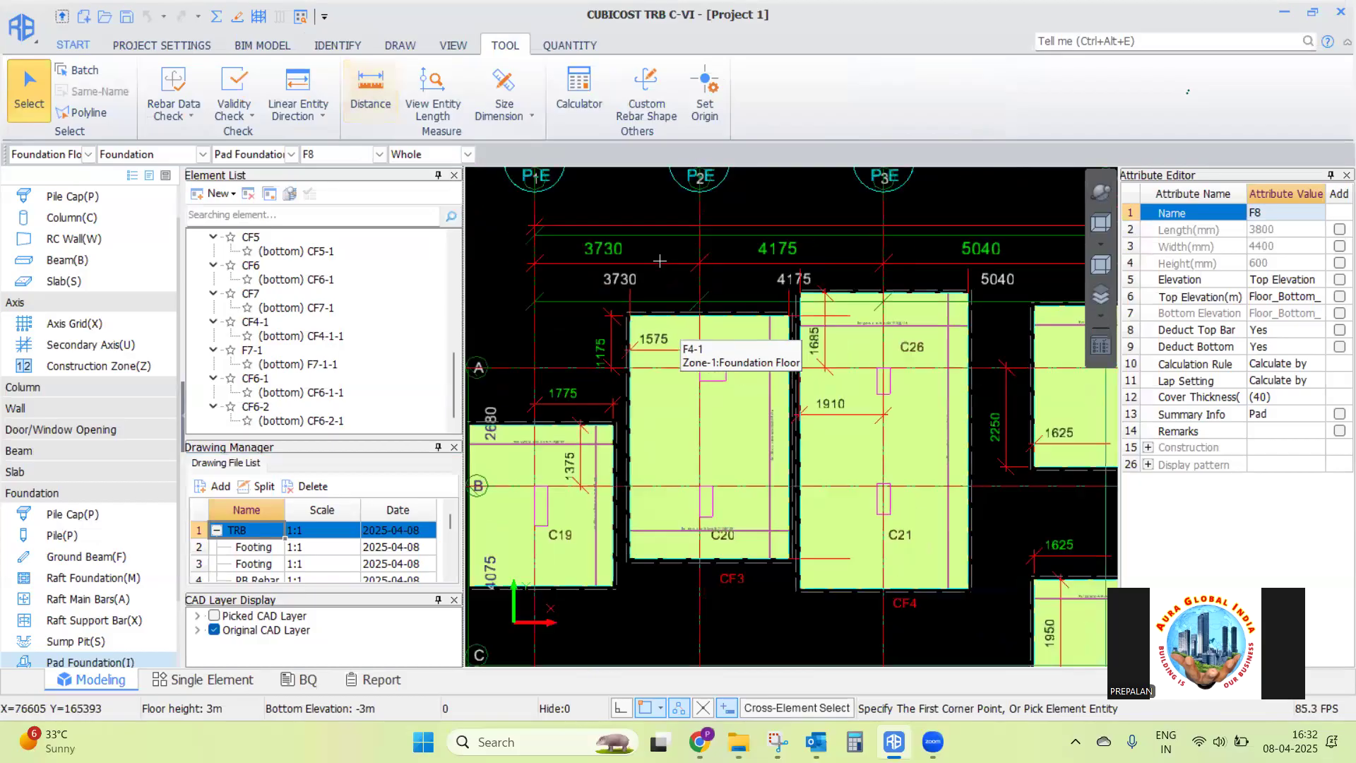
scroll(545, 260, up, 2)
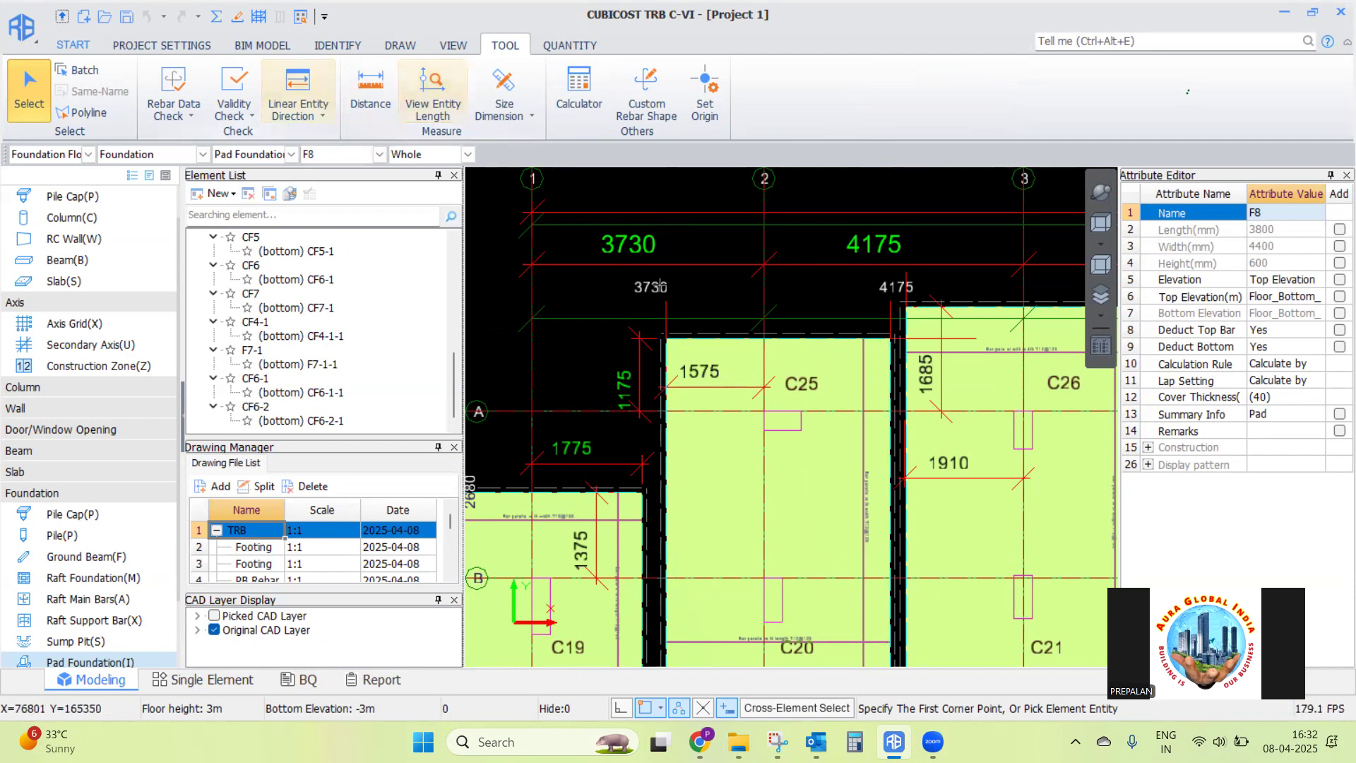
Split the column plan directly below the footing plan into a separate drawing named "Column Layout"
click(329, 47)
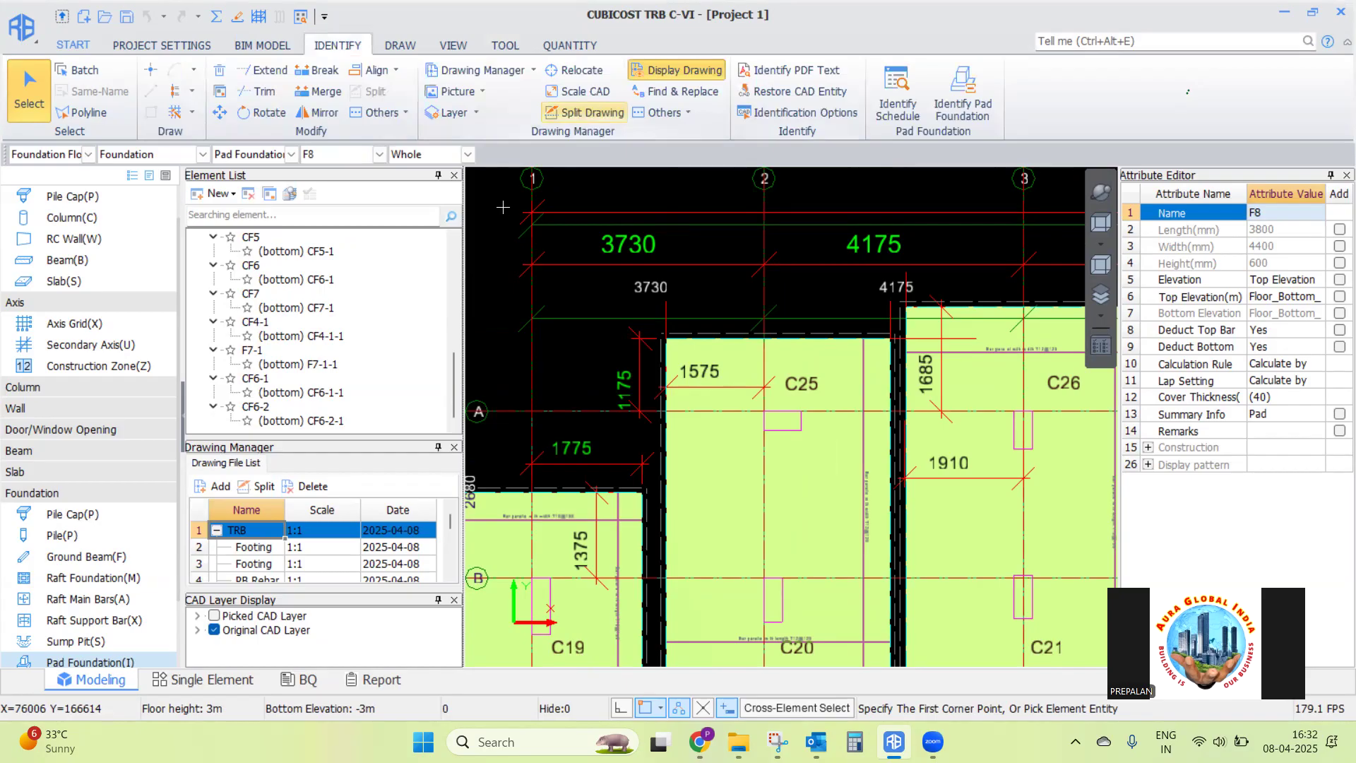
scroll(568, 247, down, 10)
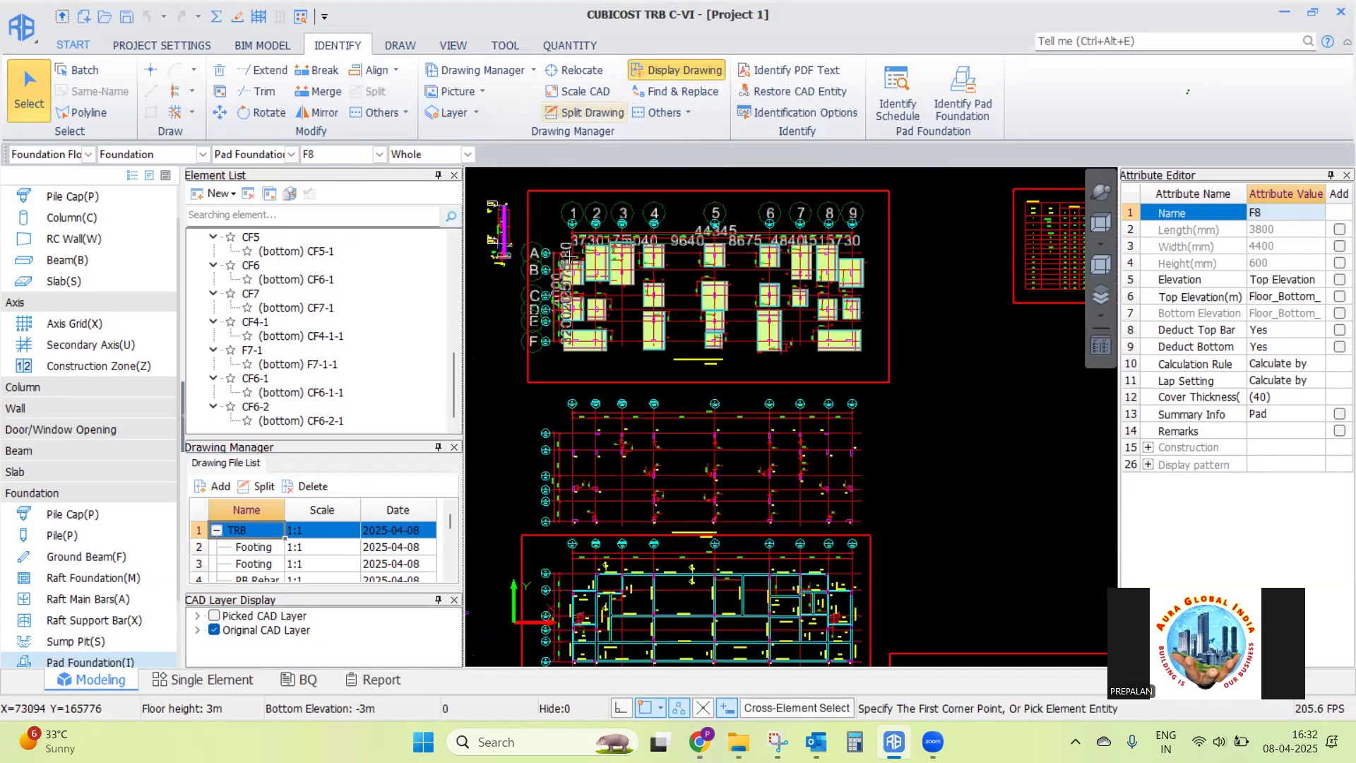
scroll(569, 256, down, 2)
click(572, 115)
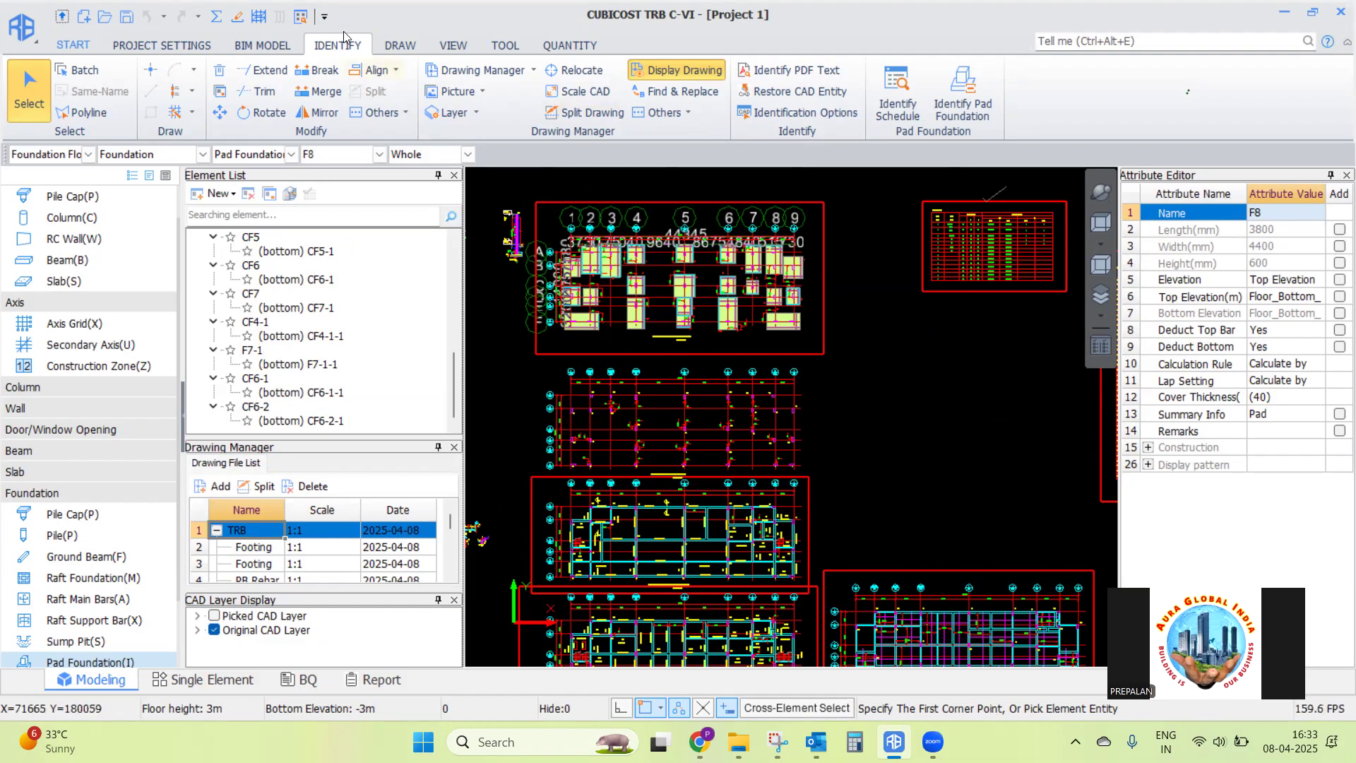
click(575, 113)
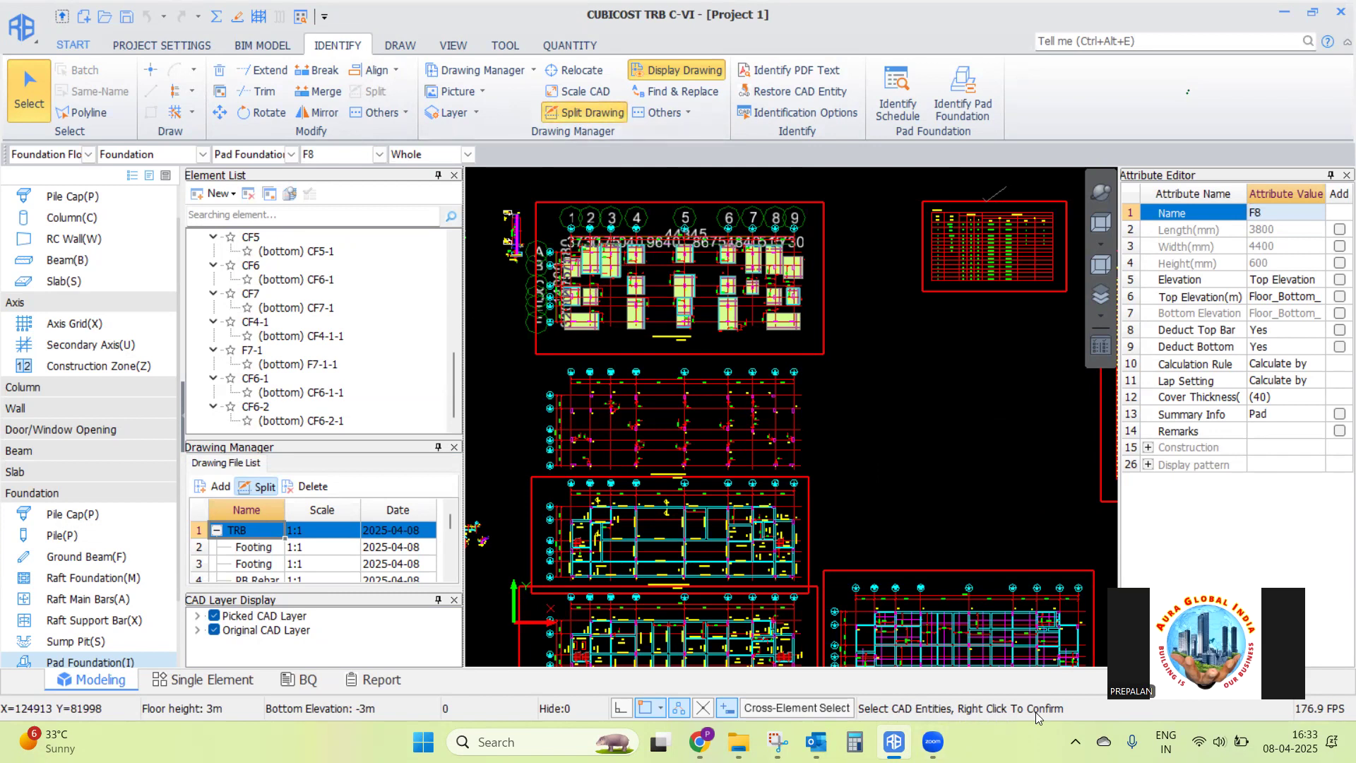
drag(526, 364, 821, 481)
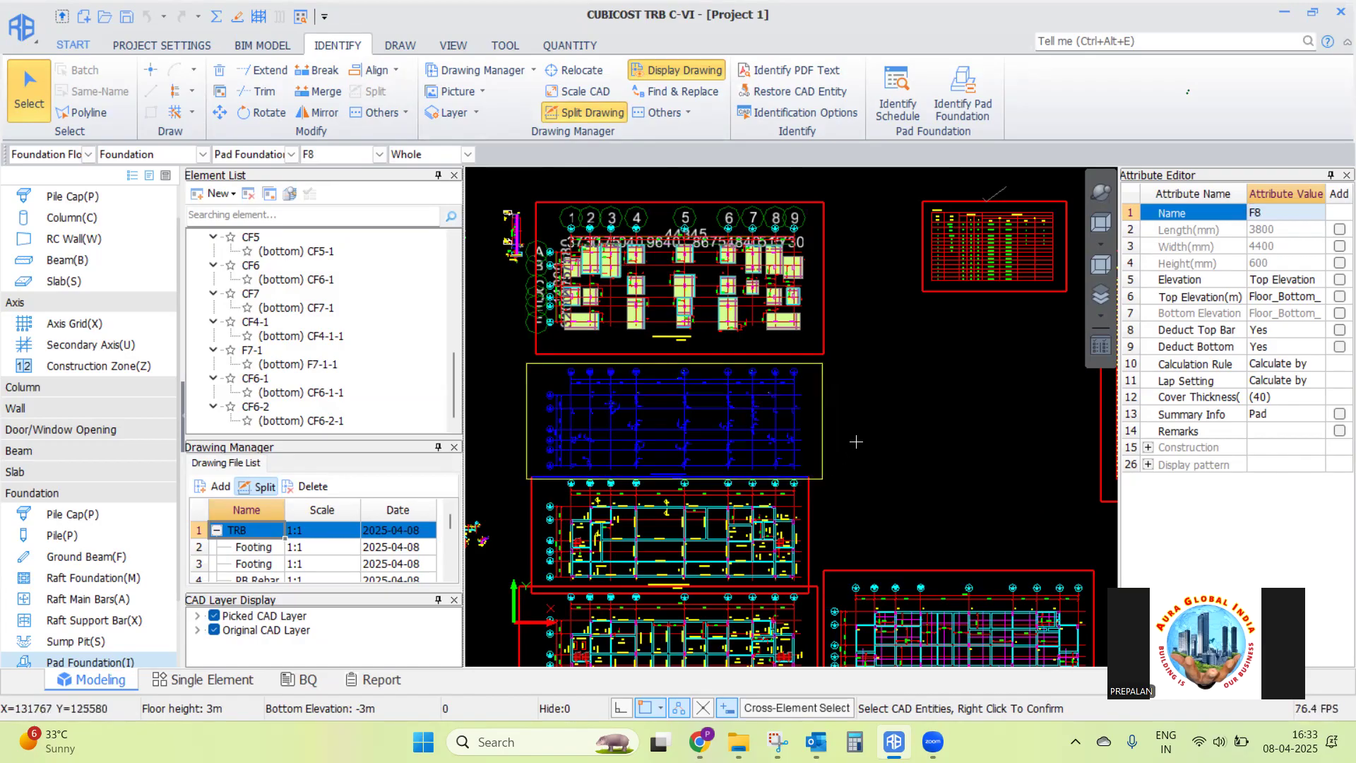
right_click(900, 446)
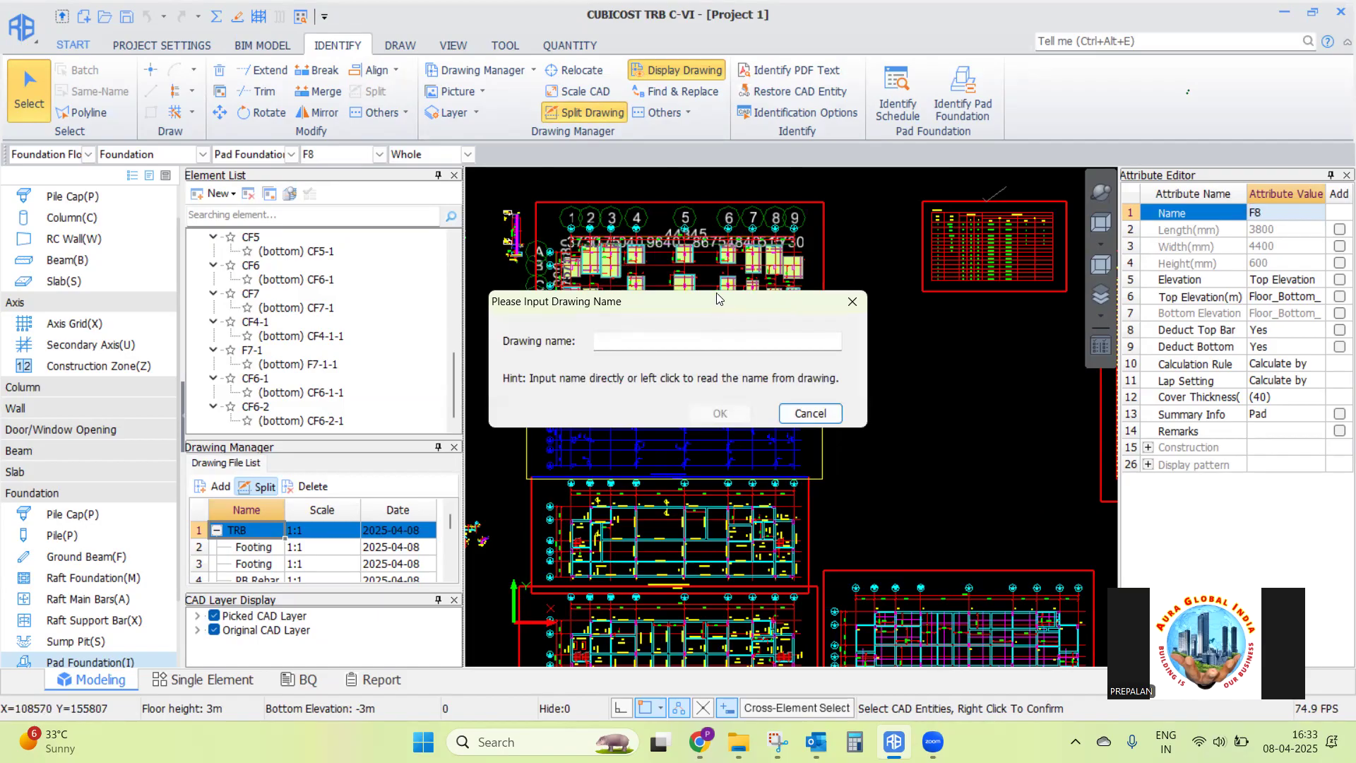
click(621, 342)
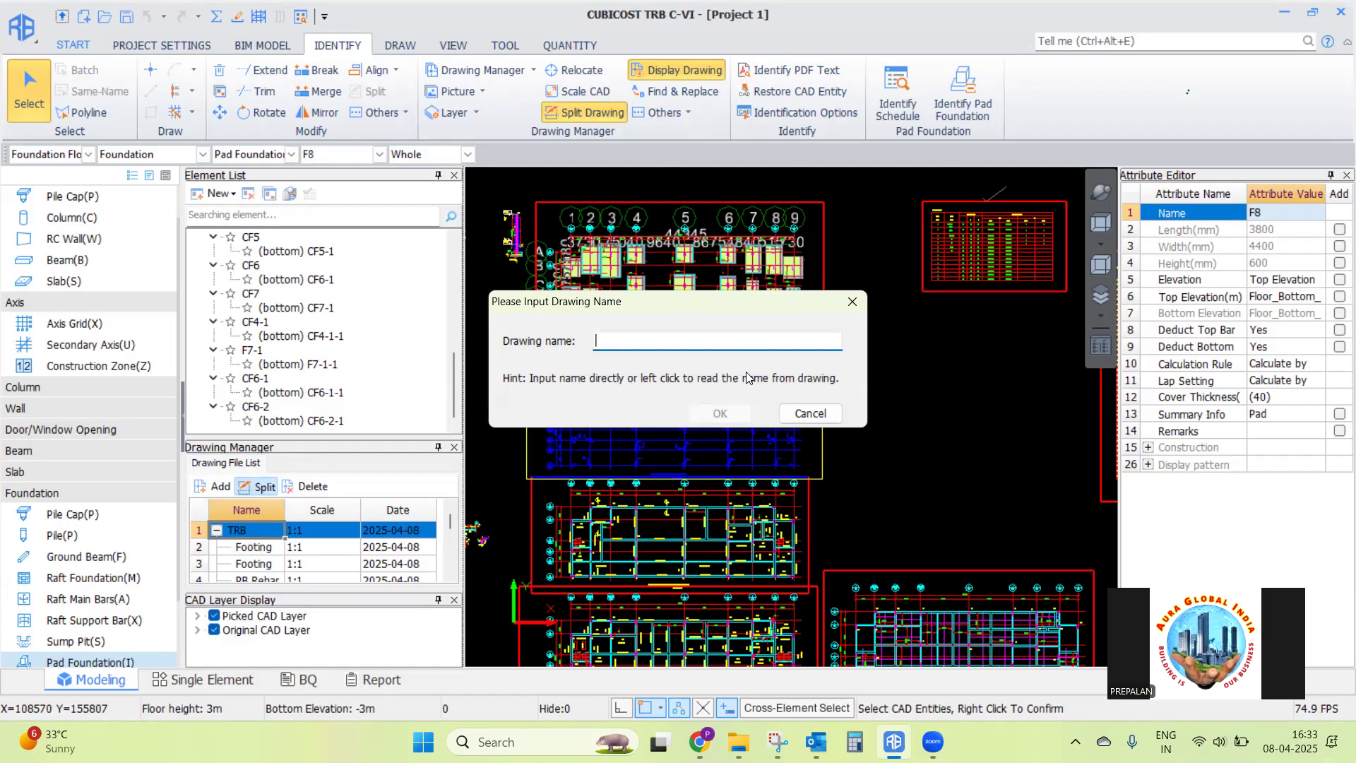
text(Column Layout)
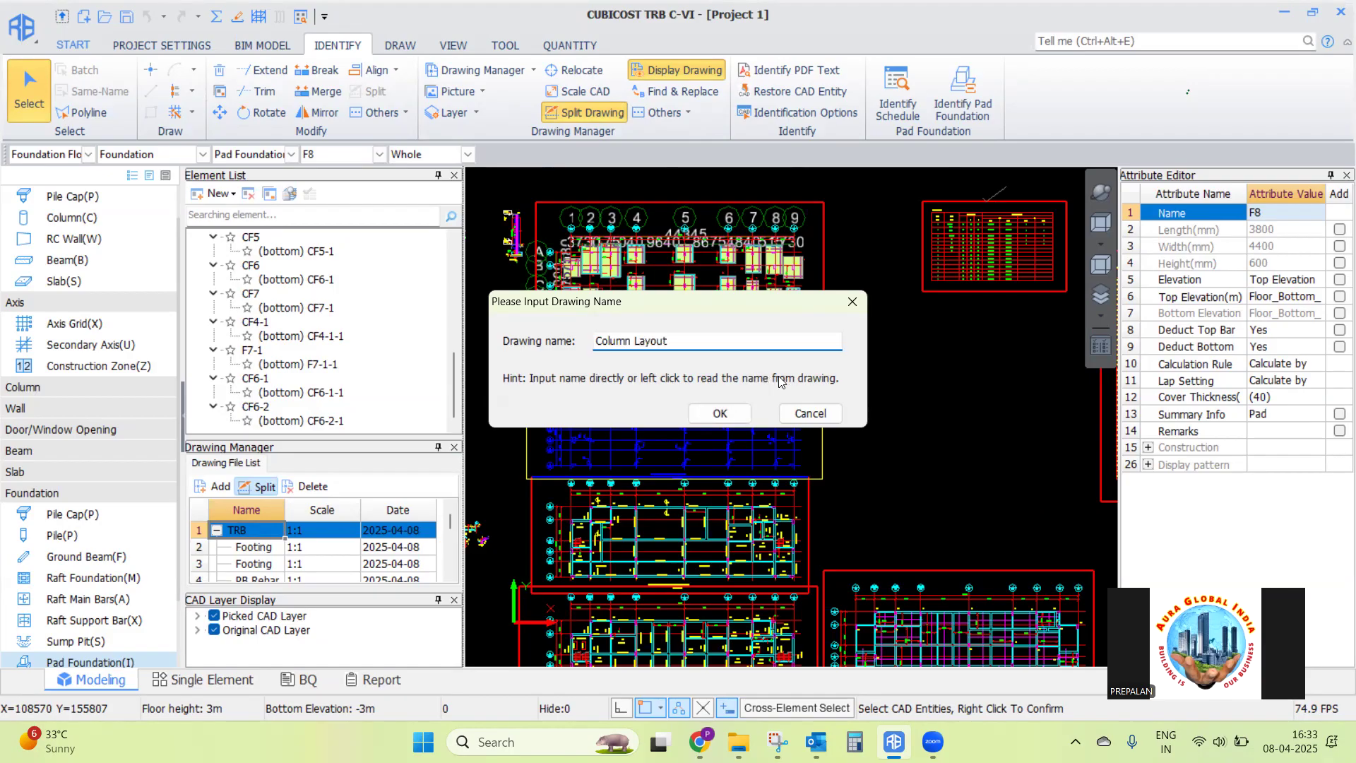
click(720, 413)
scroll(886, 286, down, 2)
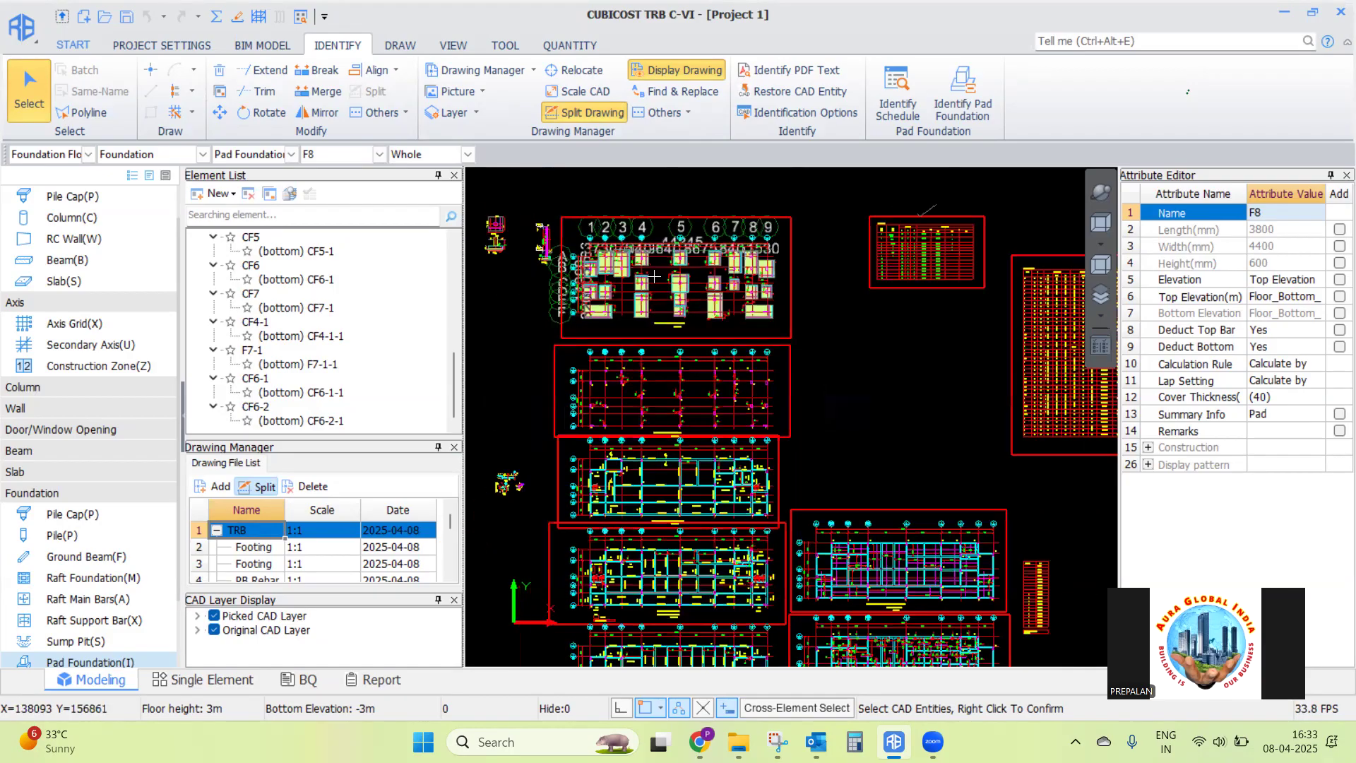
scroll(835, 324, up, 3)
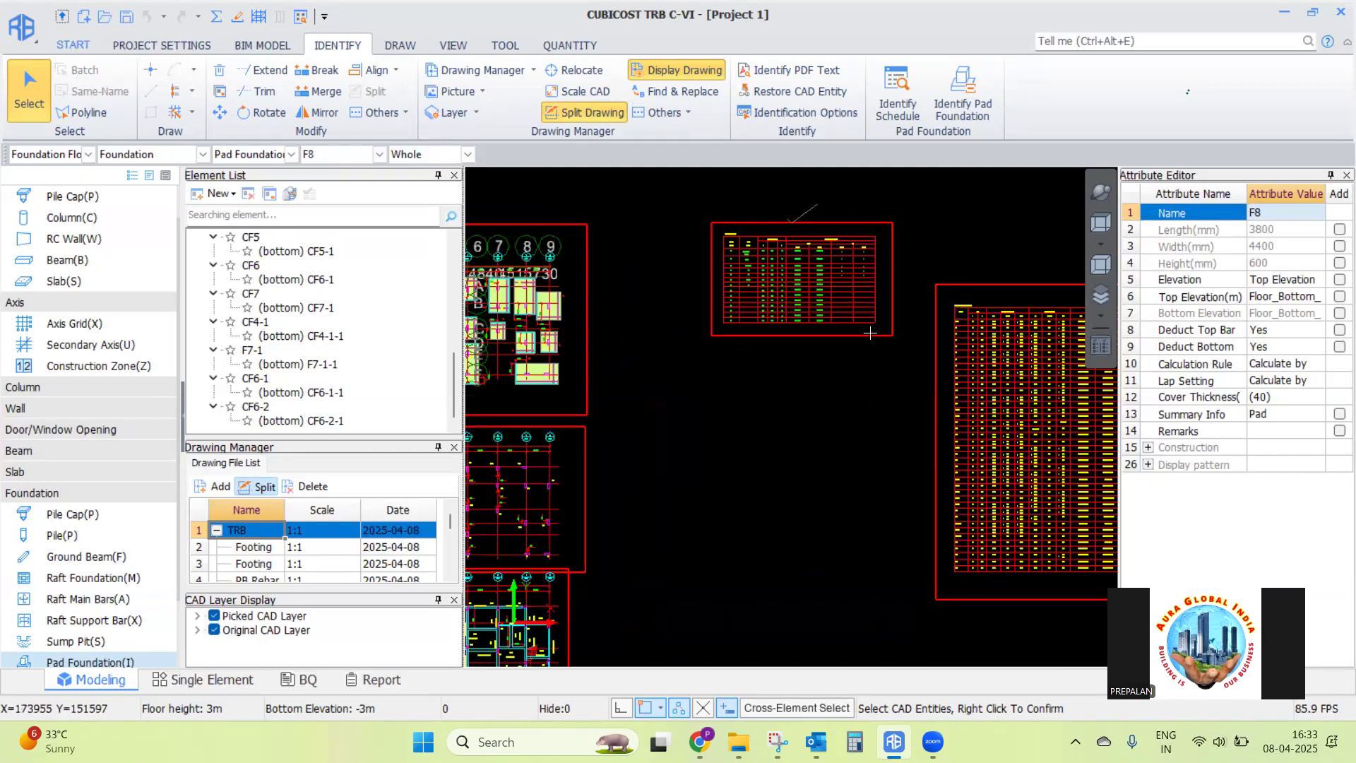
scroll(868, 322, down, 3)
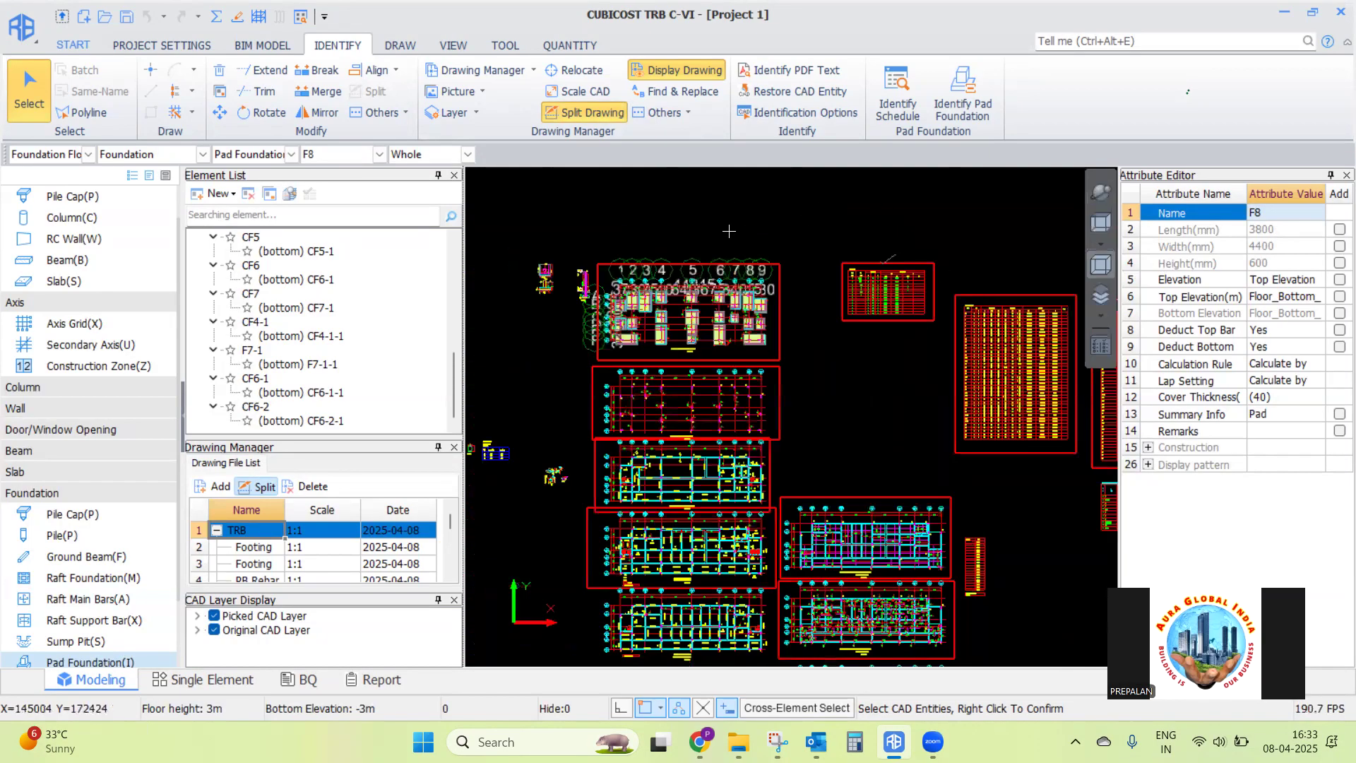
Load the first Footing drawing split from TRB and turn on its Picked CAD Layer display
scroll(780, 306, up, 1)
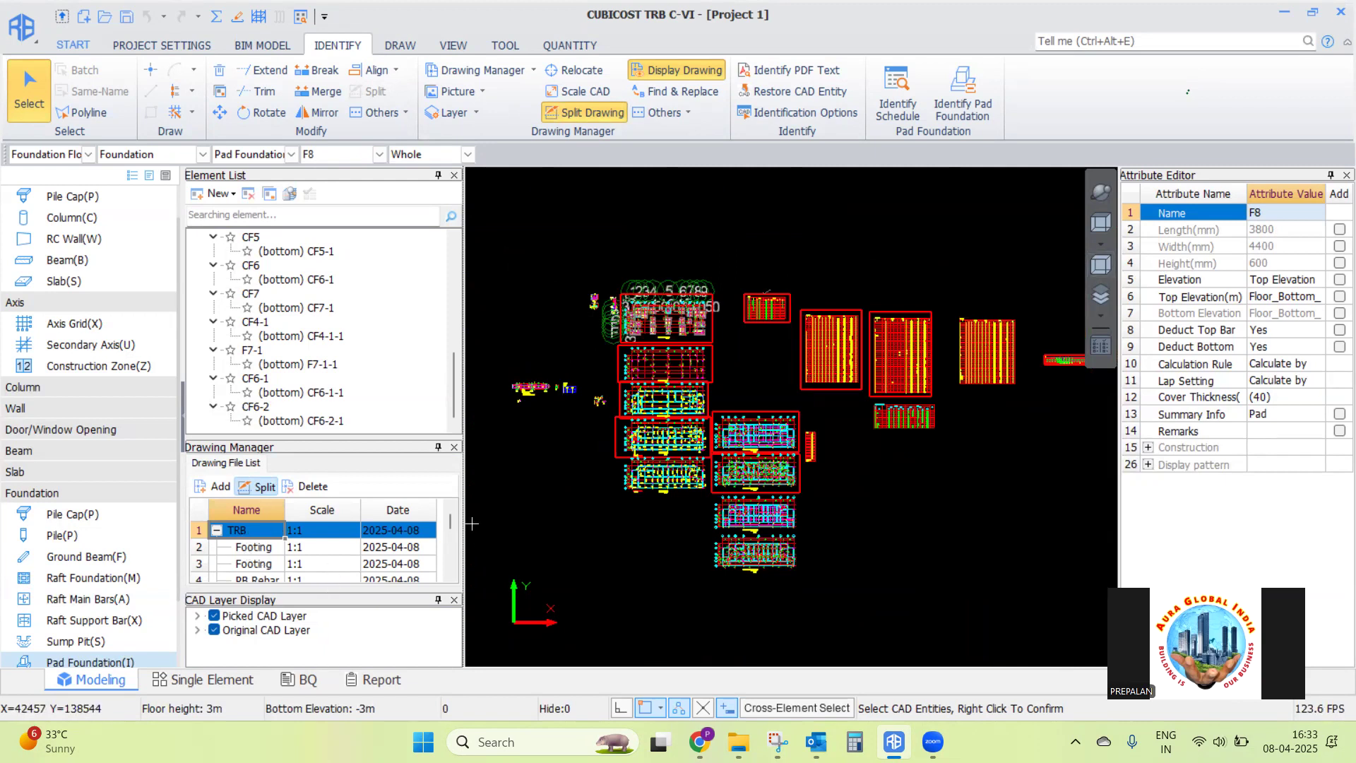
drag(507, 407, 591, 422)
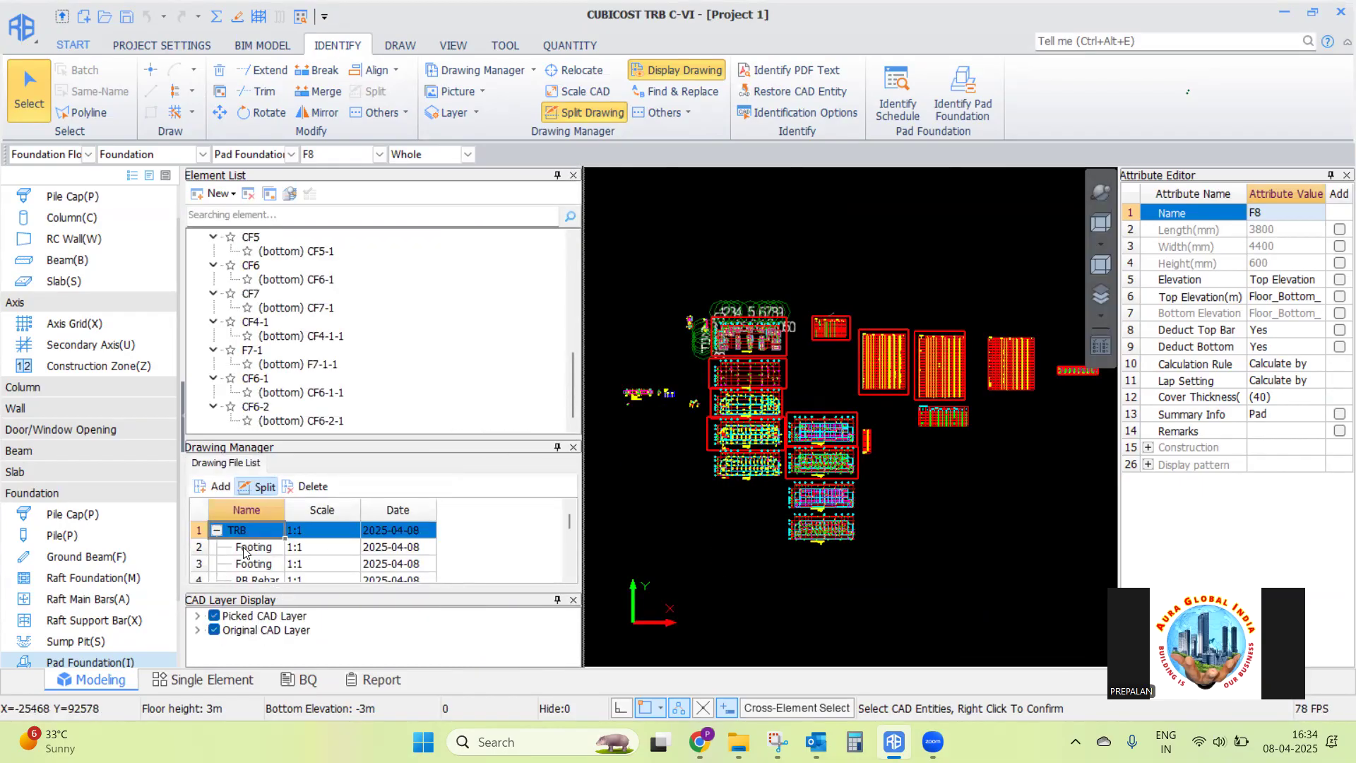
click(243, 550)
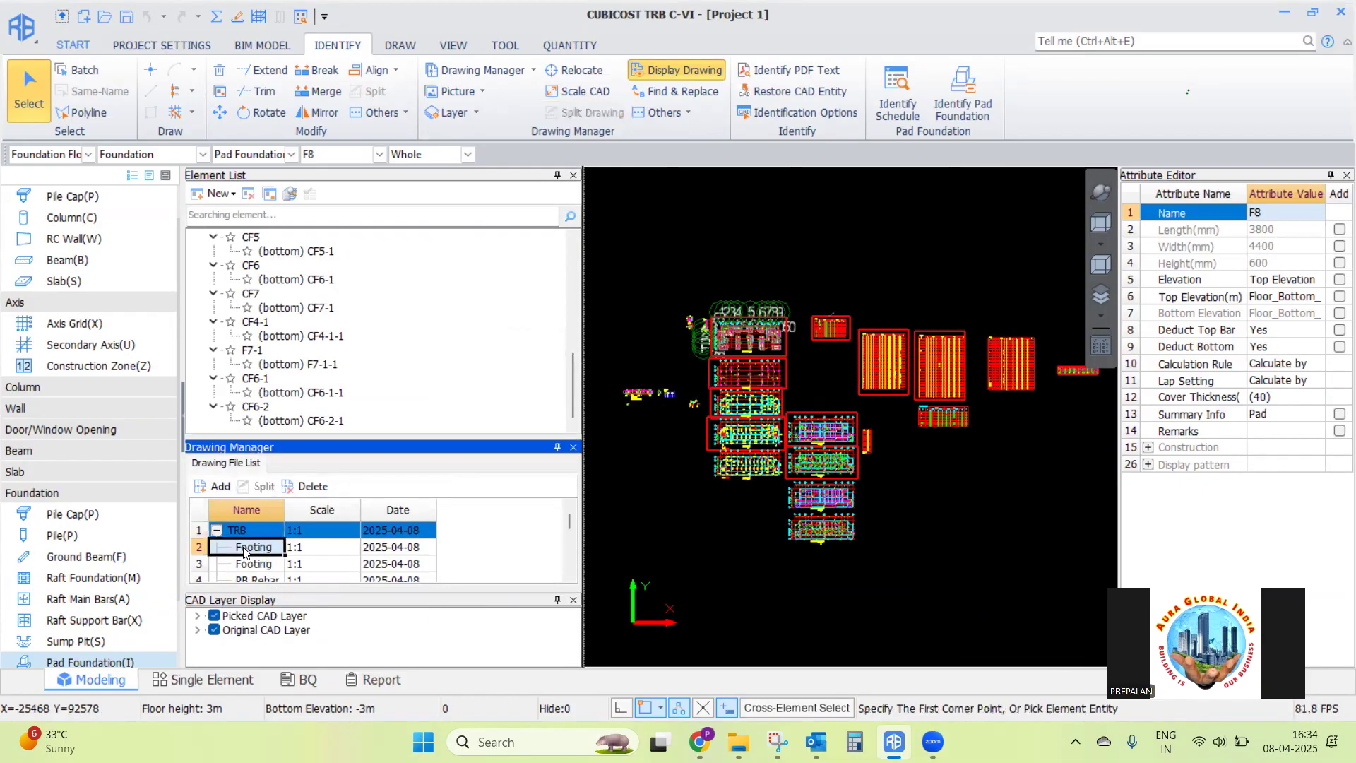
double_click(244, 548)
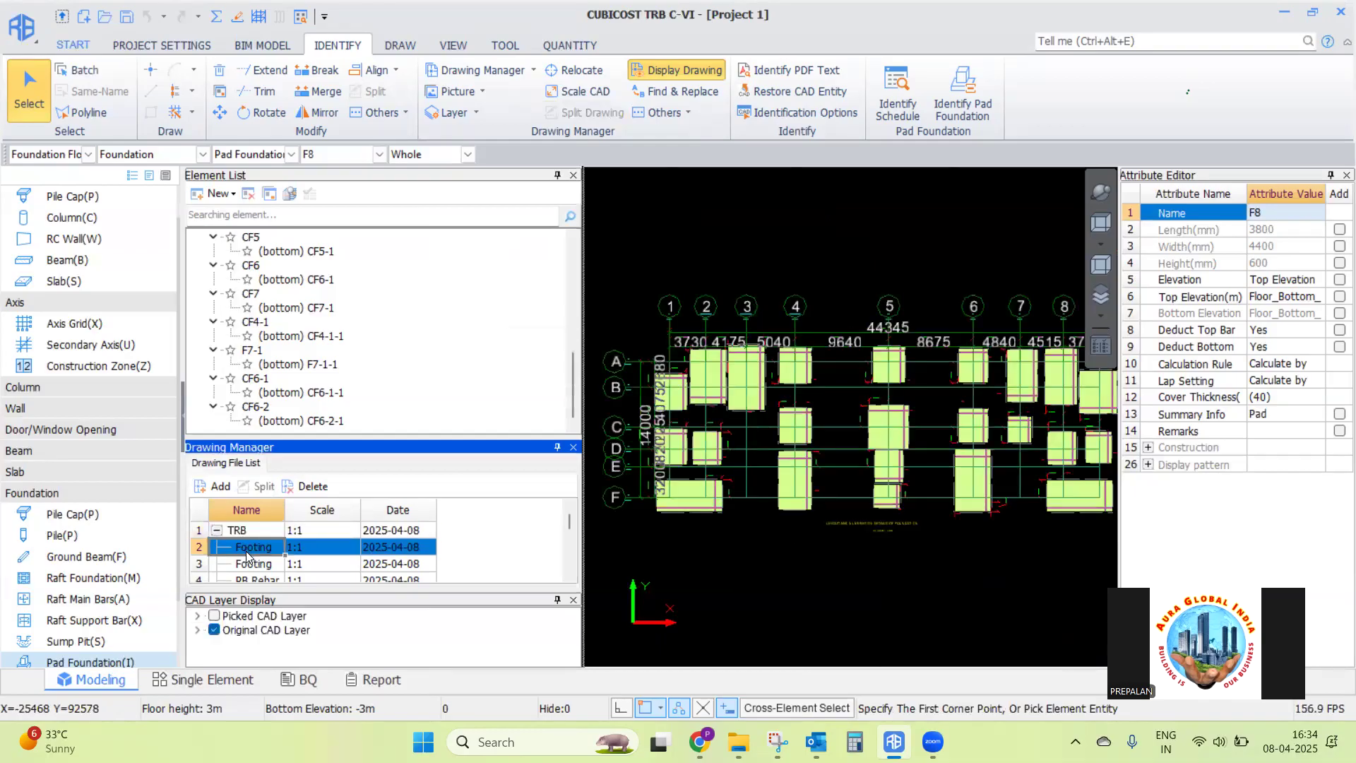
click(216, 617)
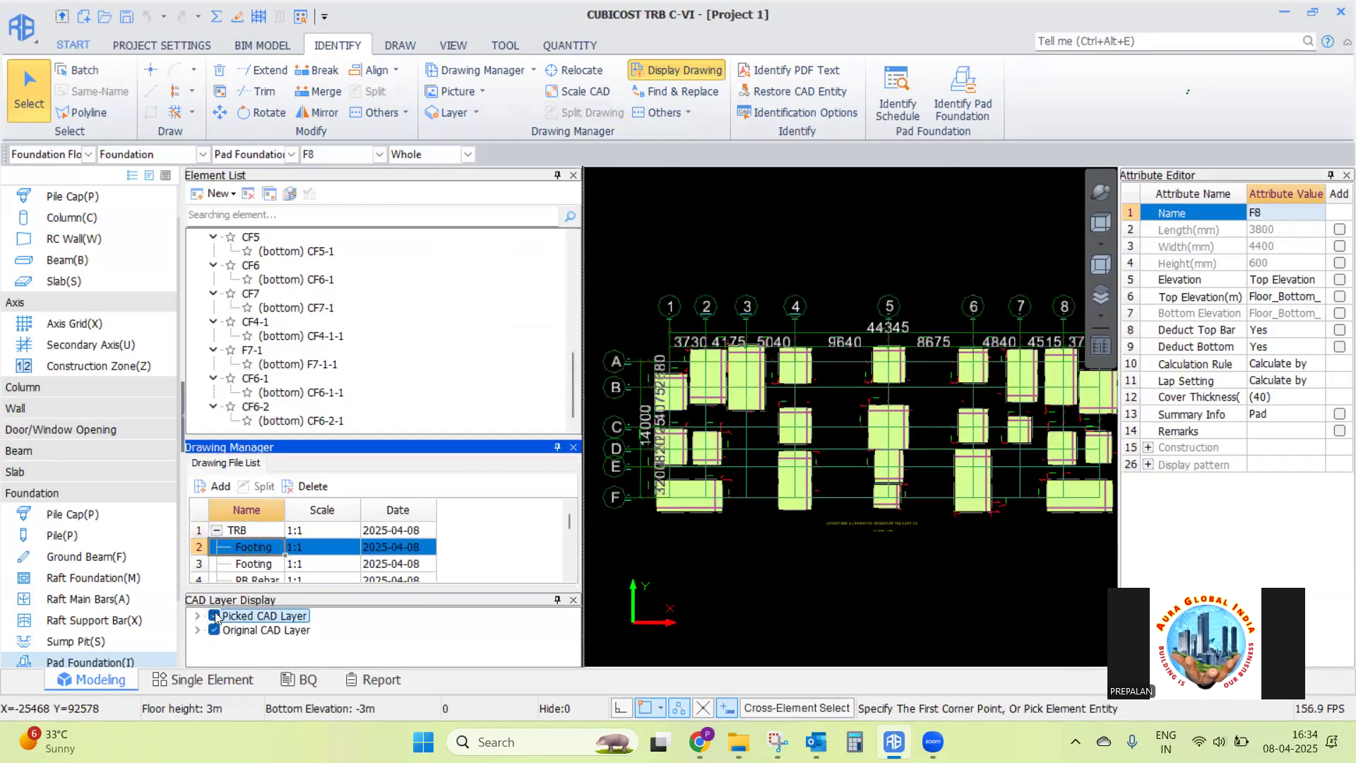
Load the second Footing drawing and the PB Rebar drawing in turn to view their contents
double_click(251, 564)
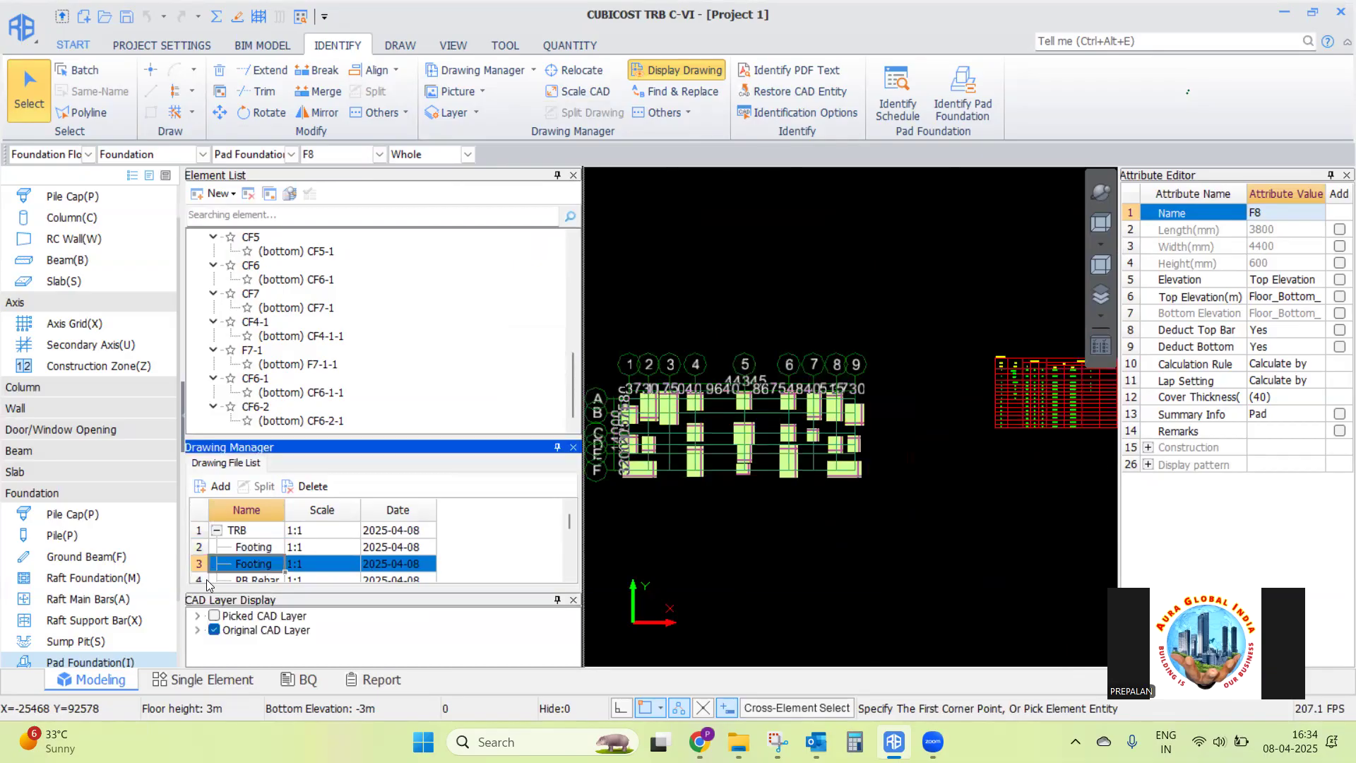
scroll(572, 524, down, 1)
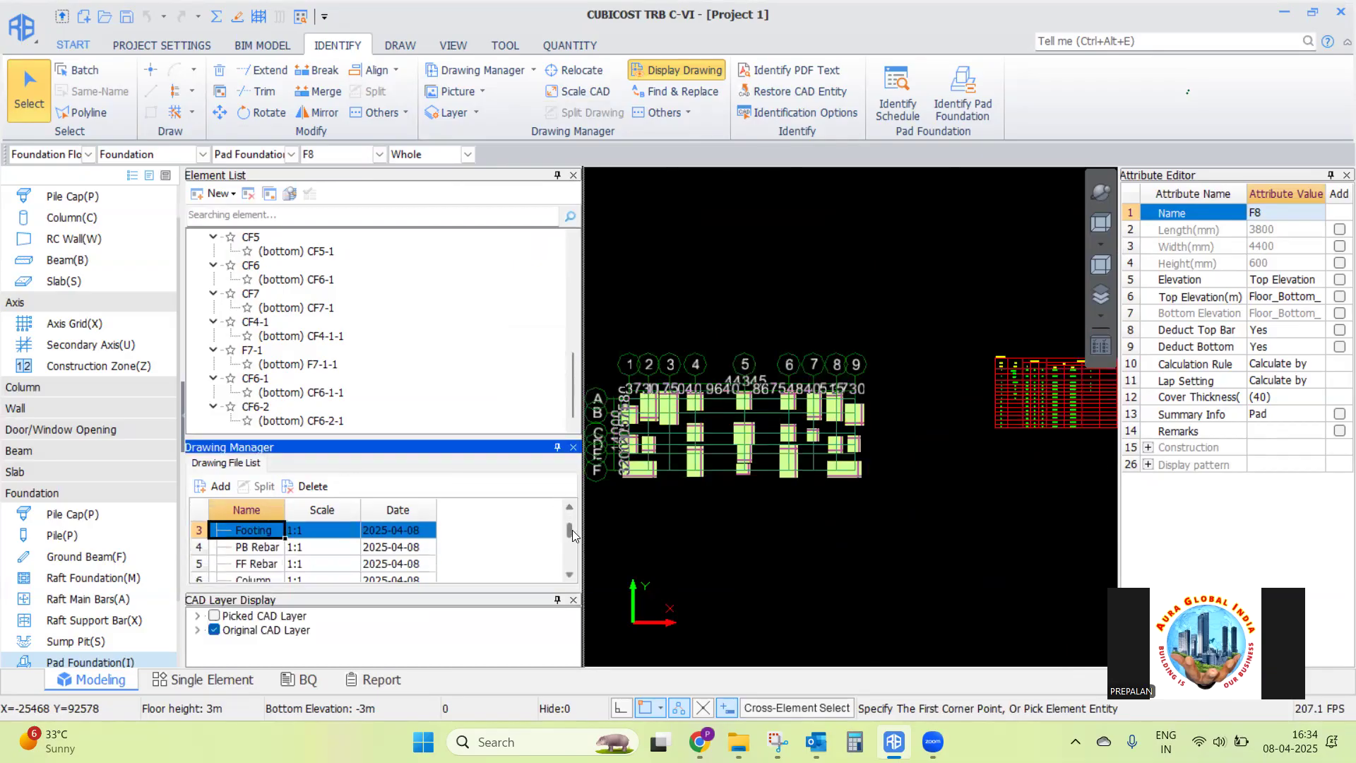
double_click(258, 549)
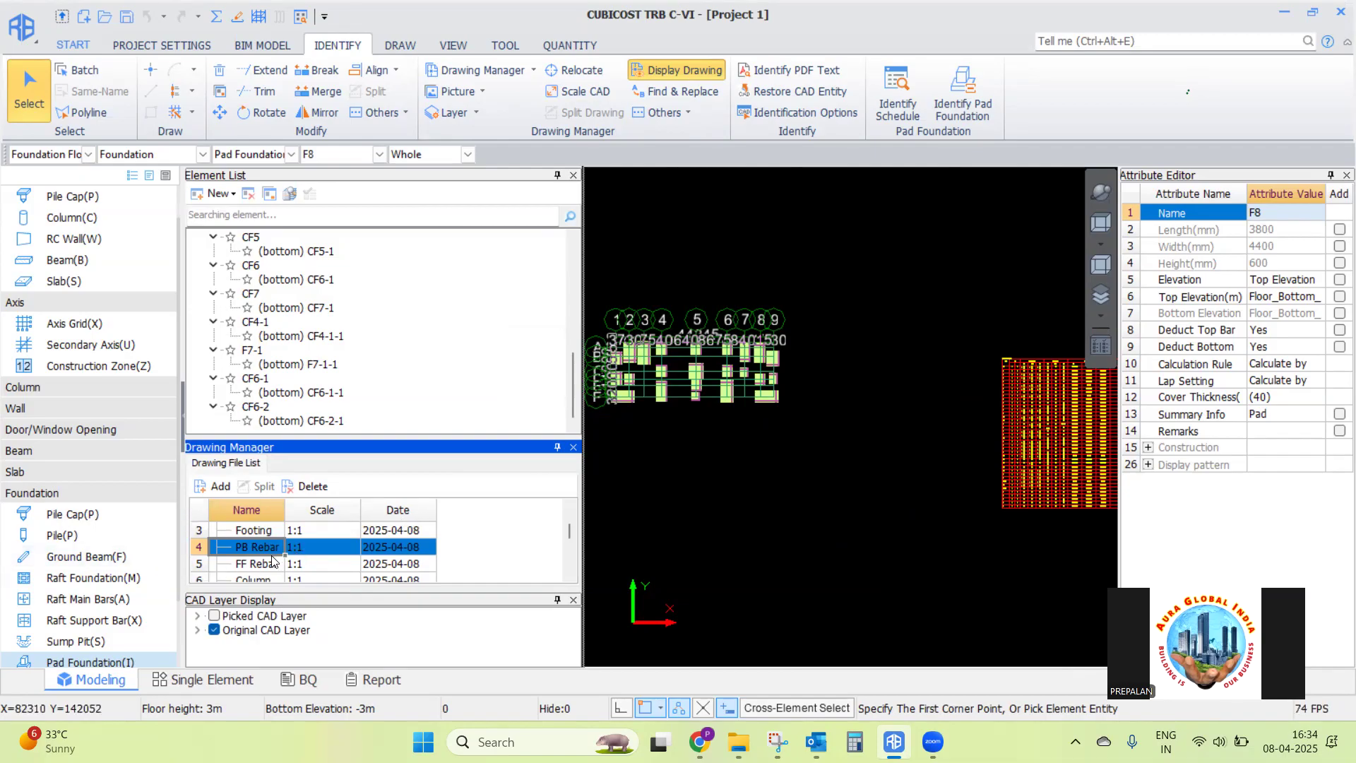
drag(568, 537, 569, 521)
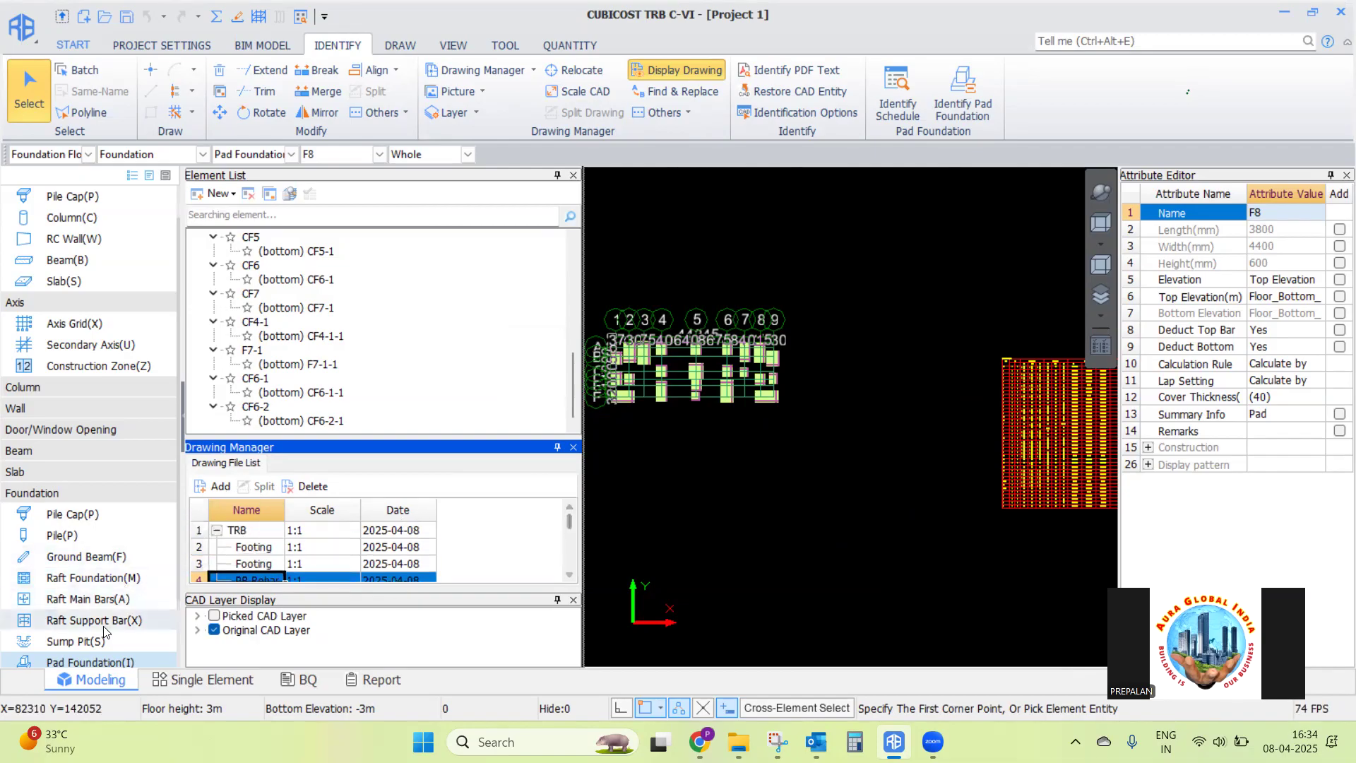
click(160, 659)
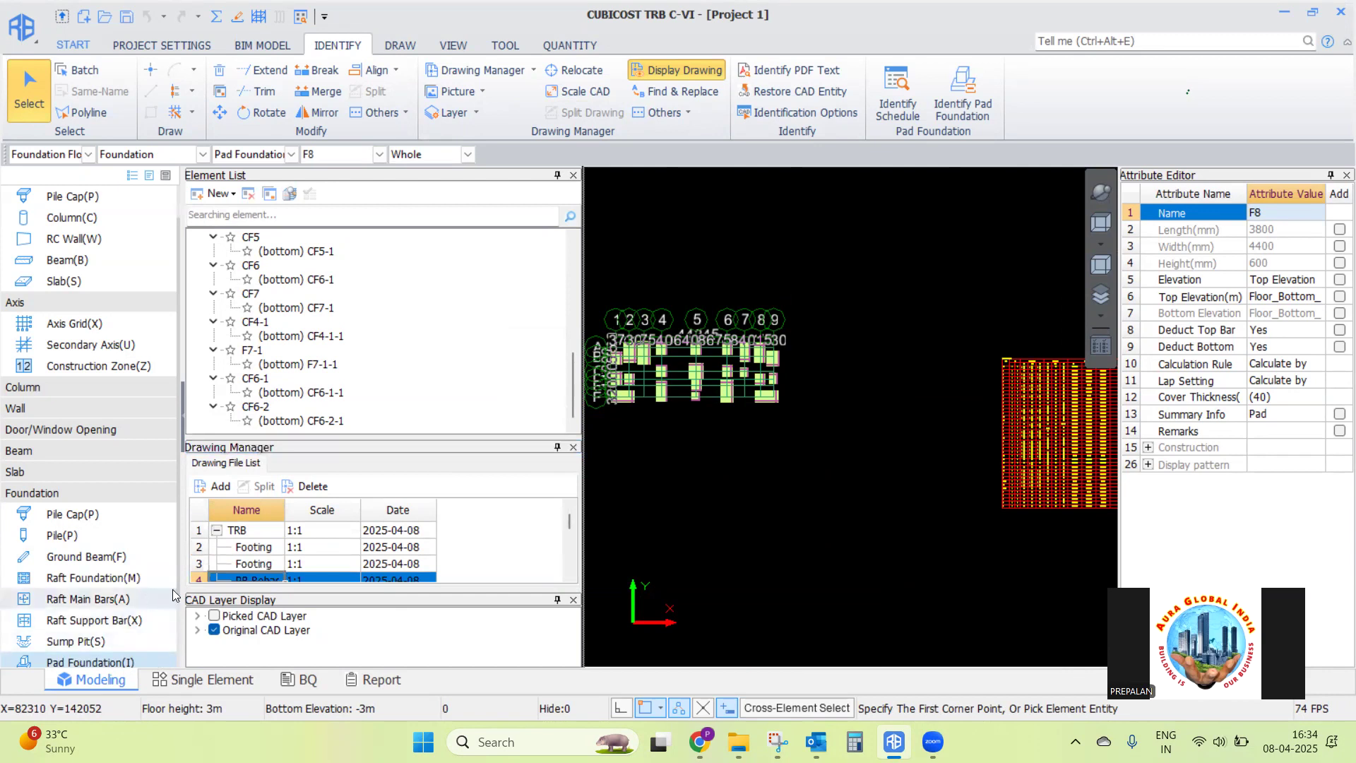
Load the second Footing drawing and run Identify Schedule on its complete footing schedule table
double_click(253, 564)
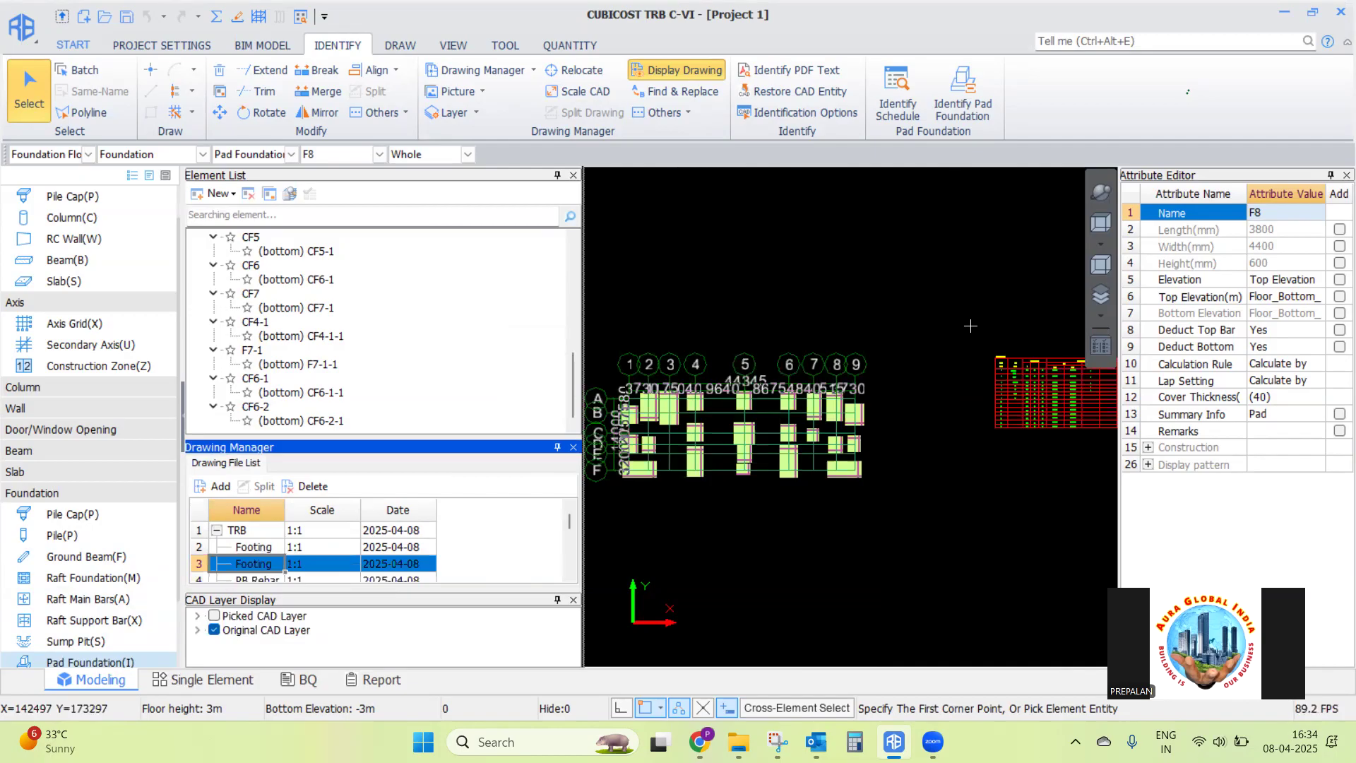
scroll(793, 312, down, 4)
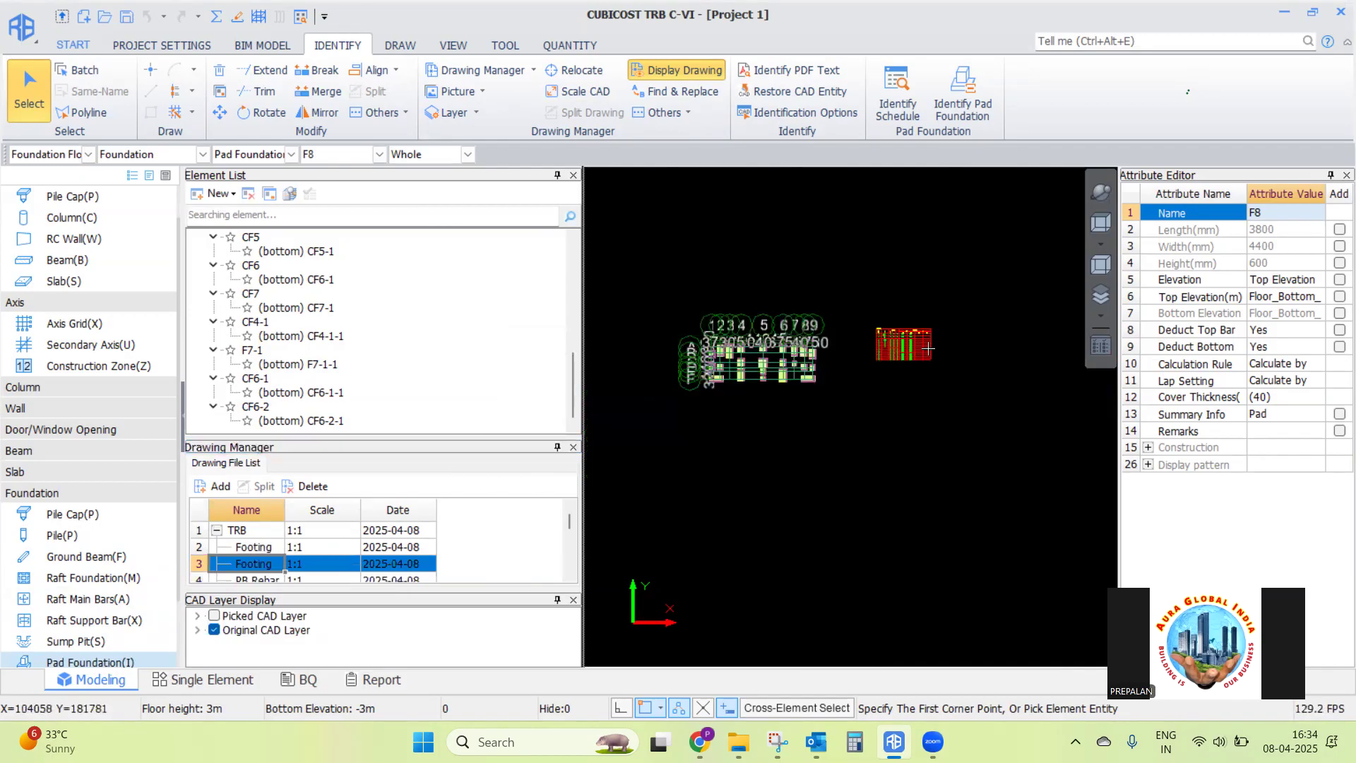
scroll(918, 338, up, 10)
scroll(802, 363, down, 2)
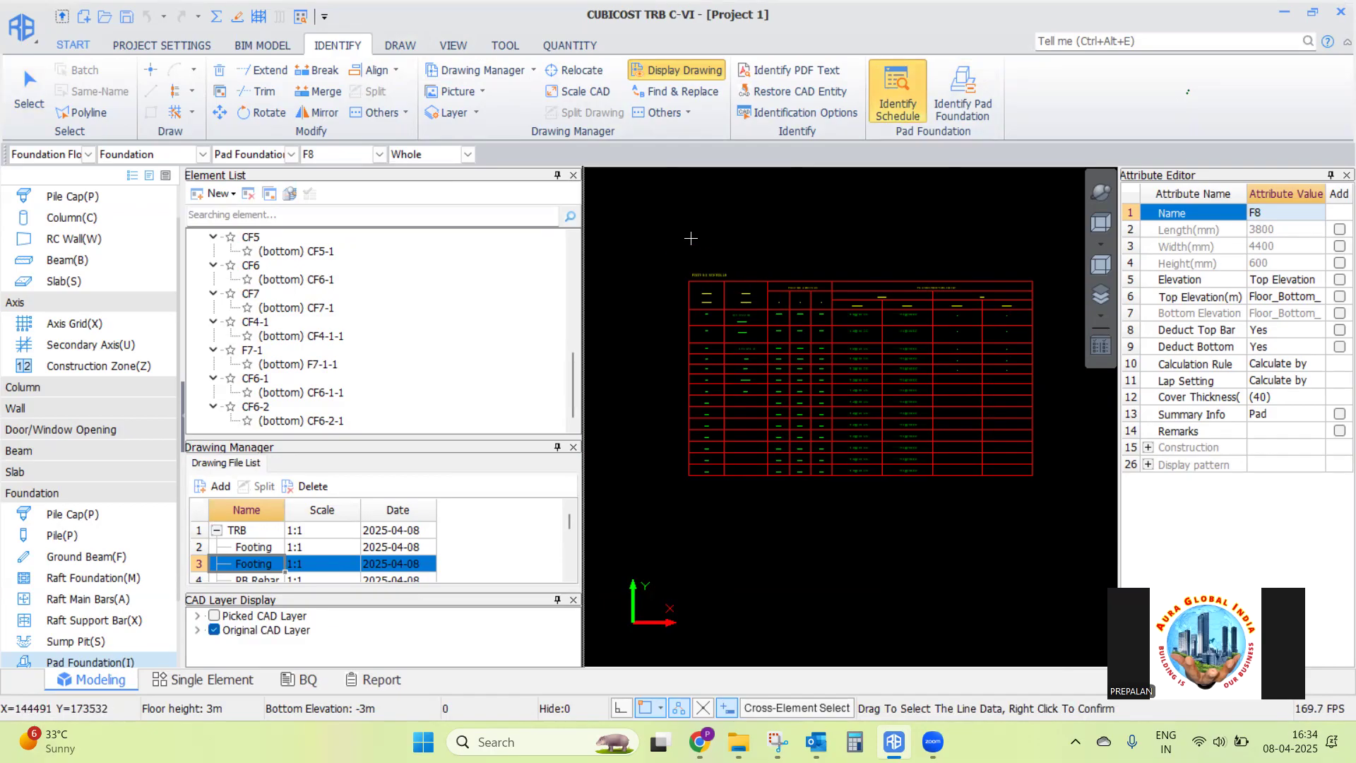
drag(653, 250, 1064, 510)
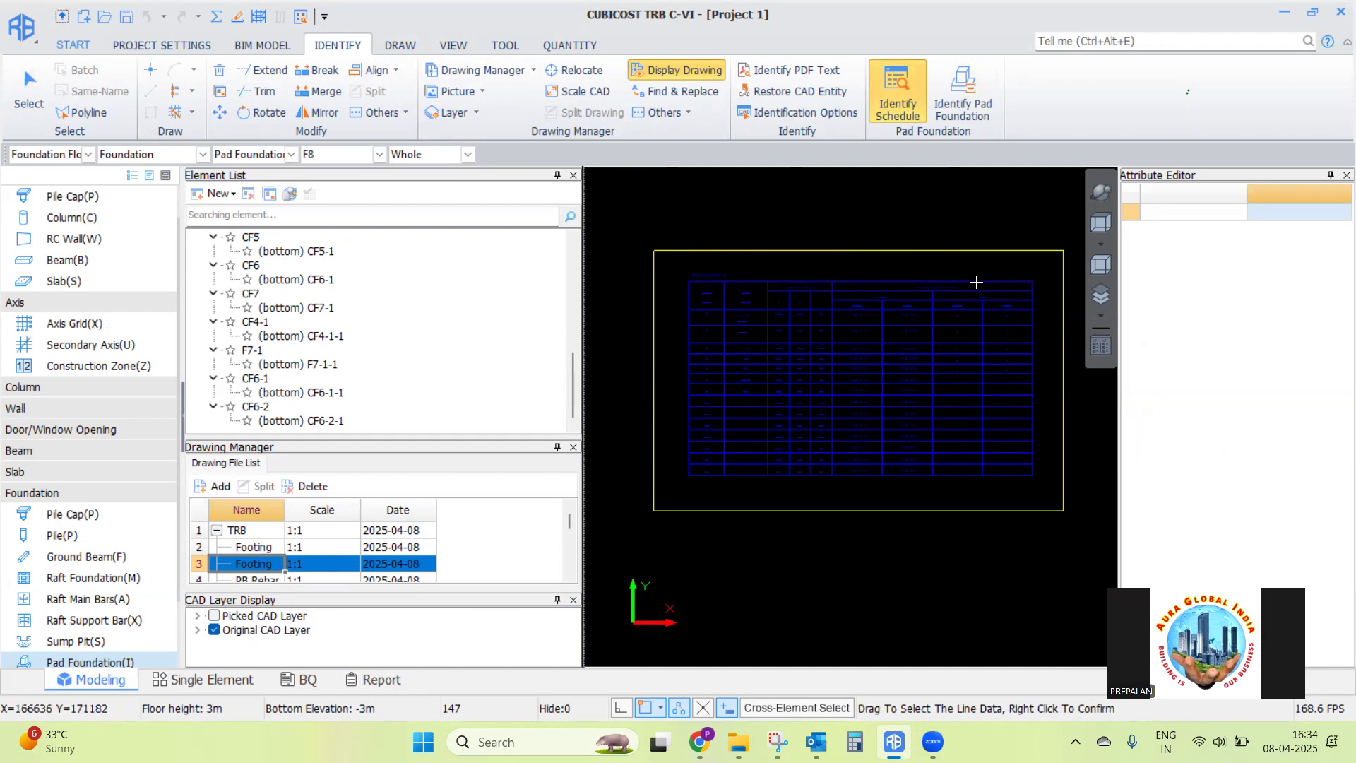
click(1102, 266)
right_click(818, 215)
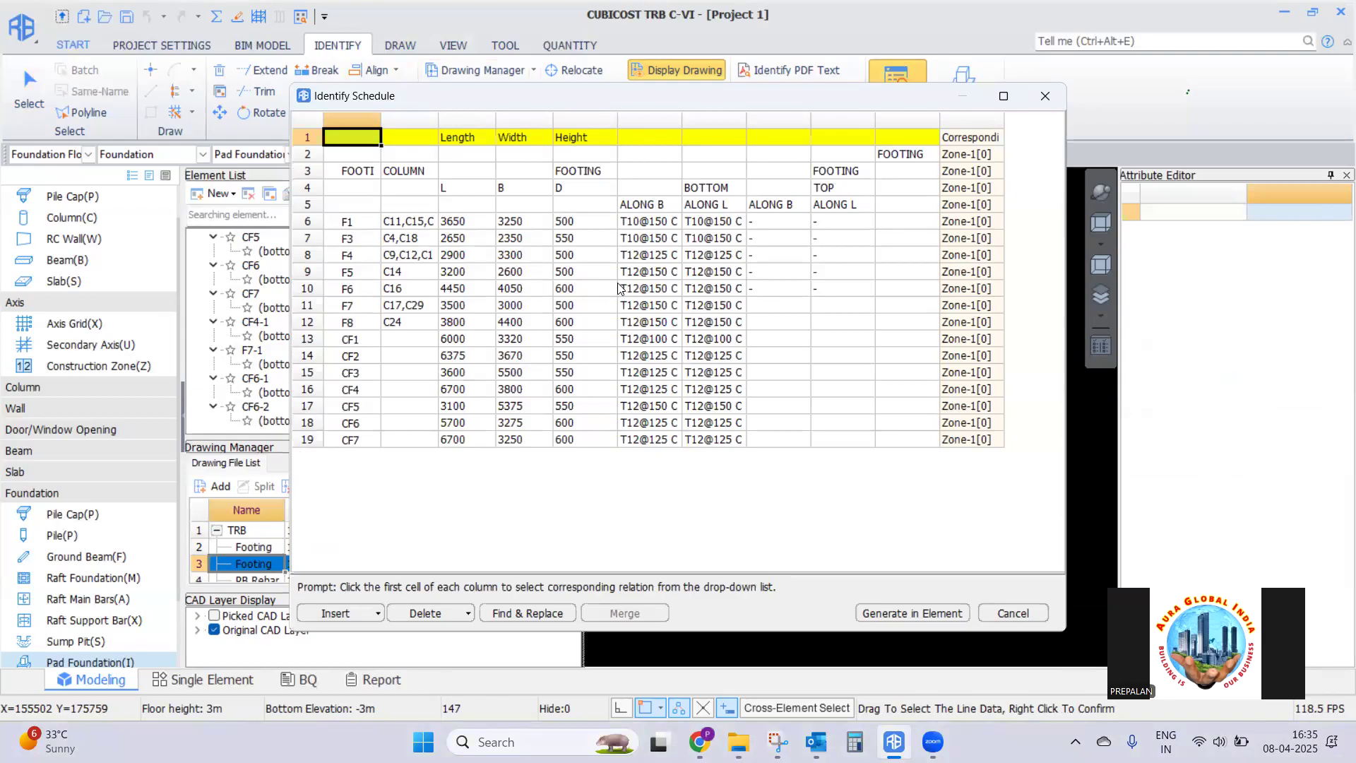
Review the schedule's header mappings and assign Name to the footing mark column
click(371, 141)
click(466, 141)
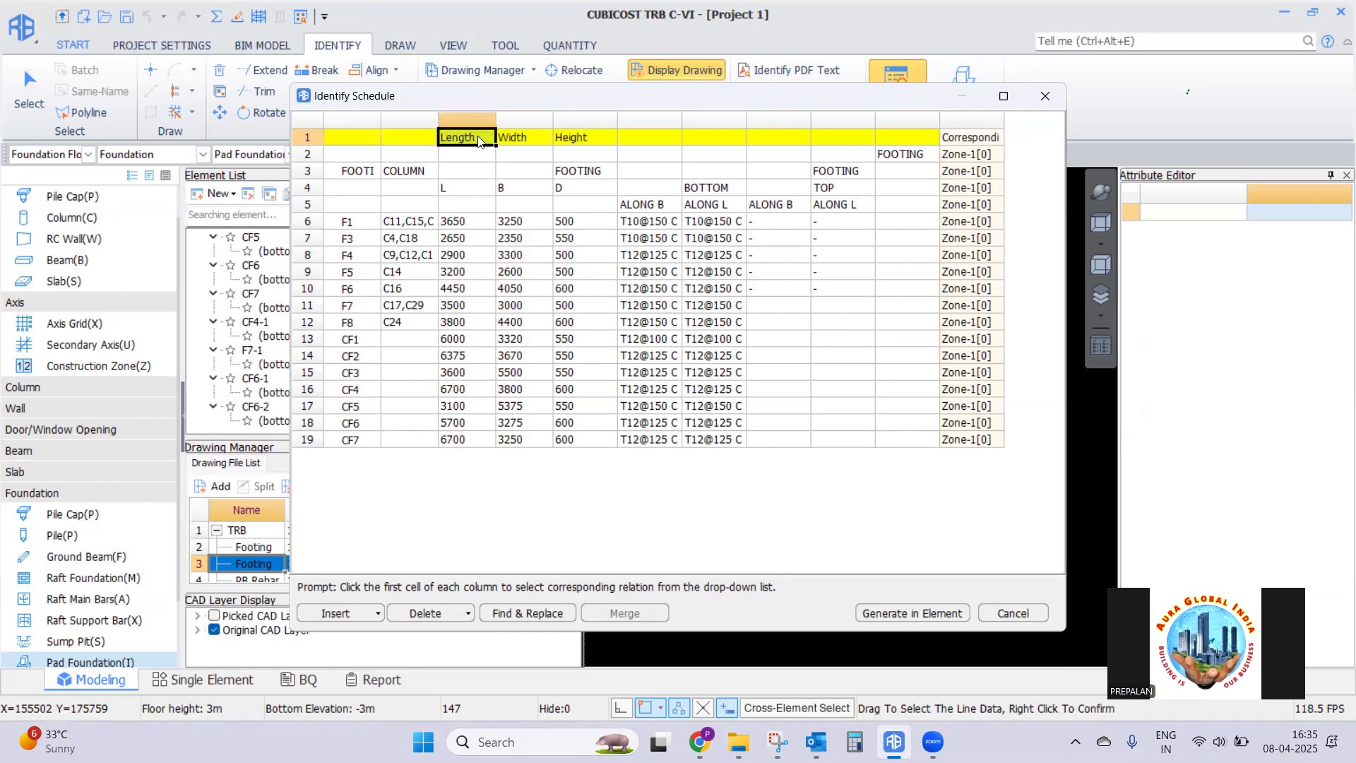
click(531, 145)
click(578, 142)
click(656, 146)
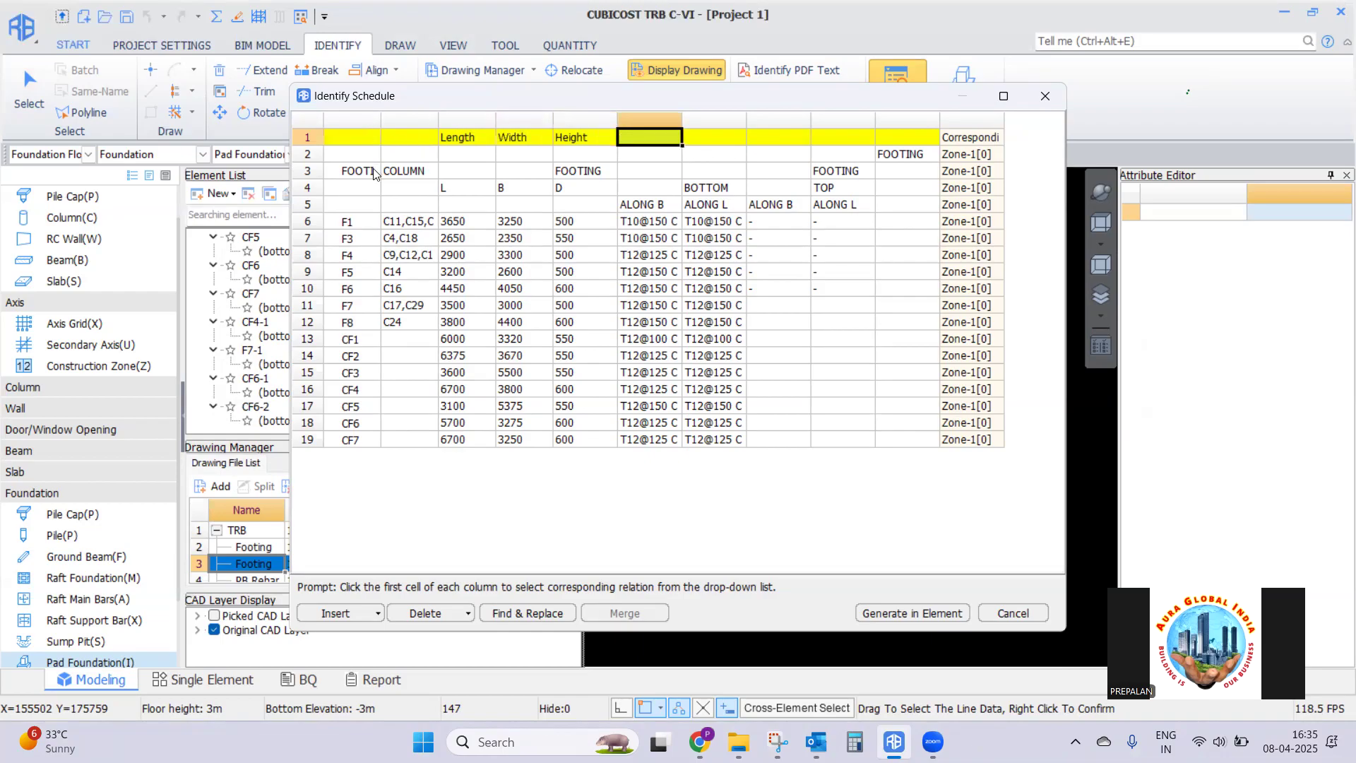
click(364, 136)
click(374, 138)
click(343, 153)
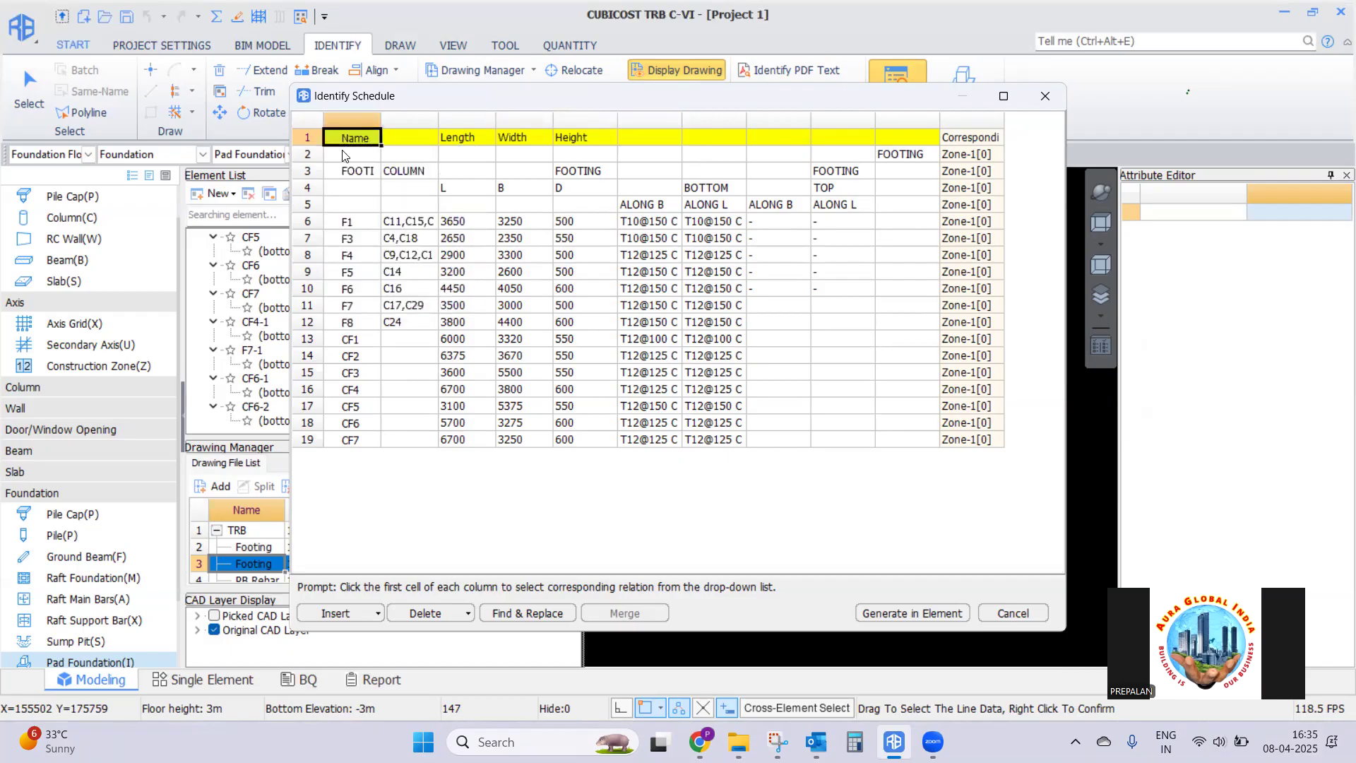
Map the bottom ALONG B column to Bottom Bar - Parallel with Width and ALONG L to Bottom Bar - Parallel with Length
click(490, 140)
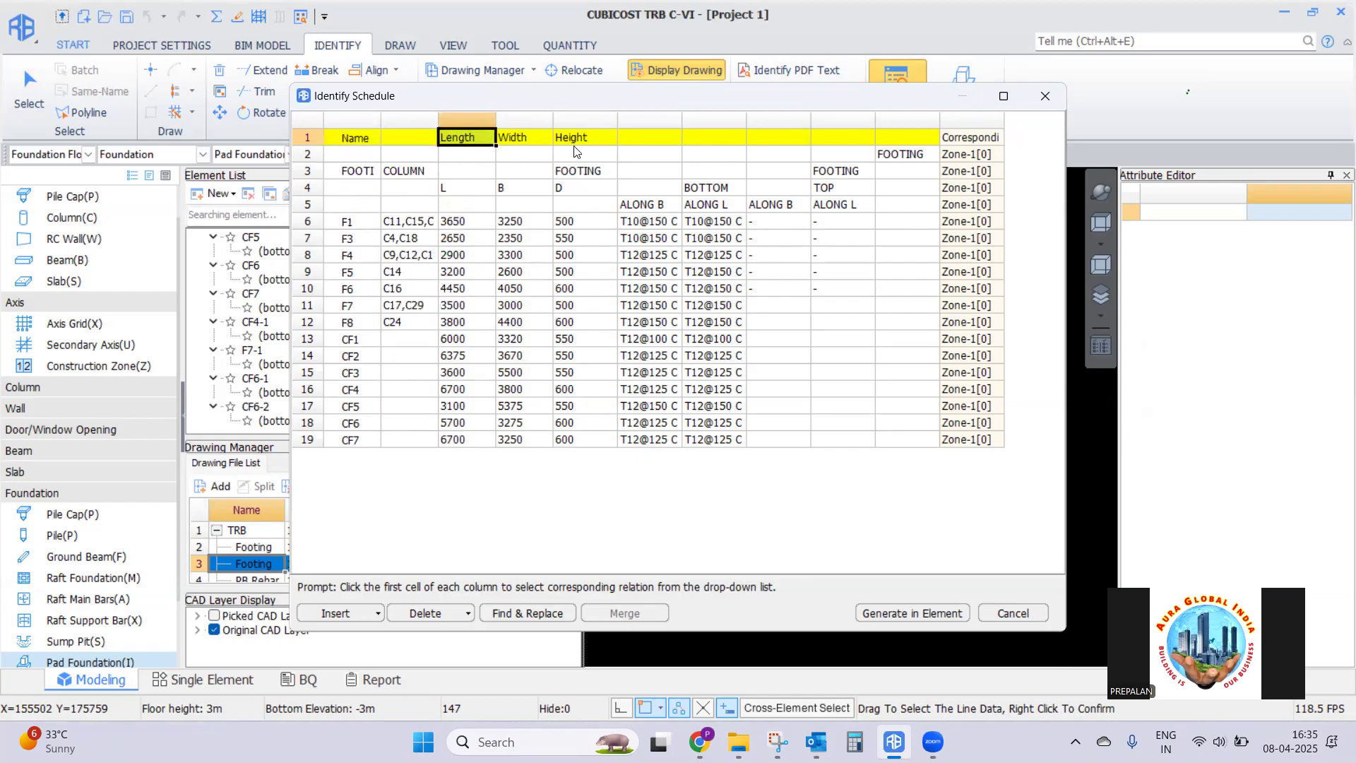
click(654, 138)
click(656, 138)
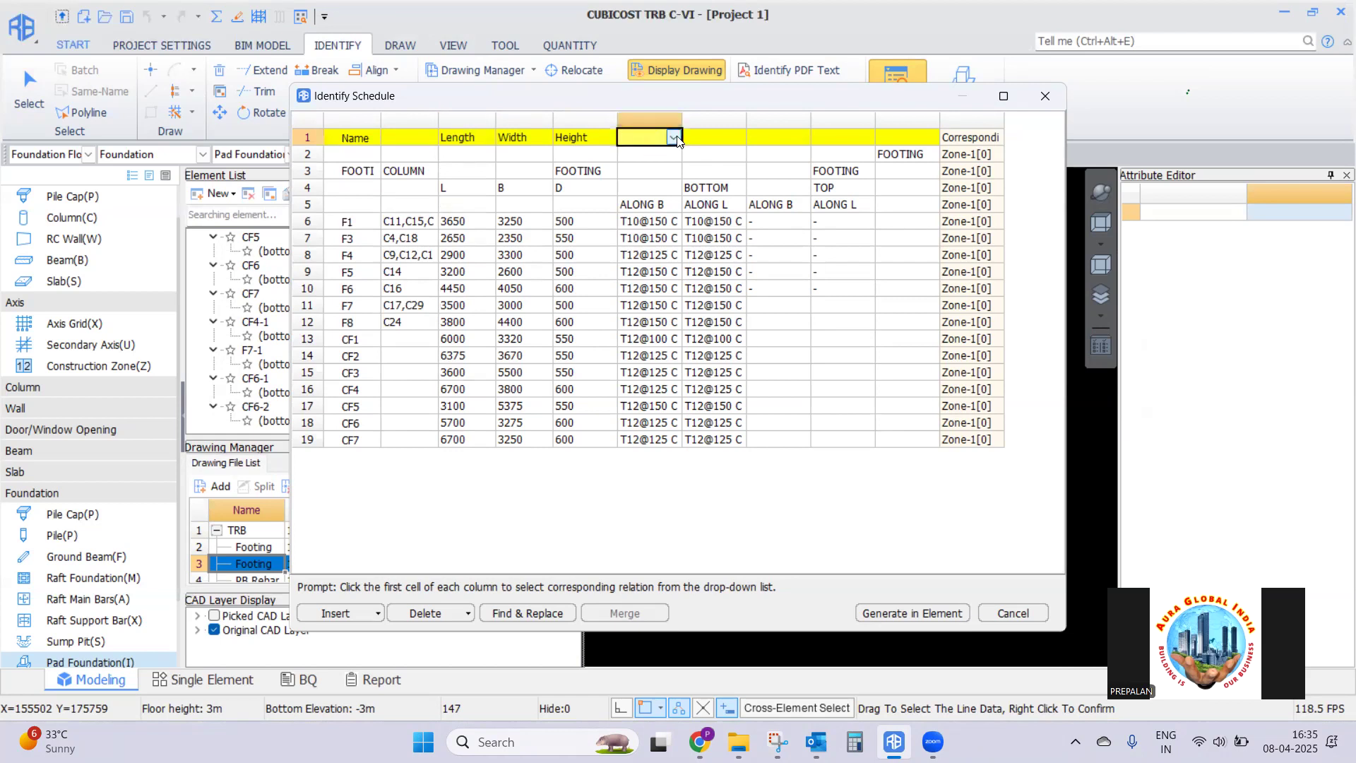
click(675, 138)
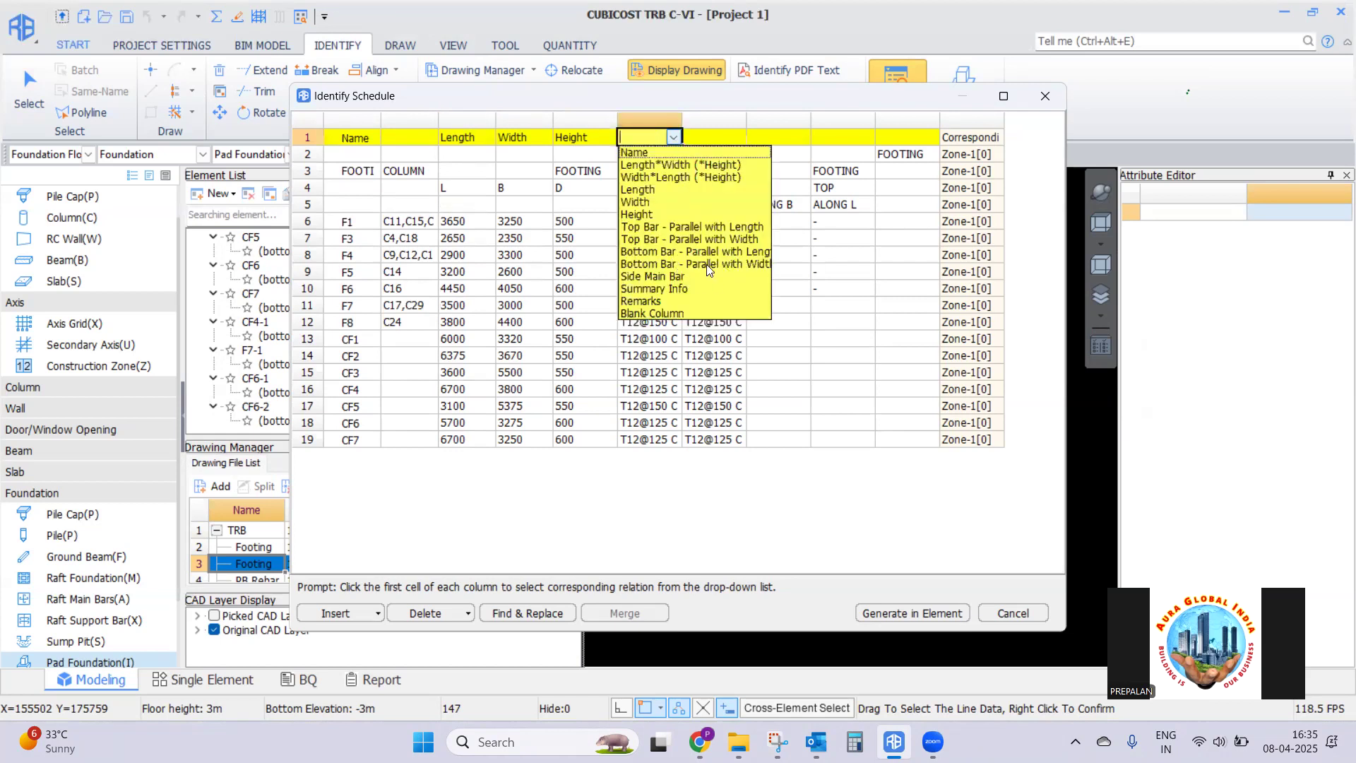
click(647, 266)
click(713, 138)
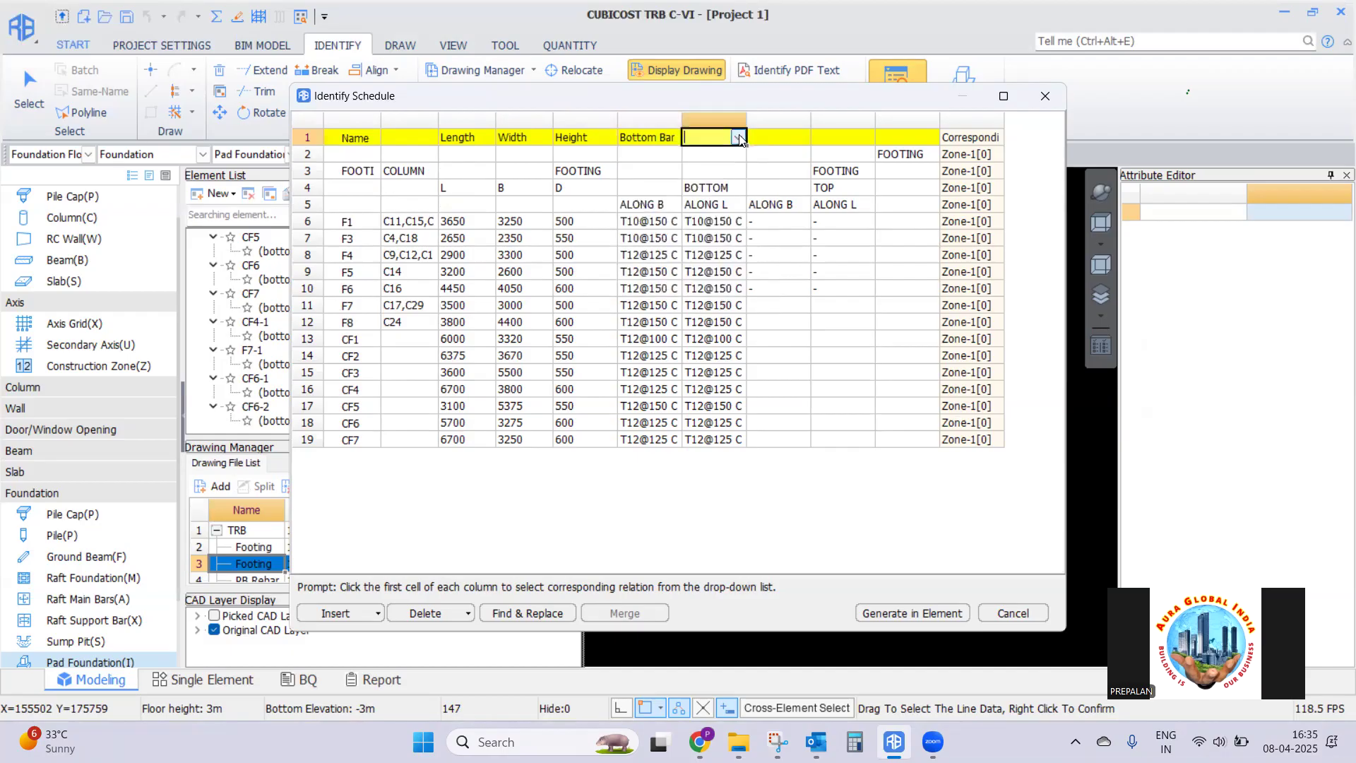
click(738, 137)
click(786, 252)
Delete the three unmapped columns between the bottom bar columns and the corresponding floor column
drag(776, 134, 911, 142)
right_click(899, 135)
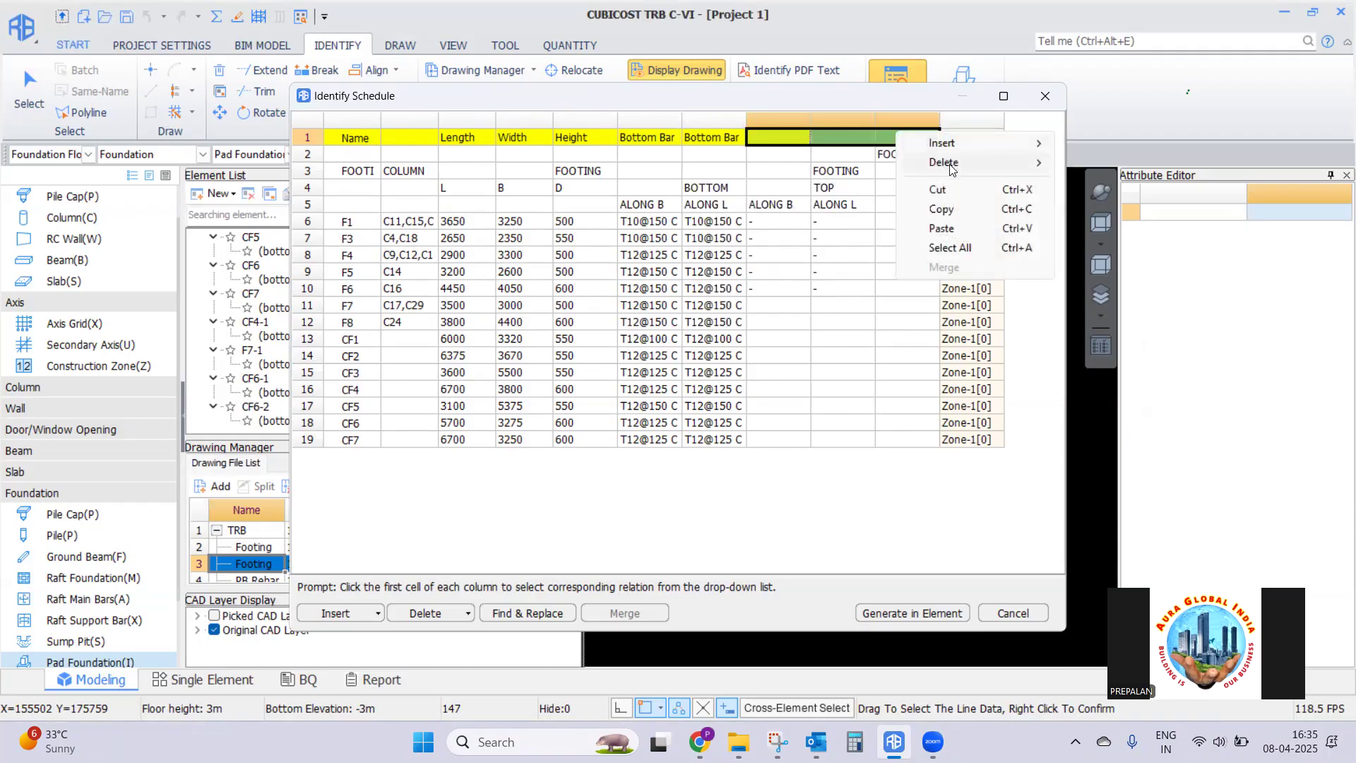
mouse_move(951, 168)
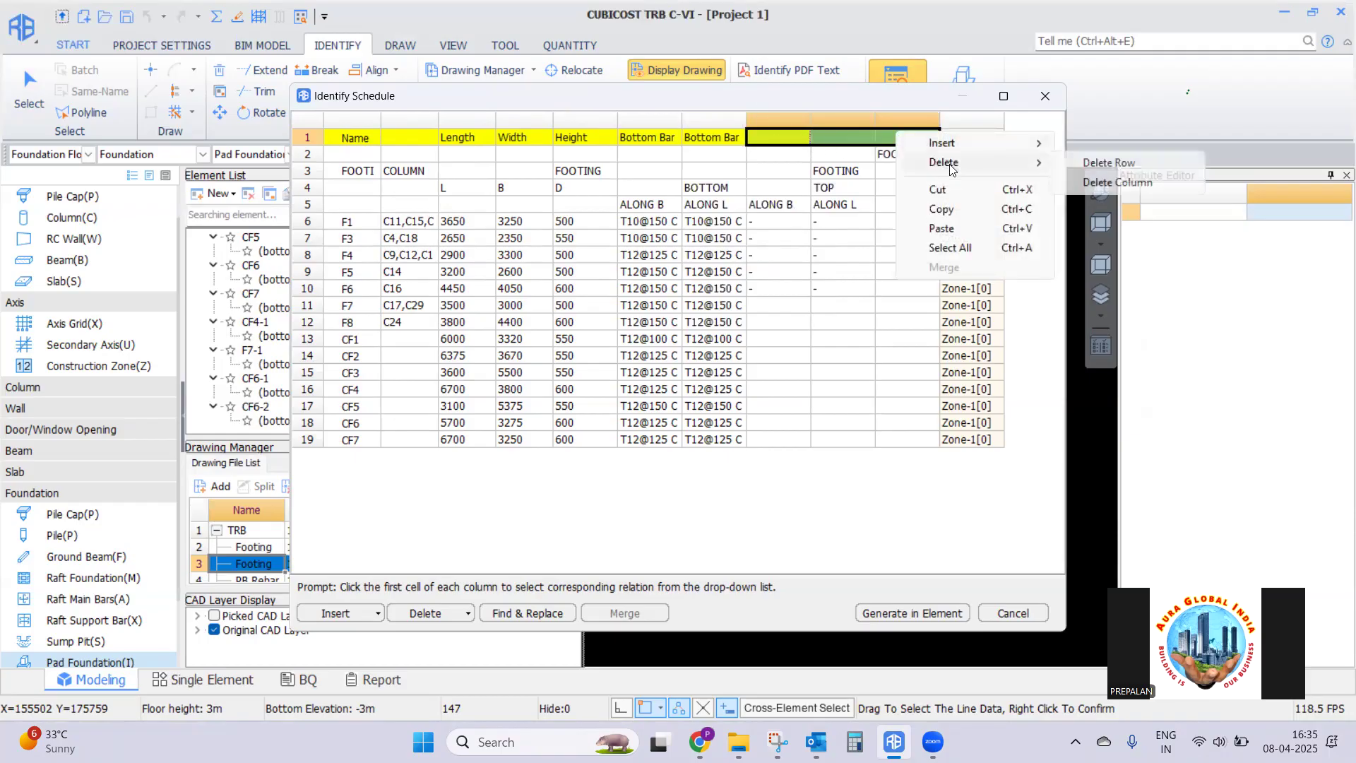
click(1106, 183)
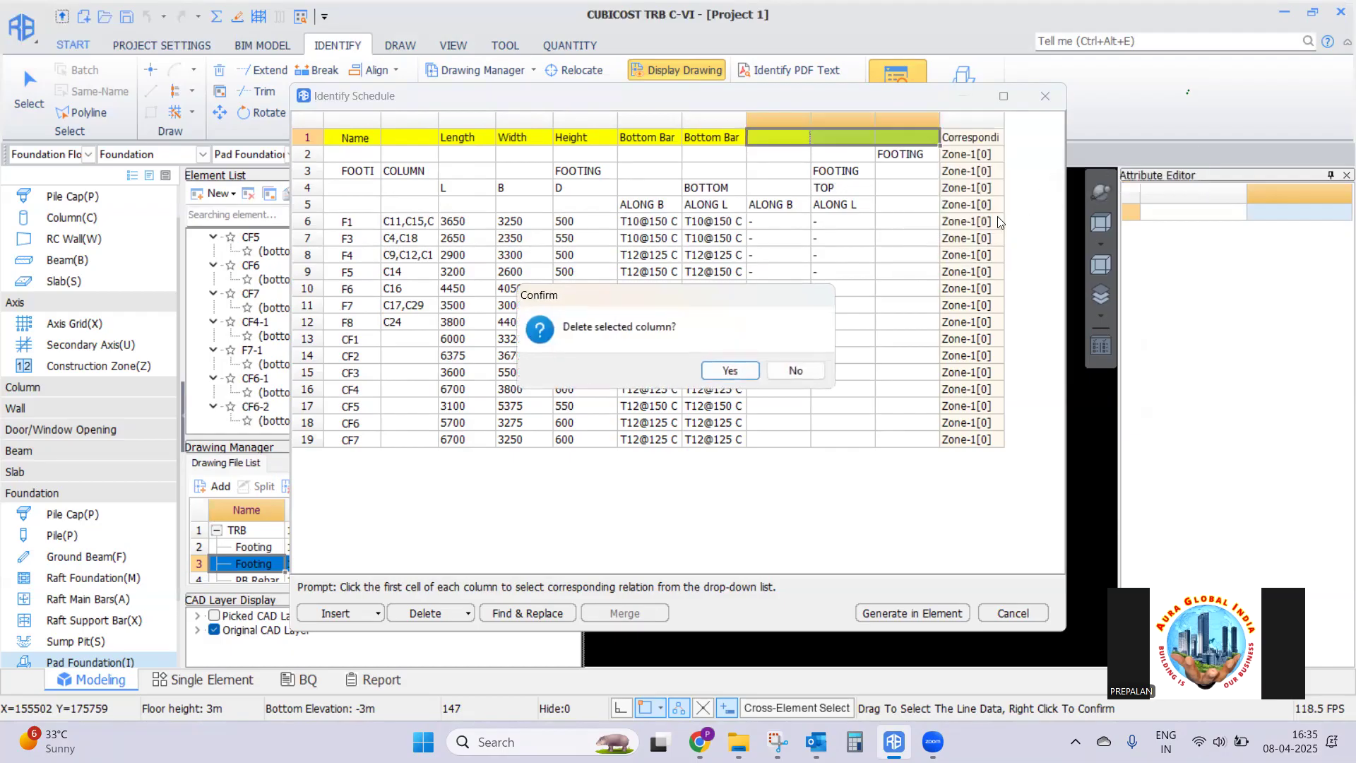
click(731, 371)
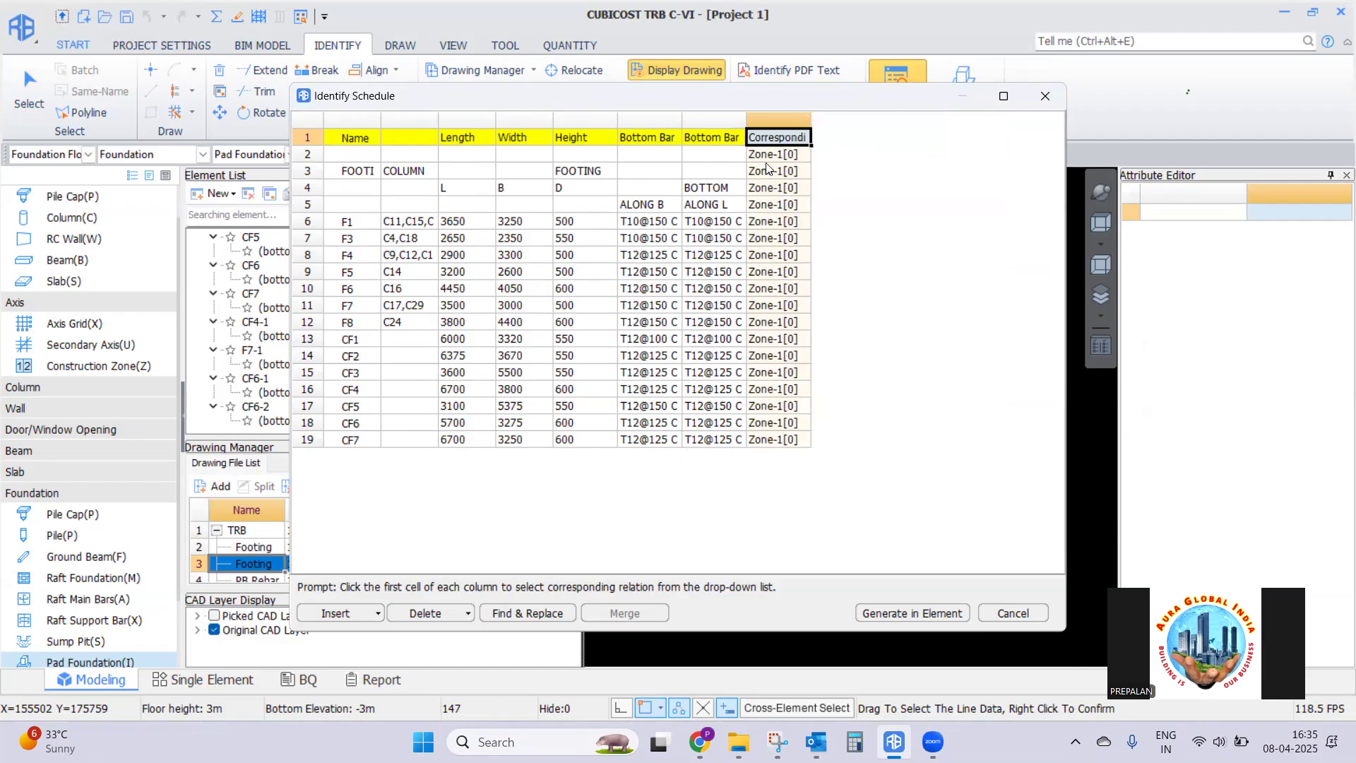
Check the target floor assigned to schedule row 2 and cancel the floor selection
double_click(767, 155)
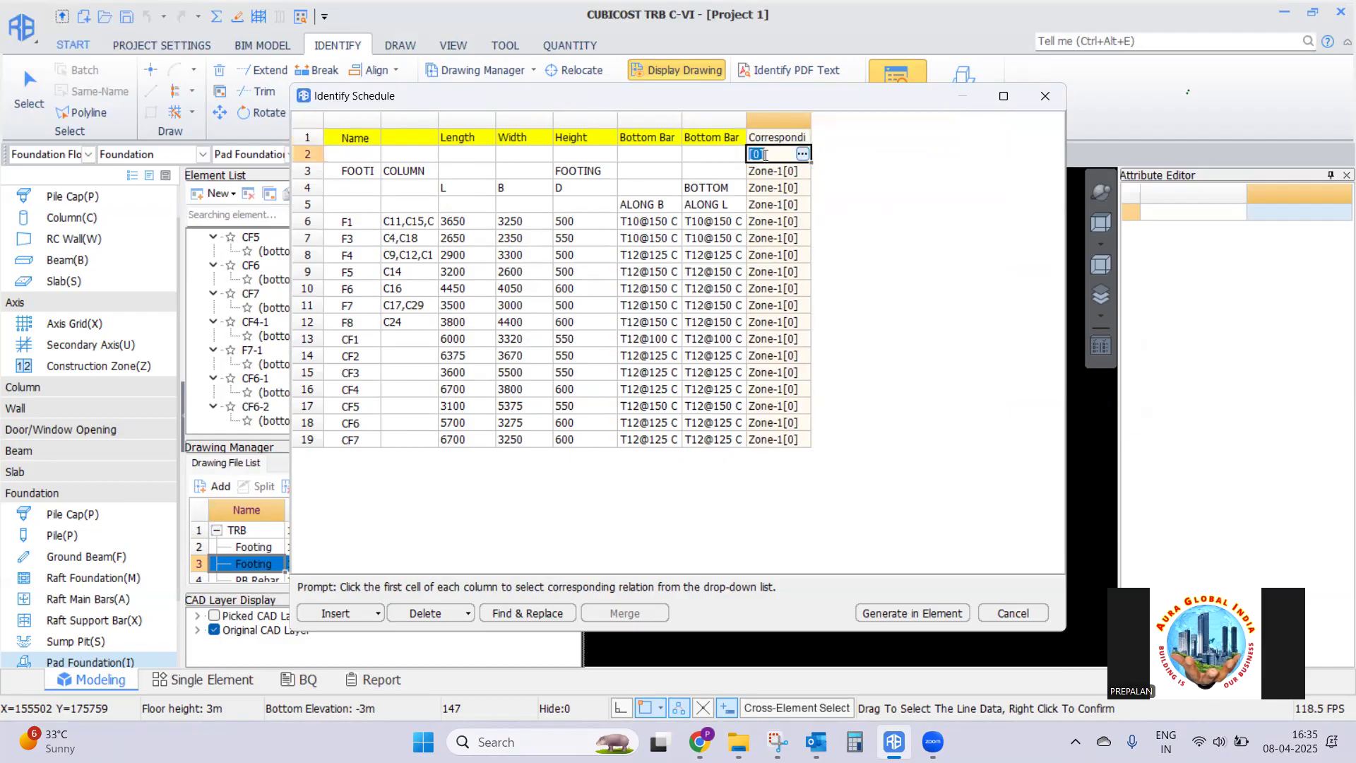
click(804, 154)
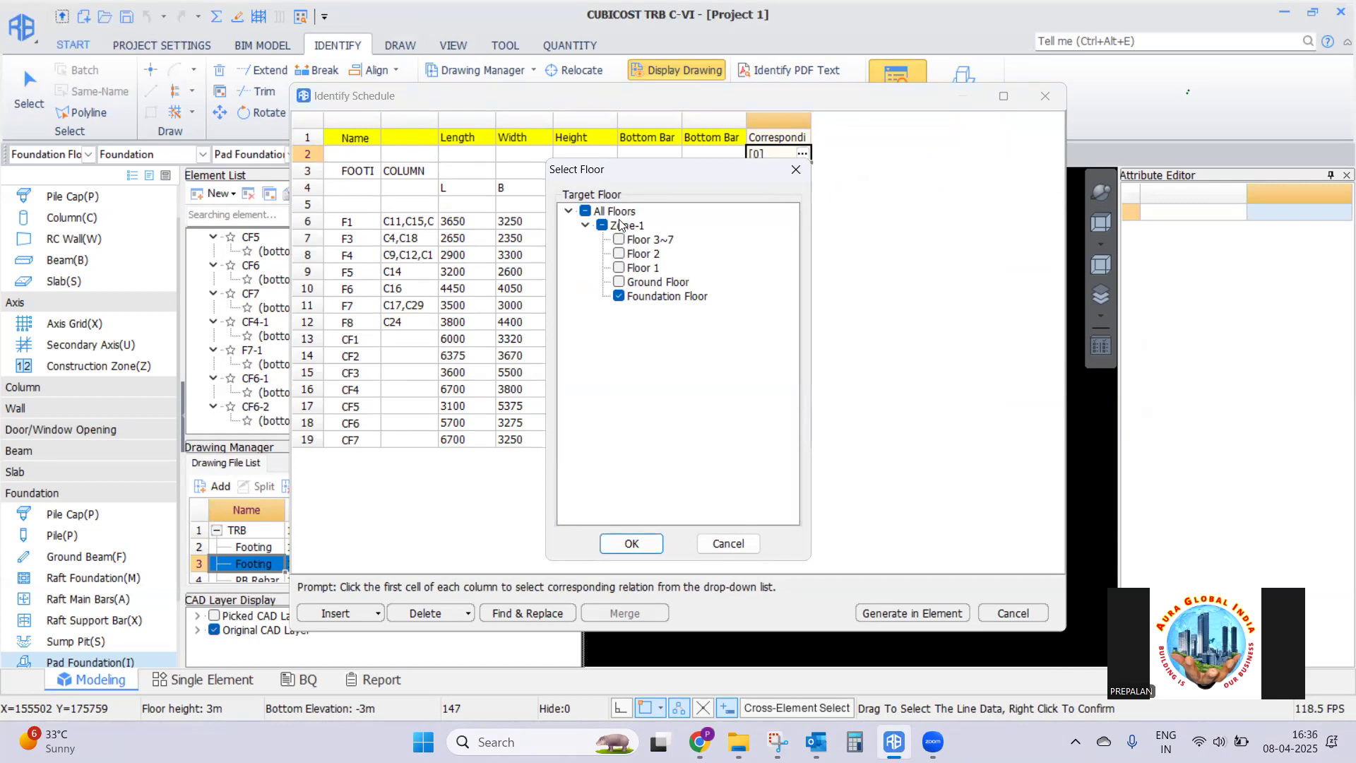
click(730, 544)
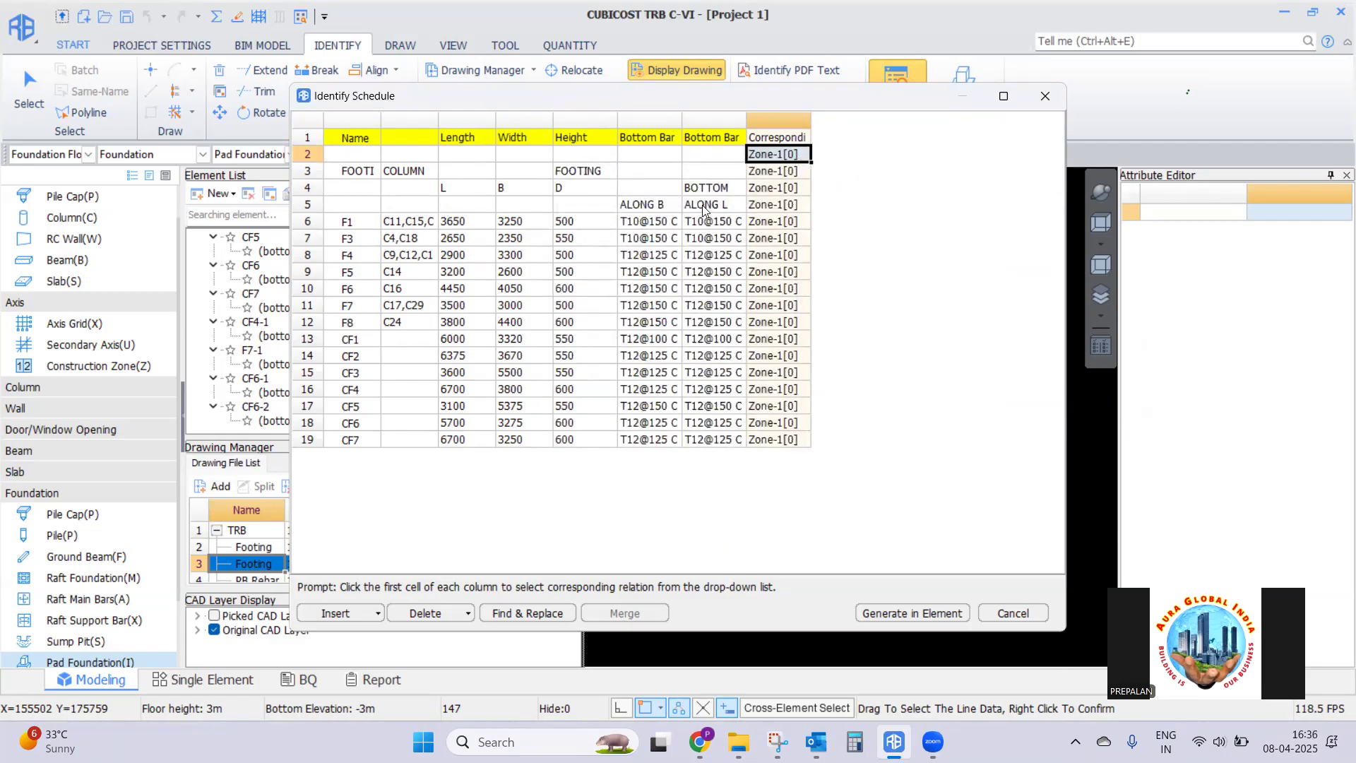
Delete the leftover heading rows 2 to 5 above footing F1 in the schedule
drag(361, 155, 354, 207)
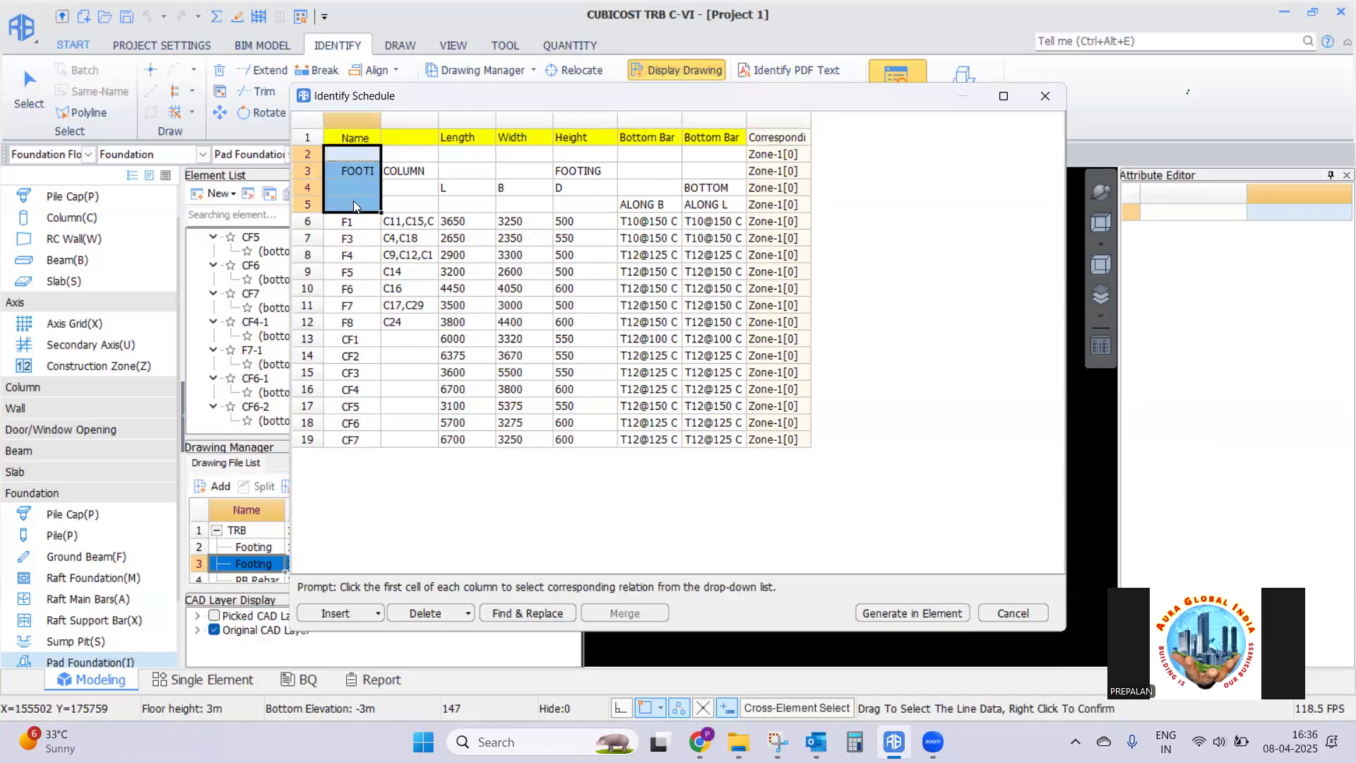
right_click(358, 154)
mouse_move(460, 184)
click(585, 185)
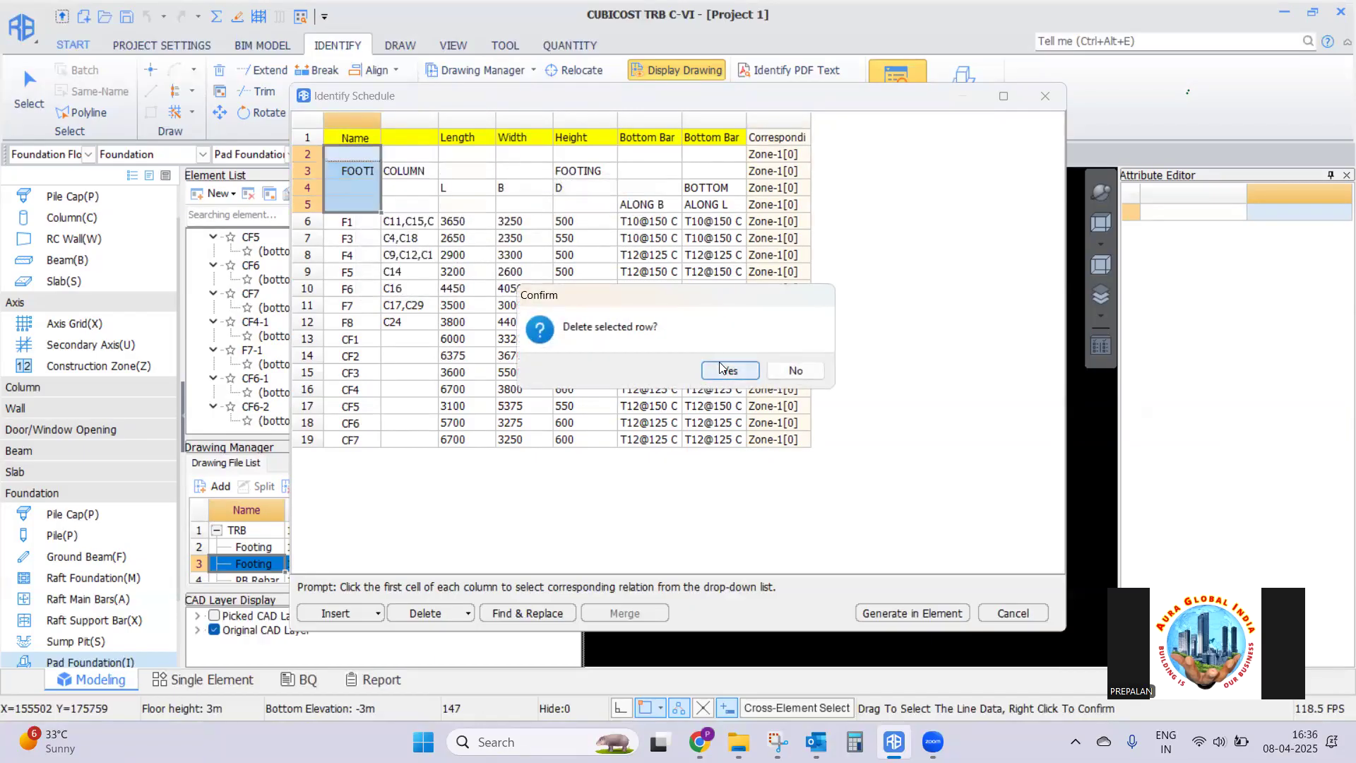
click(731, 370)
Delete the unmapped column of column marks beside Name and try to generate the footings in the element list
click(410, 138)
right_click(410, 139)
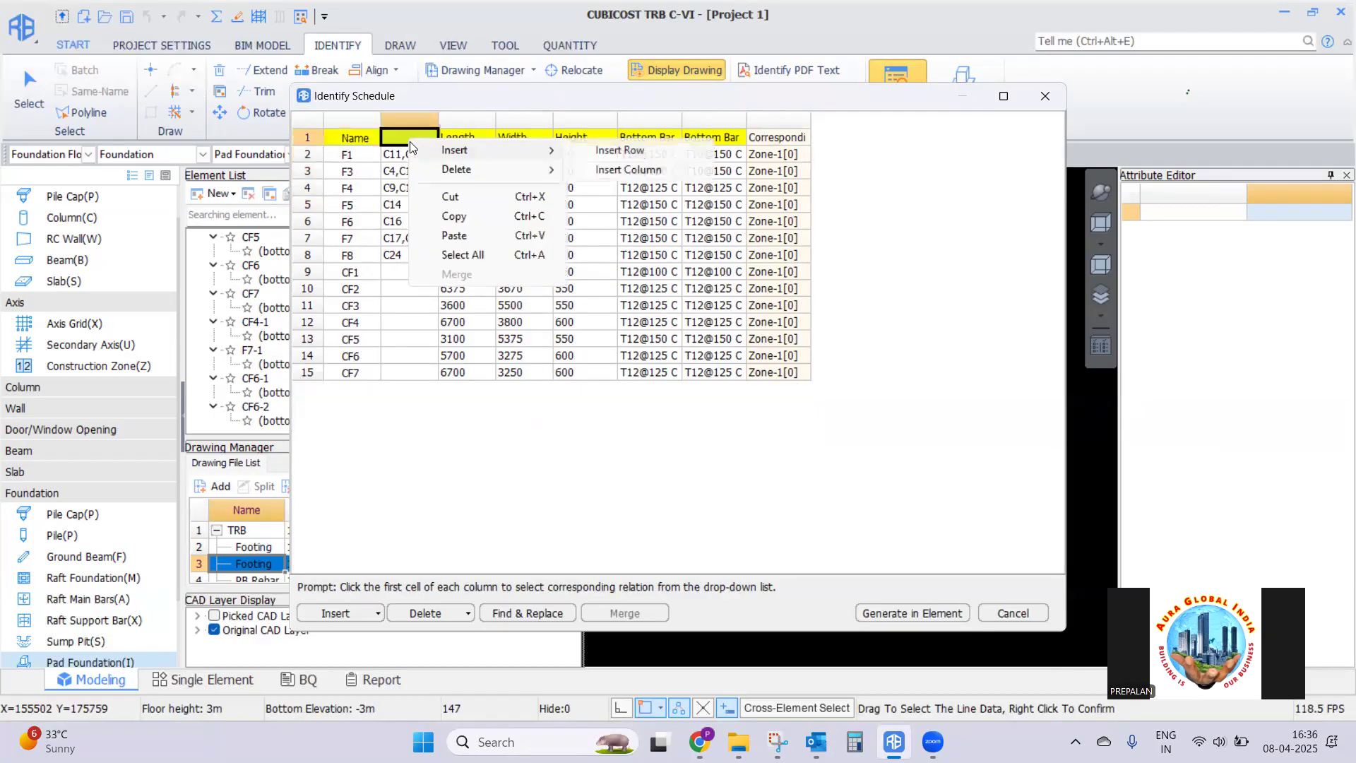
mouse_move(464, 174)
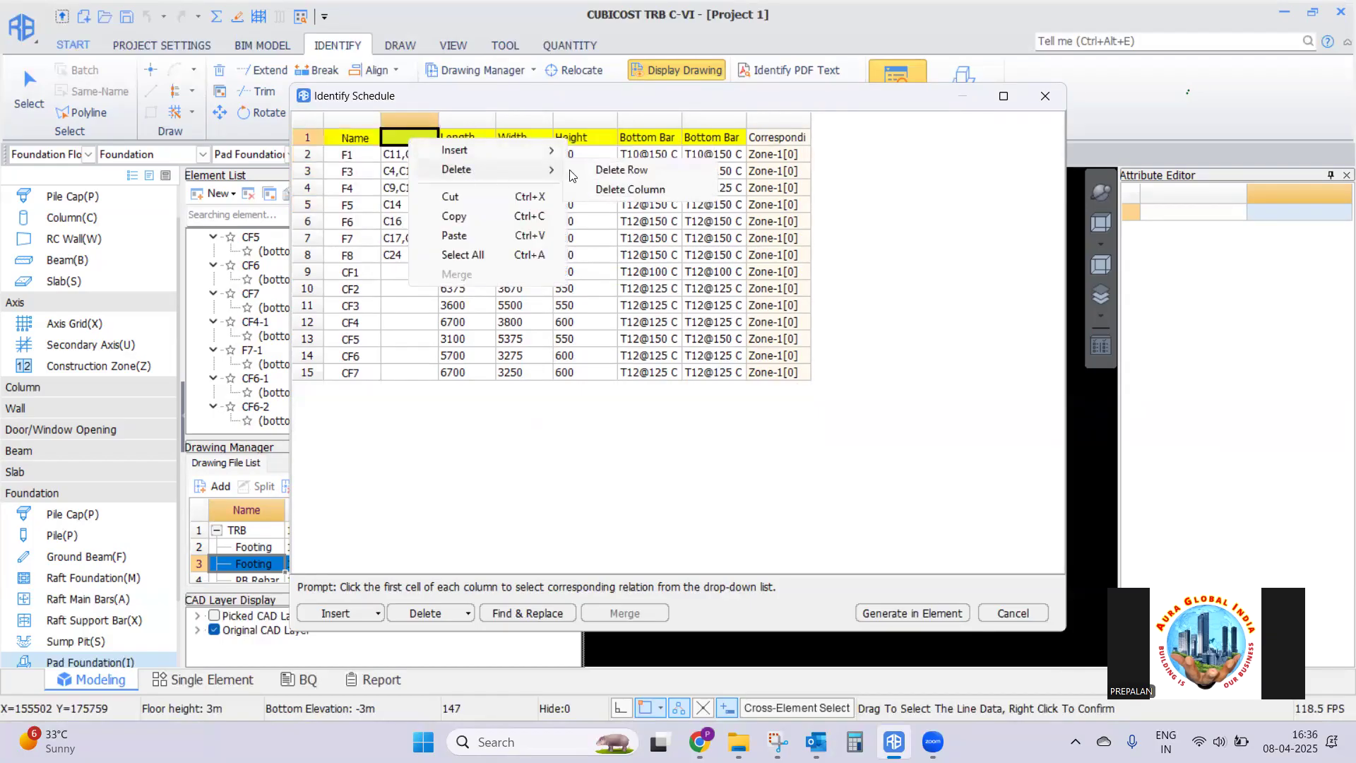
click(627, 189)
click(720, 370)
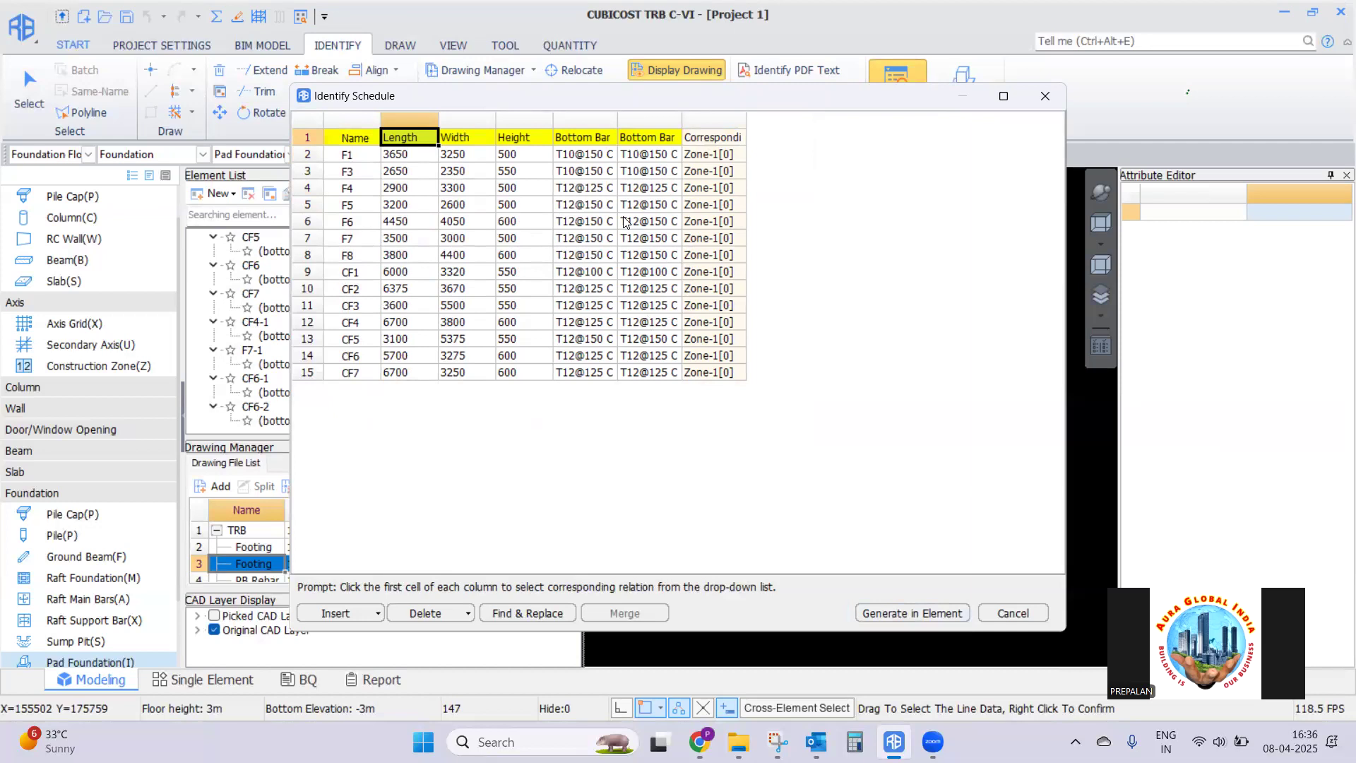
click(904, 613)
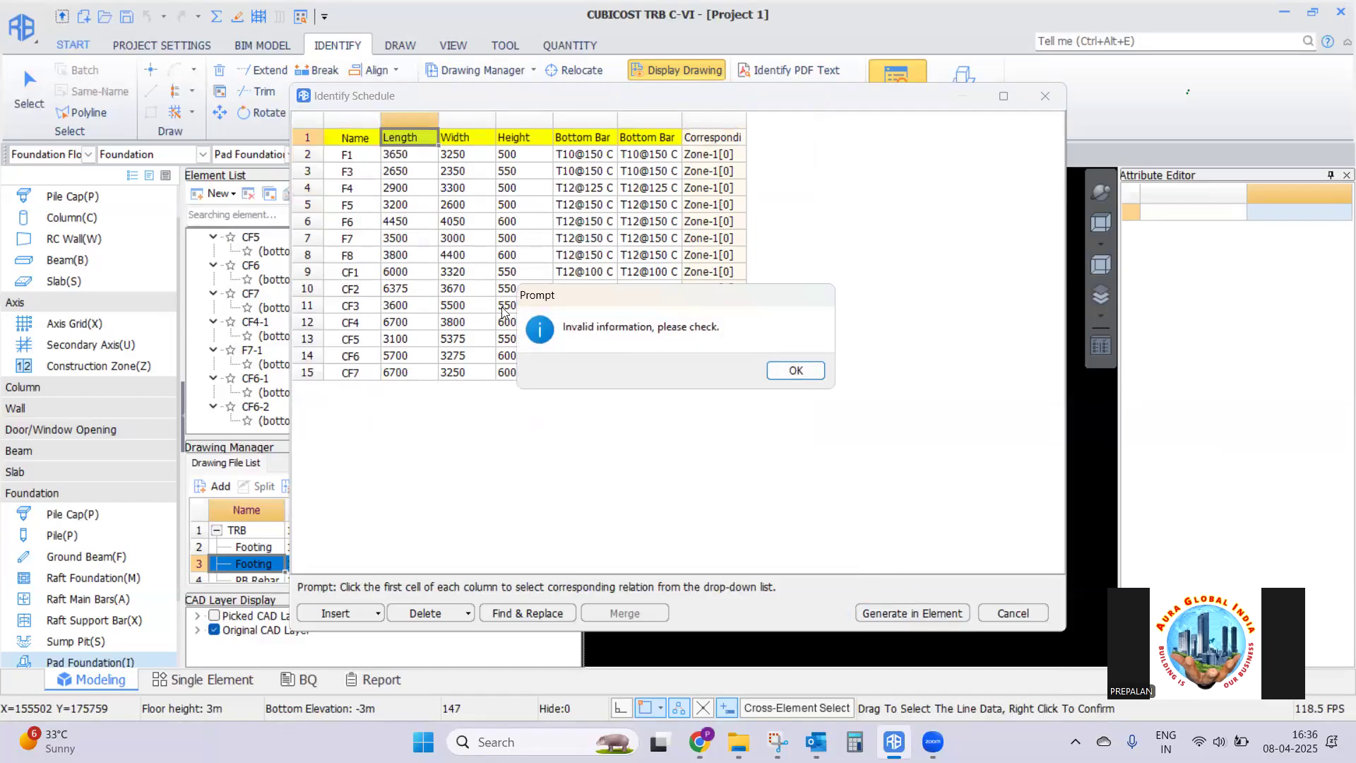
Remove every C/C from the bottom bar entries with Find & Replace, and cancel the schedule identification
drag(717, 306, 673, 422)
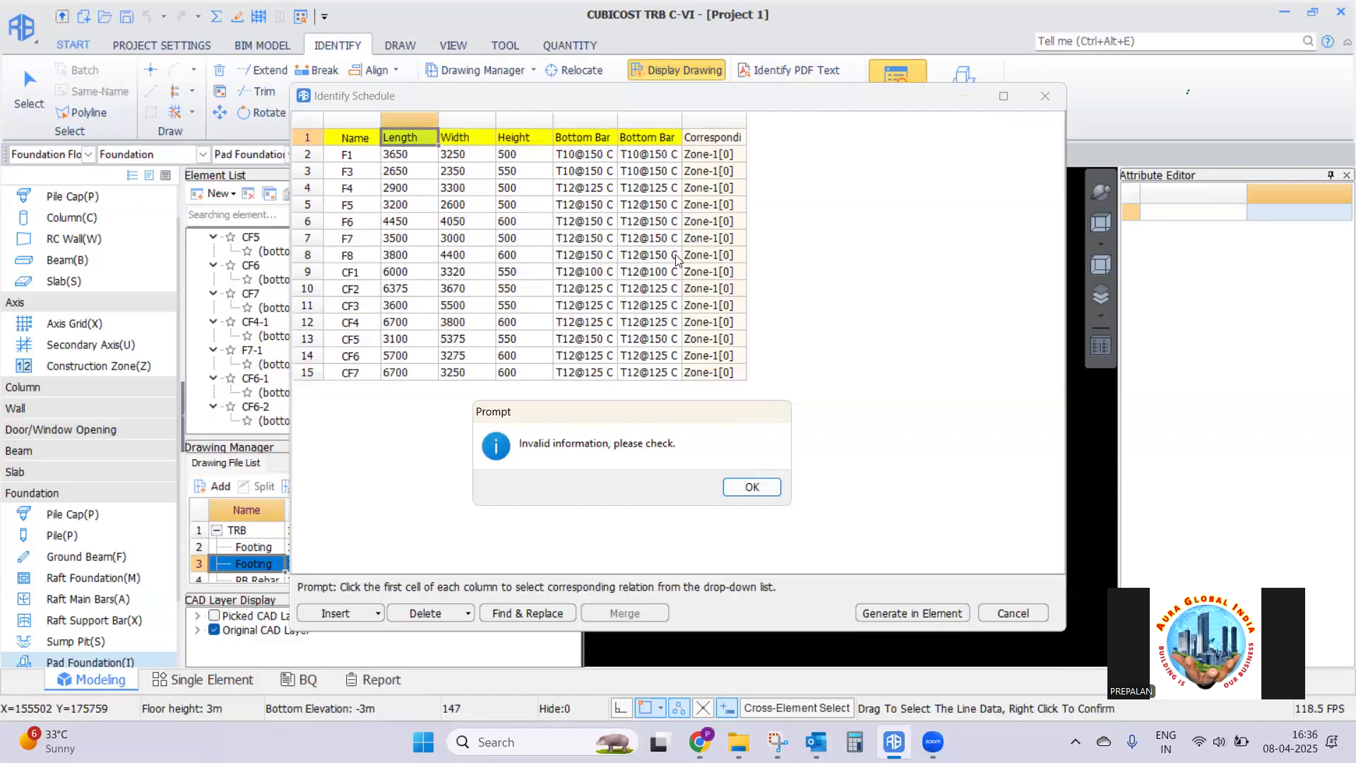
click(767, 491)
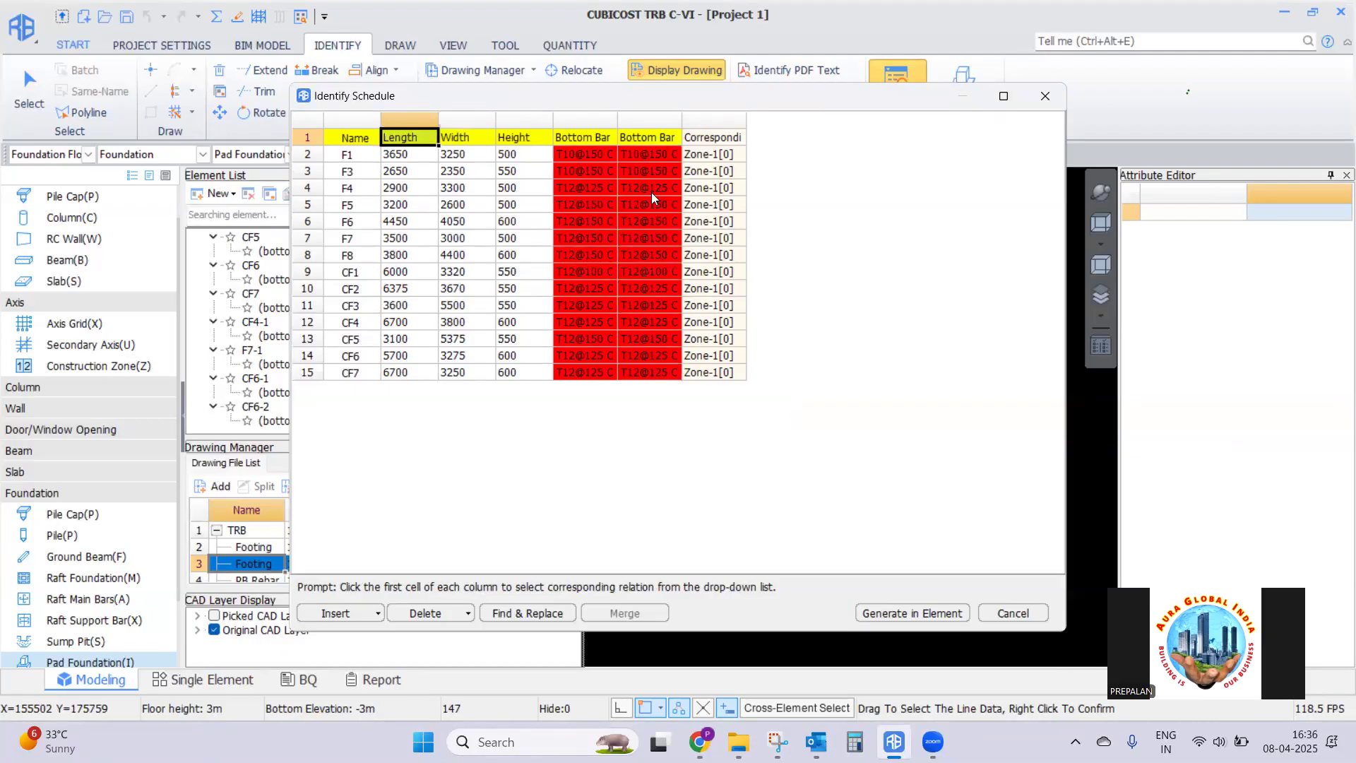
click(522, 614)
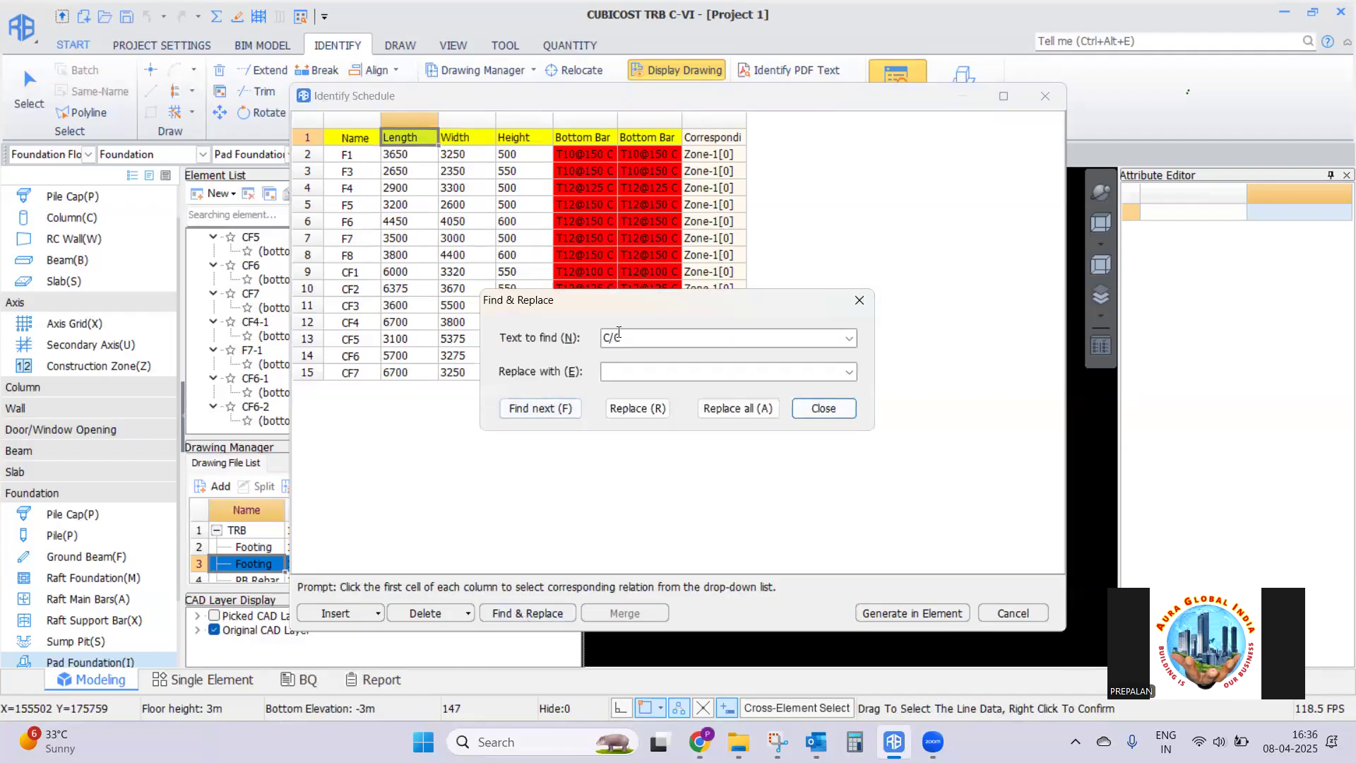
click(637, 368)
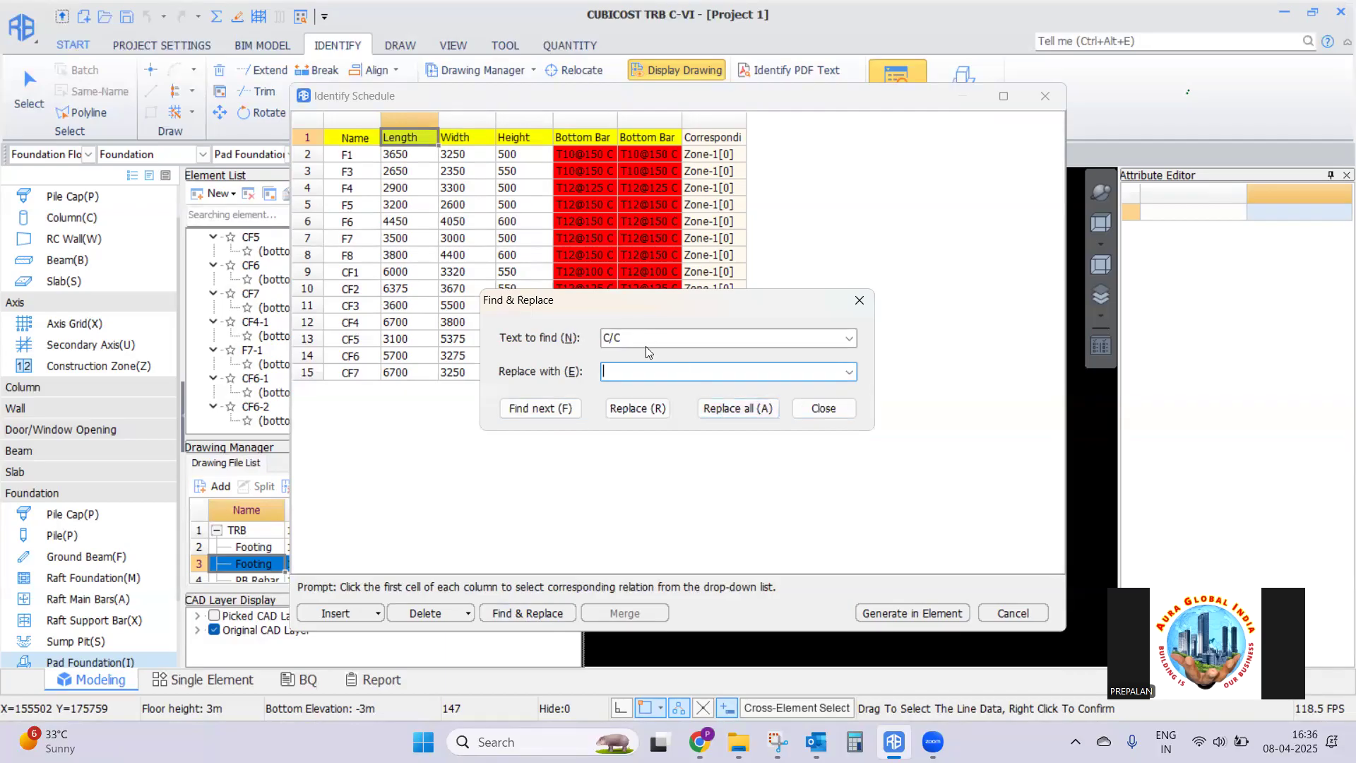
click(722, 409)
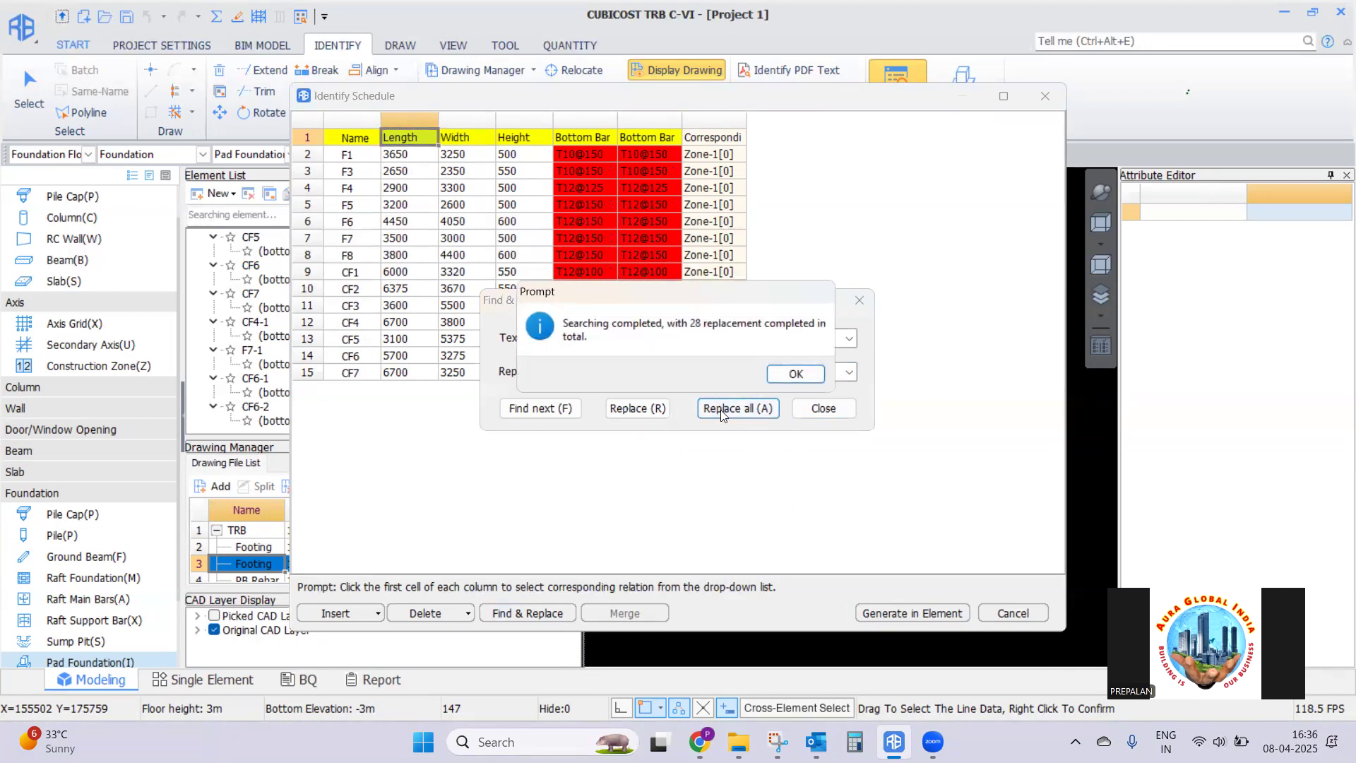
click(795, 375)
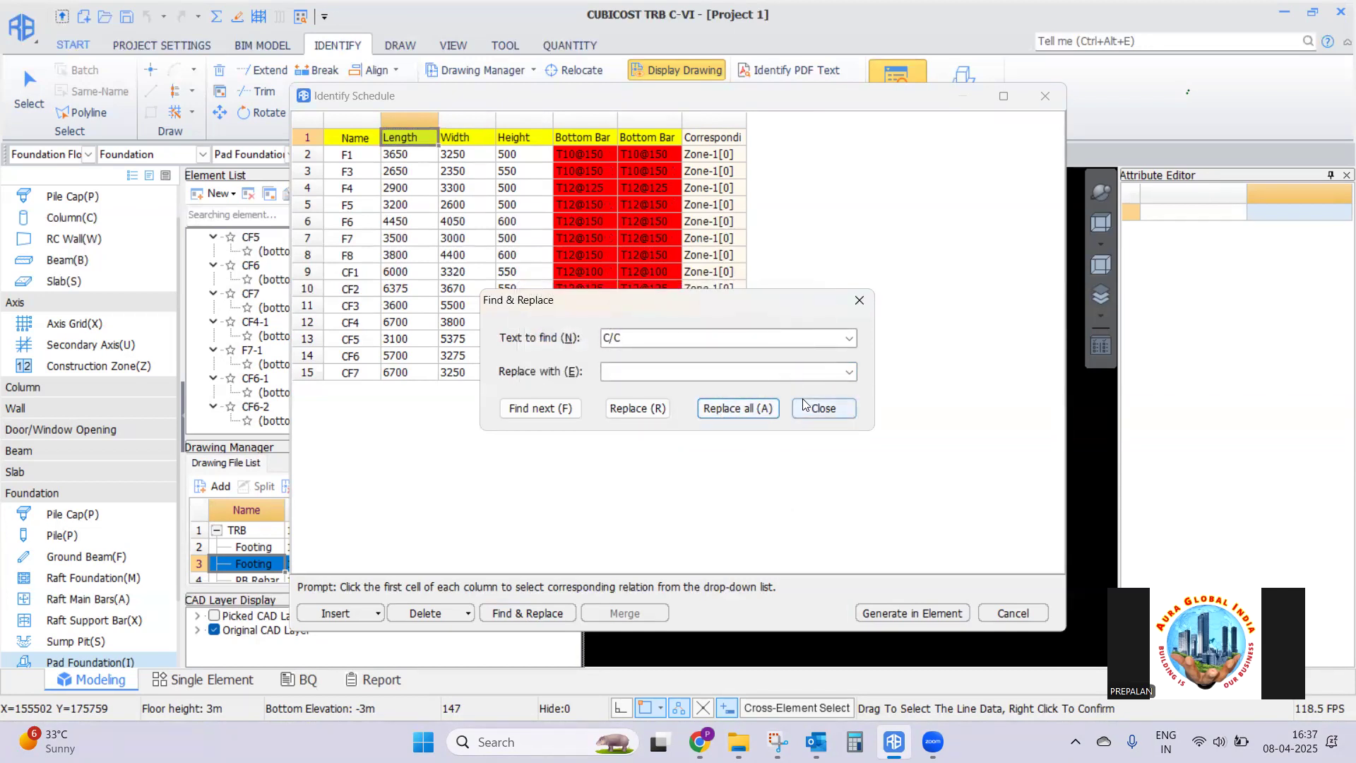
click(858, 302)
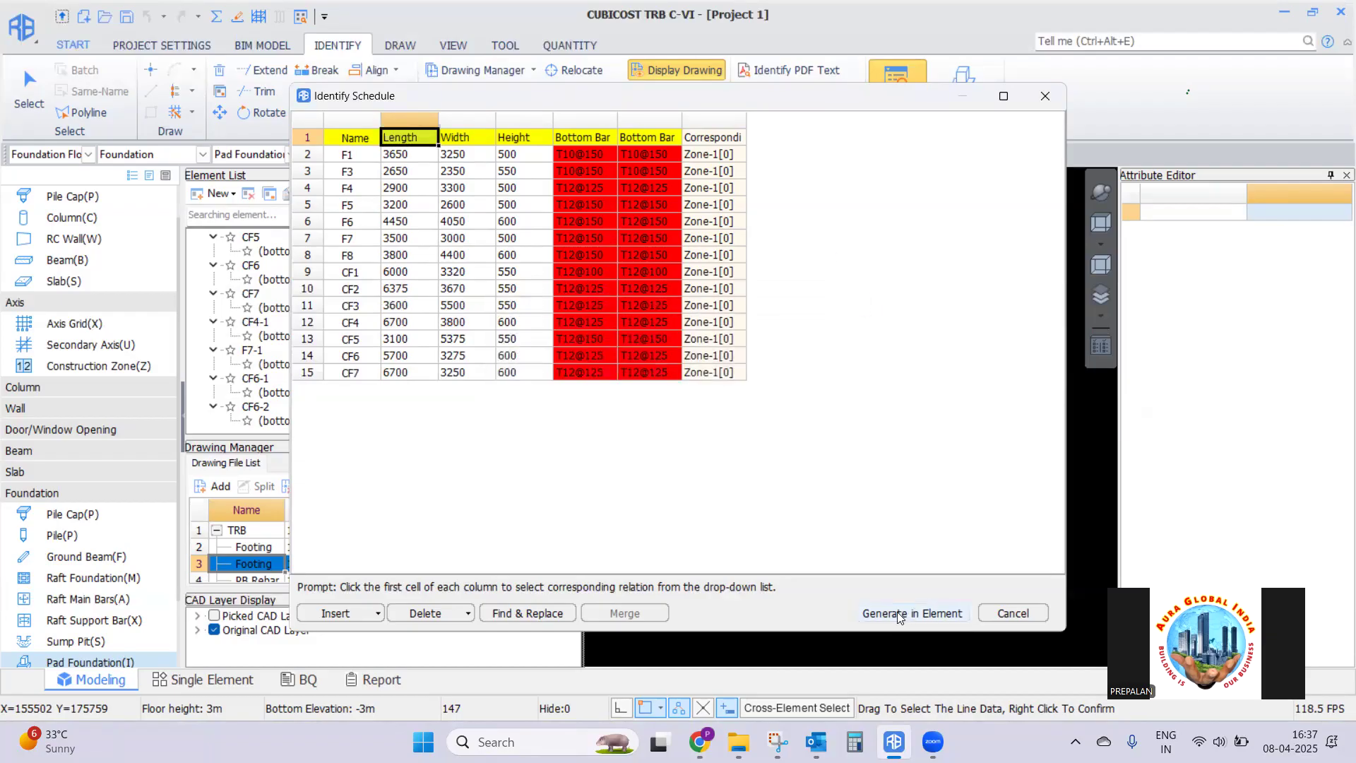
click(1010, 614)
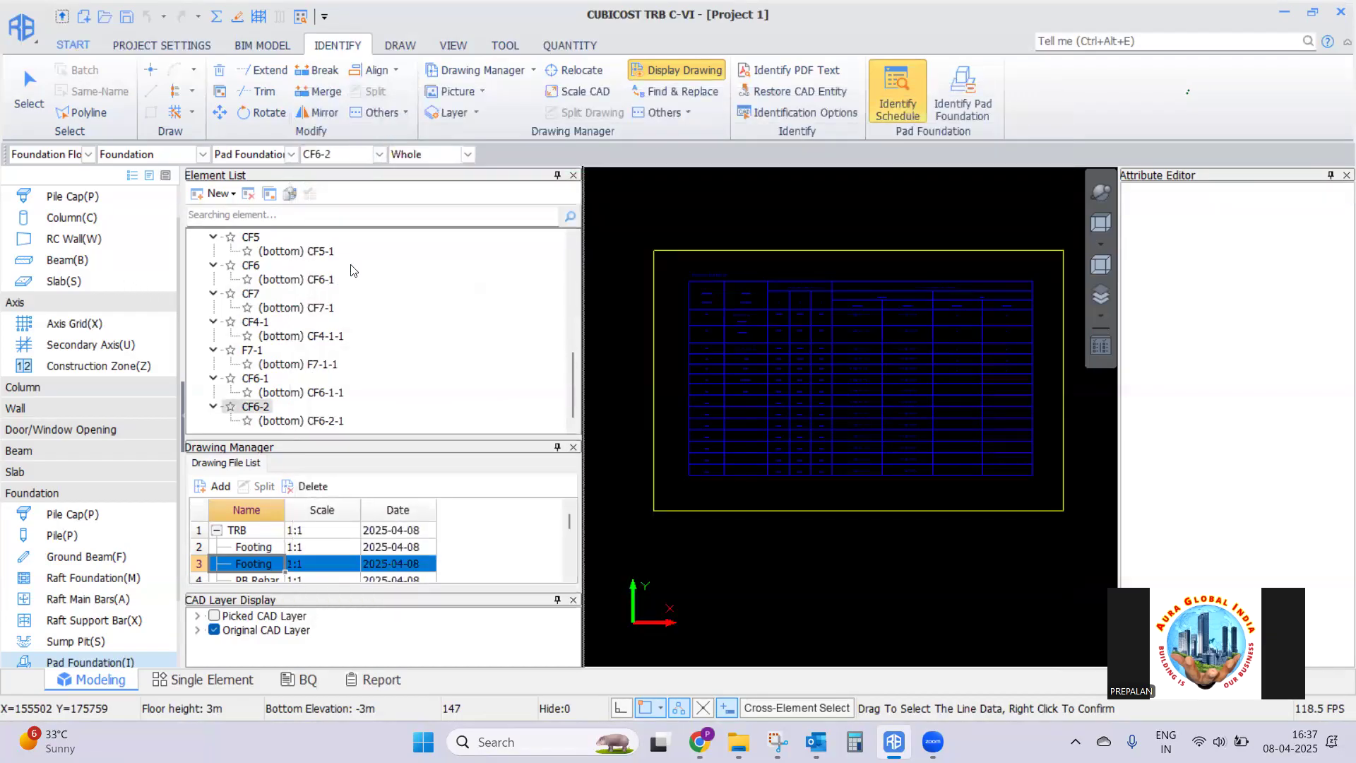
Review the generated pad foundations in the element list, and open the first Footing layout drawing under TRB
click(270, 254)
scroll(296, 332, up, 4)
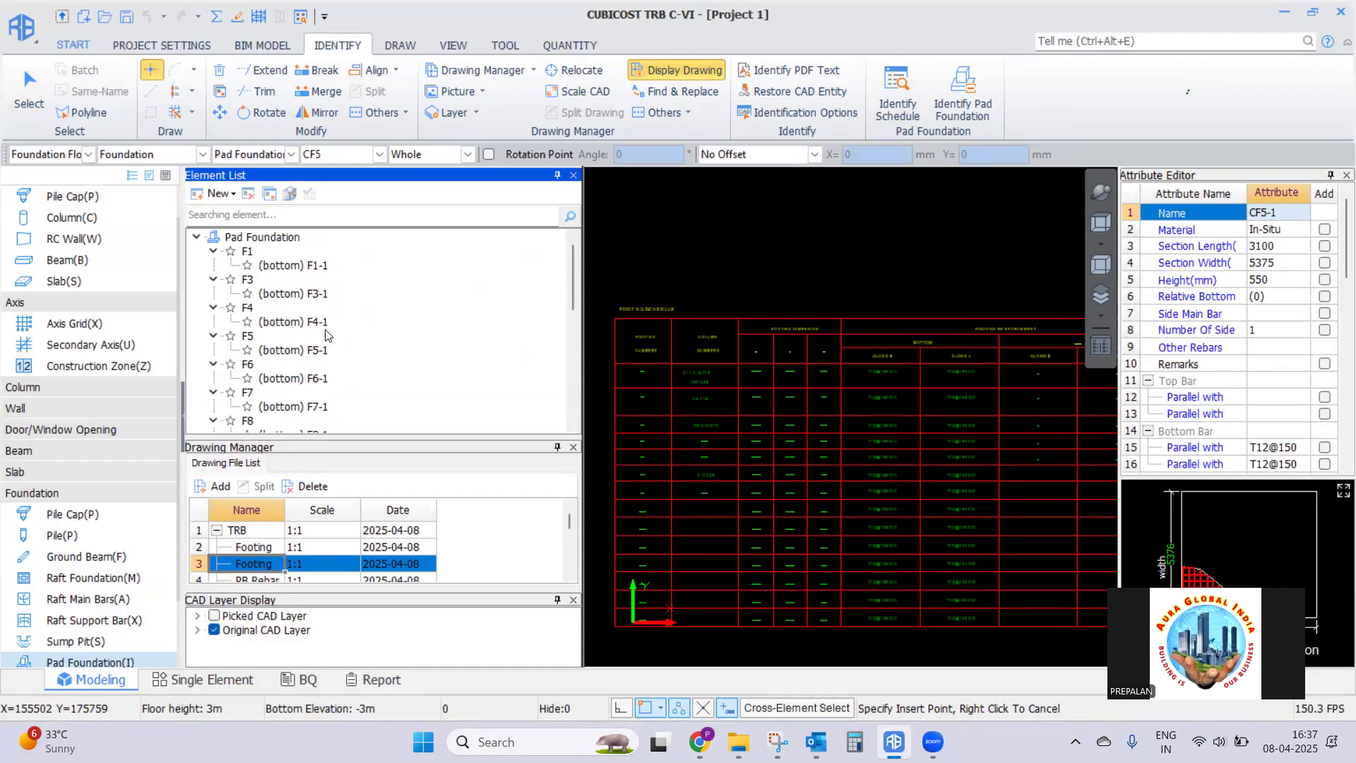
double_click(259, 548)
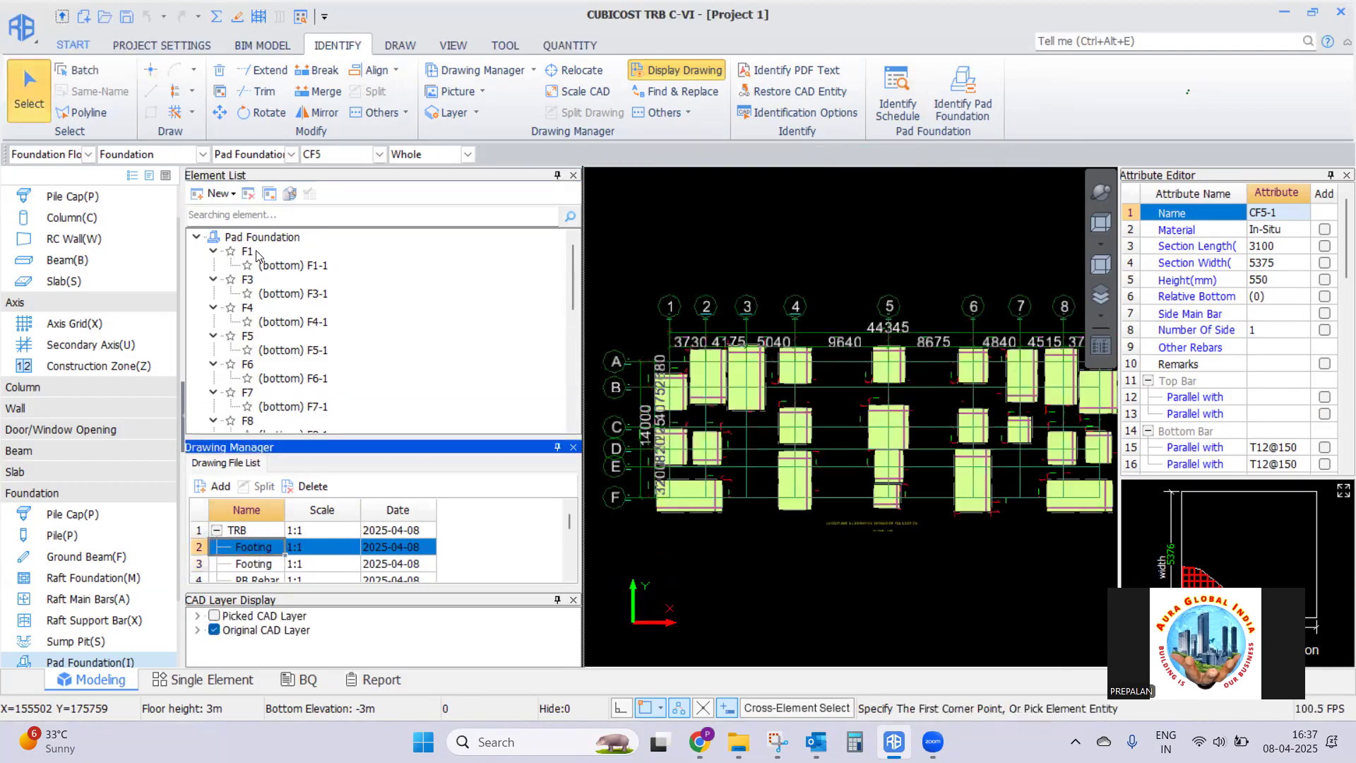
Select footing element F1-1, display the picked CAD layer over the layout, and cancel the footing placement
click(276, 267)
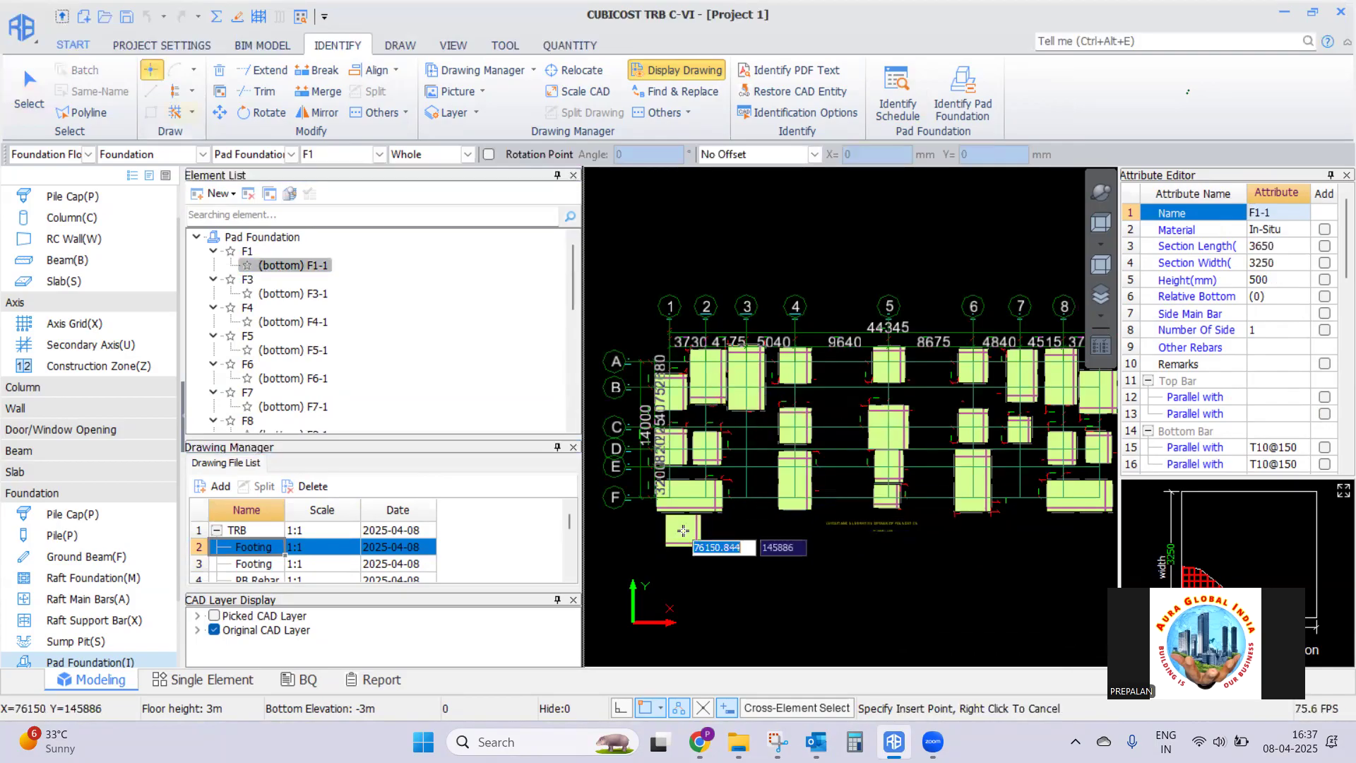
scroll(761, 526, up, 5)
click(215, 617)
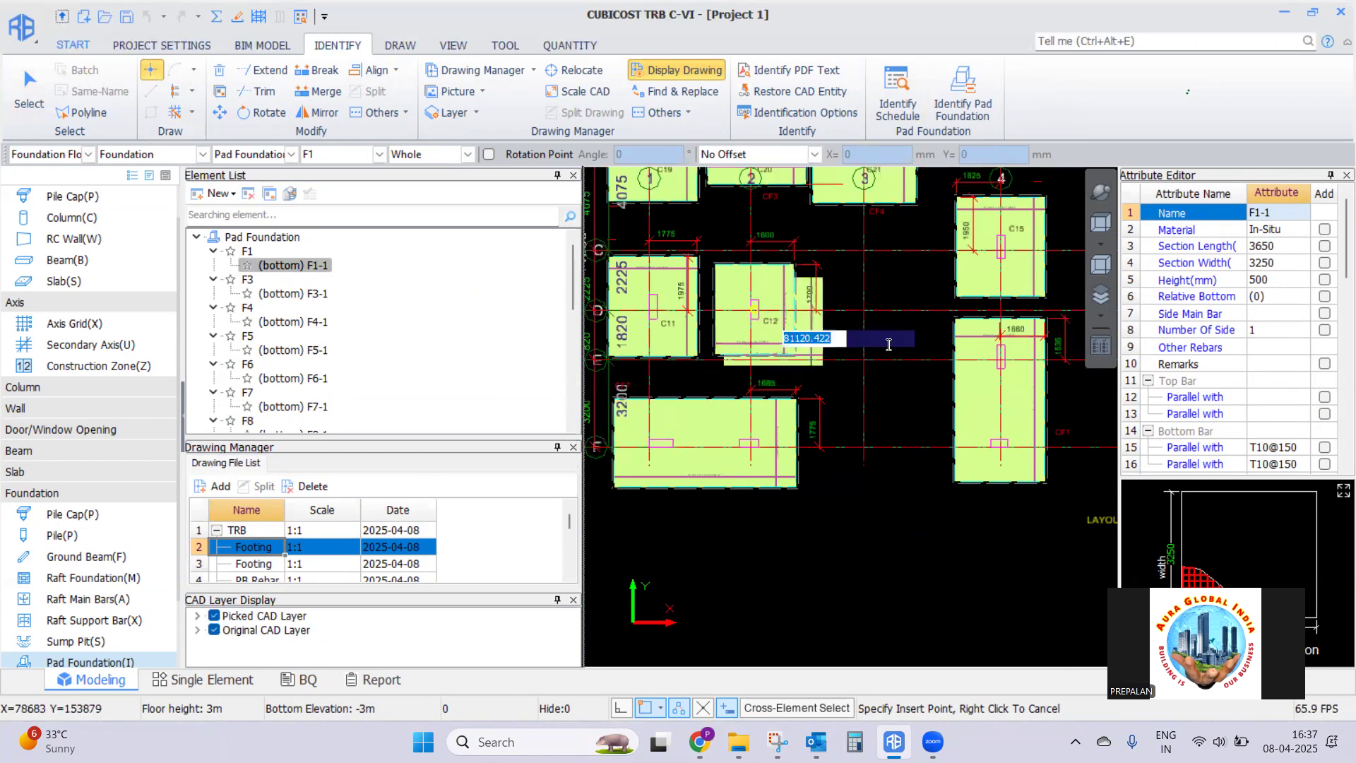
right_click(814, 546)
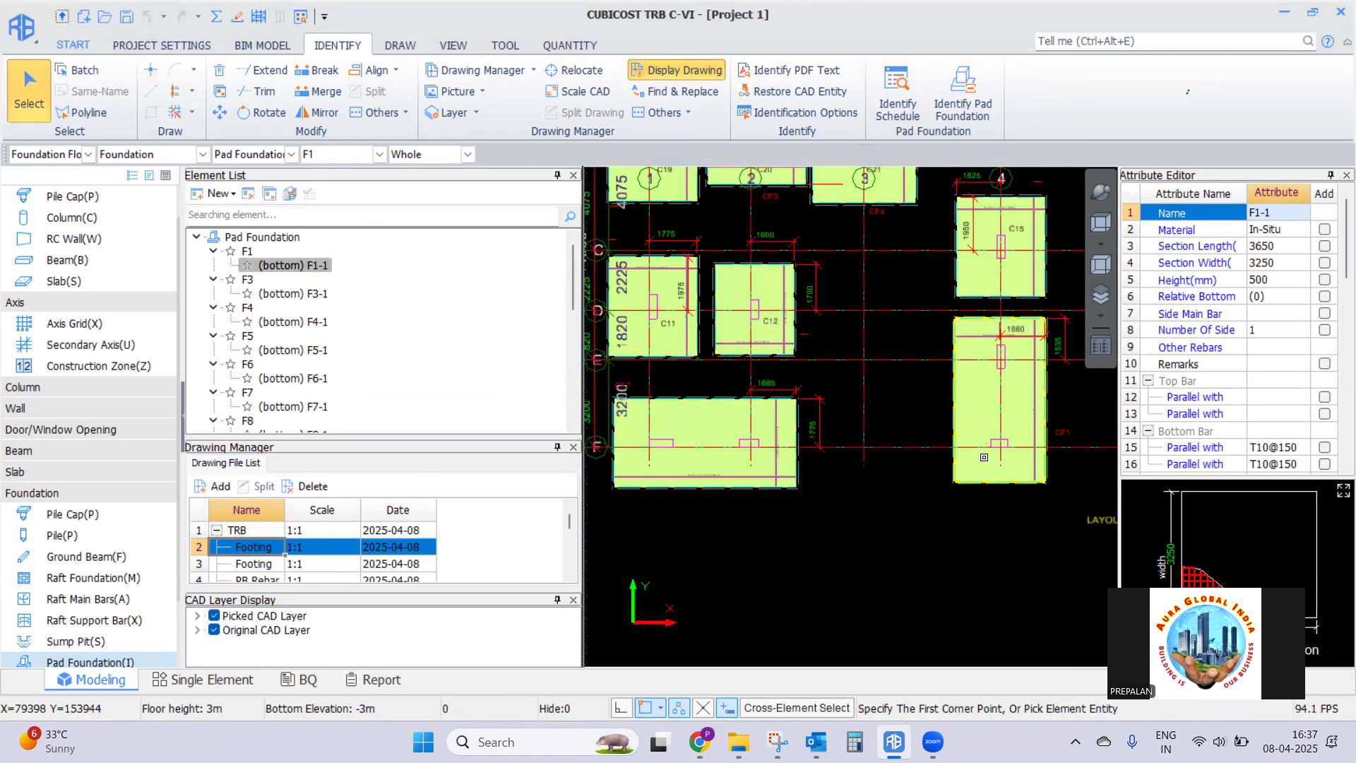
Hide all element entities in the pad foundation display settings, and close the pad foundation identification options
click(965, 107)
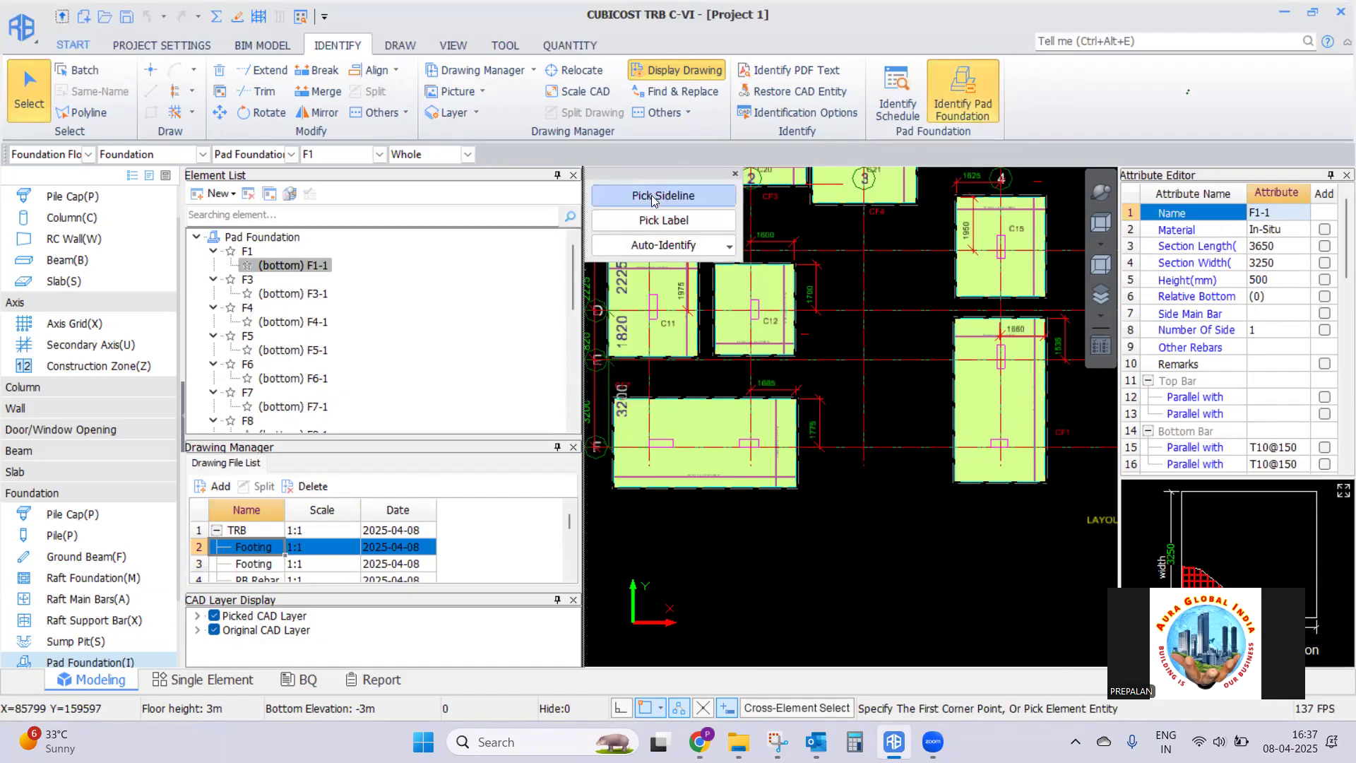
click(1101, 345)
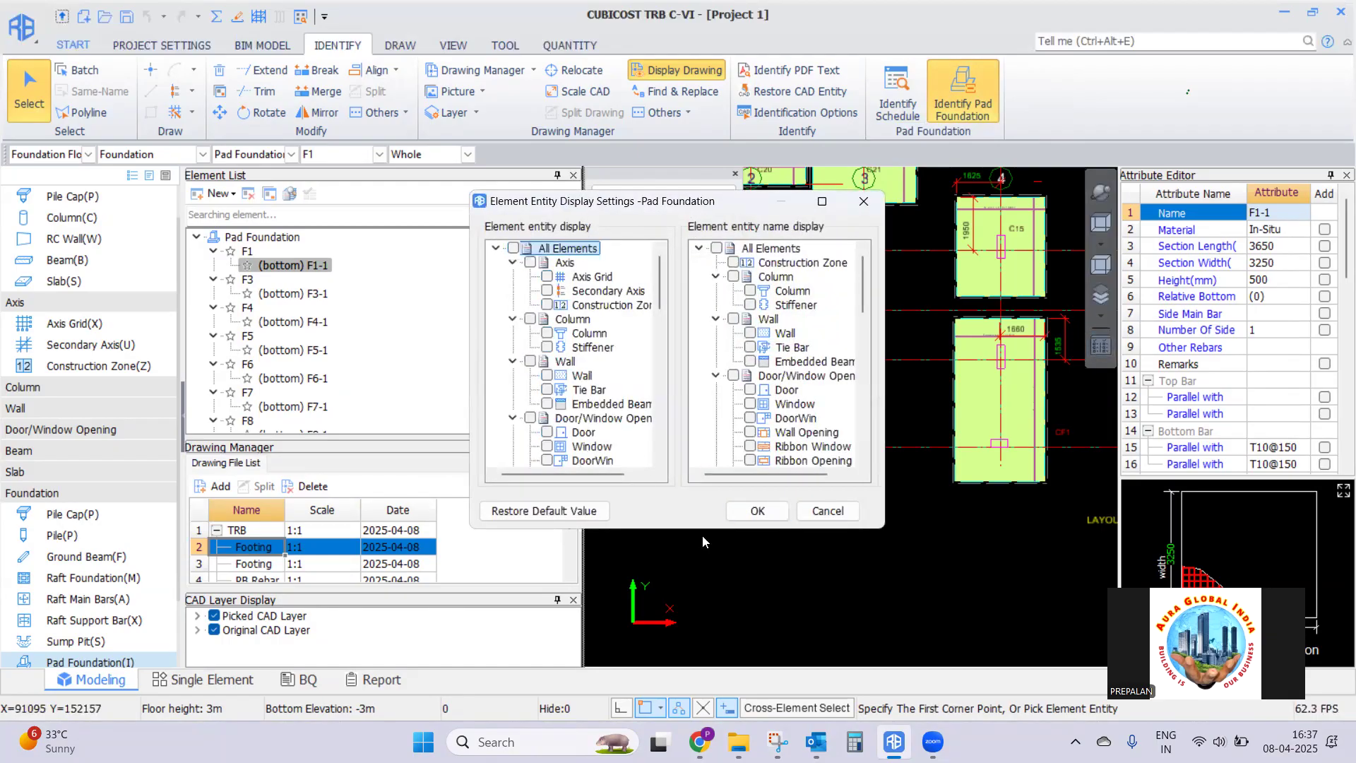
click(743, 514)
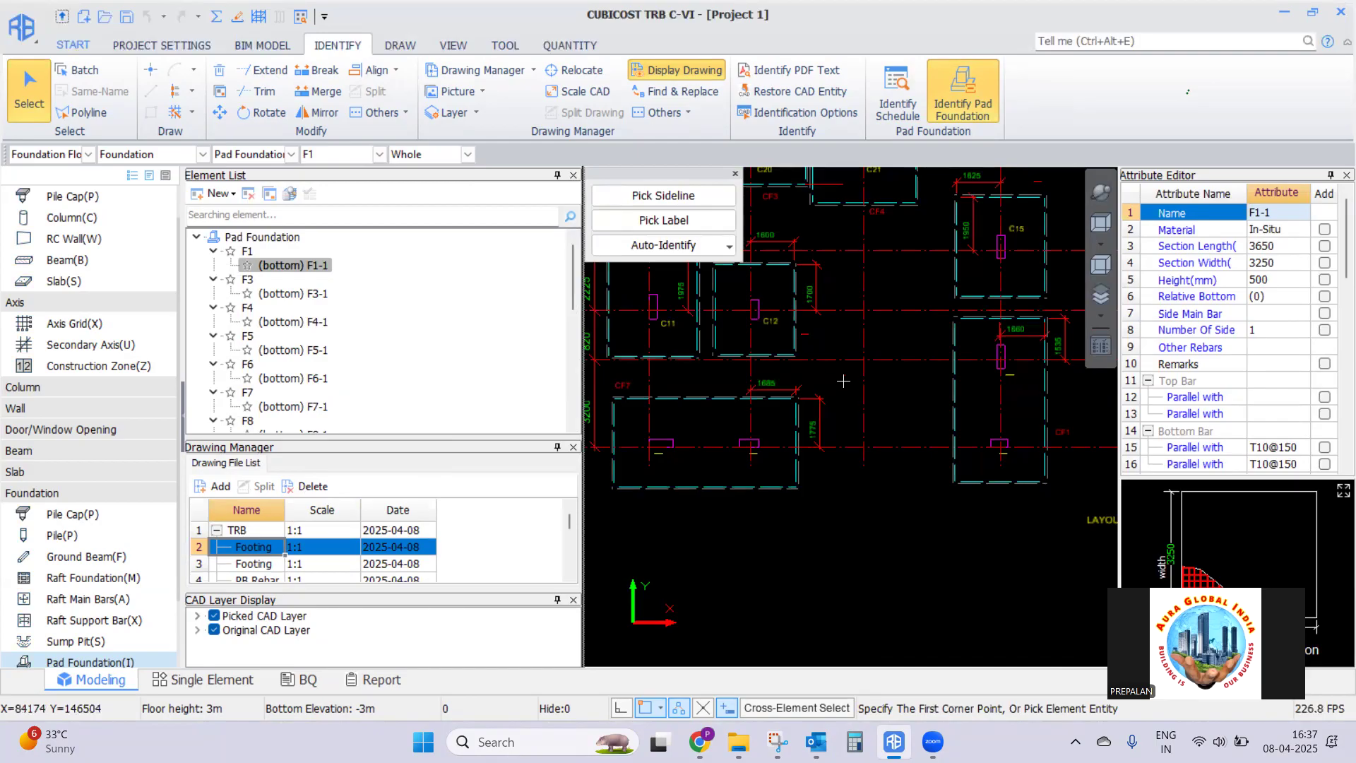
click(735, 174)
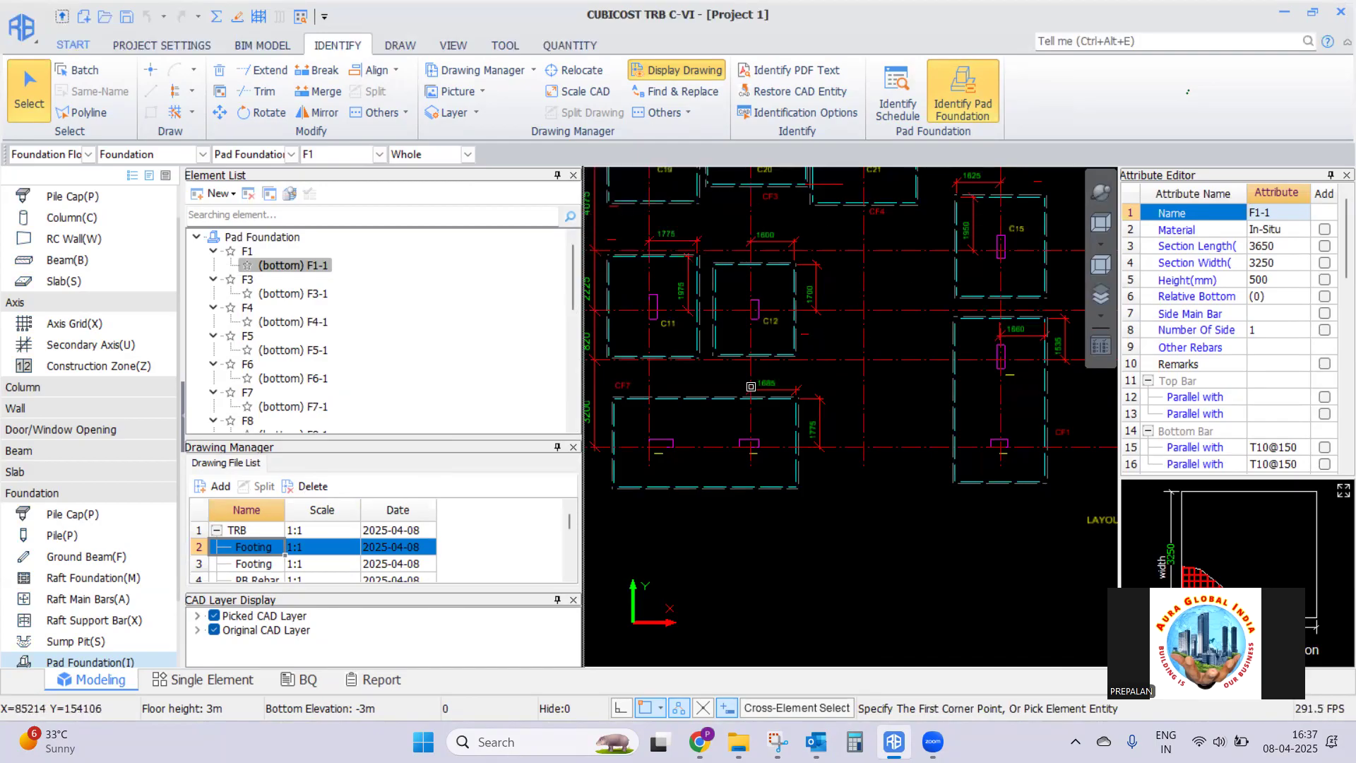
Start Identify Axis Grid, set sideline picking to Select by Layer, display the picked CAD layer, and confirm the sideline stage
click(72, 325)
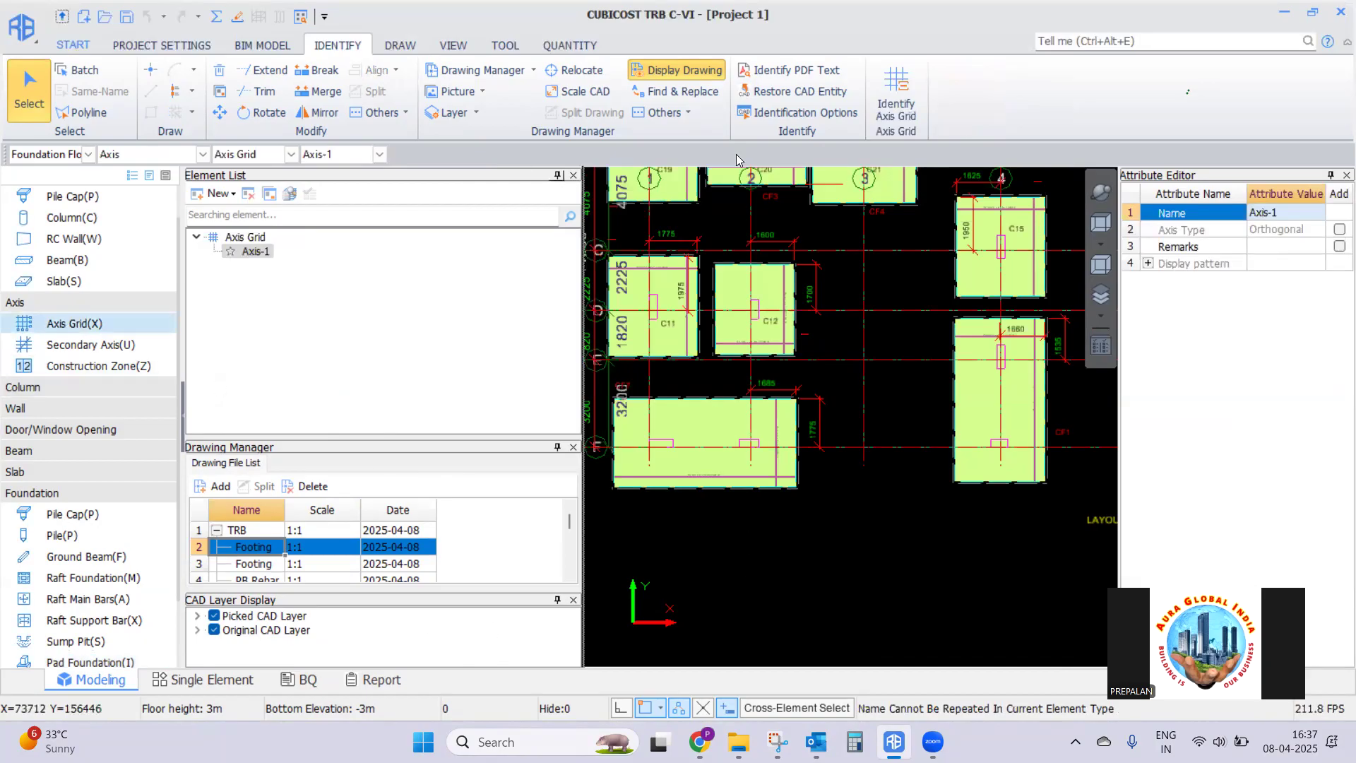
click(896, 134)
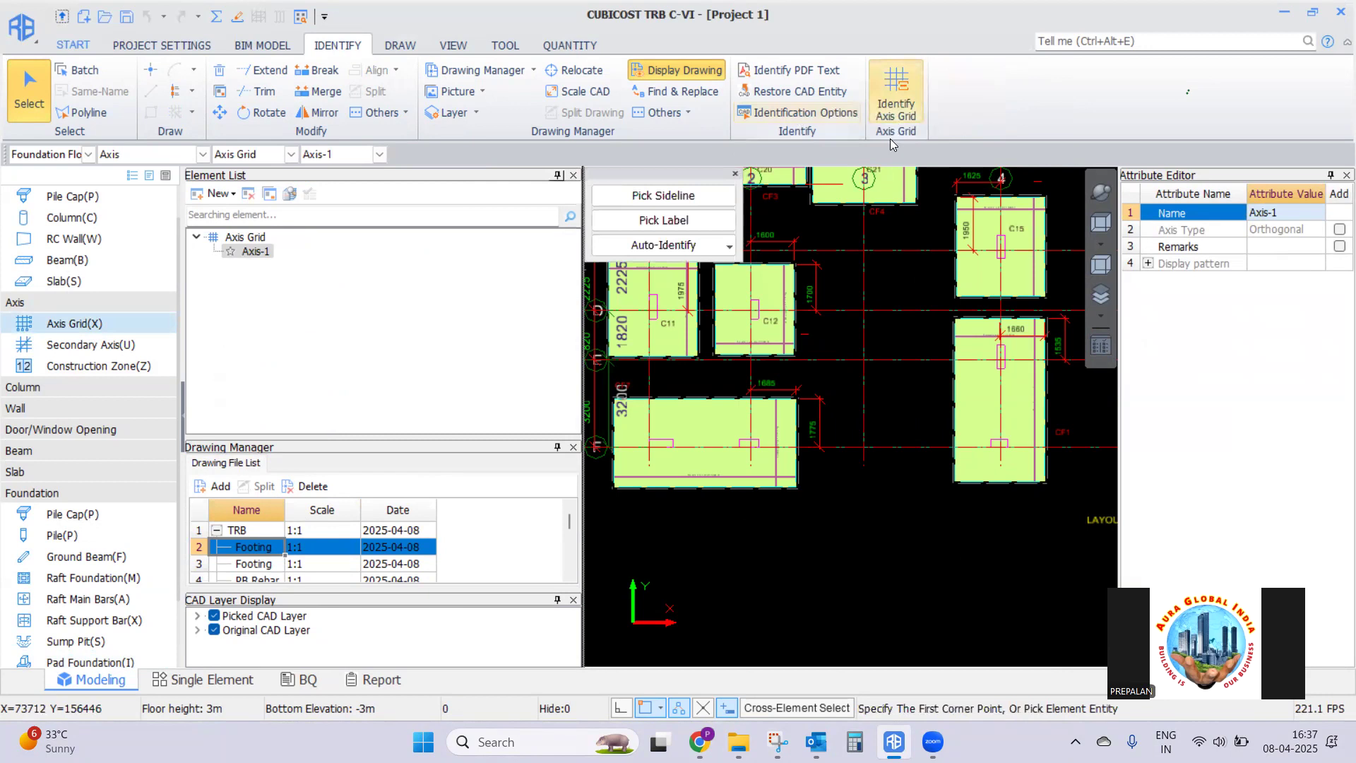
click(682, 195)
click(514, 155)
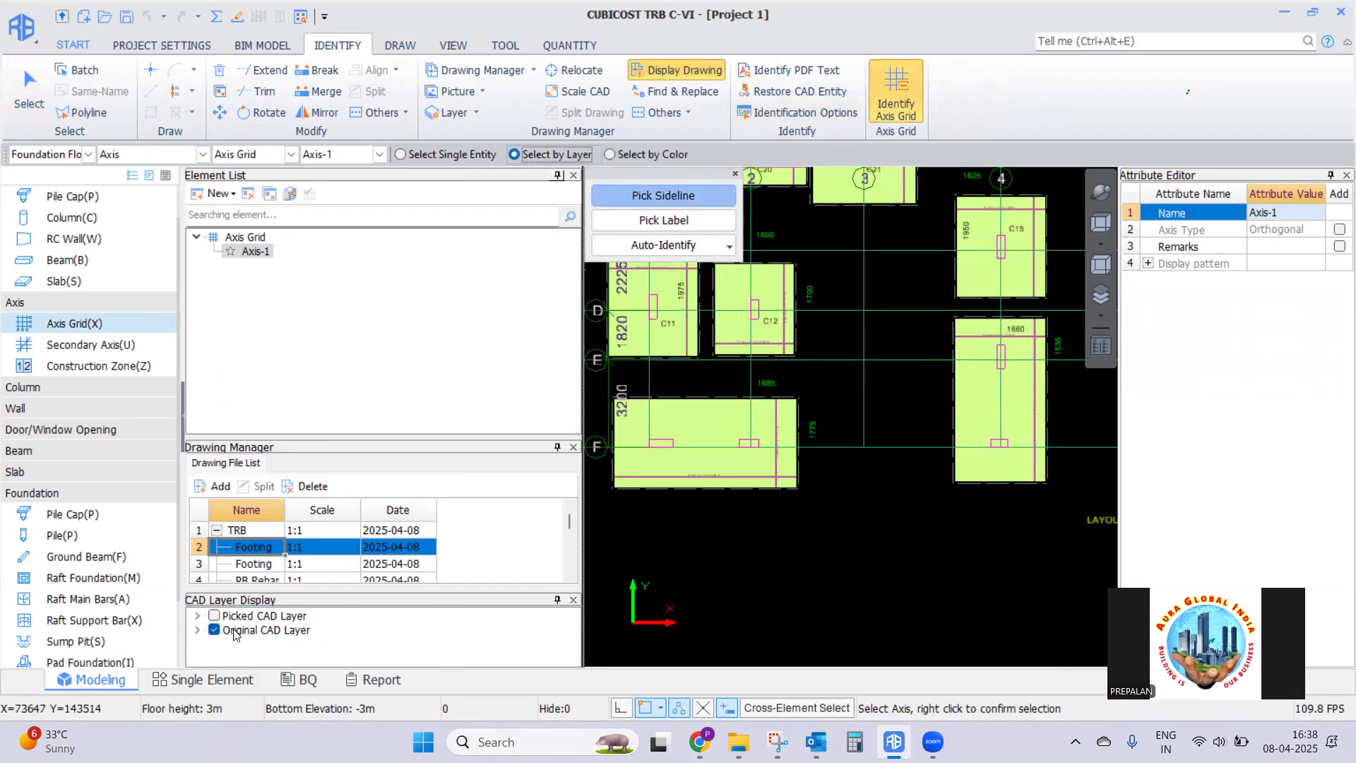
click(214, 615)
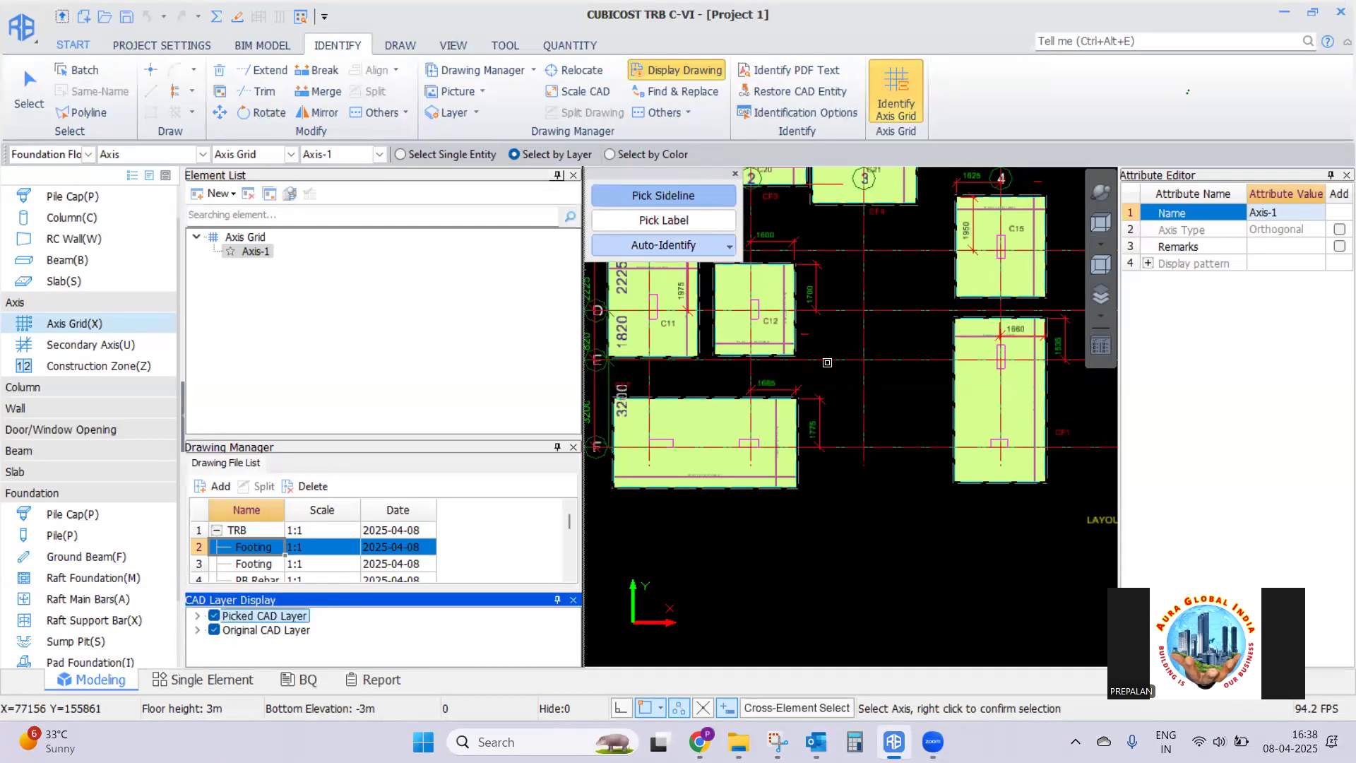
right_click(880, 484)
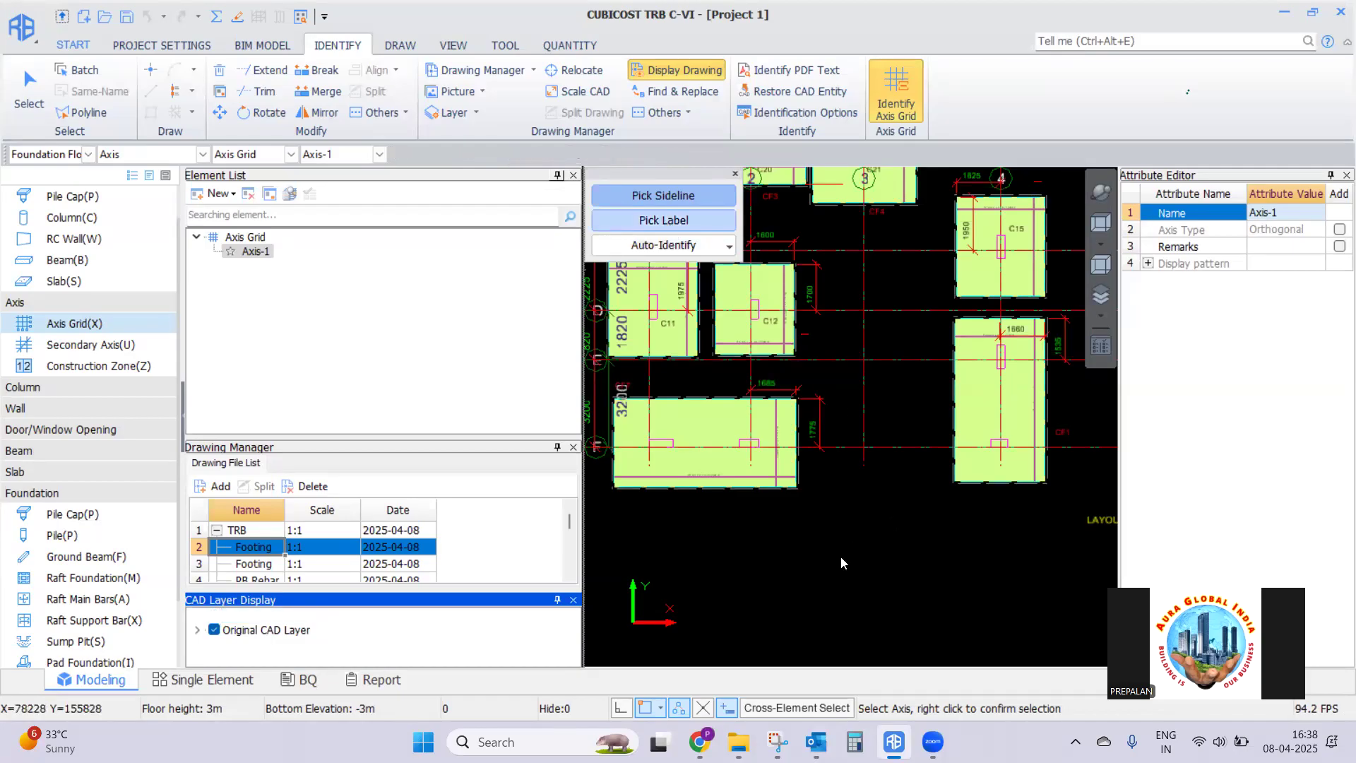
Examine the axis labels and dimensions around the grid bubbles with the picked CAD layer shown and hidden
scroll(816, 305, up, 5)
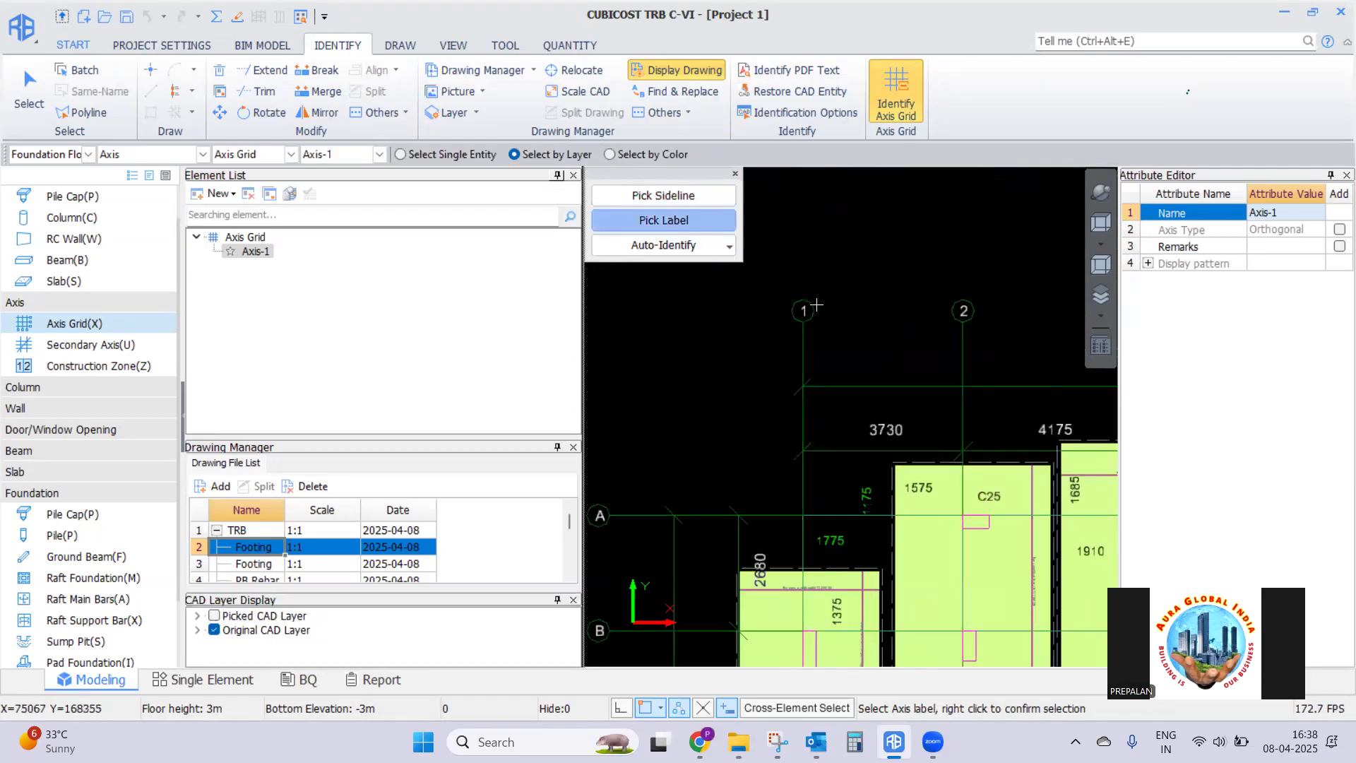
click(214, 615)
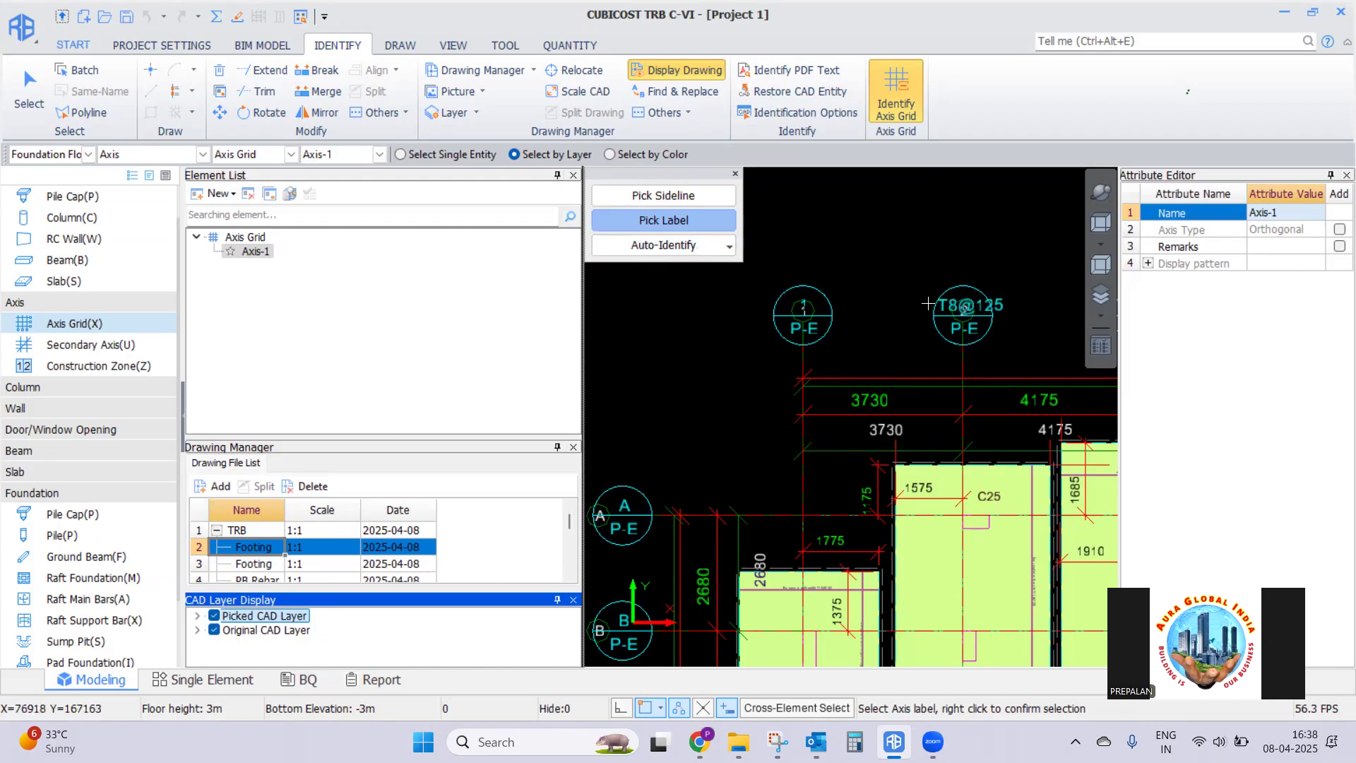
click(213, 617)
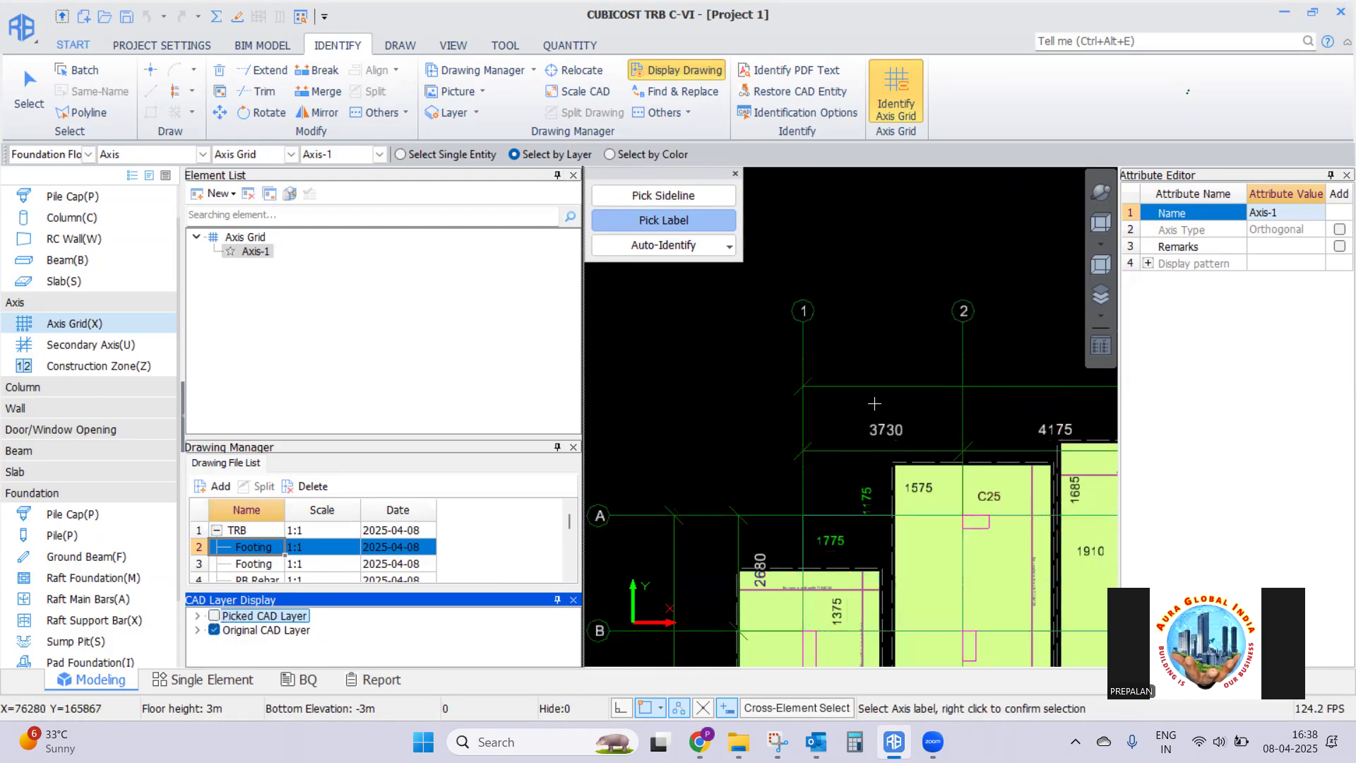
scroll(812, 424, down, 5)
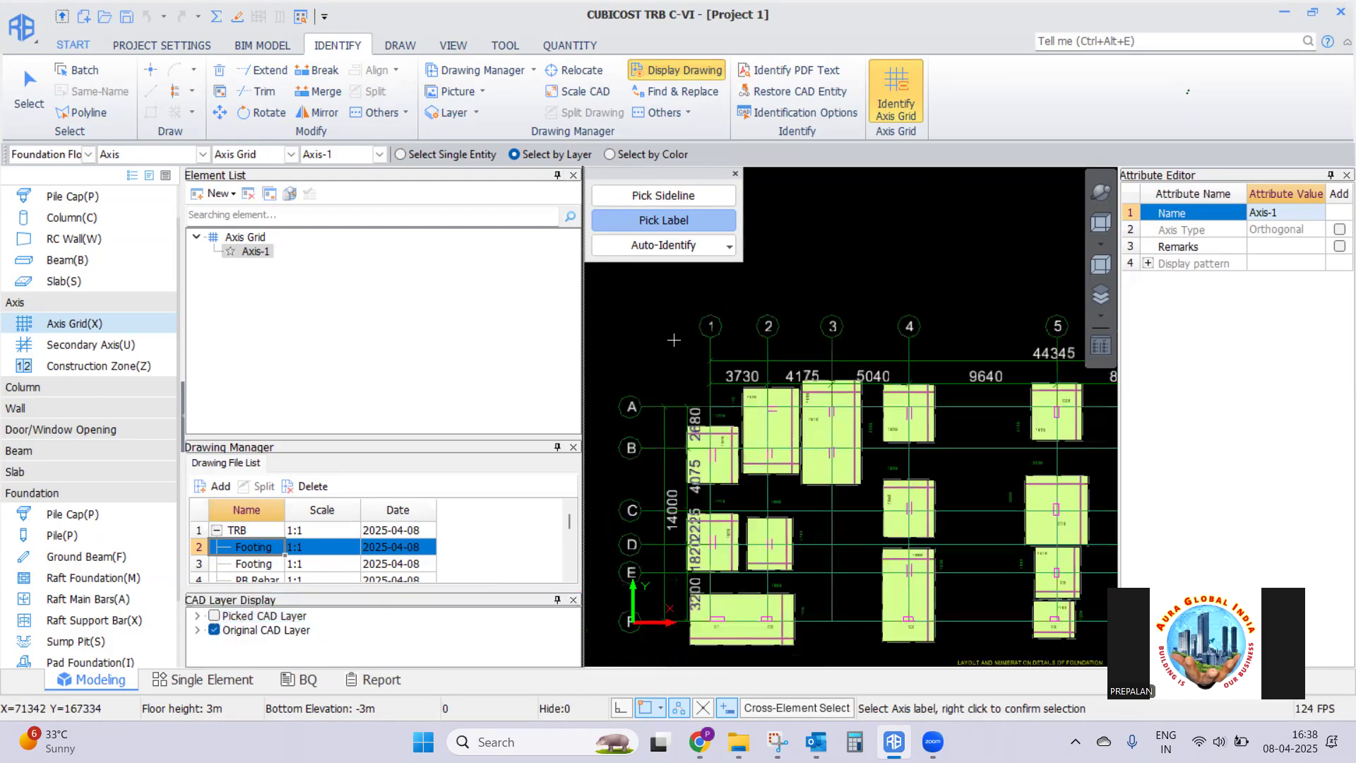
scroll(816, 423, up, 5)
scroll(944, 441, down, 4)
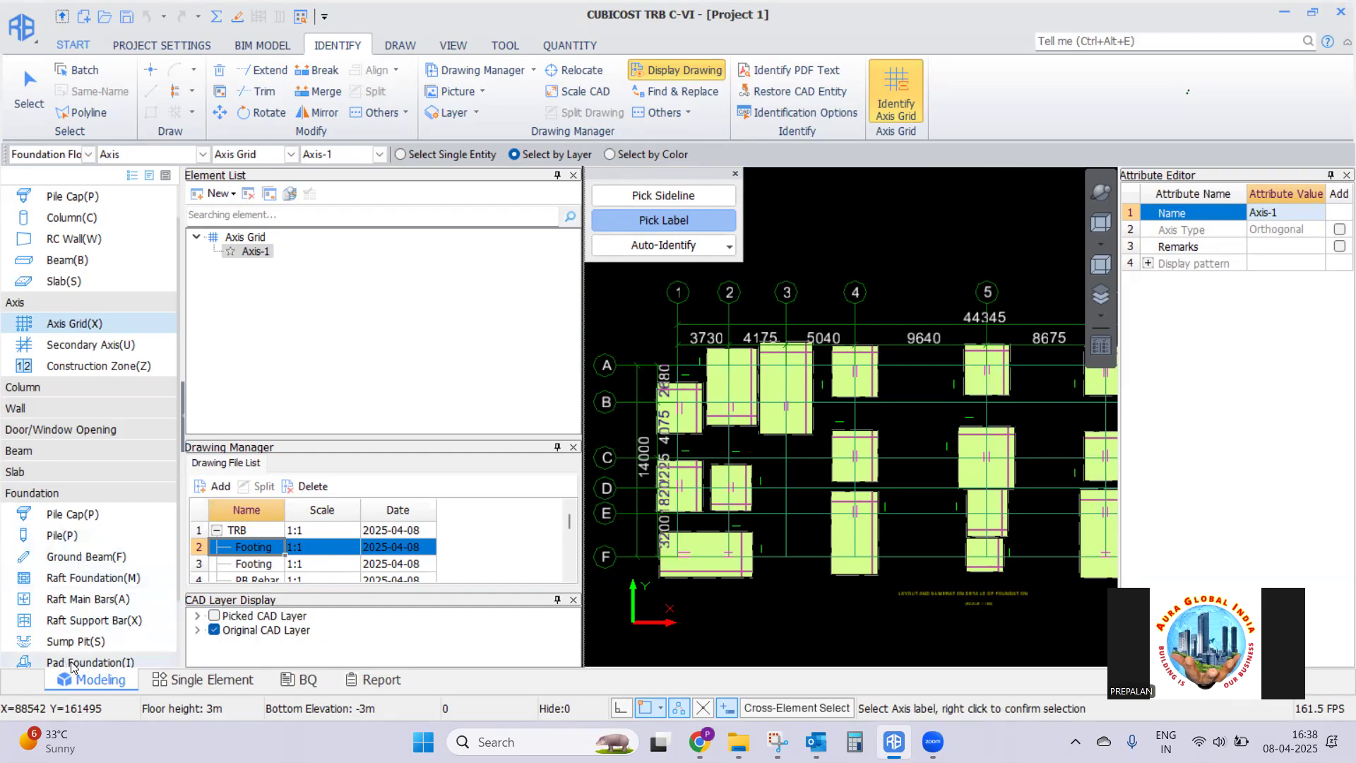
Return to the Pad Foundation element type and display both the picked and original CAD layers
click(113, 663)
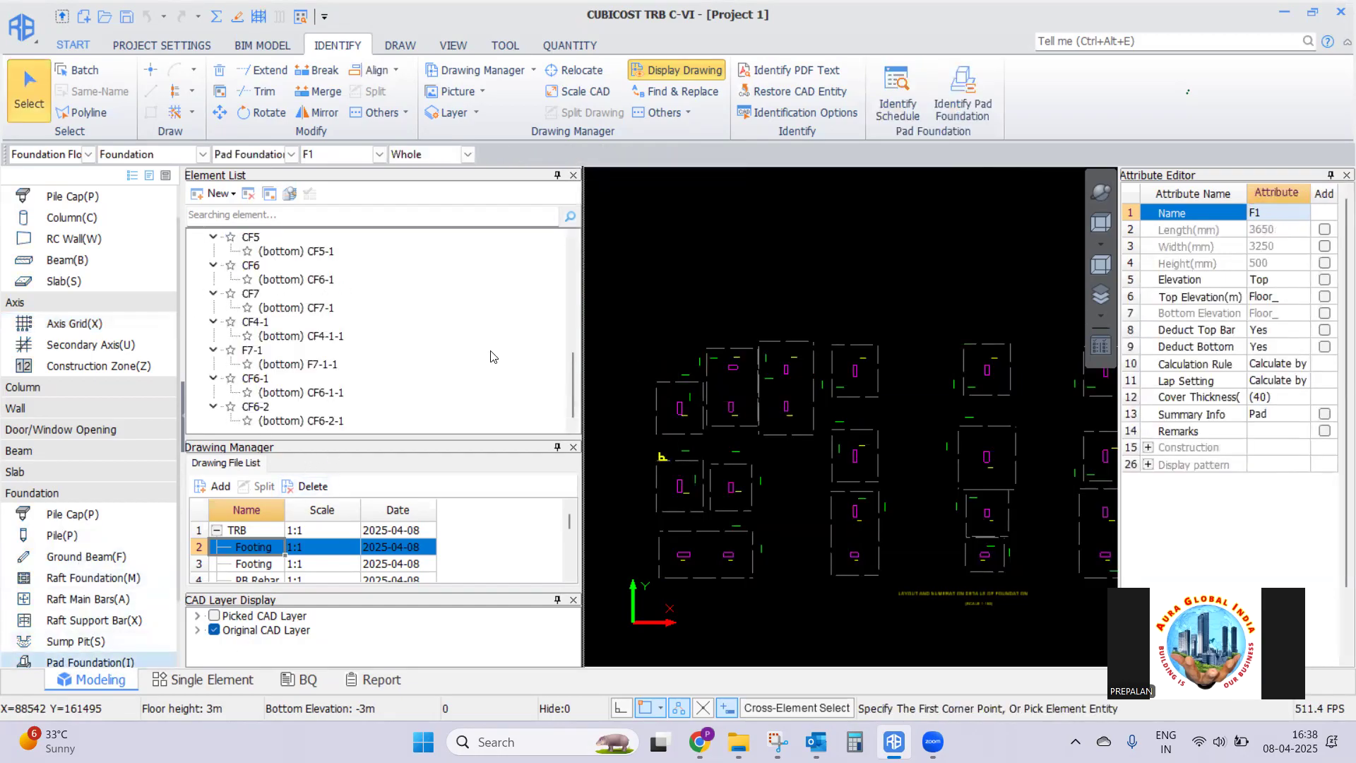
click(214, 617)
click(214, 631)
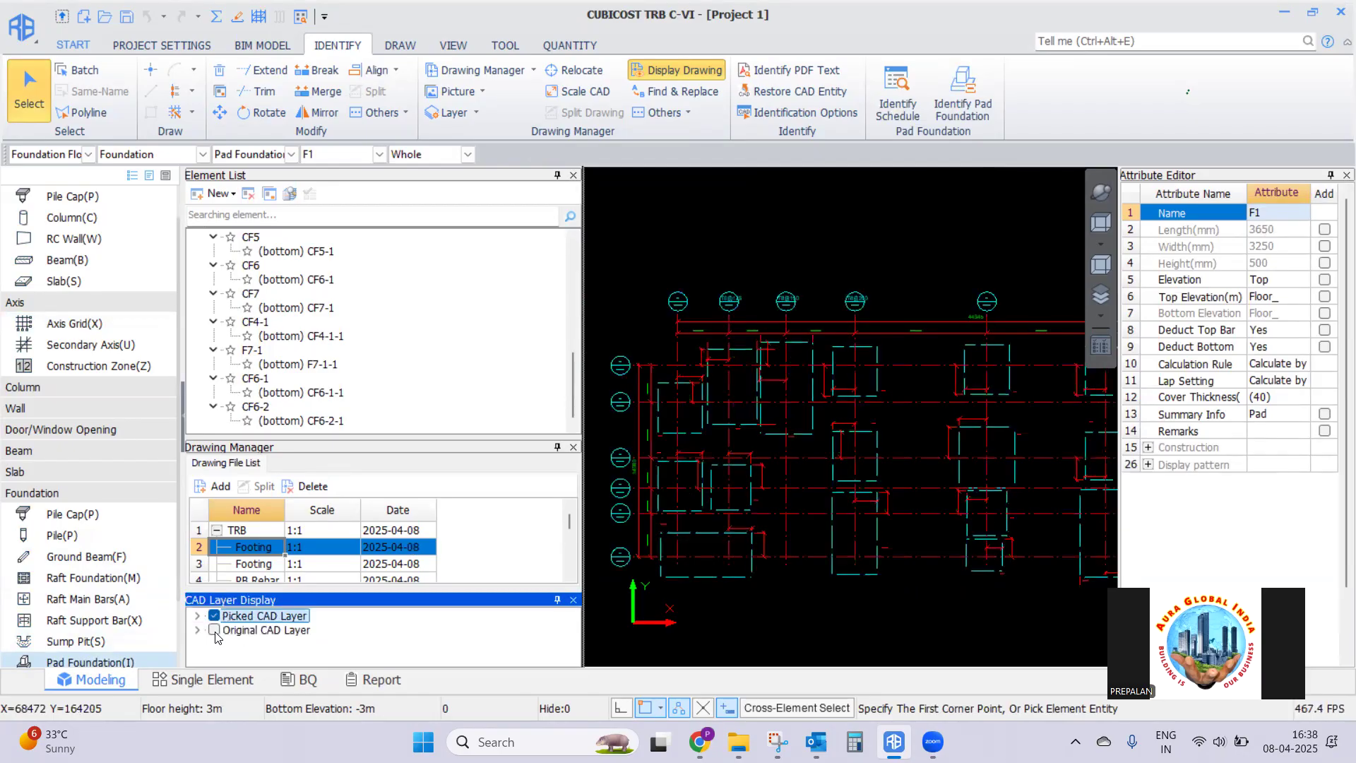
click(215, 631)
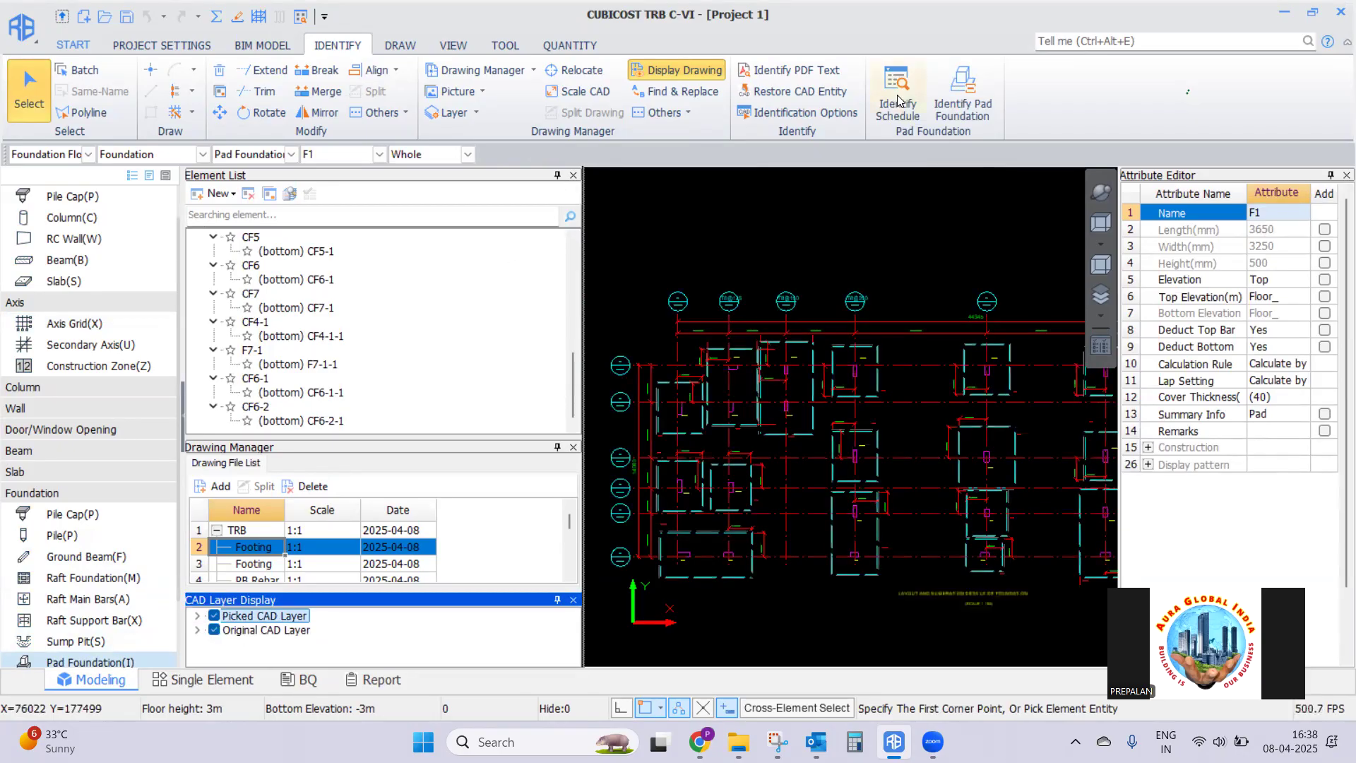
Start sideline picking by layer for pad foundation identification, and examine the footing outlines with the picked CAD layer displayed and the original layer hidden and shown
click(961, 111)
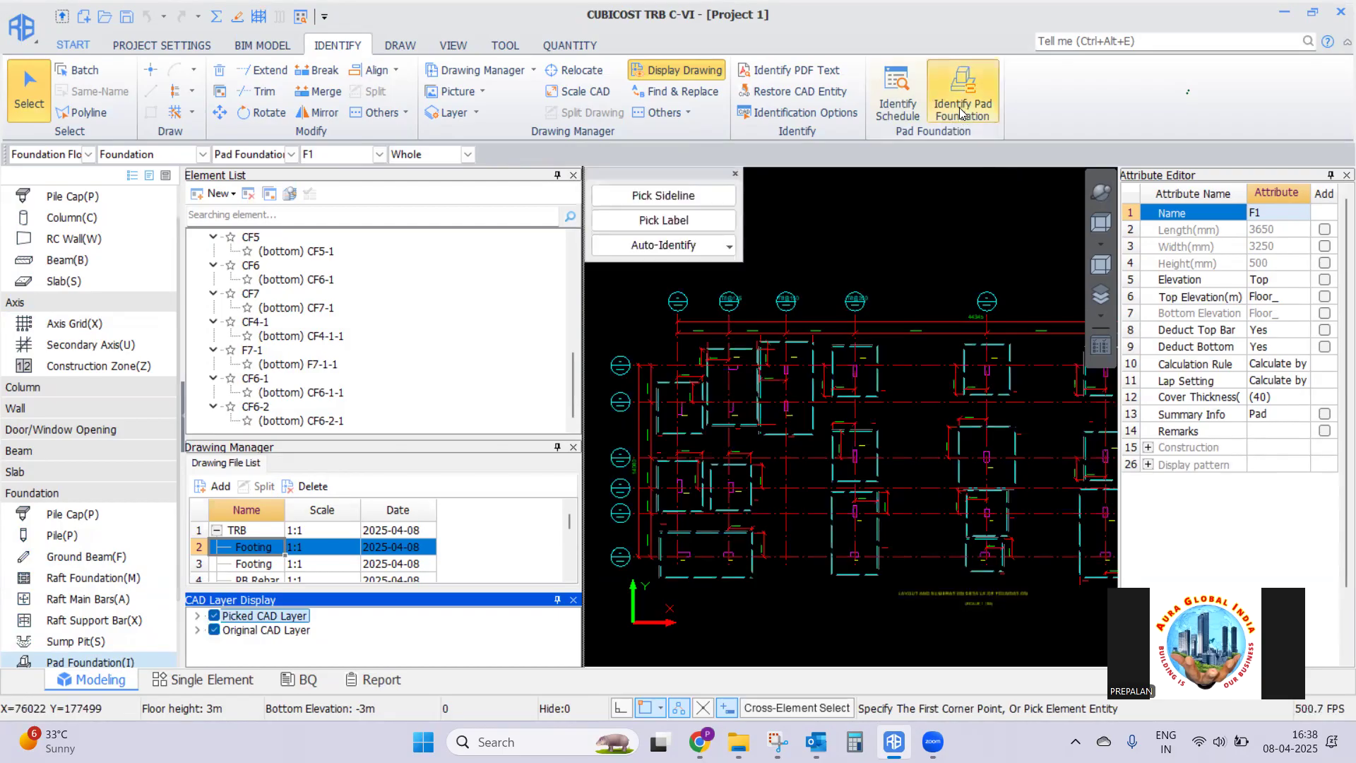
click(653, 198)
click(667, 196)
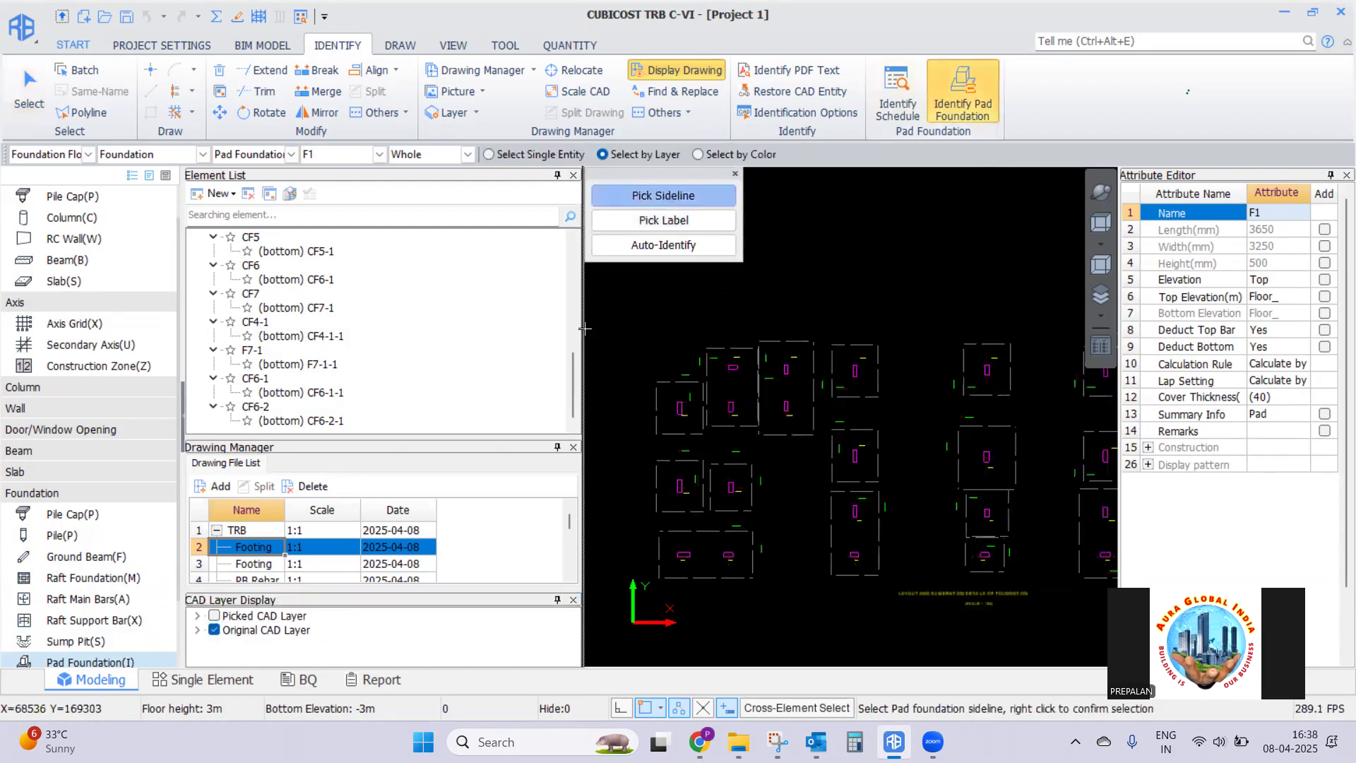
click(214, 618)
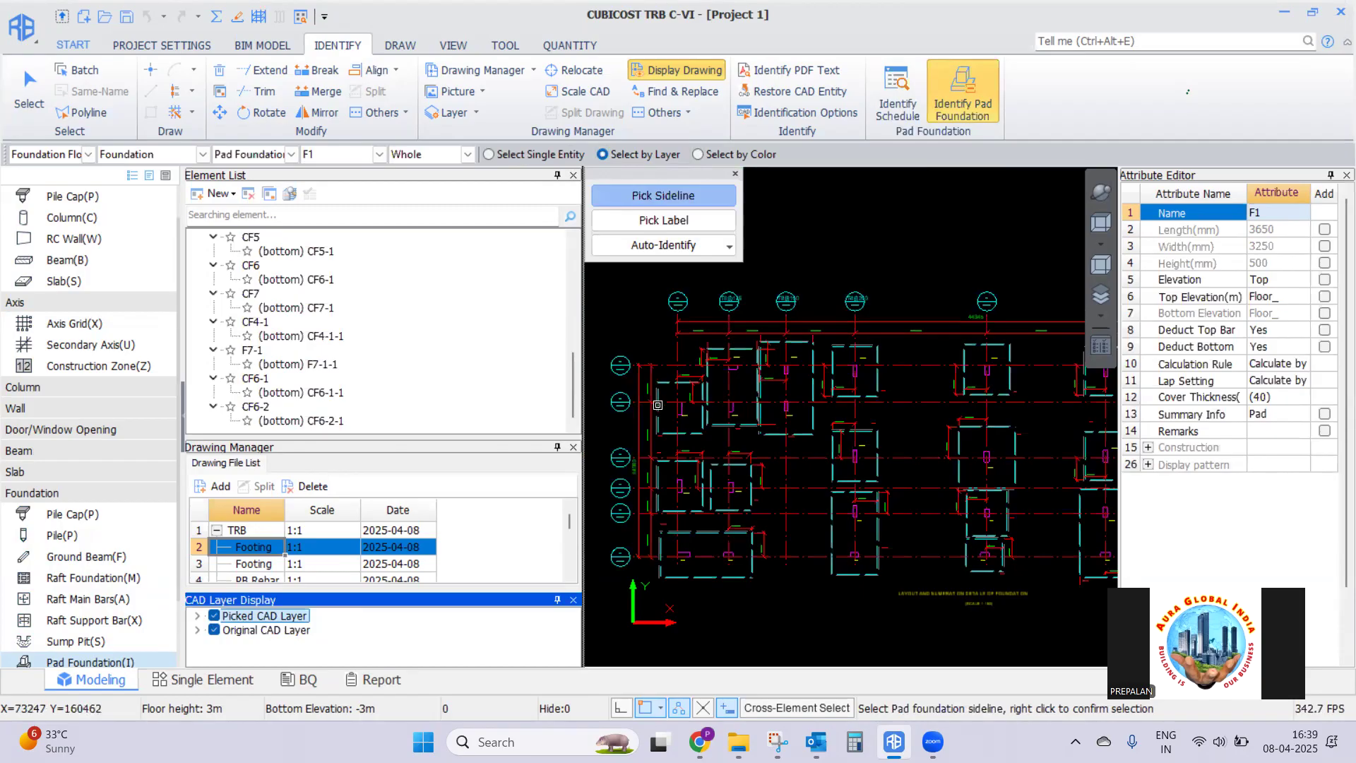
click(214, 631)
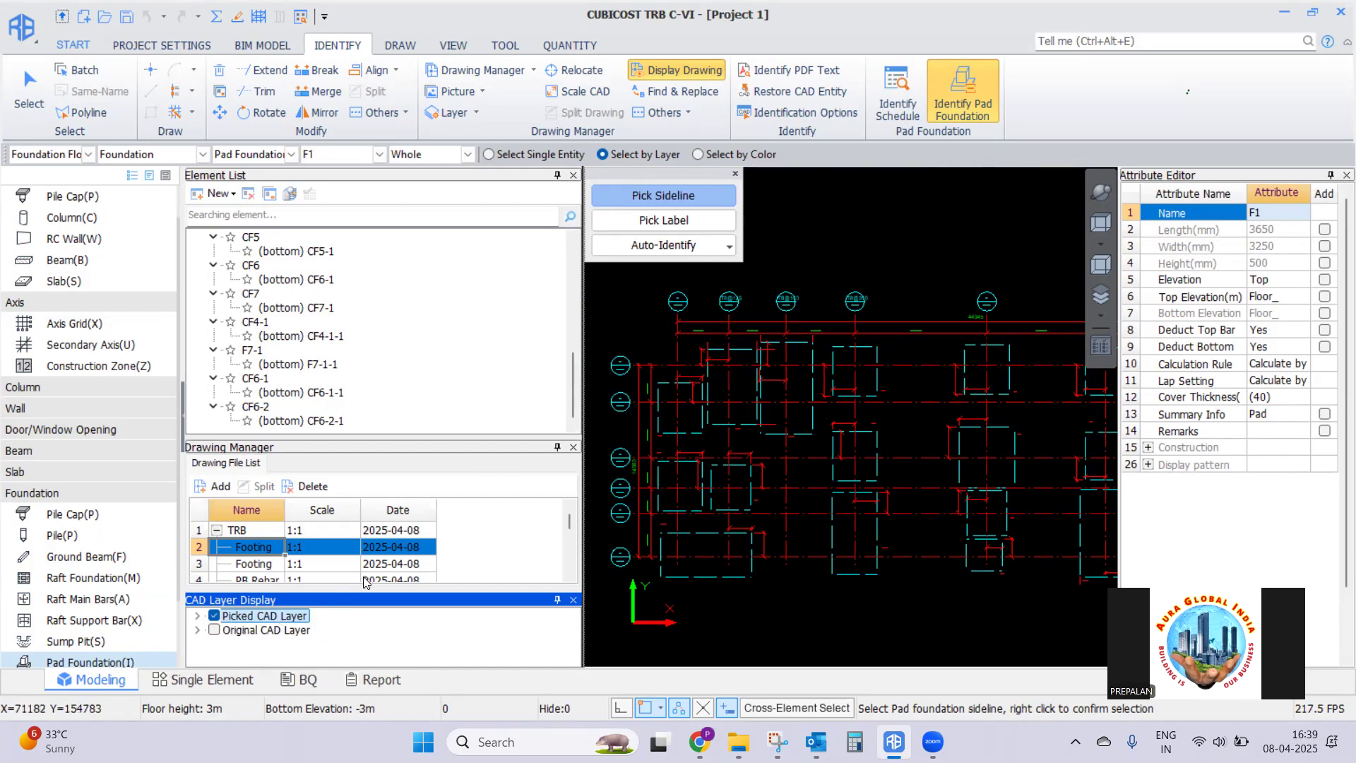
click(213, 630)
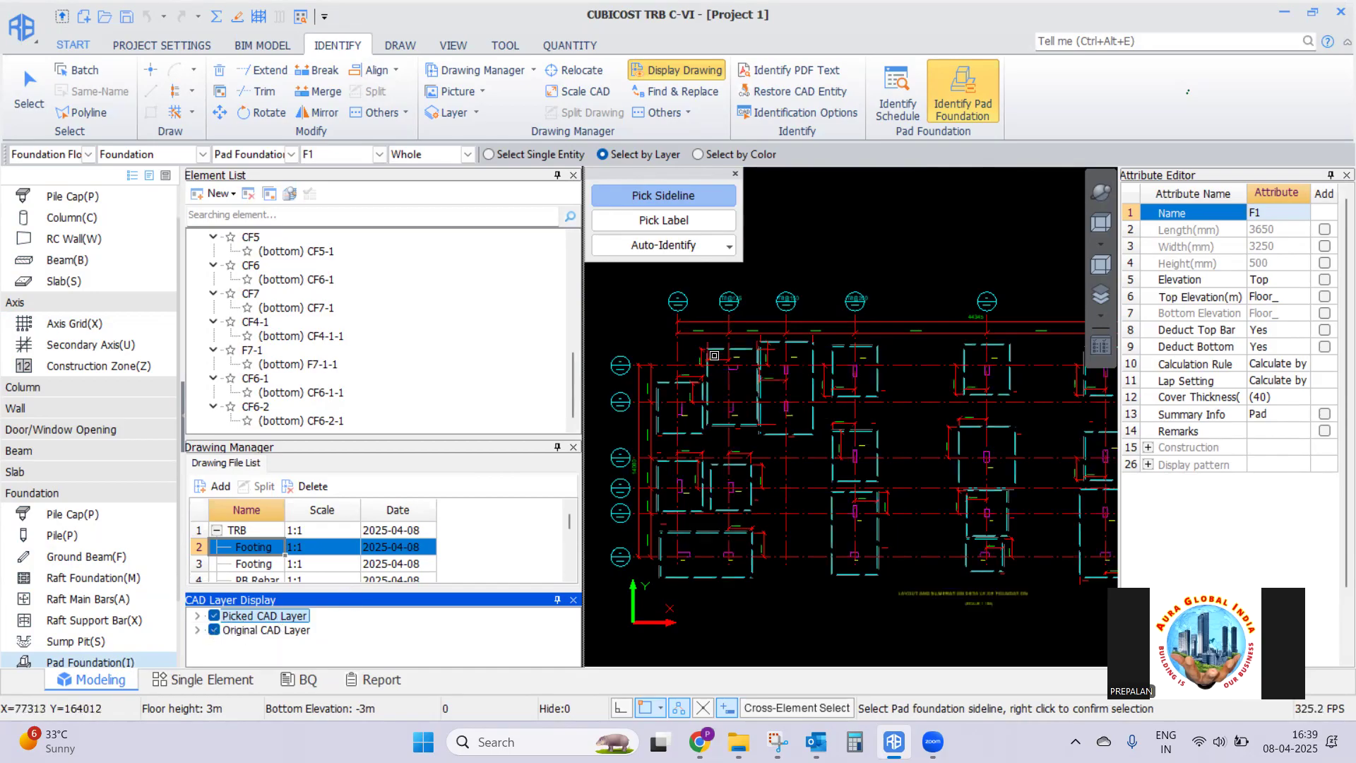
Activate Pick Label for the pad foundations, display the picked CAD layer, and examine the footing labels around C19 and C20
click(664, 220)
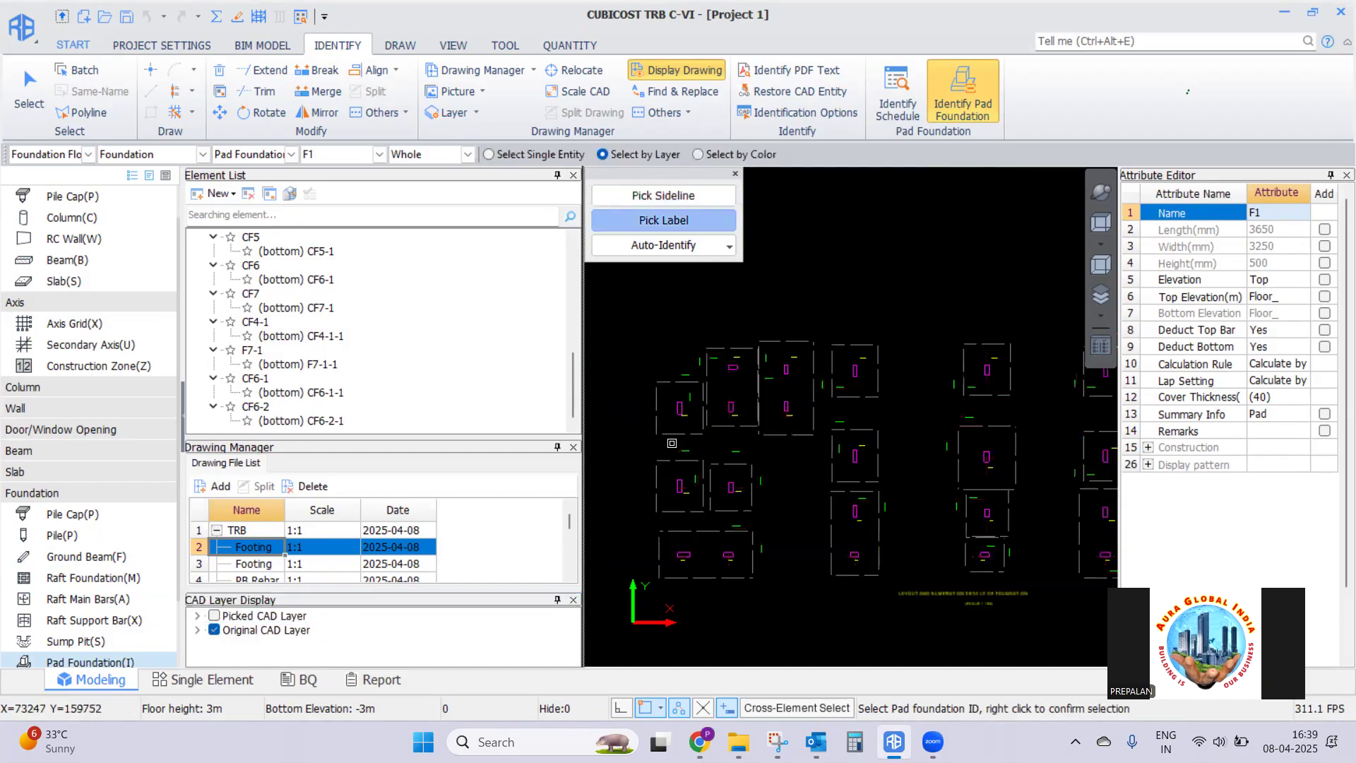
click(214, 615)
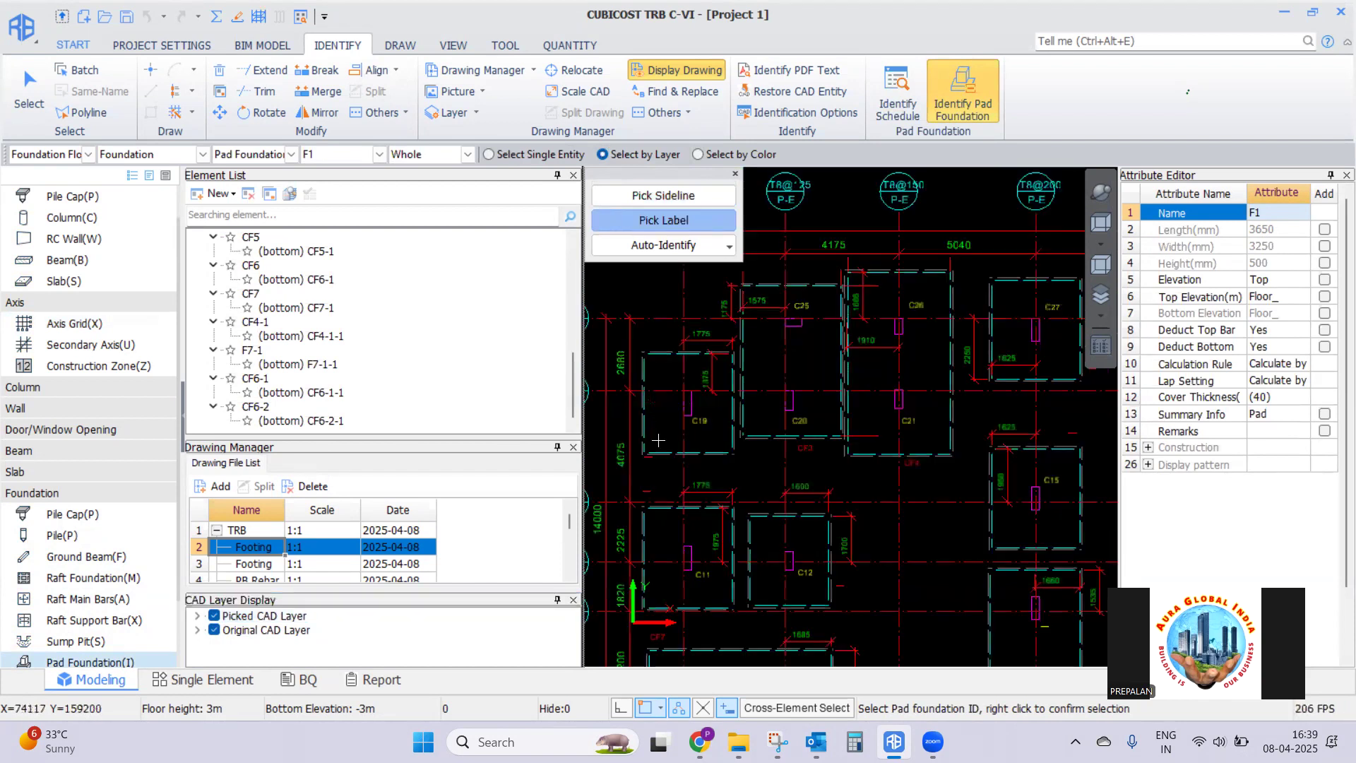
scroll(798, 388, up, 5)
scroll(798, 388, down, 5)
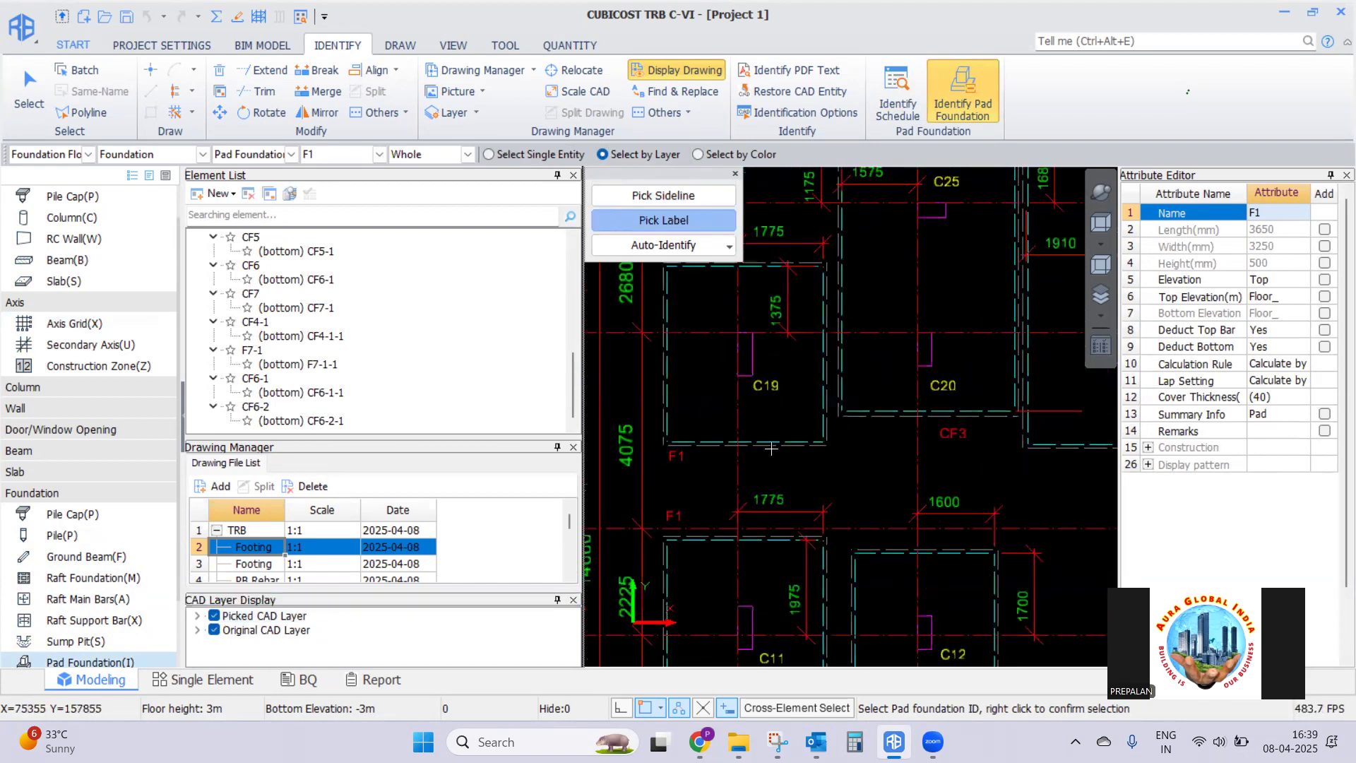
scroll(762, 387, up, 1)
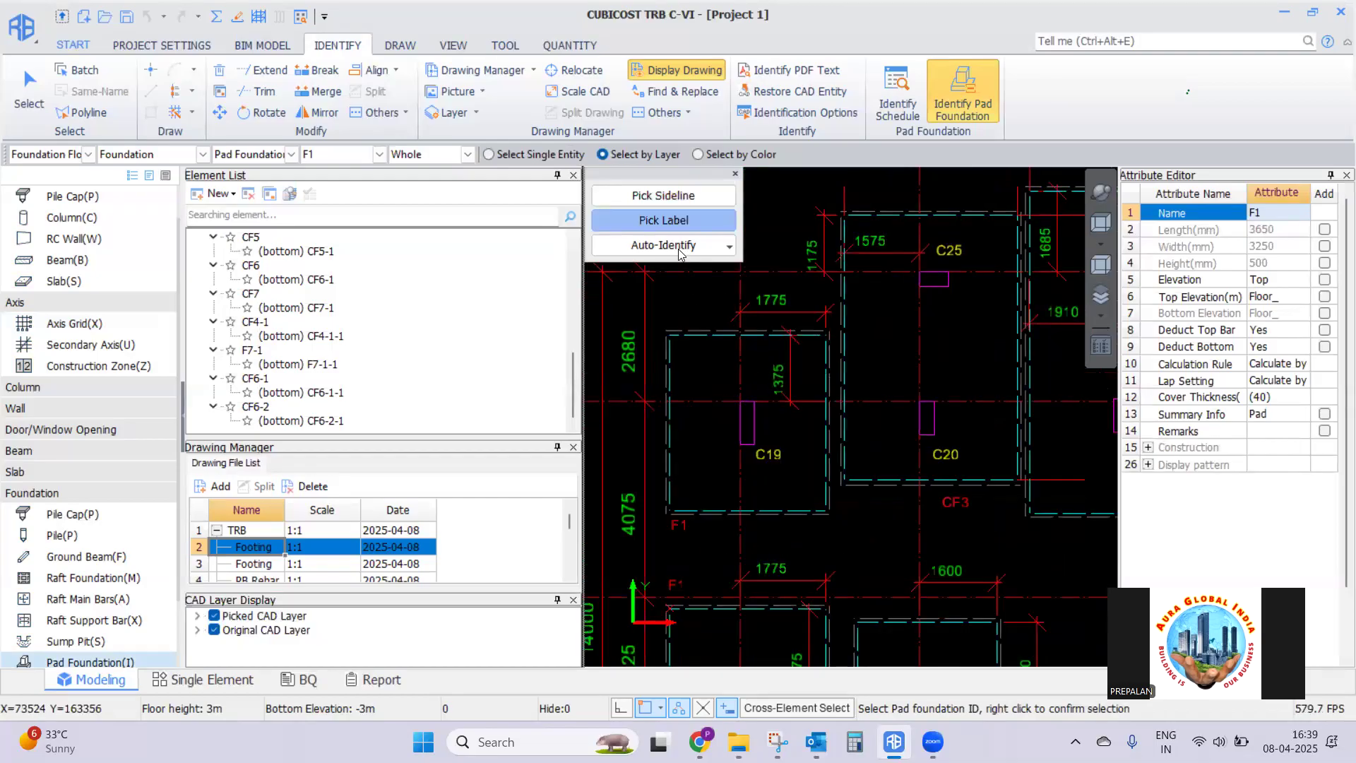
Set label picking to Select by Color, view the available Auto-Identify methods, and close the pad foundation identification options
click(699, 155)
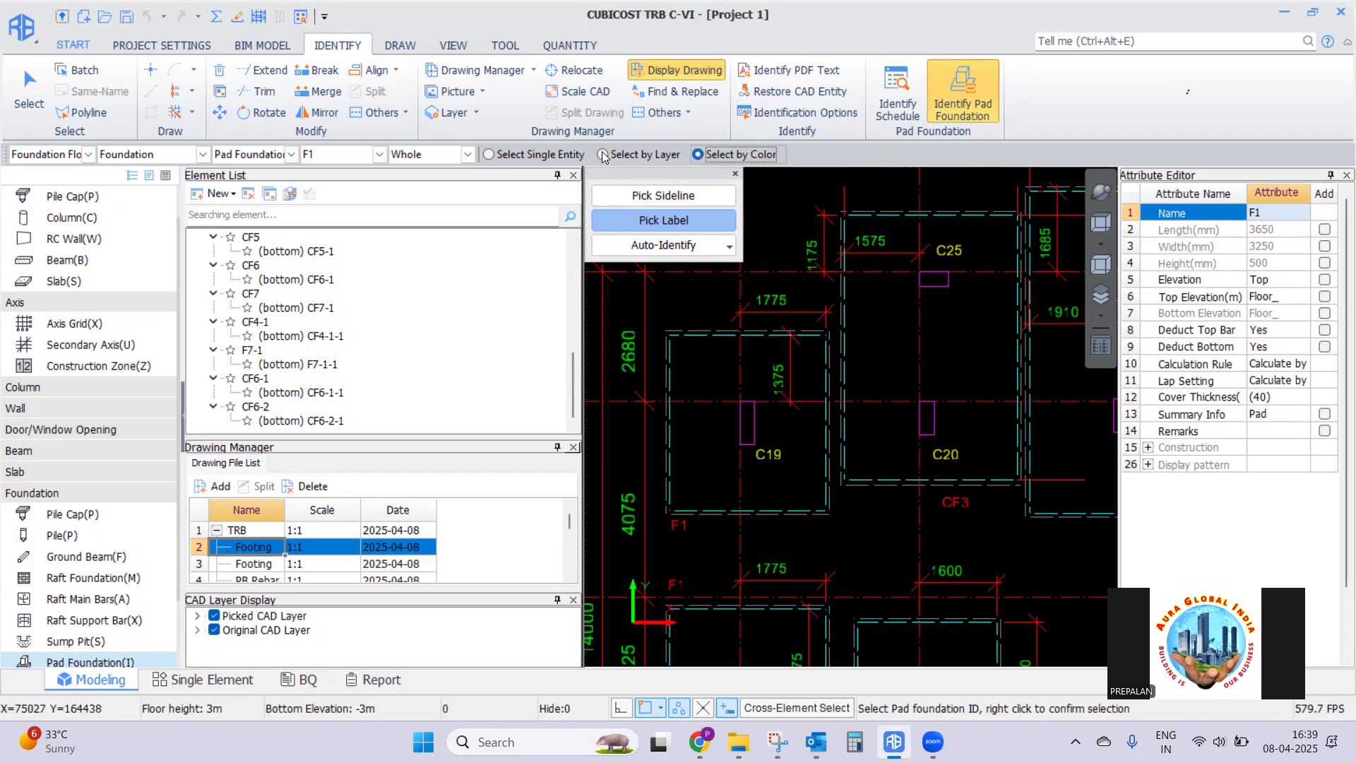
click(729, 245)
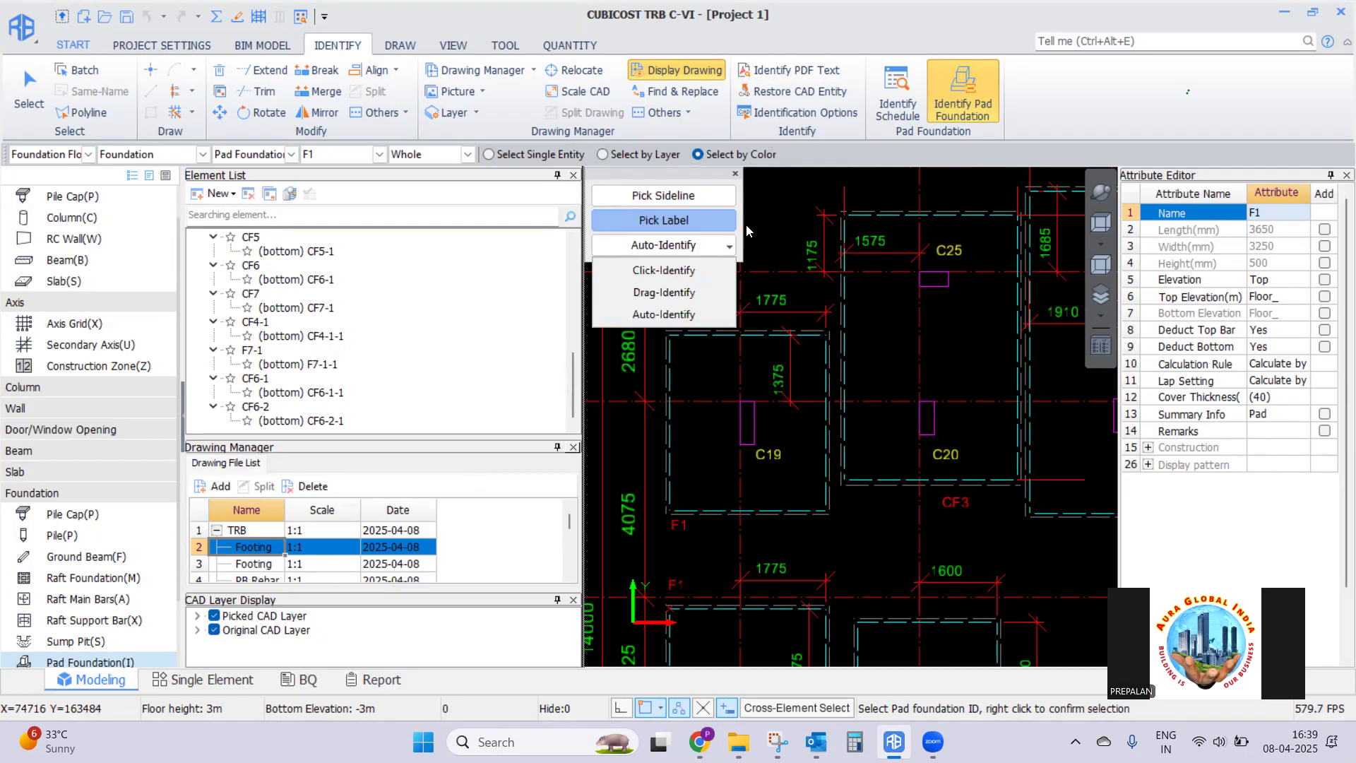
right_click(780, 199)
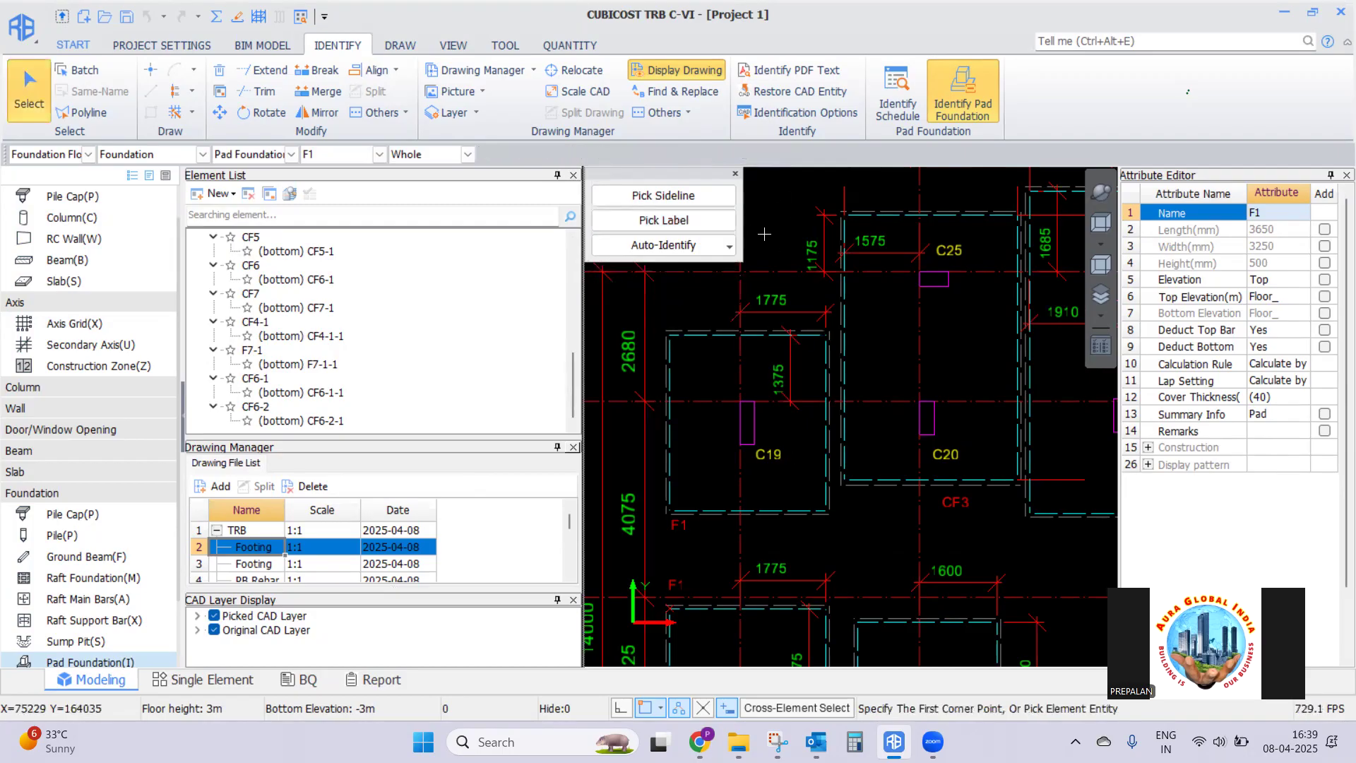
click(734, 171)
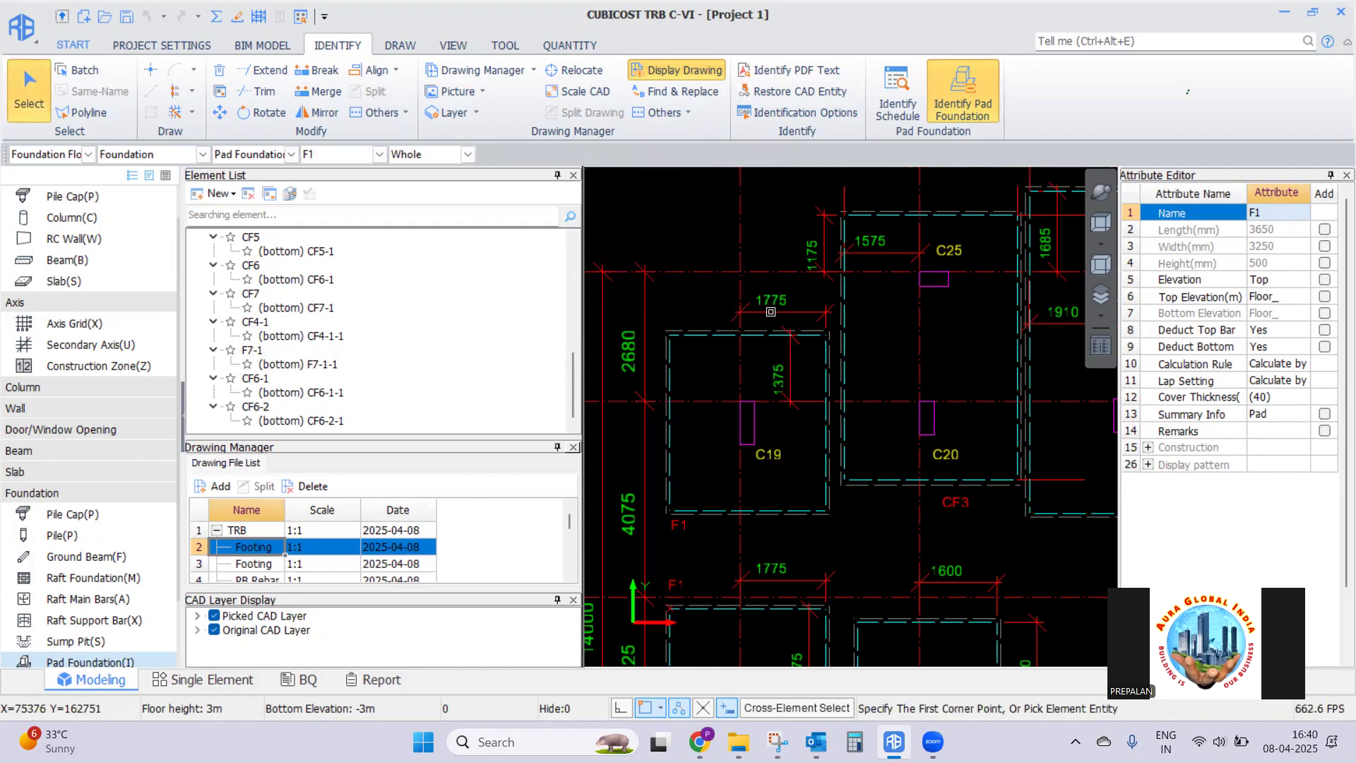
Make CF5 the current pad foundation element, leave point placement, and display all element entities in the pad foundation display settings
click(256, 237)
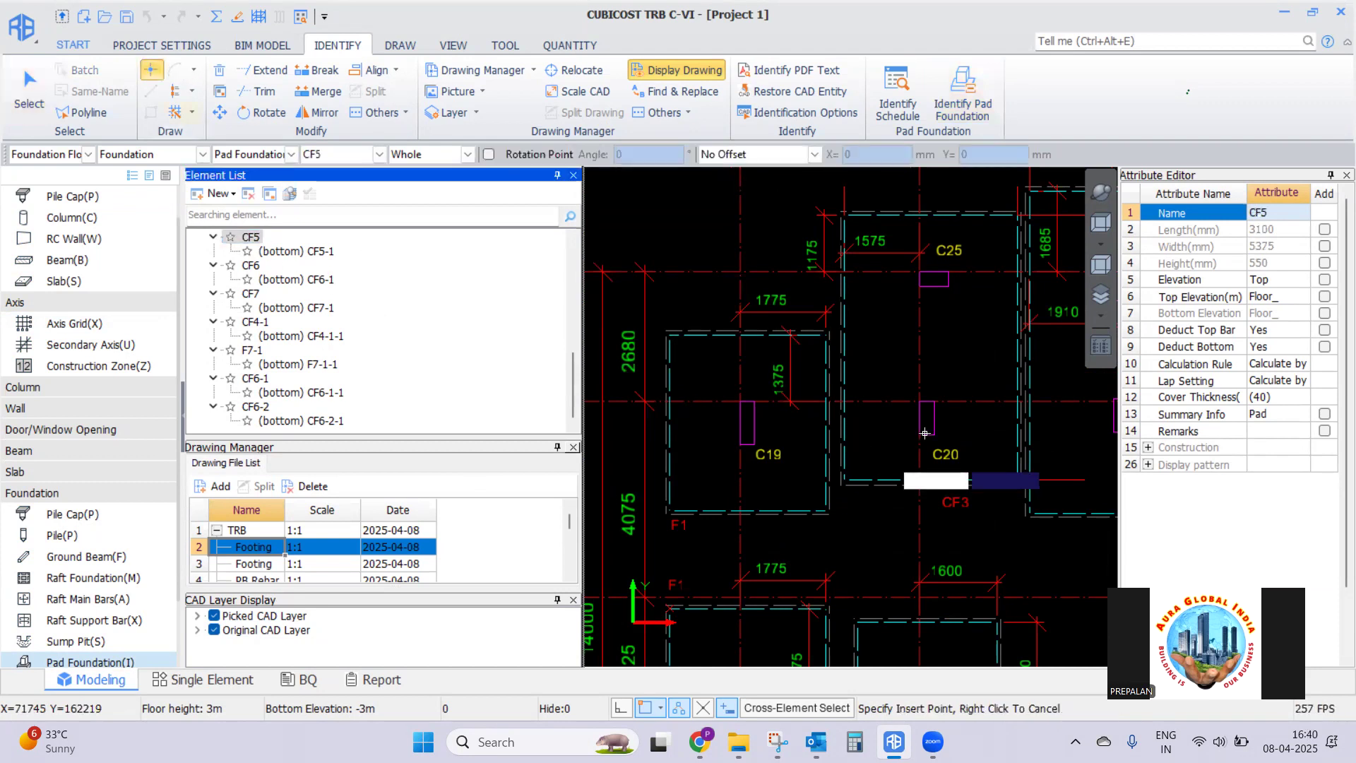
right_click(721, 254)
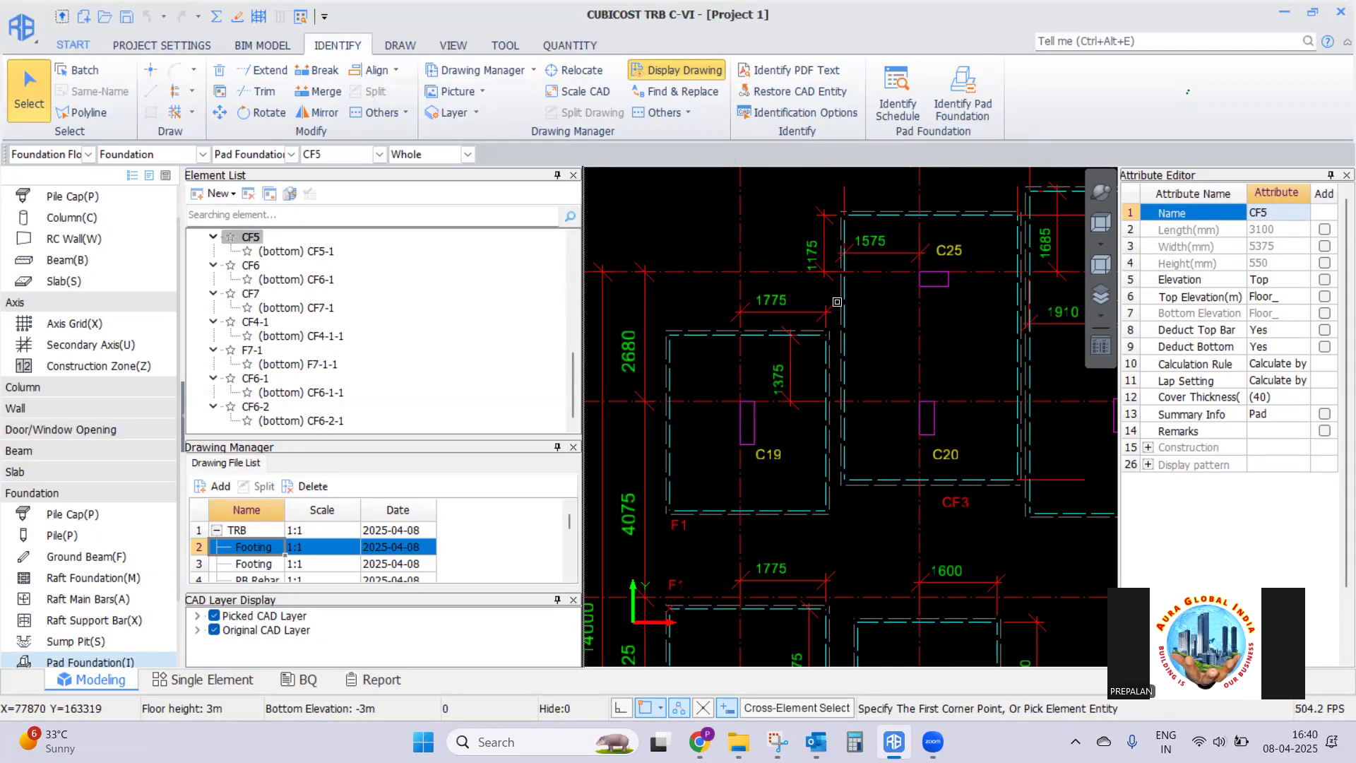
click(1102, 347)
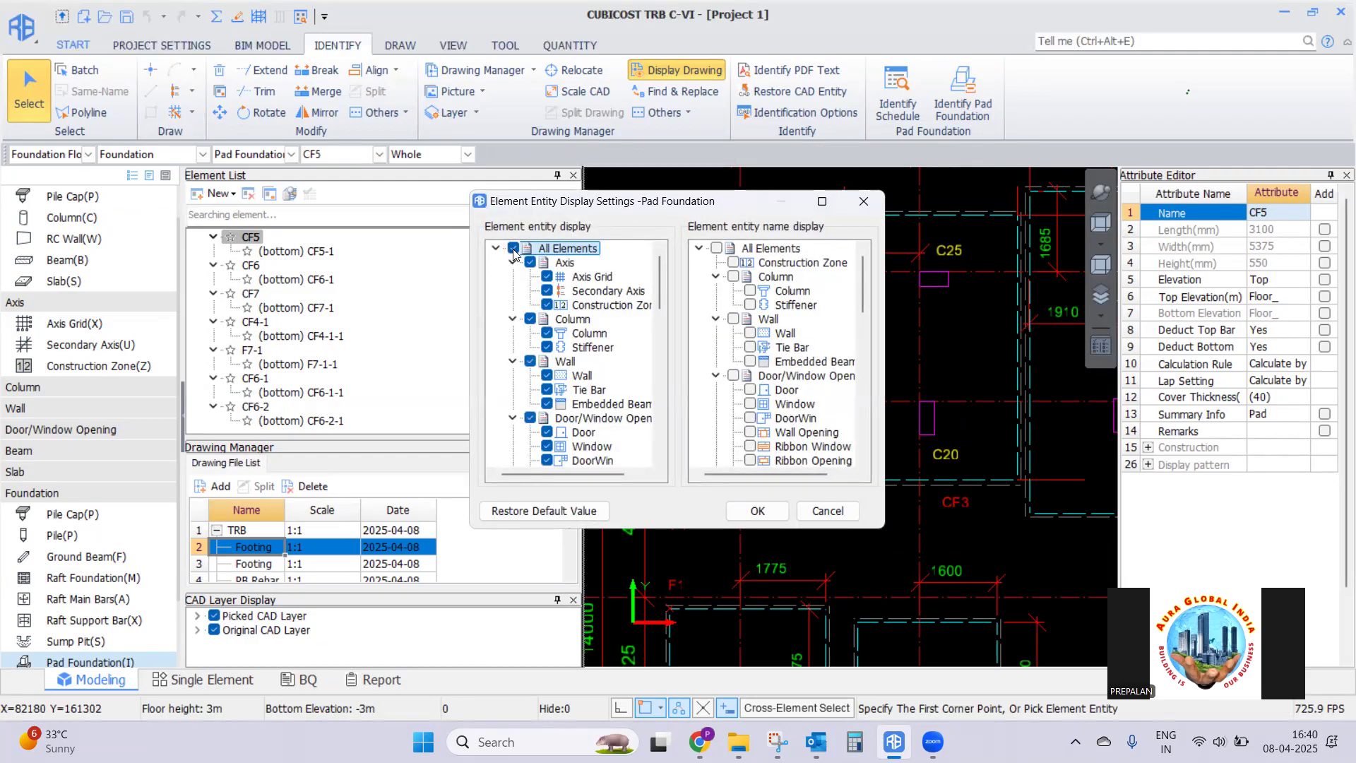
click(756, 511)
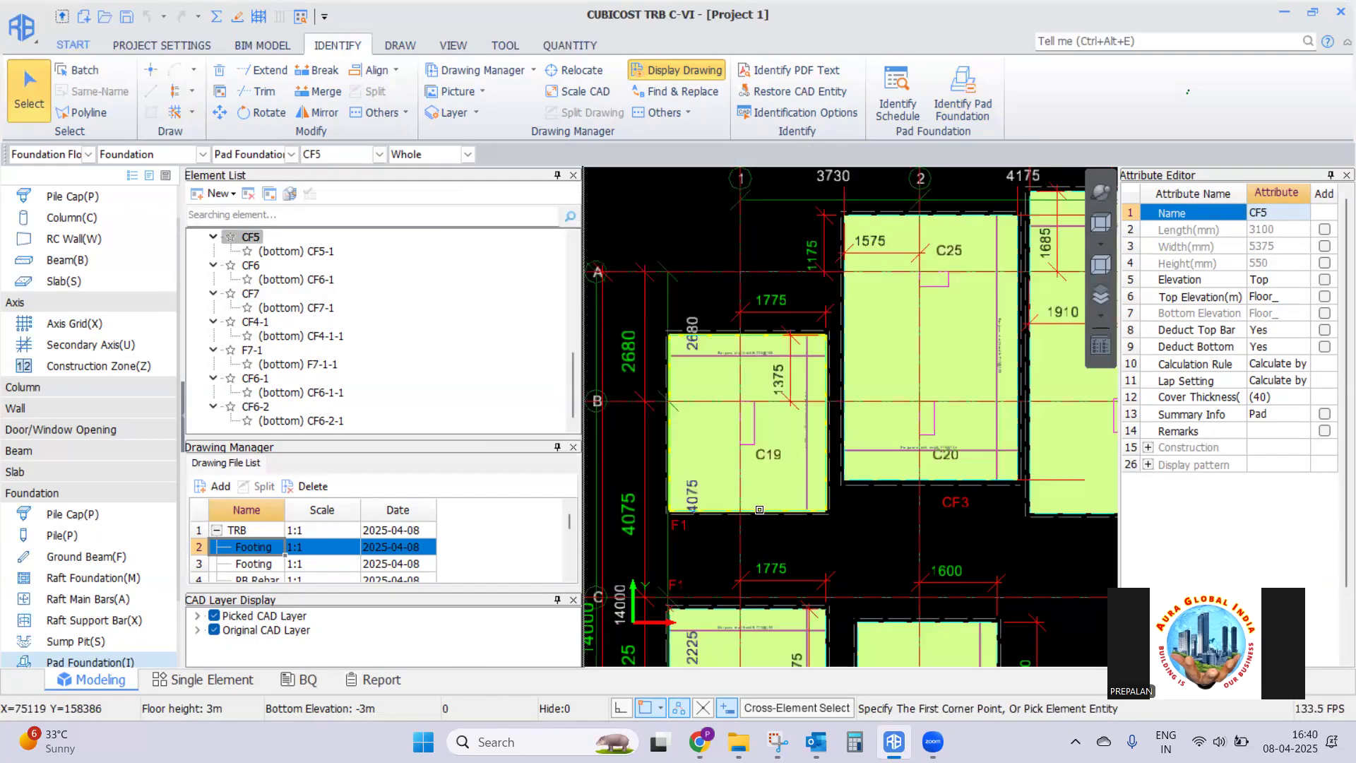
Examine the modelled pad foundations across the axis grid against the CAD footing layout
click(80, 72)
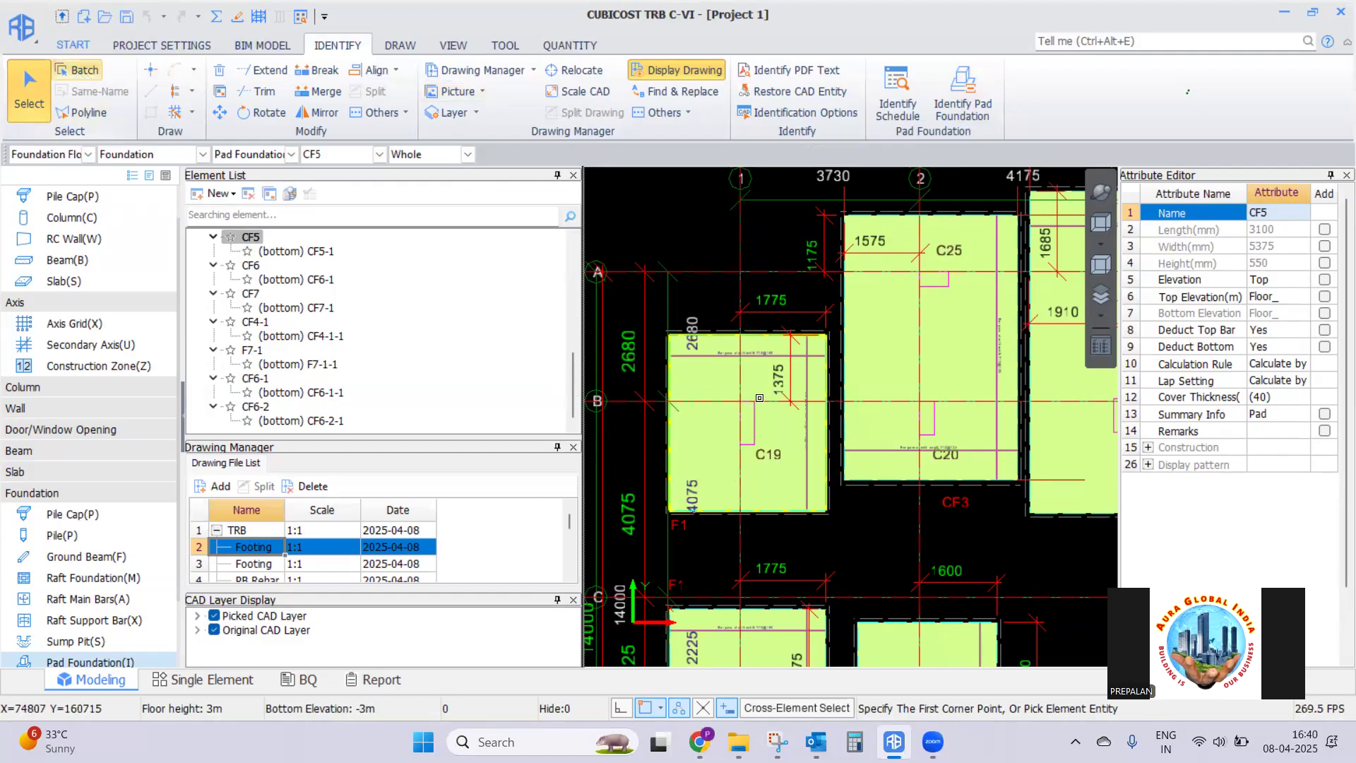
right_click(672, 198)
click(641, 194)
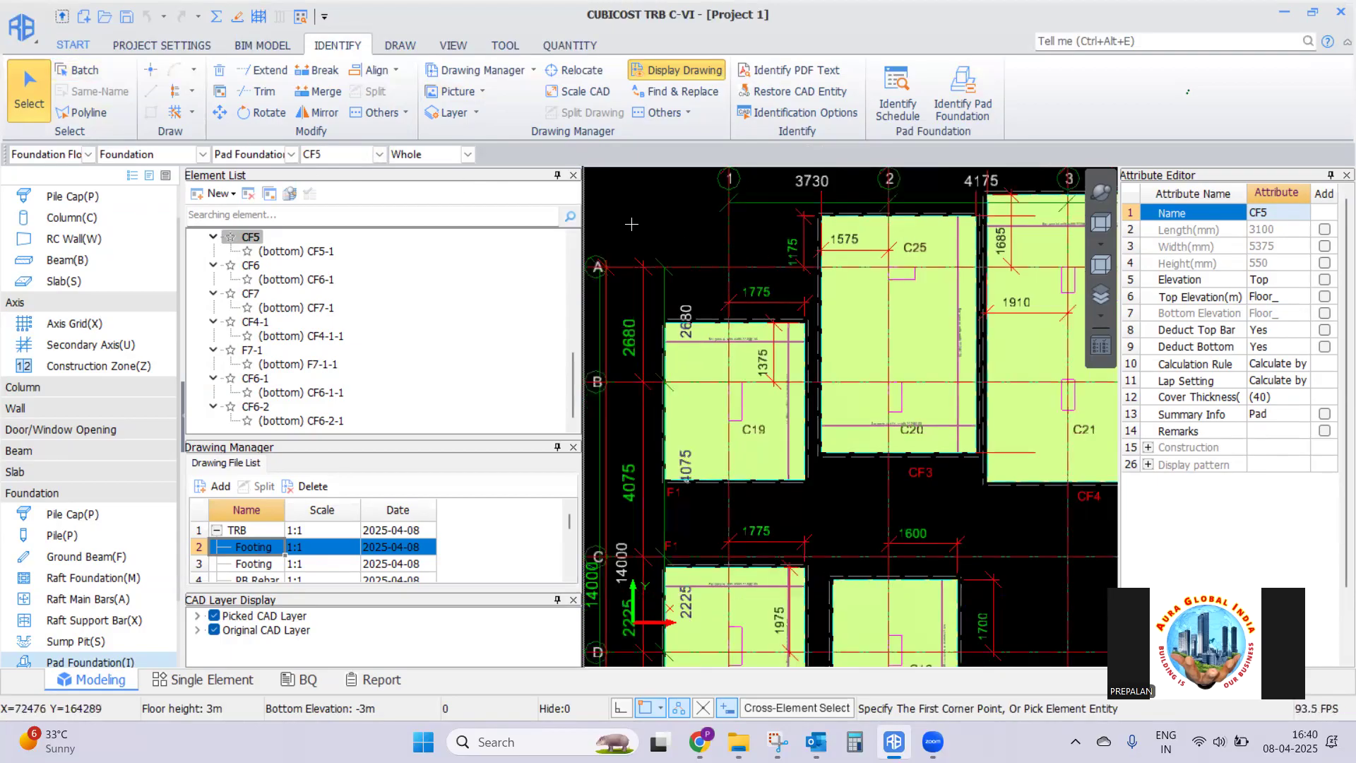
scroll(637, 212, down, 2)
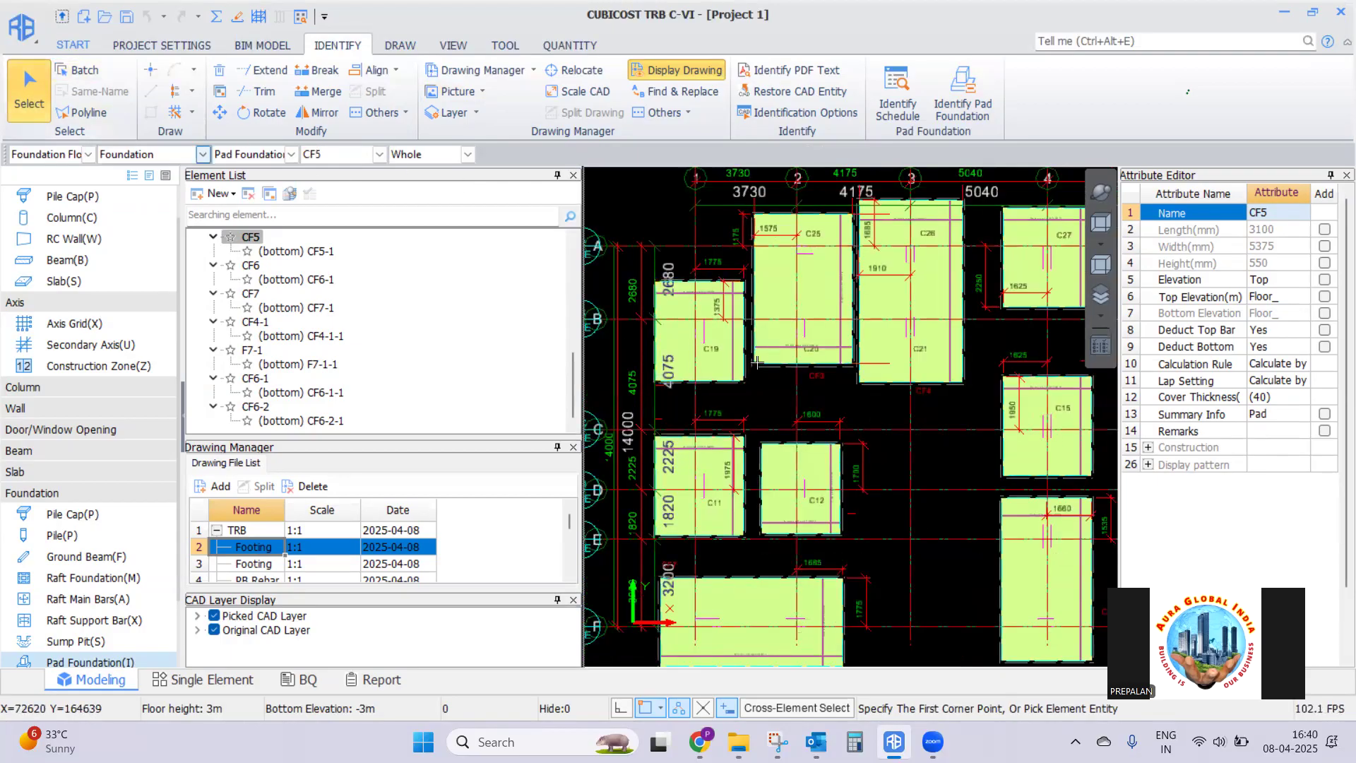
scroll(746, 308, down, 3)
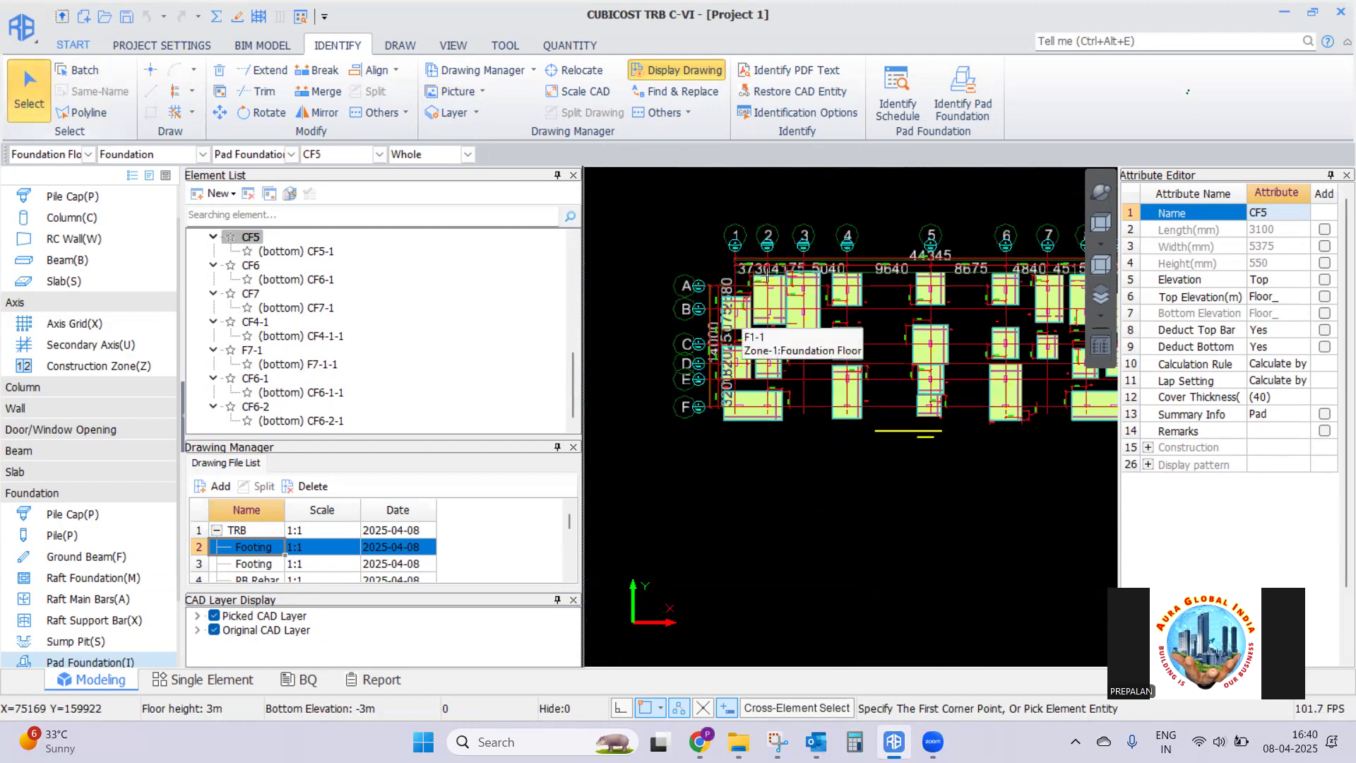
scroll(746, 308, up, 2)
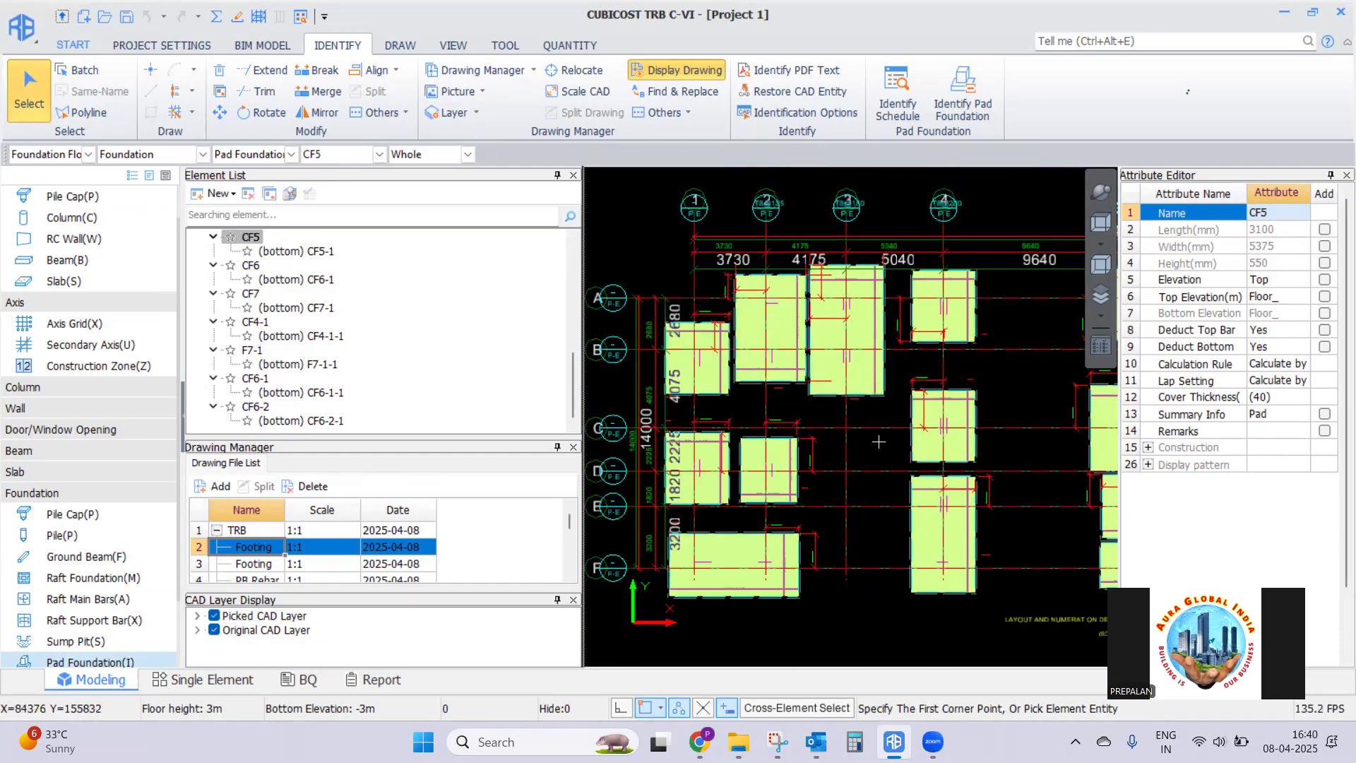
scroll(640, 249, down, 1)
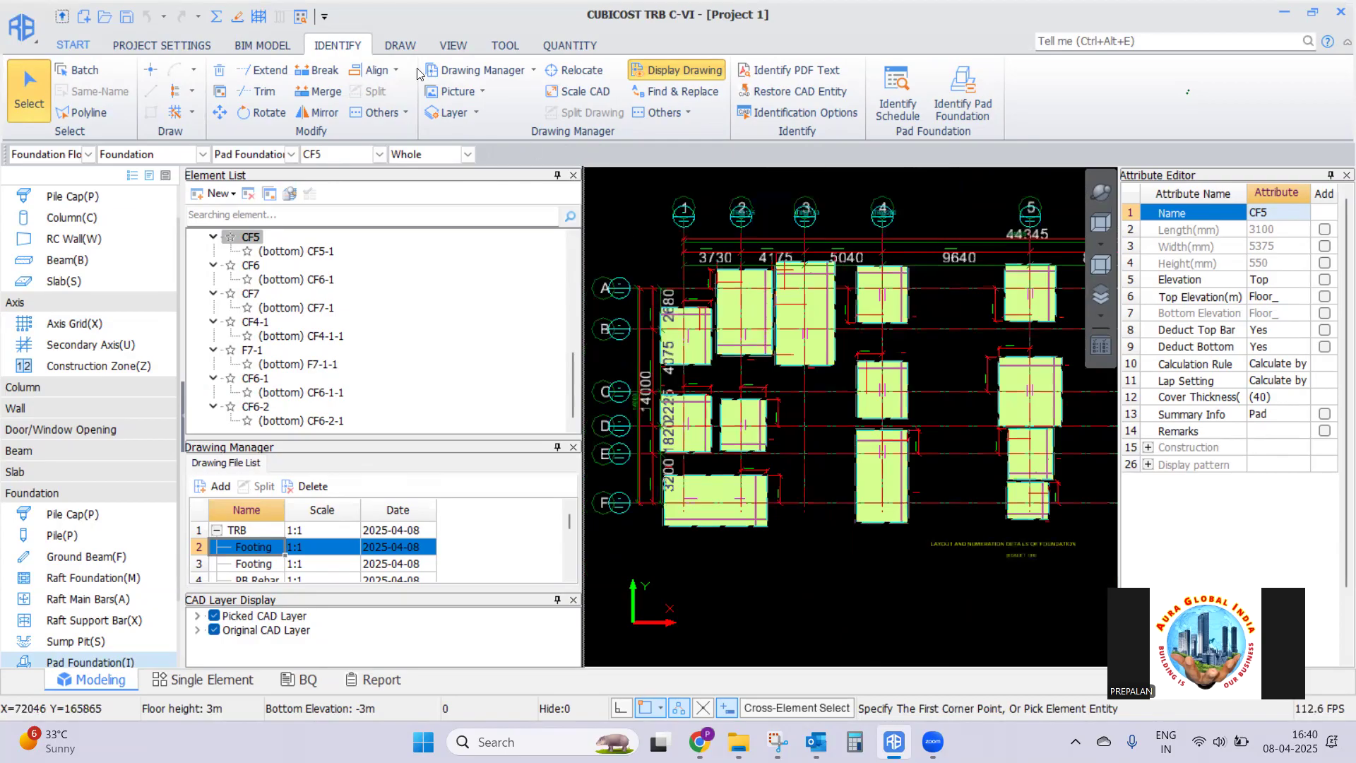
Calculate the Foundation Floor quantities with Modeling and Sum the same rebar enabled, and close the calculation summary
click(216, 18)
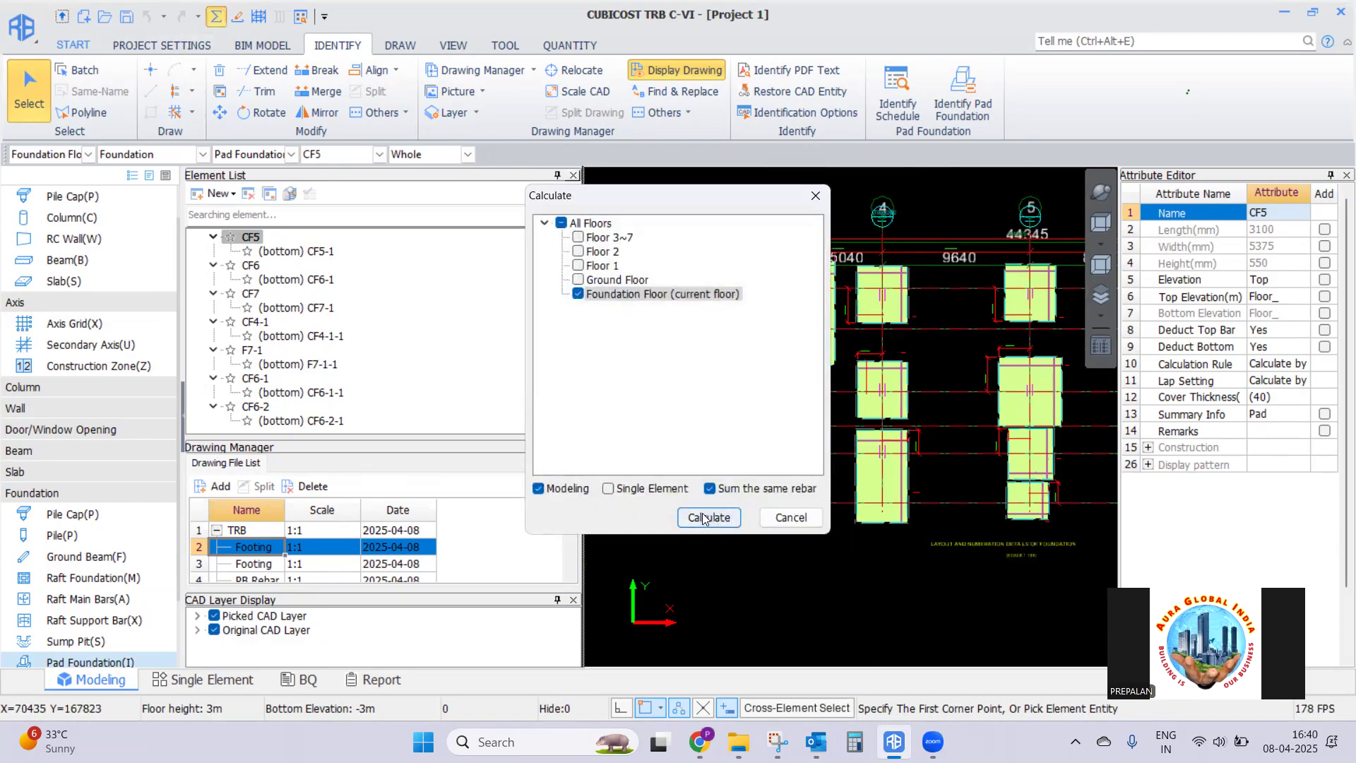
click(705, 518)
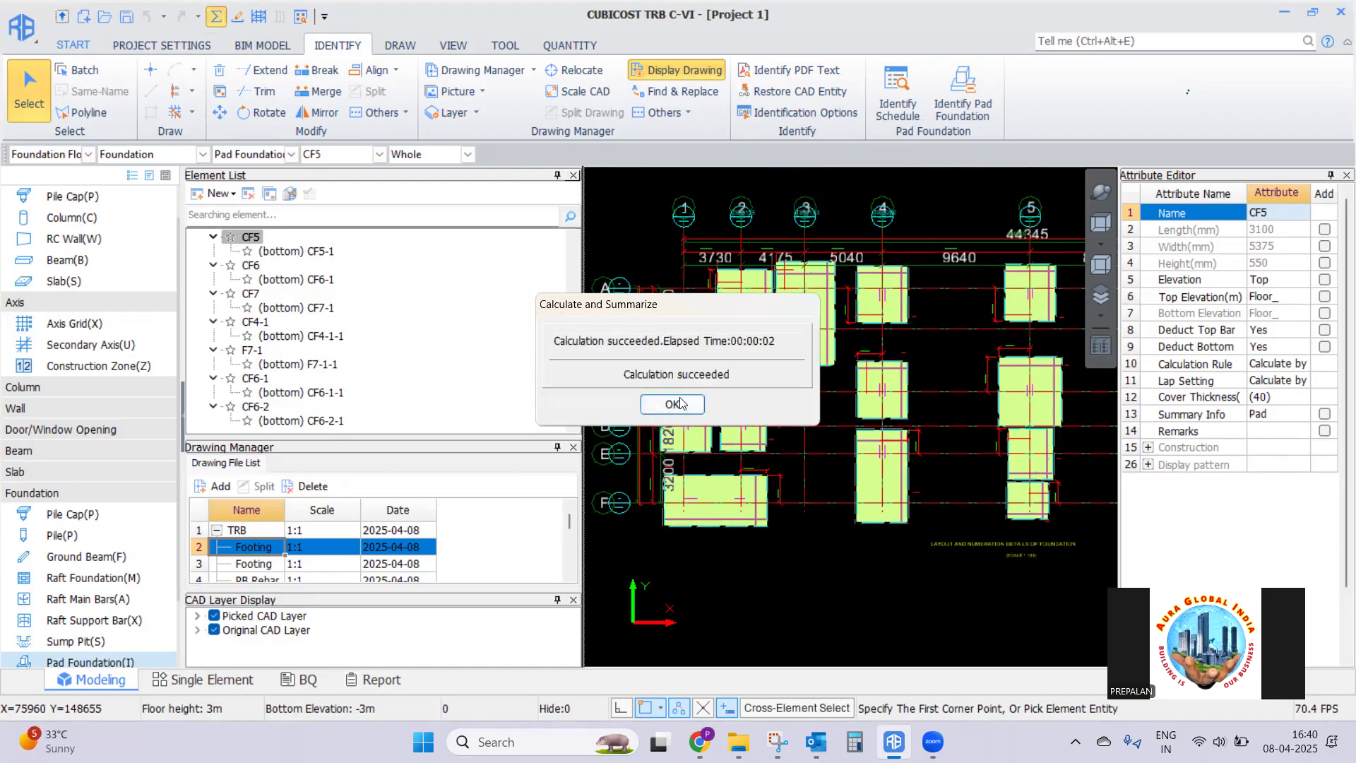
key(Return)
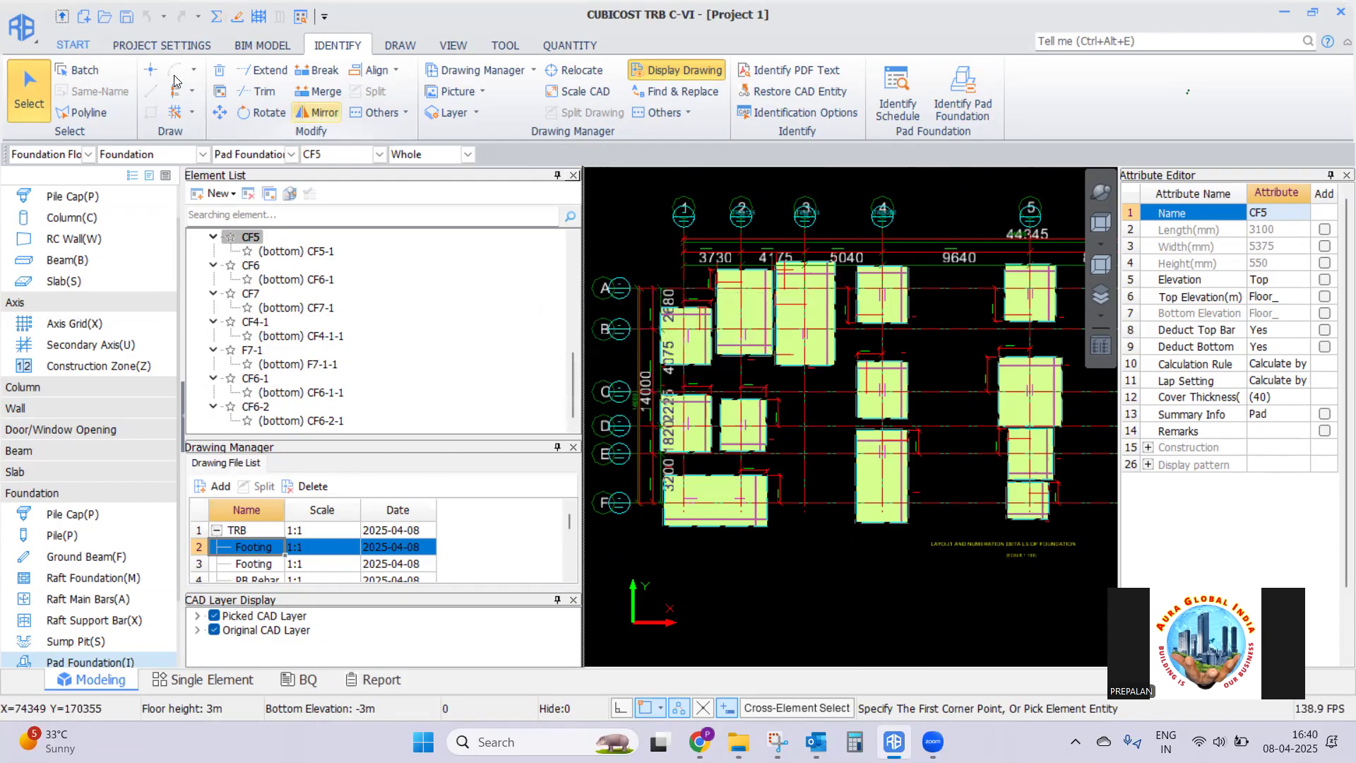
Review the Column and Foundation calculation rules in the project settings, and close the rules
click(166, 44)
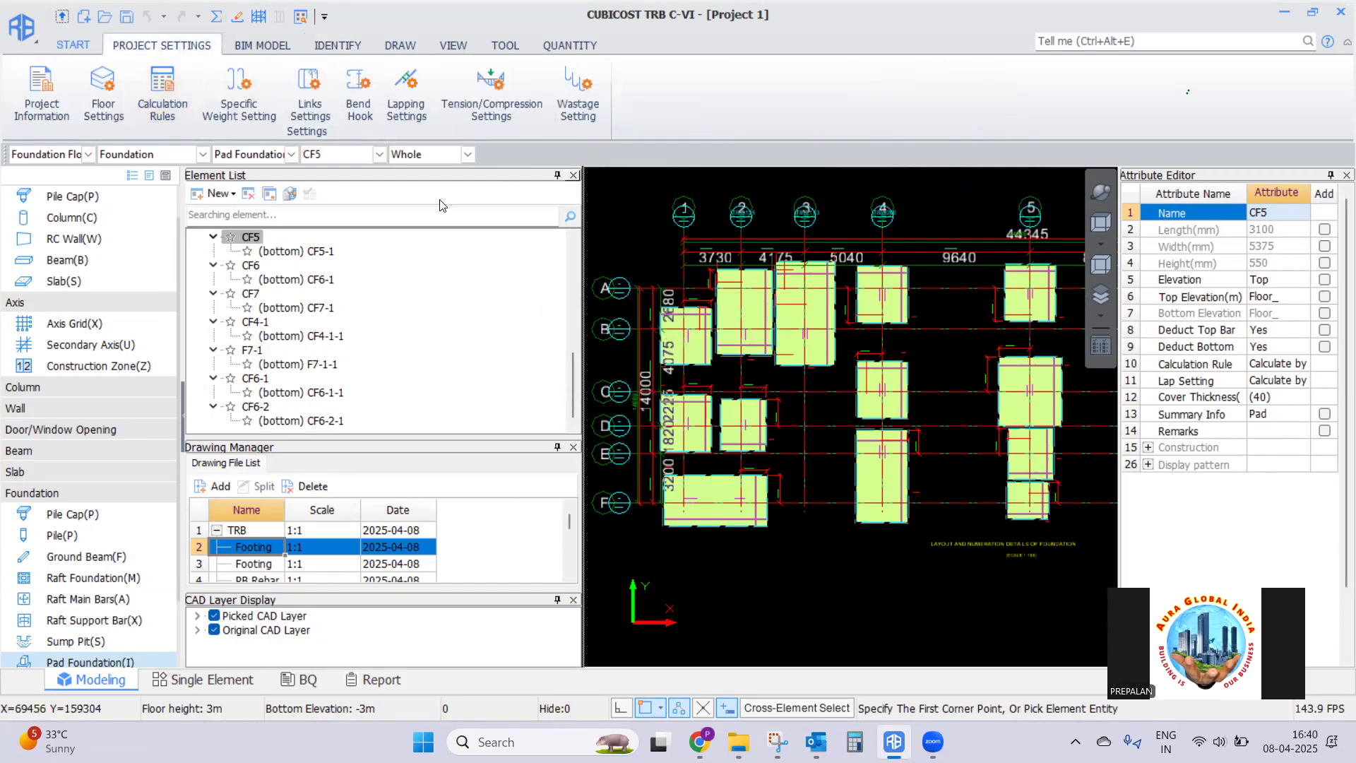
click(161, 113)
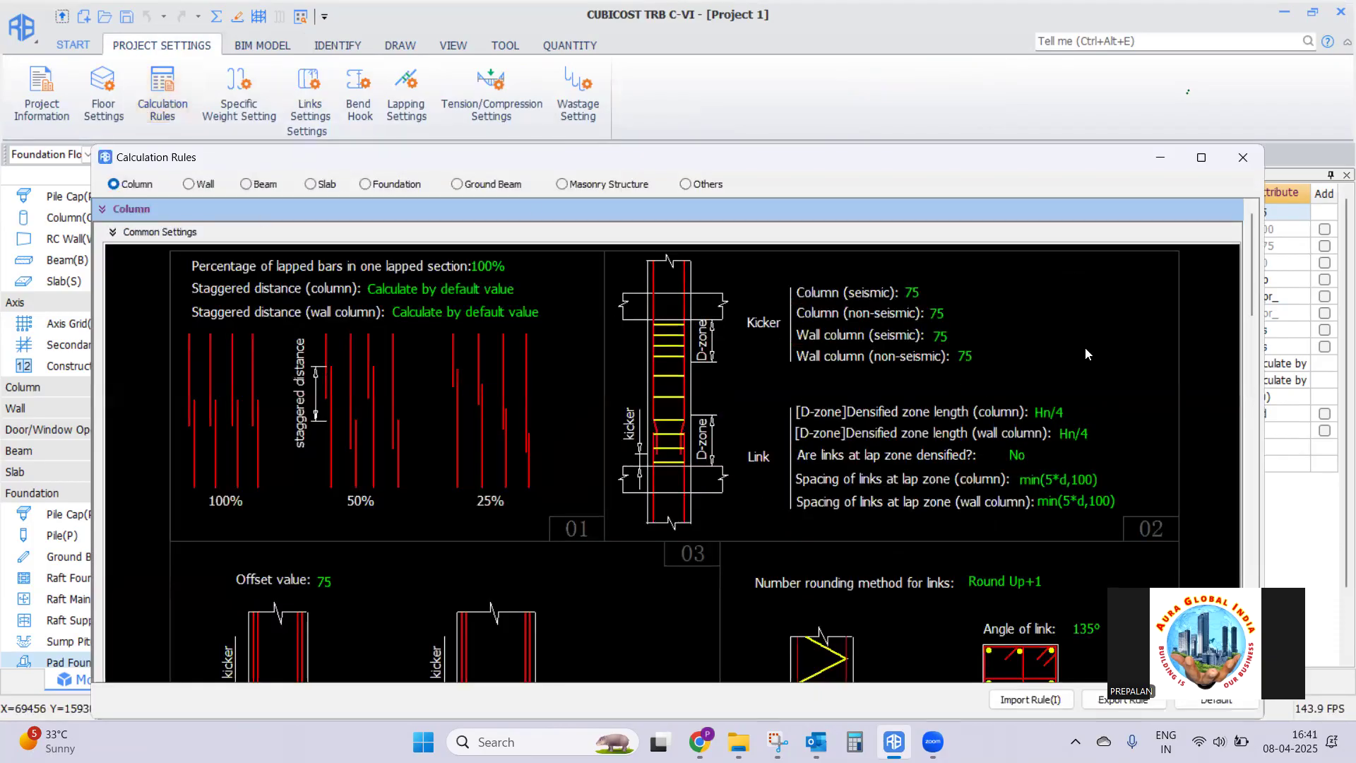
drag(1249, 267, 1231, 399)
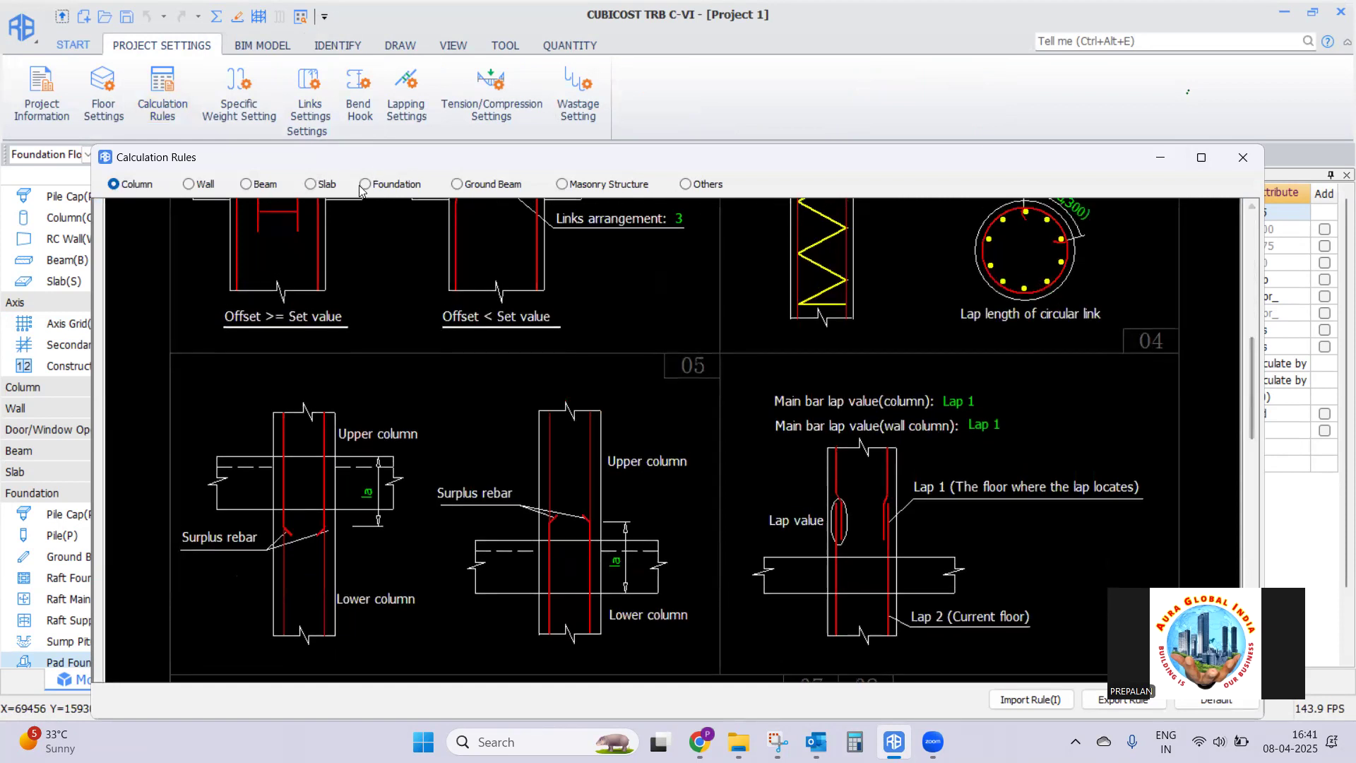
click(365, 184)
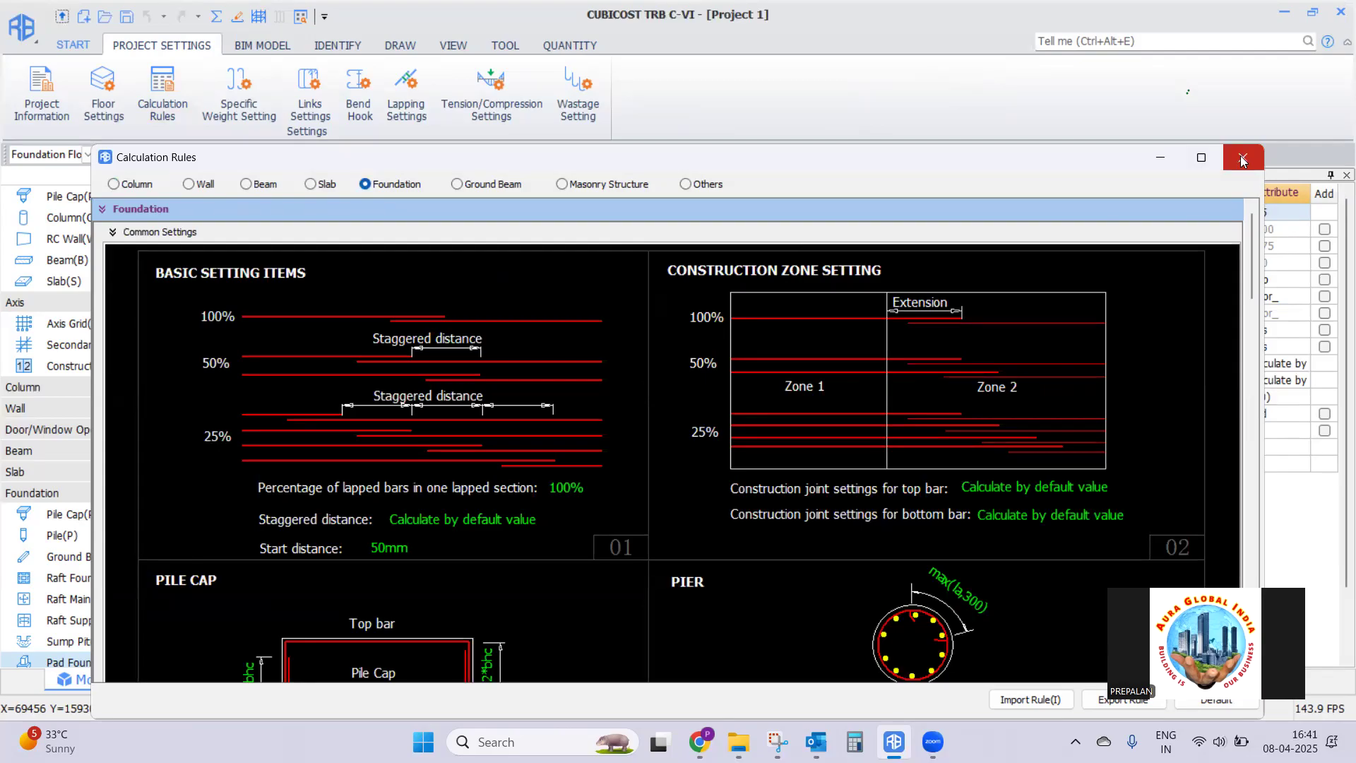
click(1242, 161)
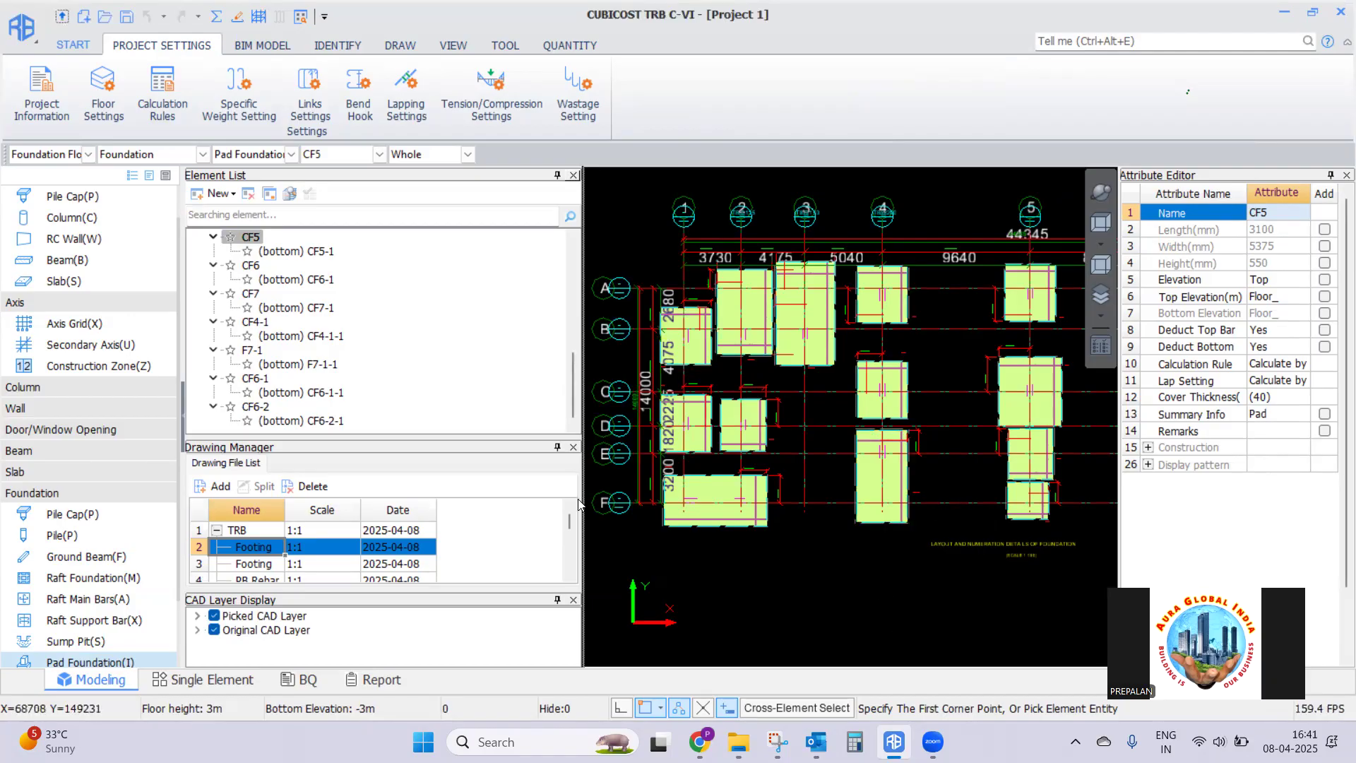
Switch the element type to Column, declining to save the current project
click(38, 389)
click(71, 408)
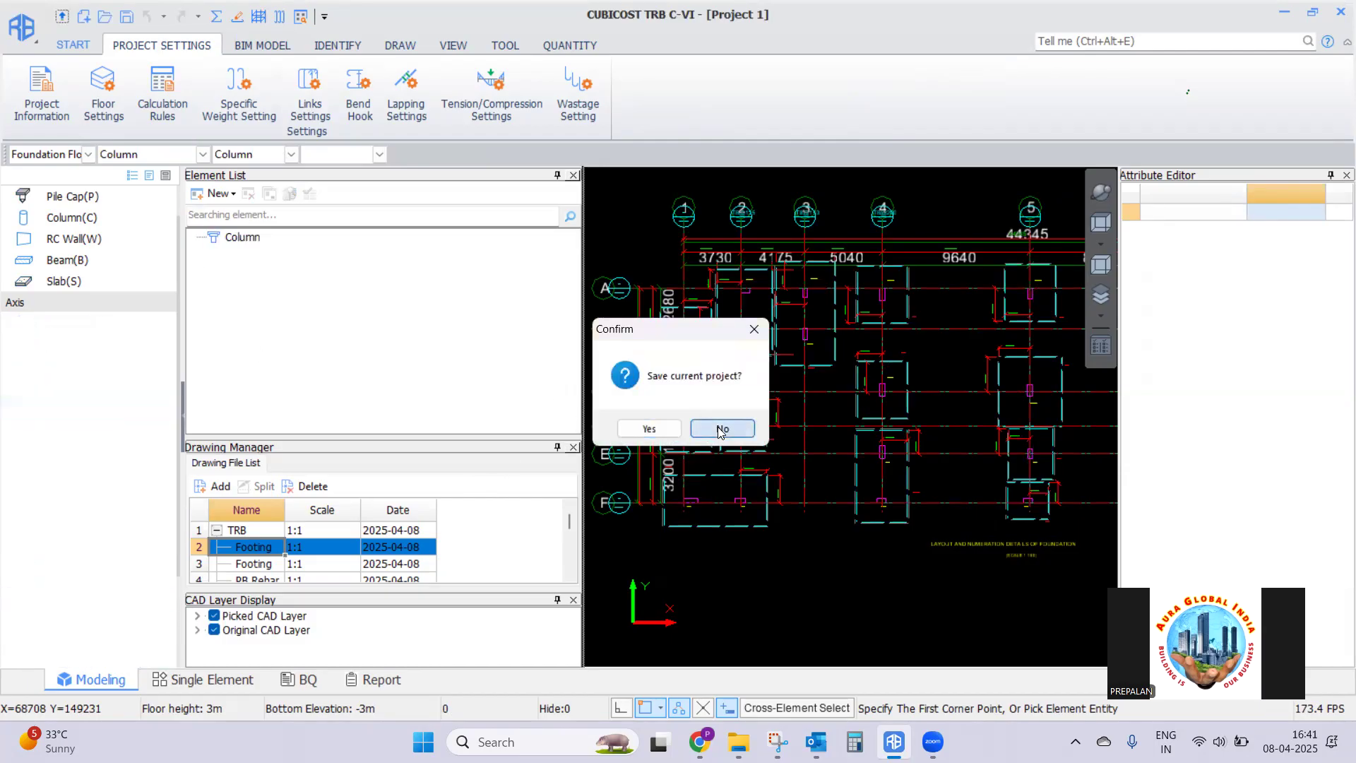
click(718, 427)
Enlarge the drawing file list and its name column to show the full file names, and open the Column Rebar table.GAD drawing
drag(400, 436, 415, 342)
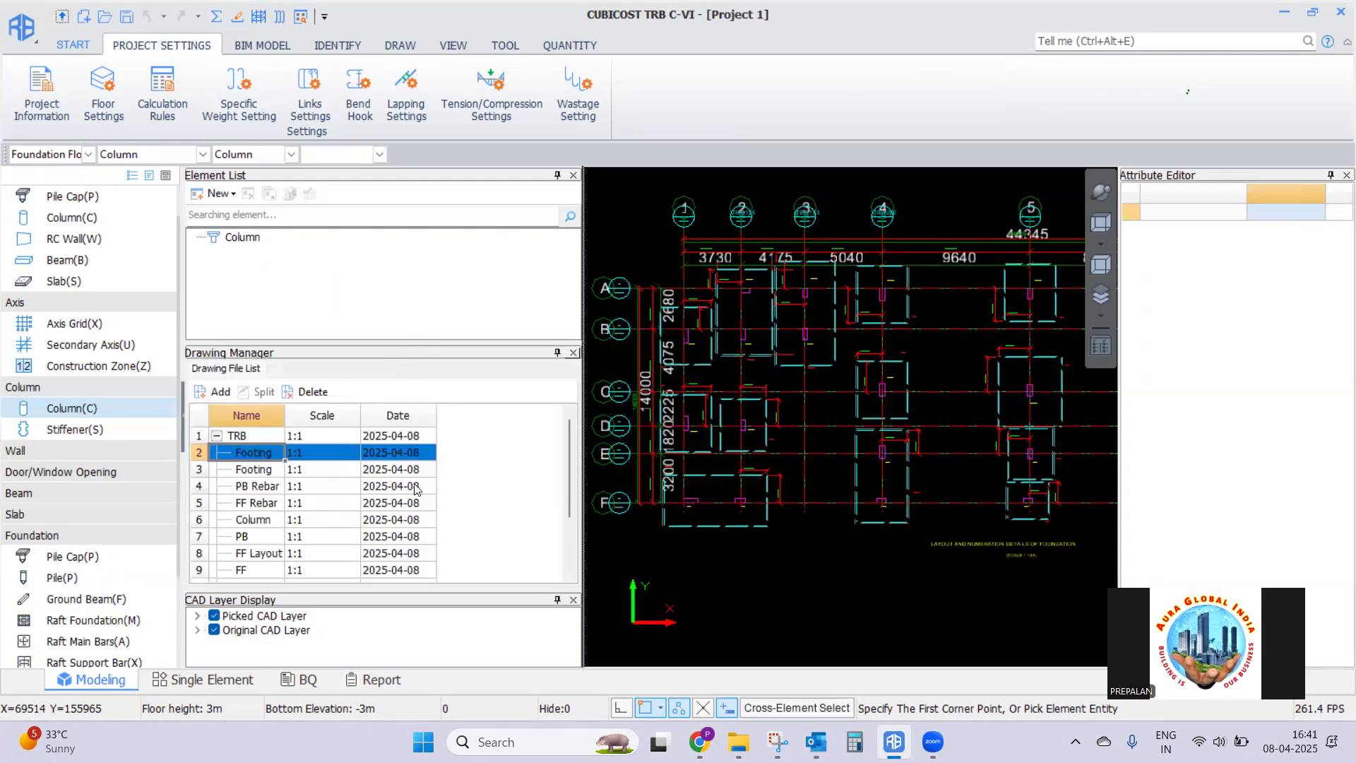
drag(284, 412, 369, 428)
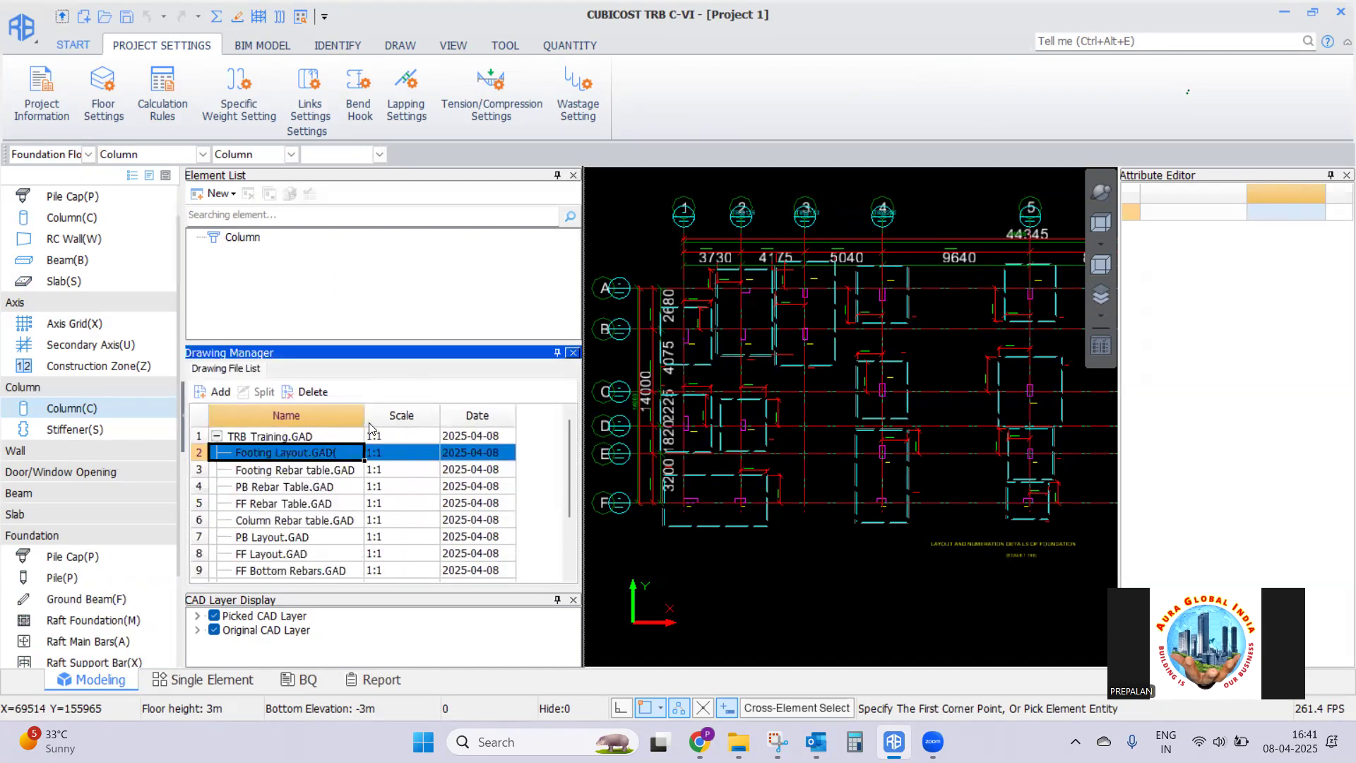
double_click(277, 520)
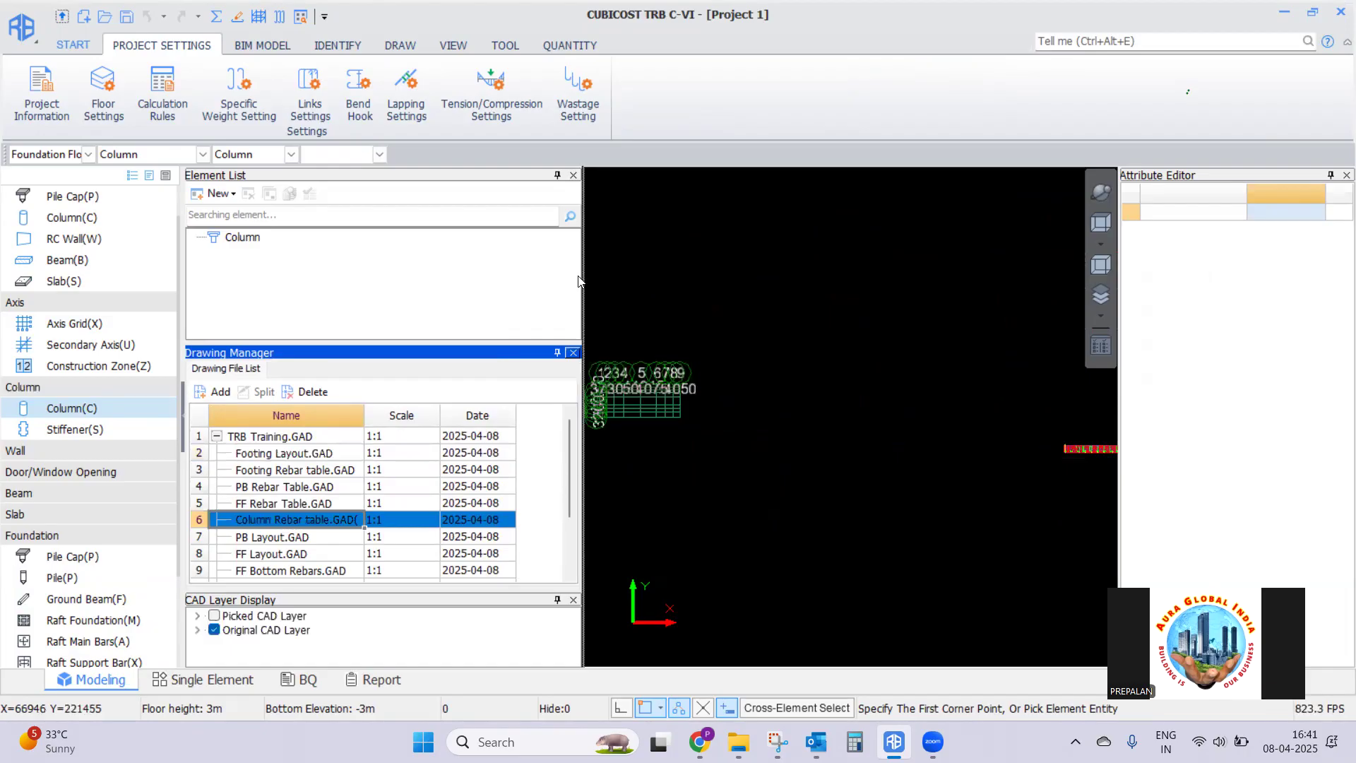
Narrow the side panels and examine the COLUMN RC SCHEDULE, including its floor ranges, column sections, rebar, links and column numbers
drag(583, 272, 497, 275)
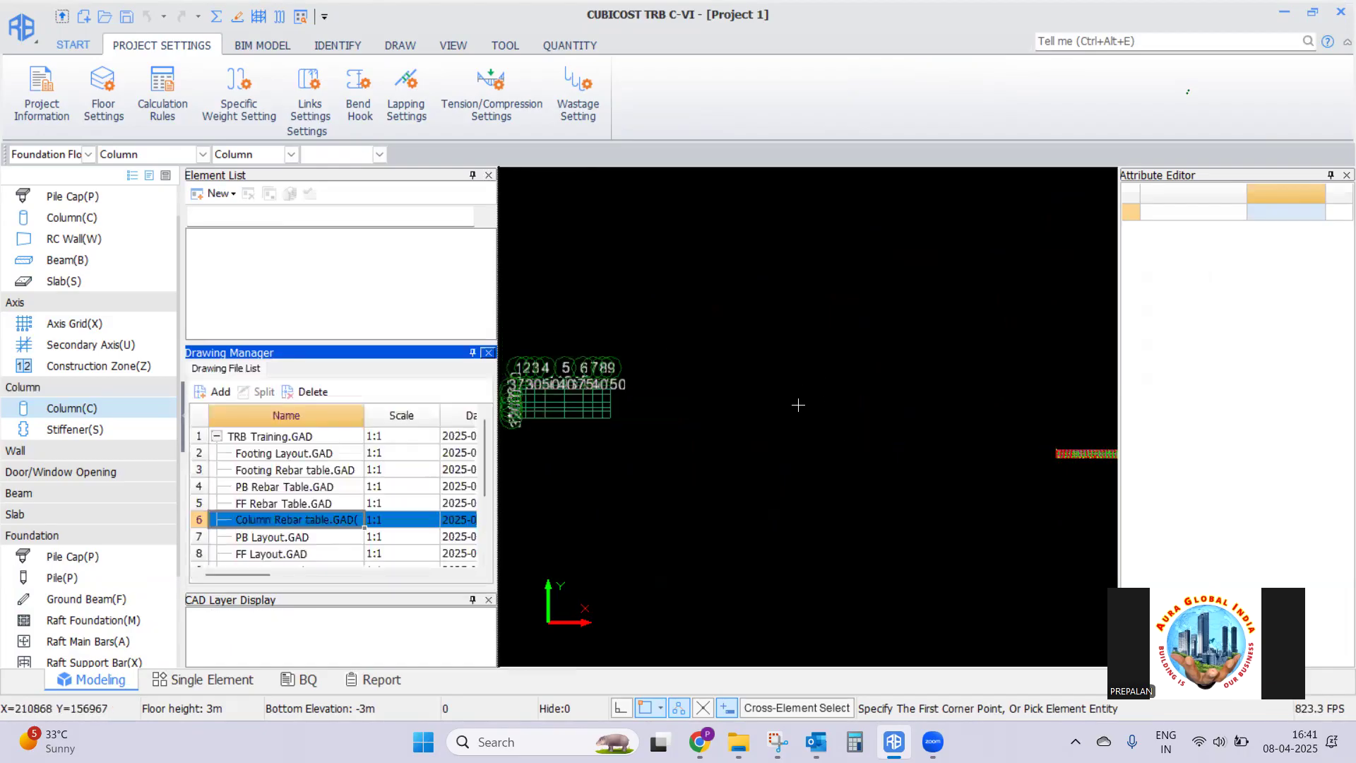
scroll(848, 450, up, 8)
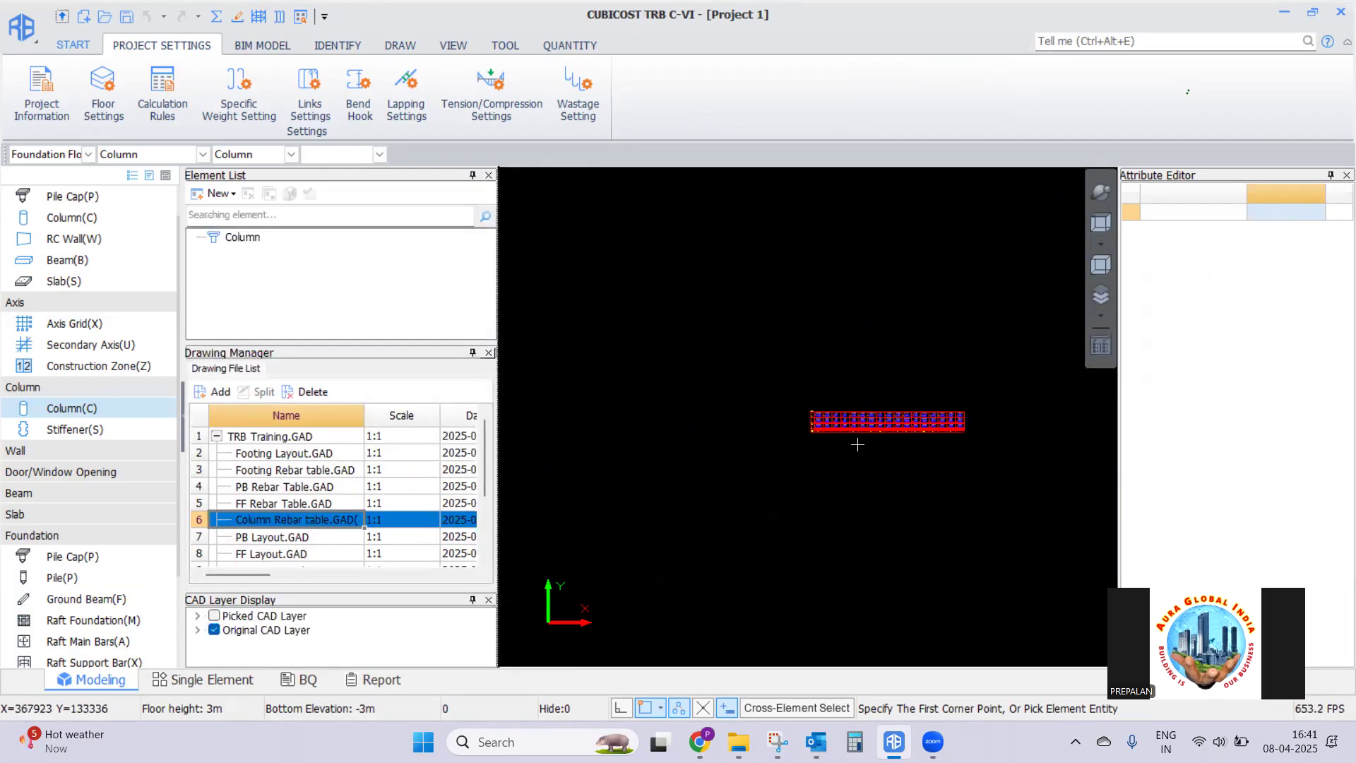
scroll(932, 370, up, 3)
scroll(982, 339, down, 3)
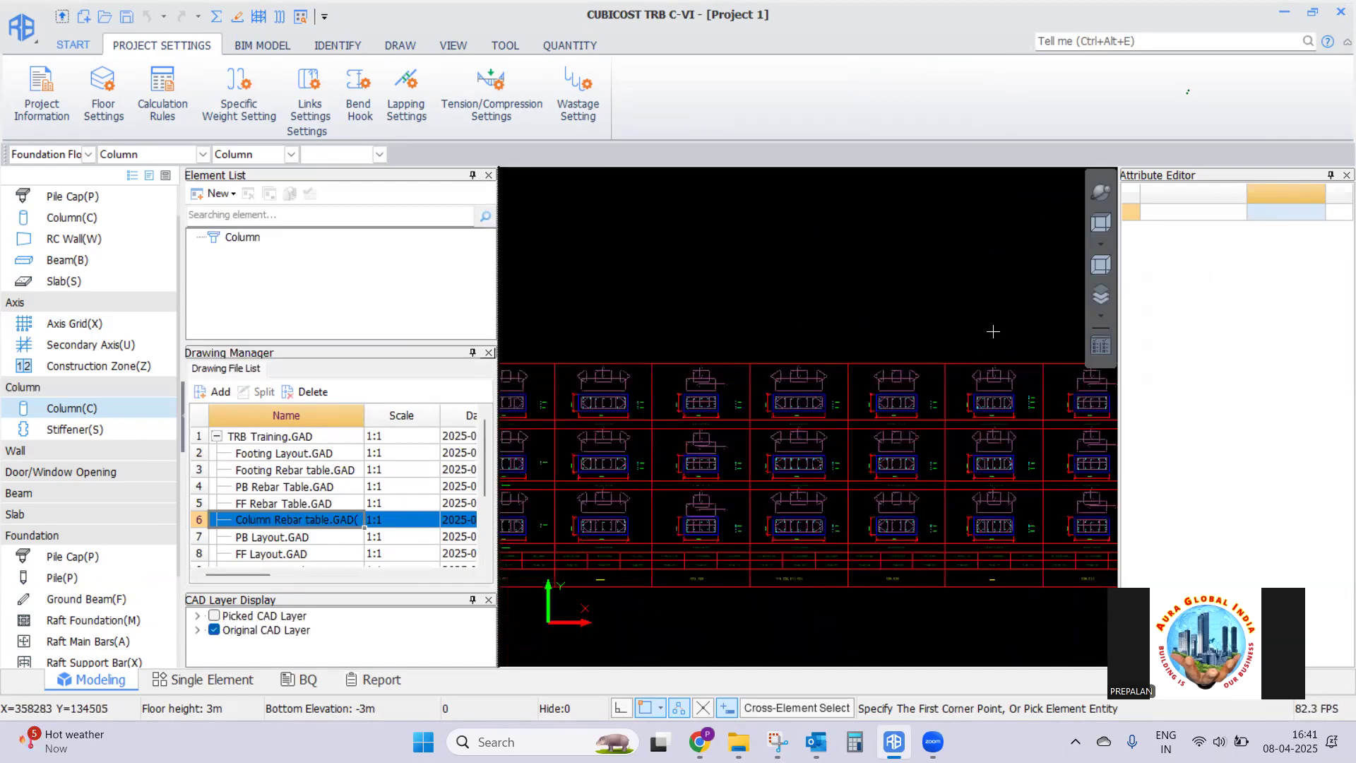
scroll(968, 351, down, 2)
scroll(732, 353, up, 3)
scroll(731, 353, up, 4)
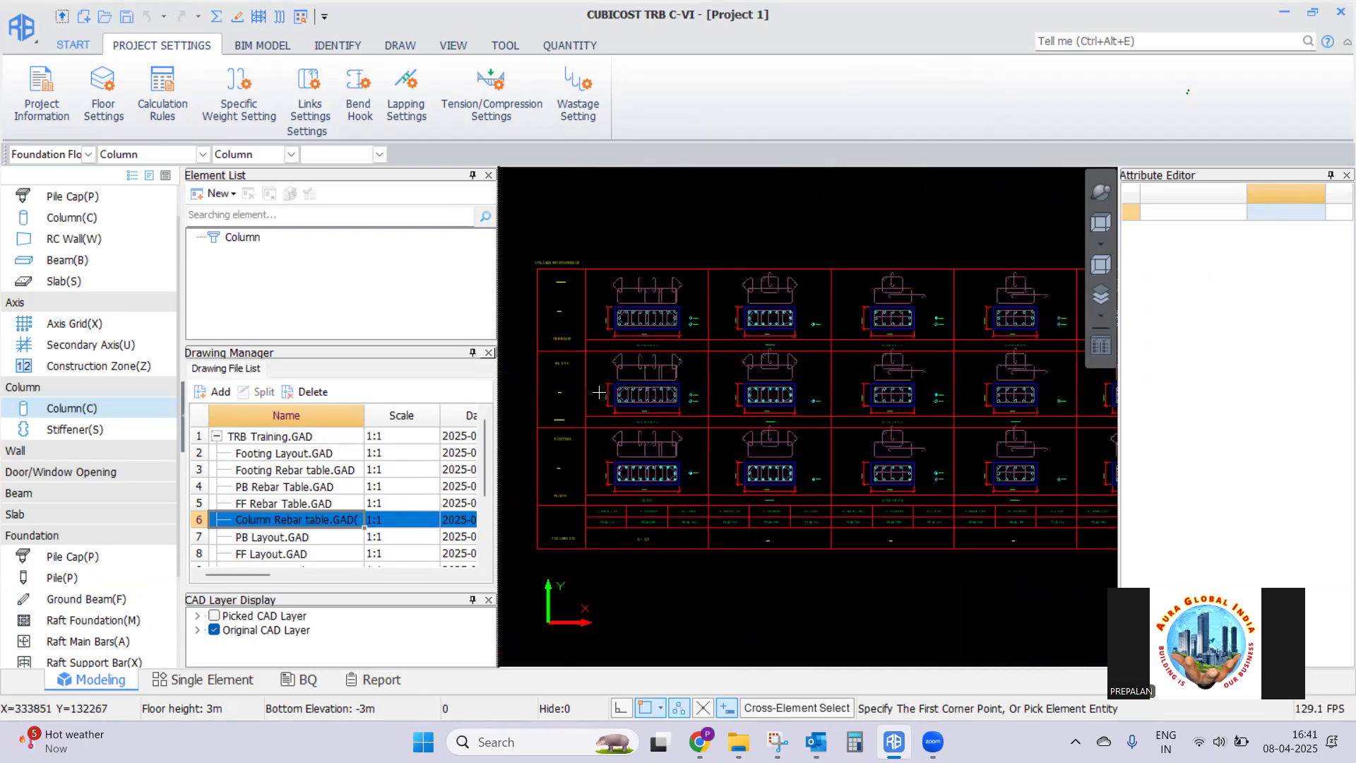
scroll(555, 301, up, 3)
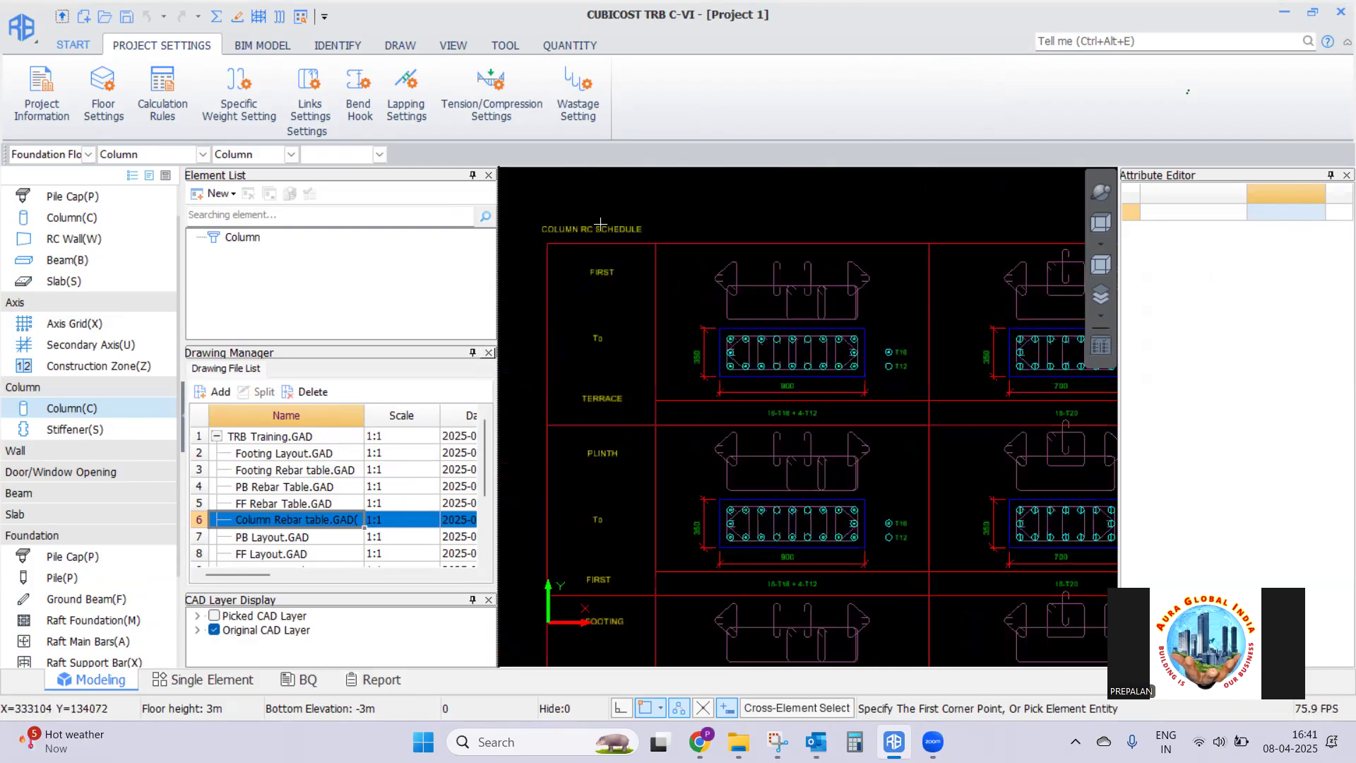
scroll(600, 224, up, 2)
scroll(535, 388, down, 3)
scroll(536, 388, up, 5)
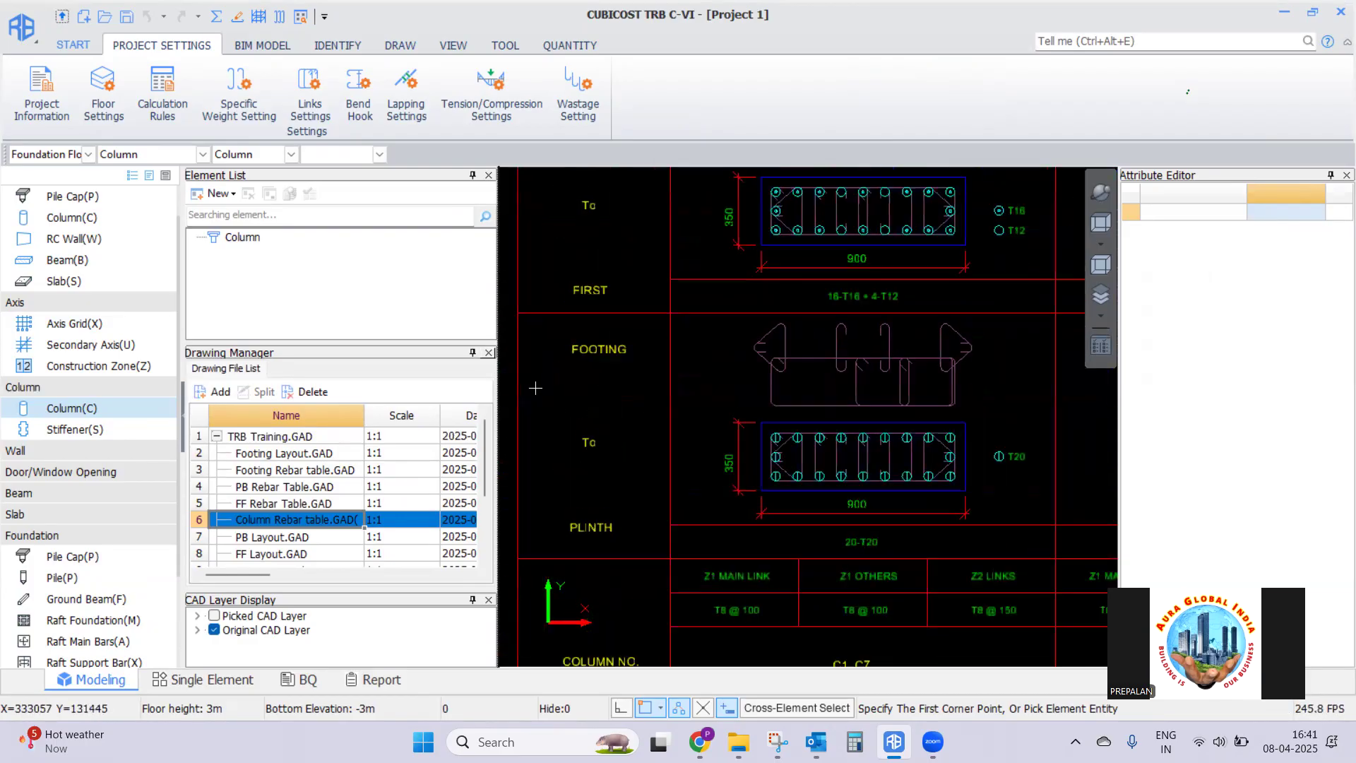
scroll(575, 399, down, 2)
scroll(537, 406, up, 3)
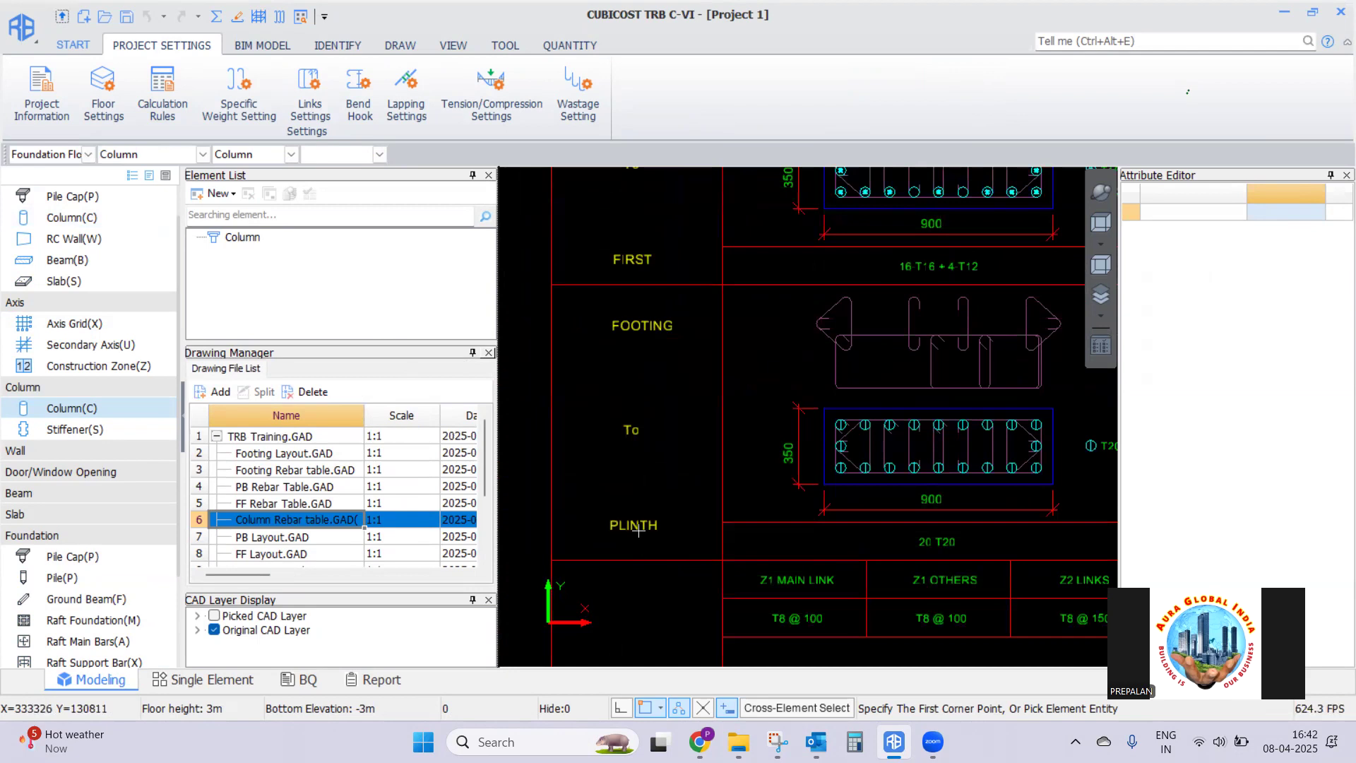
scroll(594, 385, down, 3)
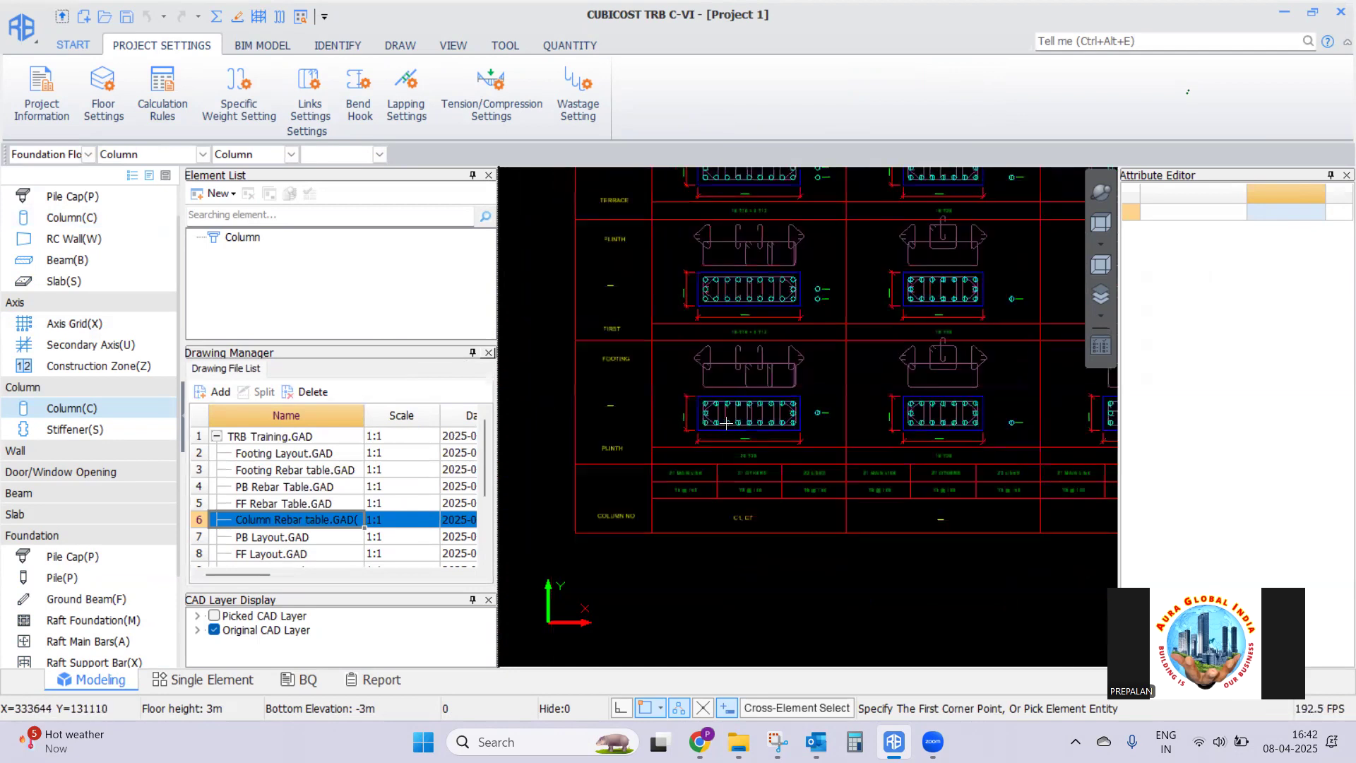
scroll(769, 412, down, 5)
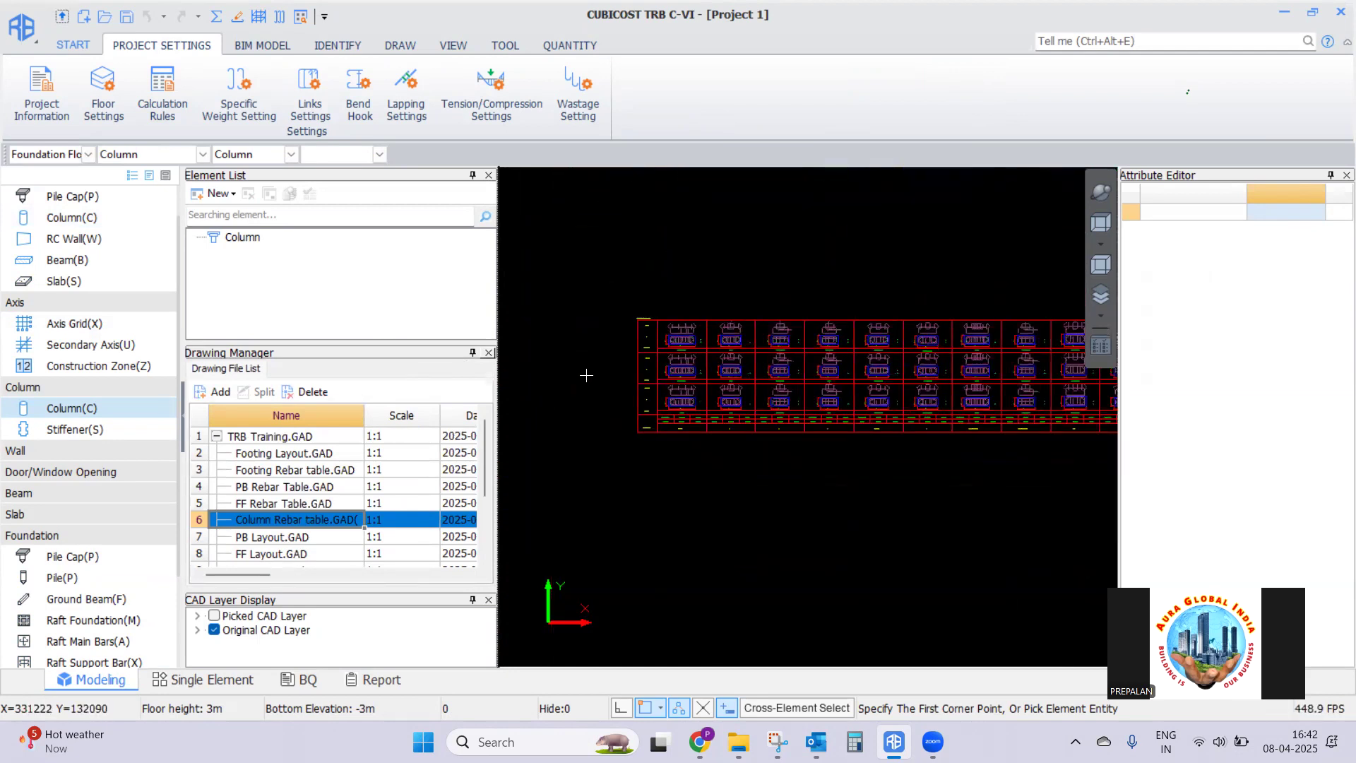
scroll(598, 295, down, 2)
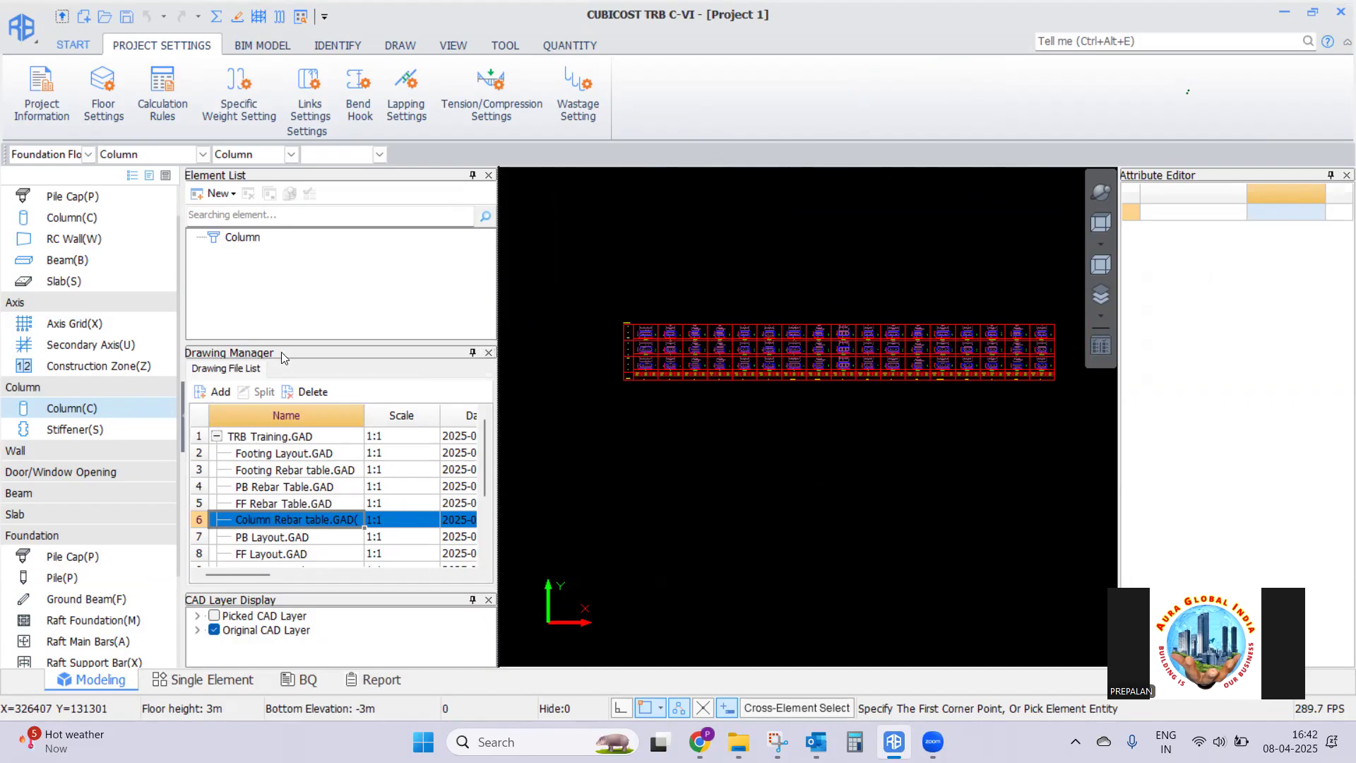
Start Identify Column Detail and extract the column sidelines by layer from the footing-to-plinth section of columns C1, C7
click(336, 45)
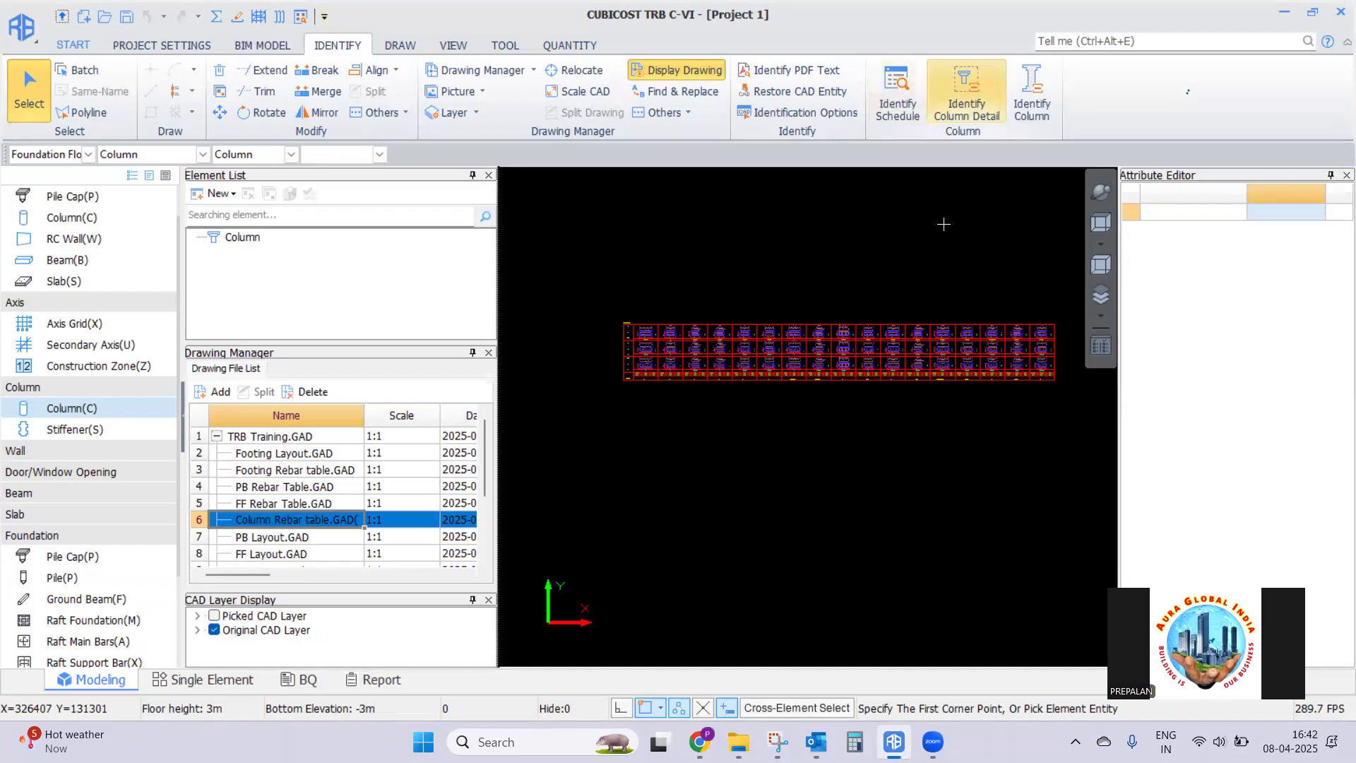
click(961, 110)
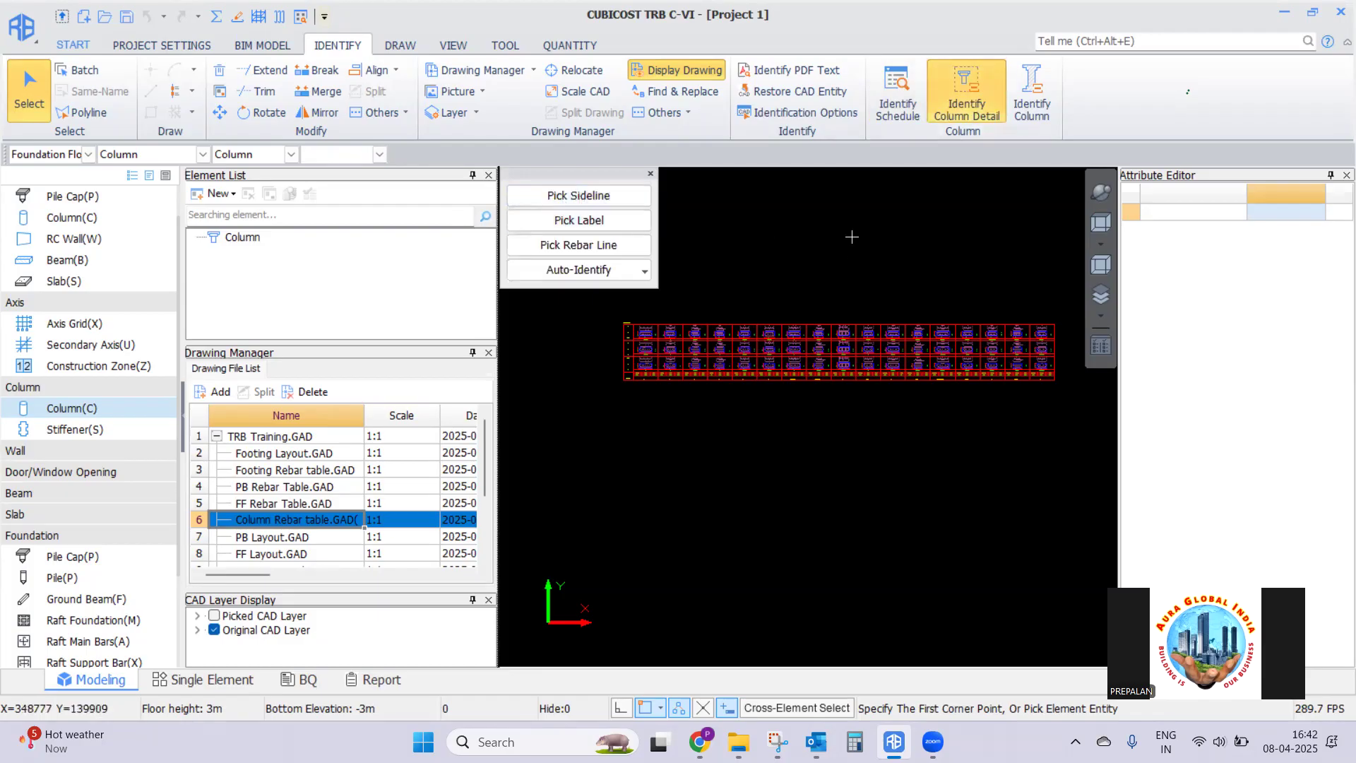
click(577, 197)
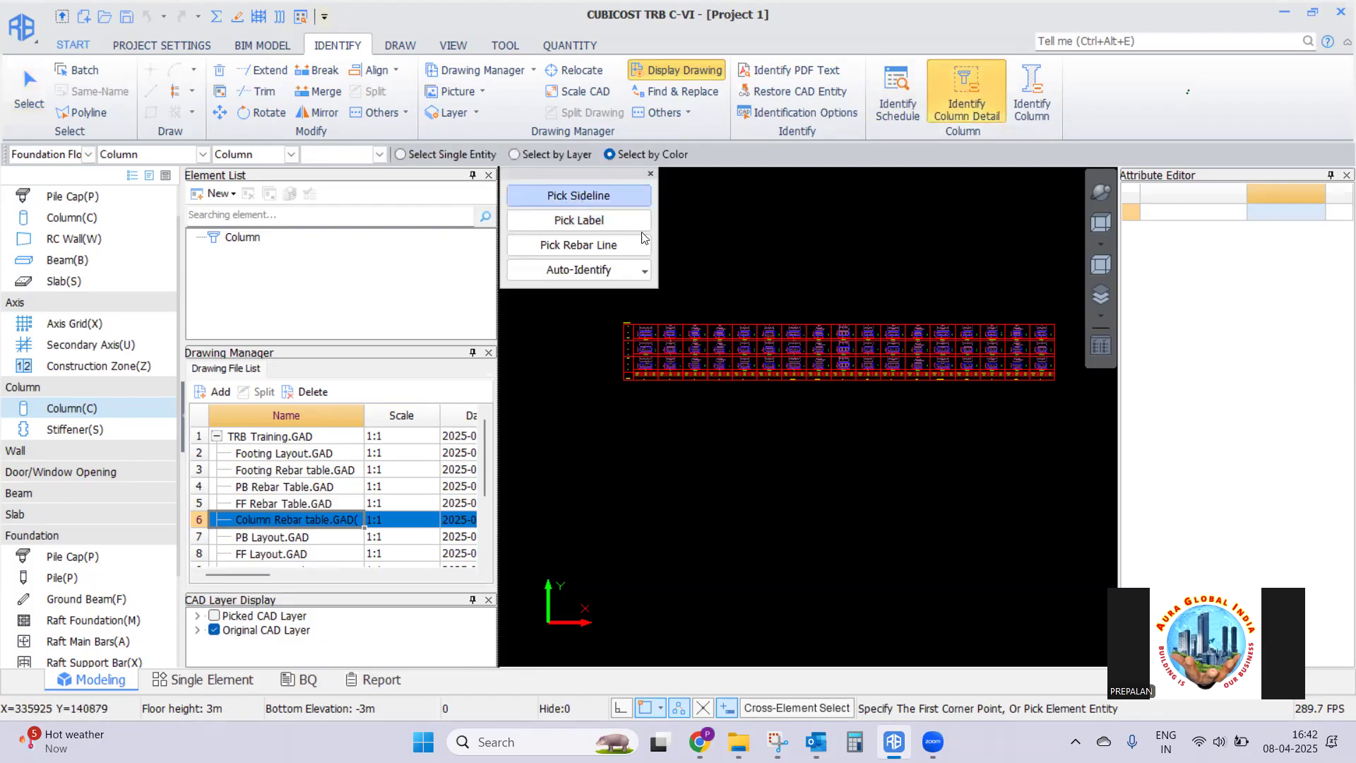
click(518, 155)
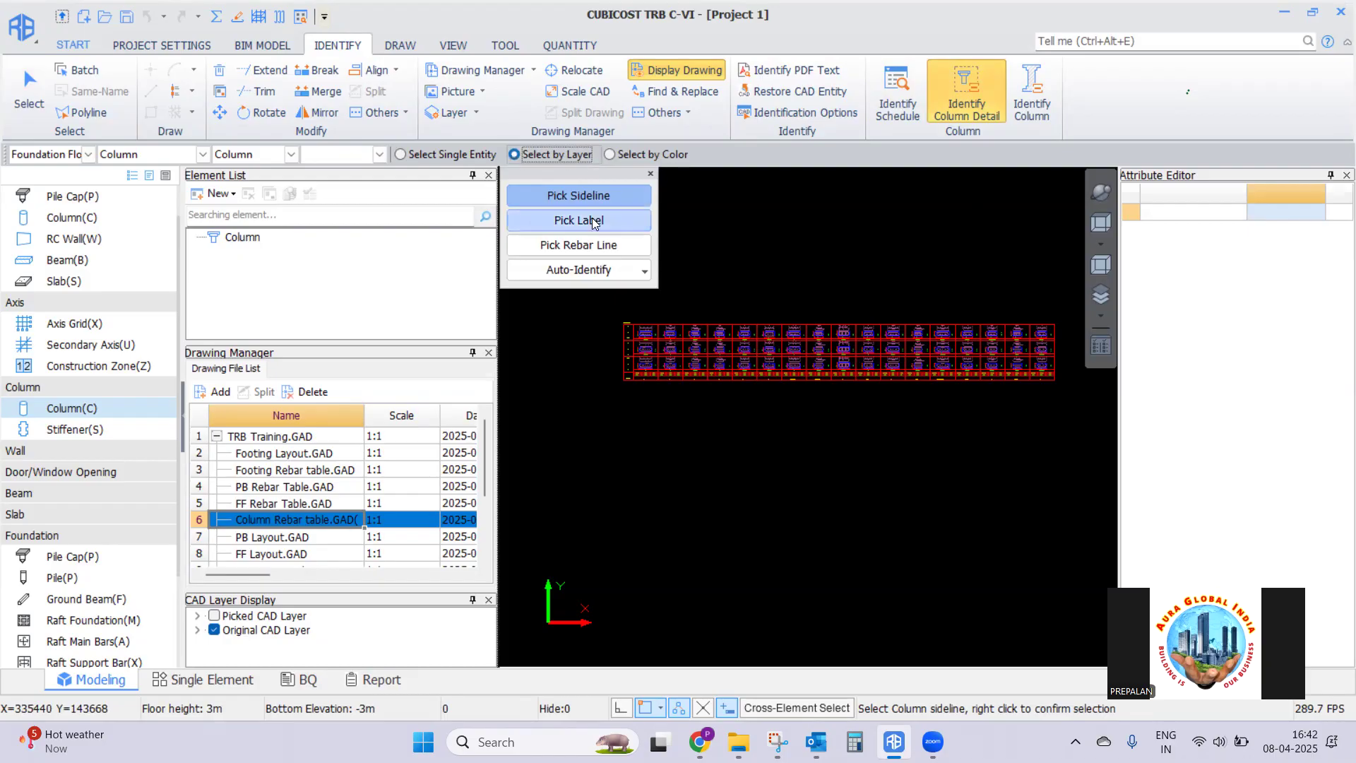
scroll(641, 390, up, 2)
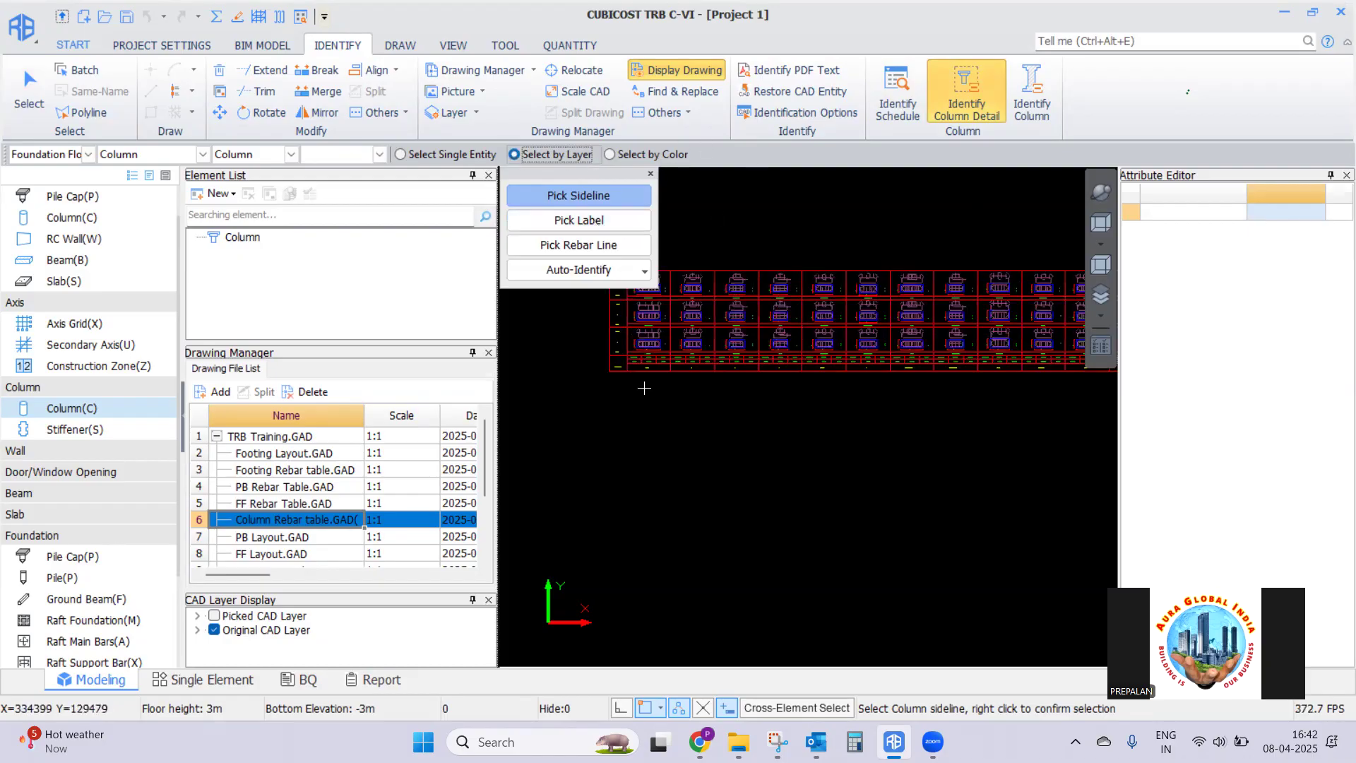
scroll(686, 459, down, 2)
scroll(685, 459, up, 5)
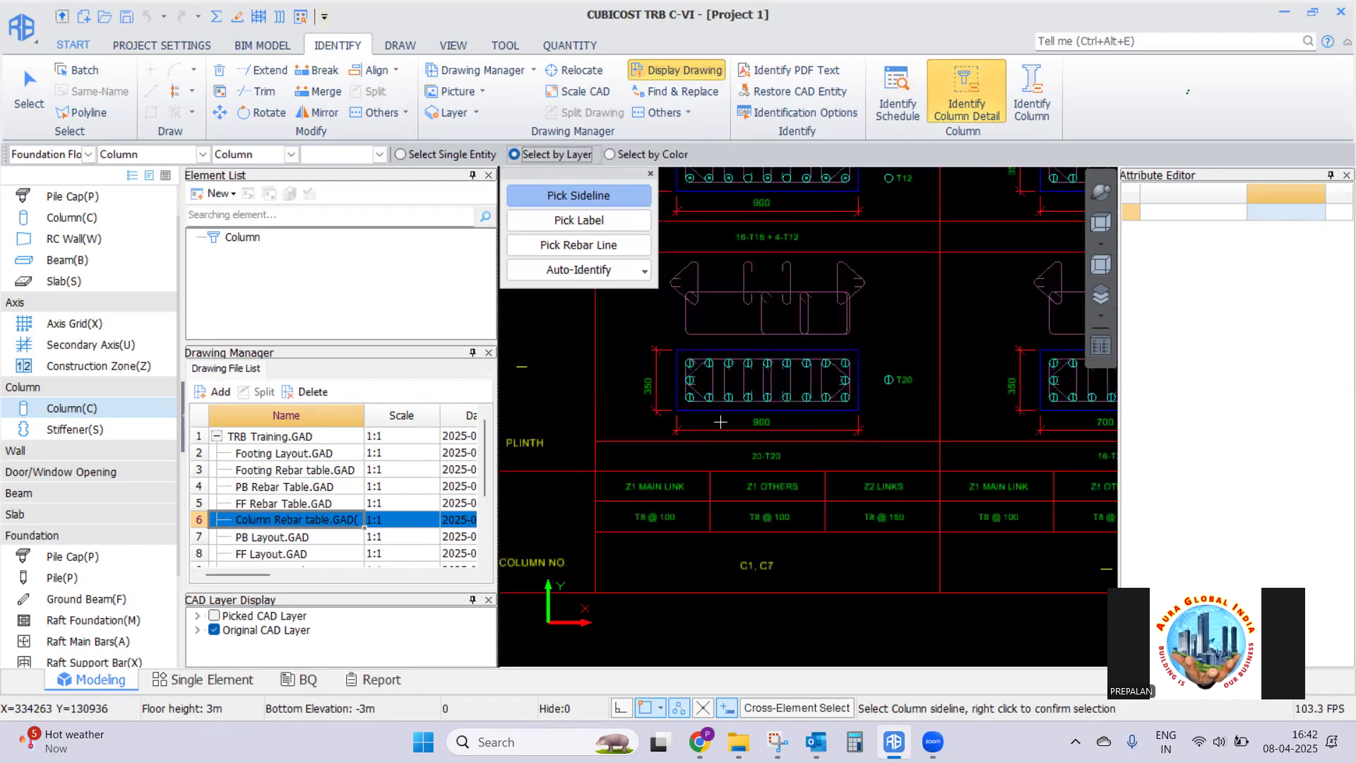
scroll(721, 422, down, 2)
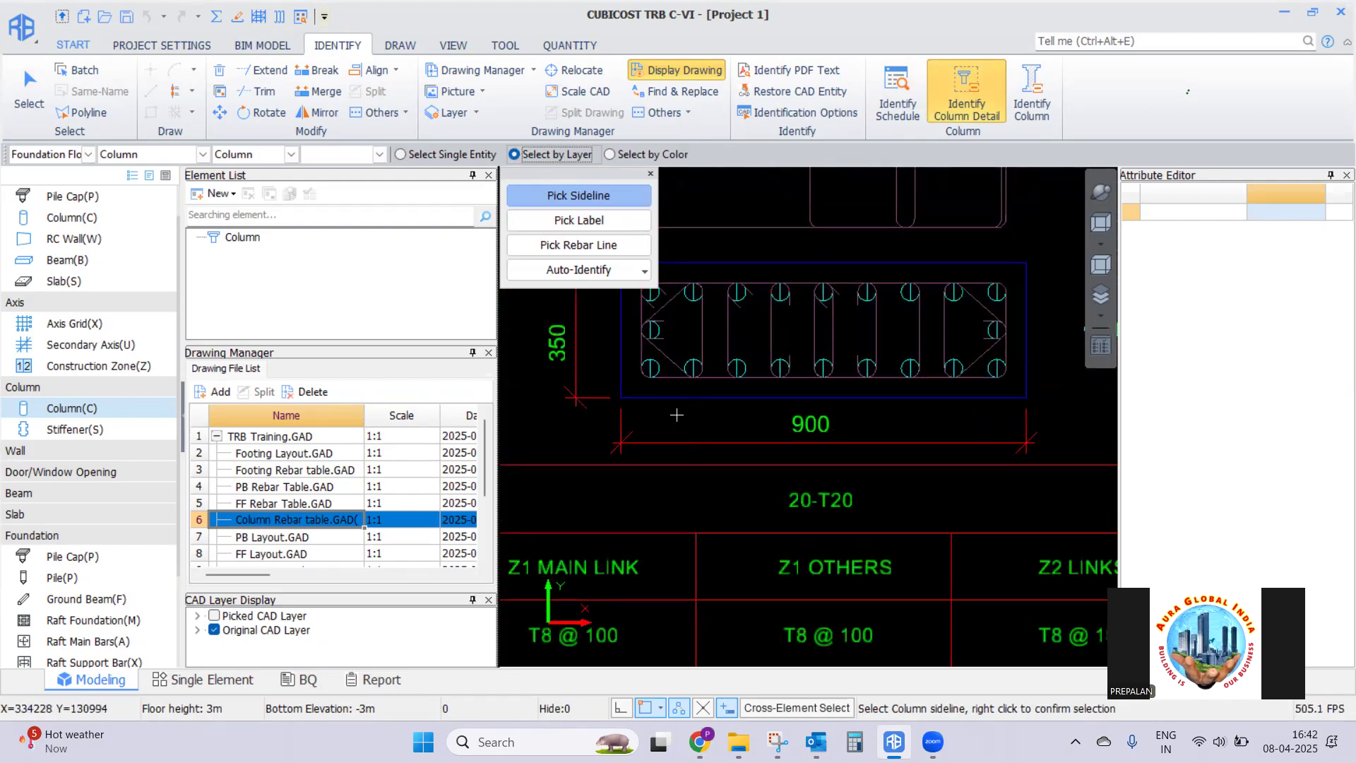
scroll(677, 415, down, 4)
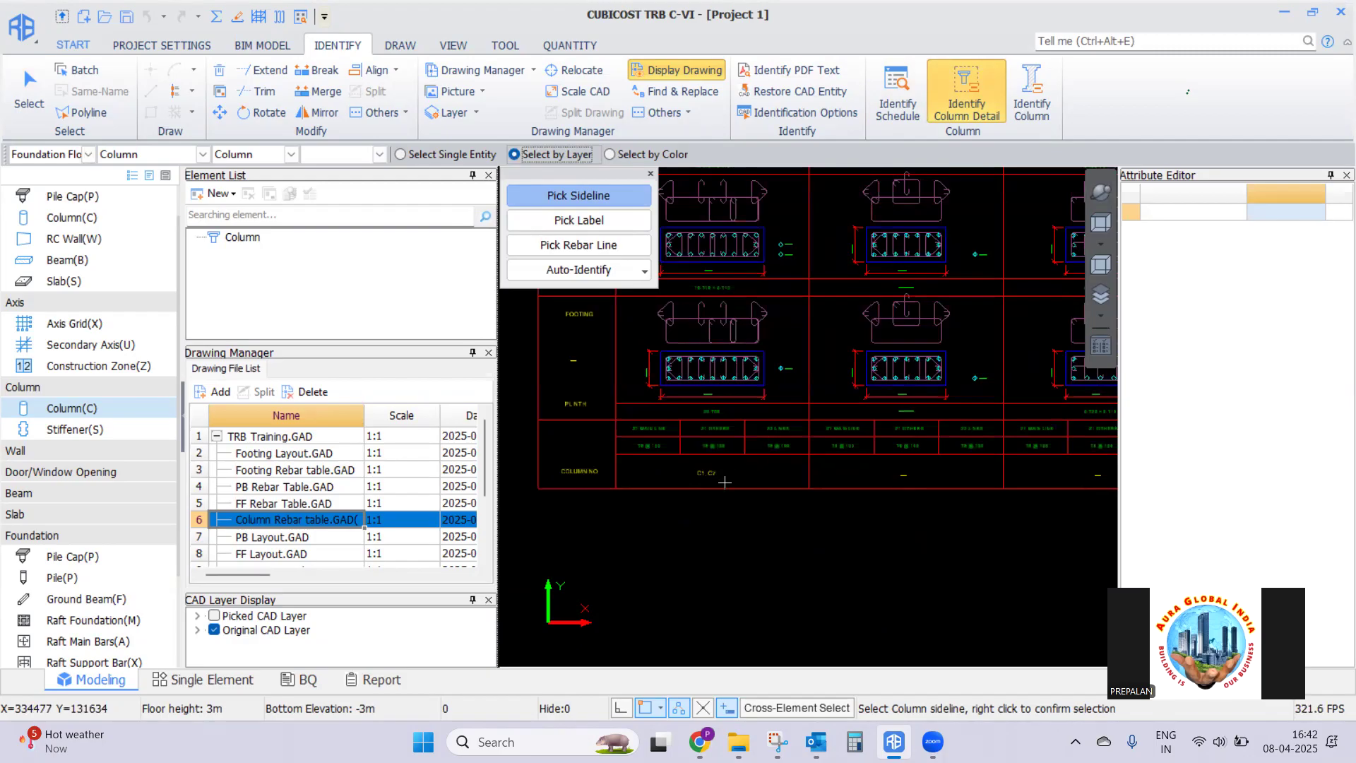
scroll(692, 376, up, 1)
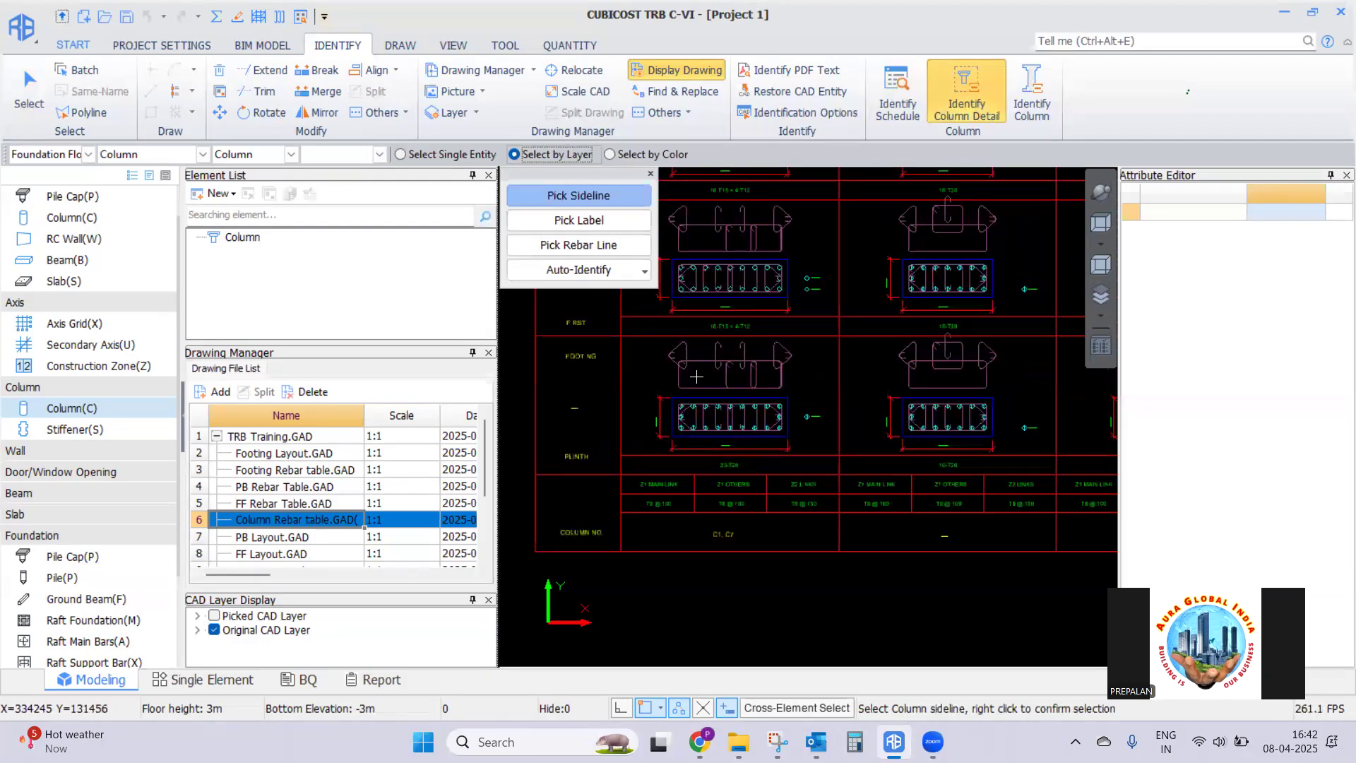
scroll(703, 412, up, 3)
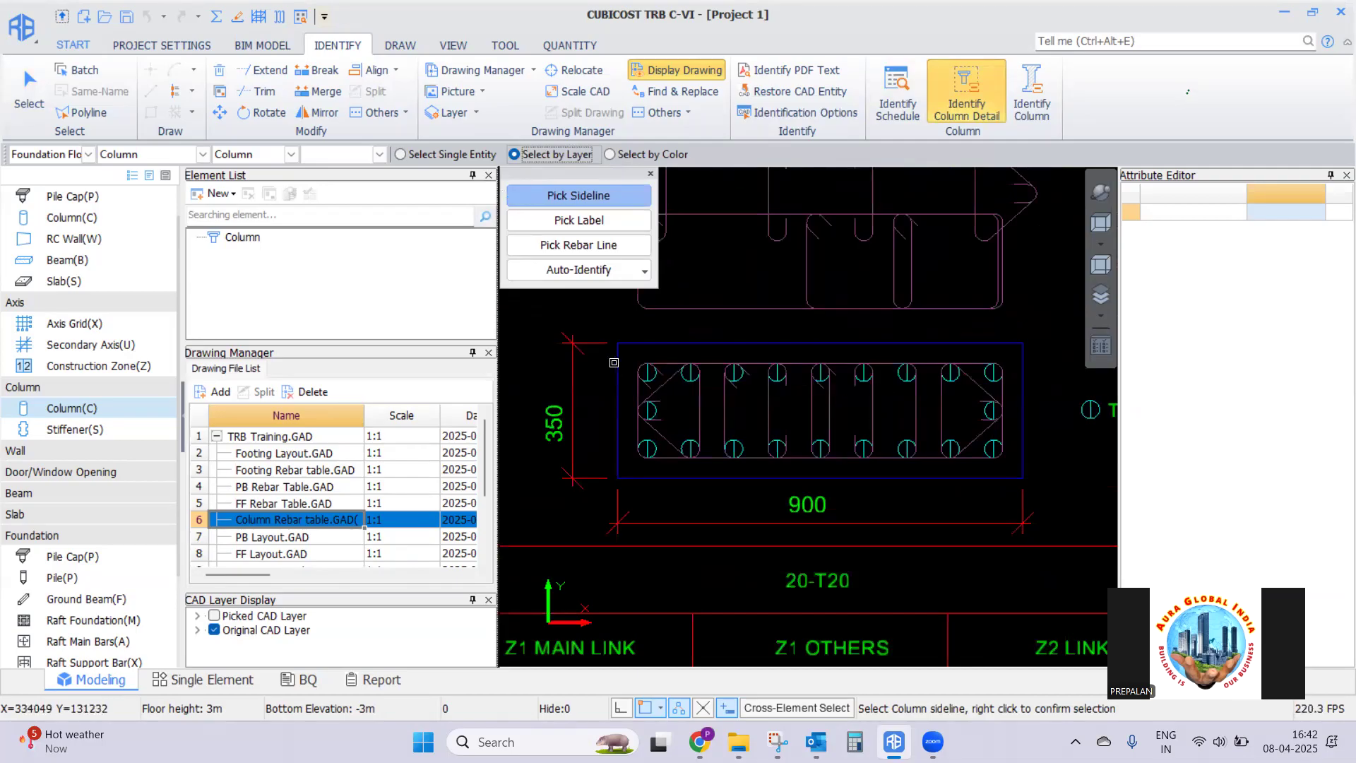
scroll(635, 367, down, 2)
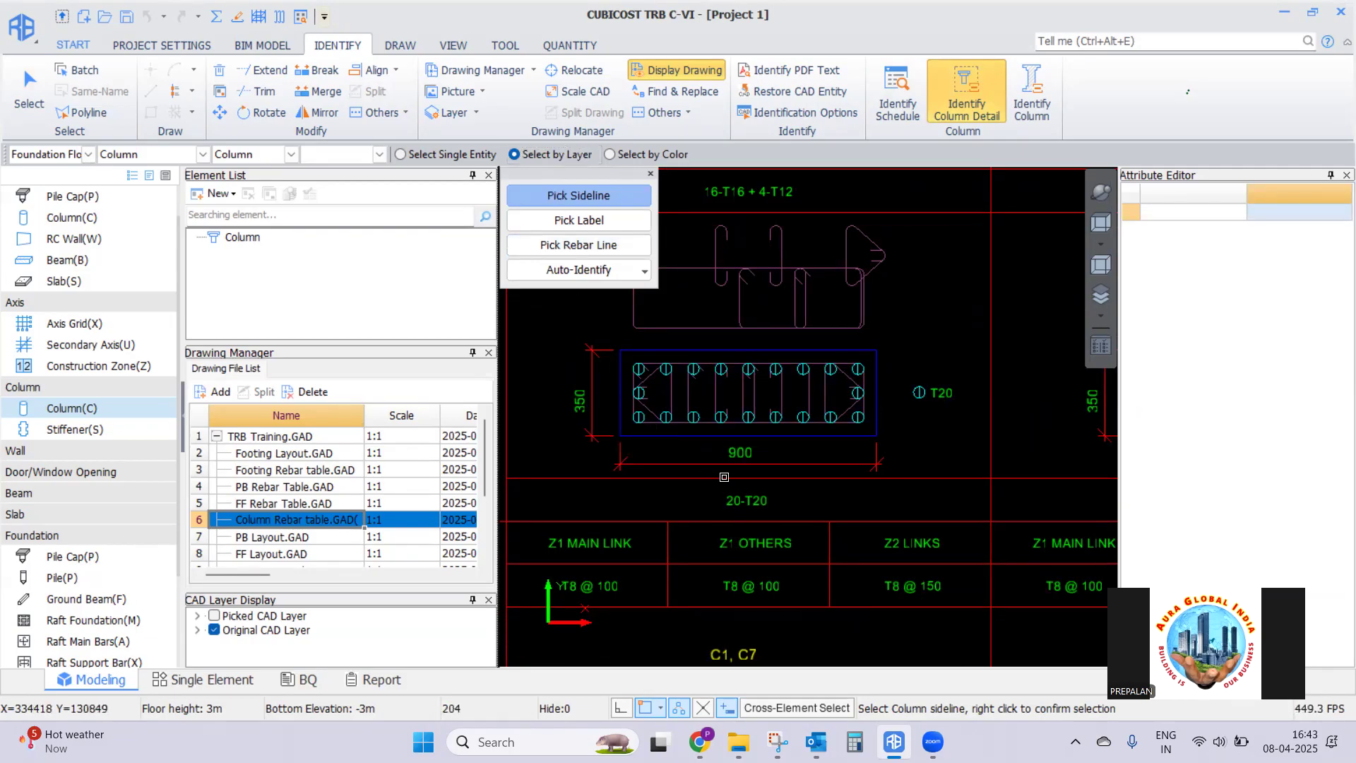
right_click(918, 317)
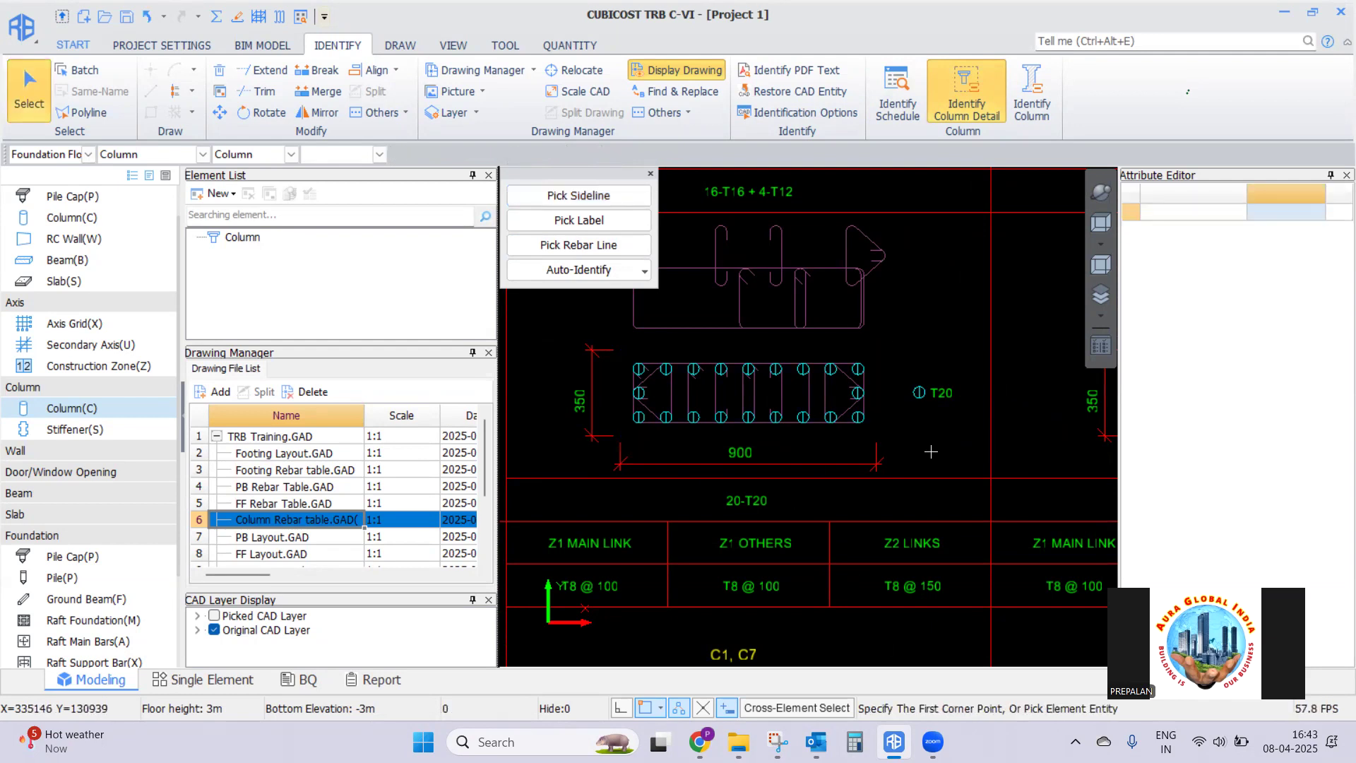
Extract the column labels by layer, picking the column number, rebar and link texts, the dimensions and the table lines
click(583, 219)
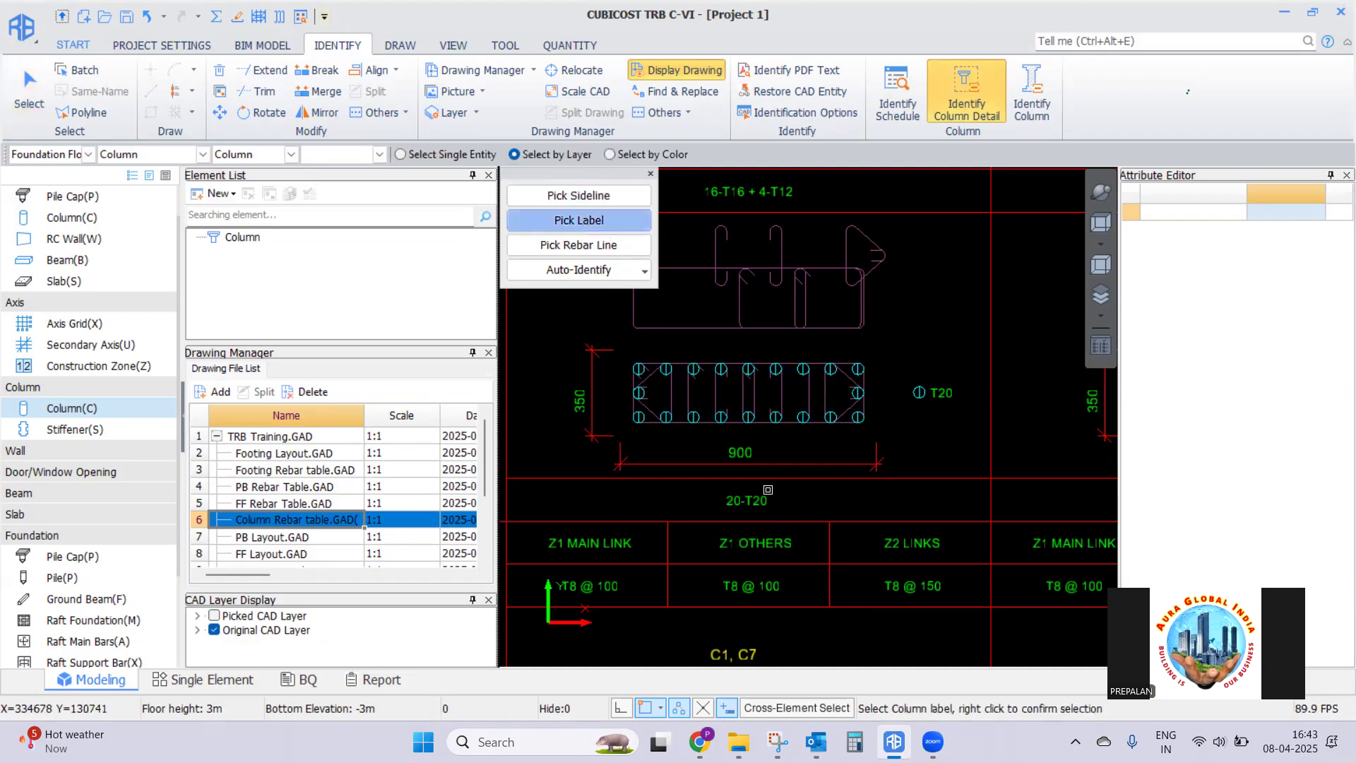
scroll(755, 556, down, 4)
scroll(763, 554, up, 5)
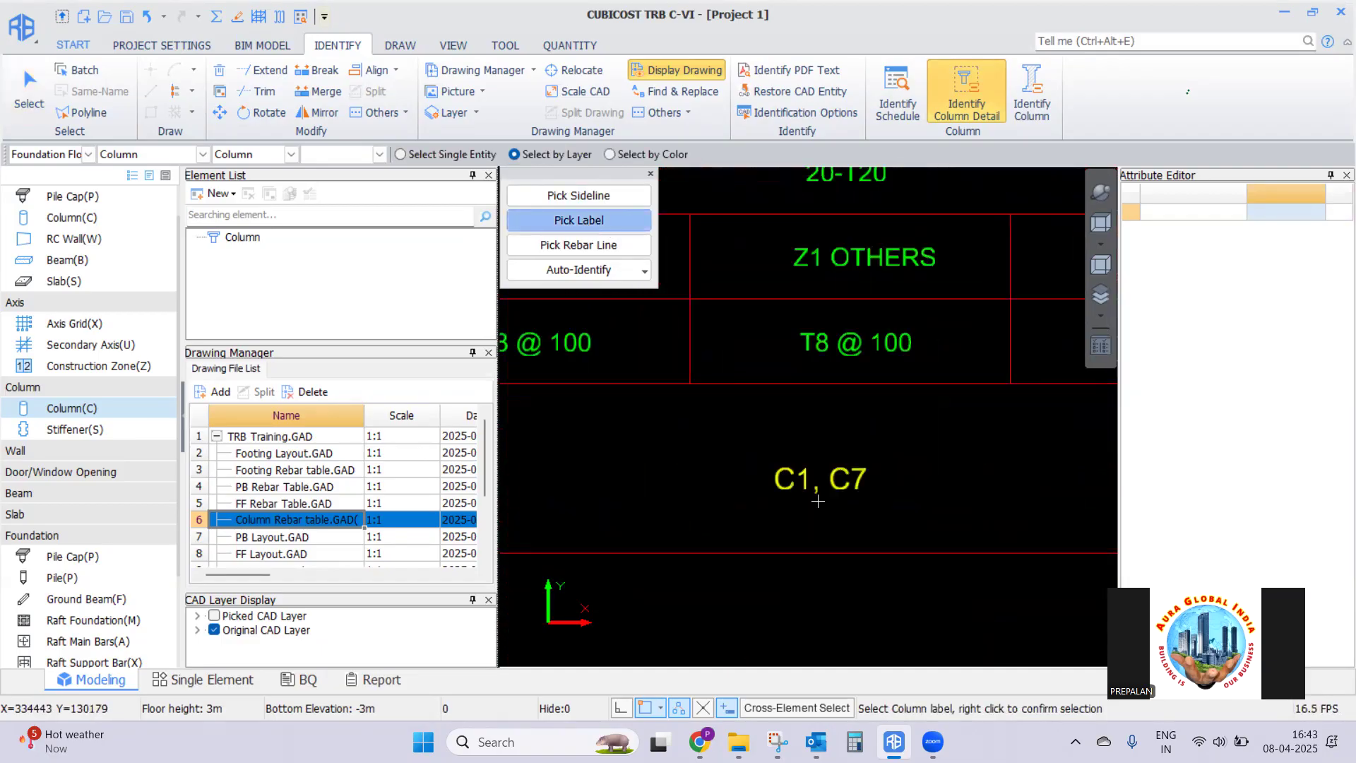
click(841, 473)
scroll(791, 530, down, 5)
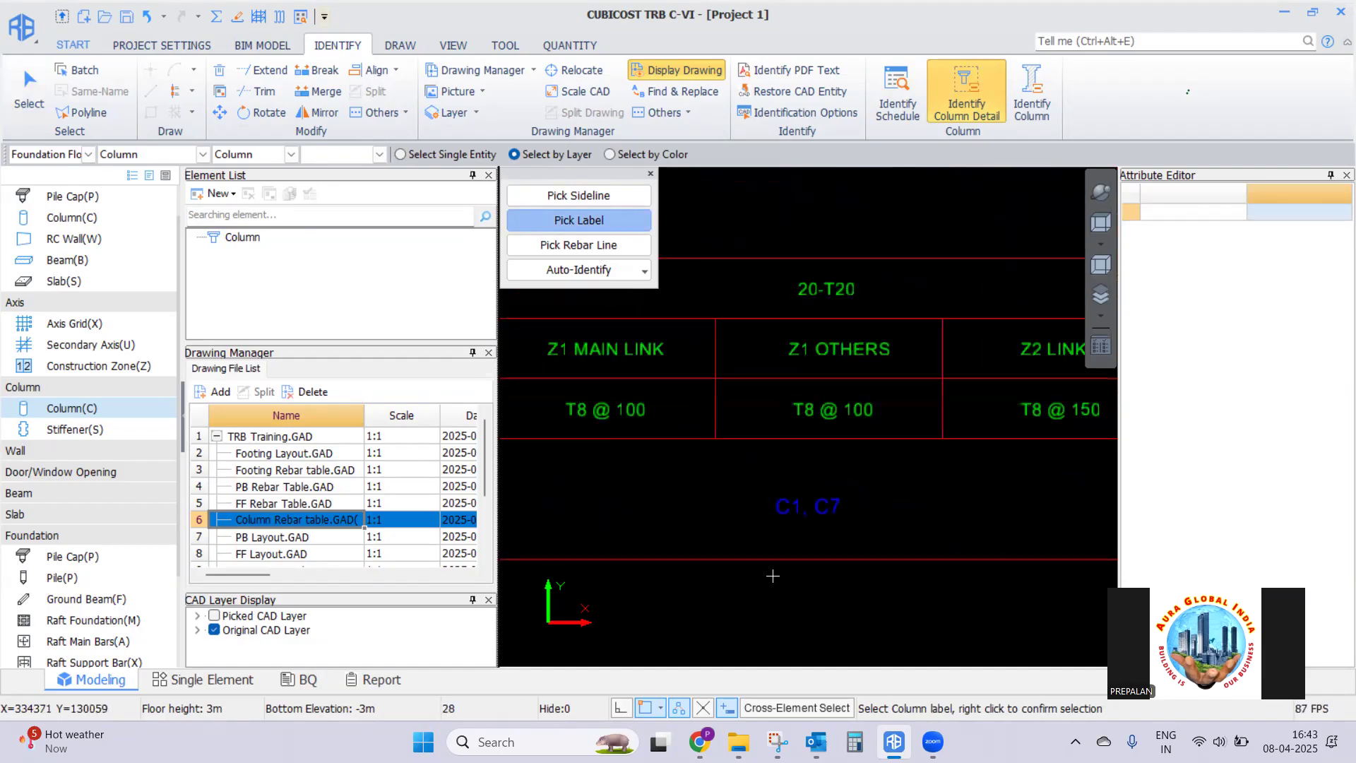
scroll(789, 531, up, 5)
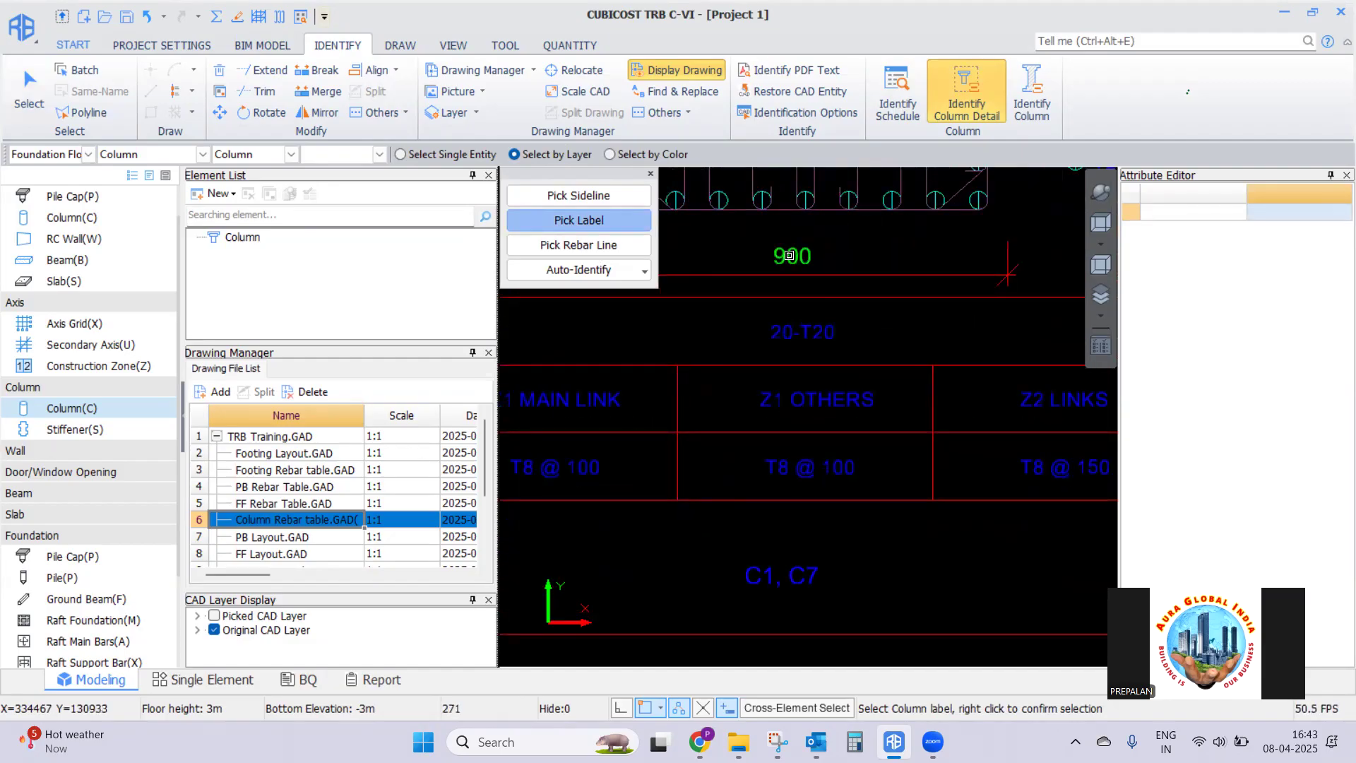
scroll(841, 494, down, 3)
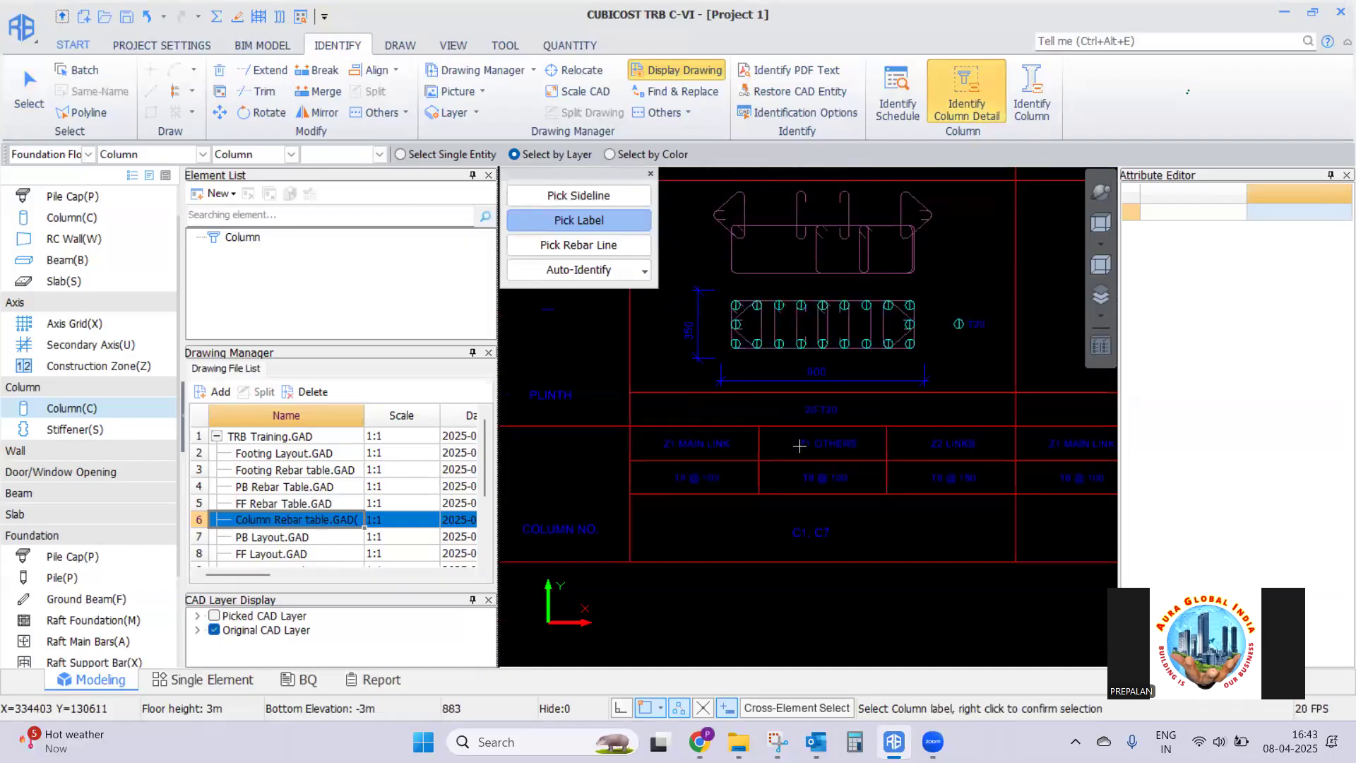
scroll(841, 498, up, 2)
click(797, 516)
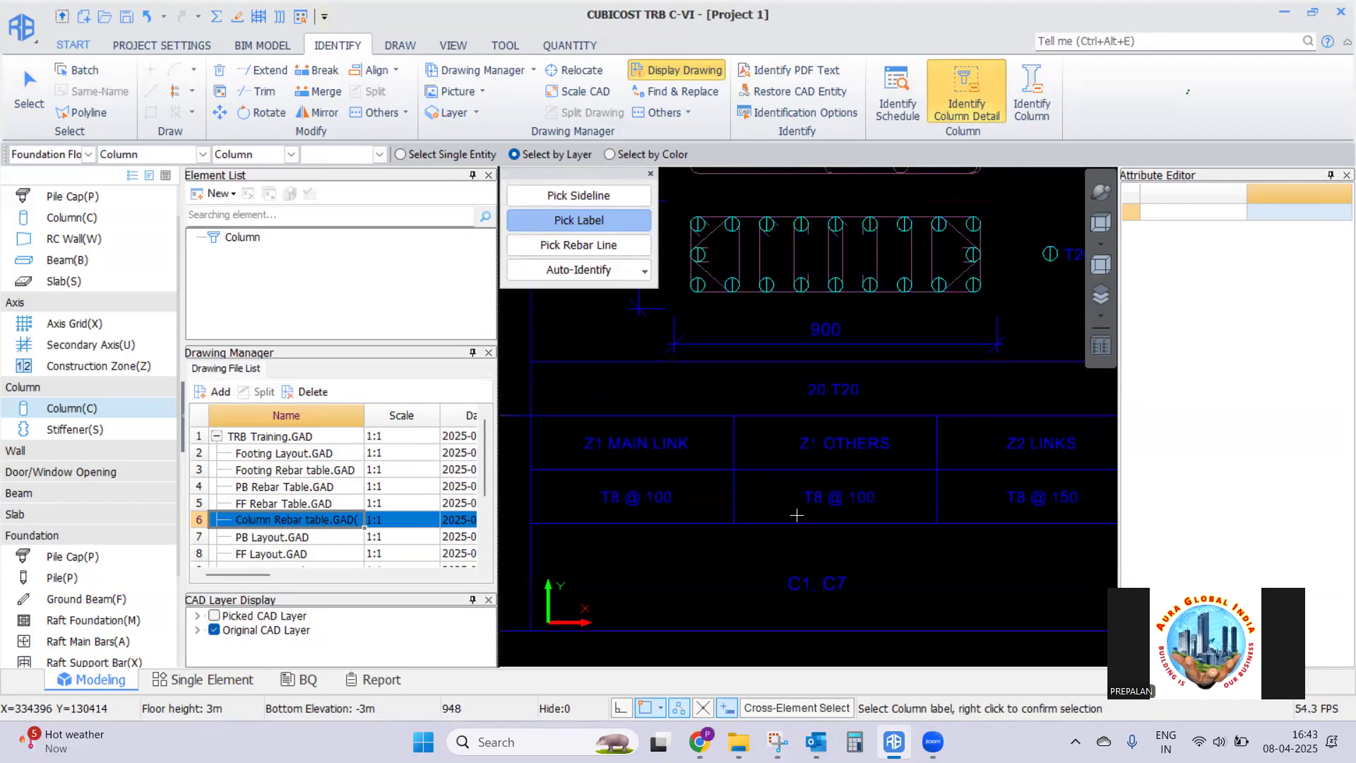
right_click(657, 356)
Extract the rebar lines by layer, picking the link lines and bar circles in the column section
scroll(670, 419, down, 2)
click(567, 248)
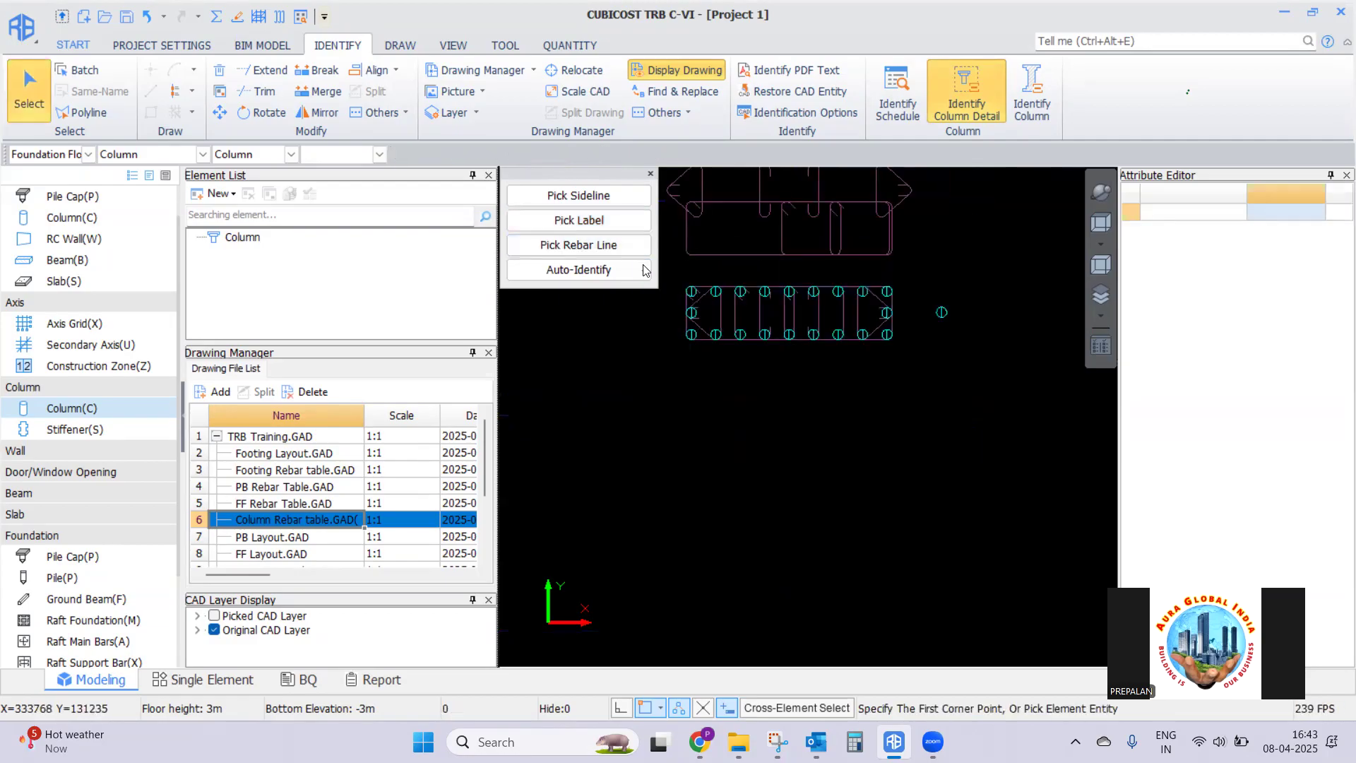
click(600, 246)
scroll(691, 293, up, 6)
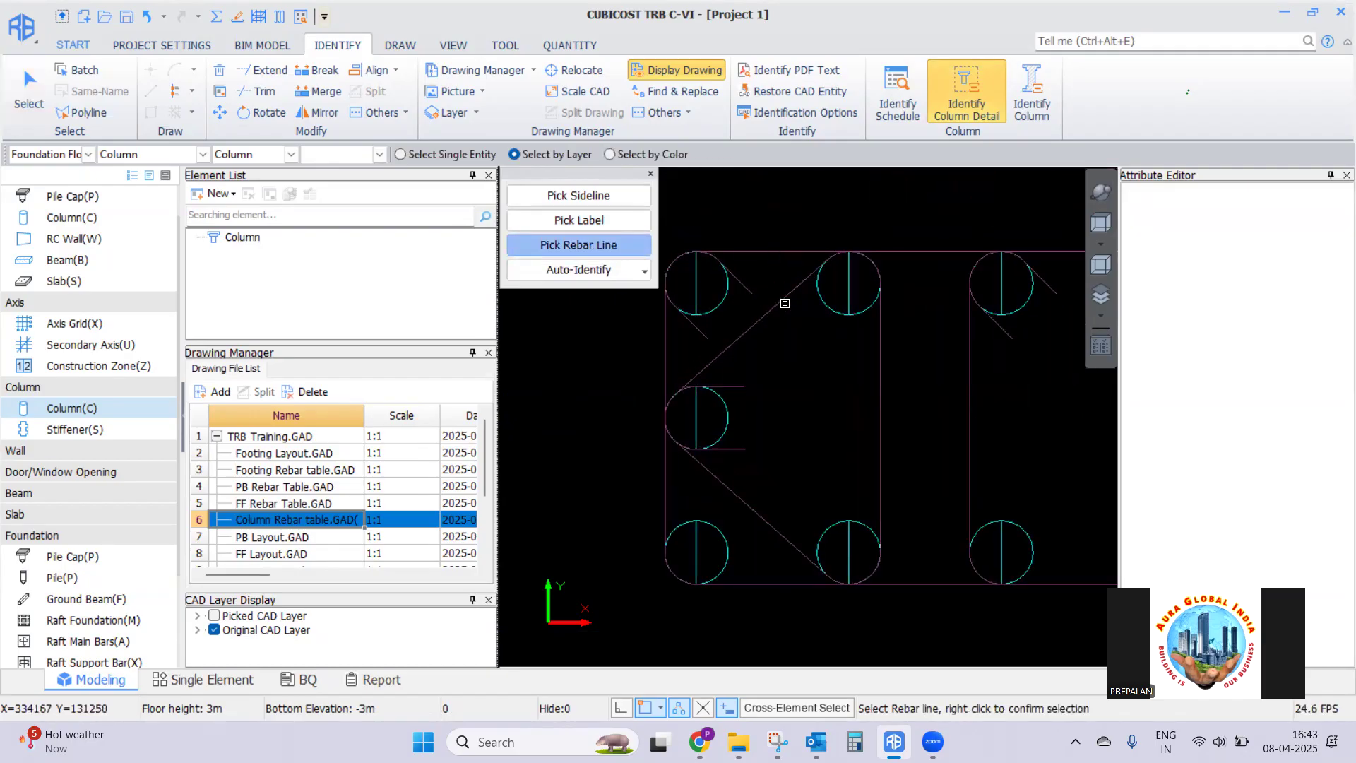
click(785, 304)
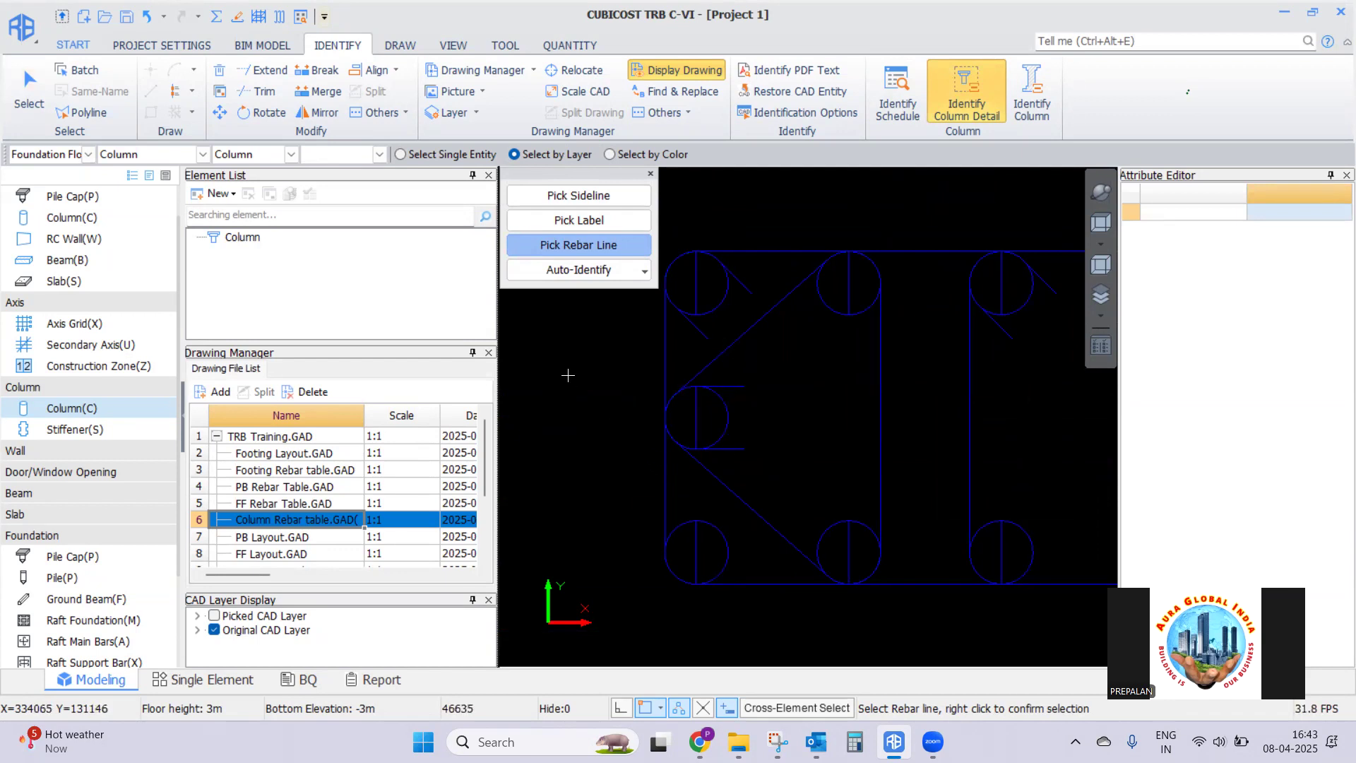
right_click(557, 347)
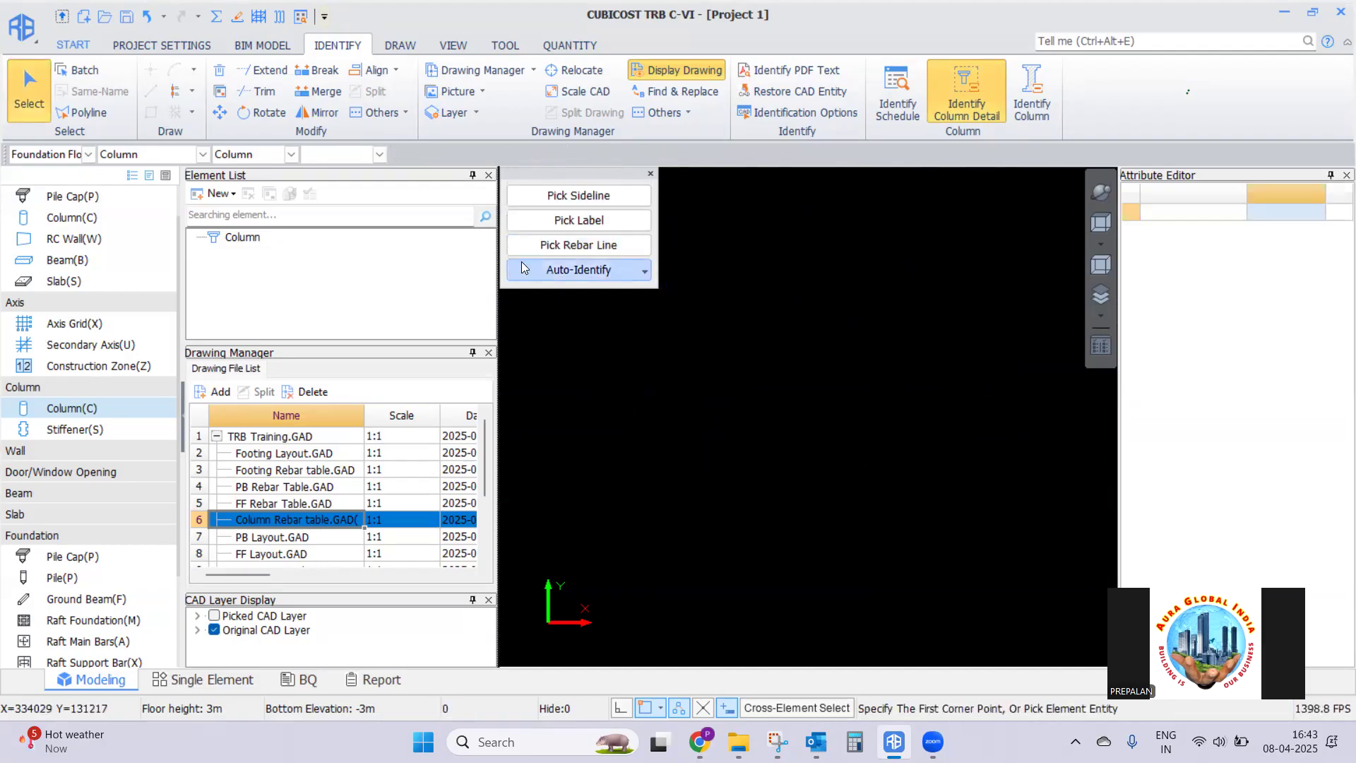
Run Drag-Identify on the footing-to-plinth row of the column schedule, covering all column sections together with their links and column numbers
click(646, 271)
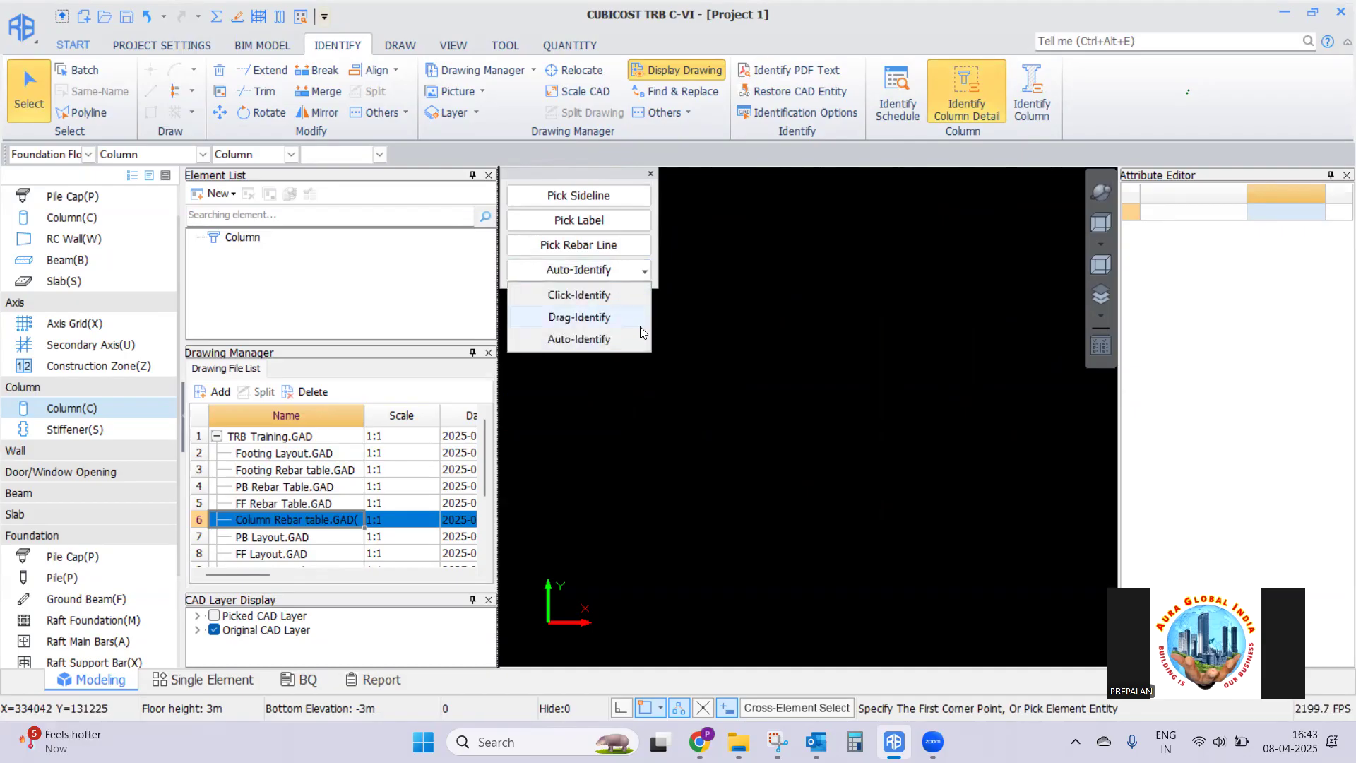
click(576, 318)
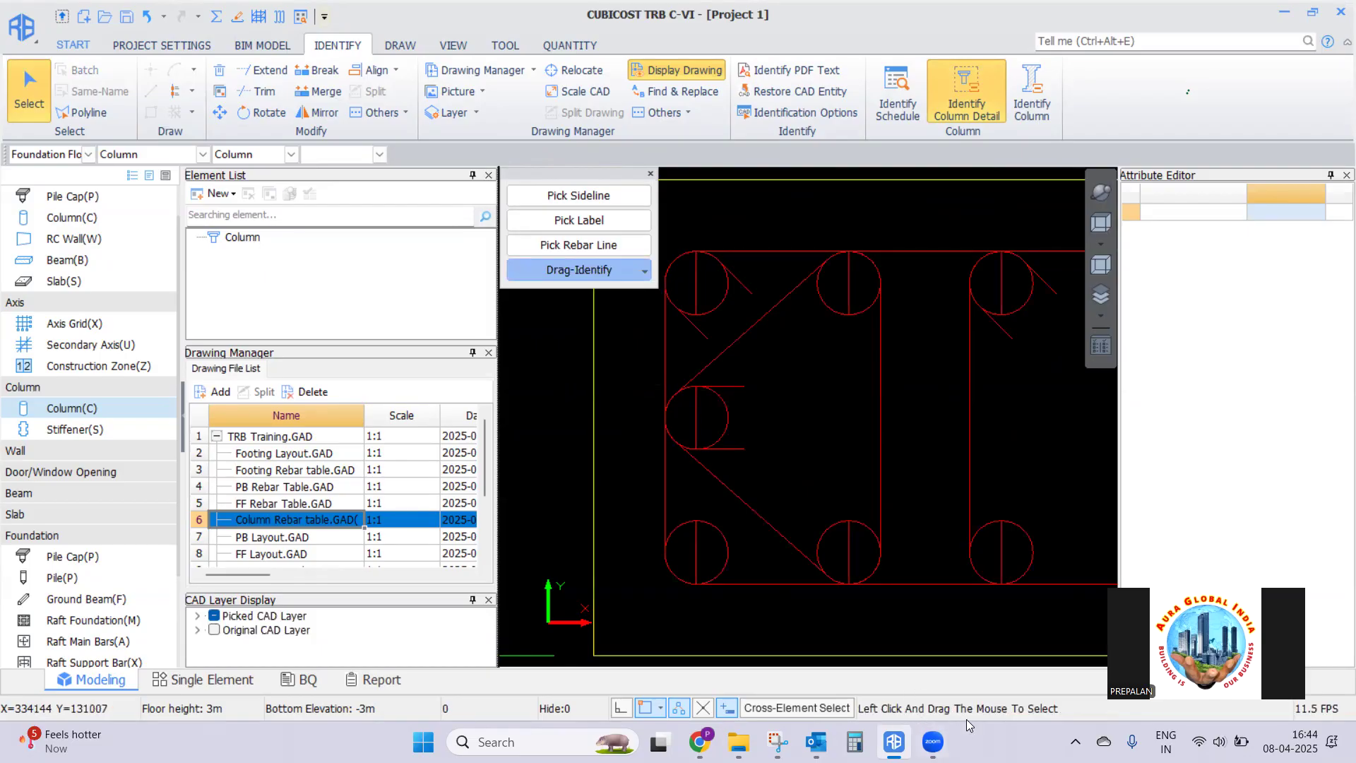
scroll(560, 478, down, 2)
scroll(560, 477, down, 5)
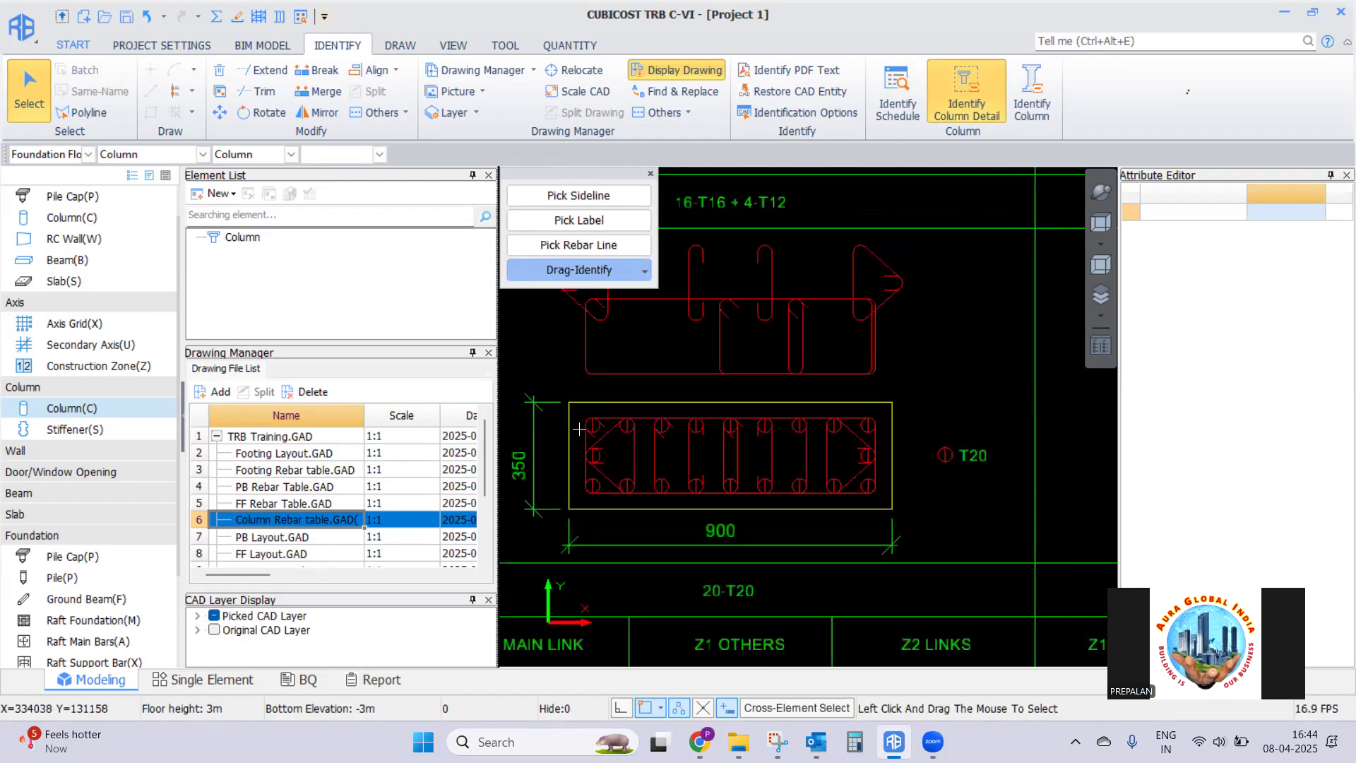
scroll(566, 421, down, 5)
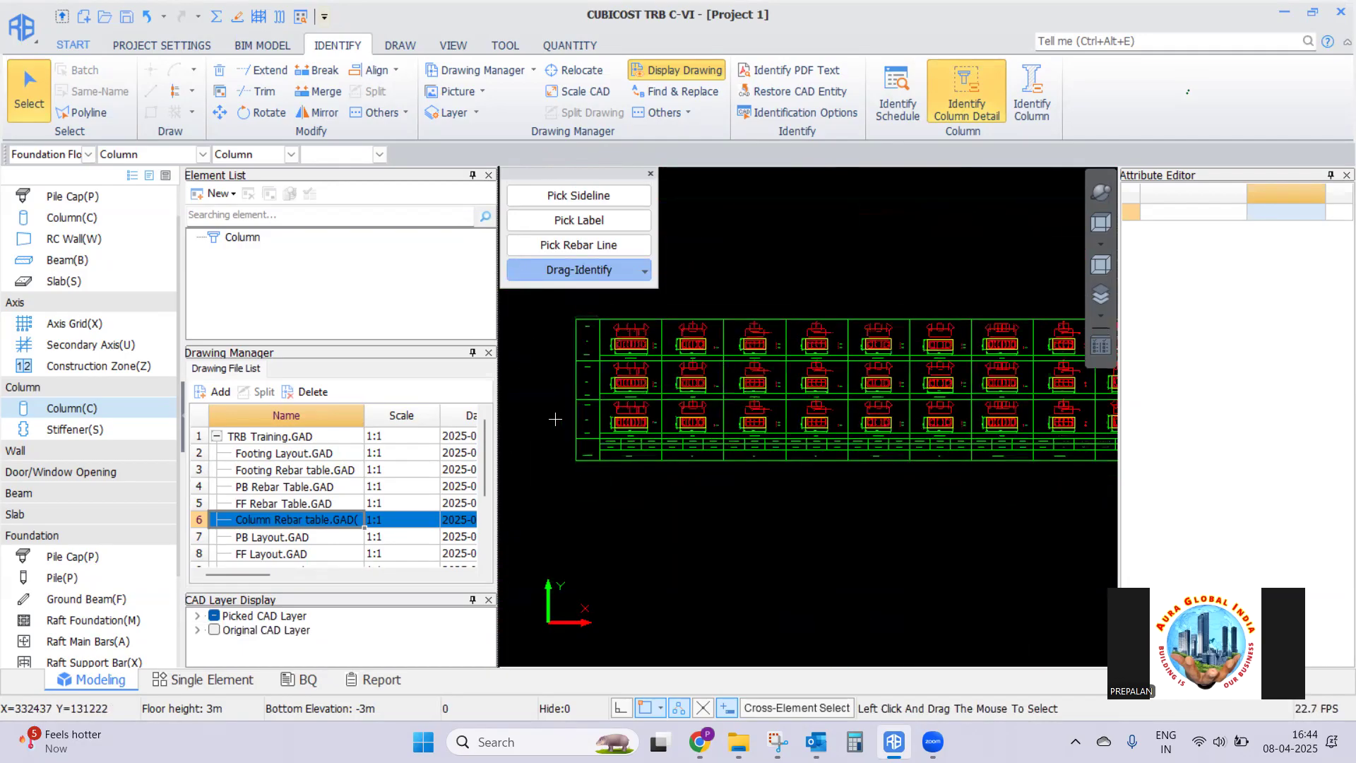
scroll(667, 440, up, 1)
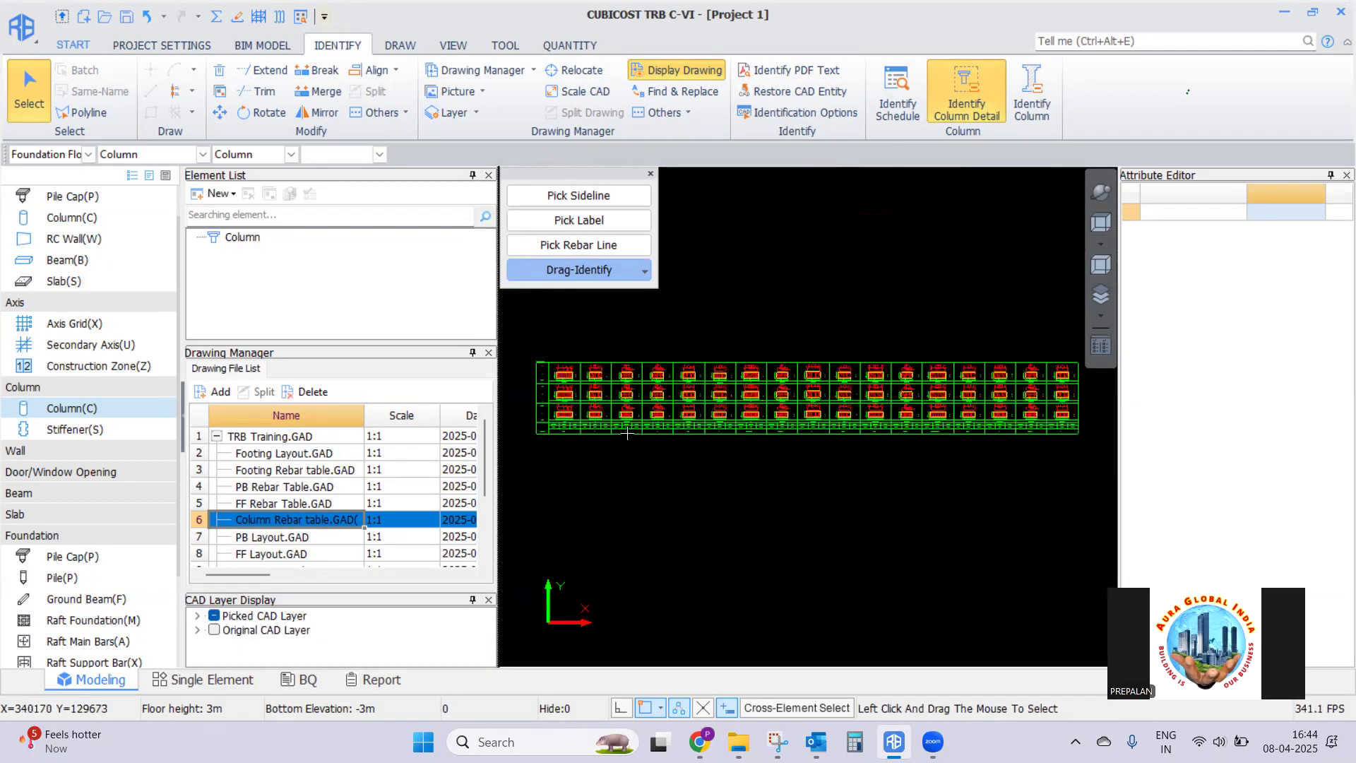
mouse_move(528, 404)
mouse_down()
mouse_move(782, 494)
mouse_move(1094, 456)
mouse_up()
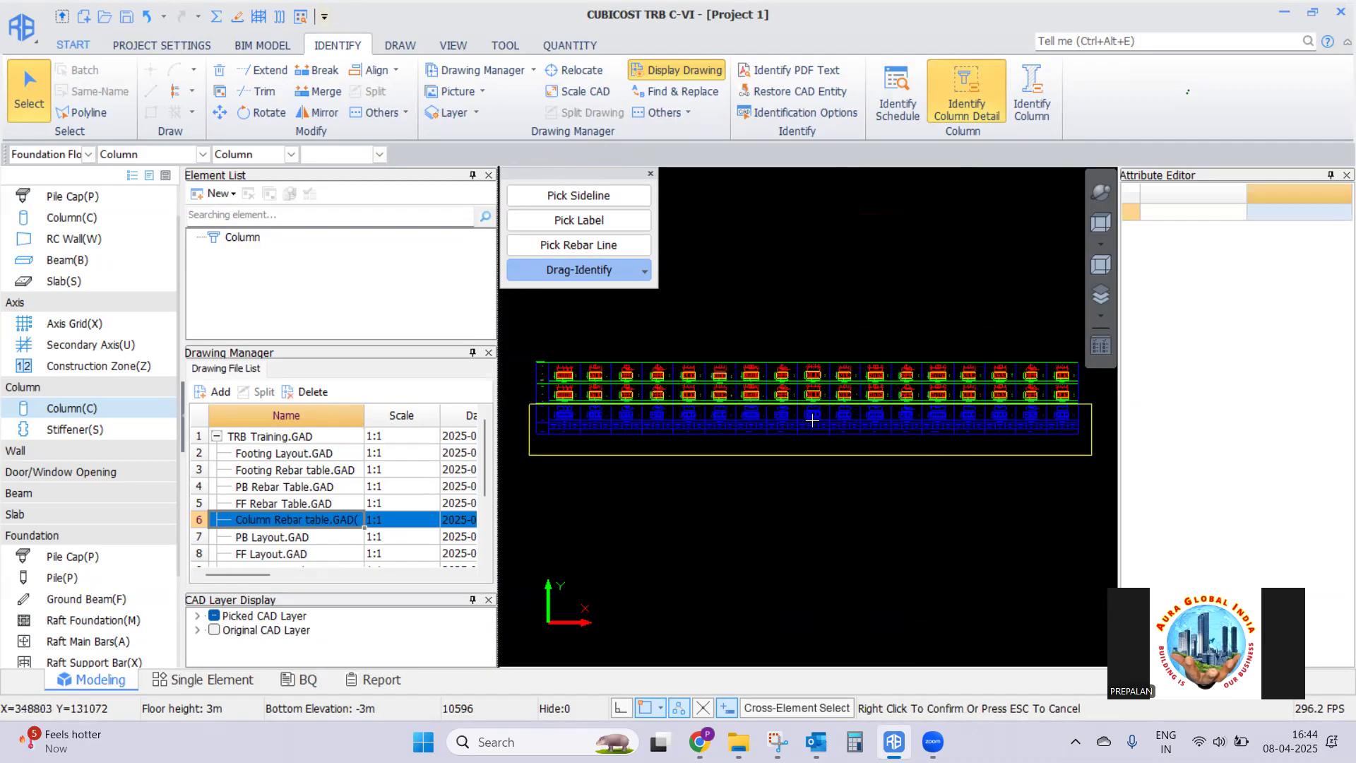
right_click(765, 500)
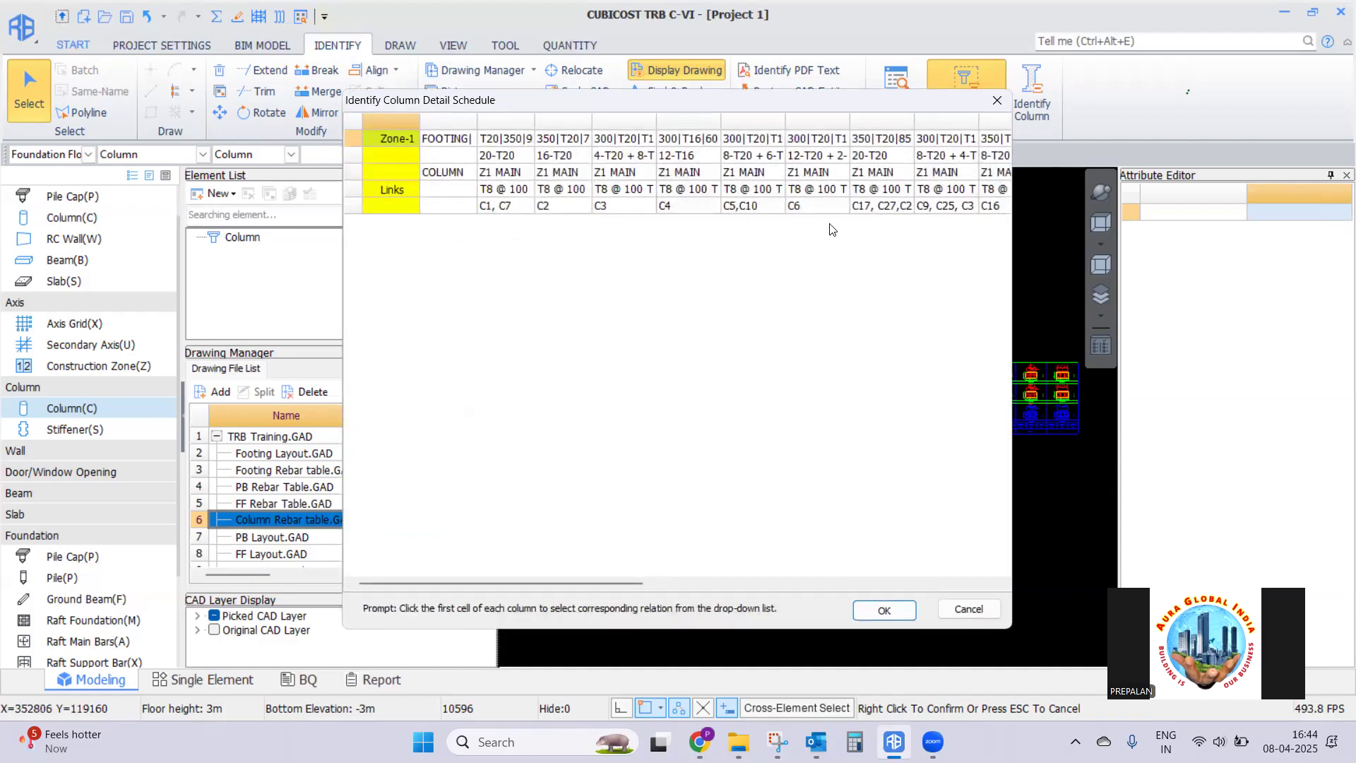
Map the column number row to Name and the main rebar row to All Main Bars, and accept the identified column detail schedule
drag(791, 111, 801, 227)
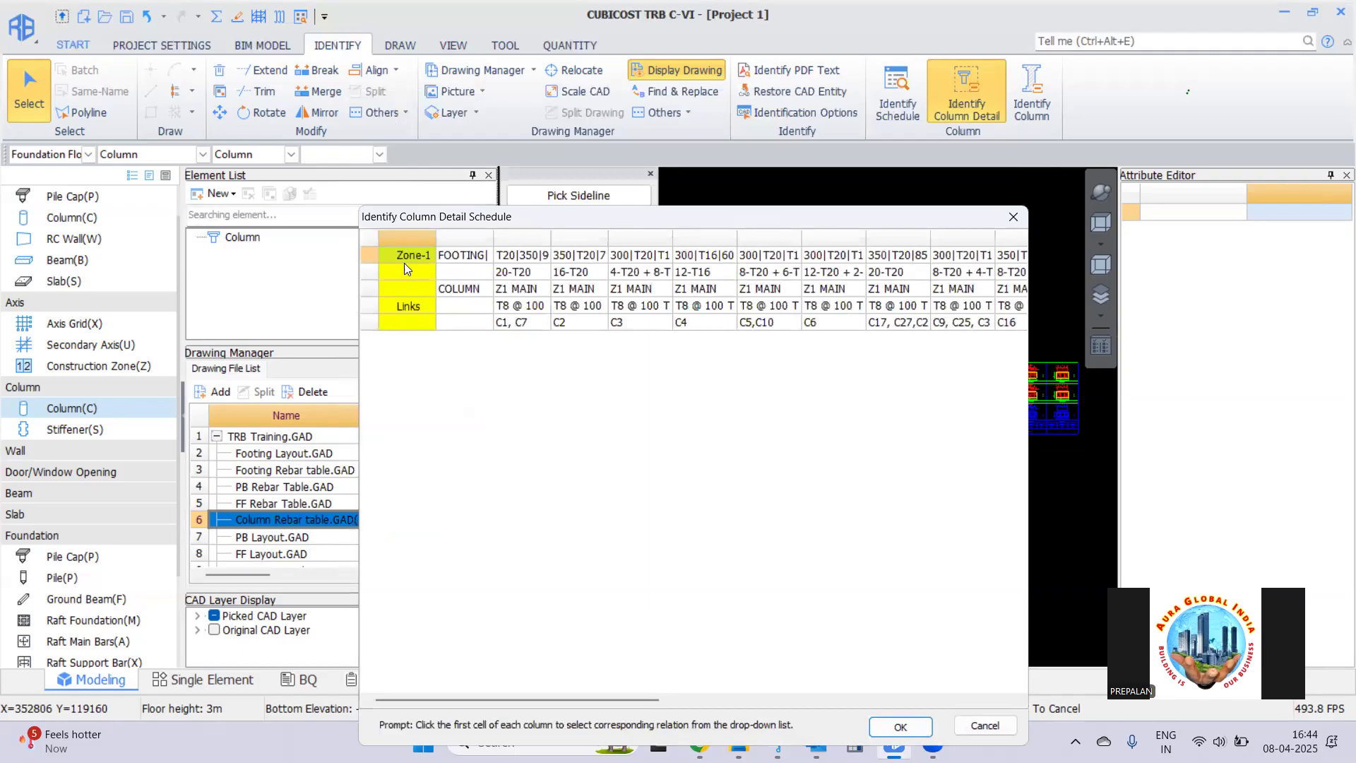
click(413, 322)
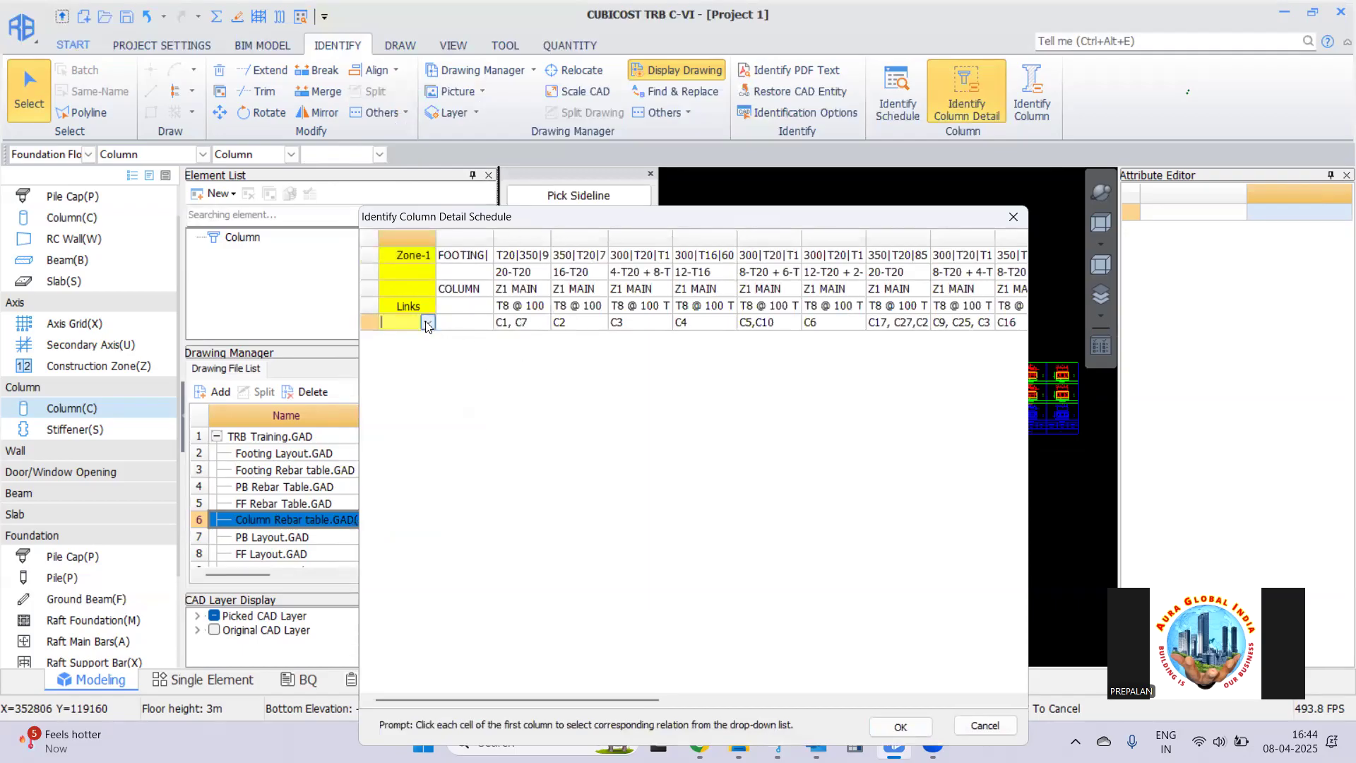
click(427, 322)
click(395, 337)
click(413, 274)
click(427, 272)
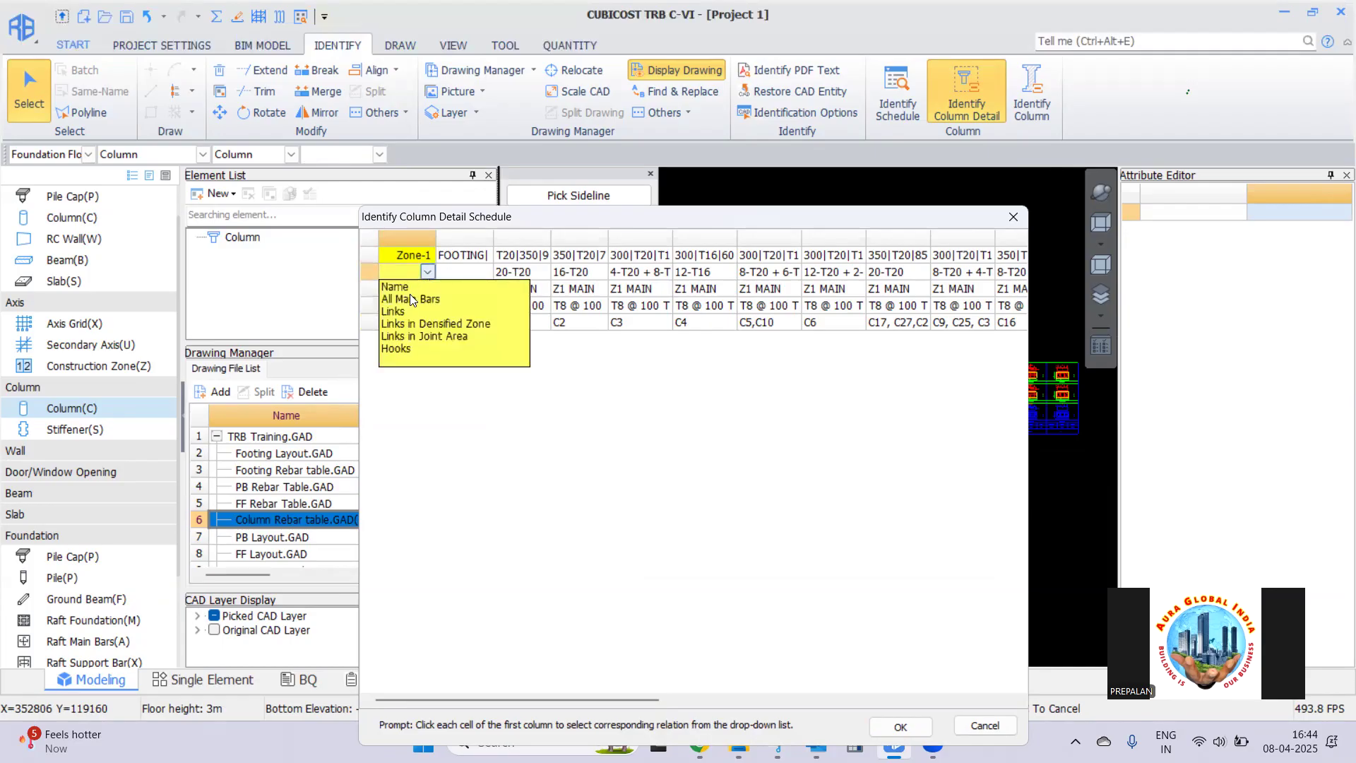
click(410, 299)
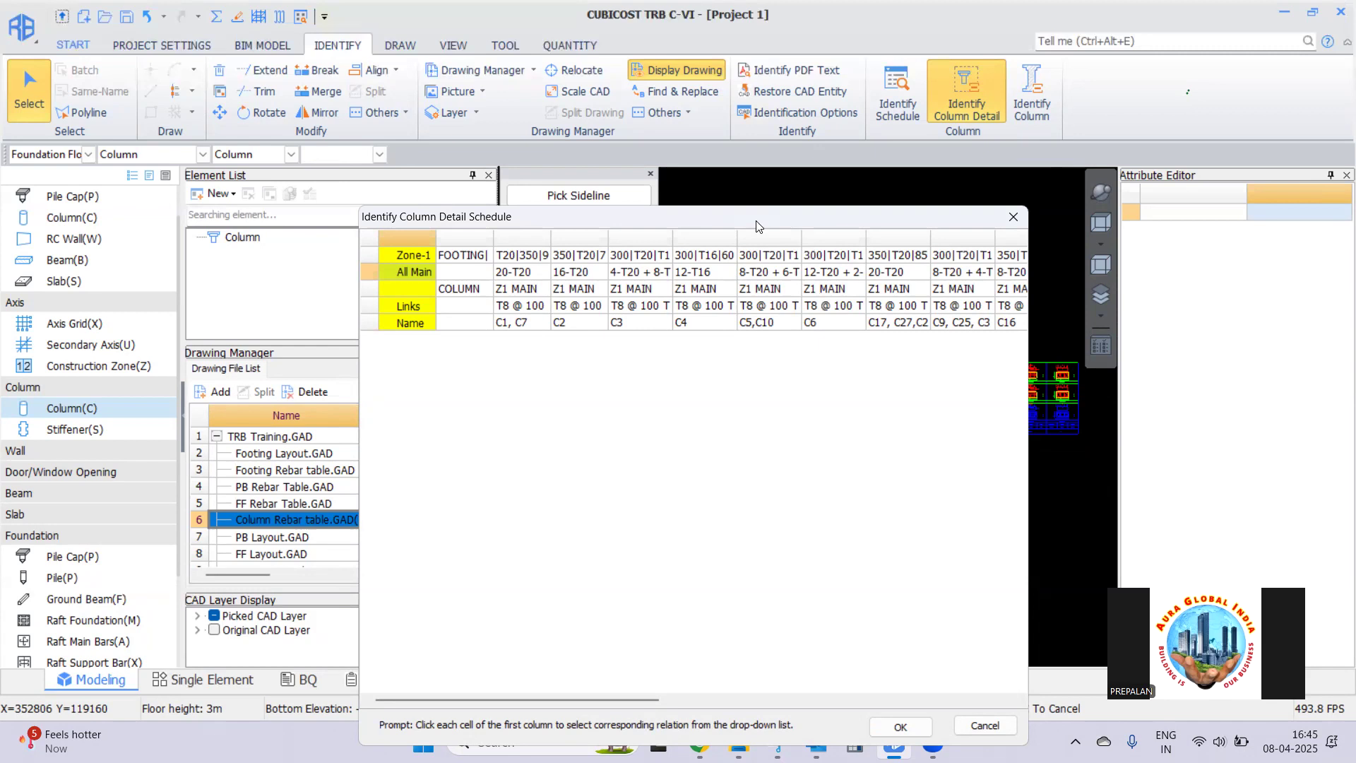
click(901, 727)
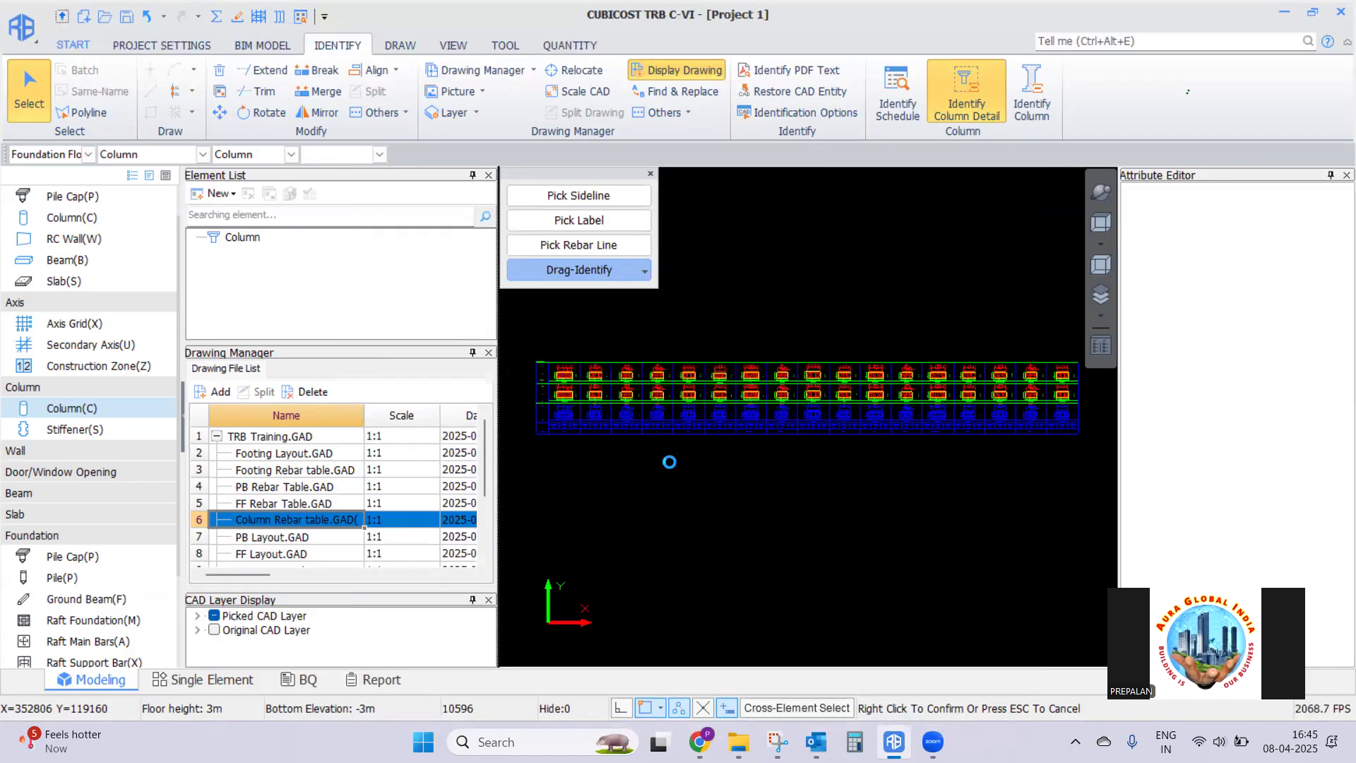
click(784, 373)
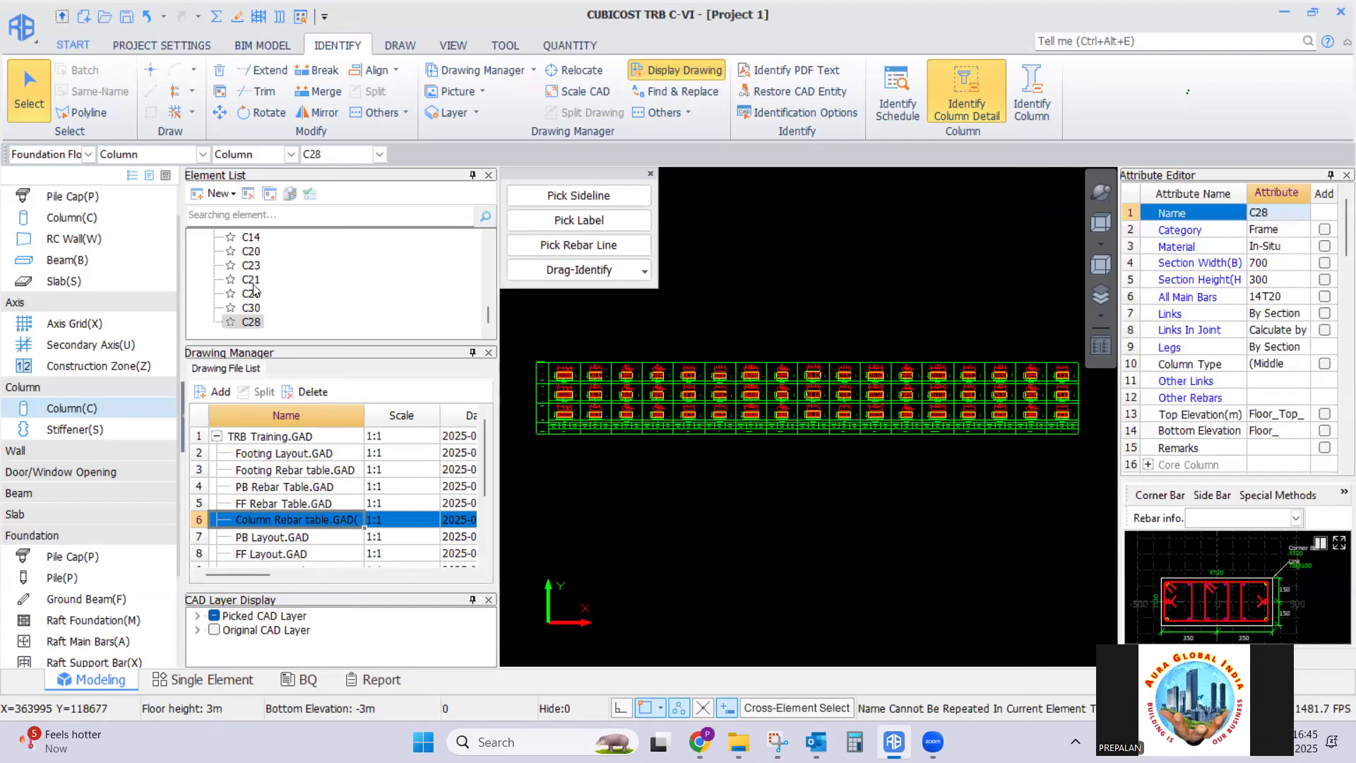
Open column C1's section in the enlarged Edit Section window to review its main bars and links
drag(488, 315, 491, 226)
click(247, 251)
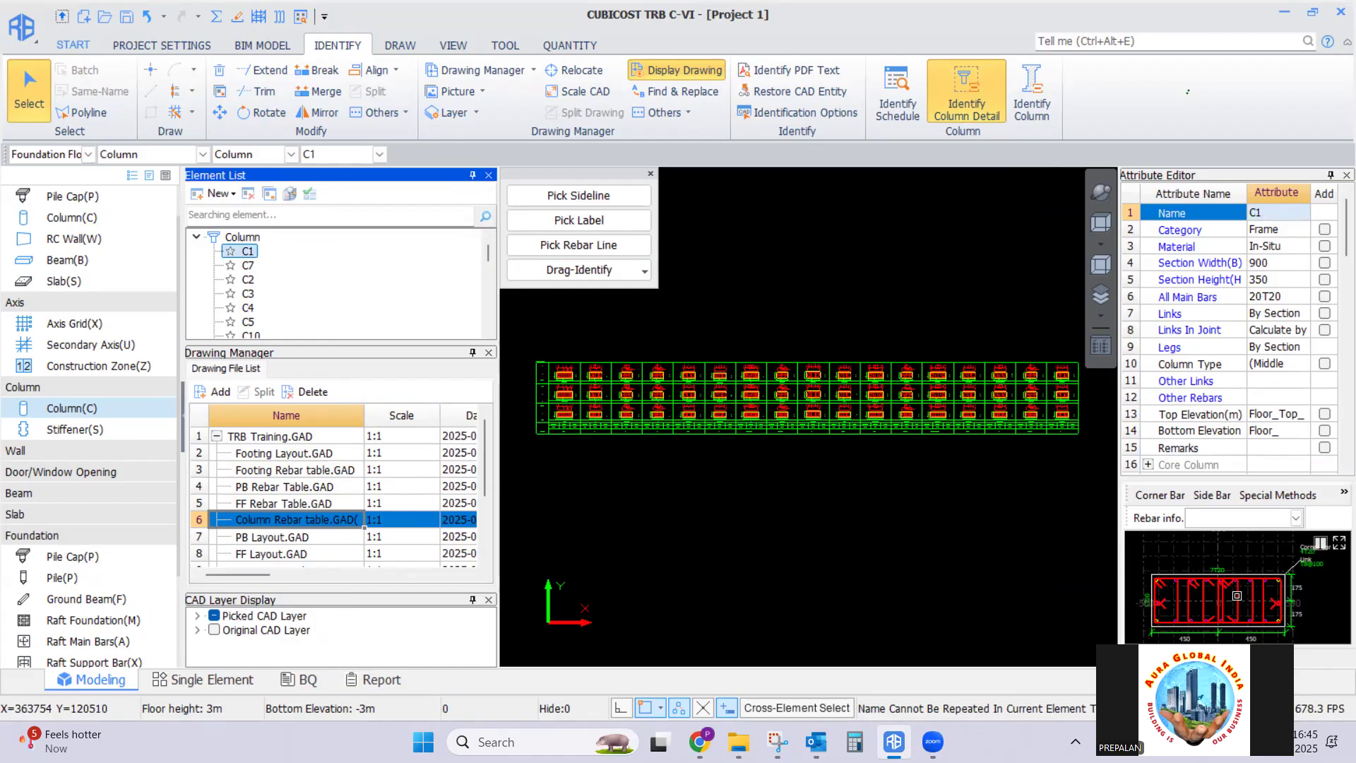
click(246, 266)
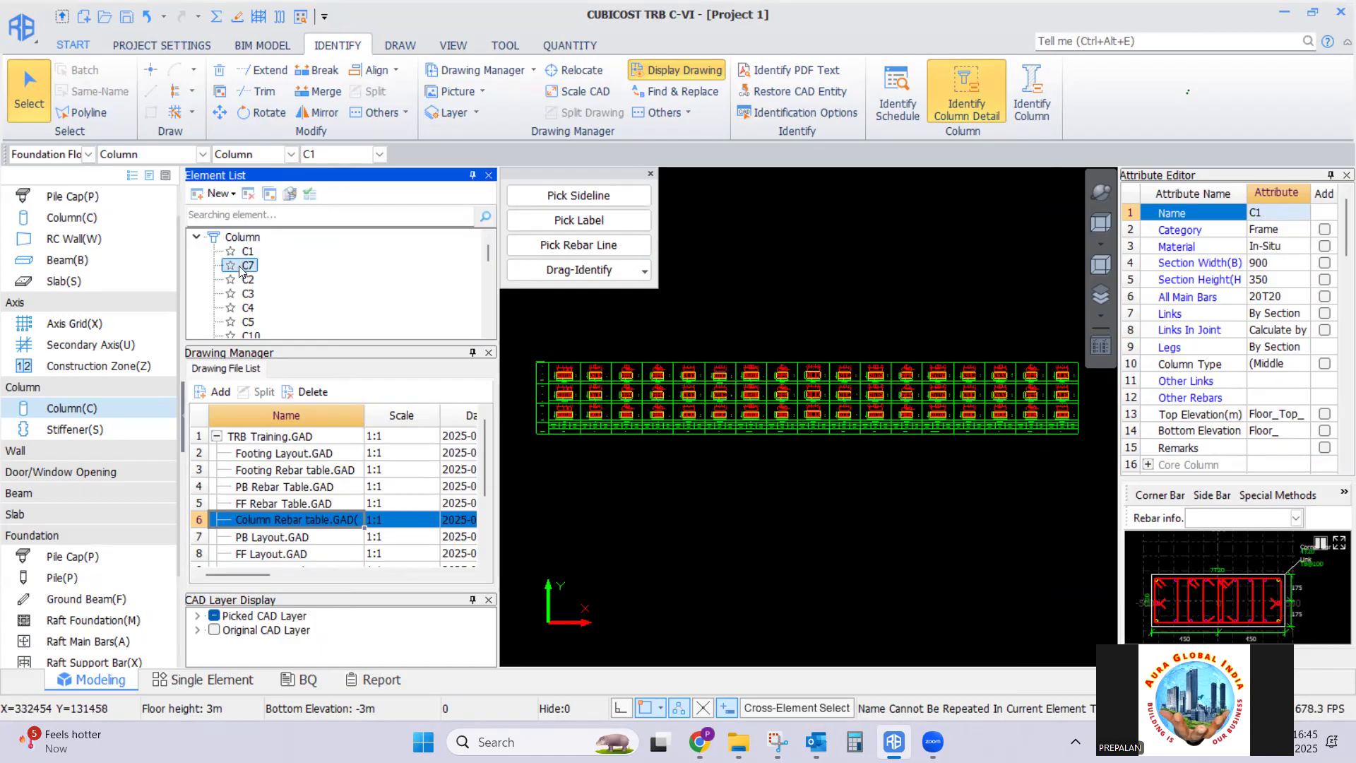
click(243, 251)
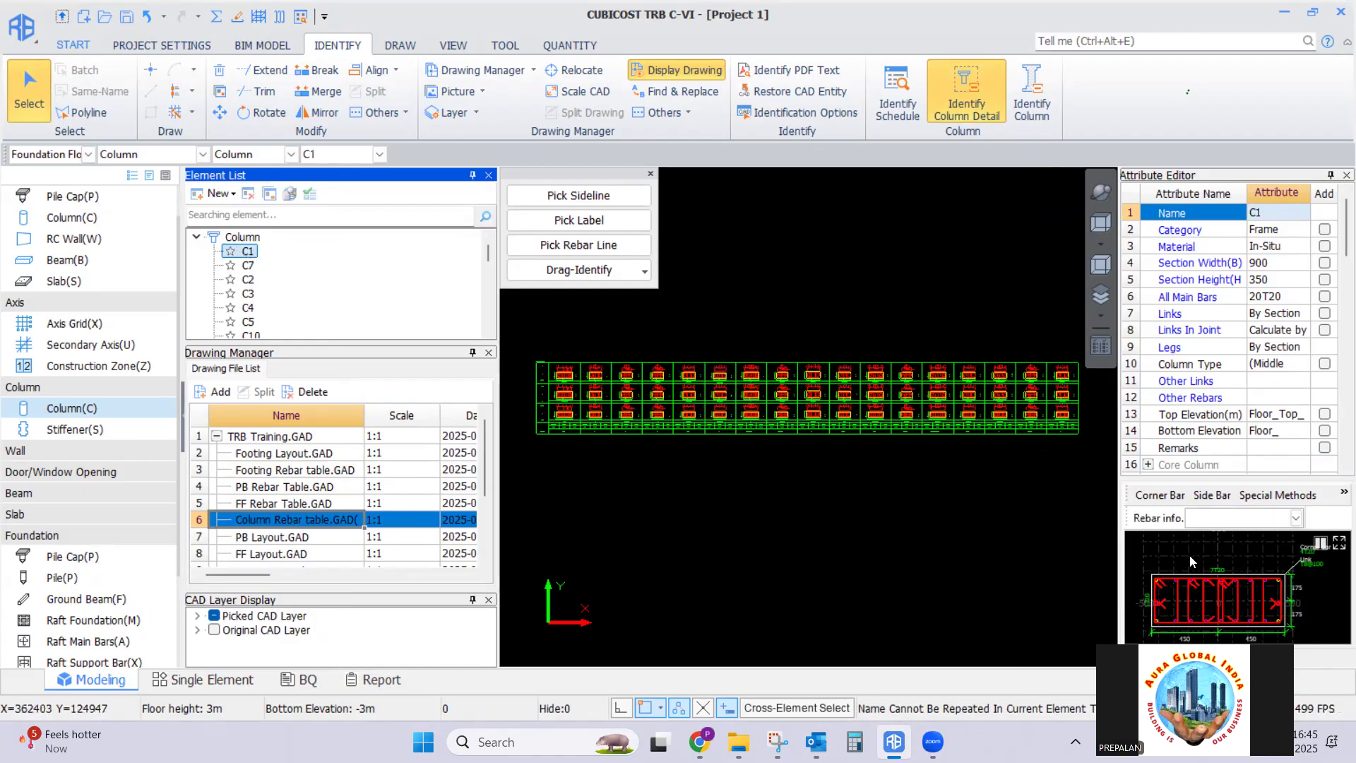
click(1334, 548)
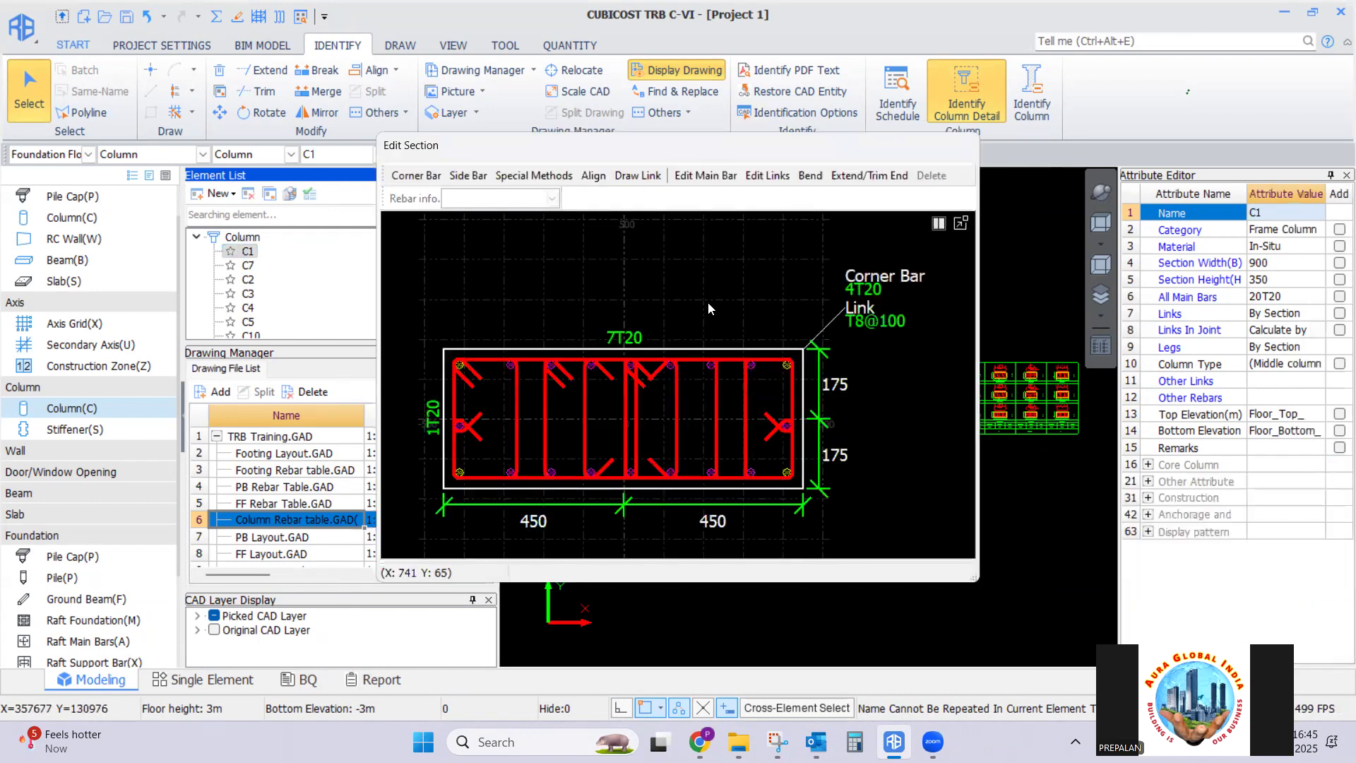
drag(600, 158, 315, 109)
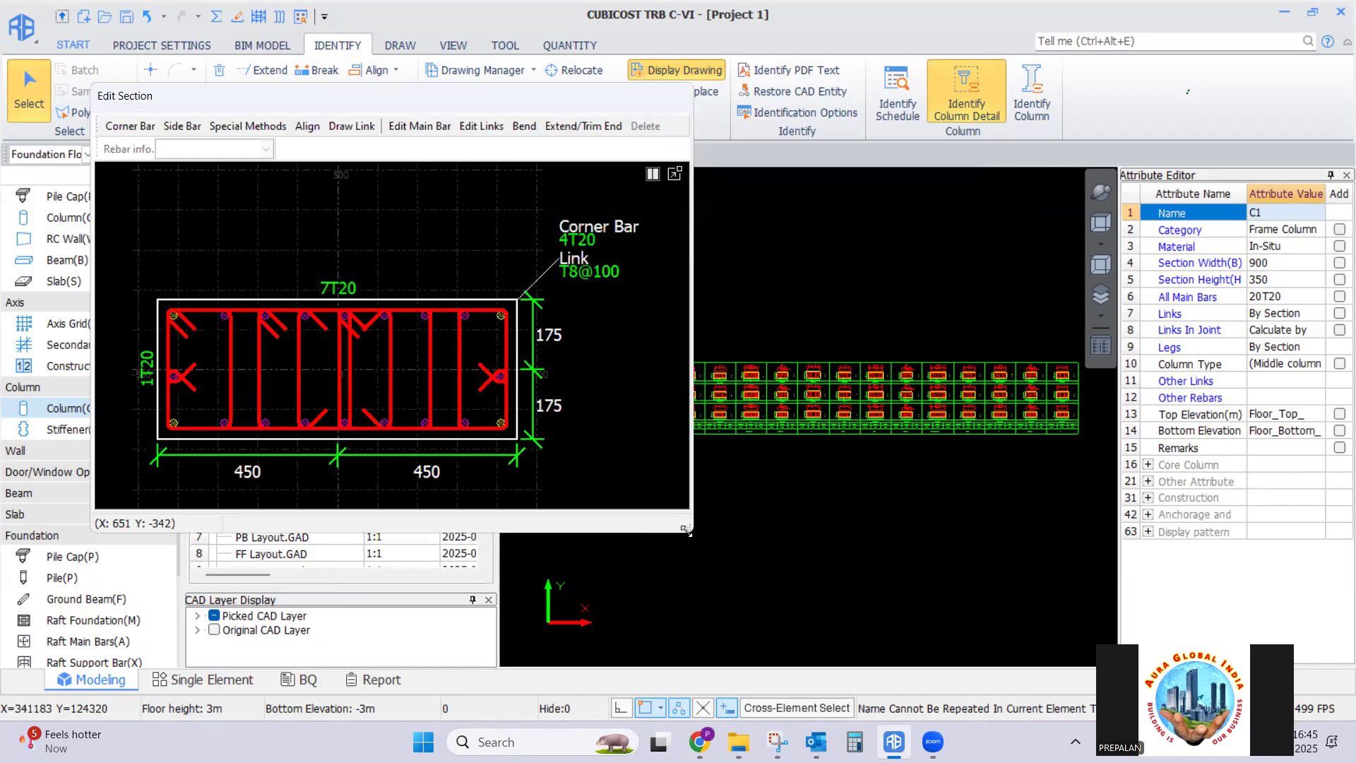
drag(686, 531, 952, 648)
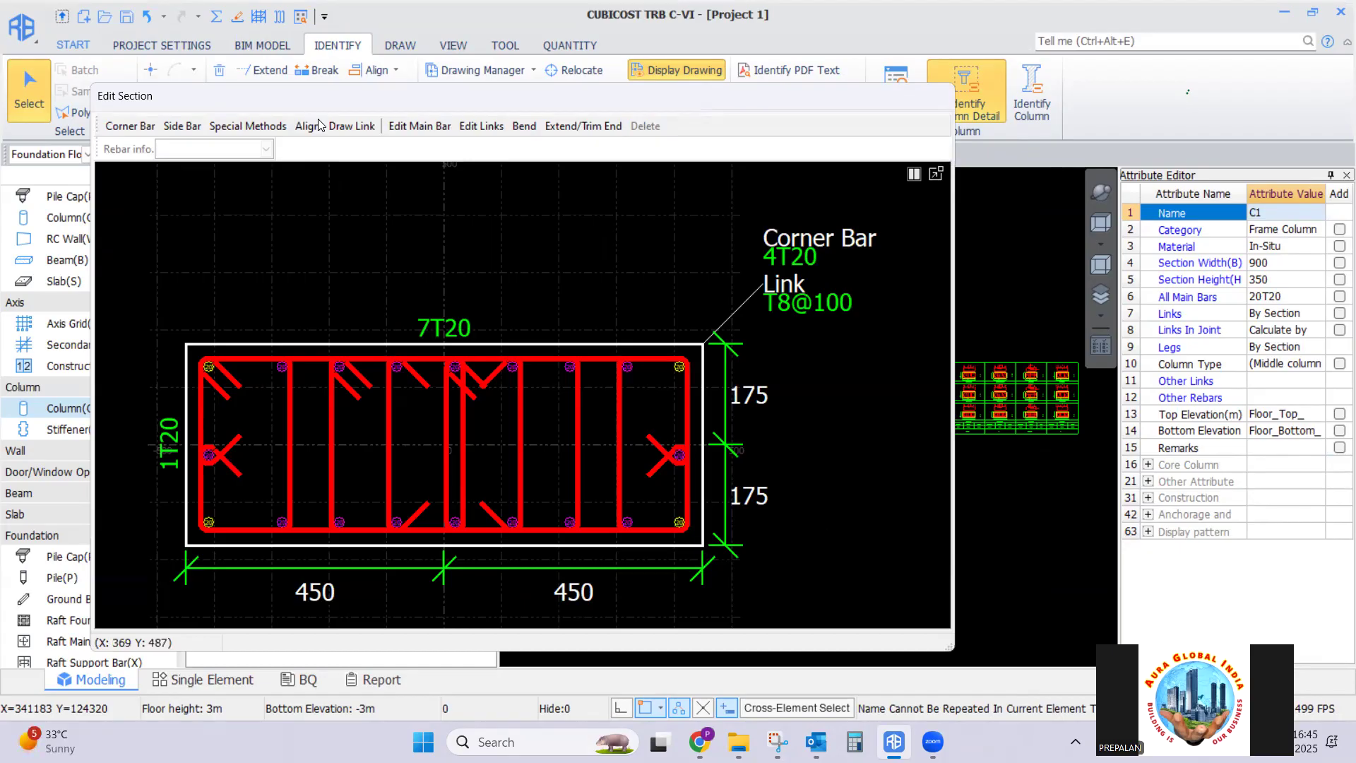
drag(320, 125, 289, 178)
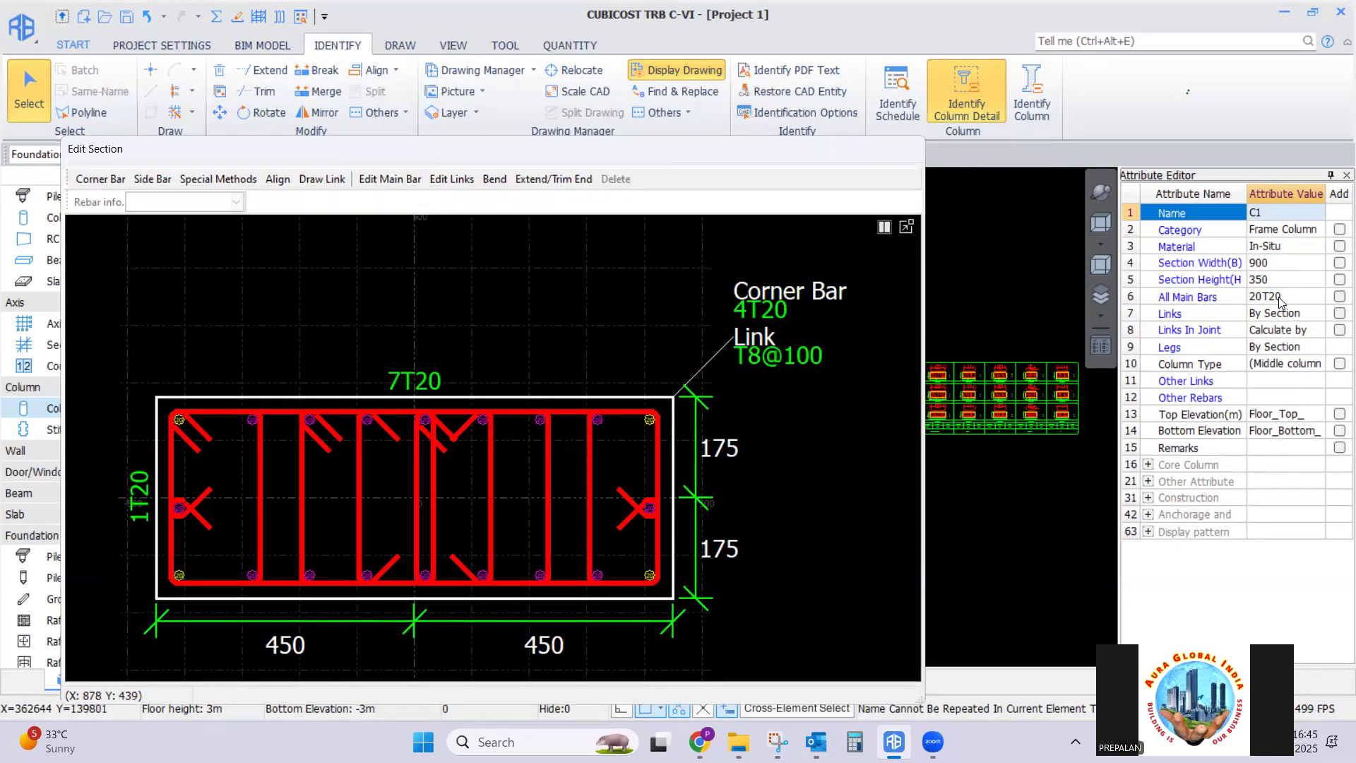
Switch to File Explorer and open the TRB Training DWG drawing from the TRB folder under India Training
mouse_move(933, 742)
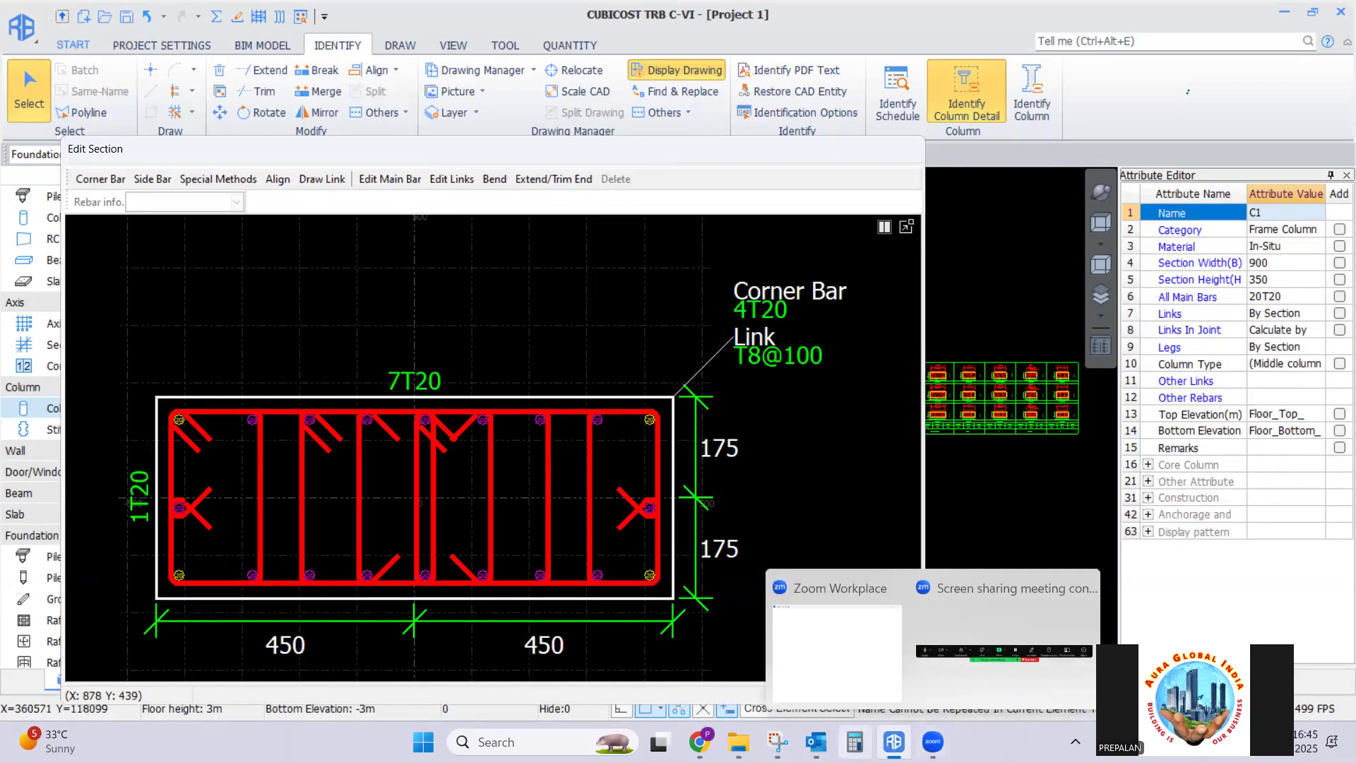
click(755, 671)
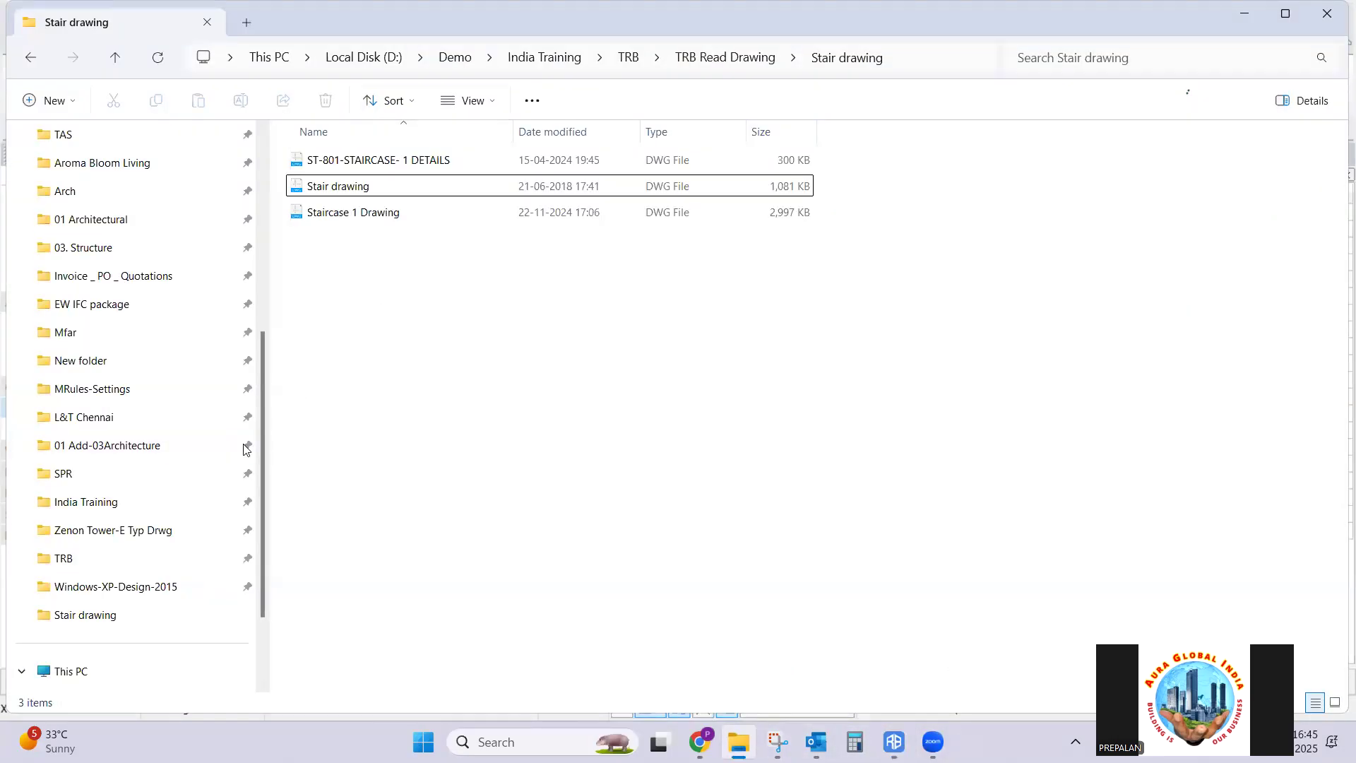
click(124, 502)
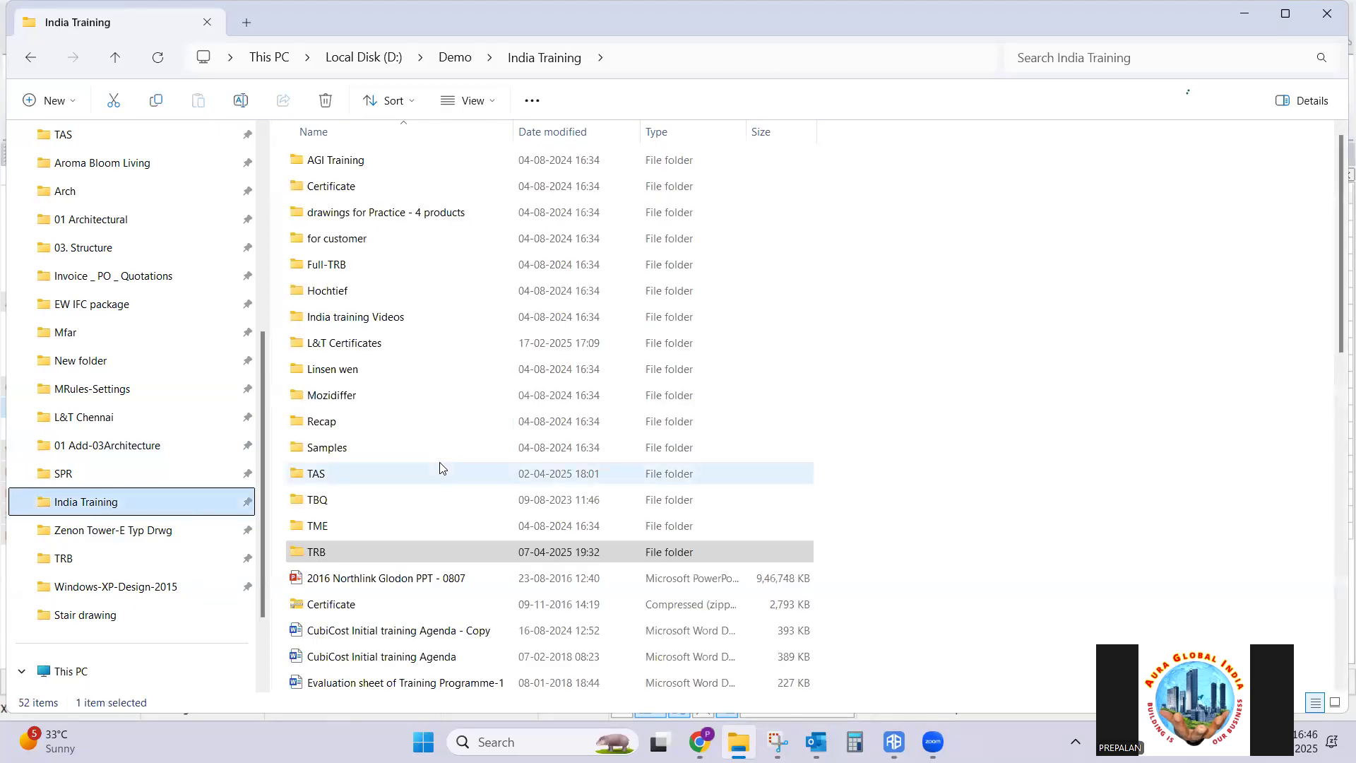
double_click(314, 551)
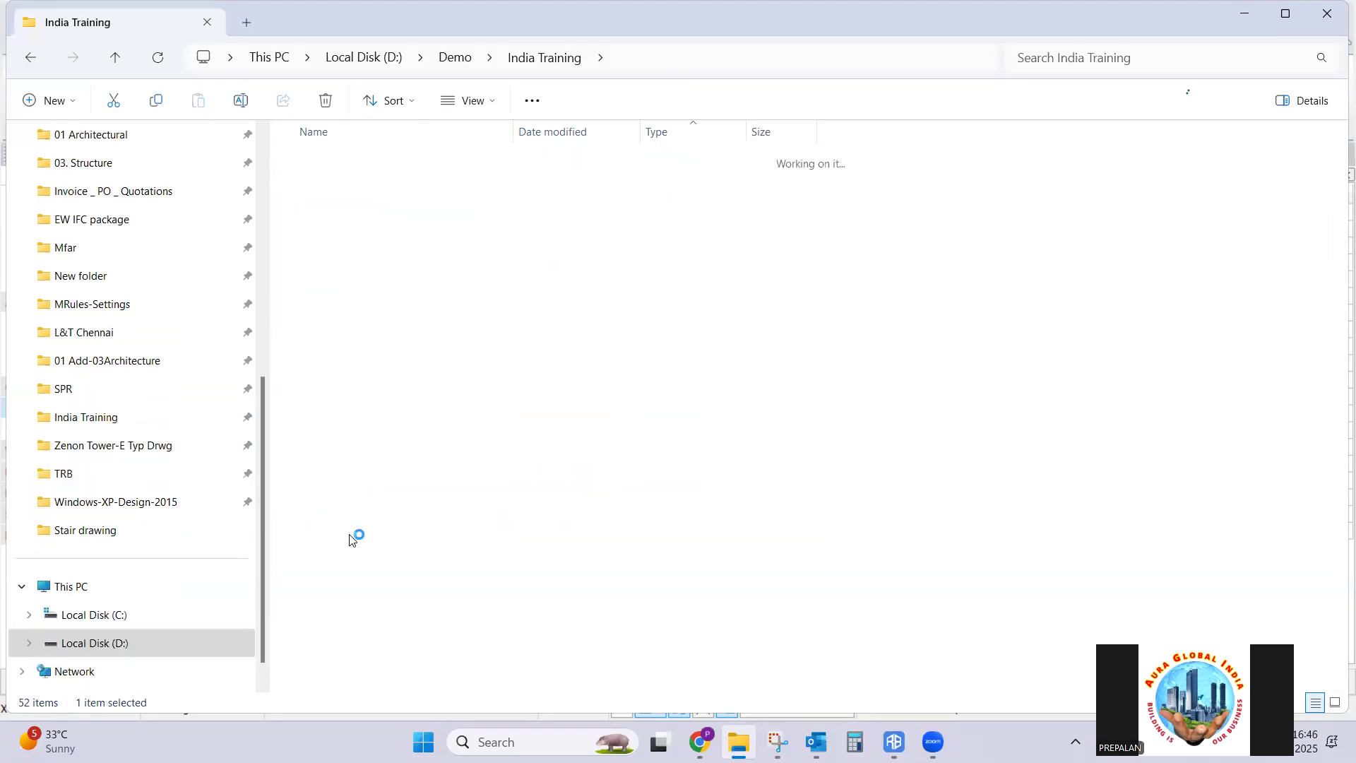
scroll(427, 466, down, 4)
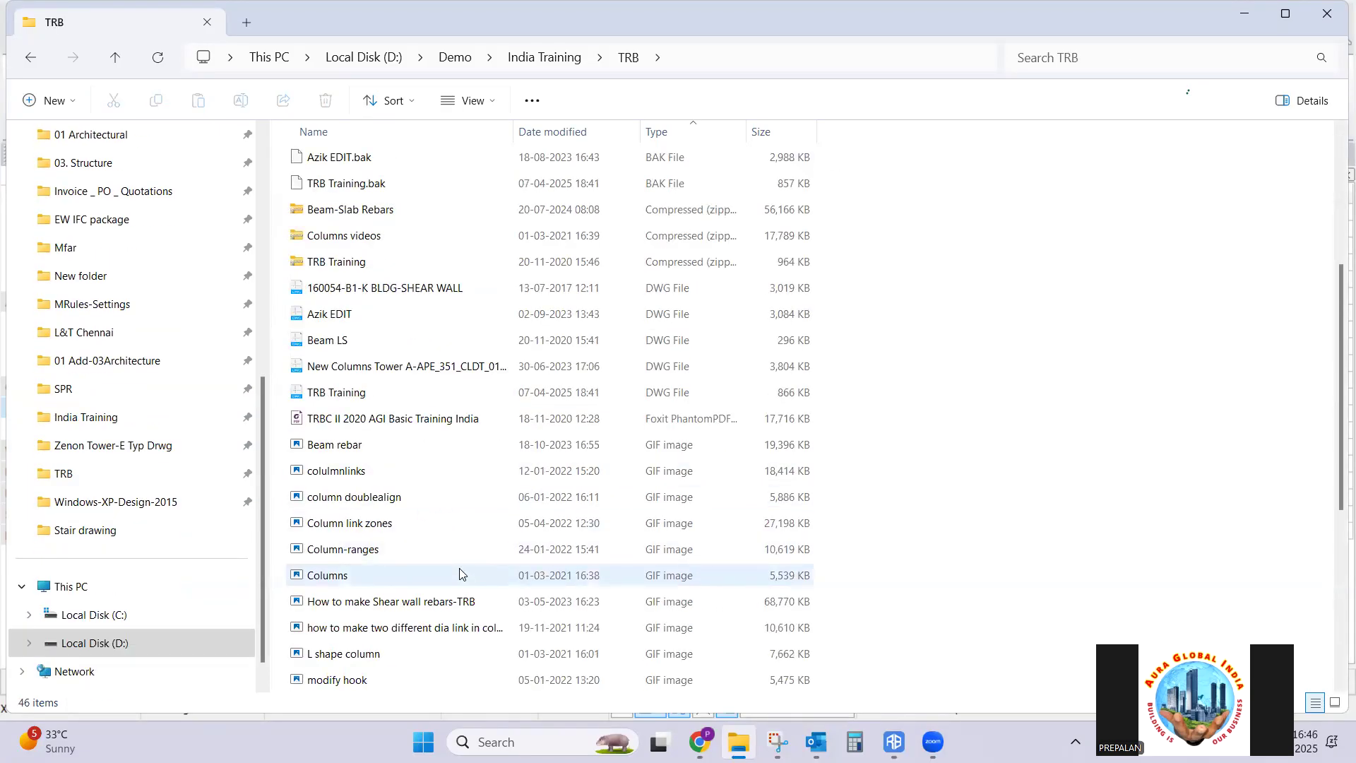
click(614, 399)
double_click(621, 387)
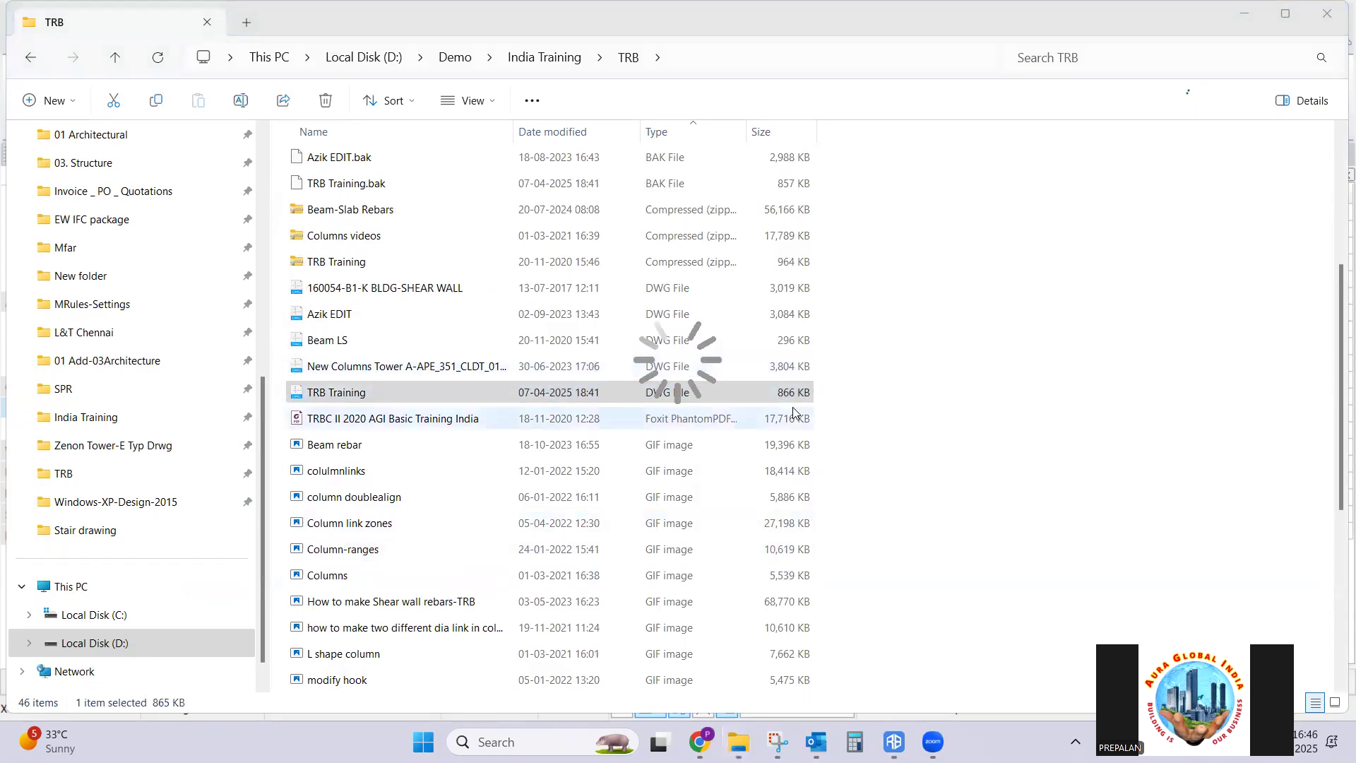
Examine the footing-to-plinth details of columns C1, C7 in the DWG's column schedule: section, main bars and Z1 and Z2 links
scroll(685, 332, down, 3)
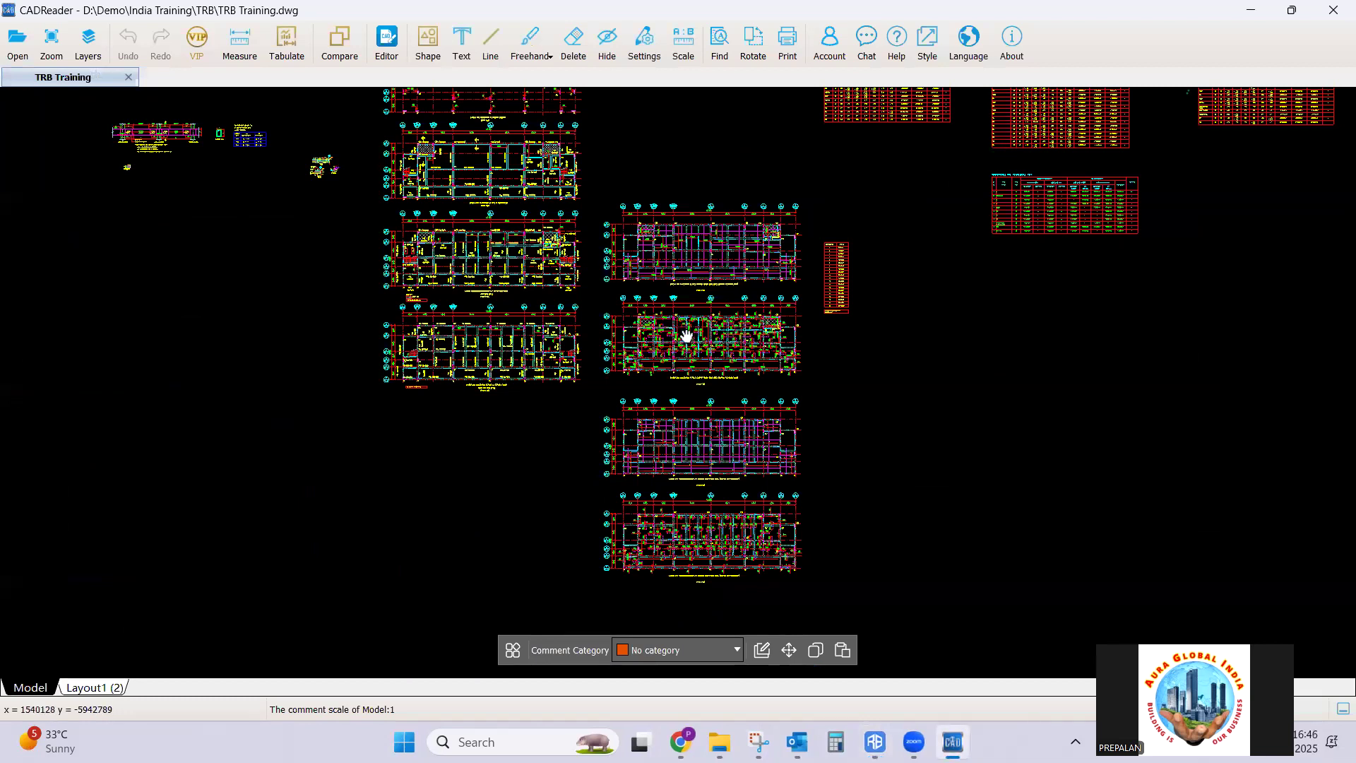
scroll(806, 300, down, 3)
scroll(883, 240, up, 10)
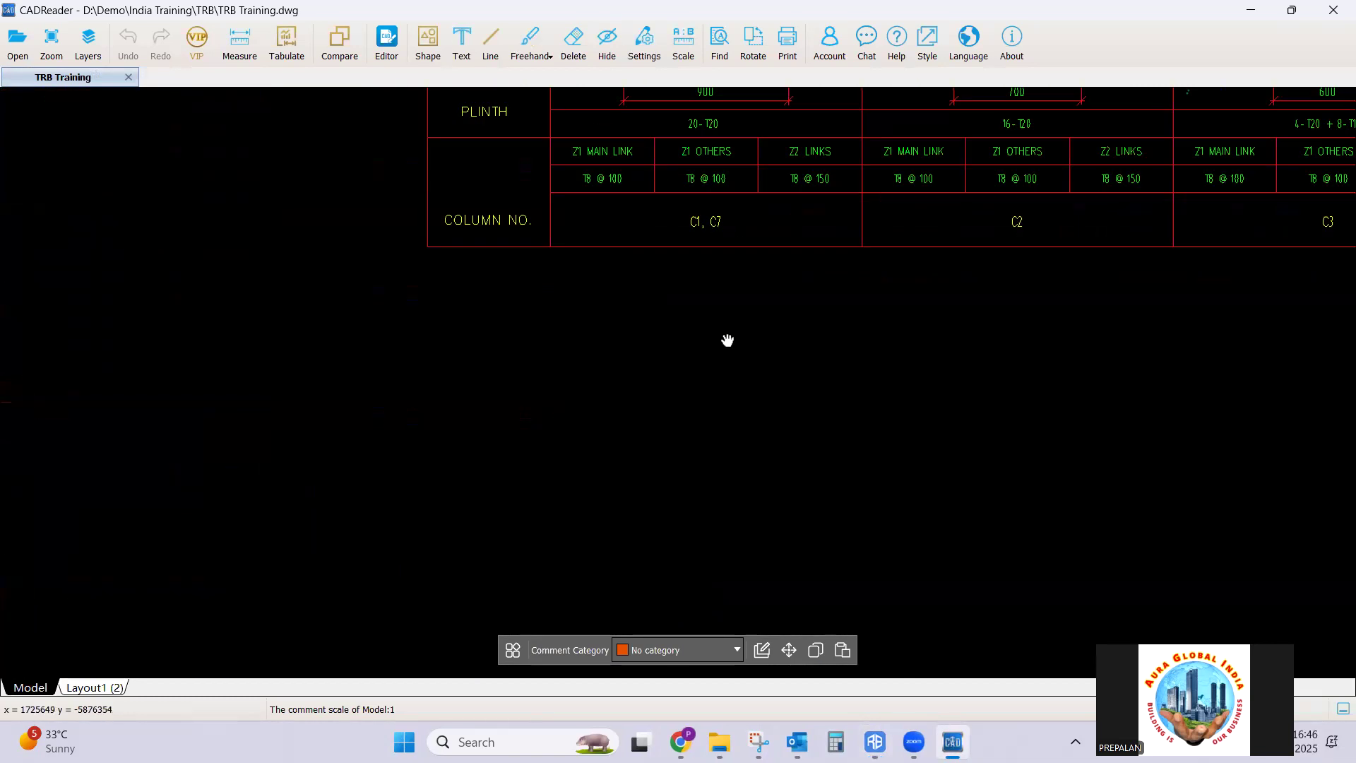
drag(697, 275, 696, 381)
scroll(684, 198, up, 3)
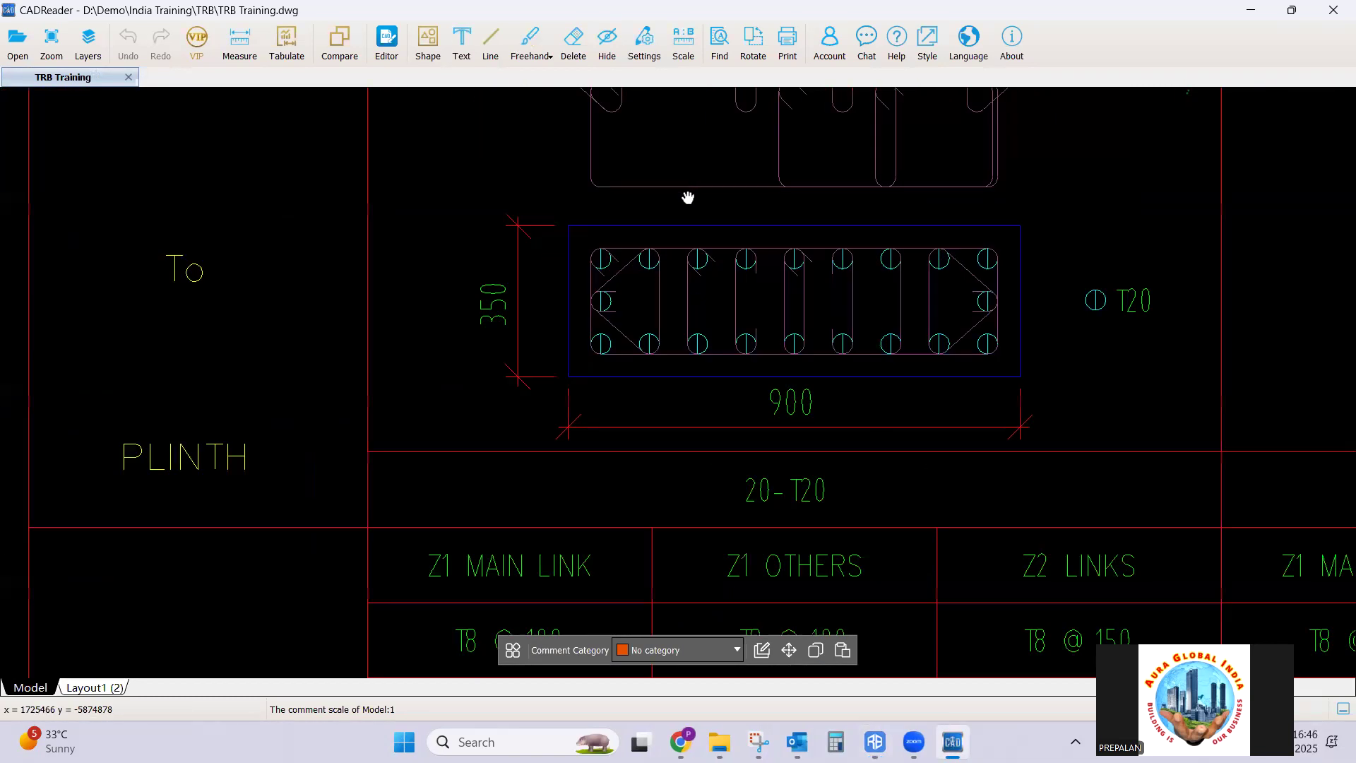
scroll(602, 275, down, 3)
scroll(663, 442, up, 3)
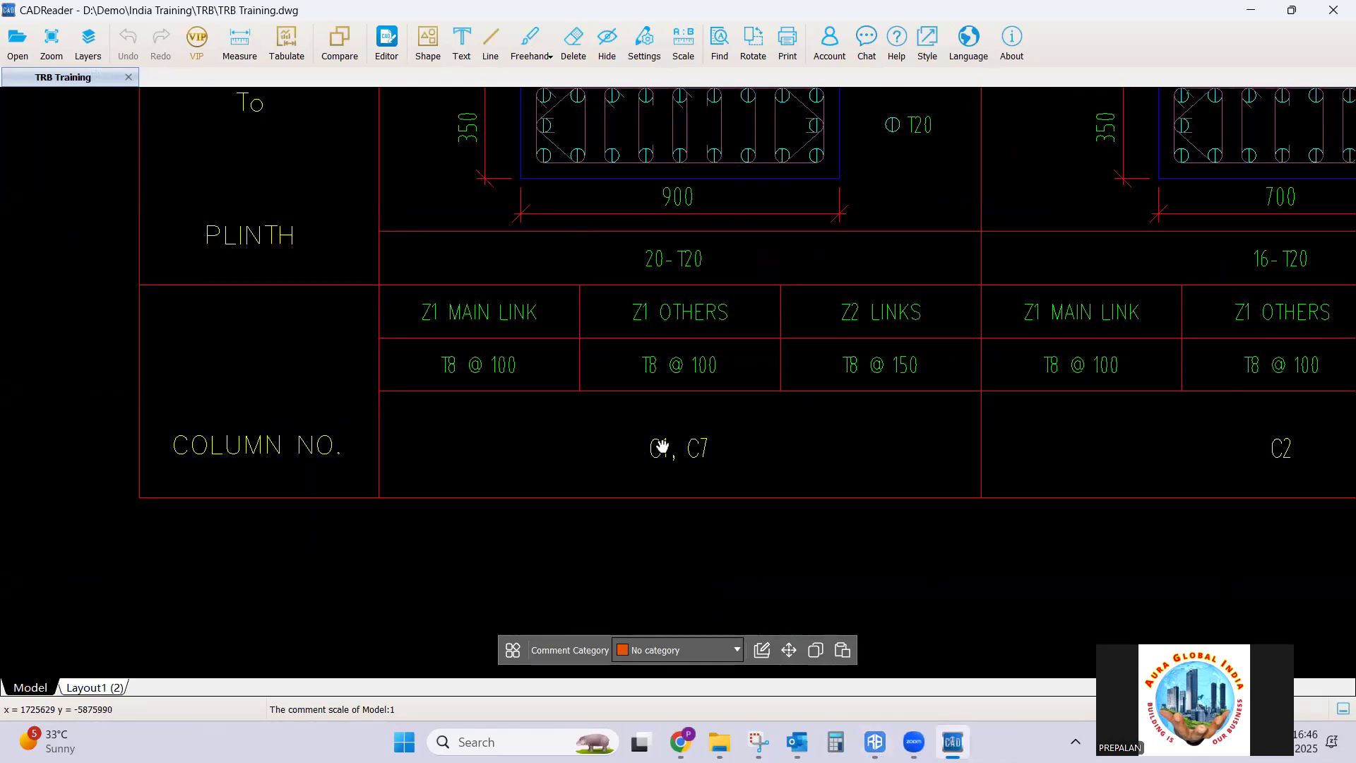
scroll(660, 479, down, 3)
scroll(621, 403, up, 4)
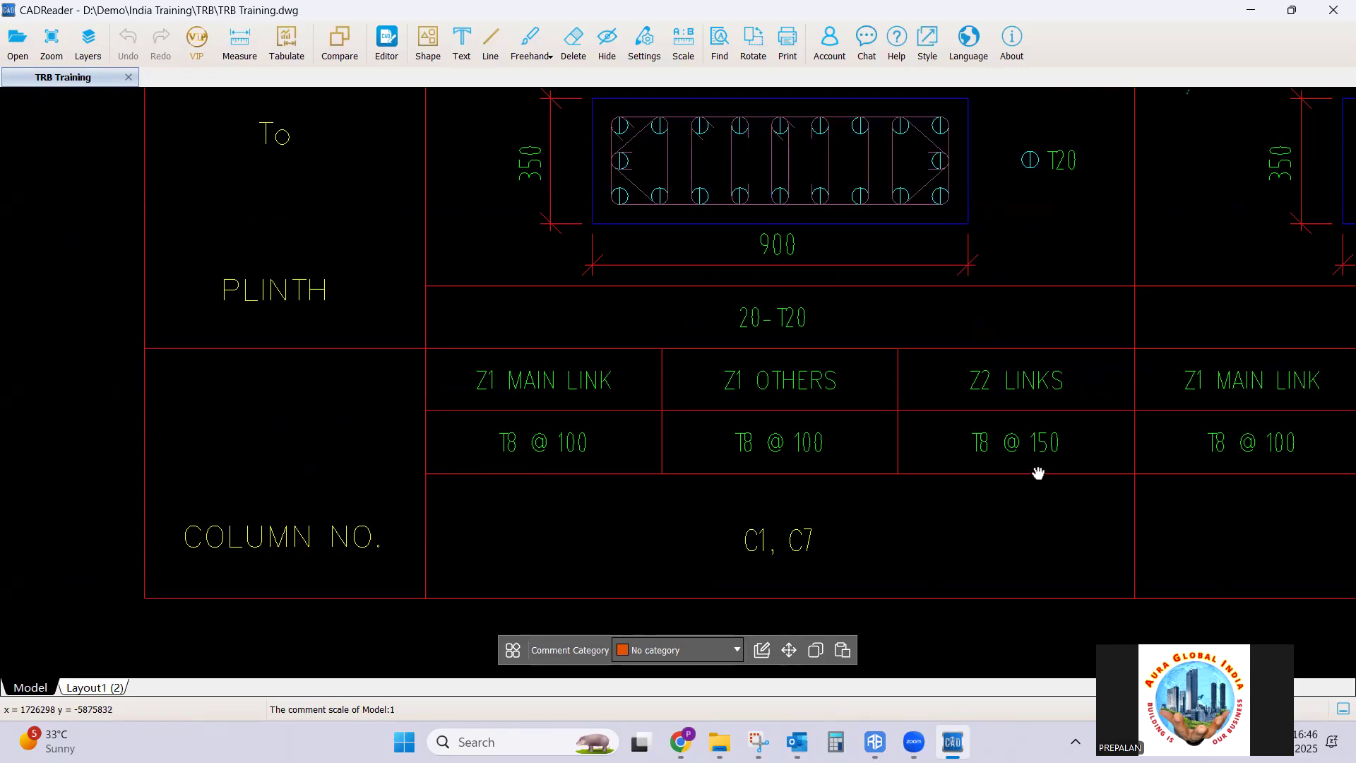
drag(1039, 473, 1018, 514)
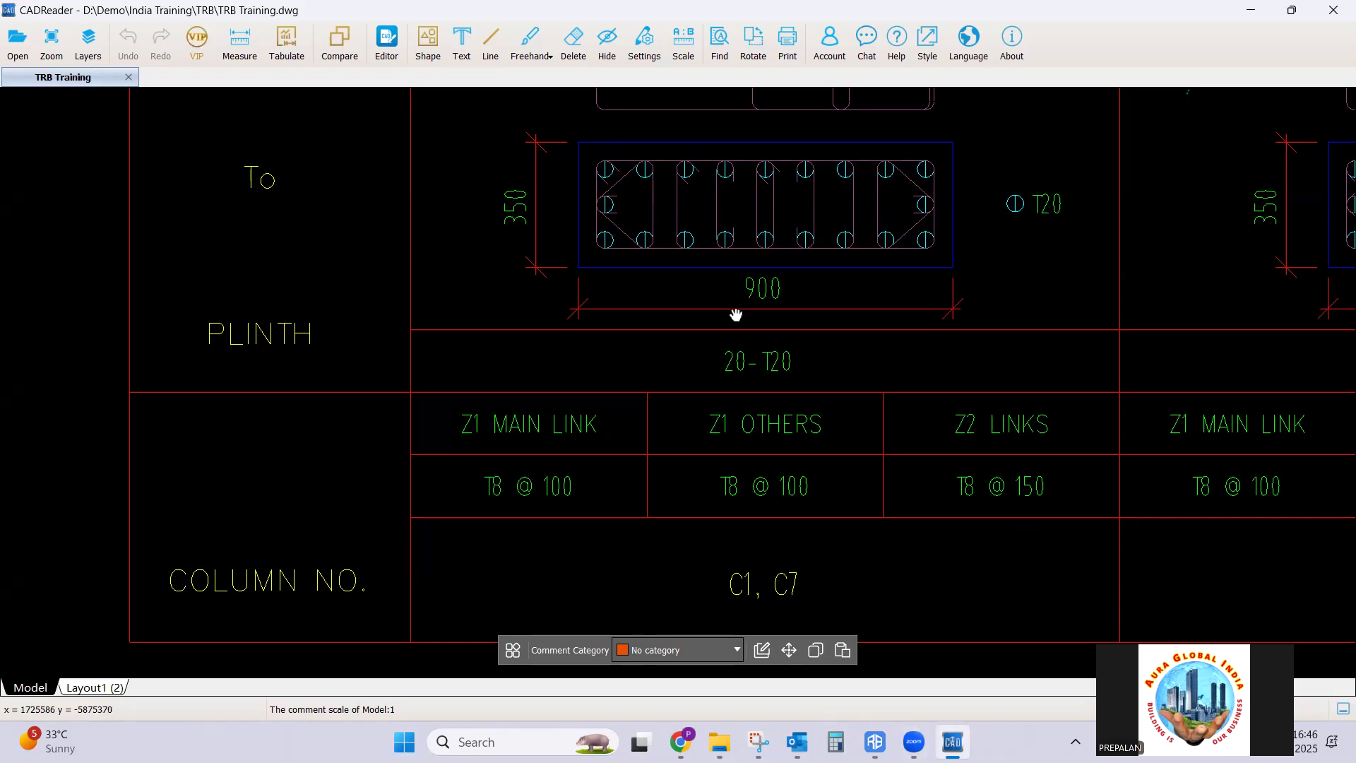
drag(736, 312, 700, 378)
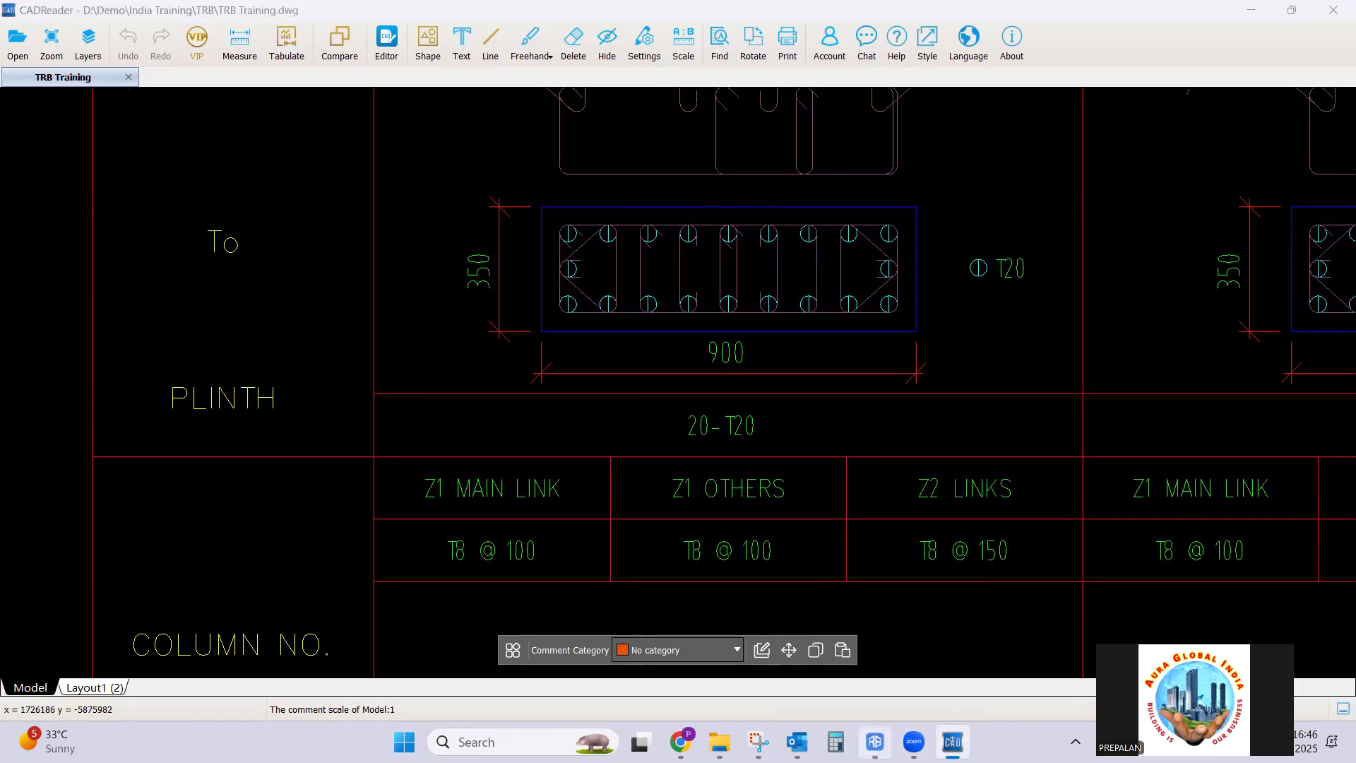
Switch back to CUBICOST TRB and compare C1's identified section with the section in the DWG drawing
click(874, 742)
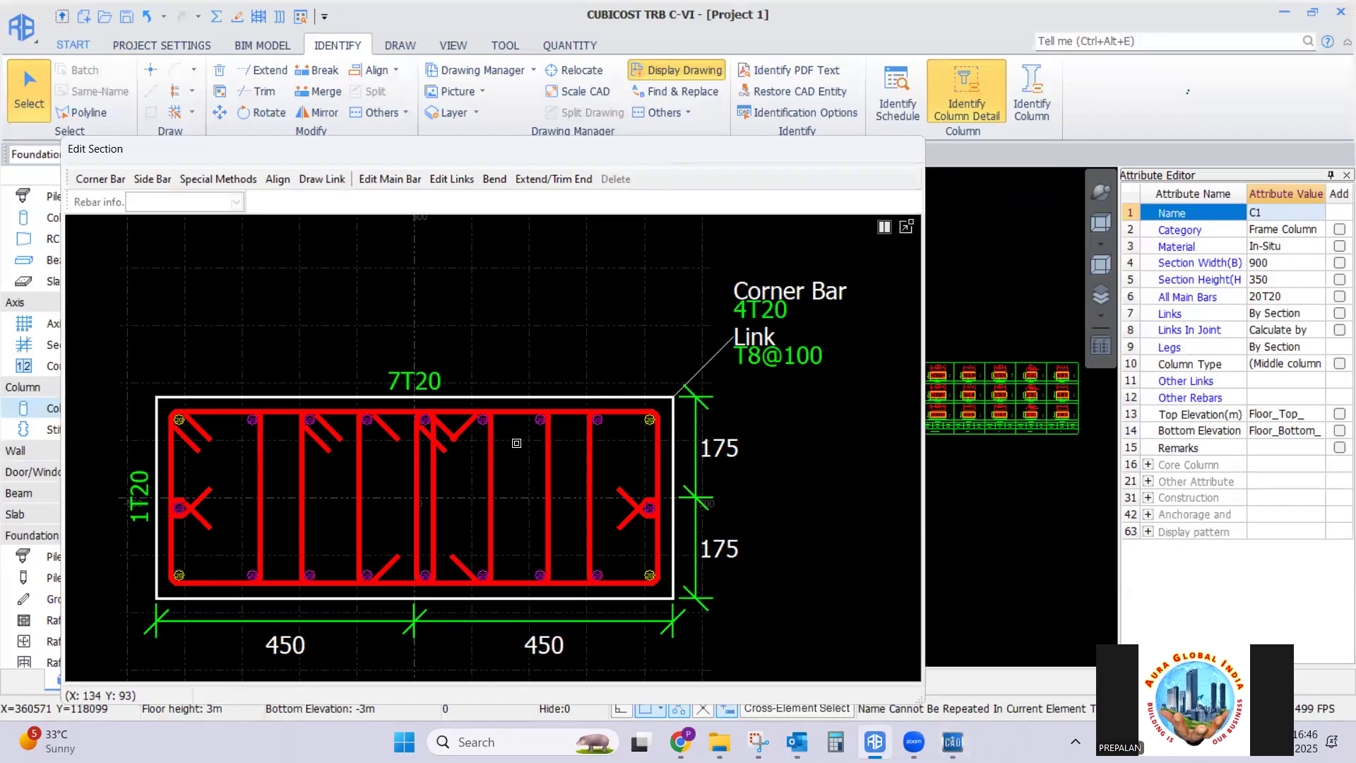
key(alt+Tab)
key(alt+Tab)
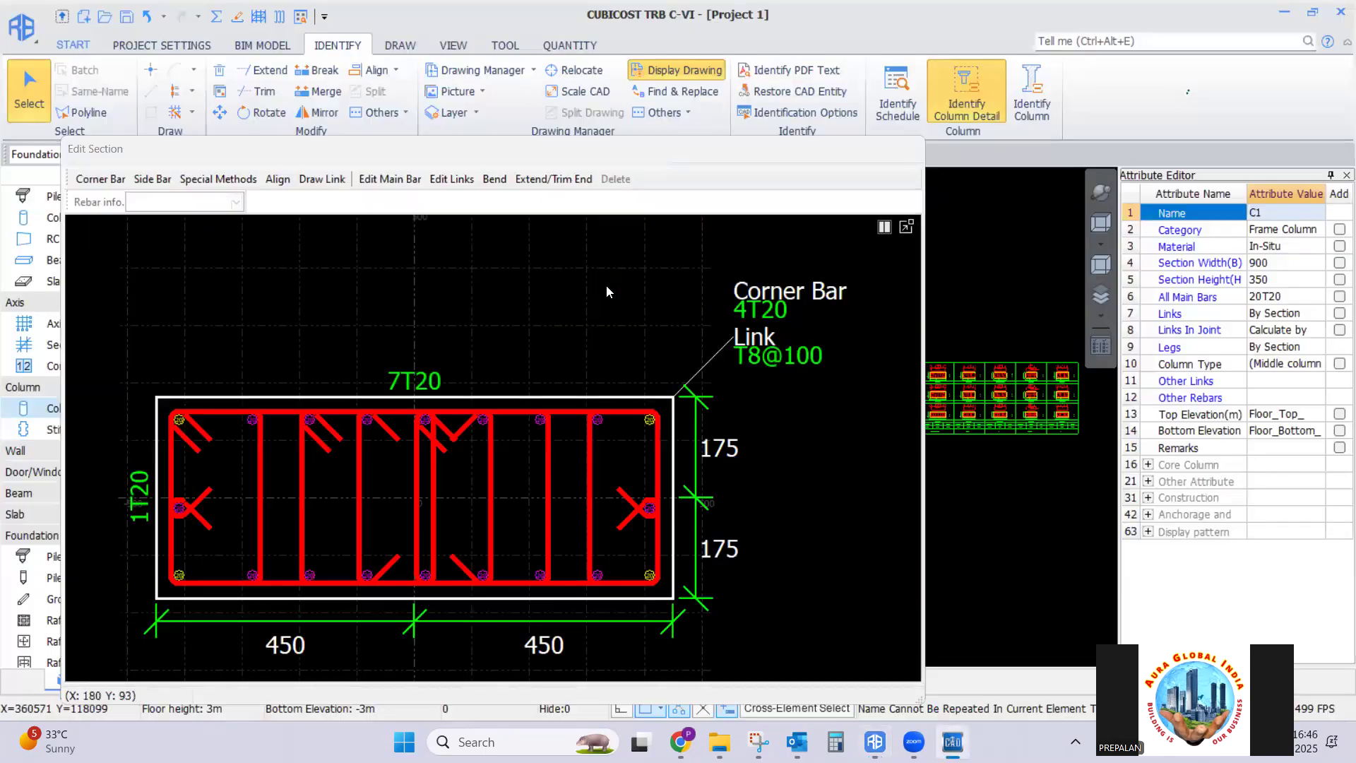
Delete the end links around the middle side bars at both short ends of C1's section
click(258, 469)
key(Delete)
click(588, 464)
key(Delete)
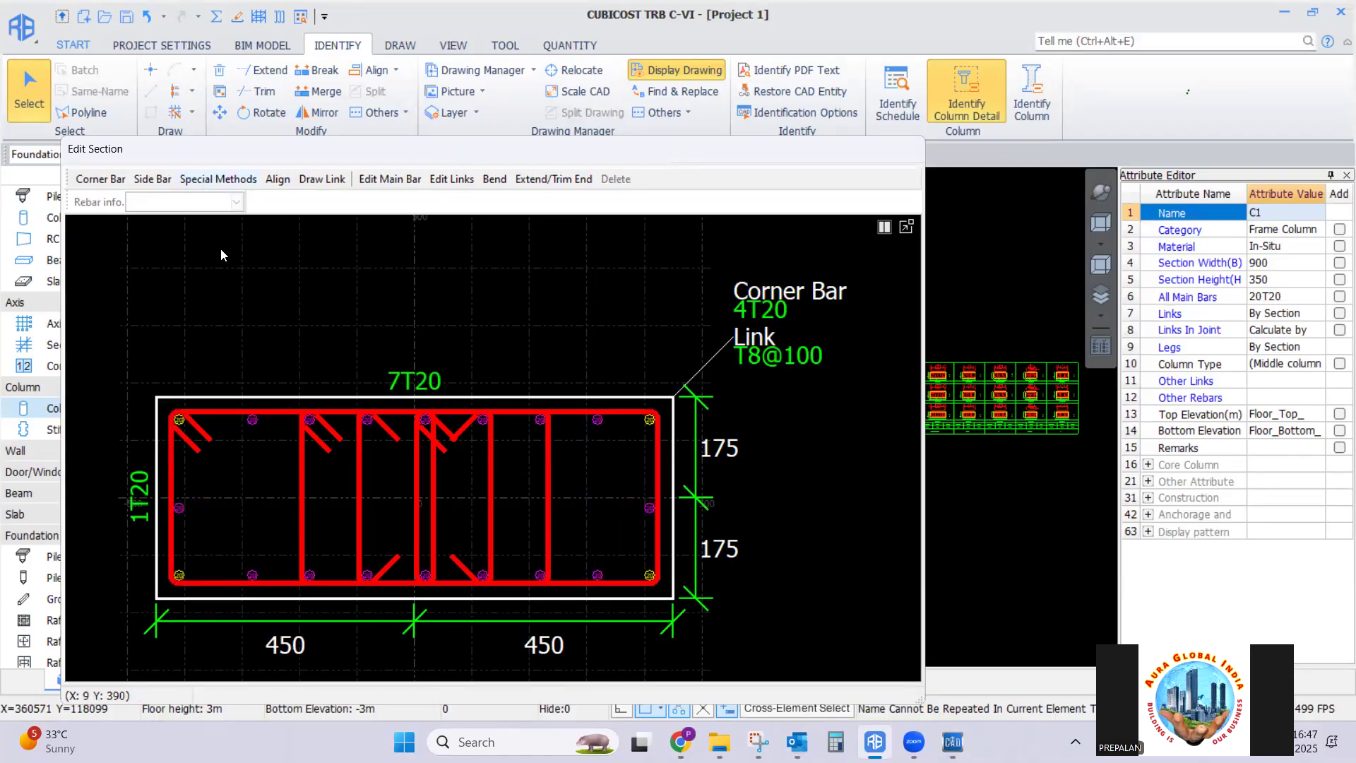
Draw a triangular T8@100 link from C1's left middle side bar around the nearest upper and lower intermediate bars
click(317, 181)
click(151, 201)
click(155, 202)
drag(155, 202, 190, 217)
key(BackSpace)
key(BackSpace)
text(100)
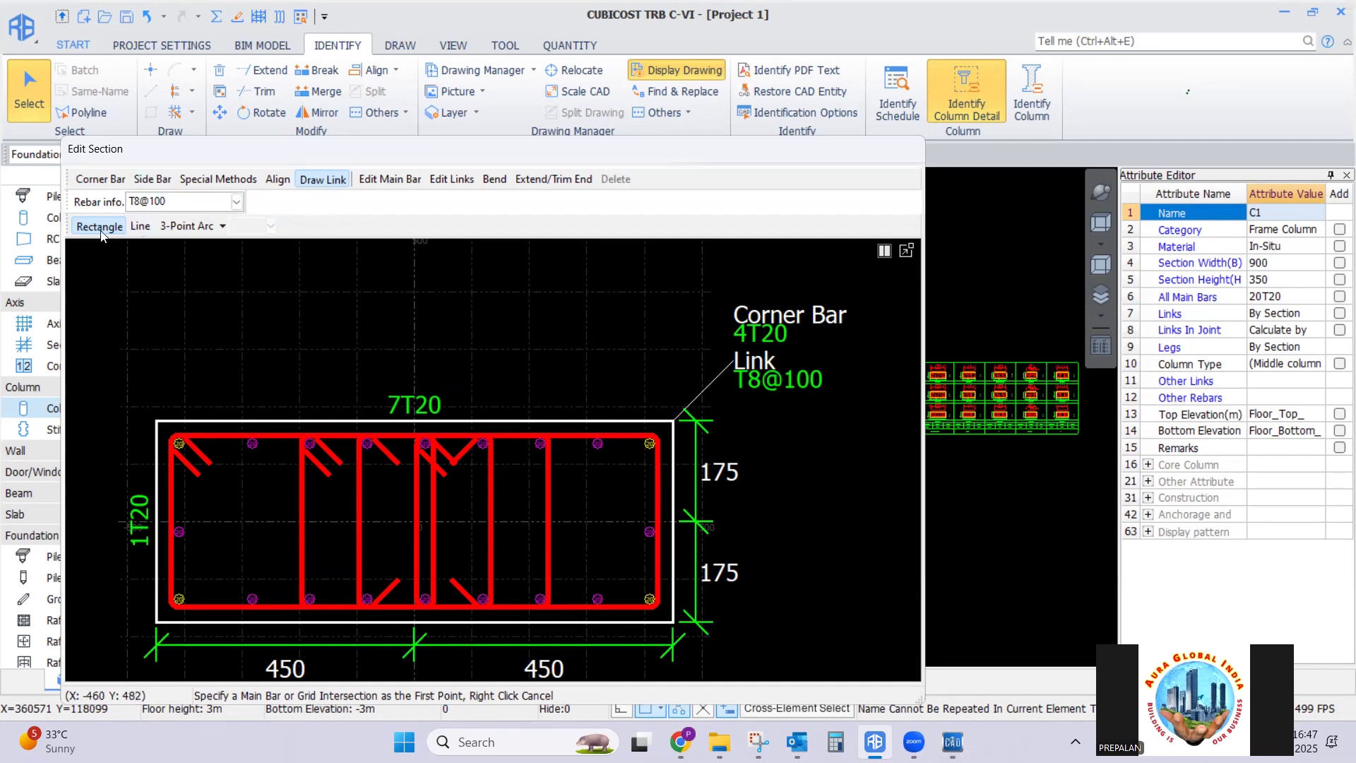
click(140, 228)
click(179, 531)
click(252, 444)
click(252, 599)
click(179, 531)
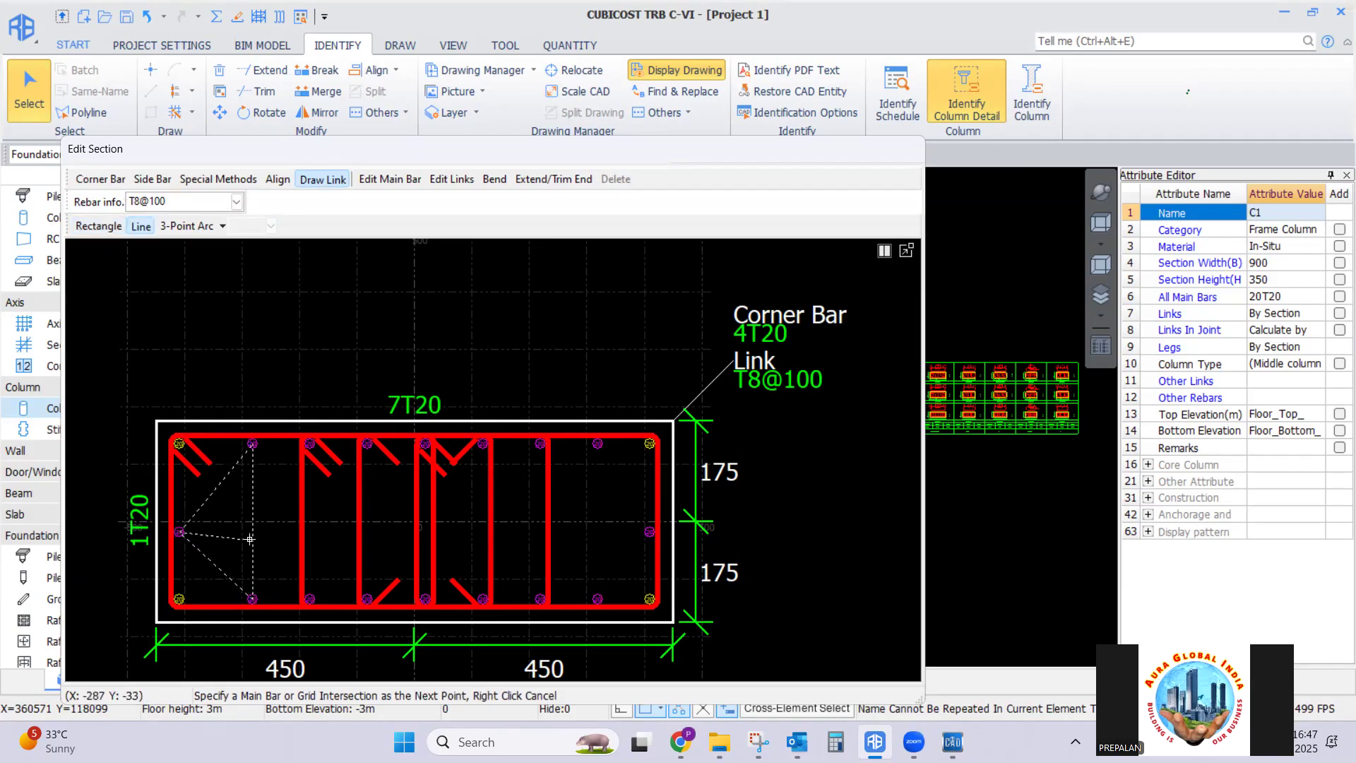
Draw the matching triangular link around the middle side bar and nearest intermediate bars at the right end of C1's section
click(650, 531)
click(597, 444)
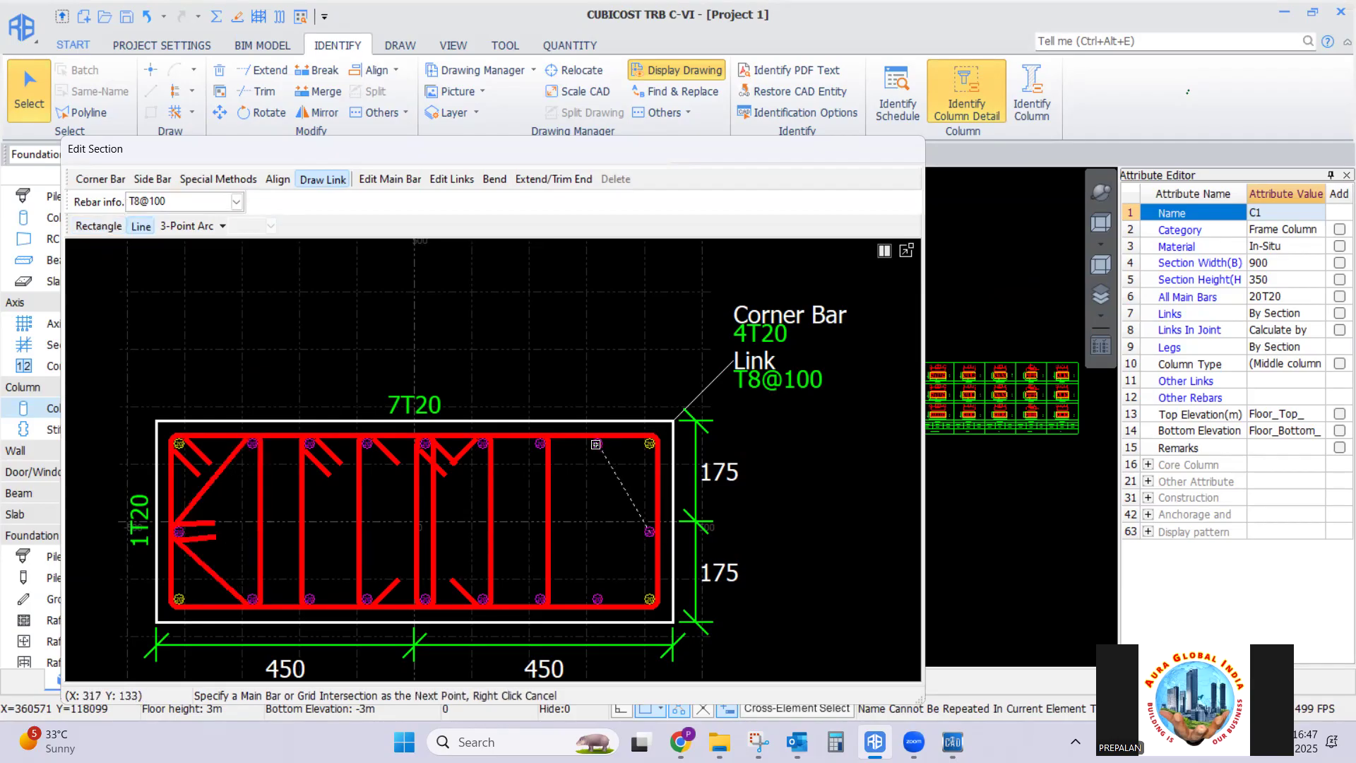
click(597, 599)
click(650, 532)
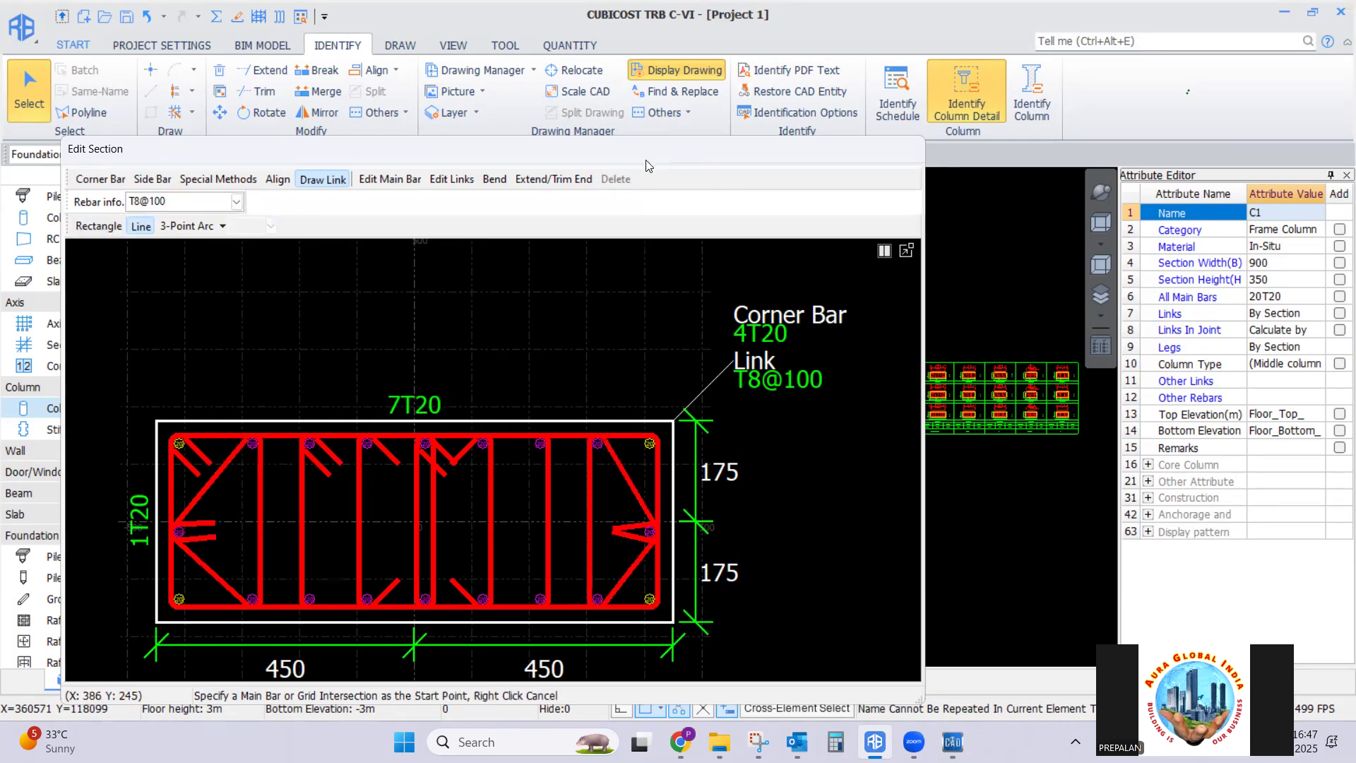
drag(625, 161, 635, 180)
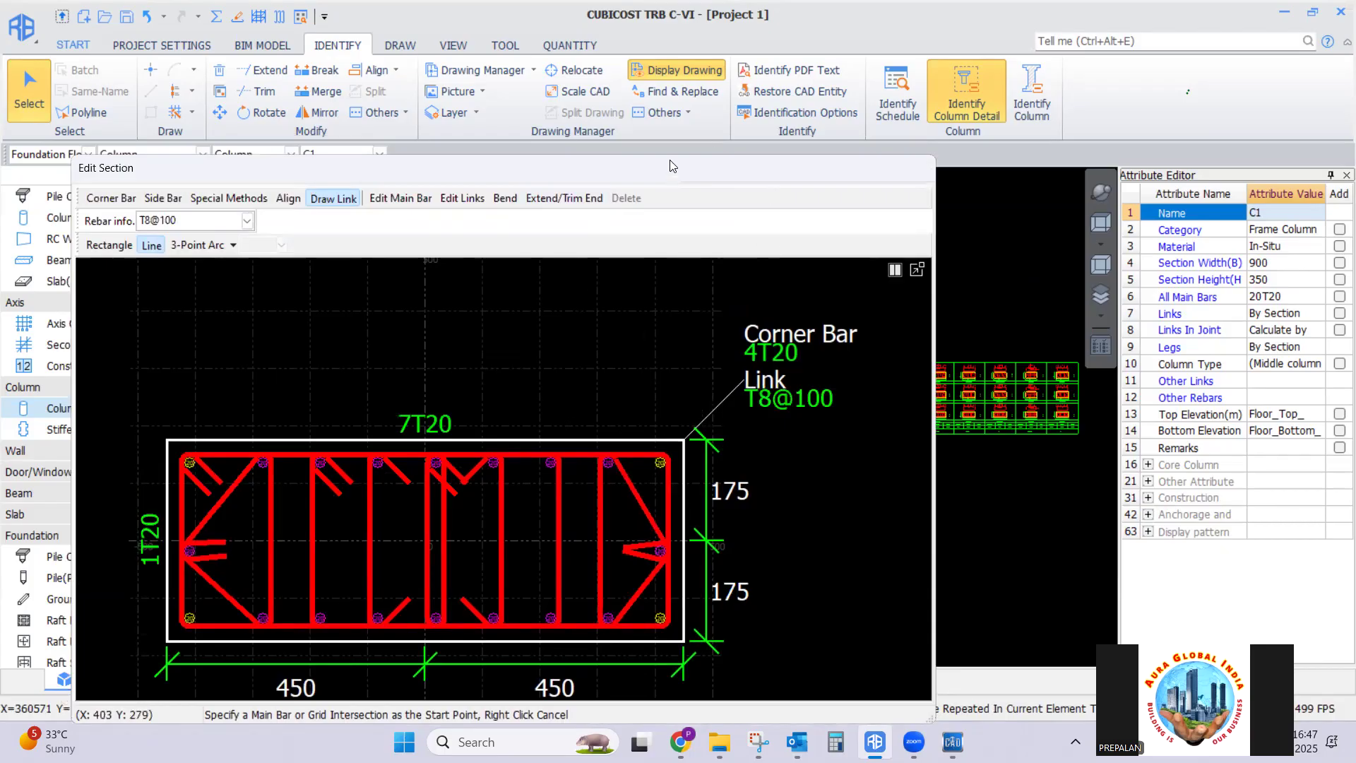
drag(670, 166, 680, 95)
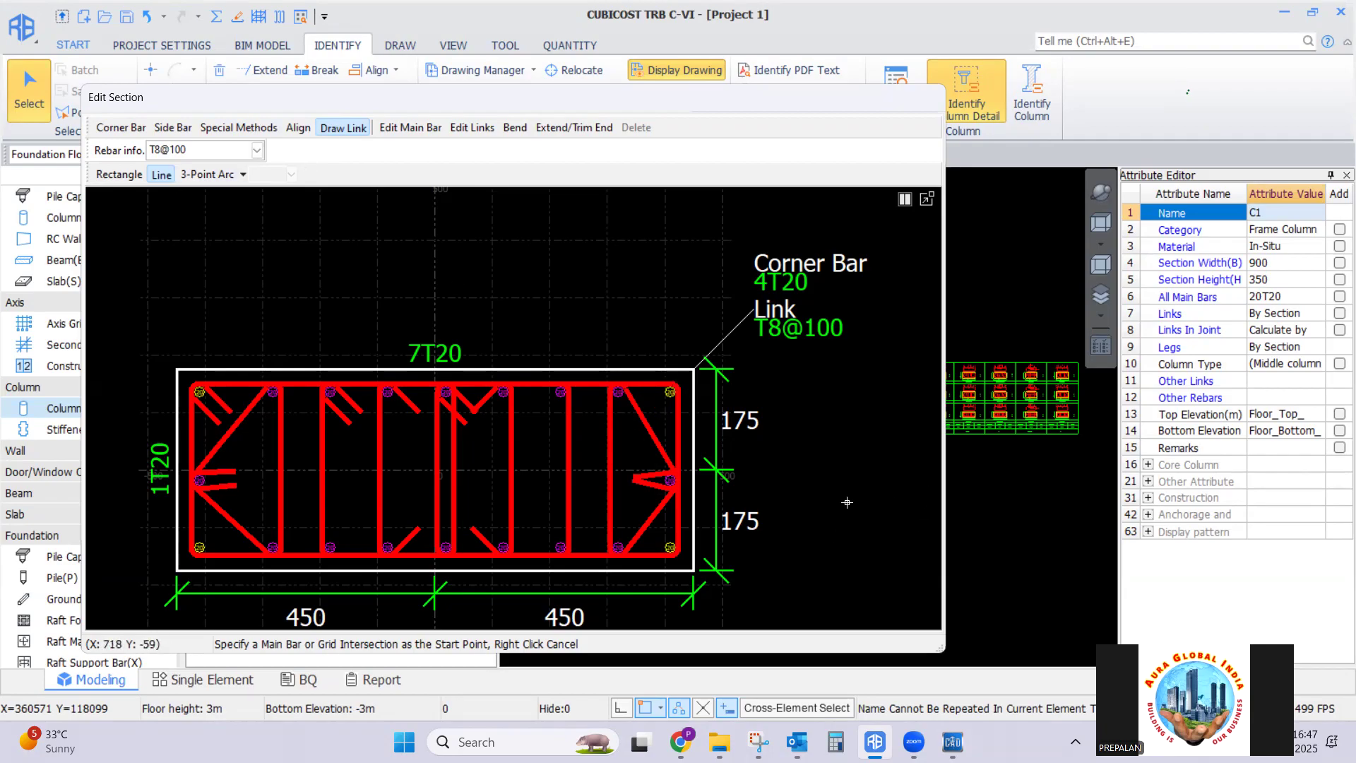
Show C1's section by height zones and set all links of the middle zone to T8@150
click(904, 209)
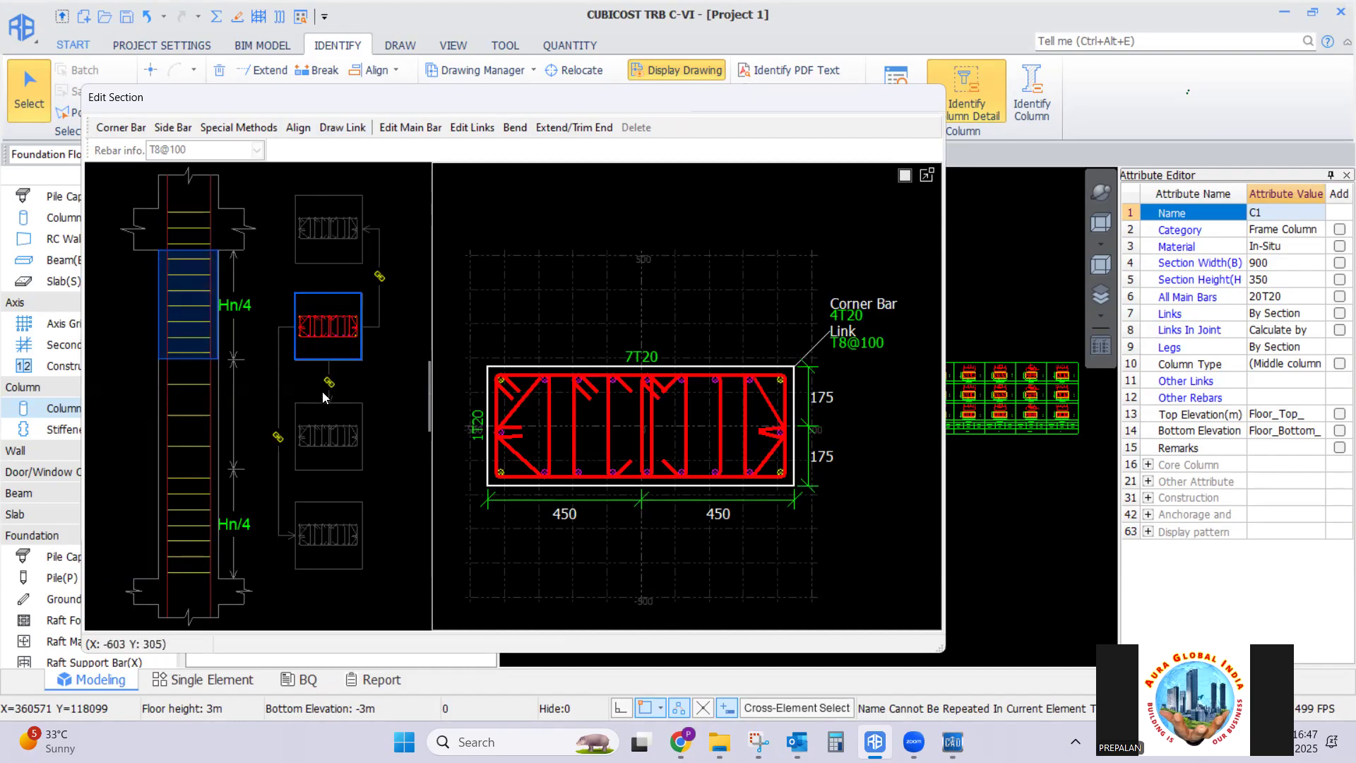
click(327, 435)
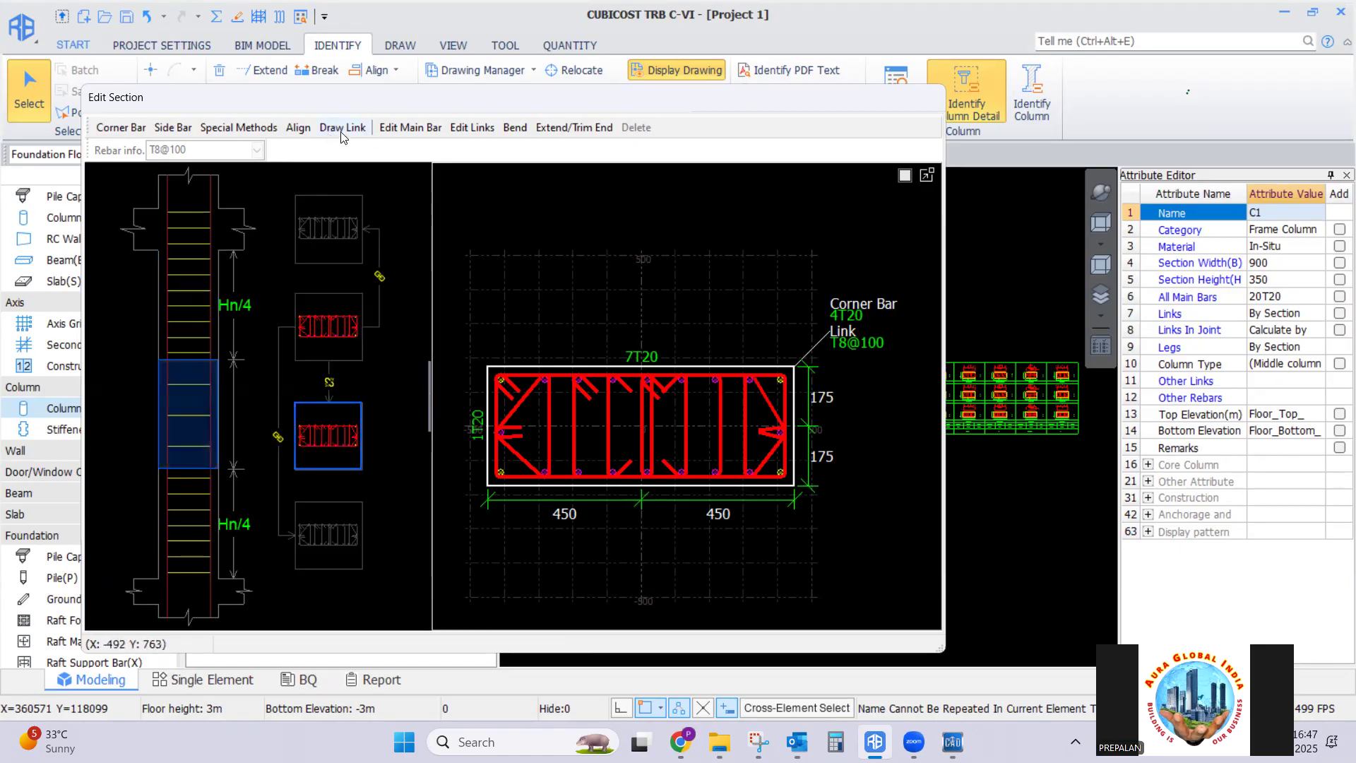
click(468, 128)
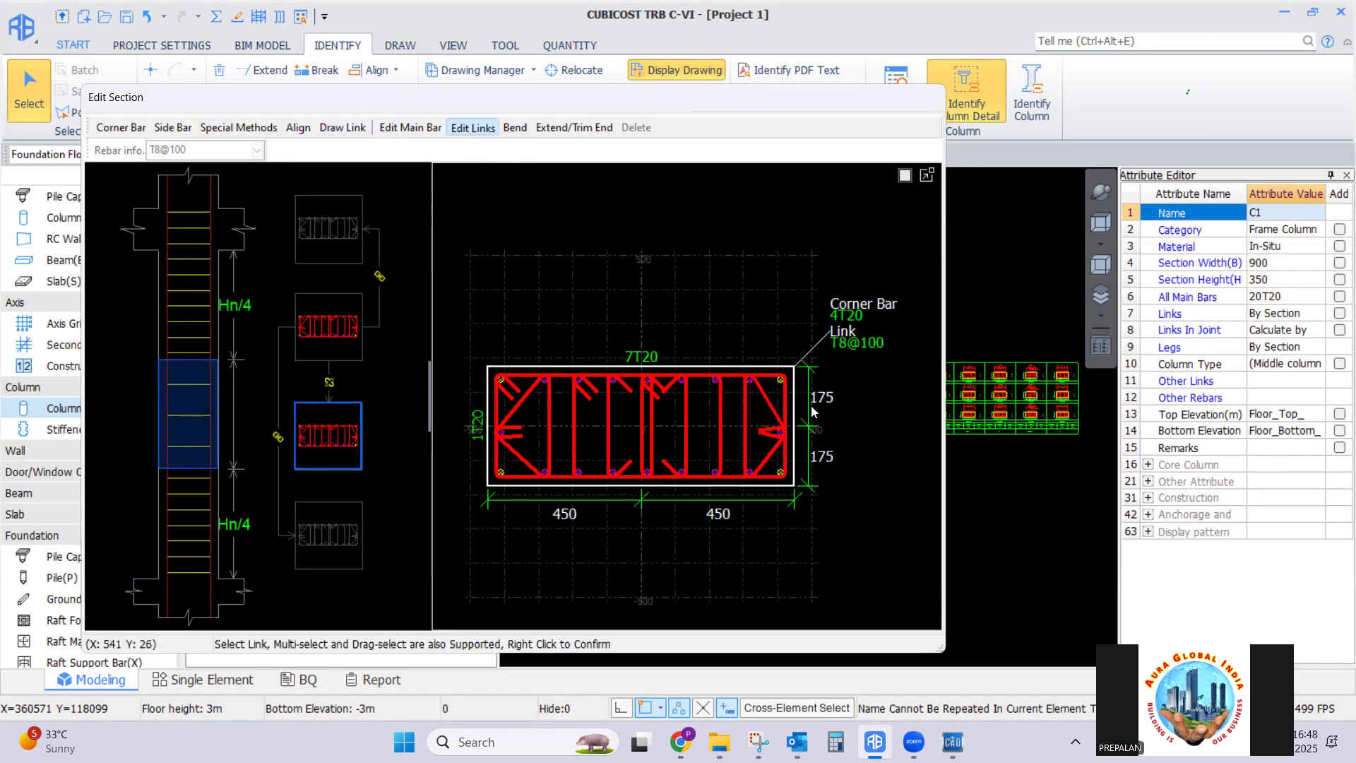
click(785, 392)
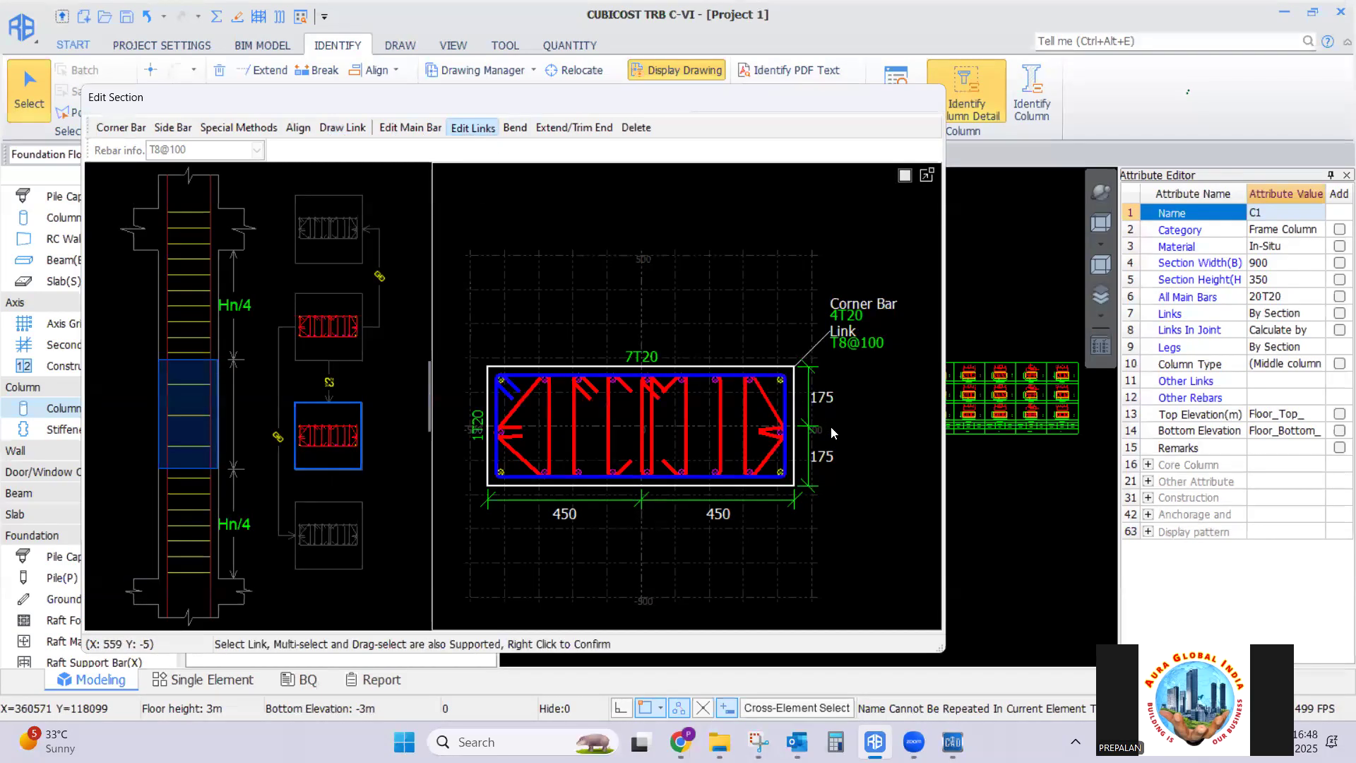
click(552, 421)
click(570, 419)
click(607, 422)
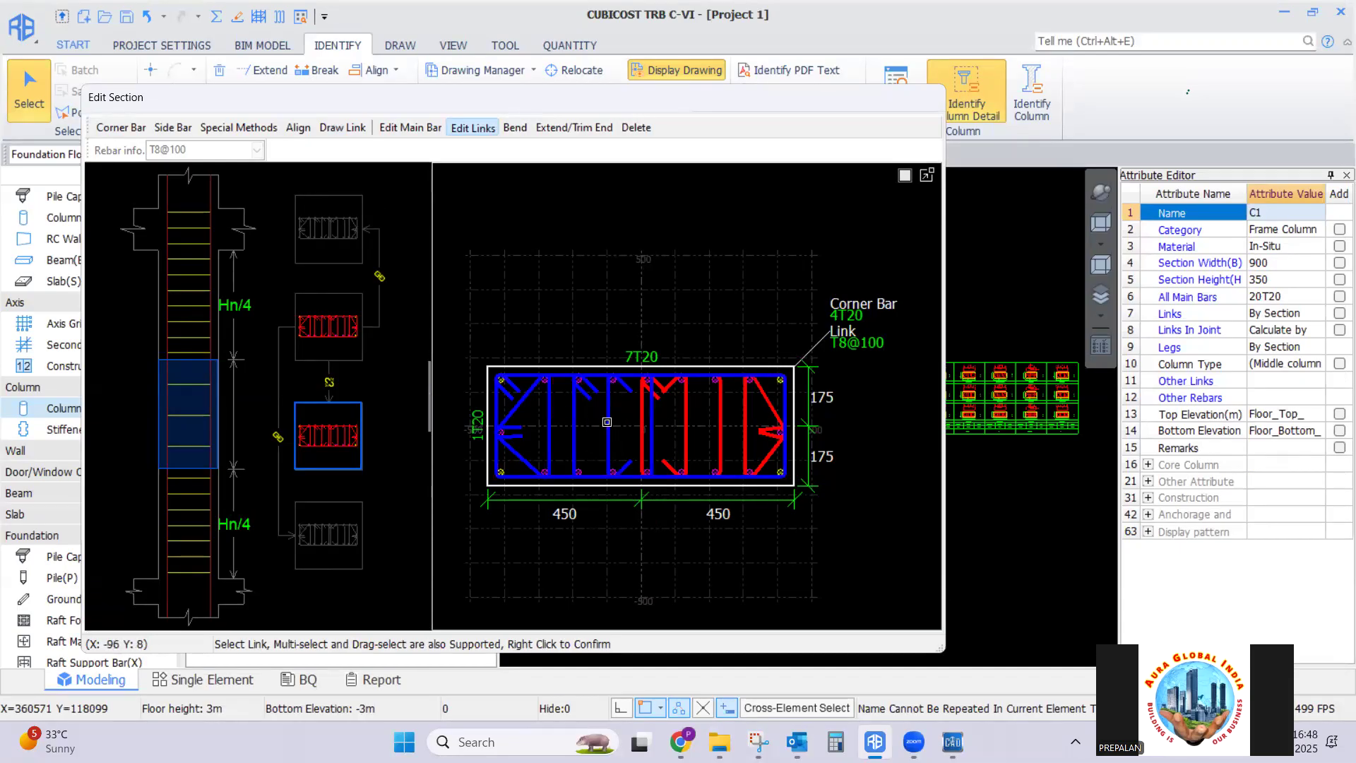
click(685, 417)
click(645, 421)
click(752, 421)
right_click(558, 224)
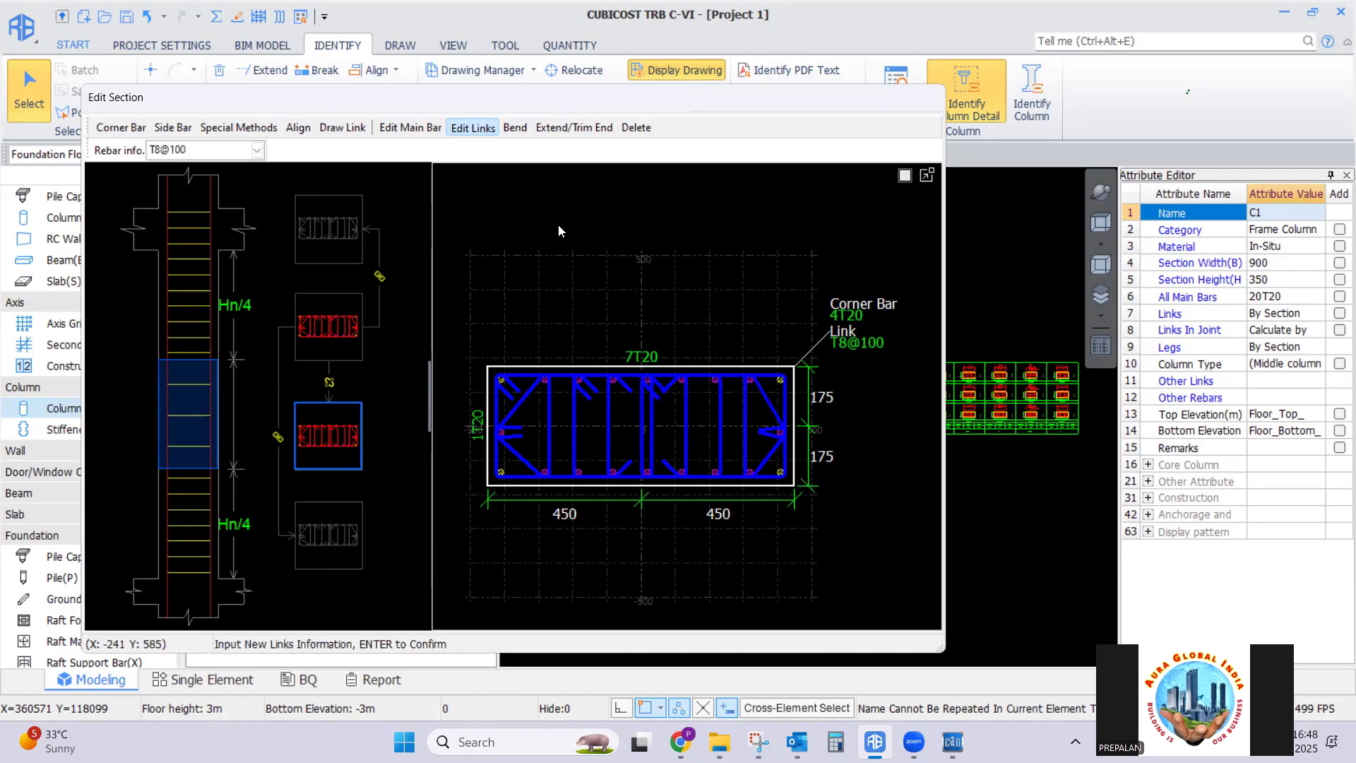
double_click(174, 148)
text(T8@150)
key(Return)
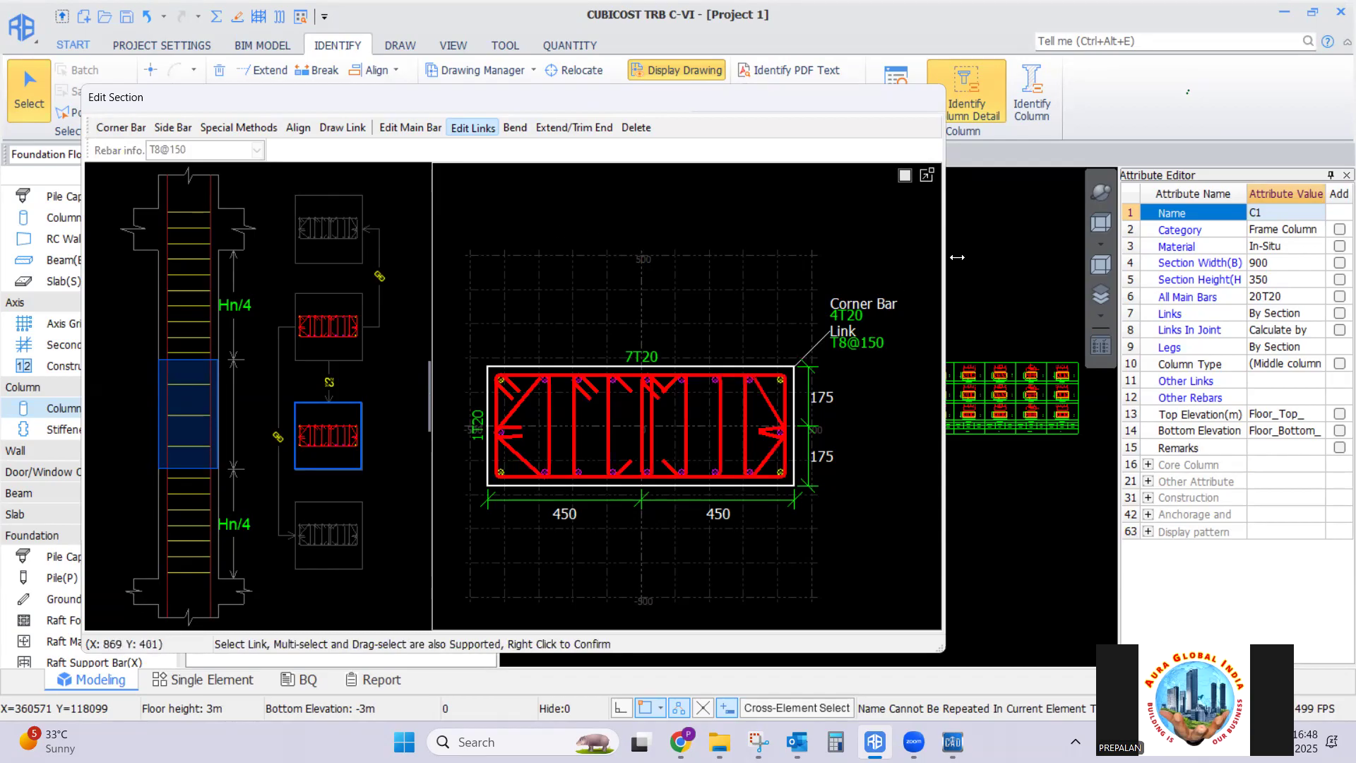
click(927, 177)
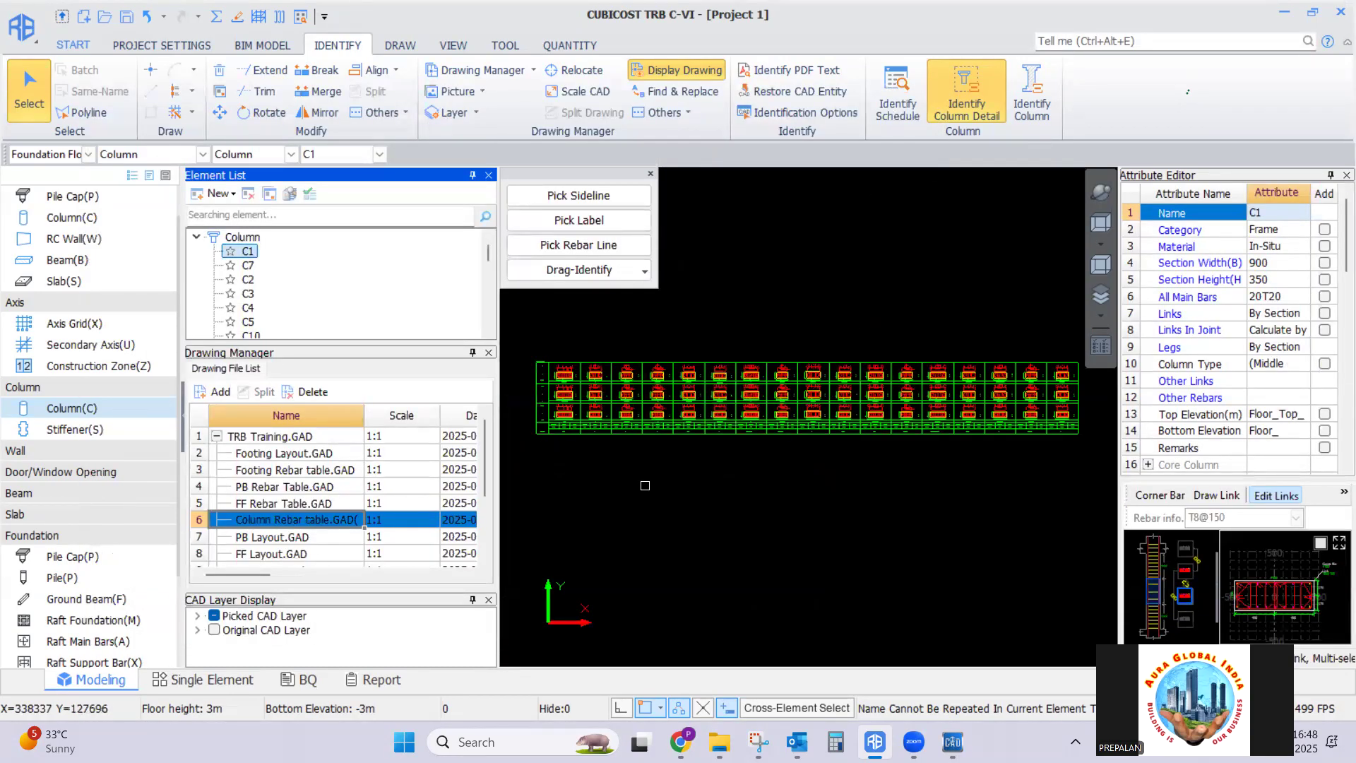
Delete column C7 from the element list and replace it with a copy of the corrected C1
scroll(600, 435, up, 8)
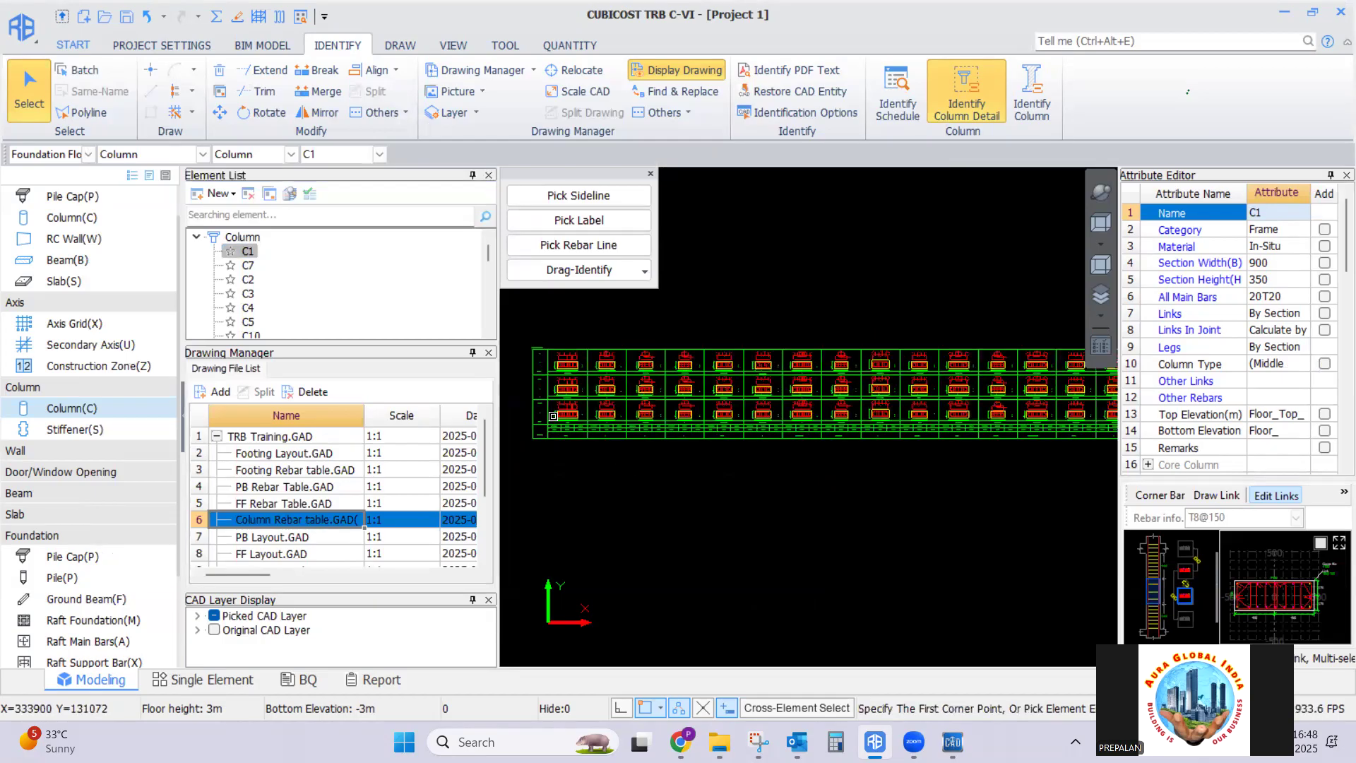
scroll(604, 426, up, 4)
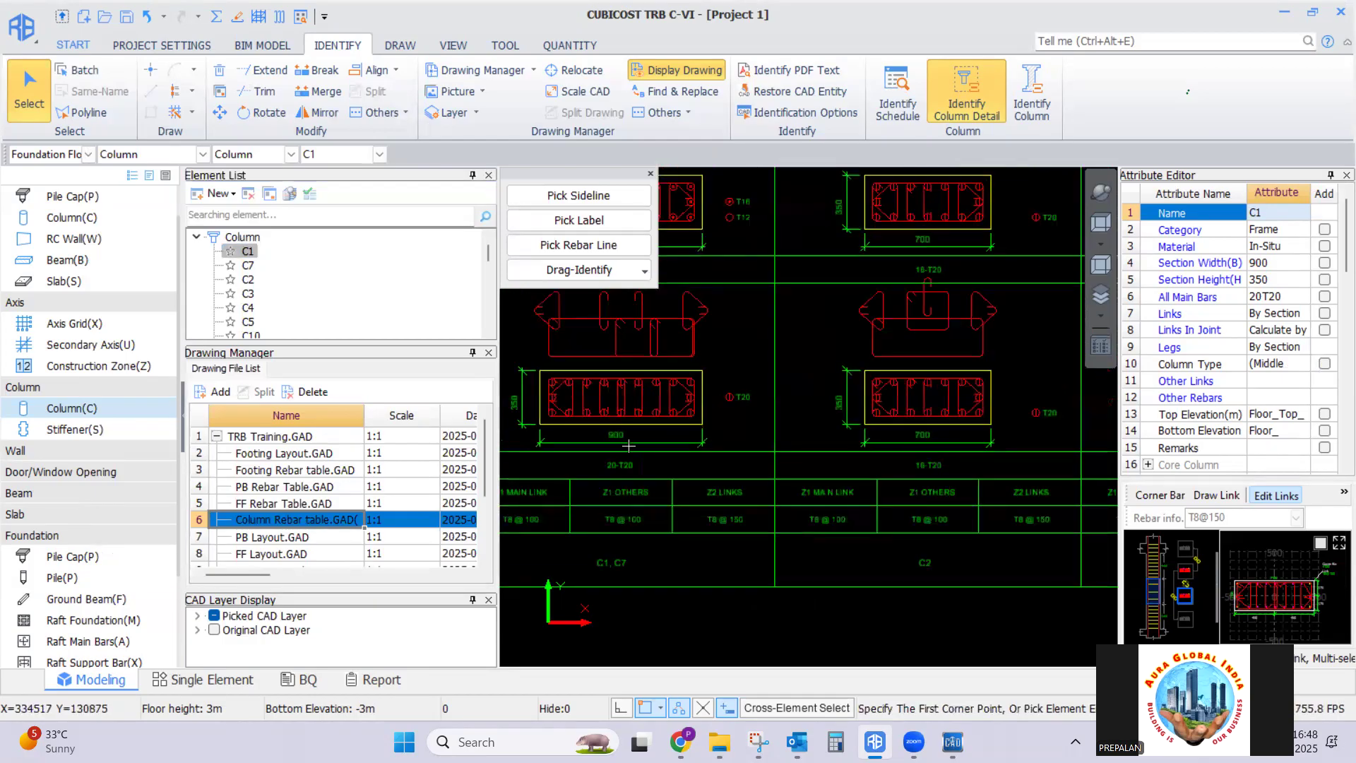
scroll(559, 519, down, 2)
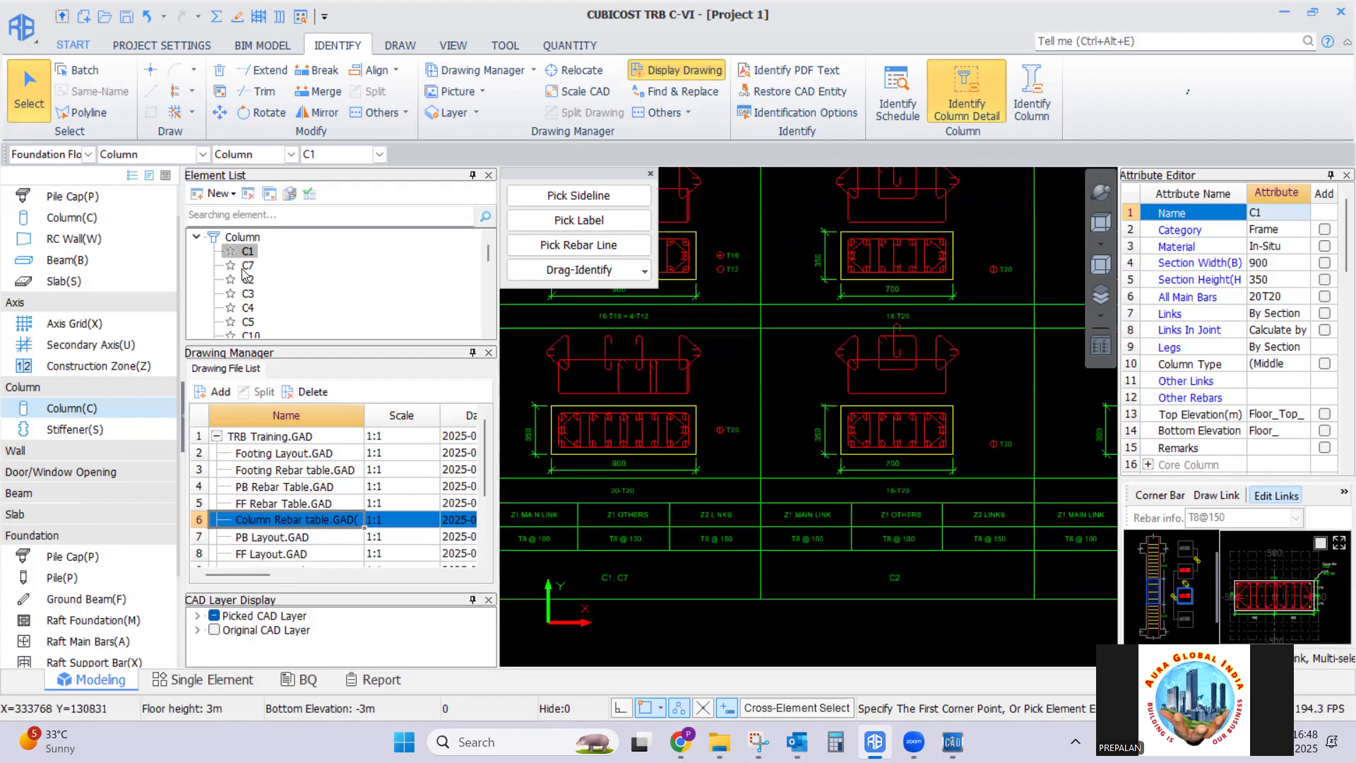
click(247, 266)
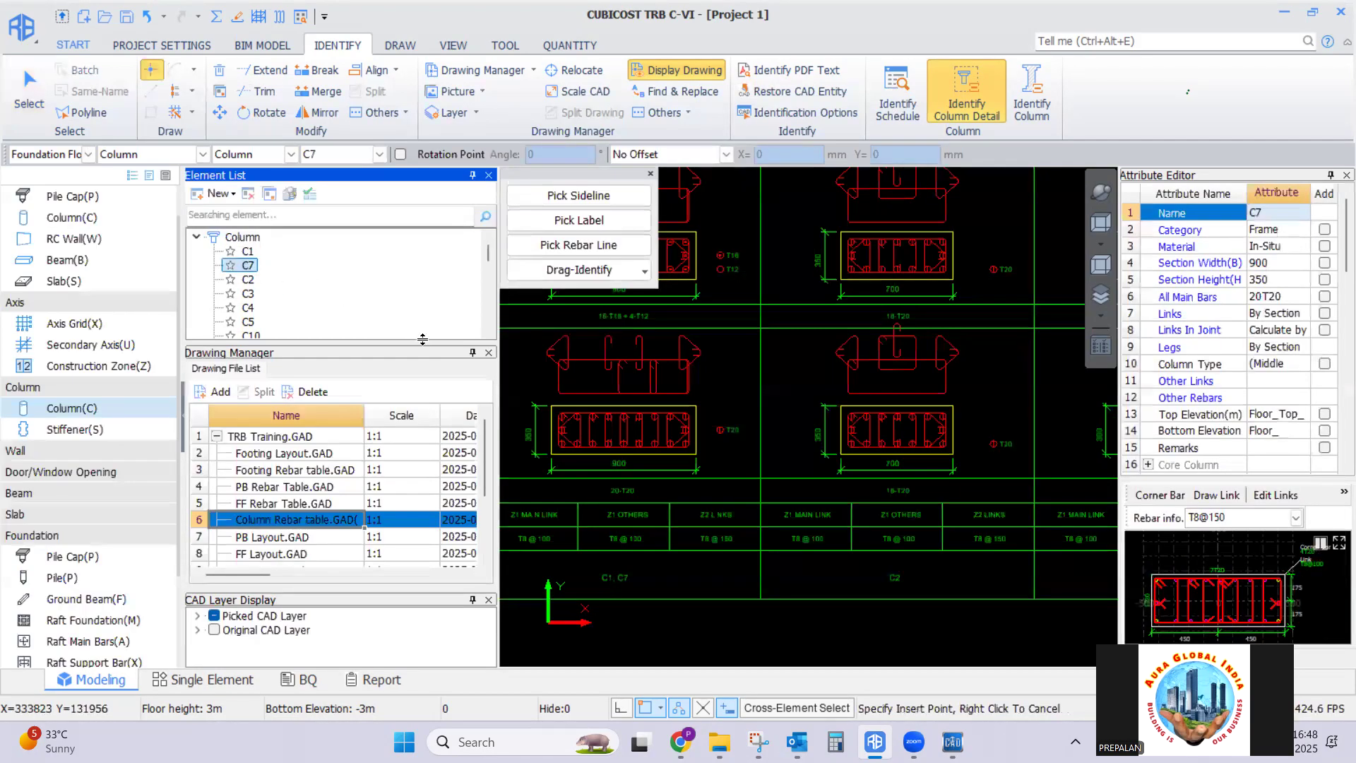
click(248, 198)
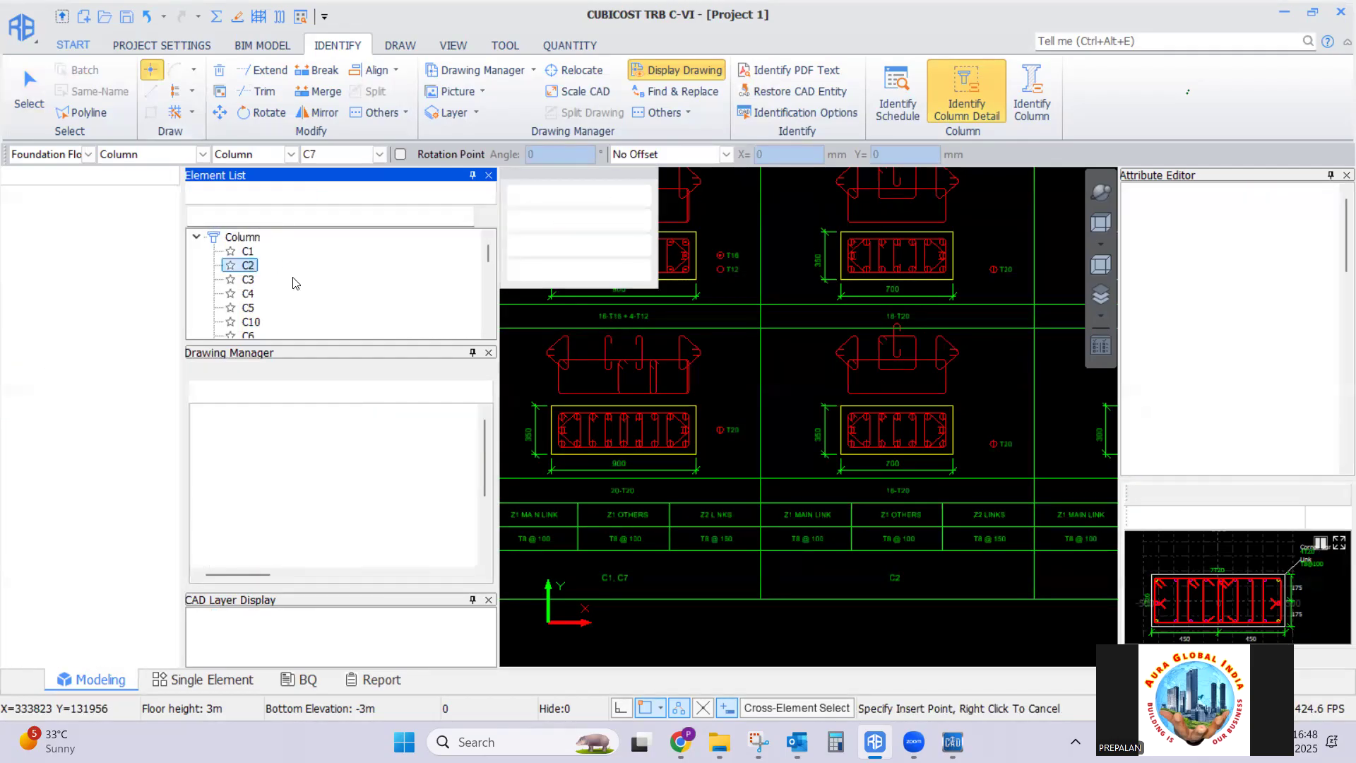
click(249, 254)
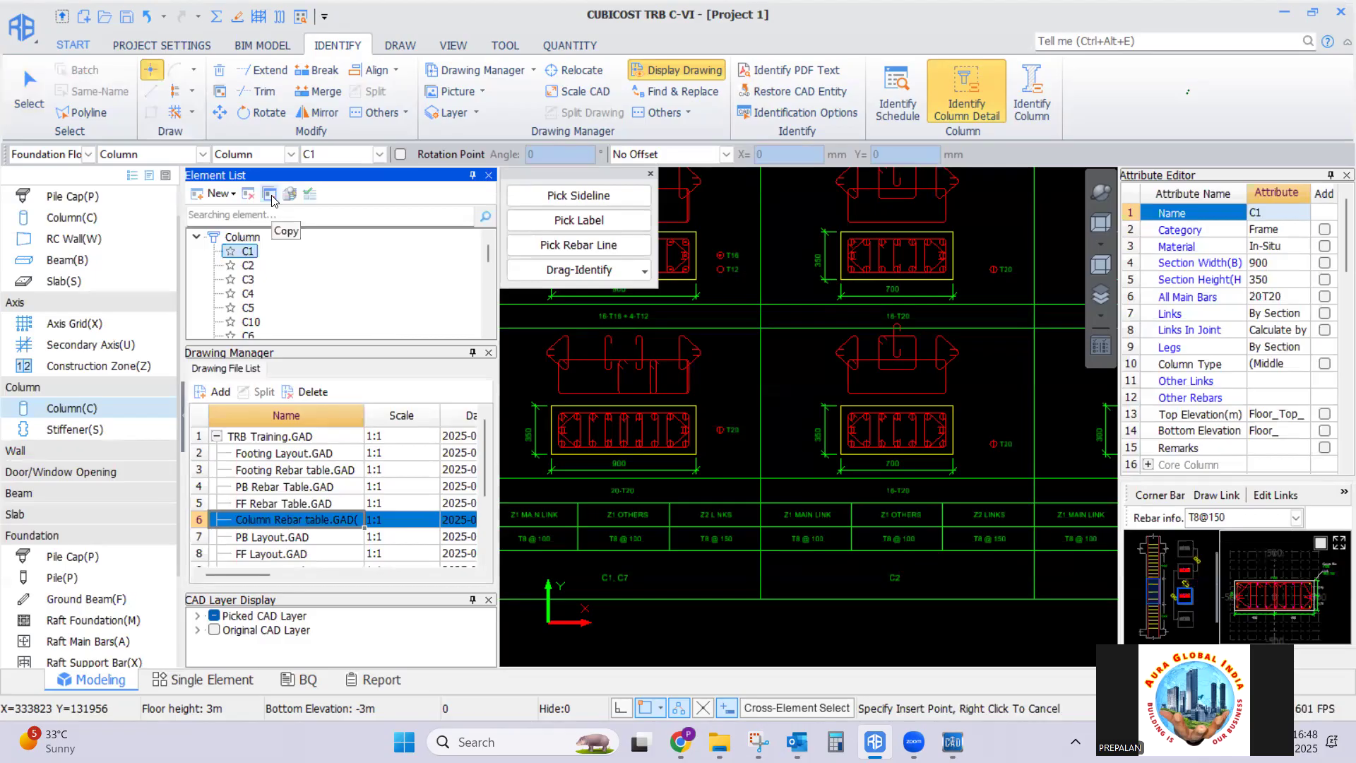
click(271, 195)
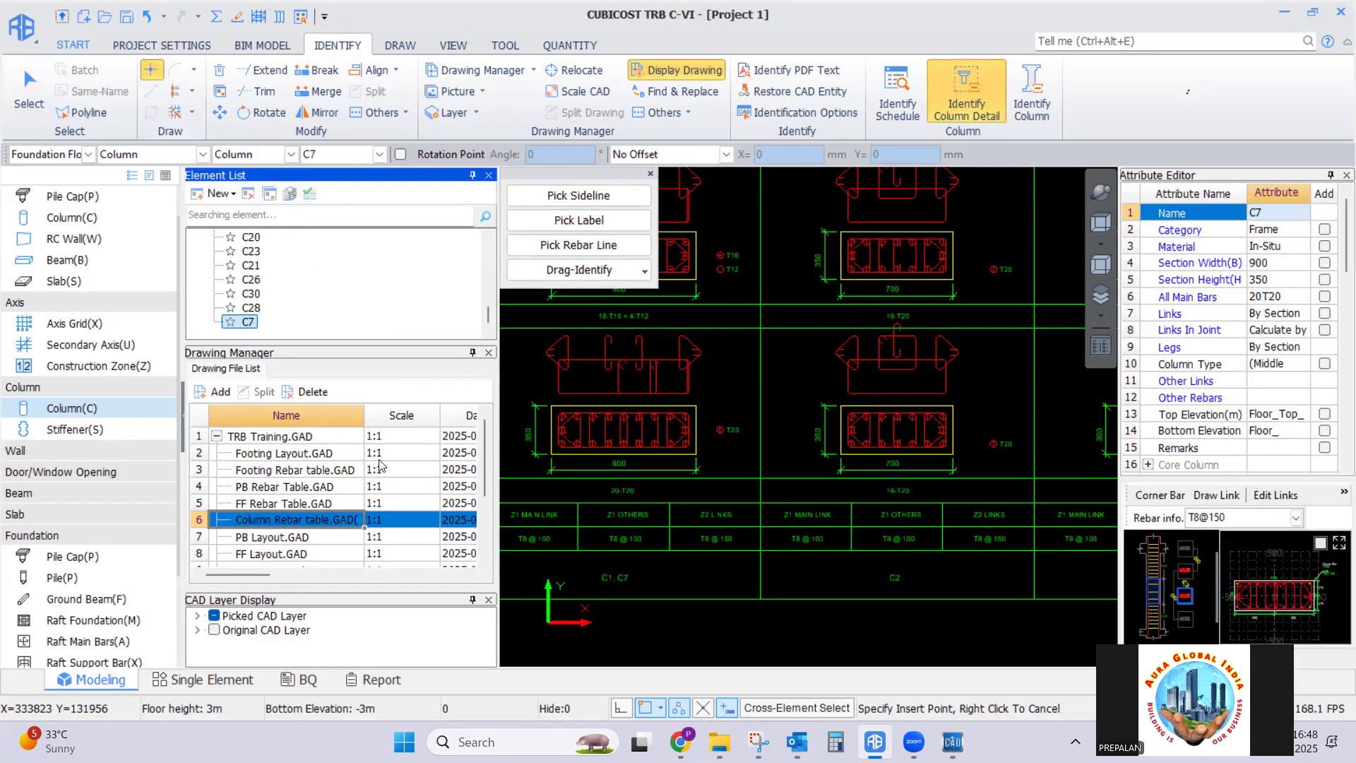
click(579, 270)
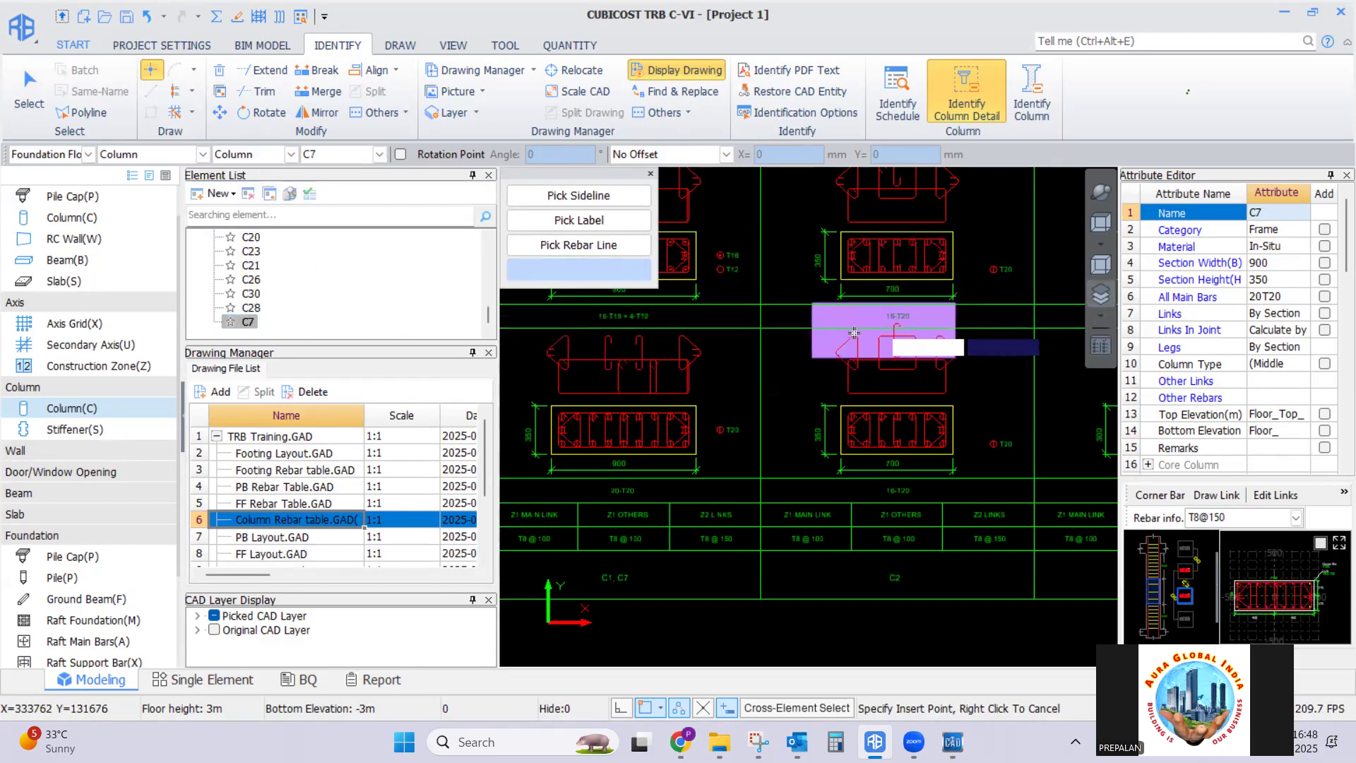
right_click(770, 332)
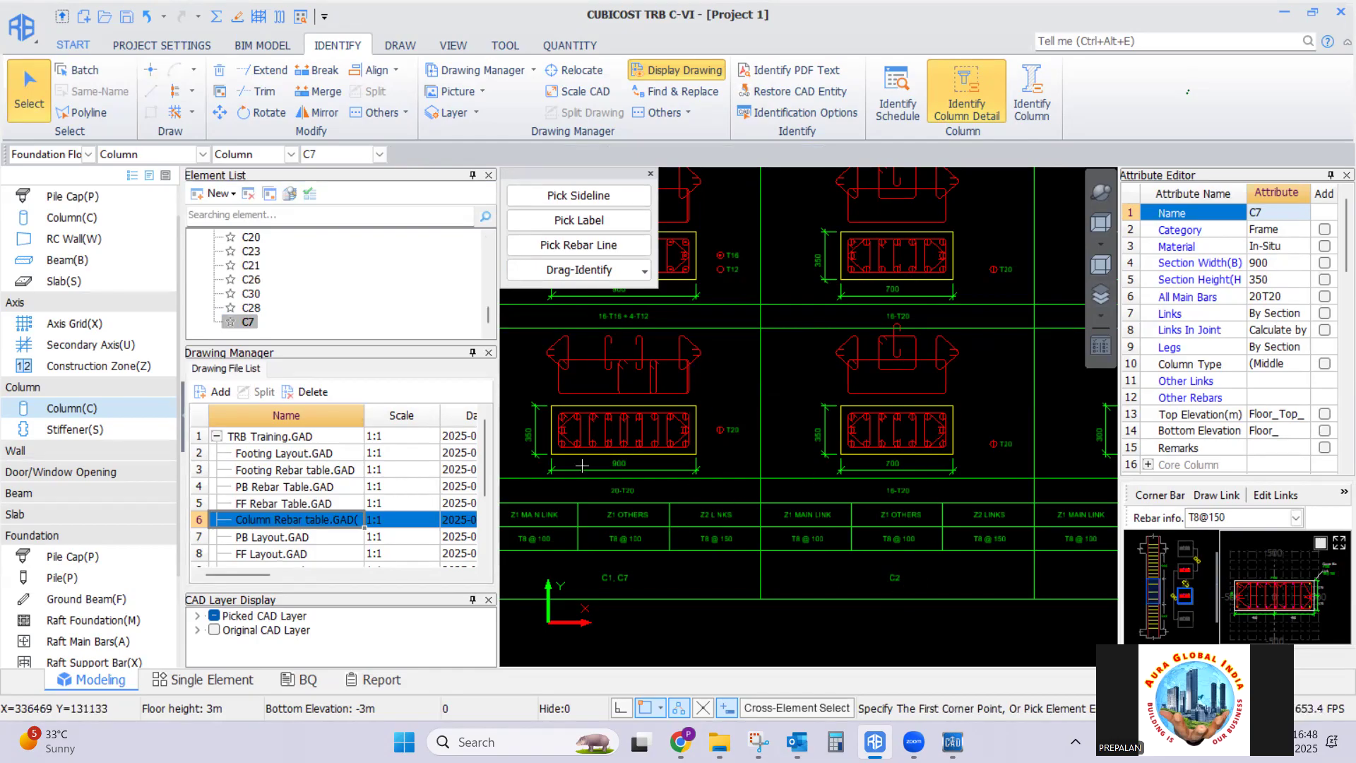
Review the main bars and links of column C2 in the enlarged Edit Section window
drag(488, 315, 494, 237)
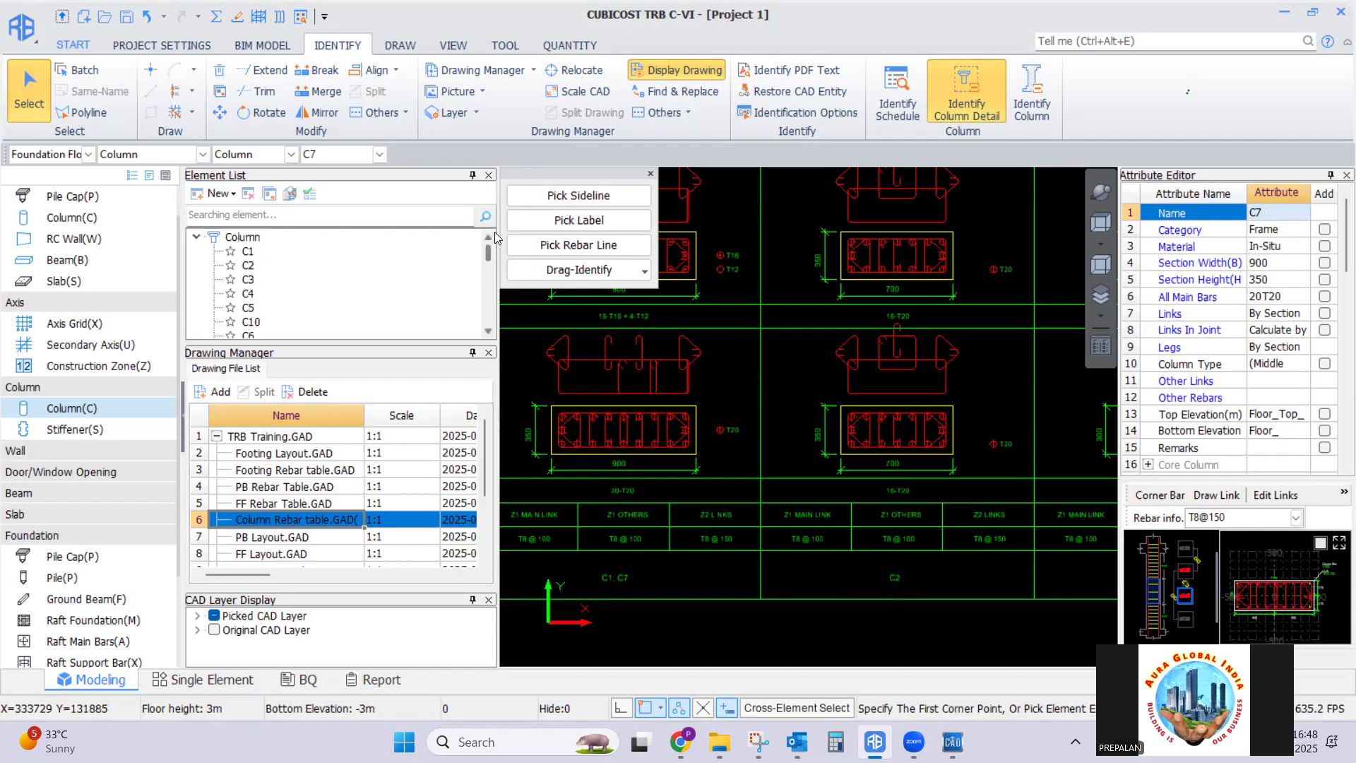
double_click(249, 265)
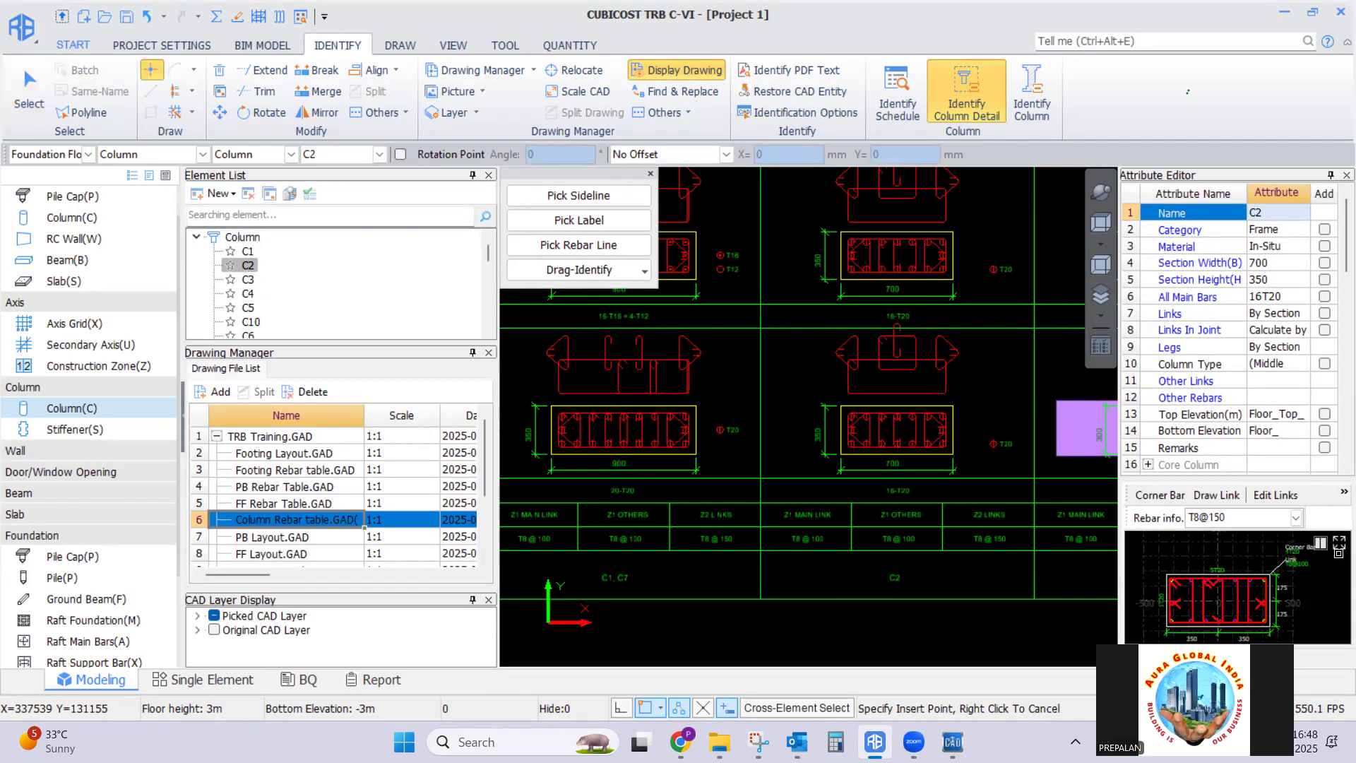
click(1339, 549)
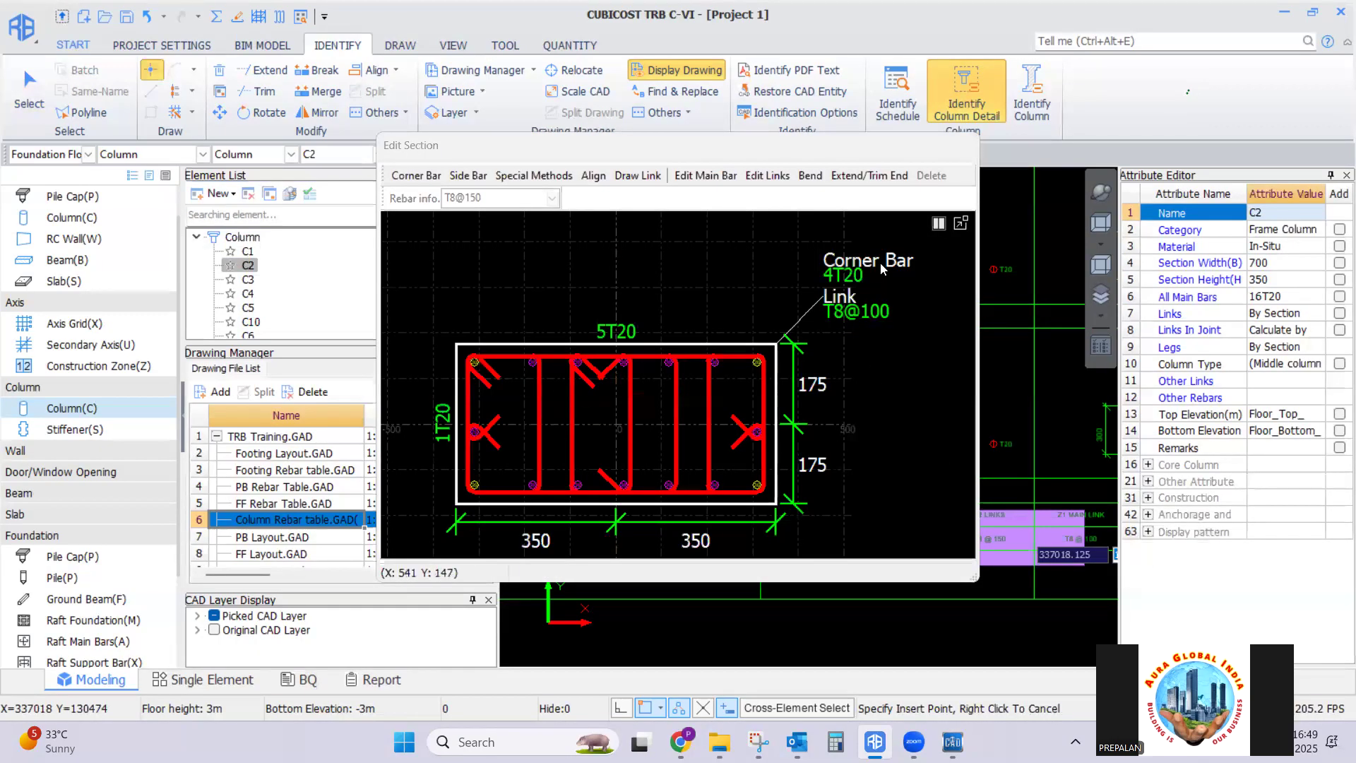
click(961, 225)
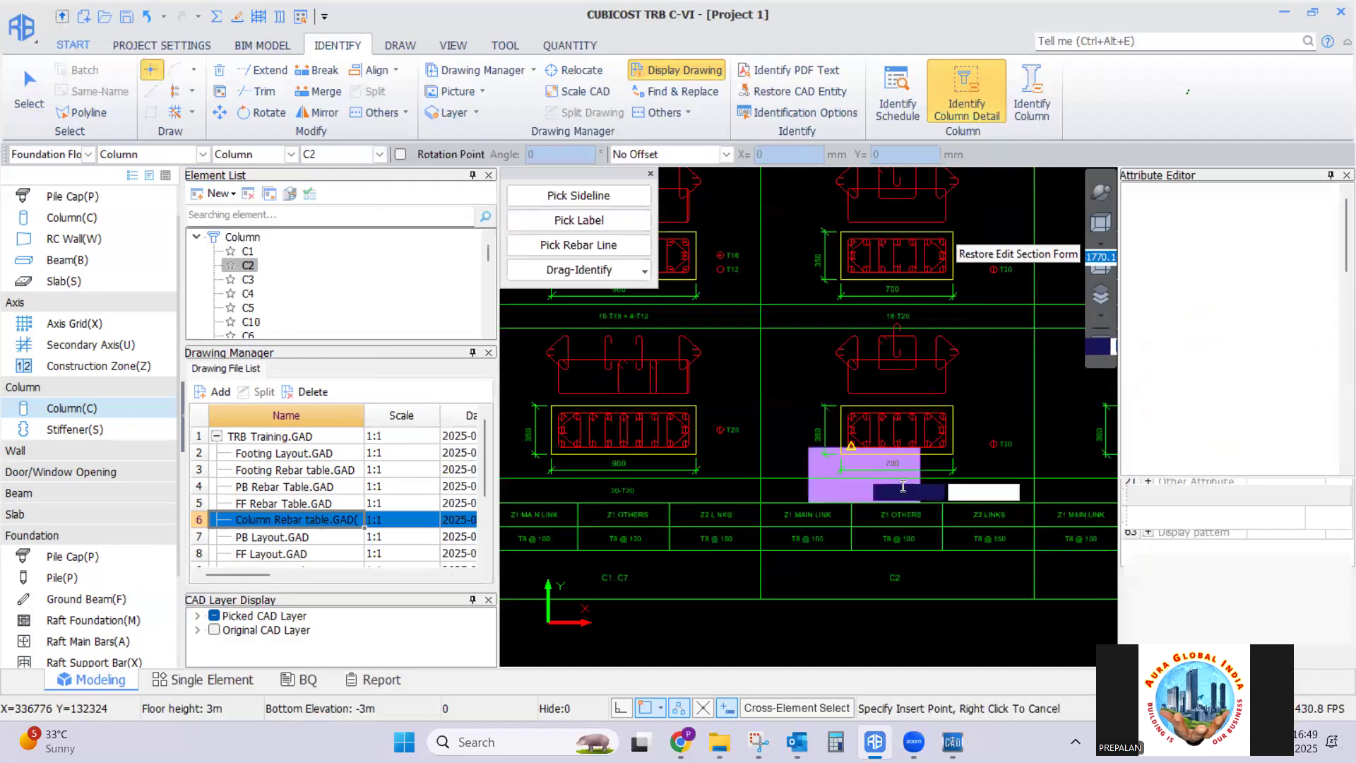
Review the attributes and section rebar of column C3 in the full column definition view
click(247, 280)
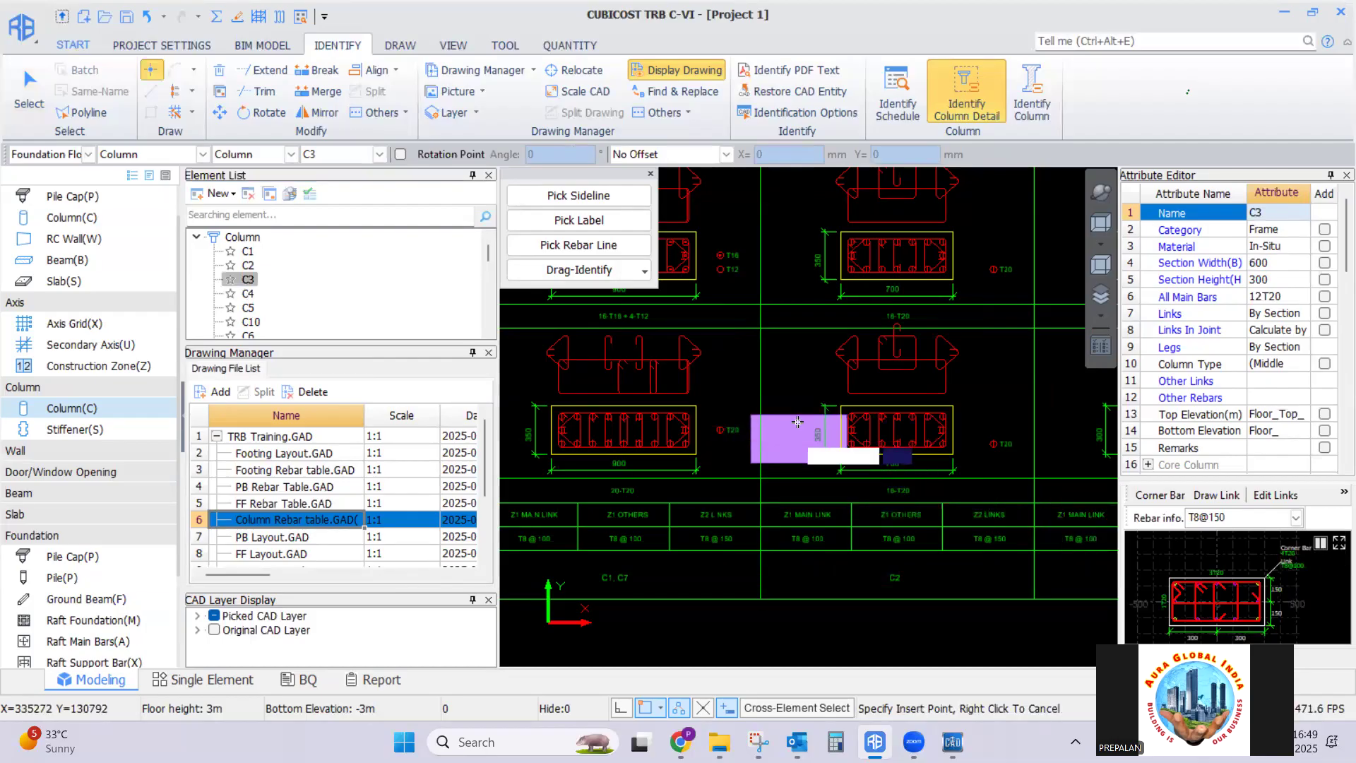
right_click(797, 422)
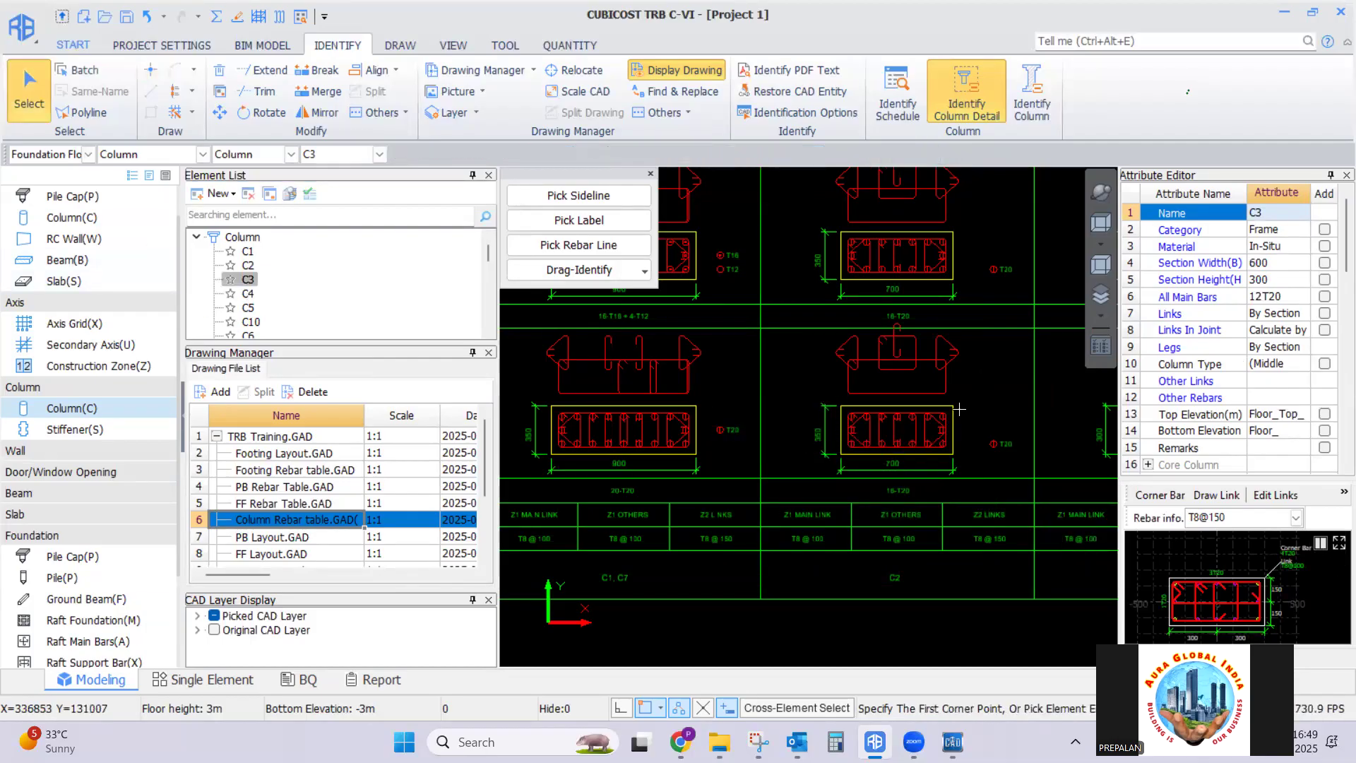
double_click(61, 410)
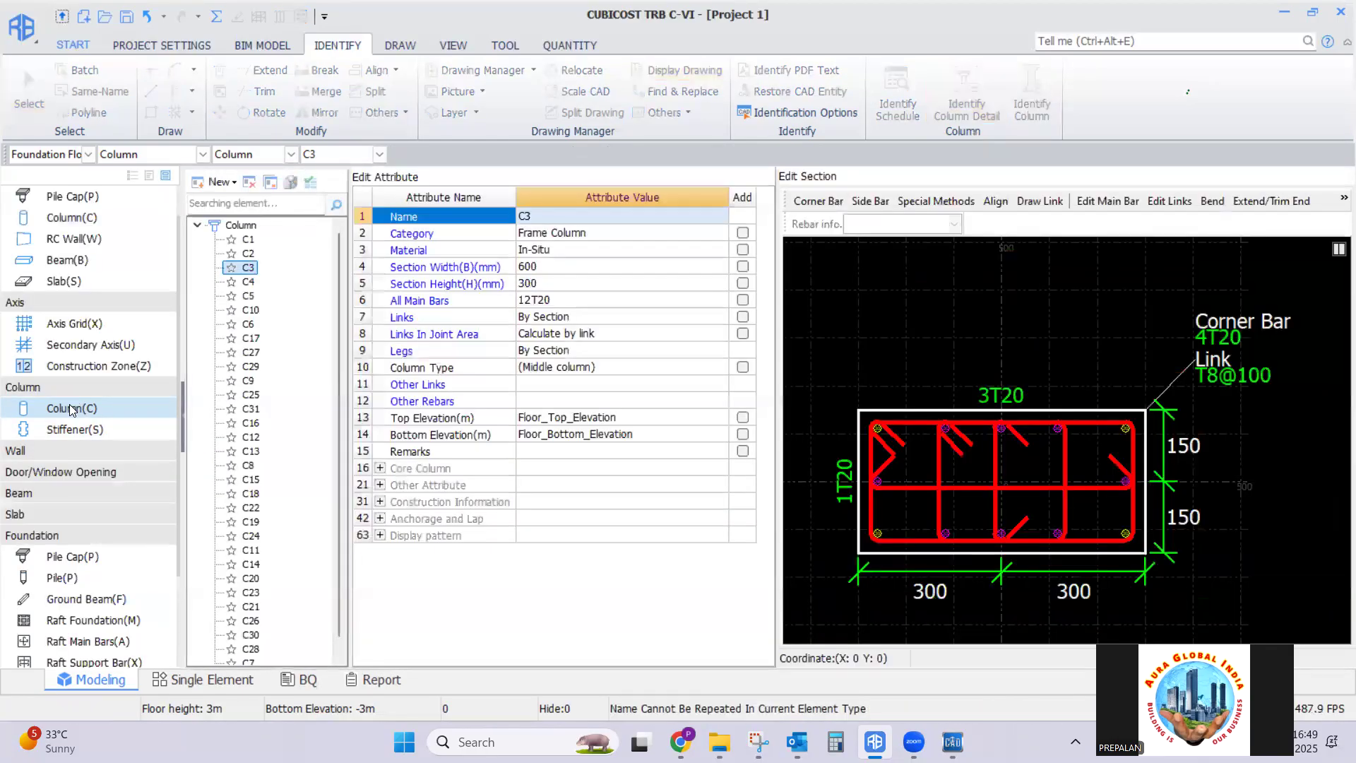
double_click(70, 409)
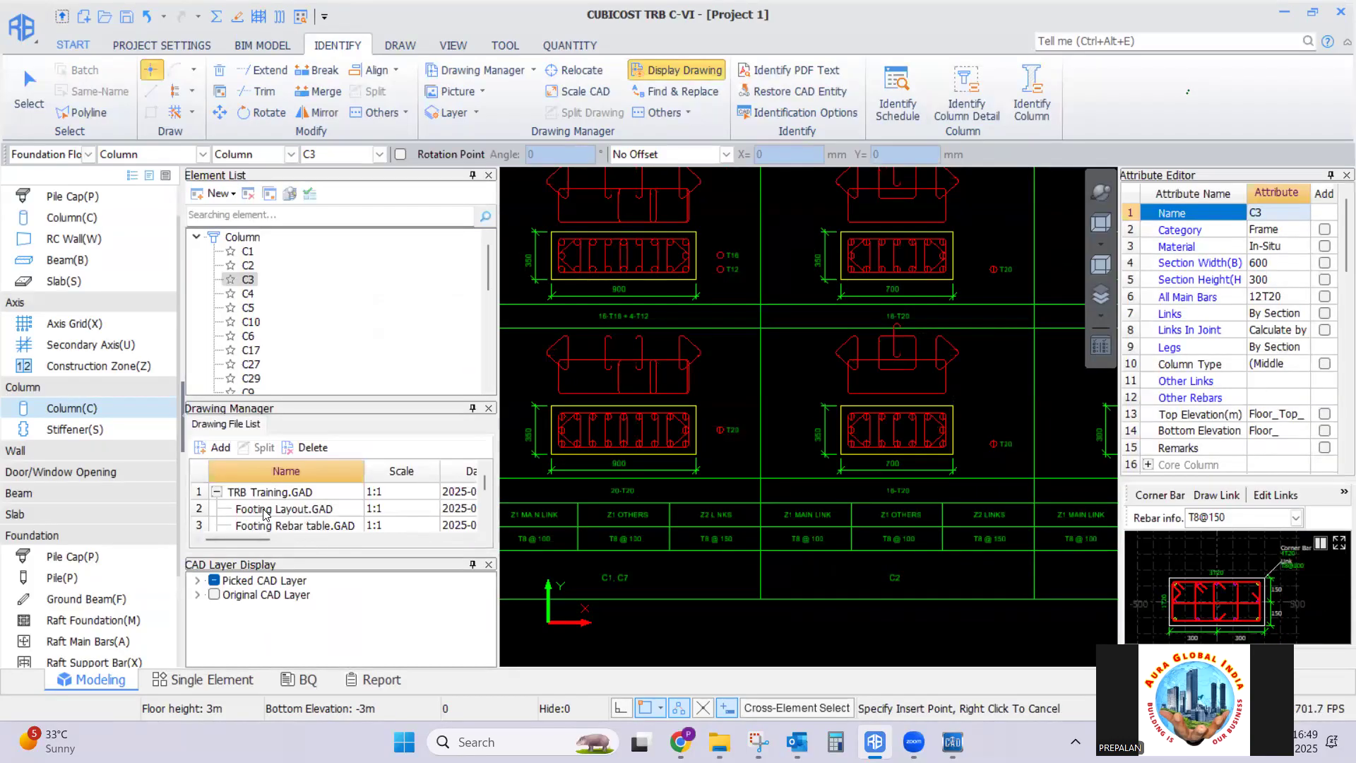
Open the Footing Layout drawing and display its picked CAD layer together with the original one around column C1
click(265, 510)
double_click(286, 509)
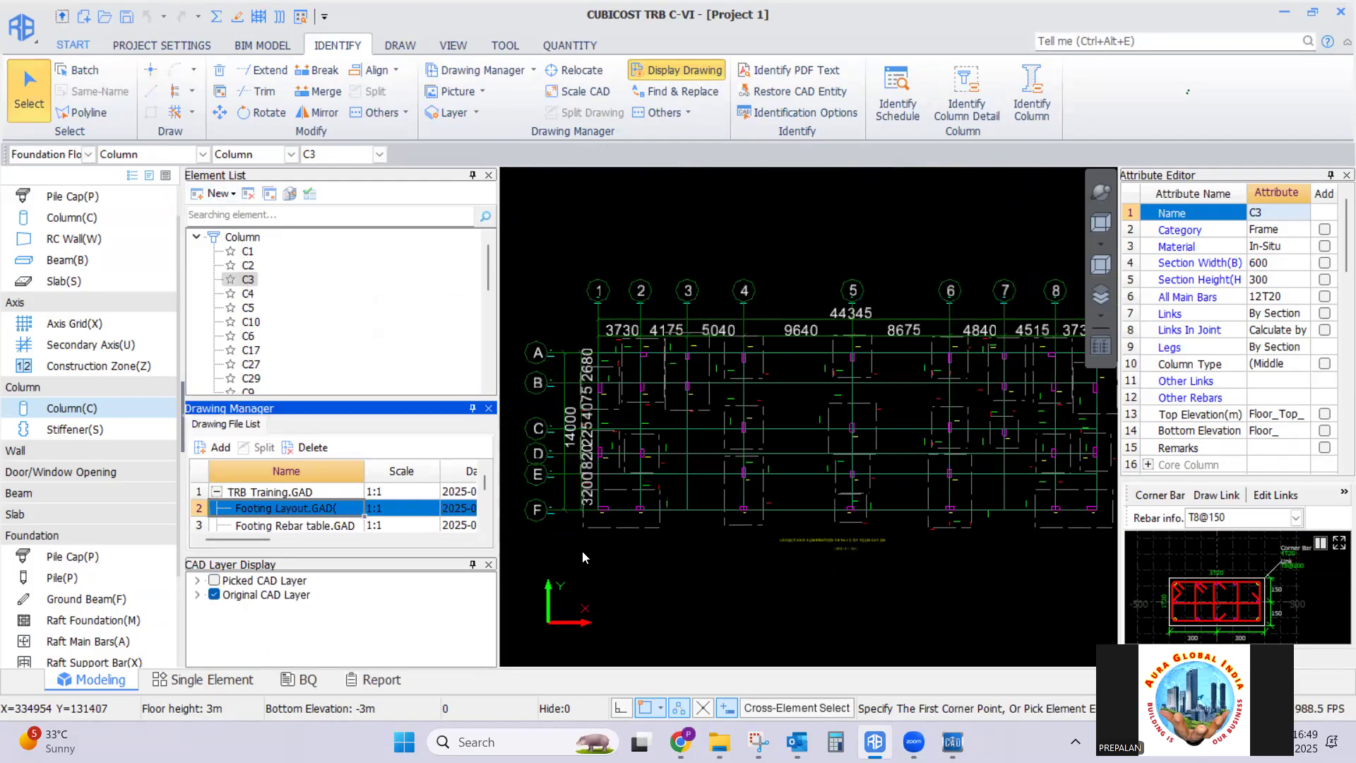
click(214, 580)
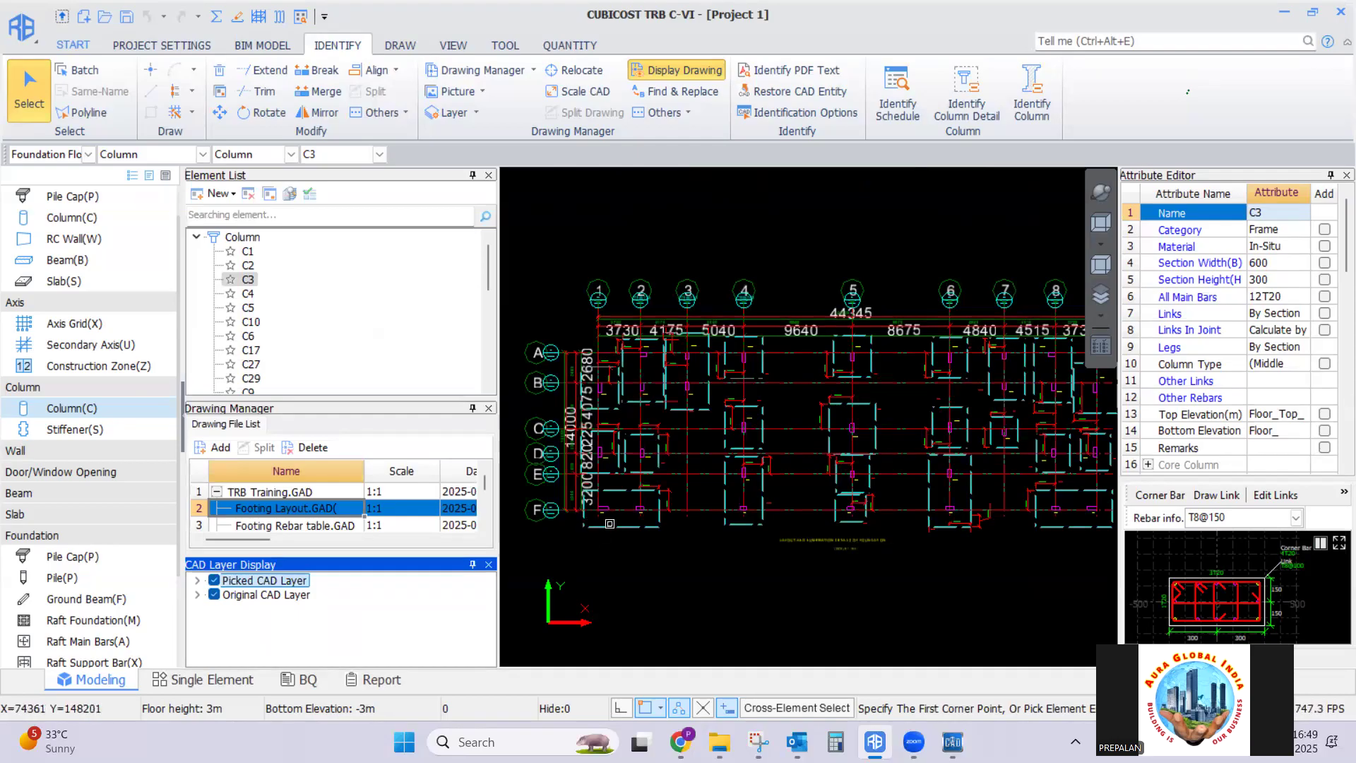
scroll(612, 519, up, 5)
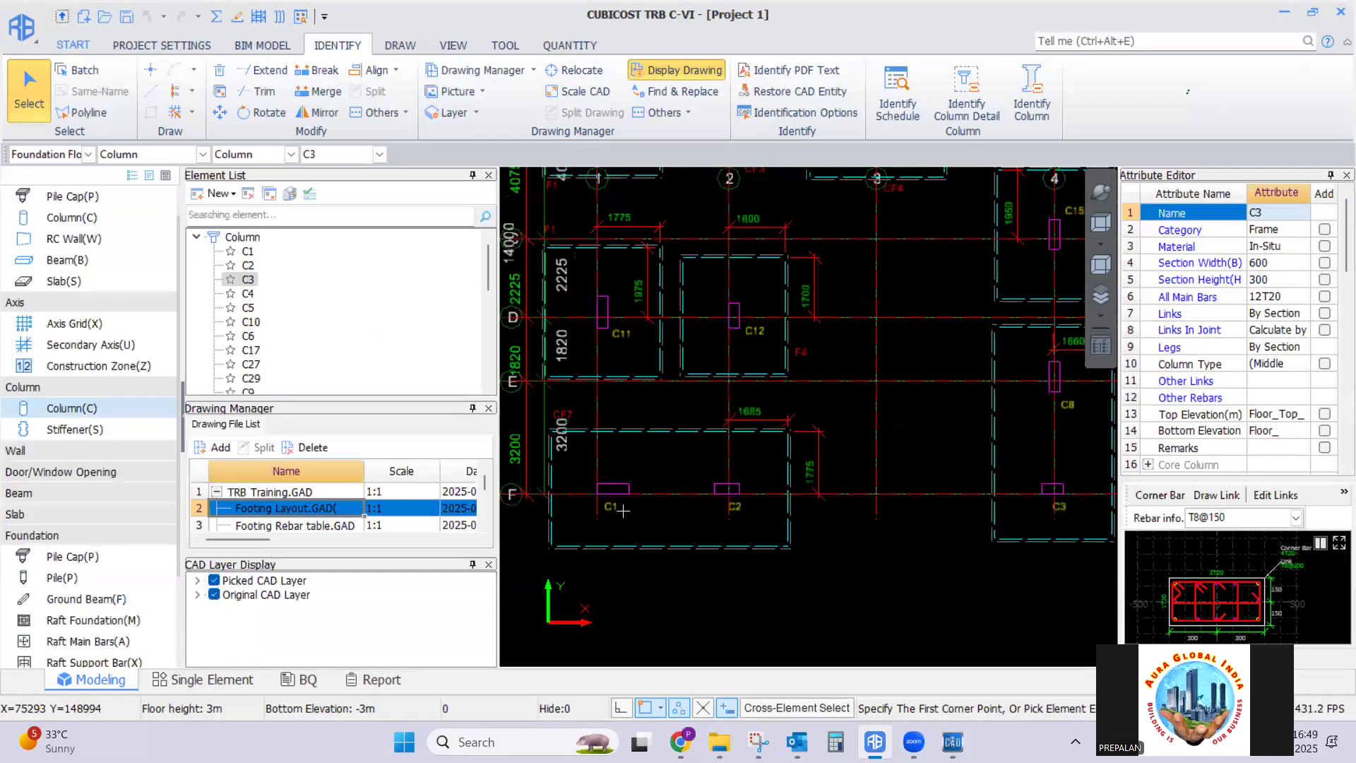
Start Identify Column and pick the column sidelines by layer from the outline above label C1
click(1032, 96)
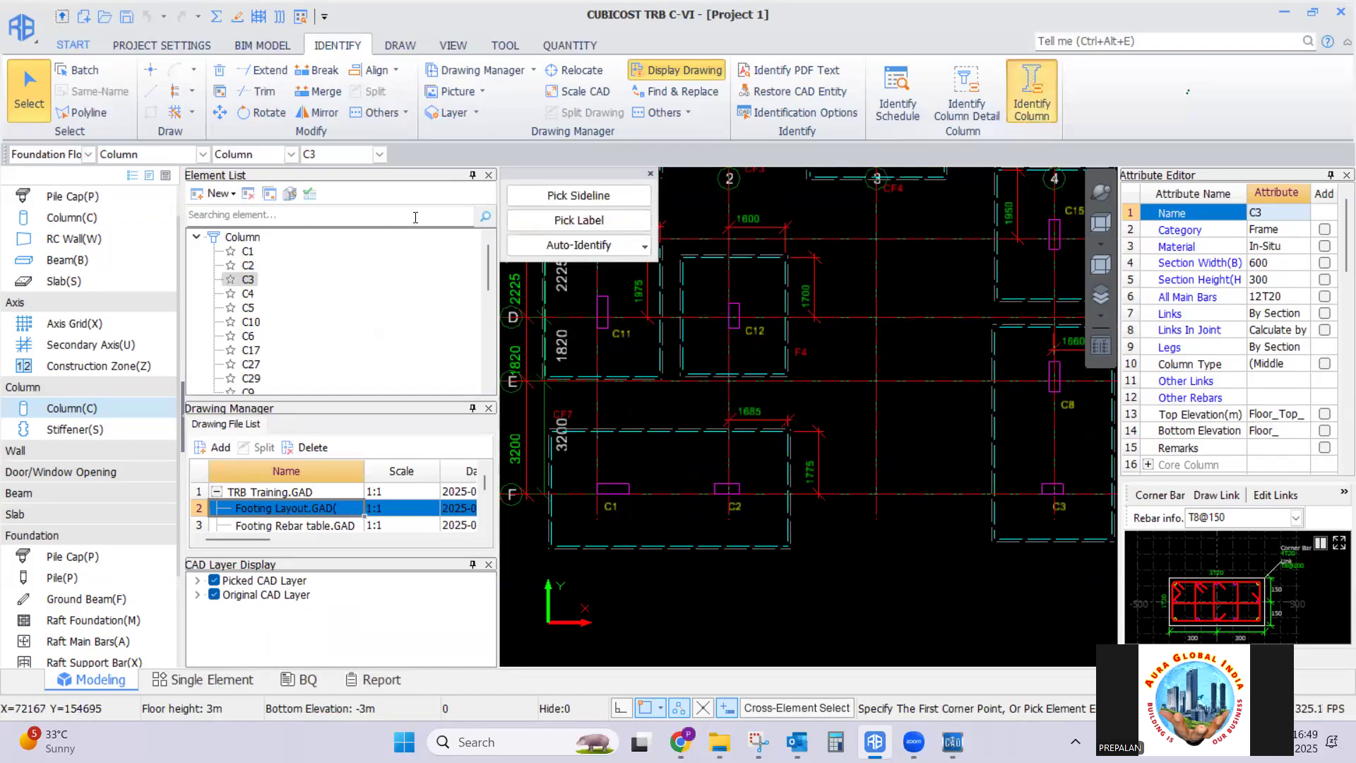
click(575, 195)
click(575, 195)
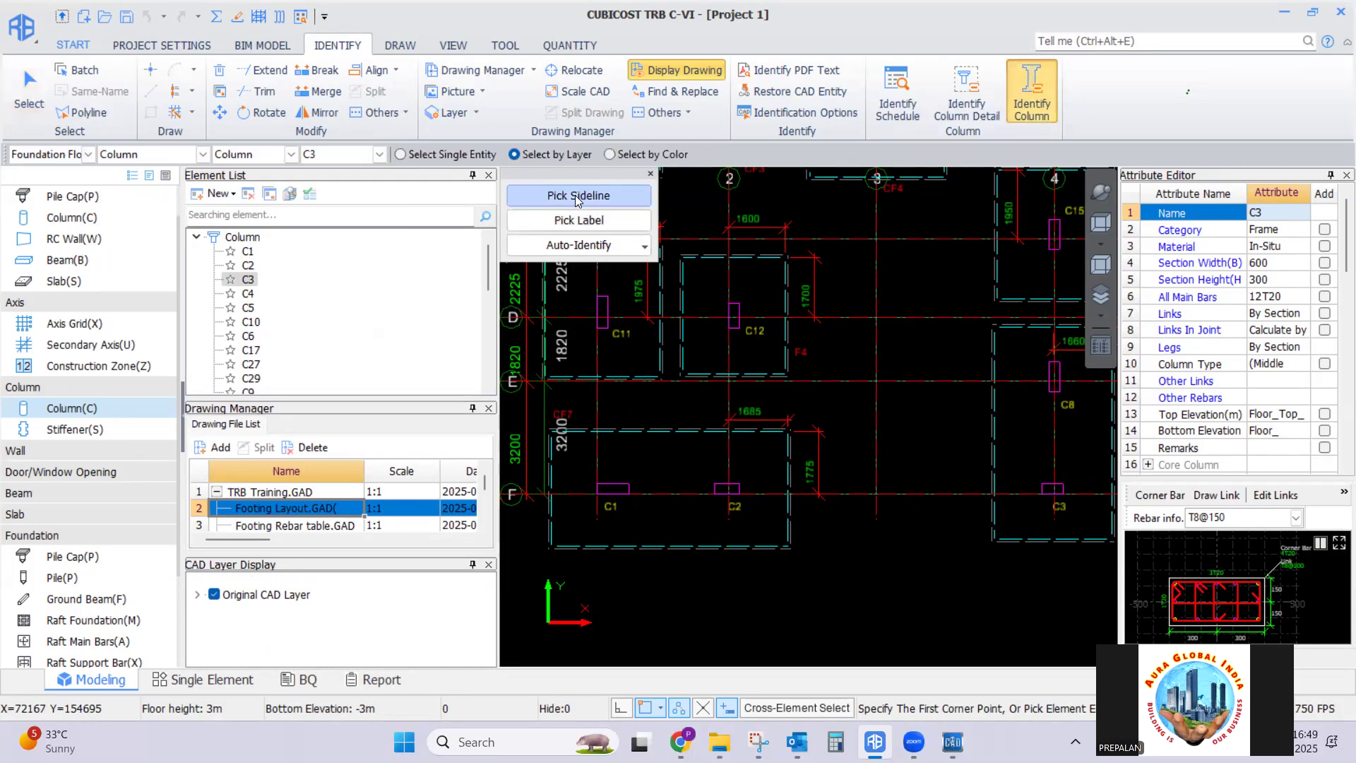
scroll(614, 496, up, 2)
scroll(614, 495, up, 3)
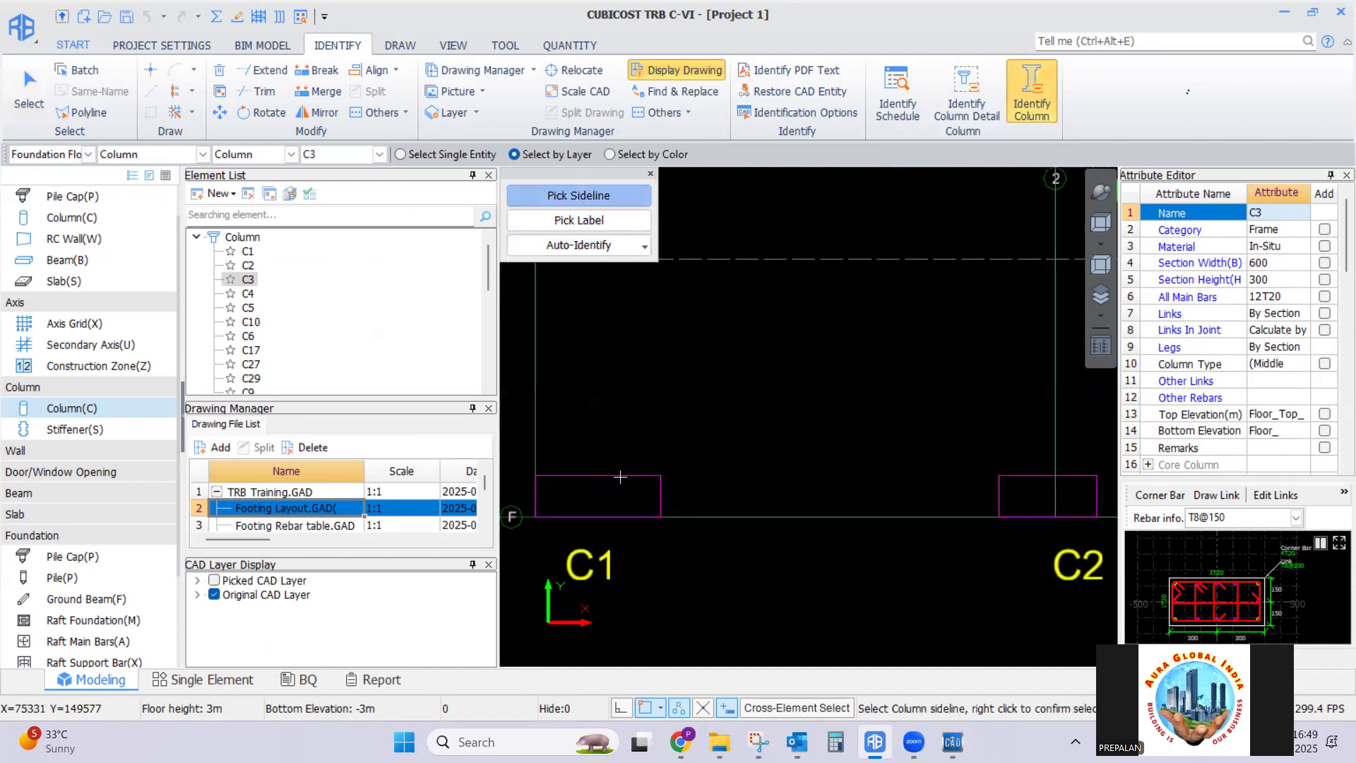
click(624, 476)
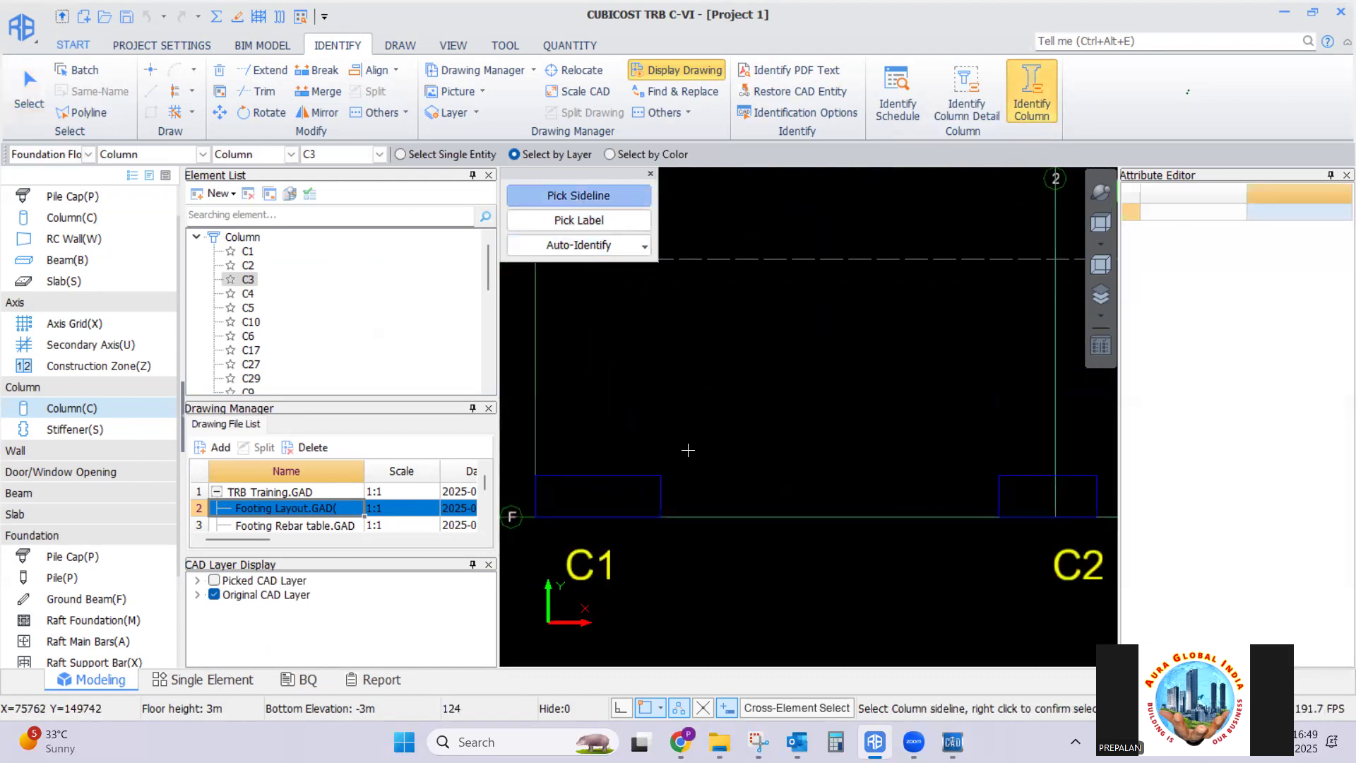
right_click(707, 396)
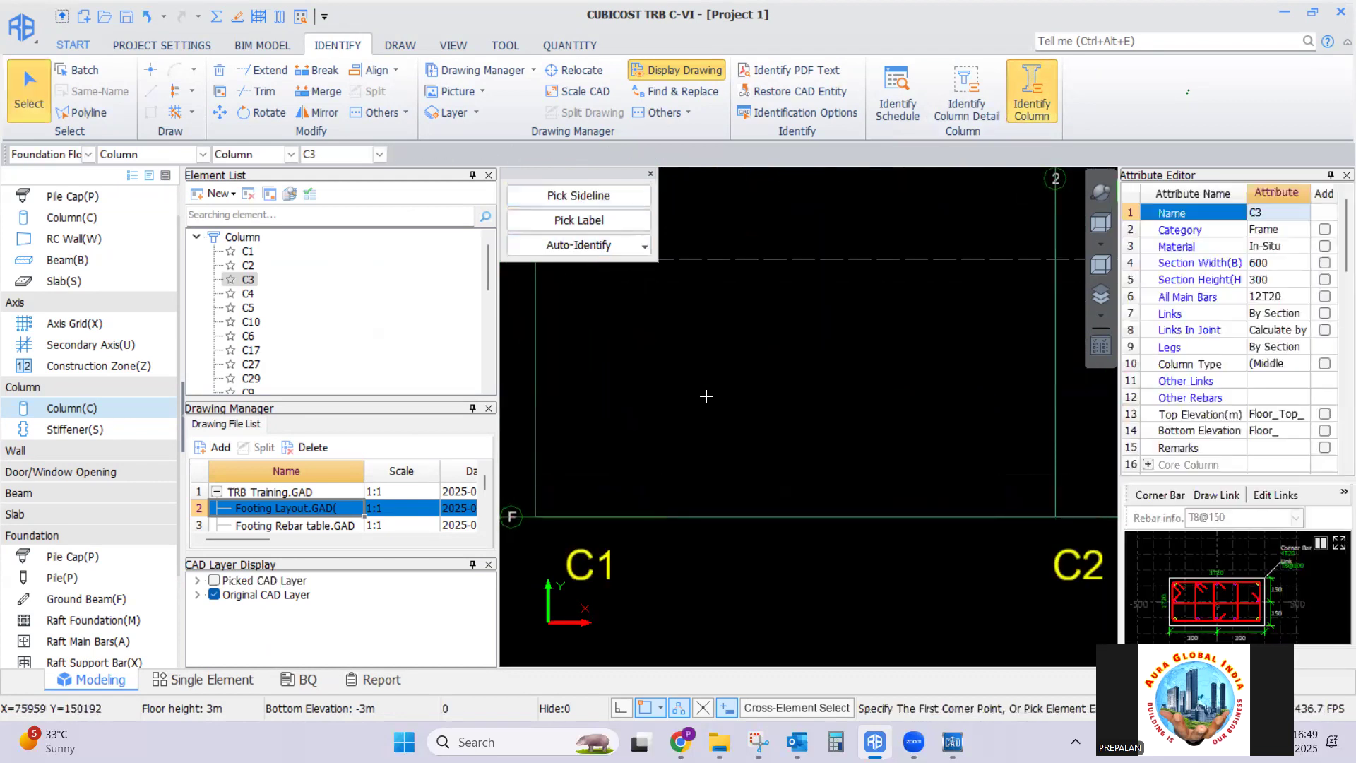
Pick the column labels by colour, using the C1 label on the Footing Layout drawing
click(572, 220)
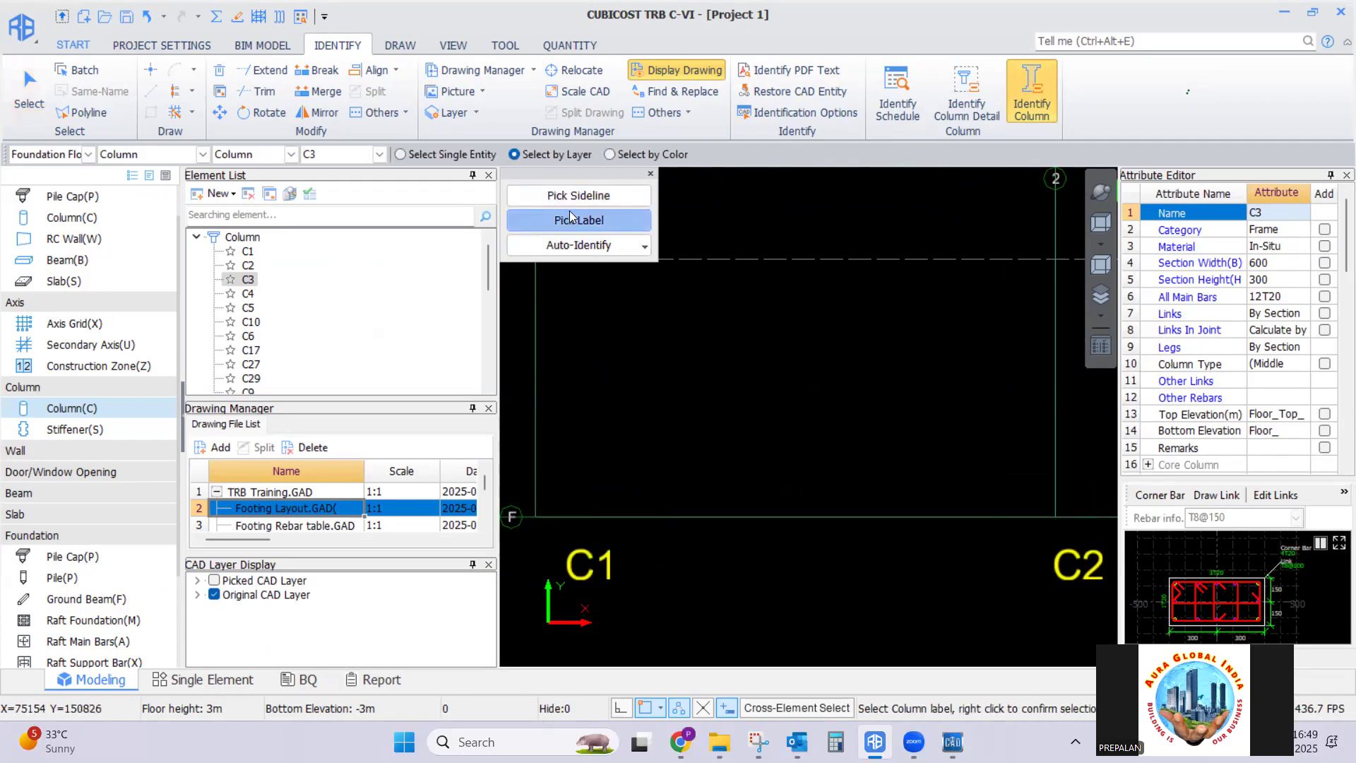
click(612, 155)
click(586, 556)
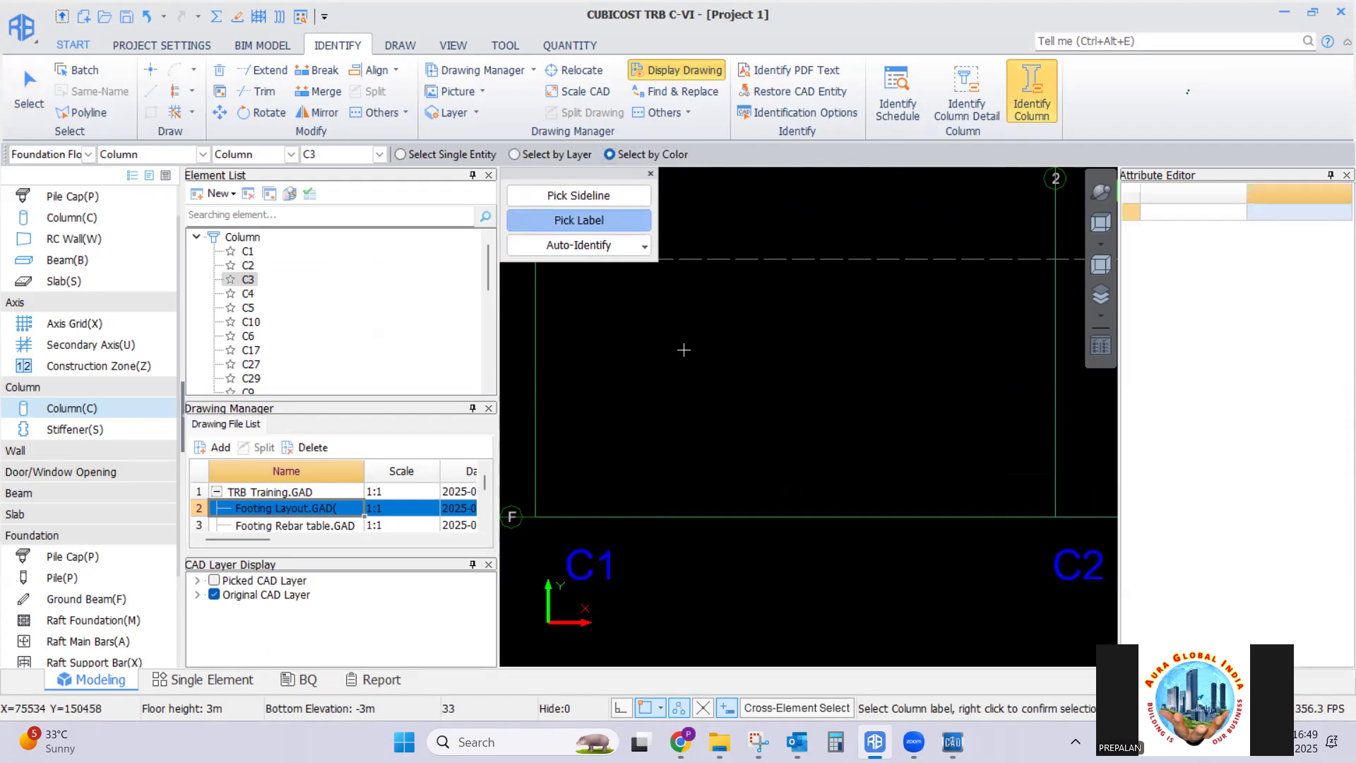
right_click(686, 349)
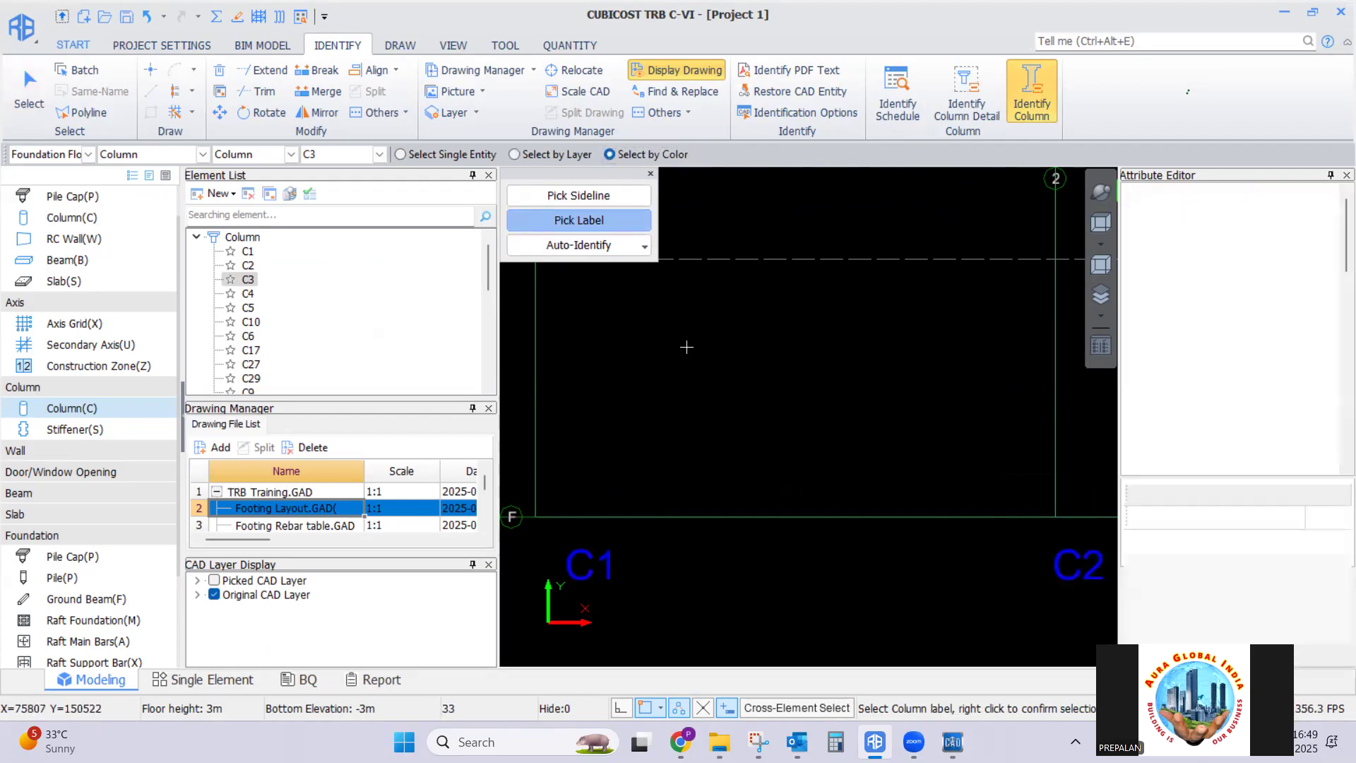
Auto-identify the columns from the picked sidelines and labels, and finish the Identify Column command
click(644, 246)
click(587, 318)
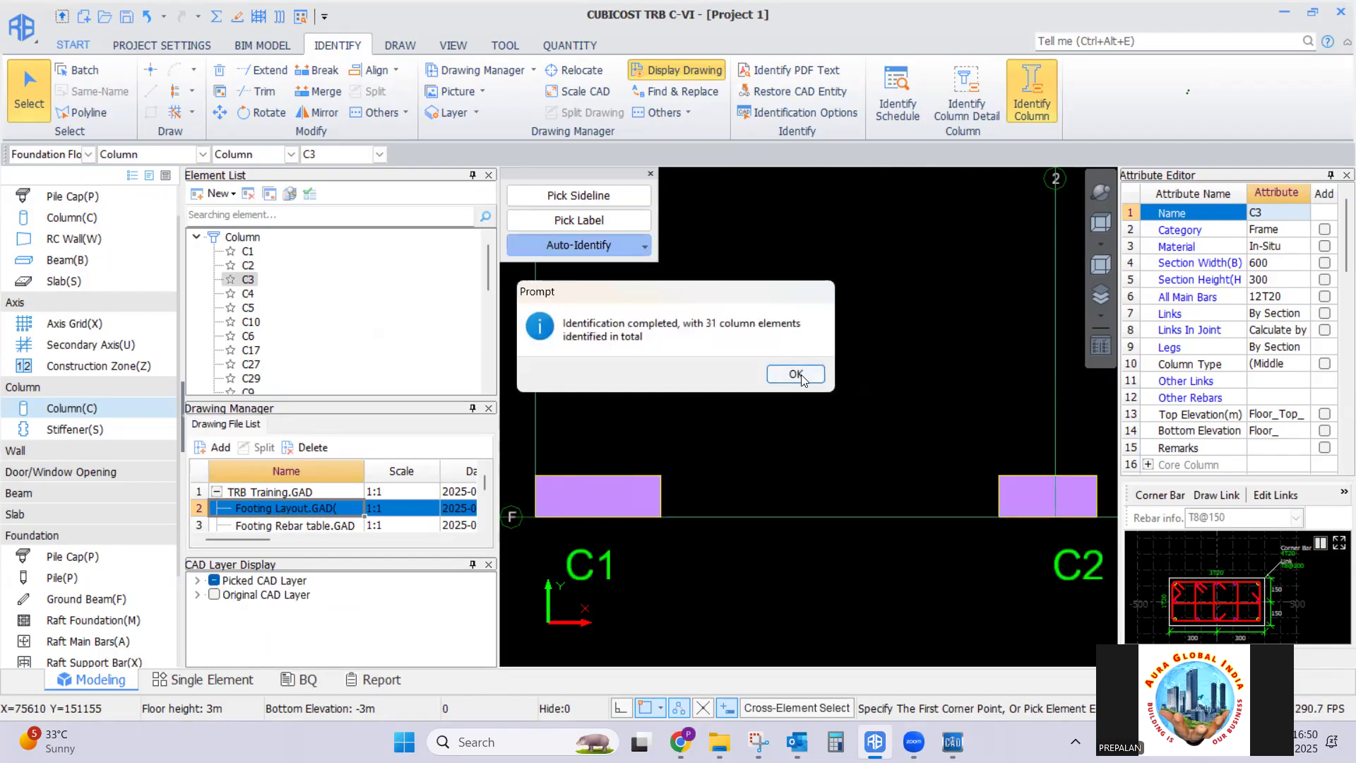
click(802, 380)
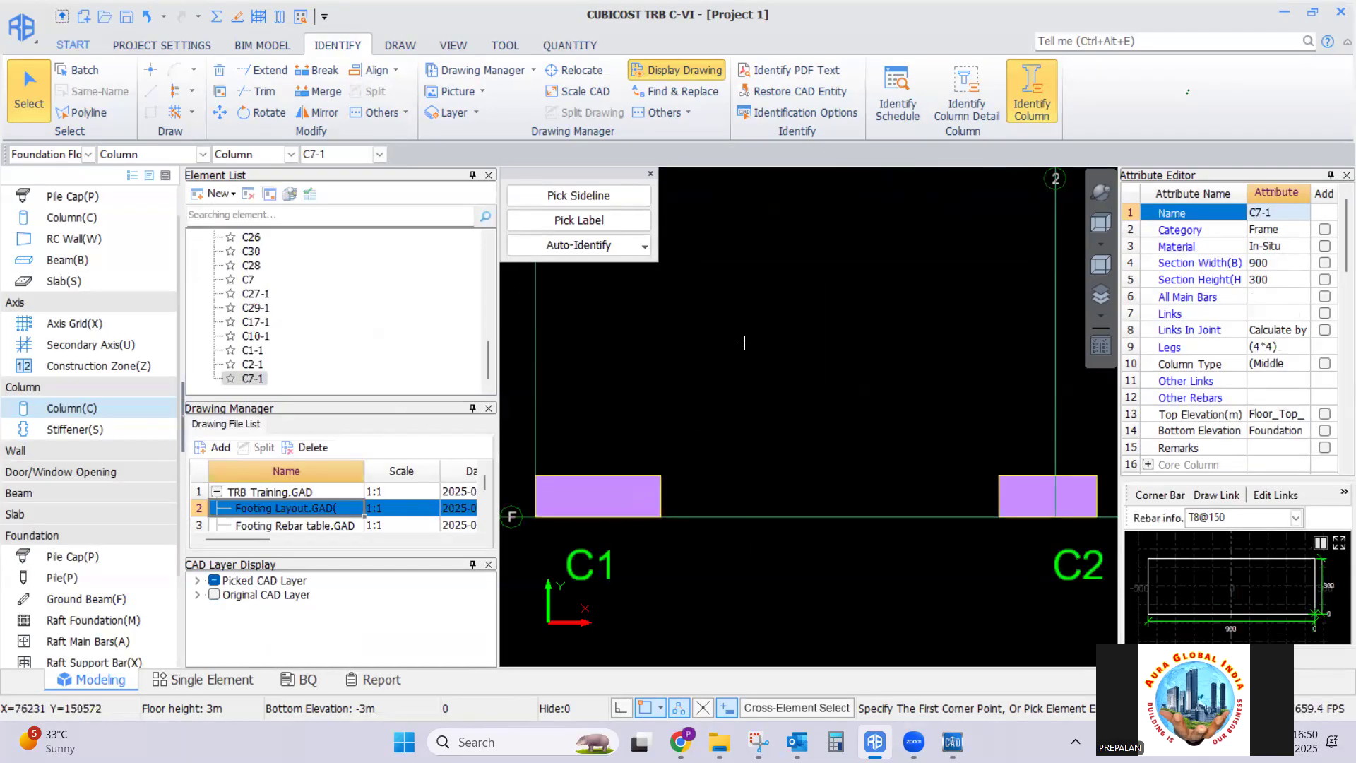
scroll(696, 311, down, 2)
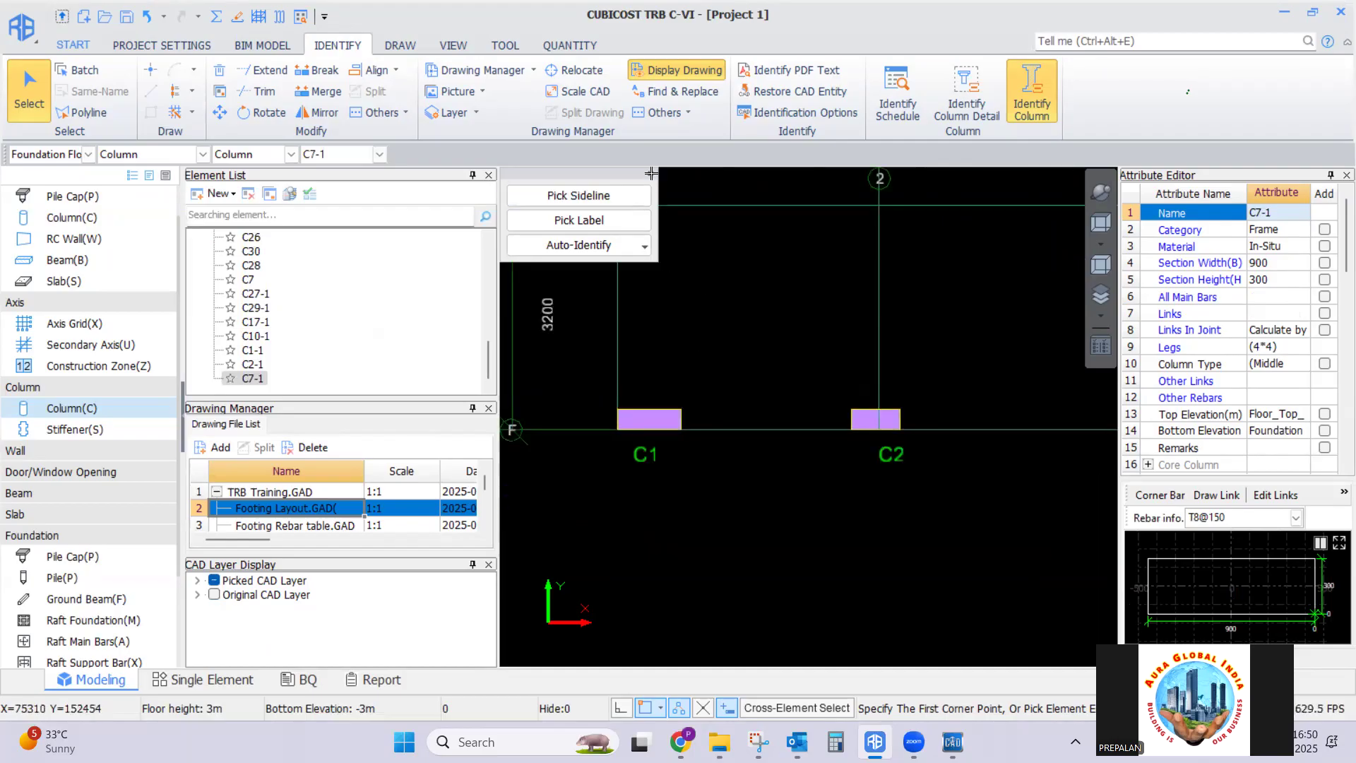
click(651, 173)
scroll(750, 397, down, 7)
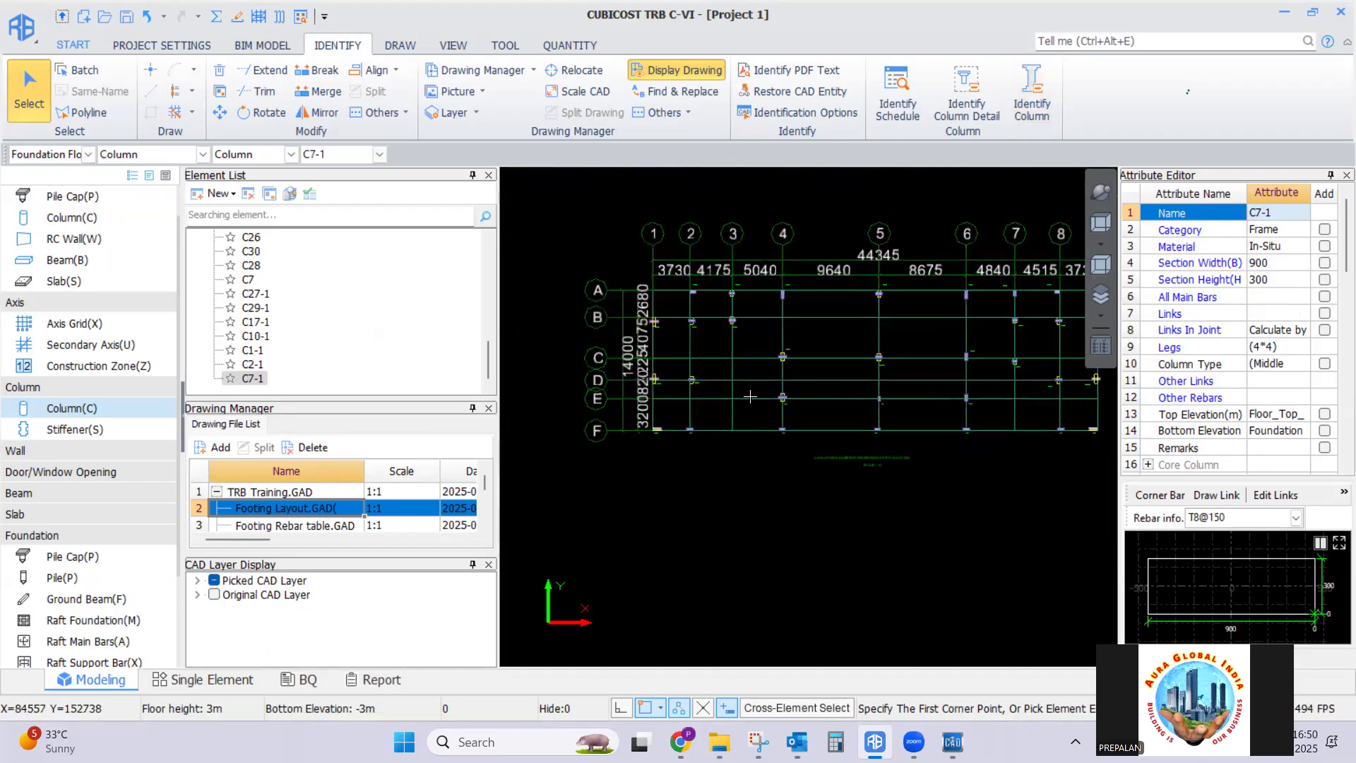
Calculate the modeled quantities for the Foundation Floor with the same rebar summed
scroll(750, 397, up, 1)
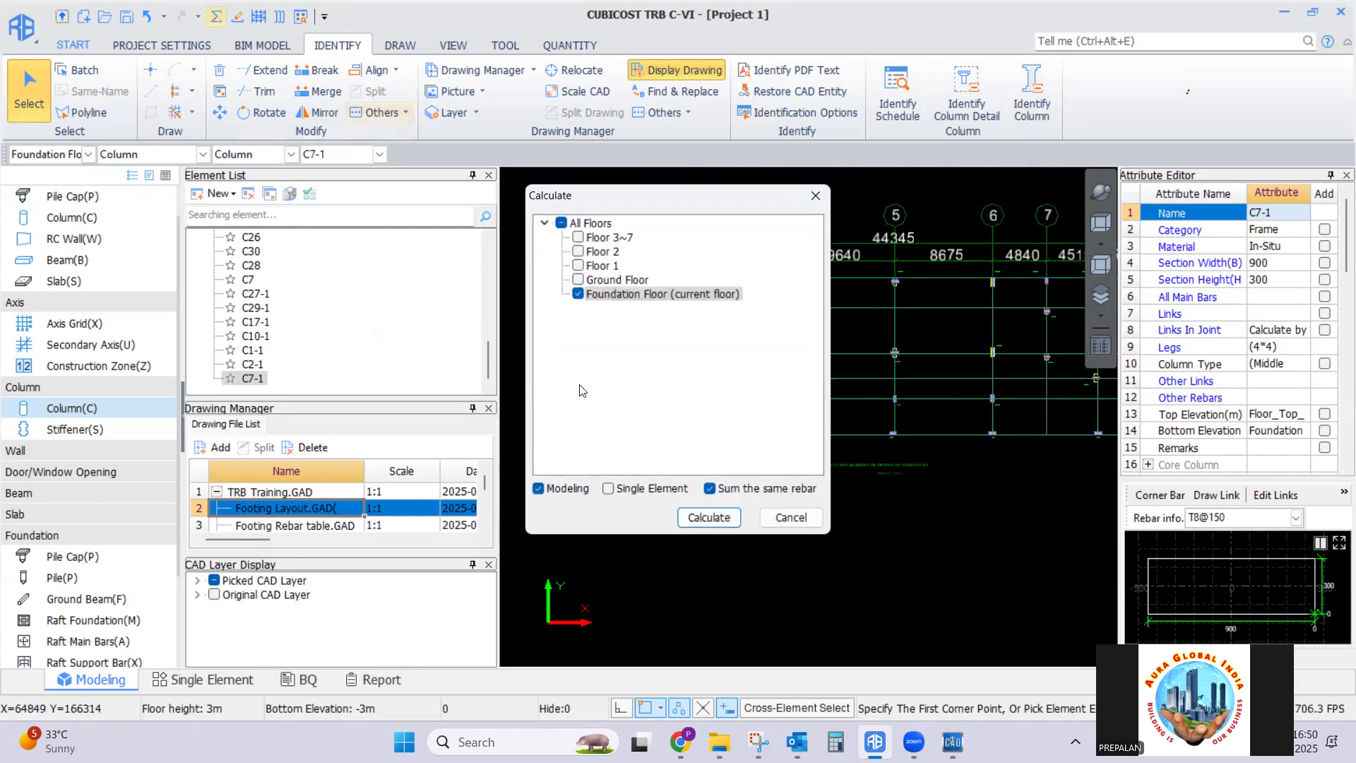
click(719, 520)
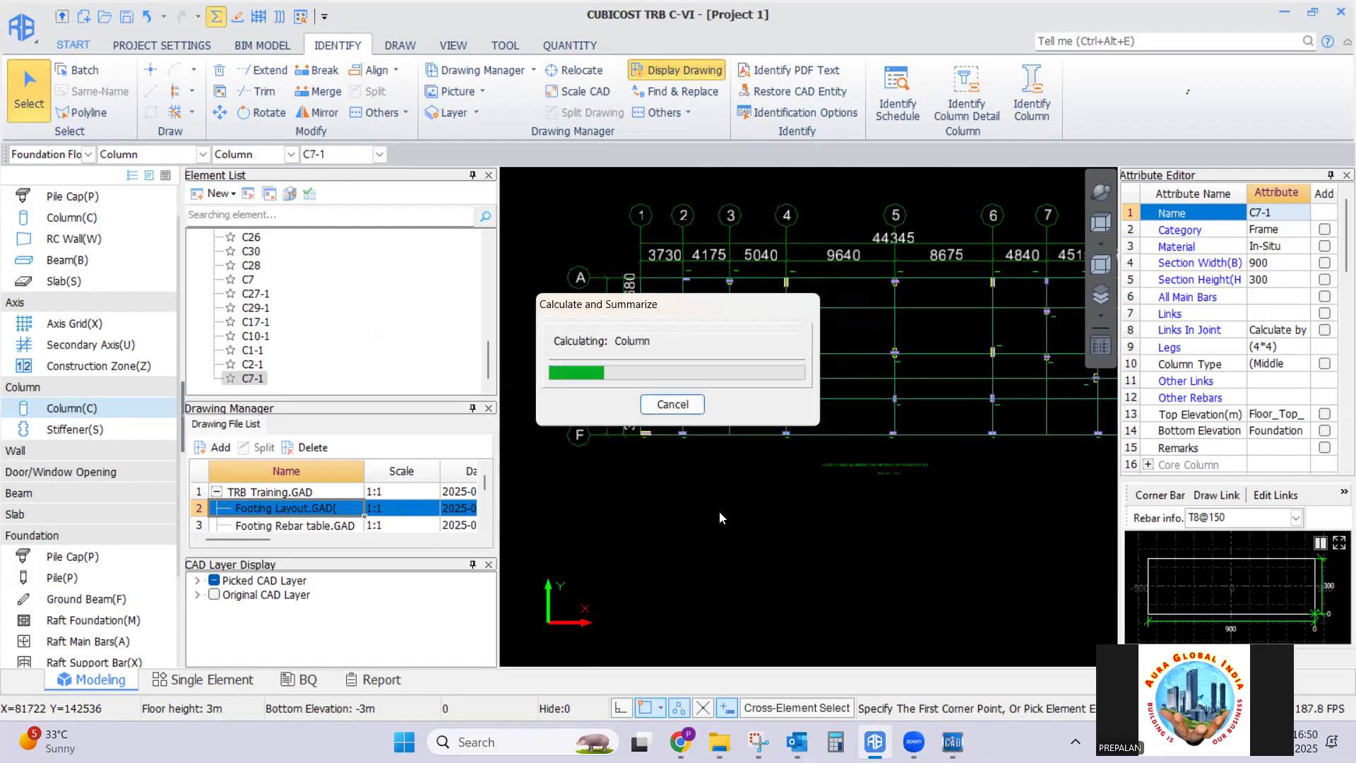
click(654, 404)
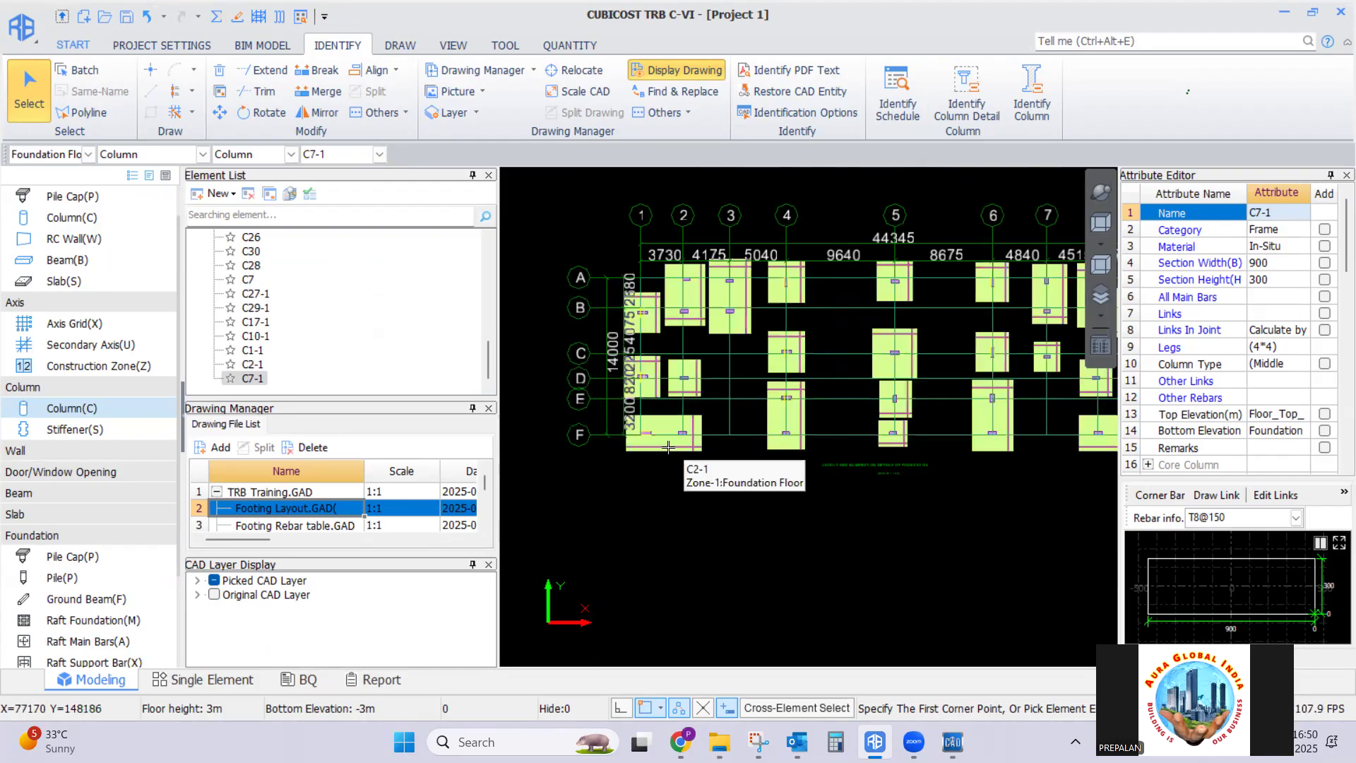
Display the 3D rebar of all footings and columns, inspect it from several angles, and return to the plan view
scroll(556, 451, down, 1)
scroll(555, 451, down, 2)
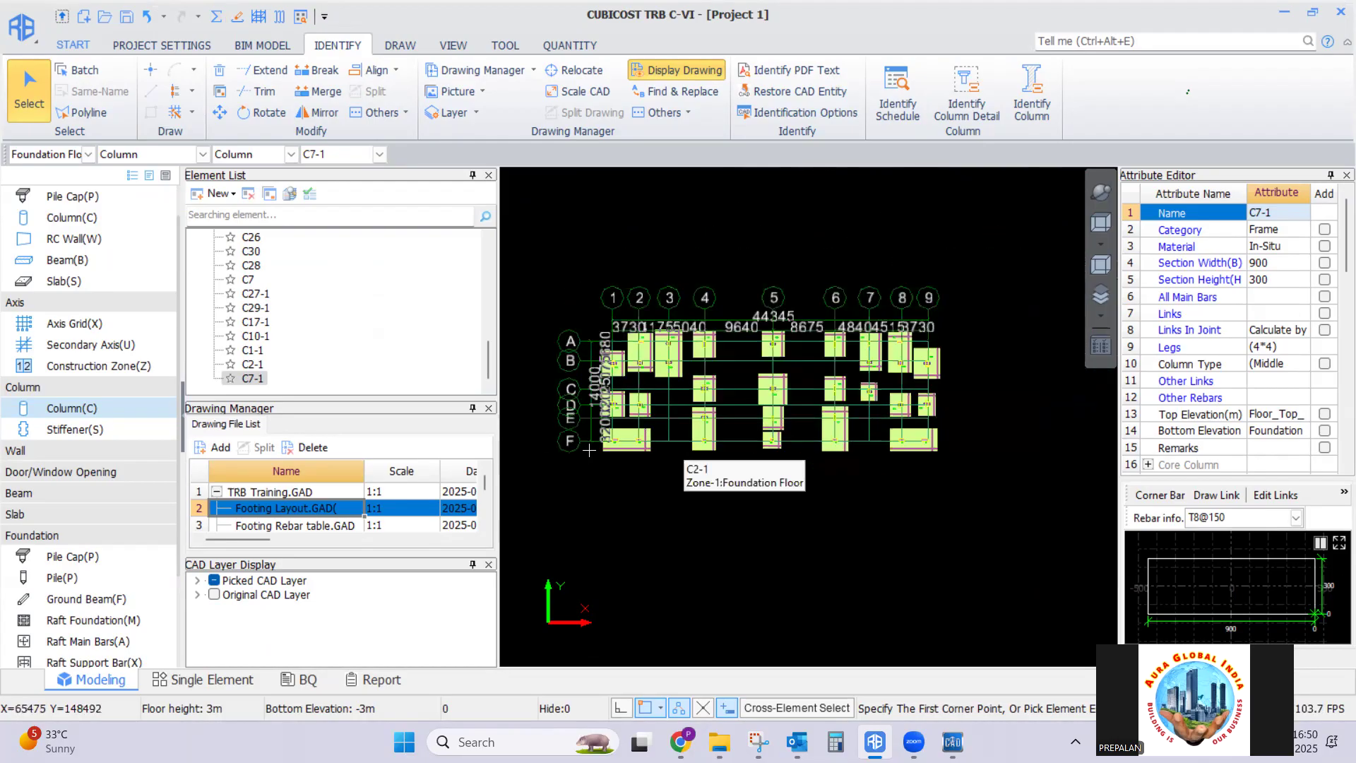
click(259, 15)
mouse_move(555, 265)
mouse_down()
mouse_move(1017, 508)
mouse_move(1009, 498)
mouse_up()
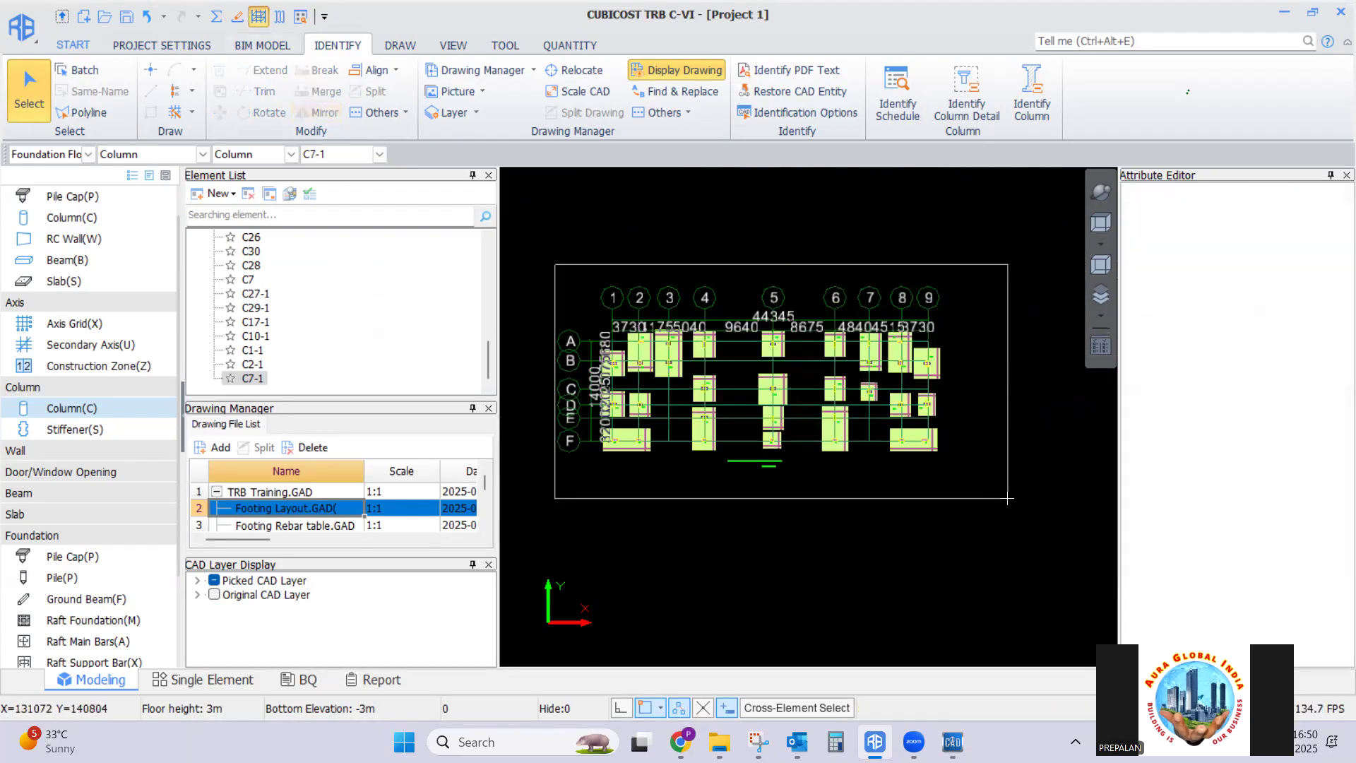
ctrl+drag(860, 492, 710, 416)
scroll(714, 428, up, 5)
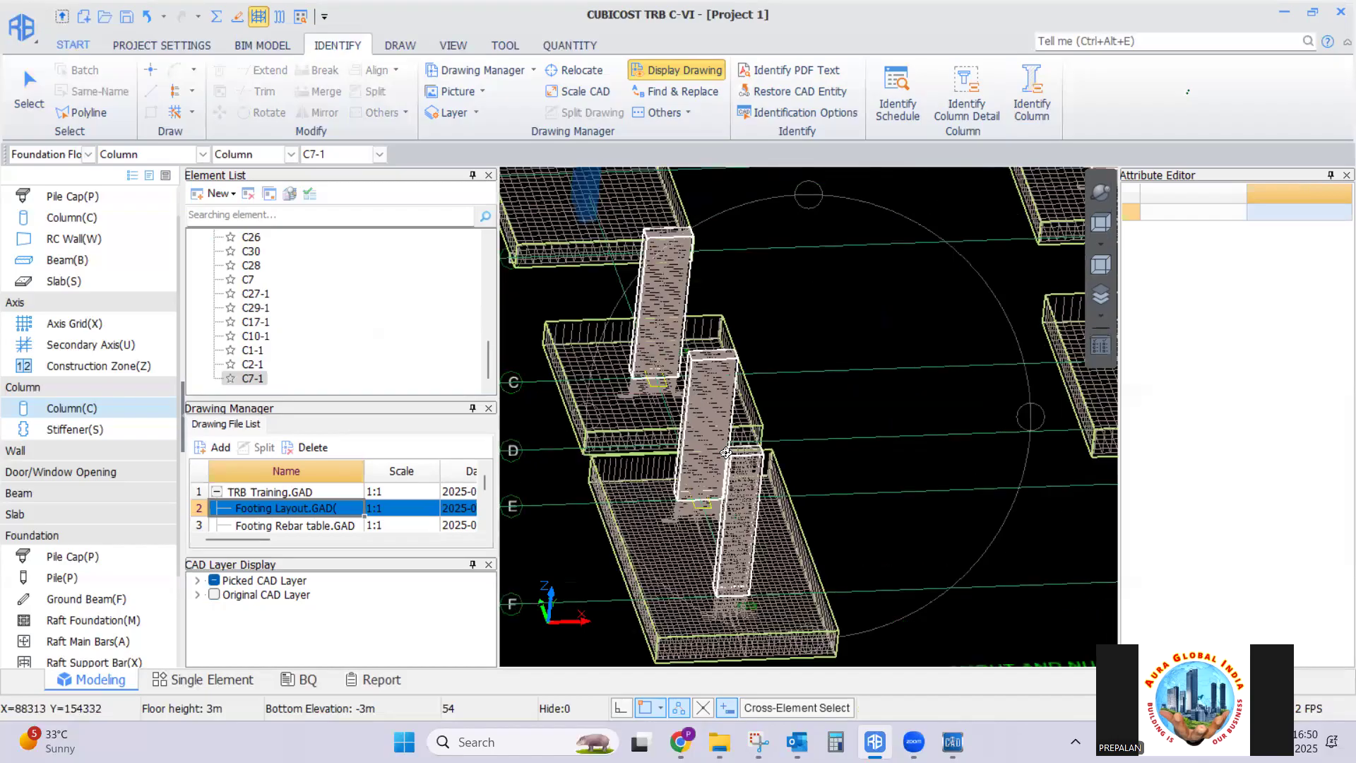
ctrl+drag(739, 503, 698, 481)
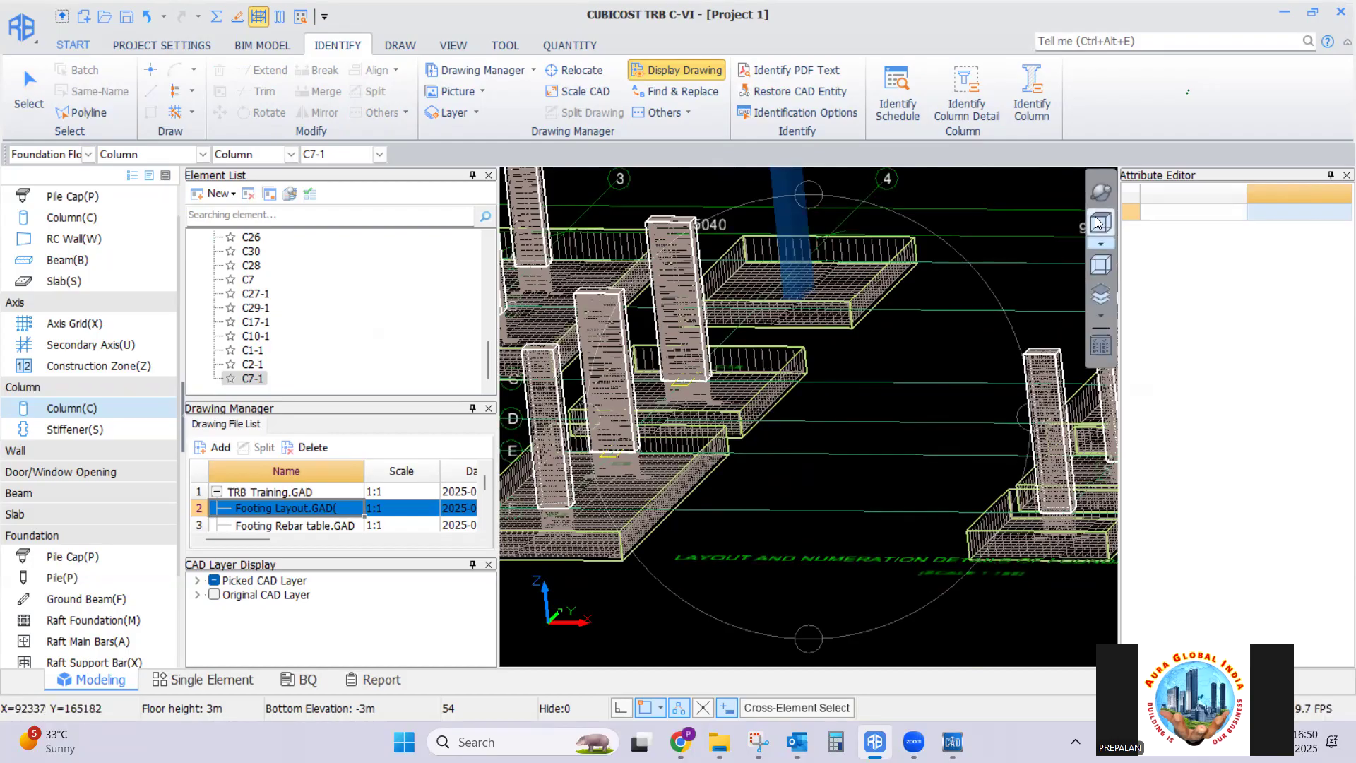
click(1098, 223)
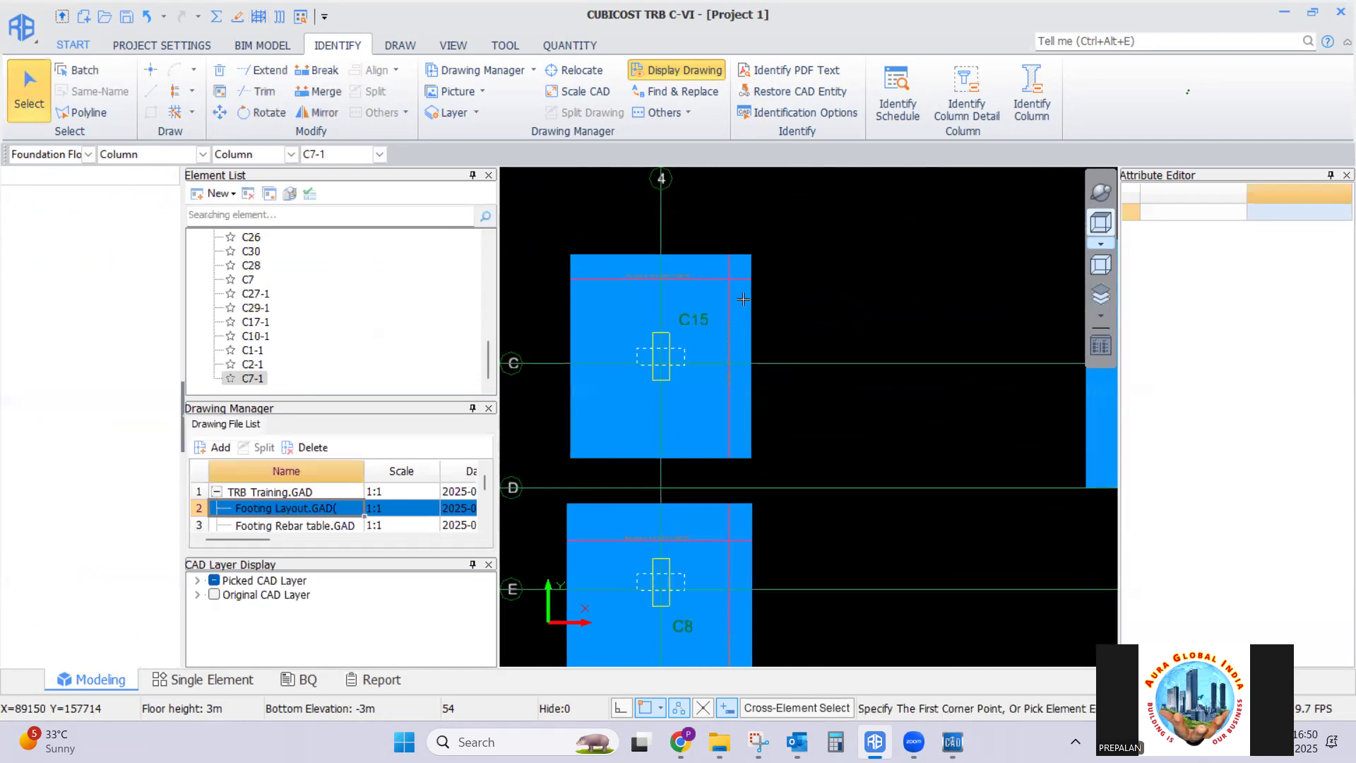
scroll(828, 274, down, 5)
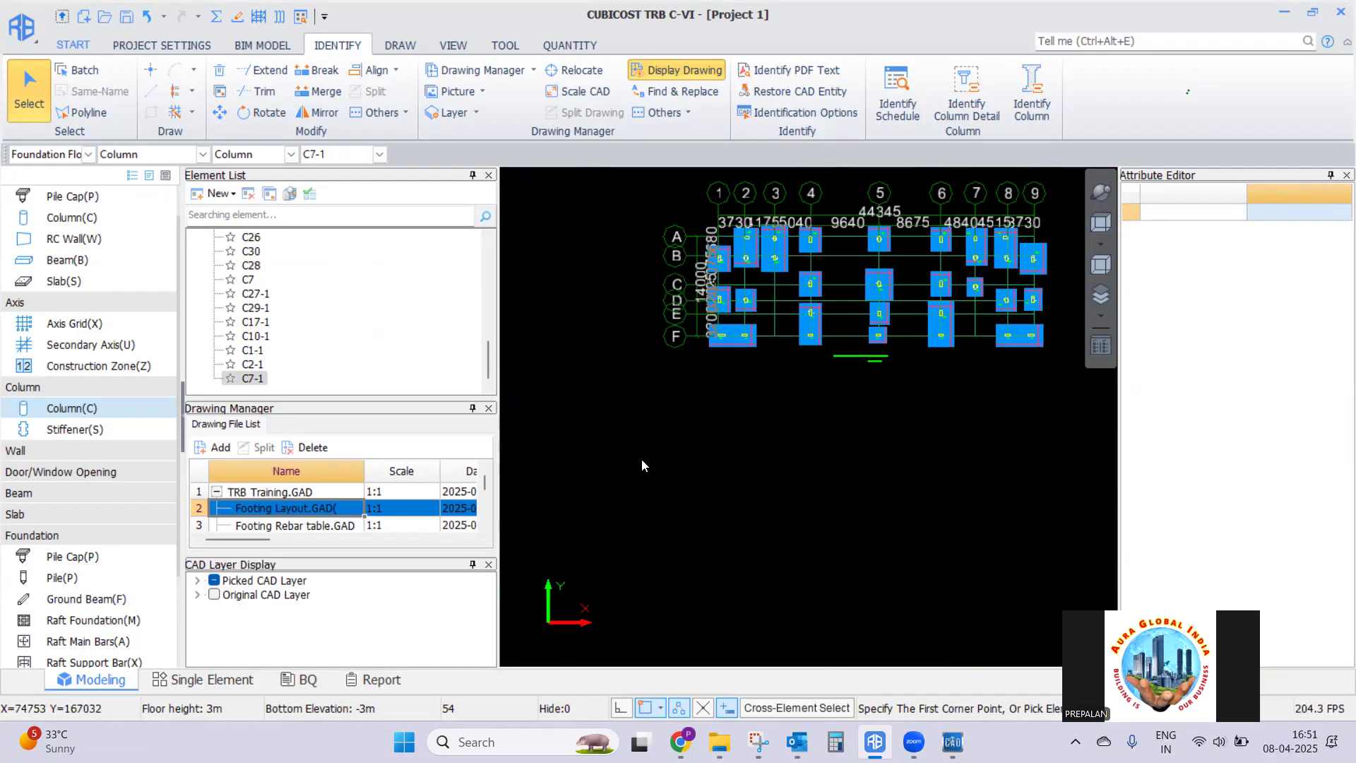
Batch select all column entities on the Foundation Floor and delete them from the model
scroll(639, 386, down, 2)
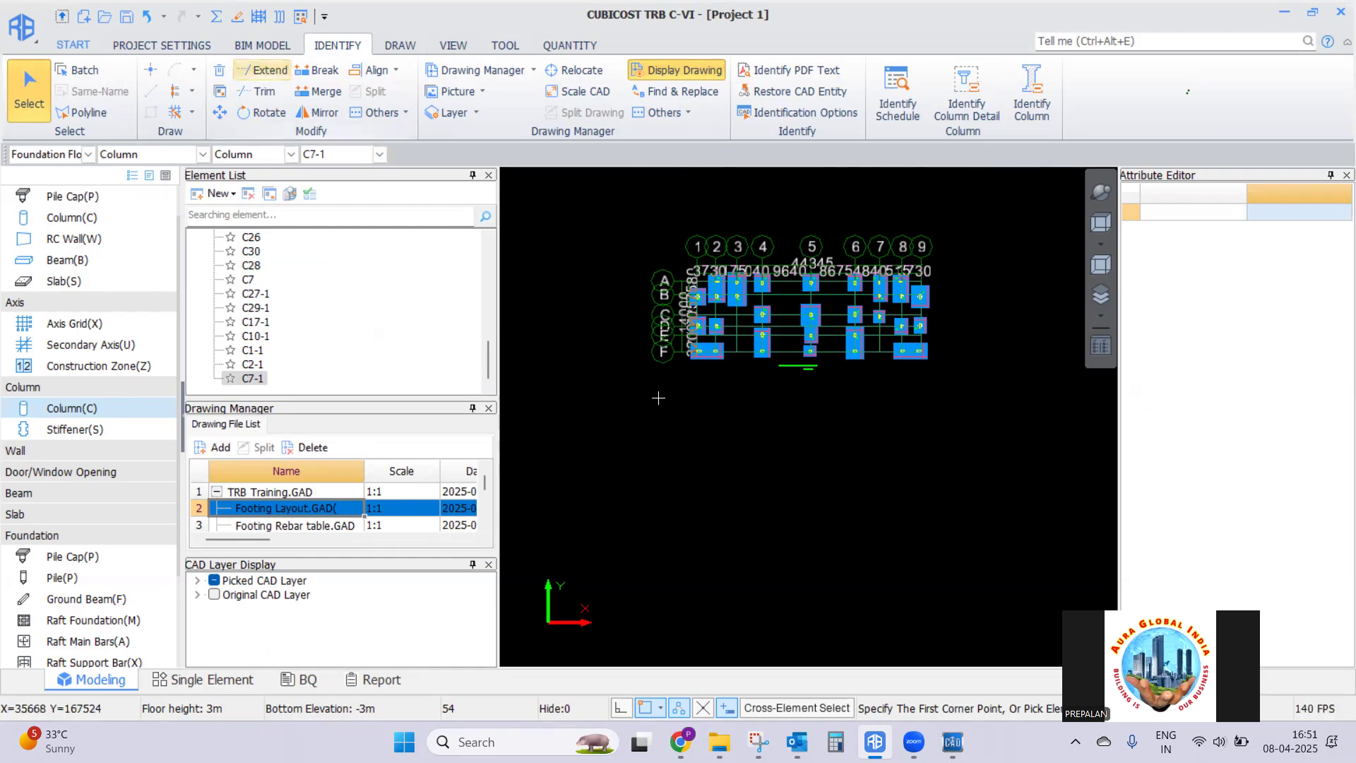
key(F3)
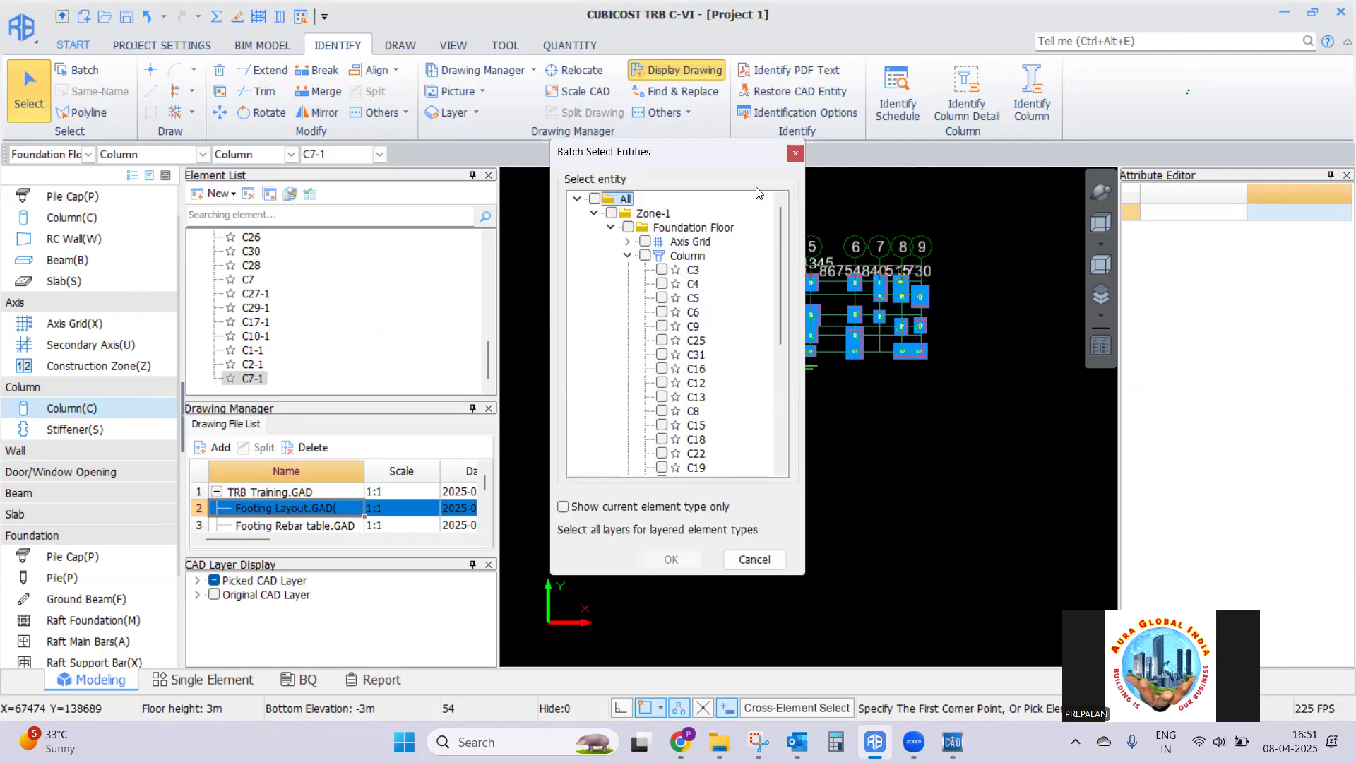
click(795, 154)
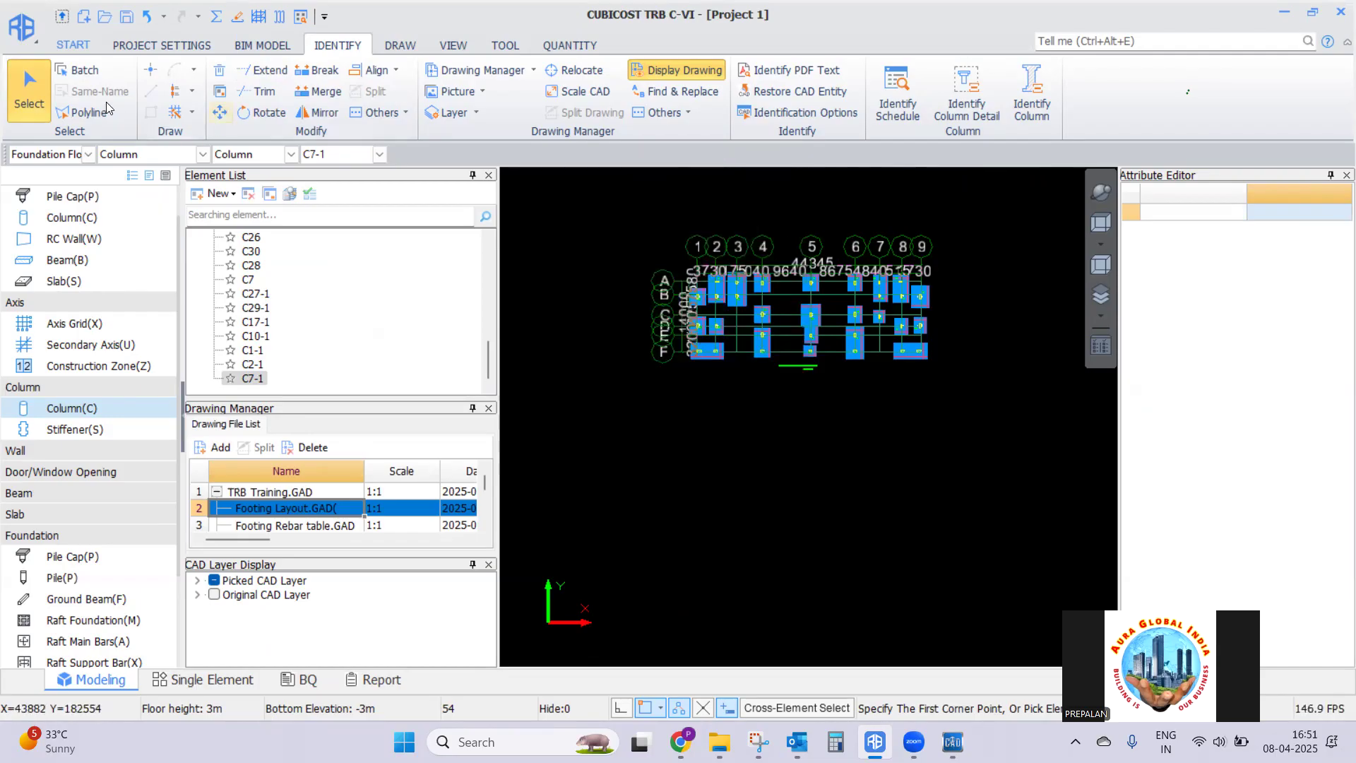
key(F3)
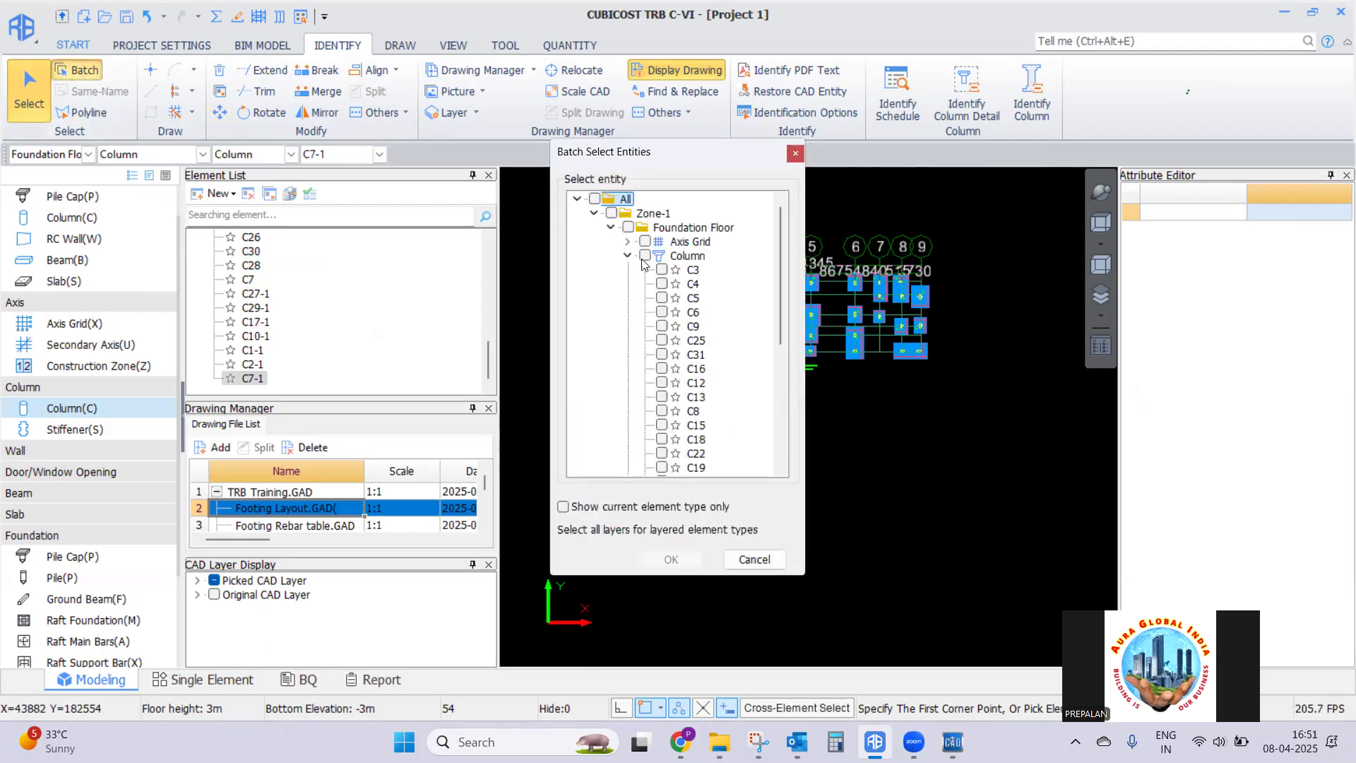
click(698, 559)
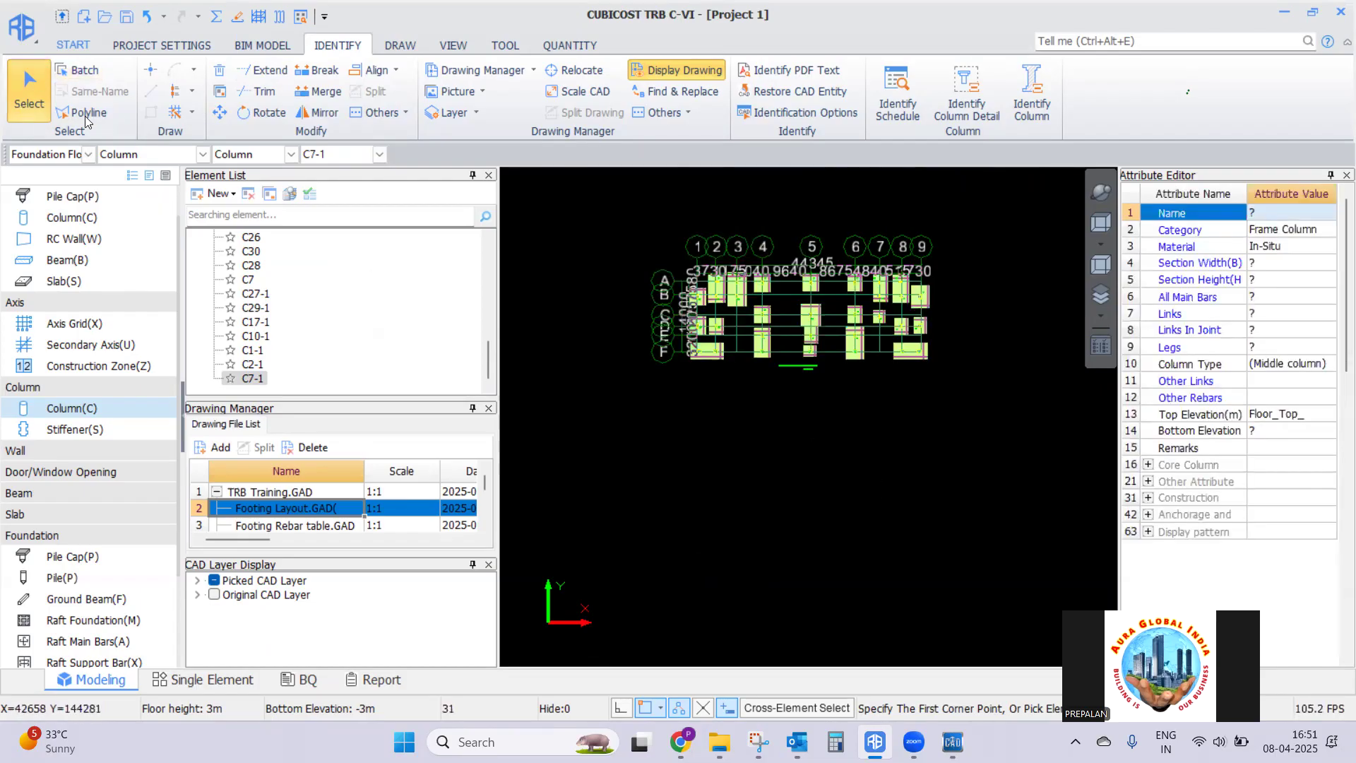
key(F3)
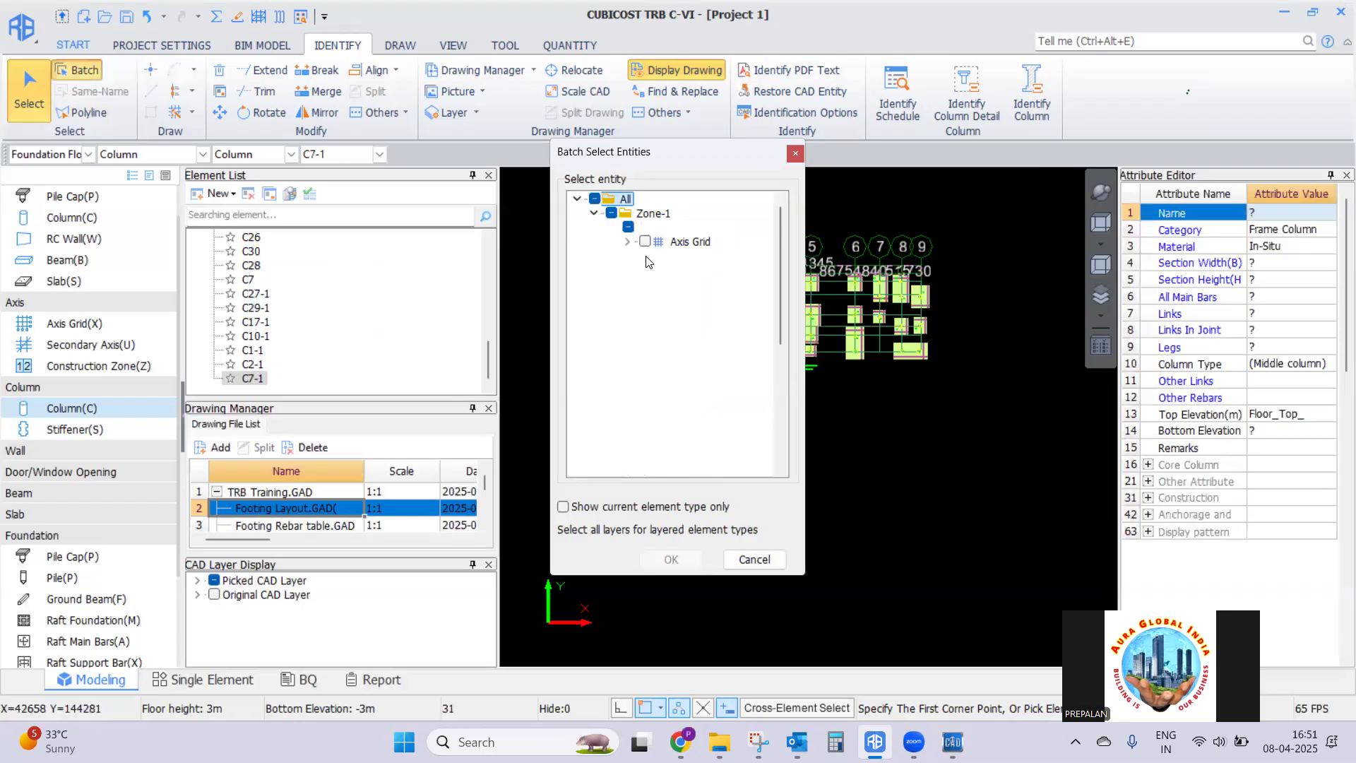
click(672, 560)
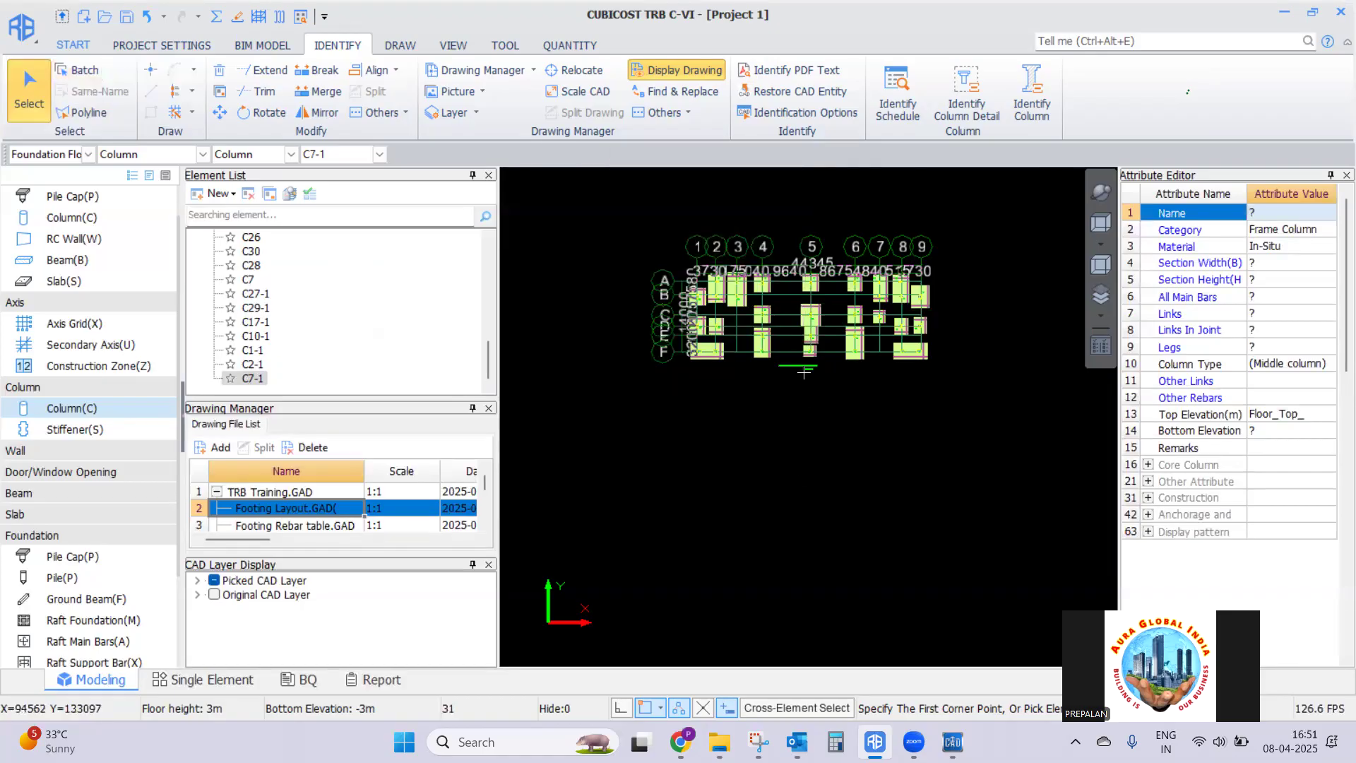
scroll(756, 417, up, 5)
right_click(756, 417)
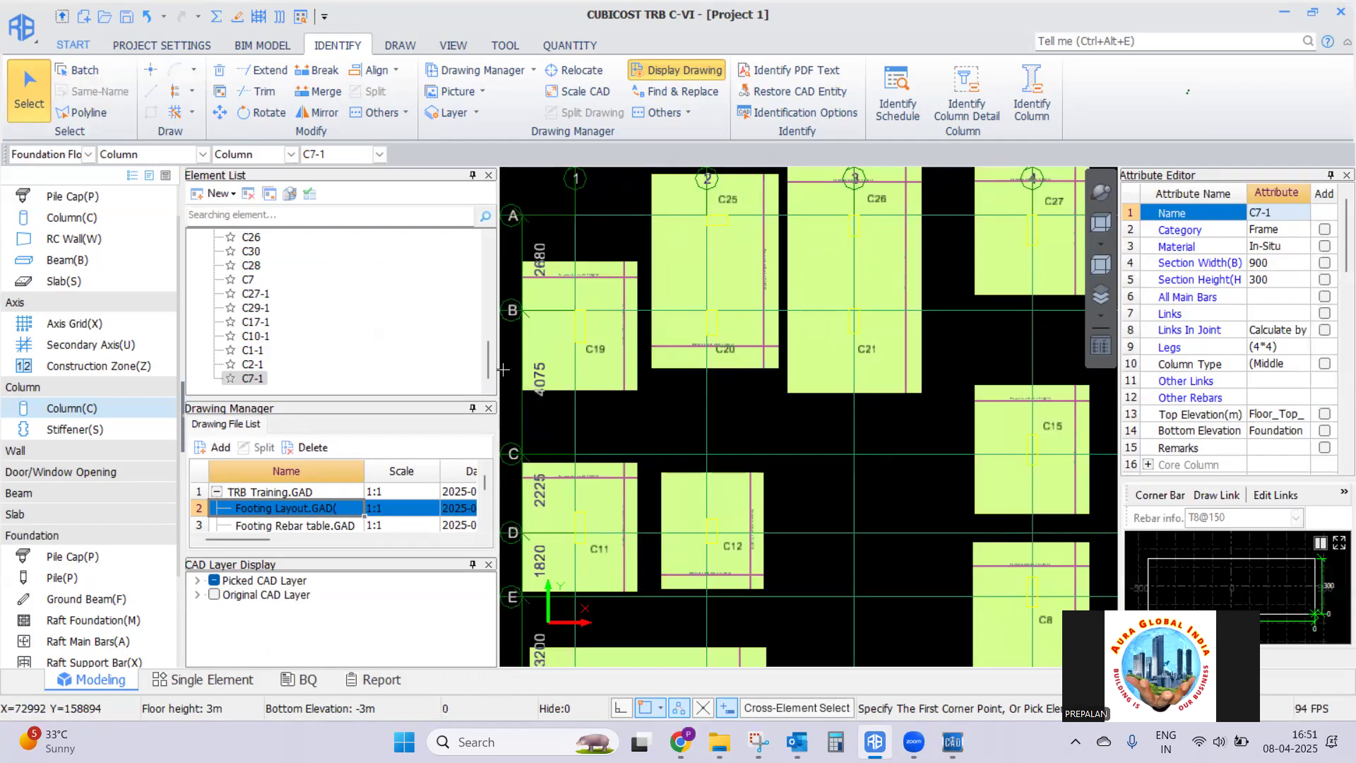
Delete all column definitions from C1 to C7-1 from the element list
drag(486, 365, 486, 258)
click(248, 253)
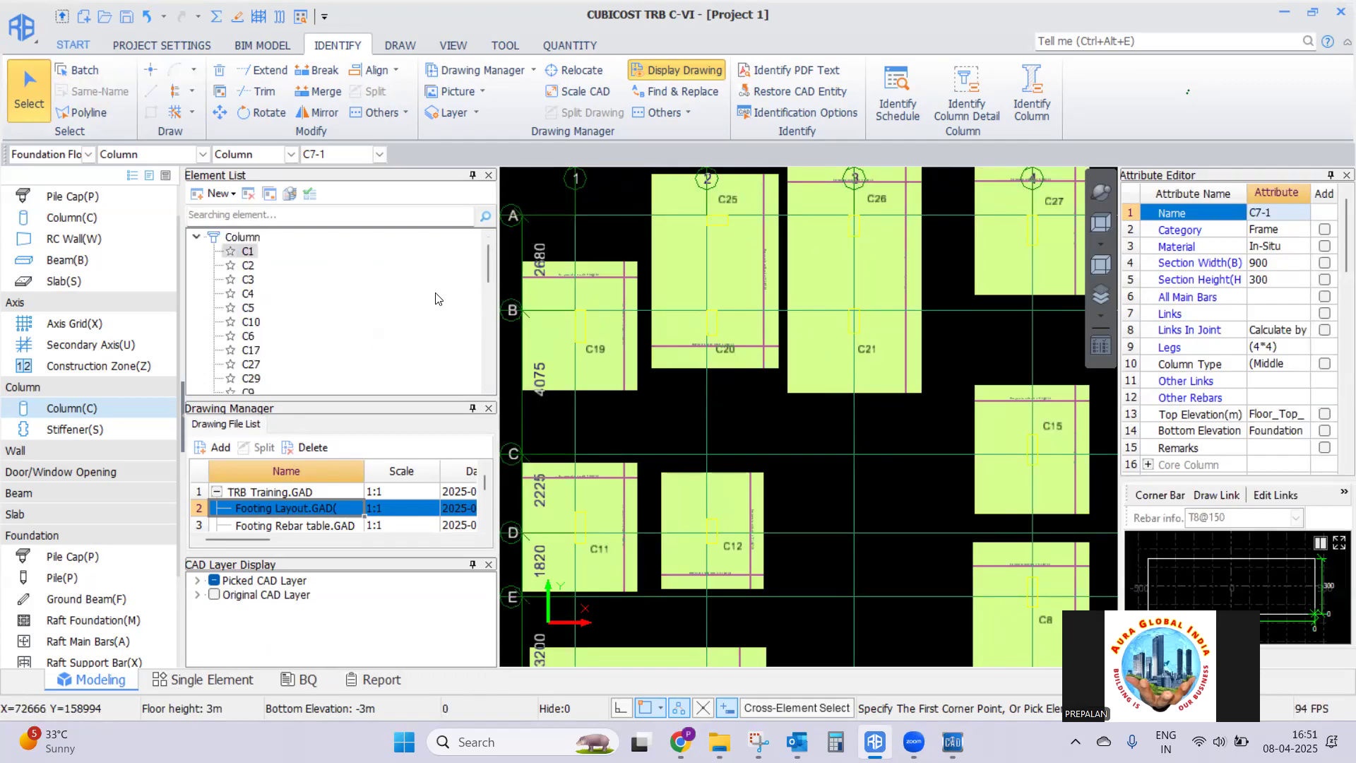
scroll(492, 334, down, 2)
scroll(493, 335, down, 3)
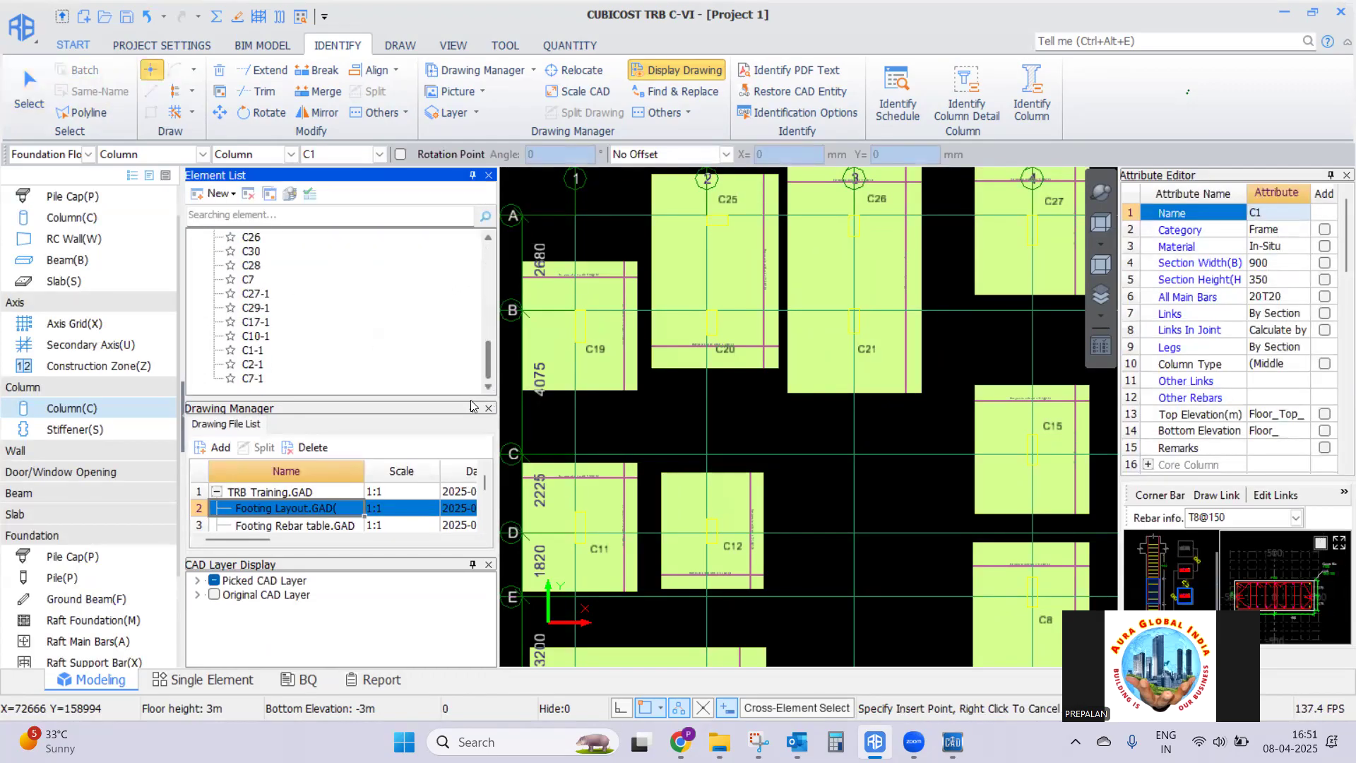
shift+click(252, 380)
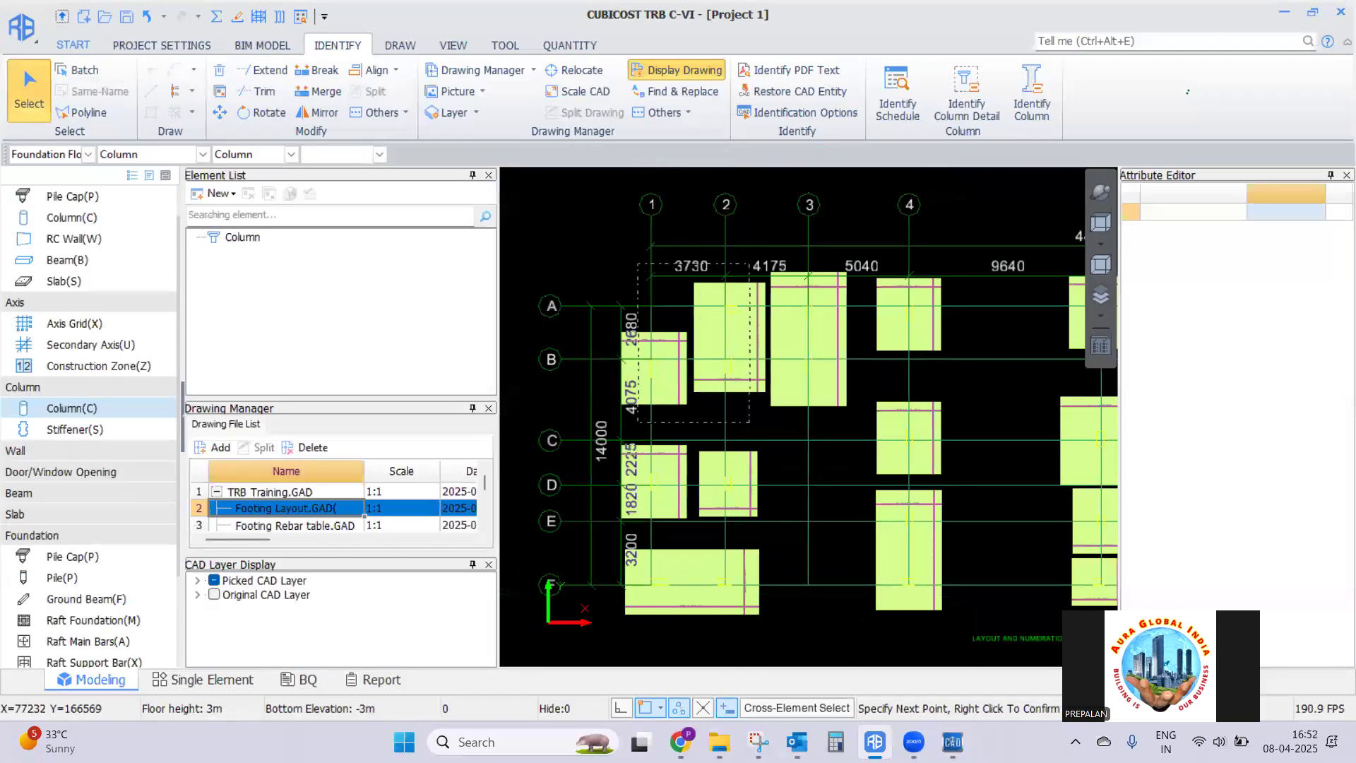
Reopen the Footing Layout drawing and examine the footings around columns C20, C21, C25 and C26
scroll(621, 205, down, 3)
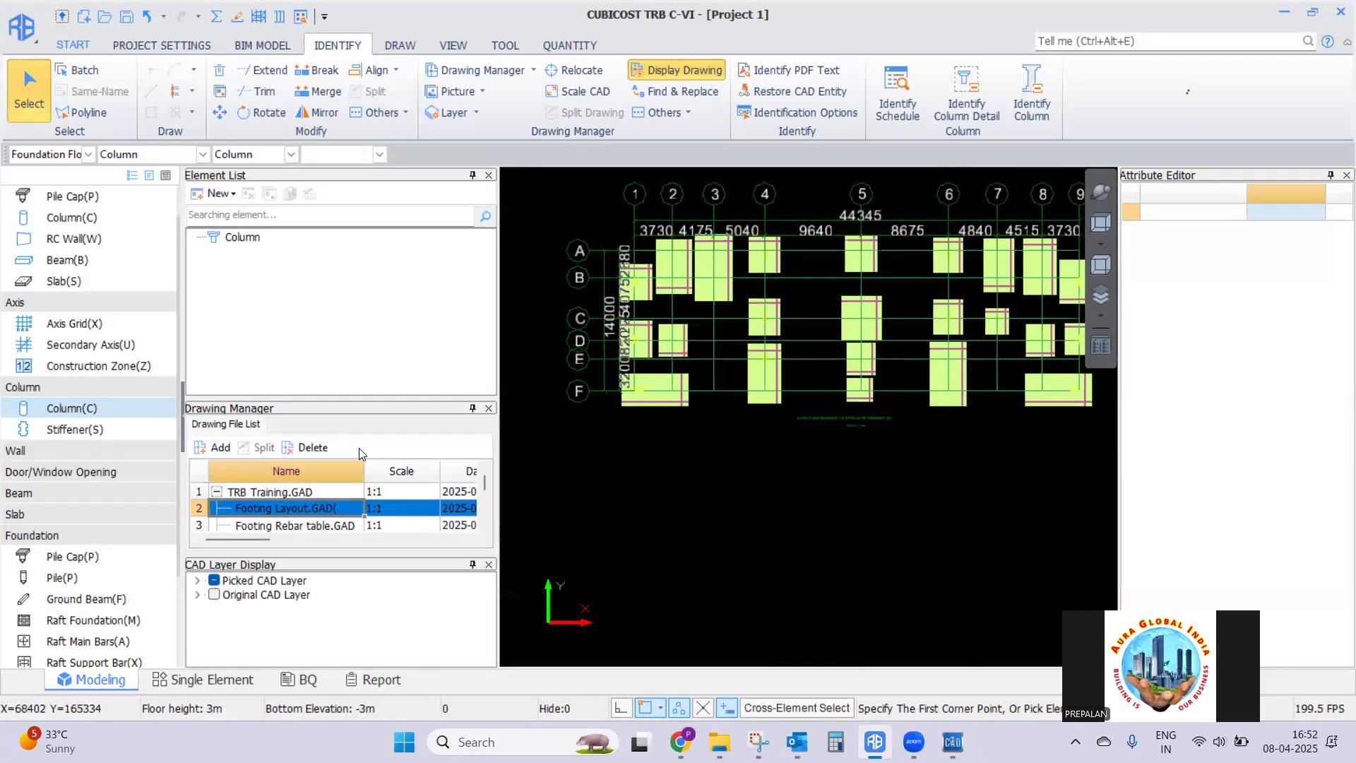
double_click(261, 511)
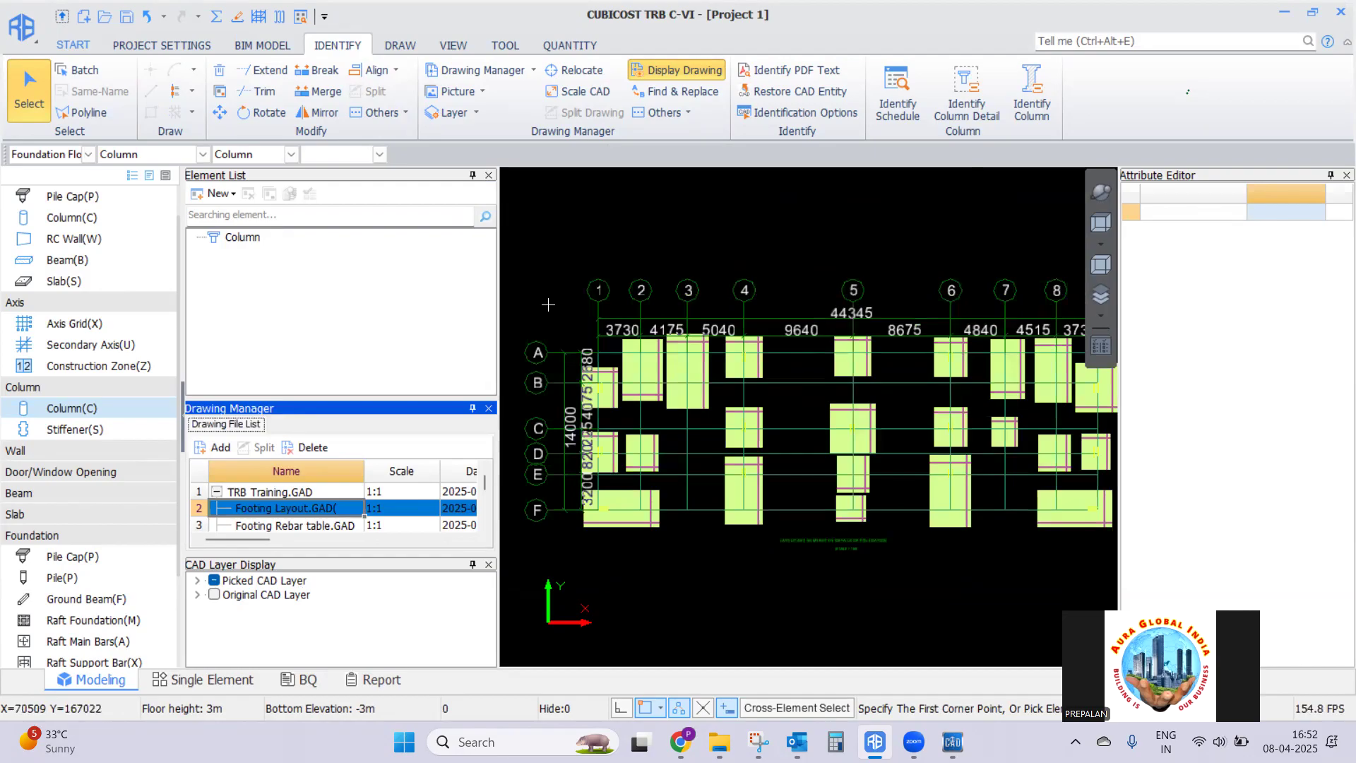
scroll(643, 378, up, 4)
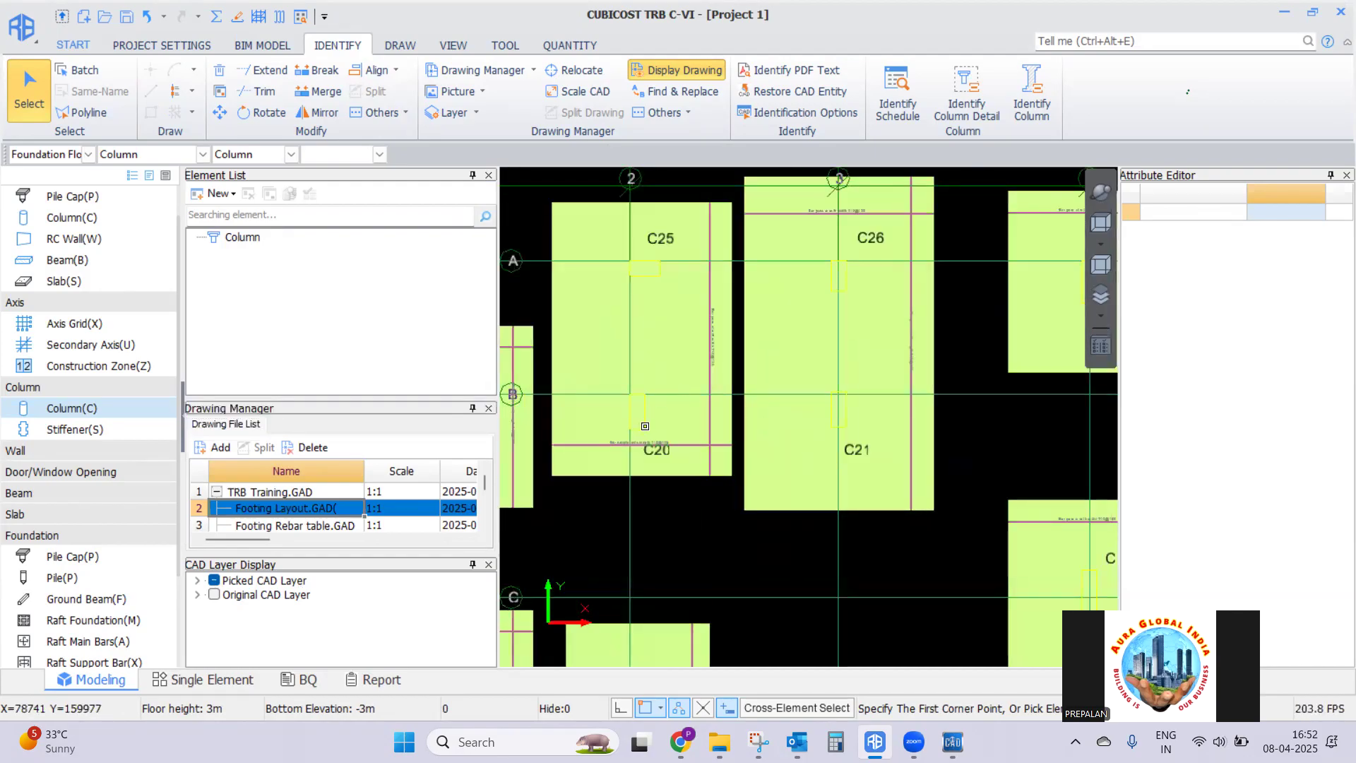
Restore all picked CAD entities of the Footing Layout drawing and display its original CAD layer
scroll(601, 345, down, 5)
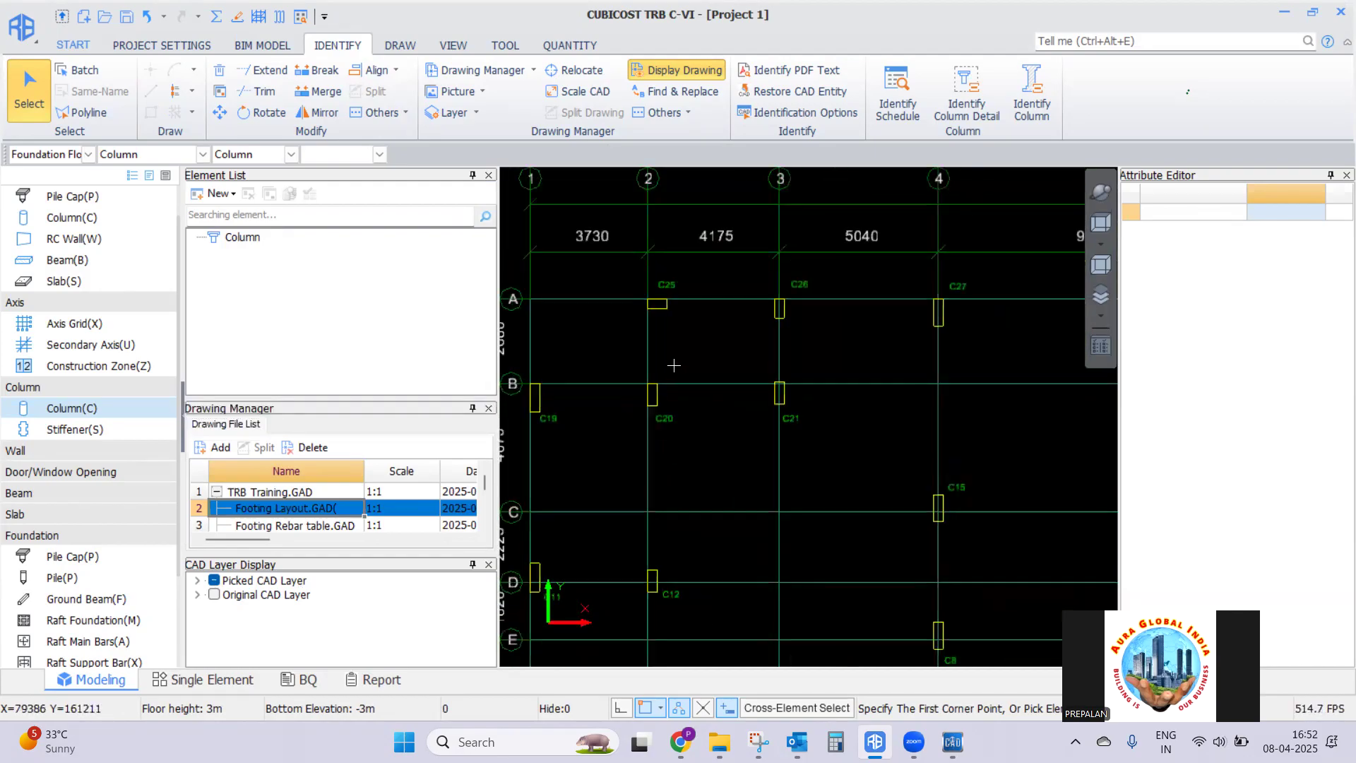
scroll(604, 360, up, 4)
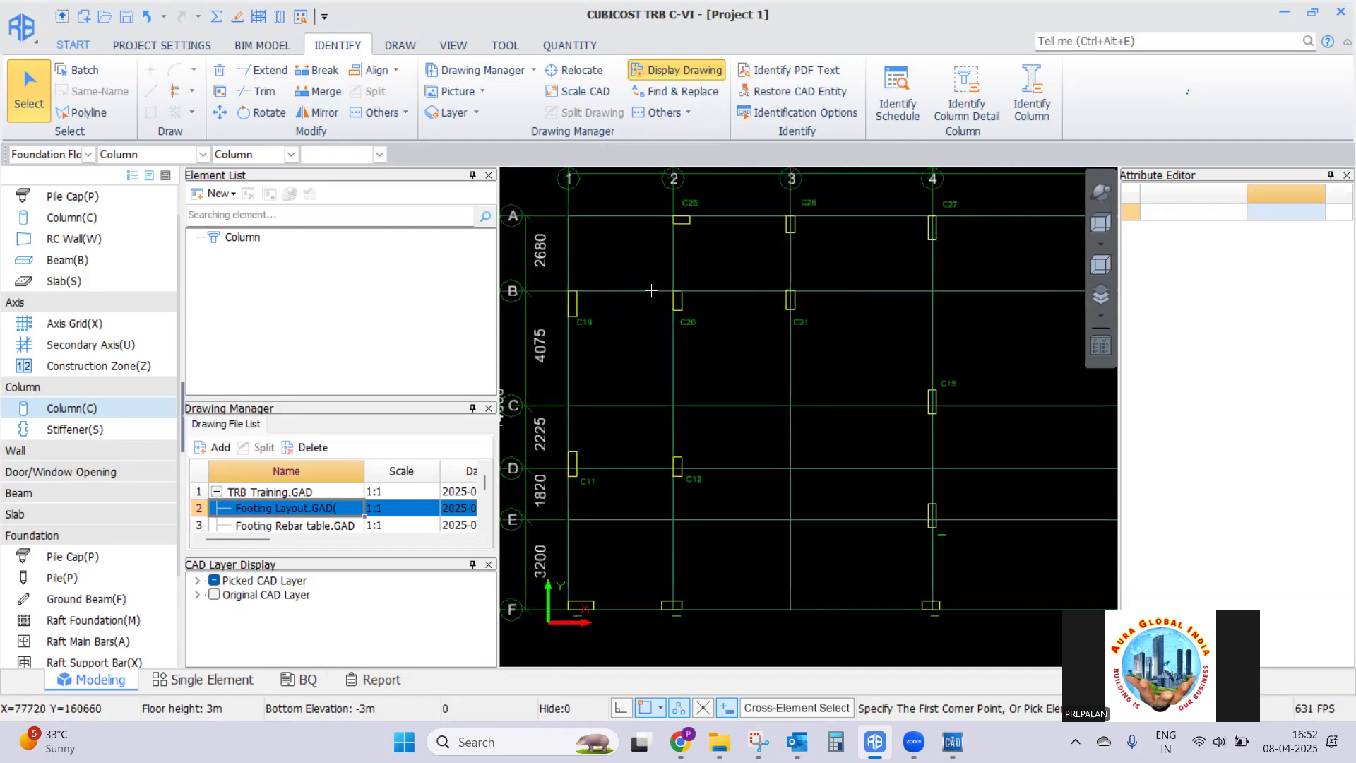
scroll(651, 335, down, 5)
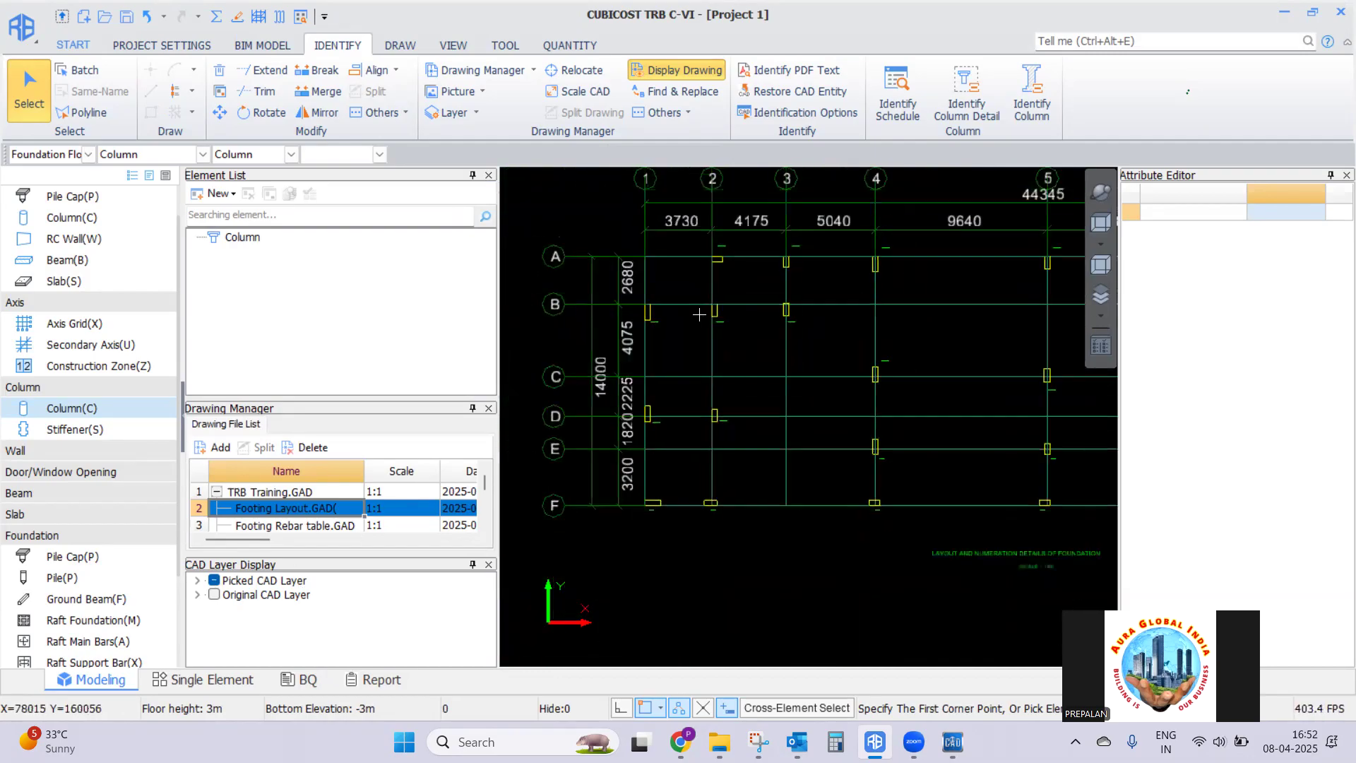
scroll(650, 334, down, 2)
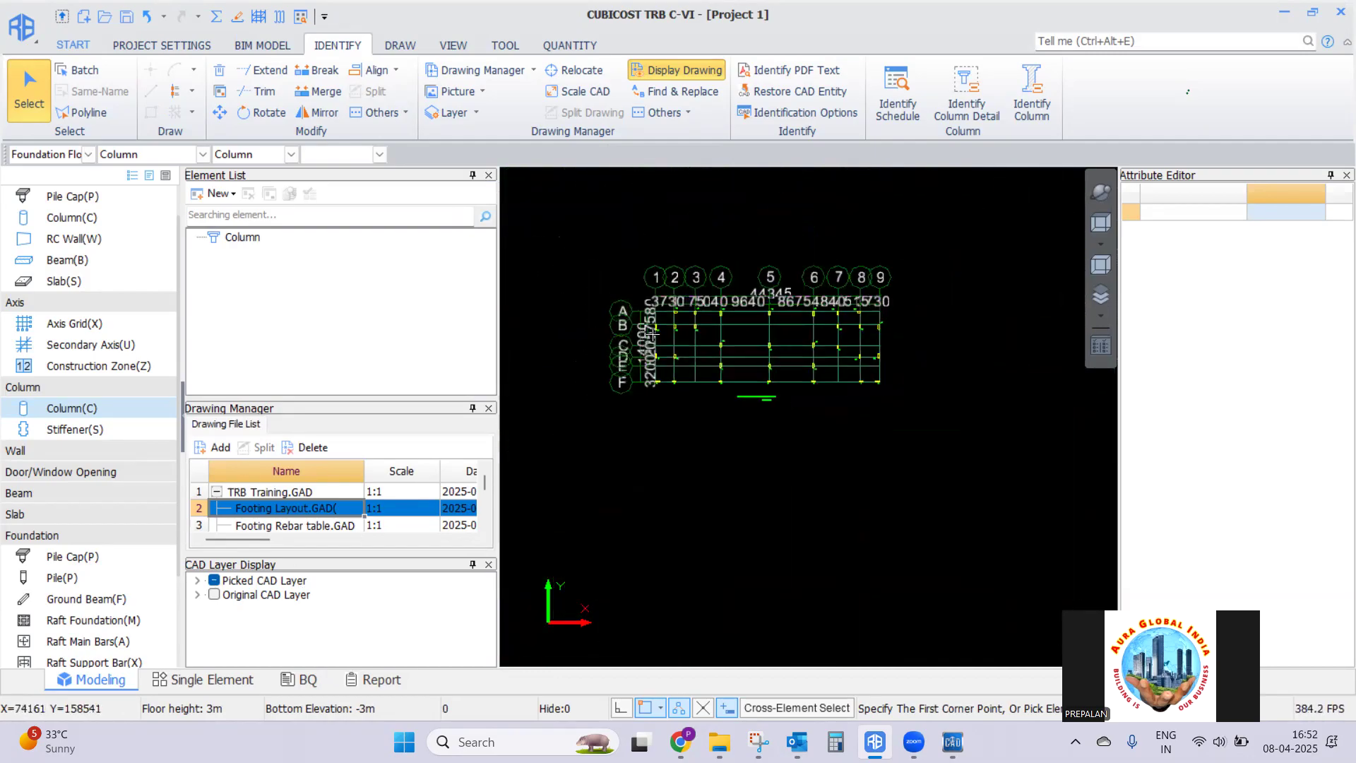
click(800, 91)
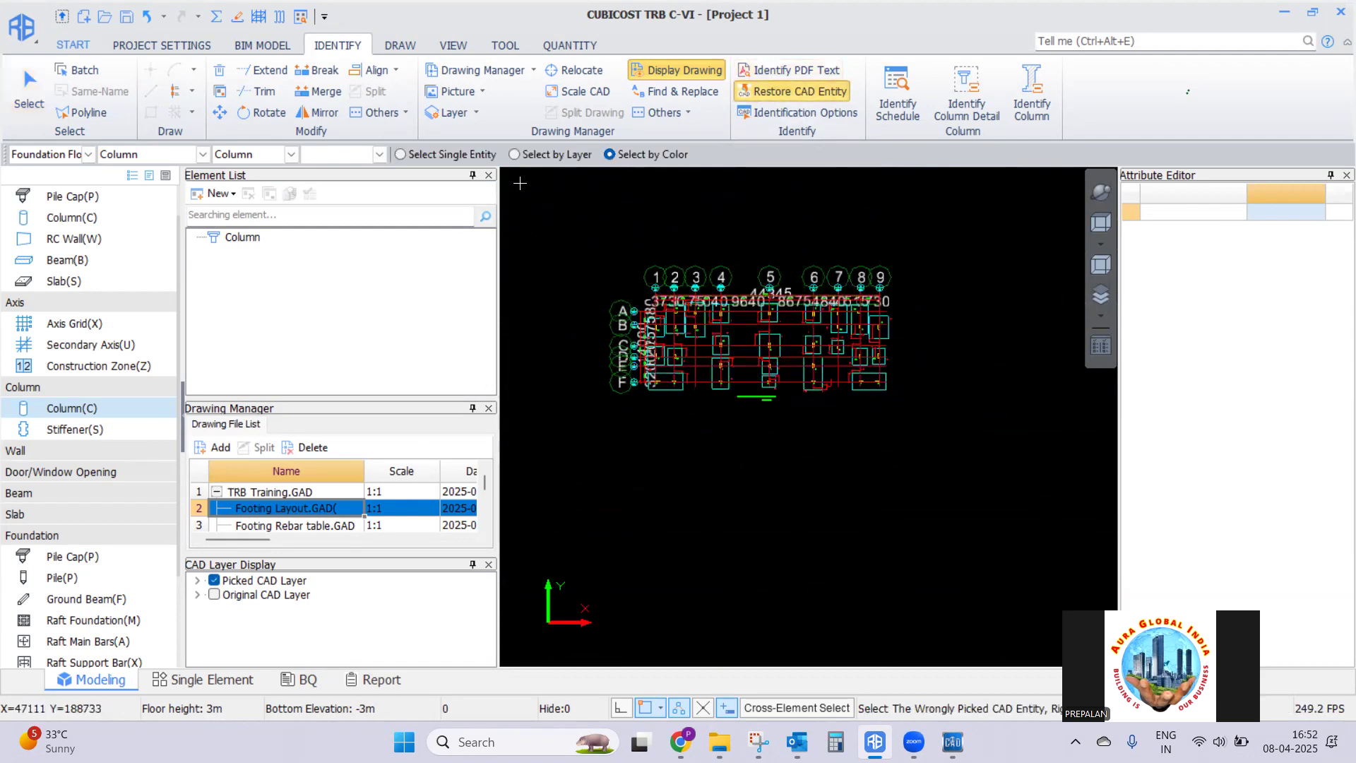
drag(993, 461, 576, 244)
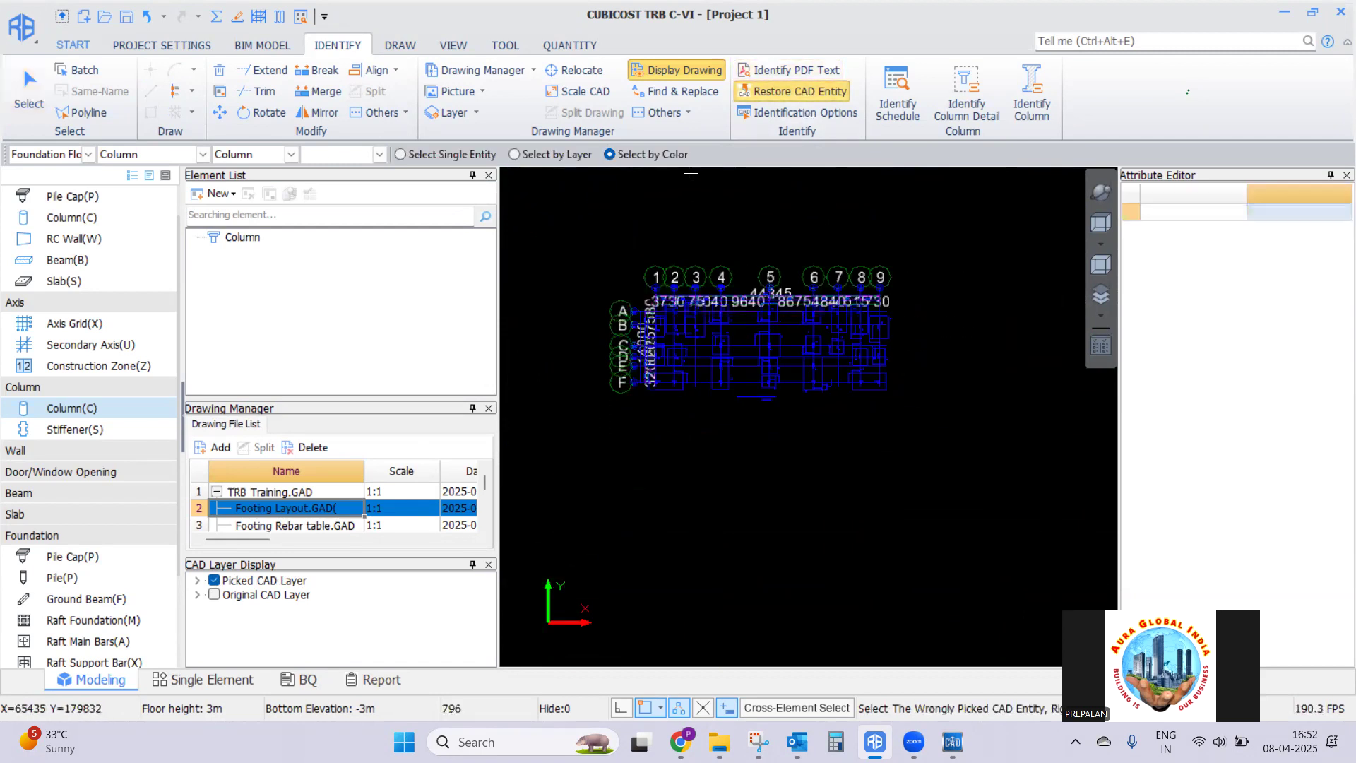
right_click(806, 231)
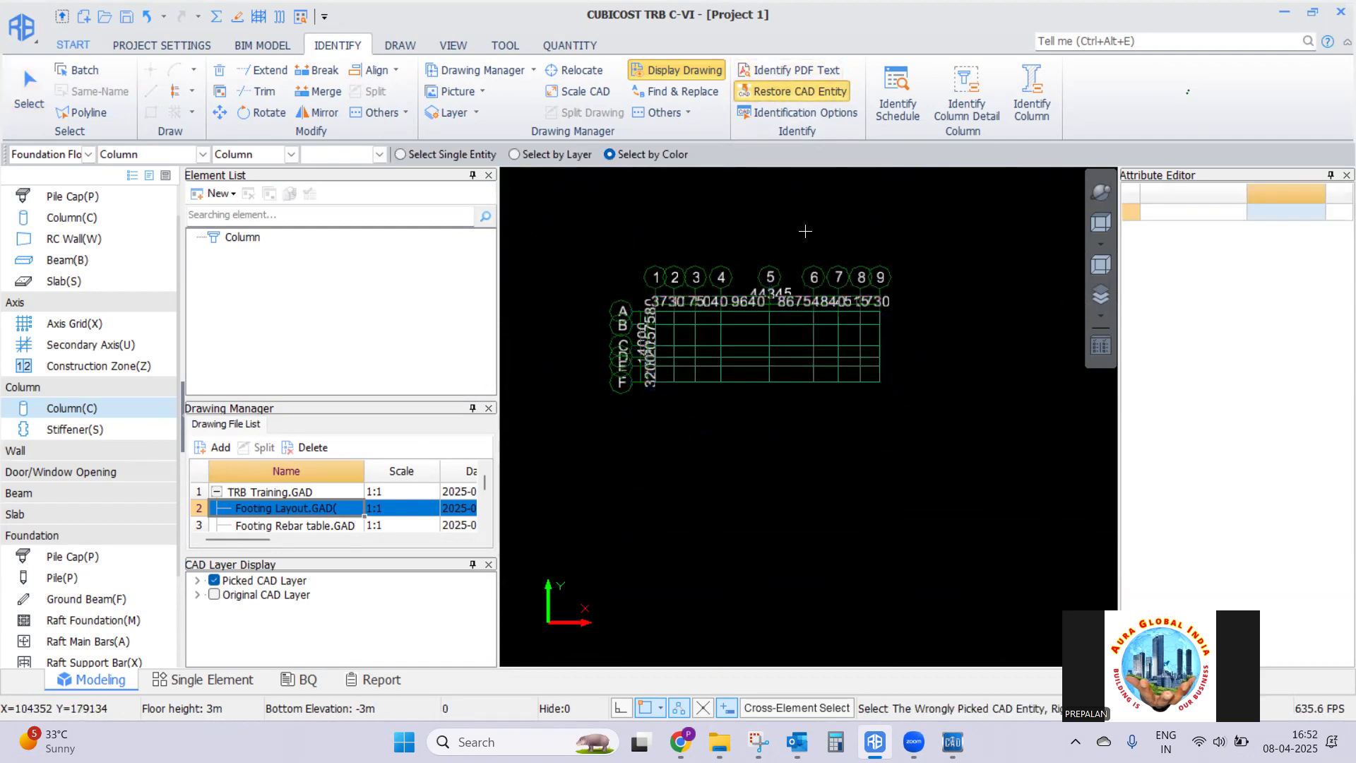
click(212, 595)
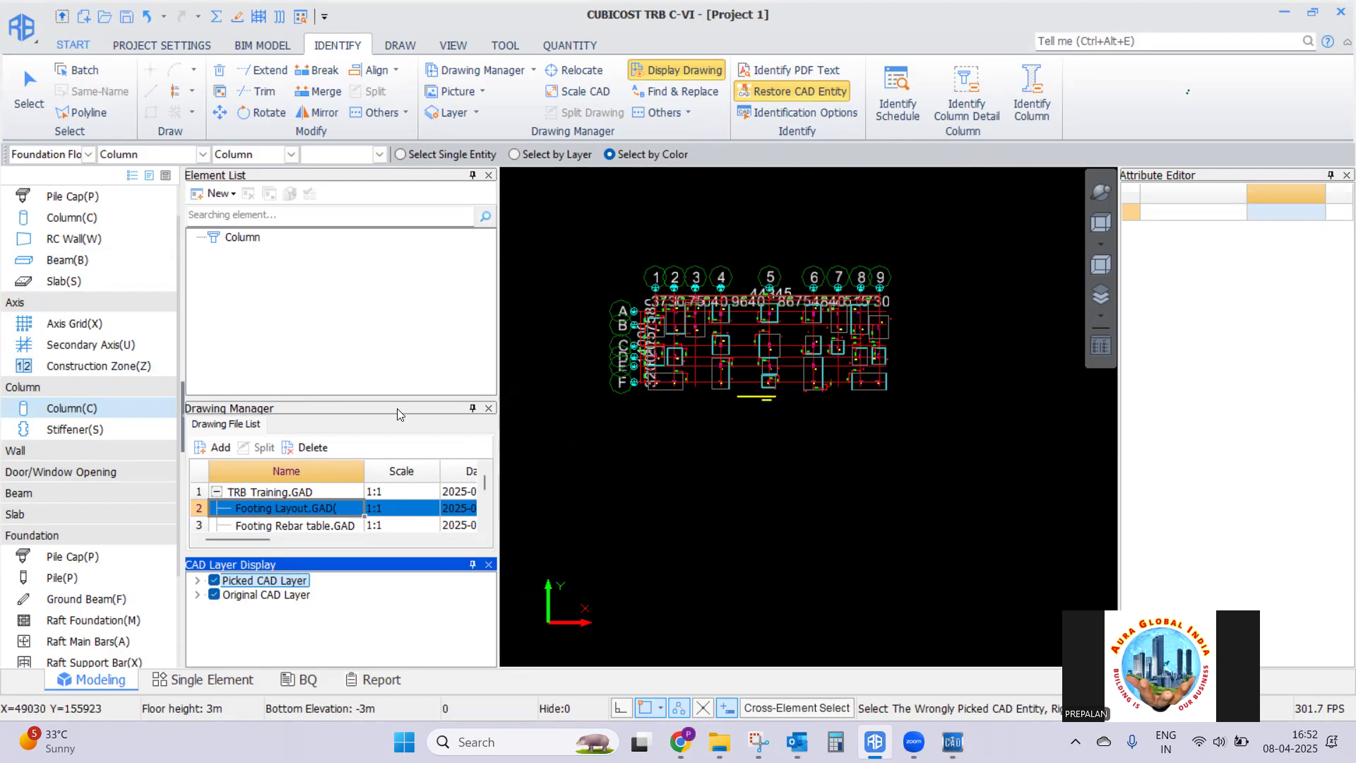
Enlarge the drawing list, then open the Column Rebar table drawing with its picked CAD layer displayed
mouse_move(395, 408)
mouse_down()
mouse_move(393, 342)
mouse_move(387, 358)
mouse_up()
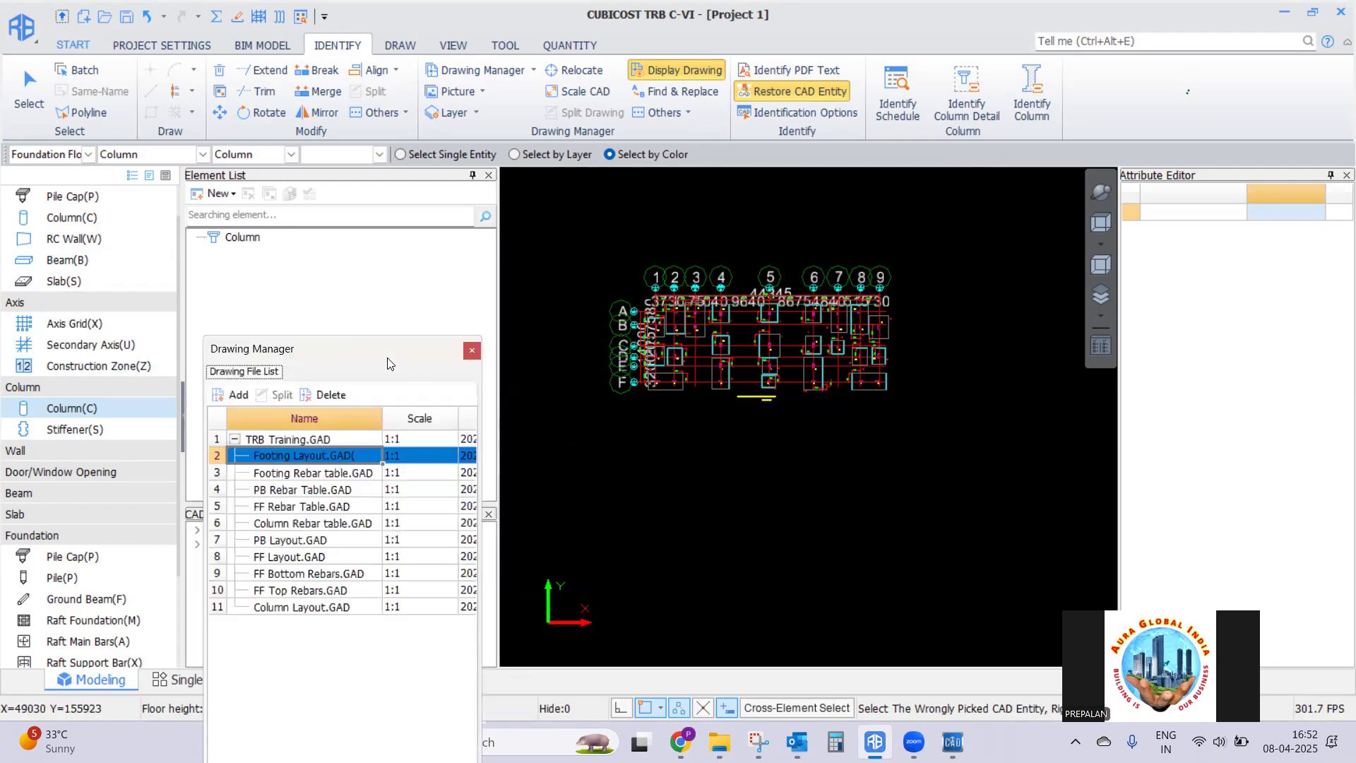
double_click(340, 350)
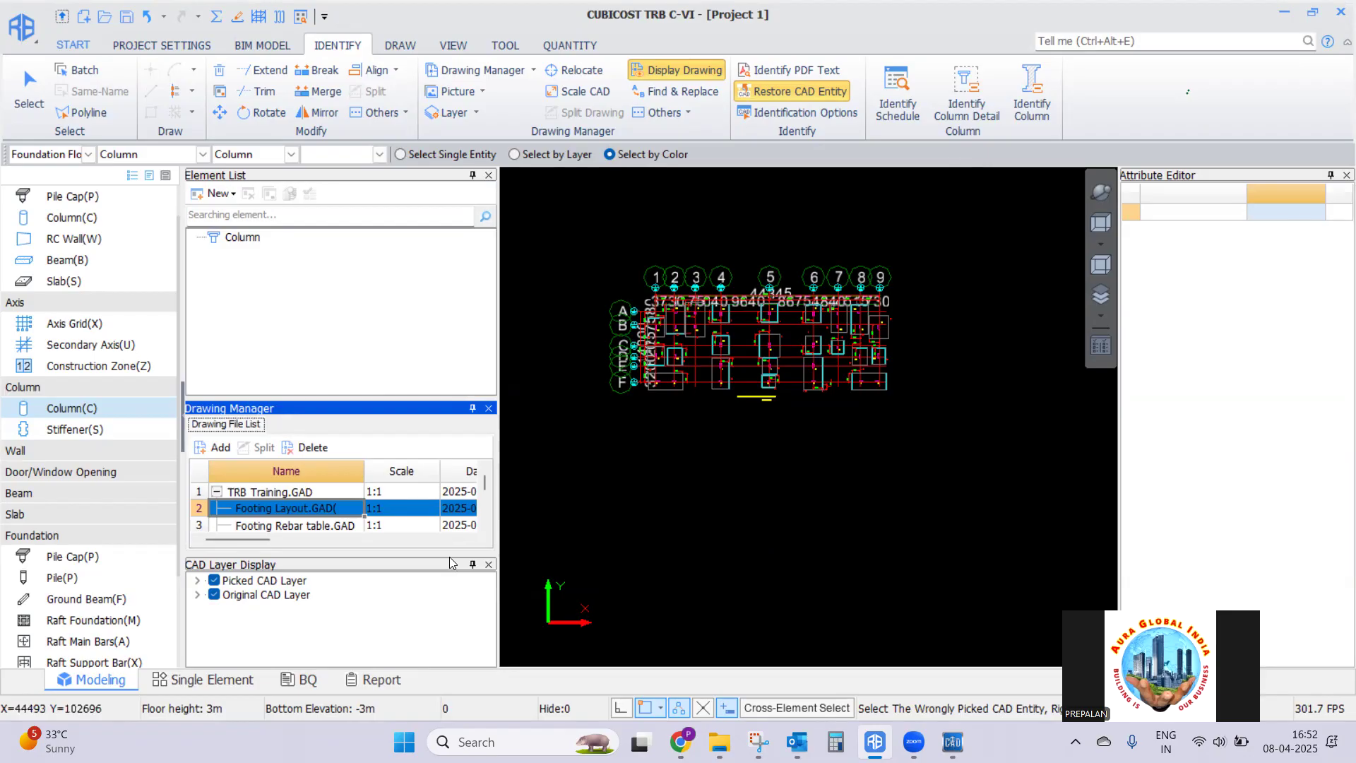
drag(453, 553, 449, 605)
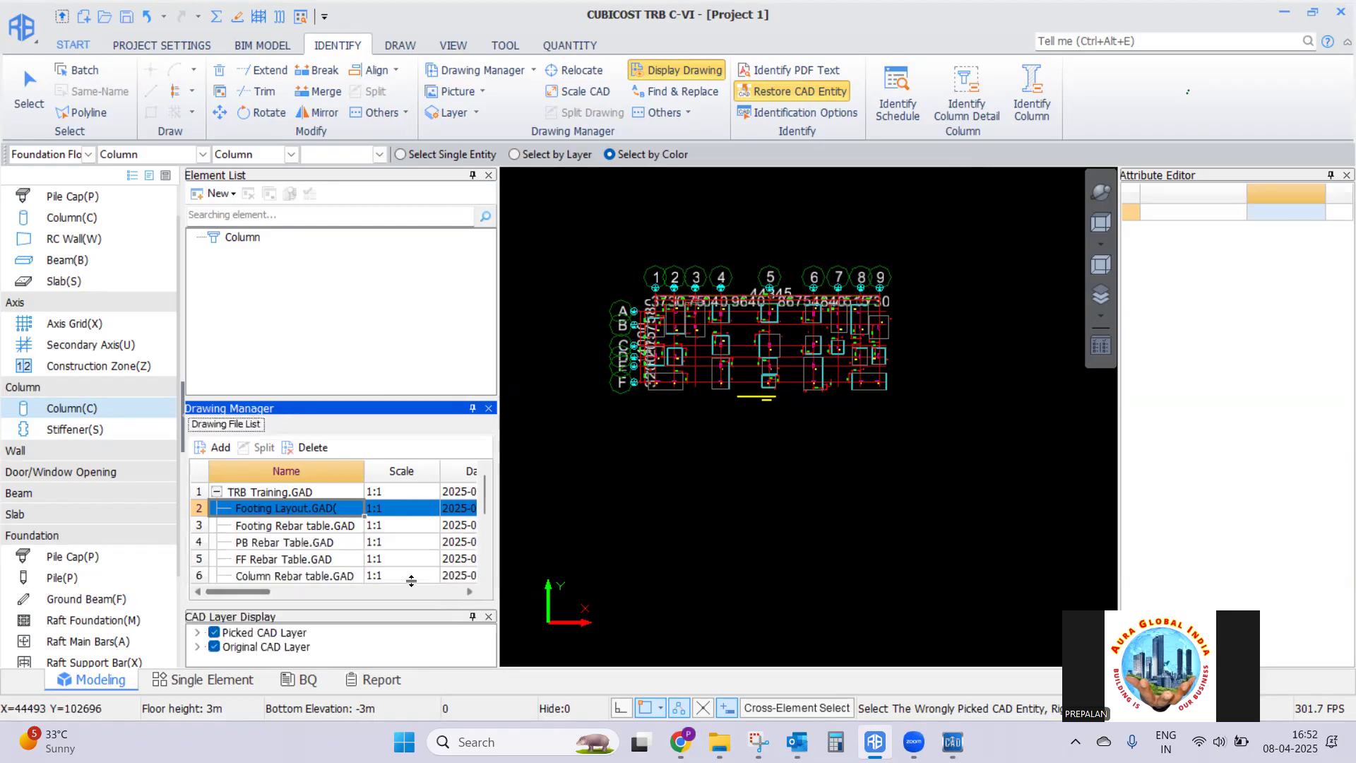
double_click(271, 576)
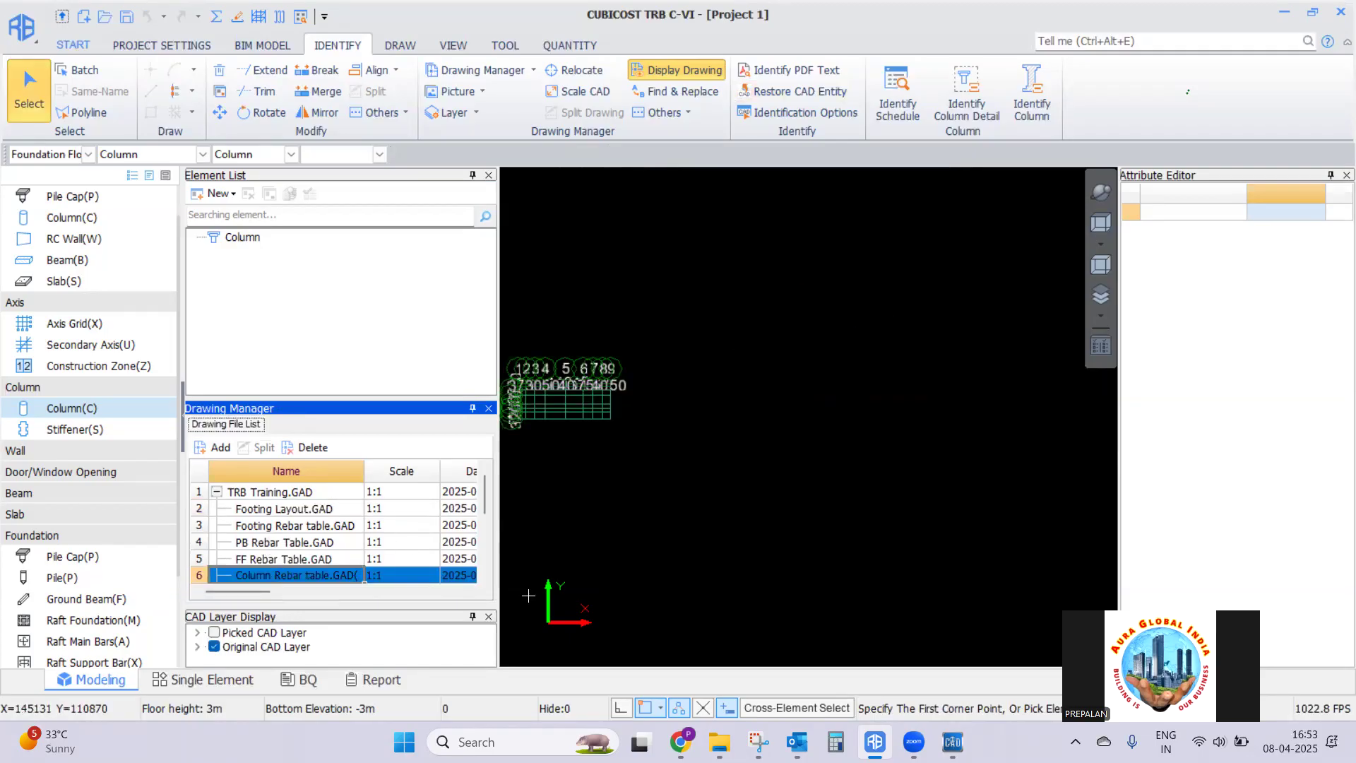
click(215, 633)
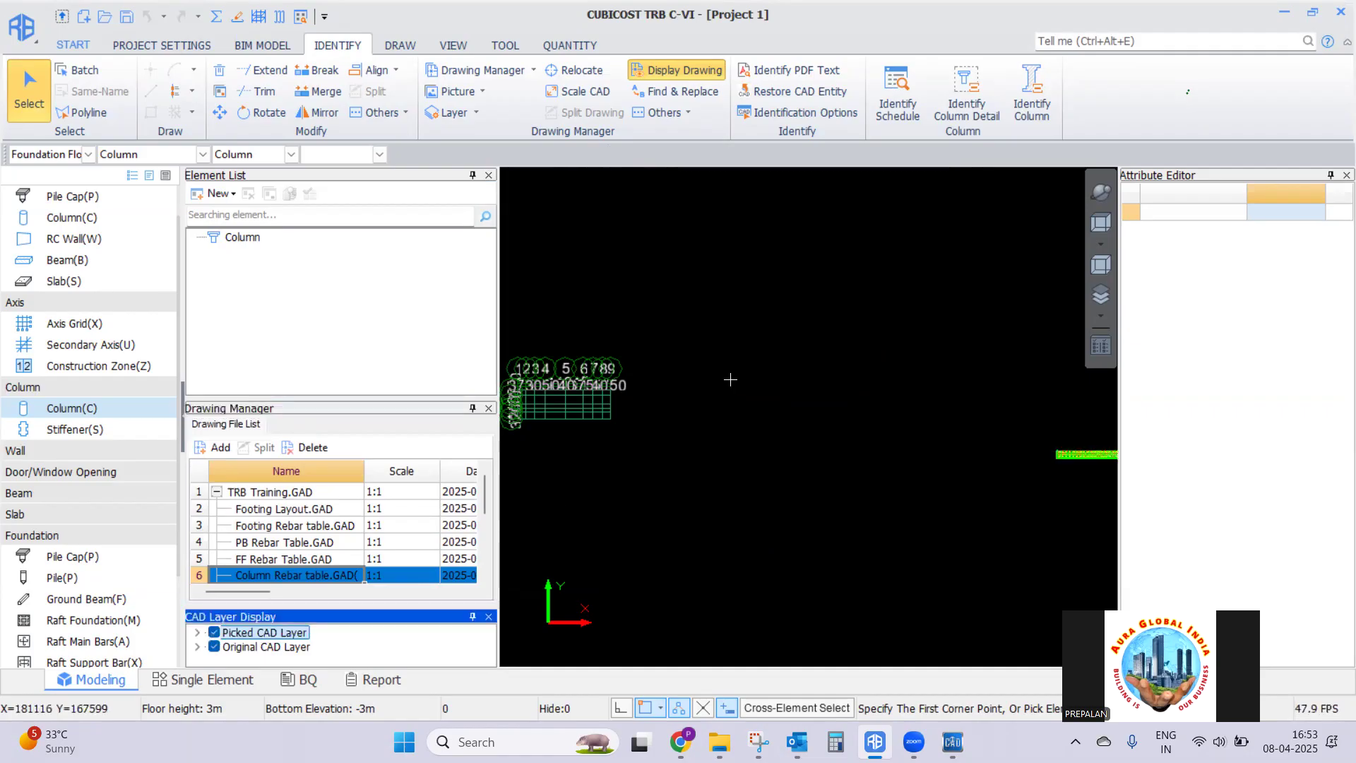
scroll(817, 430, down, 2)
scroll(871, 454, up, 5)
scroll(871, 454, up, 2)
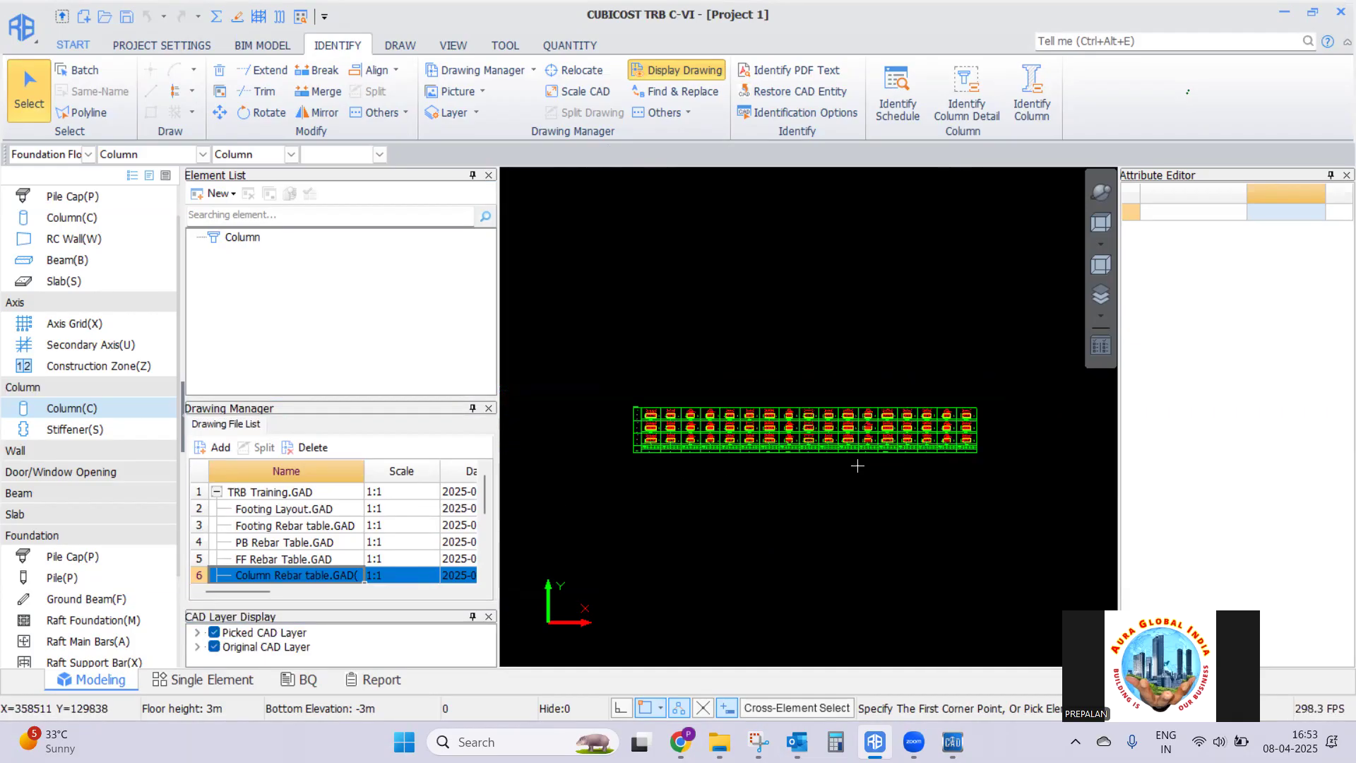
Hide the original CAD layer and restore all picked entities of the column rebar table
click(214, 647)
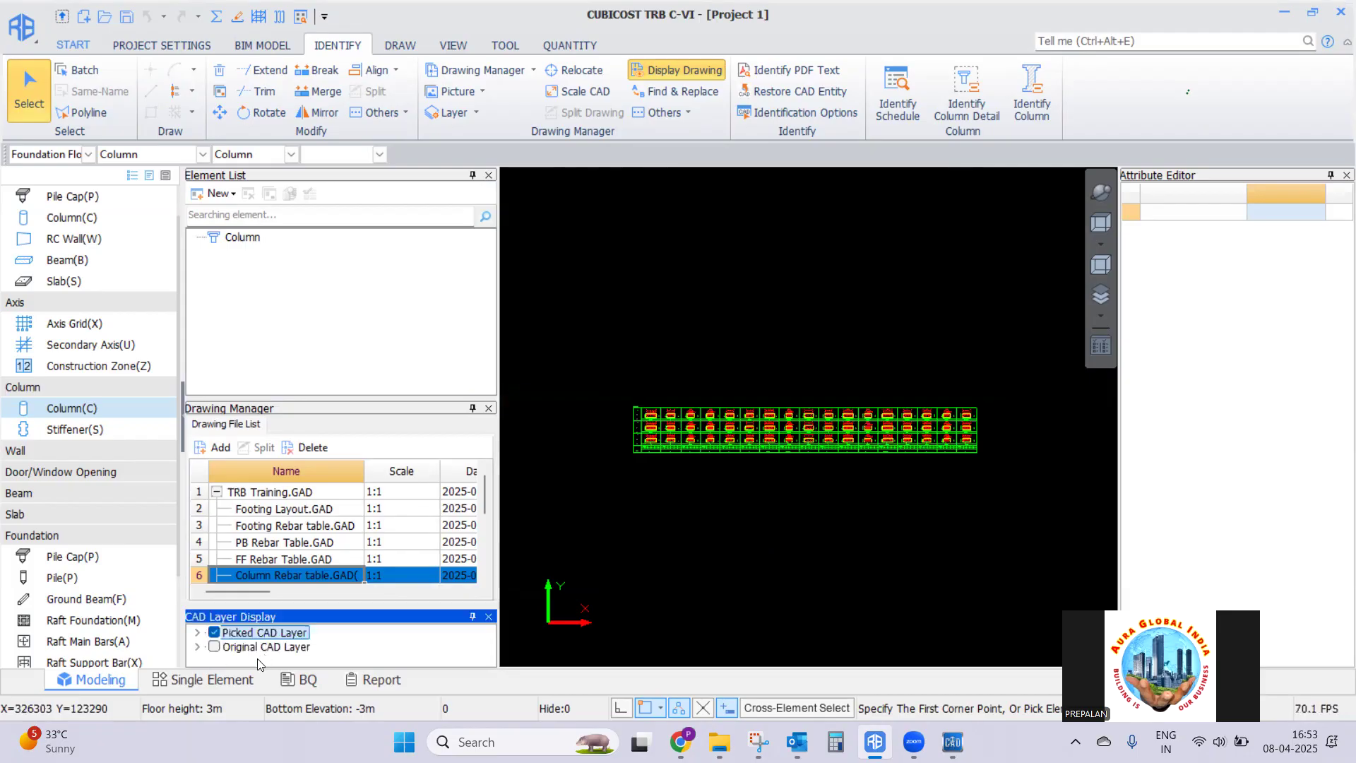
click(783, 92)
drag(1026, 512, 588, 352)
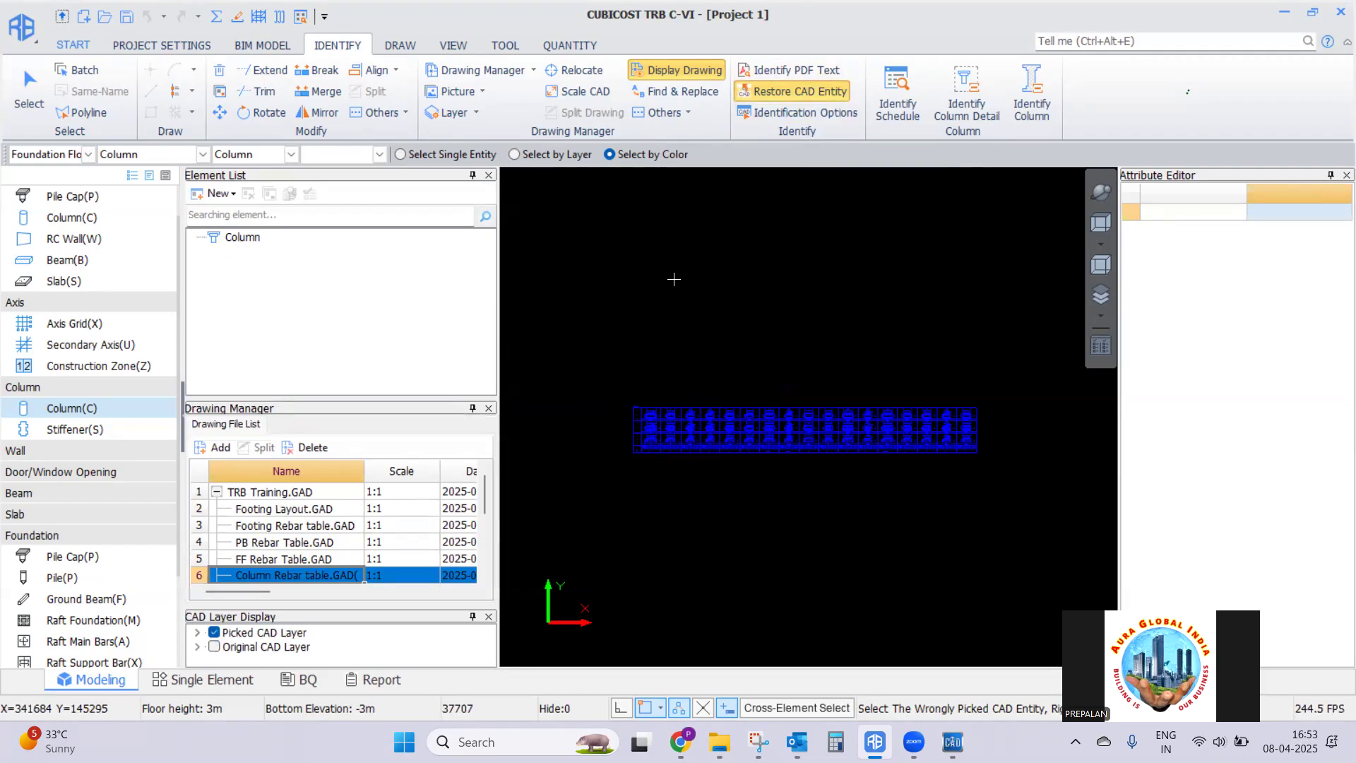
right_click(661, 375)
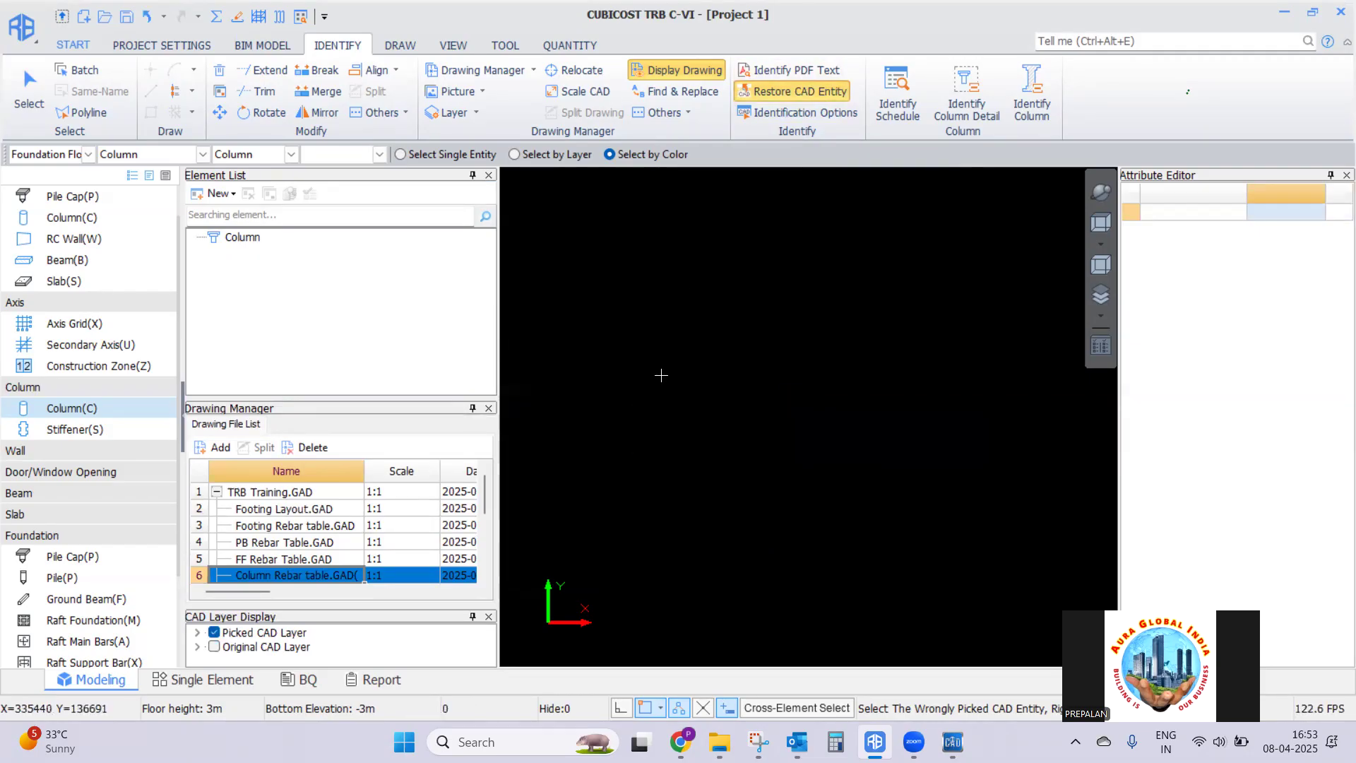
Redisplay the original CAD layer and pick the column section outlines by layer as sidelines for Identify Column Detail
click(515, 155)
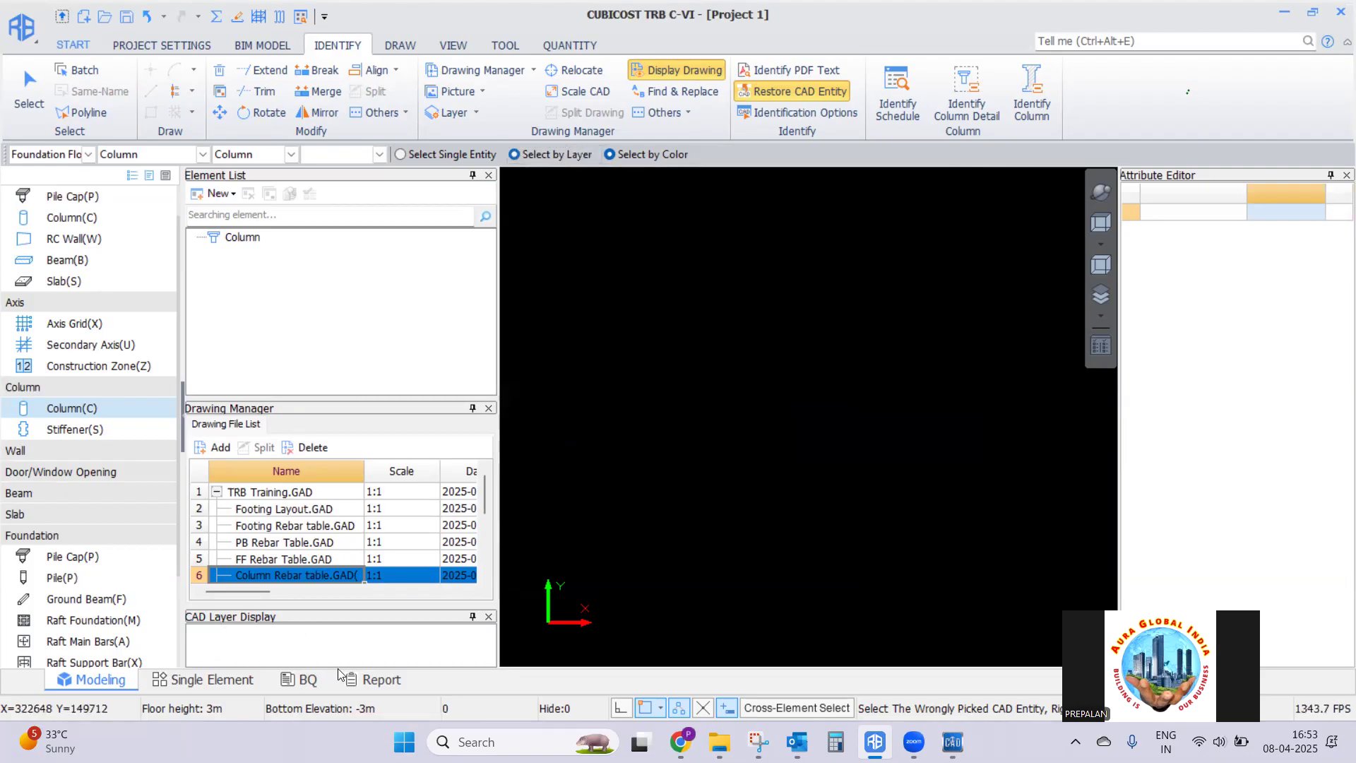
click(213, 647)
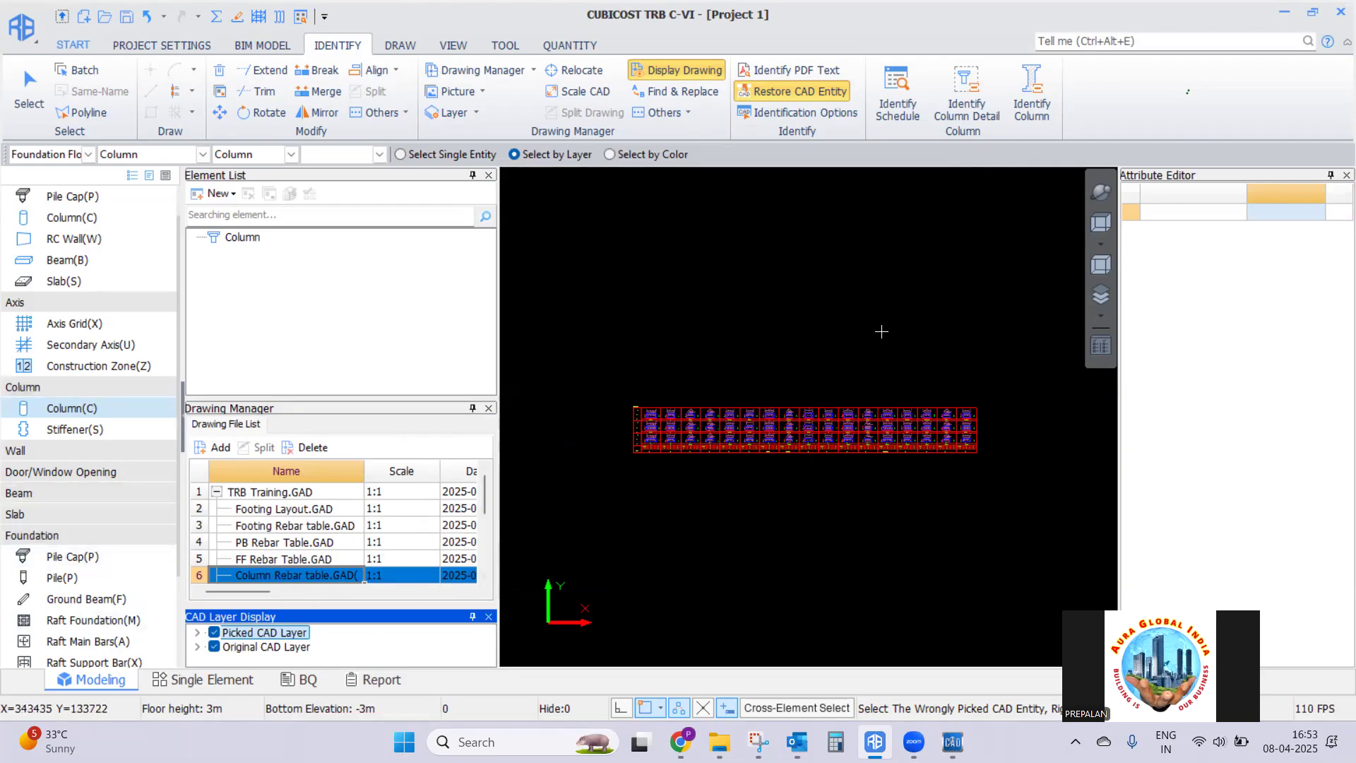
click(967, 106)
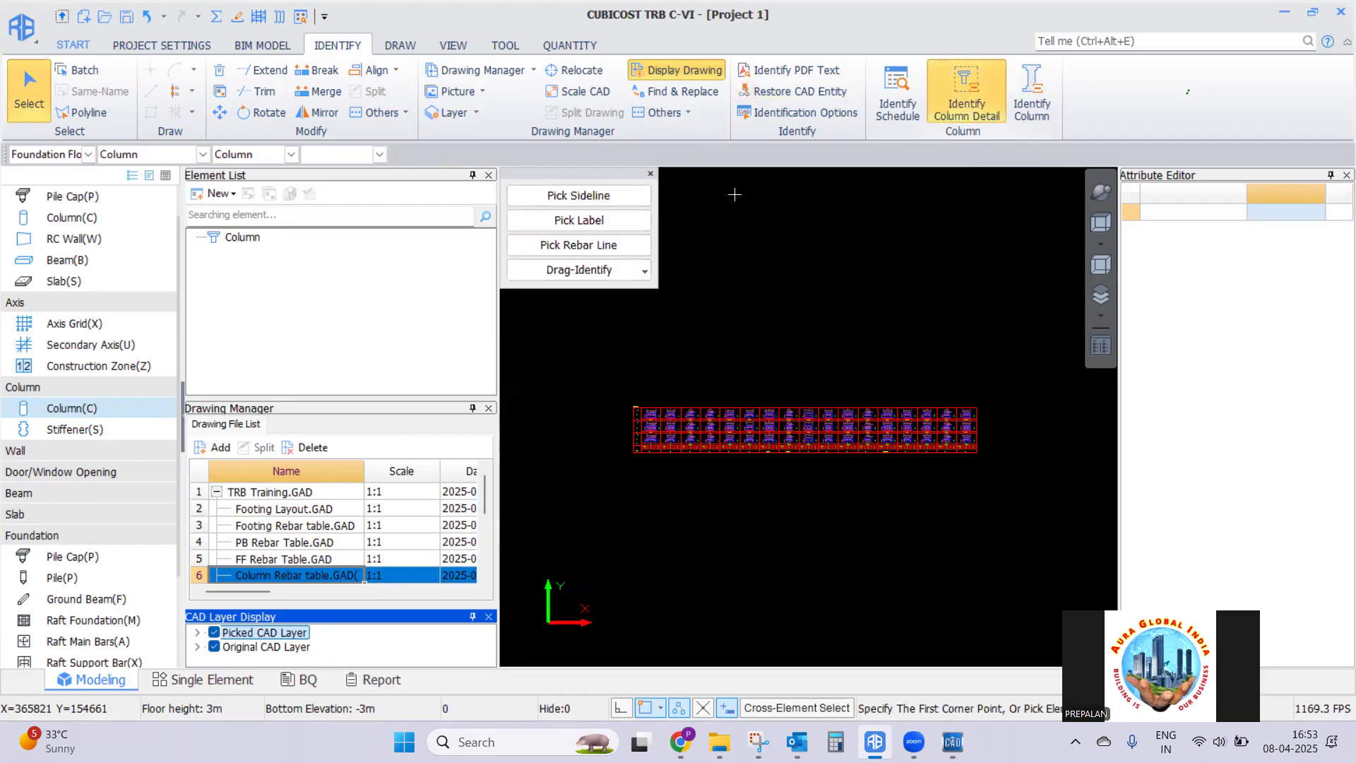
click(577, 201)
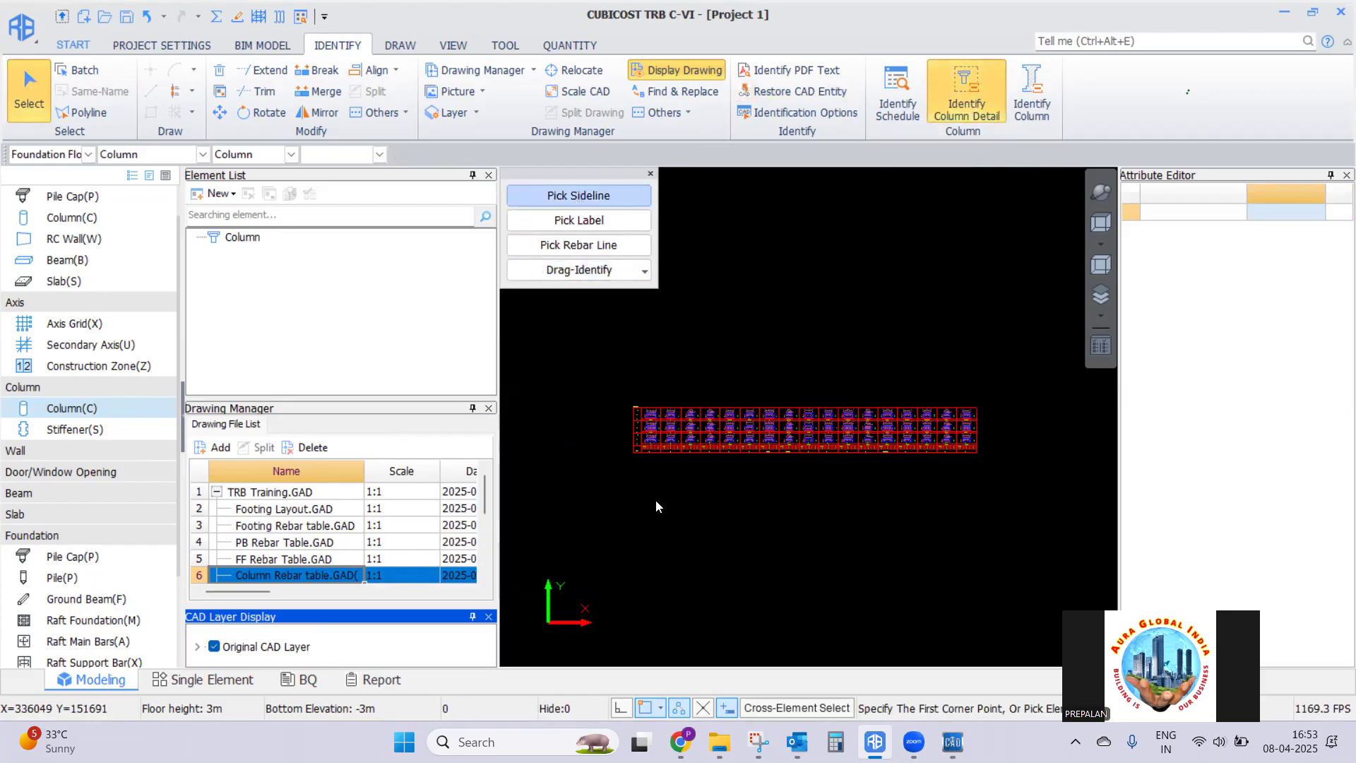
scroll(653, 435, up, 5)
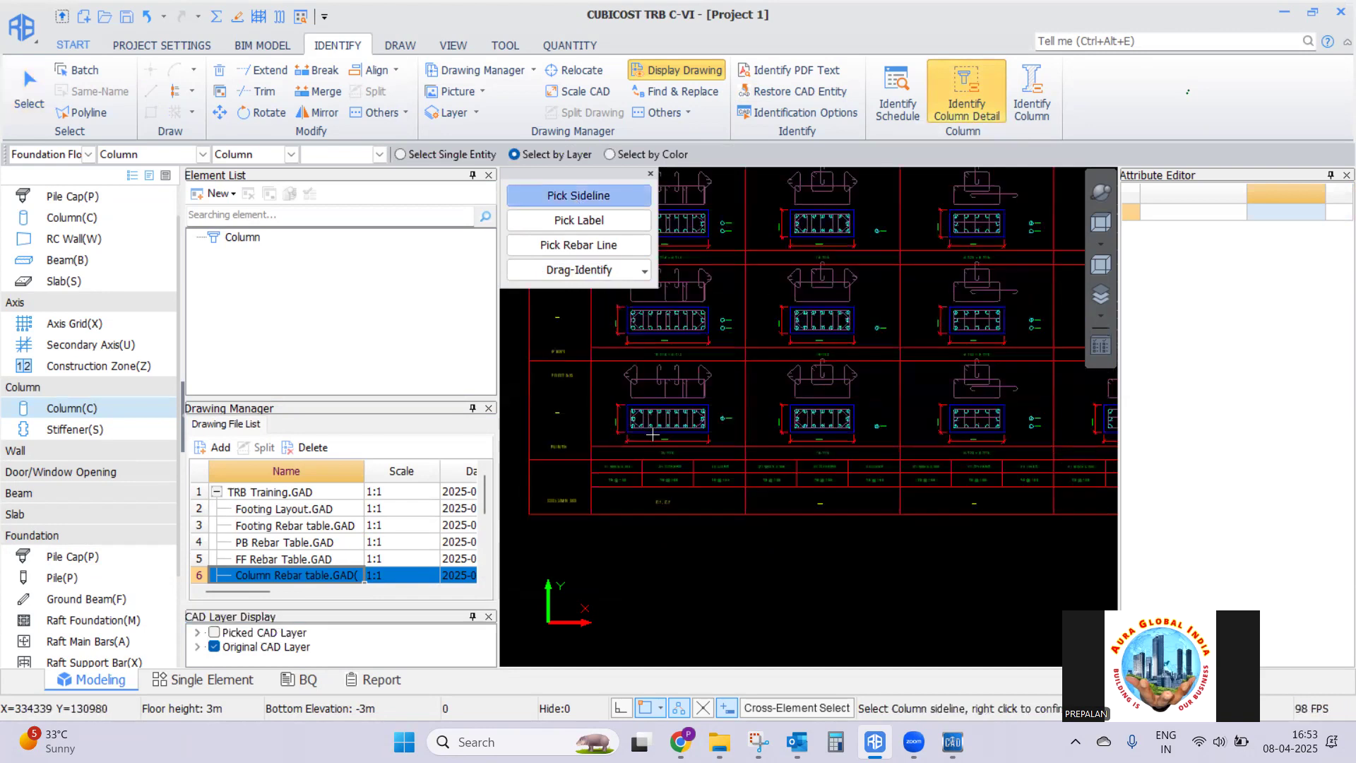
scroll(652, 434, up, 5)
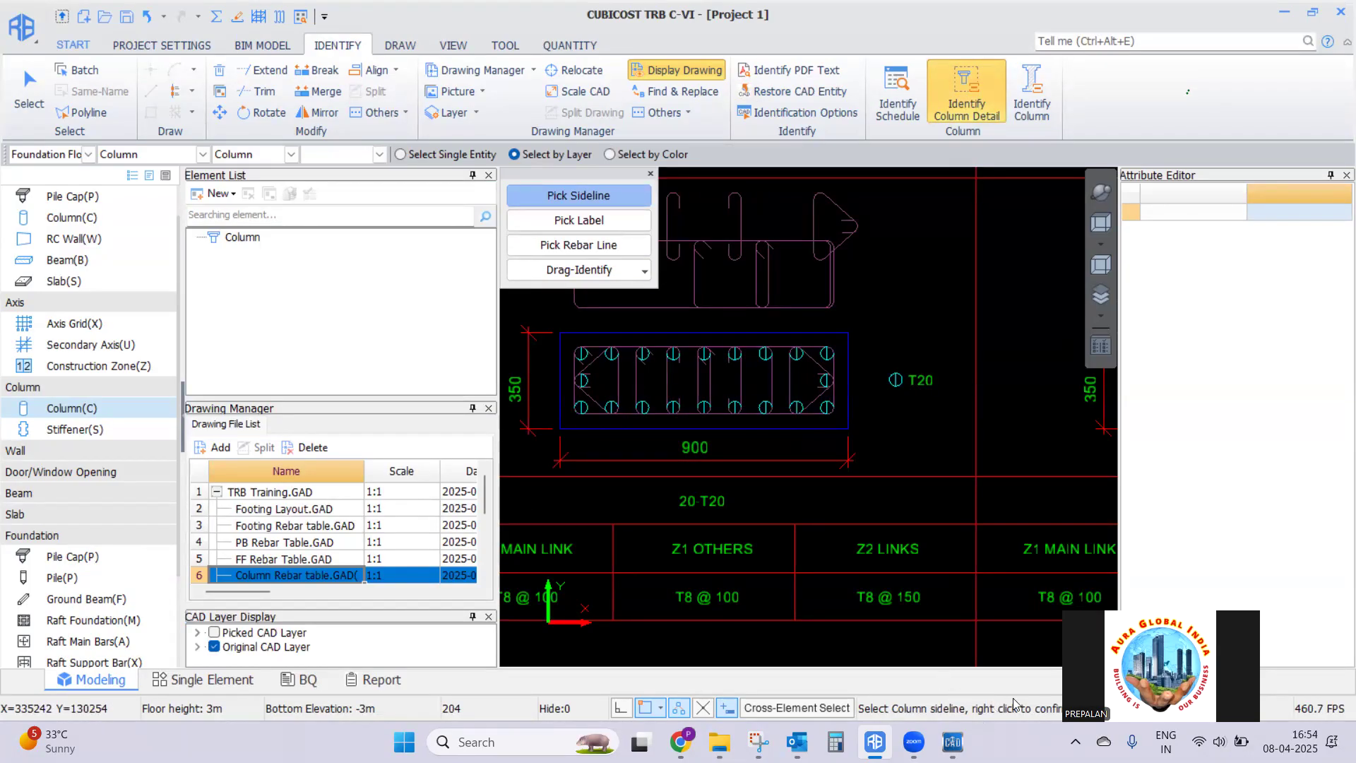
right_click(905, 310)
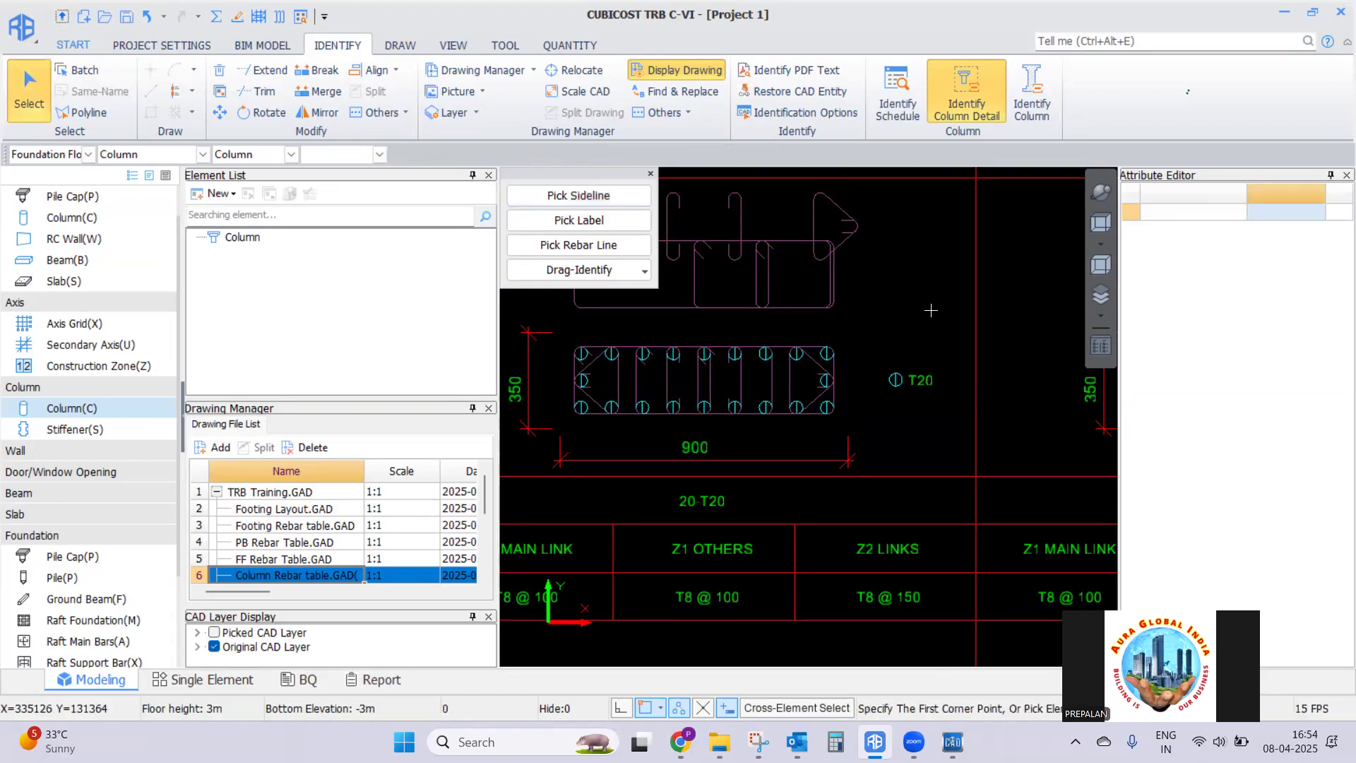
Pick the C1, C7 label, rebar texts, section dimensions and table lines by layer as column detail labels
click(600, 222)
scroll(877, 301, down, 2)
middle_drag(767, 546, 808, 469)
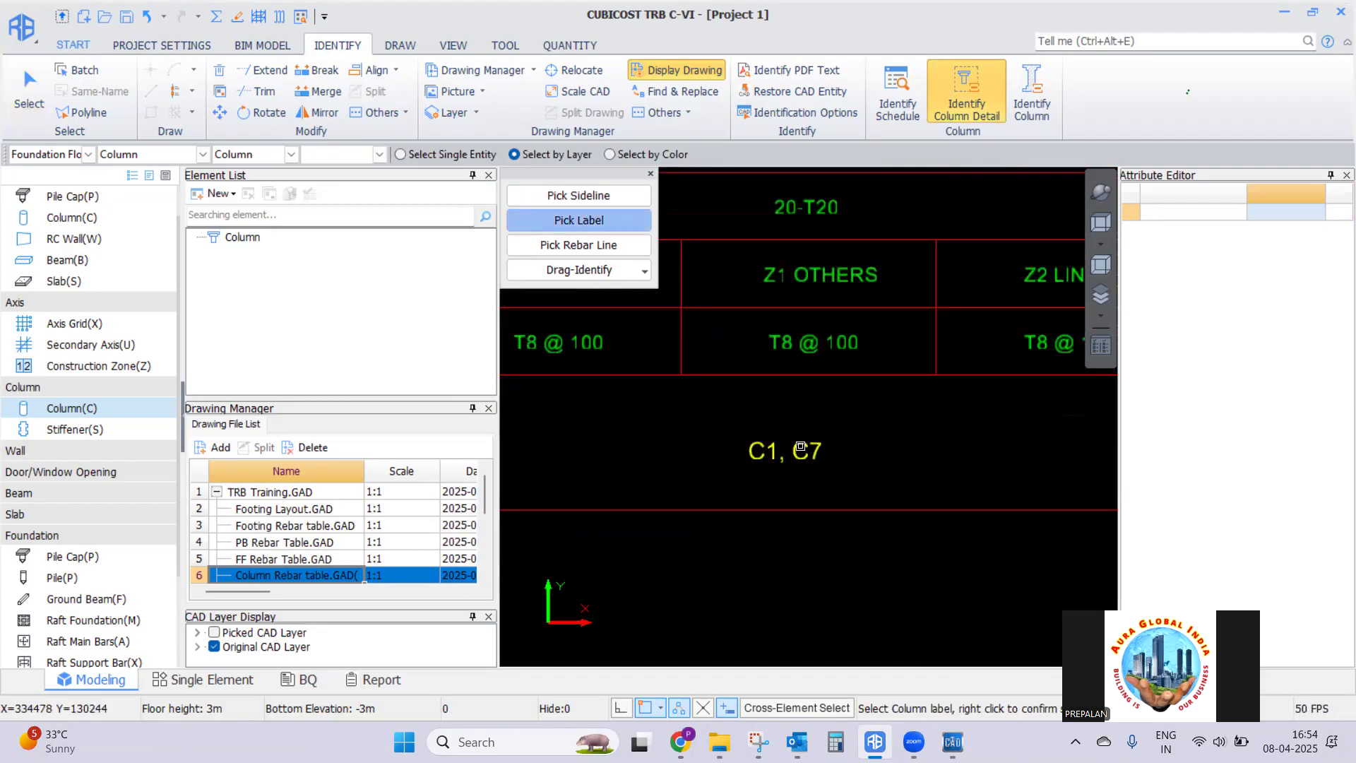
click(835, 447)
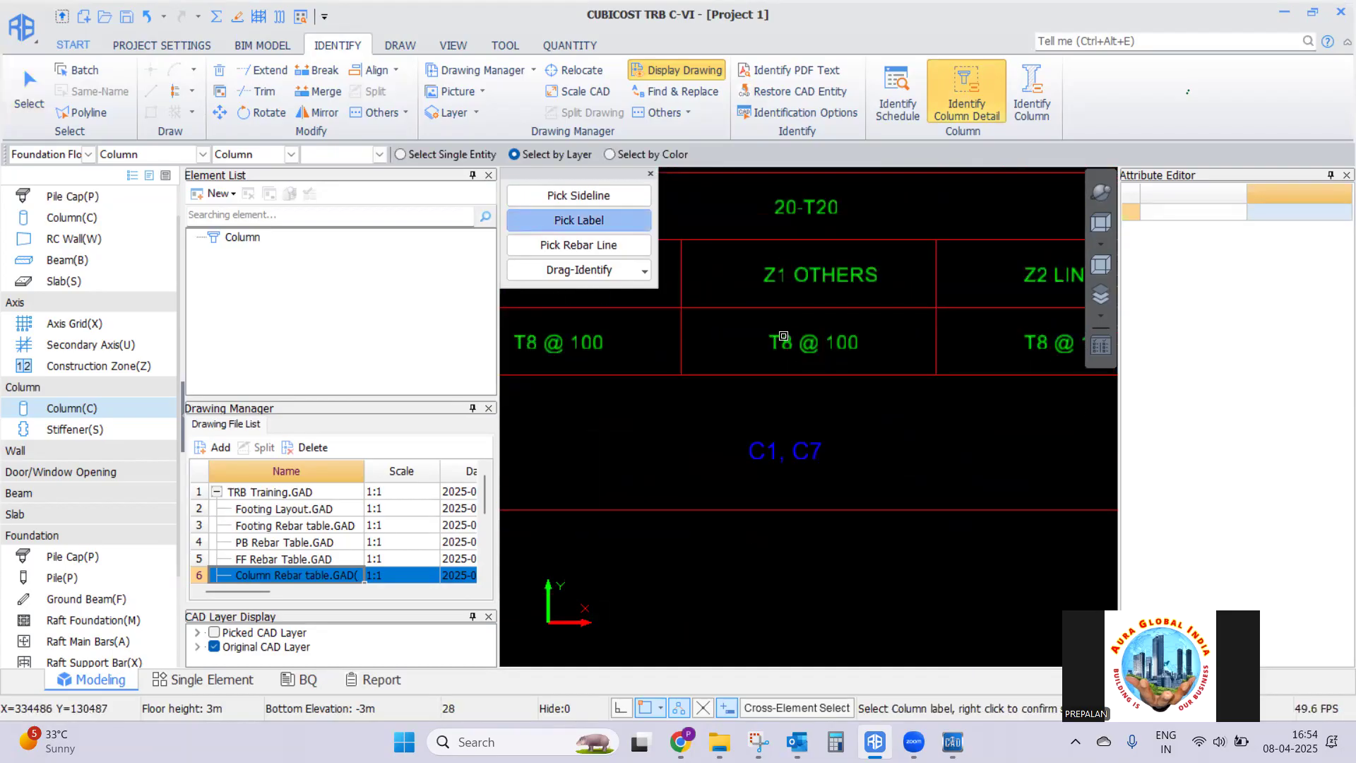
scroll(787, 416, down, 3)
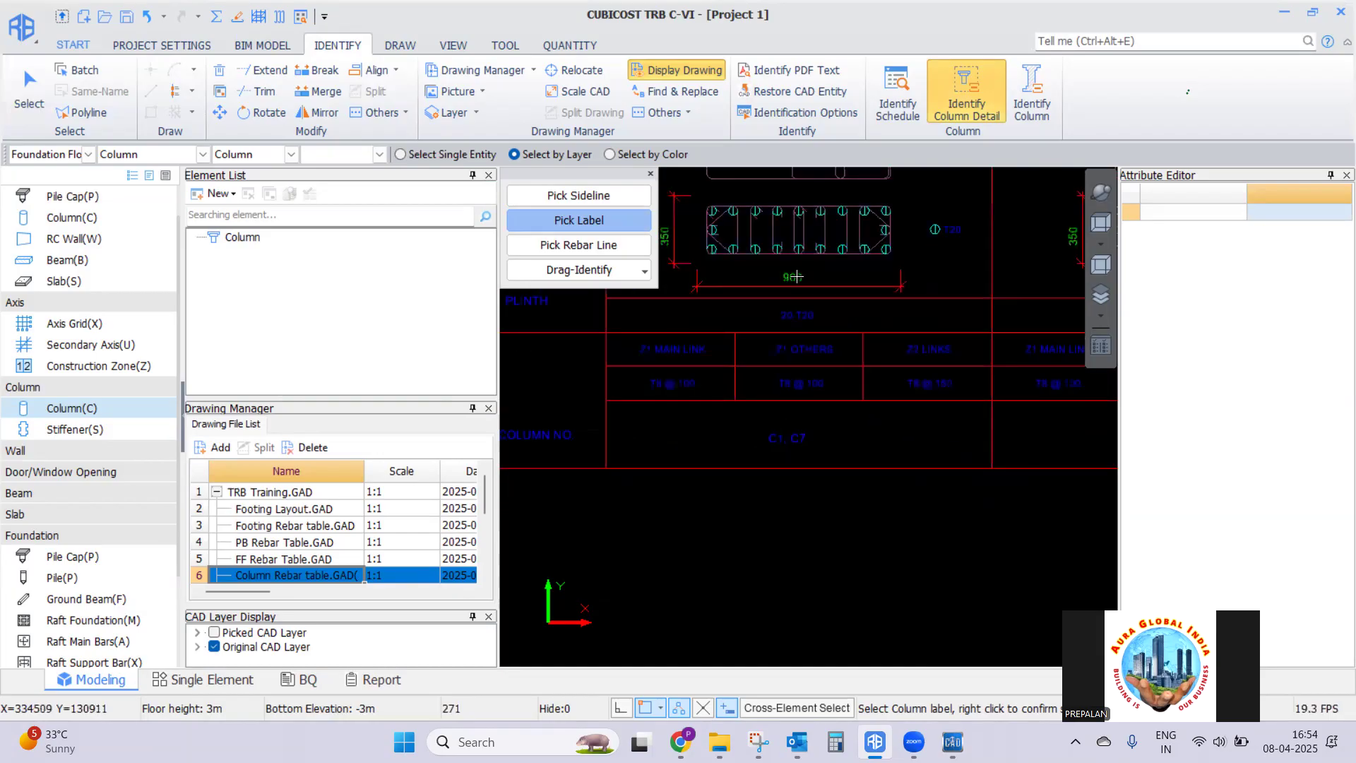
click(792, 276)
click(779, 332)
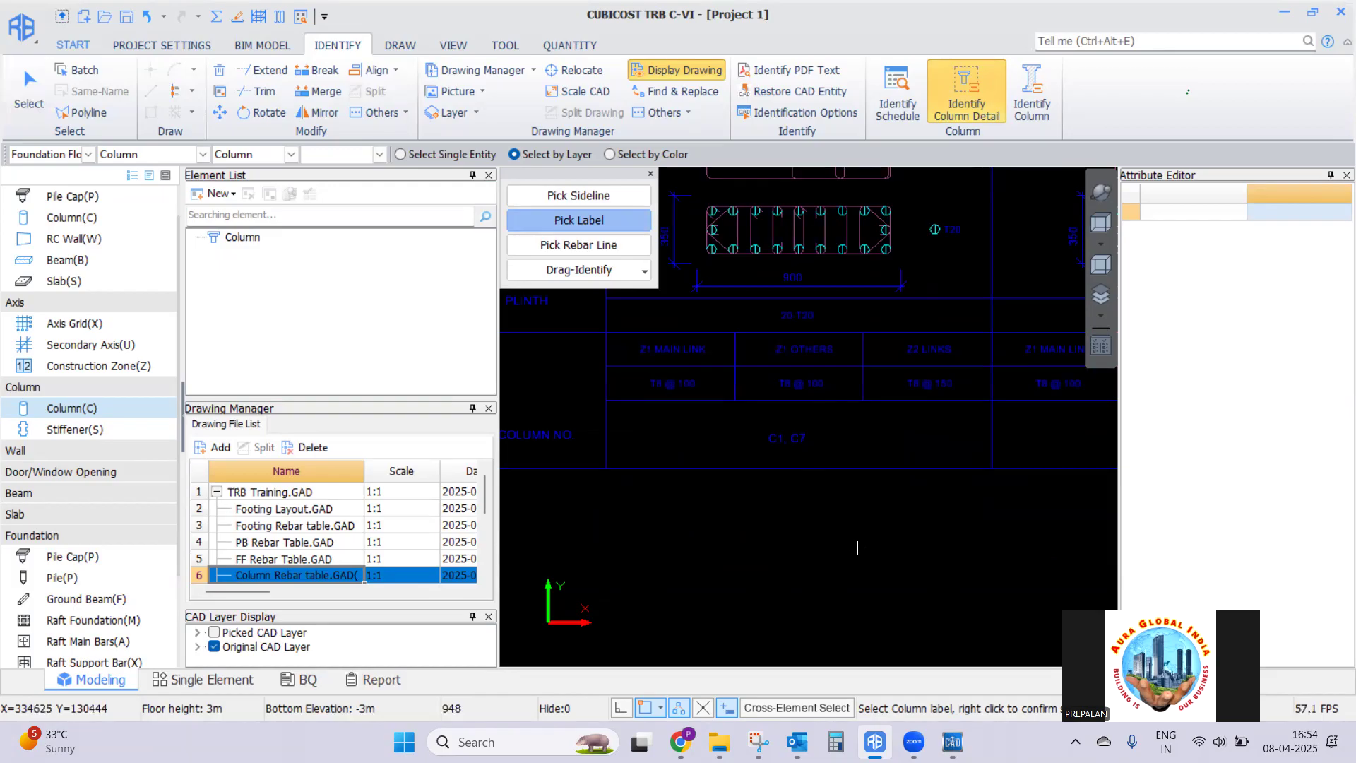
right_click(849, 495)
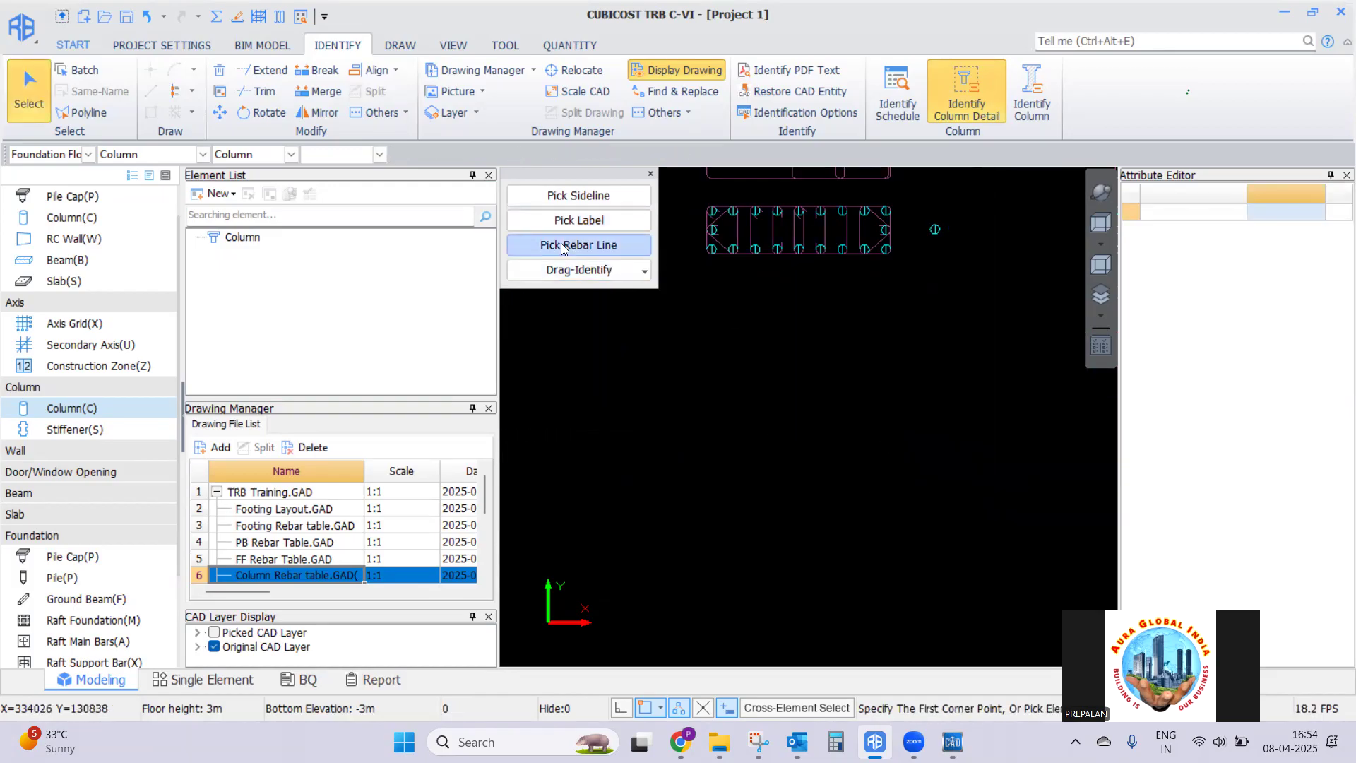
Pick the link lines and main bar circles of the column sections by layer as rebar lines
click(622, 245)
scroll(721, 259, up, 5)
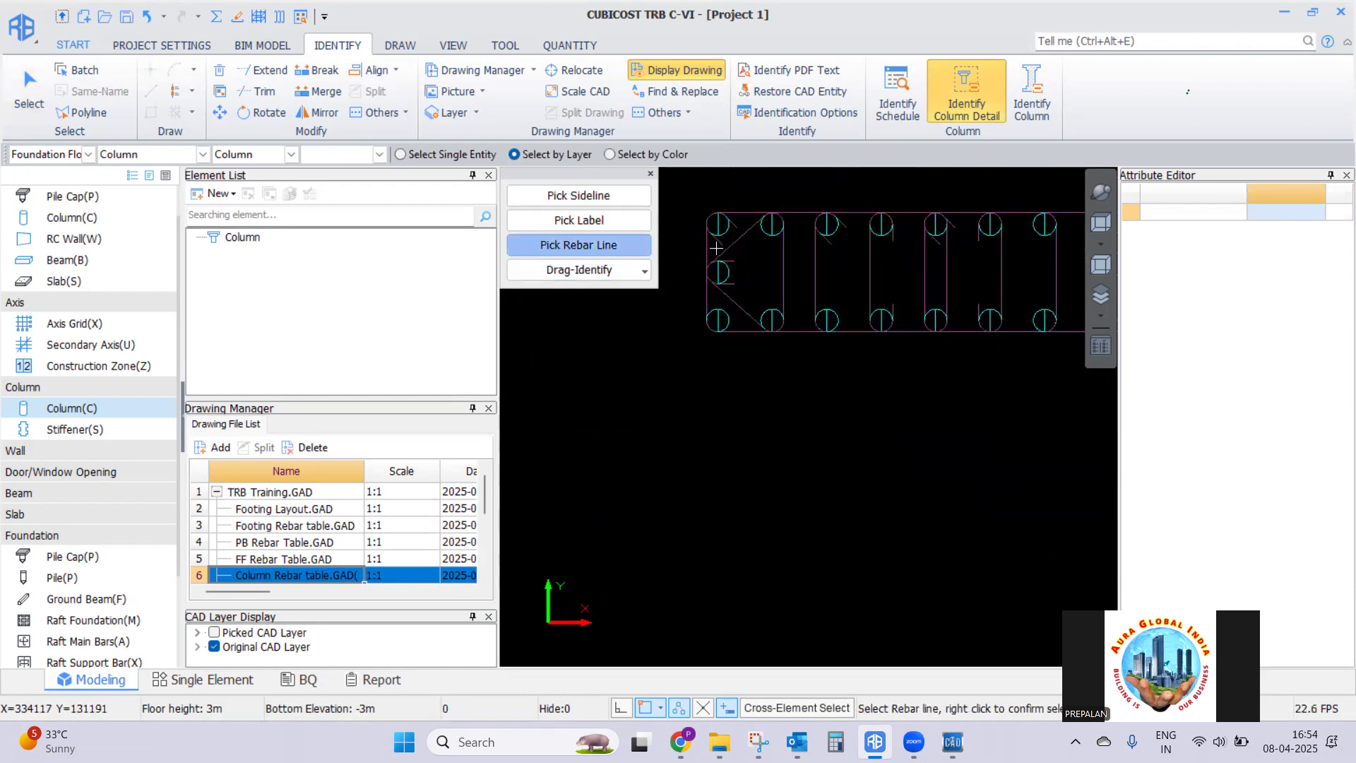
click(738, 199)
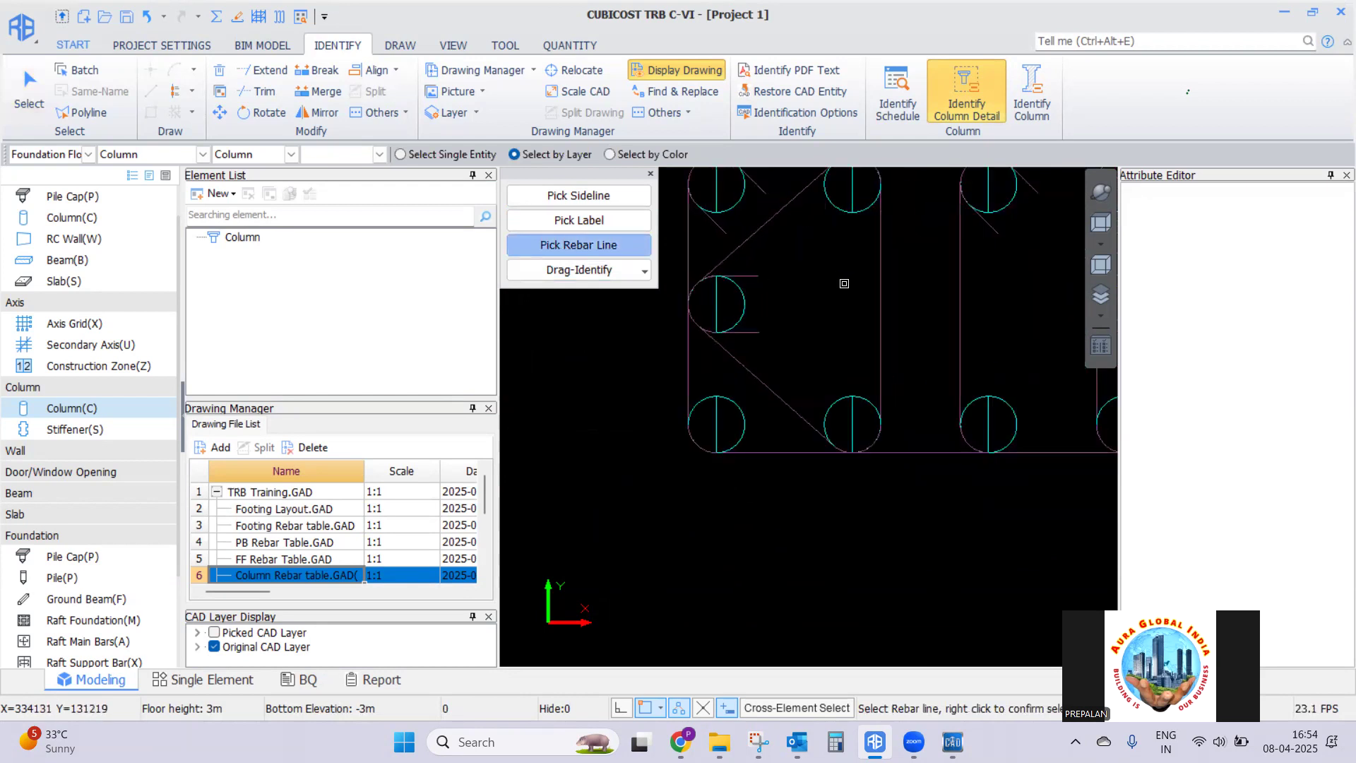
click(782, 210)
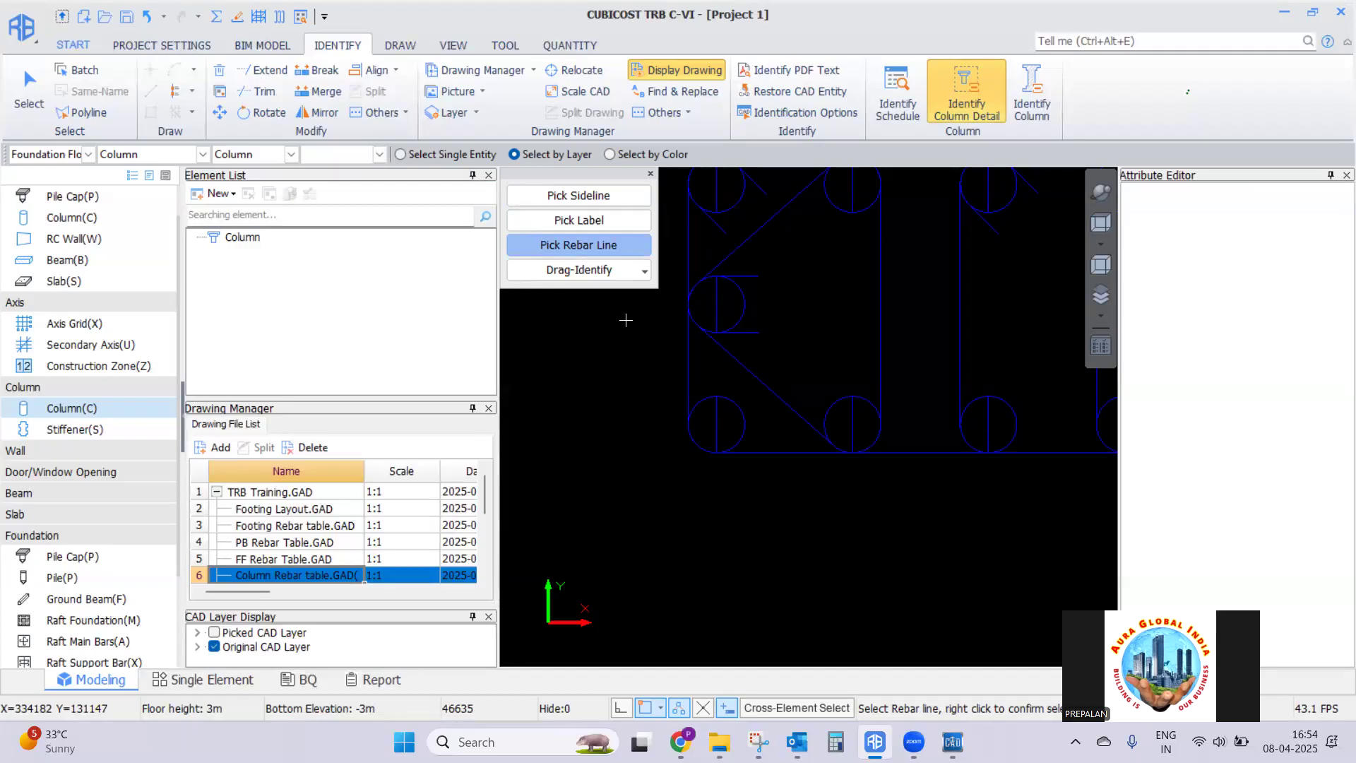
right_click(630, 350)
Drag-identify the column details across the plinth and column number rows of the column rebar table
click(645, 272)
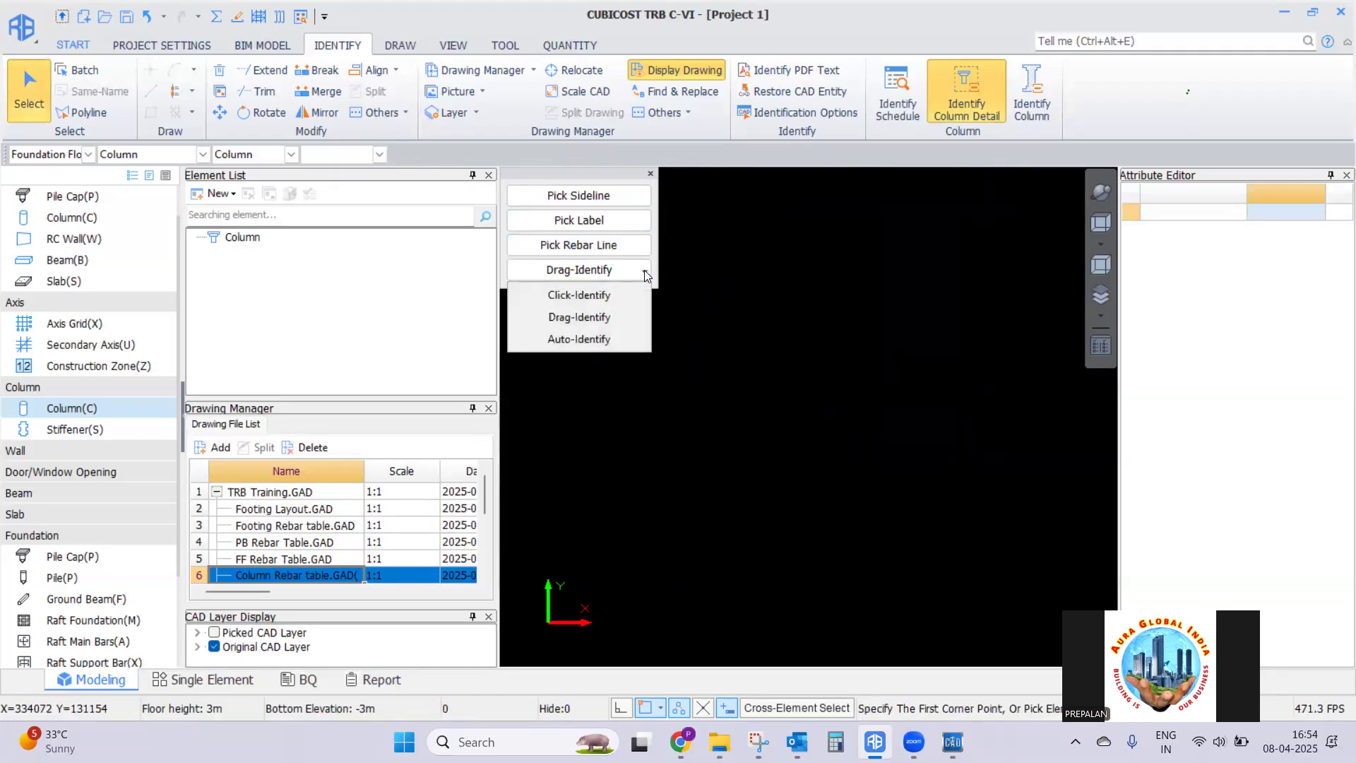
click(565, 319)
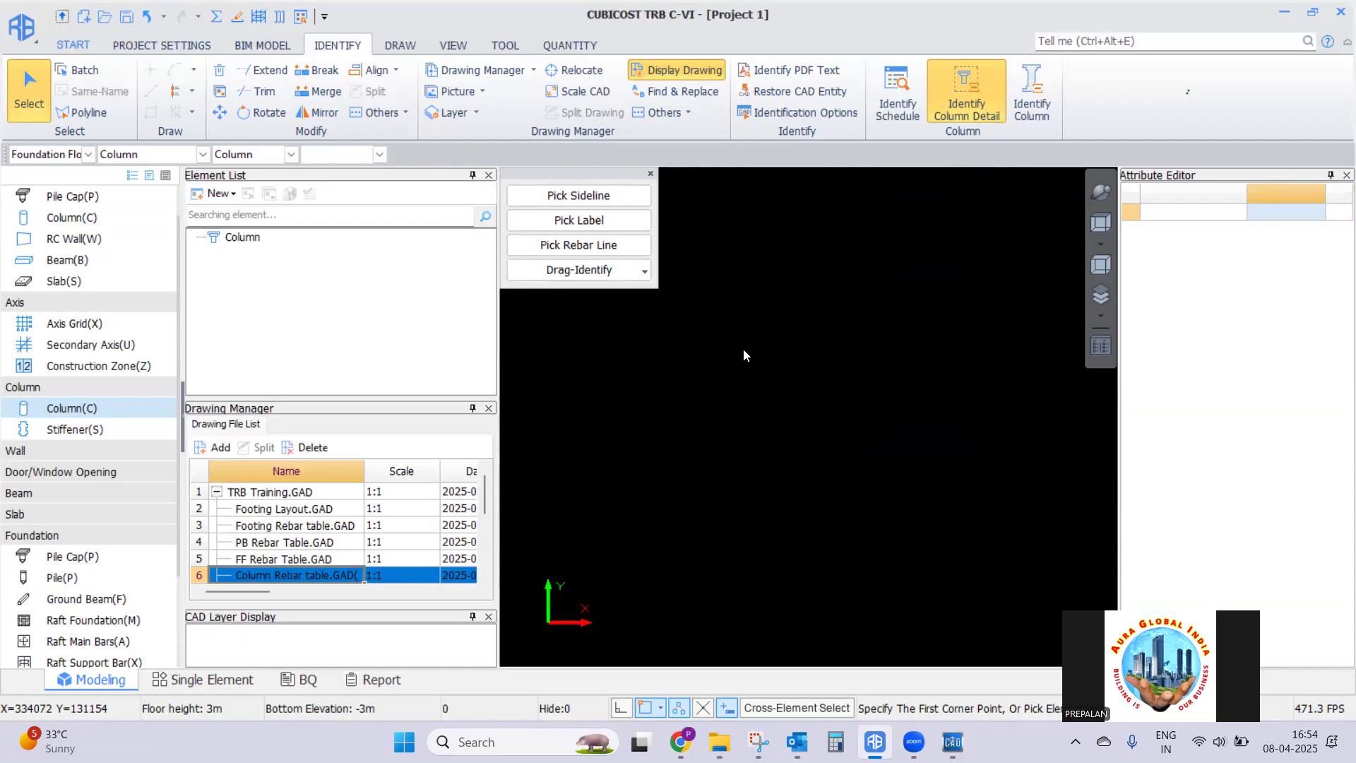
scroll(708, 370, down, 8)
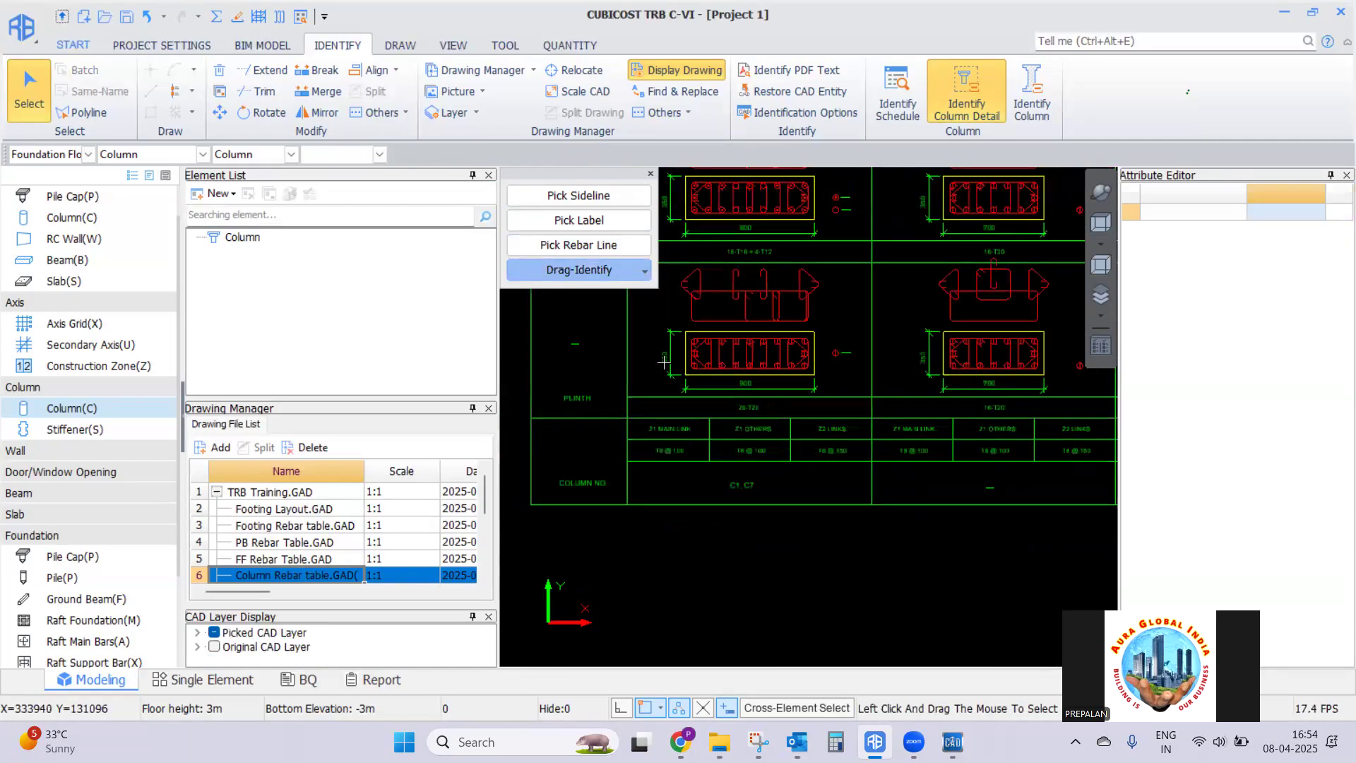
scroll(631, 412, down, 2)
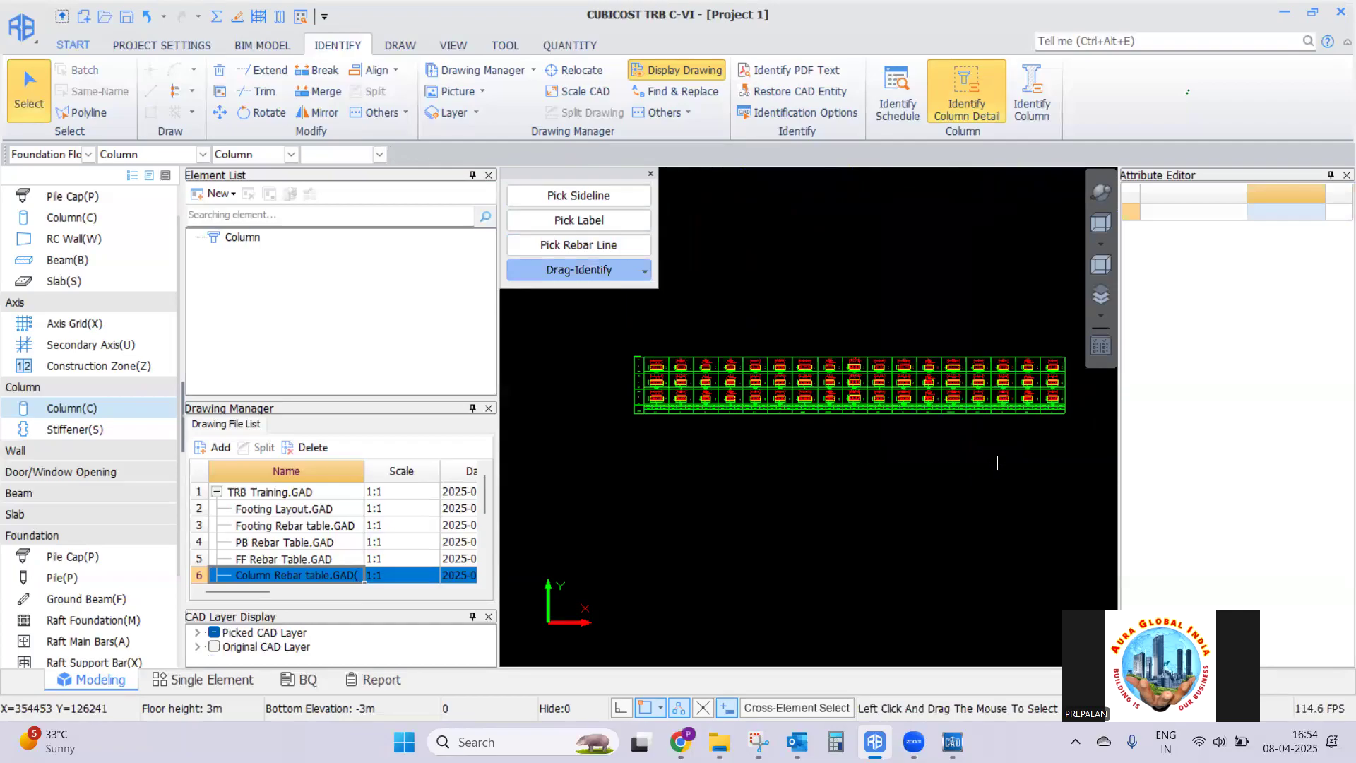
scroll(951, 447, up, 1)
scroll(751, 431, down, 2)
scroll(989, 400, up, 1)
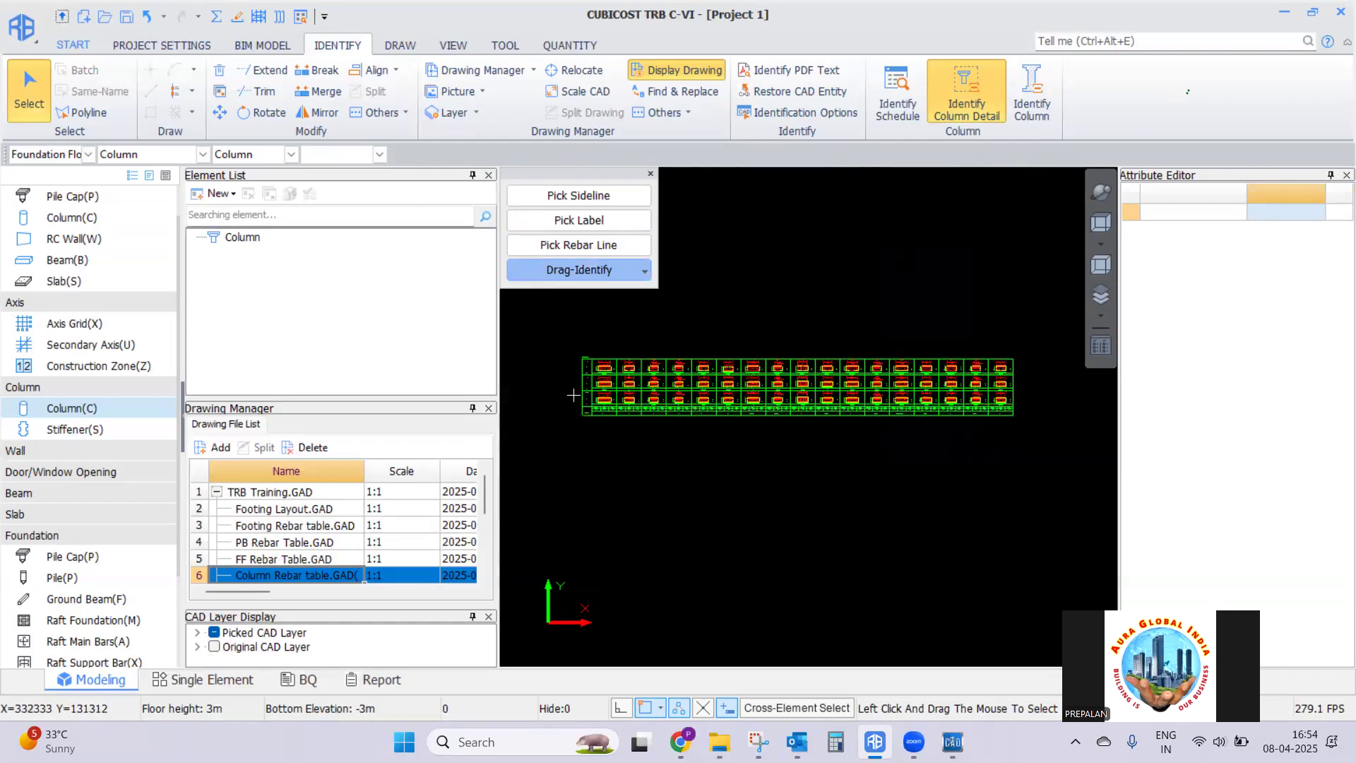
drag(581, 391, 1035, 436)
right_click(987, 455)
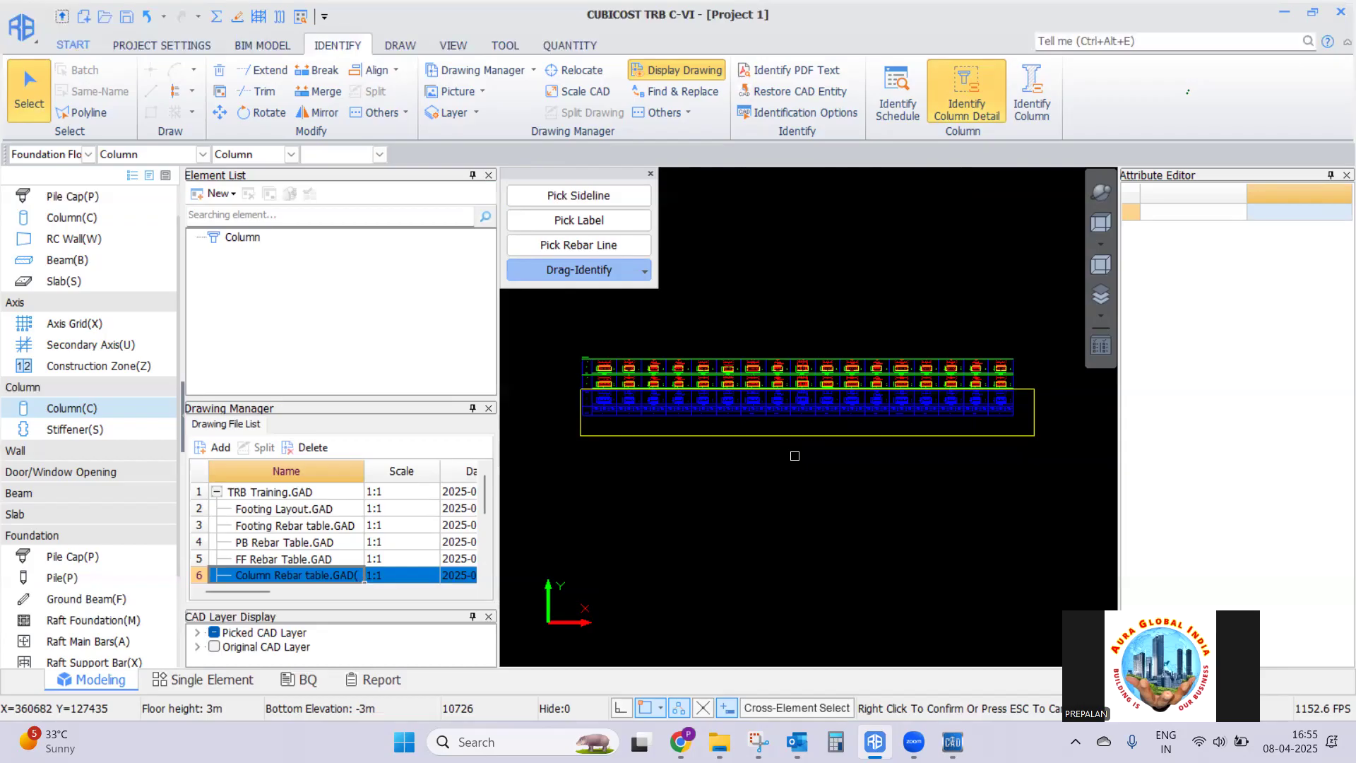
right_click(685, 504)
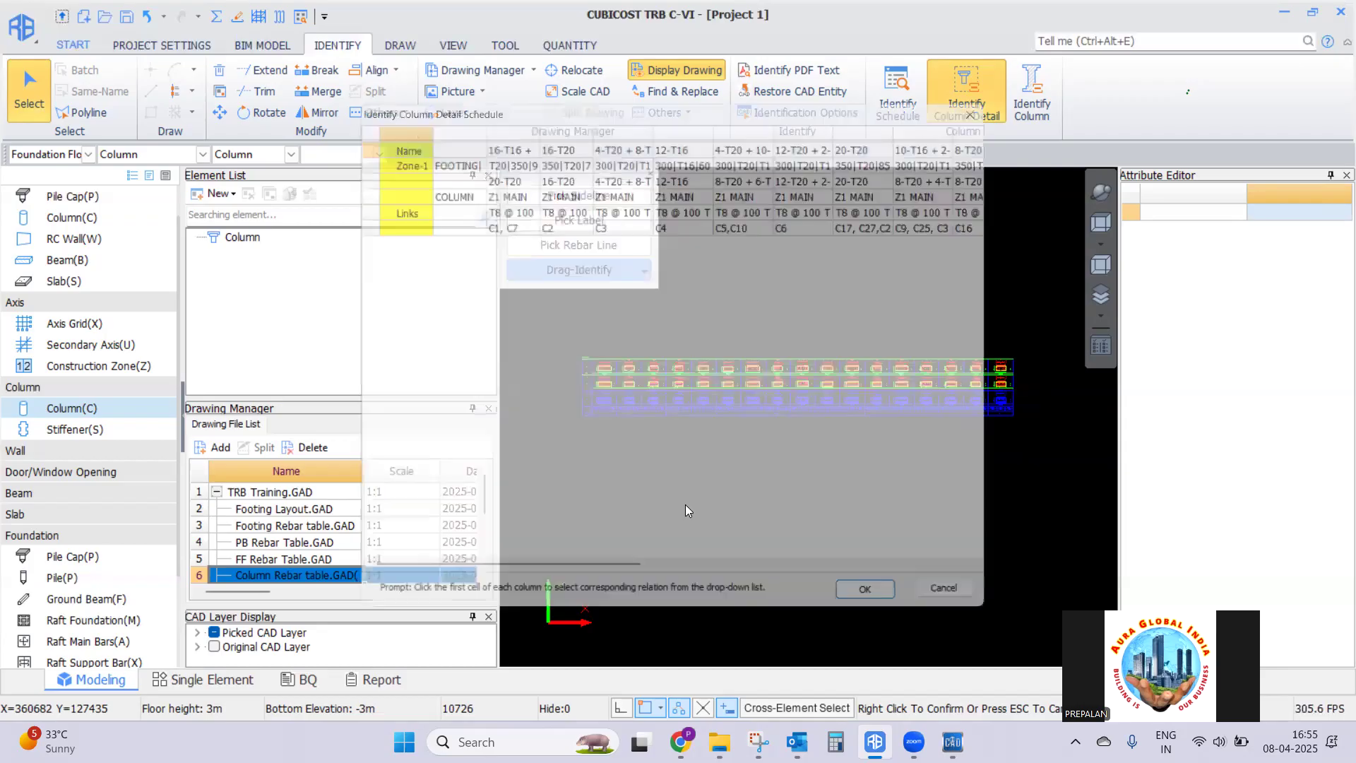
Assign Name to the column number row and All Main Bars to the lower main bar row of the detail schedule, and run the identification
click(400, 224)
click(411, 223)
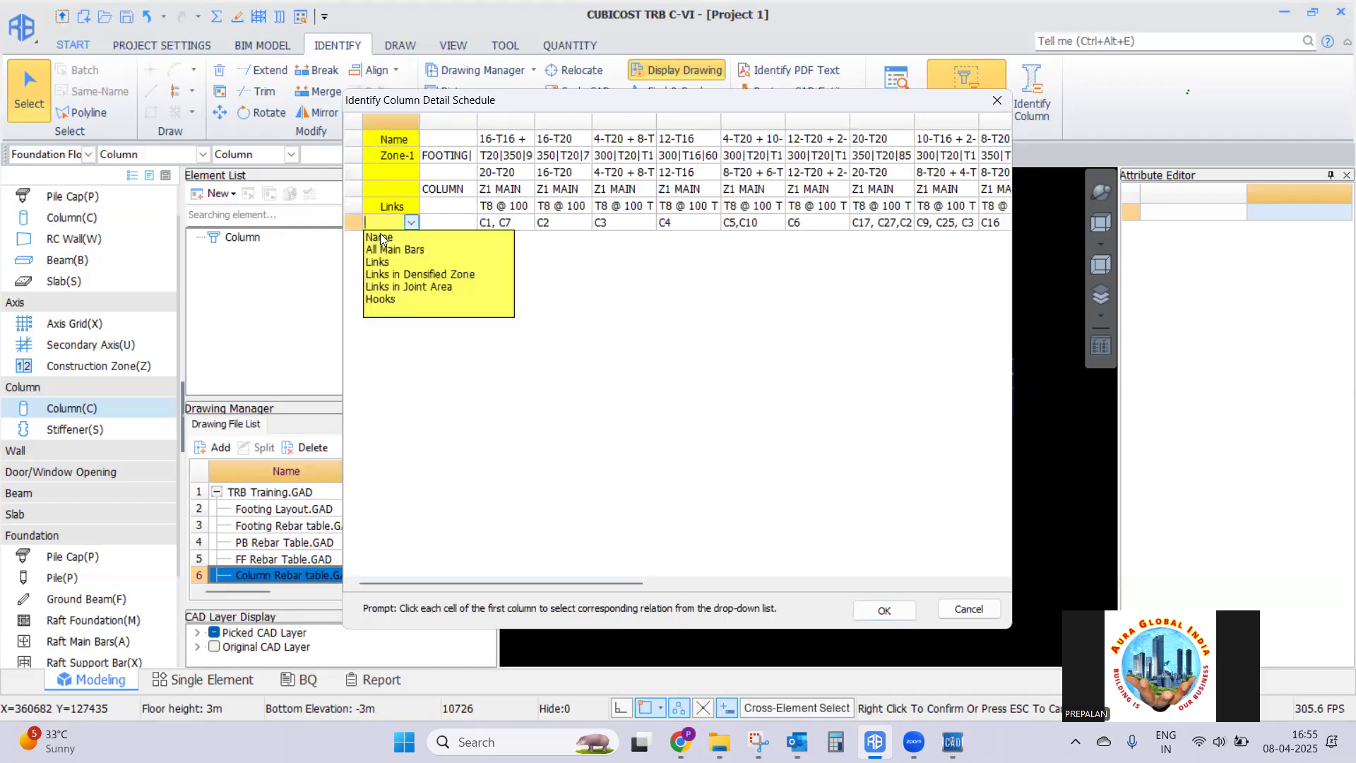
click(380, 238)
click(391, 170)
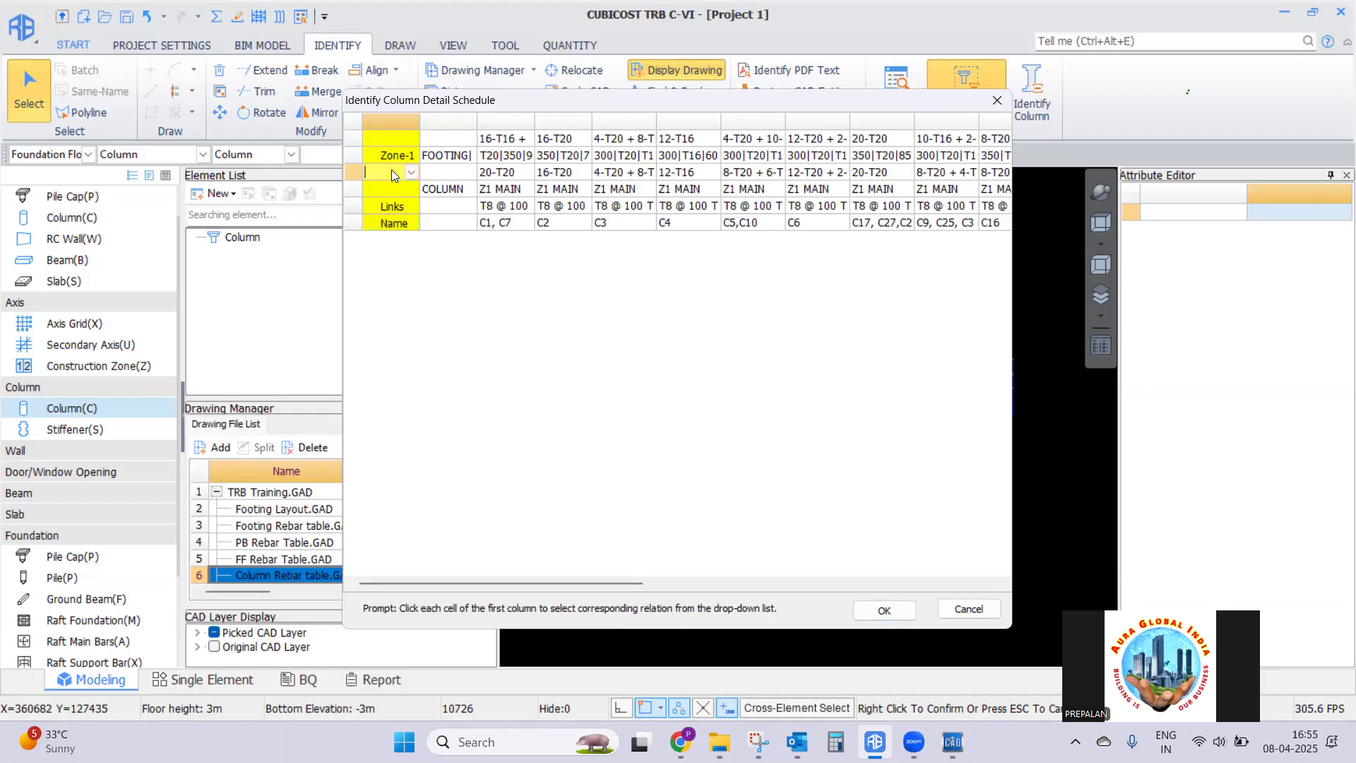
click(412, 172)
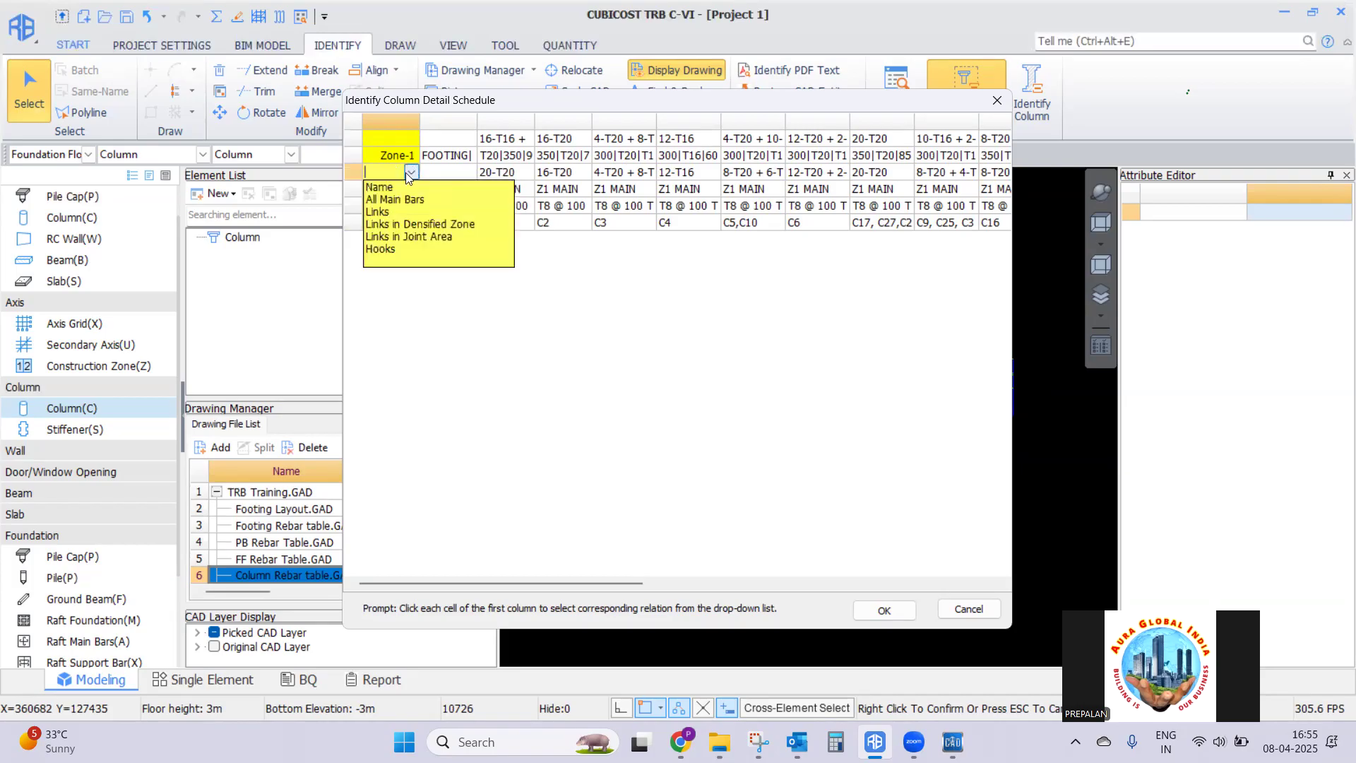
click(397, 200)
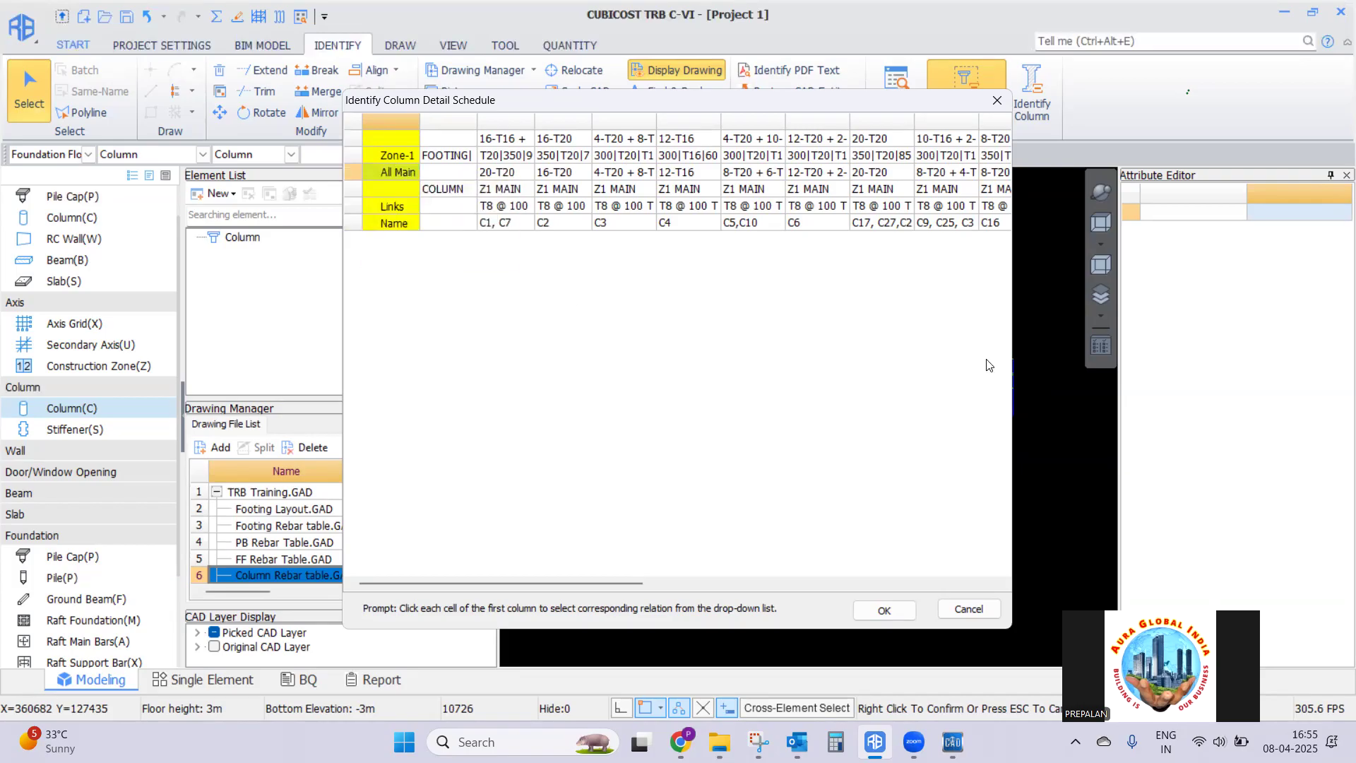
click(894, 612)
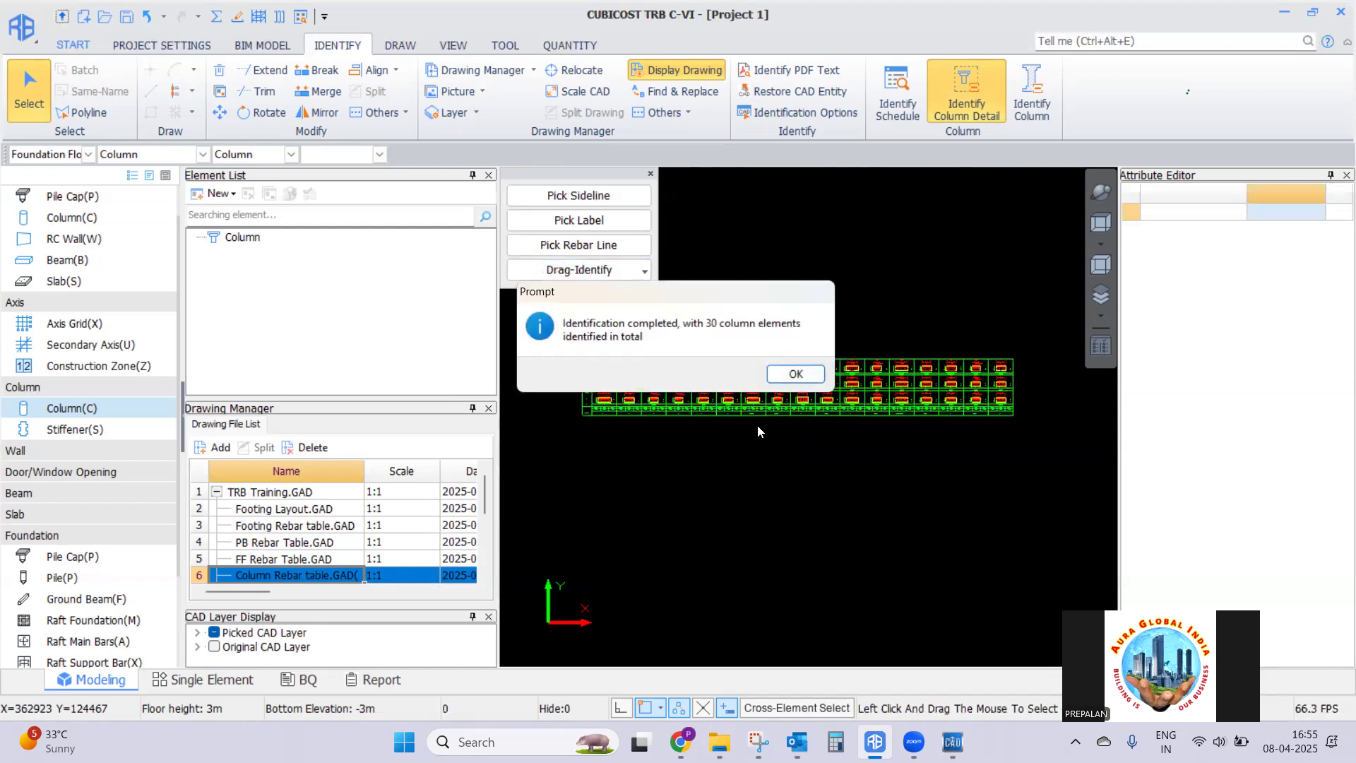
click(795, 374)
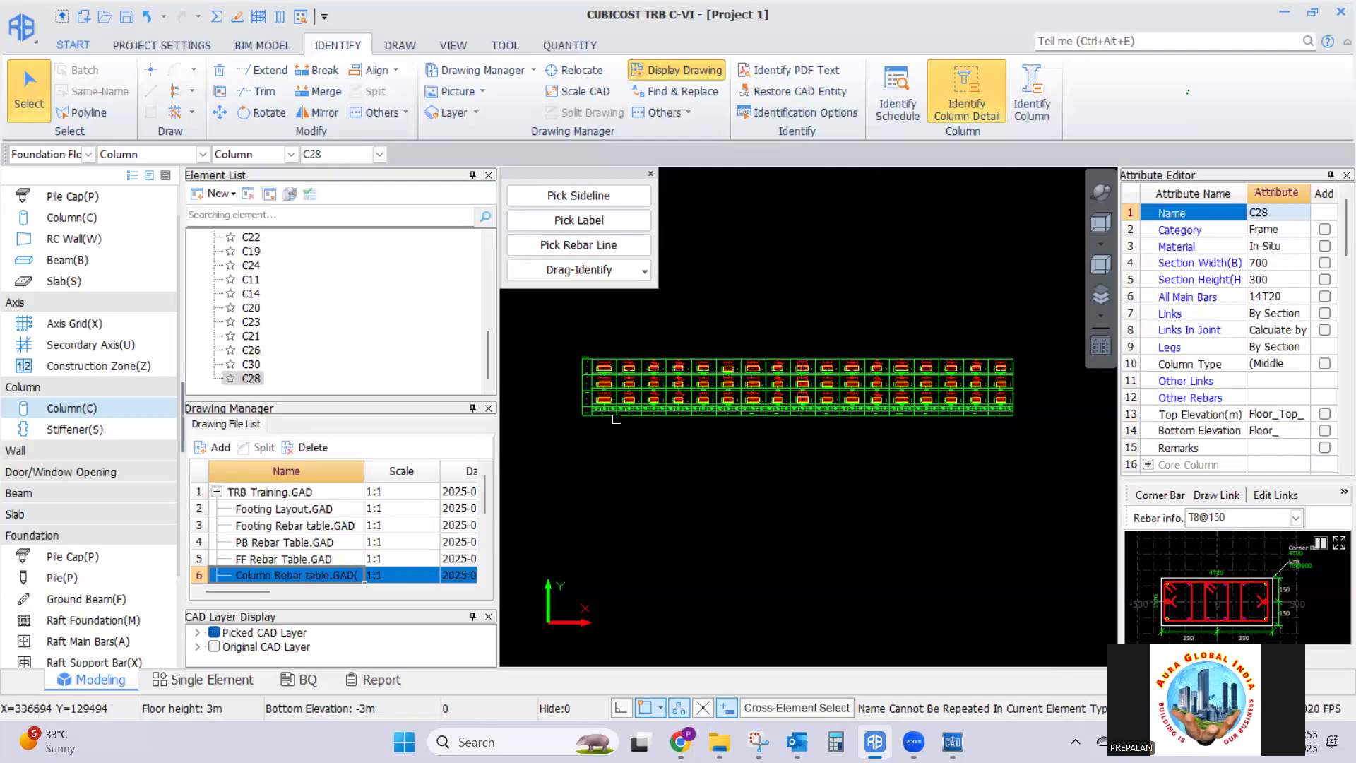
Examine the enlarged section and link arrangement of column C1, and check the attributes of the neighbouring column C3
drag(489, 358, 493, 244)
click(247, 252)
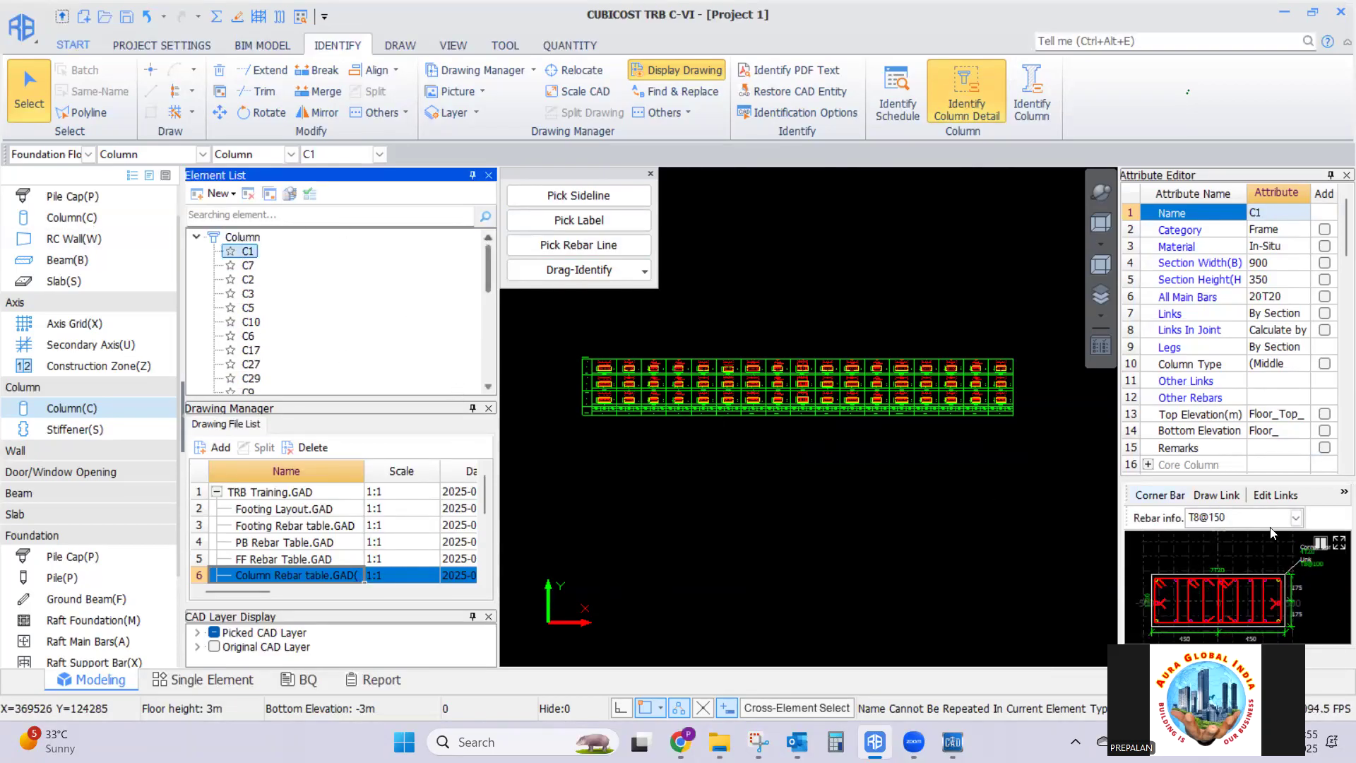
click(1340, 543)
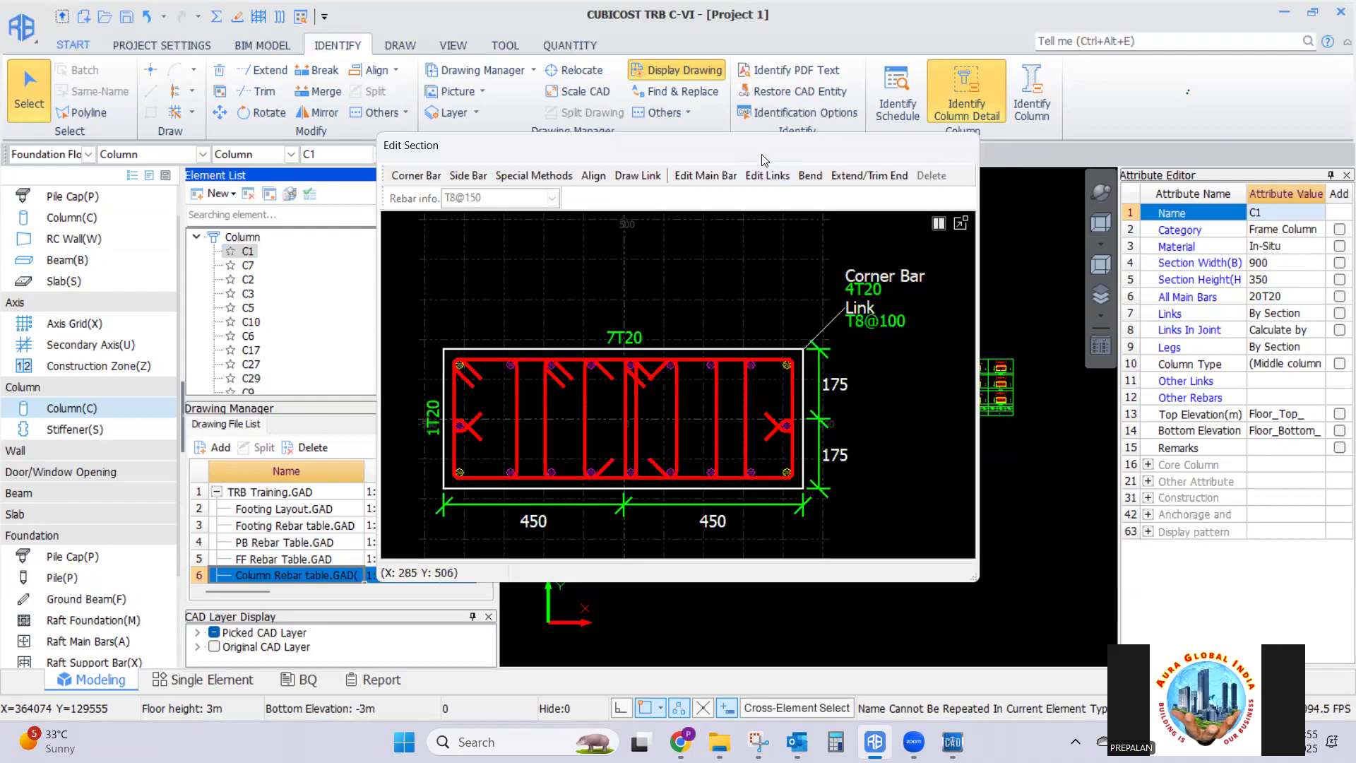
drag(749, 158, 536, 248)
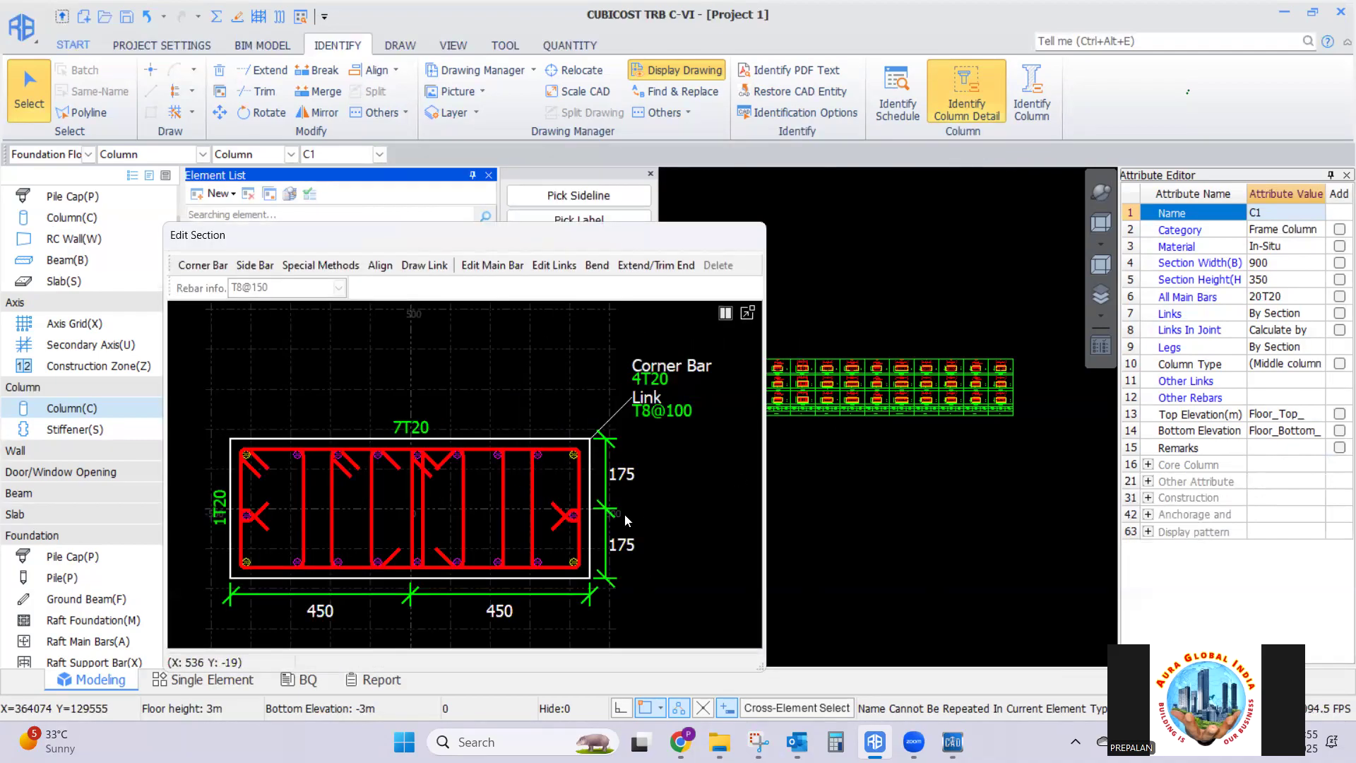
click(747, 313)
click(248, 279)
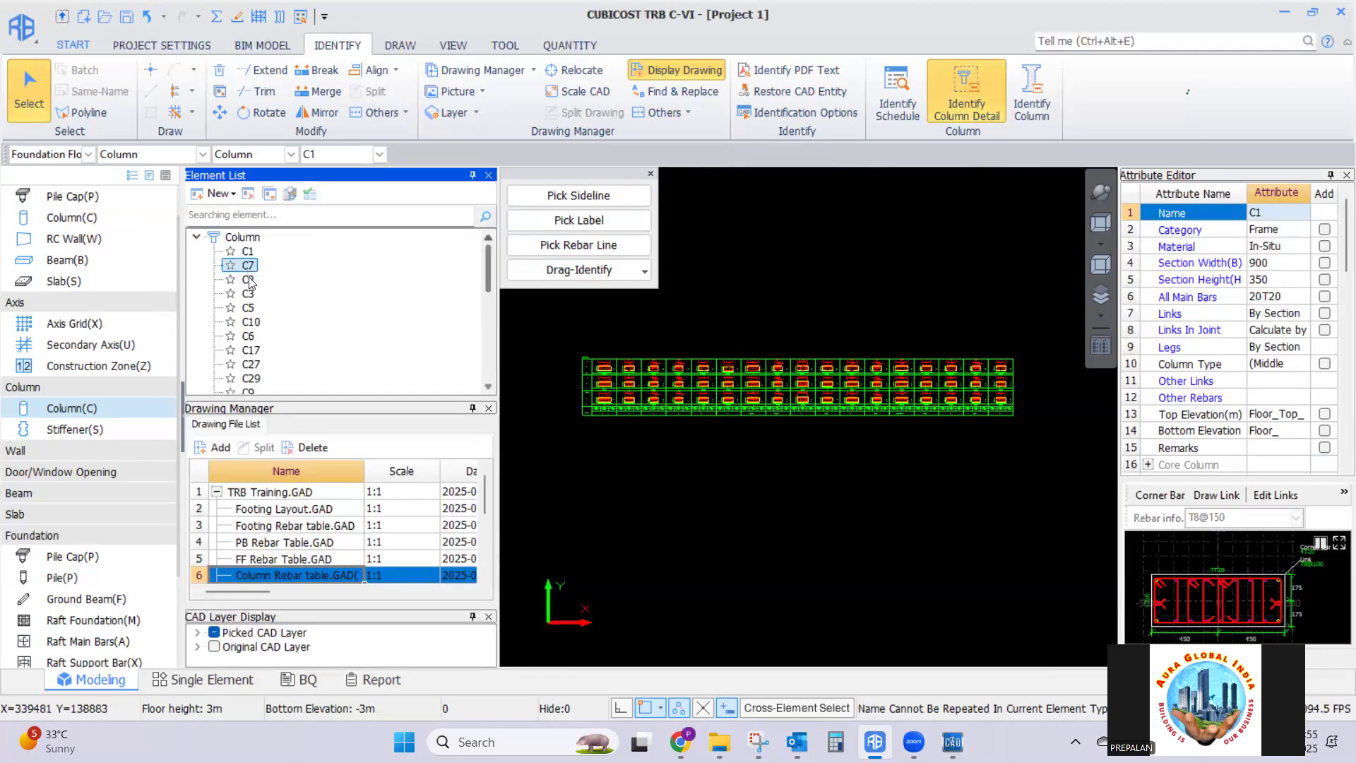
click(248, 293)
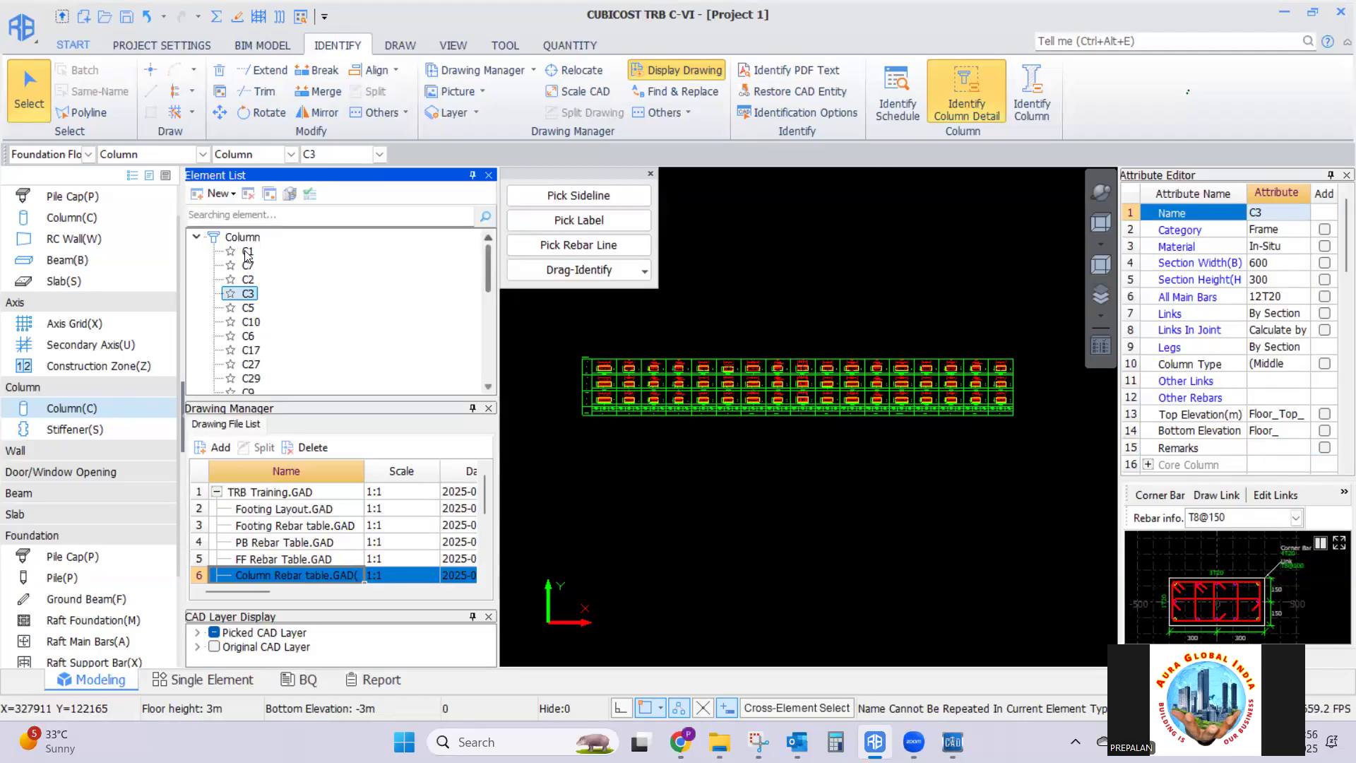
Open the Footing Layout drawing at the column outlines around grid lines 2 and 3
double_click(259, 509)
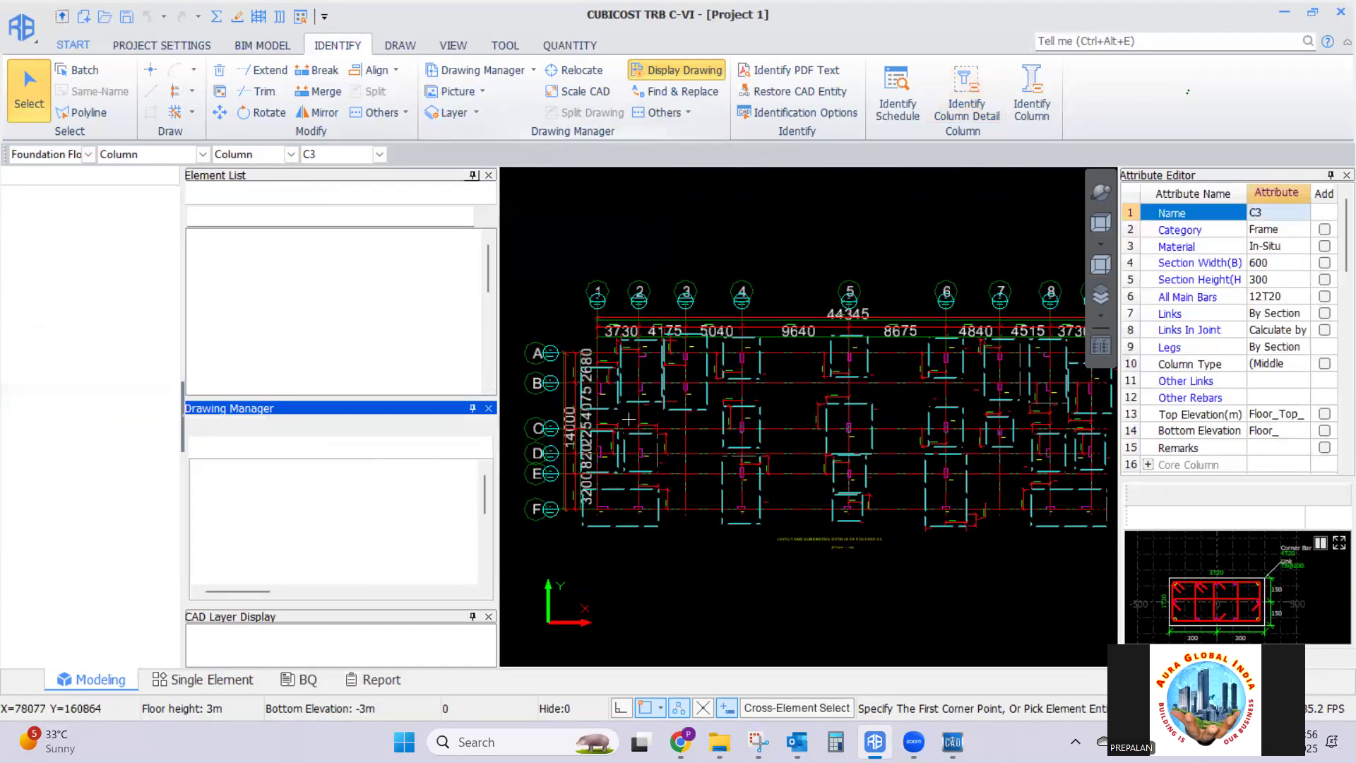
scroll(628, 420, up, 3)
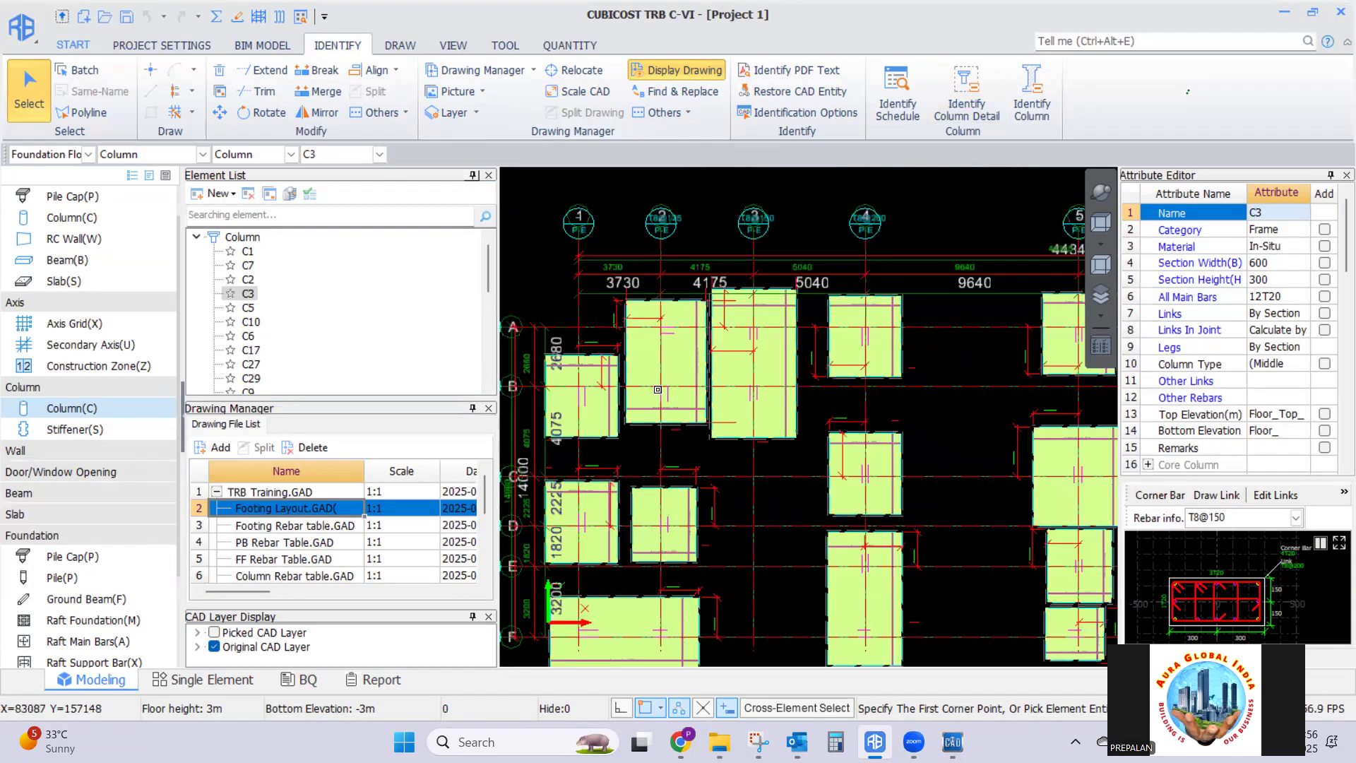
scroll(658, 390, up, 1)
scroll(679, 400, up, 3)
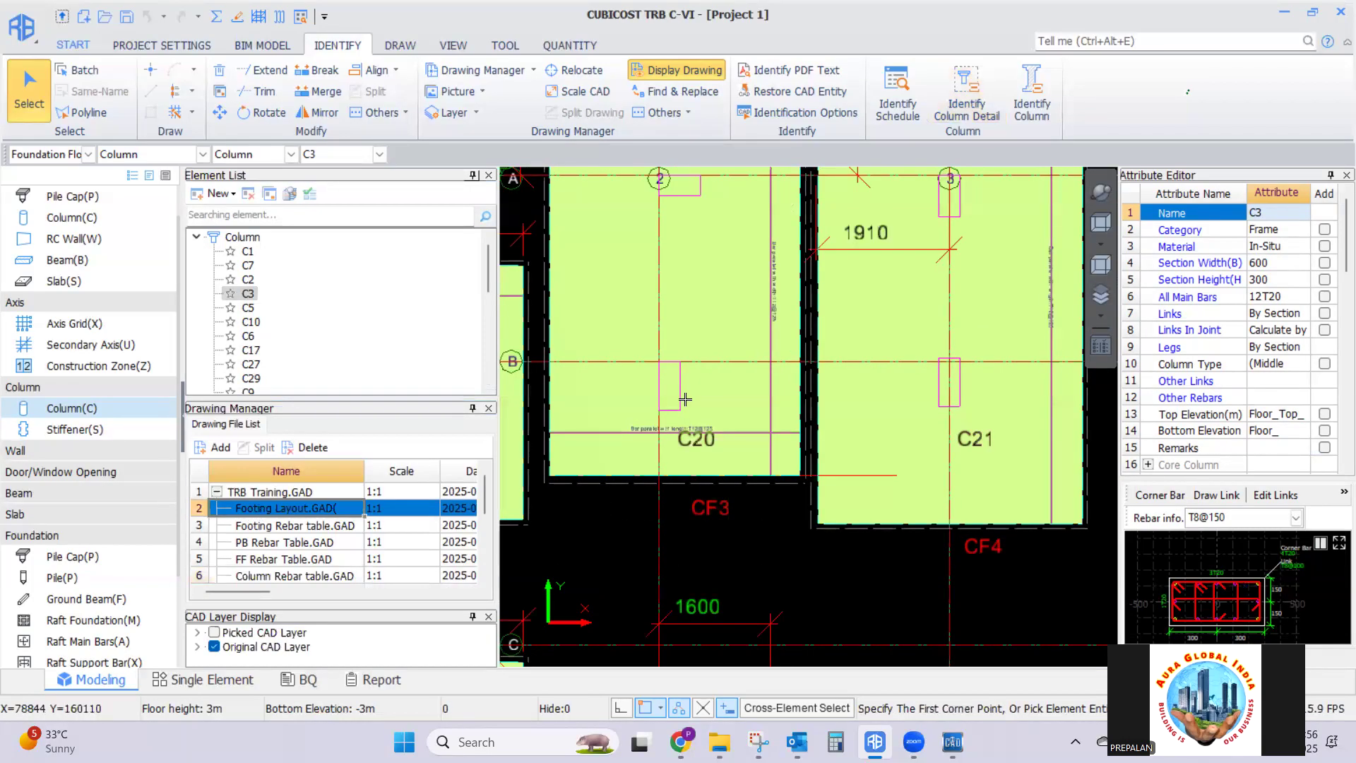
scroll(707, 404, down, 2)
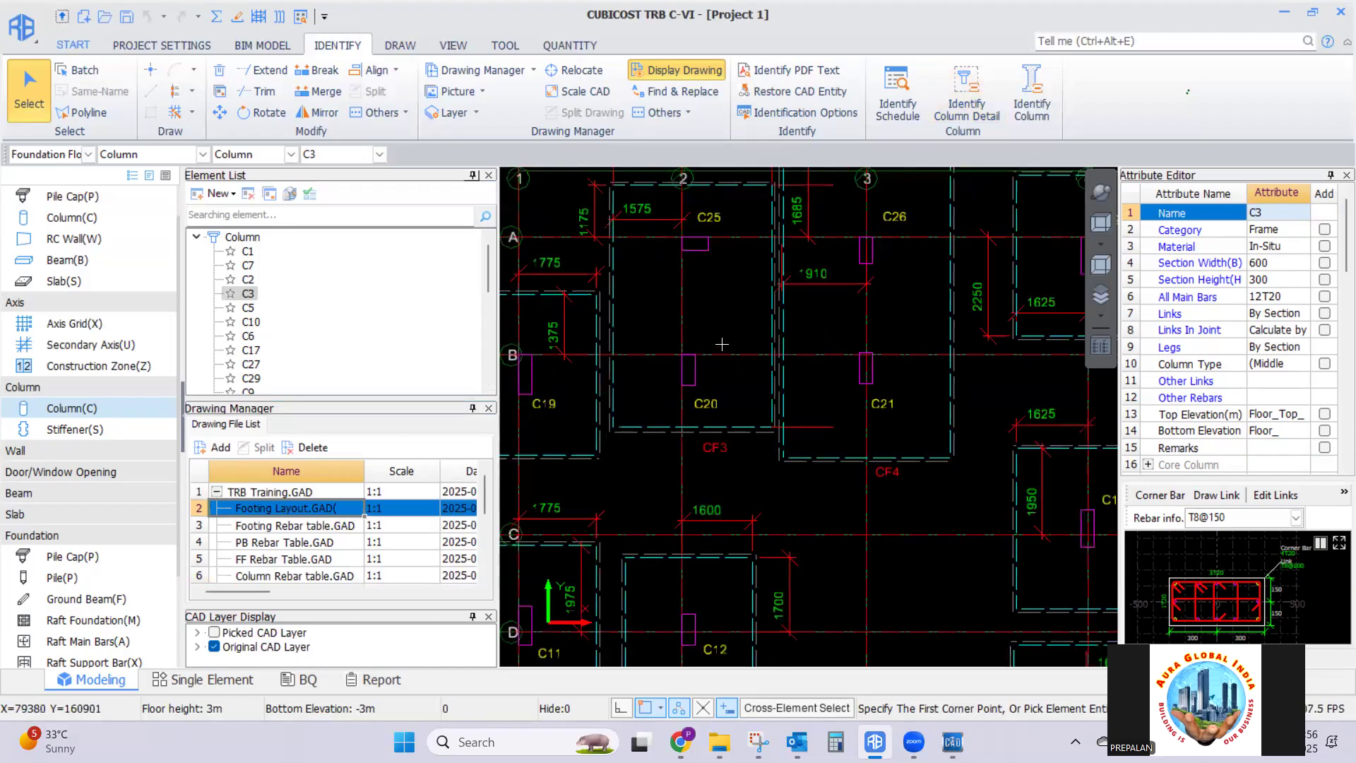
Start Identify Column and pick the column outlines by layer as sidelines, using the column at C20
click(1032, 99)
click(1032, 106)
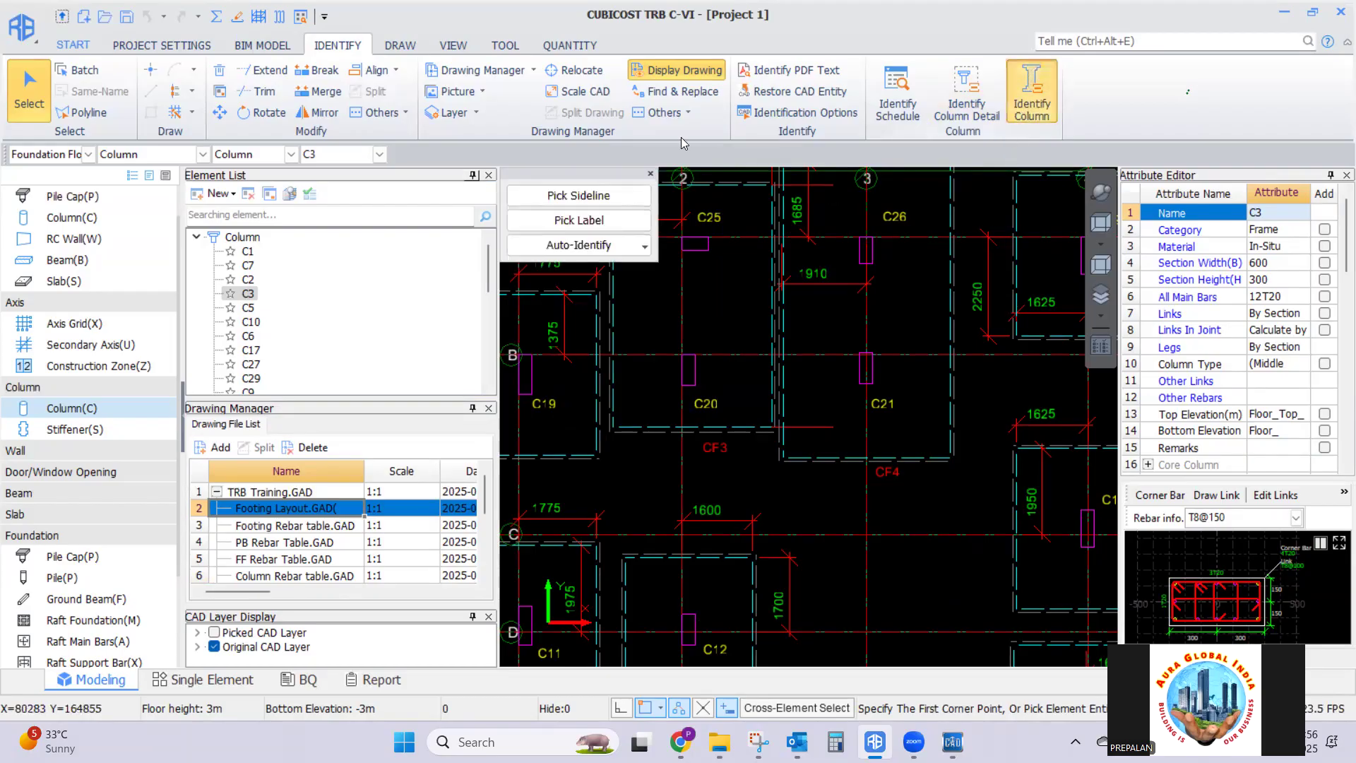
click(569, 198)
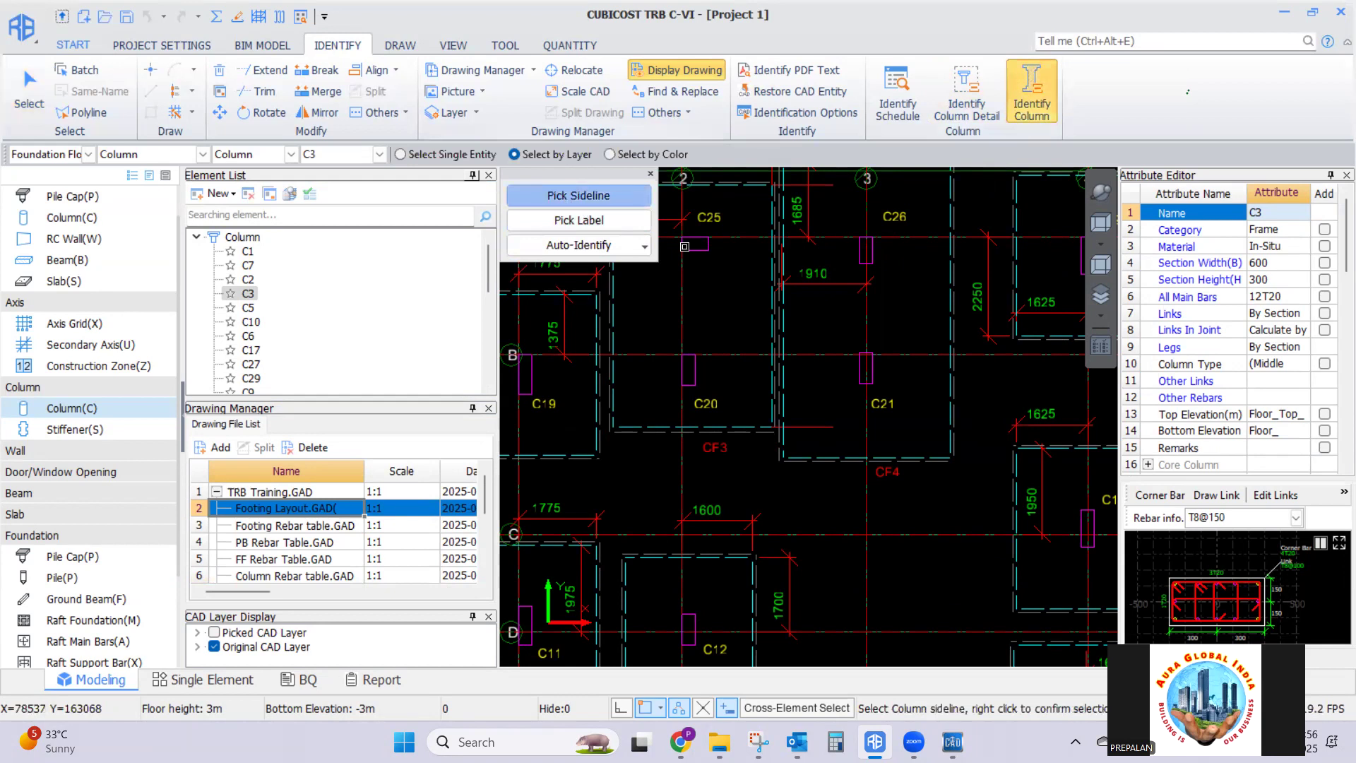
scroll(712, 377, up, 3)
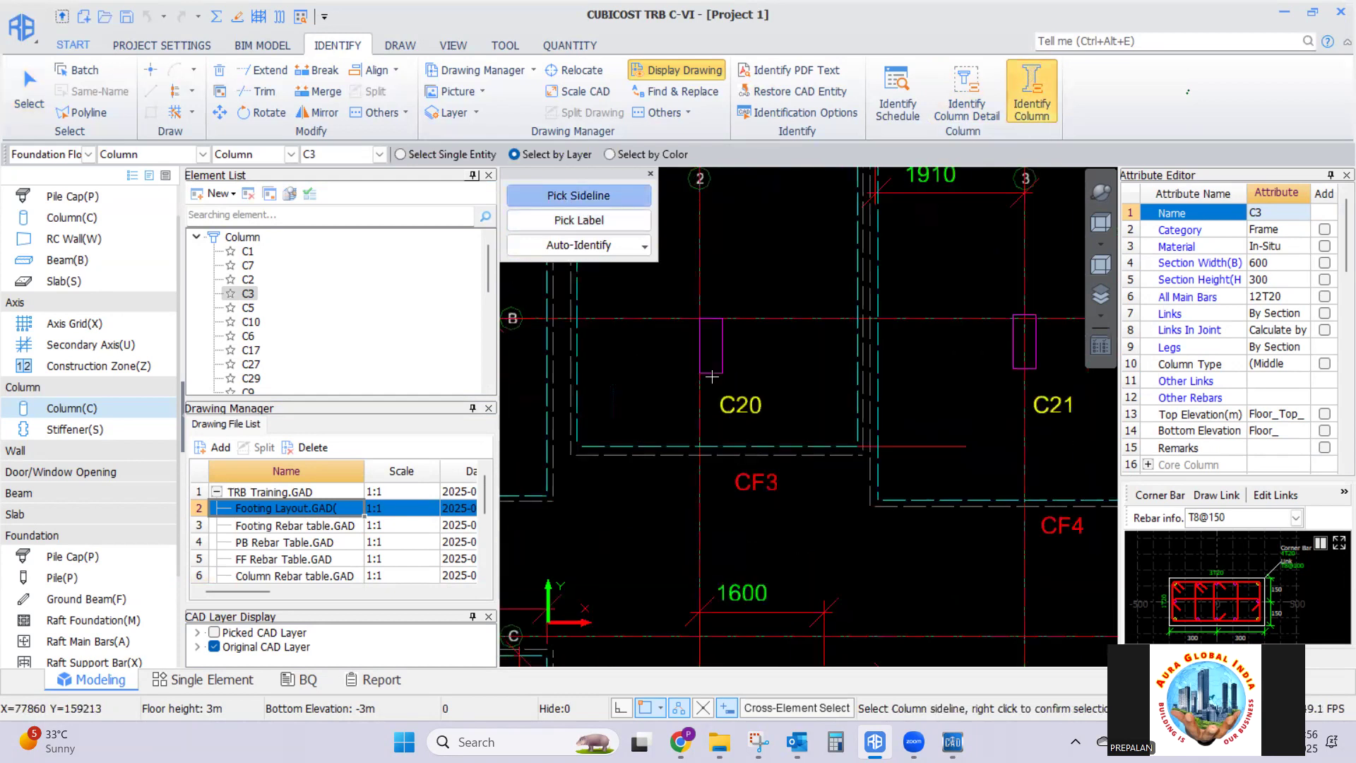
scroll(712, 378, up, 3)
click(732, 332)
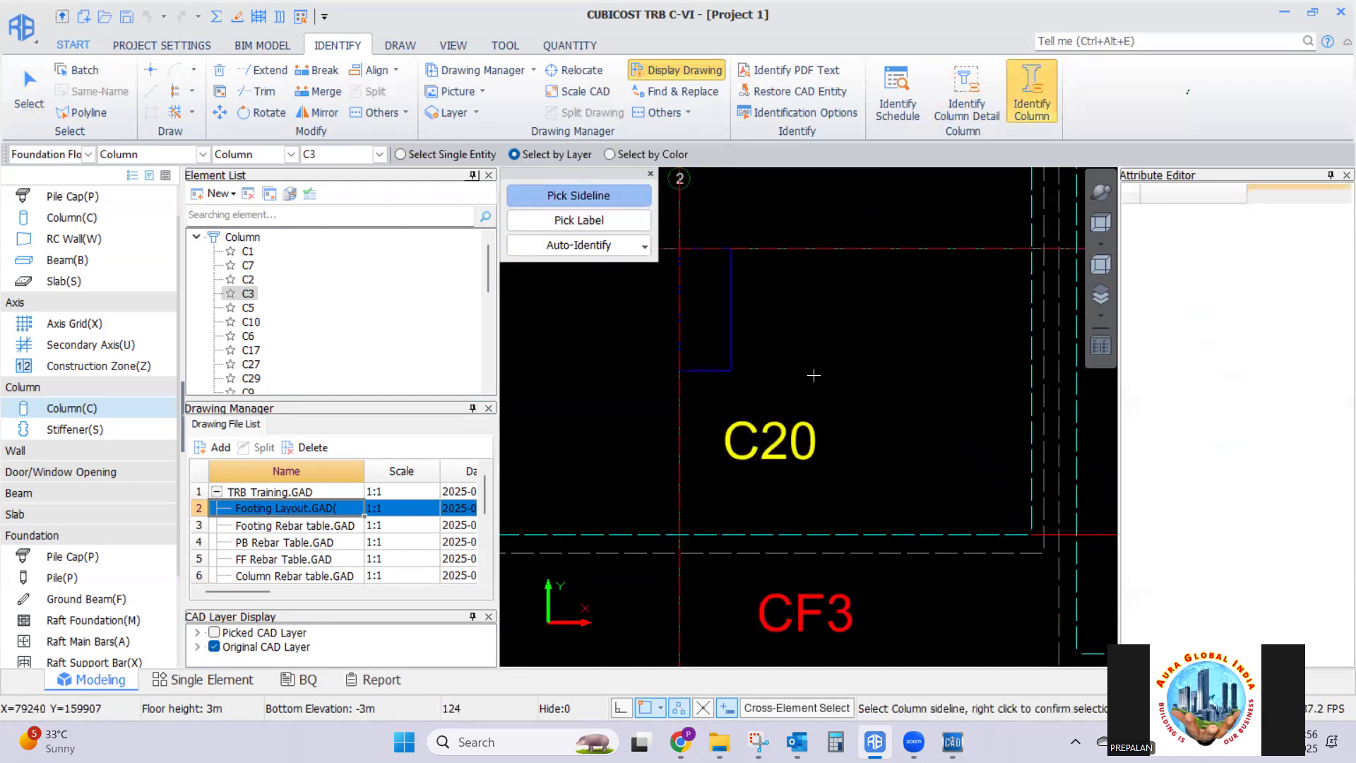
right_click(816, 373)
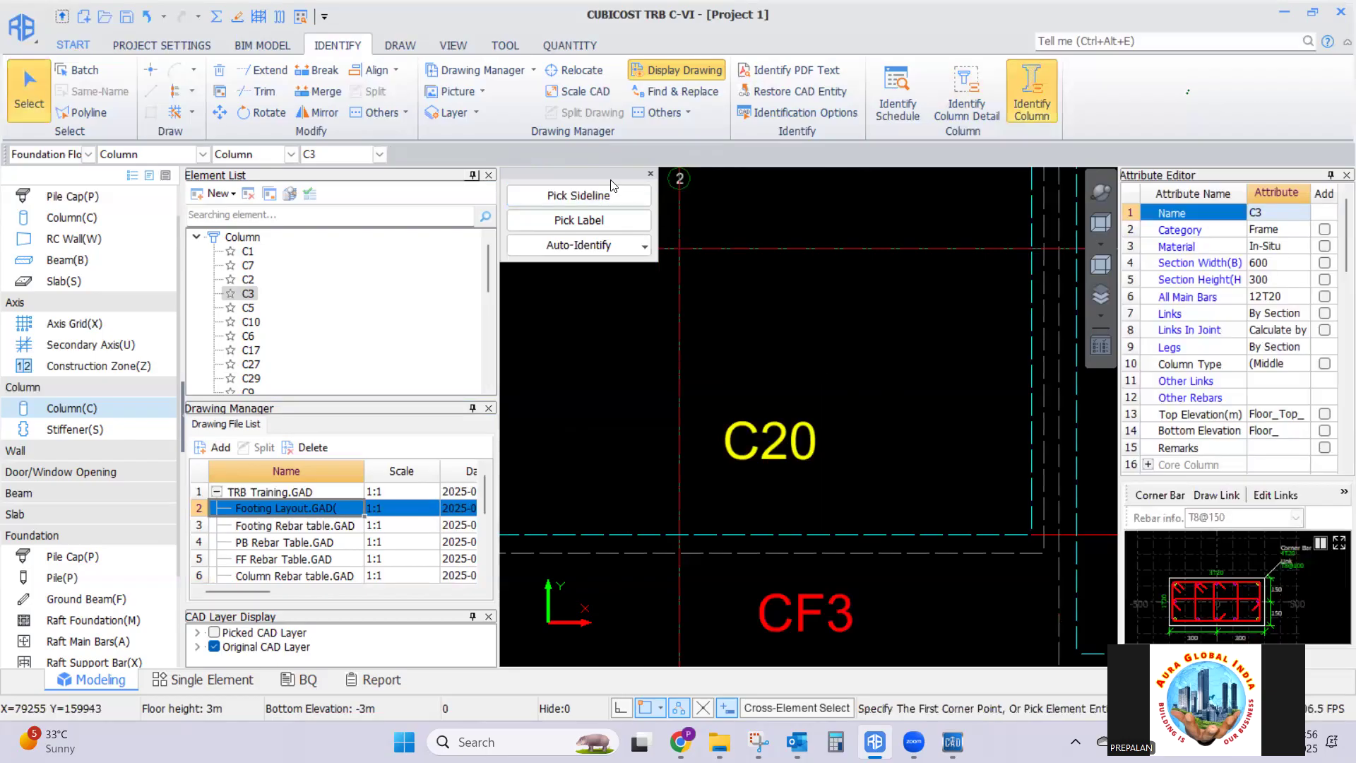
Pick the column name texts by color as labels, using the C20 label
click(577, 220)
click(611, 154)
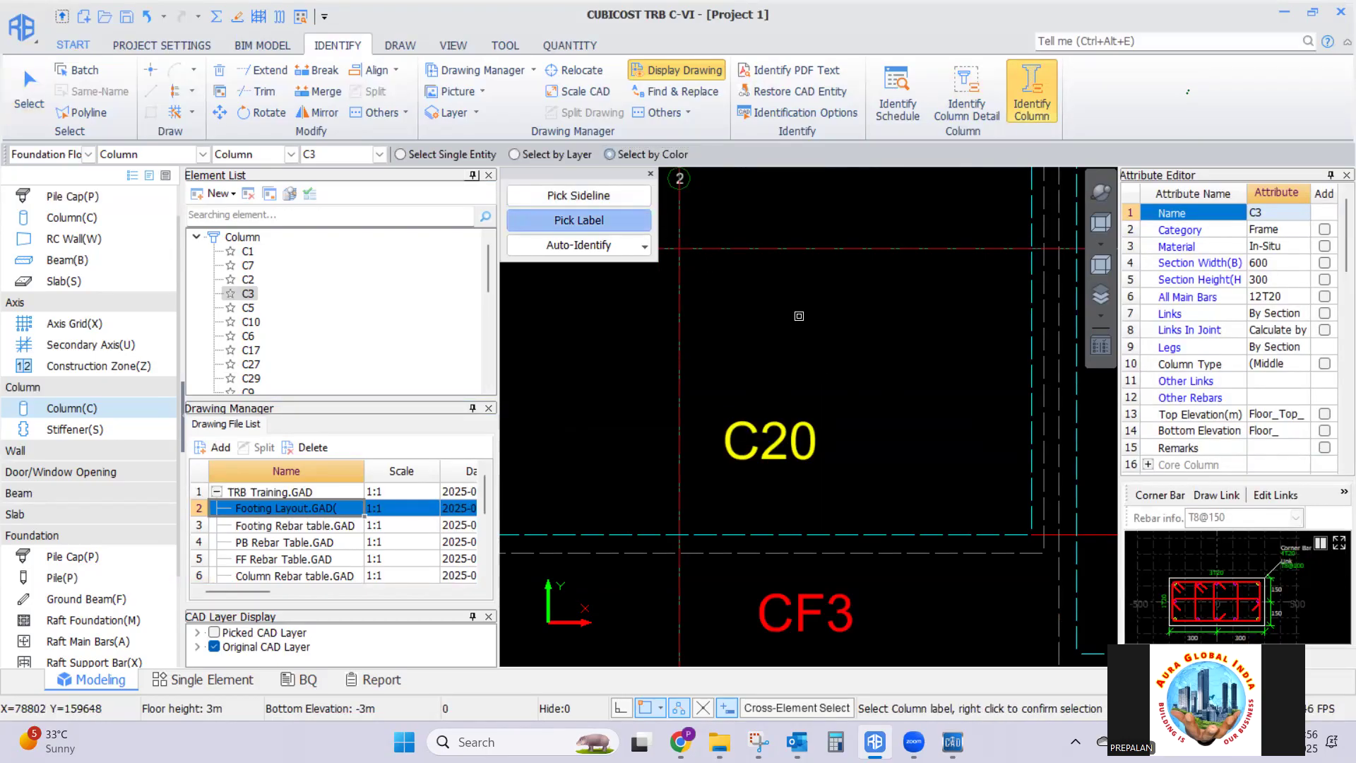
click(770, 442)
right_click(813, 343)
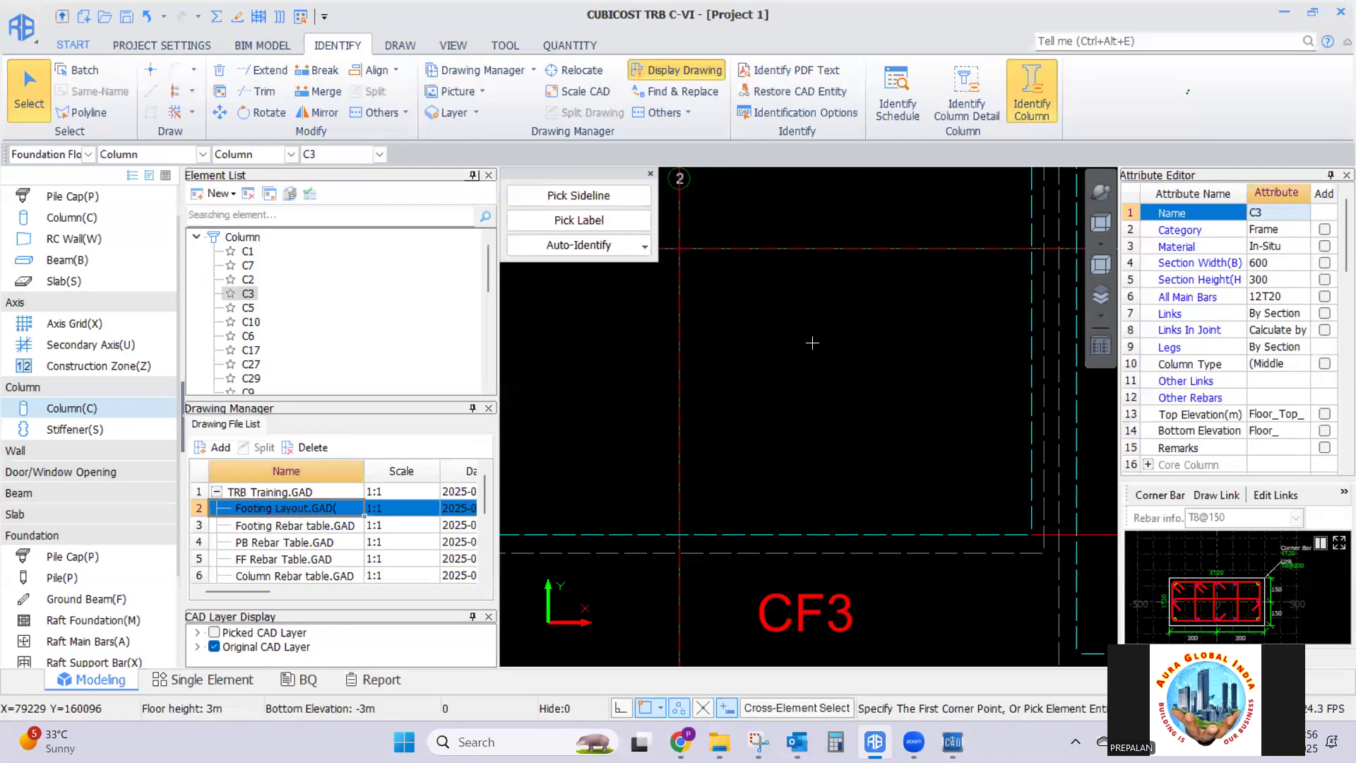
Auto-identify all columns of the footing layout and check their placement along the grid
click(610, 245)
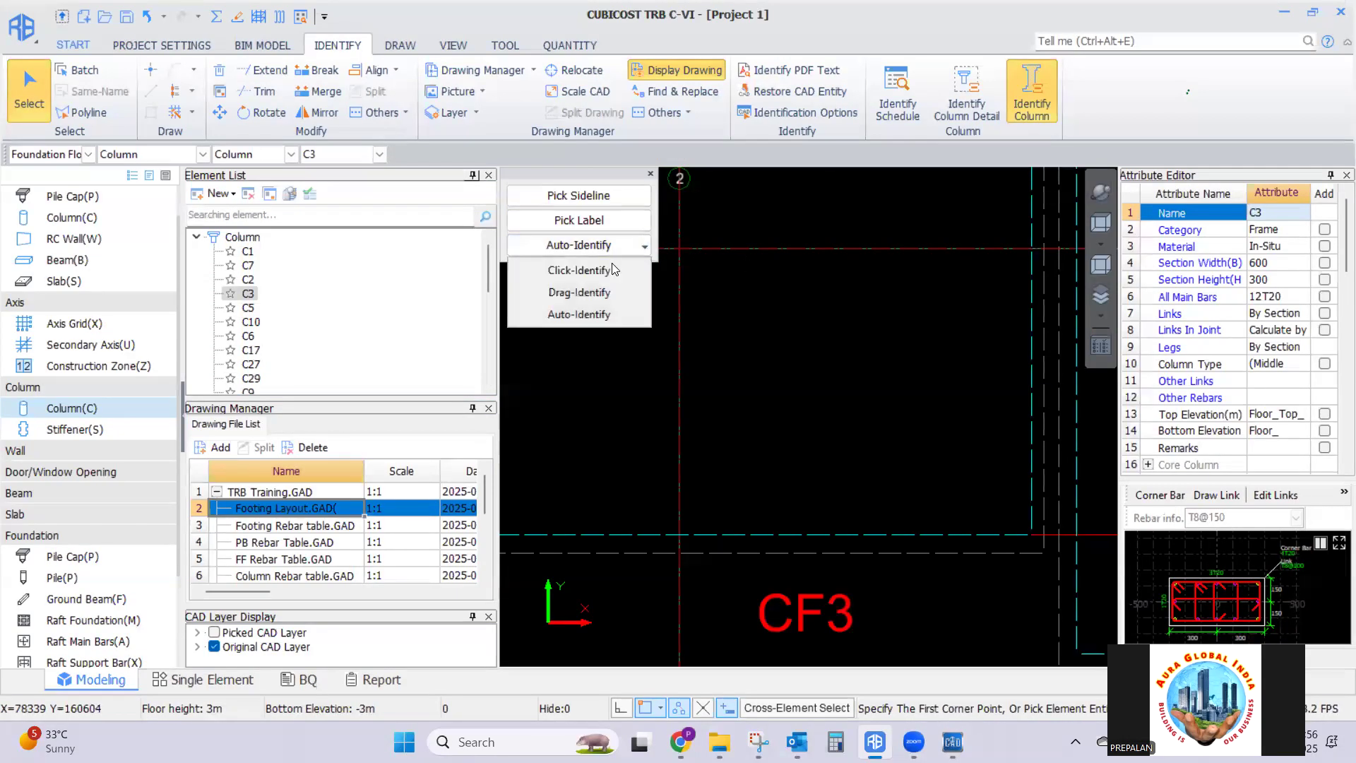
click(591, 317)
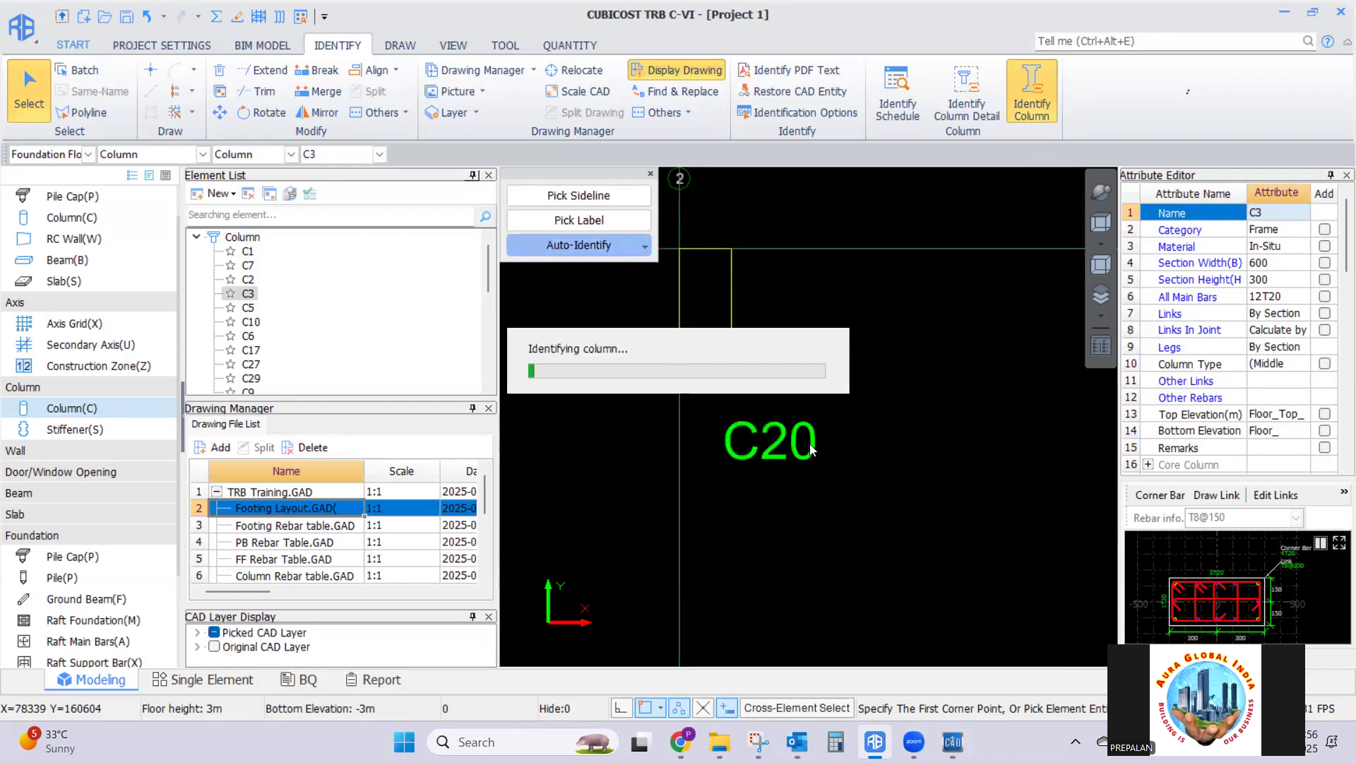
click(796, 374)
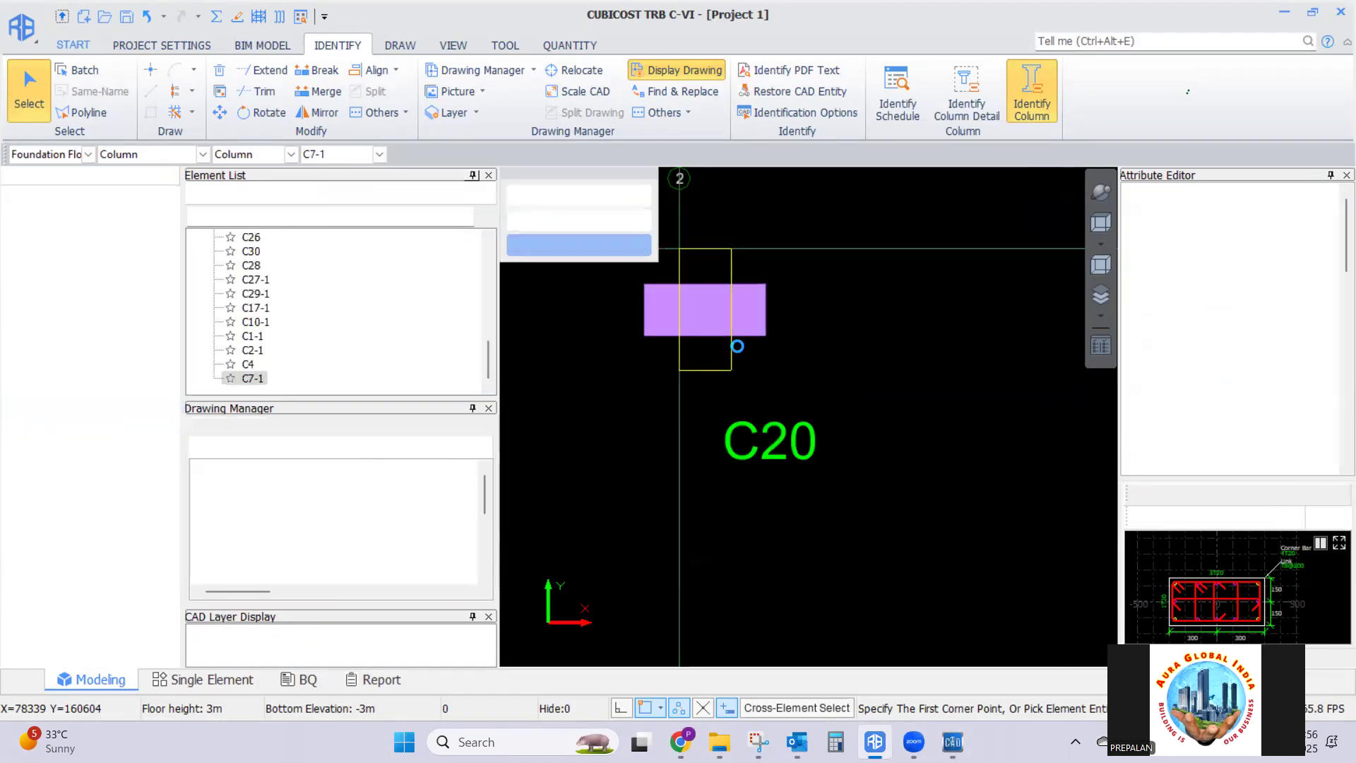
scroll(774, 261, down, 5)
scroll(703, 237, down, 6)
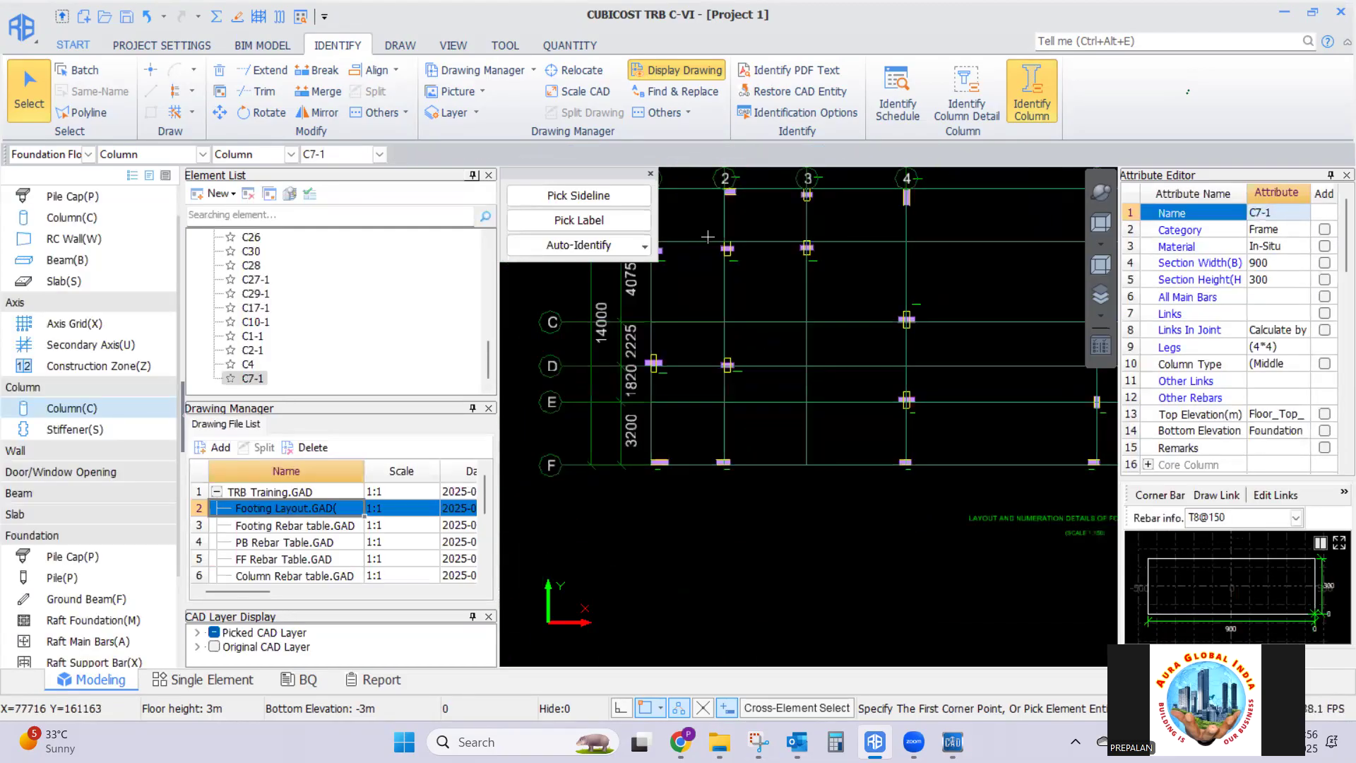
scroll(844, 286, up, 4)
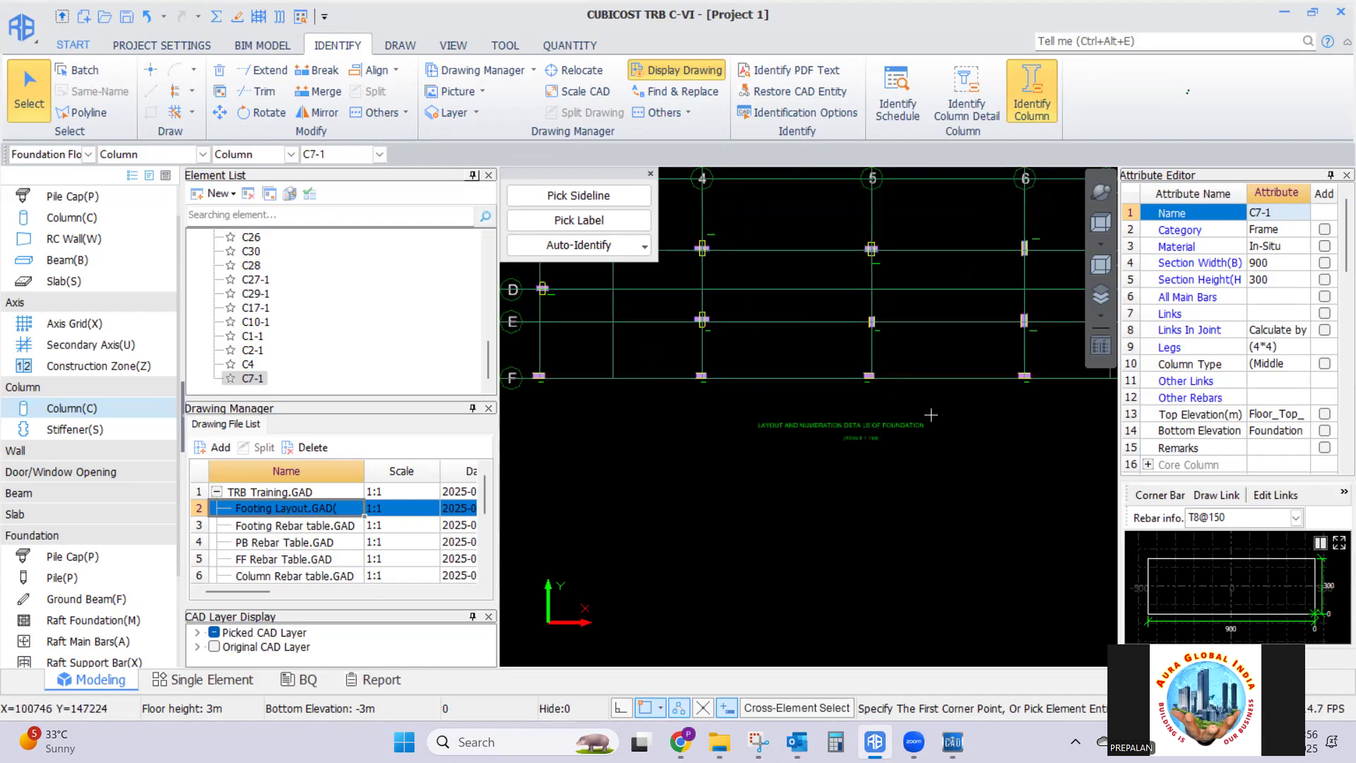
scroll(912, 470, down, 2)
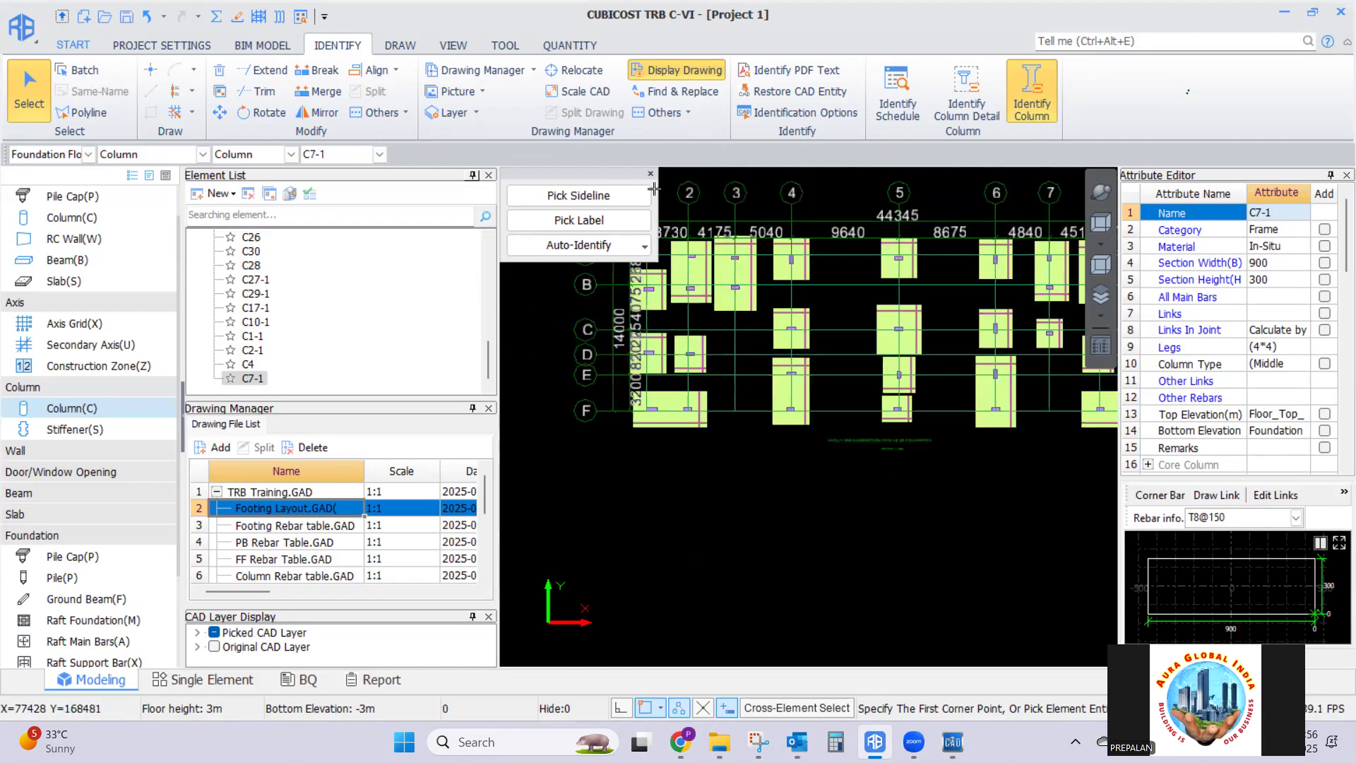
Calculate the rebar quantities of the Foundation Floor with modeling included and the same rebar summed
click(567, 46)
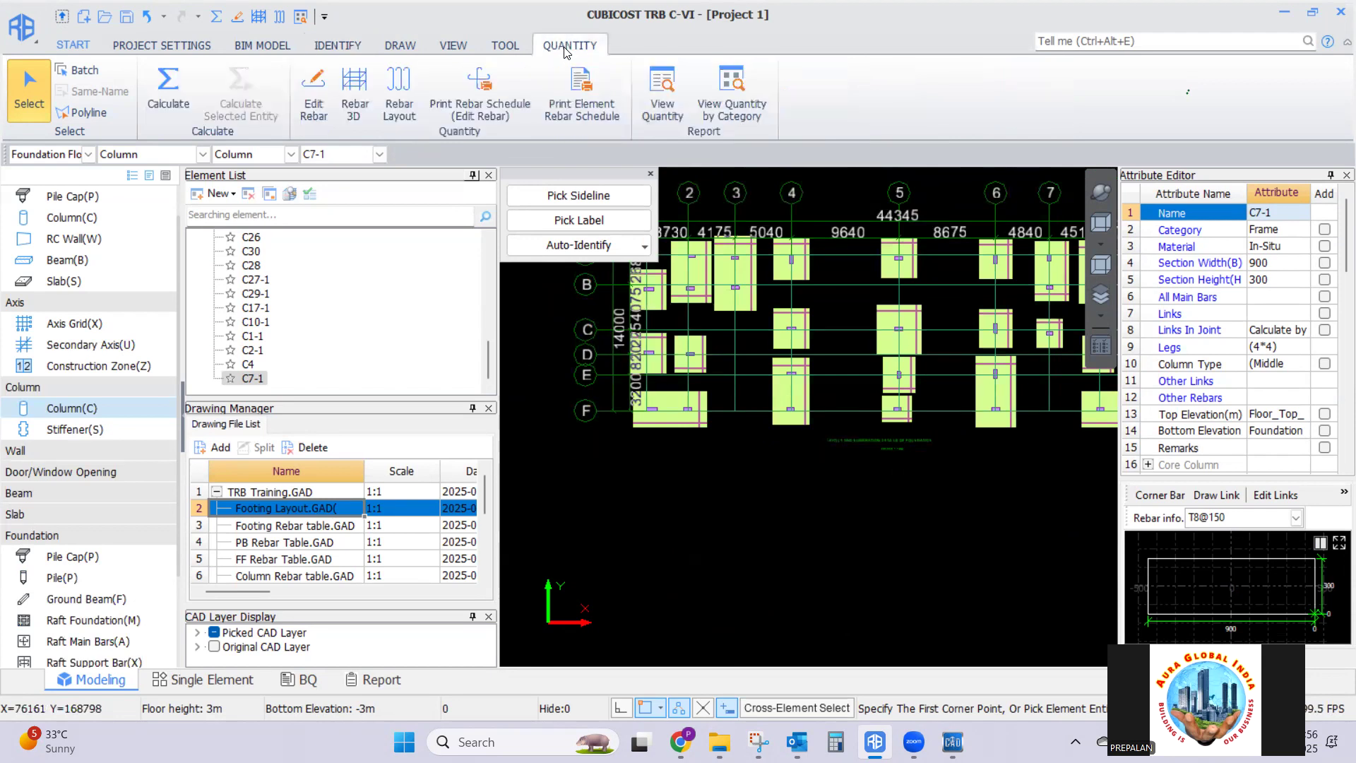
click(169, 88)
click(164, 86)
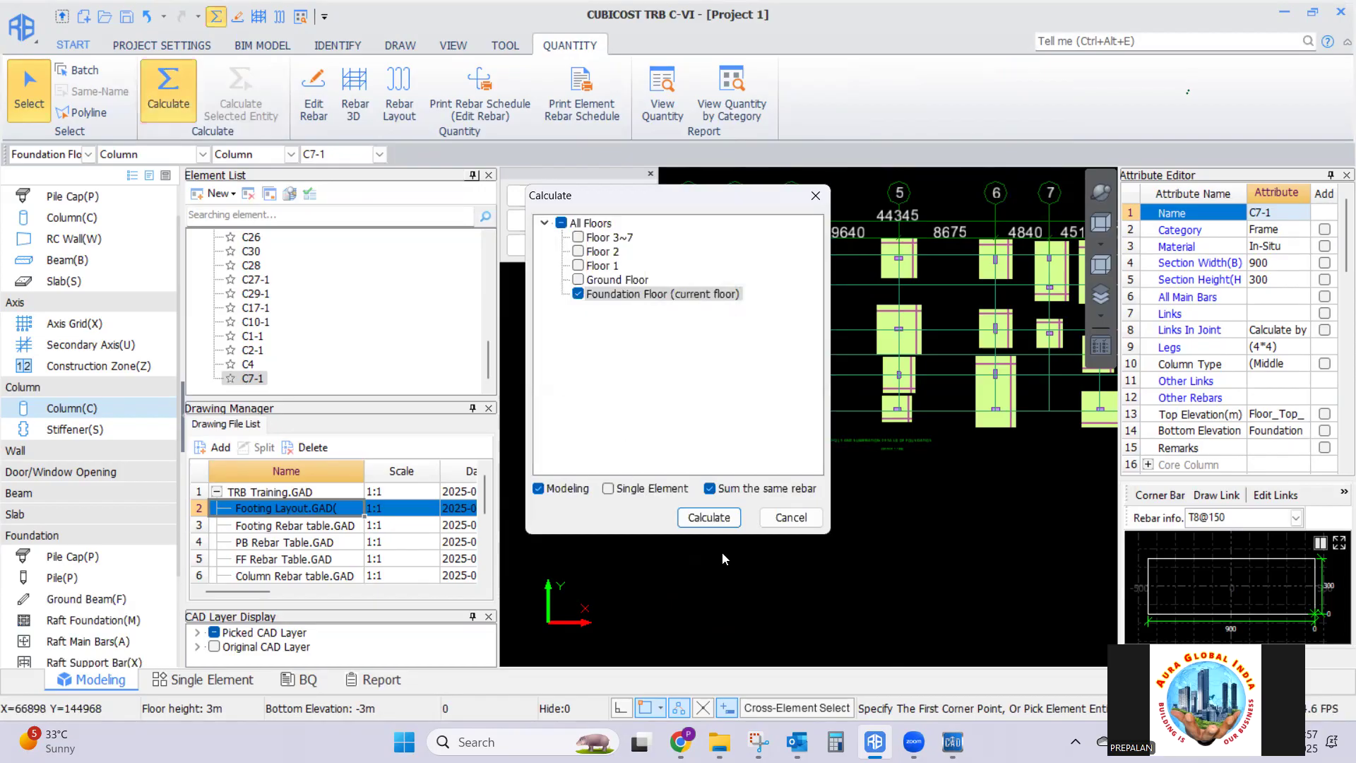
click(708, 517)
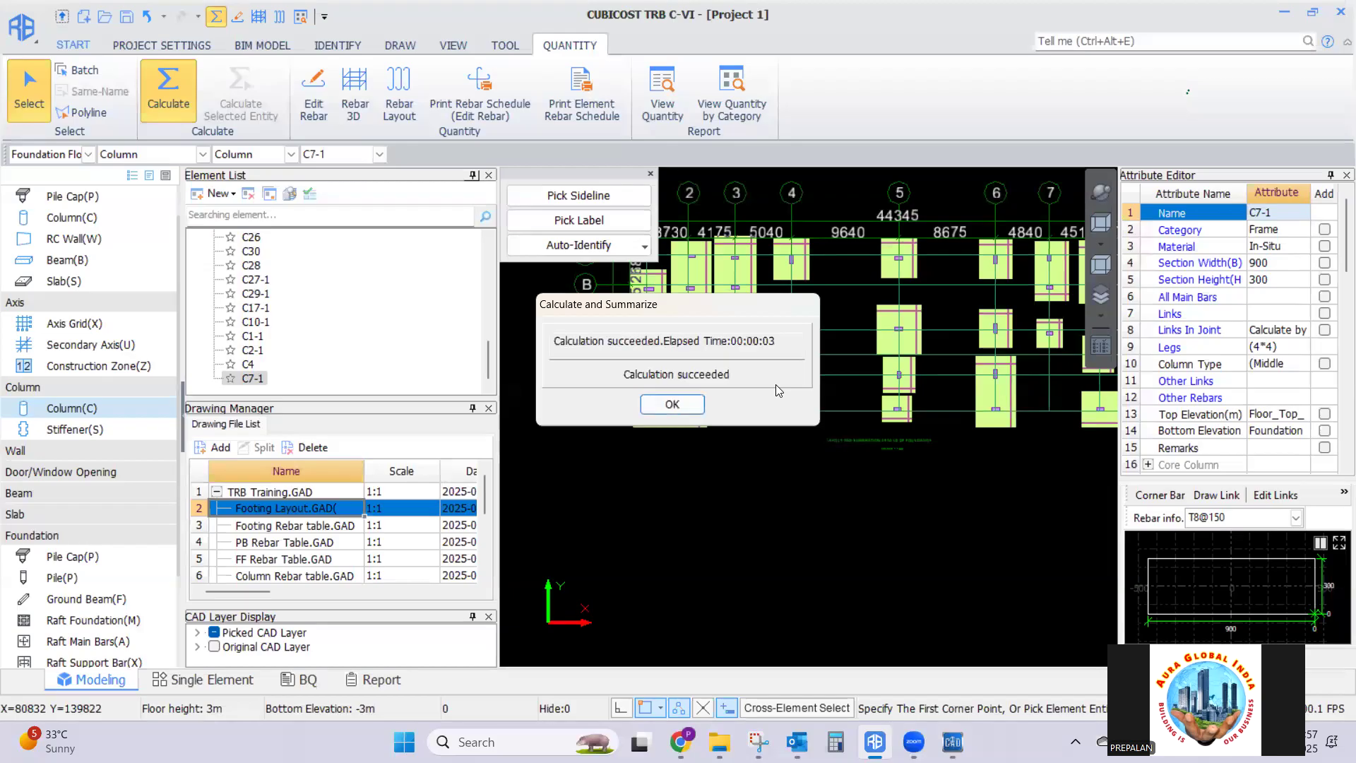
click(675, 404)
Display the 3D rebar of all footings and columns on the Foundation Floor and return to the plan view
scroll(650, 433, down, 4)
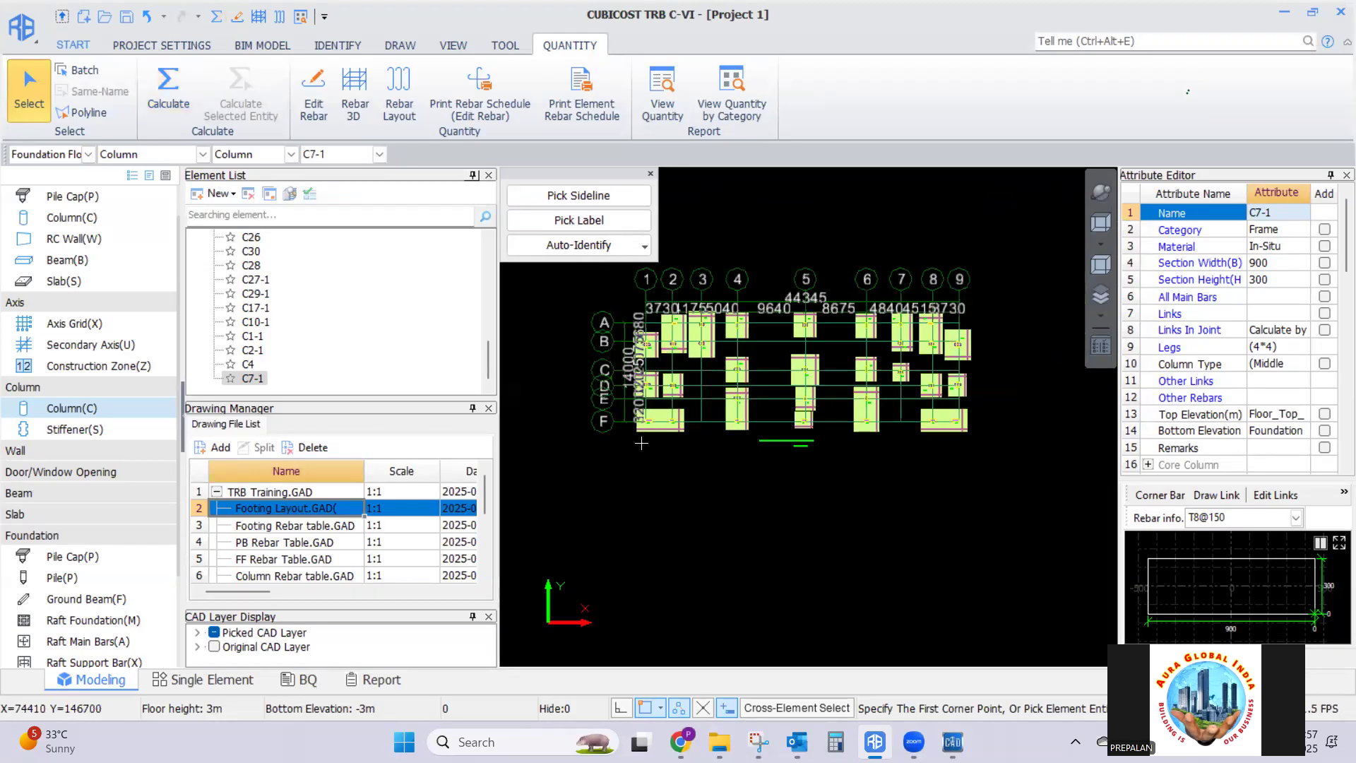
click(355, 92)
drag(585, 308, 911, 464)
ctrl+drag(822, 474, 749, 419)
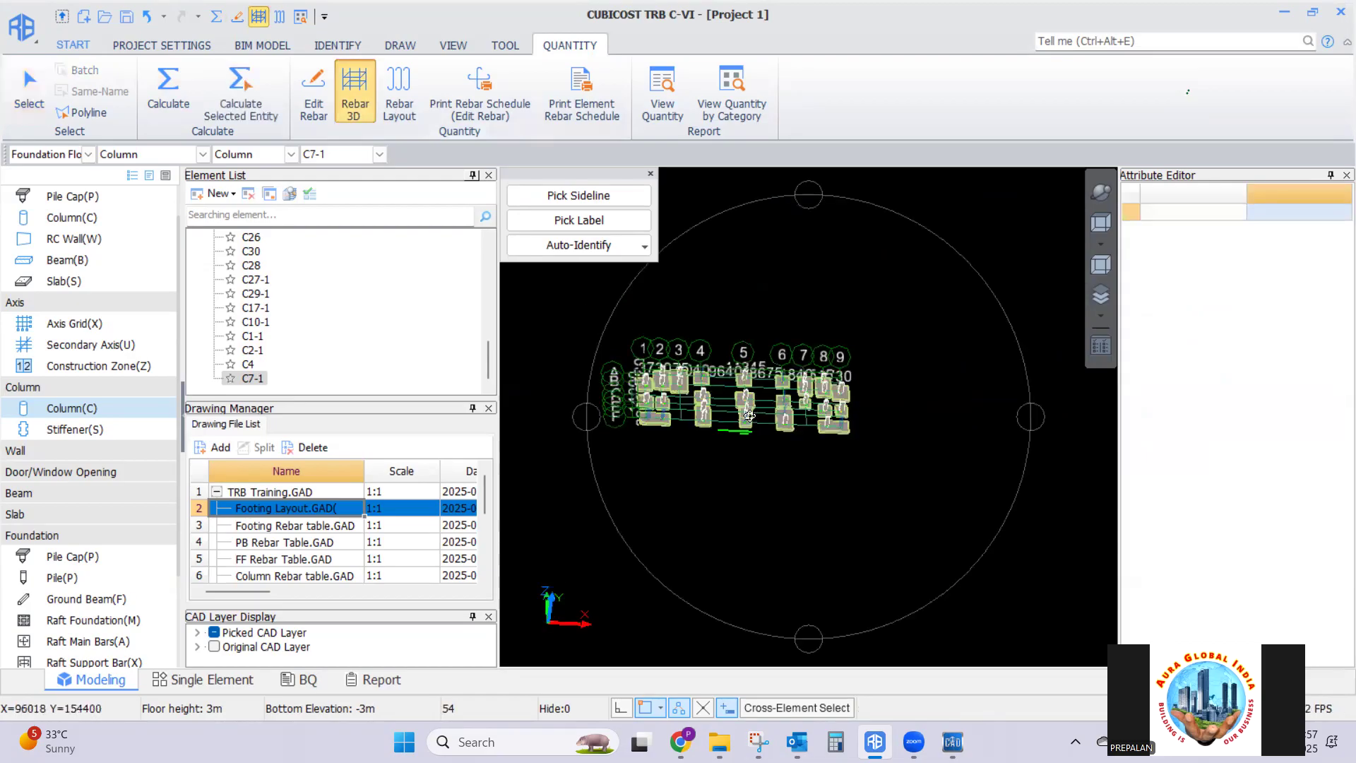
scroll(771, 421, up, 3)
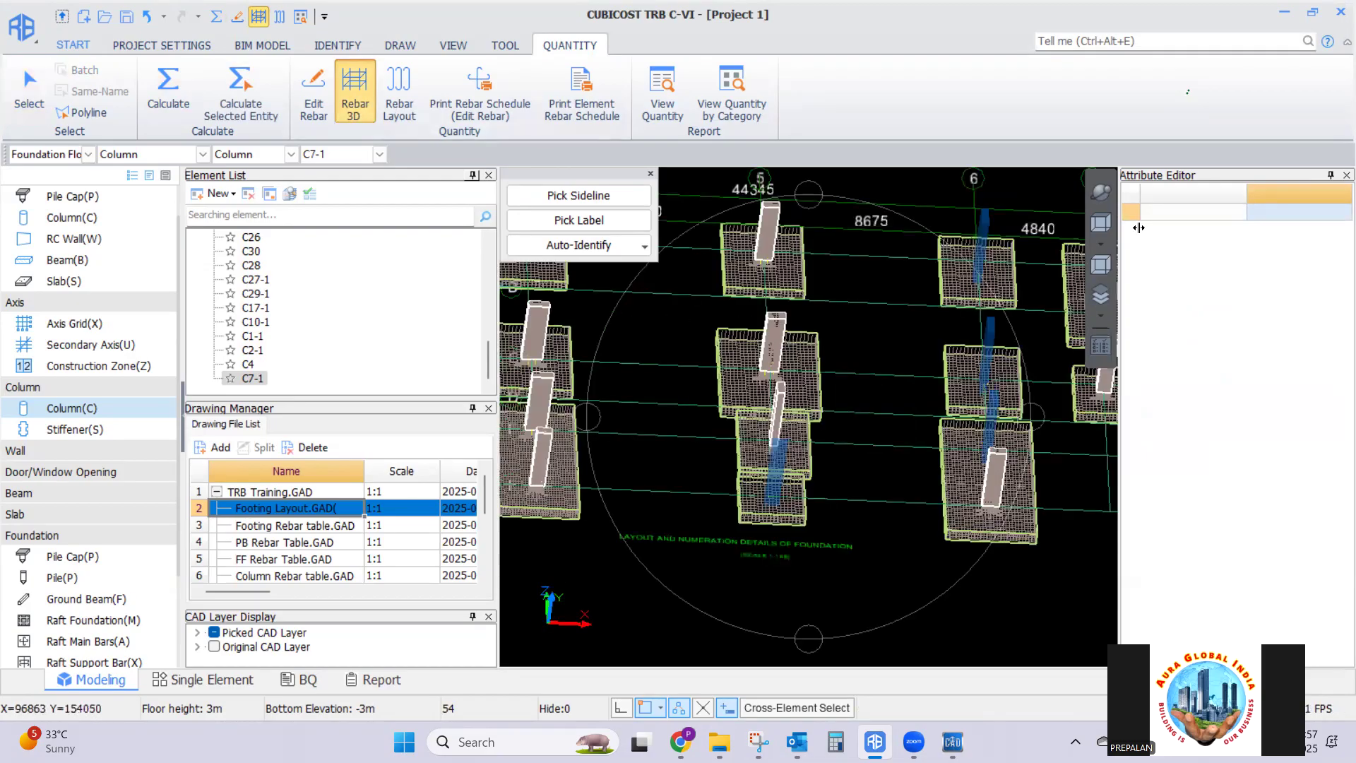
click(1102, 223)
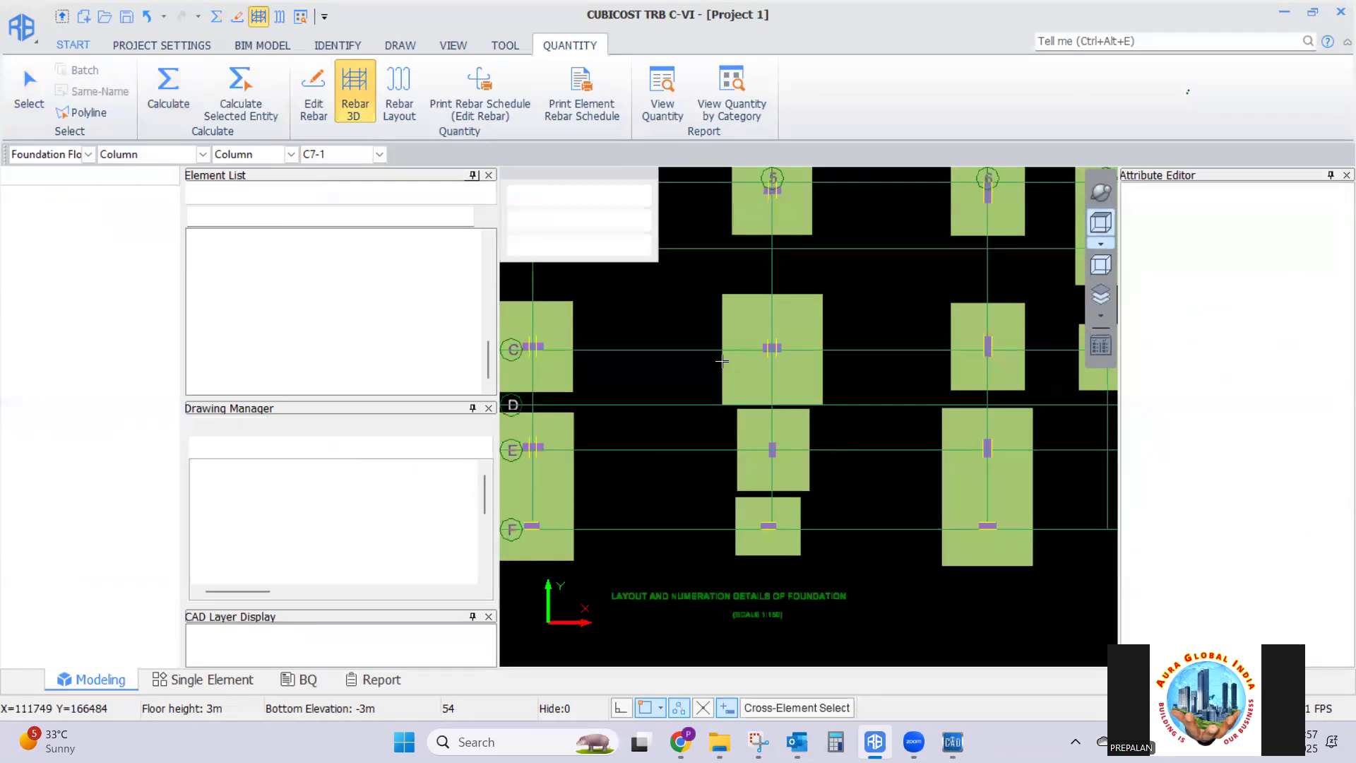
scroll(791, 311, down, 5)
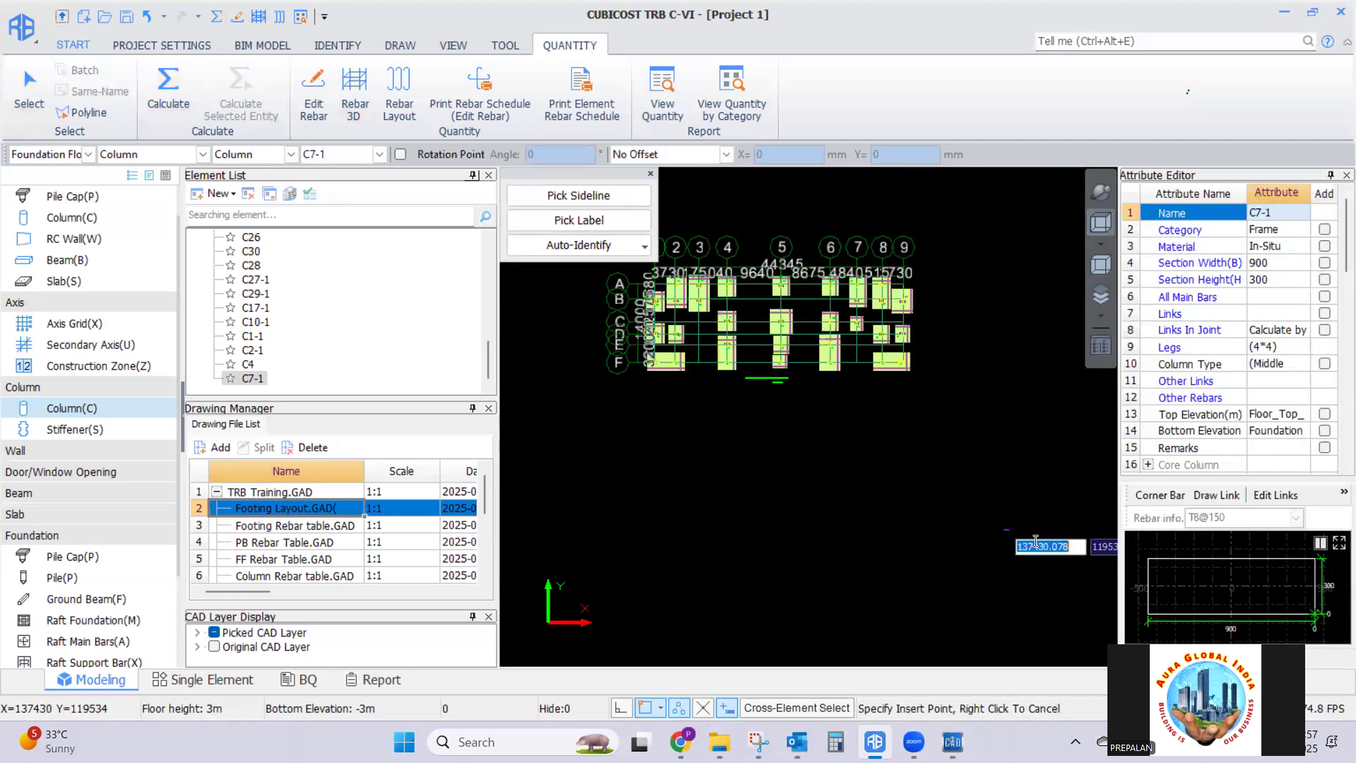
right_click(963, 485)
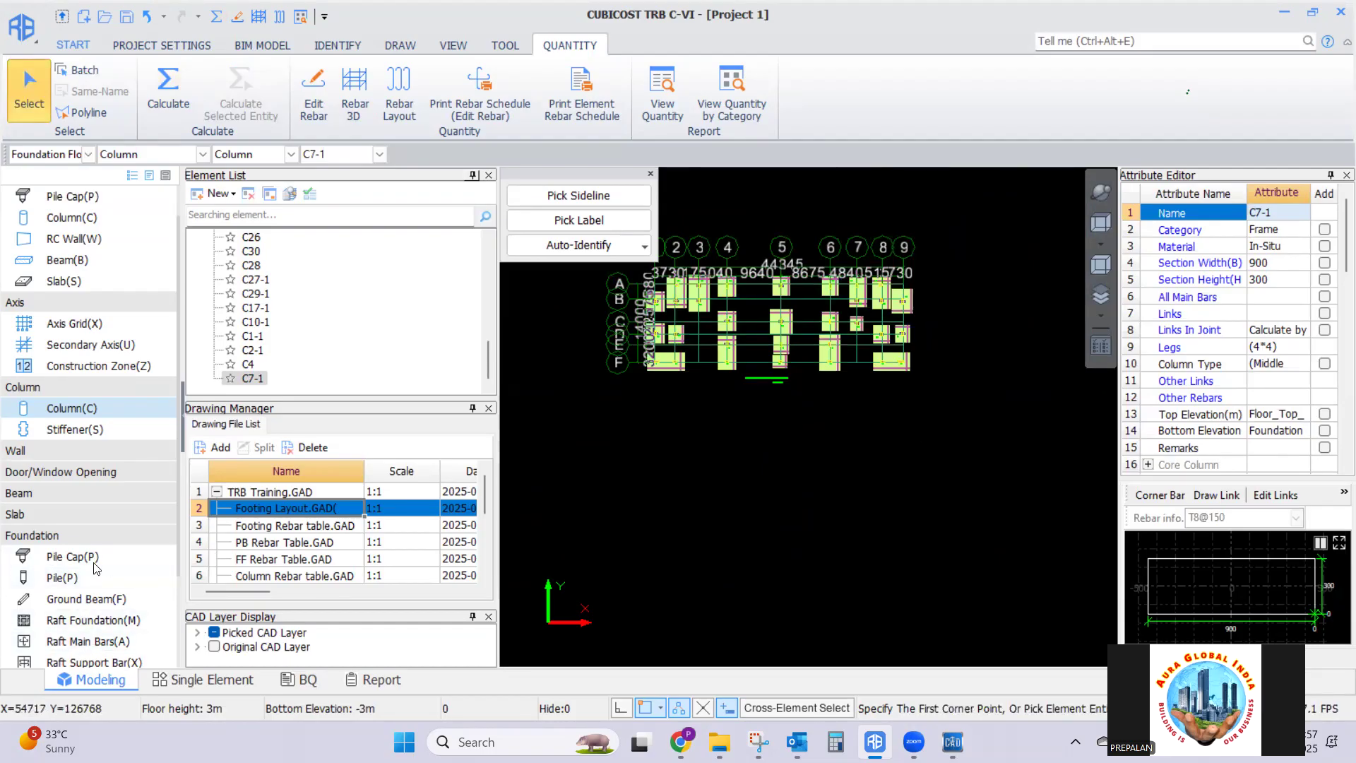
Show the attributes and section of column C26, leave column placement and decline saving the project
click(252, 239)
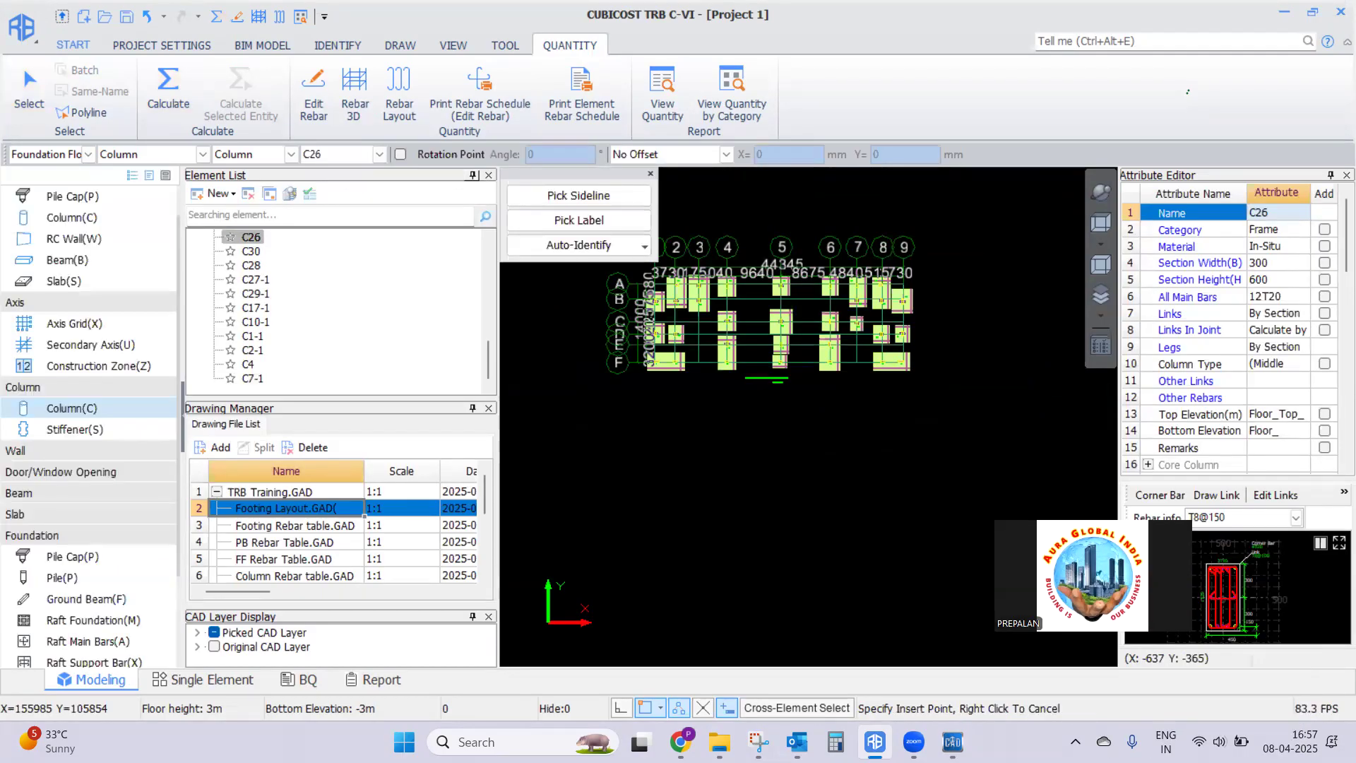
right_click(806, 441)
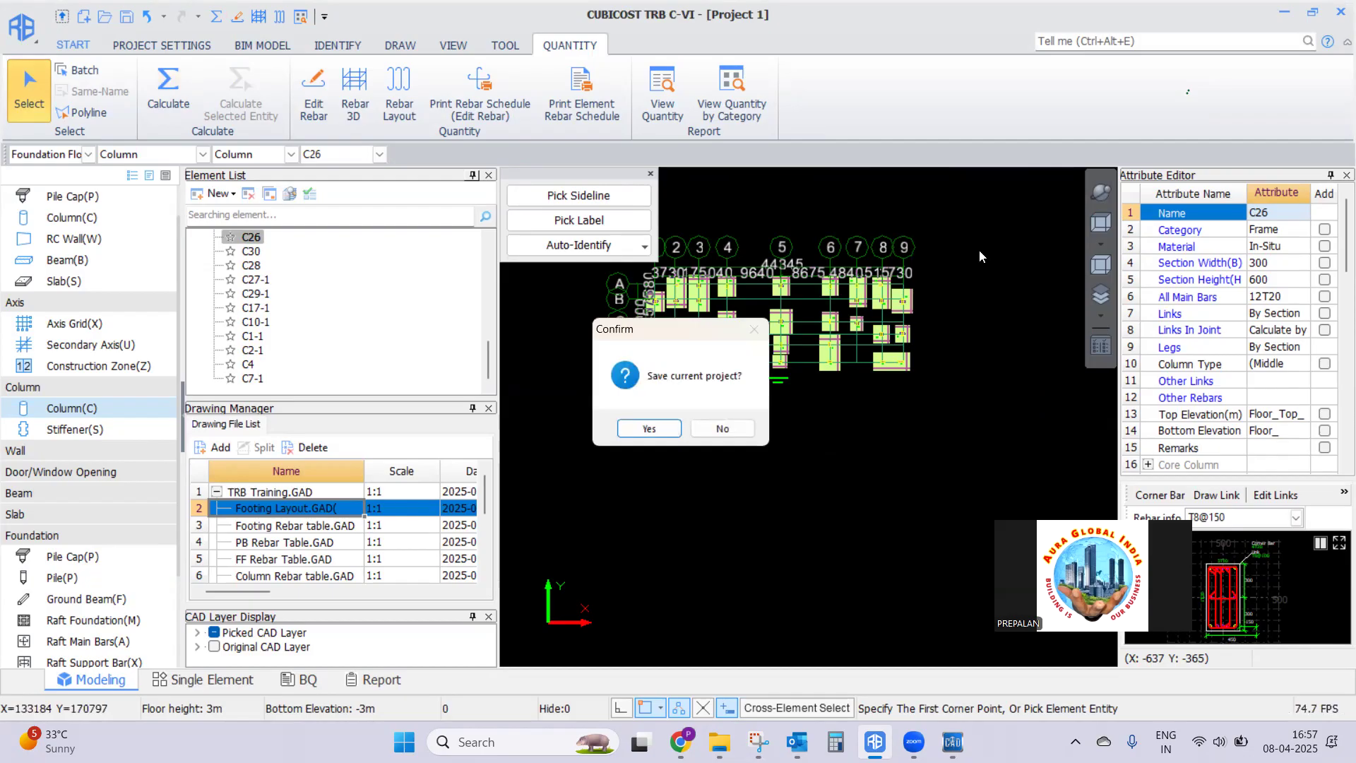
click(724, 429)
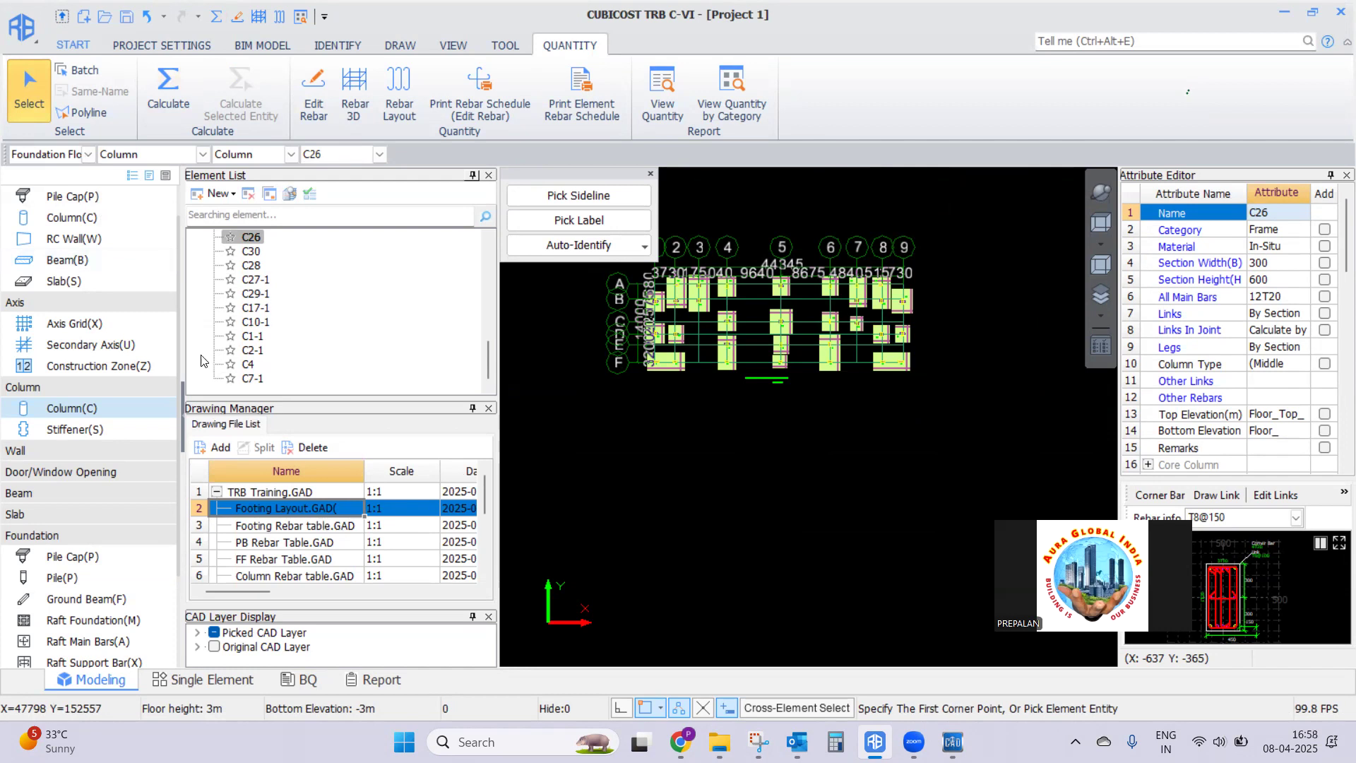
Switch to the Ground Floor and bring its whole column grid into view
click(88, 155)
click(35, 212)
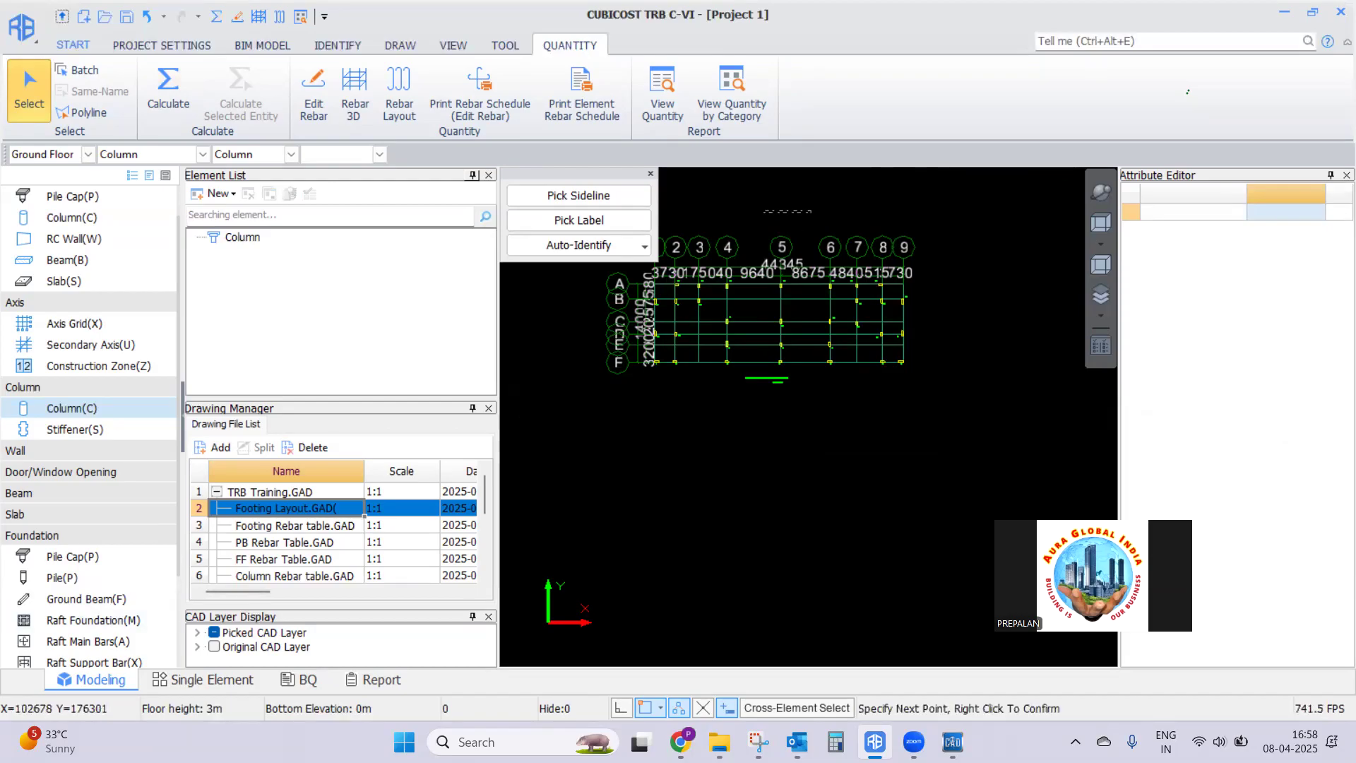
drag(761, 215, 746, 226)
scroll(775, 251, down, 2)
scroll(728, 197, up, 2)
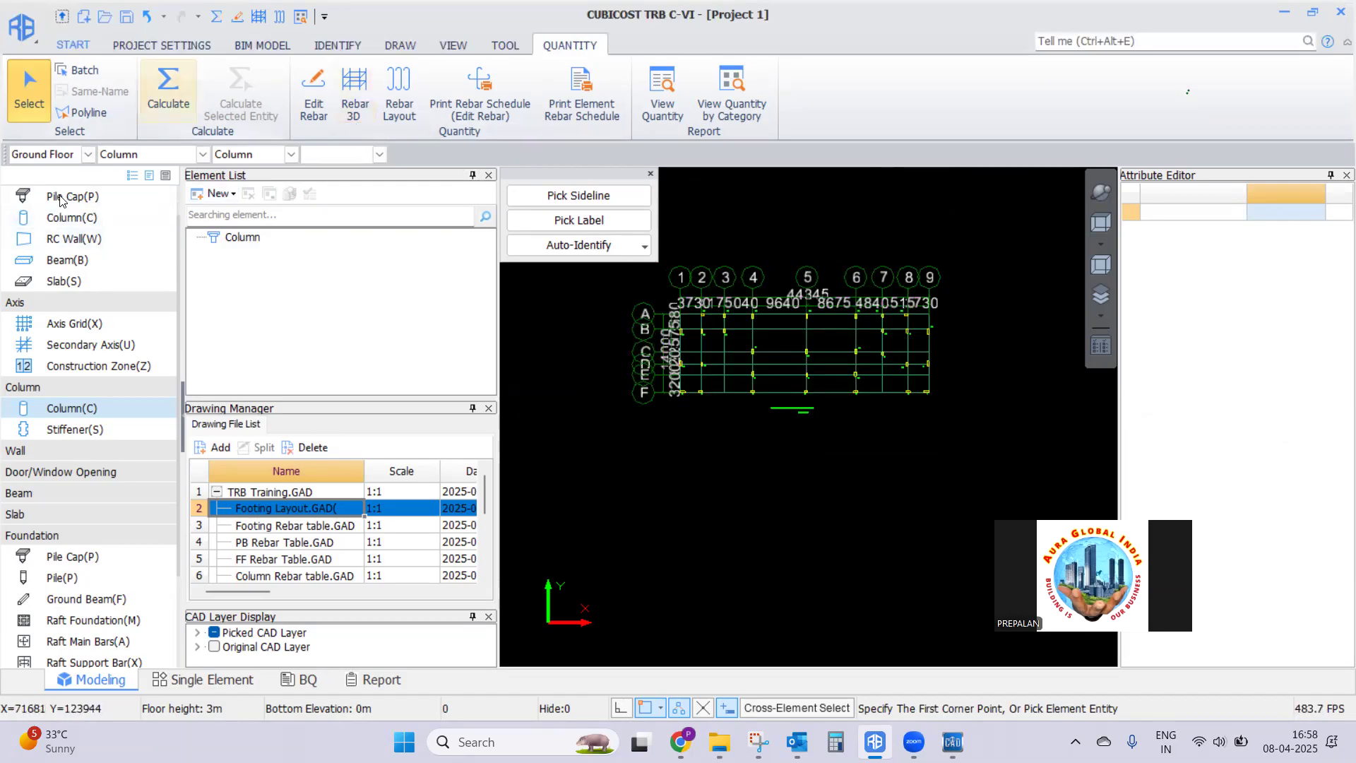
Copy only the column entities from the Foundation Floor to the Ground Floor and Floor 1, leaving out the pad foundation
click(419, 44)
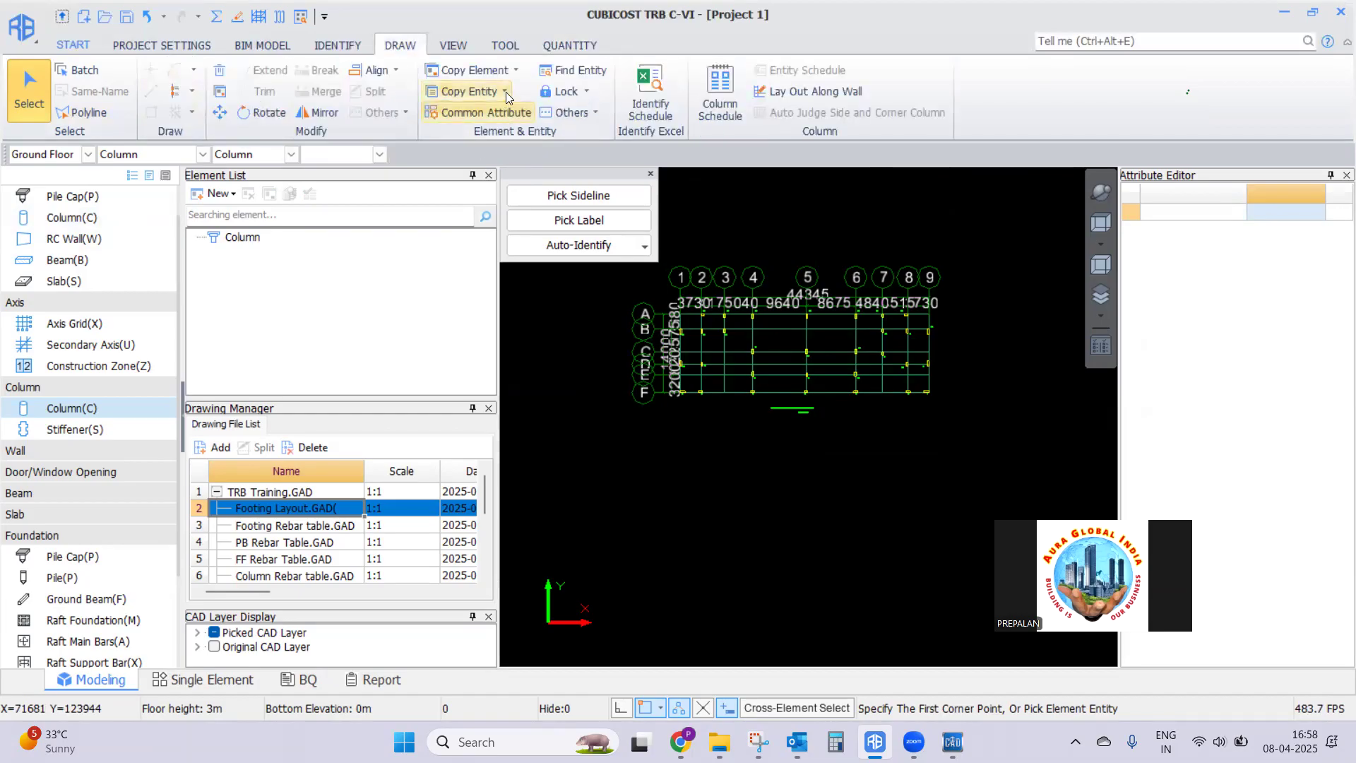
click(507, 91)
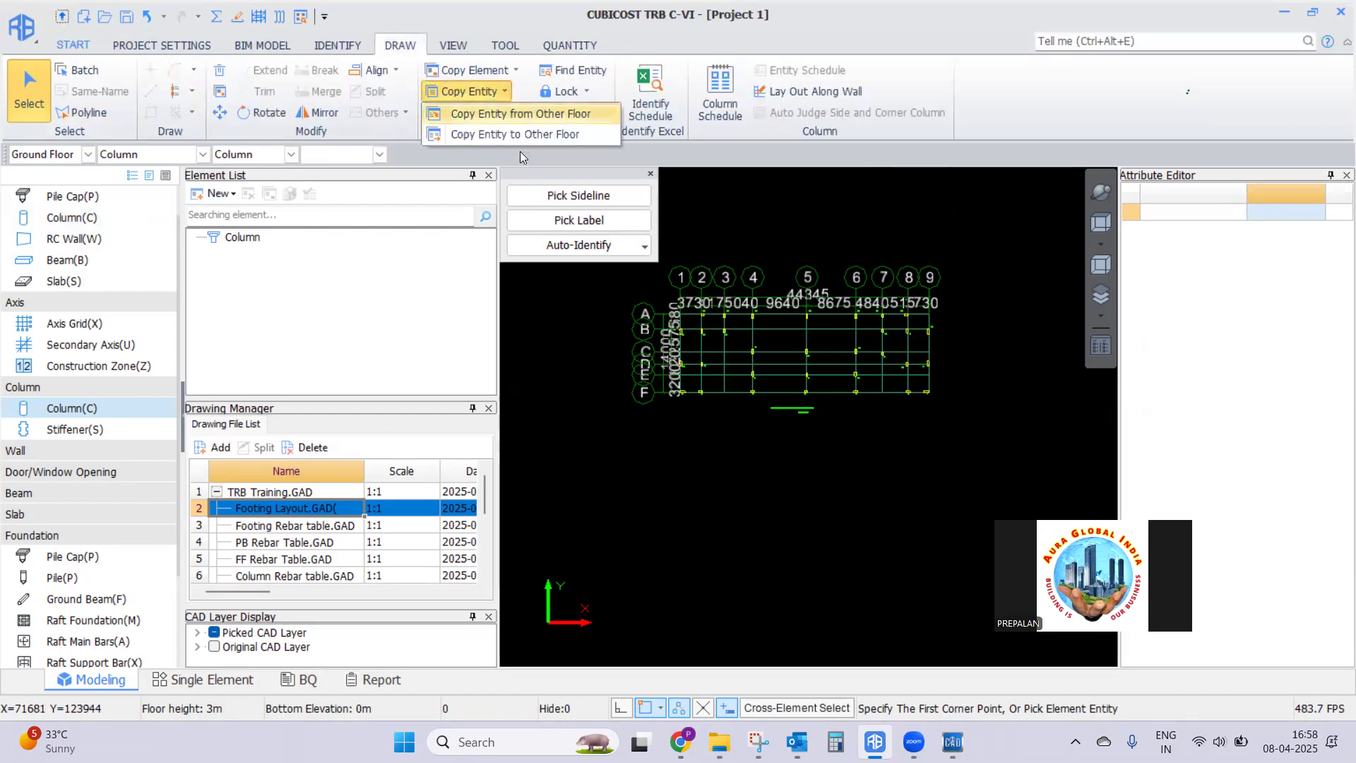
click(513, 115)
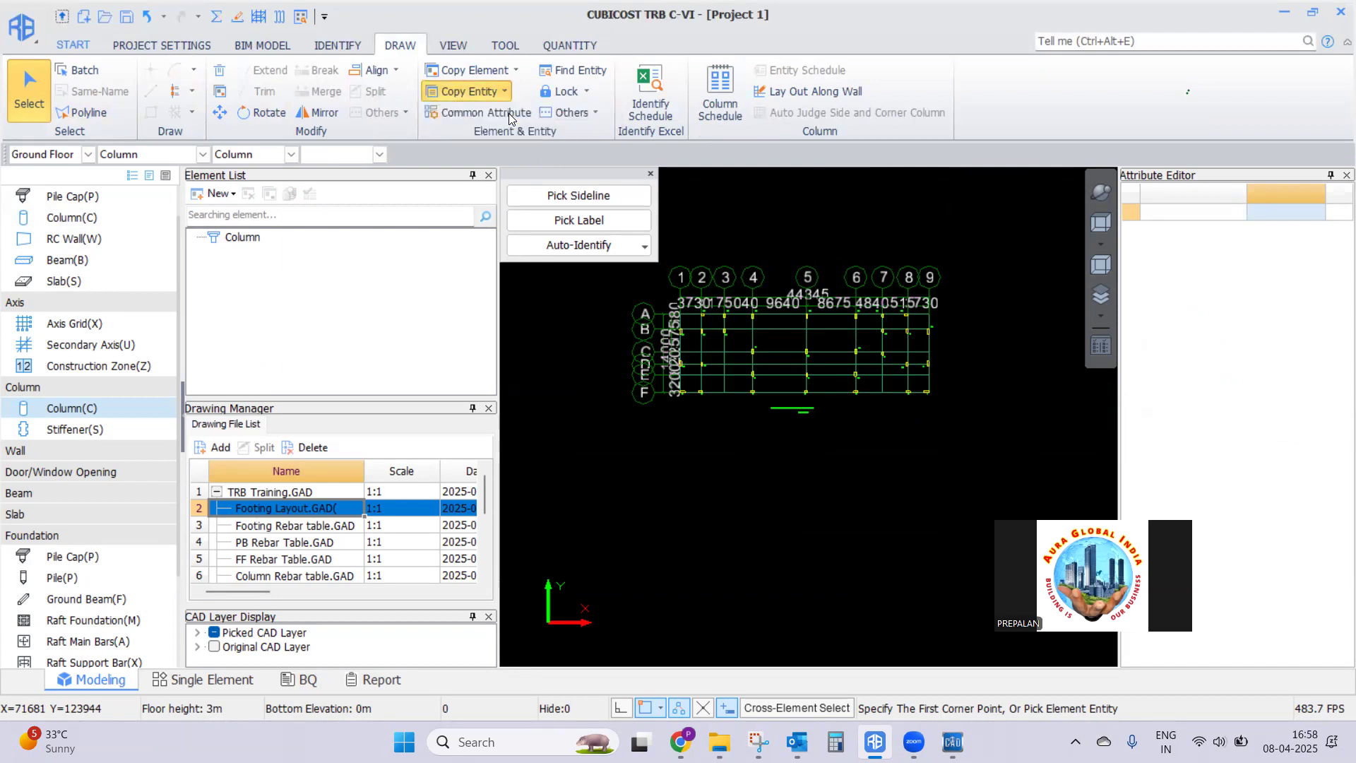
click(502, 297)
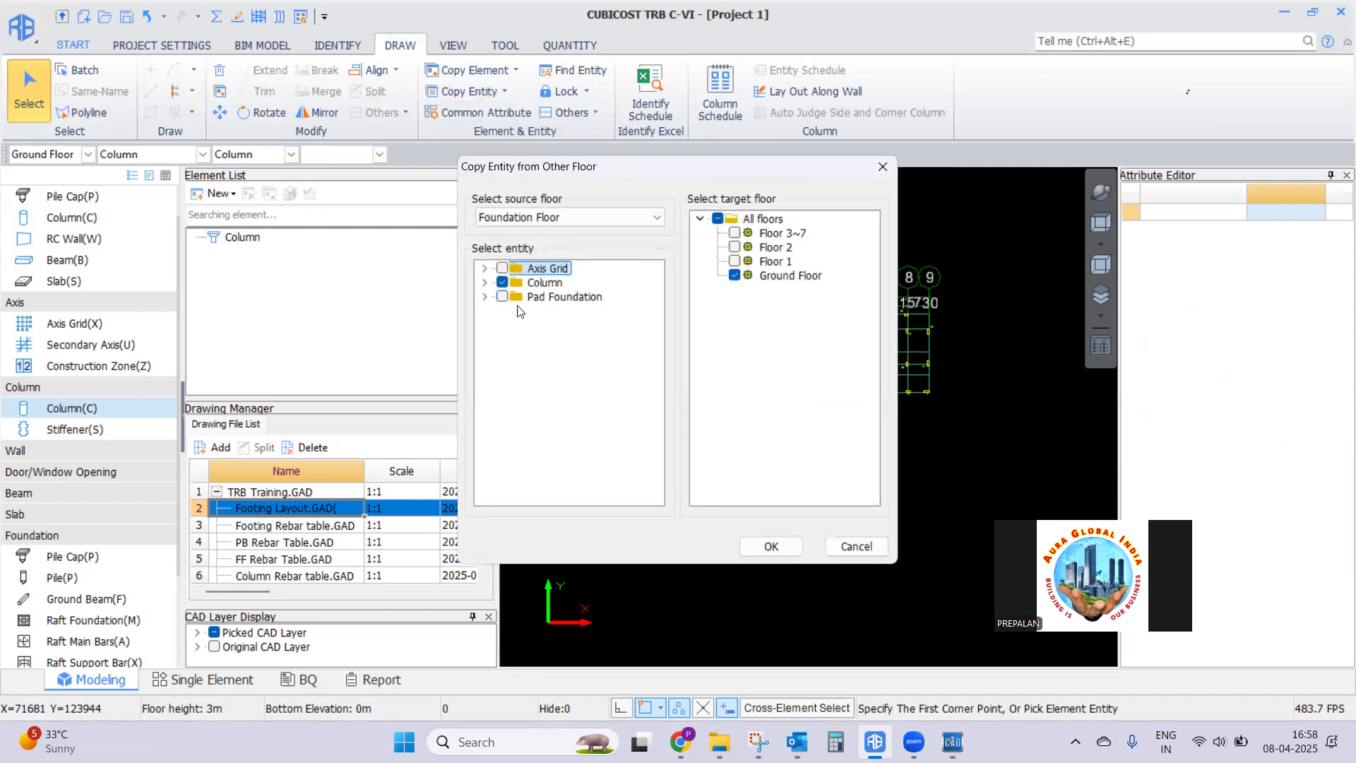
click(735, 261)
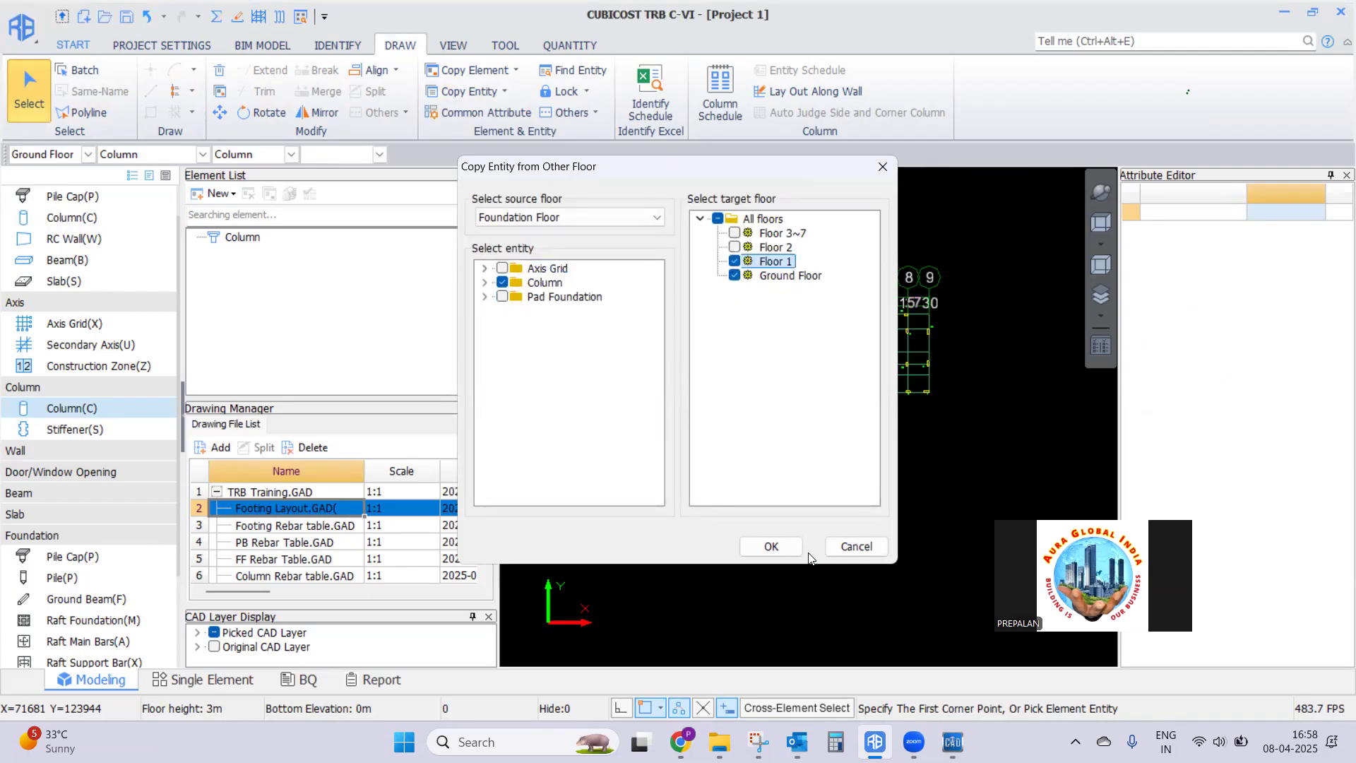
click(781, 546)
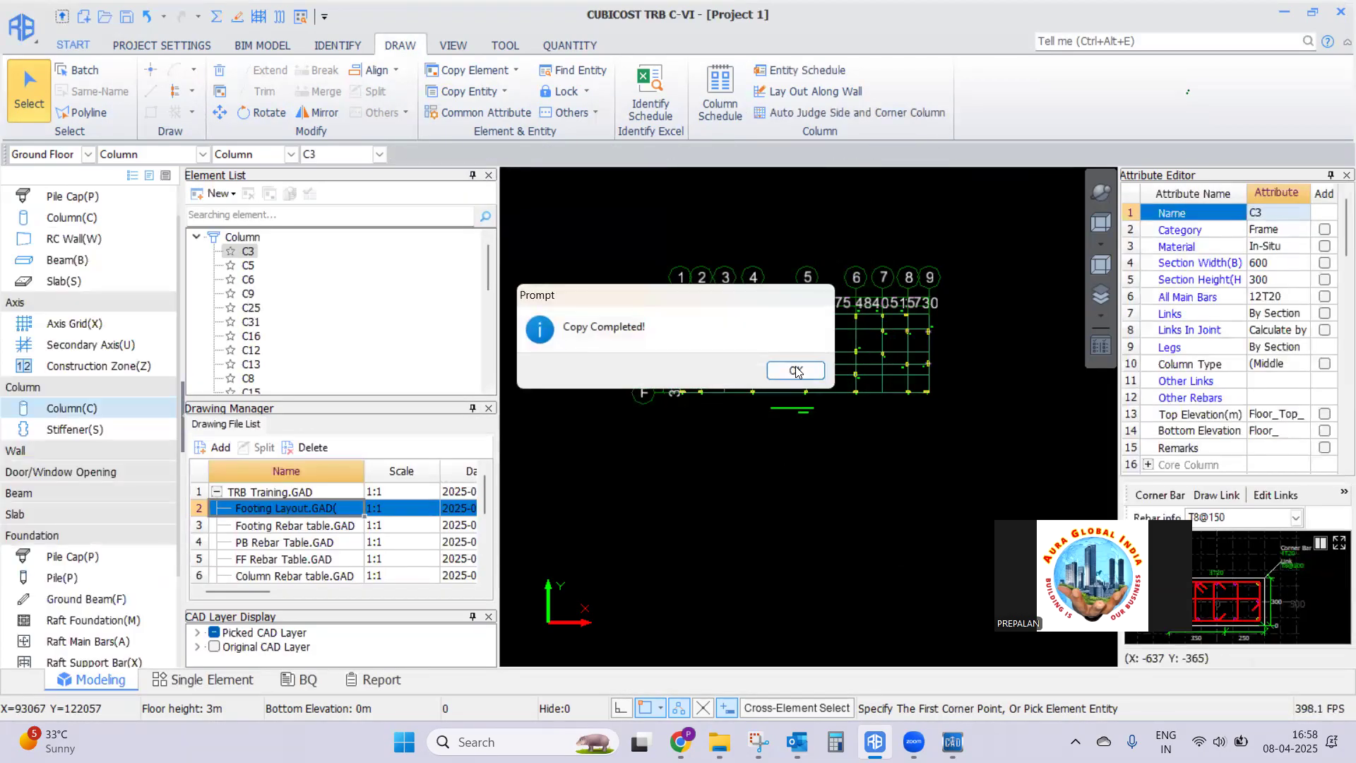
Dismiss the copy message and make Beam the active element type for the Ground Floor
click(796, 372)
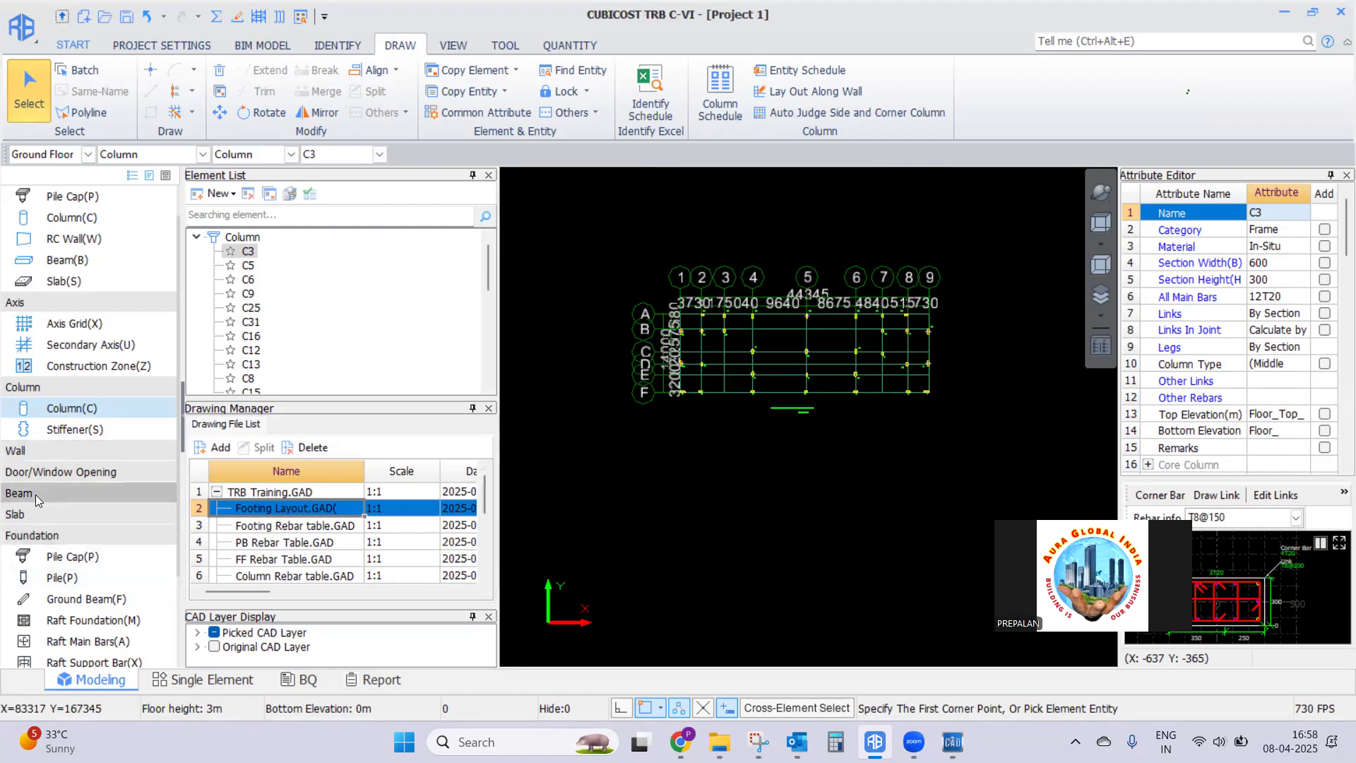
mouse_move(485, 502)
mouse_down()
mouse_move(486, 526)
mouse_move(499, 510)
mouse_up()
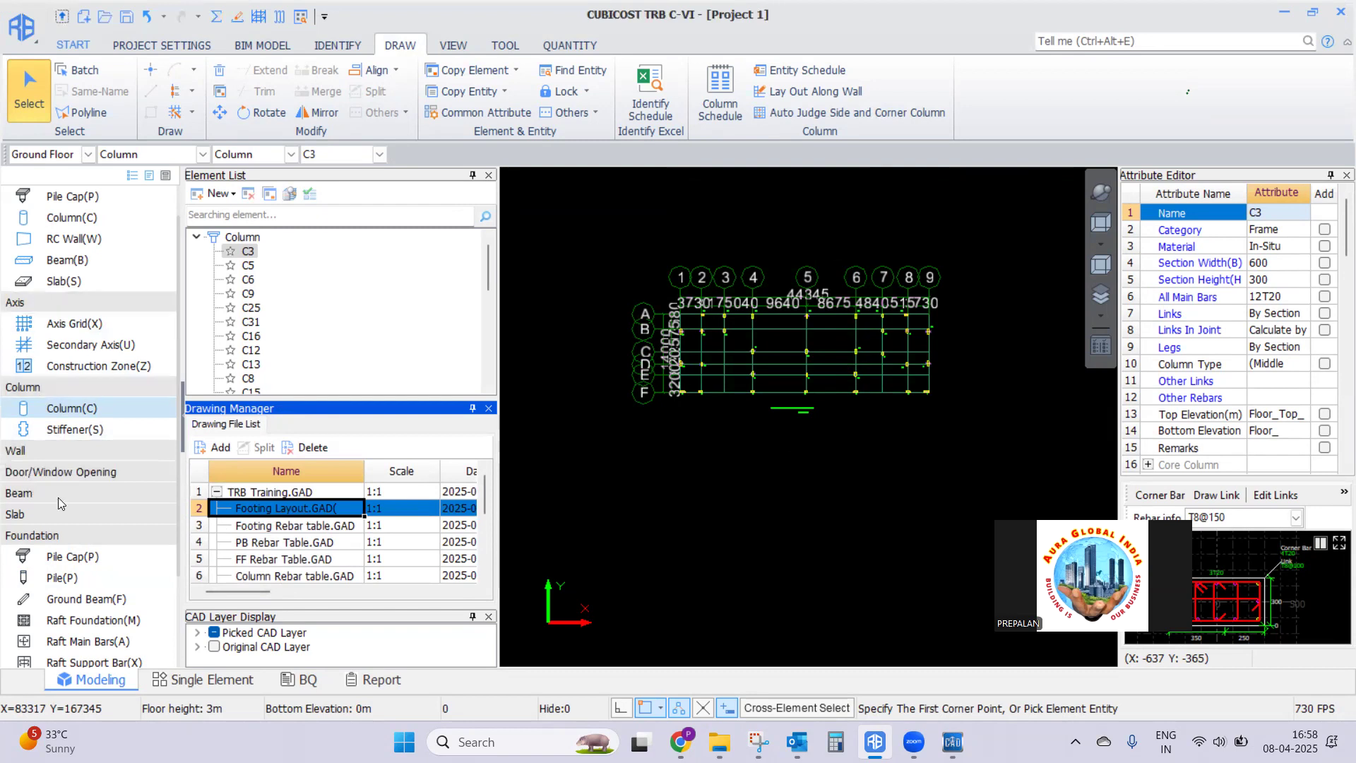
click(32, 493)
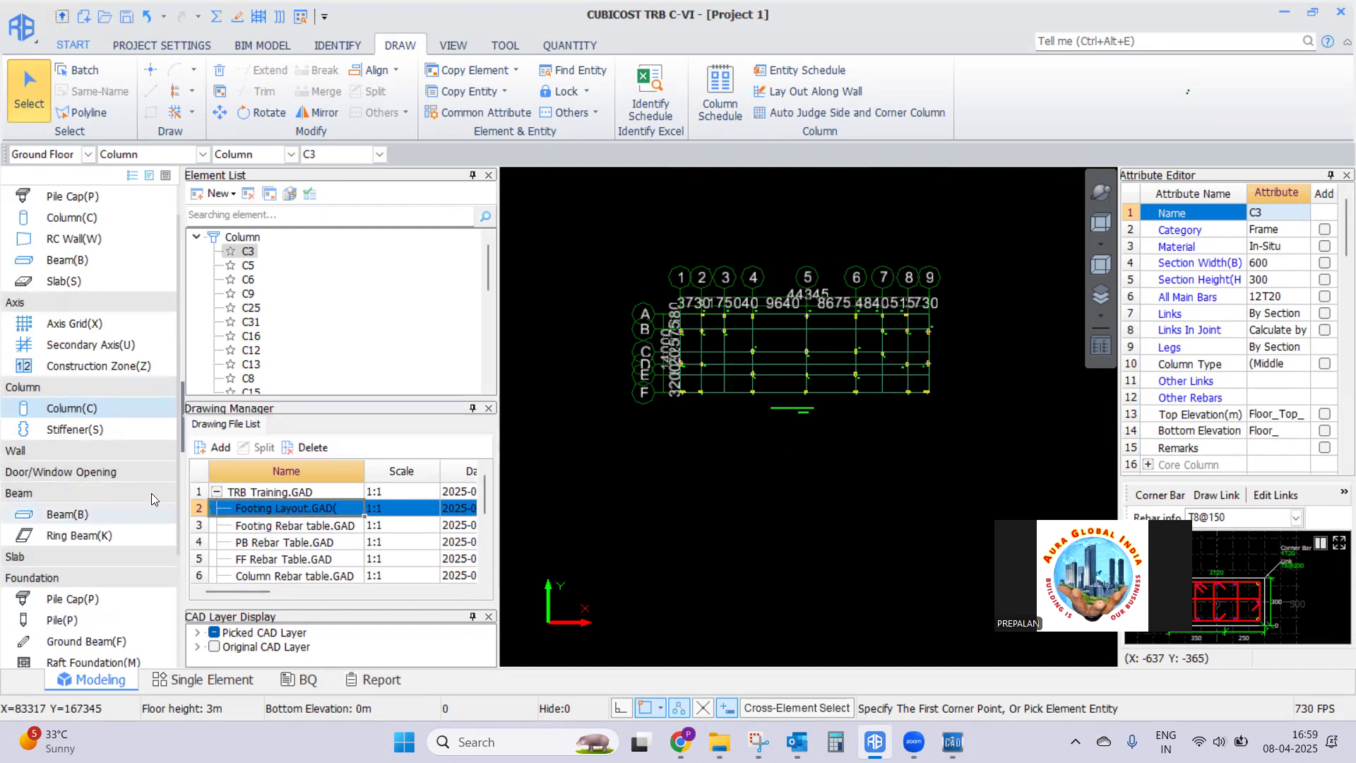
click(65, 514)
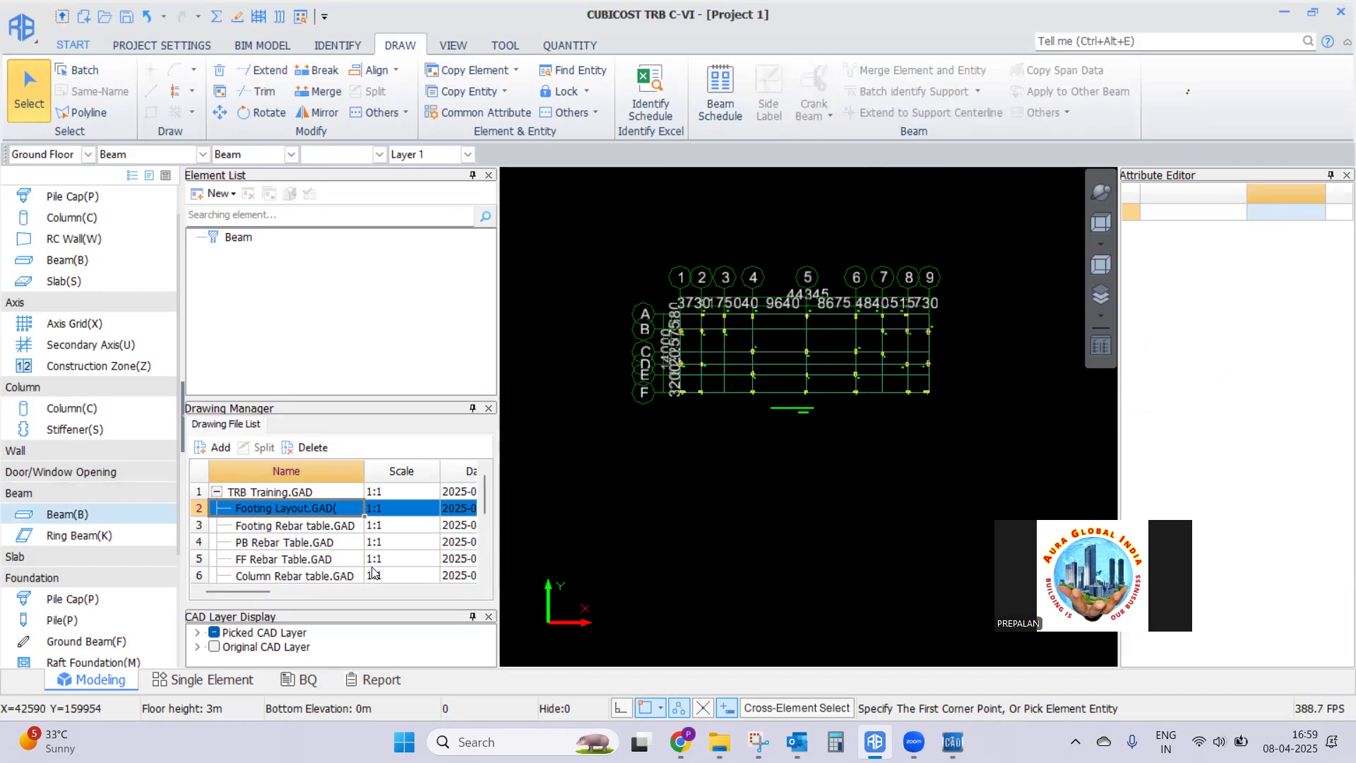
Open the PB Rebar Table drawing and bring its whole beam schedule into view
double_click(255, 544)
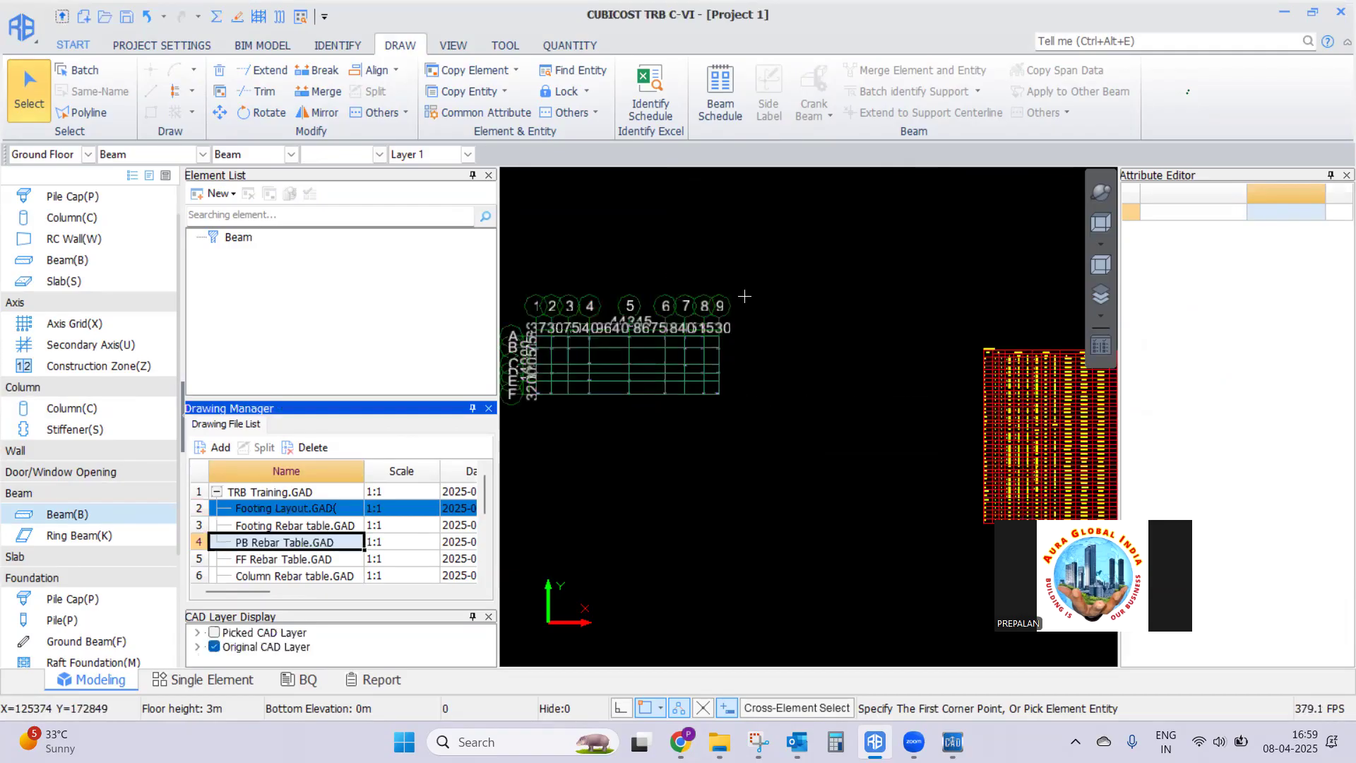
scroll(774, 281, down, 2)
scroll(968, 373, up, 6)
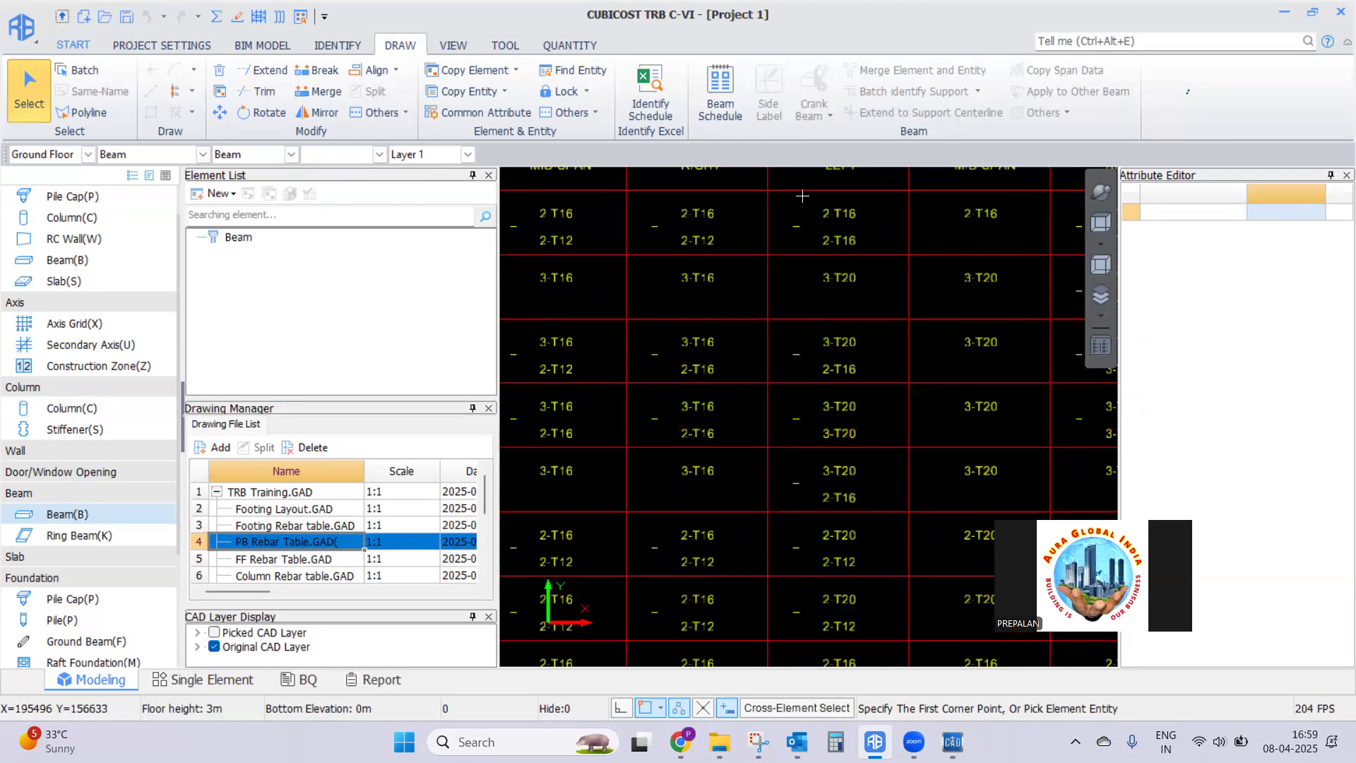
scroll(784, 252, down, 6)
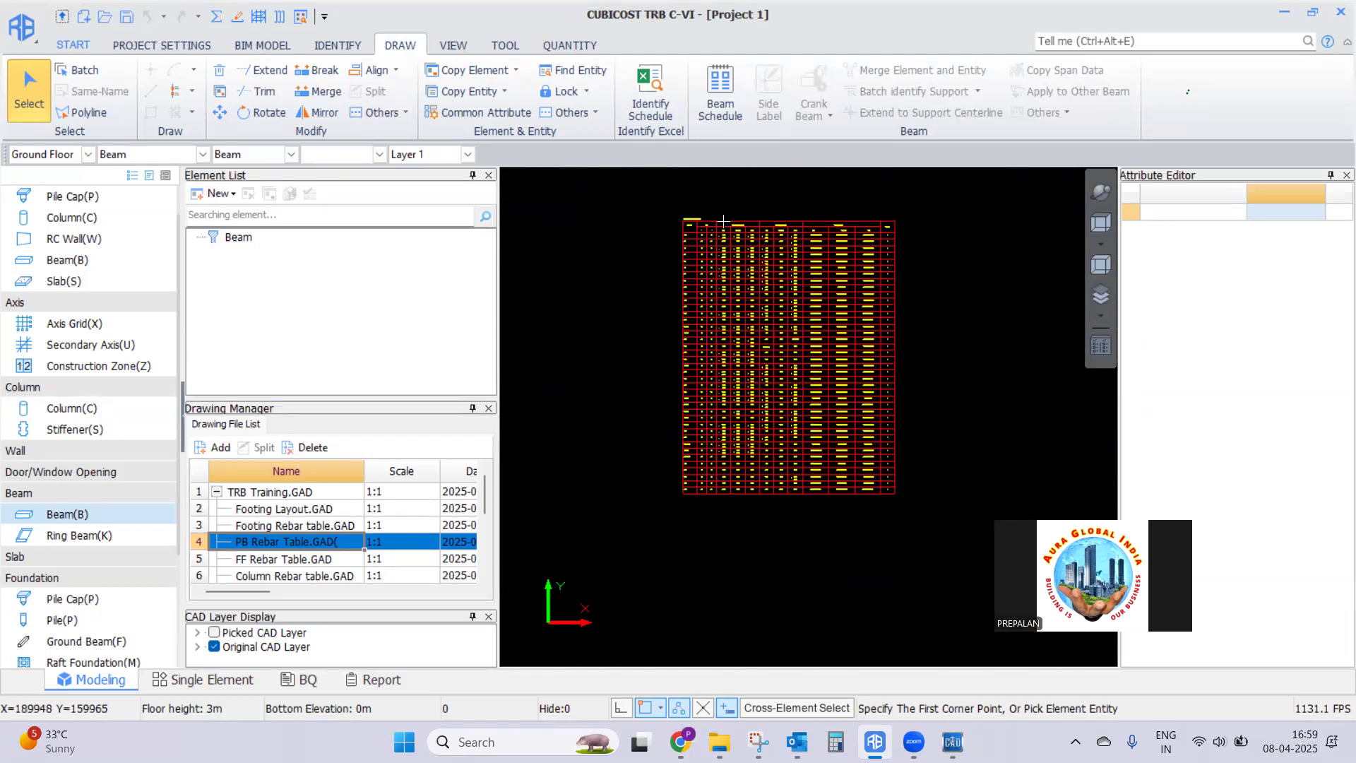
scroll(776, 250, up, 1)
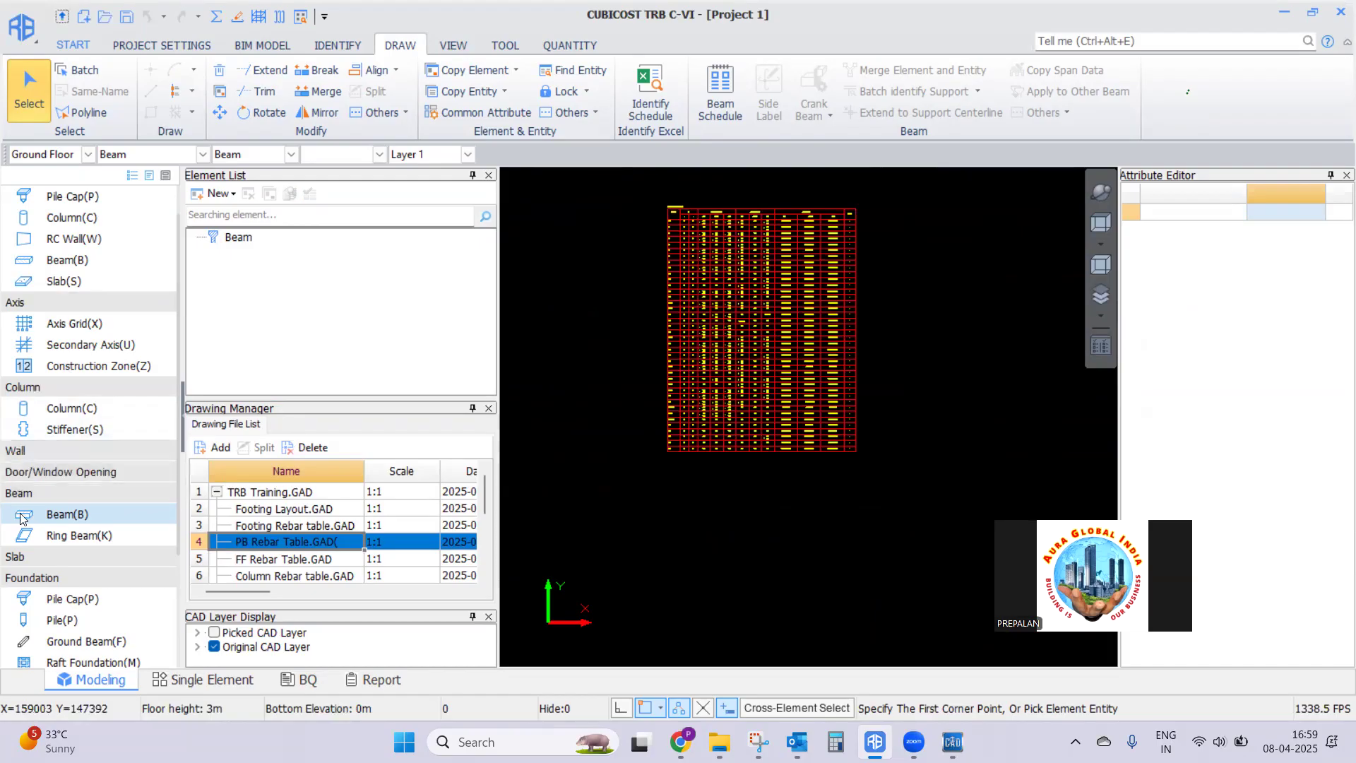
Run Identify Schedule for beams on the entire PB rebar table in the drawing
click(337, 45)
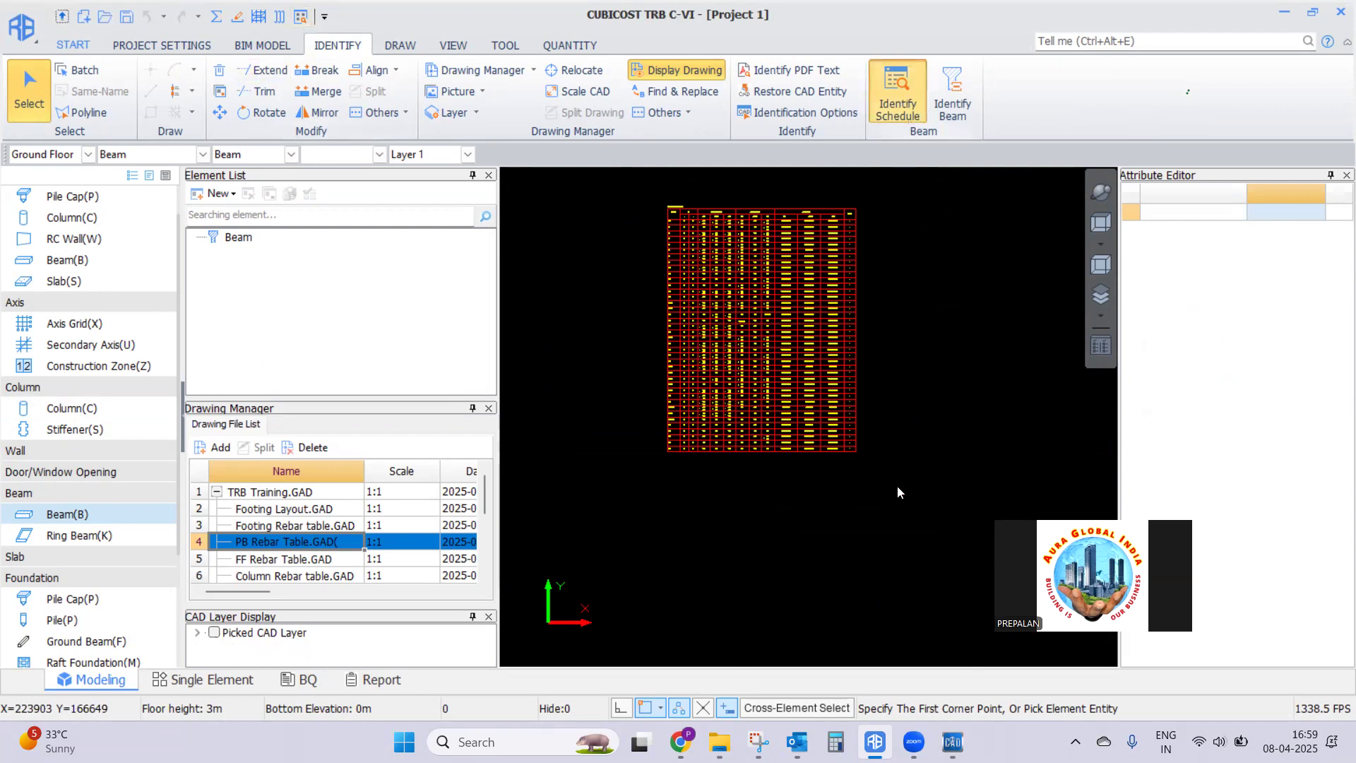
drag(880, 468, 646, 188)
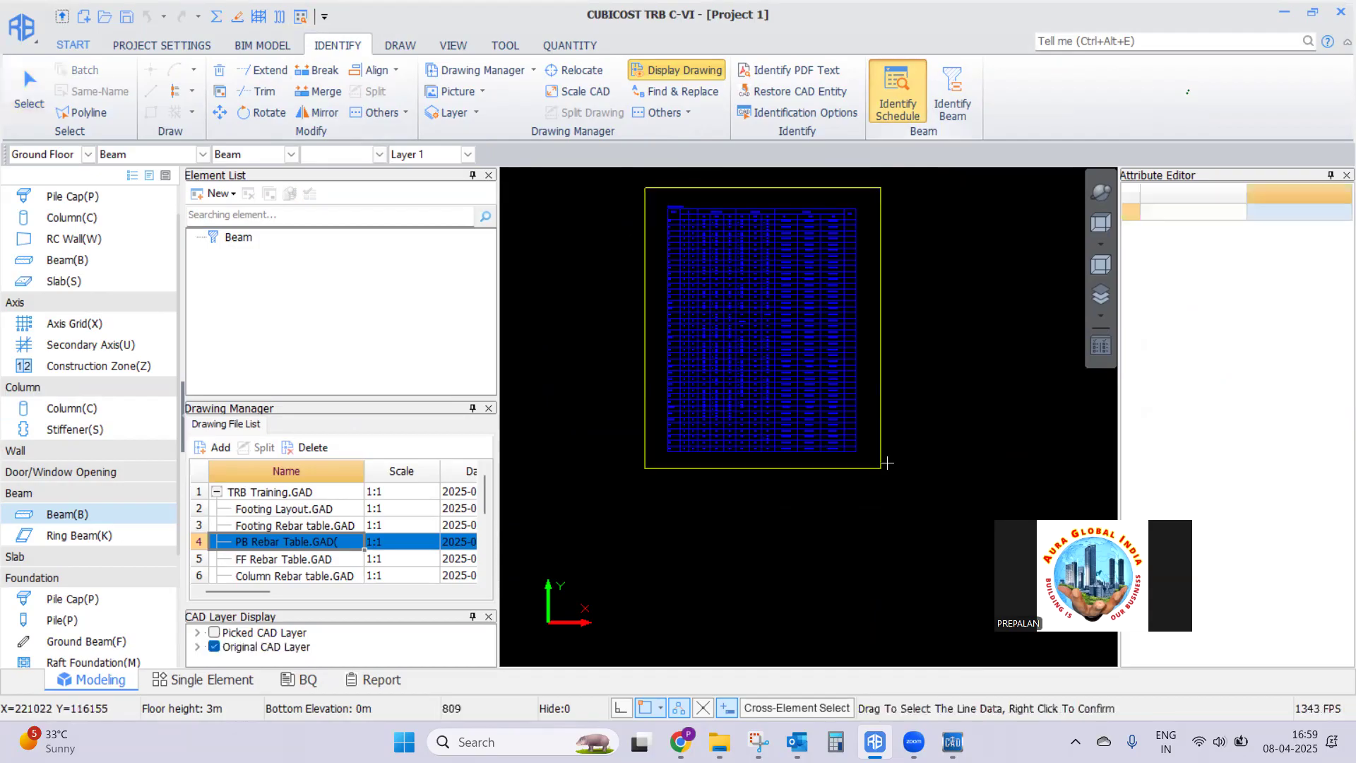
right_click(918, 367)
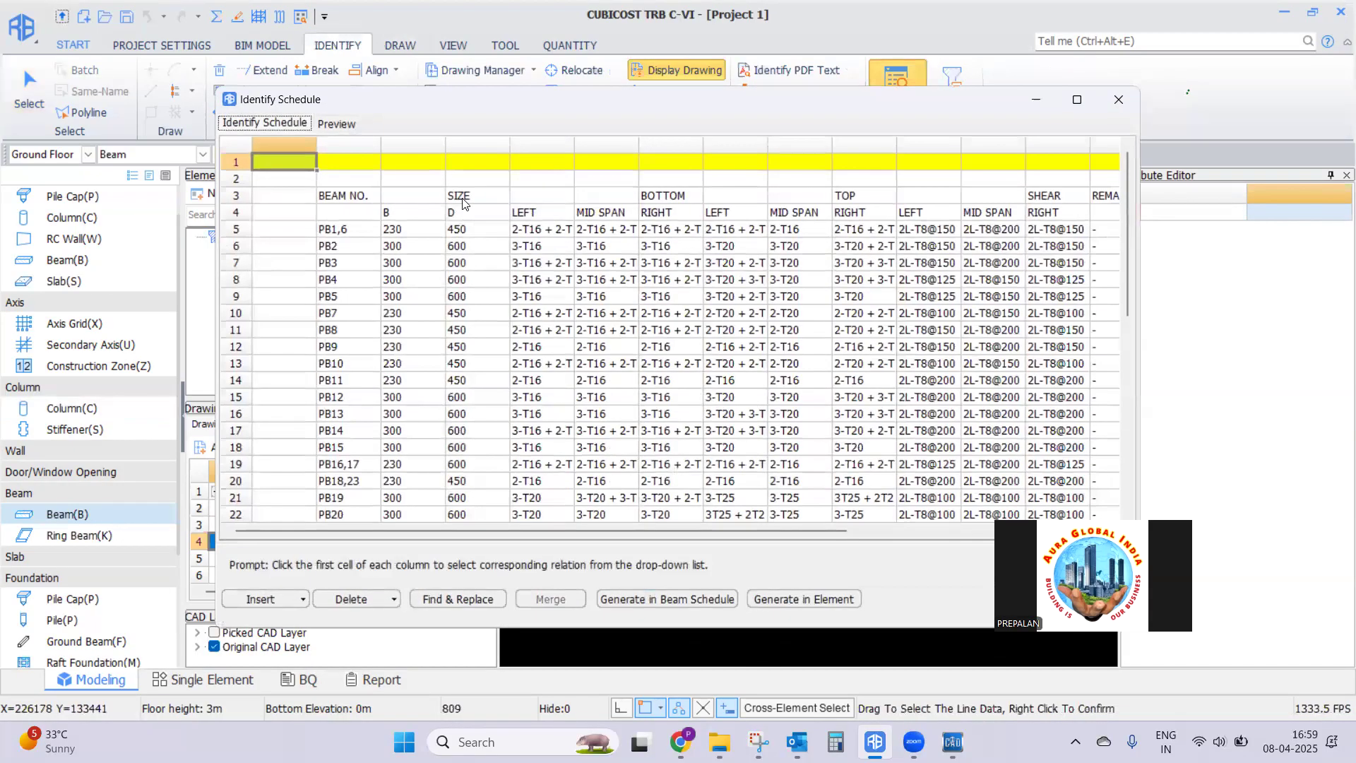
Assign the Beam relation to the BEAM NO. column of the identified schedule
click(354, 164)
click(347, 167)
click(373, 161)
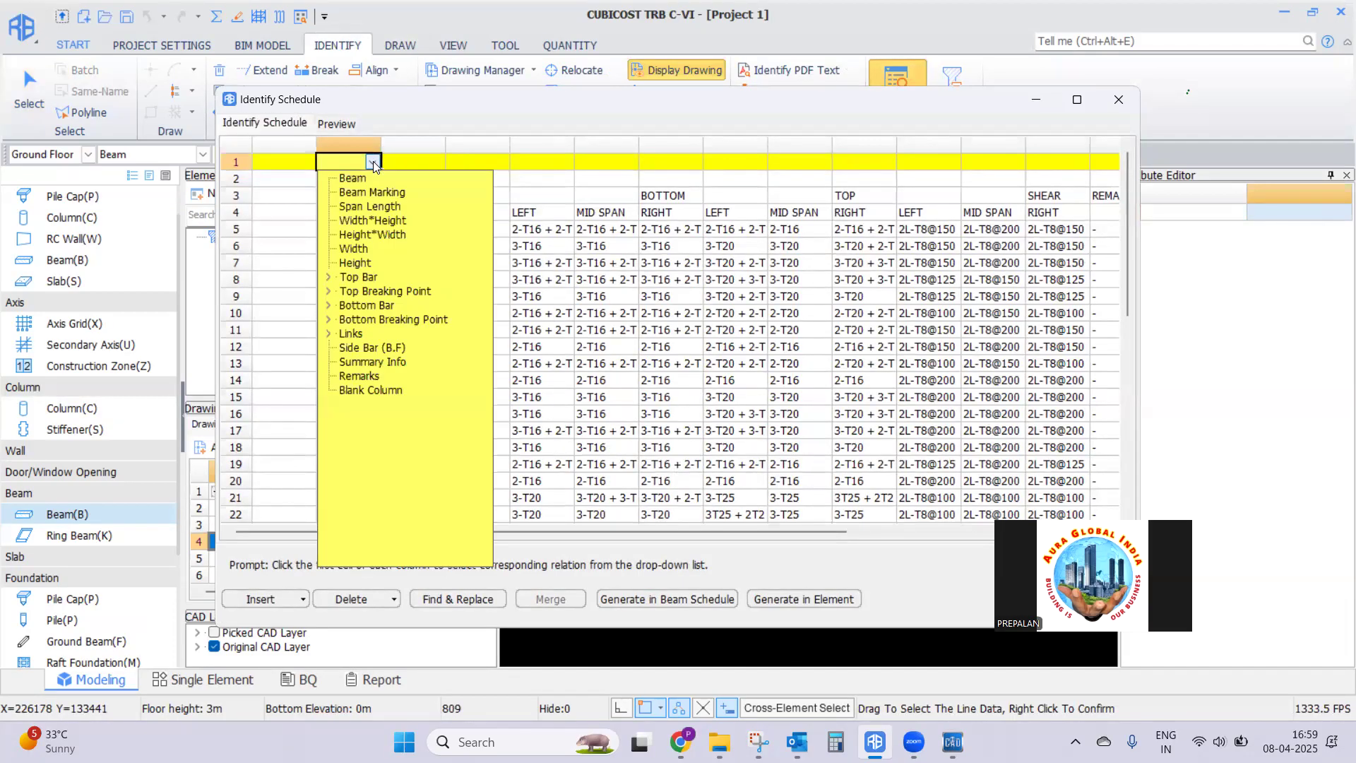
click(353, 179)
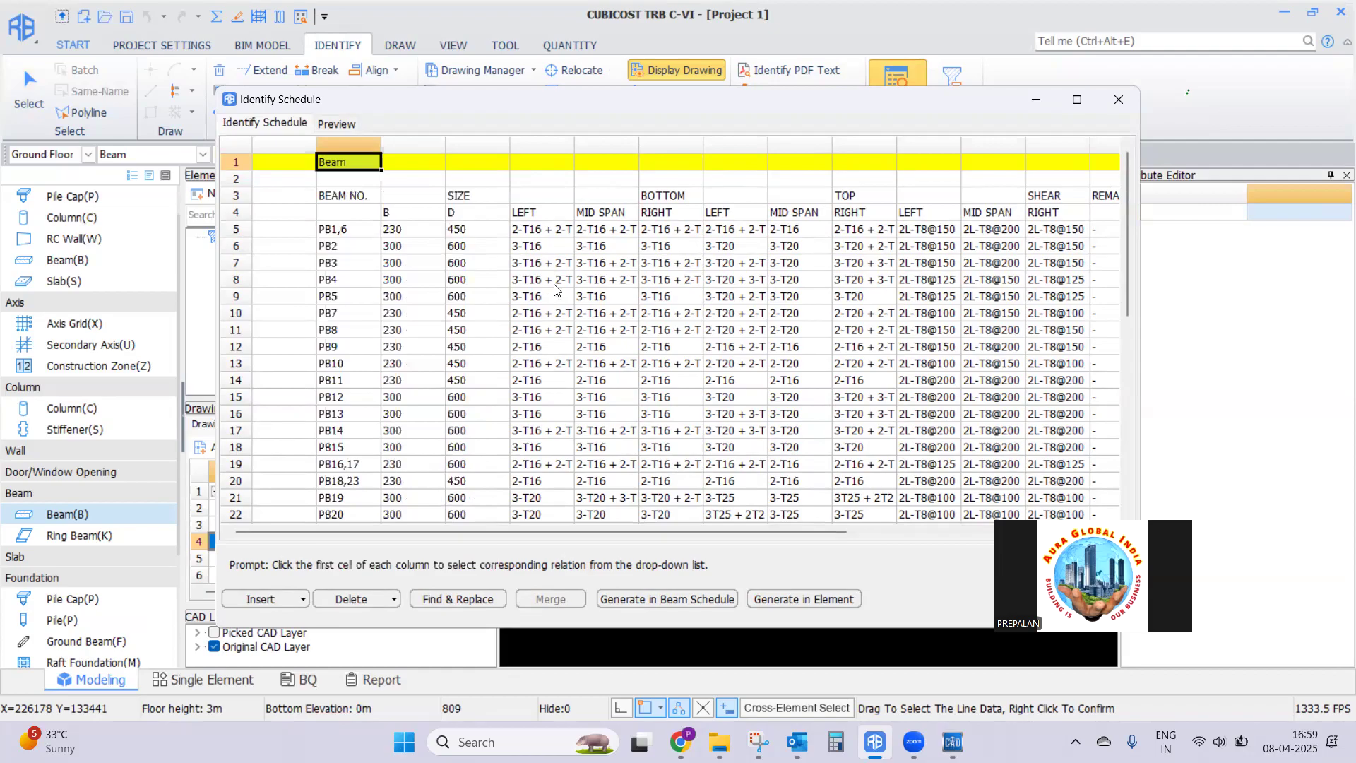
Assign the Width relation to the B size column and Height to the D size column
click(436, 164)
click(440, 165)
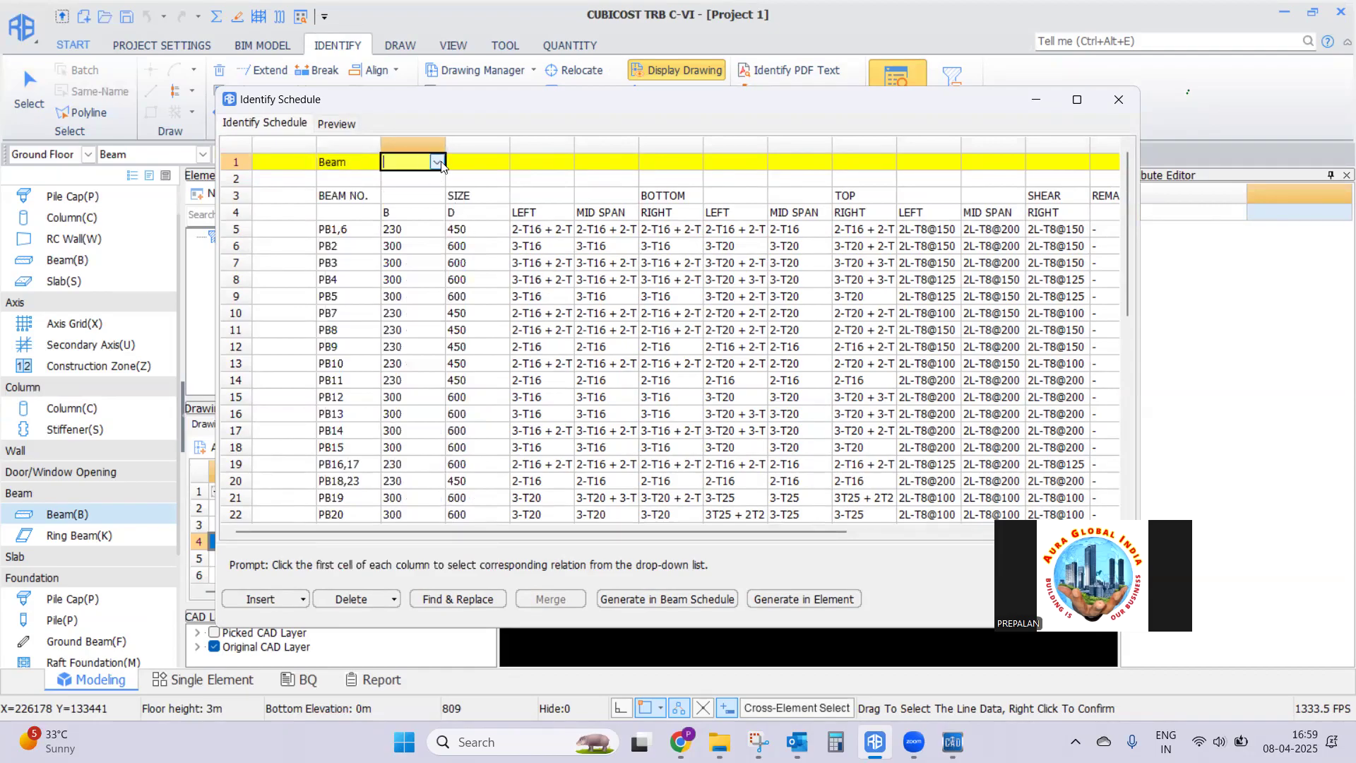
click(438, 163)
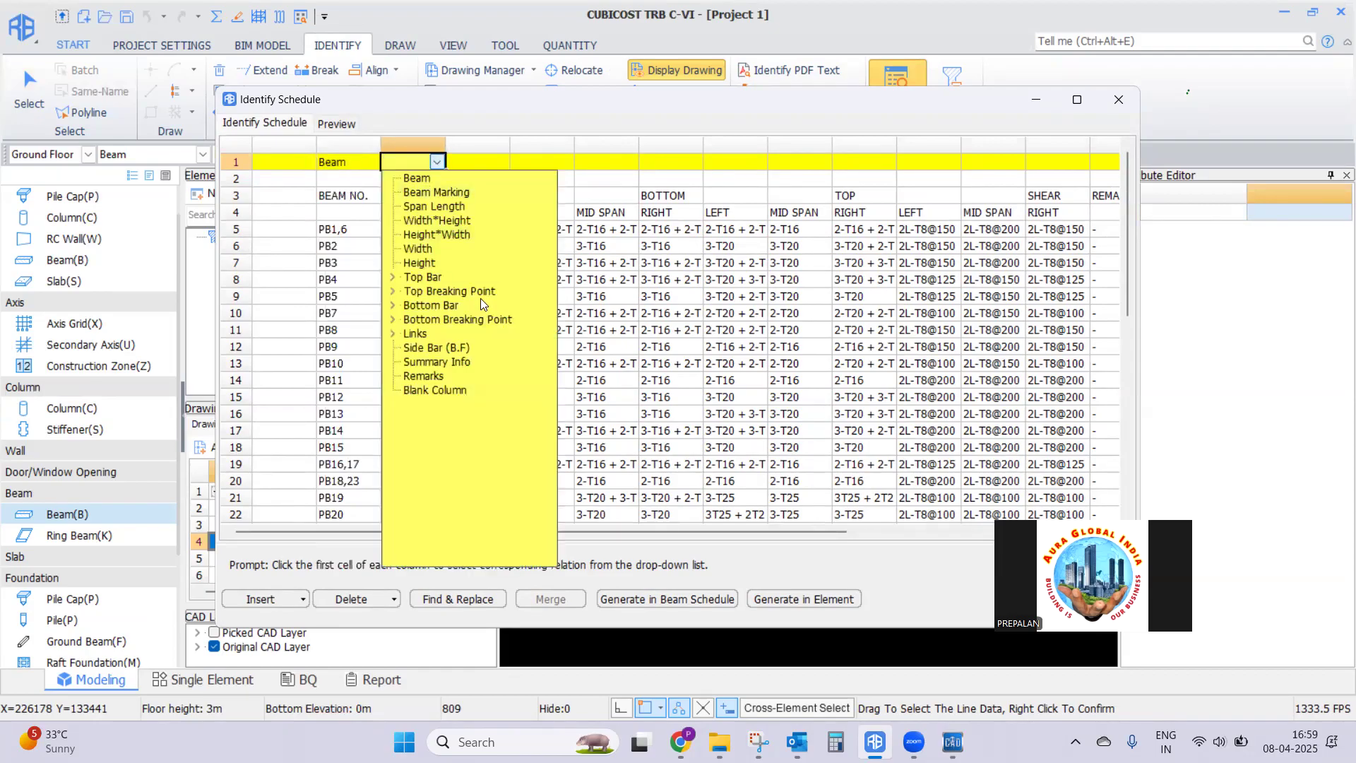
click(419, 249)
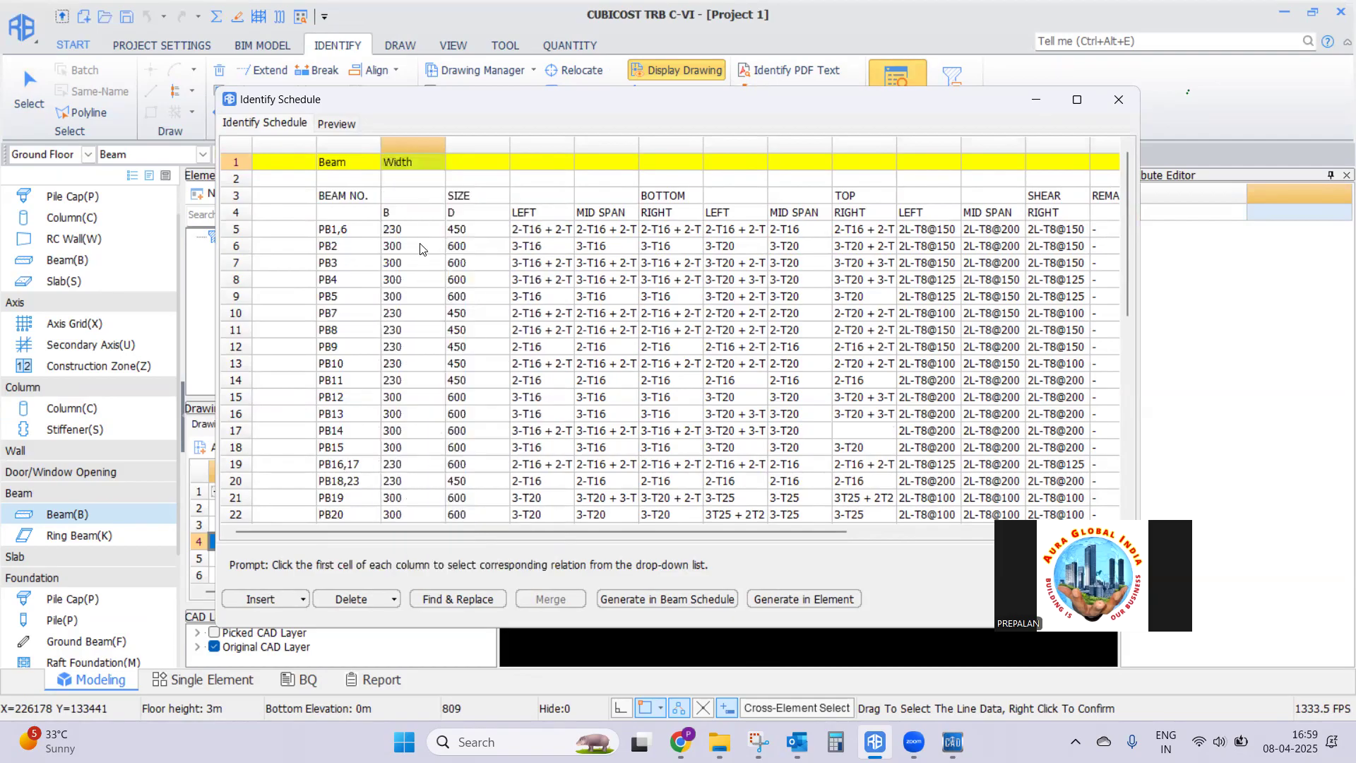
click(480, 163)
click(480, 163)
click(481, 163)
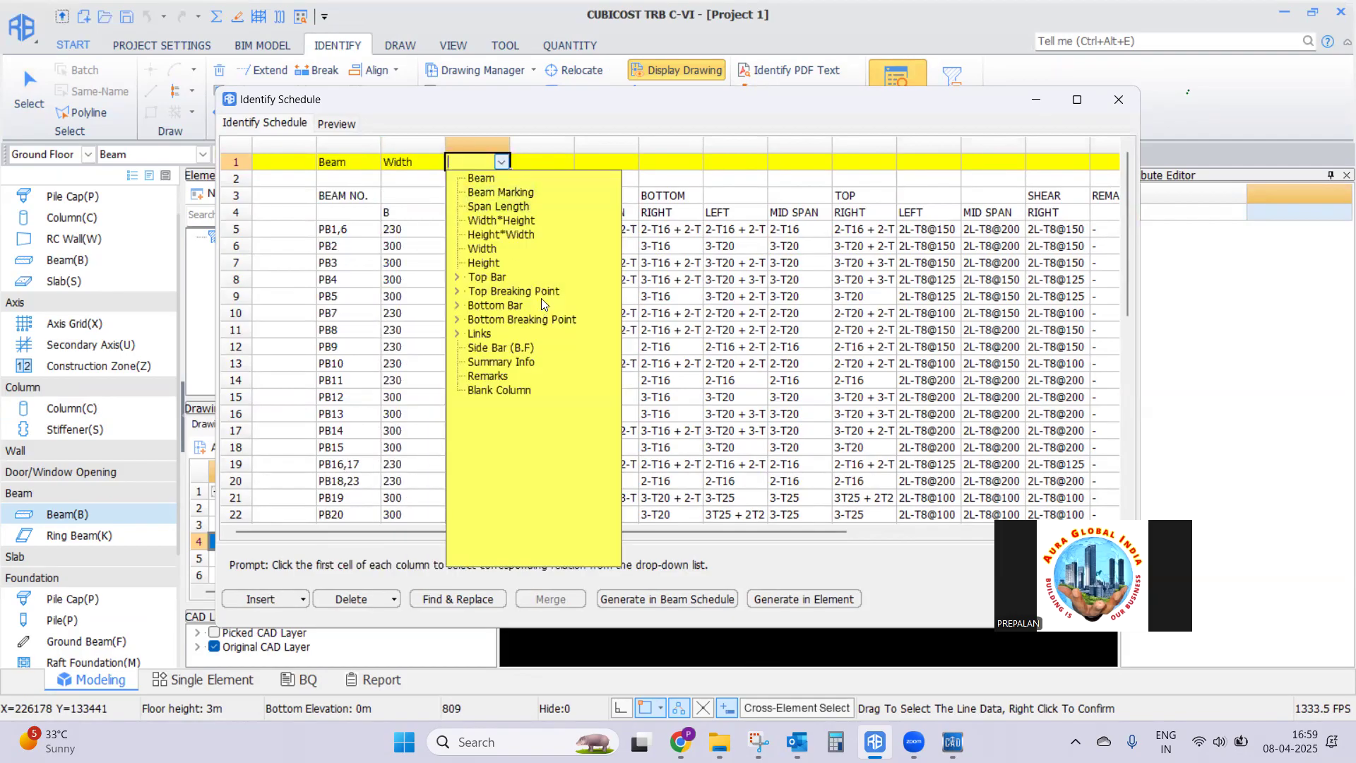
click(484, 263)
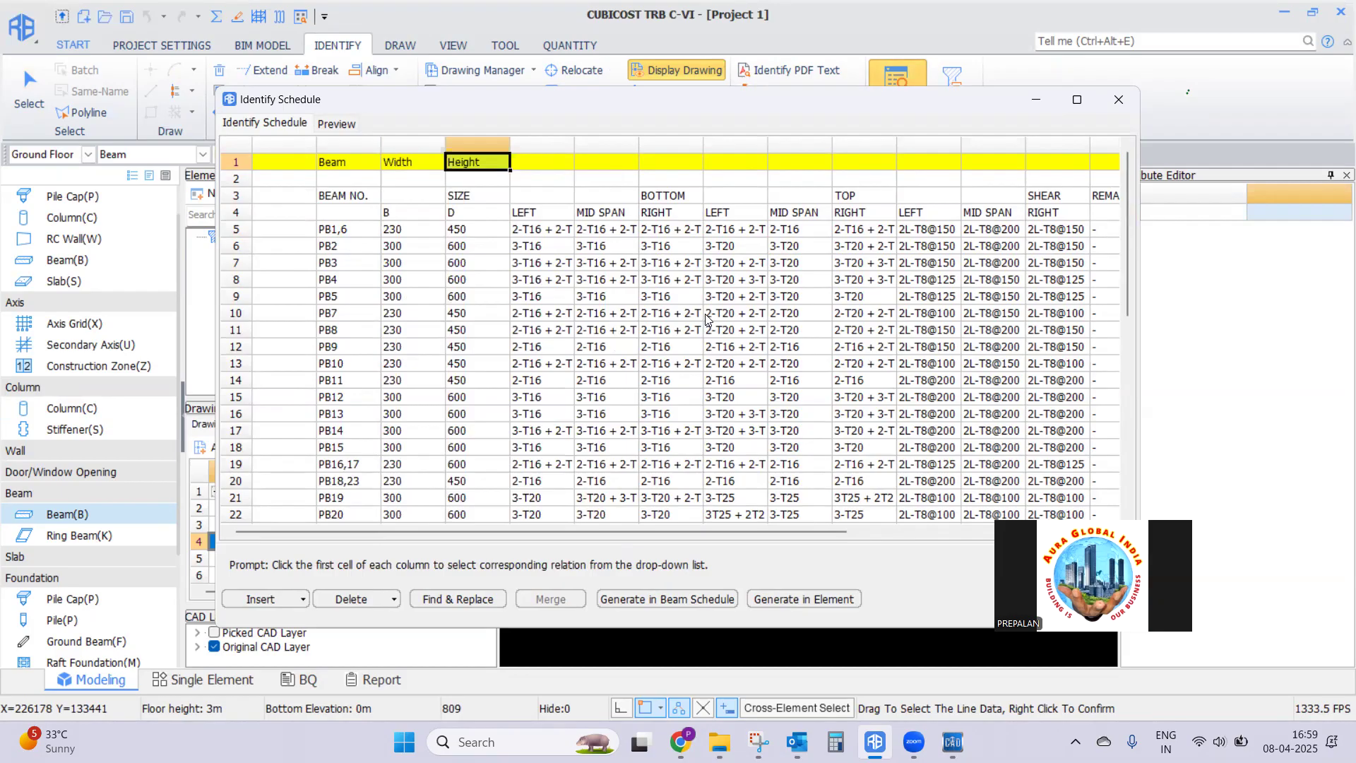
Assign Bottom Bar 1st Layer Left Support Bar to the LEFT column under BOTTOM
click(562, 162)
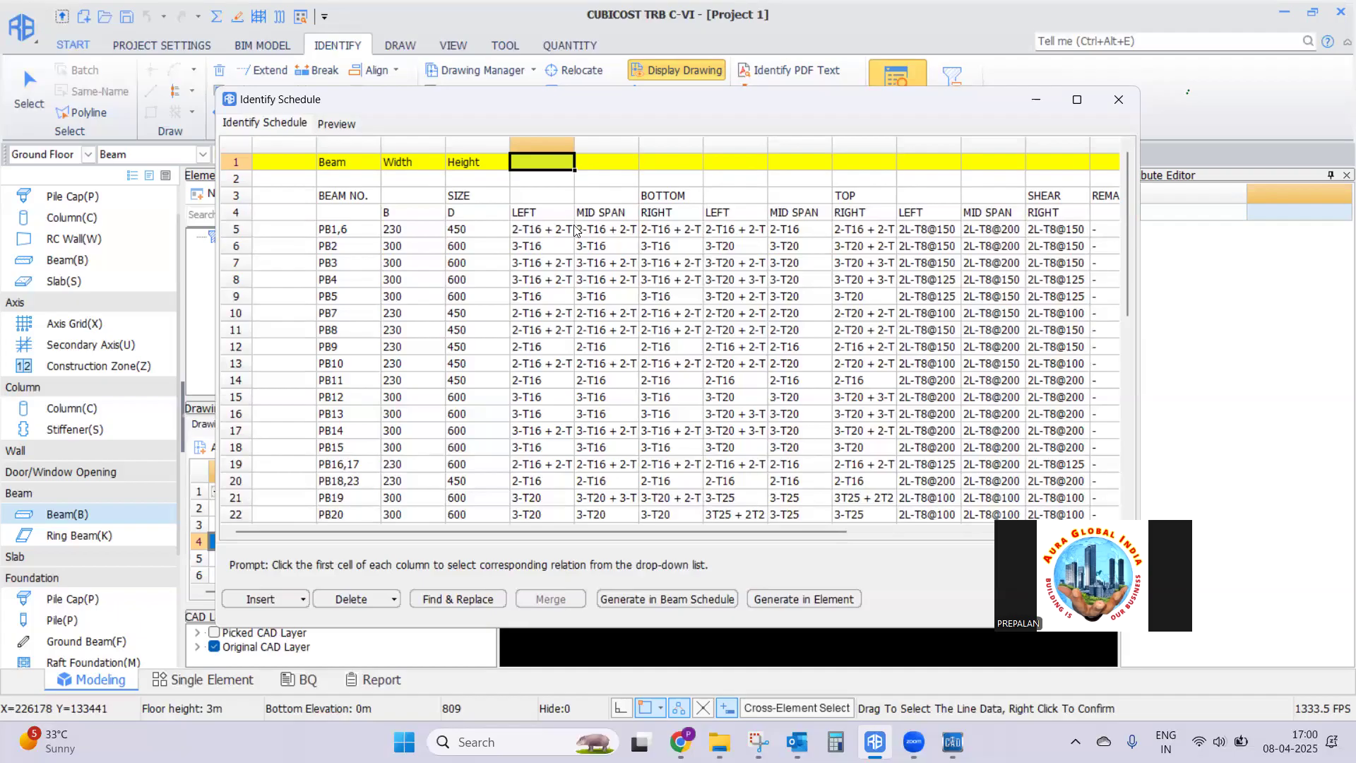
click(529, 168)
click(564, 162)
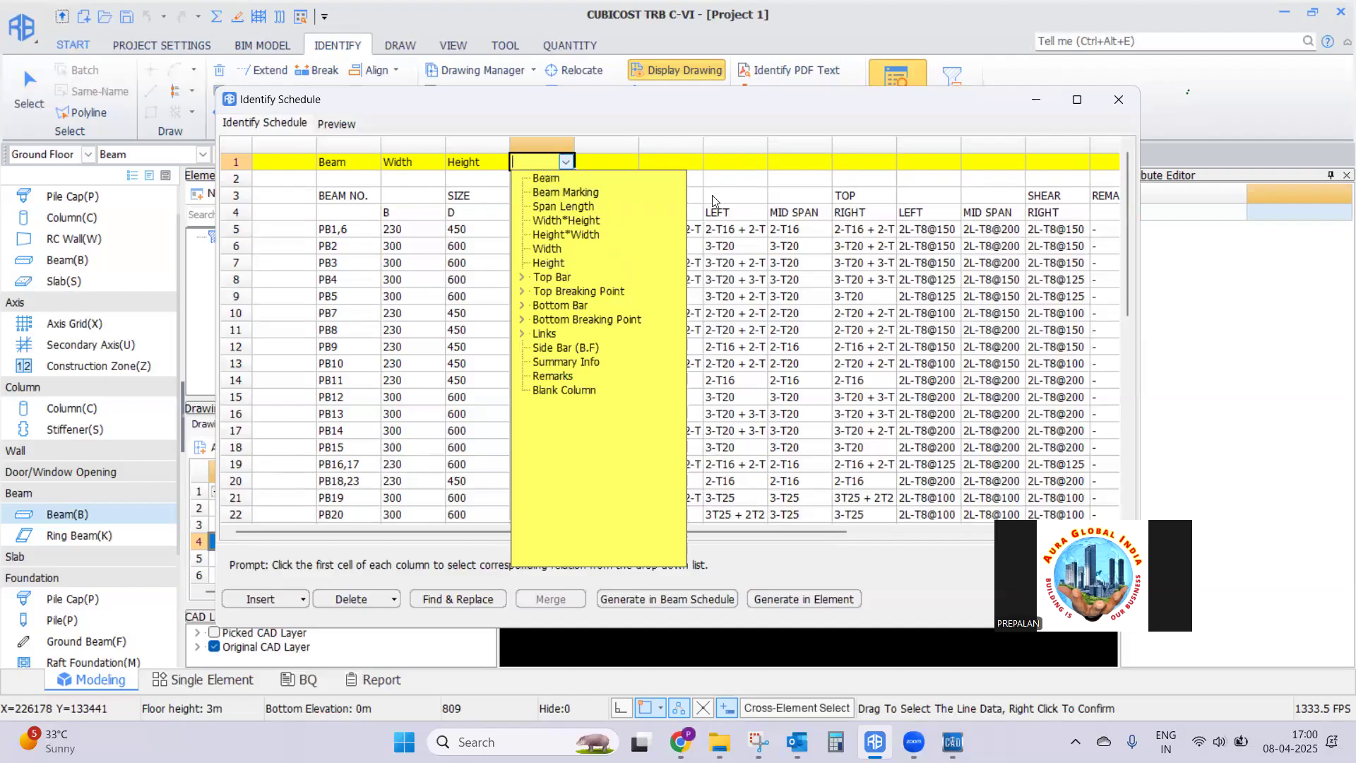
click(708, 111)
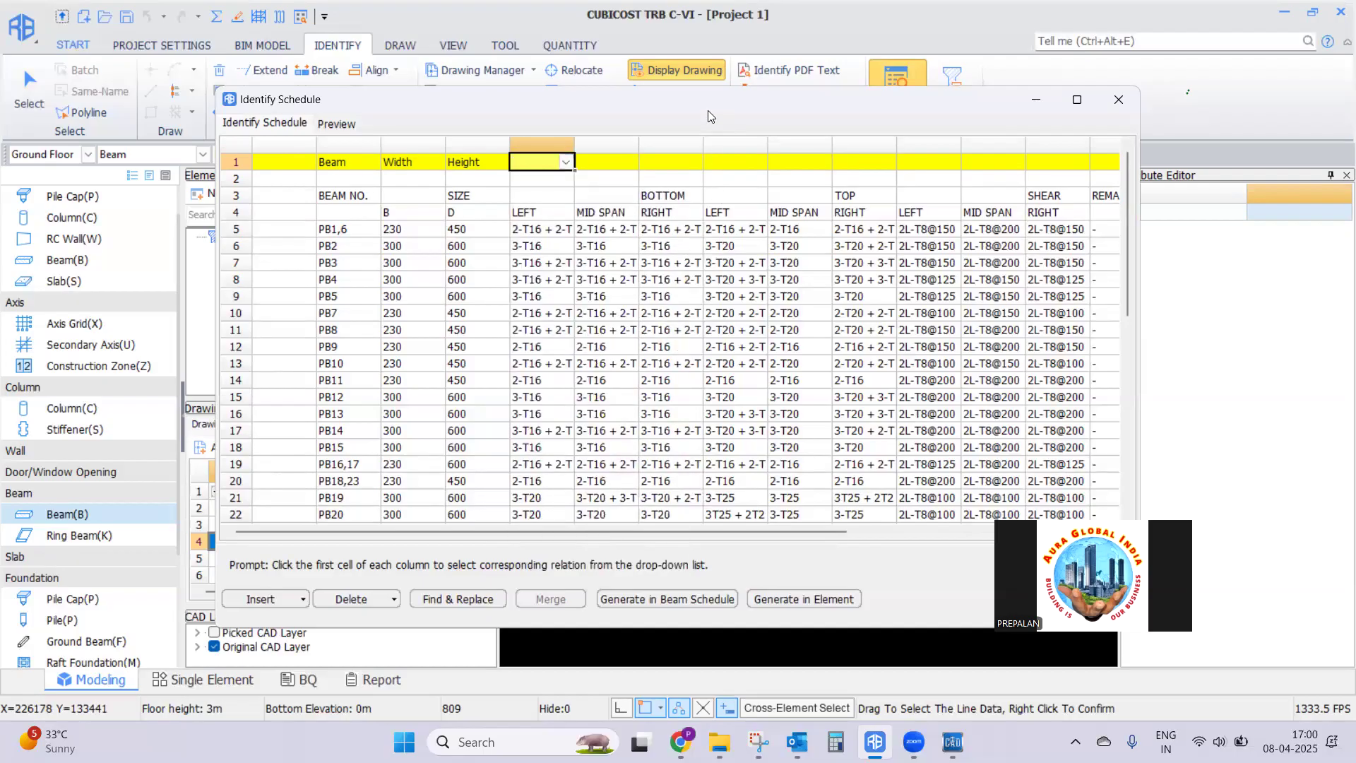
click(566, 163)
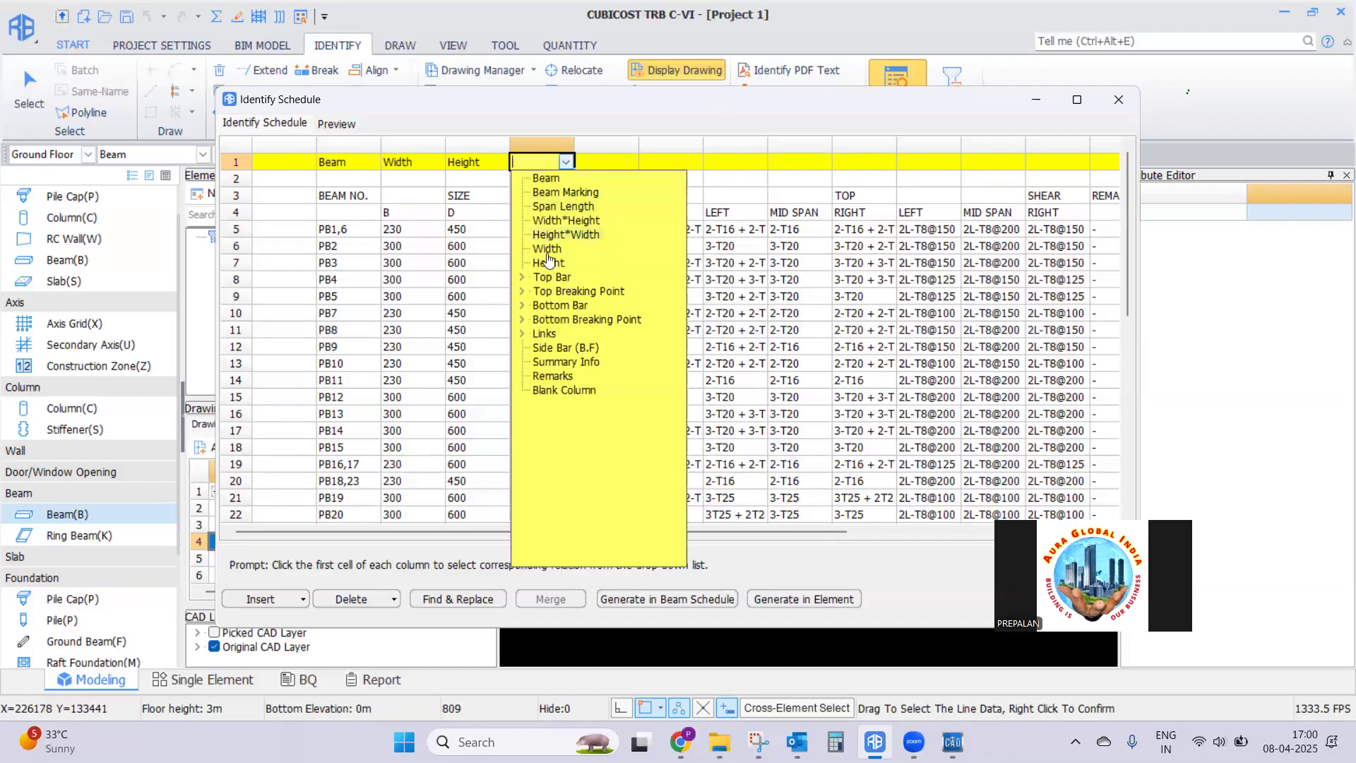
click(520, 306)
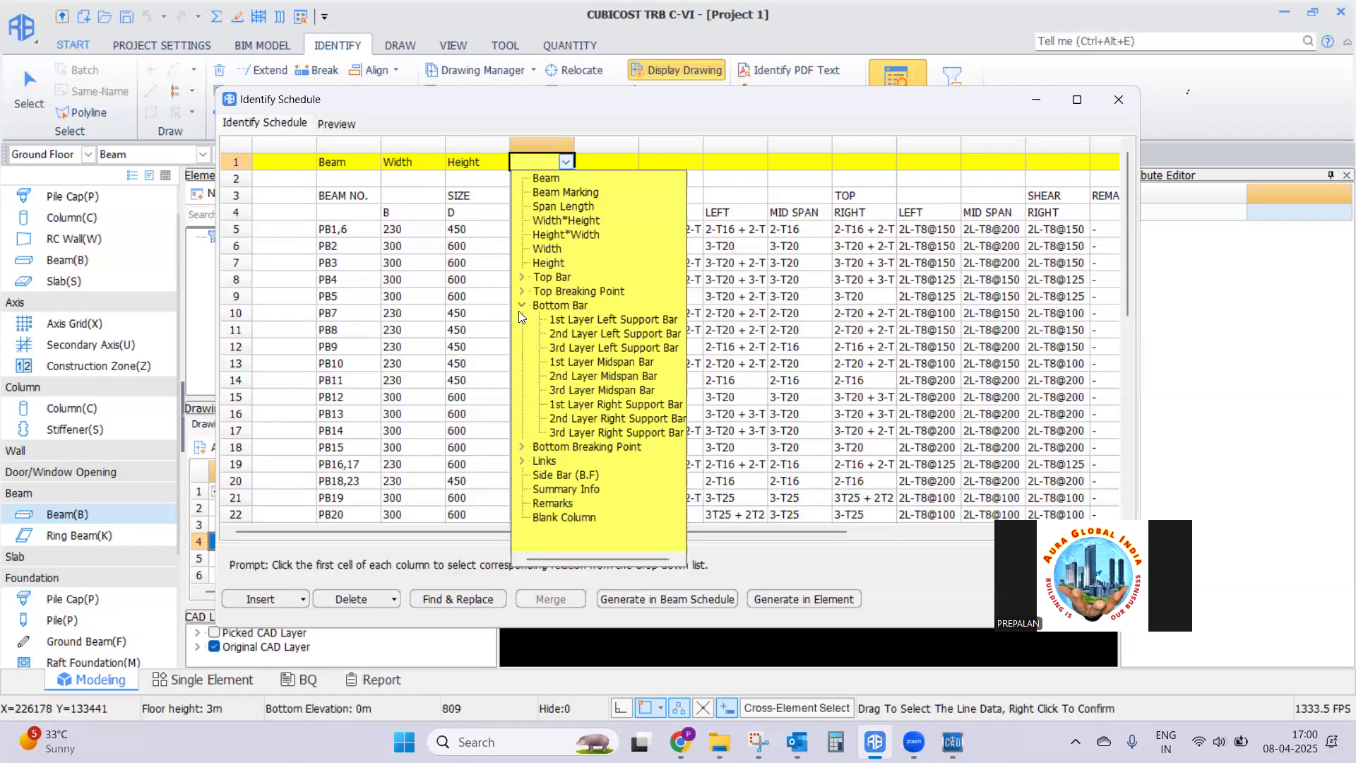
click(622, 322)
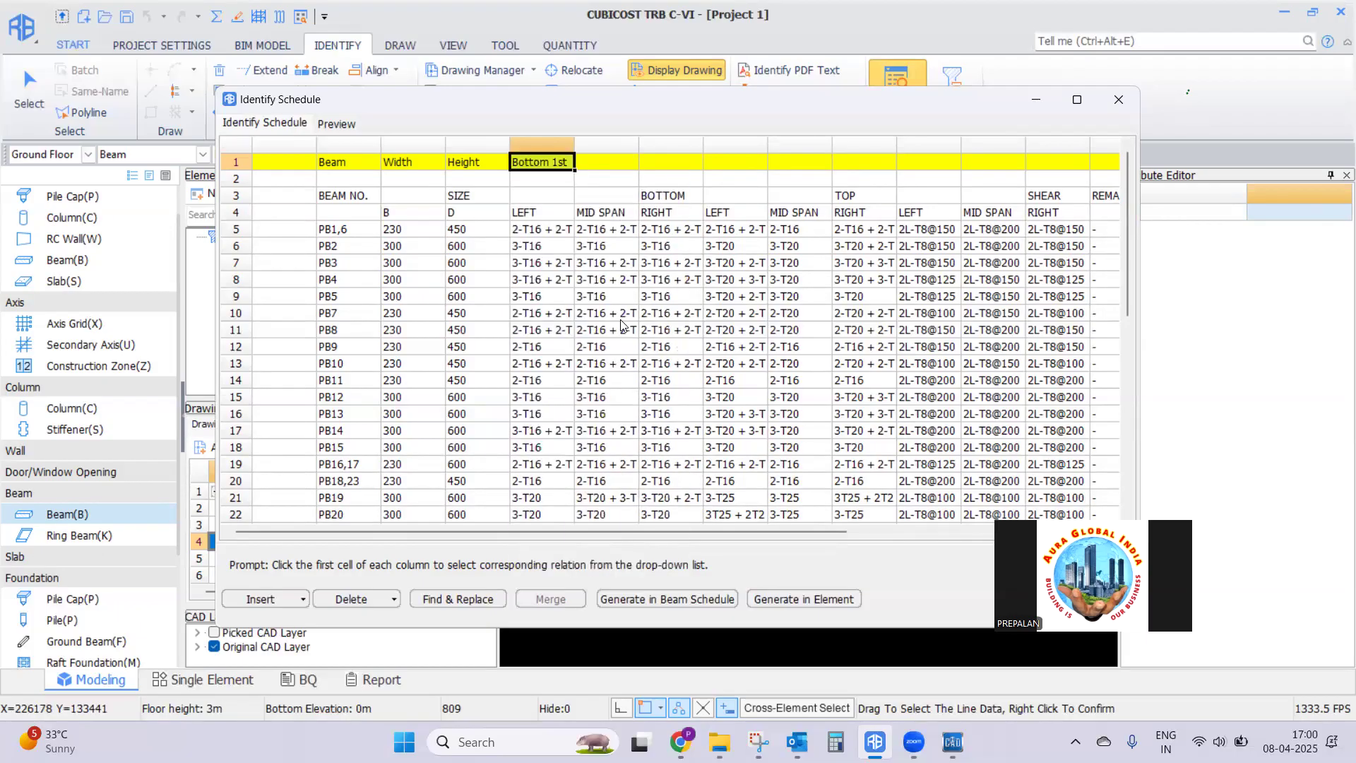
Assign Bottom Bar 1st Layer Midspan Bar and 1st Layer Right Support Bar to the bottom MID SPAN and RIGHT columns respectively
click(617, 163)
click(629, 163)
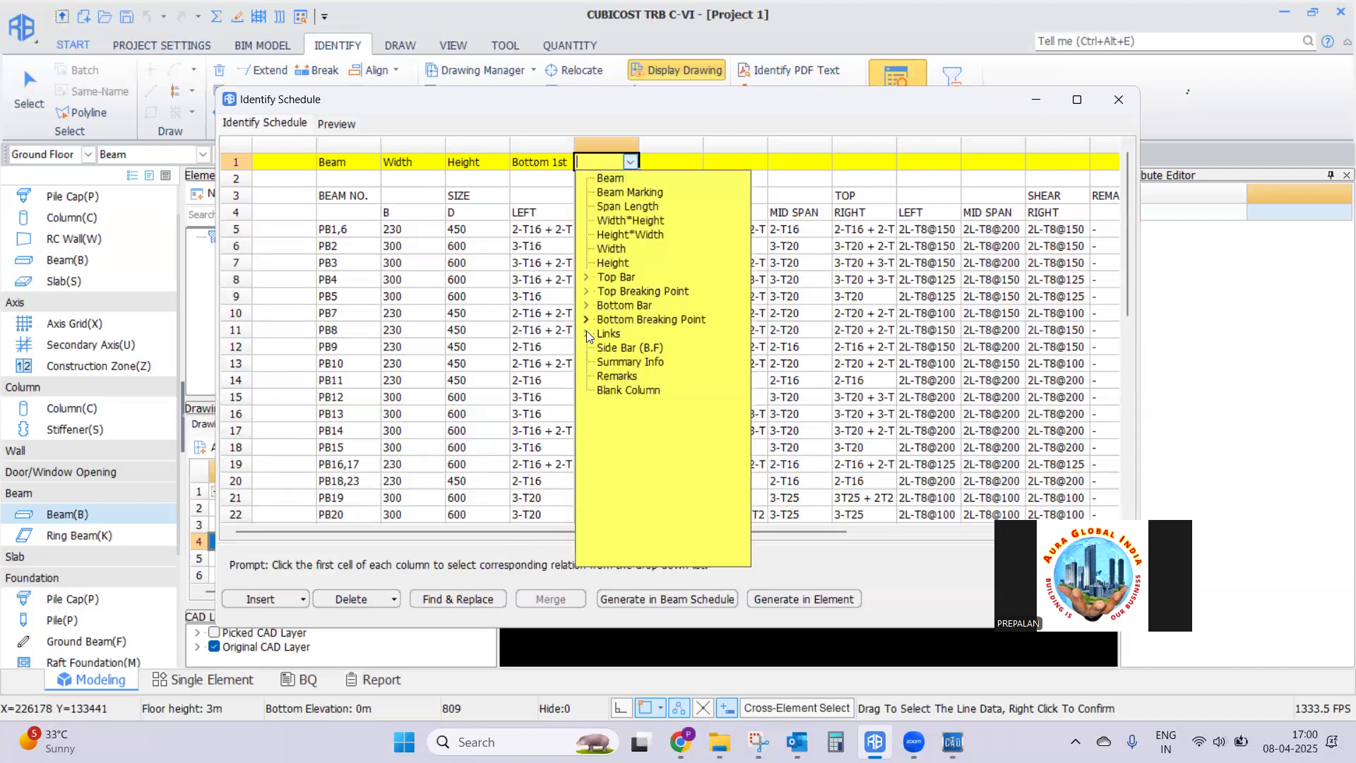
click(586, 305)
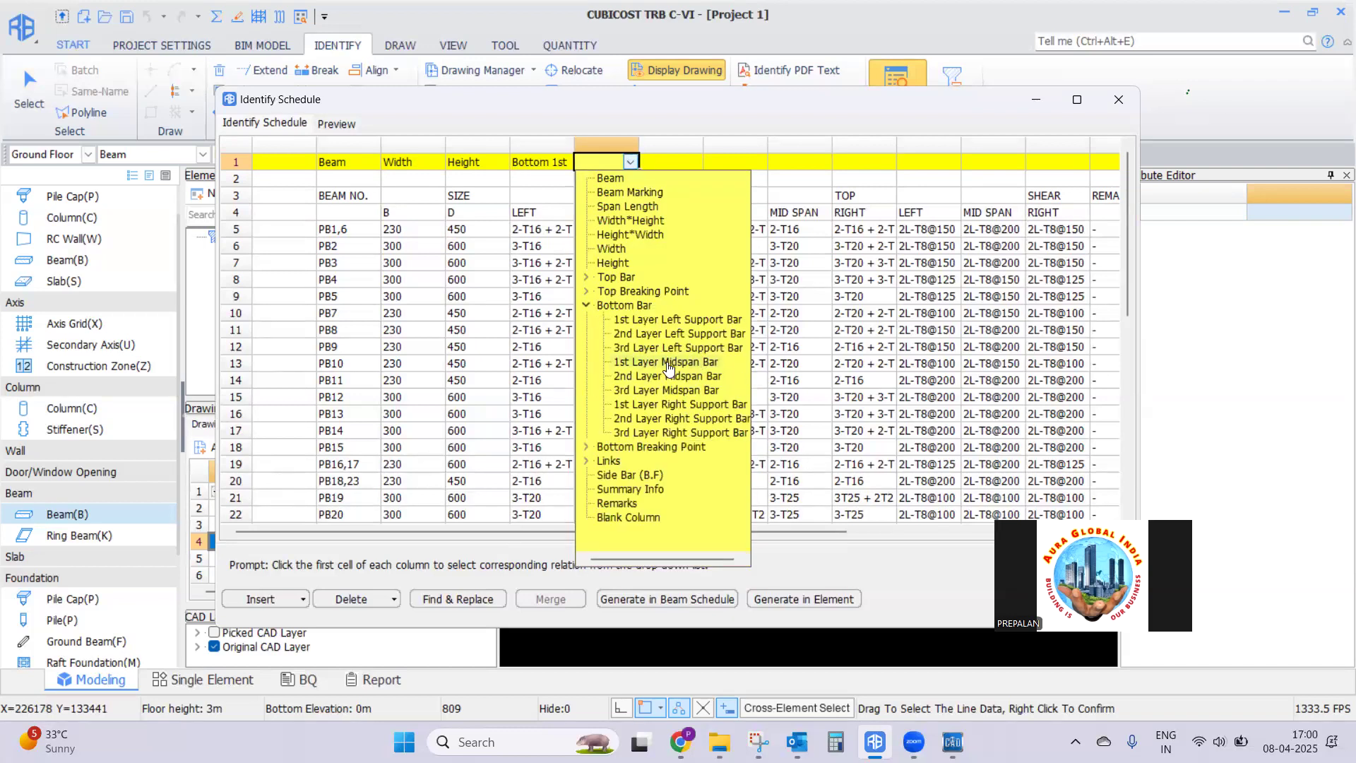
click(636, 334)
click(675, 162)
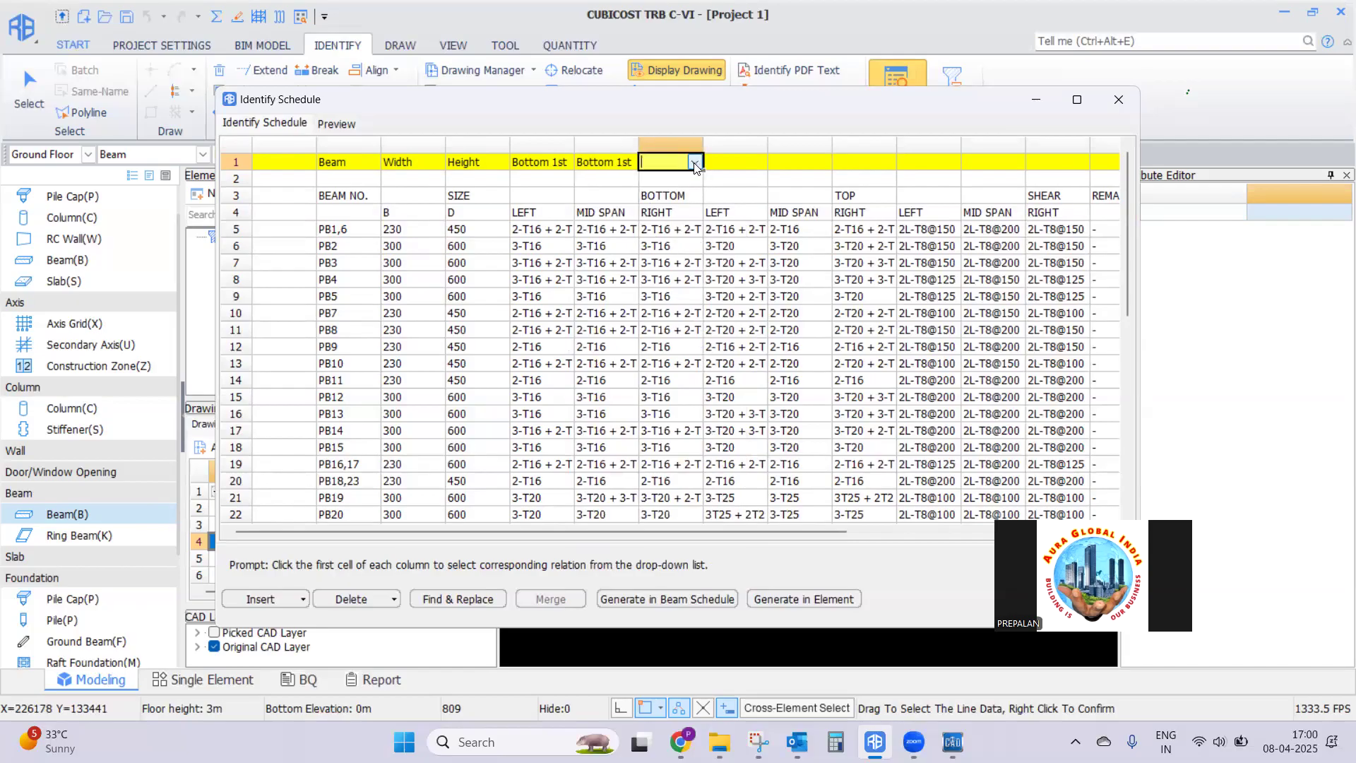
click(695, 163)
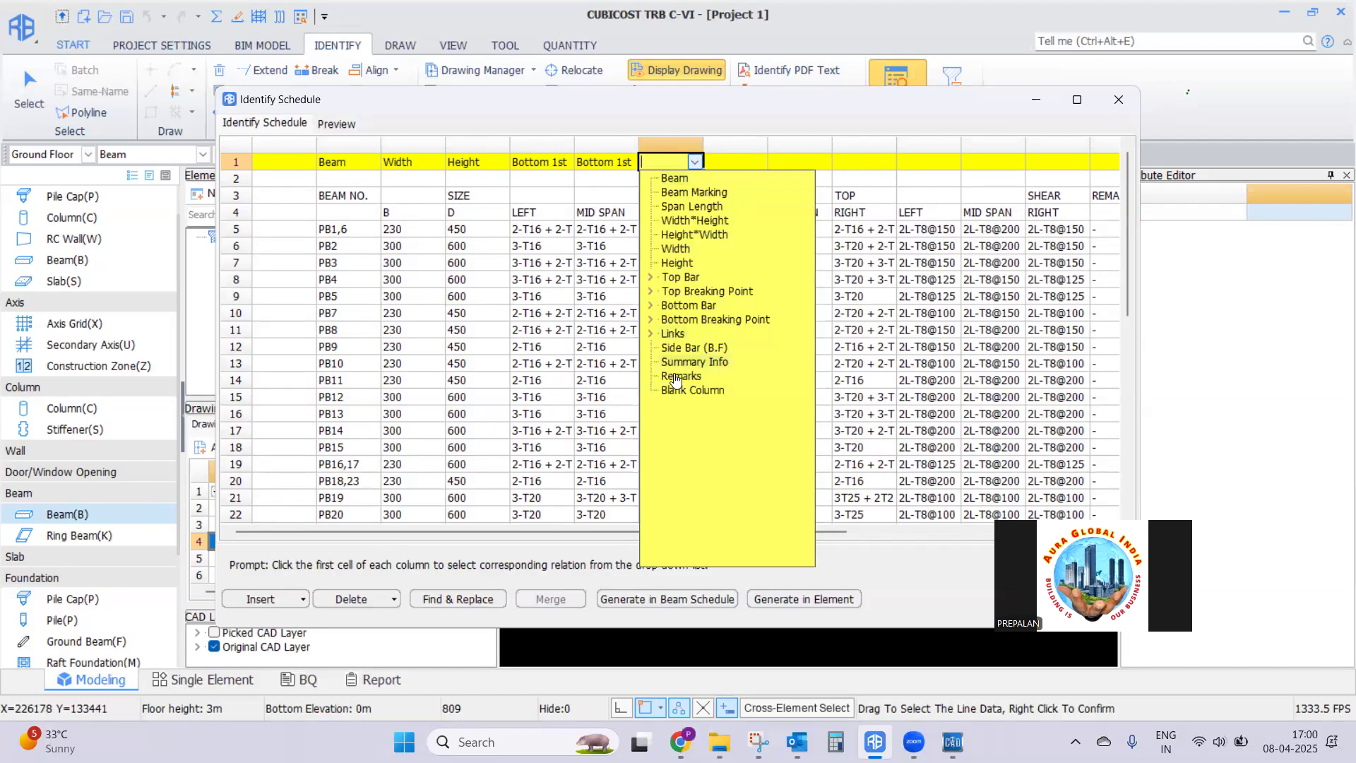
click(652, 305)
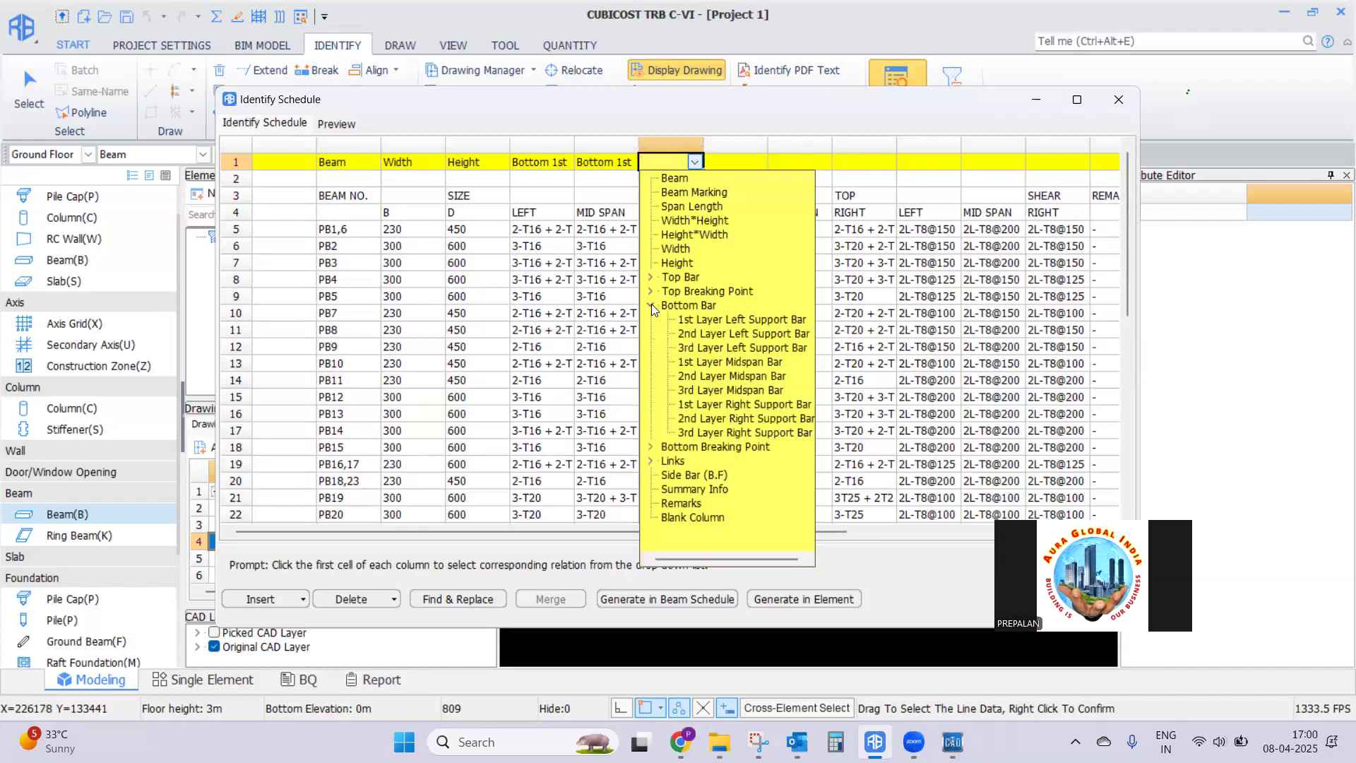
click(759, 406)
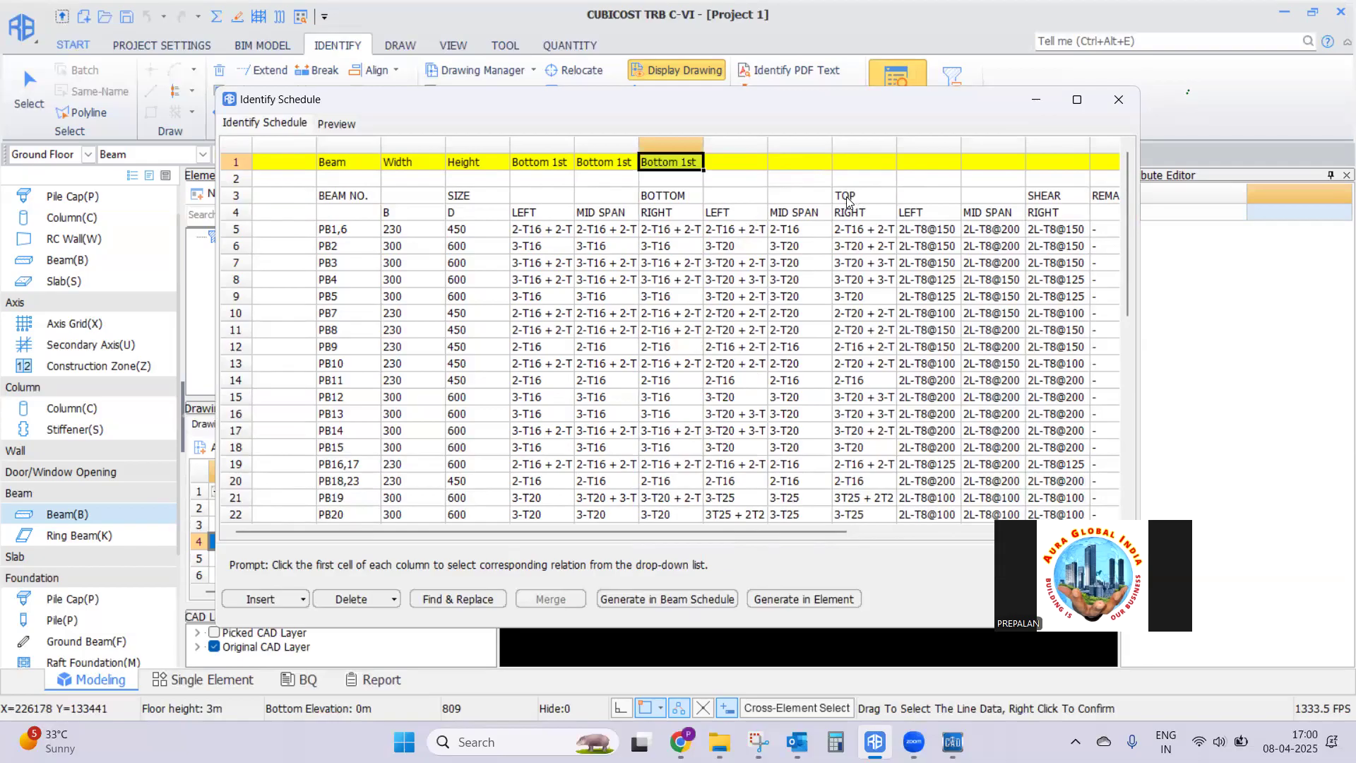
Assign Top Bar 1st Layer Left Support Bar to the LEFT column under TOP
click(741, 162)
click(759, 164)
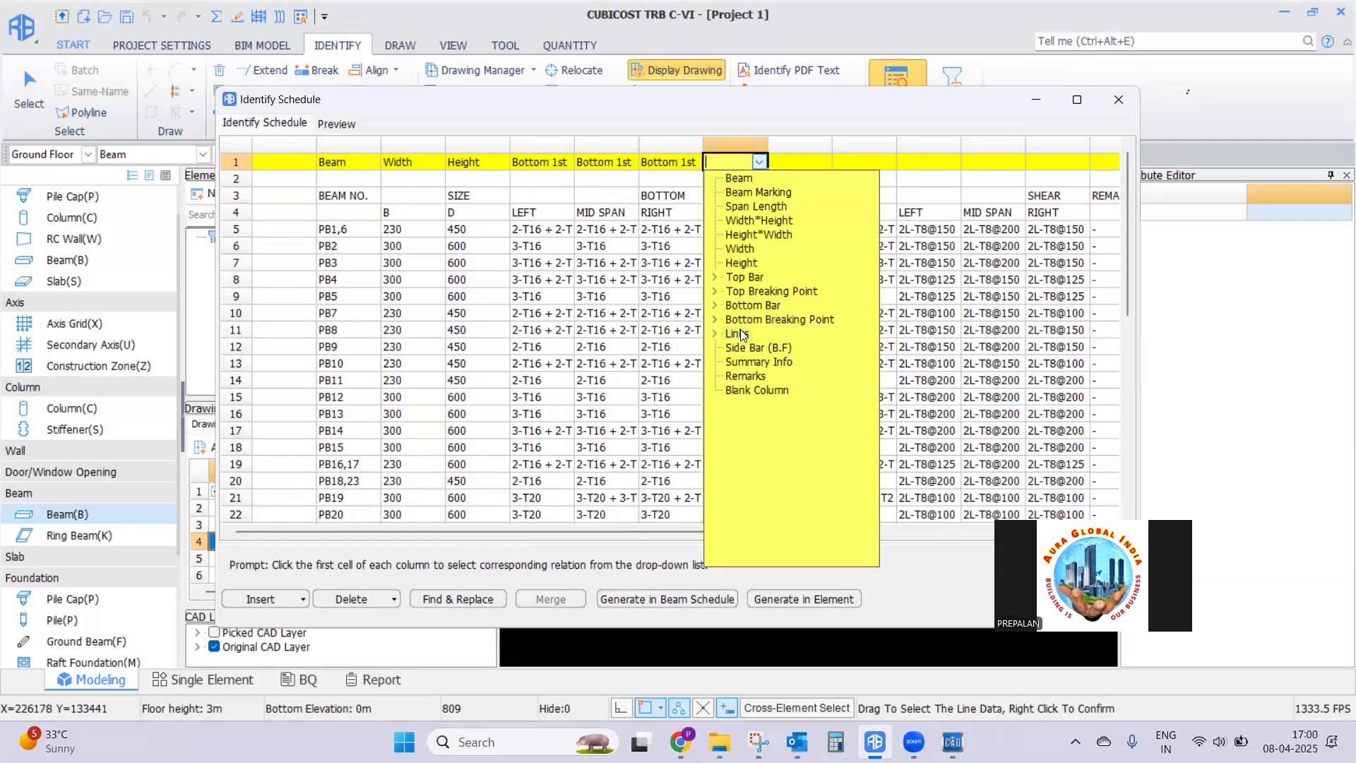
click(715, 277)
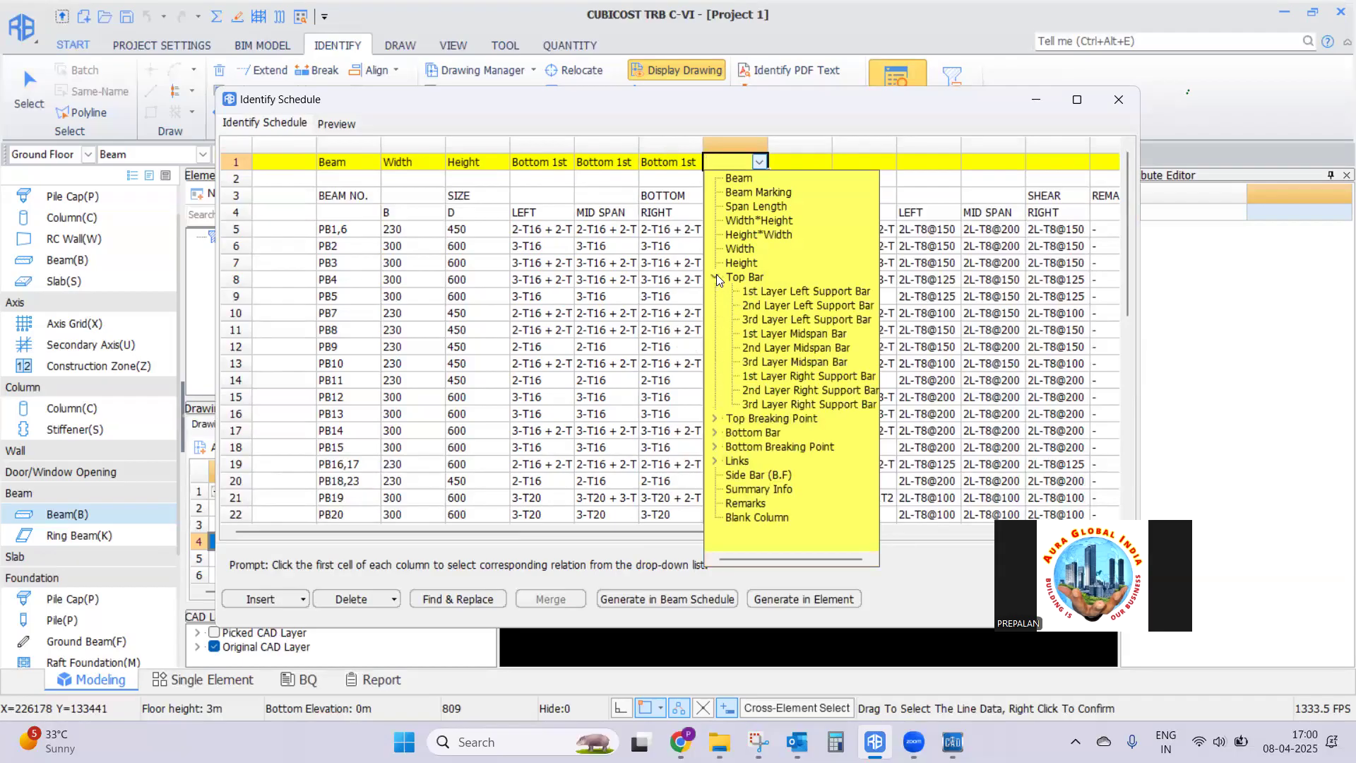
click(775, 294)
Assign Top Bar 1st Layer Midspan Bar and 1st Layer Right Support Bar to the top MID SPAN and RIGHT columns respectively
click(790, 163)
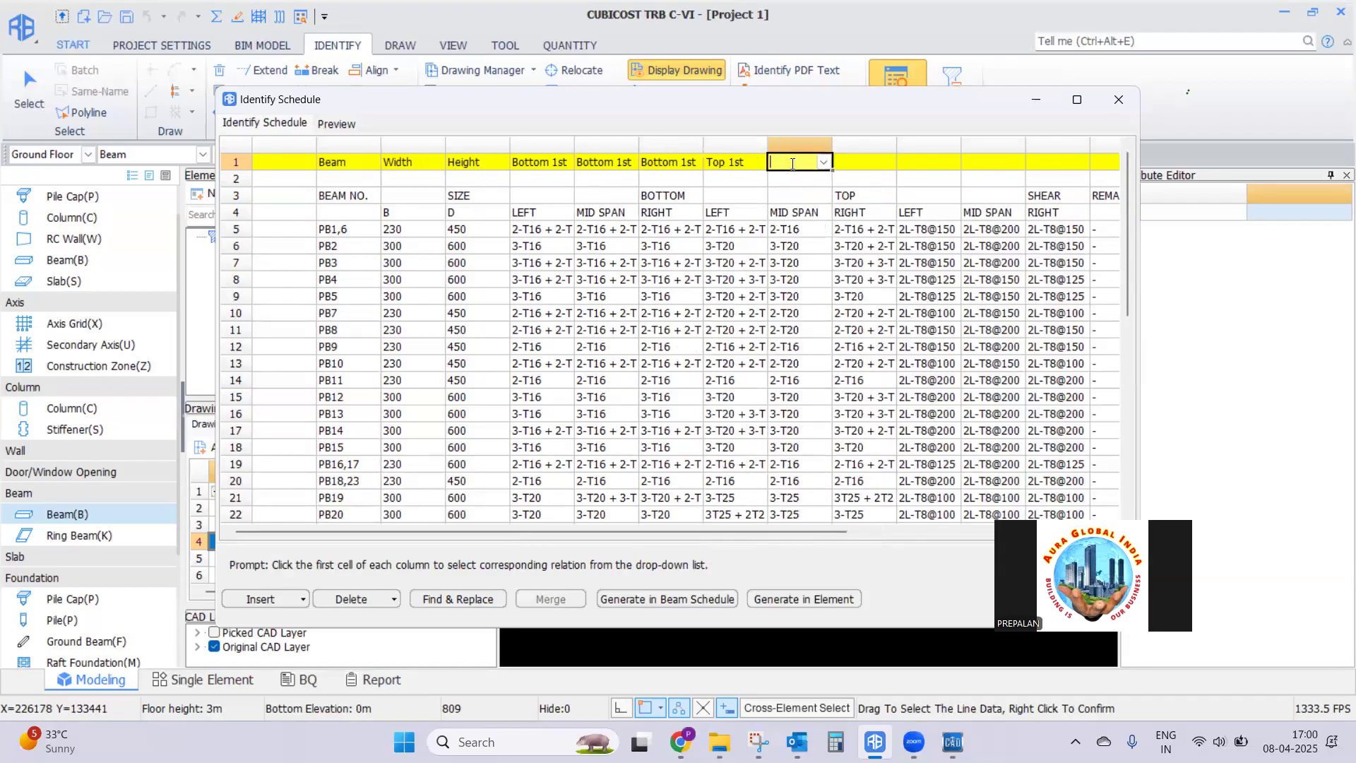
click(824, 162)
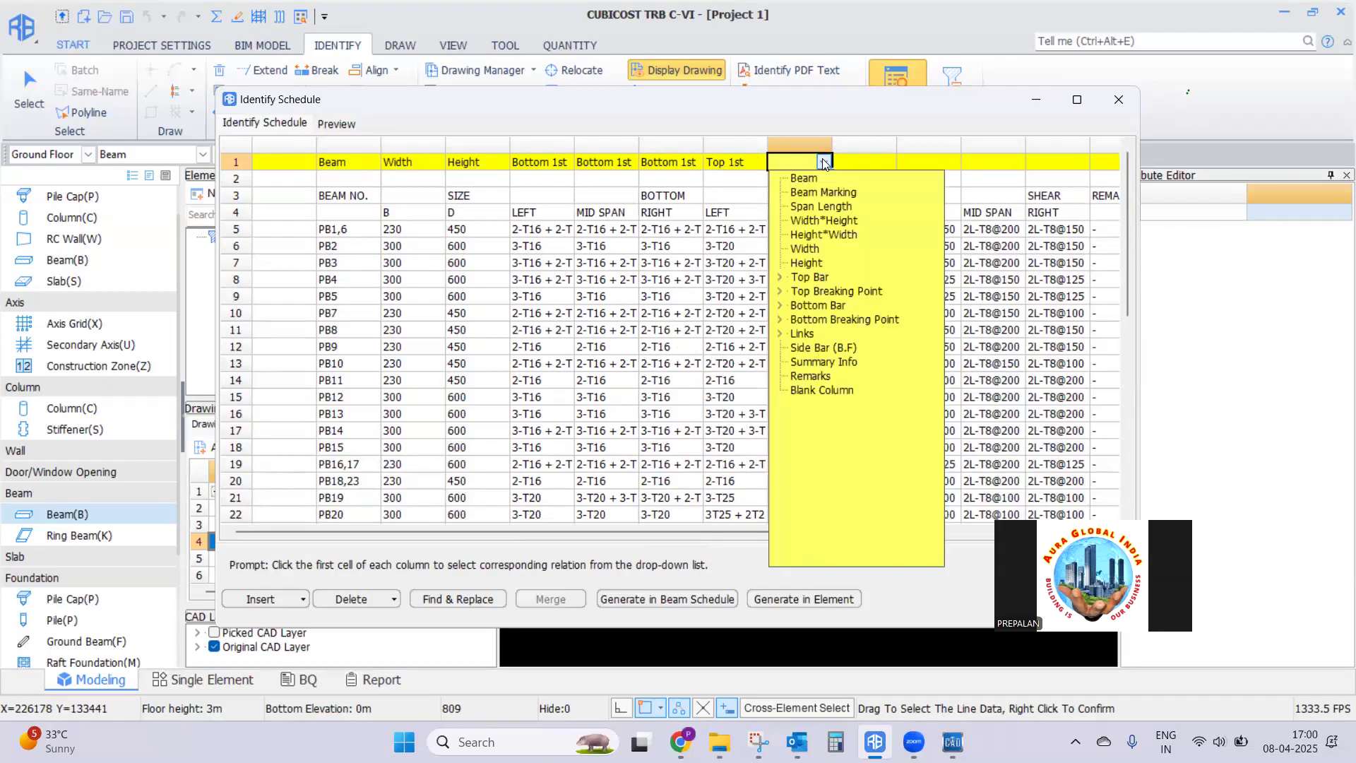
click(779, 276)
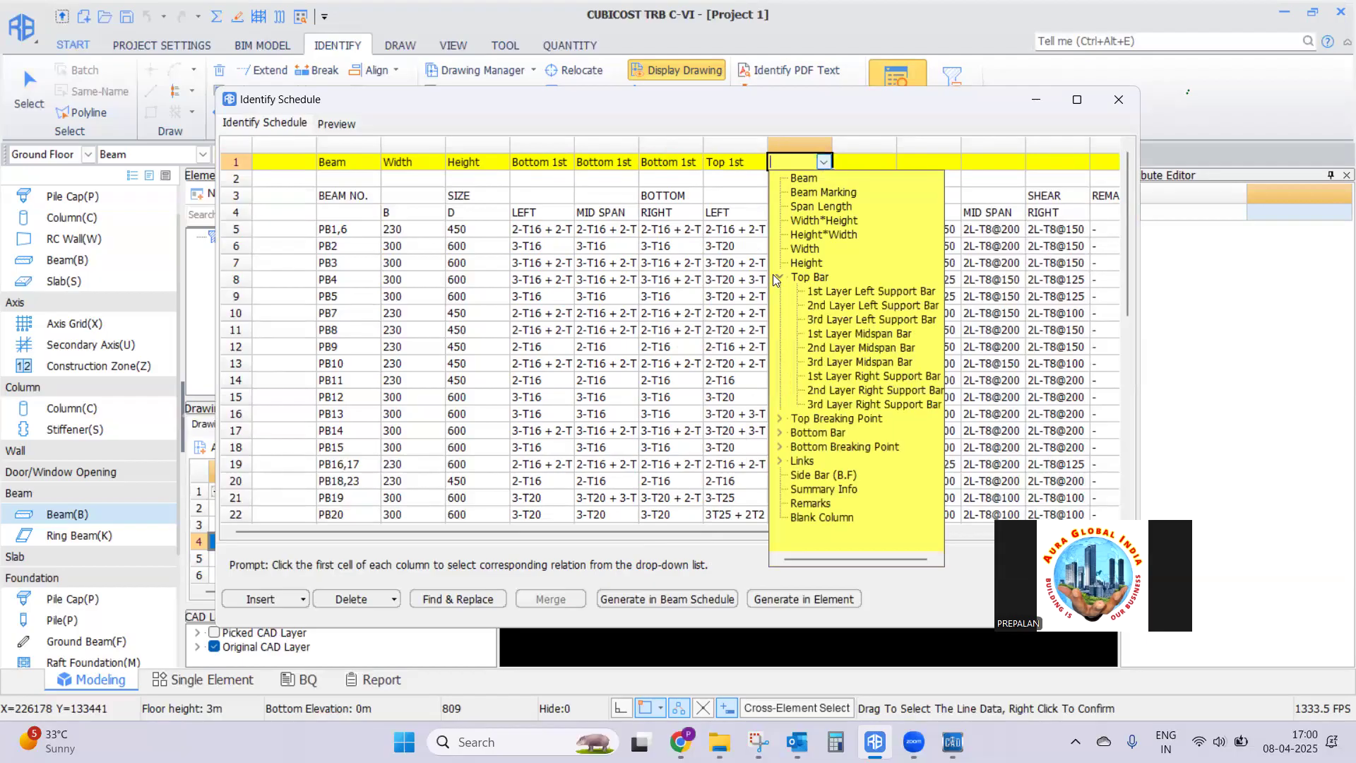
click(854, 332)
click(867, 159)
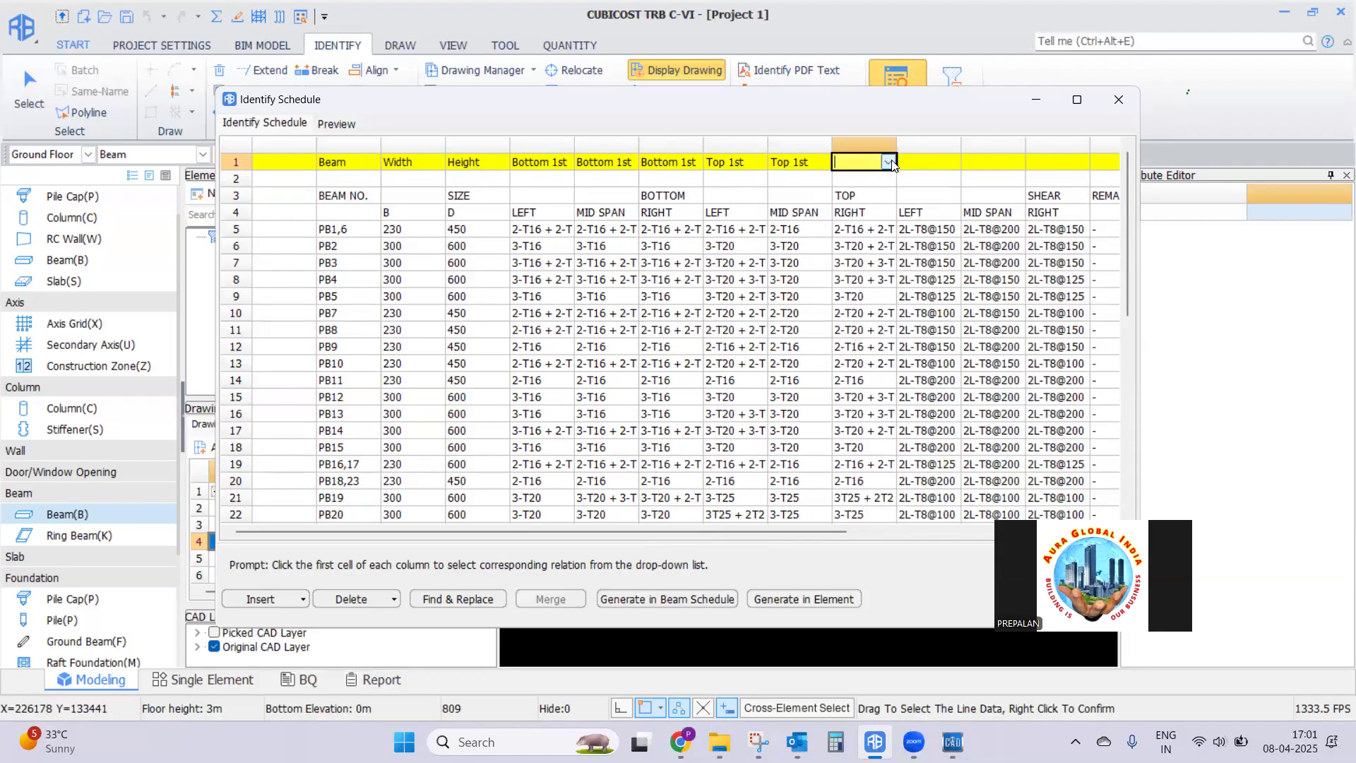
click(890, 163)
click(844, 278)
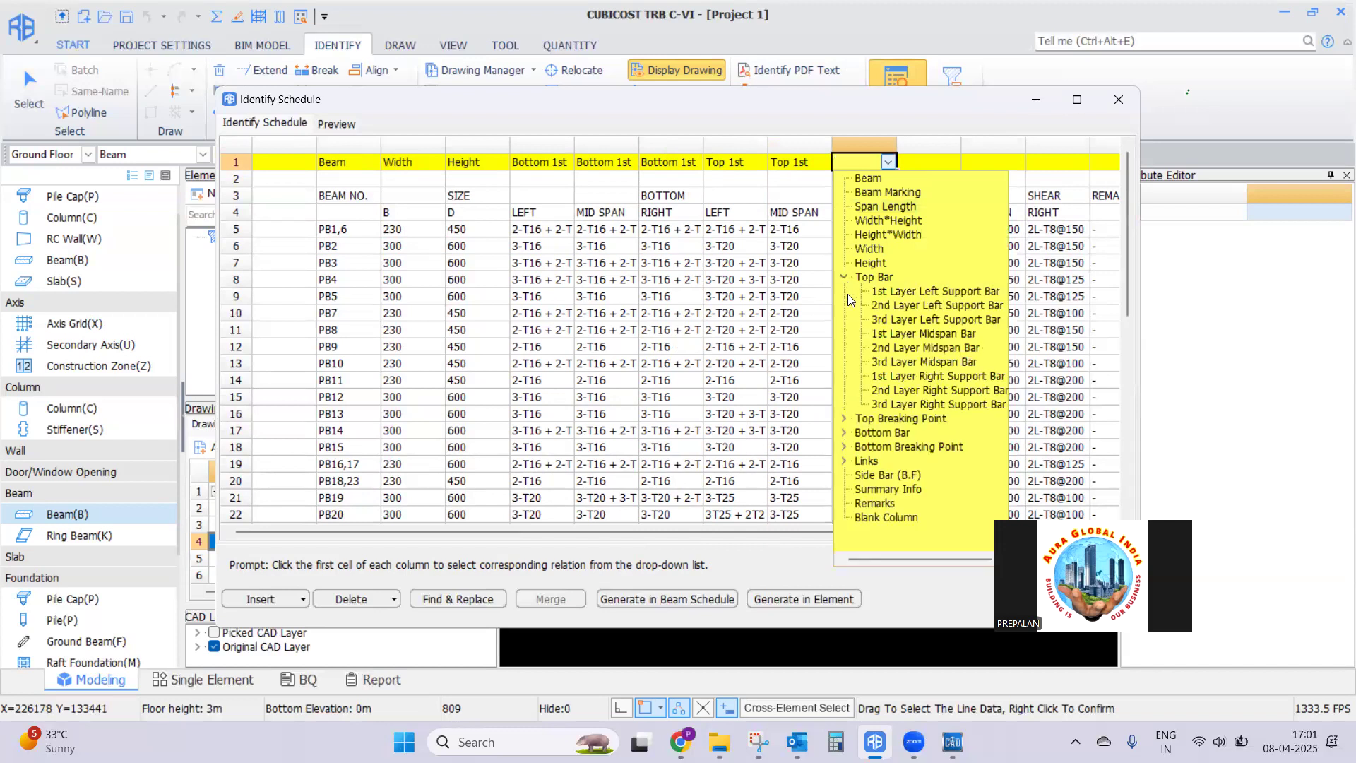
click(940, 376)
click(936, 167)
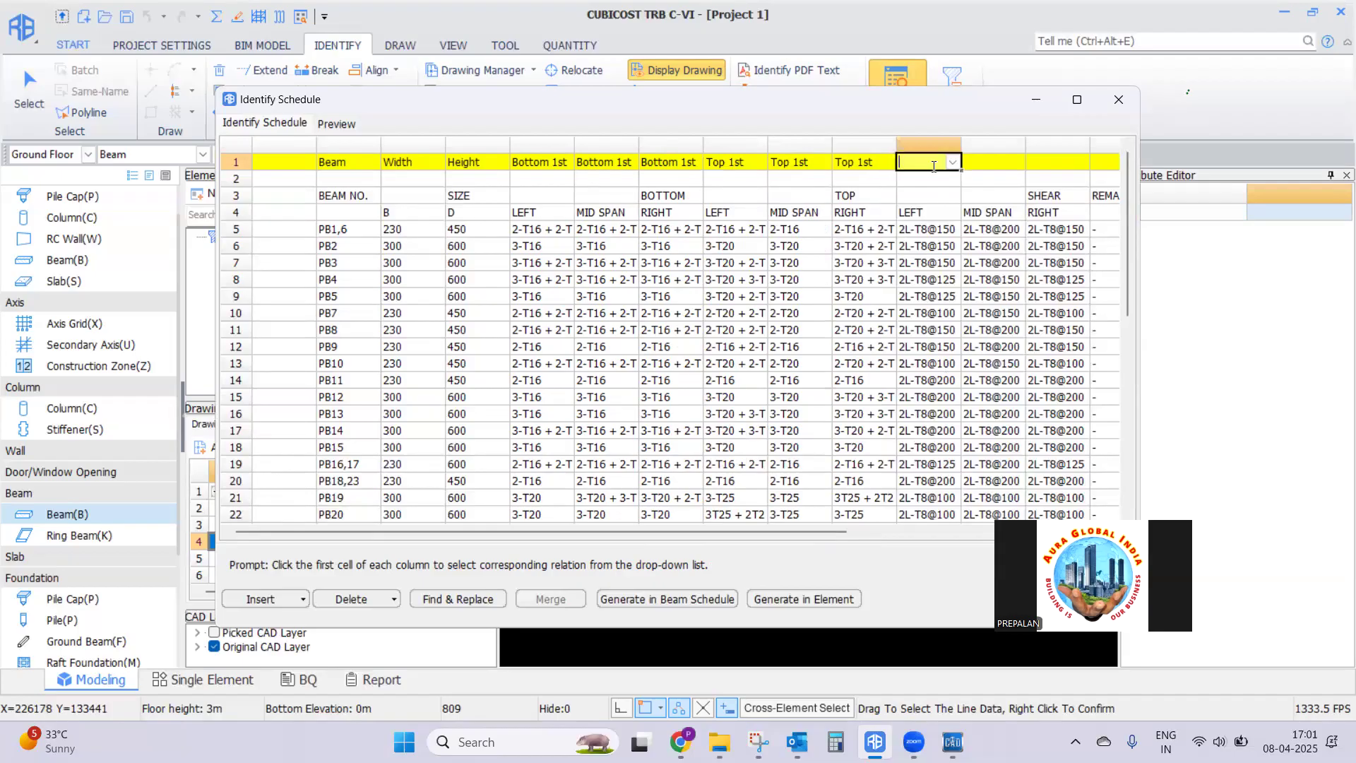
click(953, 164)
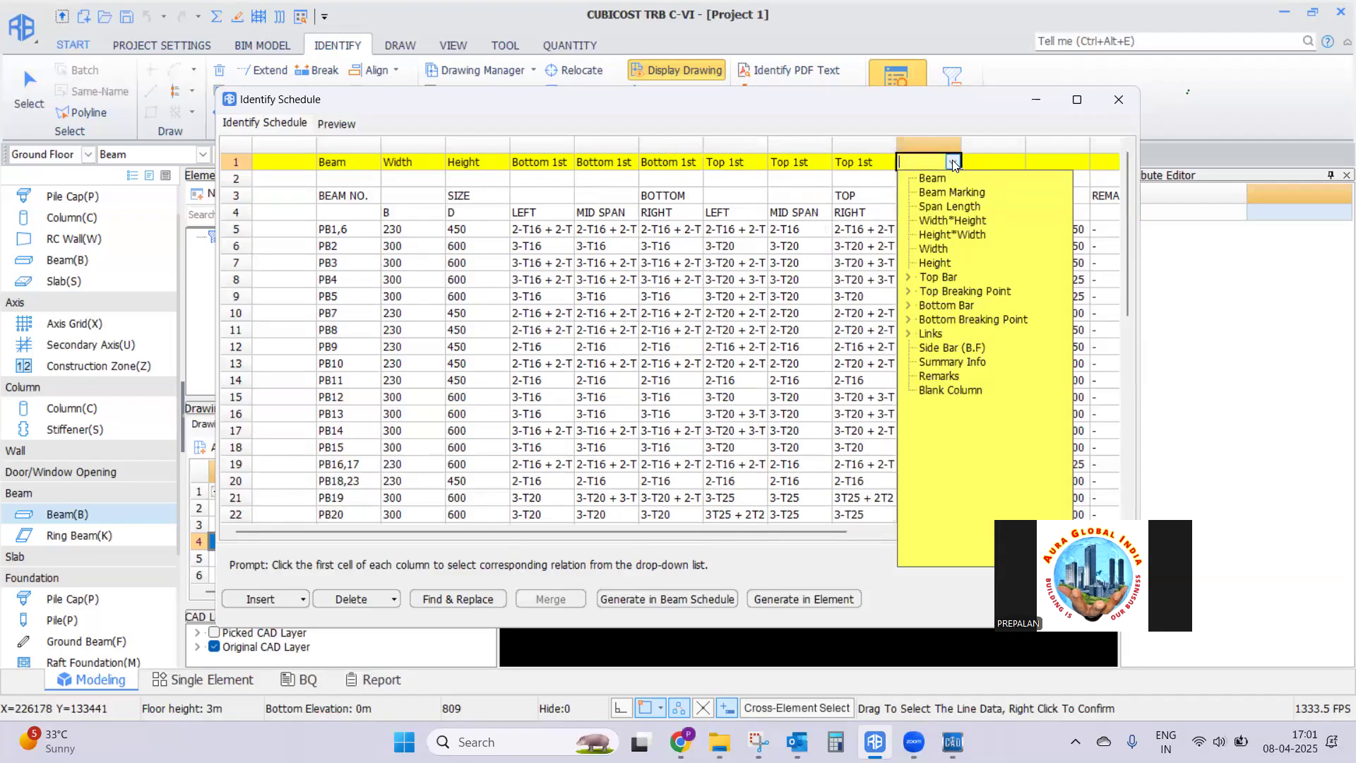
click(907, 334)
click(945, 348)
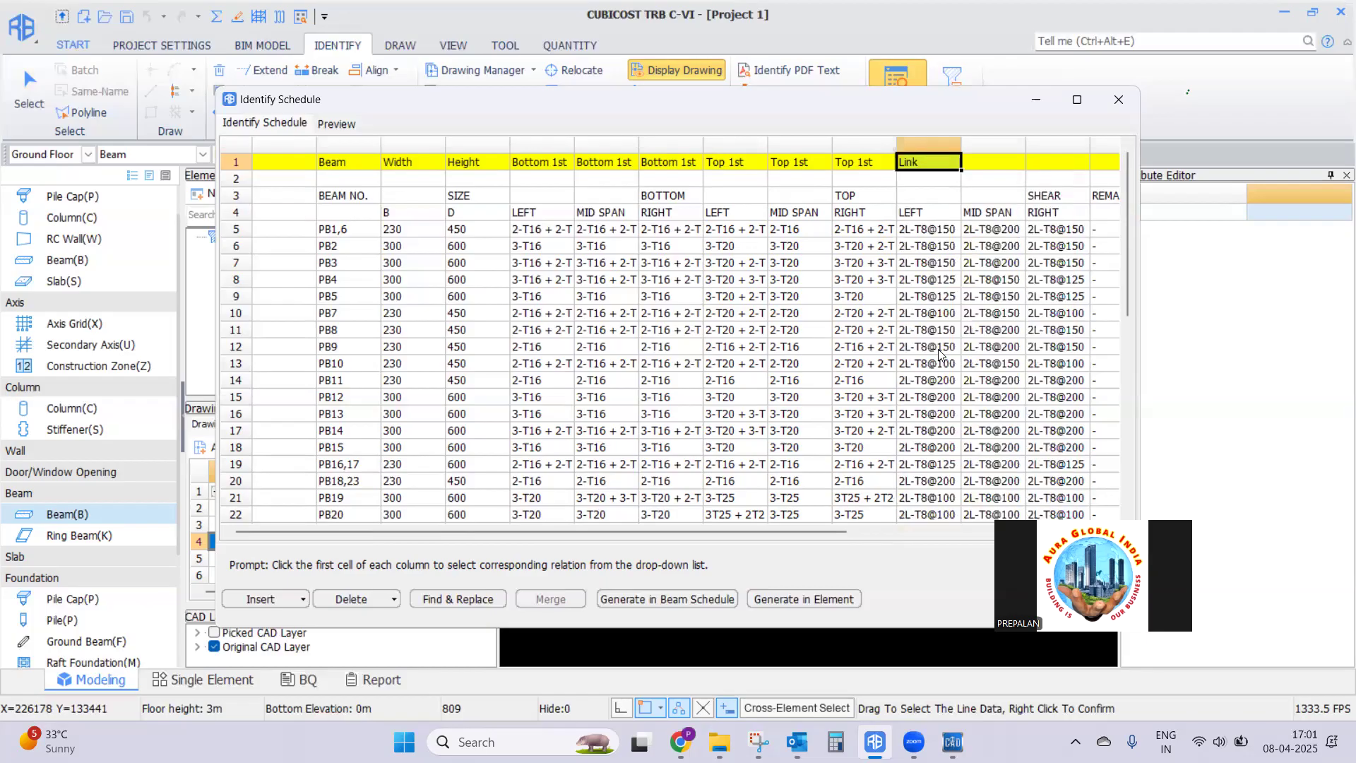
Assign the Links relation Left Densified to the LEFT column under SHEAR
click(940, 168)
click(953, 161)
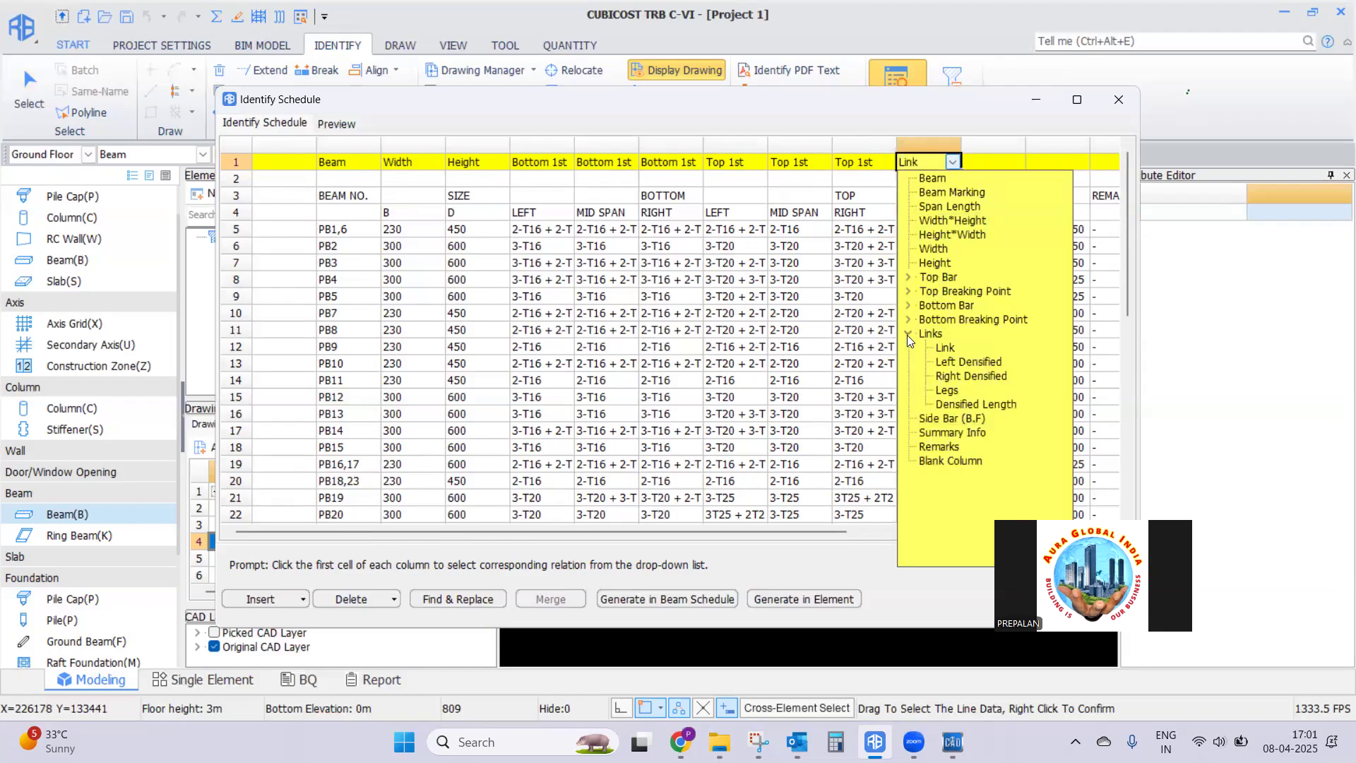
click(969, 362)
Assign Link to the shear MID SPAN column and Right Densified to the shear RIGHT column
click(998, 163)
click(1017, 162)
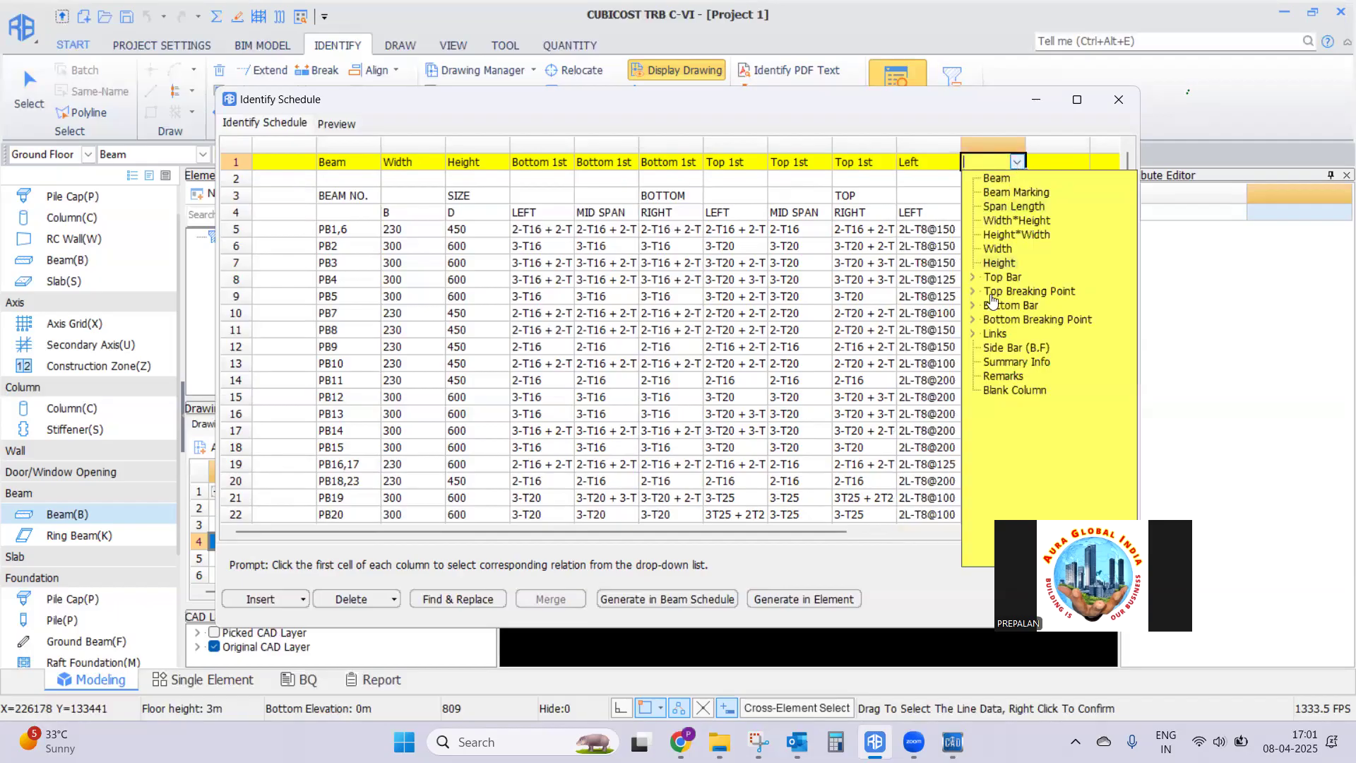
click(971, 333)
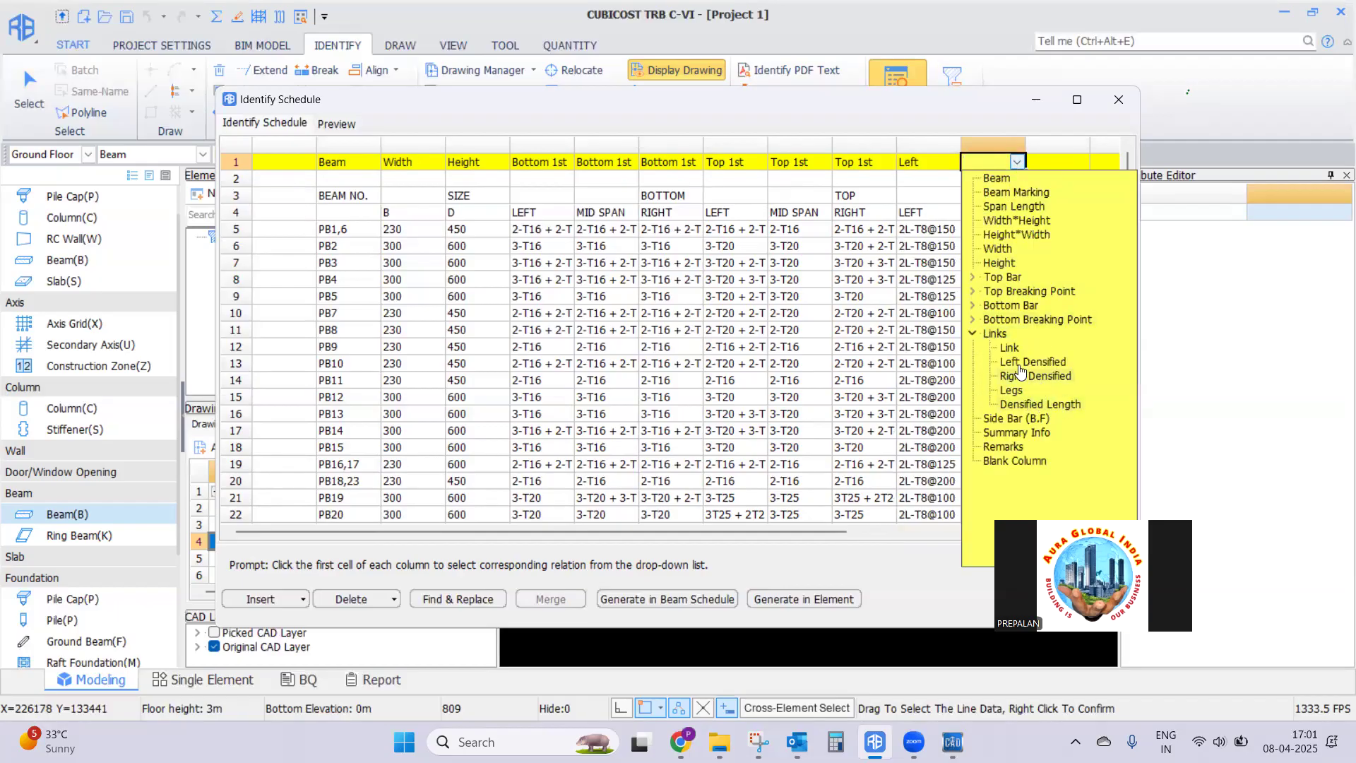
click(1010, 348)
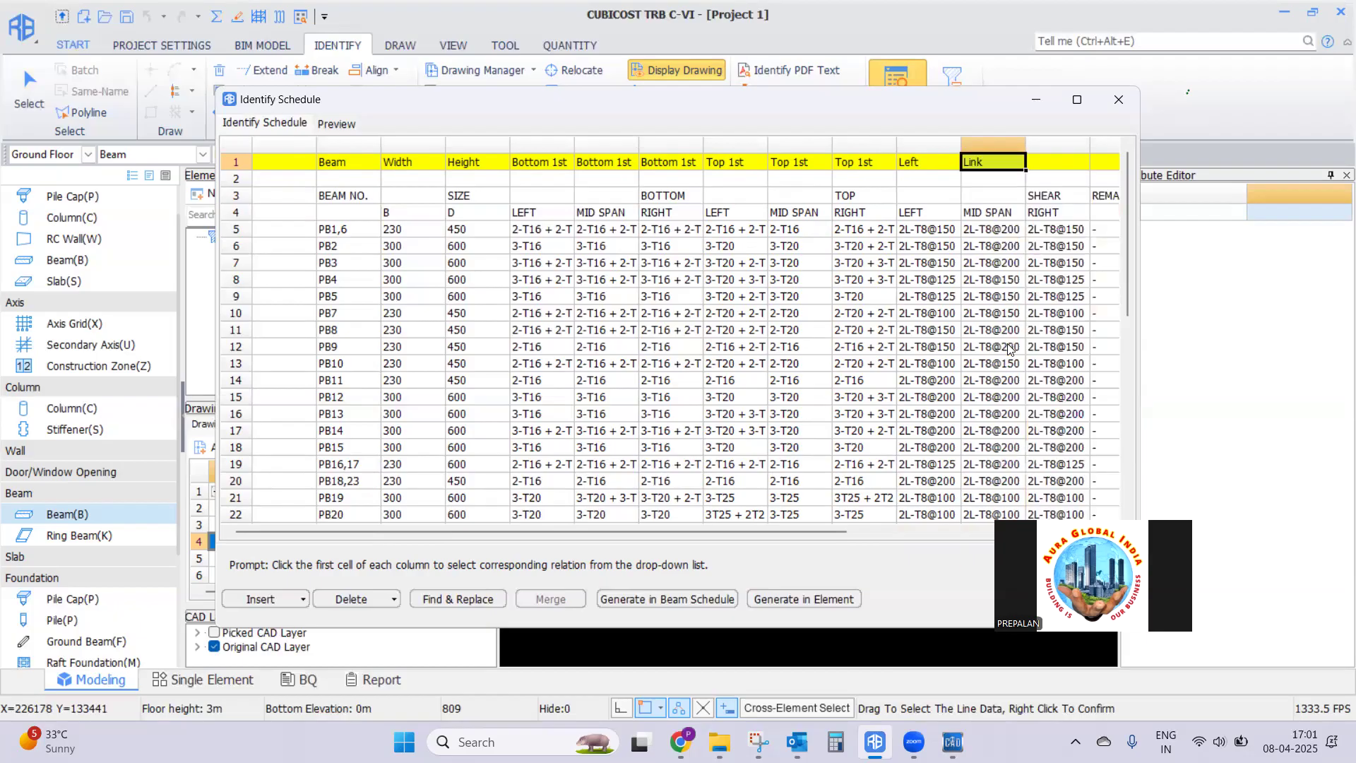
click(1056, 161)
click(1081, 162)
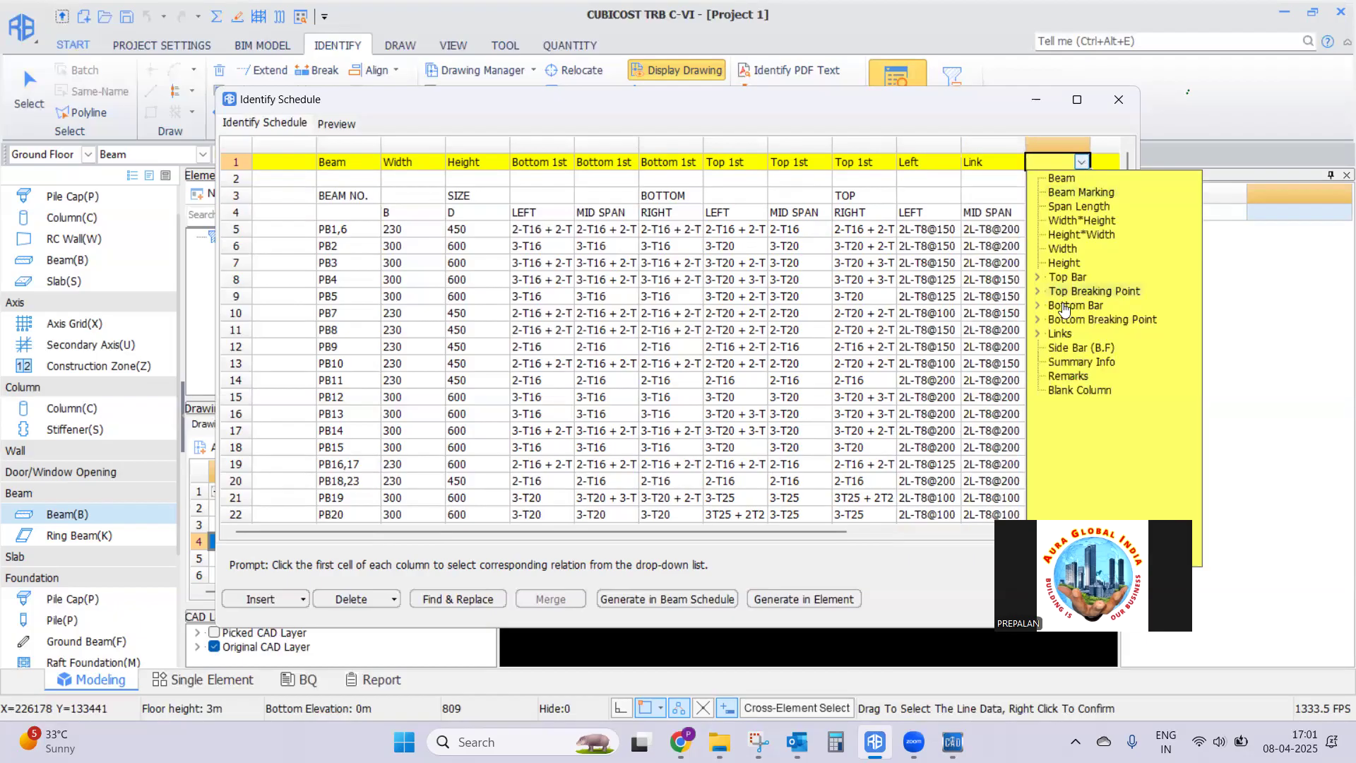
click(1037, 333)
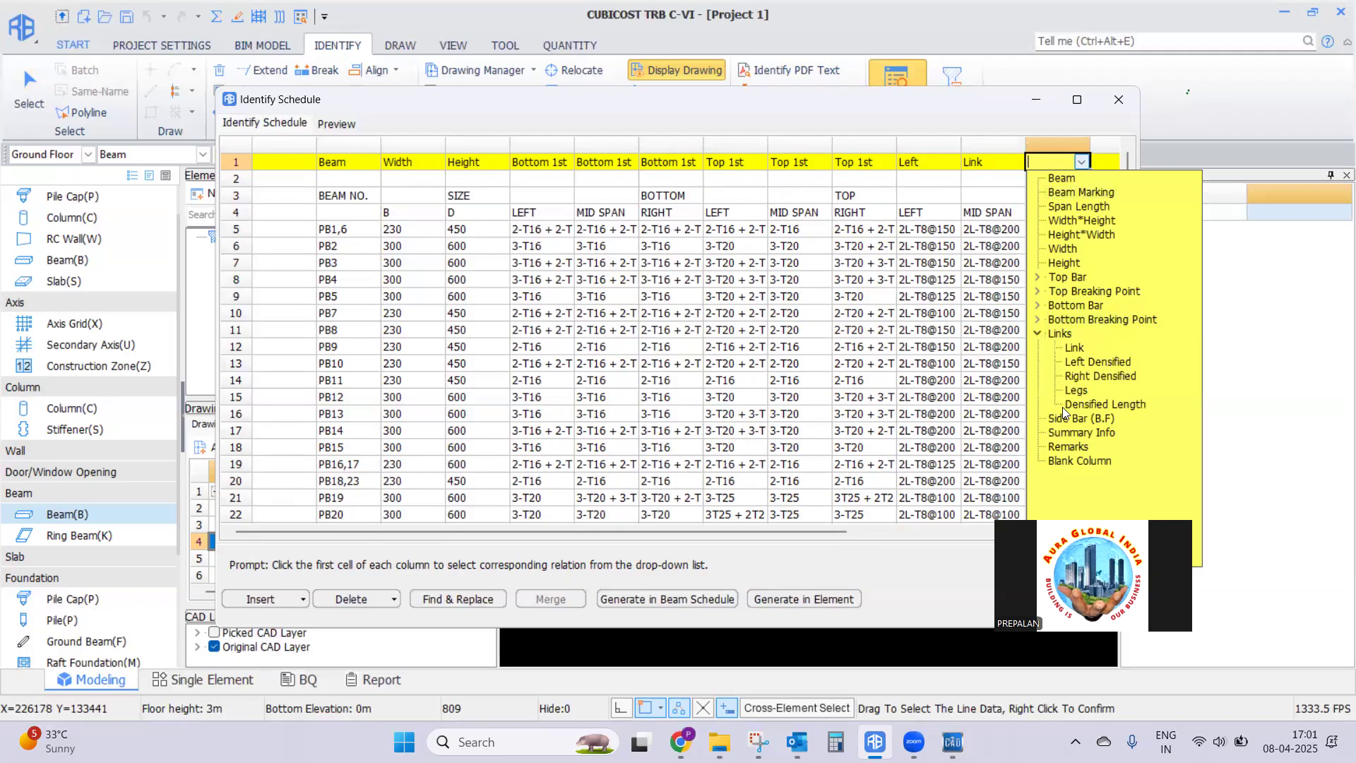
click(1100, 377)
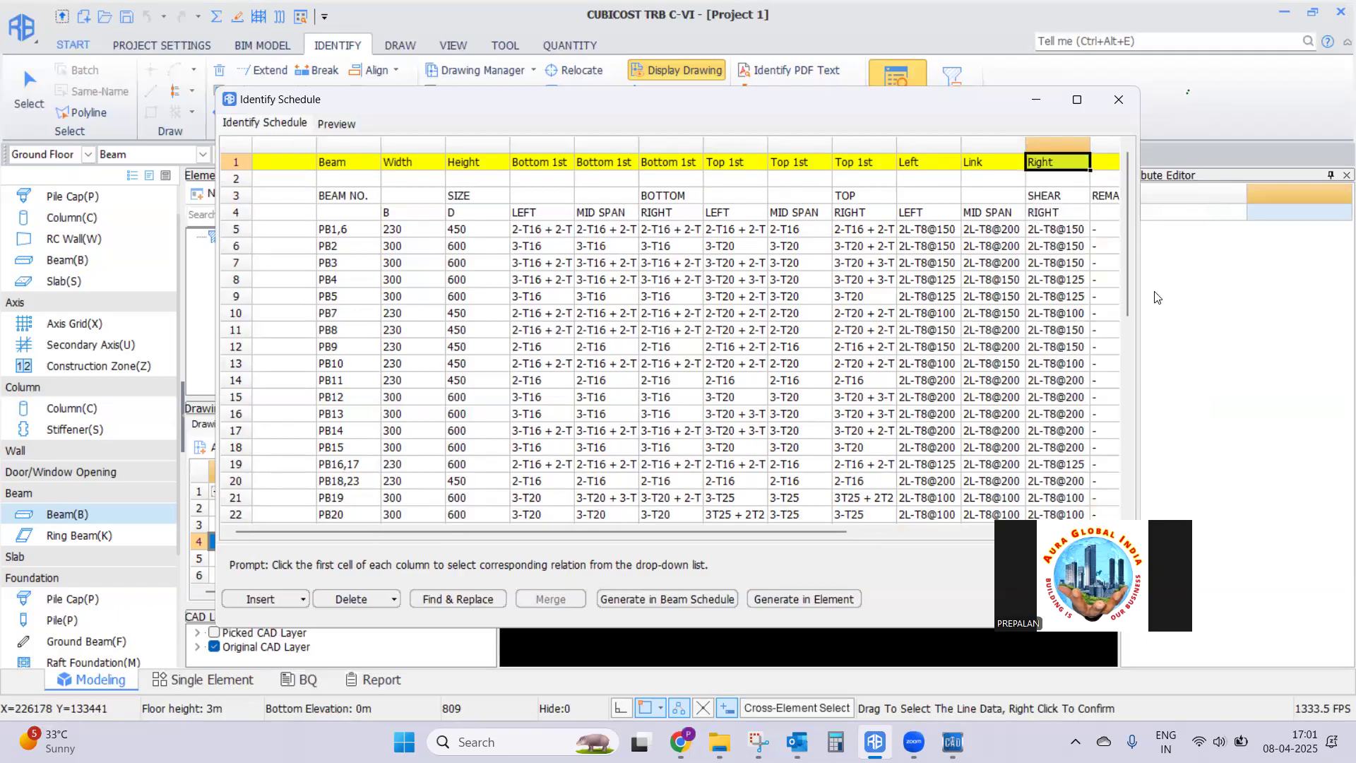
Delete schedule rows 2 to 4, which hold the blank line and the original column headings
drag(293, 184, 296, 219)
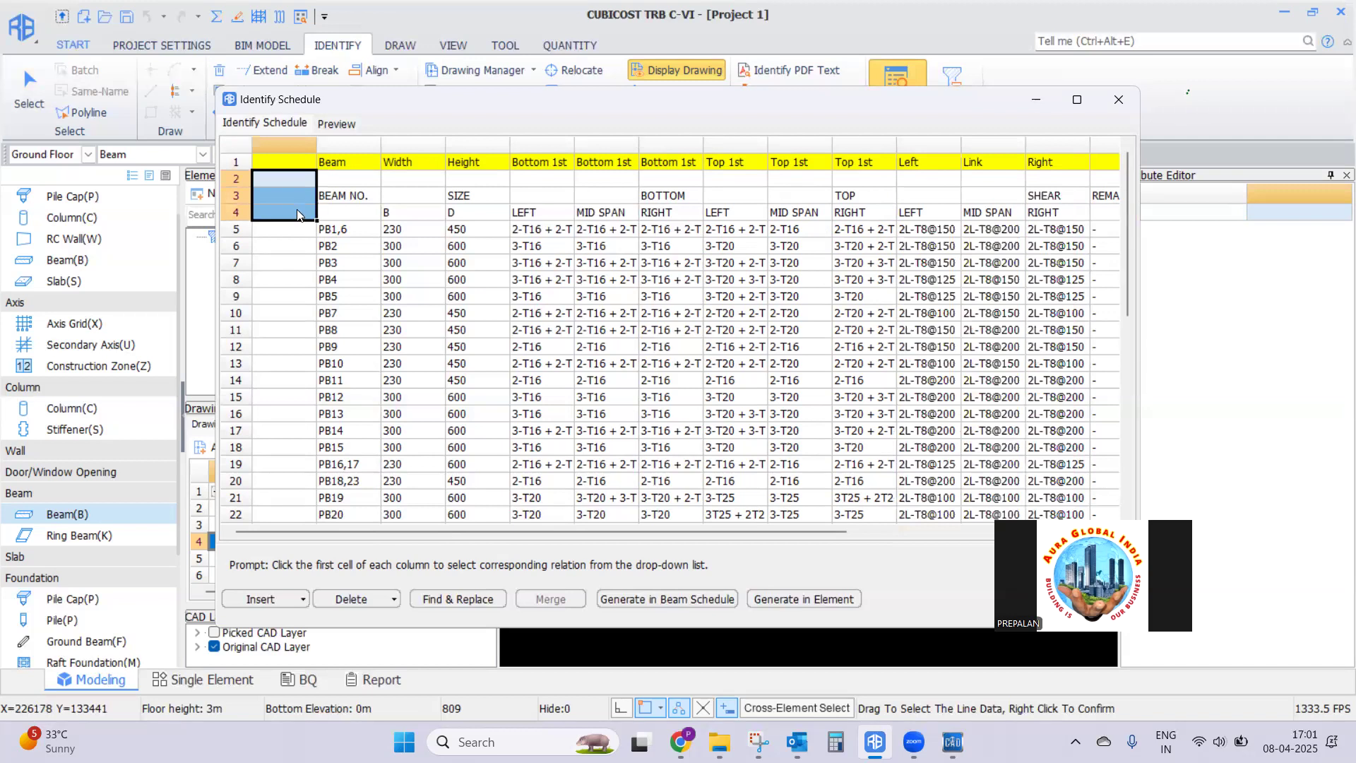
right_click(297, 210)
mouse_move(386, 216)
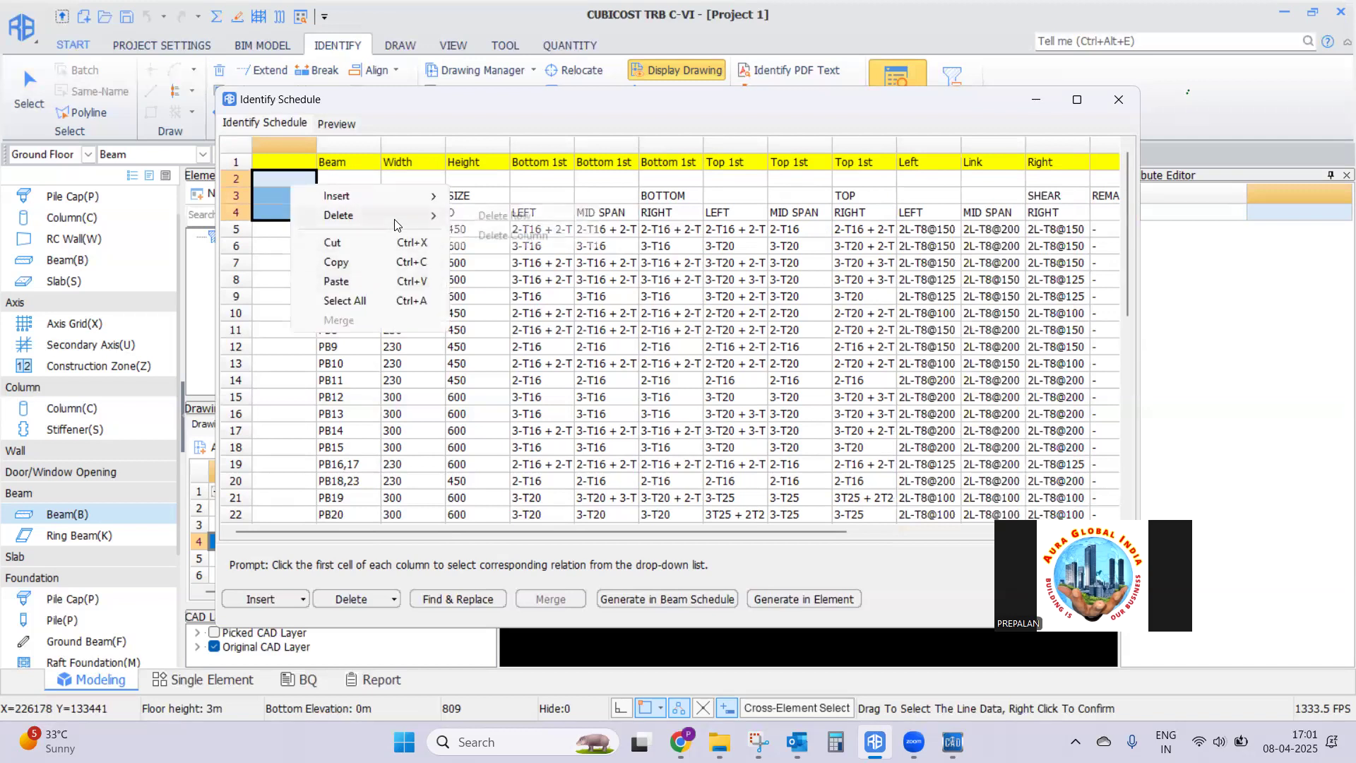
click(507, 217)
click(741, 371)
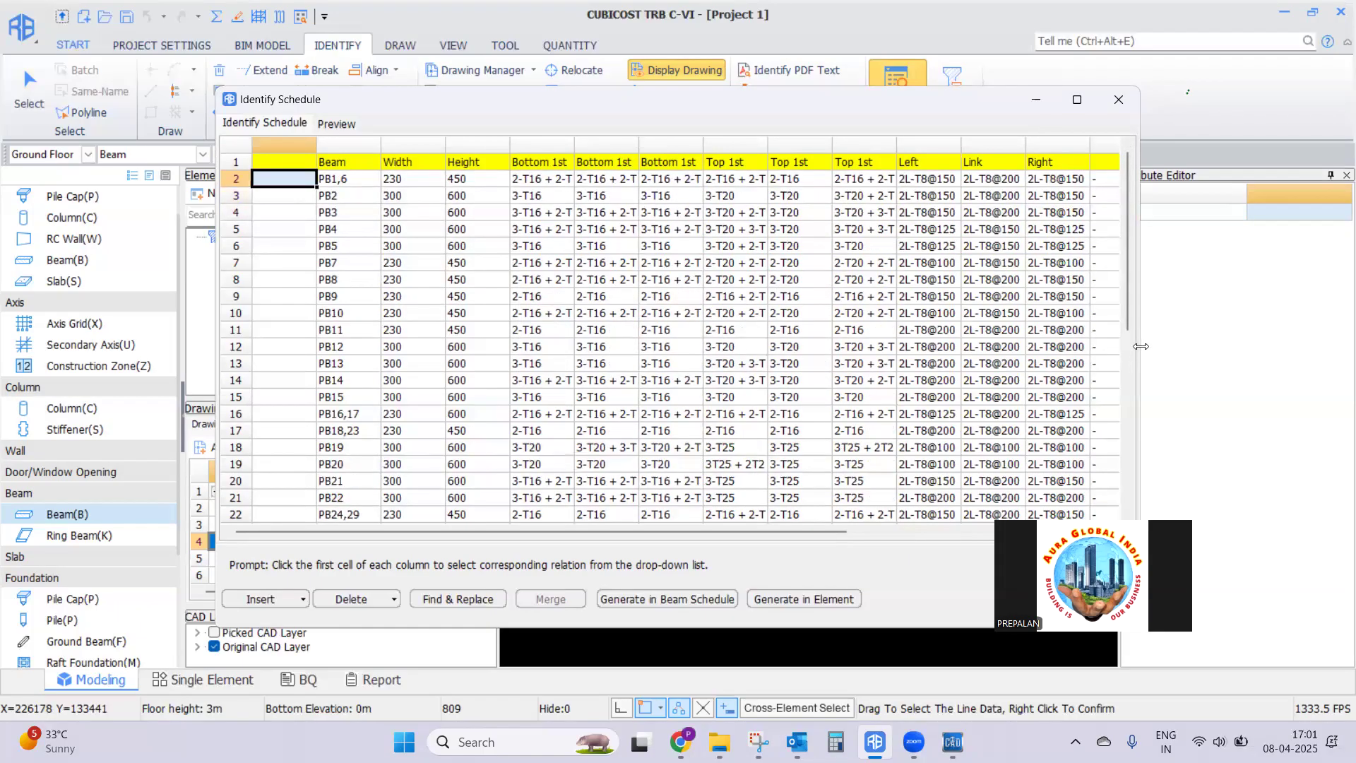
Widen the schedule dialog and delete the two unassigned columns between the Right links column and the corresponding floor column
drag(1142, 346, 1342, 346)
drag(1124, 162, 1191, 164)
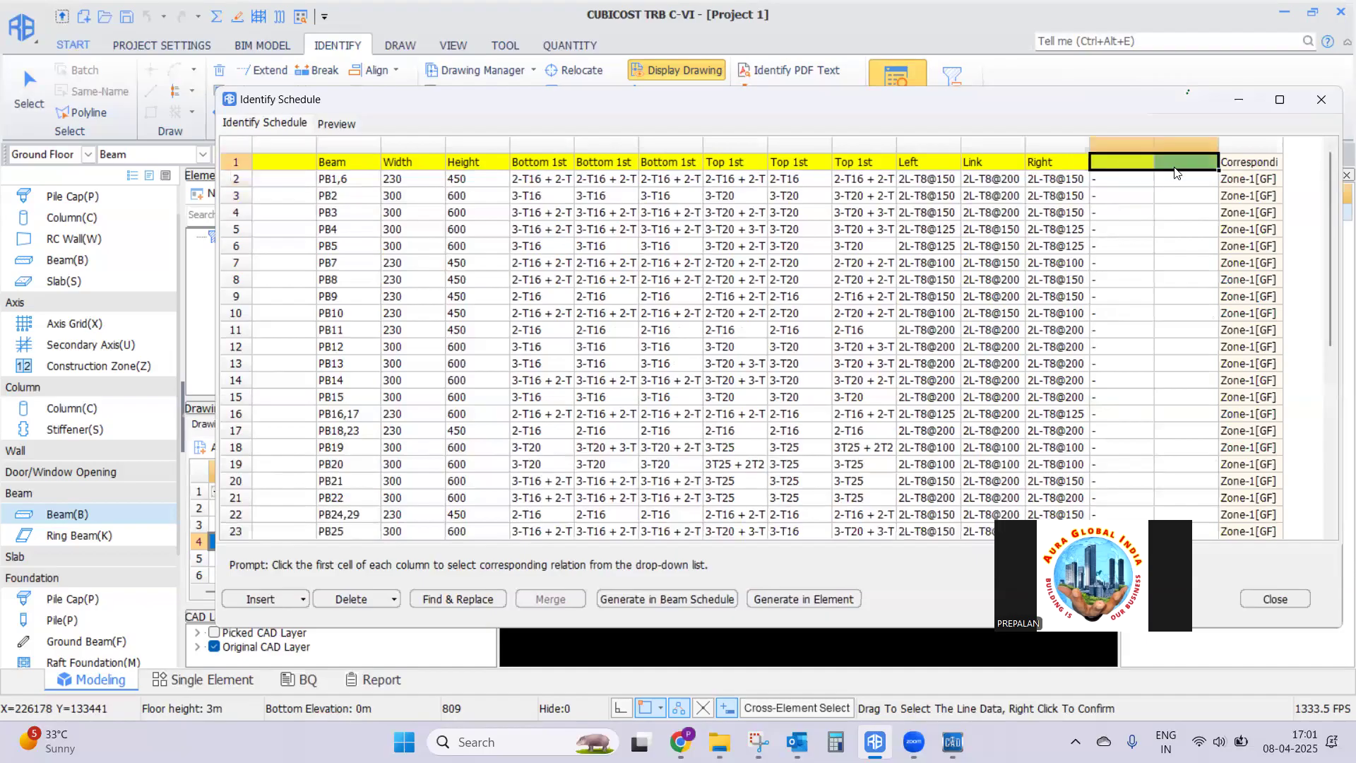
right_click(1193, 164)
mouse_move(1237, 170)
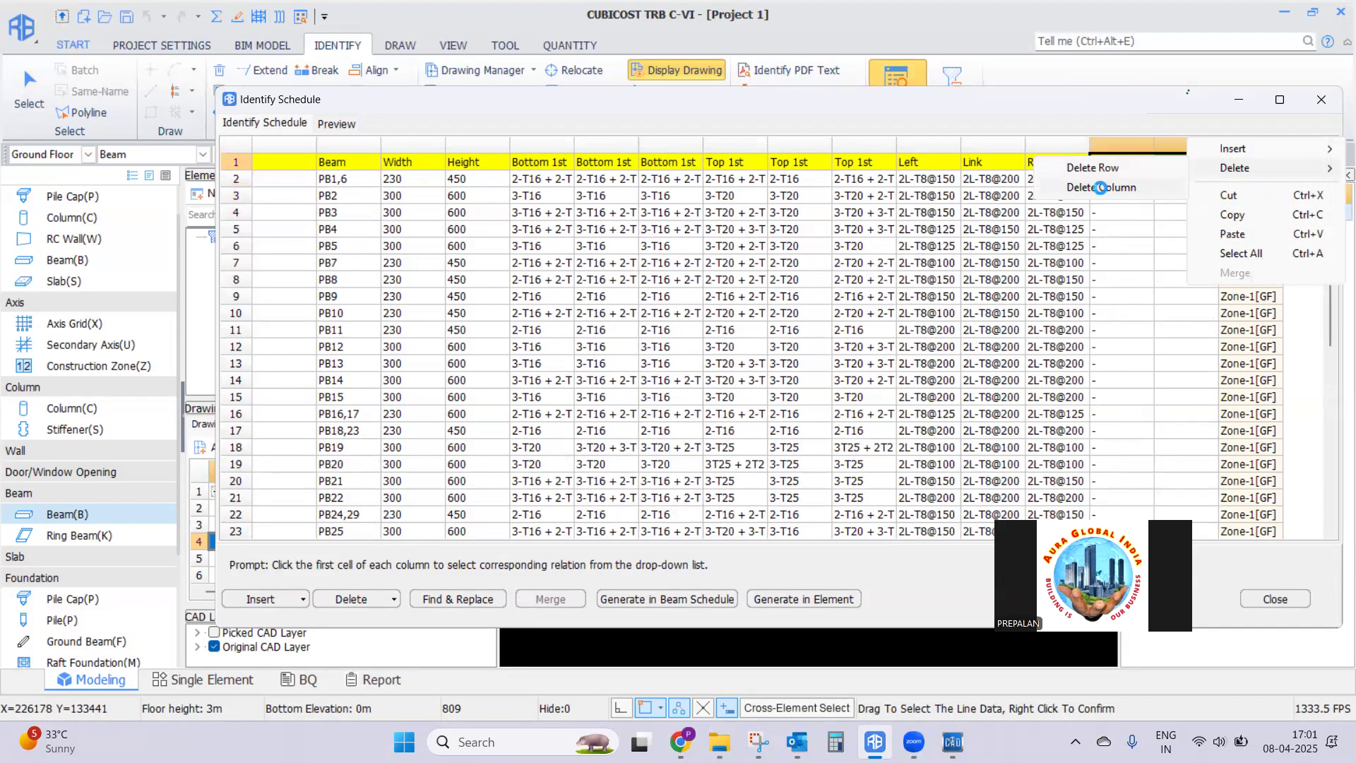
click(1102, 187)
click(739, 371)
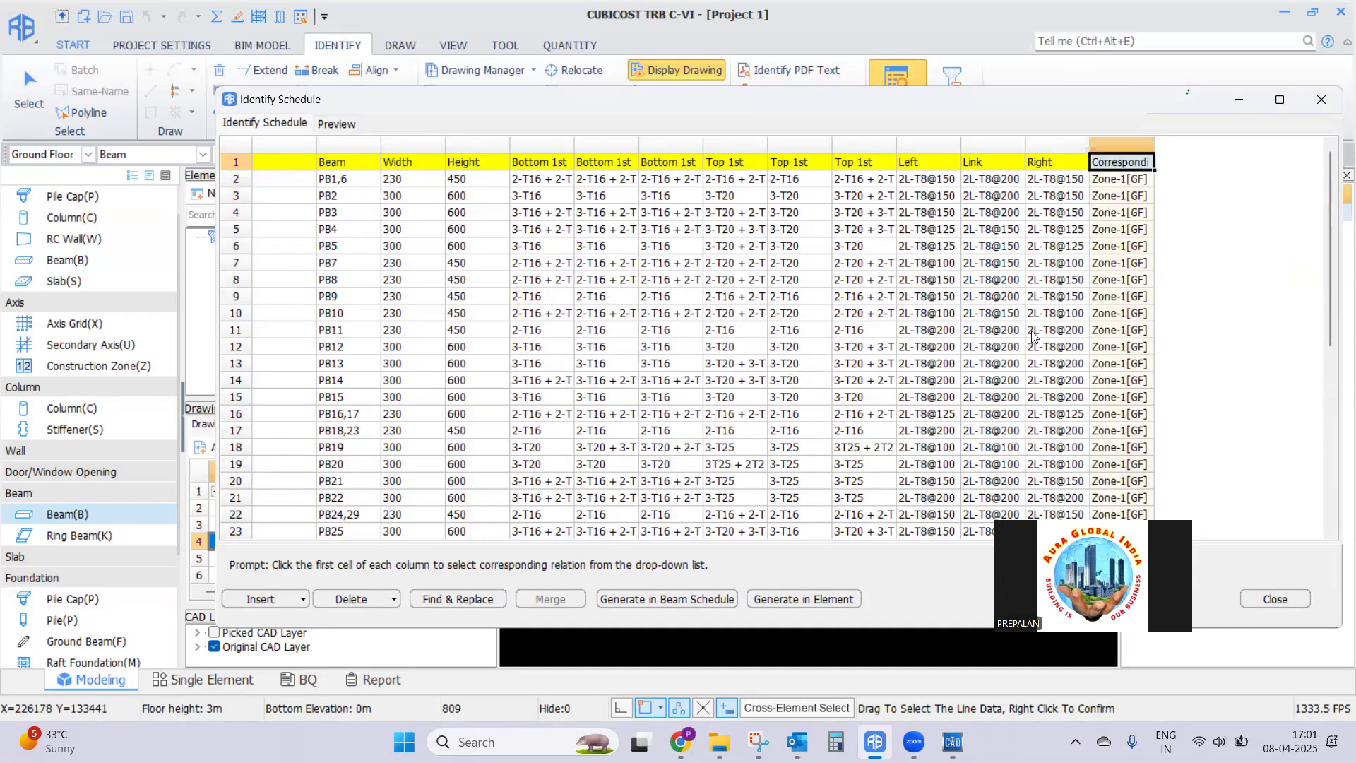
Check the target floor selection for the PB1,6 row and leave it without changes
click(1136, 182)
click(1139, 181)
click(1145, 180)
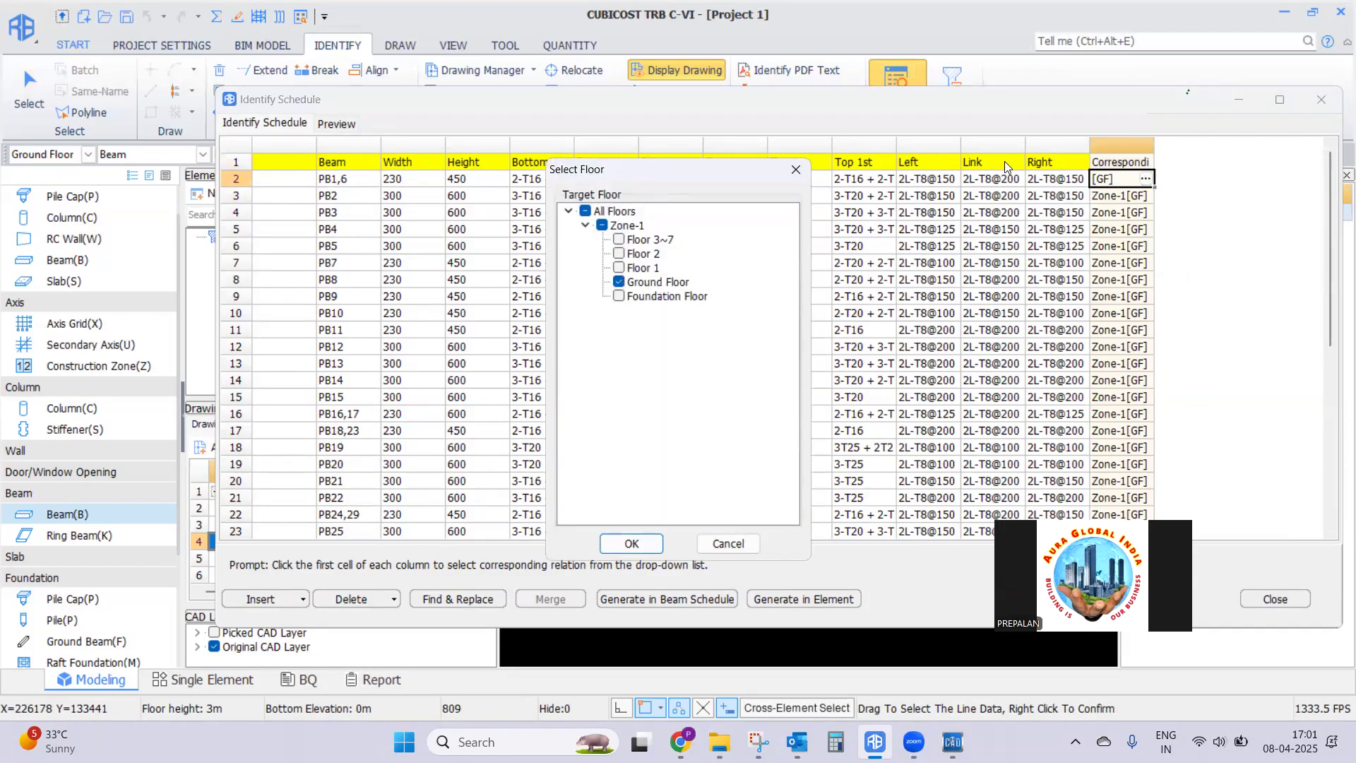
click(727, 546)
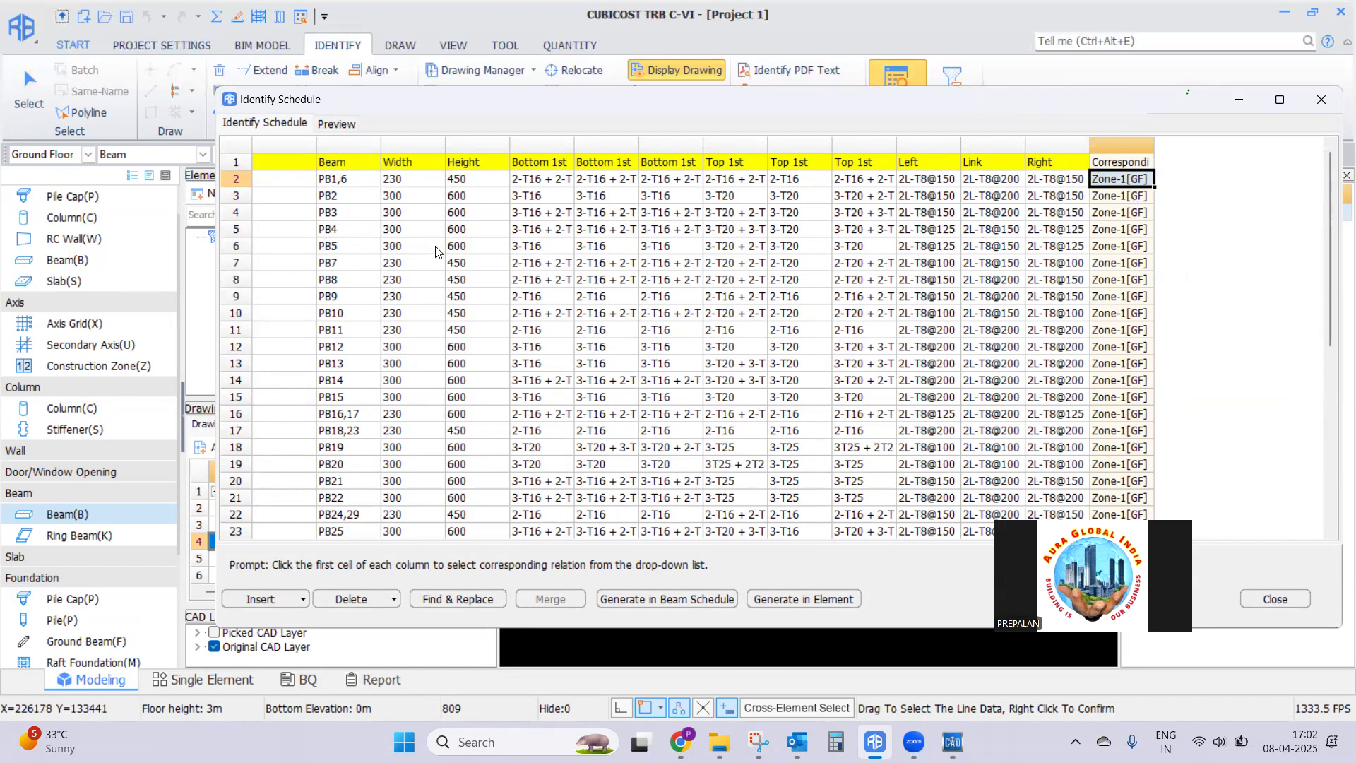
Insert a blank row above the PB1,6 row
click(339, 183)
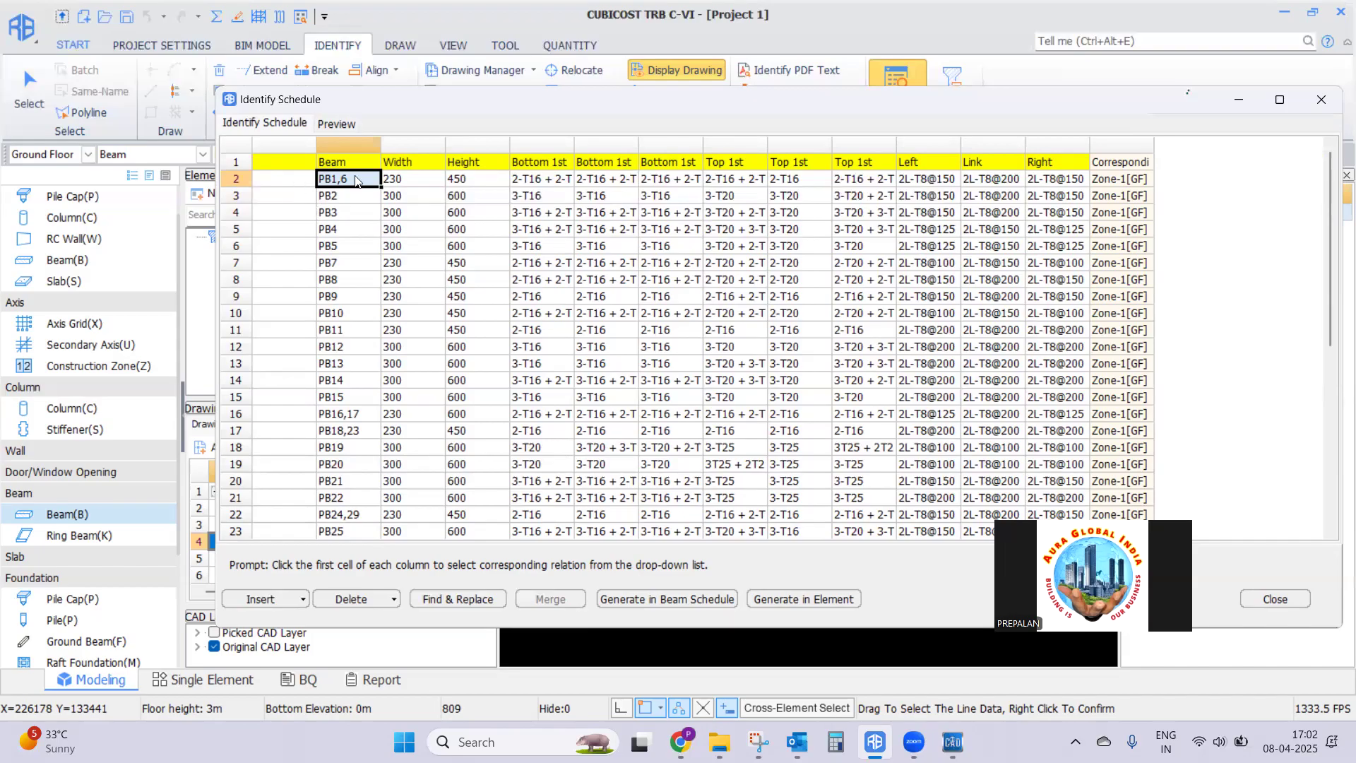
click(268, 181)
right_click(268, 181)
mouse_move(270, 184)
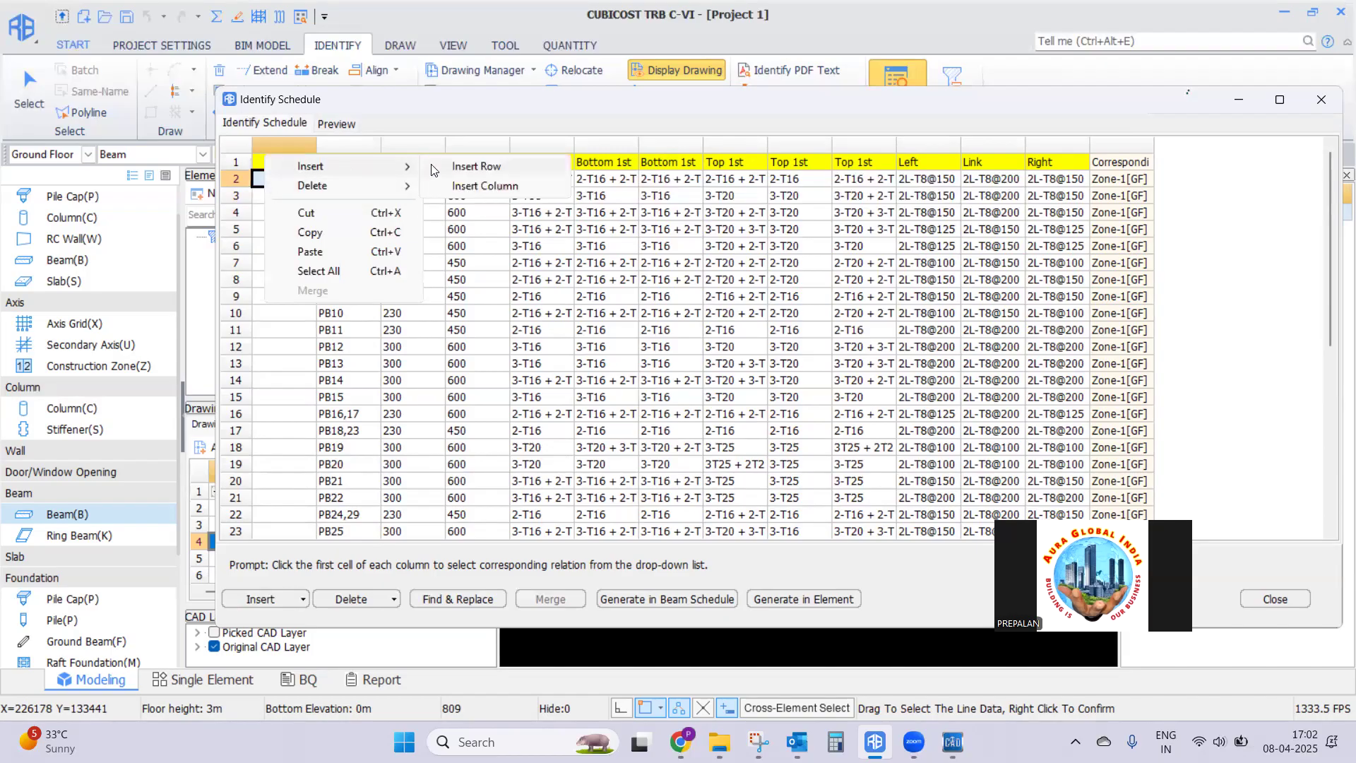
click(476, 169)
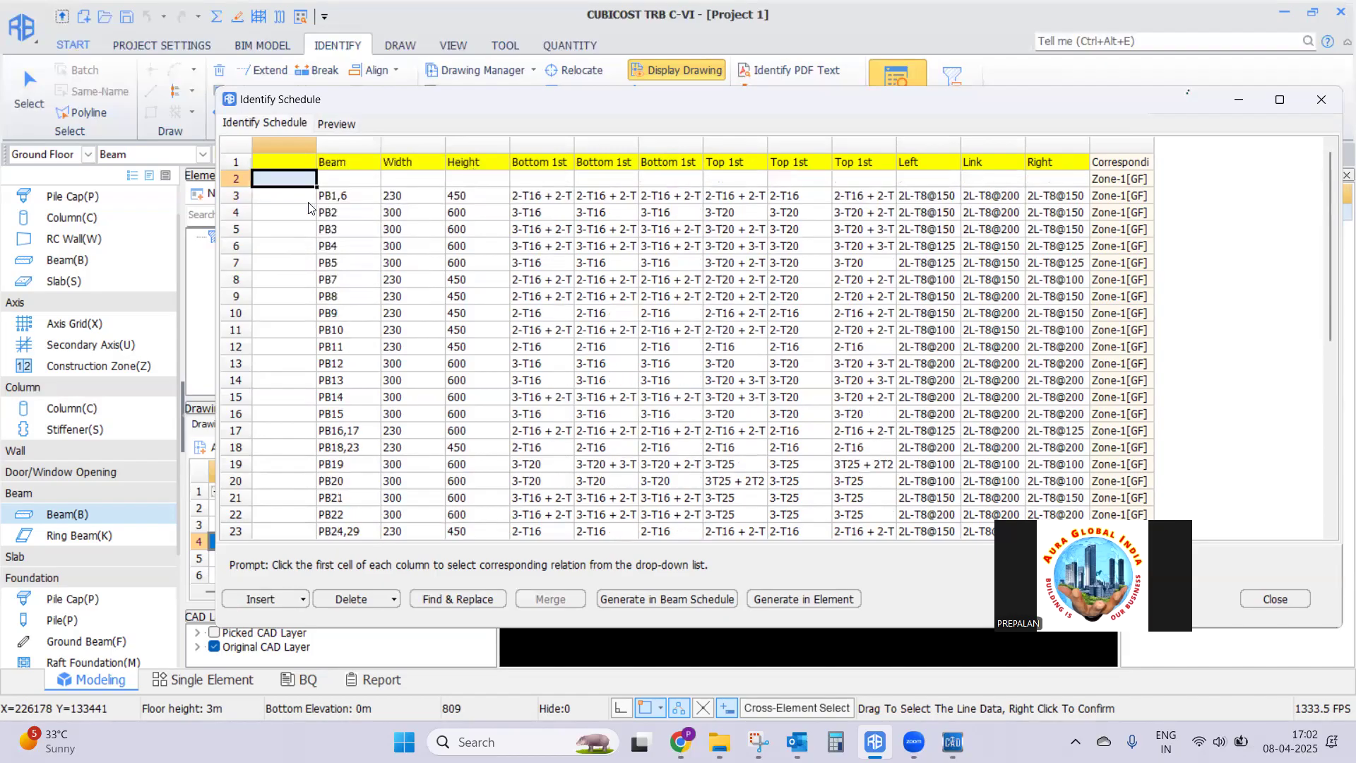
Copy the whole PB1,6 row and paste it into the blank row above it
click(243, 196)
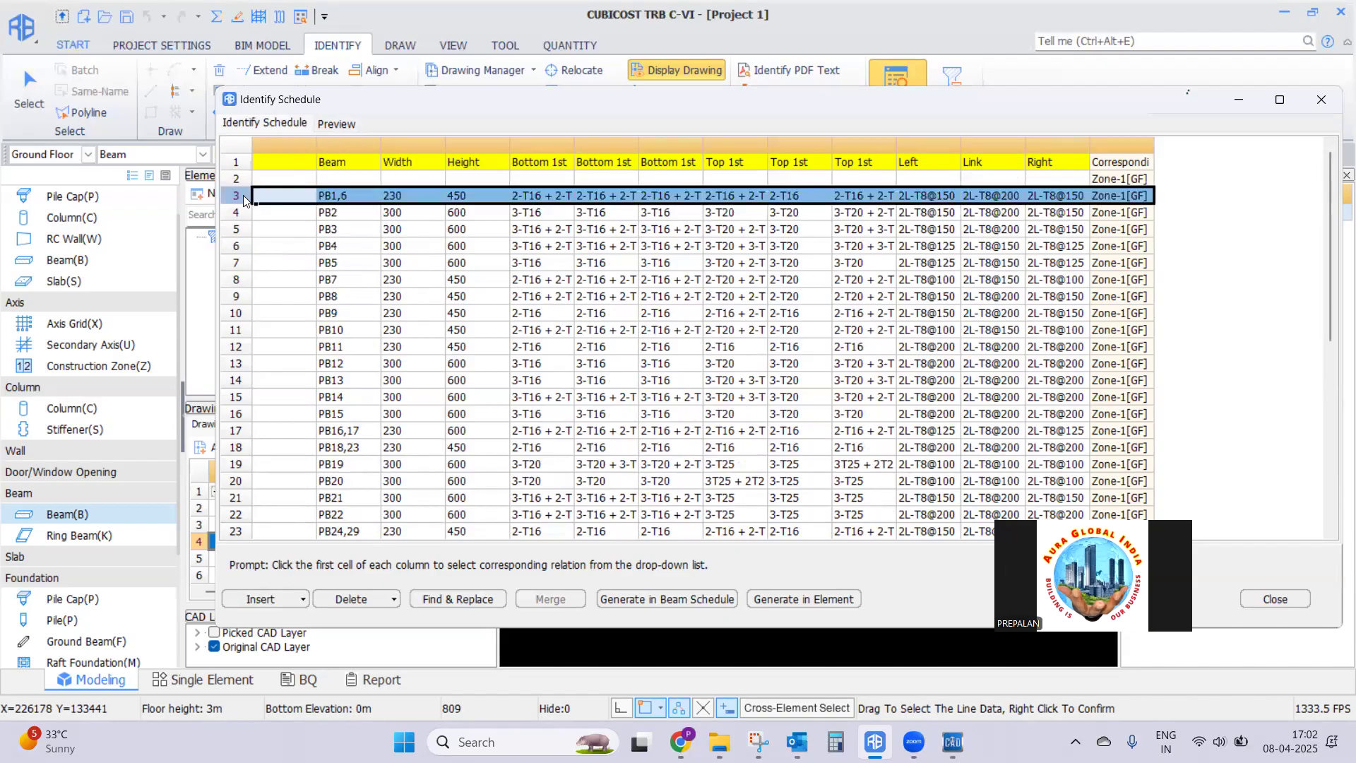
right_click(243, 196)
click(282, 249)
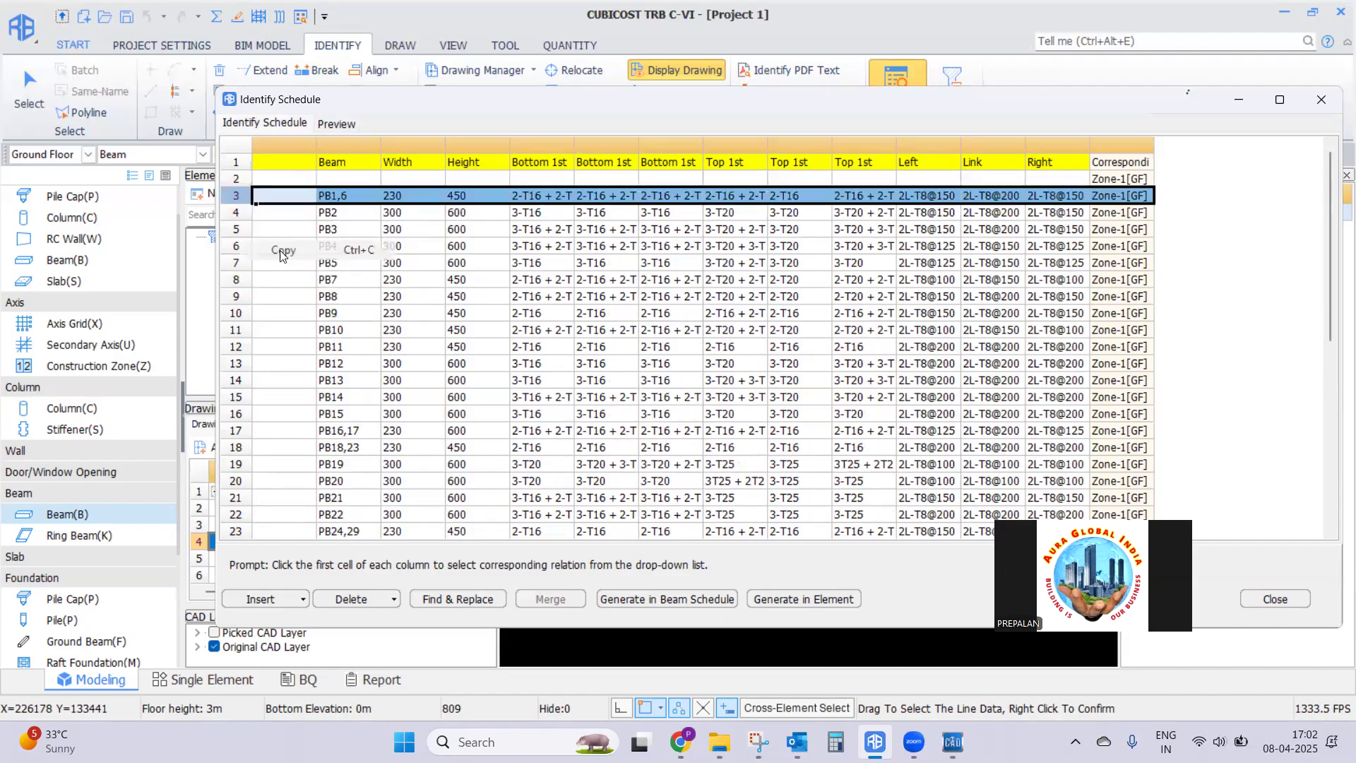
click(236, 177)
right_click(236, 177)
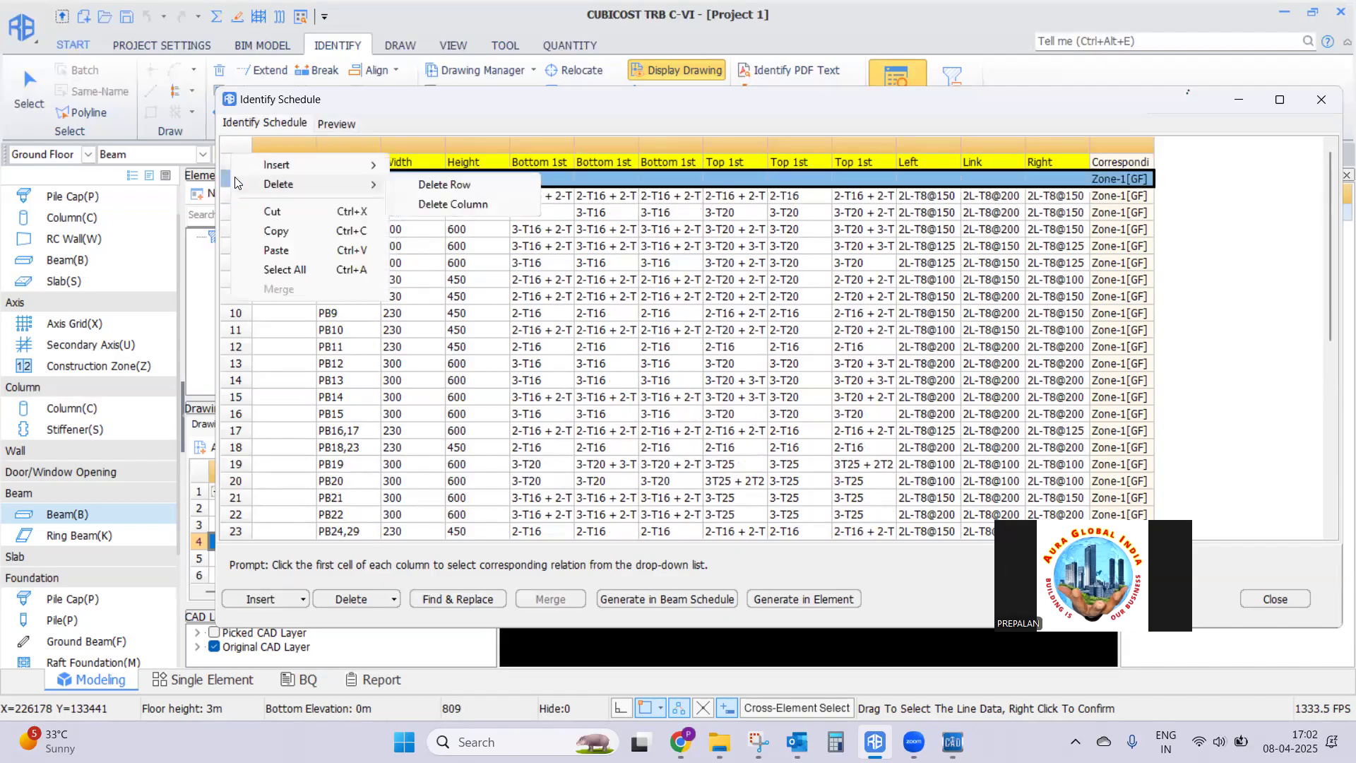
click(275, 251)
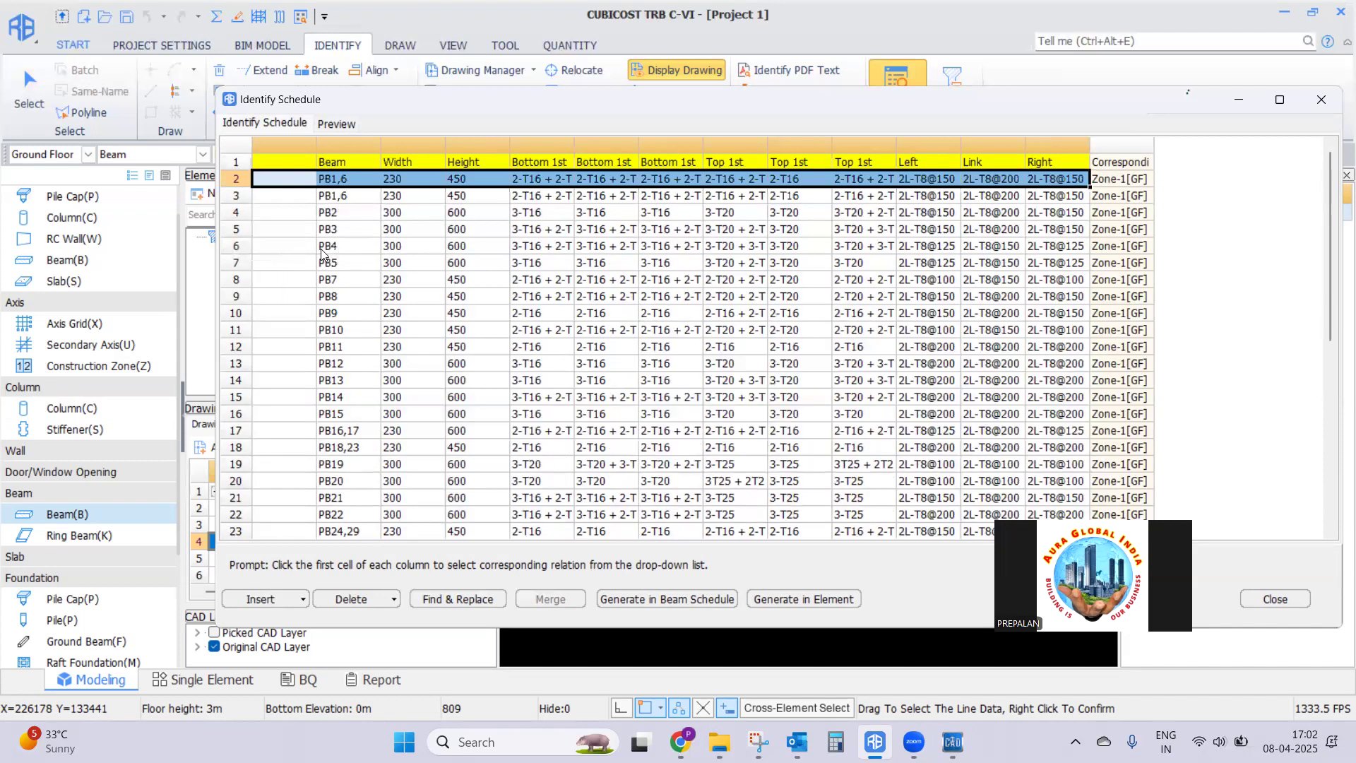
Rename the two PB1,6 rows as PB1 and PB6
click(351, 182)
click(351, 182)
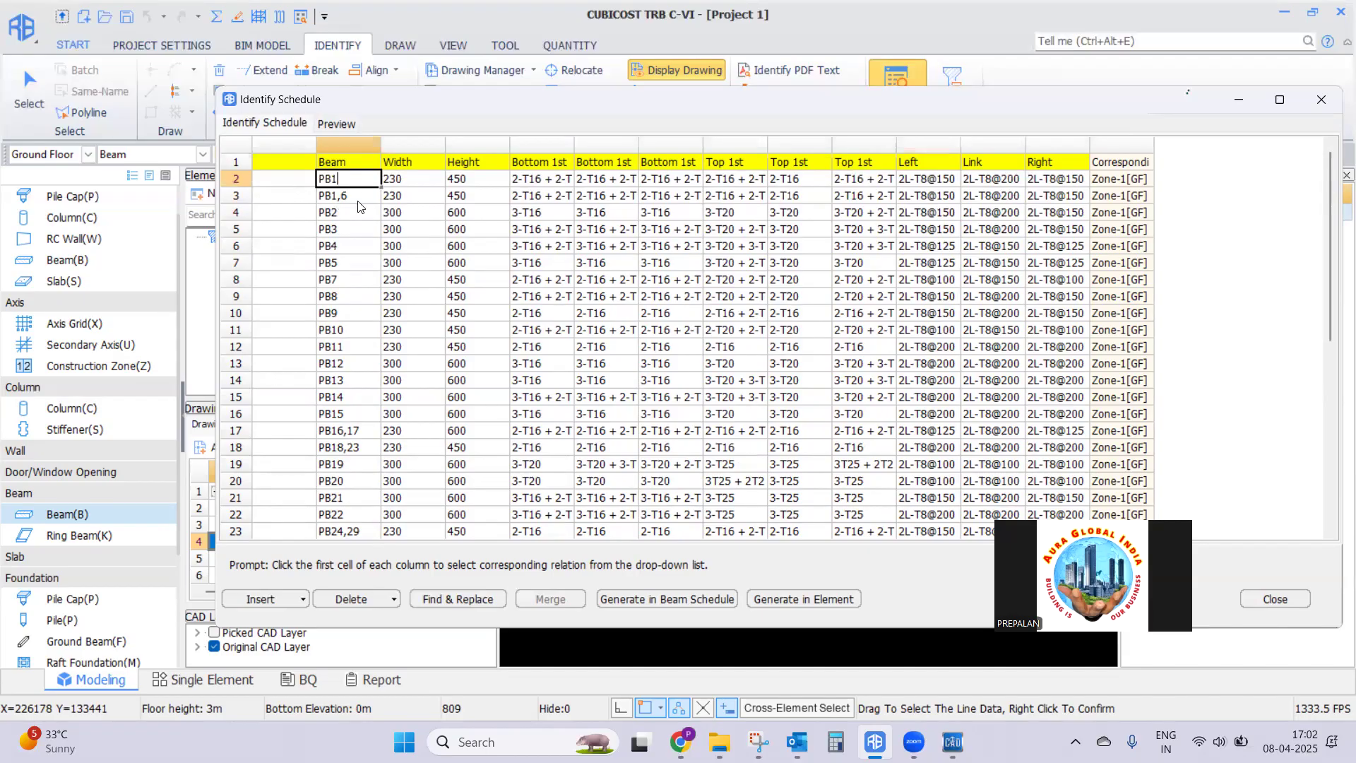
click(358, 196)
click(358, 196)
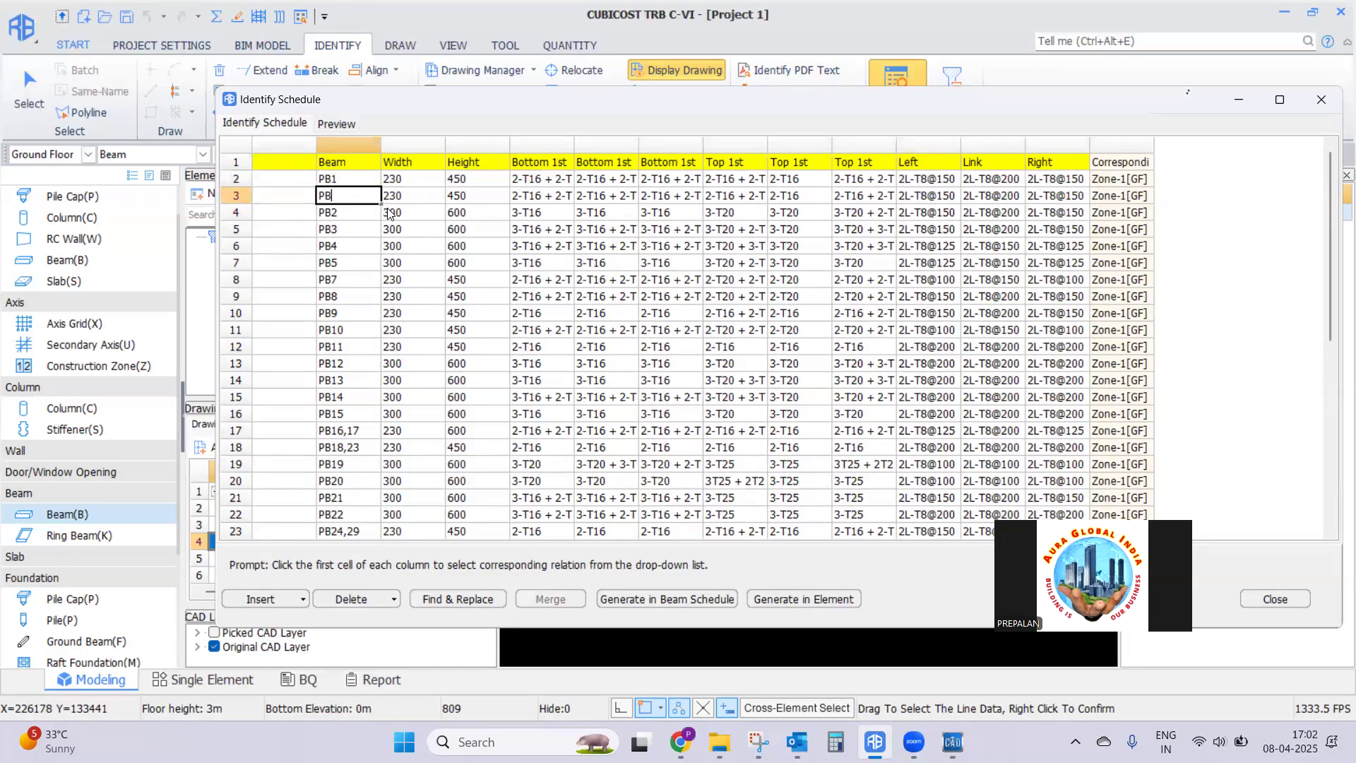
text(6)
click(350, 216)
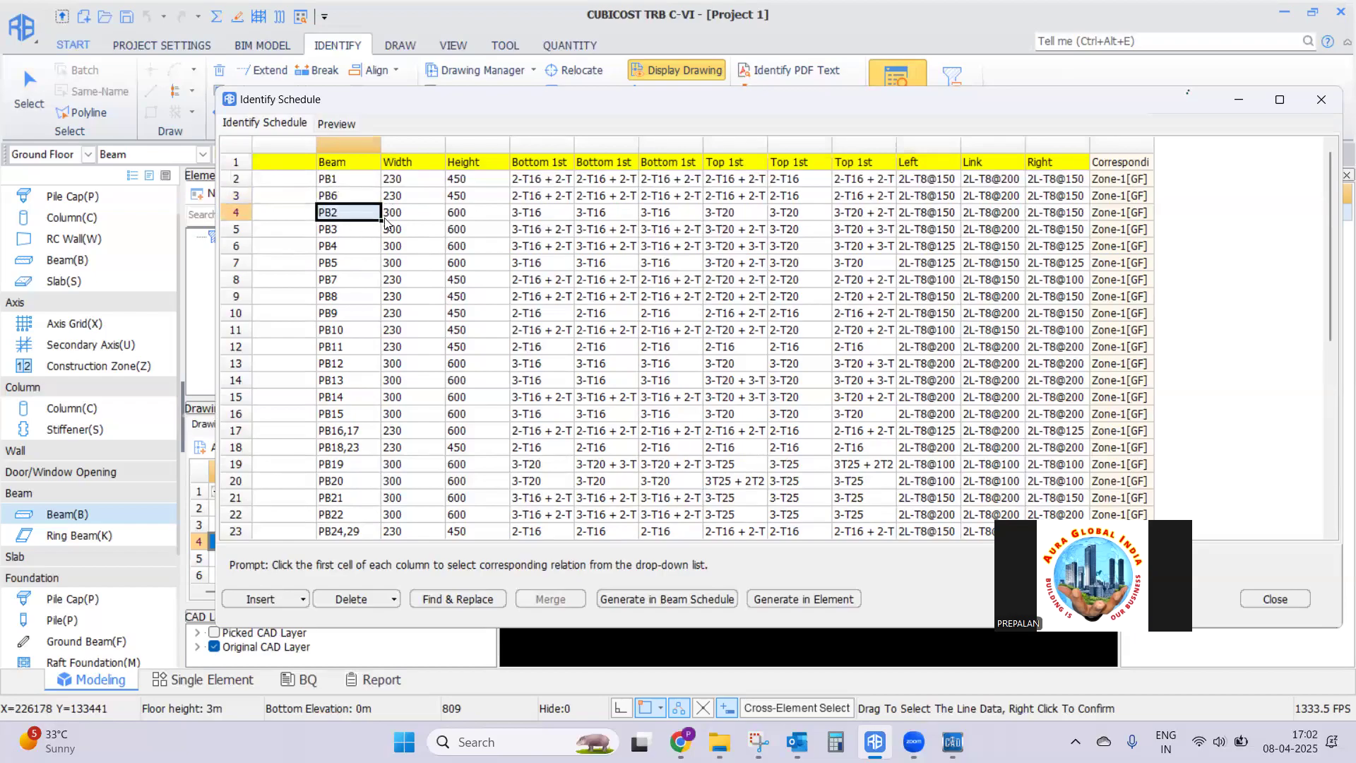
Check the schedule for other combined beam rows and delete the empty column before the Beam column
click(356, 433)
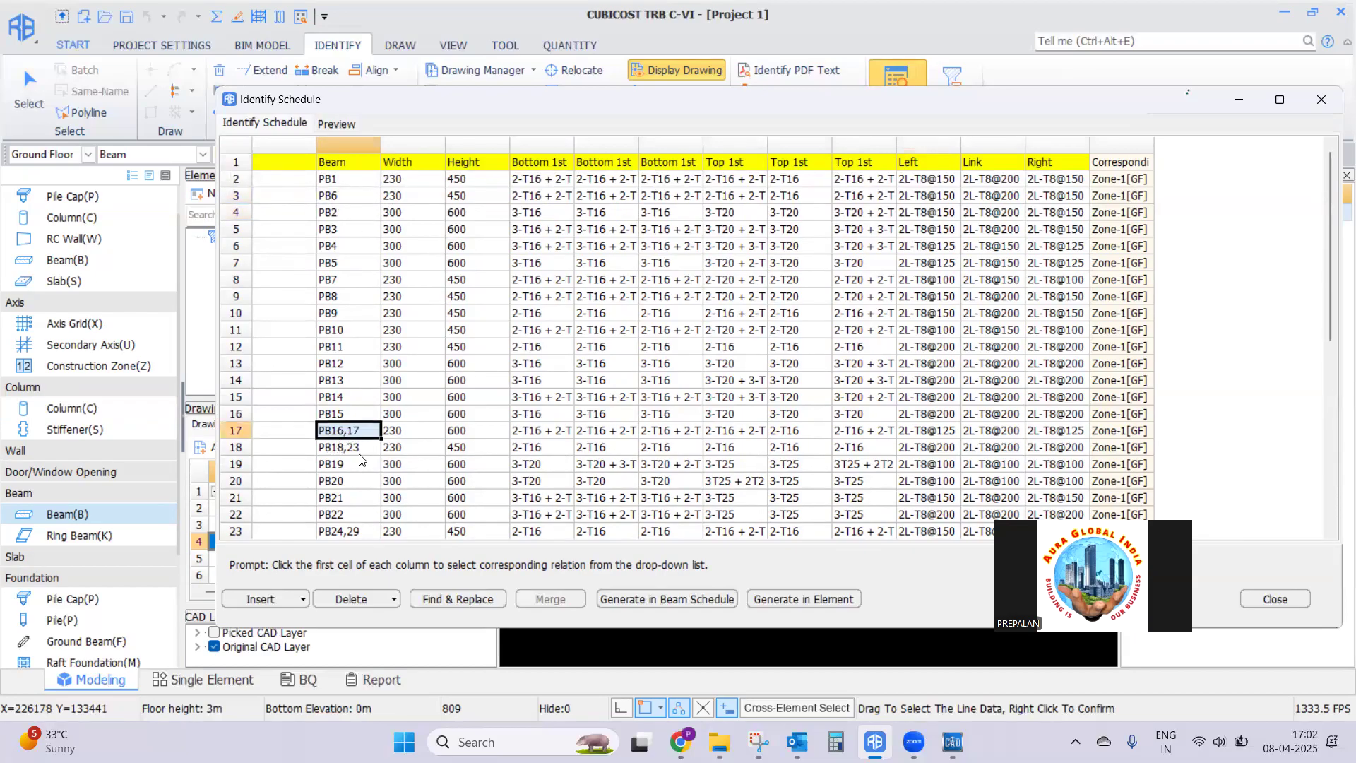
scroll(335, 453, down, 3)
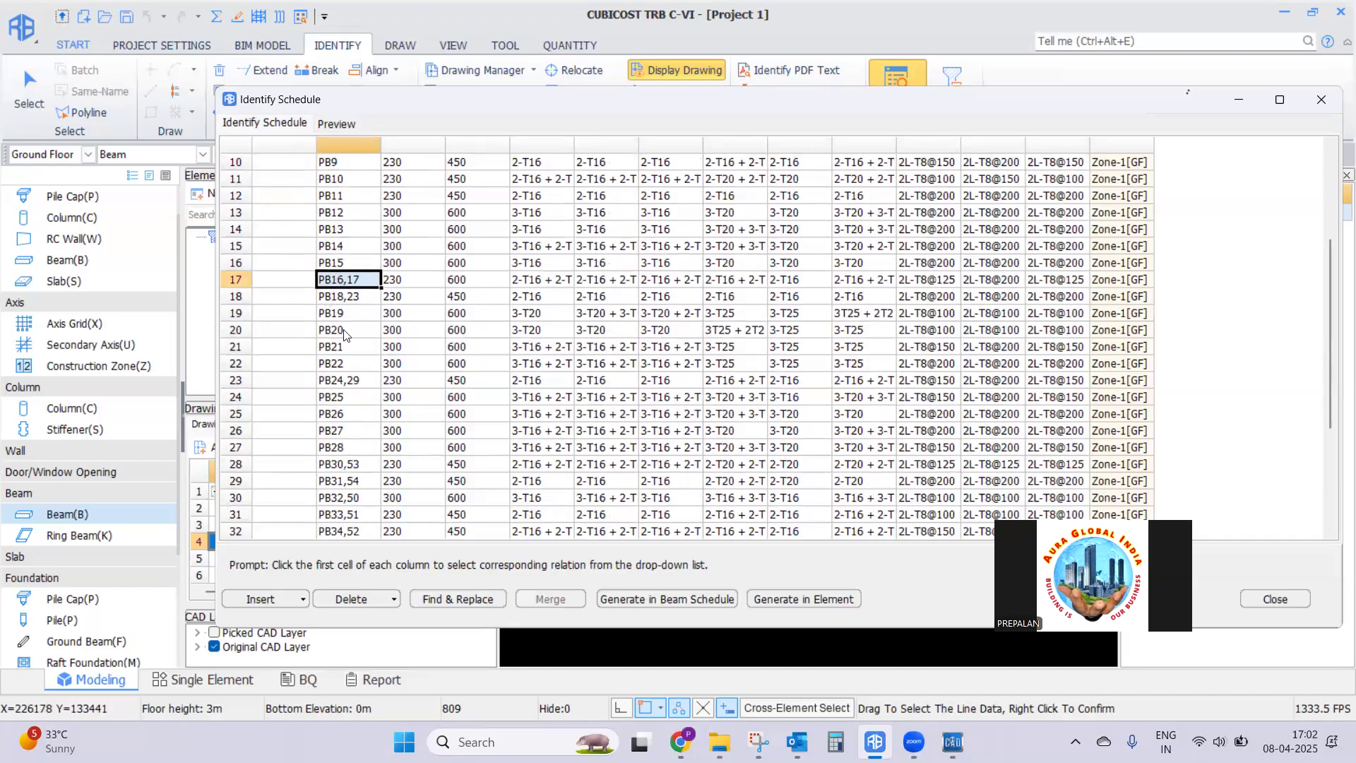
scroll(352, 403, down, 3)
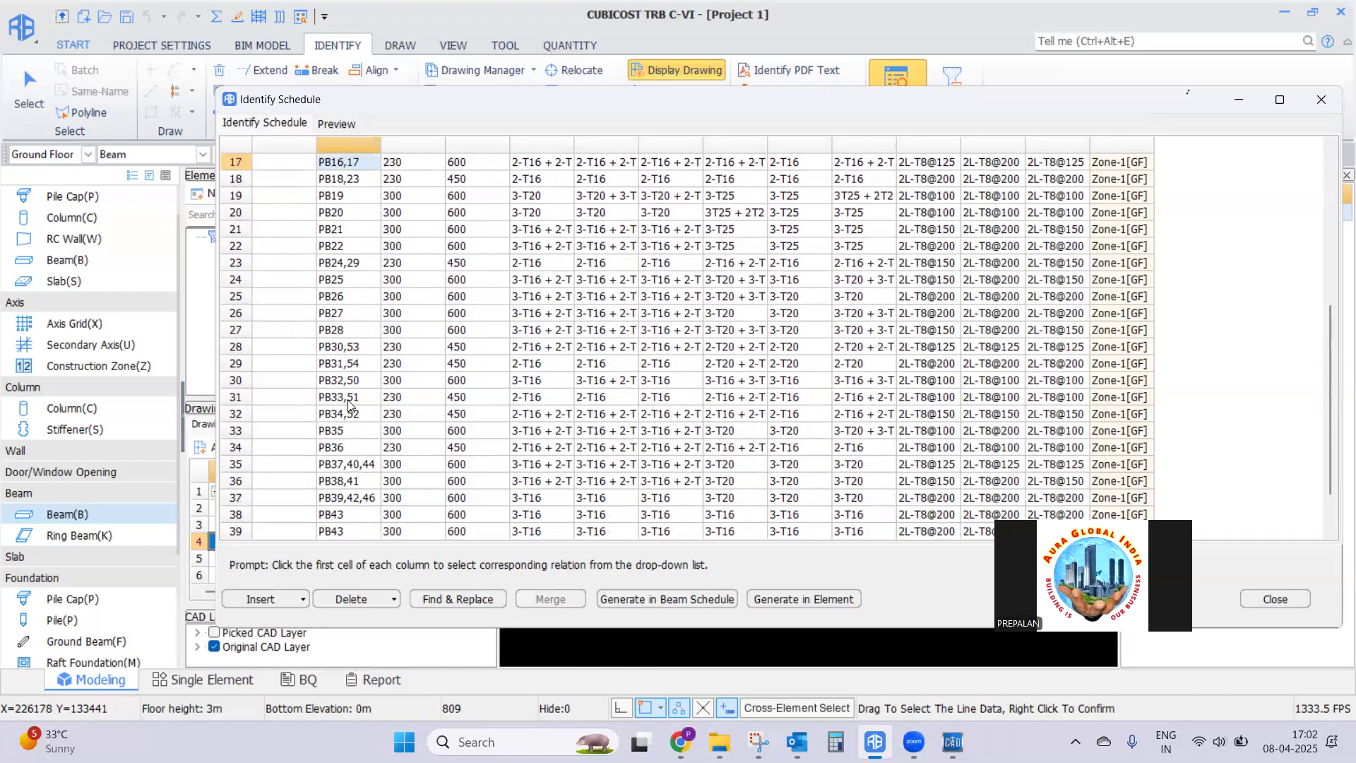
scroll(356, 405, up, 6)
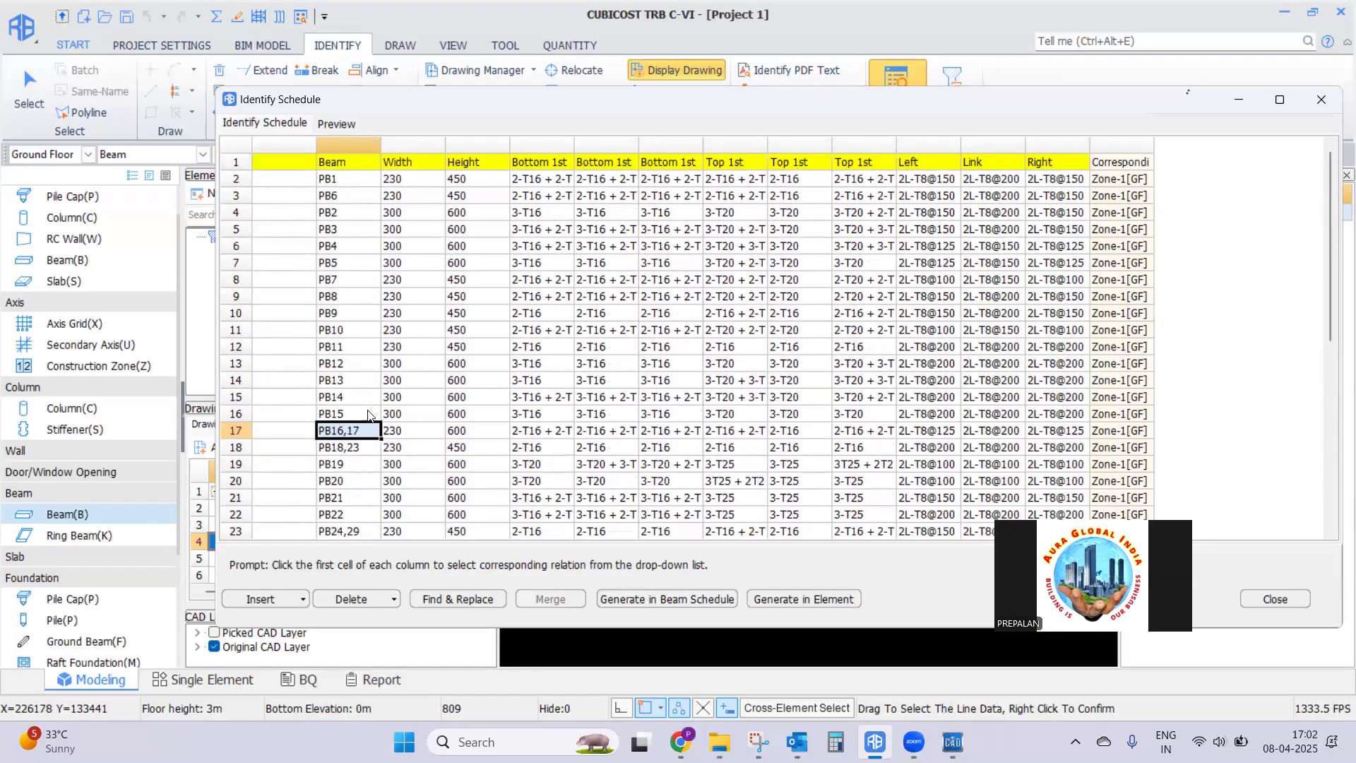
click(284, 146)
right_click(284, 145)
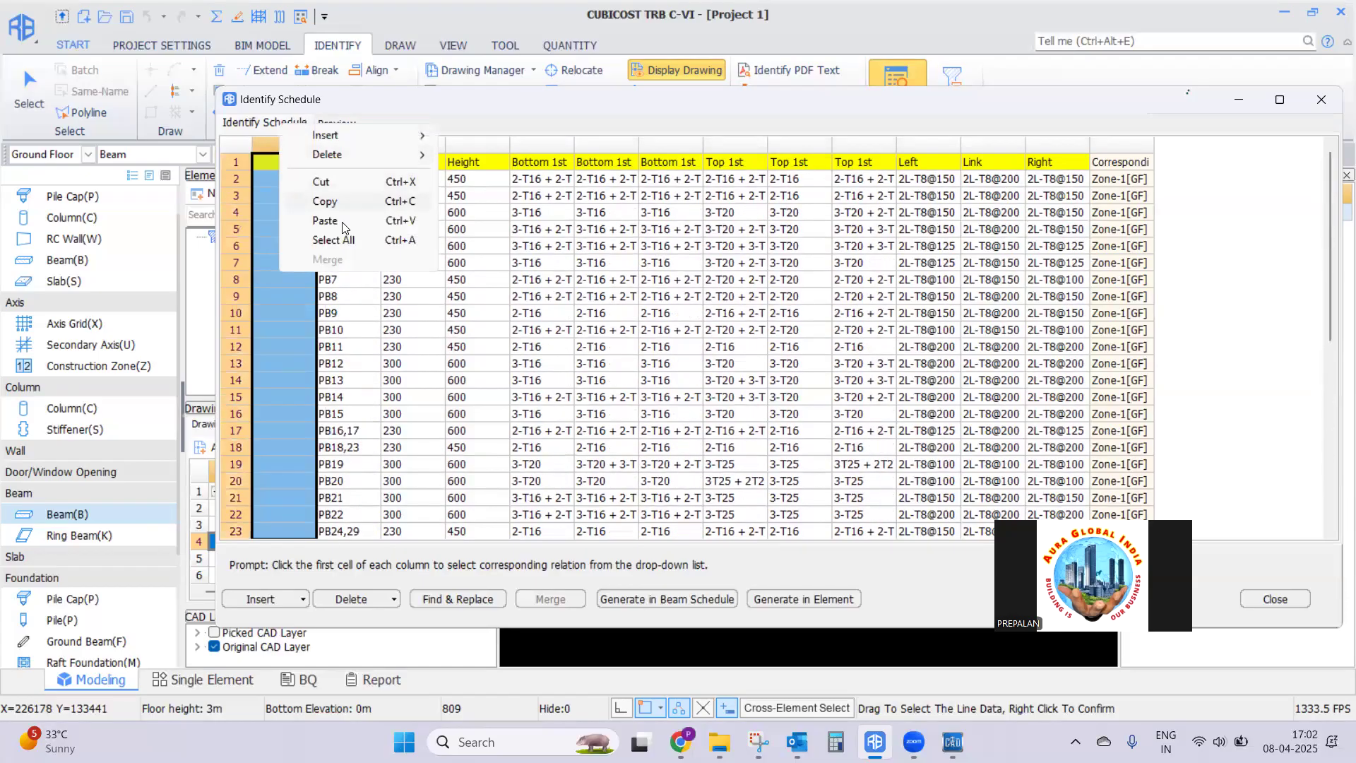
mouse_move(340, 157)
click(486, 175)
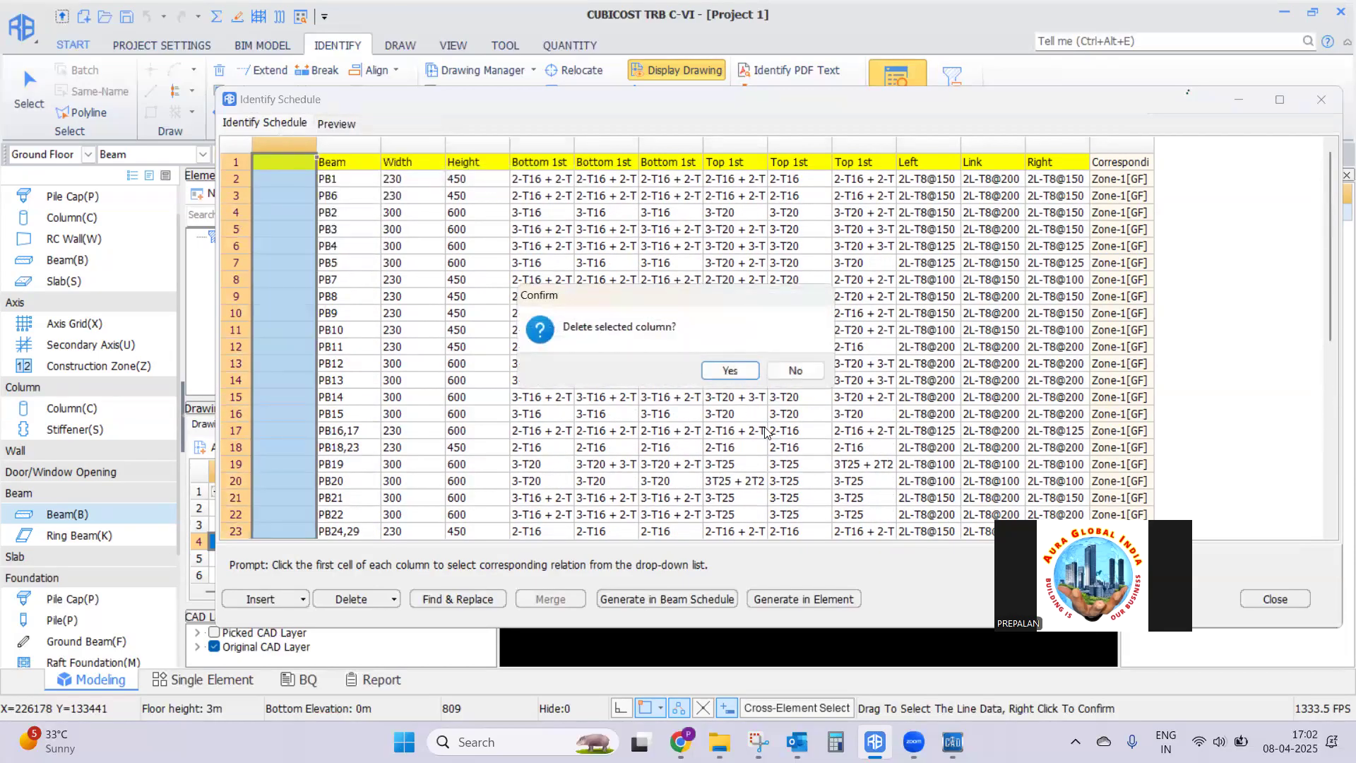
click(723, 370)
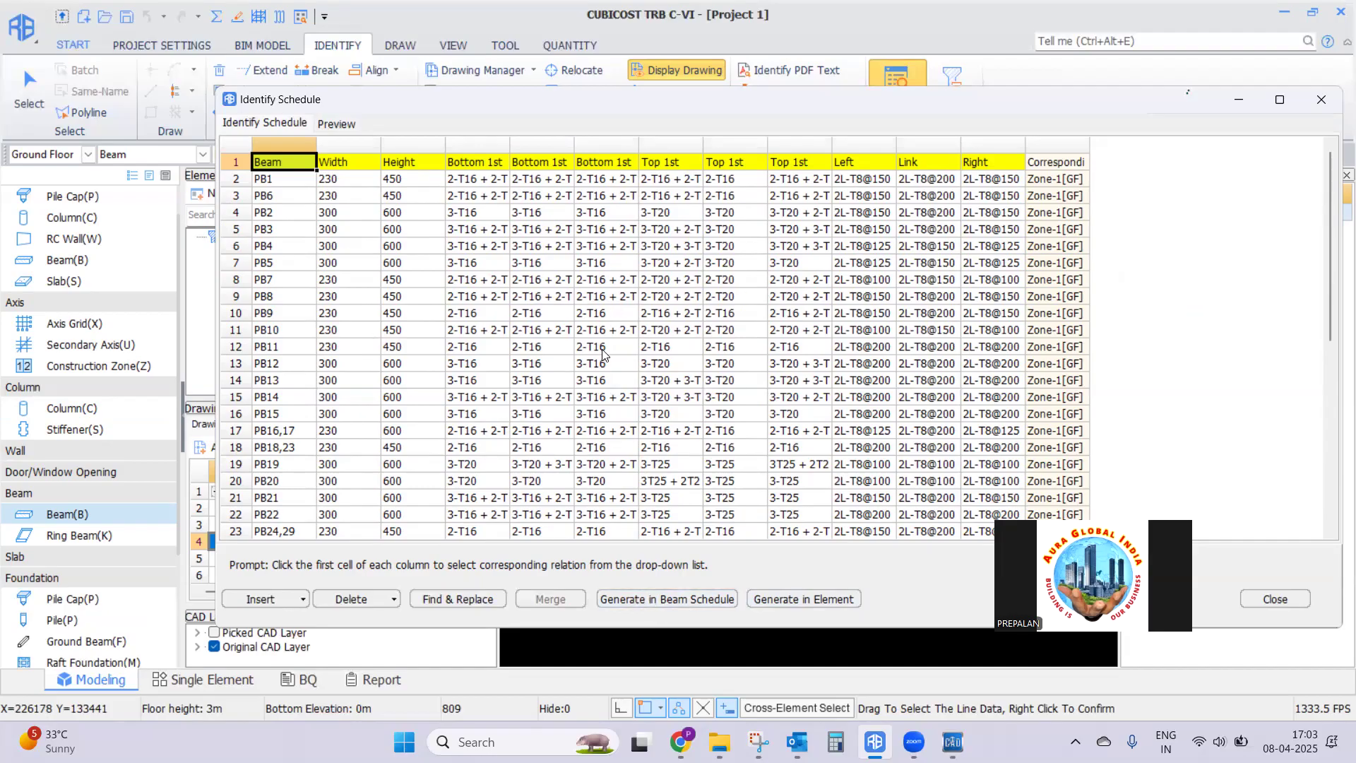
Try to generate the beam schedule from the identified table and review the rebar rows flagged by the check
click(650, 599)
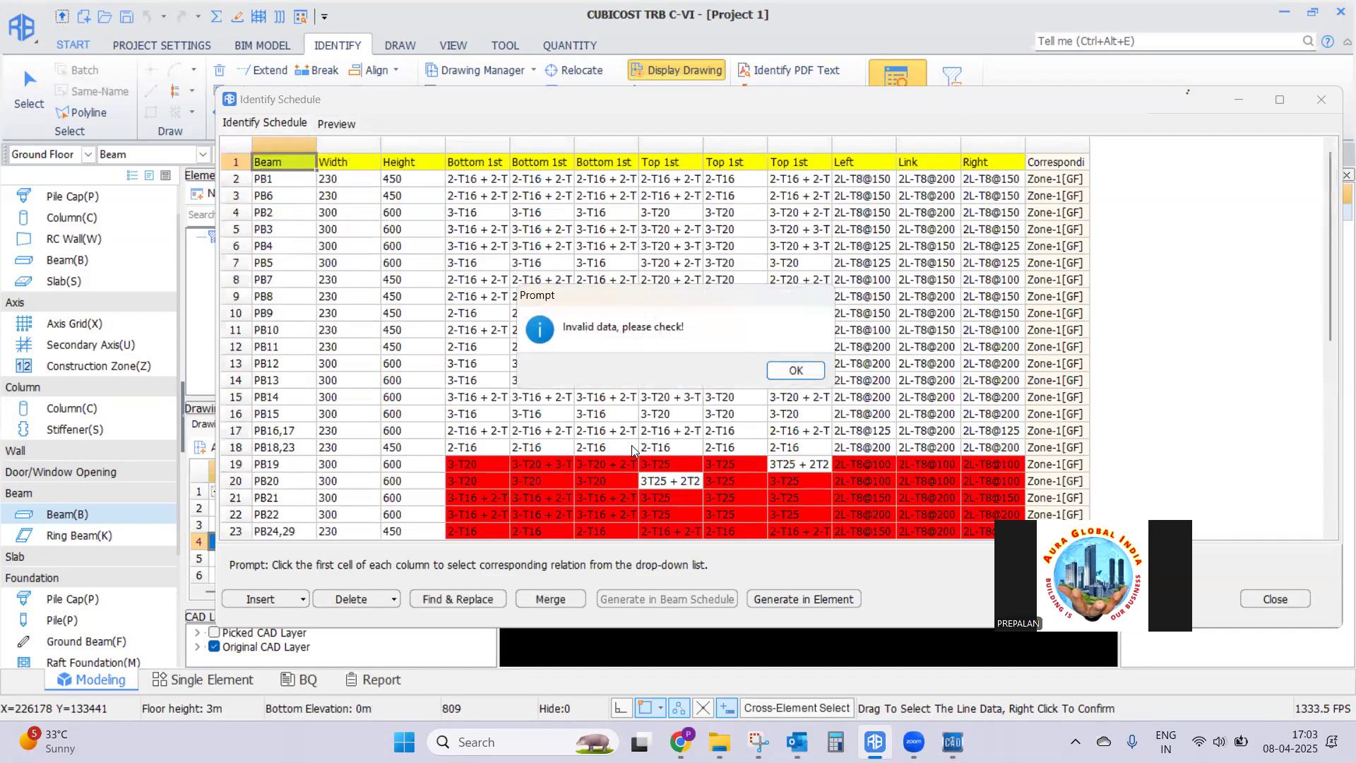
click(801, 372)
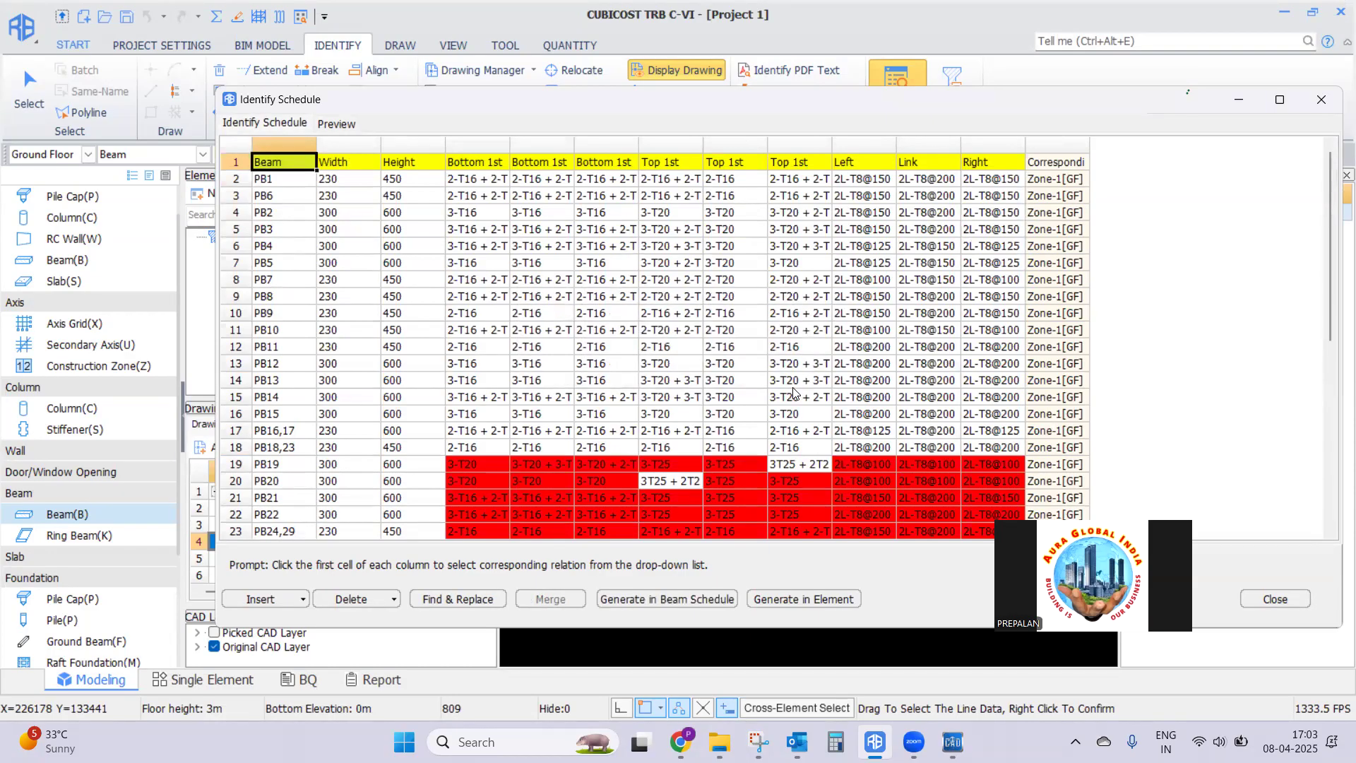
scroll(795, 387, down, 6)
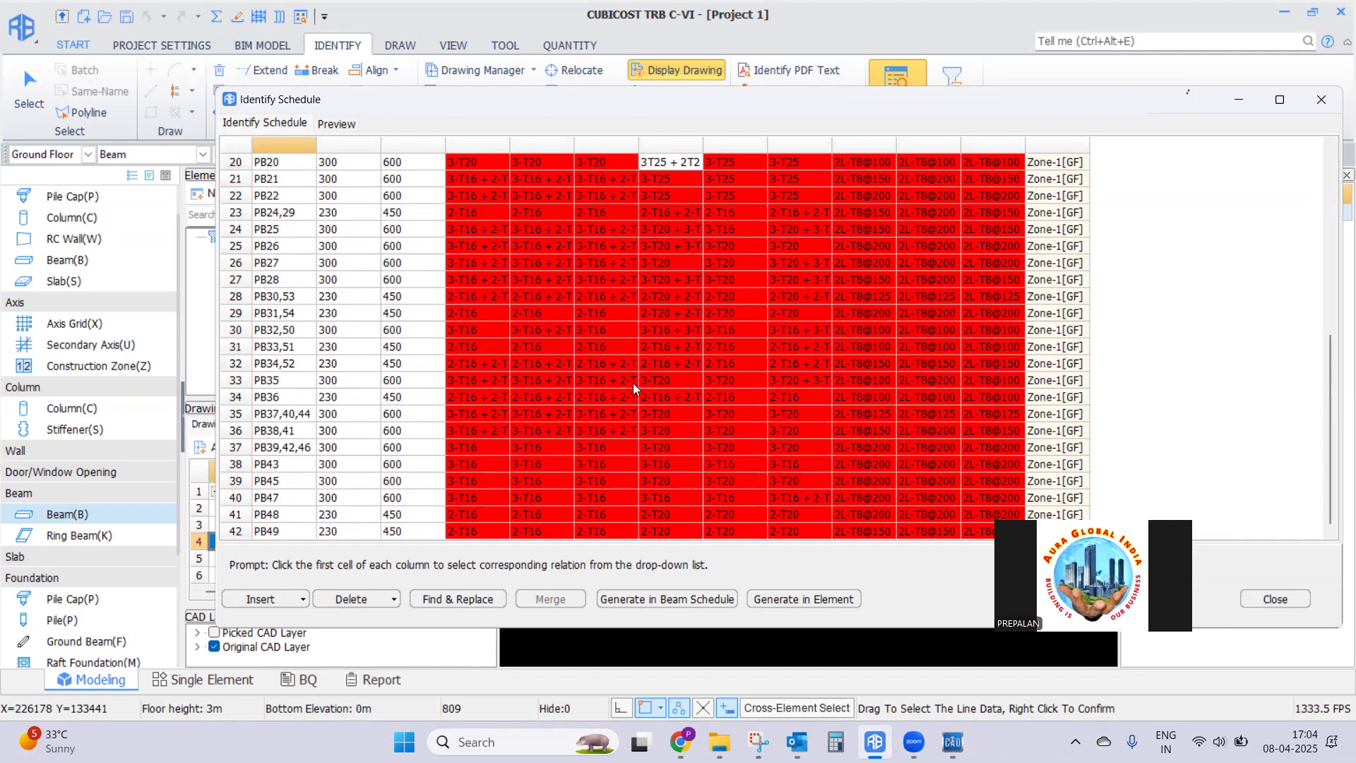
Remove every "2L-" prefix from the schedule by replacing all occurrences with nothing
click(468, 599)
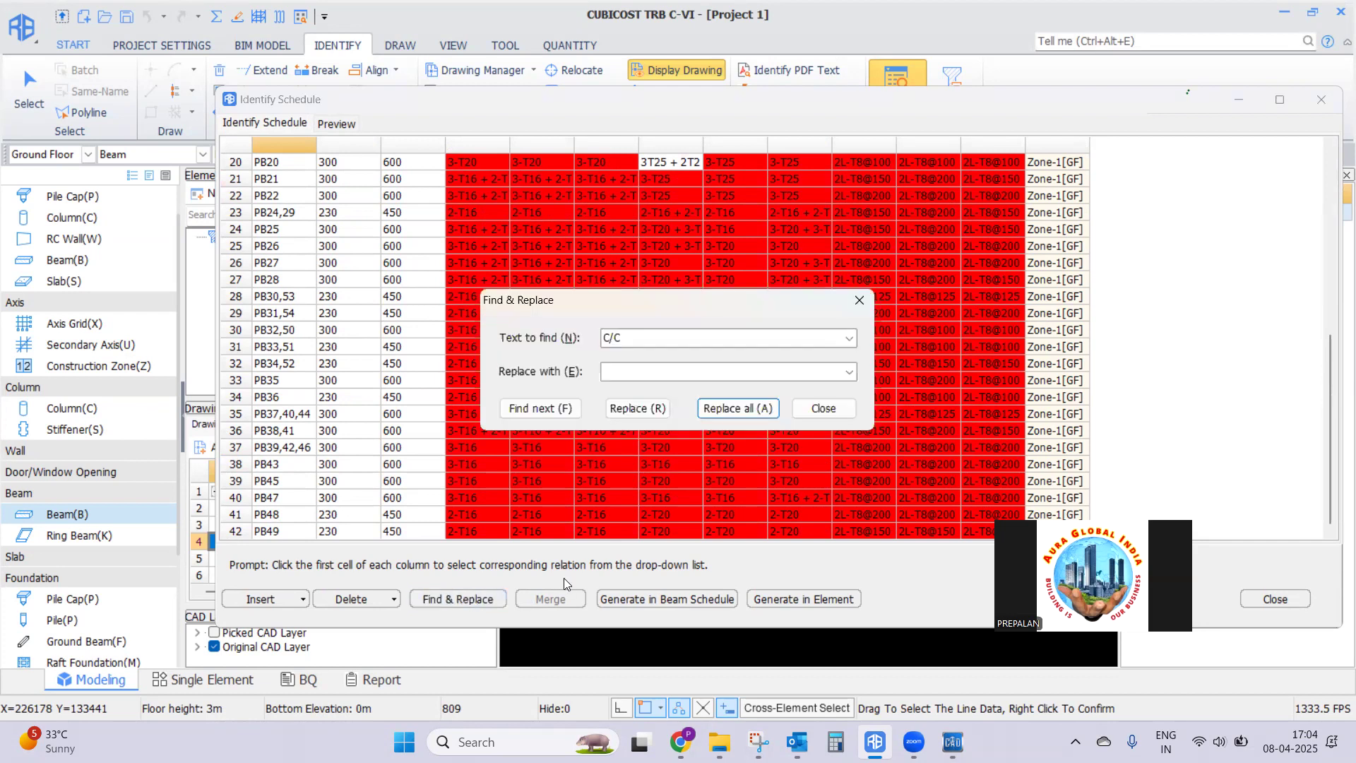
click(634, 338)
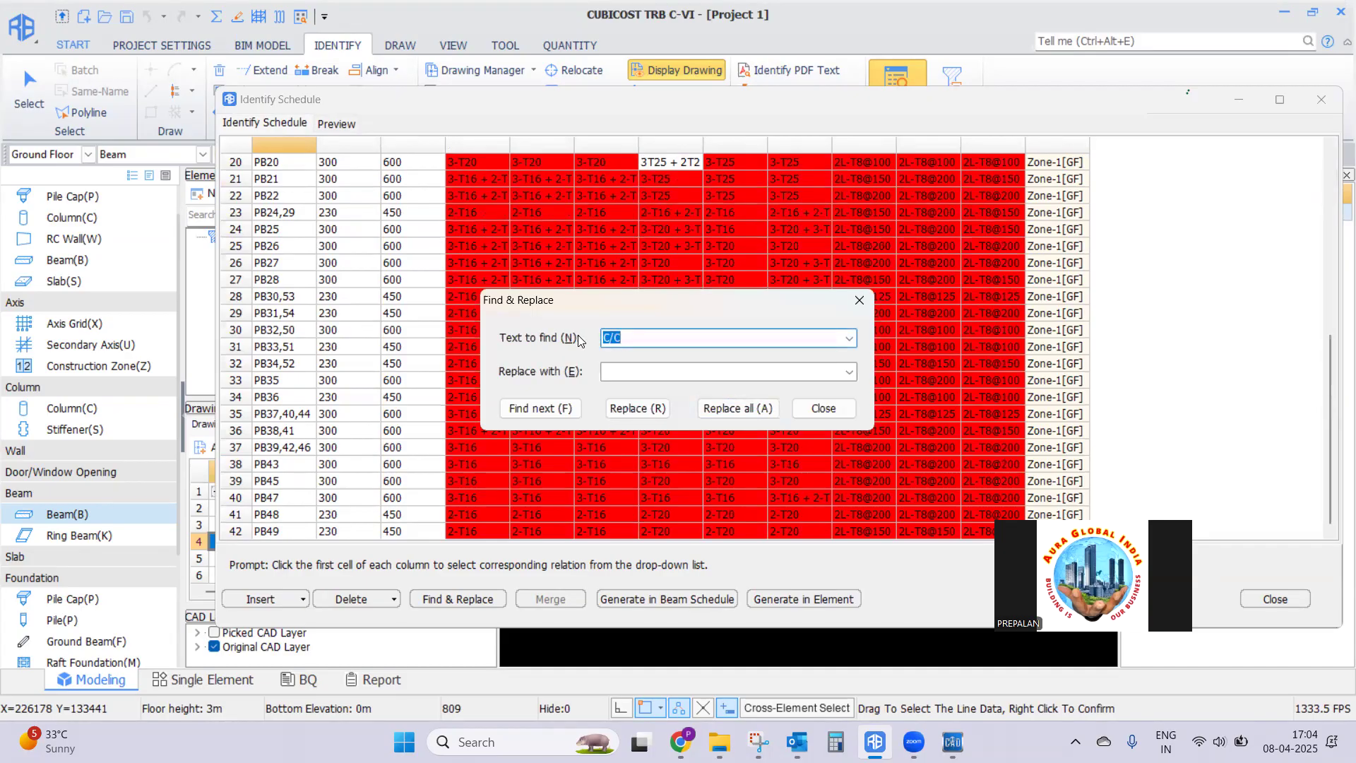
text(2L-)
click(738, 408)
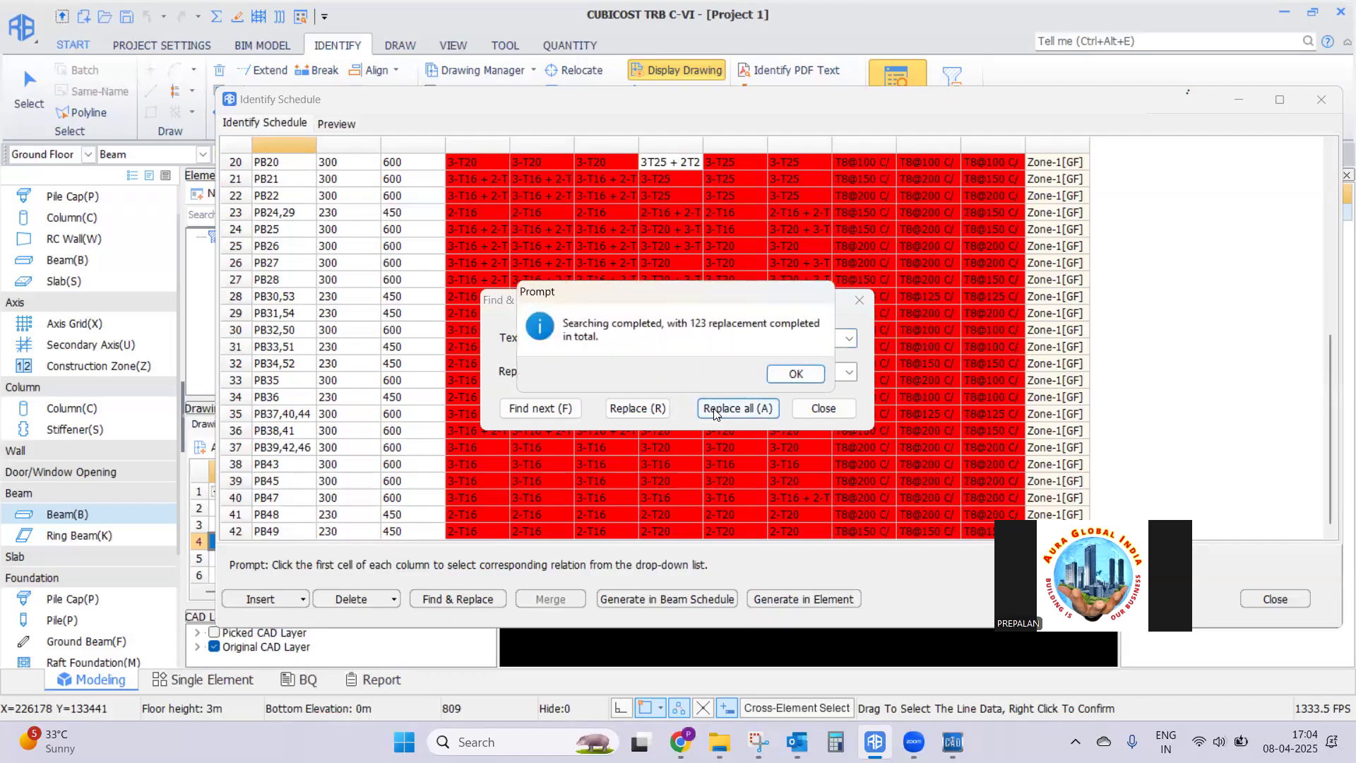
click(792, 373)
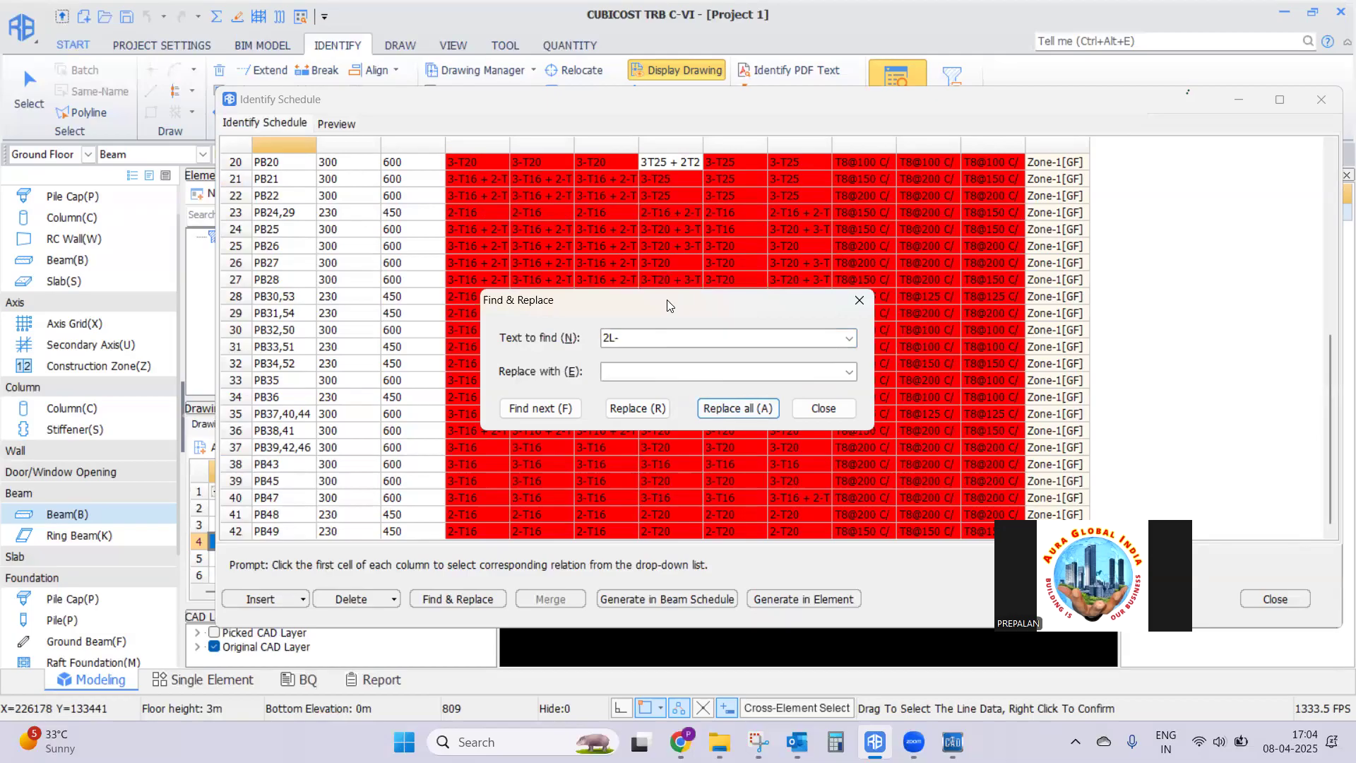
Remove every "-" from the rebar entries by replacing all occurrences with nothing
drag(674, 300, 852, 327)
double_click(808, 364)
text(-)
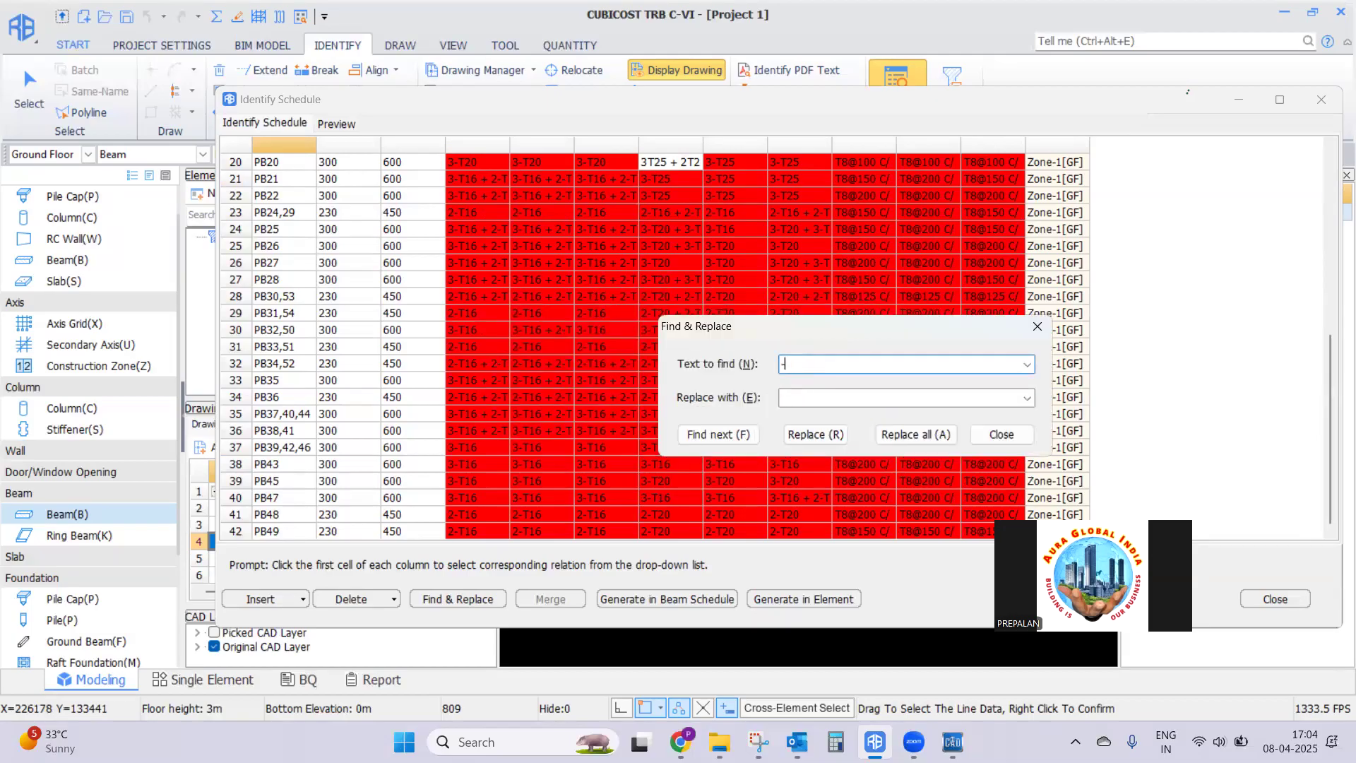
click(917, 434)
click(787, 375)
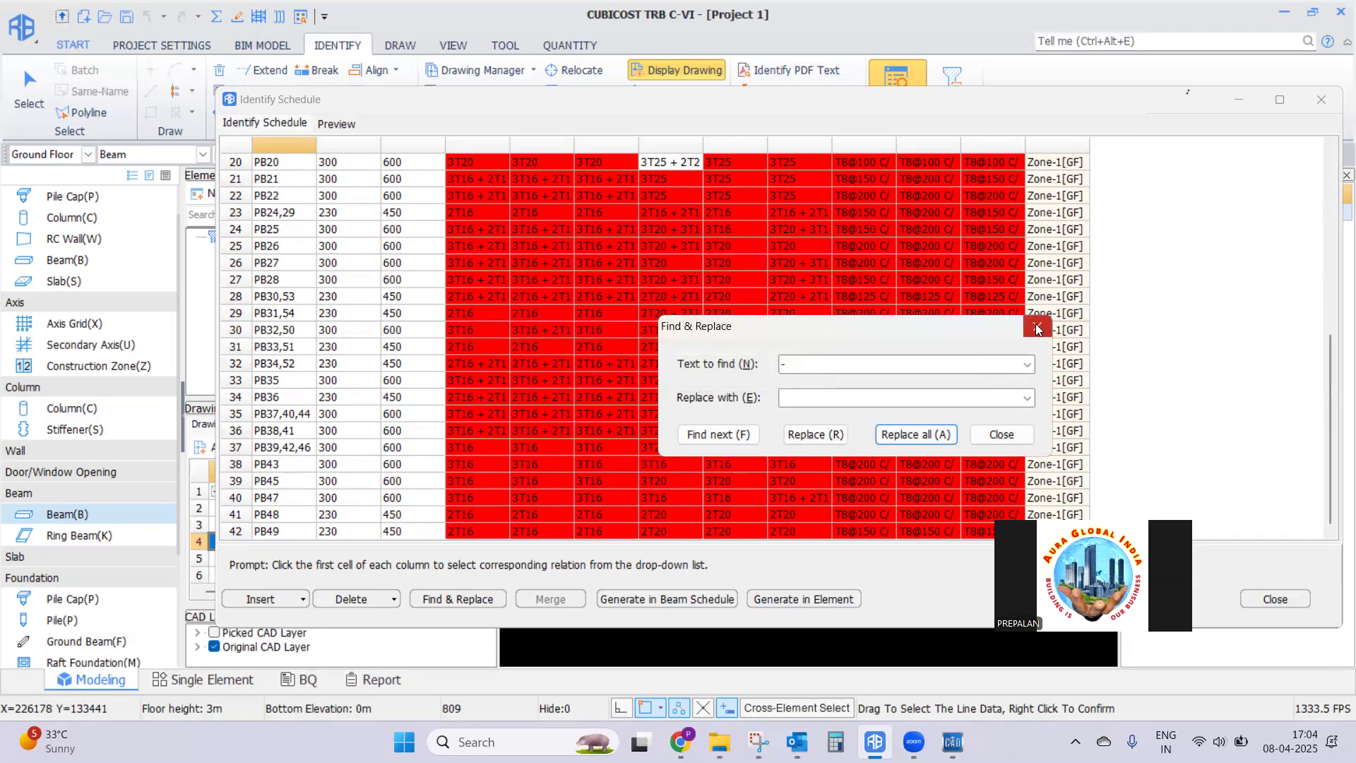
Remove every "C/C" from the link spacing entries by replacing all occurrences with nothing, and finish replacing
click(812, 366)
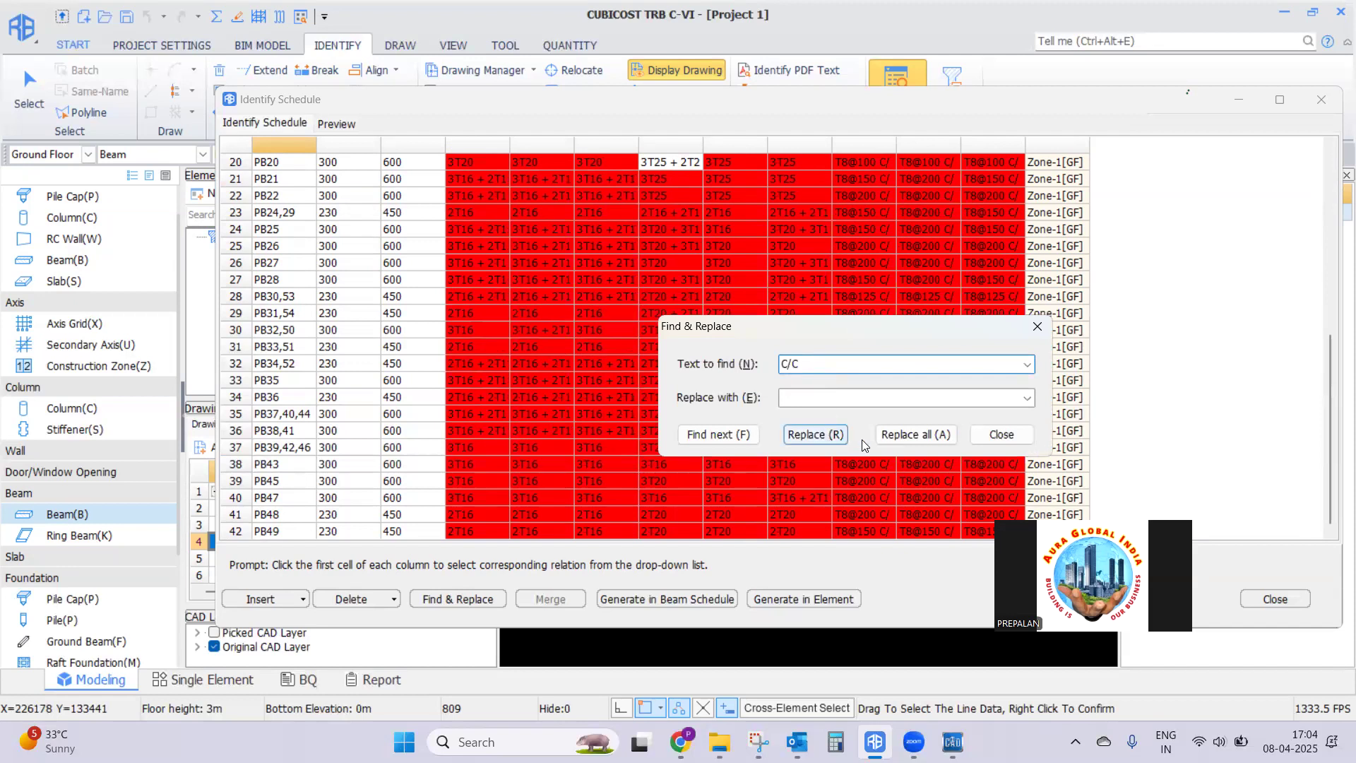
click(917, 435)
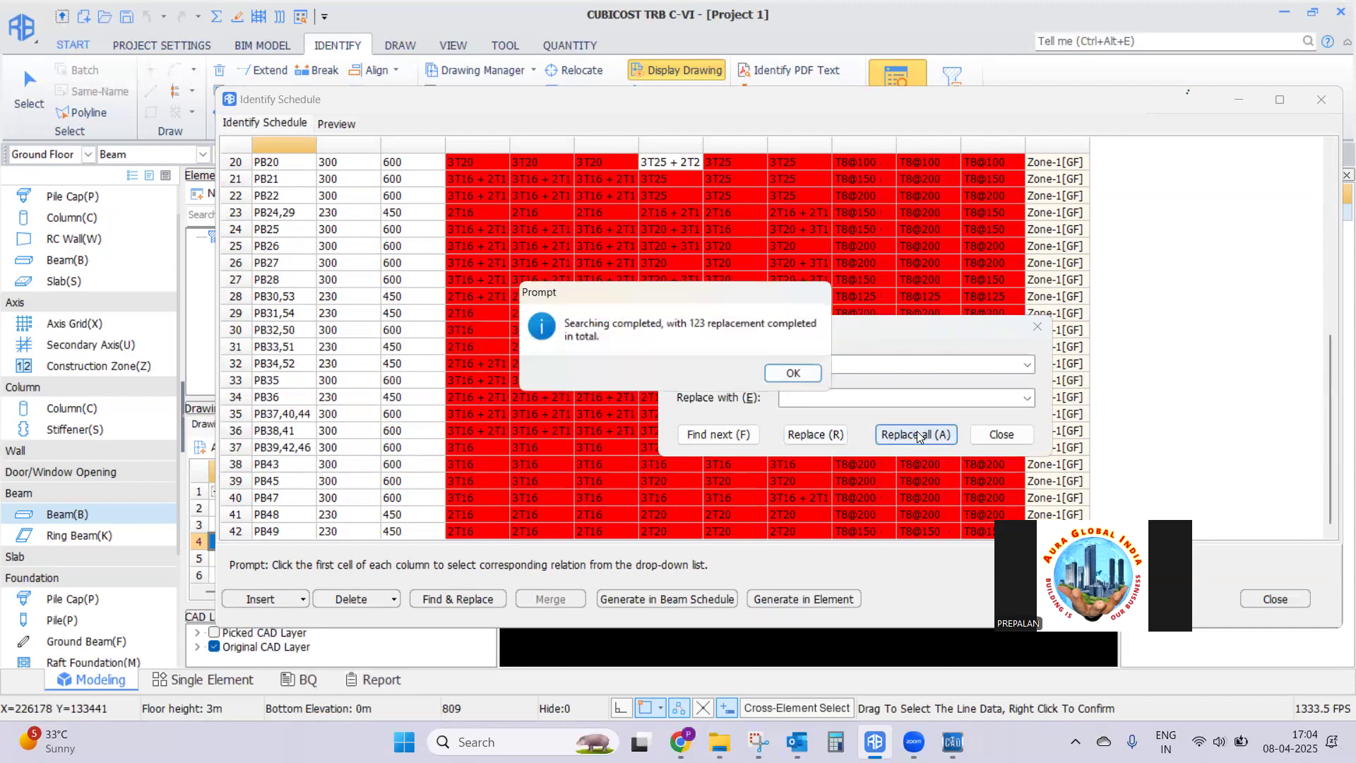
click(800, 373)
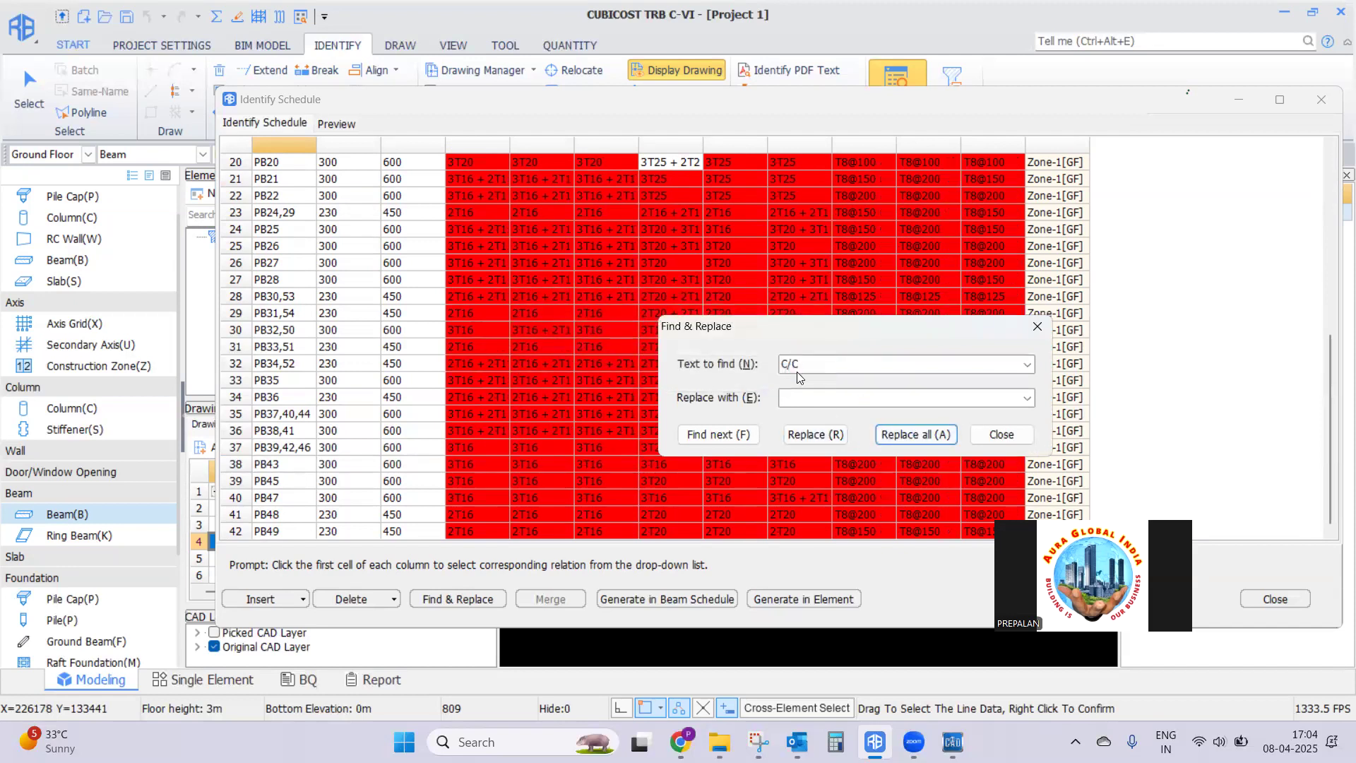
click(999, 436)
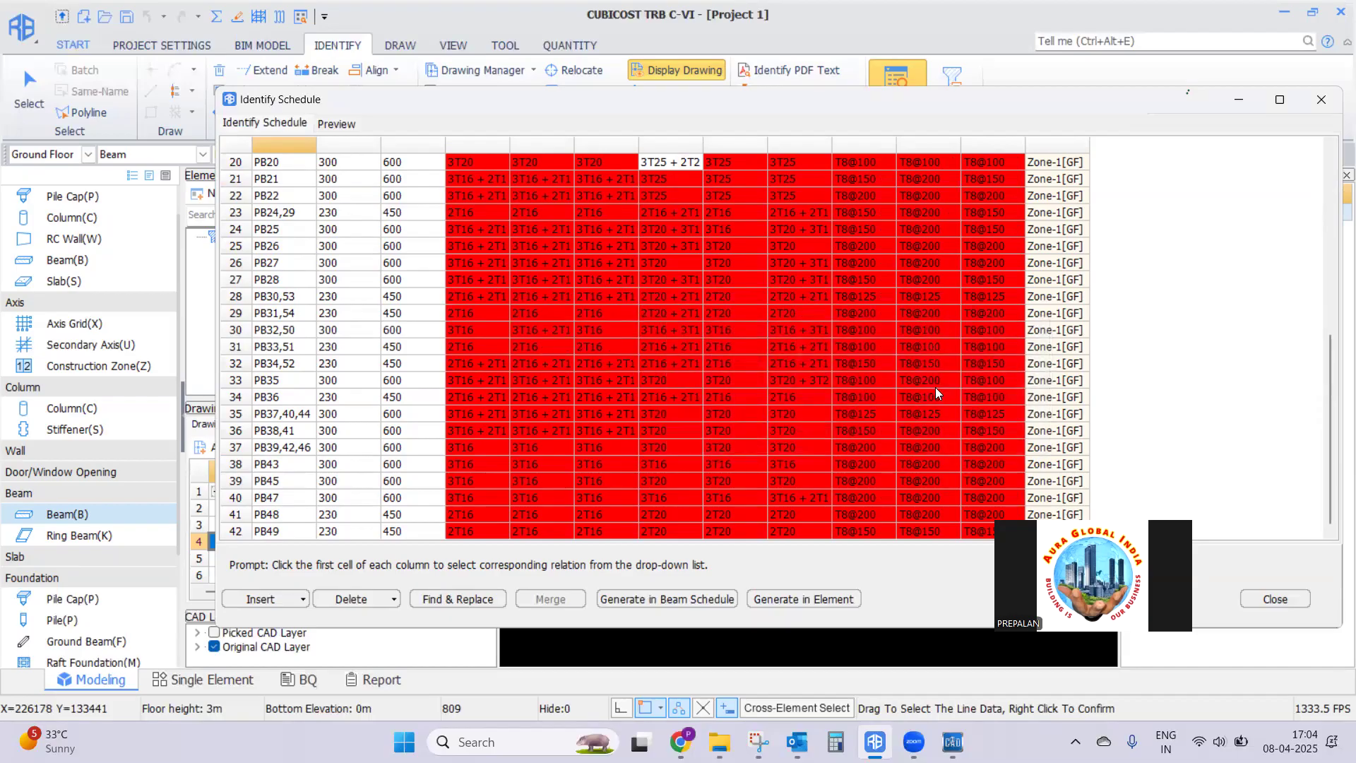
Generate the beam schedule from the cleaned table and open the identified beams in the beam schedule definition
click(653, 599)
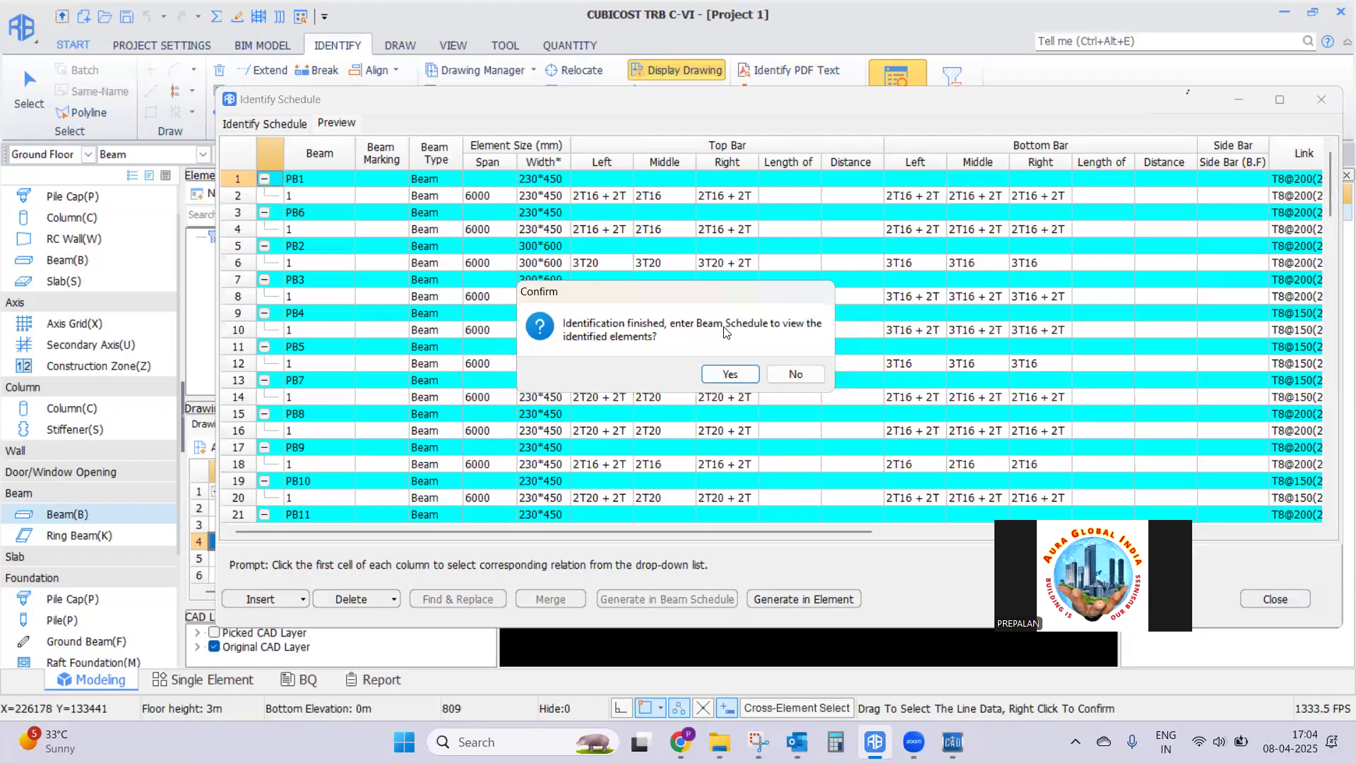
click(730, 375)
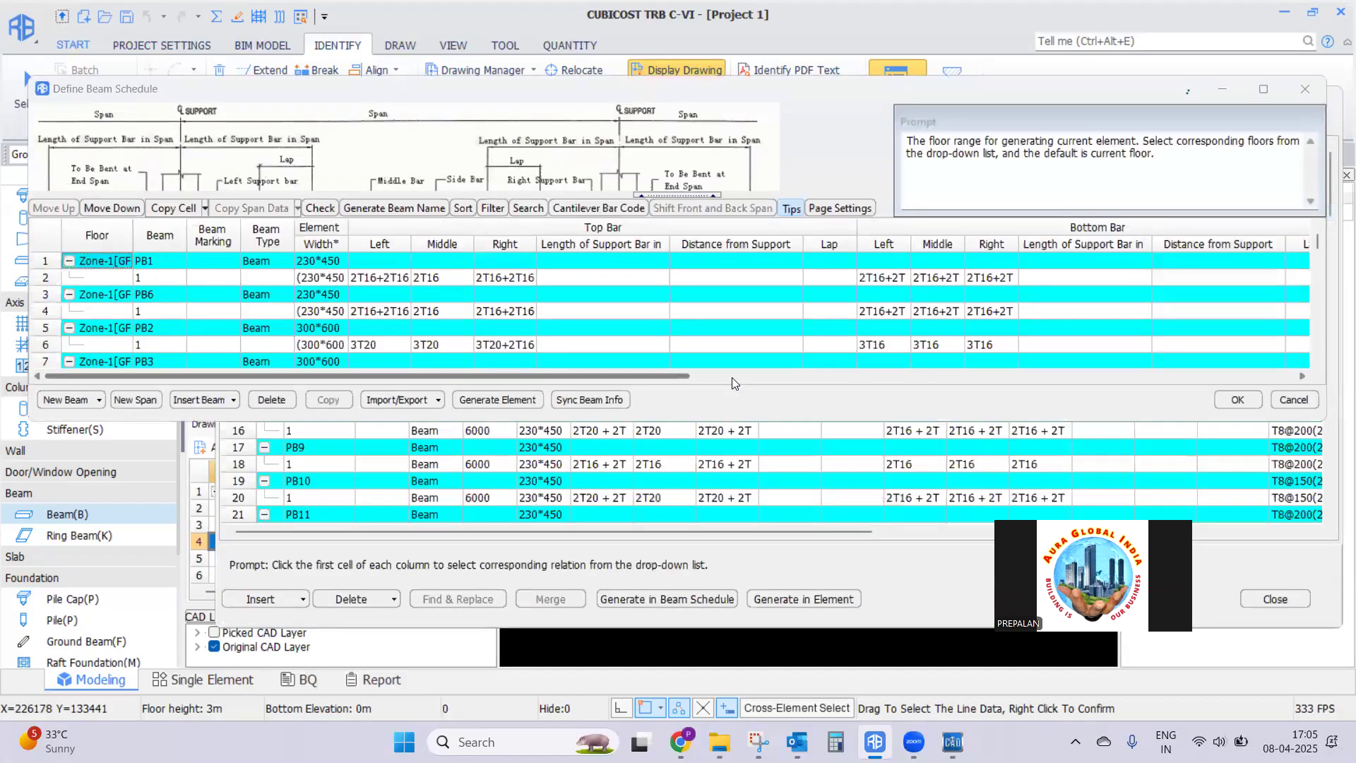
drag(928, 79, 936, 77)
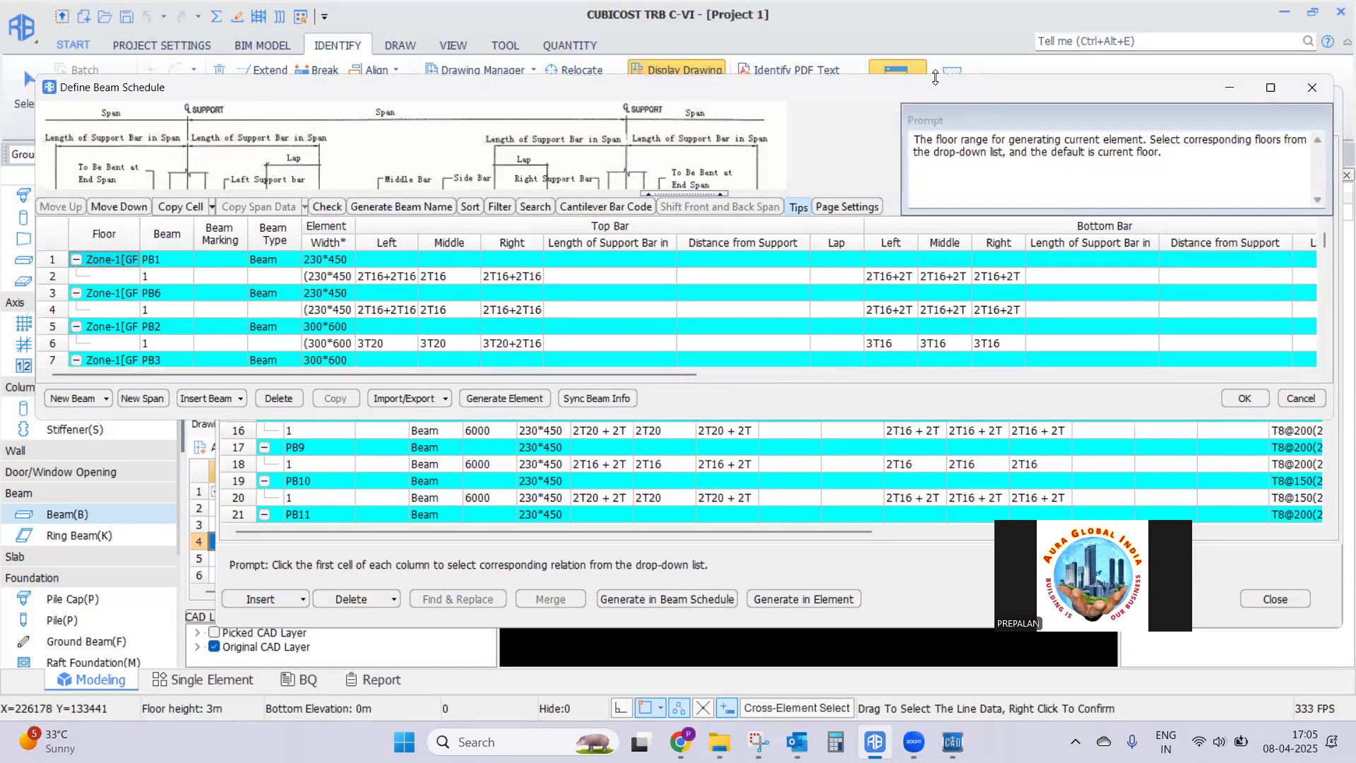
drag(935, 78, 974, 139)
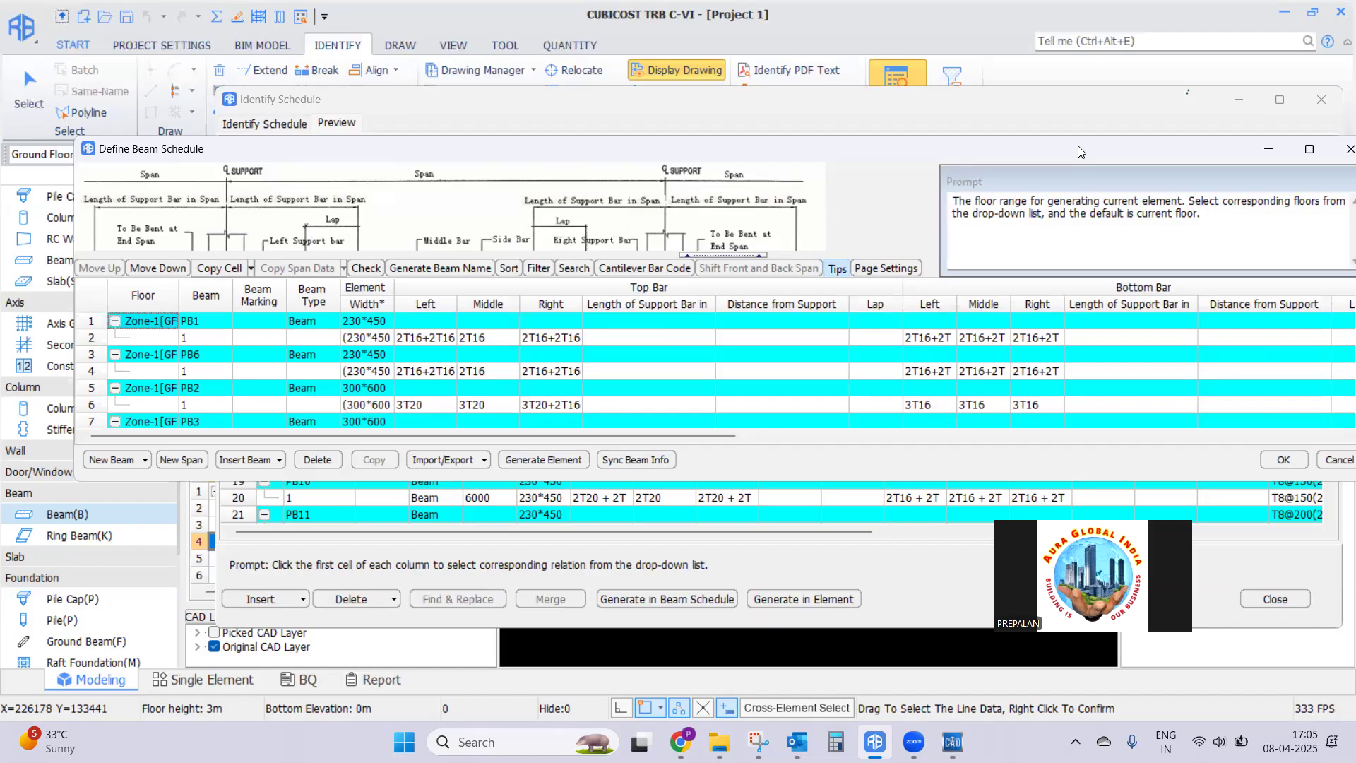
drag(1079, 151, 1148, 149)
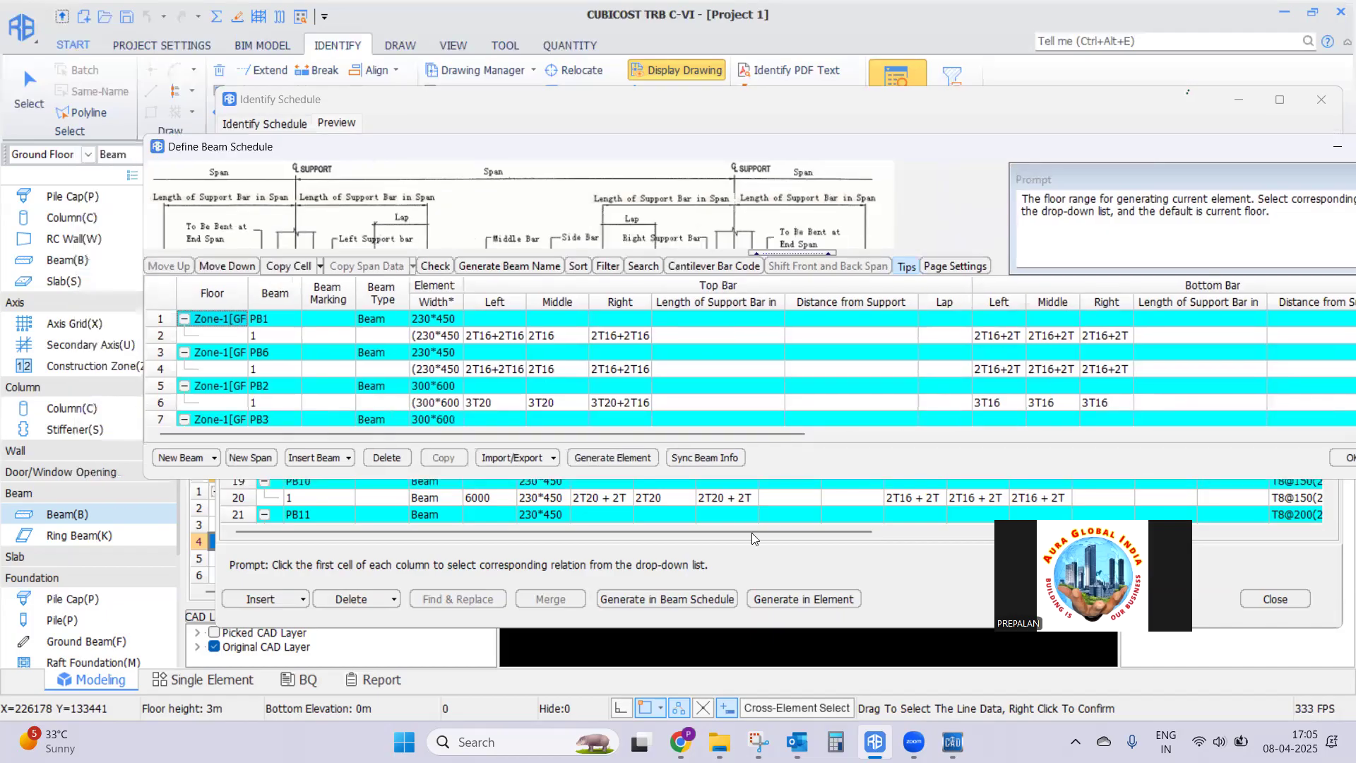
Generate the beam elements from the defined schedule, accept it and close the schedule identification
click(606, 459)
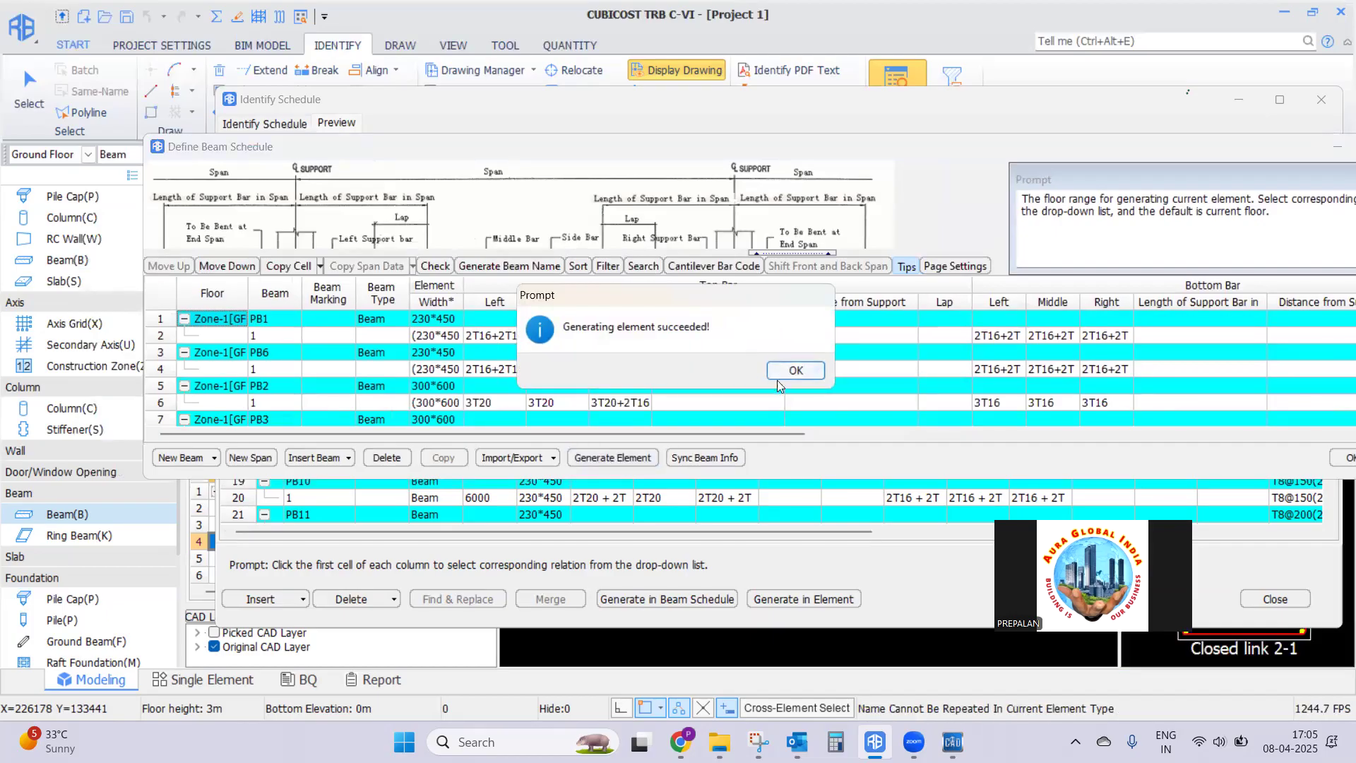
click(781, 375)
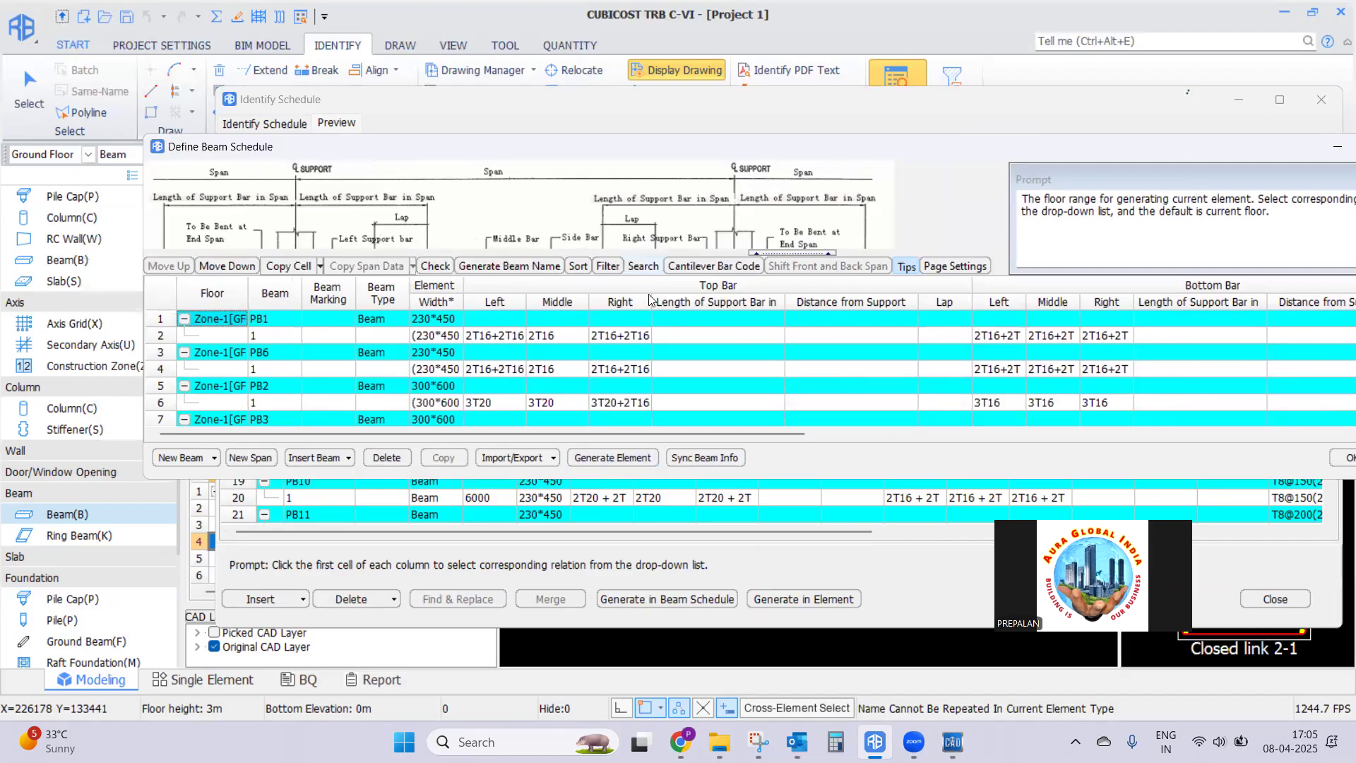
click(1338, 463)
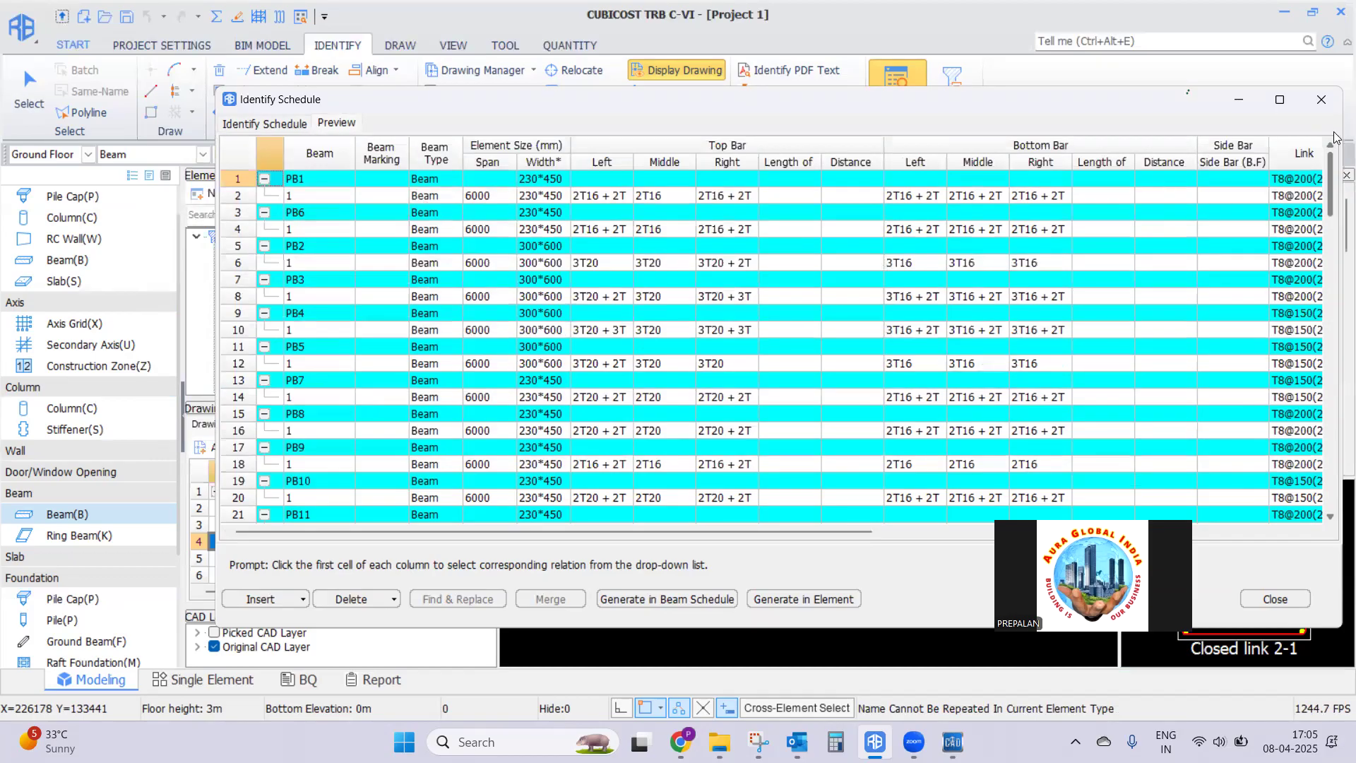
click(1323, 103)
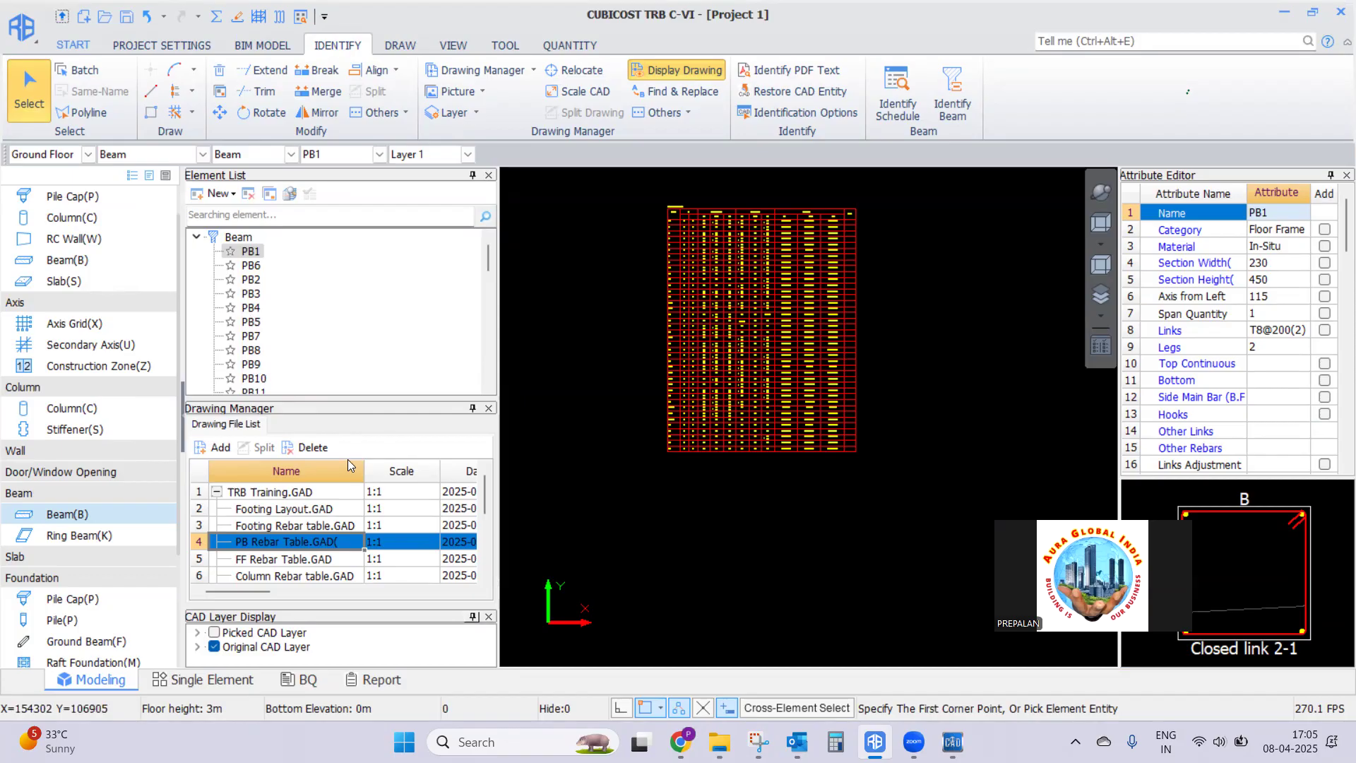
Enlarge the element list to show more of the beams and open the PB Layout.GAD drawing
drag(327, 399, 322, 442)
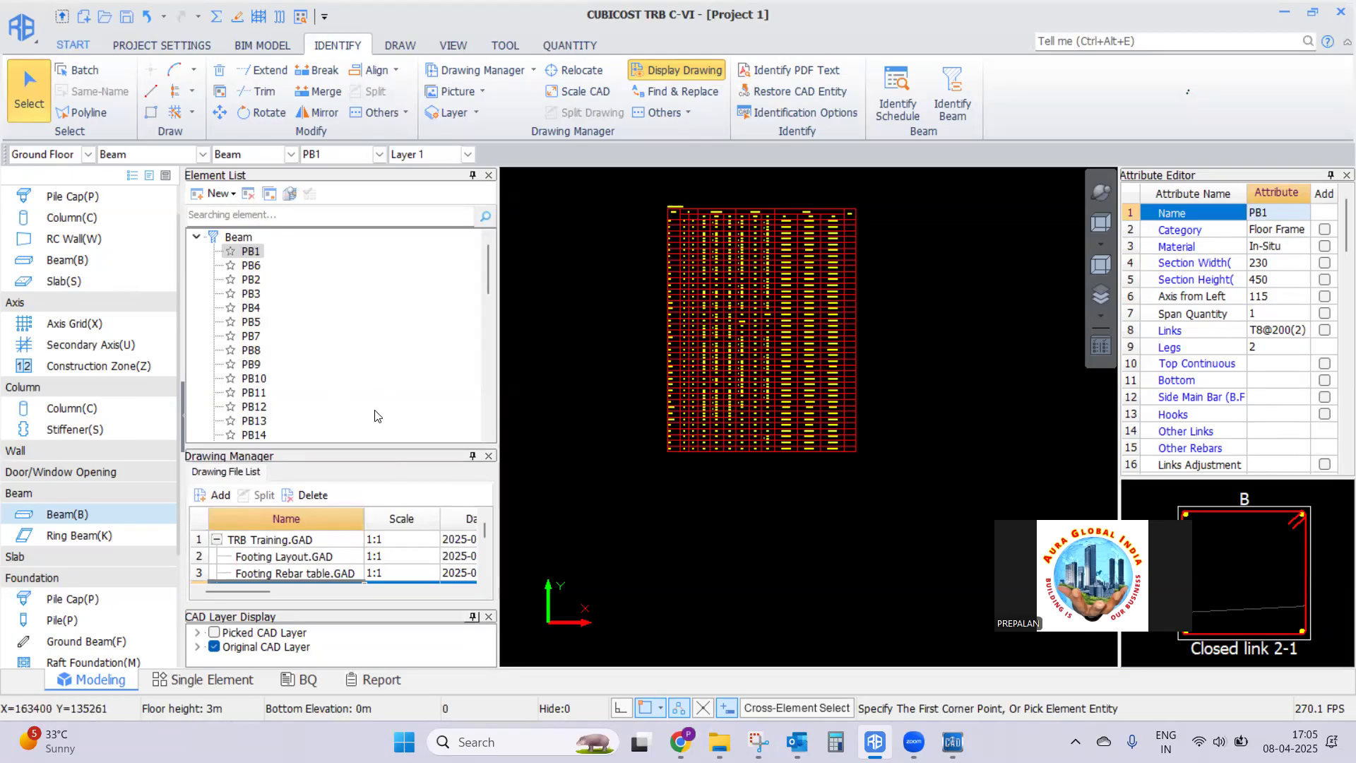
drag(483, 529, 487, 537)
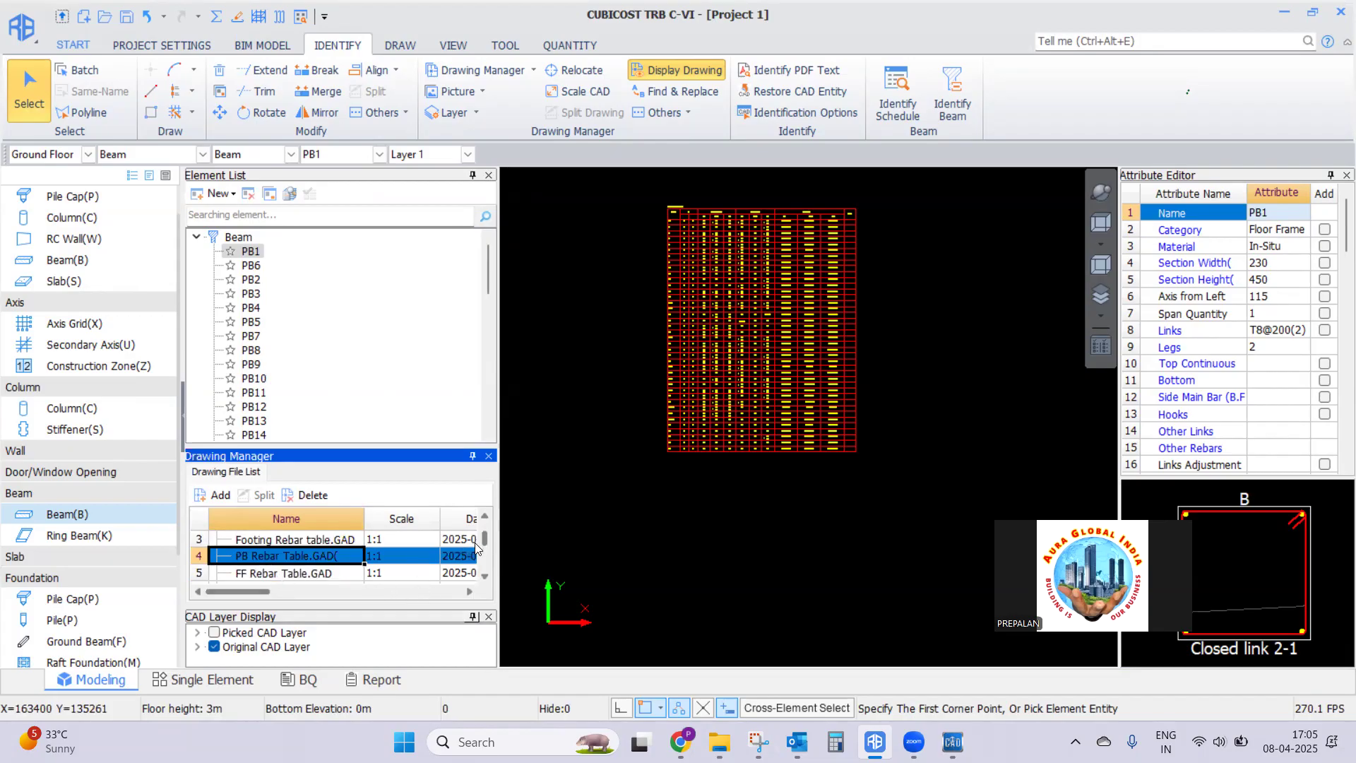
drag(485, 537, 488, 546)
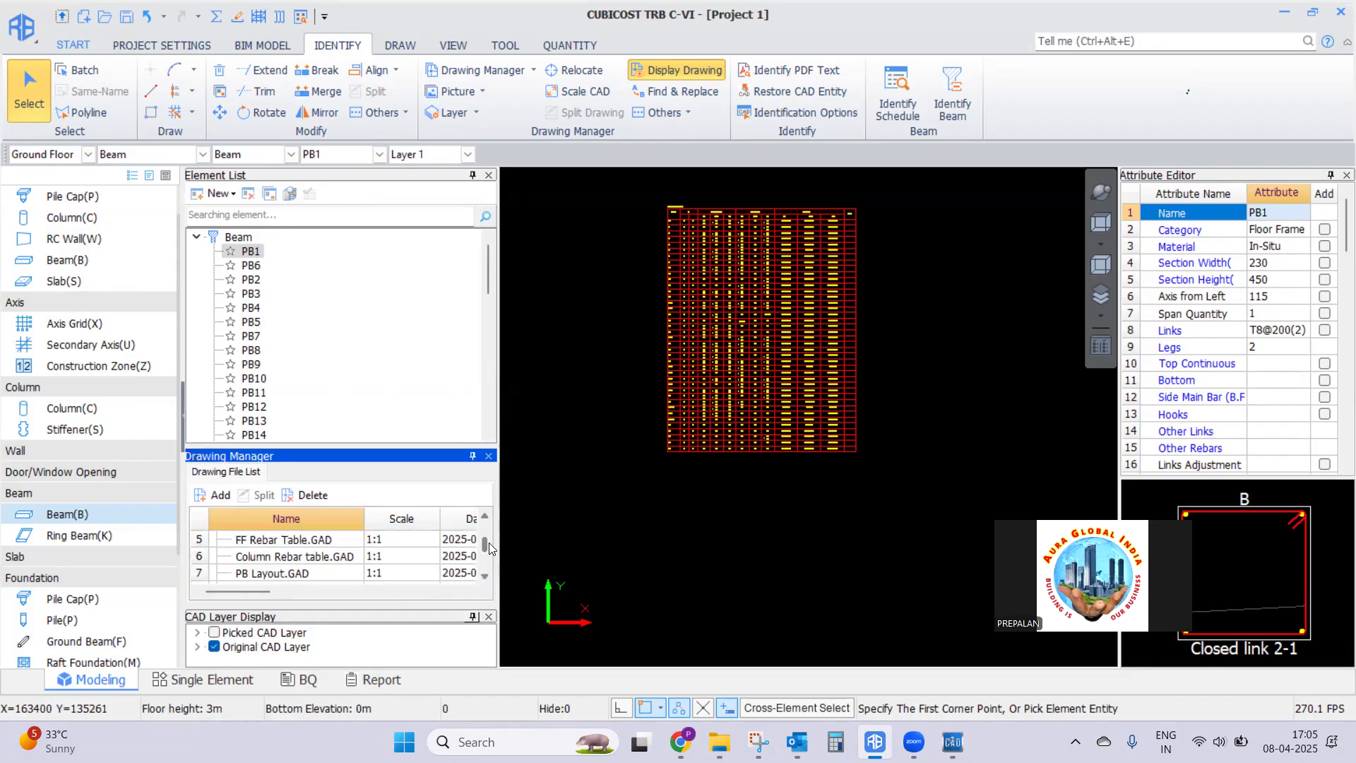
double_click(260, 574)
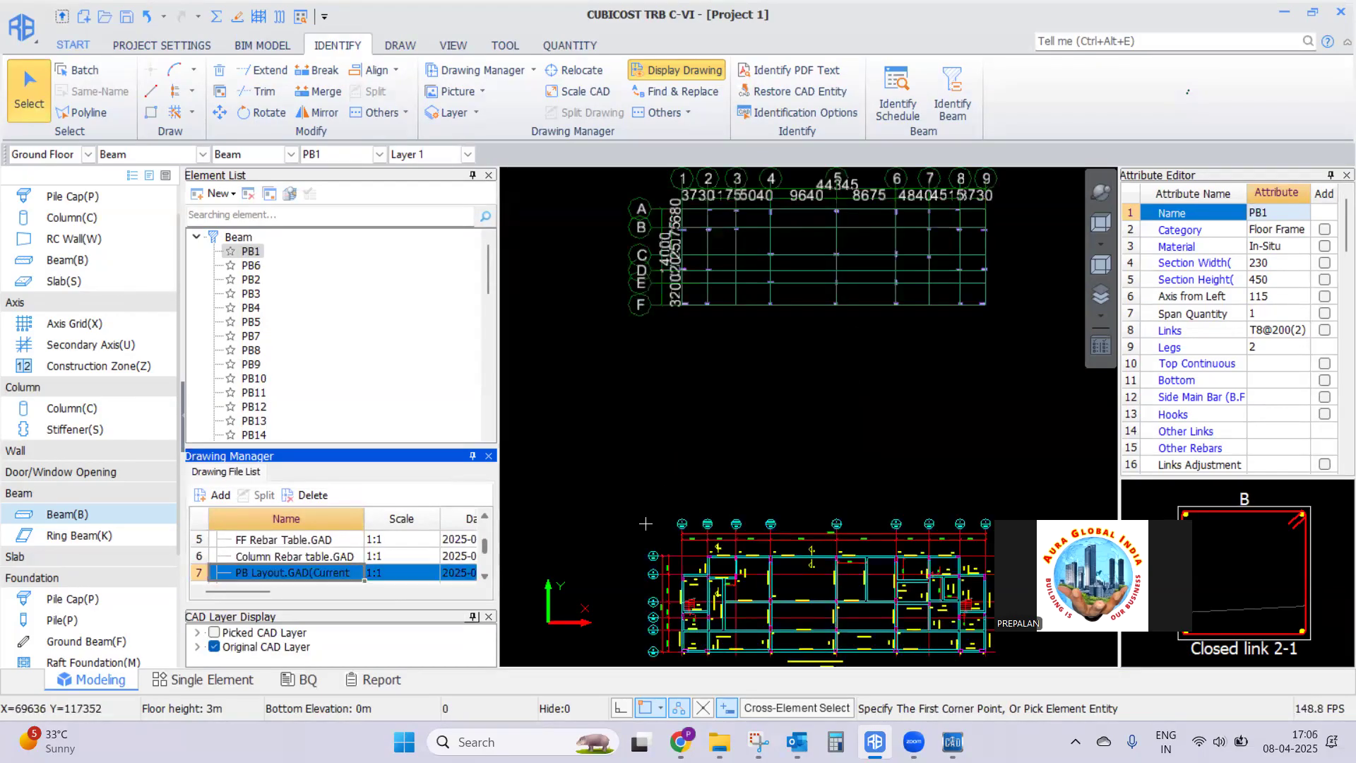
Relocate the PB layout drawing from the corner of its column C19 to the corner of the modelled column near grids 1 and B
click(690, 330)
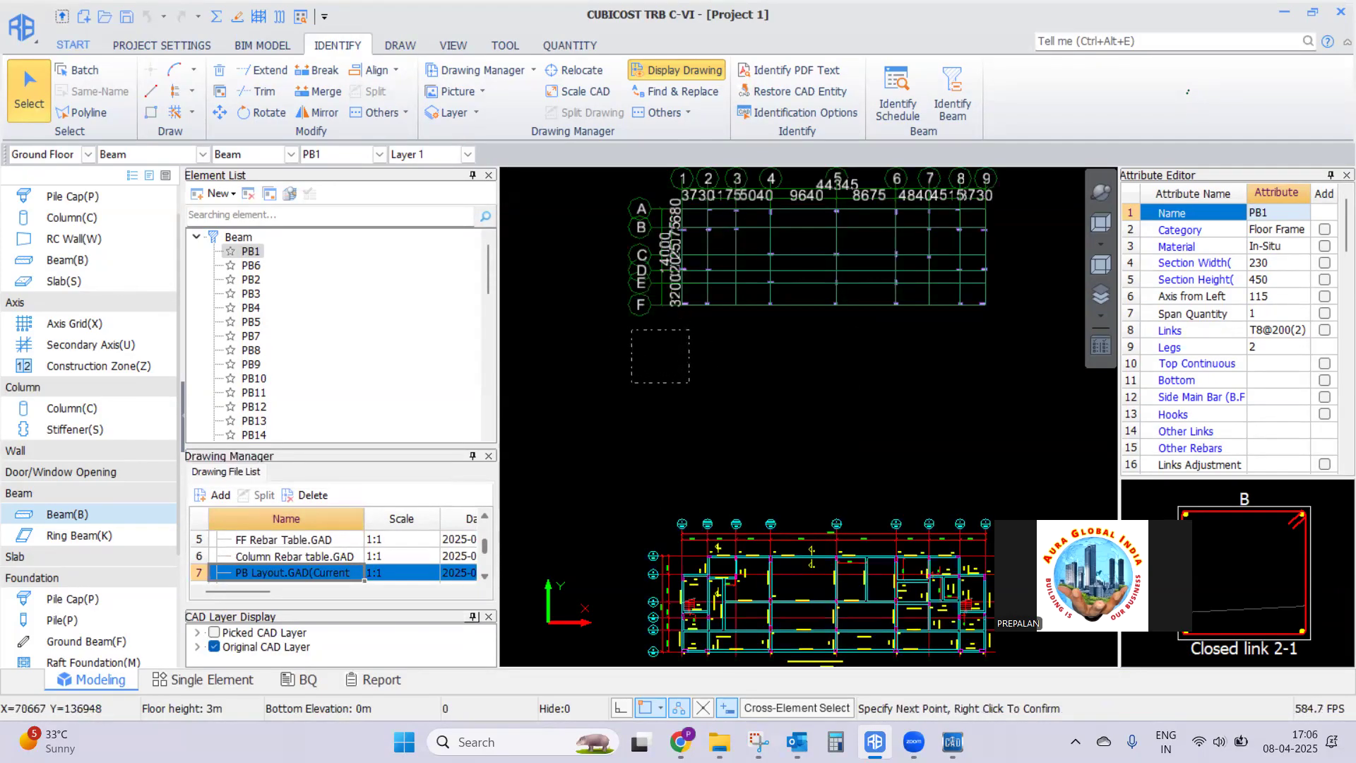
click(605, 388)
scroll(679, 516, up, 2)
scroll(679, 516, up, 5)
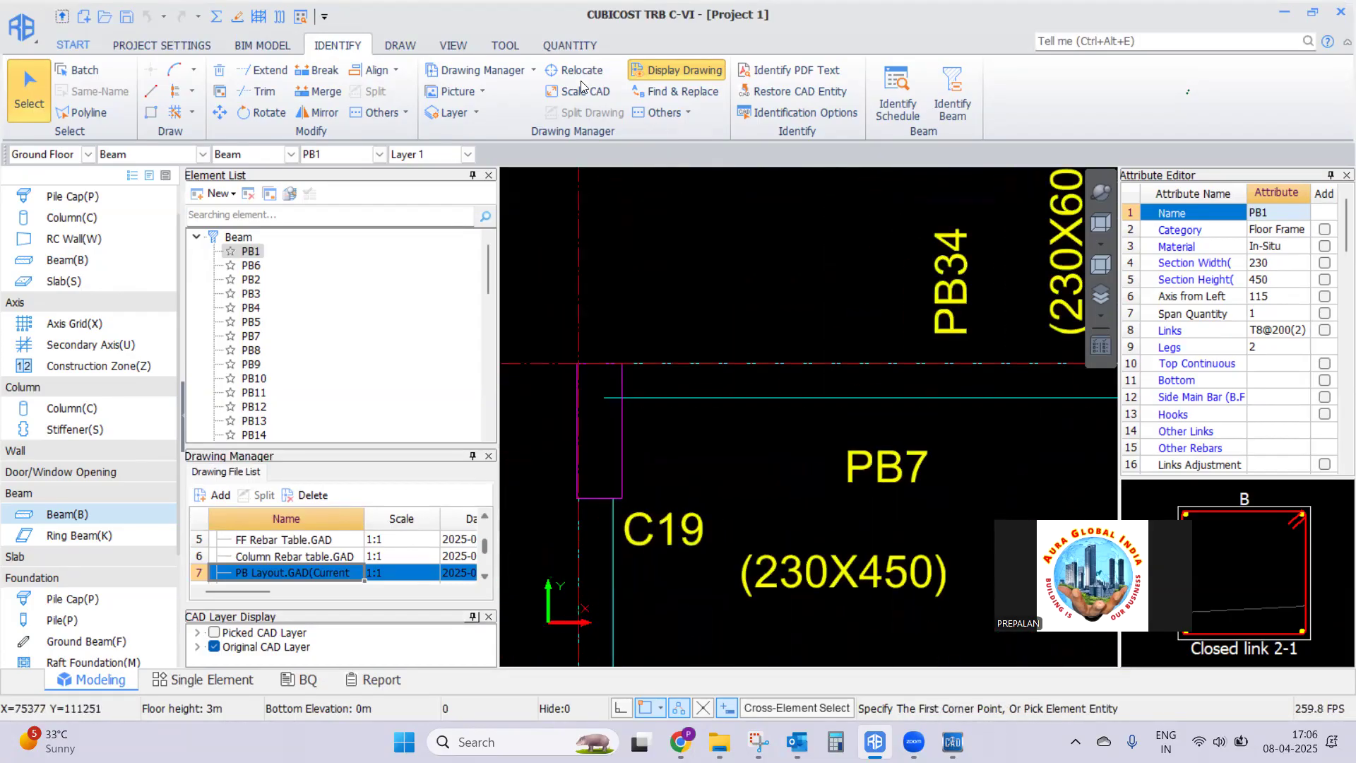
scroll(640, 360, down, 2)
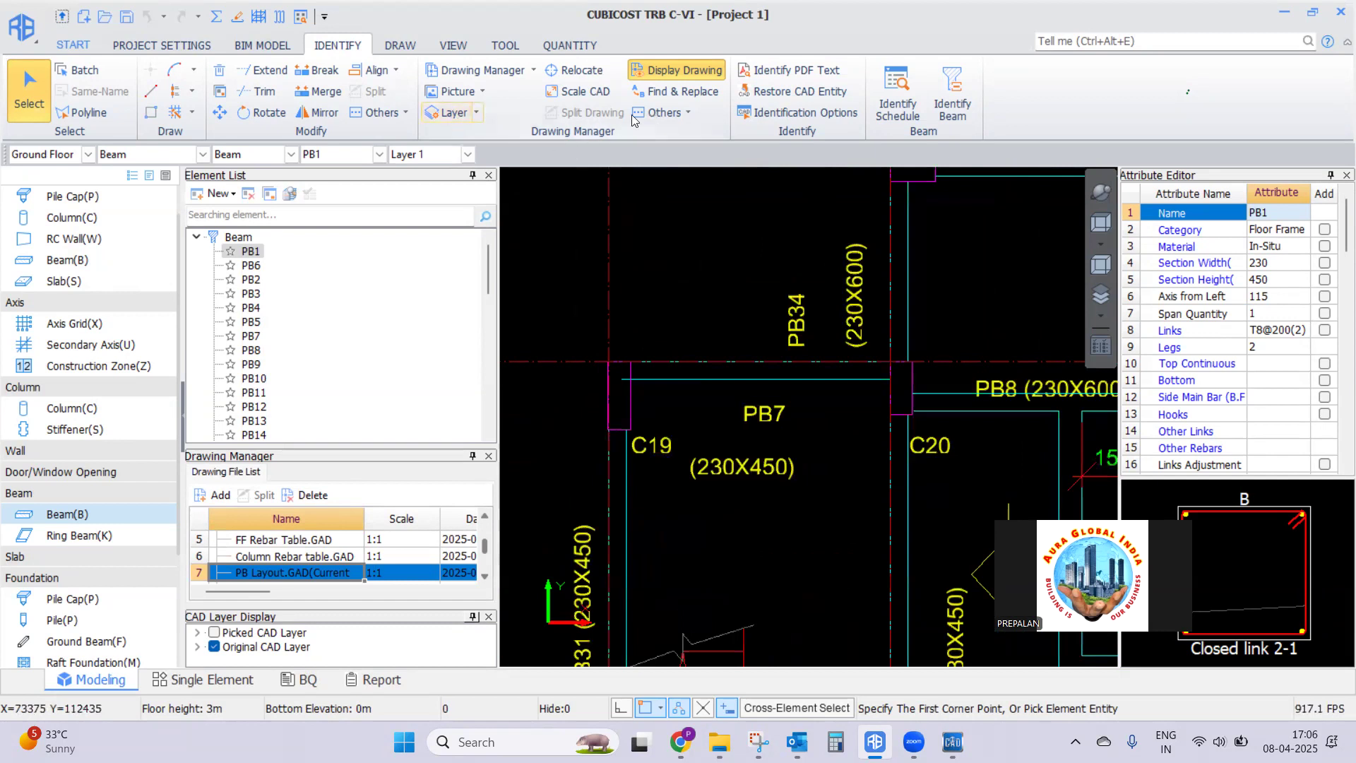
click(578, 75)
scroll(625, 424, up, 2)
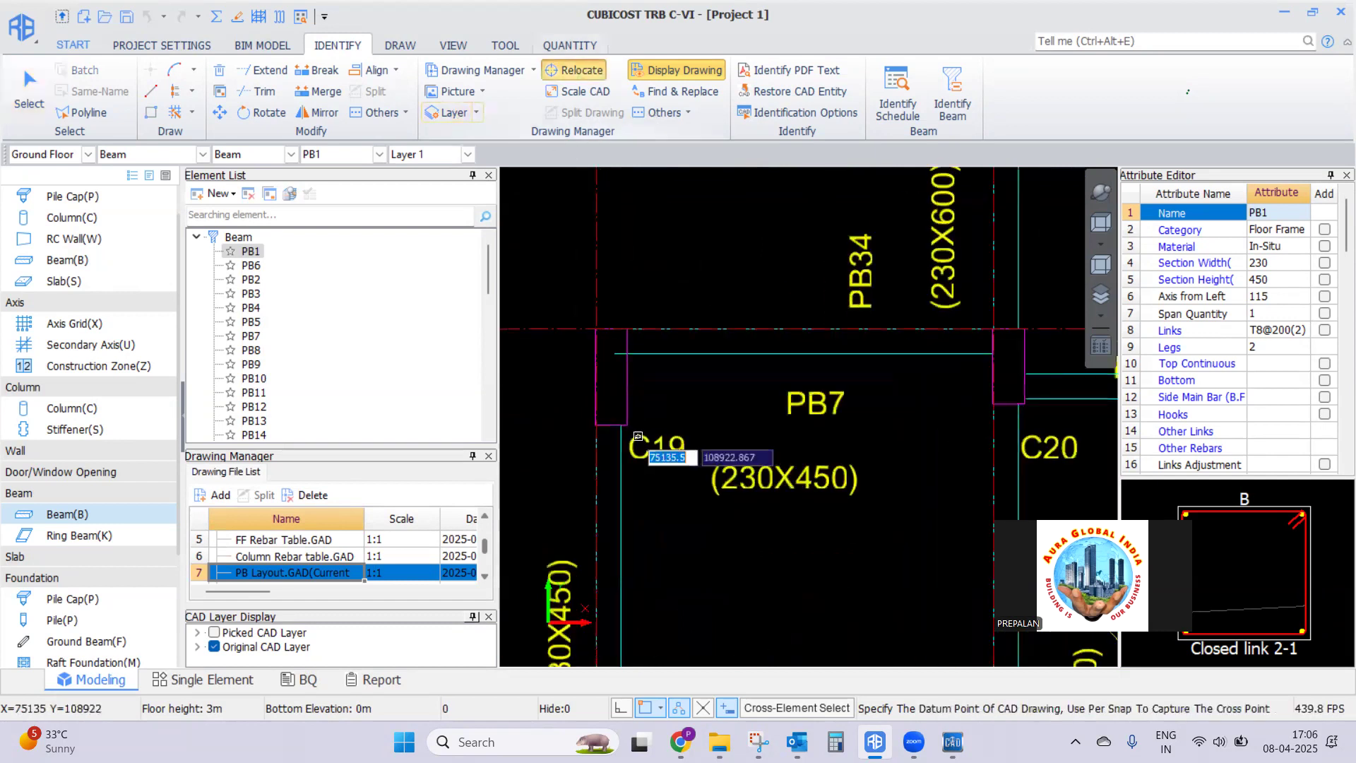
click(625, 424)
scroll(685, 438, down, 5)
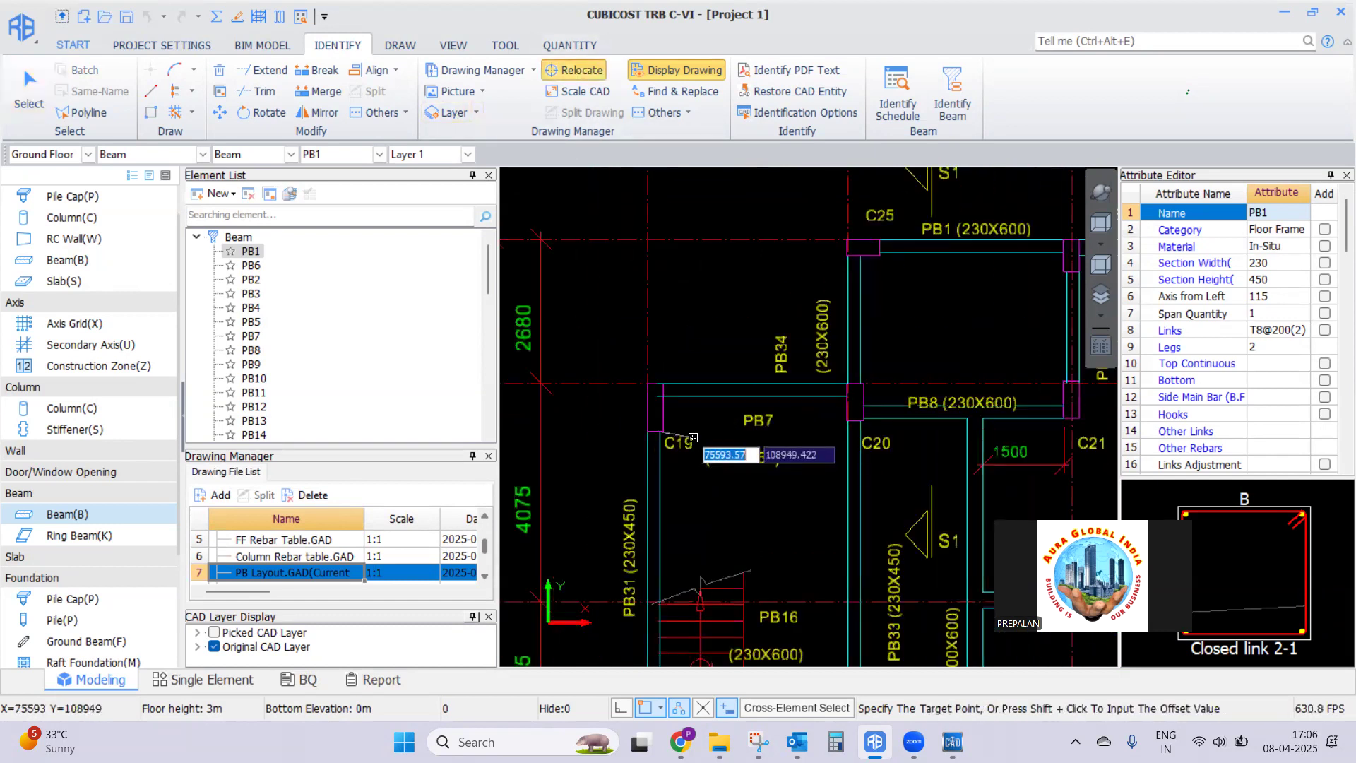
scroll(718, 262, up, 5)
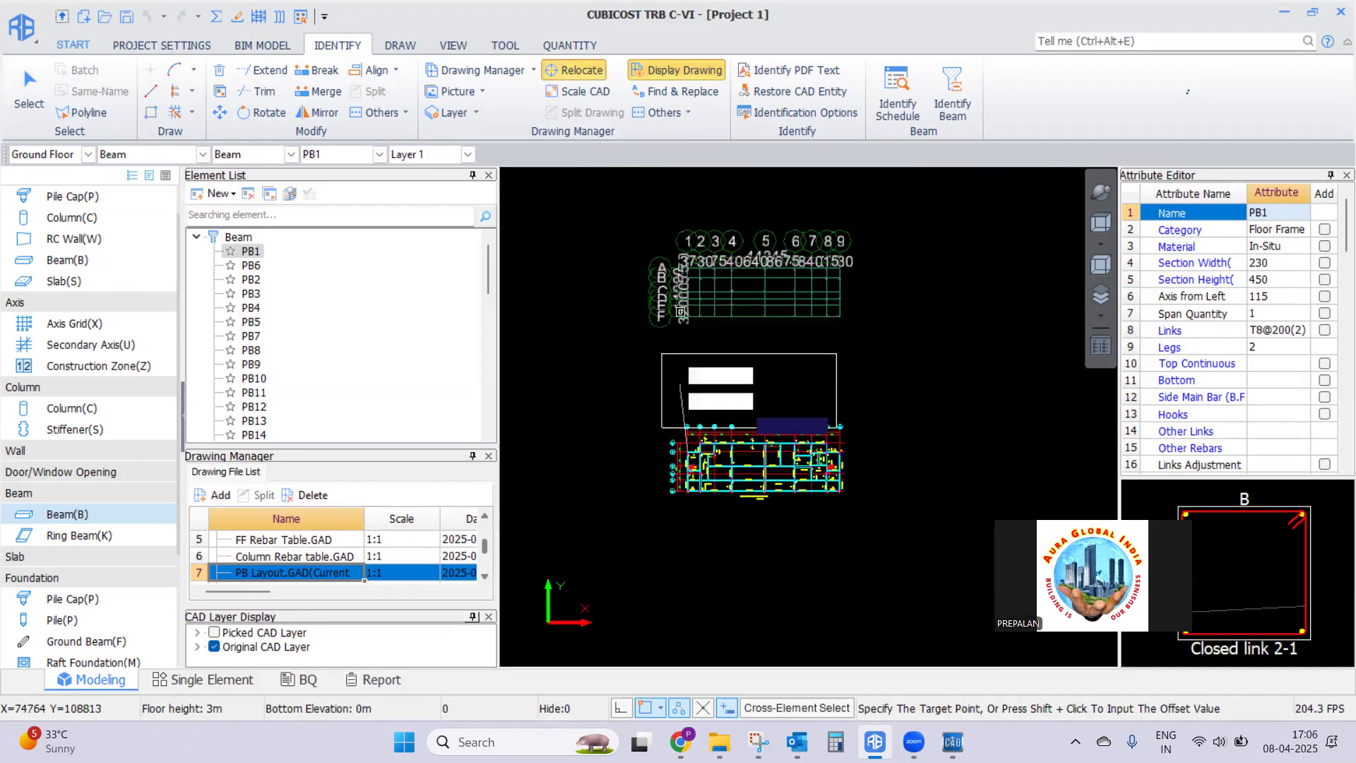
scroll(719, 263, up, 5)
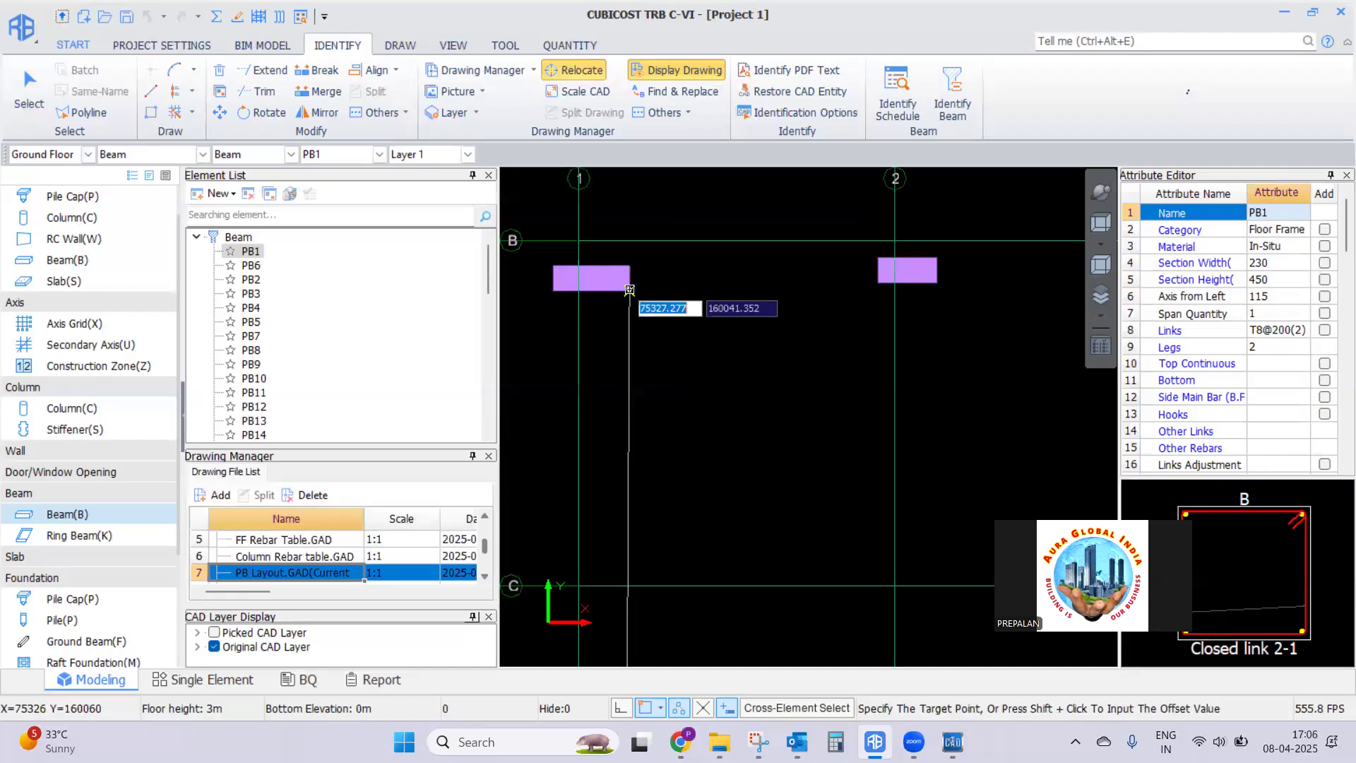
click(611, 324)
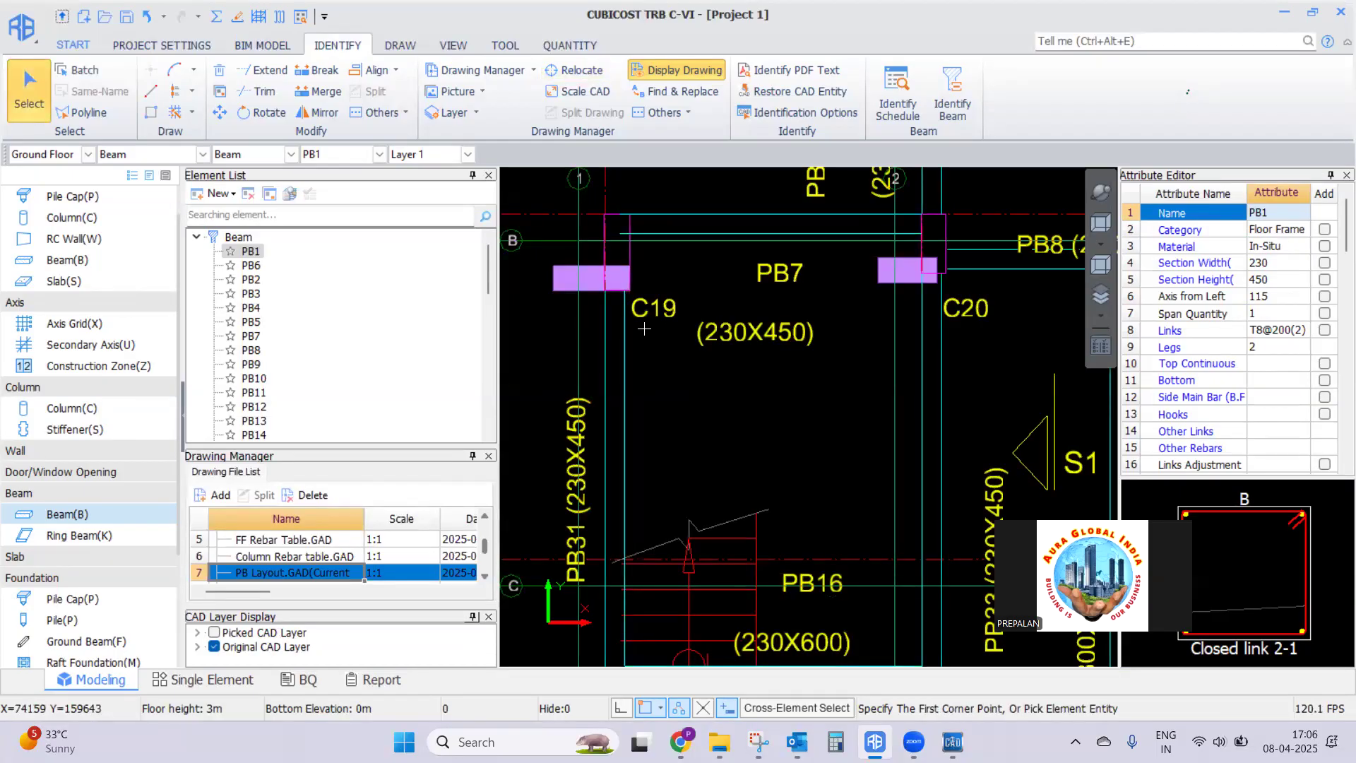
right_click(624, 362)
click(552, 328)
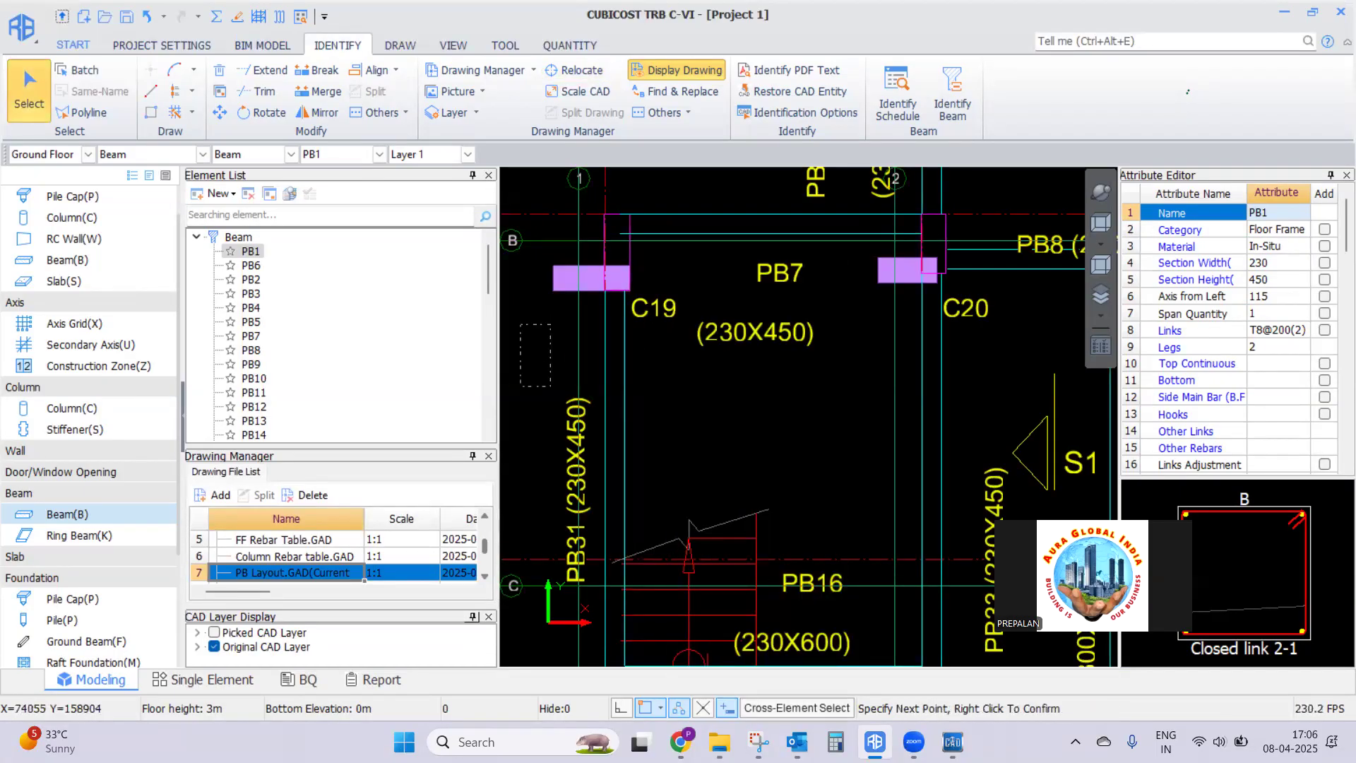
Relocate the PB layout drawing from column C25's lower inner corner to the matching corner of the modelled column at grids 2 and A
scroll(552, 328, down, 6)
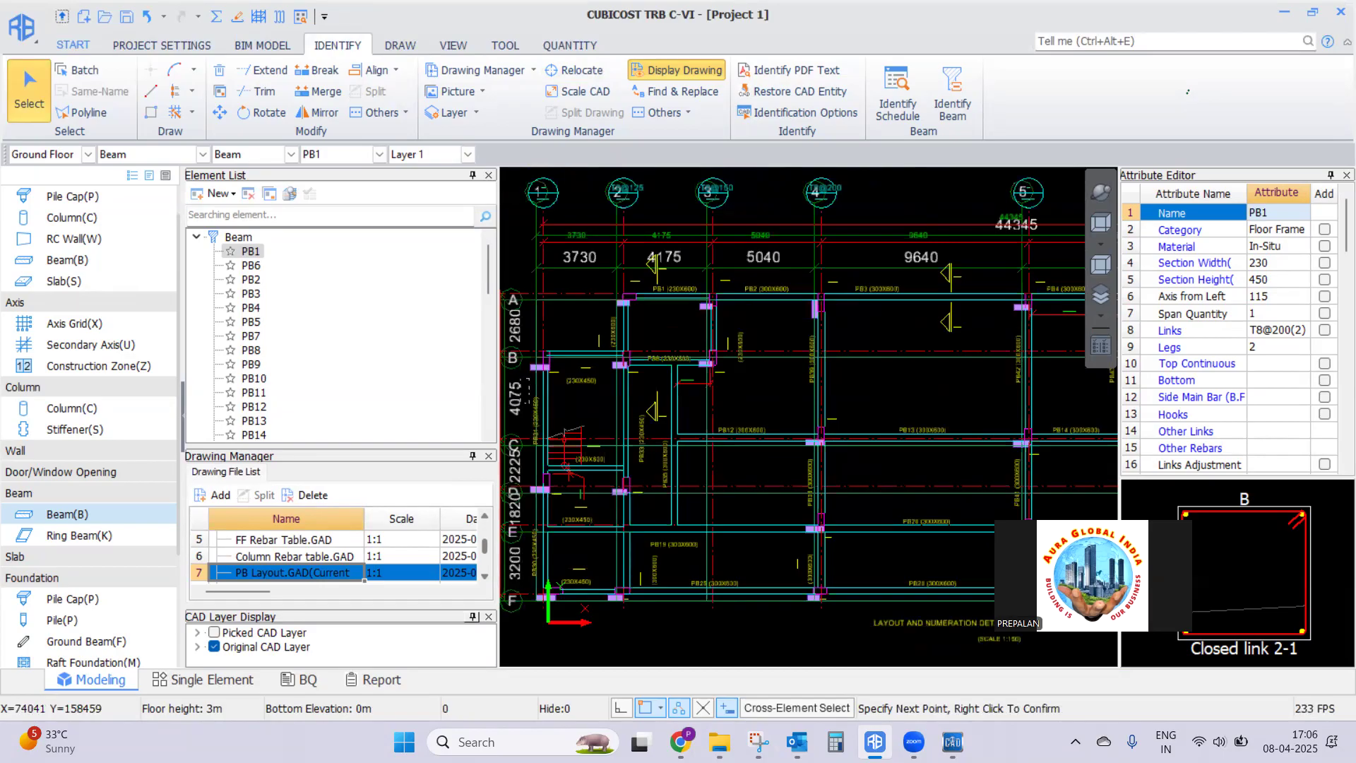
drag(529, 381, 633, 273)
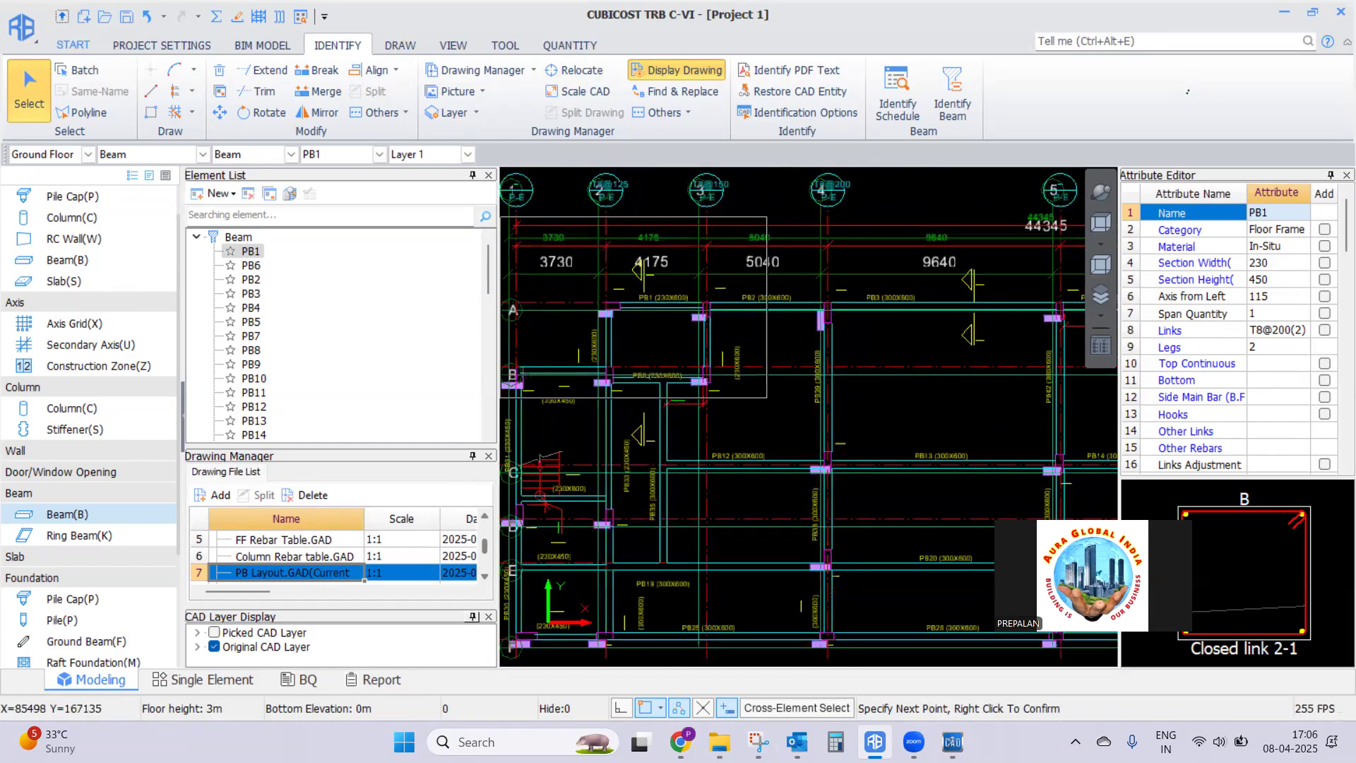
scroll(696, 267, up, 4)
middle_drag(694, 271, 829, 270)
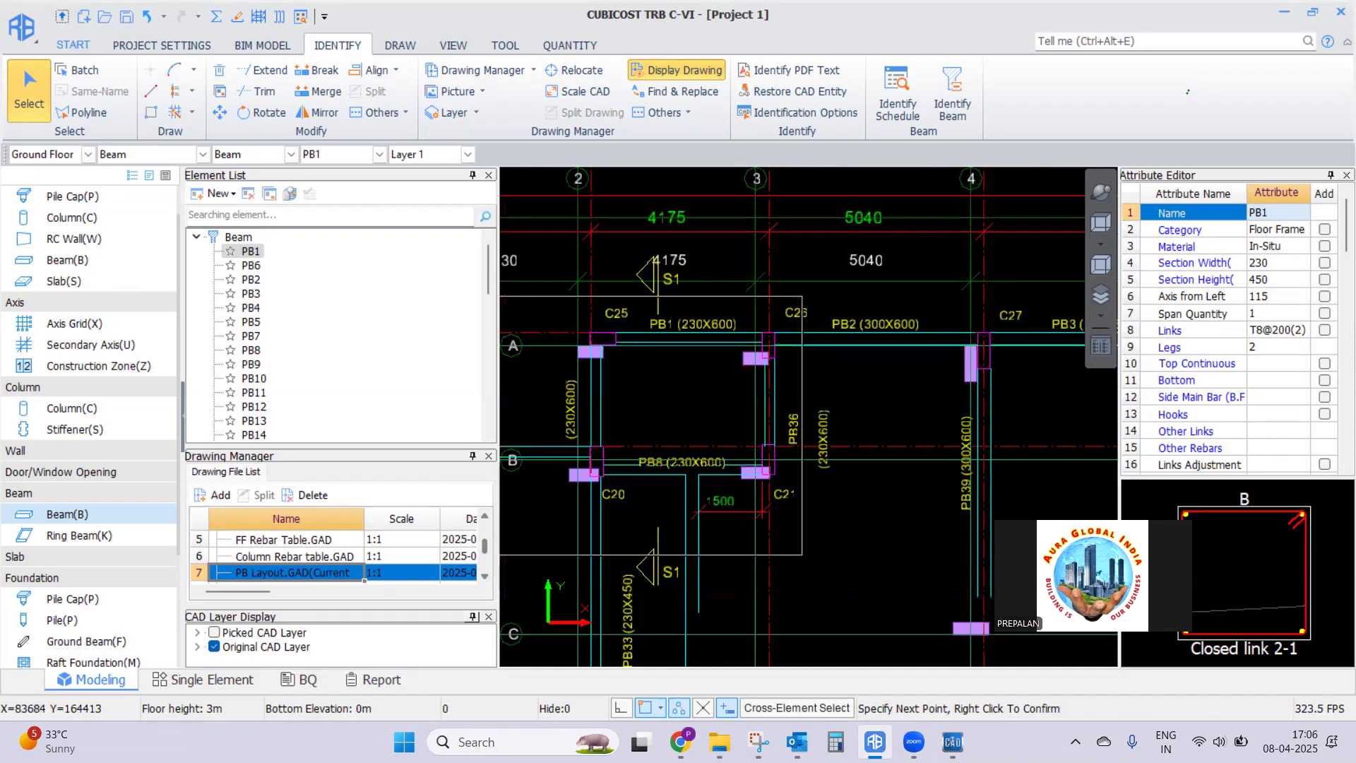
scroll(841, 289, up, 2)
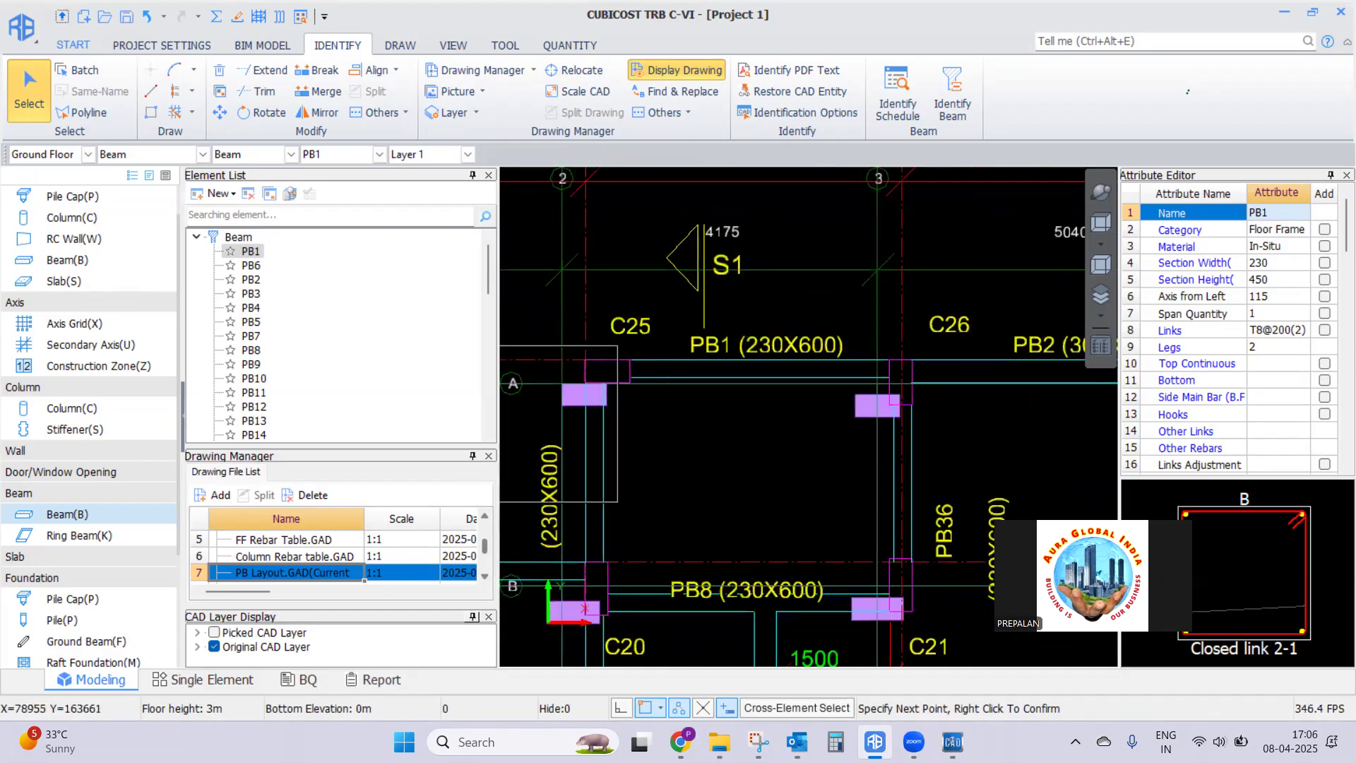
click(325, 72)
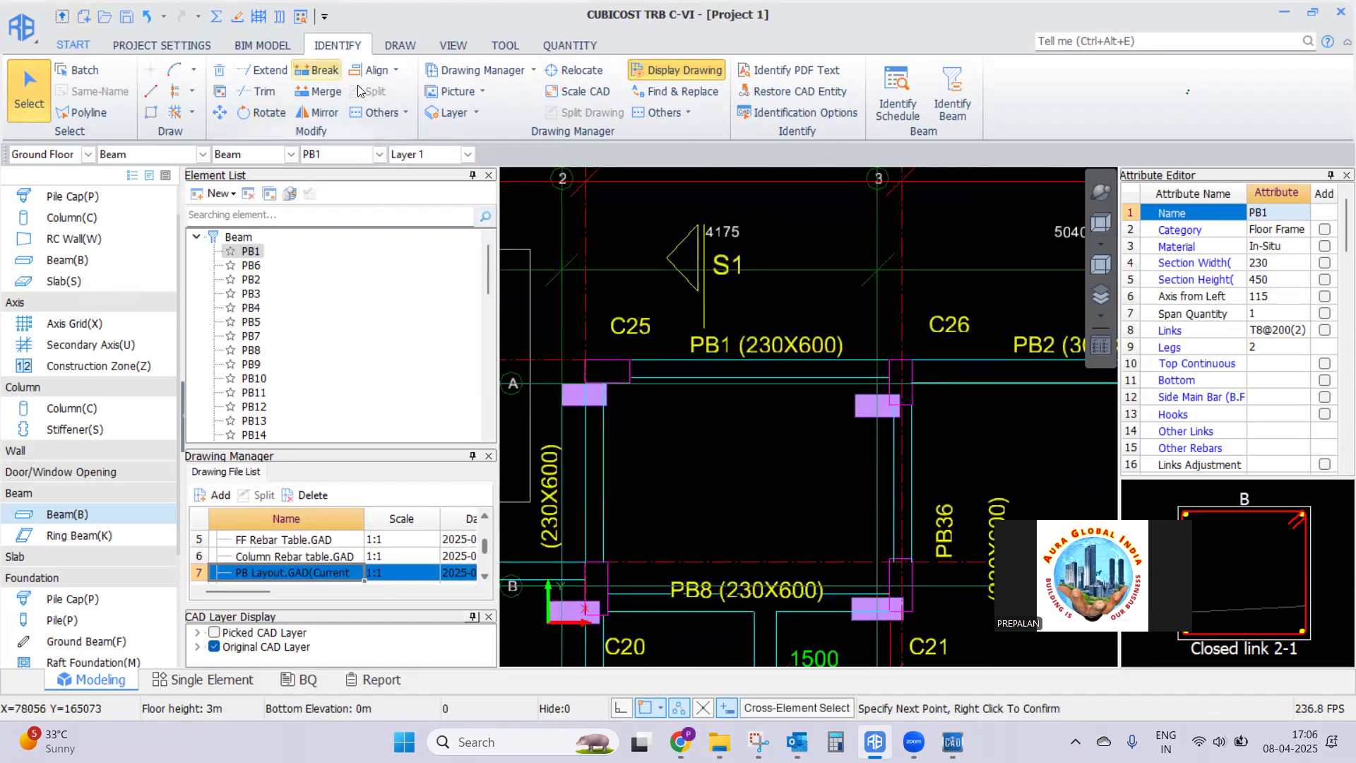
click(577, 72)
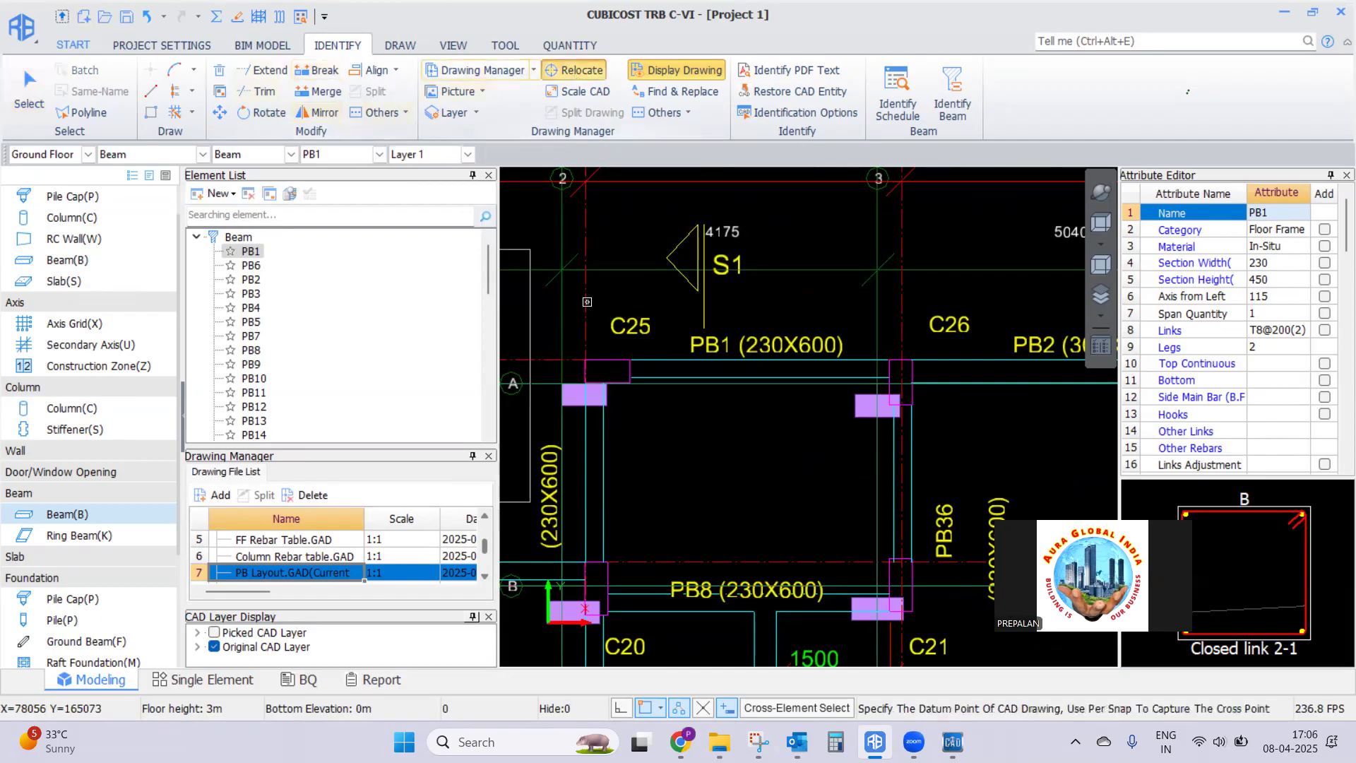
scroll(597, 407, up, 4)
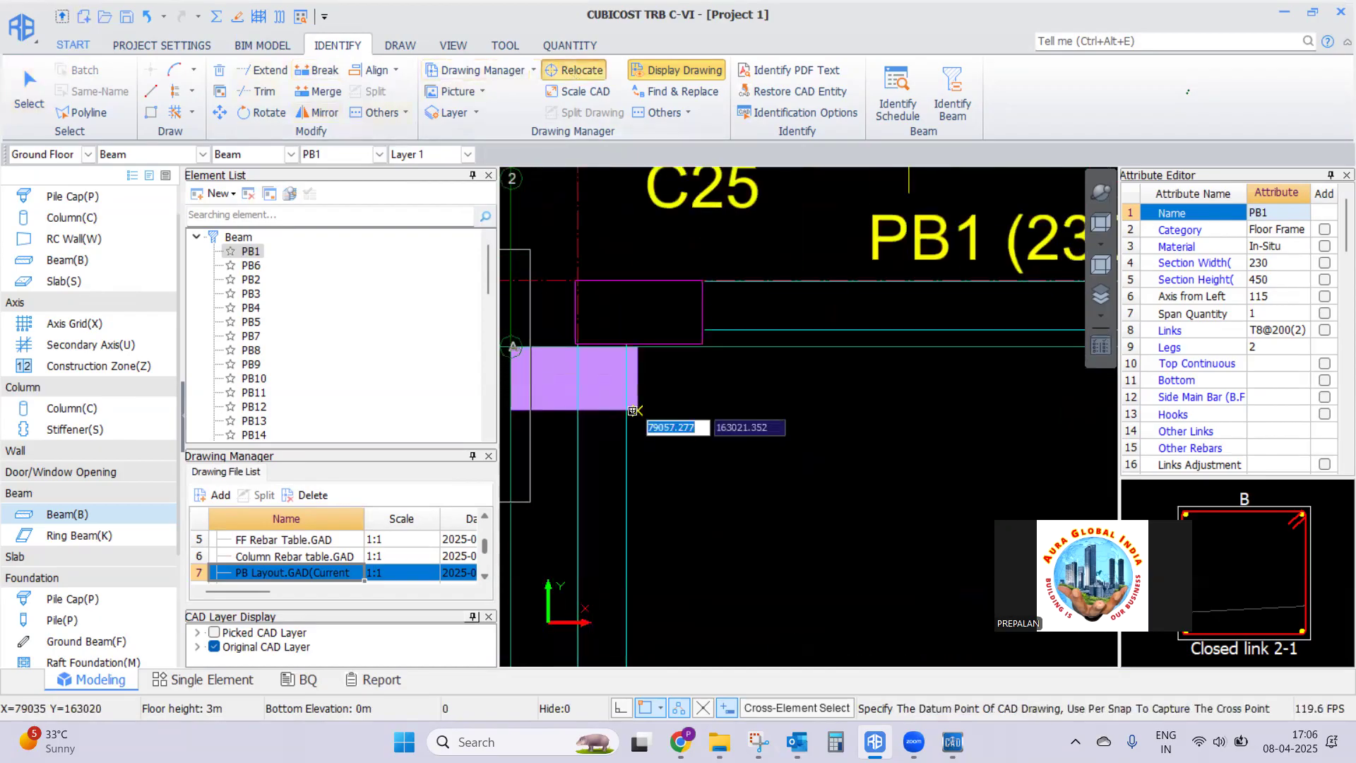
click(638, 411)
click(640, 408)
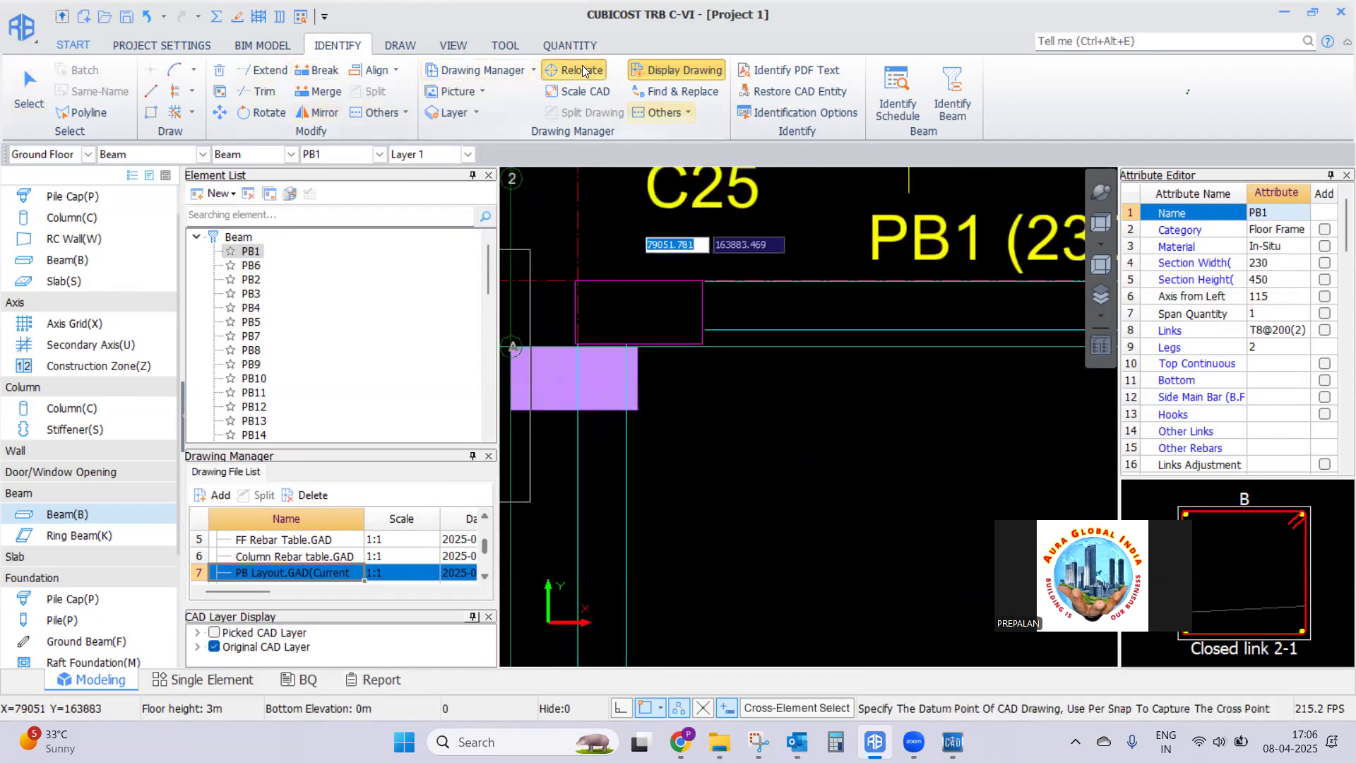
click(701, 346)
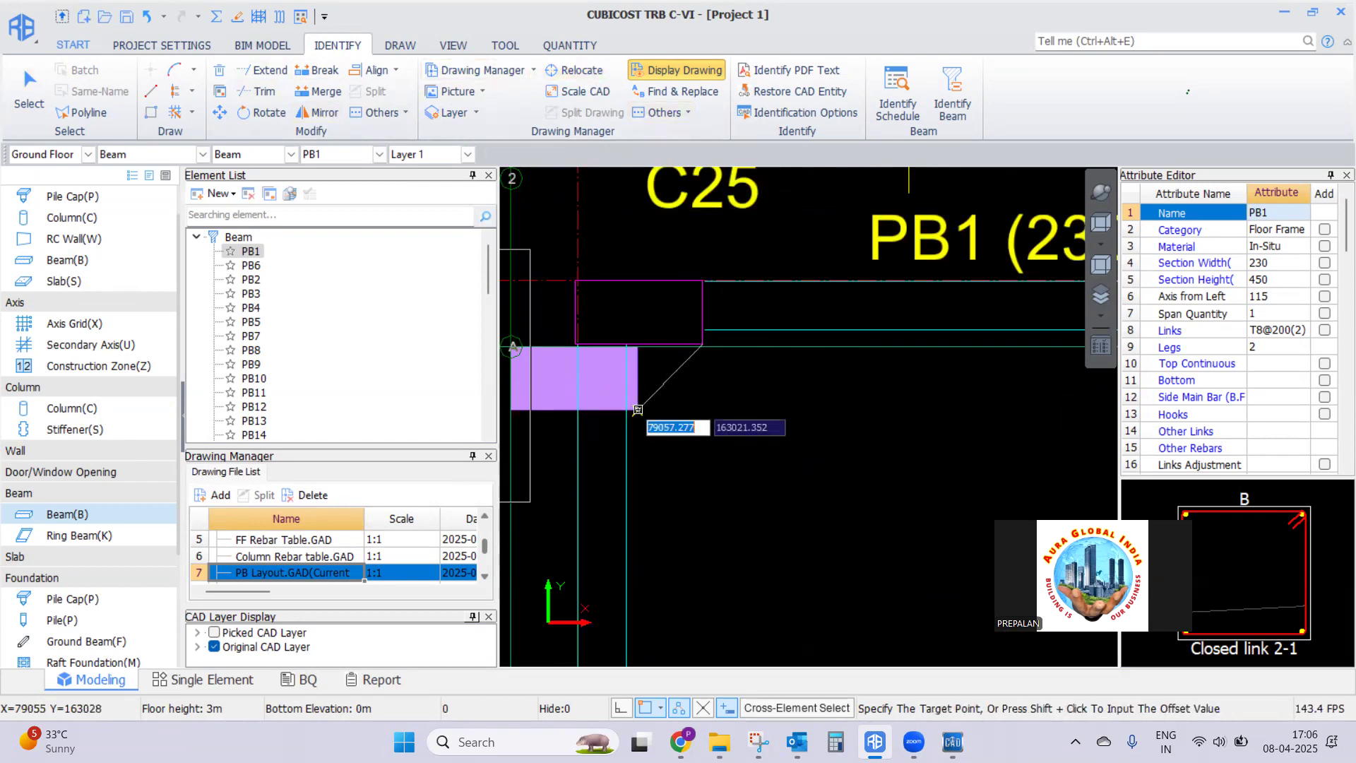
click(638, 410)
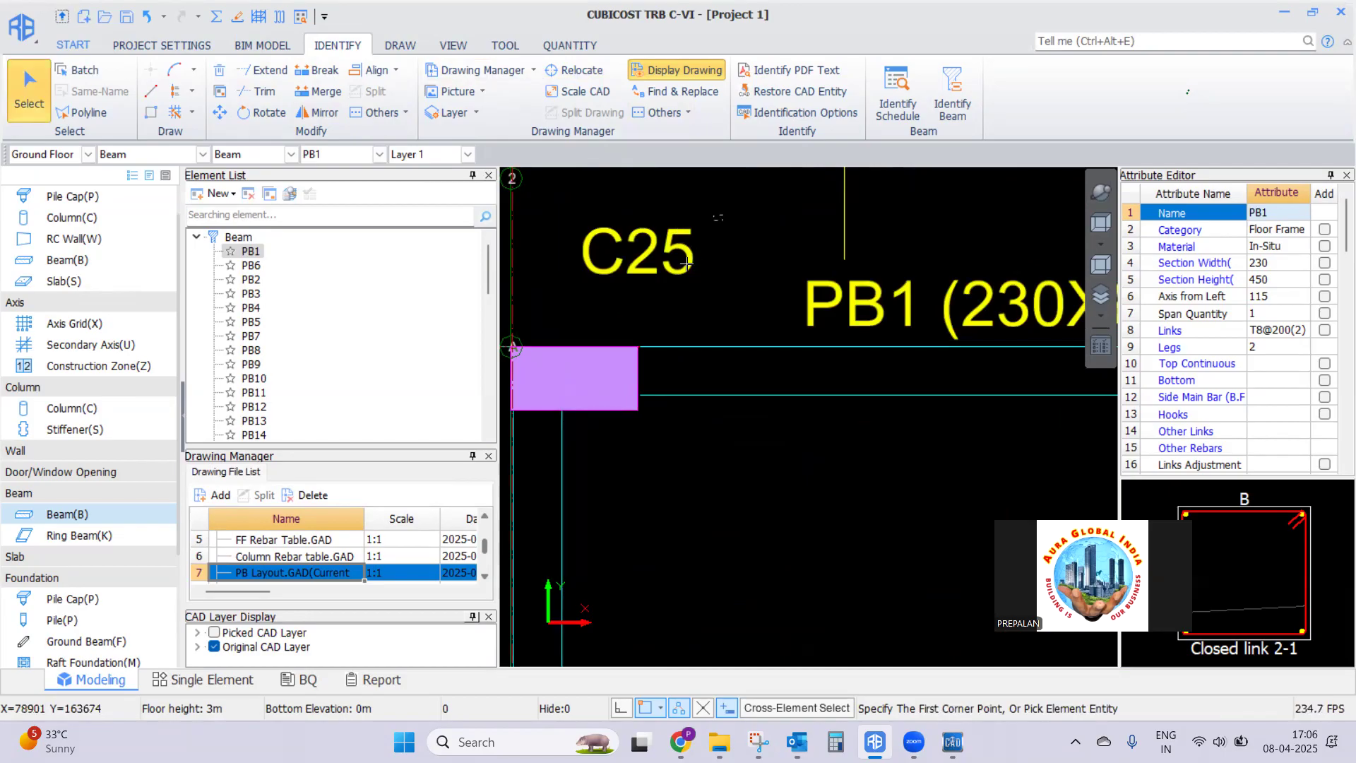
Check the alignment of the relocated PB layout with the modelled columns across the grid
scroll(686, 262, down, 4)
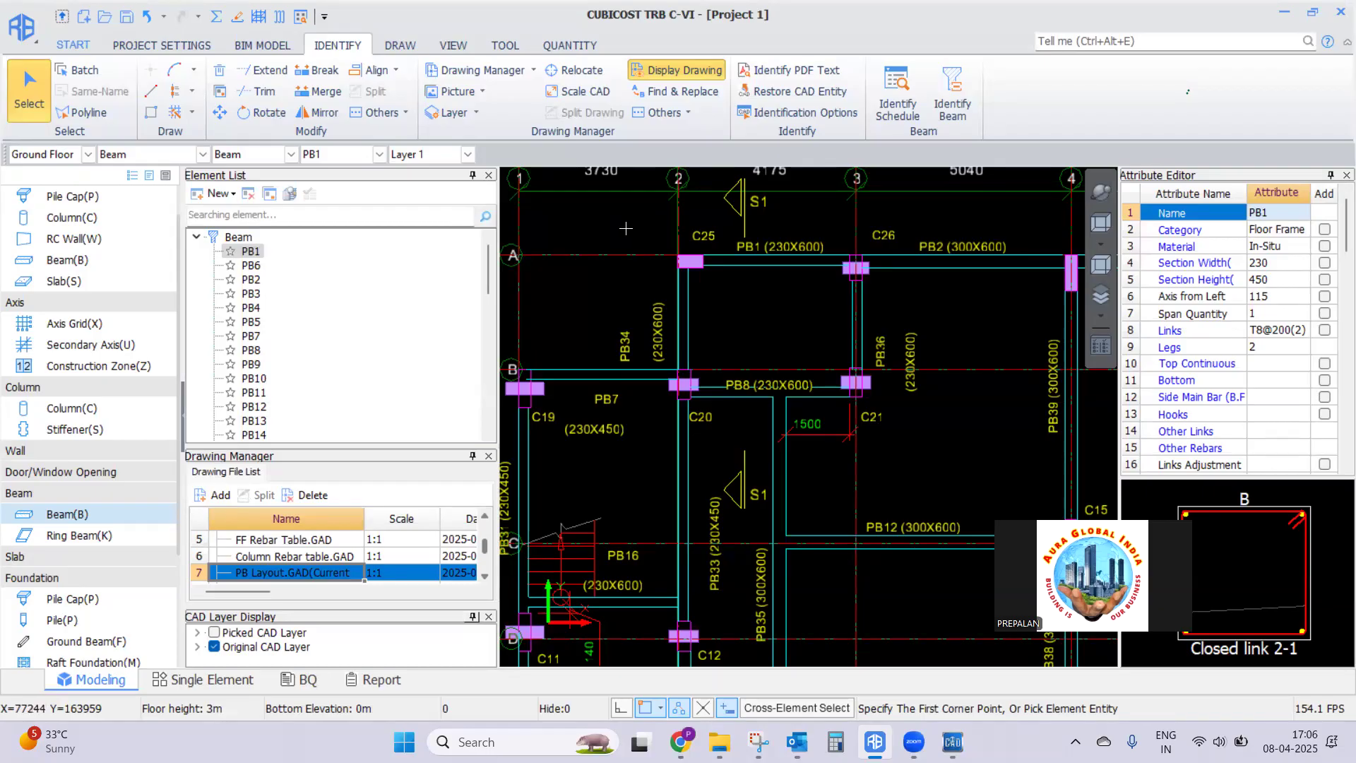
scroll(651, 289, down, 4)
scroll(876, 560, up, 3)
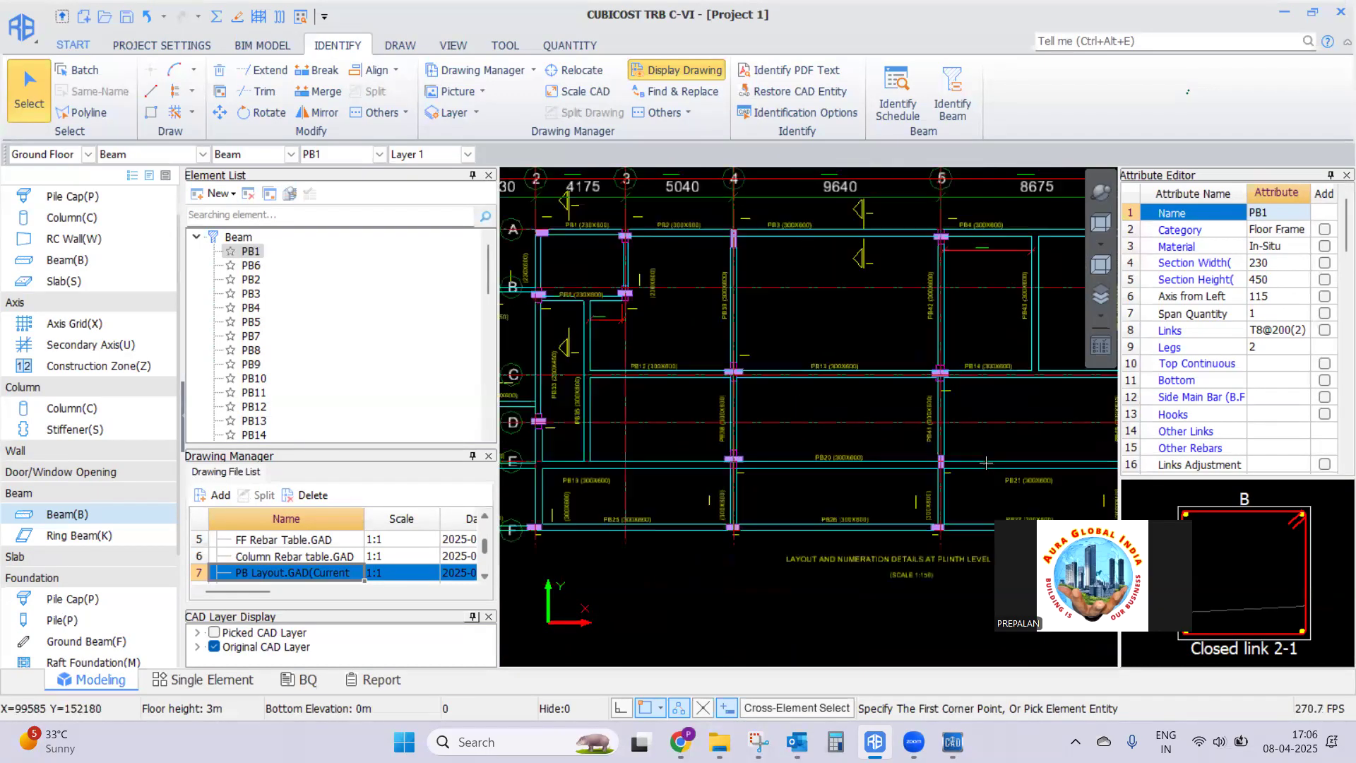
scroll(897, 510, down, 3)
scroll(661, 418, up, 4)
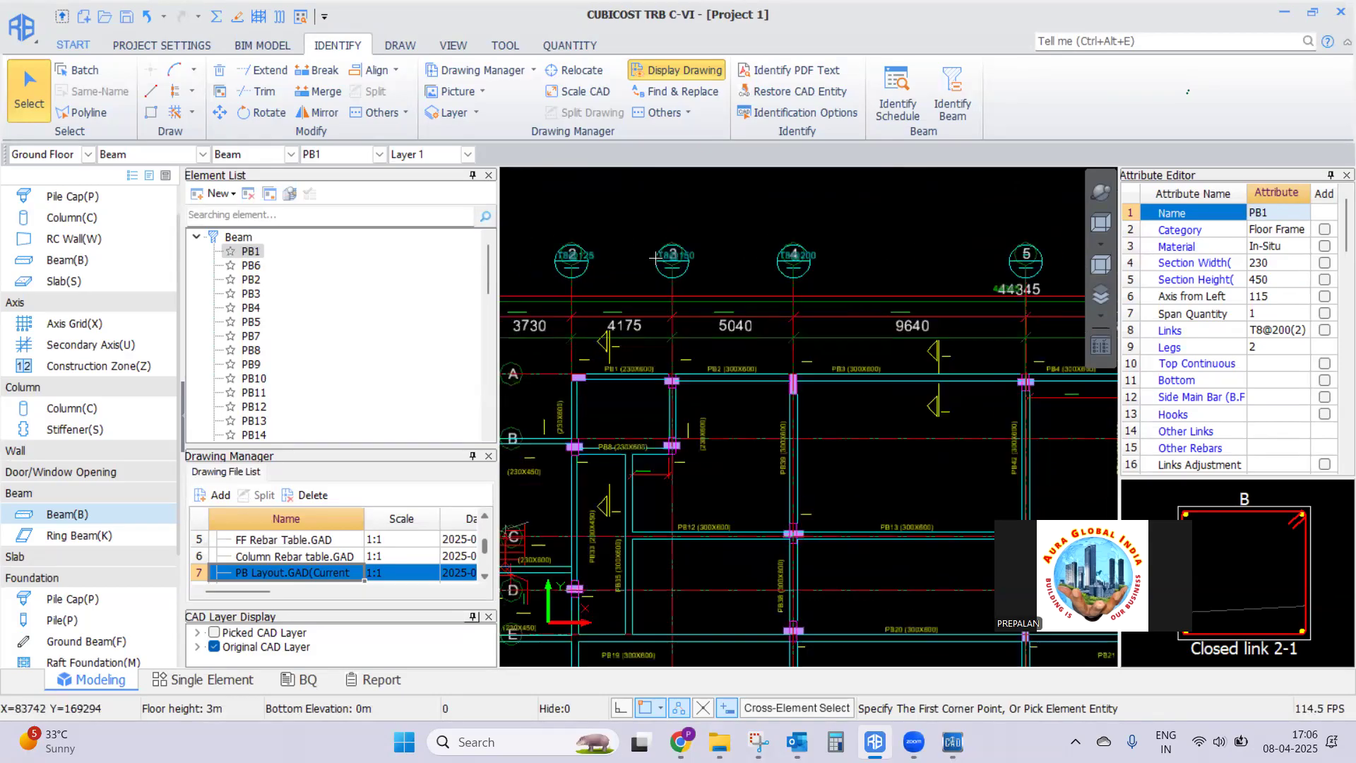
scroll(661, 418, down, 4)
scroll(660, 417, up, 4)
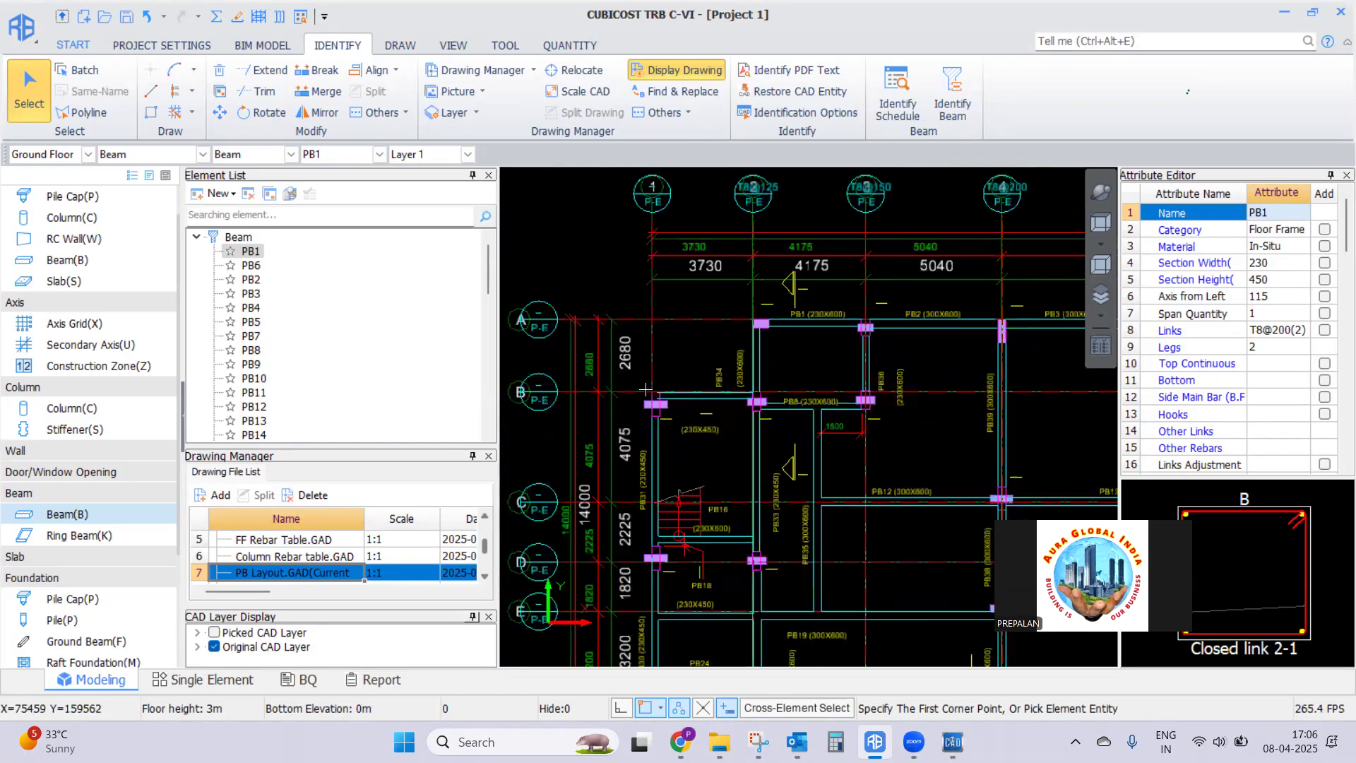
Rotate column C19 at grids 1 and B by a quarter turn about its corner, deleting the original entity
scroll(660, 436, up, 3)
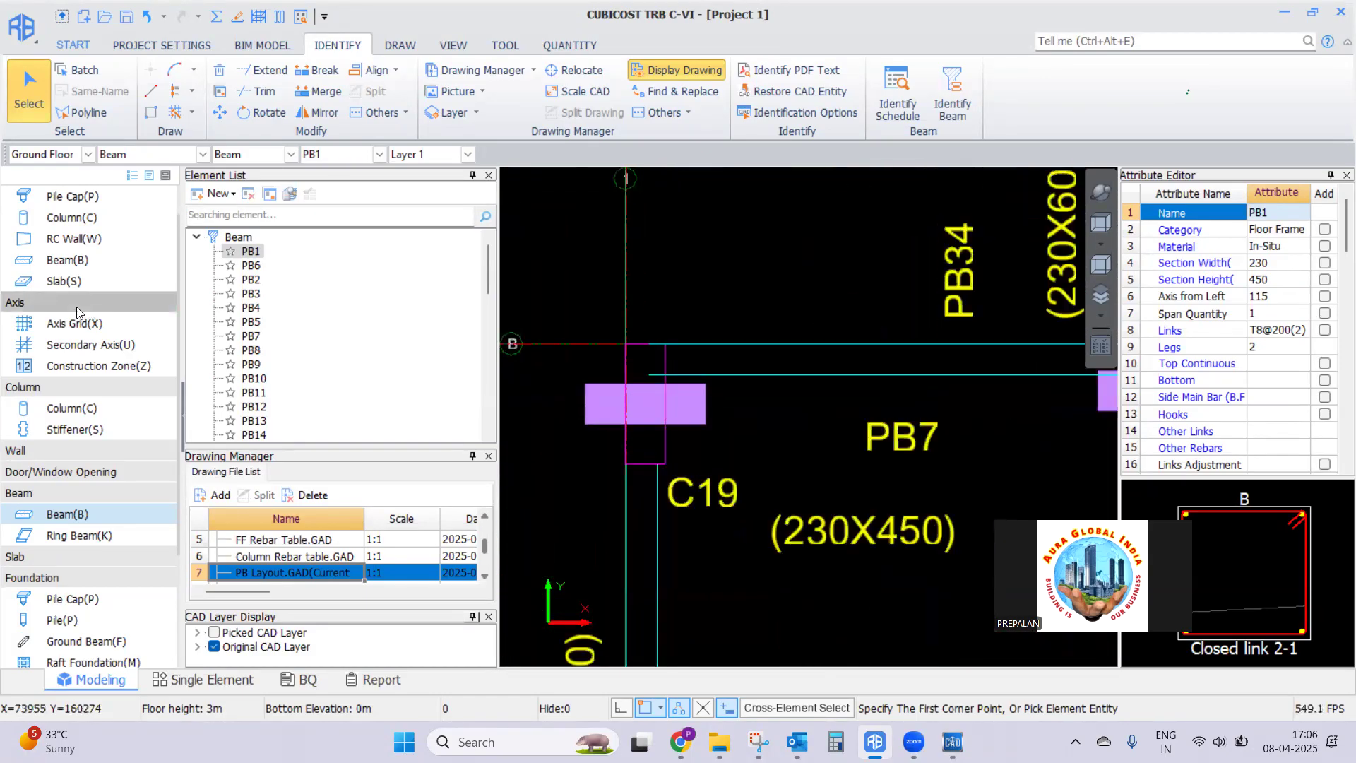
click(644, 399)
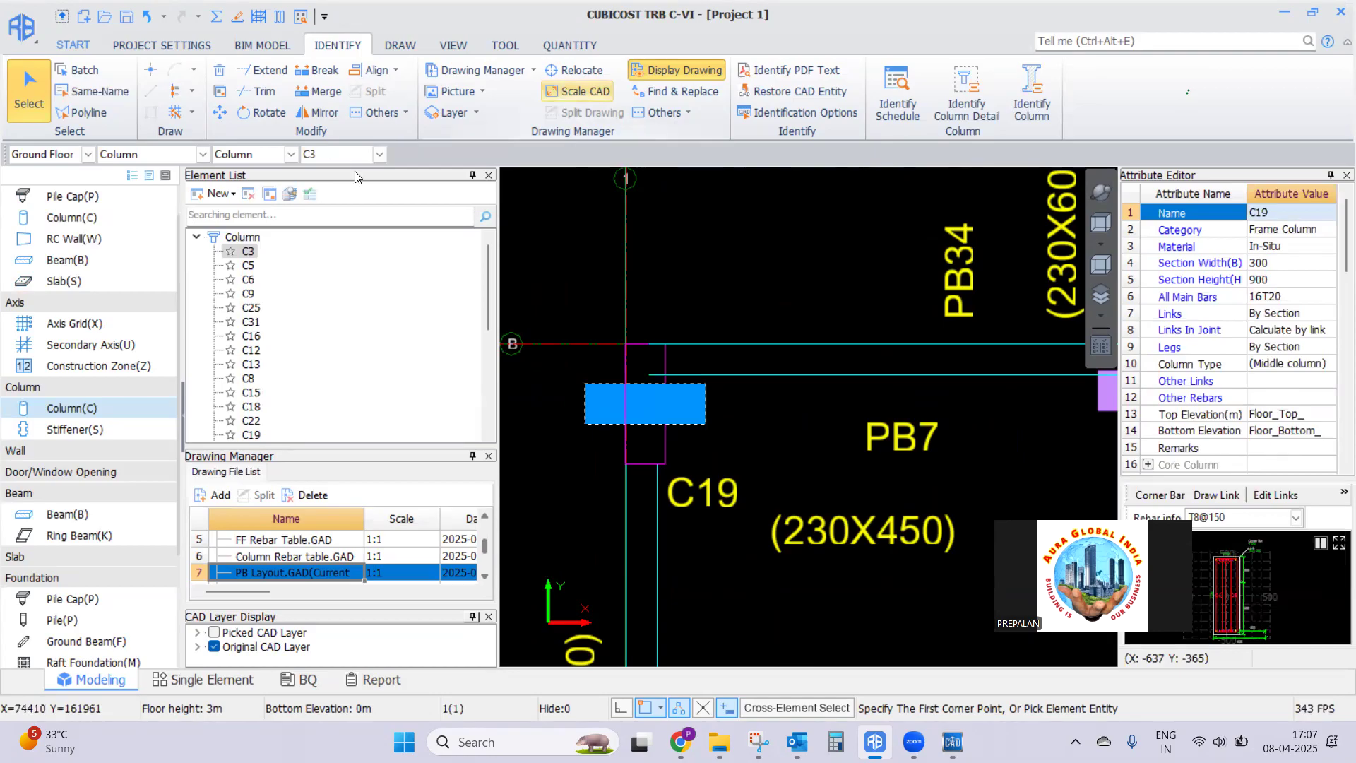
click(261, 113)
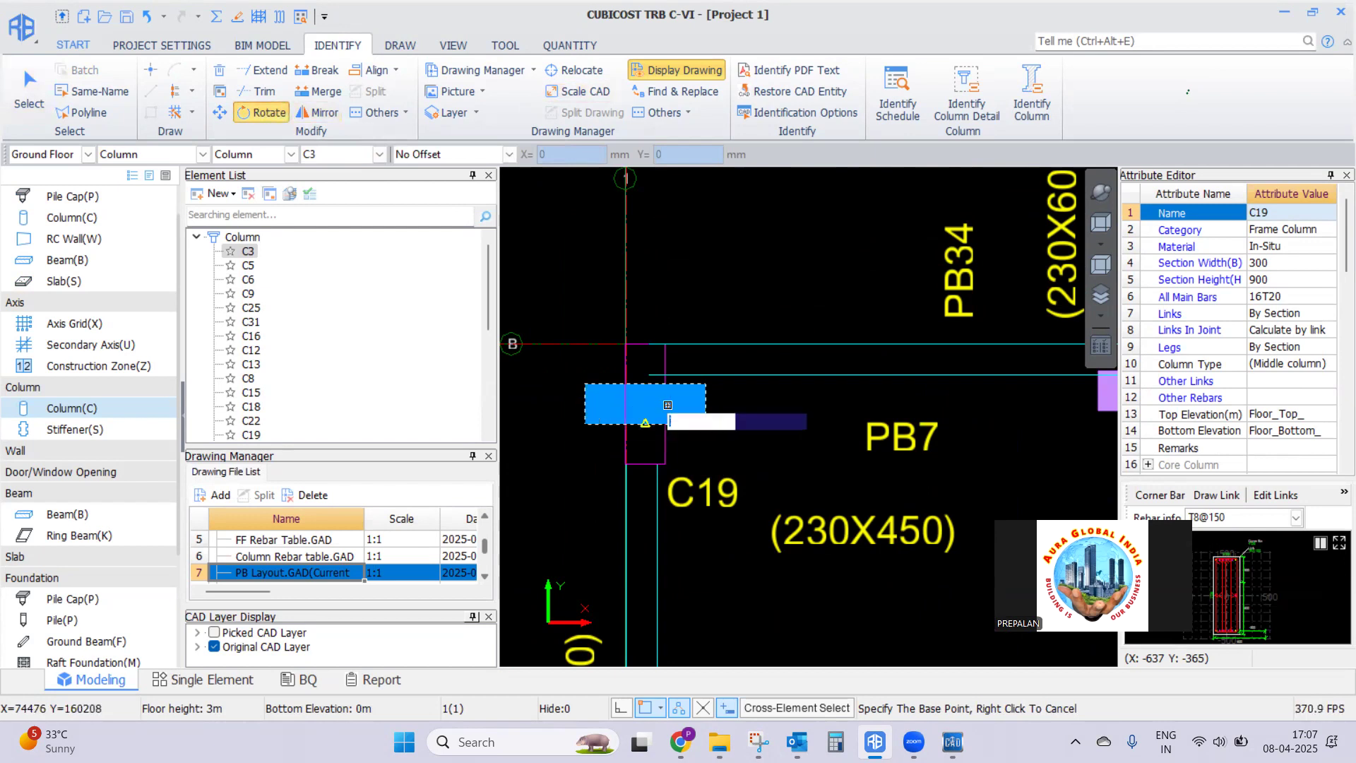
click(708, 422)
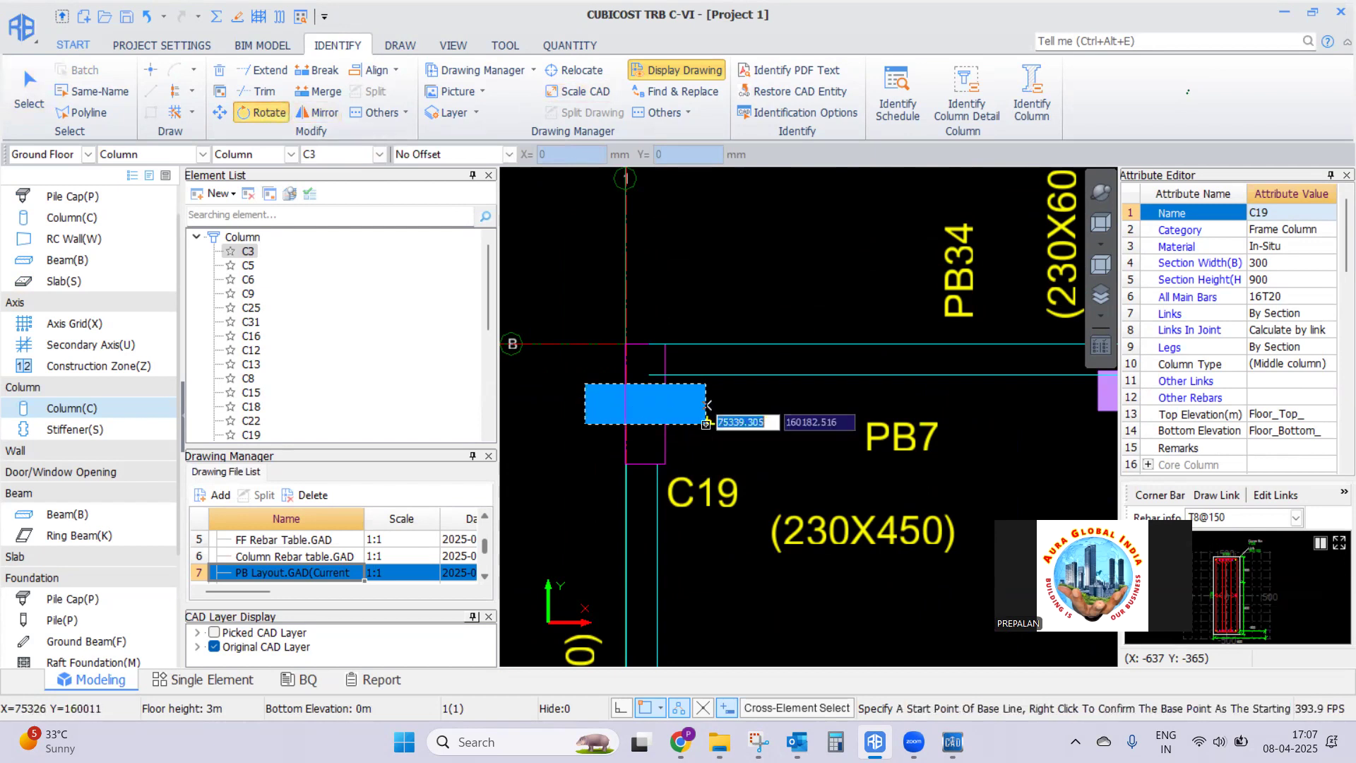
click(708, 422)
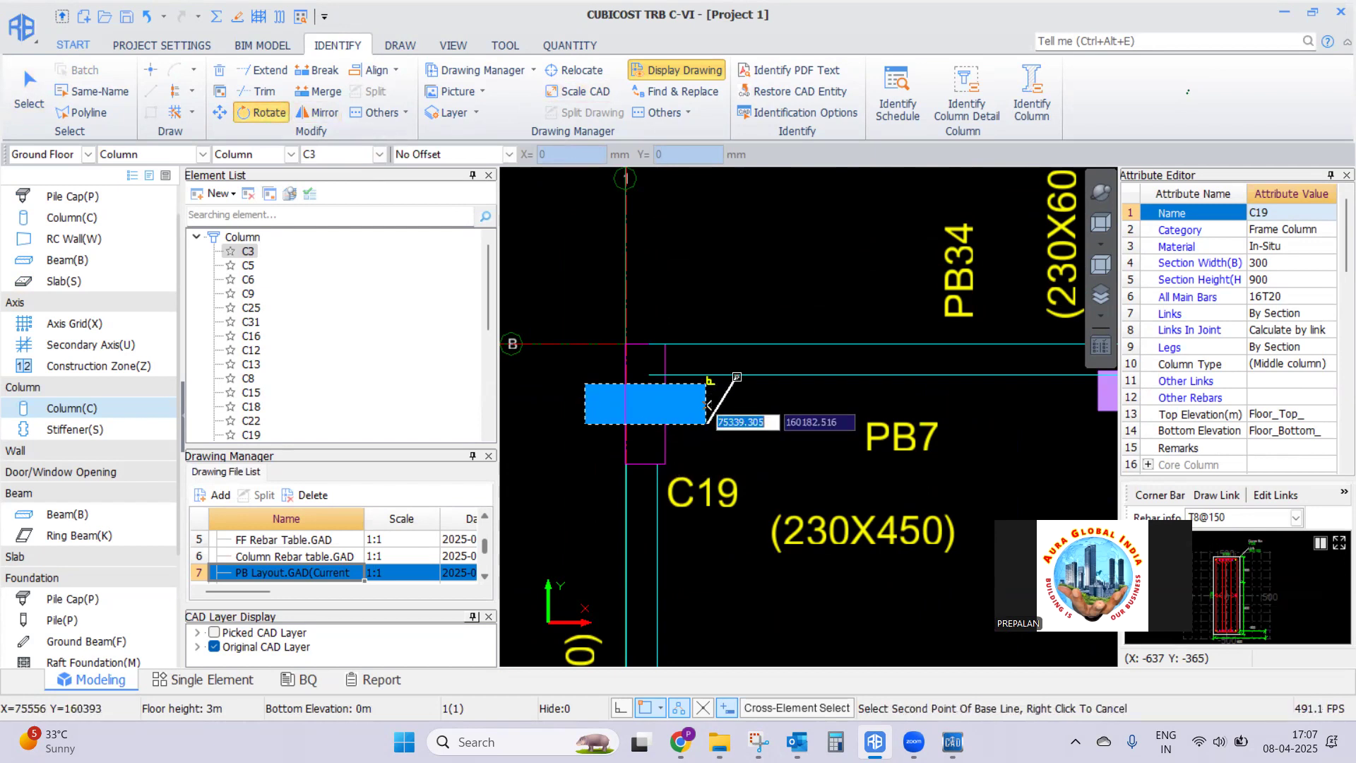
click(724, 411)
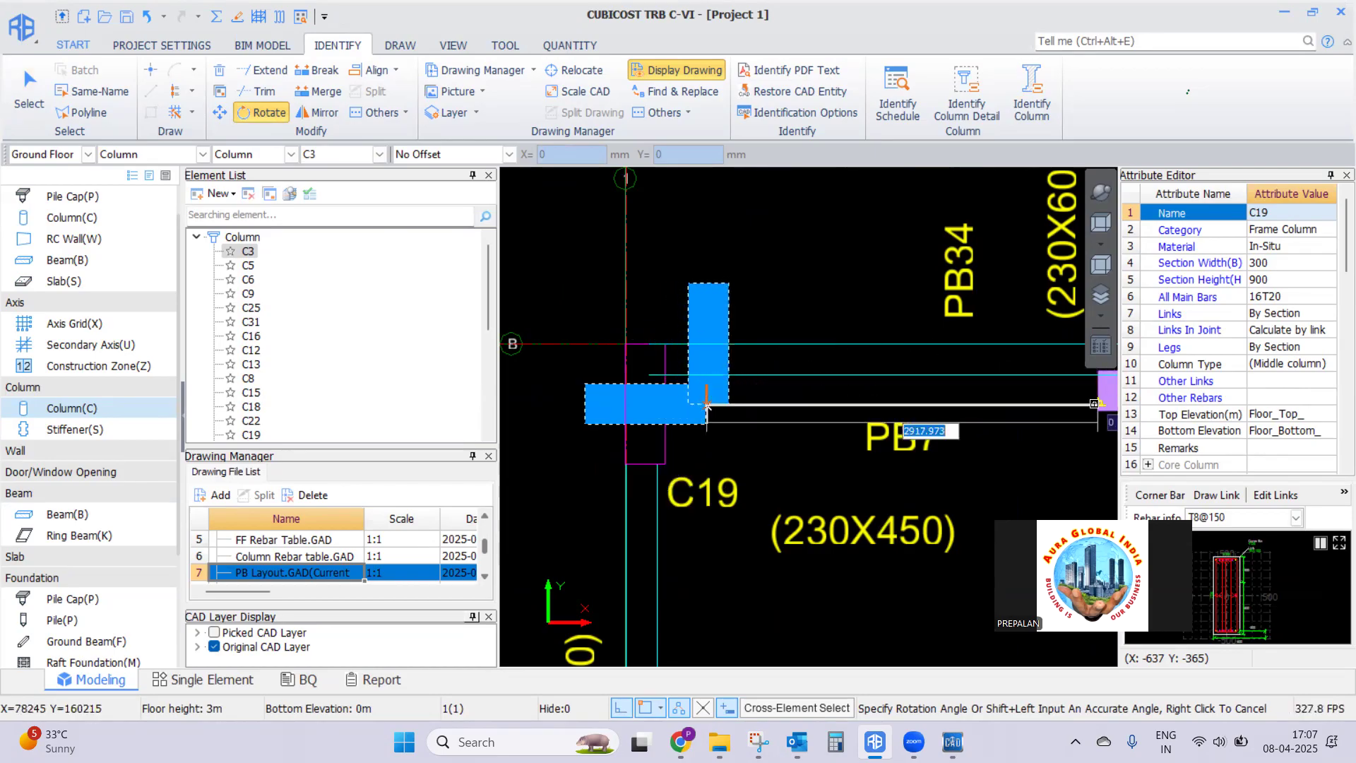
click(1095, 405)
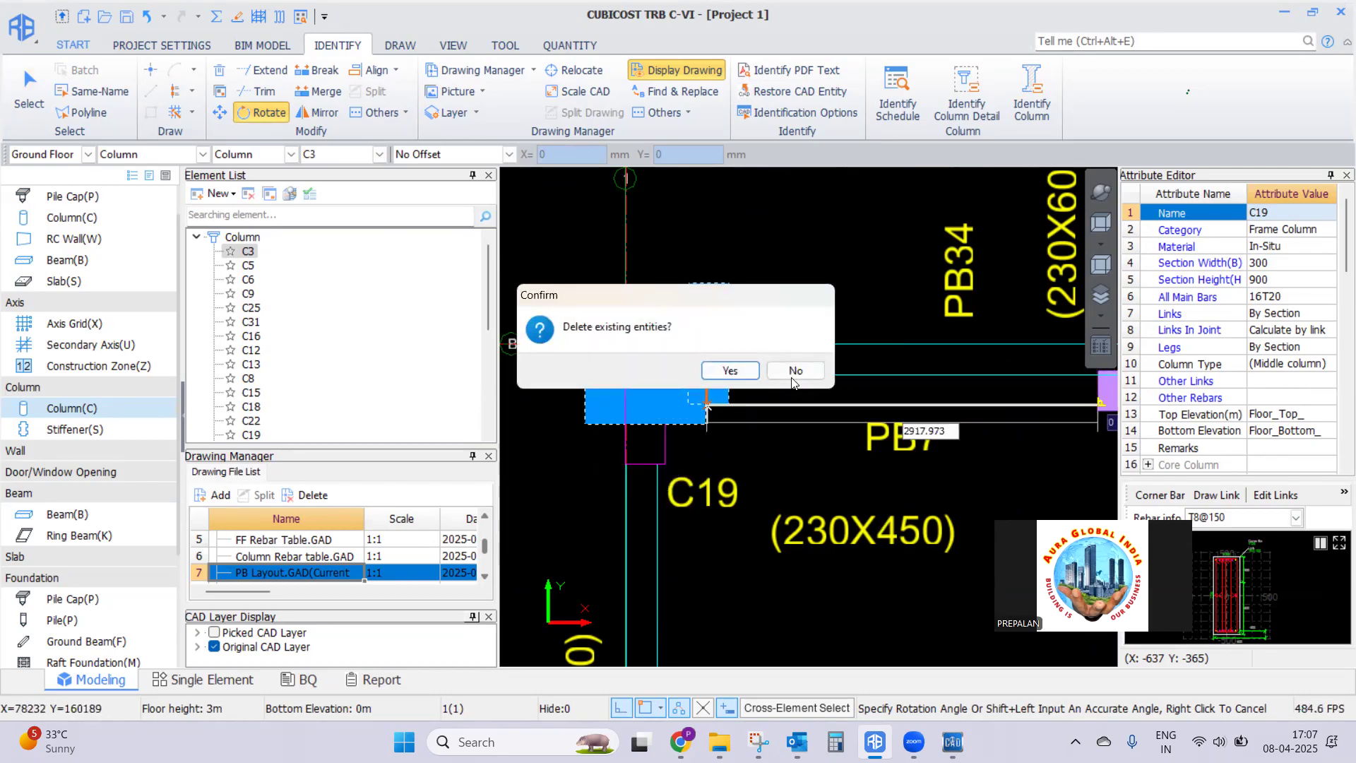
click(730, 370)
right_click(748, 245)
click(703, 273)
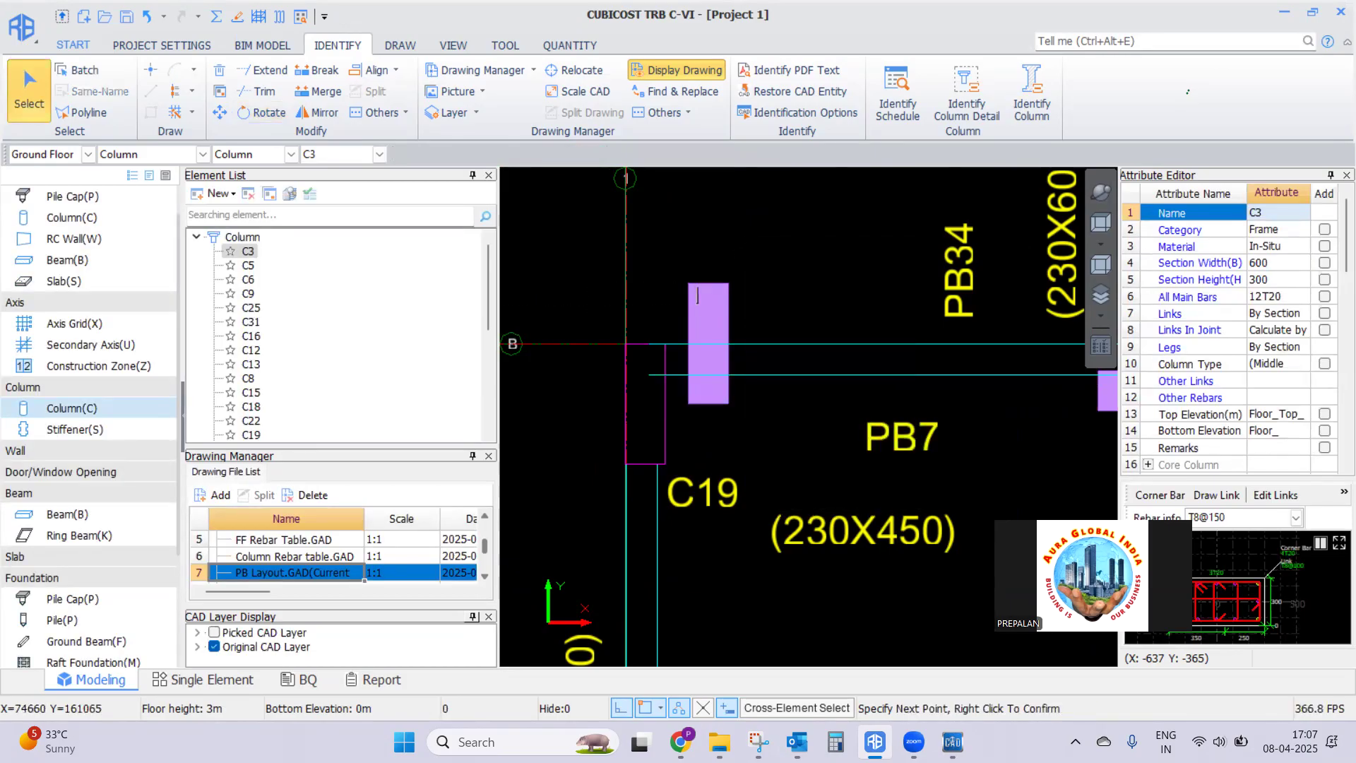
Move the rotated column C19 by its upper corner onto its outline in the PB layout at grids 1 and B
click(739, 350)
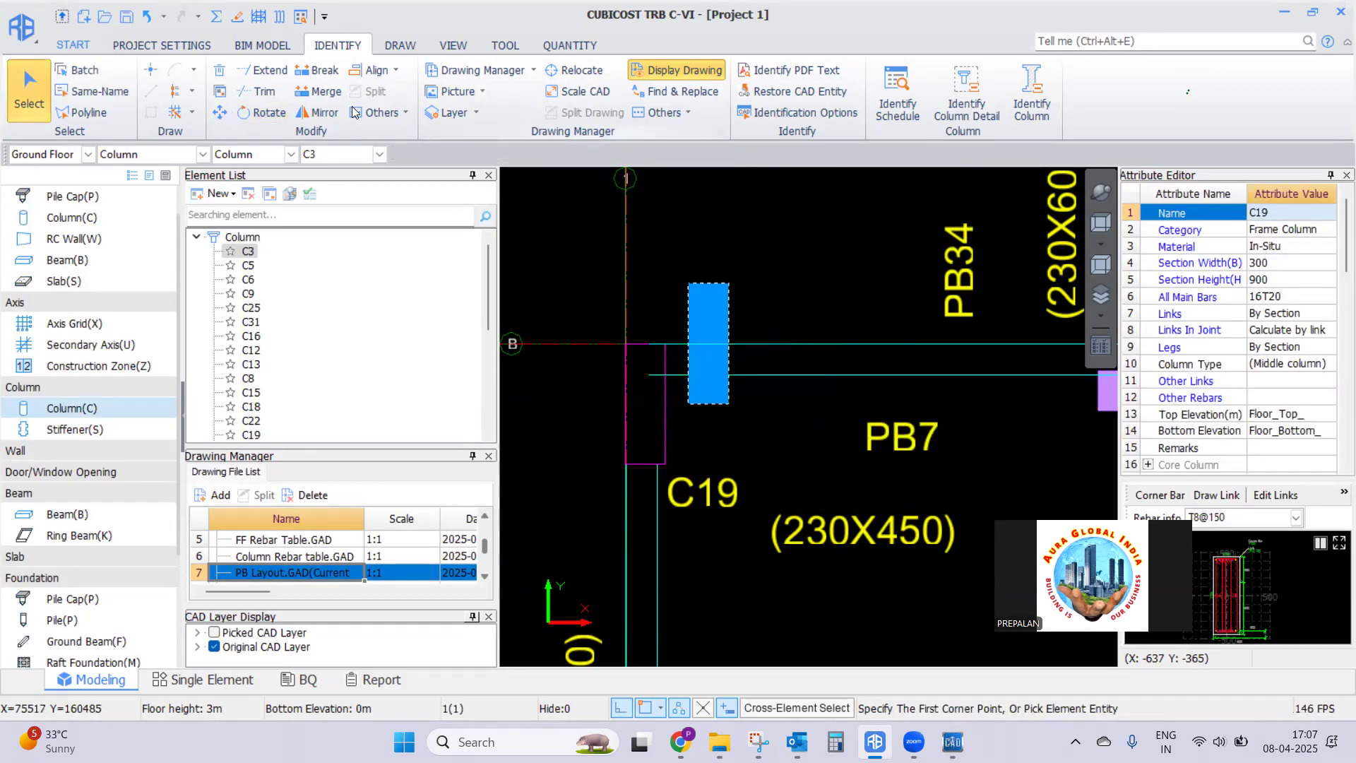
click(220, 113)
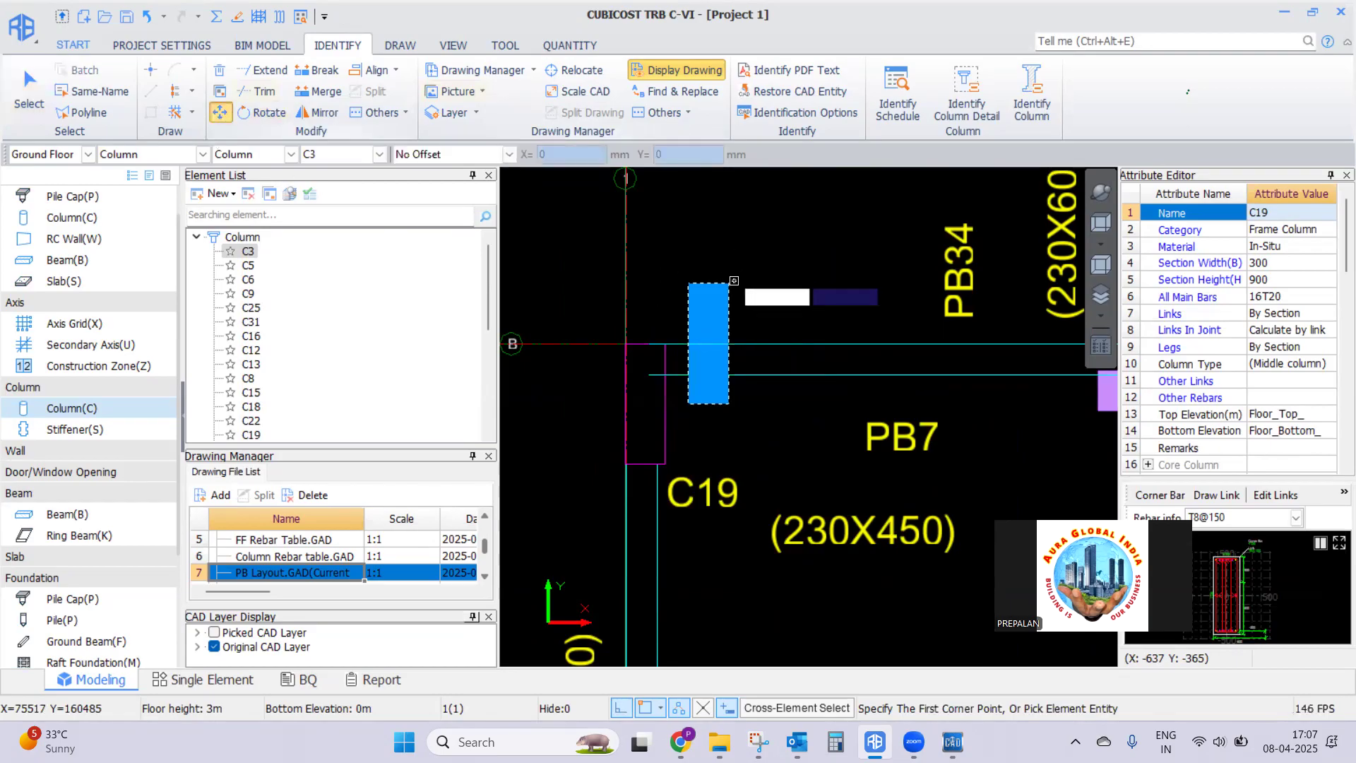
click(734, 280)
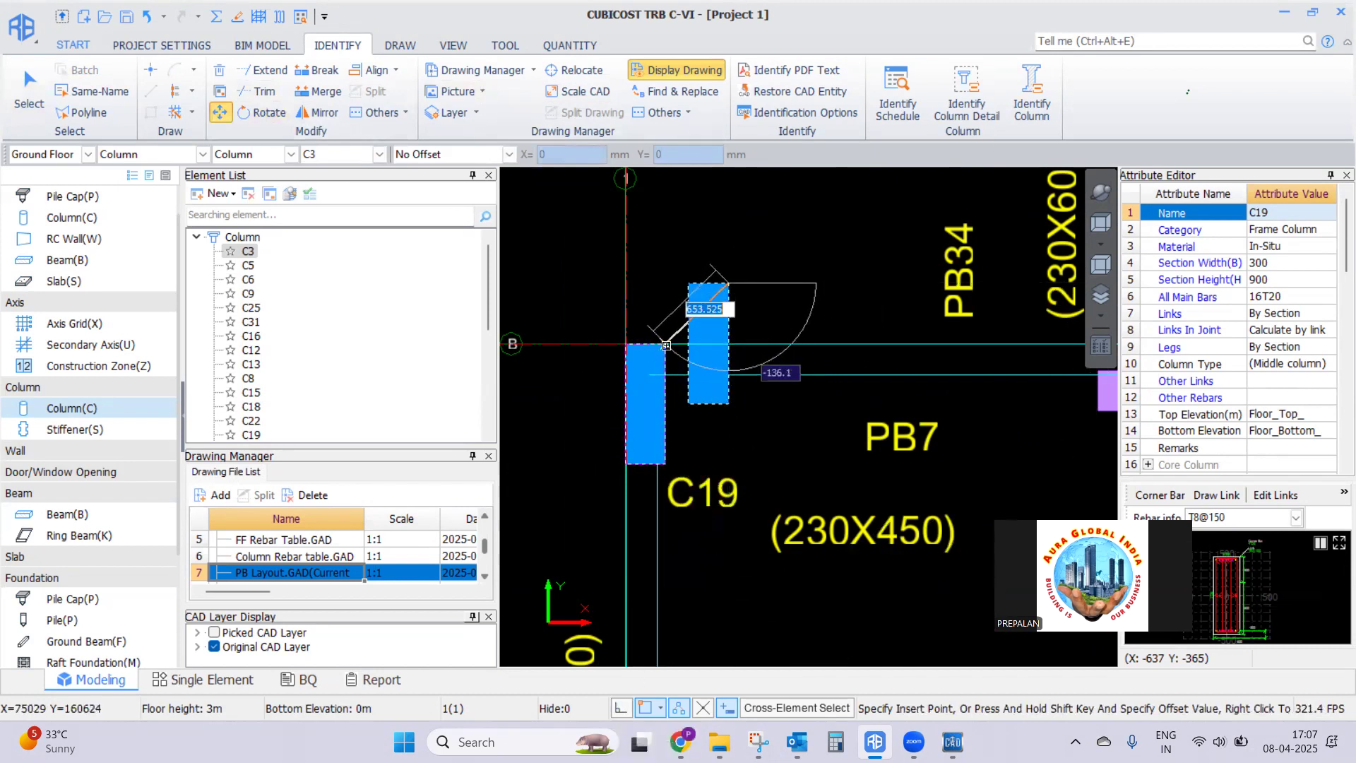
click(665, 345)
right_click(566, 353)
click(503, 283)
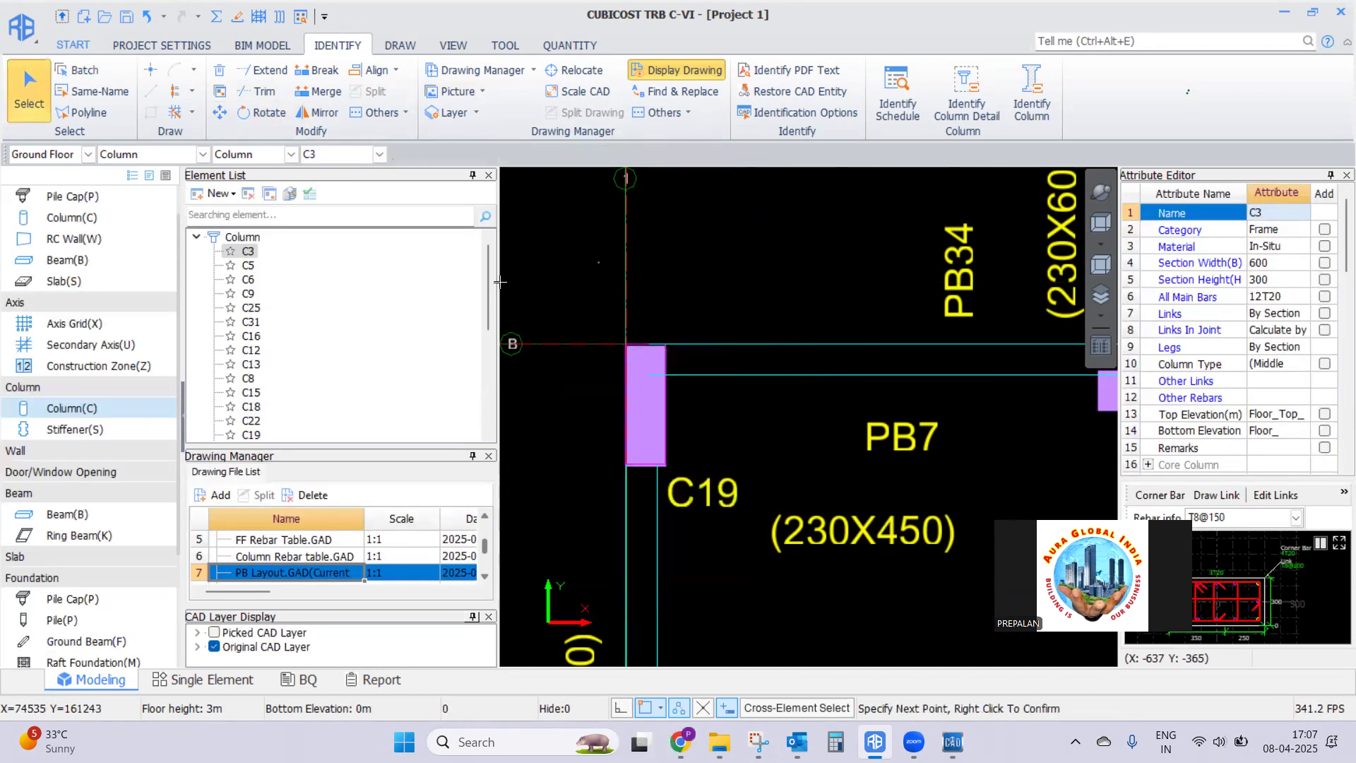
scroll(535, 301, down, 6)
key(Escape)
scroll(577, 358, down, 3)
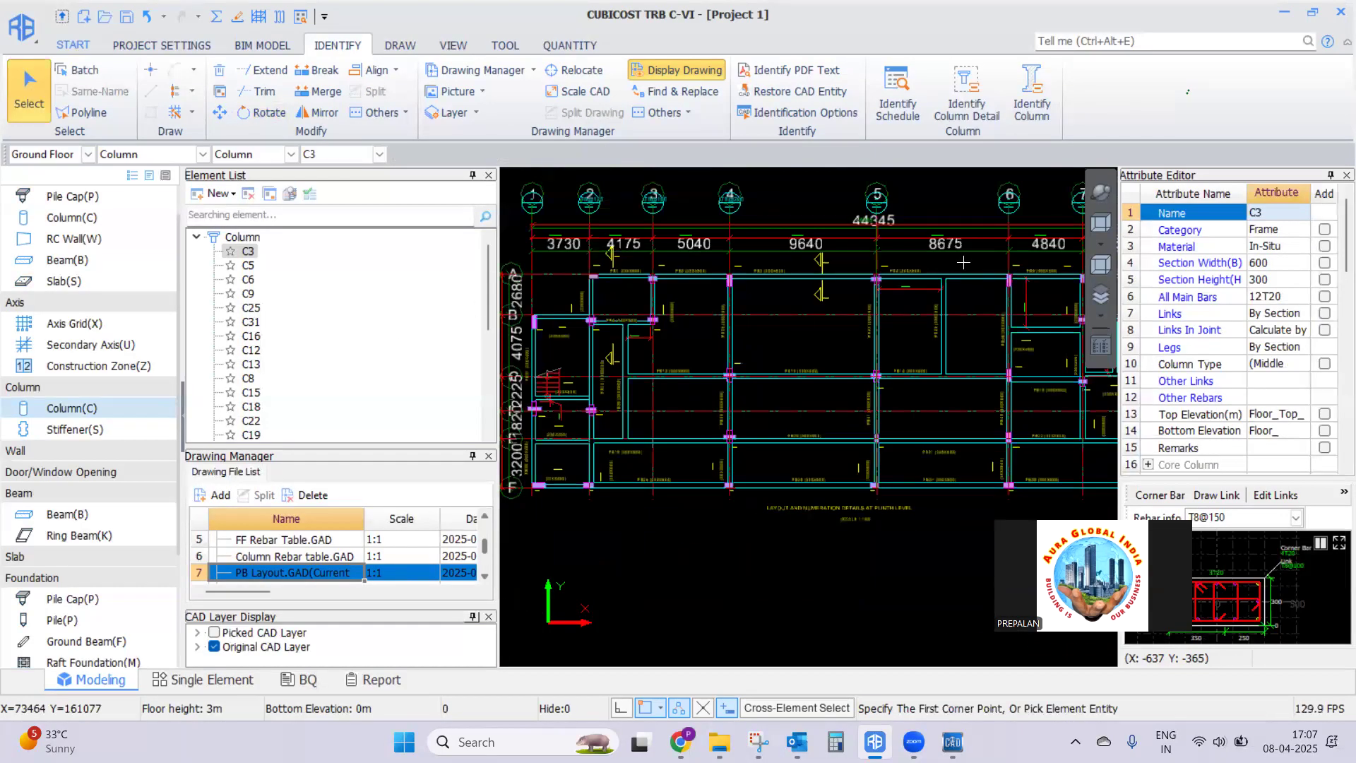
scroll(691, 329, up, 5)
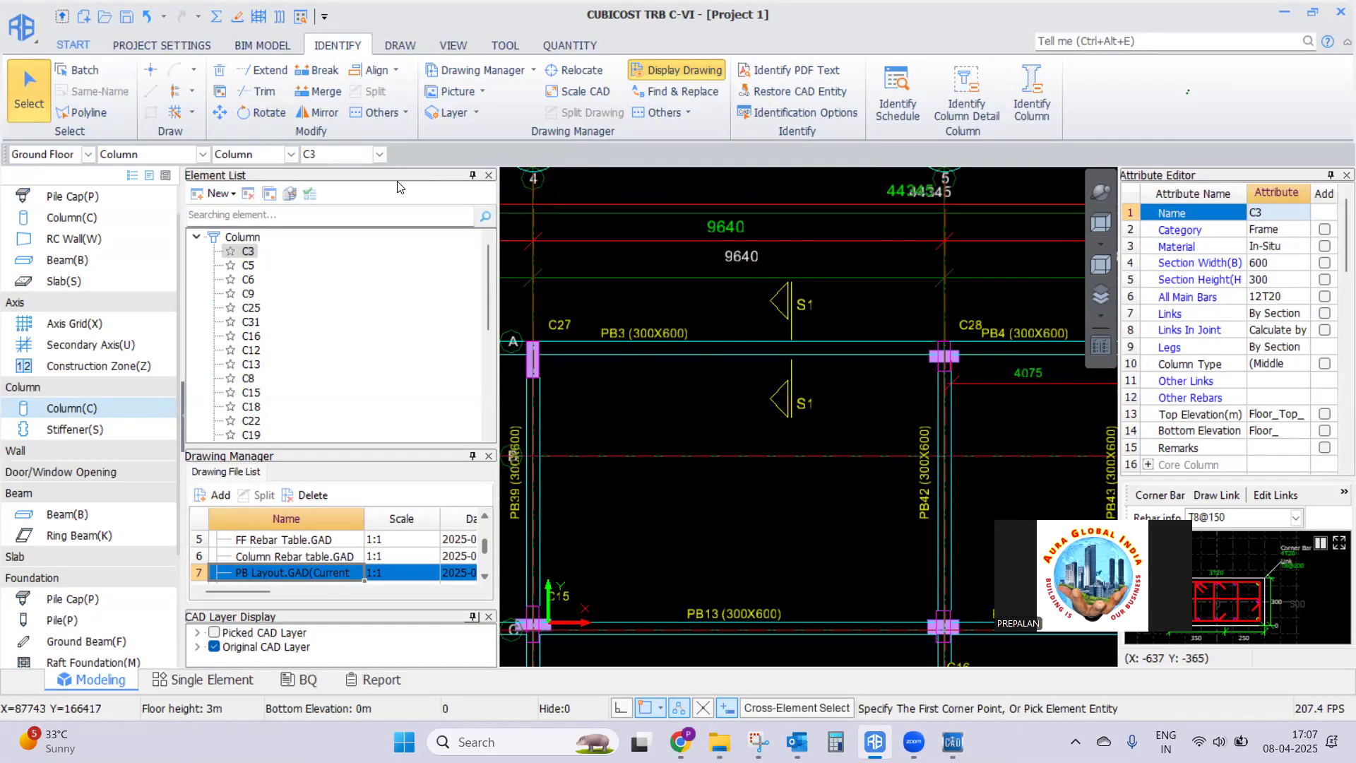
click(1031, 101)
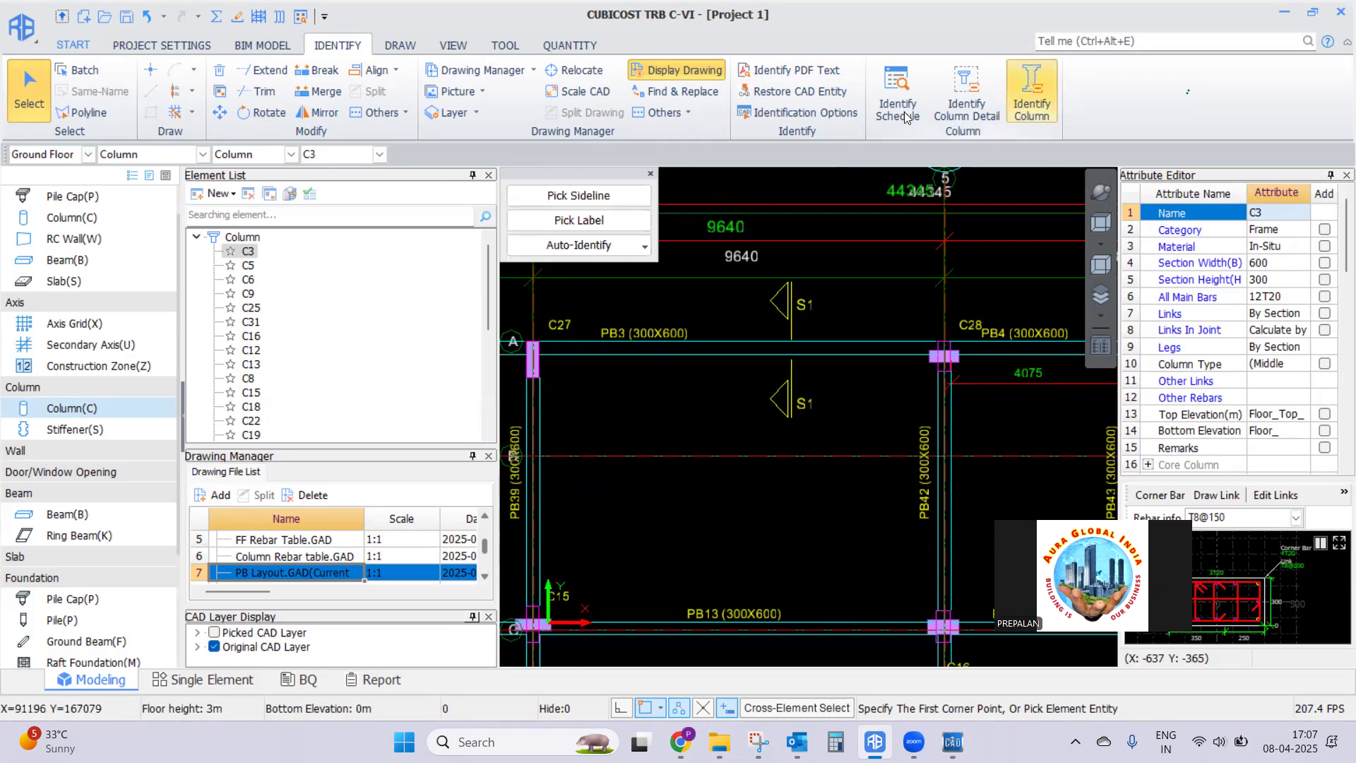
click(647, 175)
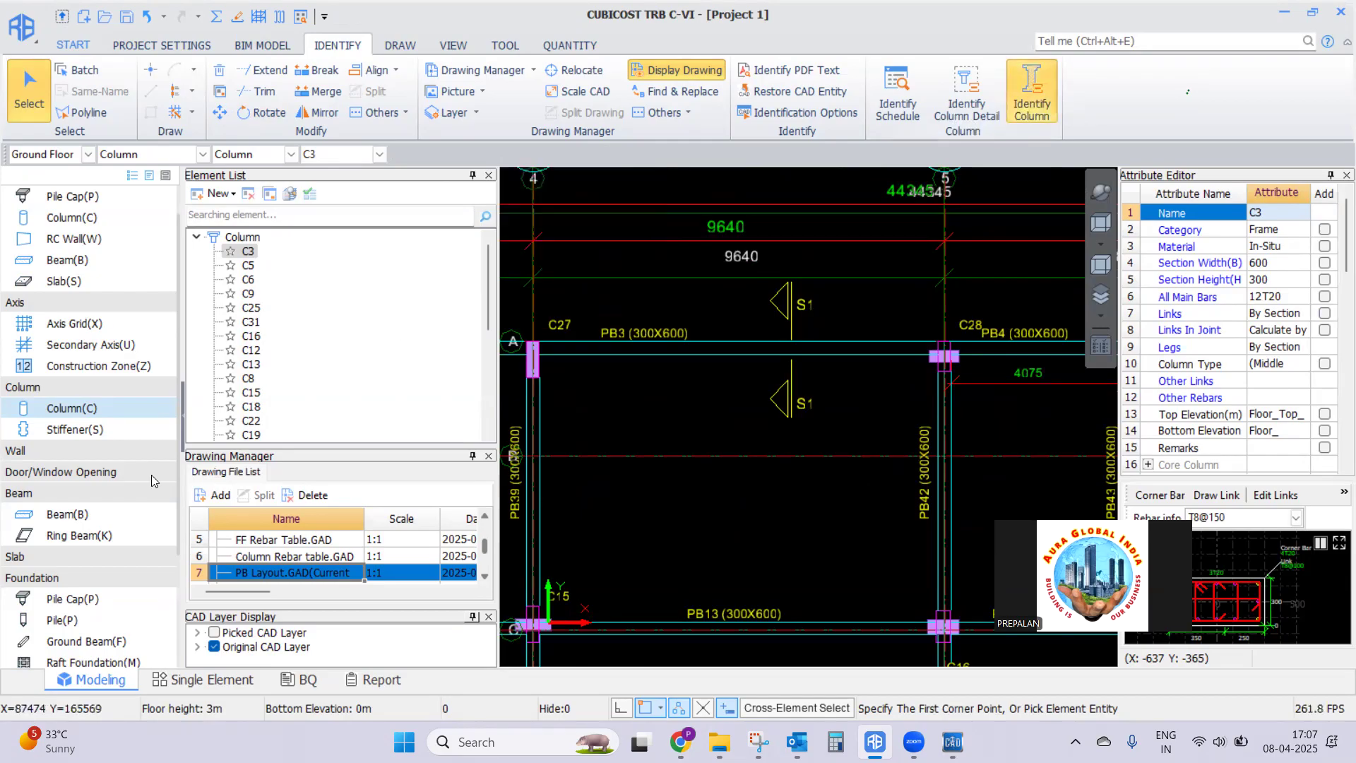
Start beam identification and pick the cyan beam sidelines of the PB layout by layer
click(67, 515)
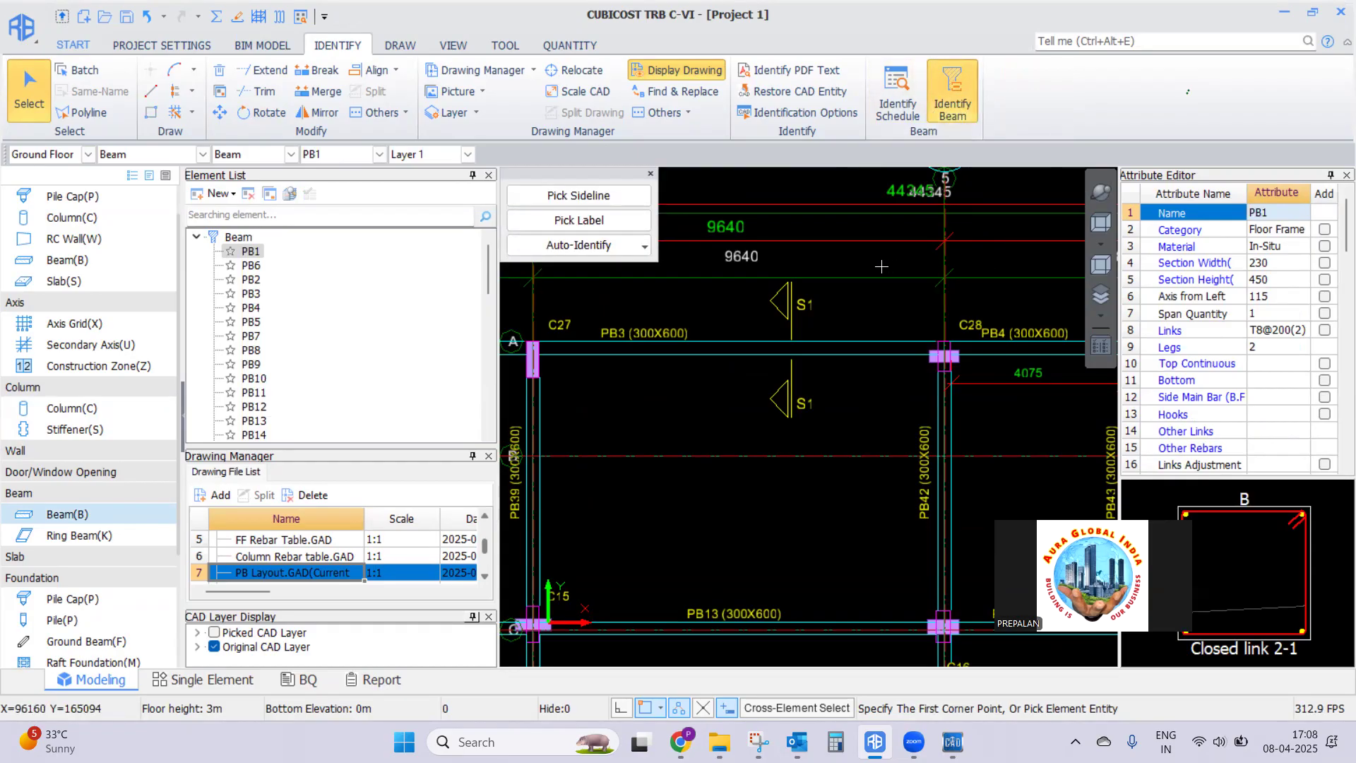
click(565, 197)
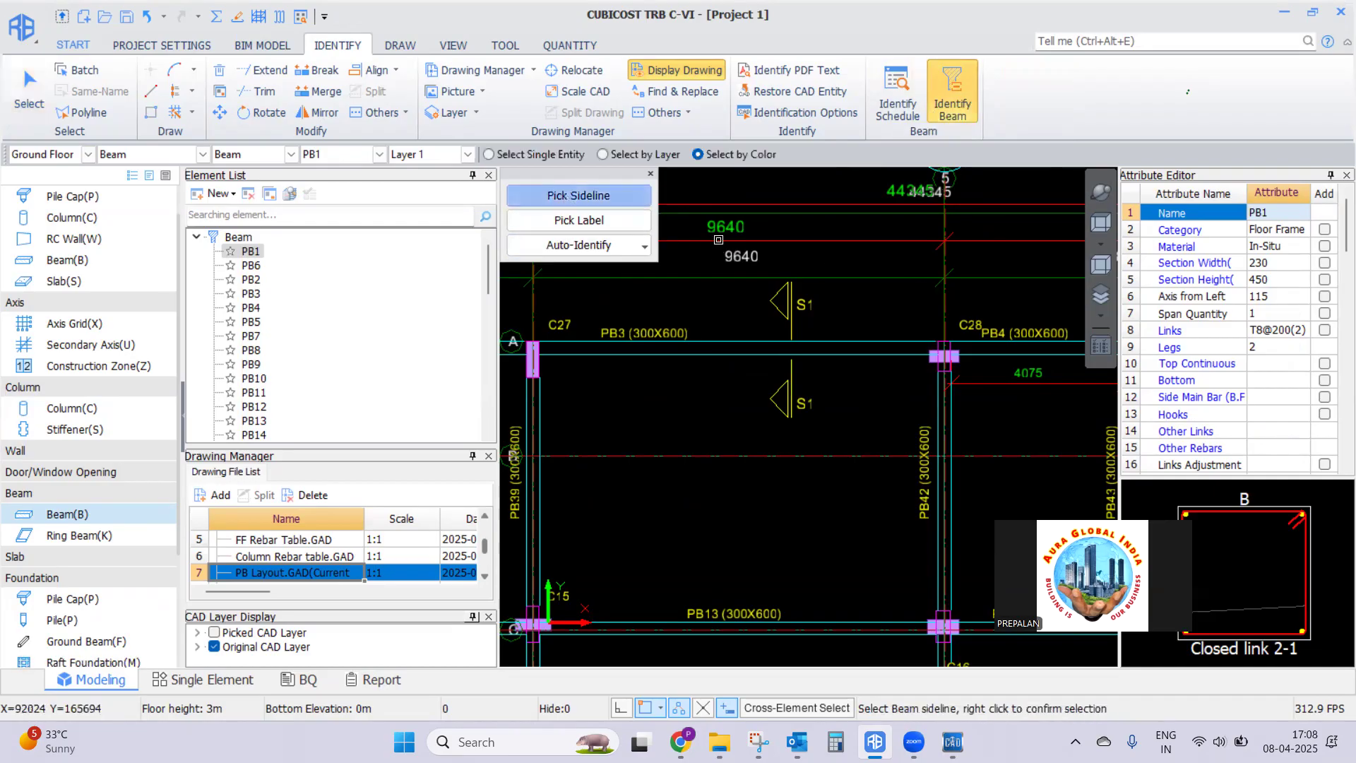
click(607, 155)
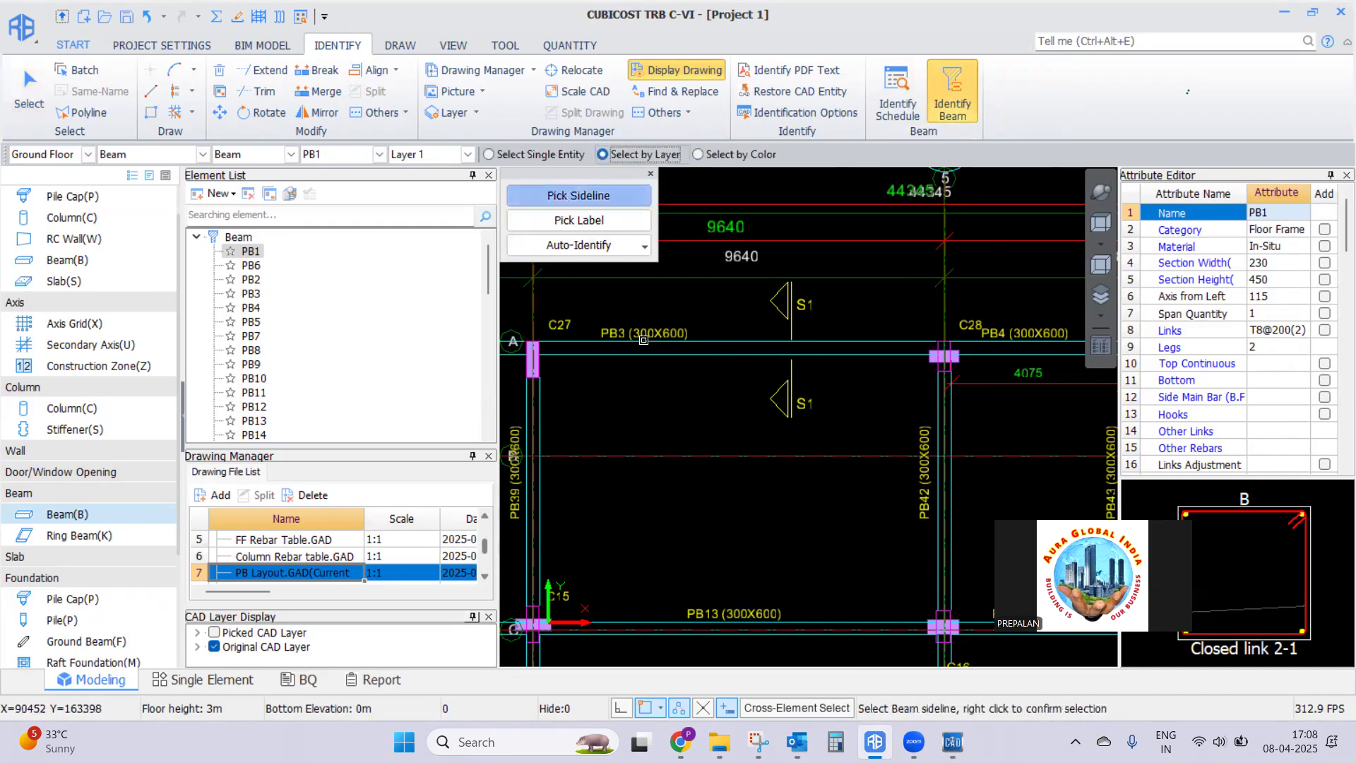
click(707, 356)
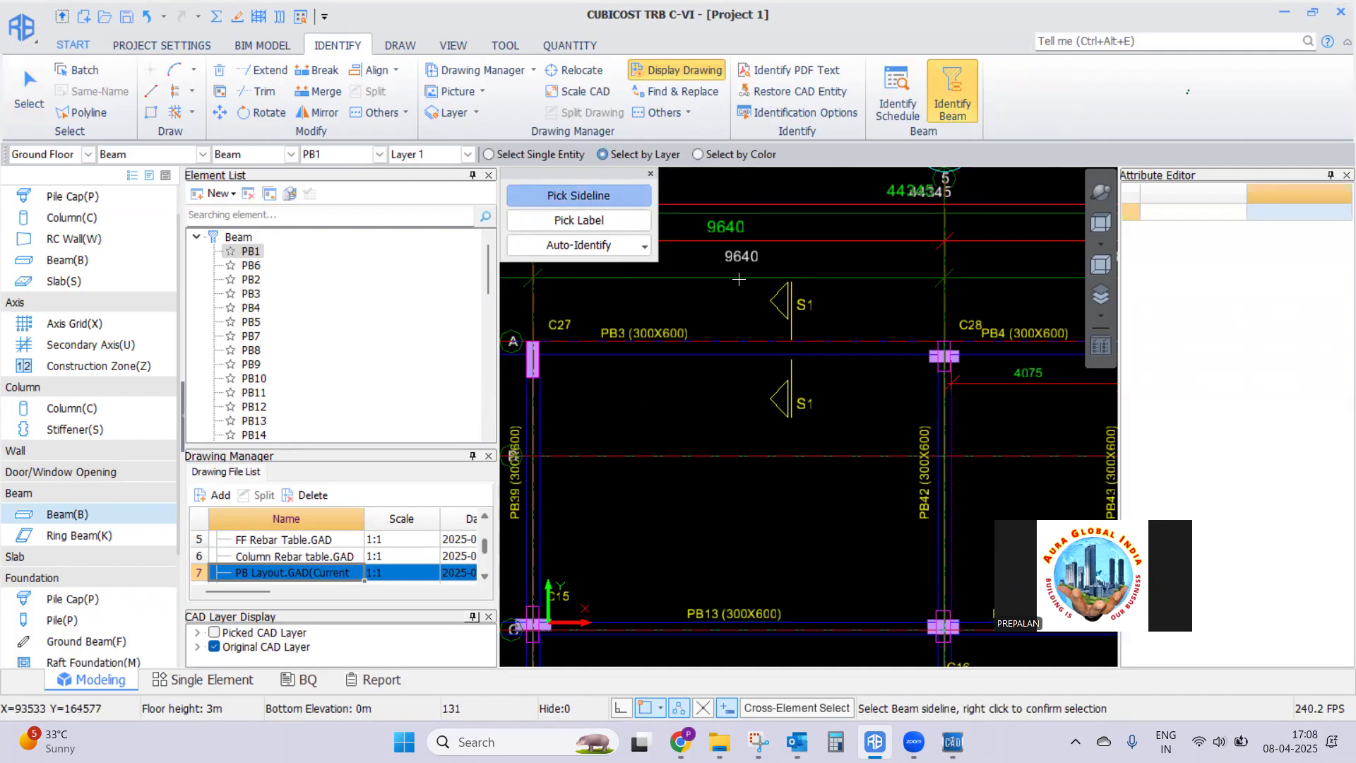
right_click(729, 291)
Pick the beam labels of the PB layout by layer, using the PB3 (300X600) label
click(580, 219)
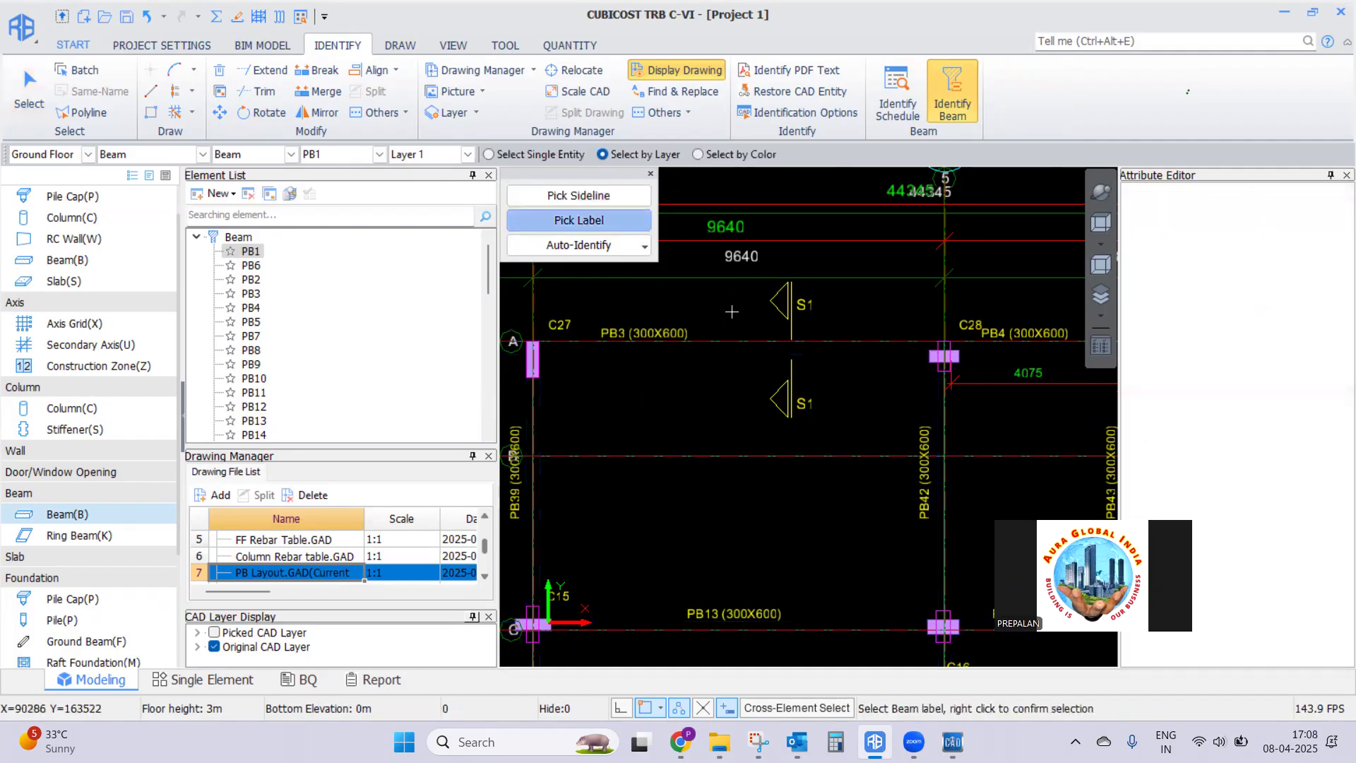
click(645, 332)
right_click(706, 299)
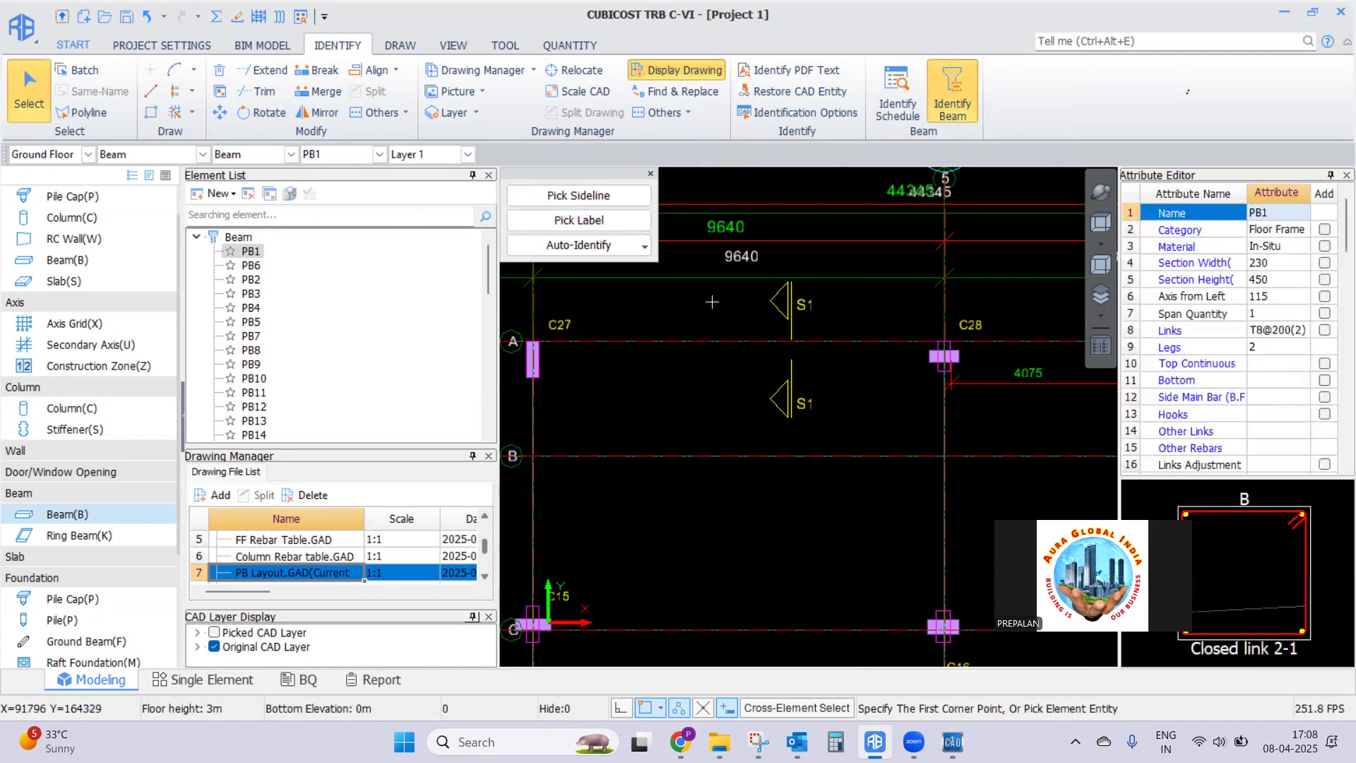
Auto-identify the plinth beams from the picked sidelines and labels, continuing with the existing supports
click(643, 247)
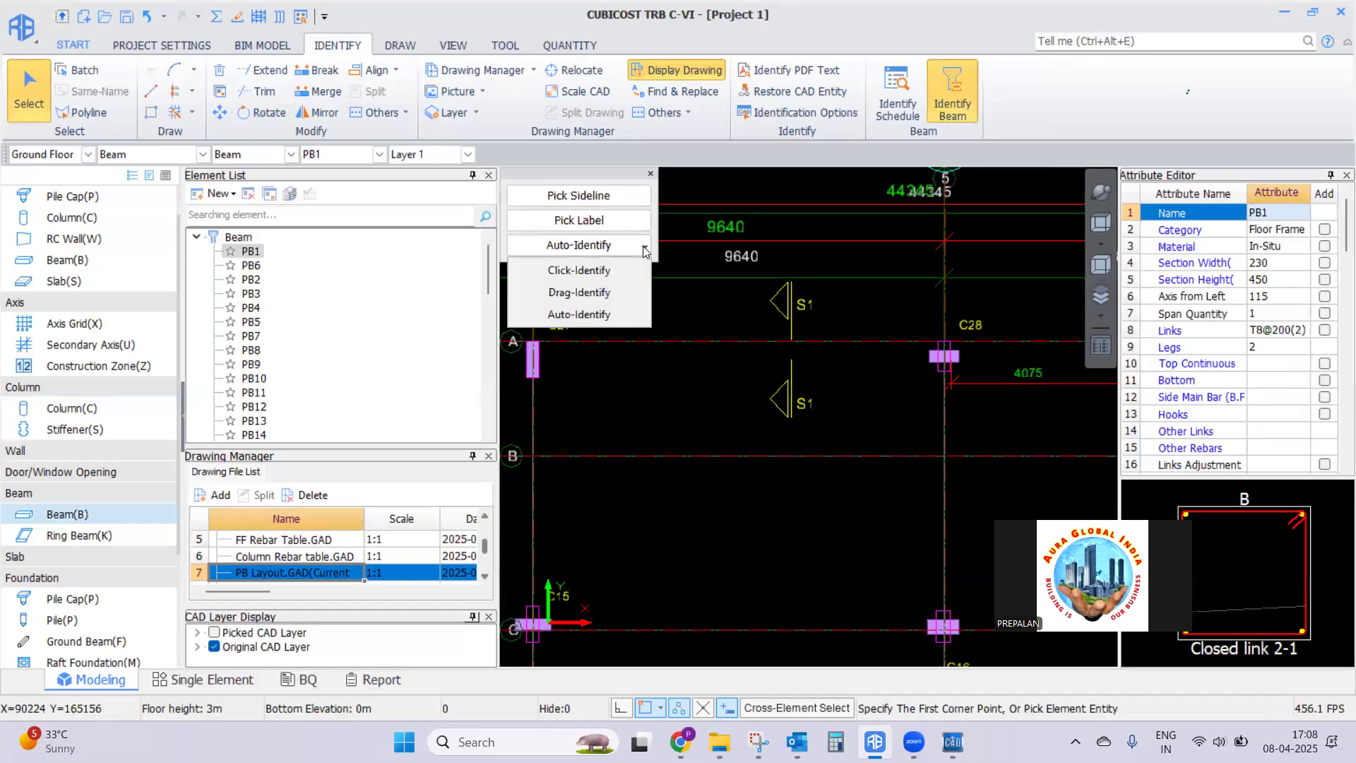
click(569, 315)
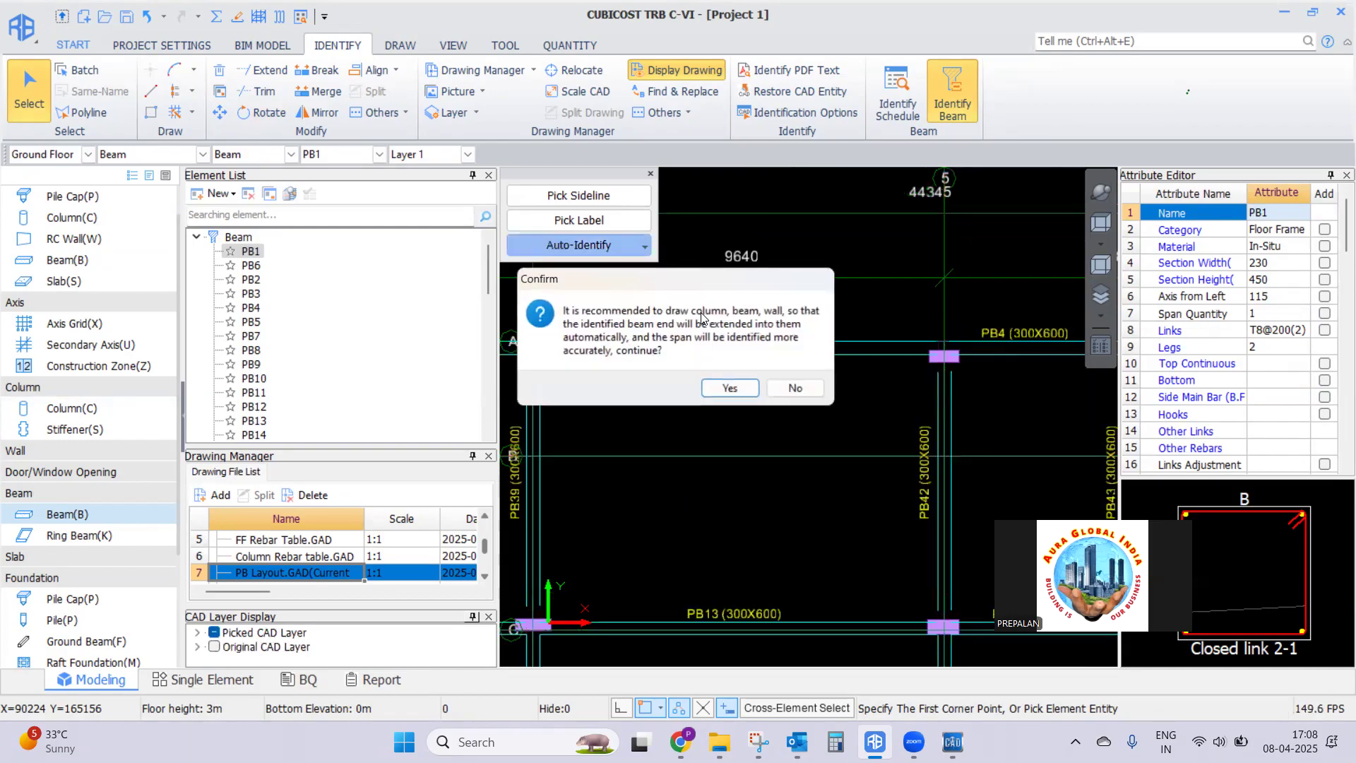
click(730, 386)
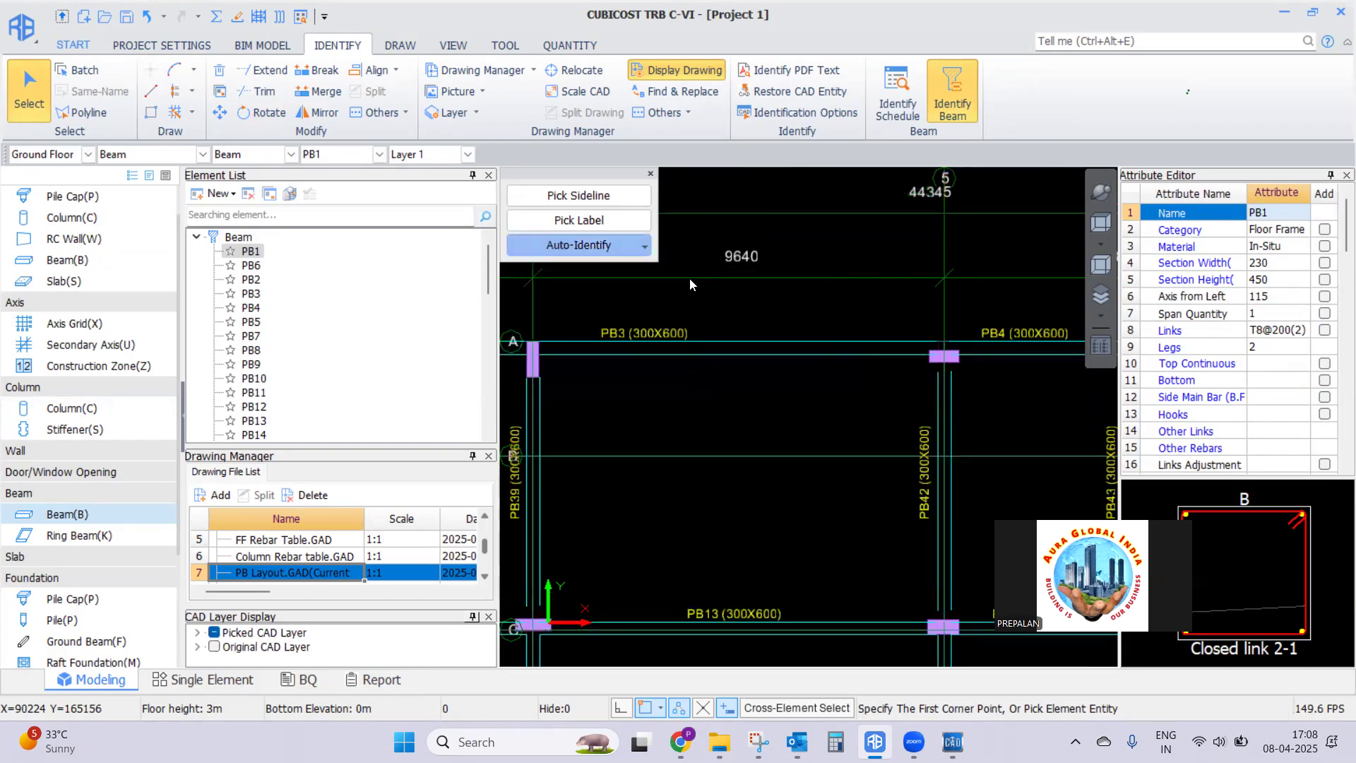
click(778, 374)
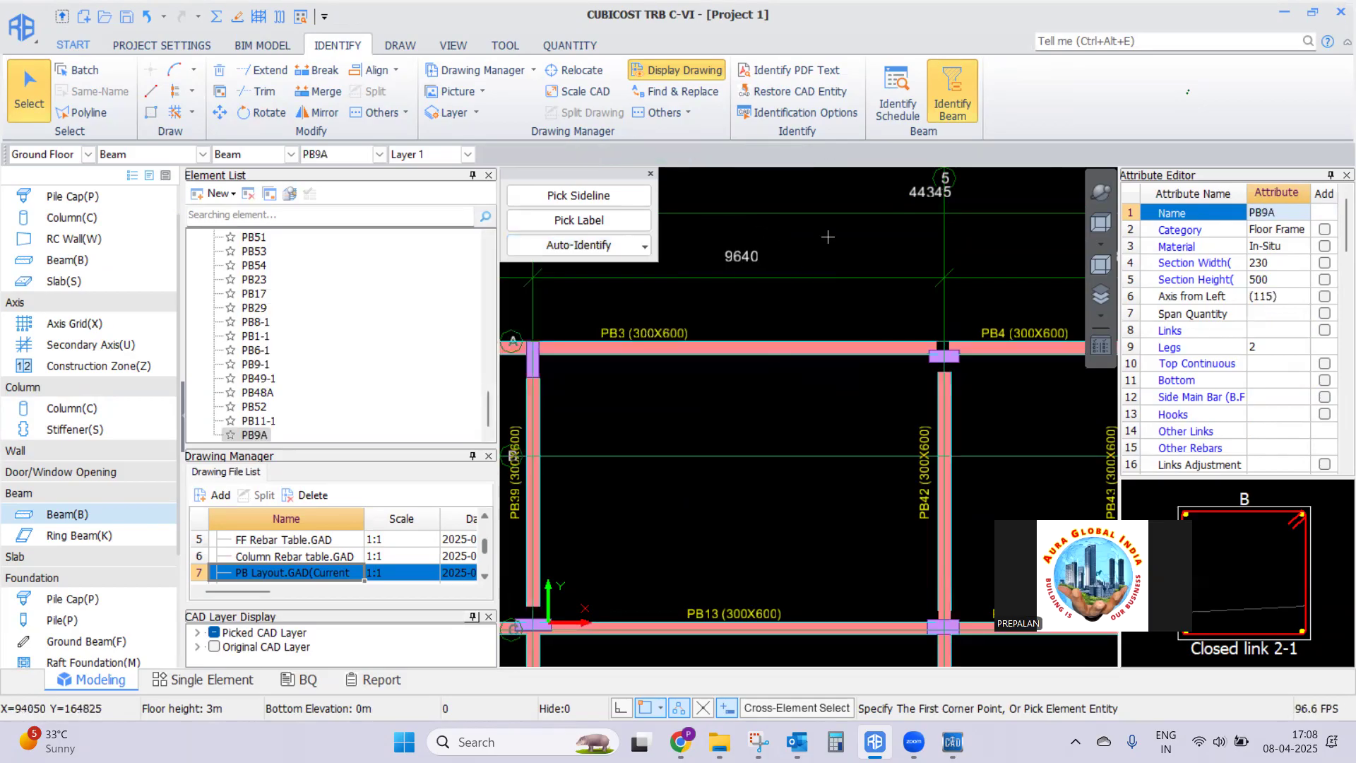
Examine the identified plinth beams across the grid against the PB layout outlines and the columns
scroll(796, 250, down, 2)
scroll(795, 249, down, 2)
scroll(629, 421, up, 4)
scroll(629, 420, down, 5)
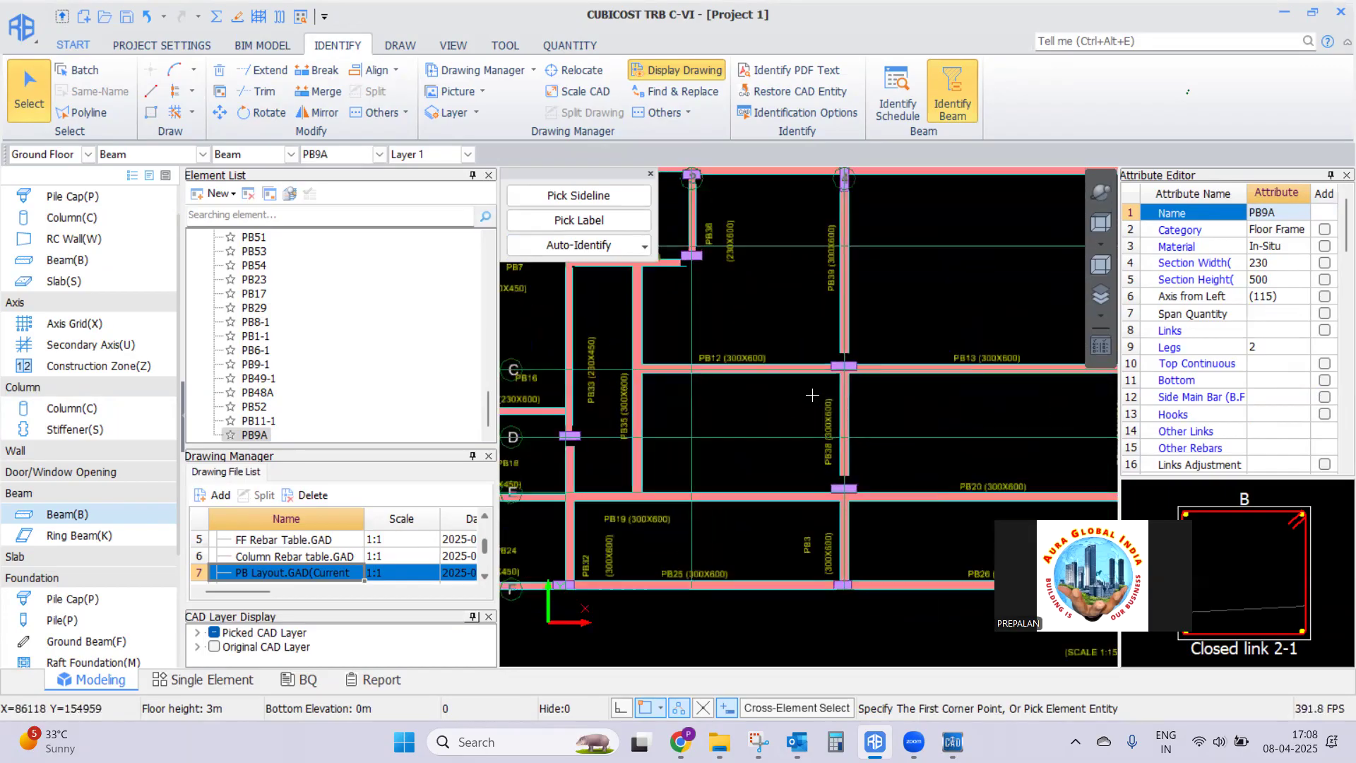
scroll(666, 379, up, 3)
scroll(785, 260, down, 4)
scroll(785, 260, up, 3)
scroll(802, 285, down, 2)
scroll(803, 285, up, 2)
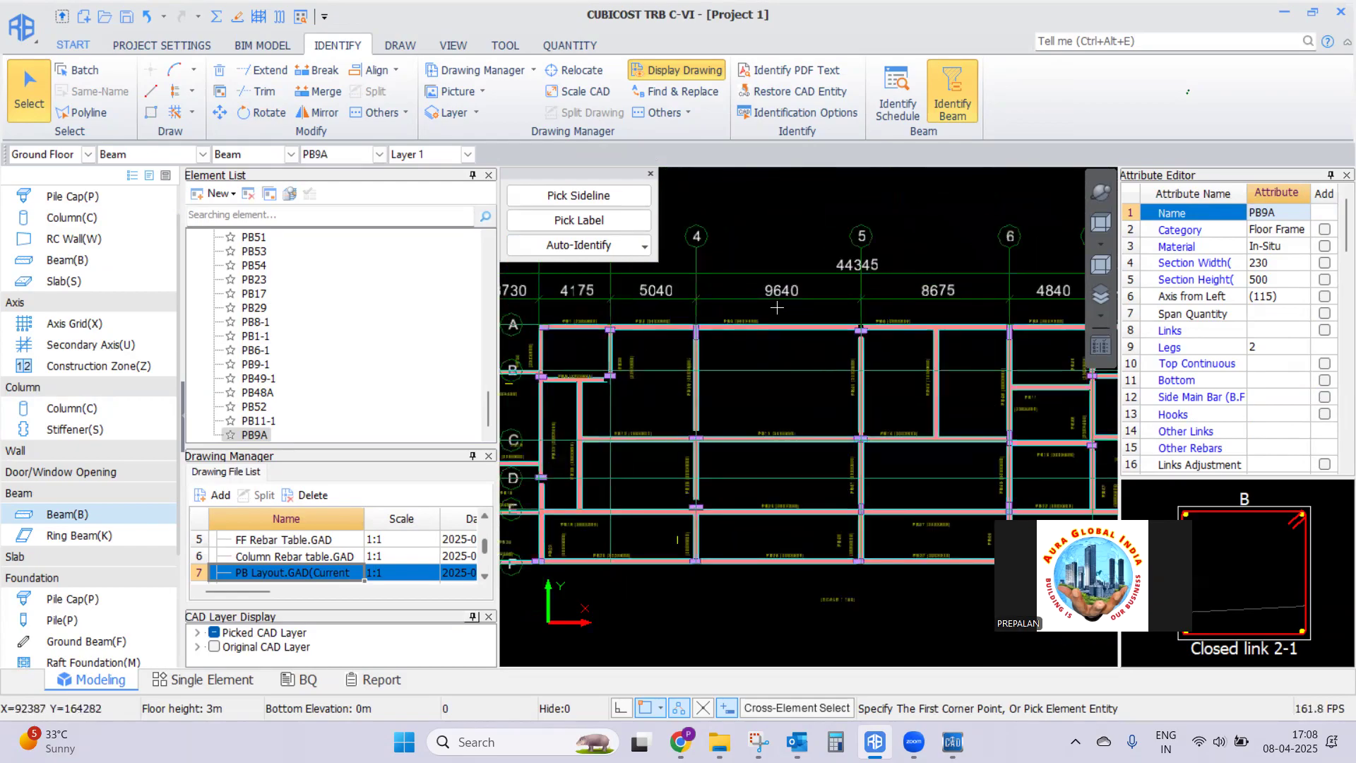
scroll(777, 308, down, 1)
scroll(696, 318, up, 4)
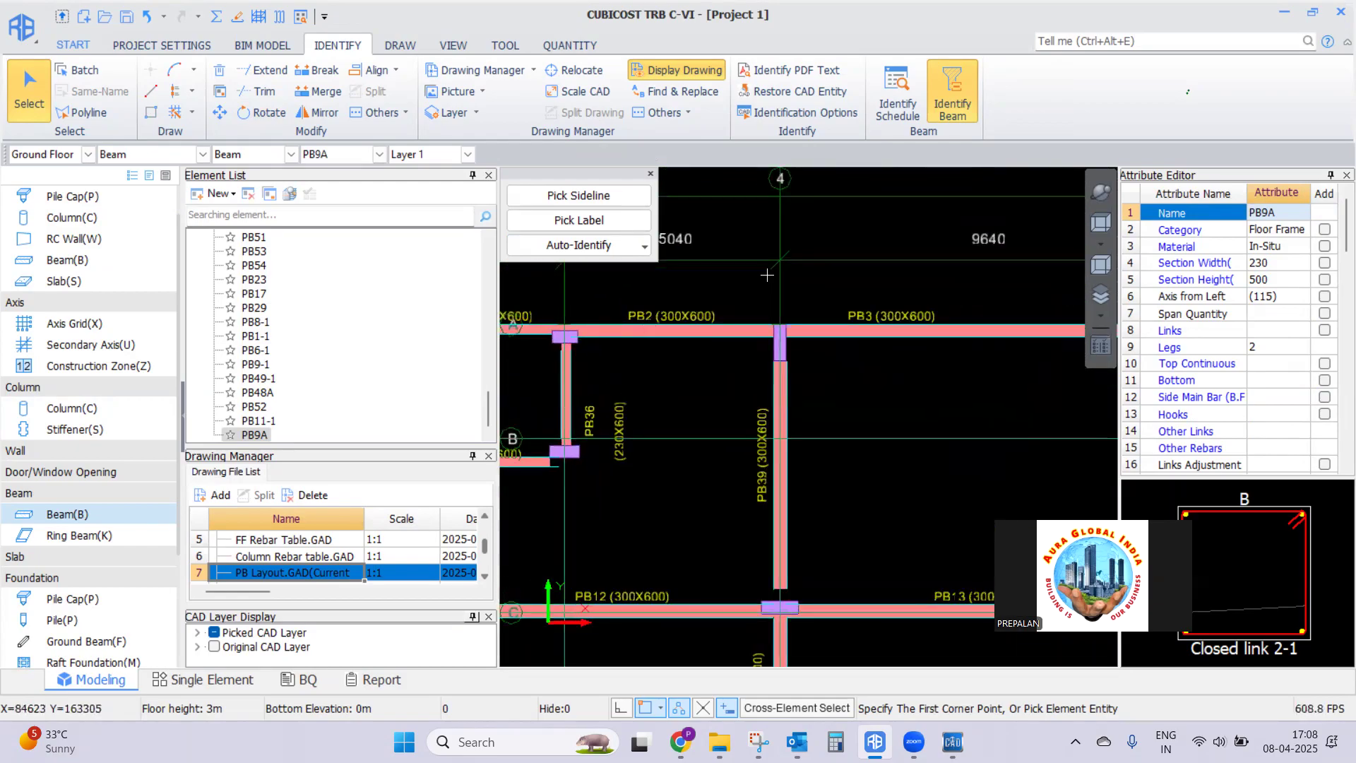
scroll(803, 273, down, 3)
scroll(838, 270, down, 2)
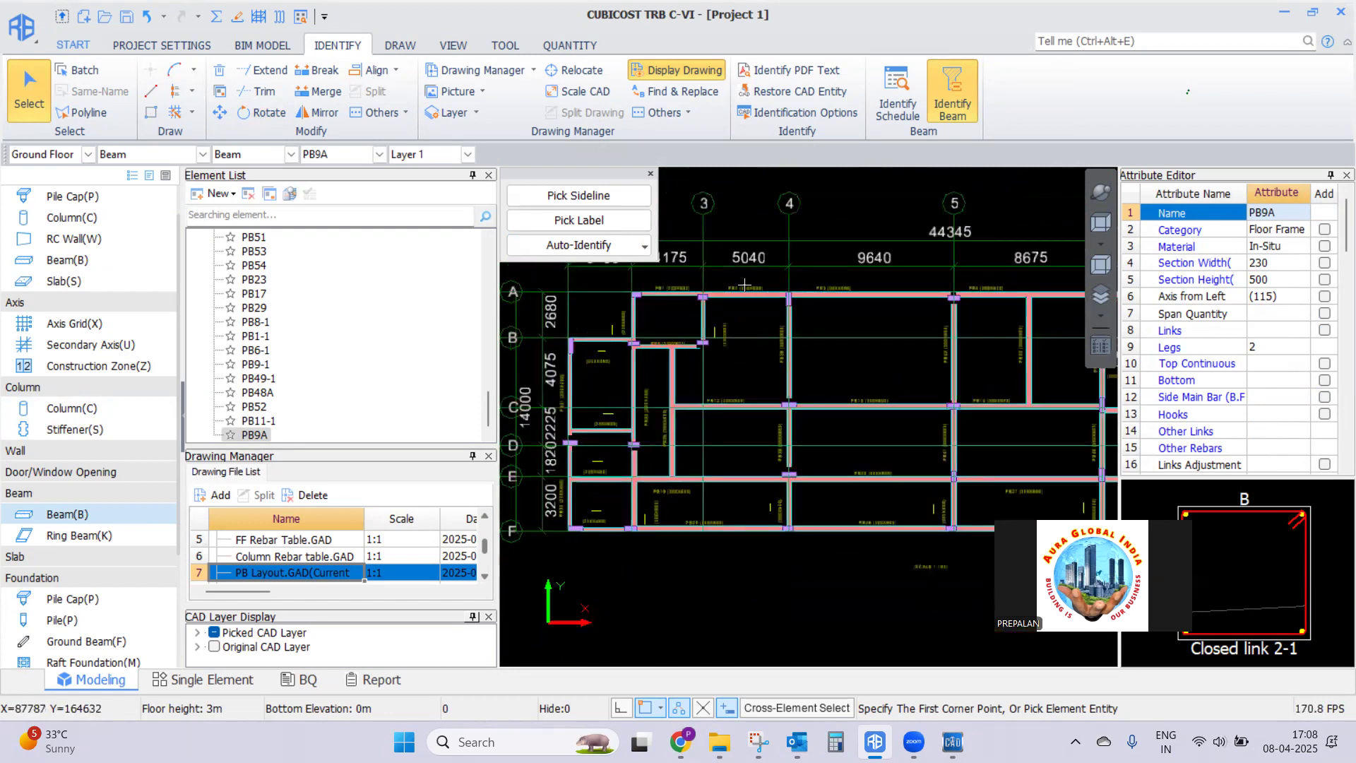
scroll(766, 297, down, 2)
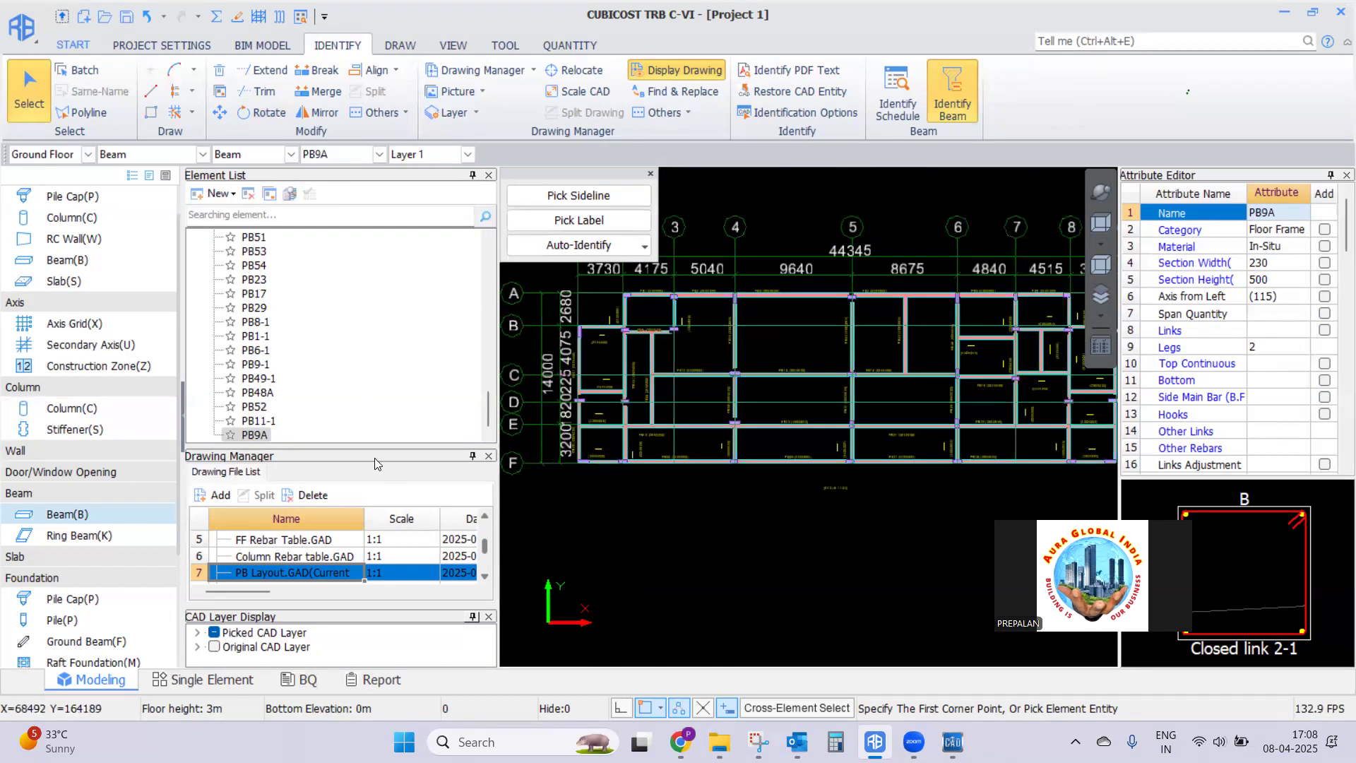
Synchronize the beam schedule information to the beam entities, keeping the preselected items
click(399, 47)
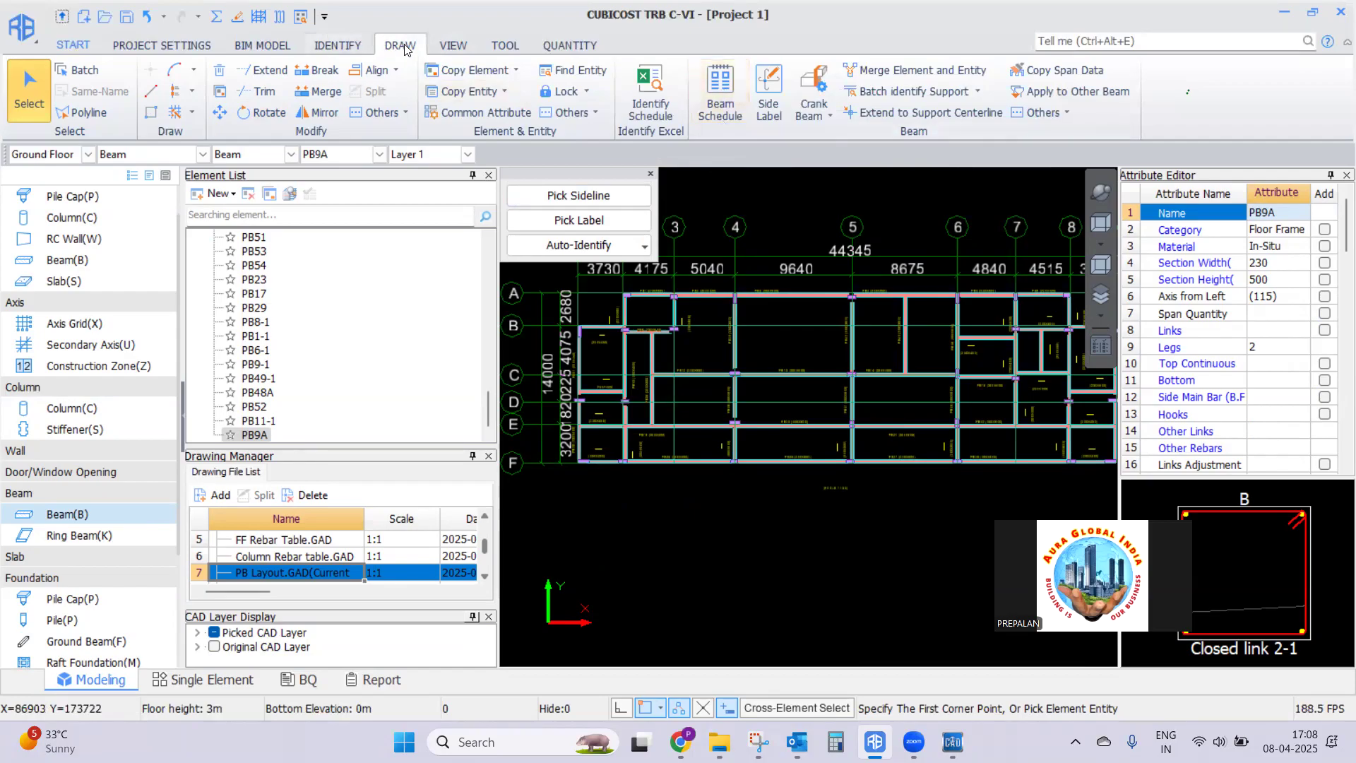
click(720, 89)
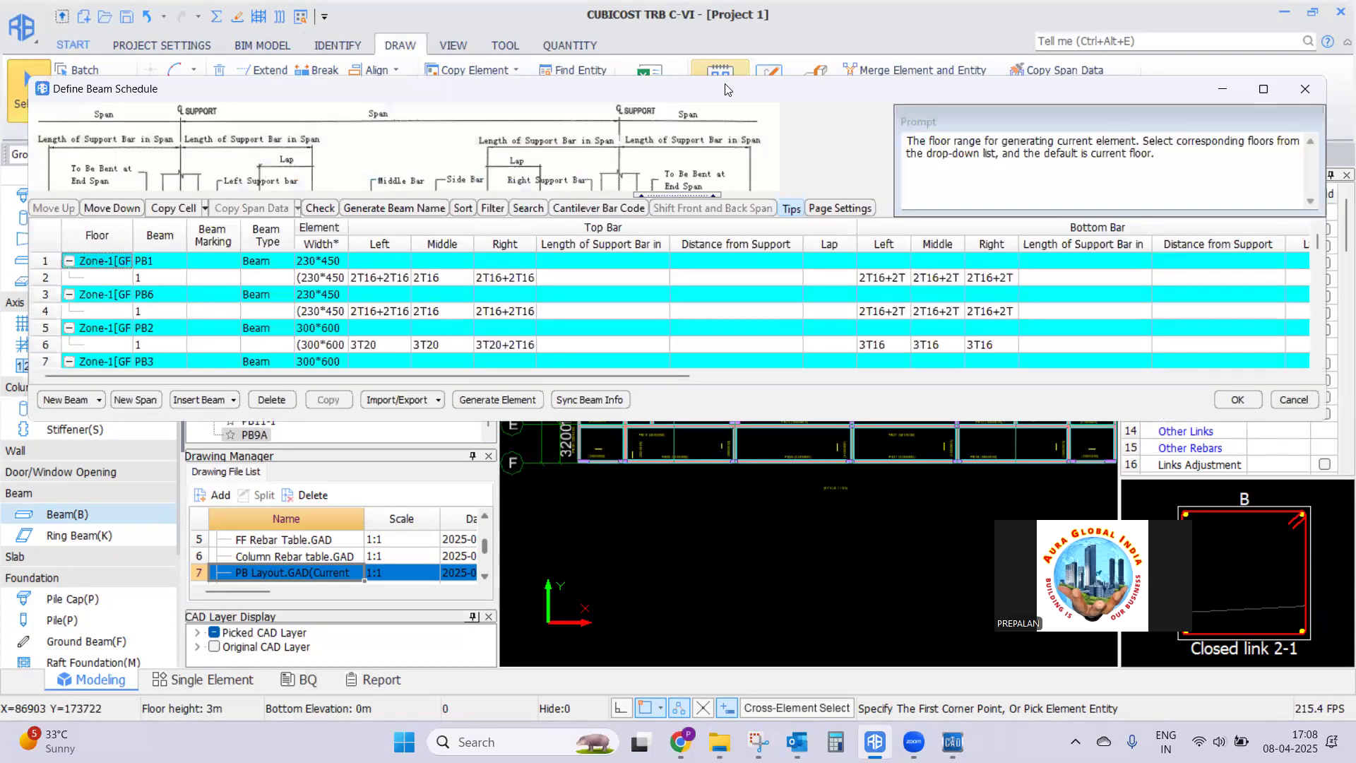
drag(865, 89, 860, 99)
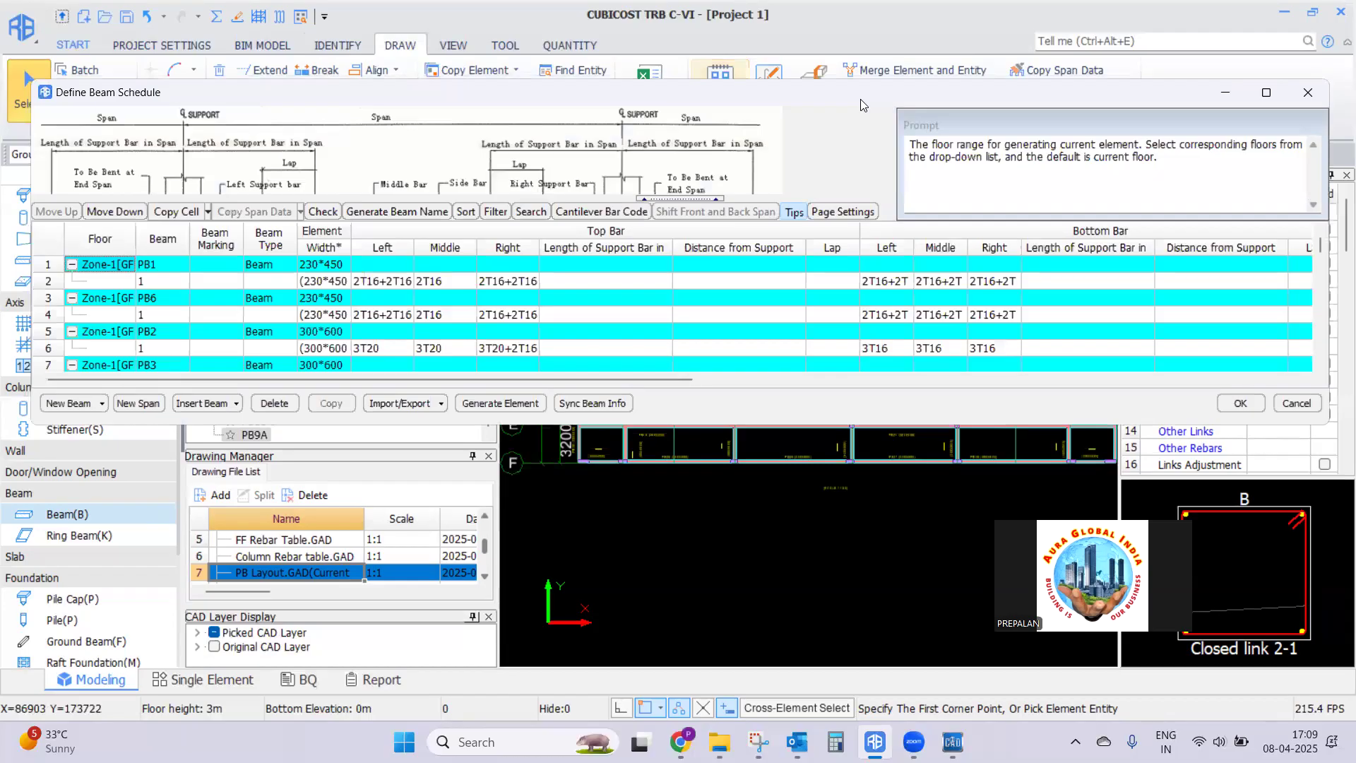
drag(860, 104, 869, 146)
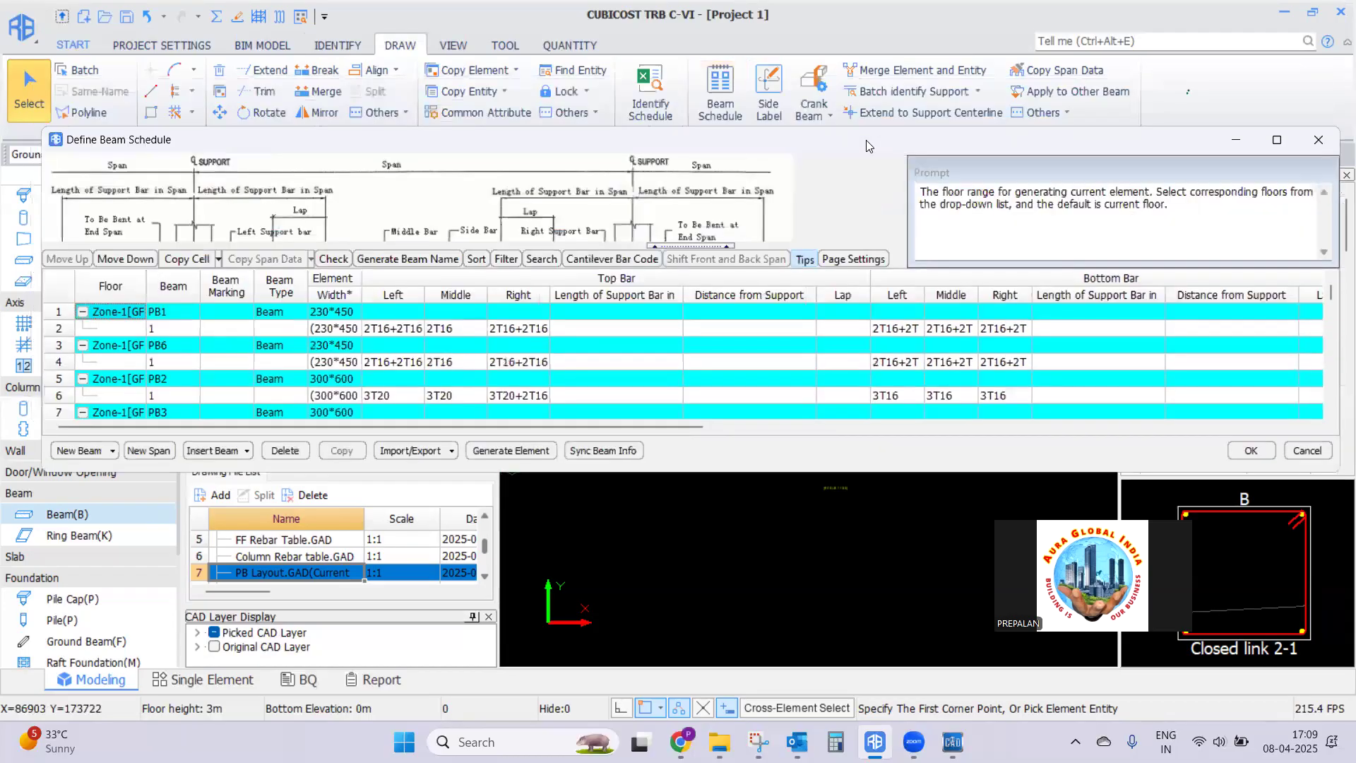
click(599, 450)
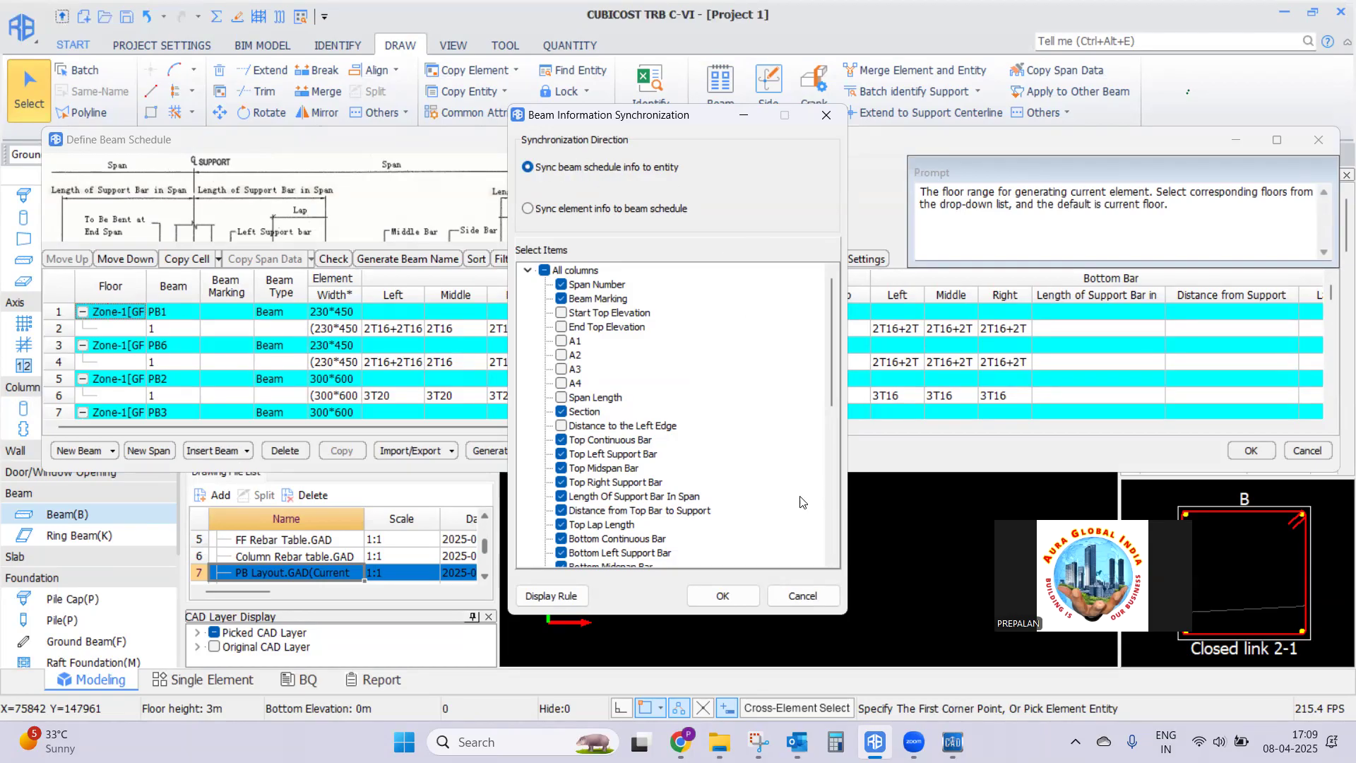
click(725, 597)
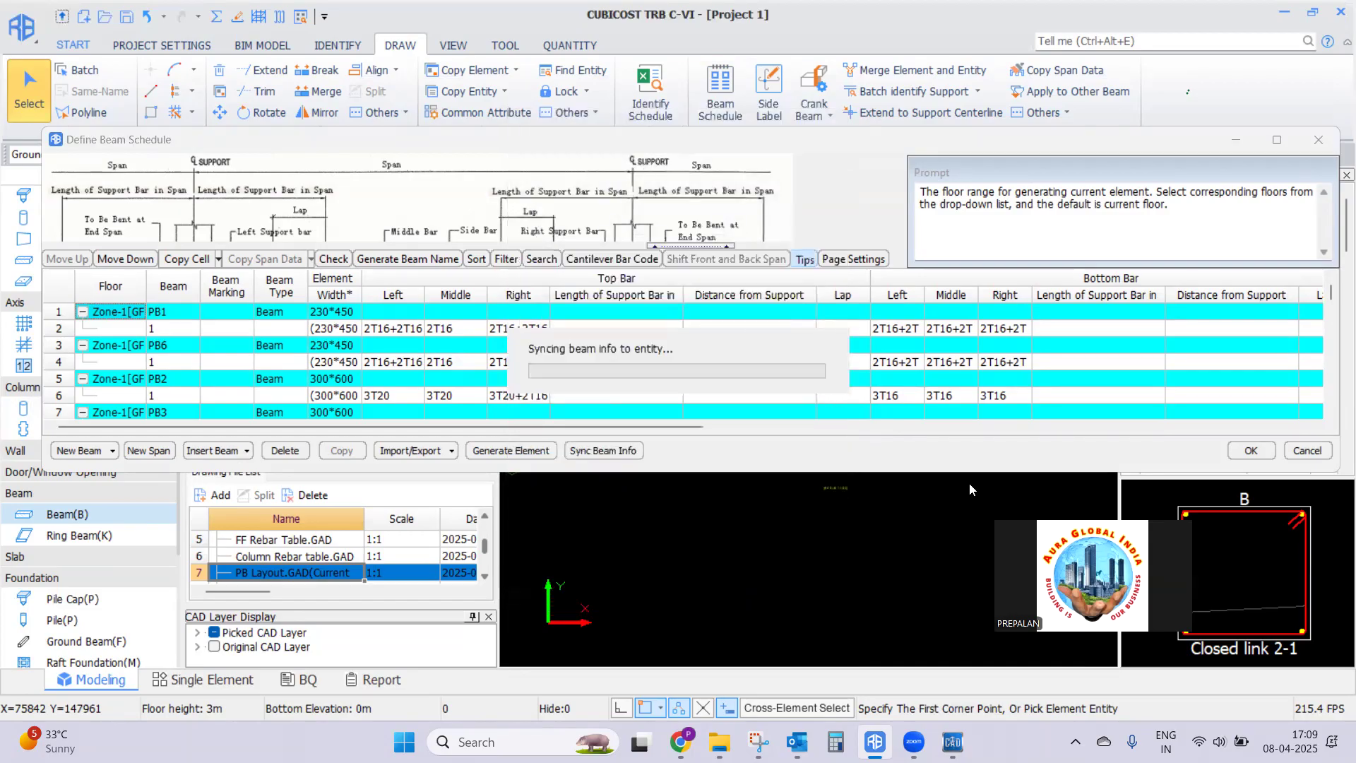
click(794, 369)
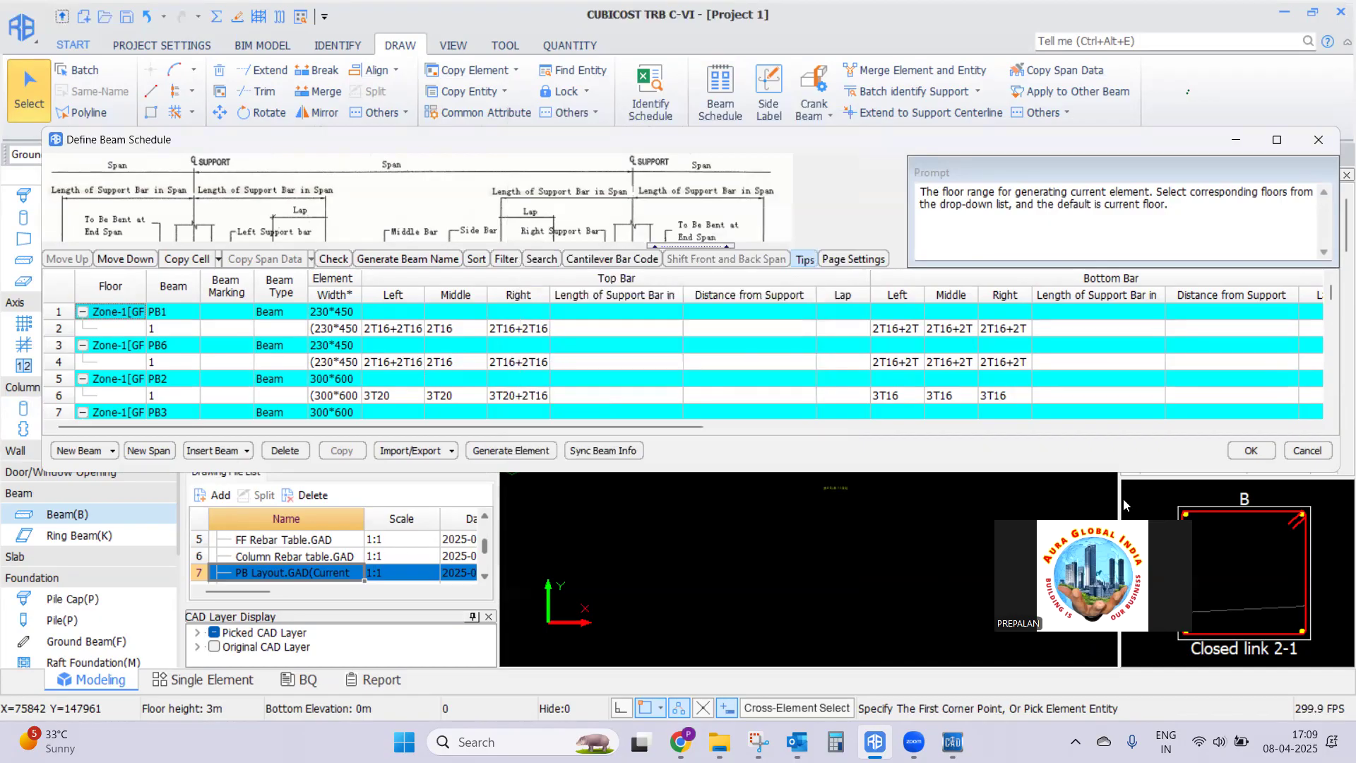
click(1251, 452)
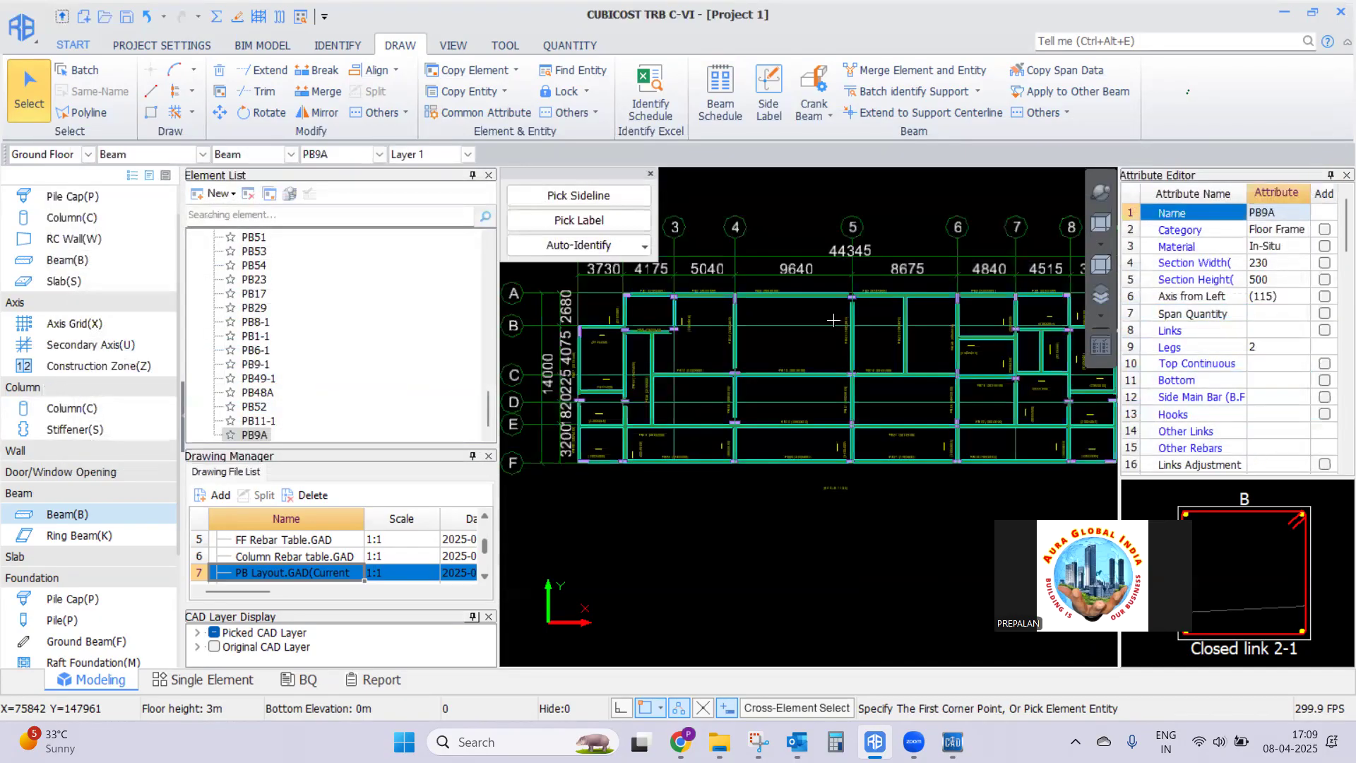
Calculate the Ground Floor rebar for the modelled elements, with same rebar summed
scroll(704, 372, up, 2)
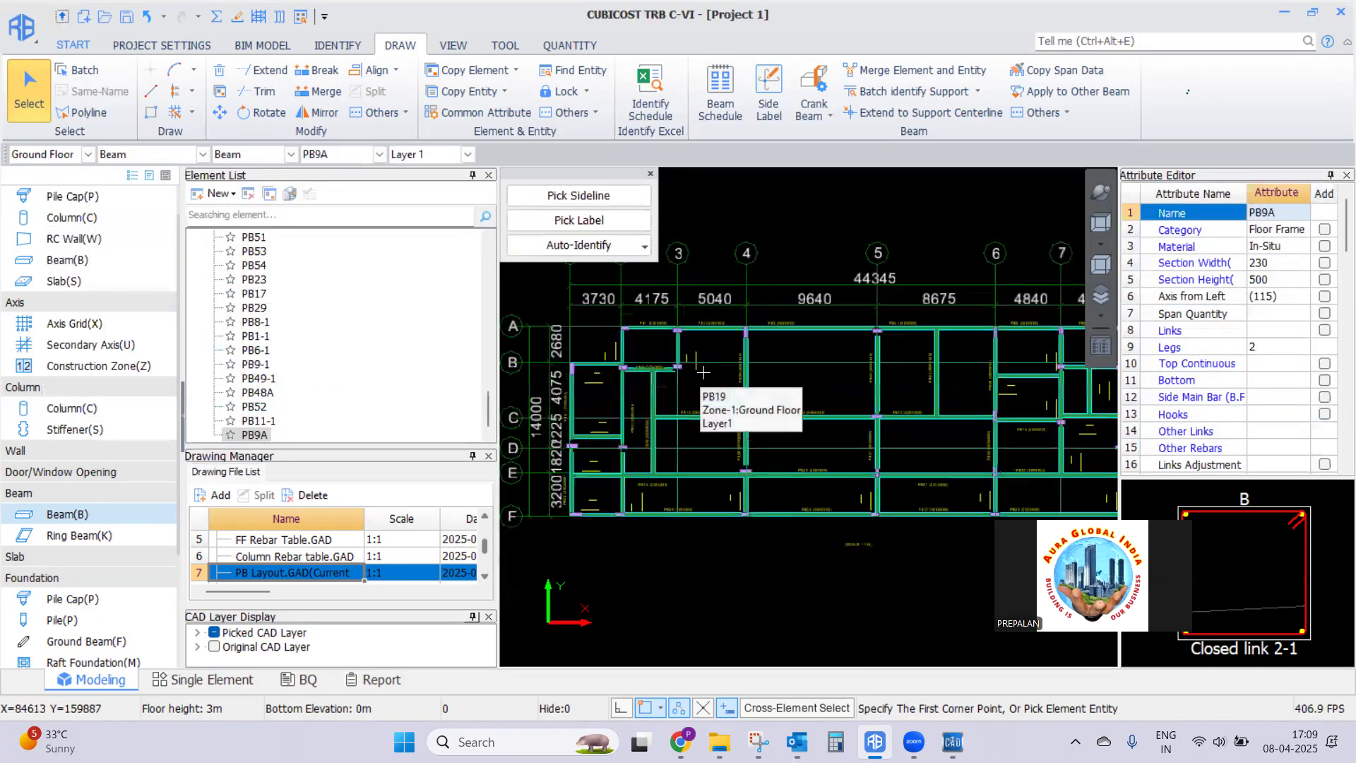
scroll(777, 360, down, 2)
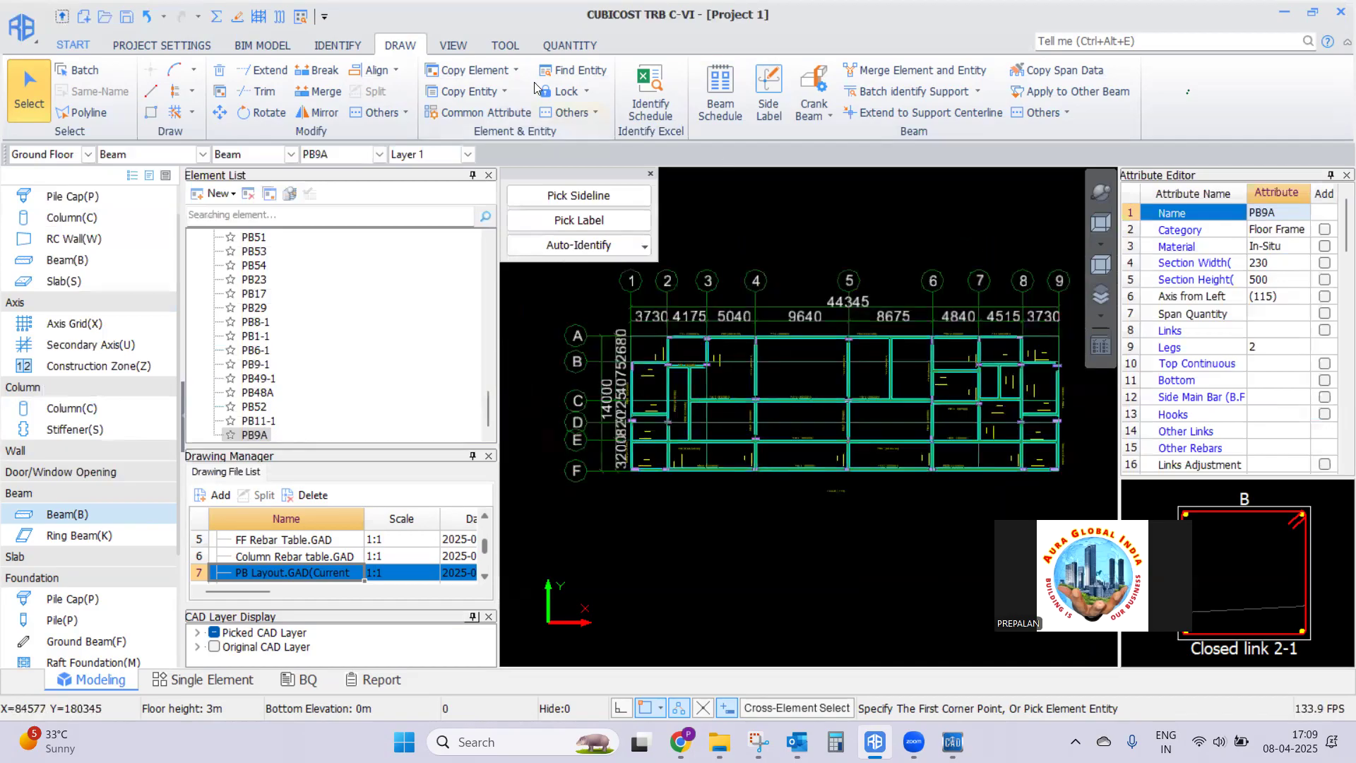
click(216, 16)
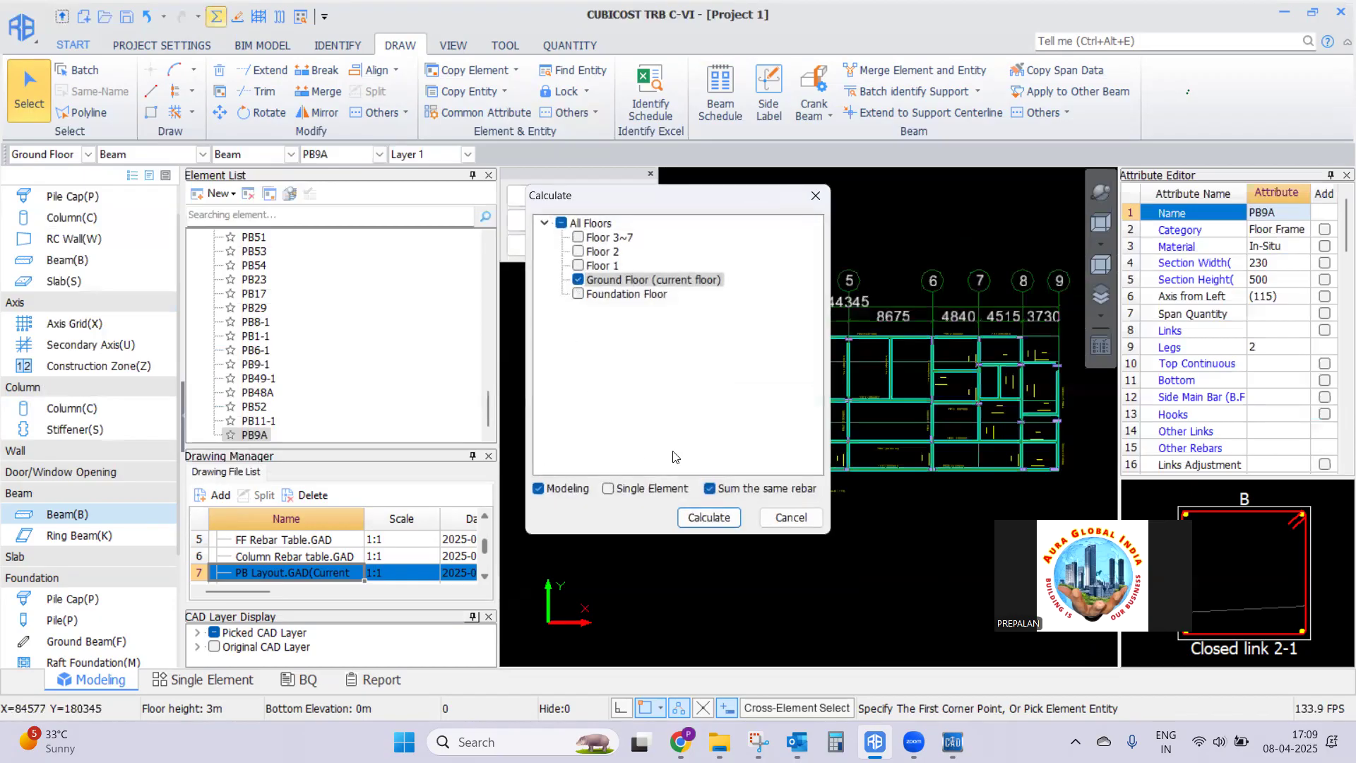
click(708, 518)
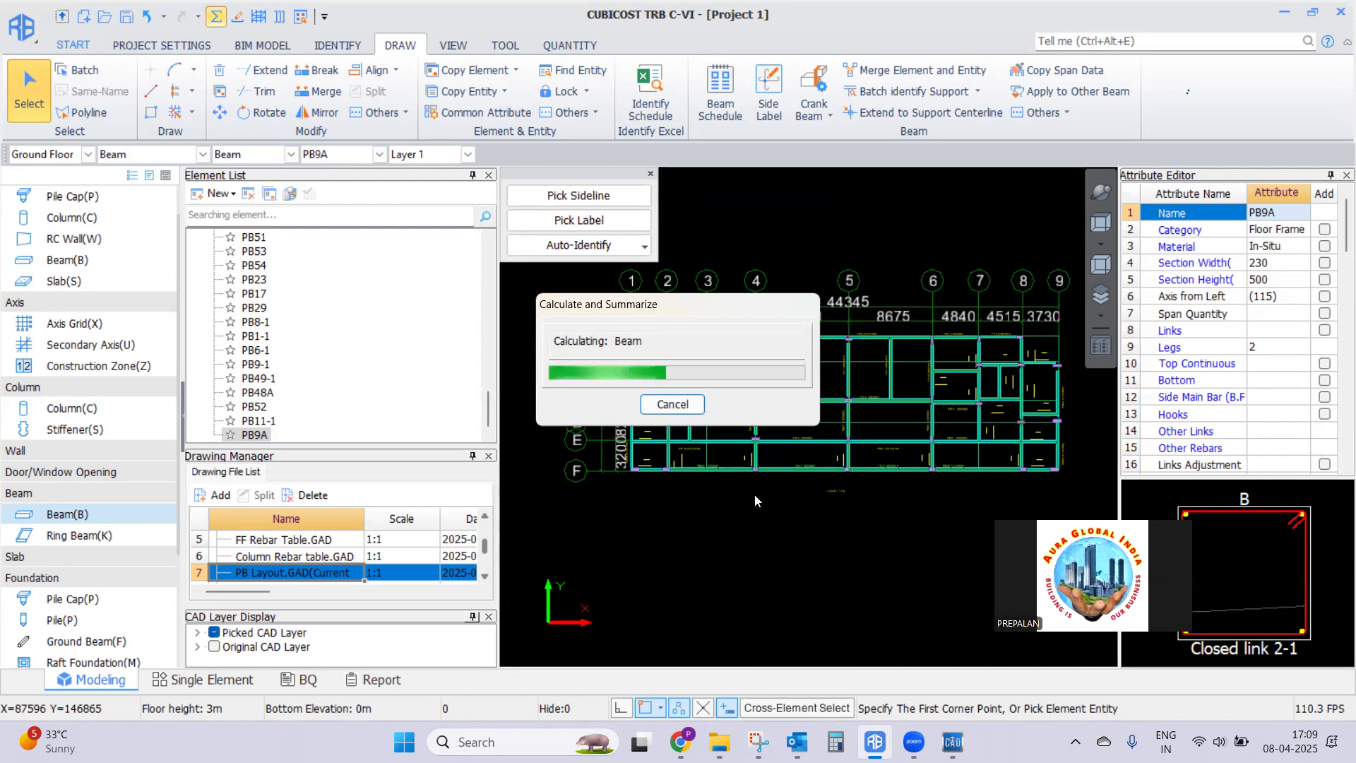
click(671, 398)
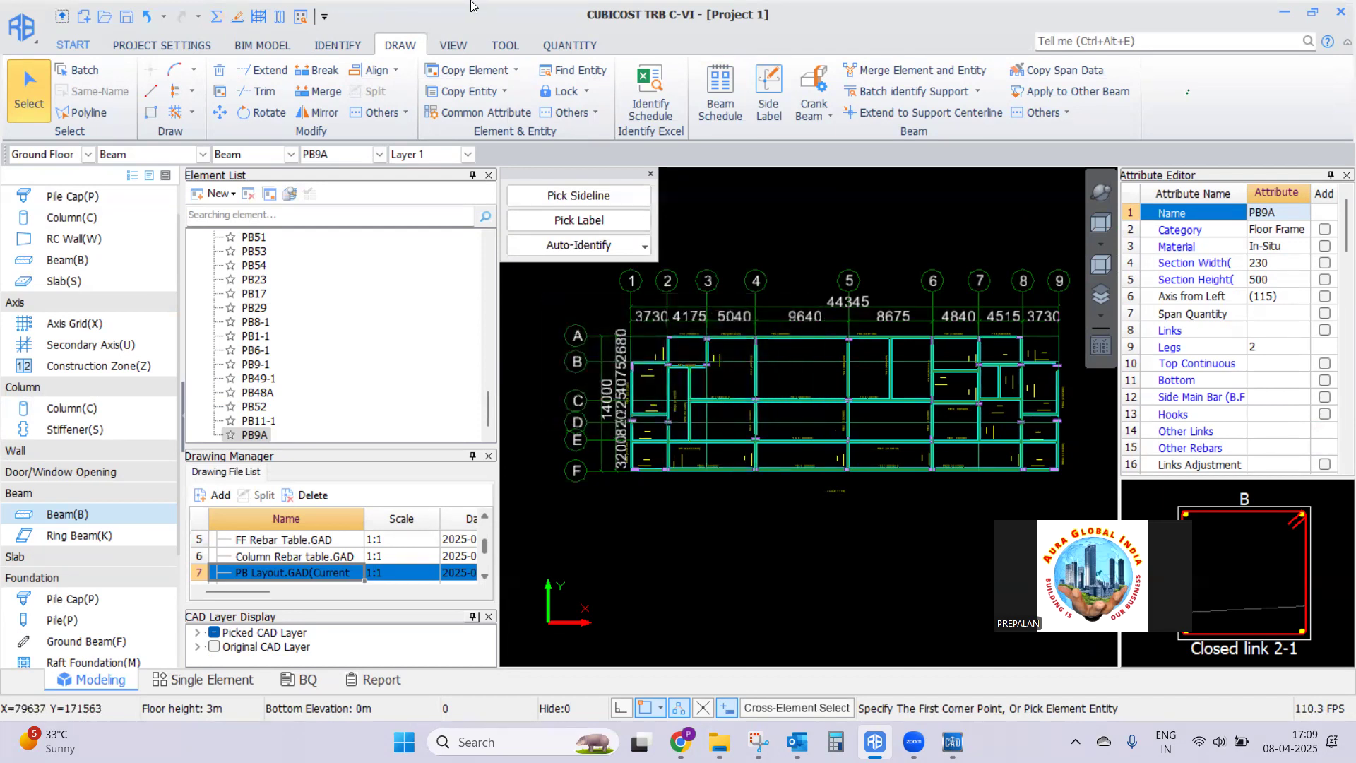
Display the 3D rebar of the whole ground-floor column and beam layout and examine it from a tilted view
click(566, 46)
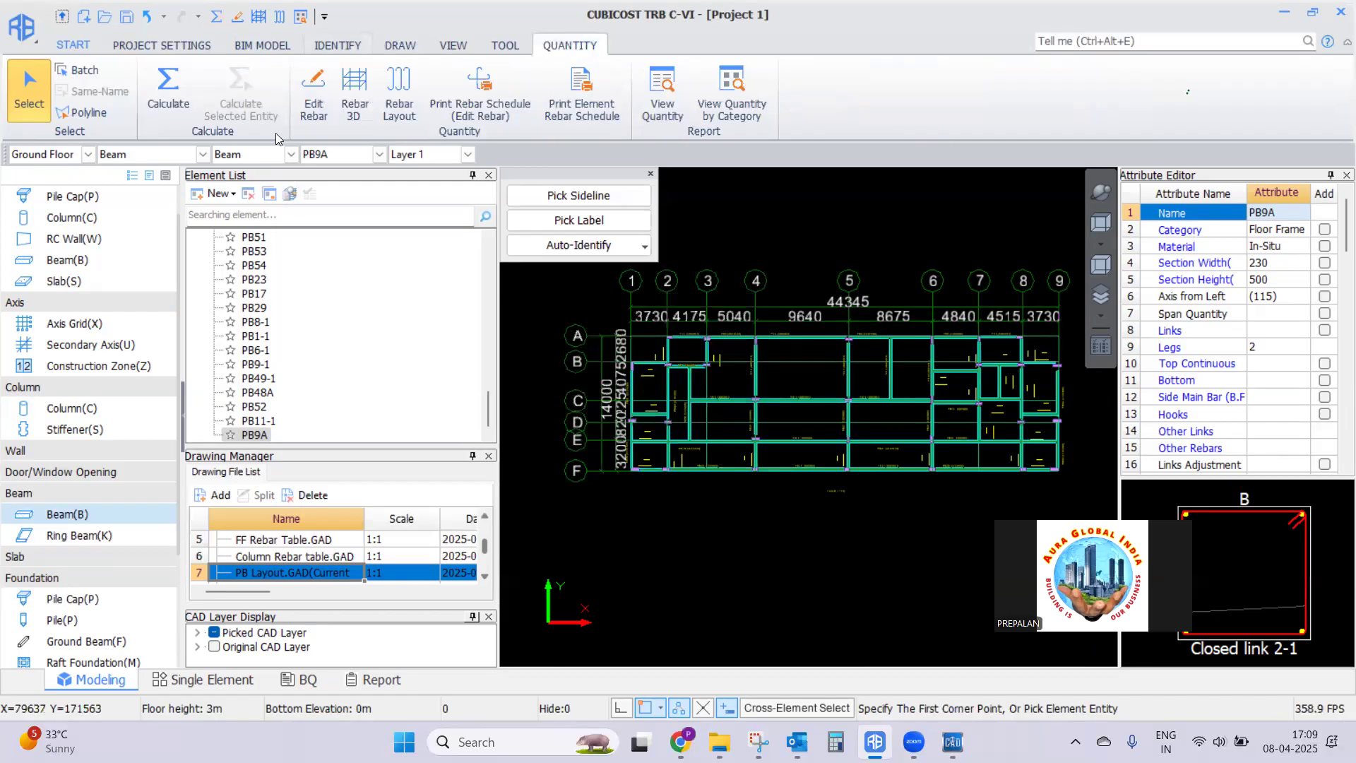
click(355, 92)
drag(575, 286, 1050, 521)
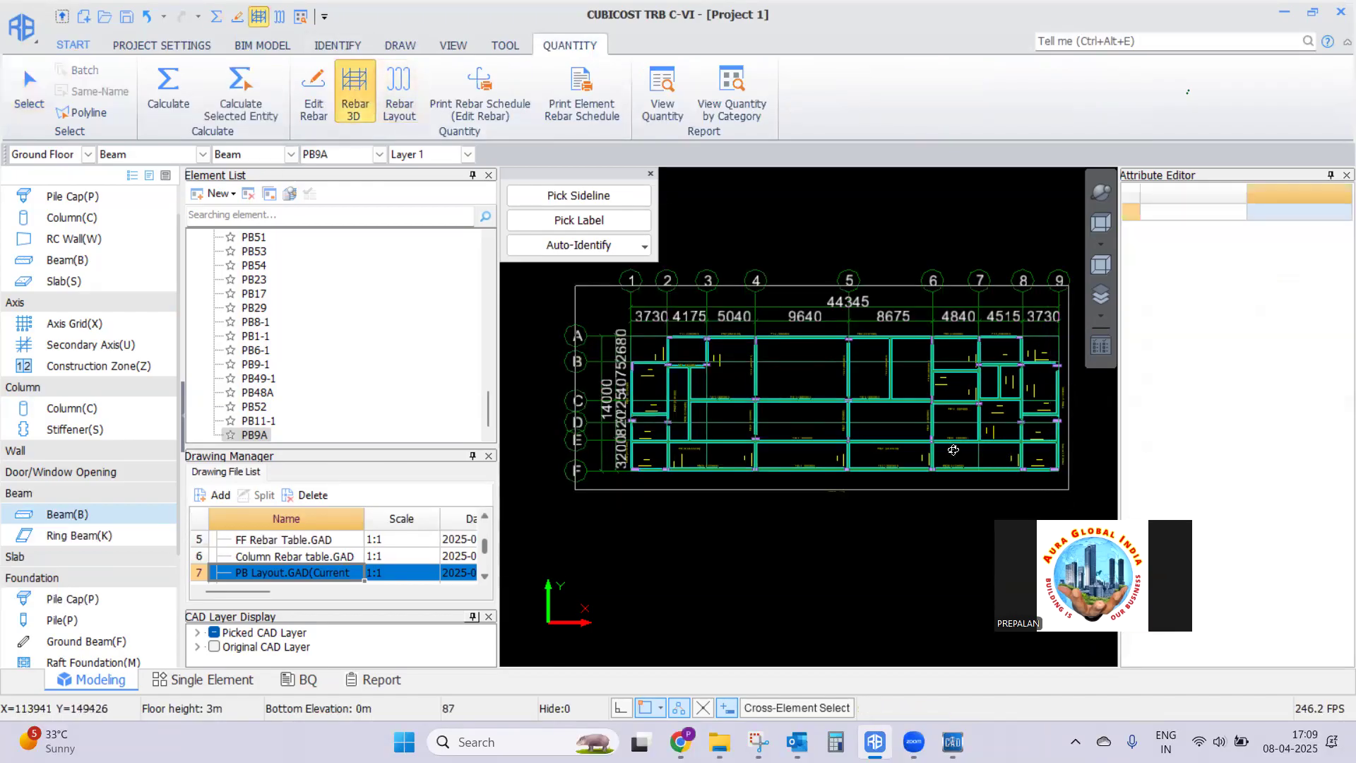
drag(879, 356, 832, 414)
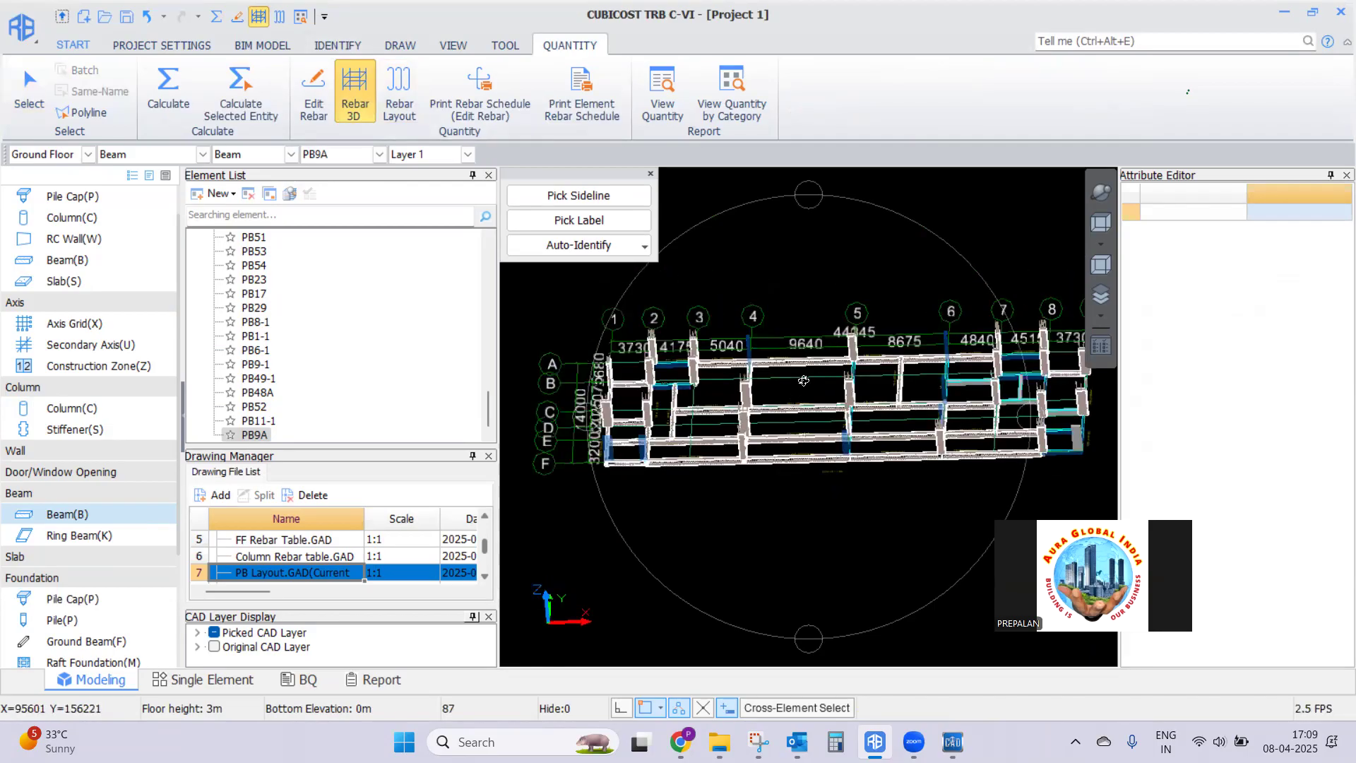
Examine the 3D rebar of the ground-floor beams and columns from several angles, return to the plan view and clear the selection
drag(860, 367, 847, 505)
scroll(838, 355, up, 5)
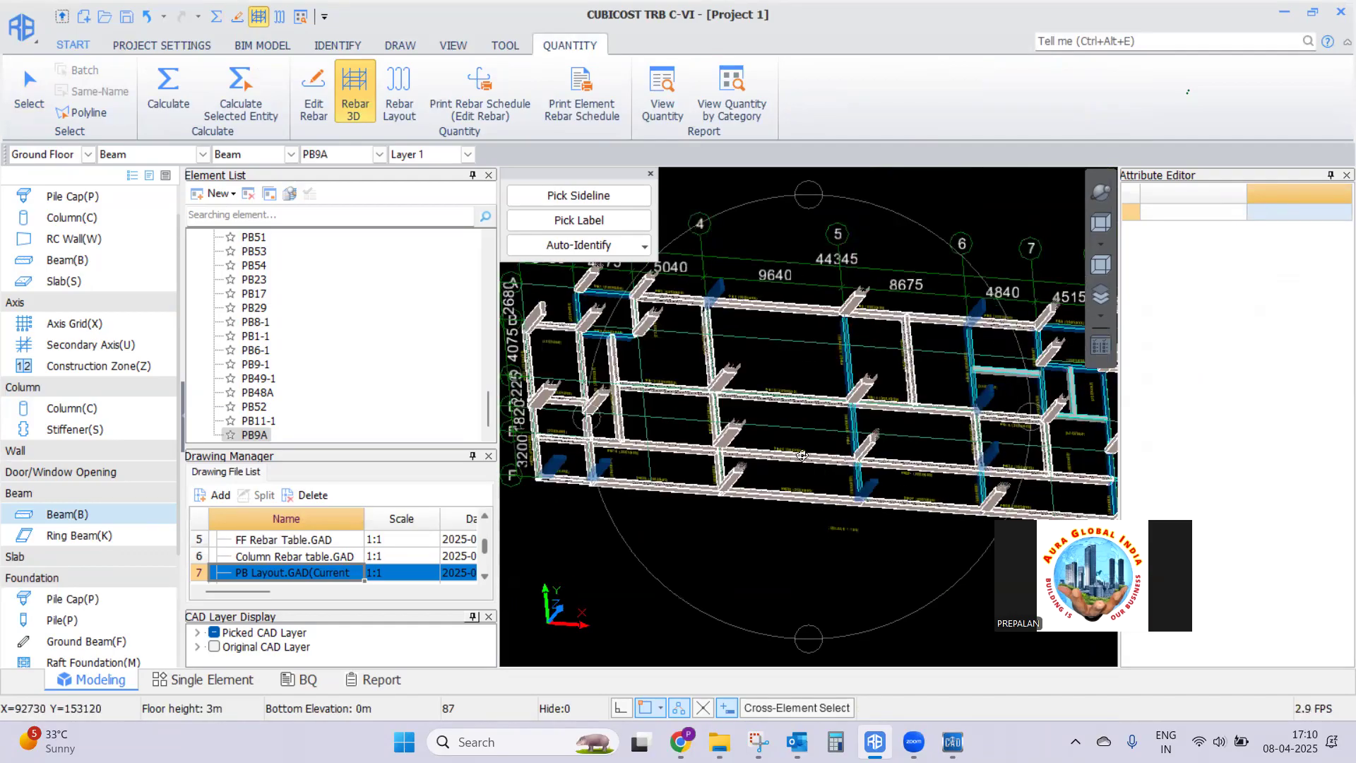
drag(867, 552, 800, 556)
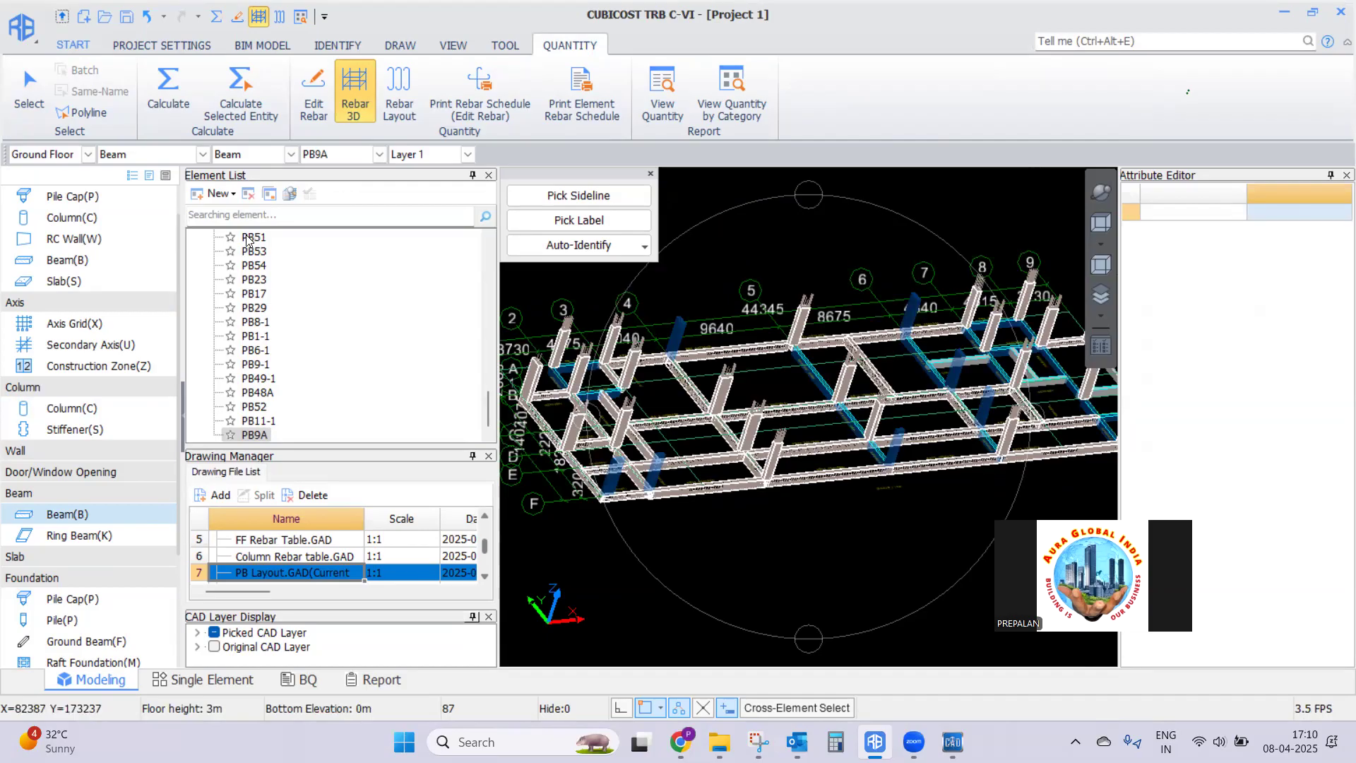
click(1100, 224)
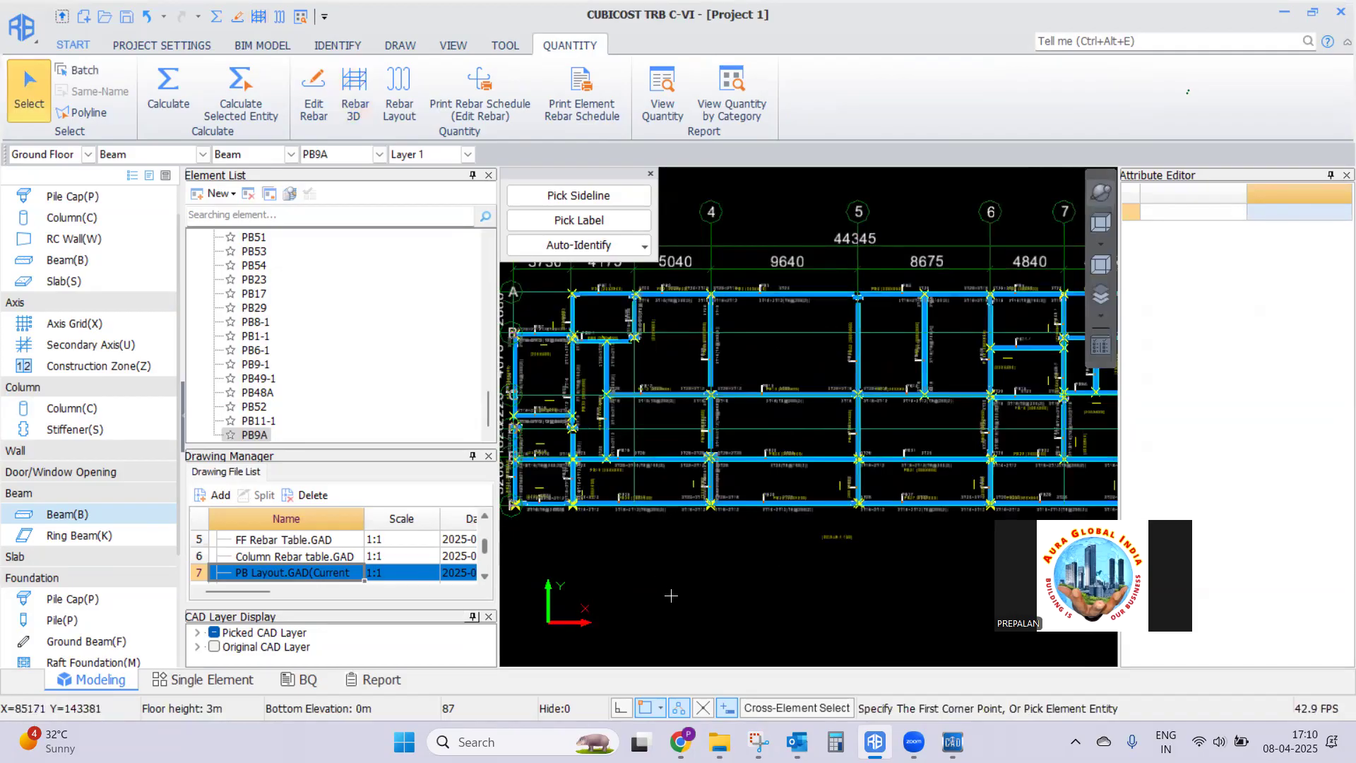
key(Escape)
Merge the consecutive plinth beams along grid F with the option for continued straight and arc beams, without merging beams that intersect at corners
scroll(670, 575, up, 3)
scroll(805, 496, down, 4)
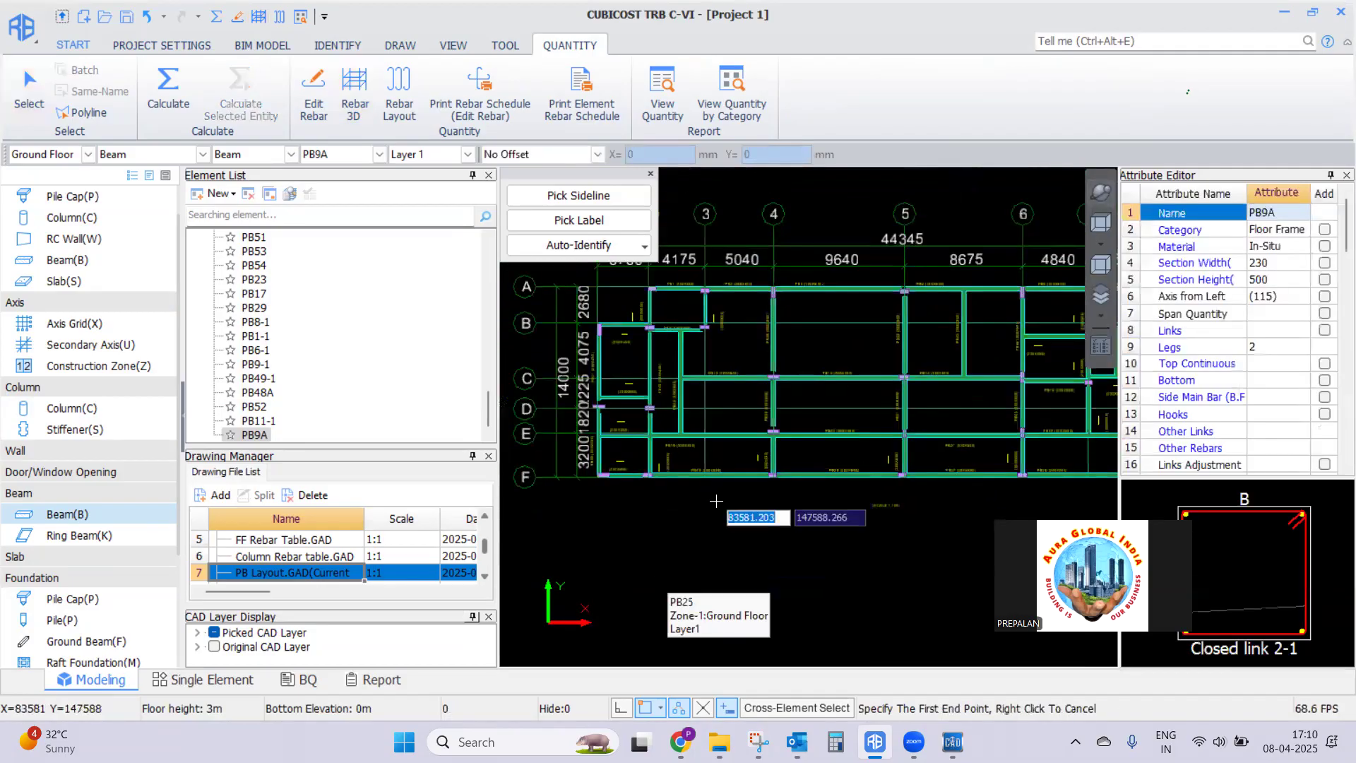
right_click(715, 501)
click(742, 475)
click(841, 476)
click(964, 475)
scroll(922, 519, down, 1)
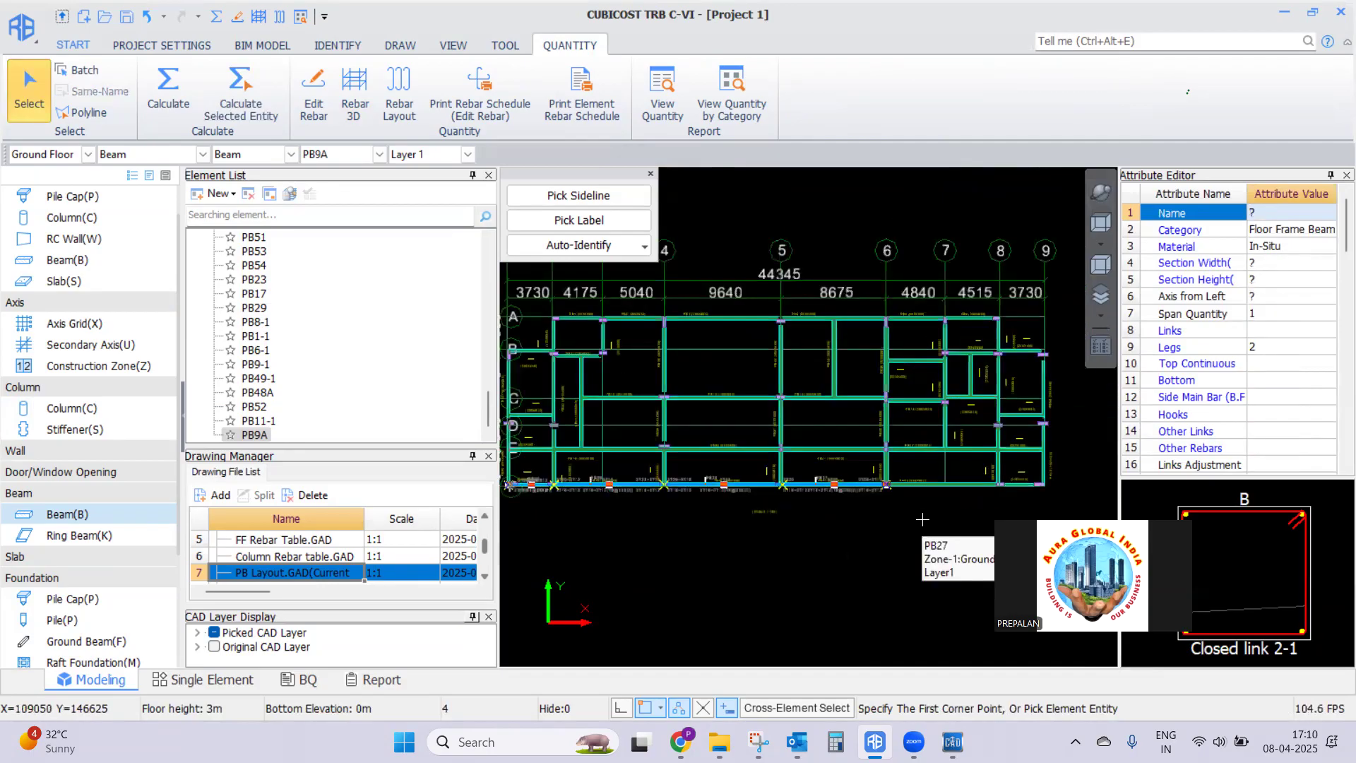
scroll(923, 519, up, 1)
click(929, 471)
click(909, 488)
click(1046, 476)
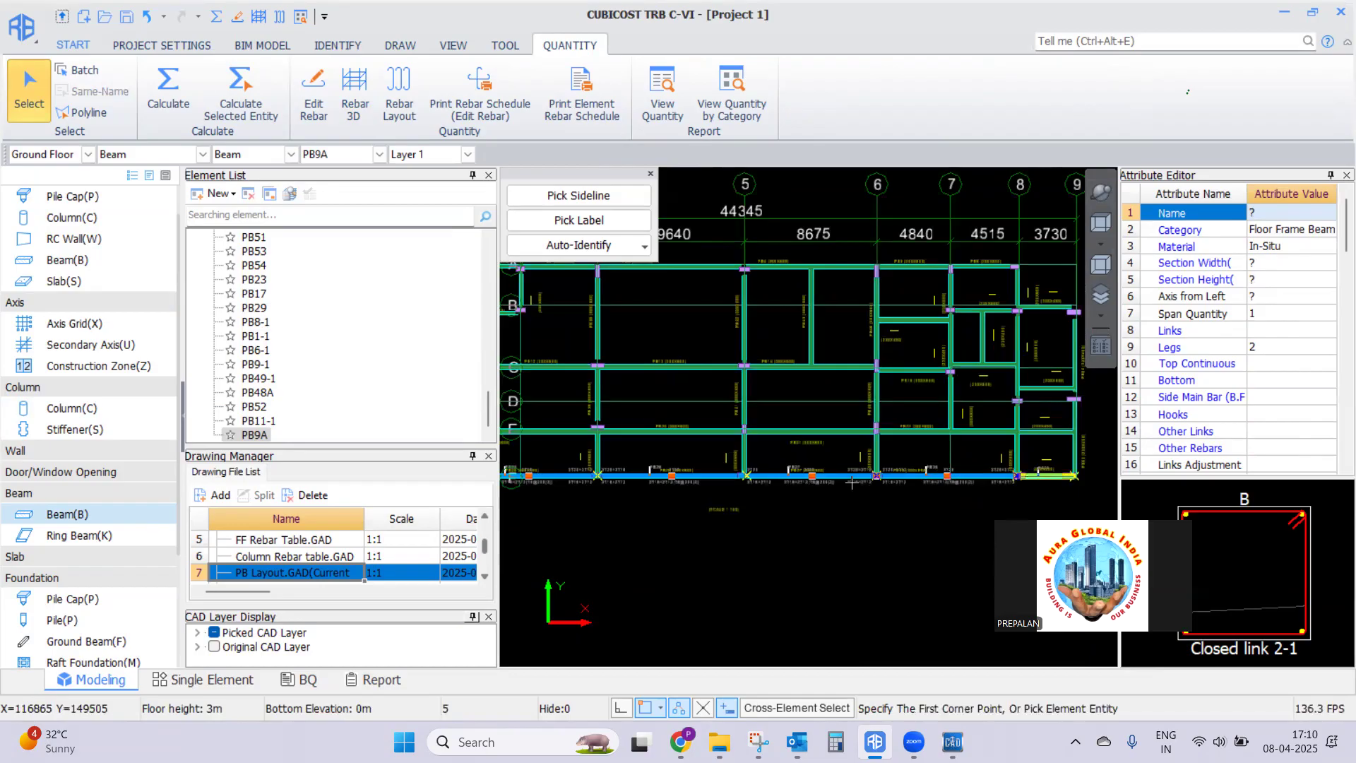
click(736, 477)
right_click(711, 479)
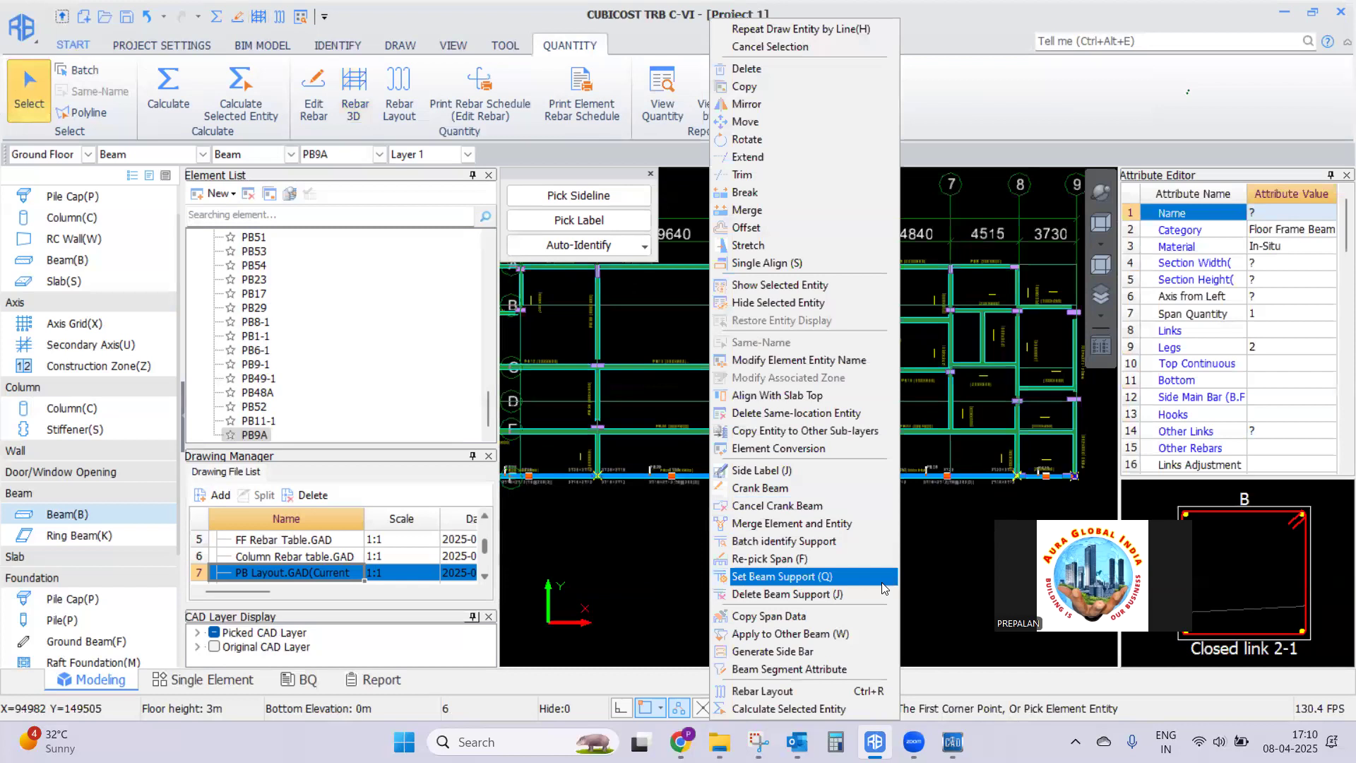
click(799, 527)
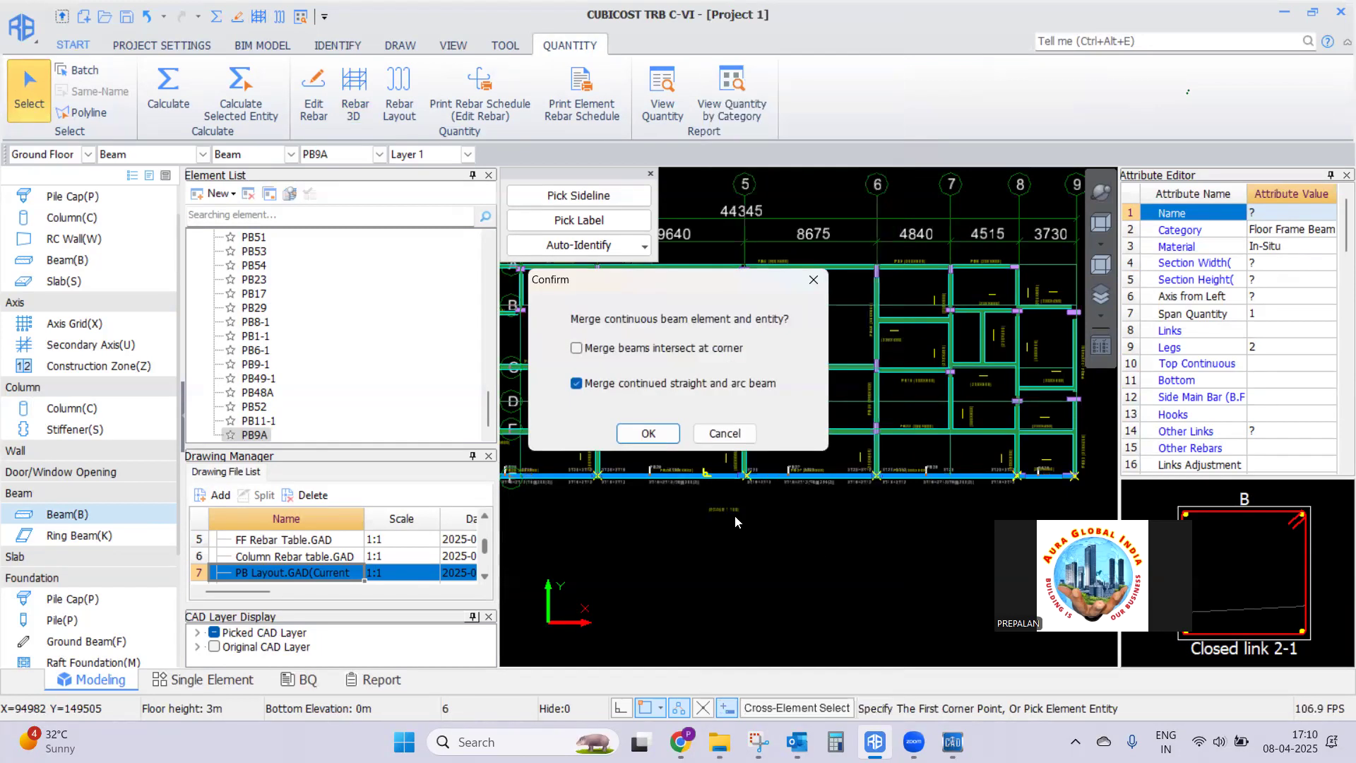
click(646, 433)
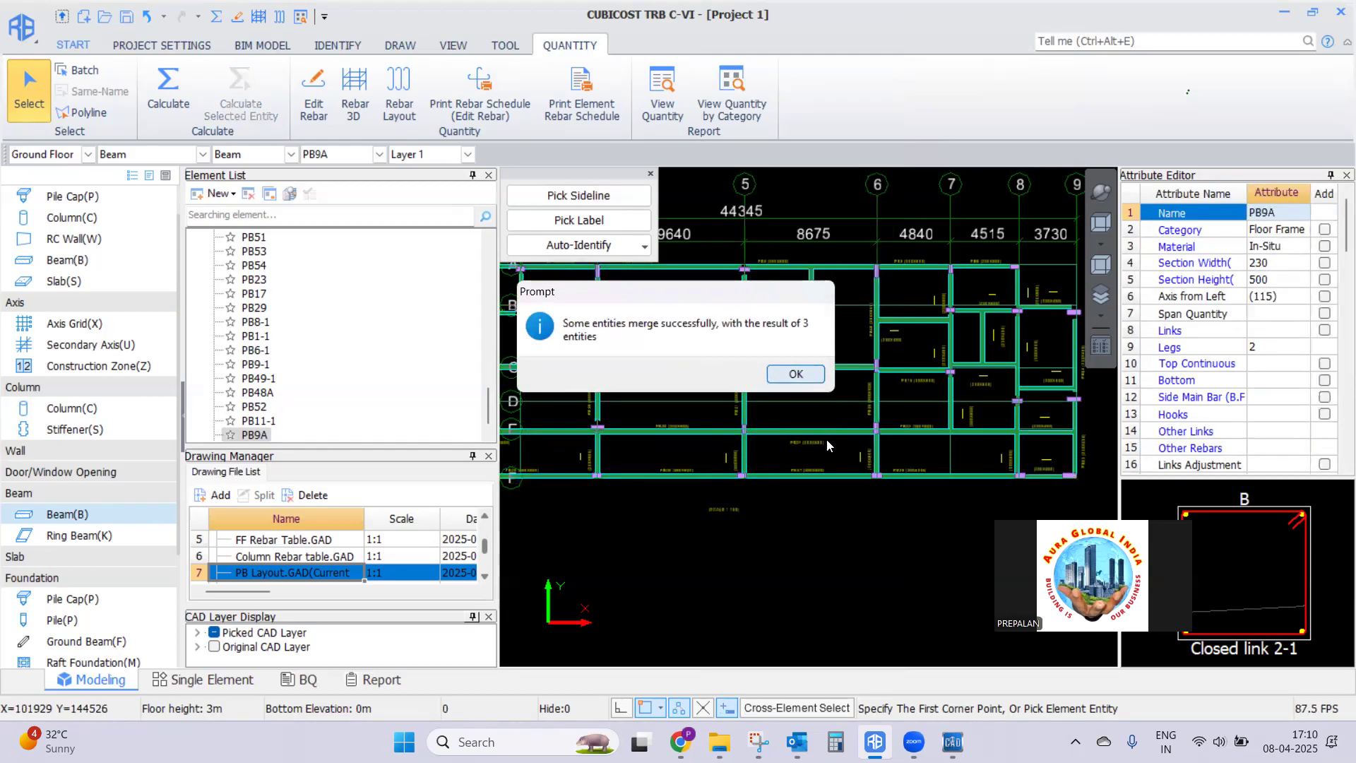
click(784, 373)
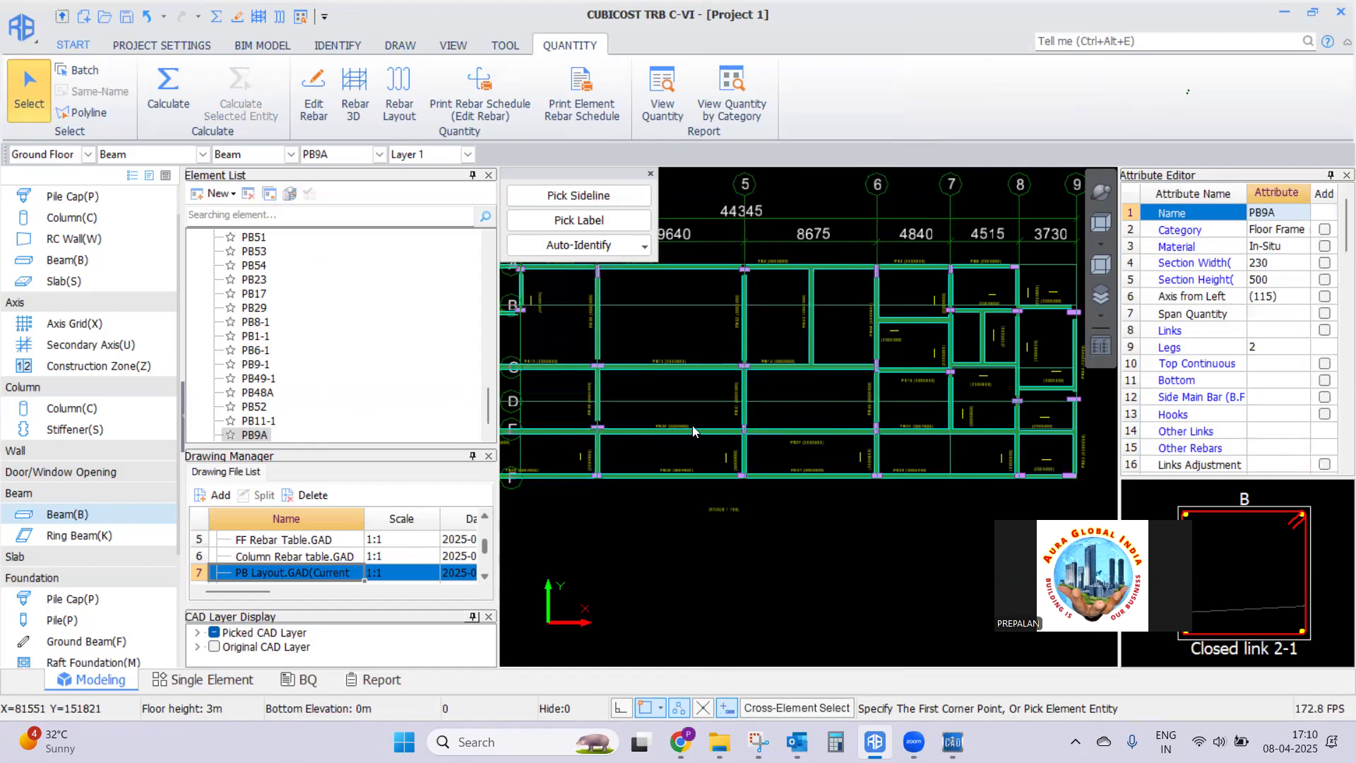
Check the attributes of the merged beam PB25-PB28 in the element list and leave the beam drawing command
scroll(770, 490, down, 1)
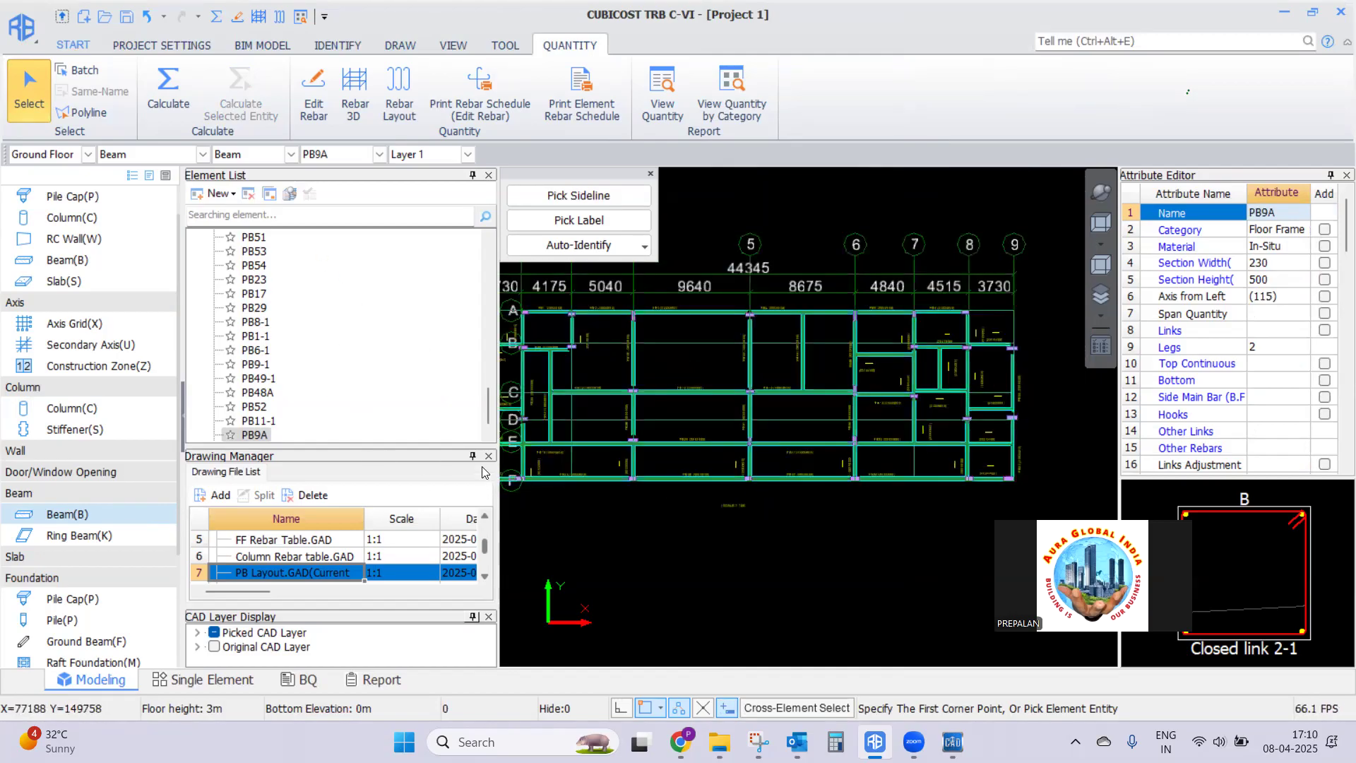
scroll(373, 360, down, 5)
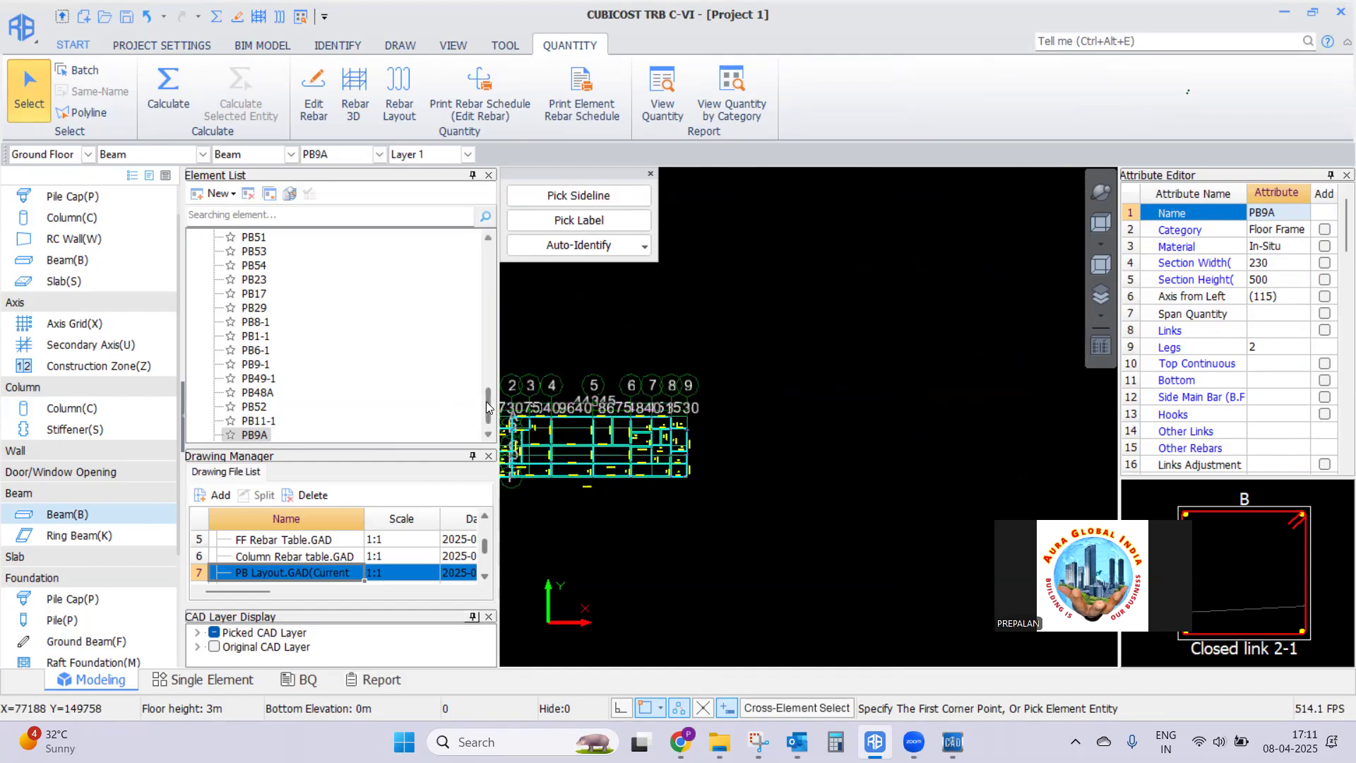
drag(488, 406, 488, 418)
double_click(269, 435)
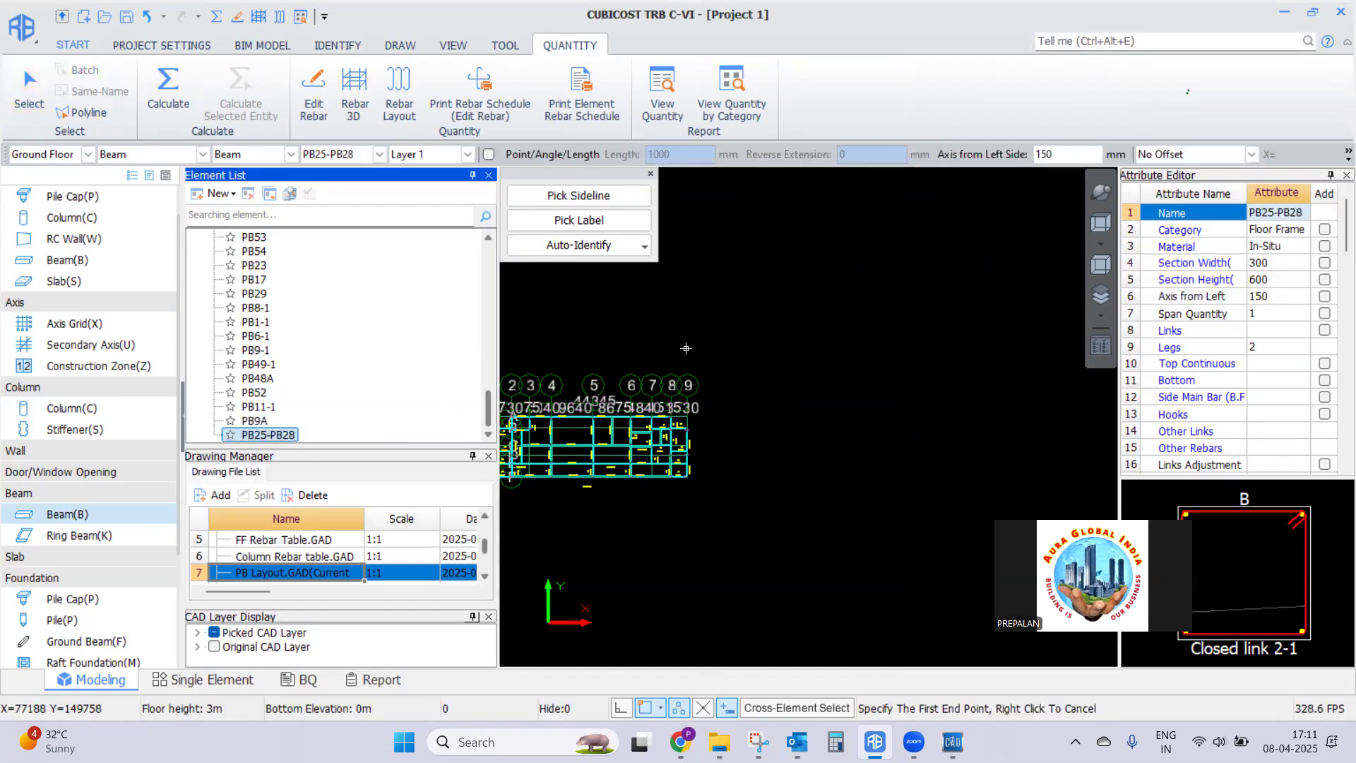
scroll(813, 322, down, 2)
right_click(812, 321)
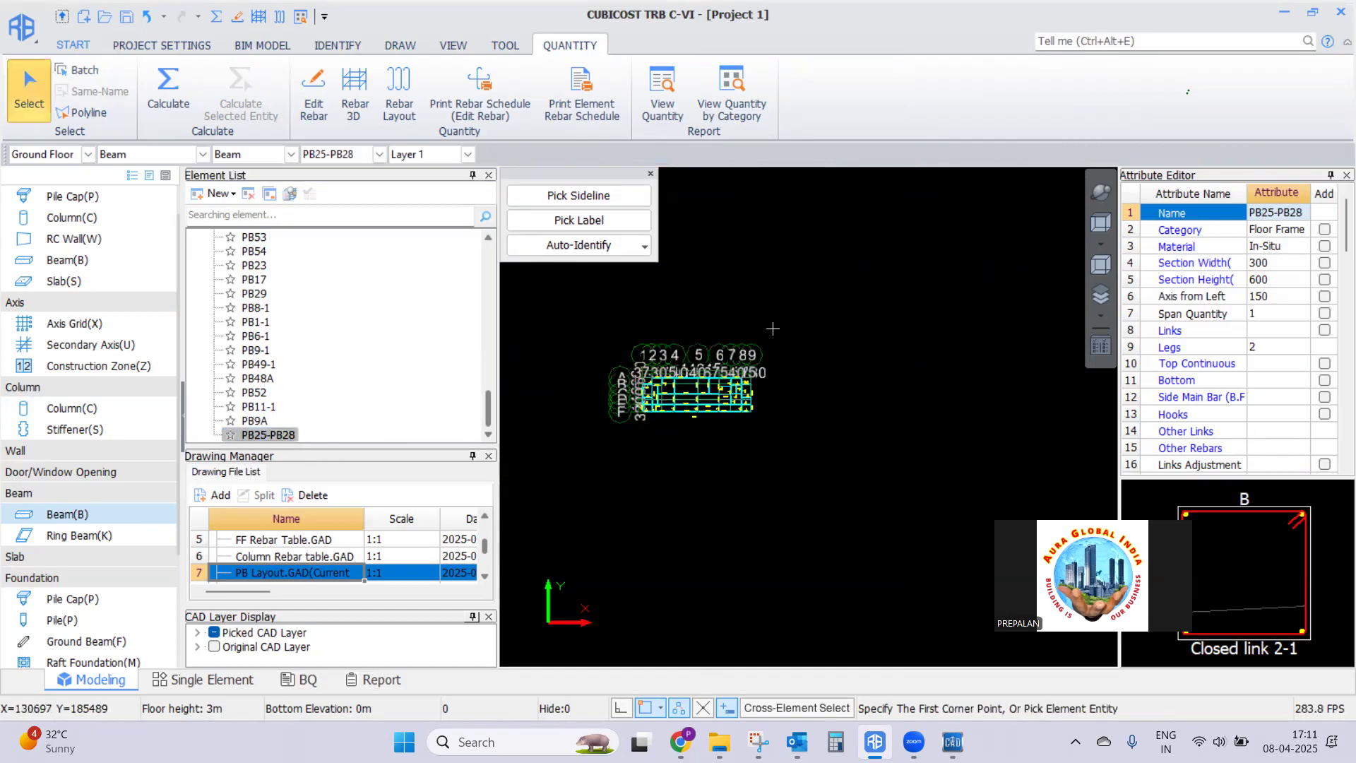
Examine the merged beam along grid F and the remaining plinth beams across the plan
scroll(622, 409, up, 5)
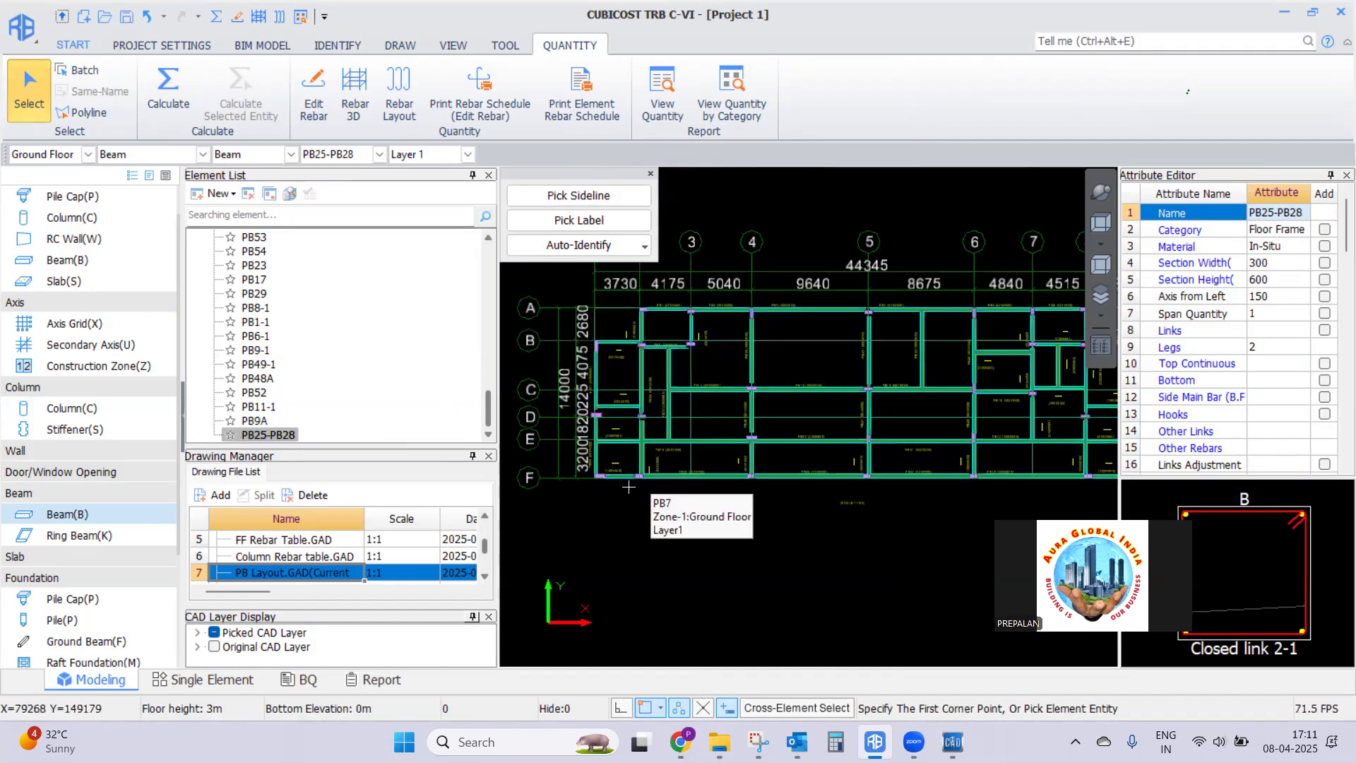
scroll(629, 488, up, 1)
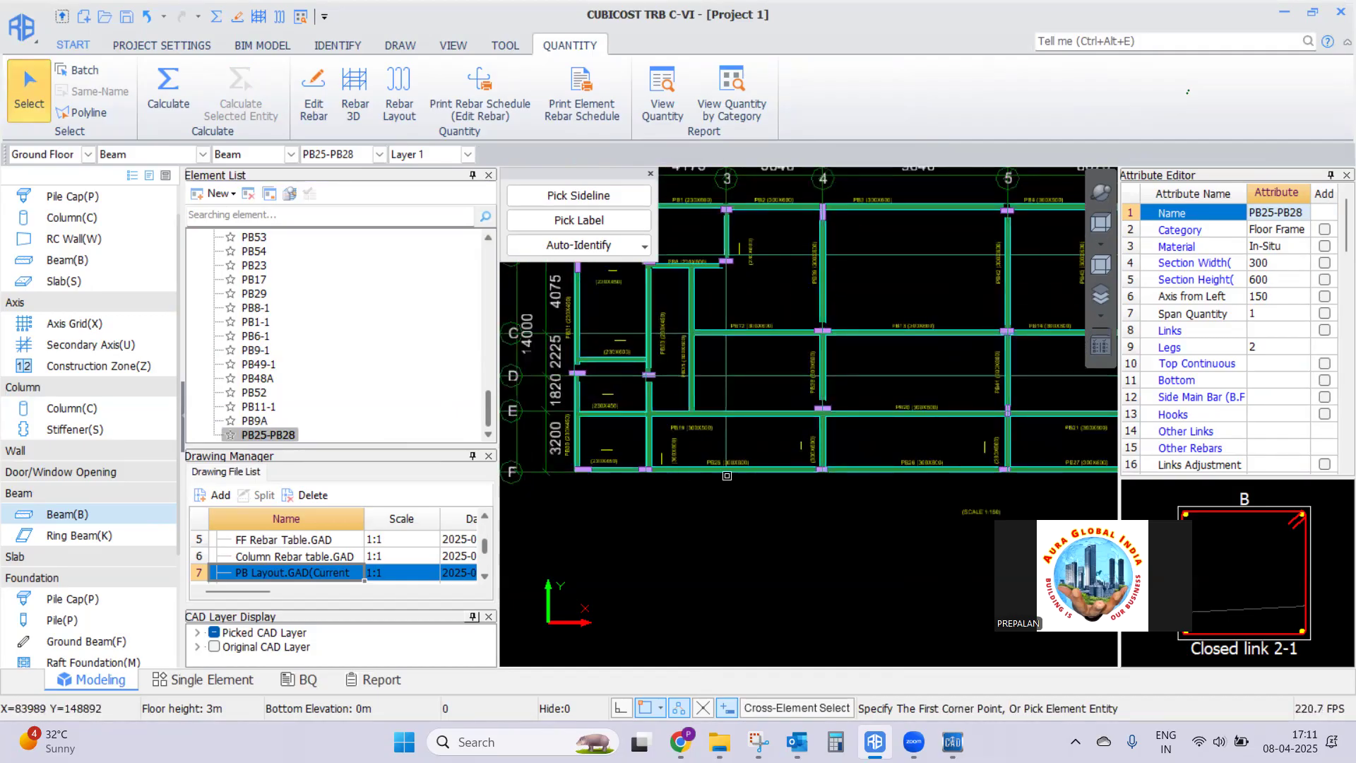
scroll(874, 524, down, 1)
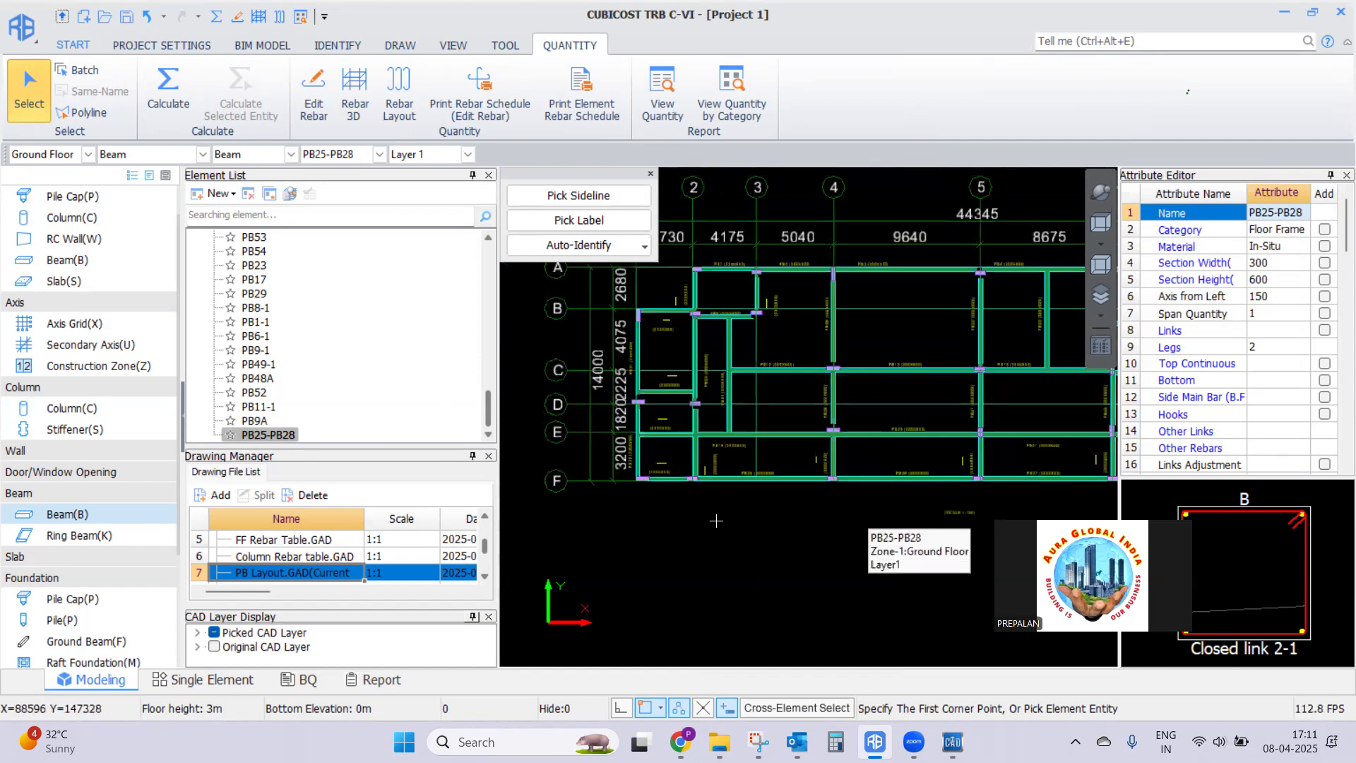
scroll(618, 353, down, 2)
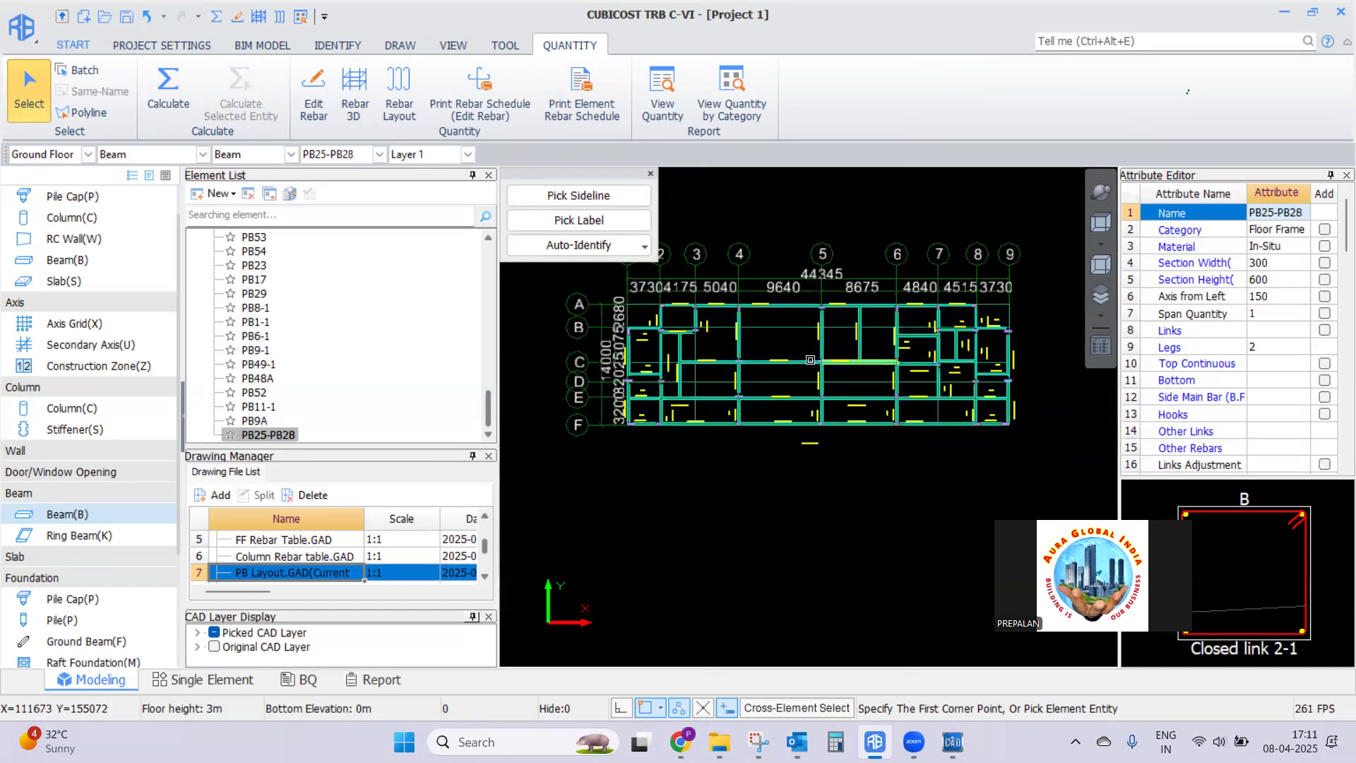
scroll(706, 339, down, 2)
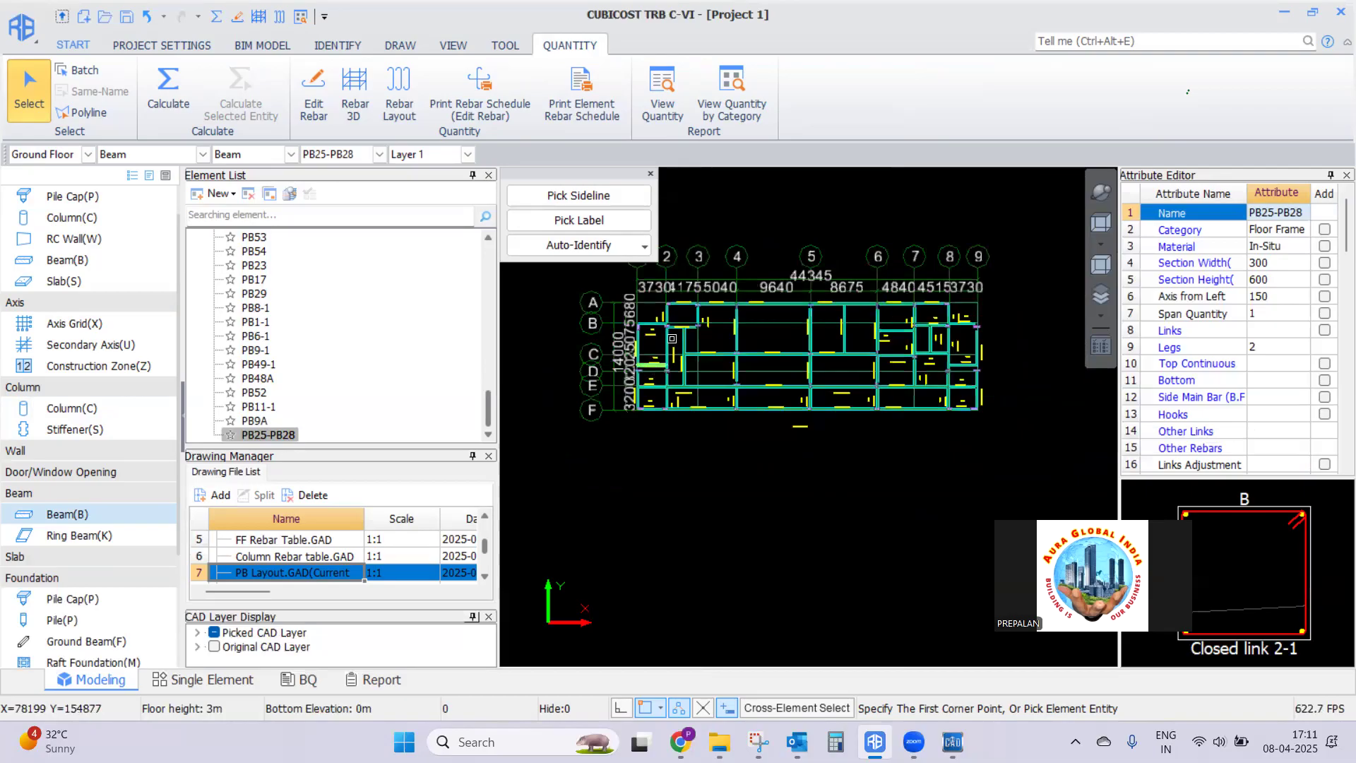
scroll(678, 424, up, 1)
scroll(654, 452, up, 1)
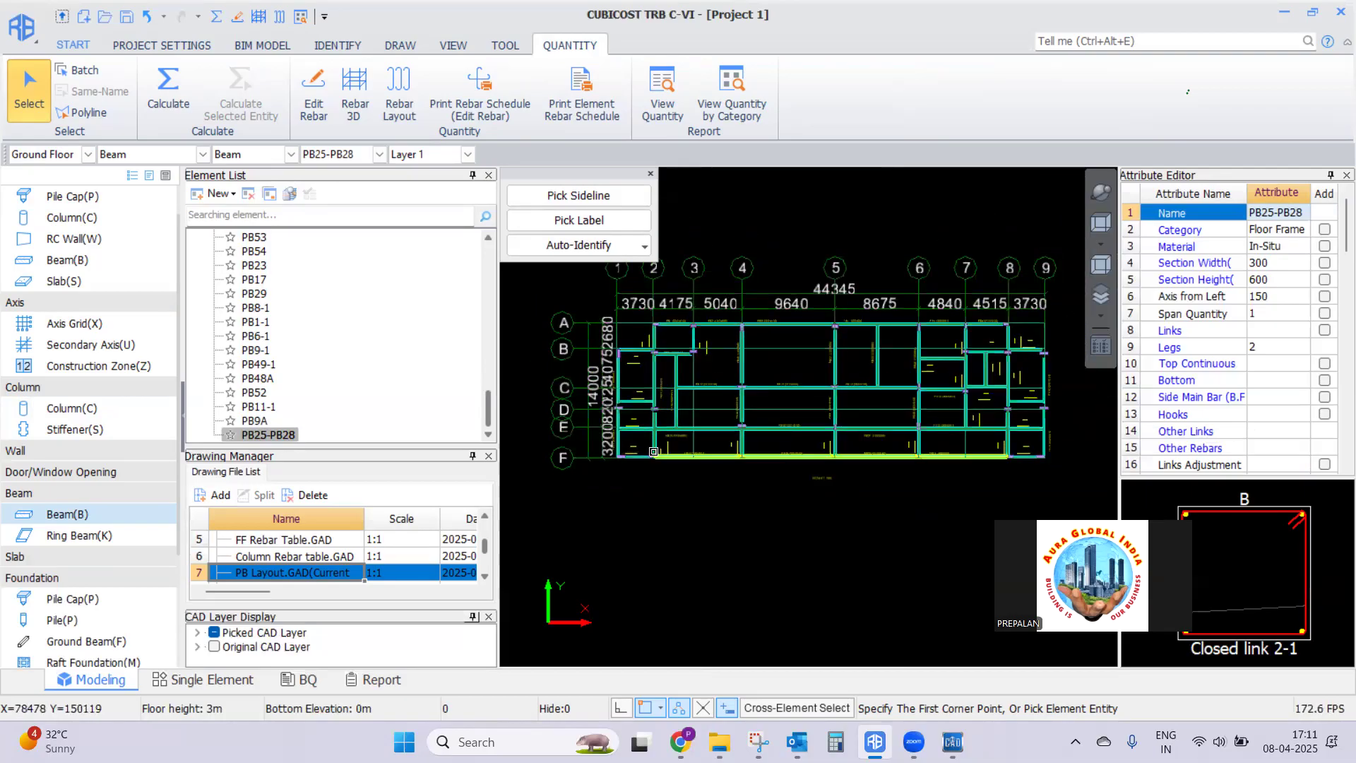
scroll(679, 466, down, 1)
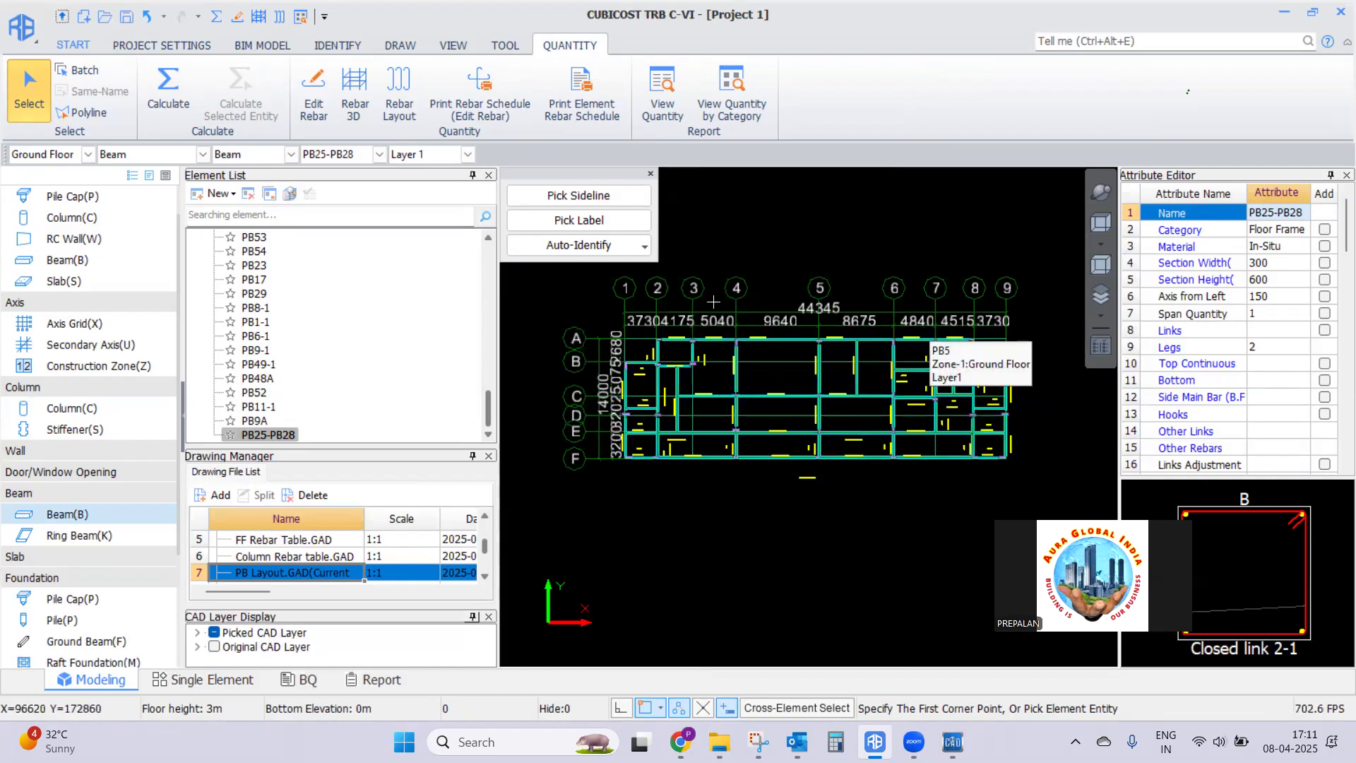
scroll(680, 297, up, 2)
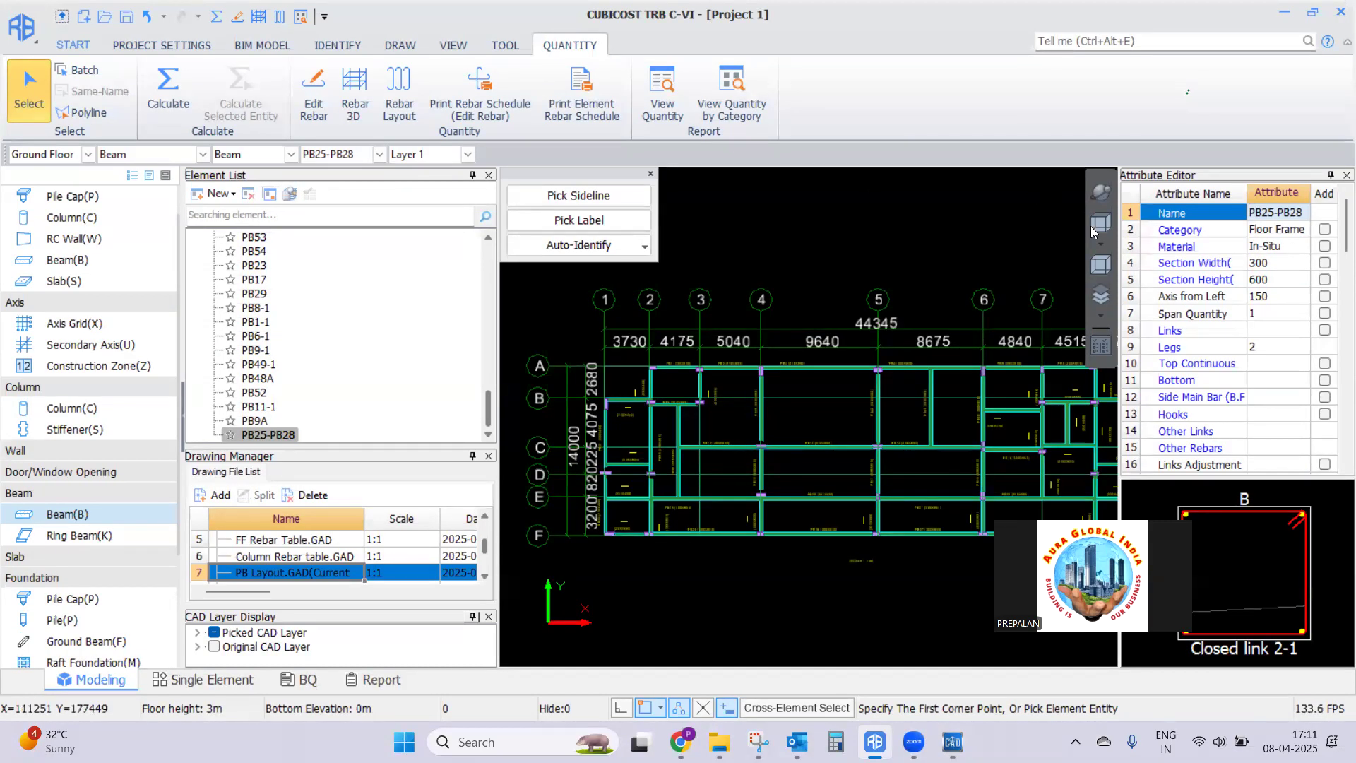
scroll(761, 234, down, 3)
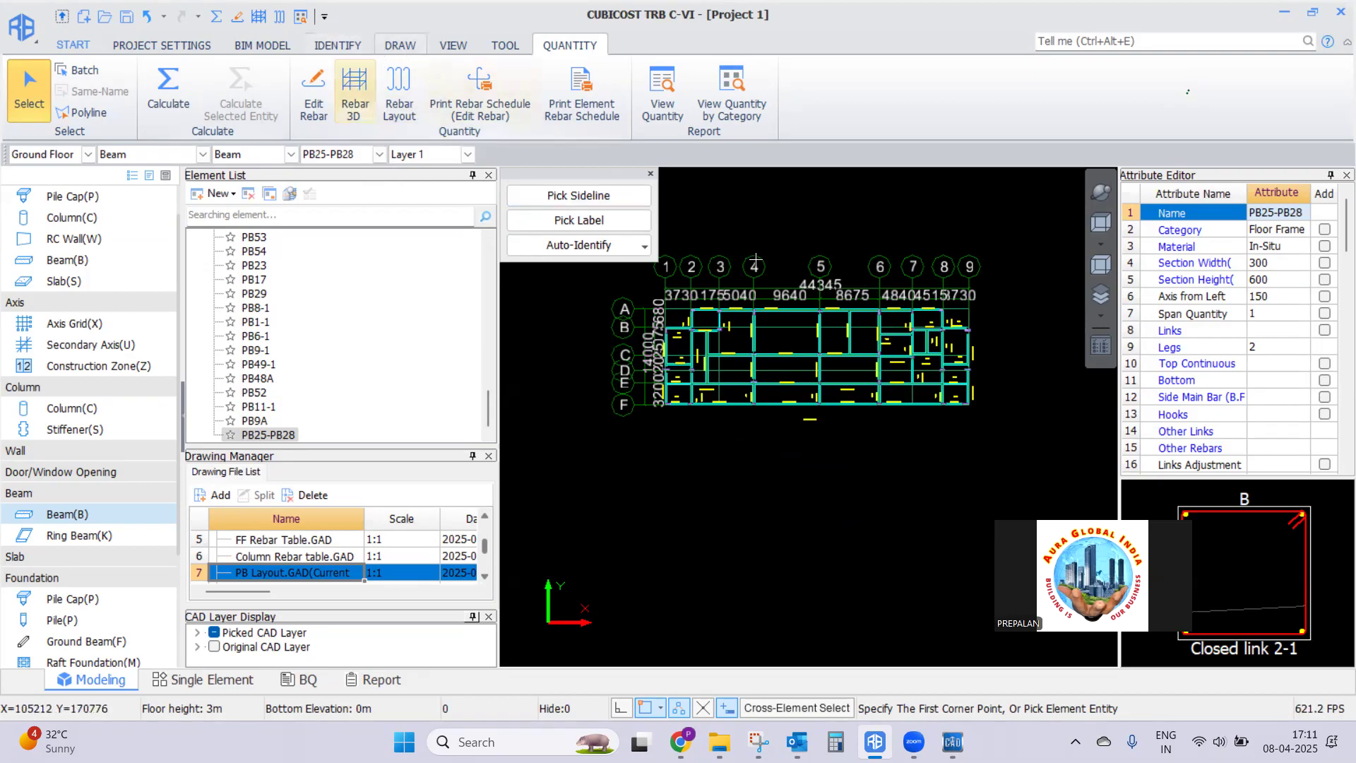
scroll(780, 255, up, 1)
scroll(729, 331, down, 2)
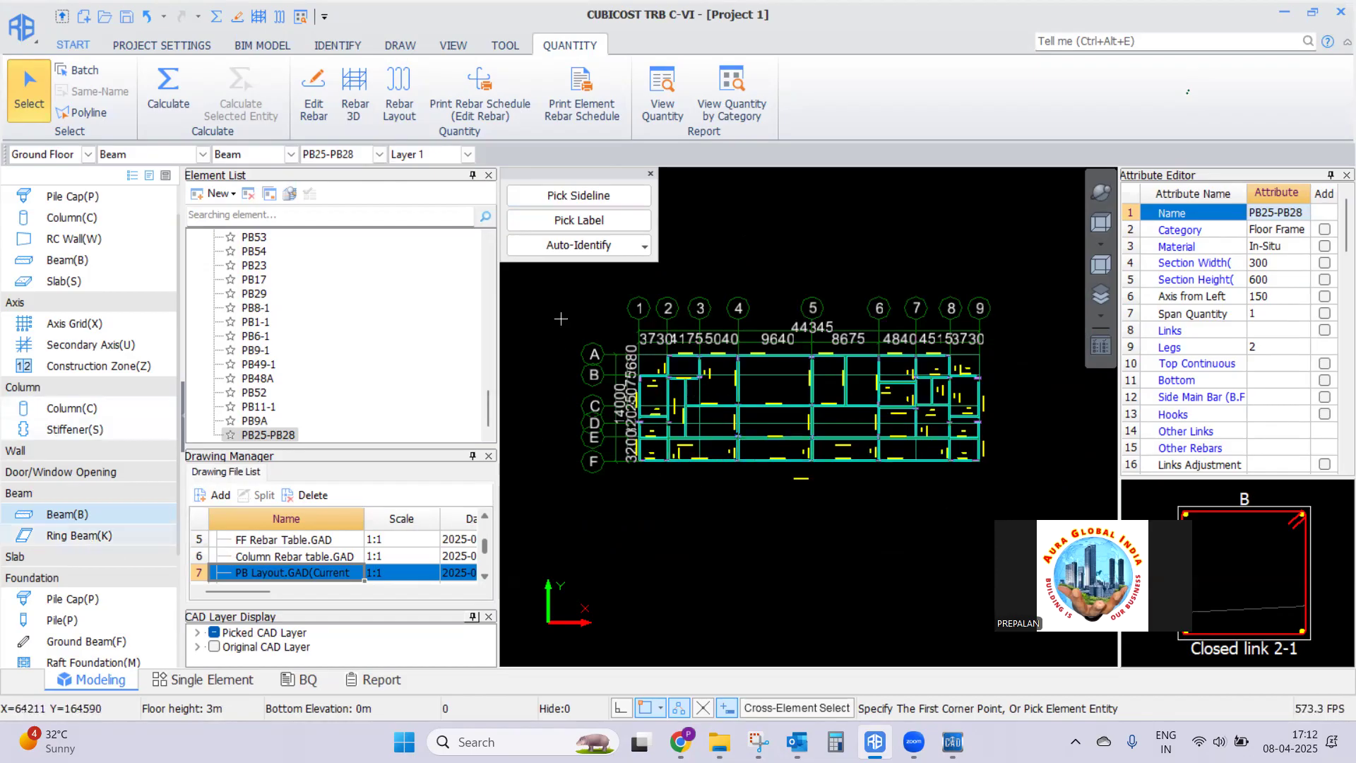
Delete all Ground Floor beam elements, from PB1 through PB25-PB28, together with their modelled entities
drag(561, 320, 1062, 513)
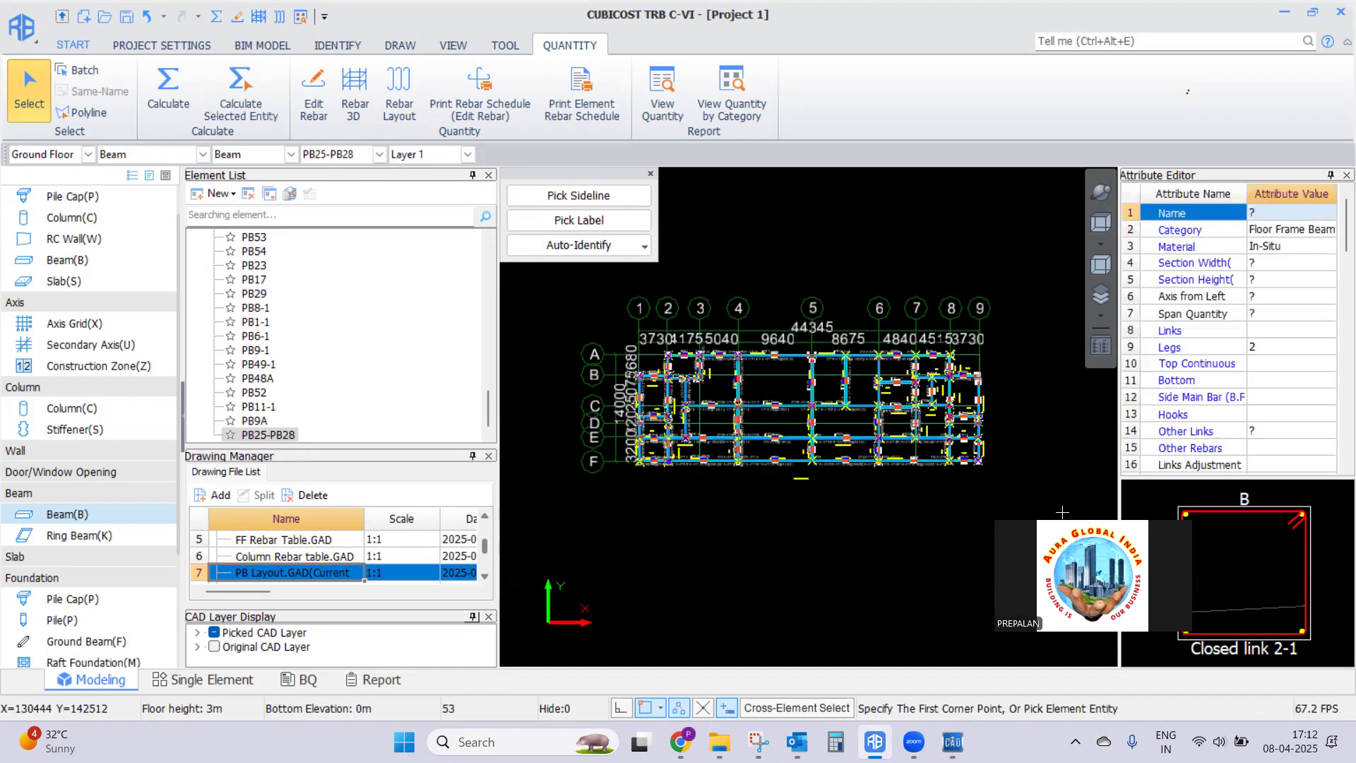
key(Escape)
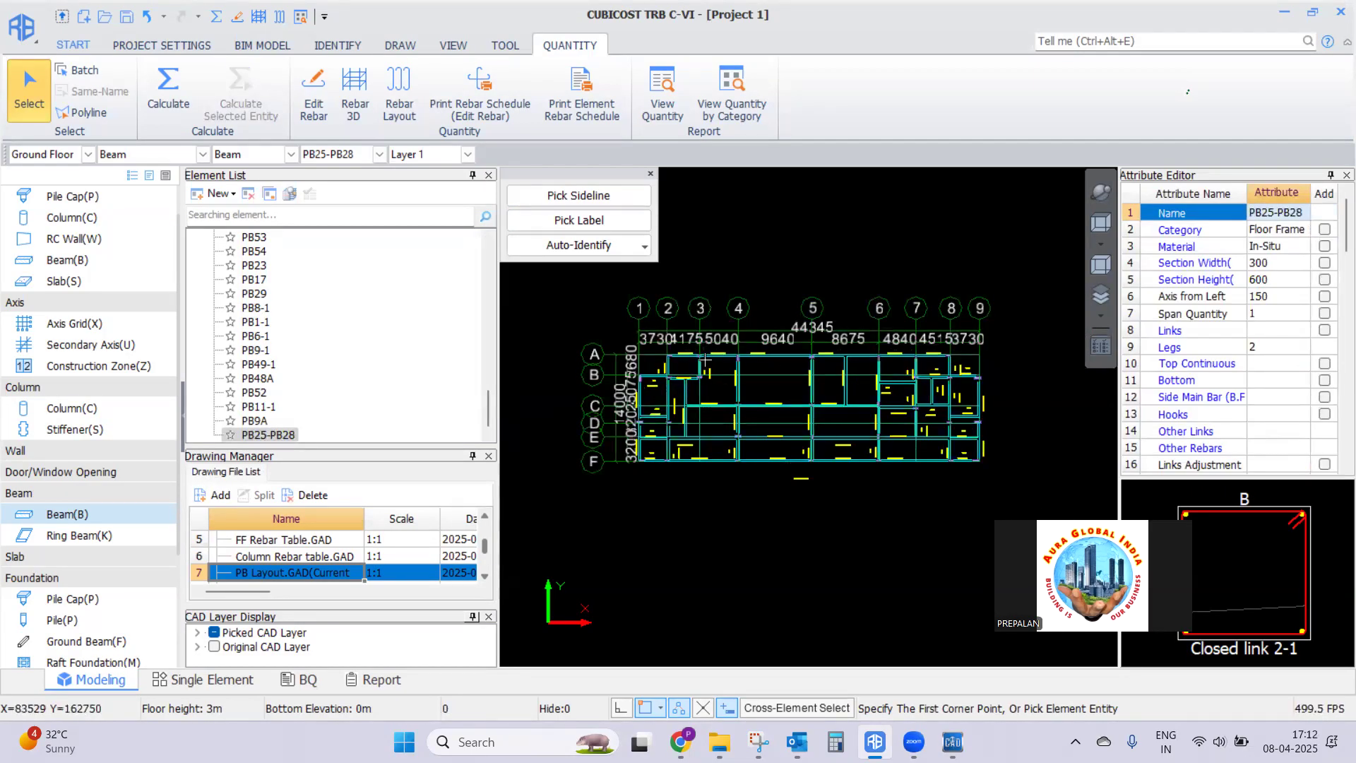
drag(491, 417, 495, 241)
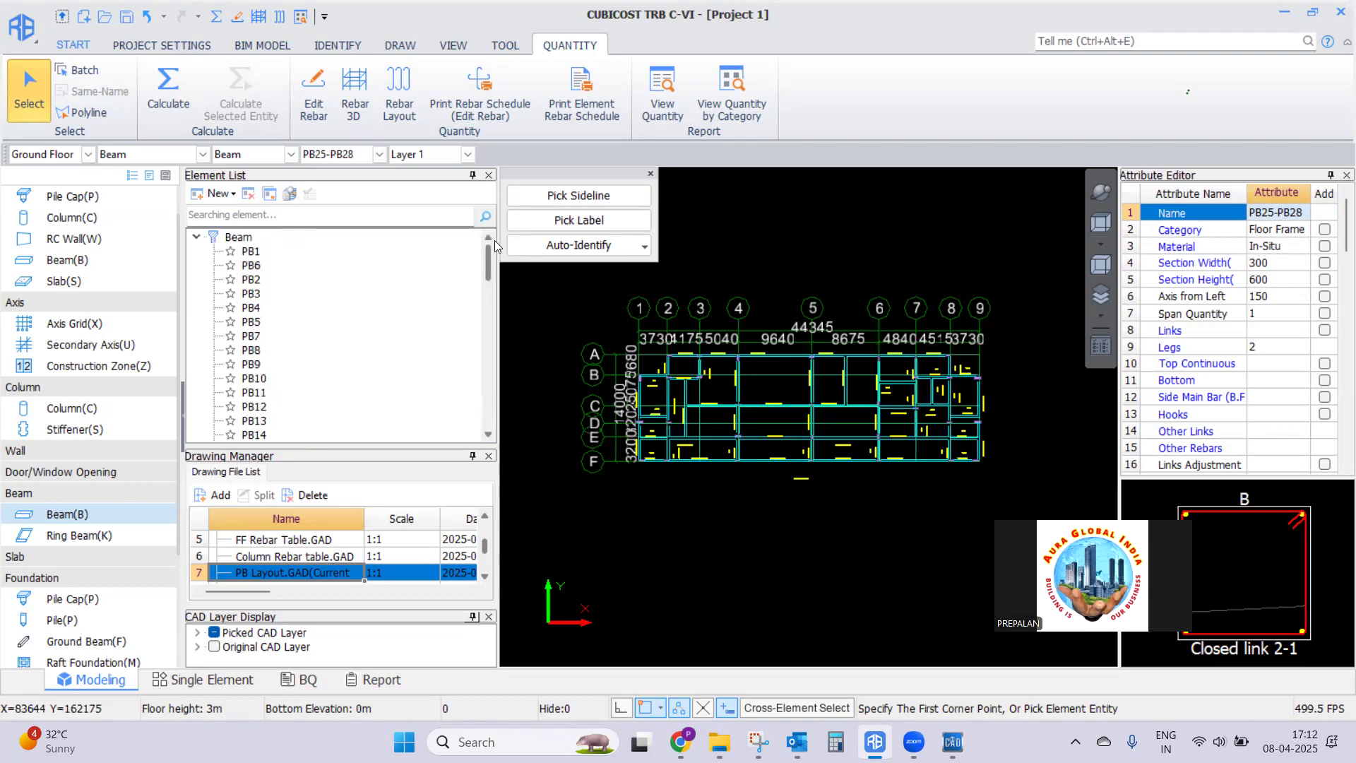
click(250, 253)
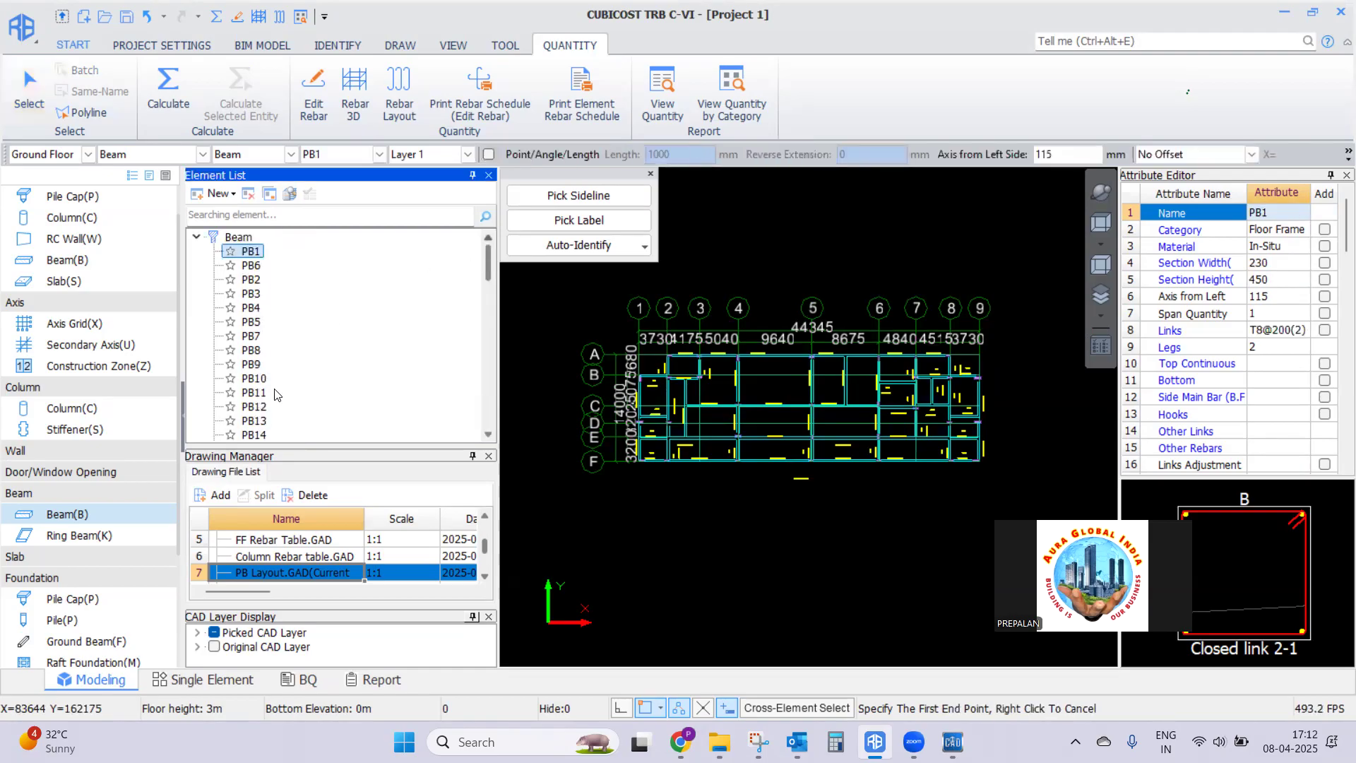
drag(490, 271, 373, 415)
shift+click(258, 436)
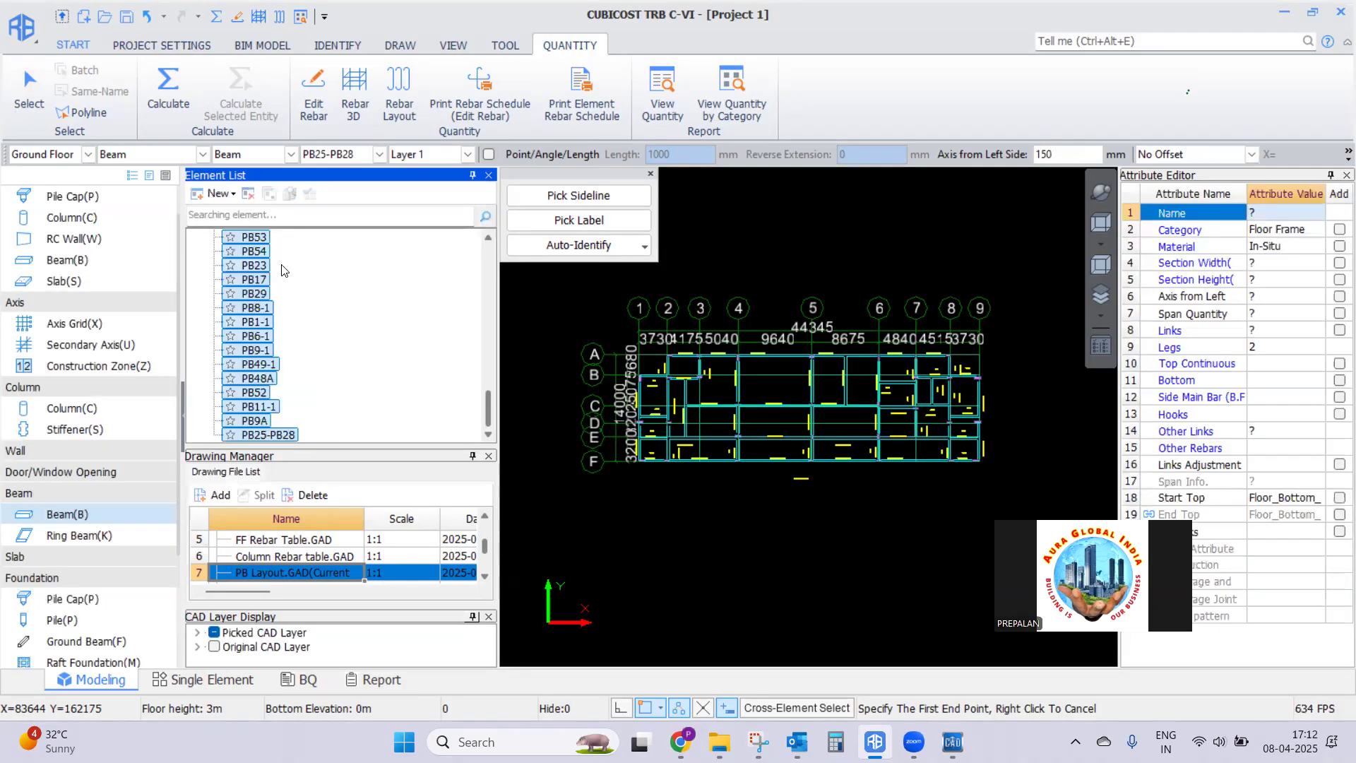
click(248, 193)
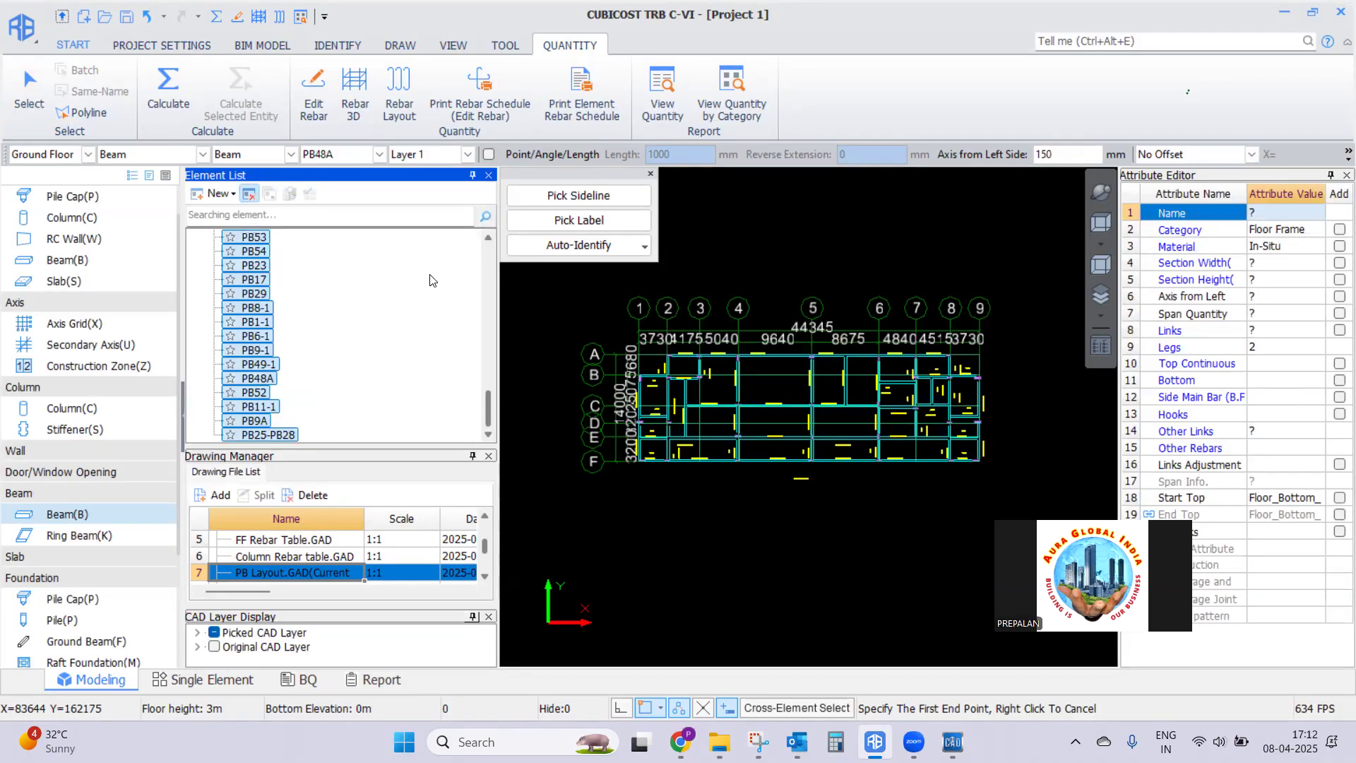
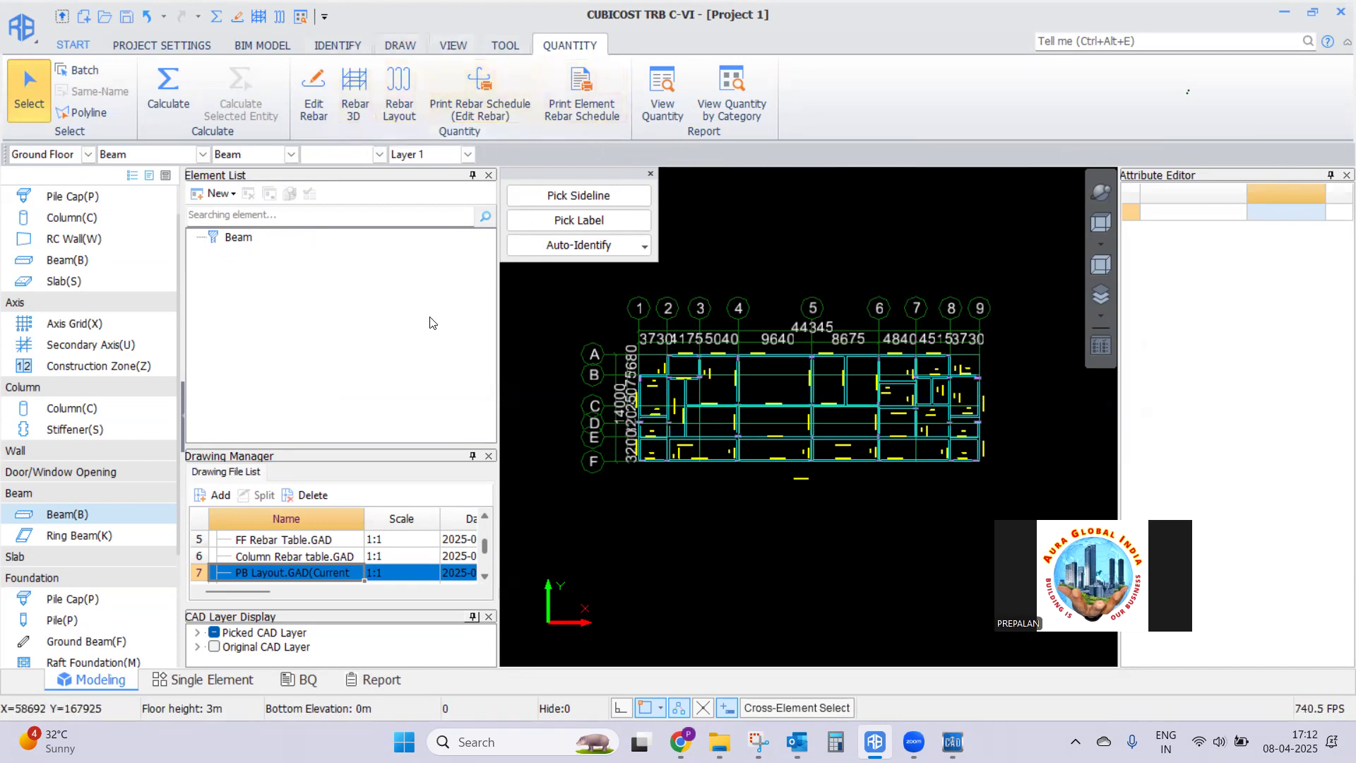
Restore all picked CAD entities of the PB layout across the whole grid, selecting by layer
click(344, 39)
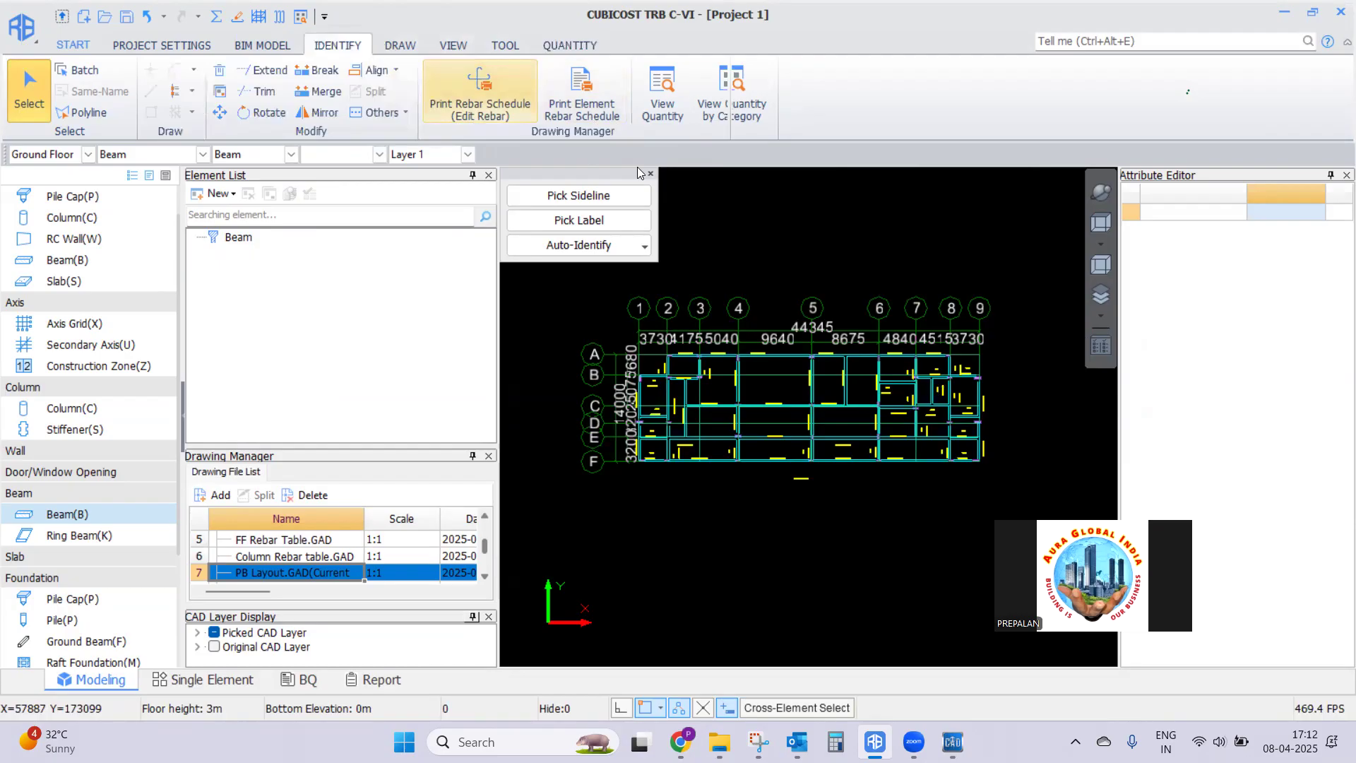
click(797, 99)
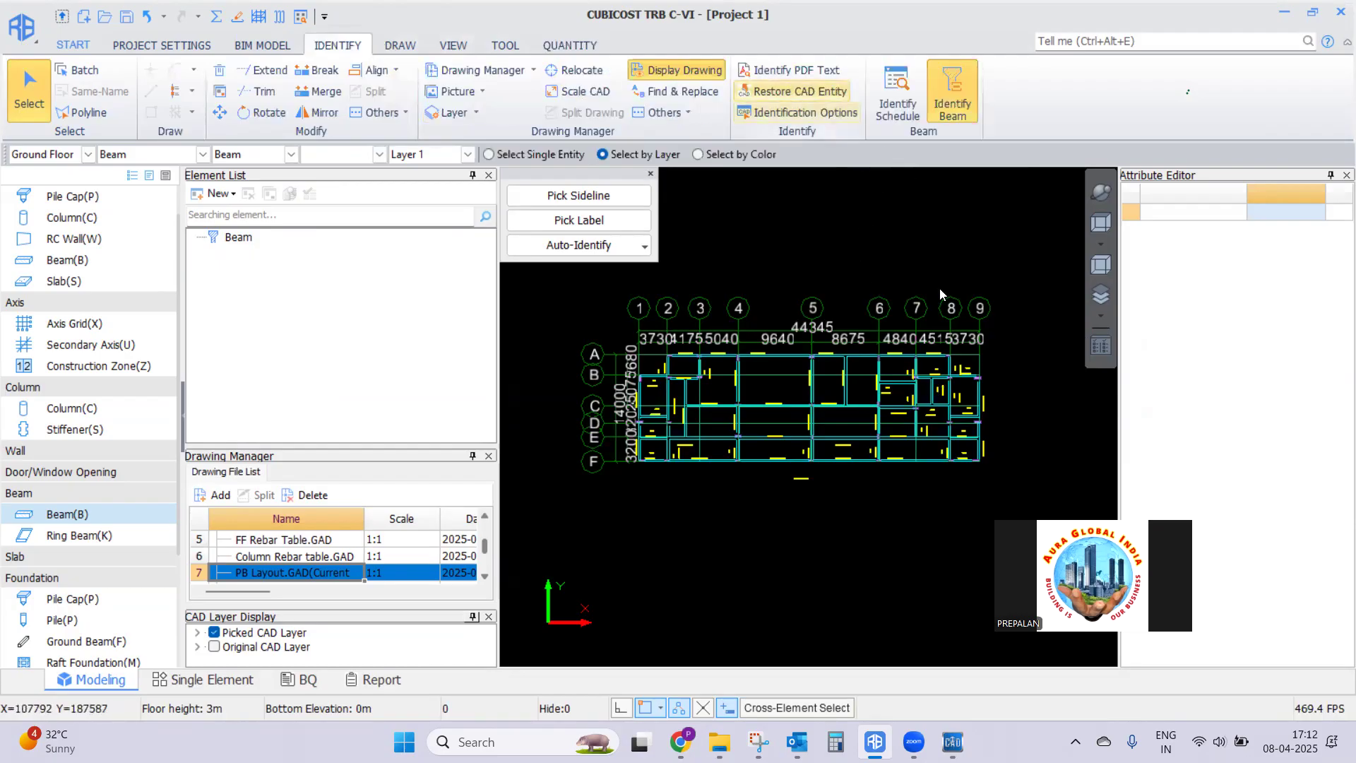
drag(1036, 503, 560, 268)
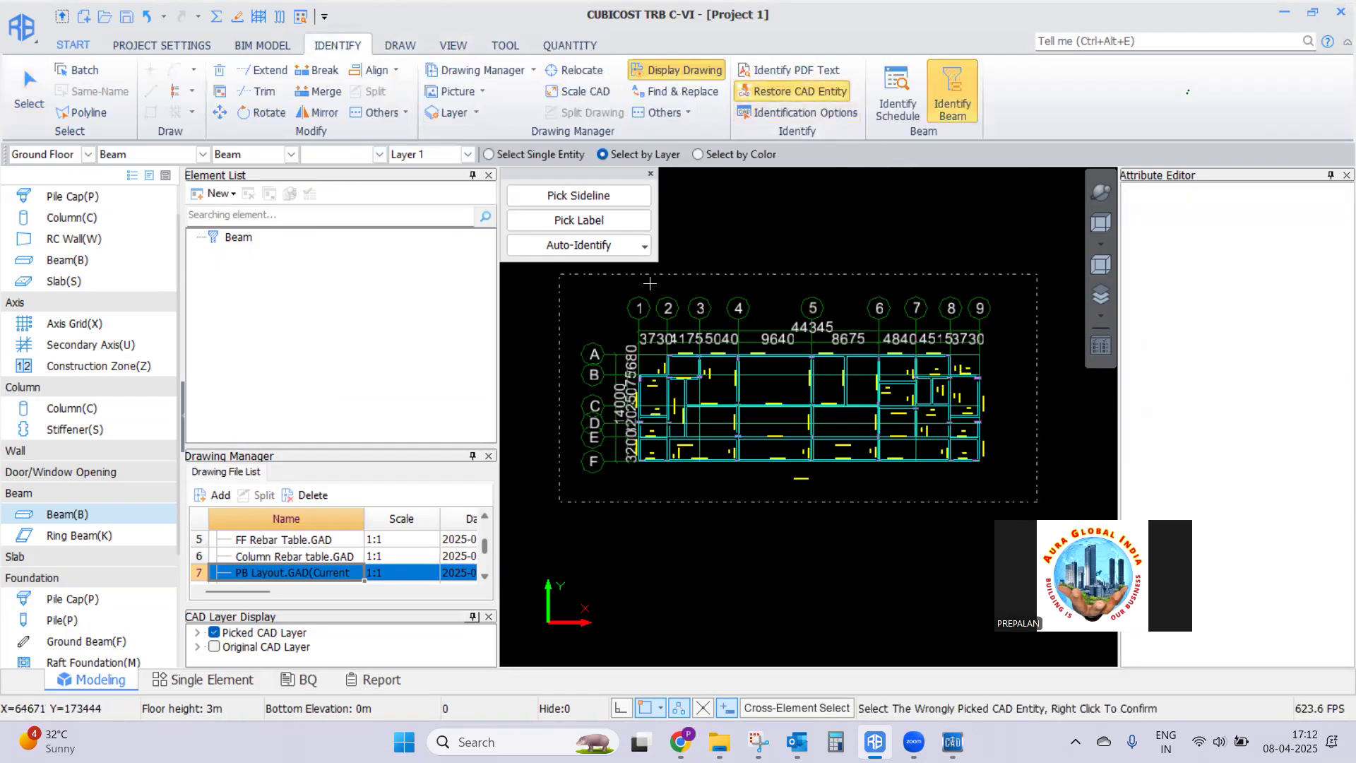
right_click(825, 242)
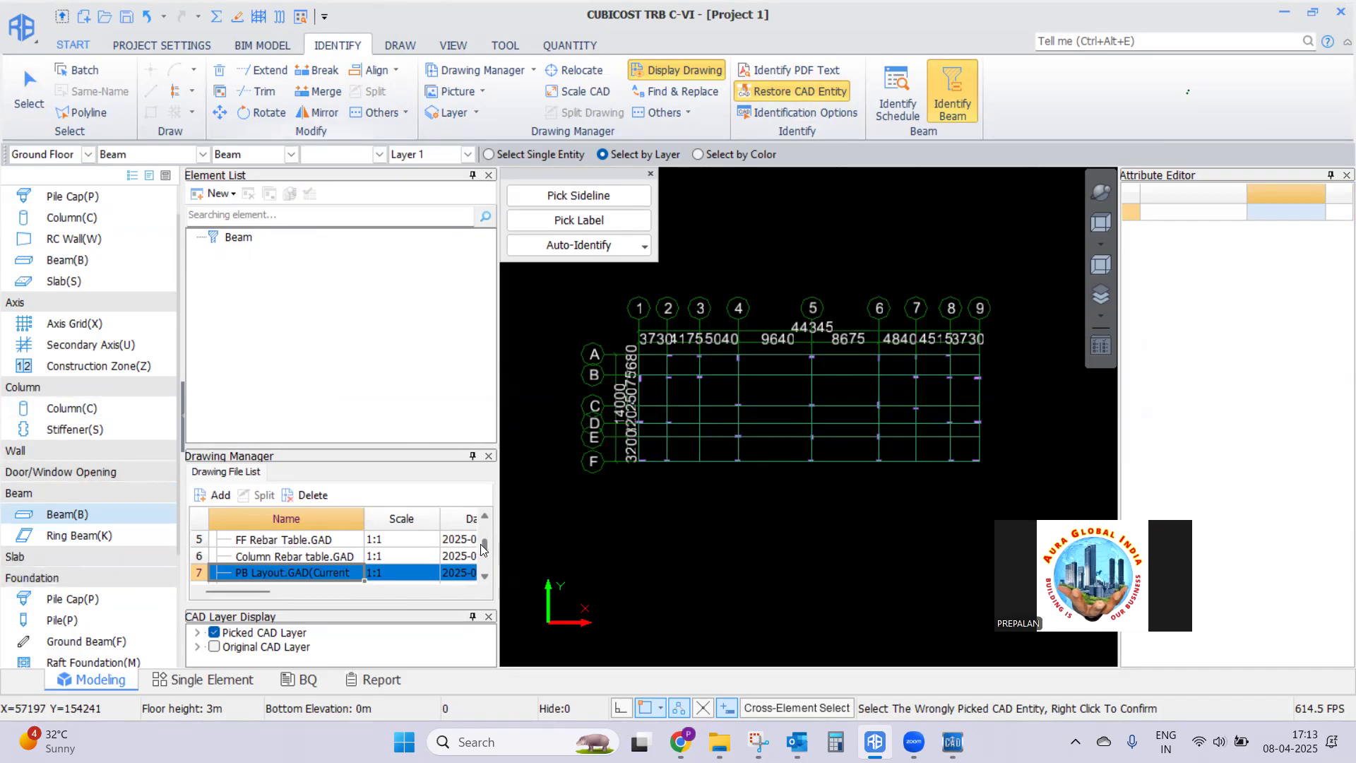
Open PB Rebar Table.GAD from the drawing file list and leave the Restore CAD Entity command
drag(485, 543, 486, 535)
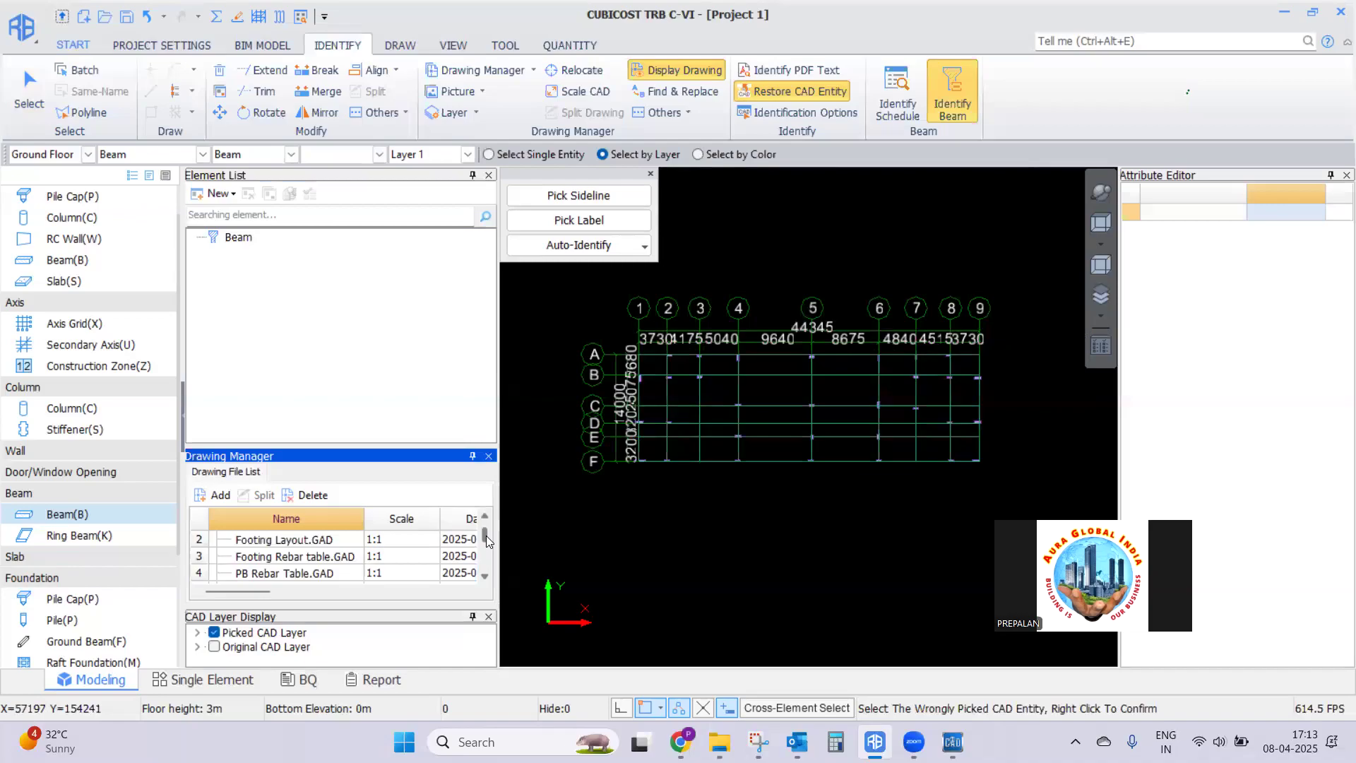
click(276, 573)
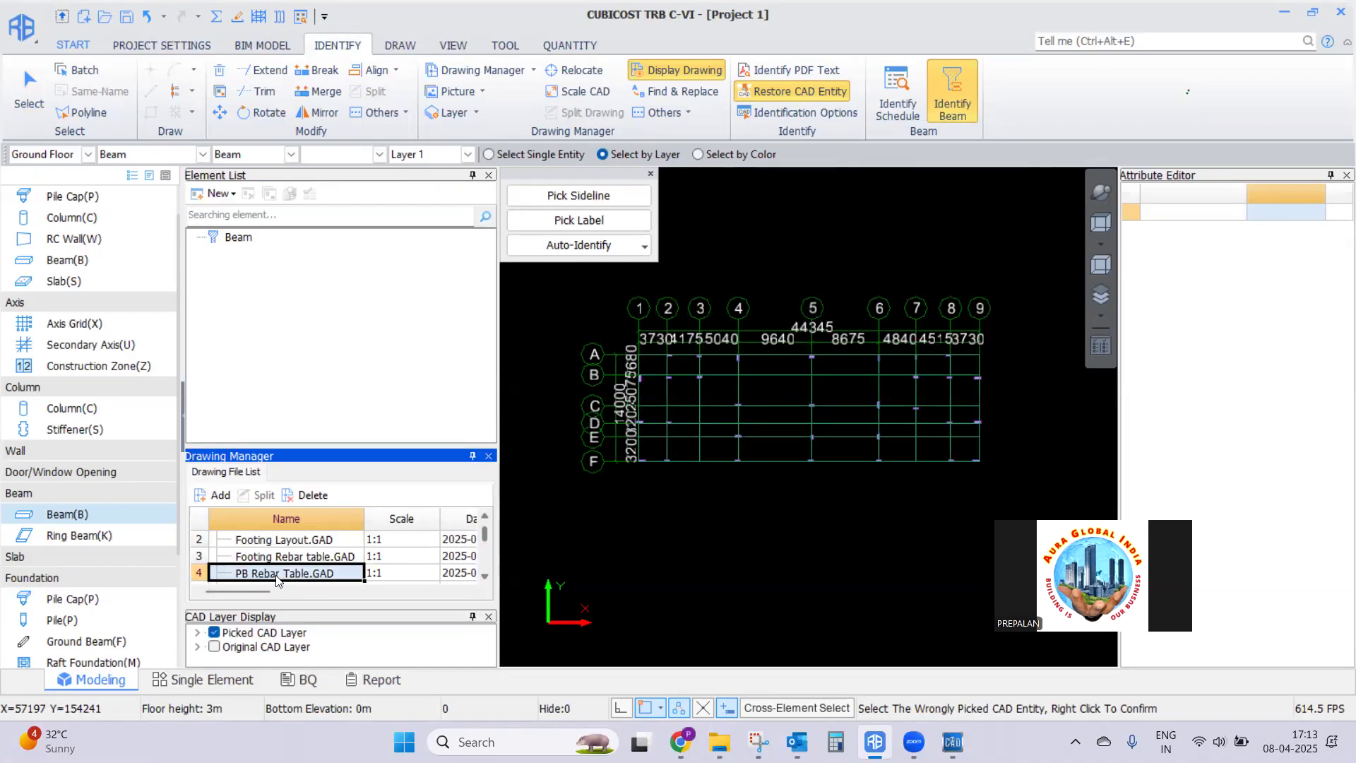
right_click(661, 447)
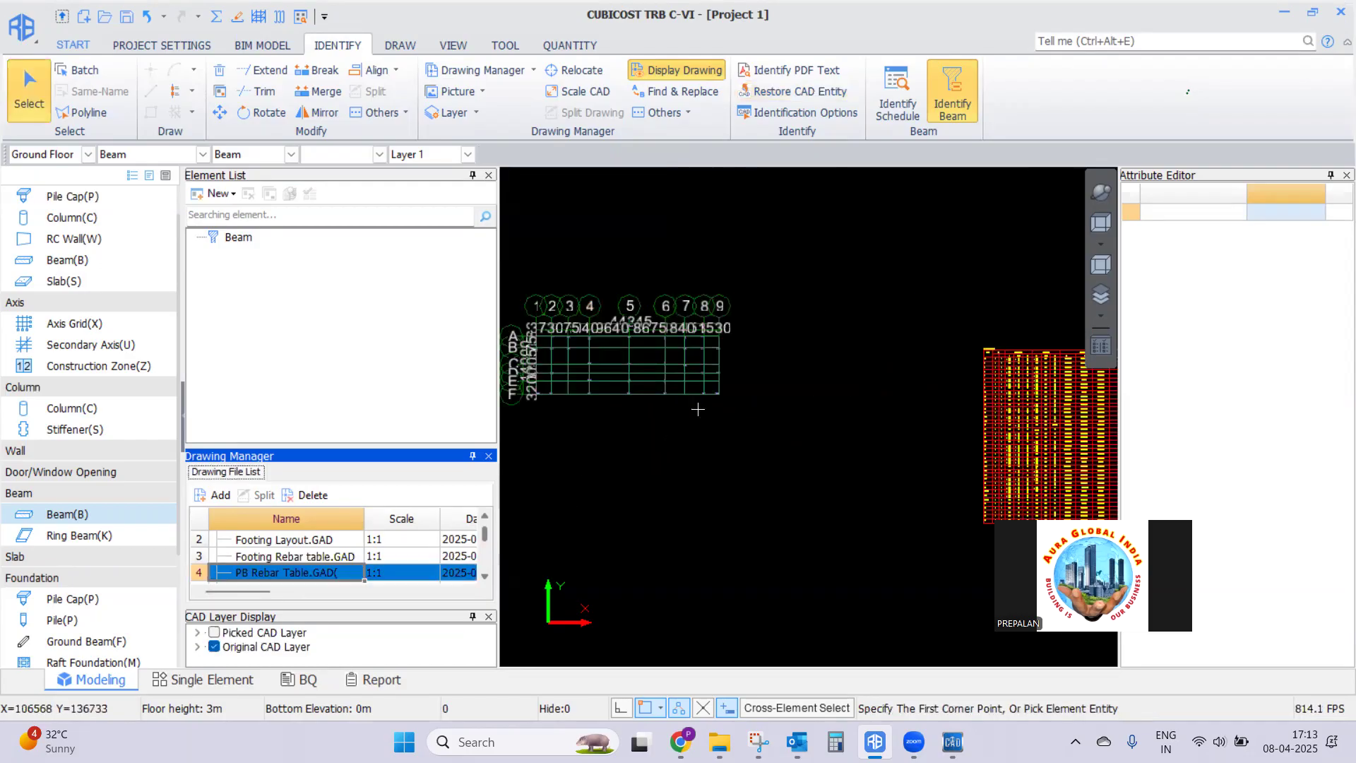
Check the existing Ground Floor plinth beam entries in the beam schedule and close it without changes
click(811, 219)
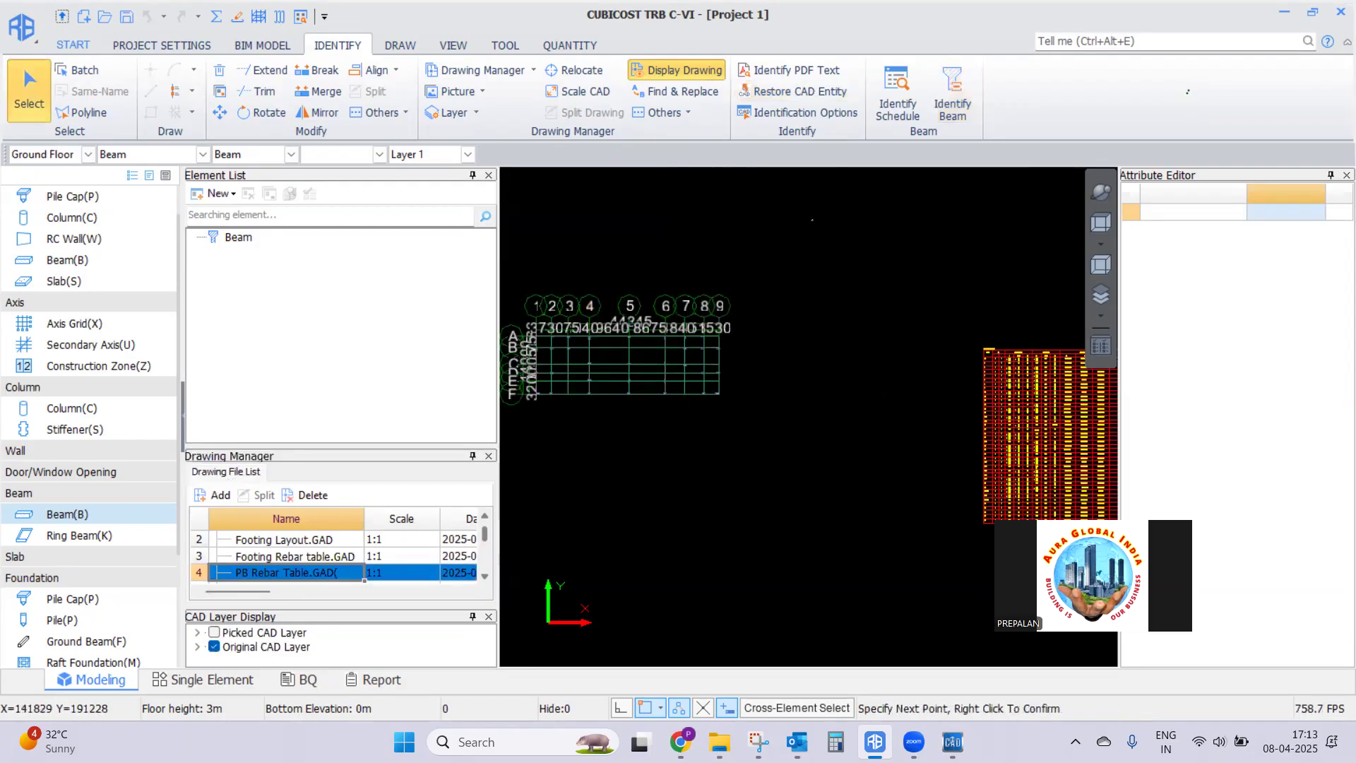
click(401, 47)
click(721, 92)
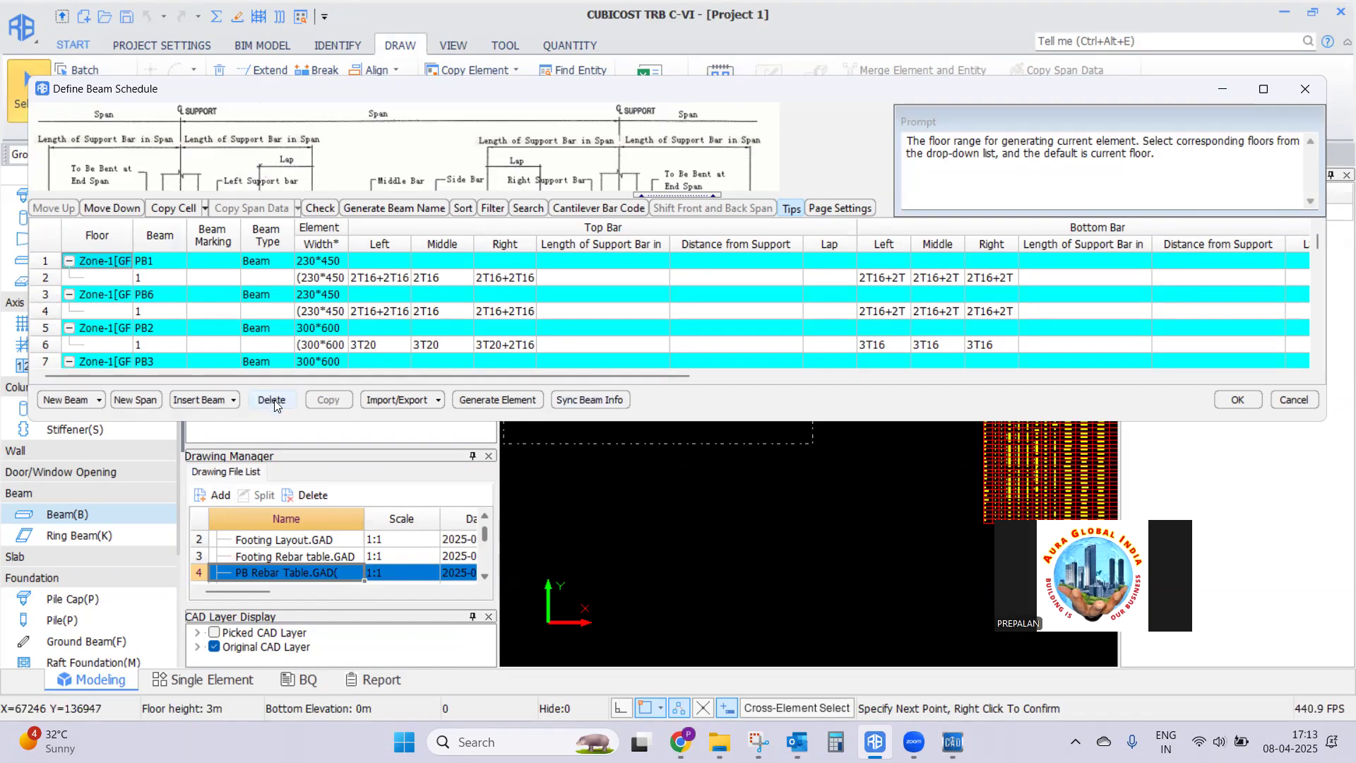
click(1294, 400)
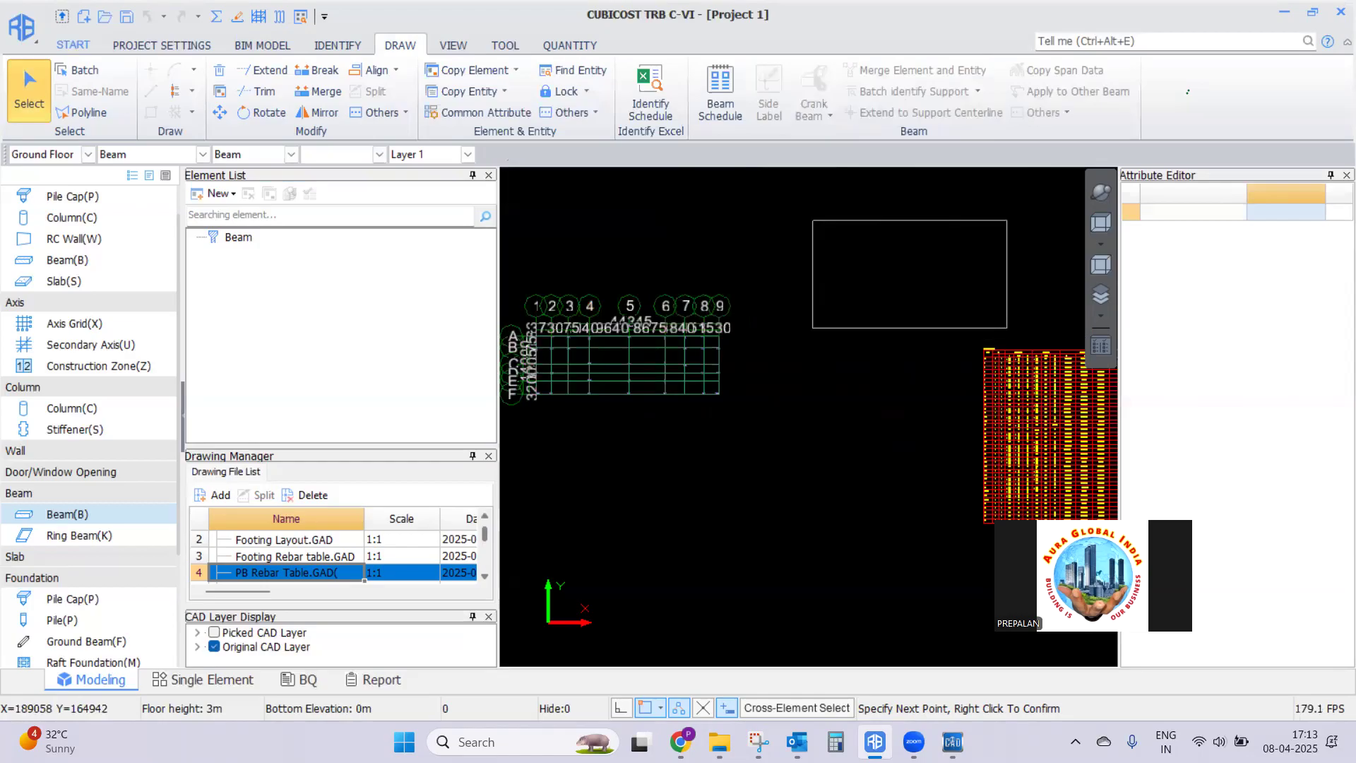
click(821, 290)
Switch the current floor to Floor 1 and decline saving the project
scroll(771, 271, down, 3)
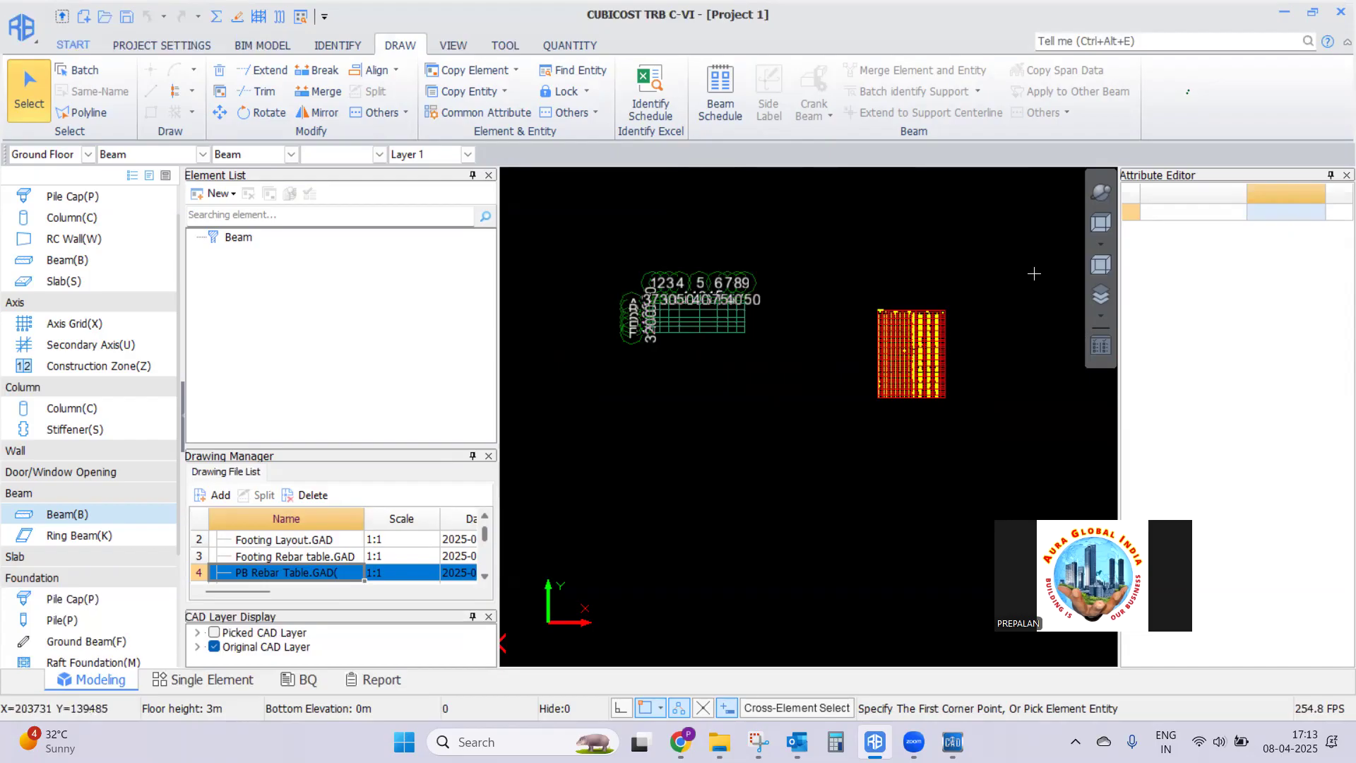
scroll(939, 297, up, 2)
scroll(971, 372, up, 4)
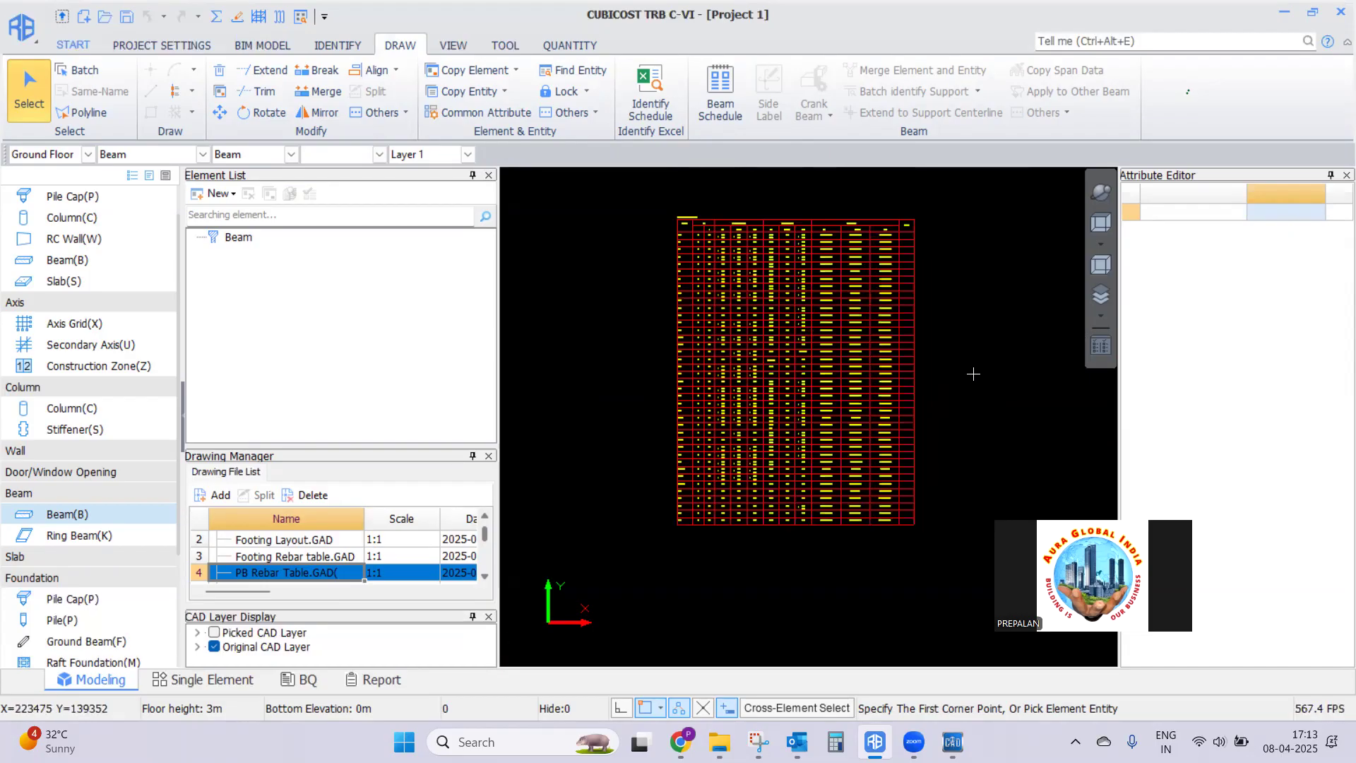
scroll(597, 212, down, 2)
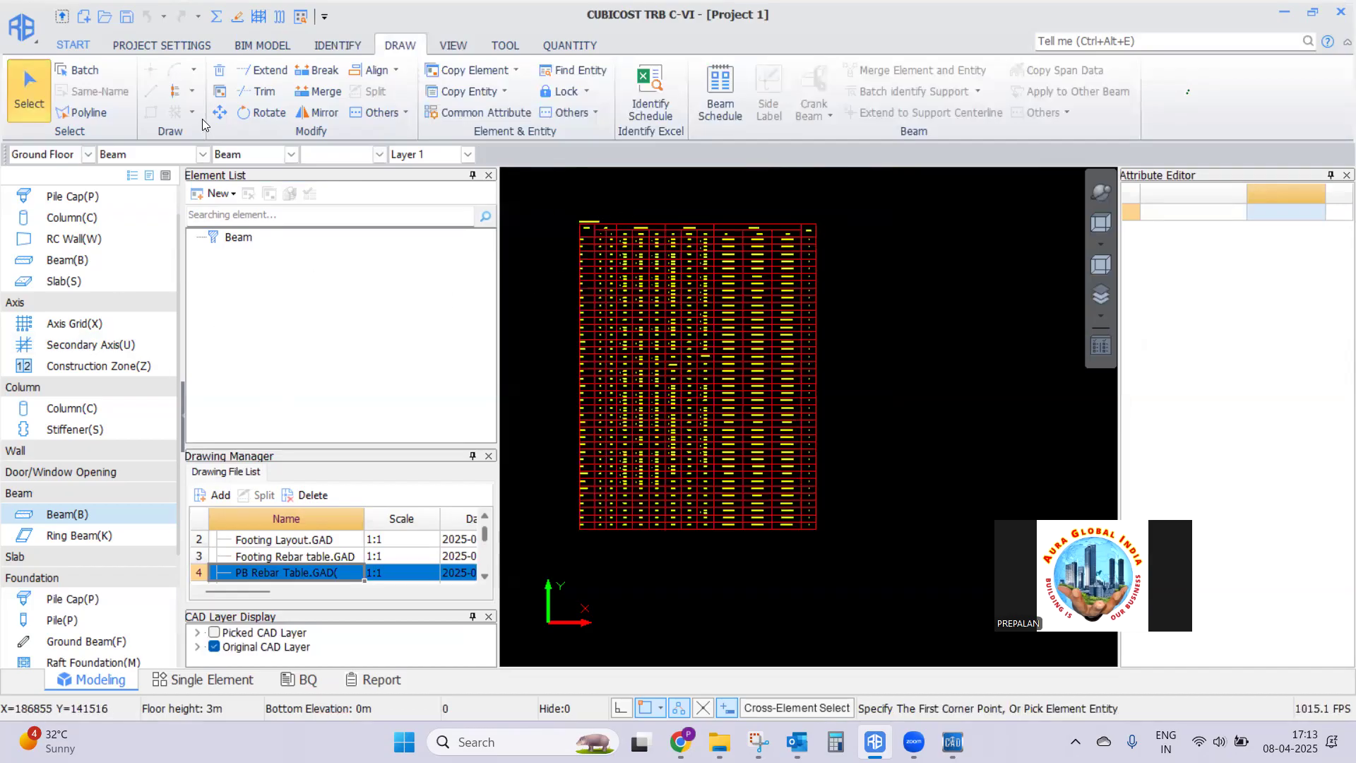
click(89, 154)
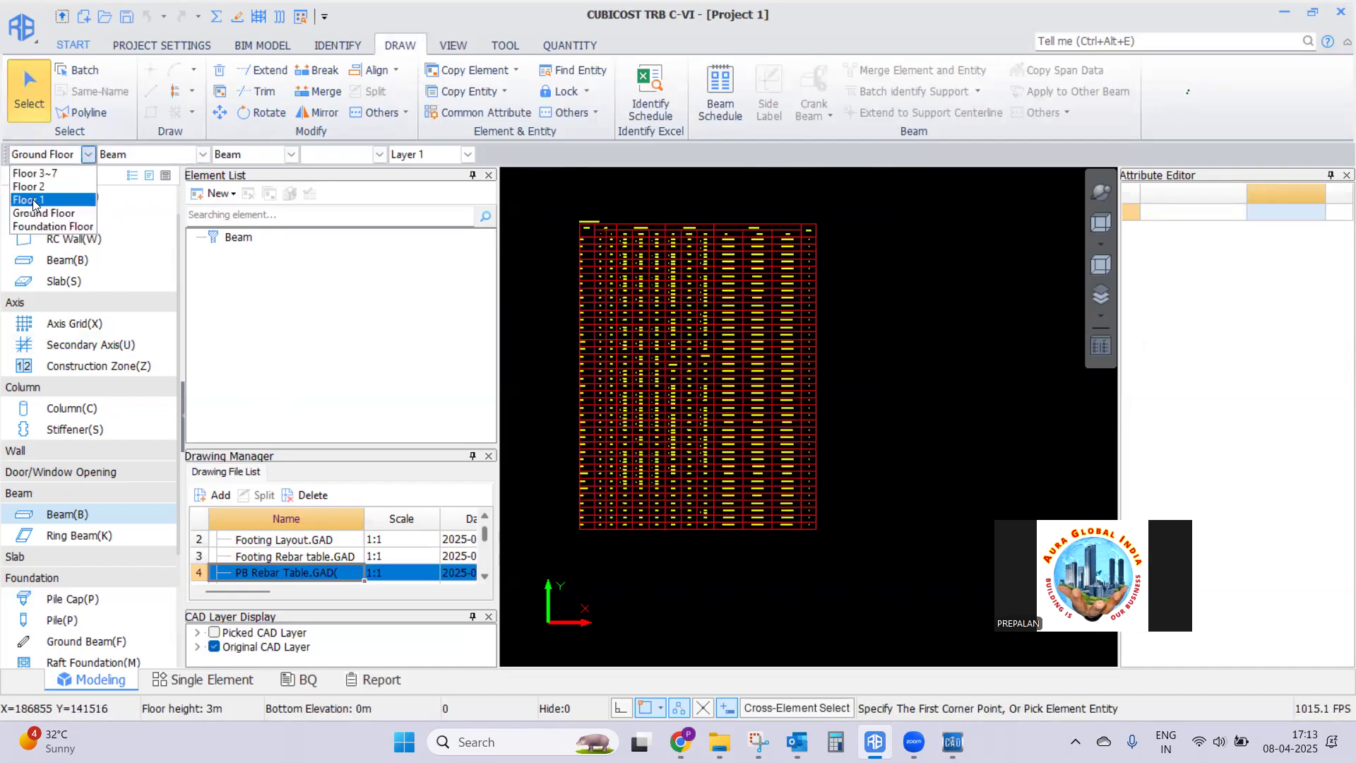
click(32, 200)
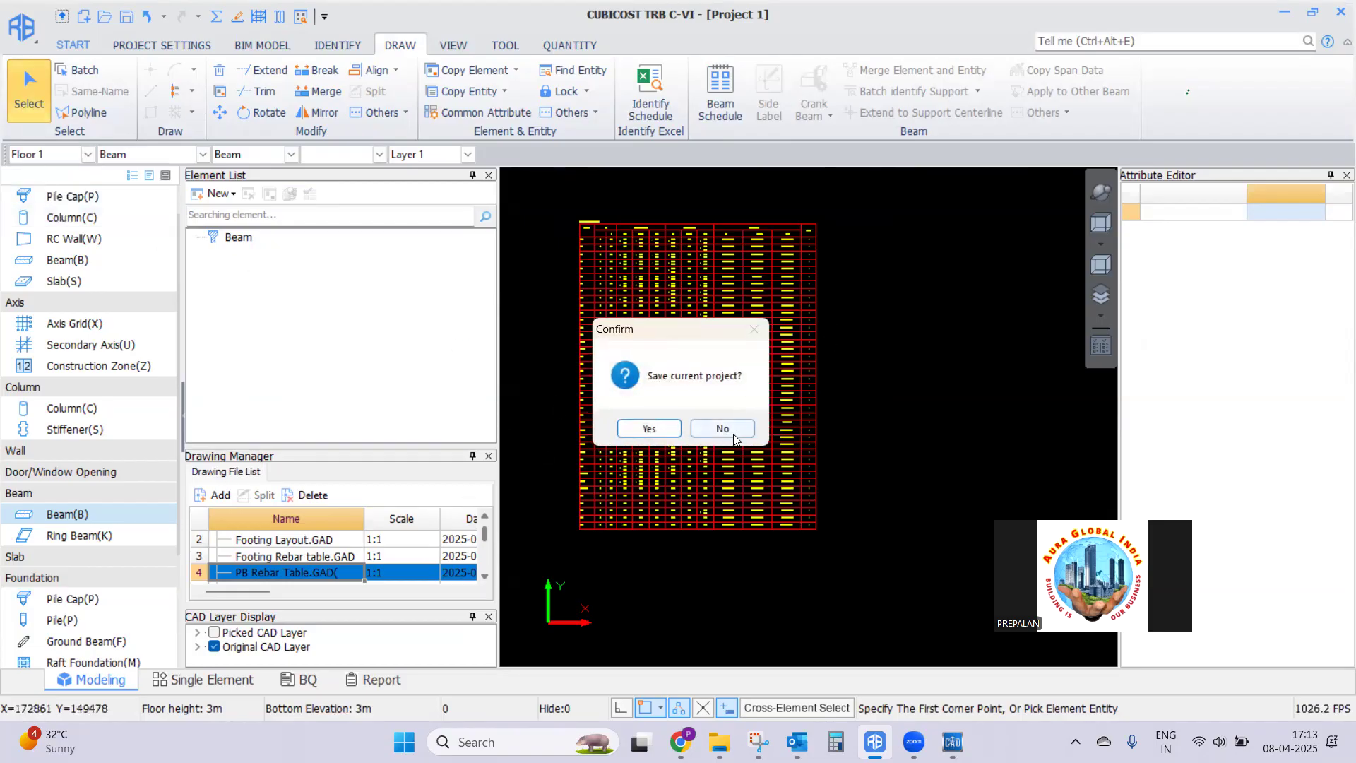
click(722, 429)
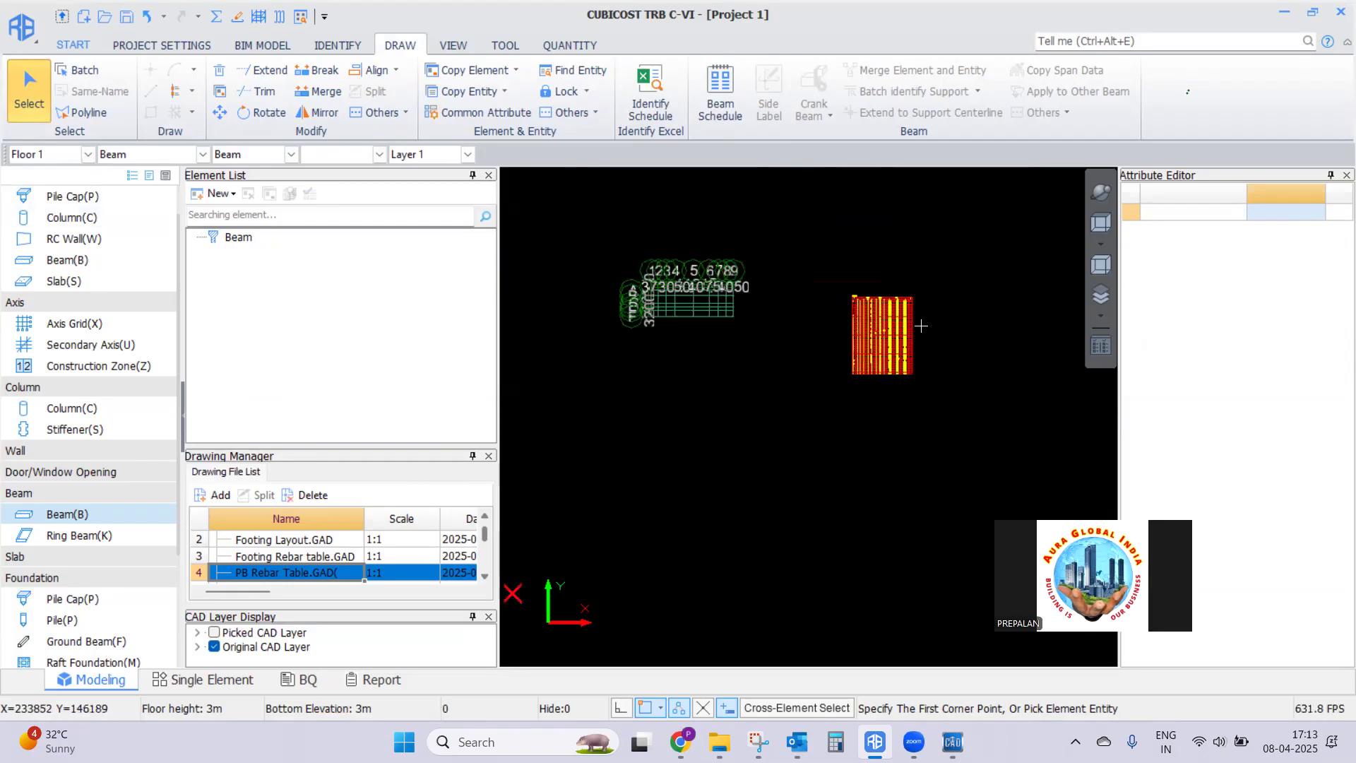
Turn on display of the Picked CAD Layer in addition to the original CAD layer on Floor 1
scroll(632, 294, up, 6)
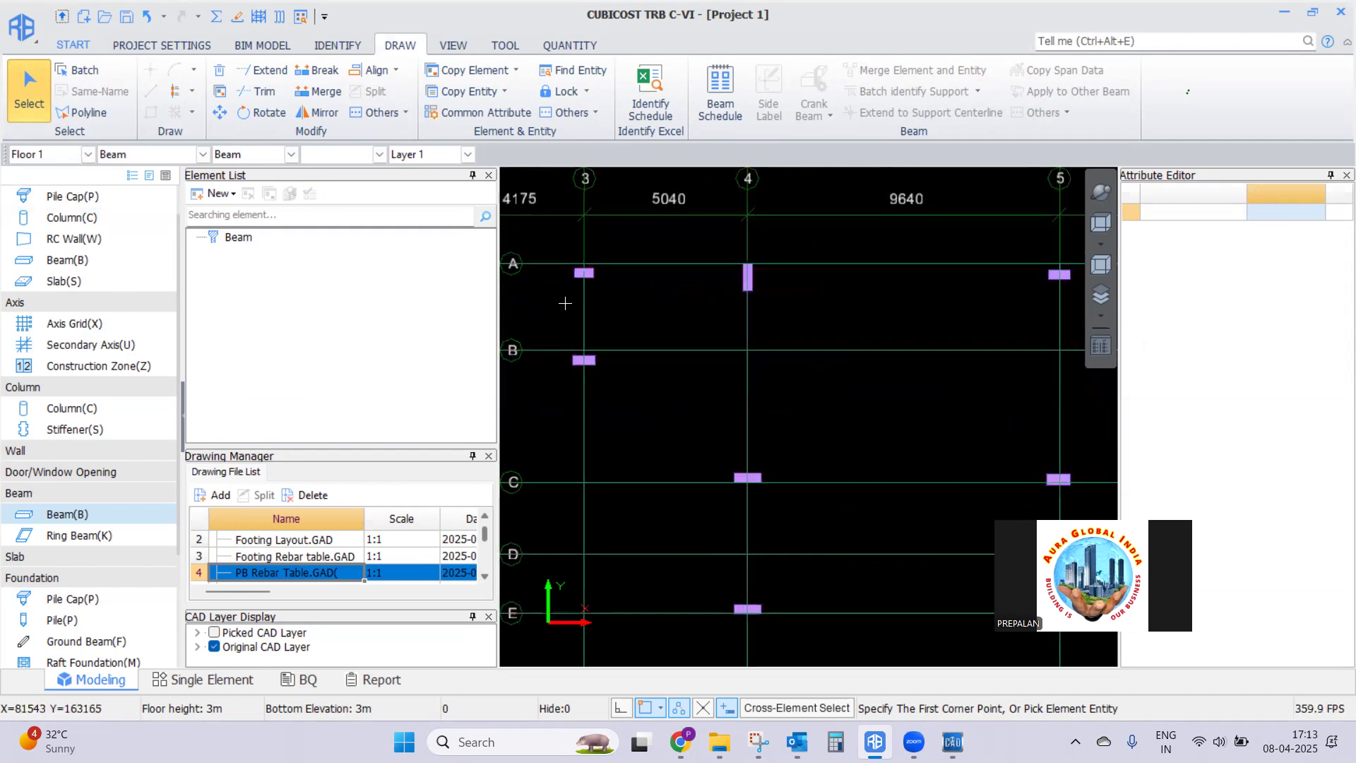
scroll(678, 242, down, 6)
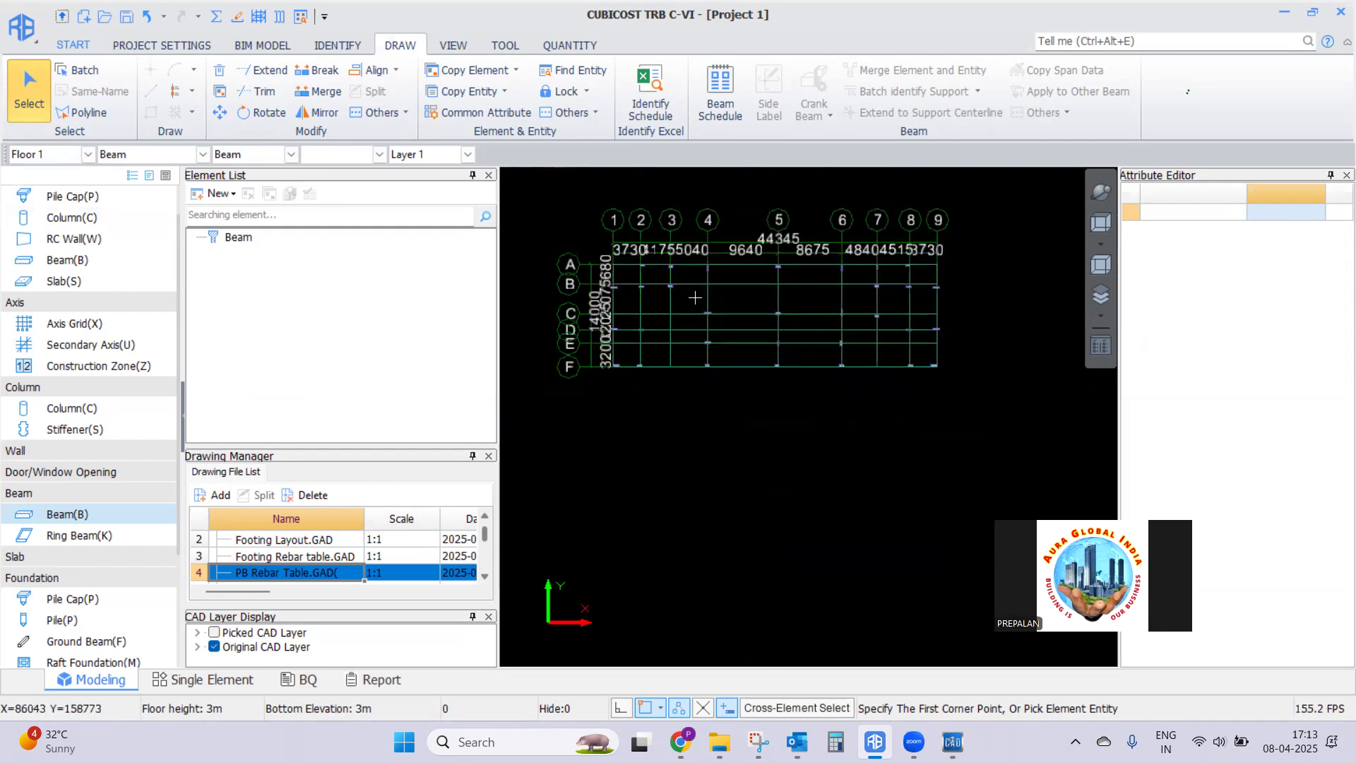
scroll(633, 263, down, 4)
scroll(689, 286, down, 2)
scroll(942, 289, up, 2)
scroll(1012, 312, up, 4)
scroll(939, 328, down, 3)
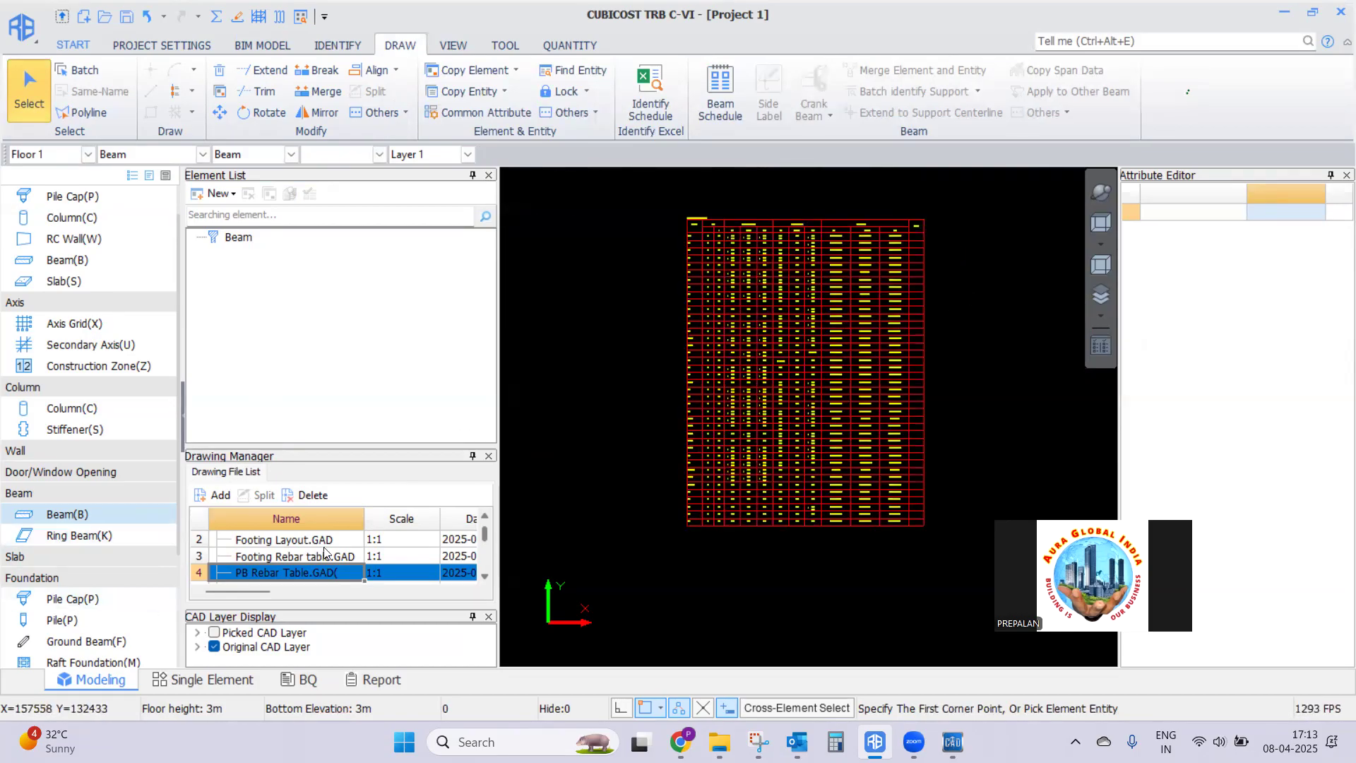
click(214, 634)
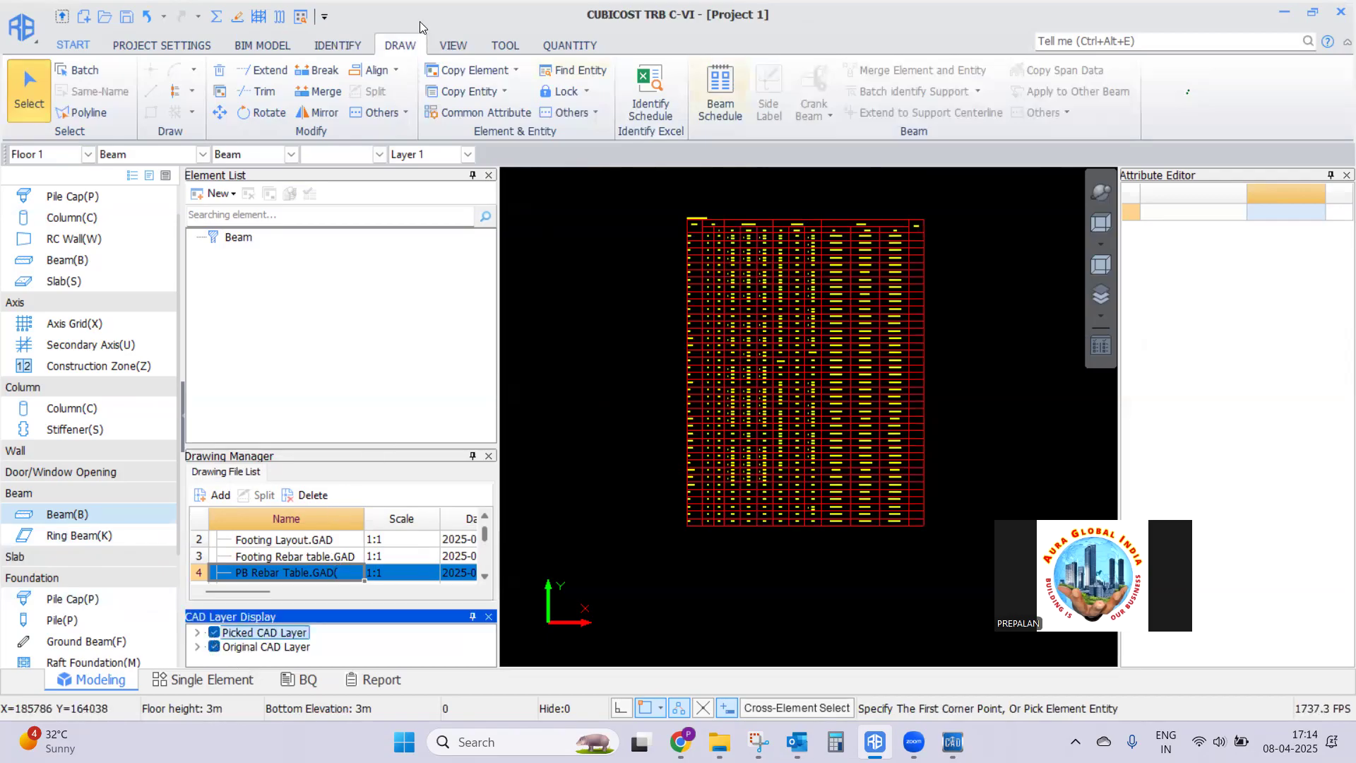
Run Identify Schedule on the entire plinth beam rebar table
click(338, 45)
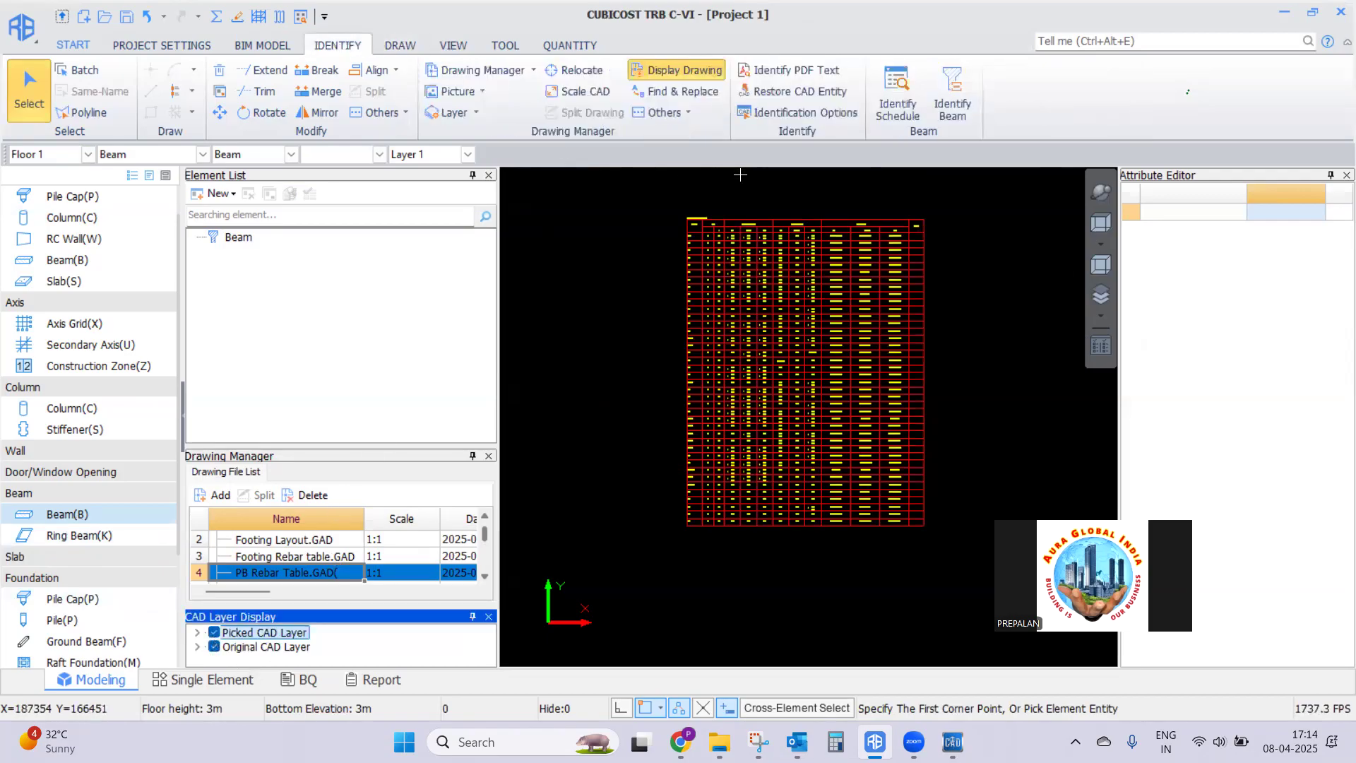
click(898, 109)
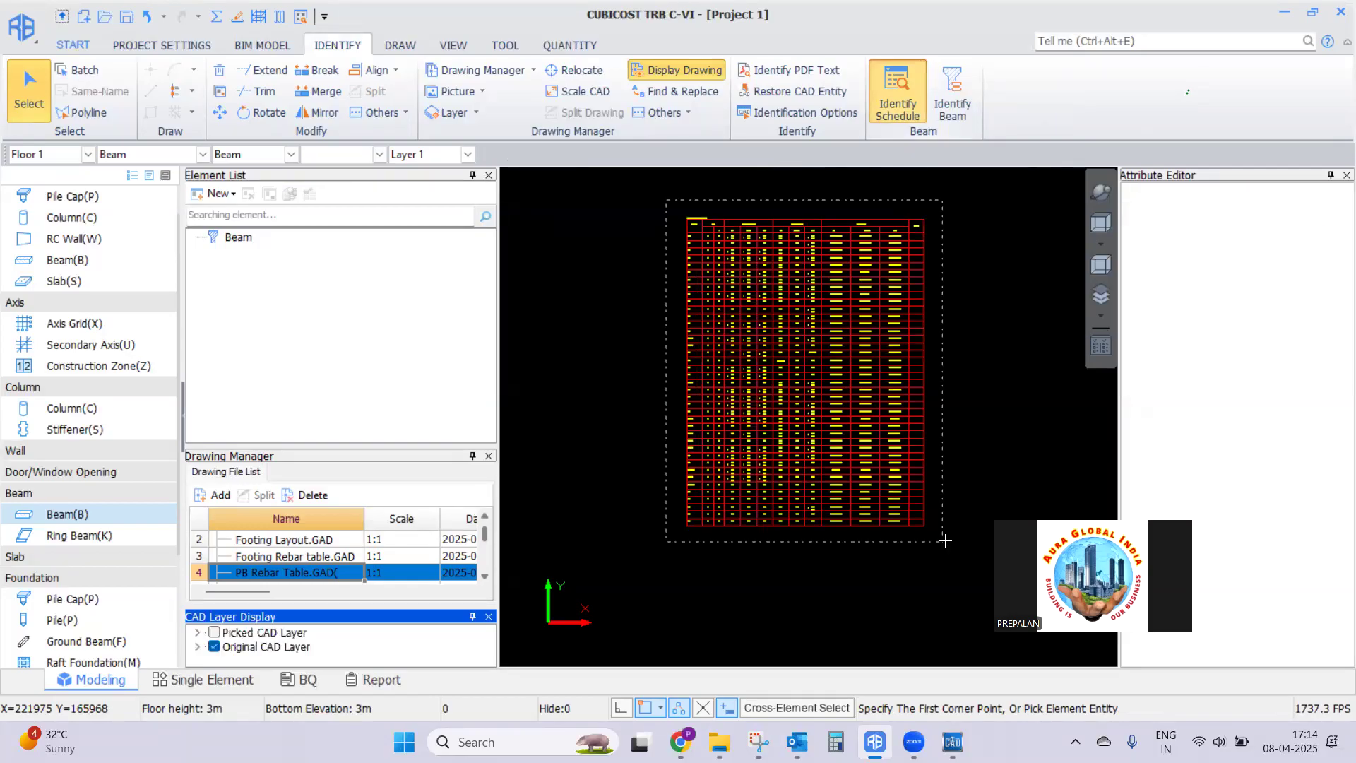
click(944, 543)
right_click(973, 362)
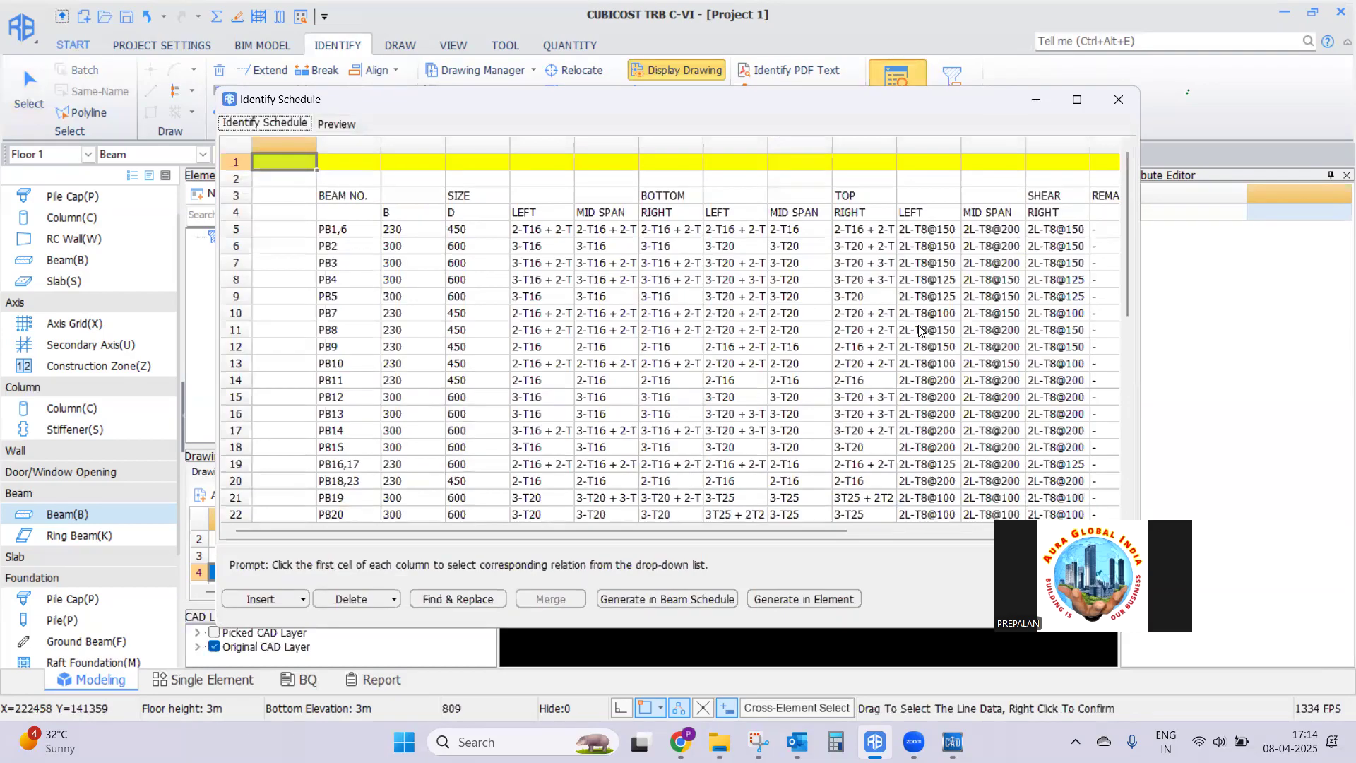
Map the schedule's BEAM NO., B and D columns to Beam, Width and Height
click(355, 164)
click(375, 164)
click(373, 166)
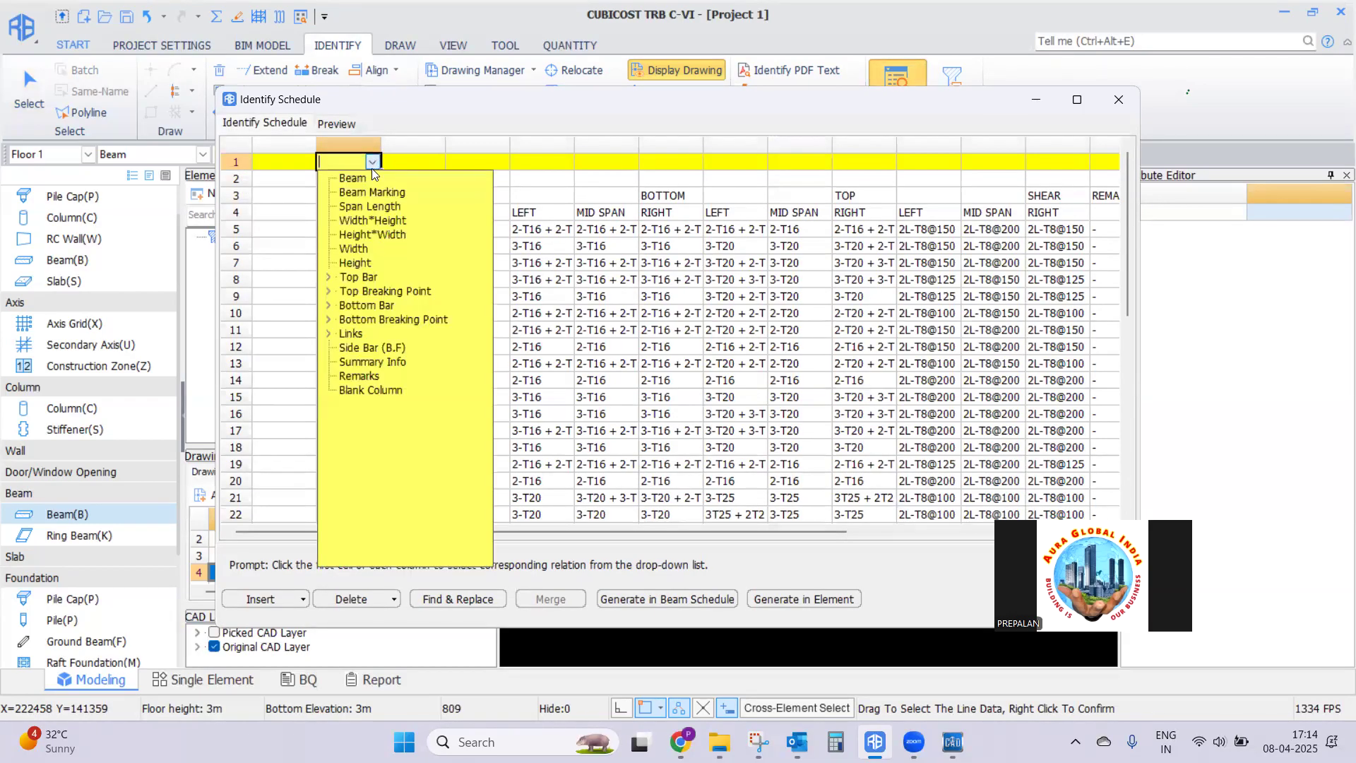
click(366, 176)
click(423, 164)
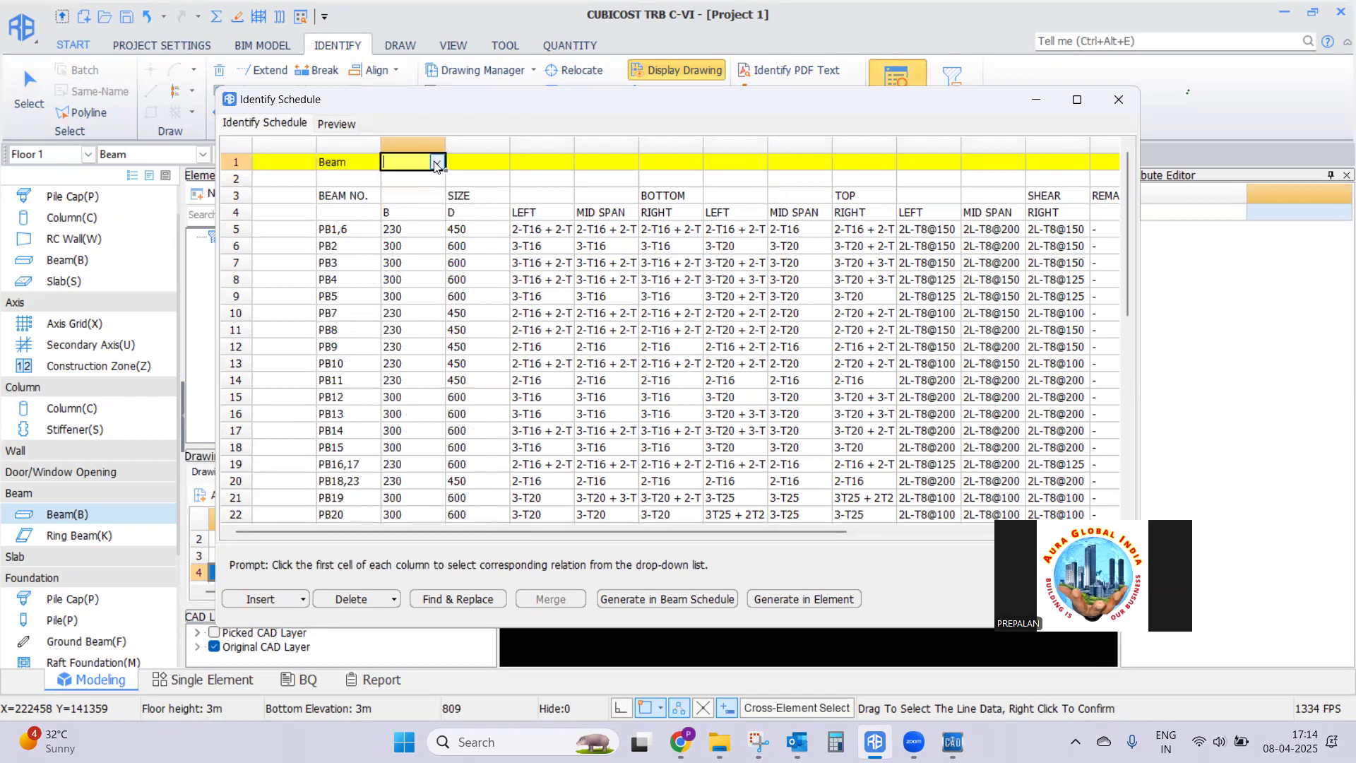
click(439, 164)
click(418, 249)
click(474, 163)
click(487, 162)
click(501, 161)
click(485, 263)
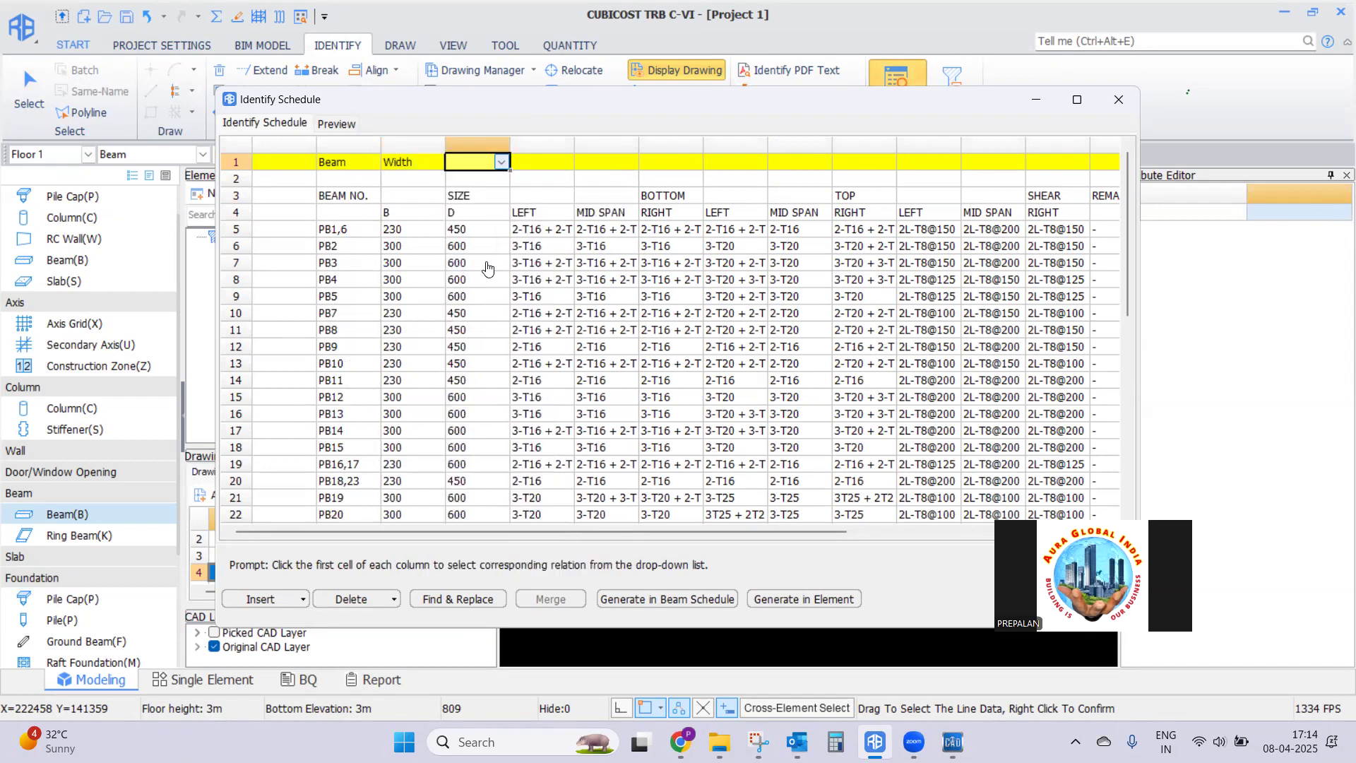
Map the schedule's BOTTOM left, mid span and right columns to 1st Layer fields of Bottom Bar, using 1st Layer Right Support Bar for the right
click(552, 165)
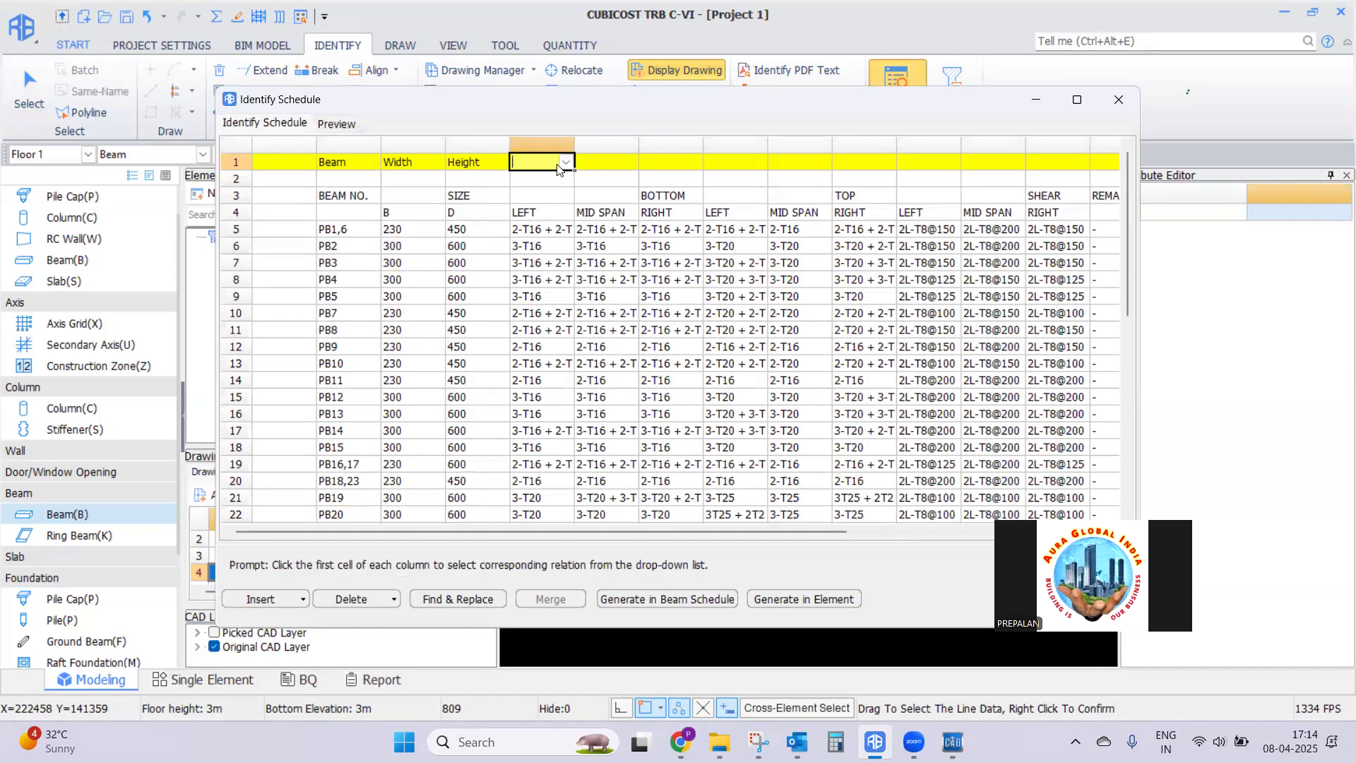
click(566, 163)
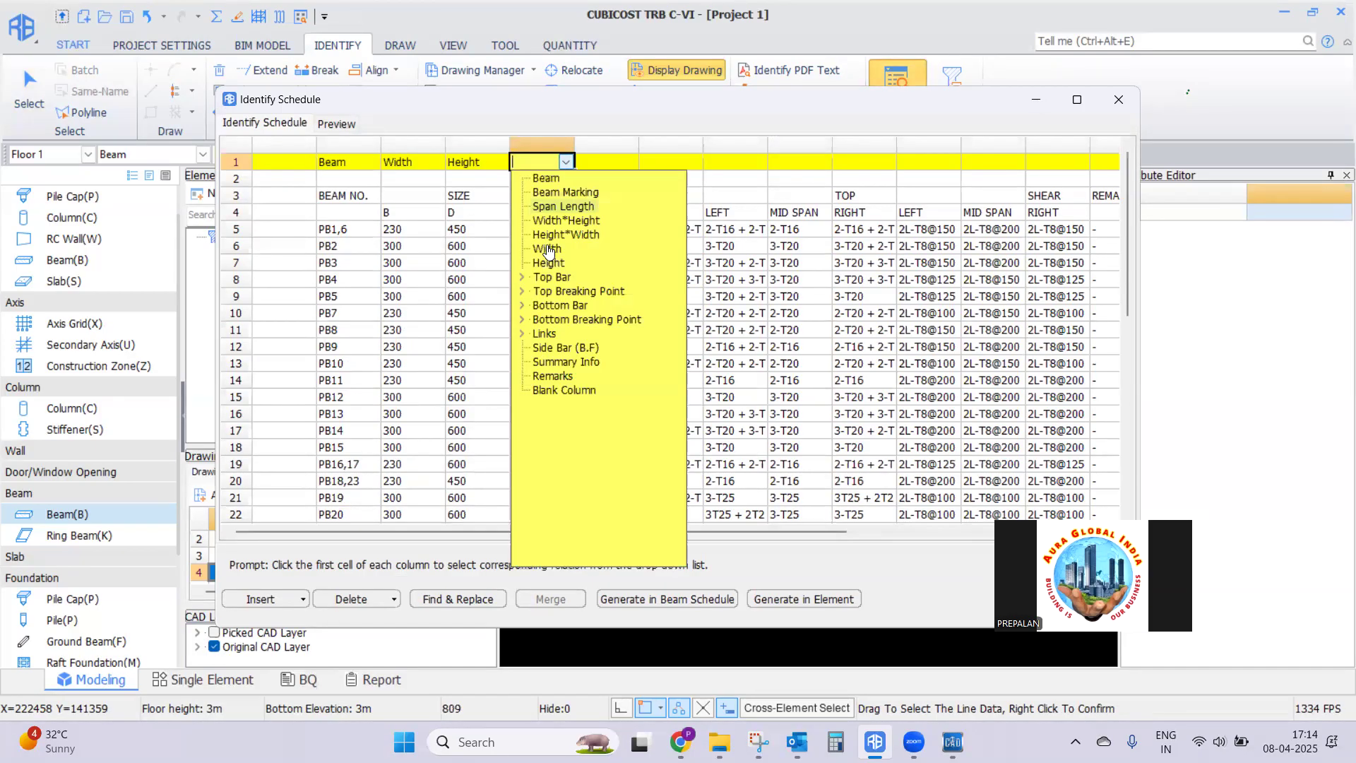
click(523, 305)
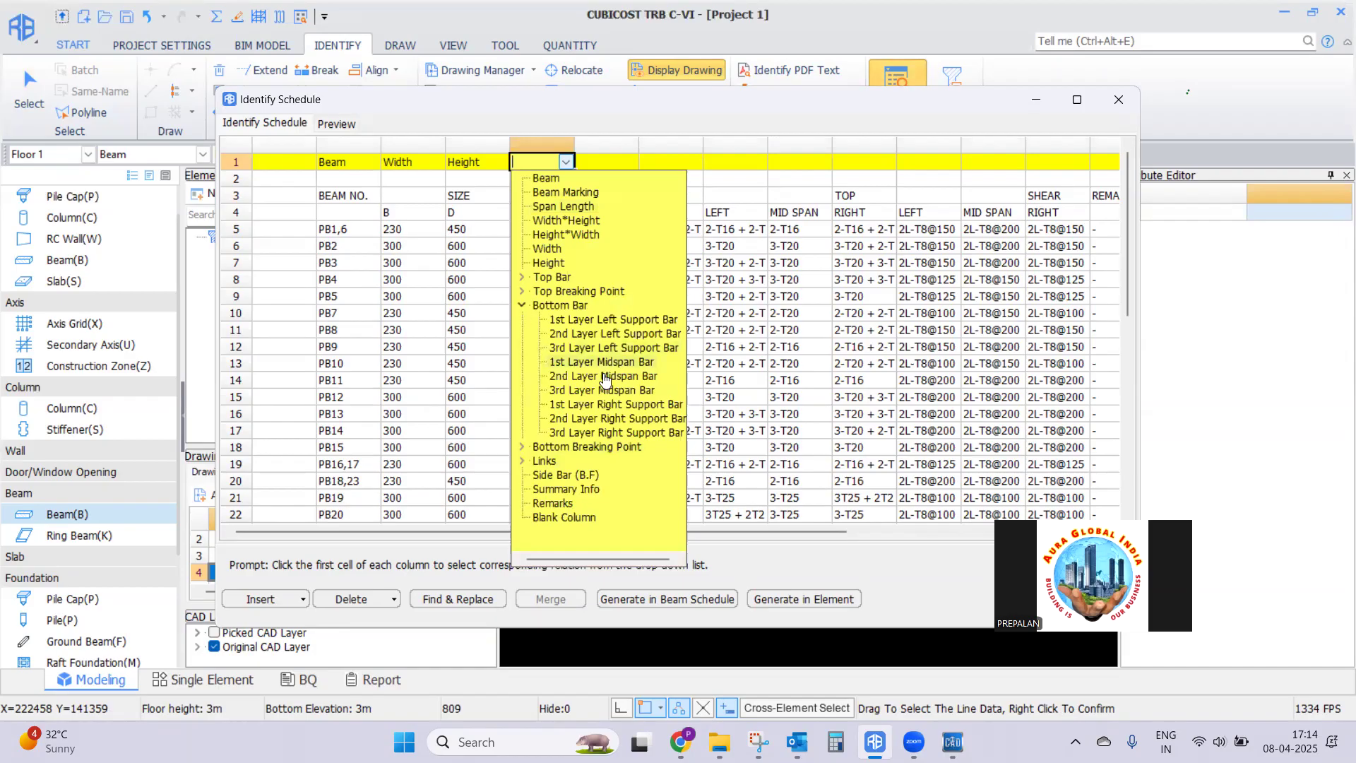
click(573, 319)
click(604, 170)
click(630, 162)
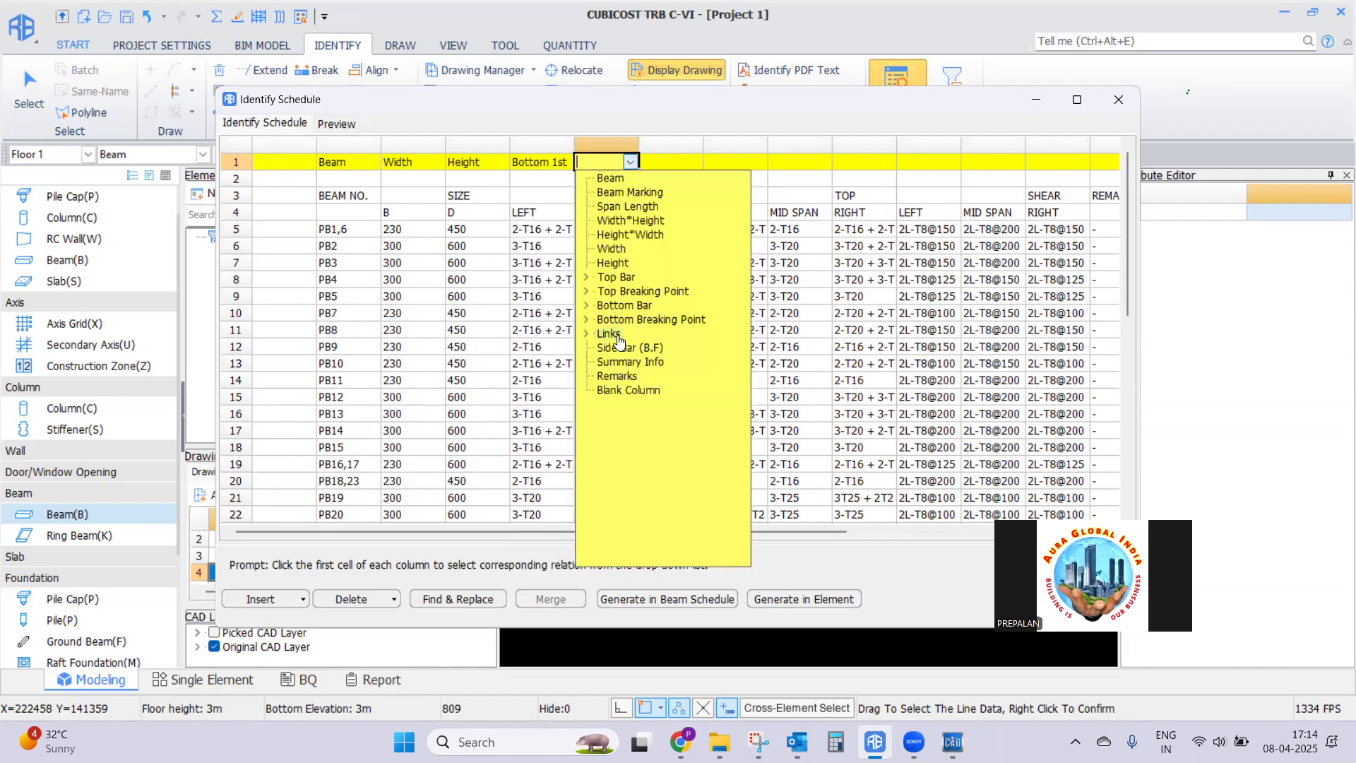
click(585, 307)
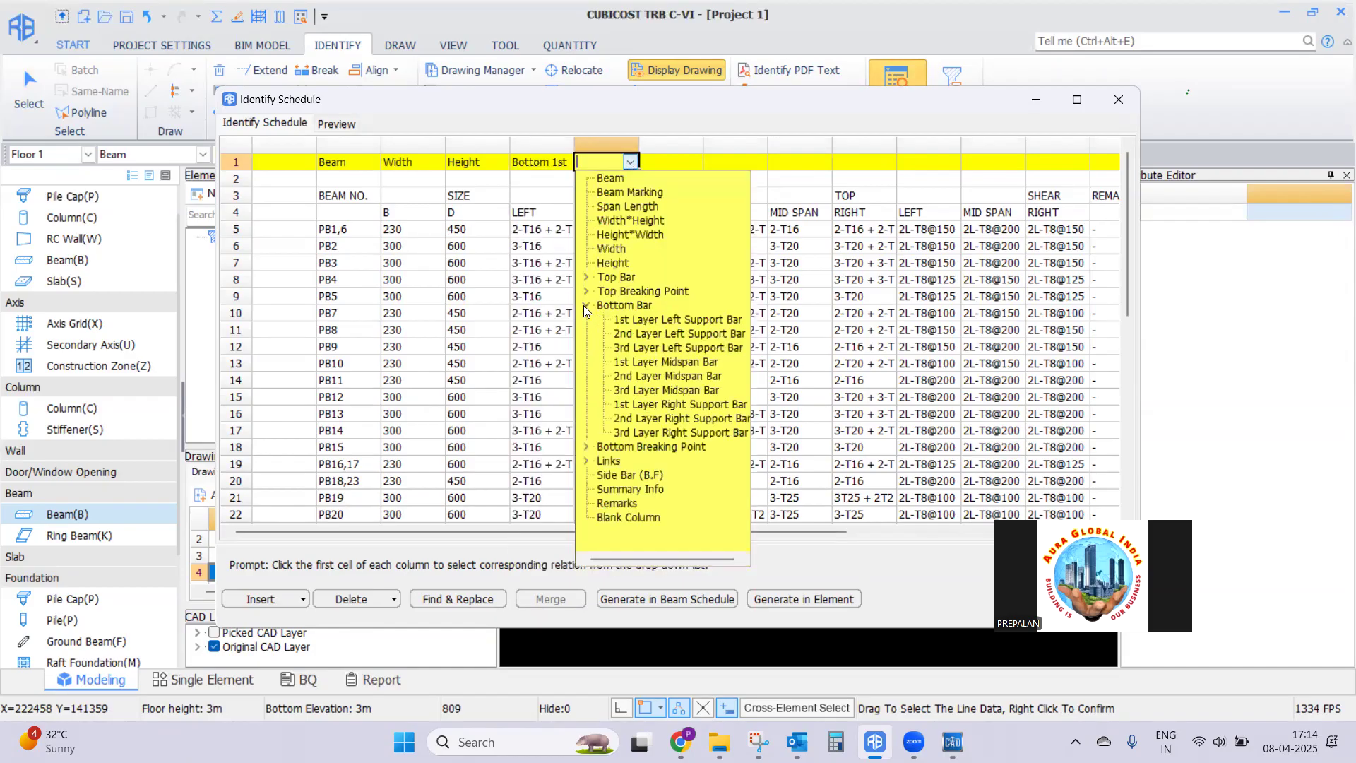
click(680, 322)
click(674, 163)
click(696, 163)
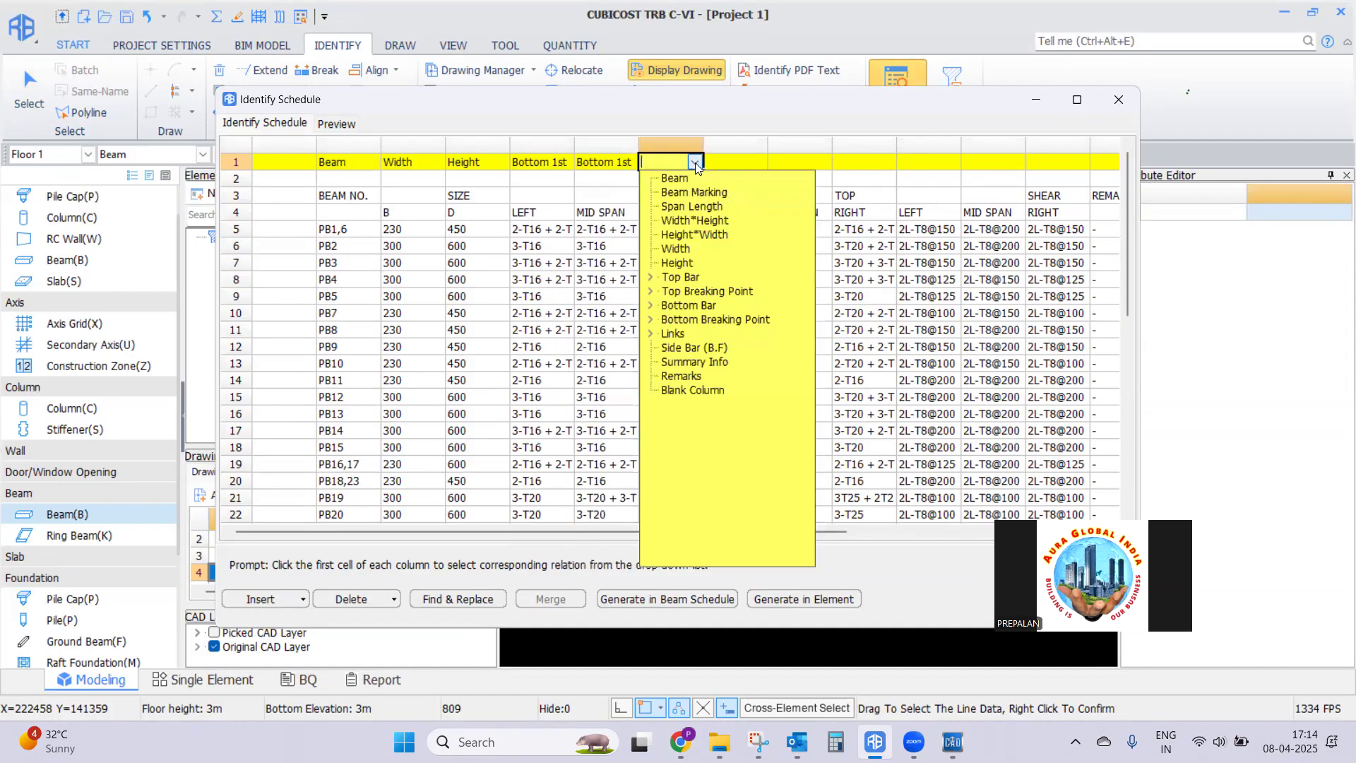
click(650, 306)
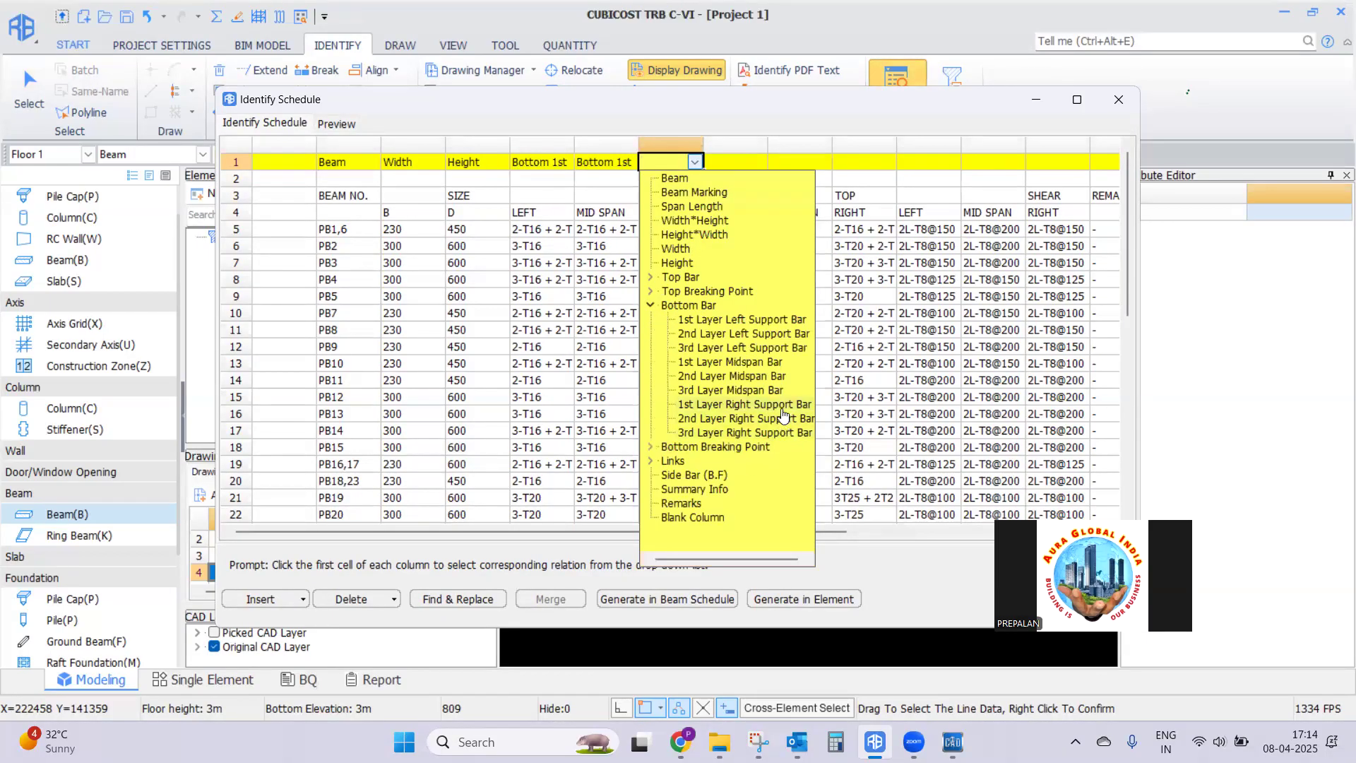
click(750, 410)
Map the TOP left, mid span and right columns to Top Bar's 1st Layer Left Support Bar, Midspan Bar and Right Support Bar
click(750, 161)
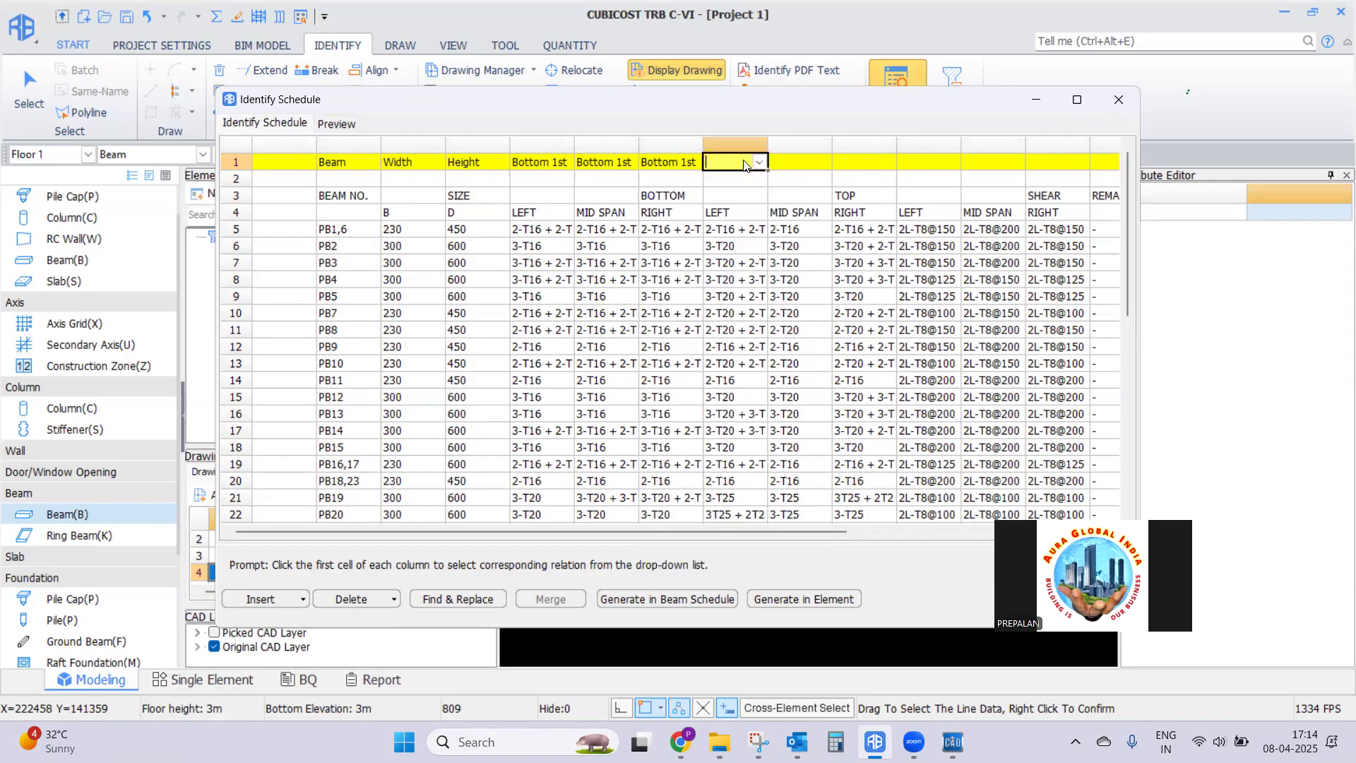
click(760, 163)
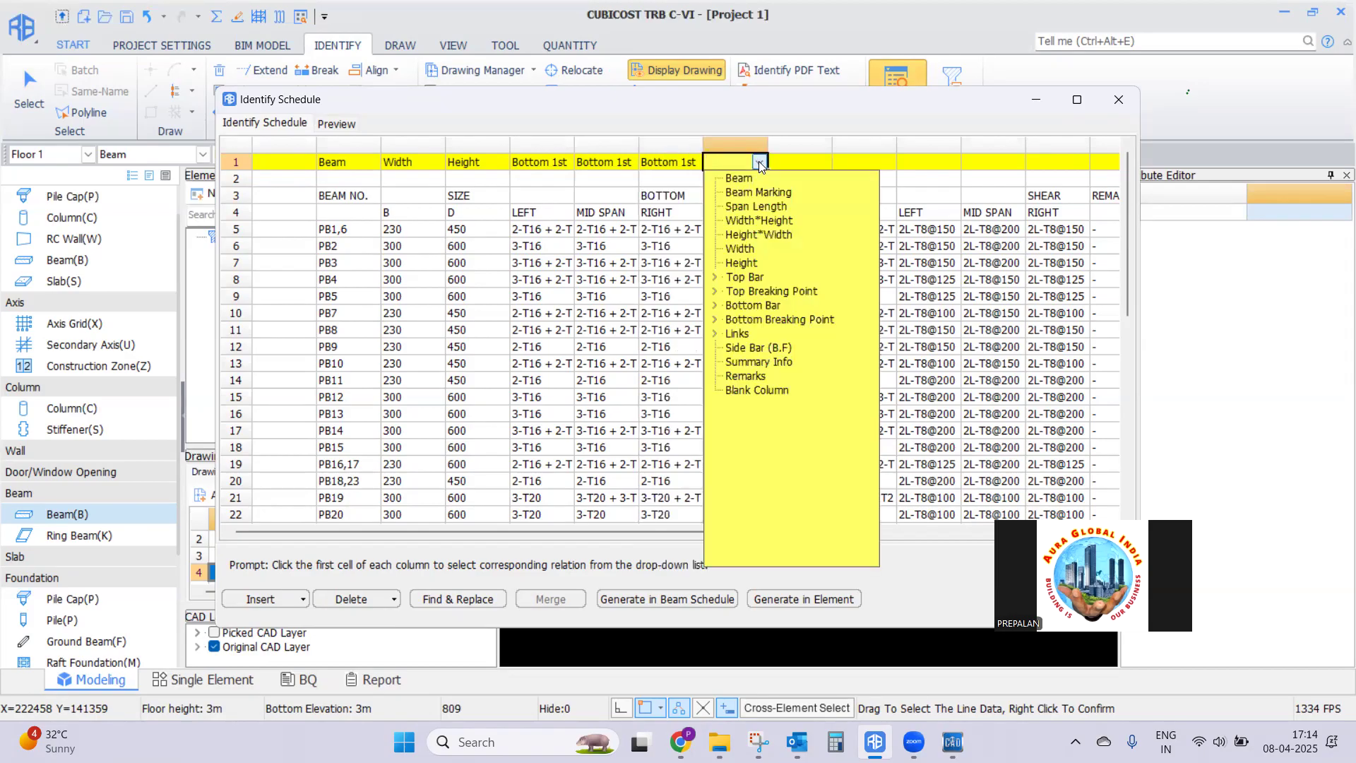
click(714, 277)
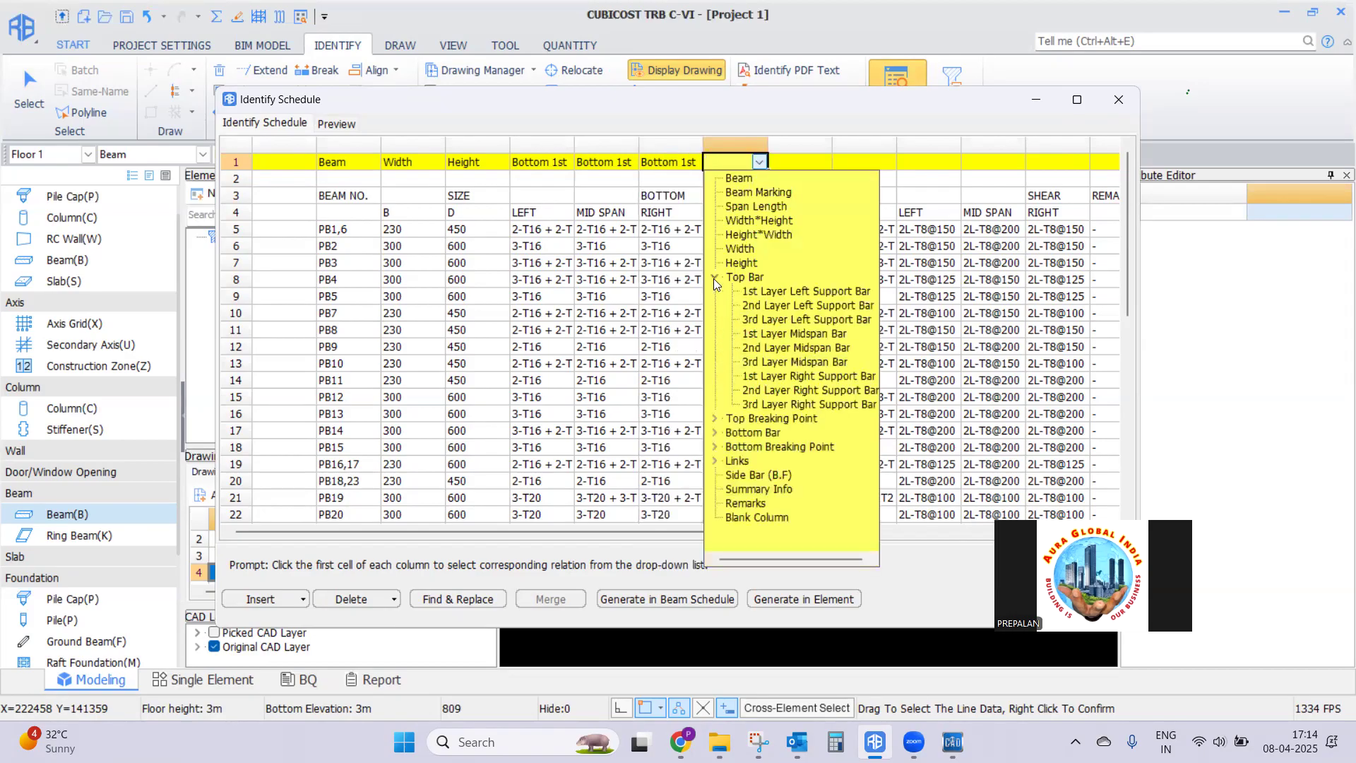
click(823, 293)
click(800, 161)
click(824, 161)
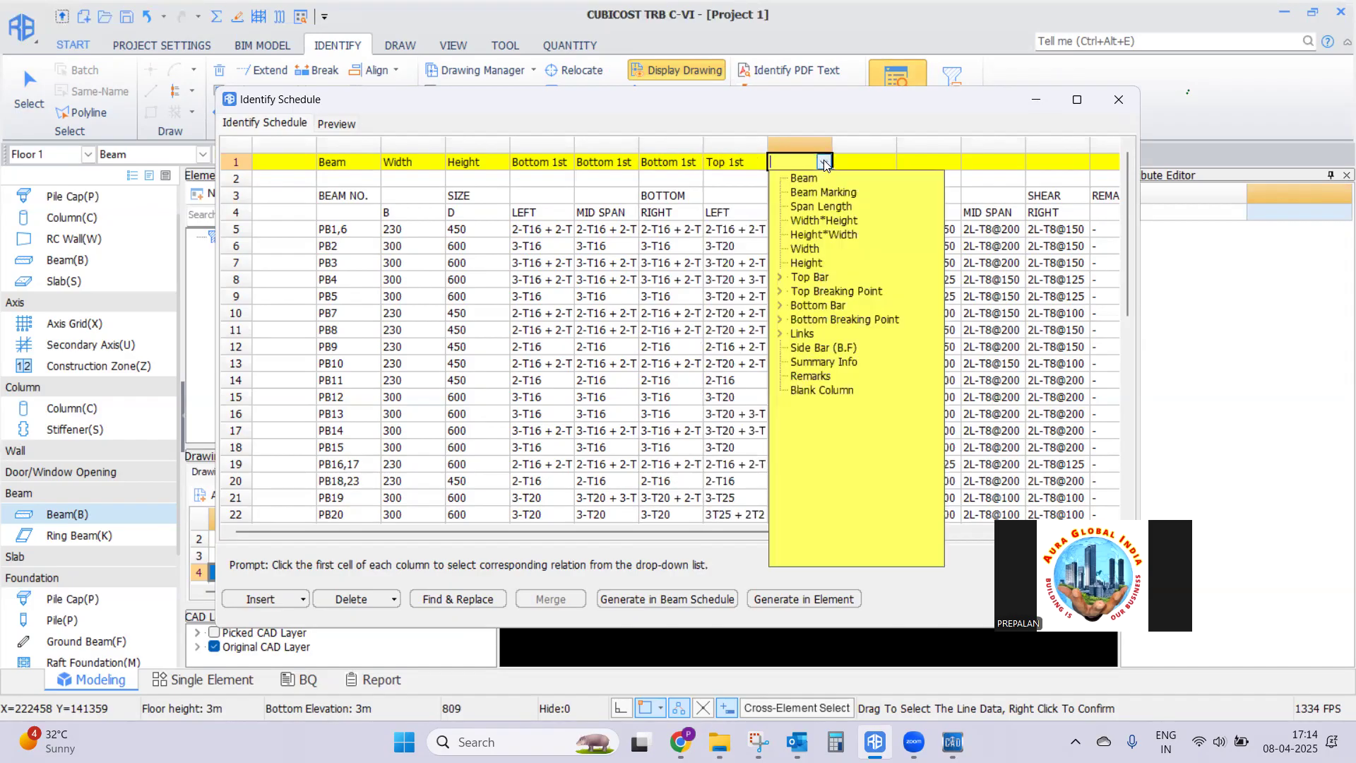
click(780, 277)
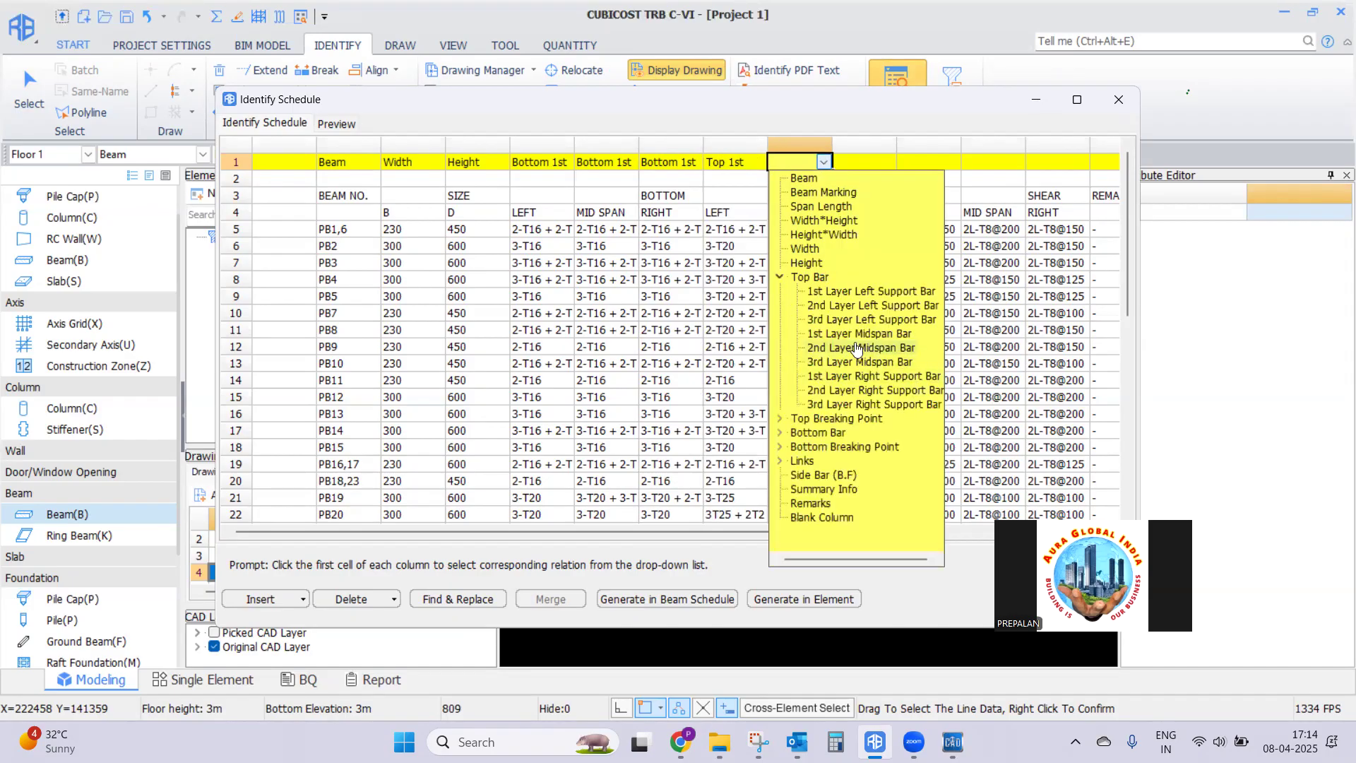
click(888, 335)
click(867, 162)
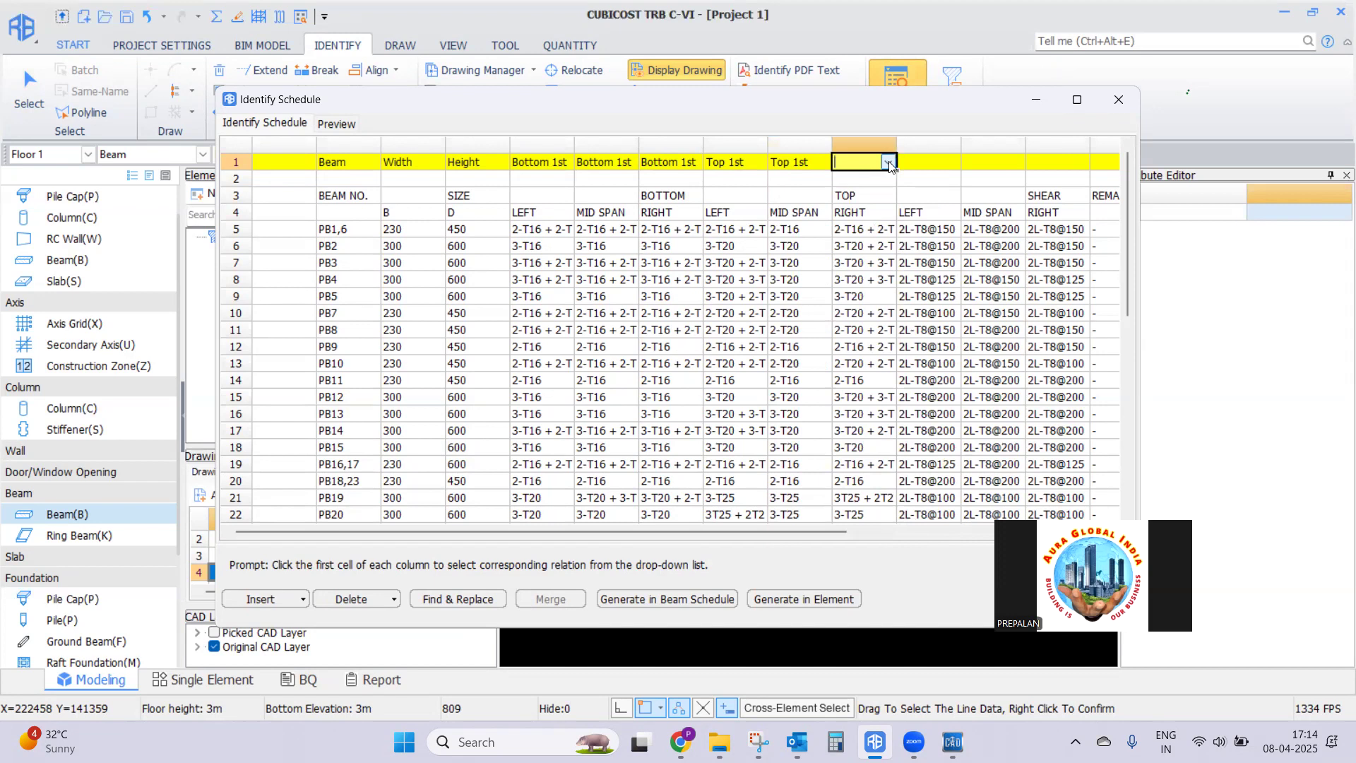
click(888, 162)
click(844, 277)
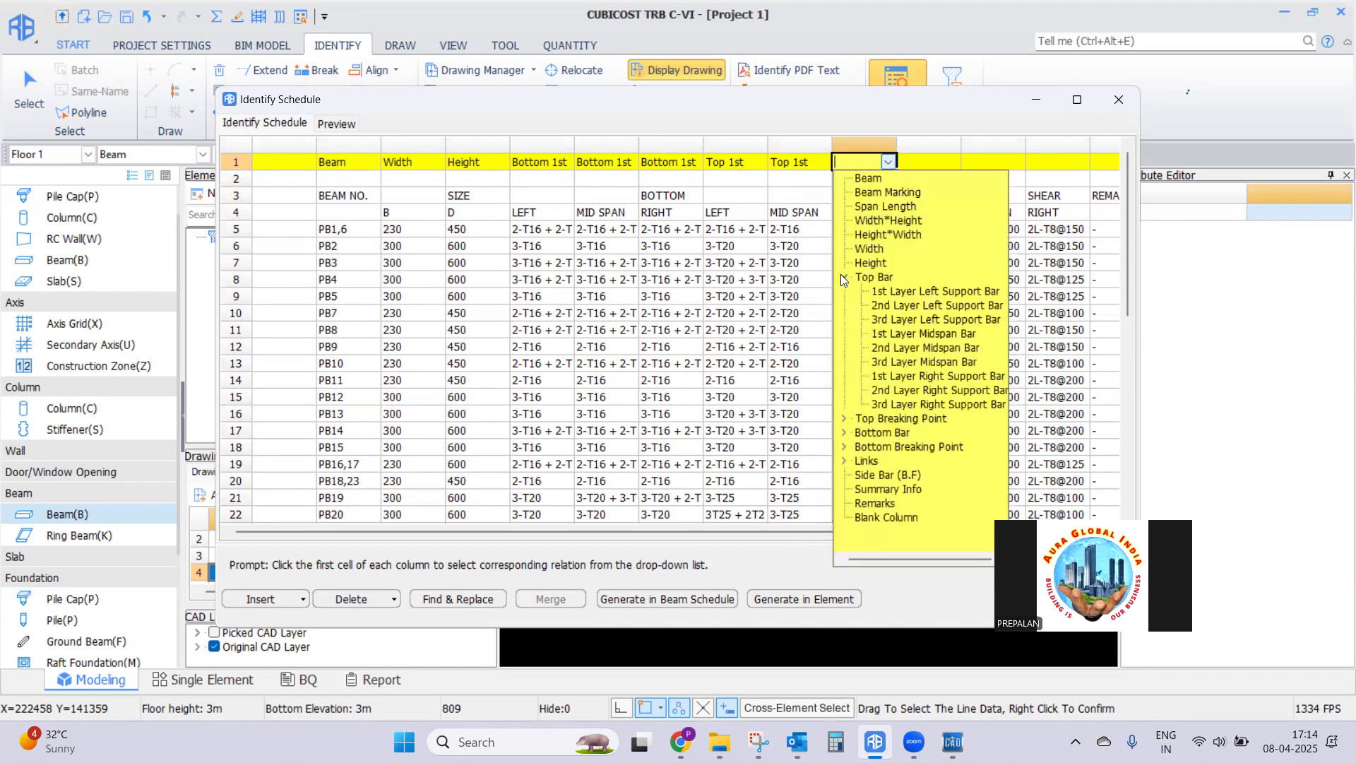
click(939, 376)
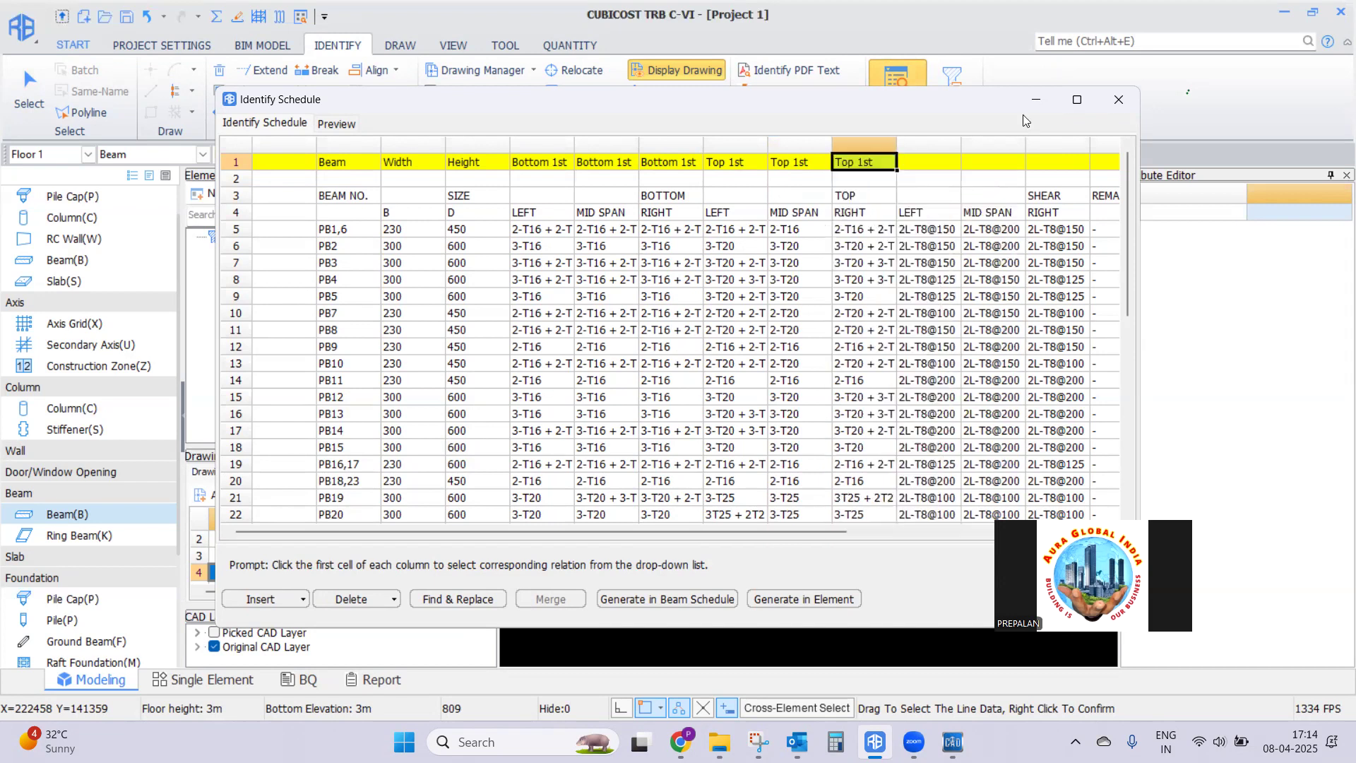
Map the SHEAR left, mid span and right columns to the Links fields Left Densified, Link and Right Densified
click(930, 162)
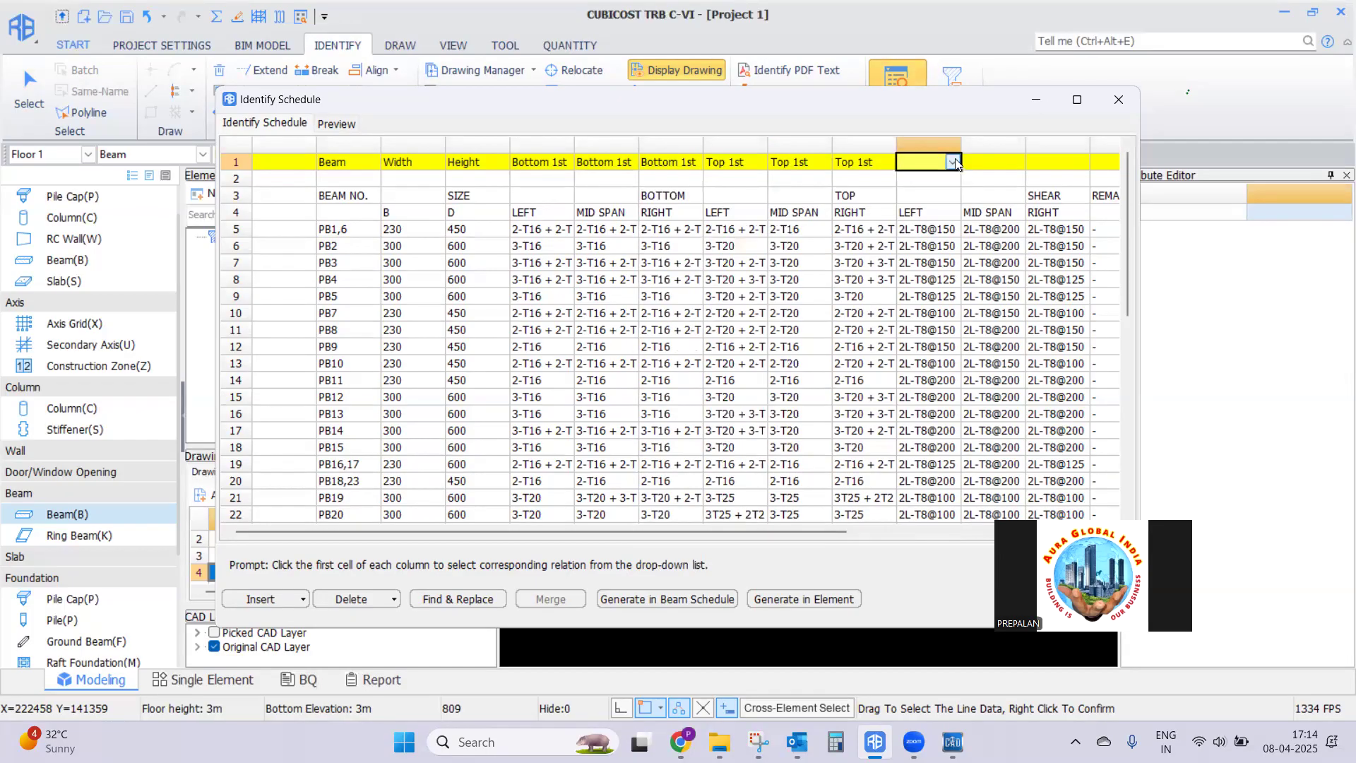
click(954, 162)
click(908, 334)
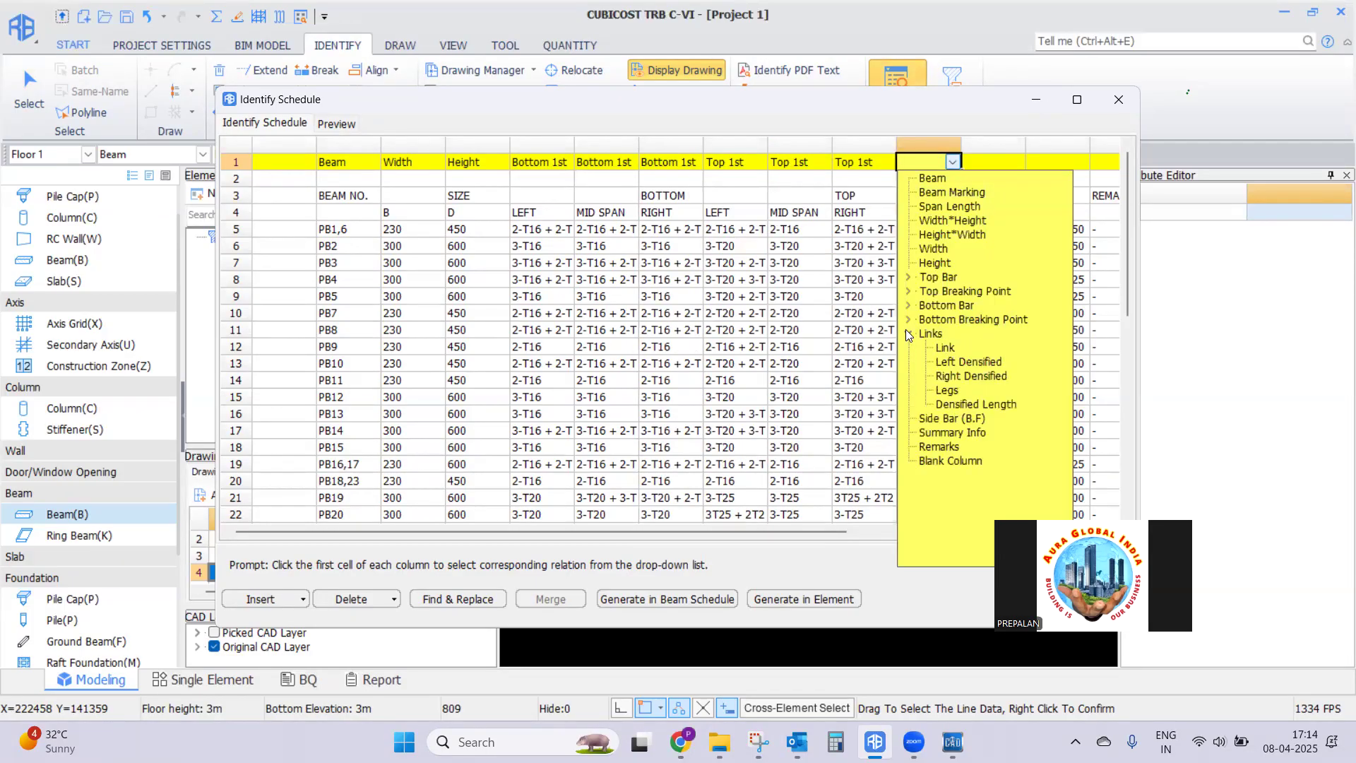
click(969, 362)
click(990, 161)
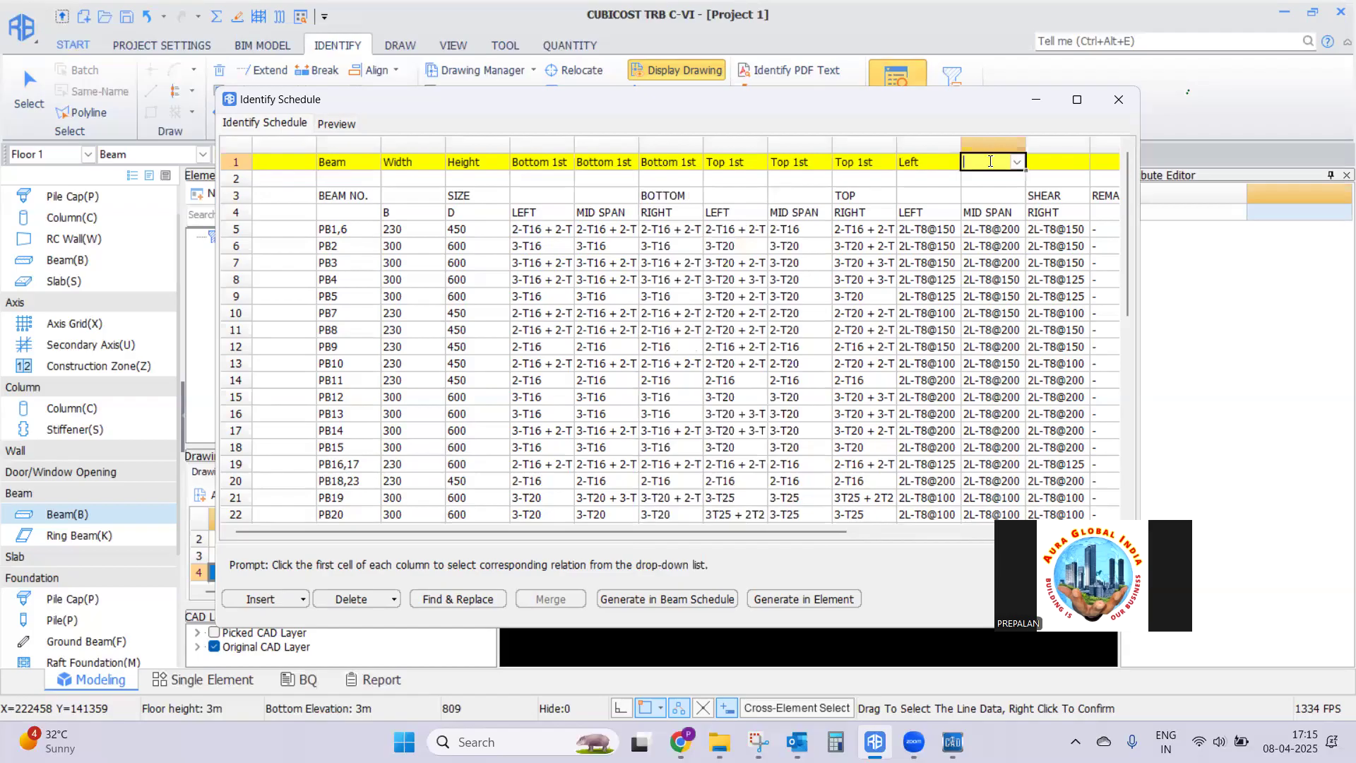
click(1017, 162)
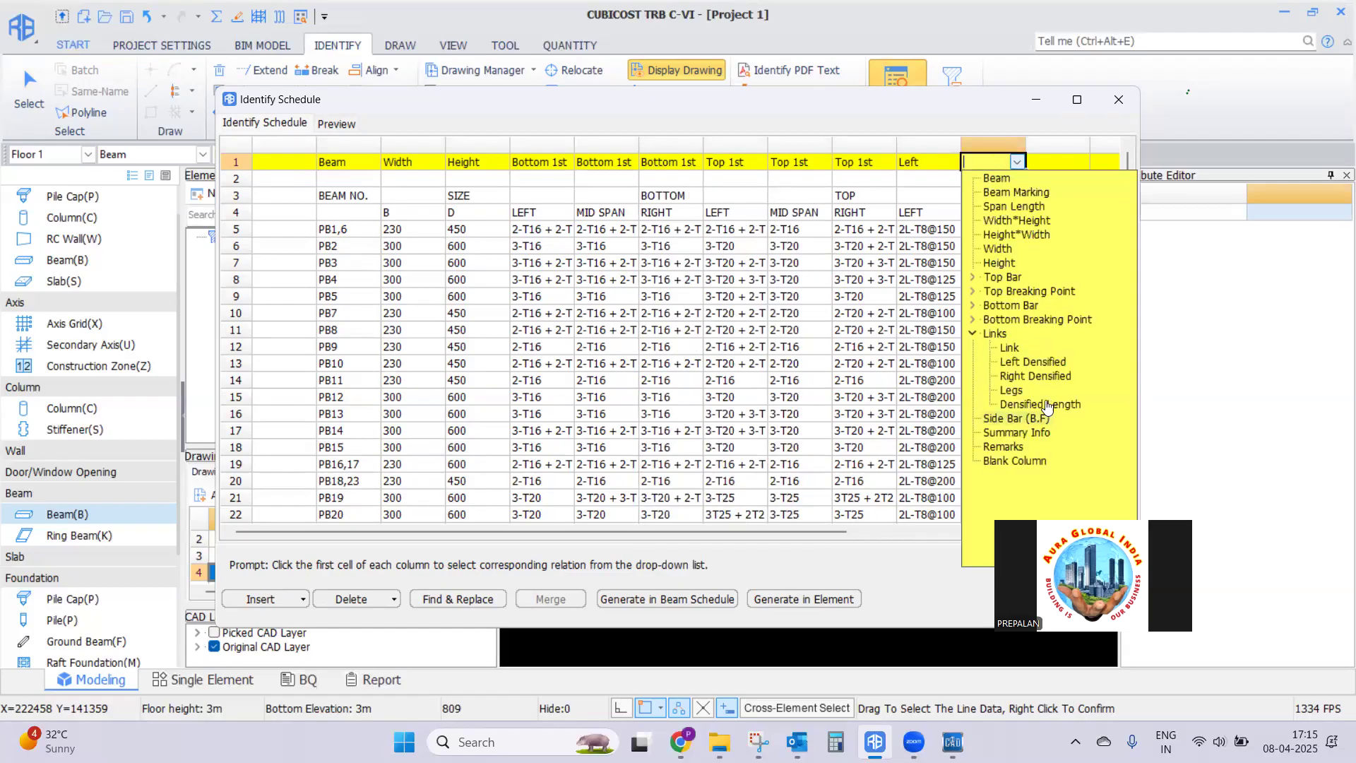
click(1010, 348)
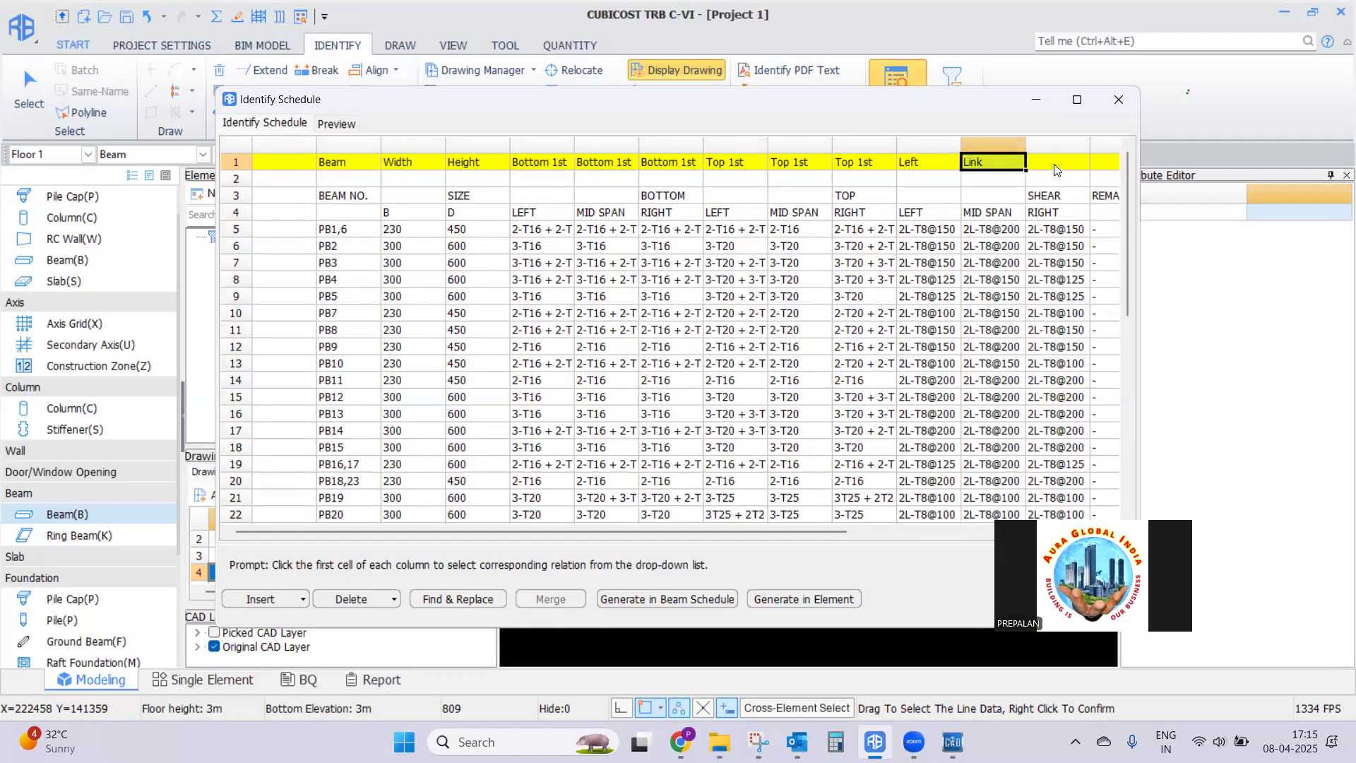
click(1078, 167)
click(1082, 163)
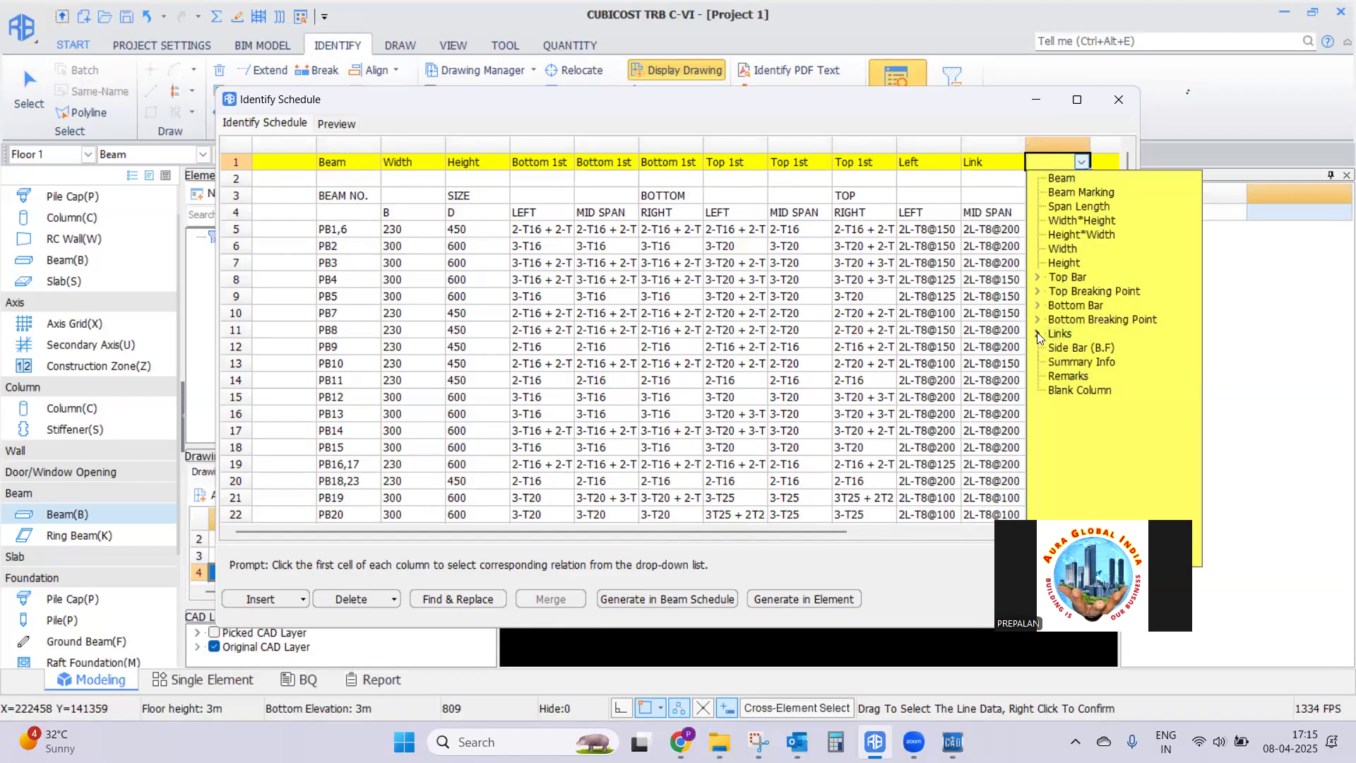
click(1038, 334)
click(1101, 377)
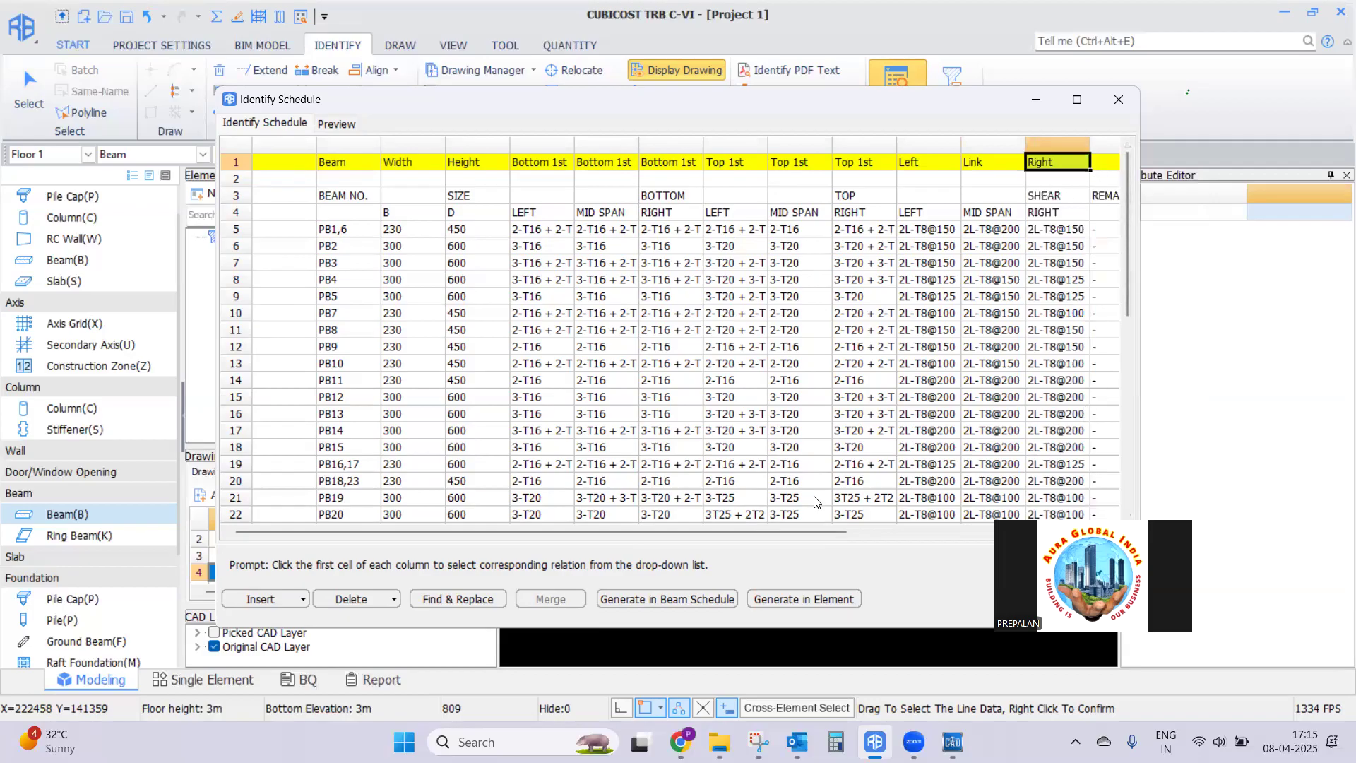
Delete the unmapped REMARKS and PLINTH columns at the end of the schedule table
drag(757, 532, 934, 547)
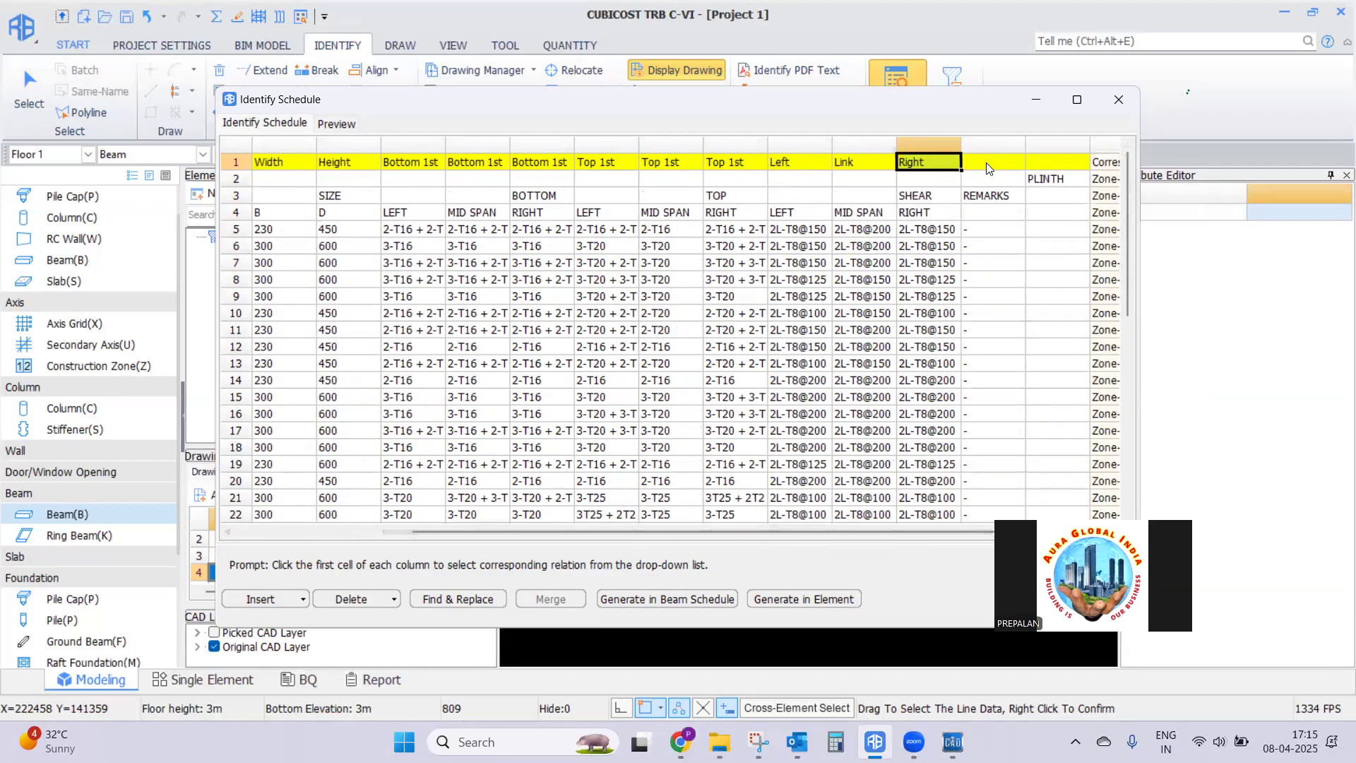
drag(986, 168, 1053, 173)
right_click(1068, 164)
mouse_move(1184, 175)
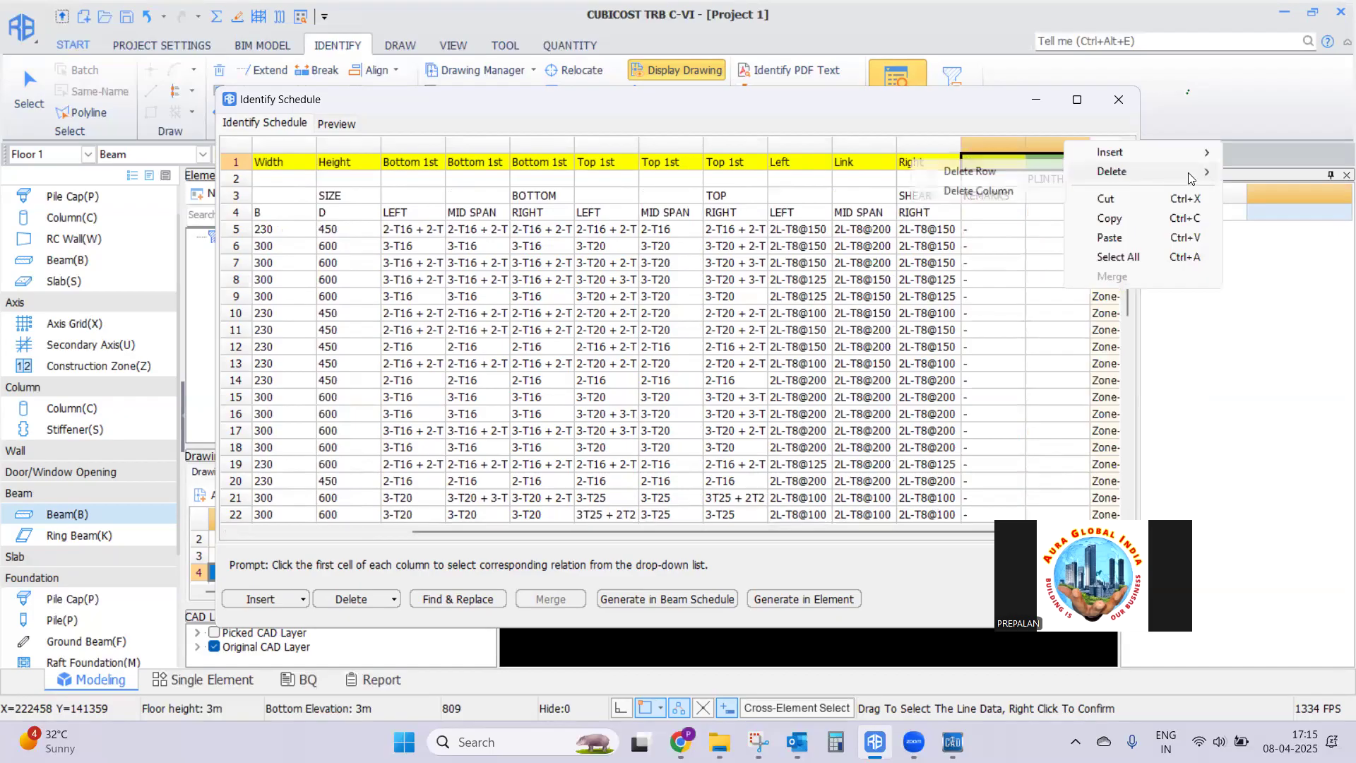
click(1001, 192)
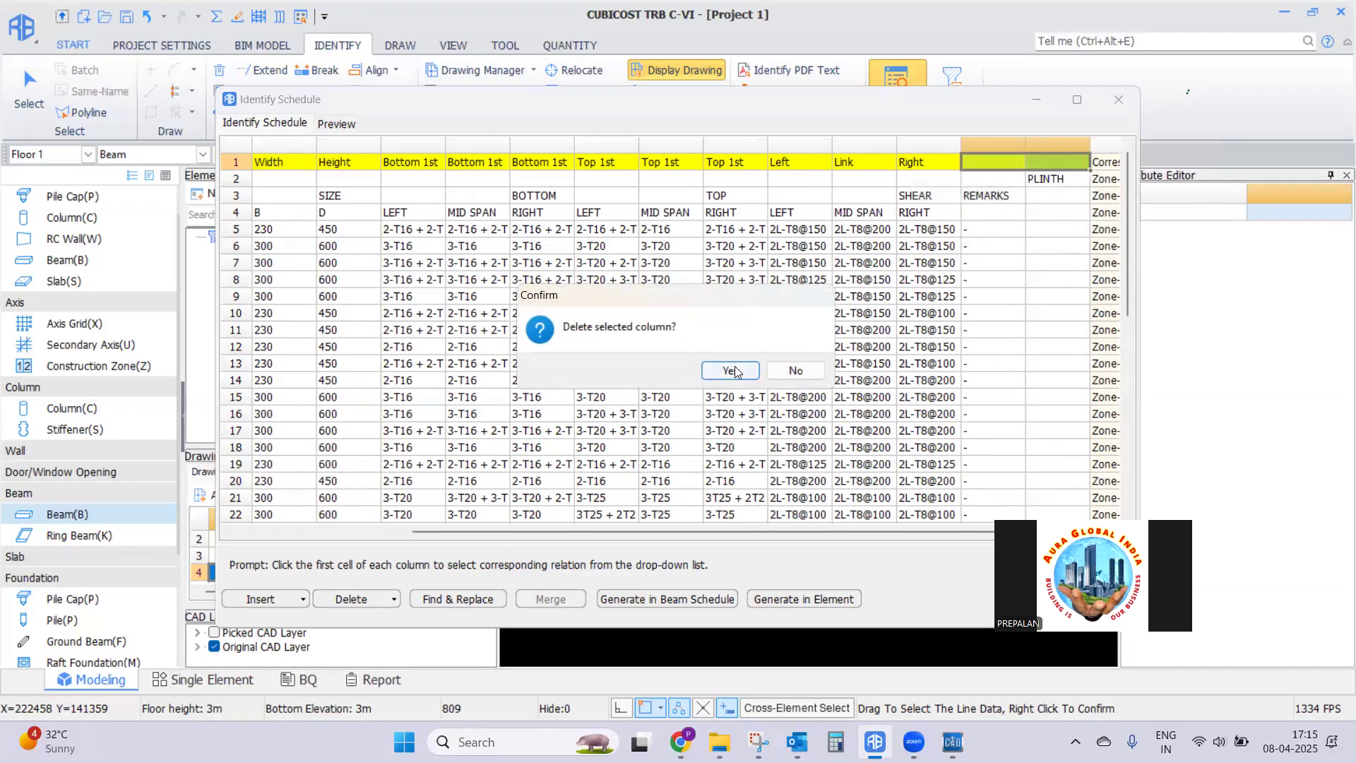
click(731, 369)
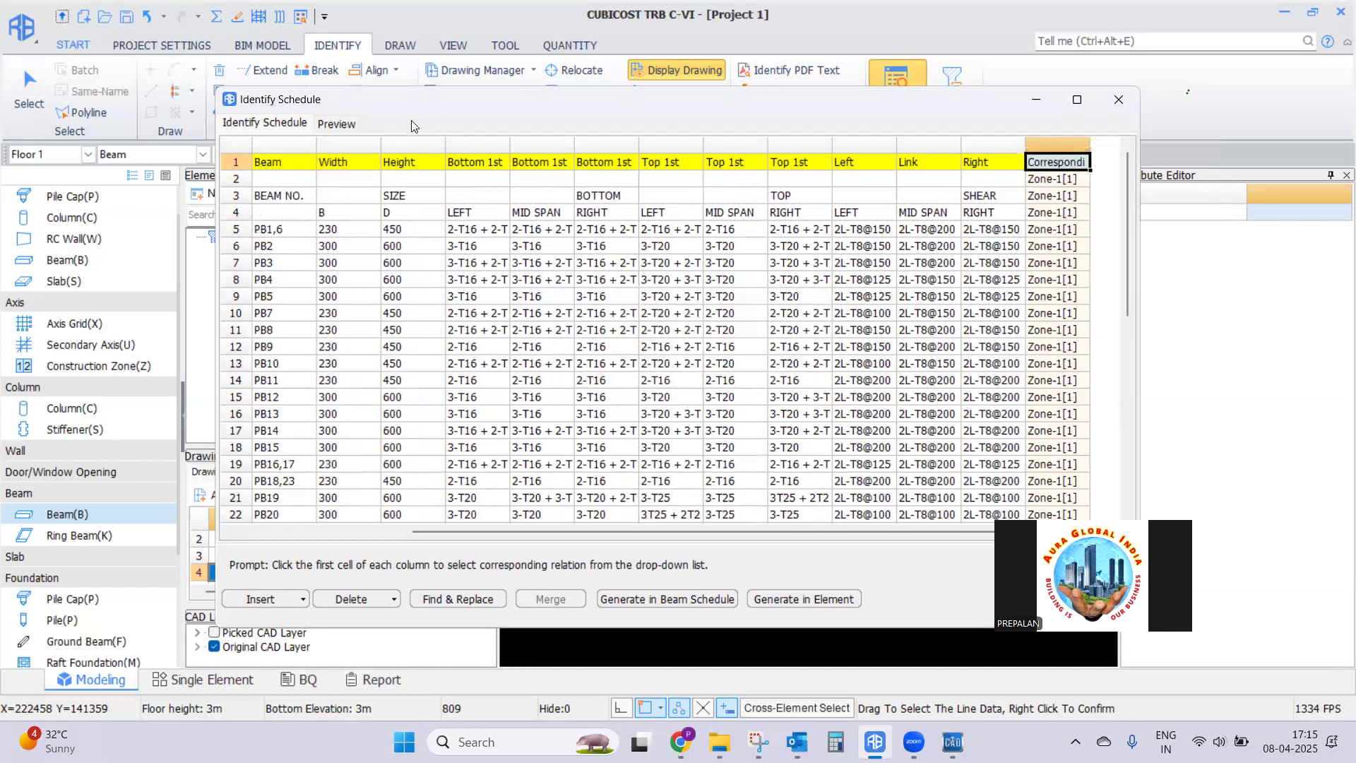
Delete the three header rows between the mapping row and the PB1,6 row
drag(784, 531, 363, 212)
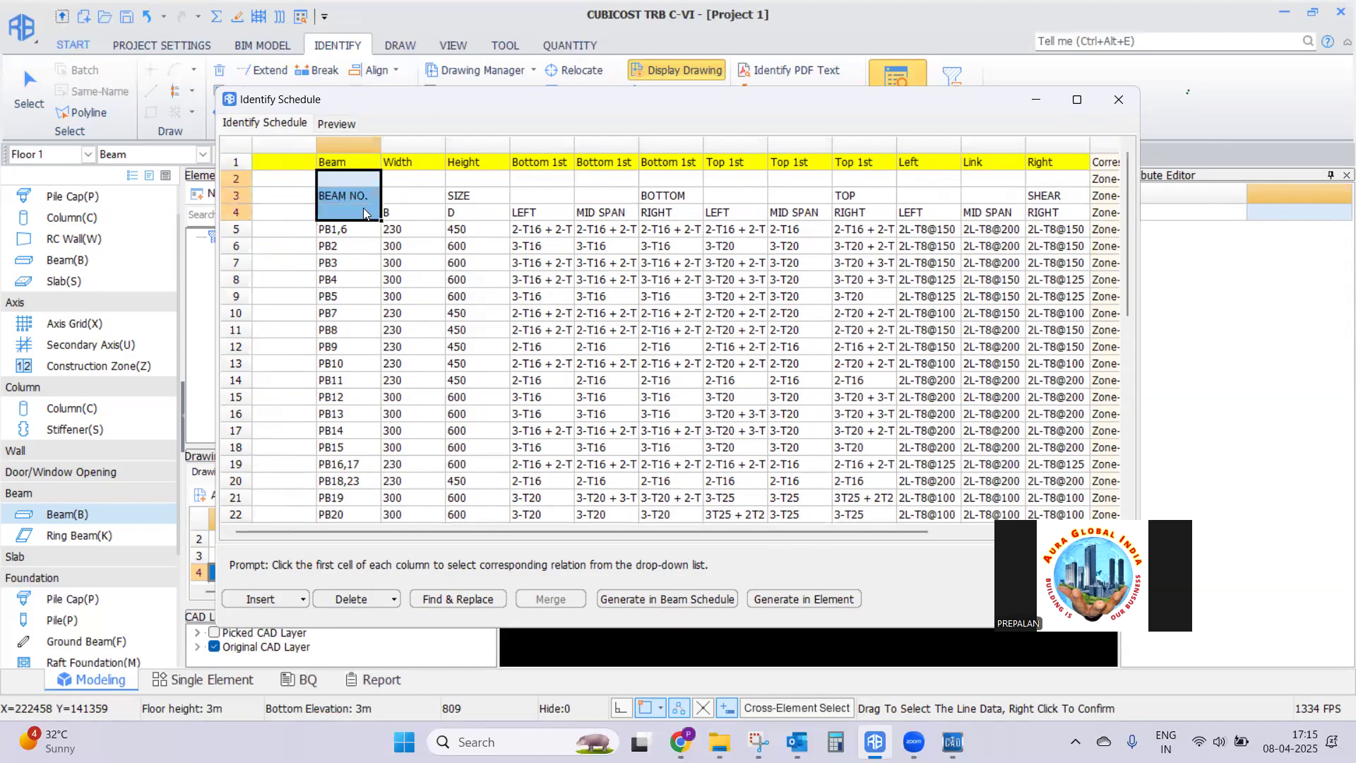
right_click(362, 199)
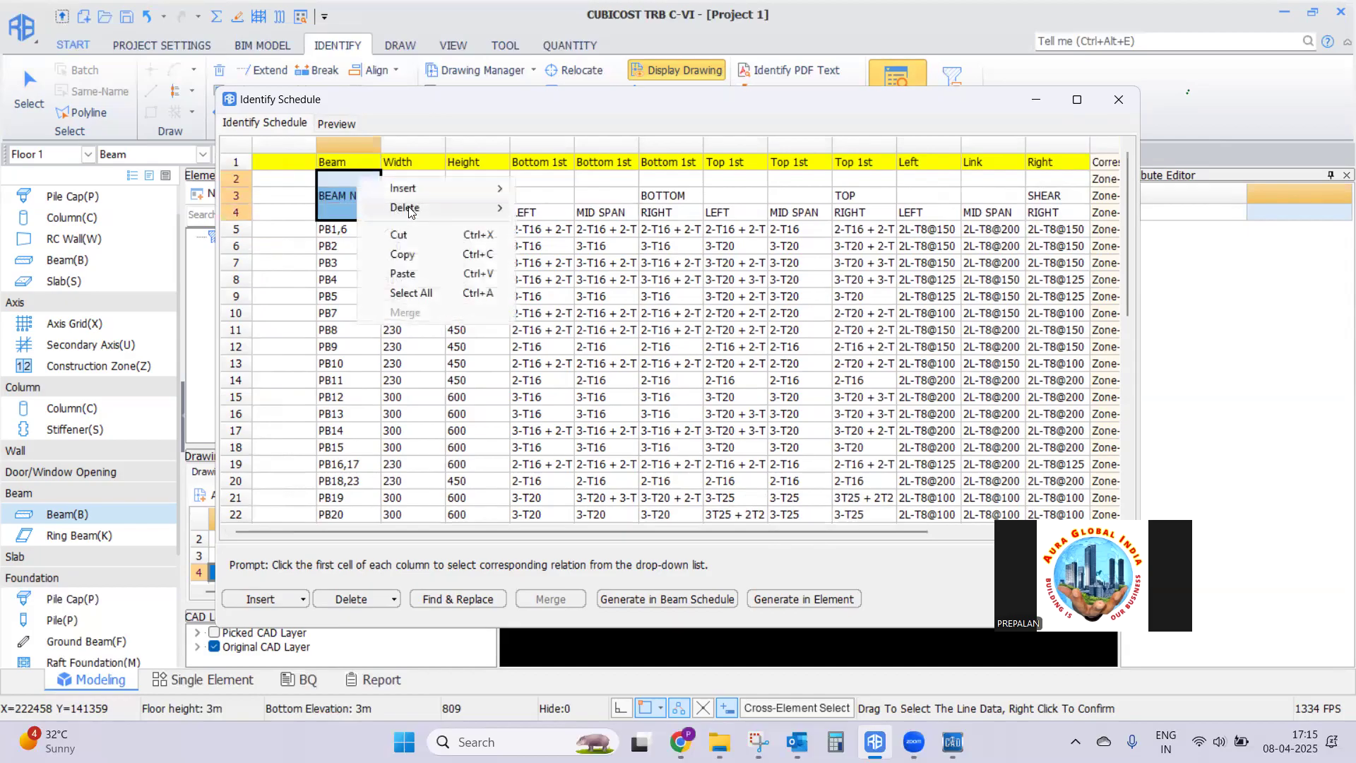
mouse_move(419, 209)
click(569, 208)
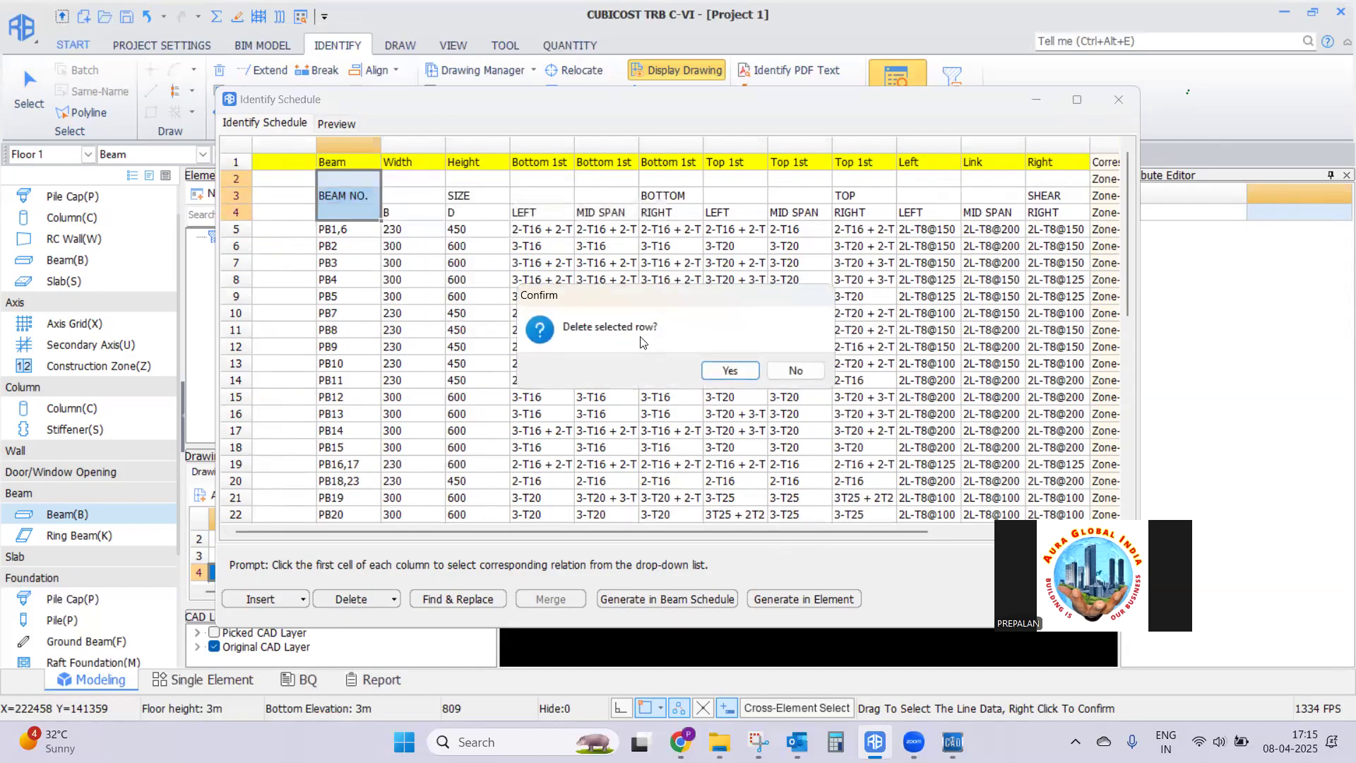
click(728, 372)
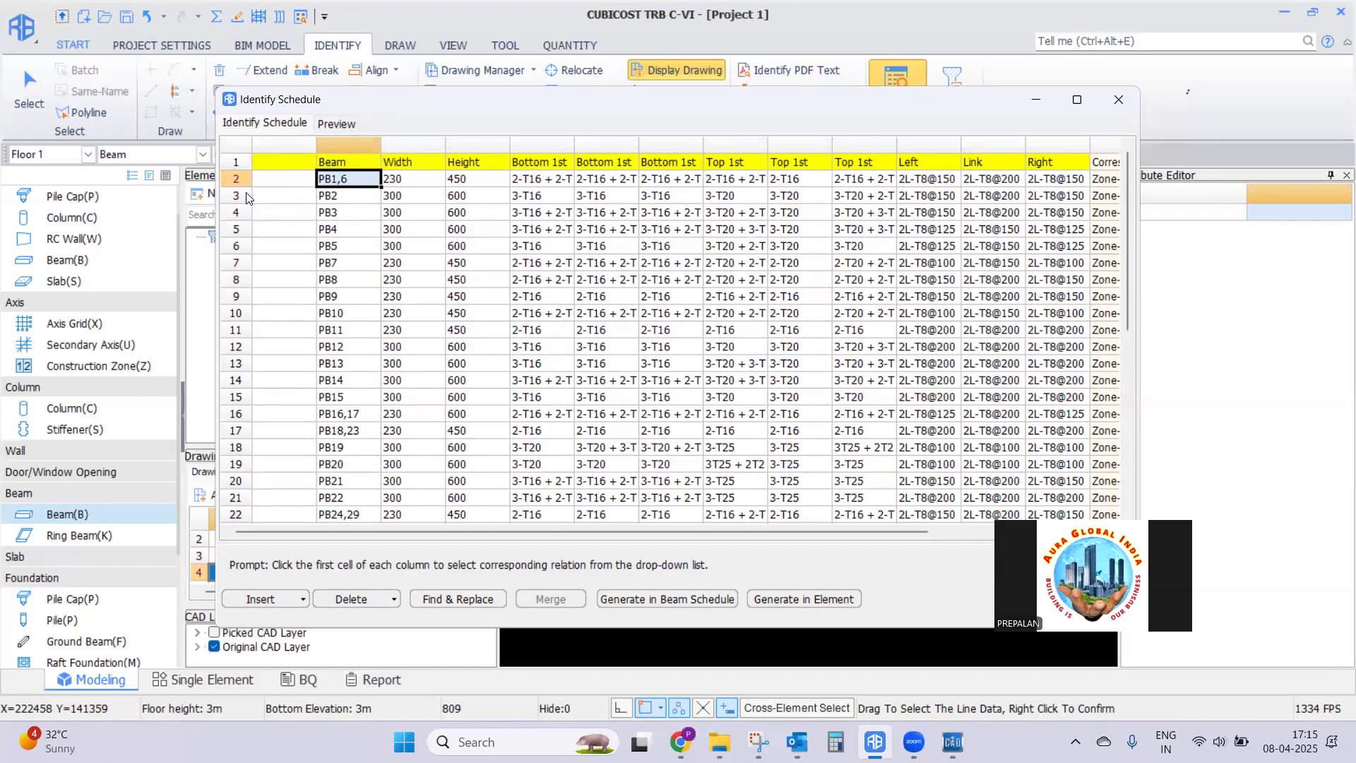
Insert a blank row directly above the PB1,6 row
click(238, 176)
right_click(240, 174)
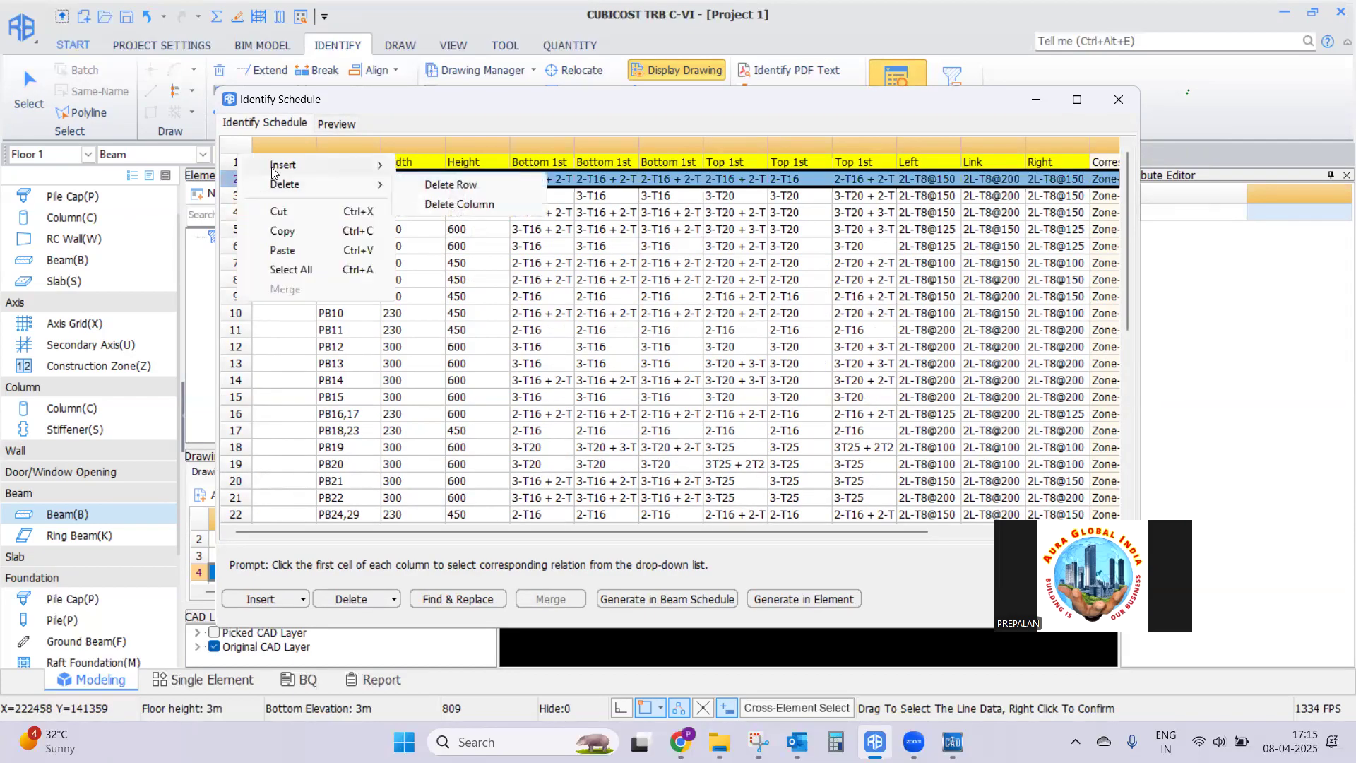
mouse_move(289, 167)
click(449, 166)
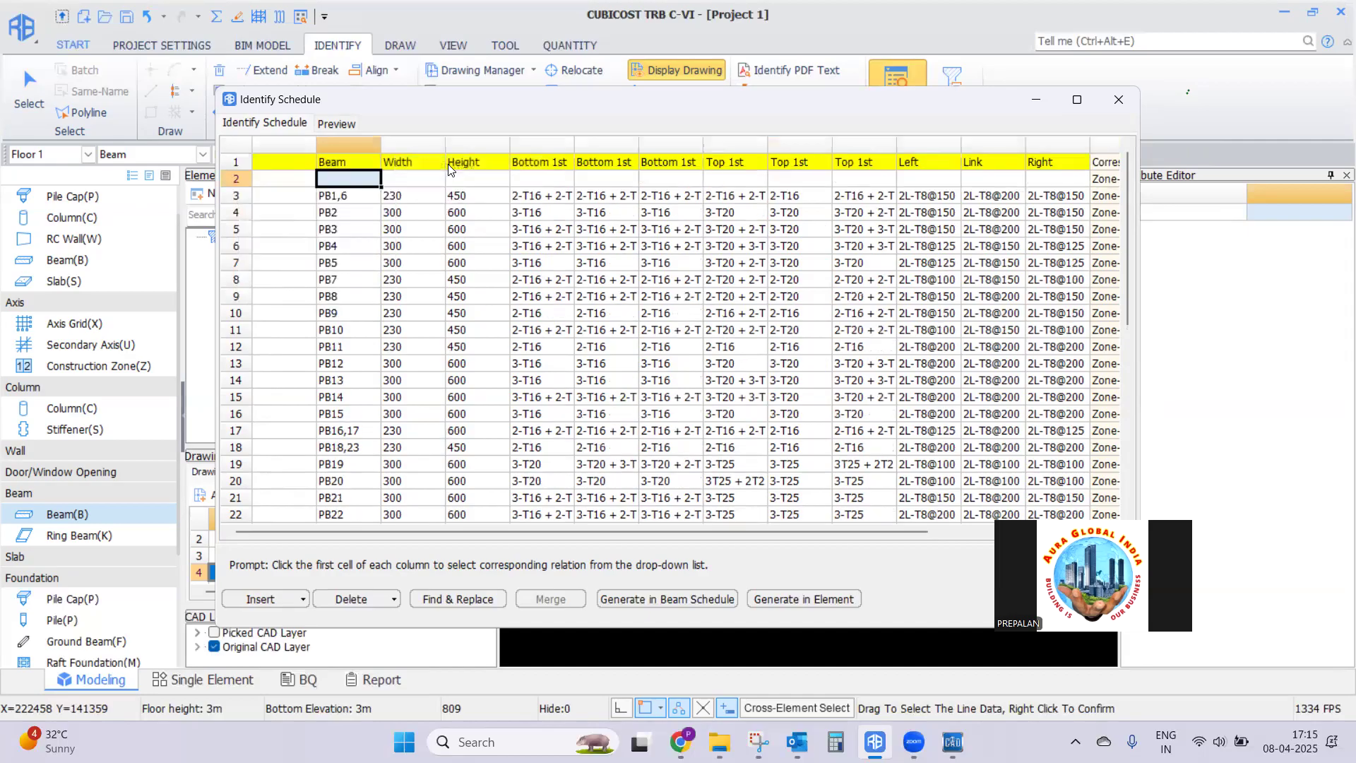
Copy the entire PB1,6 row into the blank row above it
click(235, 196)
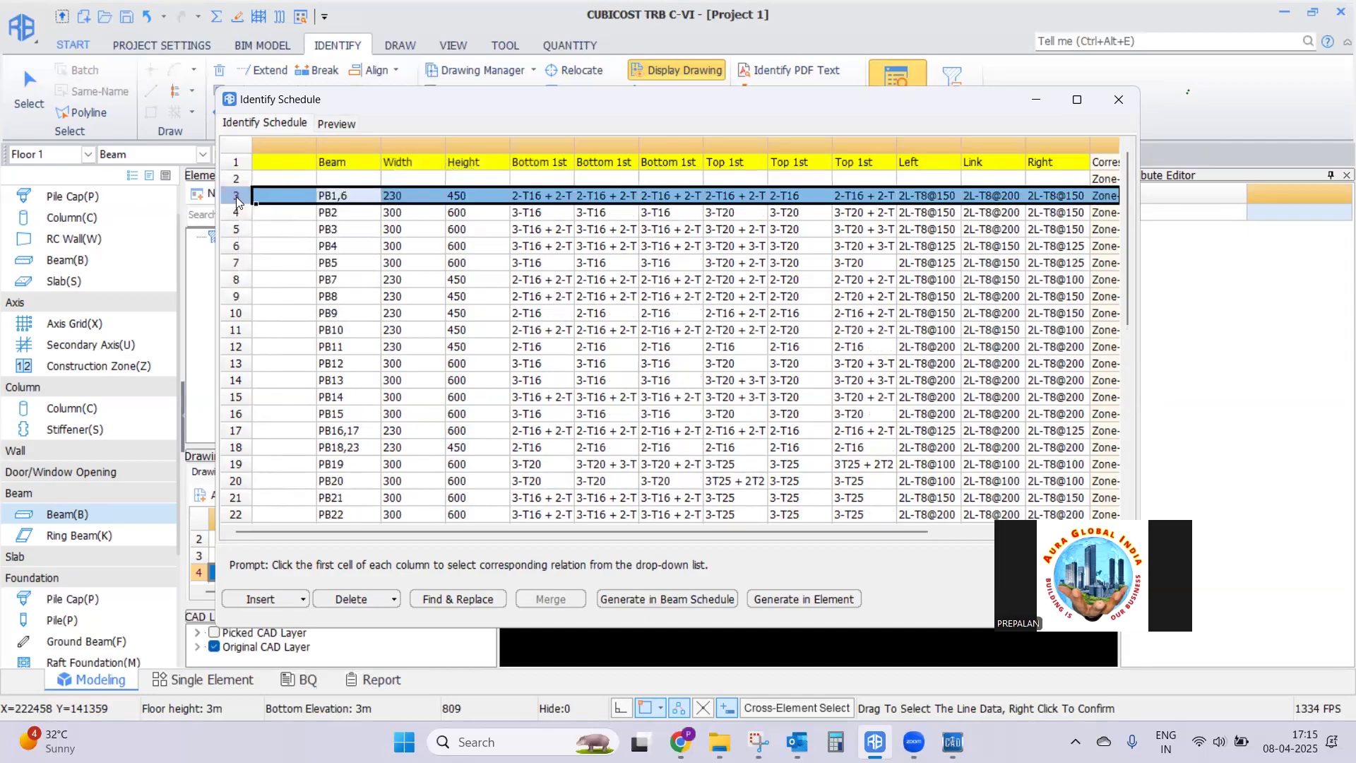
right_click(236, 198)
click(283, 251)
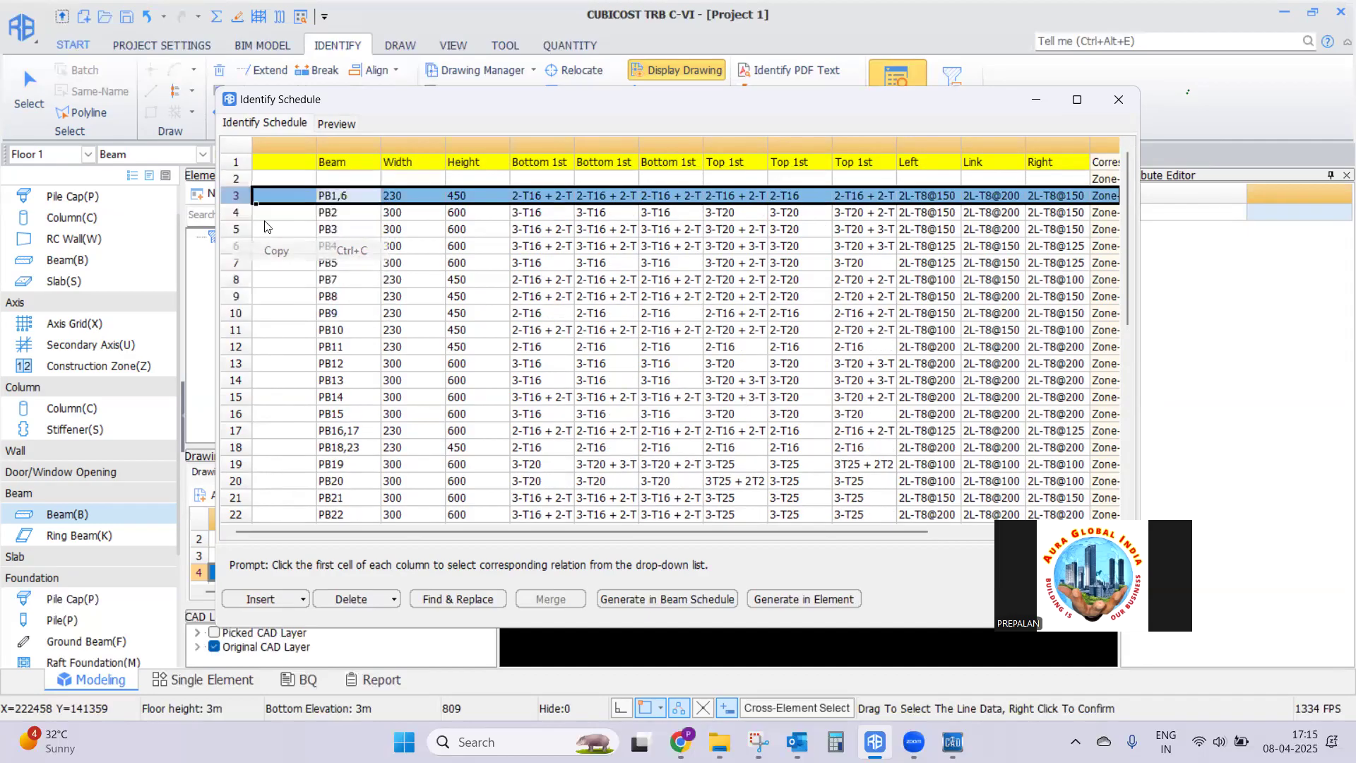
click(242, 180)
right_click(241, 179)
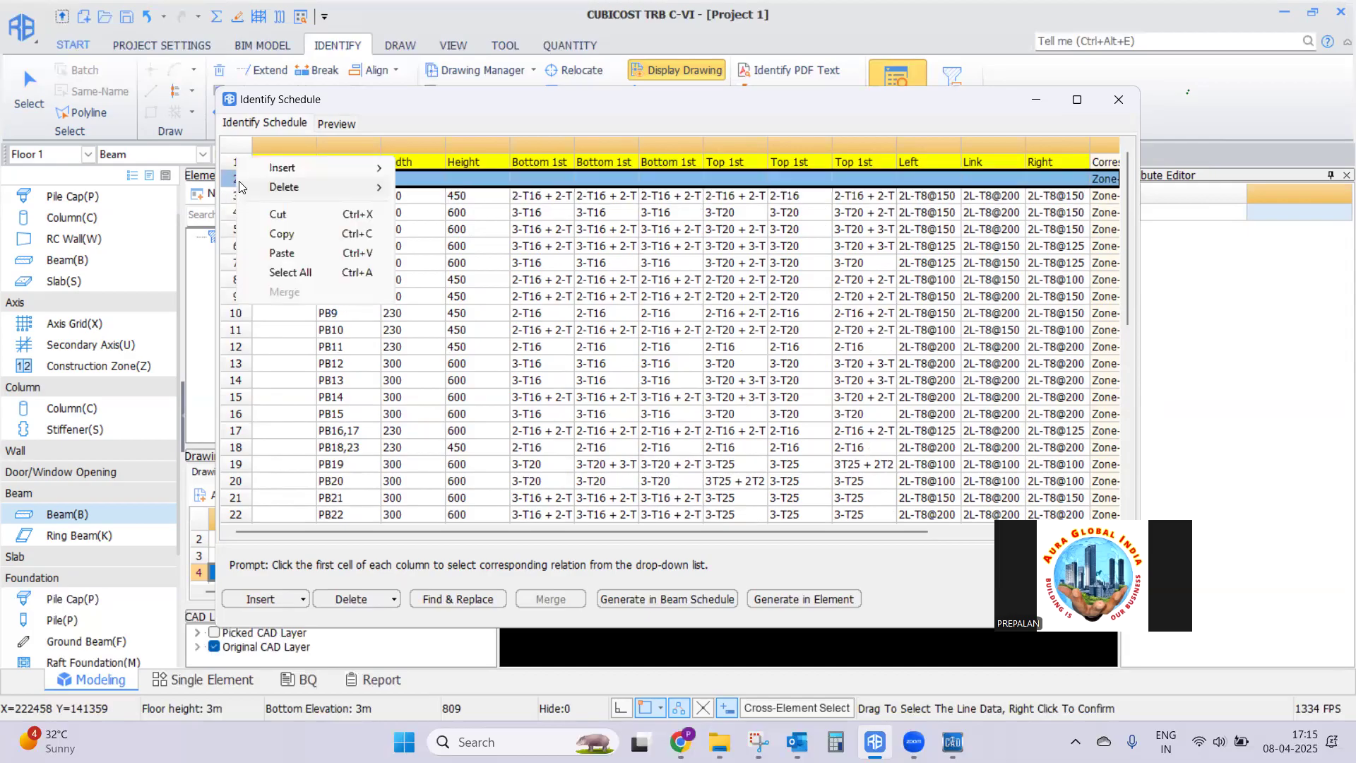
click(293, 256)
Rename the two duplicate PB1,6 entries in the Beam column as PB1 and PB6
click(360, 179)
click(360, 177)
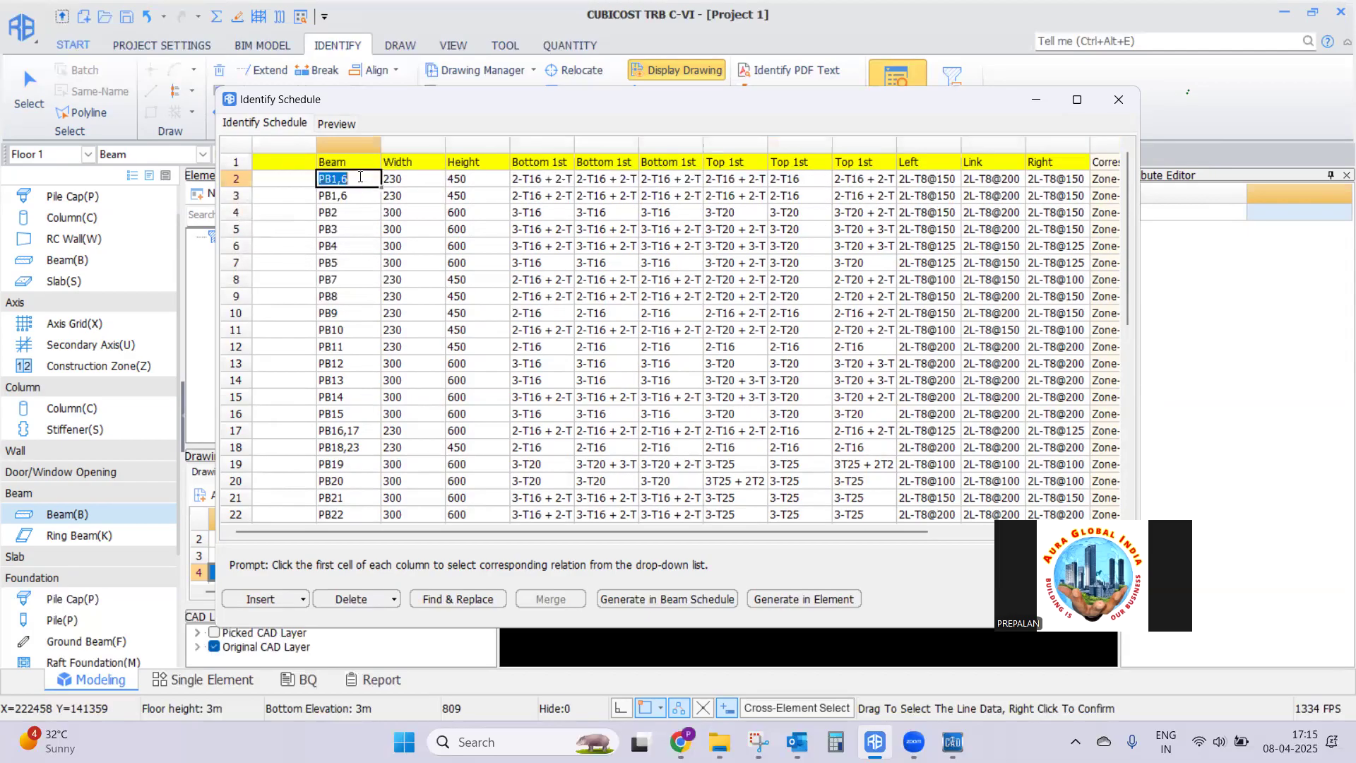
click(358, 179)
click(356, 195)
click(357, 194)
click(356, 196)
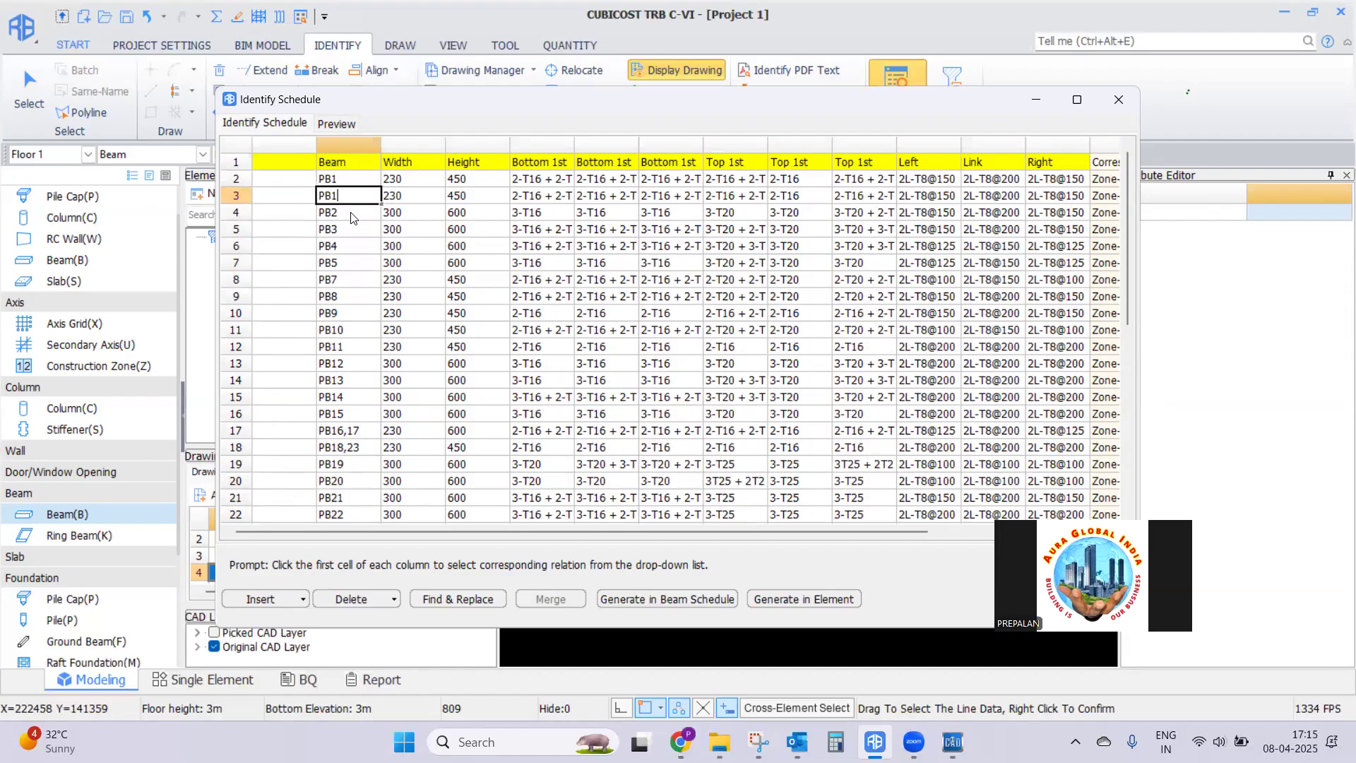
text(6)
key(Tab)
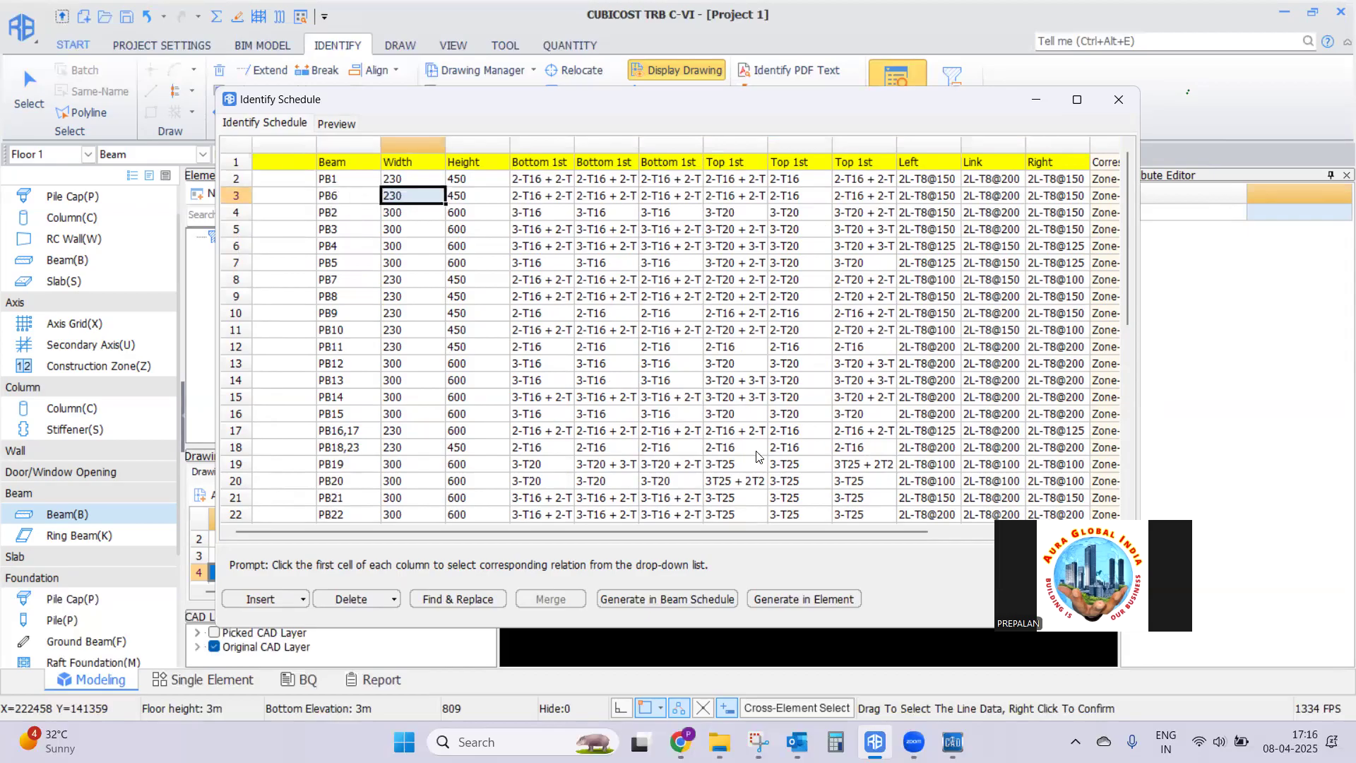
Try to generate the mapped table in the beam schedule and examine the rows flagged as invalid
click(655, 598)
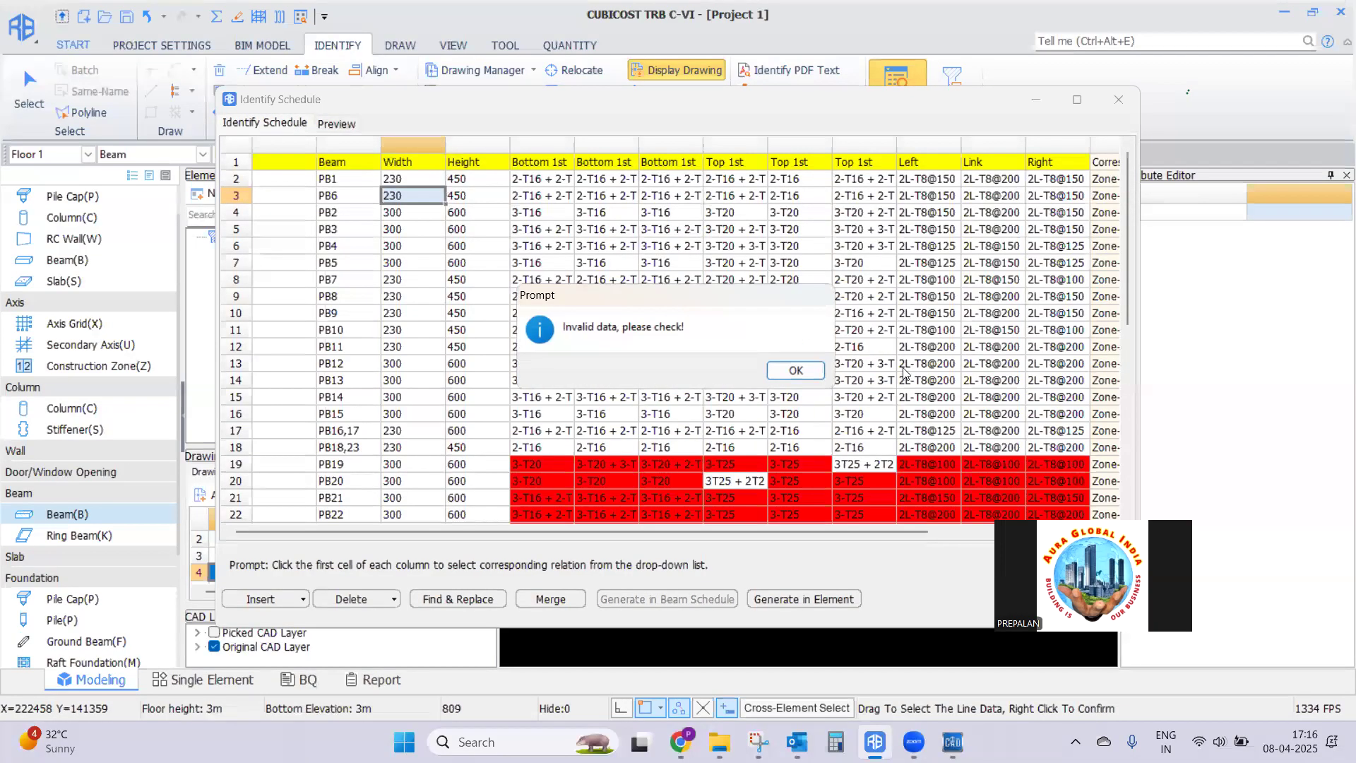
click(796, 371)
scroll(715, 355, down, 6)
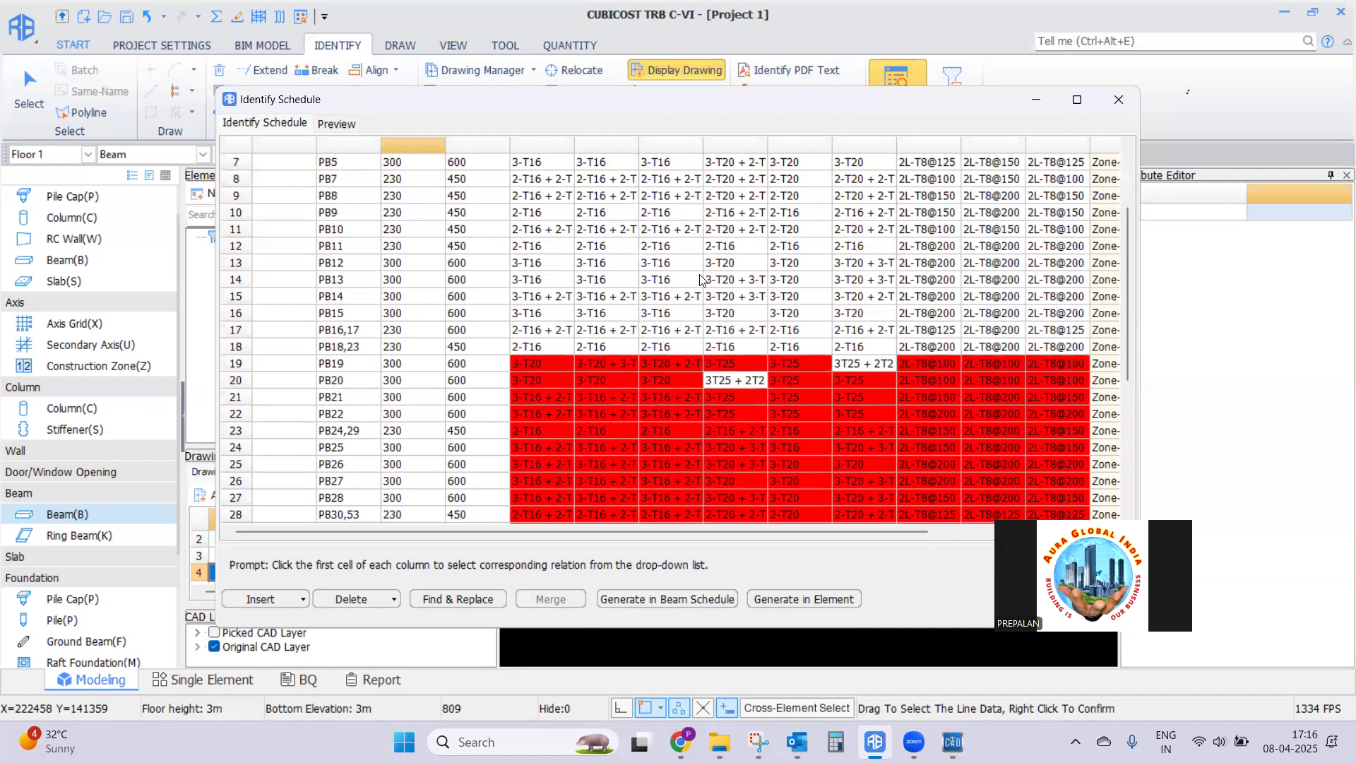
scroll(715, 355, down, 1)
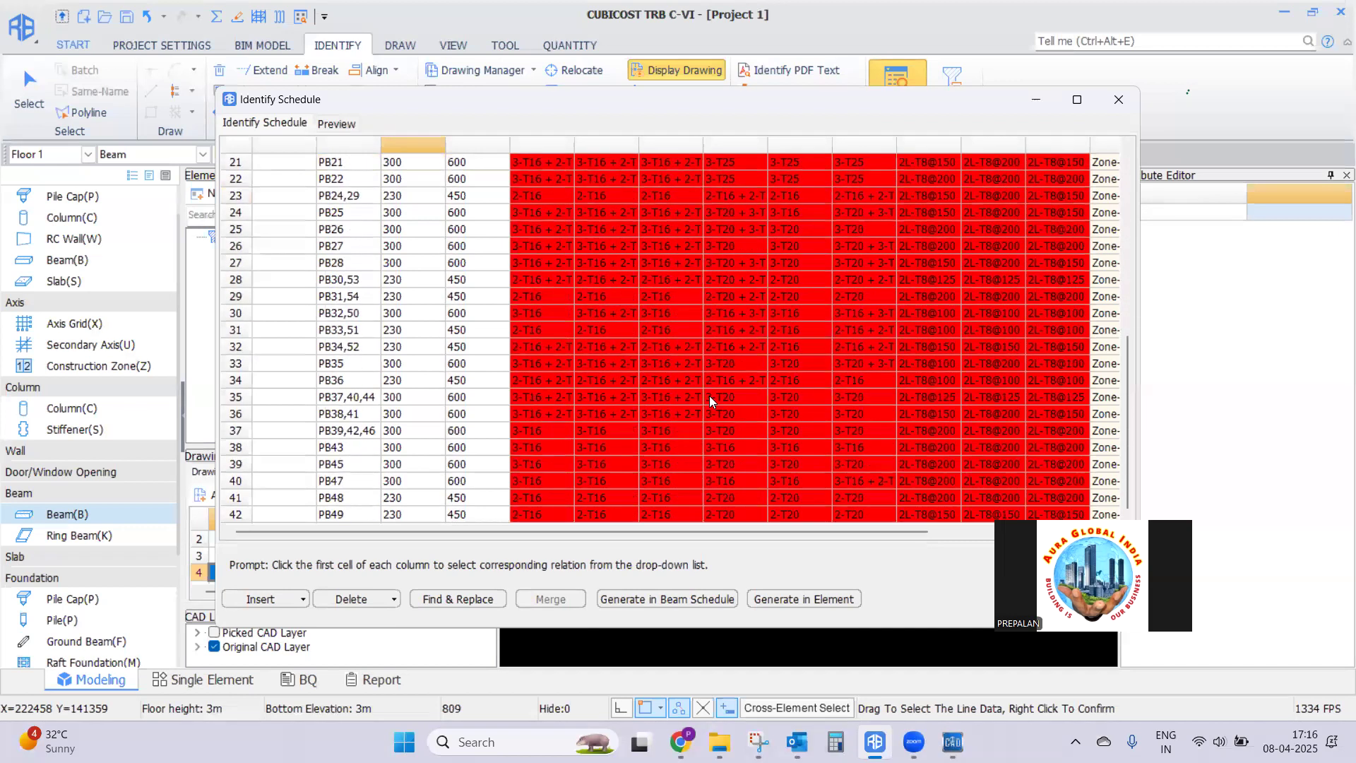
Use Find & Replace to replace all "C/C" and "2L-" text in the identified table with nothing
click(452, 599)
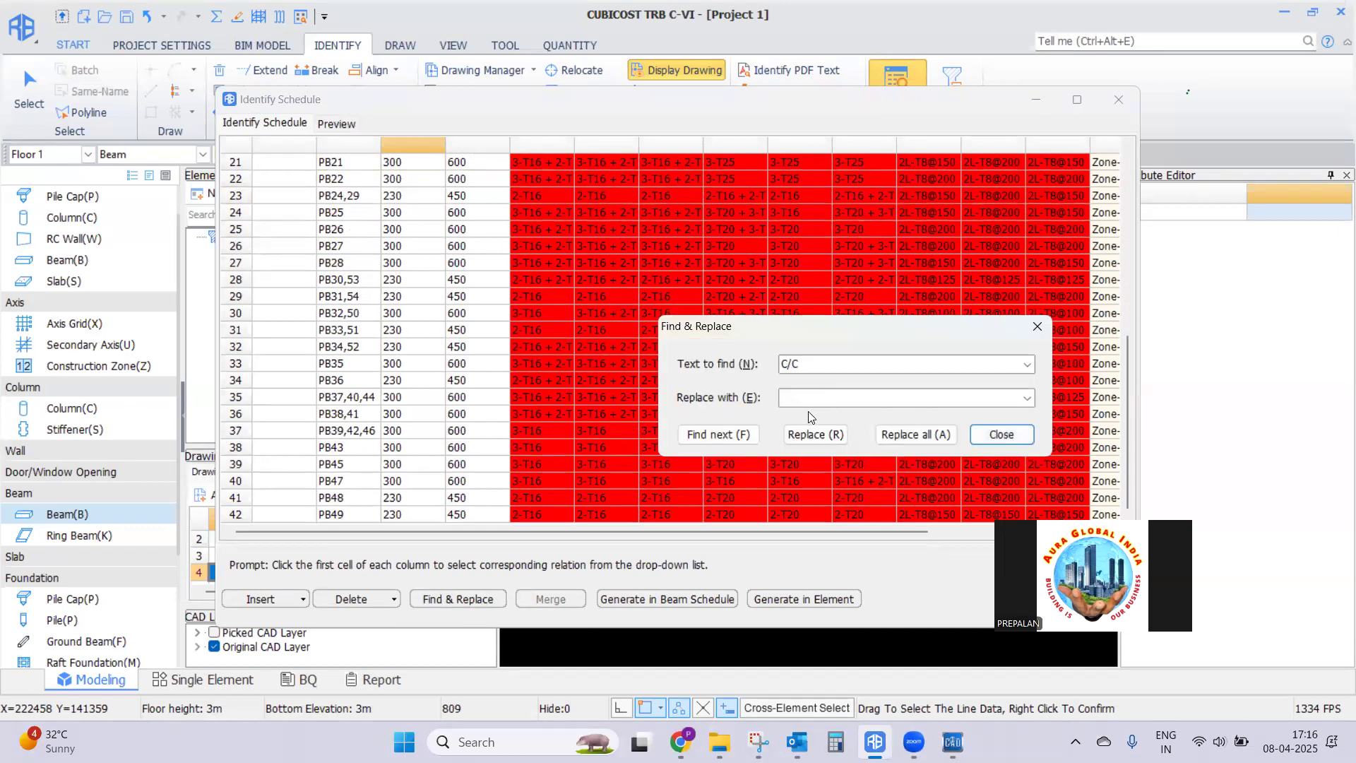
click(897, 432)
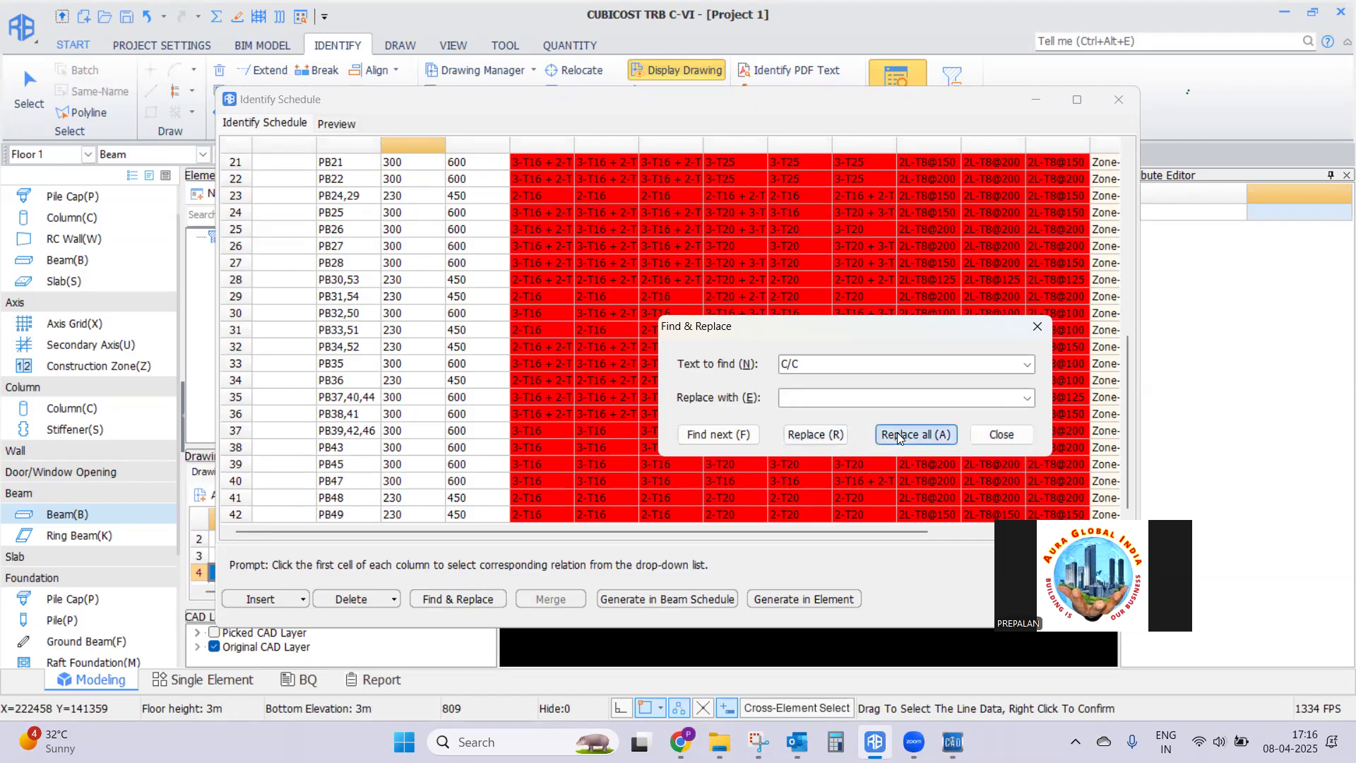
click(800, 371)
click(800, 372)
text(2L-)
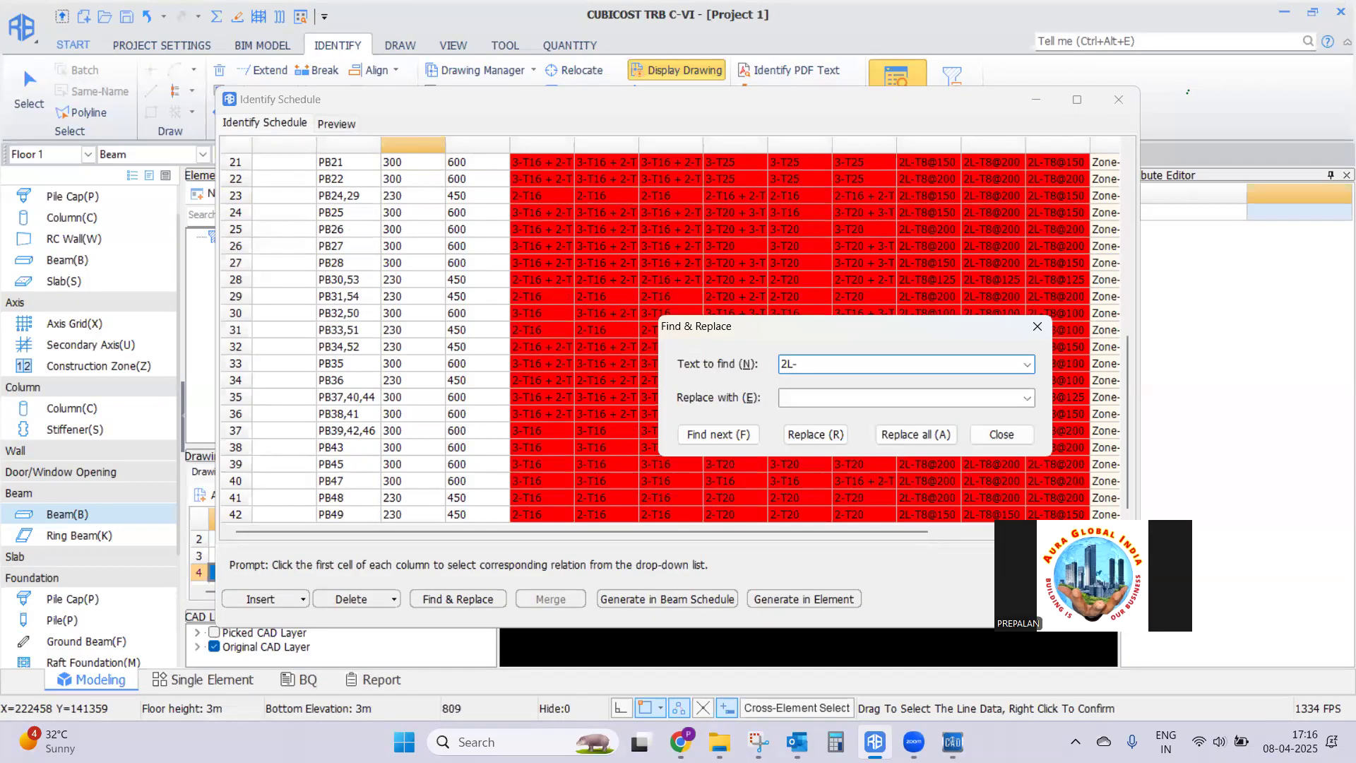
click(907, 434)
Replace every "-" in the table's rebar entries with nothing and leave Find & Replace
click(790, 372)
click(810, 363)
text(-)
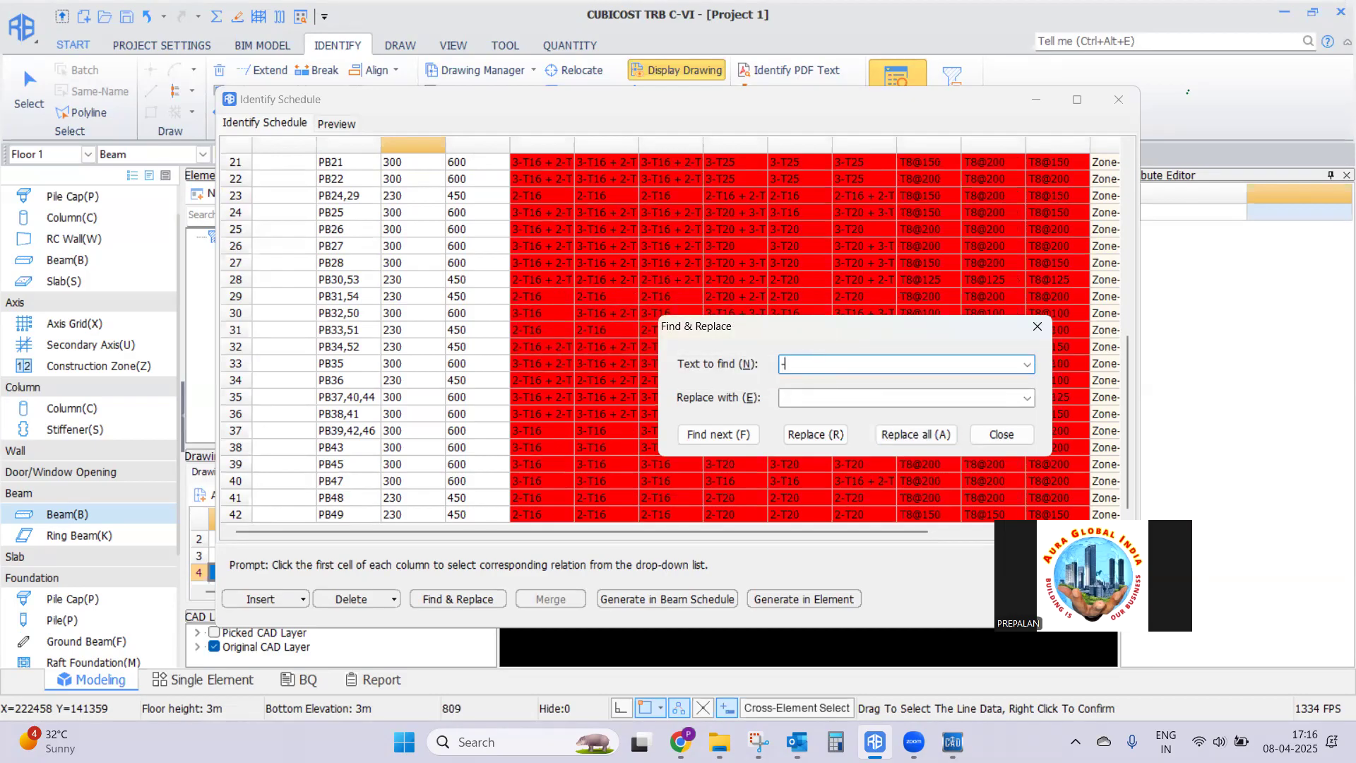
click(906, 433)
click(801, 378)
click(1000, 434)
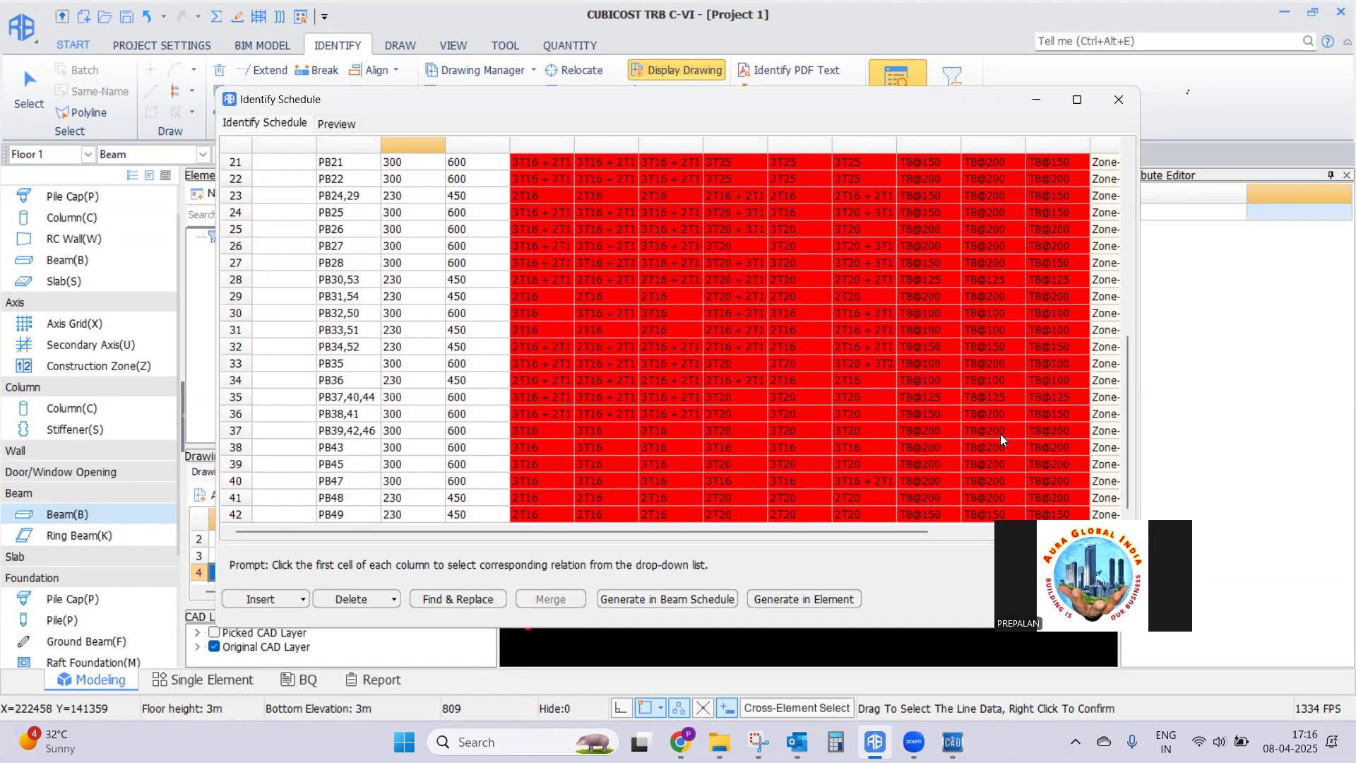
Generate the cleaned table in the beam schedule and open the schedule to view the identified beams
click(652, 599)
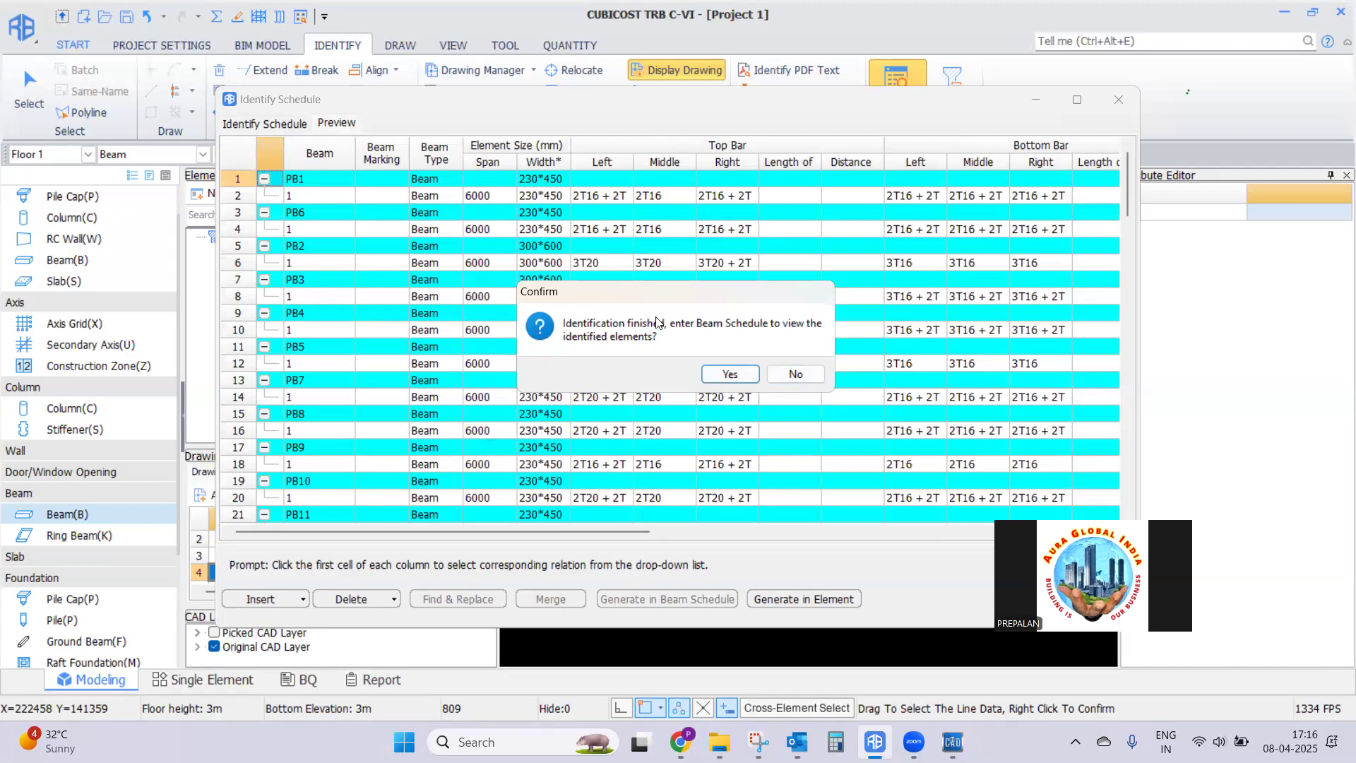
click(731, 376)
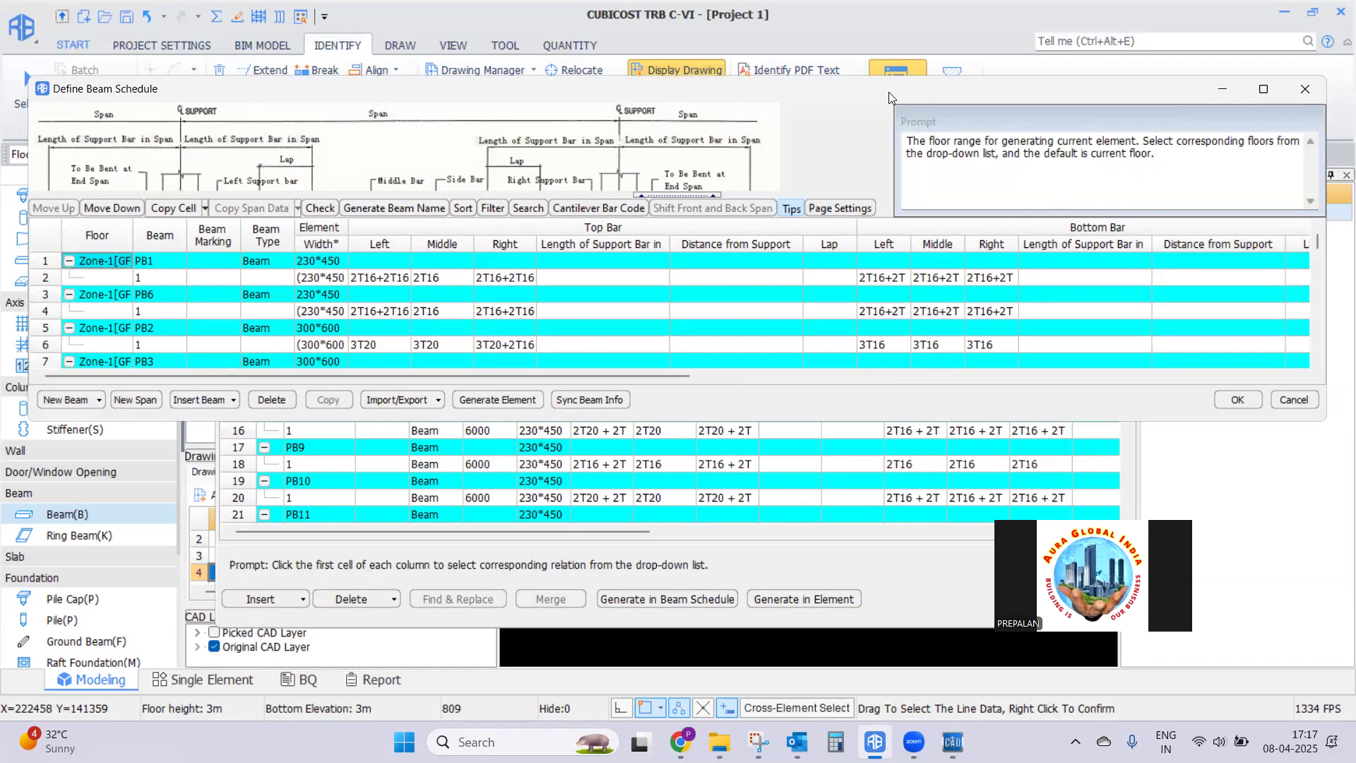
drag(888, 92, 974, 97)
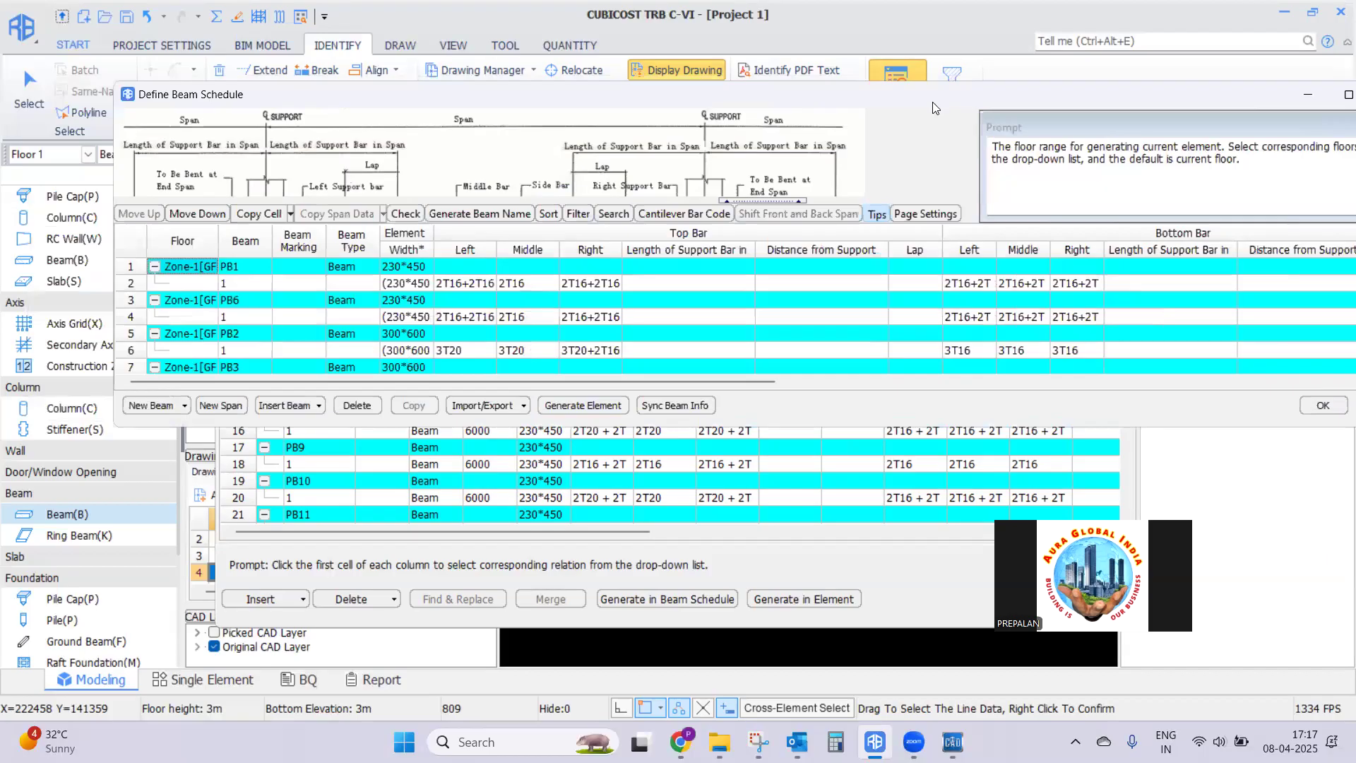
drag(933, 102, 979, 106)
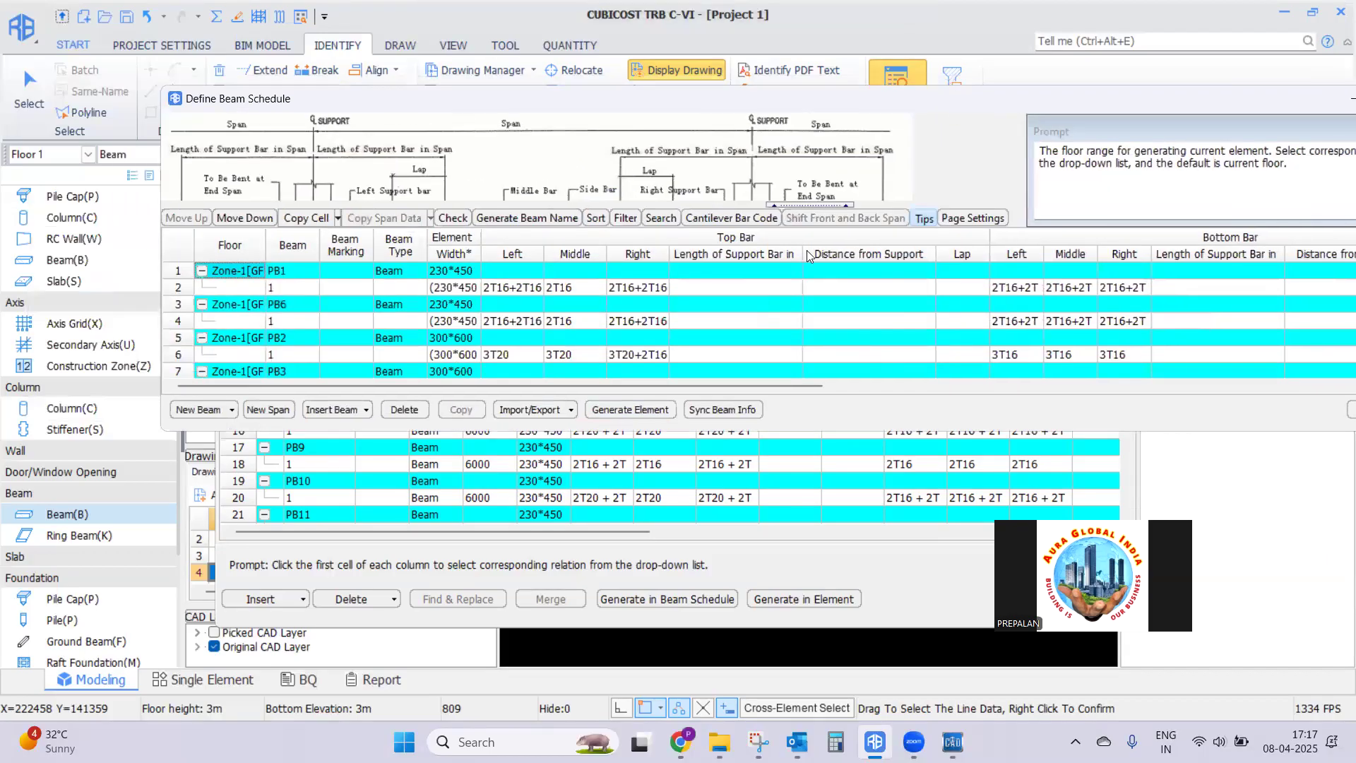
Generate the beam elements from the beam schedule, accept the schedule, and close the schedule identification
click(630, 412)
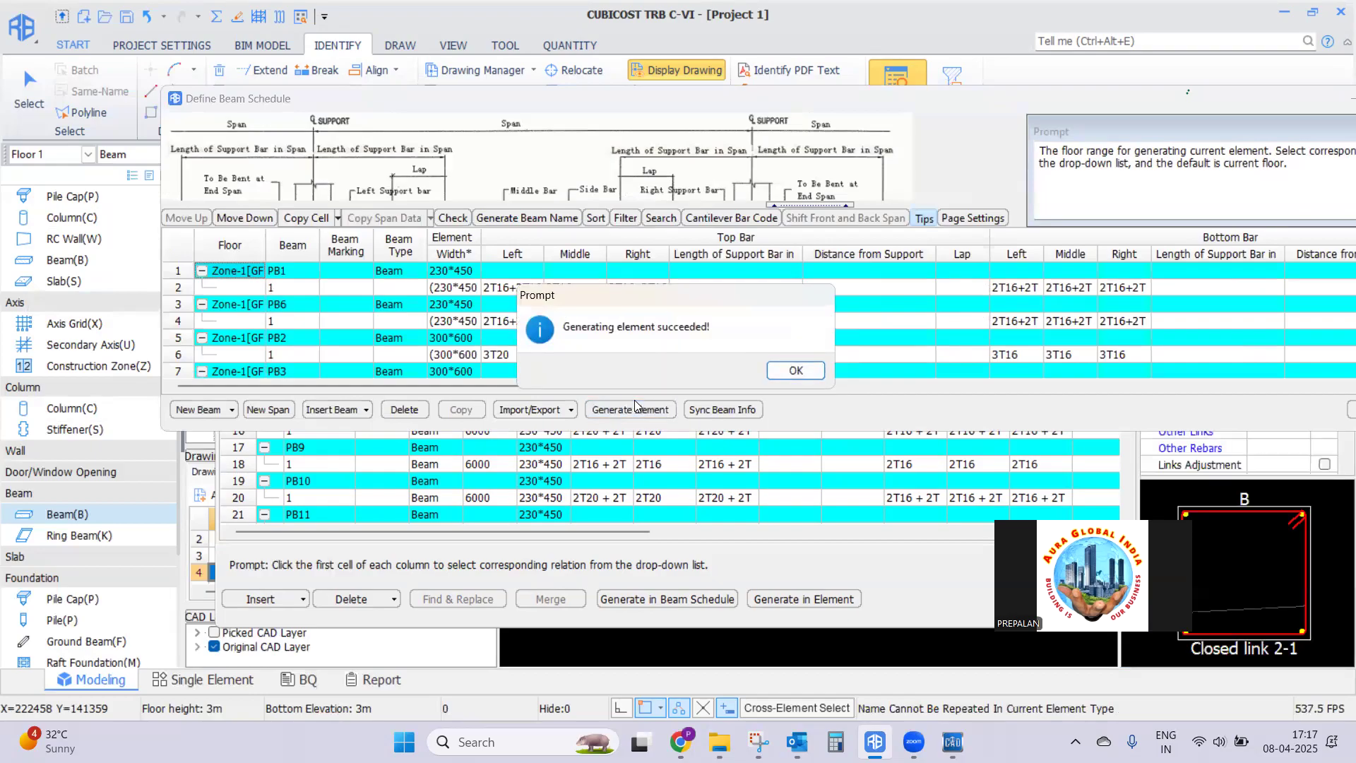
click(796, 370)
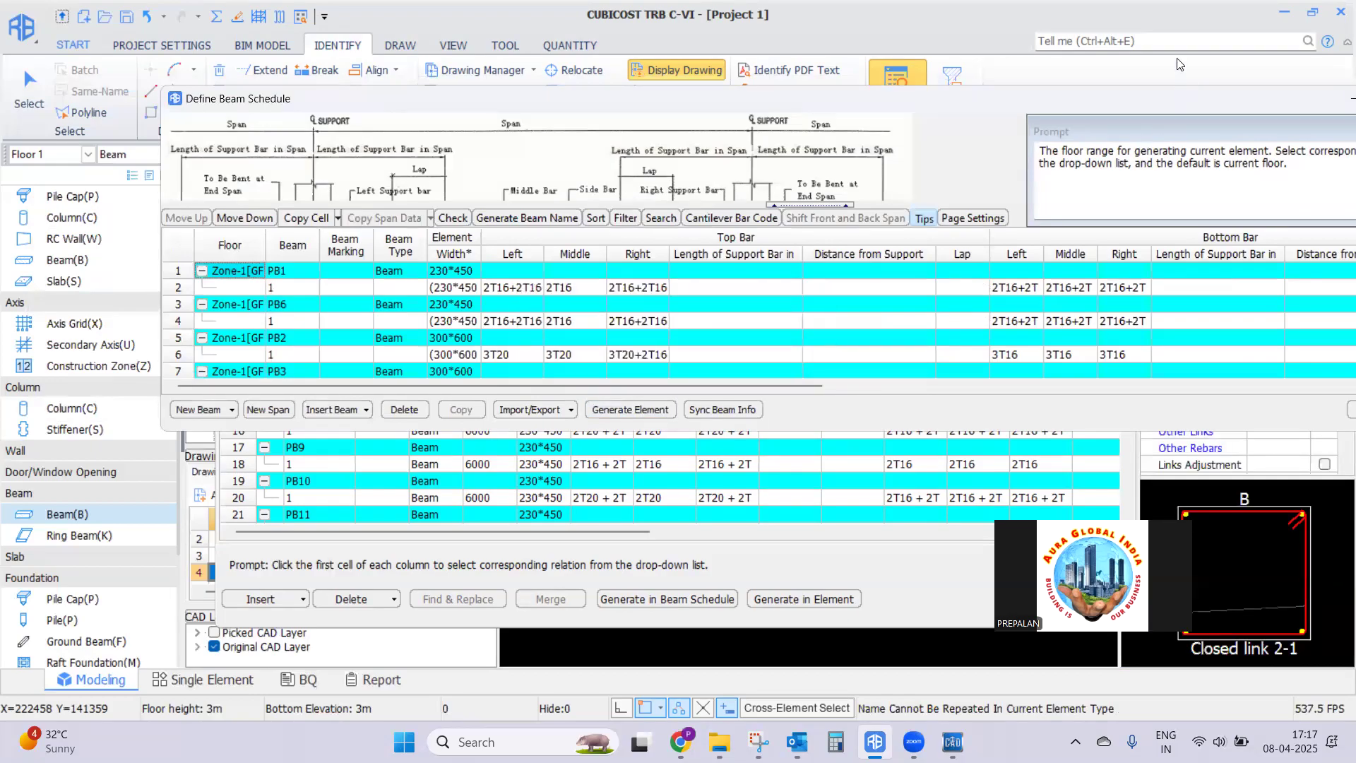
click(1352, 410)
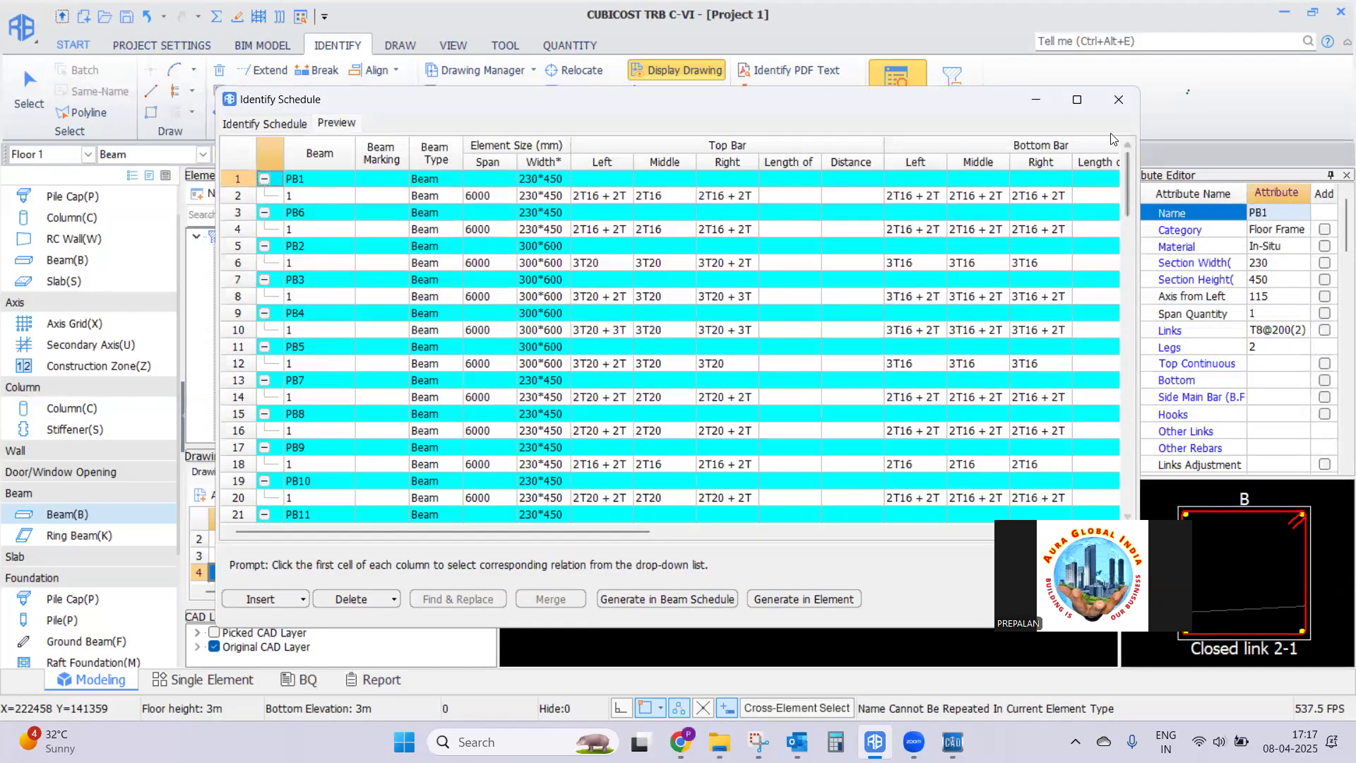
click(1118, 99)
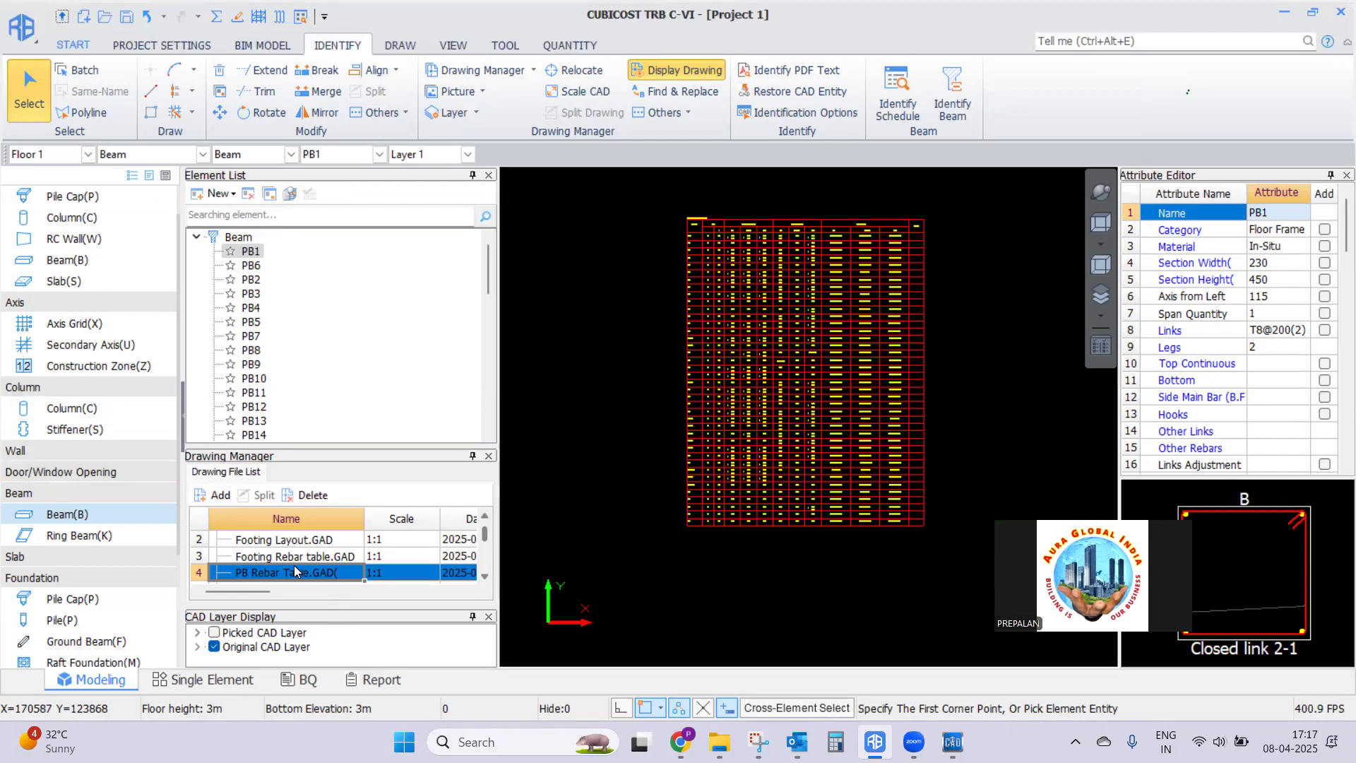
Open the PB Layout drawing and zoom to the beams around axis 5
scroll(484, 539, down, 4)
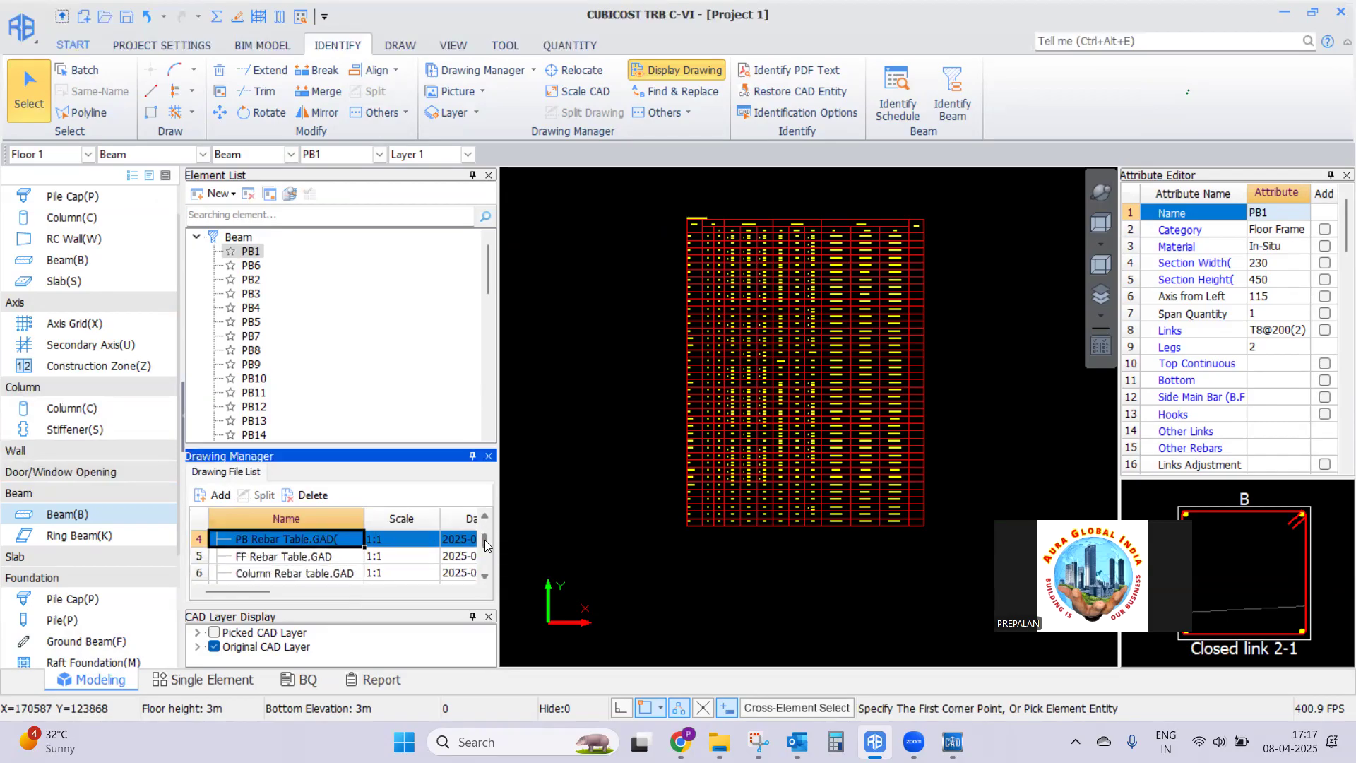
scroll(490, 551, down, 1)
double_click(281, 542)
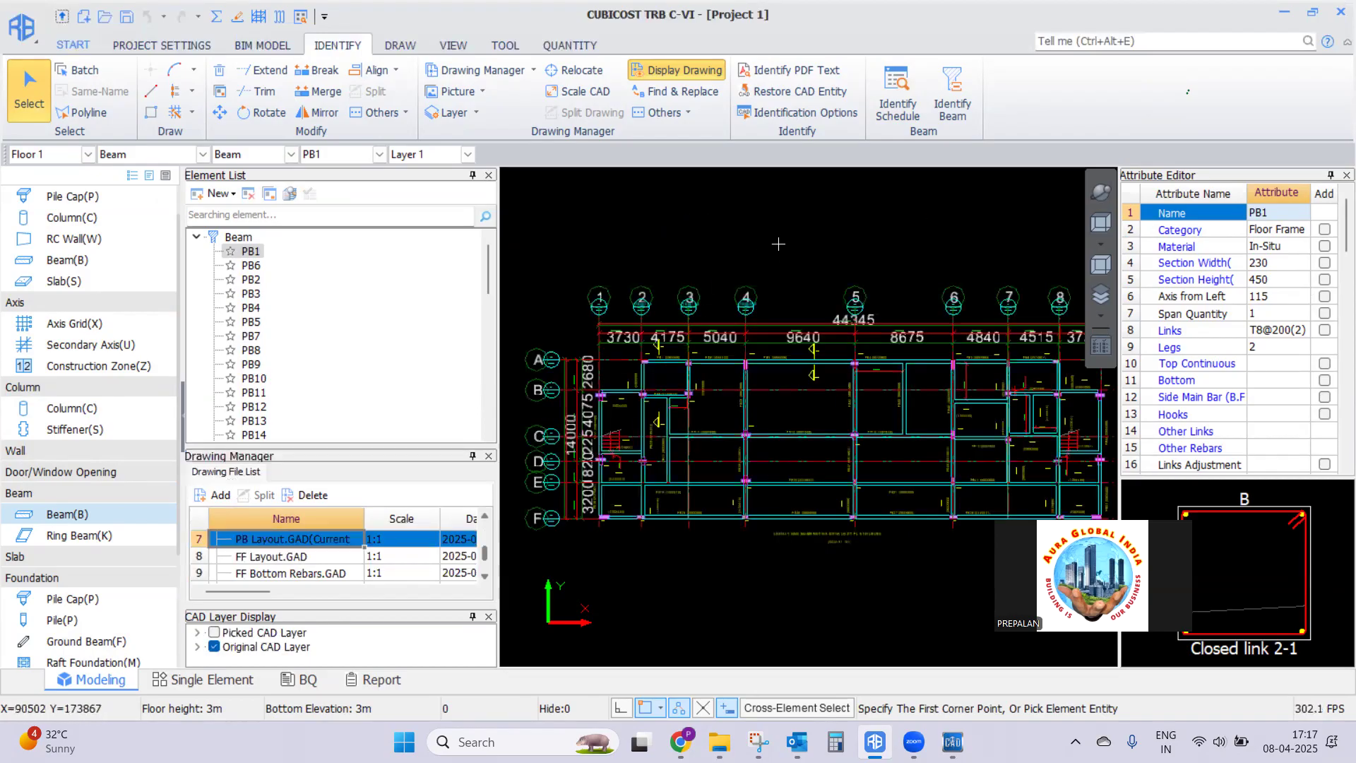
scroll(756, 255, down, 6)
scroll(760, 316, up, 6)
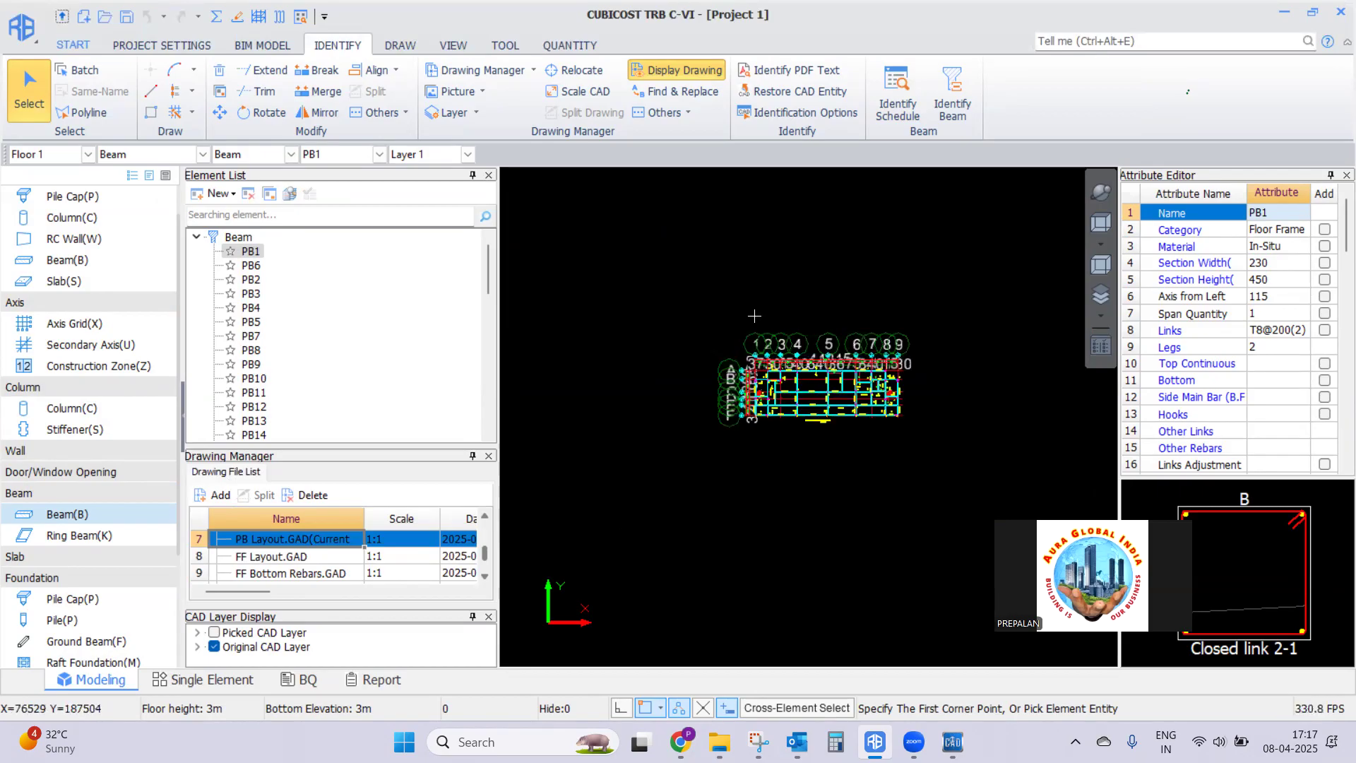
scroll(825, 483, down, 3)
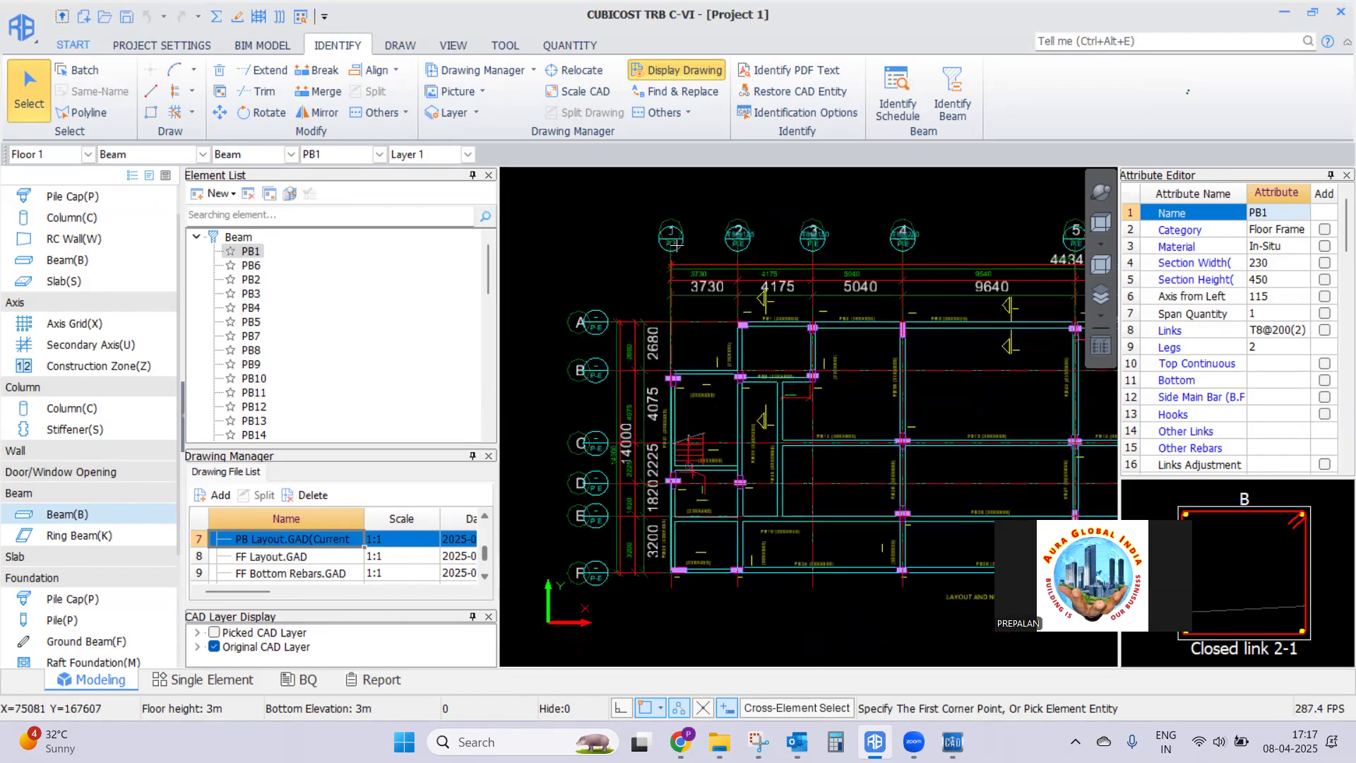
scroll(868, 282, up, 5)
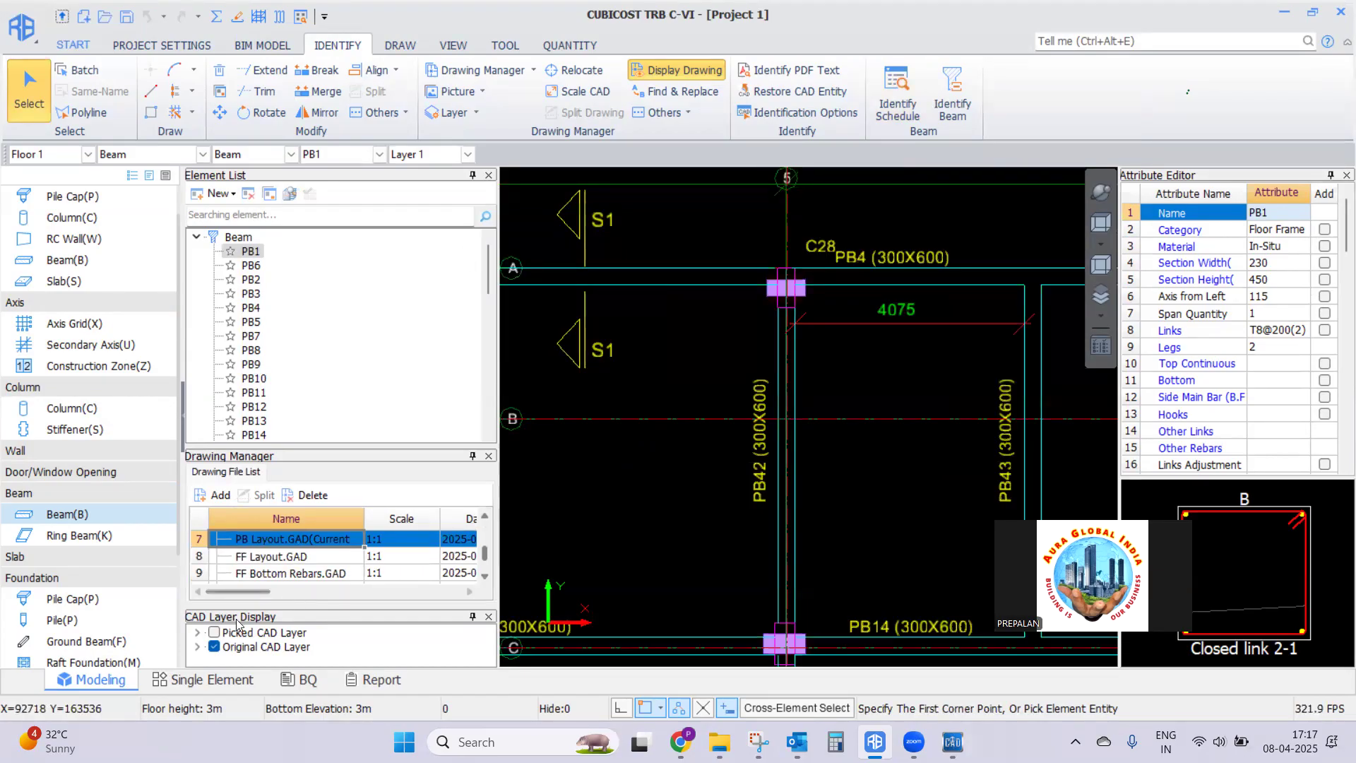
Display the picked CAD layer, check it without the original layer, restore the original layer, and start Identify Beam
click(214, 634)
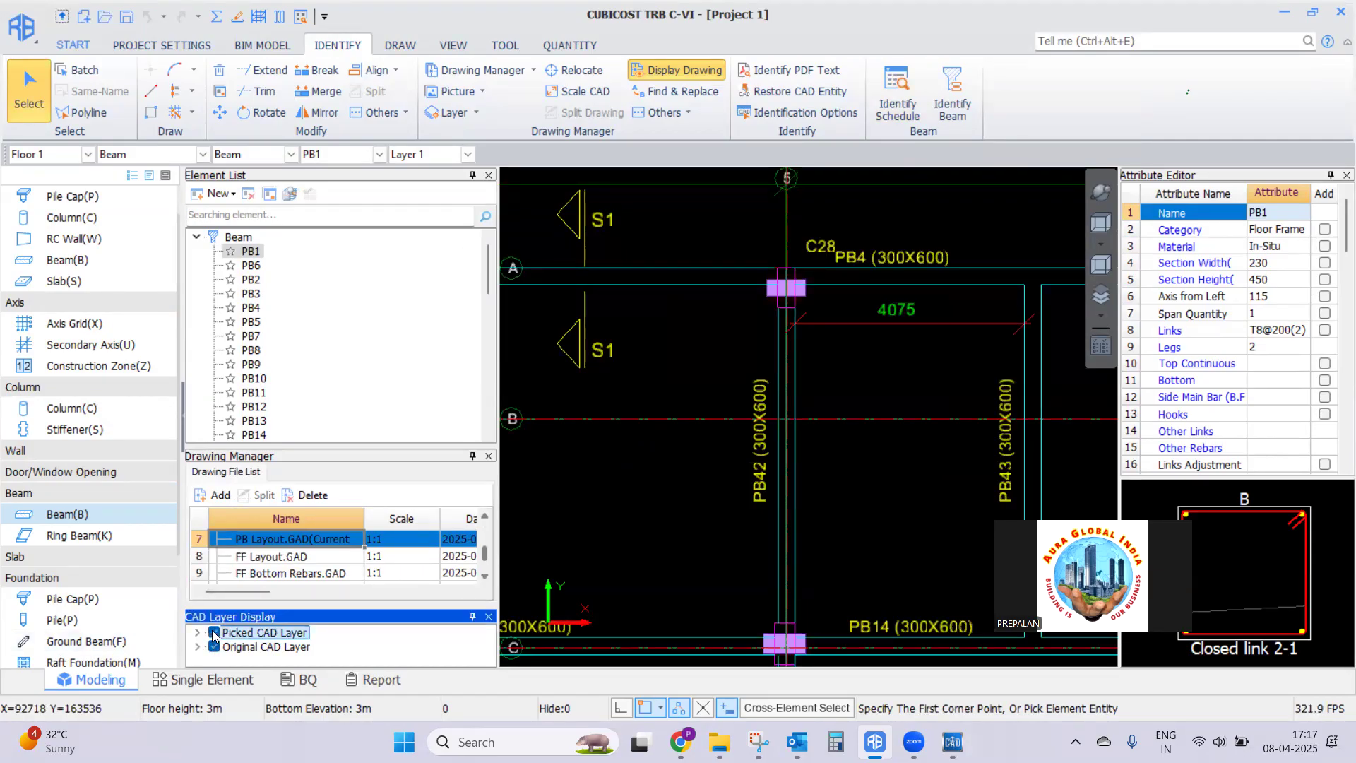
click(214, 648)
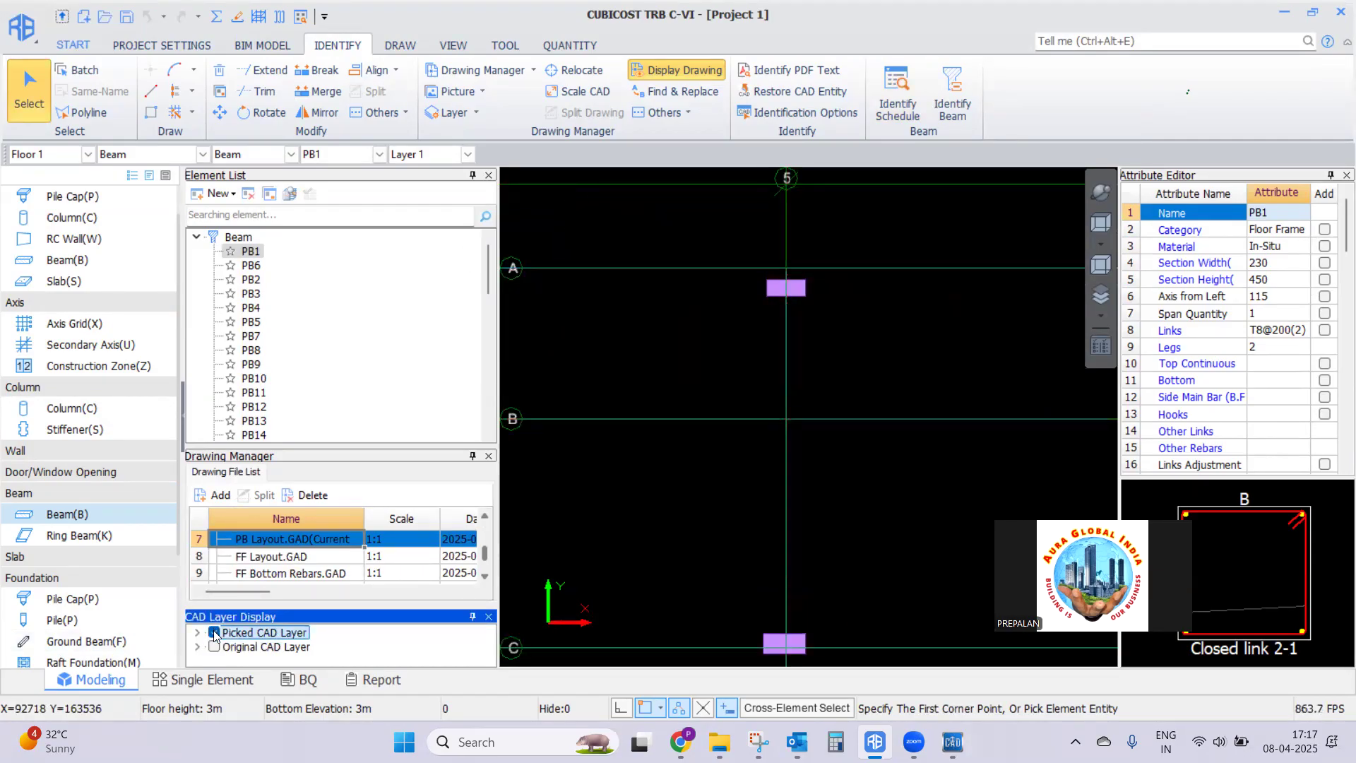
click(214, 648)
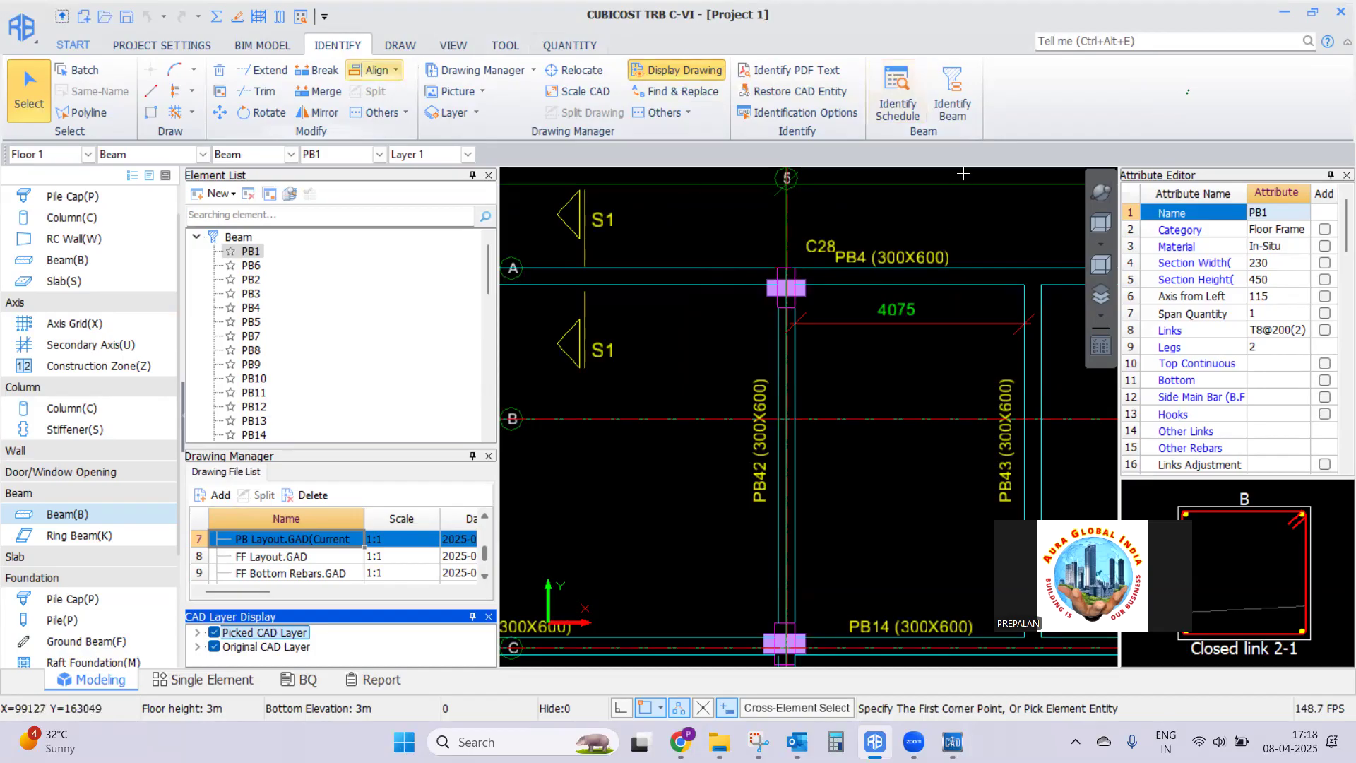
click(952, 92)
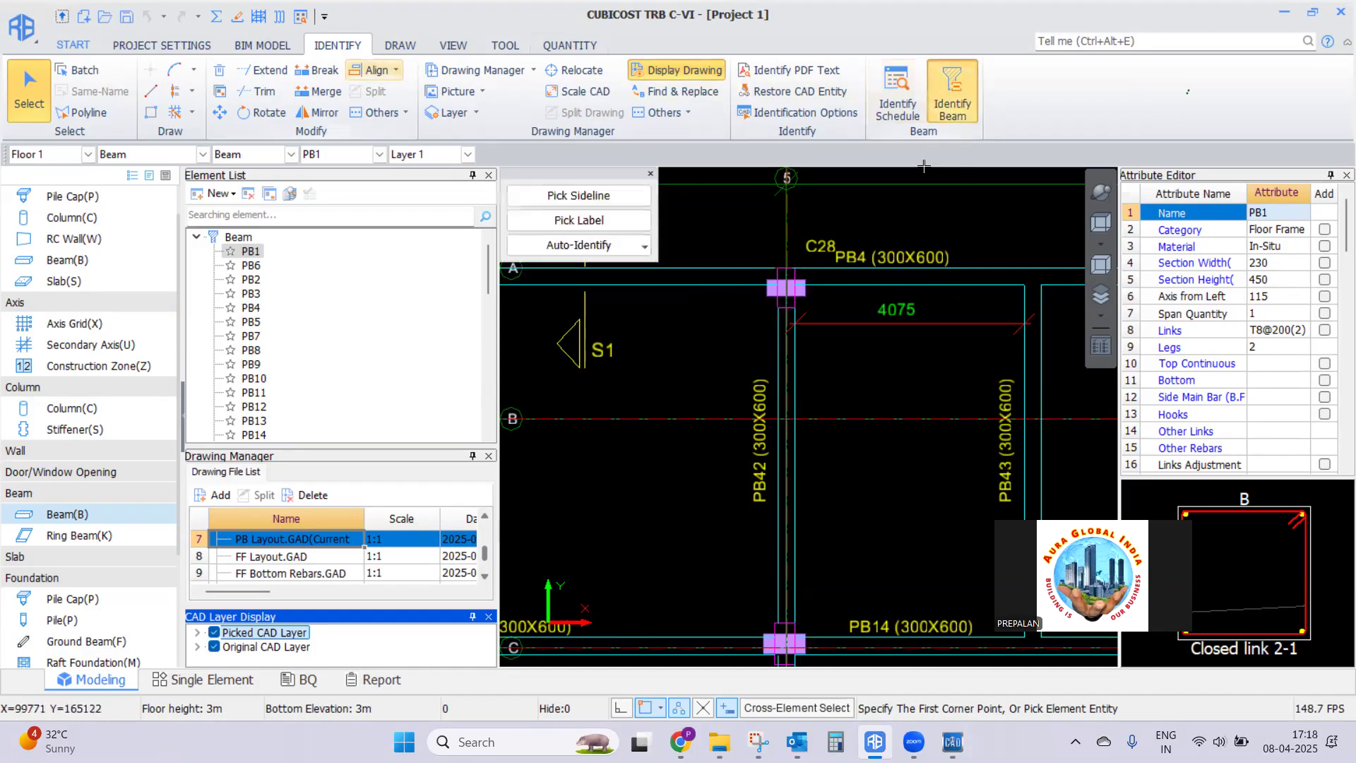
Try to pick the beam sidelines by layer from the line along axis A, check the picked CAD layer, and undo the pick
click(600, 197)
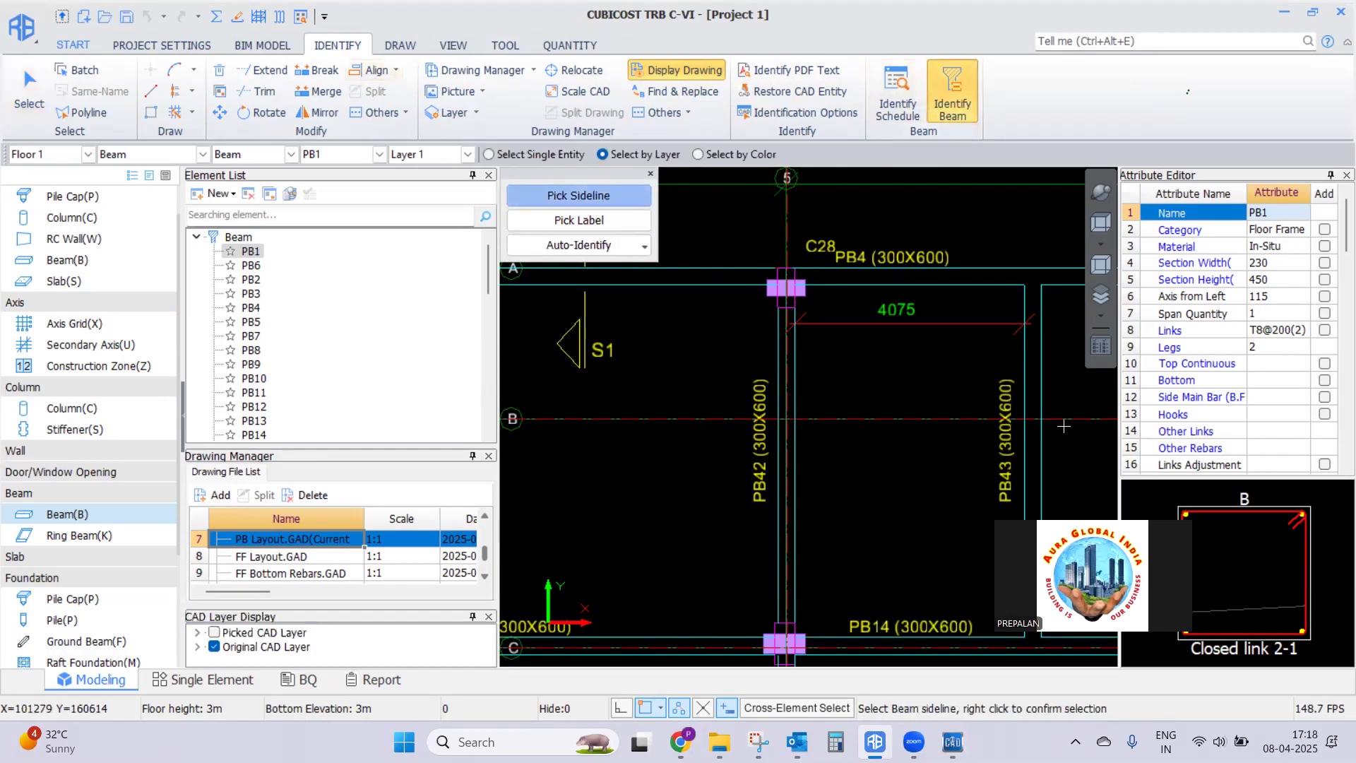
click(1021, 268)
right_click(964, 371)
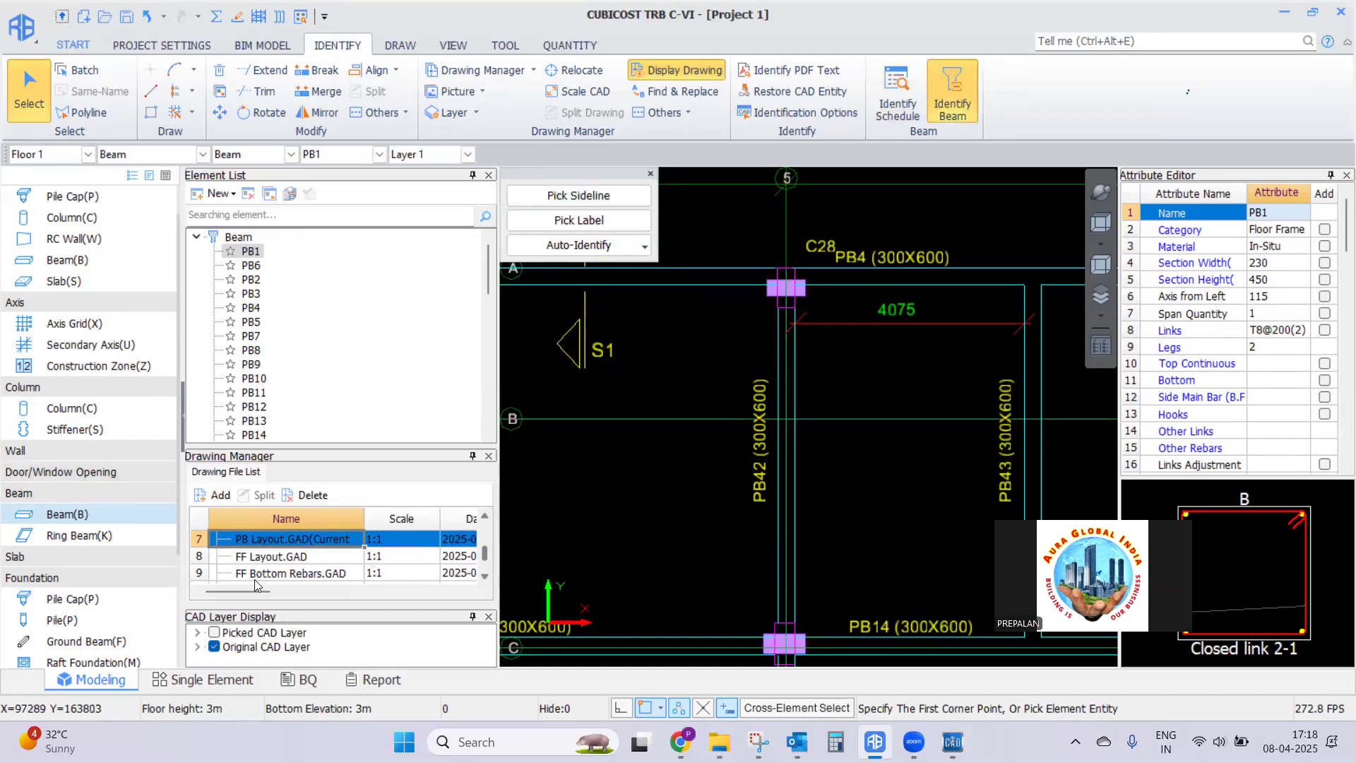
click(214, 647)
click(214, 632)
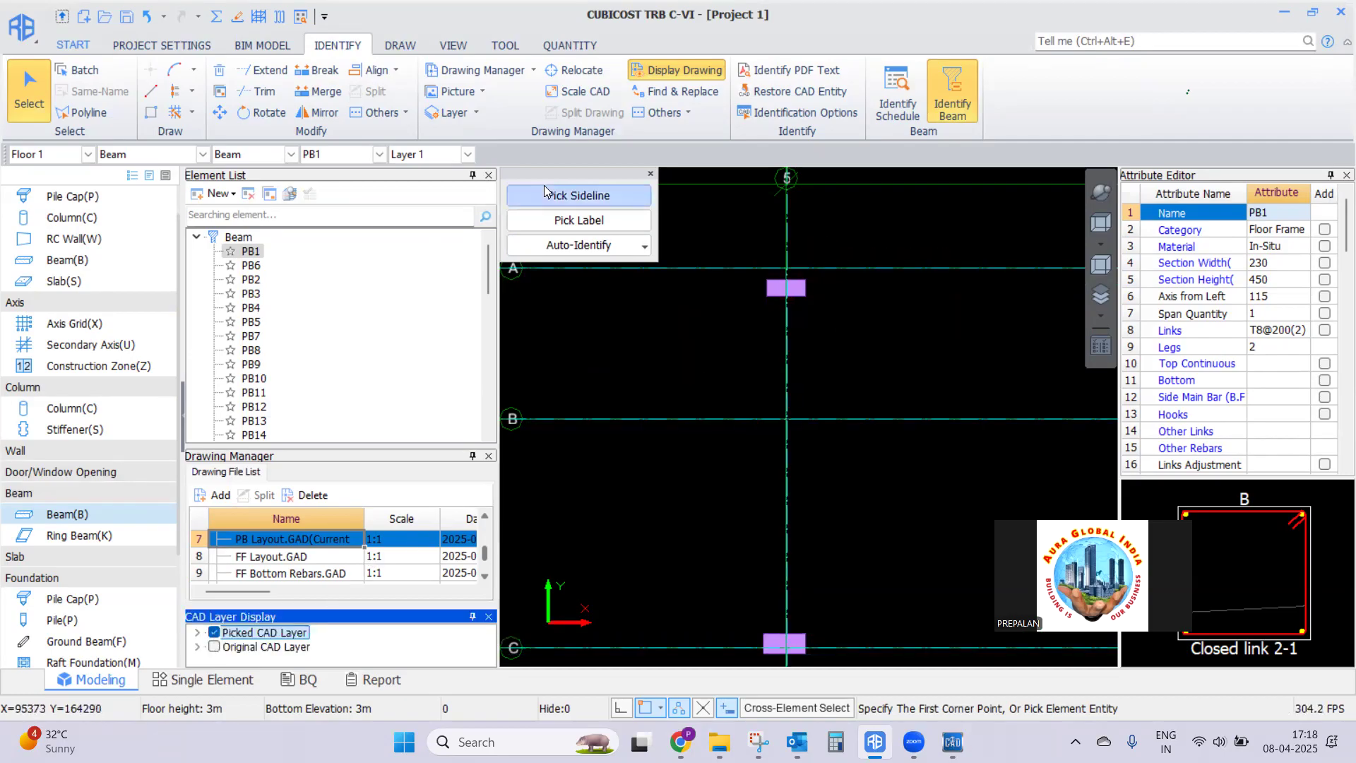
click(147, 16)
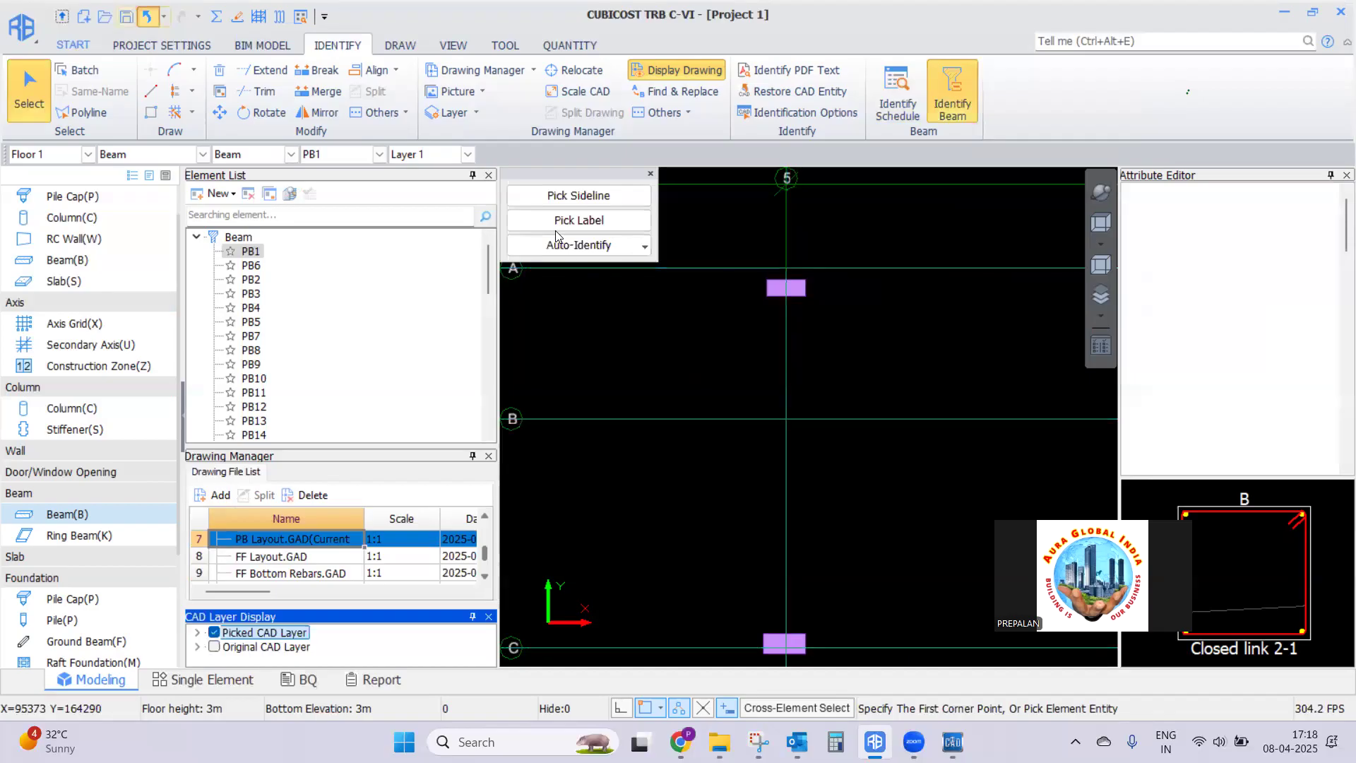
click(214, 647)
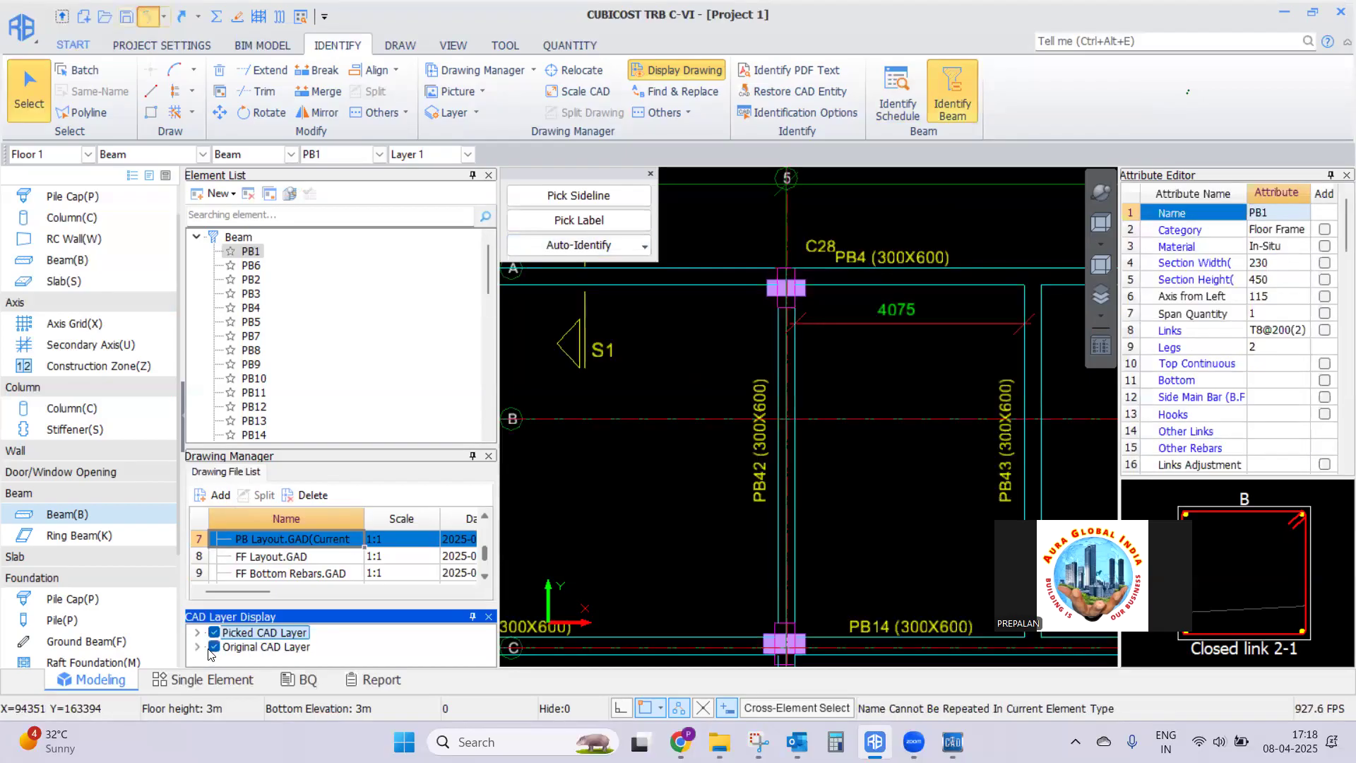
Pick the beam sidelines and labels by layer, using the edge line and name text of beam PB43
click(577, 198)
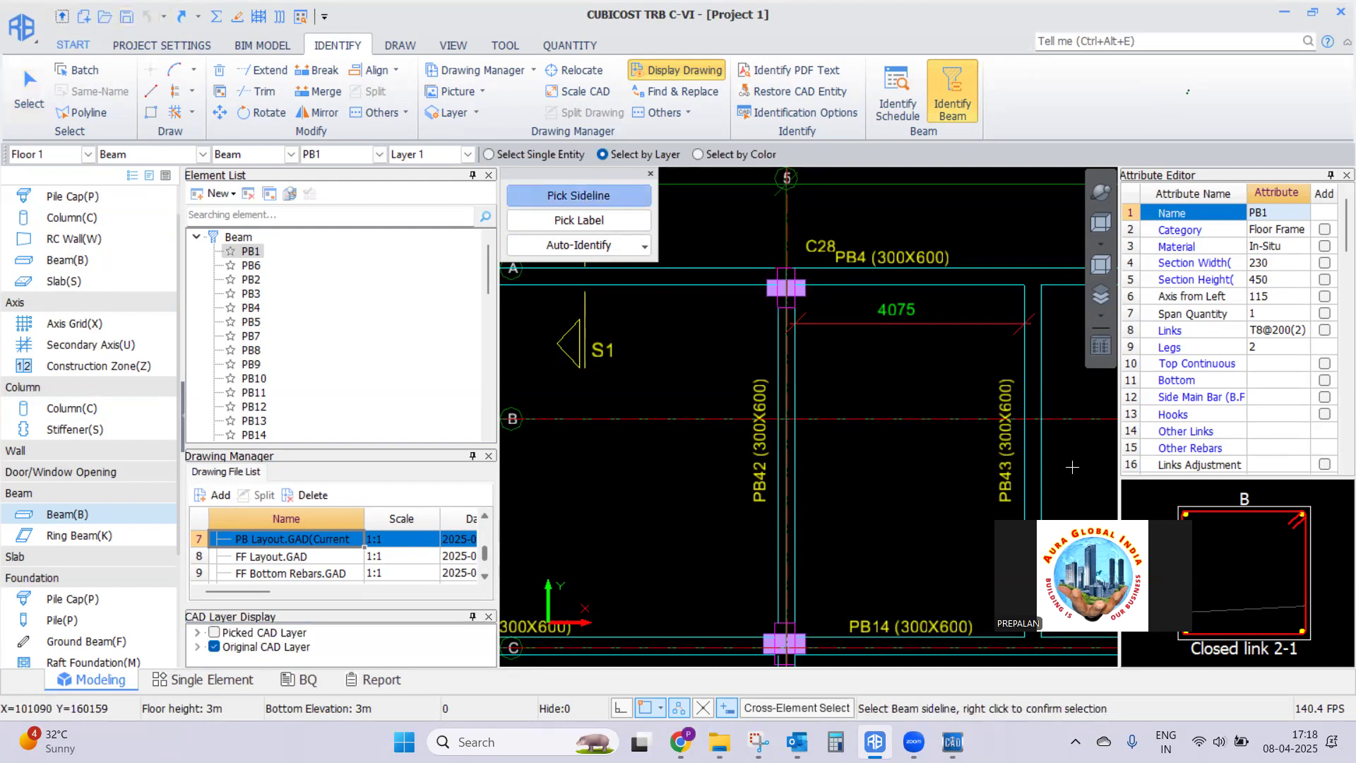
scroll(1072, 467, up, 4)
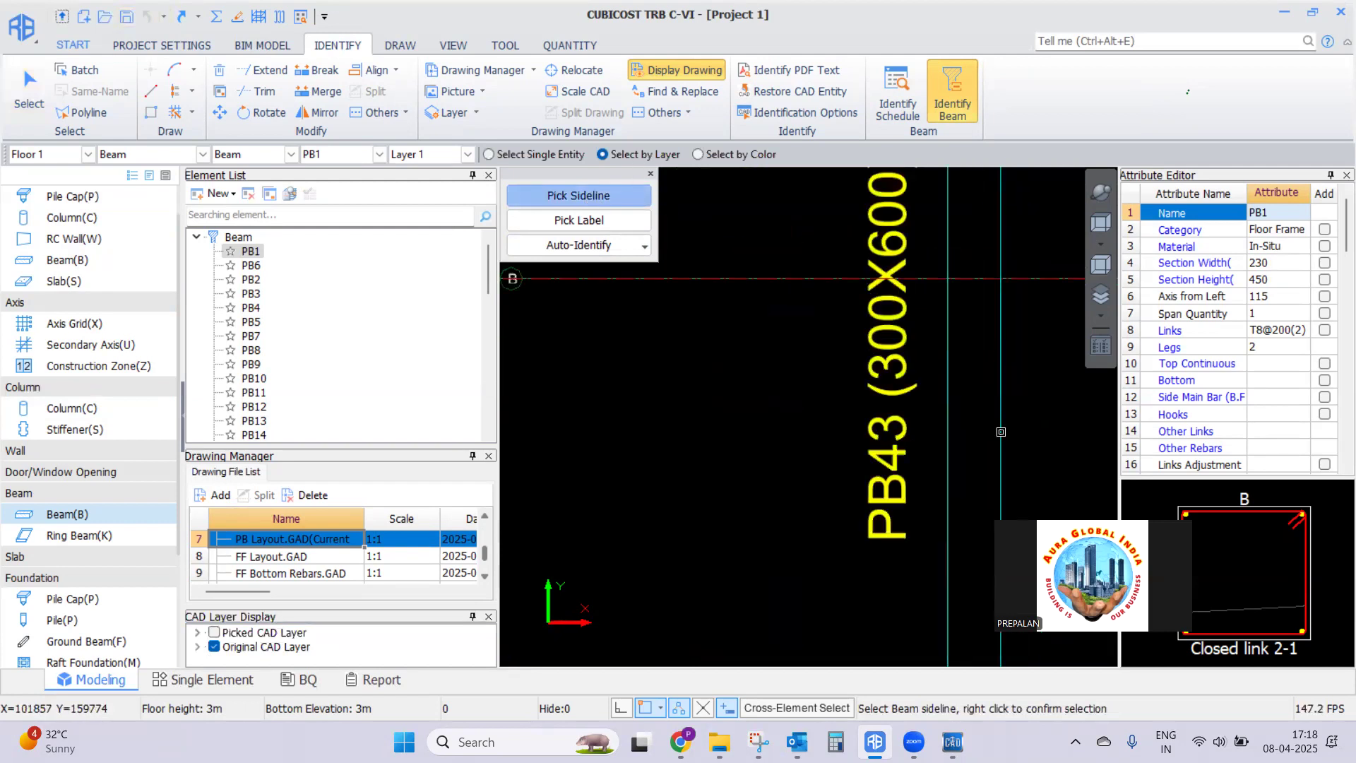
click(1001, 431)
right_click(779, 393)
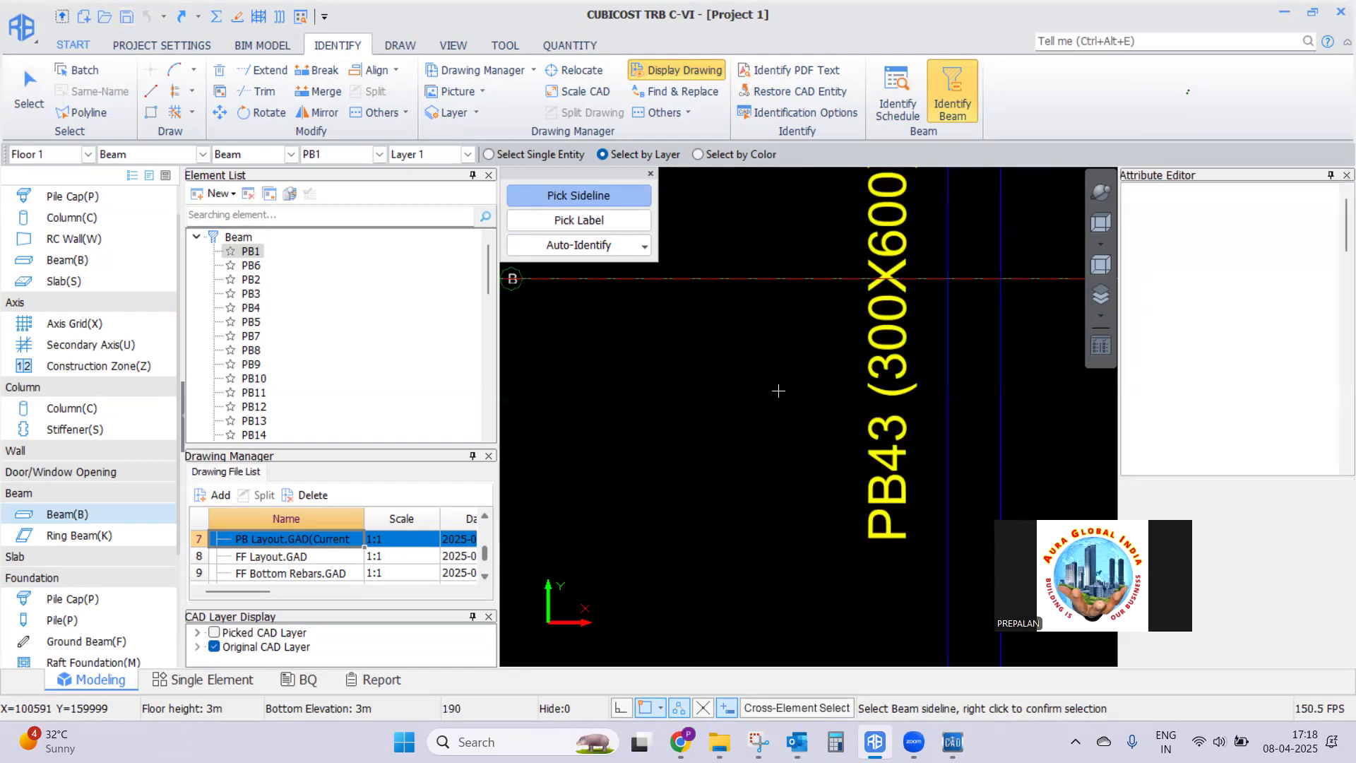
click(889, 348)
right_click(792, 365)
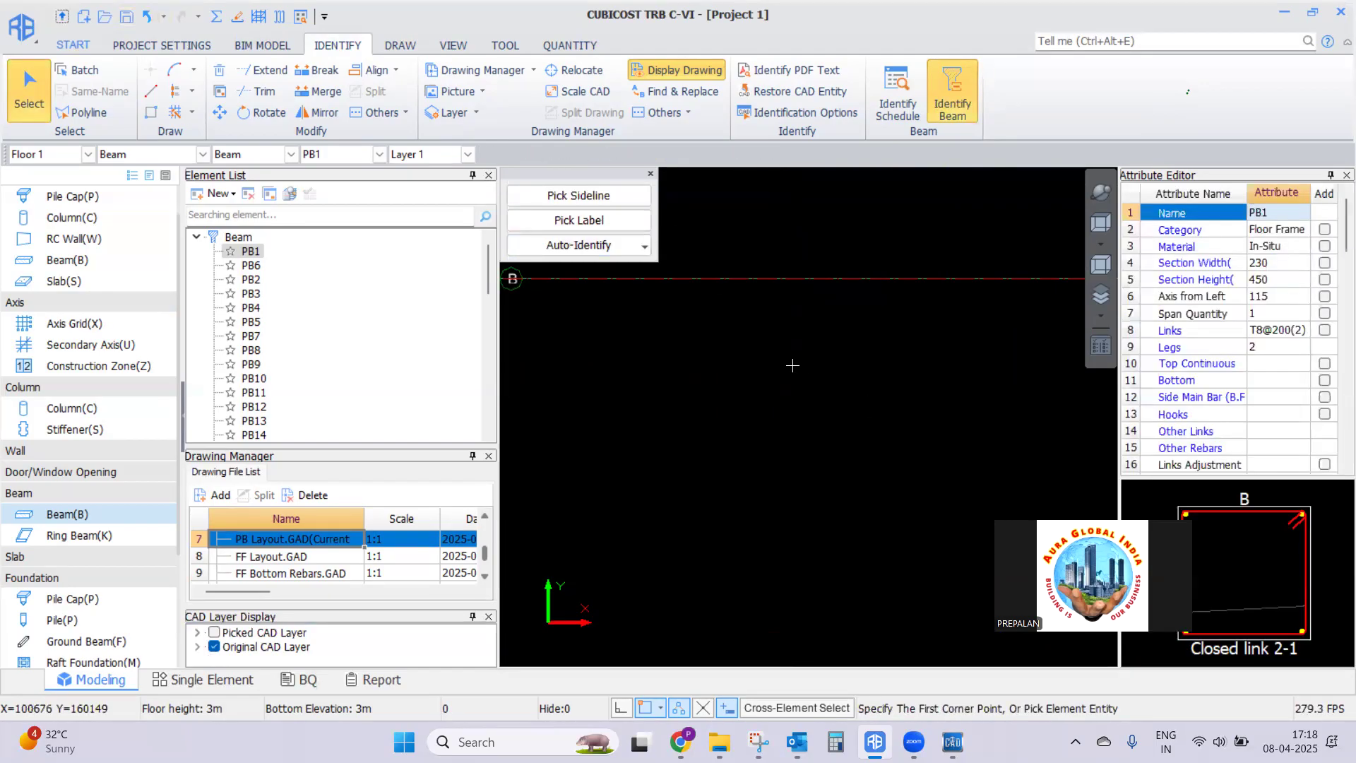
Auto-identify all beams of the PB Layout drawing from the picked sidelines and labels, and view the identified beams
click(644, 246)
click(580, 315)
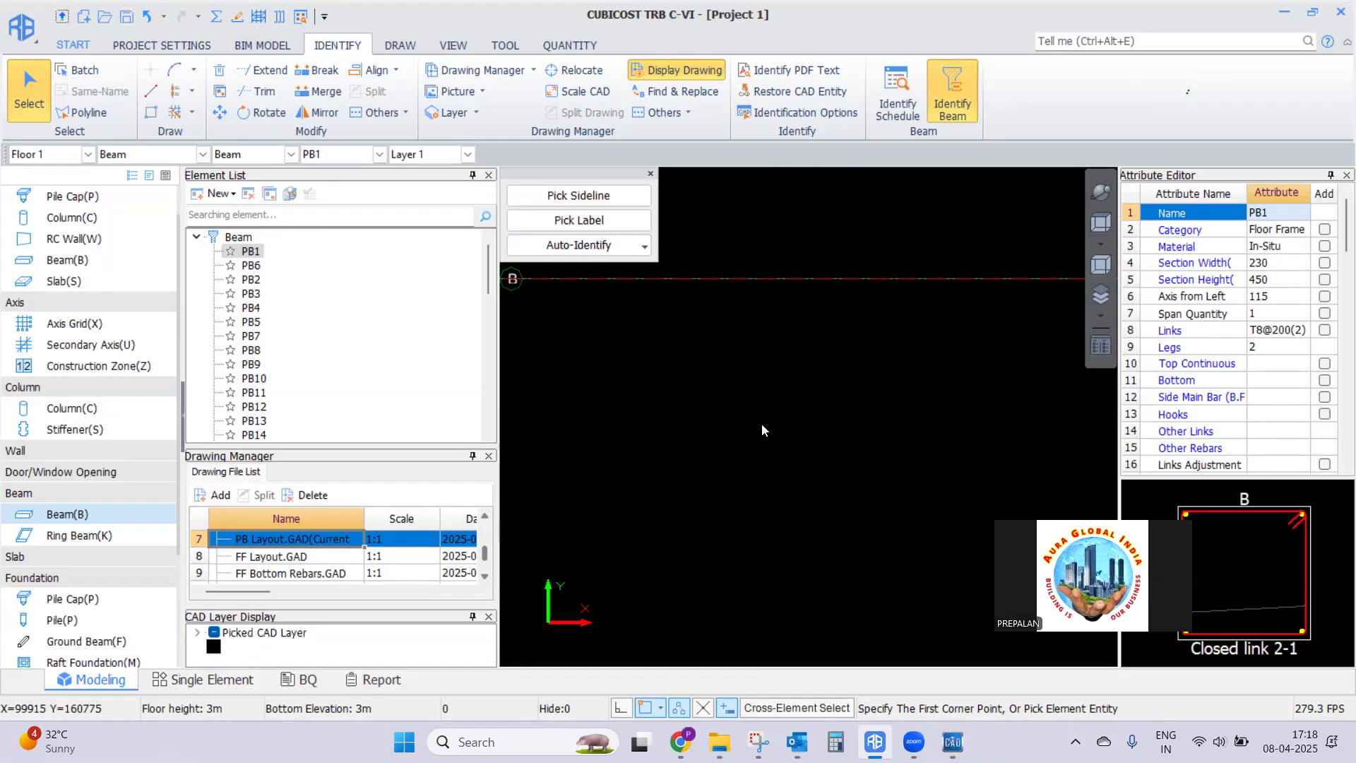
click(729, 389)
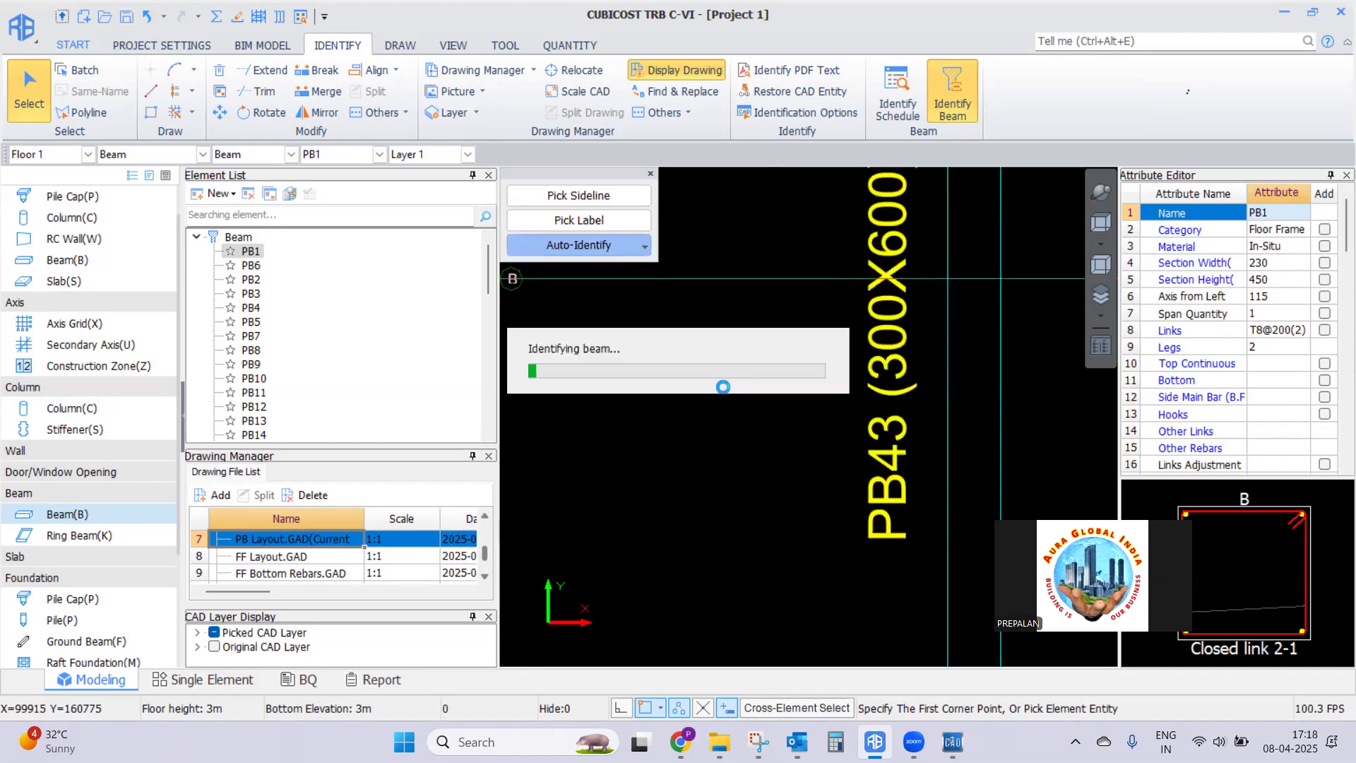
click(785, 372)
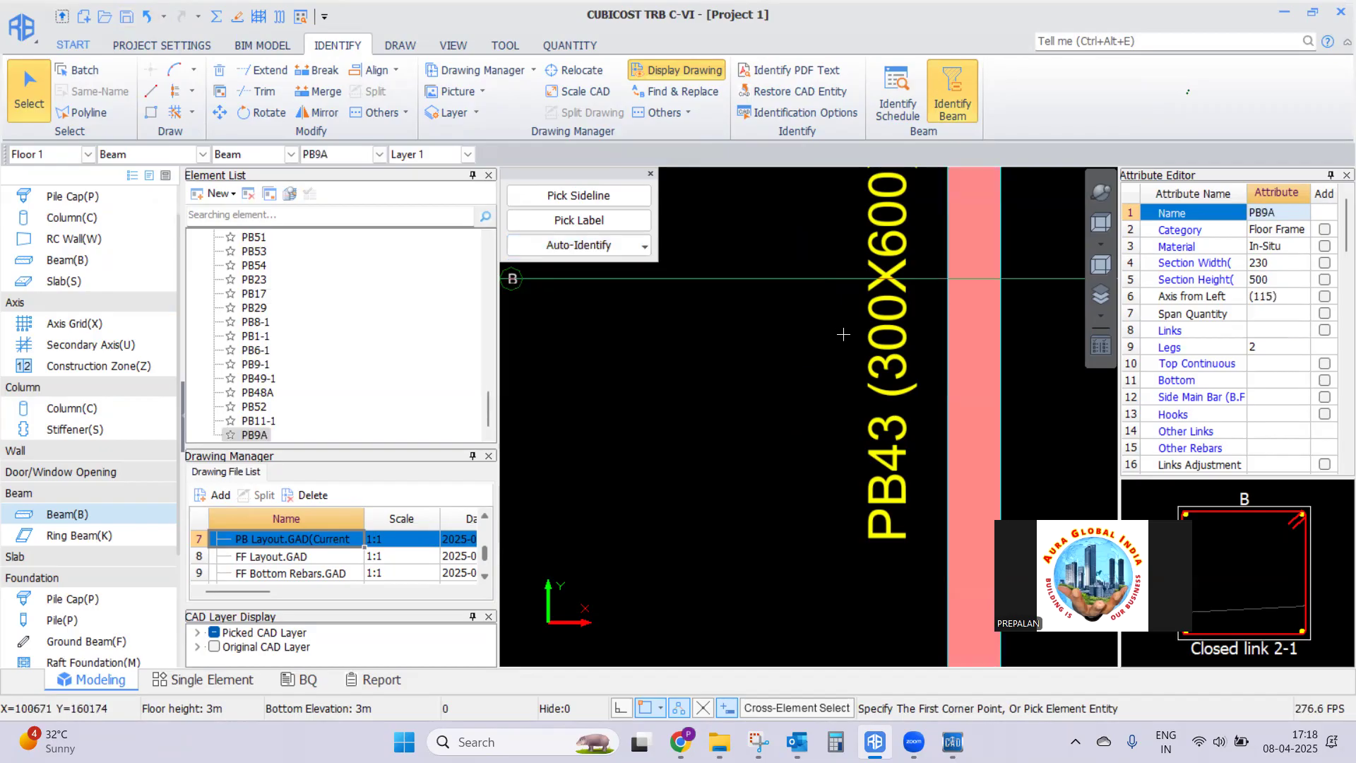
scroll(837, 340, down, 3)
scroll(807, 356, down, 2)
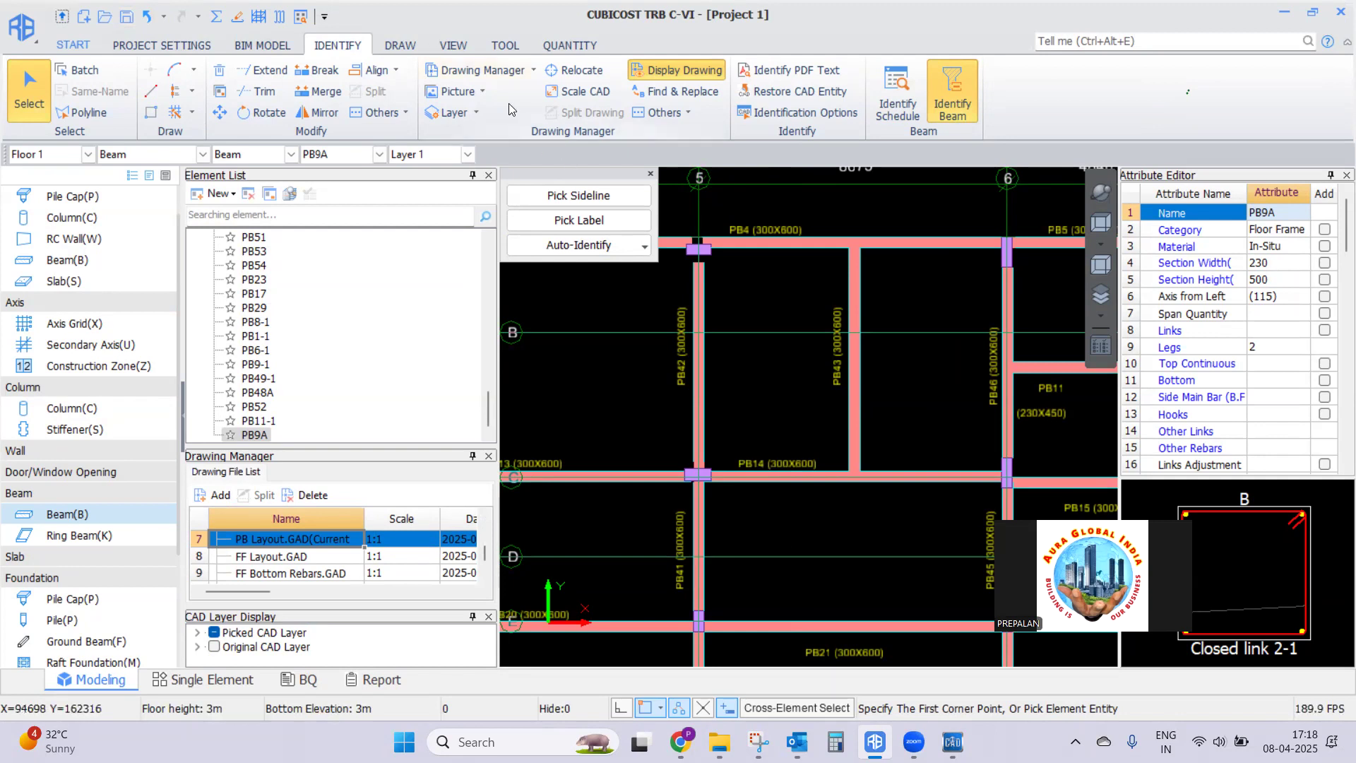
Synchronize the beam schedule info to the beam entities using the preselected items, and close the beam schedule
click(400, 46)
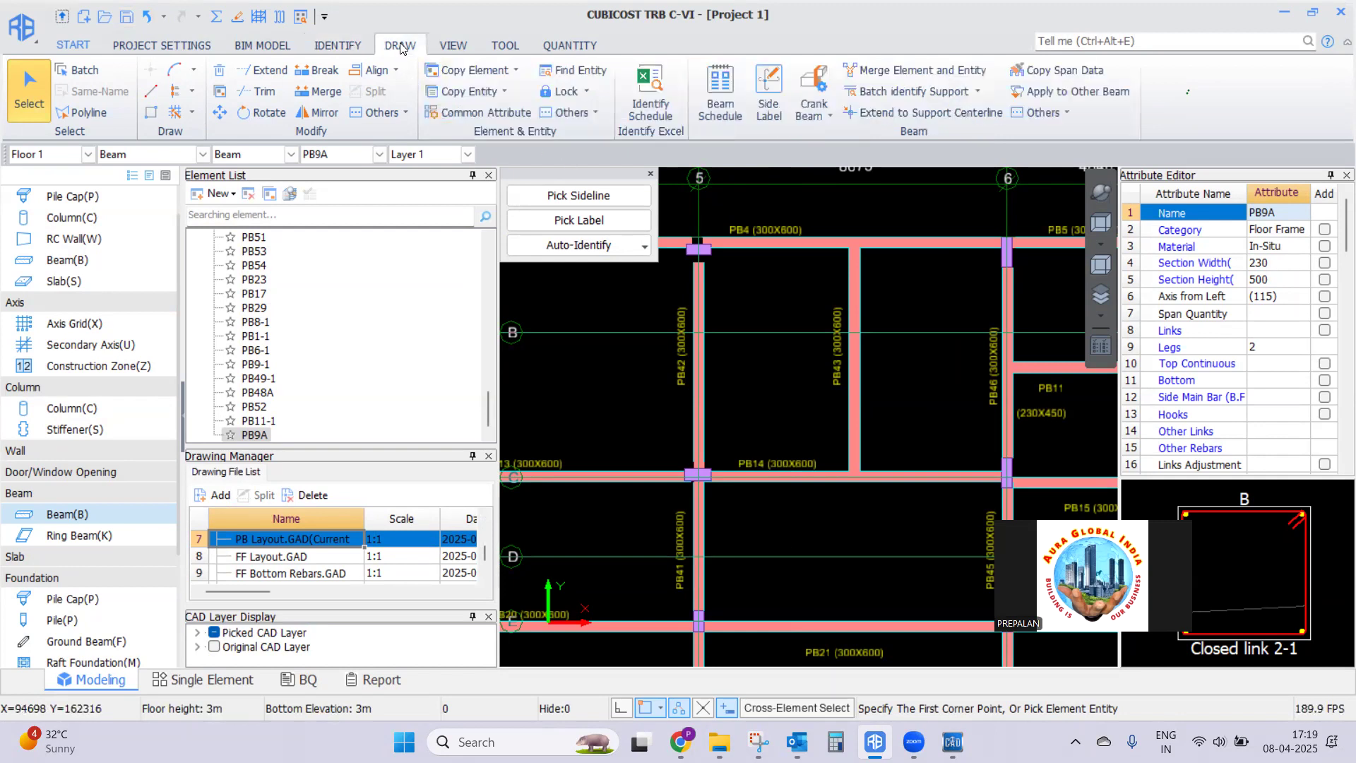
click(725, 115)
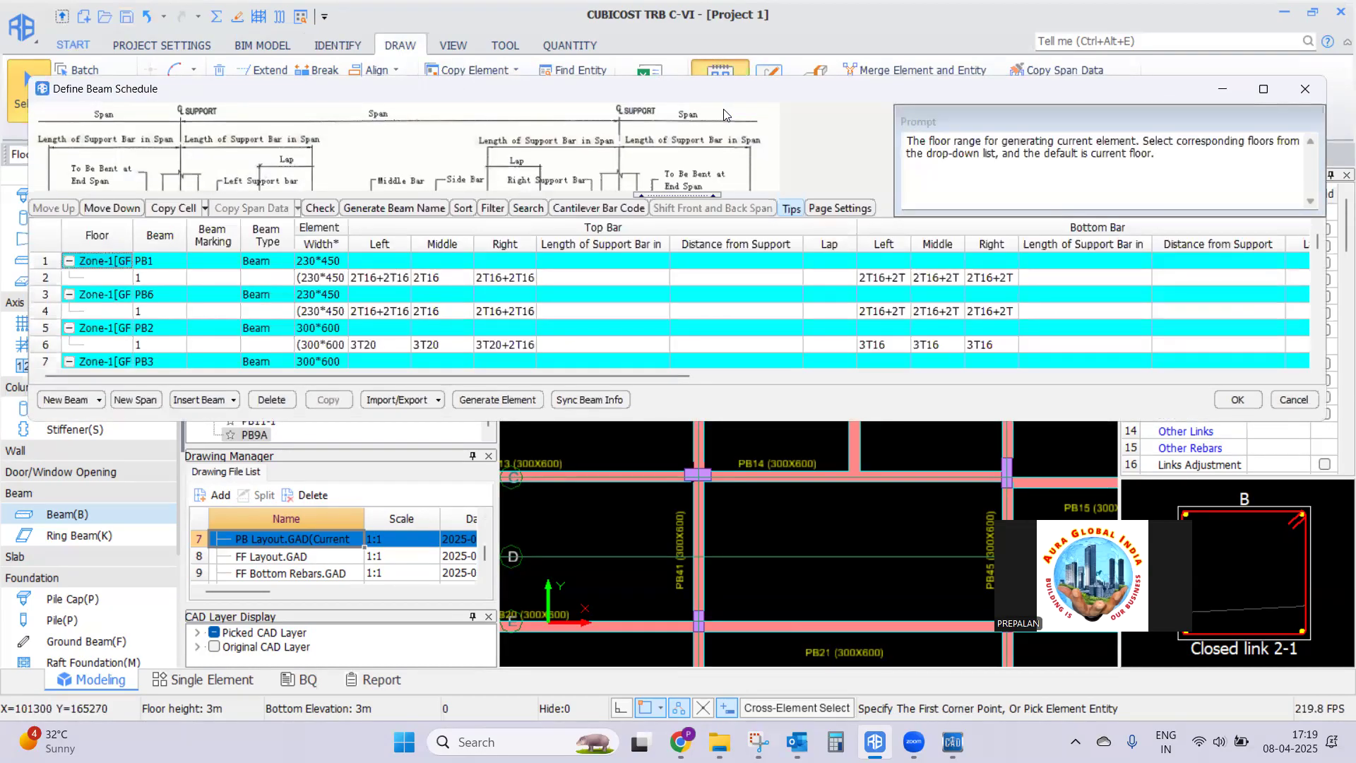
drag(750, 101, 775, 117)
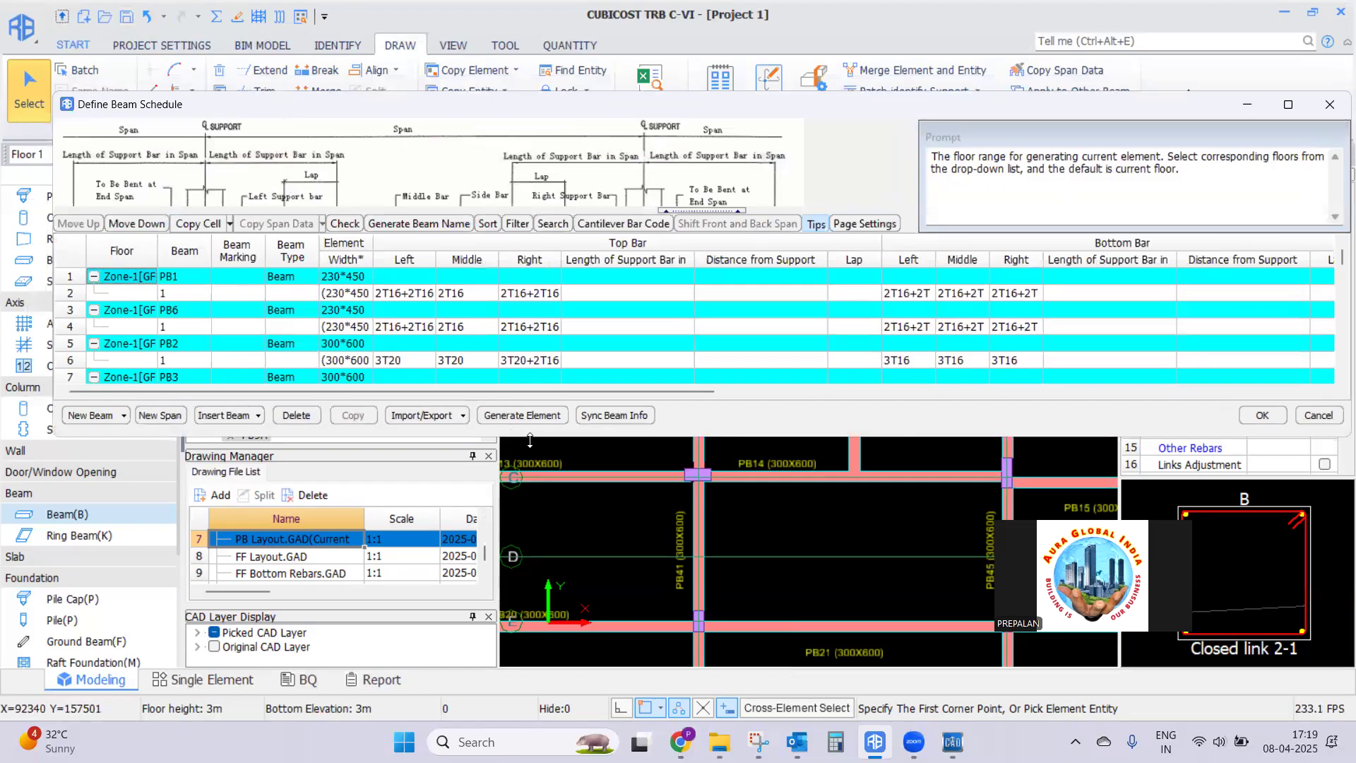
click(514, 416)
drag(849, 115, 869, 231)
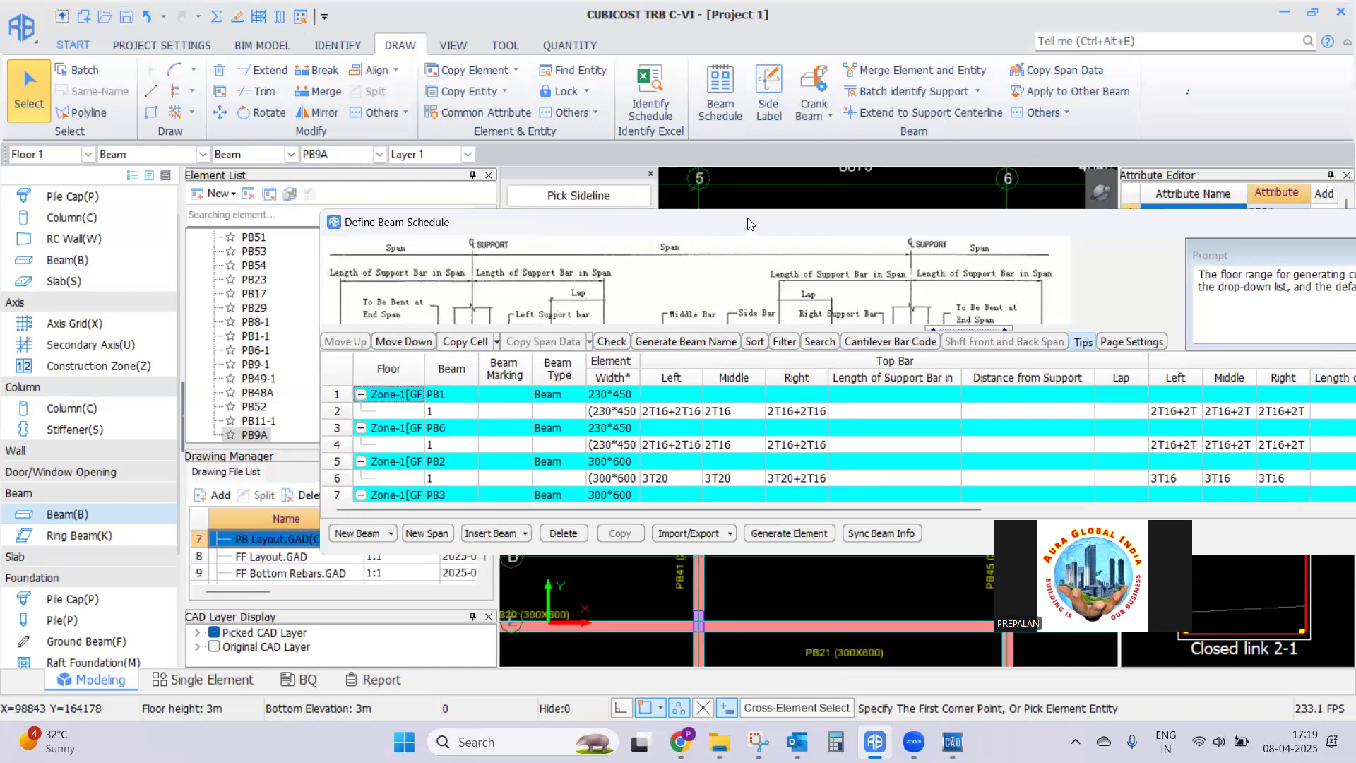
drag(750, 223, 536, 103)
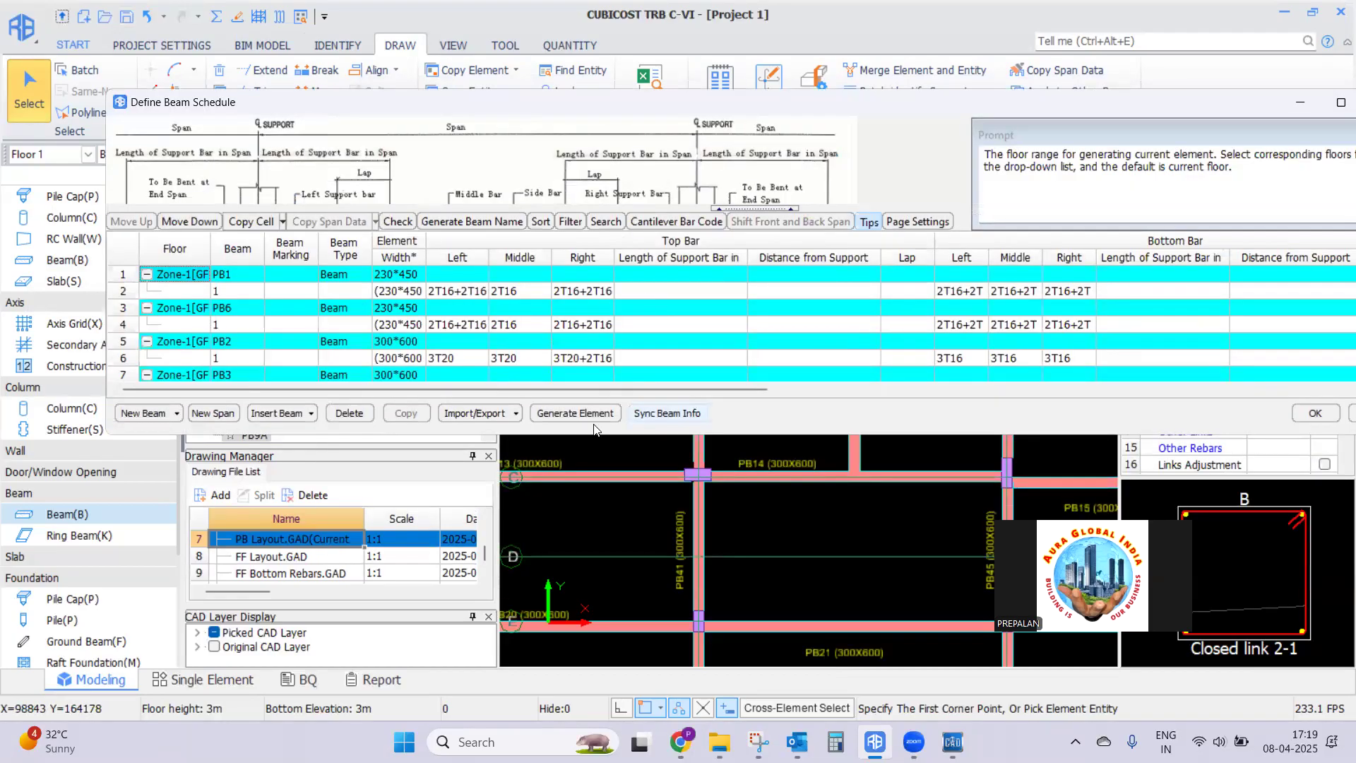
click(658, 414)
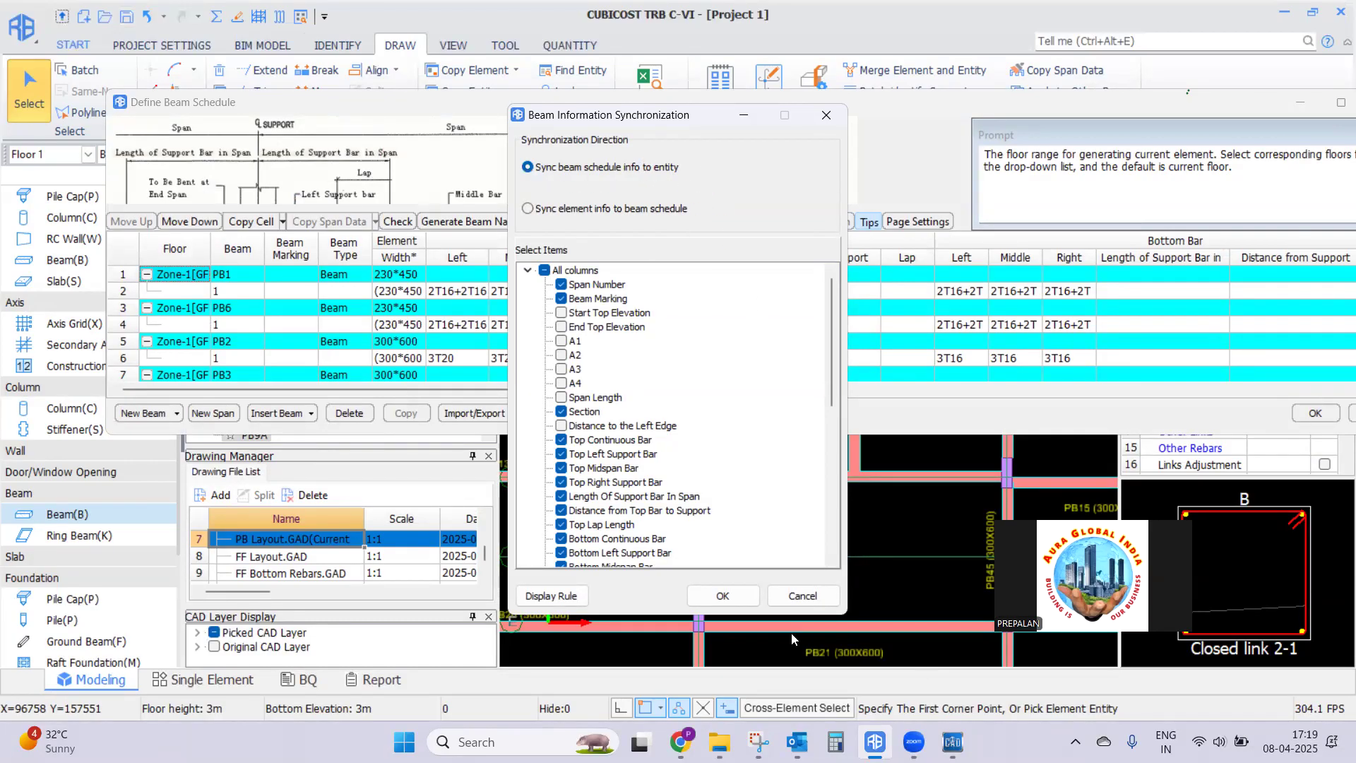
click(731, 596)
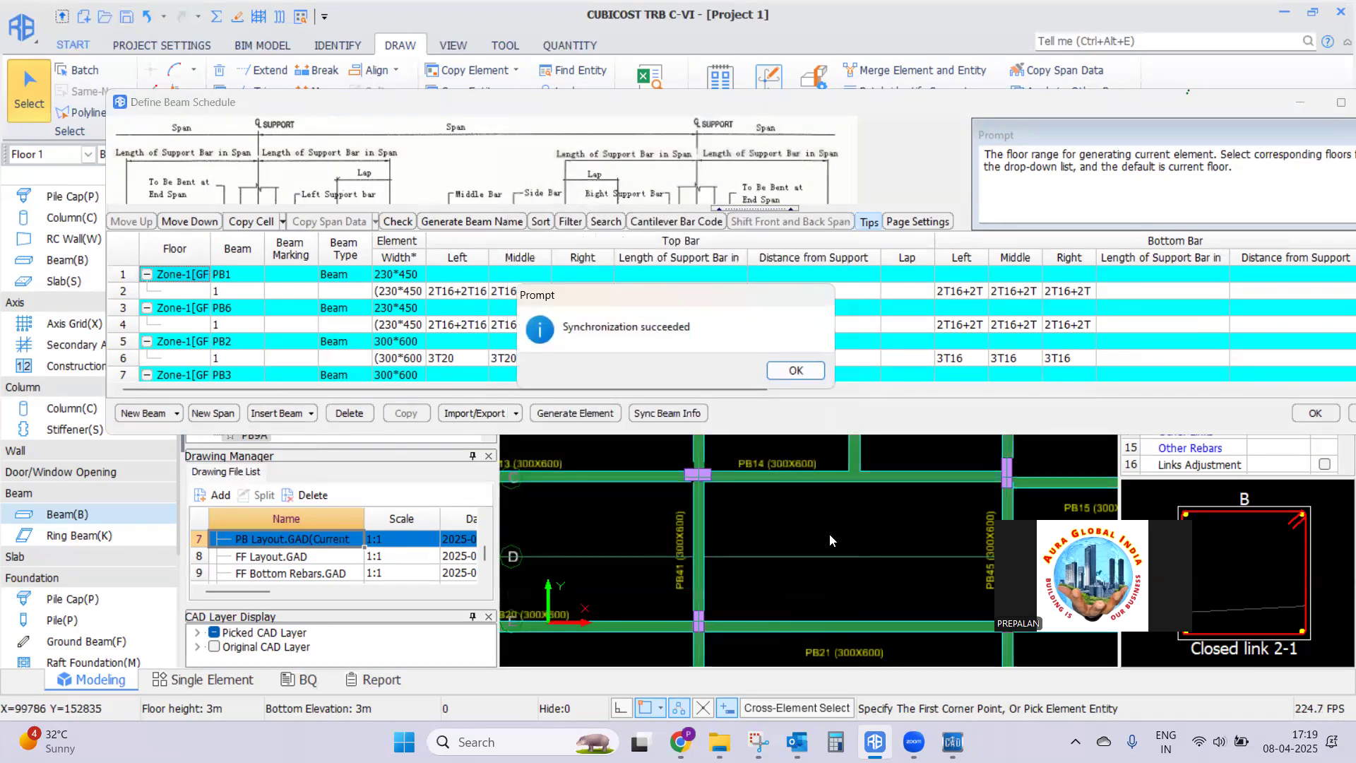
click(796, 371)
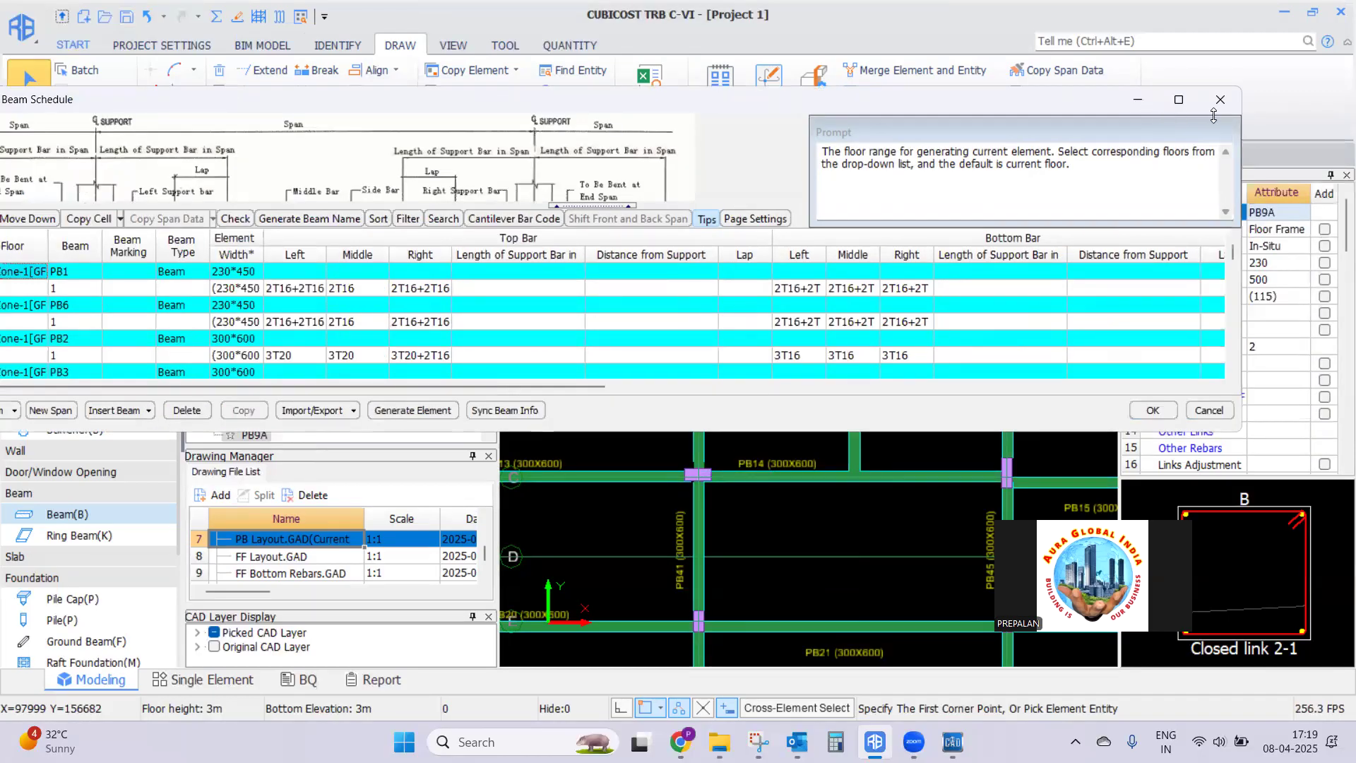
key(Escape)
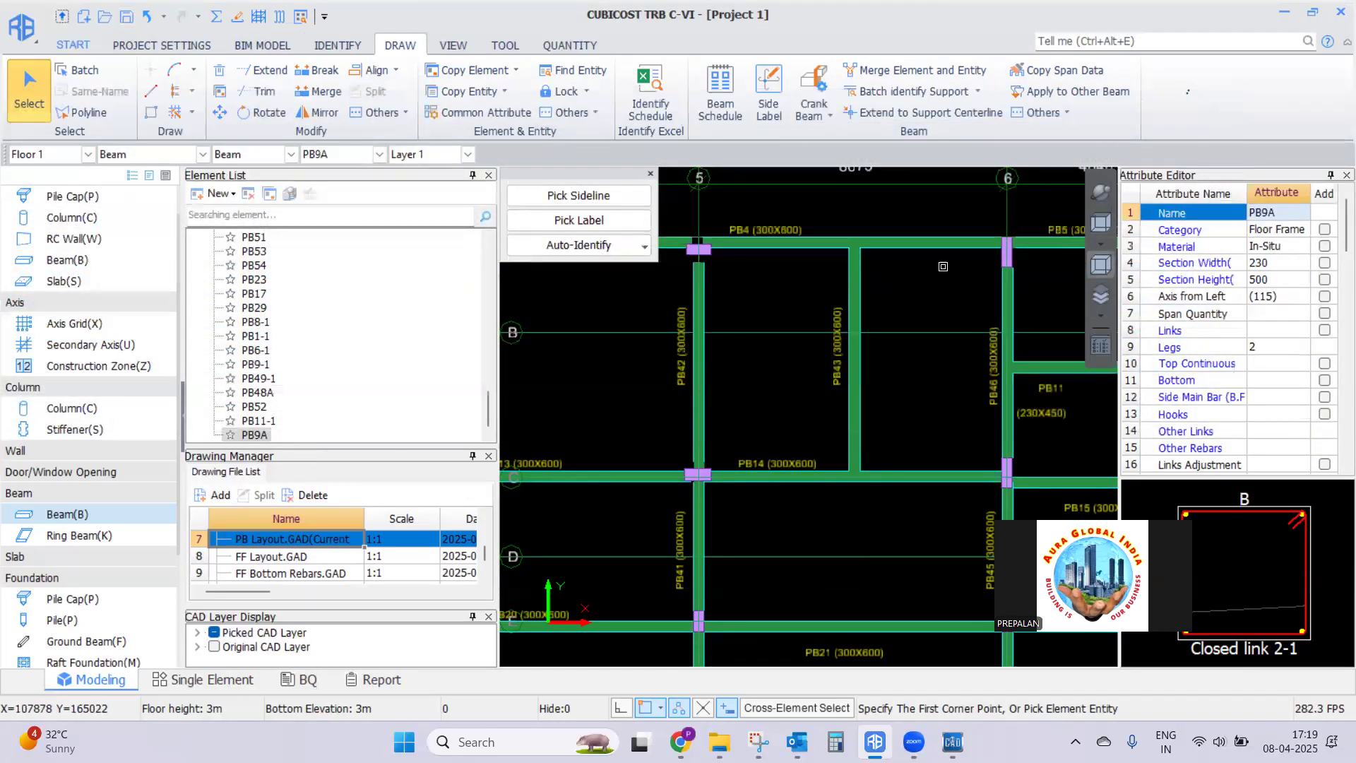
Calculate the rebar quantities of the Floor 1 model, summing the same rebar
scroll(949, 316, down, 4)
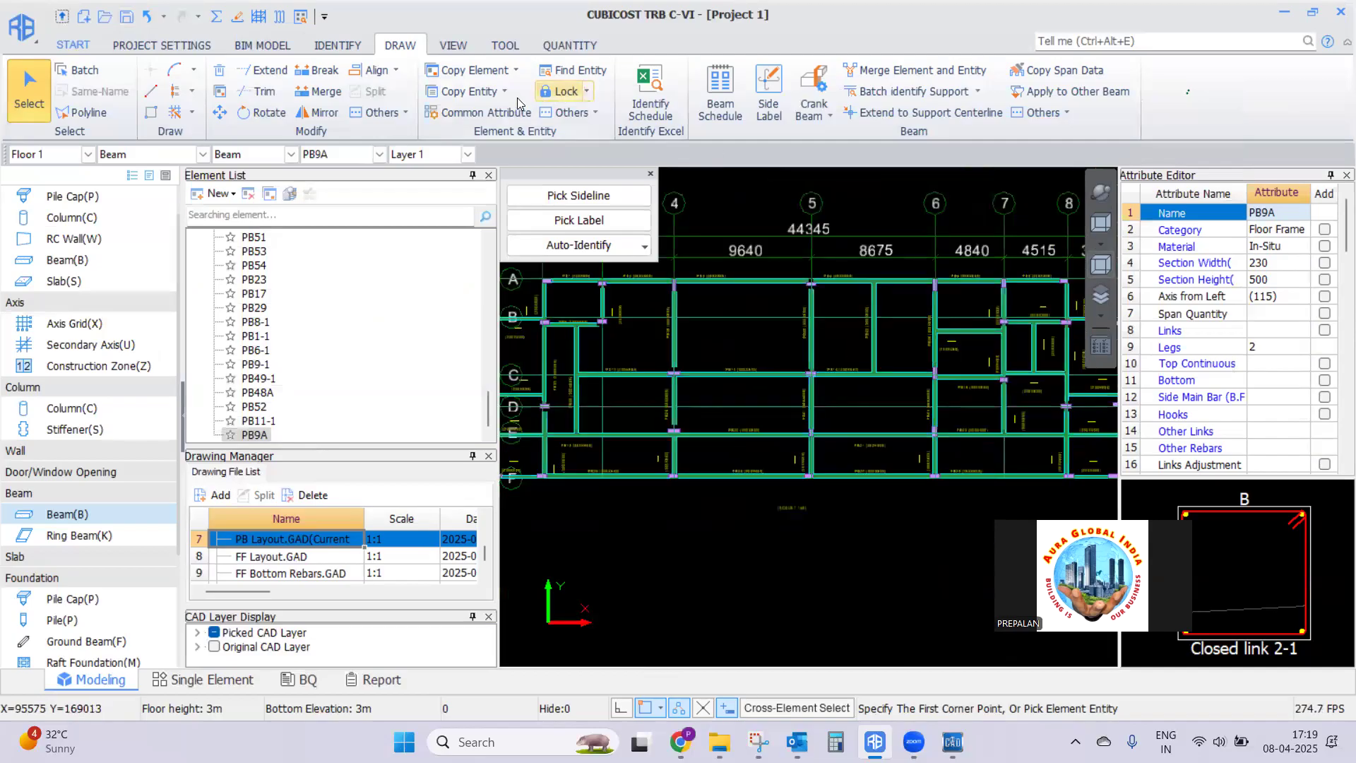
click(563, 46)
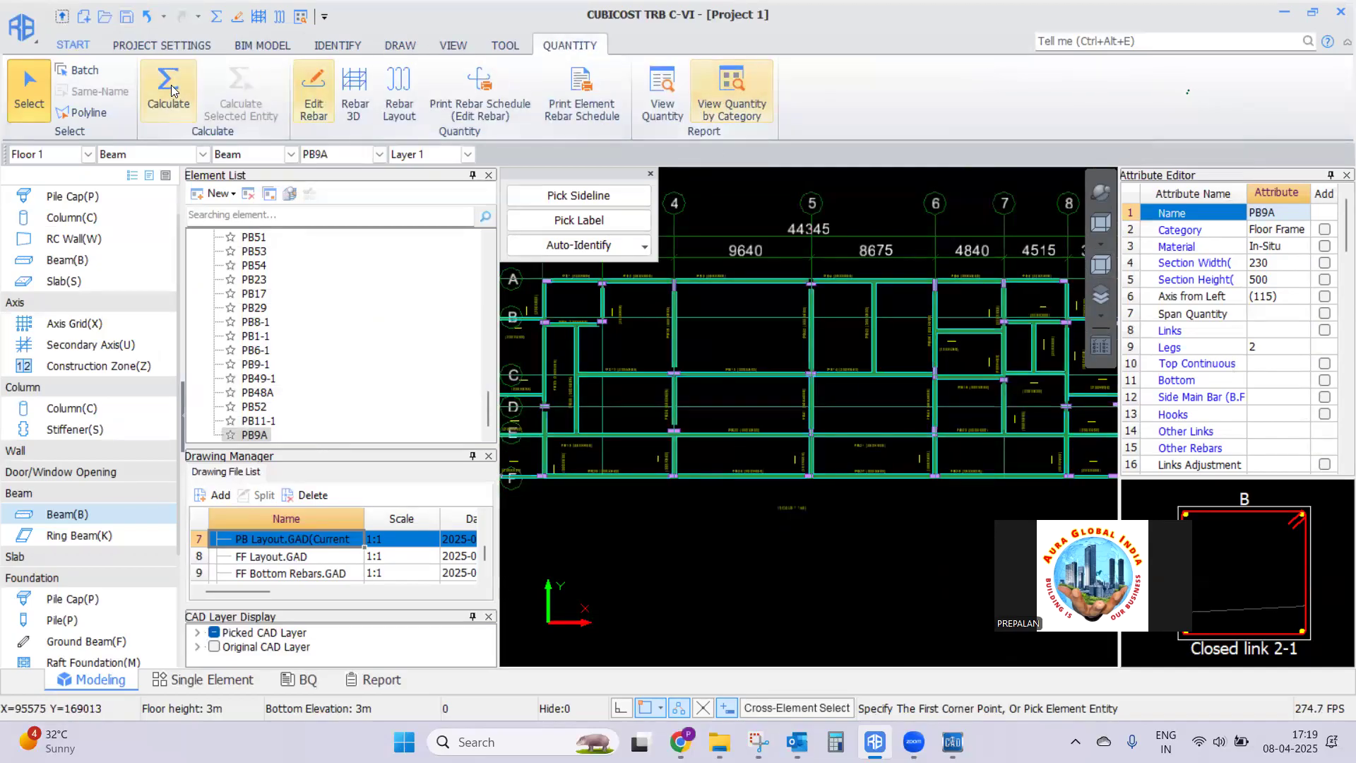
key(F9)
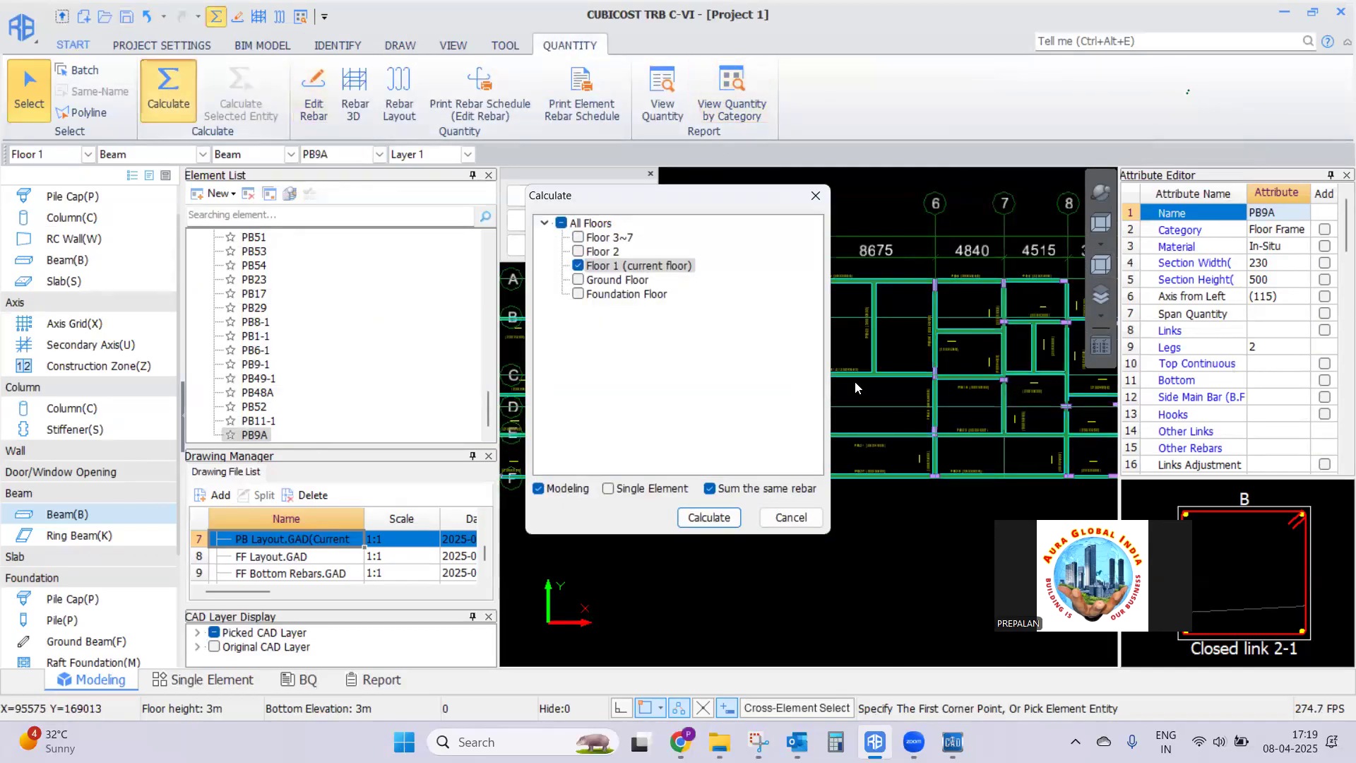
click(705, 515)
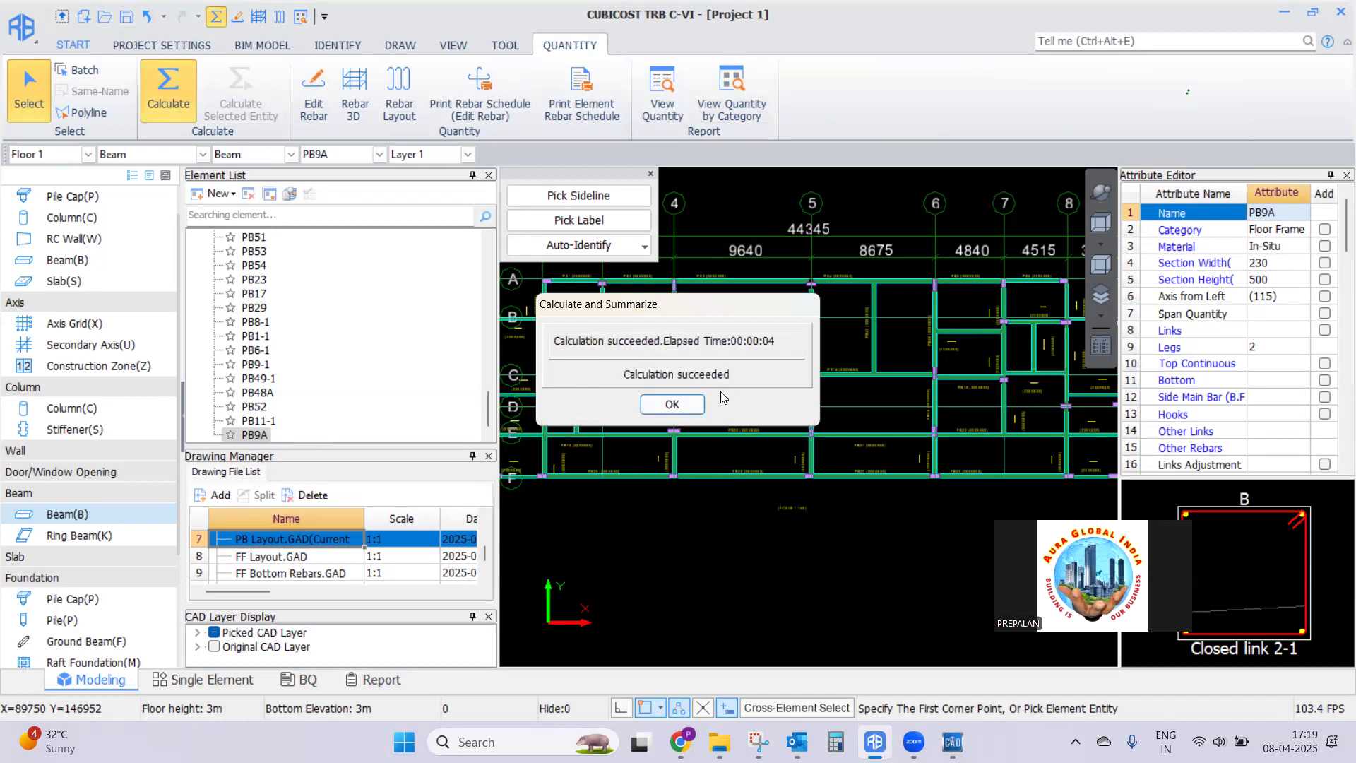
click(692, 402)
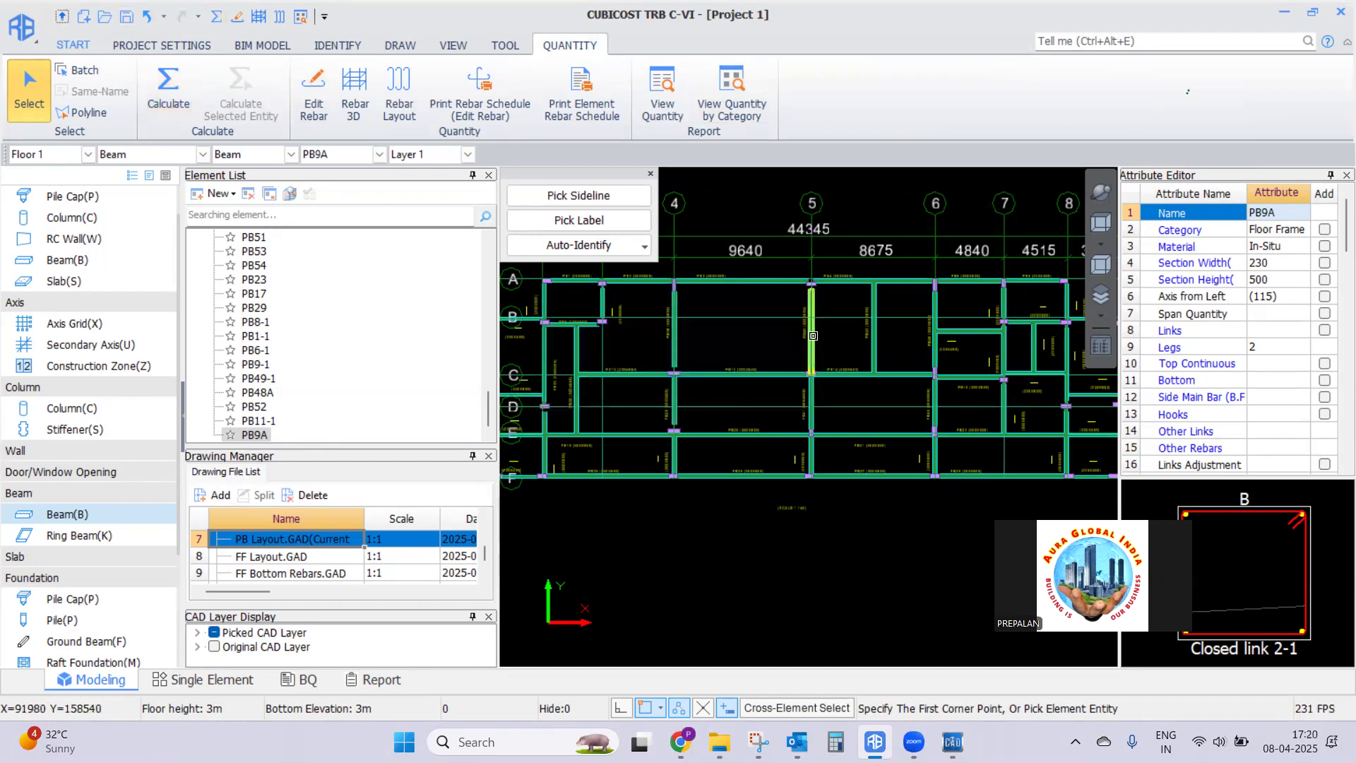
Show the 3D rebar of all Floor 1 beams, view it from an angle, and return to the plan view
scroll(814, 335, down, 2)
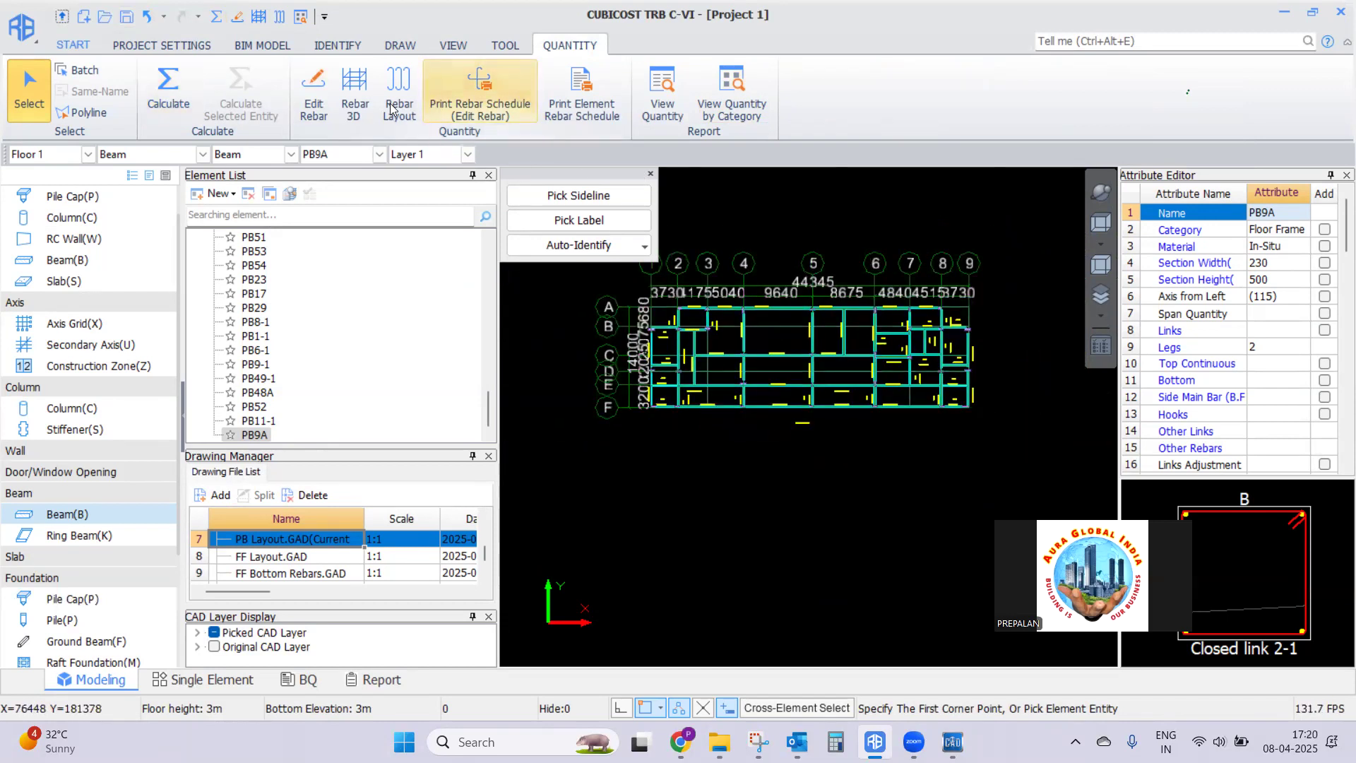
click(354, 111)
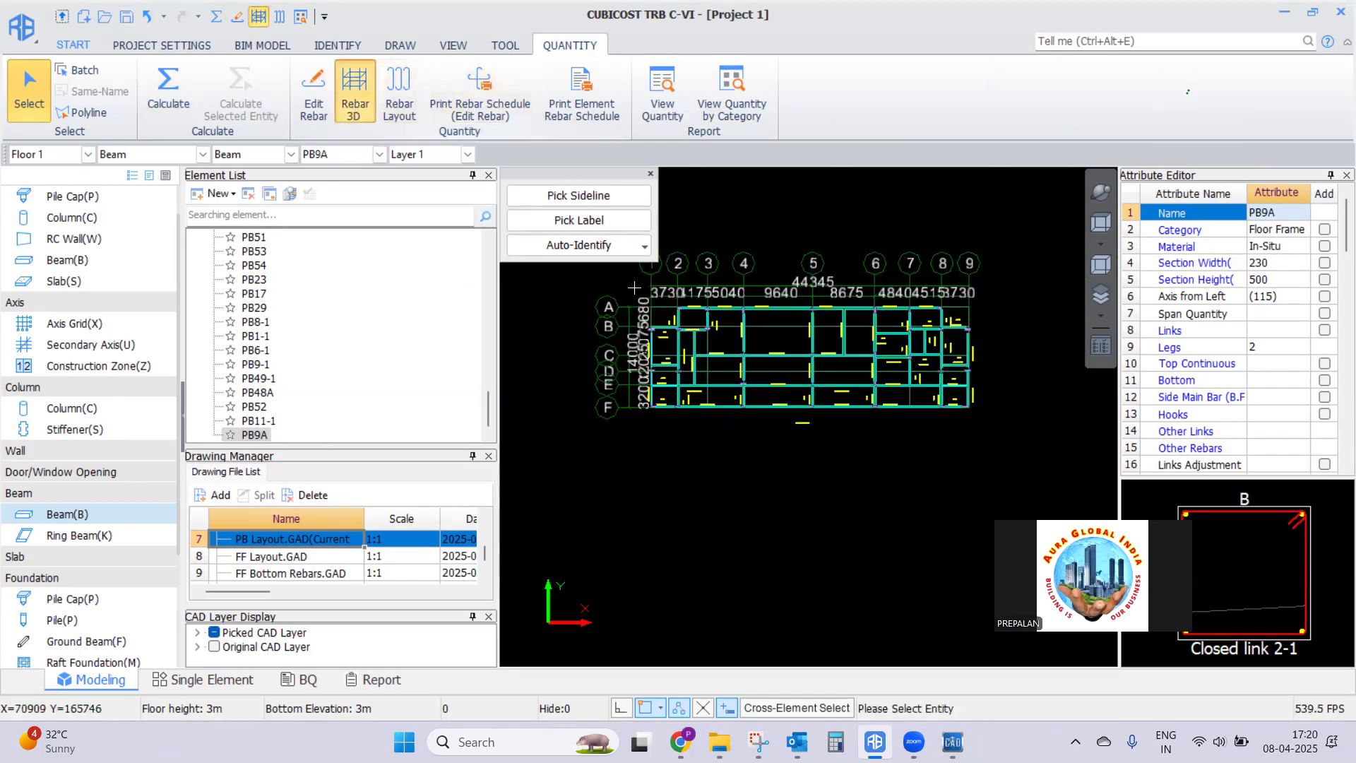
click(615, 282)
click(995, 431)
ctrl+drag(901, 390, 868, 355)
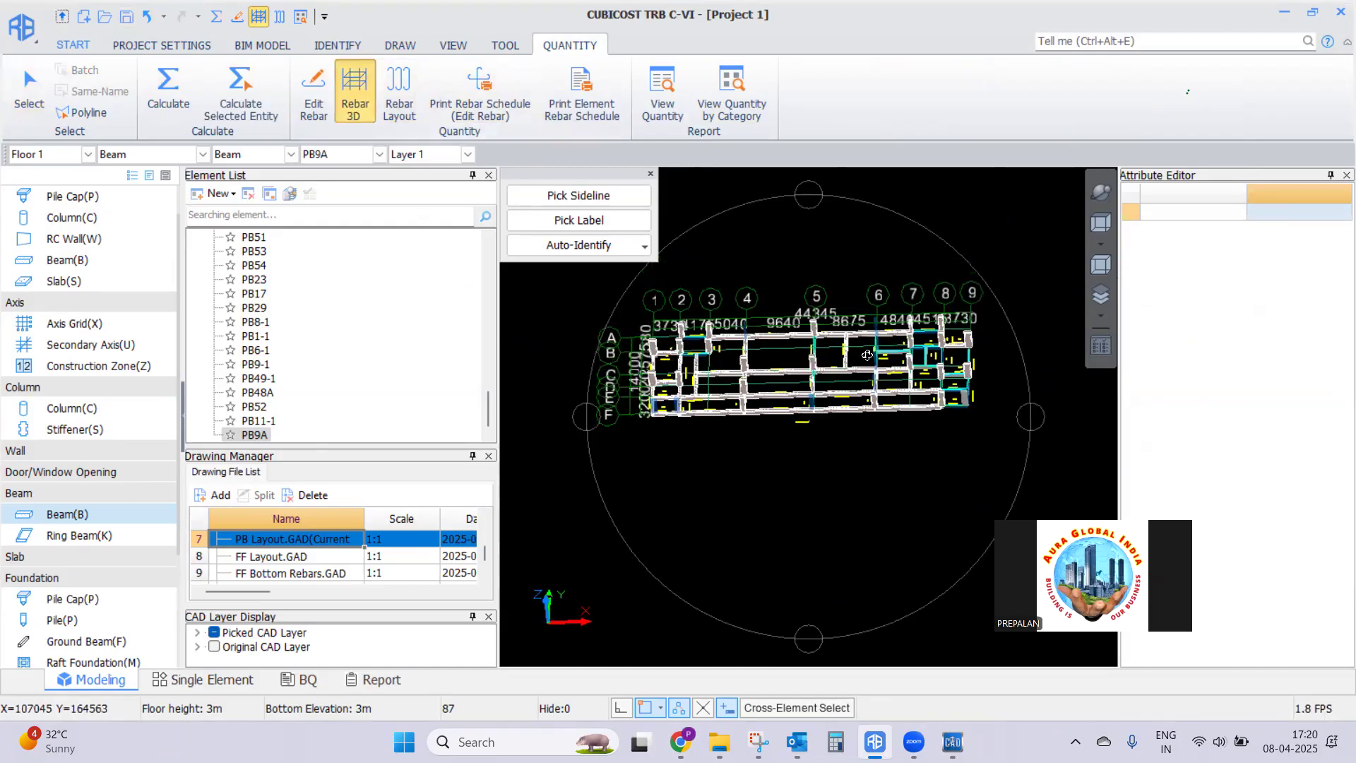
ctrl+drag(758, 413, 882, 414)
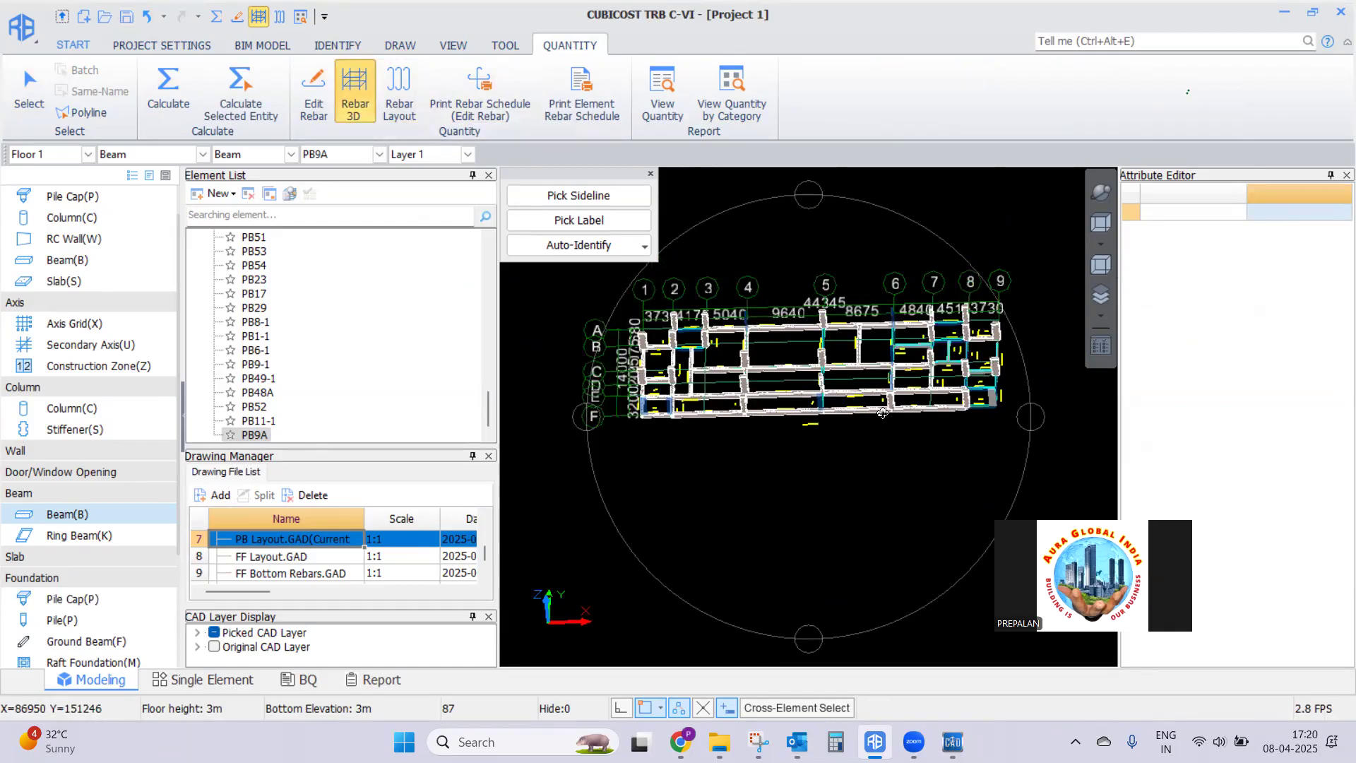
click(1099, 224)
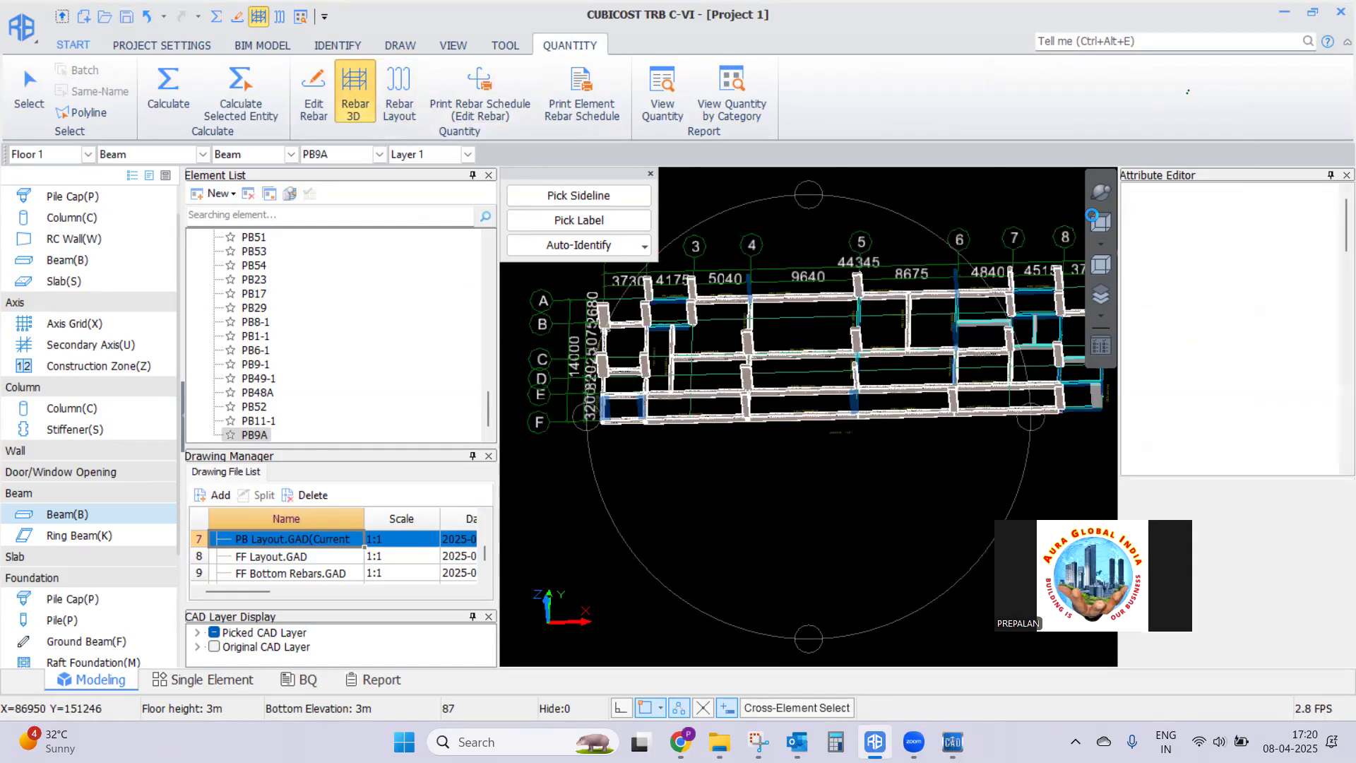
click(1093, 216)
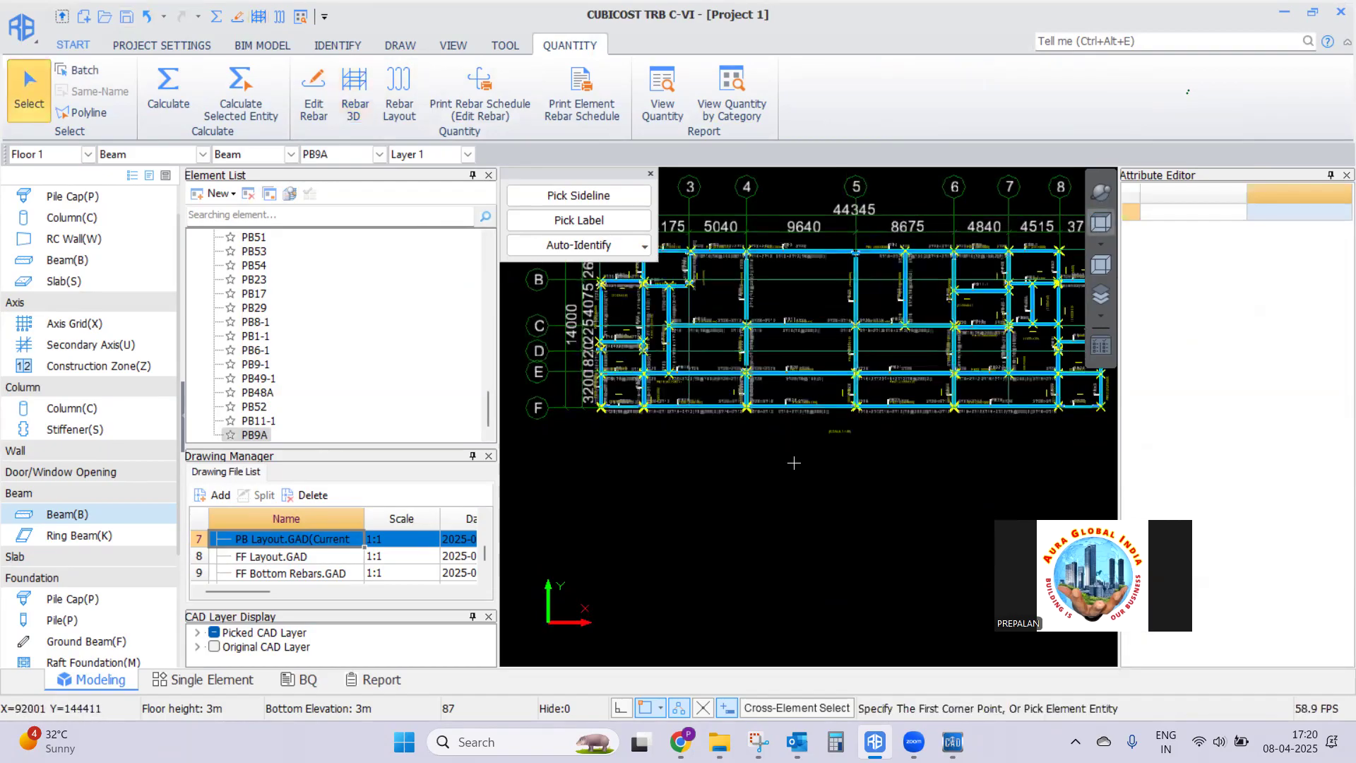
Examine the rebar annotations on the plinth beams around PB20 and PB26, and clear the beam selection
scroll(791, 456, up, 5)
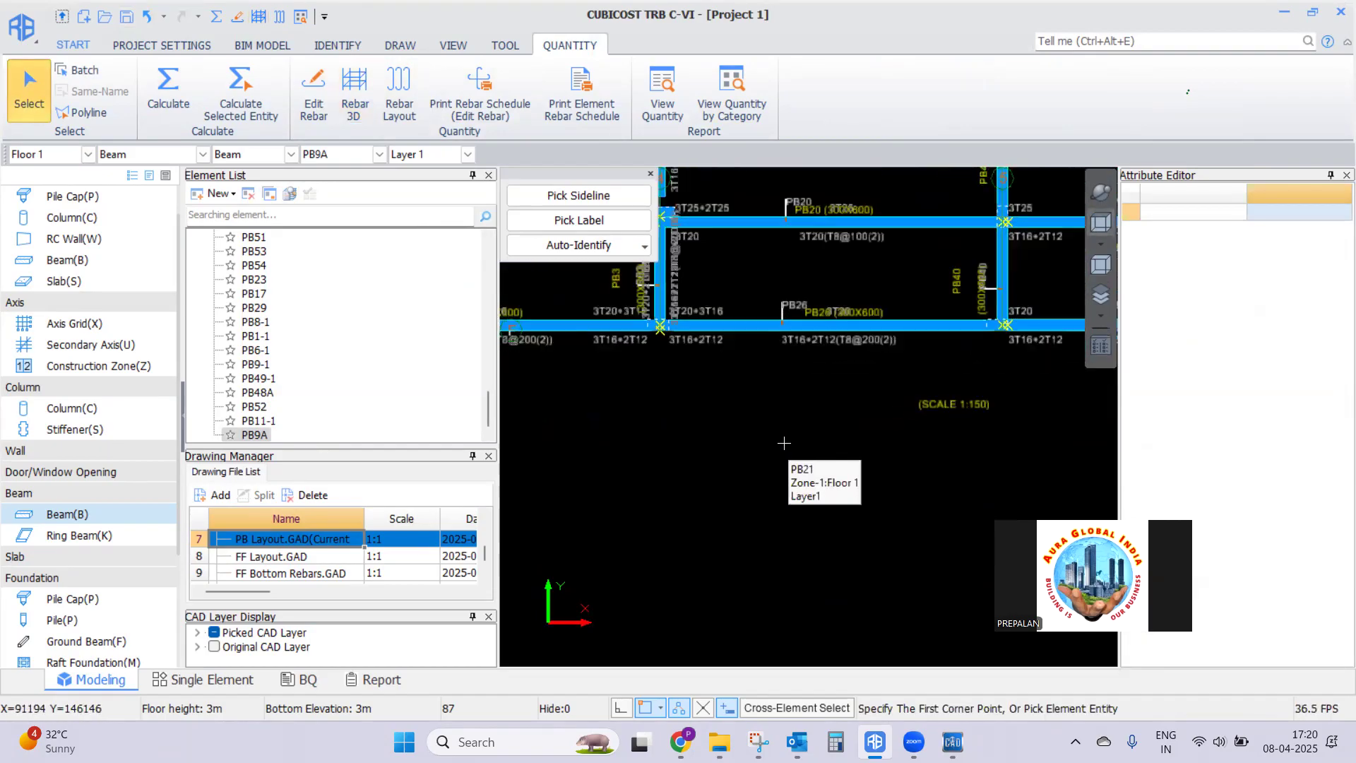
scroll(770, 429, down, 2)
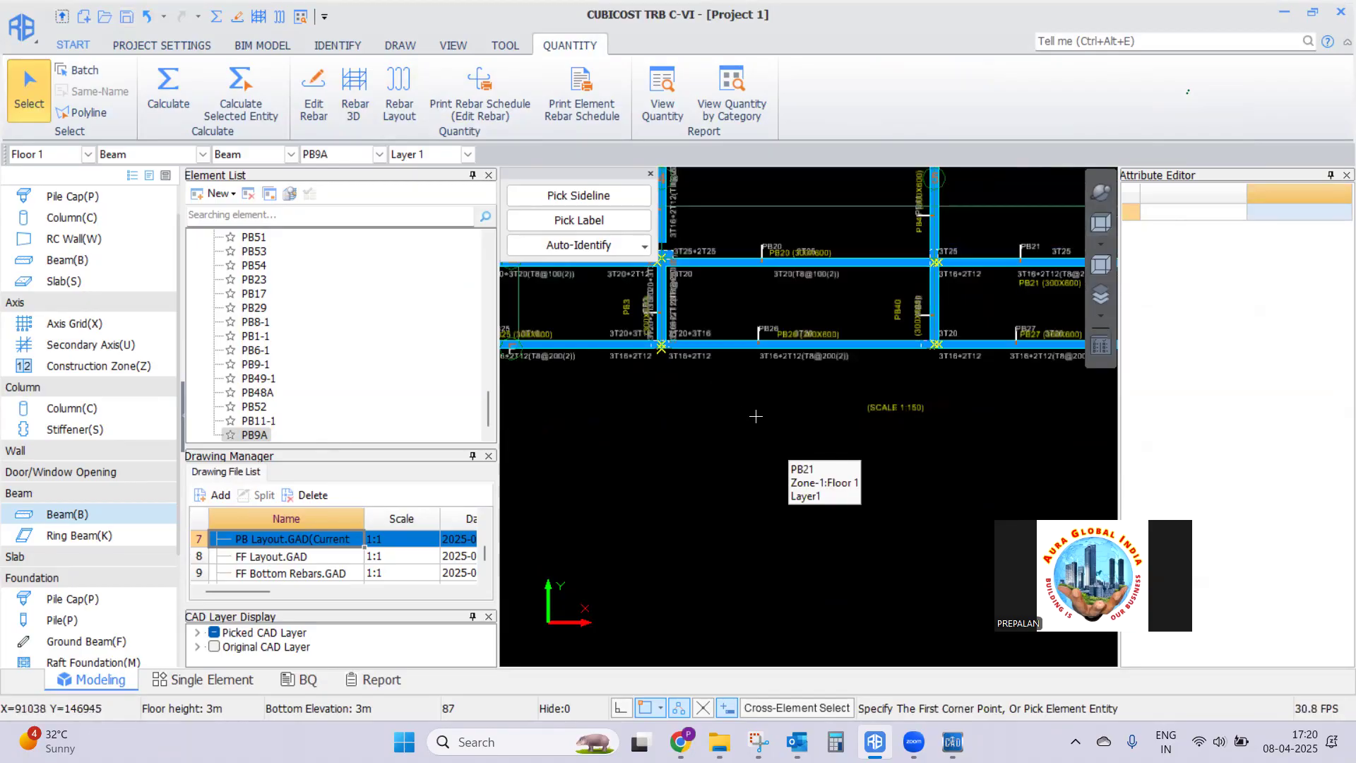
key(Escape)
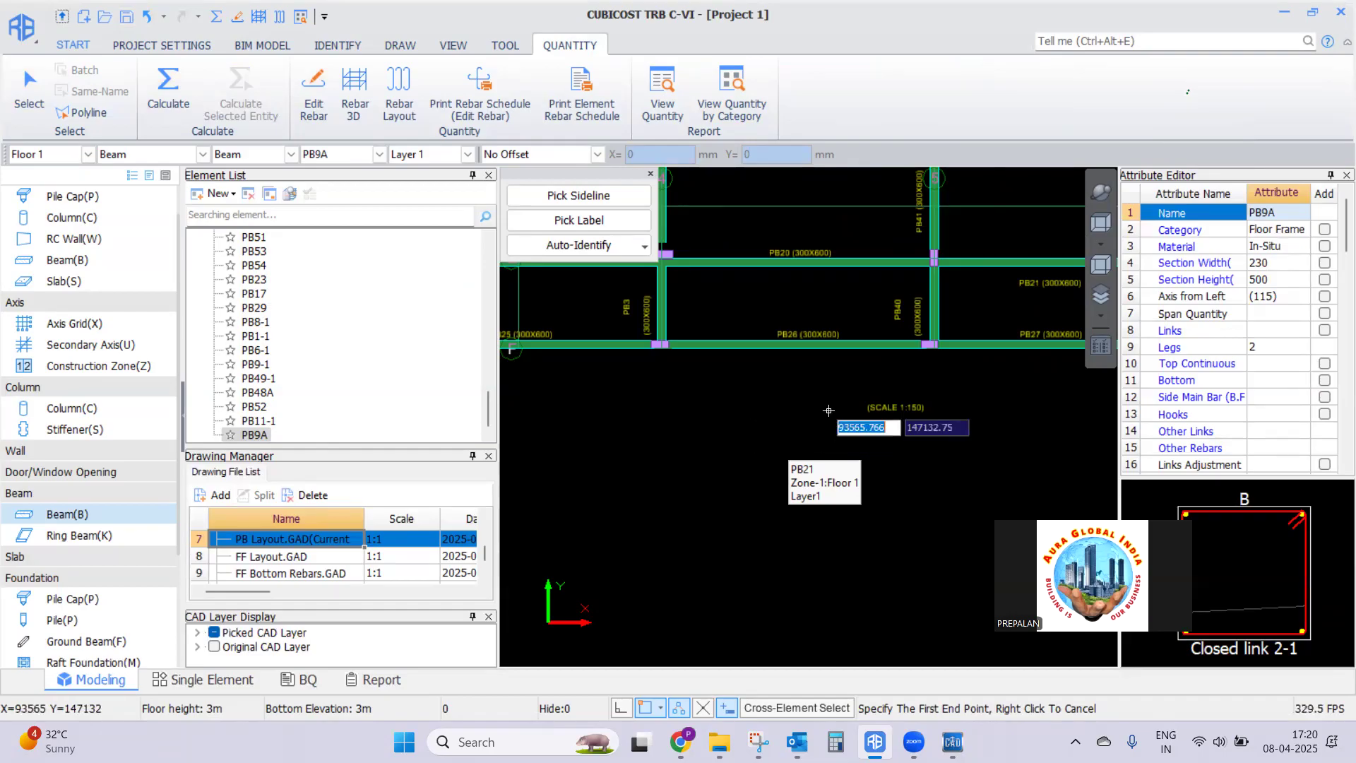
key(Escape)
scroll(844, 409, down, 2)
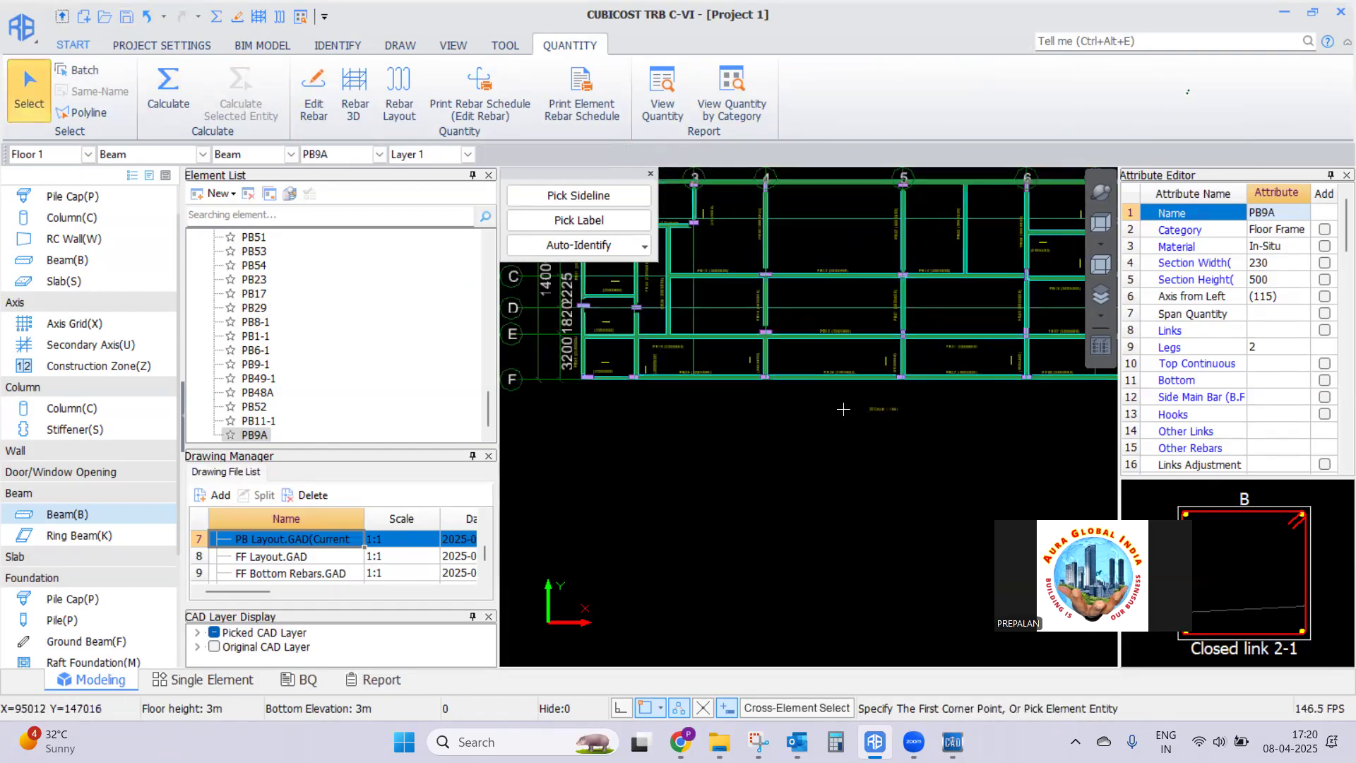
Merge the elements and entities of the beams along axis F, with continued straight and arc beams merged, and check the element list
click(612, 378)
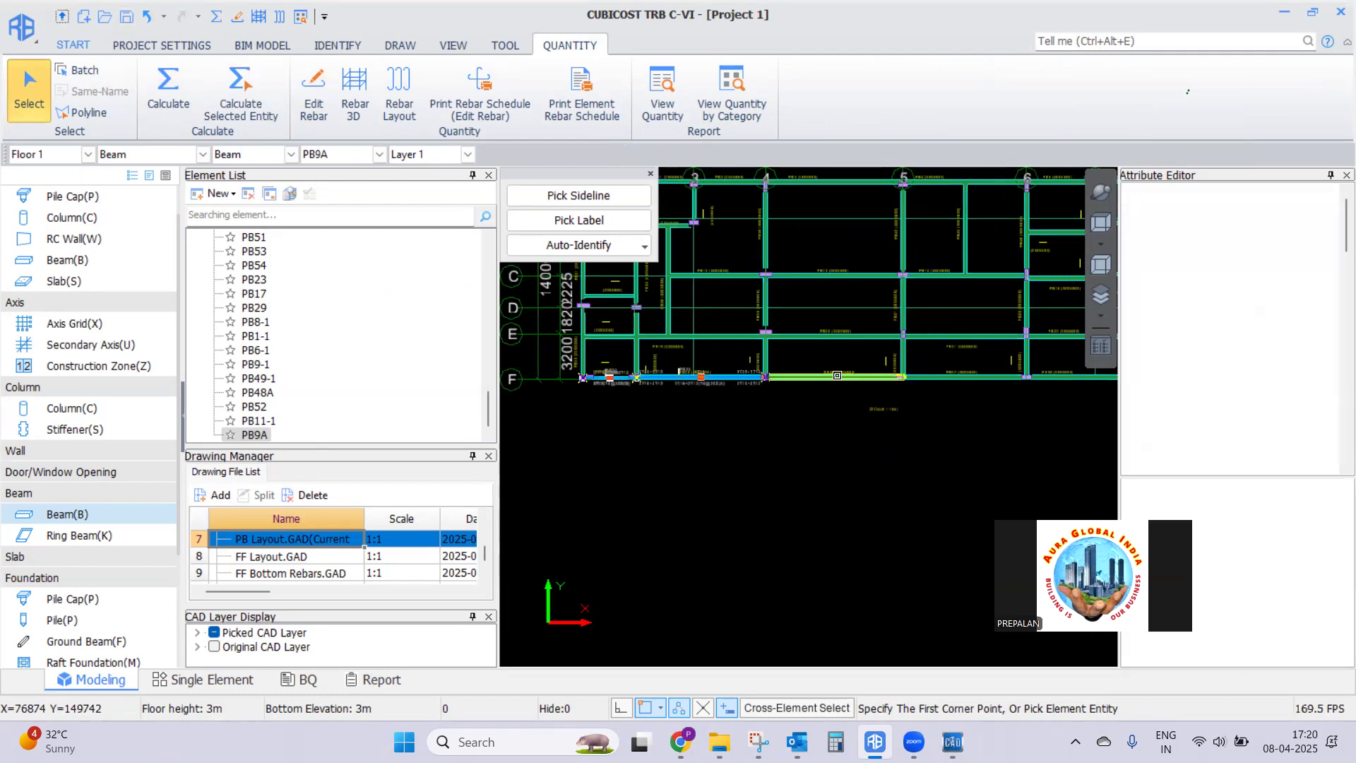
scroll(813, 388, down, 1)
click(861, 388)
click(861, 388)
click(982, 388)
click(727, 388)
right_click(719, 391)
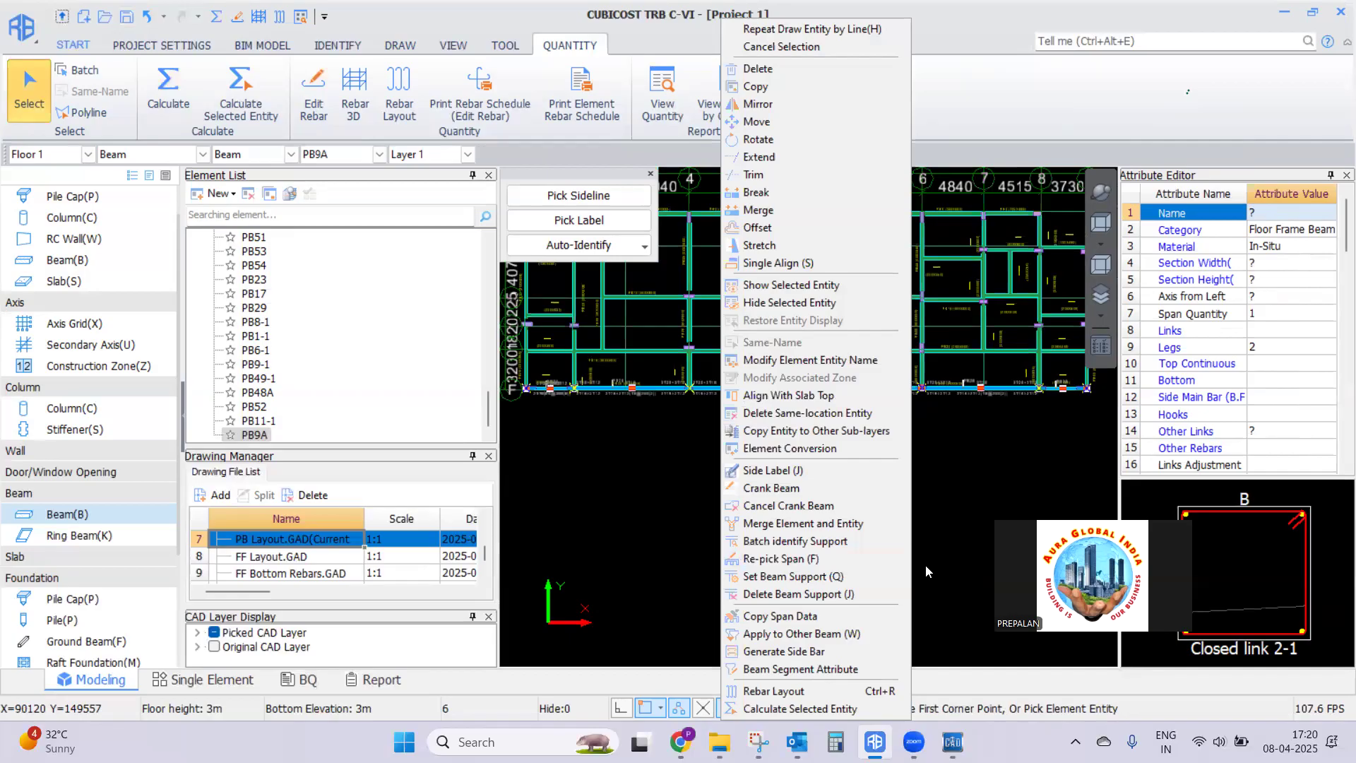
click(790, 525)
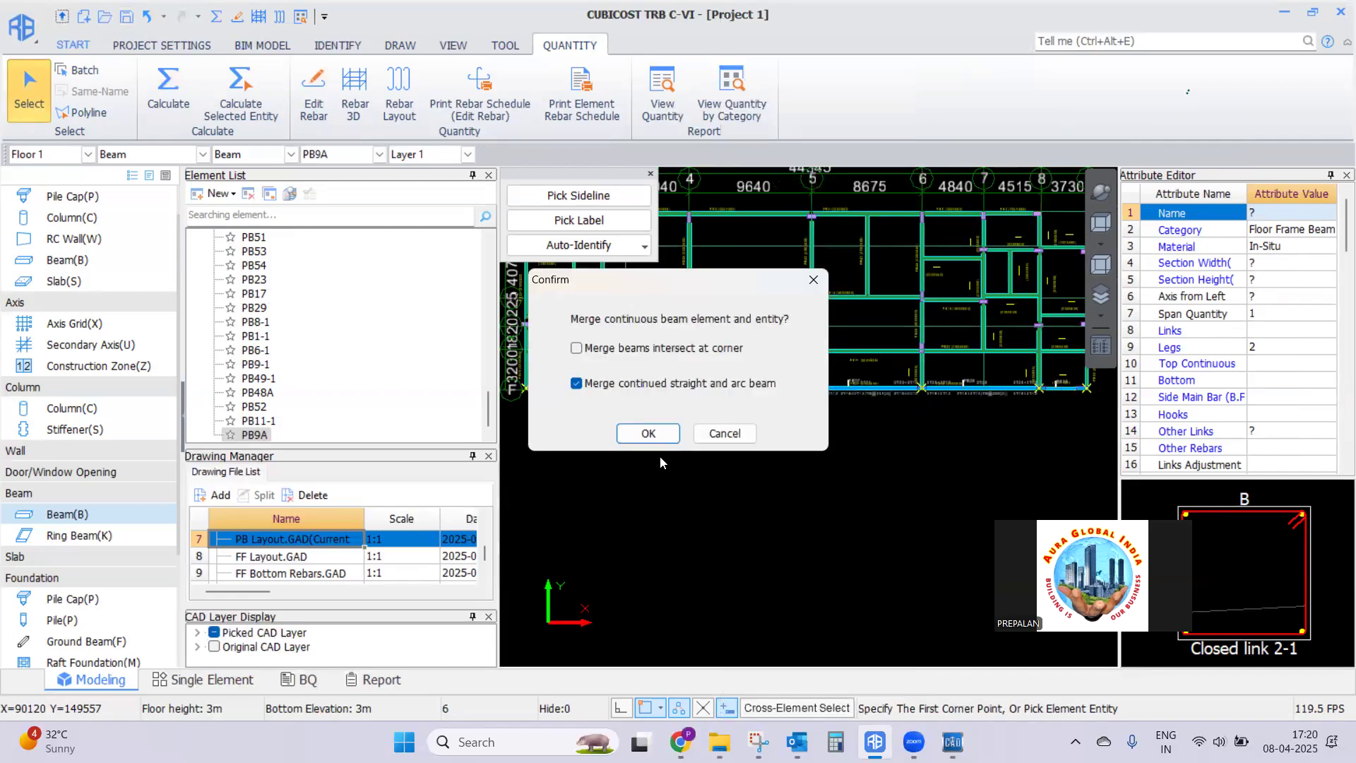
click(647, 434)
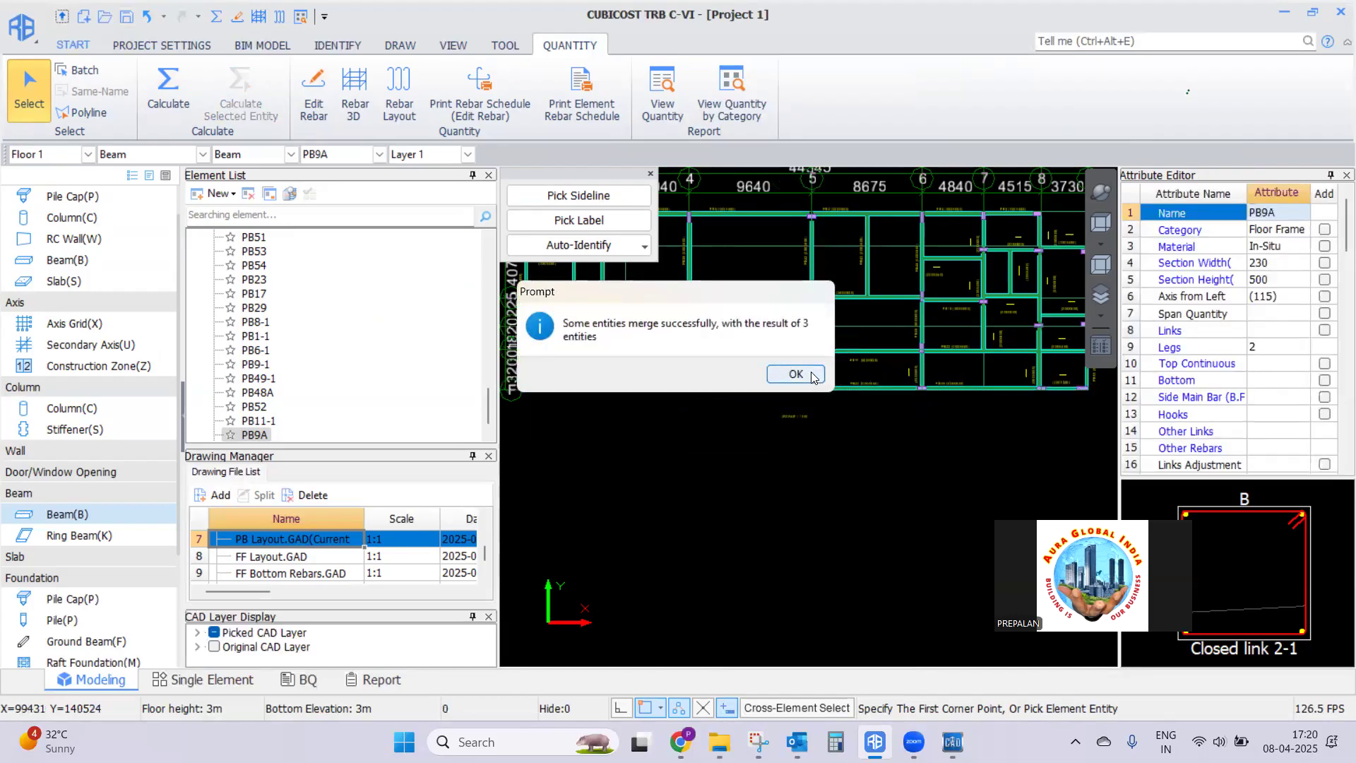
click(796, 374)
drag(487, 408, 491, 426)
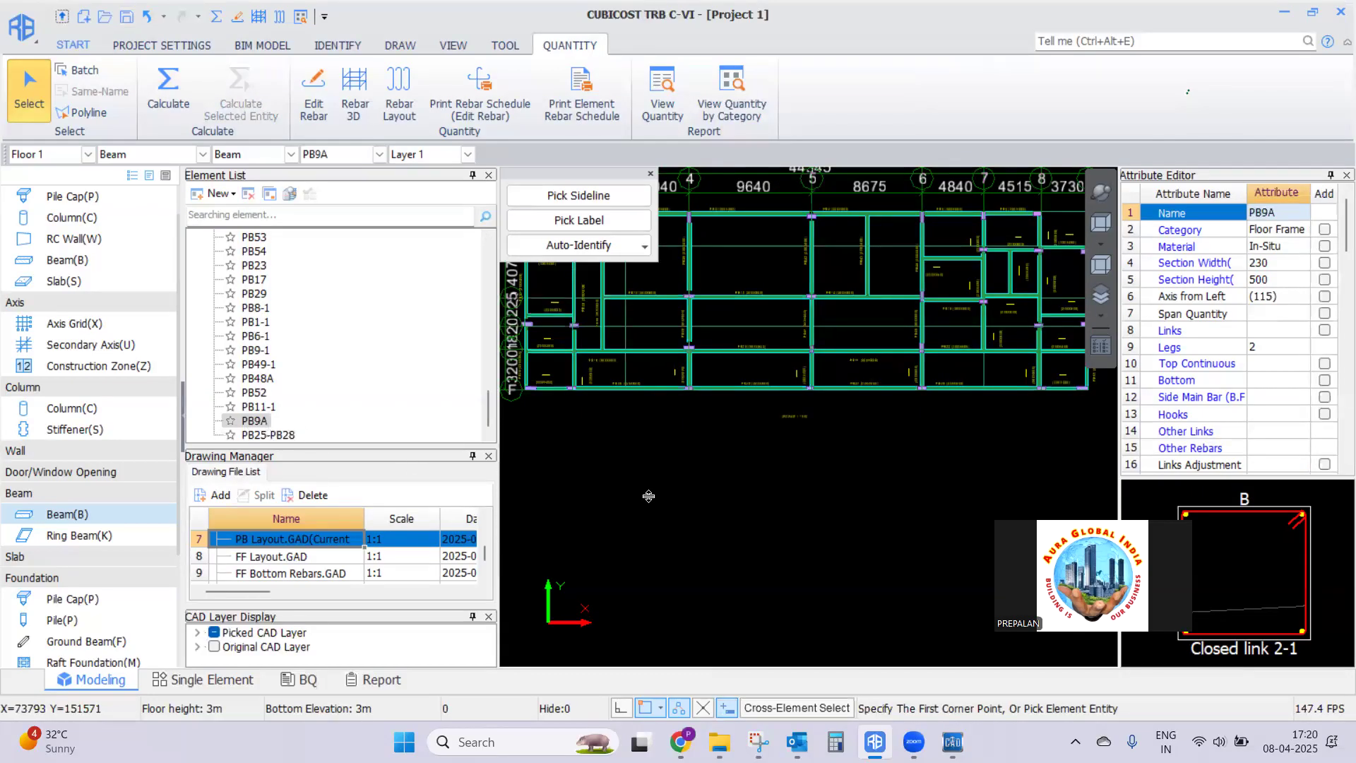
Recalculate the Floor 1 rebar quantities with the merged axis F beams and view the beam layout
scroll(858, 418, down, 3)
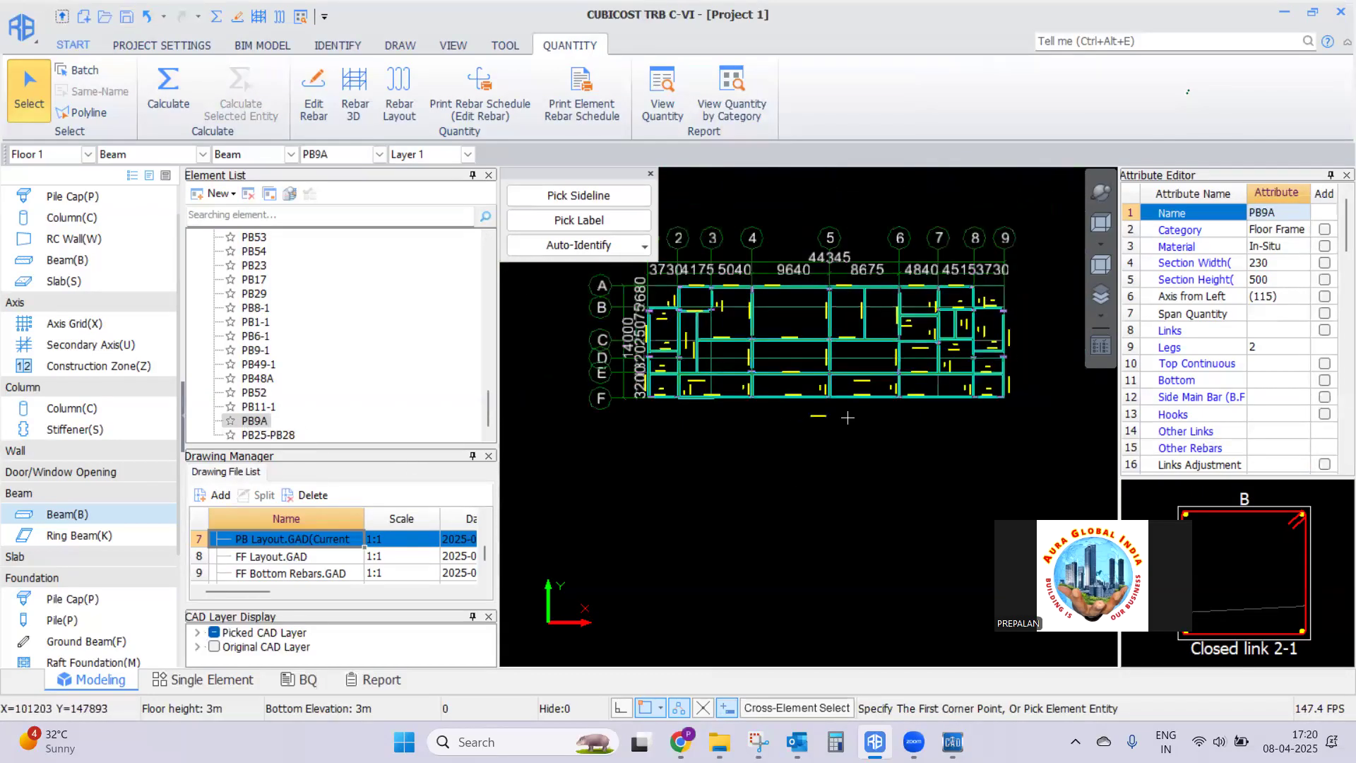
click(355, 90)
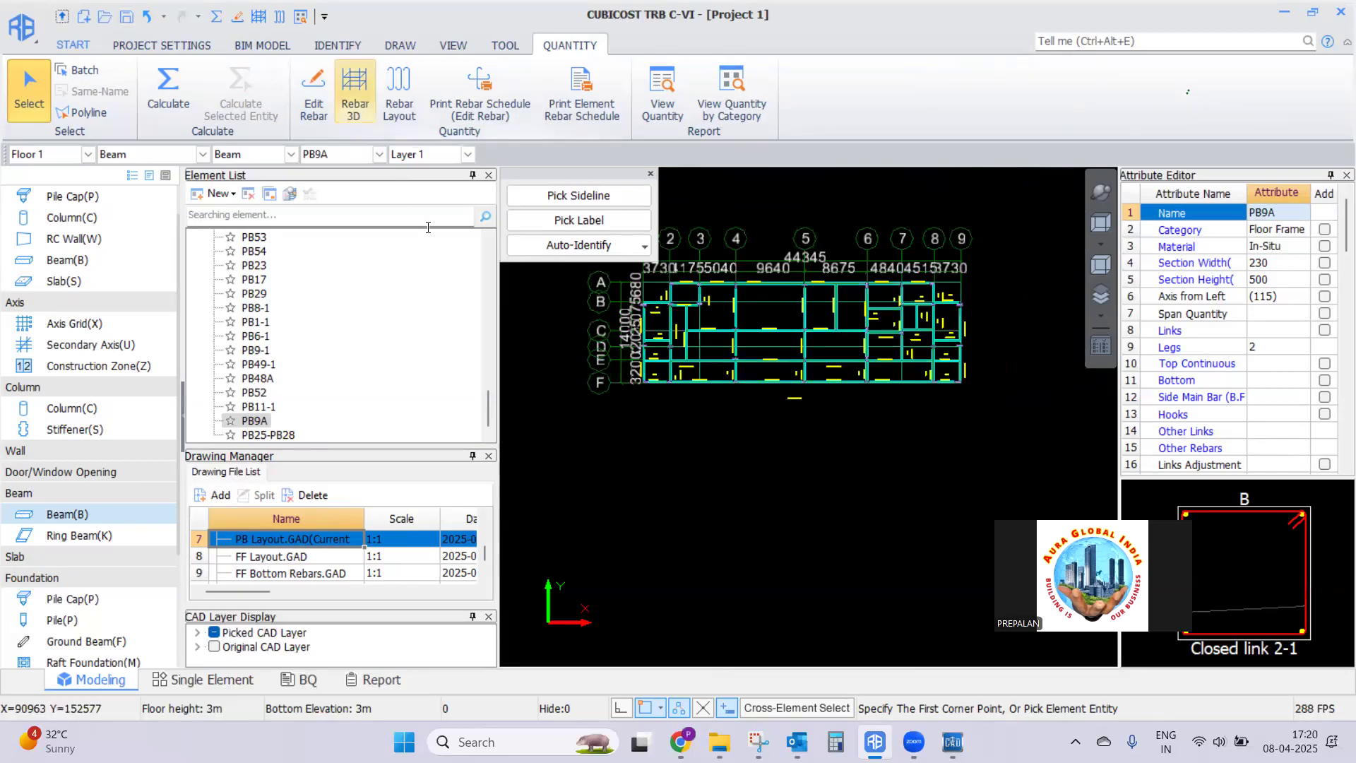
click(168, 91)
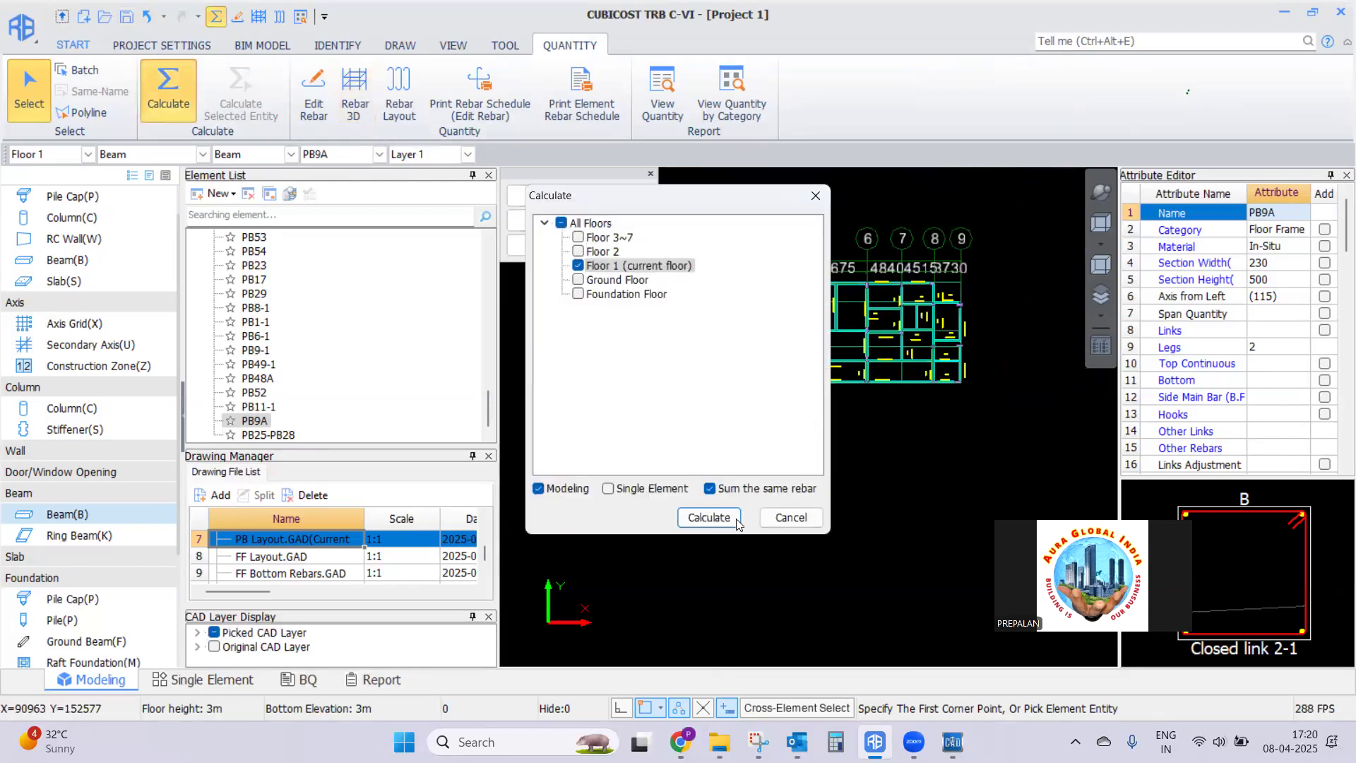
key(Return)
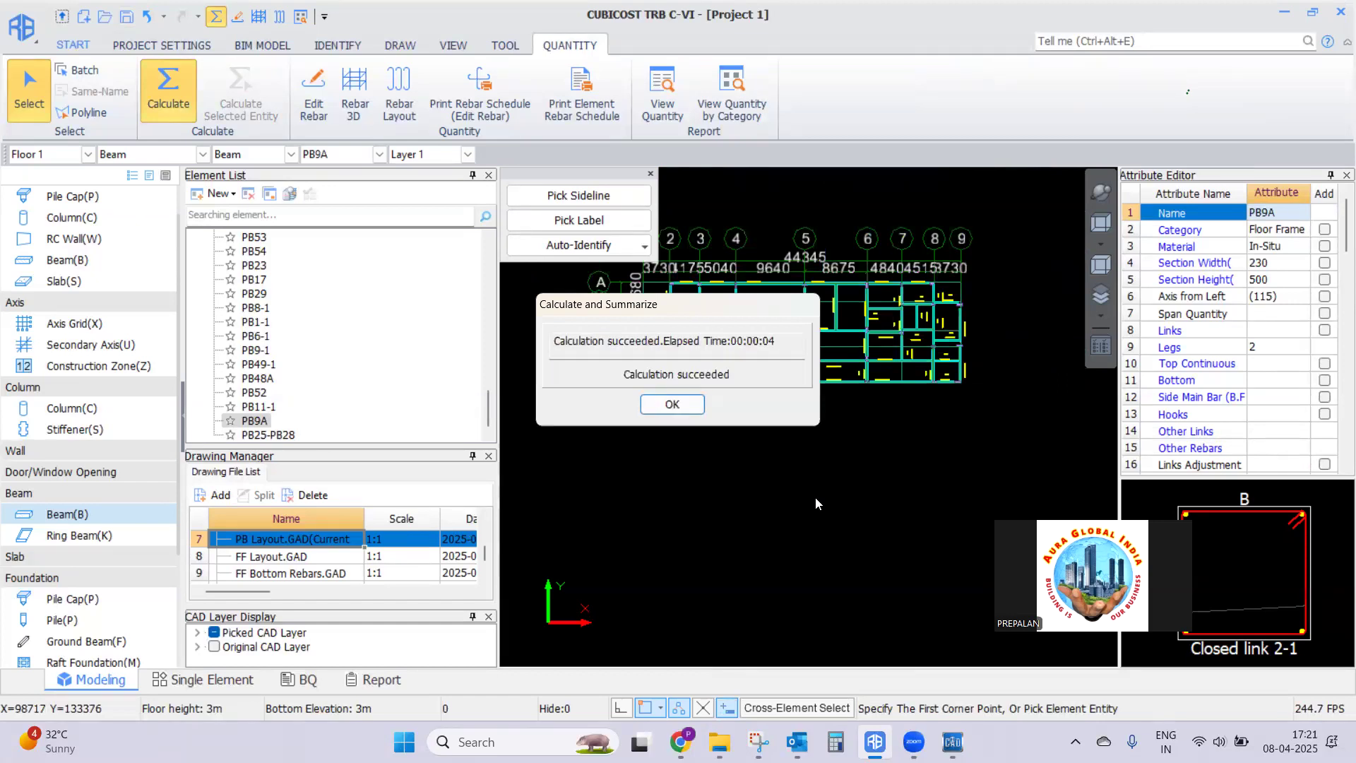
click(675, 410)
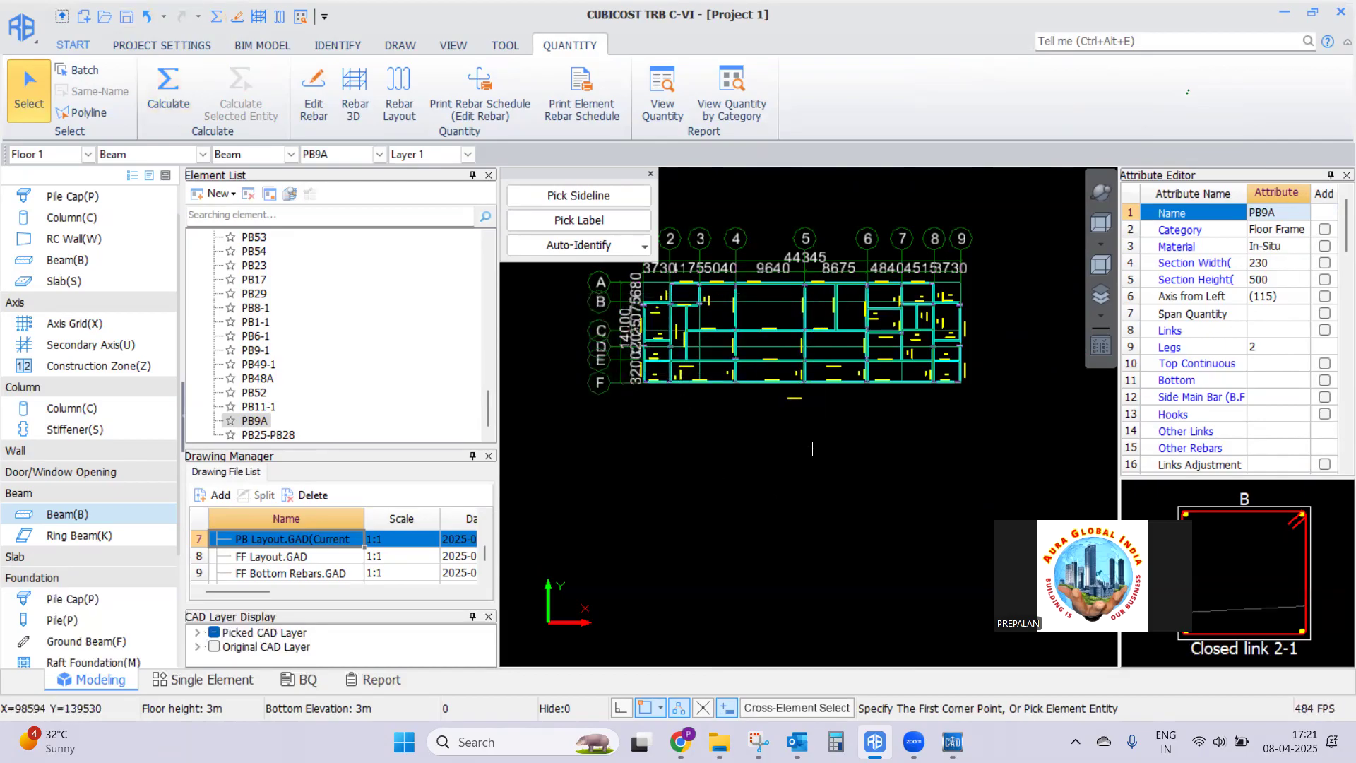
scroll(644, 317, down, 3)
scroll(643, 317, up, 4)
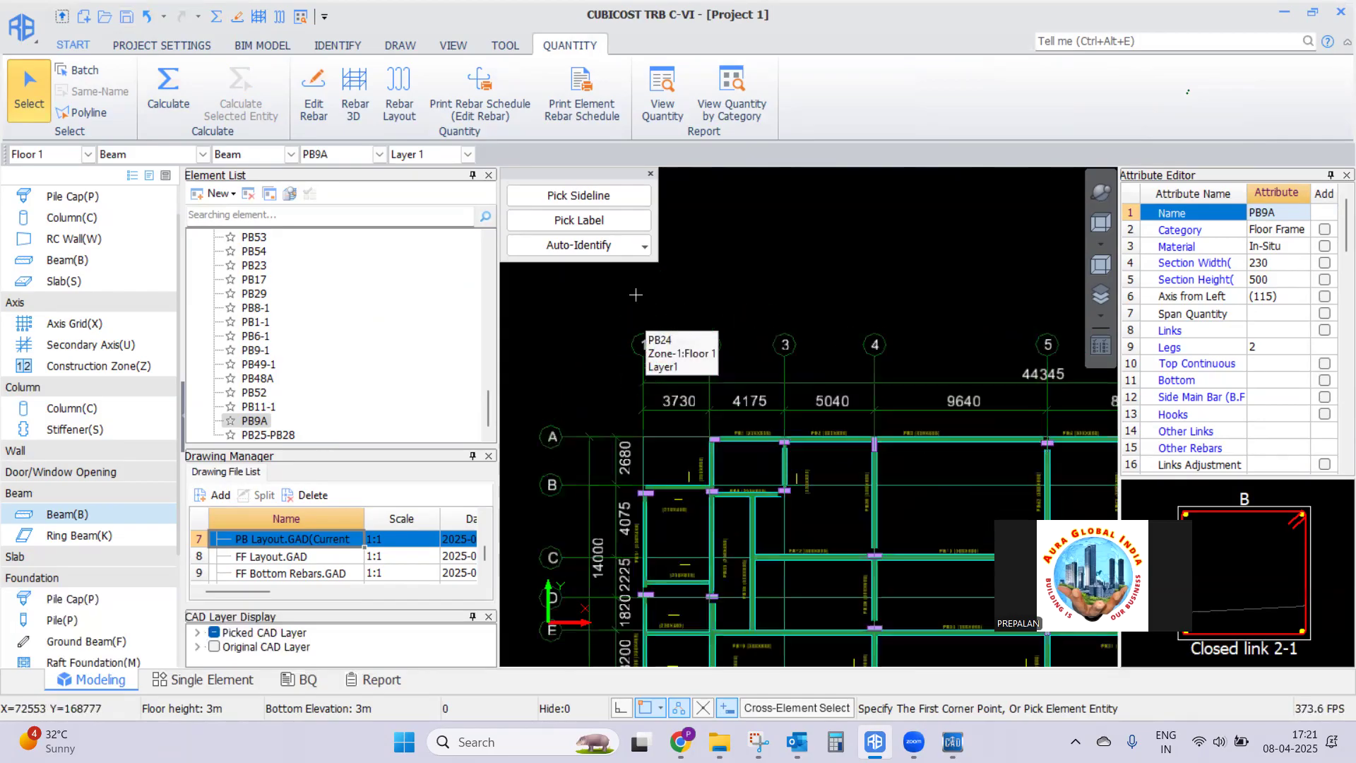
Open the Design drawing from the Beam drawings subfolder of TRB Read Drawing in CADReader
scroll(769, 319, down, 1)
scroll(769, 319, up, 2)
scroll(674, 280, down, 1)
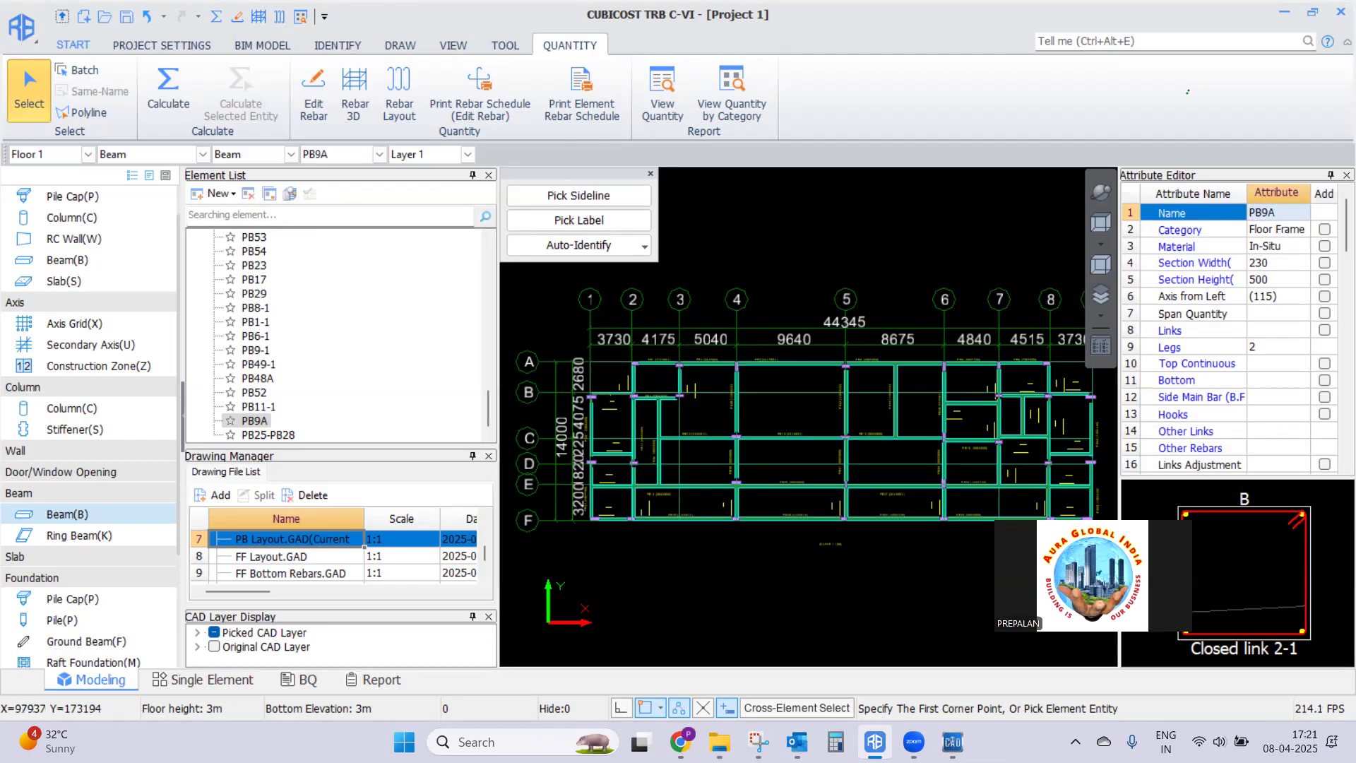
mouse_move(953, 742)
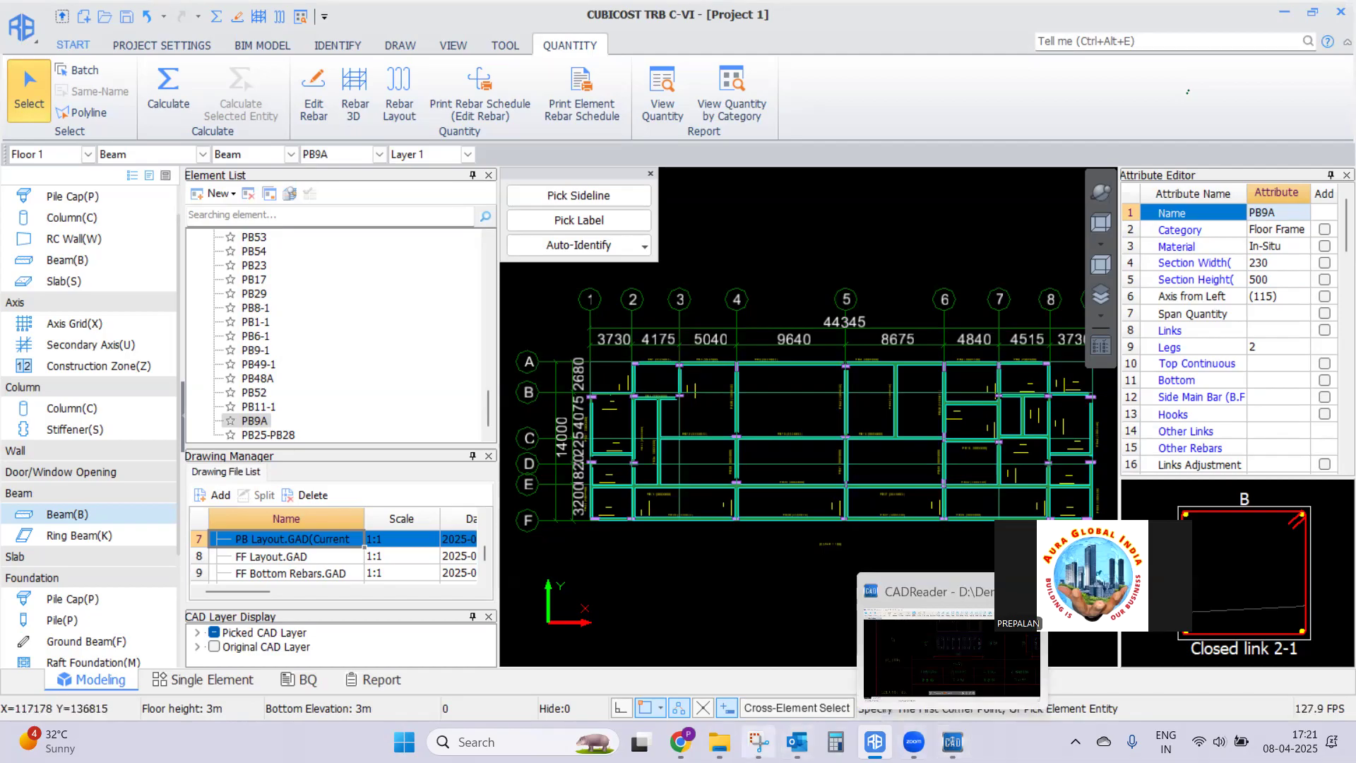
click(719, 742)
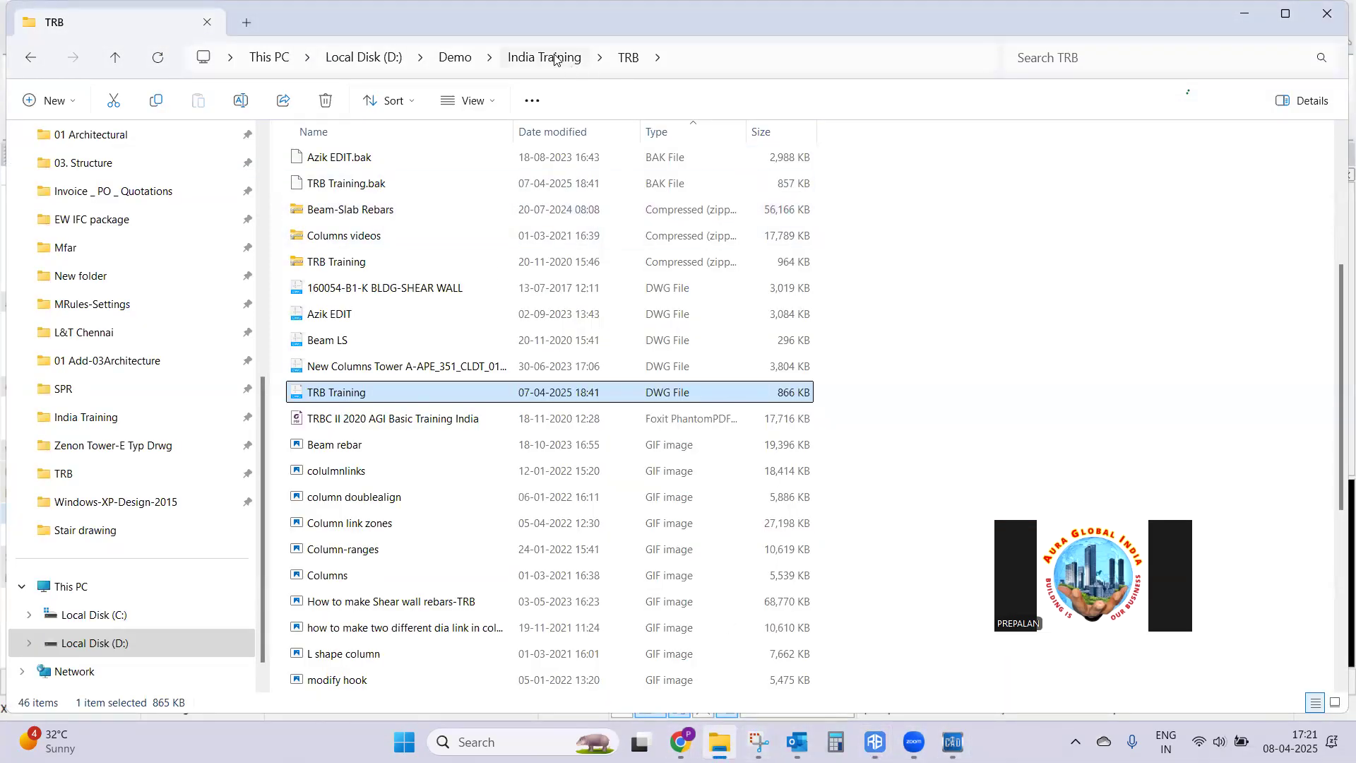
scroll(381, 317, up, 4)
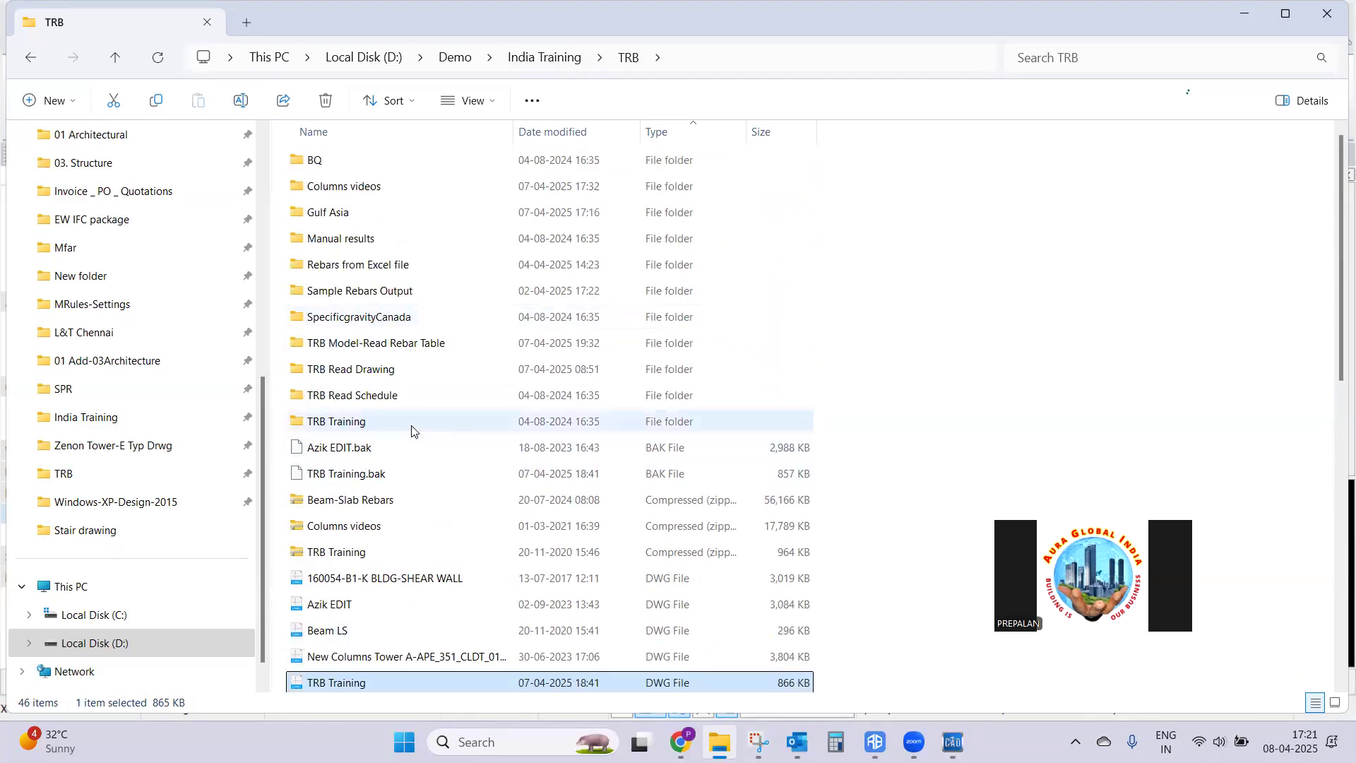
double_click(342, 370)
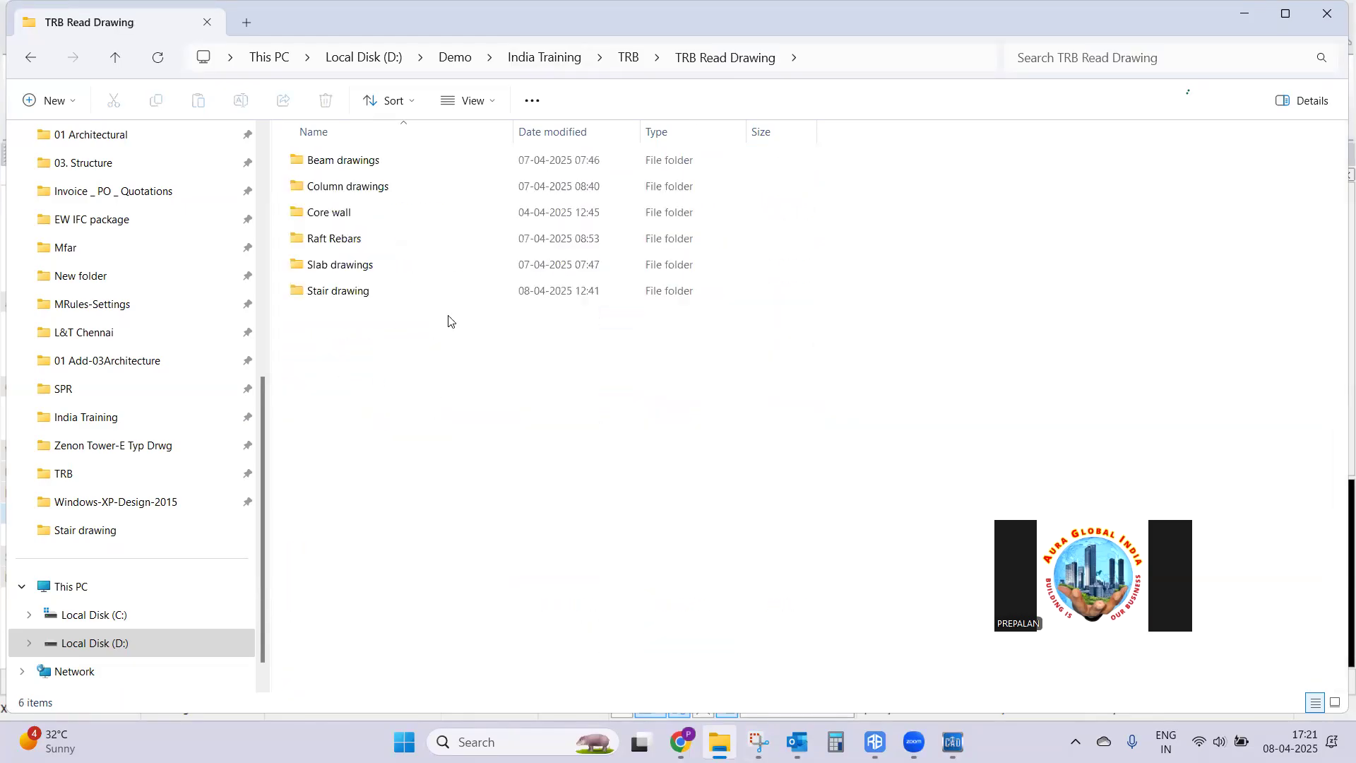
double_click(347, 159)
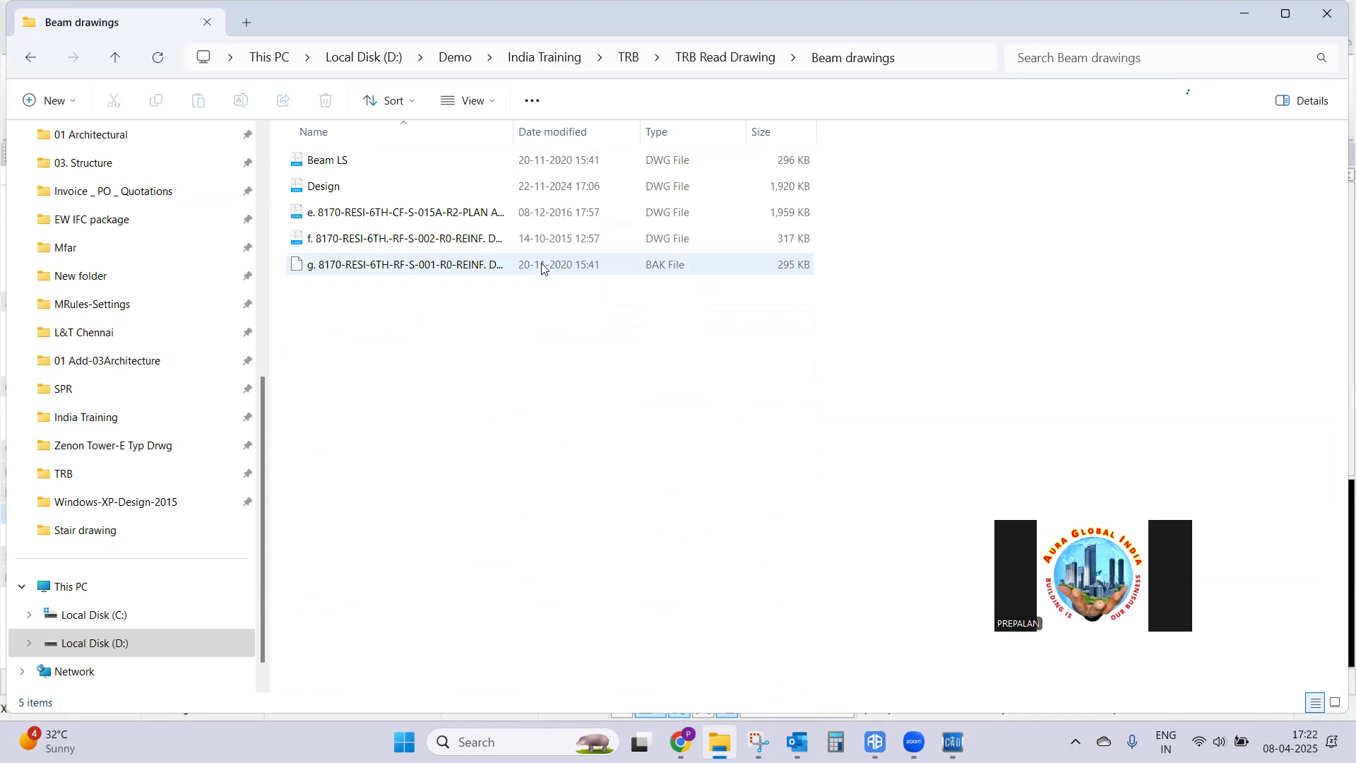
click(311, 186)
double_click(311, 187)
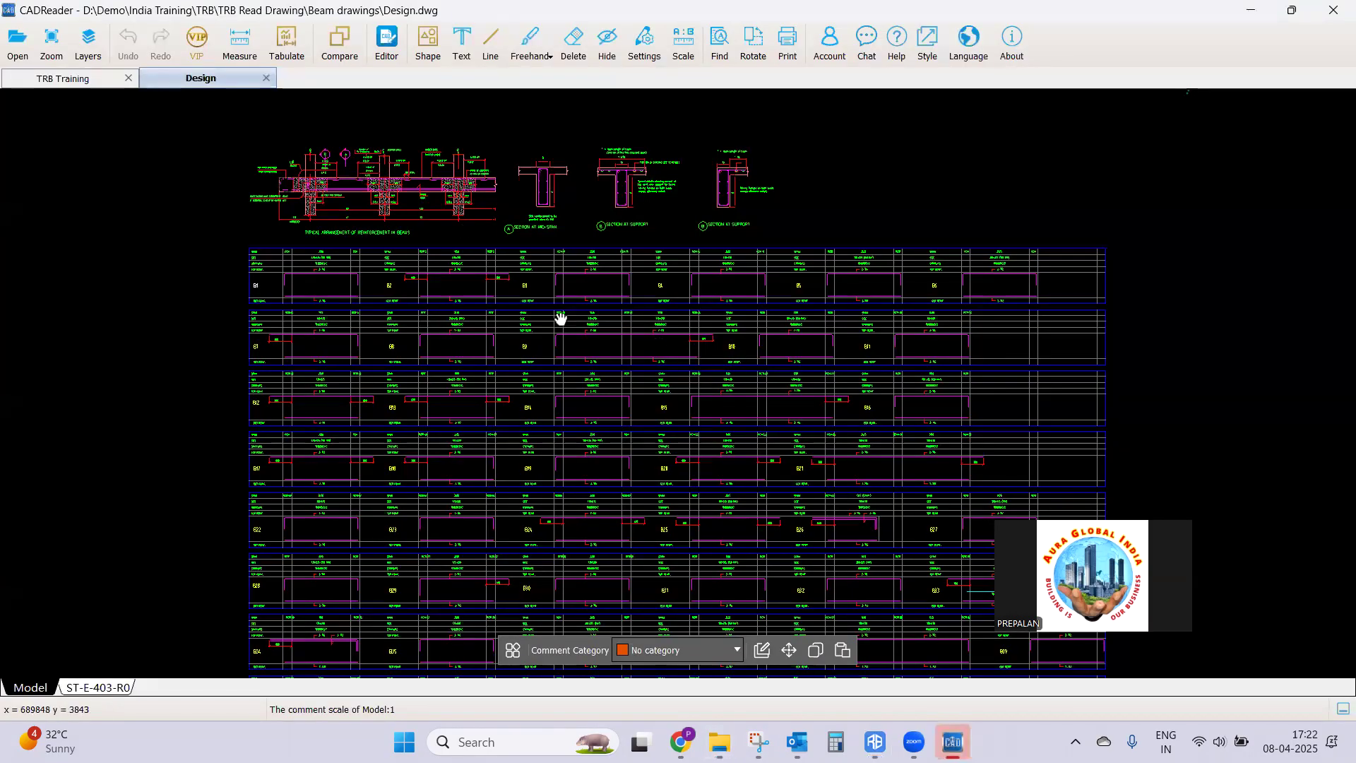
Examine the beam spans, sizes, stirrups and top and bottom reinforcement in the Design drawing's schedule, and switch back to Cubicost TRB
scroll(645, 449, up, 3)
scroll(414, 285, down, 2)
scroll(511, 254, down, 3)
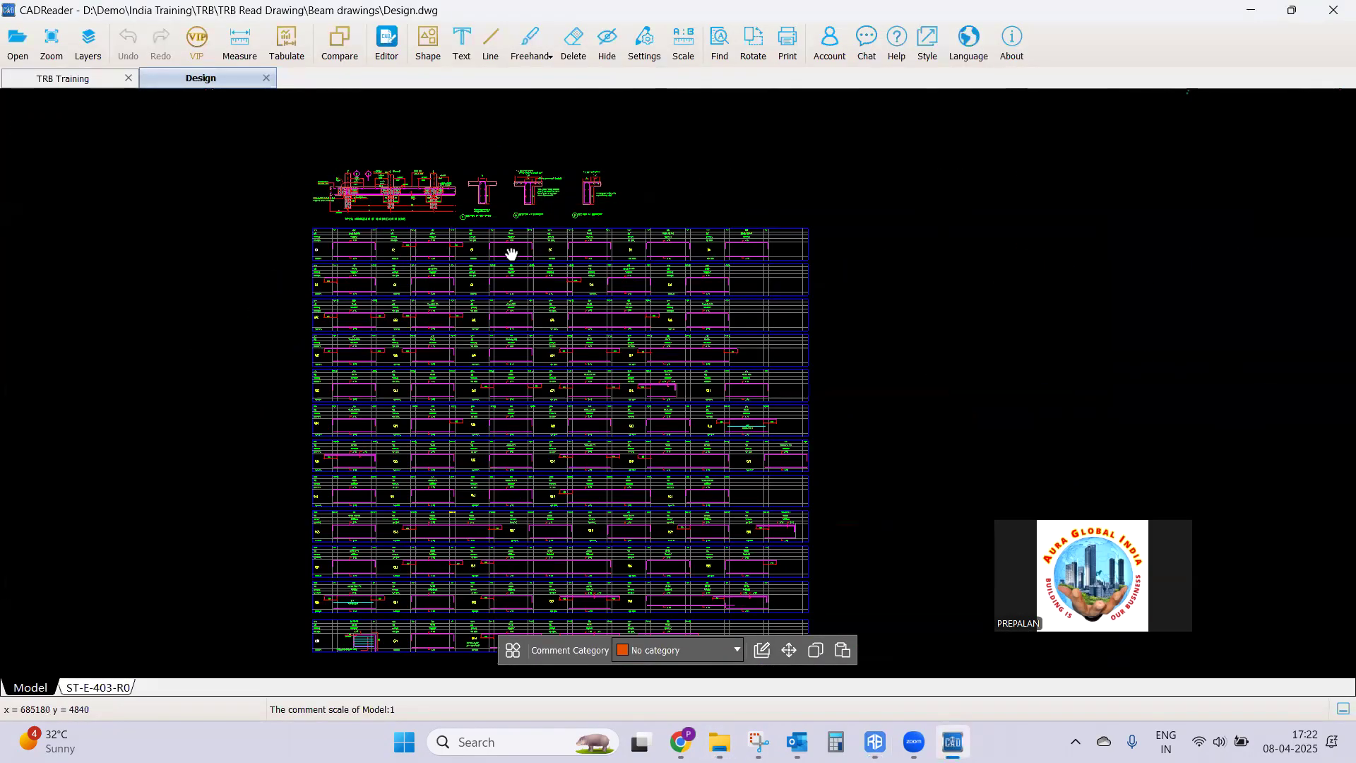
scroll(672, 294, up, 2)
scroll(577, 250, up, 2)
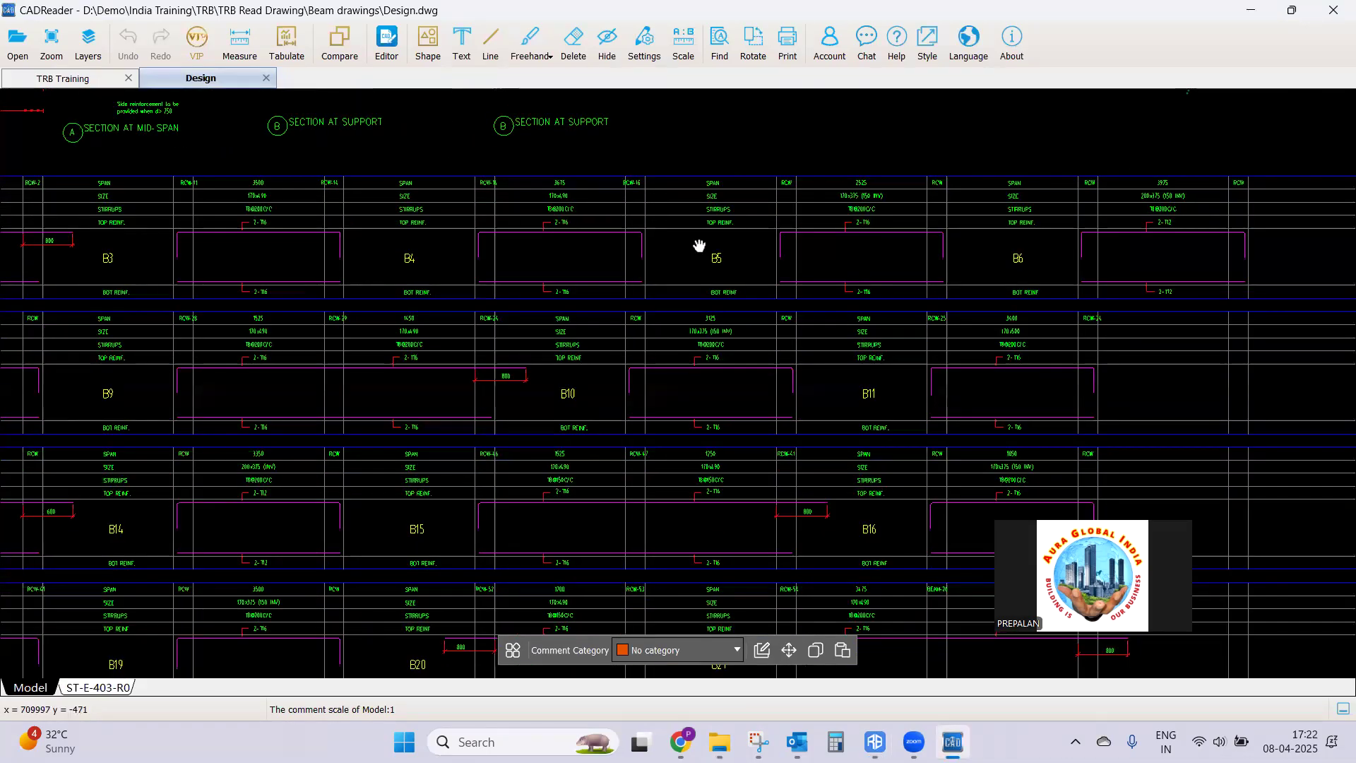
scroll(348, 233, down, 2)
scroll(494, 252, up, 2)
scroll(698, 299, down, 3)
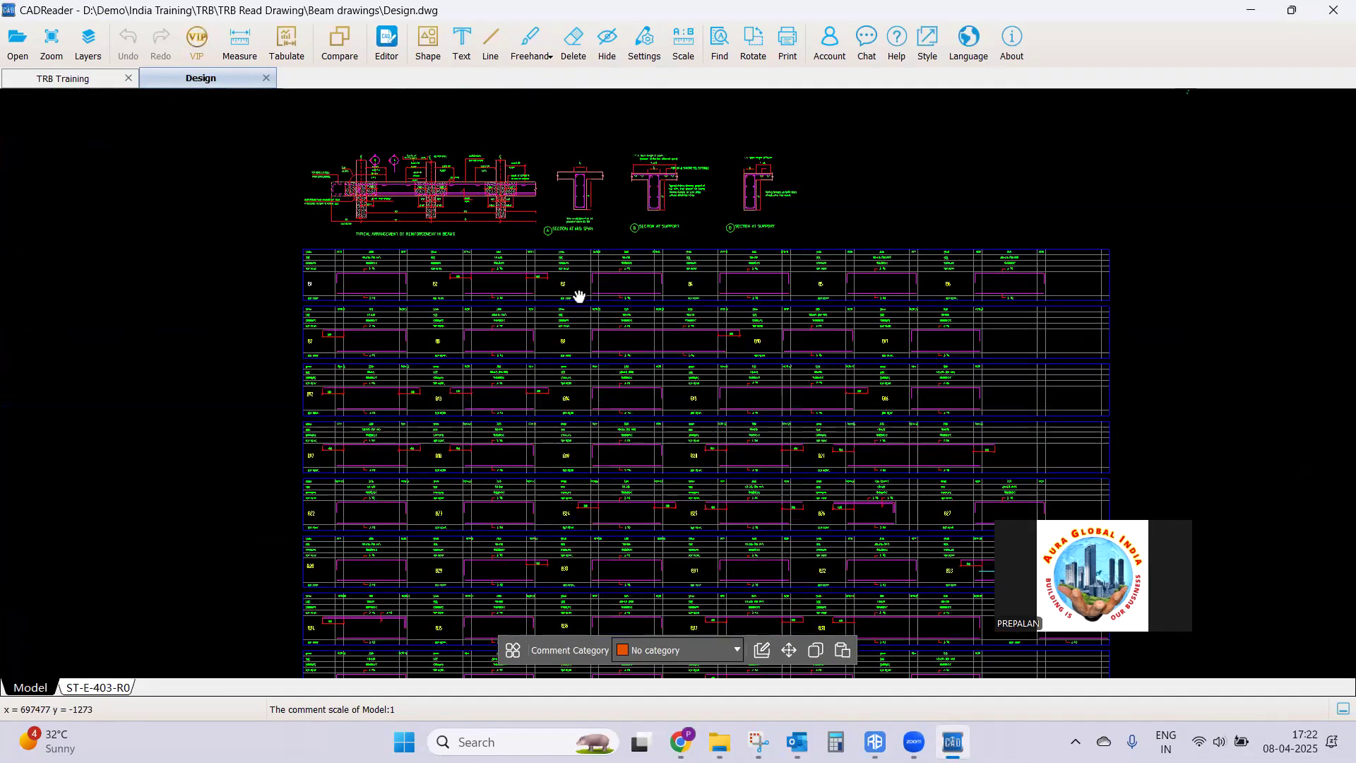
scroll(361, 276, up, 4)
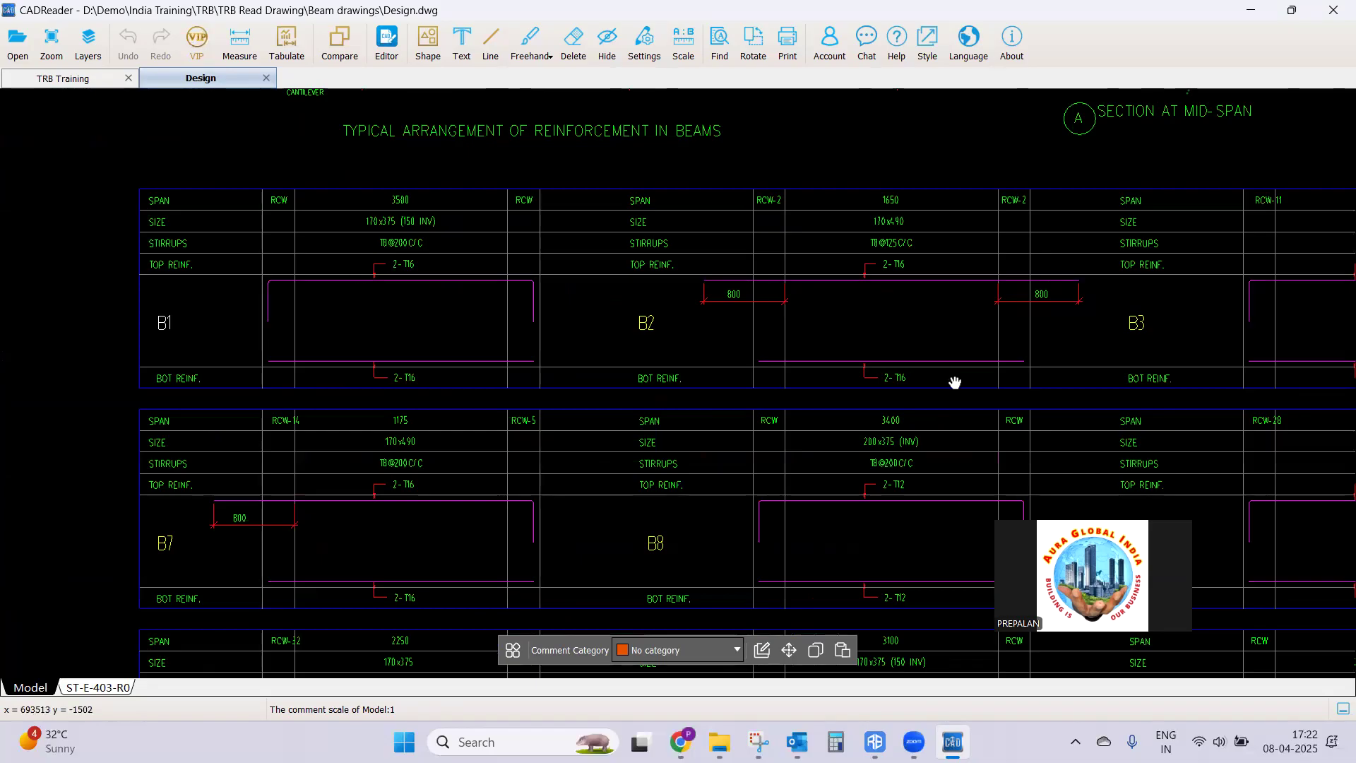
scroll(524, 257, down, 4)
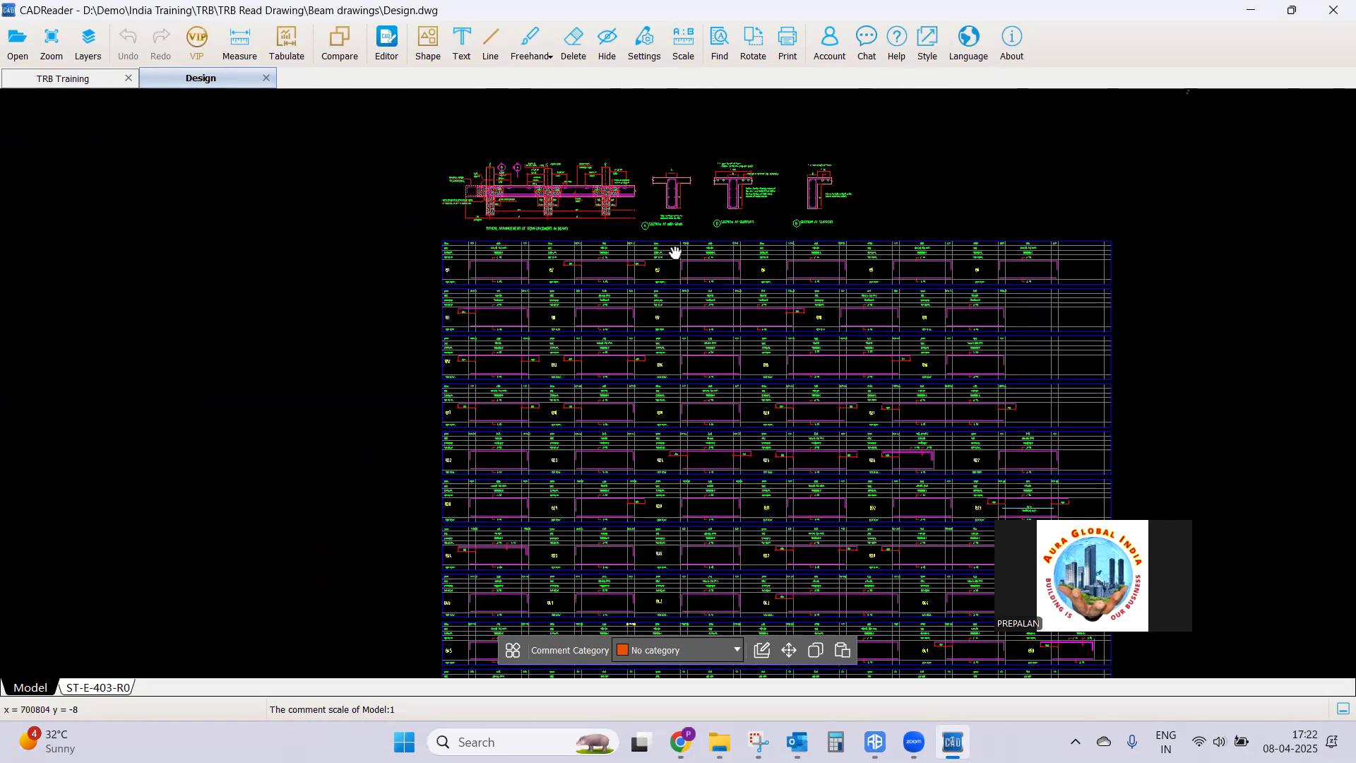
scroll(495, 290, up, 1)
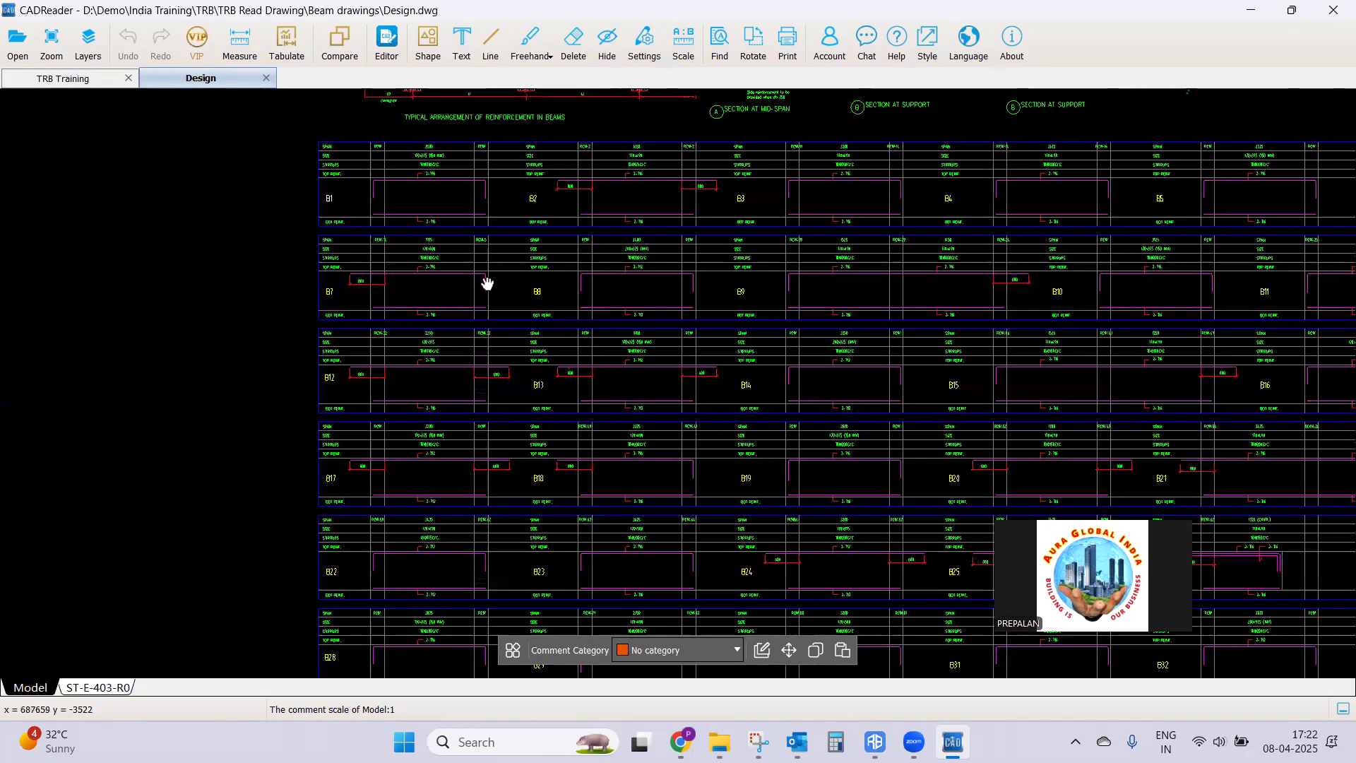
scroll(484, 281, down, 5)
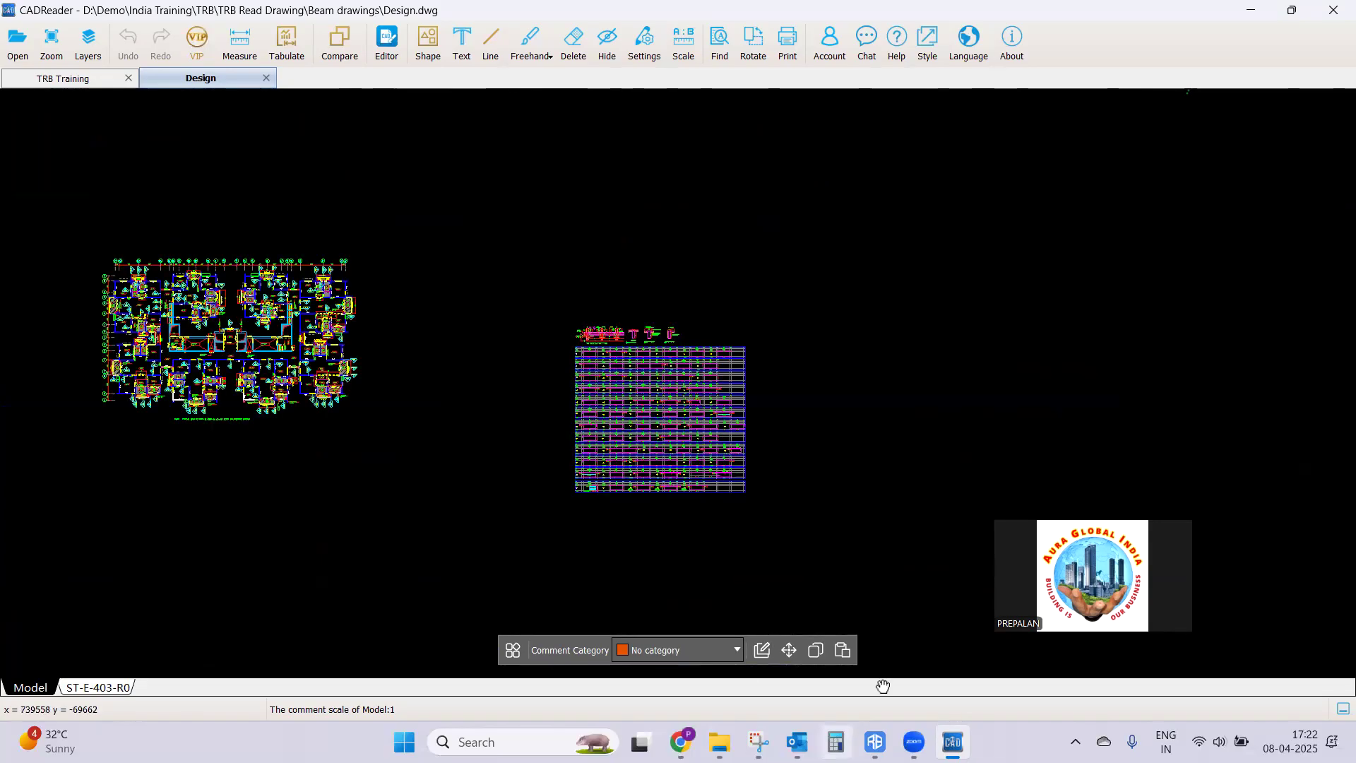
click(874, 742)
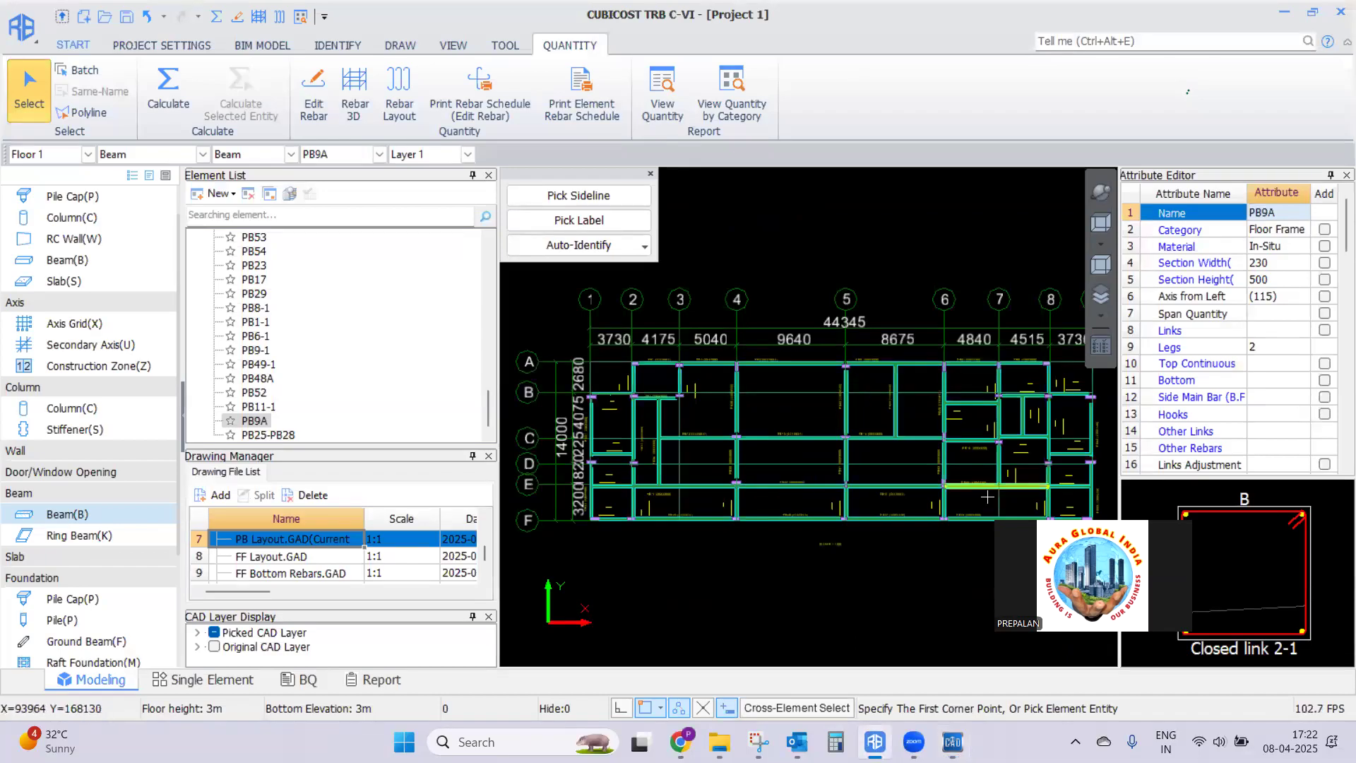
Switch to the TRB Training drawing in CADReader, examine its Plinth Beam RC Schedule, and return to the Cubicost TRB beam layout
click(952, 741)
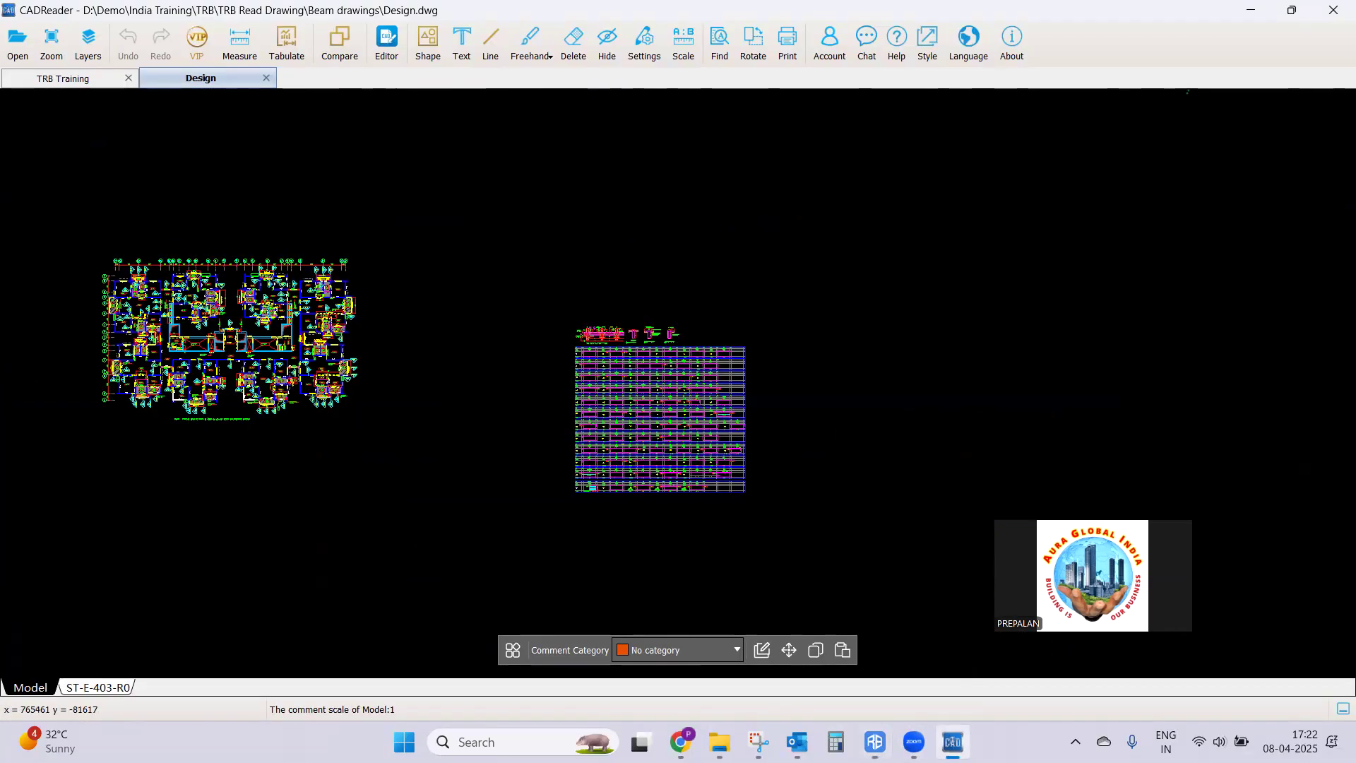
click(63, 78)
scroll(585, 304, down, 5)
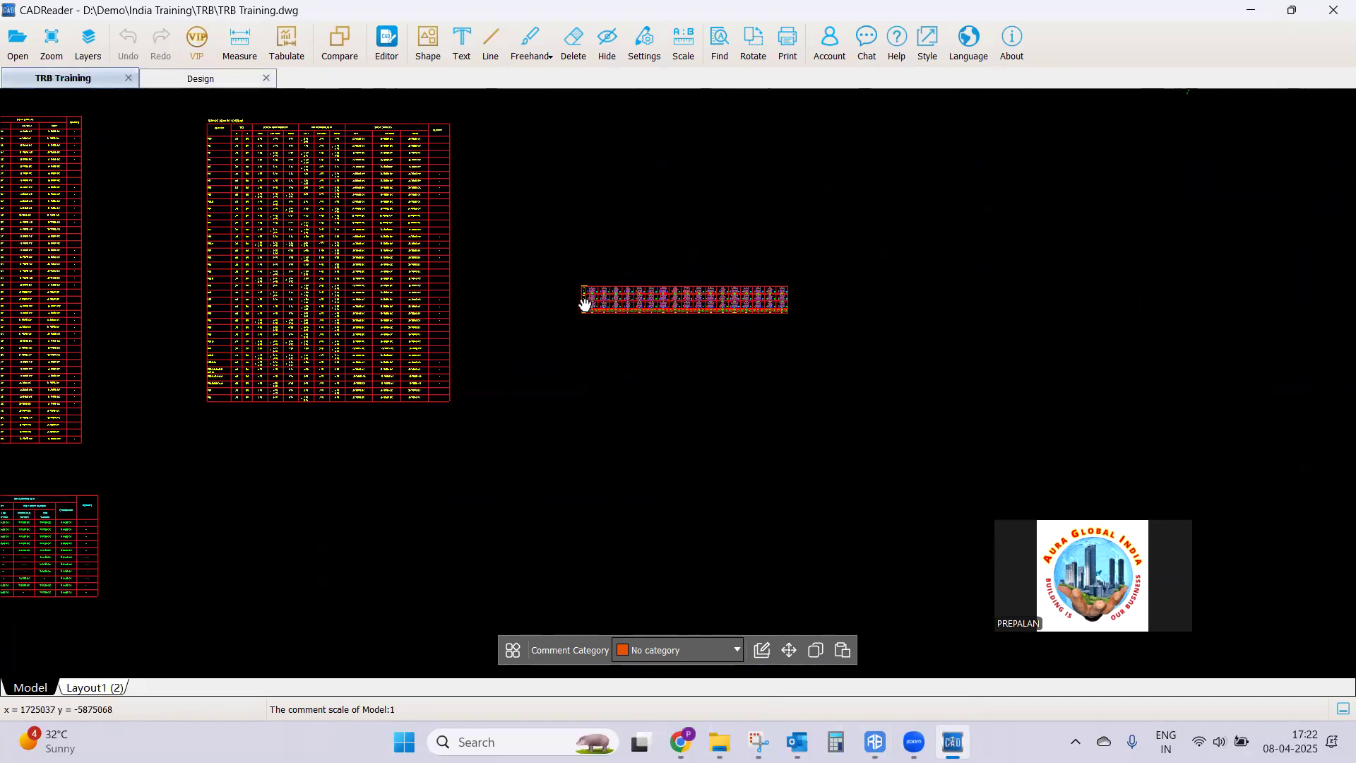
scroll(538, 274, down, 4)
scroll(354, 261, up, 8)
drag(439, 314, 548, 380)
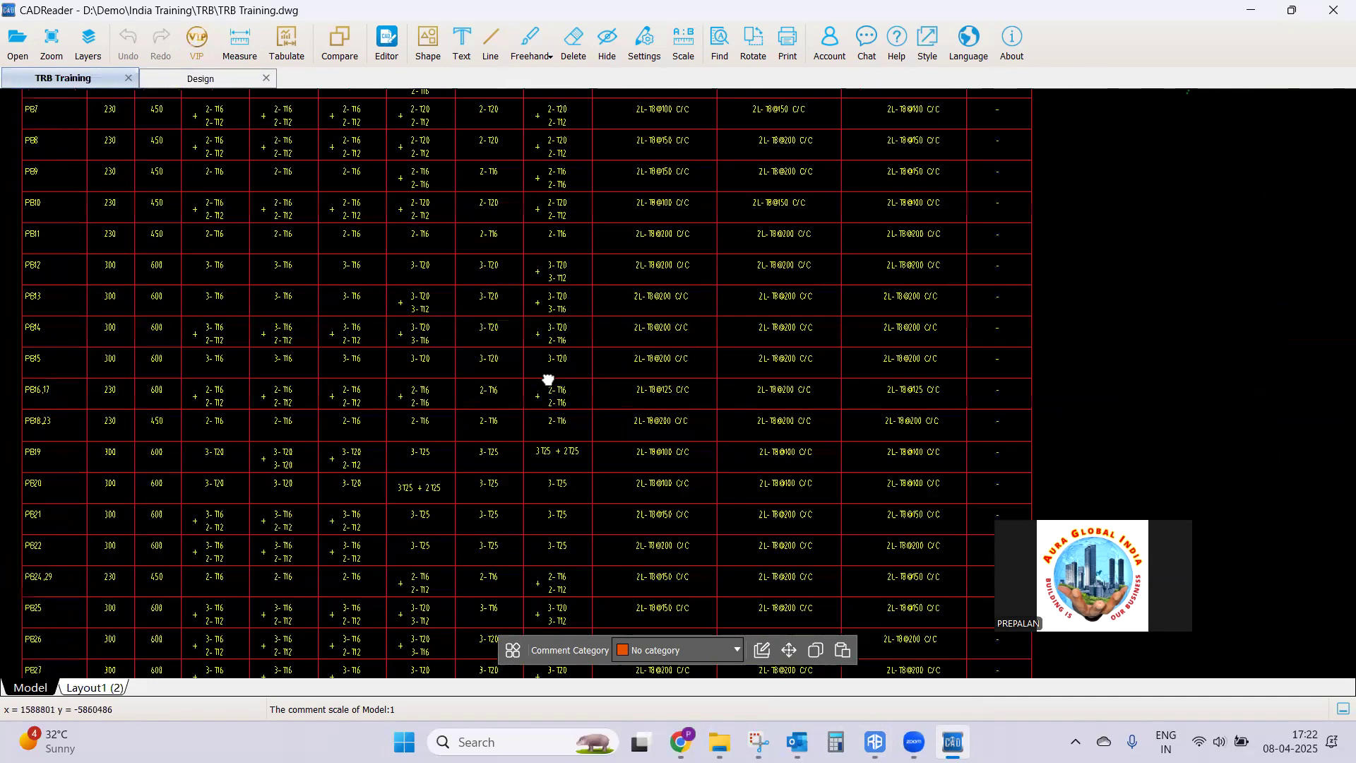
scroll(388, 209, down, 5)
scroll(403, 219, up, 5)
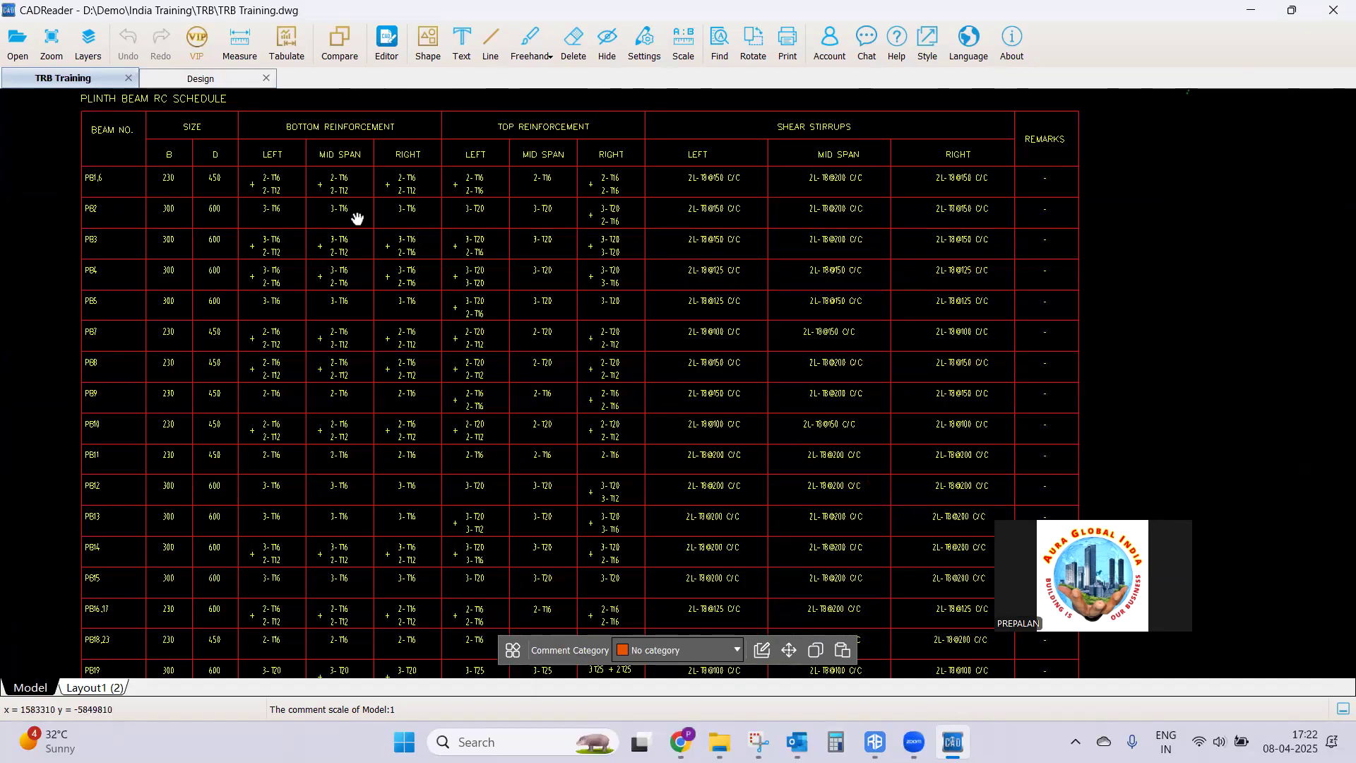
scroll(355, 217, down, 4)
scroll(303, 200, up, 2)
scroll(285, 200, up, 3)
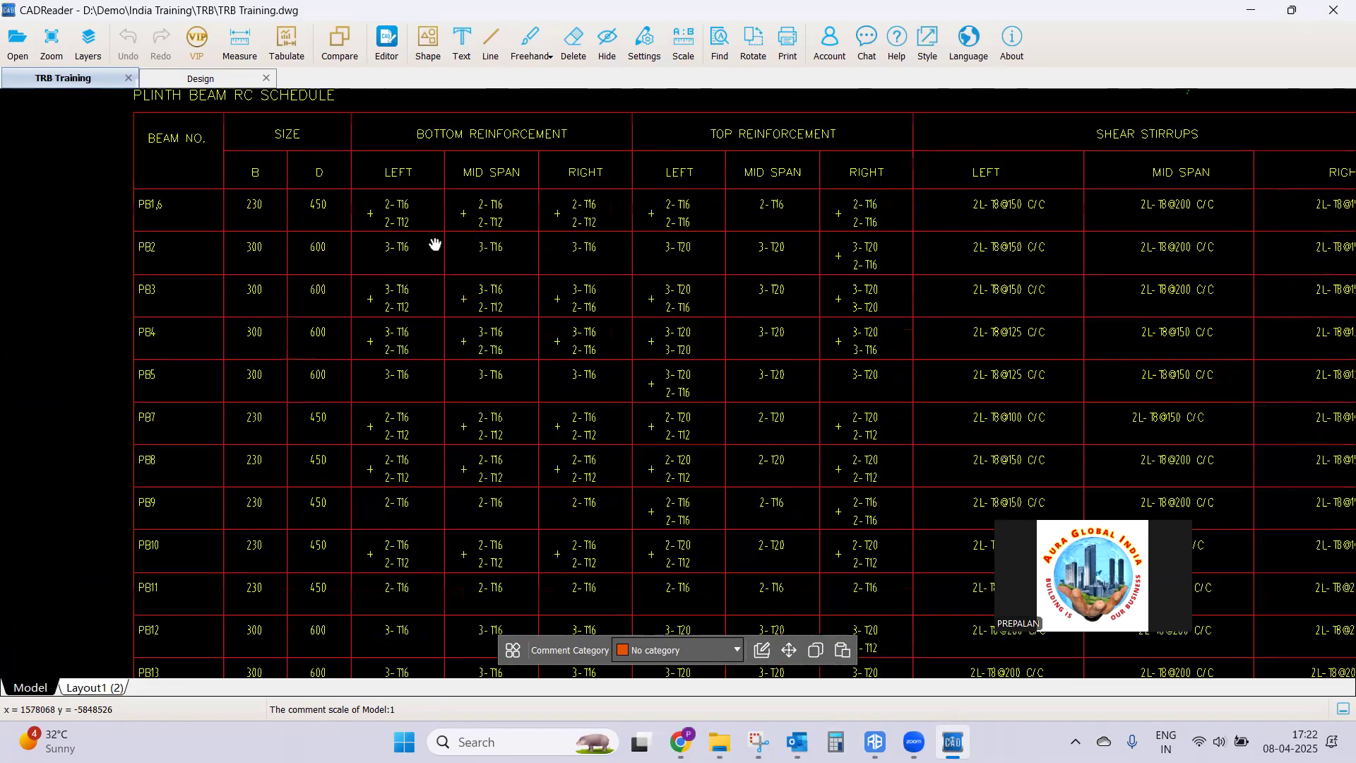
scroll(382, 219, up, 3)
scroll(432, 212, down, 2)
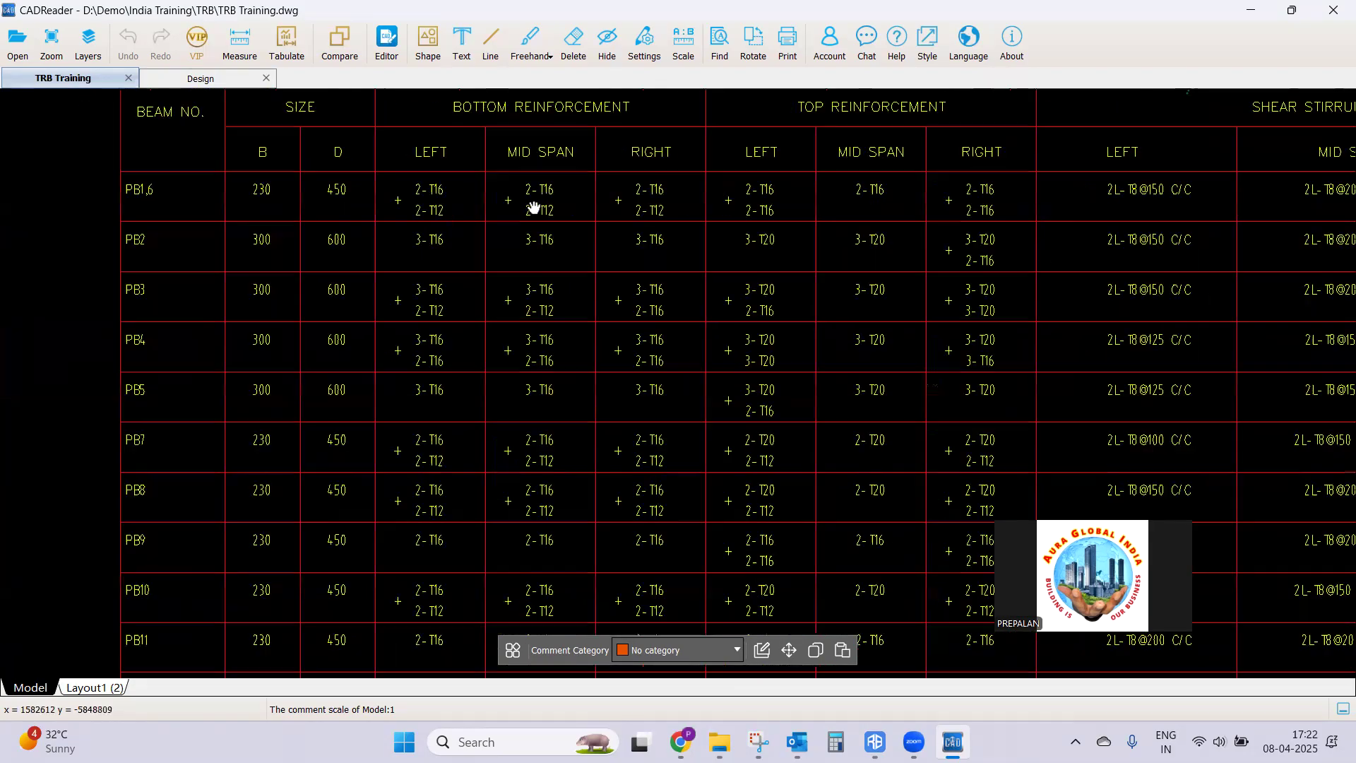
scroll(424, 215, down, 2)
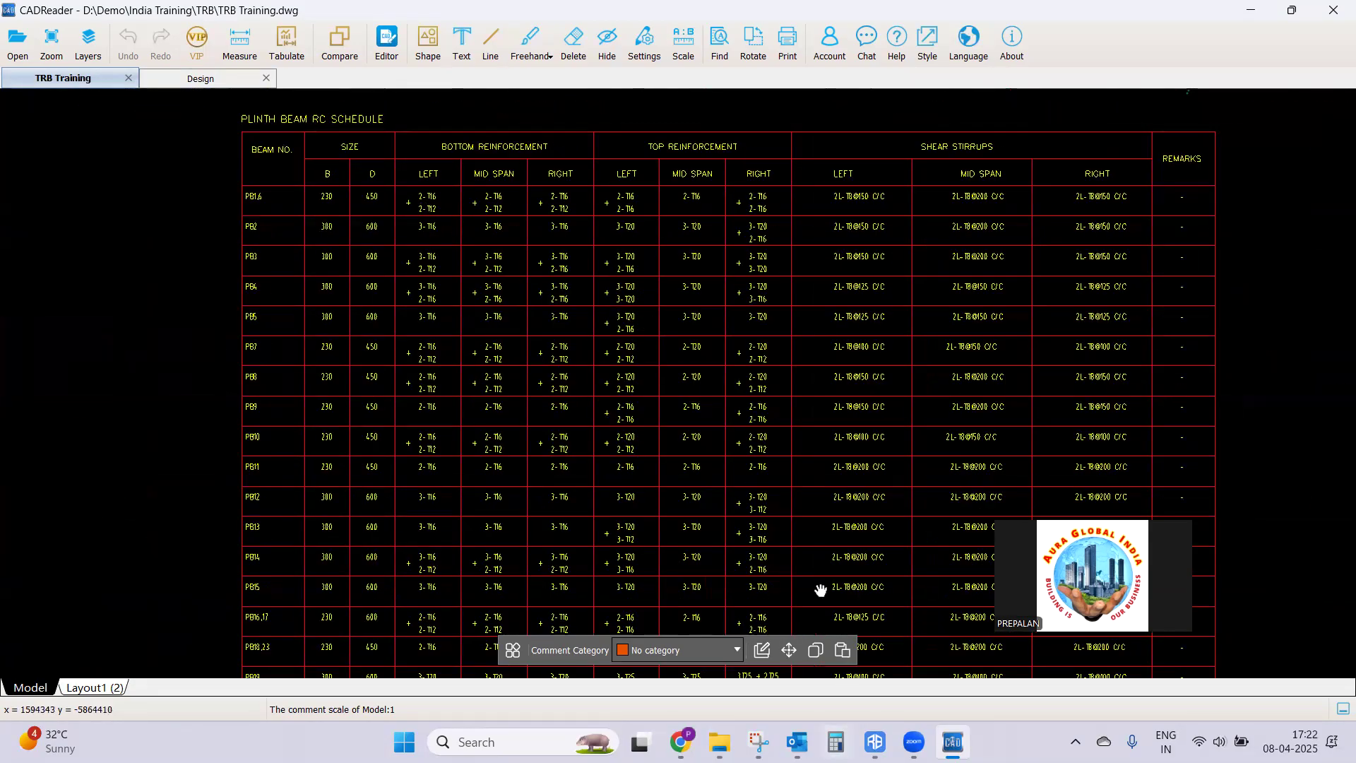
click(875, 741)
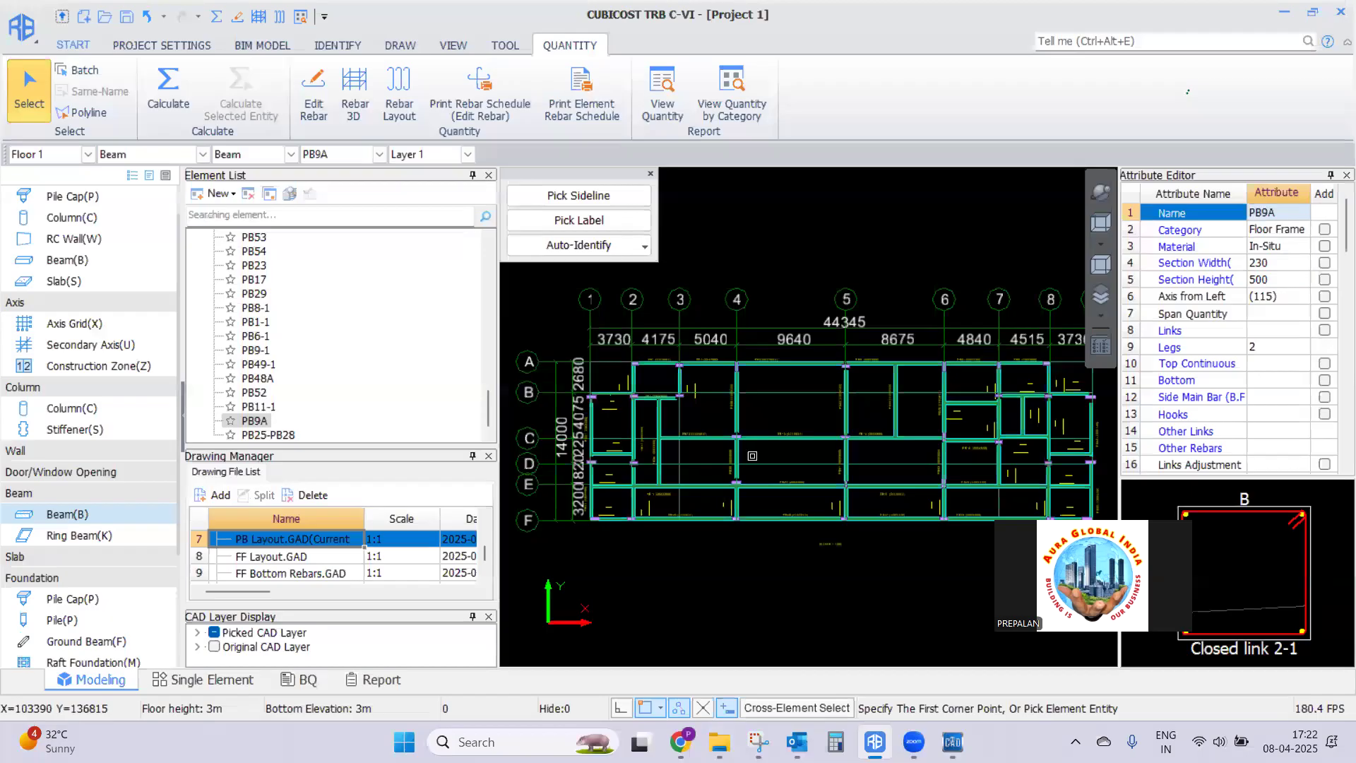